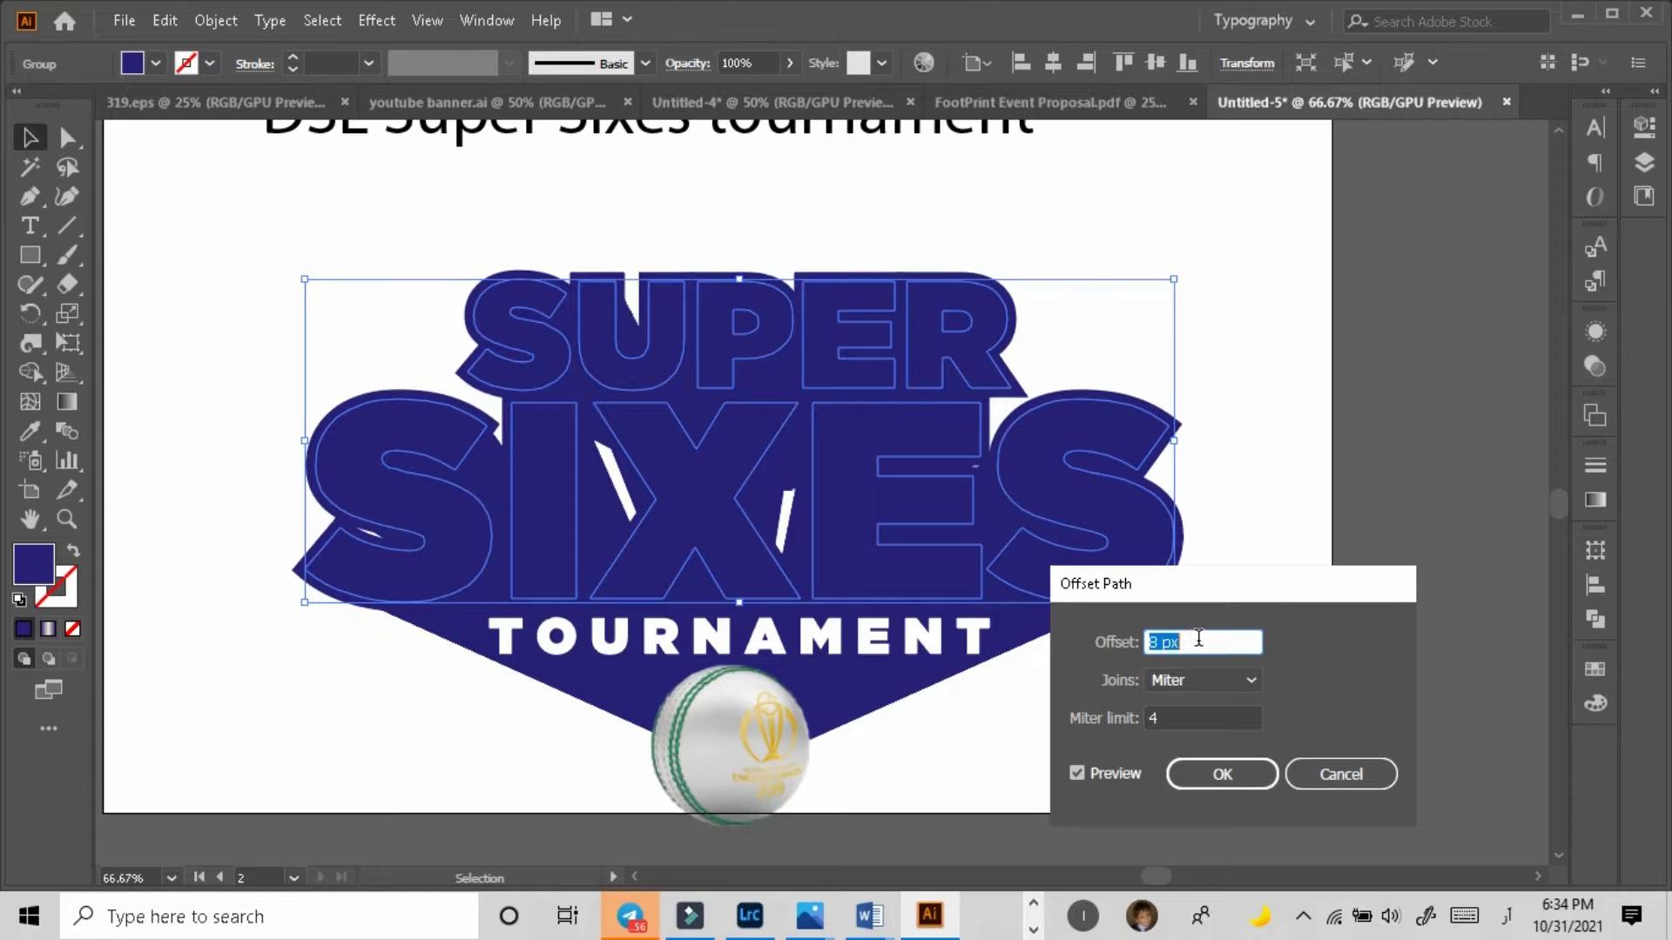
Step: Offset the path of the navy SUPER SIXES lettering by 16 px with Miter joins
key(Down)
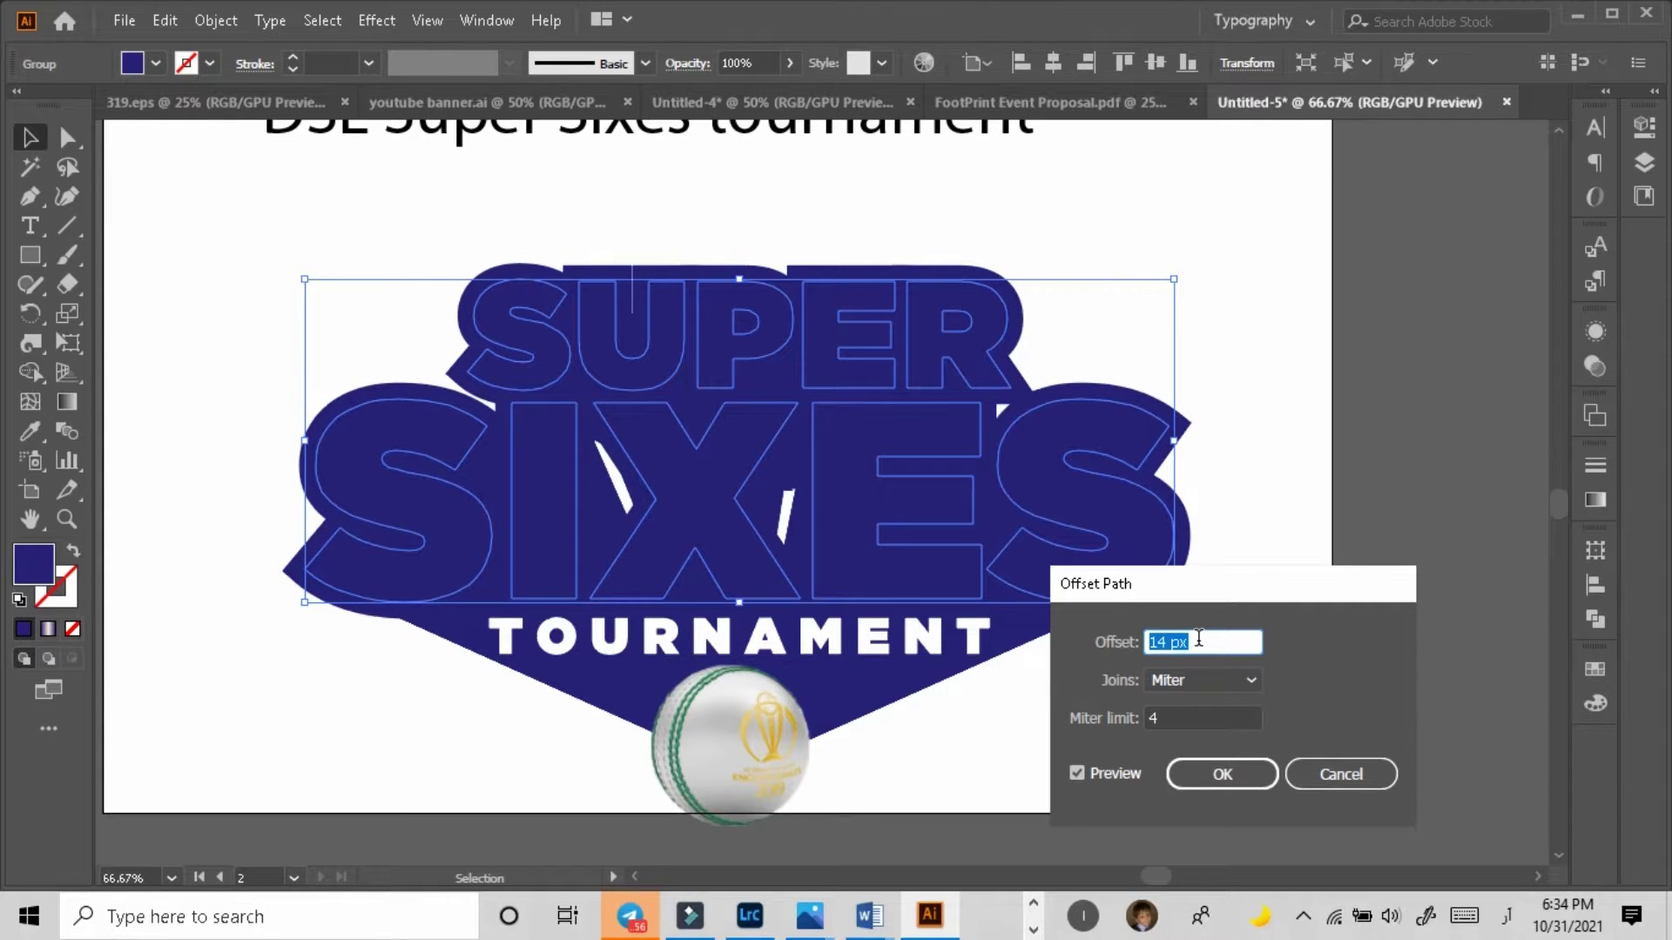
key(Up)
key(Up)
key(Up)
key(Down)
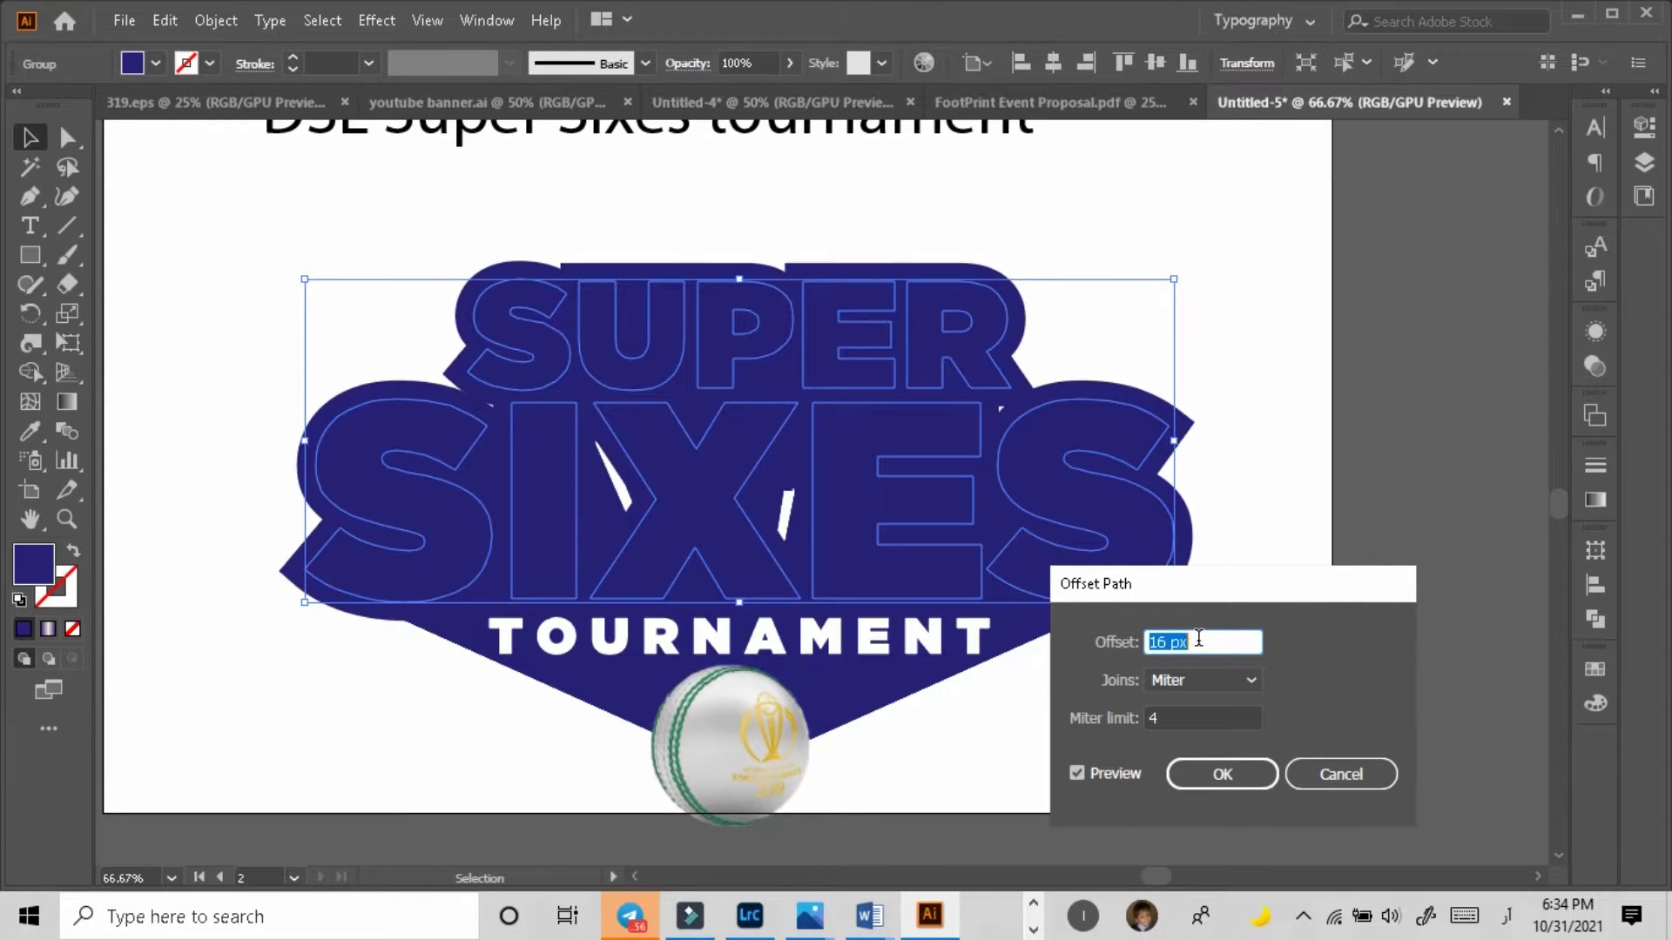
click(1221, 638)
key(Up)
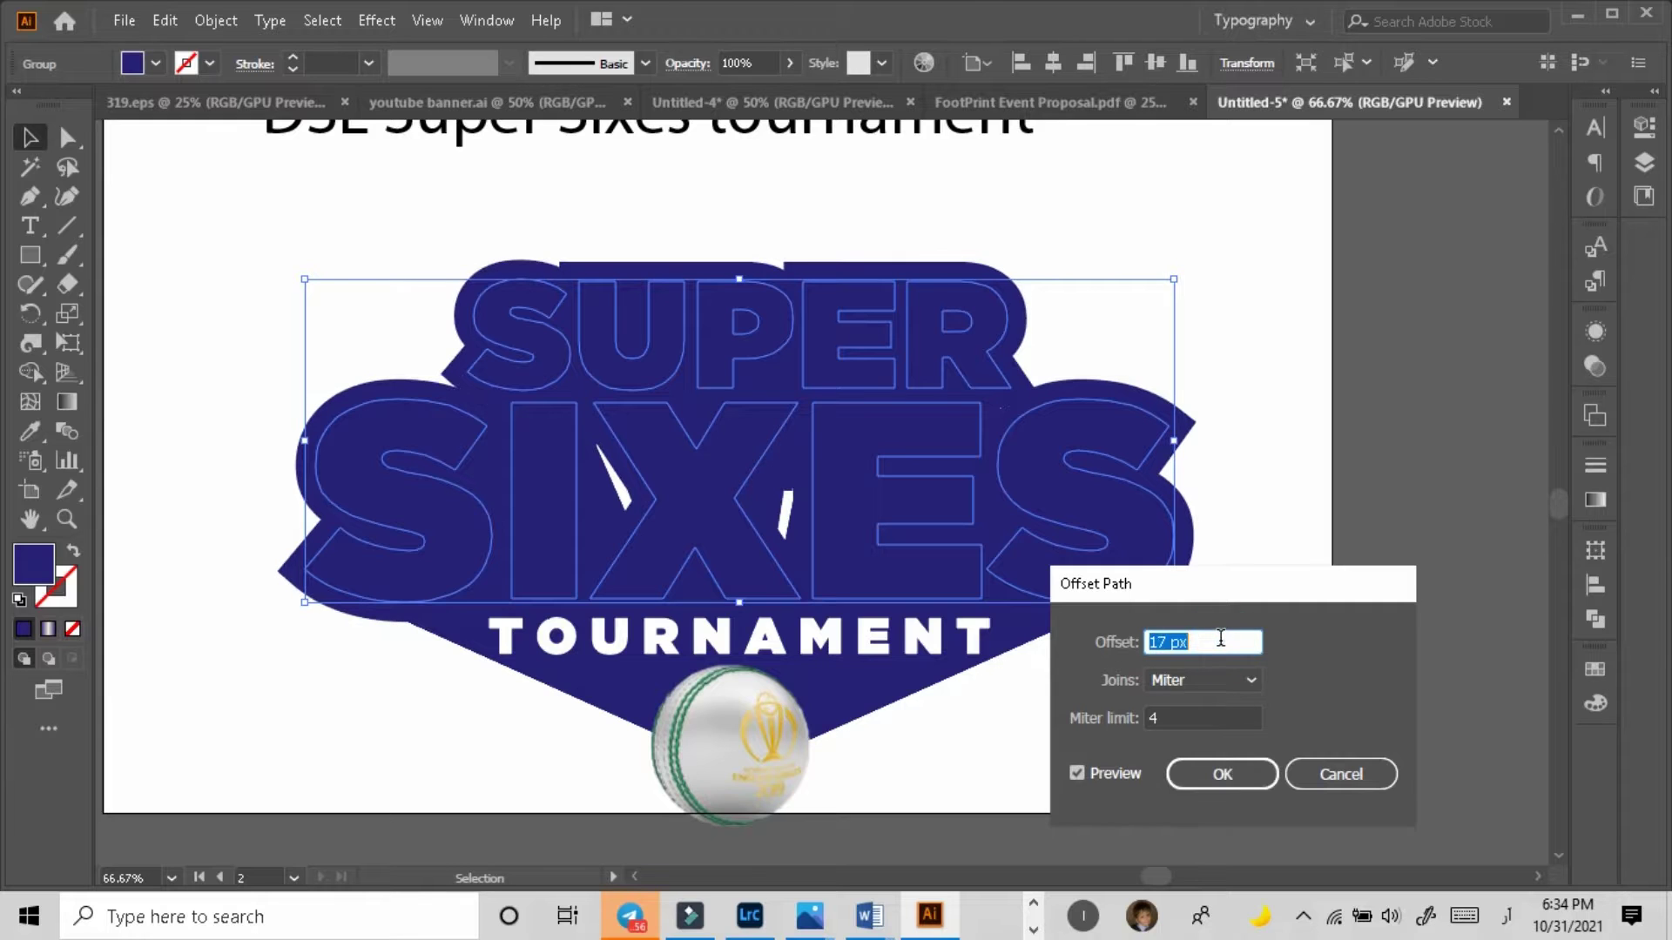
key(Down)
click(1222, 775)
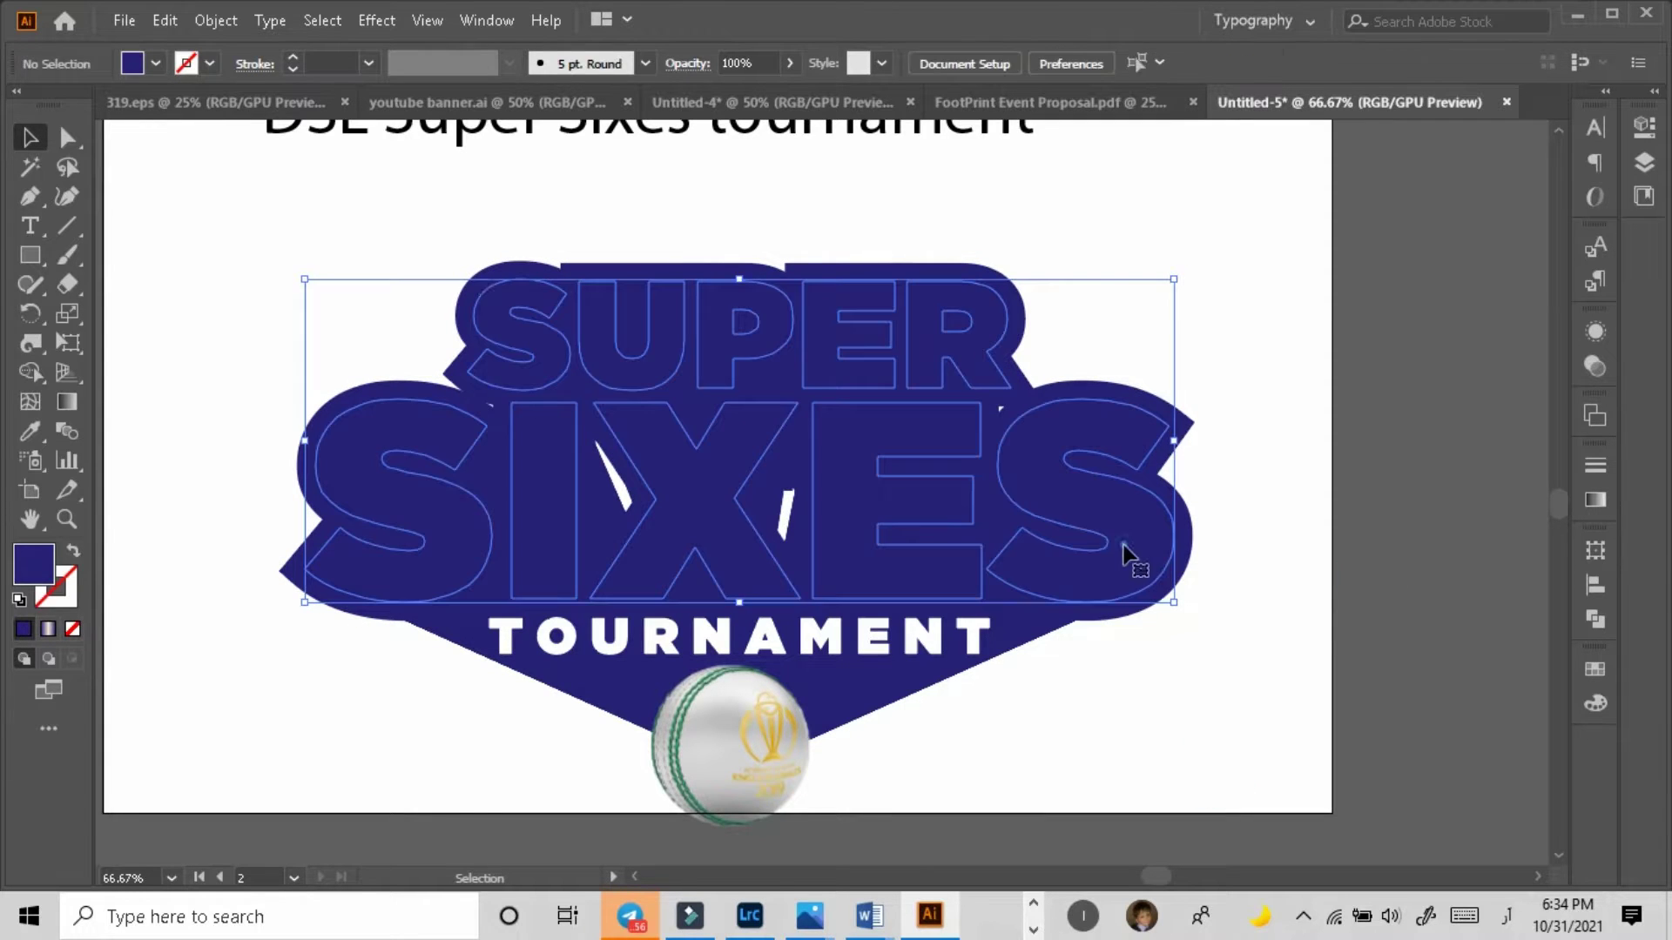
Step: Flatten the transparency of the offset navy lettering to convert its outline into real shapes
click(376, 20)
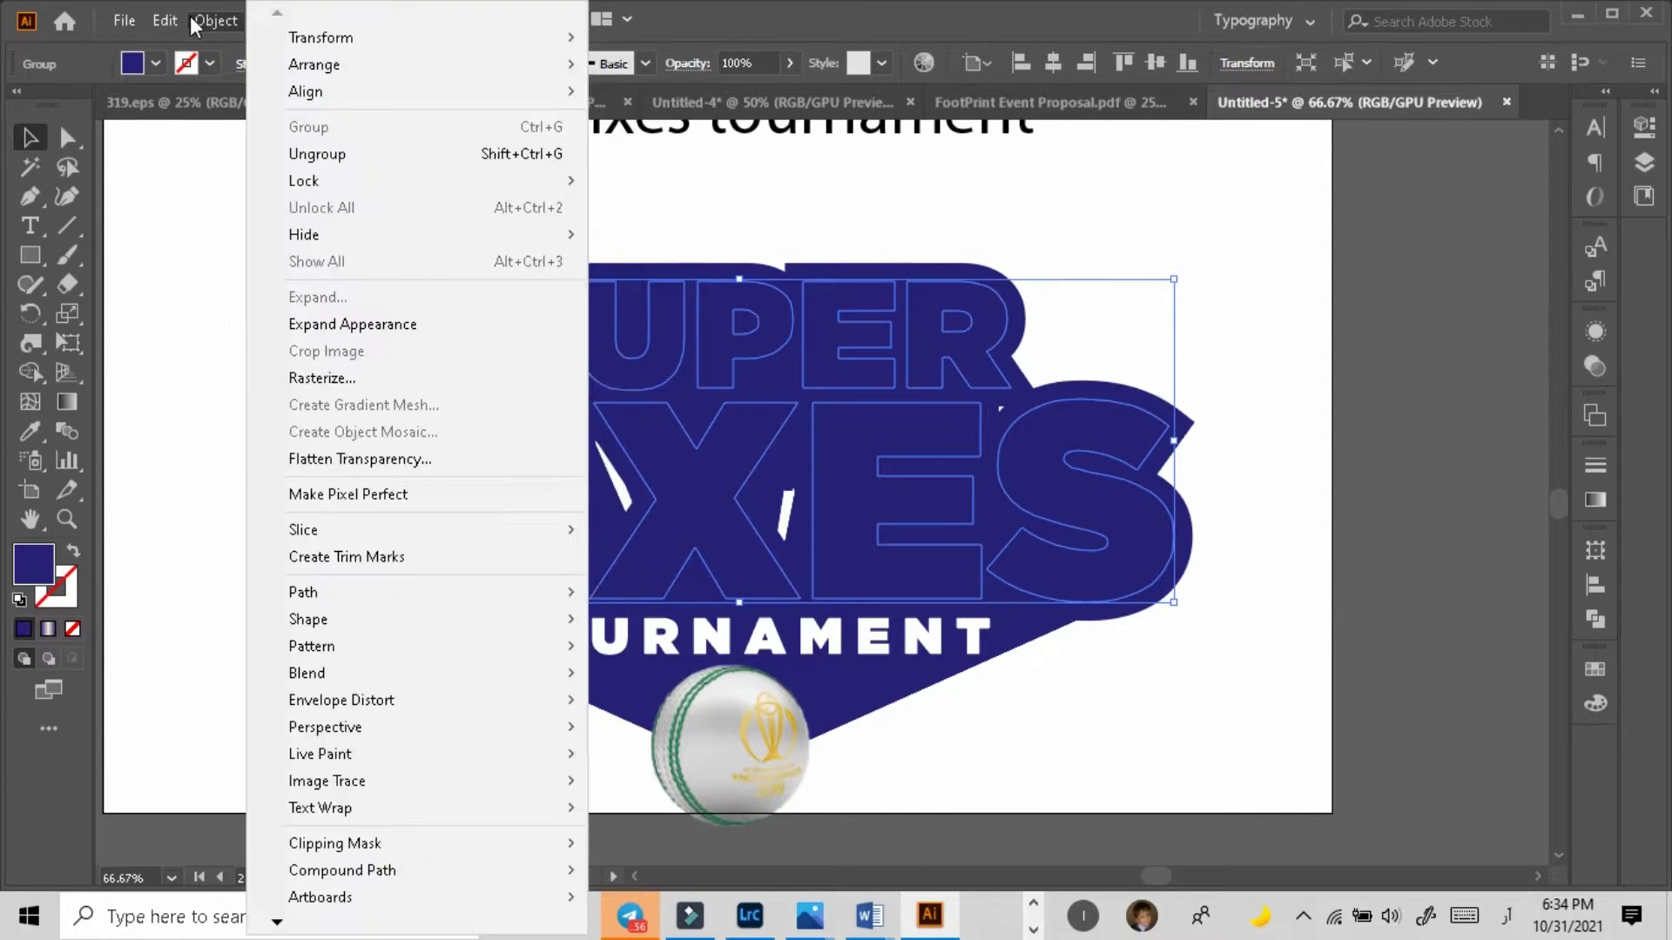
mouse_move(187, 15)
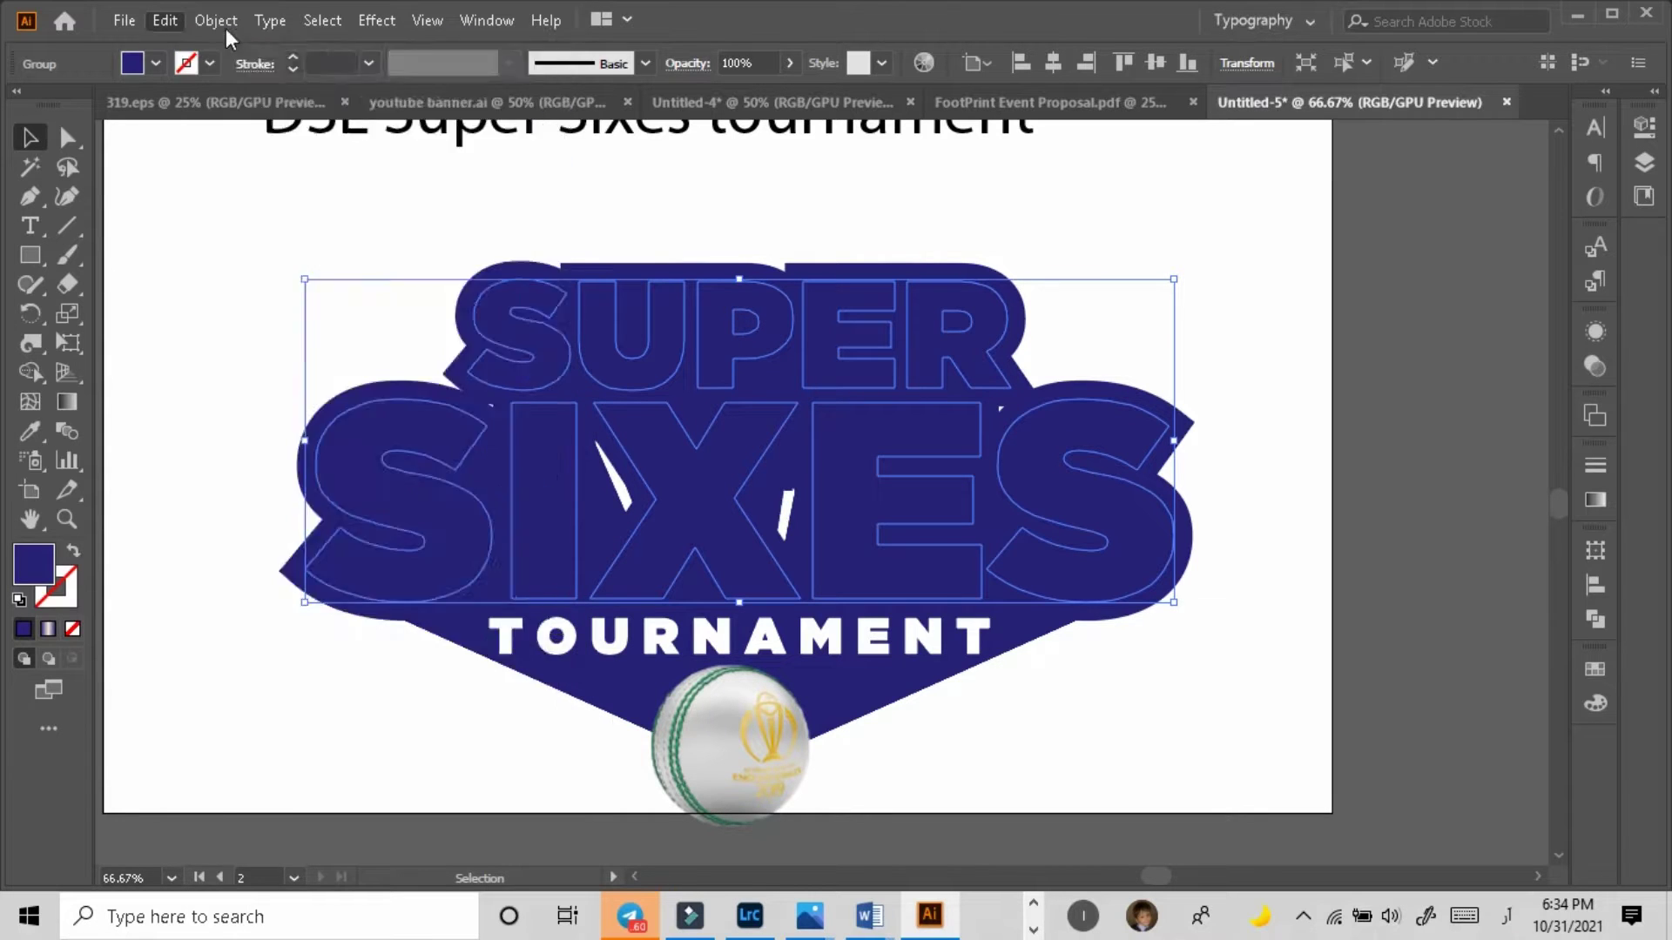
click(360, 458)
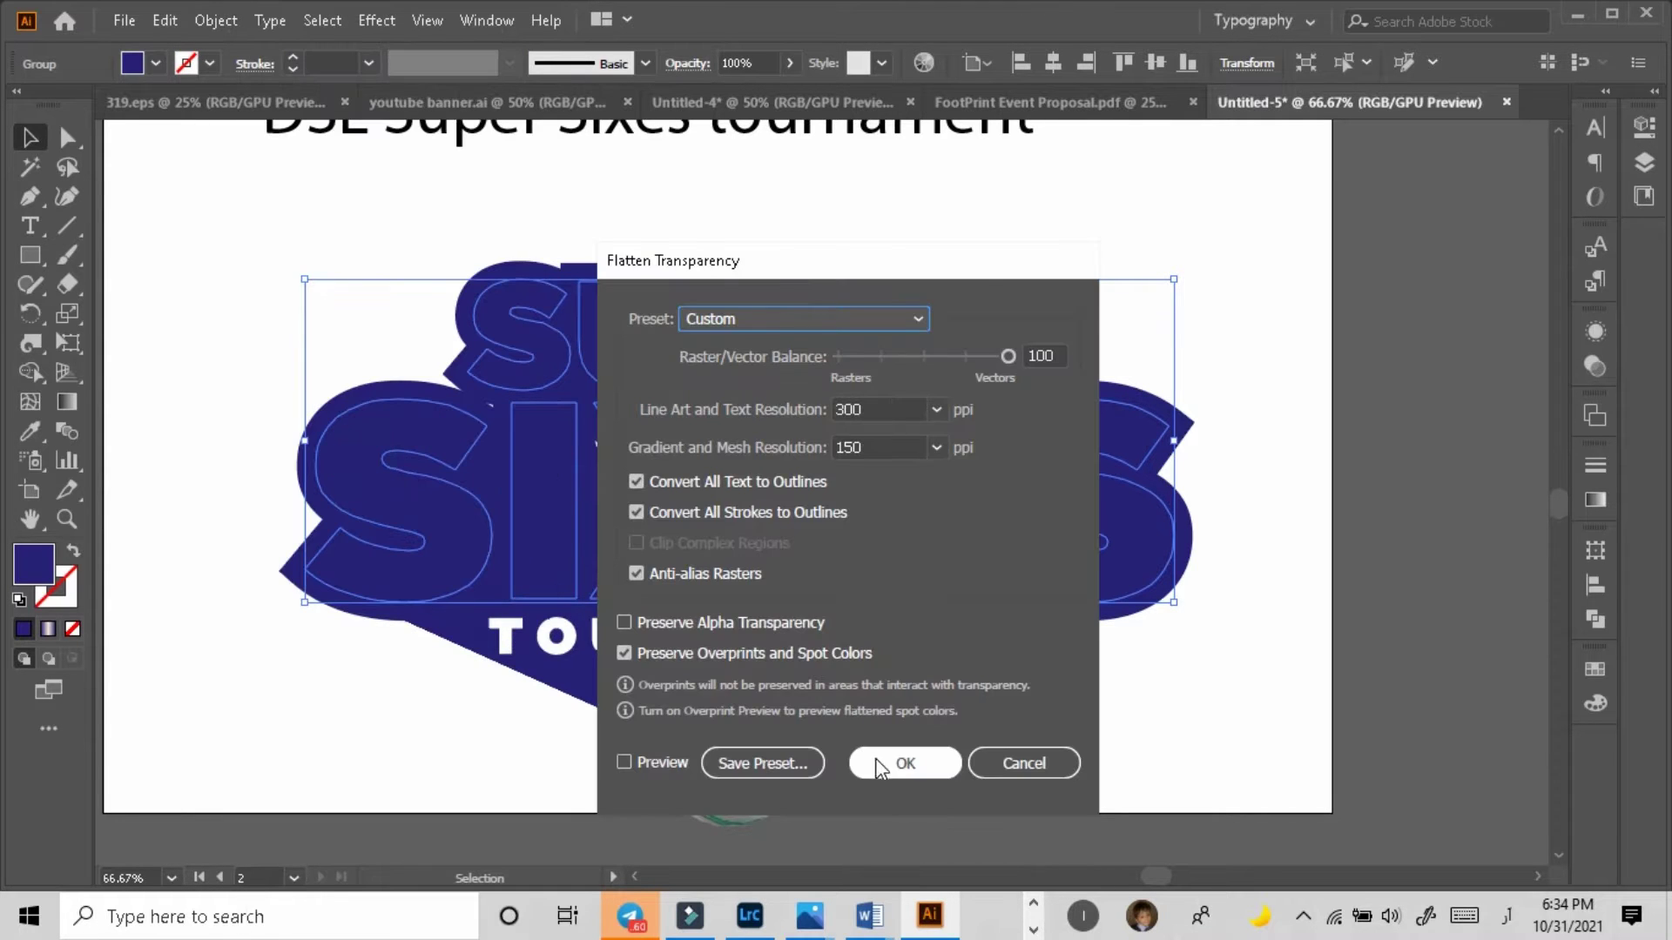
click(888, 763)
Step: Unite the flattened navy outline shapes into one and place the result behind the coloured SUPER SIXES lettering
click(1150, 449)
click(1591, 613)
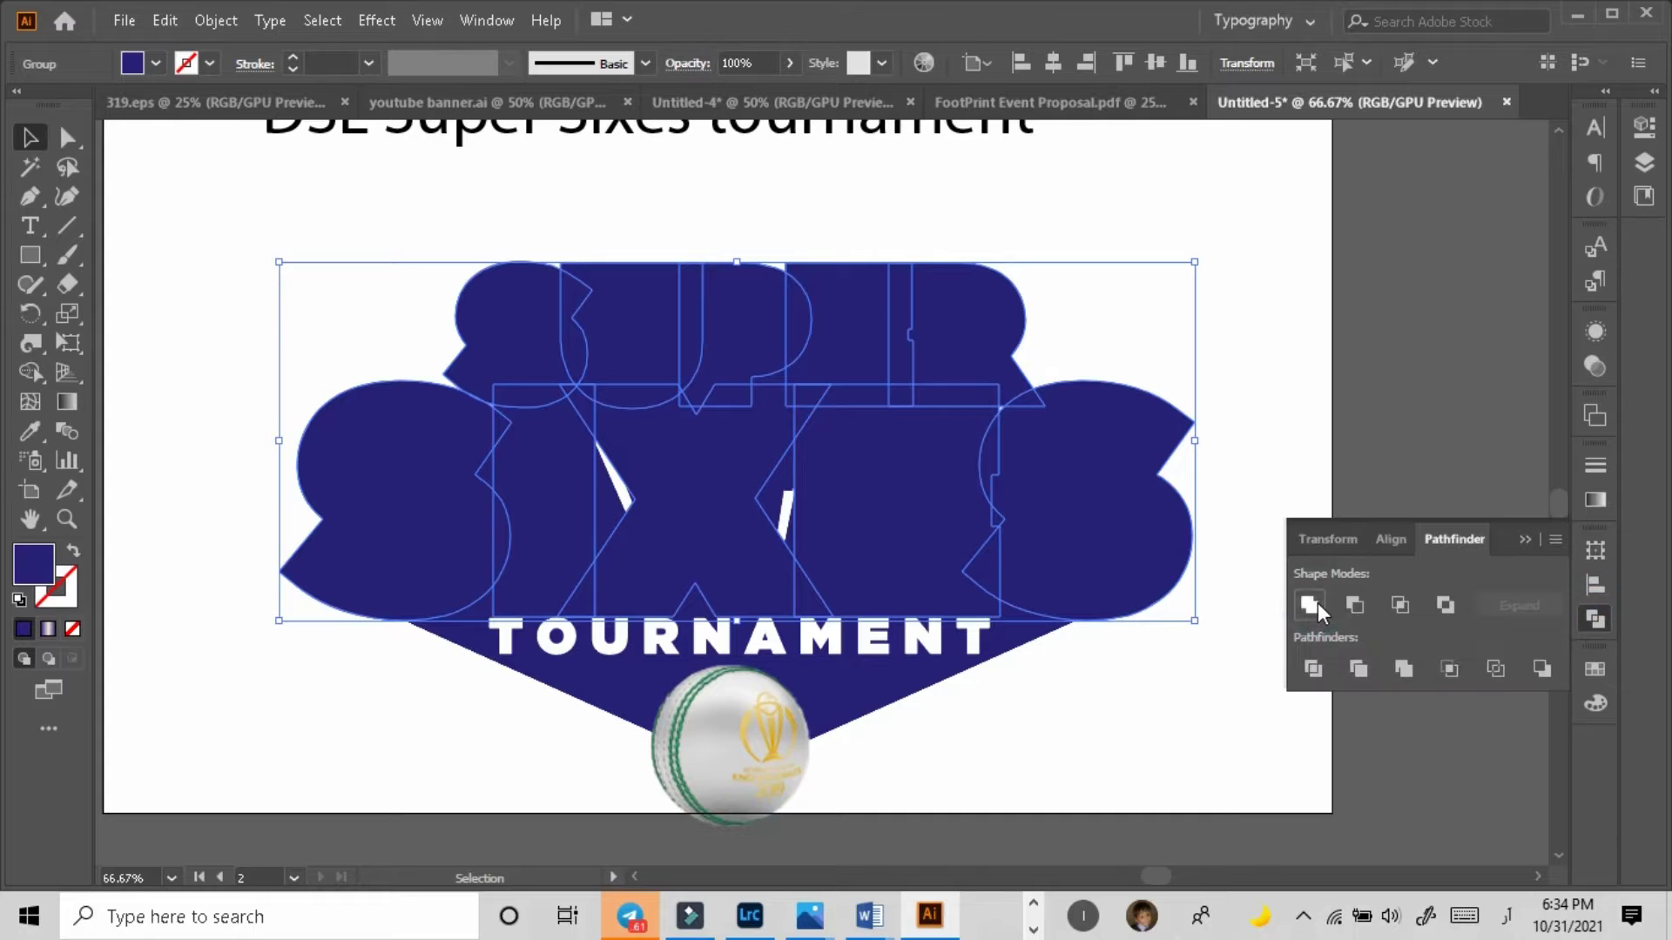
click(1319, 602)
click(1341, 613)
click(1259, 431)
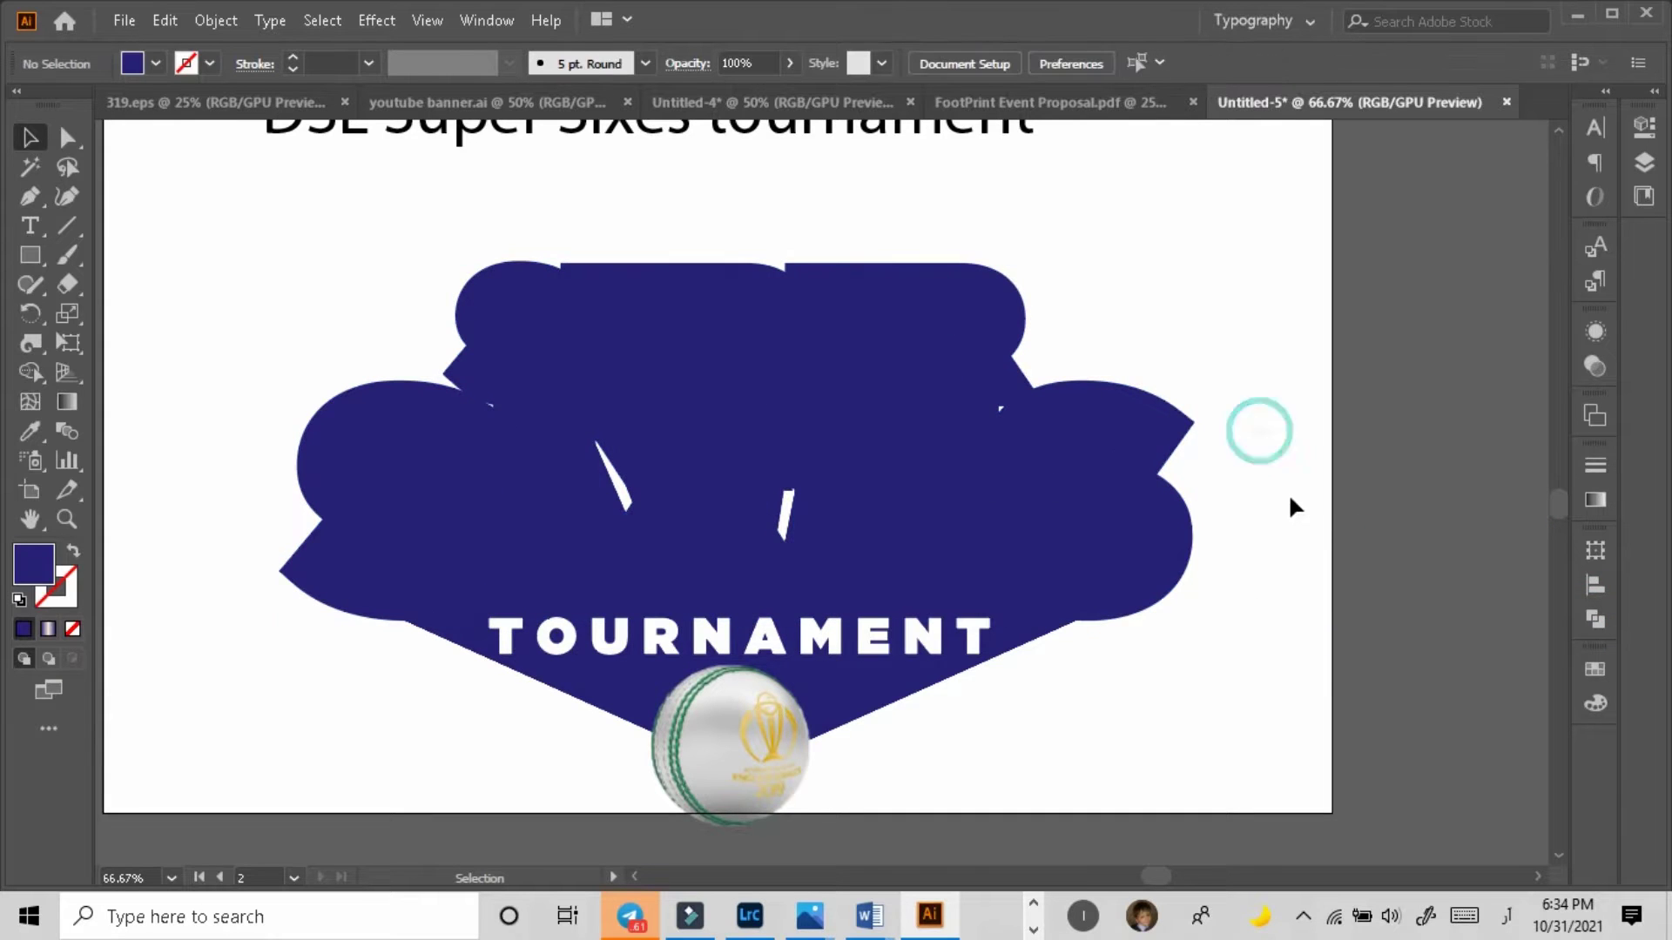
key(ctrl+z)
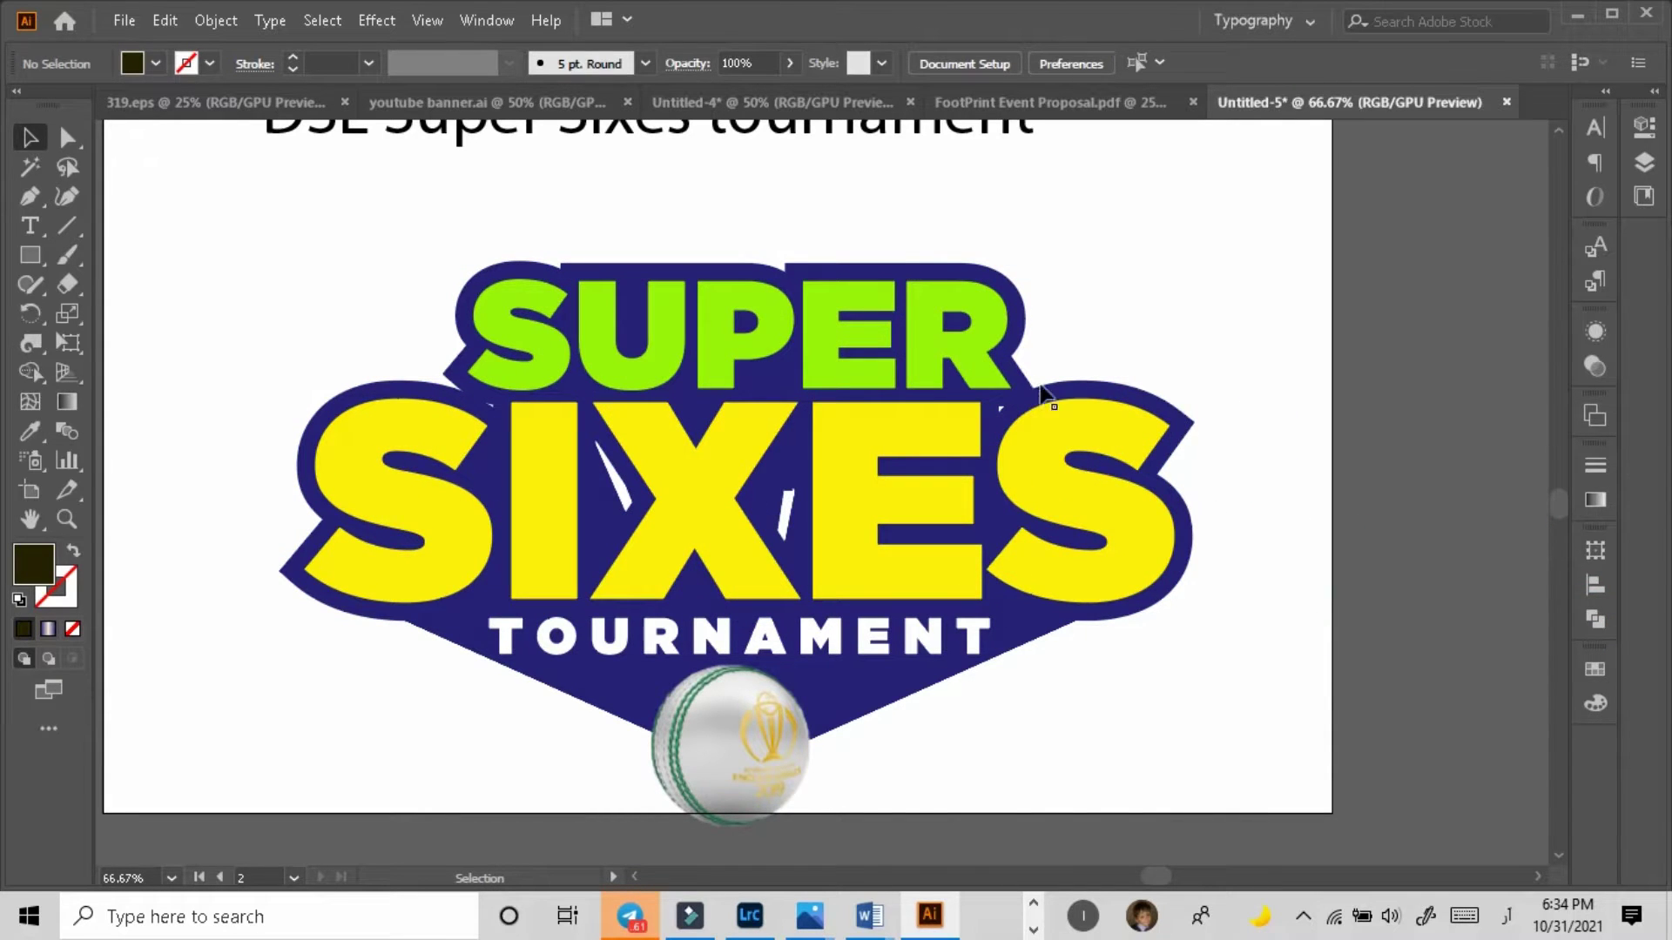
Step: Try deleting the united navy outline together with the yellow SIXES lettering
click(1043, 392)
click(1300, 533)
click(1152, 598)
shift+click(1146, 560)
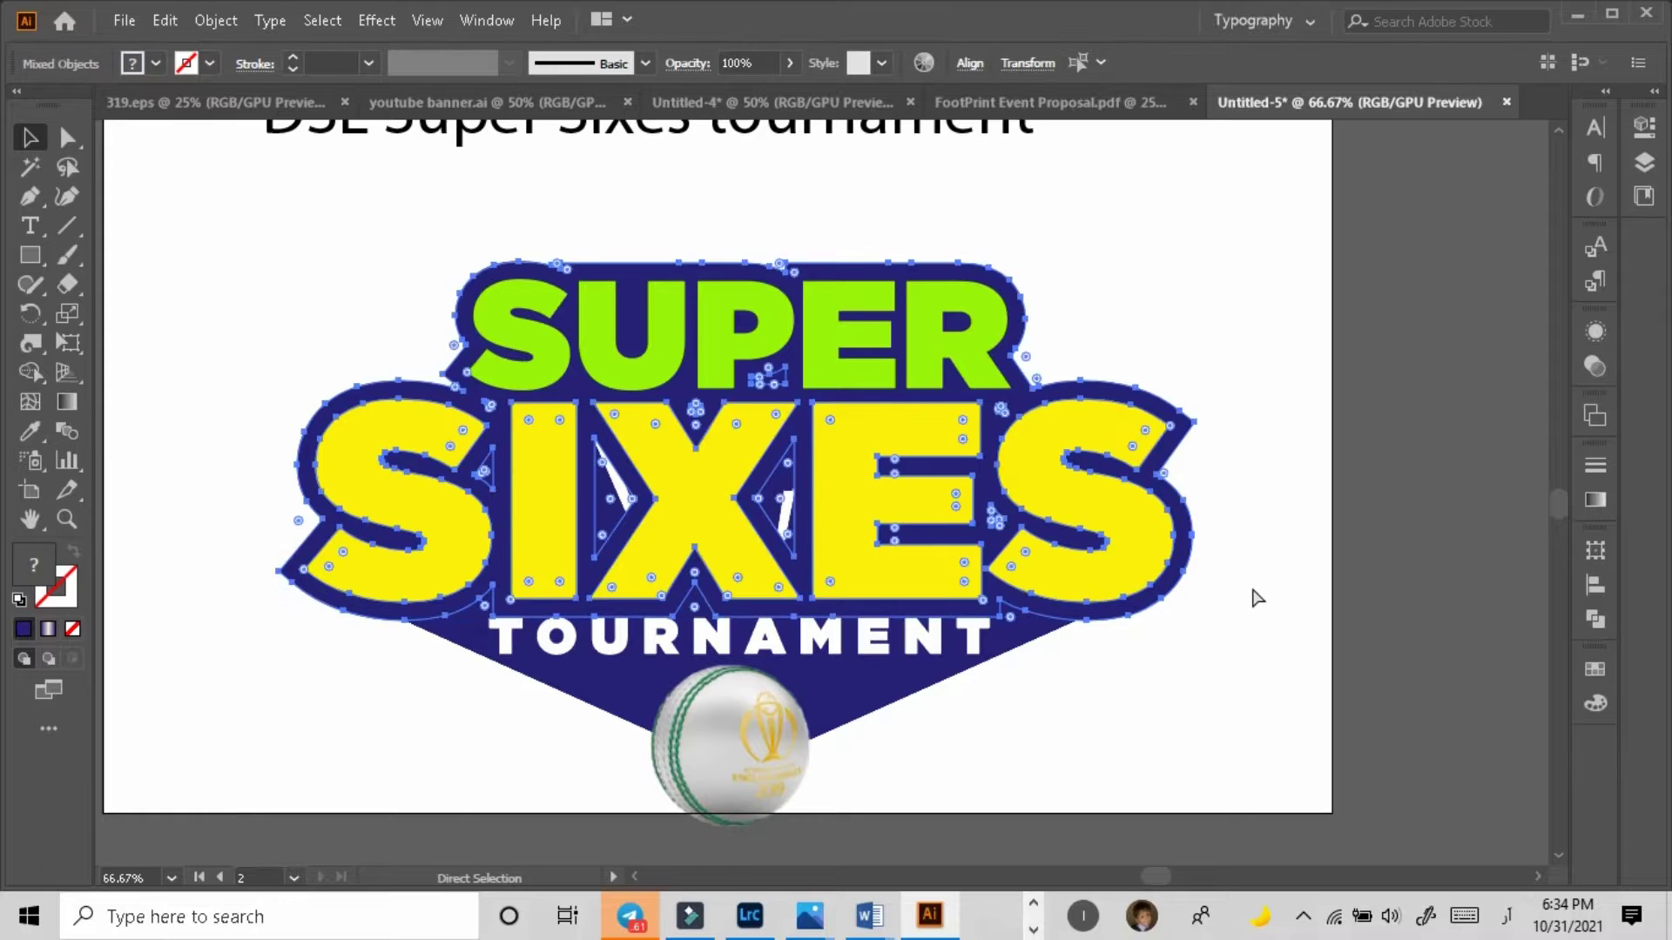
key(Delete)
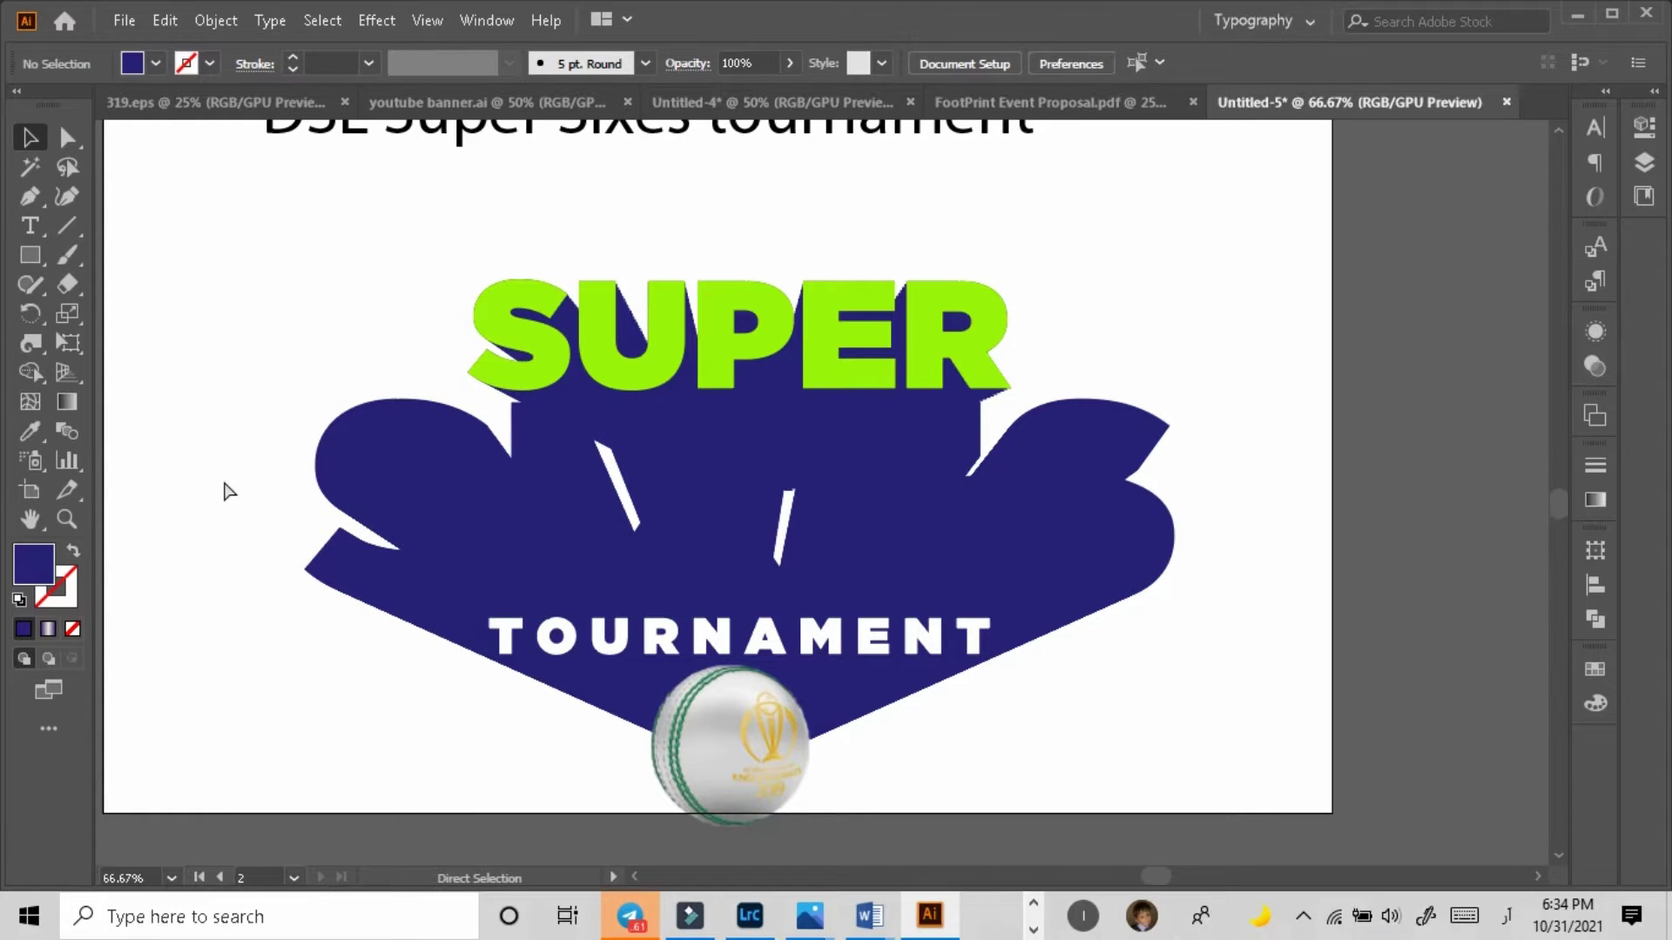
key(ctrl+z)
key(ctrl+shift+z)
key(ctrl+z)
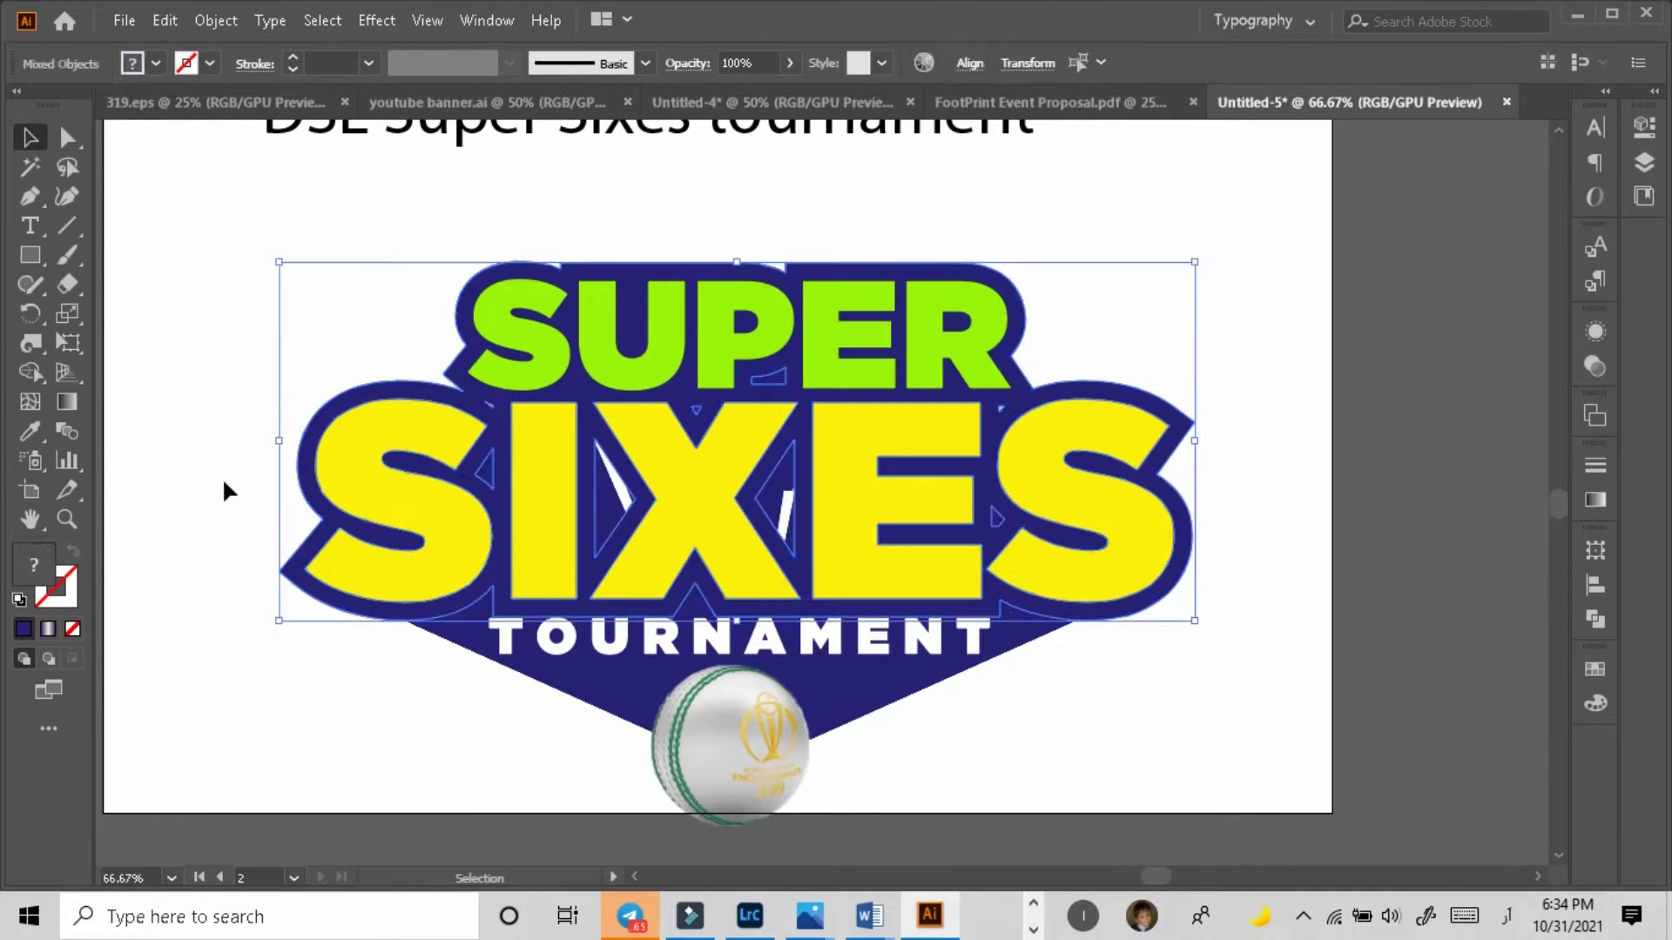
click(224, 482)
click(324, 600)
scroll(344, 645, down, 2)
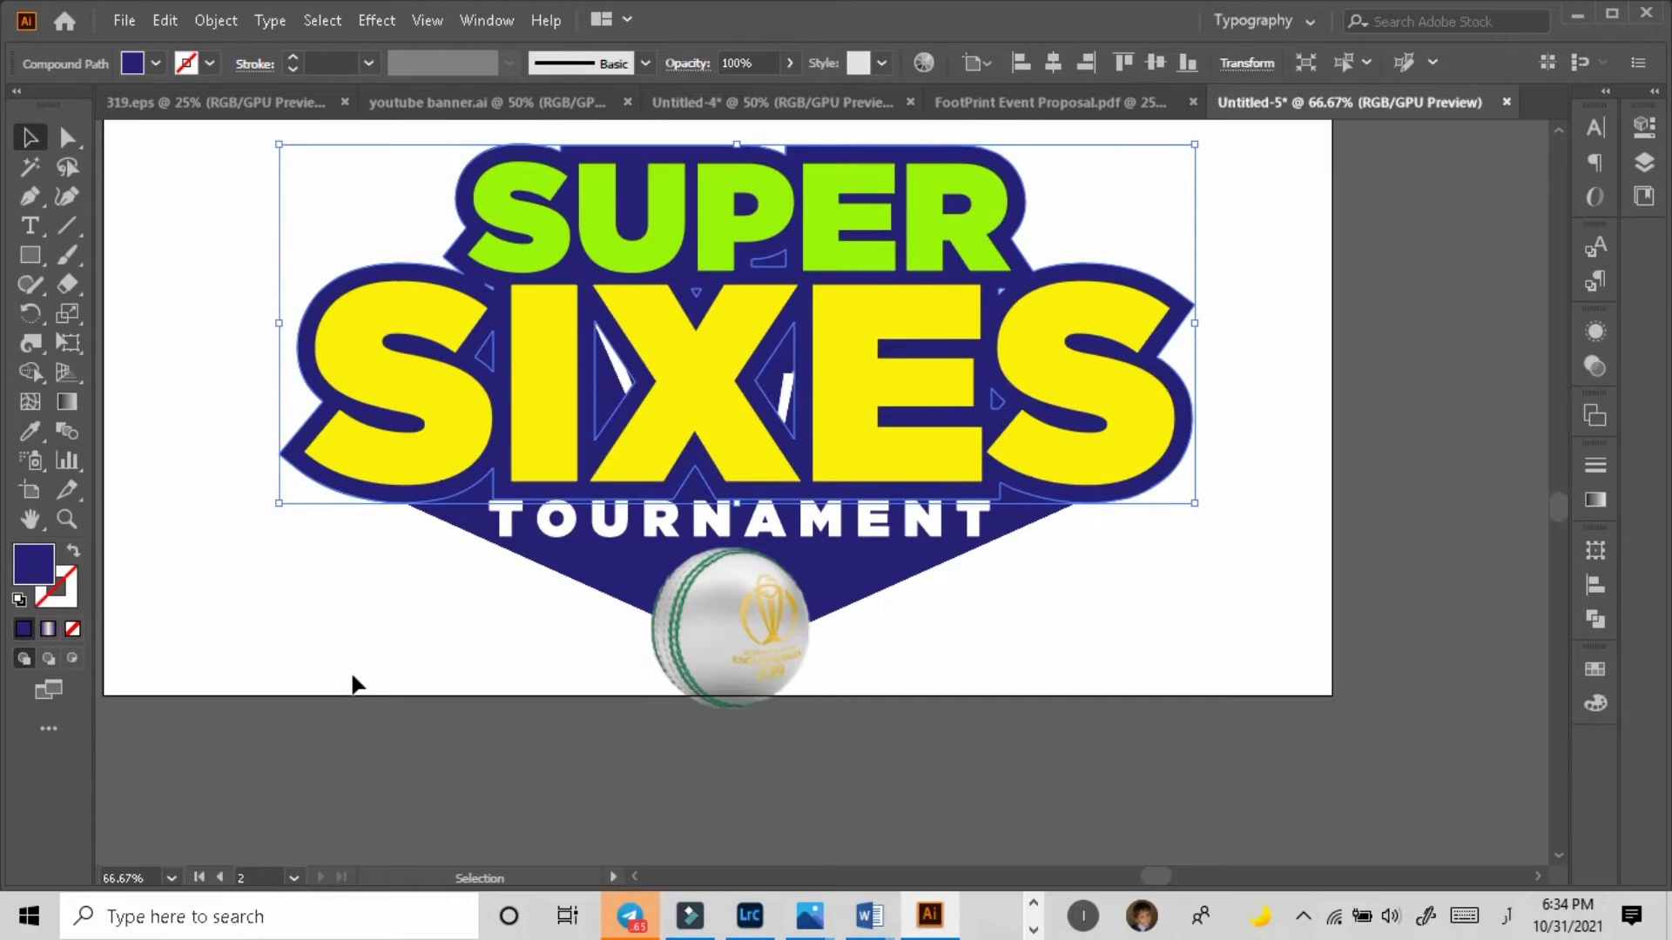
click(402, 623)
scroll(436, 620, up, 1)
click(428, 305)
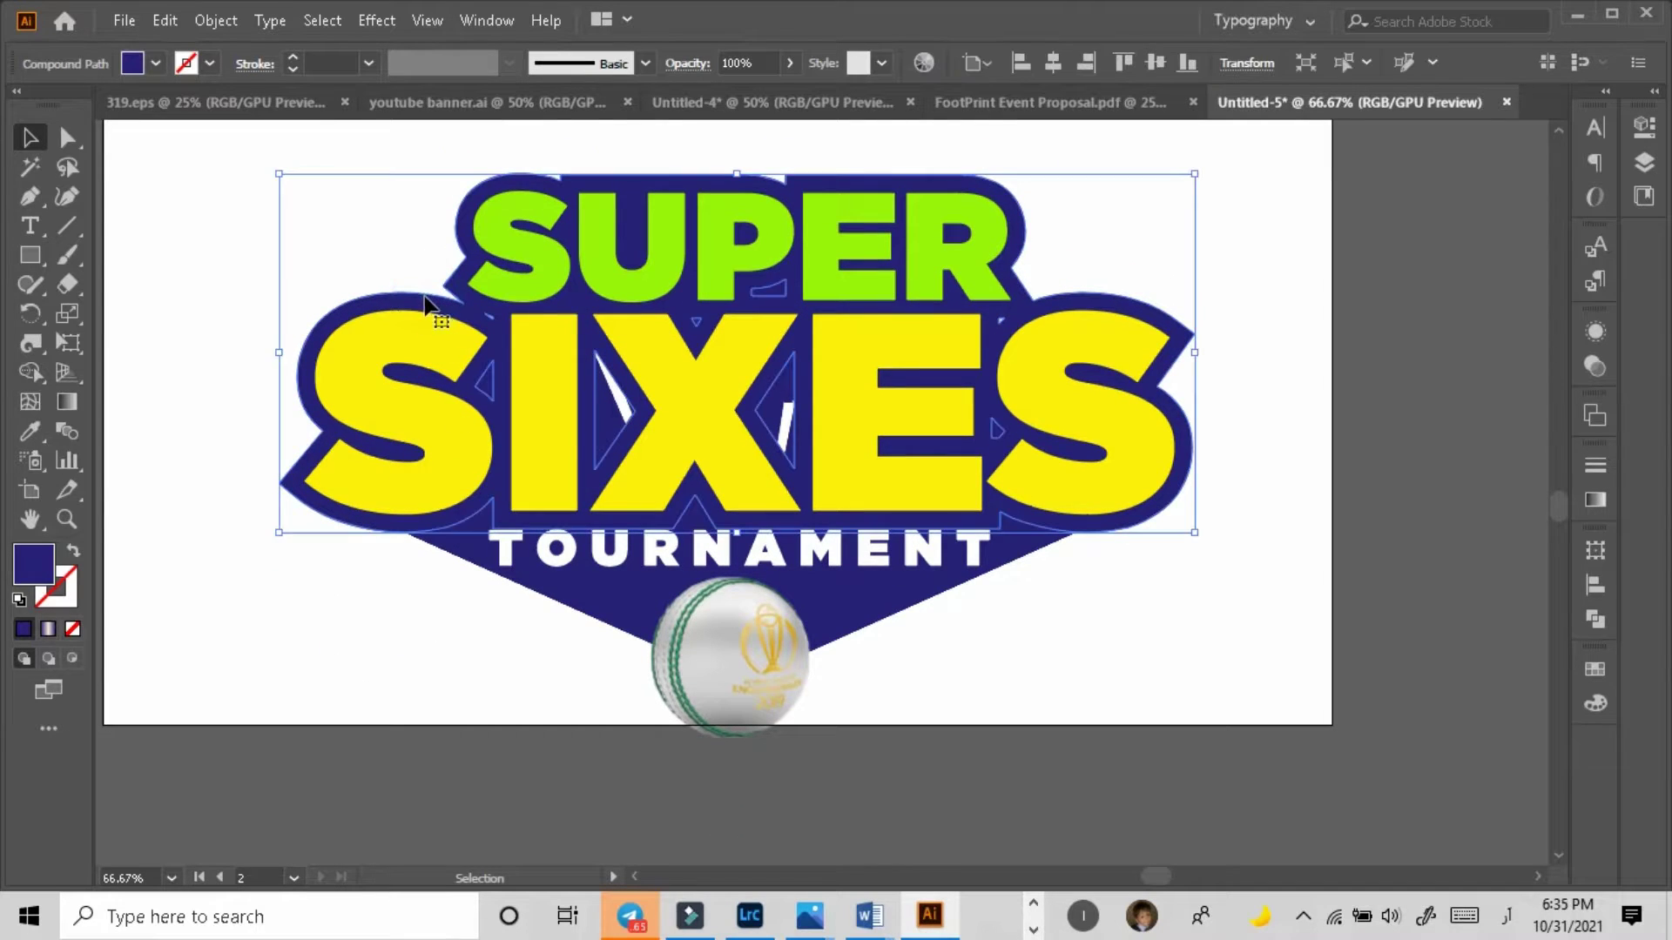
click(1595, 620)
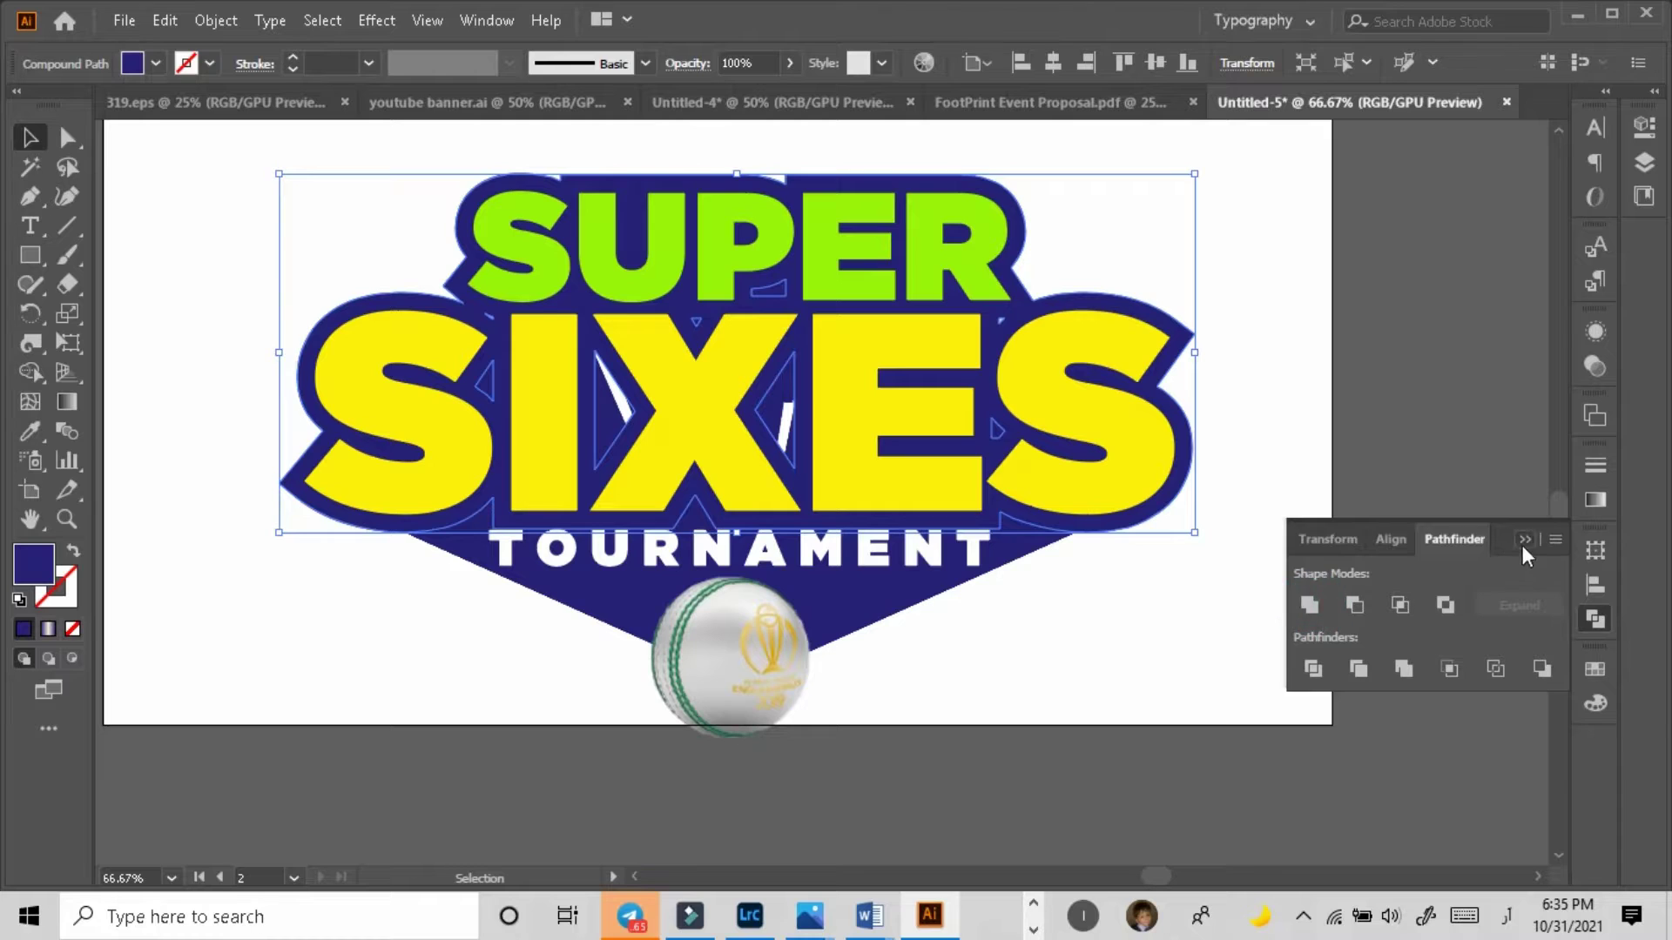
click(350, 568)
Step: Draw a closed navy chevron with the Pen tool, running from the first S's lower tip through the ball to the last S's lower edge
click(30, 199)
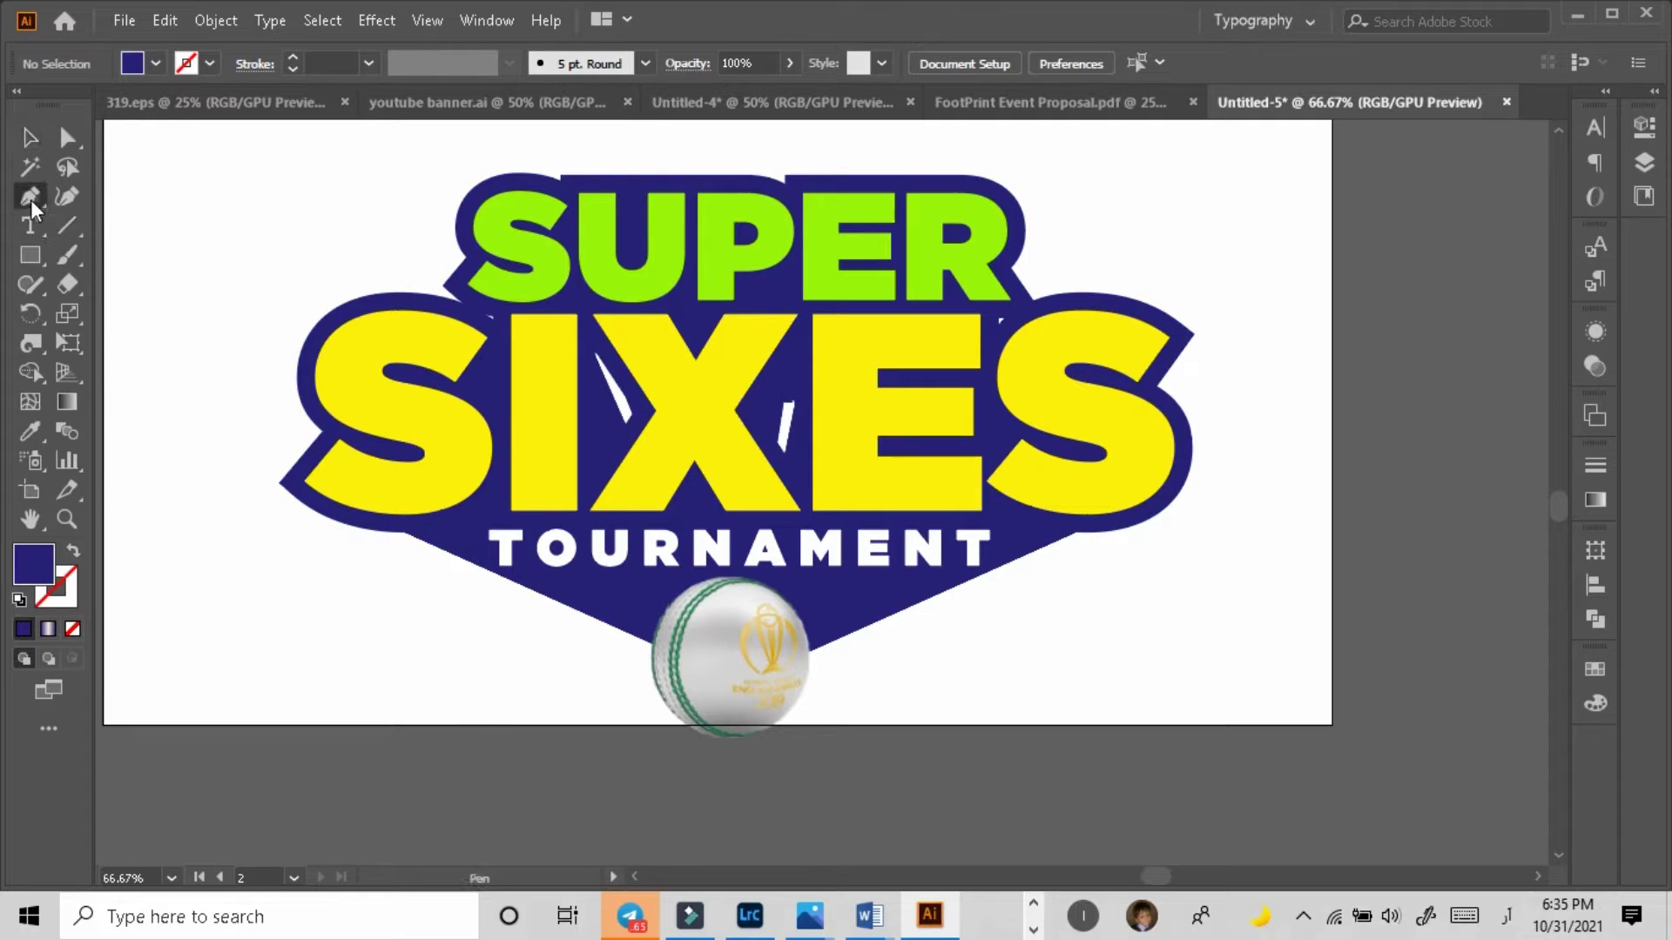
click(277, 483)
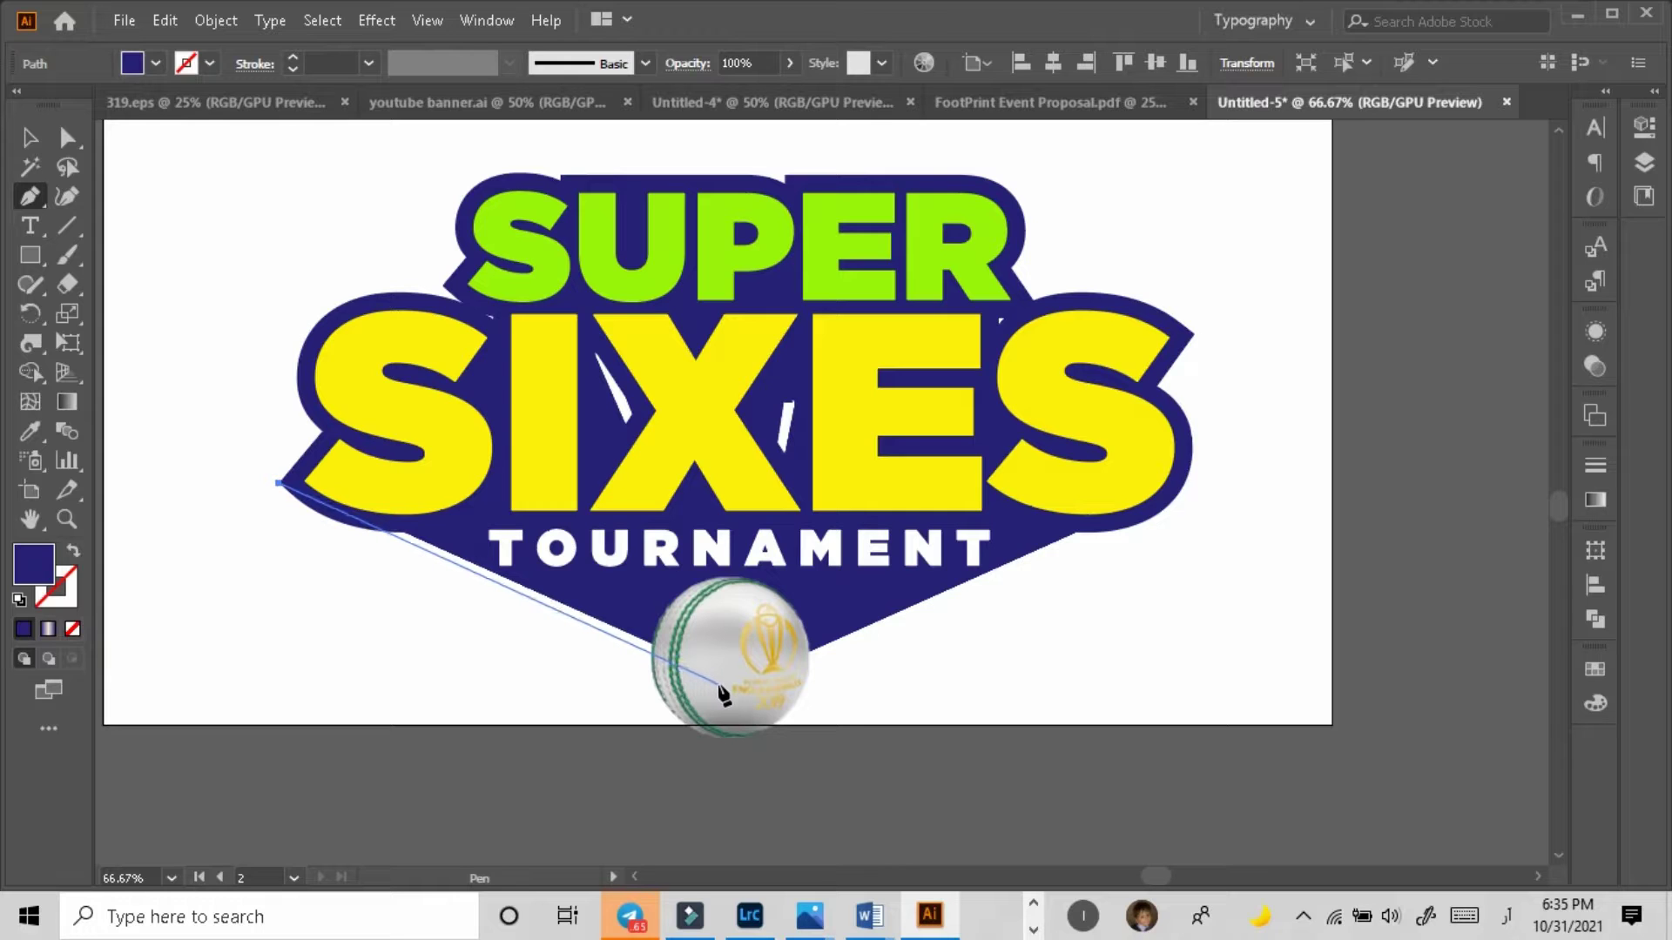
click(717, 687)
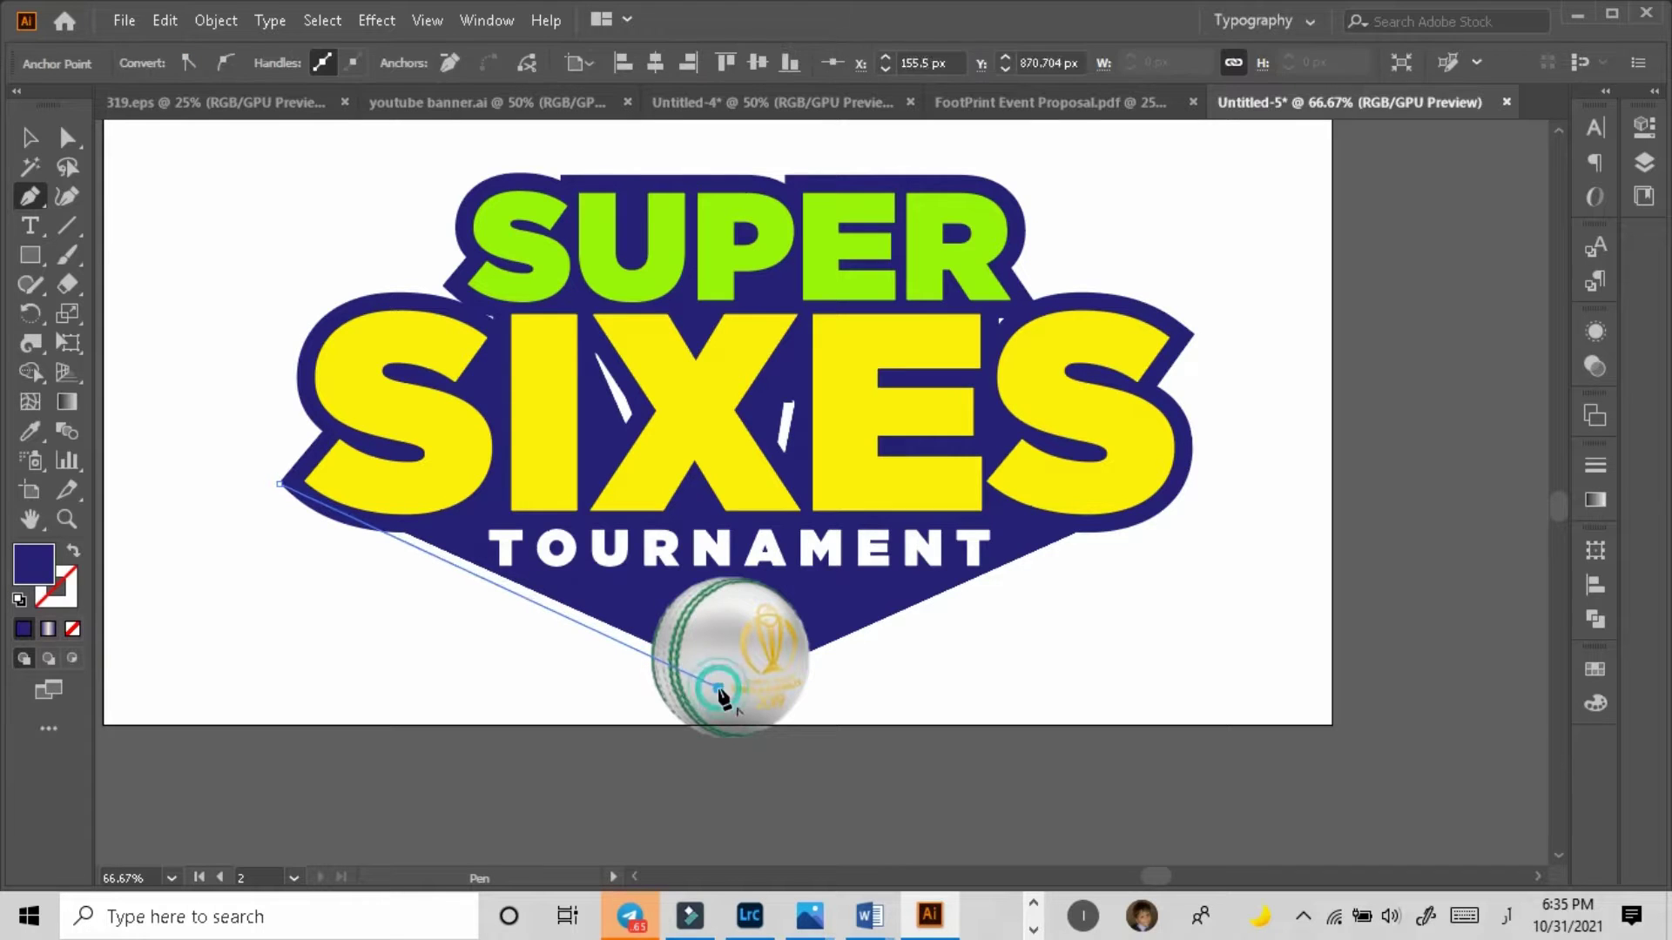
click(1129, 528)
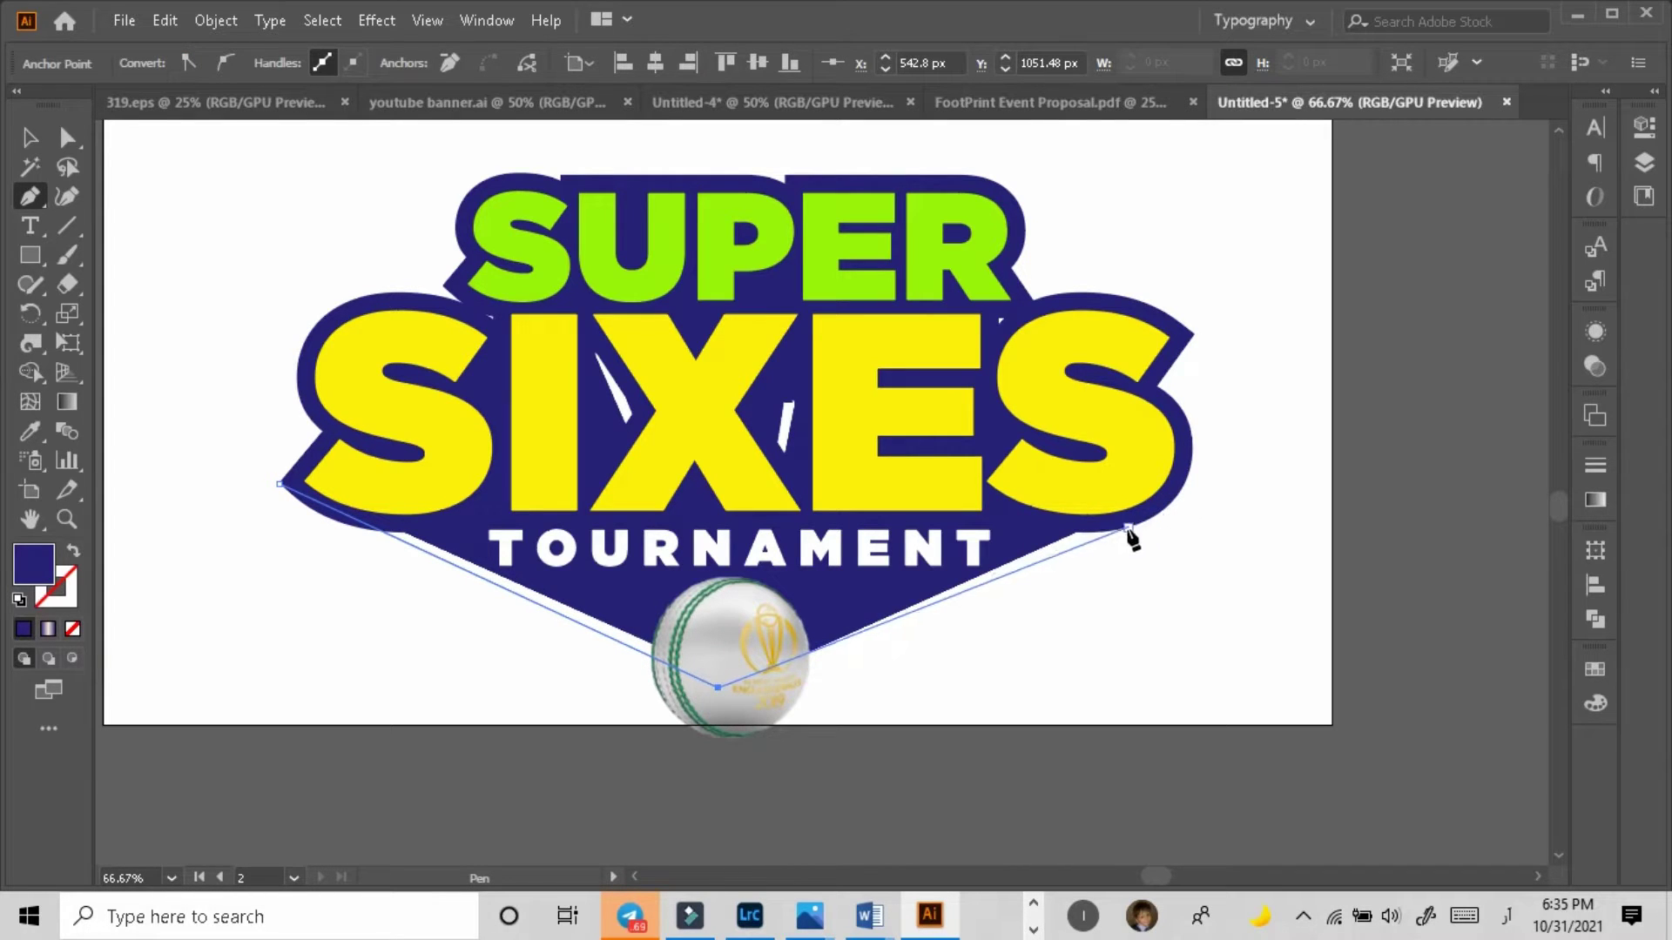
click(377, 507)
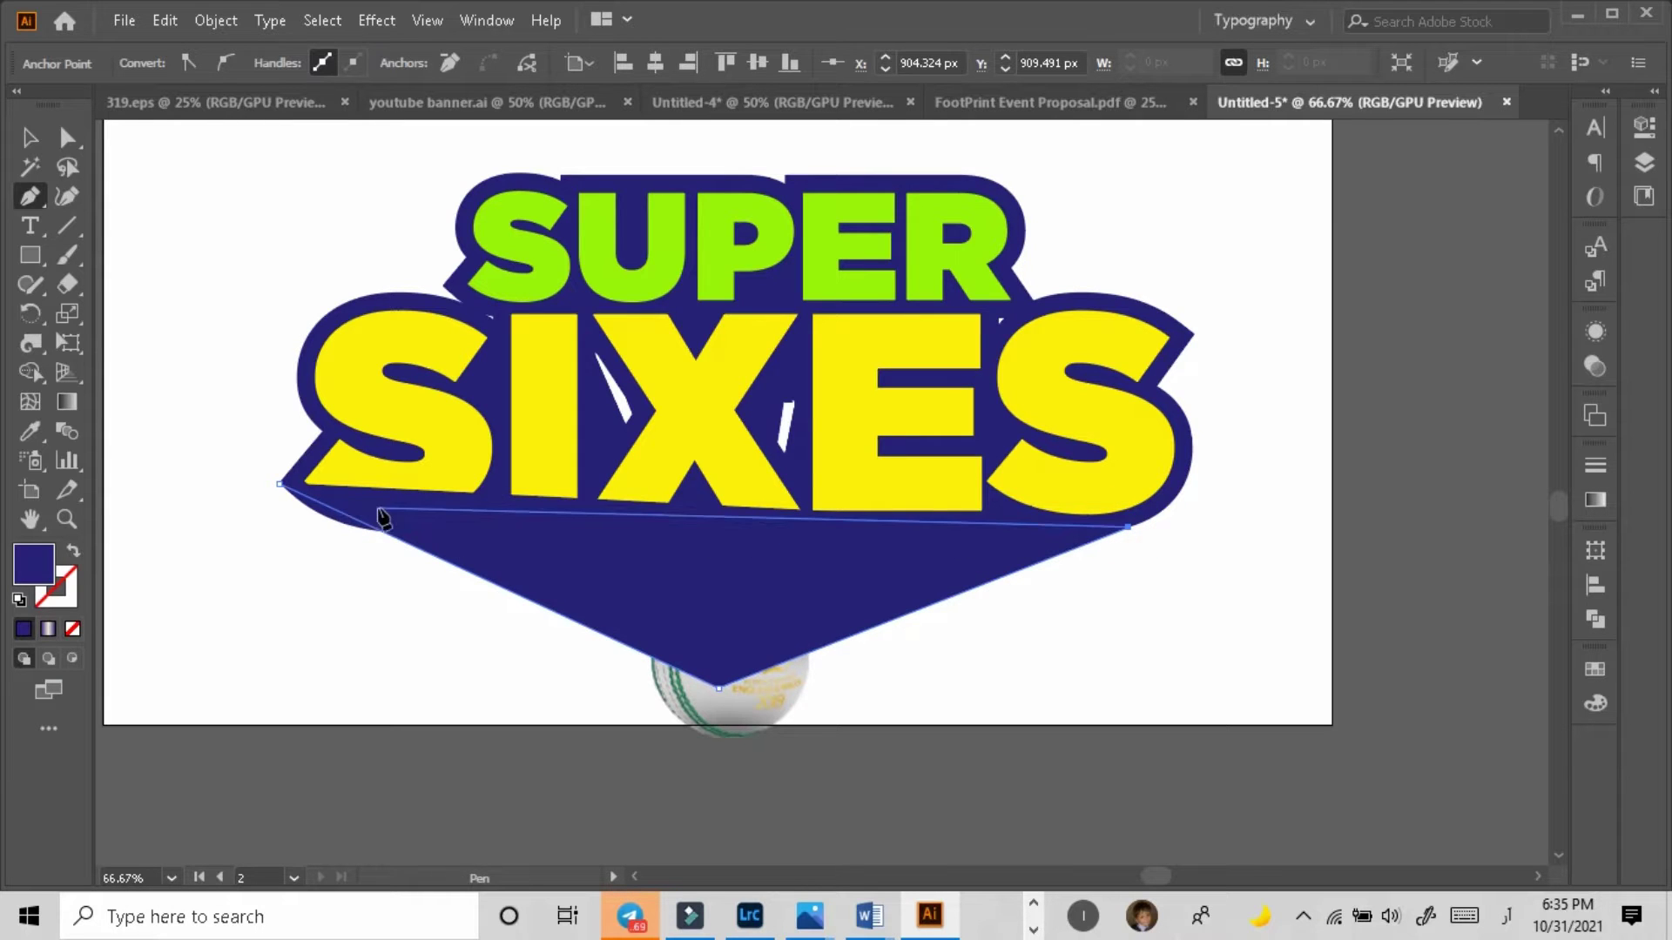
key(ctrl+z)
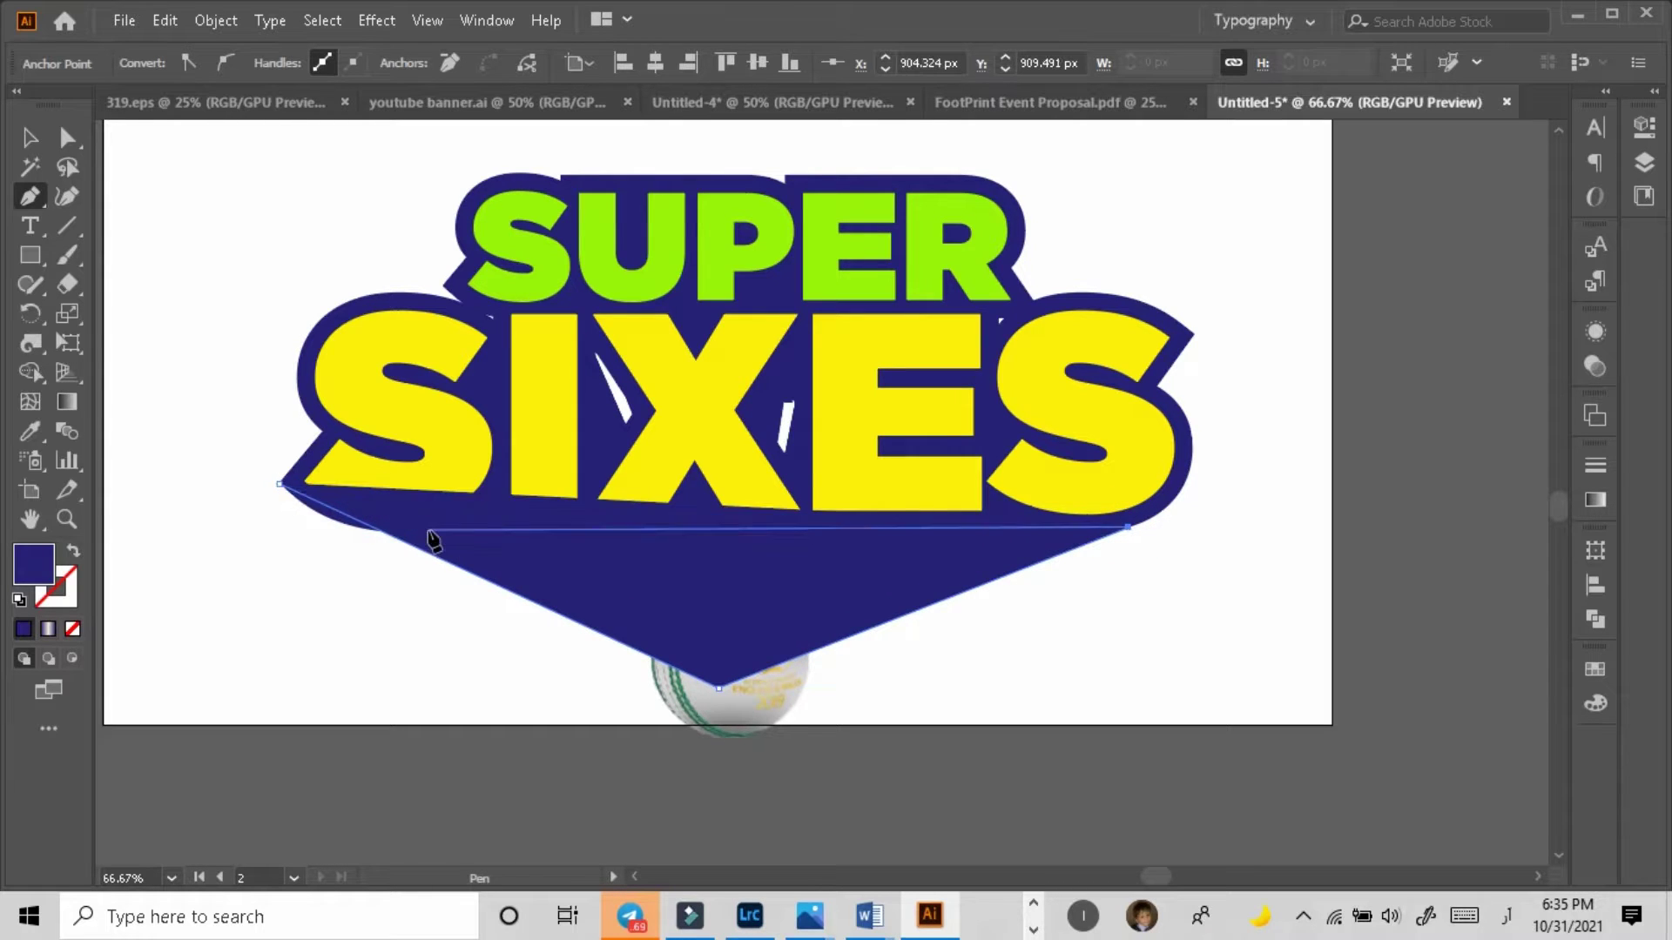
click(721, 624)
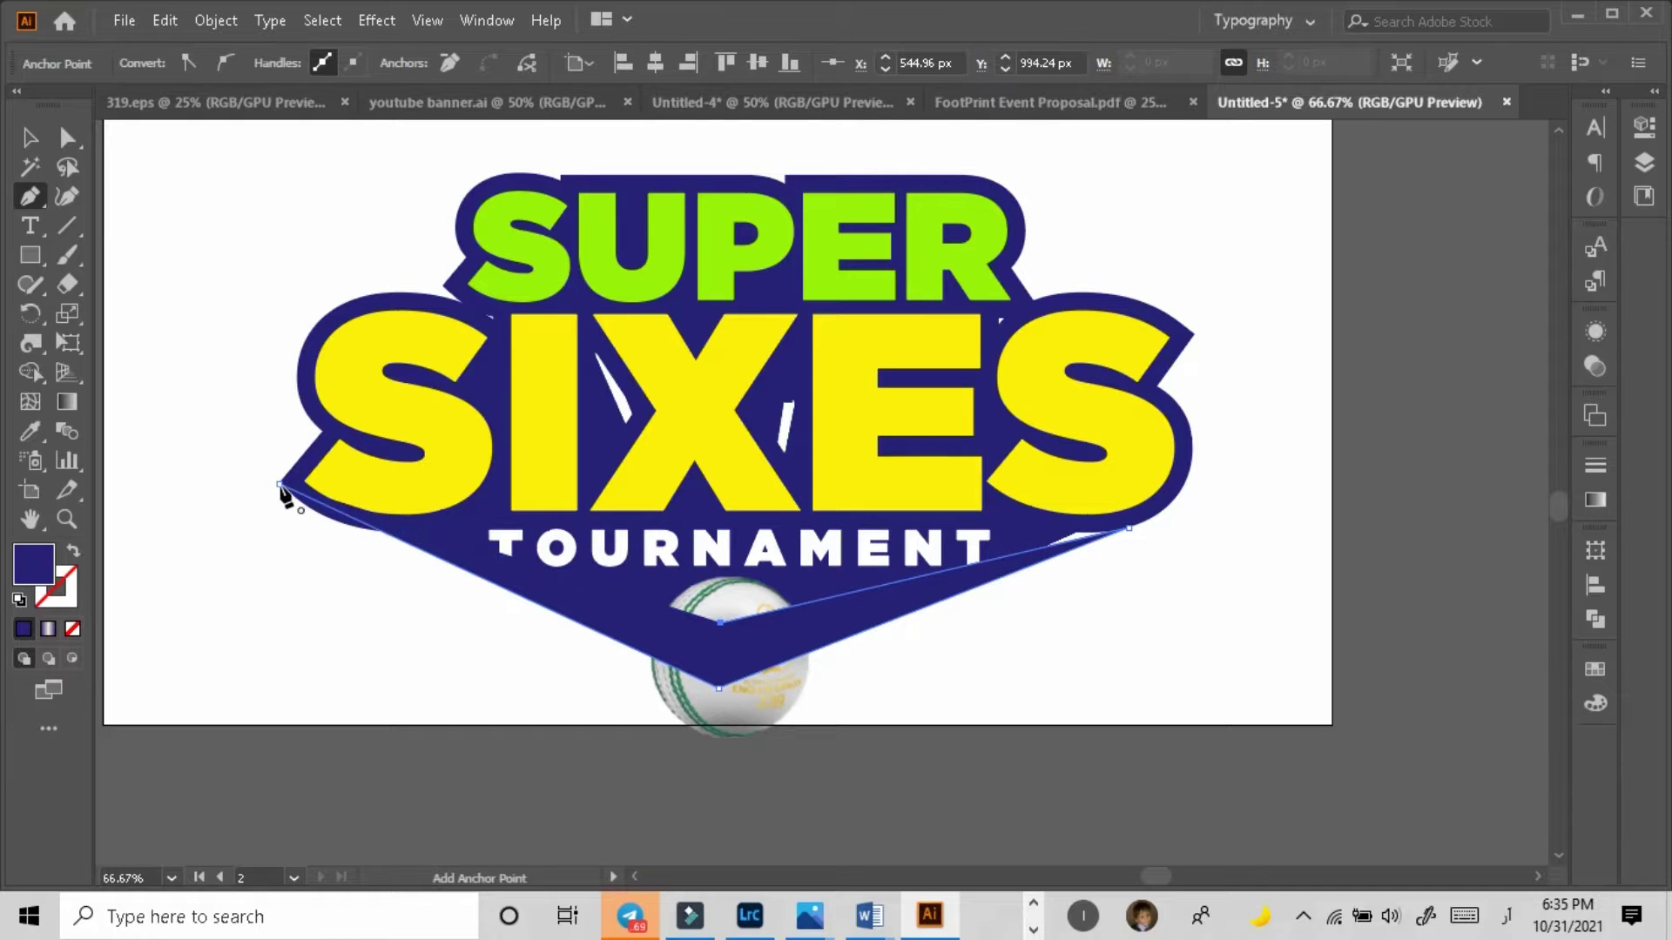
click(280, 483)
Step: Bring the yellow SIXES lettering to the front, above the navy chevron
click(35, 135)
click(448, 467)
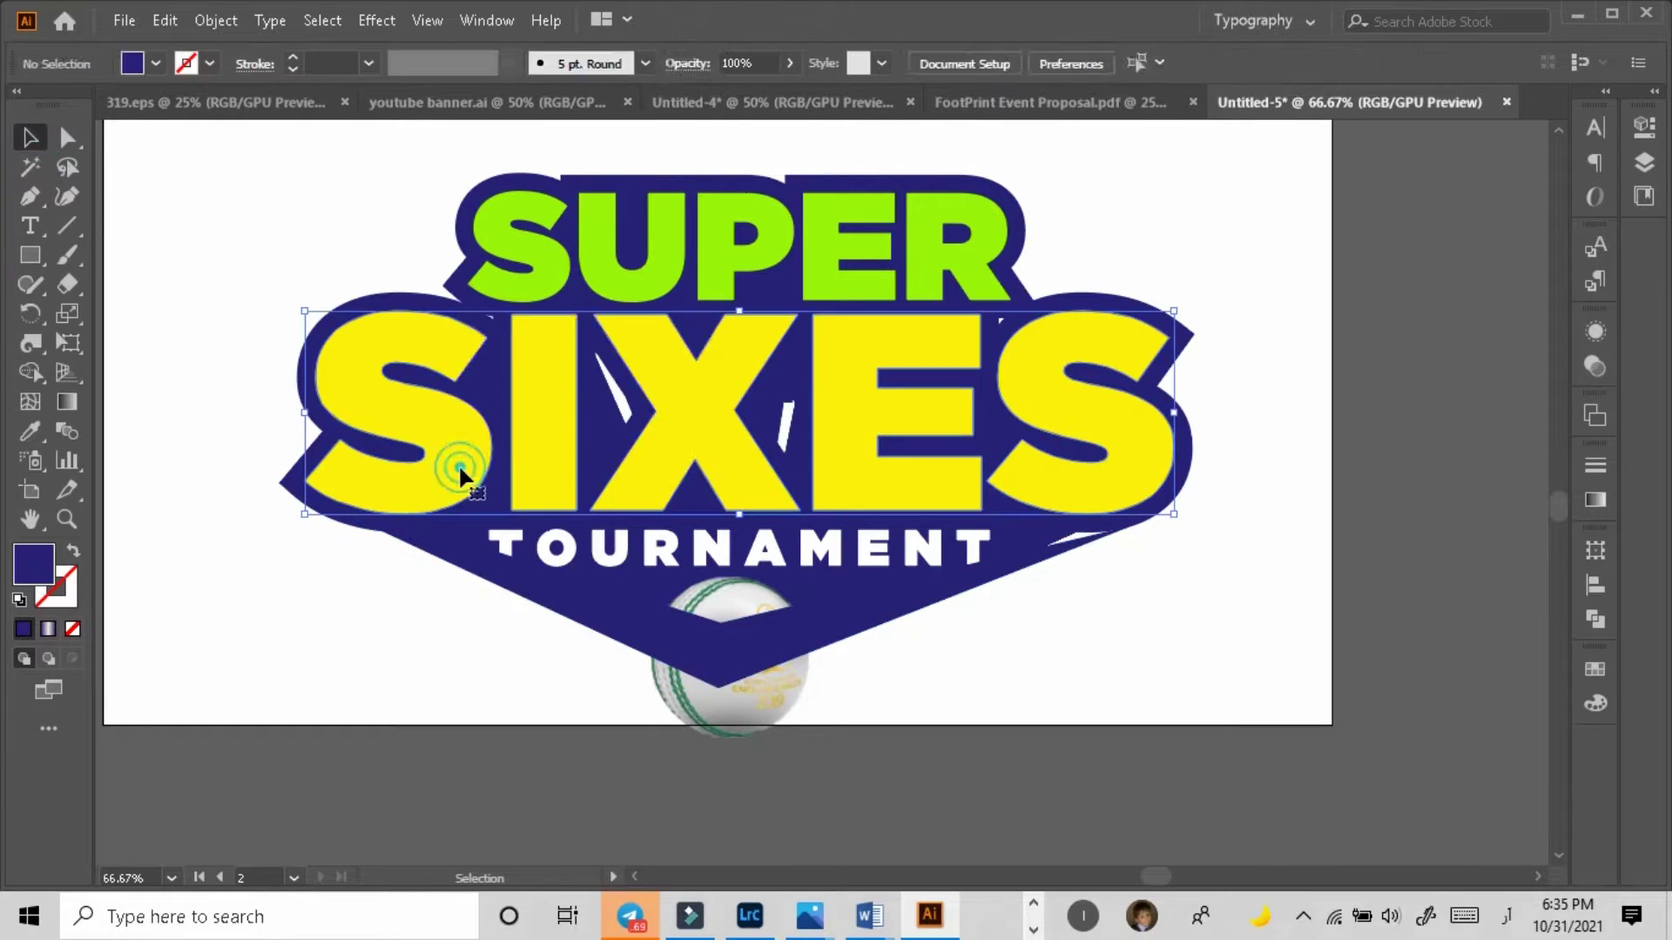
right_click(457, 470)
mouse_move(682, 348)
click(767, 344)
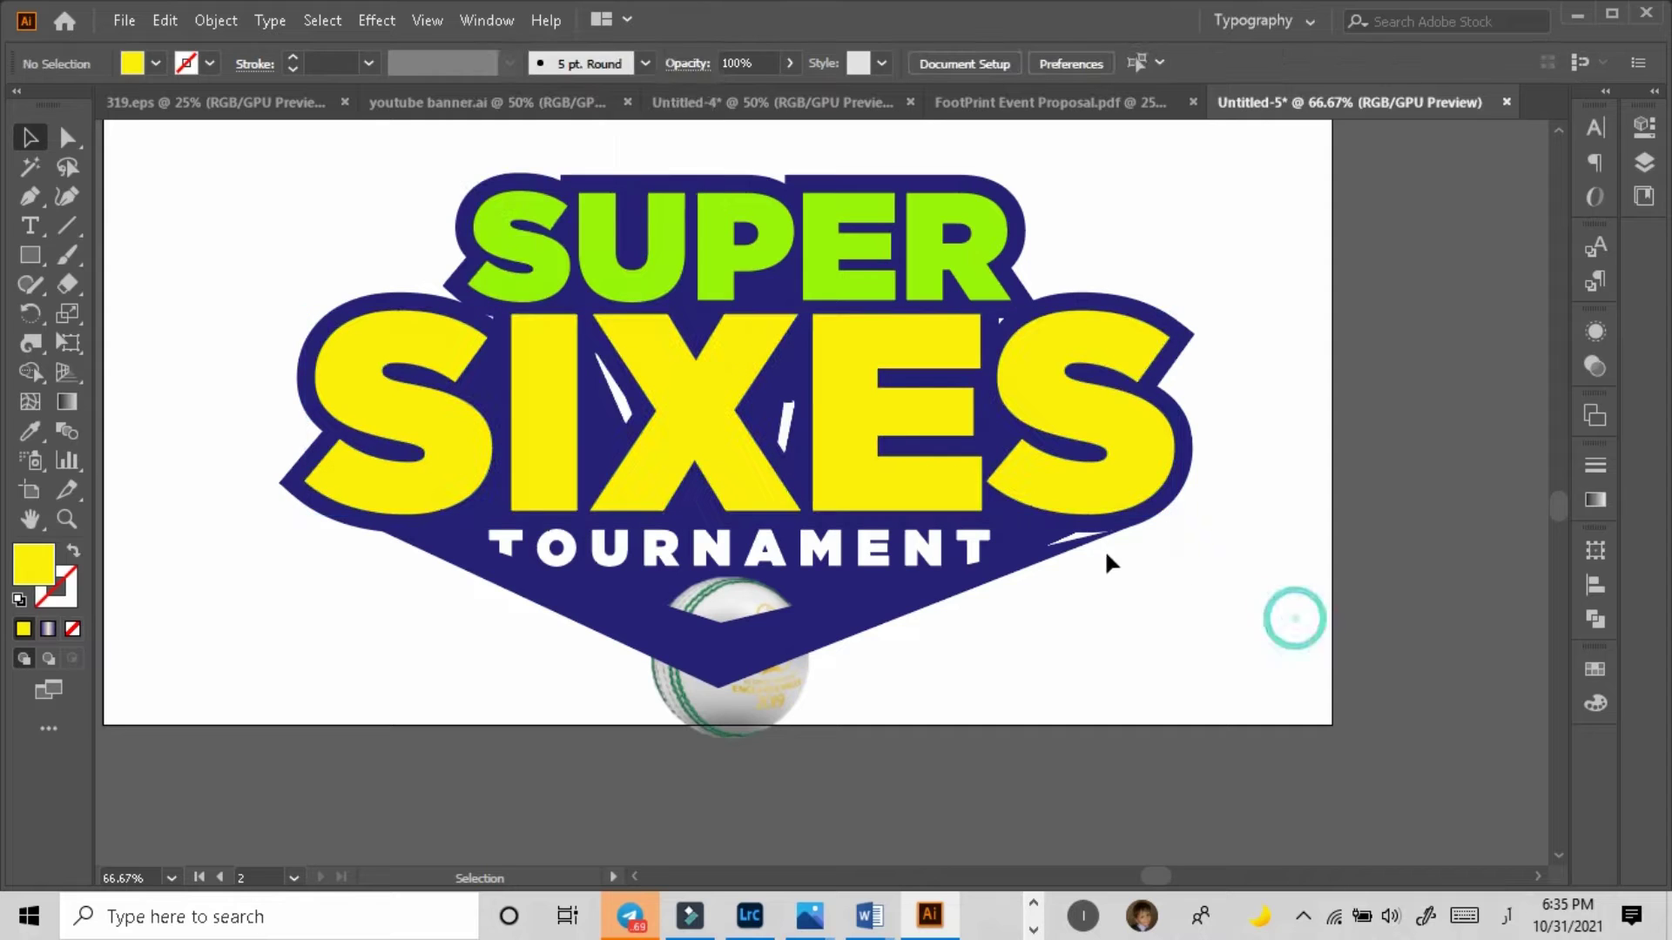
click(1096, 544)
Step: Bring the cricket ball image to the front so it covers the chevron's point
click(773, 701)
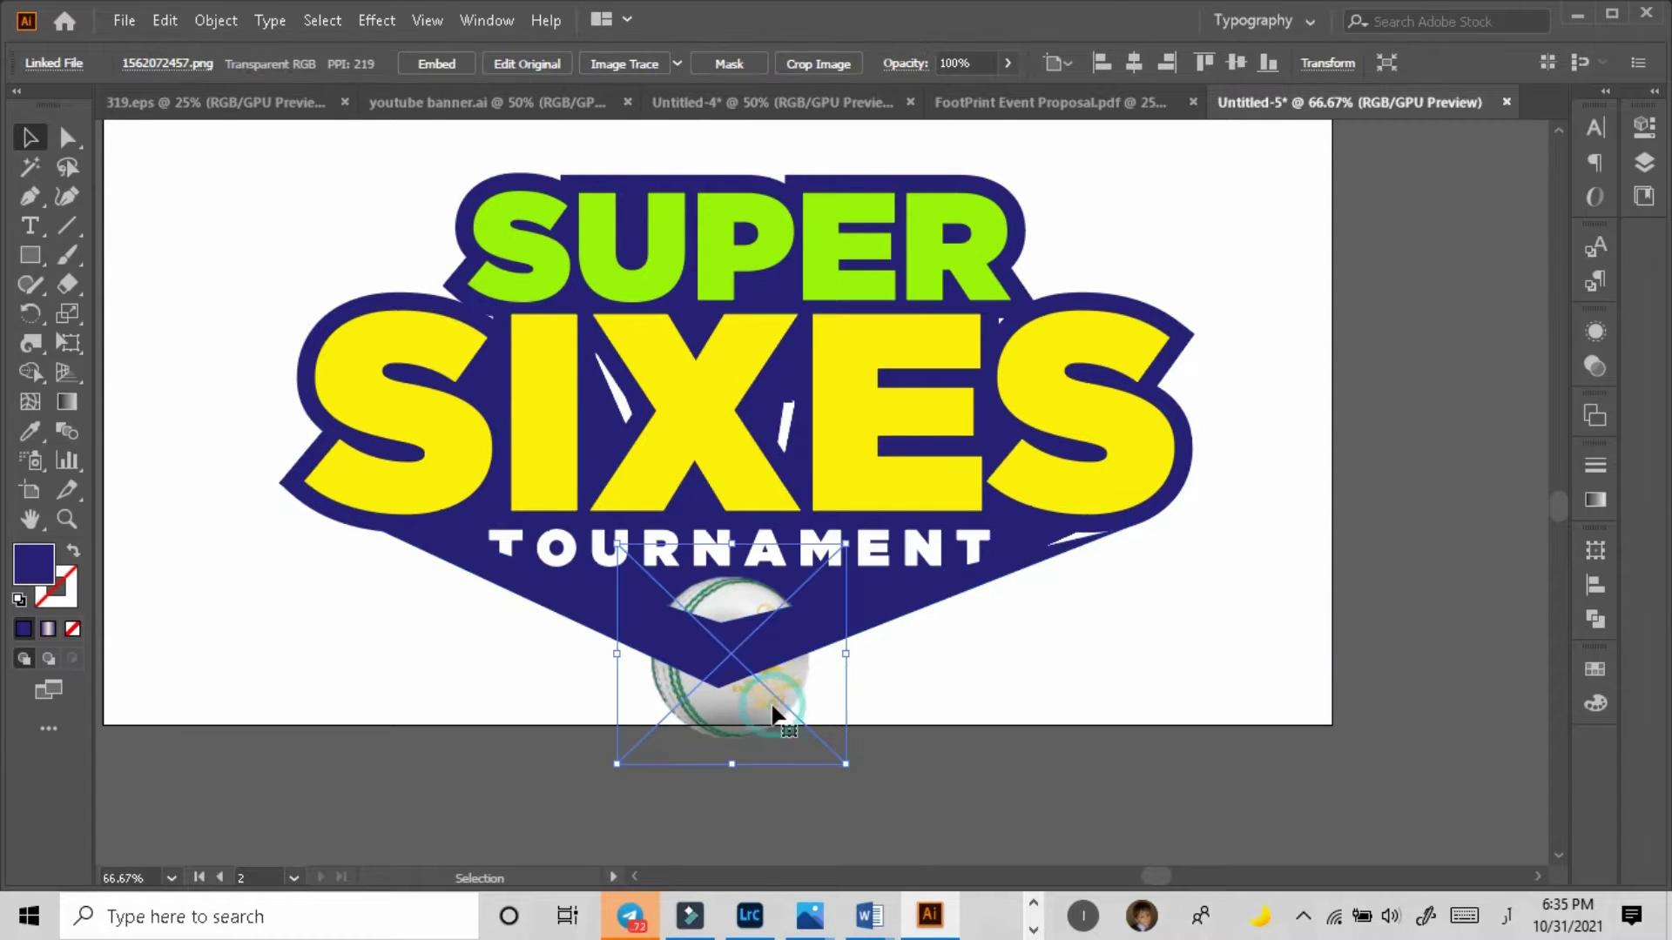
right_click(773, 702)
mouse_move(930, 578)
mouse_move(870, 553)
click(1078, 553)
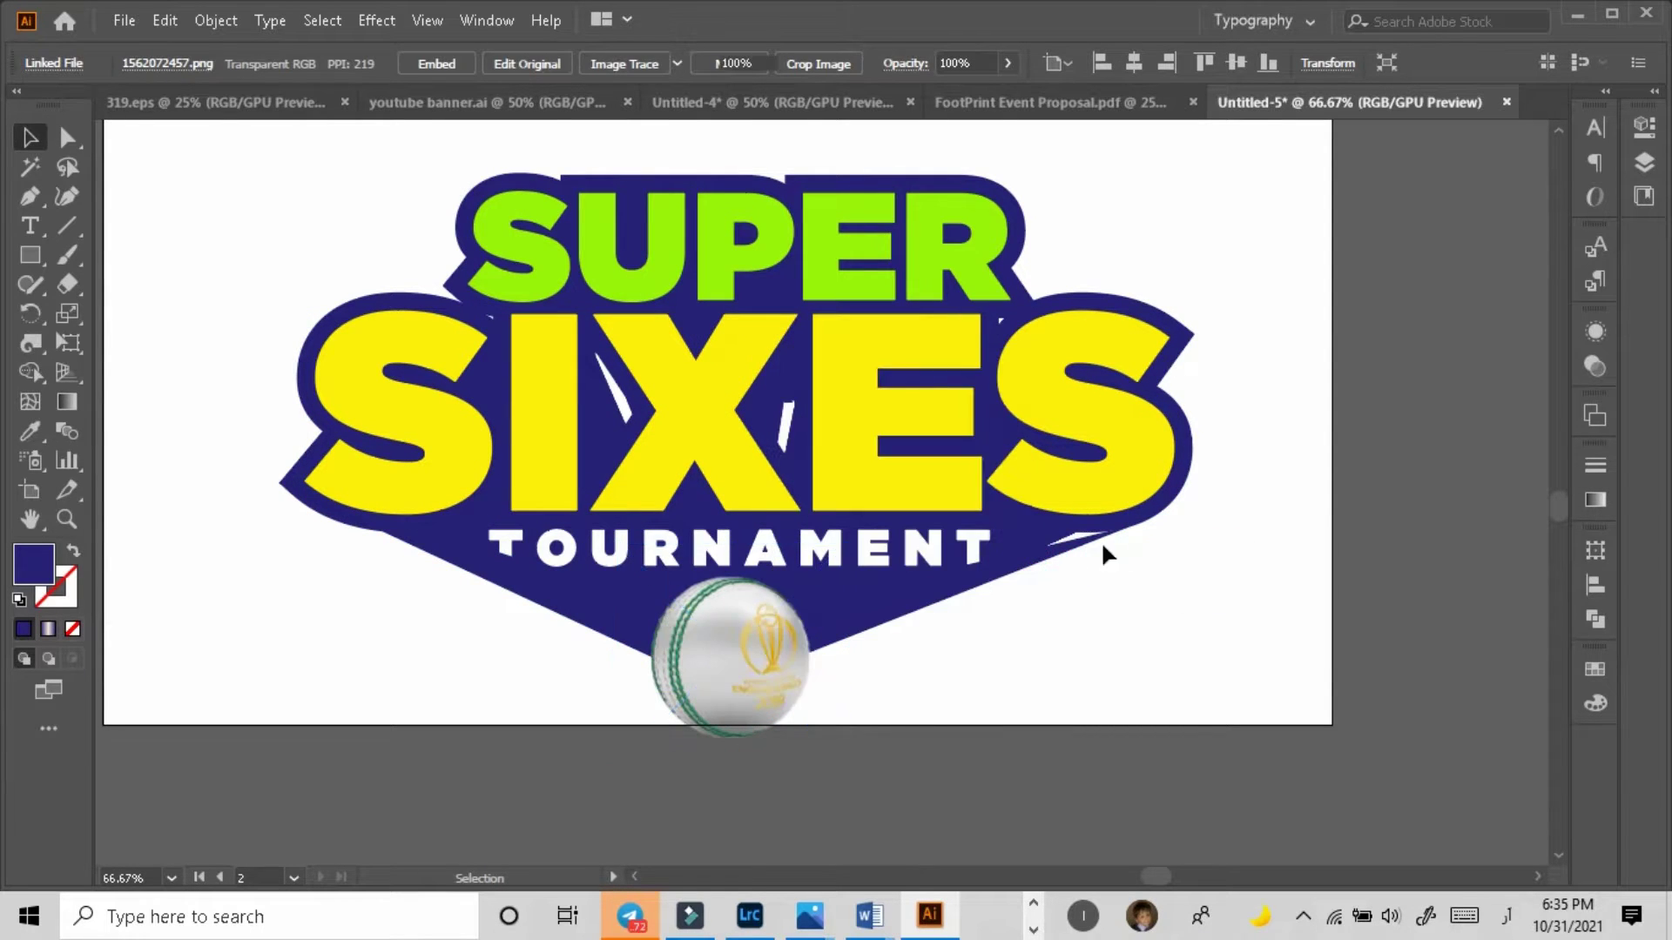
Step: Flatten the transparency of the navy SIXES blend and unite the resulting shapes with the Pathfinder
click(1099, 545)
click(1010, 533)
click(216, 20)
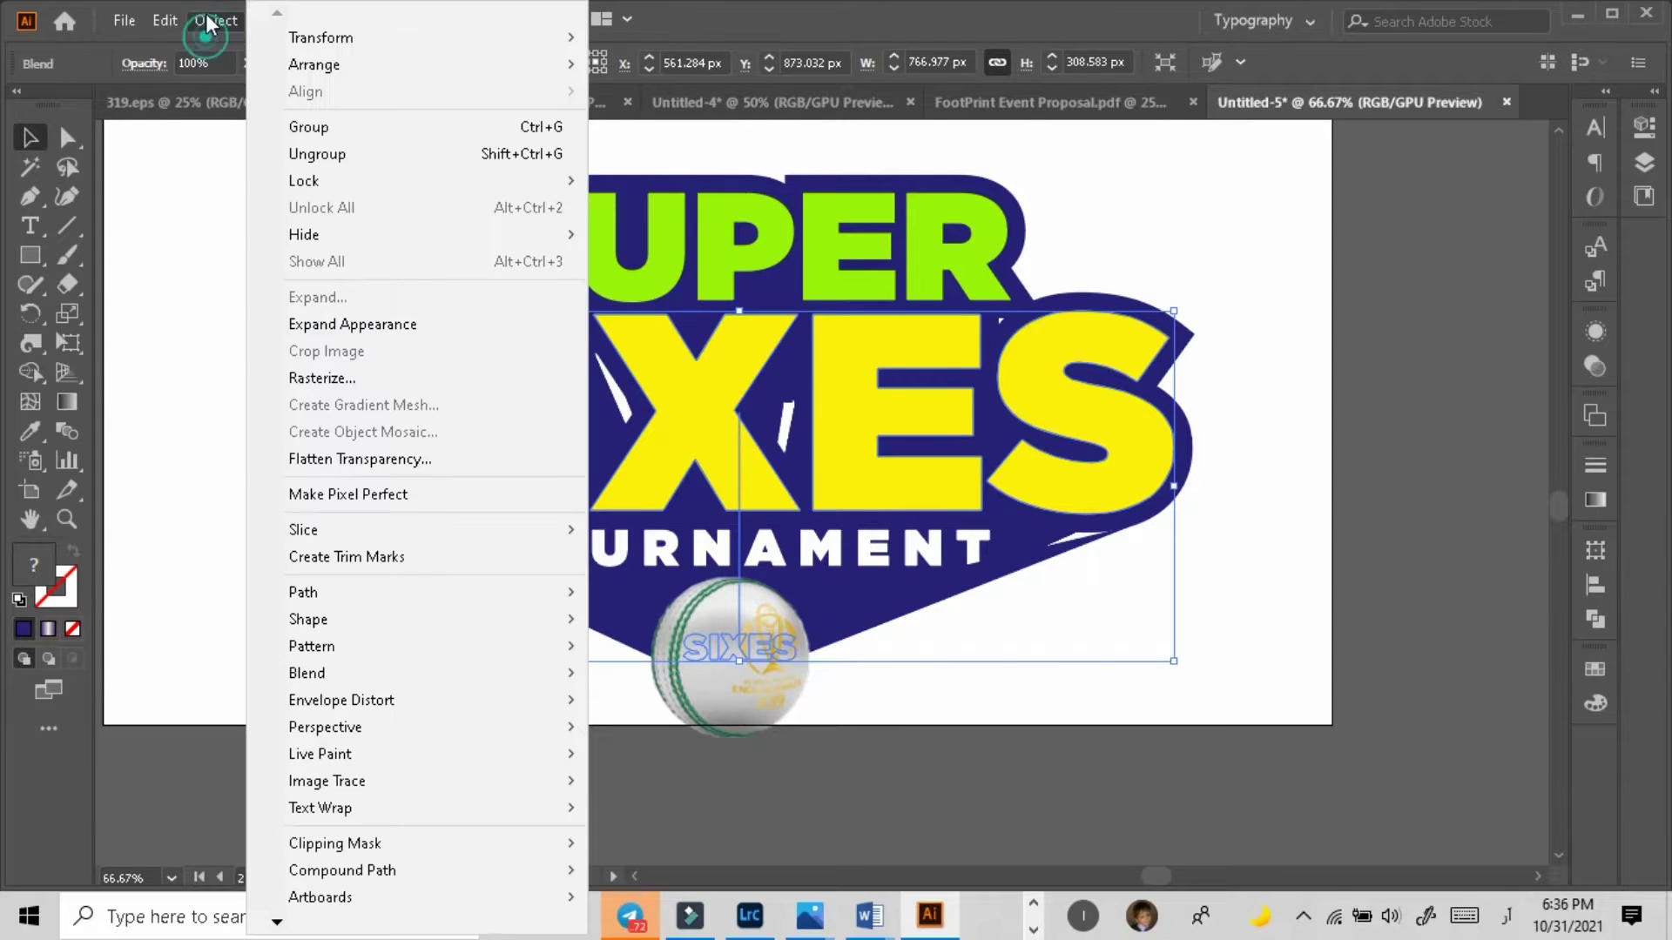
click(344, 455)
click(911, 766)
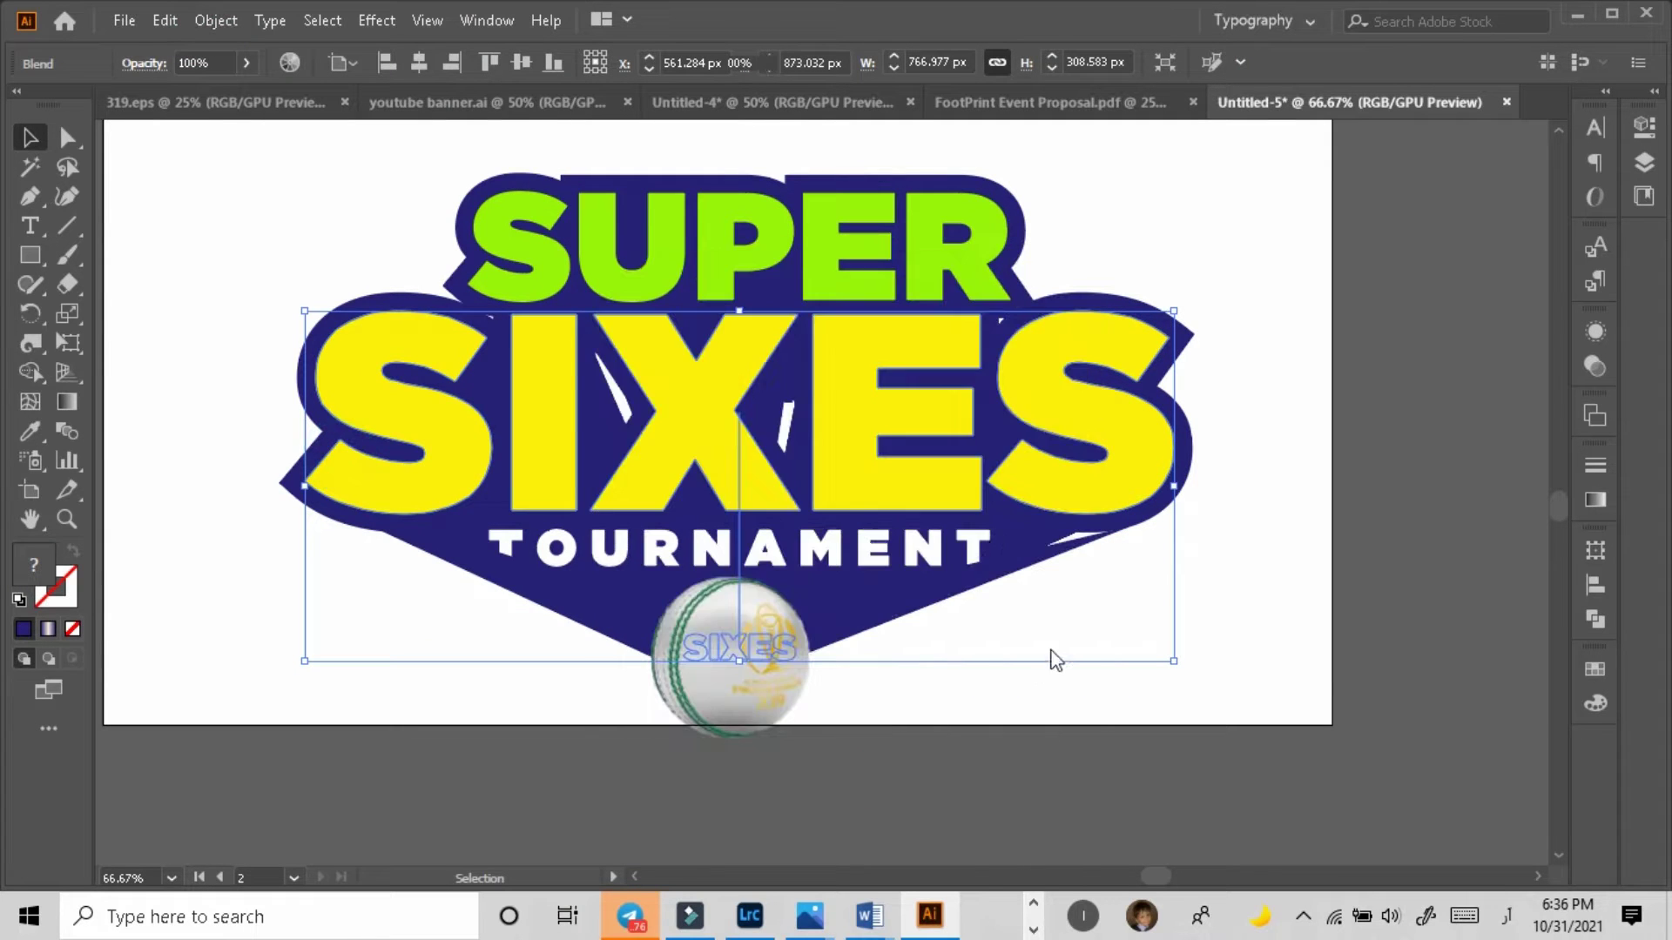
right_click(958, 547)
click(1308, 562)
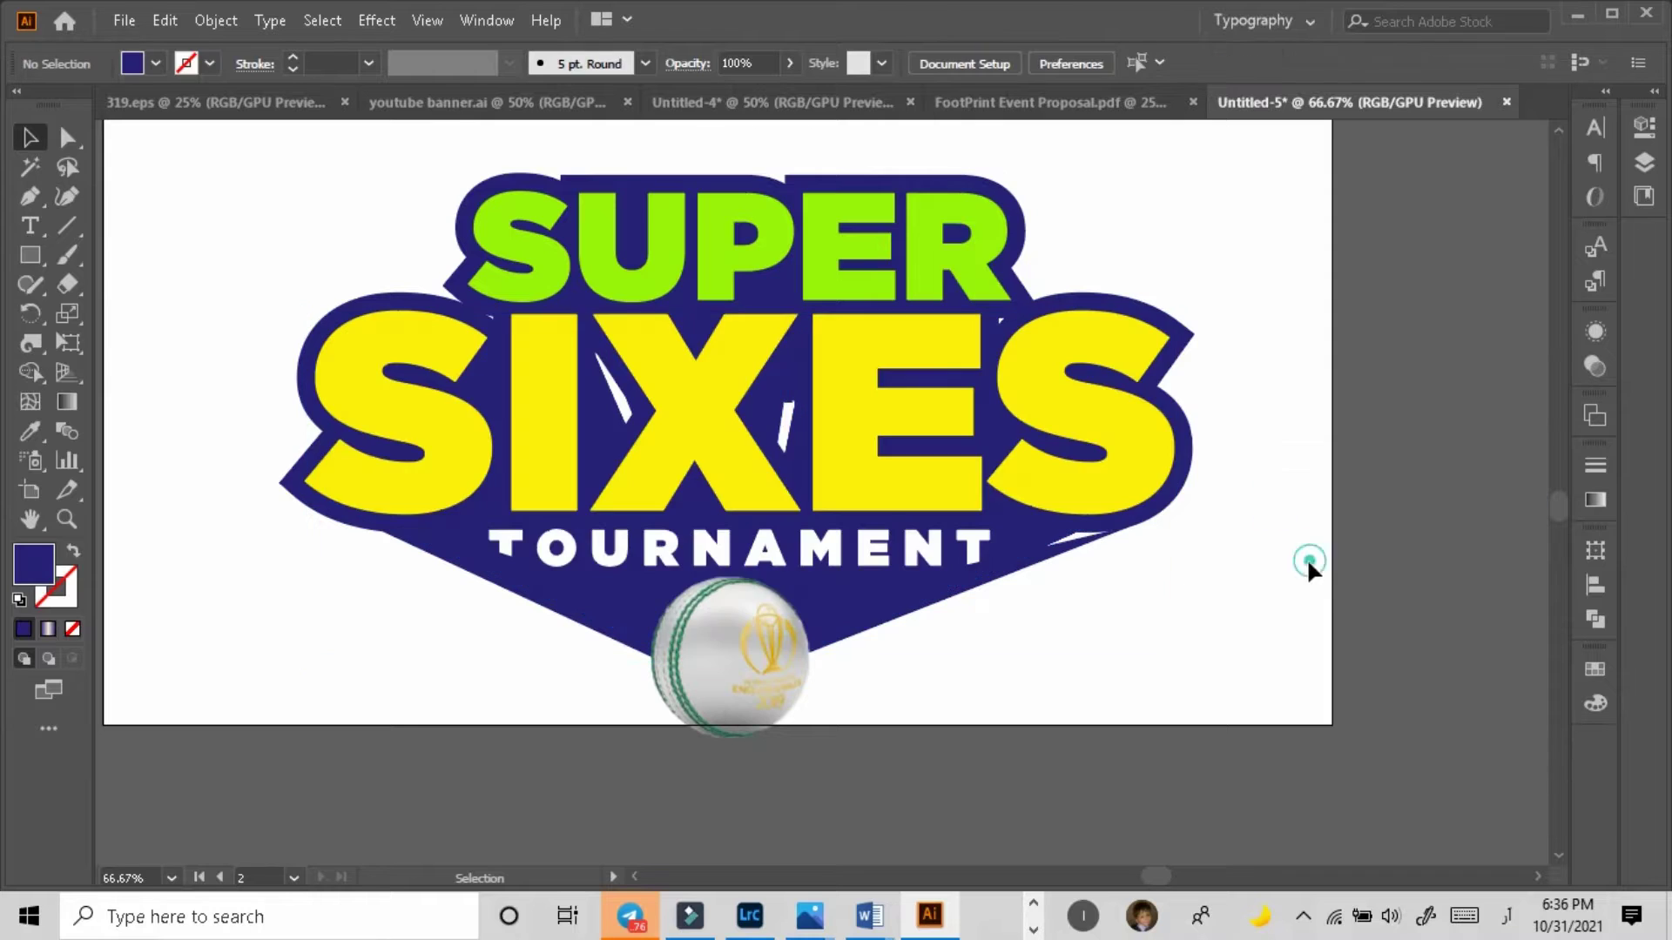
click(1038, 549)
click(1594, 618)
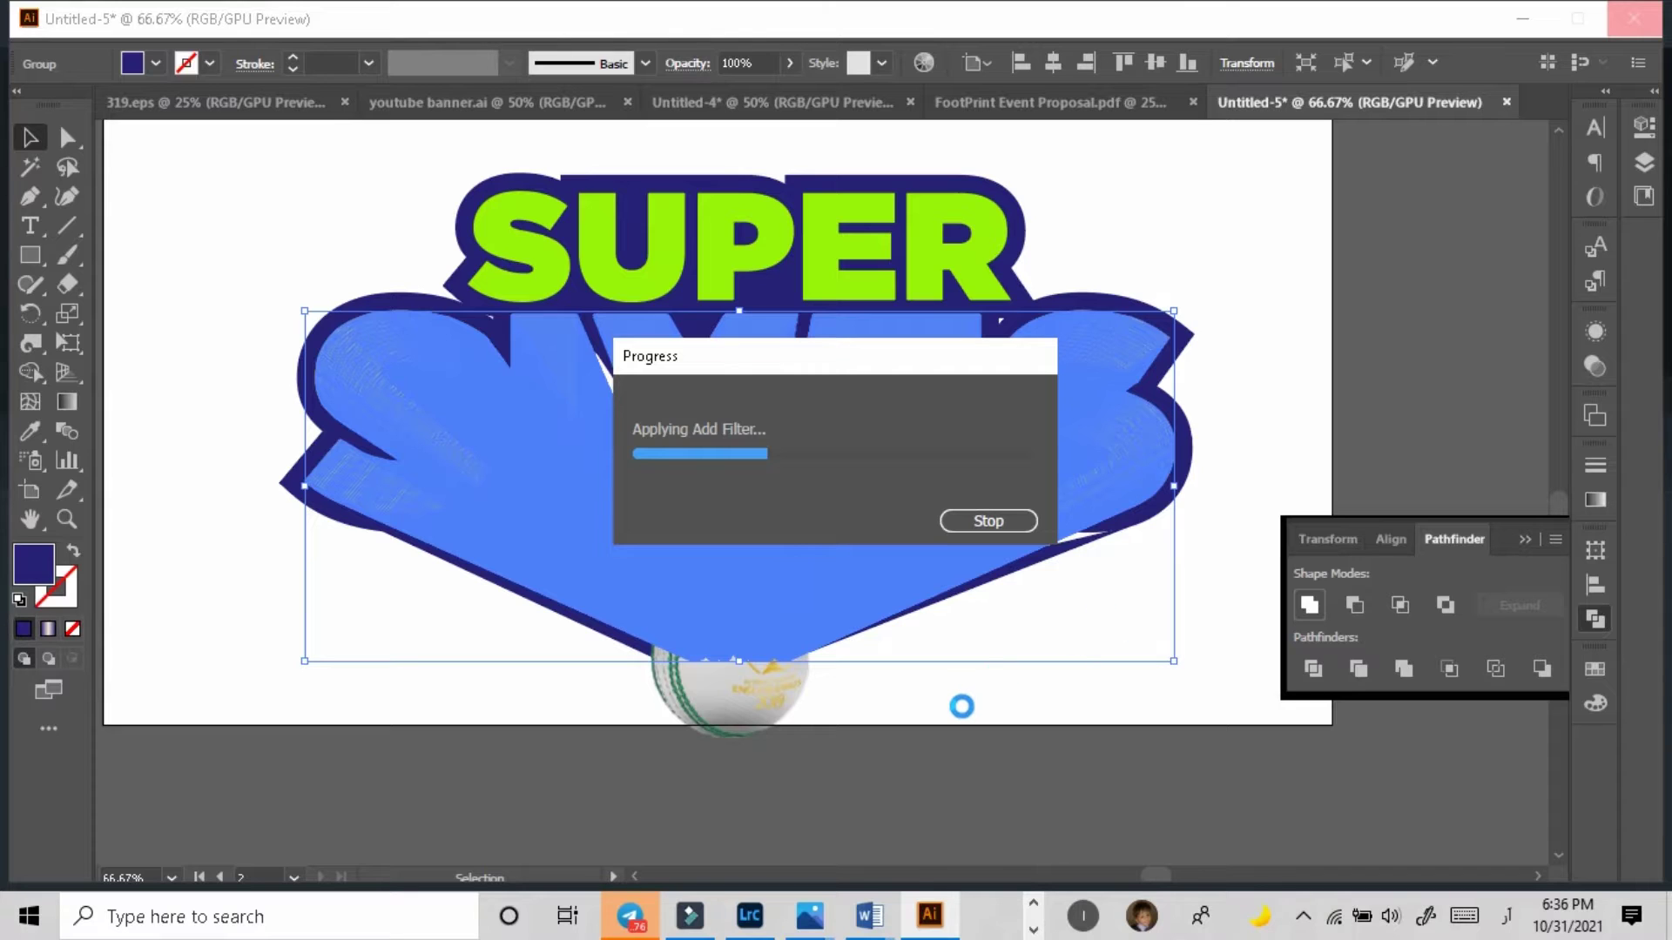
Step: Try to switch the keyboard input language to English (United States)
click(1508, 917)
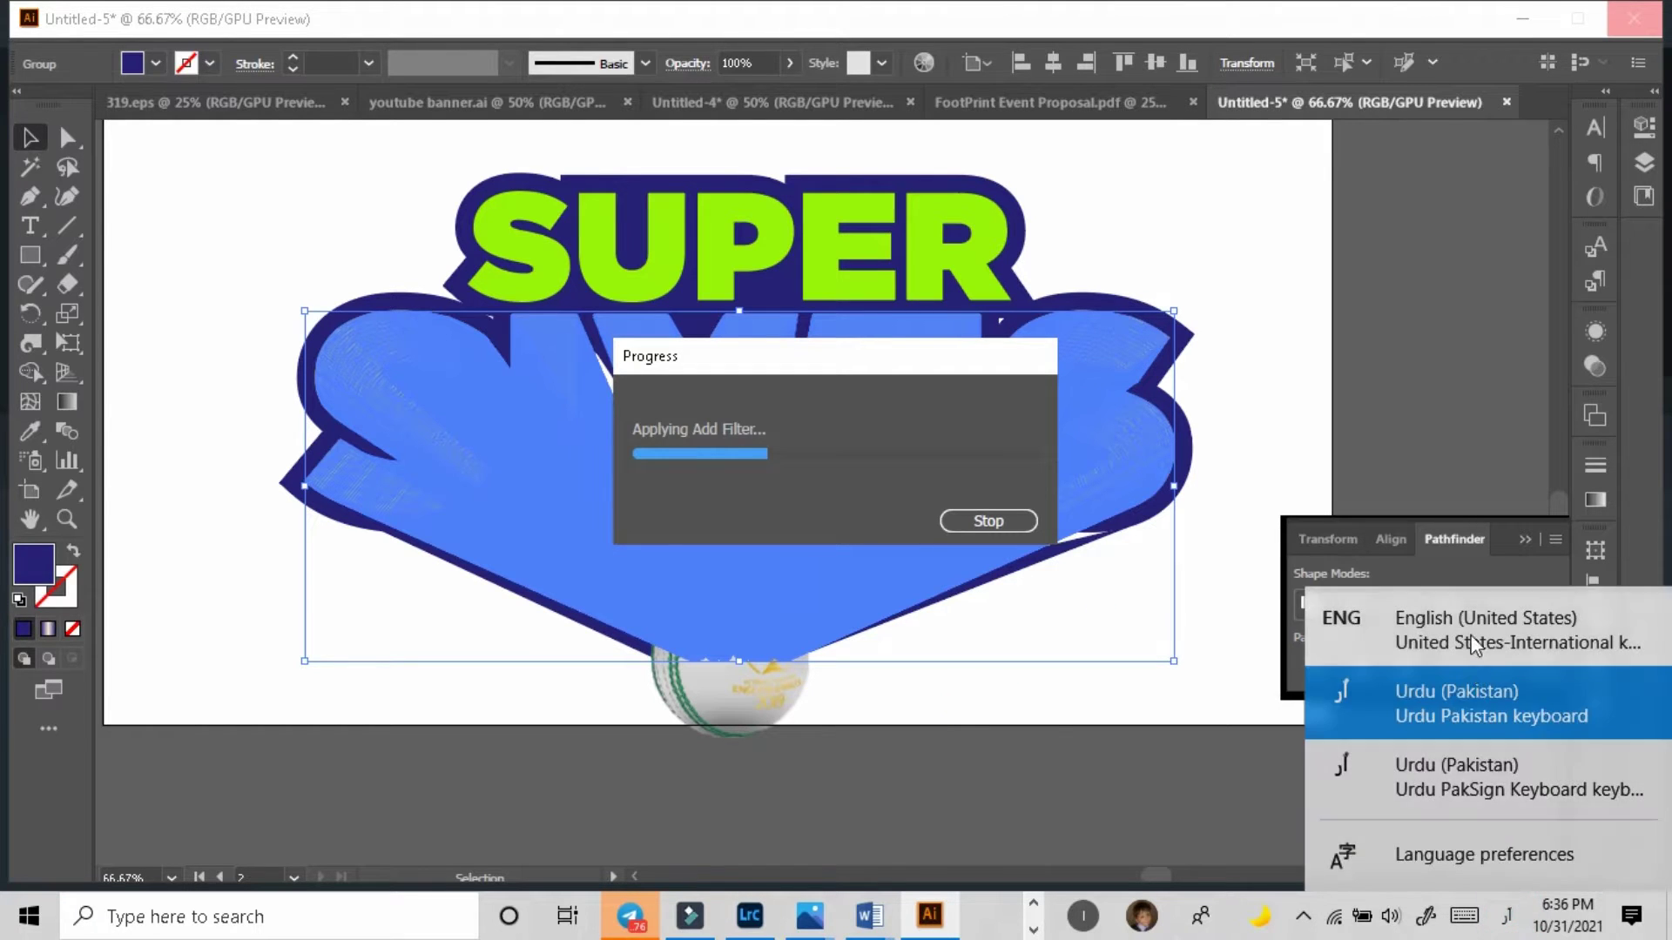
click(1475, 641)
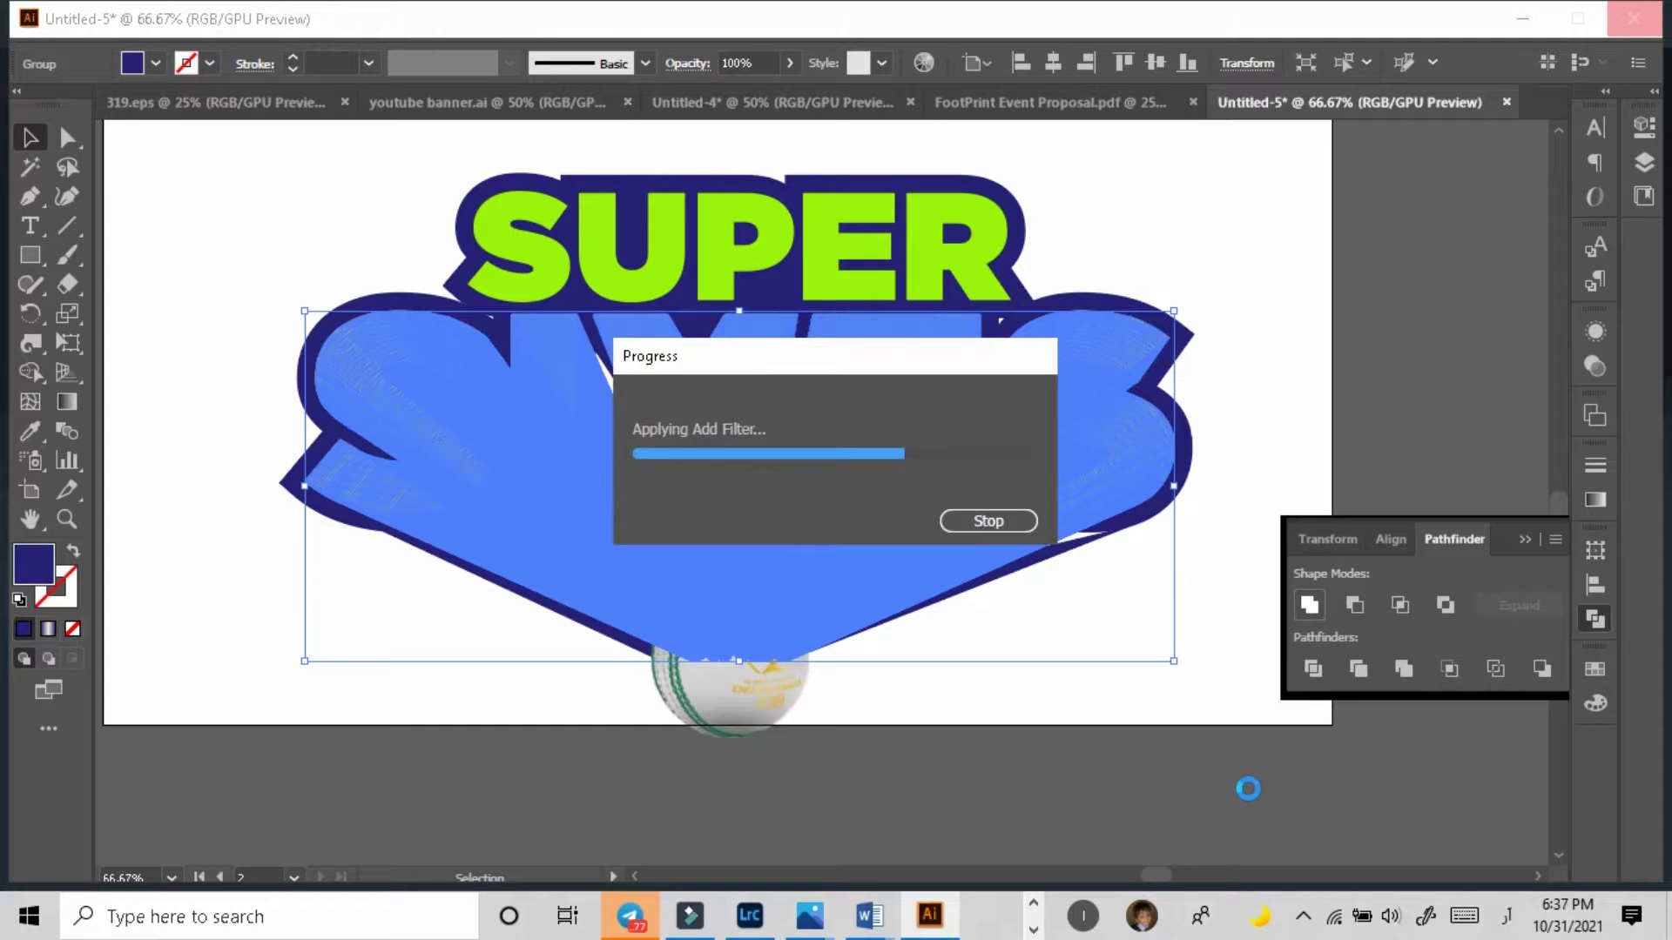
click(1506, 917)
click(1461, 627)
click(1033, 902)
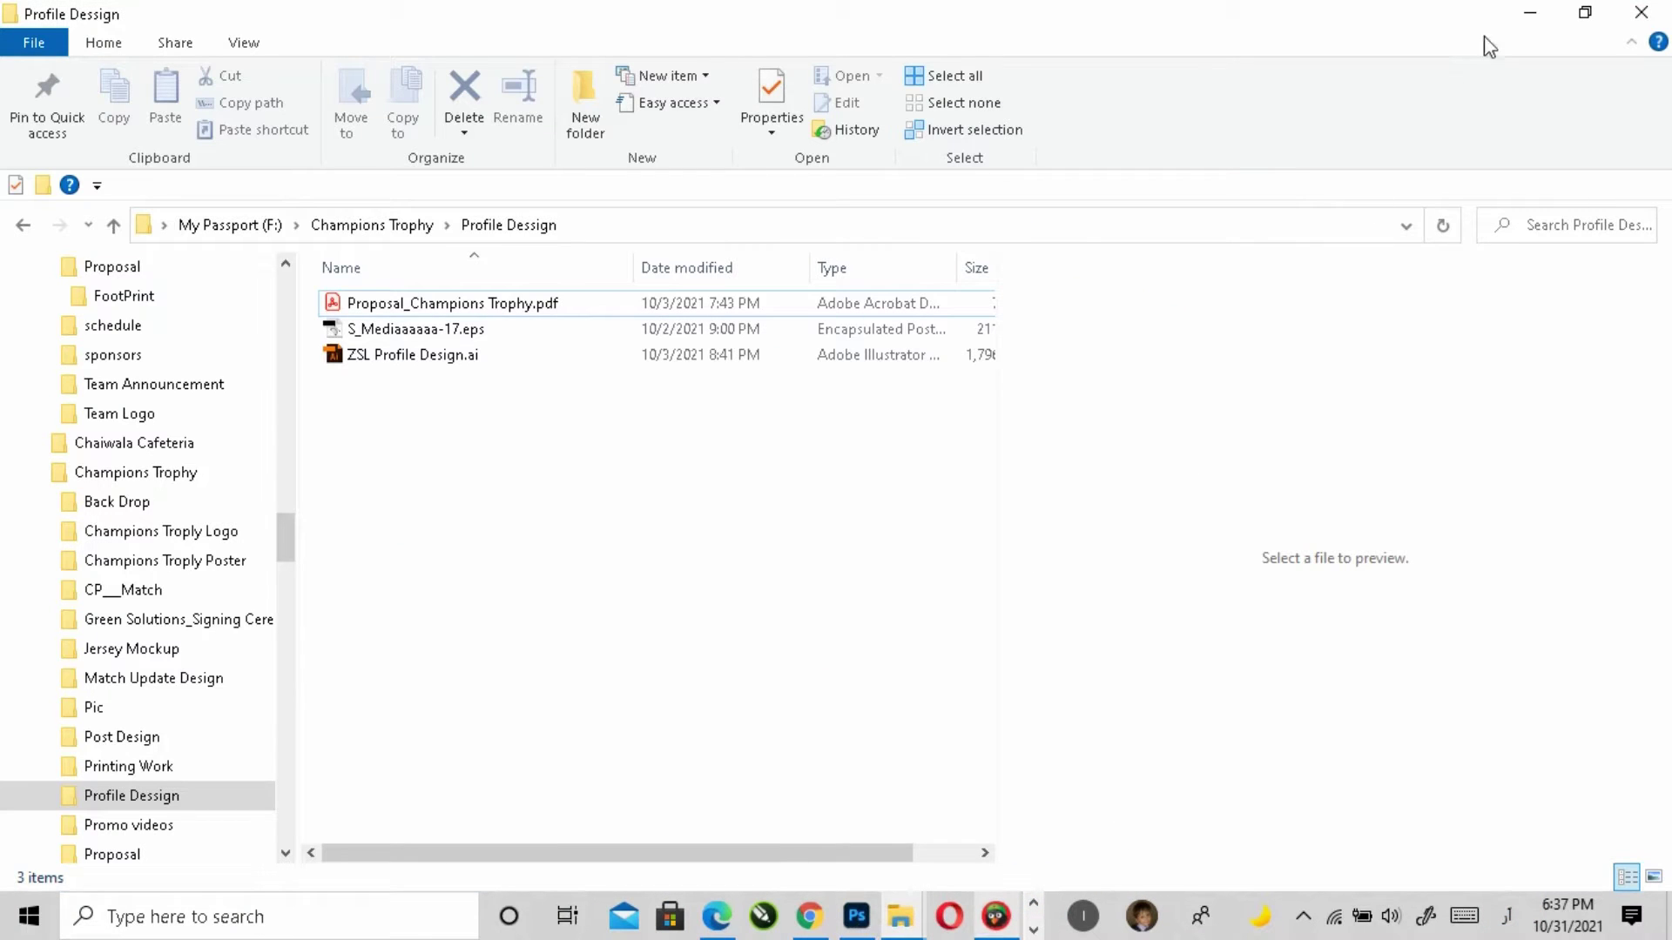
click(1530, 14)
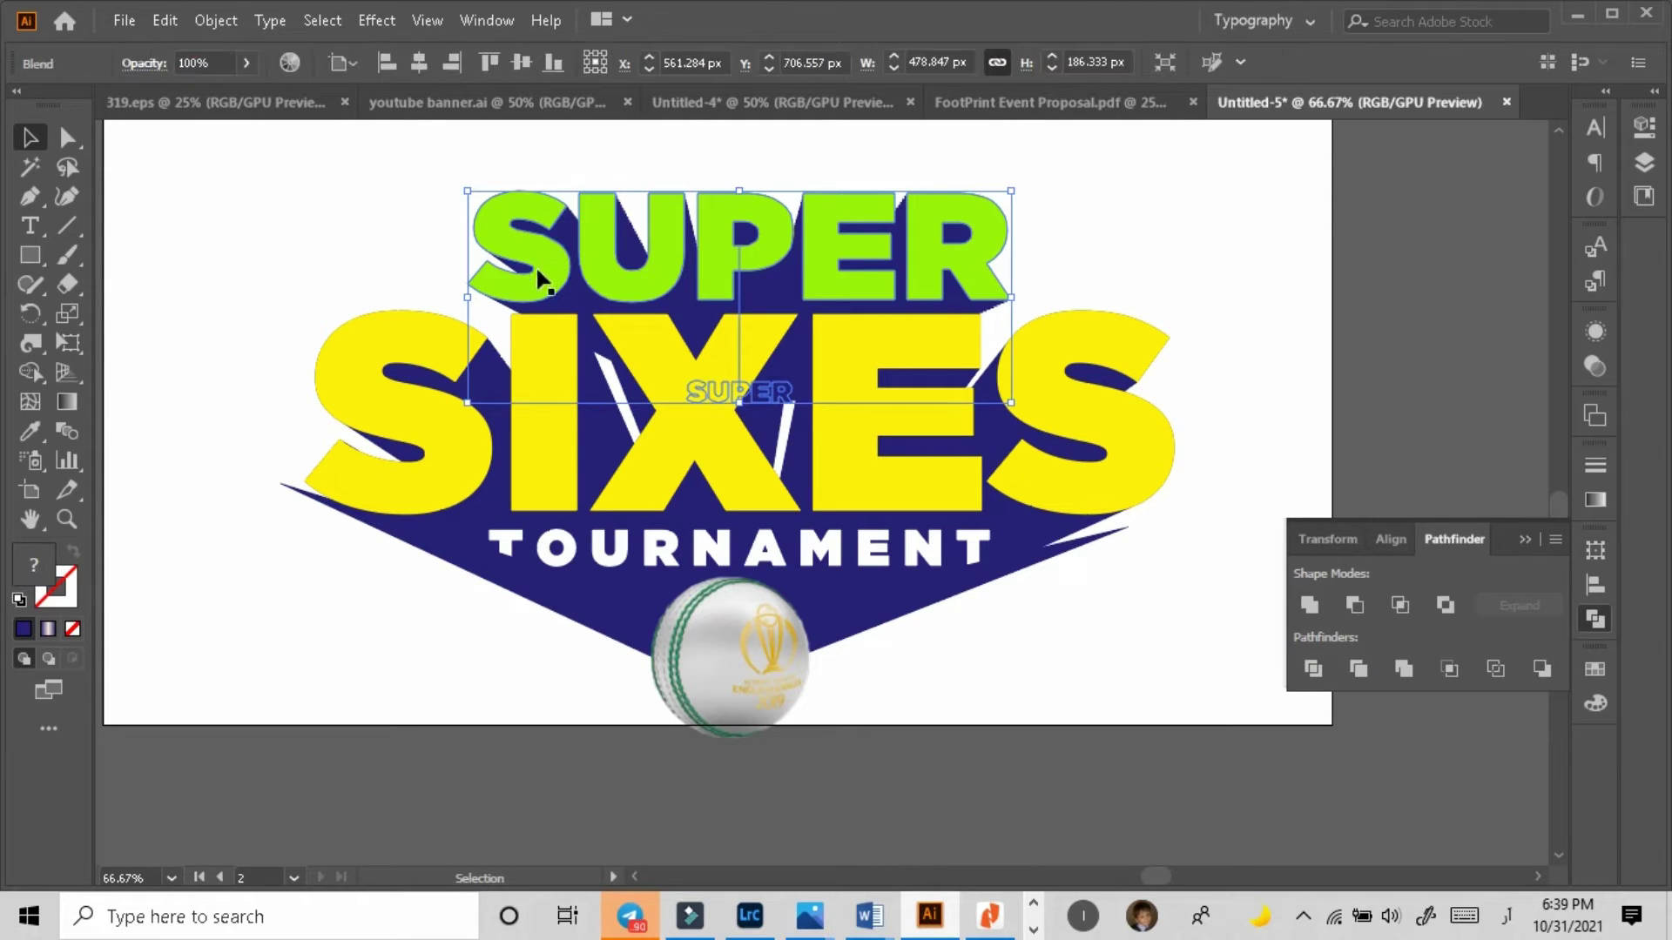
Step: Flatten the transparency of the navy SUPER blend and unite the resulting shapes with the Pathfinder
click(1308, 605)
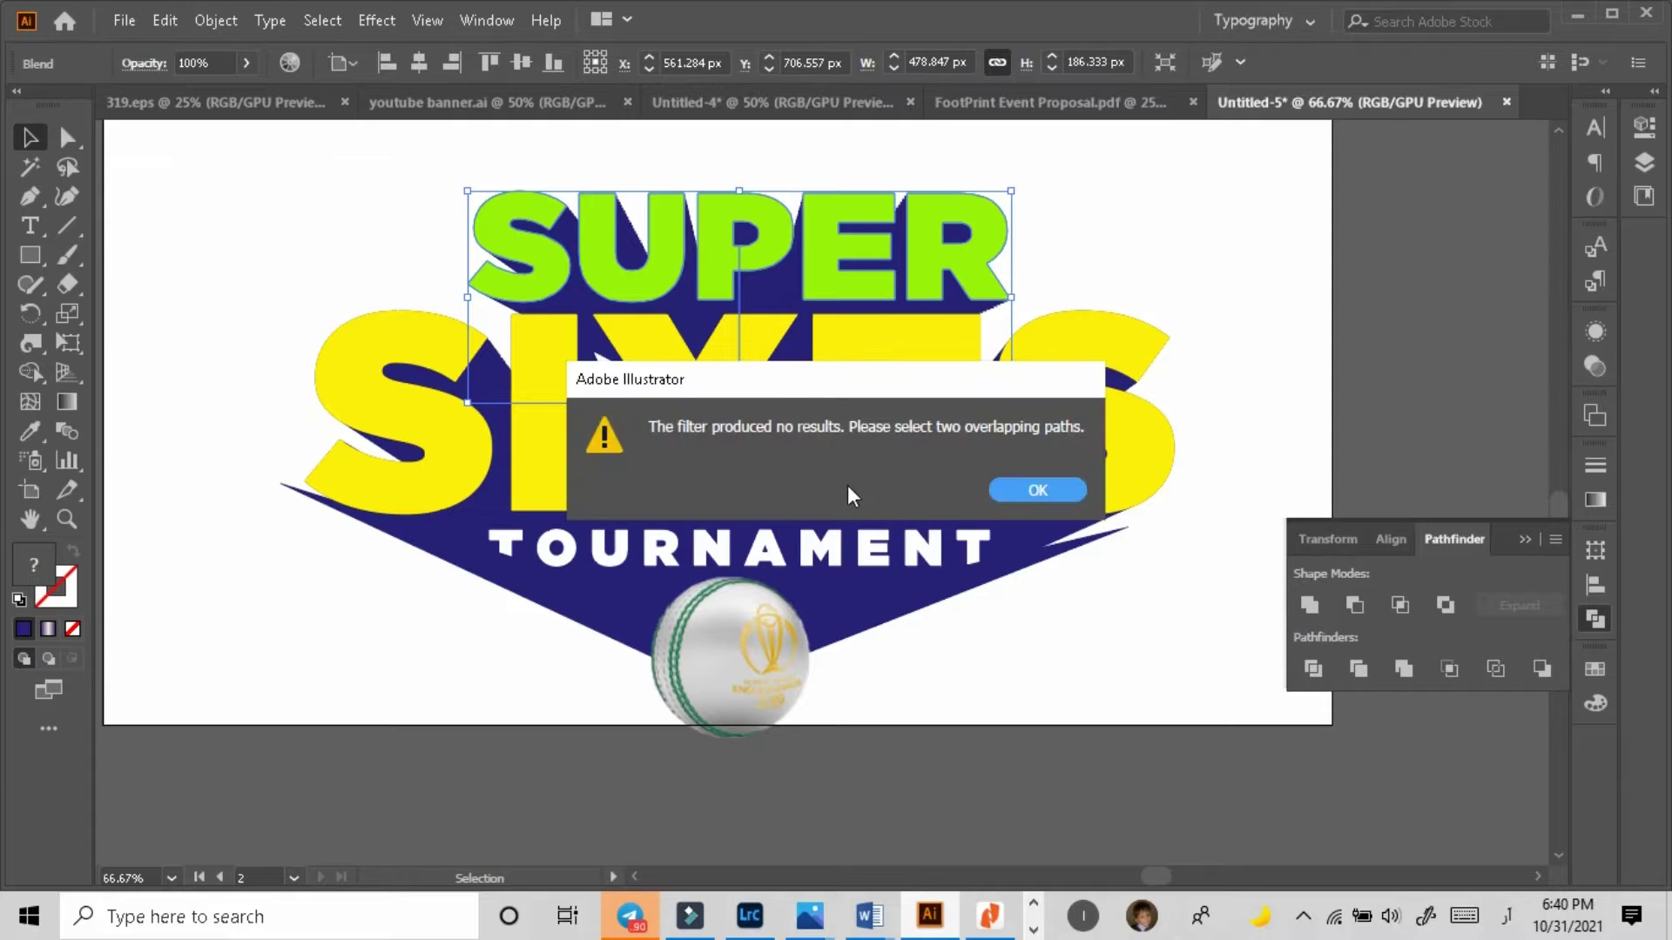
click(1037, 488)
click(739, 318)
click(788, 301)
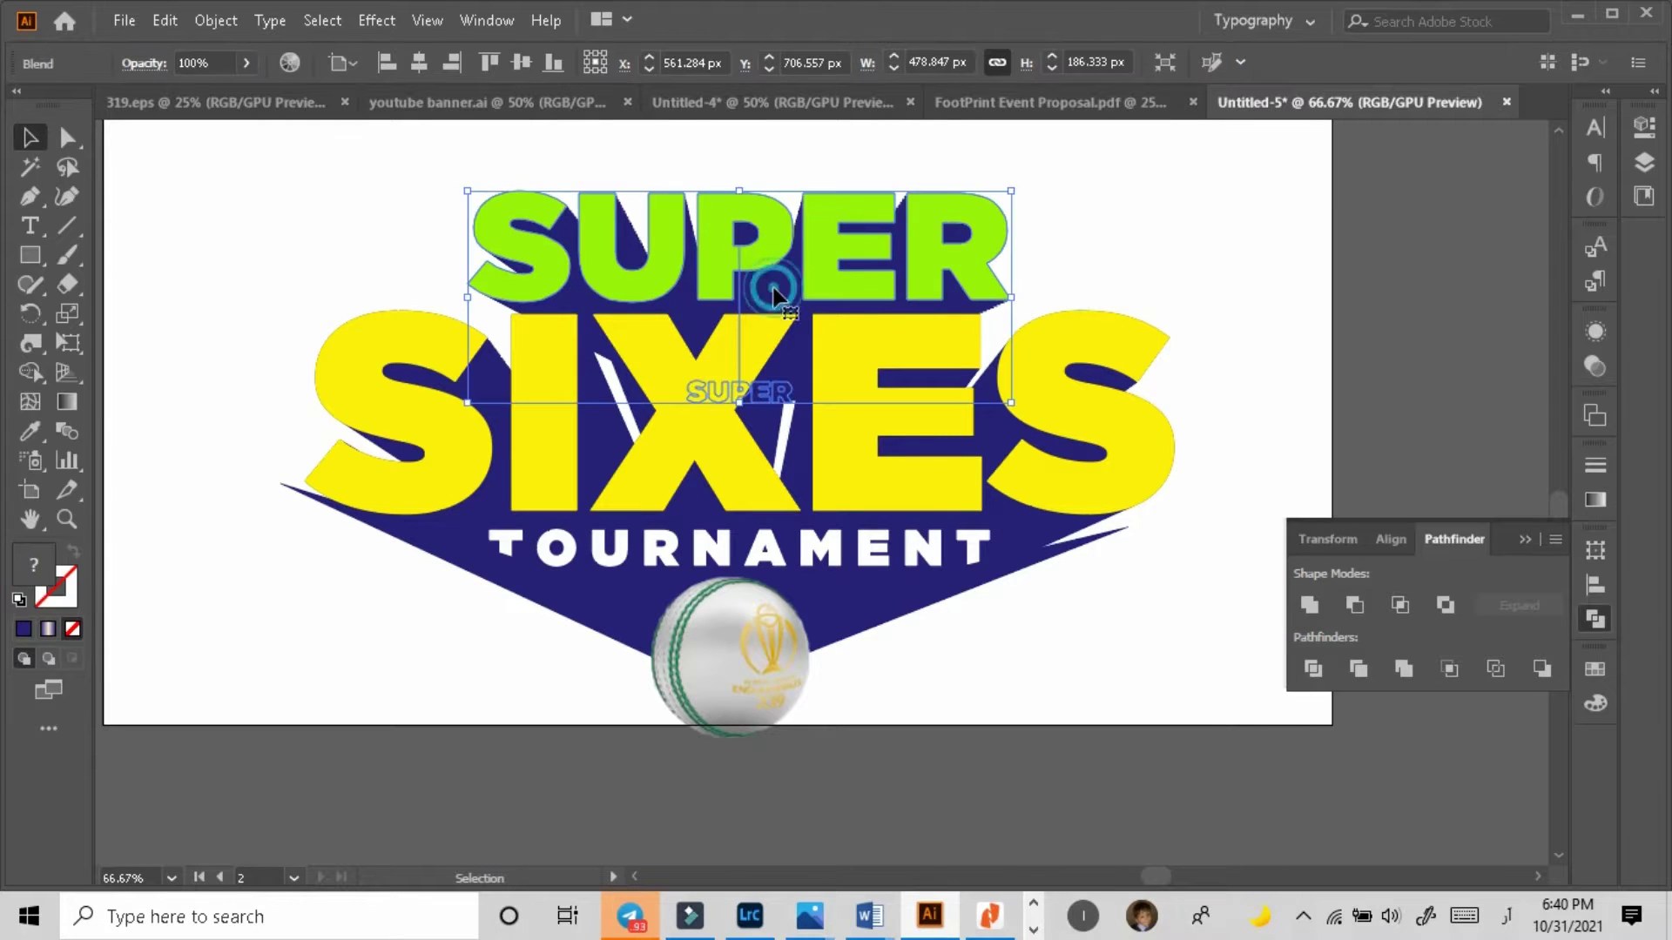
click(165, 19)
click(348, 456)
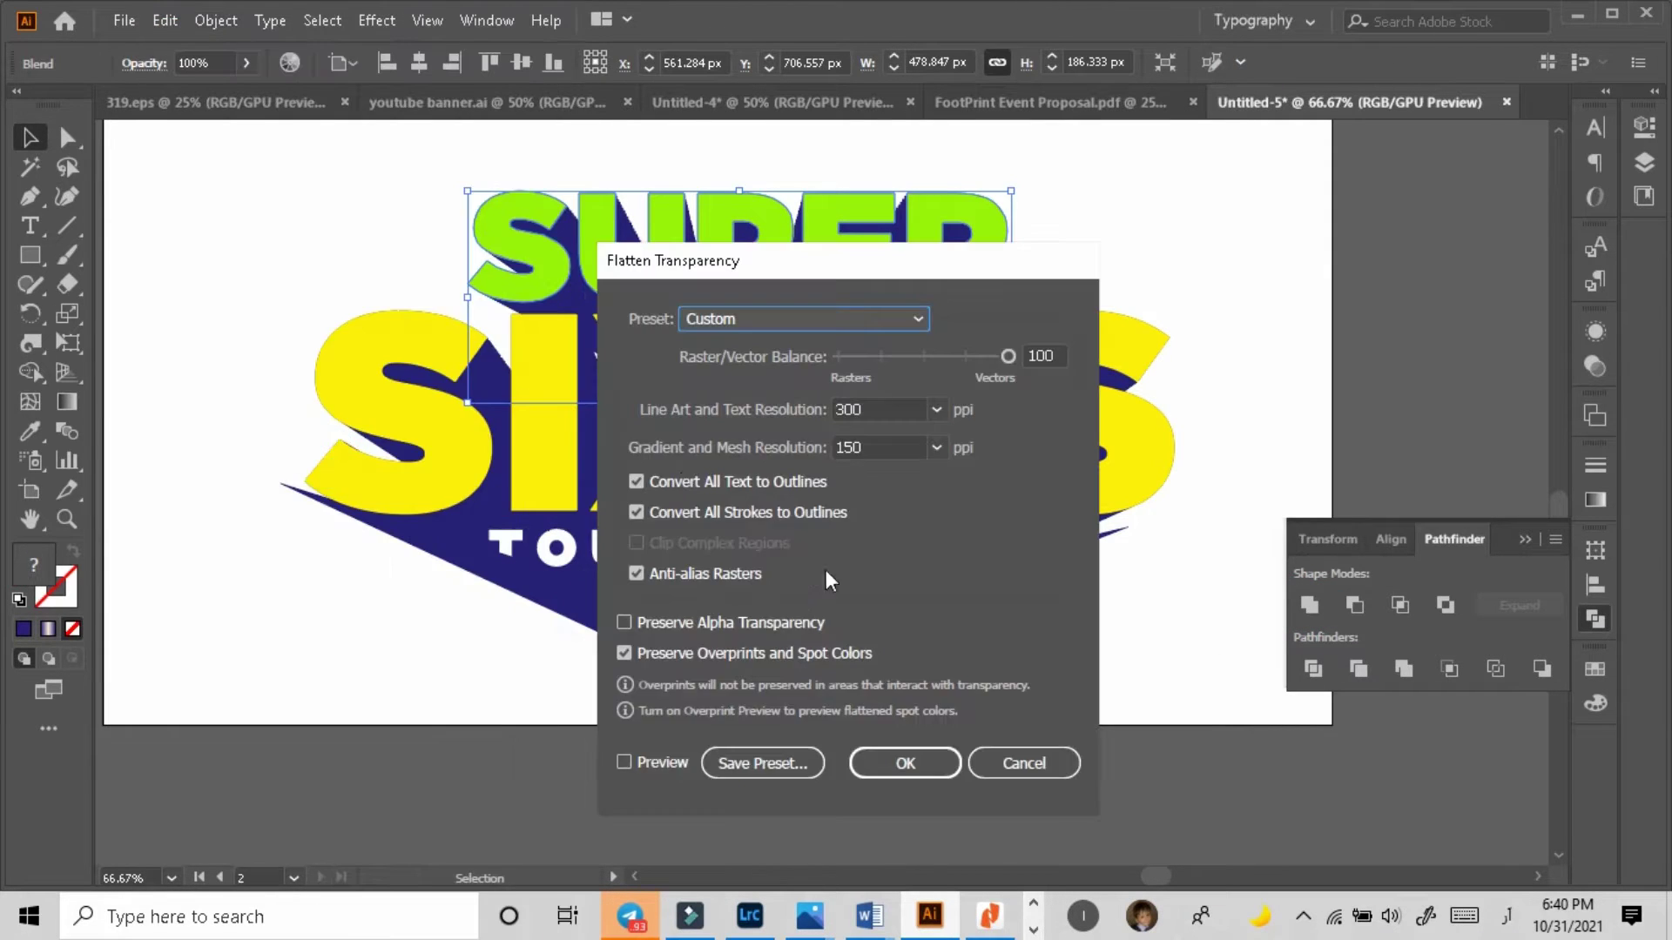
click(875, 761)
click(1308, 604)
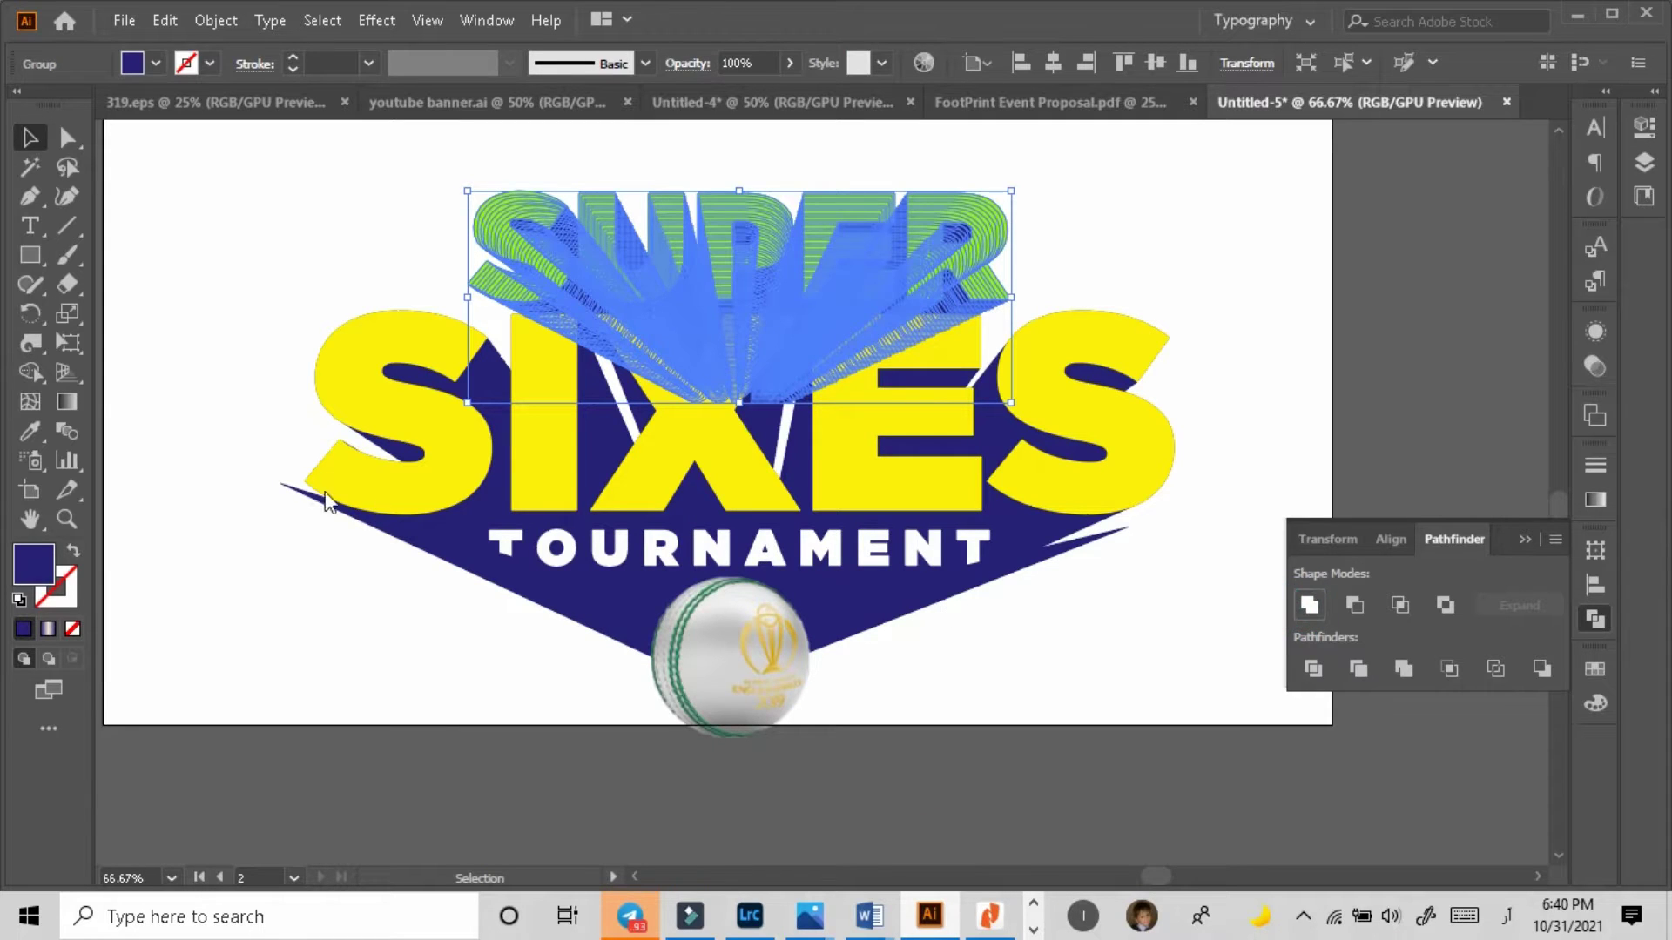
click(247, 456)
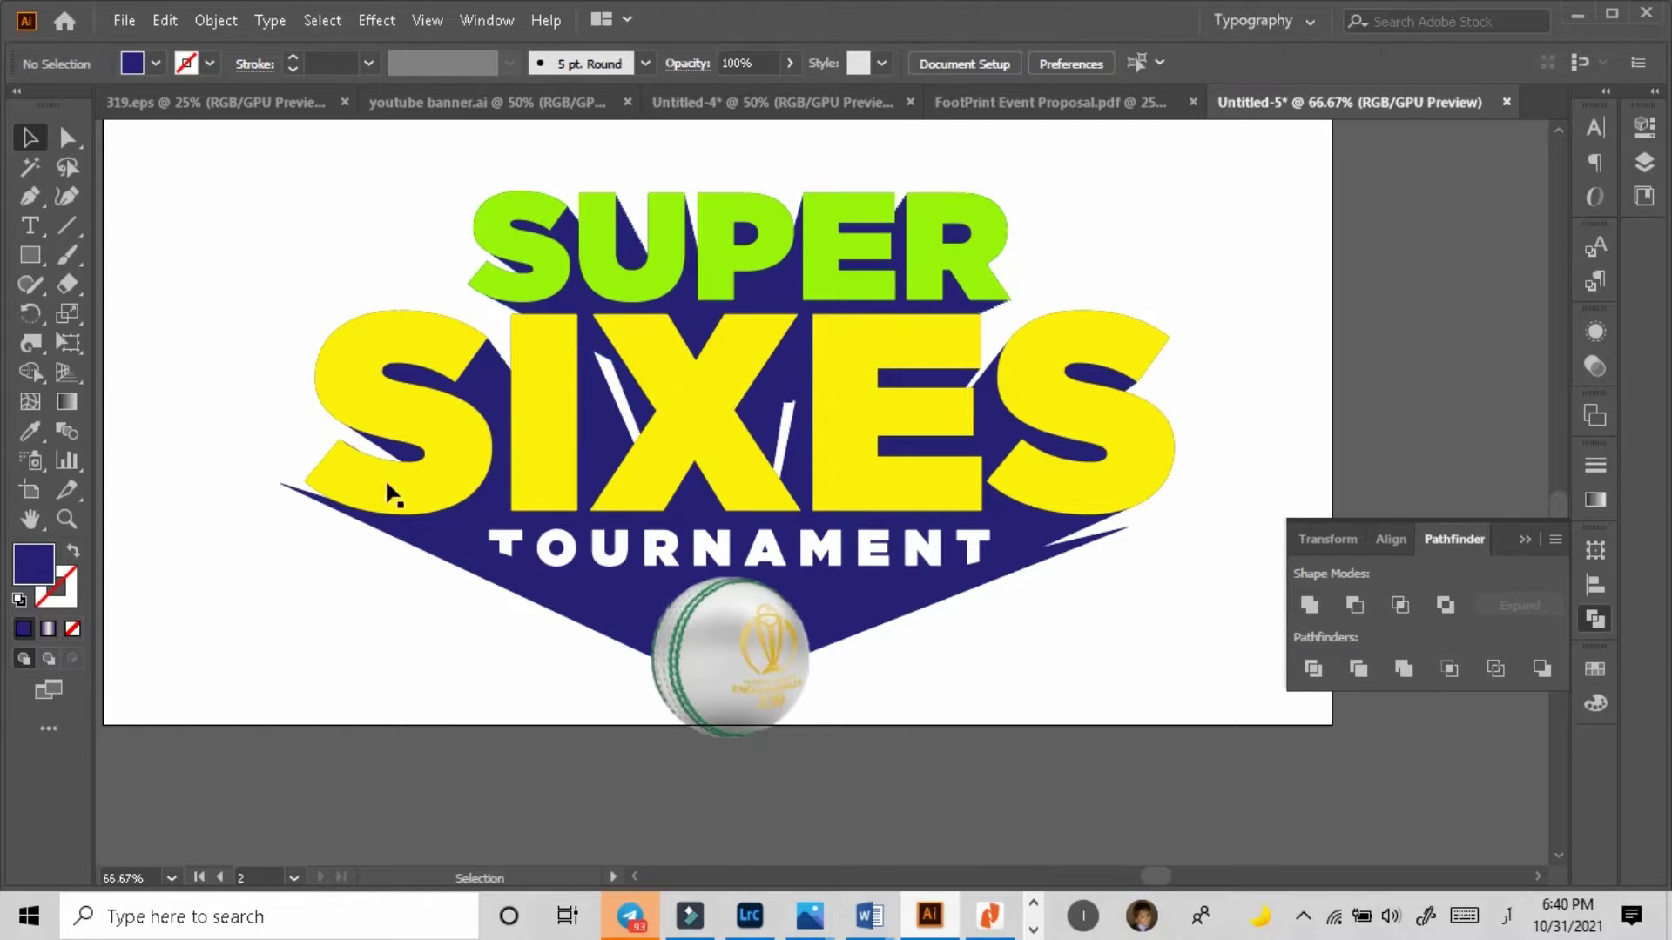
Step: Paste the copied navy outline in place and send it, together with the chevron, behind the lettering
key(ctrl+f)
shift+click(495, 584)
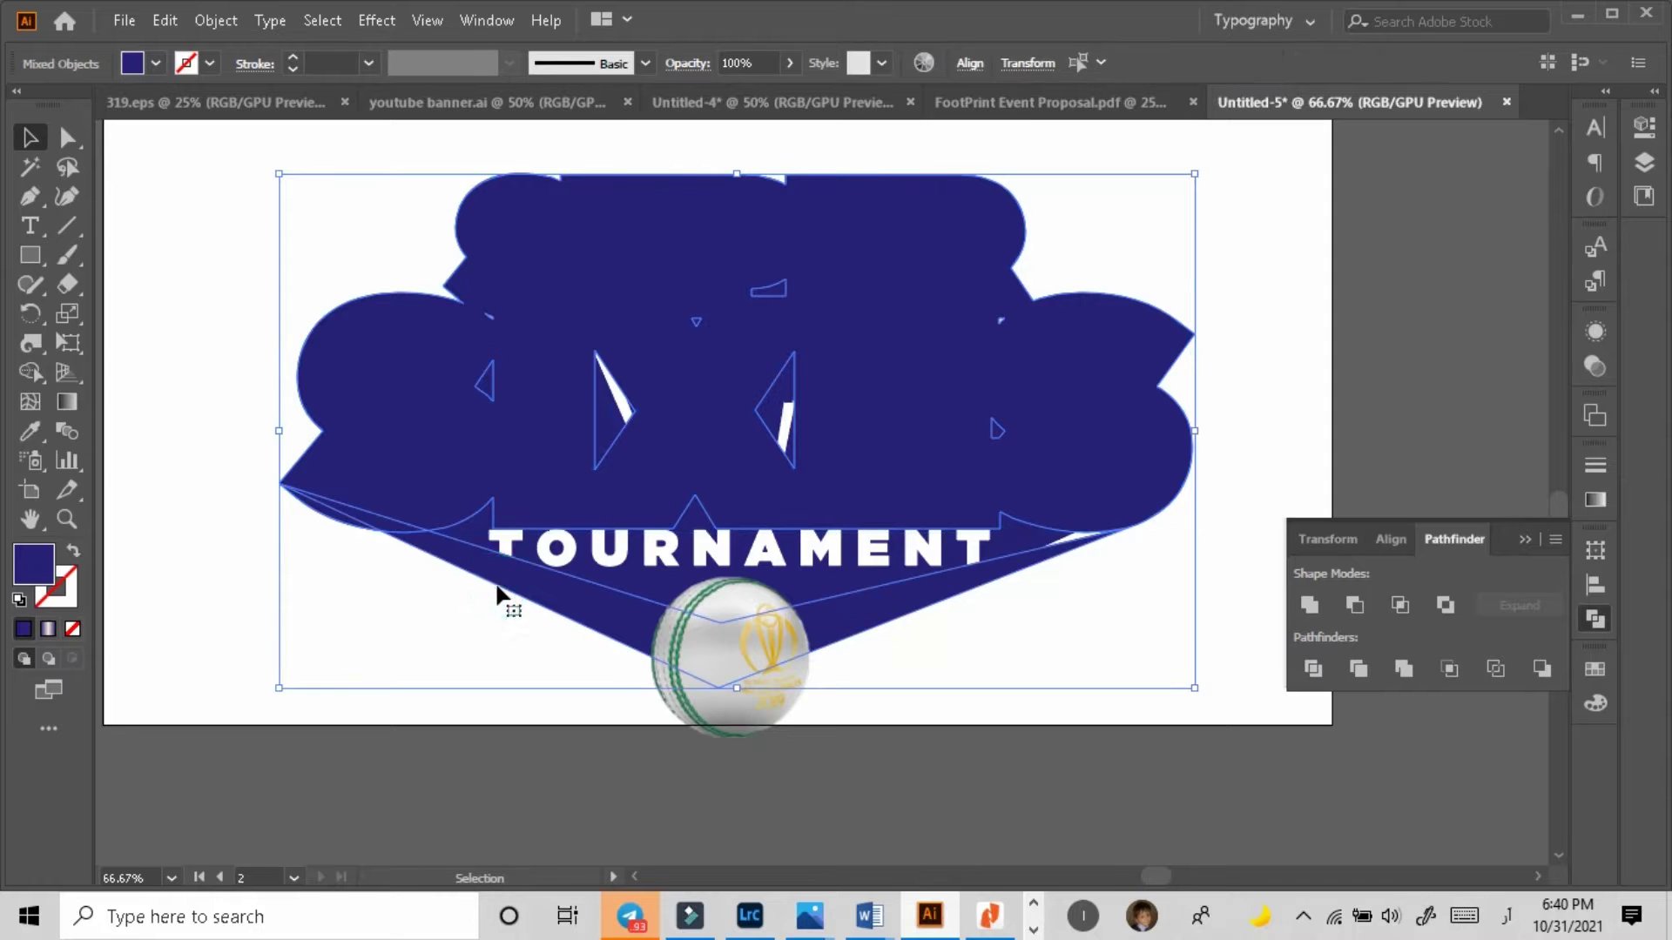
right_click(496, 585)
mouse_move(630, 462)
click(823, 517)
click(1288, 299)
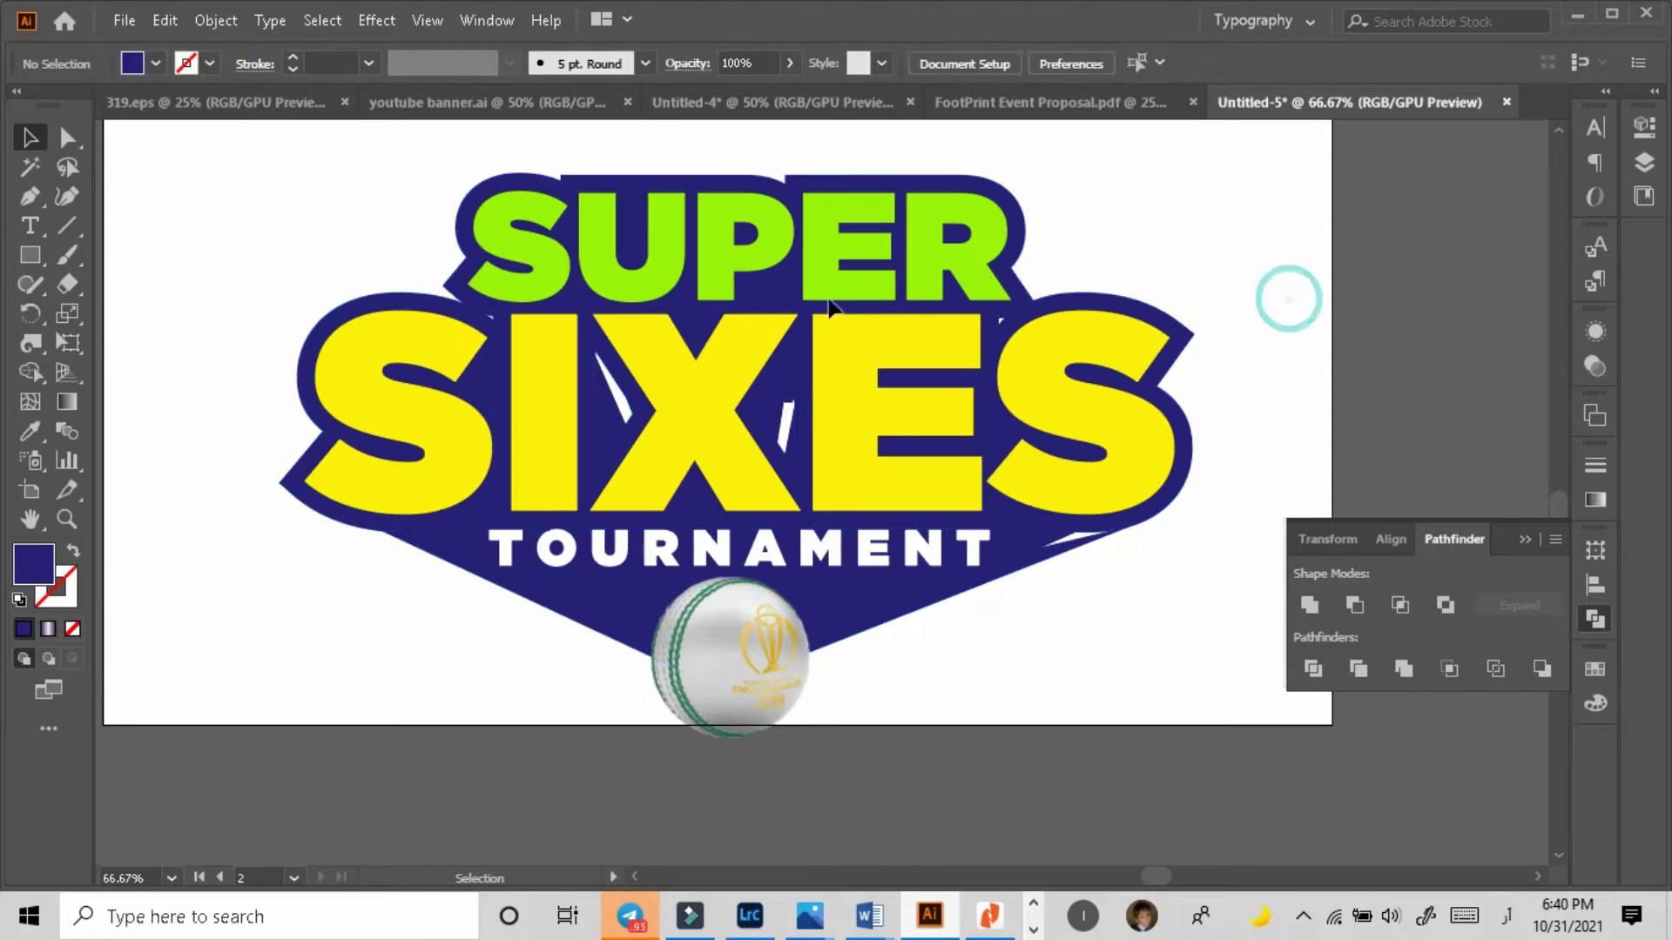
Step: Fill the navy SUPER extrusion with the white sampled from the TOURNAMENT lettering
click(771, 296)
click(30, 431)
click(506, 544)
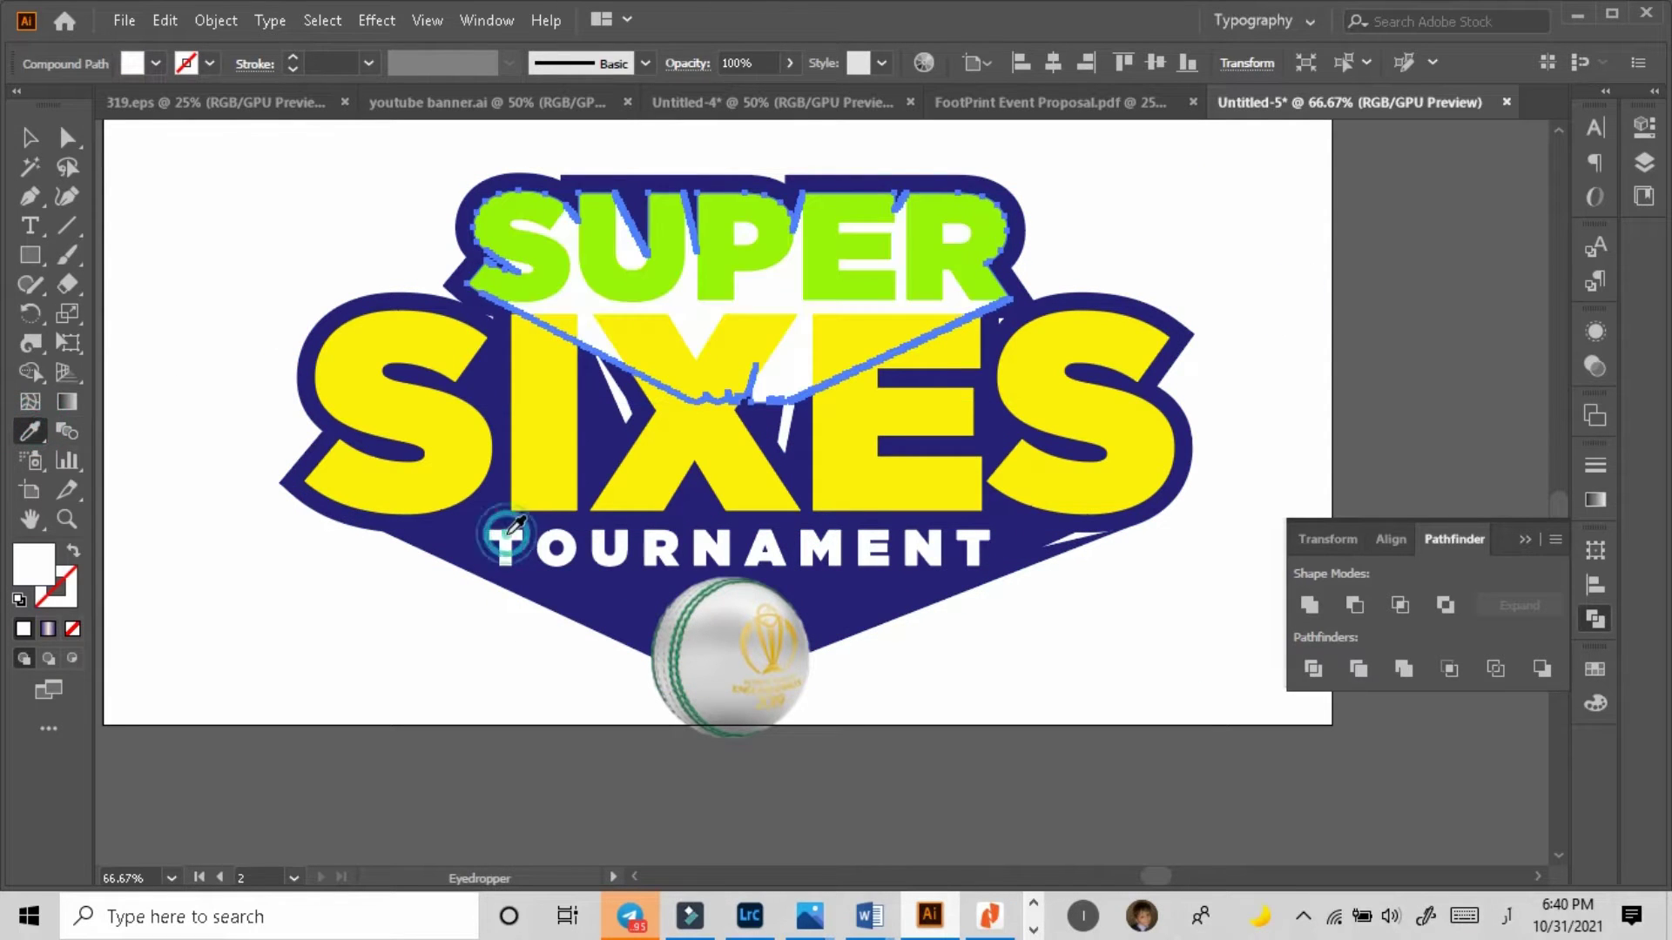
click(30, 137)
click(153, 250)
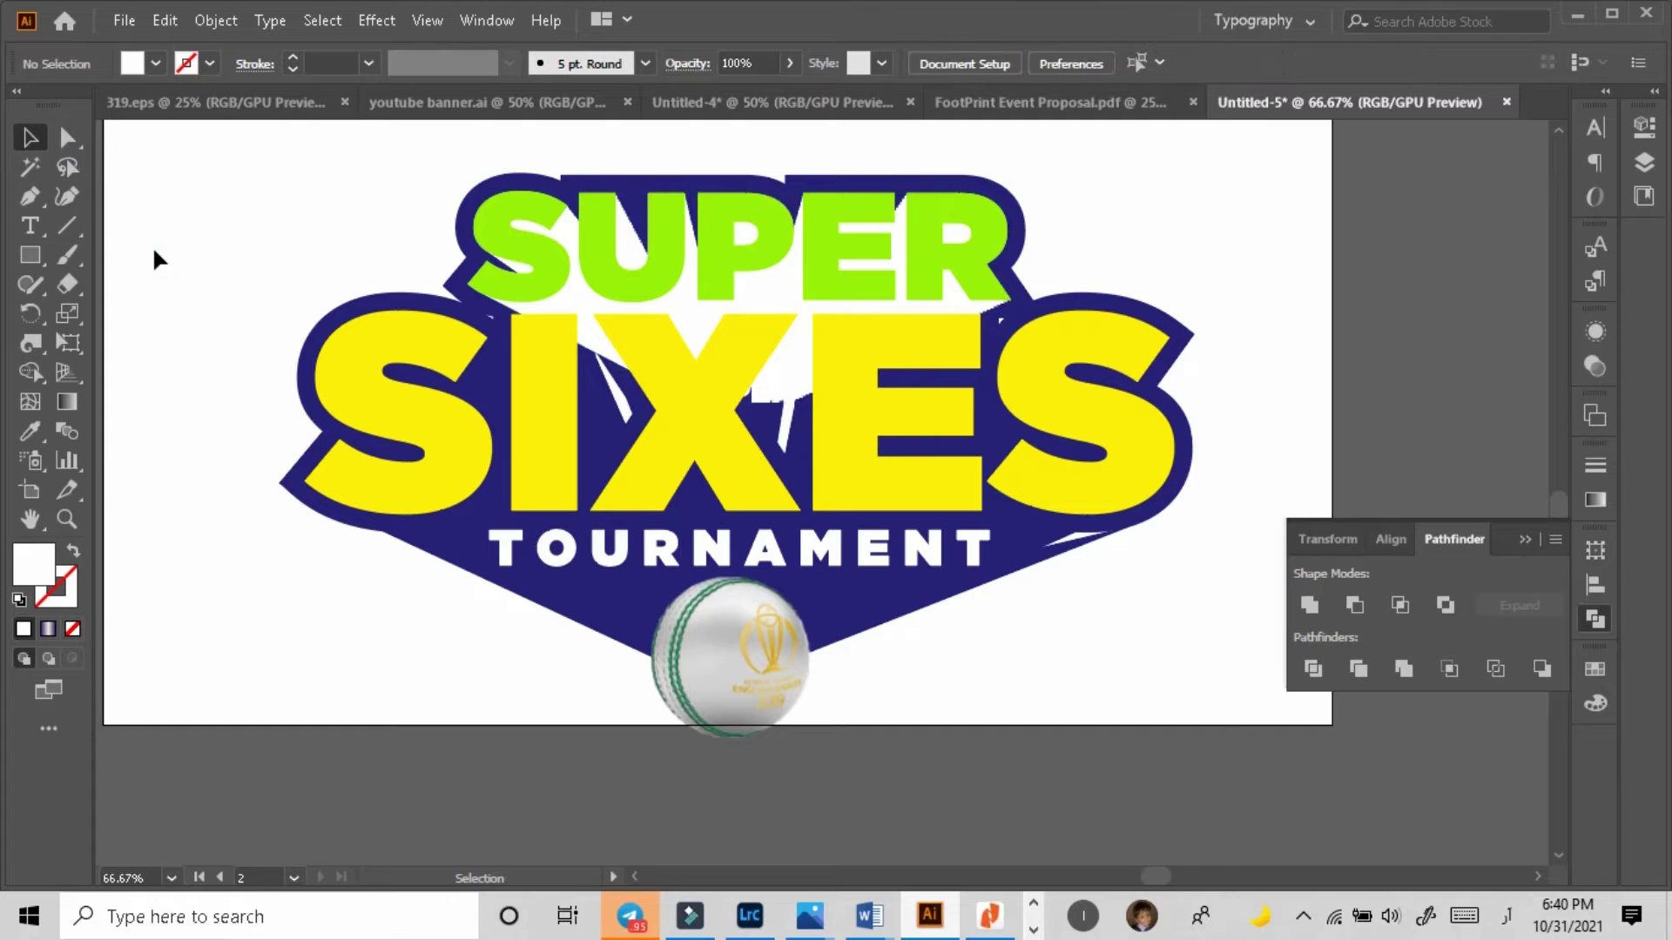
Step: Undo the white fill and delete the navy extrusion behind SUPER
key(ctrl+z)
click(251, 273)
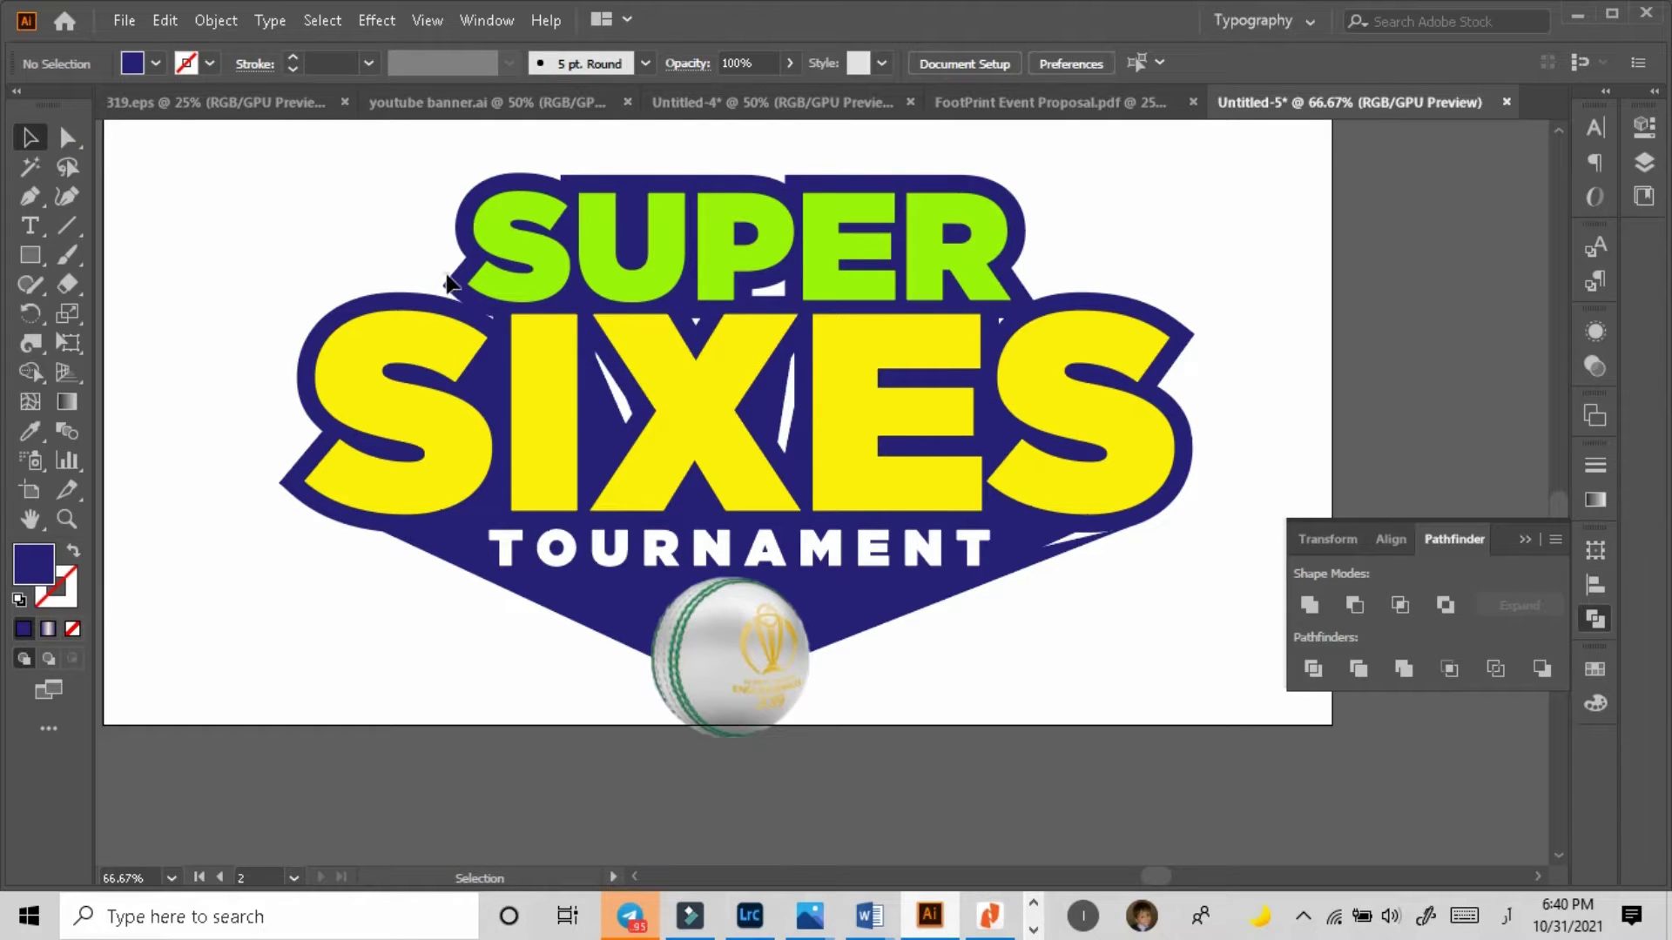
click(448, 289)
click(247, 291)
Step: Reshape the navy chevron by pulling its left tip in below the first S and raising its inner point to the bottom edge of SIXES
click(427, 554)
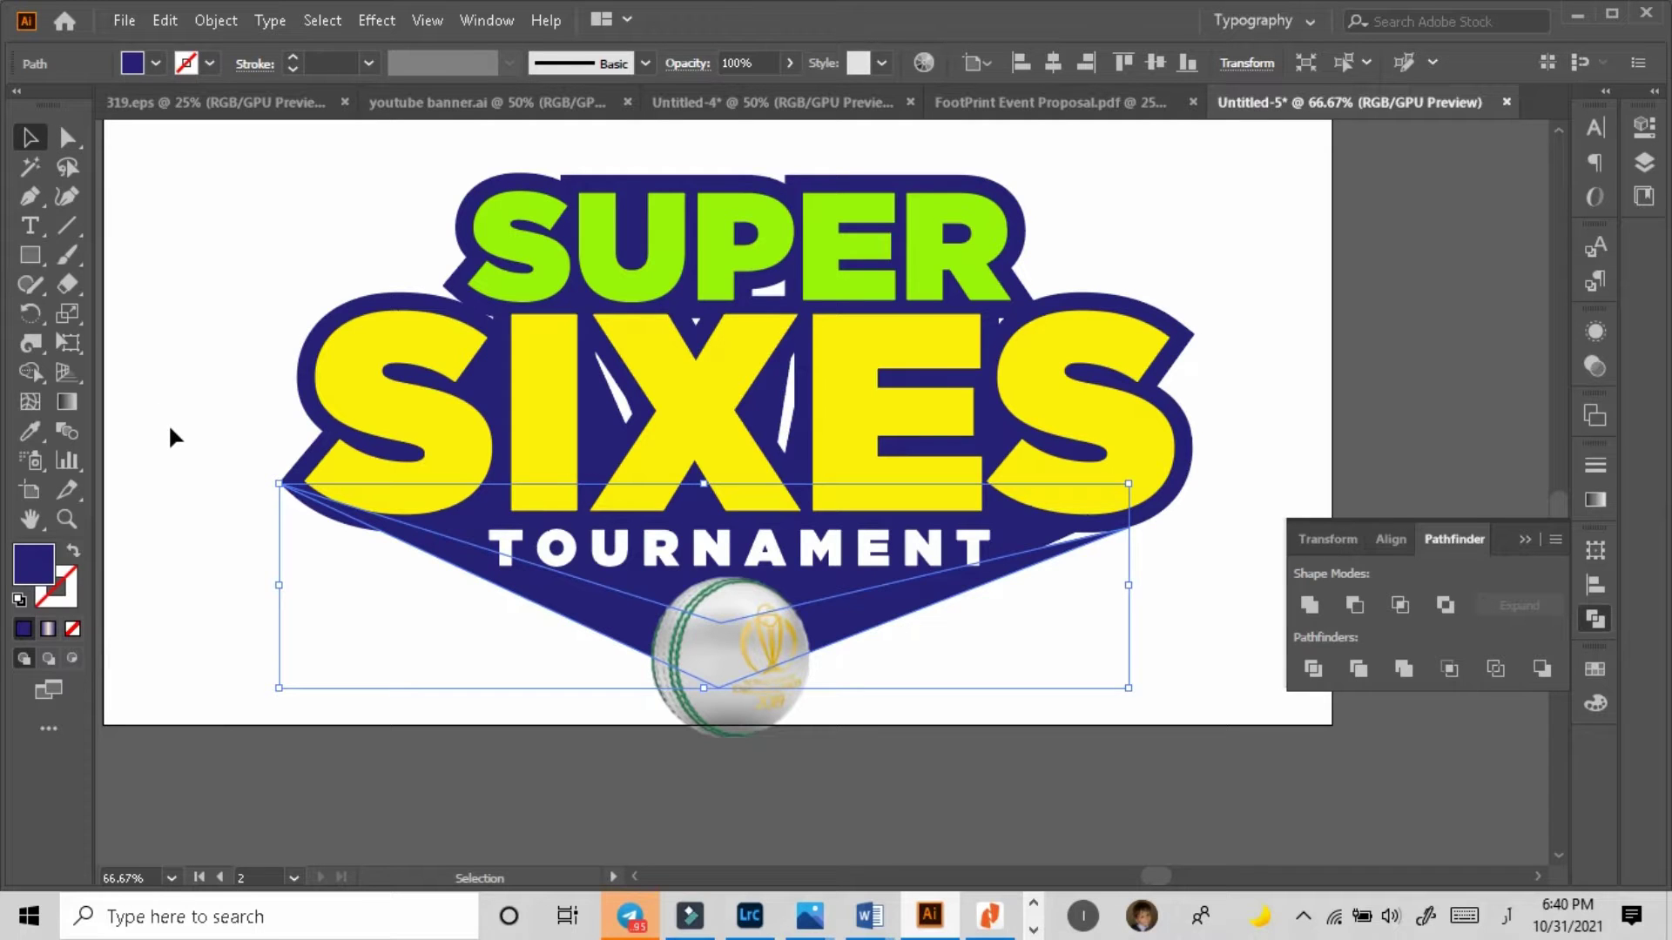
click(68, 135)
drag(278, 483, 324, 517)
click(383, 606)
click(452, 571)
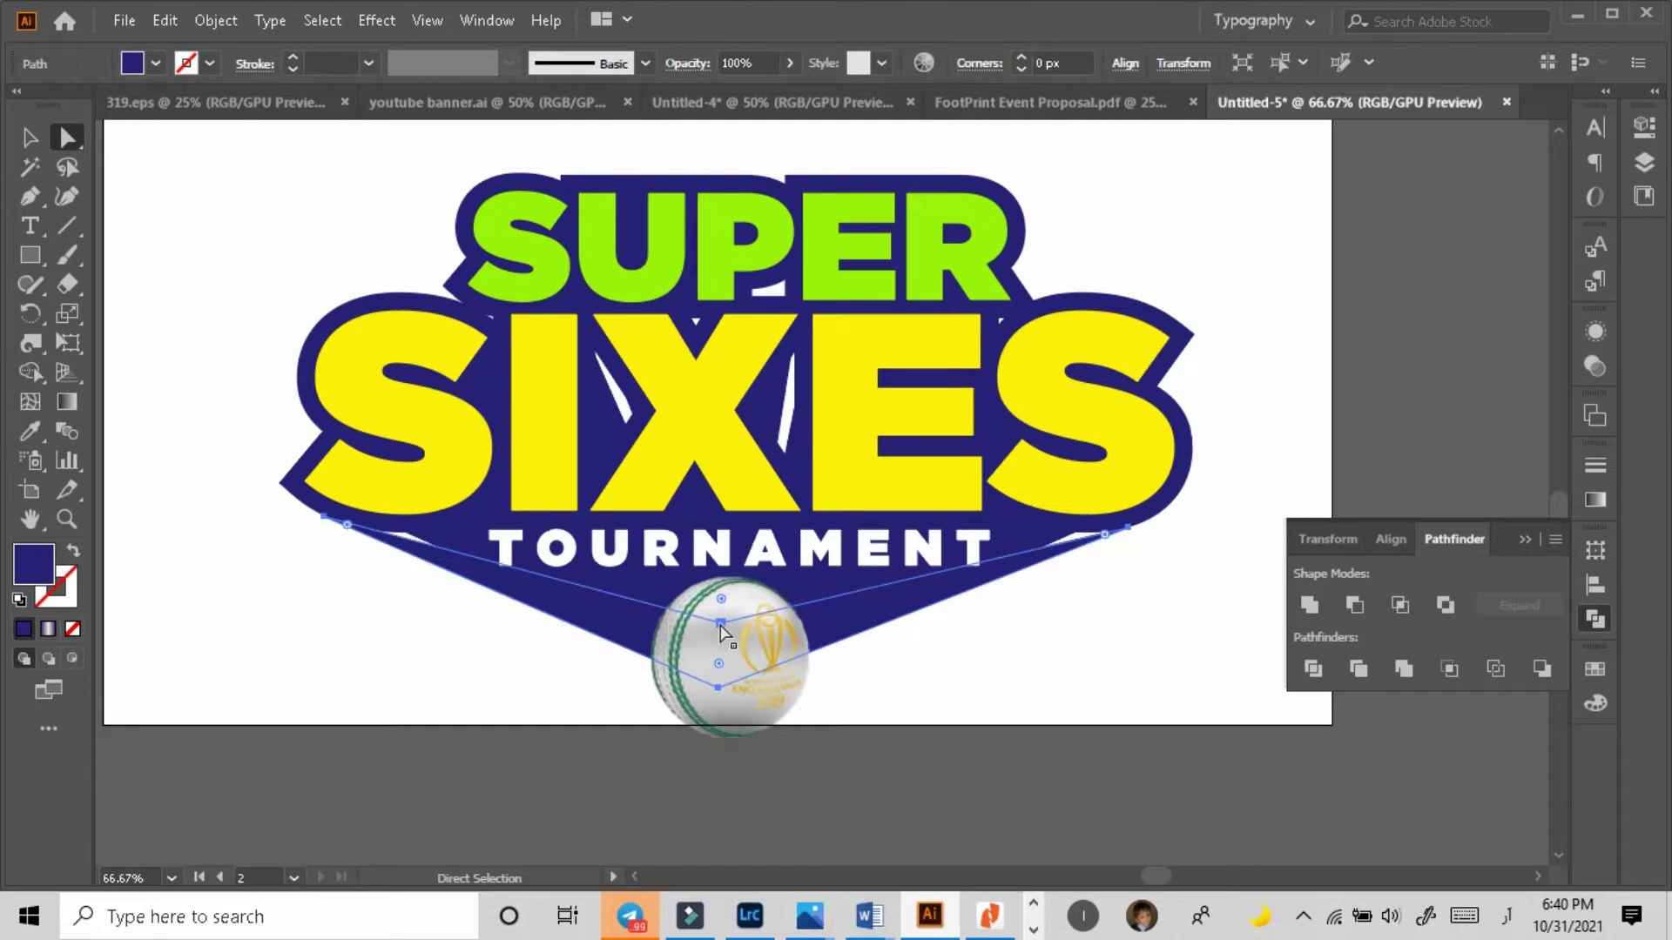
drag(721, 623, 732, 527)
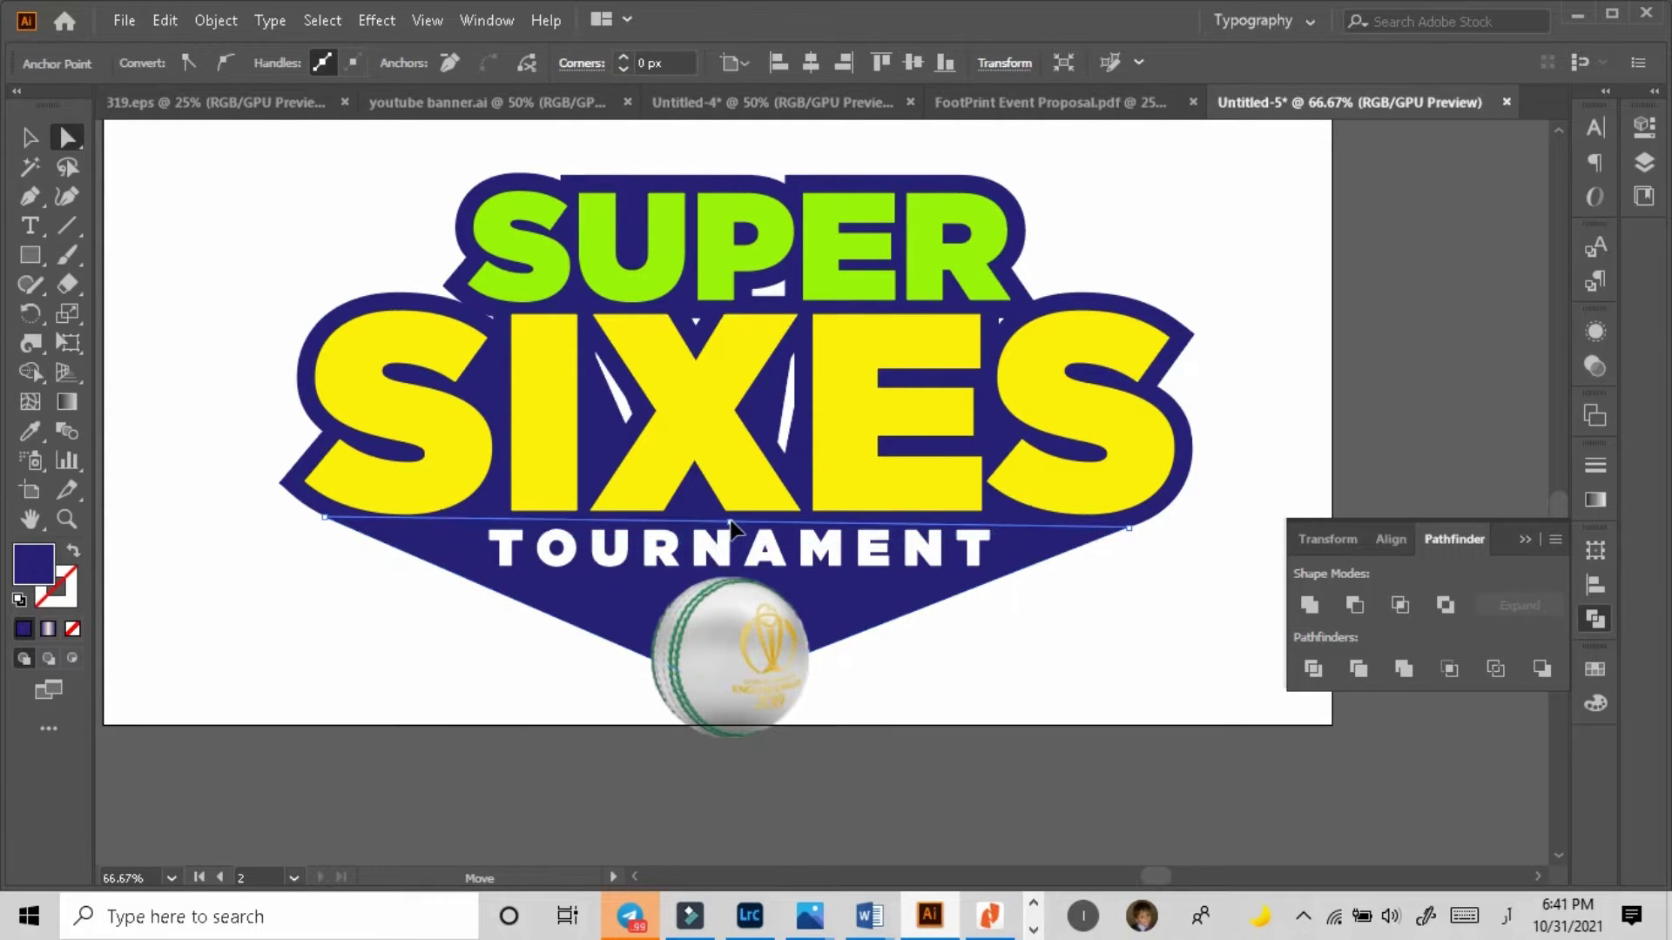
key(v)
click(172, 459)
Step: Stretch the chevron's left and right tips outward past the navy outline of the SIXES lettering
click(411, 573)
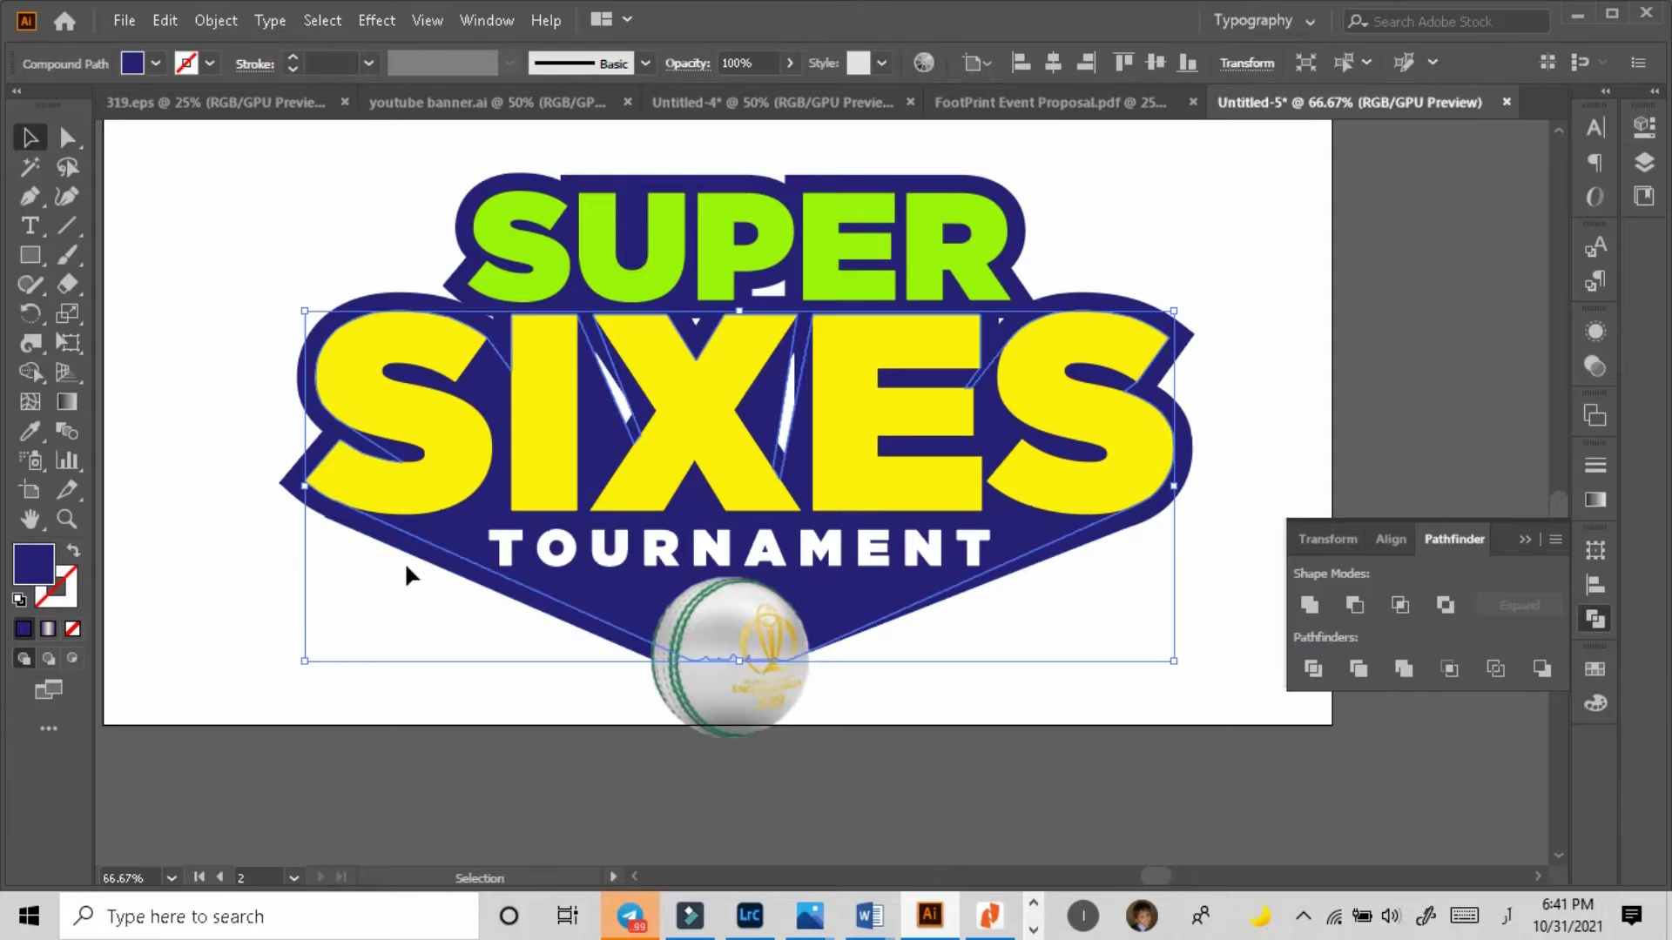
click(379, 560)
click(67, 137)
click(331, 611)
click(404, 548)
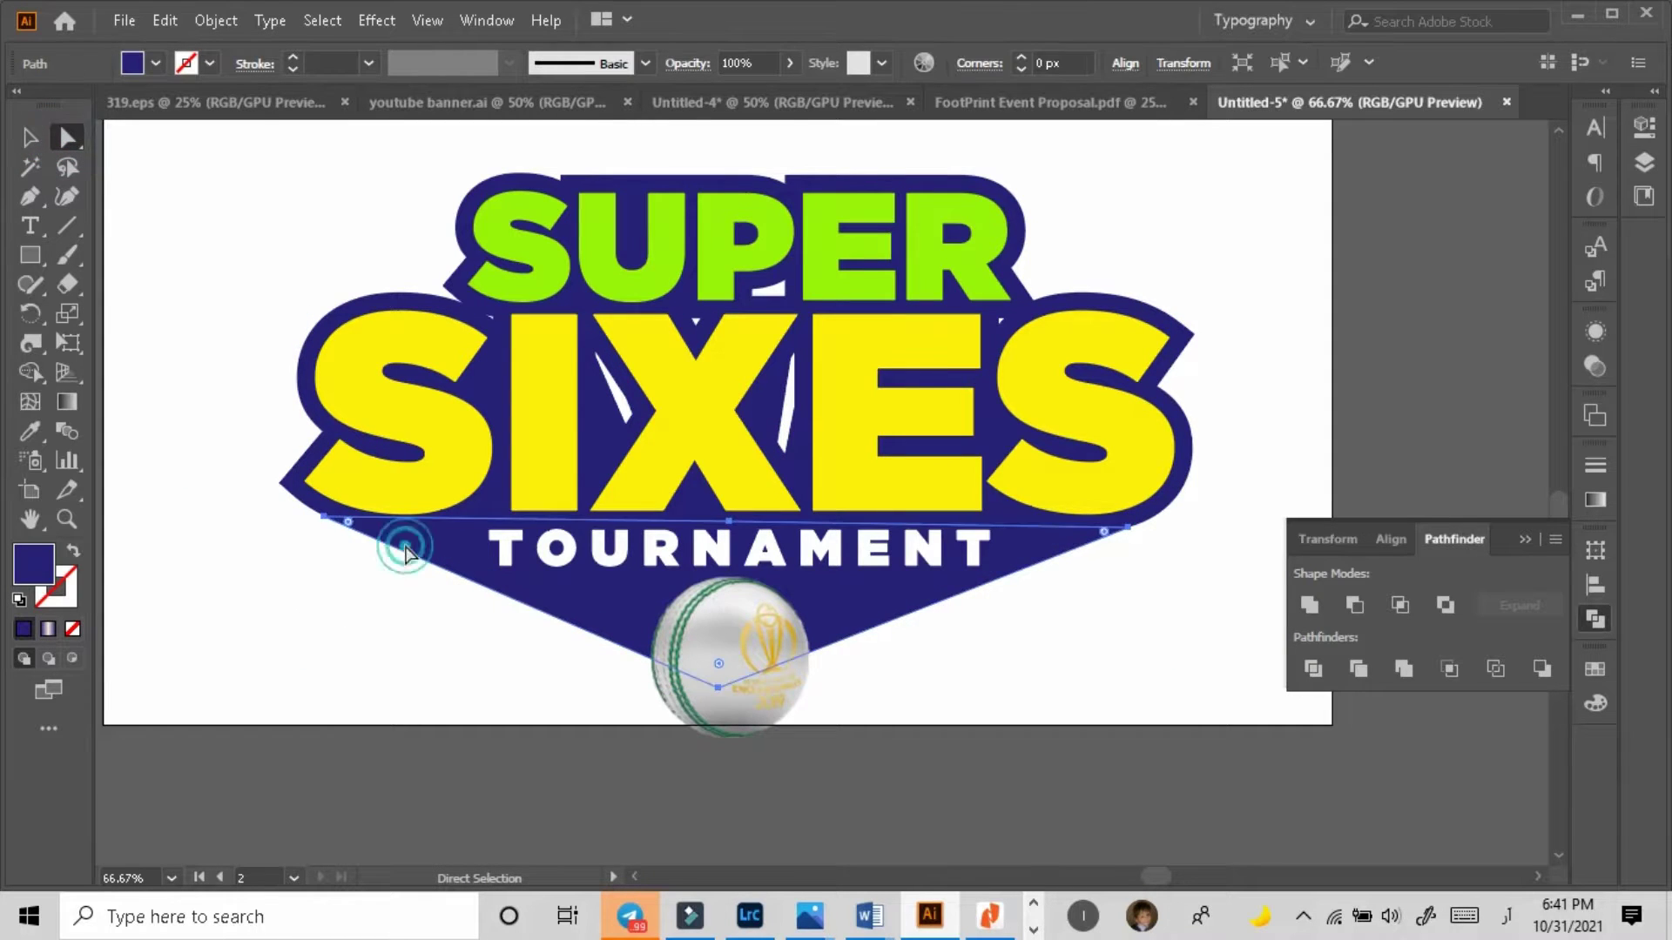
drag(325, 517, 391, 550)
key(ctrl+z)
click(326, 518)
click(323, 518)
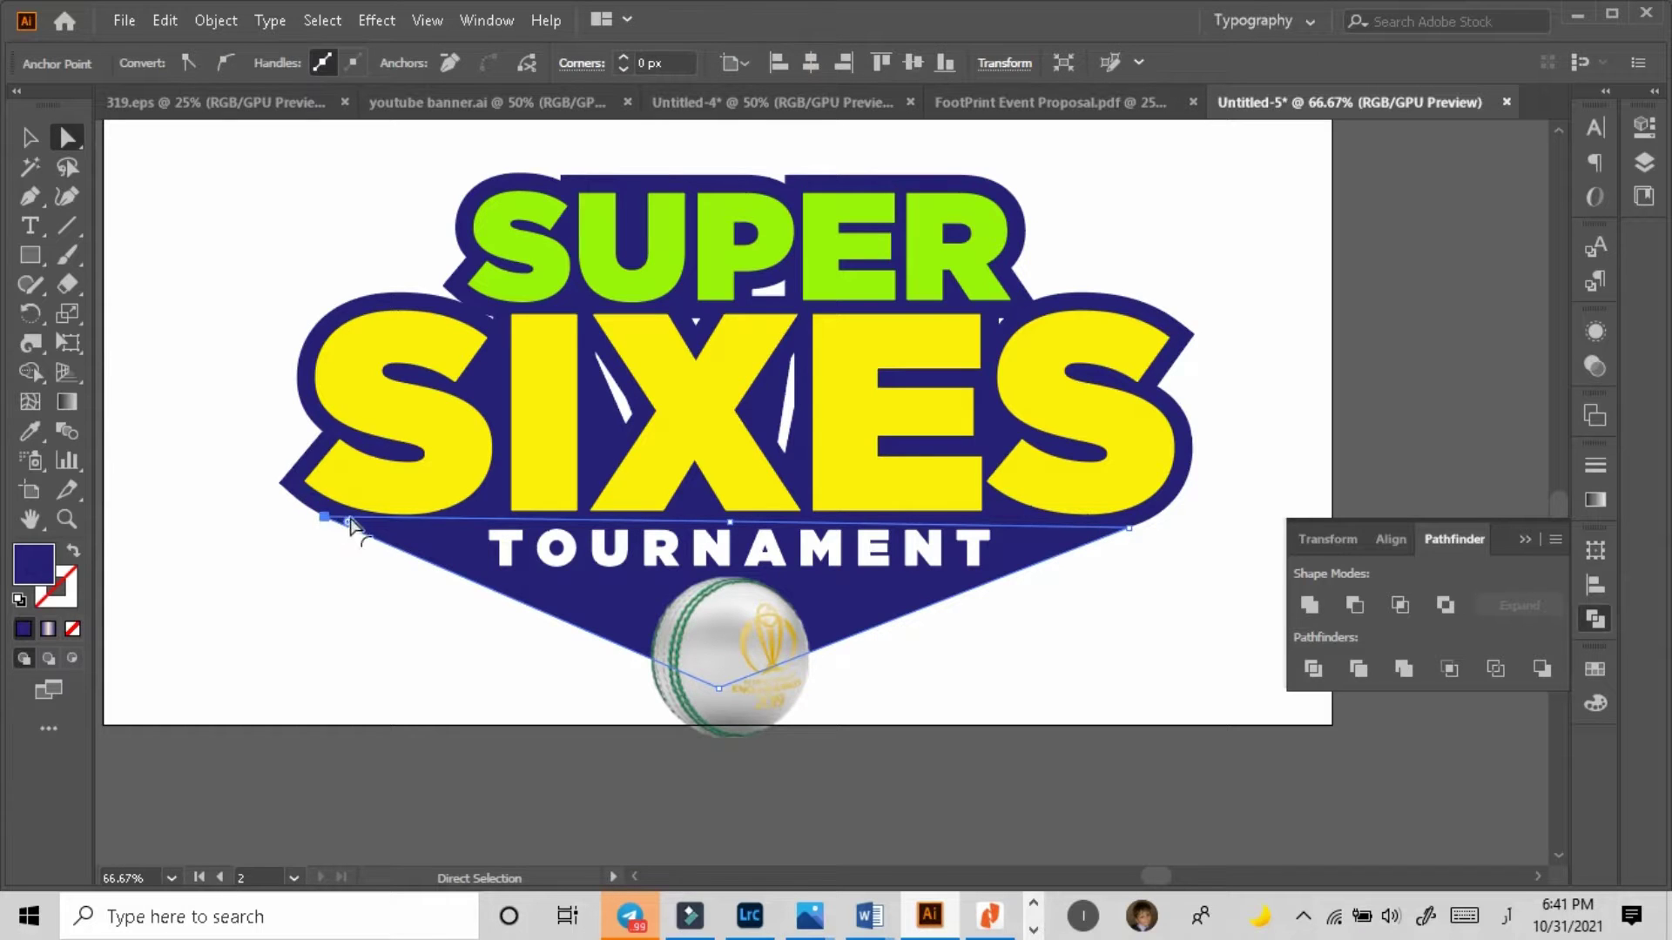
drag(349, 521, 247, 480)
key(ctrl+z)
drag(1129, 528, 1198, 512)
click(1159, 616)
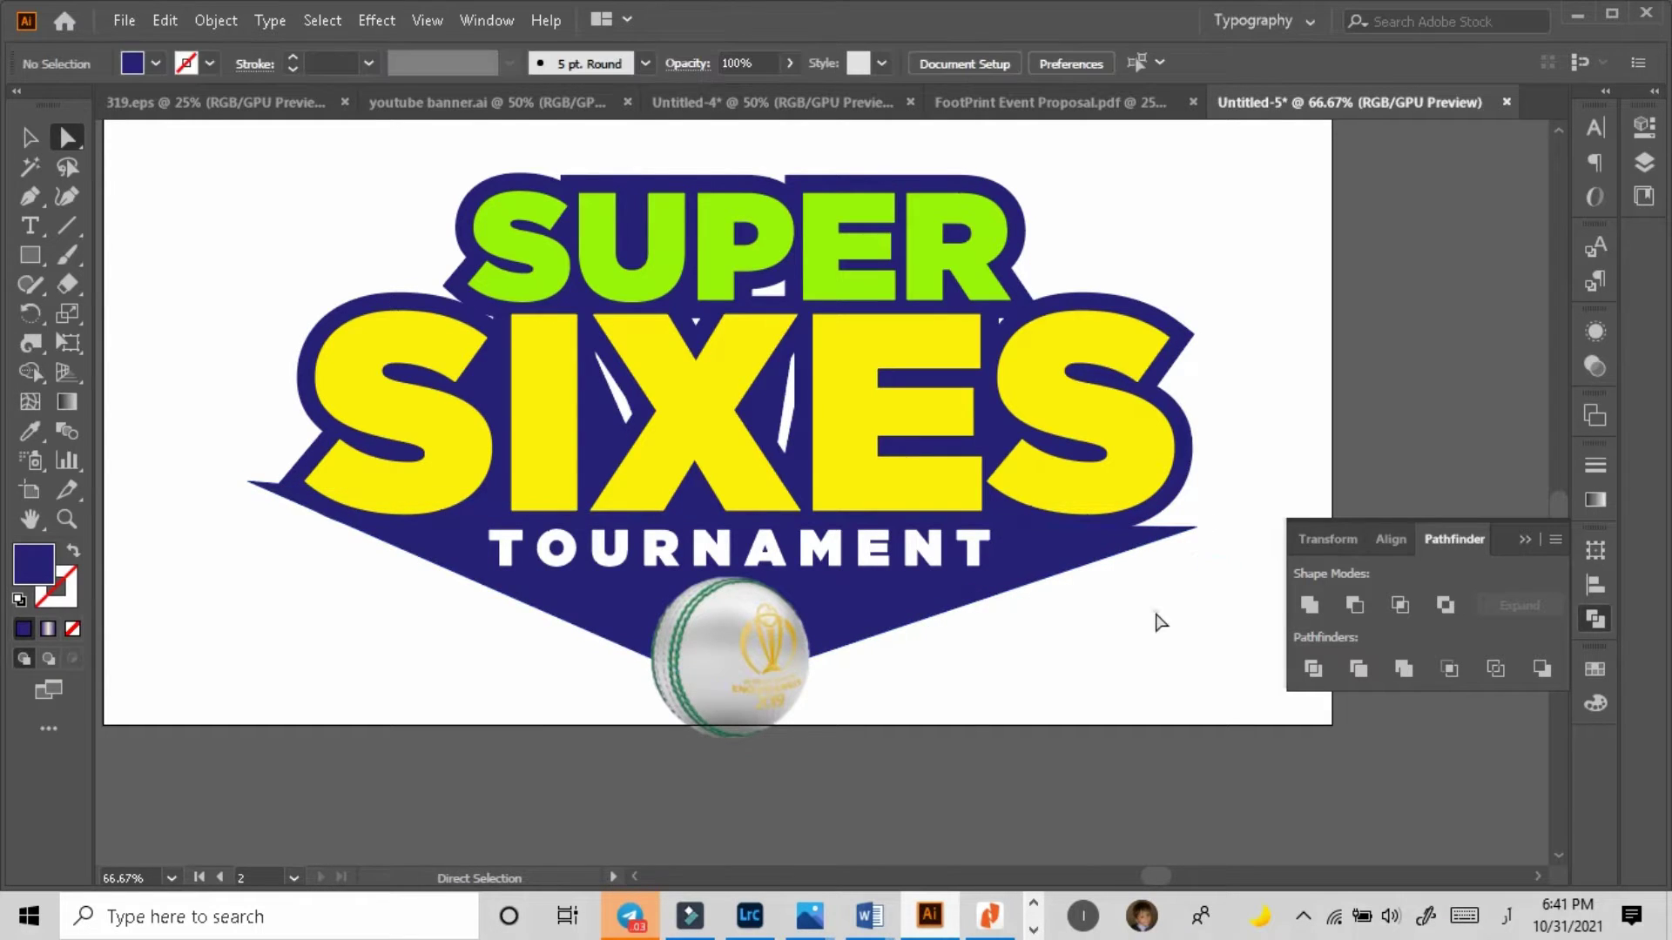
Step: Move both chevron tips slightly further outward and upward so they form sharp points beside the S letters
drag(248, 481, 227, 474)
click(259, 561)
click(321, 601)
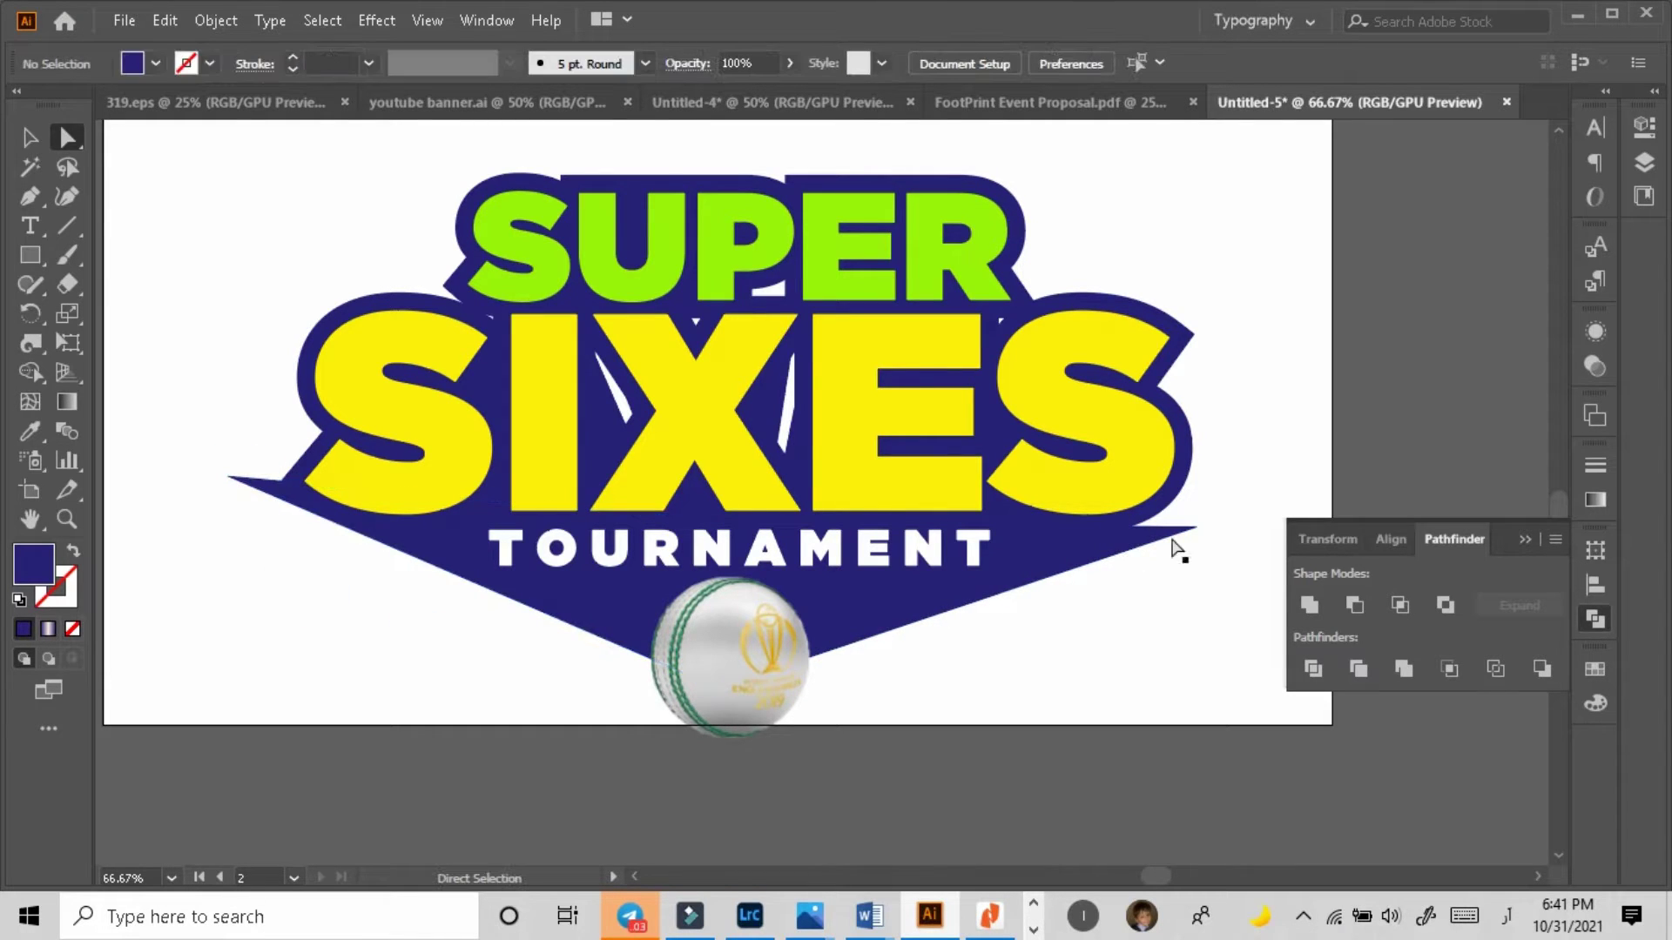
drag(1197, 528, 1217, 505)
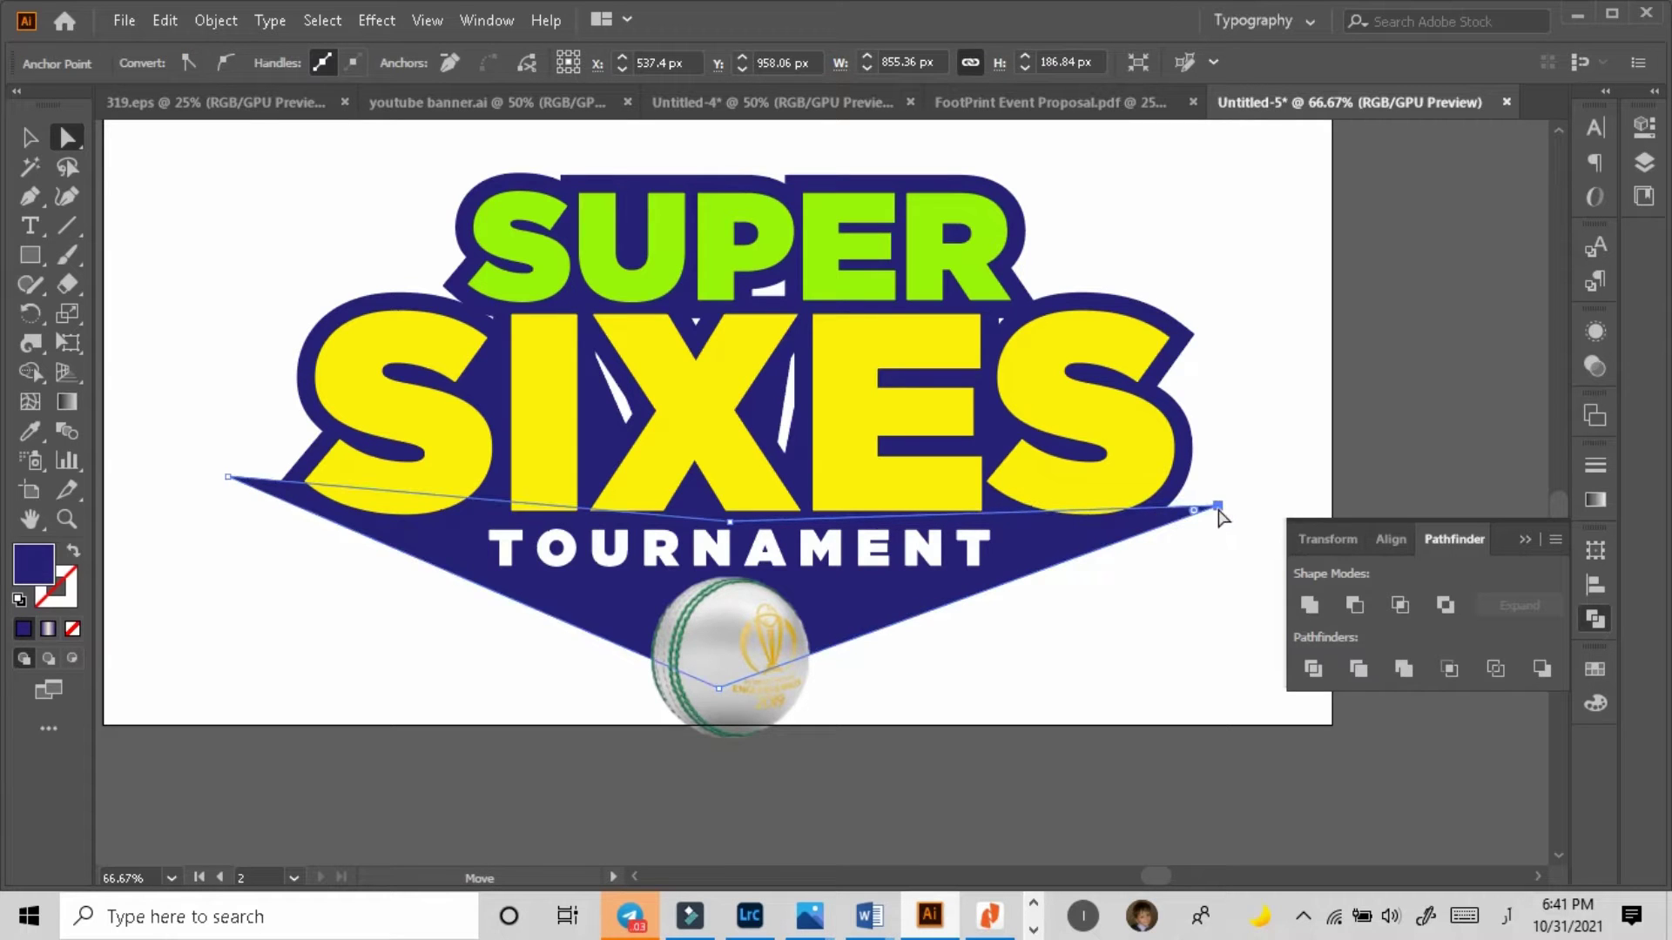
click(1220, 512)
Step: Unite the navy SIXES extrusion with the navy outline shape using the Pathfinder
key(z)
alt+click(796, 440)
alt+click(796, 439)
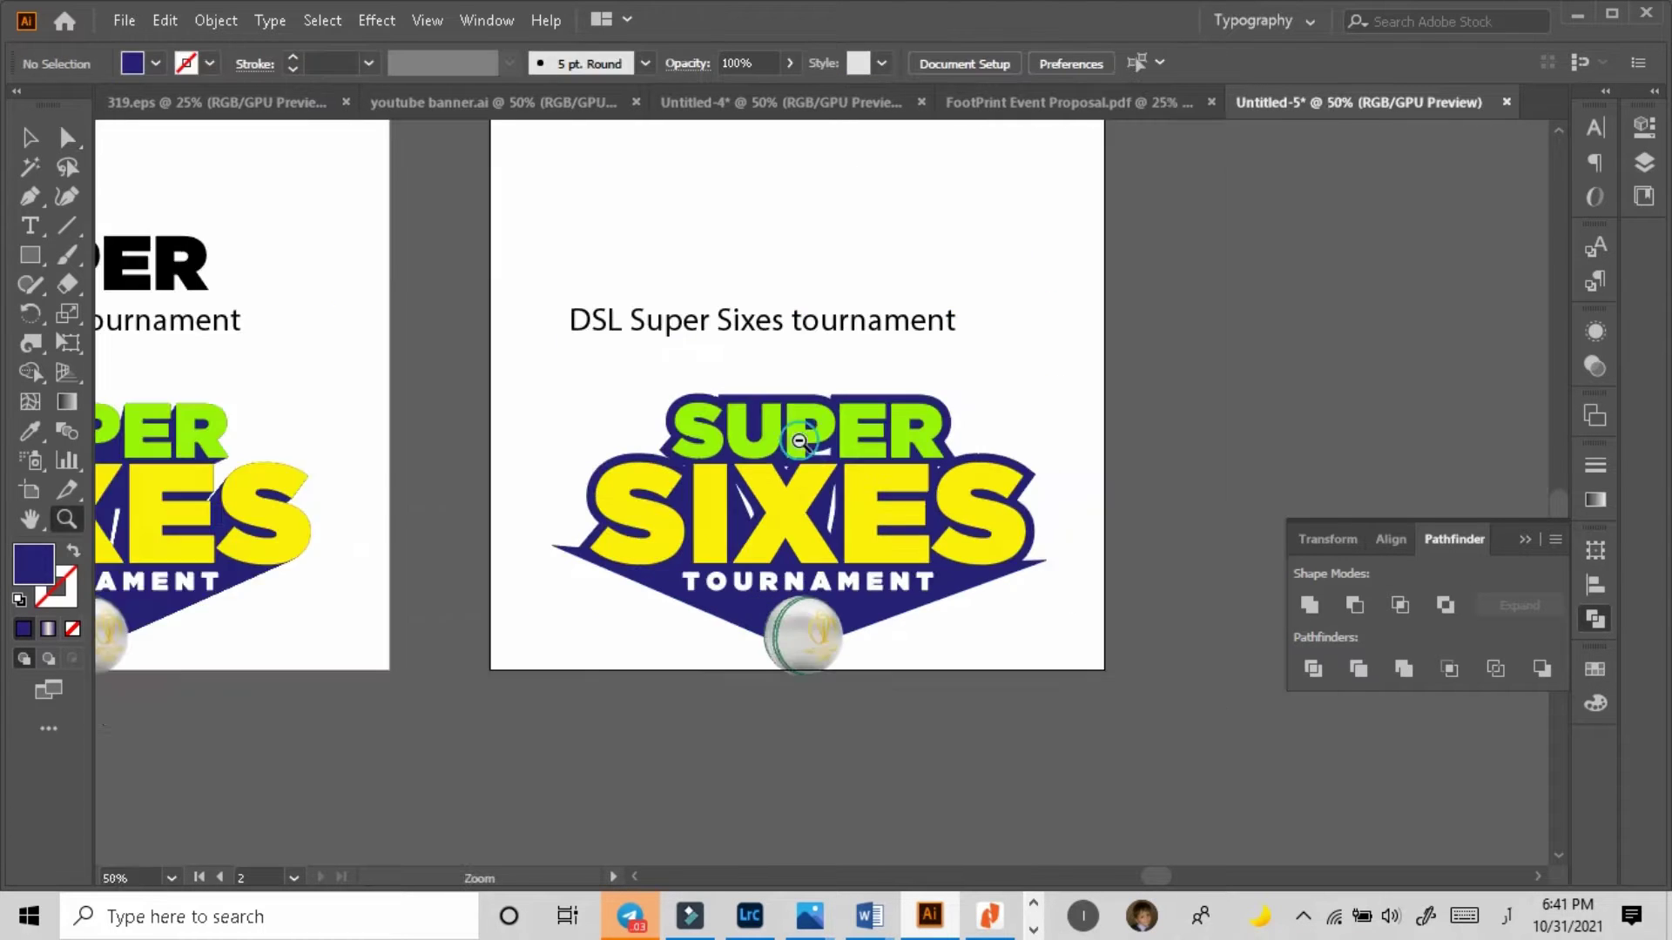
click(853, 498)
click(35, 144)
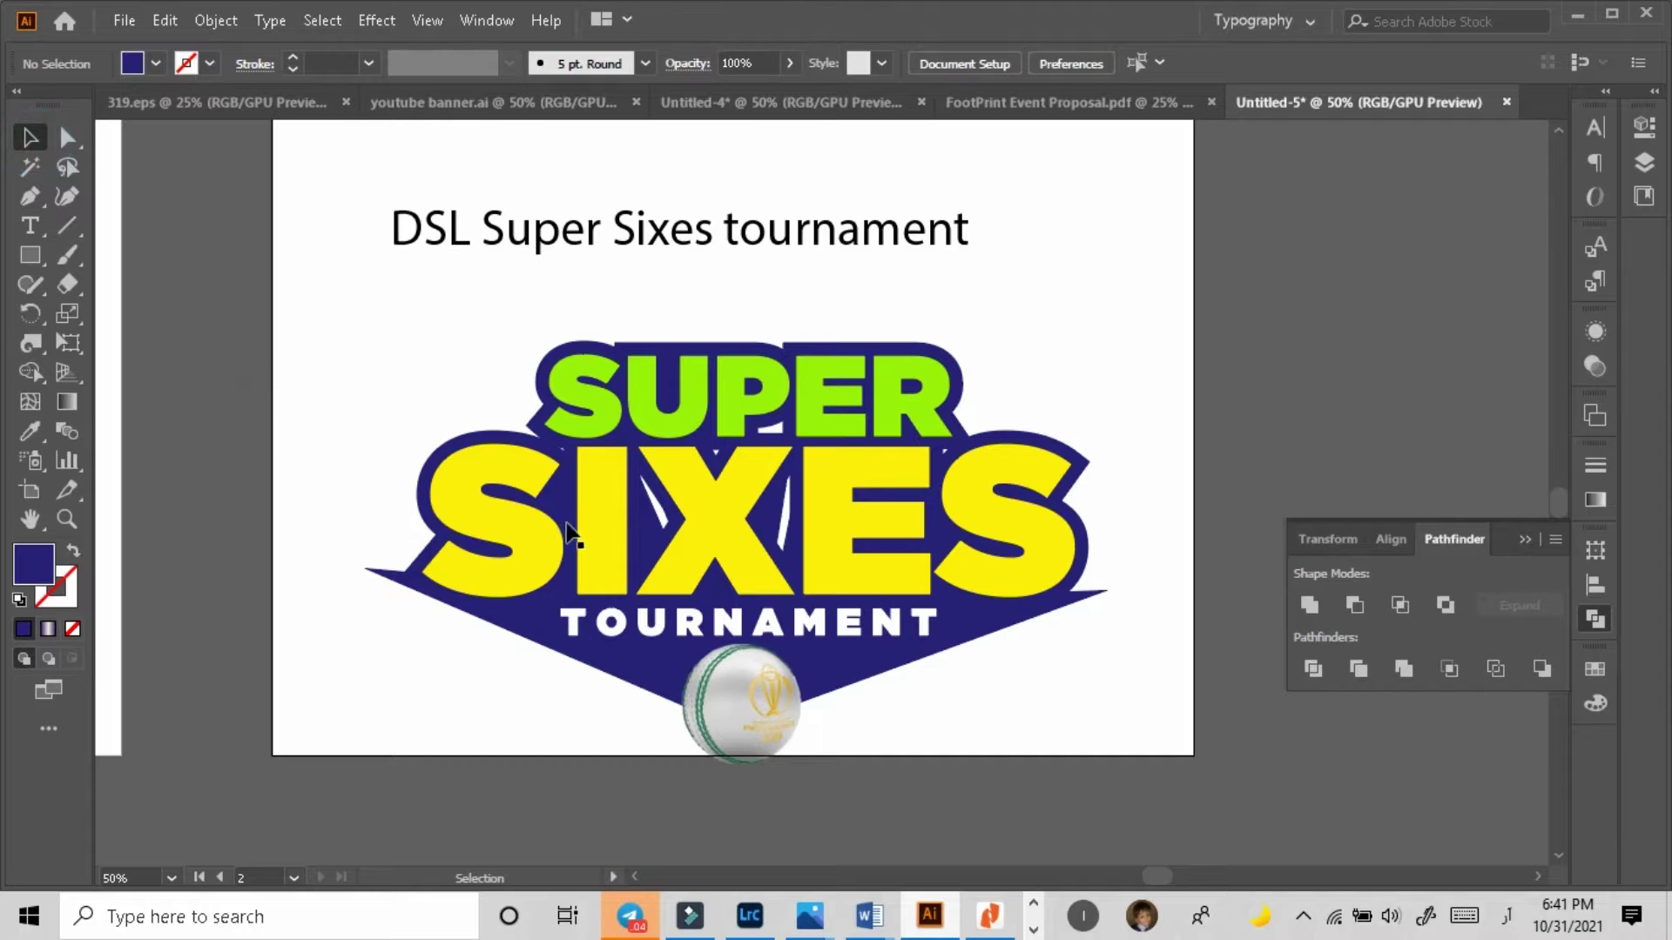
click(488, 444)
click(380, 447)
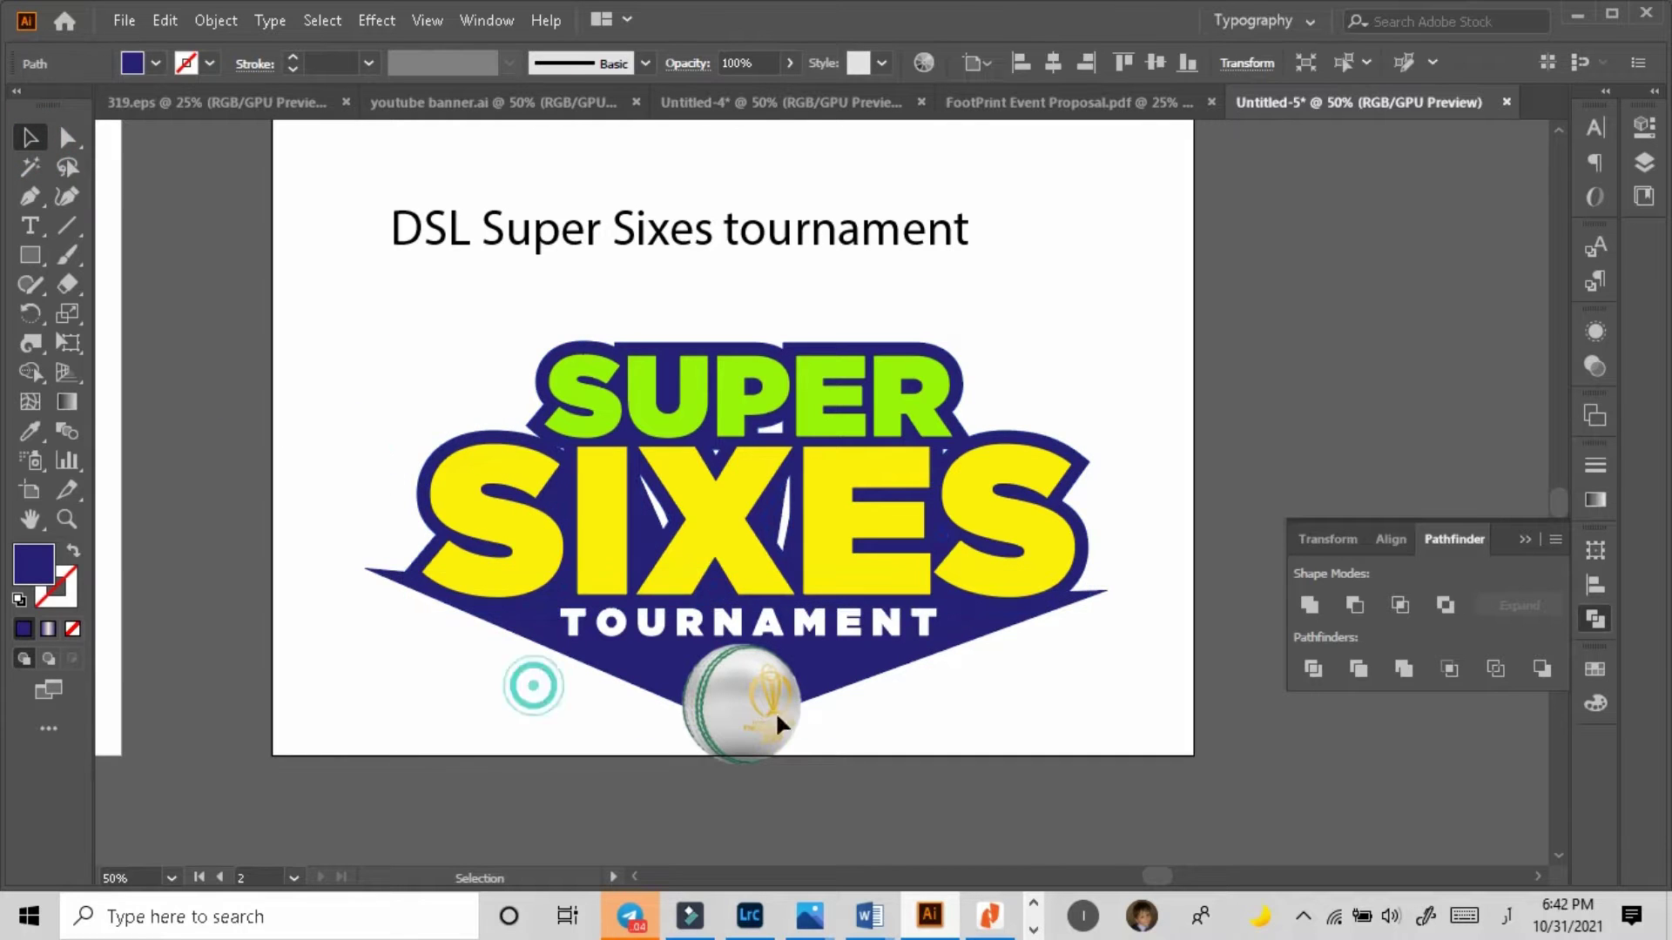
click(862, 562)
click(1075, 385)
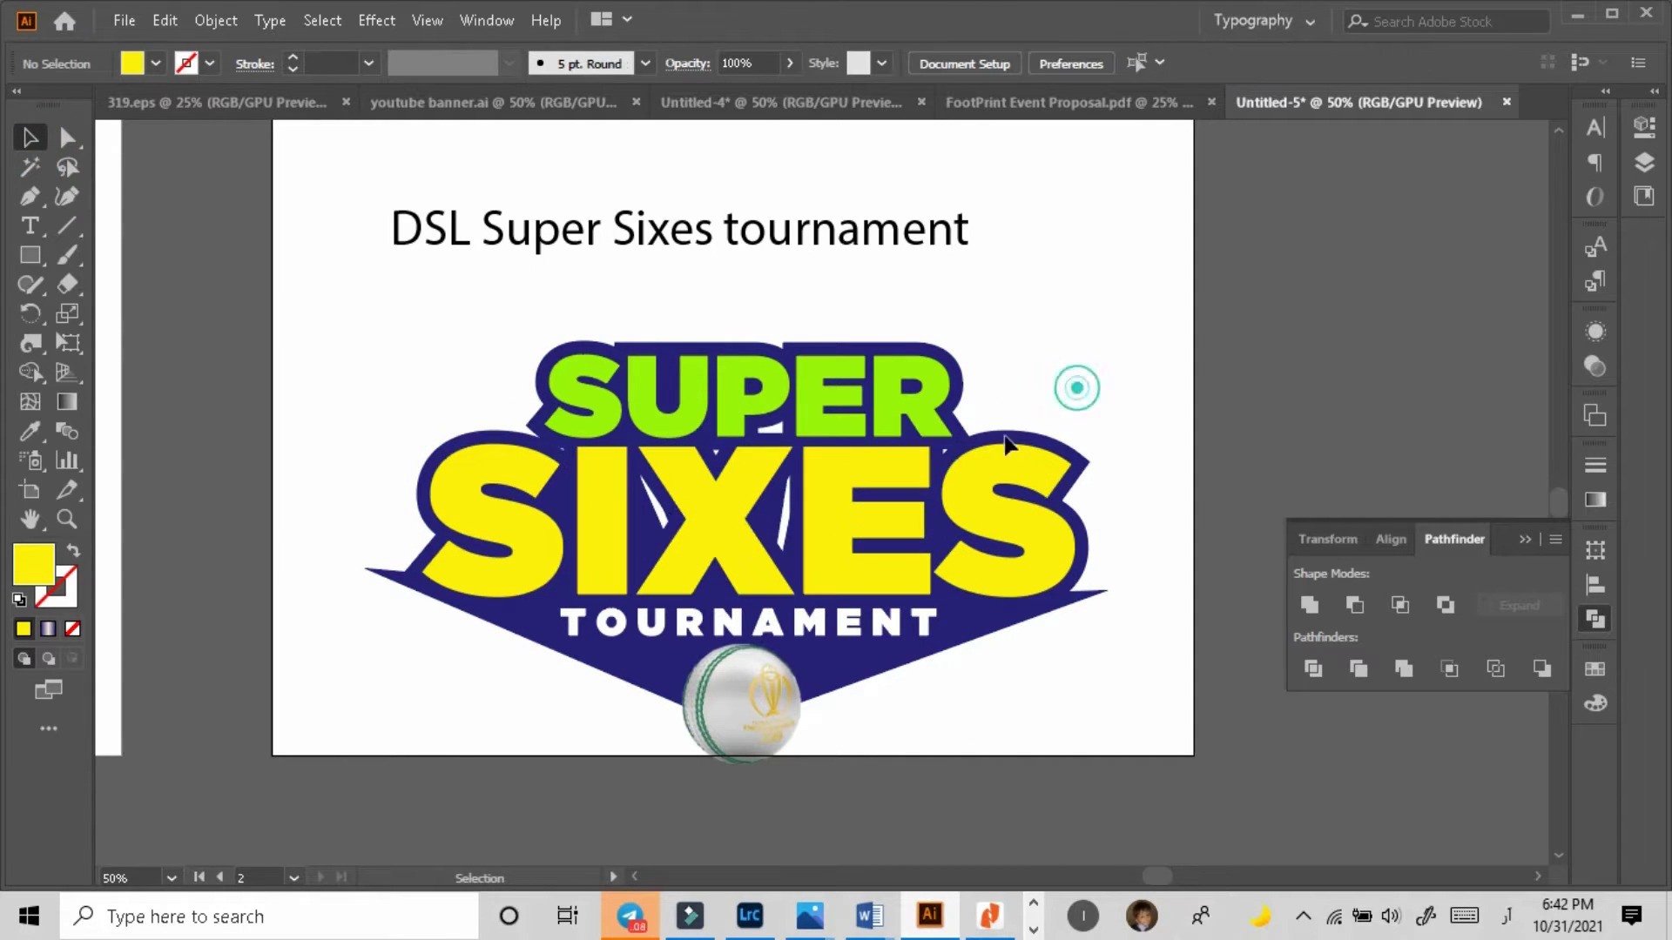
click(658, 518)
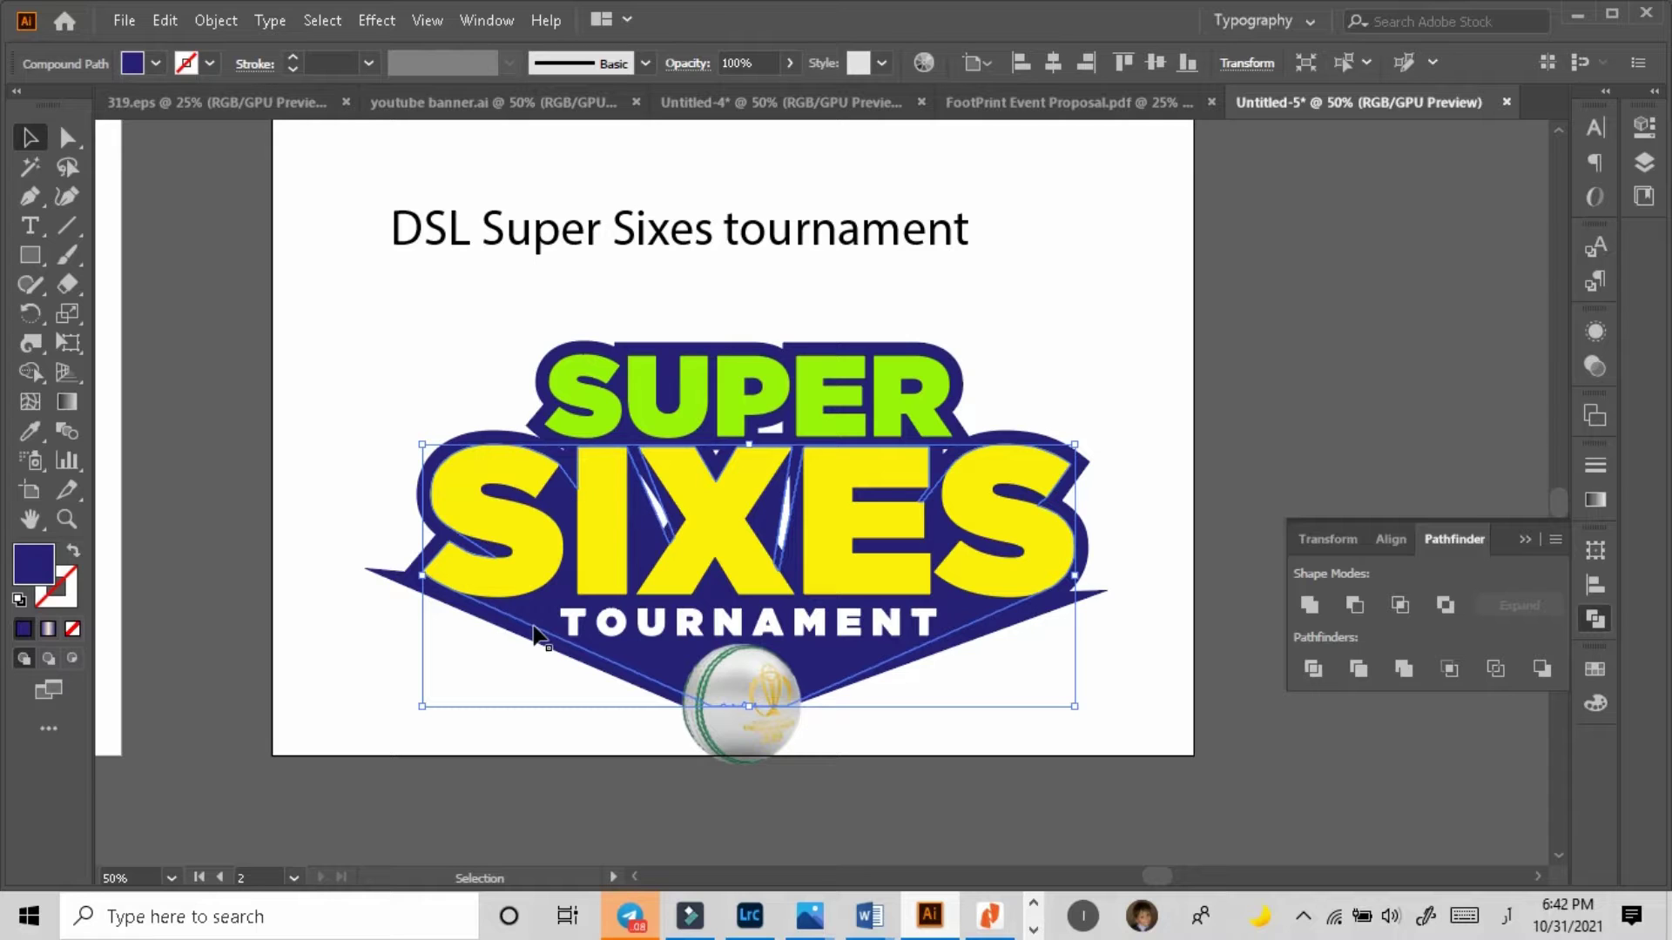
shift+click(531, 417)
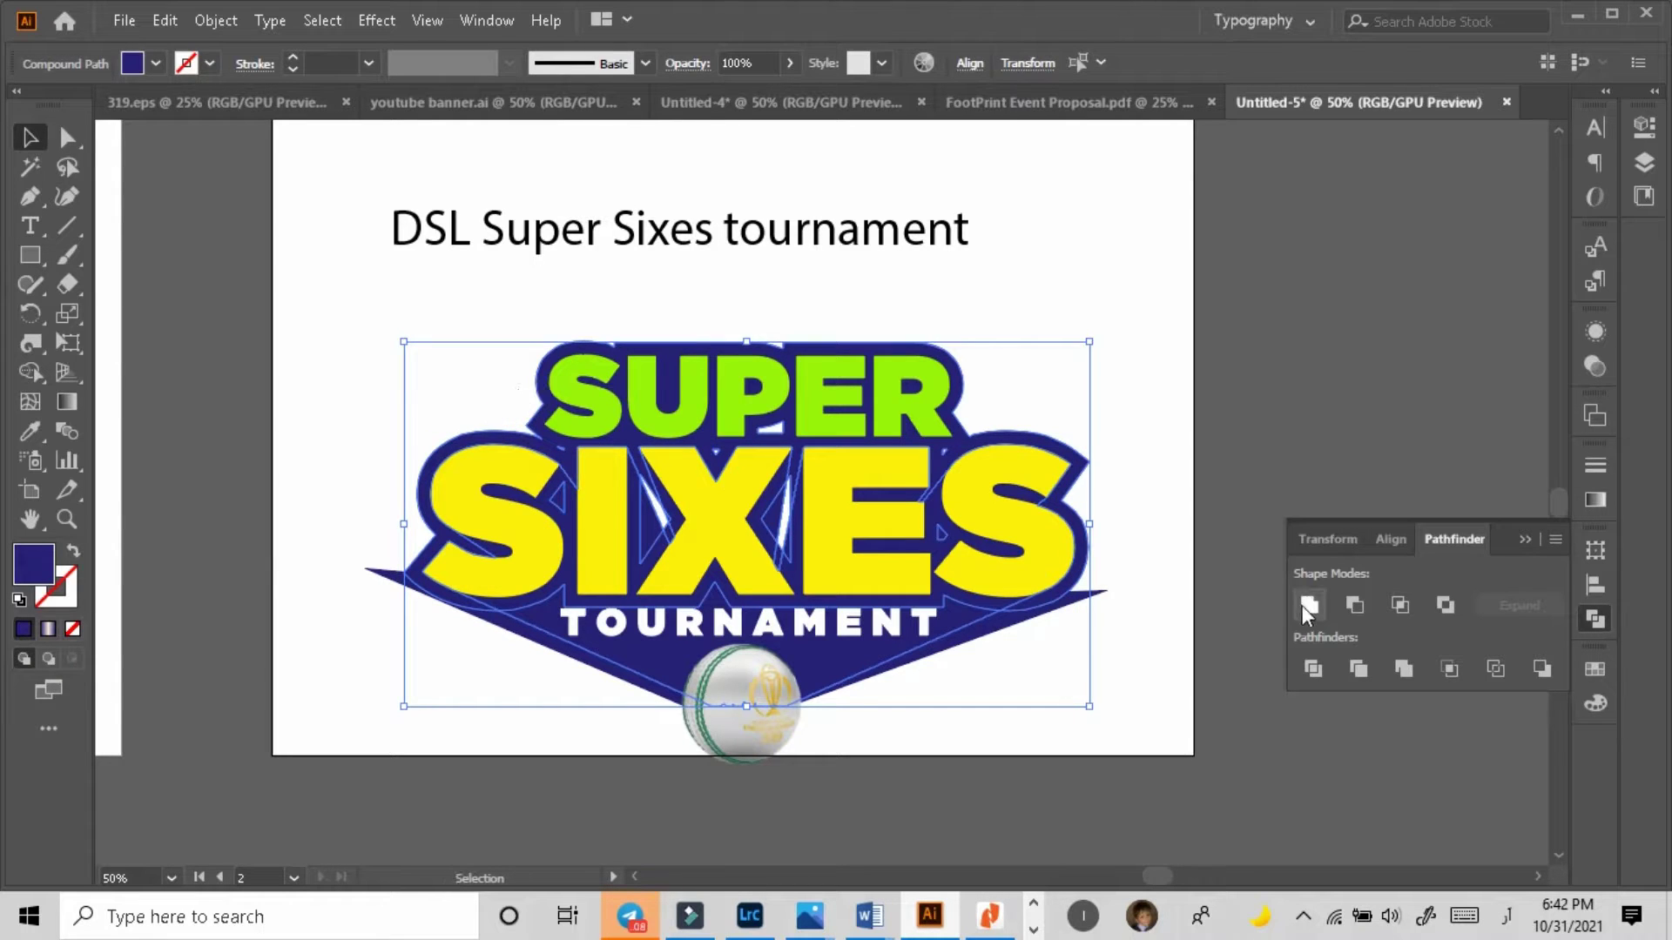
click(1142, 689)
Step: Isolate the united navy shape and delete the white gaps on both sides of the X and below the P
double_click(653, 498)
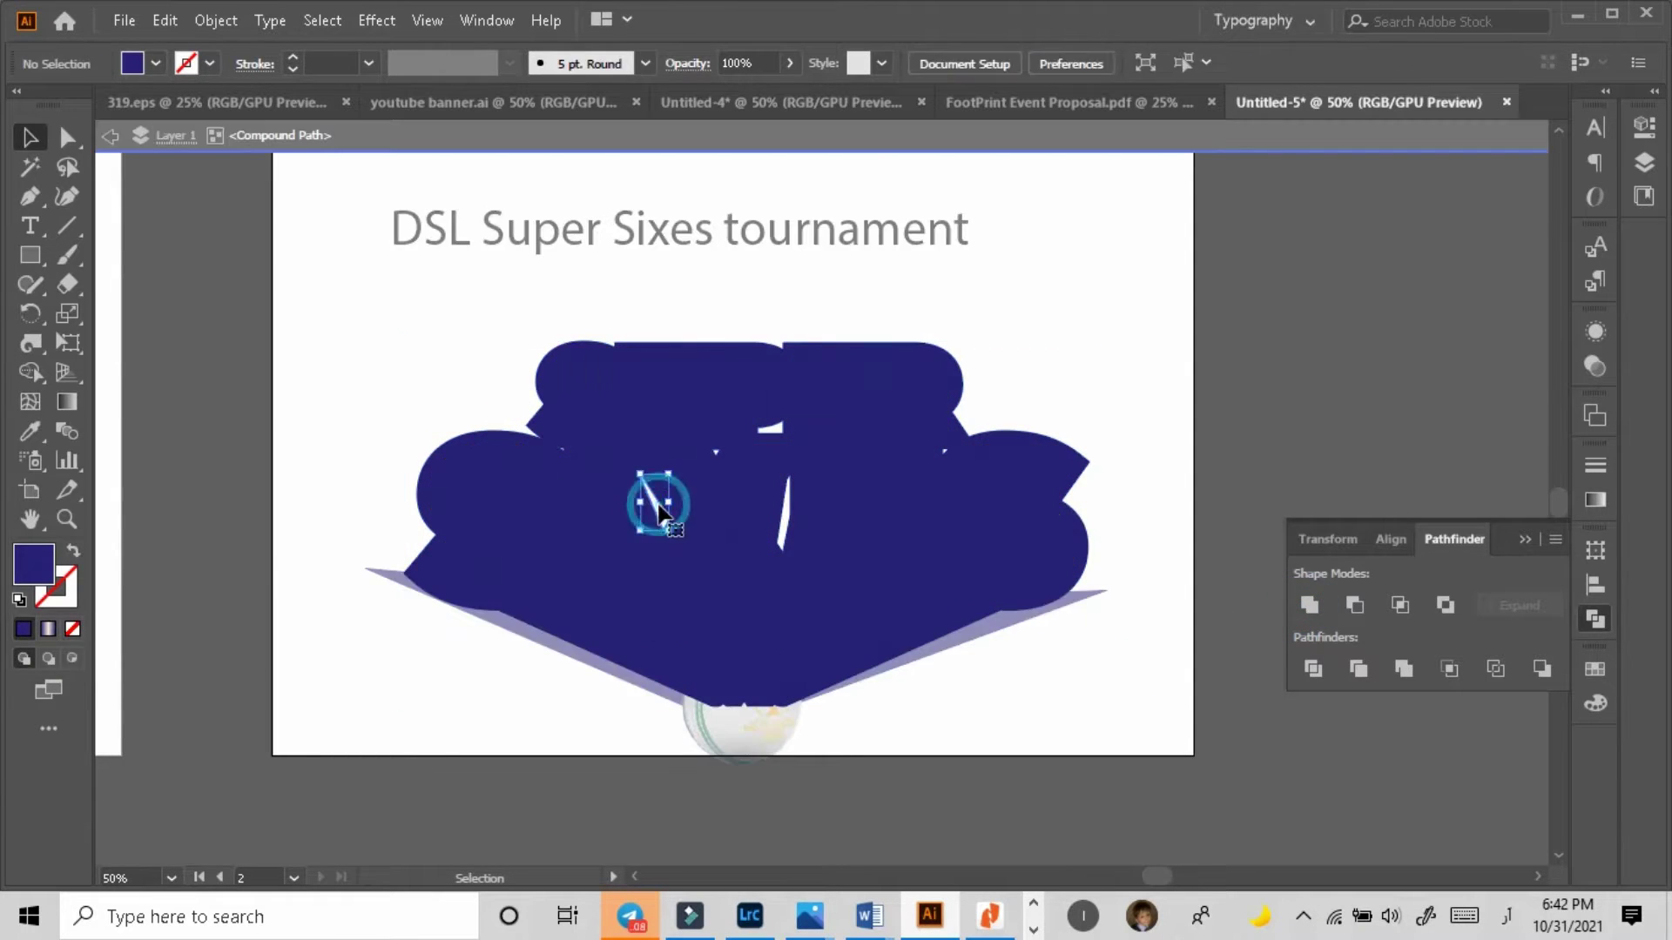
key(Delete)
click(784, 540)
key(Delete)
click(772, 429)
click(773, 423)
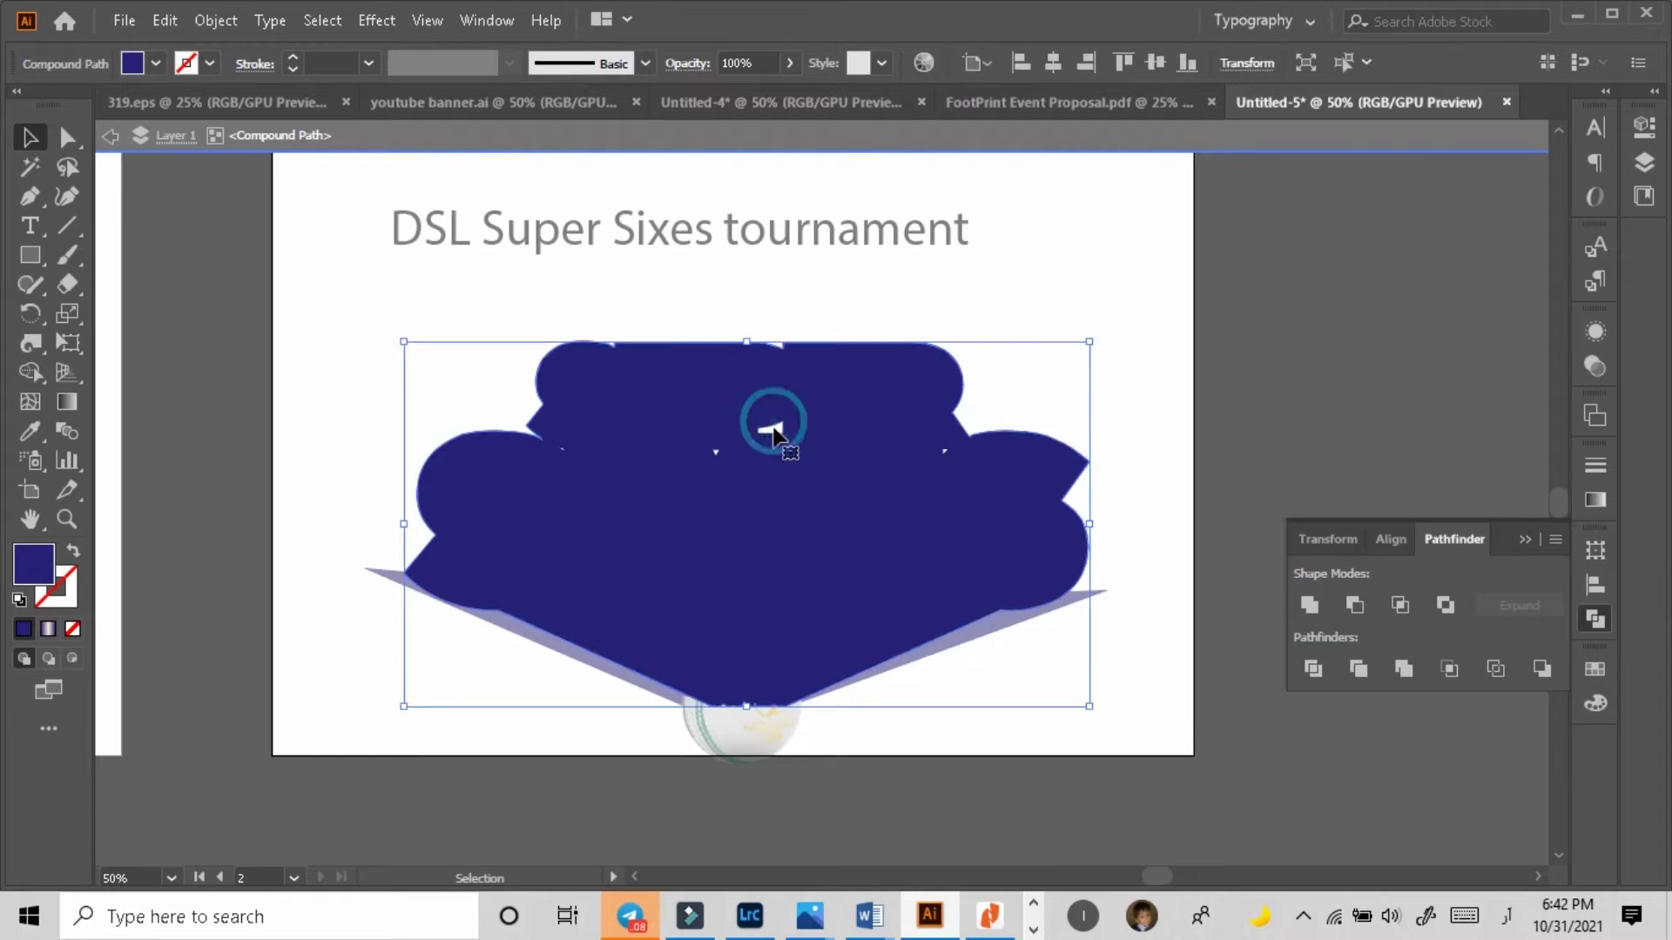
click(775, 427)
key(Delete)
Step: Delete the remaining small gaps between SUPER and SIXES in the navy shape and exit isolation mode
click(562, 446)
key(Delete)
click(944, 451)
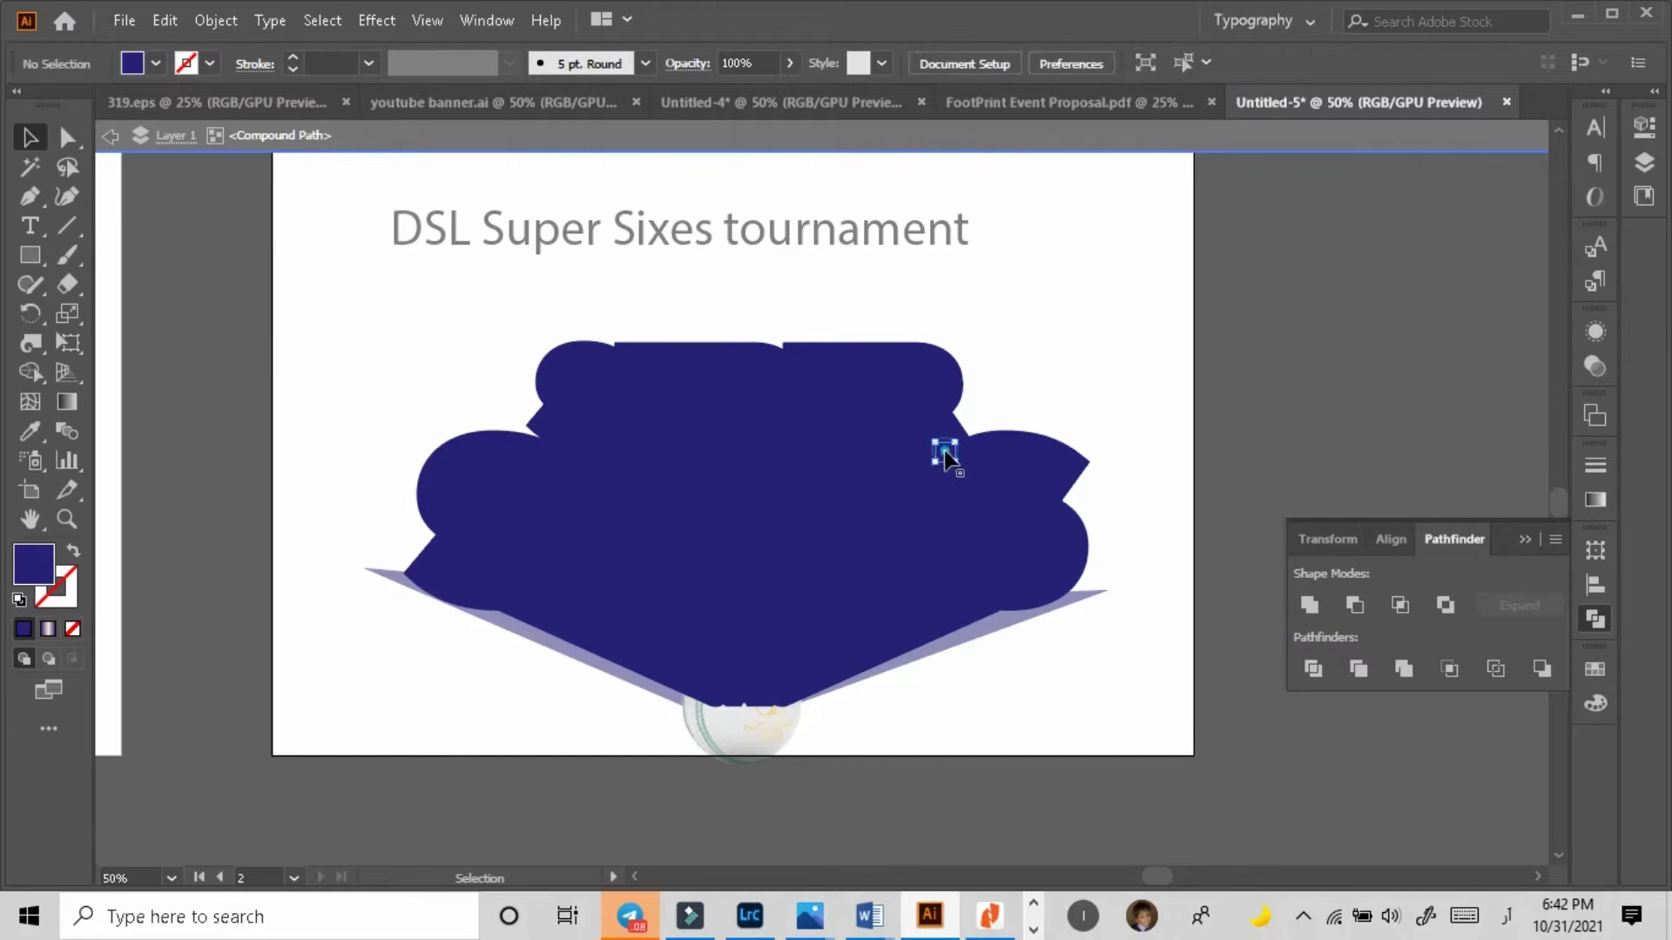
key(Delete)
double_click(1066, 684)
click(467, 663)
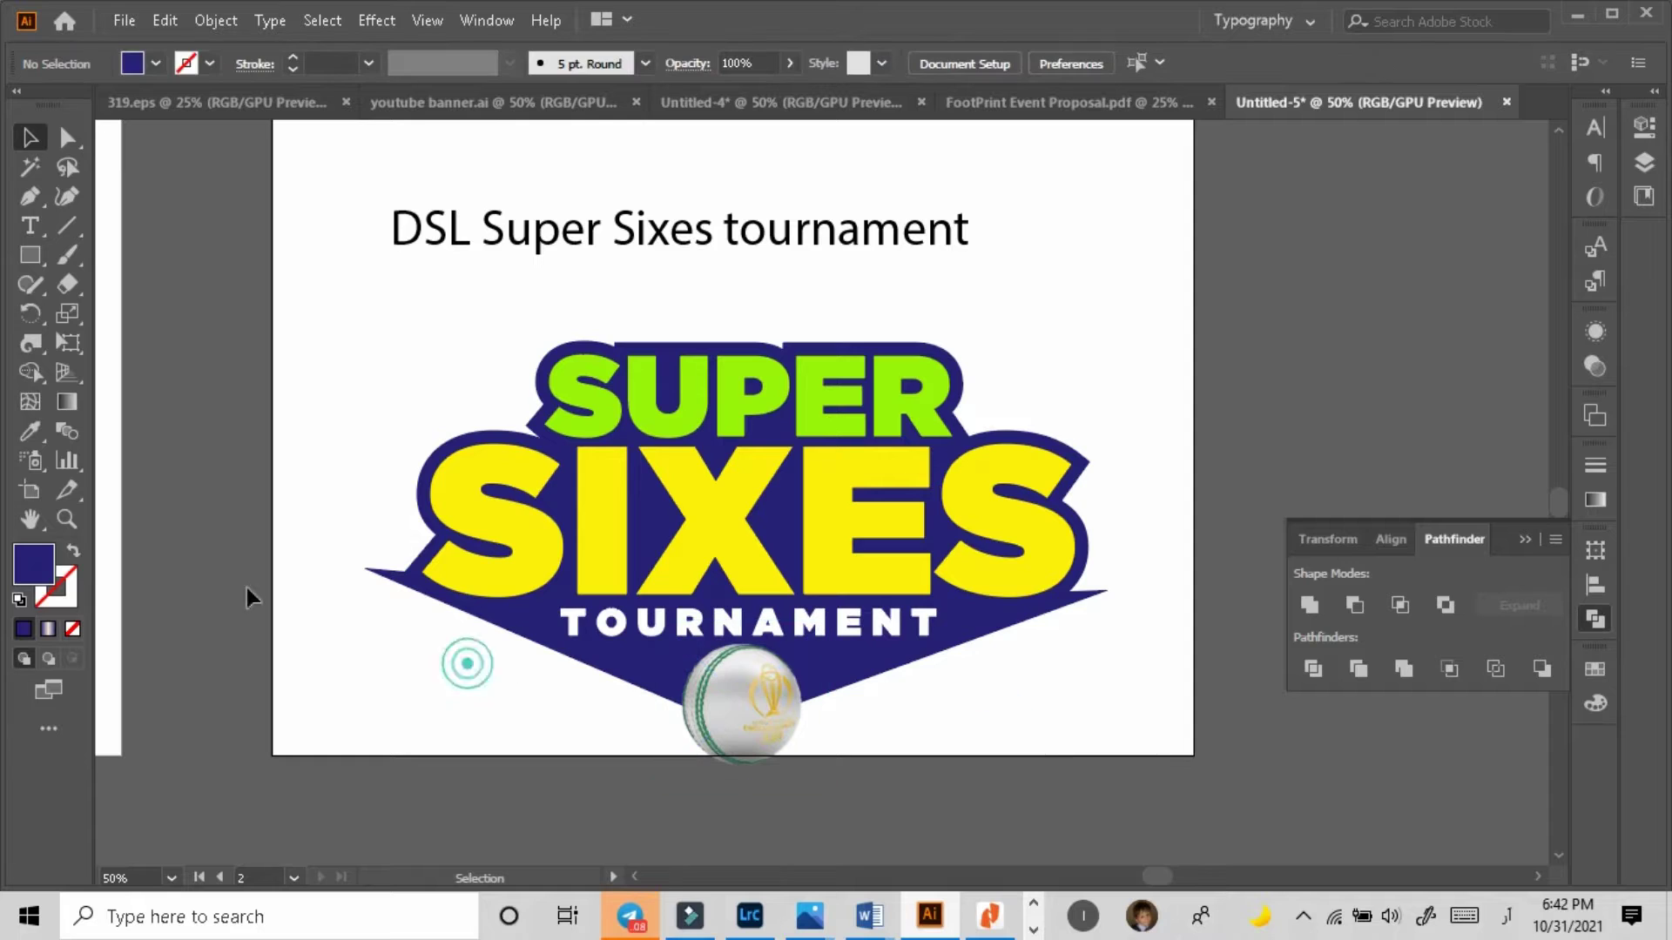
Step: Draw a navy wedge with the Pen tool from the chevron's left tip to a point at the ball's lower edge
click(727, 723)
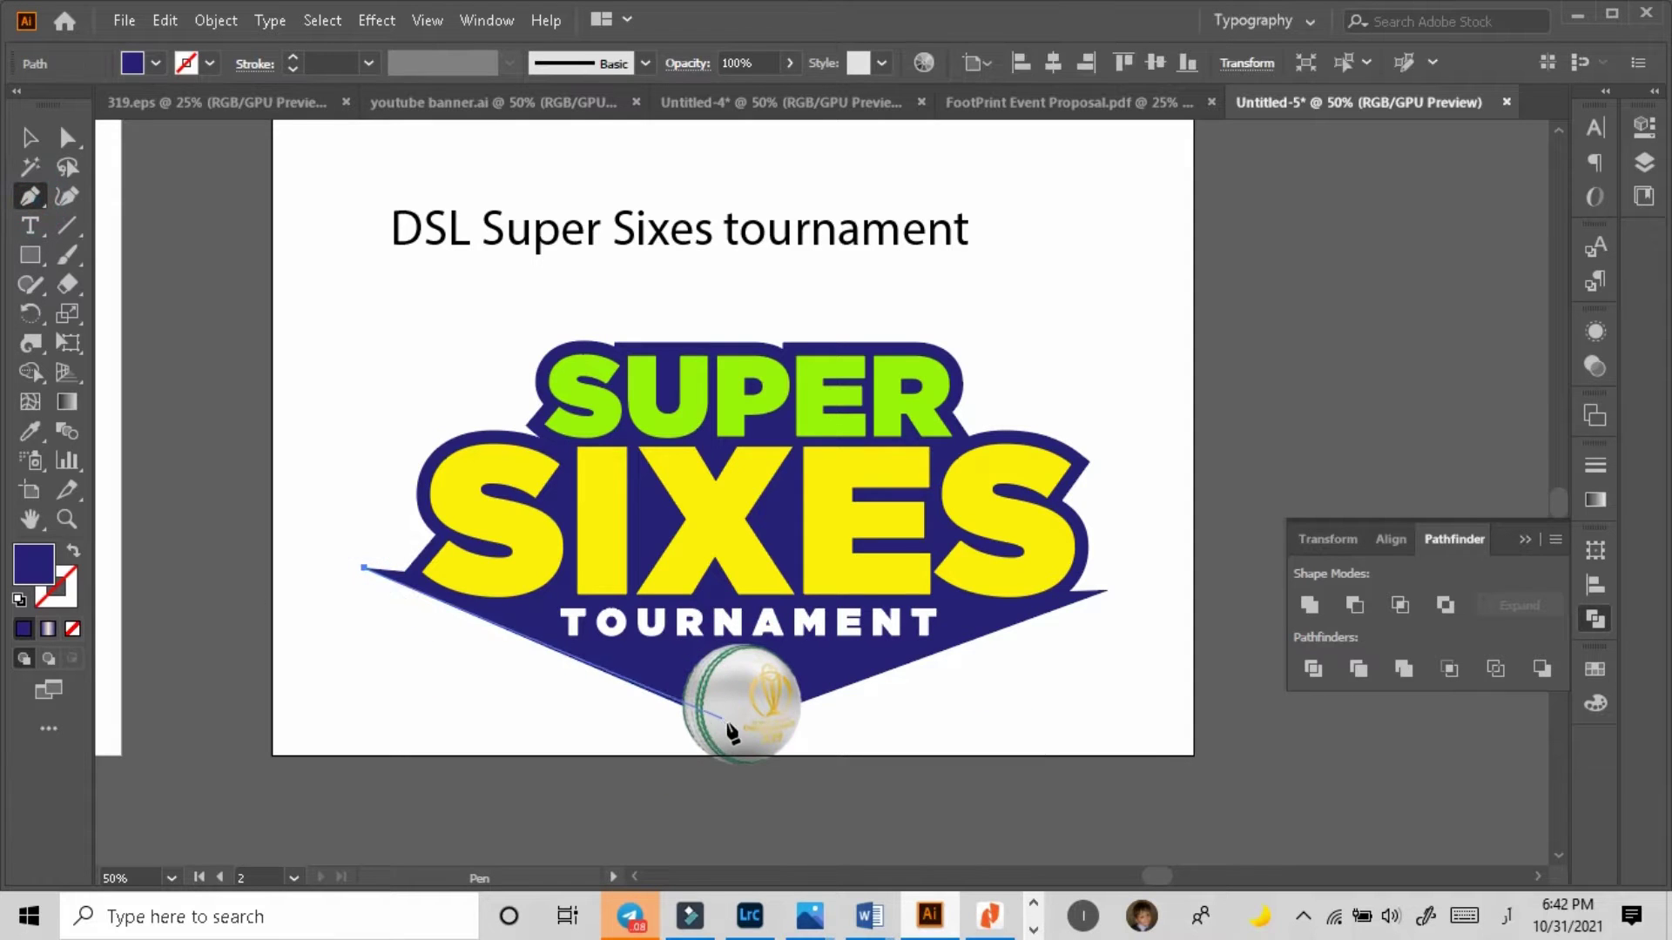
drag(733, 732, 738, 770)
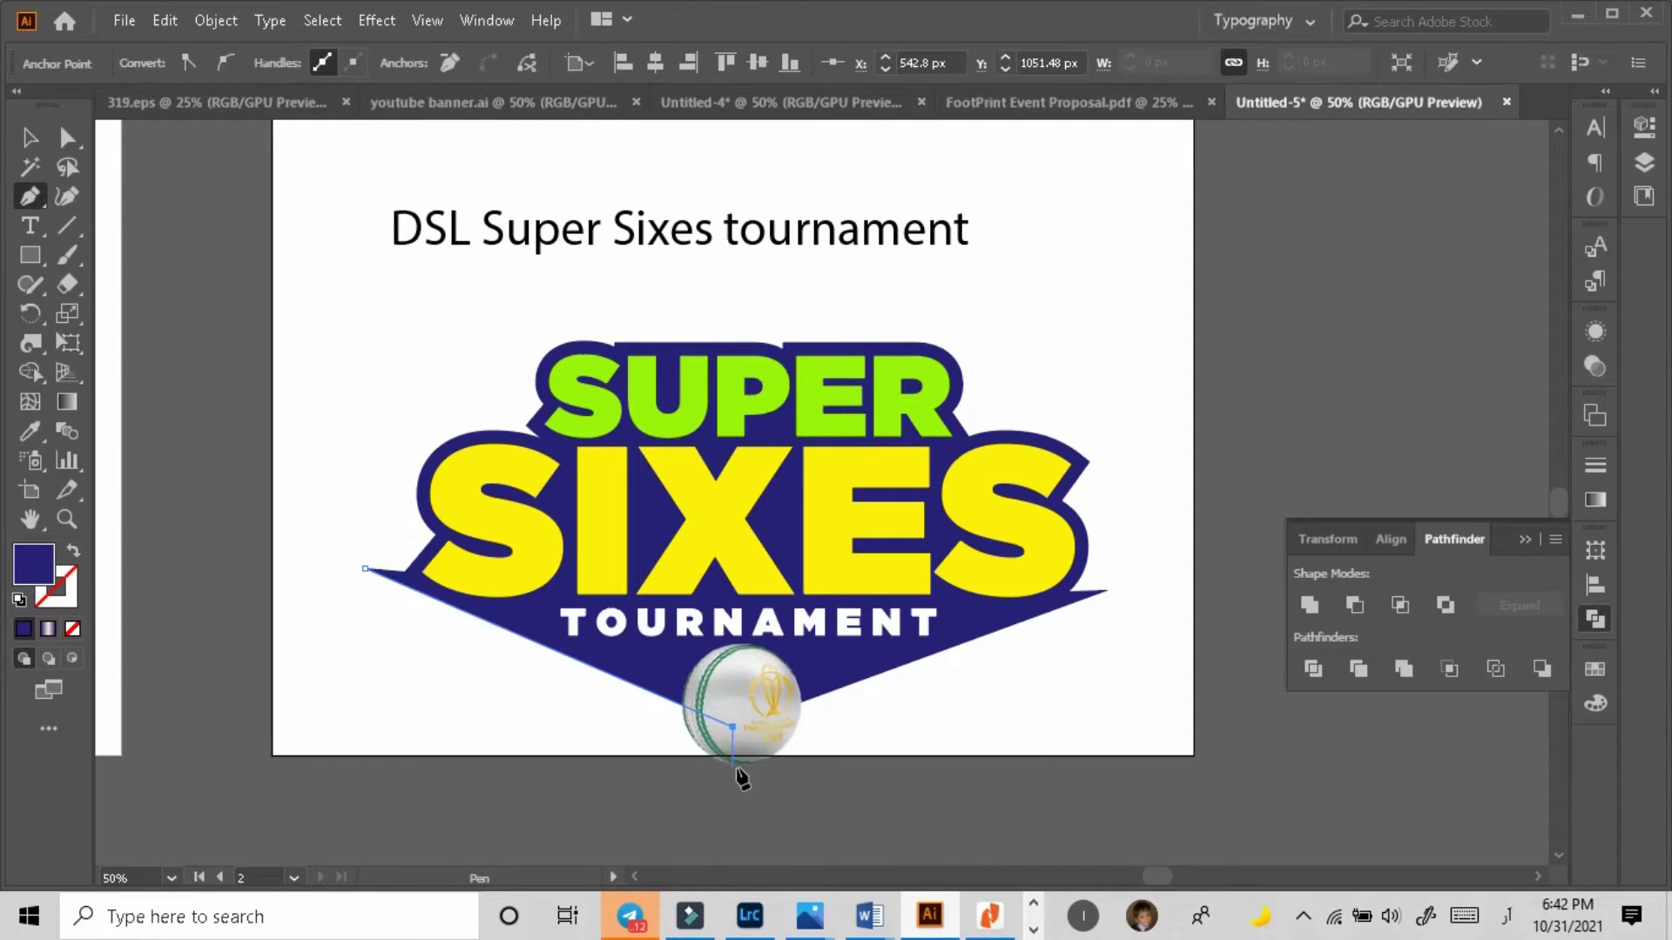
click(734, 766)
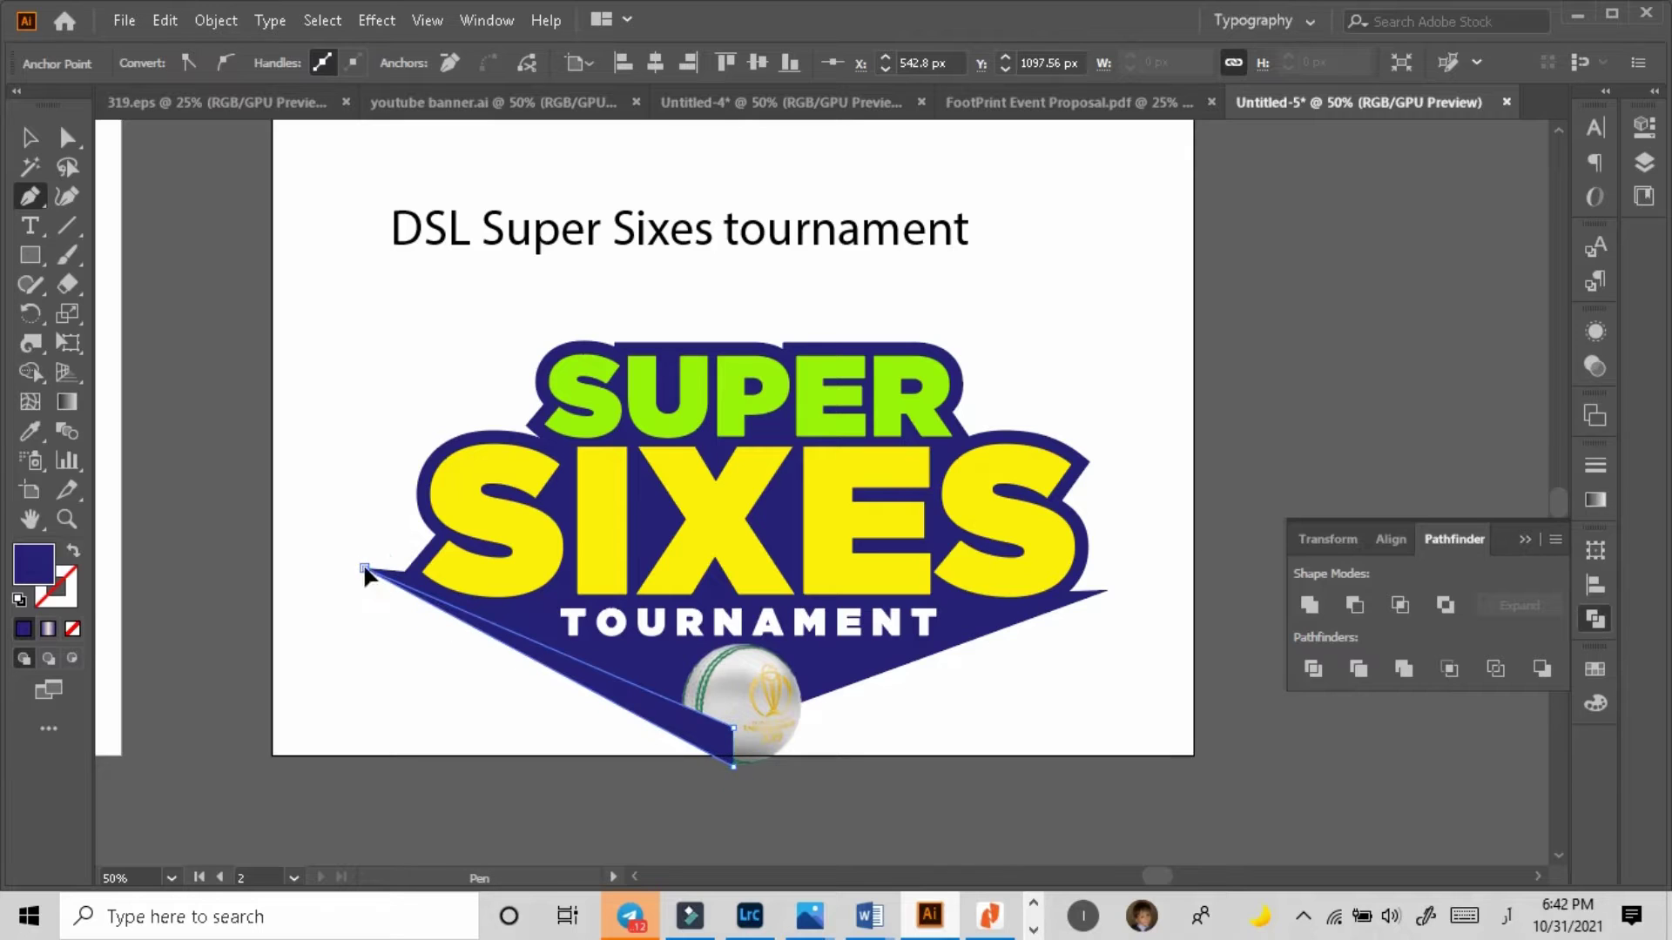
click(364, 567)
Step: Draw a matching navy wedge from the chevron's right tip to the same point at the ball's lower edge
click(1108, 591)
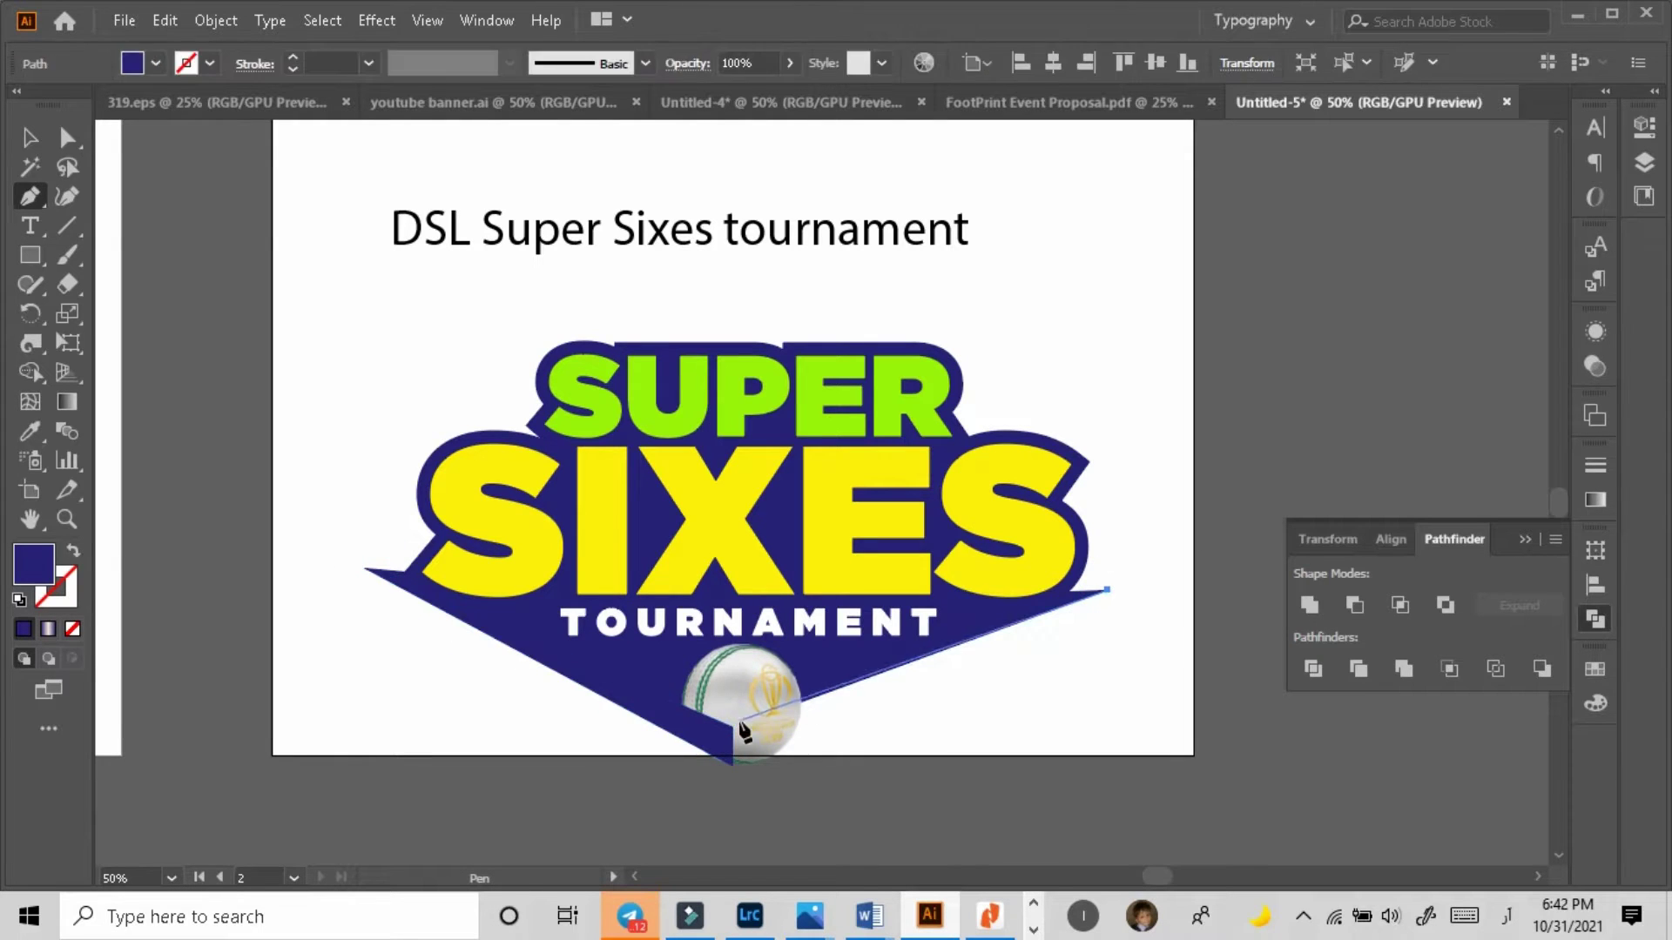
click(733, 727)
click(734, 766)
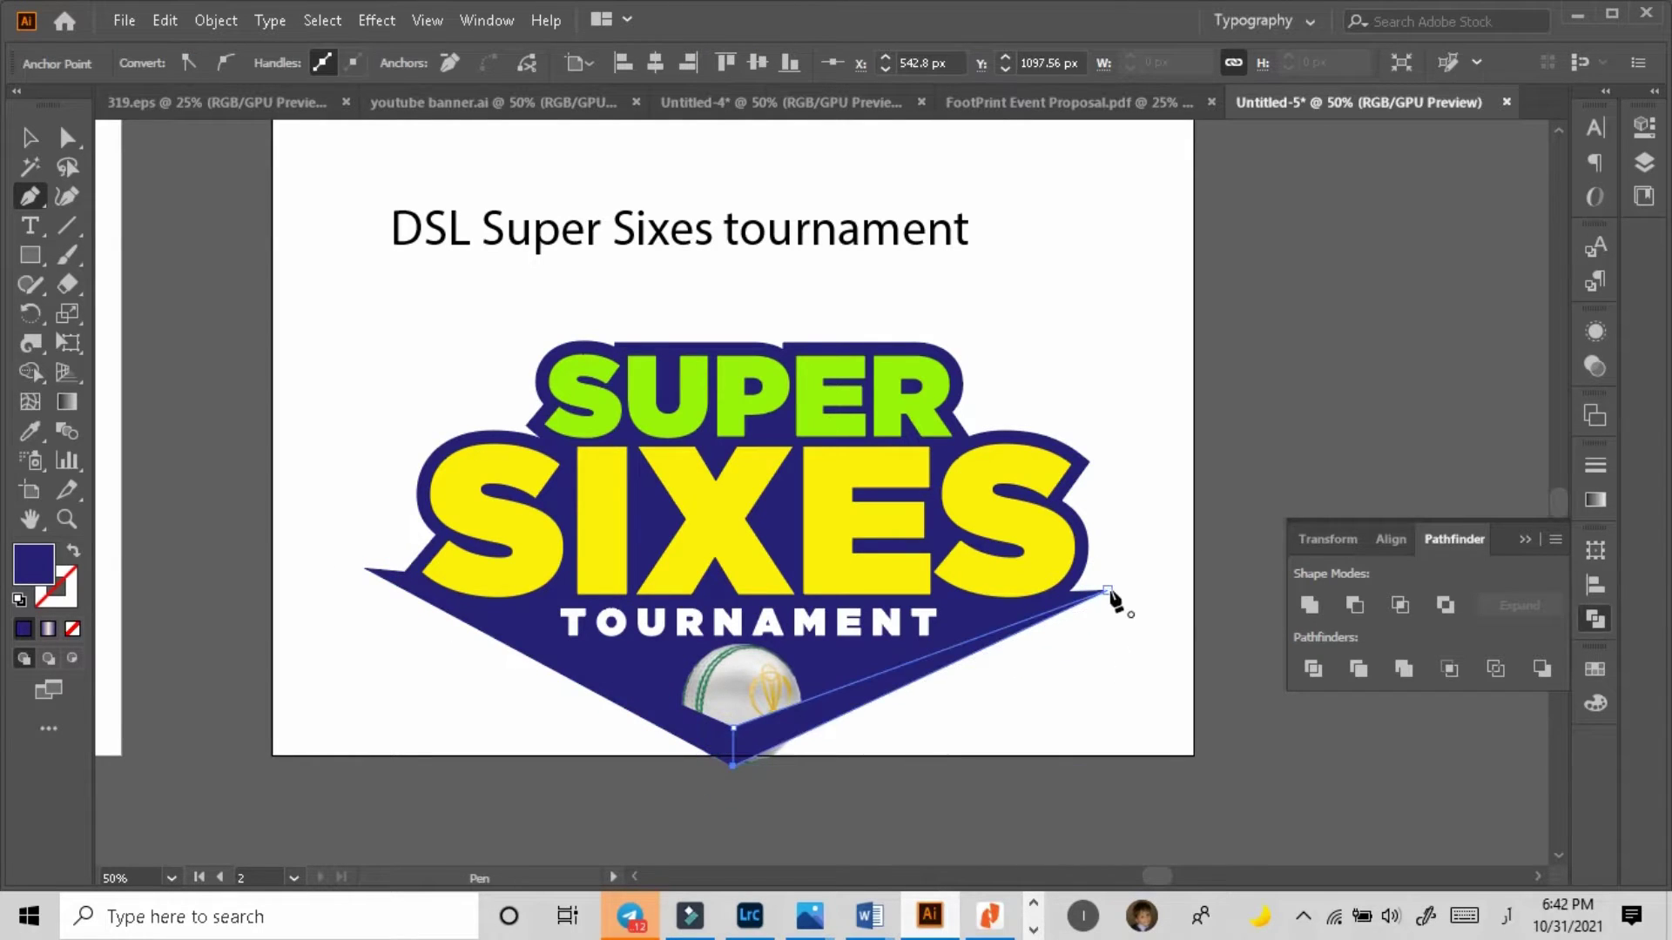
click(1108, 590)
key(v)
click(253, 508)
Step: Bring the cricket ball image in front of the two navy wedges
click(737, 676)
right_click(737, 676)
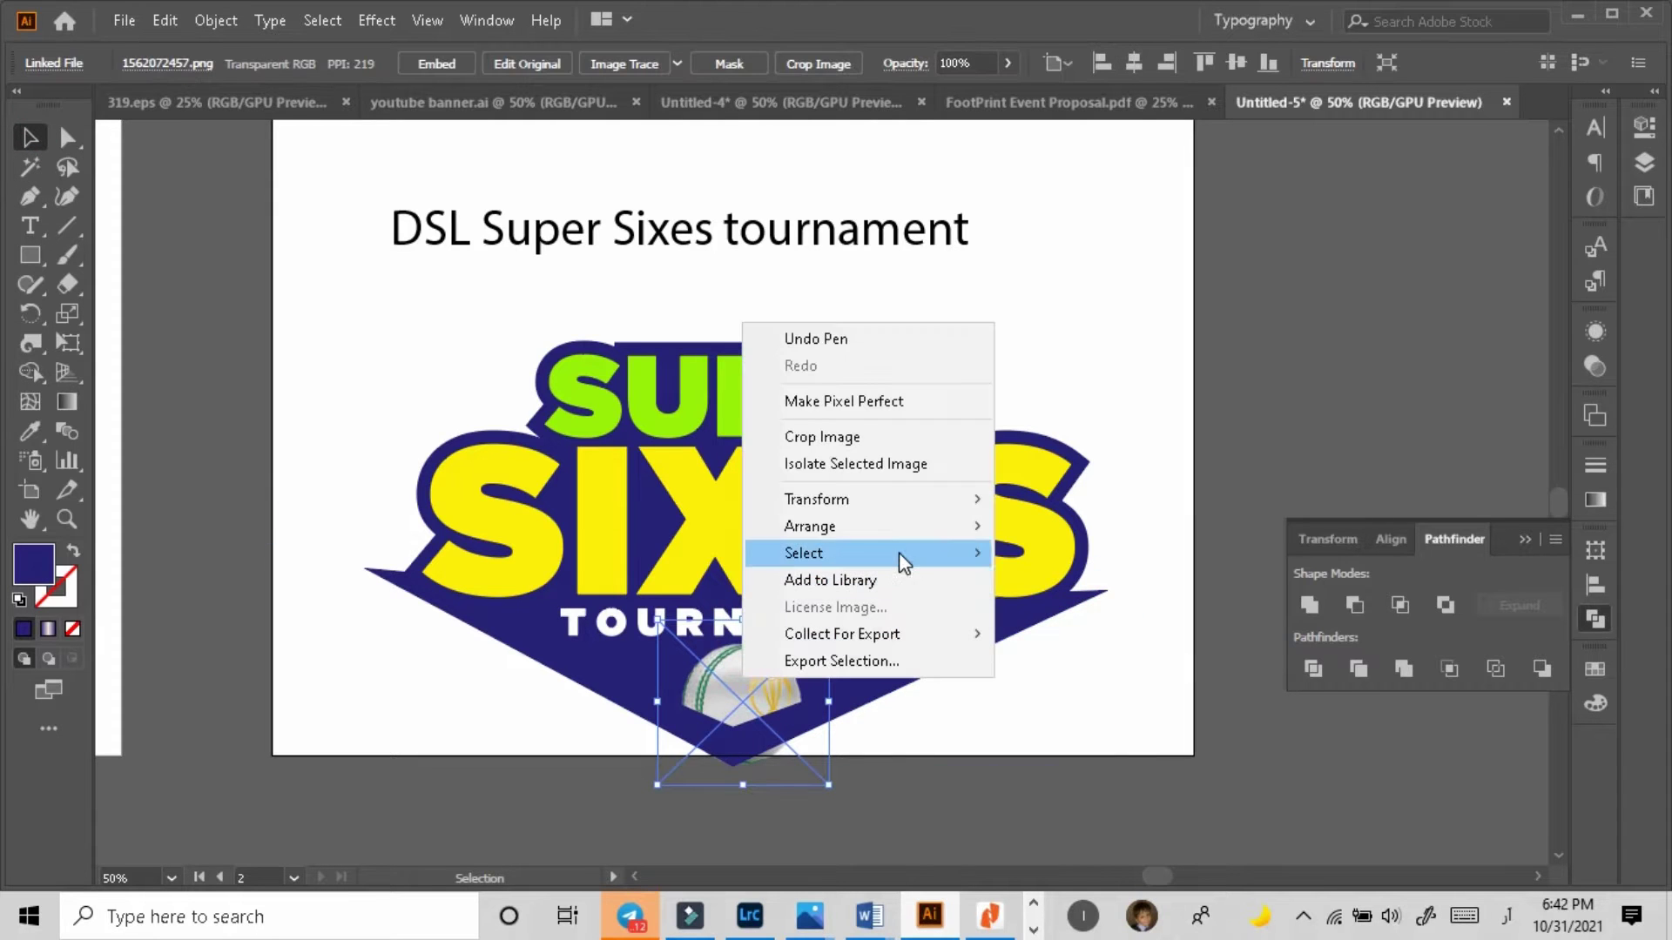
mouse_move(907, 526)
click(1037, 526)
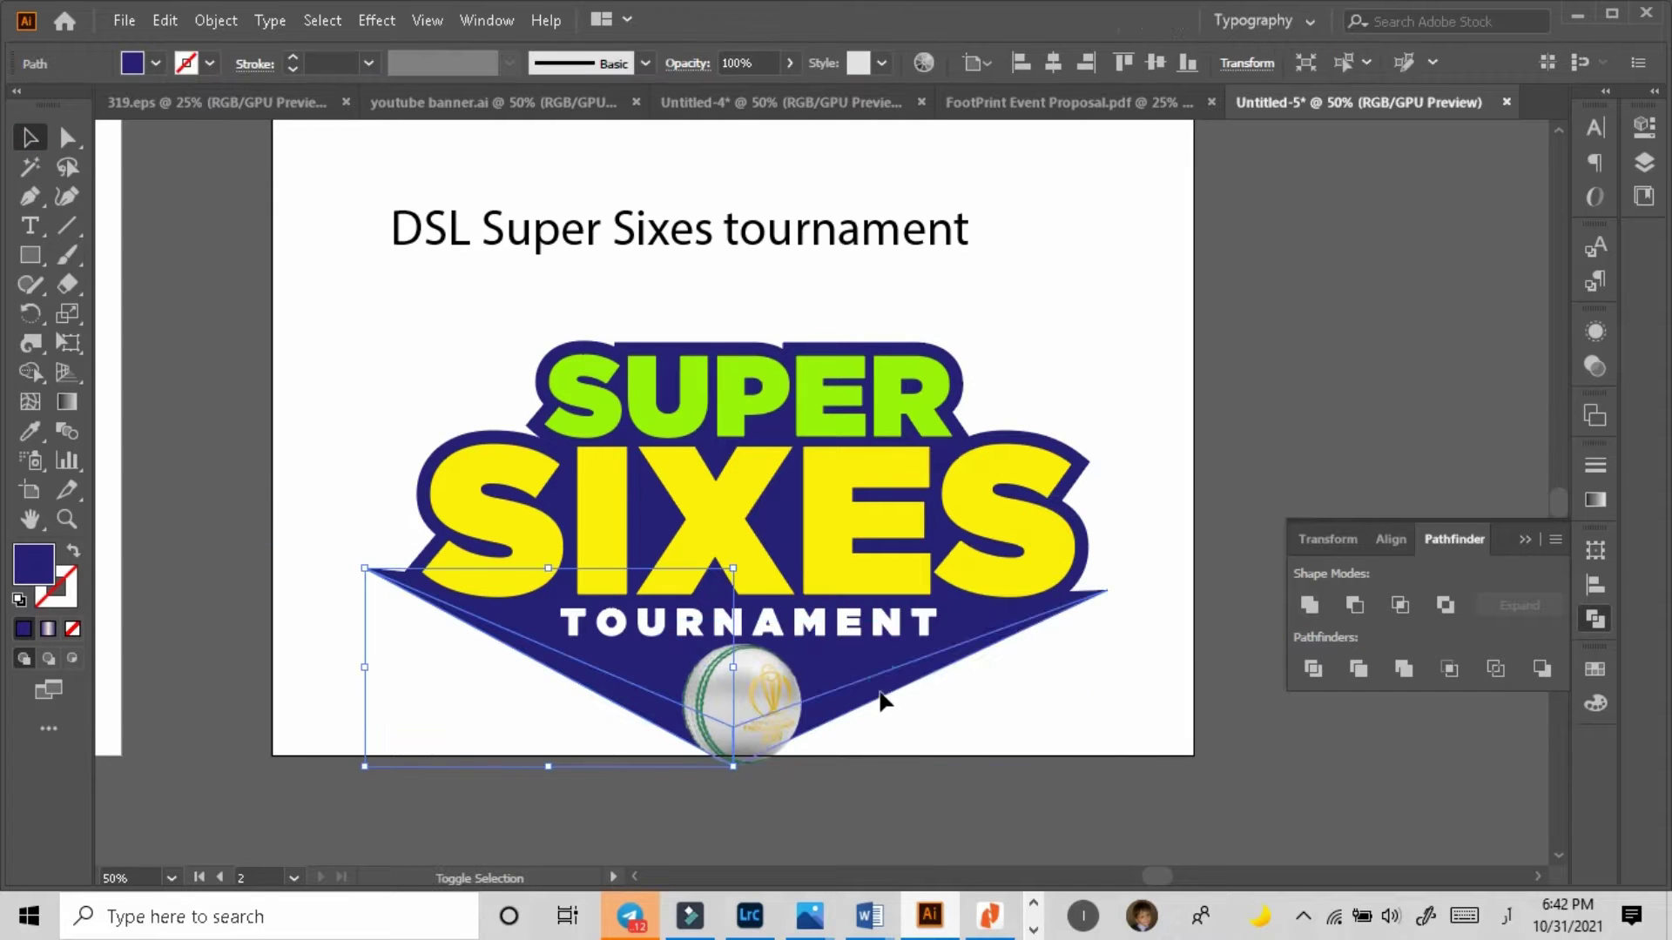
Step: Fill both wedges beside the ball with a linear gradient running from navy through a pale centre back to navy
shift+click(873, 688)
click(616, 712)
click(594, 687)
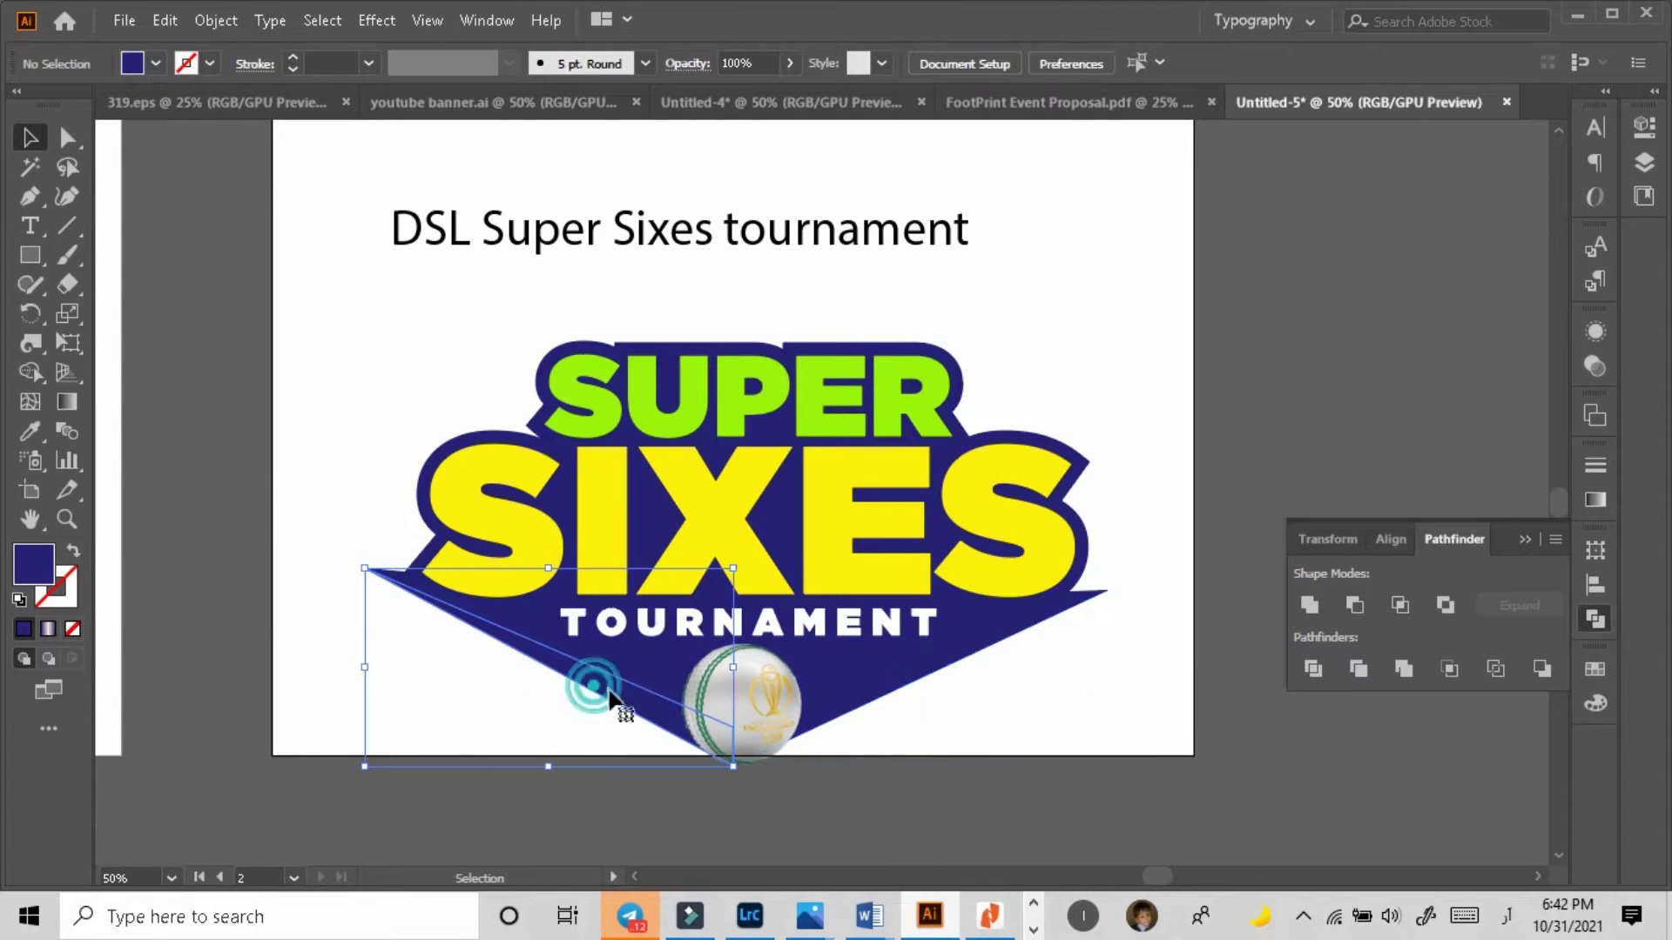
click(1597, 501)
click(1382, 641)
click(1032, 748)
click(897, 683)
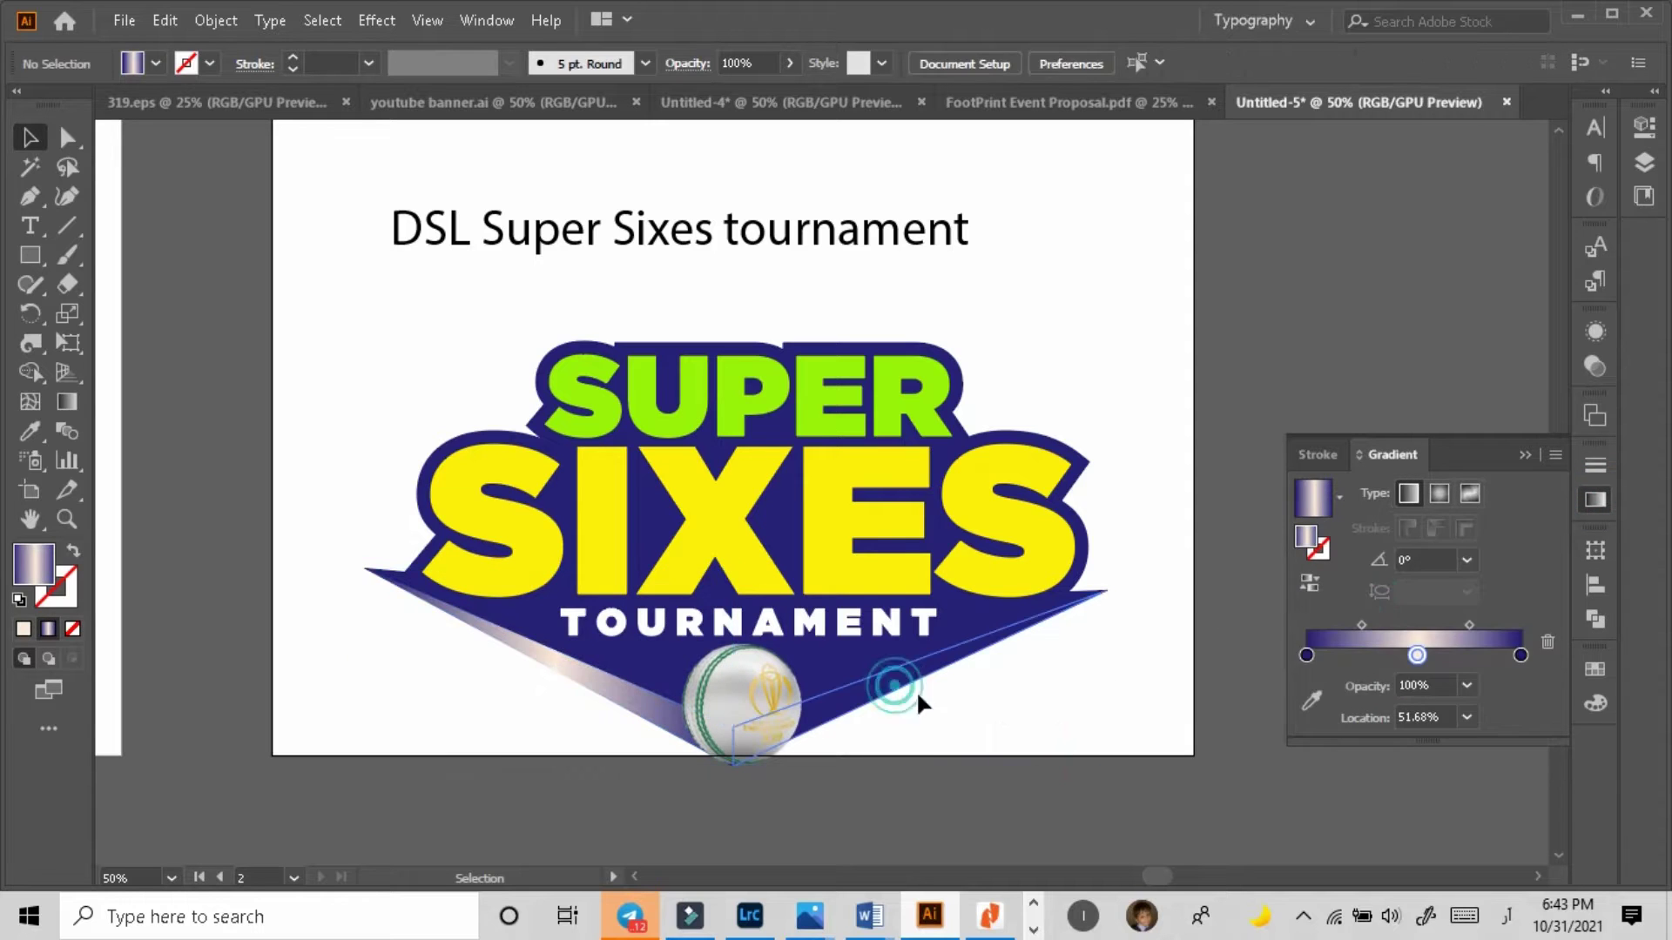
click(1424, 646)
click(1105, 679)
Step: Rotate the cricket ball about 20 degrees counterclockwise and position it over the chevron's lower tip
click(758, 709)
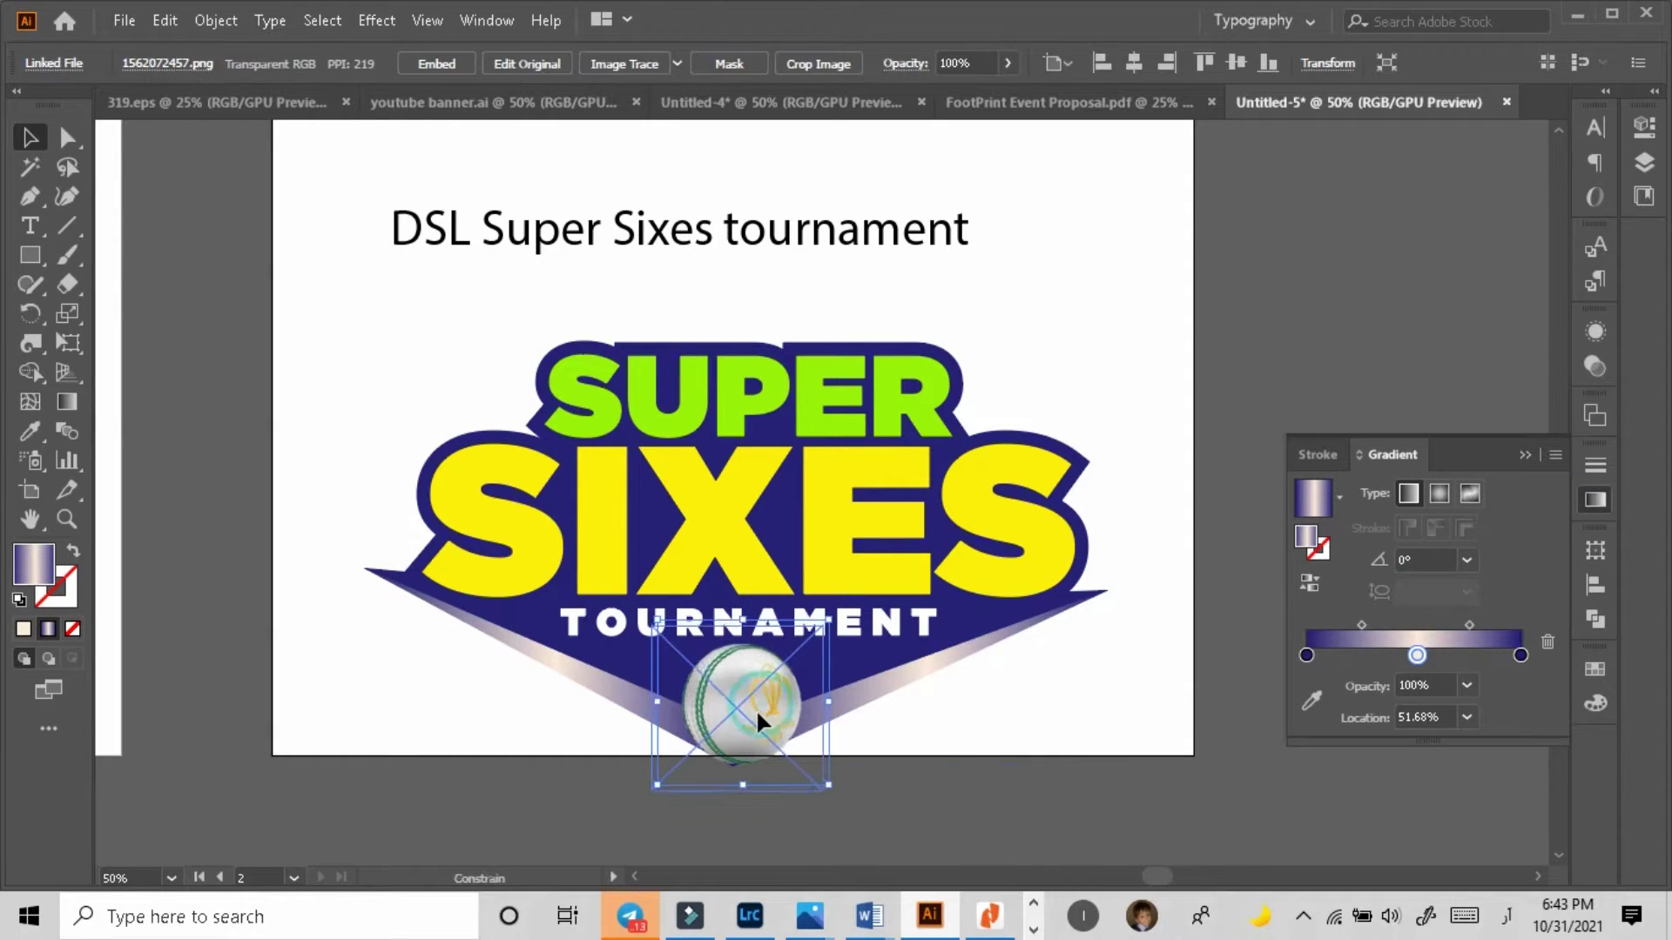
drag(836, 720, 841, 760)
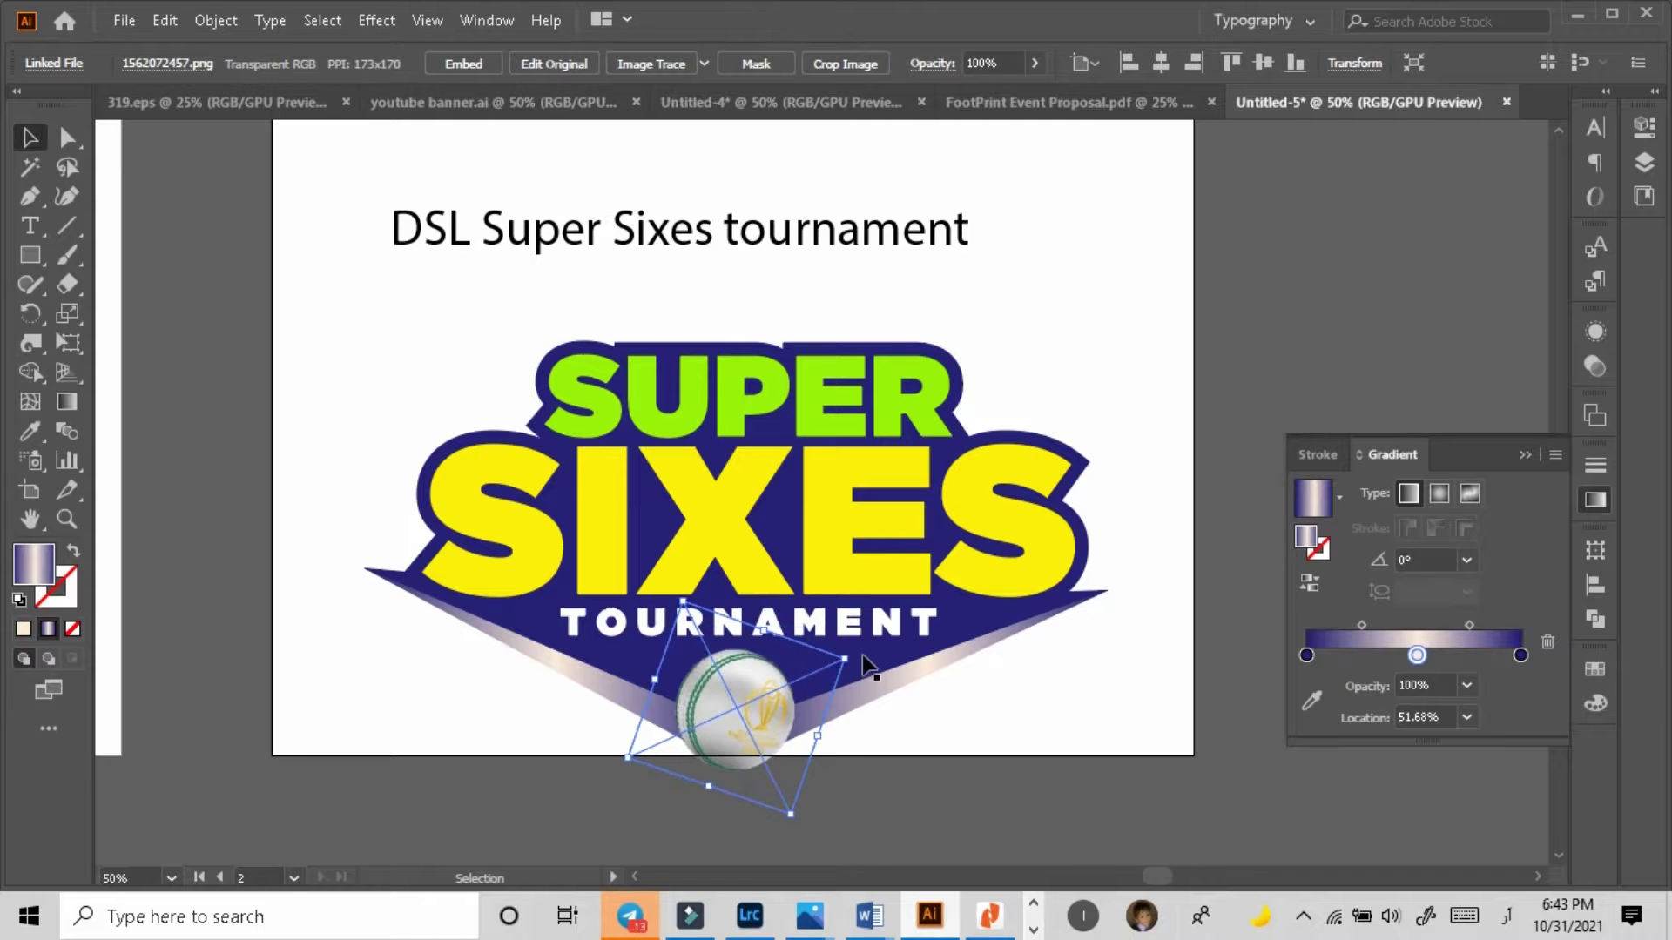
drag(866, 666, 784, 727)
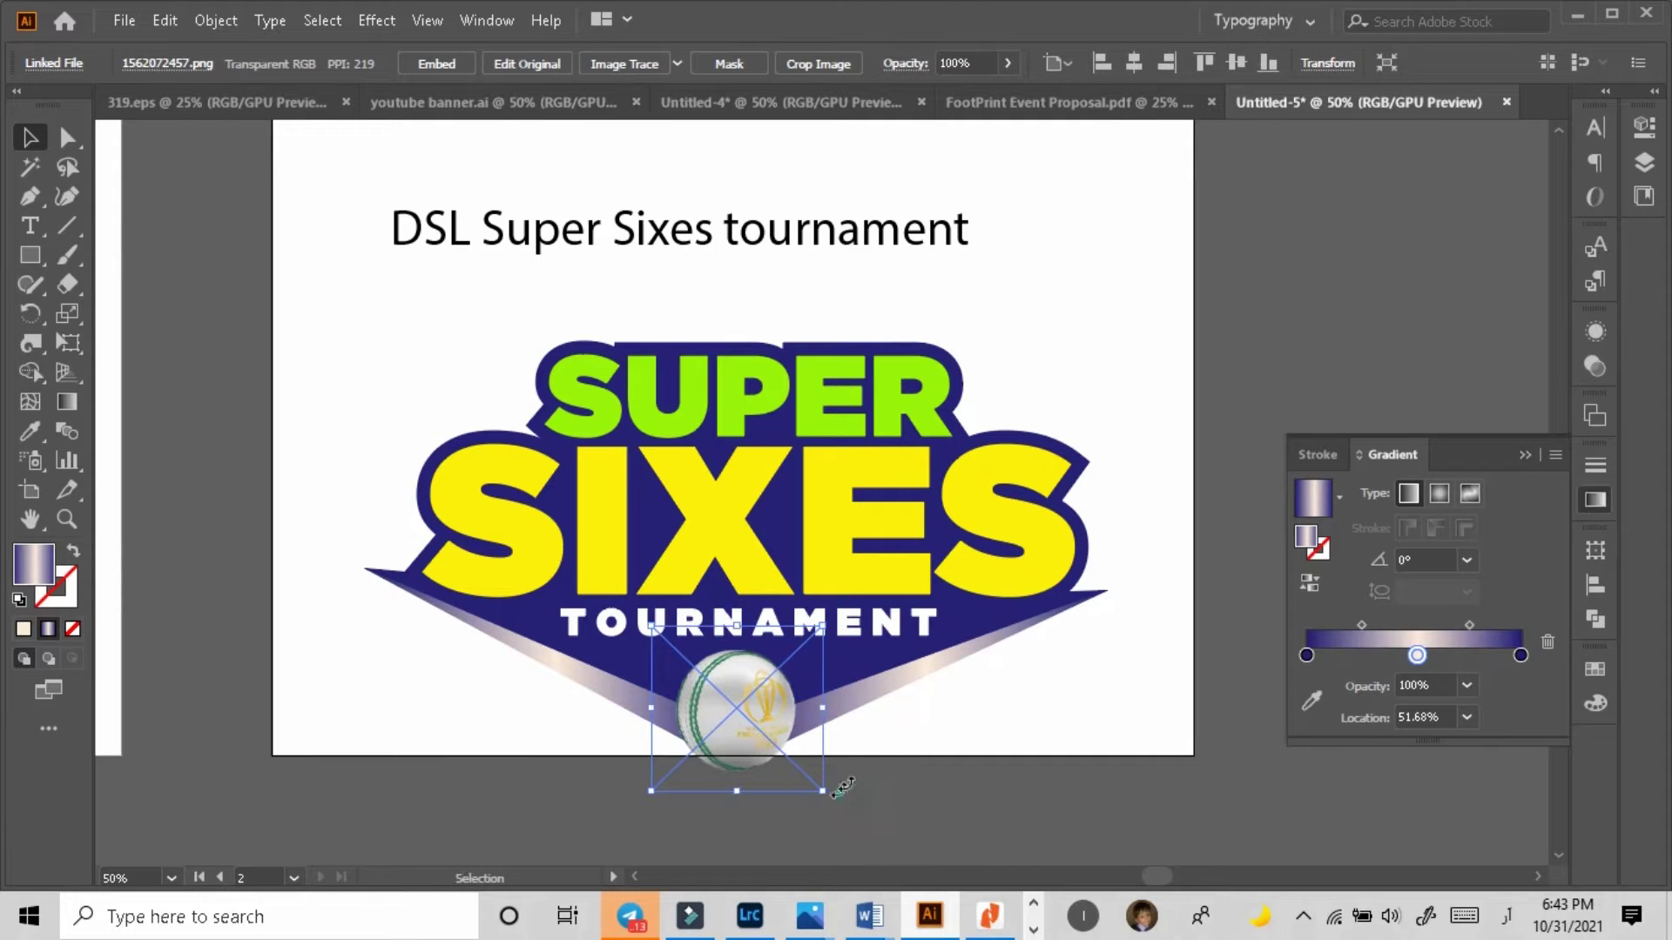
drag(843, 788, 860, 756)
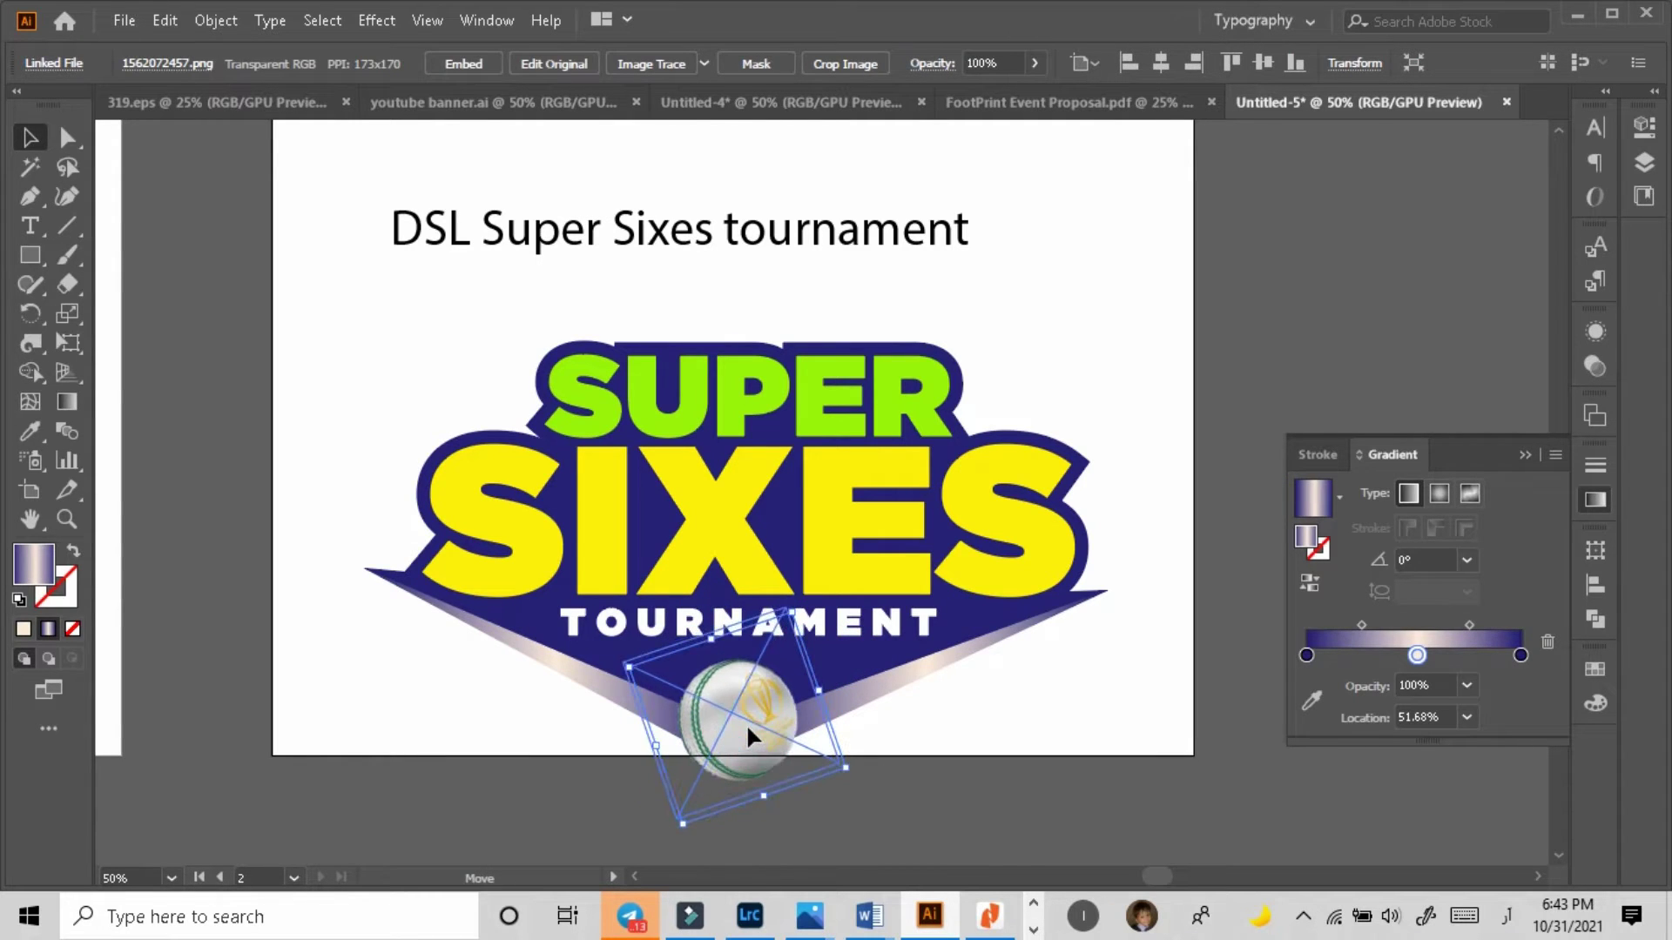
drag(748, 726, 751, 722)
click(977, 733)
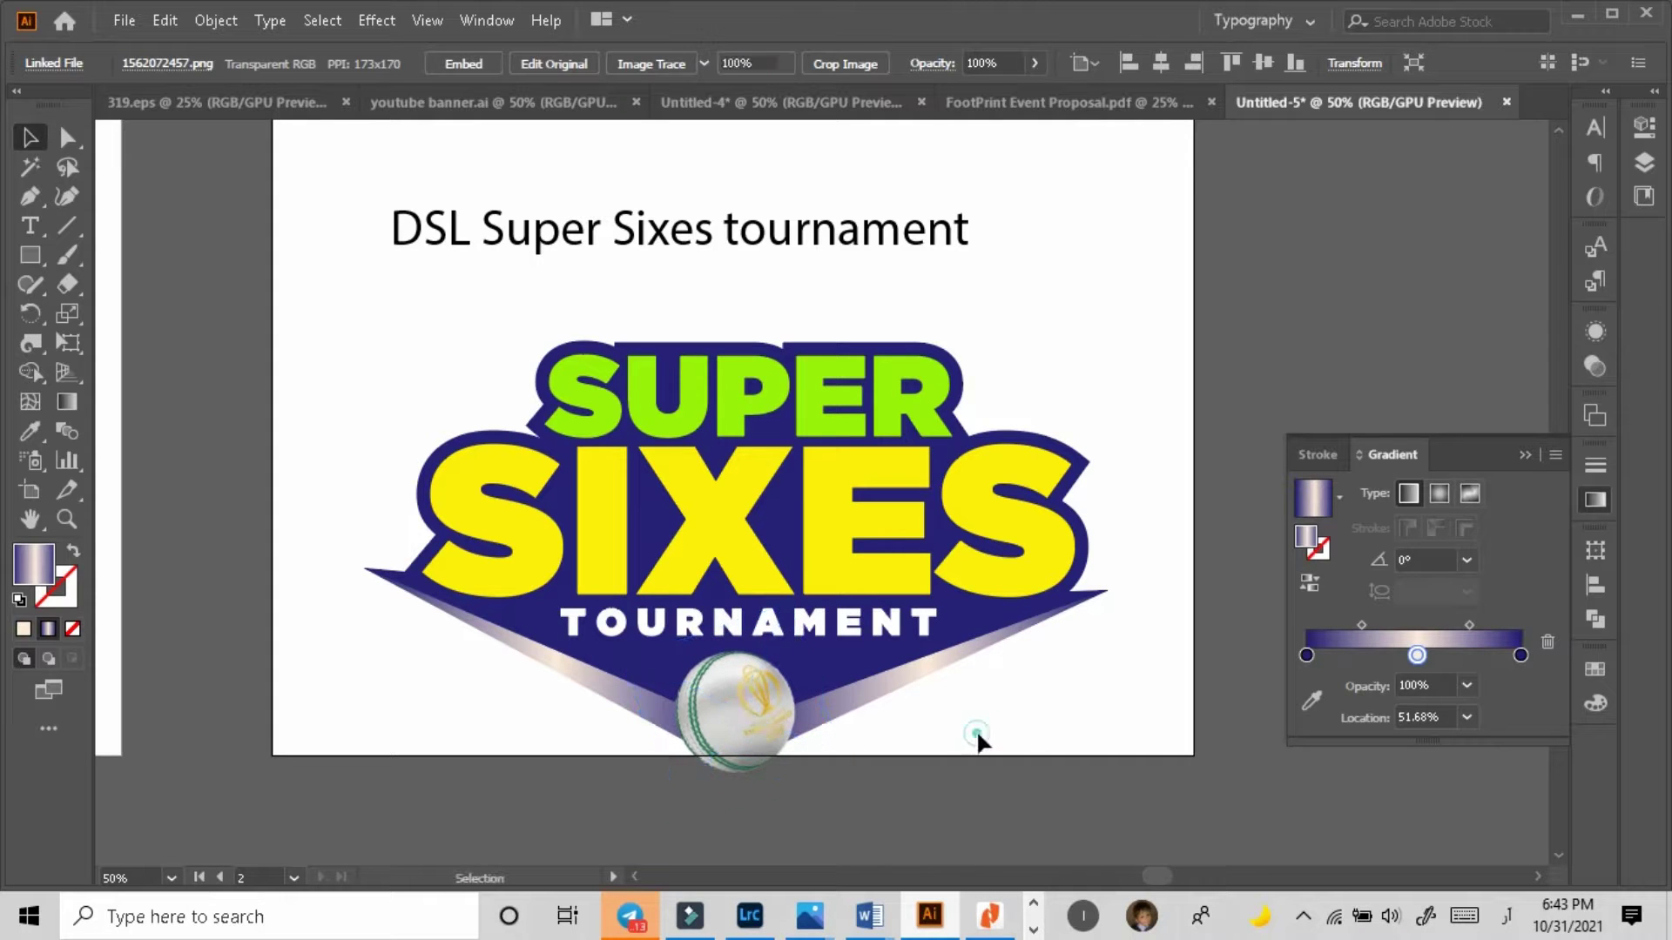
Step: Shorten the text "DSL Super Sixes tournament" to "DSL" and place it just above the word SUPER
click(1525, 455)
key(z)
alt+click(799, 550)
drag(850, 486, 771, 644)
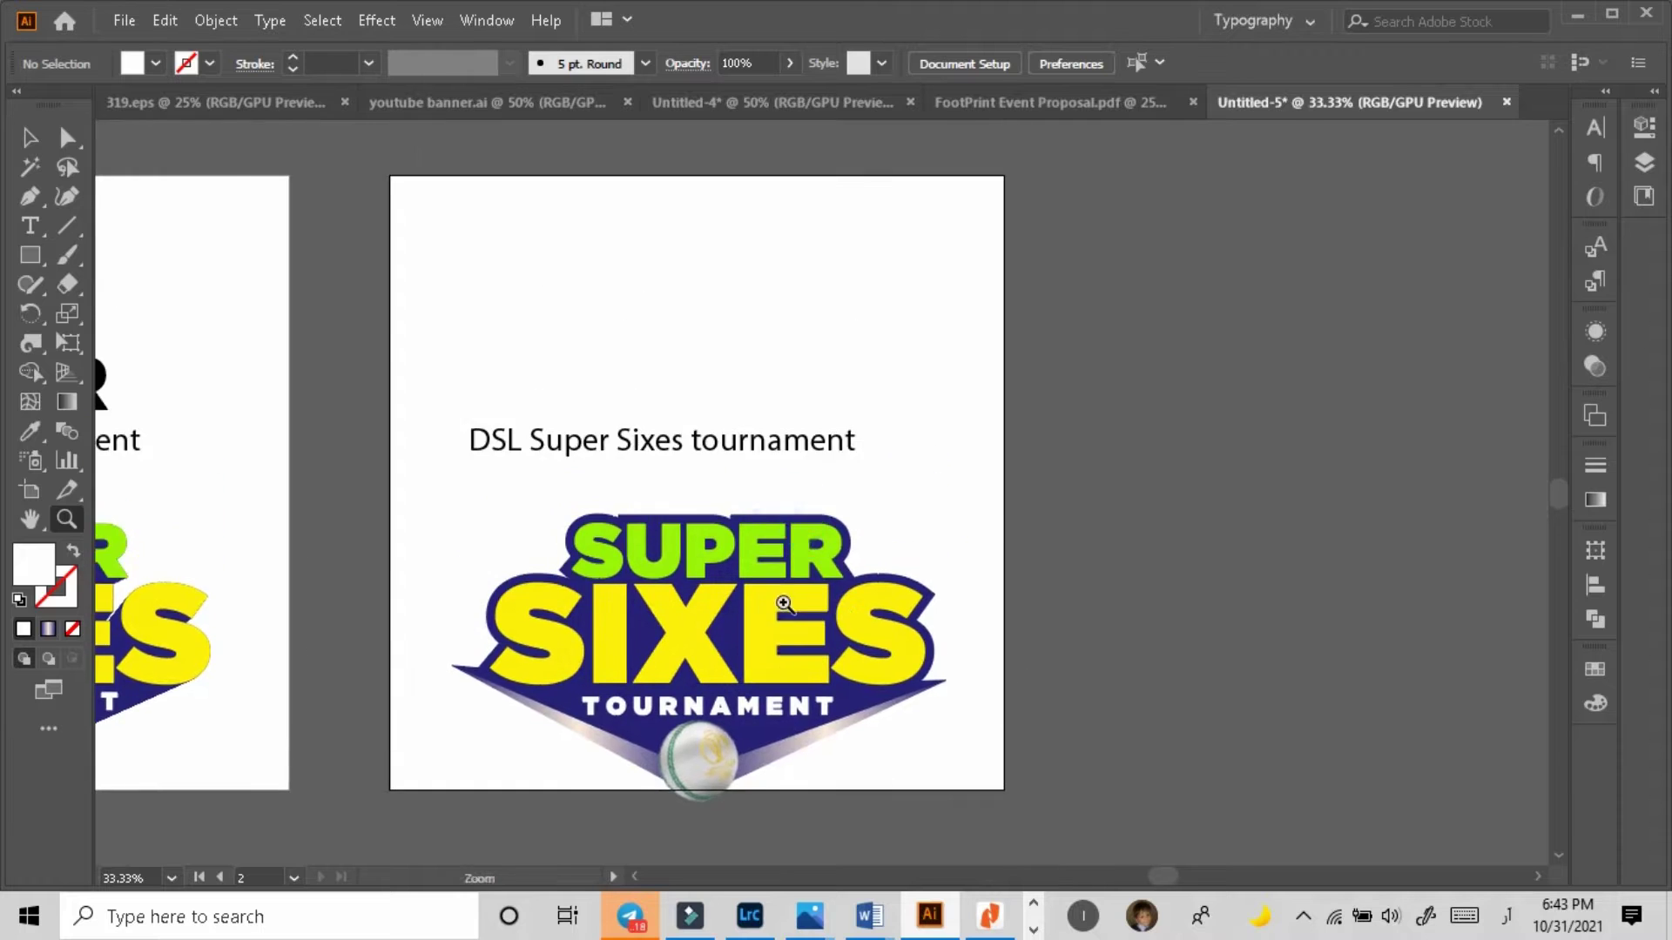
click(784, 603)
key(v)
click(519, 322)
drag(519, 322, 1018, 231)
double_click(521, 181)
key(BackSpace)
click(30, 139)
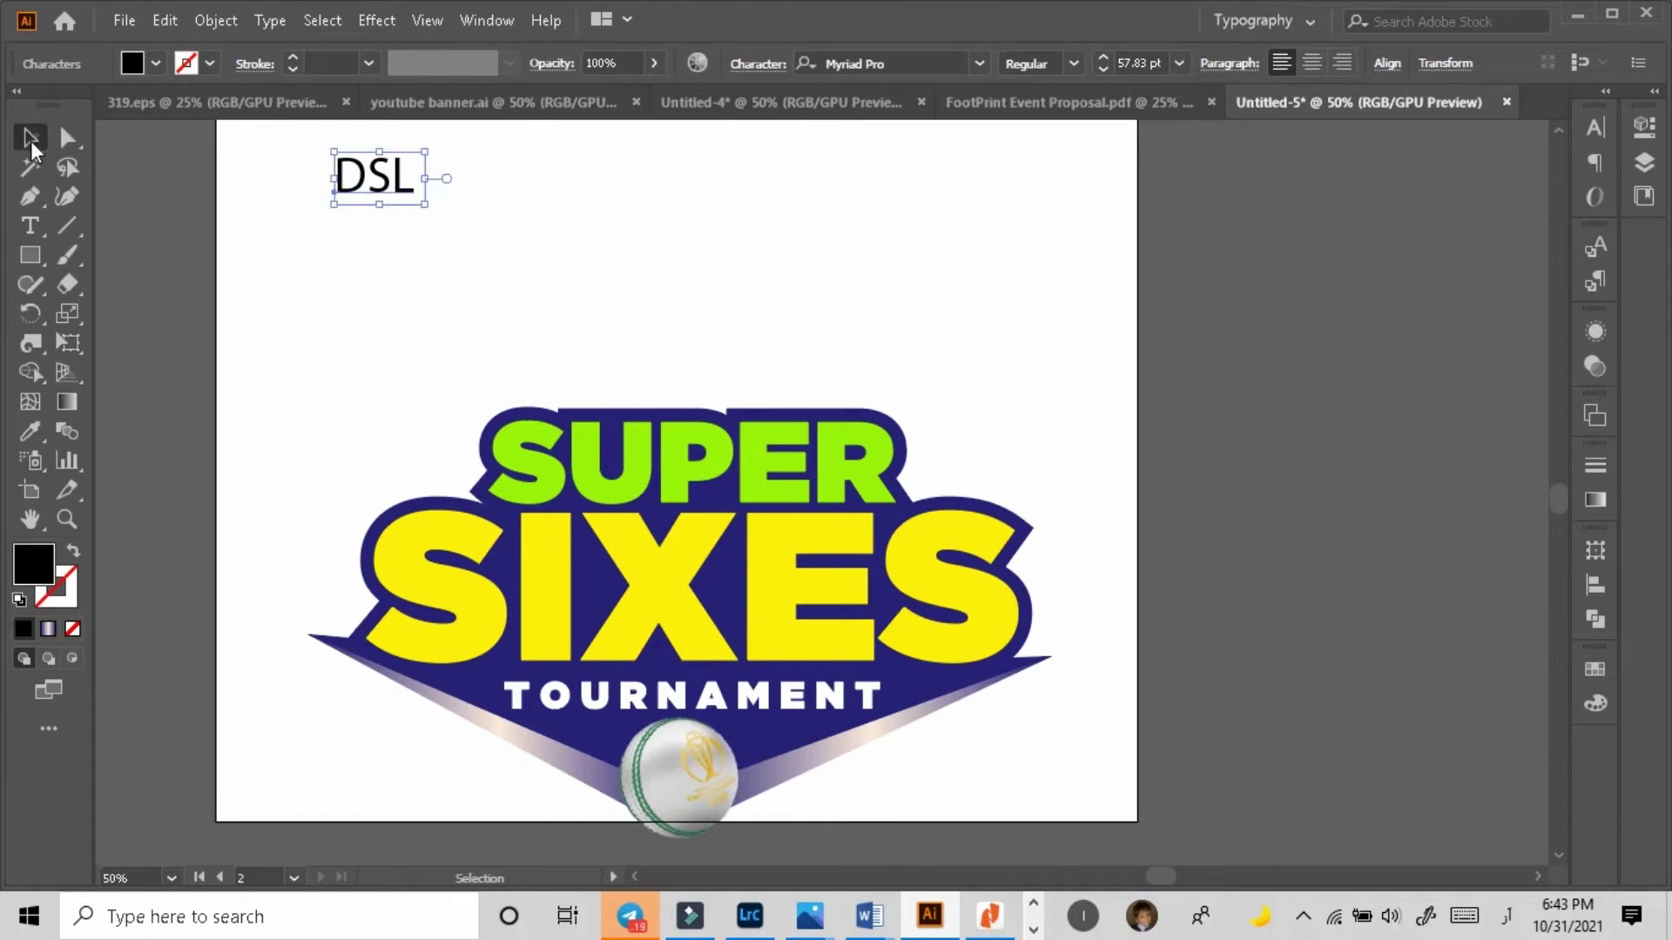
drag(392, 189, 692, 409)
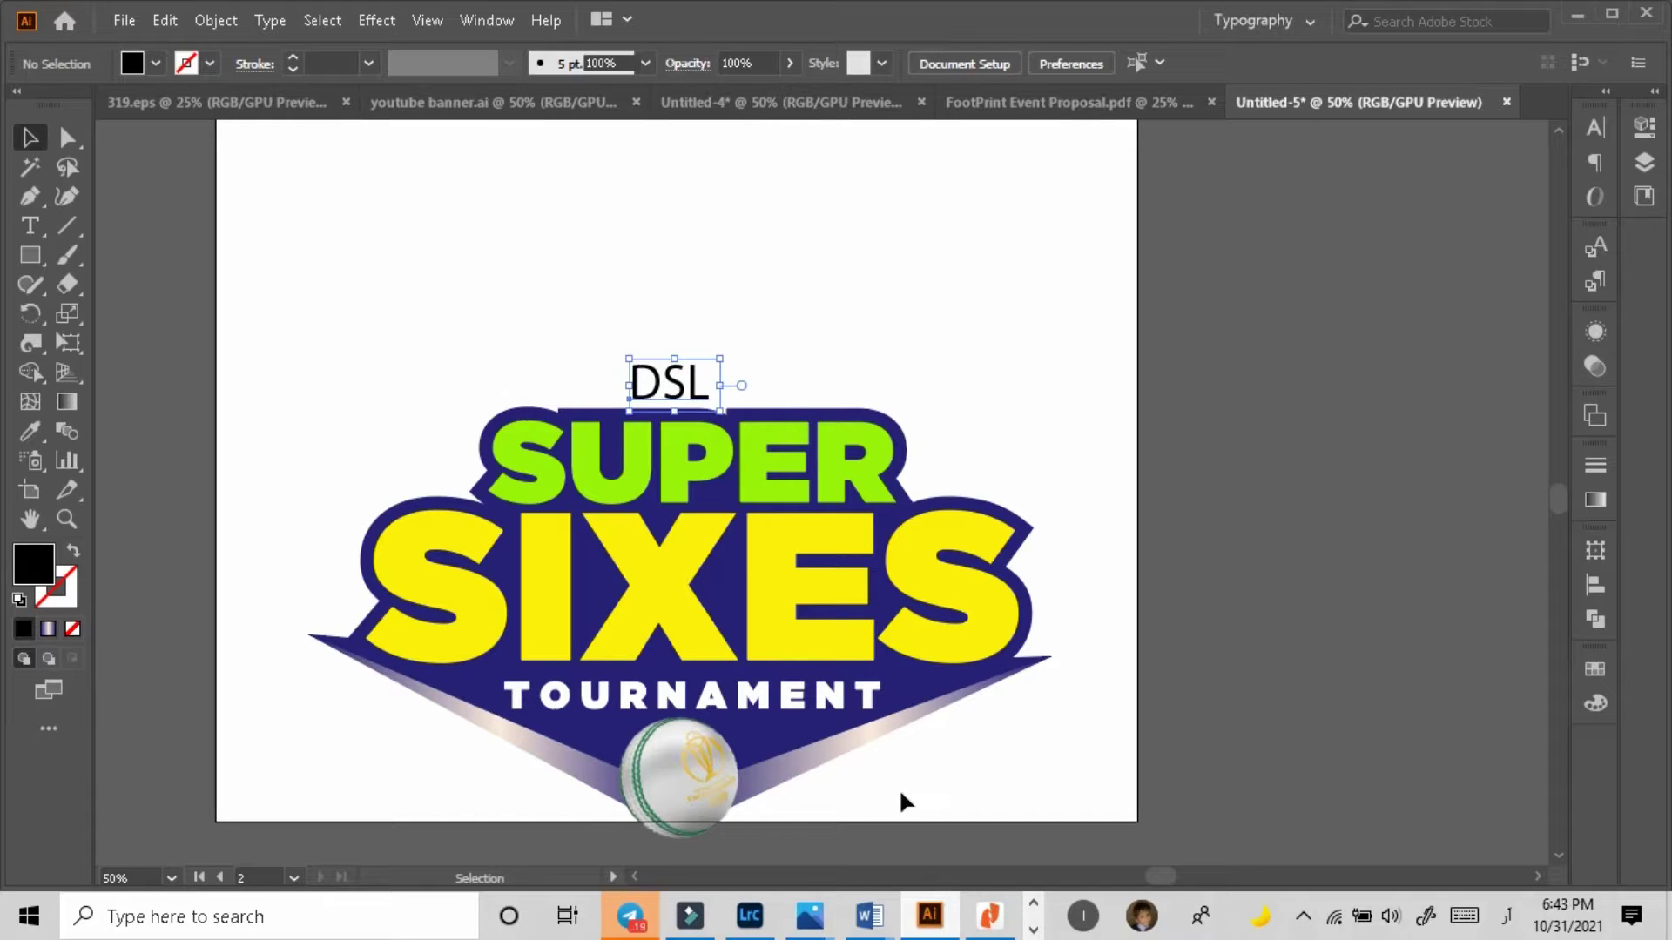
Step: Check the tournament announcement text in the Word document and return to the Illustrator logo
mouse_move(869, 916)
click(938, 810)
click(898, 504)
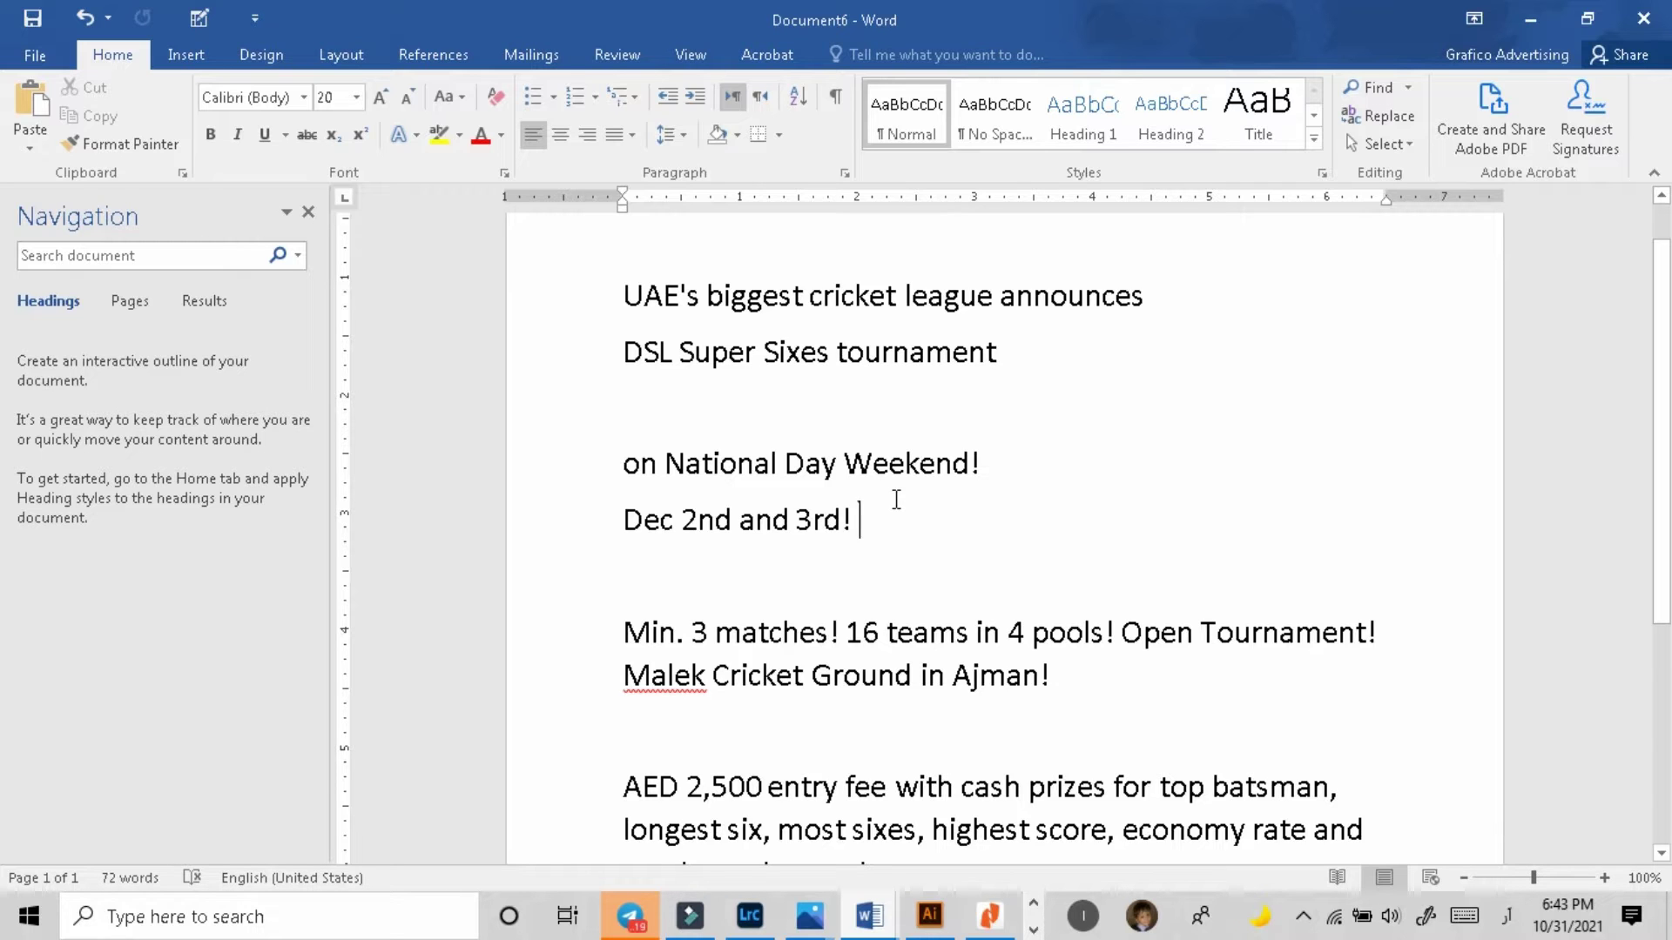
click(1537, 31)
click(971, 393)
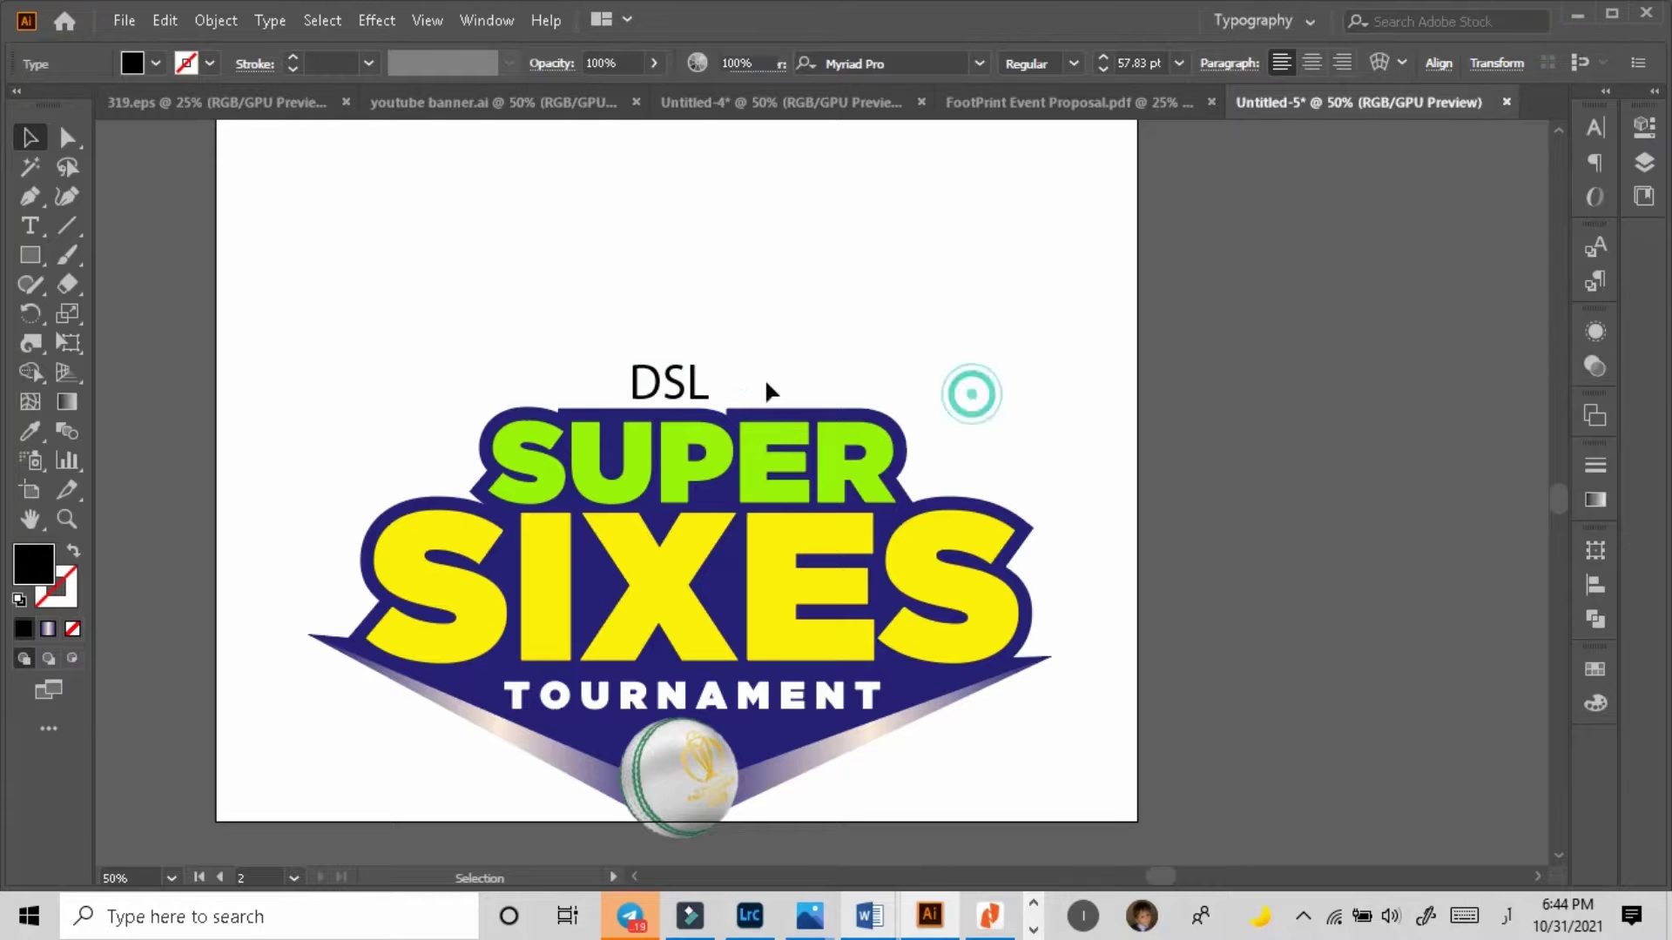
Step: Set the font of the DSL text to Airy
click(696, 383)
click(980, 64)
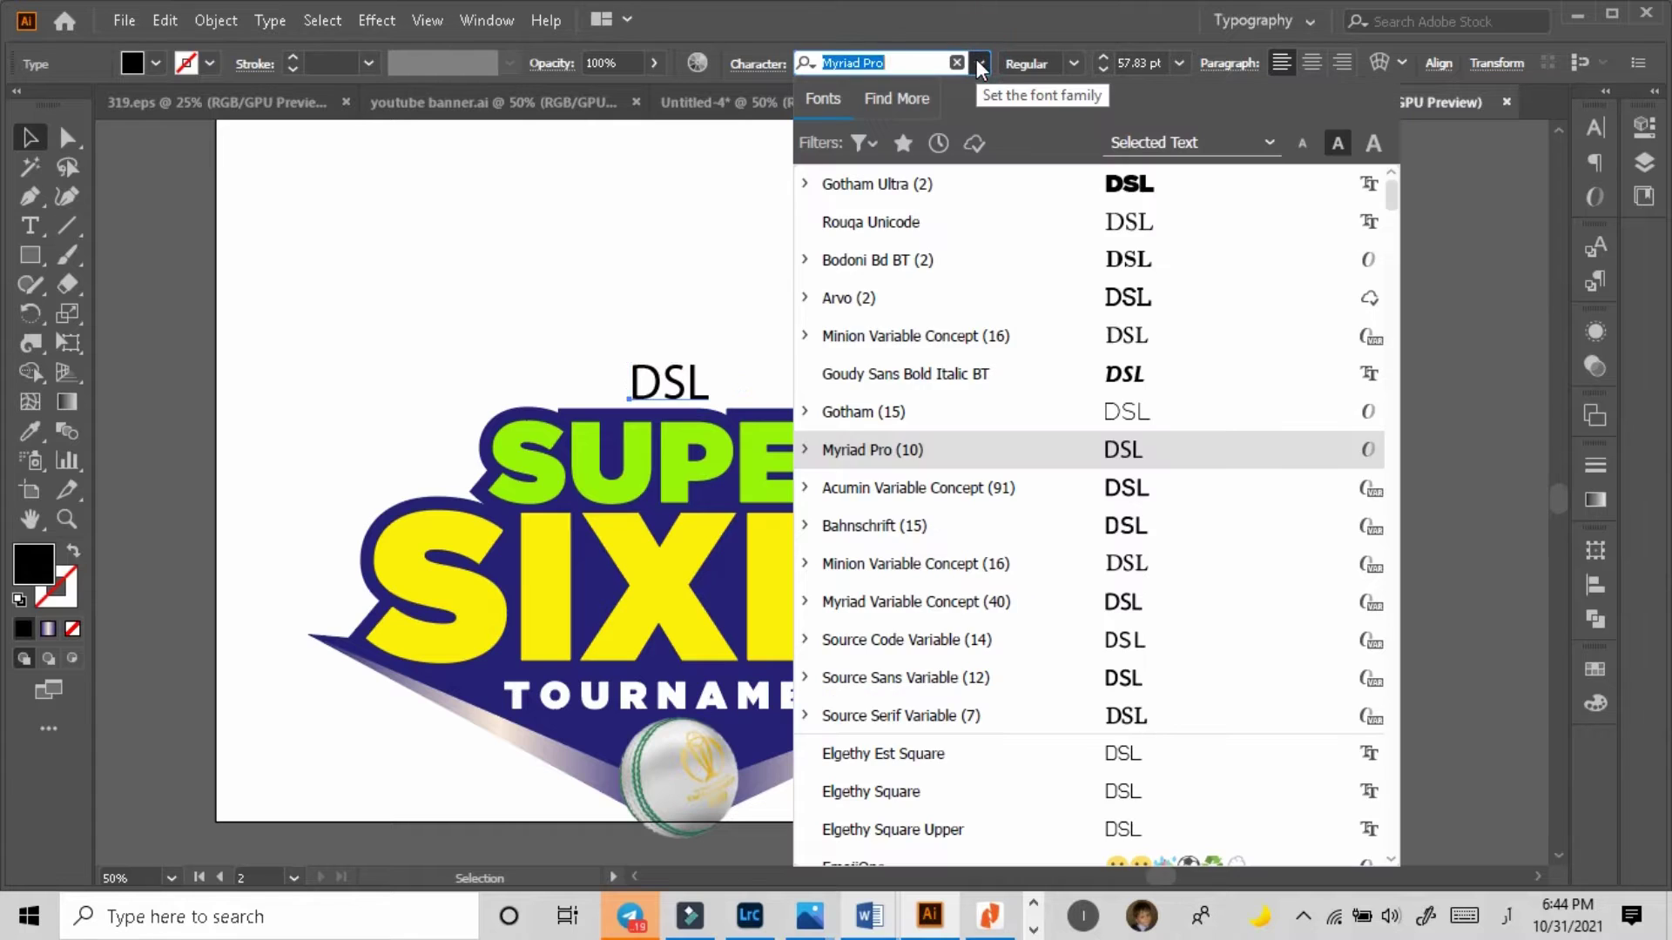
scroll(1076, 542, down, 5)
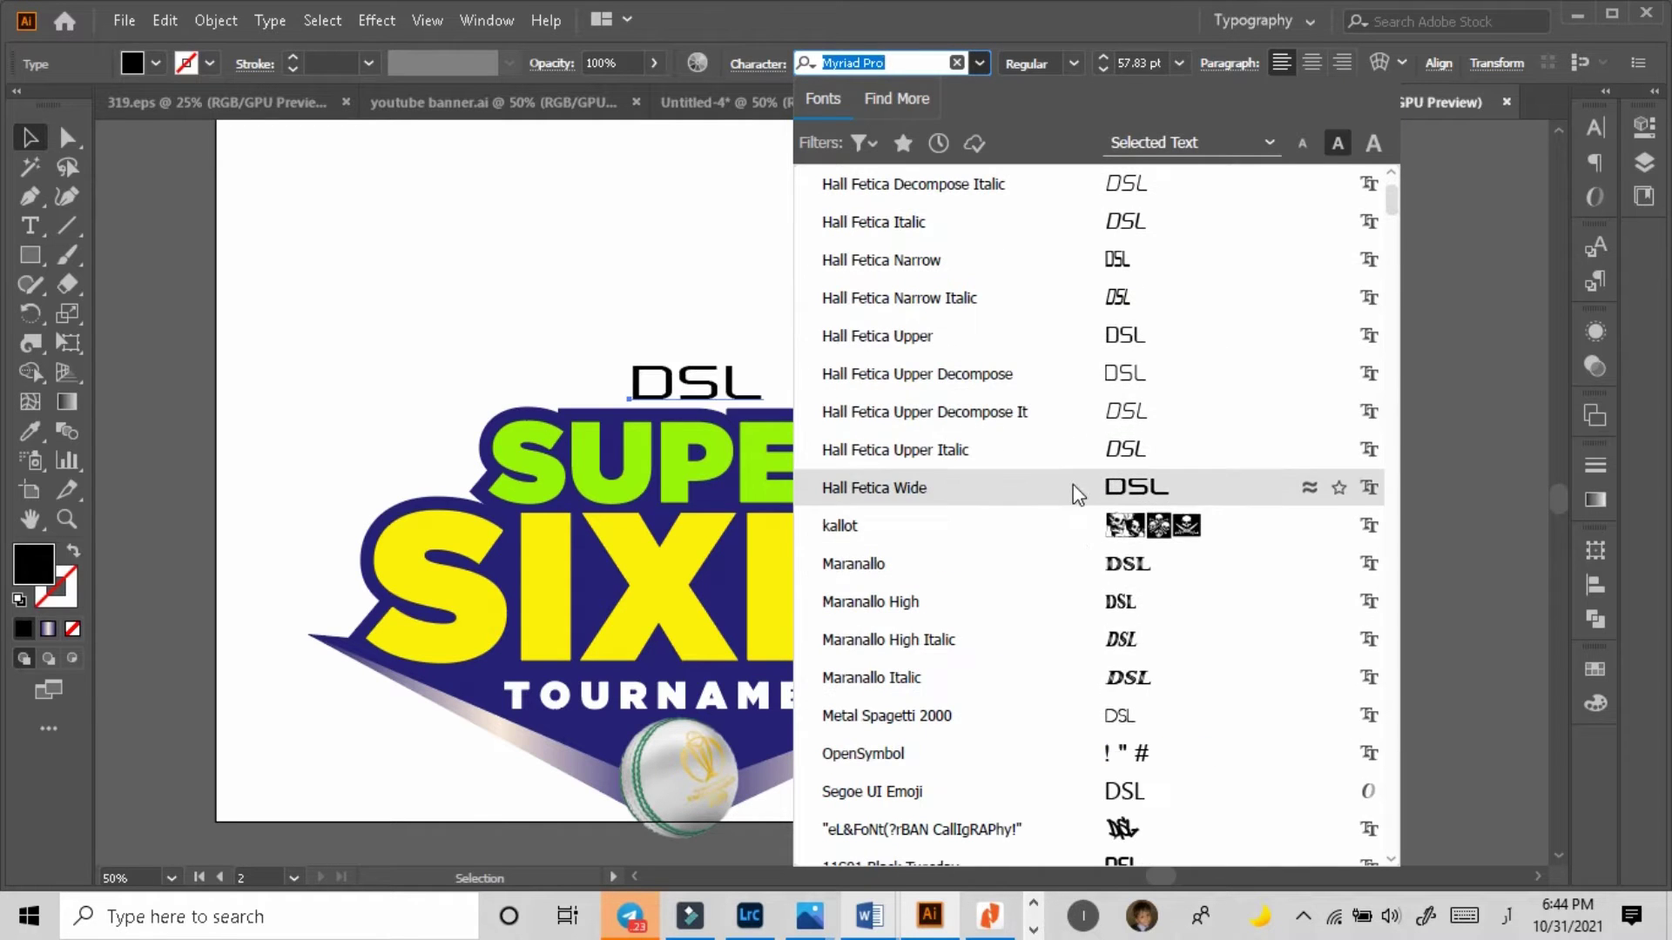
scroll(1073, 482, down, 6)
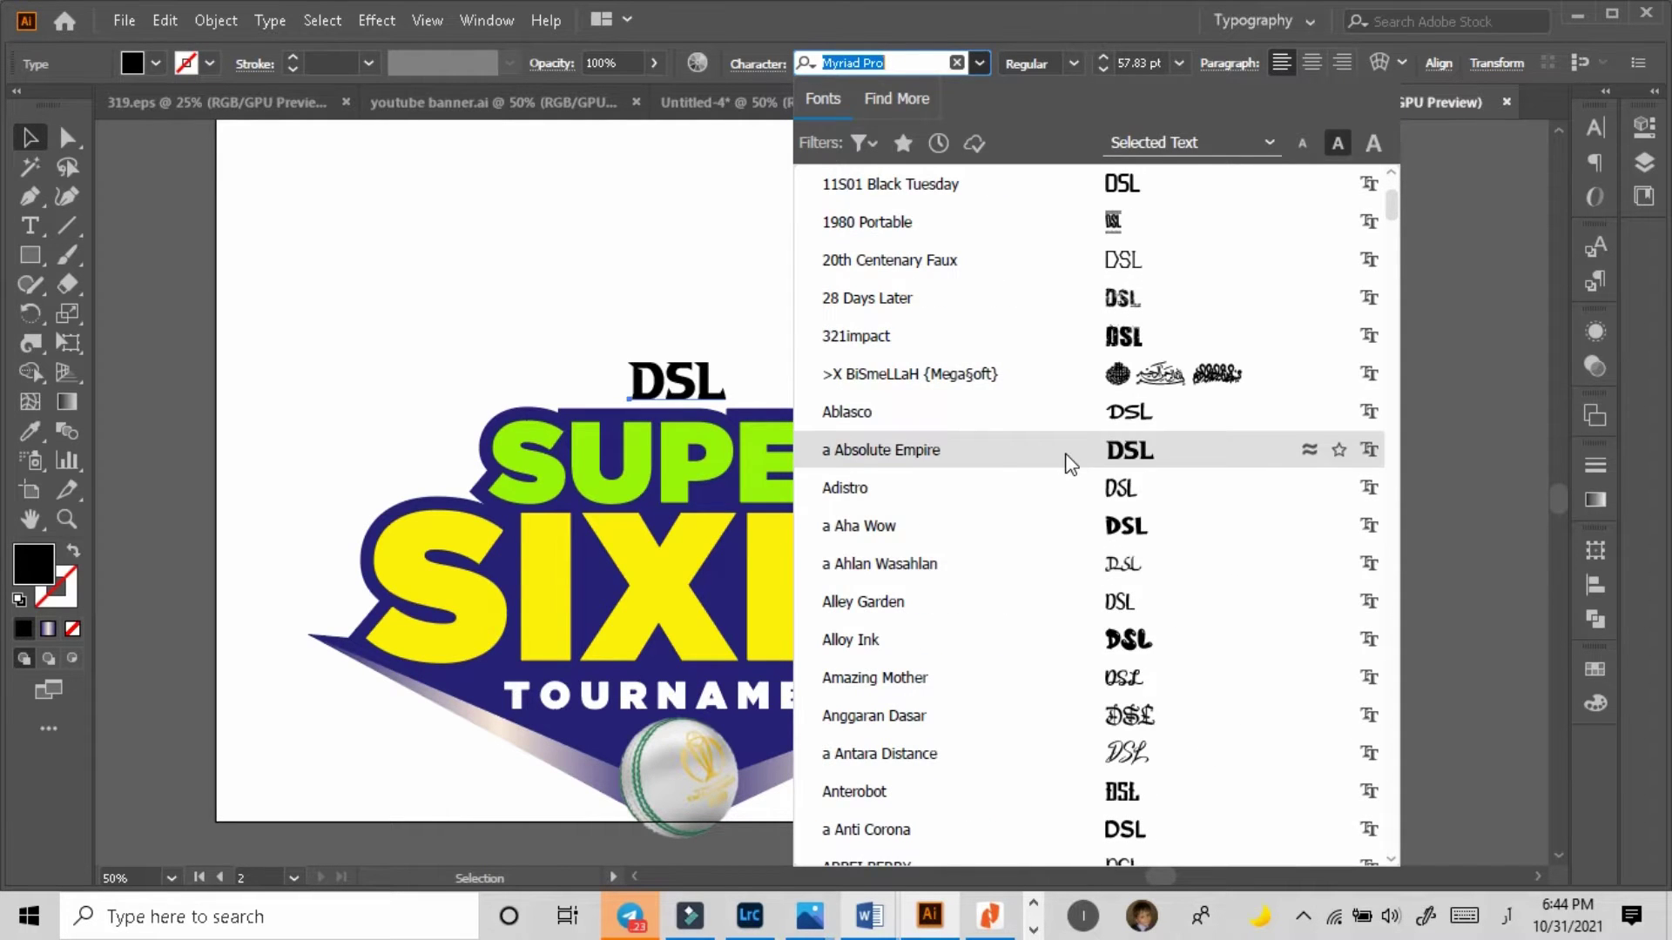
scroll(1067, 563, down, 5)
scroll(1073, 579, down, 2)
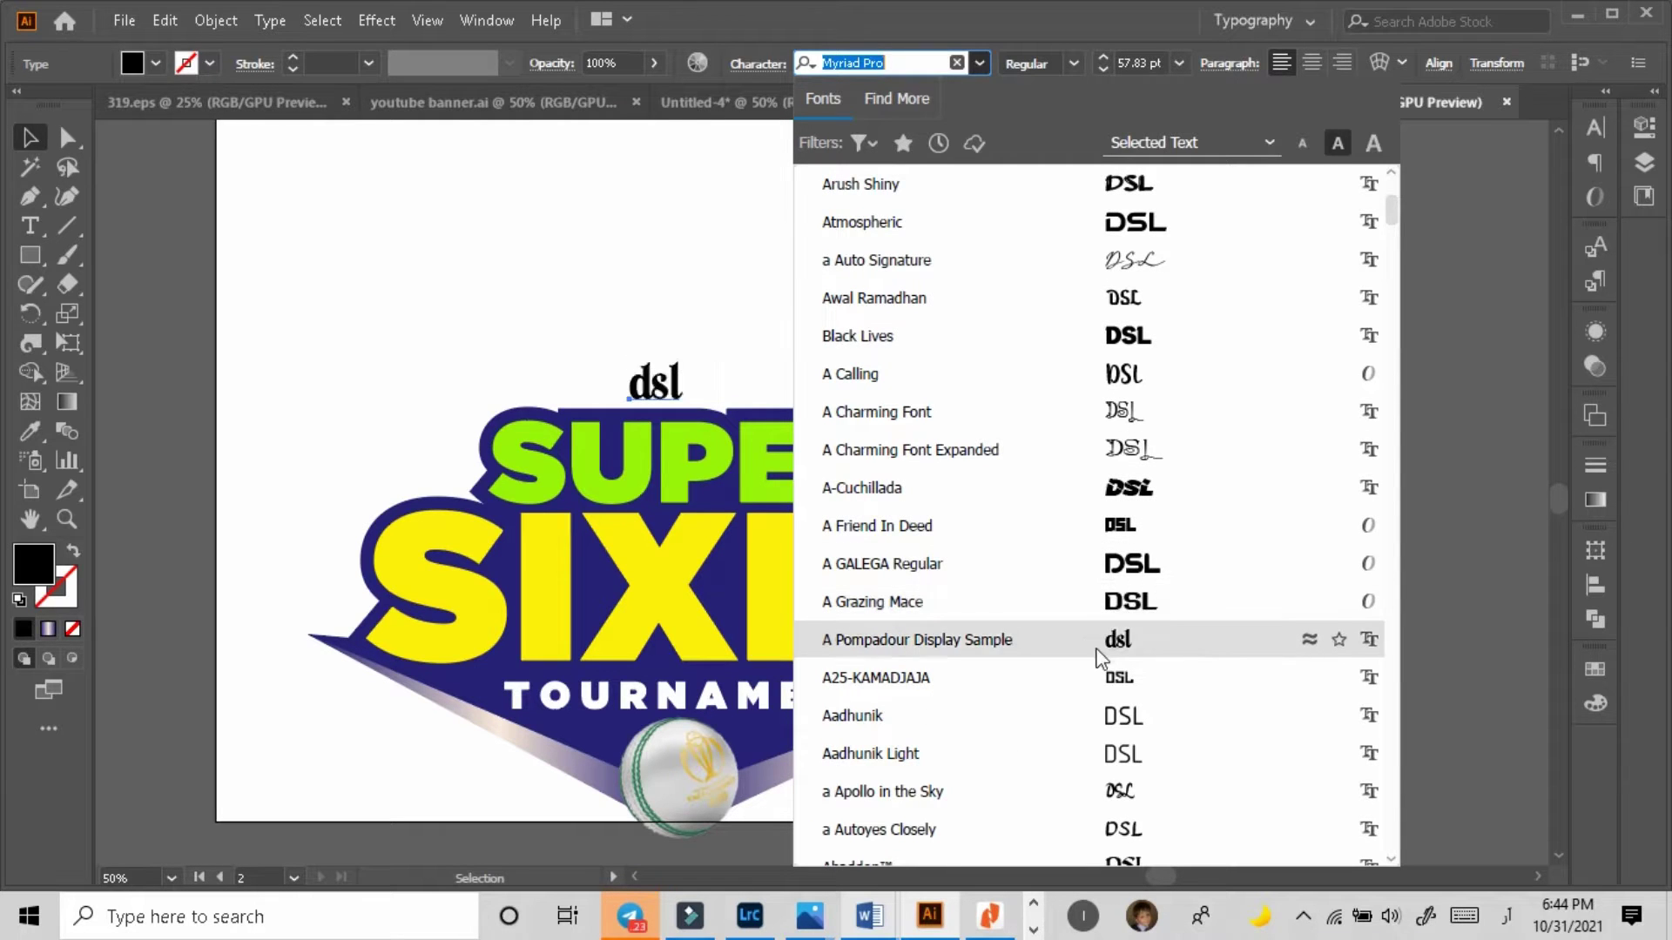
scroll(1092, 718, down, 4)
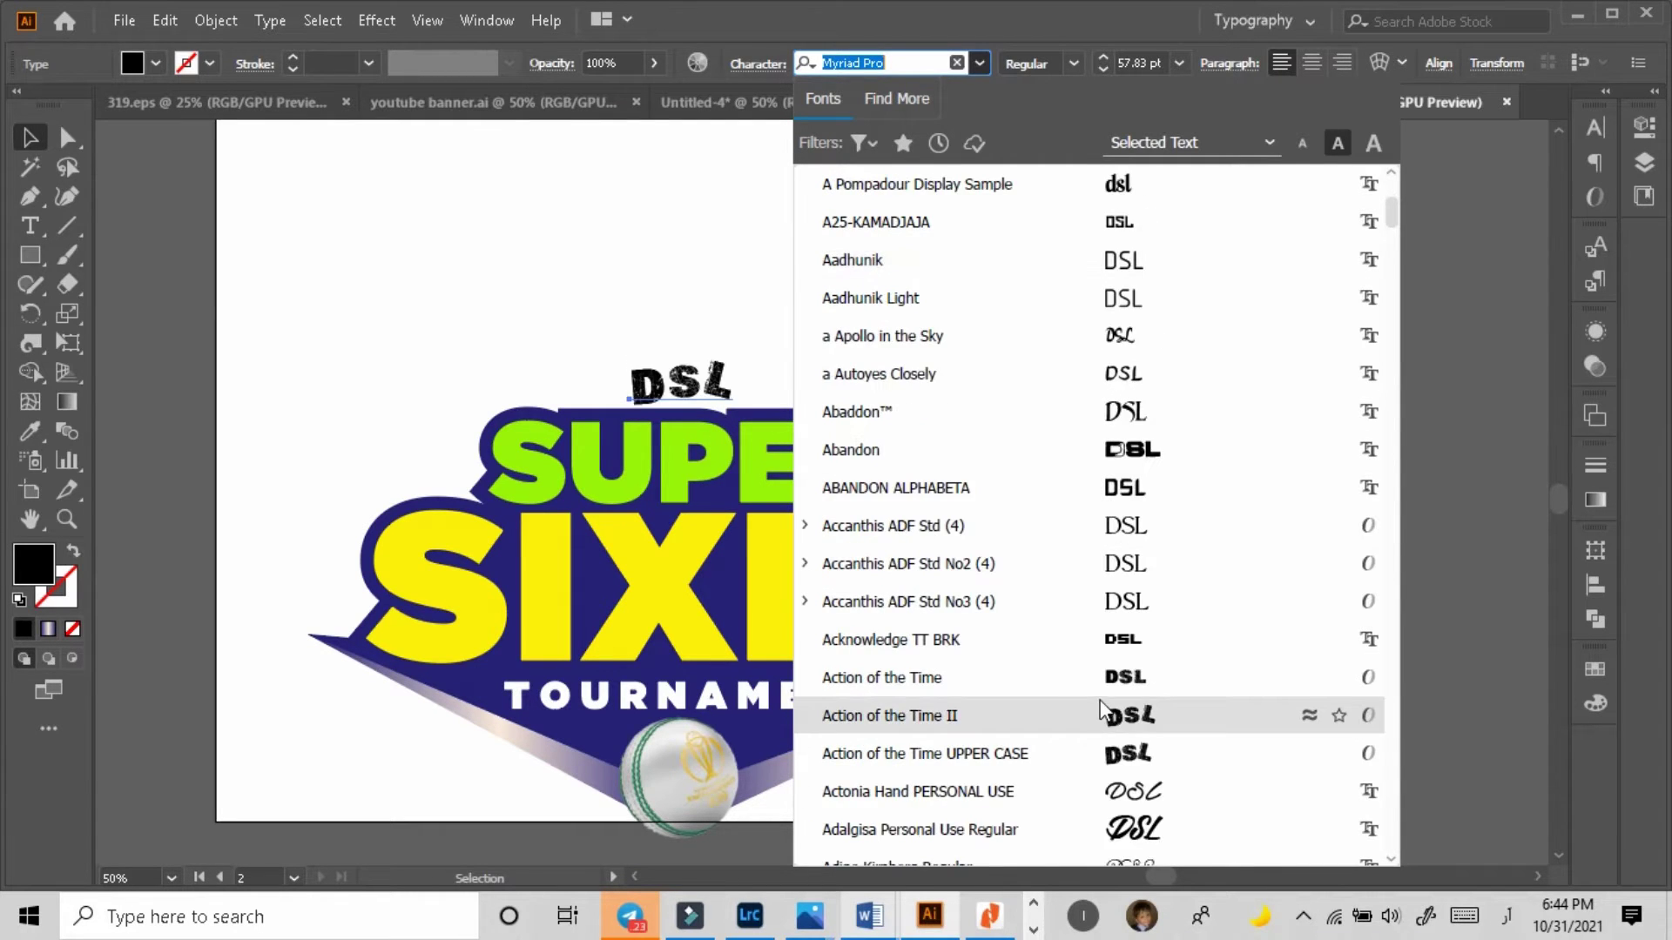
scroll(1099, 712, down, 2)
scroll(1102, 710, down, 1)
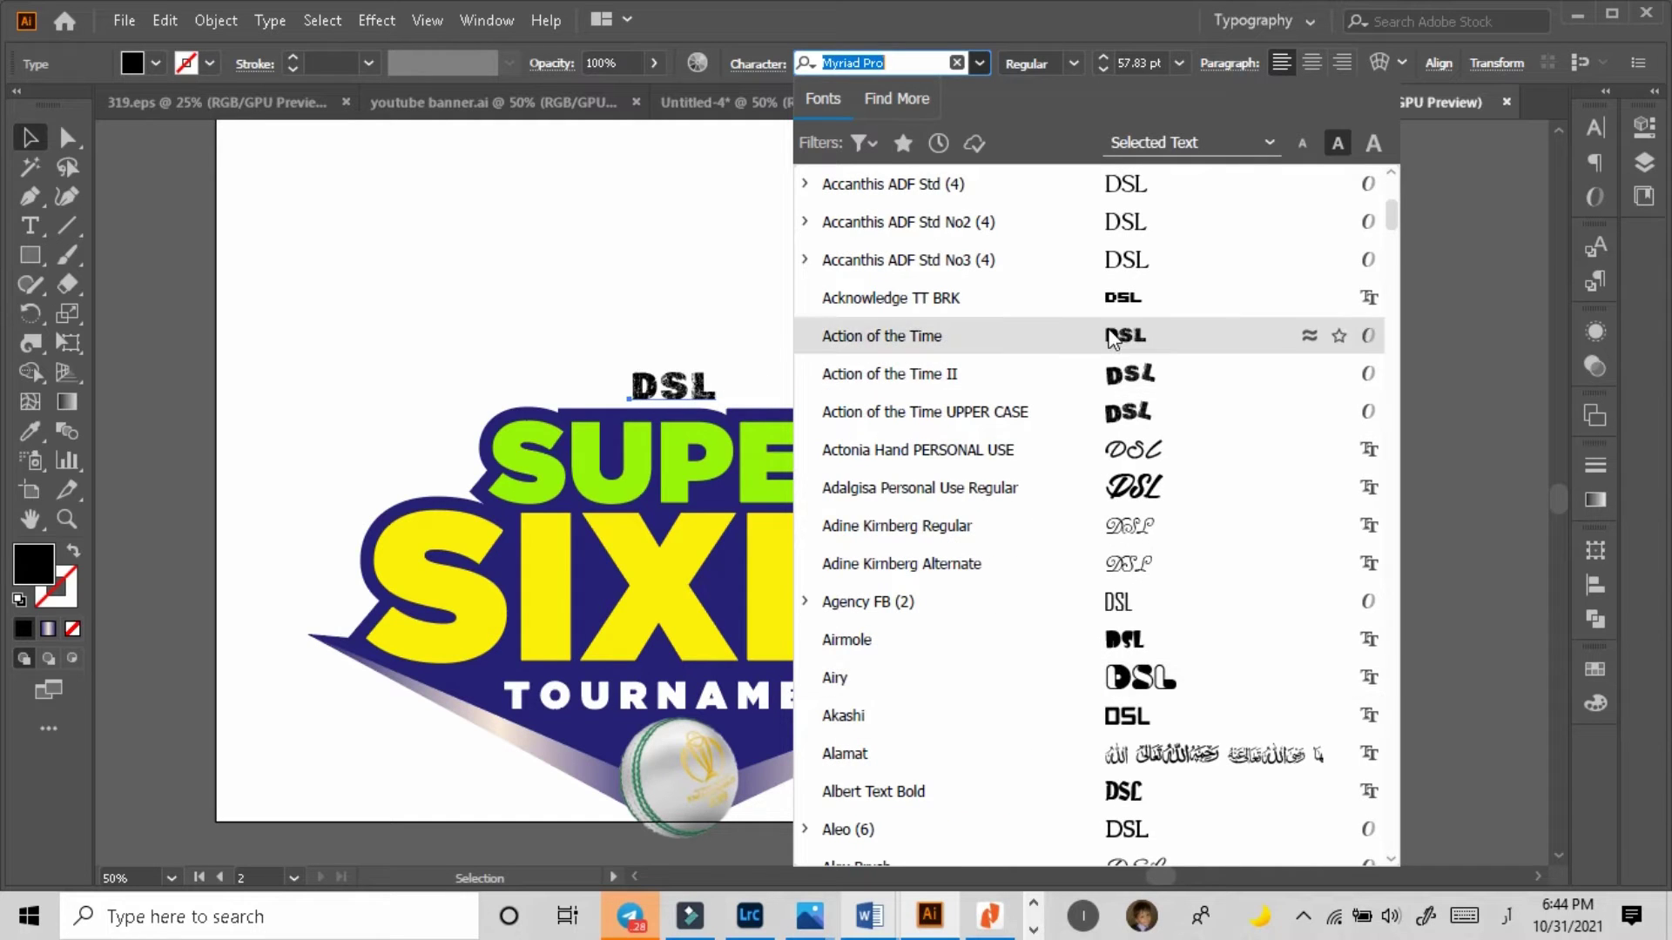
click(1095, 682)
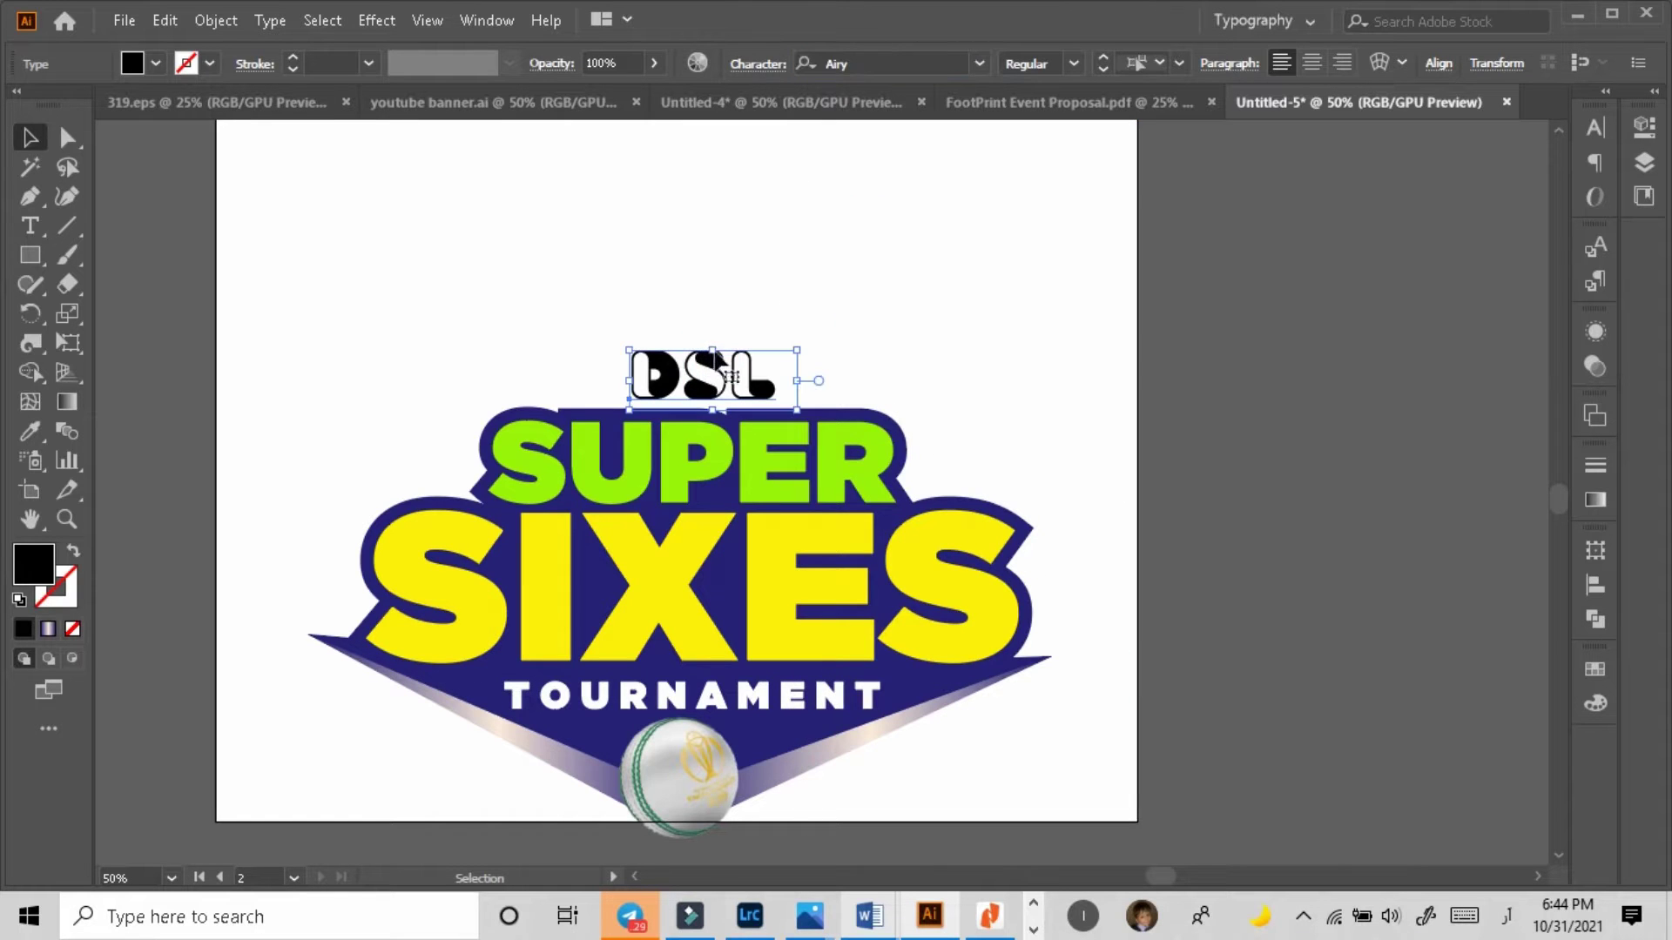
Step: Enlarge the DSL text to about 84 pt and keep it above SUPER
drag(713, 351, 713, 323)
drag(713, 381, 713, 396)
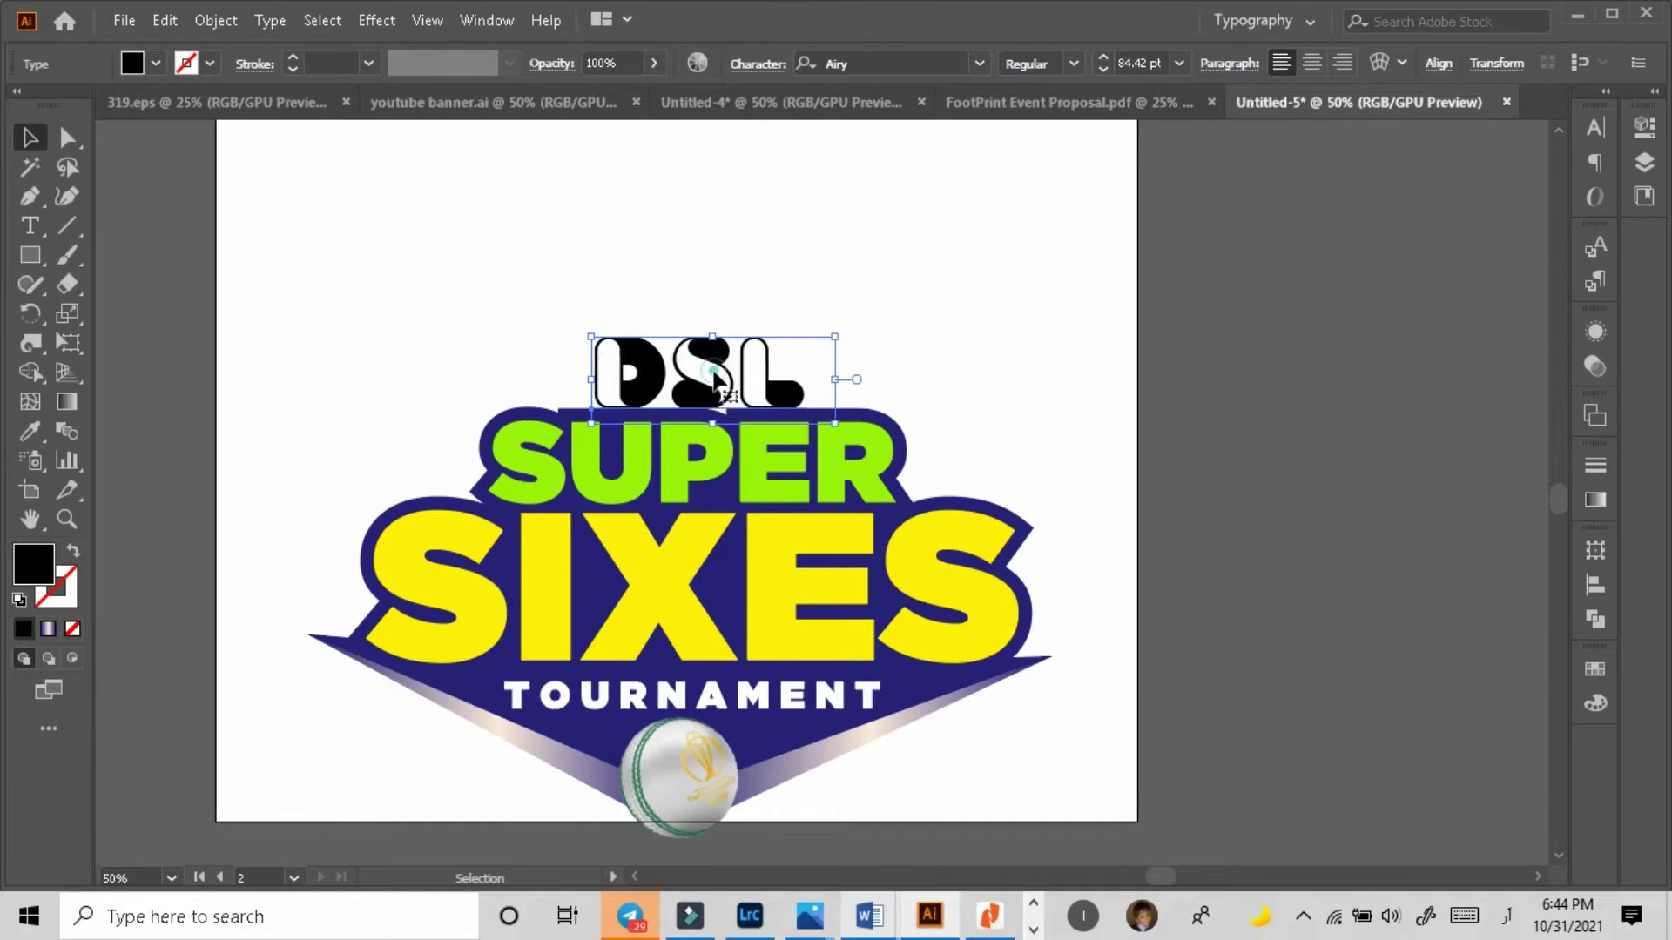
click(964, 354)
Step: Place a spare copy of the DSL text beside the artboard and convert the original to outlines
click(774, 391)
right_click(775, 390)
click(863, 289)
alt+drag(769, 369, 1330, 333)
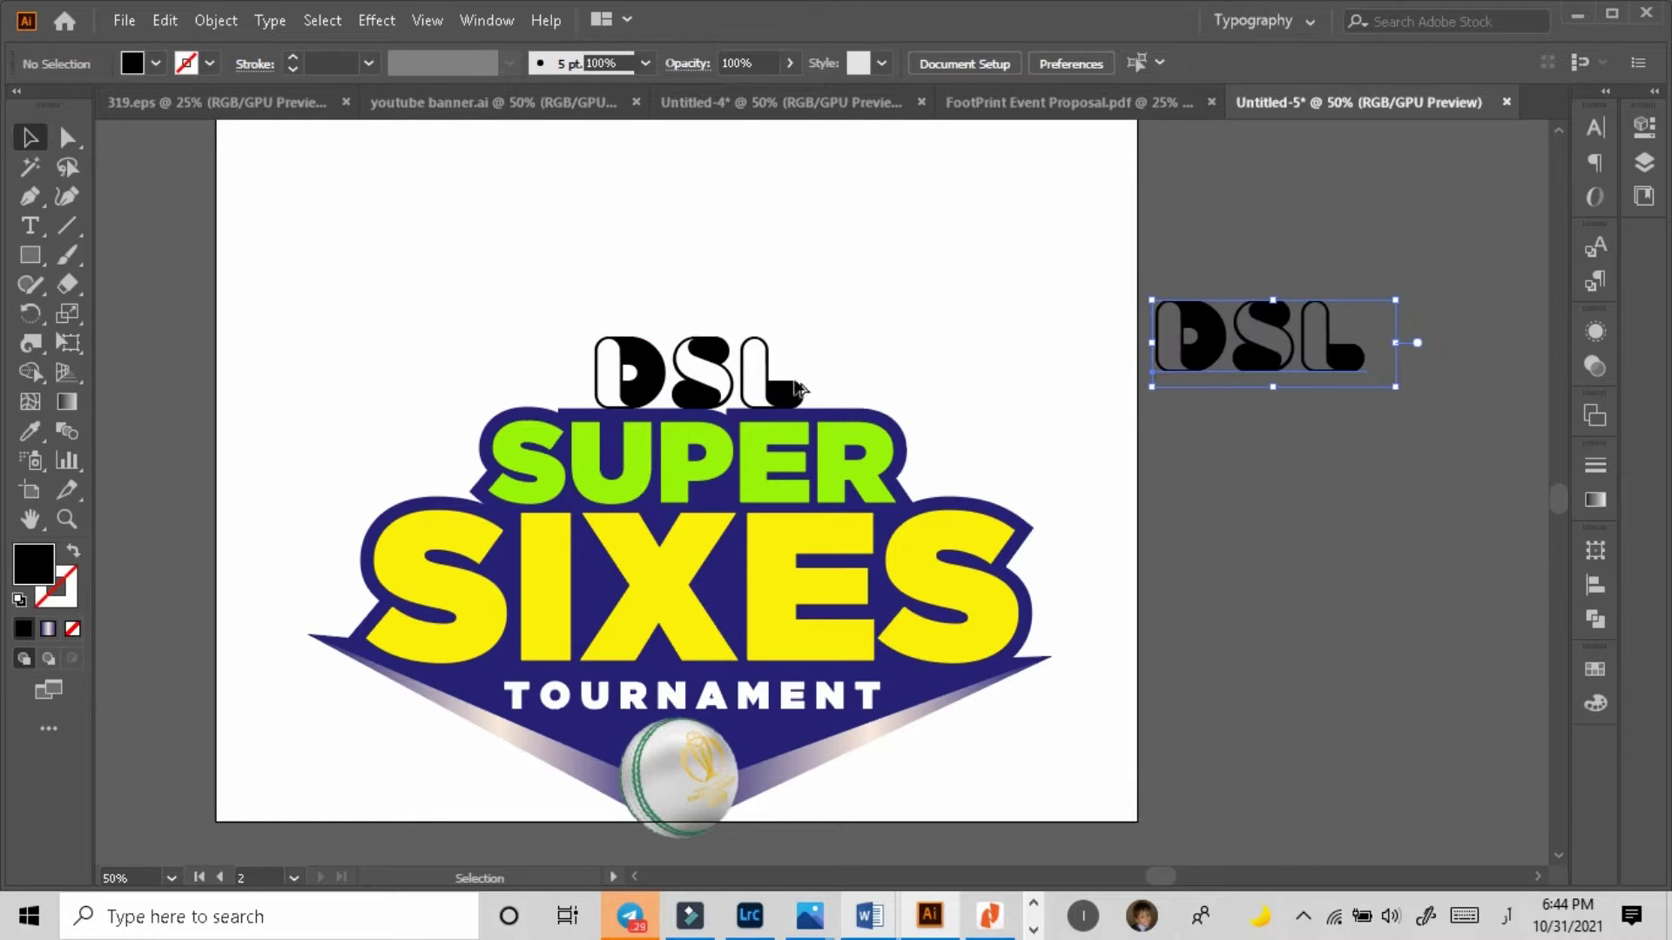
right_click(754, 396)
click(836, 538)
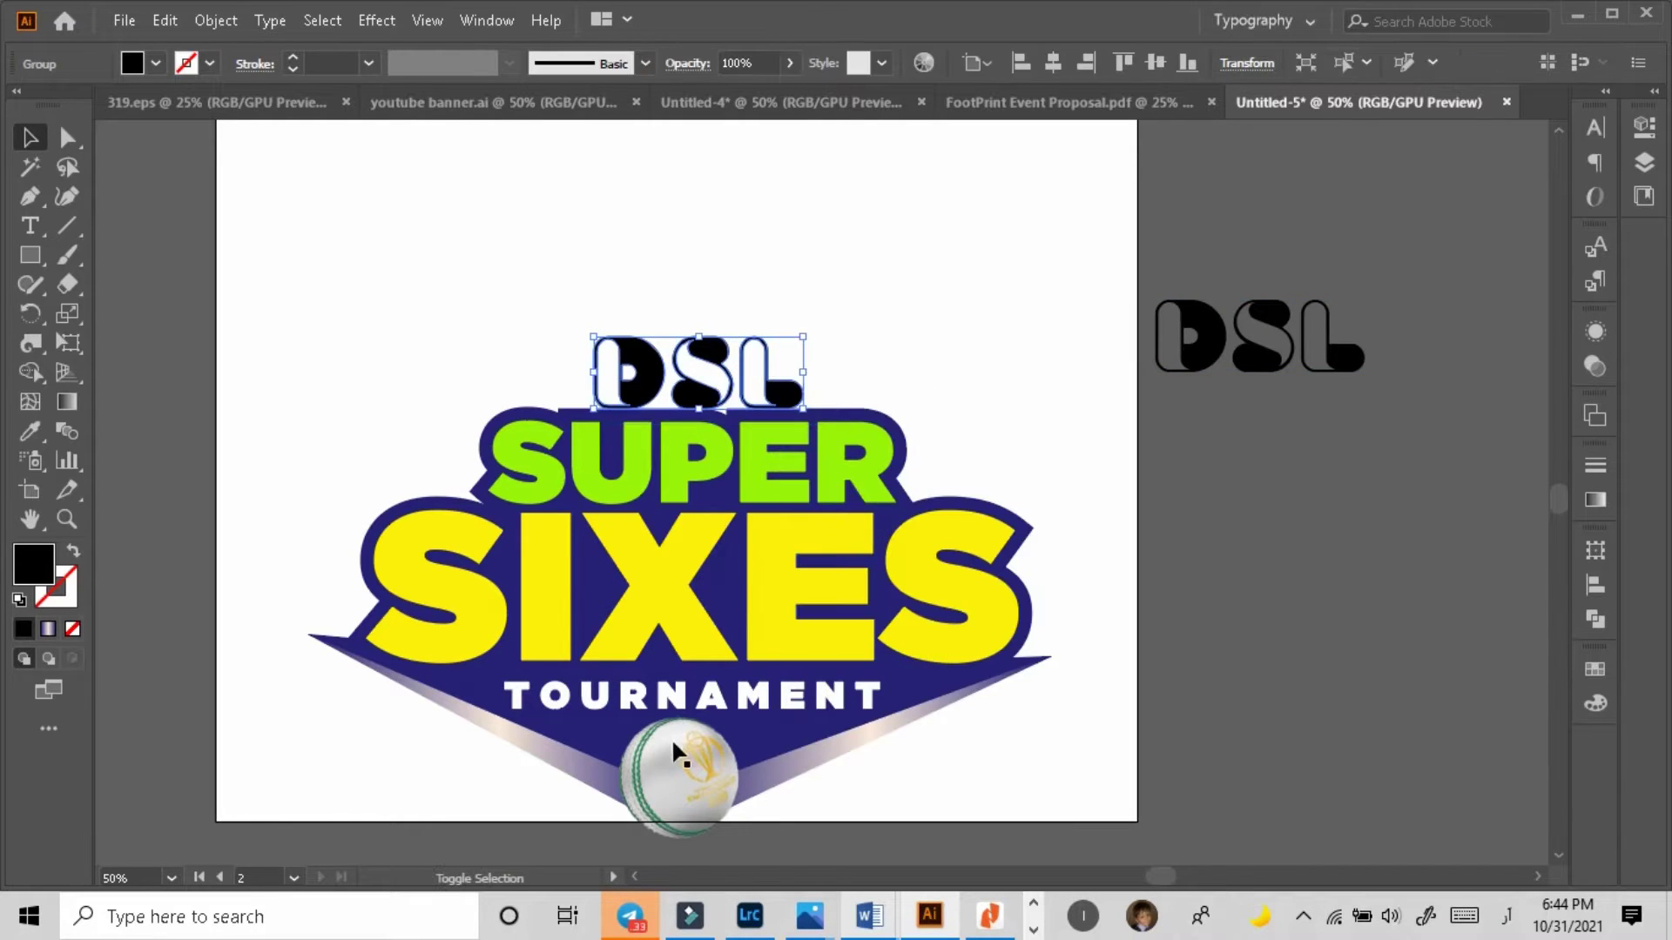
Step: Align the outlined DSL and the SUPER lettering on their horizontal centres
shift+click(679, 475)
click(1595, 586)
click(1353, 604)
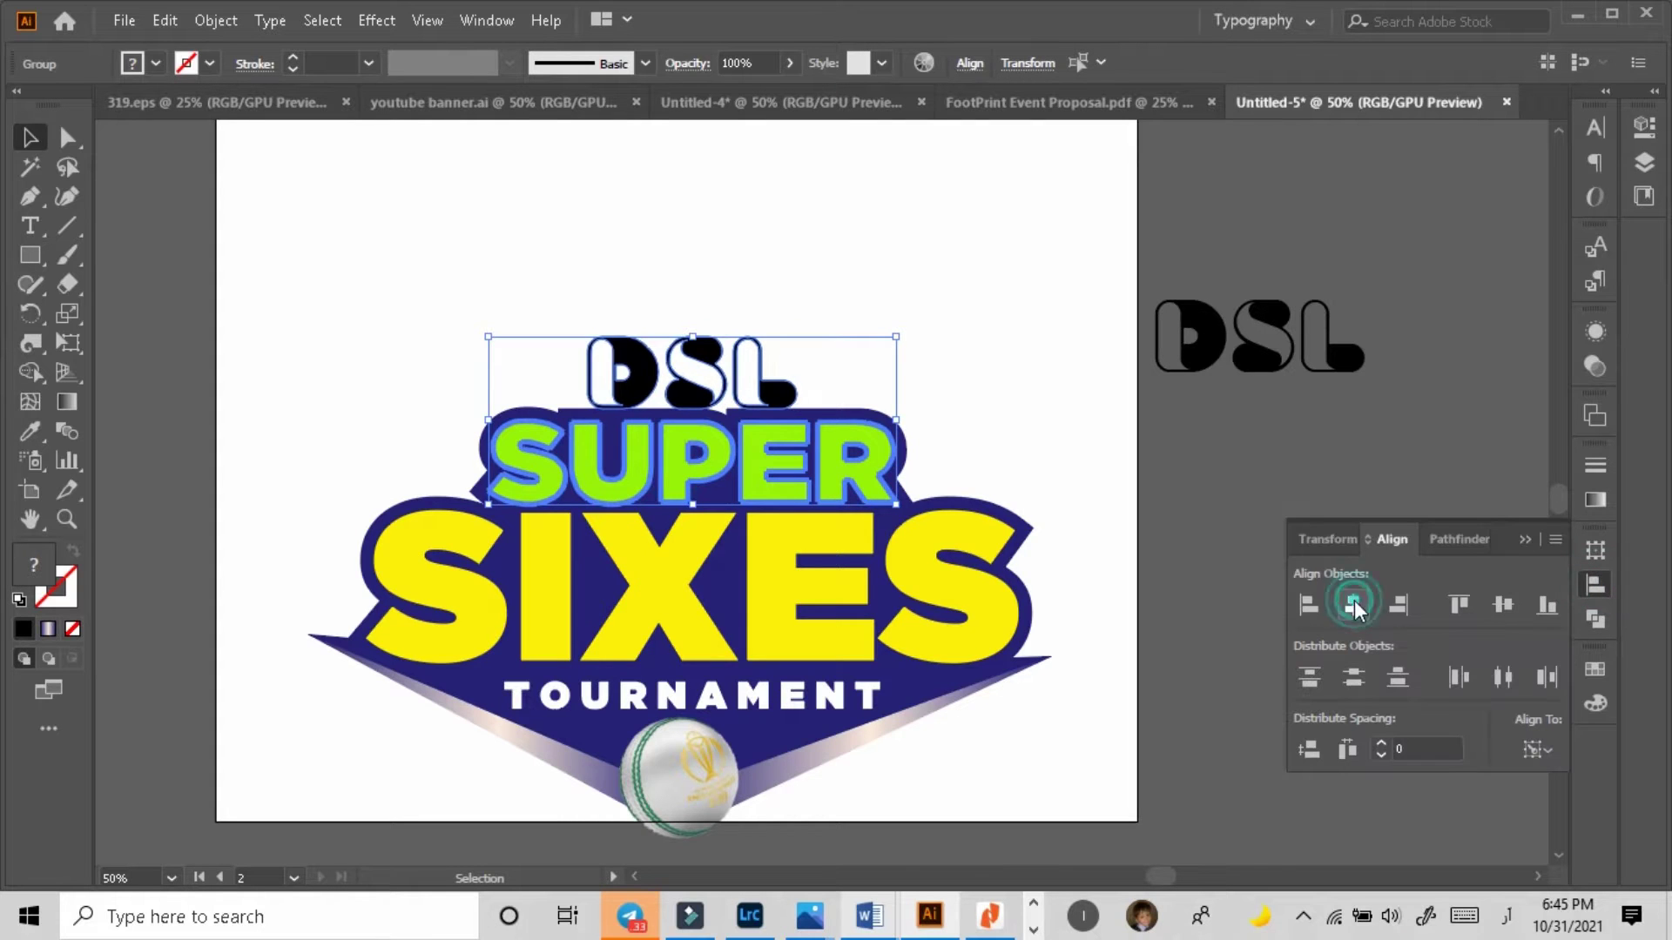
Step: Try to align DSL and SUPER on their vertical centres as well, and undo it
click(1502, 605)
key(z)
click(1008, 421)
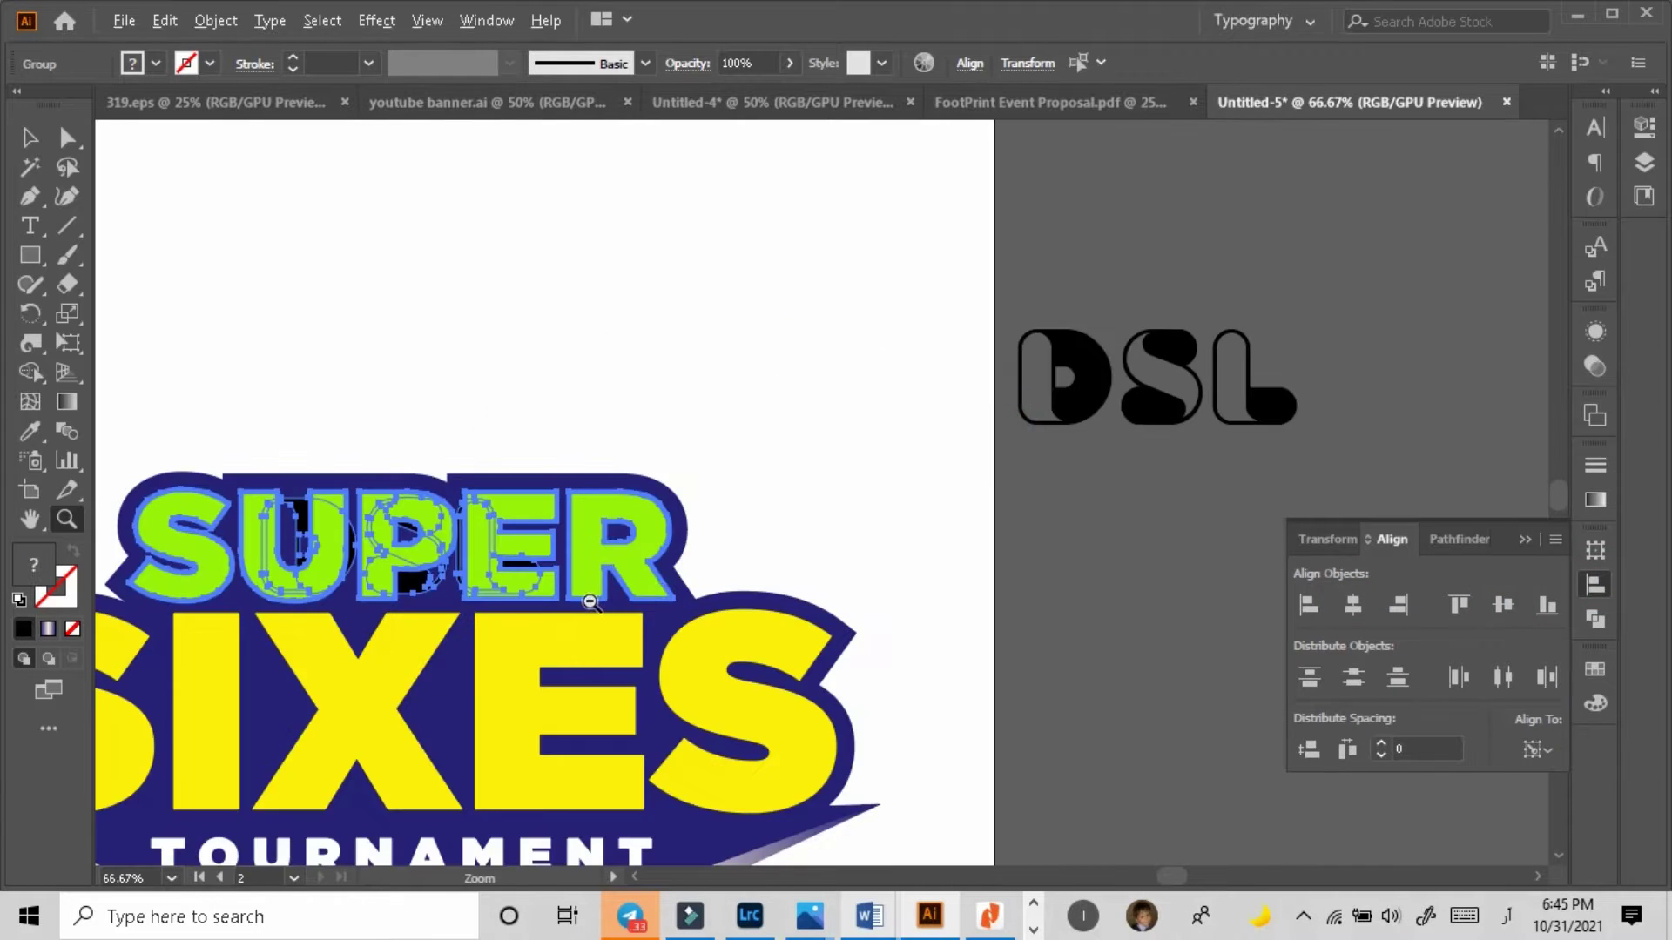
alt+click(590, 602)
alt+click(591, 603)
key(ctrl+z)
click(930, 460)
click(854, 410)
click(30, 139)
click(415, 186)
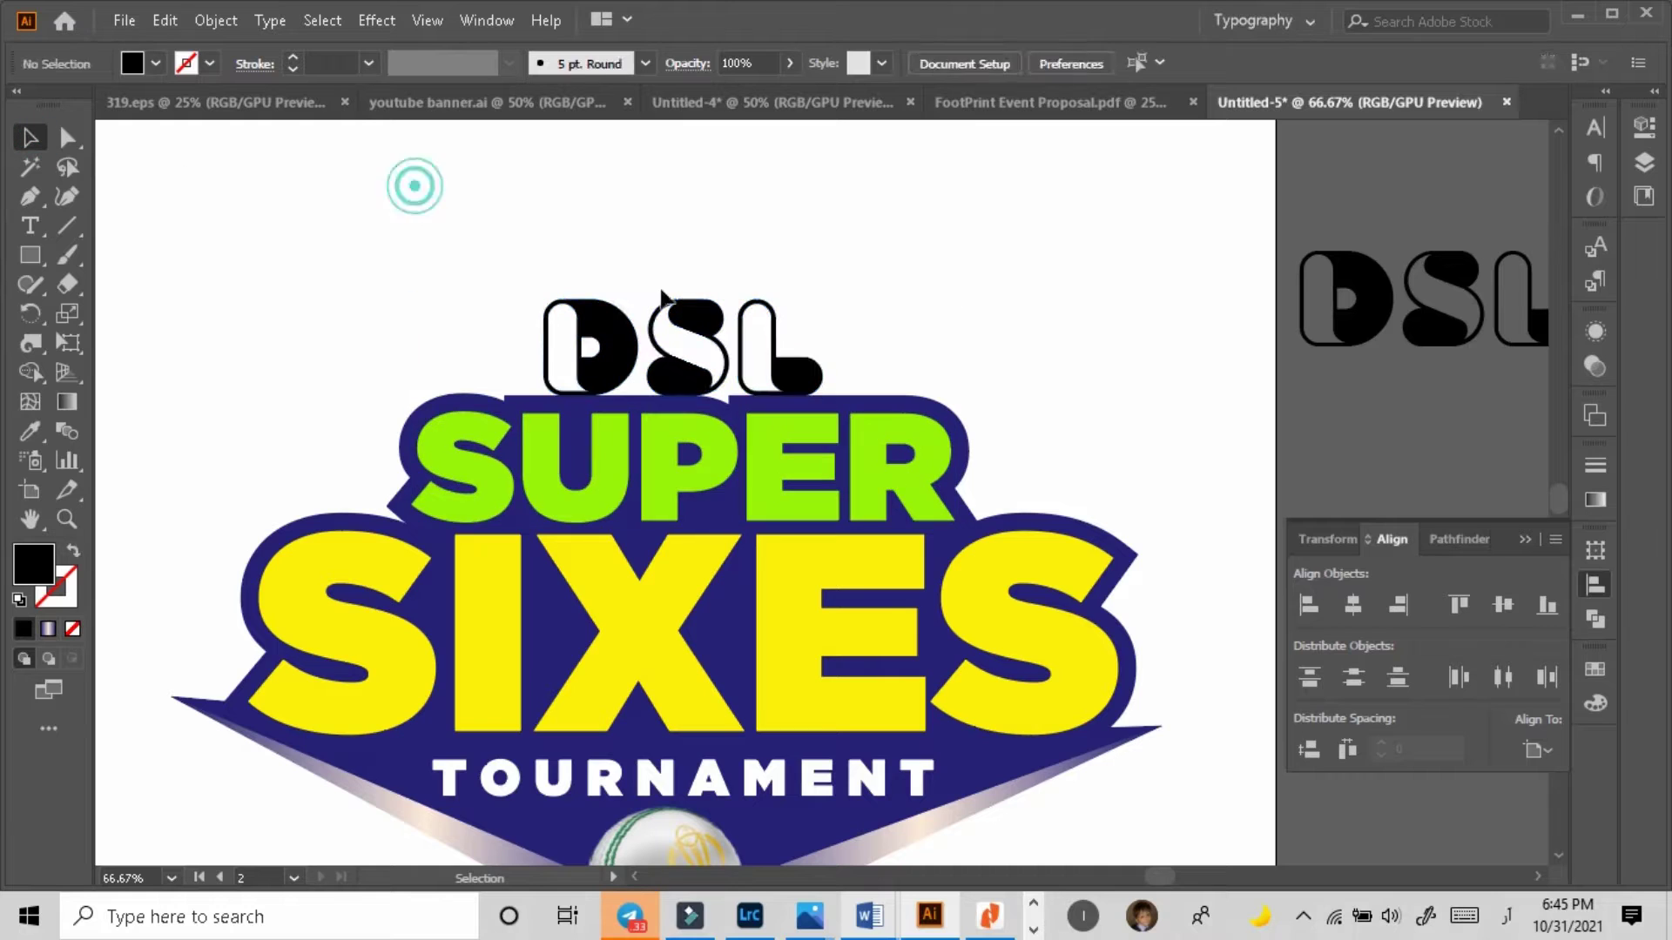
Step: Reapply horizontal centre alignment to DSL and SUPER, leaving DSL selected on its own
click(684, 315)
shift+click(679, 438)
click(1353, 604)
click(1118, 403)
click(806, 375)
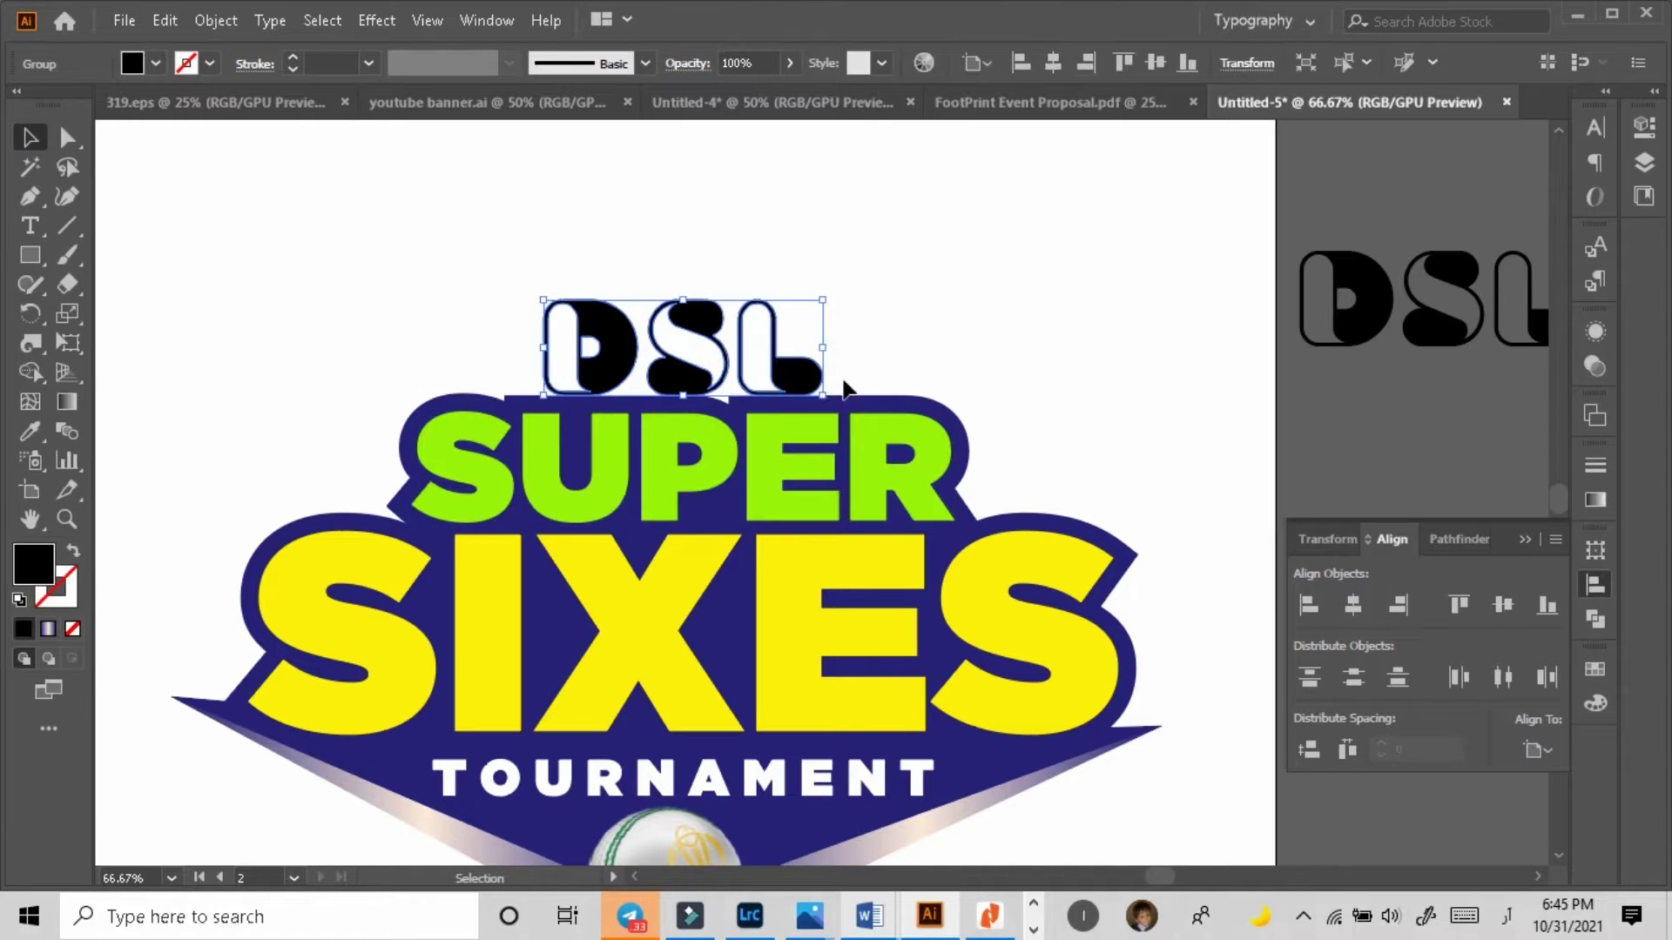
click(854, 329)
click(484, 198)
click(376, 20)
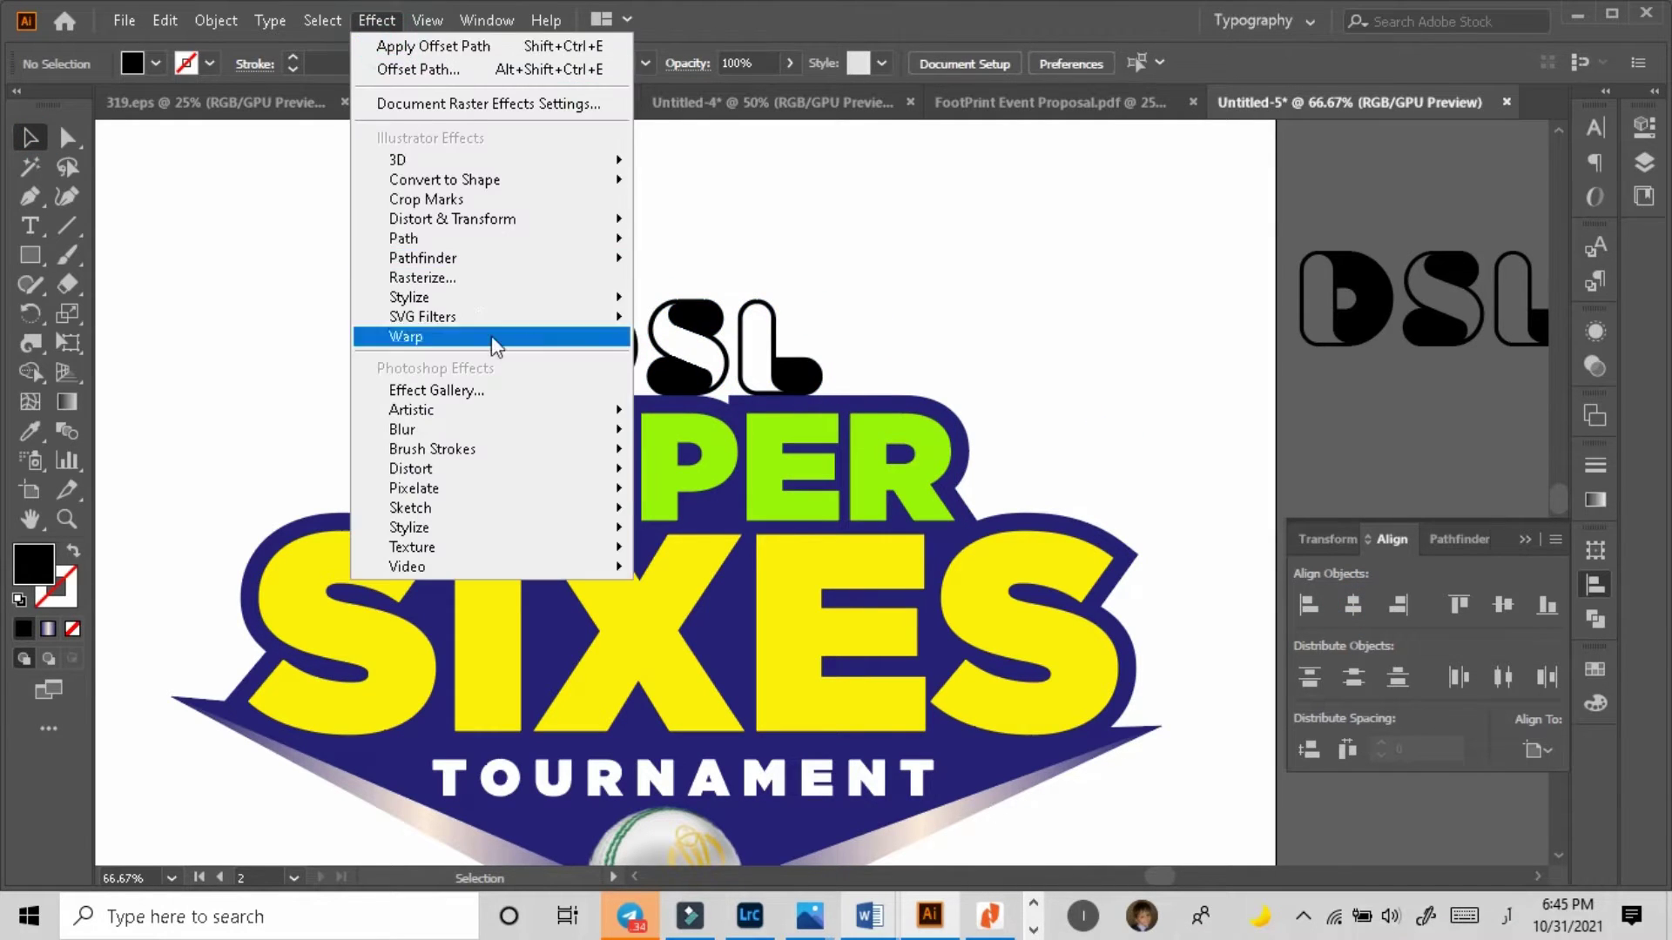
mouse_move(488, 299)
click(688, 299)
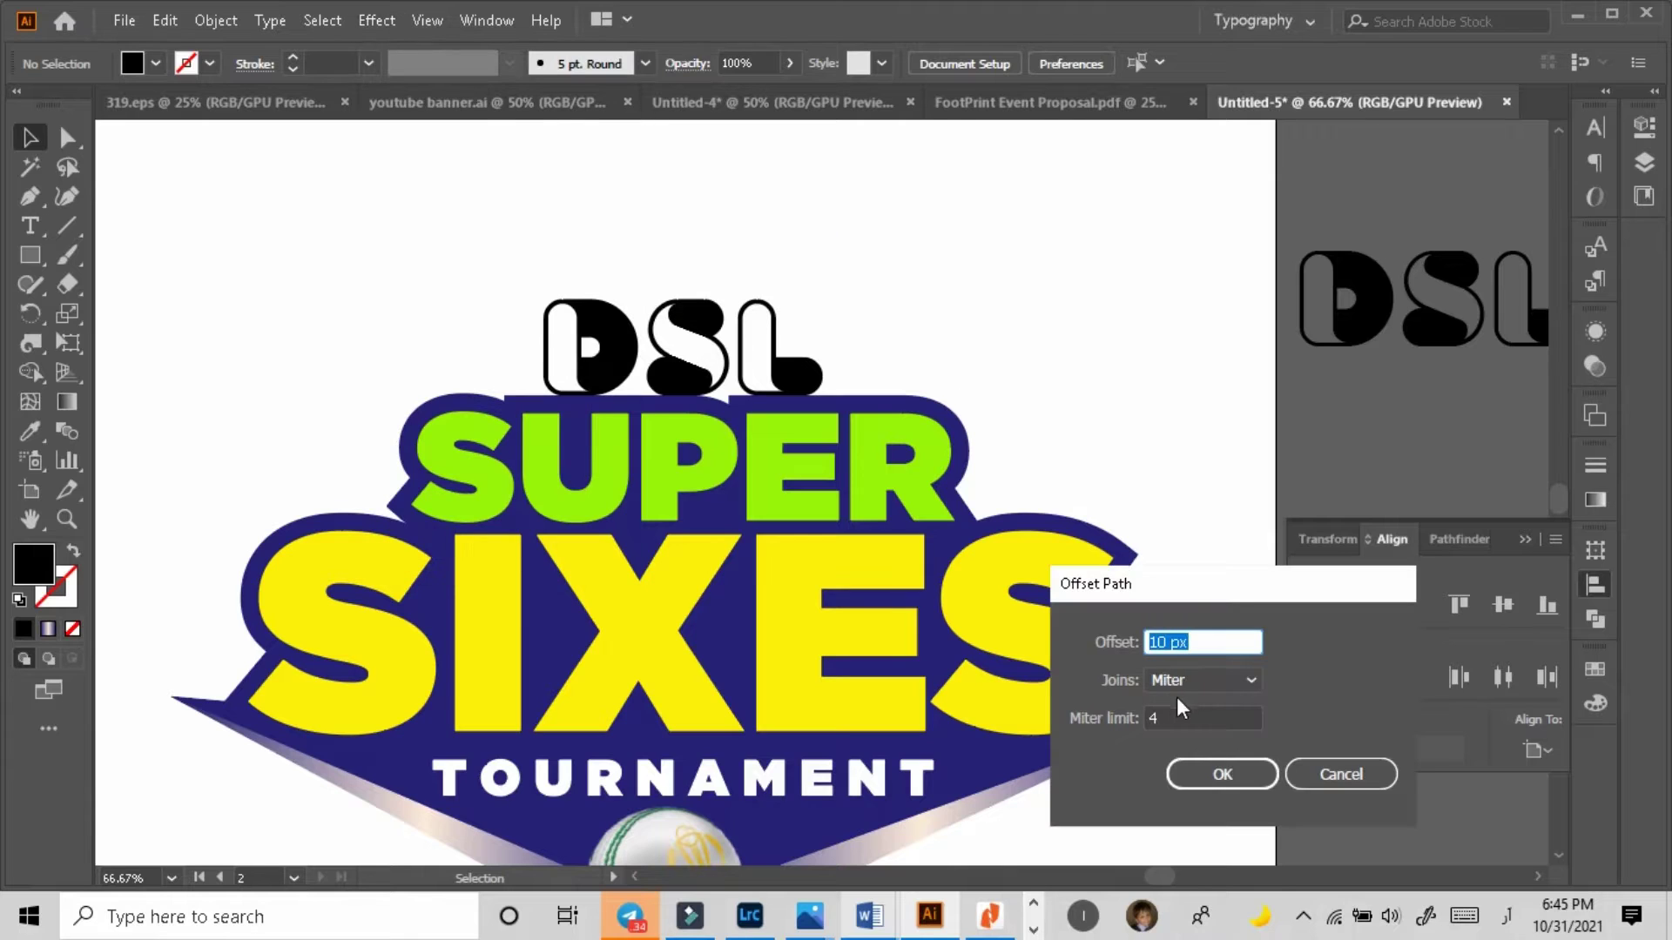
drag(1206, 560, 1200, 376)
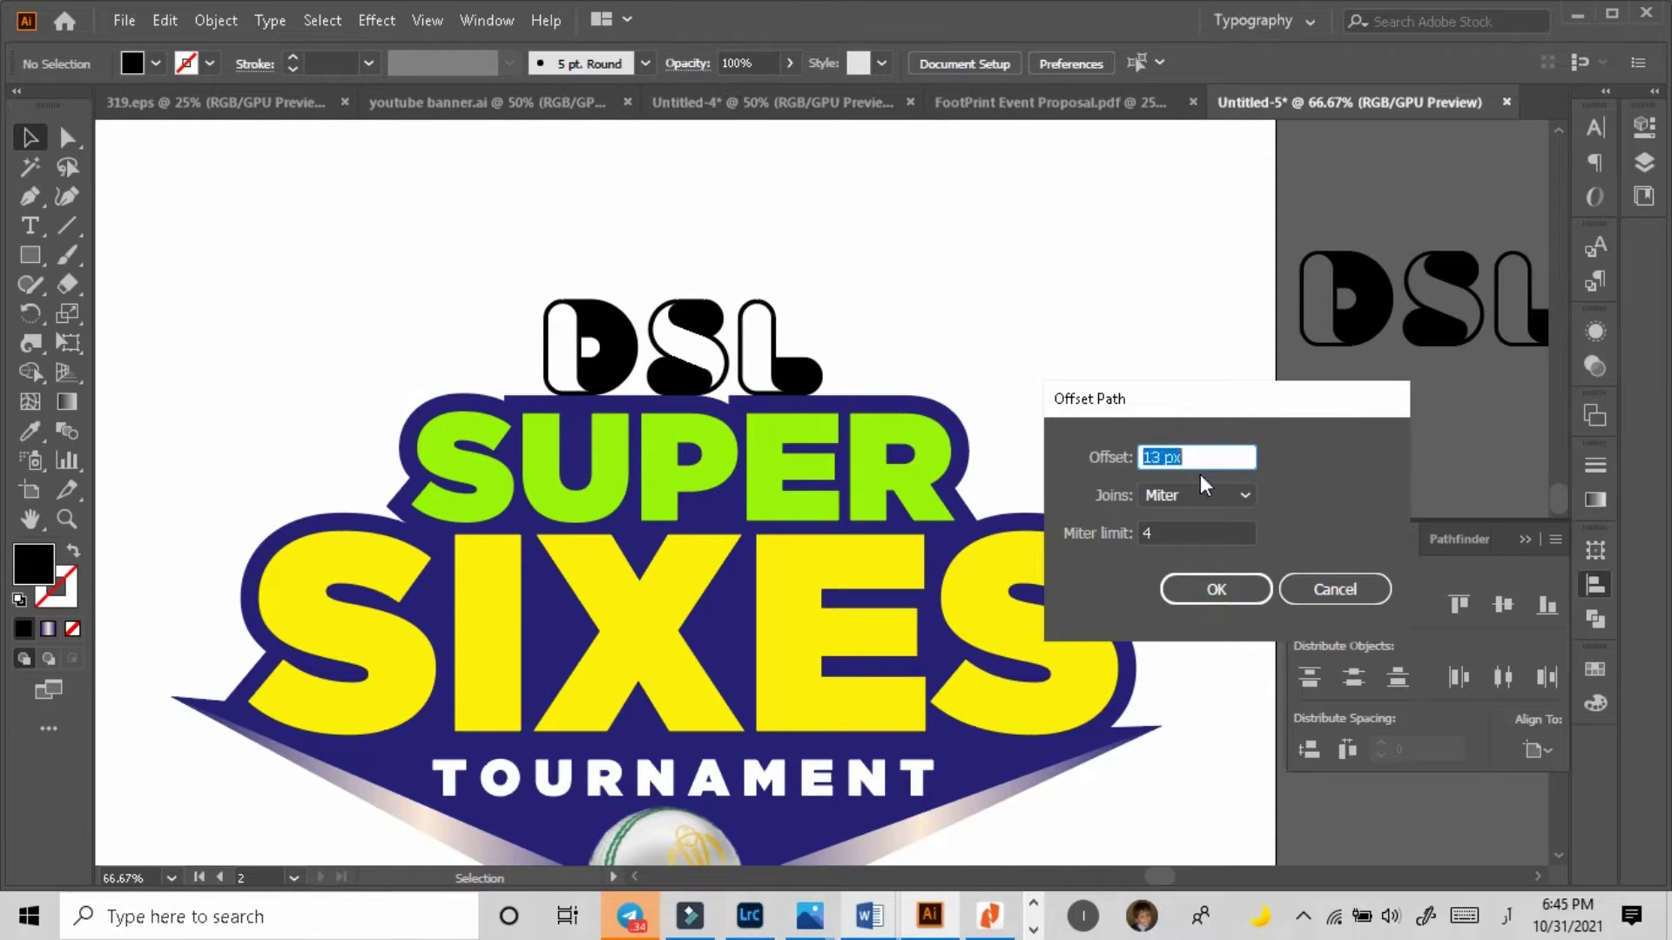
key(Return)
Step: Apply an Offset Path effect of 13 px with miter joins to the outlined DSL lettering
click(819, 357)
click(376, 20)
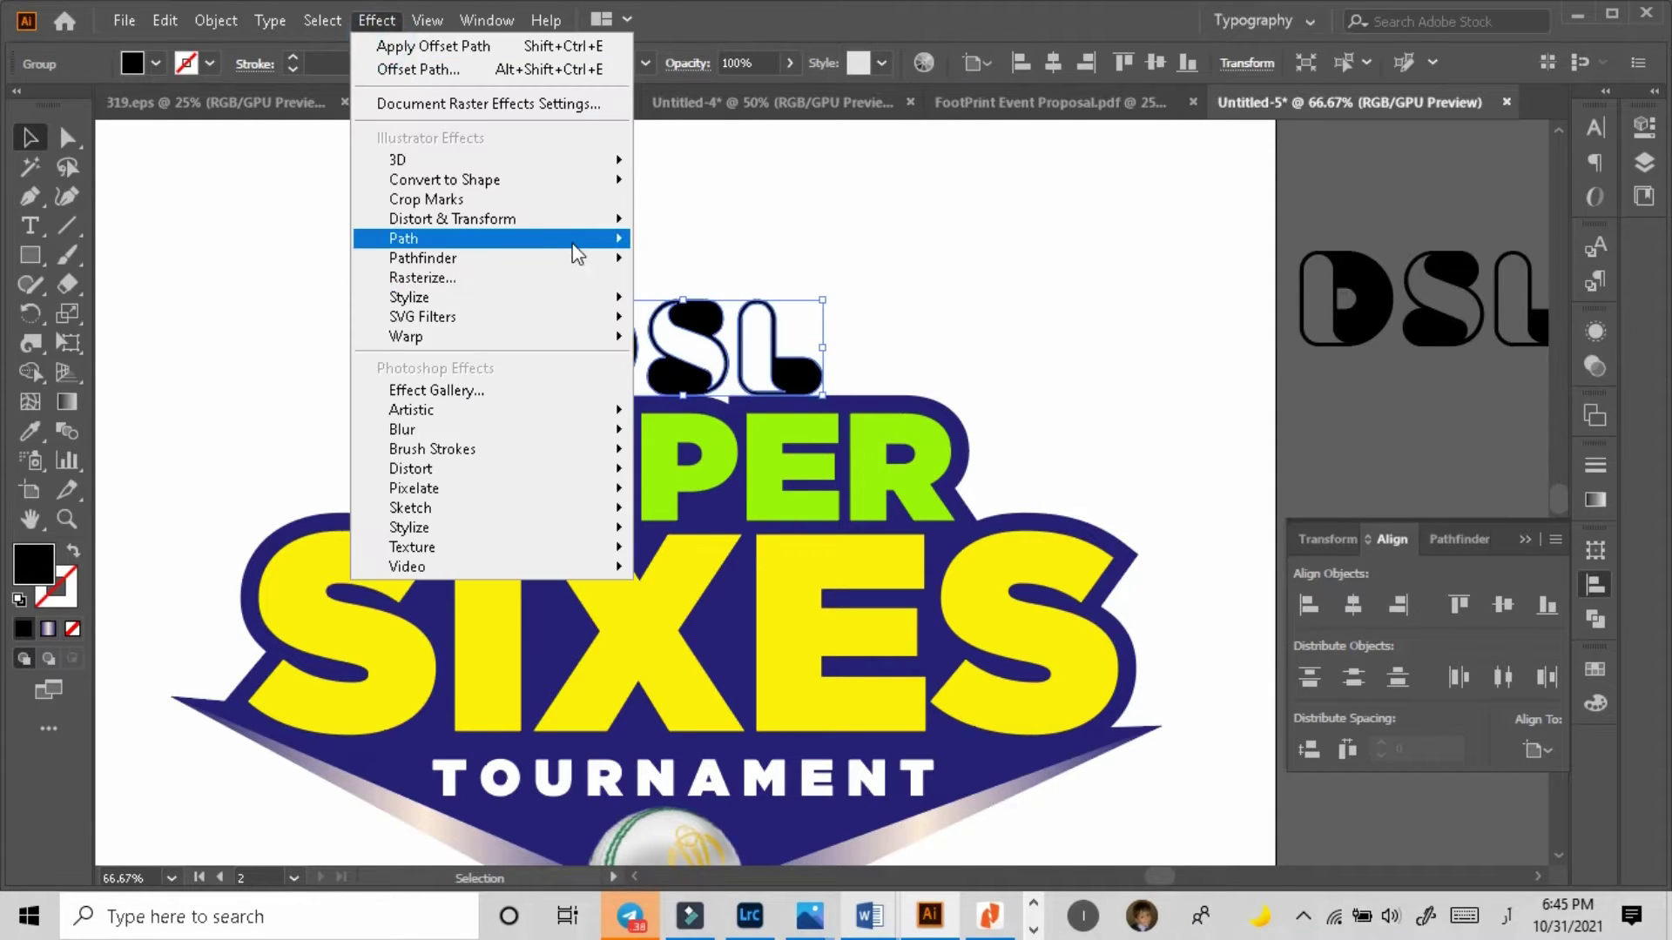
click(665, 237)
click(1070, 589)
click(1197, 456)
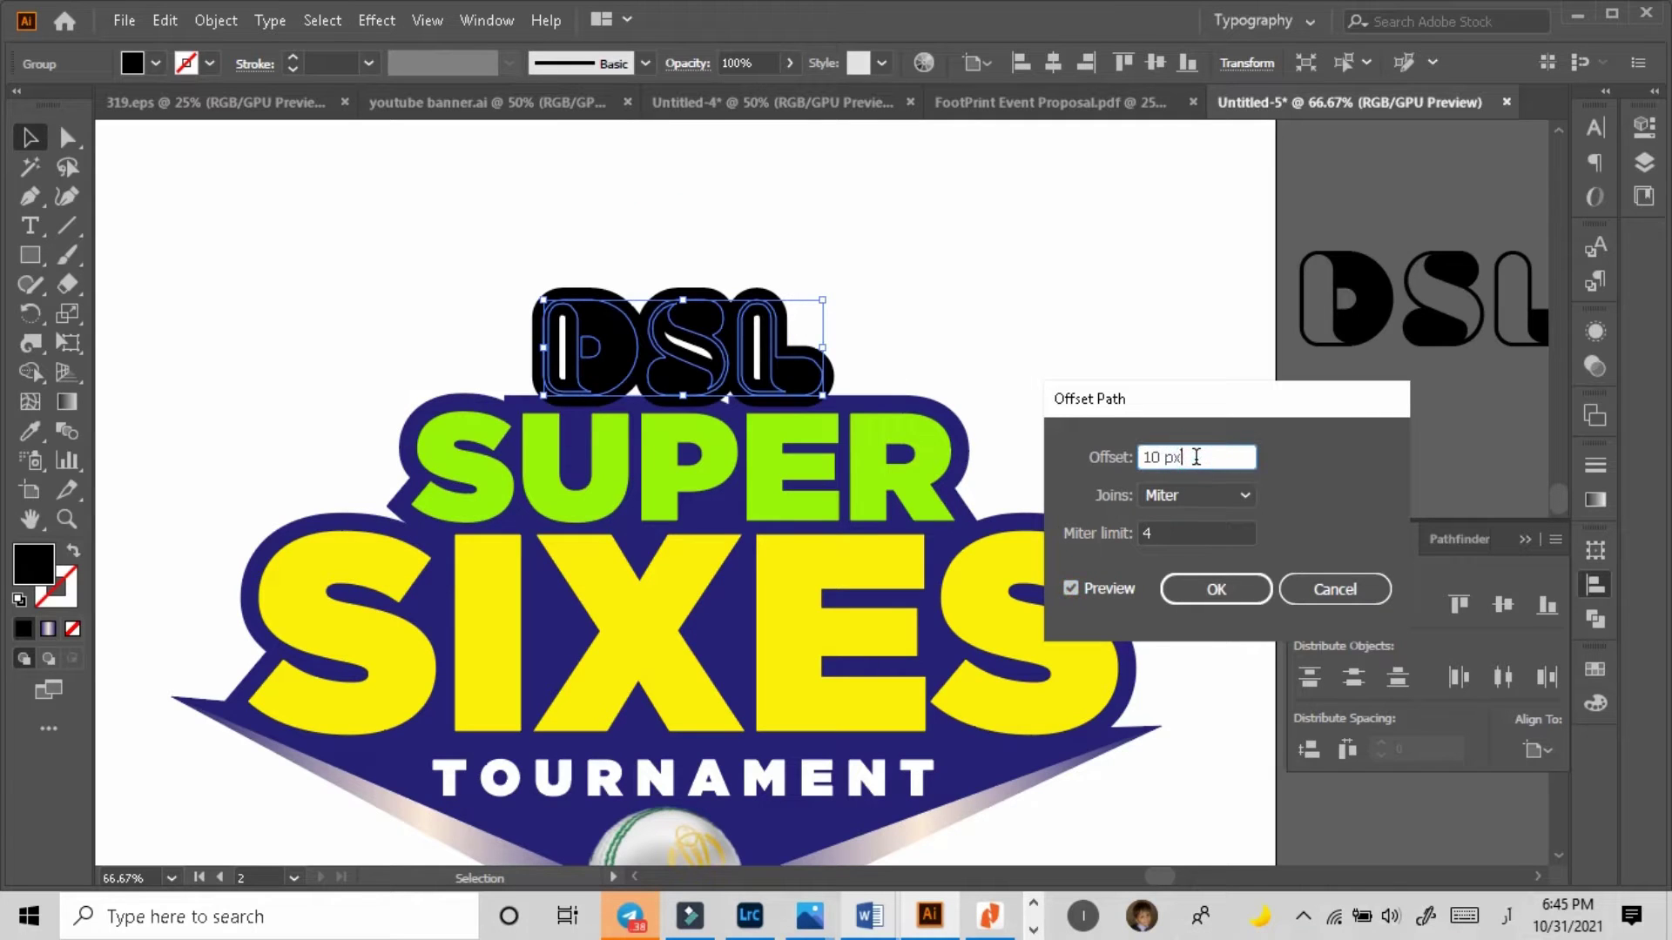
key(Up)
key(Up)
key(Up)
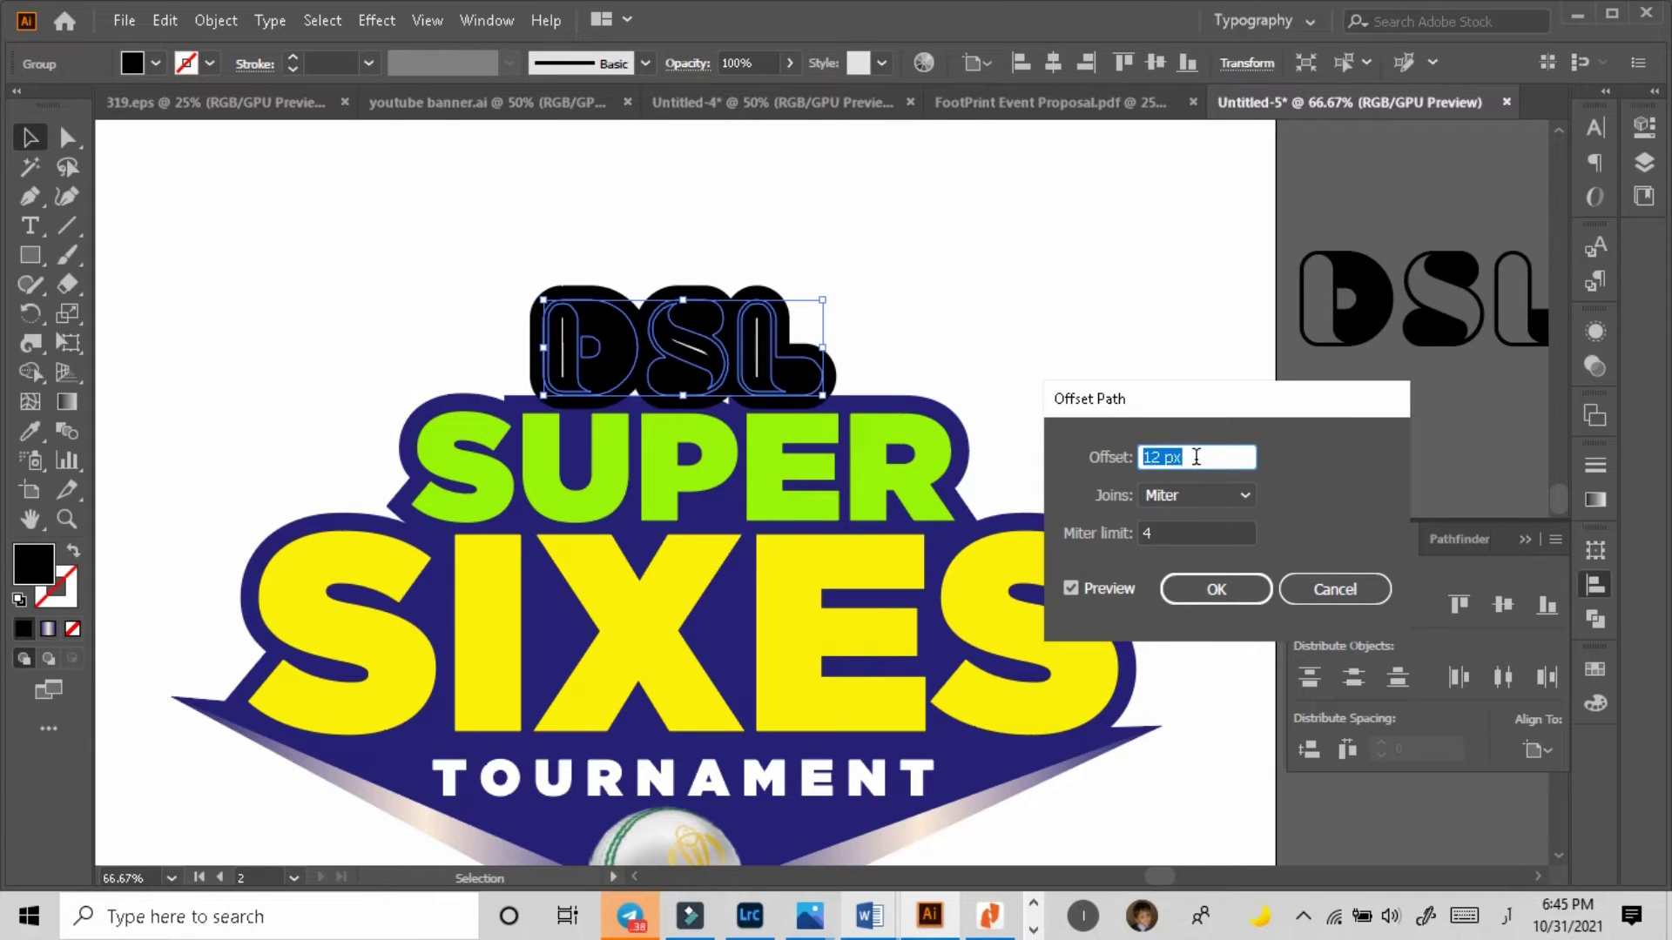
click(1210, 590)
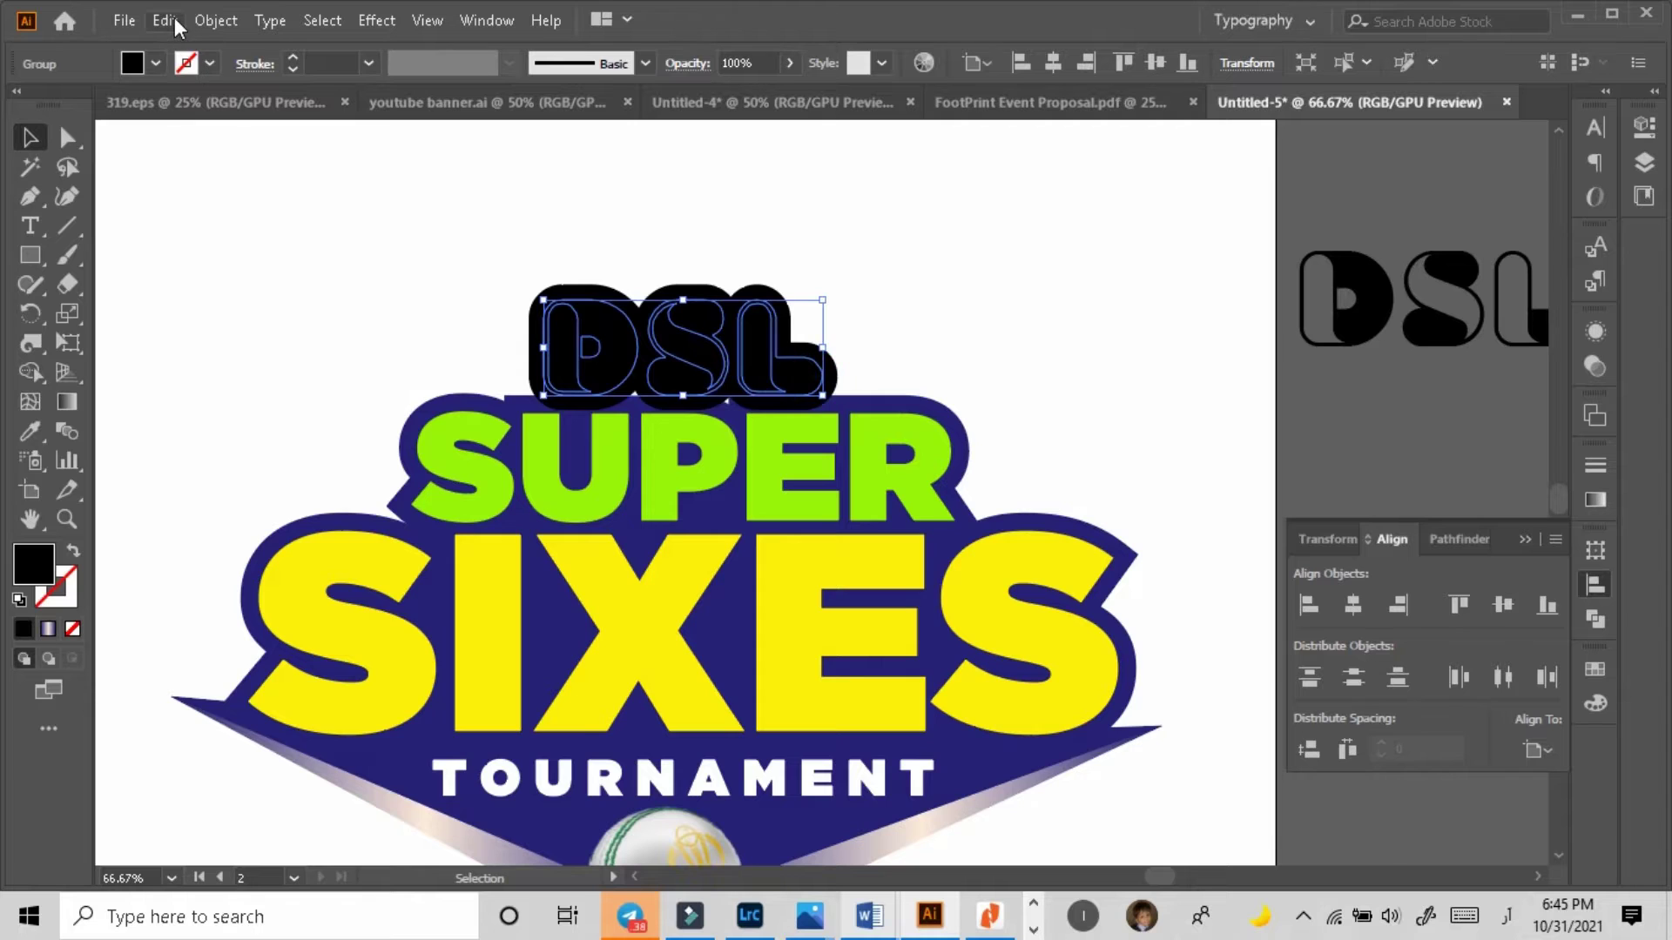
Step: Expand the appearance of the offset DSL lettering and unite the overlapping outlines into one backing shape
click(216, 20)
click(365, 459)
click(862, 864)
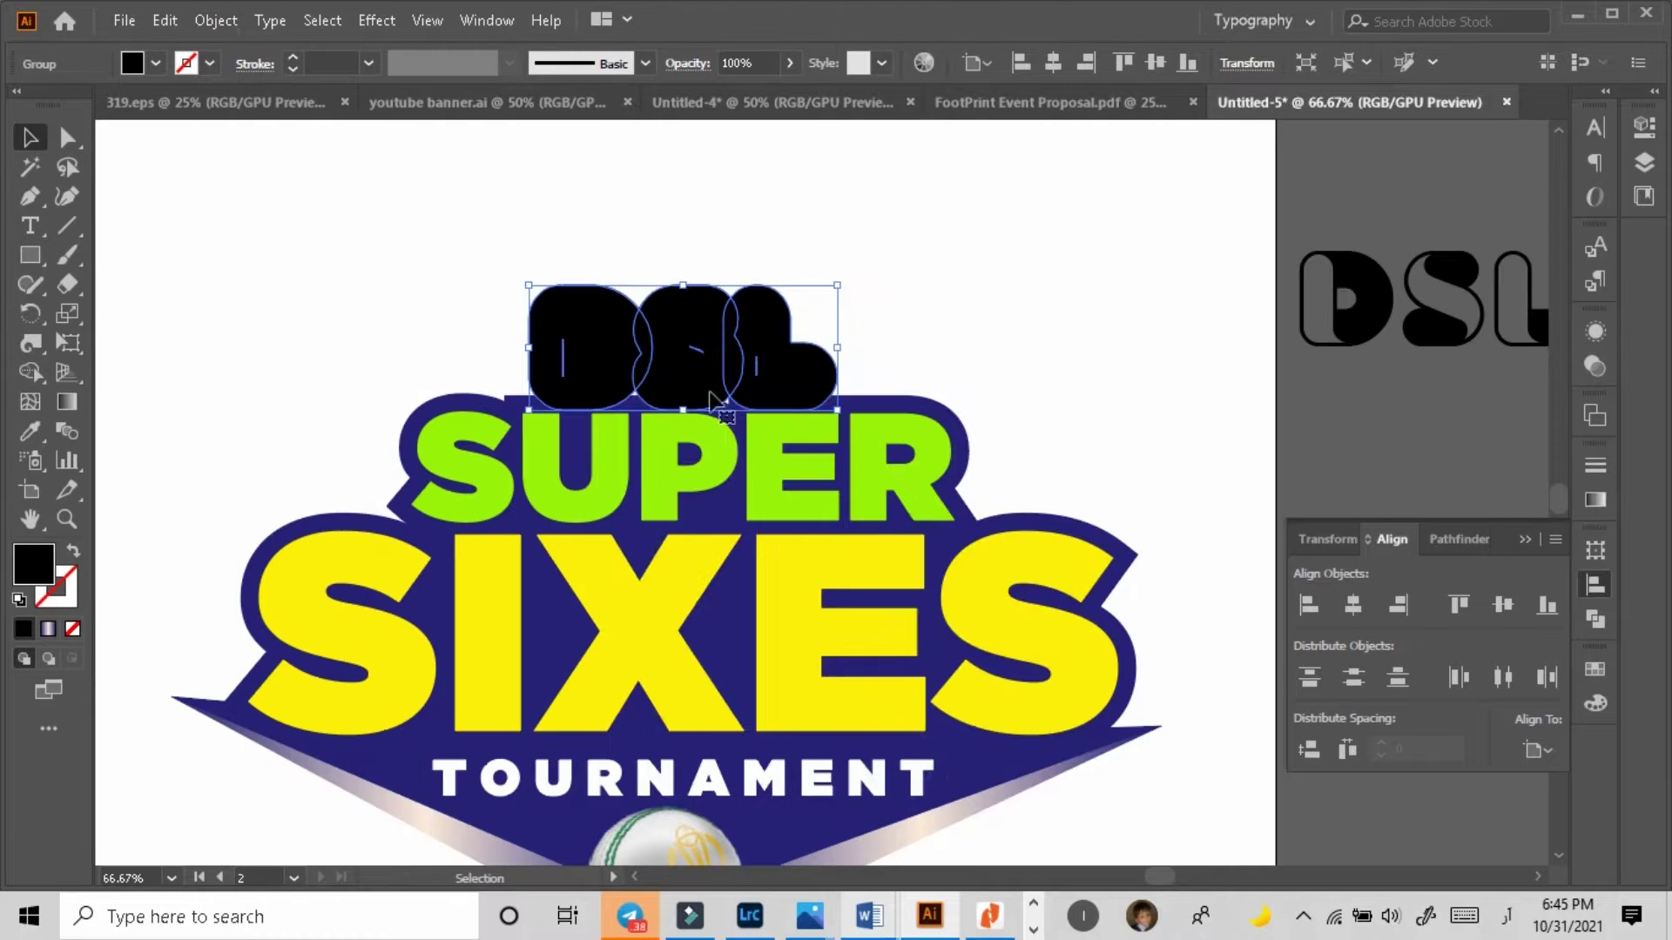
click(1525, 541)
click(1595, 619)
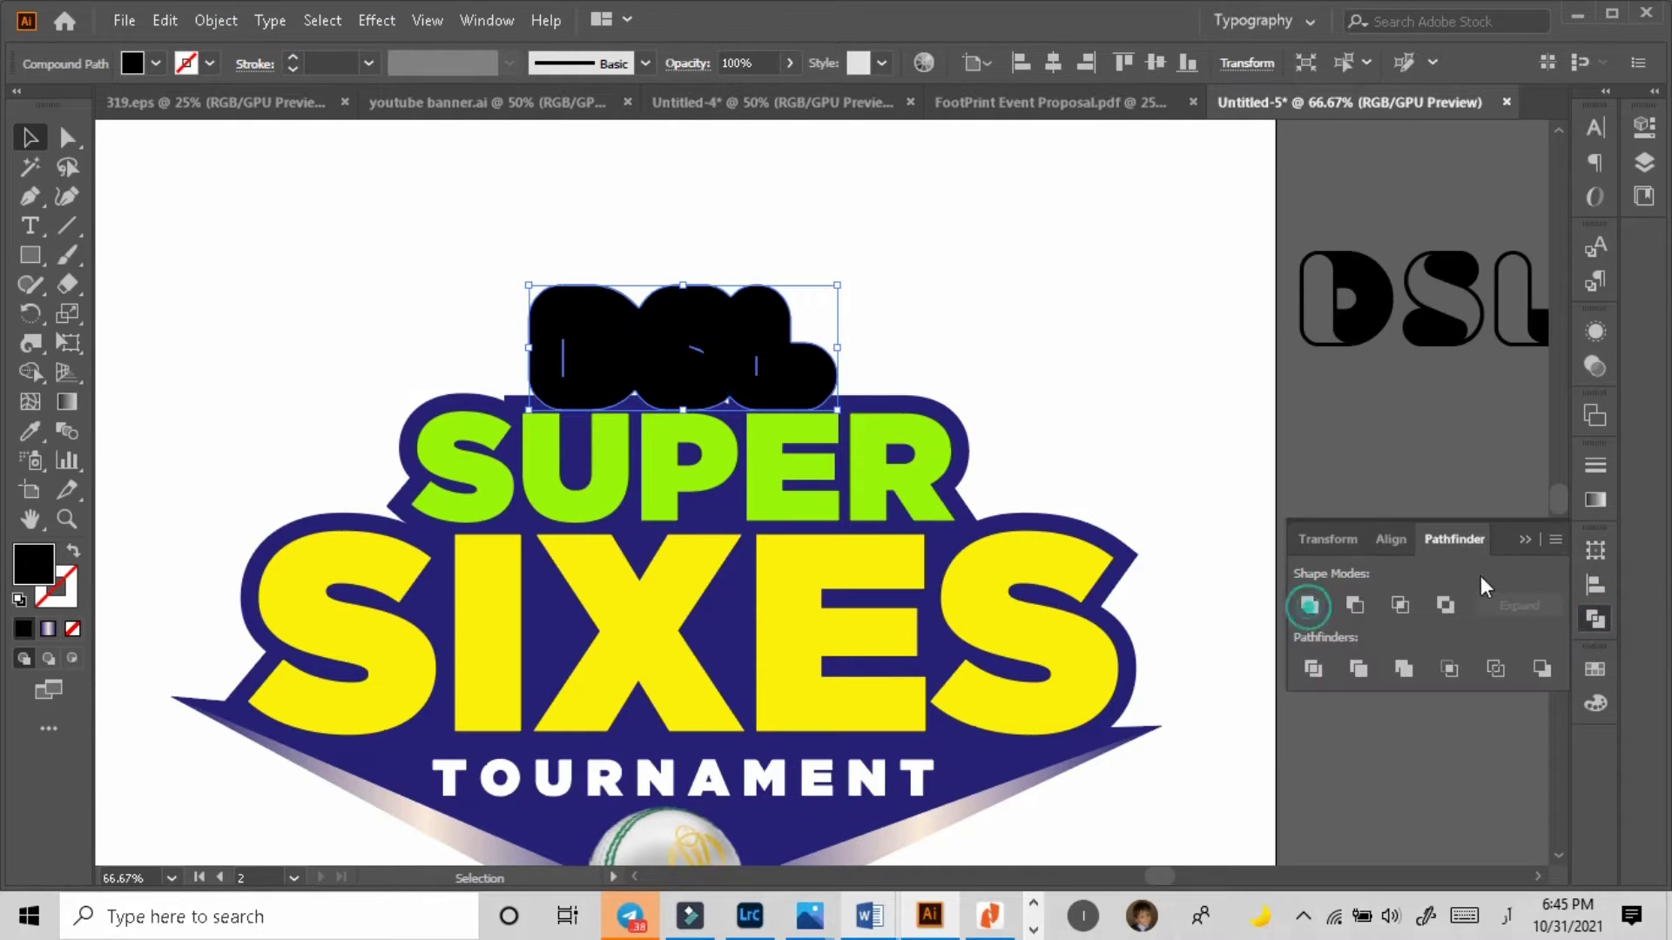
click(1309, 606)
Step: Fill the DSL backing shape with the navy sampled from the backing behind SUPER
click(31, 431)
click(430, 392)
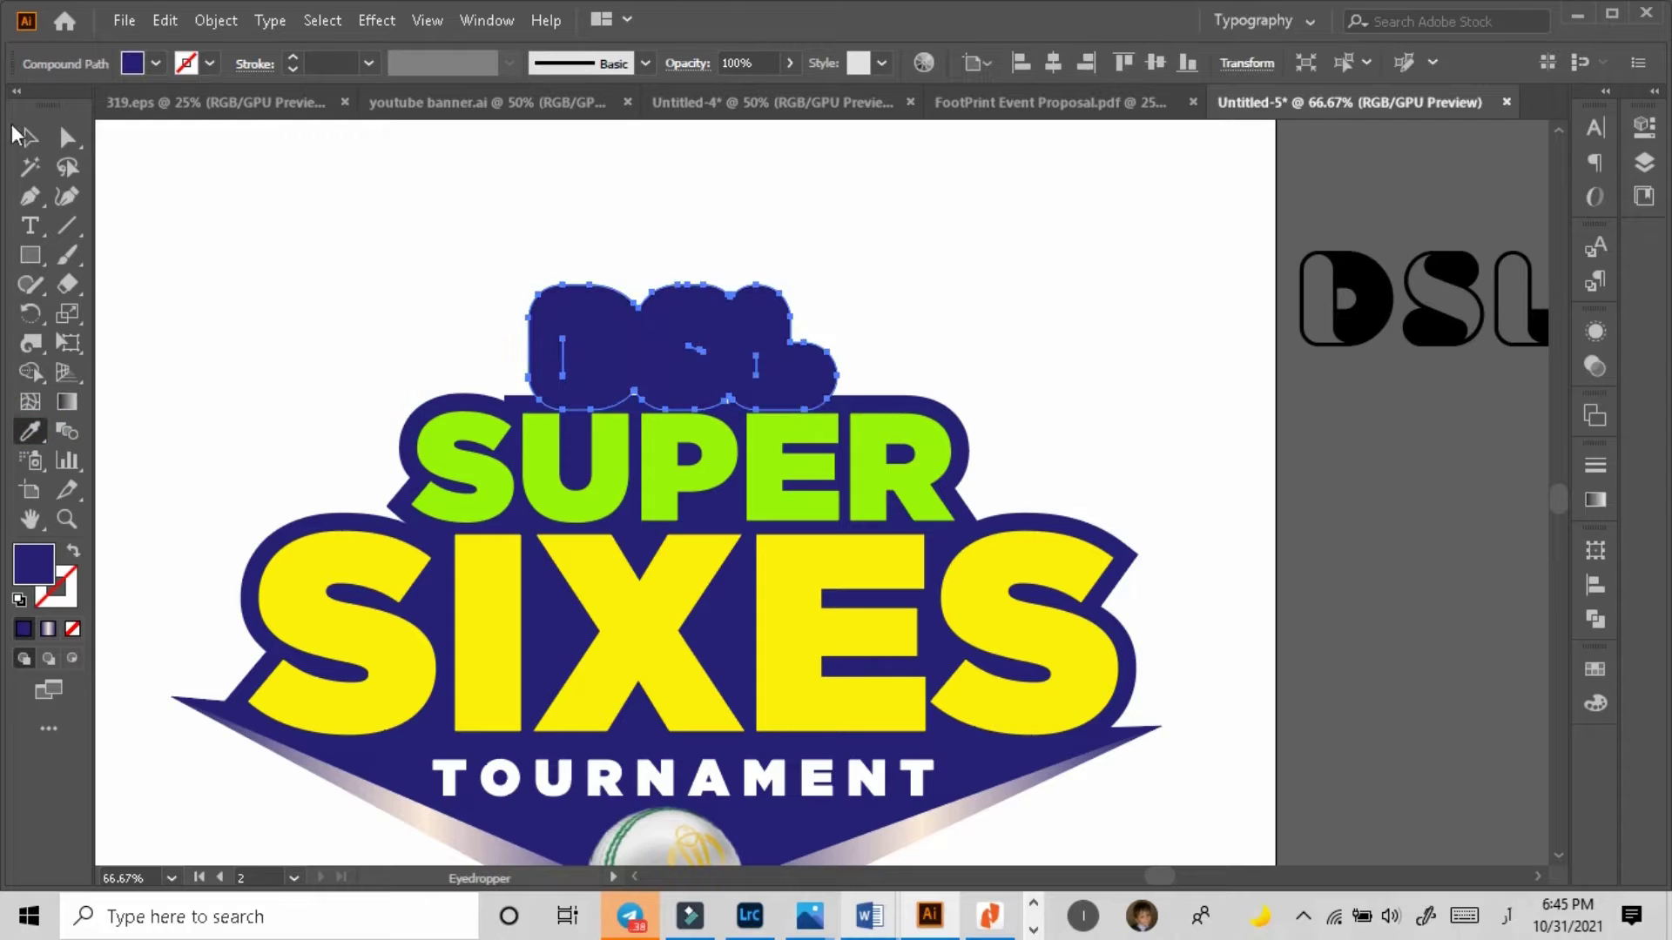
click(28, 137)
click(261, 235)
Step: Paste the original DSL lettering in place in front of its navy backing and select it
click(778, 383)
key(a)
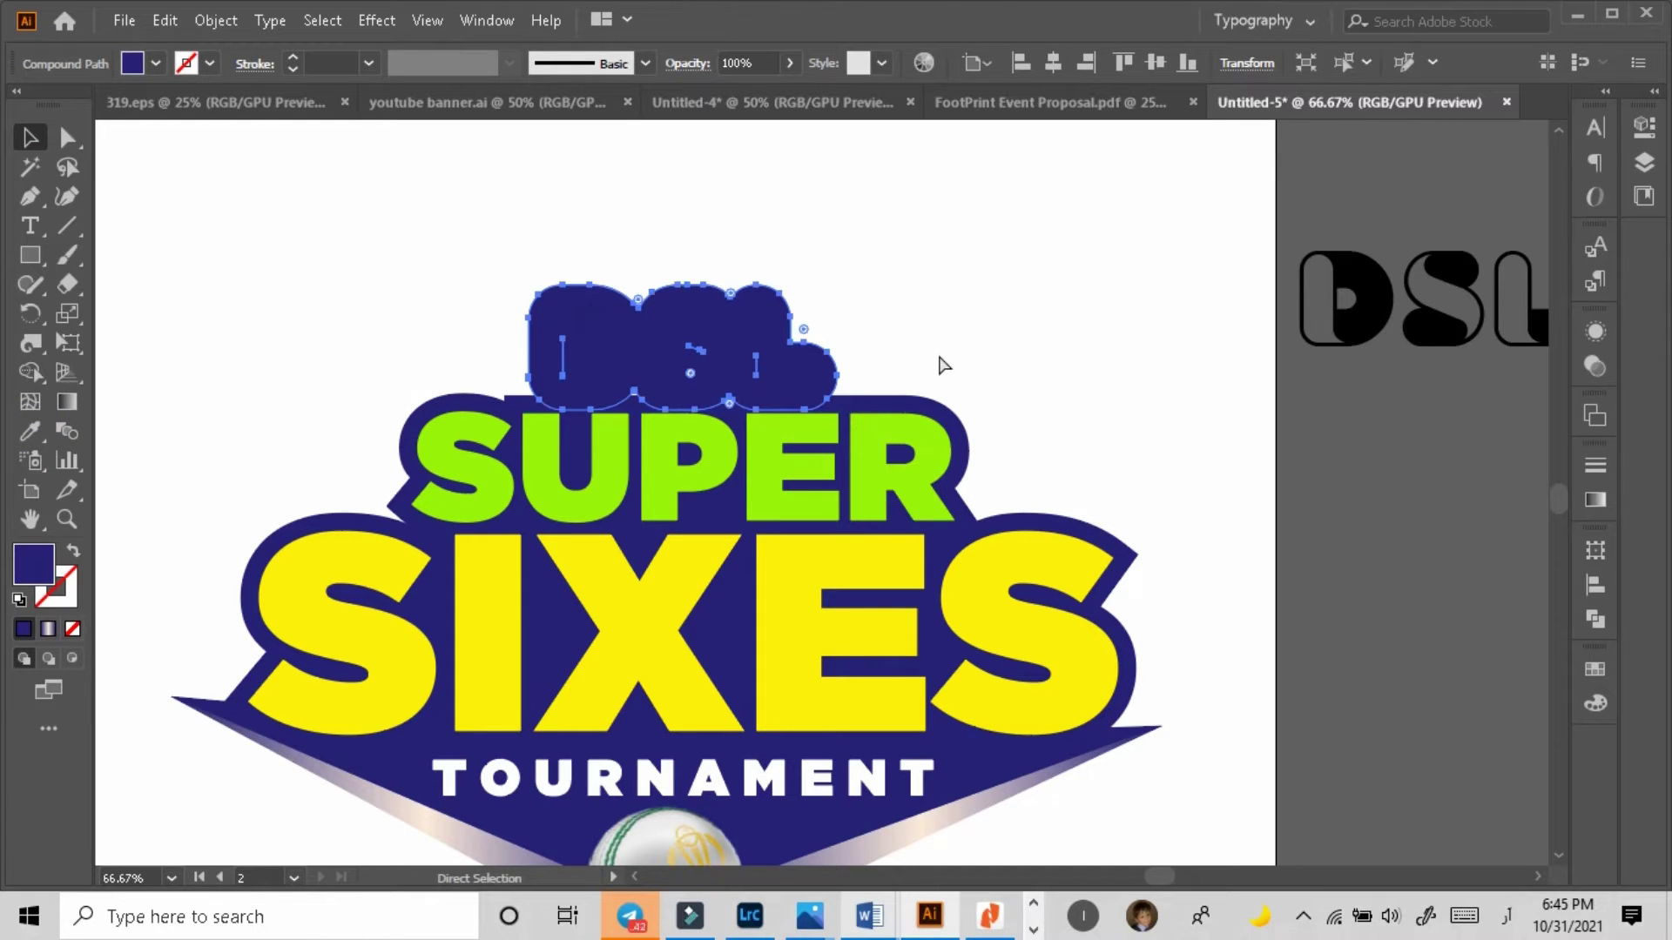
key(ctrl+f)
click(939, 341)
click(804, 374)
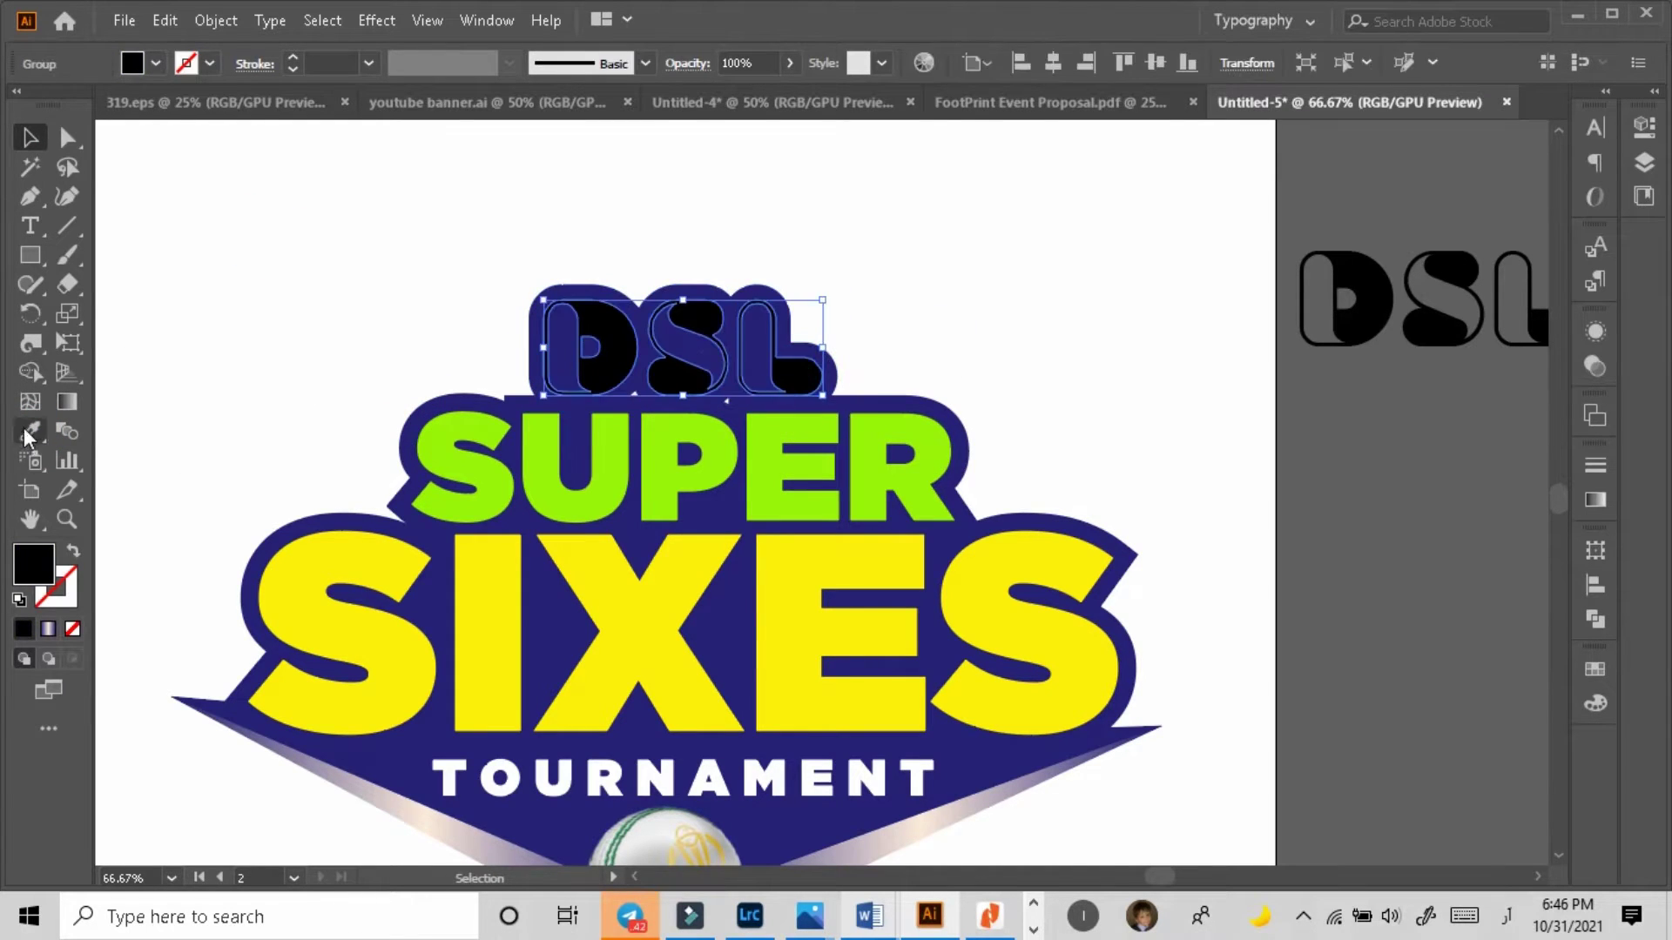
Step: Fill the DSL lettering with the white sampled from the TOURNAMENT text
click(31, 432)
click(449, 778)
click(29, 137)
click(179, 223)
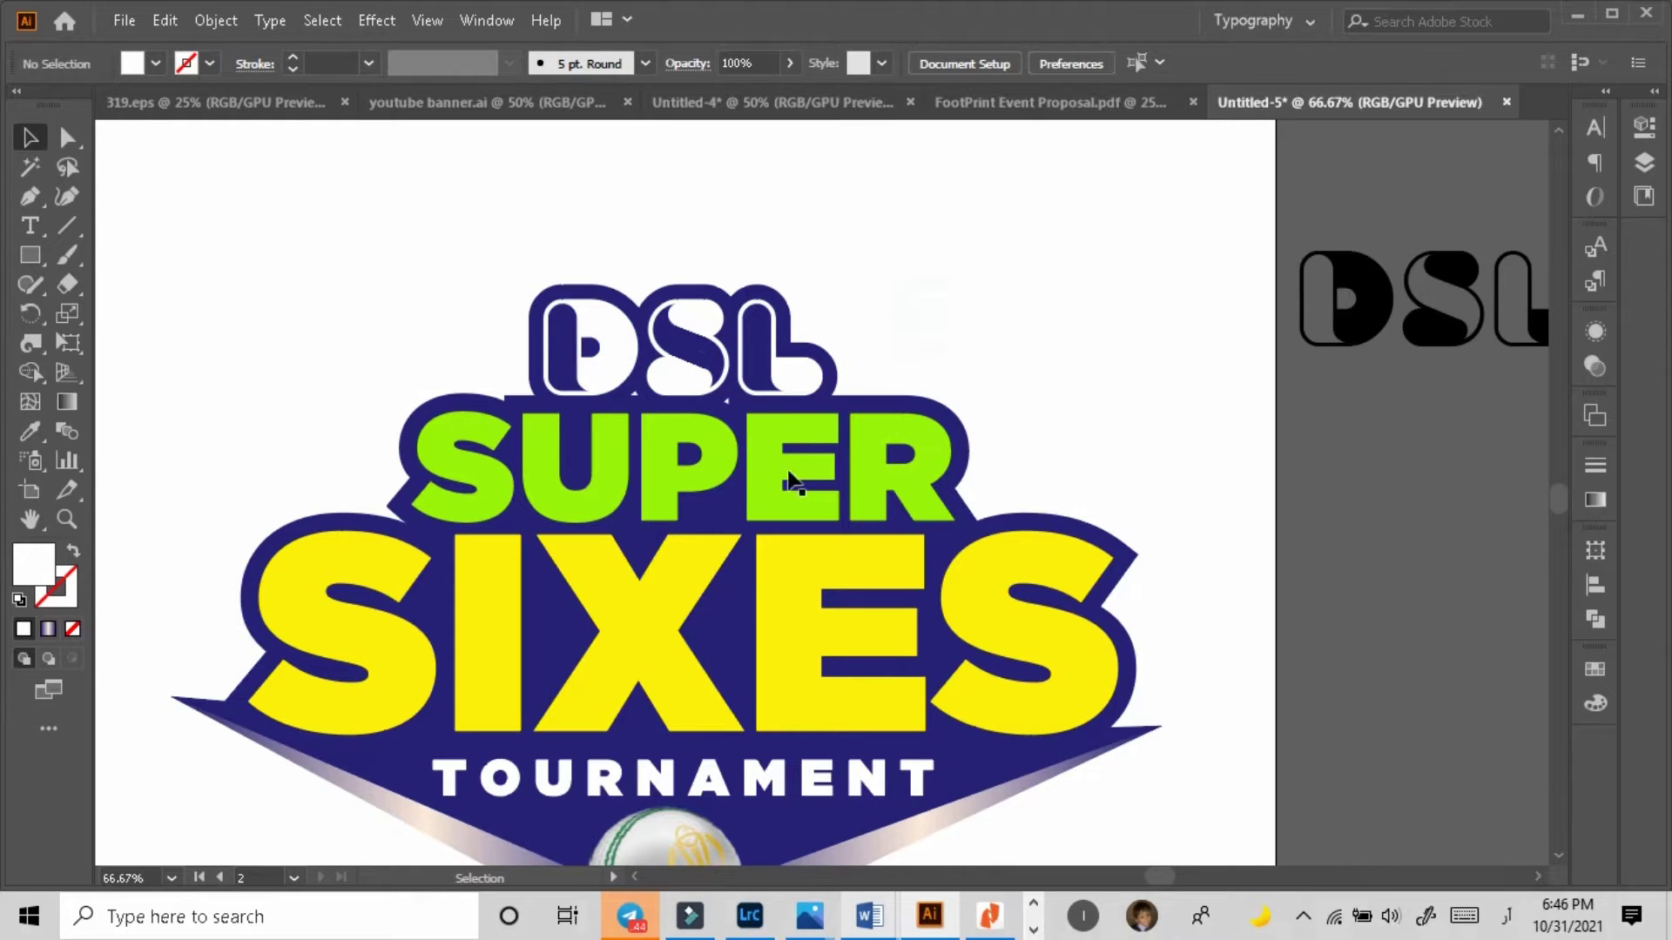
Step: Select all the logo artwork, including the lettering, backings, wedges and ball, and group it
key(z)
alt+click(802, 511)
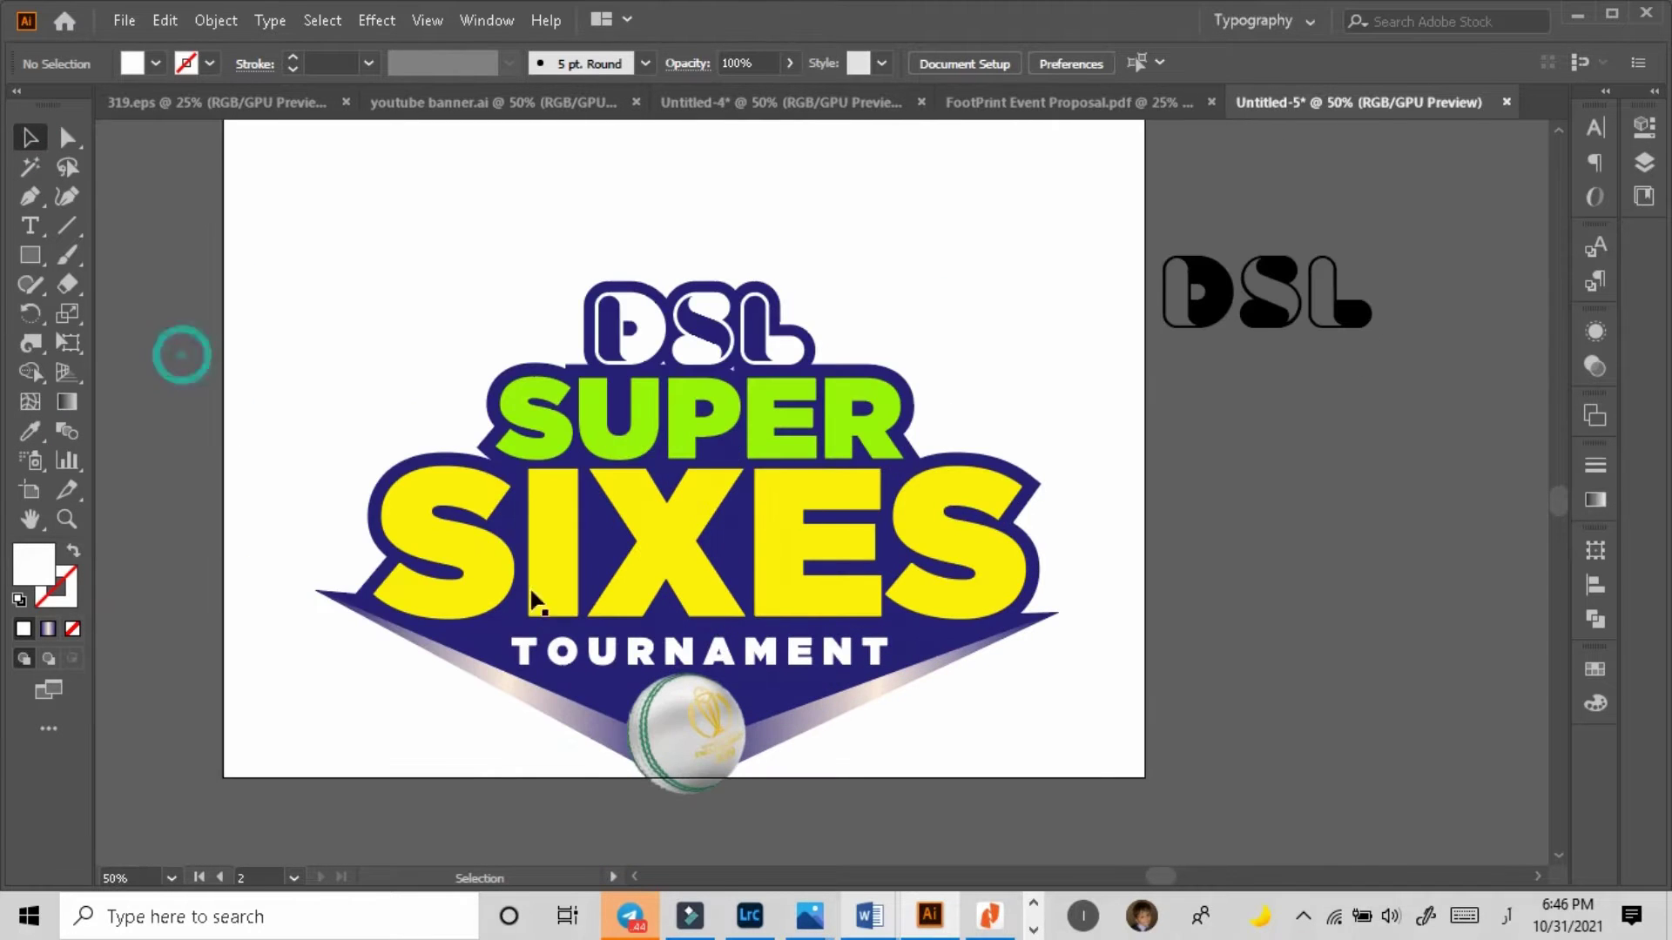
click(597, 519)
click(281, 405)
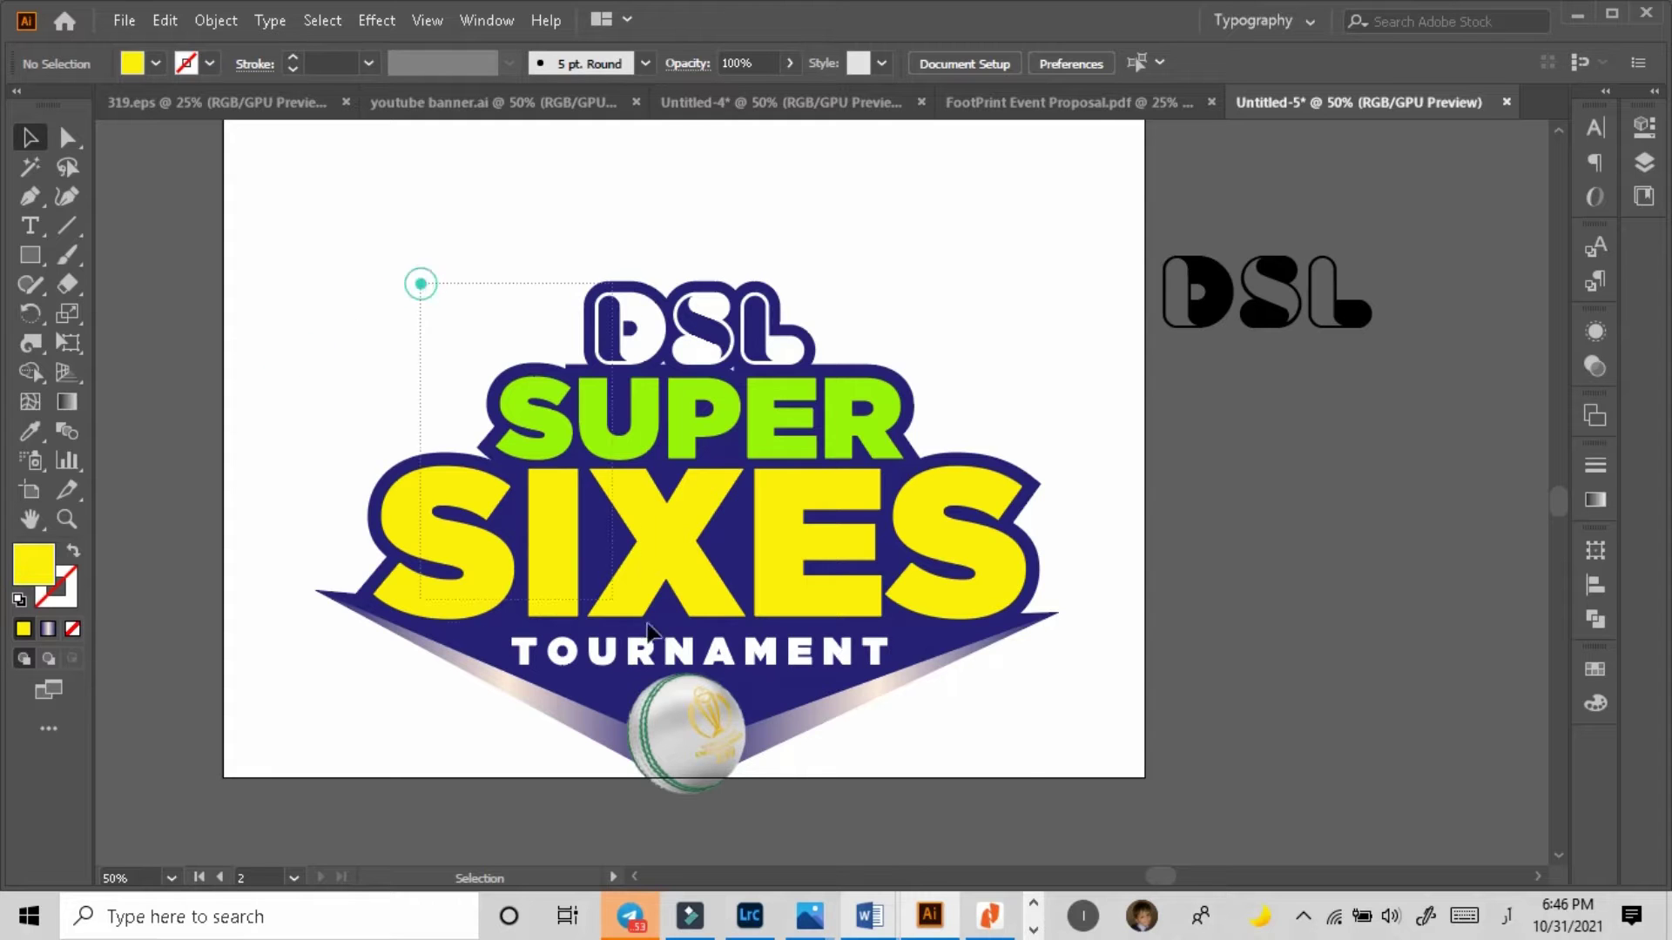
drag(1026, 759, 1028, 761)
key(ctrl+g)
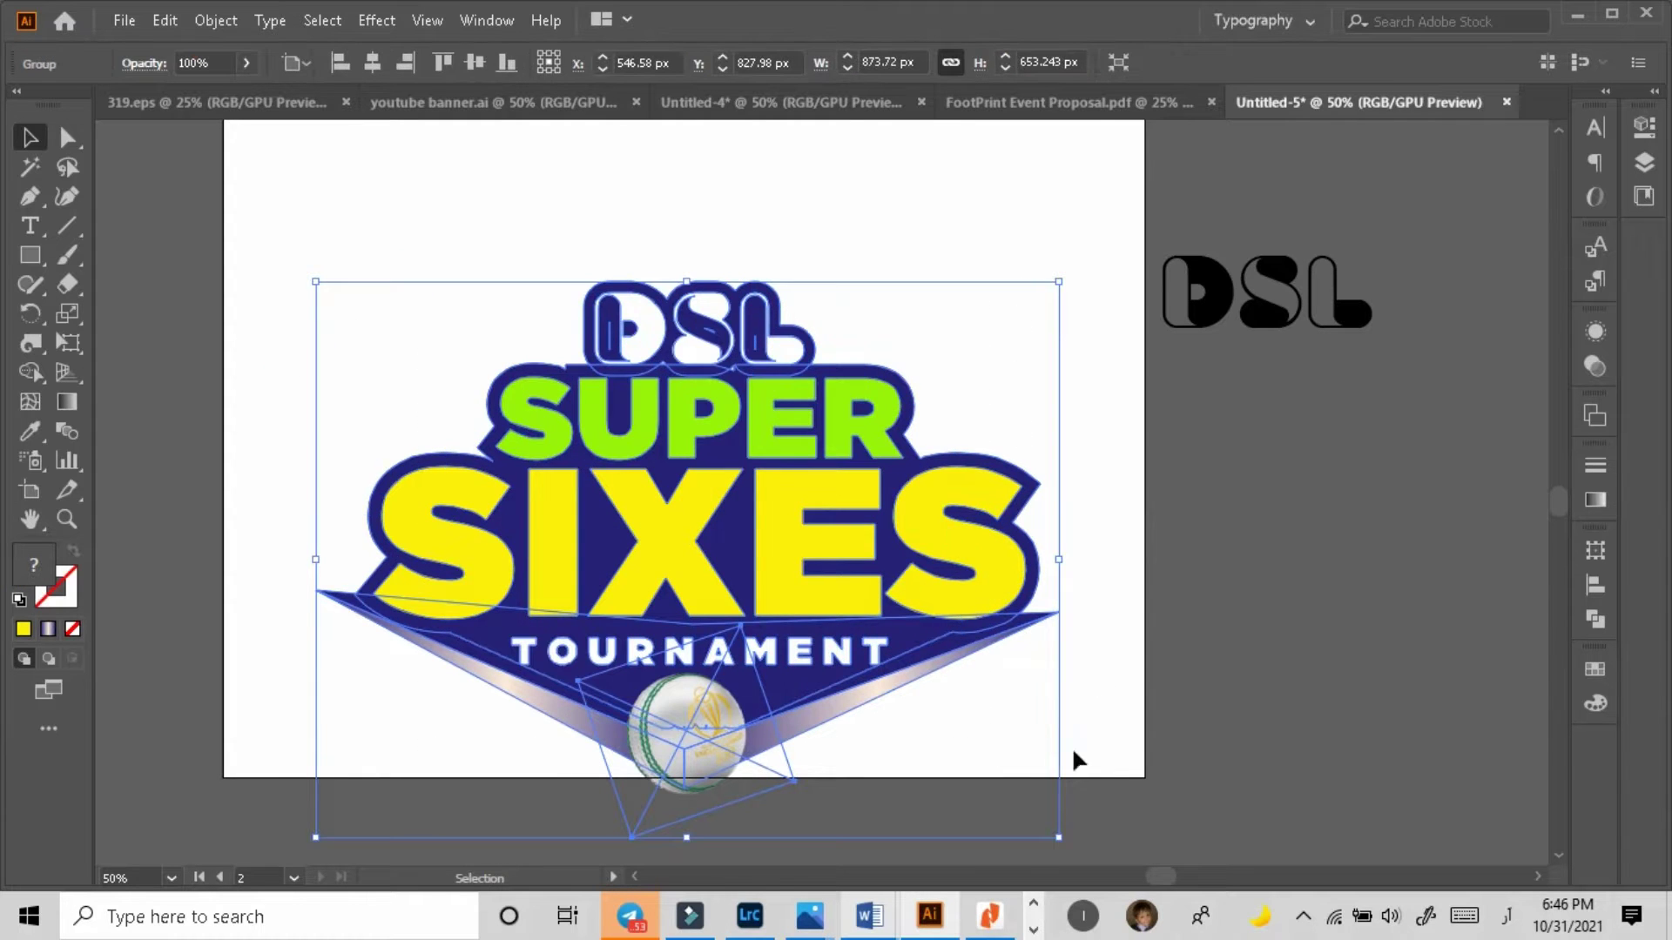
Step: Scale the logo group down to about 625 px wide and move it fully inside the artboard
drag(1060, 838, 810, 697)
drag(710, 652, 829, 540)
scroll(958, 436, up, 3)
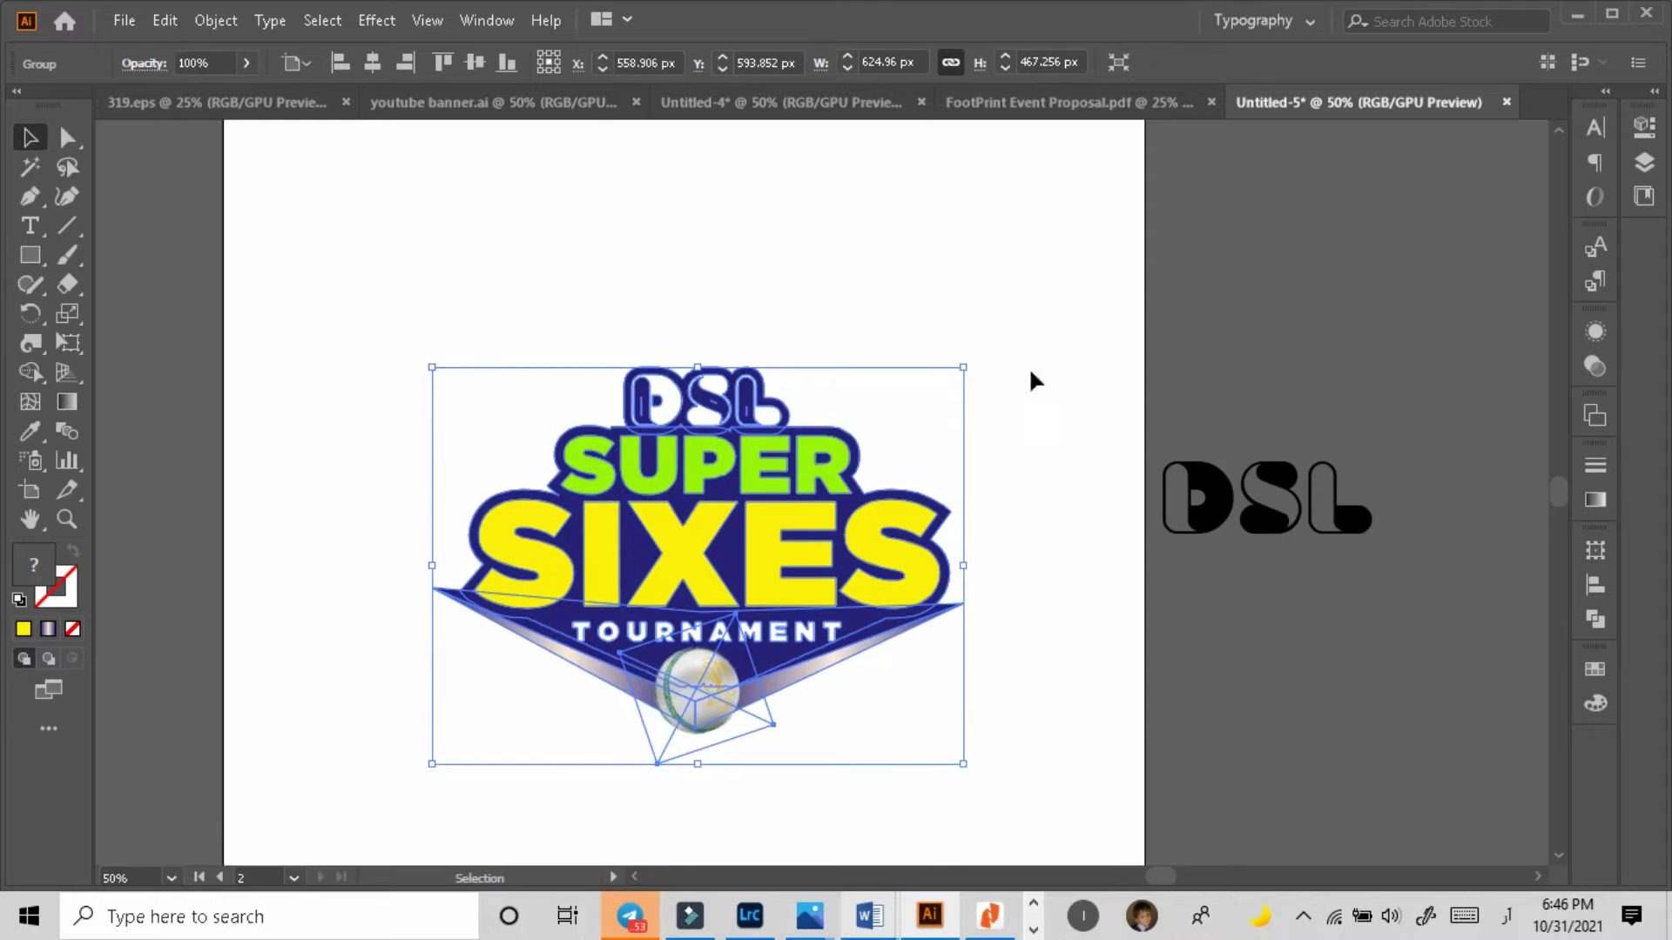
Step: Move the spare black DSL lettering farther away from the artboard
click(1030, 377)
drag(1200, 511, 1314, 424)
click(1187, 564)
Step: Examine the whole logo enlarged in full-screen view and return to the normal workspace
key(z)
click(795, 539)
click(742, 497)
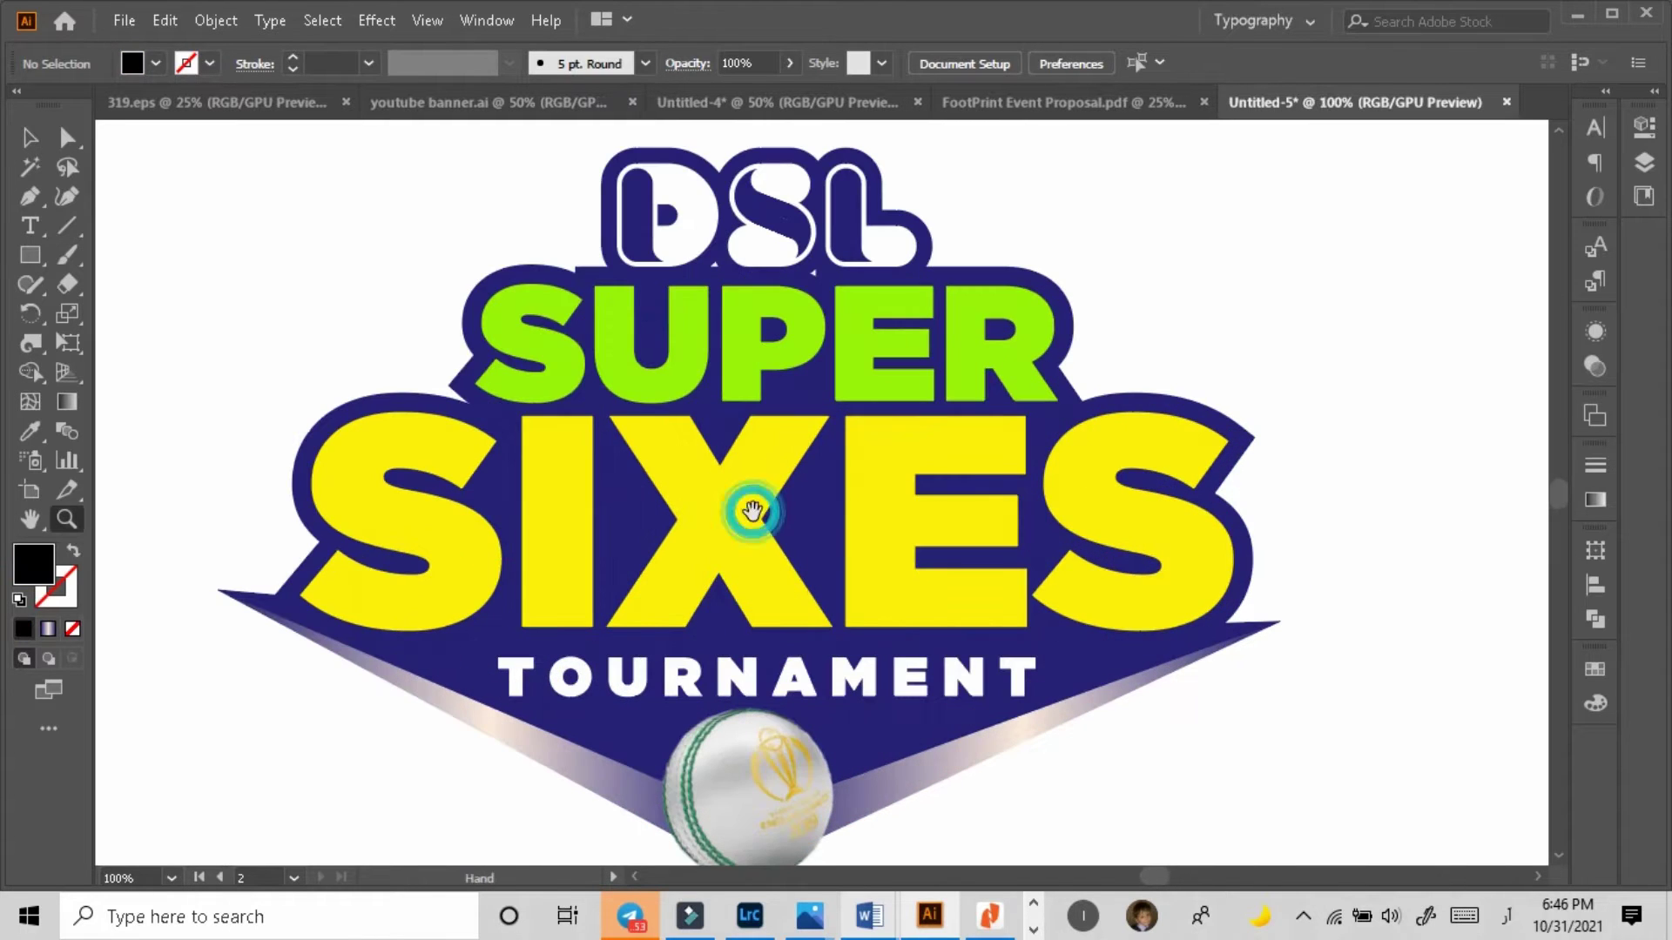
key(f)
key(f)
drag(839, 496, 844, 545)
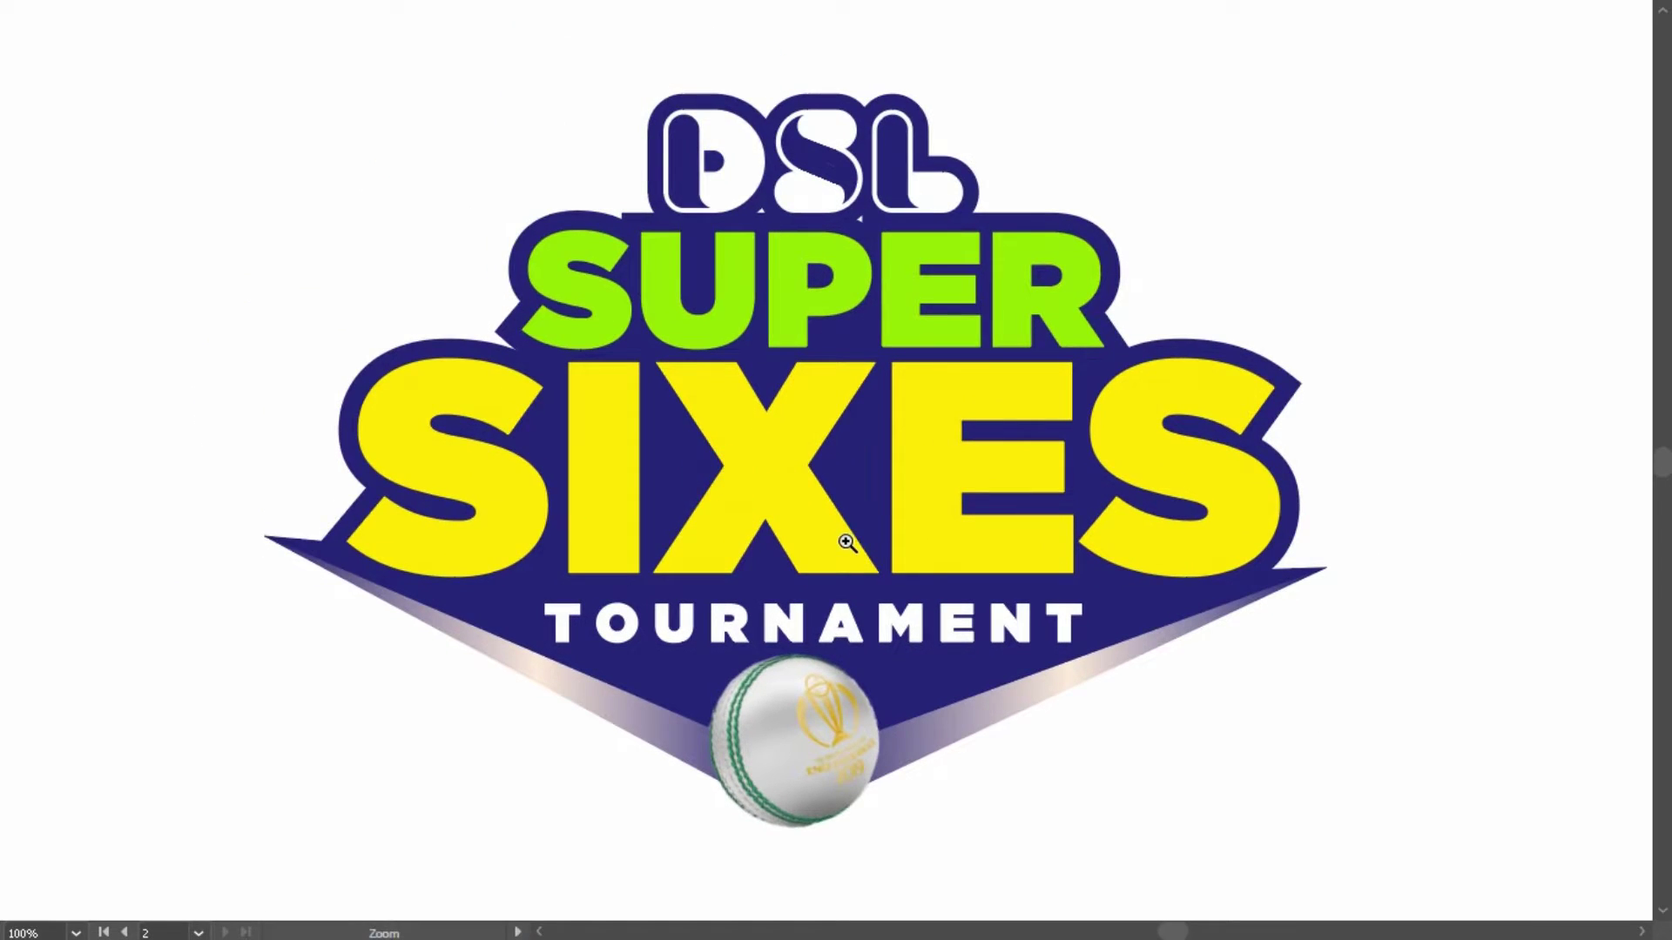
key(f)
key(ctrl+minus)
Step: Ungroup the logo so its parts can be selected individually
key(v)
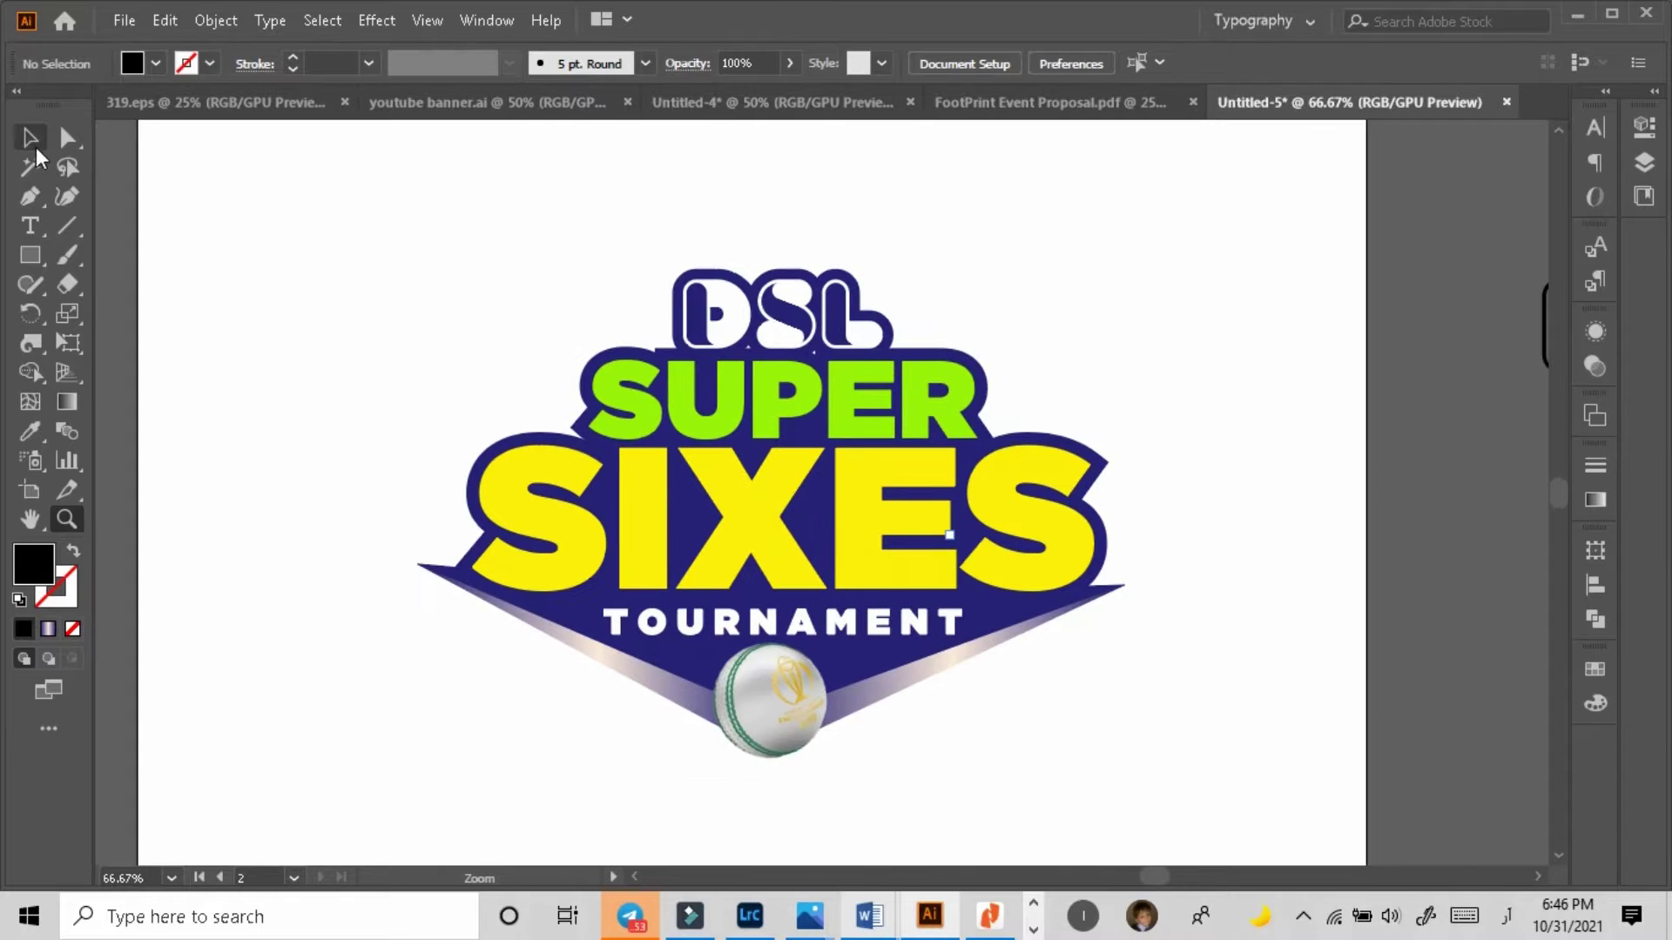
right_click(741, 506)
click(811, 283)
click(507, 340)
Step: Trim an in-place copy of SIXES to its lower half by subtracting a rectangle drawn over the upper half with Shape Builder
click(546, 492)
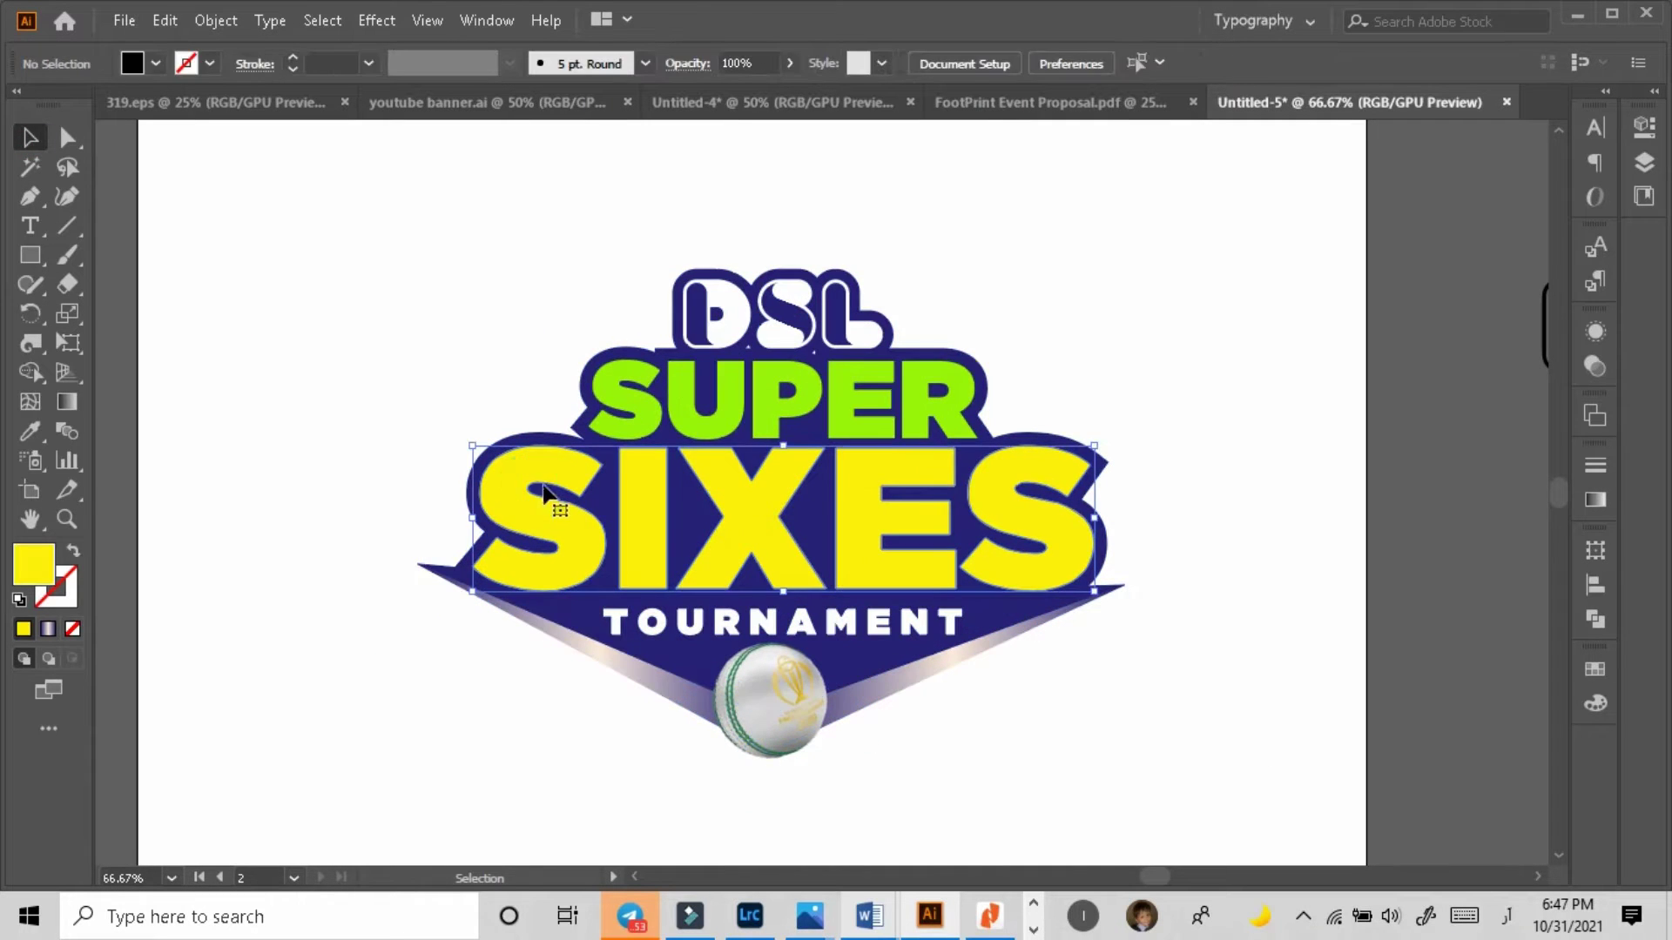
click(30, 254)
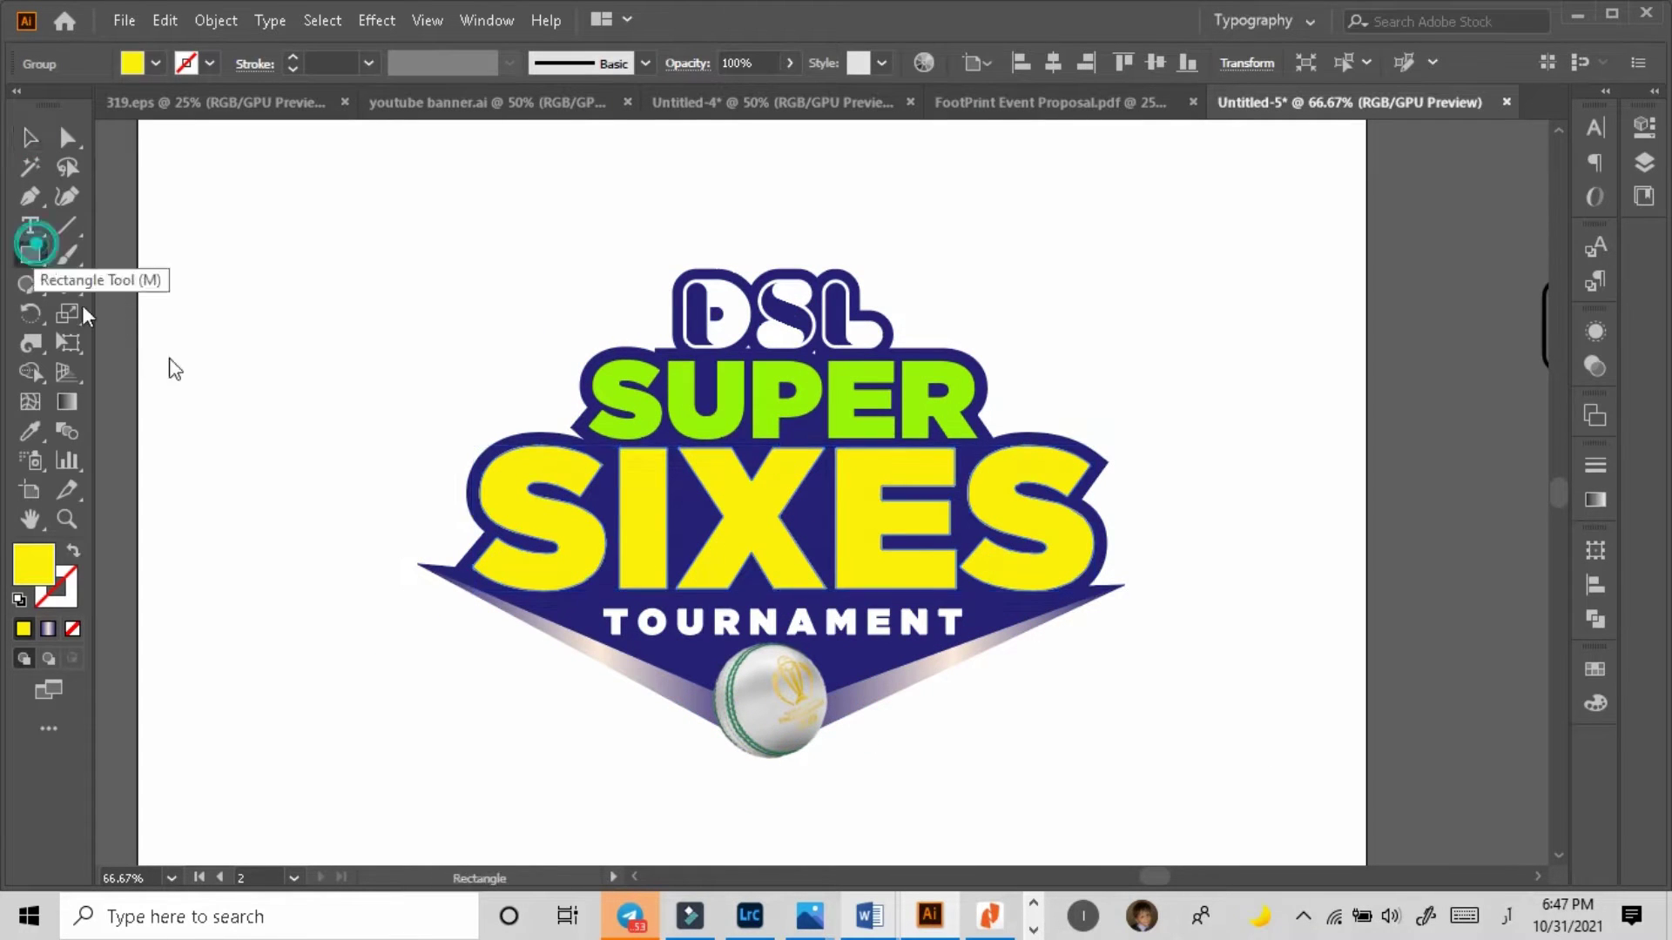
drag(365, 388, 153, 448)
key(v)
key(shift+m)
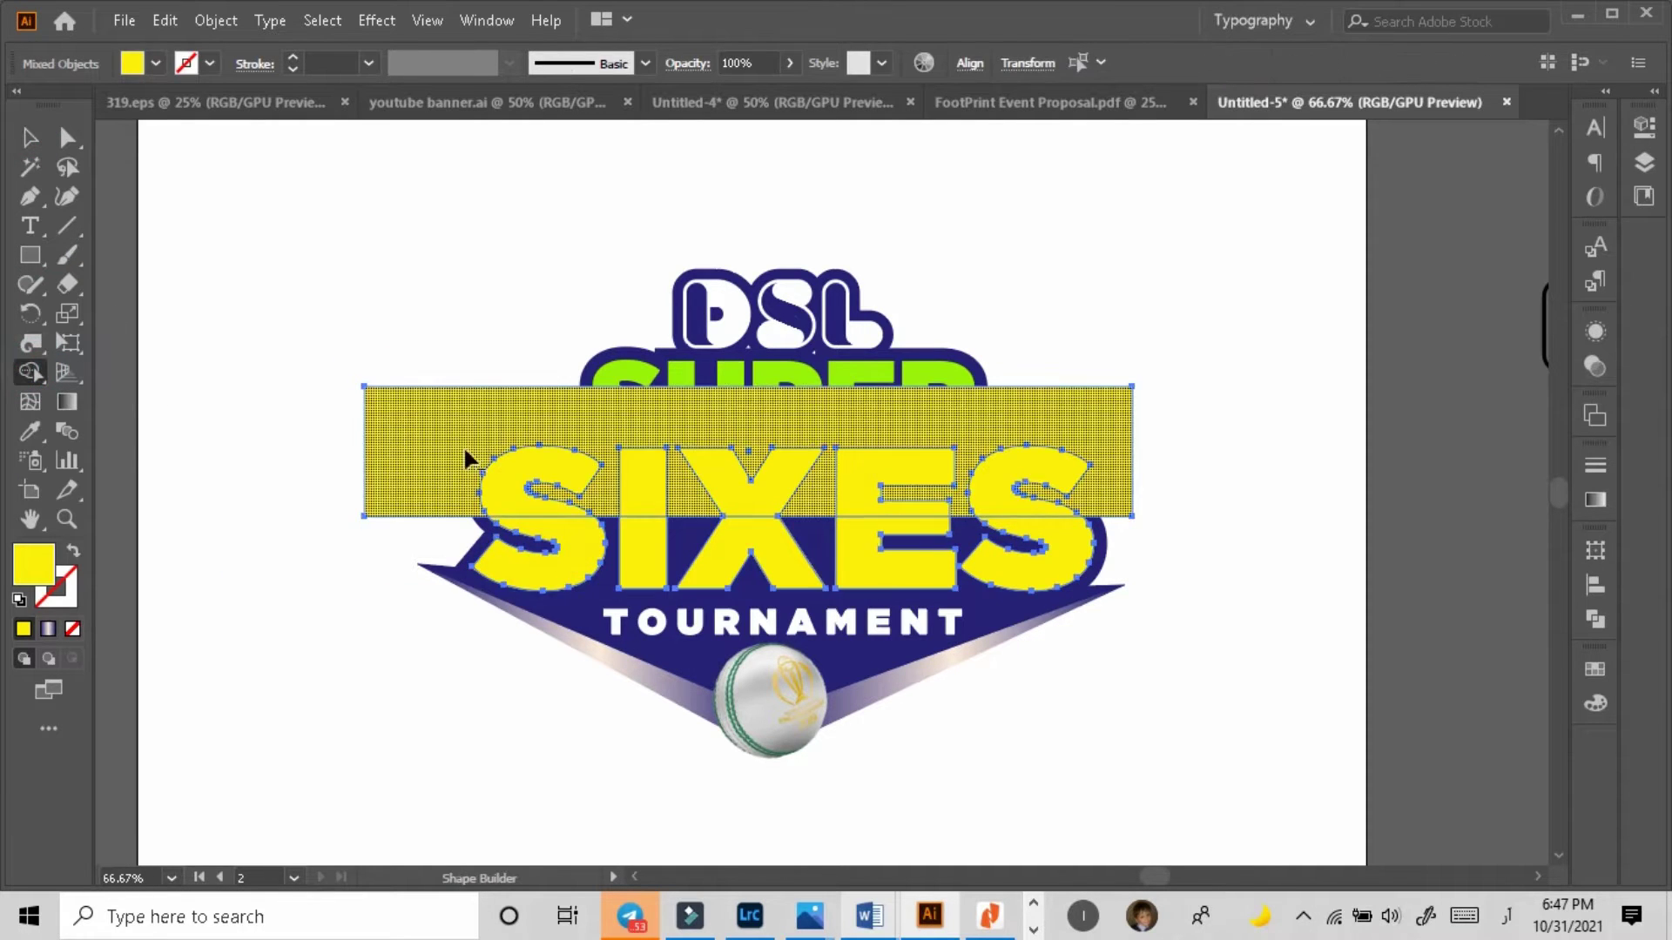
alt+click(463, 446)
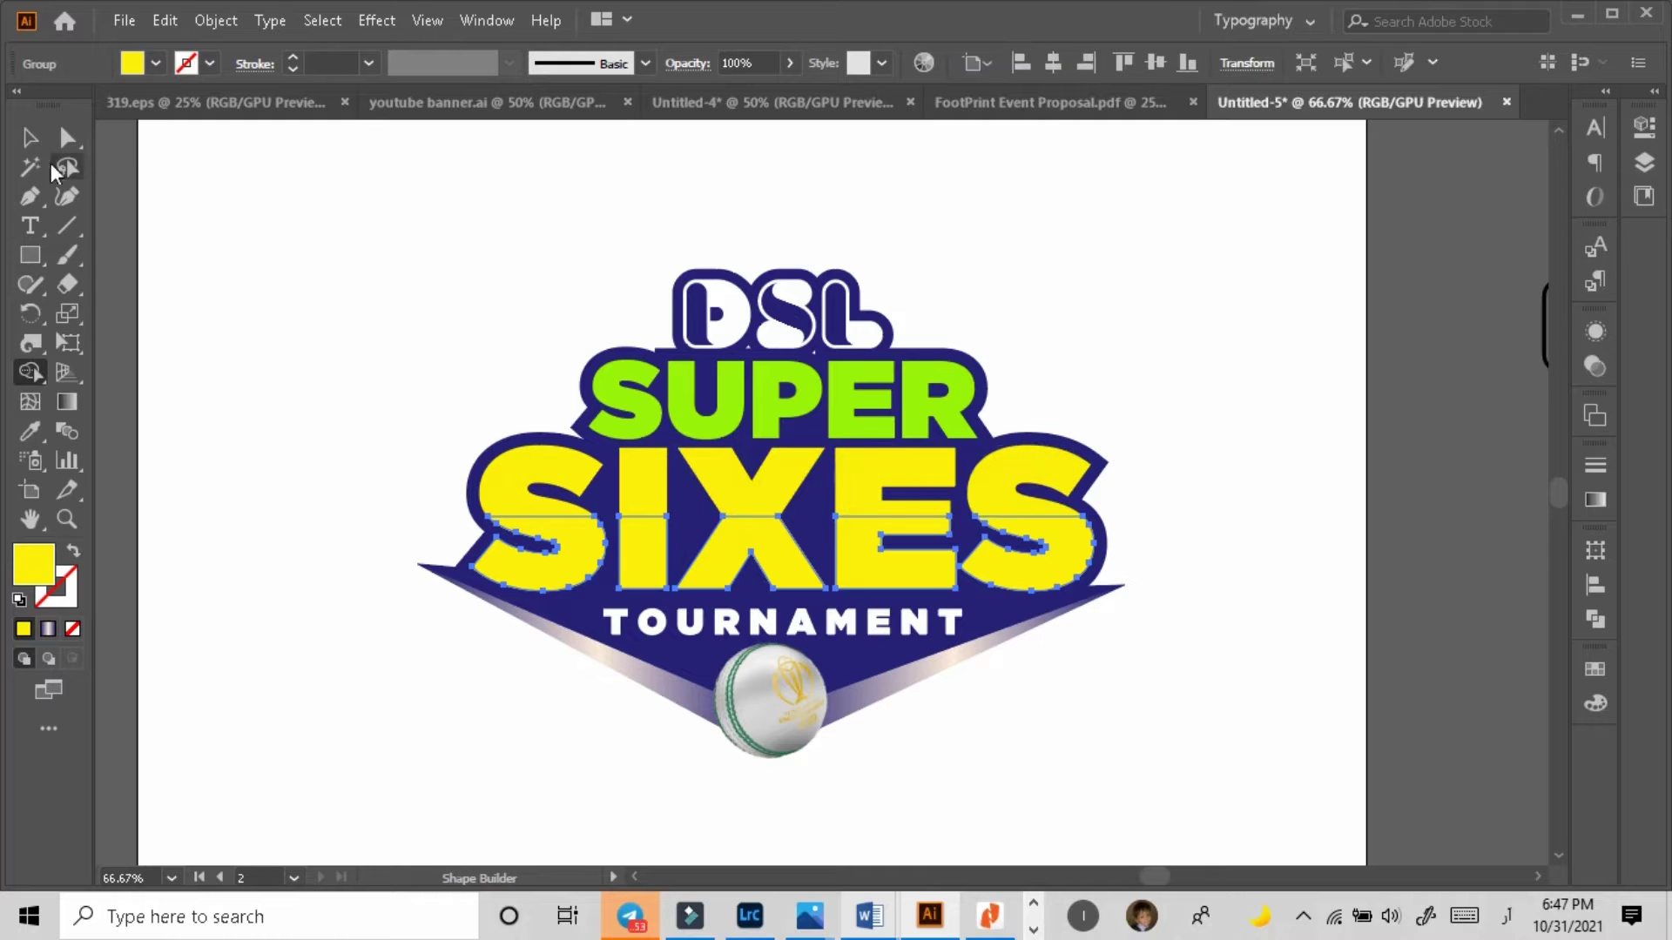
key(v)
click(142, 321)
Step: Apply the blue-to-transparent linear gradient preset to the lower-half copy of SIXES
click(540, 566)
click(1595, 499)
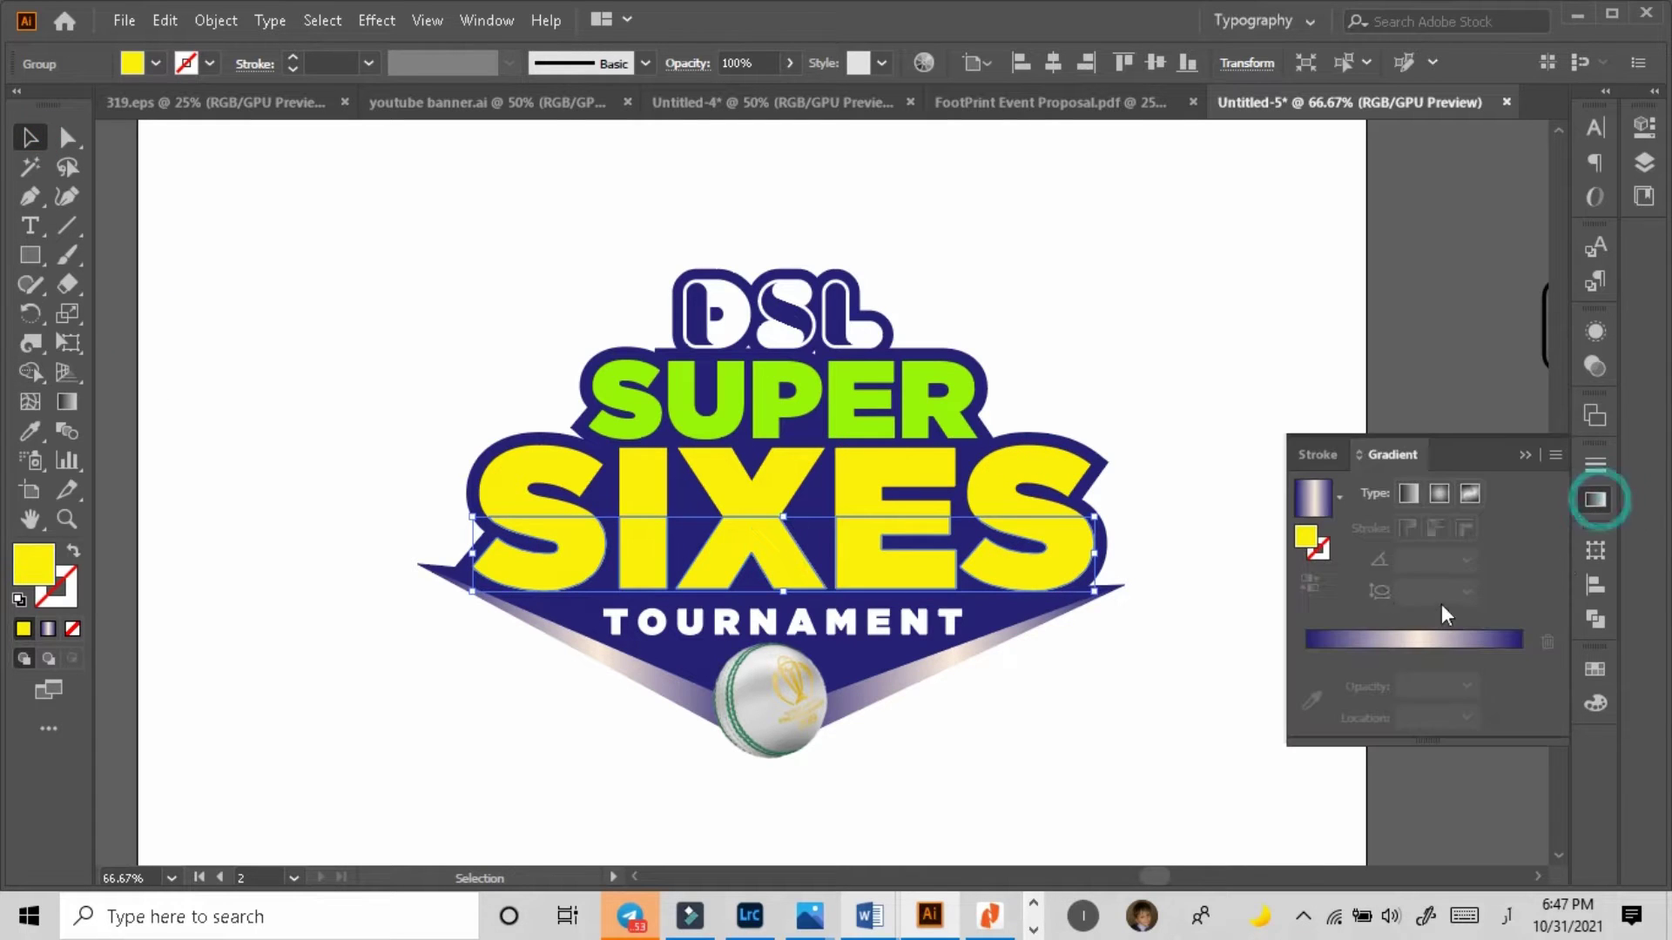
click(1324, 510)
click(1341, 496)
click(1198, 624)
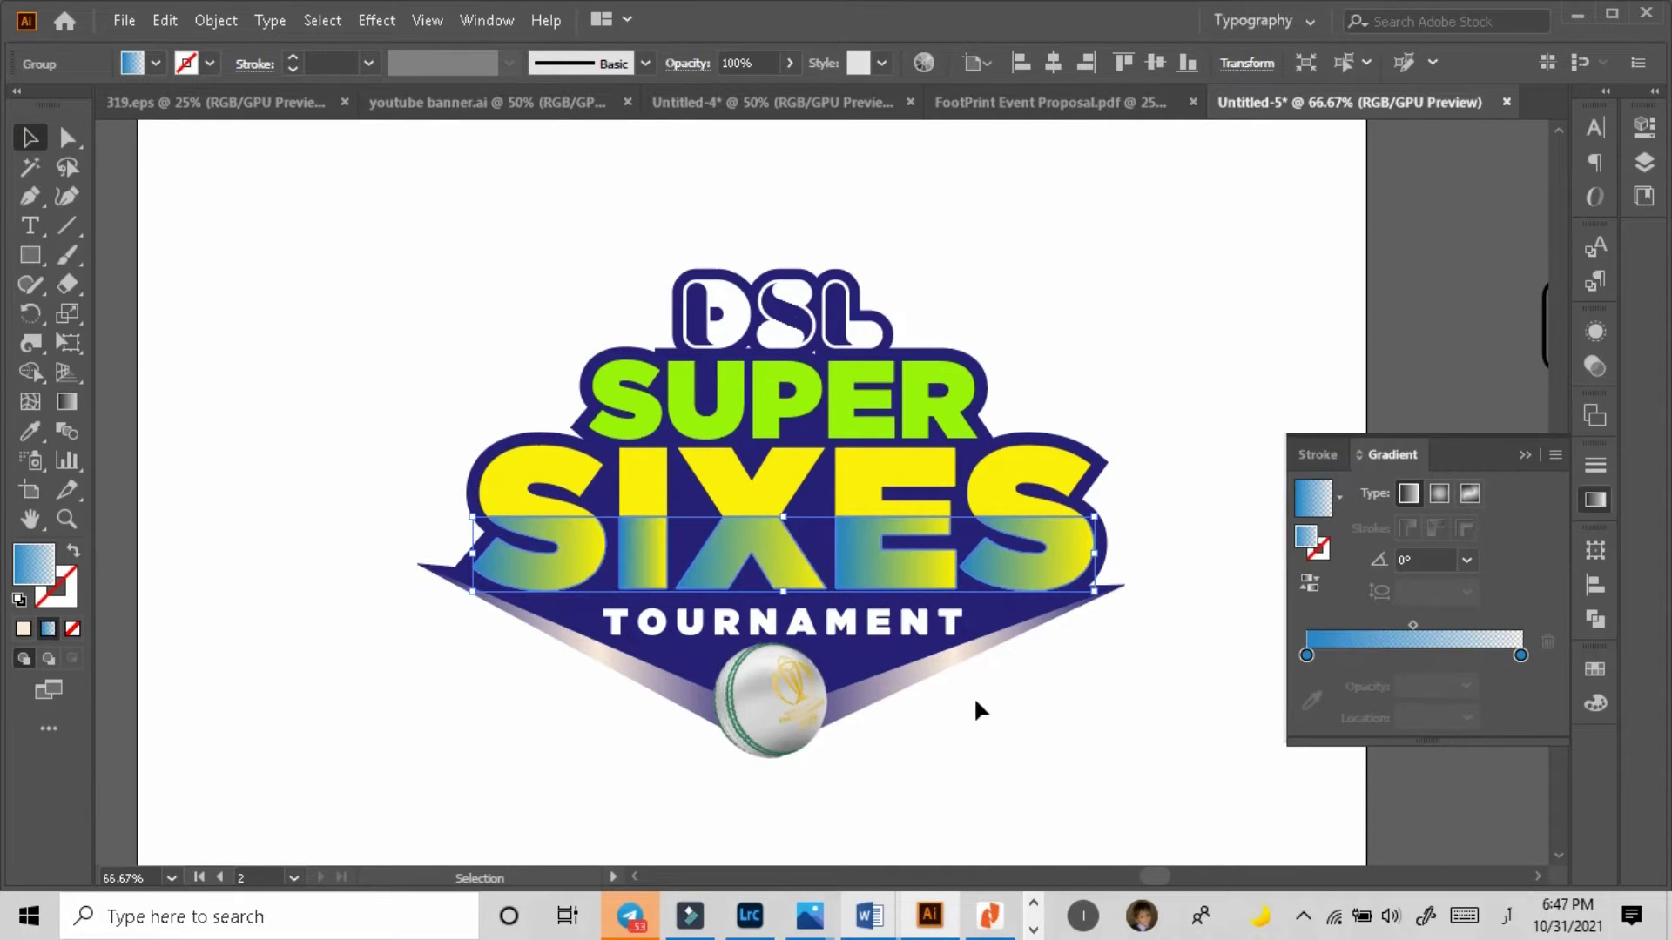
Step: Recolour both gradient stops white and set the end stop's opacity to 0%
click(1312, 700)
click(1124, 689)
click(1521, 655)
click(1180, 696)
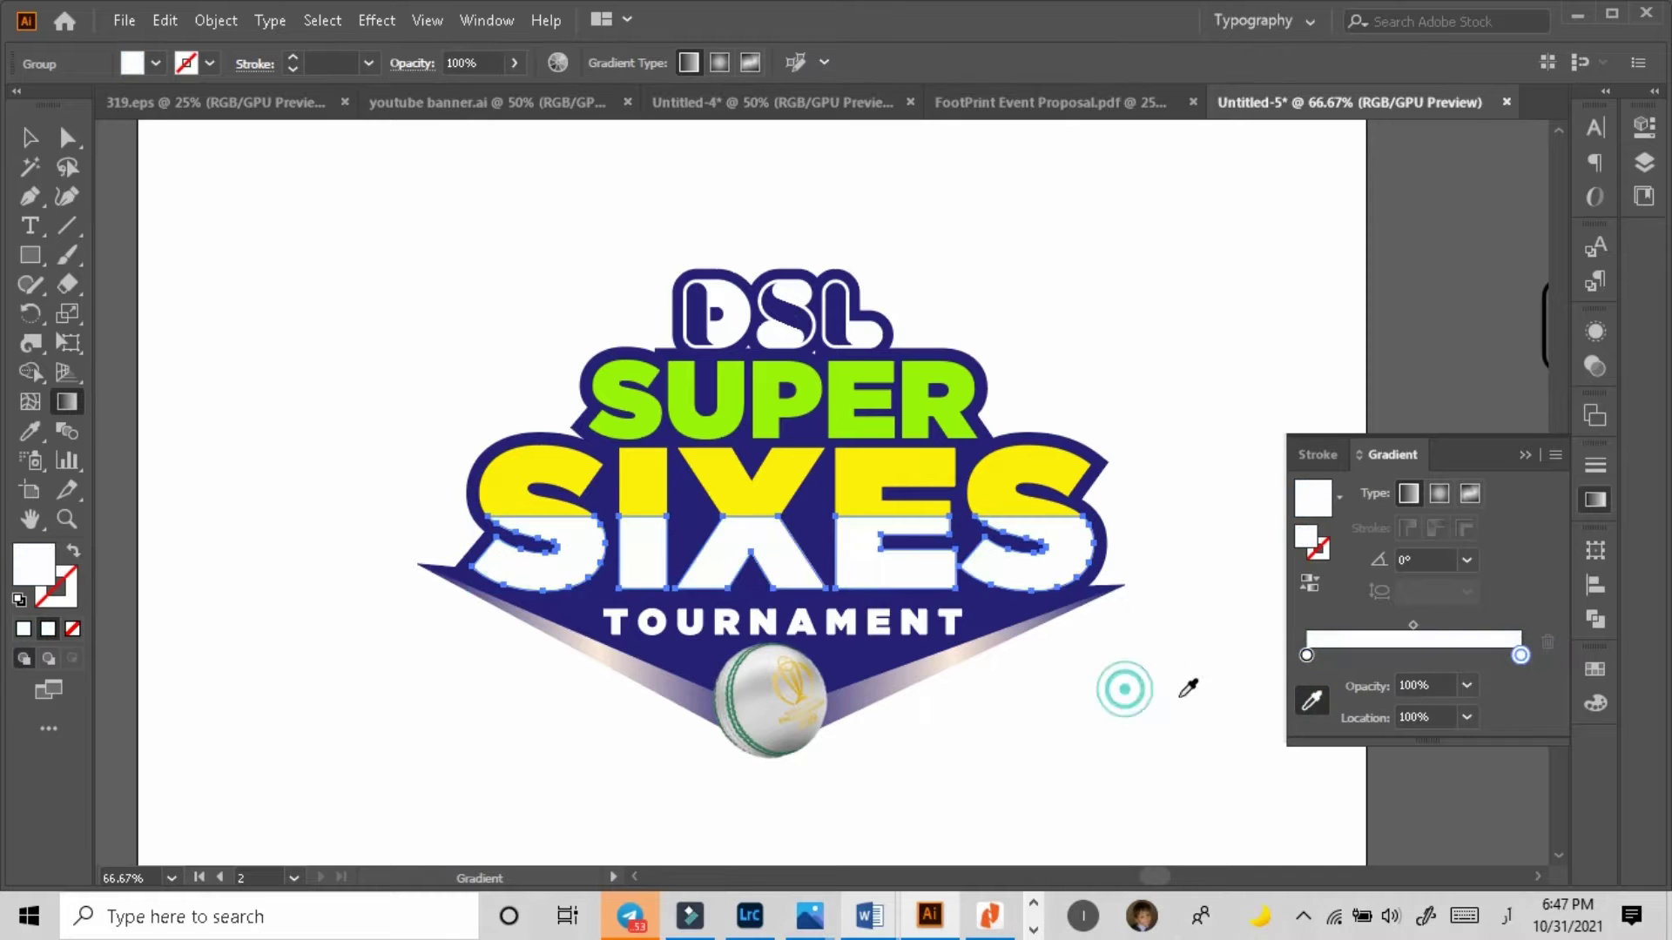
click(1466, 687)
click(1492, 392)
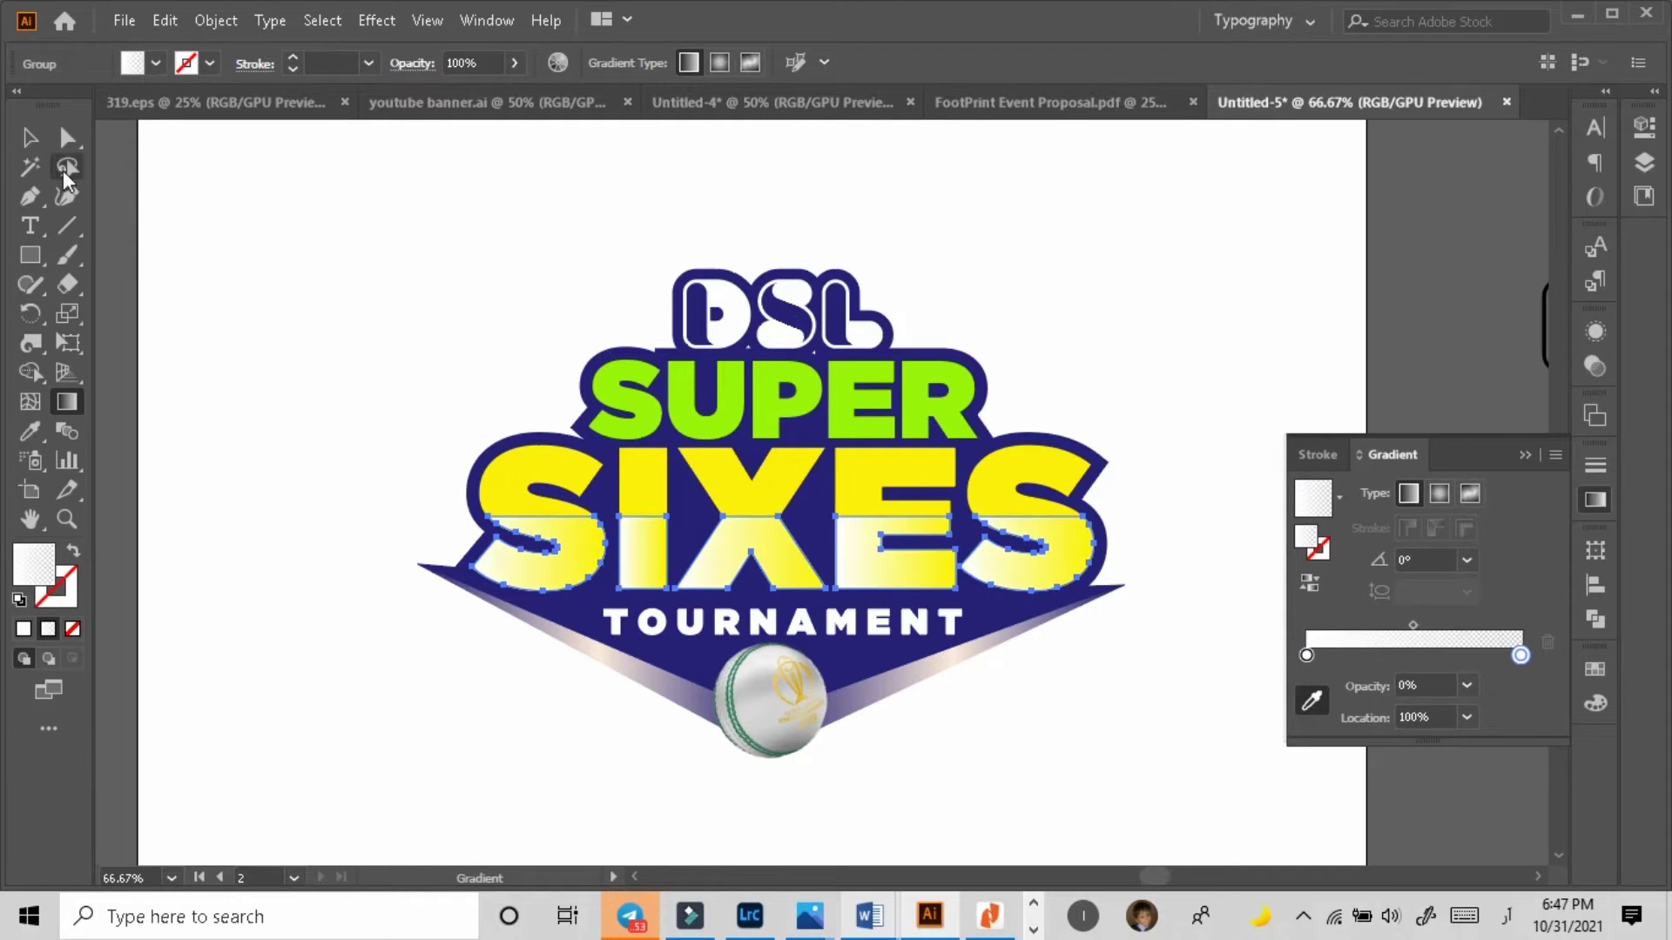
Step: Redraw the SIXES gradient vertically at -90° so the white fades downward from the middle of the letters
click(30, 137)
click(67, 402)
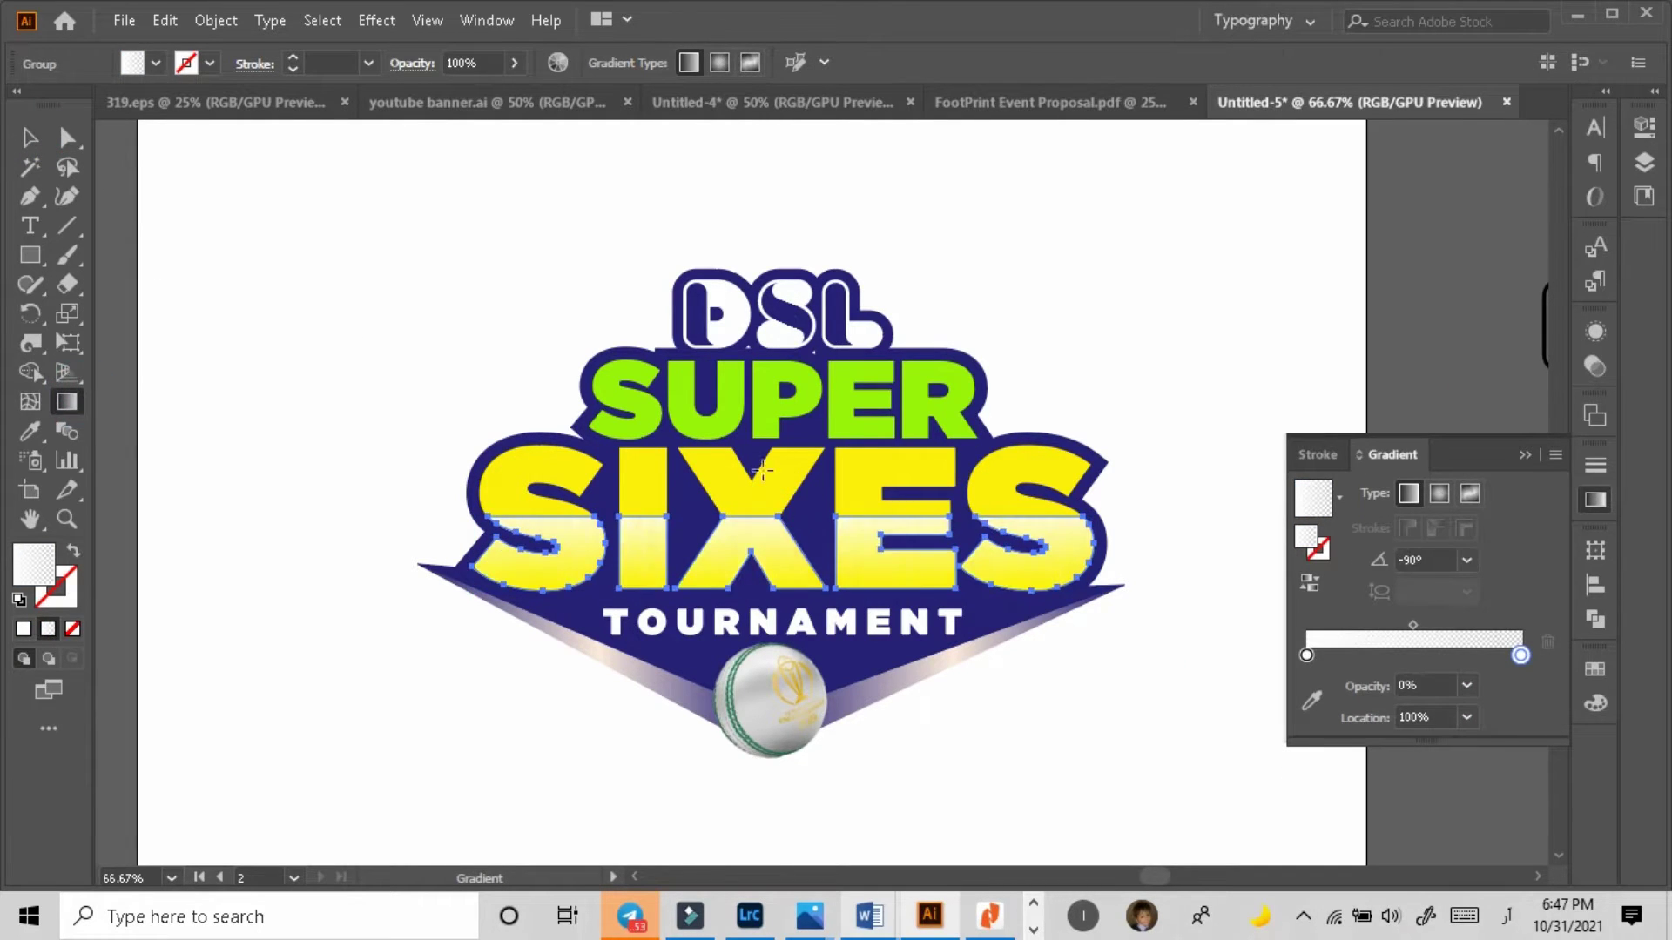
drag(775, 515, 776, 572)
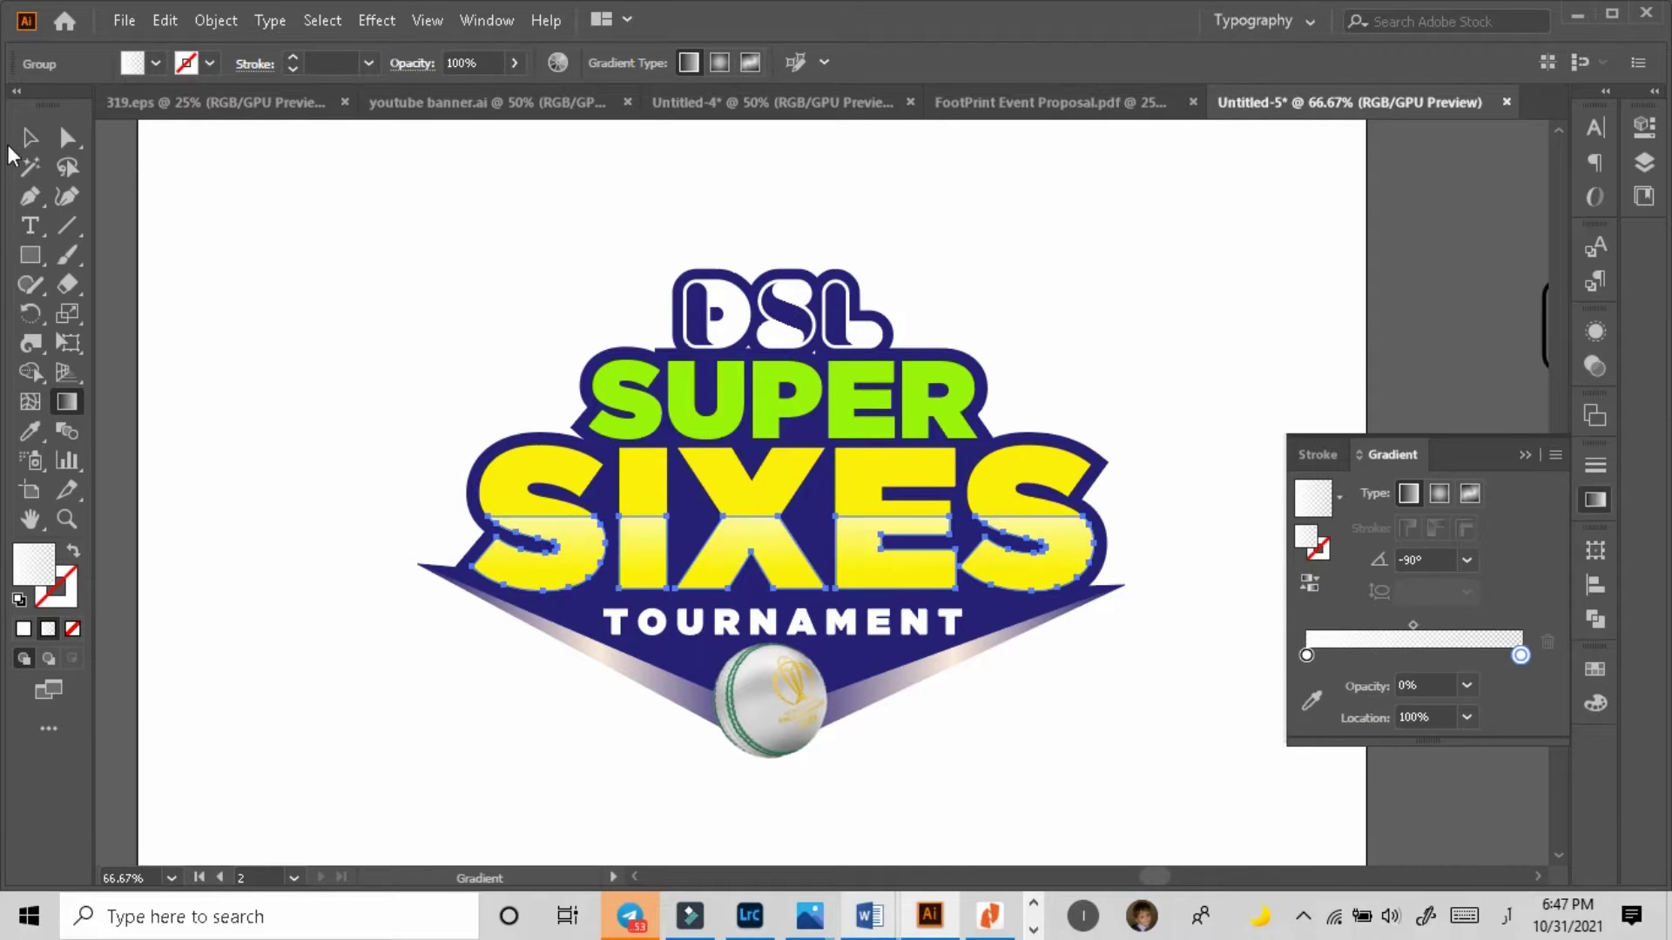
click(31, 138)
click(260, 481)
click(1595, 499)
Step: Check the faded highlight on SIXES from farther out and the DSL and SUPER lettering up close
key(z)
alt+click(827, 545)
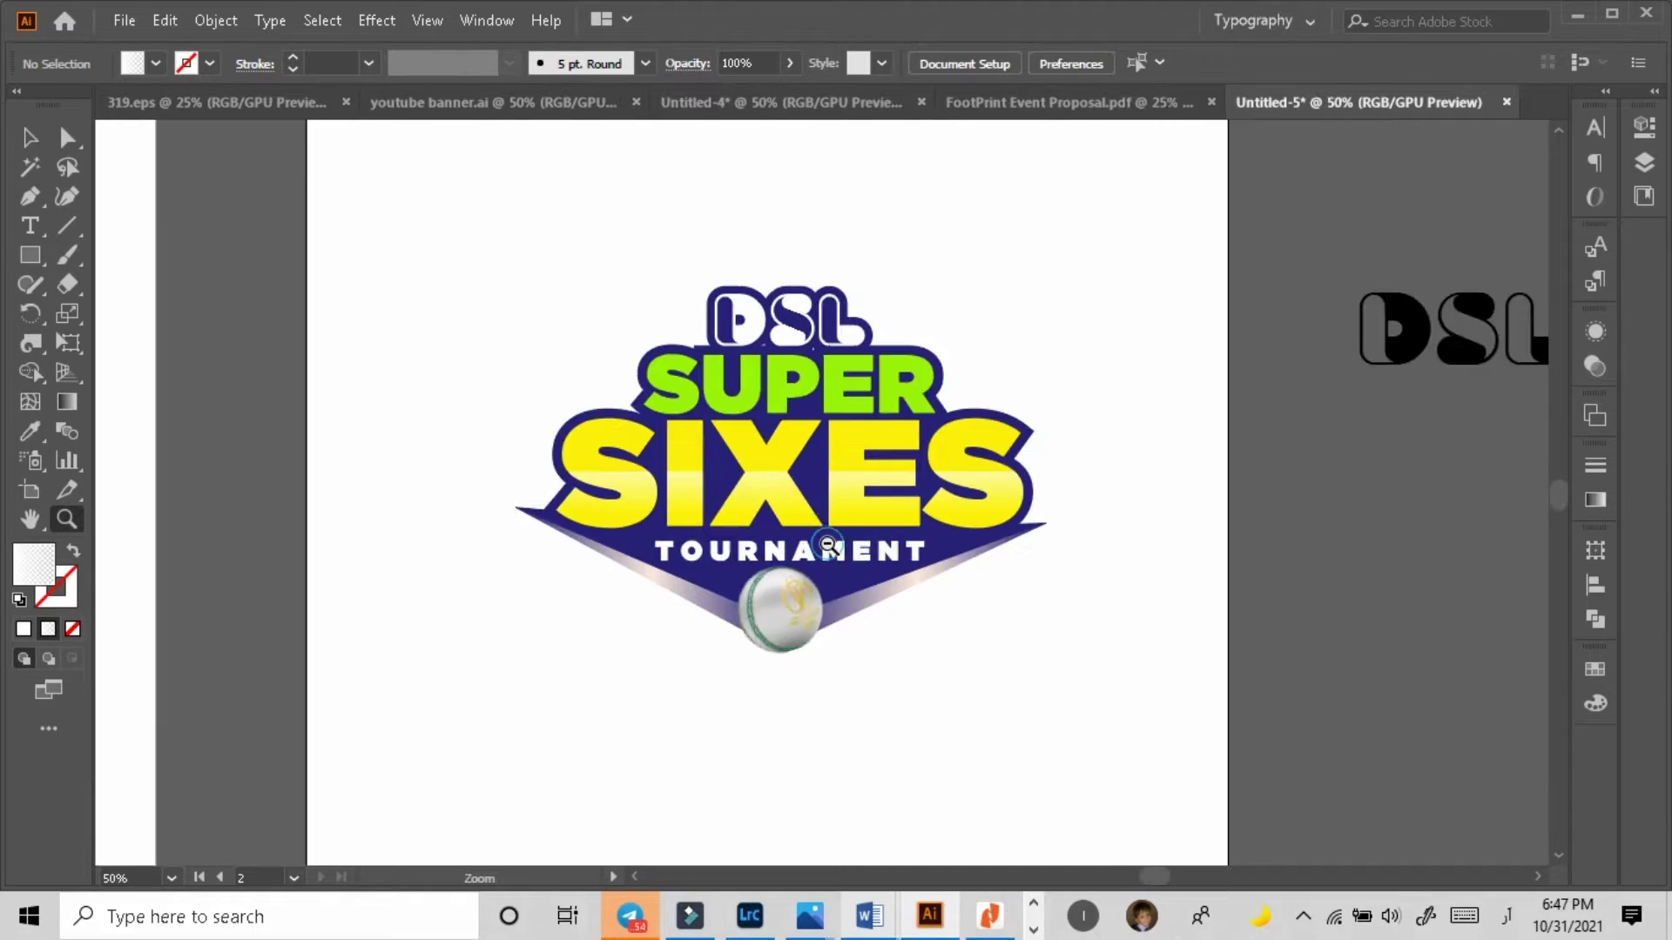
click(843, 492)
alt+click(829, 485)
click(787, 472)
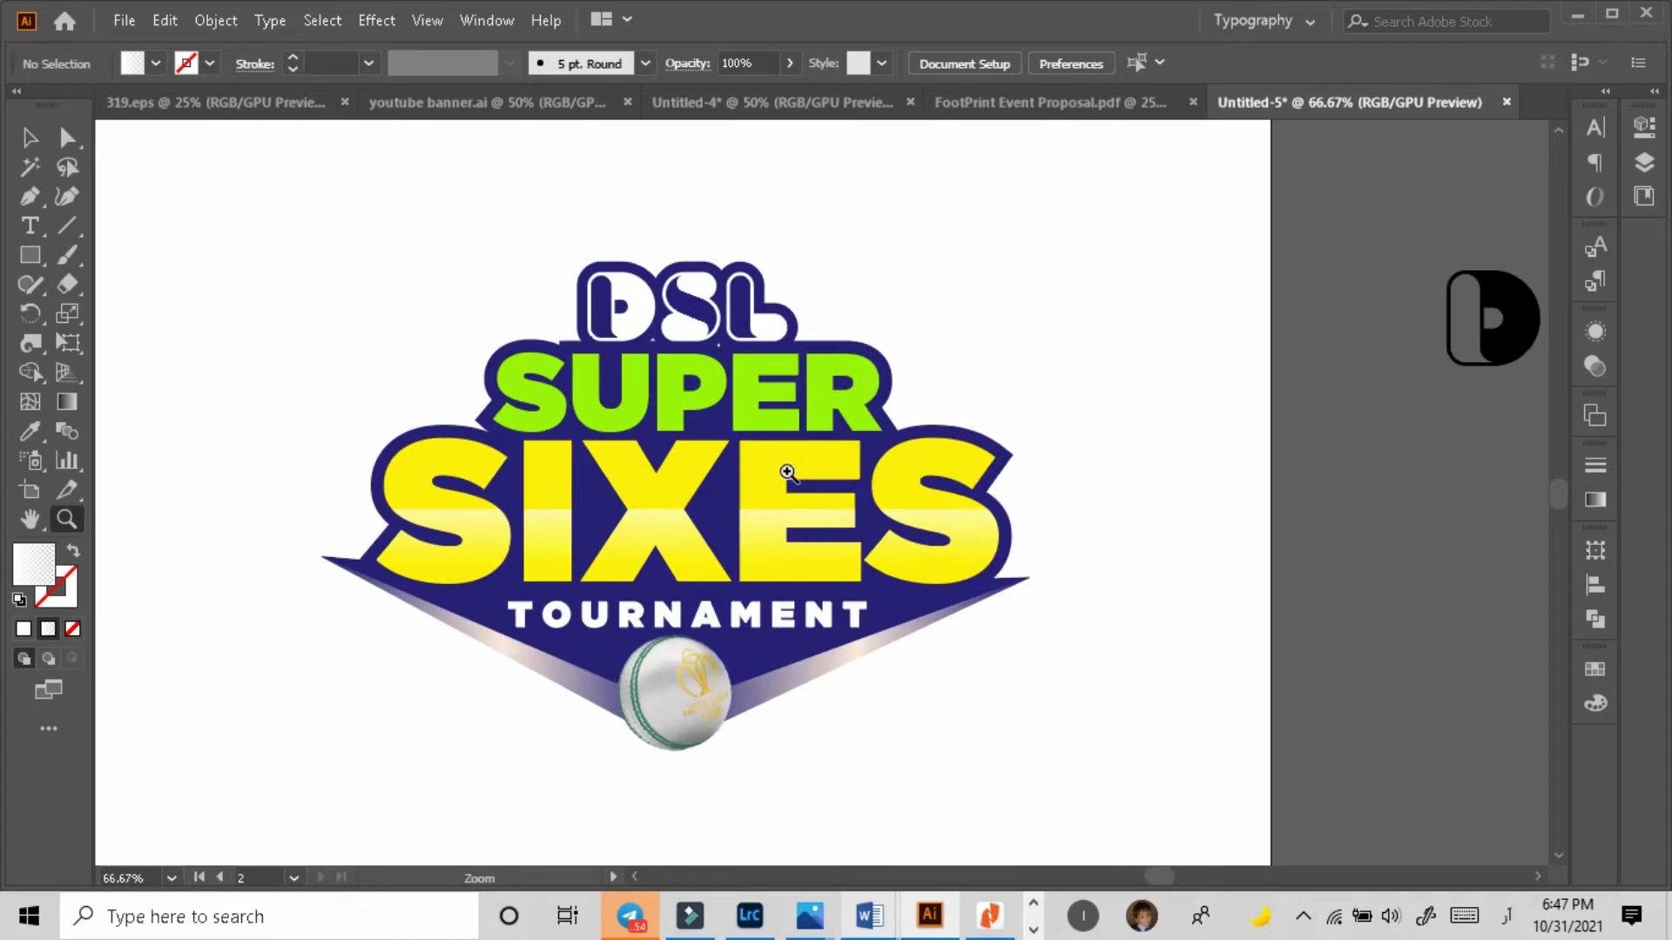
click(751, 432)
click(736, 422)
Step: Draw a green rectangle over the lower half of SUPER, extending past both ends of the word
click(31, 137)
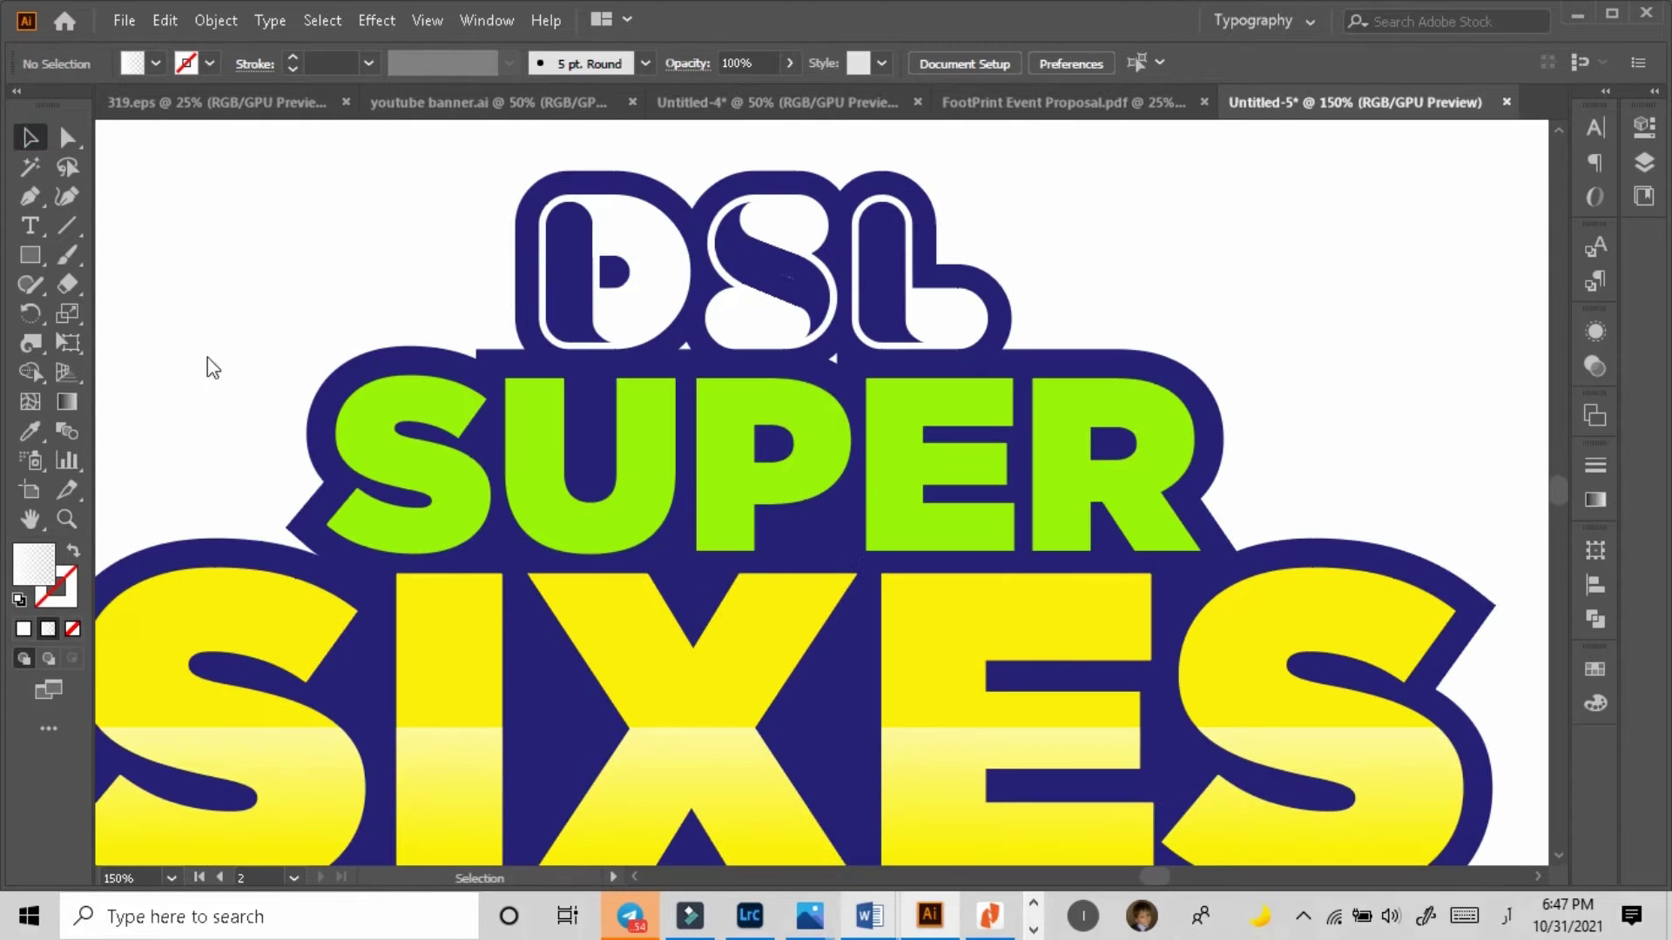
click(404, 392)
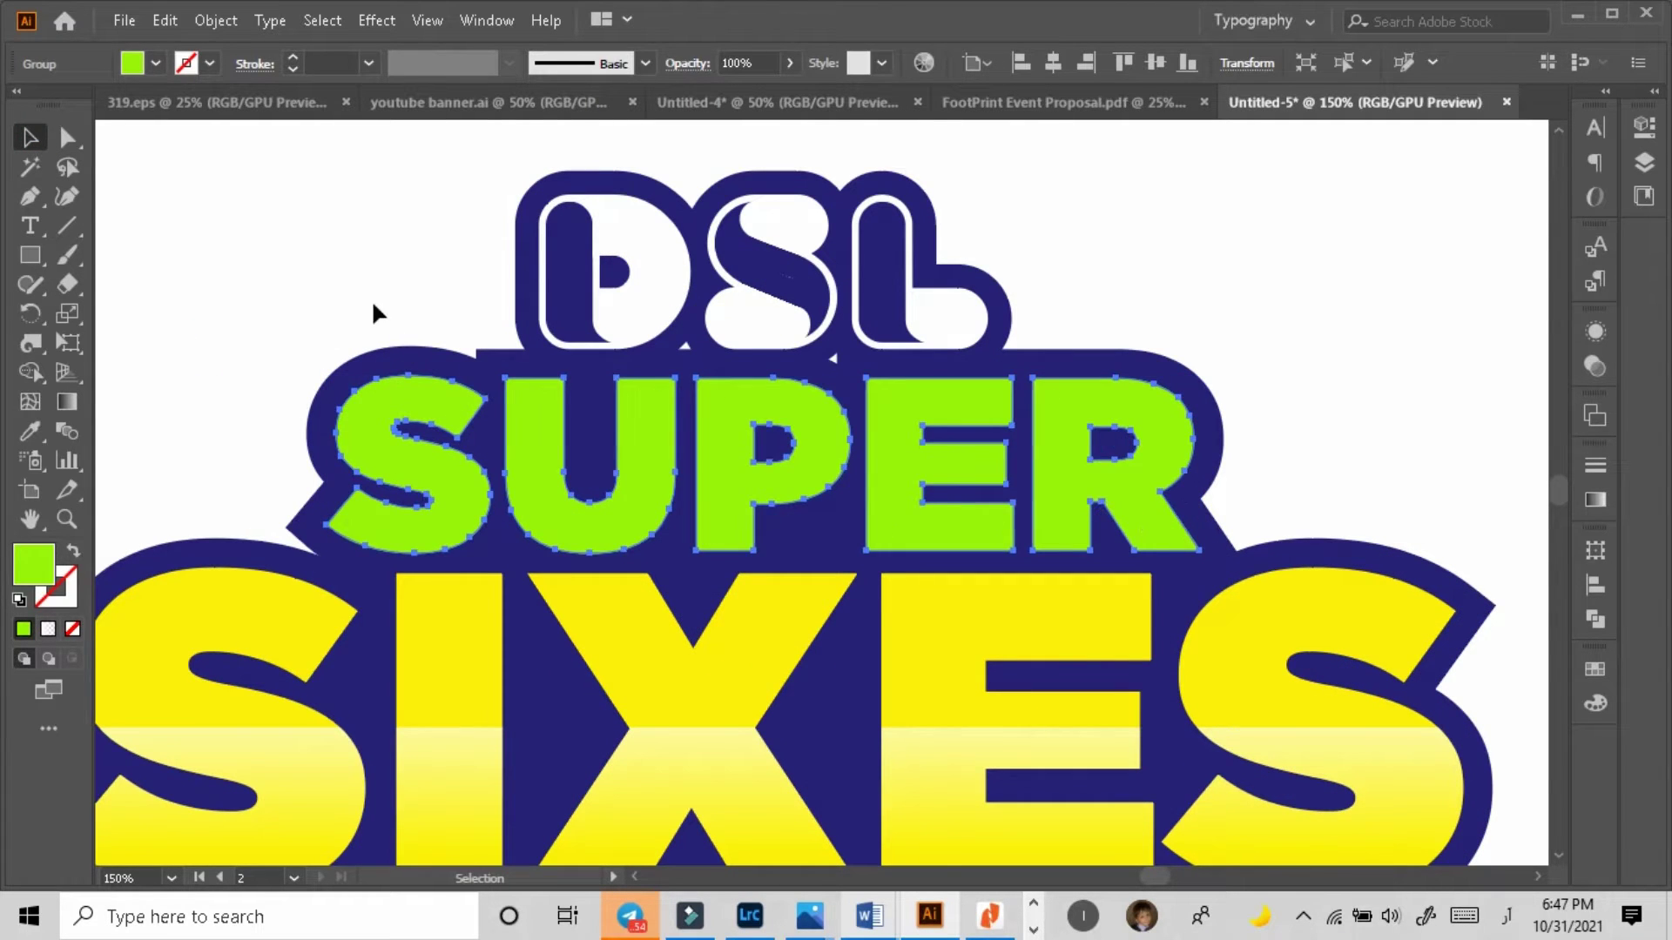
click(190, 301)
key(m)
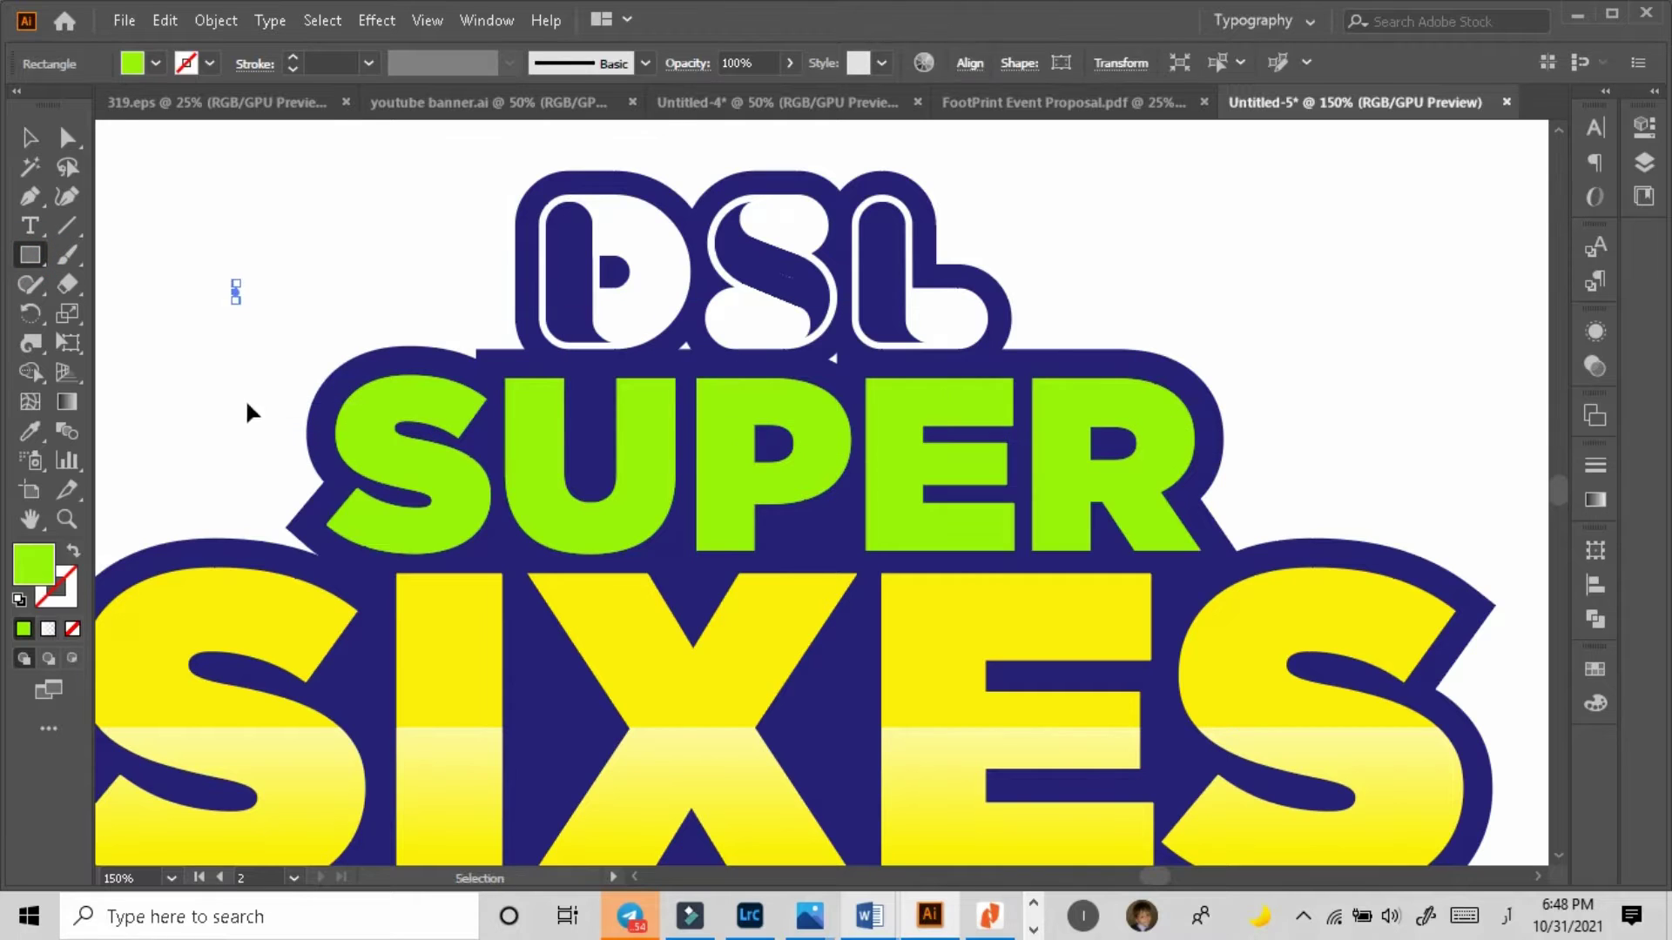
drag(755, 465, 1378, 571)
key(v)
drag(754, 516, 115, 516)
Step: Trim the in-place copy of SUPER to its upper half by removing the rectangle and lower letter parts with Shape Builder
shift+click(410, 397)
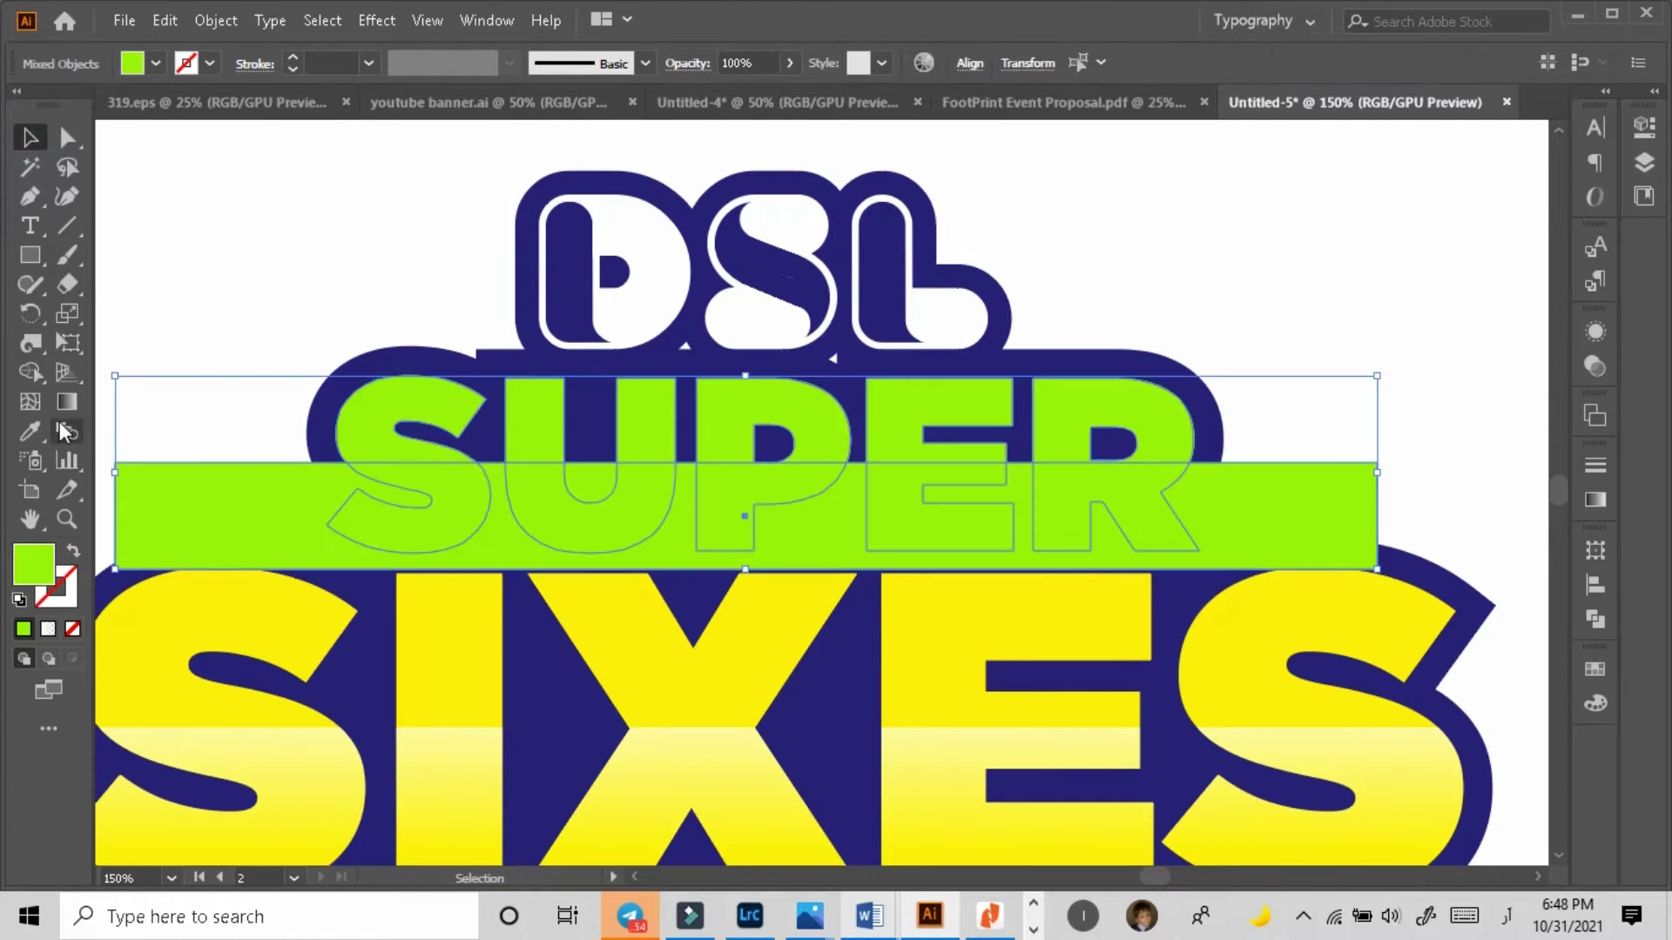
key(shift+m)
alt+click(306, 511)
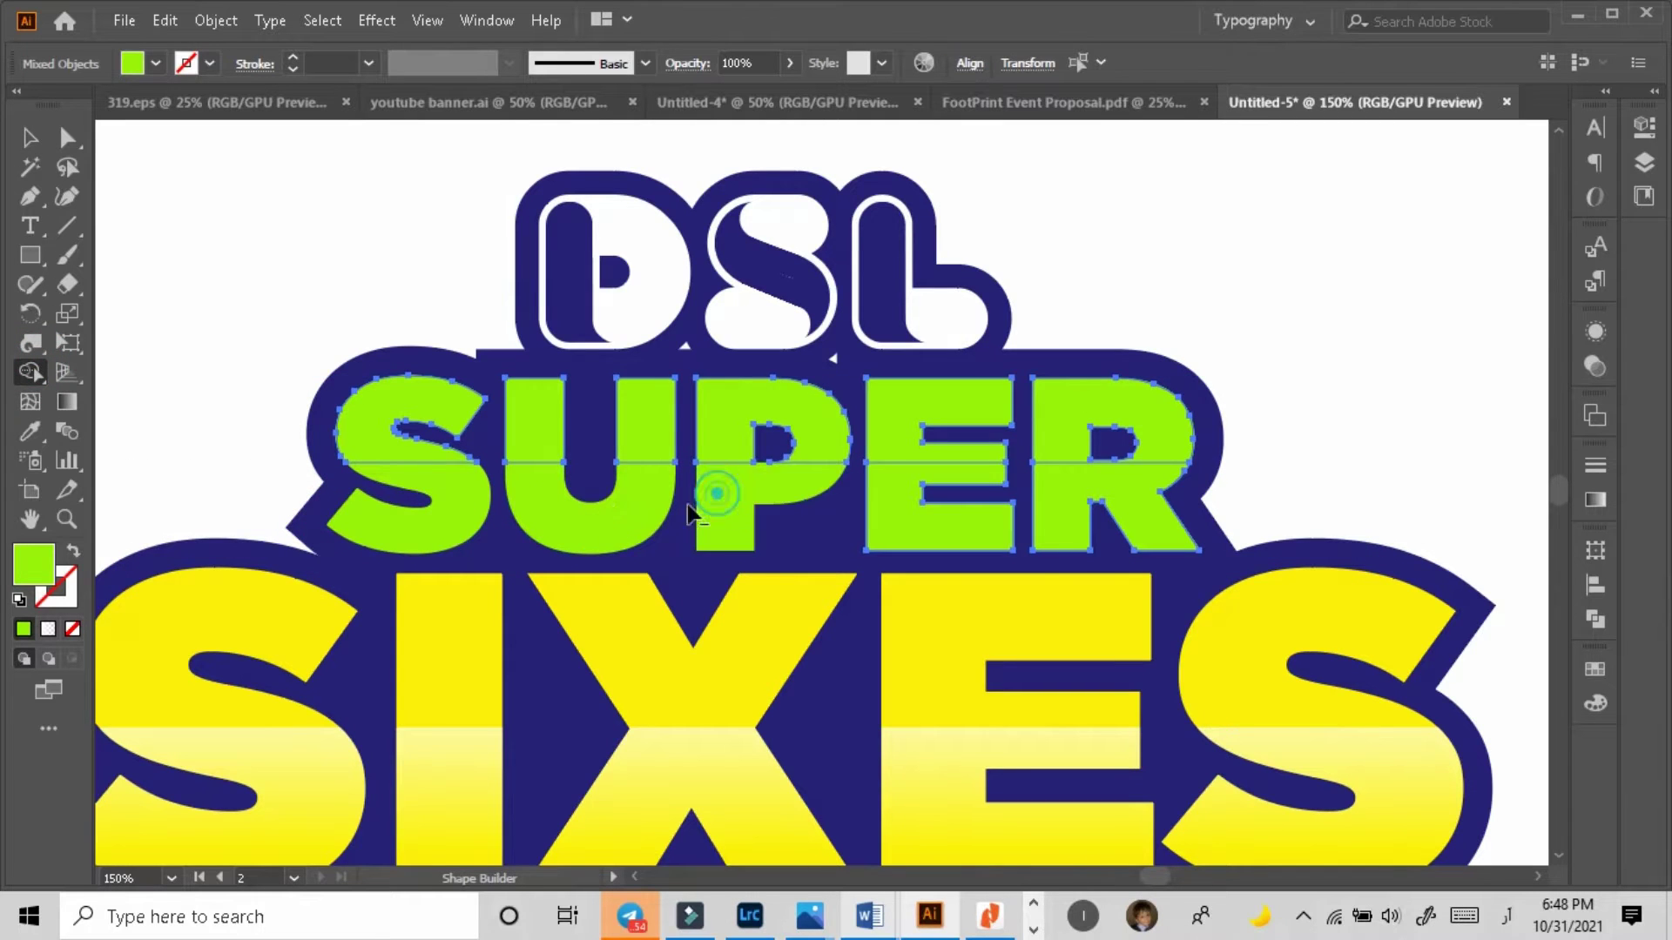
alt+click(1064, 508)
click(34, 138)
click(307, 352)
Step: Apply the white-to-transparent gradient sampled from the lower half of SIXES to the upper-half copy of SUPER
click(376, 409)
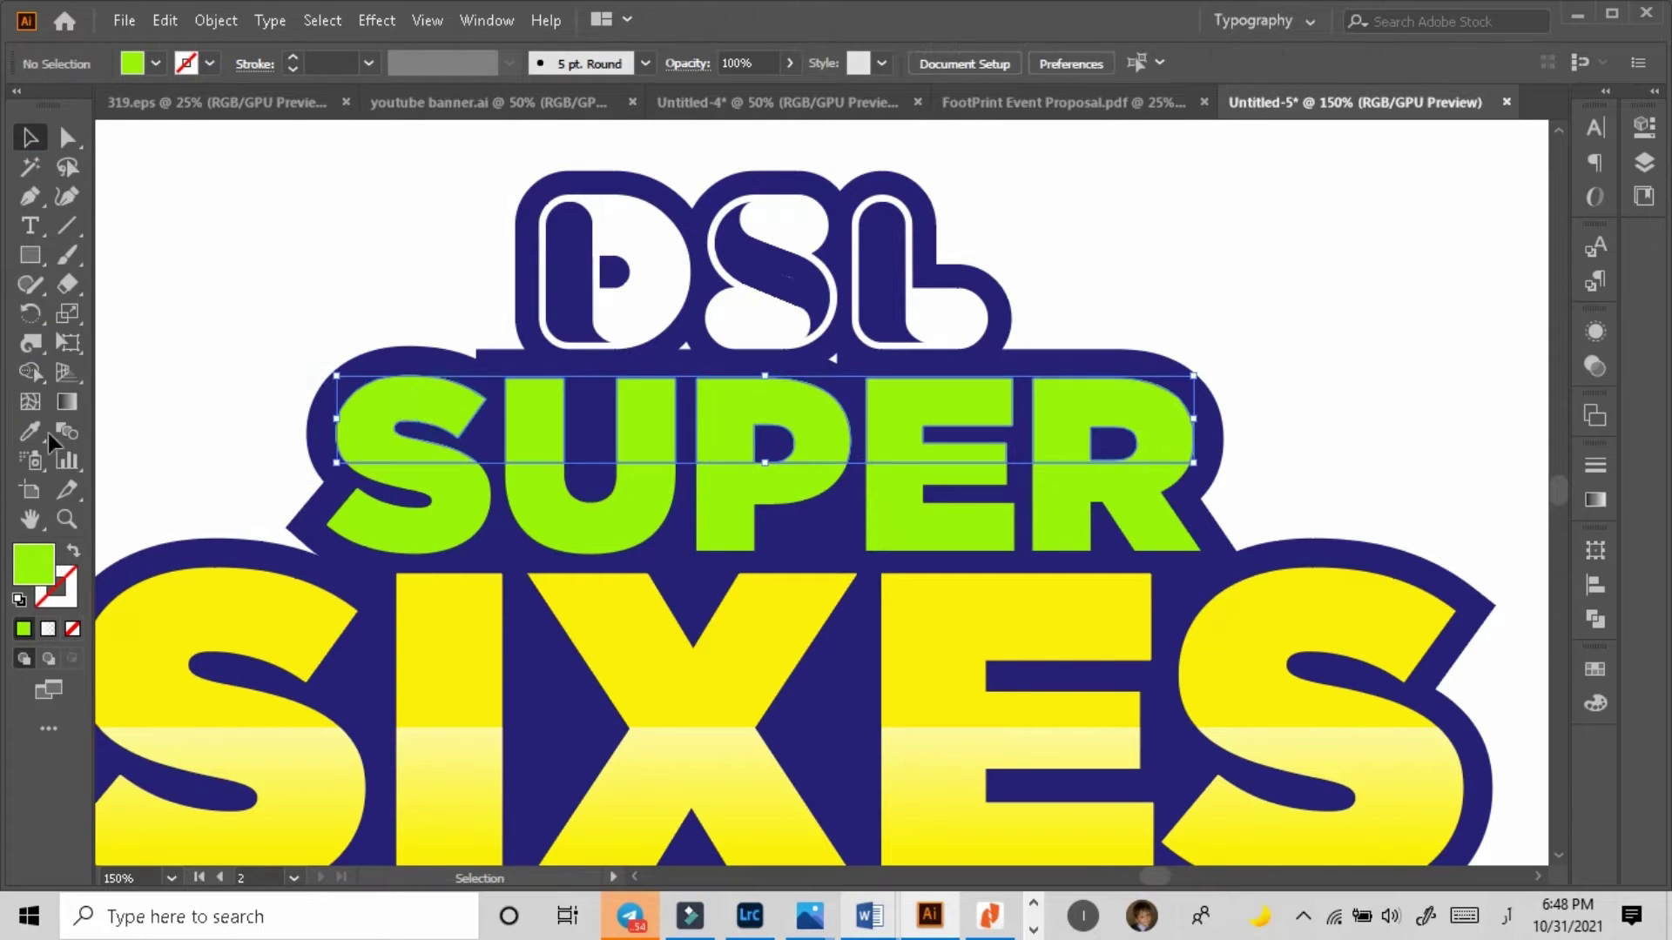
click(33, 432)
click(679, 743)
key(ctrl+shift+a)
Step: Redraw the gradient on the lower half of SIXES horizontally, fading from white at the first S across to the last S
key(z)
alt+click(869, 541)
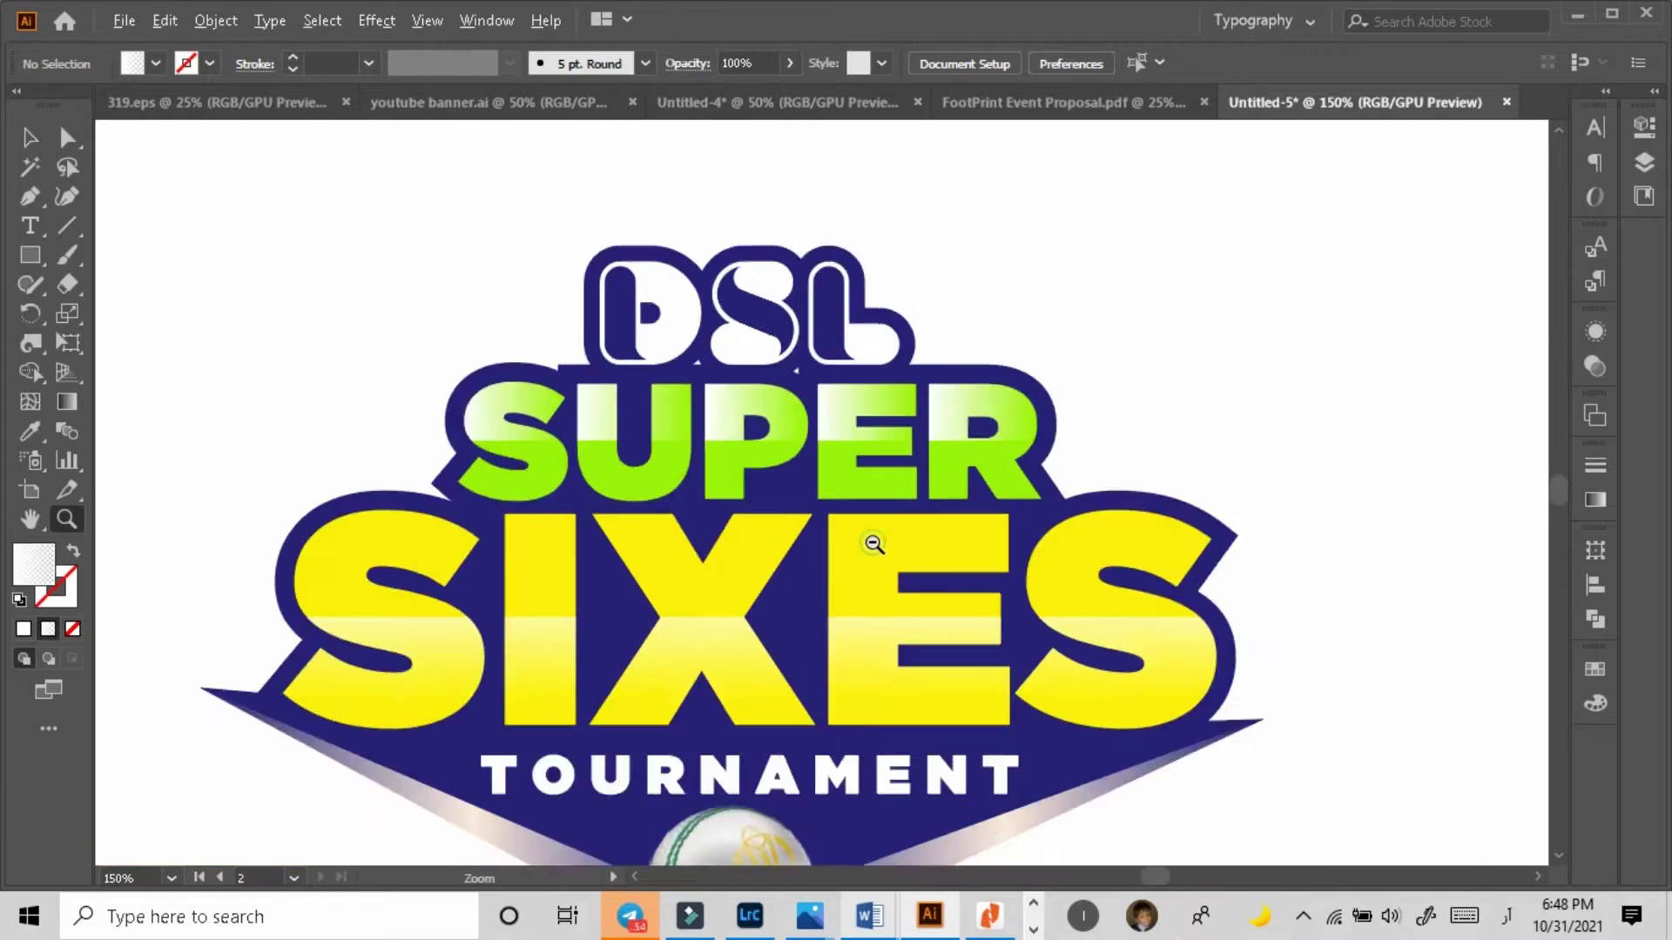
alt+click(821, 541)
click(790, 540)
click(30, 138)
click(353, 527)
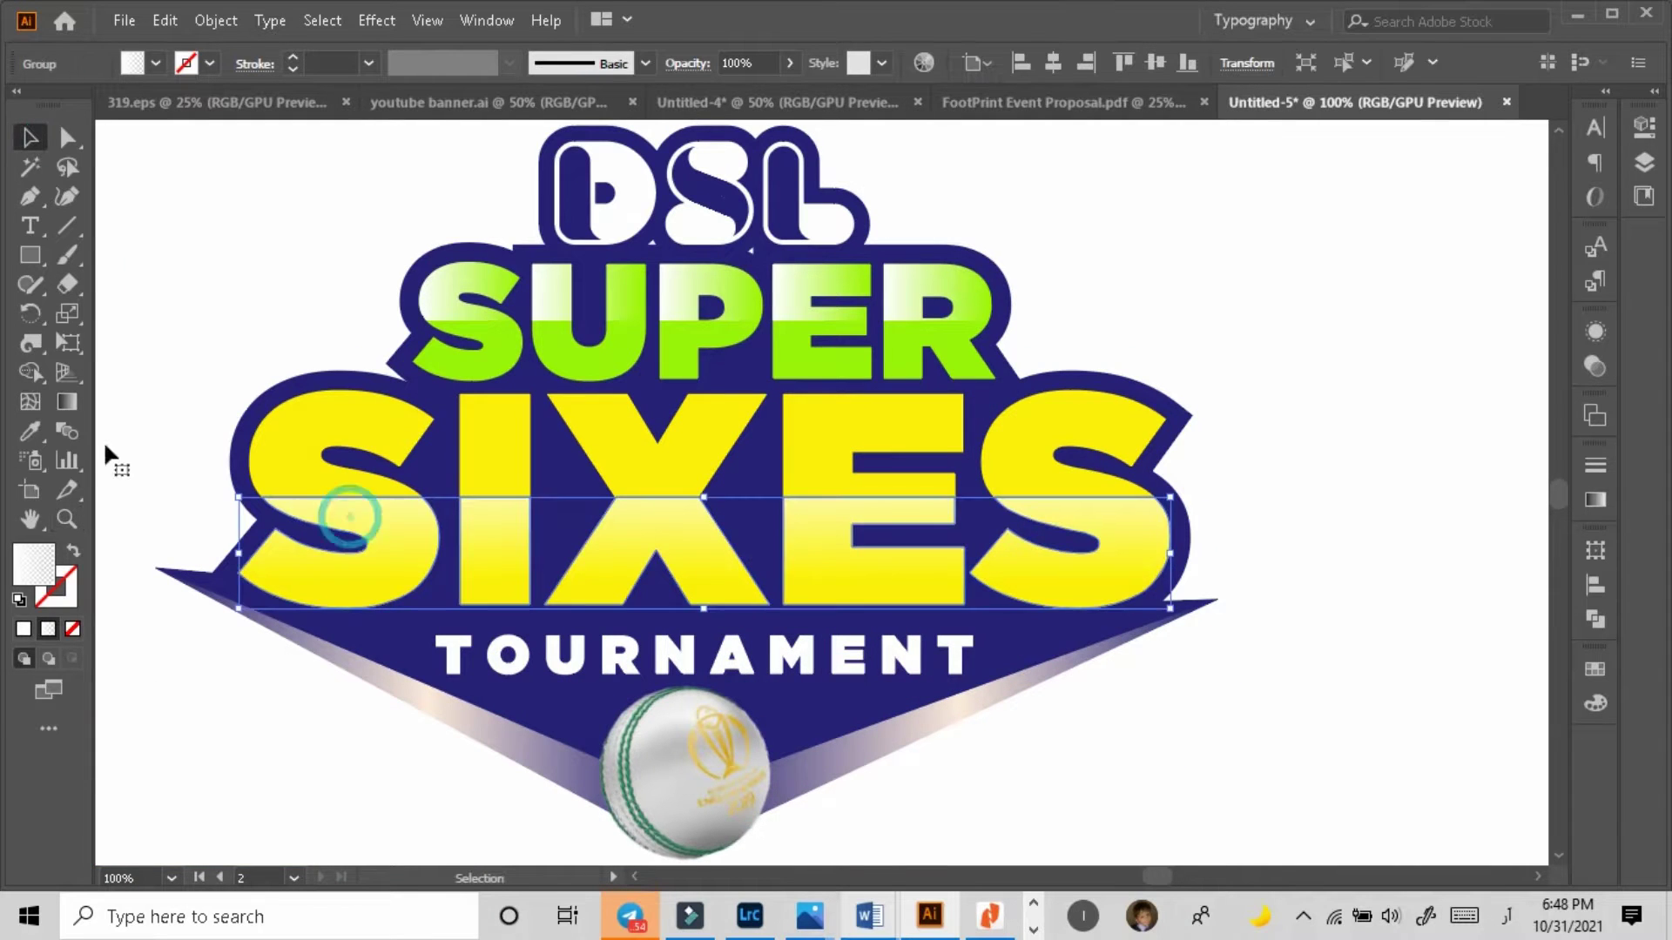
click(31, 433)
key(v)
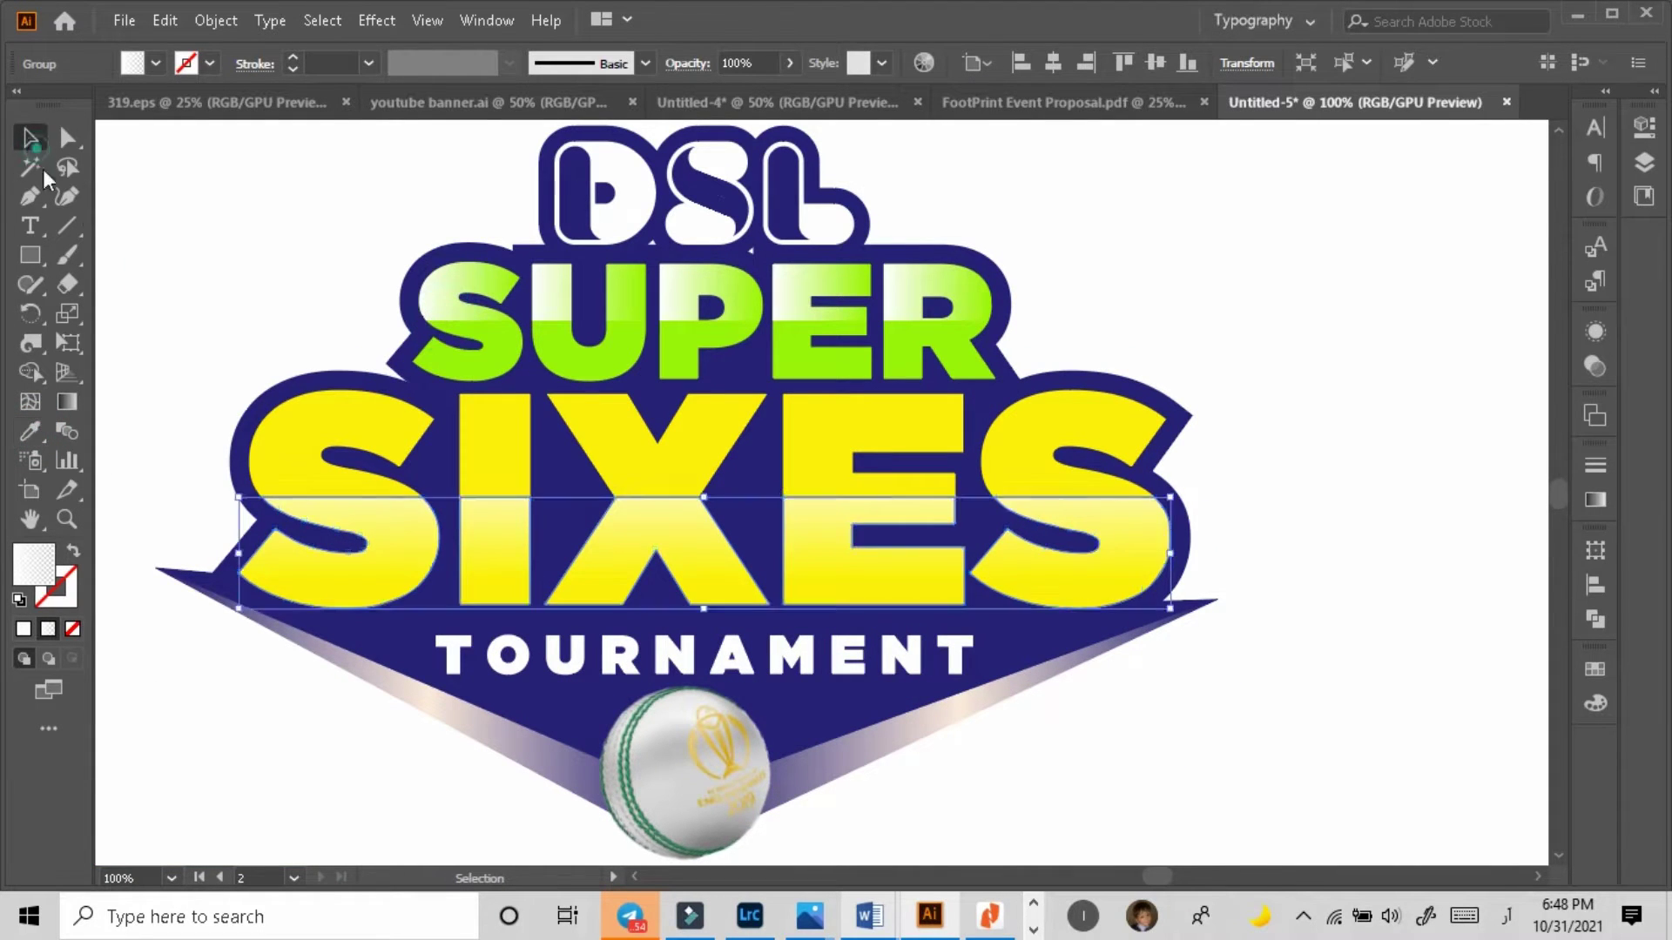
click(390, 519)
click(66, 401)
drag(231, 524, 1219, 531)
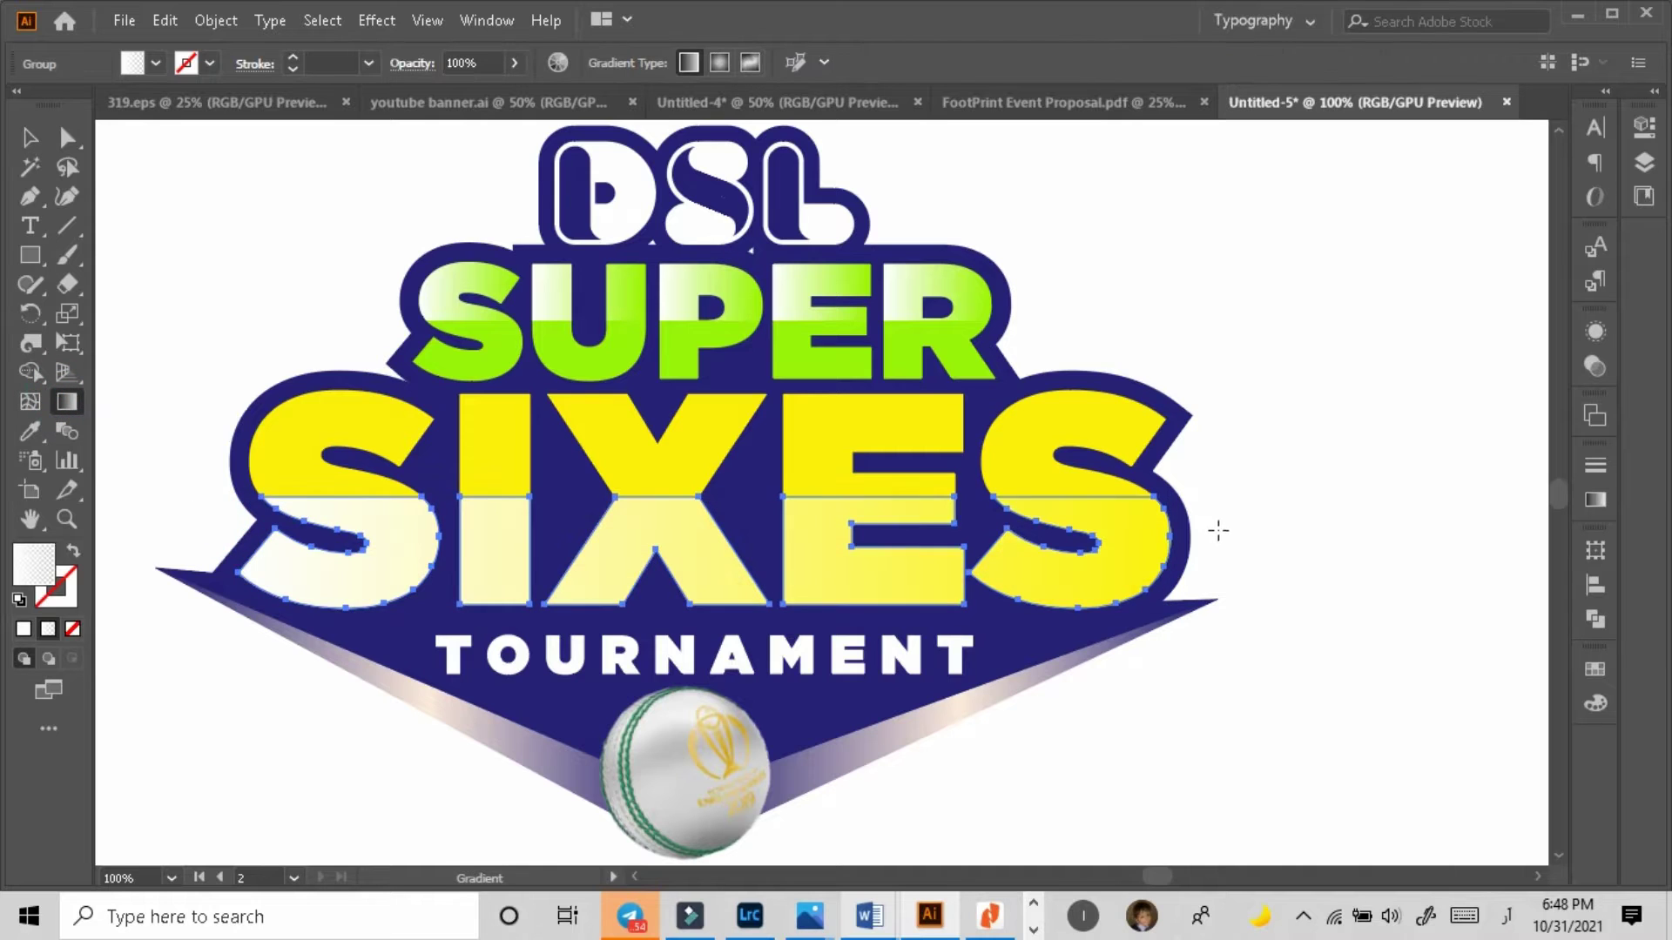
Step: Redraw the gradient on the lower half of SIXES vertically, fading upward from white at the base of the letters
drag(801, 647, 712, 512)
key(v)
click(149, 246)
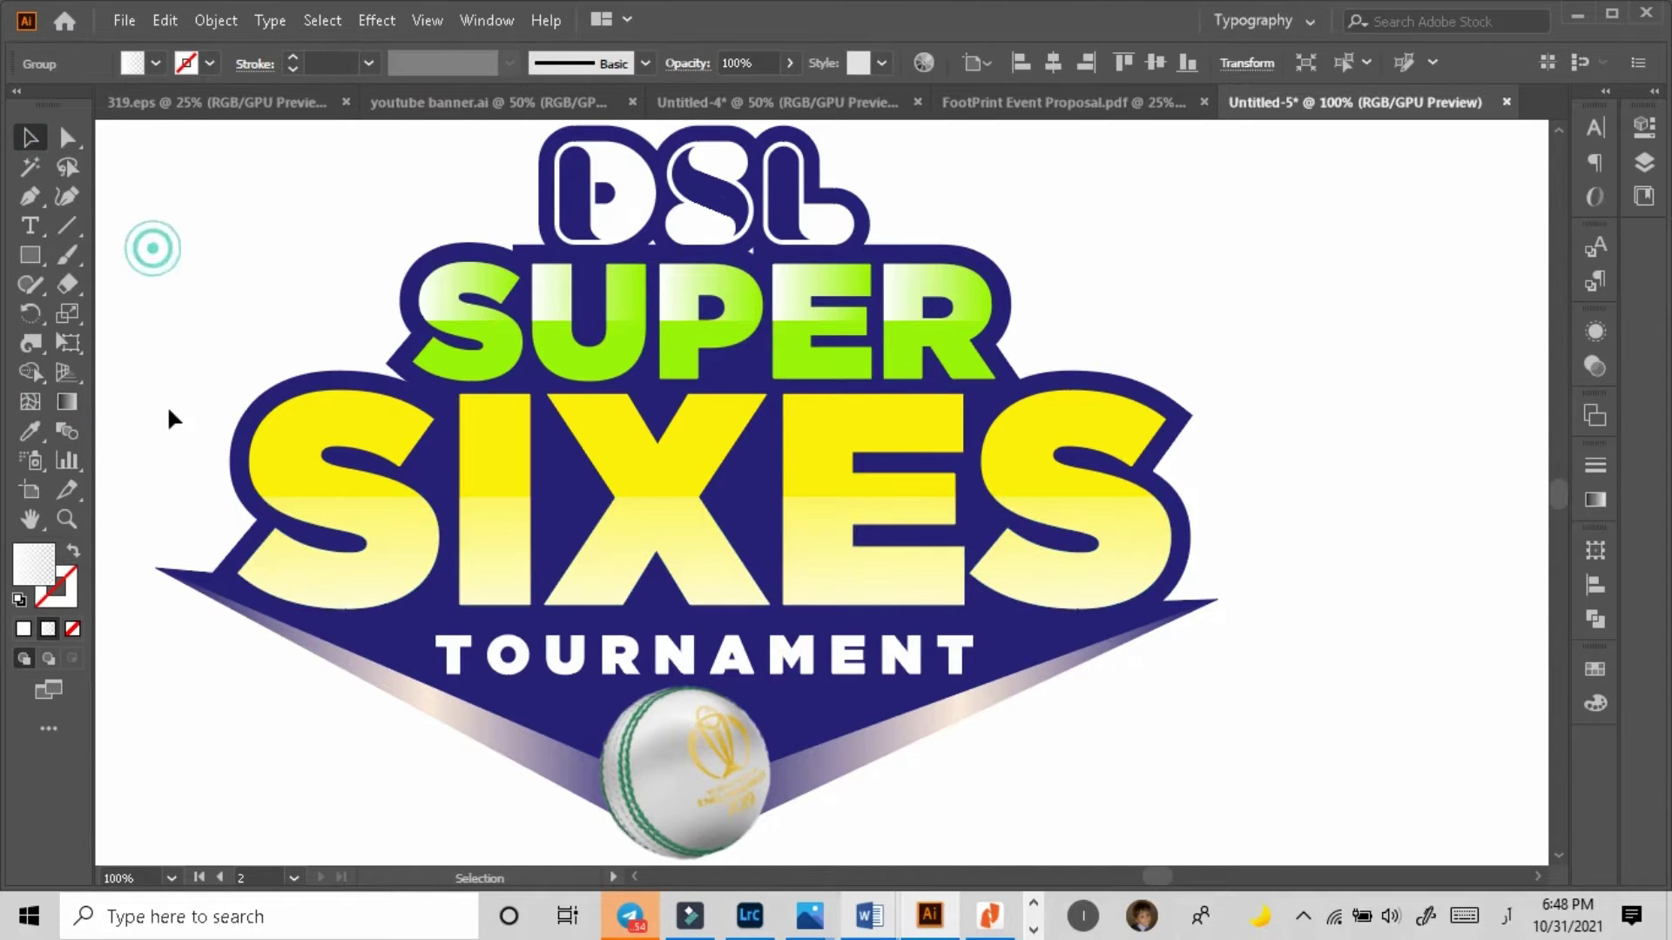
key(z)
alt+click(841, 531)
click(822, 582)
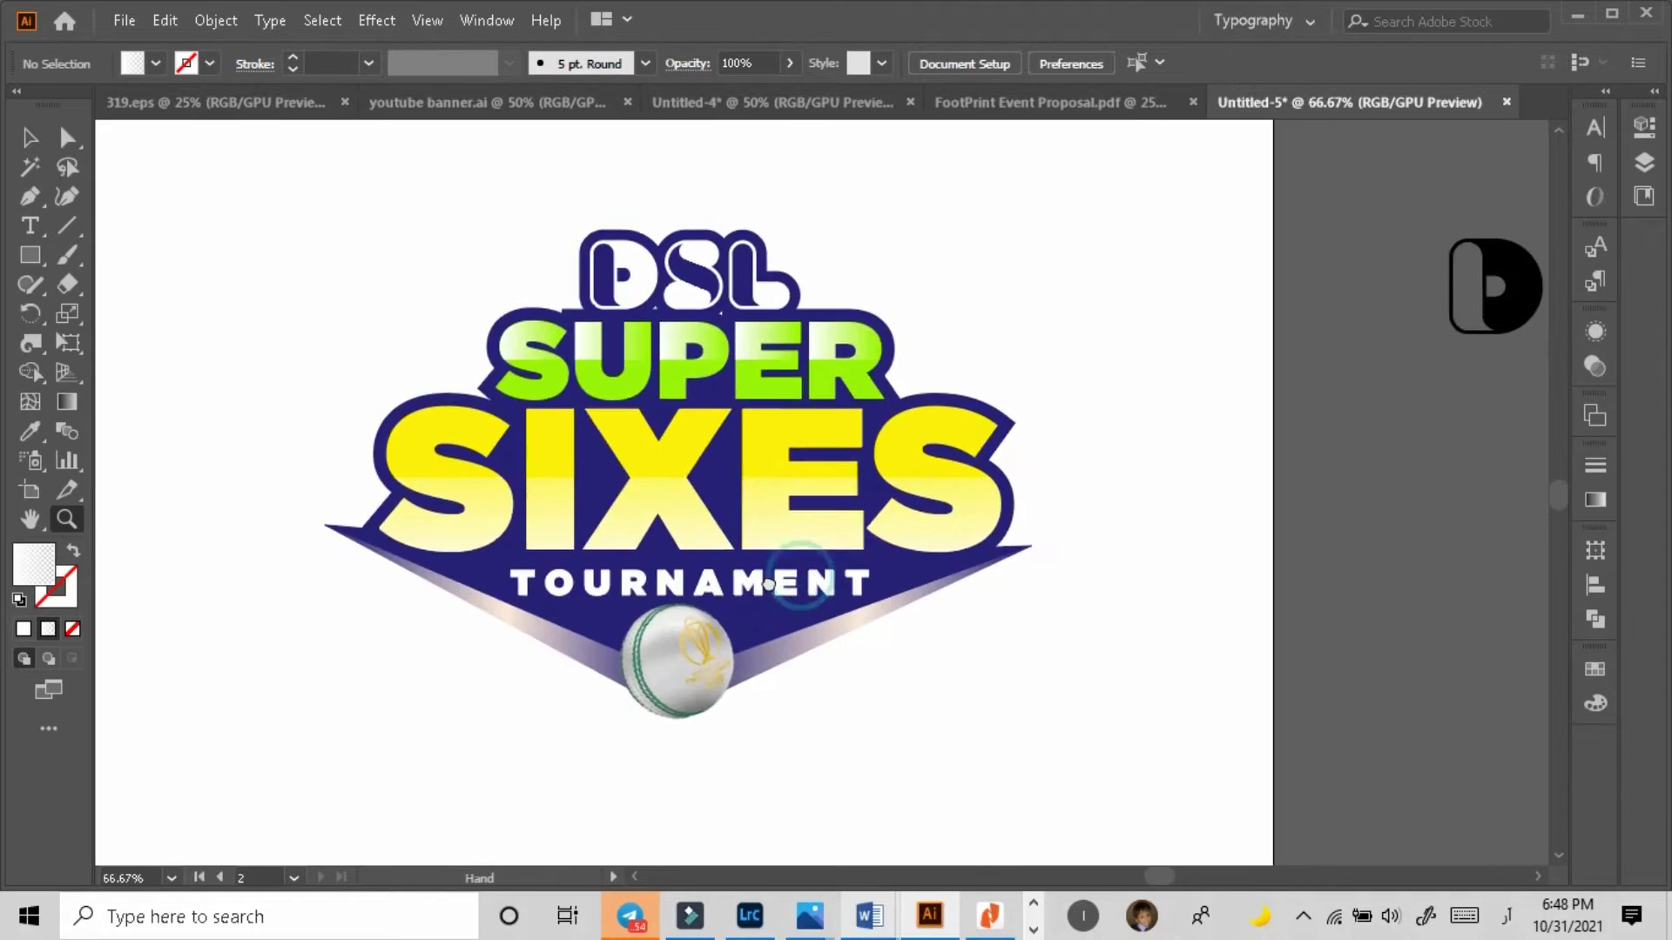
click(29, 137)
click(456, 485)
click(35, 436)
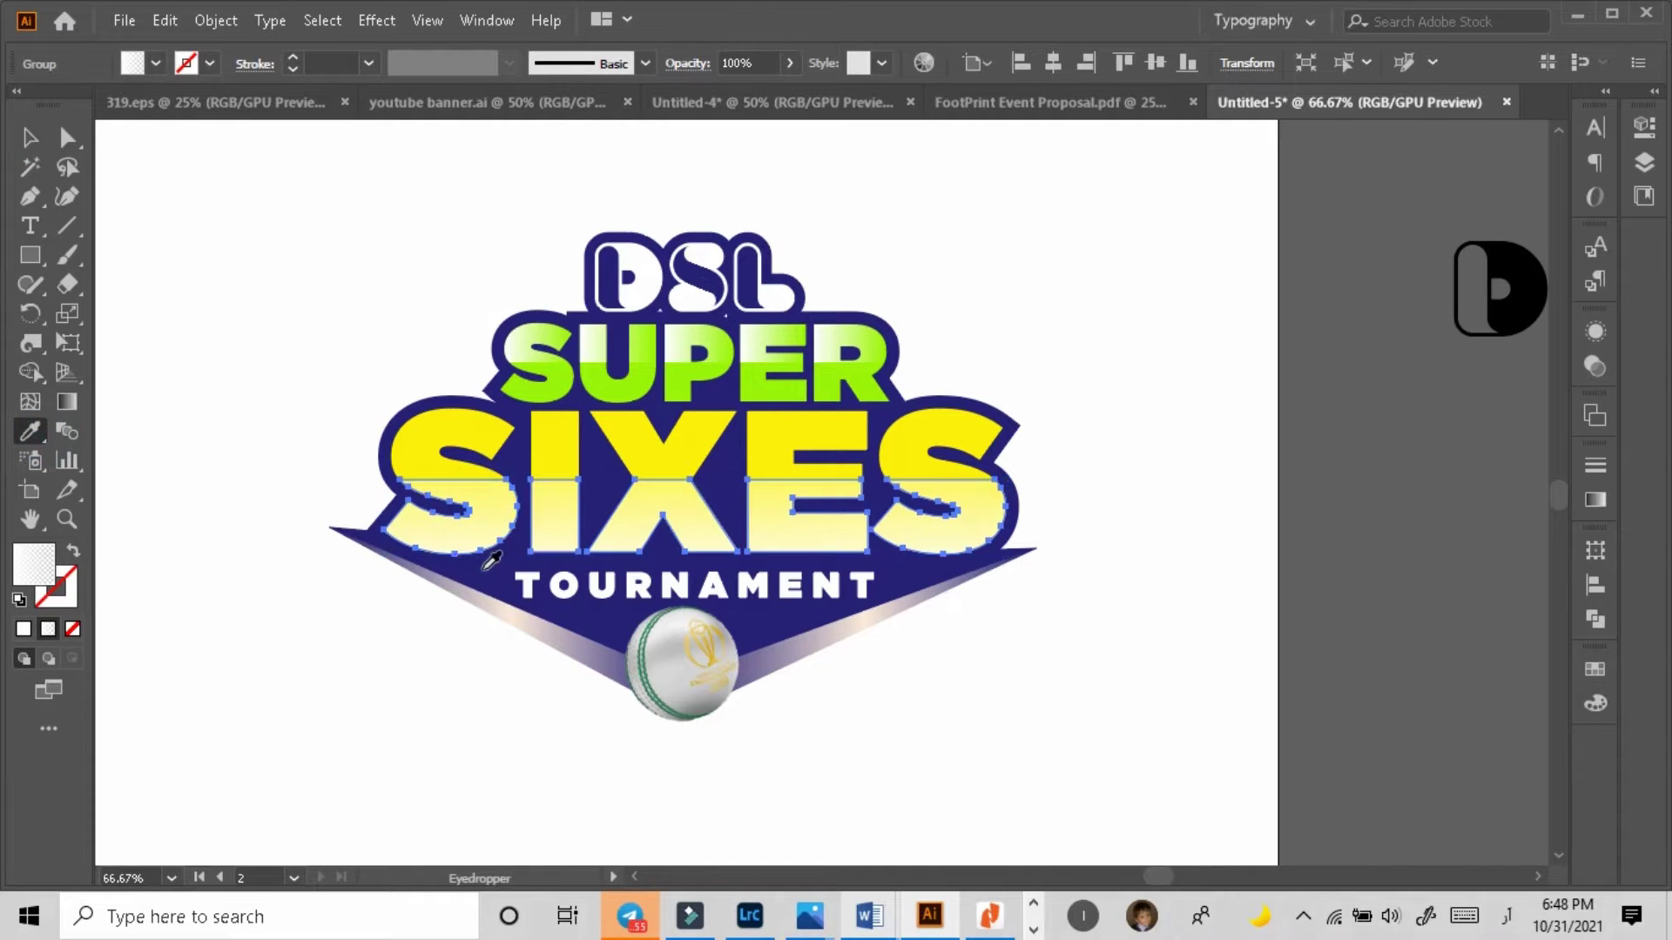
click(490, 560)
key(ctrl+z)
key(v)
click(1125, 474)
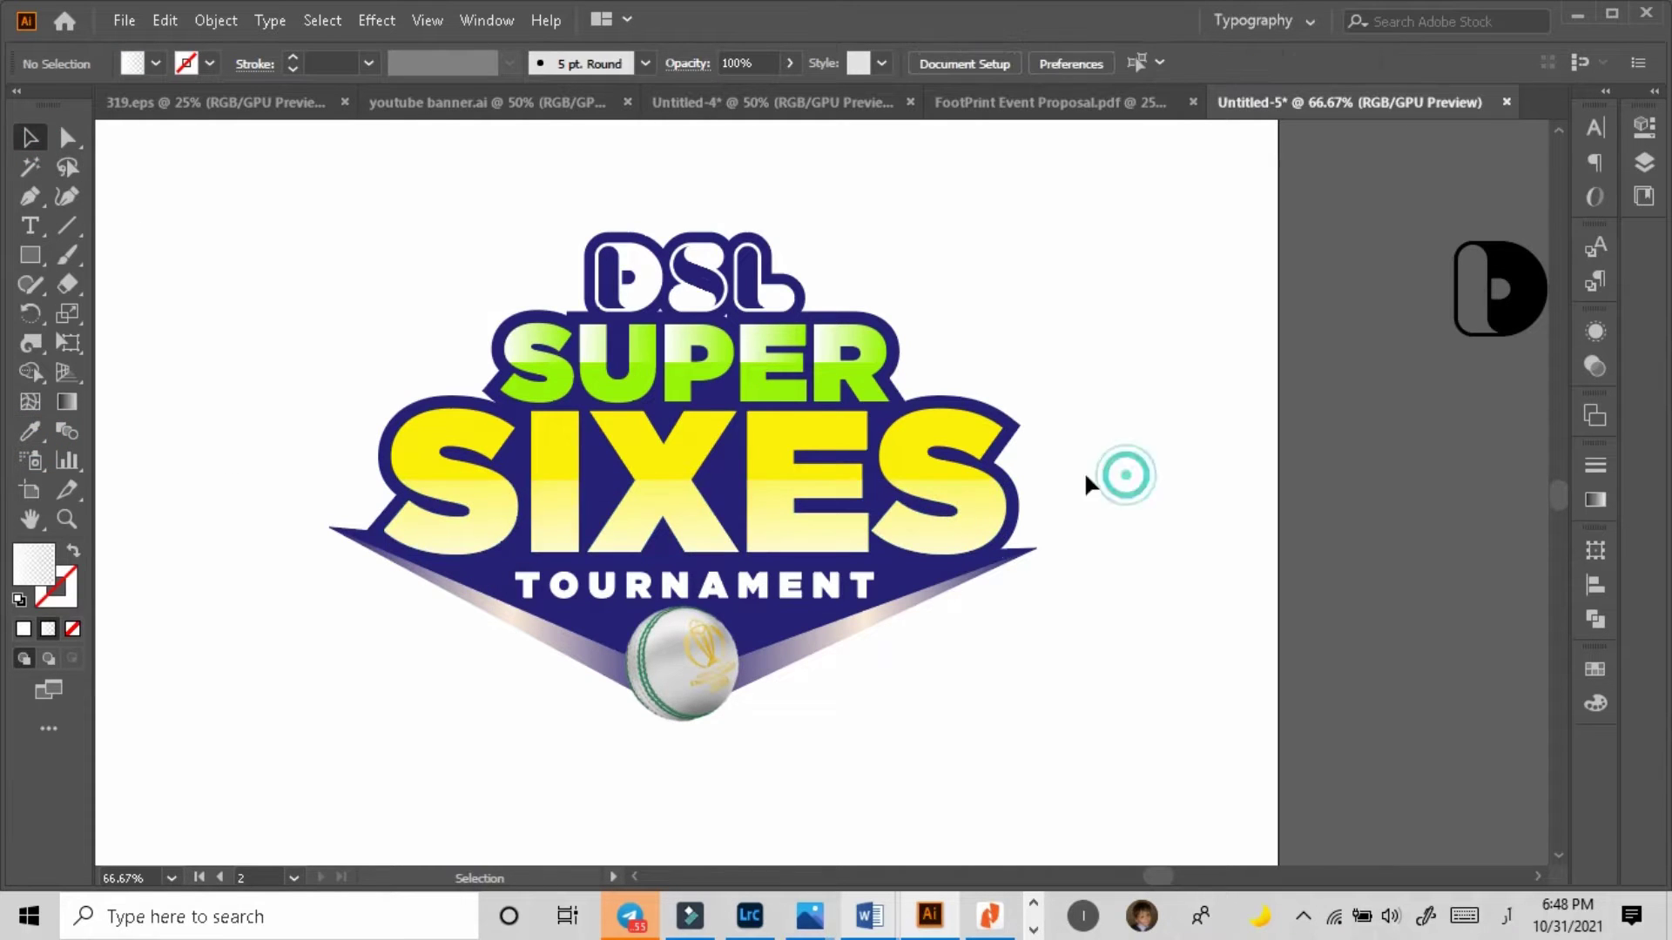
Step: Change the fill of the white DSL lettering to yellow
drag(663, 475, 1245, 694)
click(1152, 418)
click(698, 263)
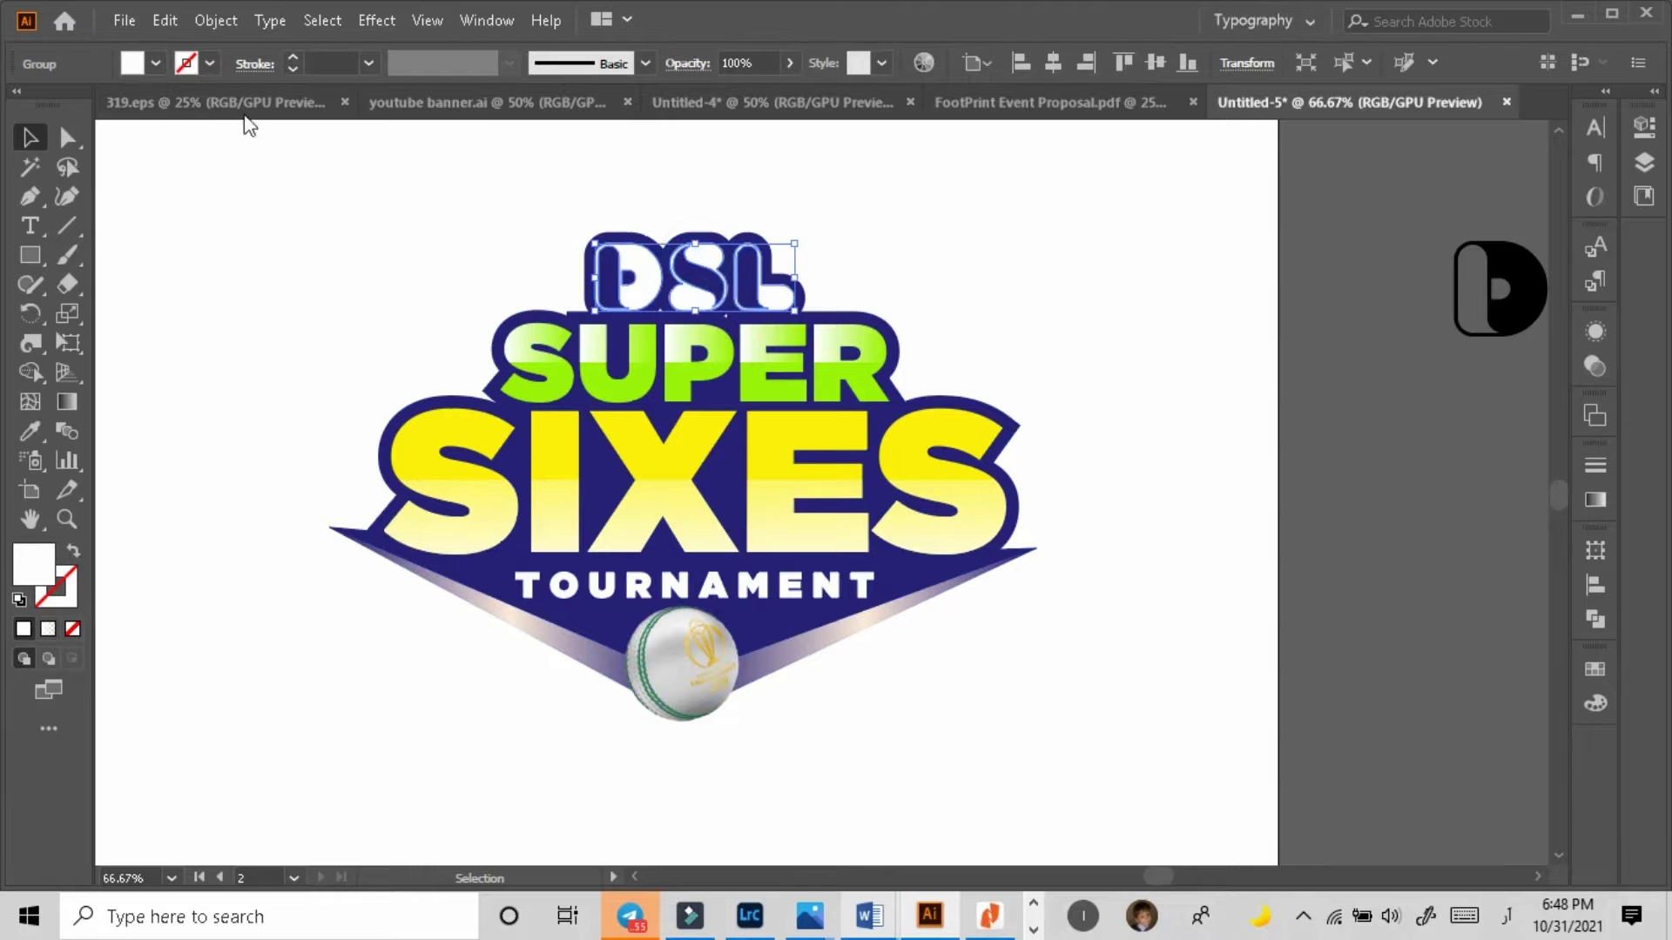
click(156, 63)
click(102, 105)
click(320, 336)
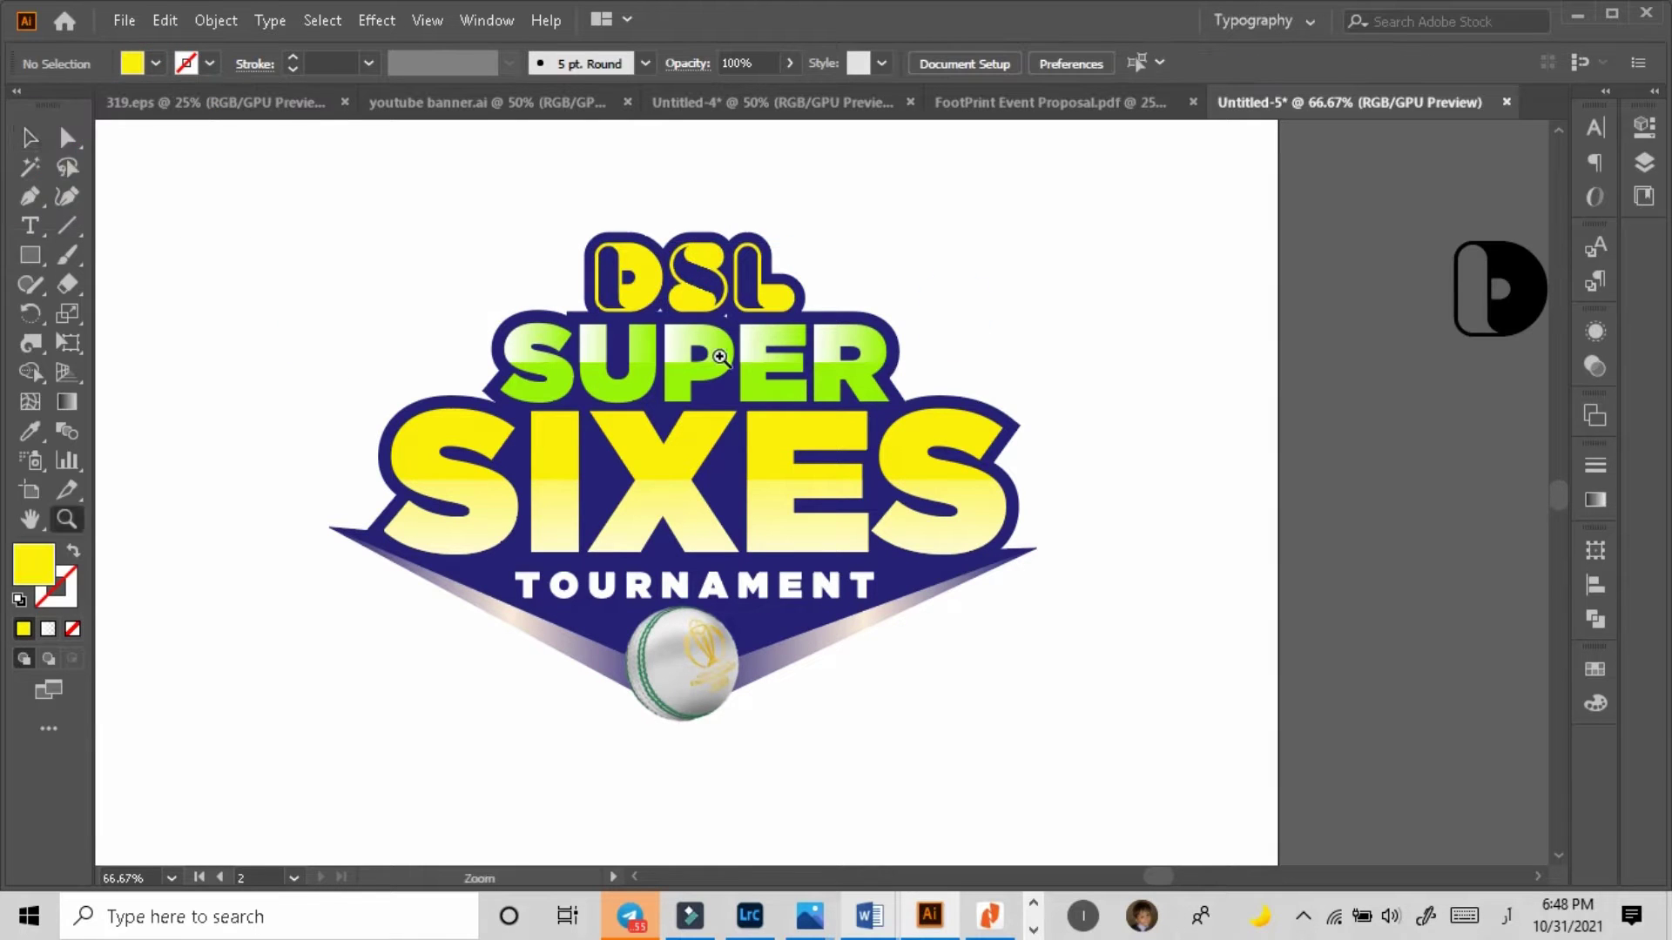
Step: Group the DSL, SUPER, SIXES and TOURNAMENT lettering with the navy backing and the ball as one logo
click(658, 278)
alt+click(838, 532)
alt+click(839, 532)
alt+click(887, 572)
click(871, 552)
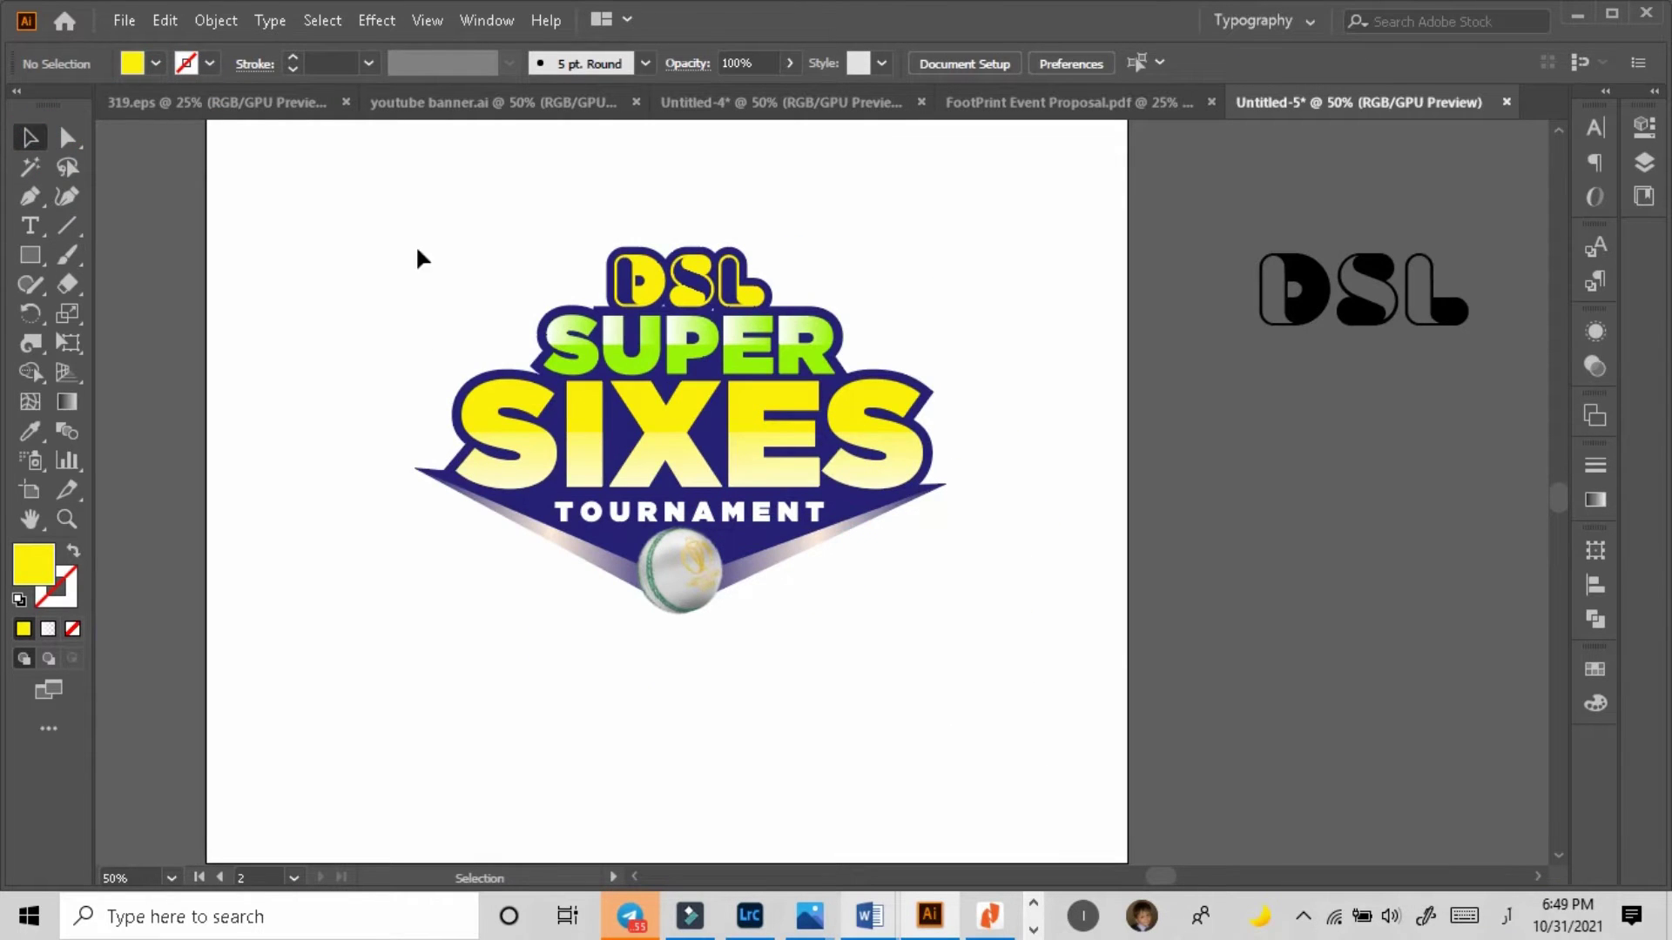
drag(417, 258, 970, 634)
click(1015, 549)
click(694, 572)
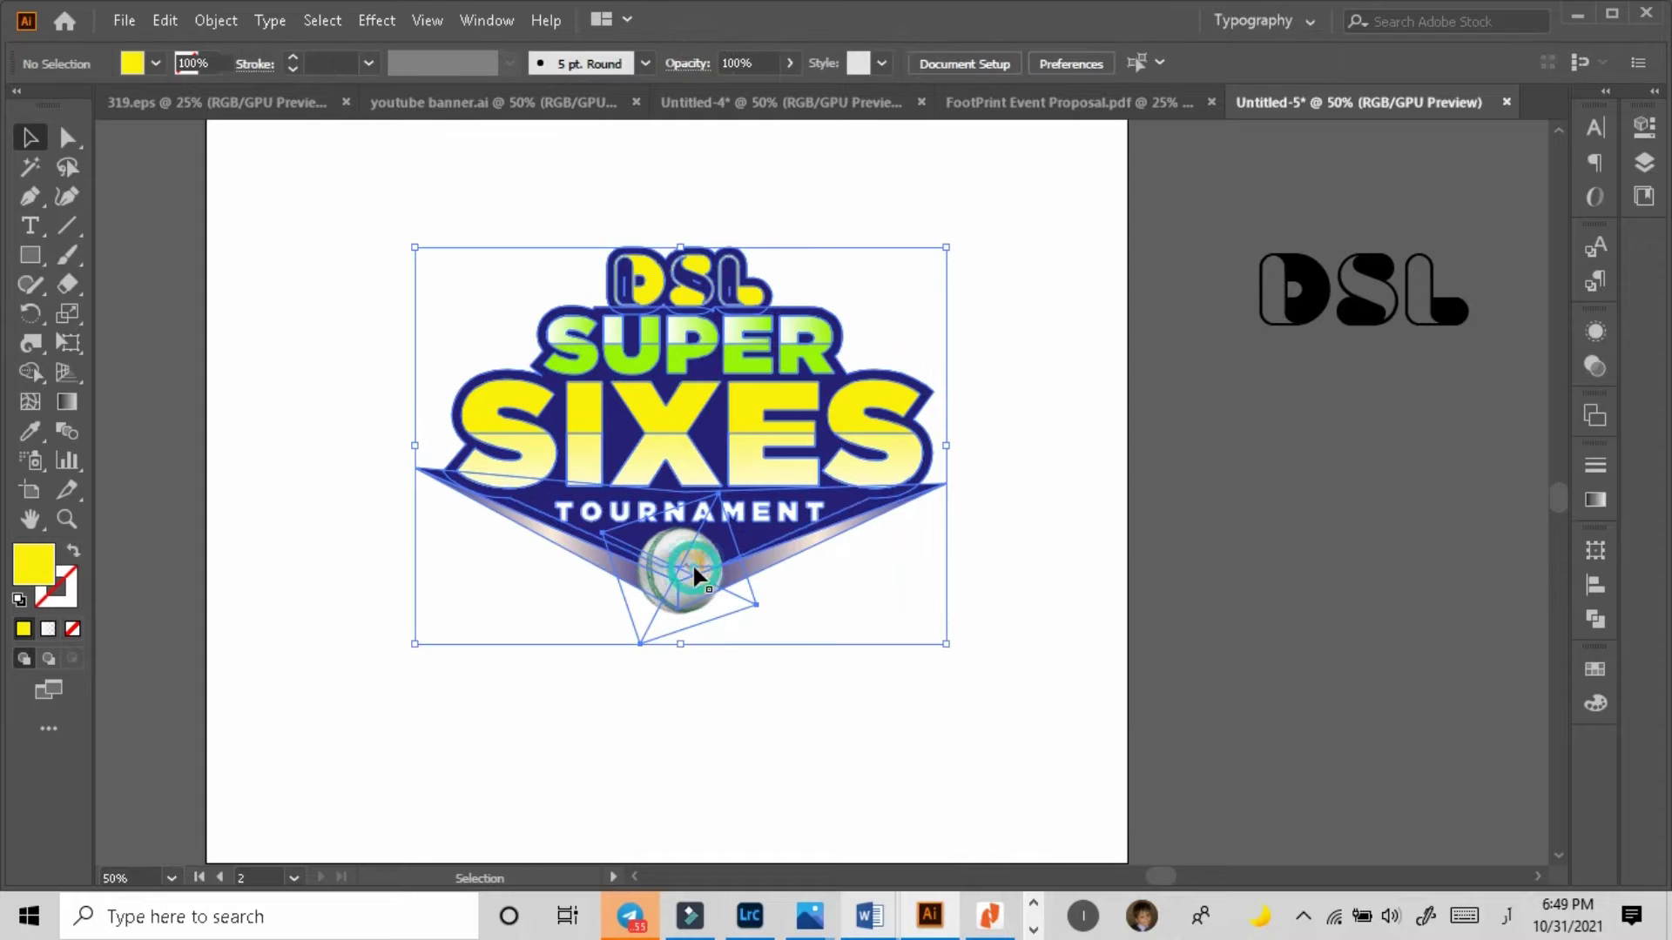
click(888, 571)
key(z)
click(769, 435)
double_click(806, 497)
alt+click(806, 497)
alt+click(806, 498)
alt+click(806, 497)
alt+click(806, 498)
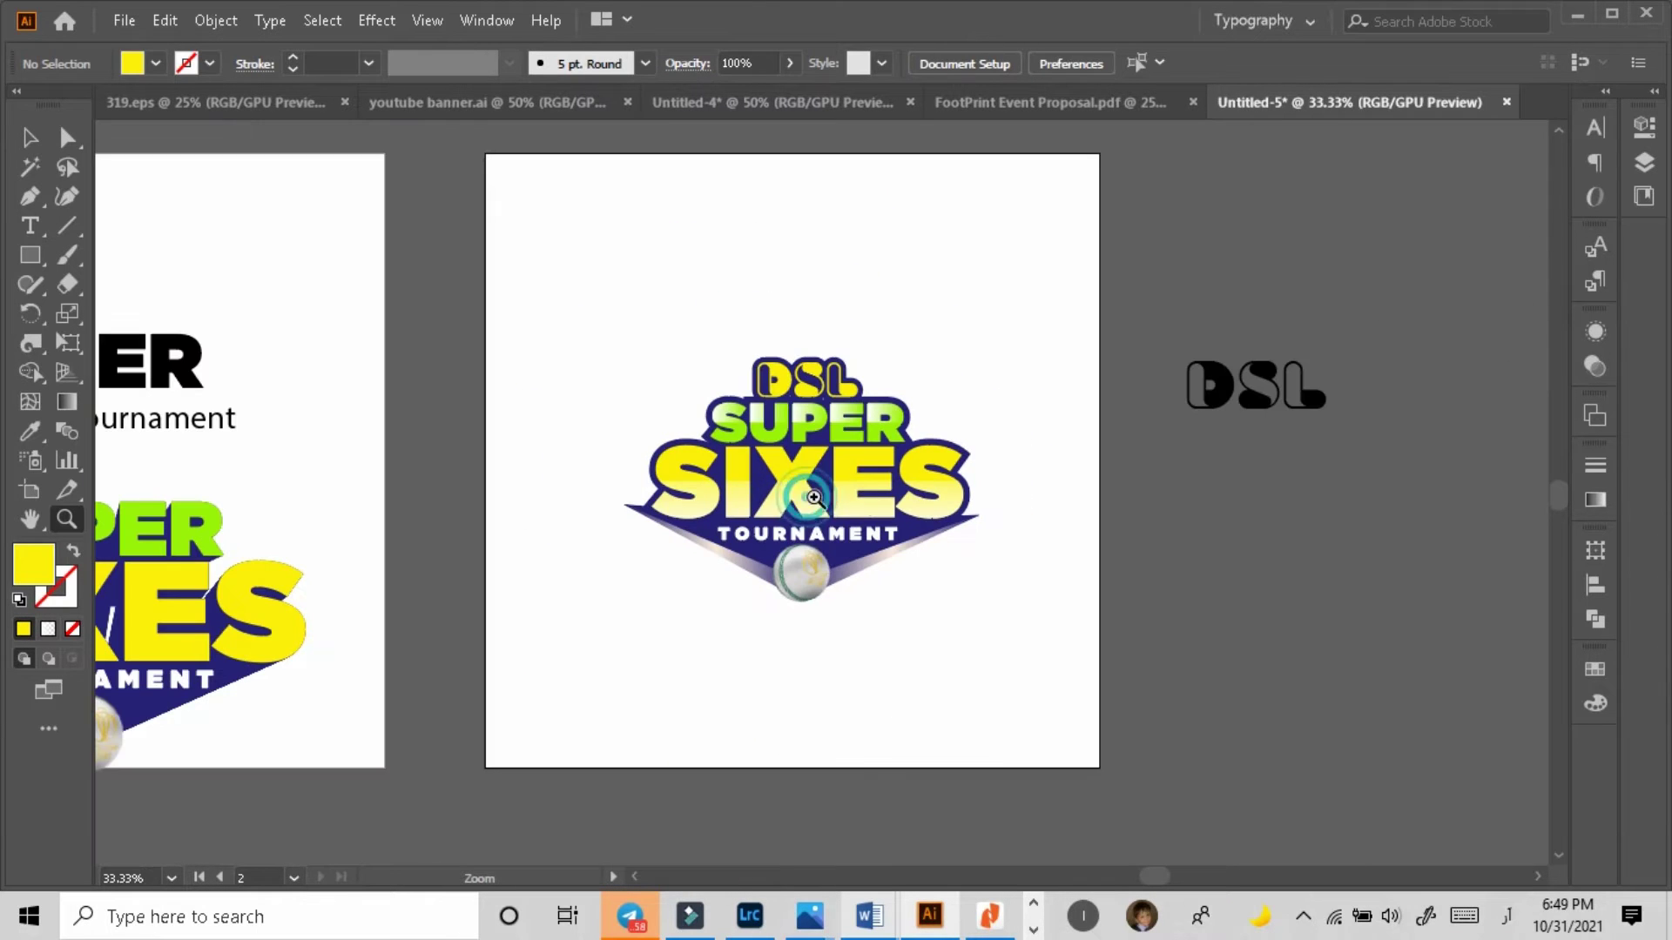
click(865, 514)
drag(400, 291, 972, 598)
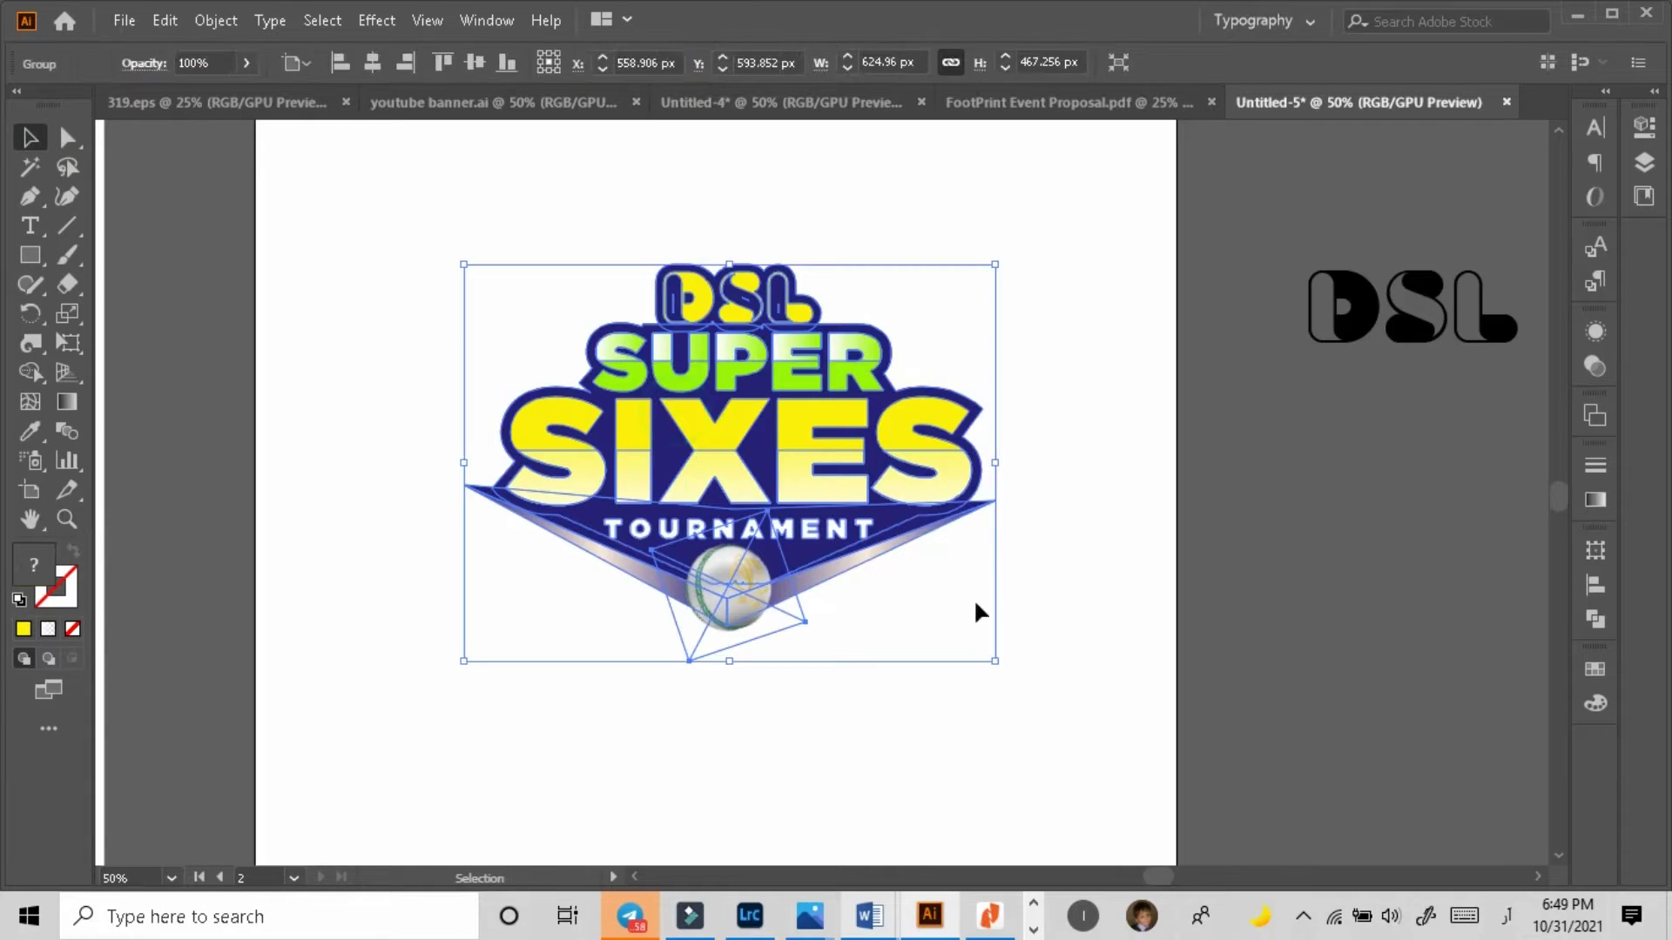
click(974, 598)
key(z)
alt+click(898, 508)
alt+click(899, 508)
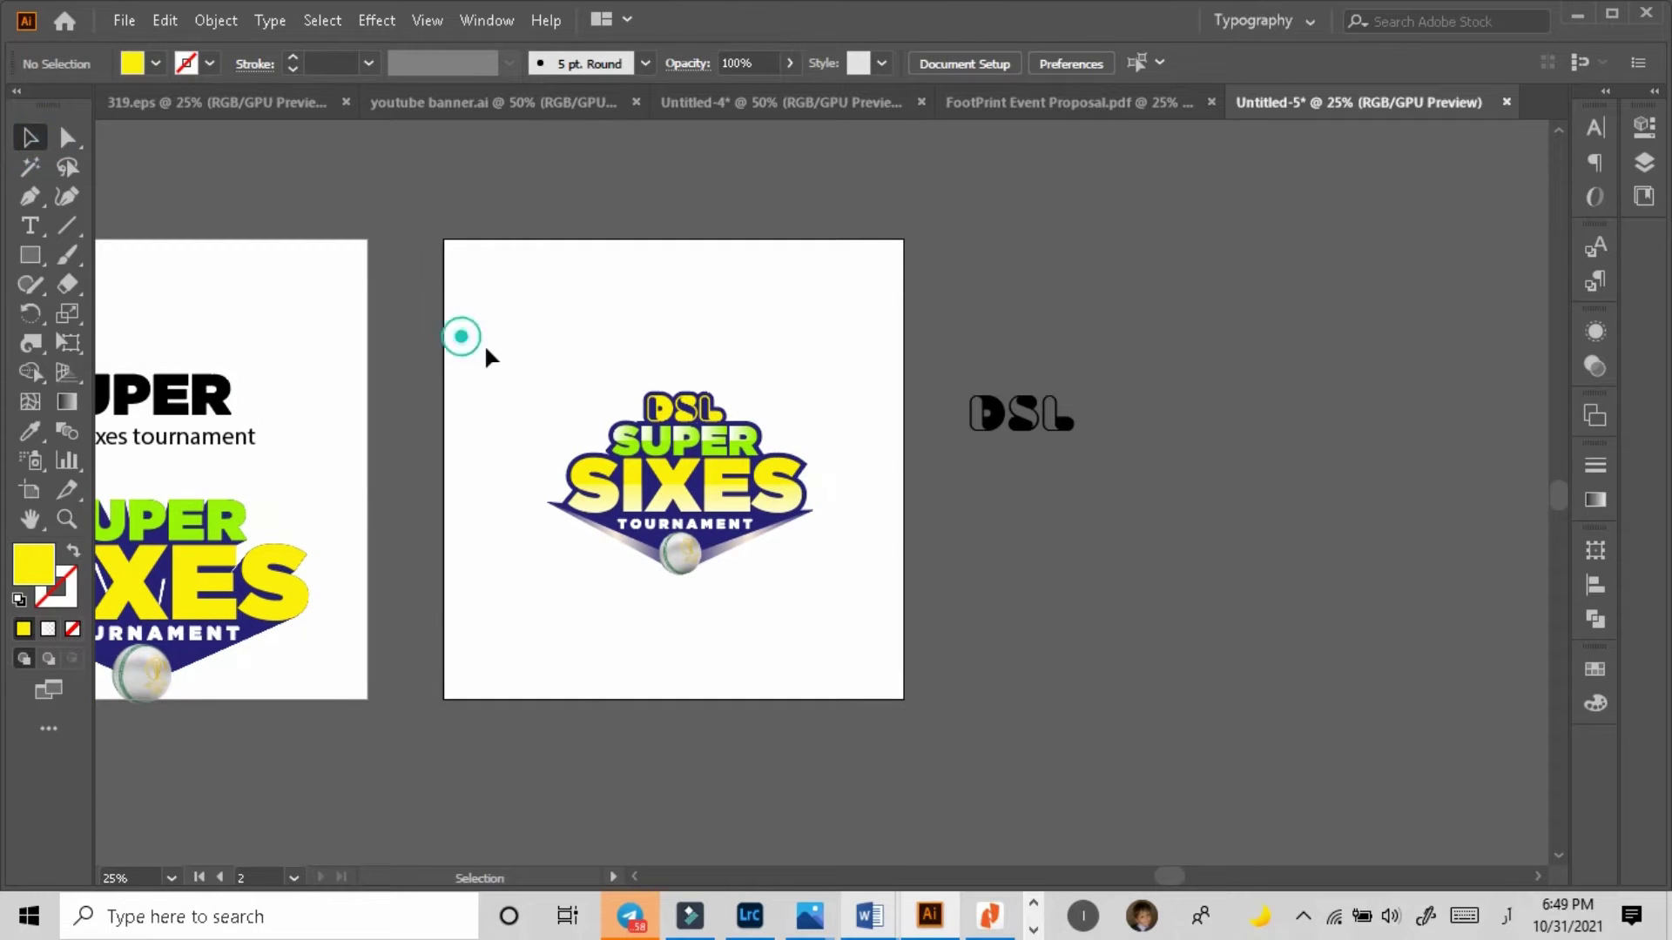
Step: Fit the second artboard to the bounds of the grouped logo
drag(488, 352, 827, 588)
click(216, 20)
mouse_move(501, 601)
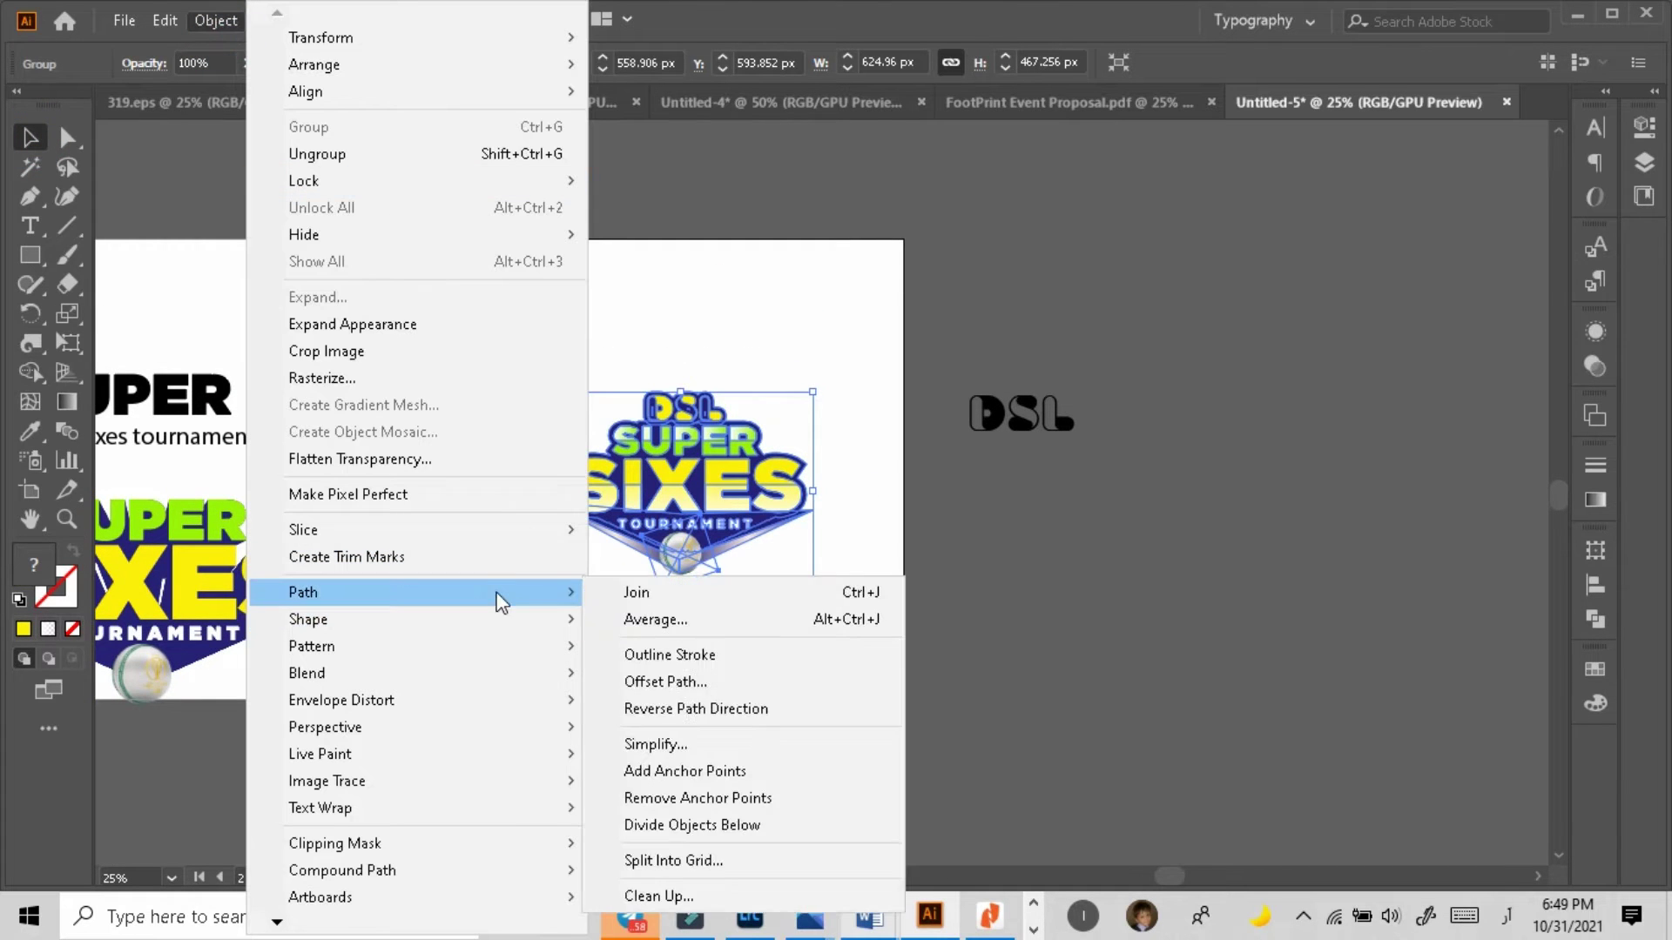
mouse_move(504, 896)
click(697, 897)
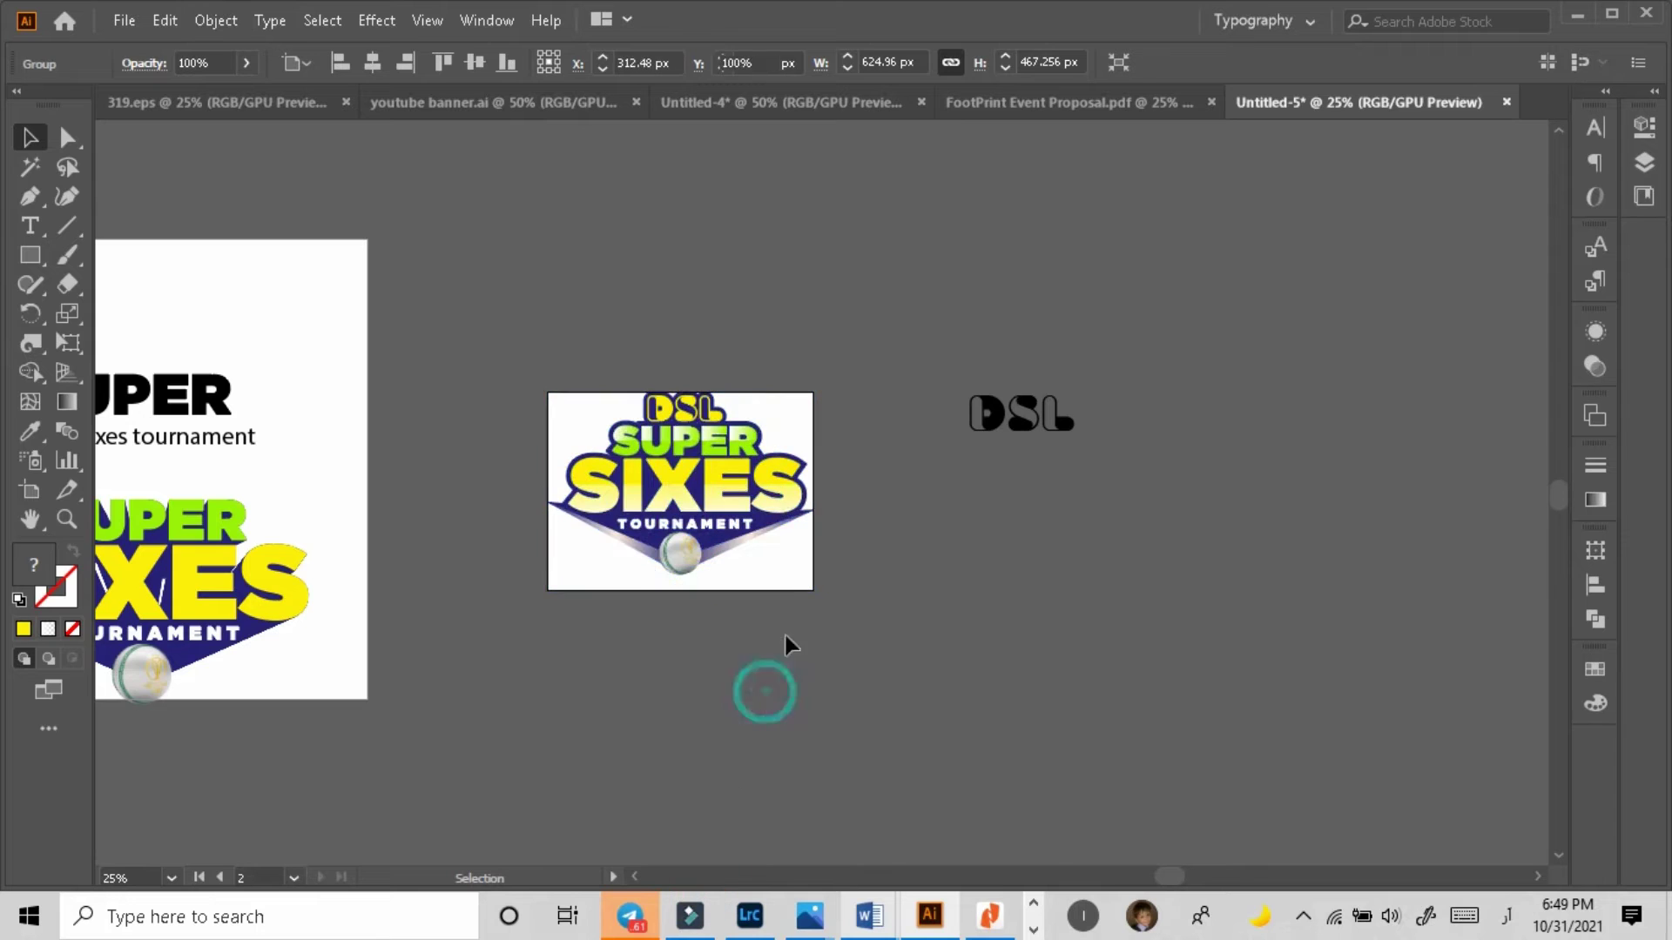
Step: Enlarge the logo's artboard to 648 × 487.42 px, adding a margin above and at both sides of the logo
click(784, 645)
key(ctrl+equal)
key(z)
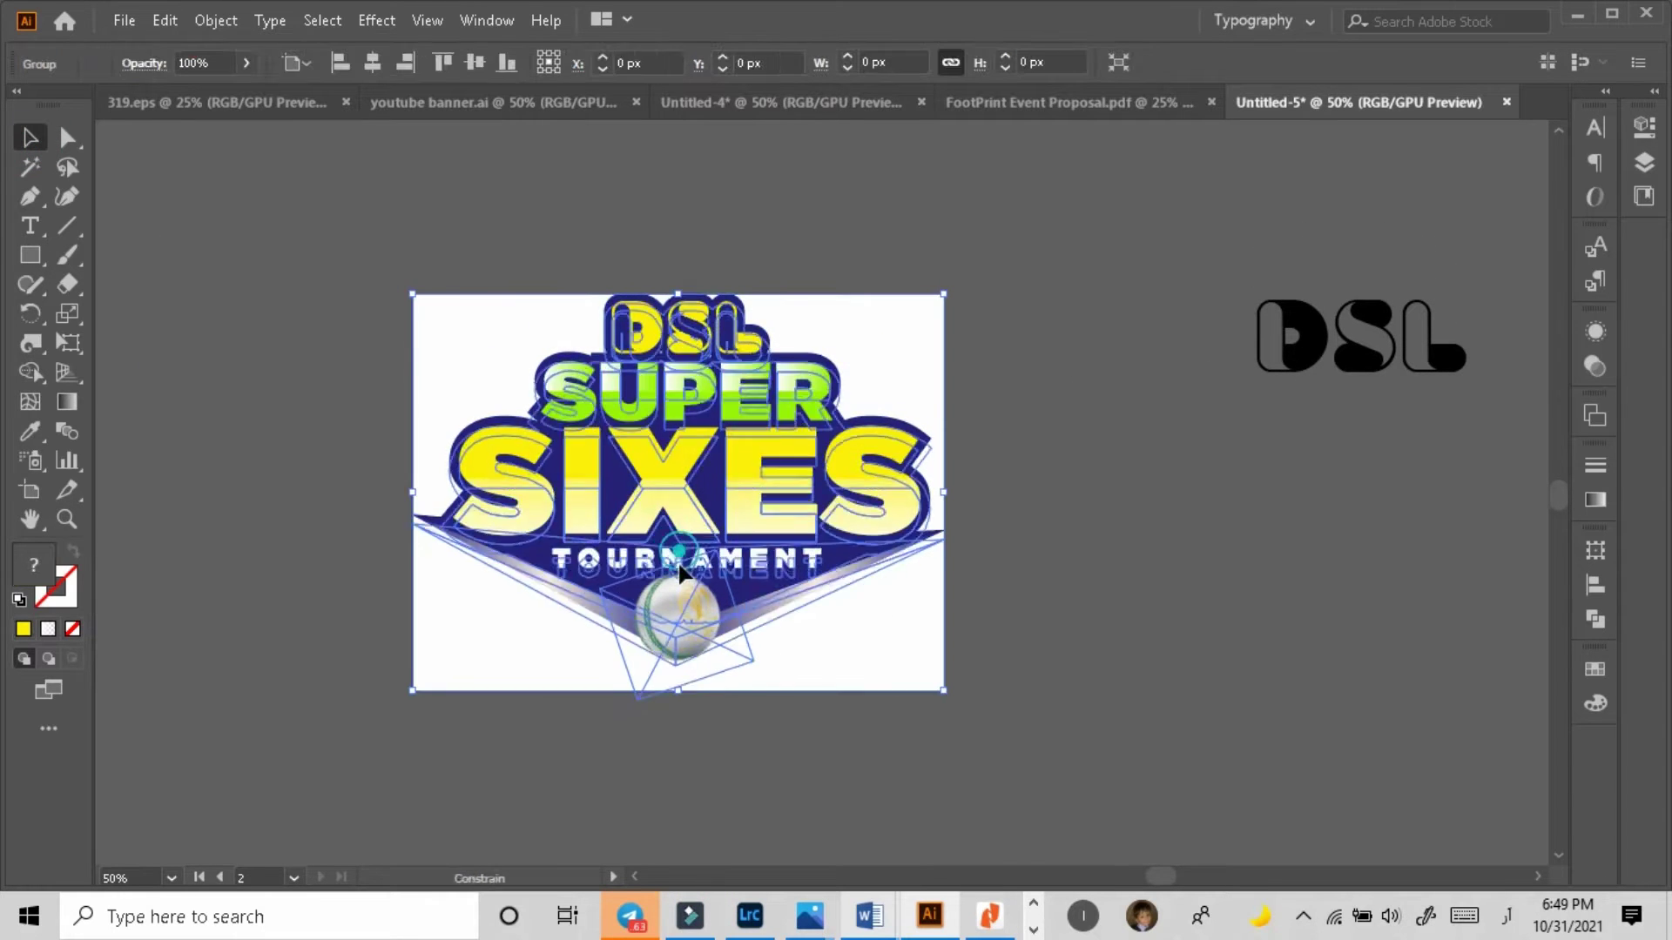
click(693, 487)
click(589, 252)
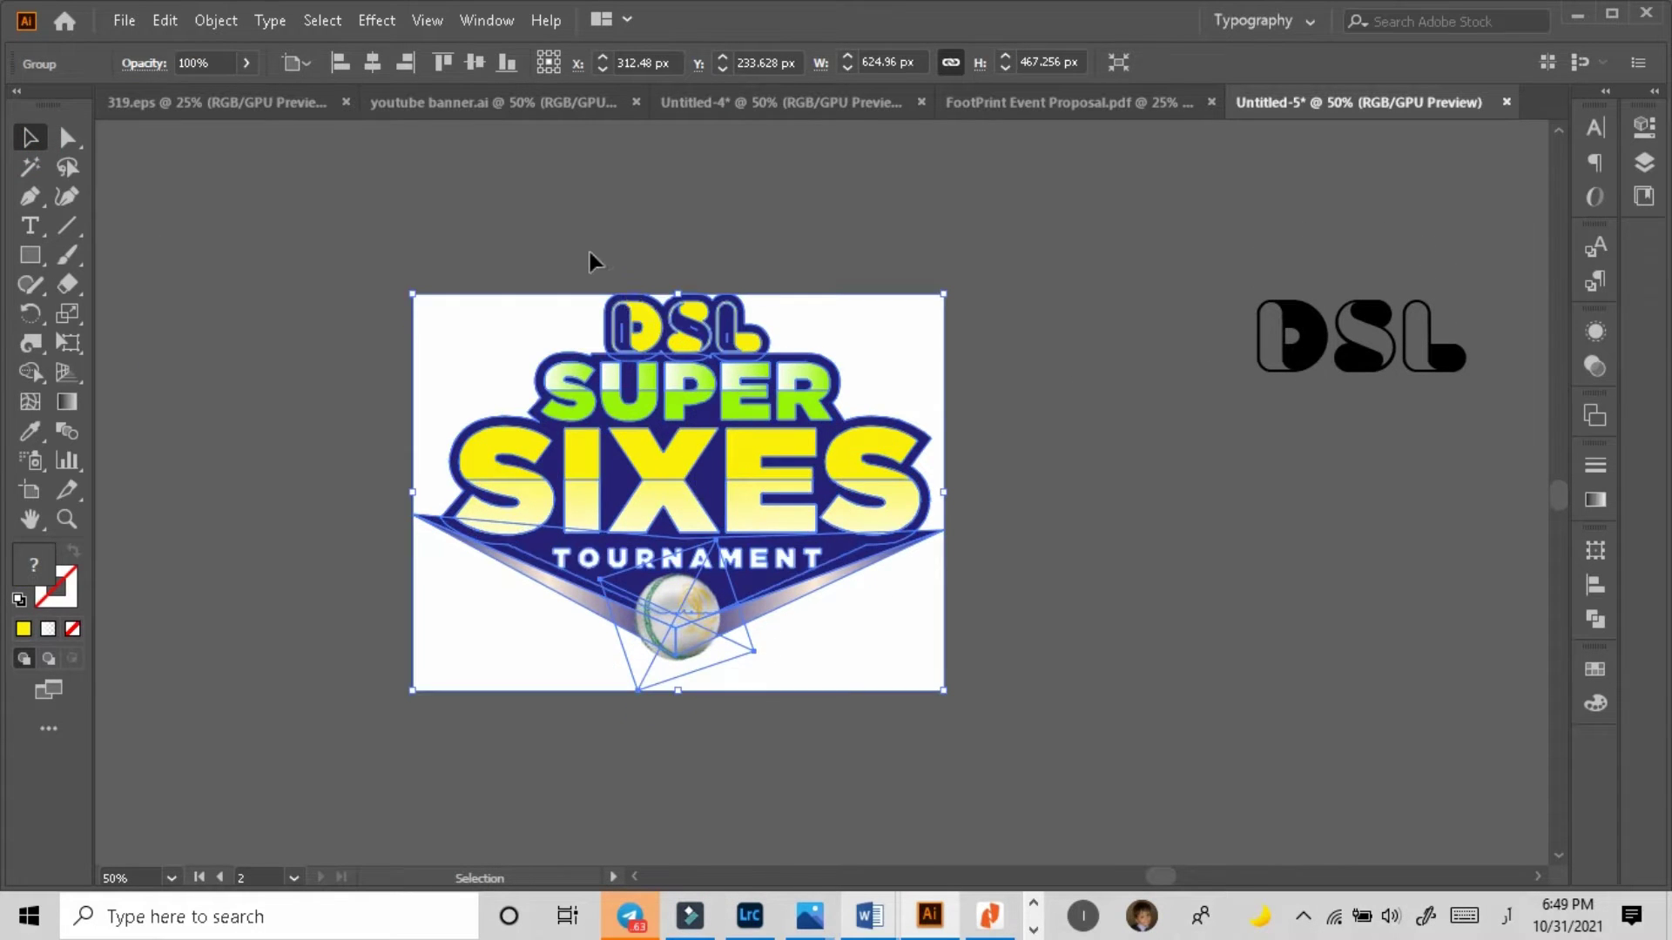
click(30, 491)
mouse_move(680, 291)
mouse_down()
mouse_move(682, 268)
mouse_move(685, 290)
mouse_up()
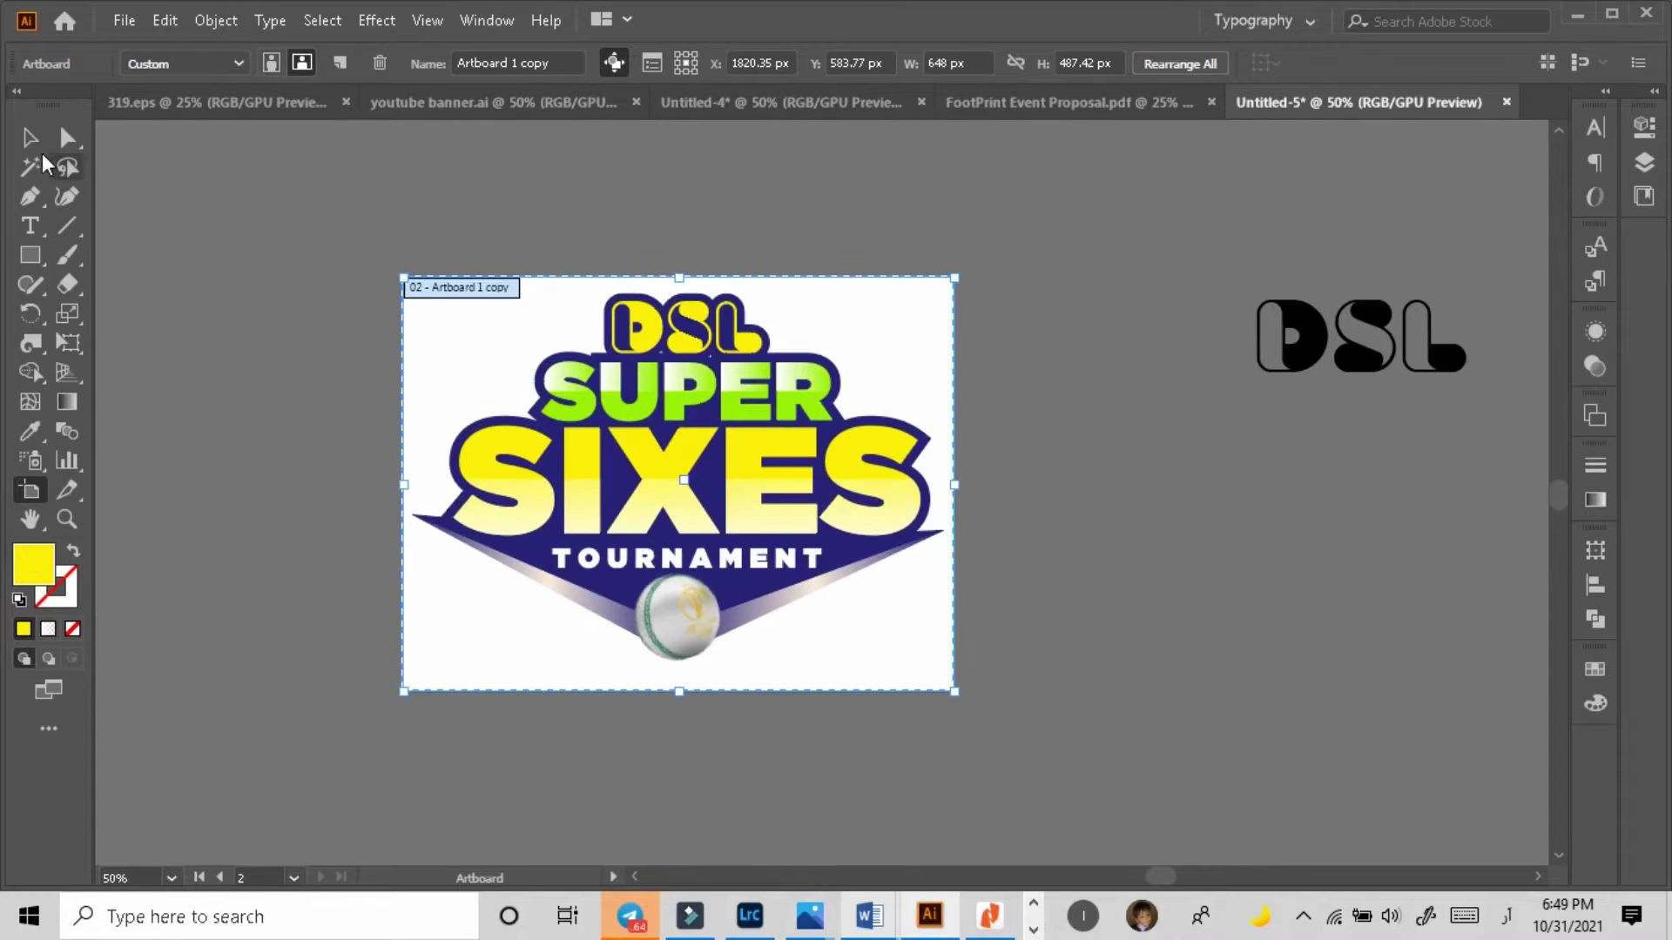
key(v)
click(453, 542)
click(322, 374)
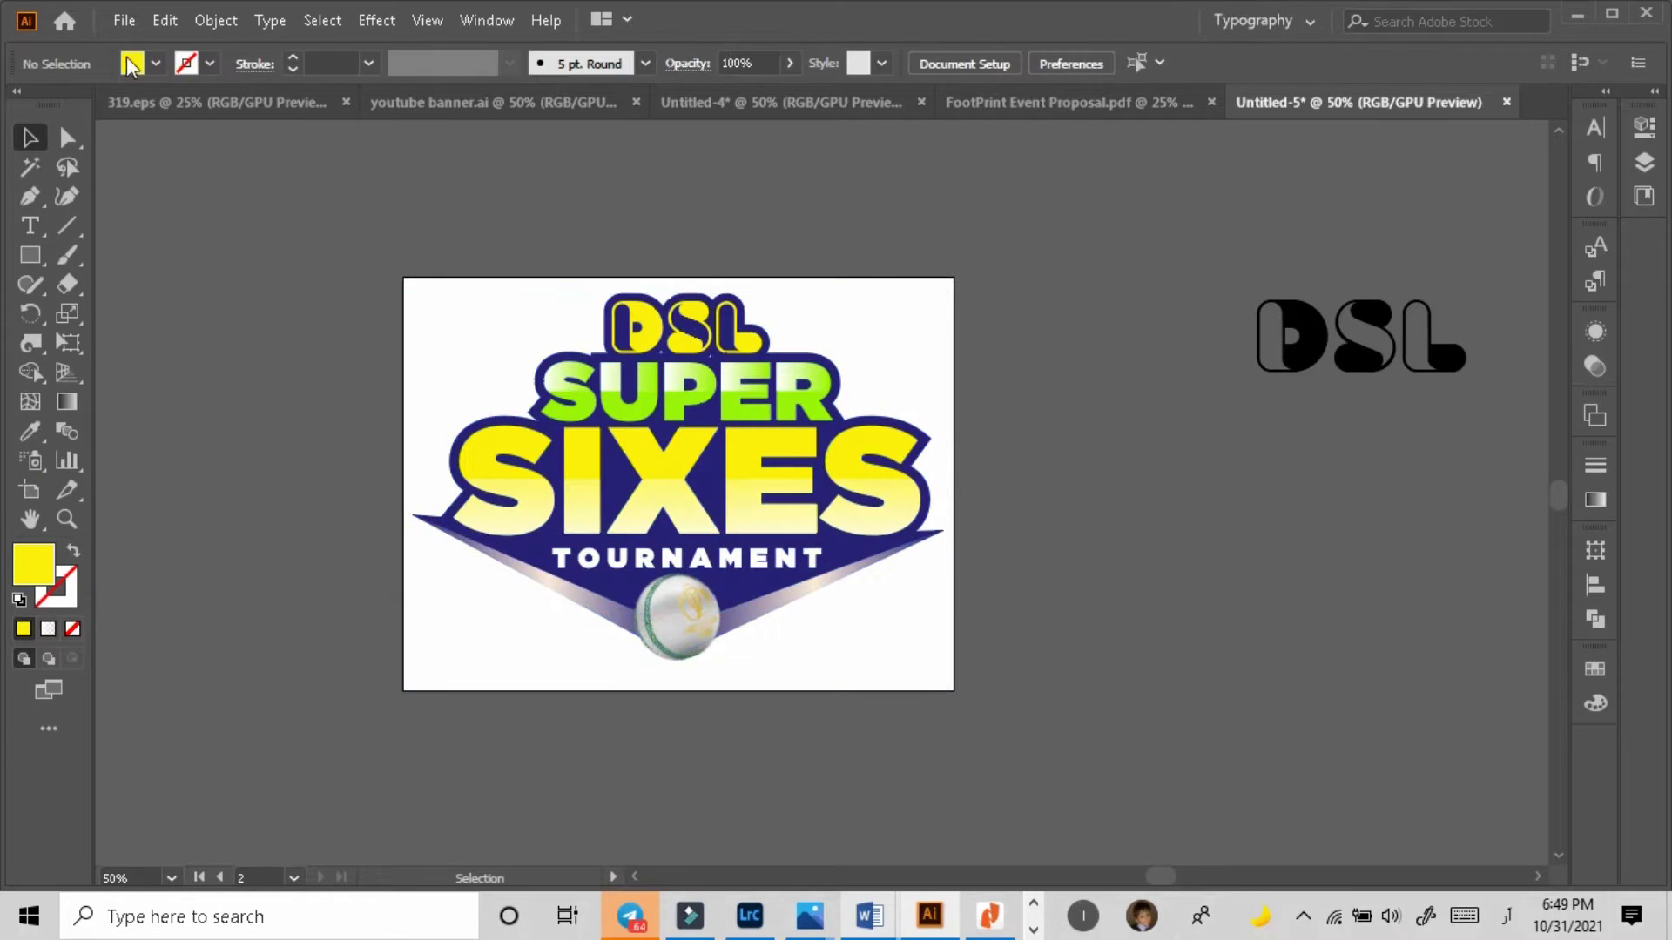
Step: Start an Export As of the logo in PNG format and browse through the Desktop to the DSL L folder
click(124, 20)
mouse_move(436, 451)
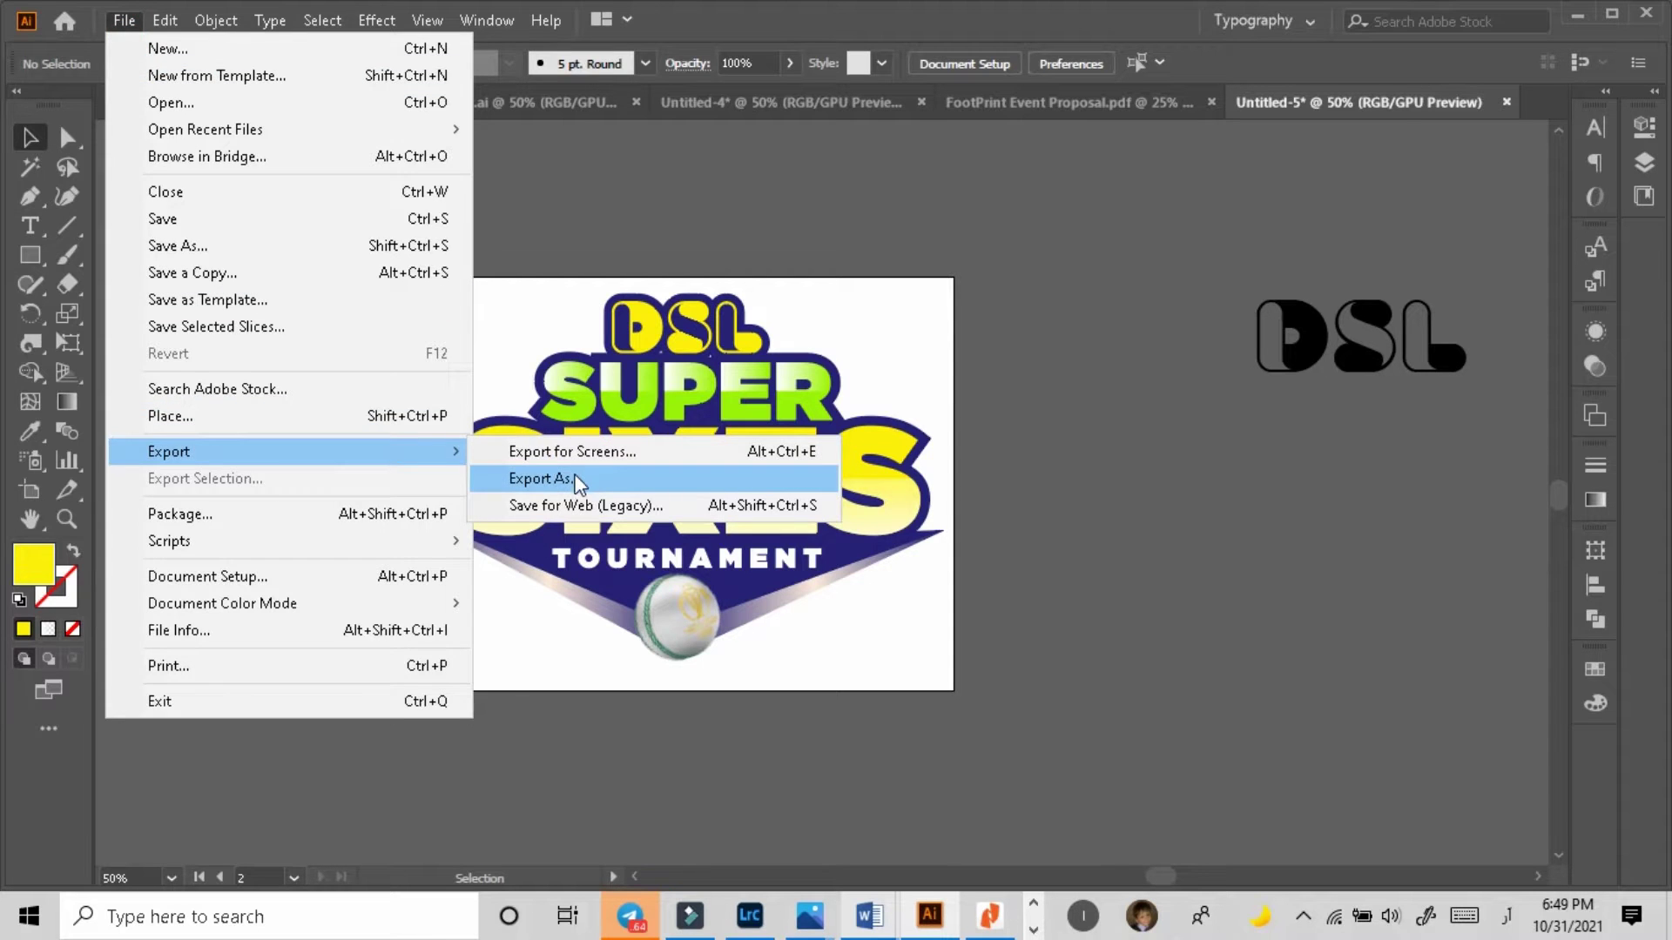
click(574, 480)
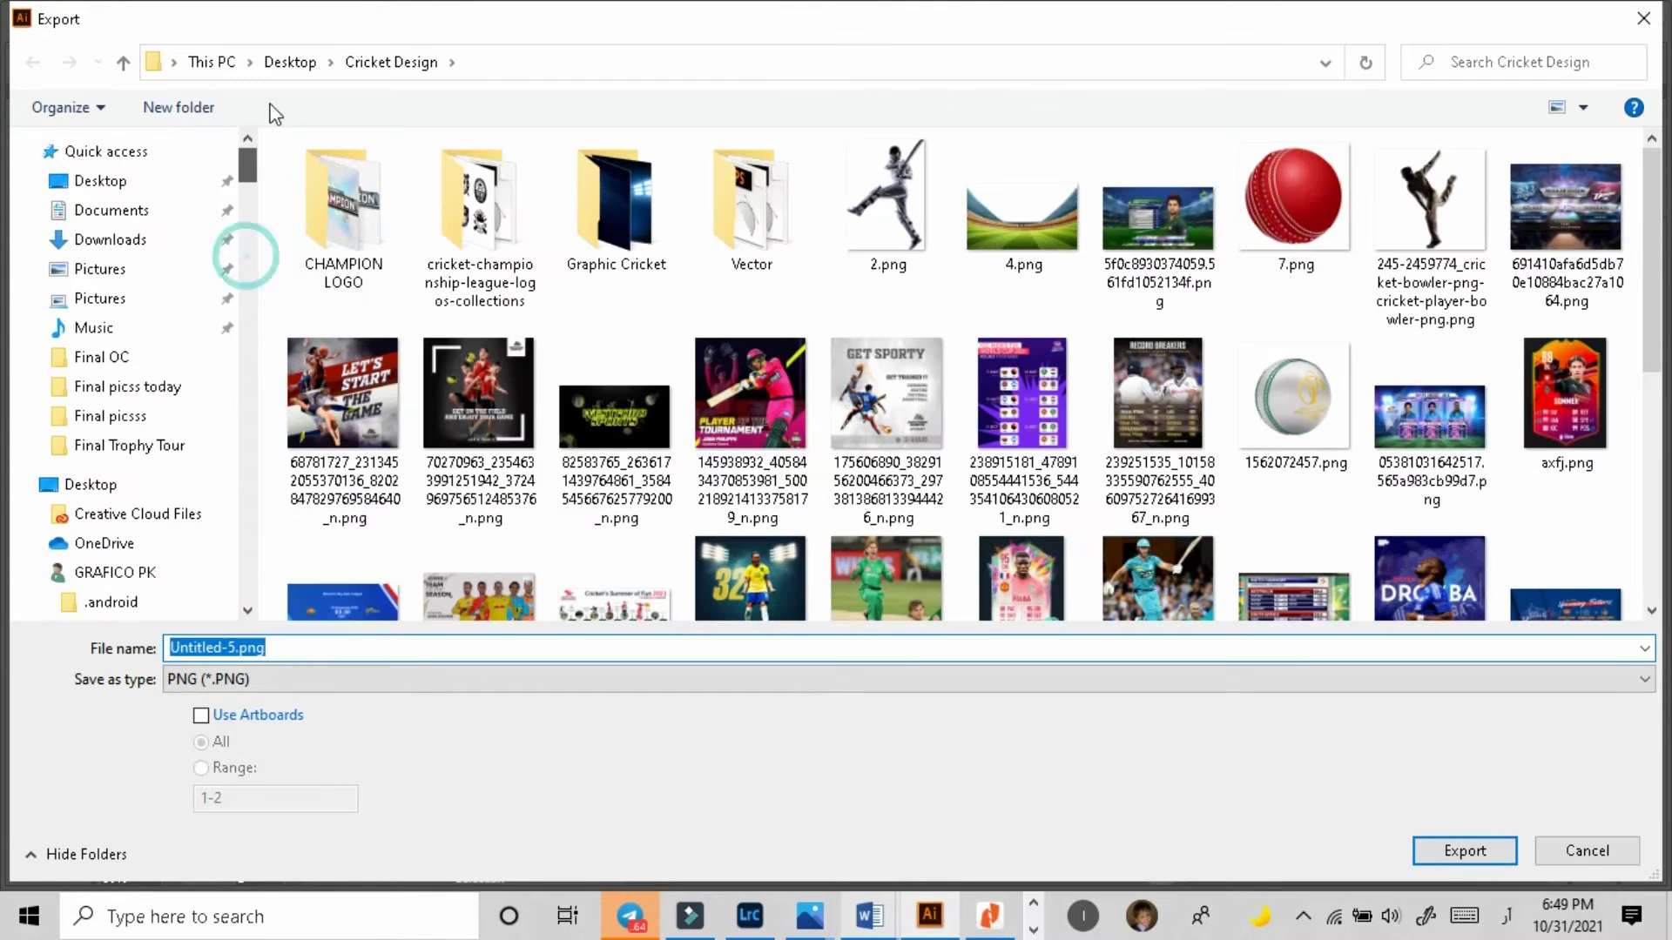
click(101, 180)
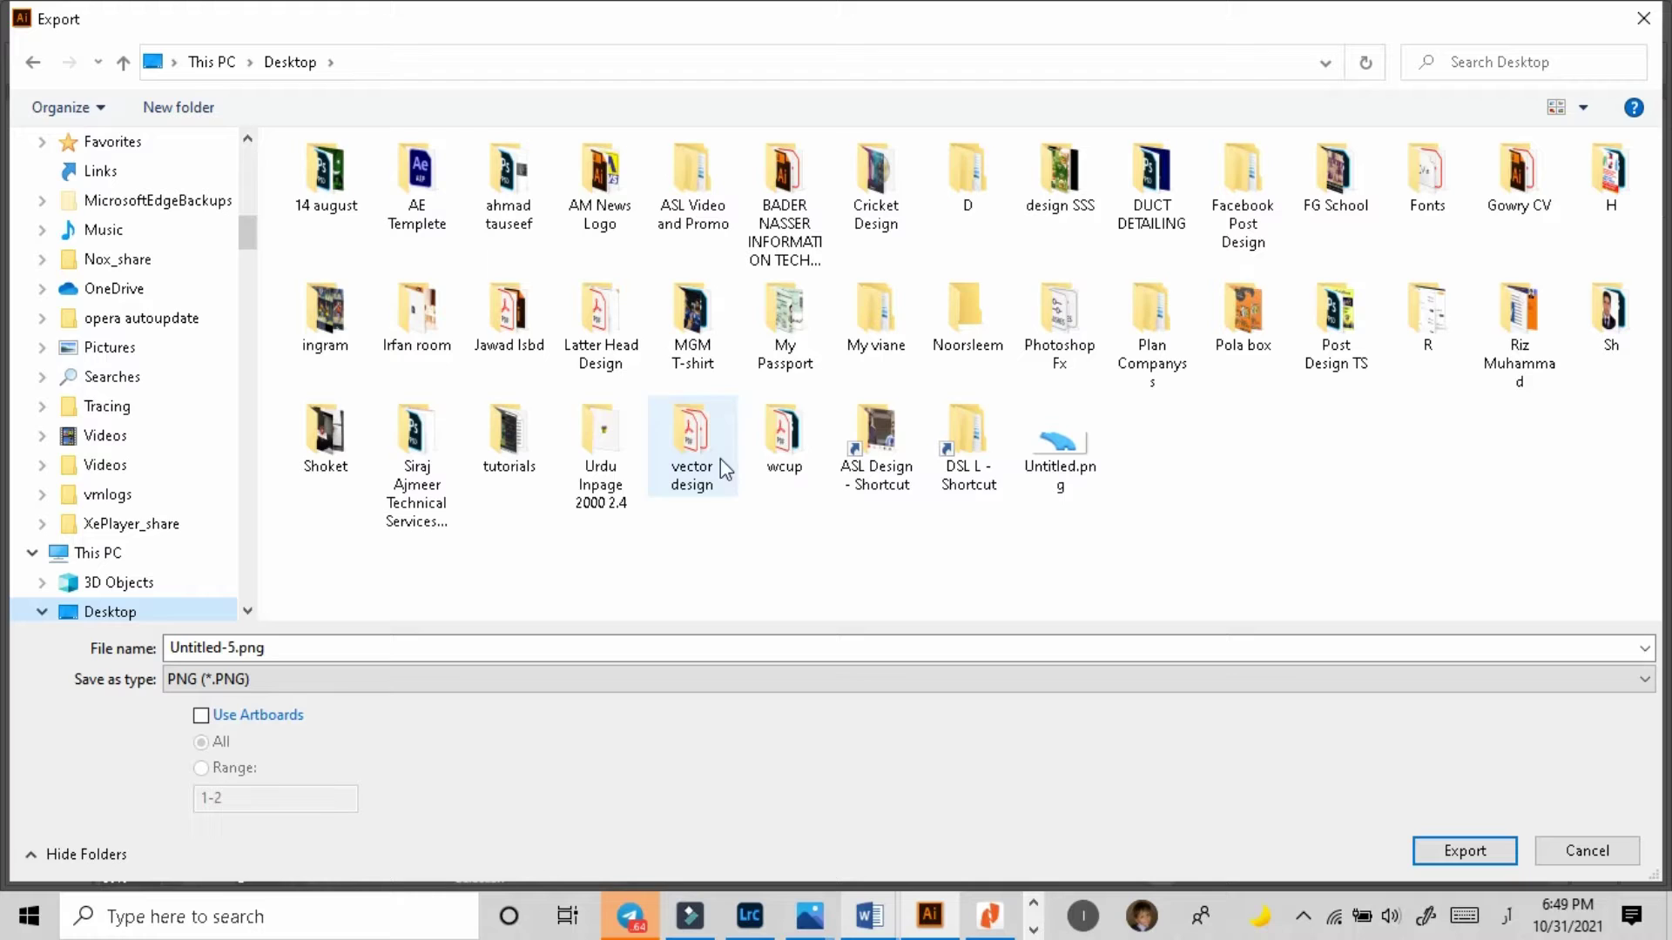
double_click(968, 435)
Step: Copy the line "DSL Super Sixes tournament" from the Word document and return to the Illustrator export dialog
mouse_move(869, 916)
click(984, 793)
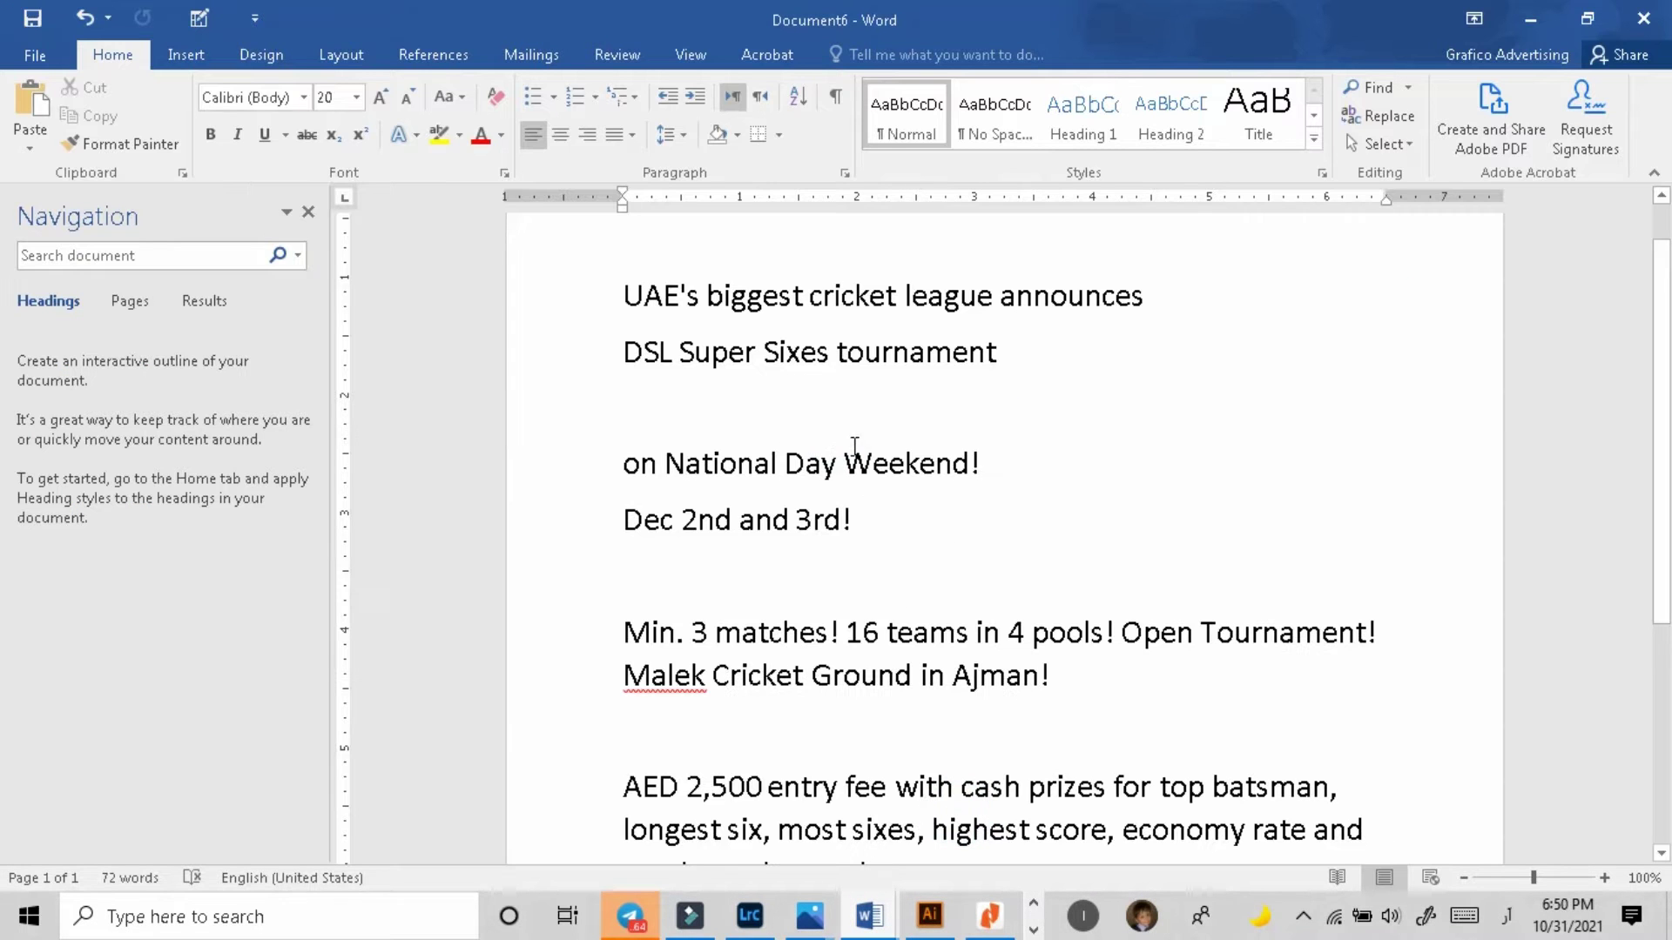
triple_click(619, 354)
key(ctrl+c)
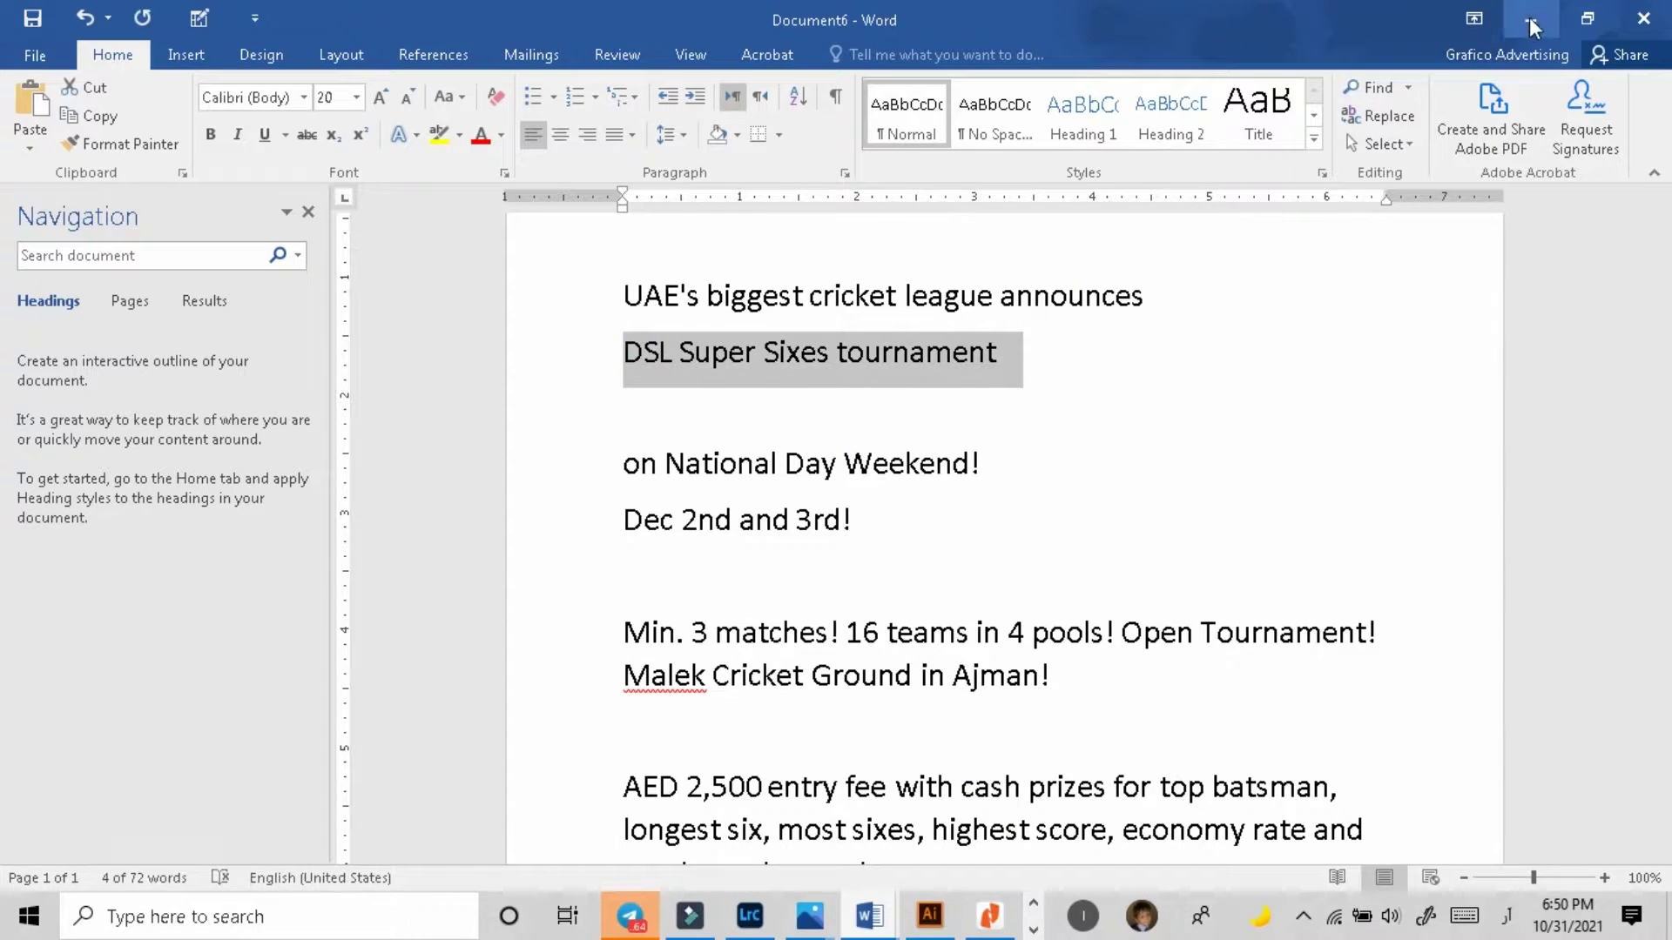
key(alt+Tab)
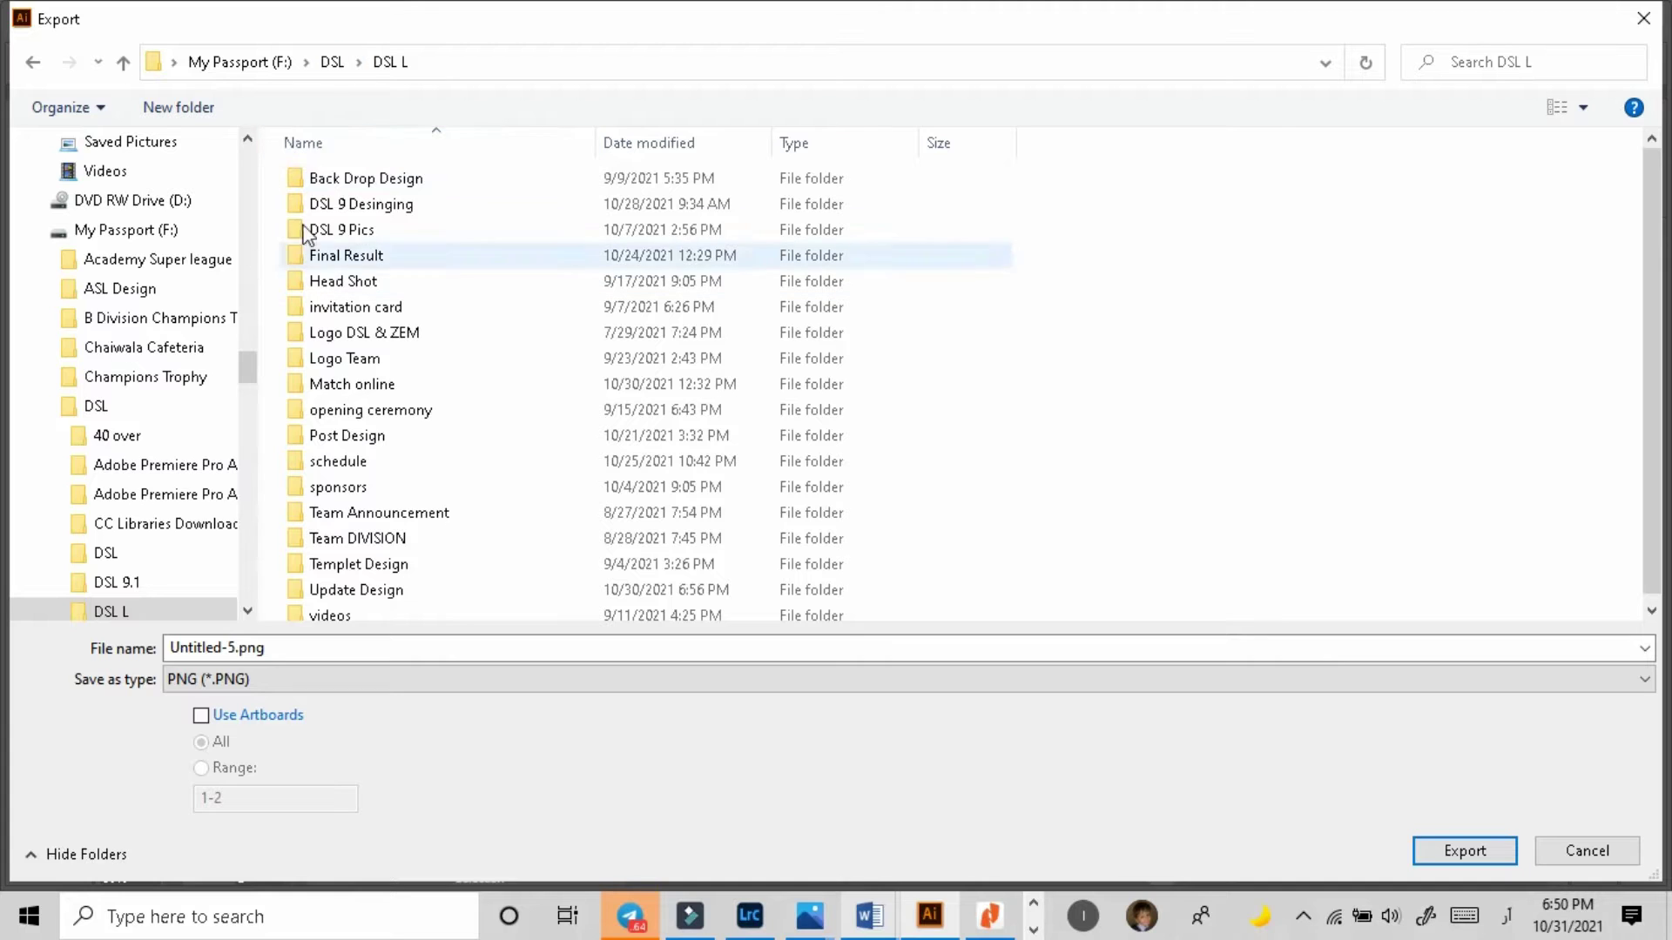
Step: Create a folder named "DSL Super Sixes tournament" in the DSL folder on My Passport (F:), using the copied text
click(332, 61)
click(179, 106)
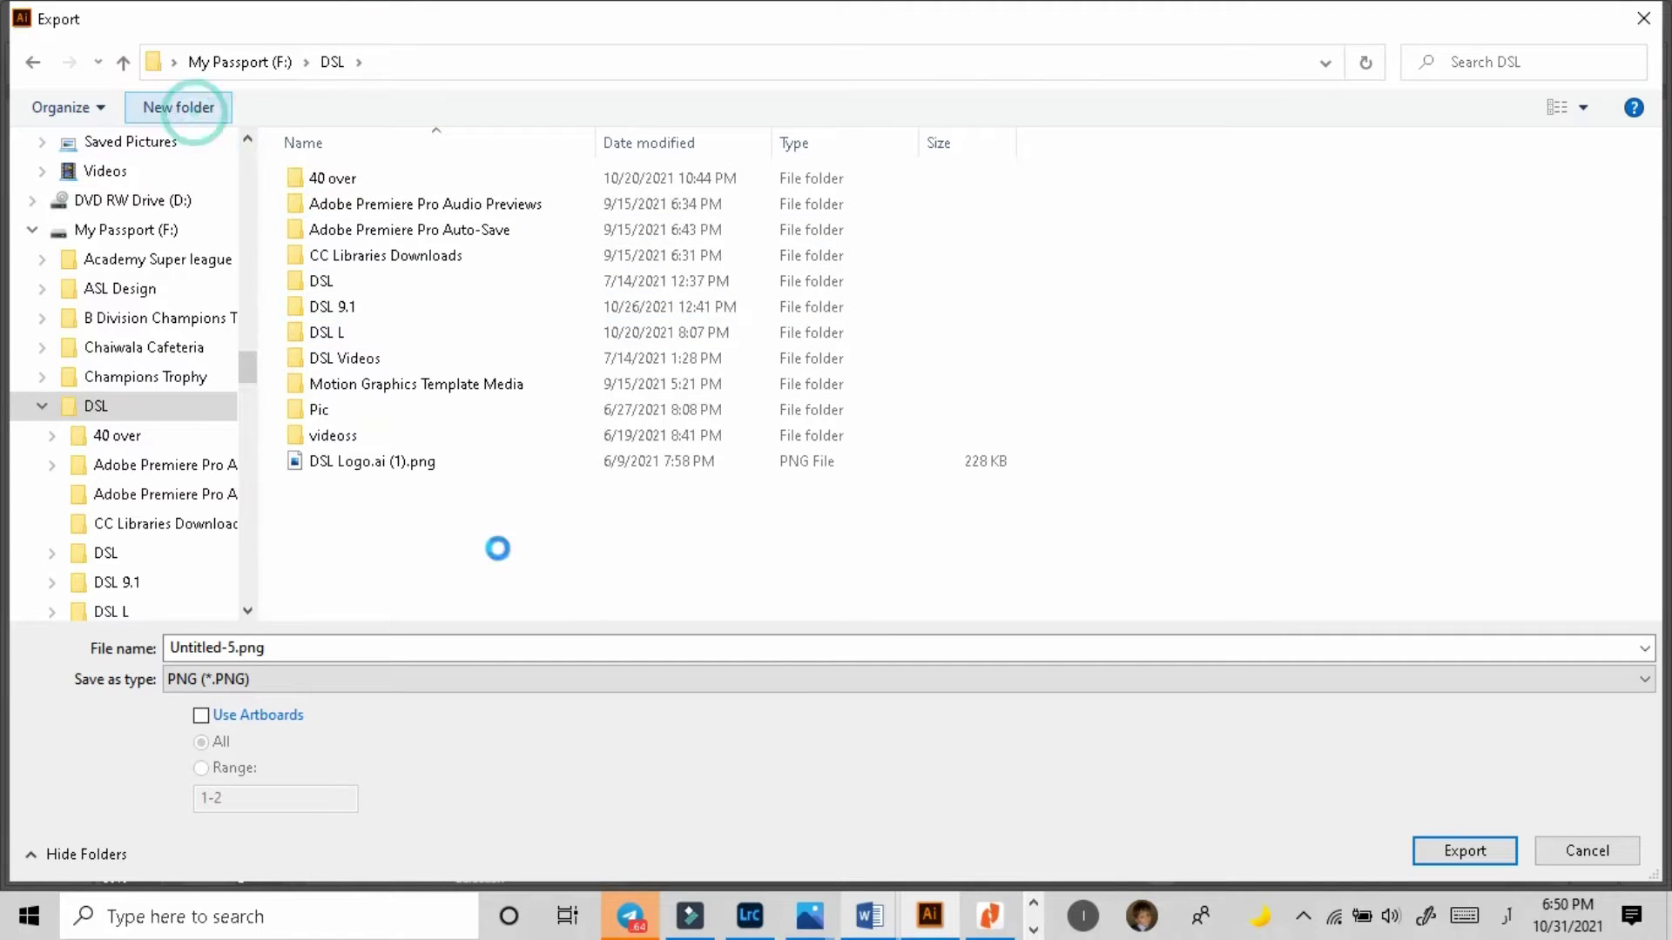
key(ctrl+v)
key(Return)
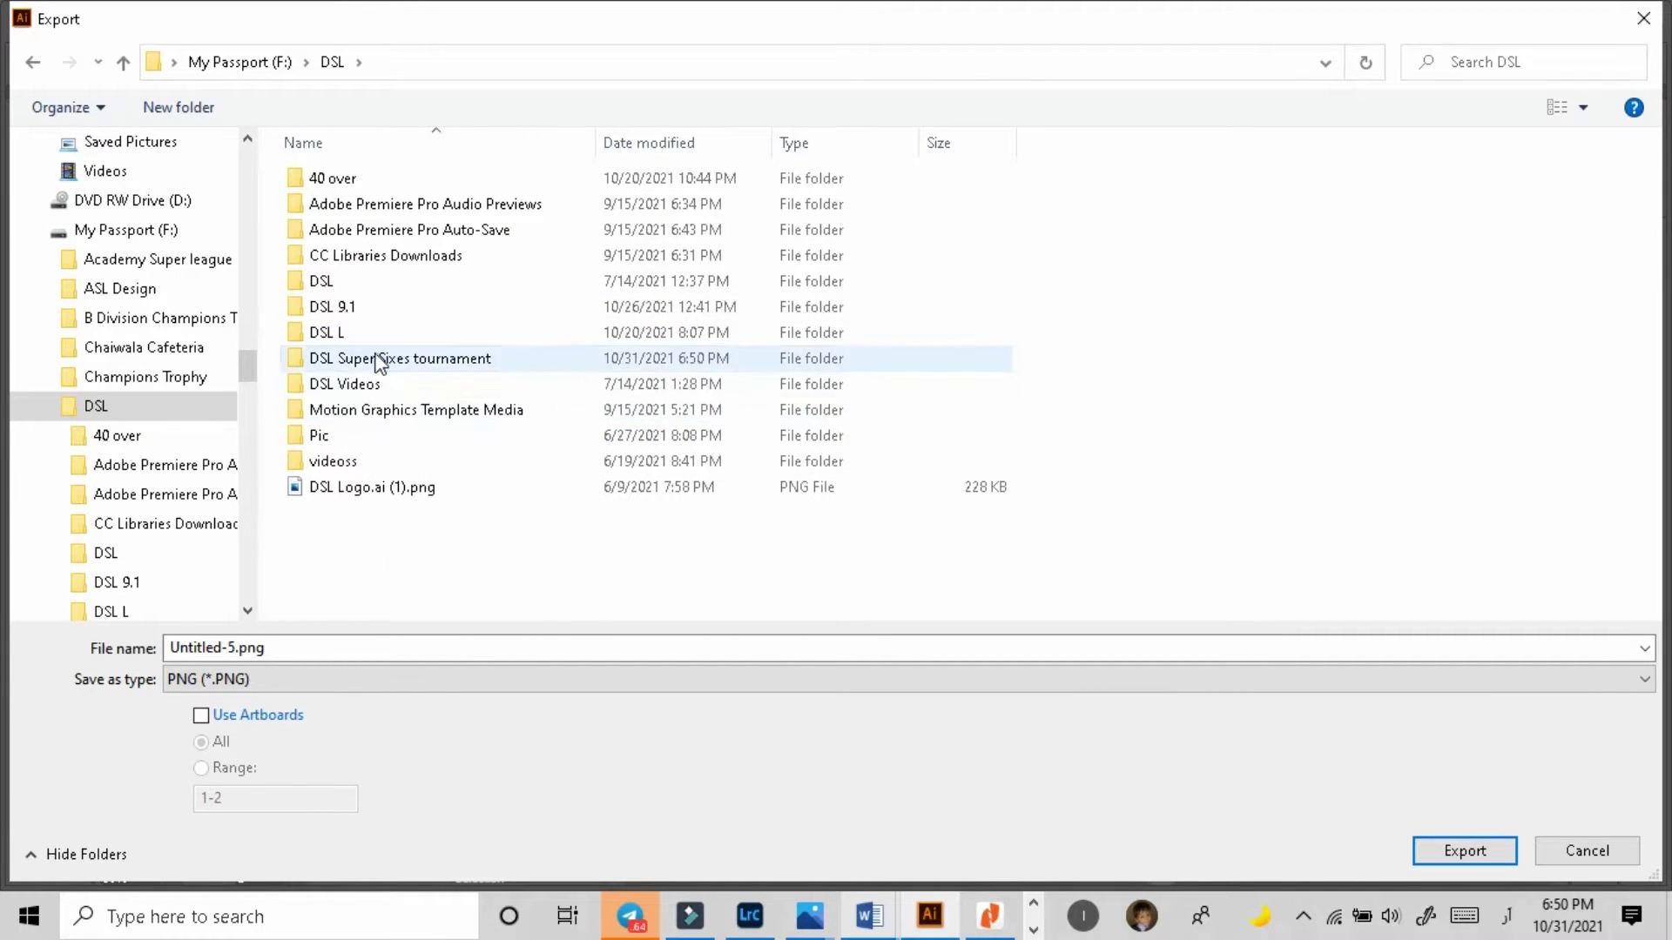
Step: Create a subfolder named "Logo design" inside the DSL Super Sixes tournament folder and open it
double_click(373, 360)
click(179, 106)
text(ۃریگ)
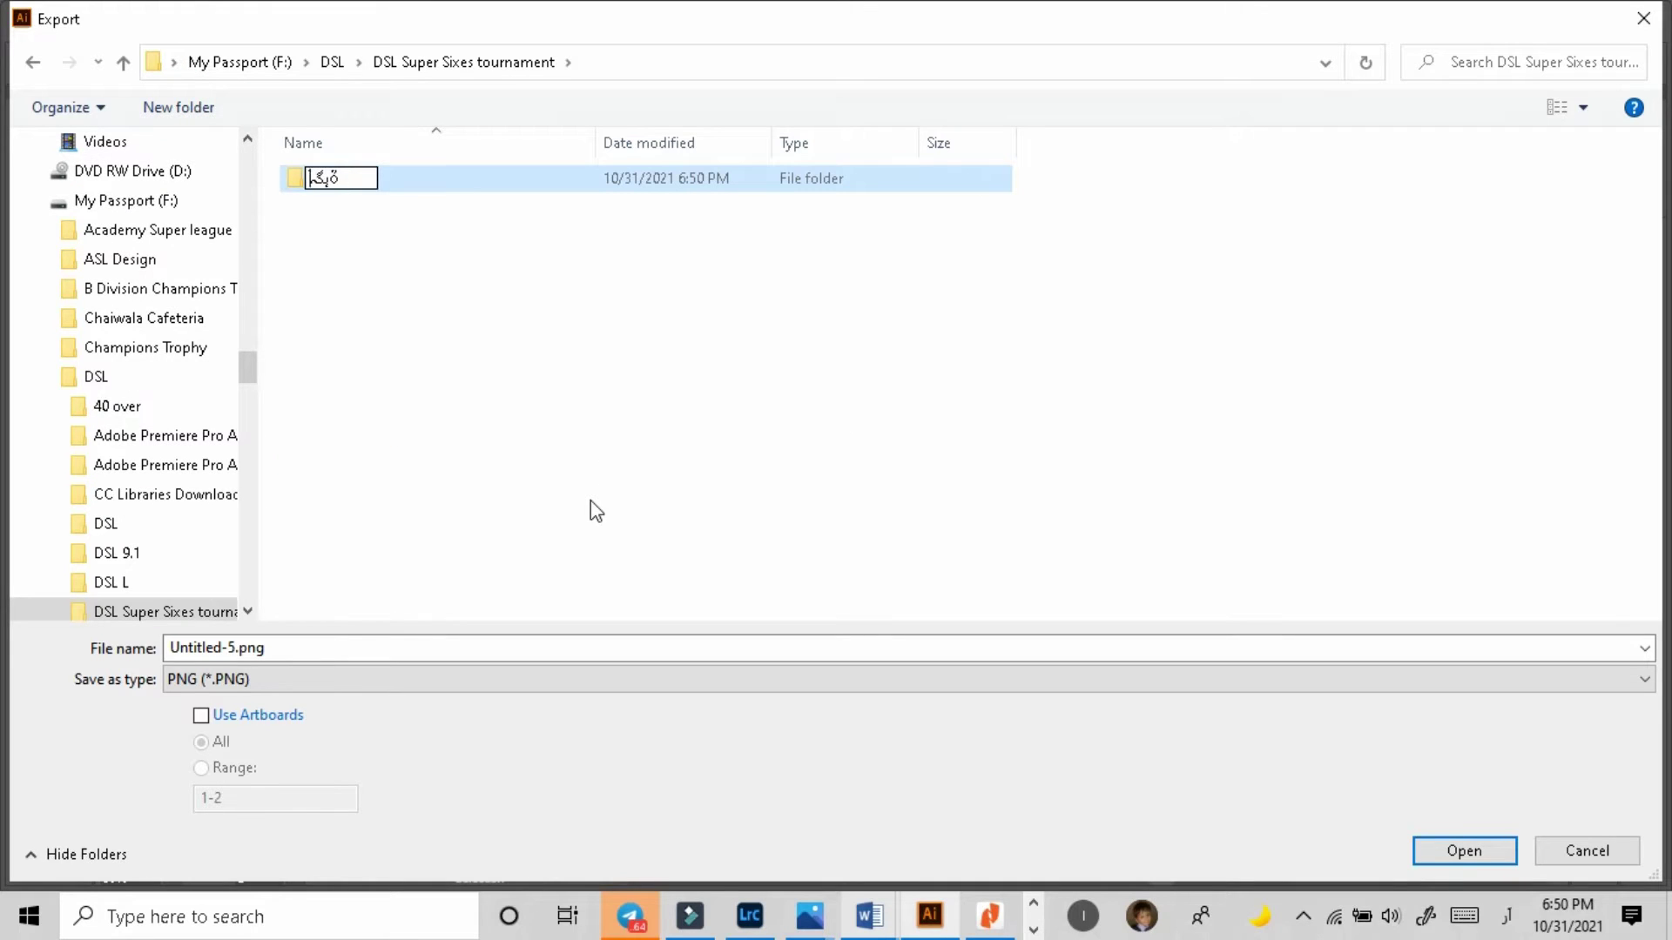
key(super+space)
key(Return)
key(Return)
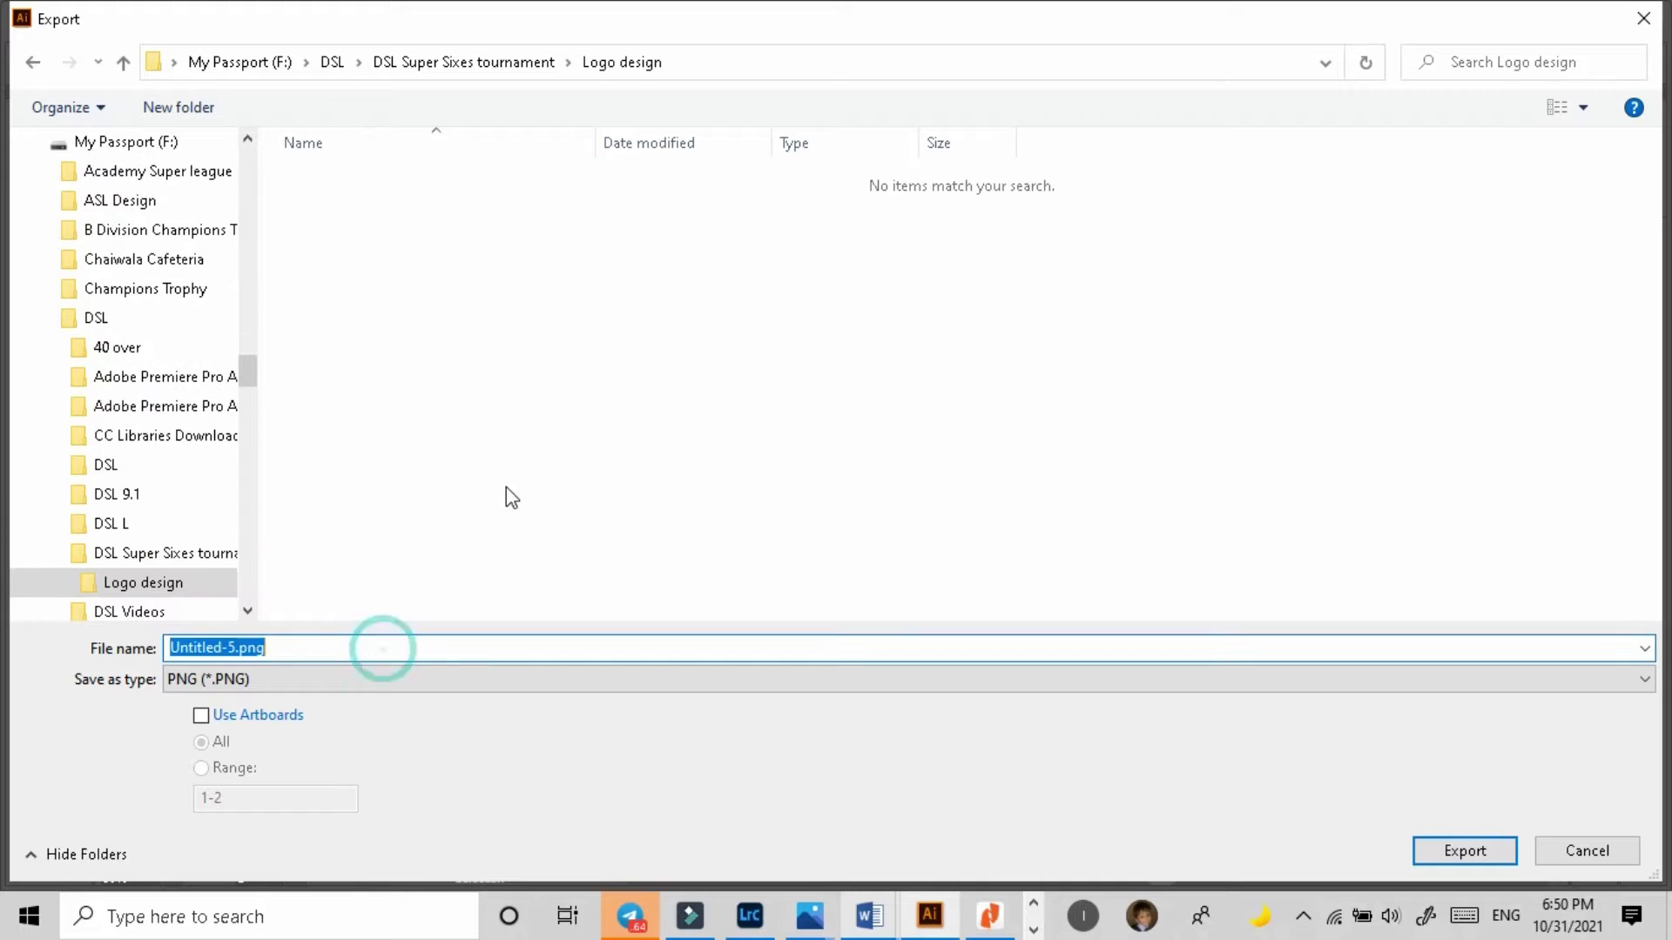
Step: Export only artboard 2 as a PNG named "DSL Super Sixes tournament", using artboards with the range 2-2
key(ctrl+v)
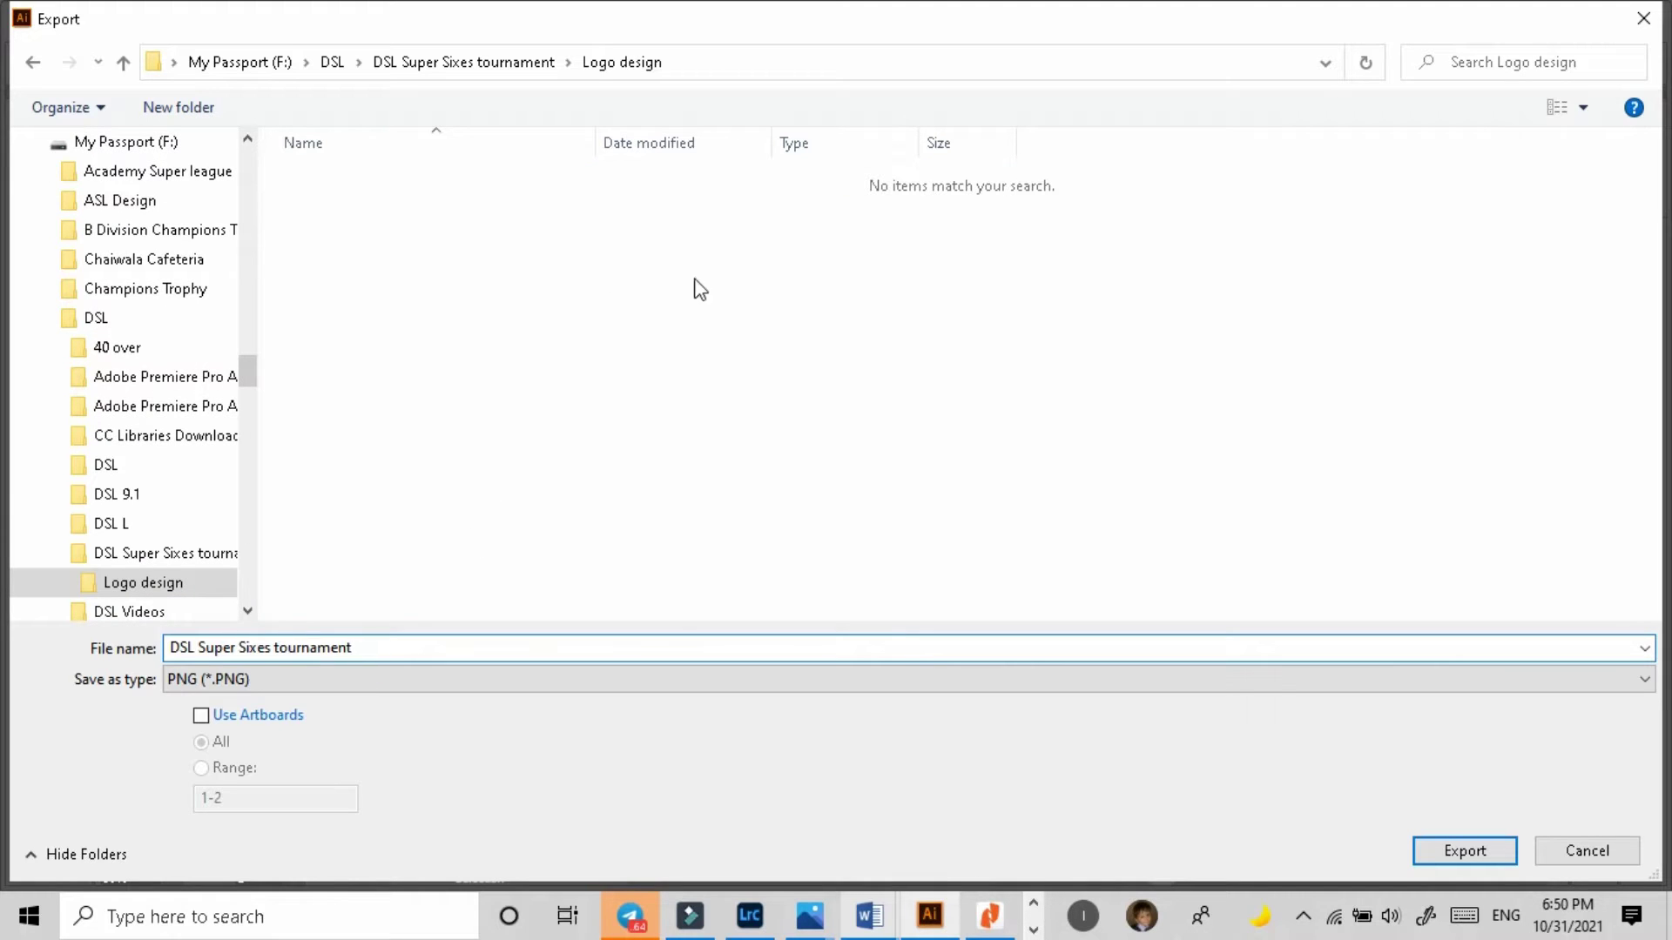
click(248, 719)
click(228, 769)
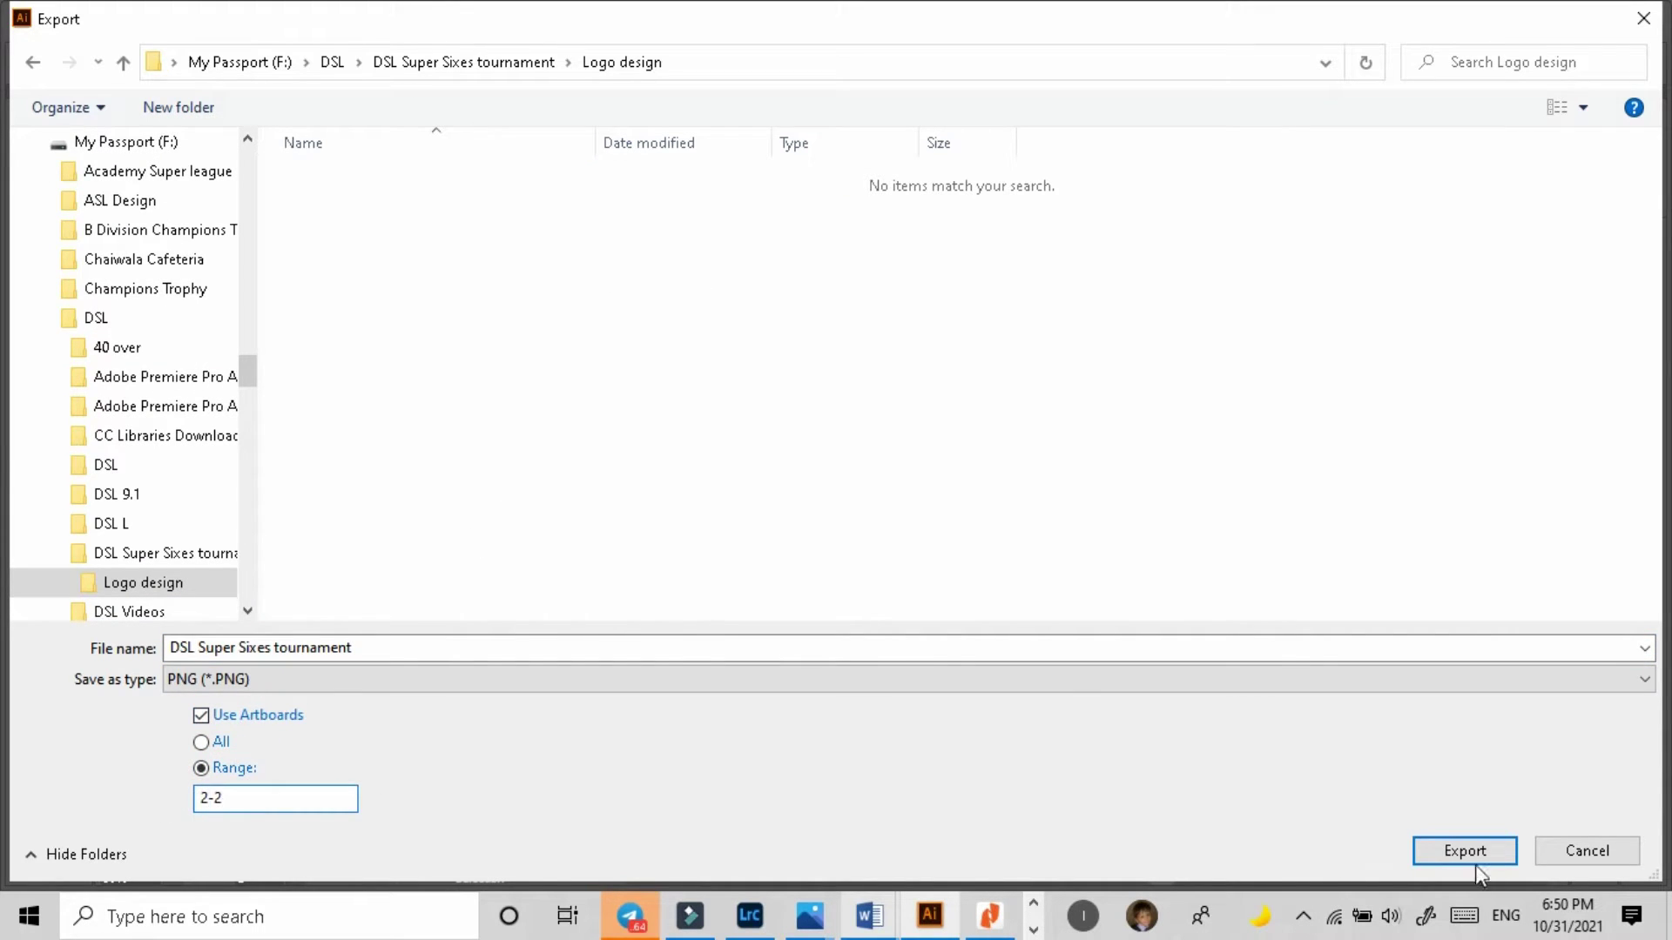
click(1477, 865)
click(778, 657)
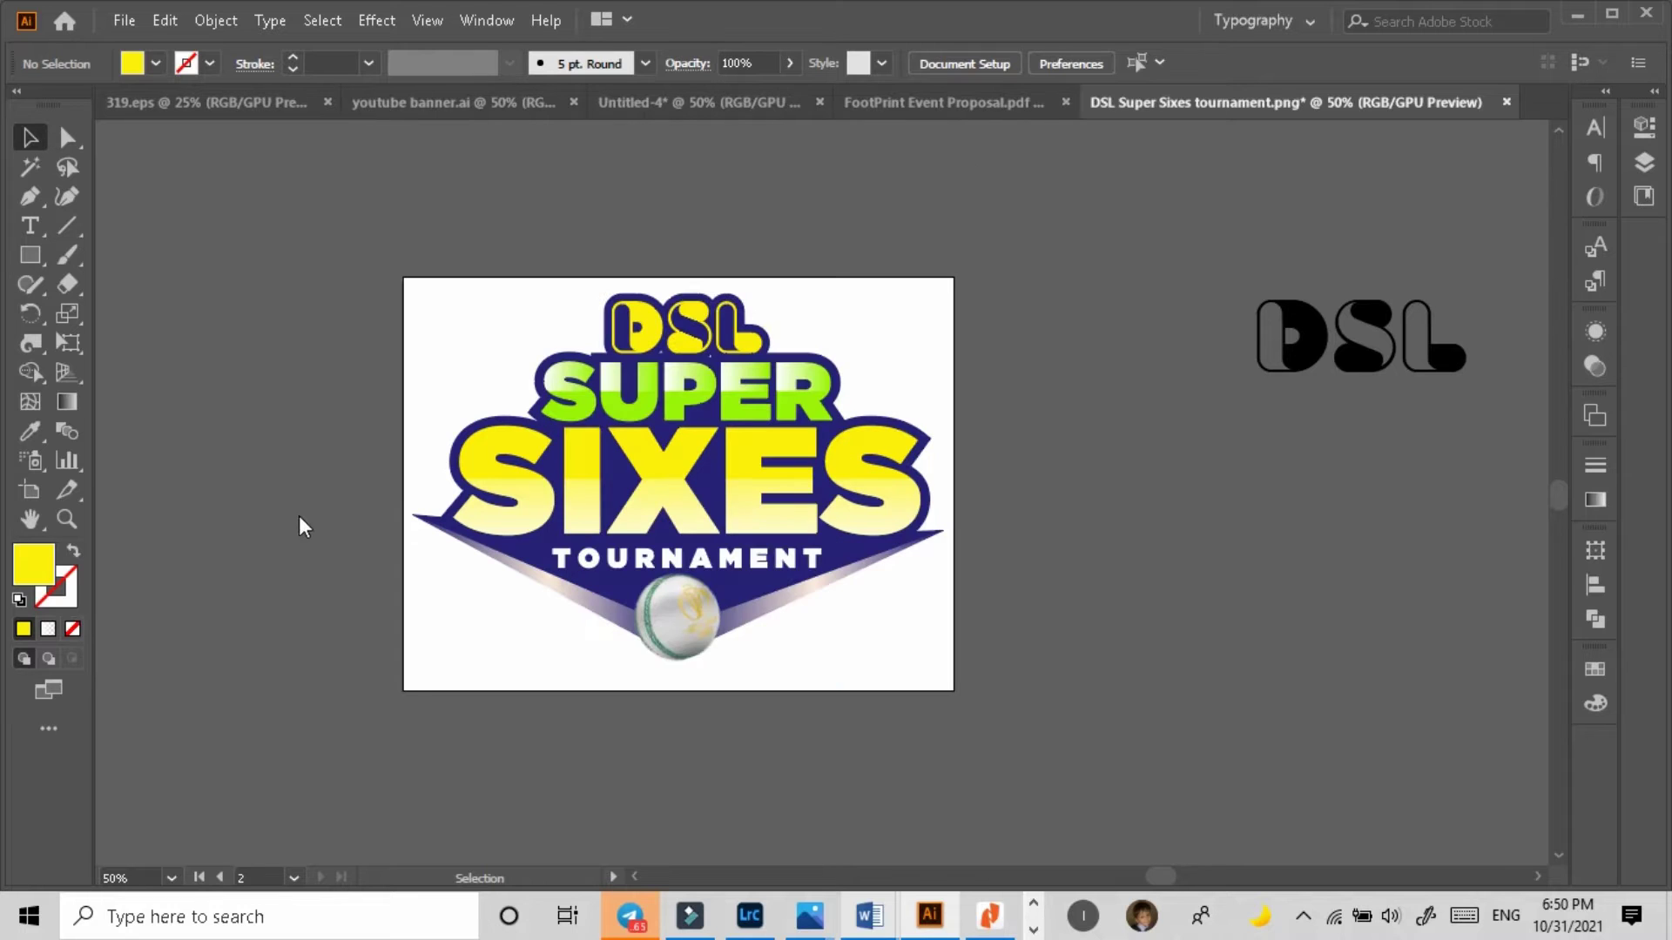
Step: Save the document as an Adobe Illustrator file named "DSL Super Sixes tournament" in the Logo design folder
click(125, 20)
click(168, 217)
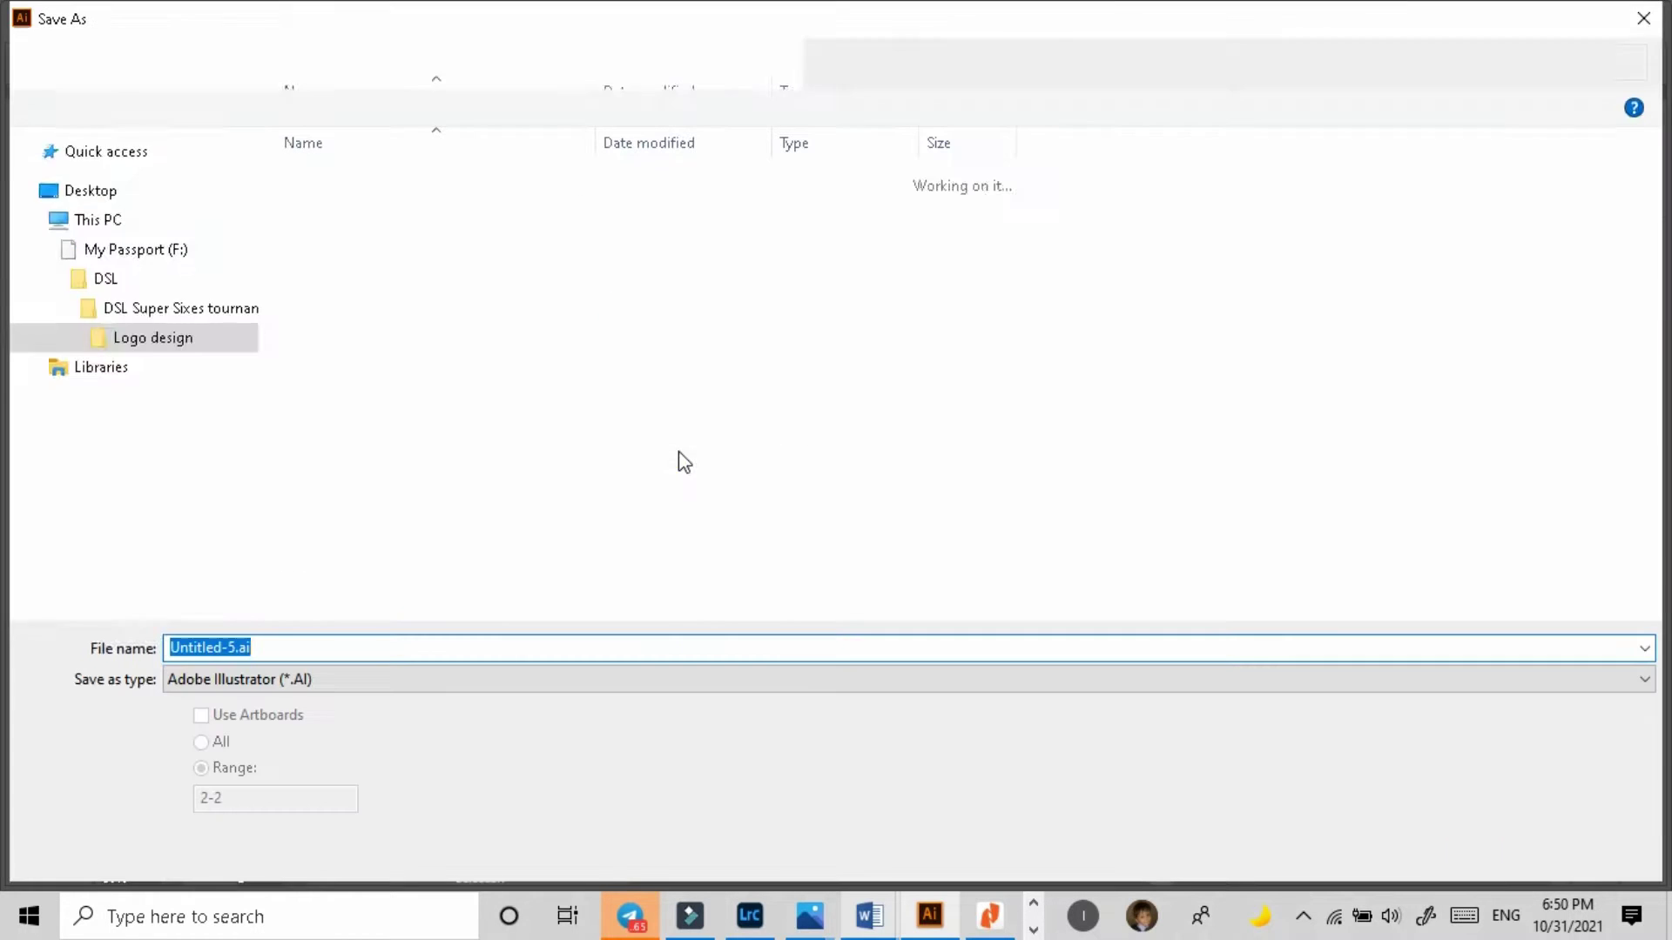
key(ctrl+v)
click(1497, 862)
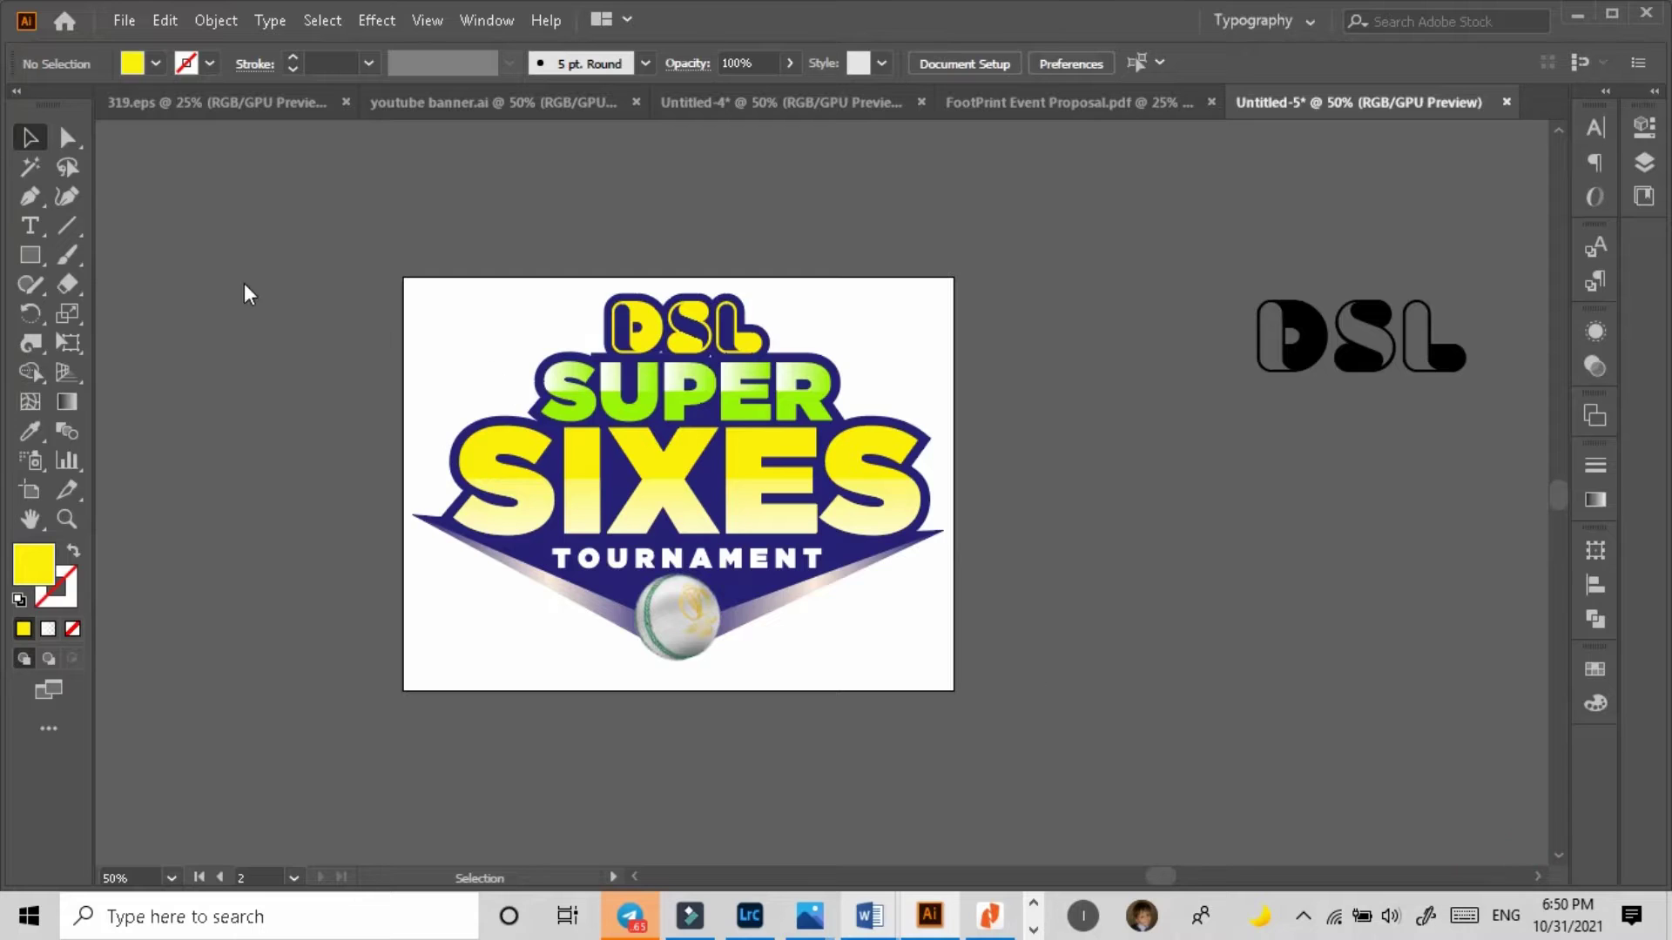
key(Return)
click(124, 20)
click(862, 230)
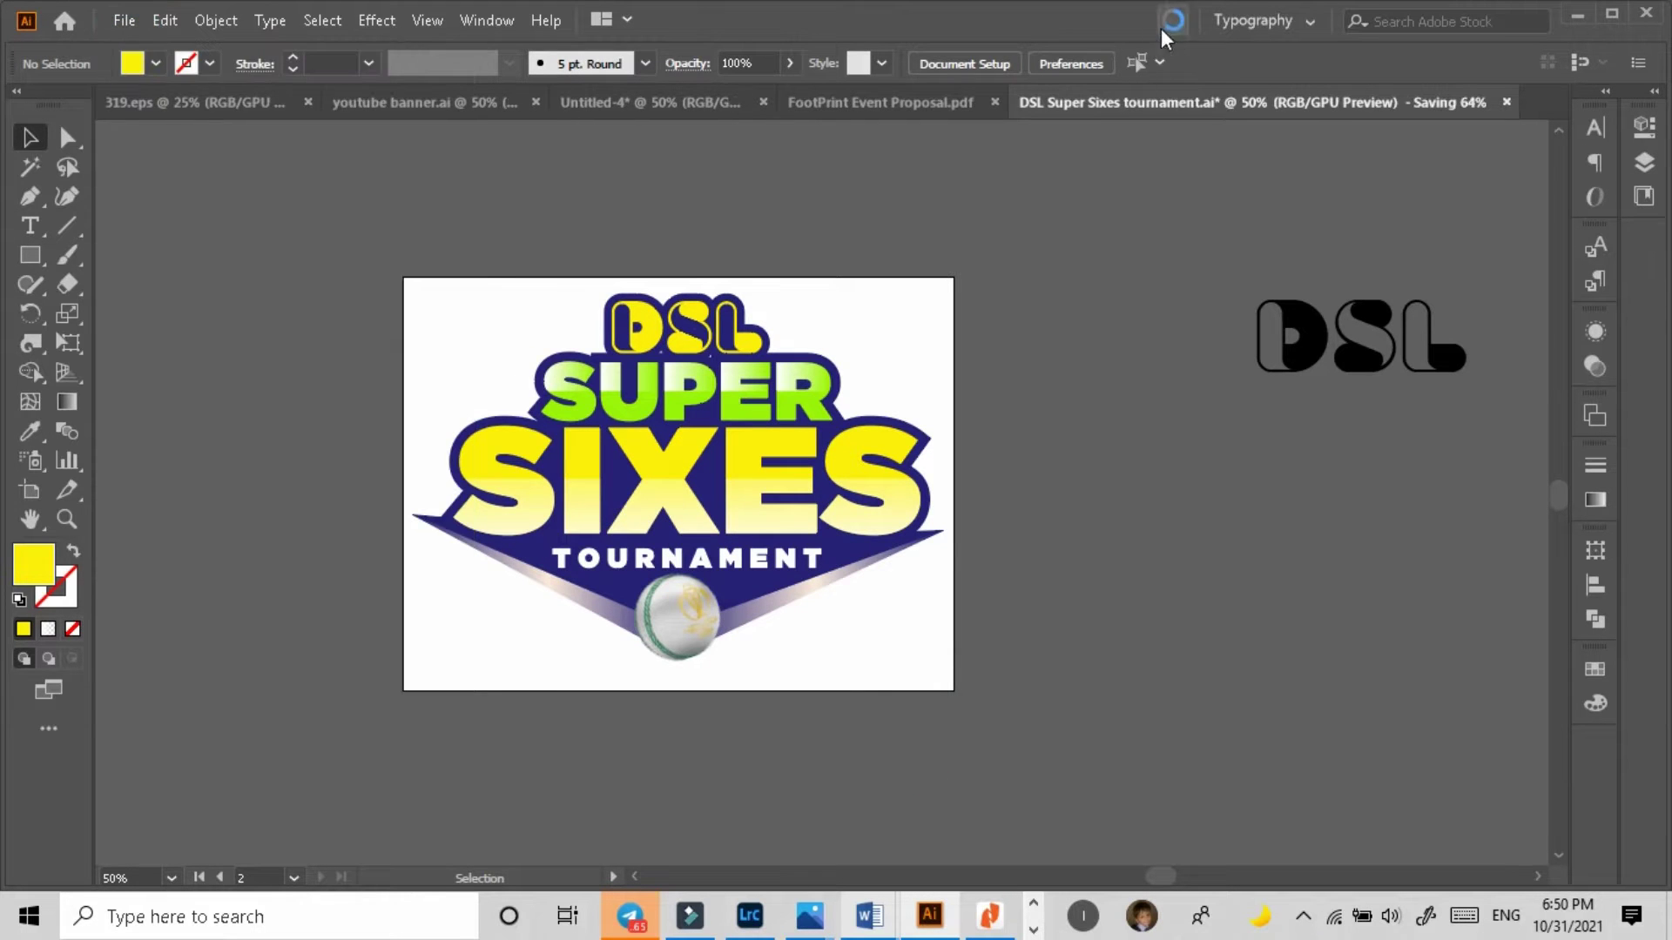
Step: Preview the exported DSL Super Sixes tournament-02.png from the Logo design folder in Photos
click(123, 21)
click(148, 101)
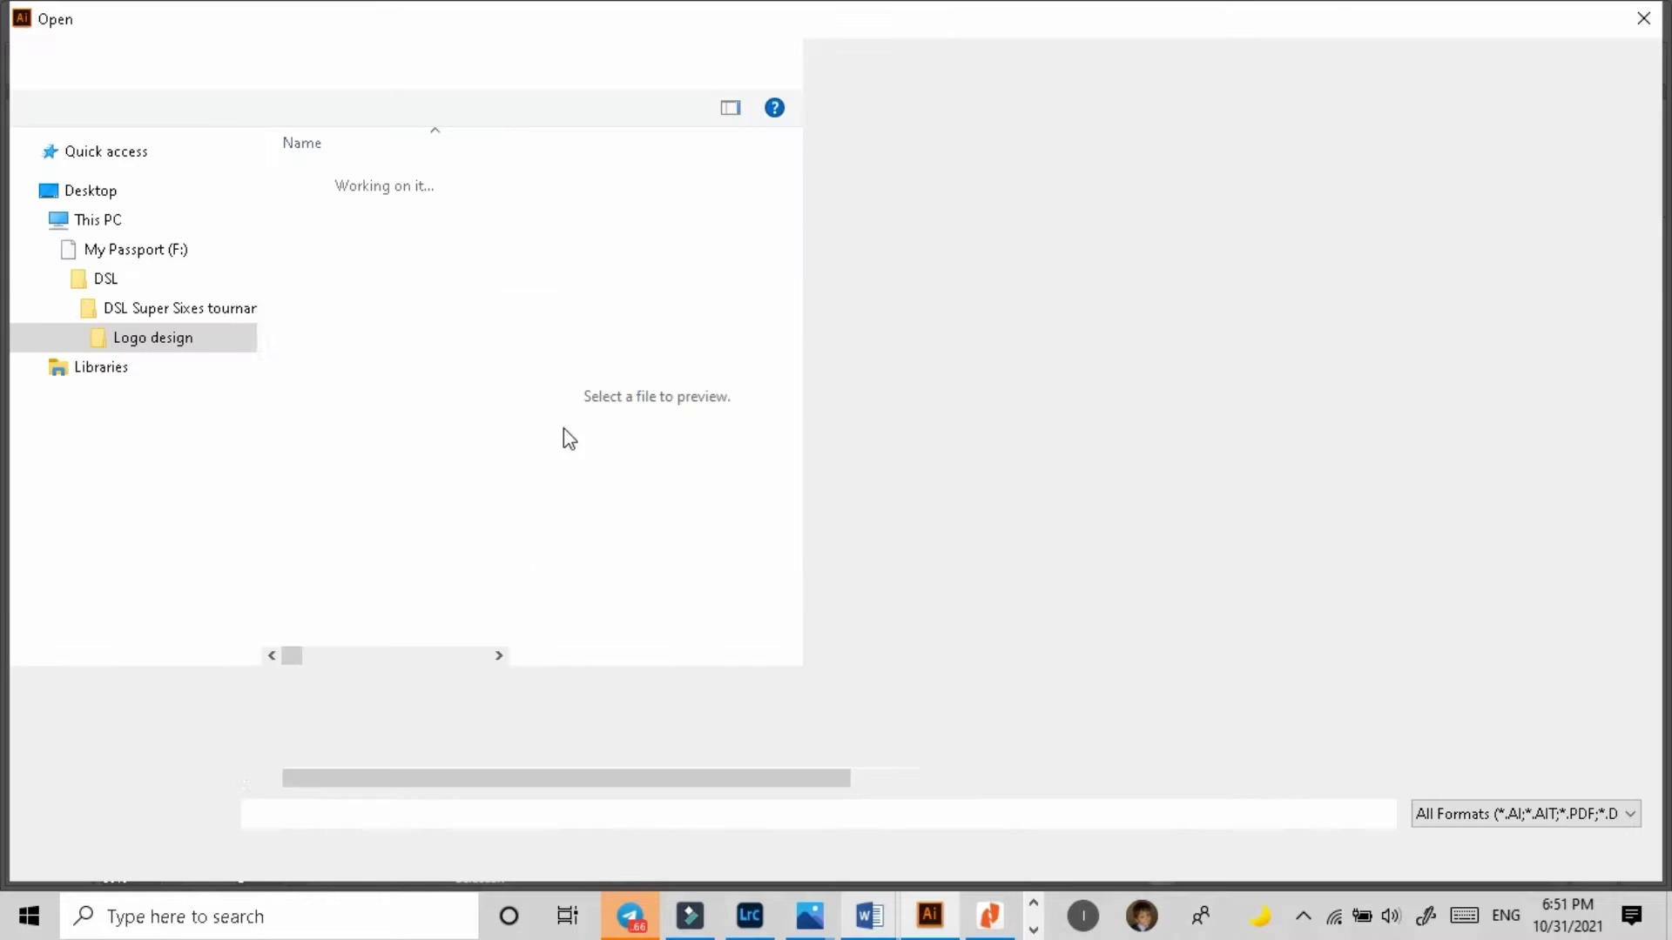
click(468, 232)
right_click(468, 233)
click(523, 171)
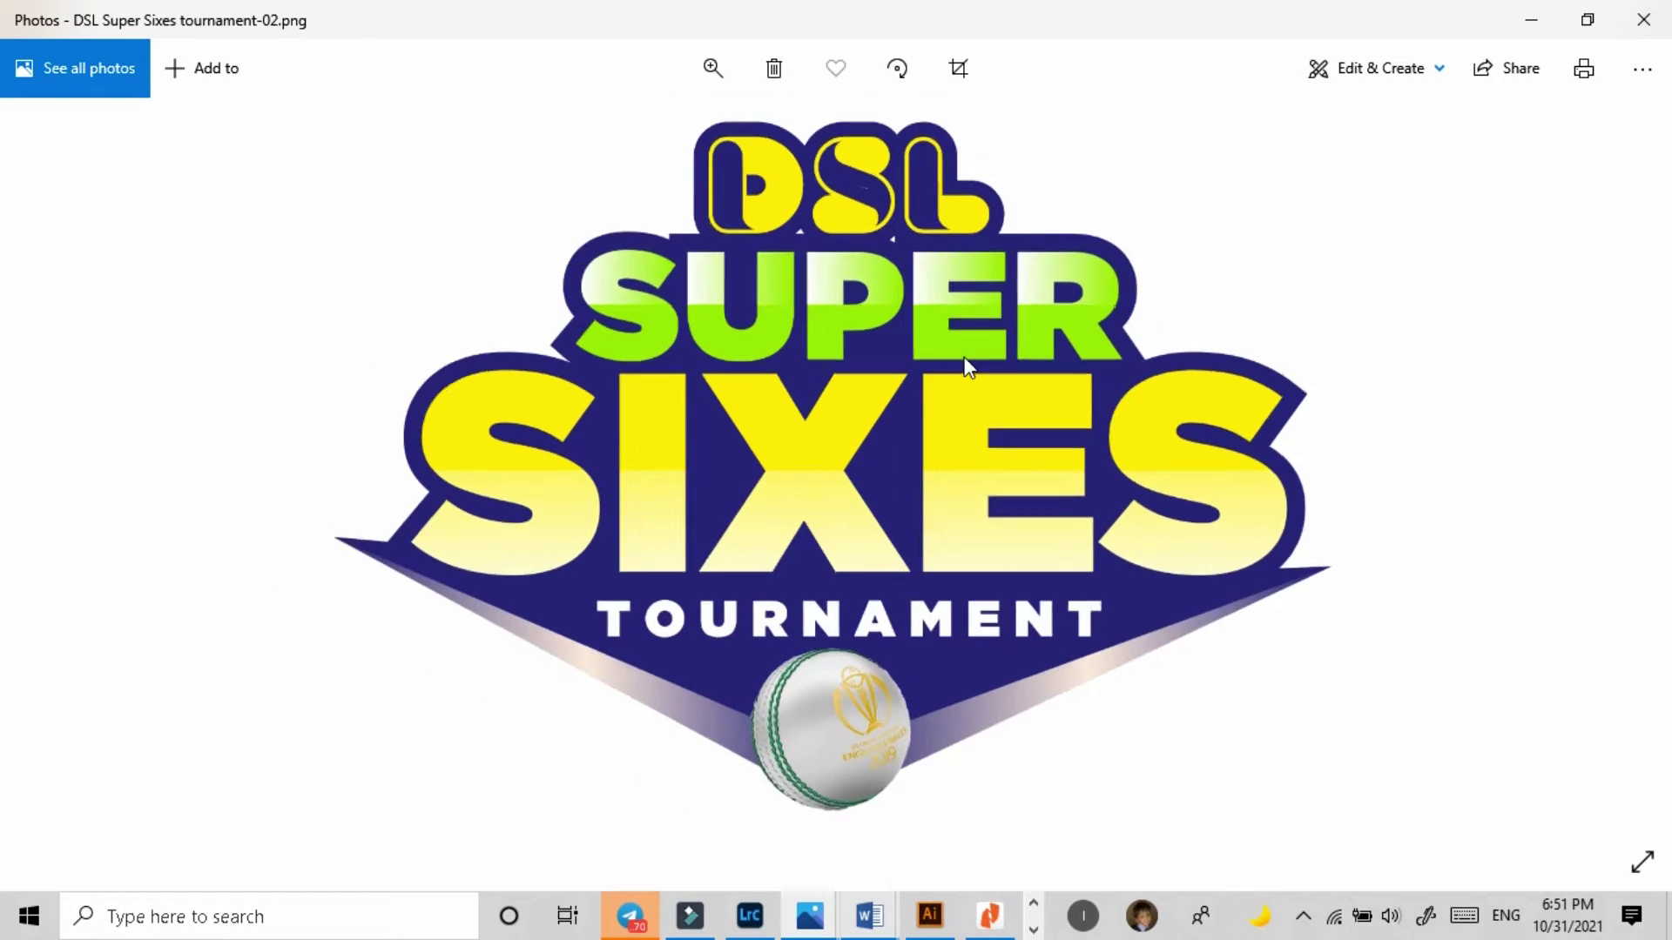
scroll(868, 711, up, 2)
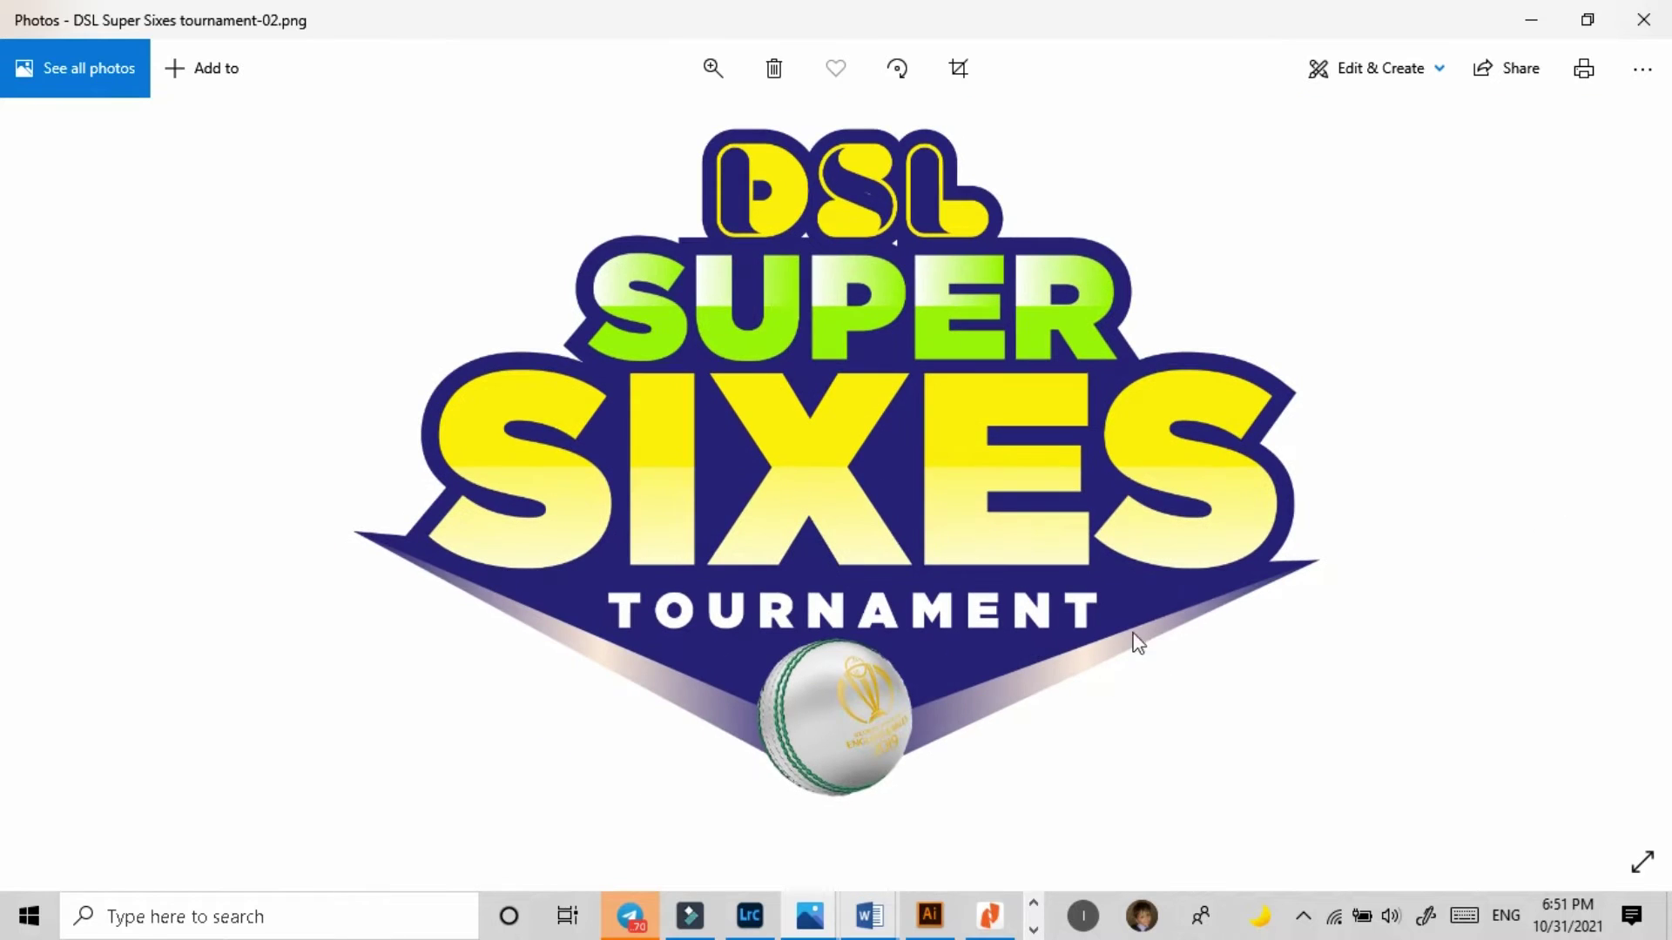
scroll(874, 716, down, 2)
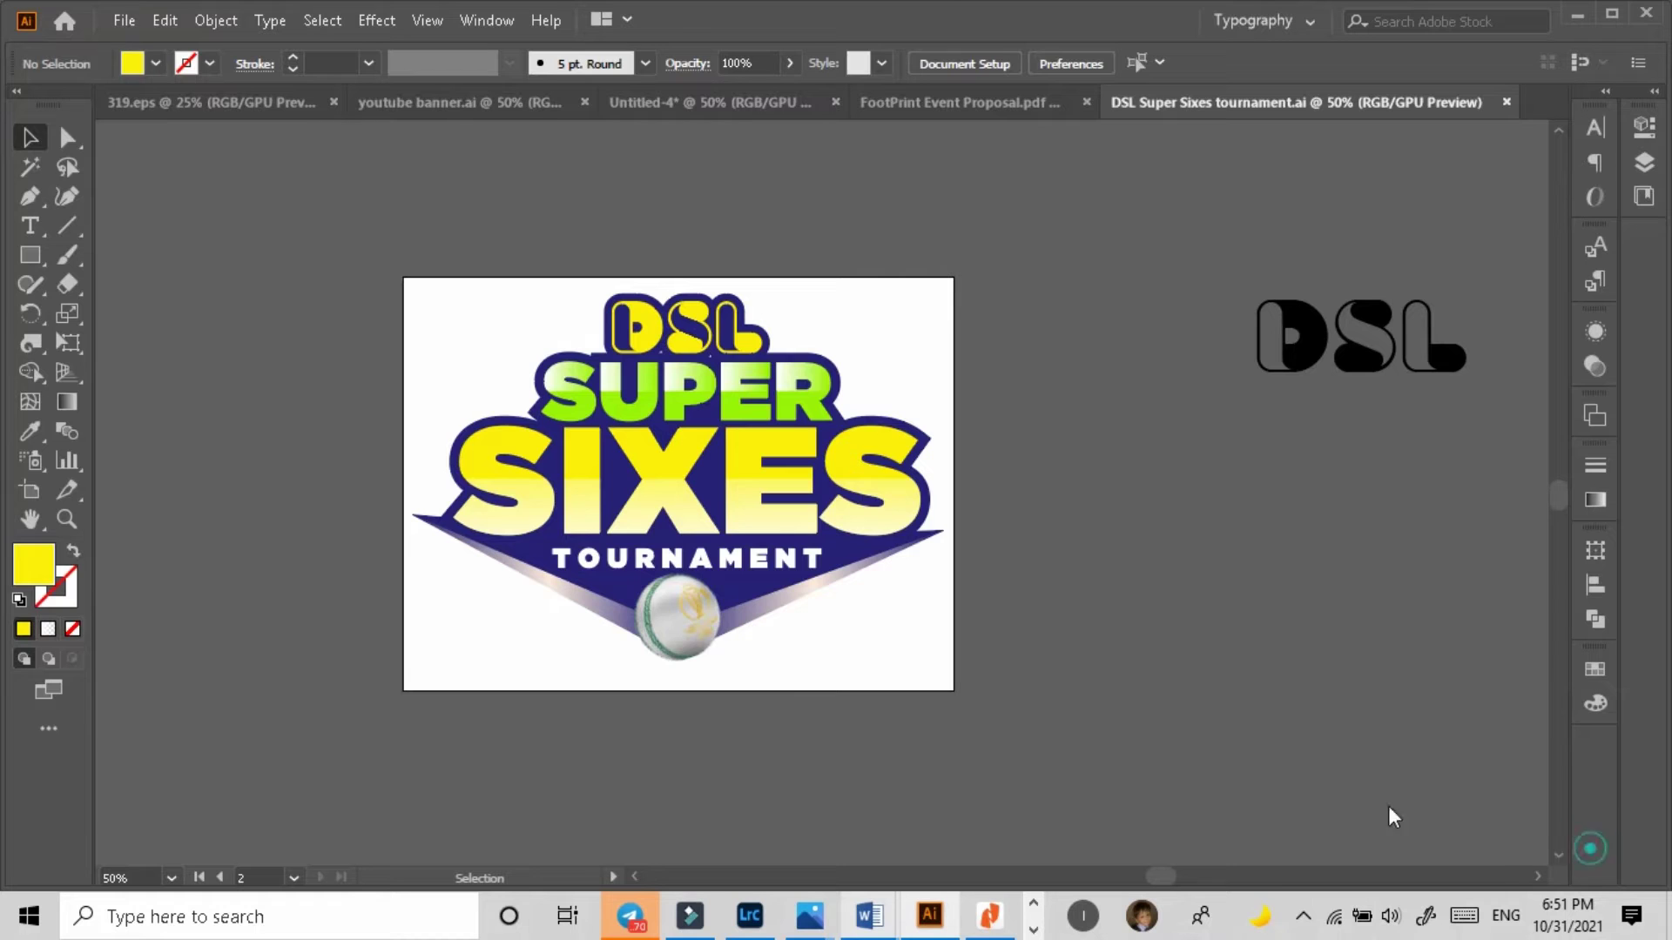
Step: In Illustrator, duplicate the complete logo beside the artboard and delete the cricket ball from the logo on the artboard
right_click(687, 631)
click(770, 394)
drag(338, 298, 1275, 574)
click(1112, 680)
click(702, 672)
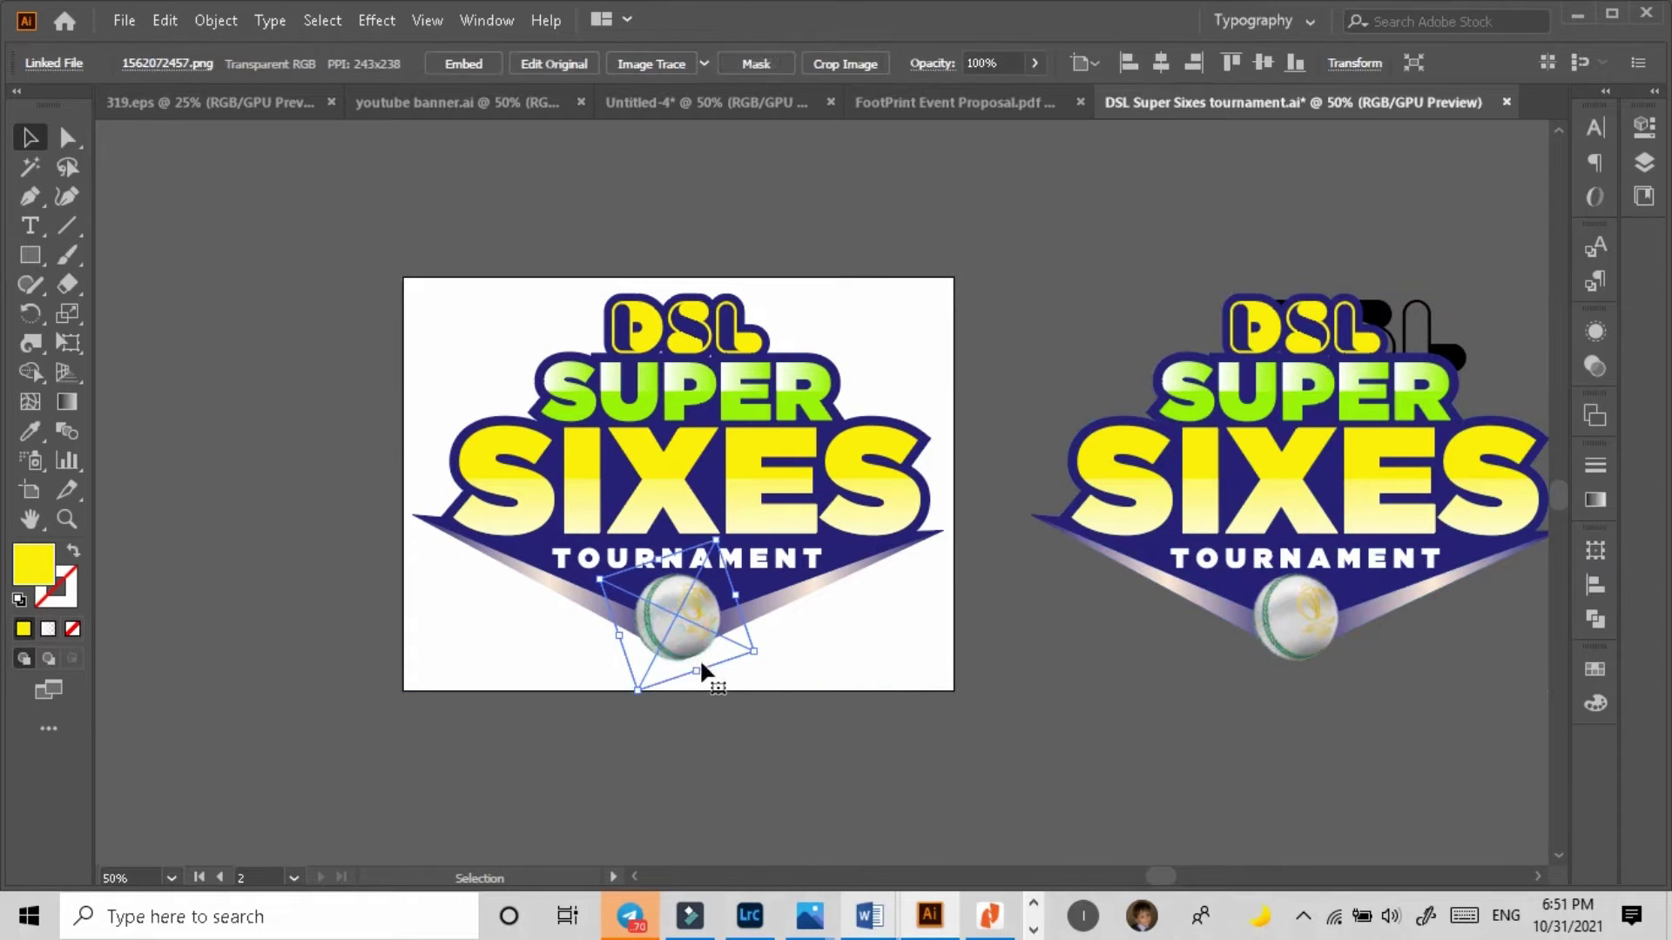
key(Delete)
Step: Export the ball-free logo as a PNG named "DSL Super Sixes tournament22" in the Logo design folder, using artboards with the range 2-2
click(124, 20)
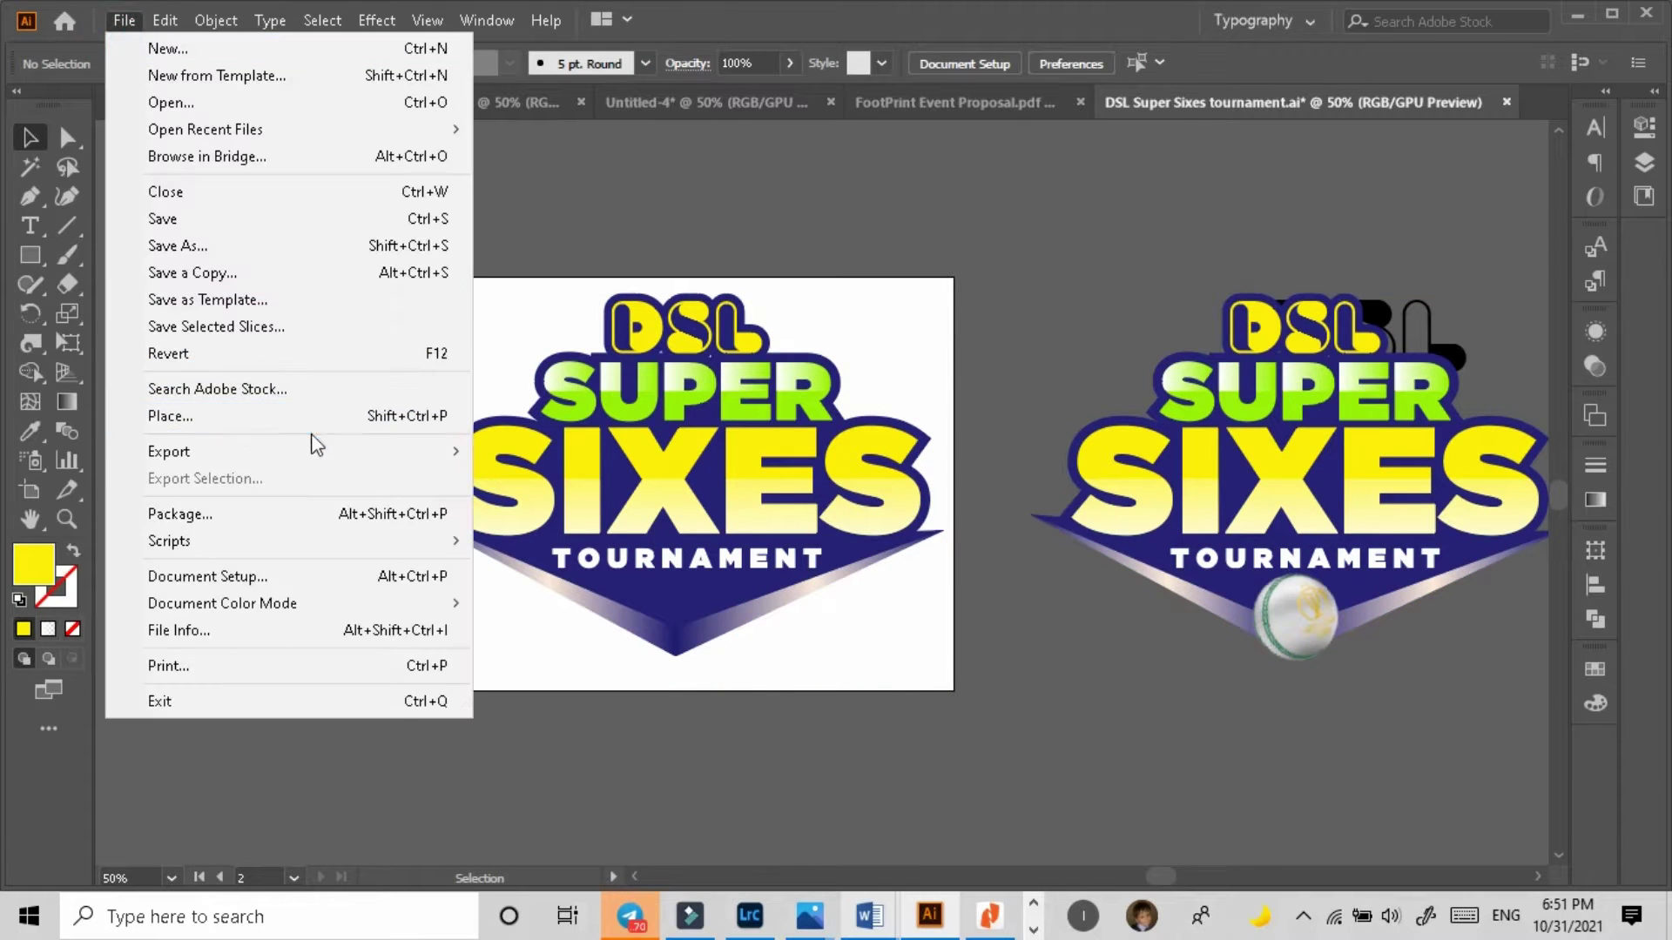
mouse_move(310, 447)
click(534, 478)
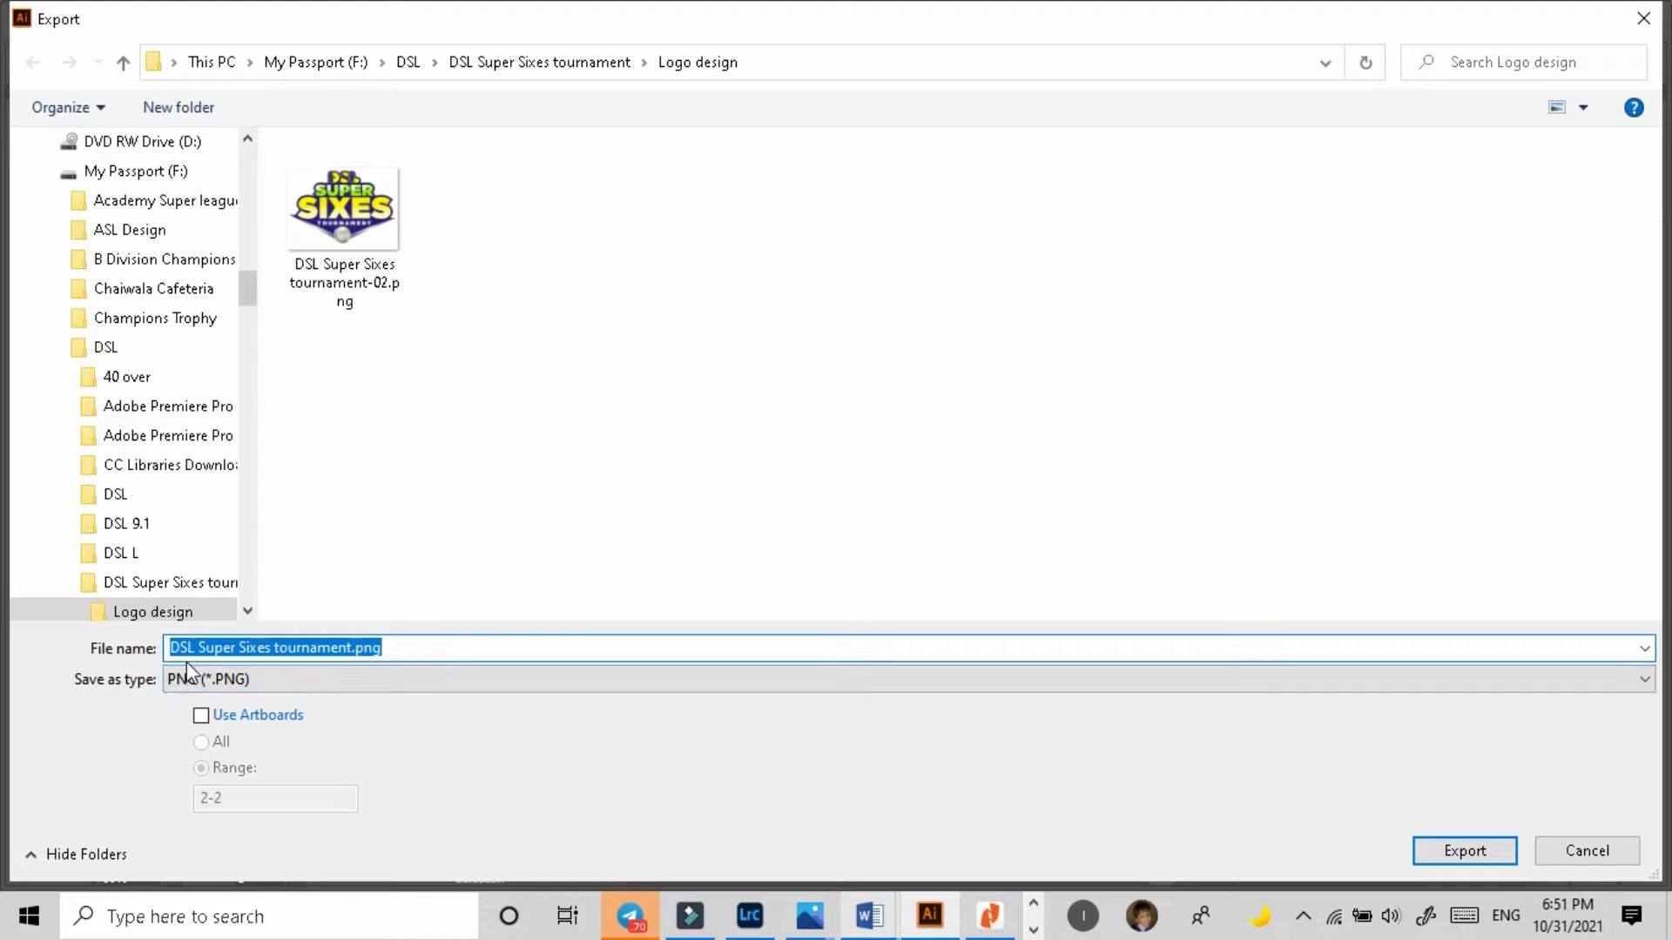
click(354, 648)
text(22)
click(296, 717)
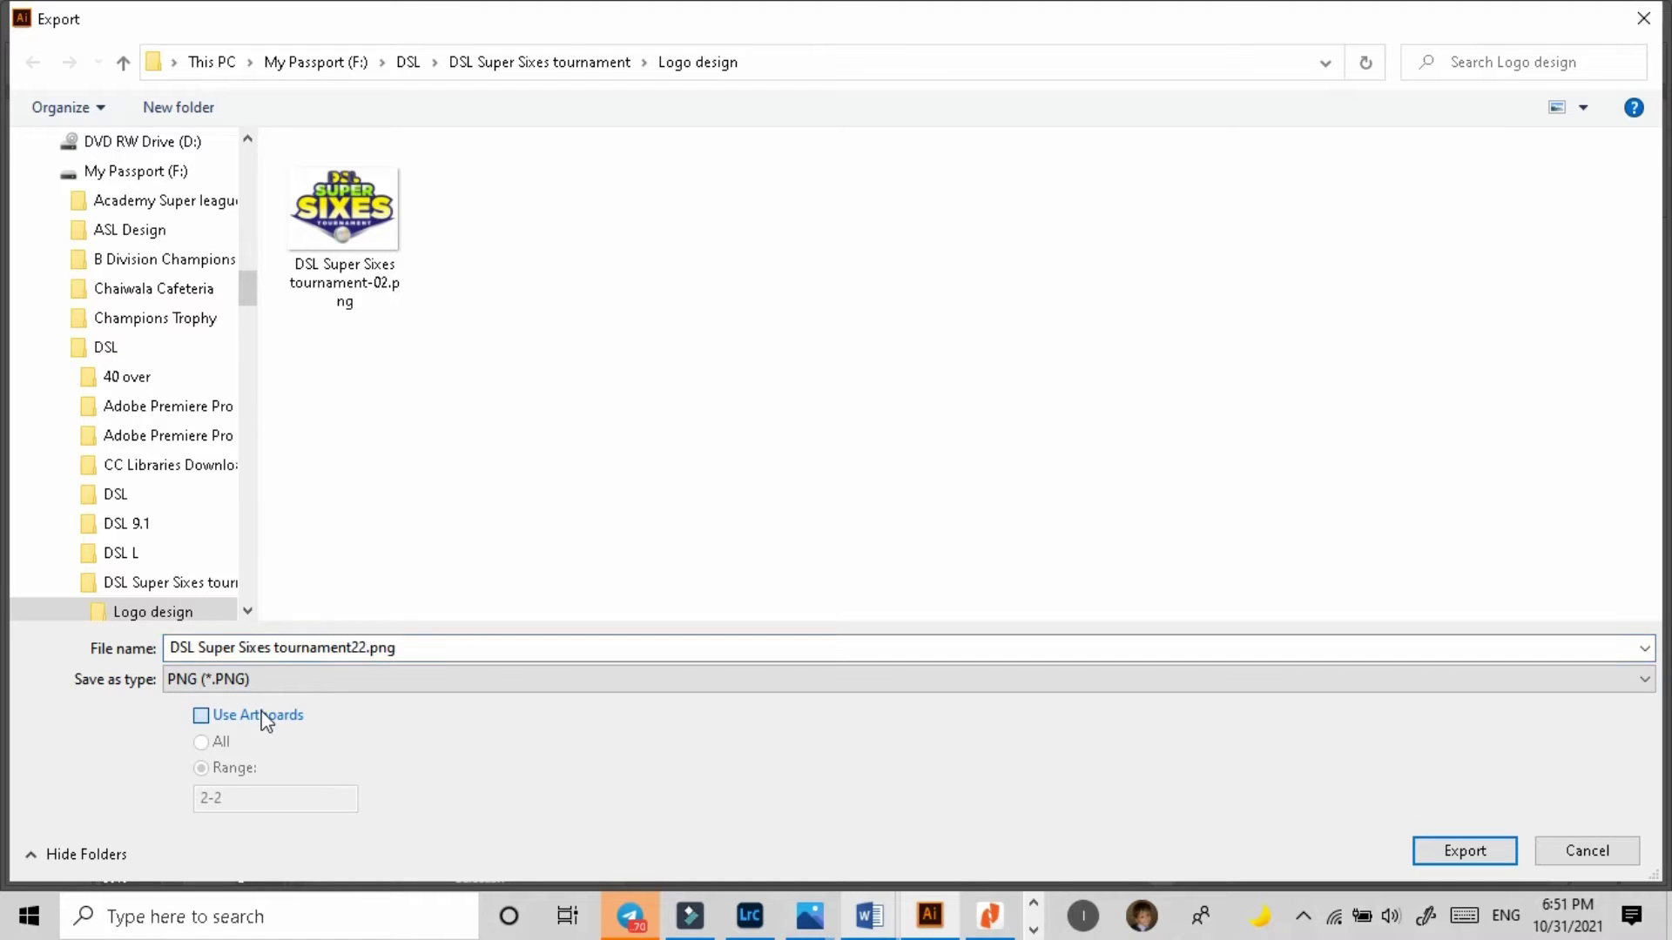
click(241, 798)
click(1465, 851)
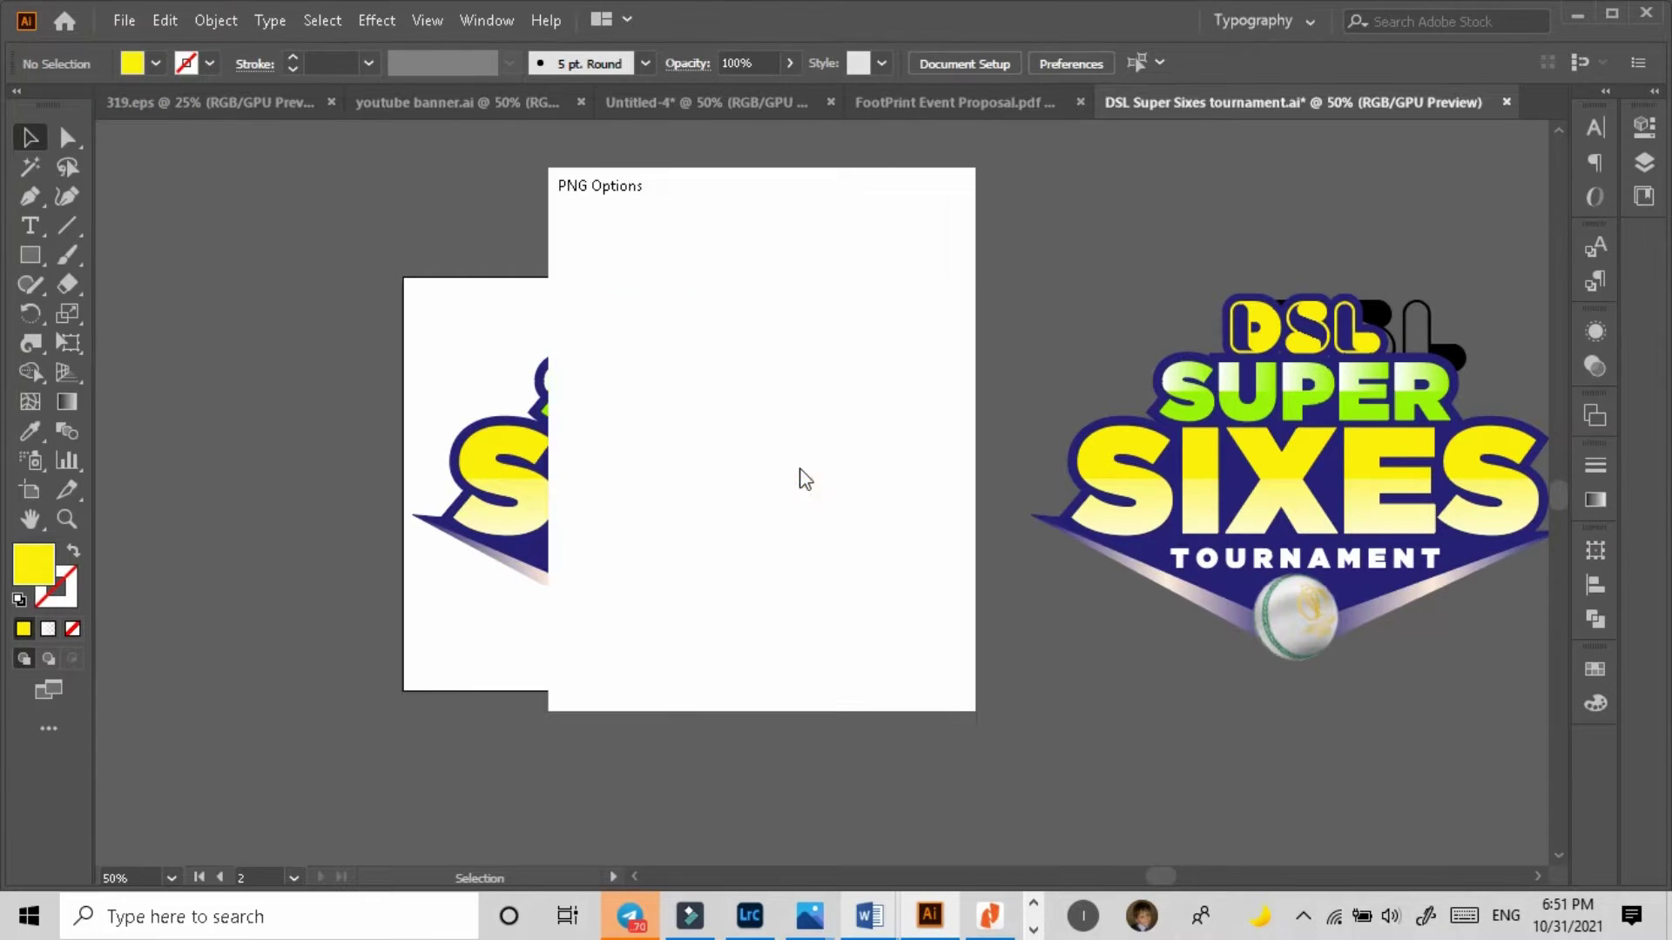
click(781, 657)
Step: Preview the exported DSL Super Sixes tournament22-02.png in Photos and return to Illustrator without opening any file
click(124, 20)
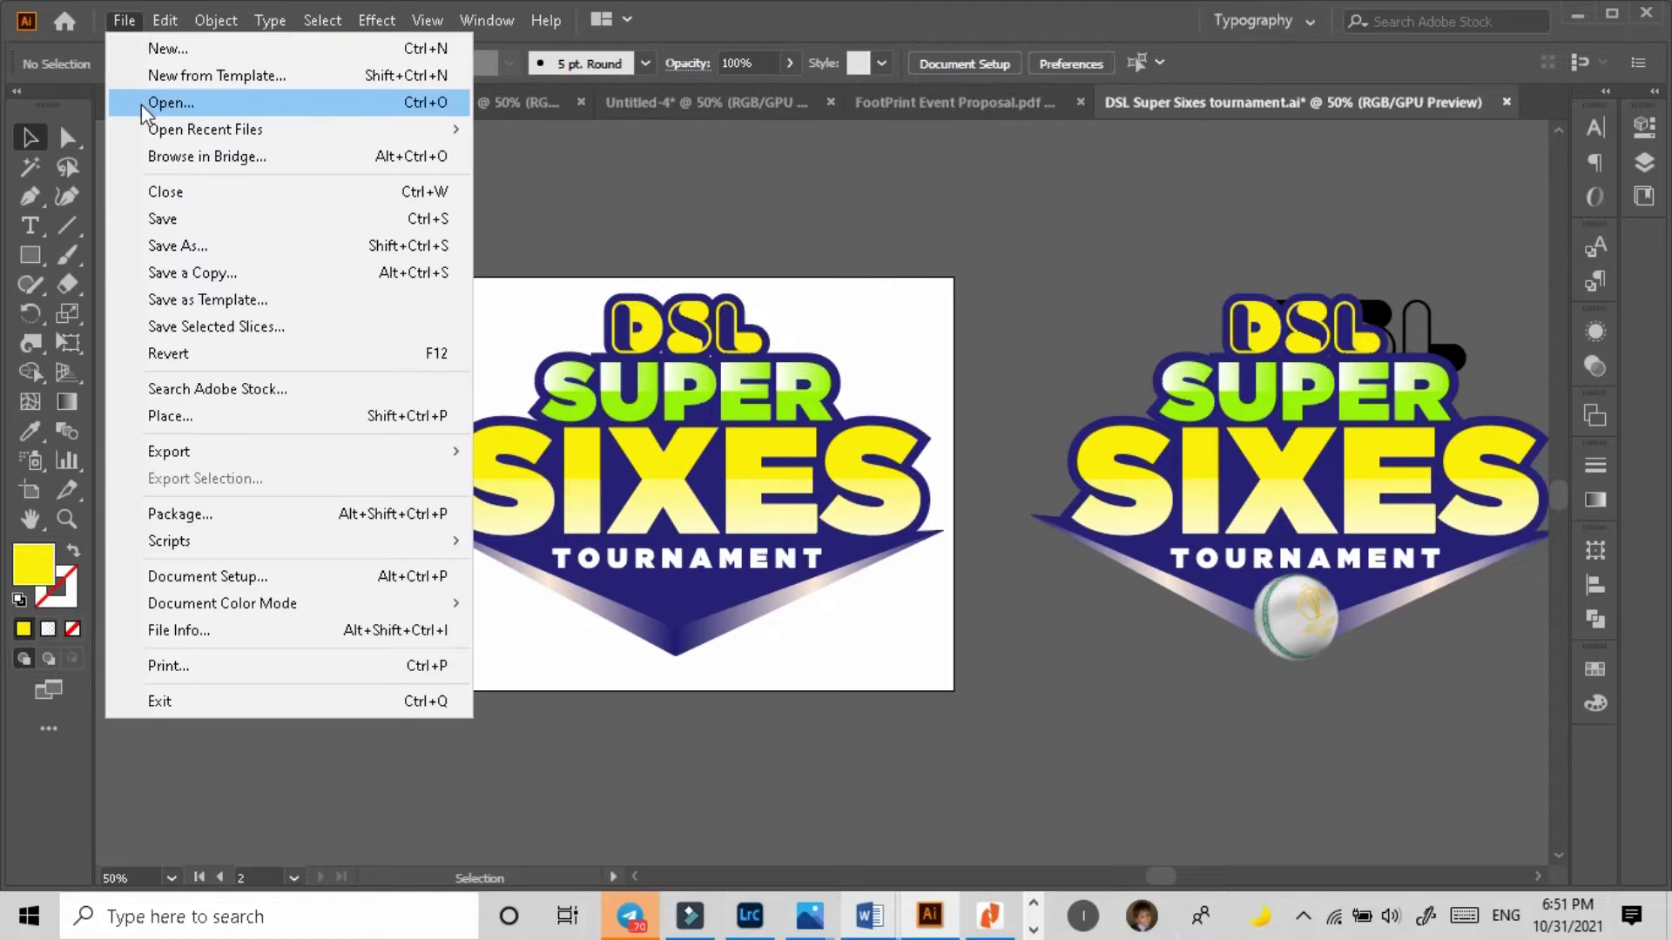
click(152, 101)
right_click(604, 237)
click(704, 175)
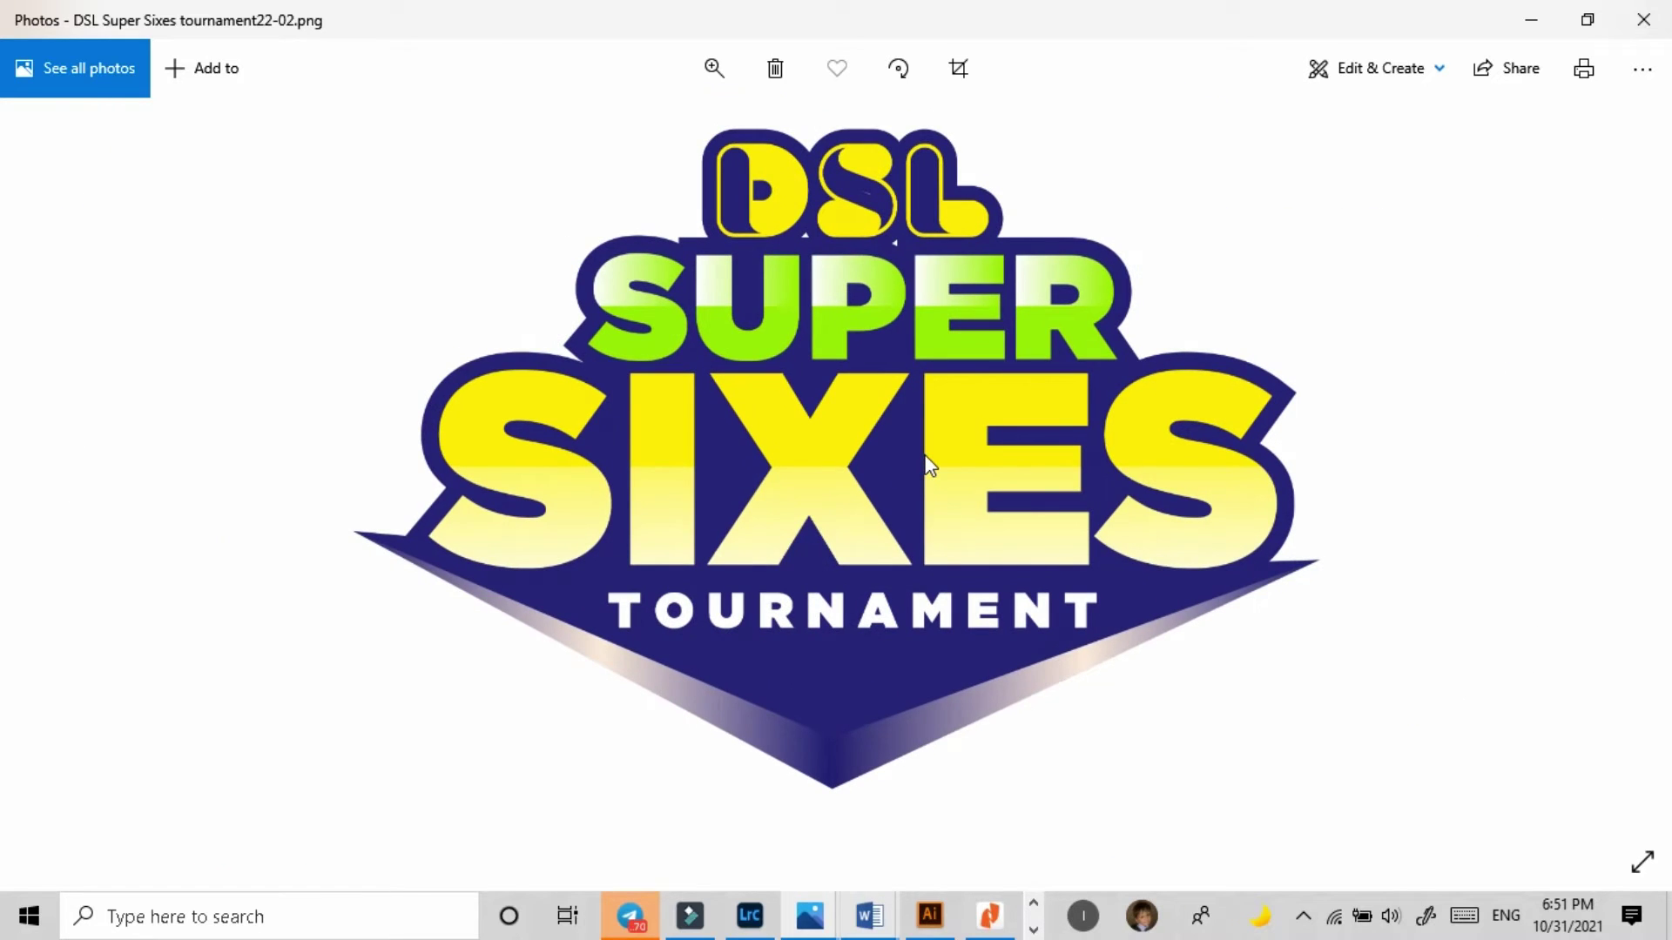
click(1643, 19)
click(476, 209)
click(1583, 849)
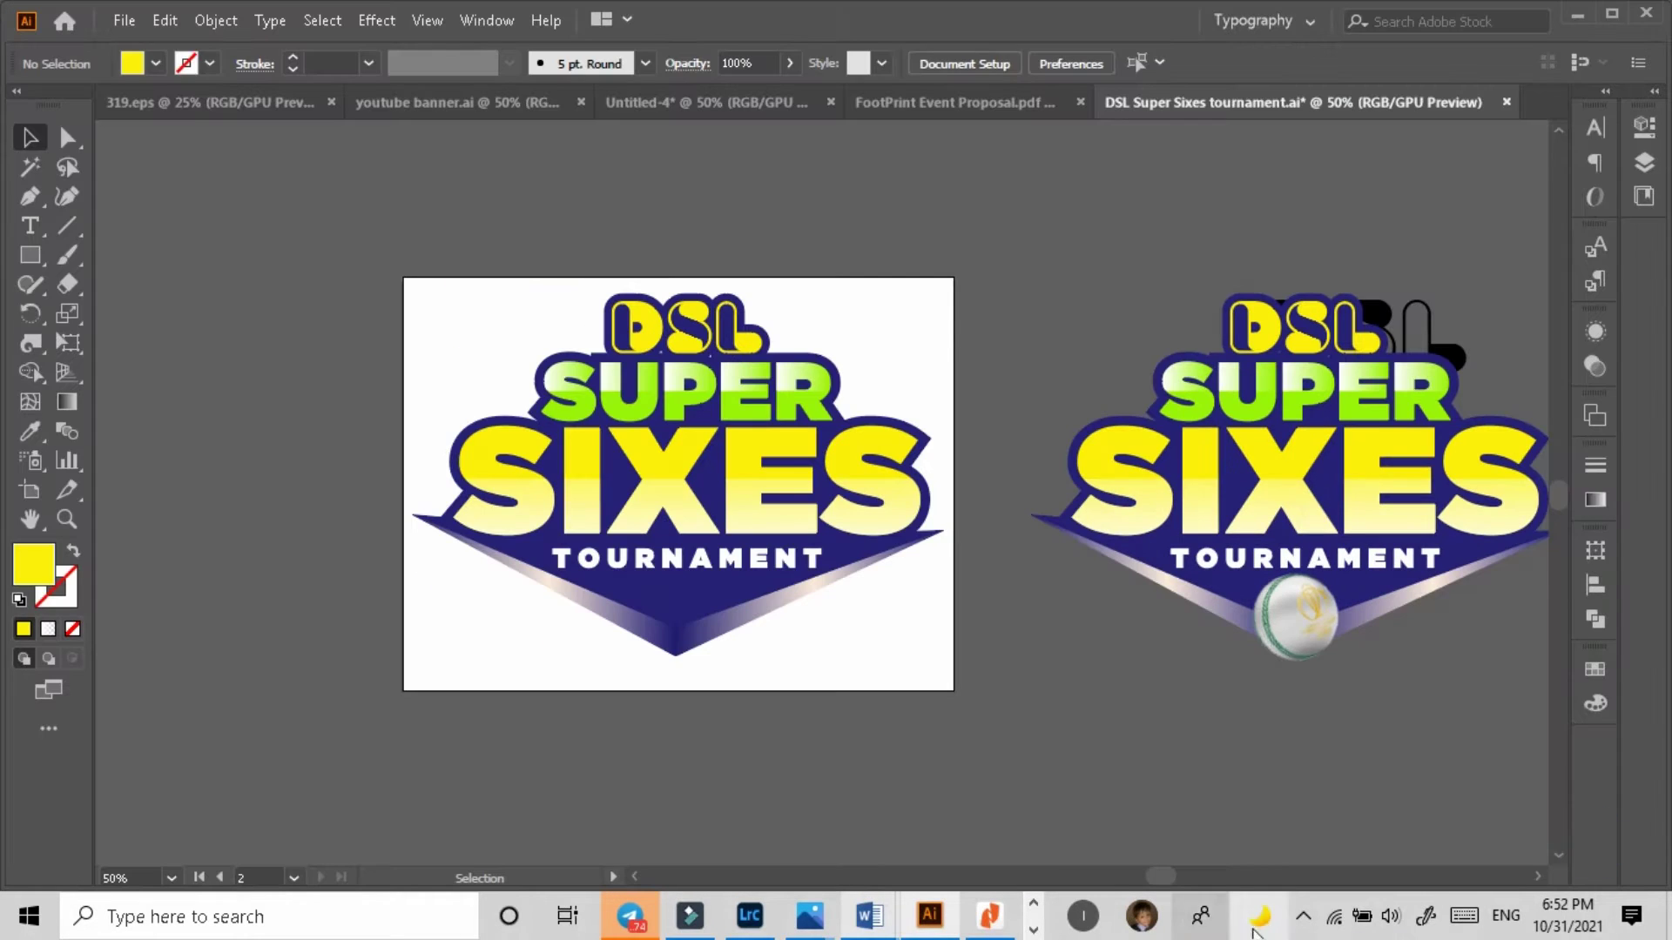
click(1303, 916)
right_click(1353, 818)
click(1359, 710)
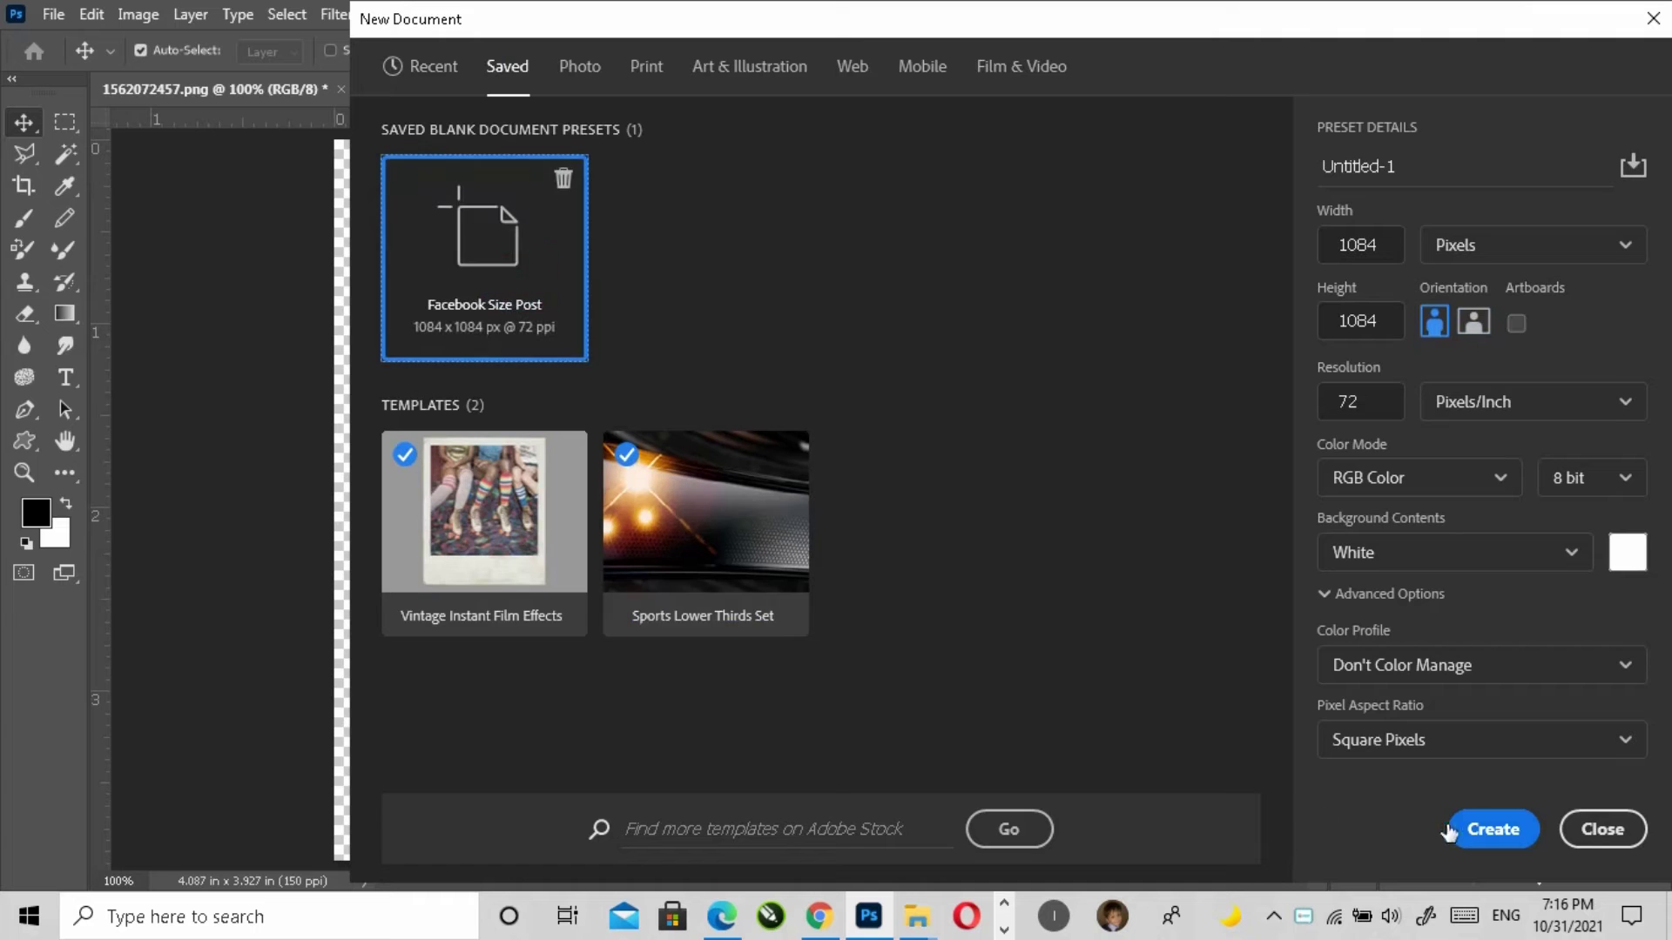
Step: Create a new Photoshop document from the Facebook Size Post preset, 1084 x 1084 pixels at 72 ppi with a white background
click(1455, 828)
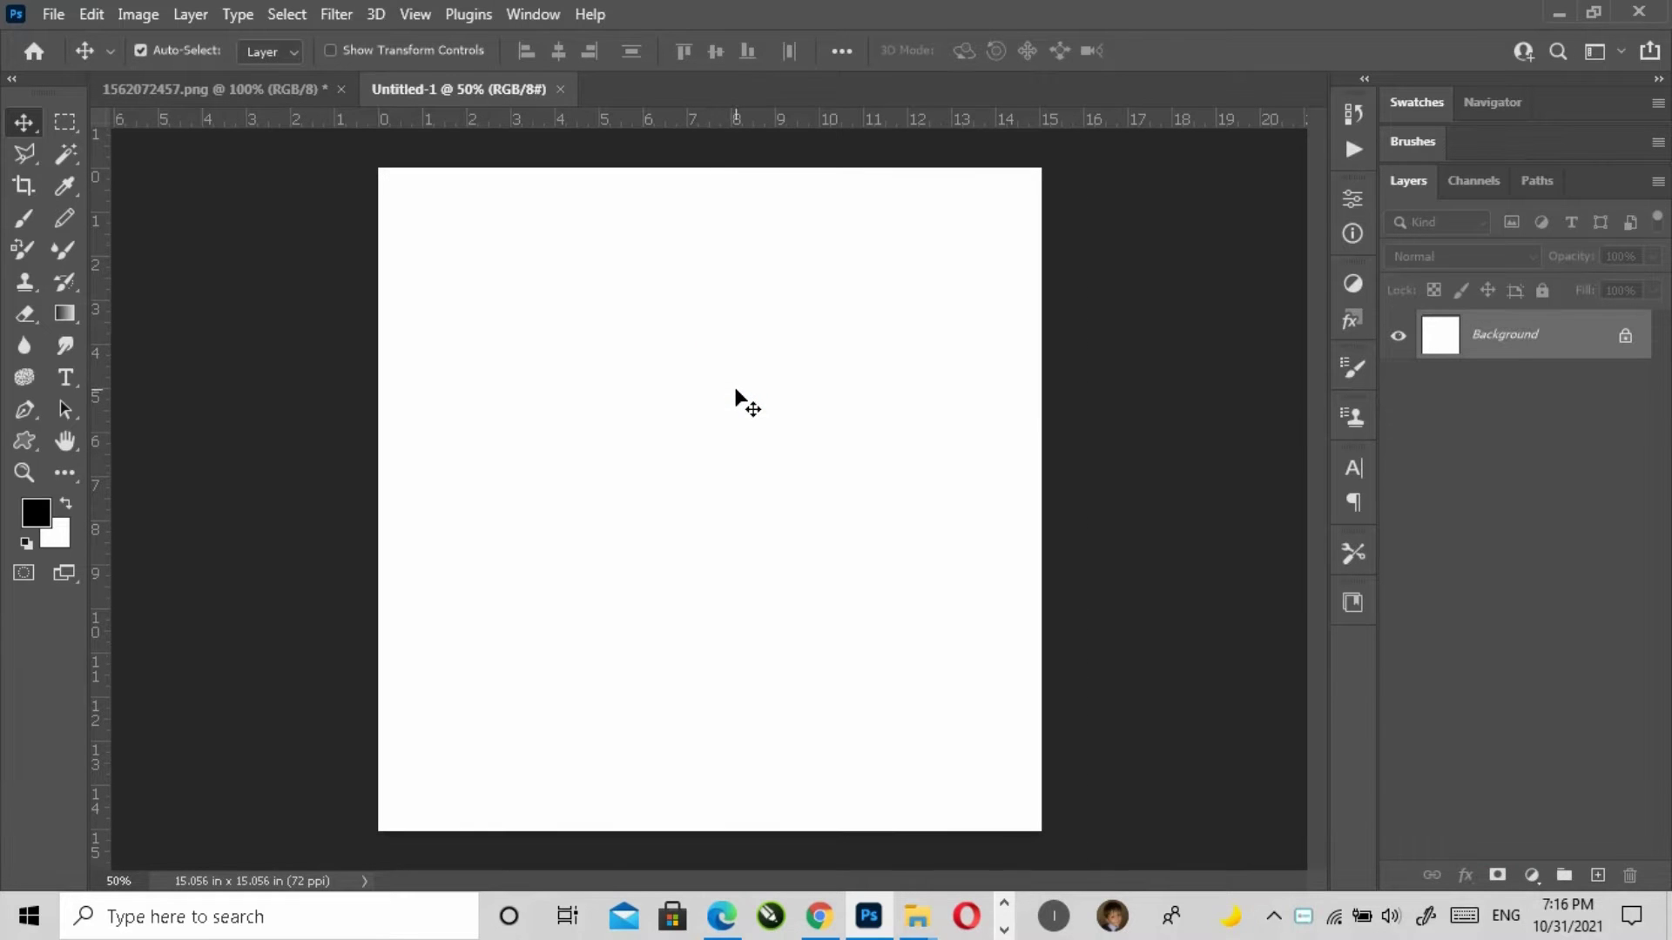
key(ctrl+minus)
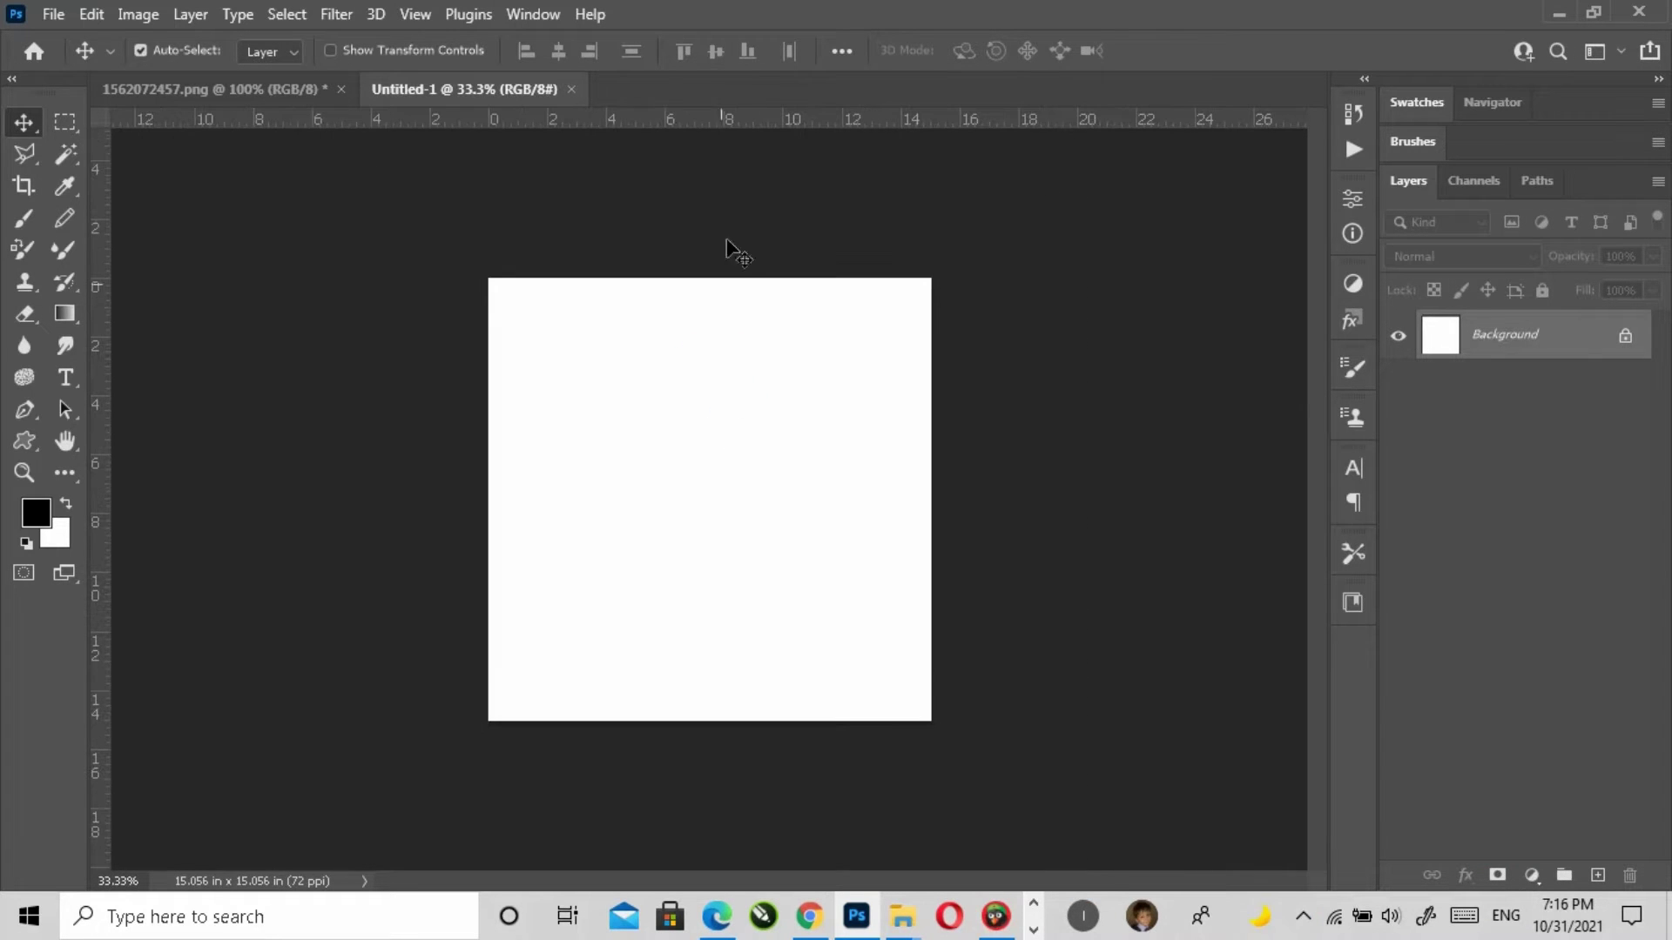
key(z)
click(758, 48)
click(33, 127)
click(53, 13)
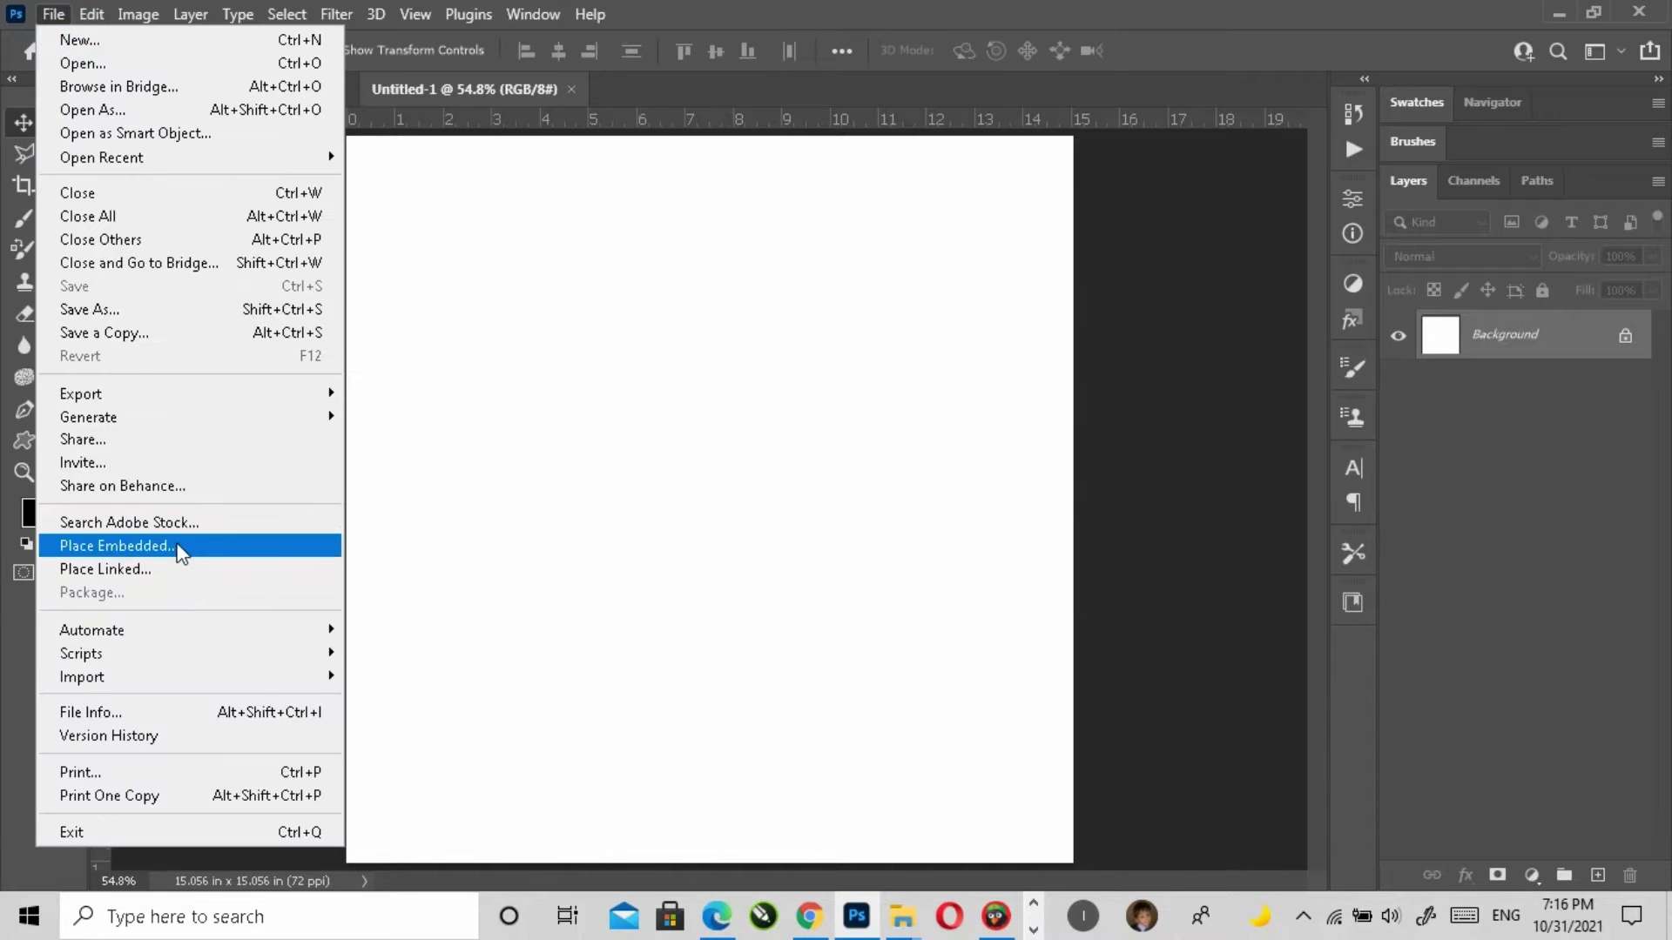
click(170, 547)
click(1598, 856)
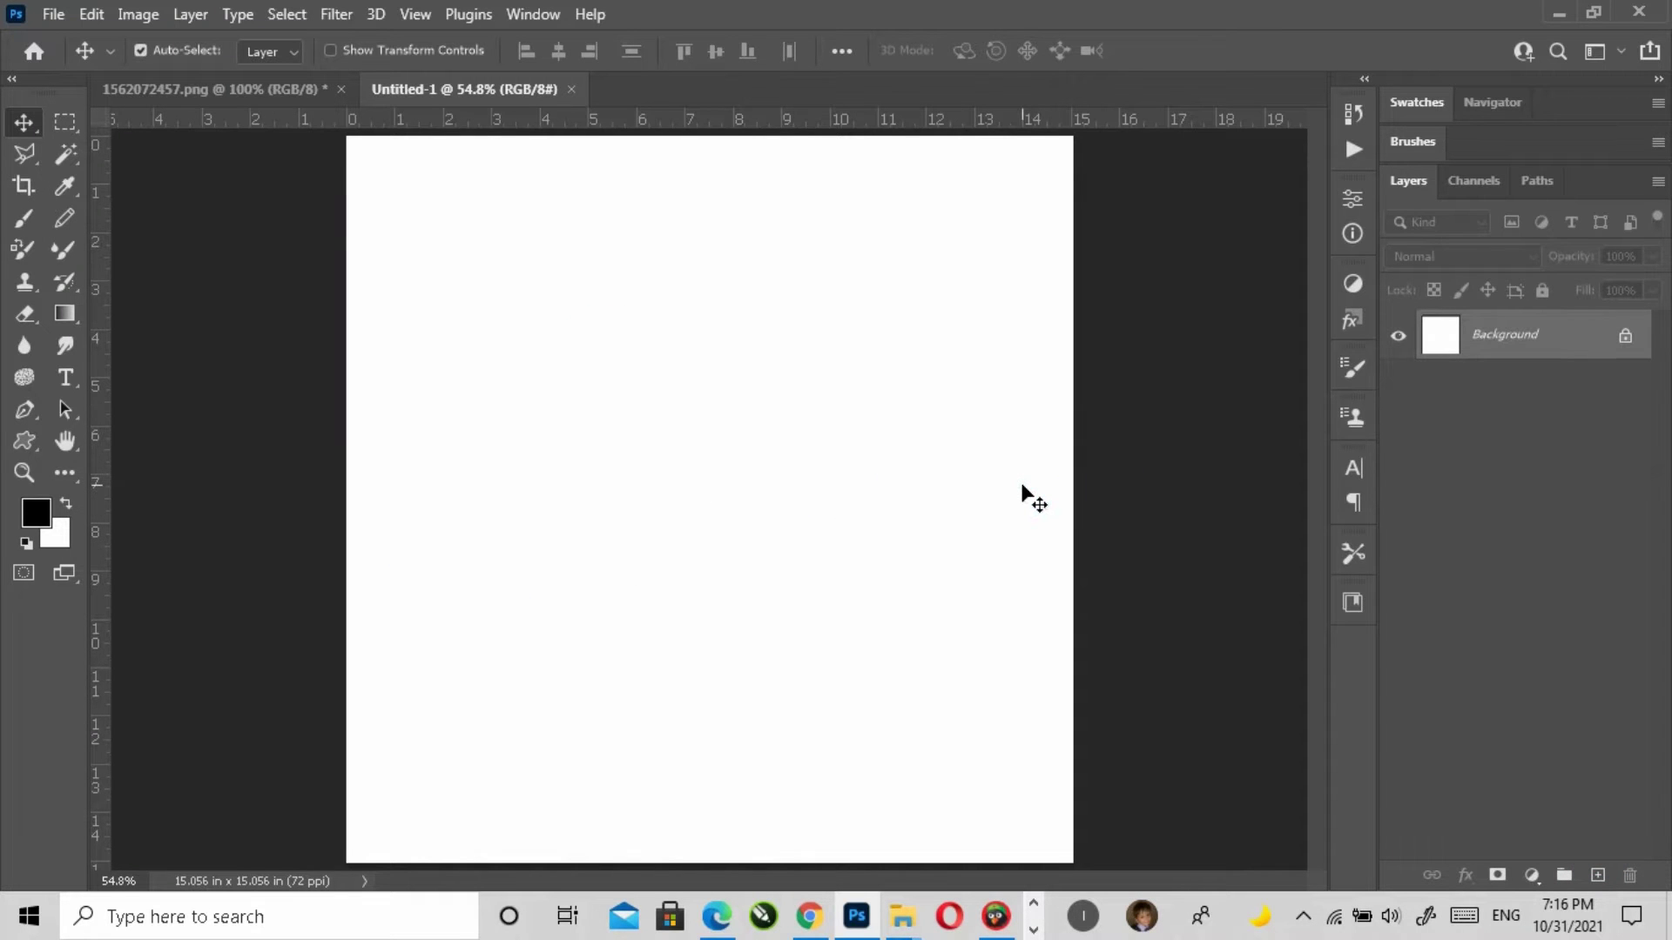
Step: Add a new blank layer above the Background
key(ctrl+minus)
key(ctrl+minus)
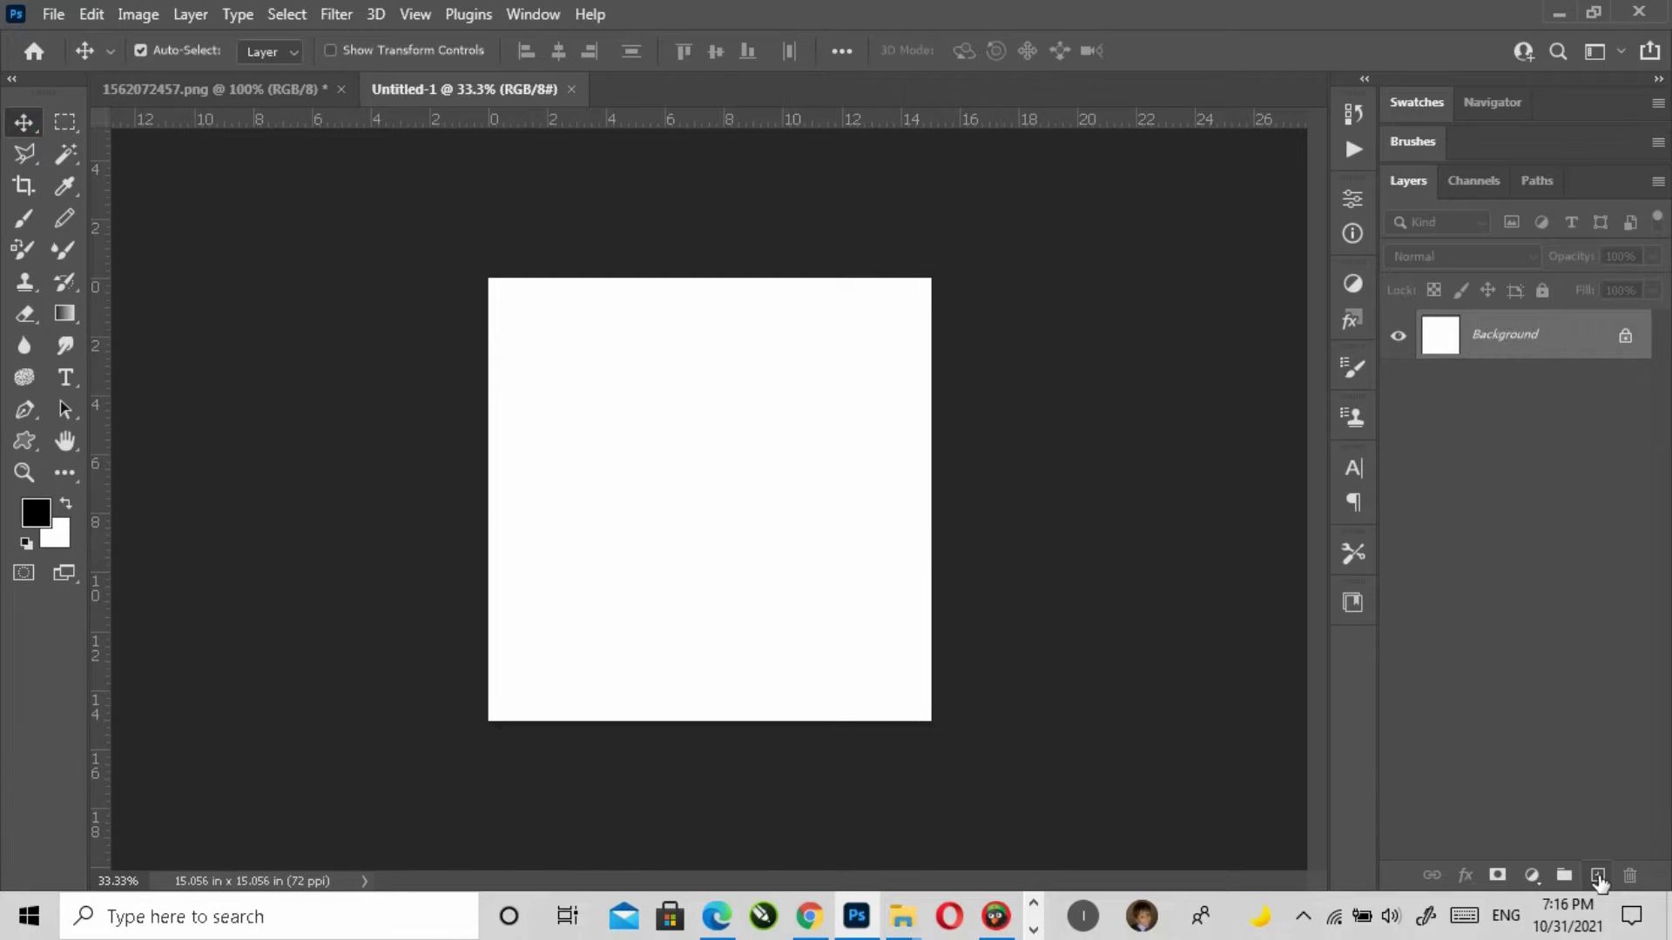
click(1598, 876)
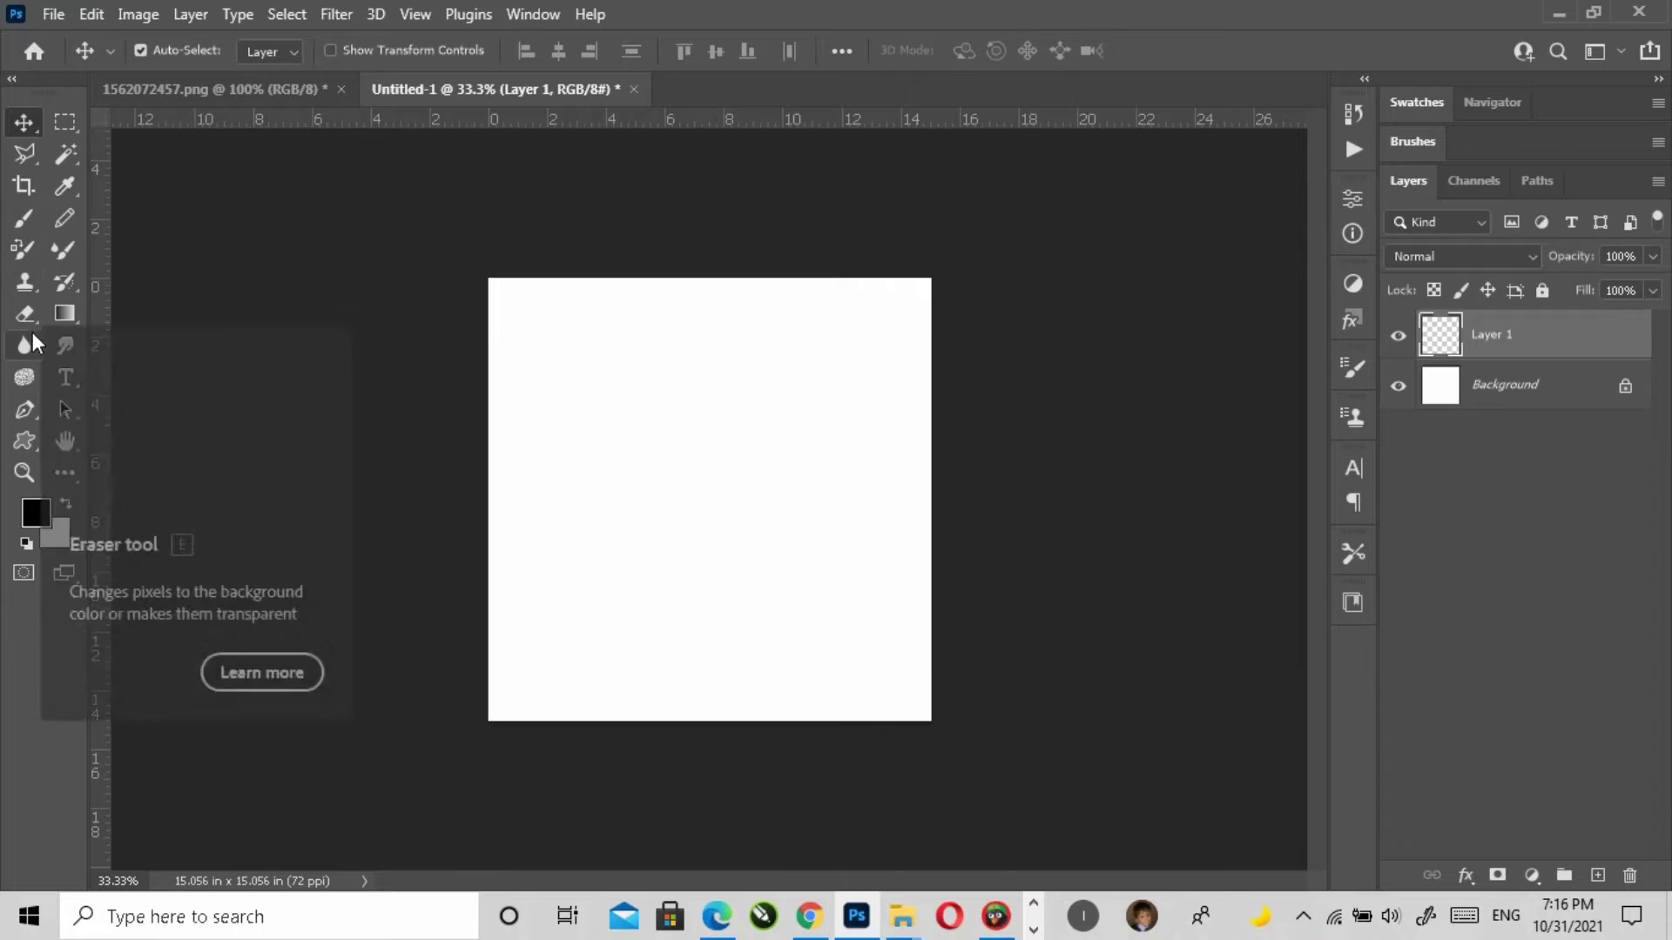
Step: Draw a closed path of jagged spikes with the Pen tool, fanning from beyond the canvas's left edge past its right edge and closing below it
click(24, 410)
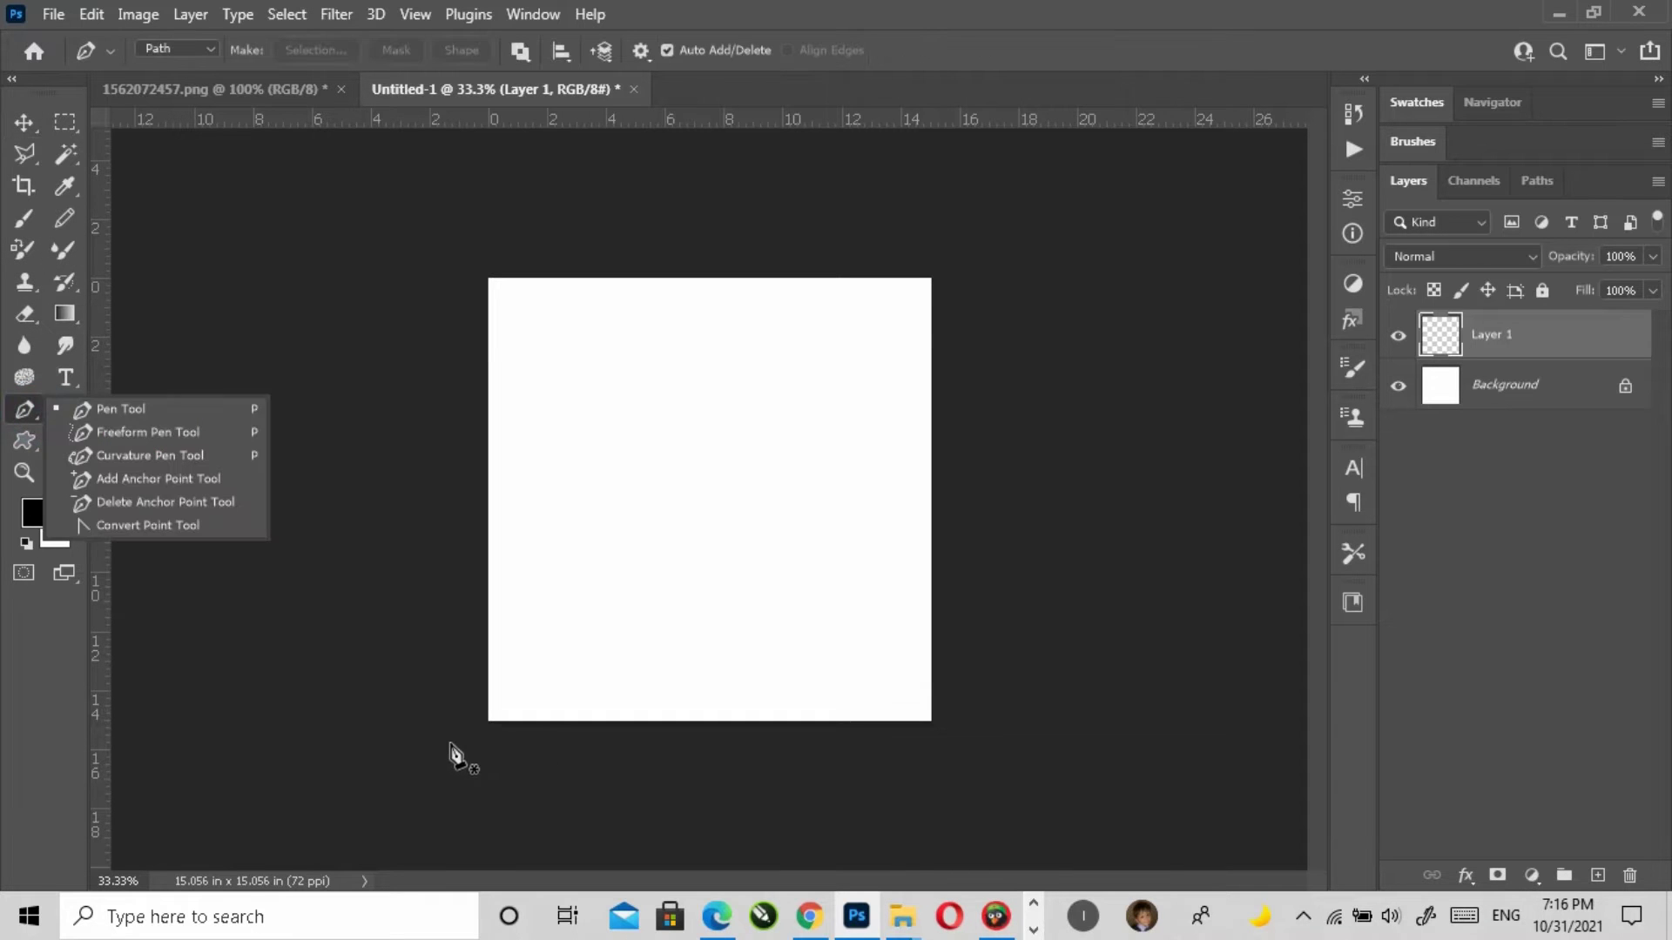
click(456, 744)
click(363, 416)
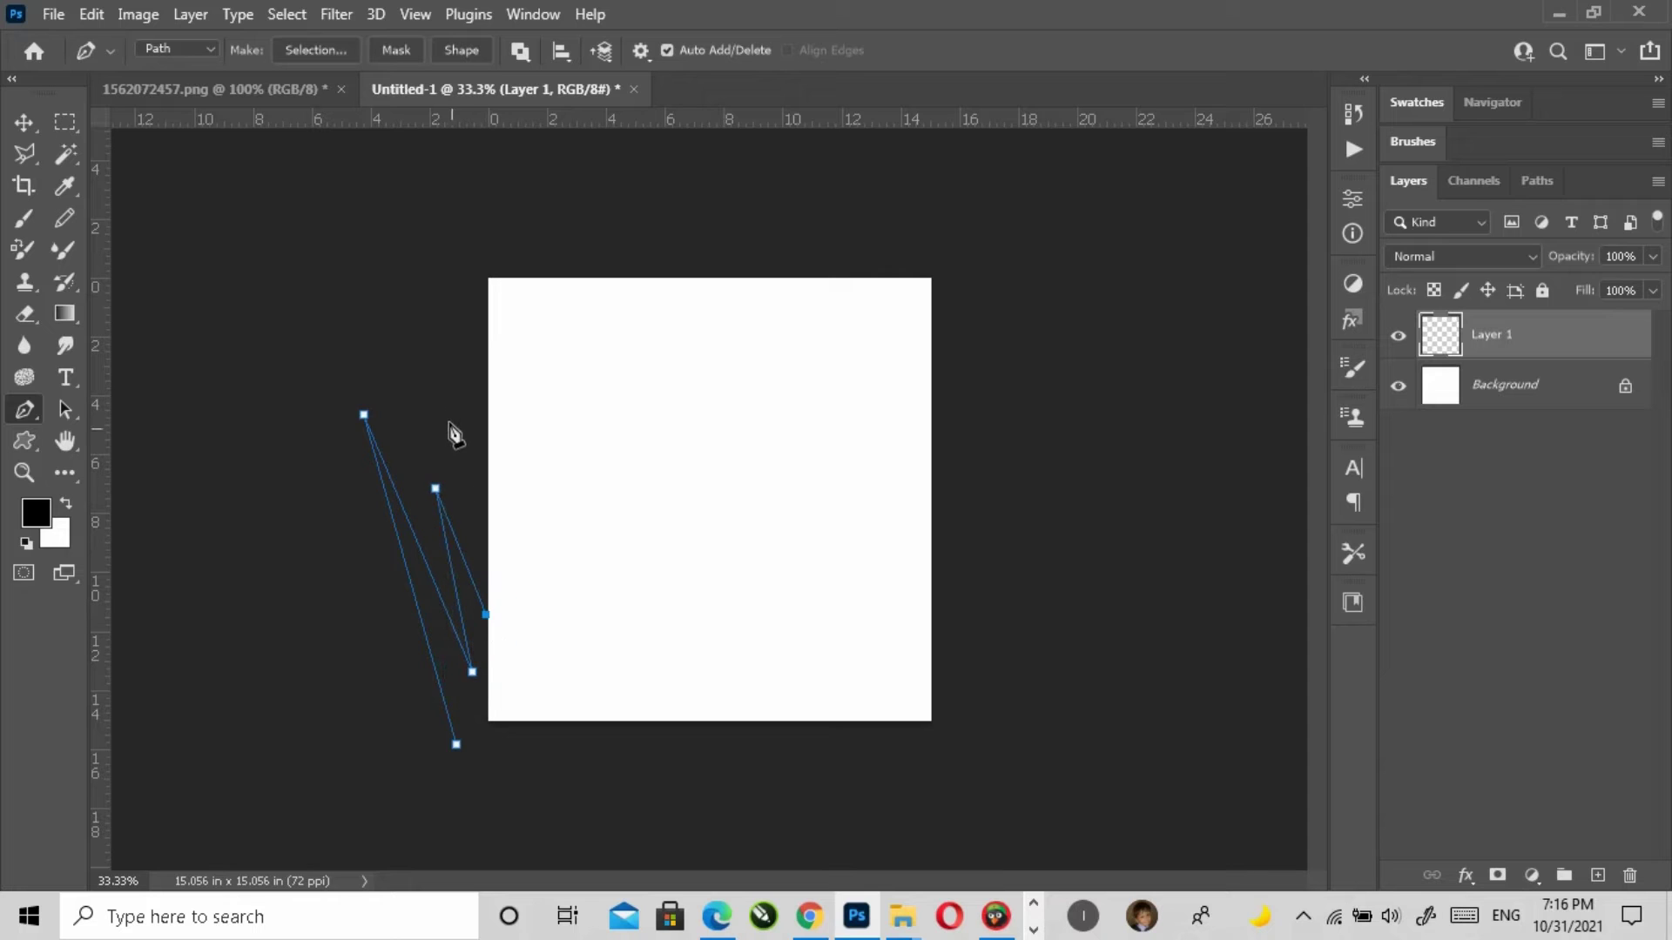
click(448, 408)
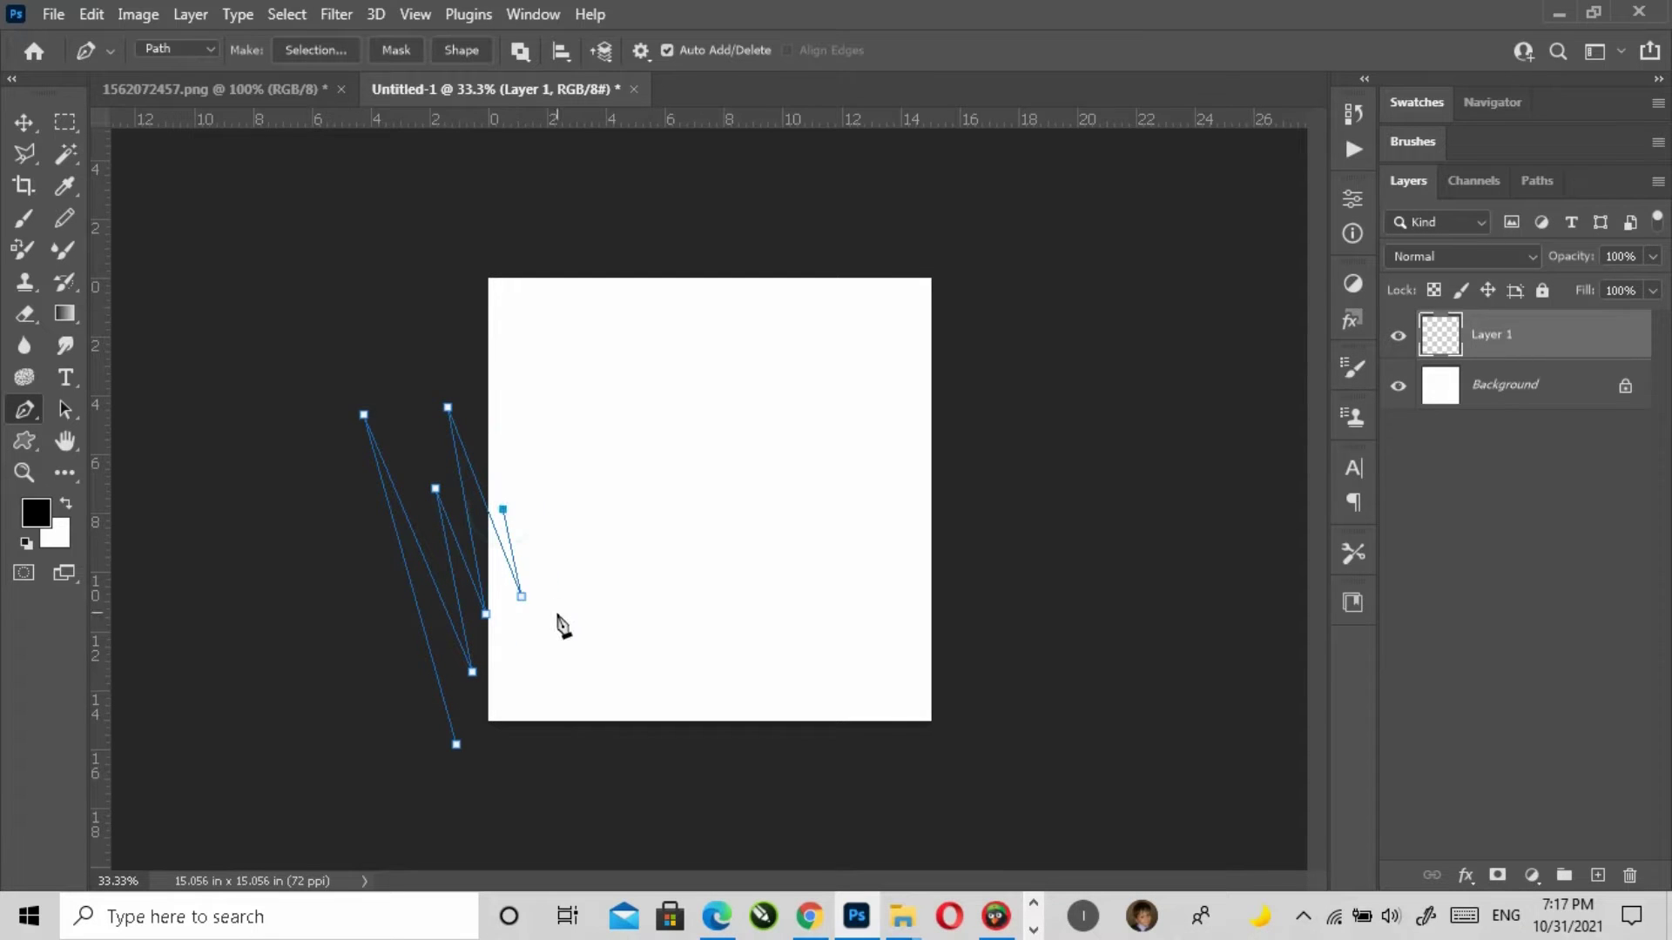
click(508, 392)
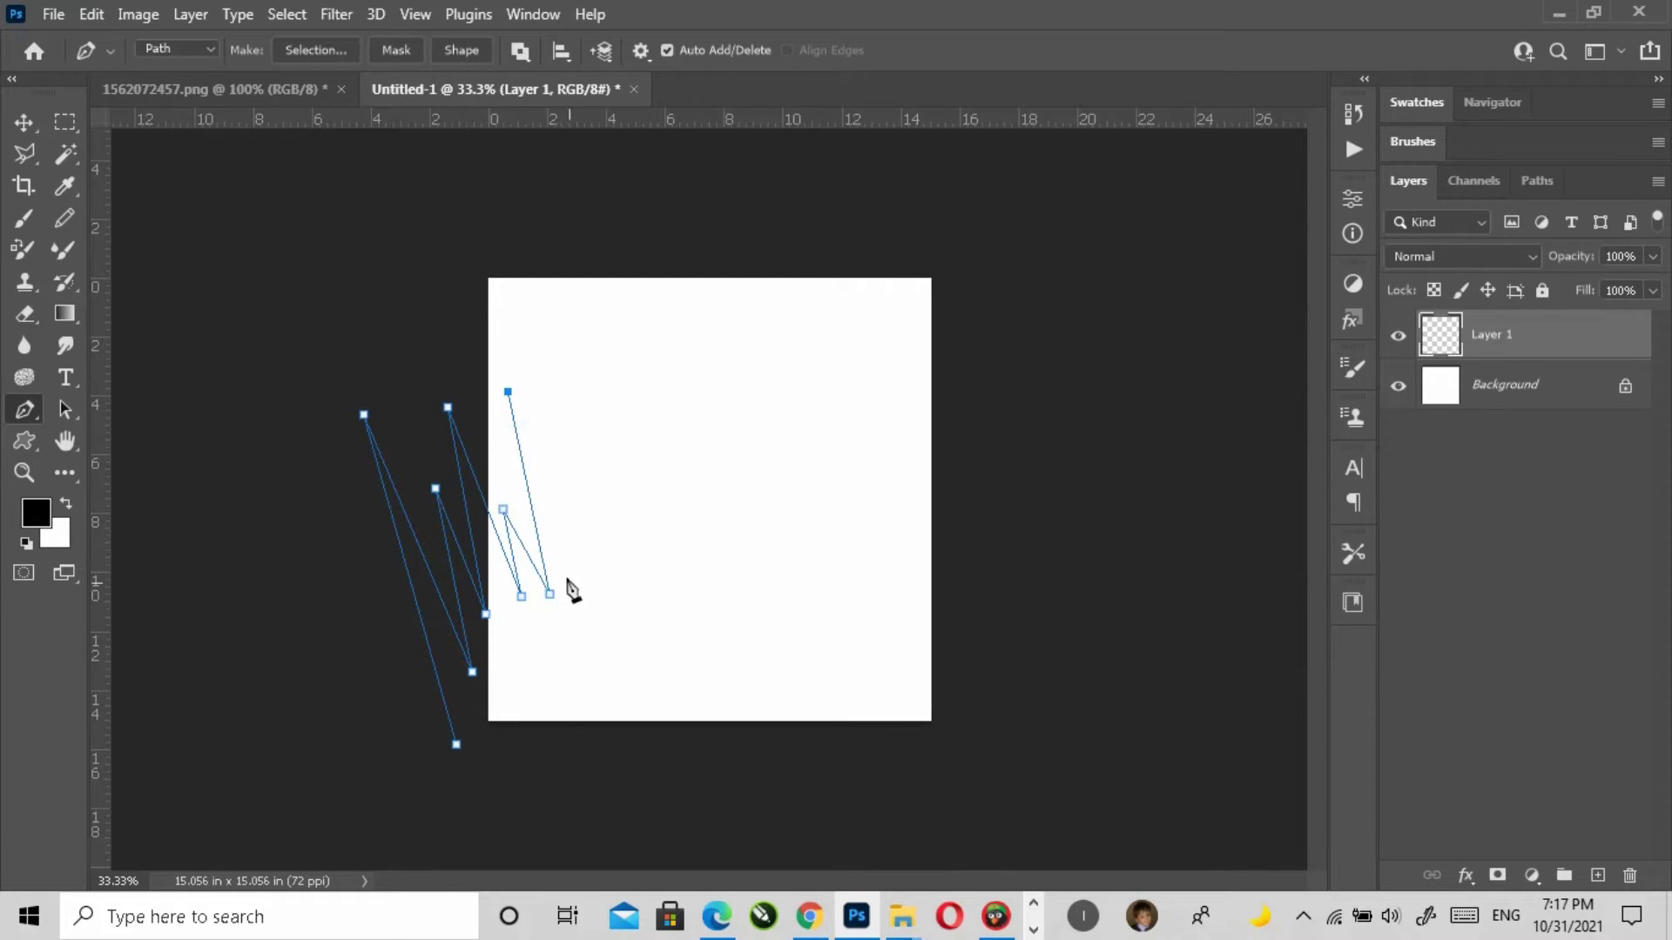
click(548, 510)
click(535, 405)
click(581, 586)
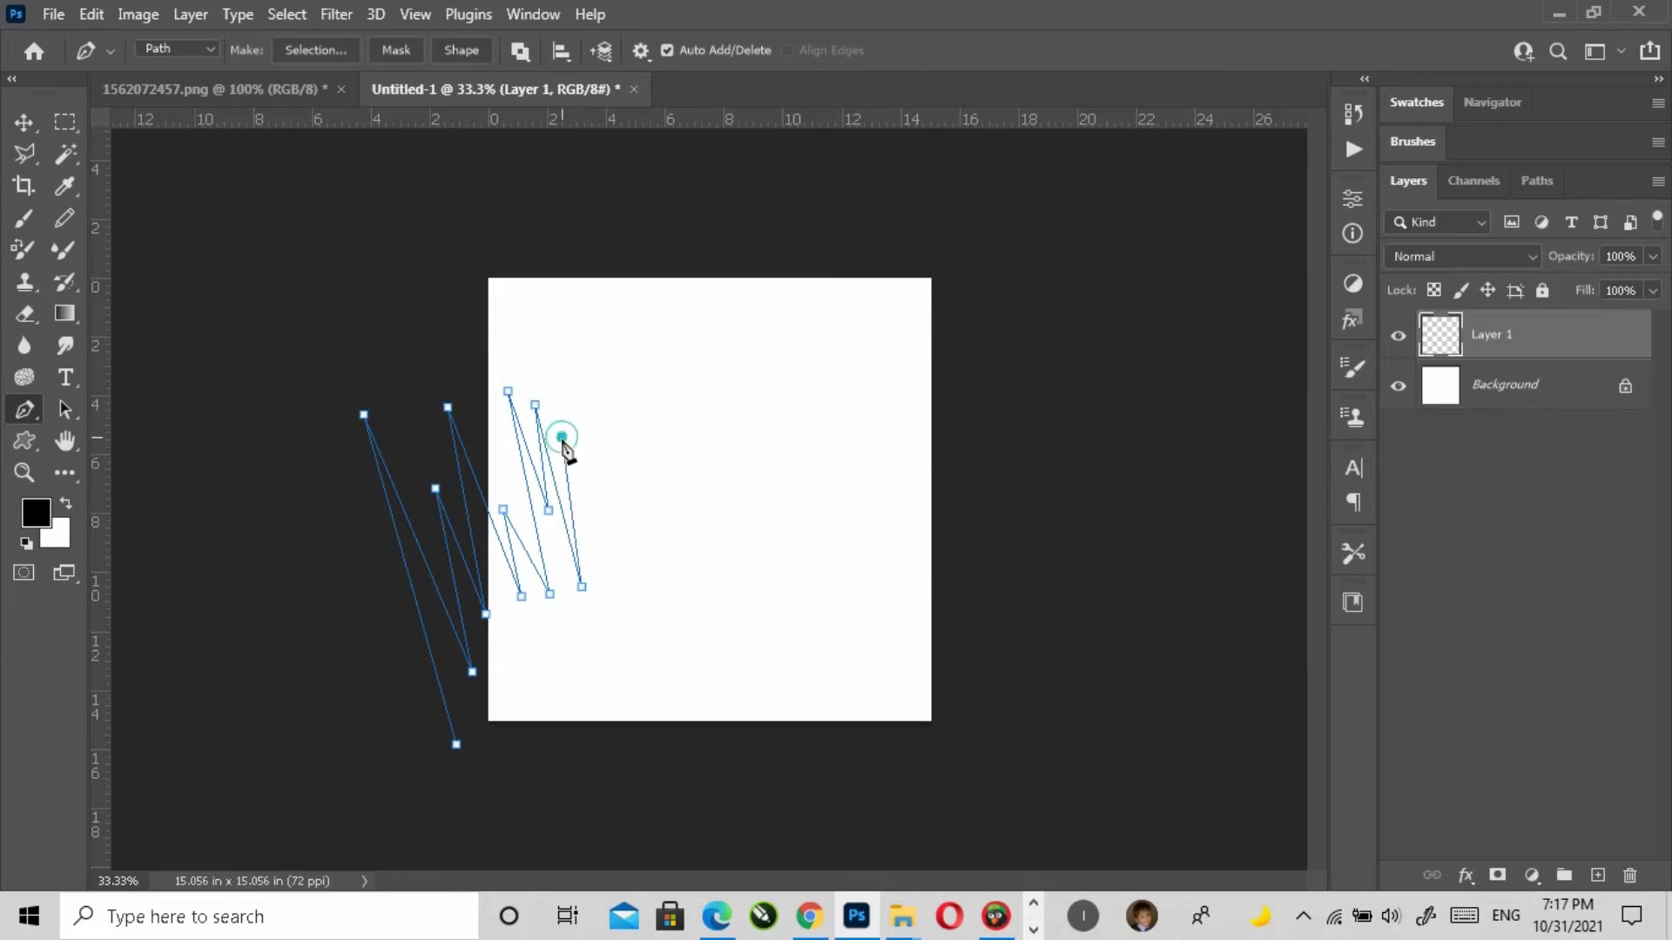
click(591, 410)
click(617, 526)
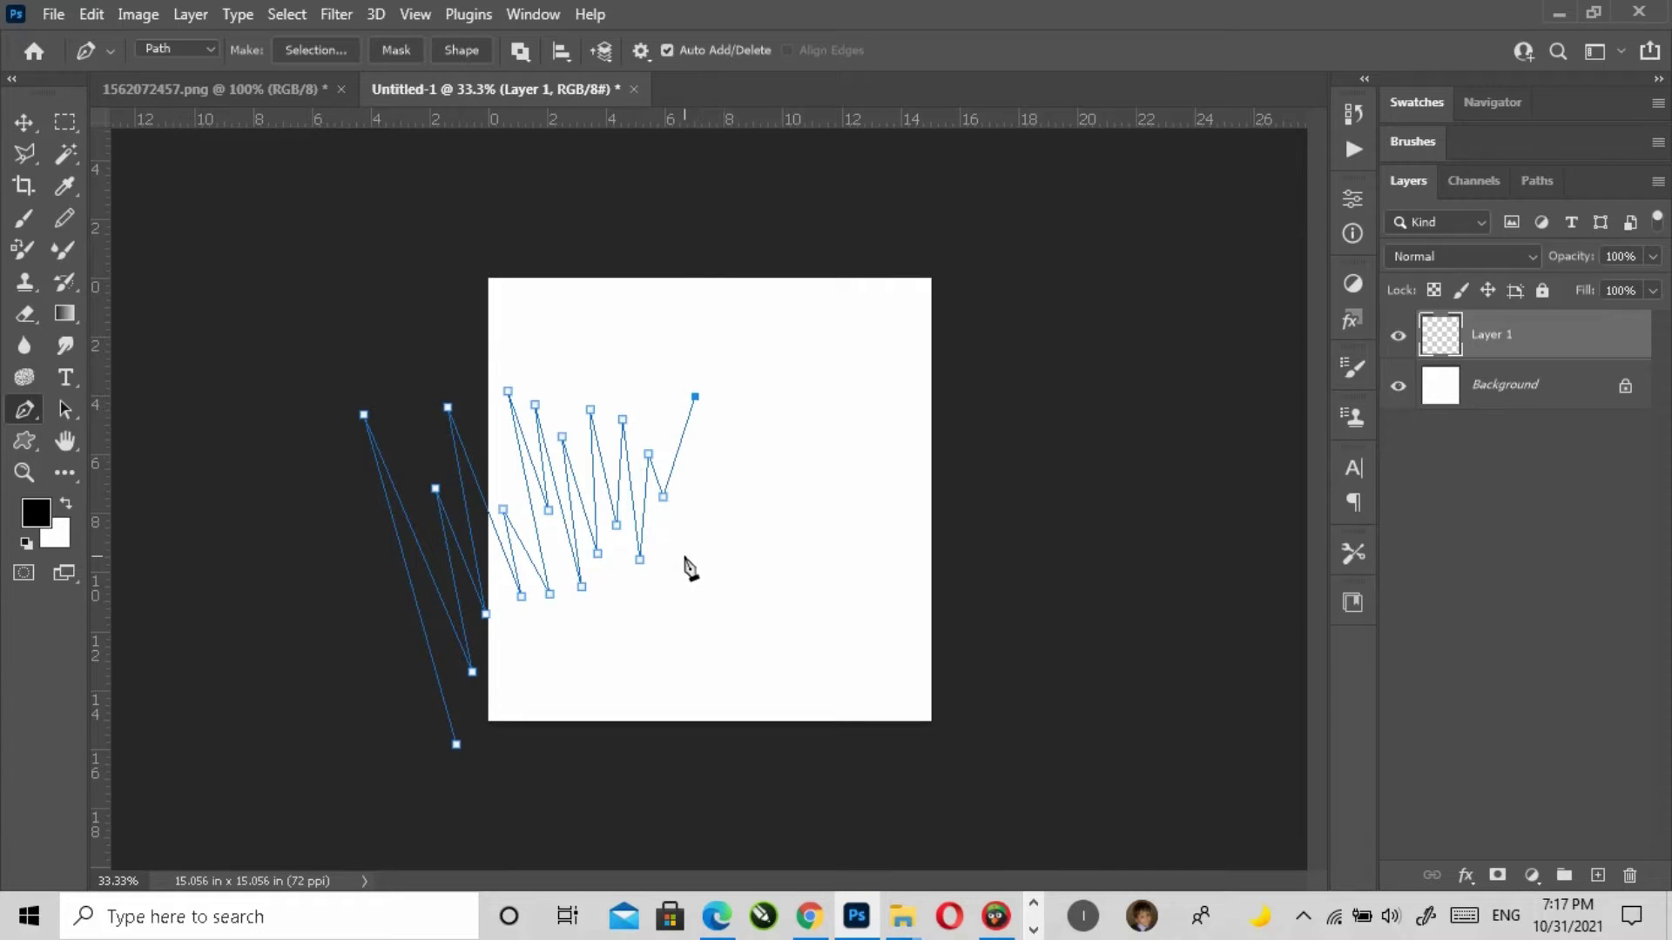
click(685, 555)
click(711, 425)
click(709, 543)
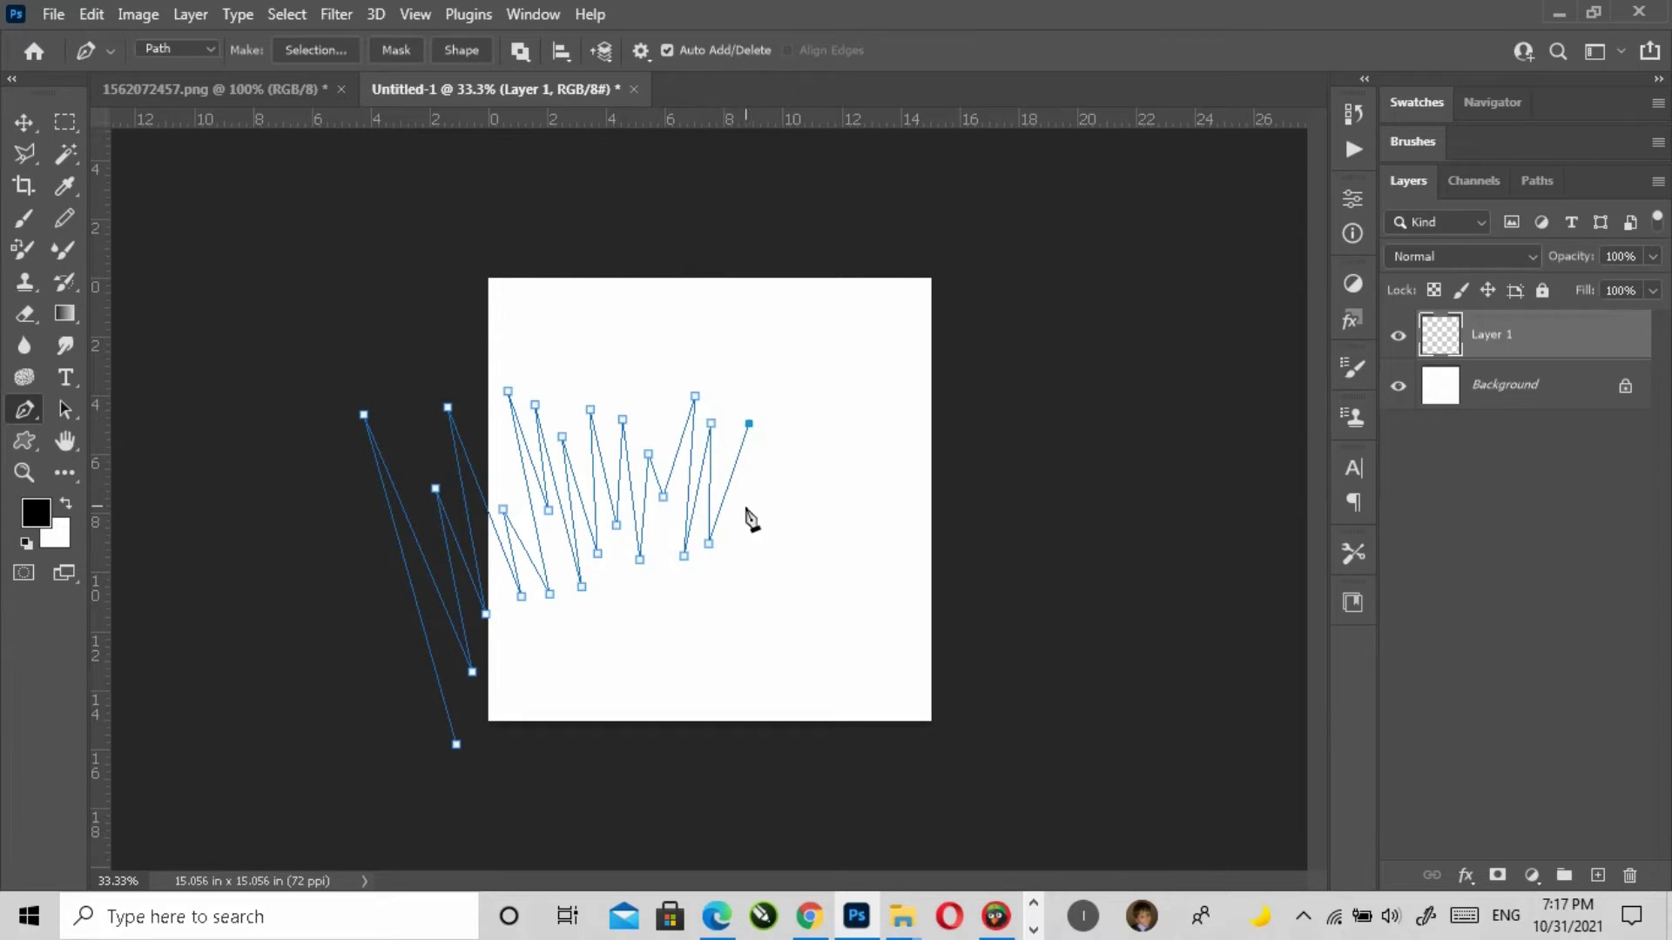
click(767, 450)
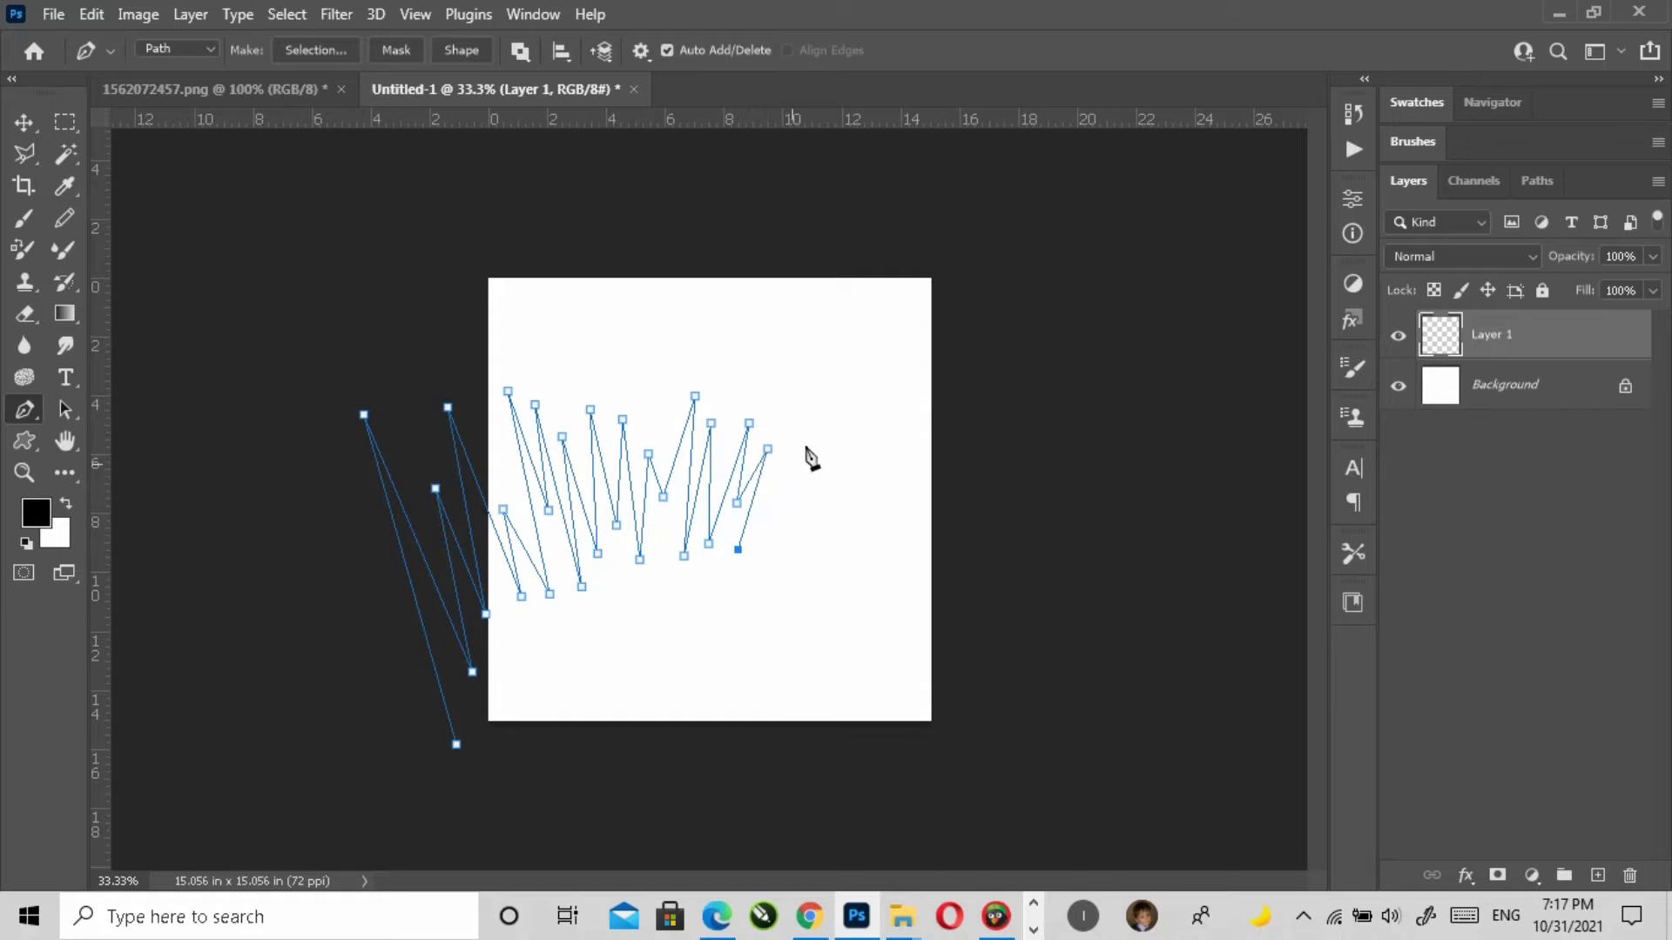
click(834, 508)
click(993, 464)
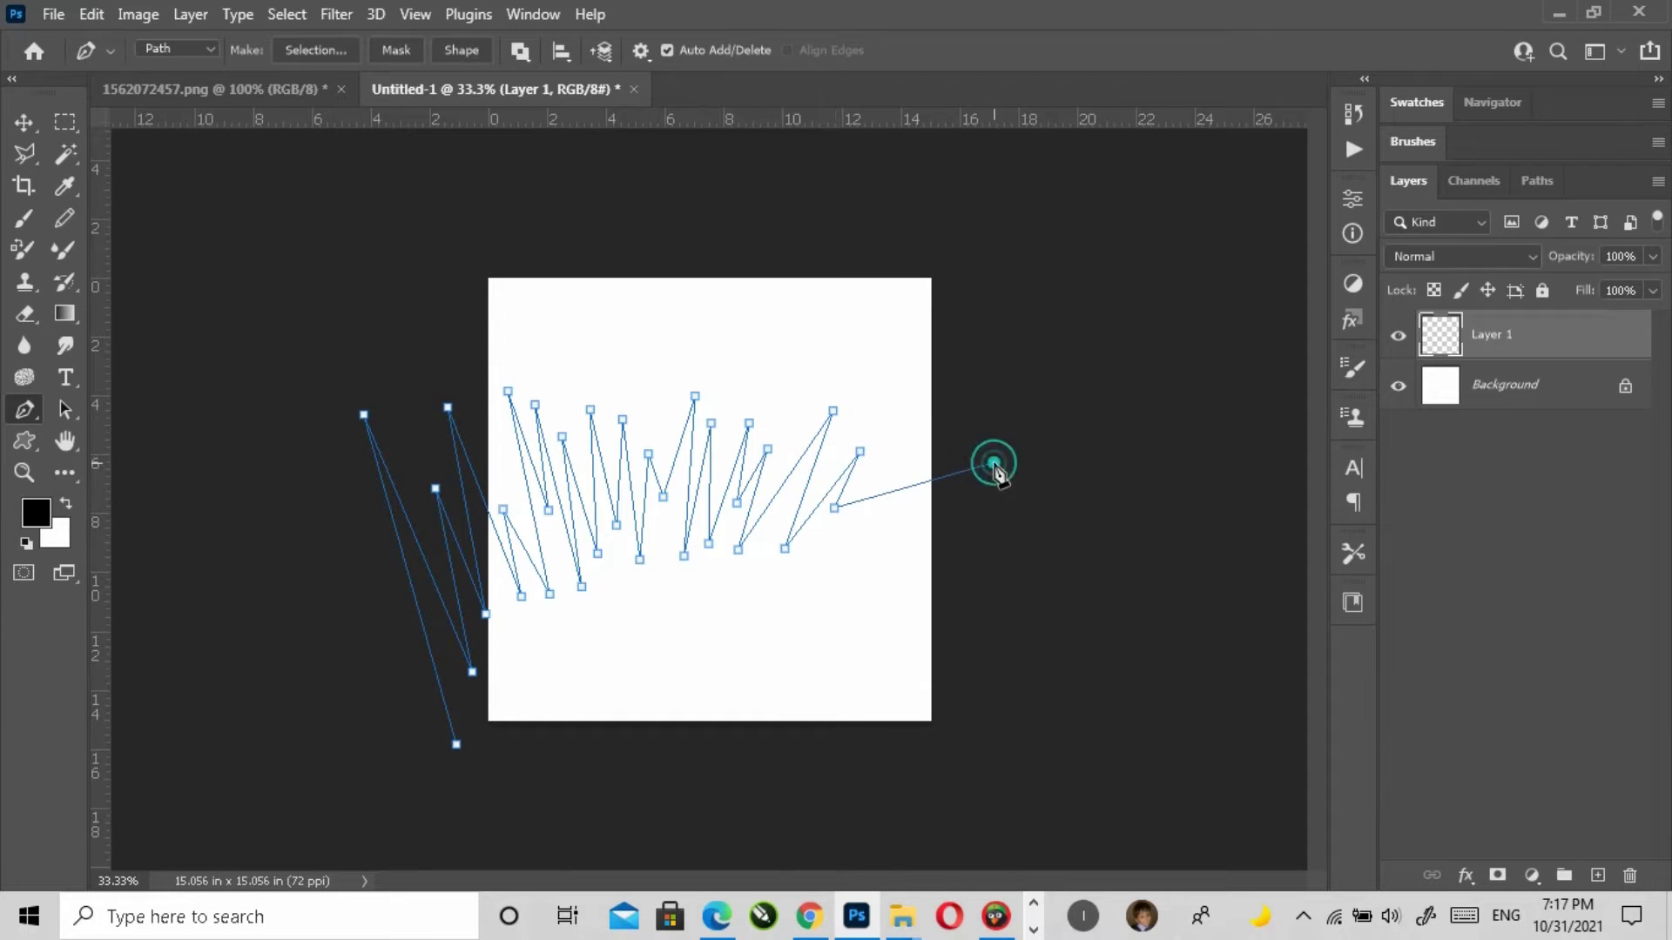
click(831, 543)
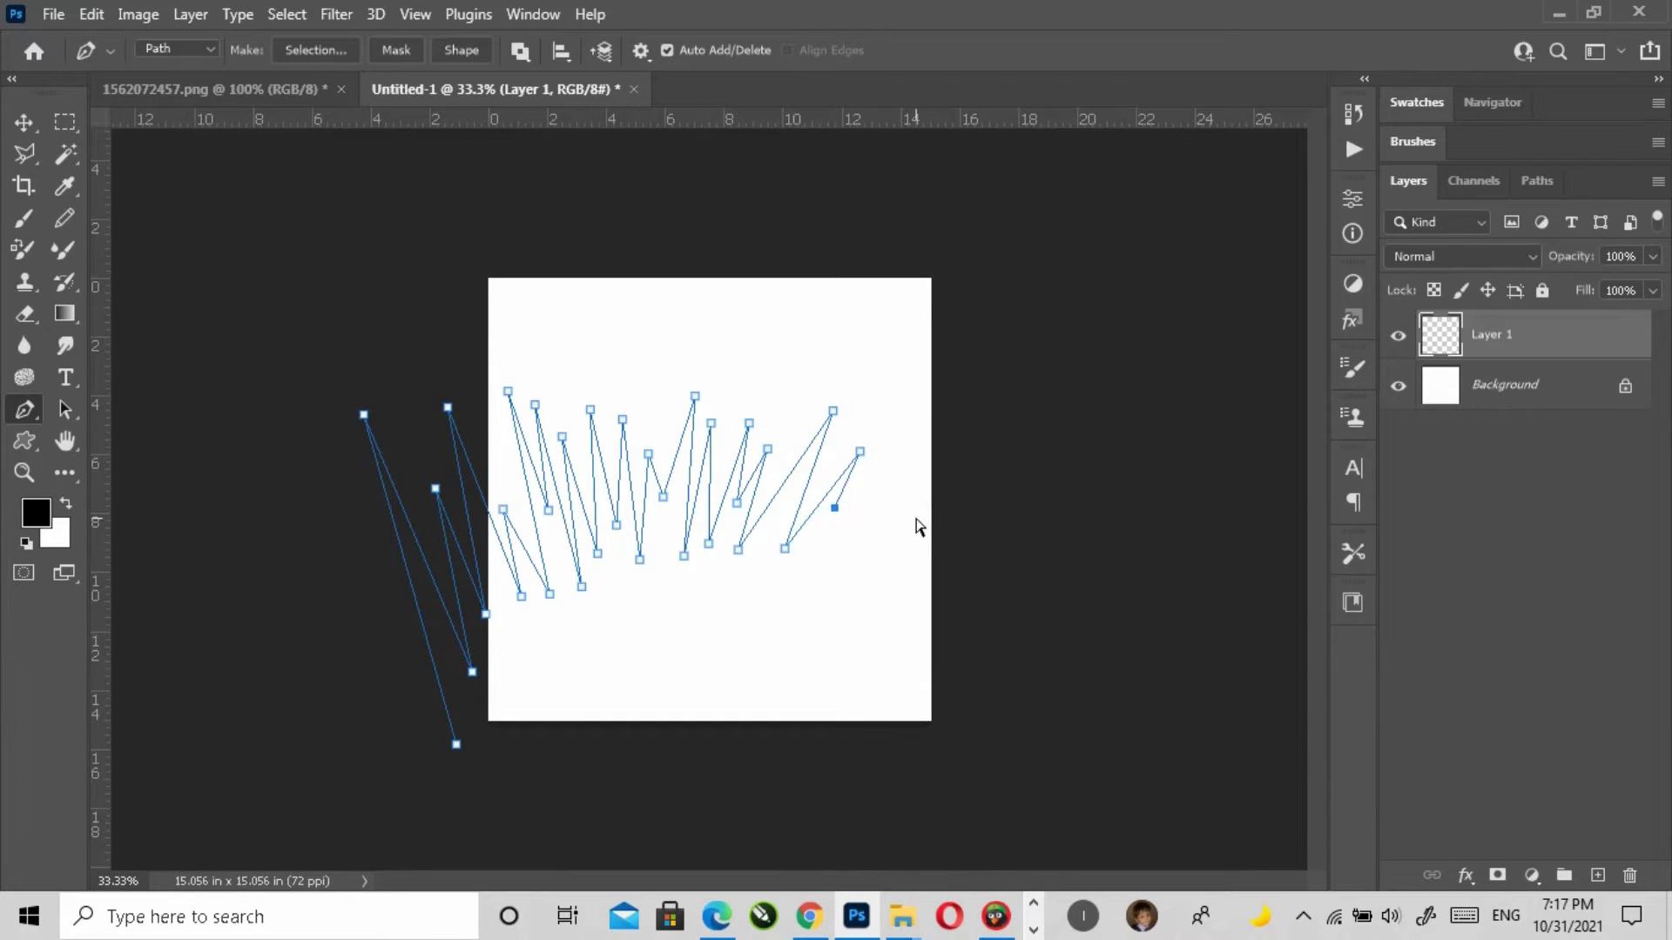
click(908, 463)
click(834, 559)
click(978, 468)
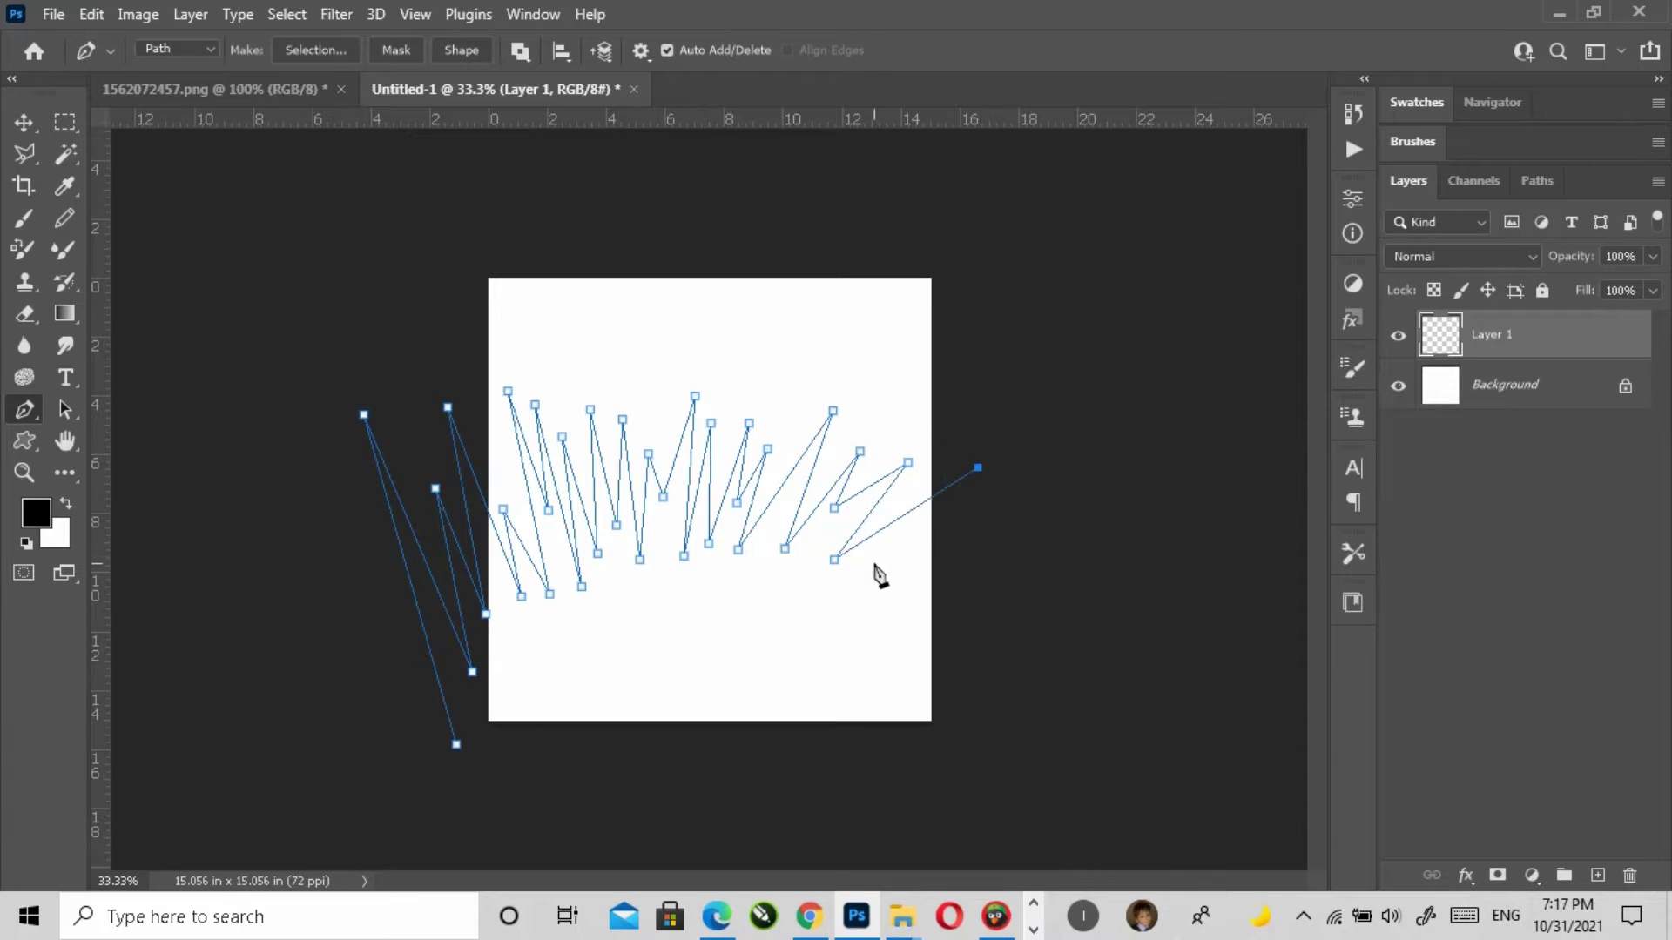
click(874, 563)
click(1017, 502)
click(902, 573)
click(988, 578)
click(838, 604)
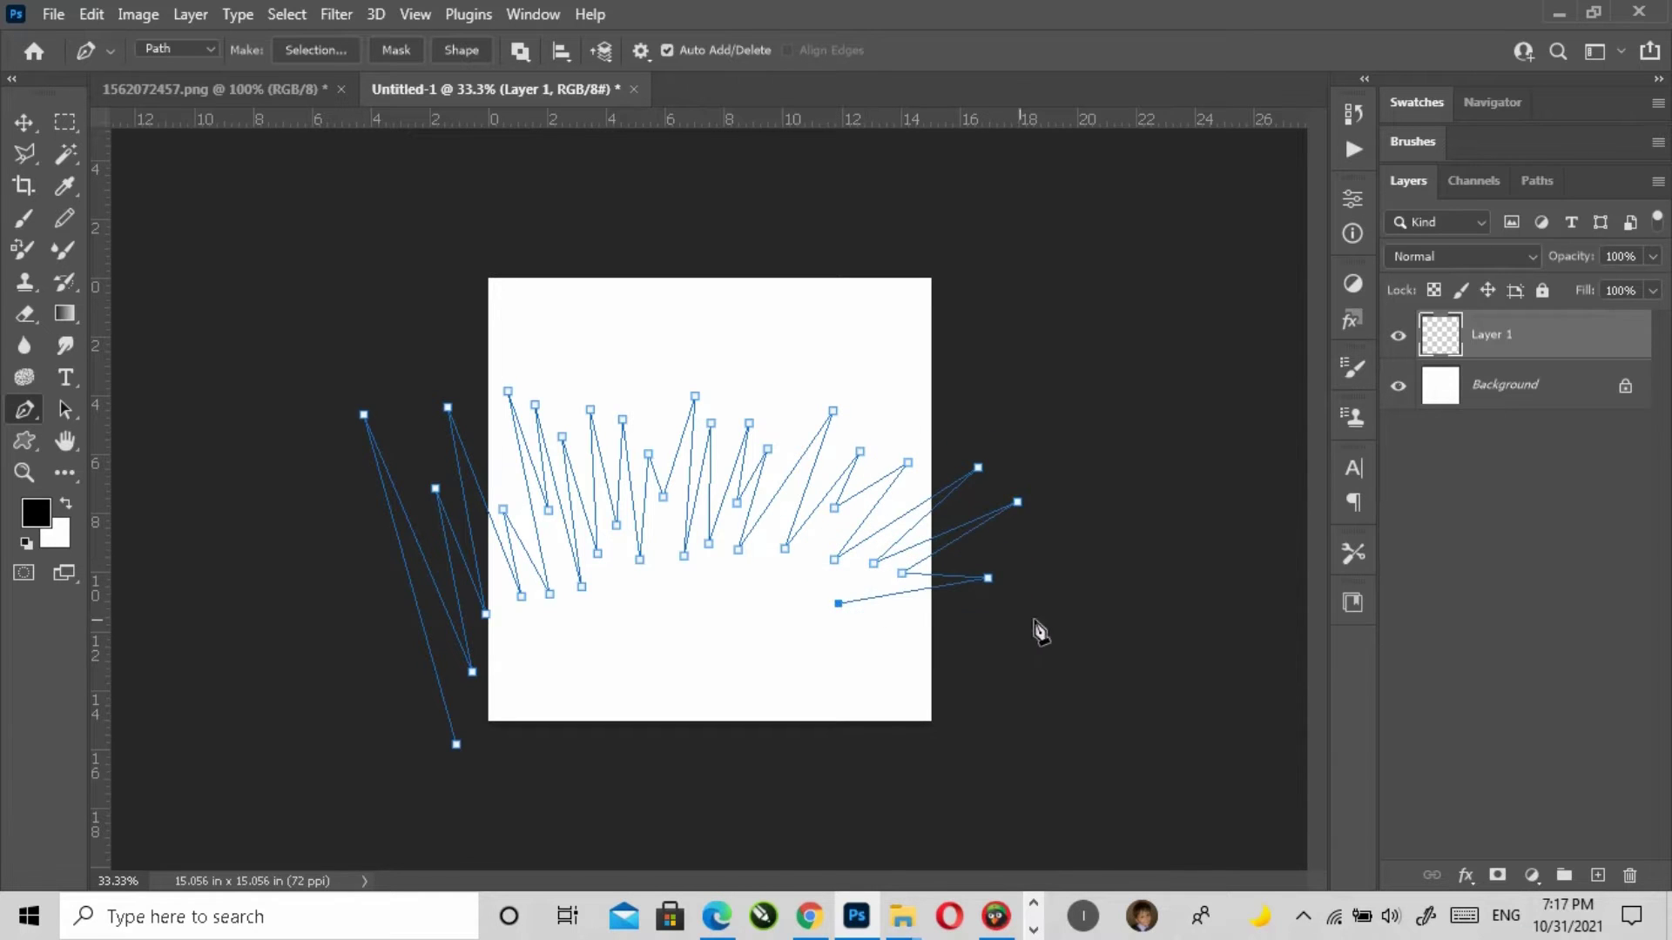
click(1036, 619)
click(790, 629)
click(835, 671)
click(972, 697)
click(791, 697)
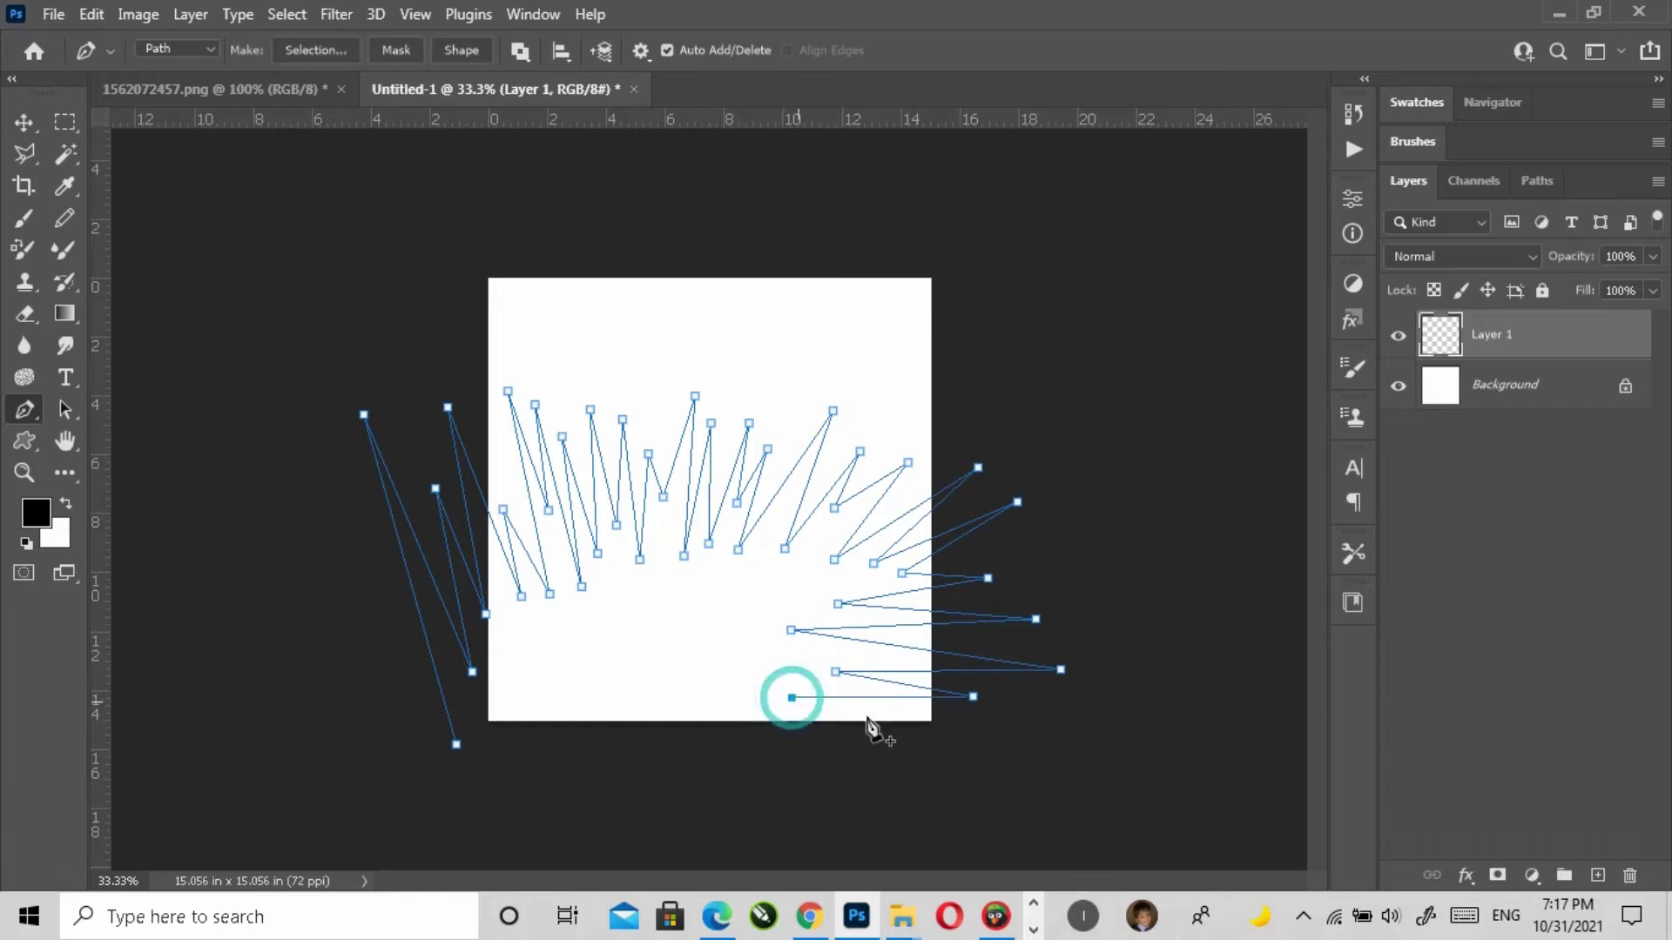
click(1049, 742)
click(787, 742)
click(456, 745)
Step: Fill the spiky path with solid yellow on Layer 1 and delete the path
right_click(627, 672)
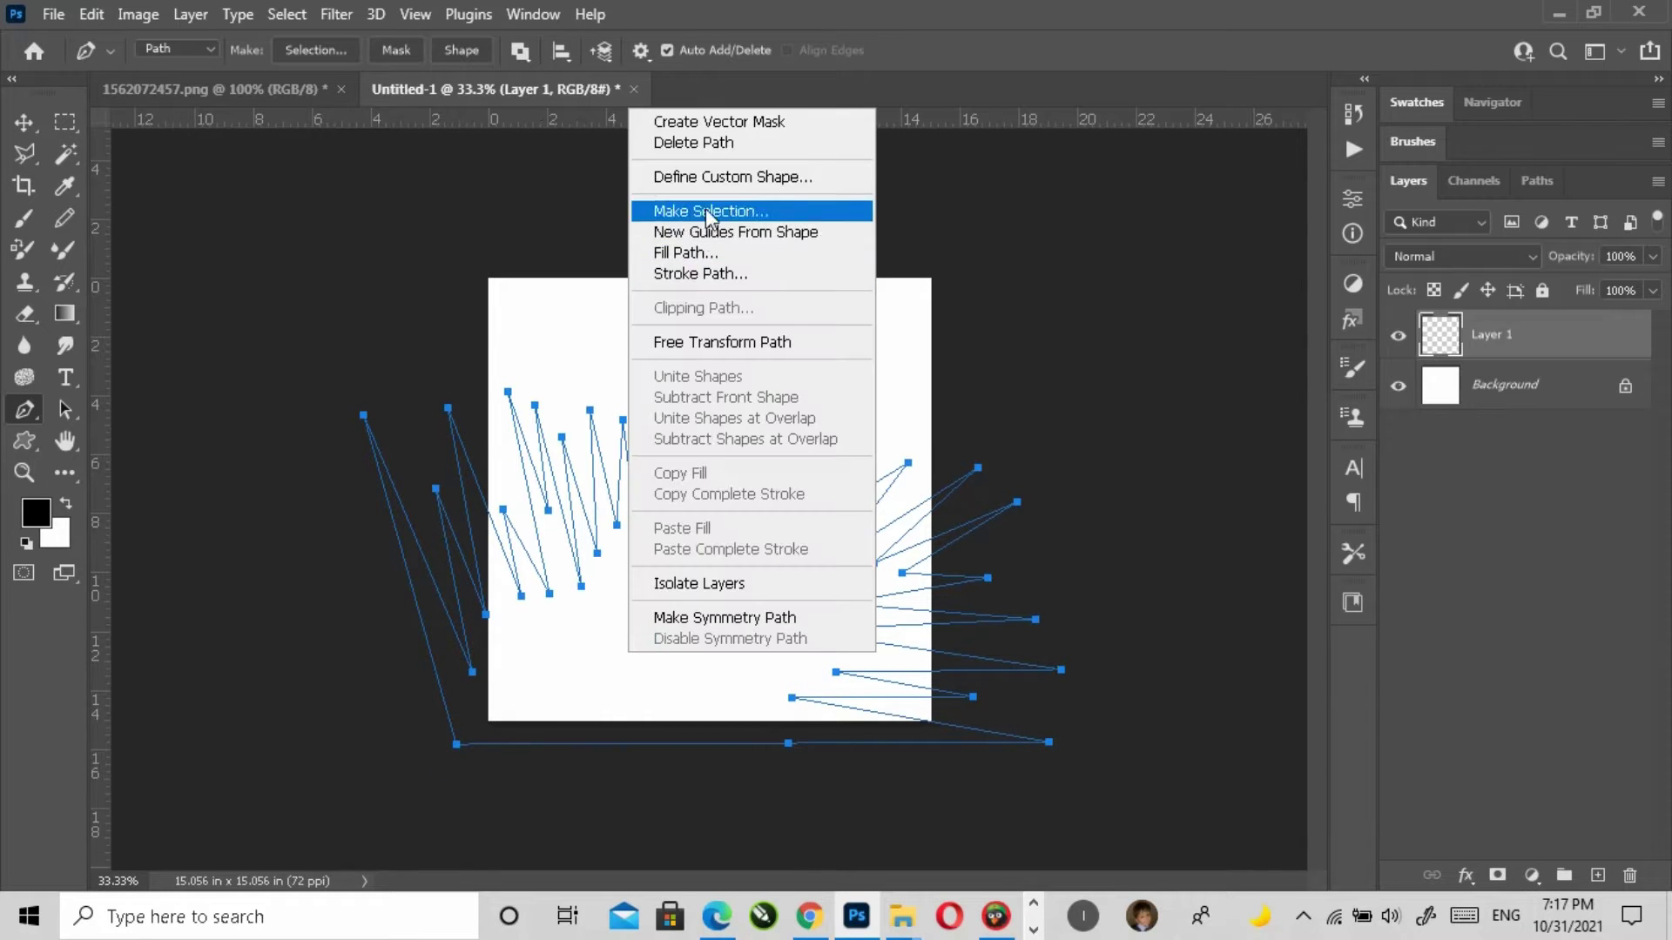
click(685, 253)
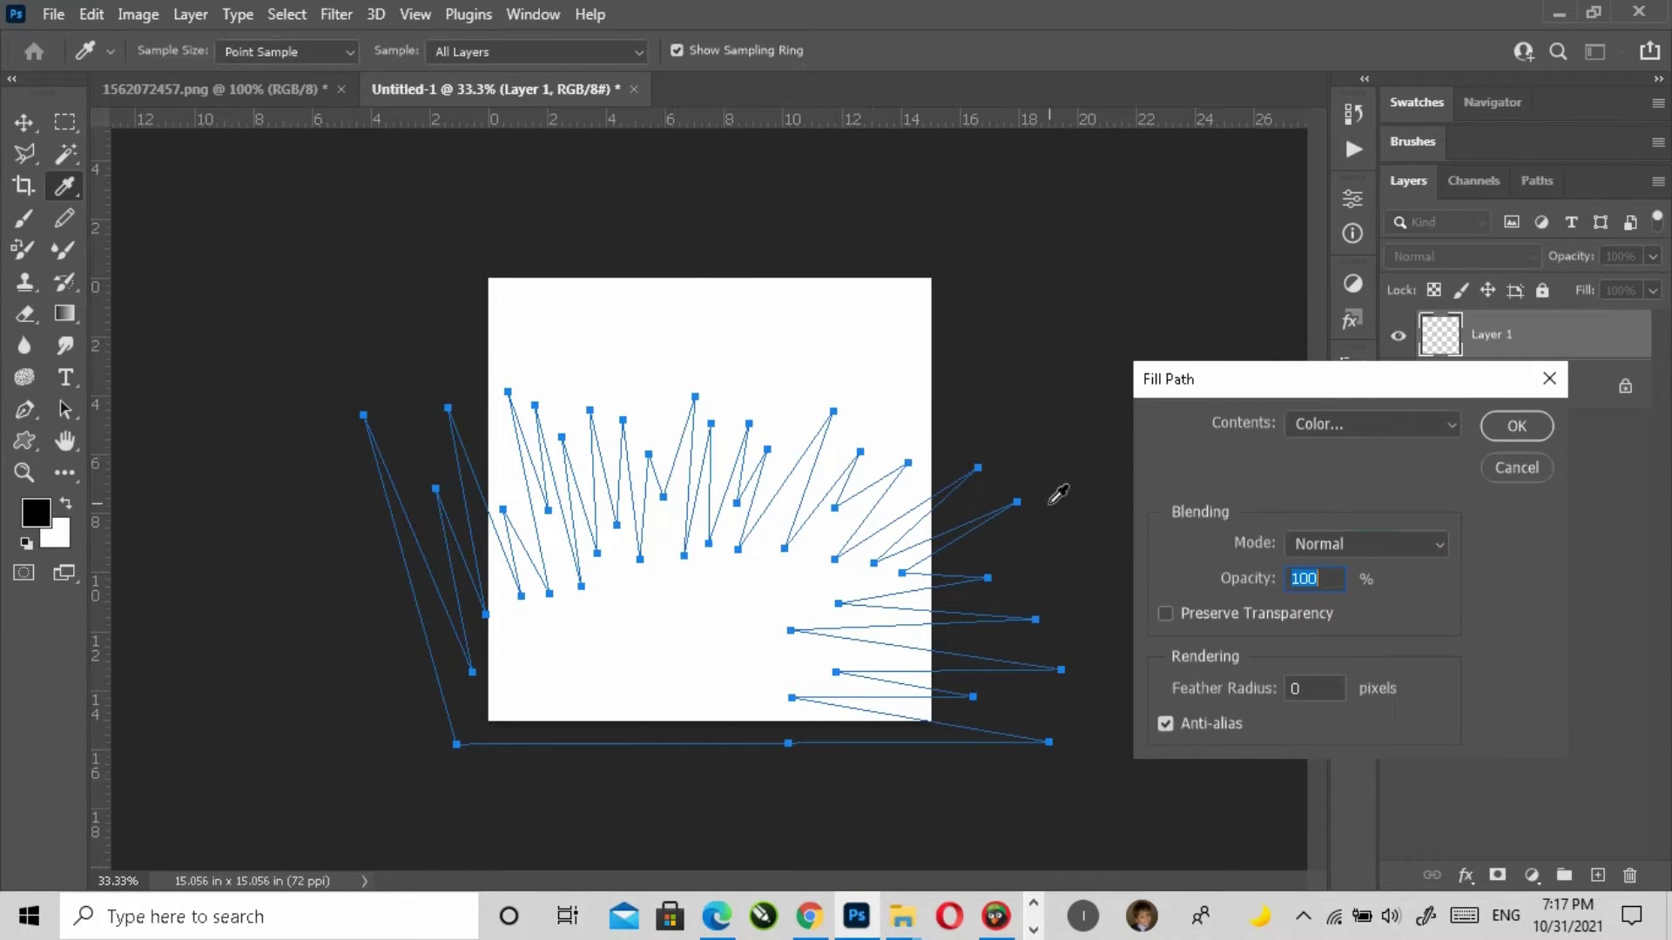
click(1358, 427)
click(1341, 489)
drag(1176, 615, 1023, 464)
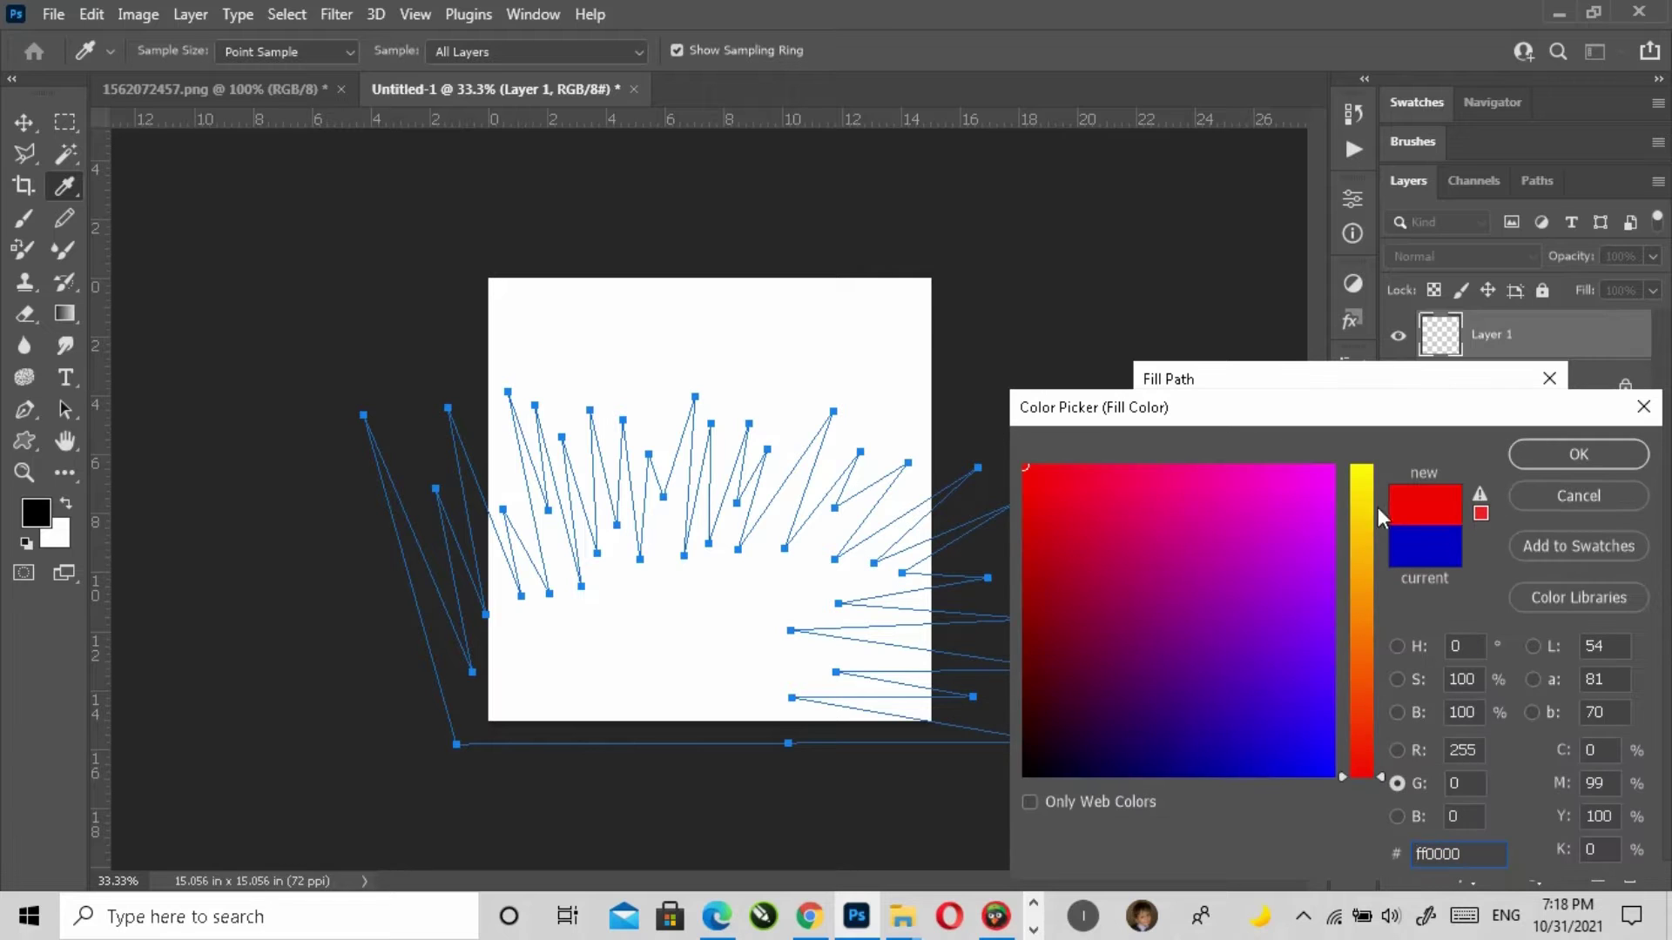
click(1350, 467)
click(1578, 453)
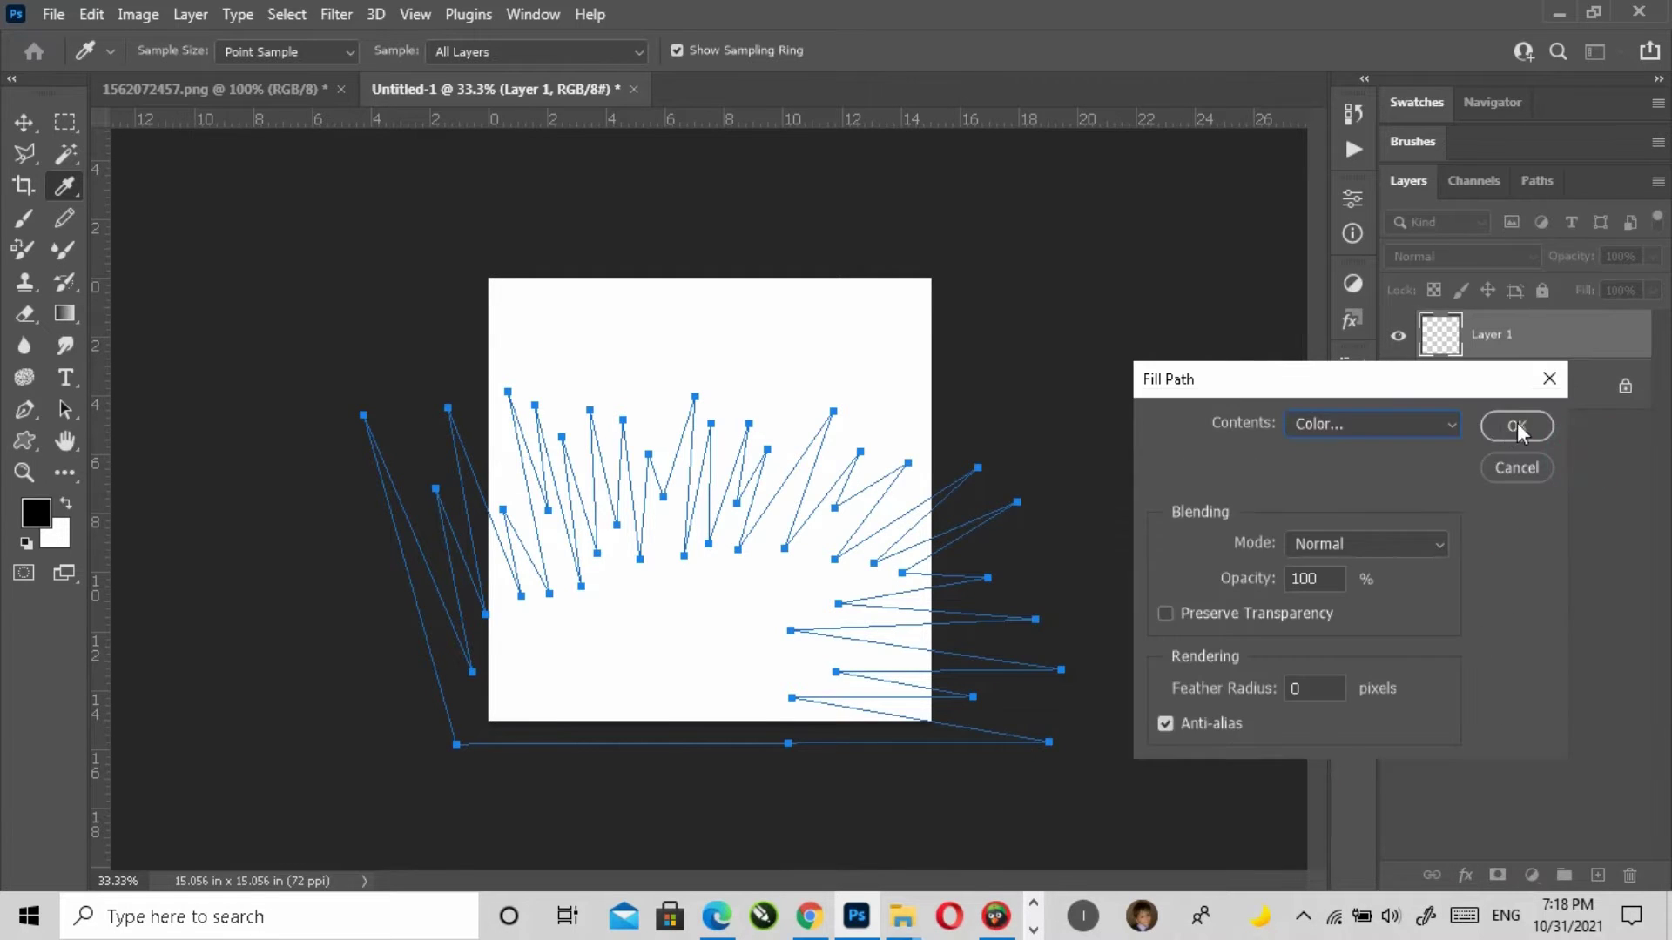
click(1531, 423)
right_click(758, 582)
click(849, 66)
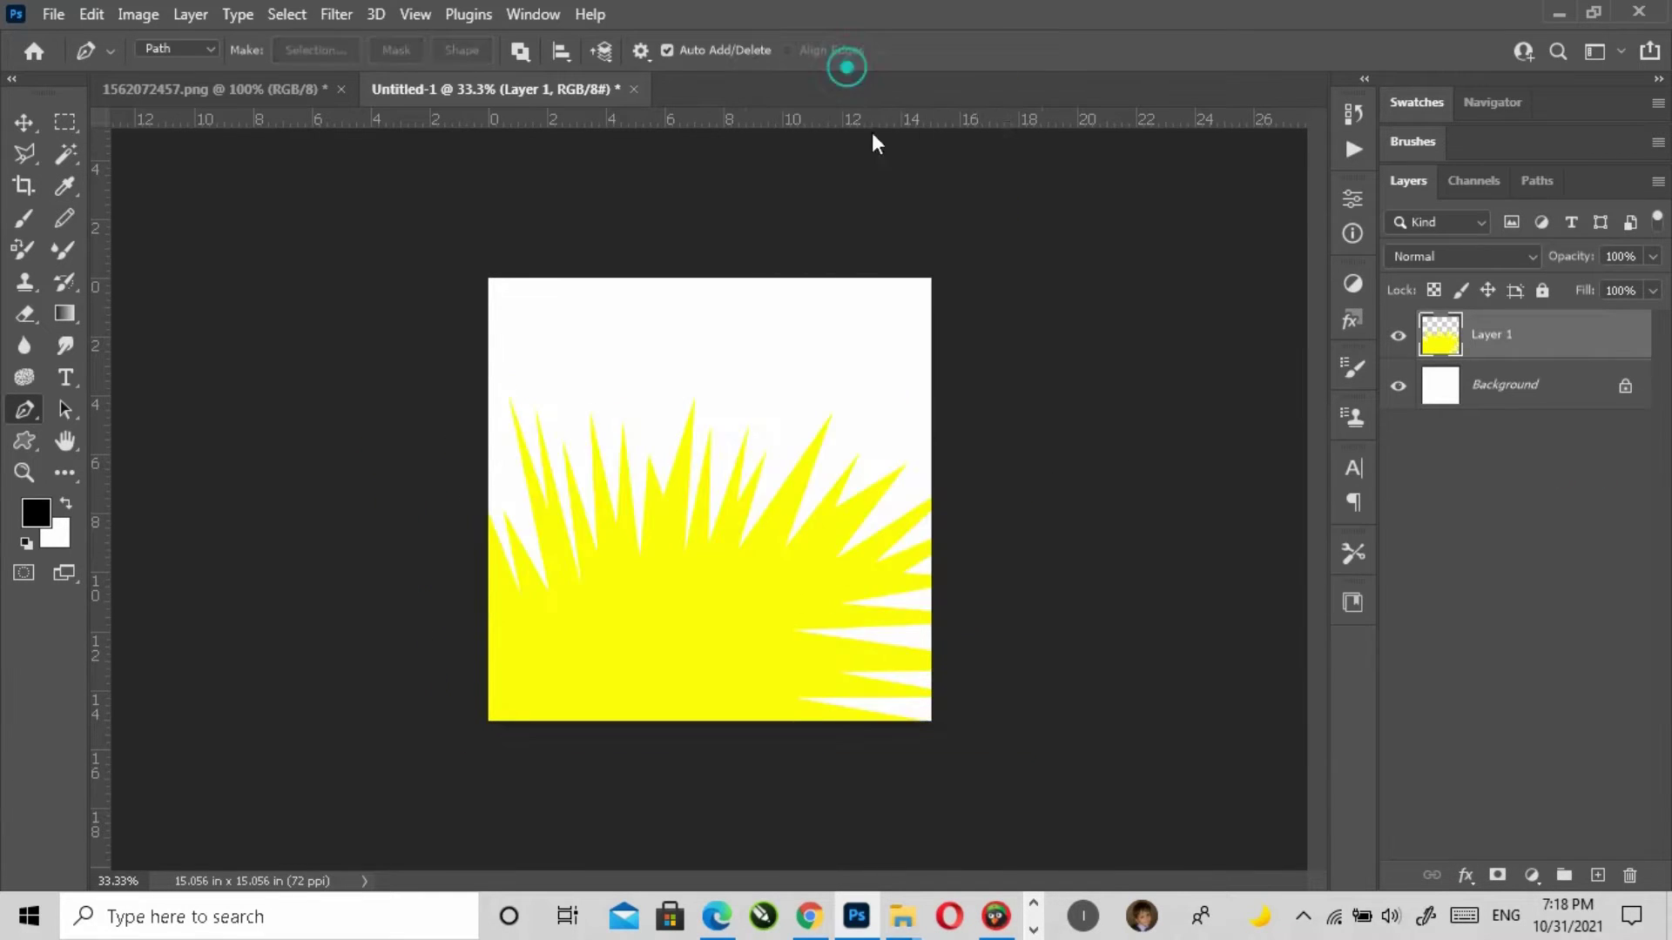
Step: Move the yellow spikes down about 4.4 in and convert the locked Background into the regular layer Layer 0
click(23, 122)
drag(757, 650, 764, 787)
click(1498, 386)
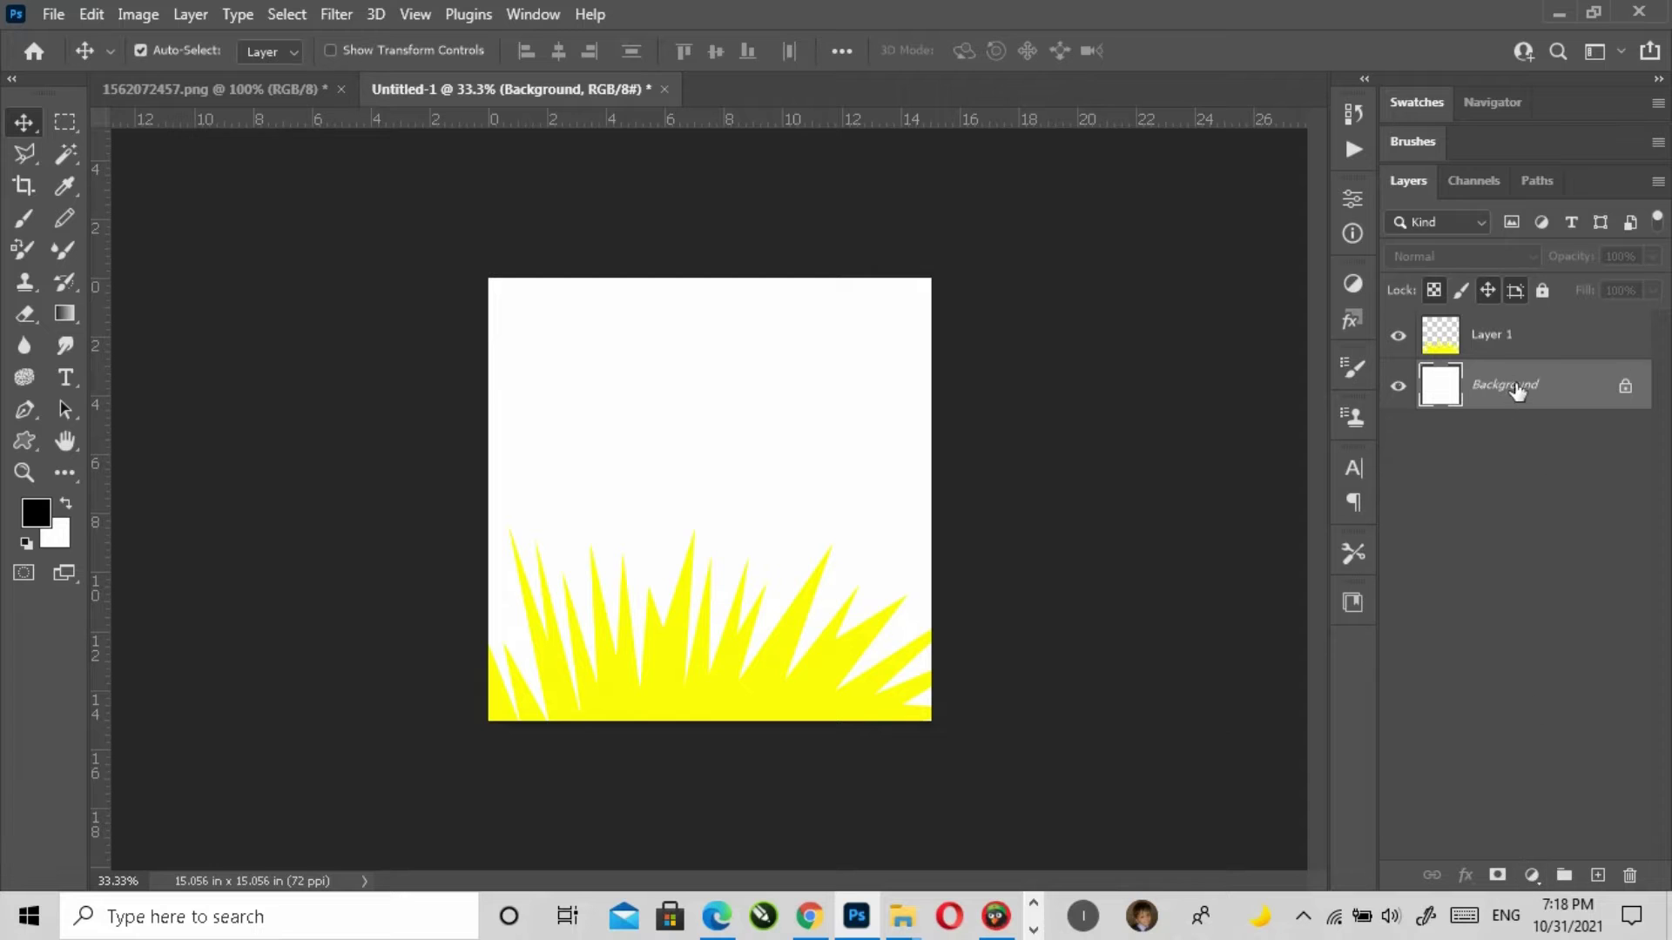
double_click(1517, 391)
click(1041, 250)
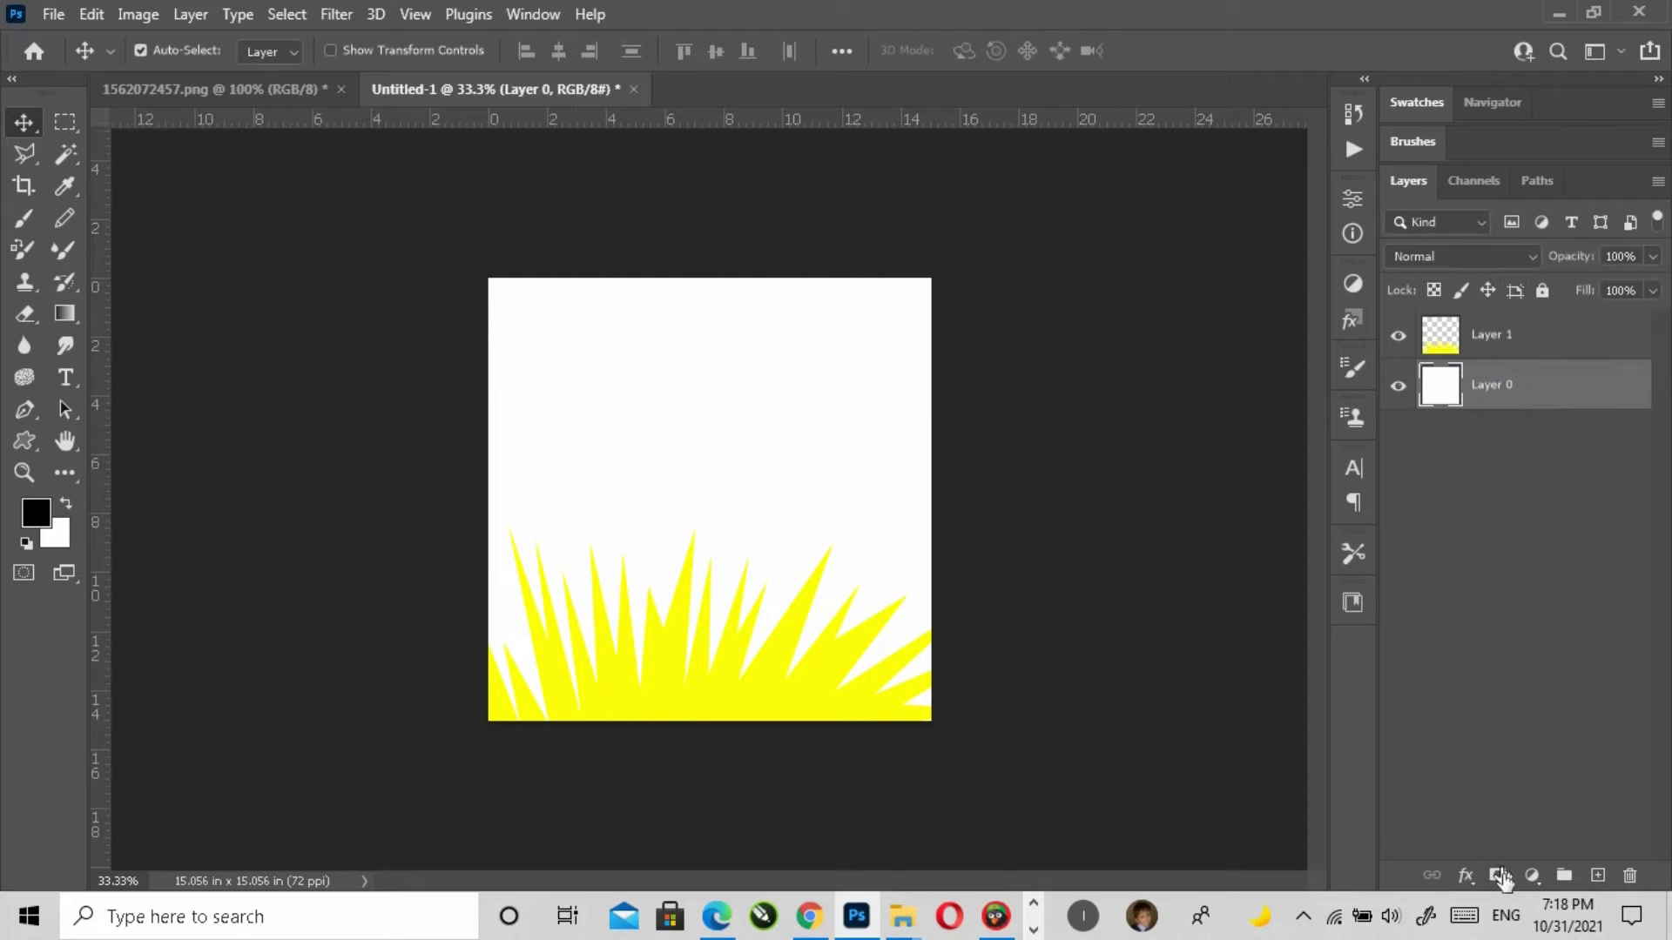
Step: Apply a solid orange Color Overlay effect to Layer 0, without a Drop Shadow
click(1533, 875)
click(1326, 690)
click(1533, 875)
click(1466, 875)
click(1492, 852)
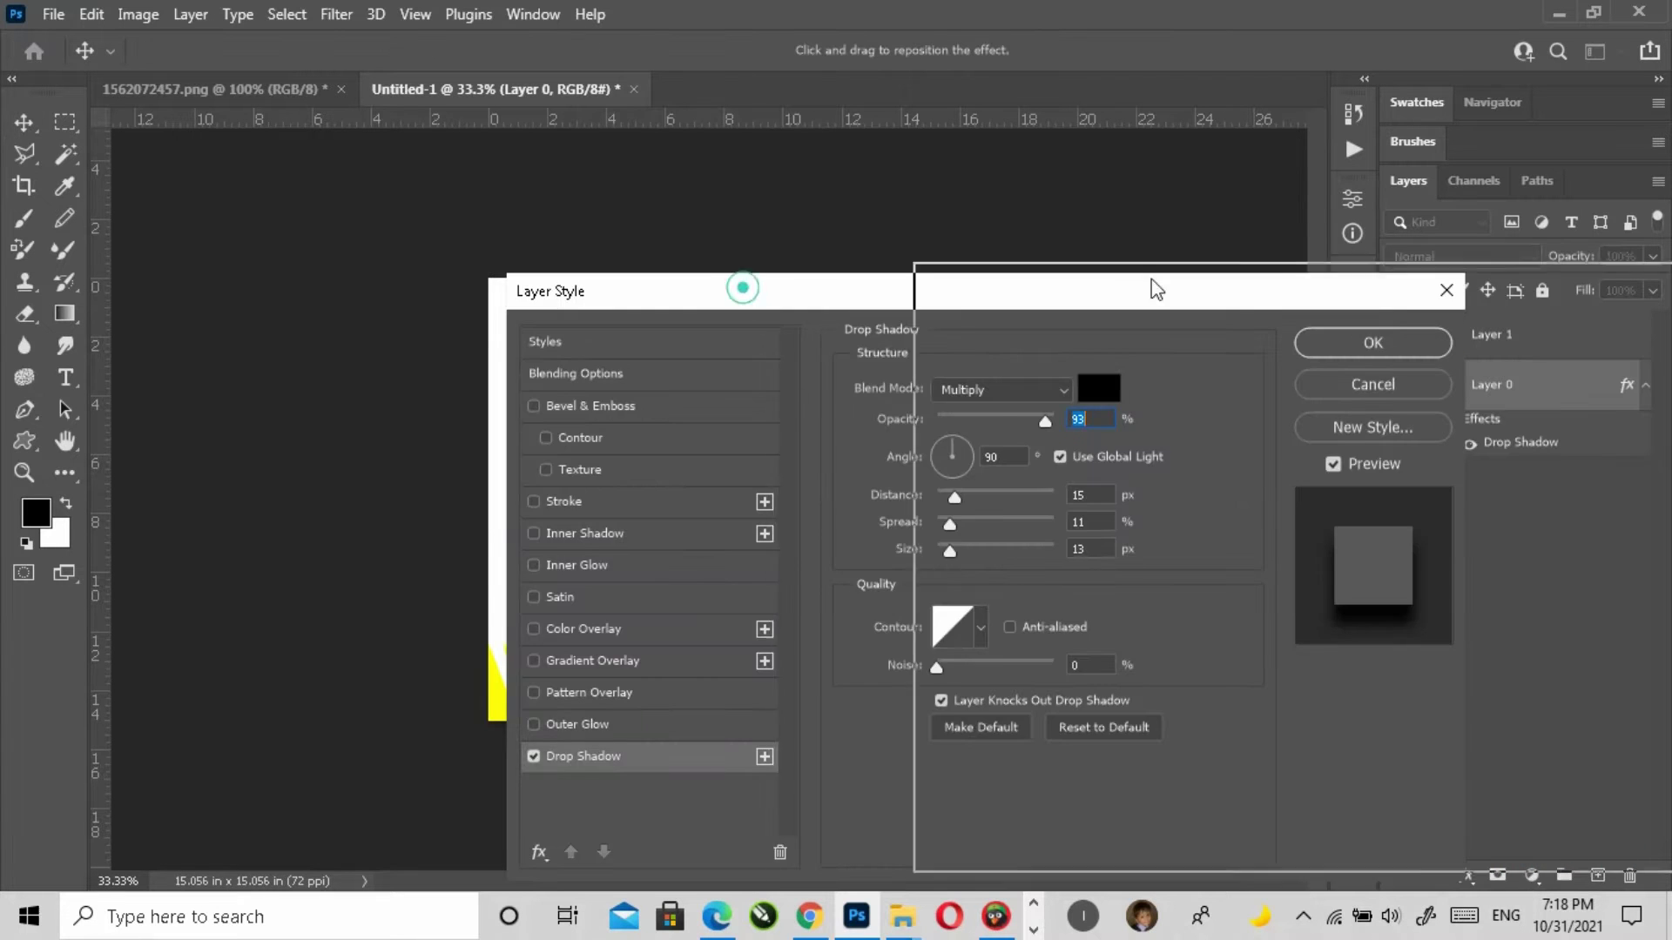
drag(1149, 287, 1017, 315)
click(941, 747)
click(979, 620)
click(1267, 366)
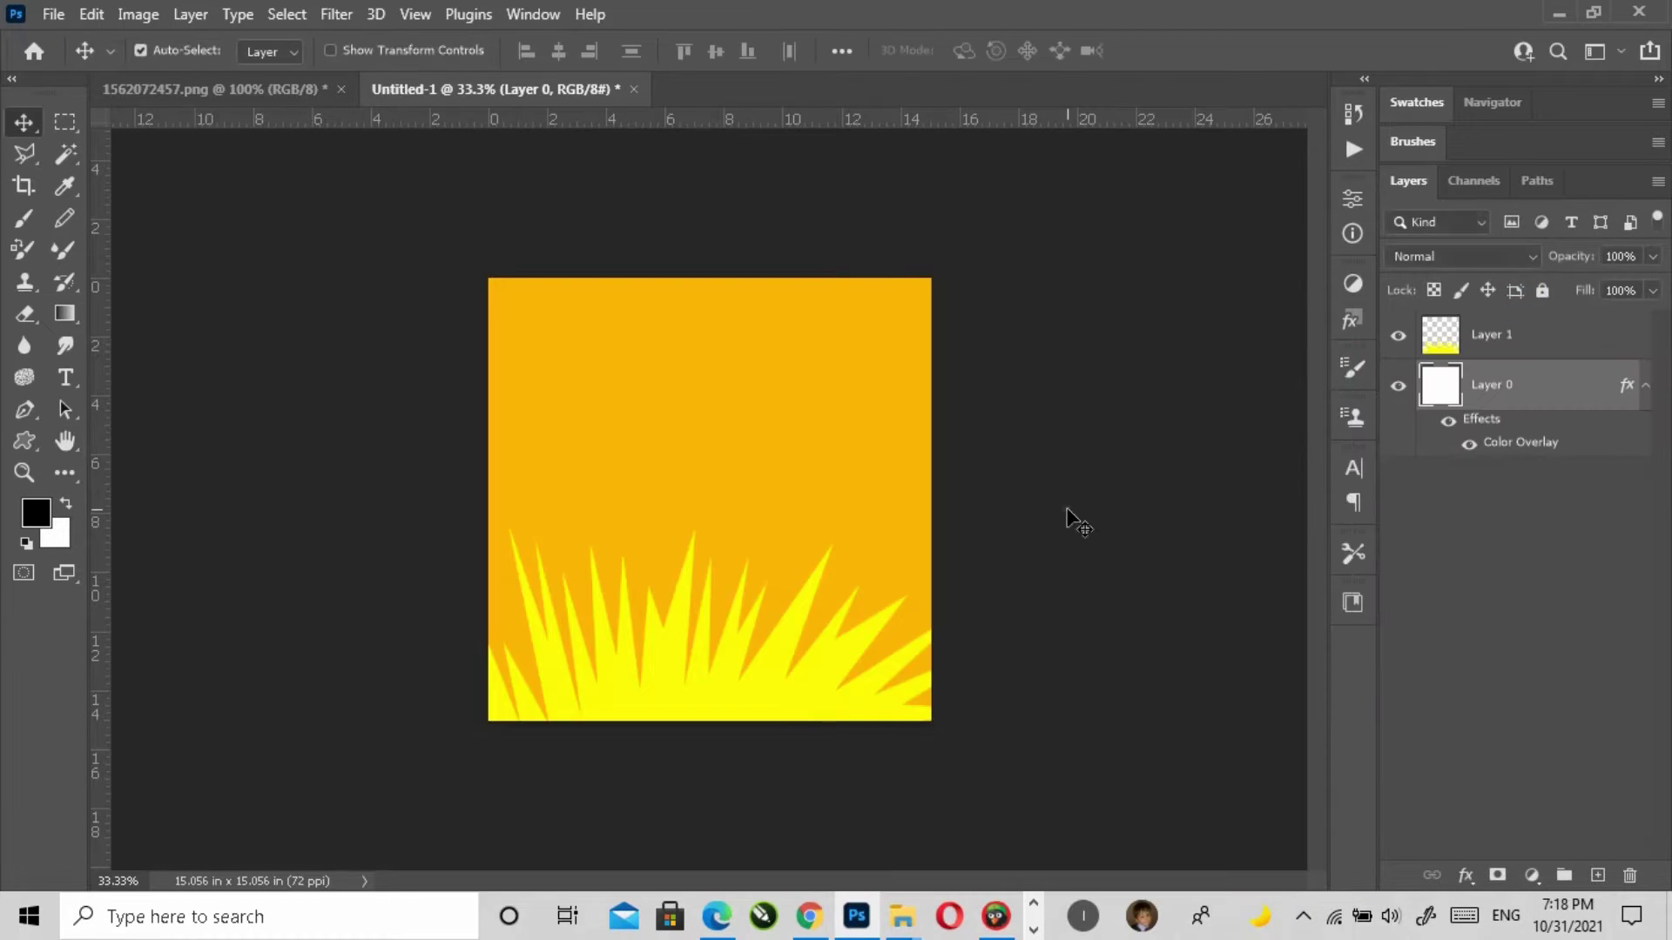
Step: Extend the canvas upward with the Crop tool to a height of about 19.222 in, keeping its width
click(1069, 517)
click(776, 694)
key(c)
drag(709, 279, 709, 217)
key(Return)
Step: Stretch the orange Layer 0 upward so it covers the transparent area up to the canvas's upper edge
key(v)
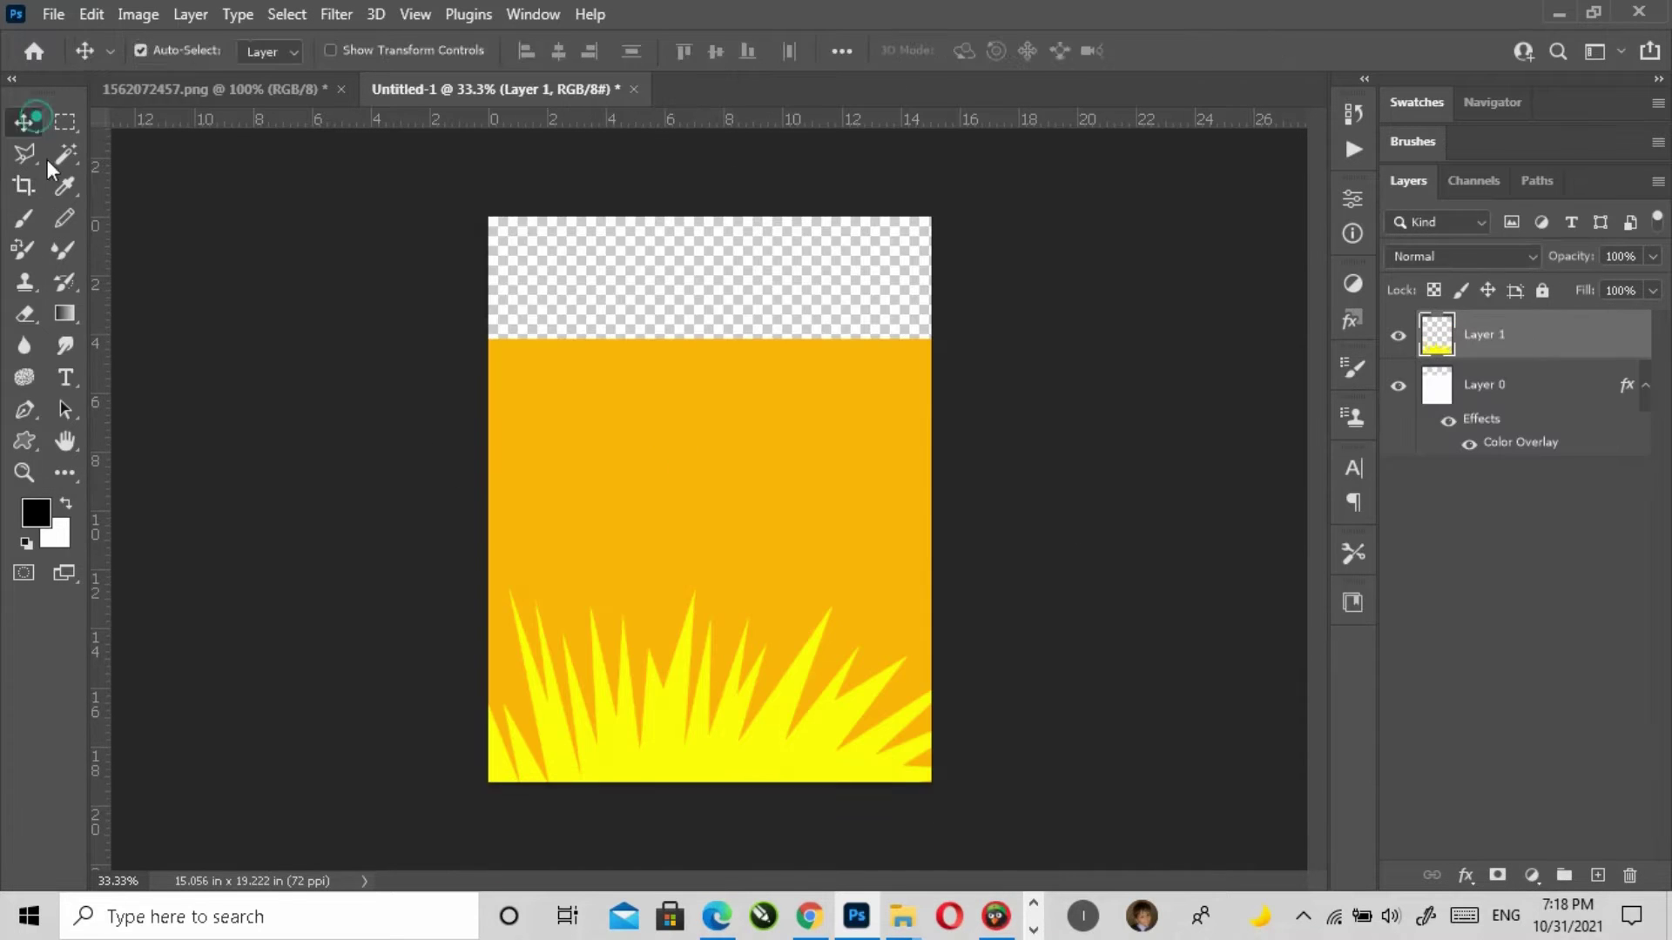
click(578, 436)
key(ctrl+t)
drag(711, 339, 711, 220)
click(1023, 578)
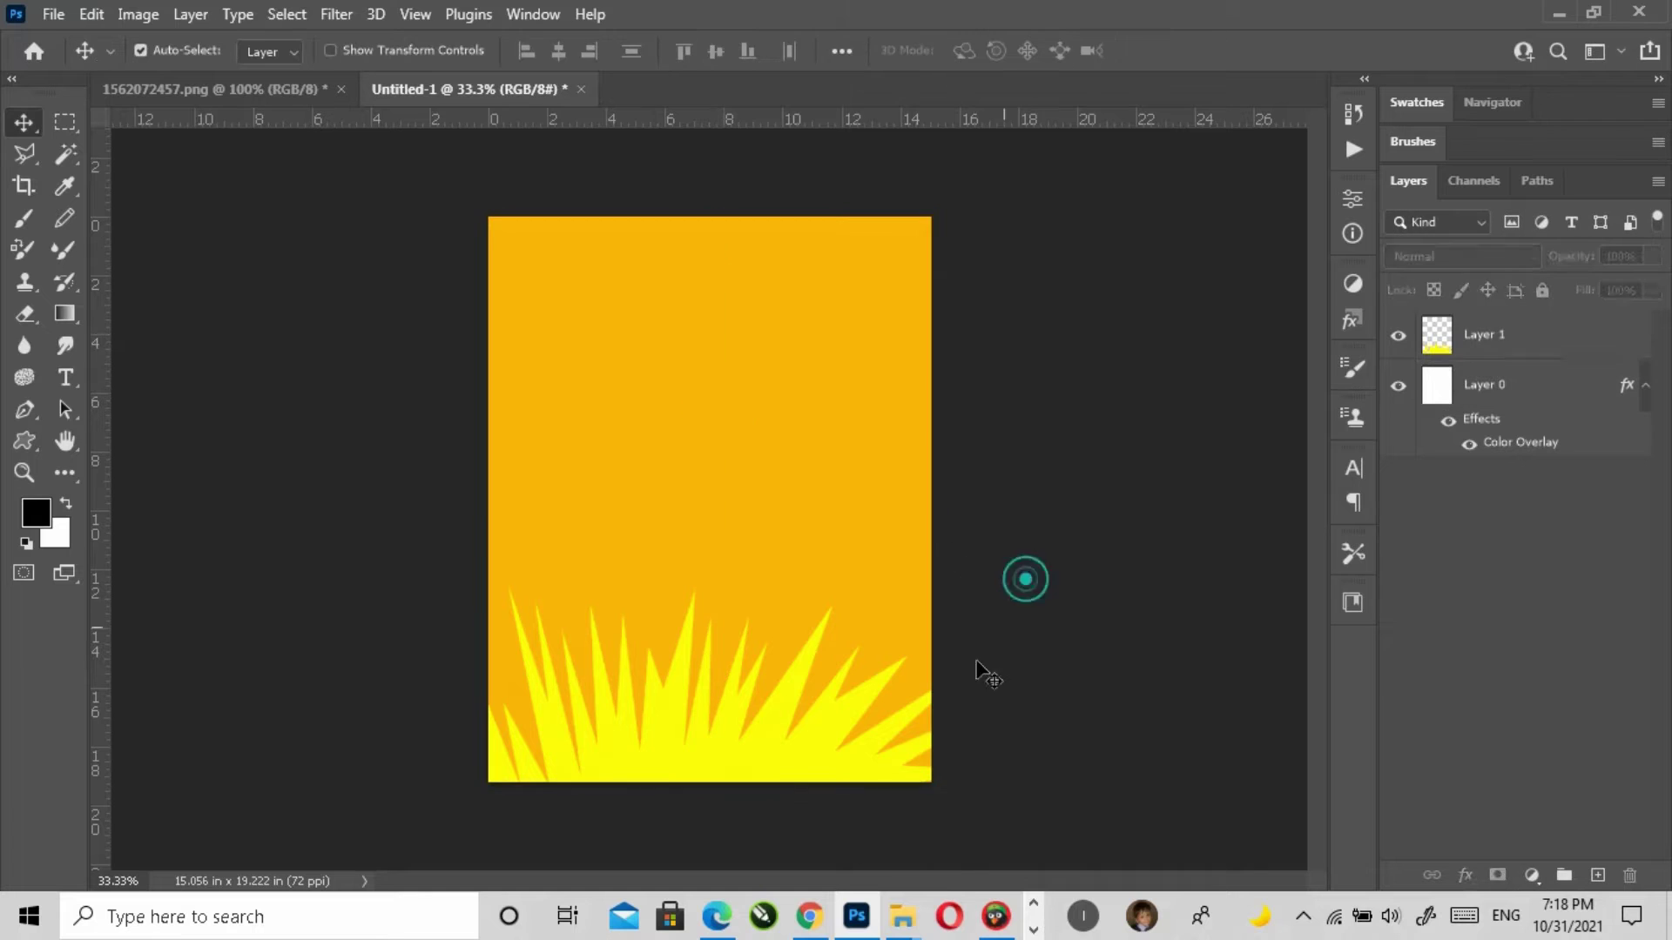
Step: Duplicate the yellow spikes of Layer 1 and offset the copy slightly lower
click(659, 767)
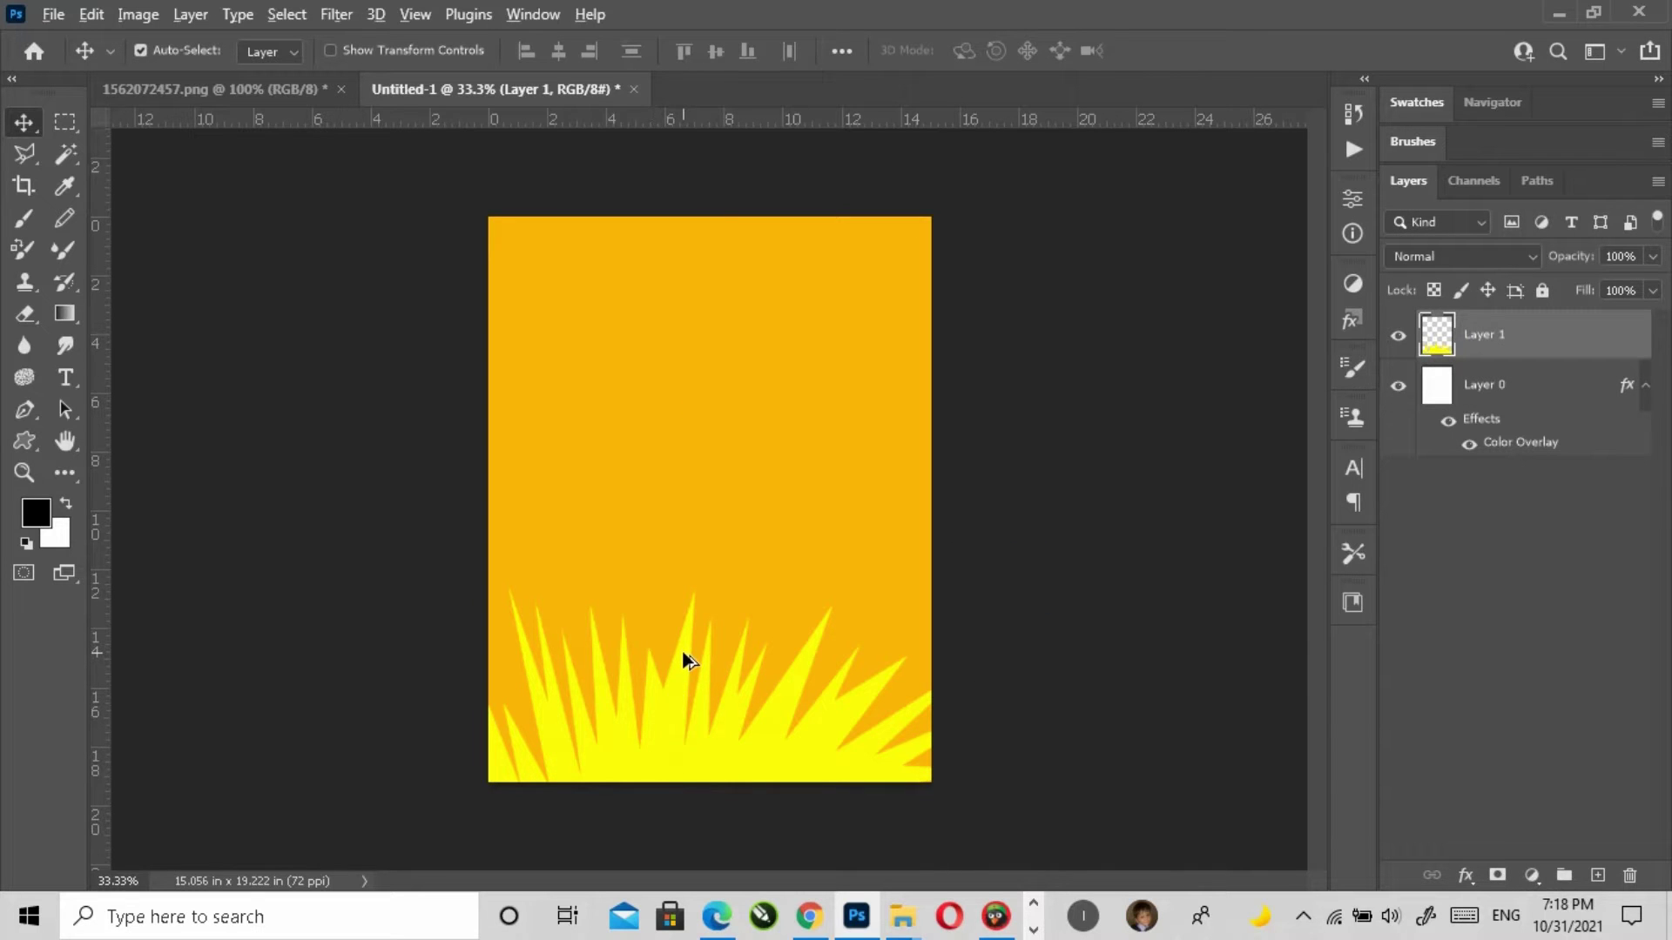
drag(683, 660, 684, 709)
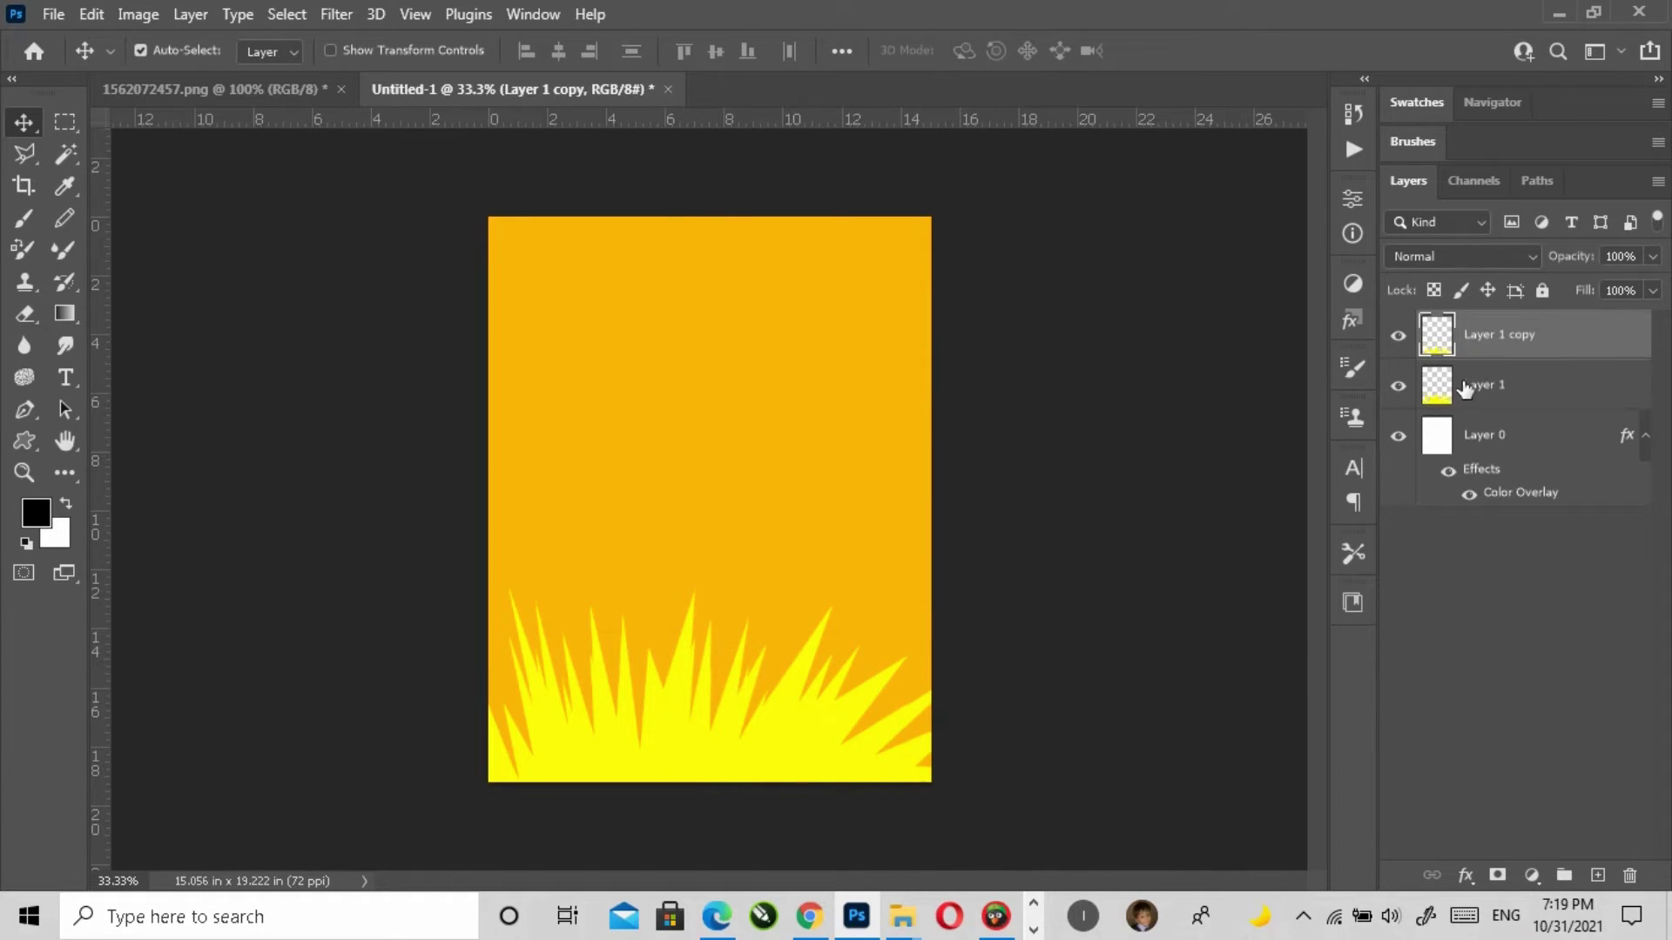
click(1466, 875)
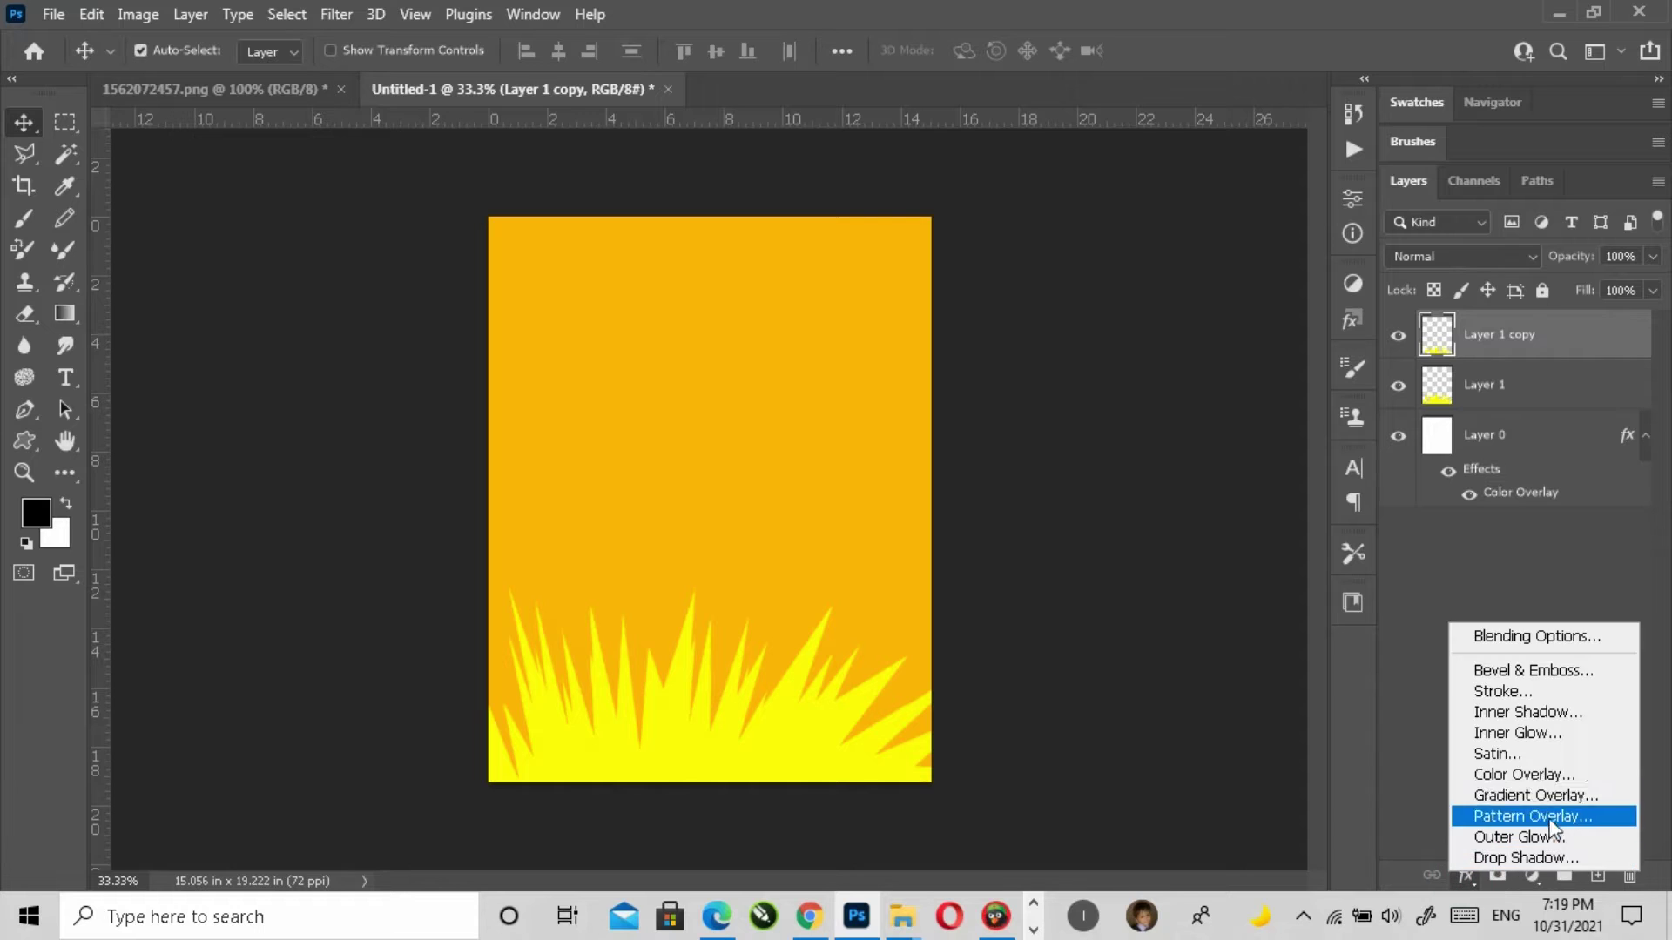
click(1498, 778)
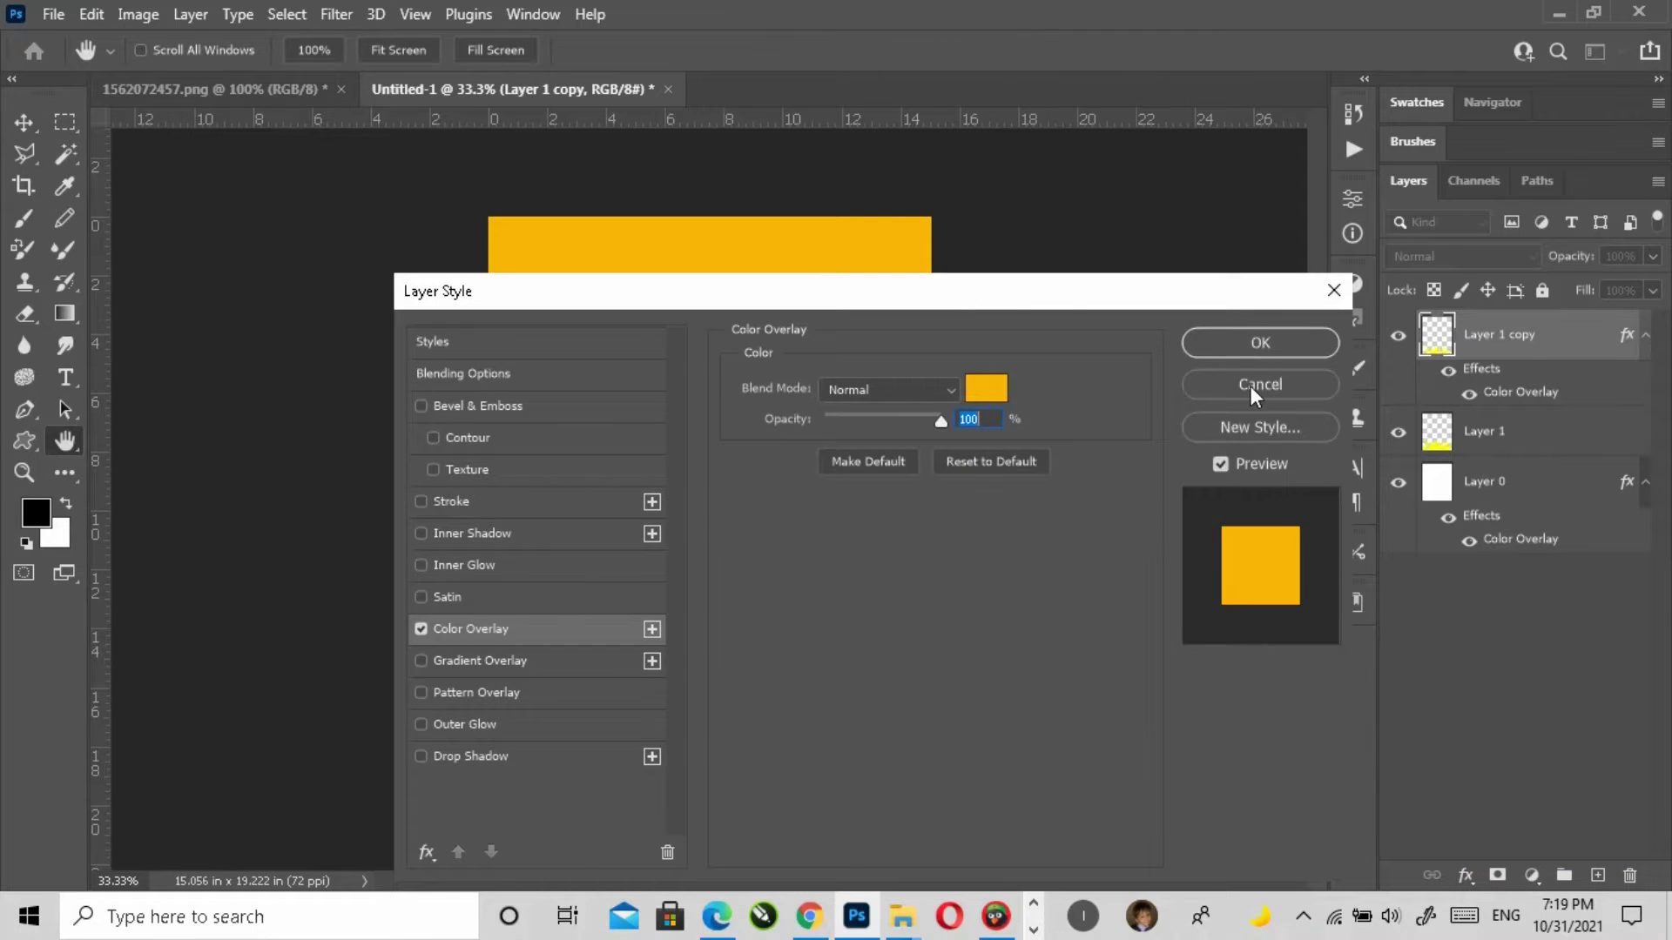
click(1255, 388)
click(403, 326)
Step: Place DSL Super Sixes tournament-02.png from the Logo design folder as an embedded image, centred horizontally in the canvas's upper half
click(53, 14)
click(174, 545)
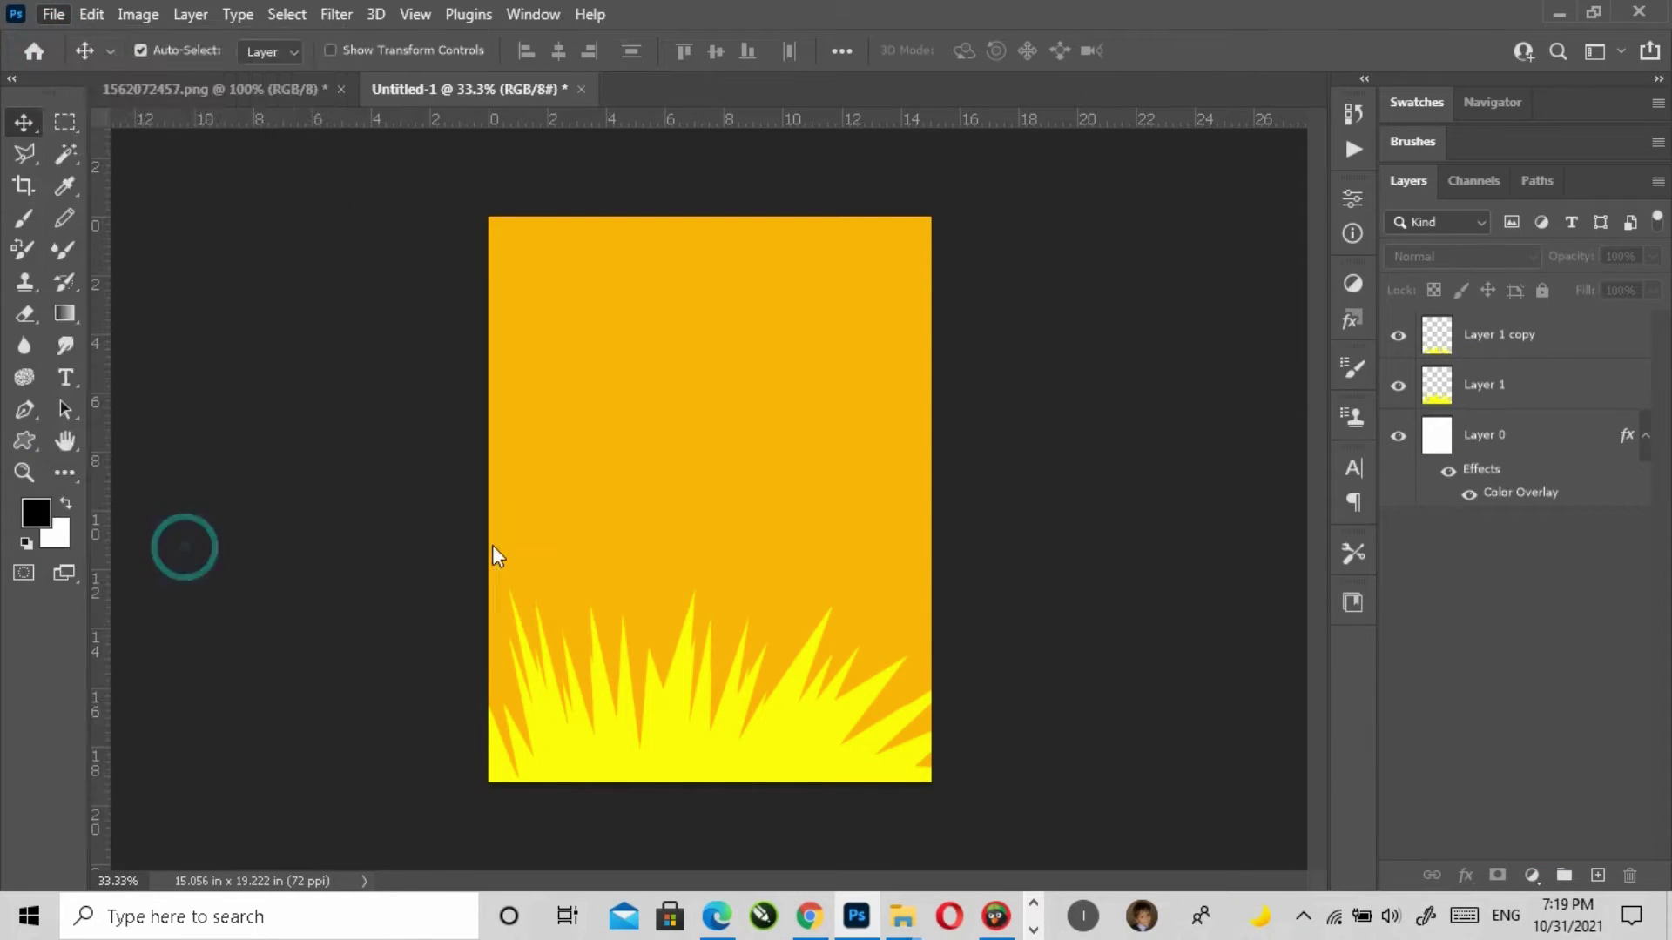
double_click(357, 179)
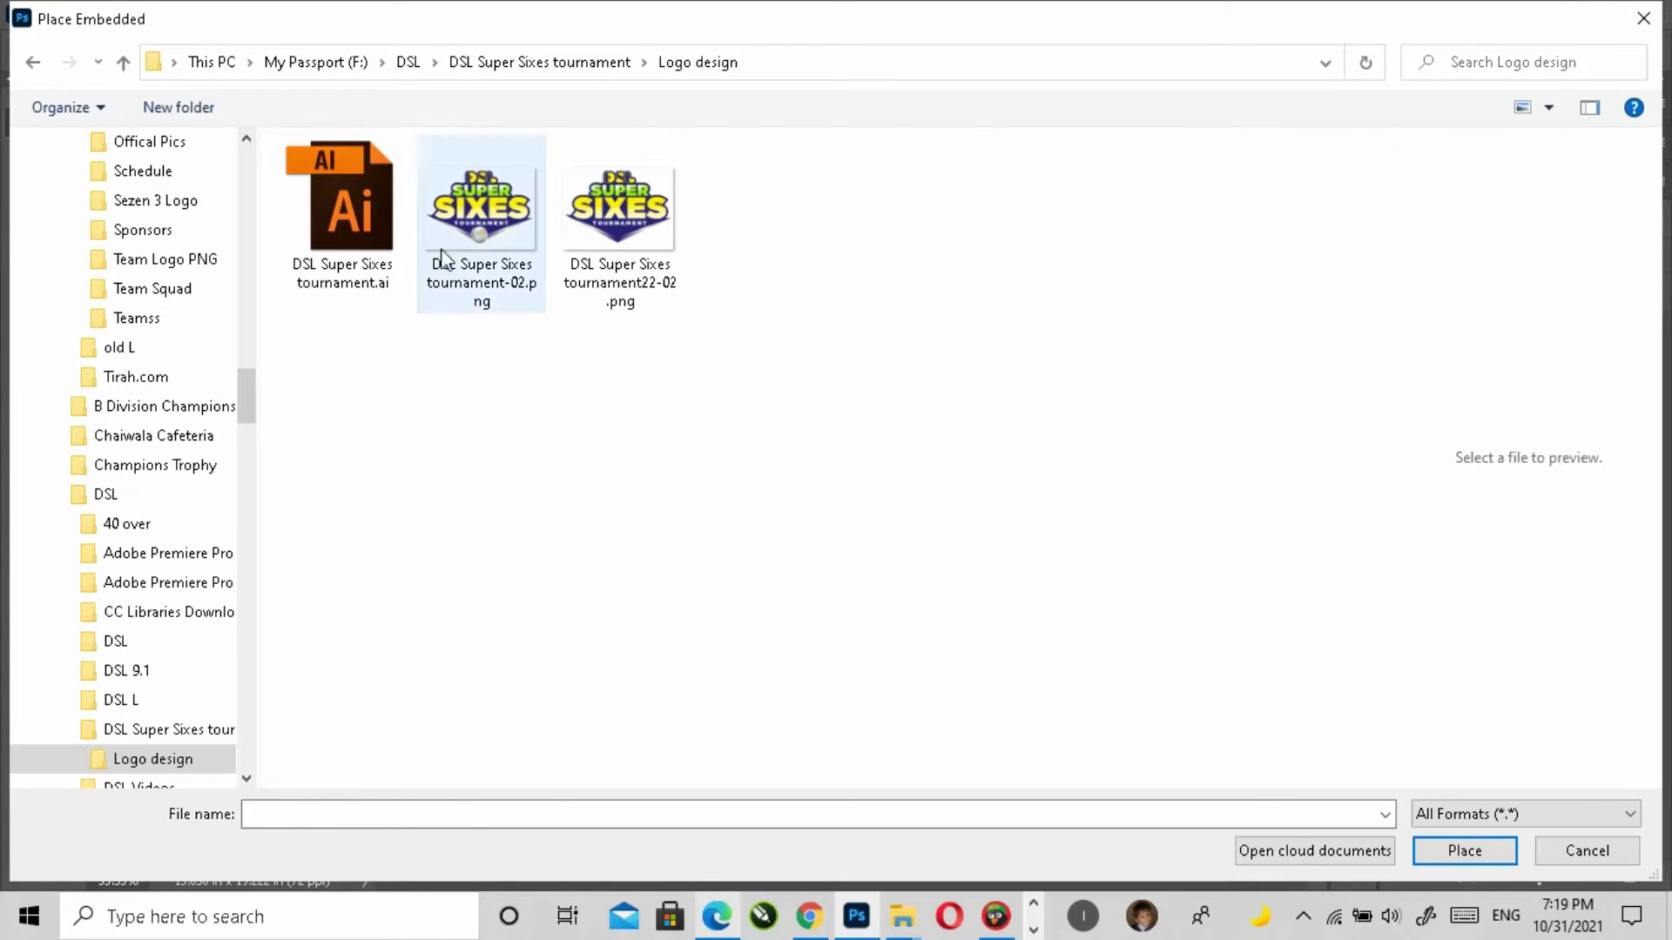
click(485, 217)
click(1467, 851)
drag(719, 444, 699, 410)
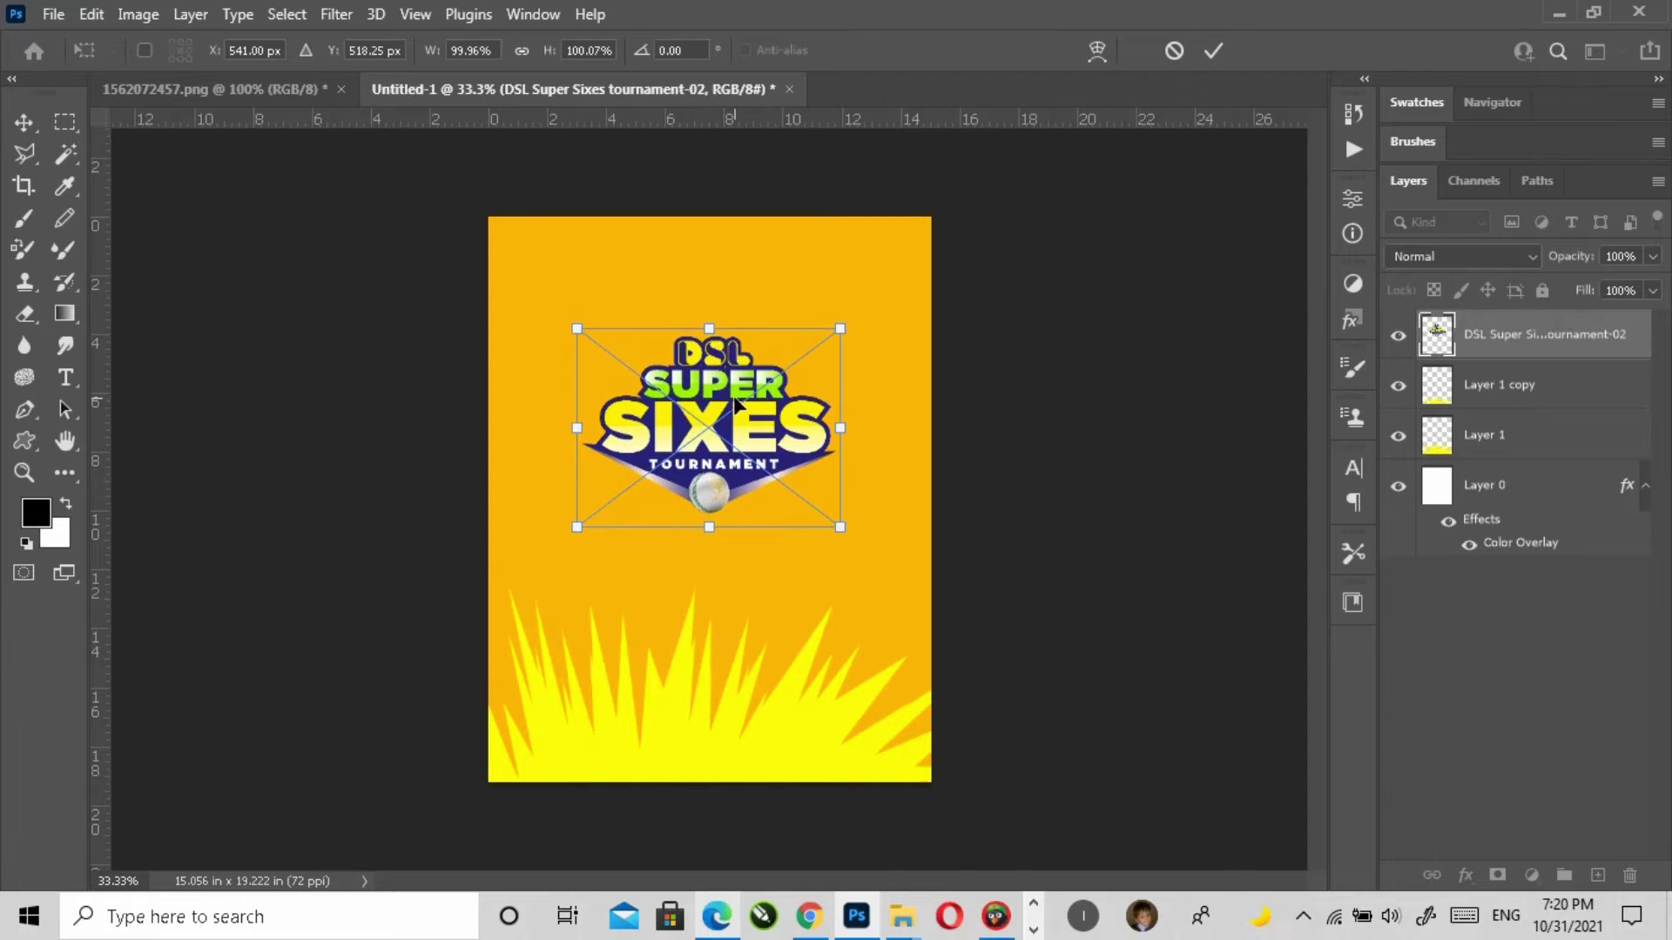
key(Return)
Step: Duplicate the spikes to the canvas's upper edge, rotate the copy 180°, centre it horizontally and enlarge it to about 194%
click(810, 758)
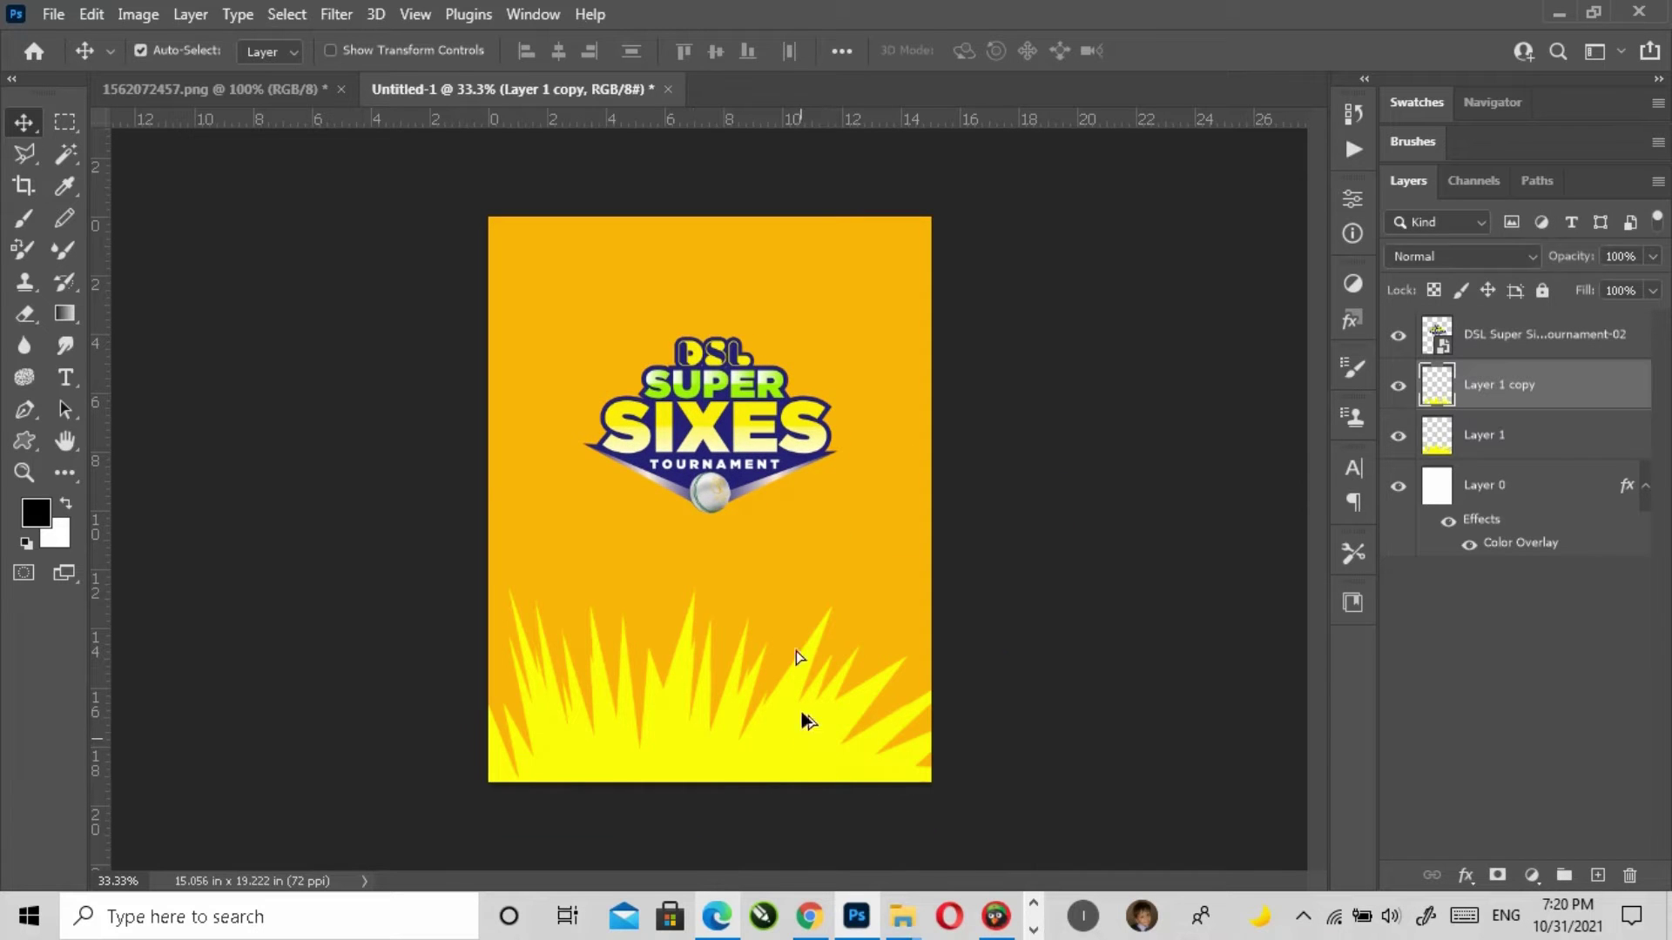
alt+drag(802, 717, 754, 332)
key(ctrl+t)
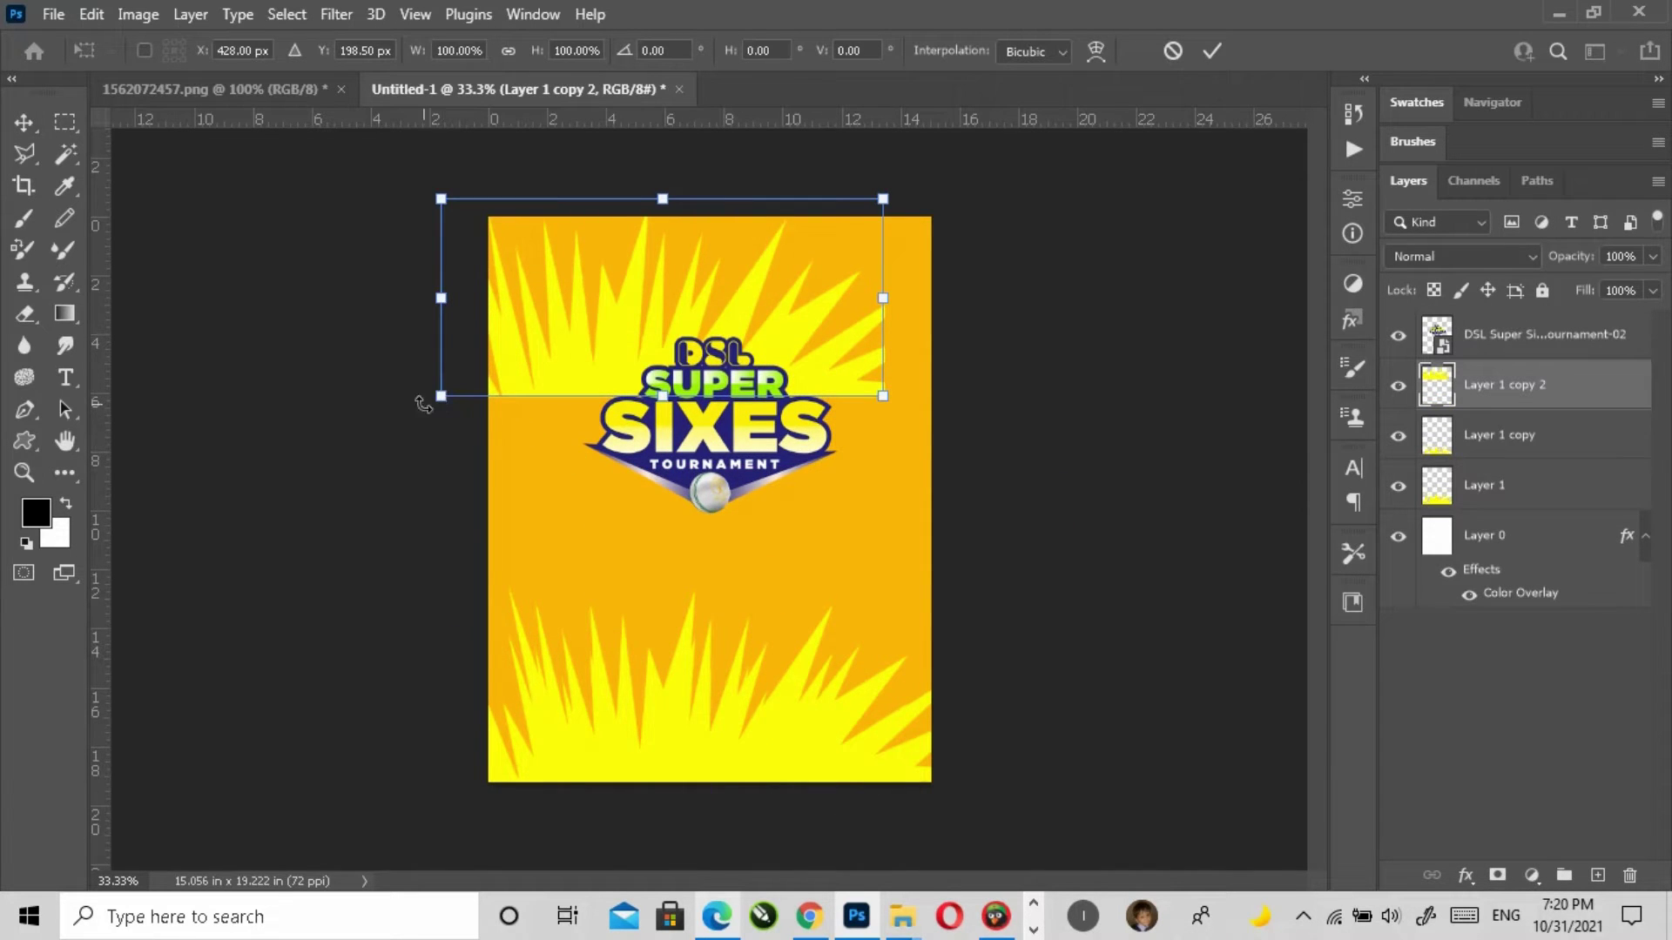
drag(423, 405, 1050, 148)
drag(728, 284, 773, 287)
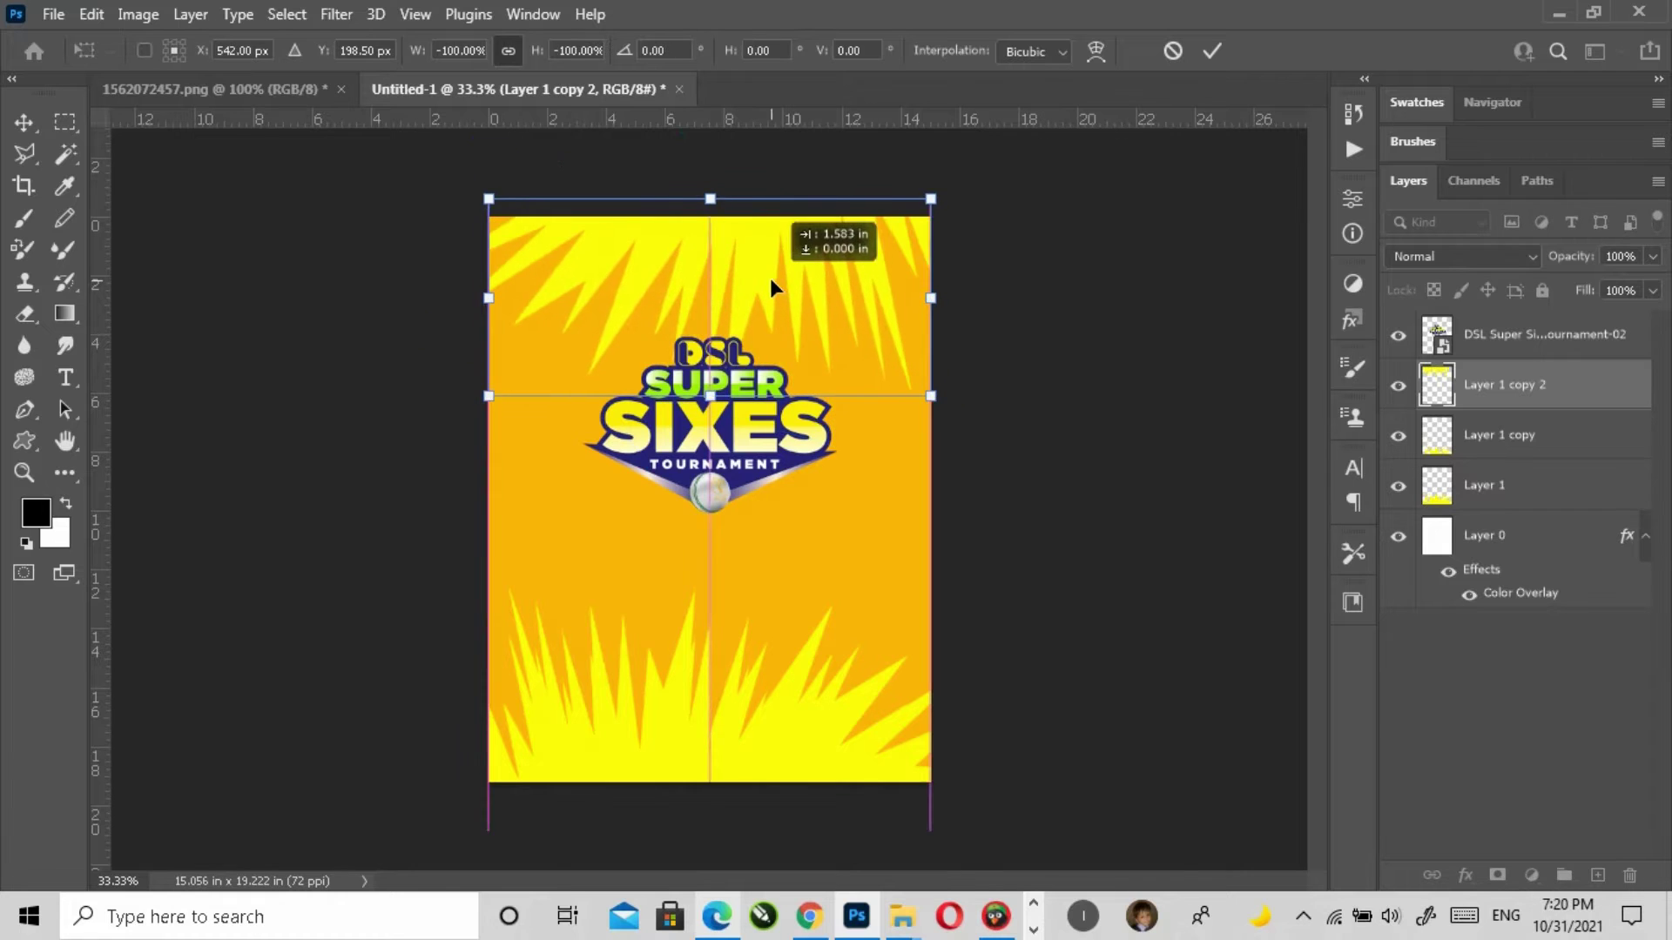
drag(710, 397, 722, 591)
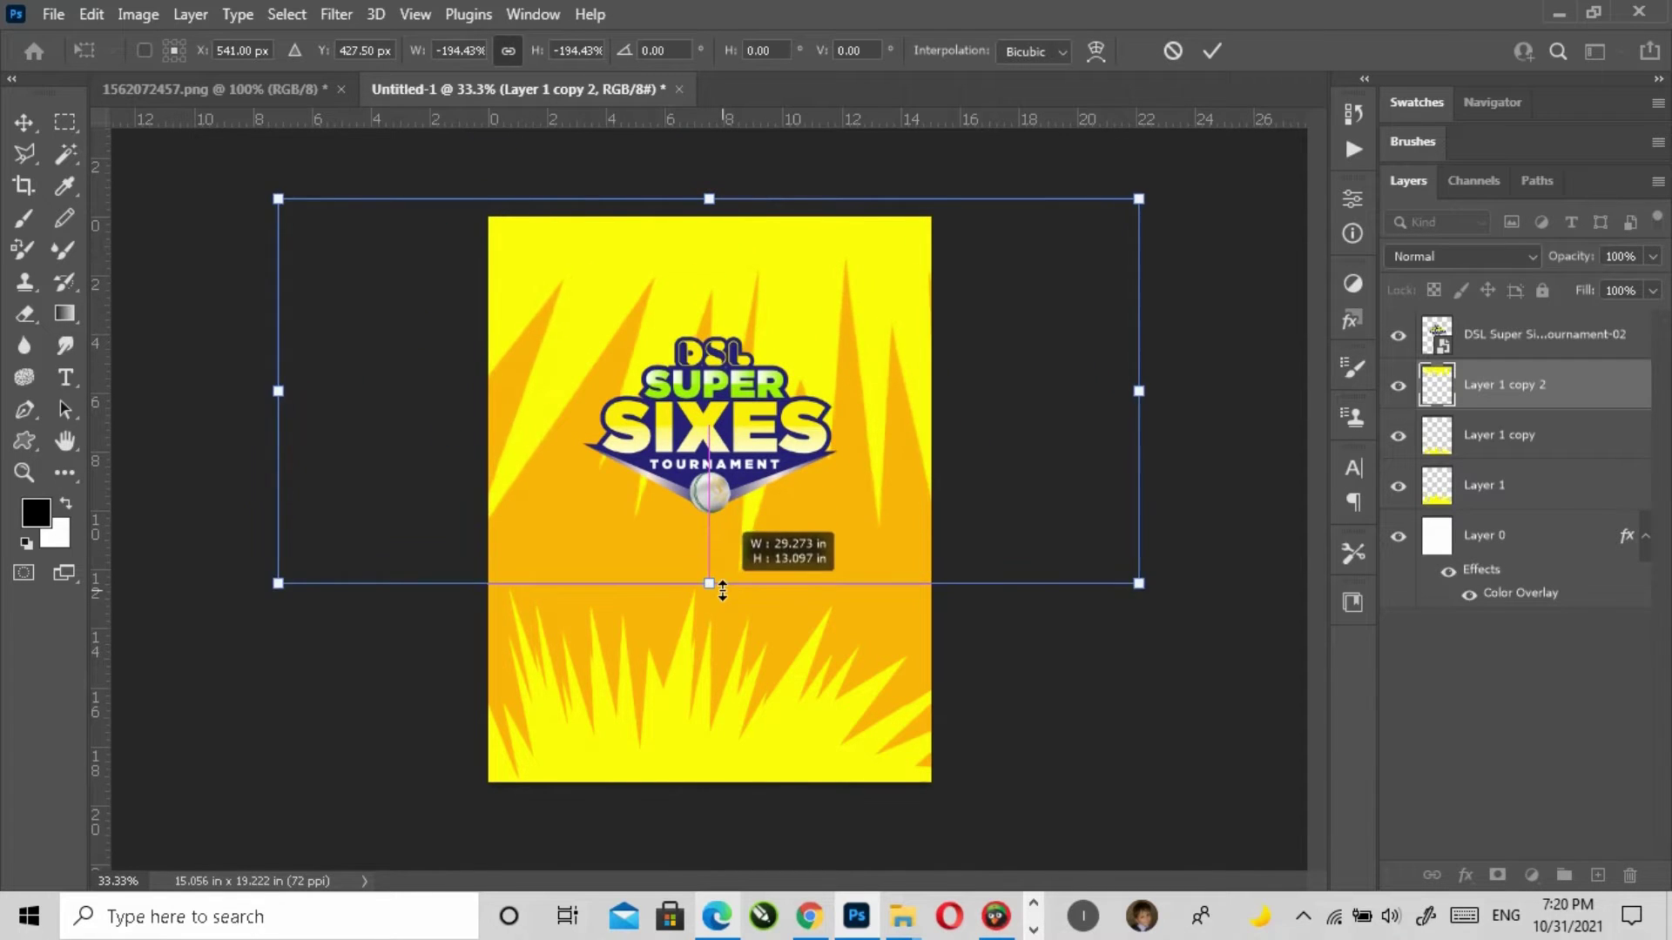
double_click(1036, 435)
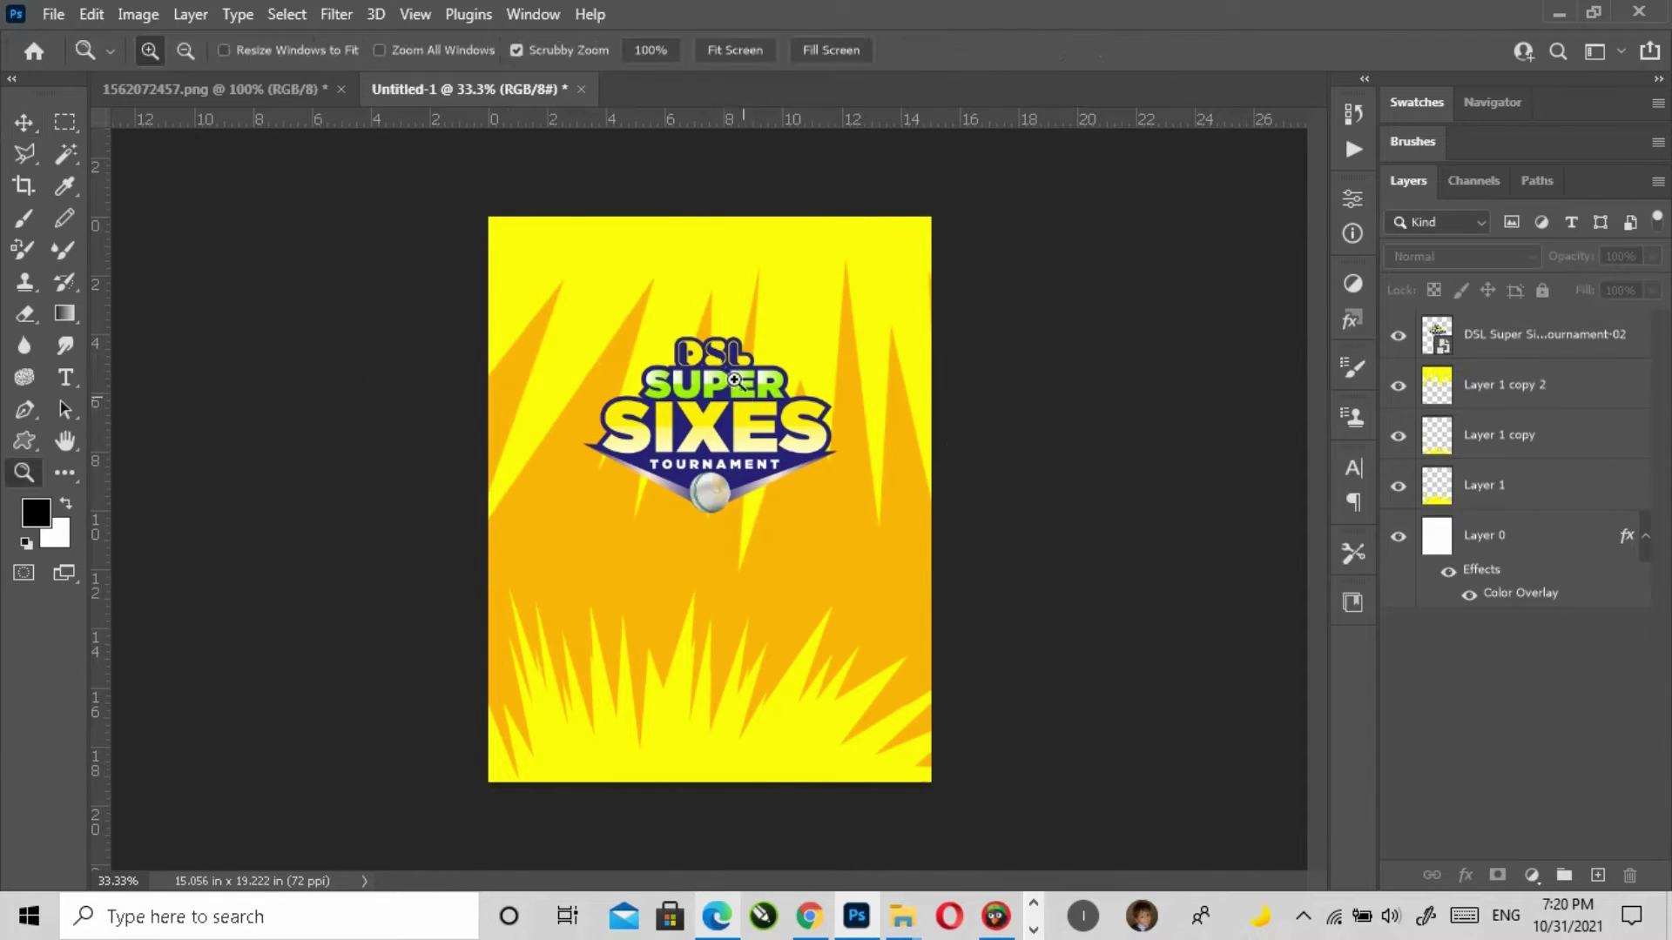
Step: Switch to Document6 in Word and copy the line "UAE's biggest cricket league announces"
click(735, 385)
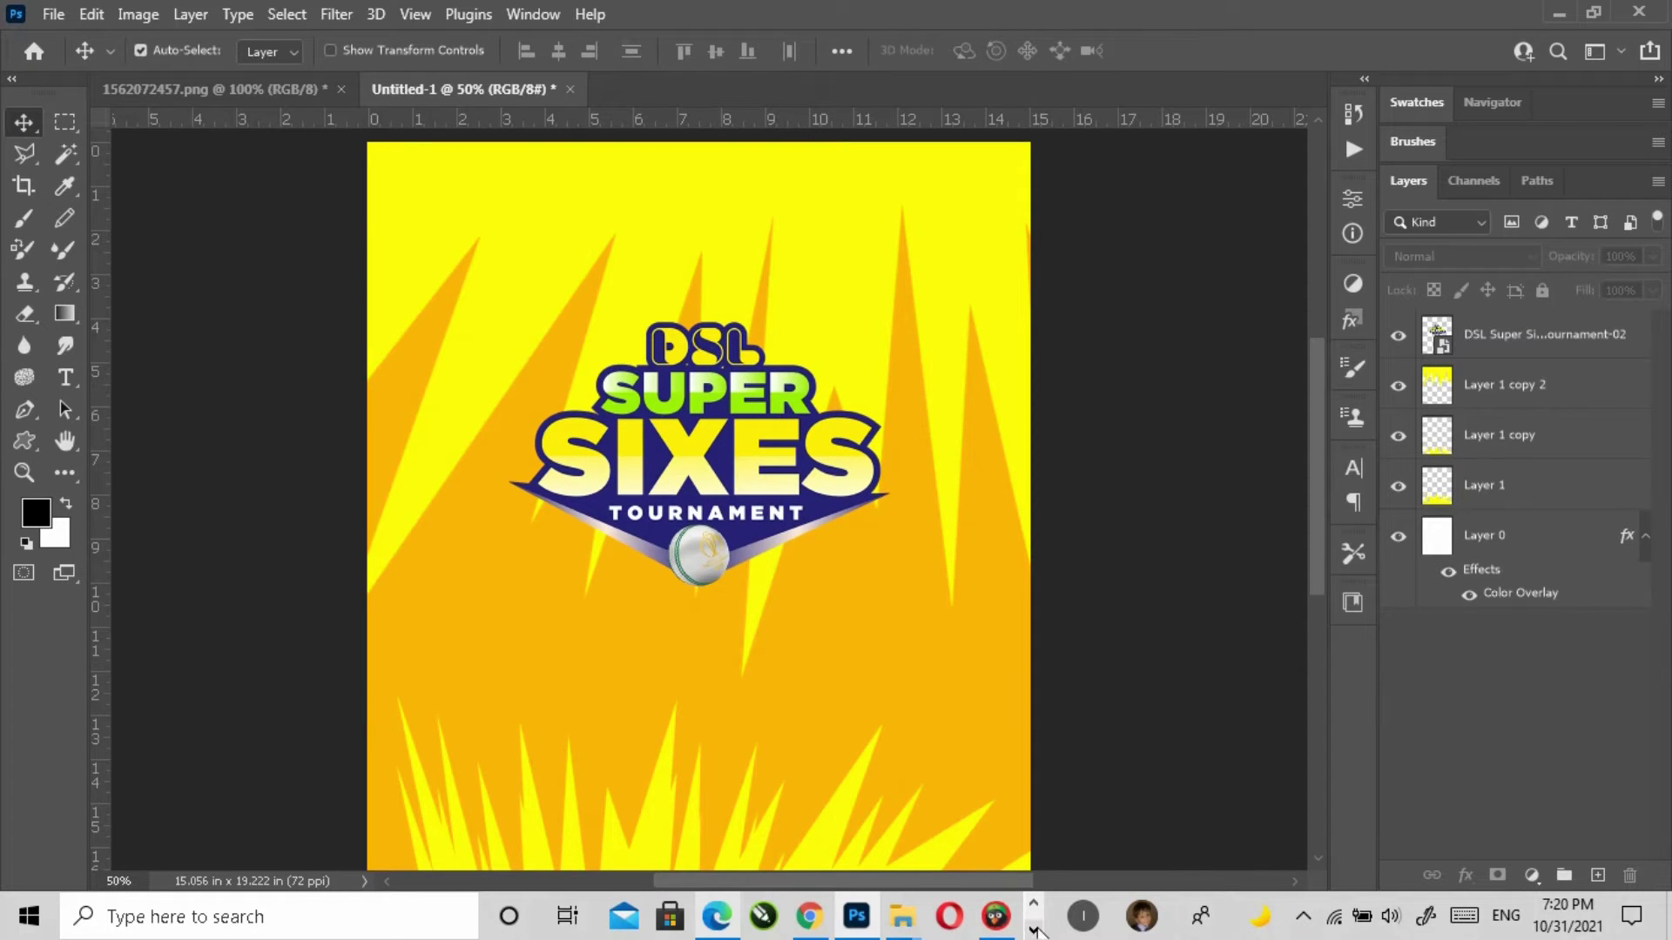
click(1033, 929)
mouse_move(869, 916)
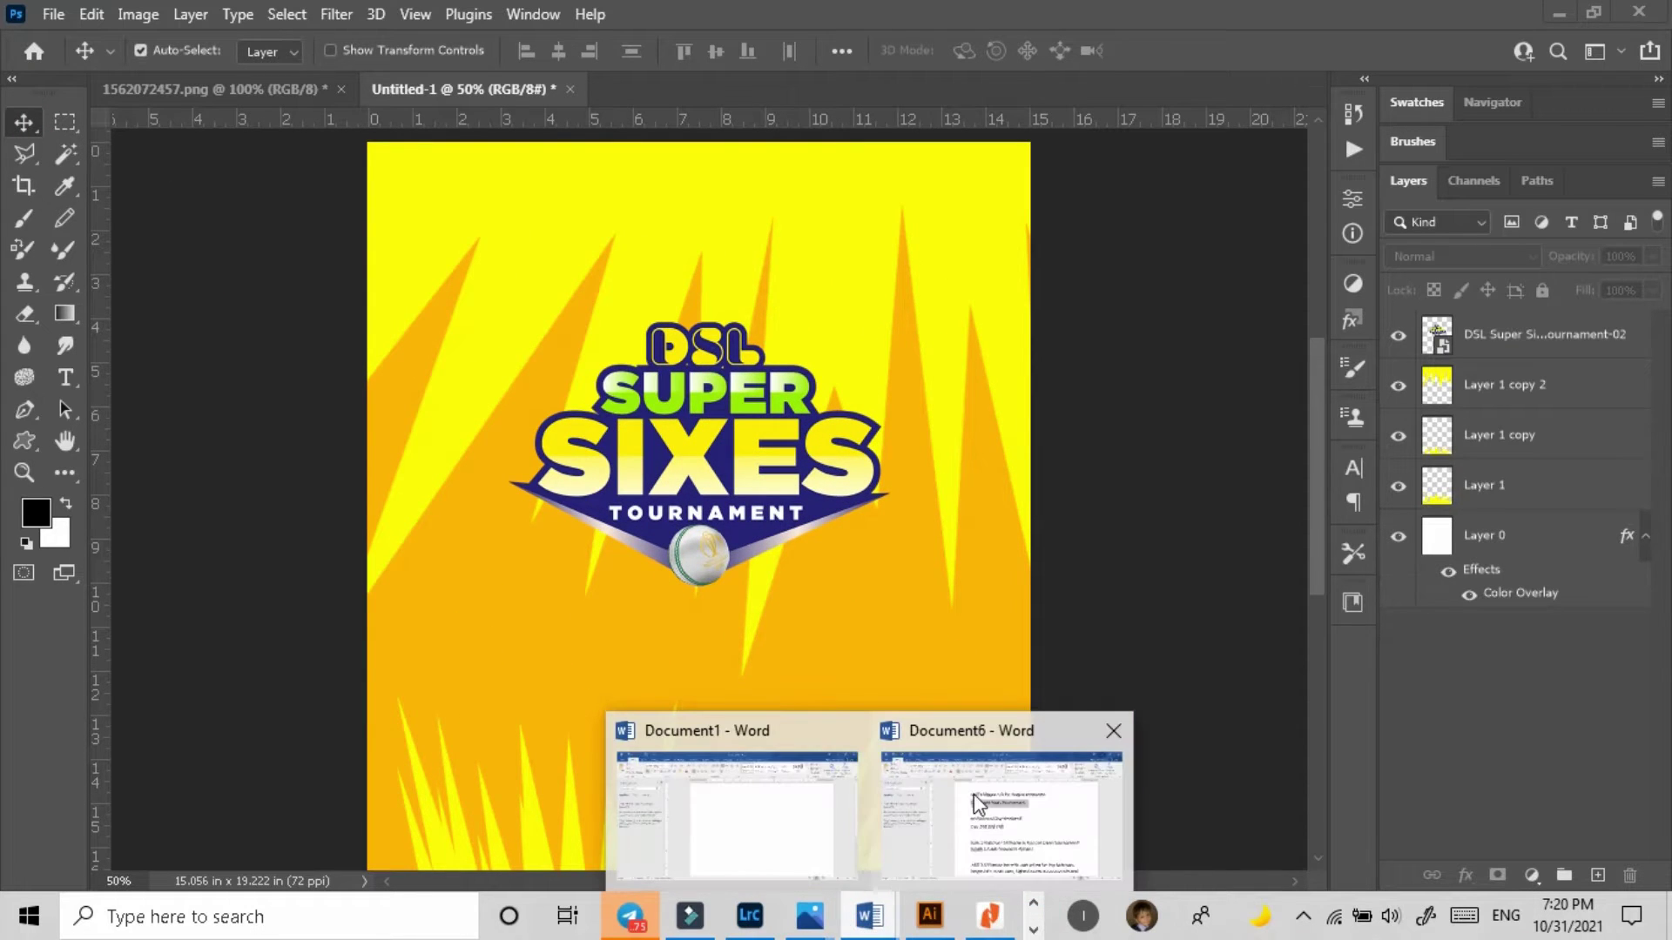
click(850, 731)
click(836, 504)
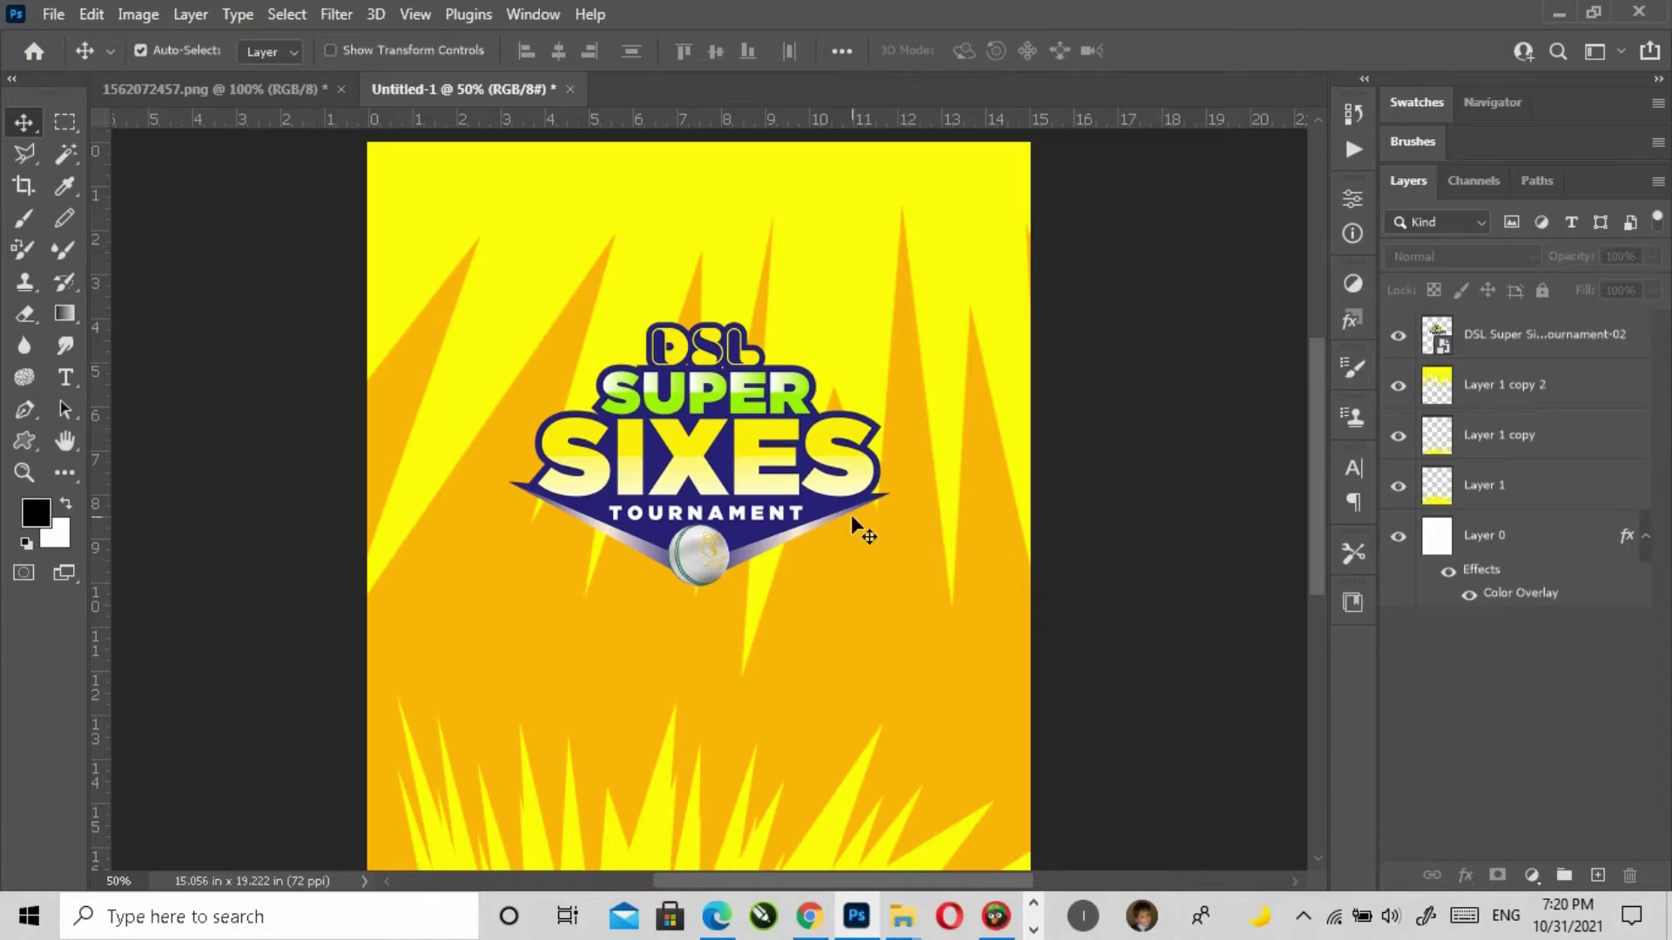
click(936, 819)
click(807, 409)
scroll(844, 480, up, 1)
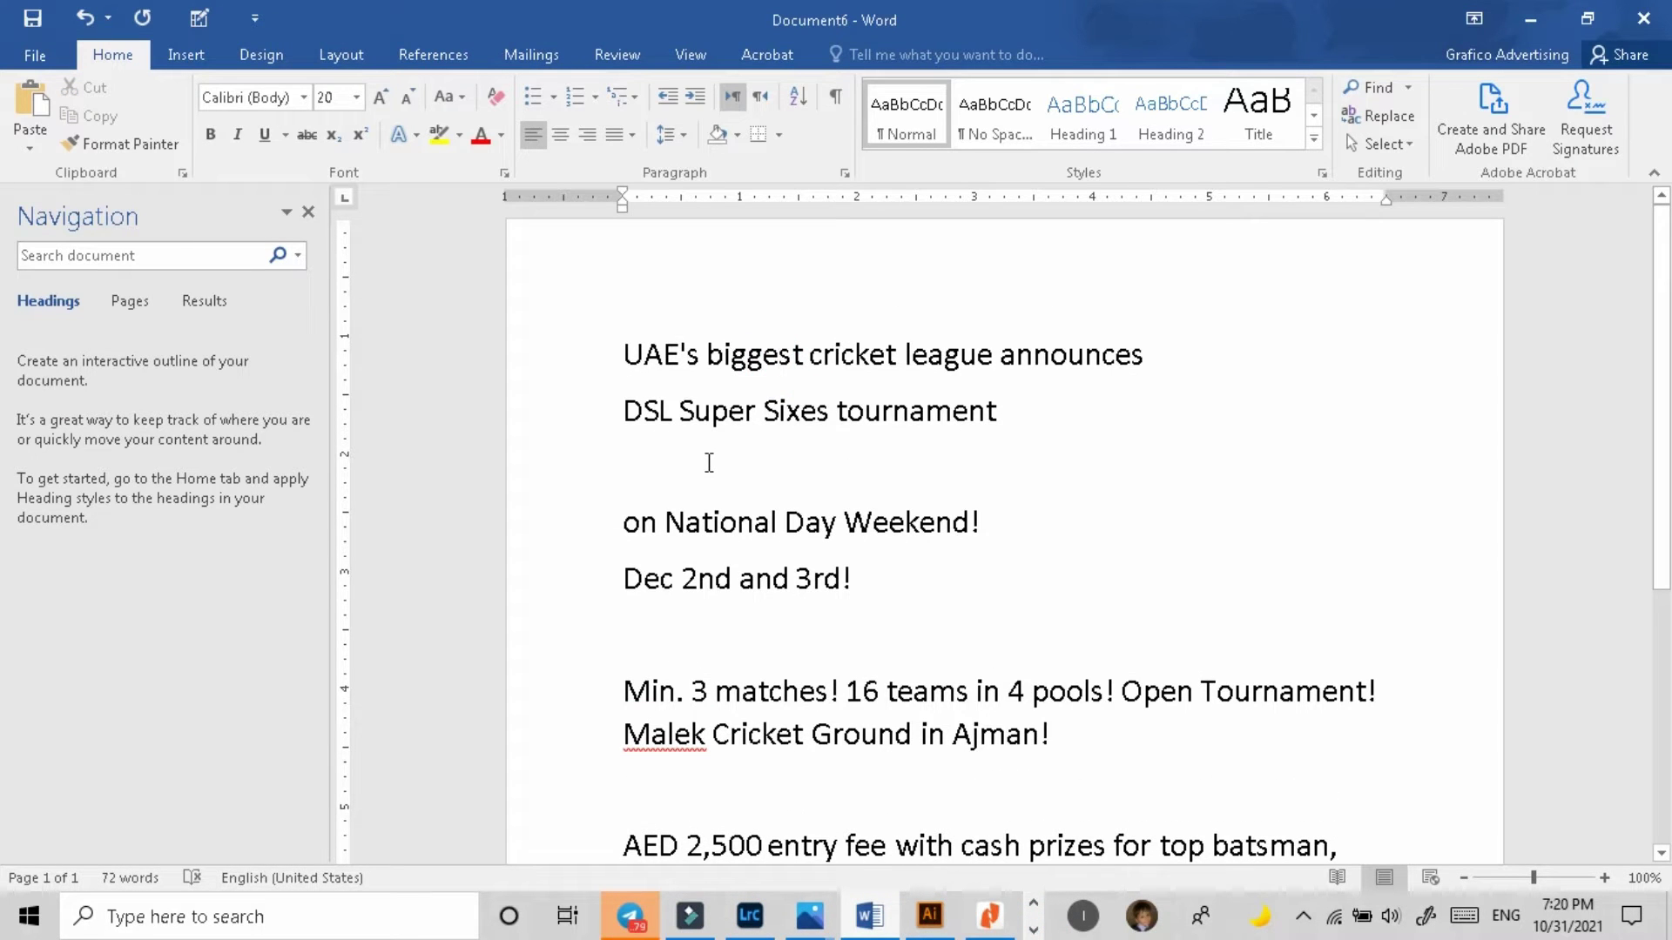
drag(637, 366, 1166, 362)
key(ctrl+c)
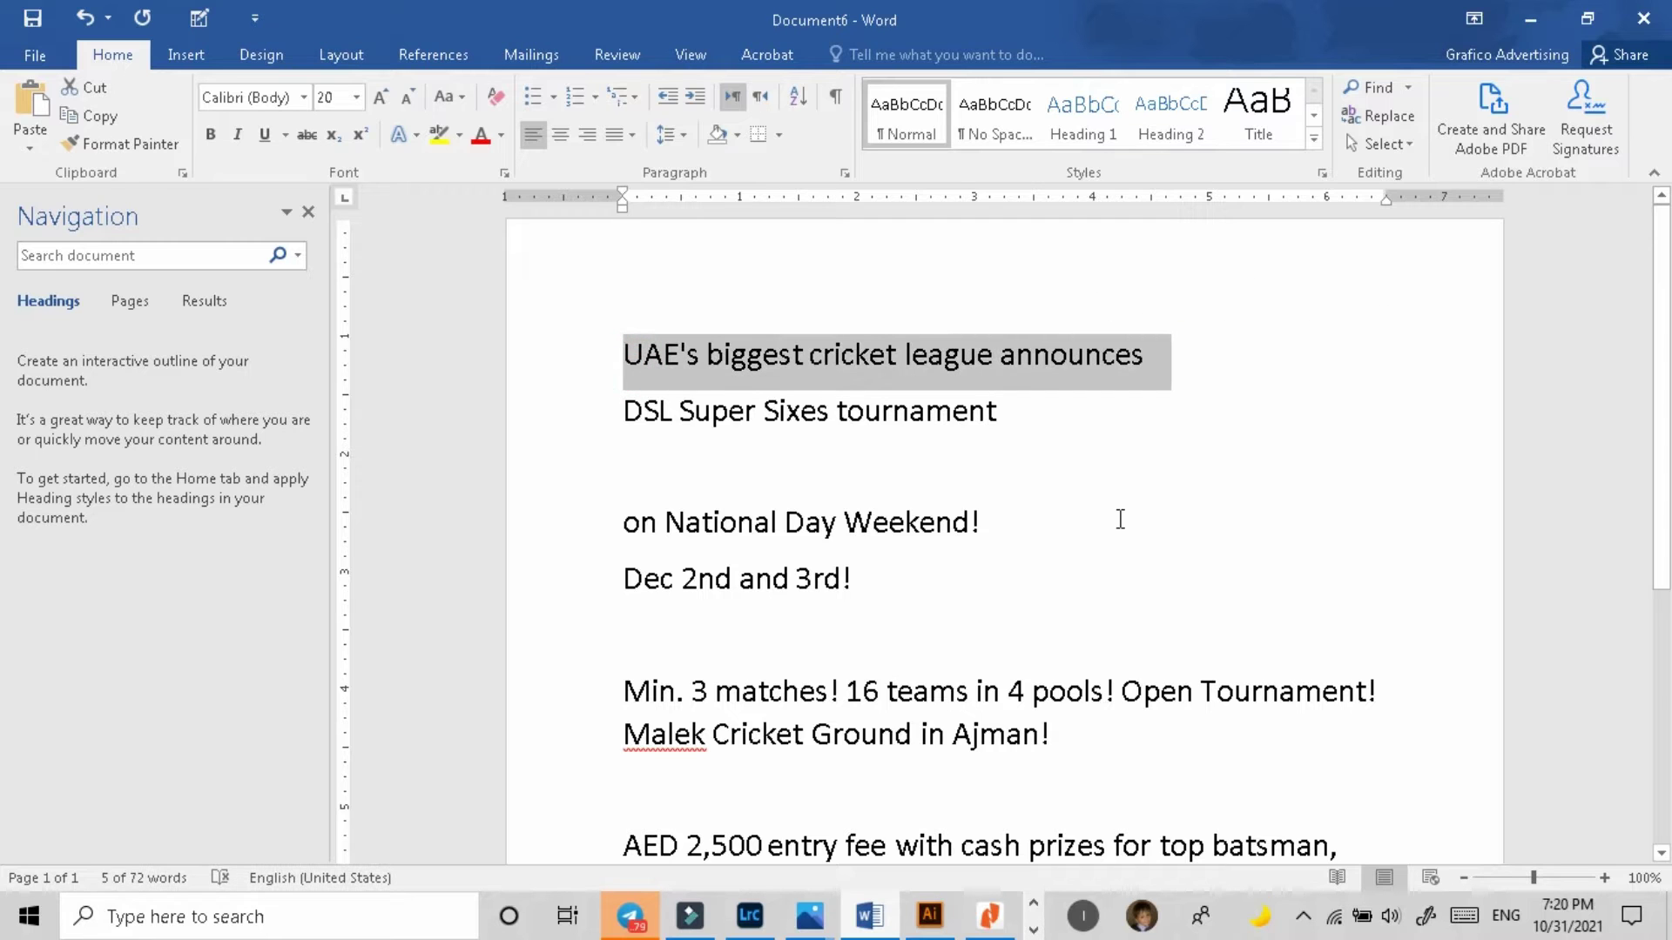
Step: Back in Photoshop, paste the copied line above the logo as centred text, broken after "biggest" and "league" into three lines
click(1530, 19)
click(66, 378)
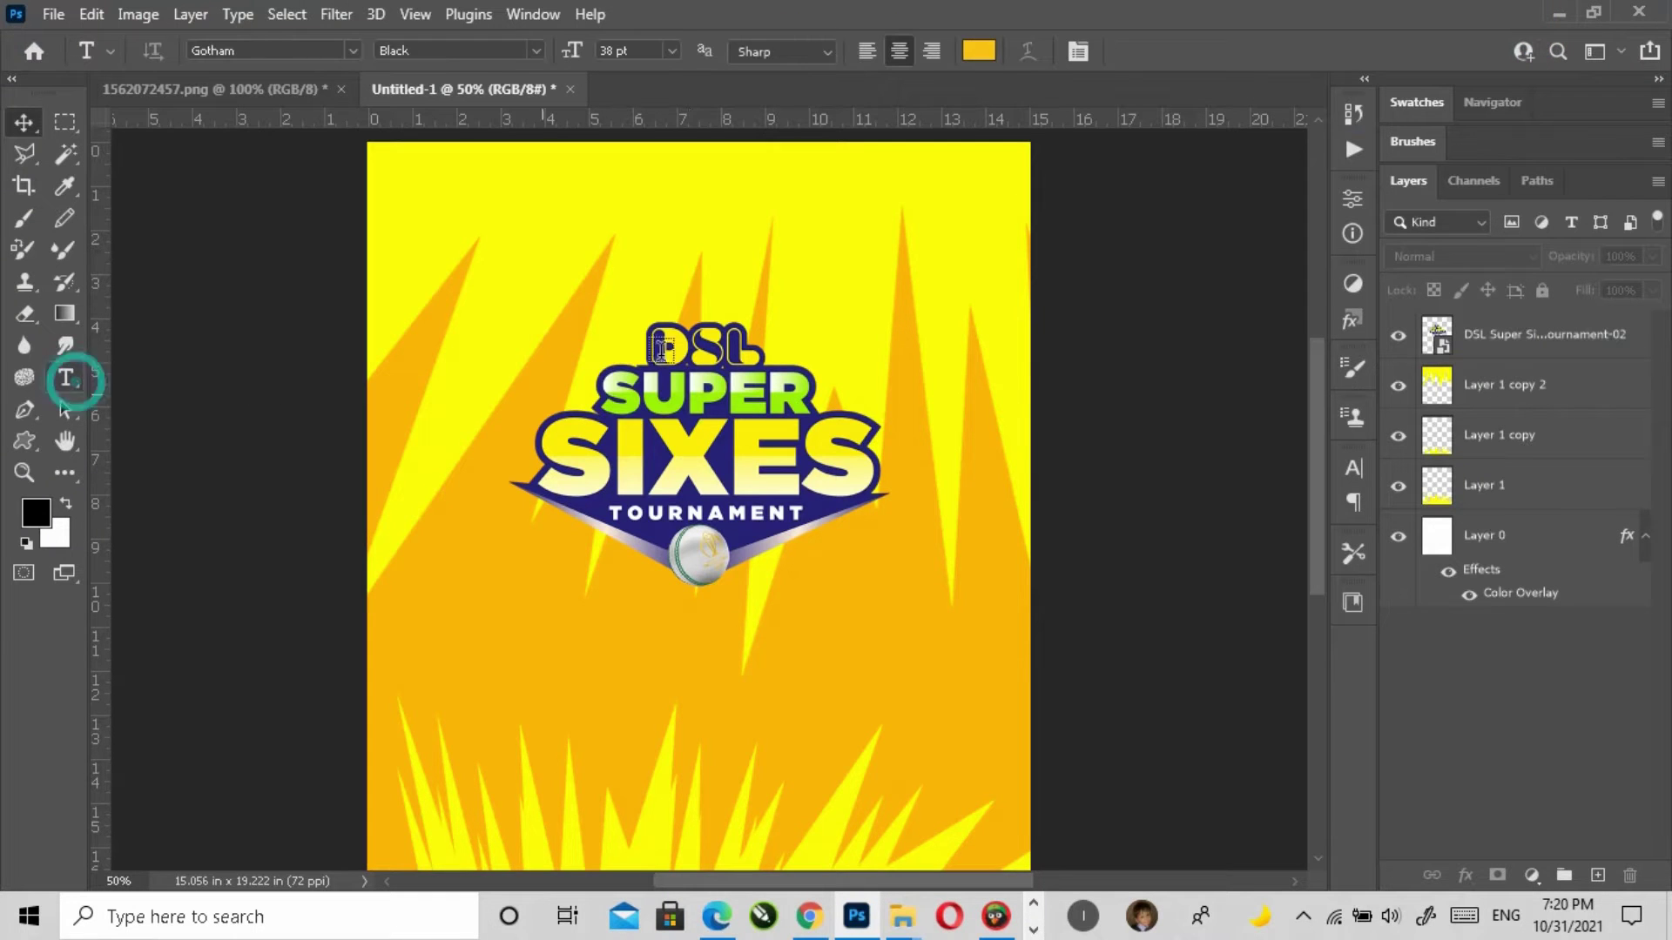
click(685, 230)
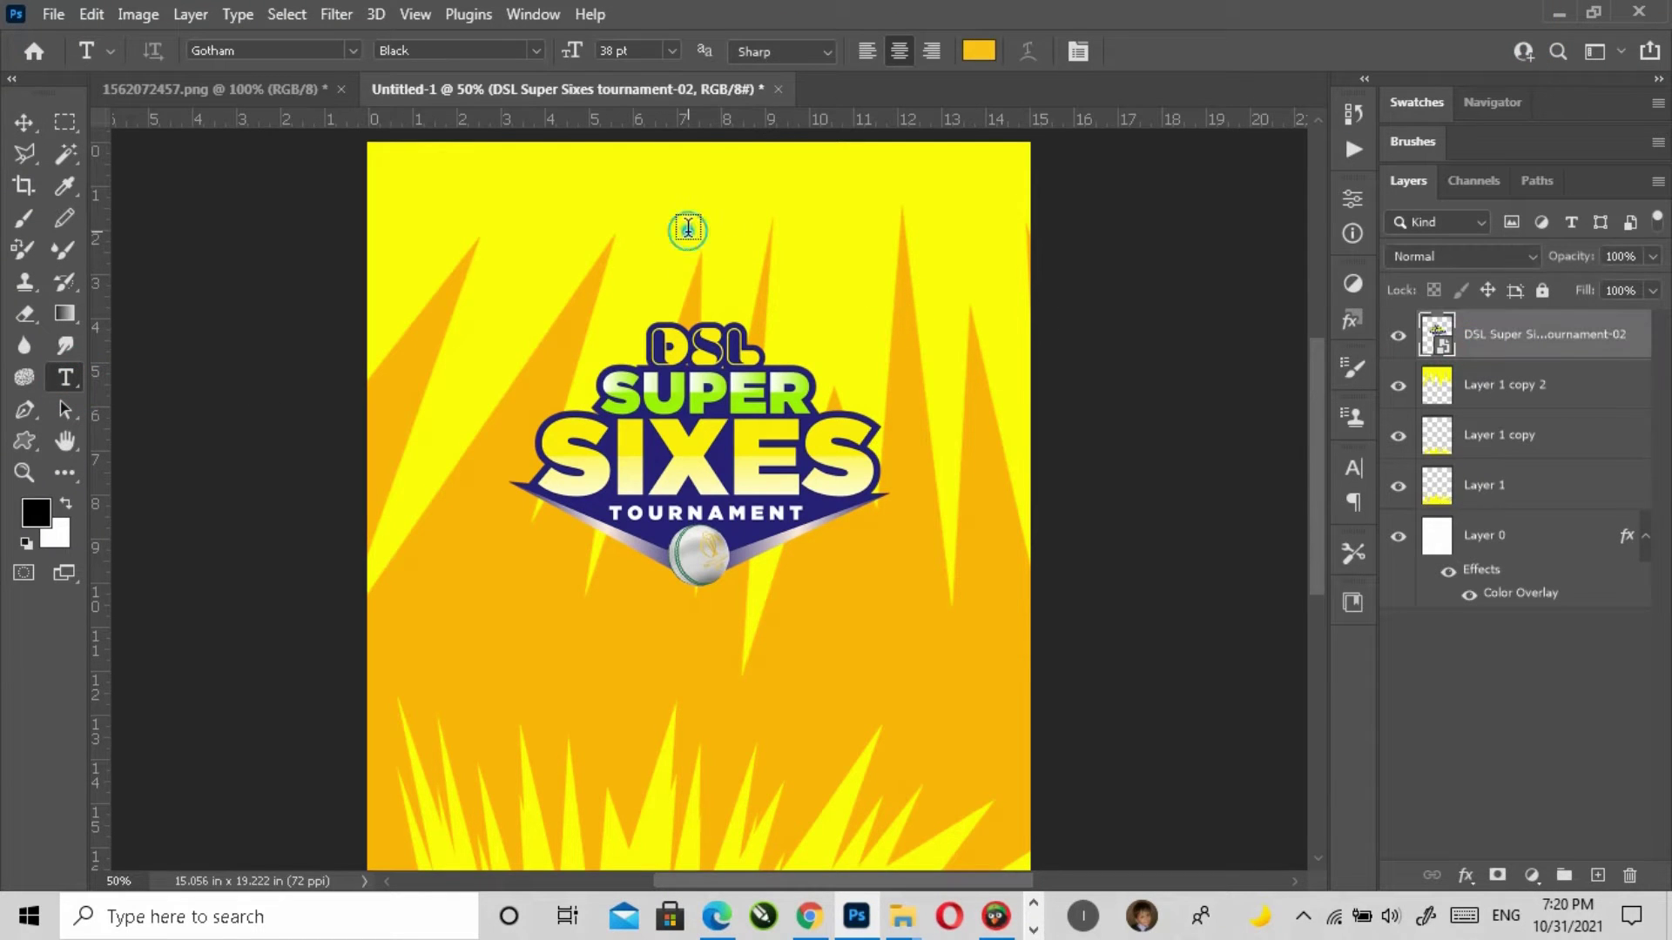
key(ctrl+v)
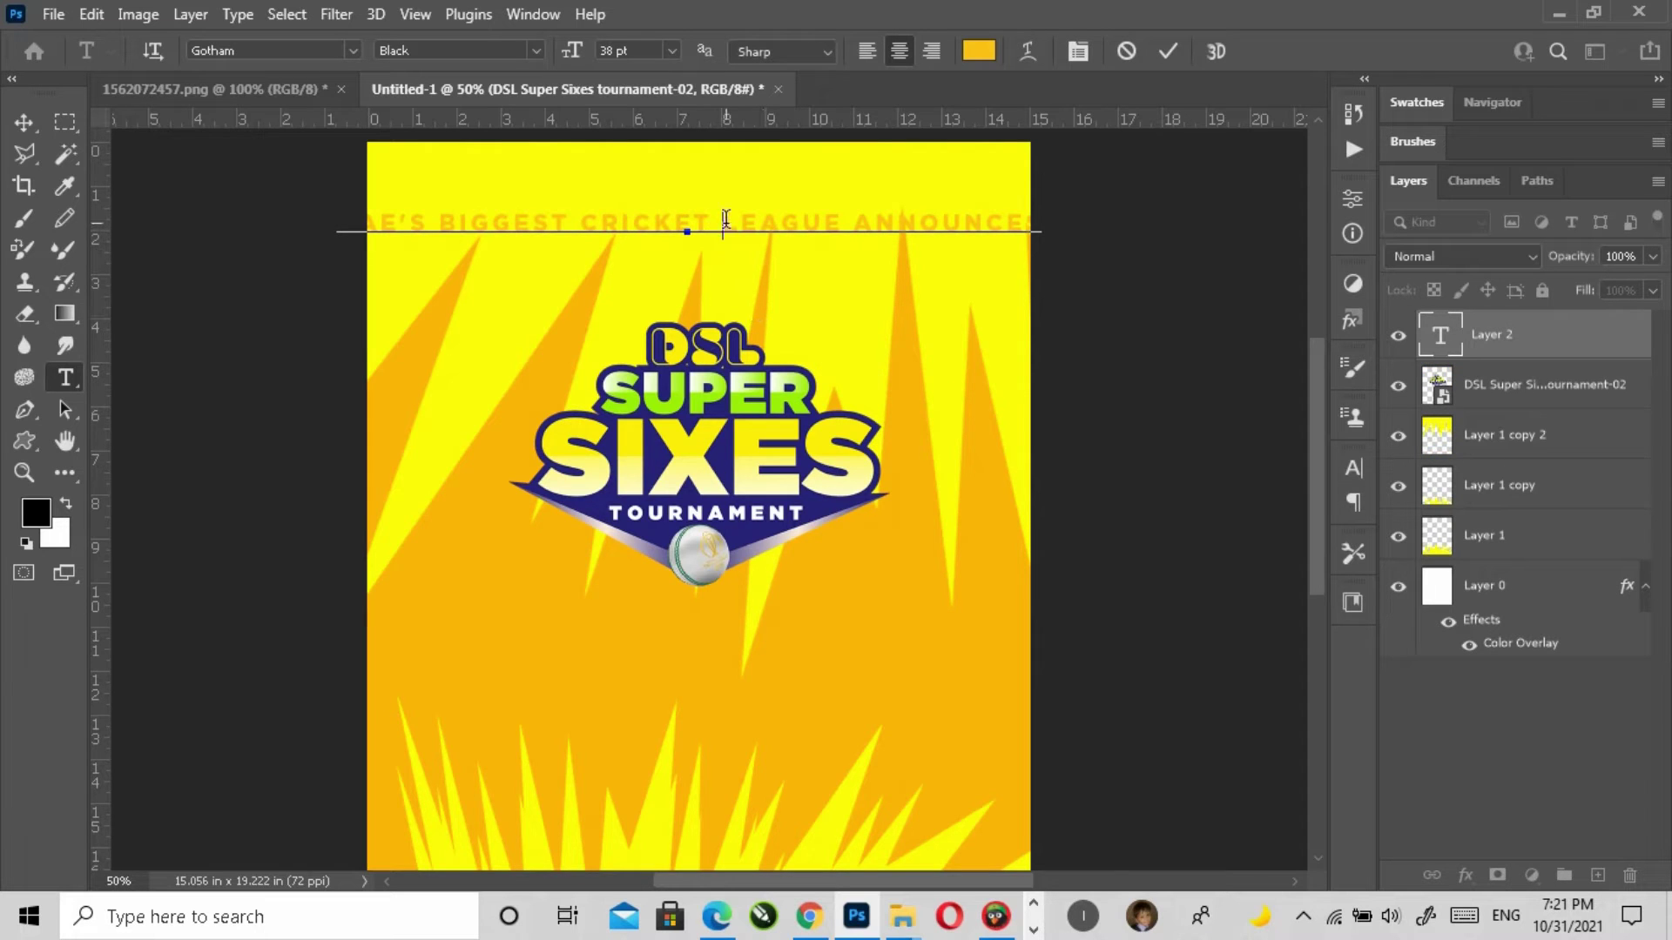
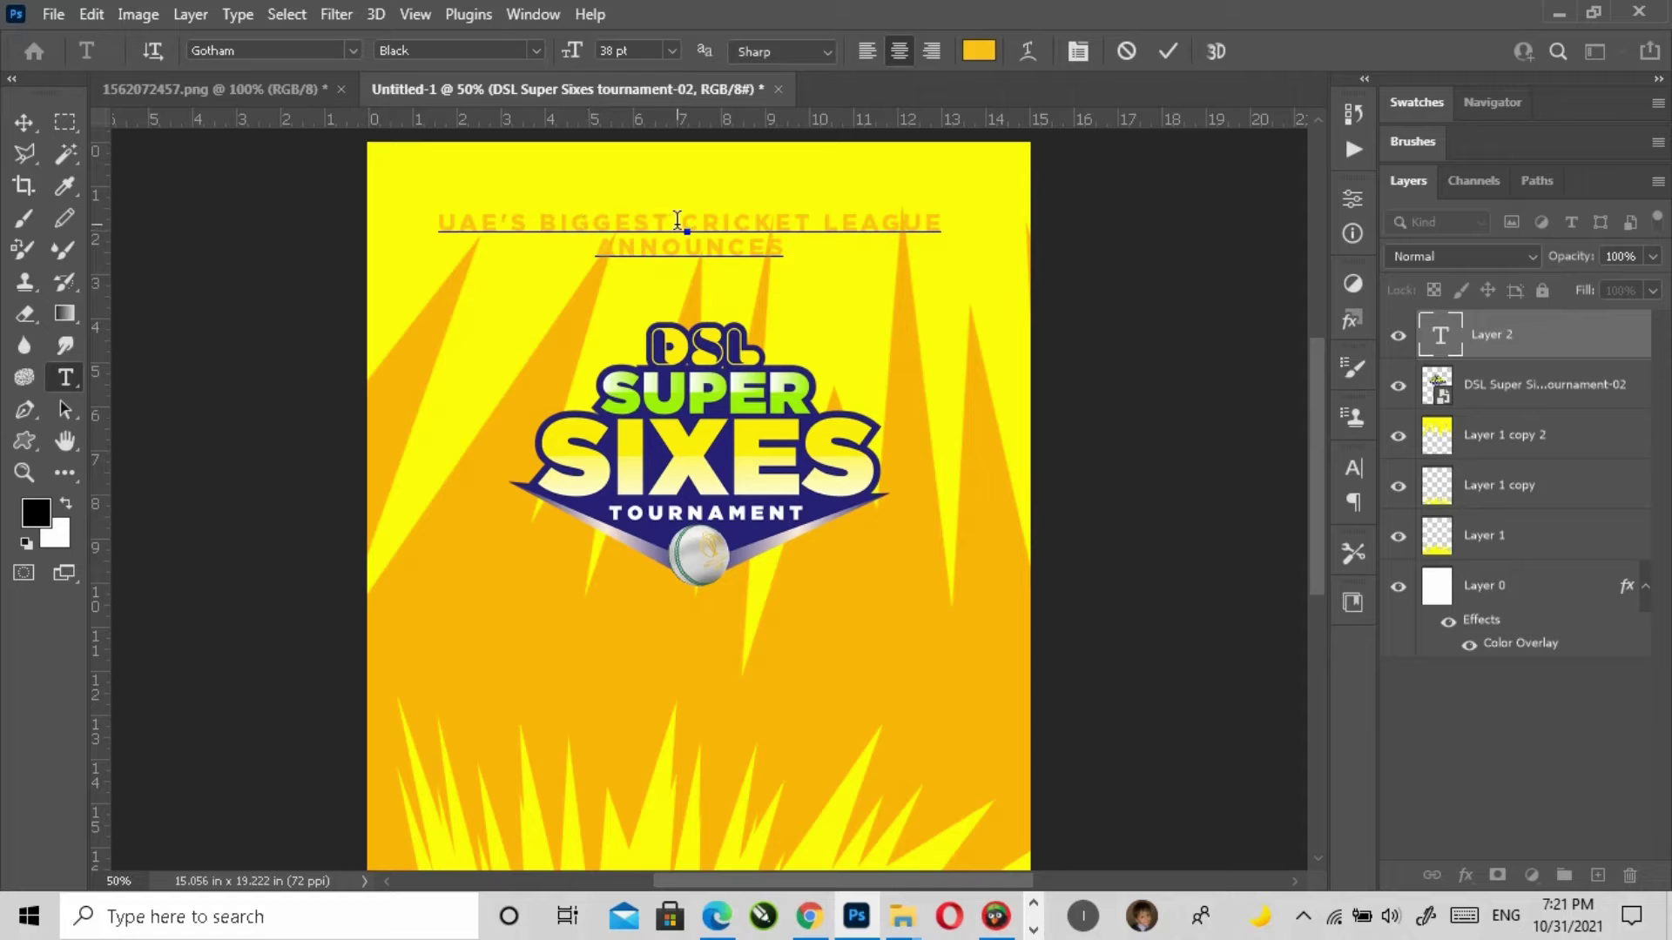
key(Return)
click(26, 126)
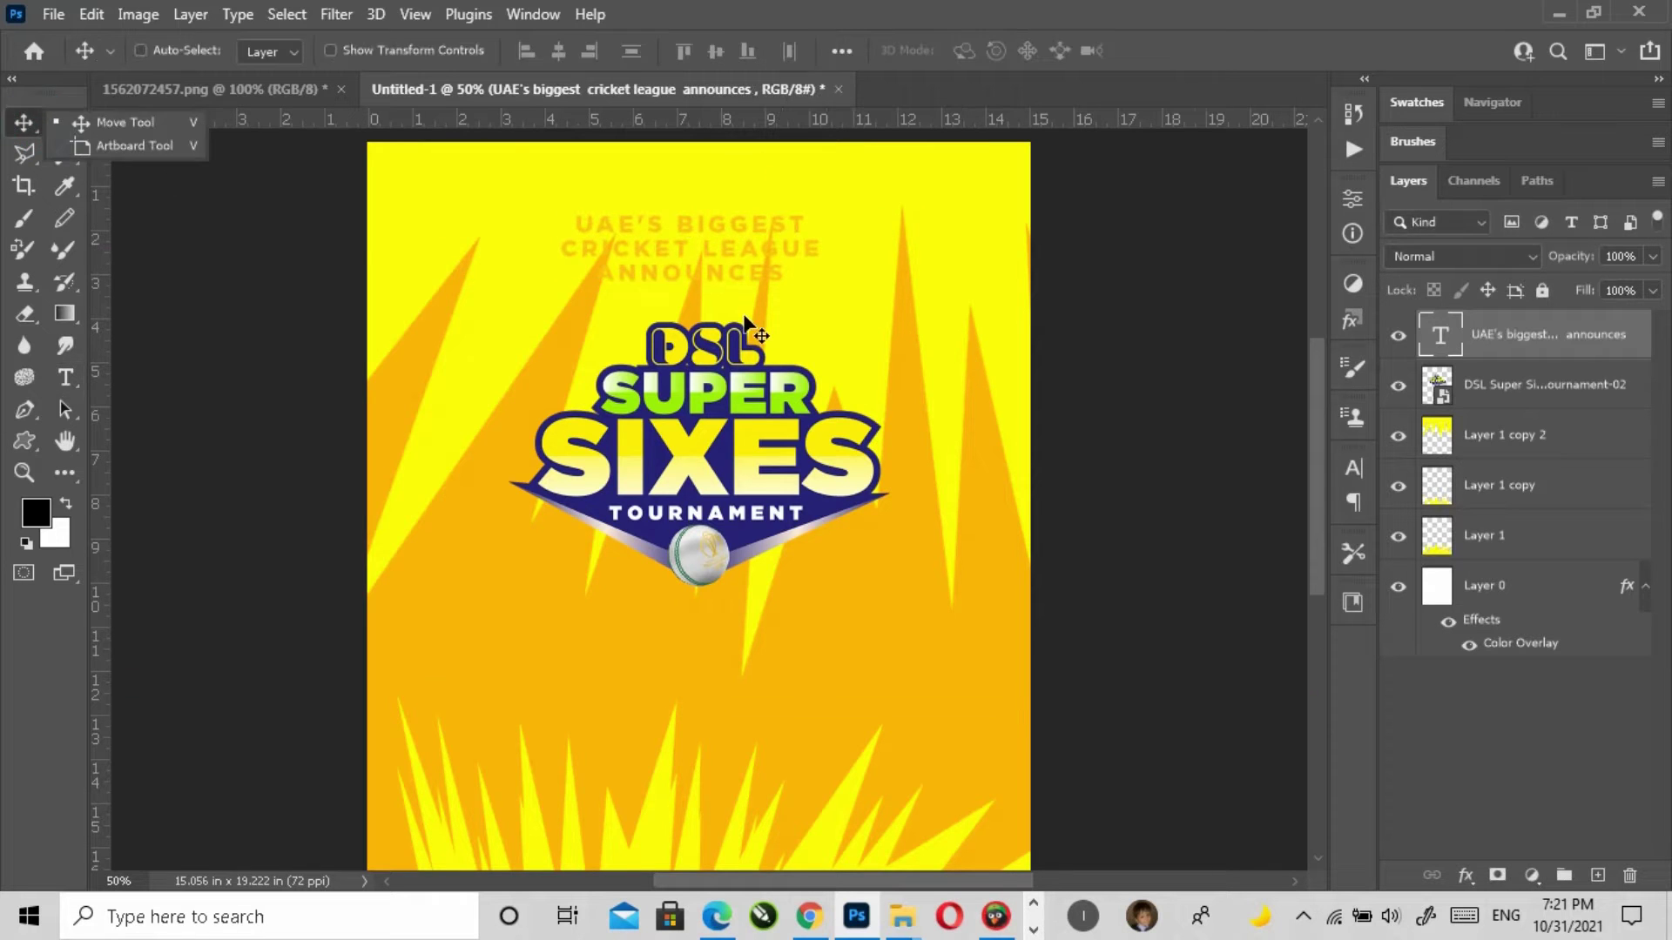
Step: Enlarge the three-line headline to about 9.5 in wide and move it up, centred above the logo
key(ctrl+t)
drag(818, 214, 865, 177)
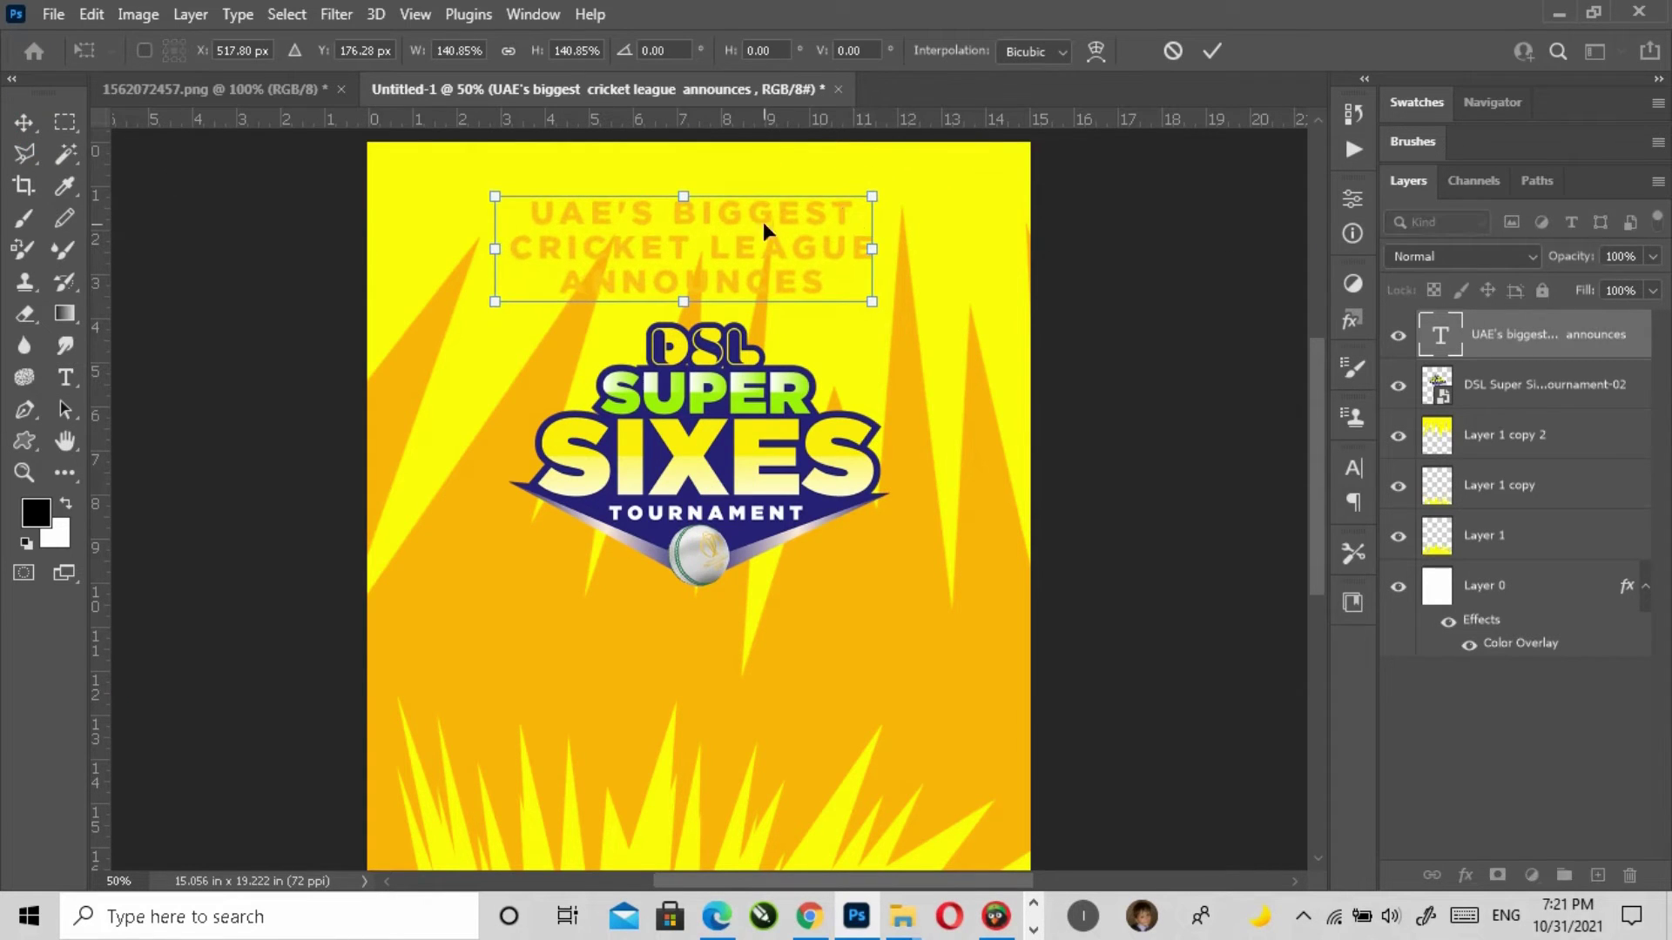
drag(729, 222, 743, 206)
drag(884, 179, 908, 168)
key(Return)
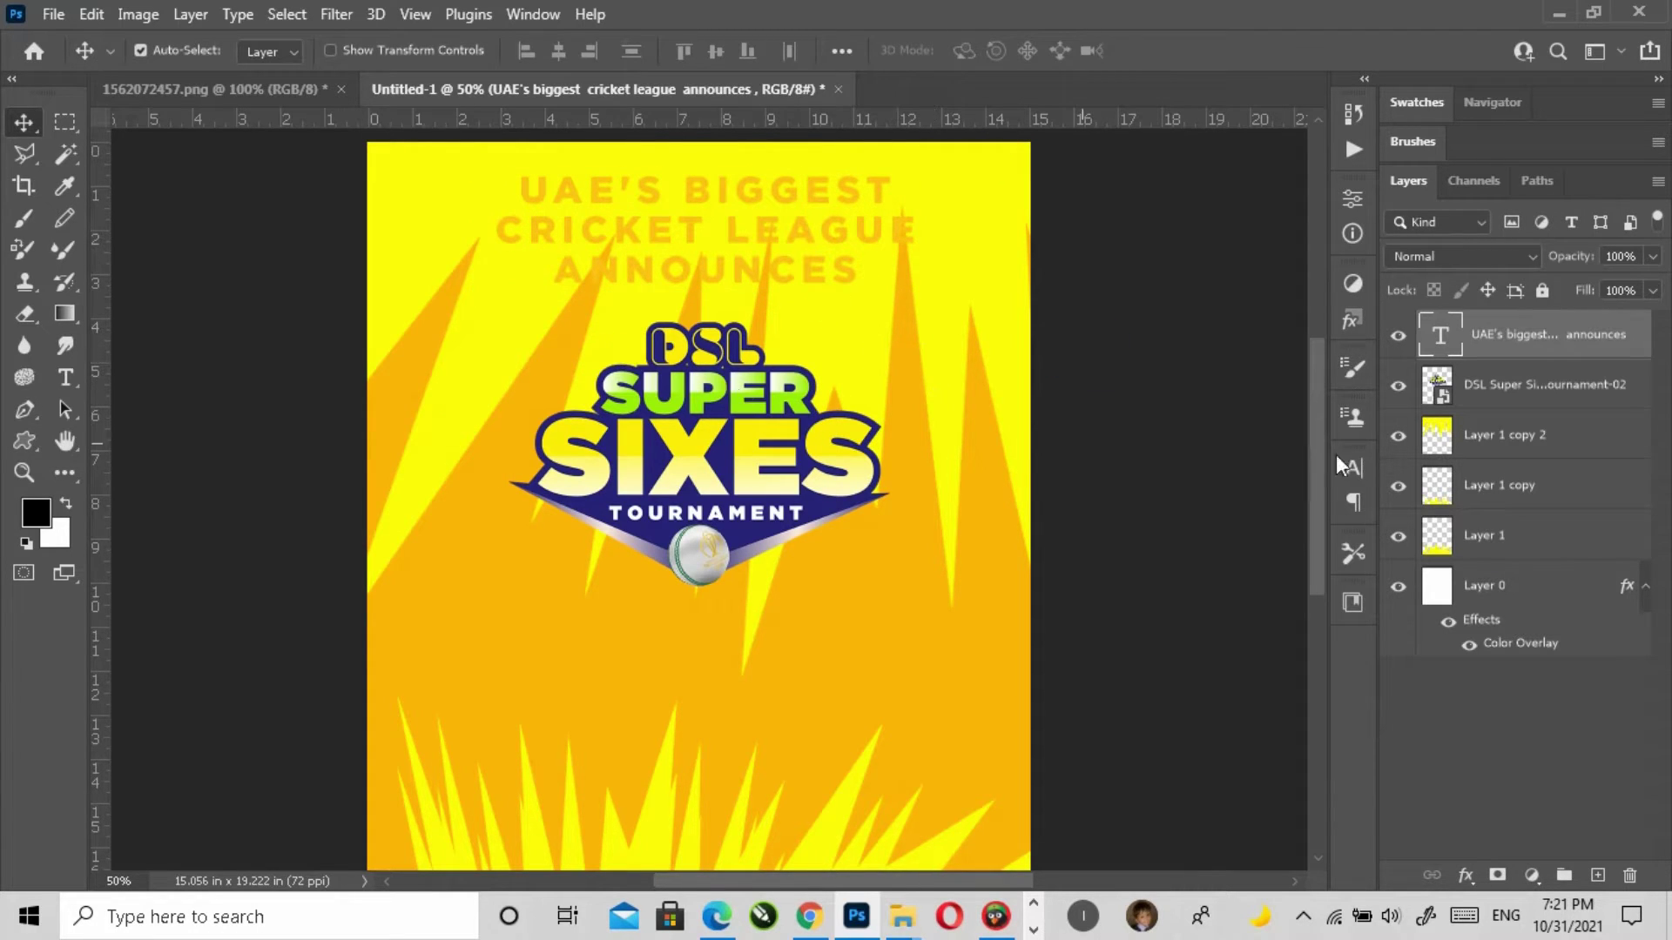
Step: Add a Gradient Overlay effect to the headline text layer
click(1399, 337)
click(1398, 337)
click(1466, 875)
click(1481, 795)
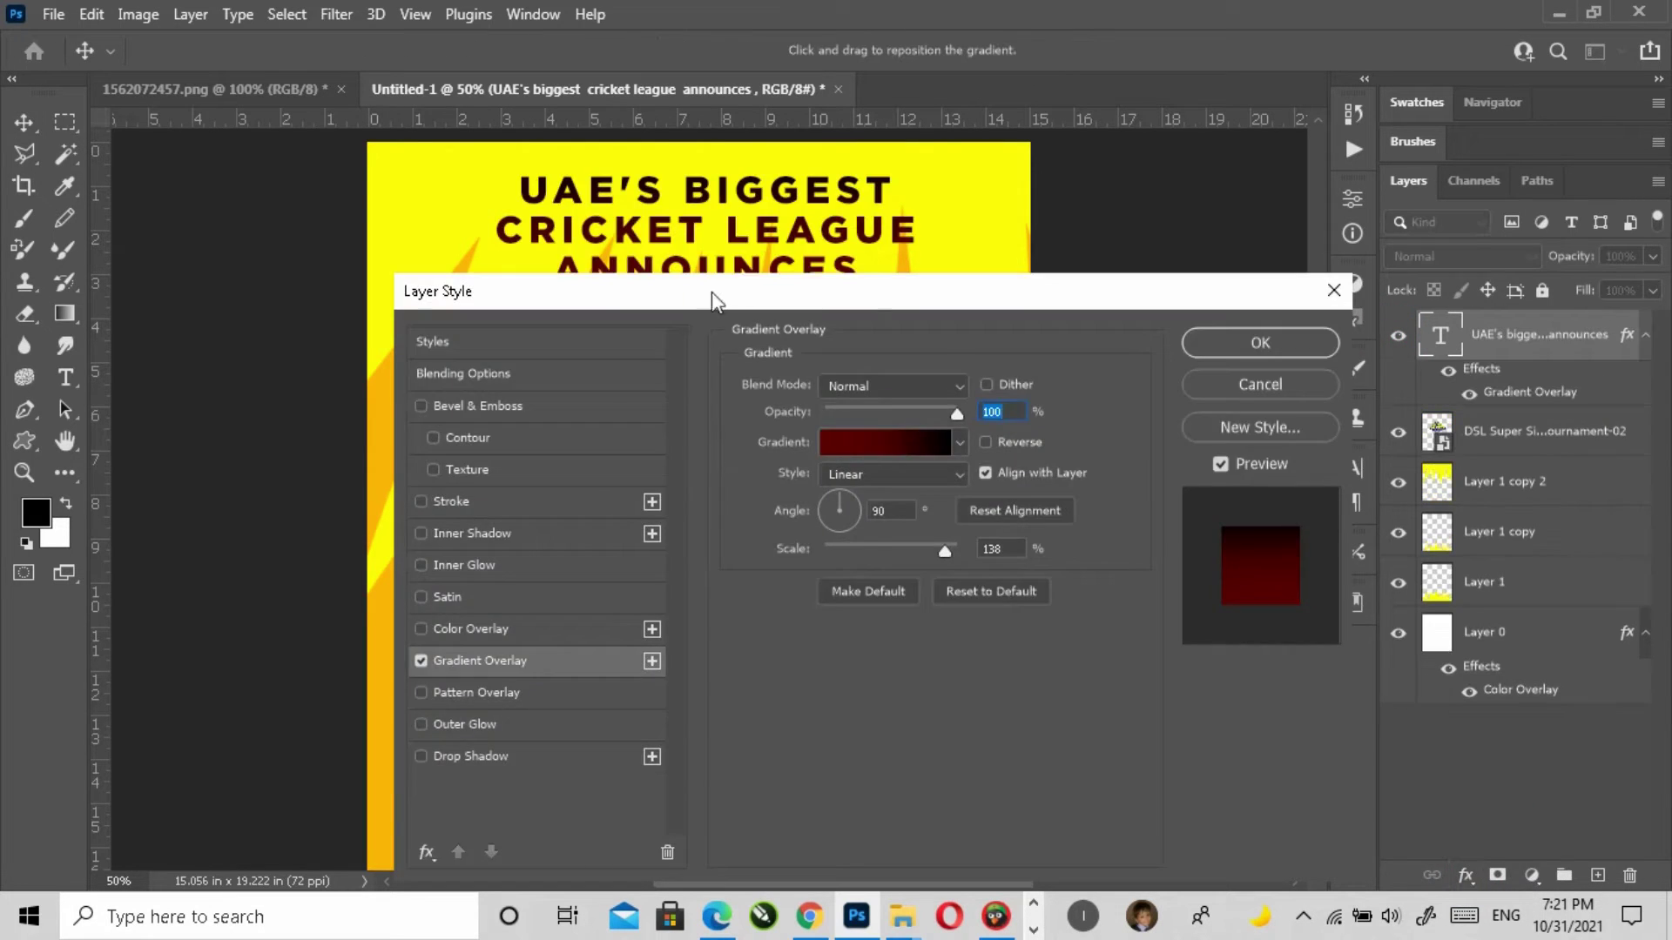
drag(713, 291, 1126, 310)
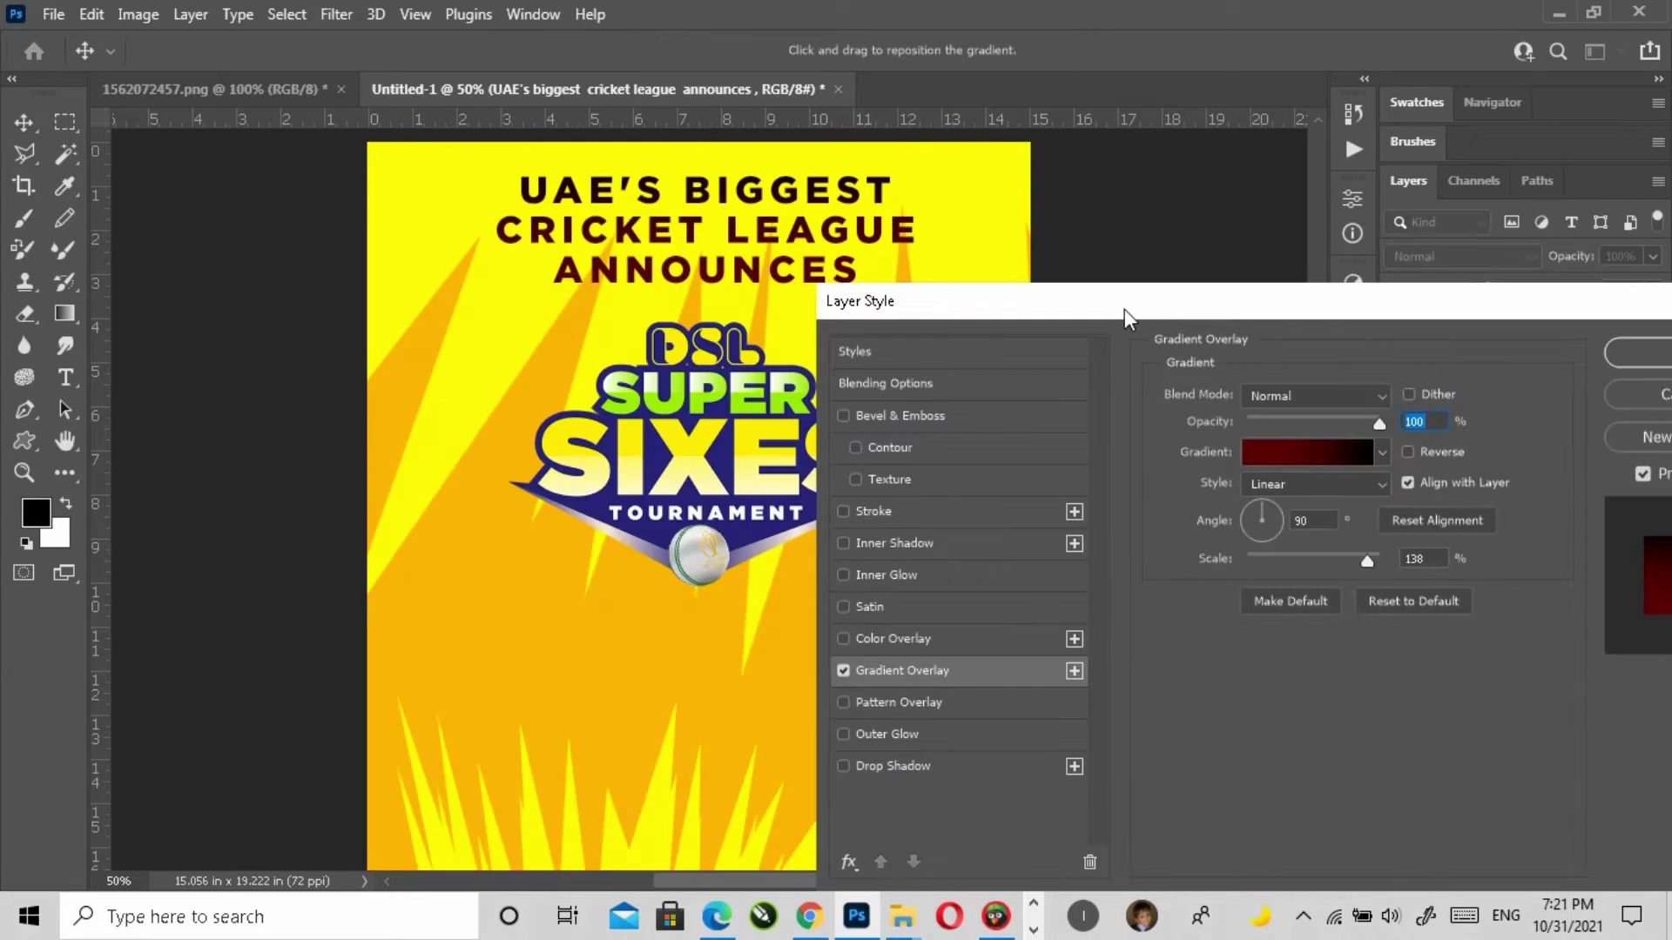
double_click(845, 673)
Step: Recolor all three stops of the headline's overlay gradient with the navy blue sampled from the logo
click(1286, 463)
click(1082, 703)
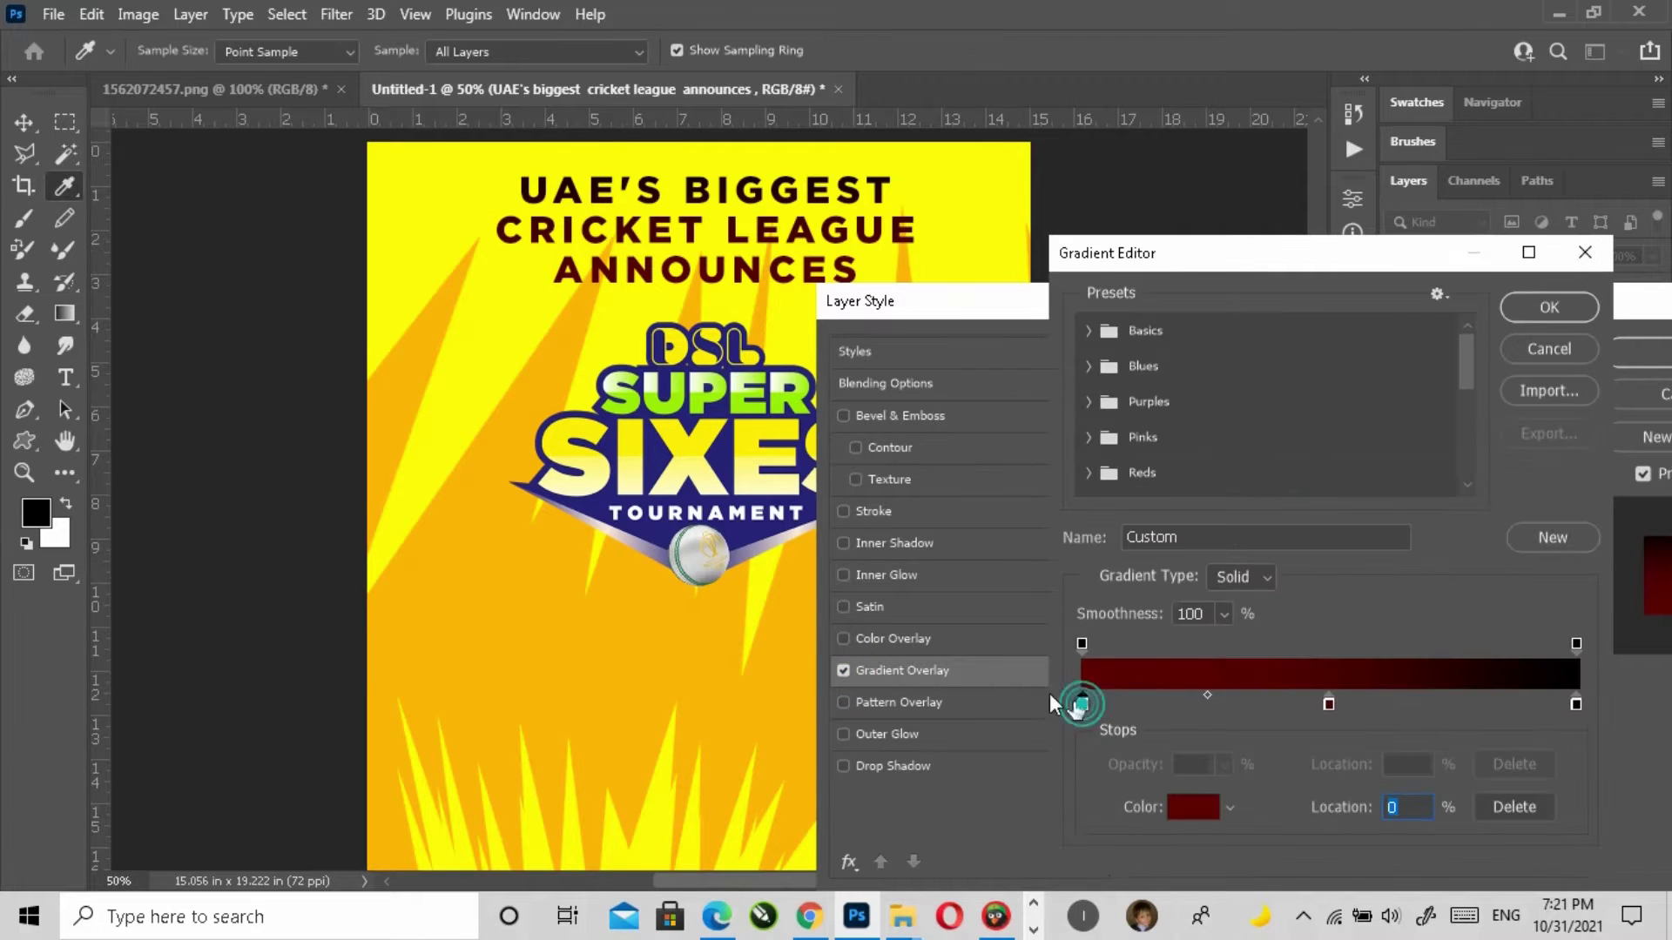
click(732, 458)
click(1576, 703)
click(740, 510)
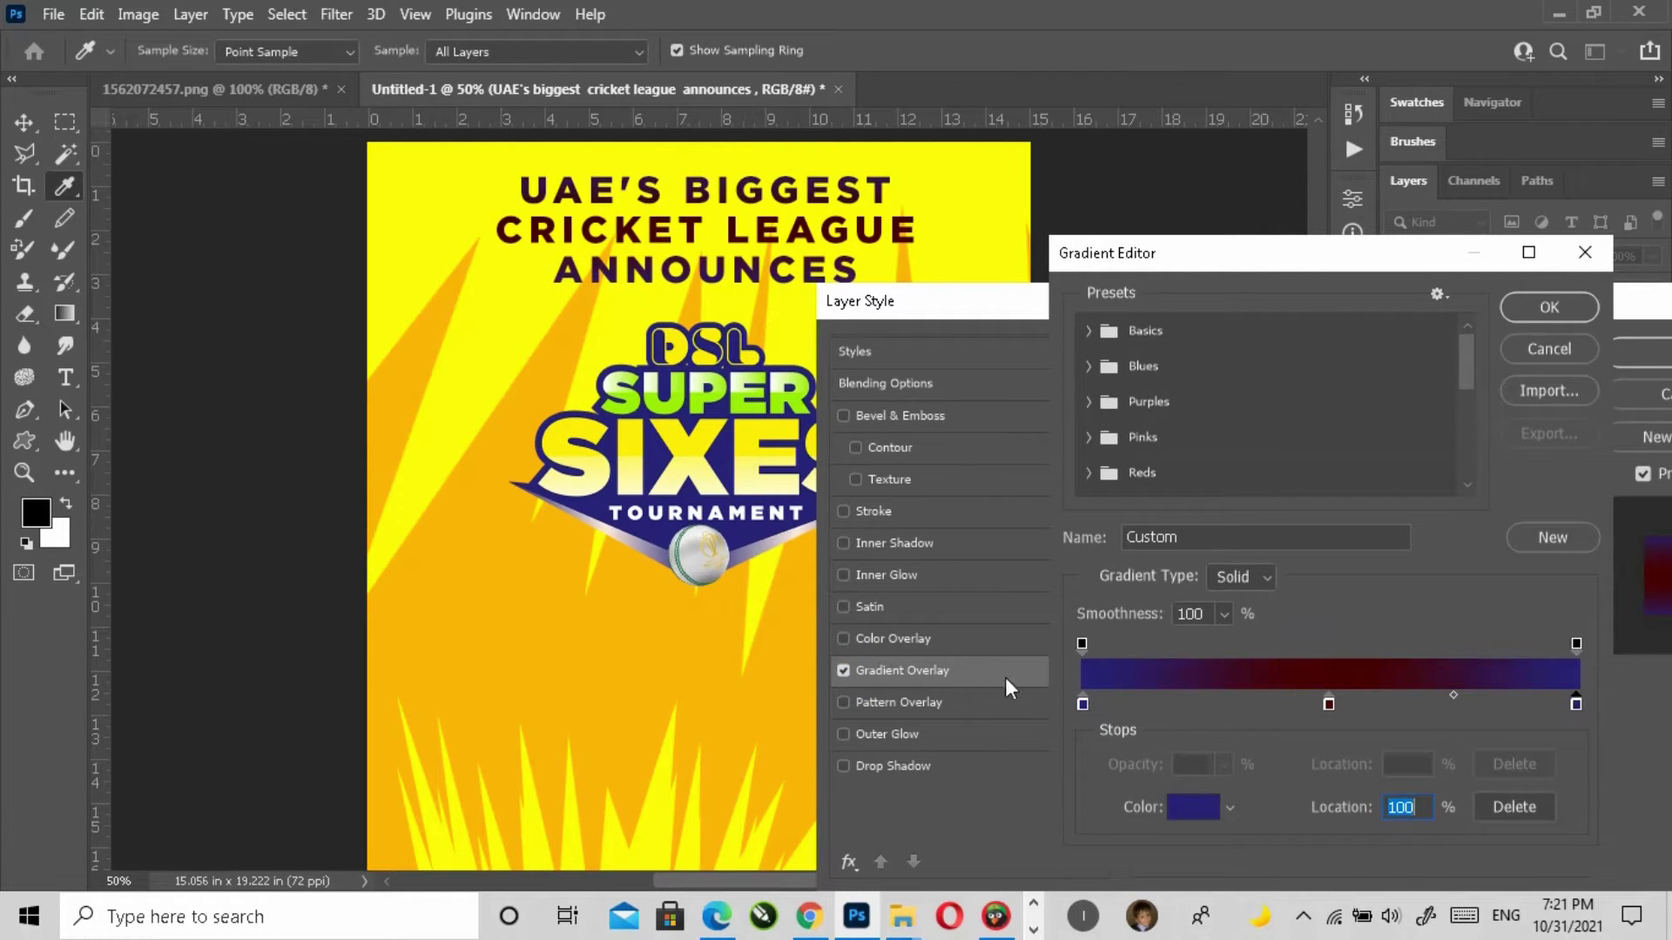
click(1329, 702)
click(727, 452)
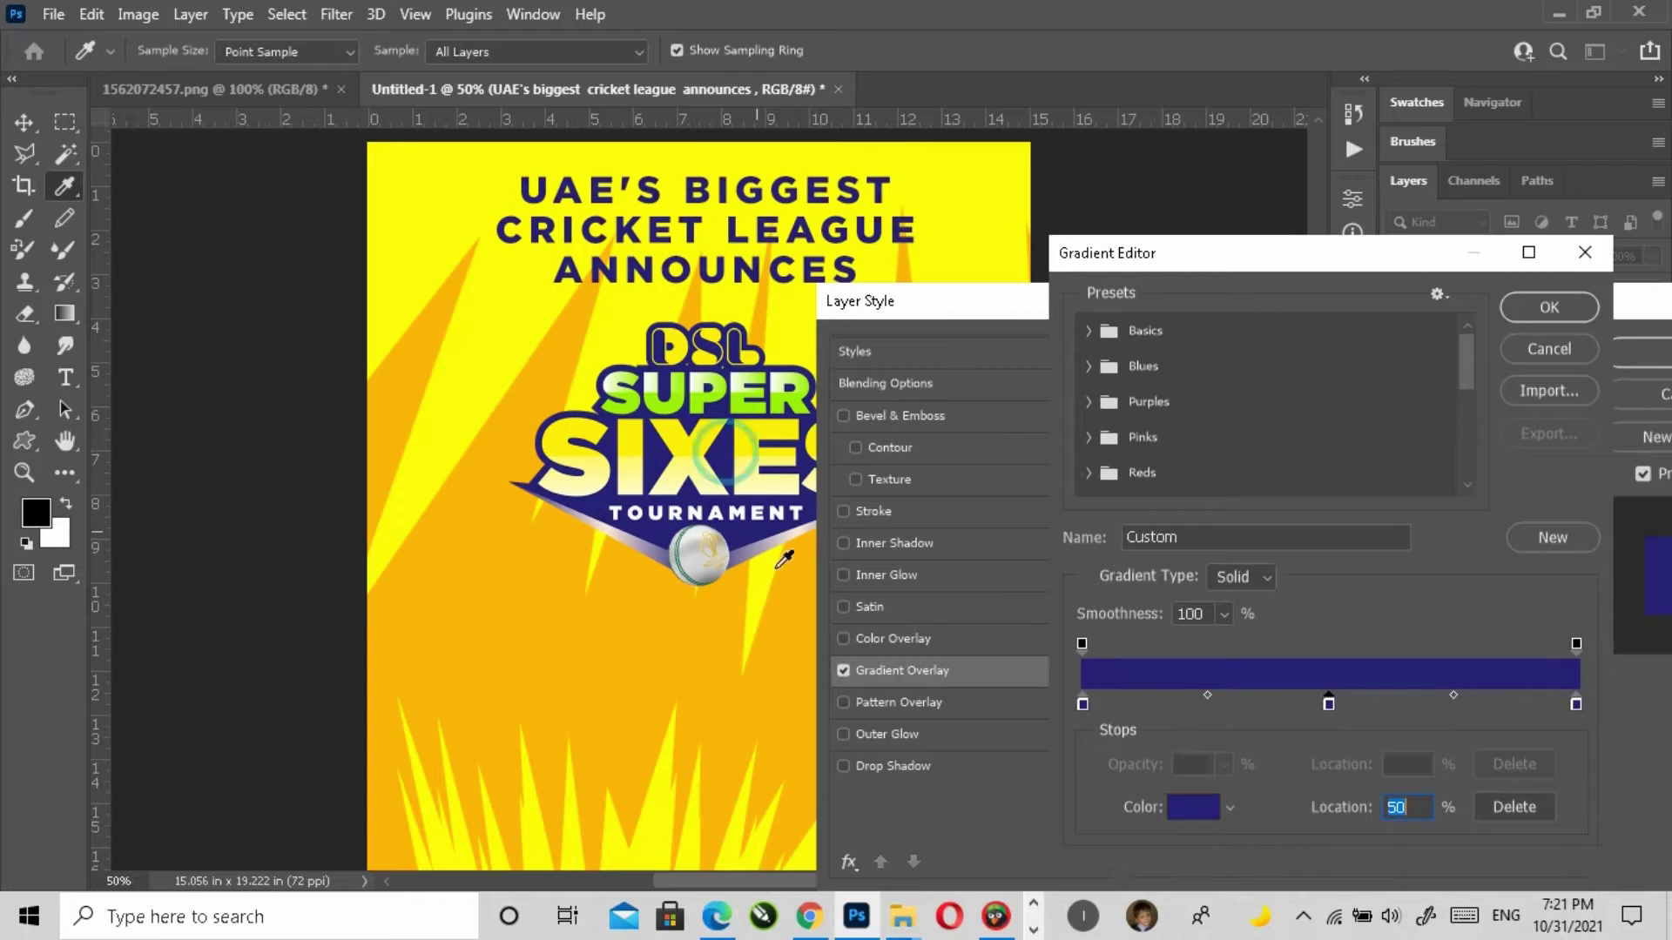
Step: Recolor the middle stop of the headline's overlay gradient to a brighter violet-blue, leaving the dark navy ends, and apply the gradient
click(1189, 812)
drag(1187, 708, 1311, 696)
click(1579, 453)
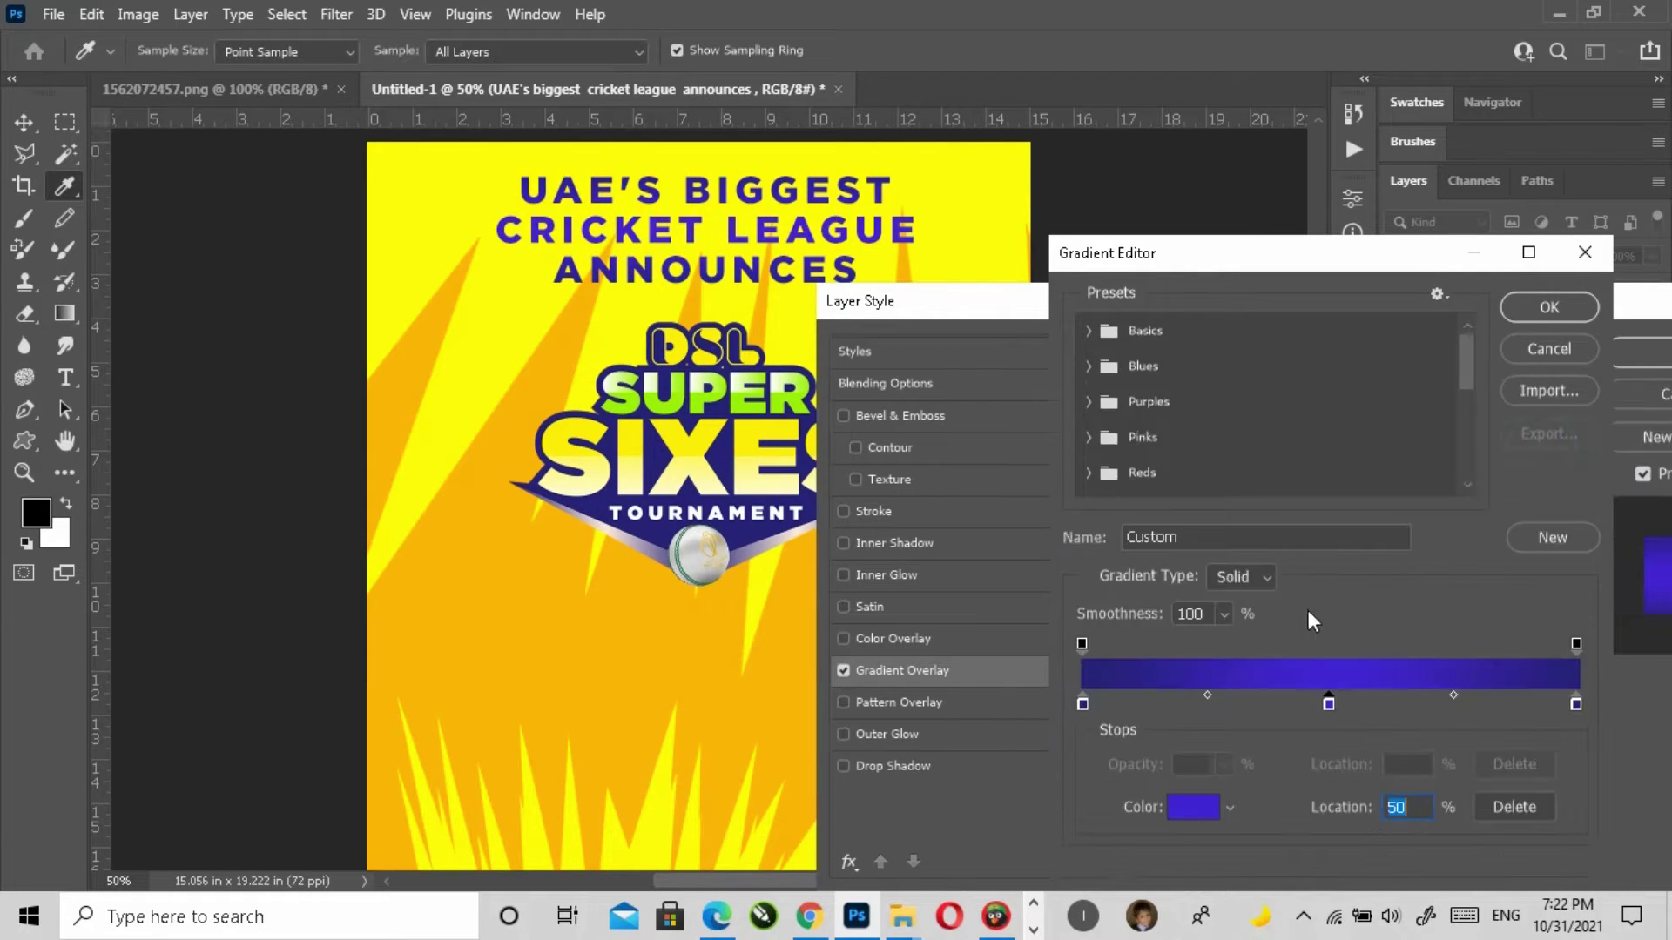
click(1537, 307)
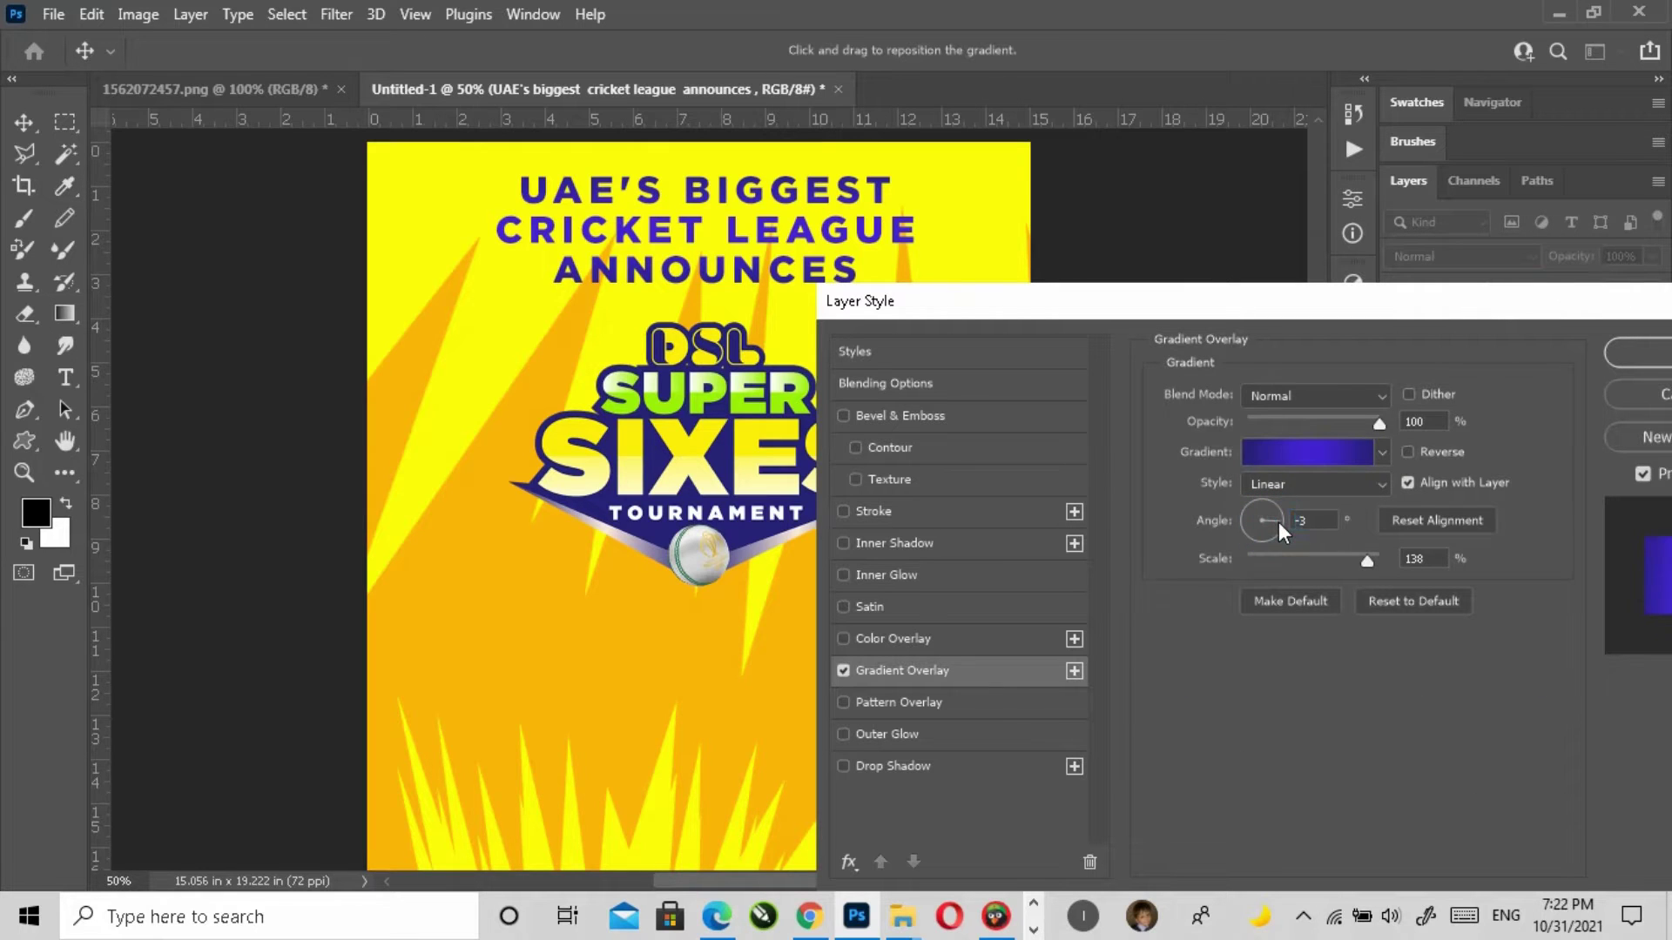
Step: Add a soft drop shadow to the headline with 20% opacity and 8 px distance, and apply the layer style
click(896, 763)
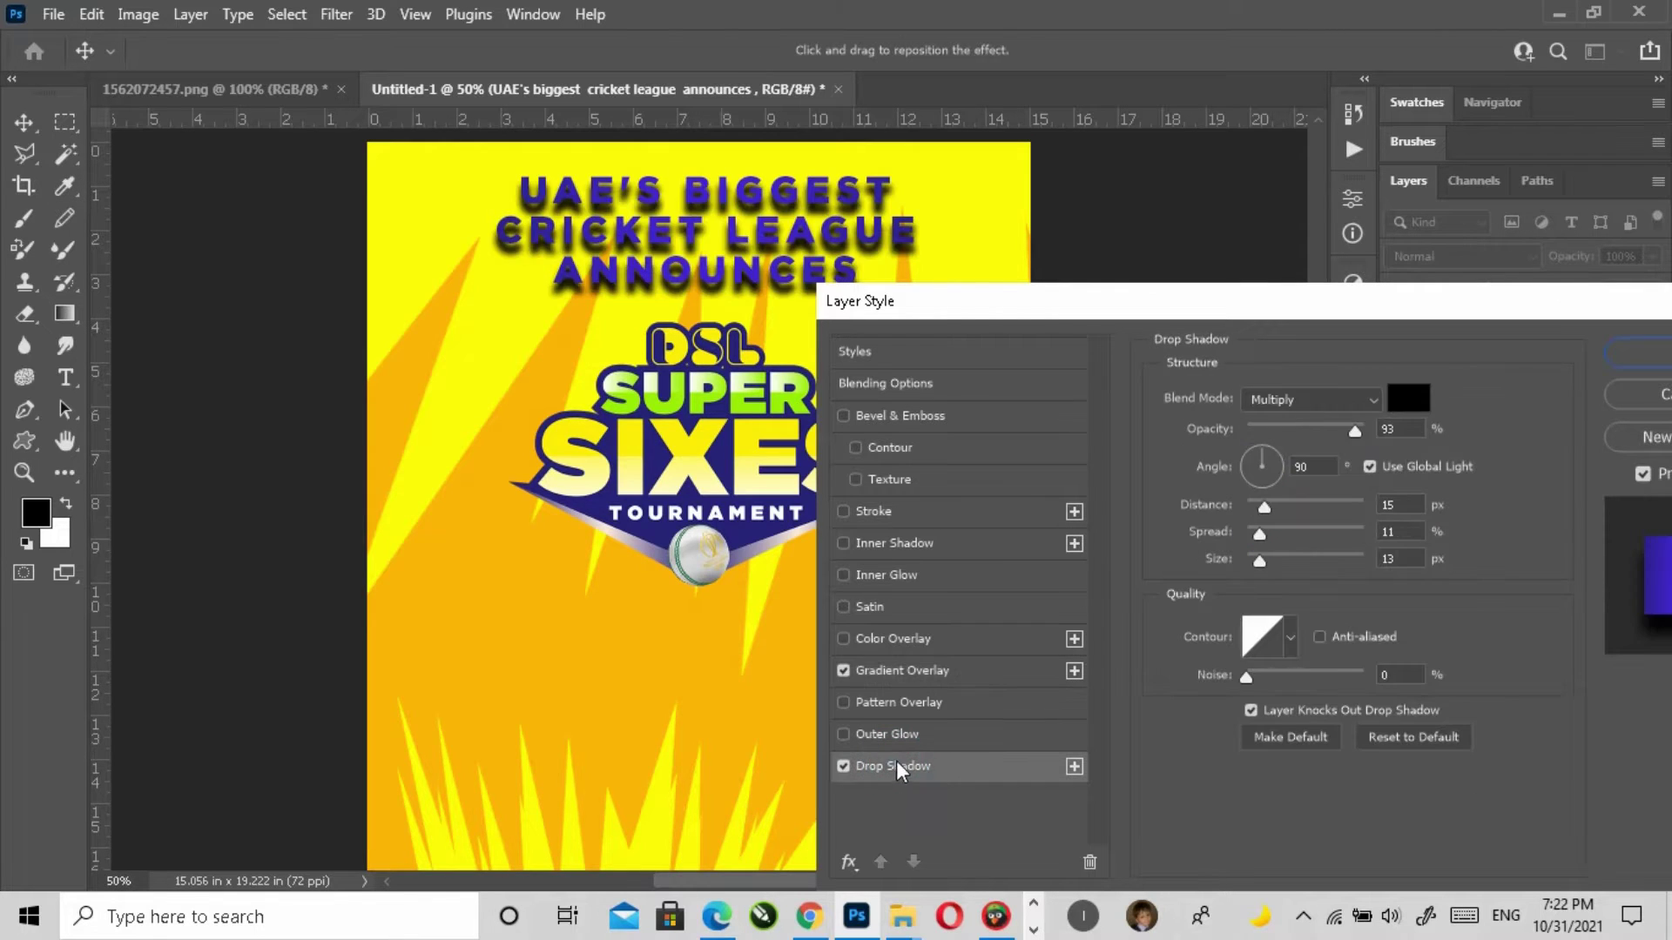
click(1268, 427)
drag(1283, 500, 1258, 505)
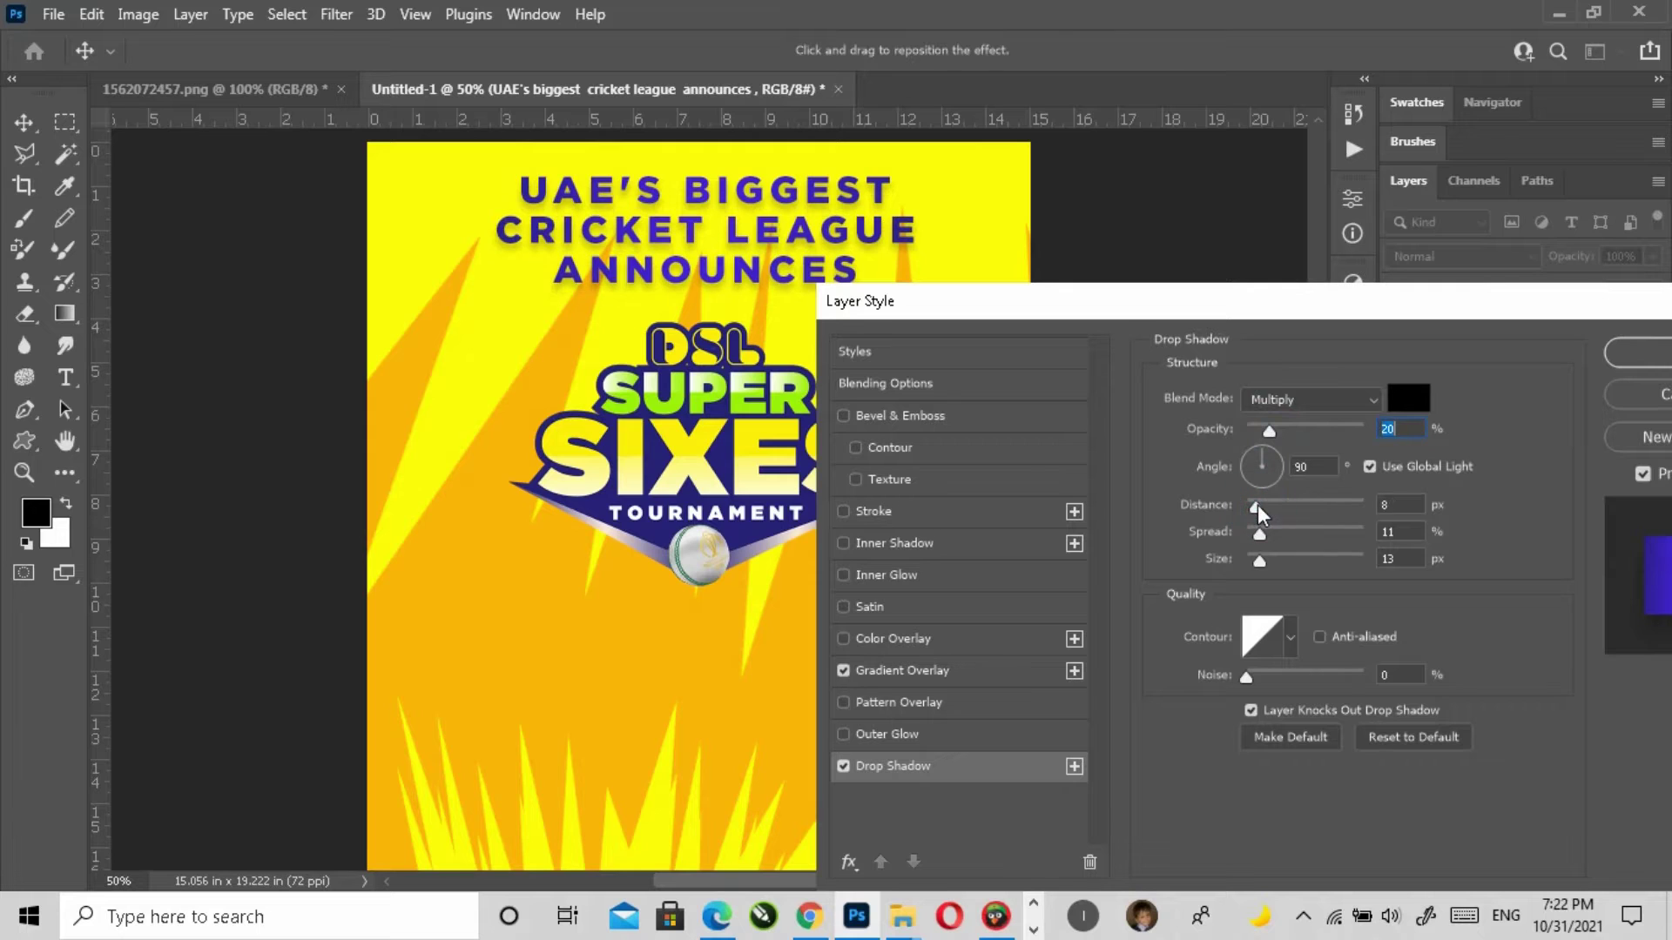
click(1630, 354)
click(1199, 385)
Step: Change the font of the whole headline to 321impact
click(65, 378)
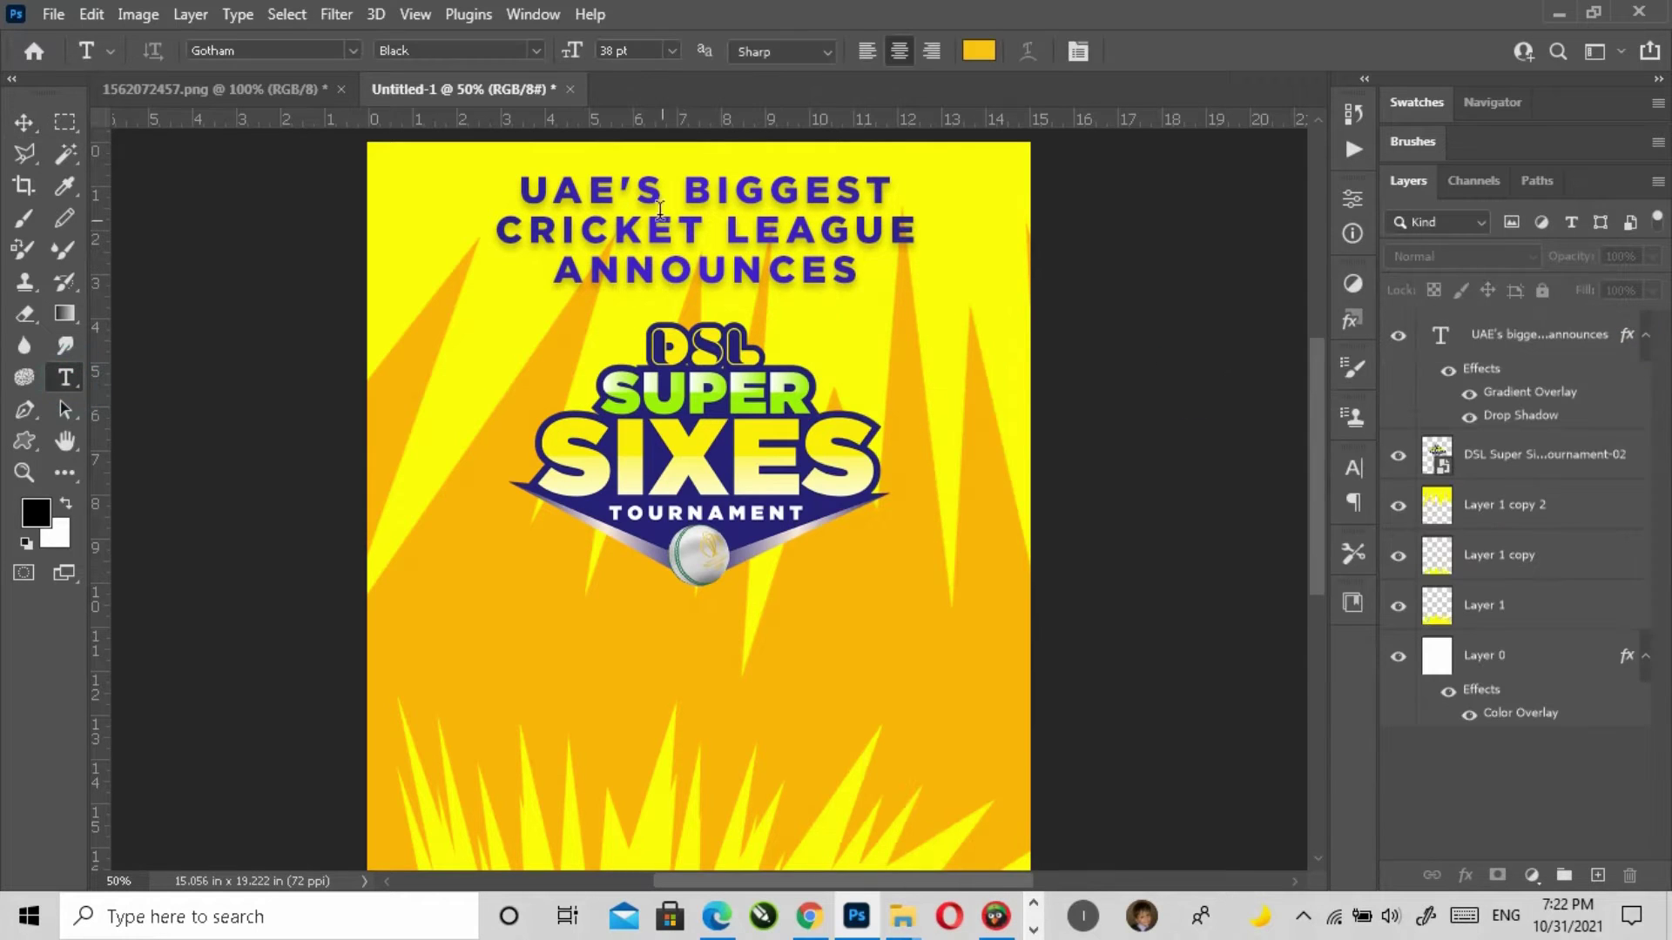
click(659, 204)
key(ctrl+a)
click(217, 49)
key(Down)
key(Down)
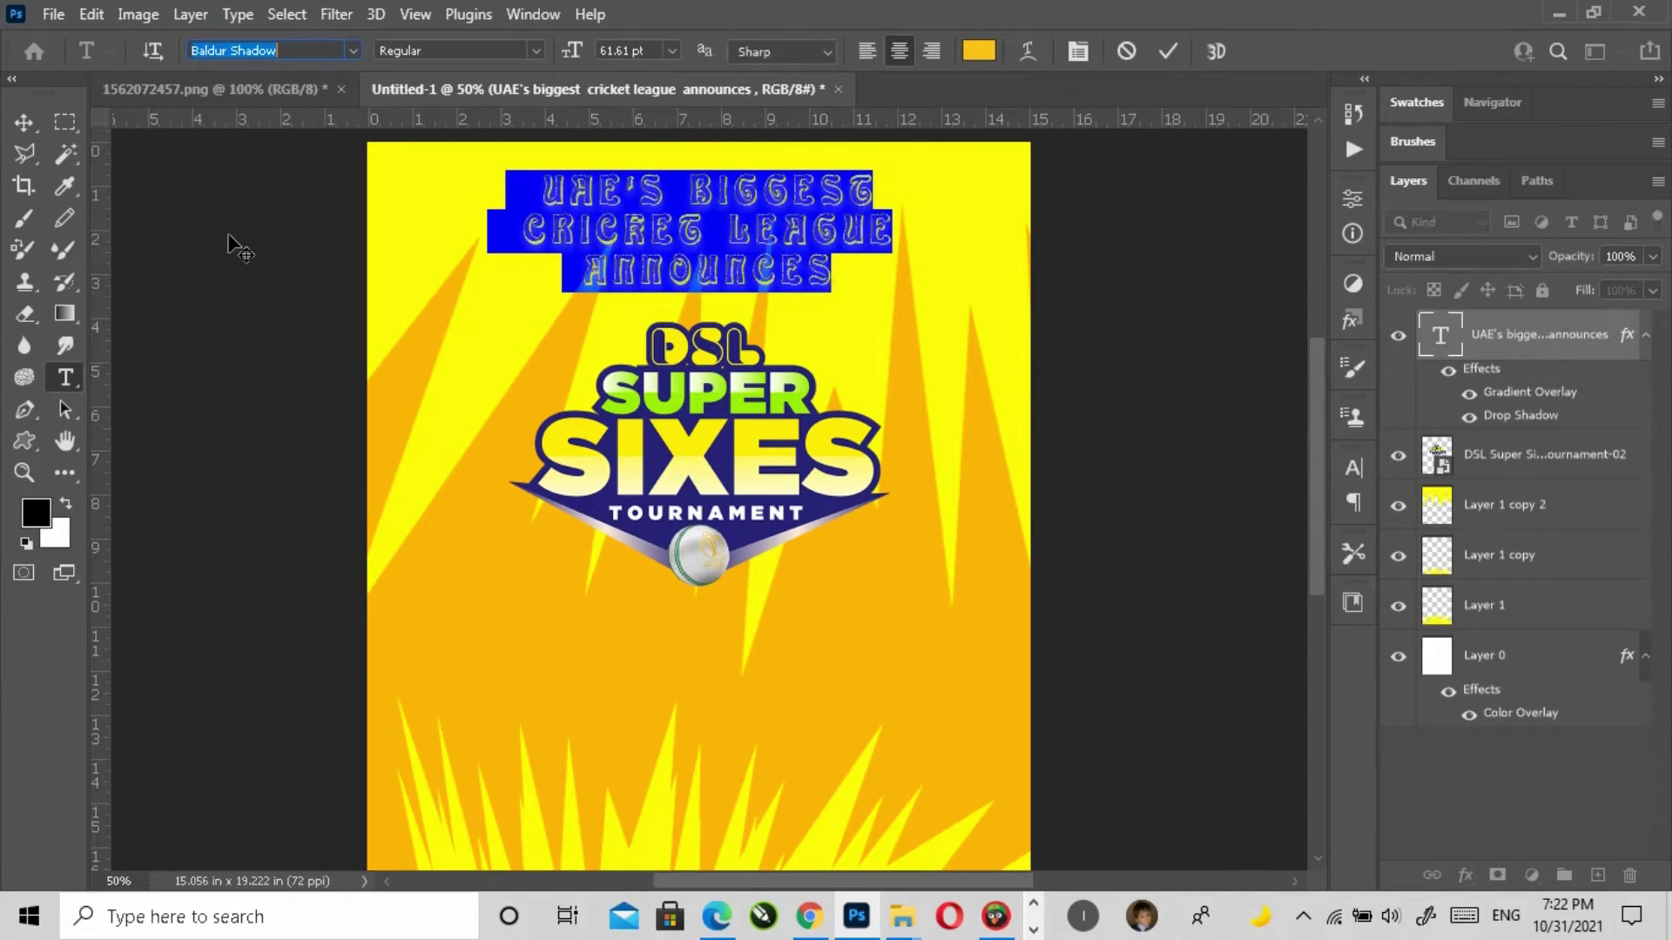
key(Down)
key(Down)
key(Down)
key(Down)
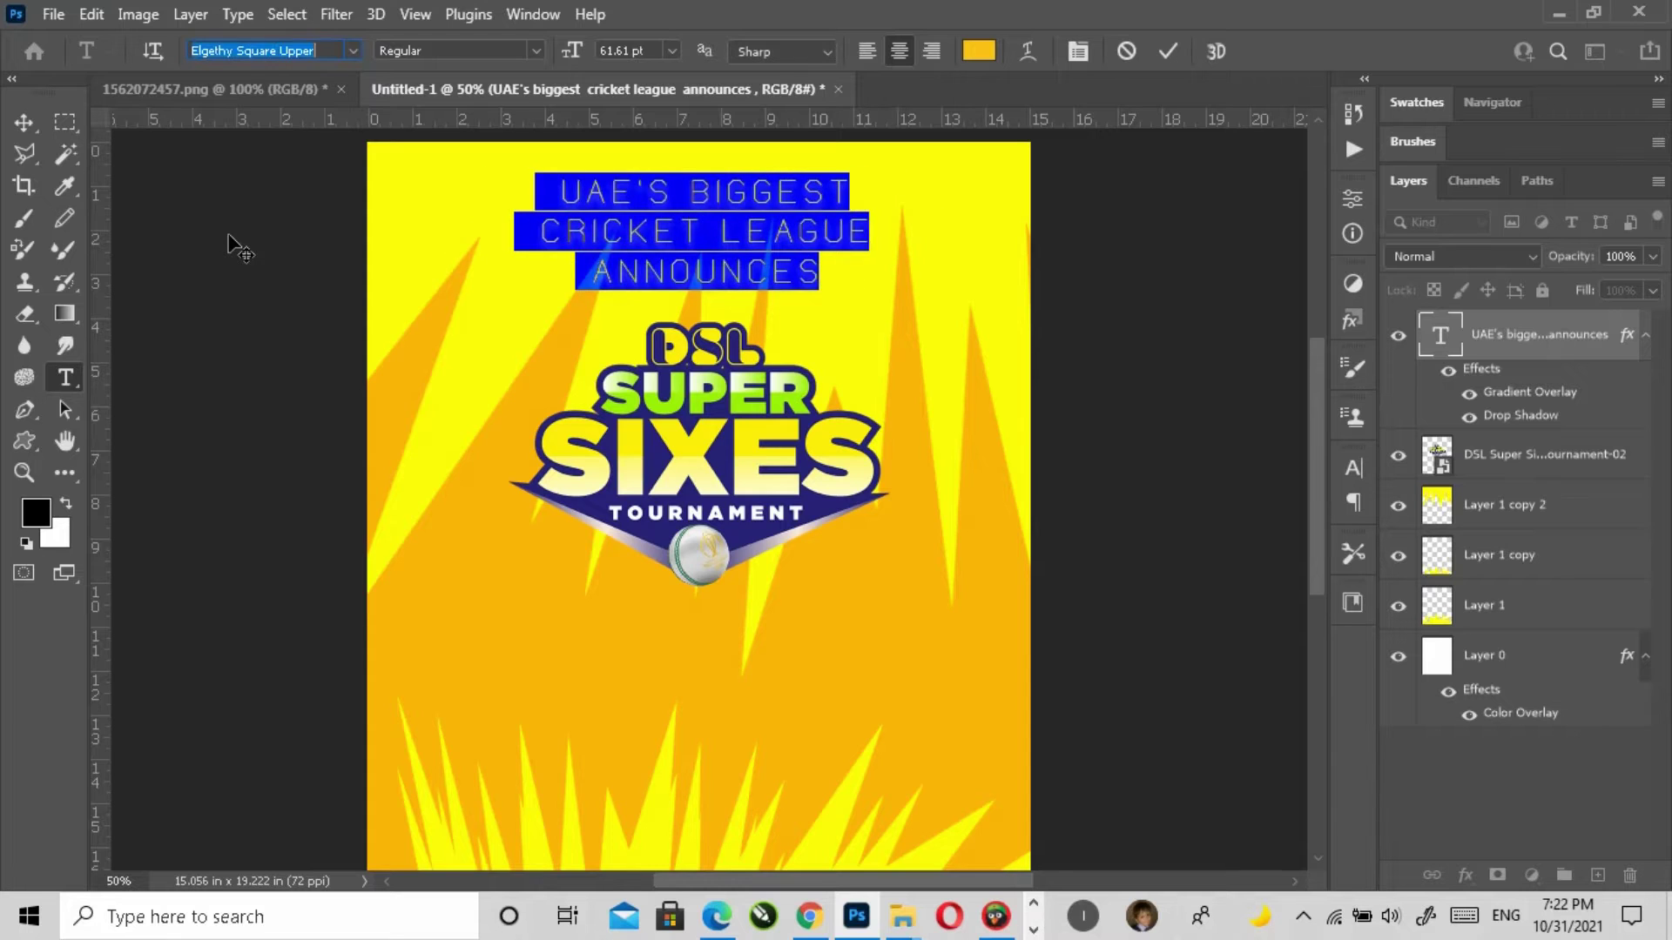
key(Down)
key(Down)
key(Down)
key(Down)
key(Down)
key(Down)
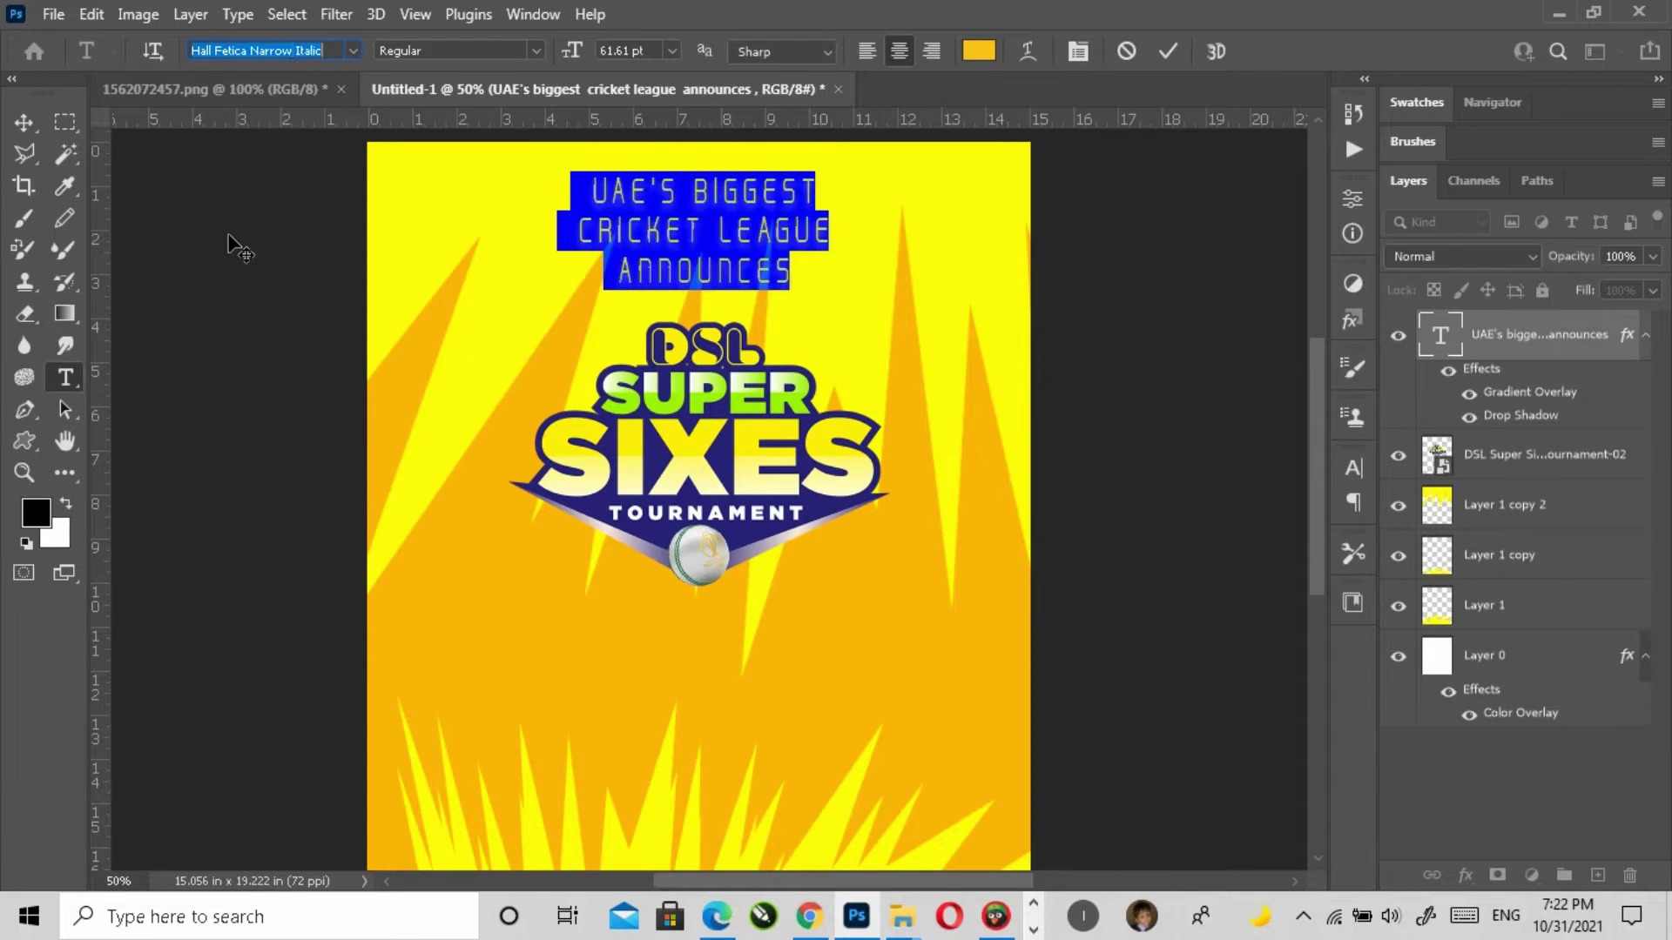
key(Down)
key(Down)
key(Down)
key(Down)
key(Down)
key(Down)
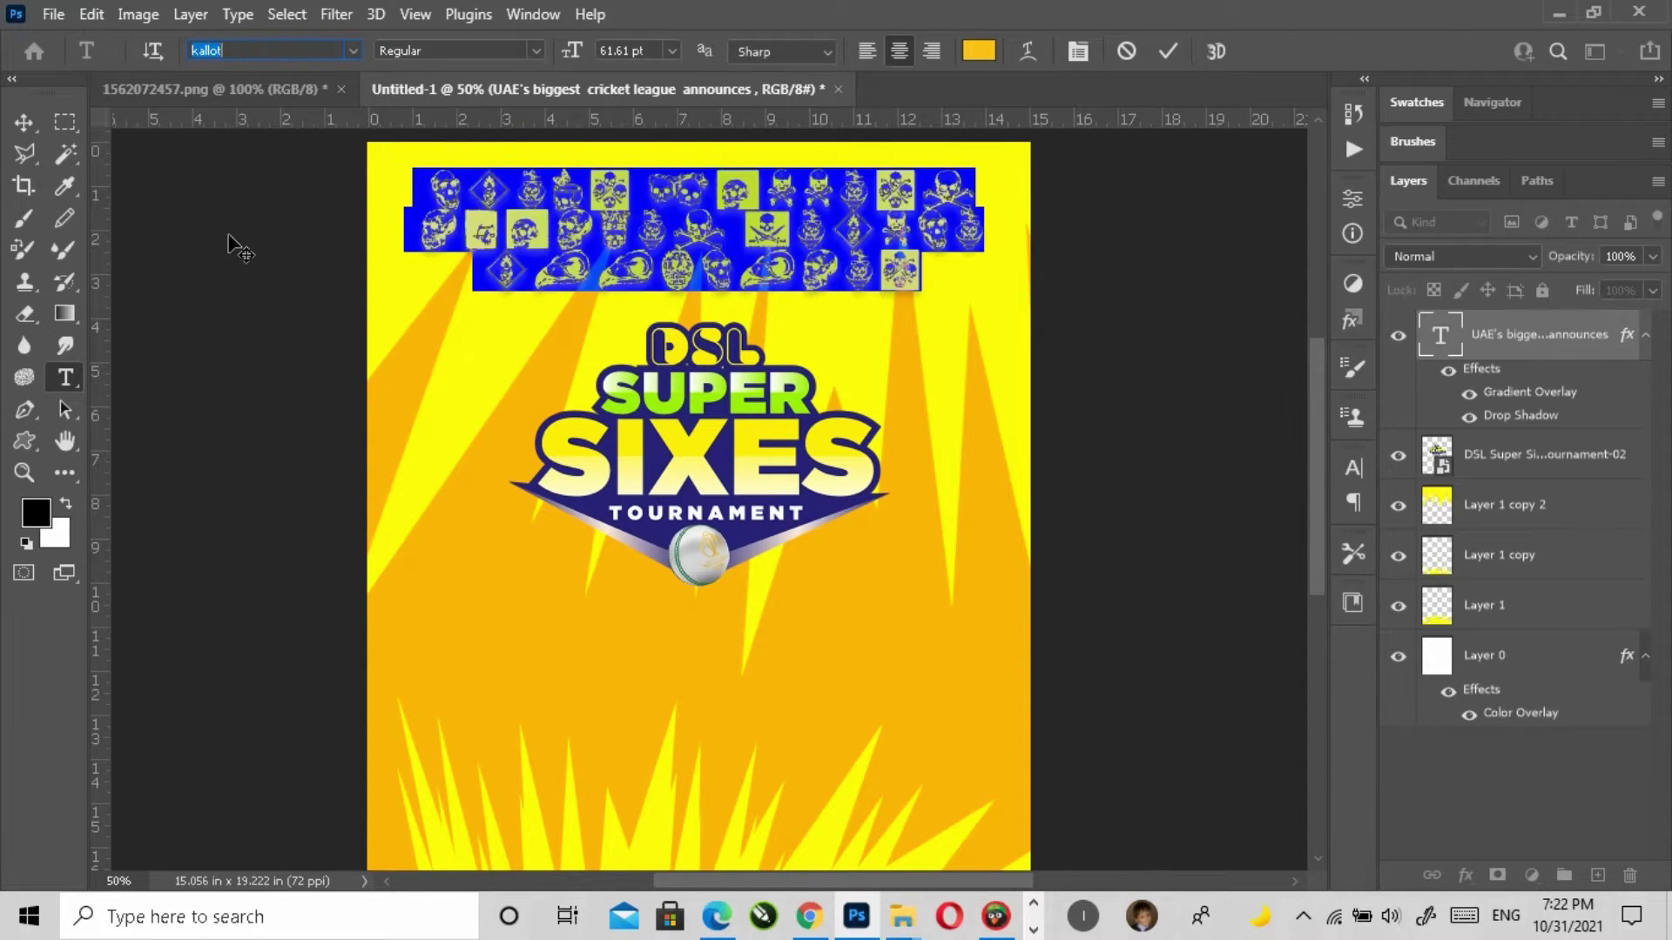
key(Down)
key(Down)
key(Down)
key(Down)
key(Down)
key(Down)
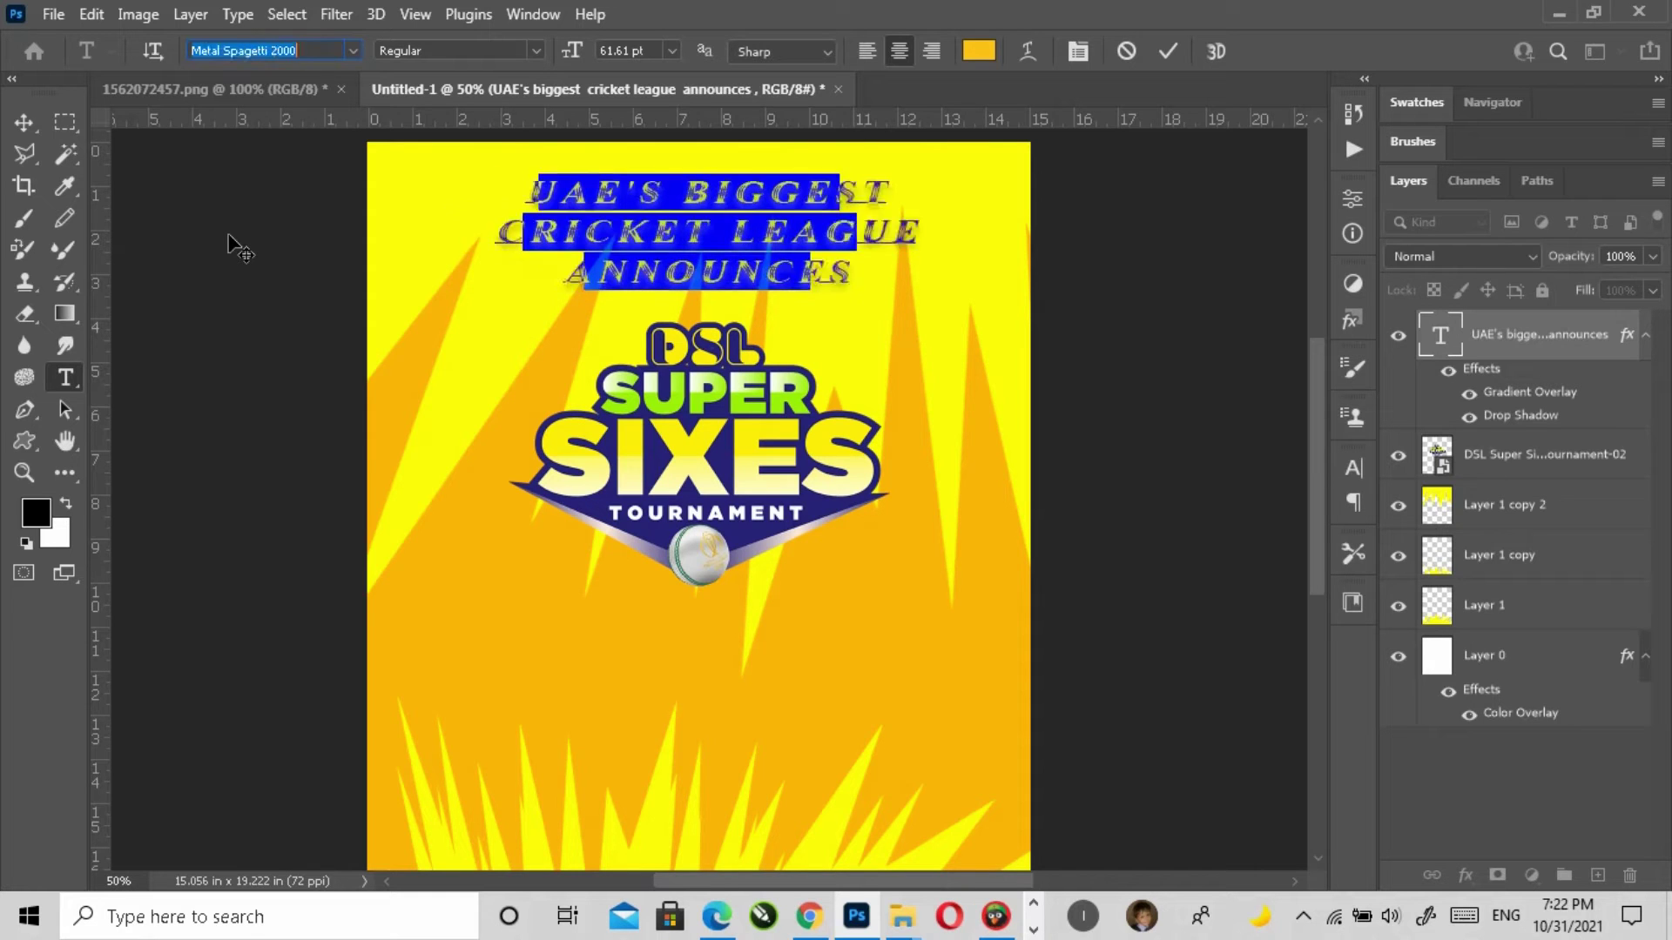
key(Down)
key(Down)
key(Down)
key(Down)
key(Down)
key(Down)
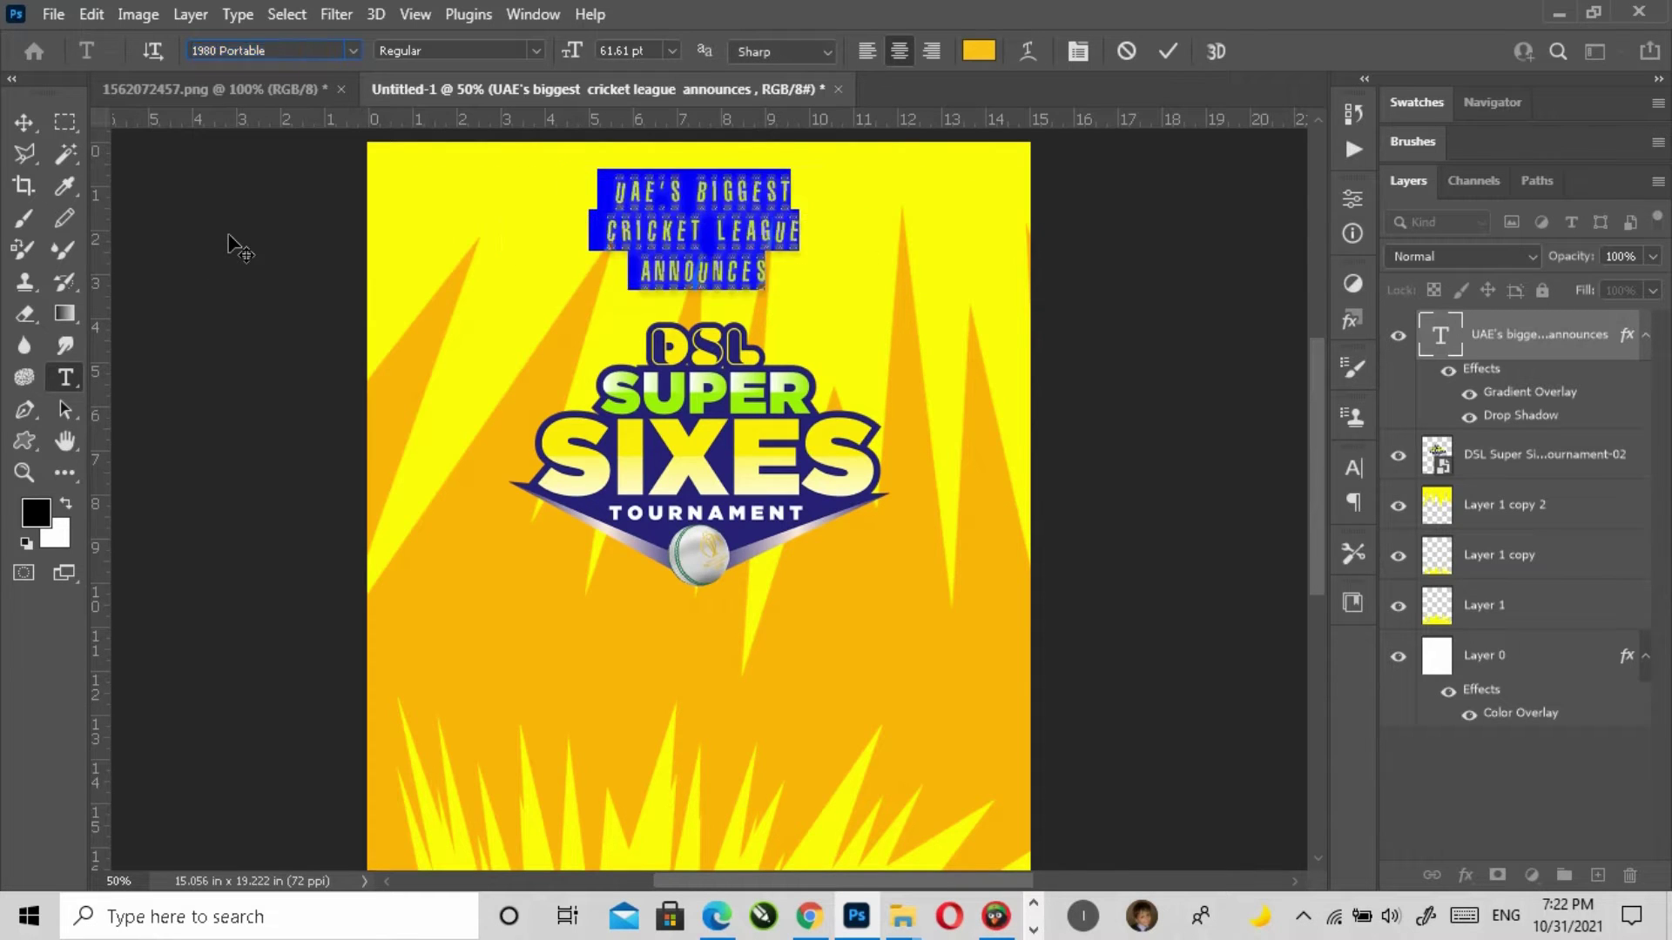
key(Down)
key(Down)
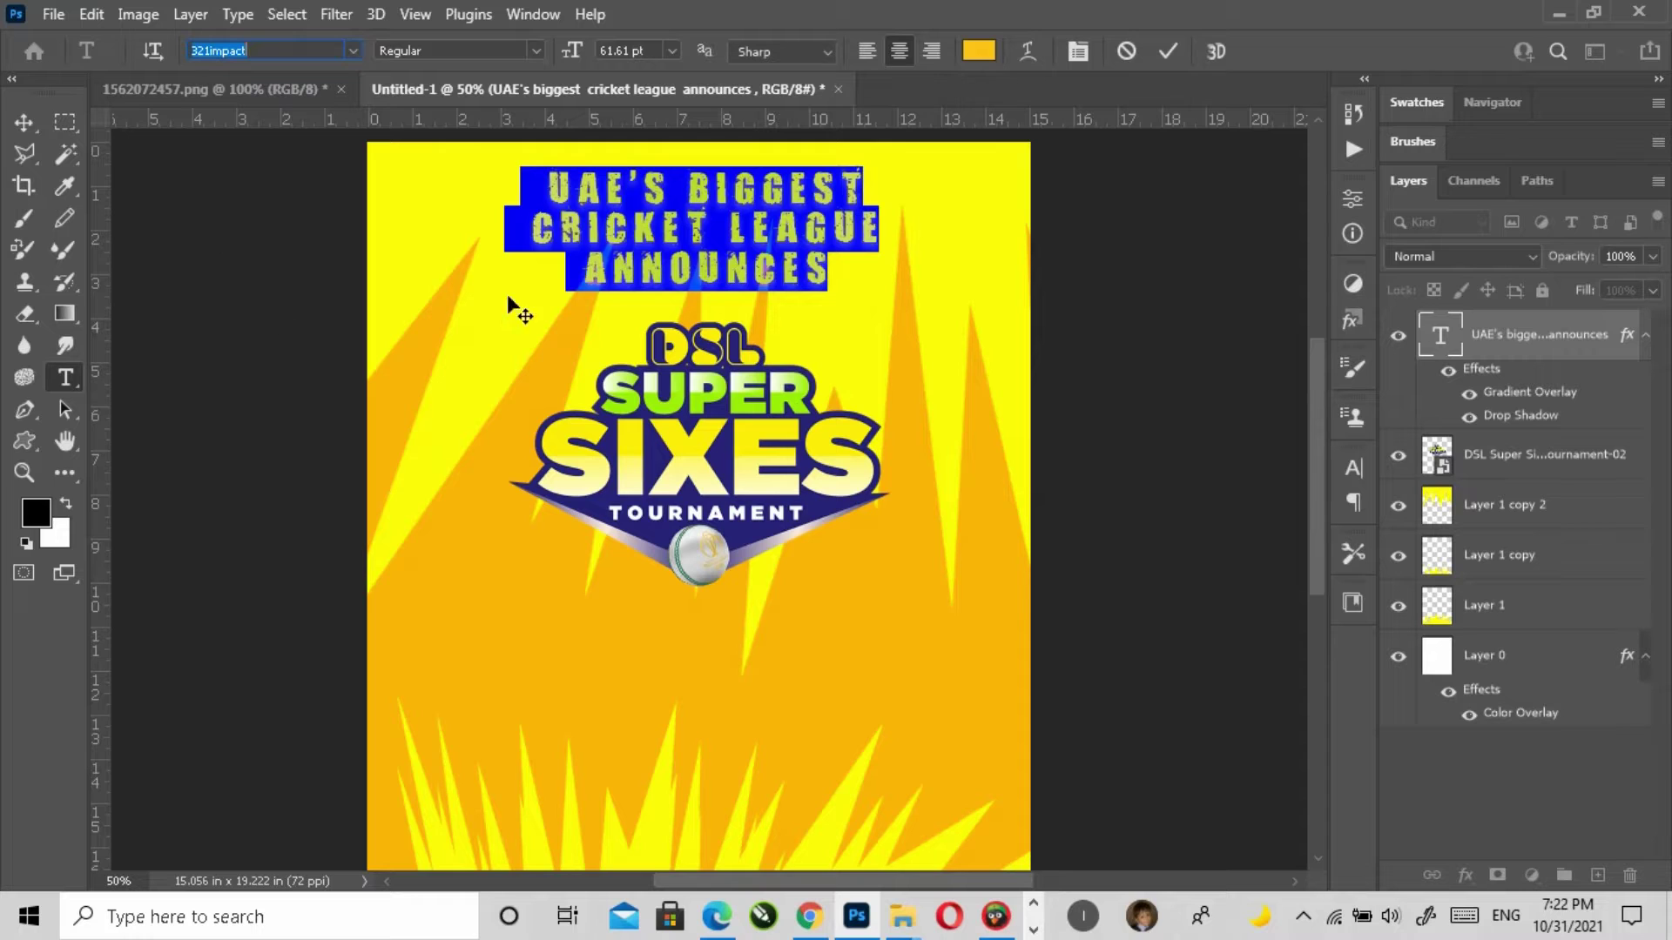
click(720, 266)
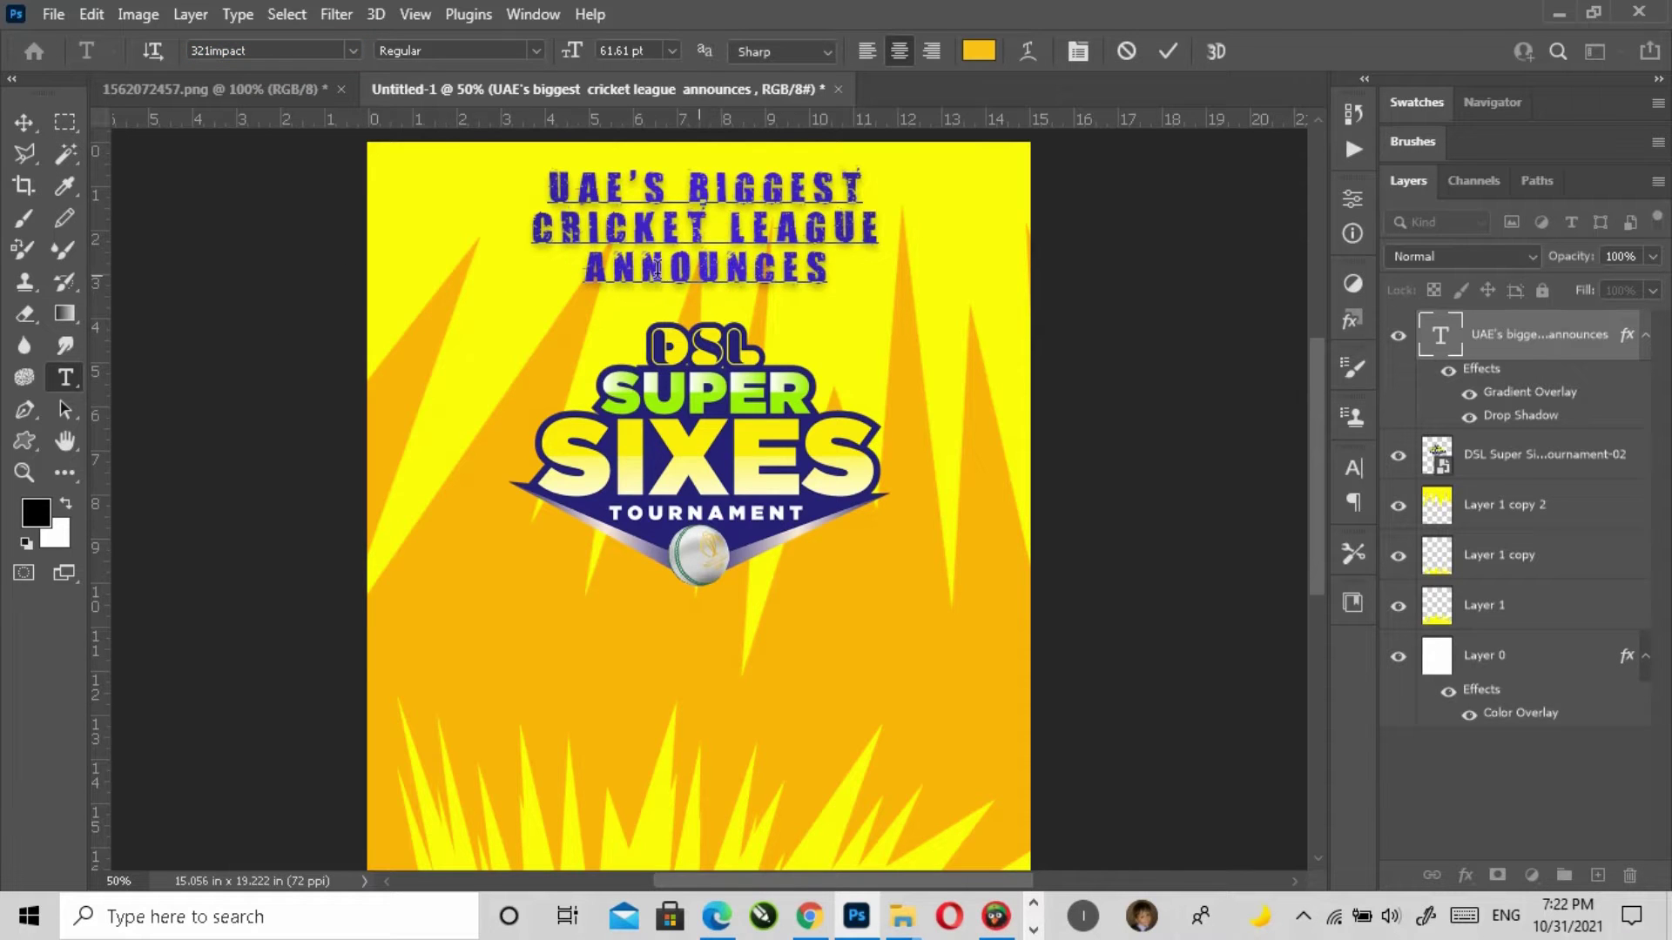
click(23, 122)
Step: Remove and re-enter the line break between "league" and "announces" in the headline
key(z)
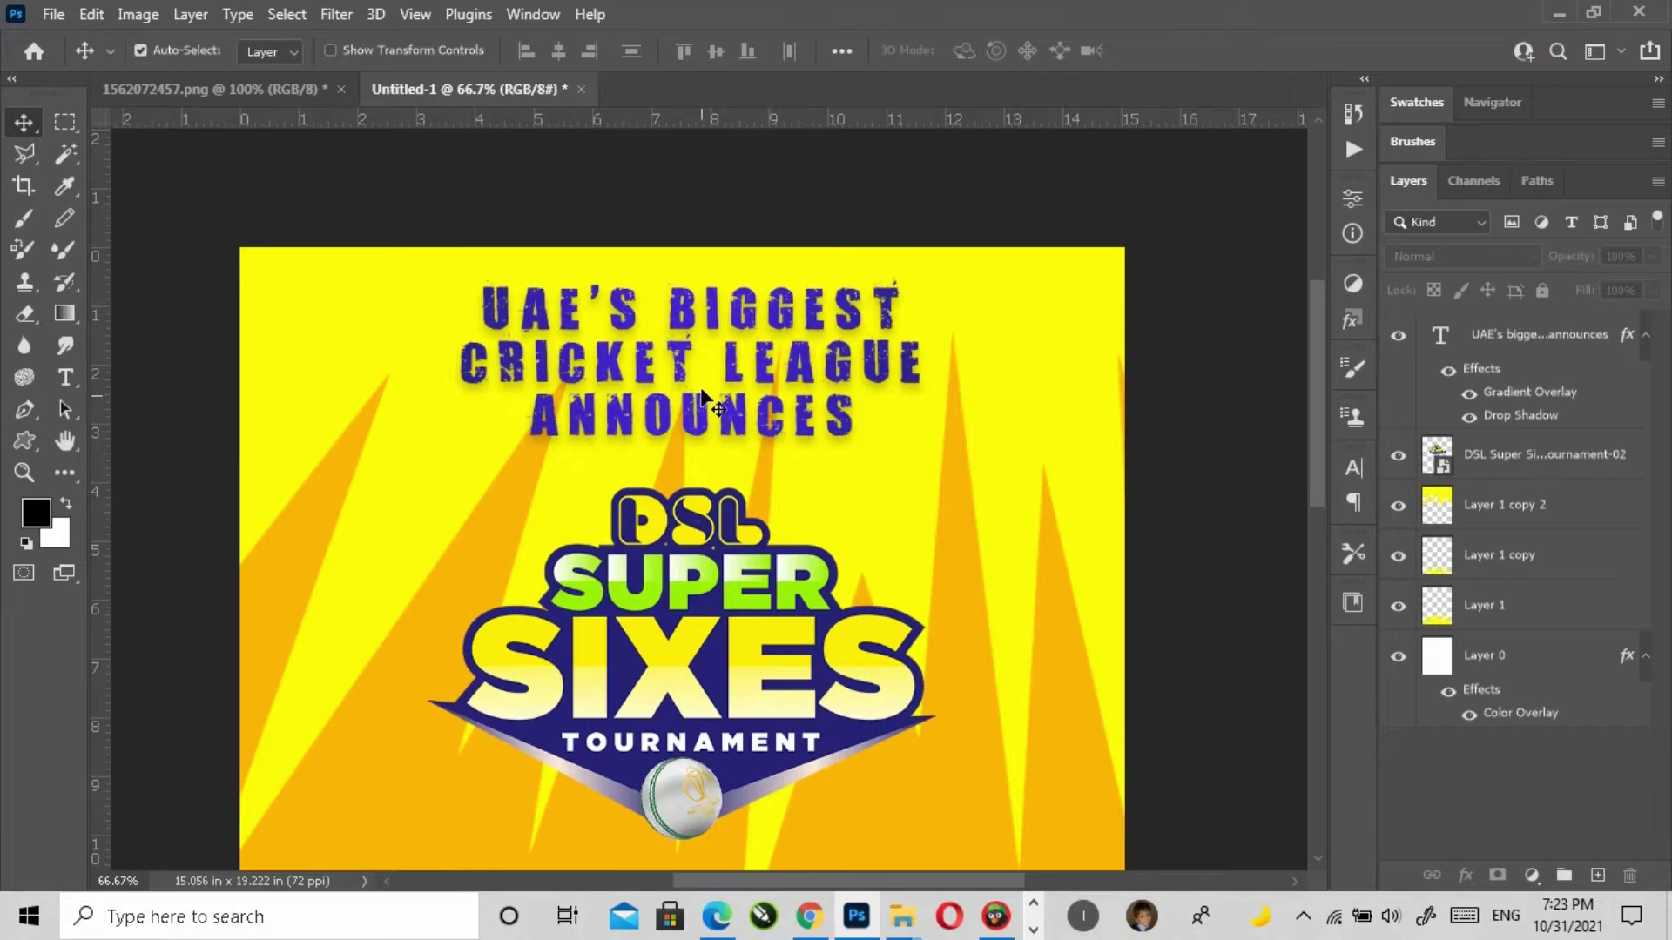
click(733, 383)
key(t)
click(522, 361)
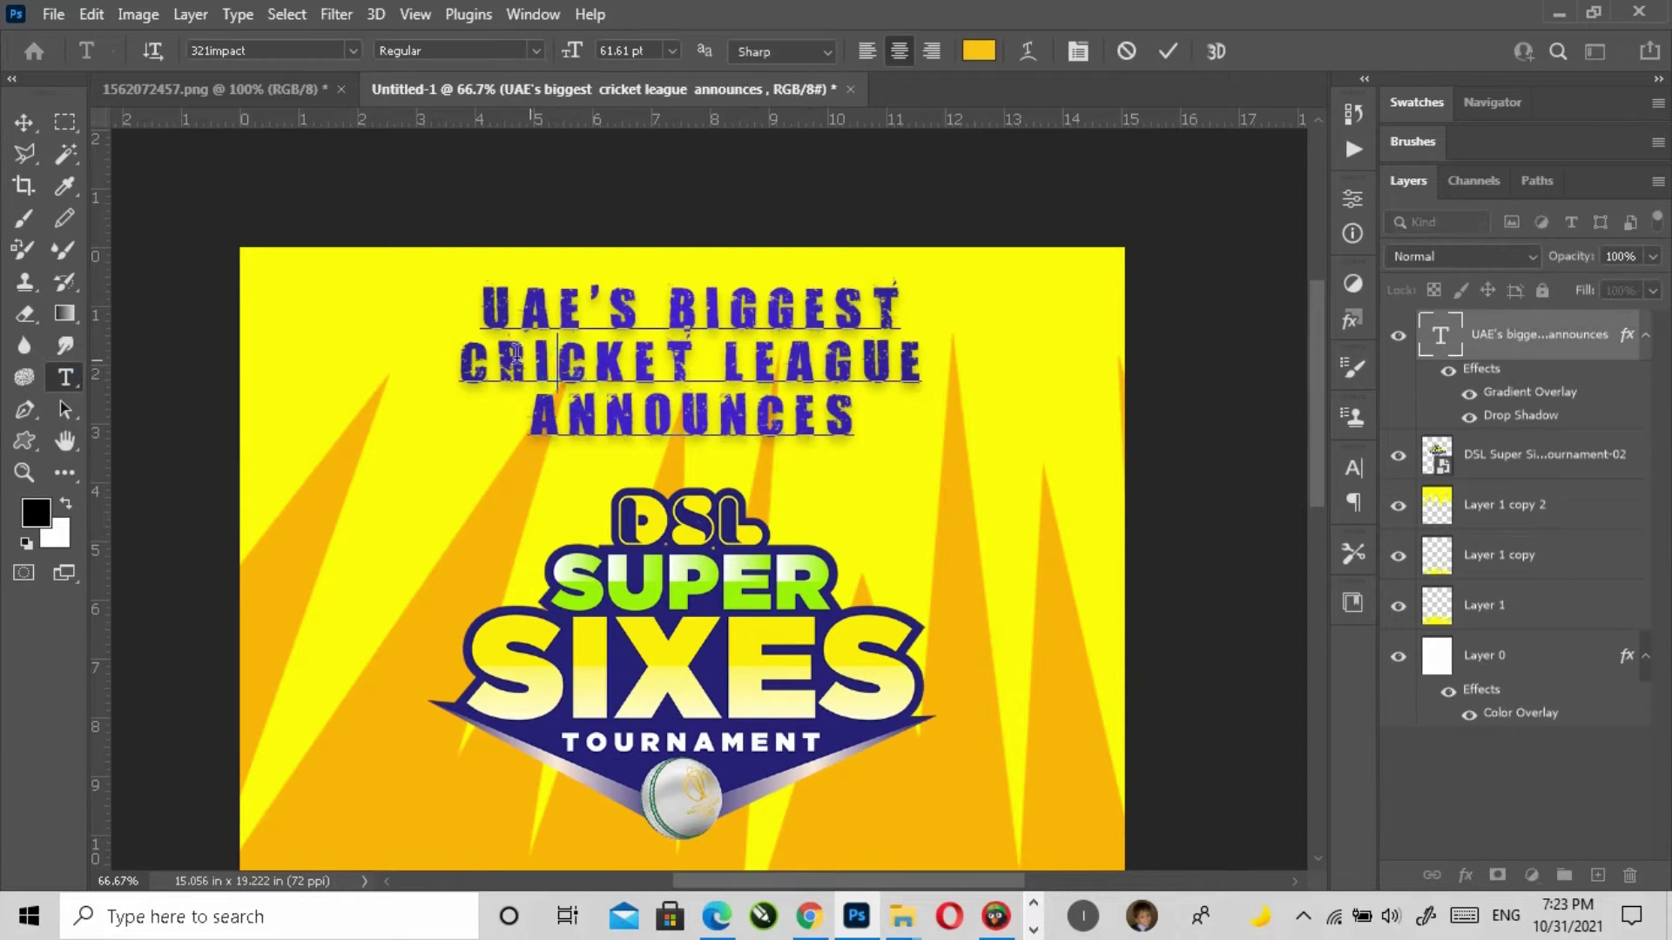
drag(466, 358, 901, 426)
click(671, 416)
key(BackSpace)
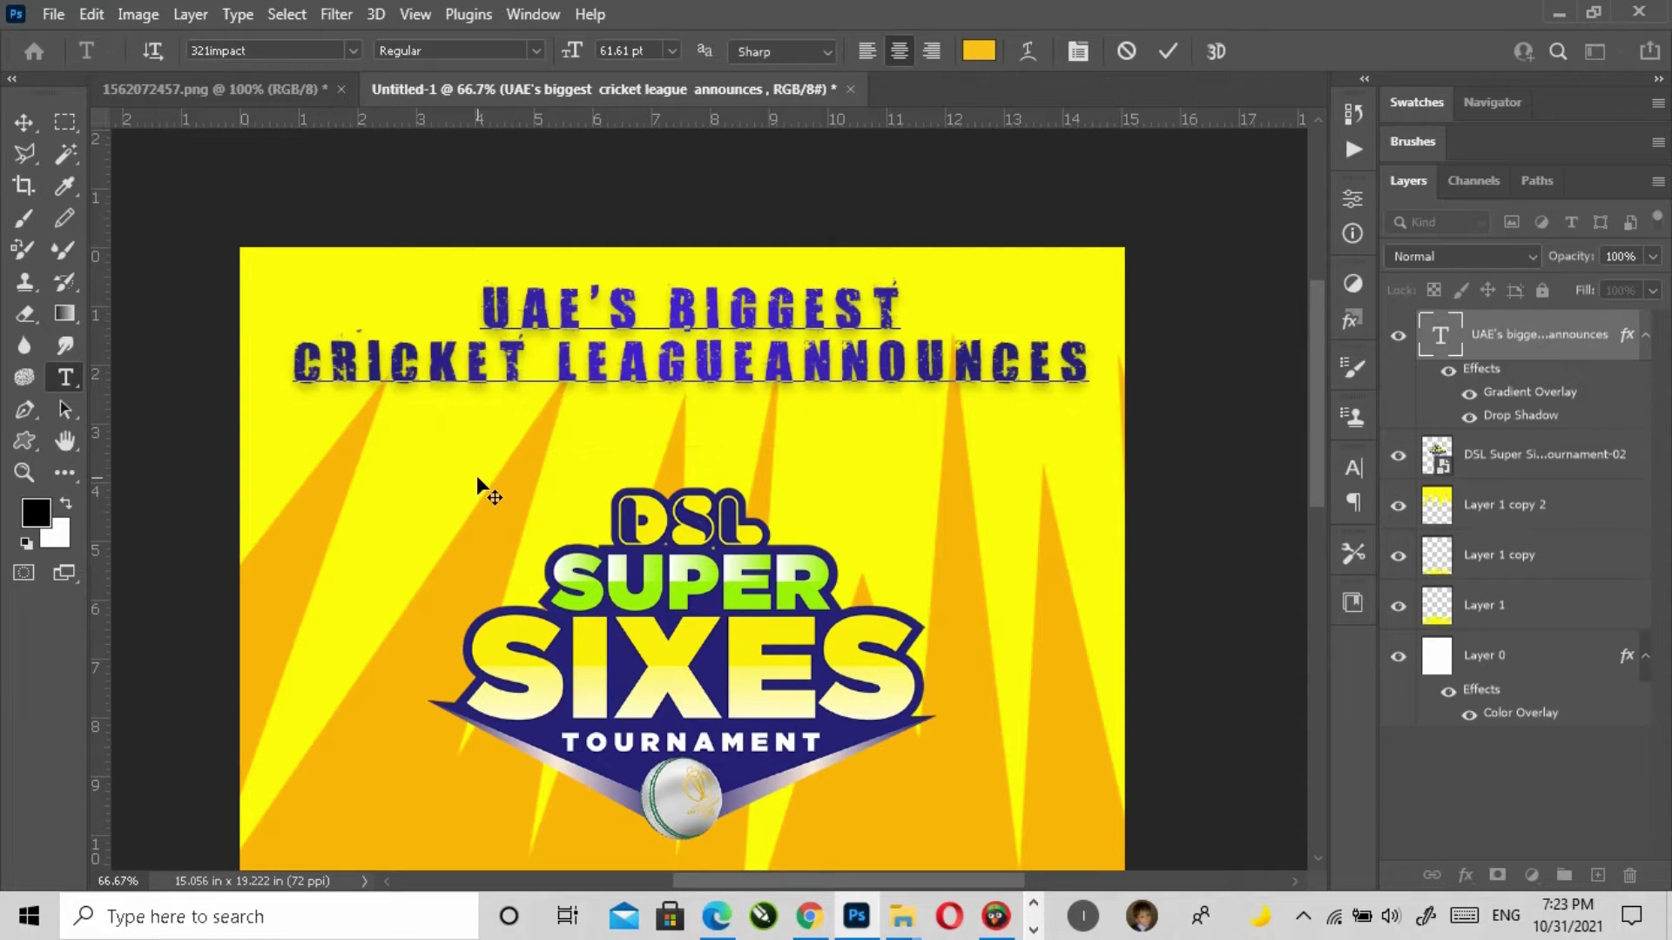
key(Return)
click(670, 348)
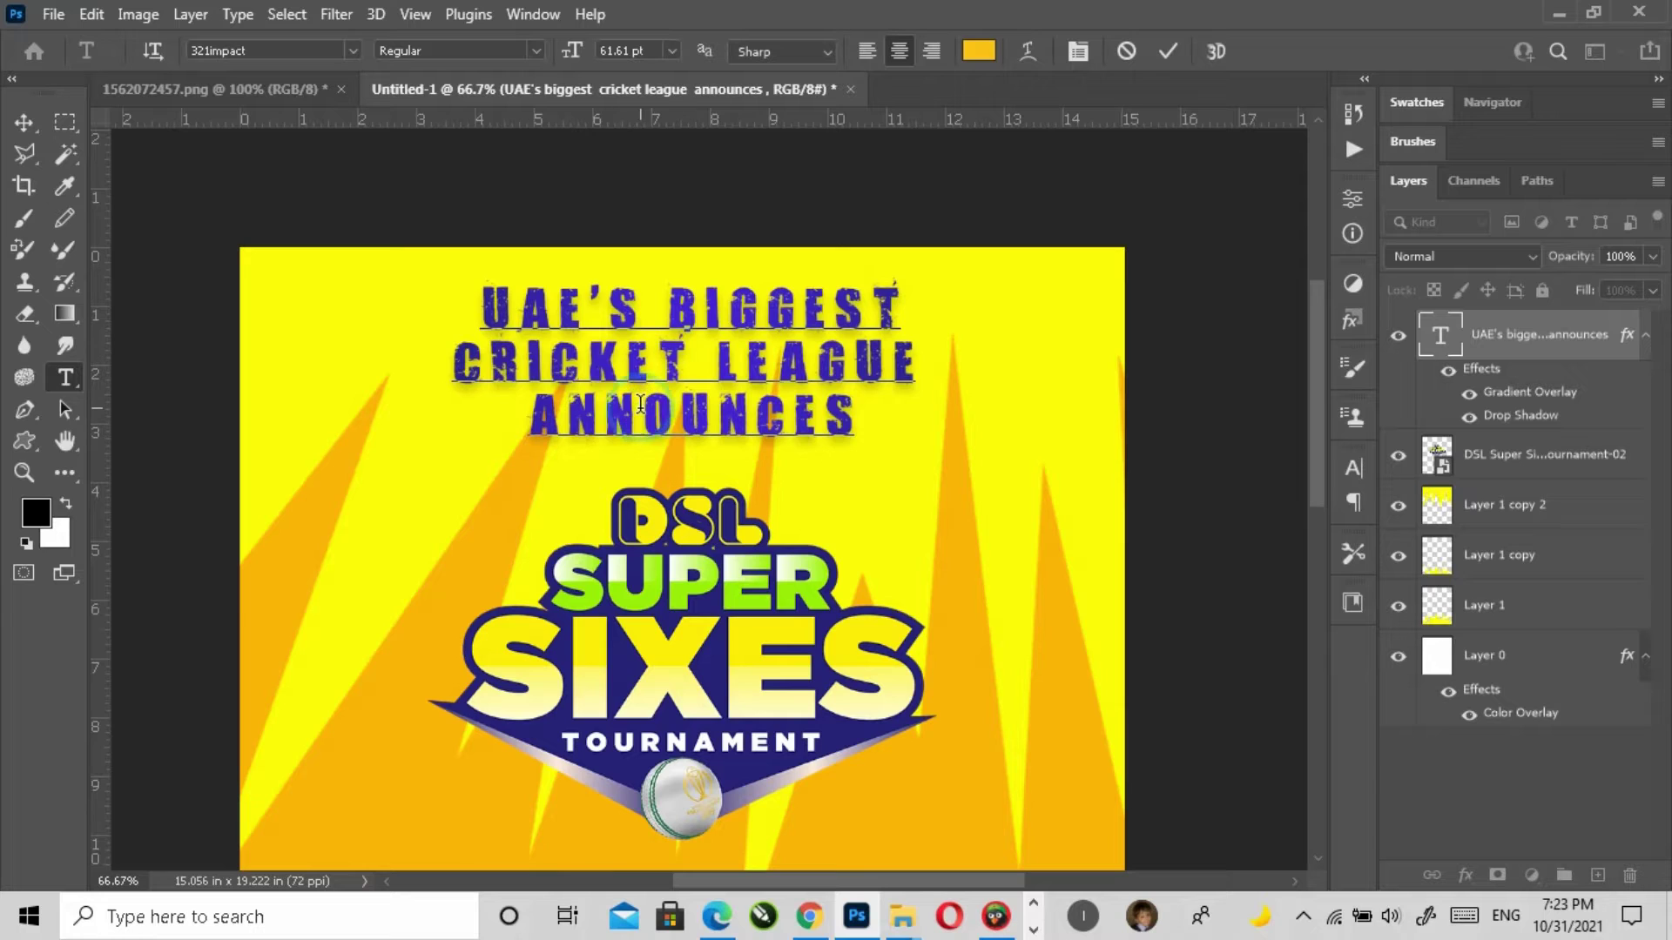
drag(492, 316, 961, 336)
click(782, 420)
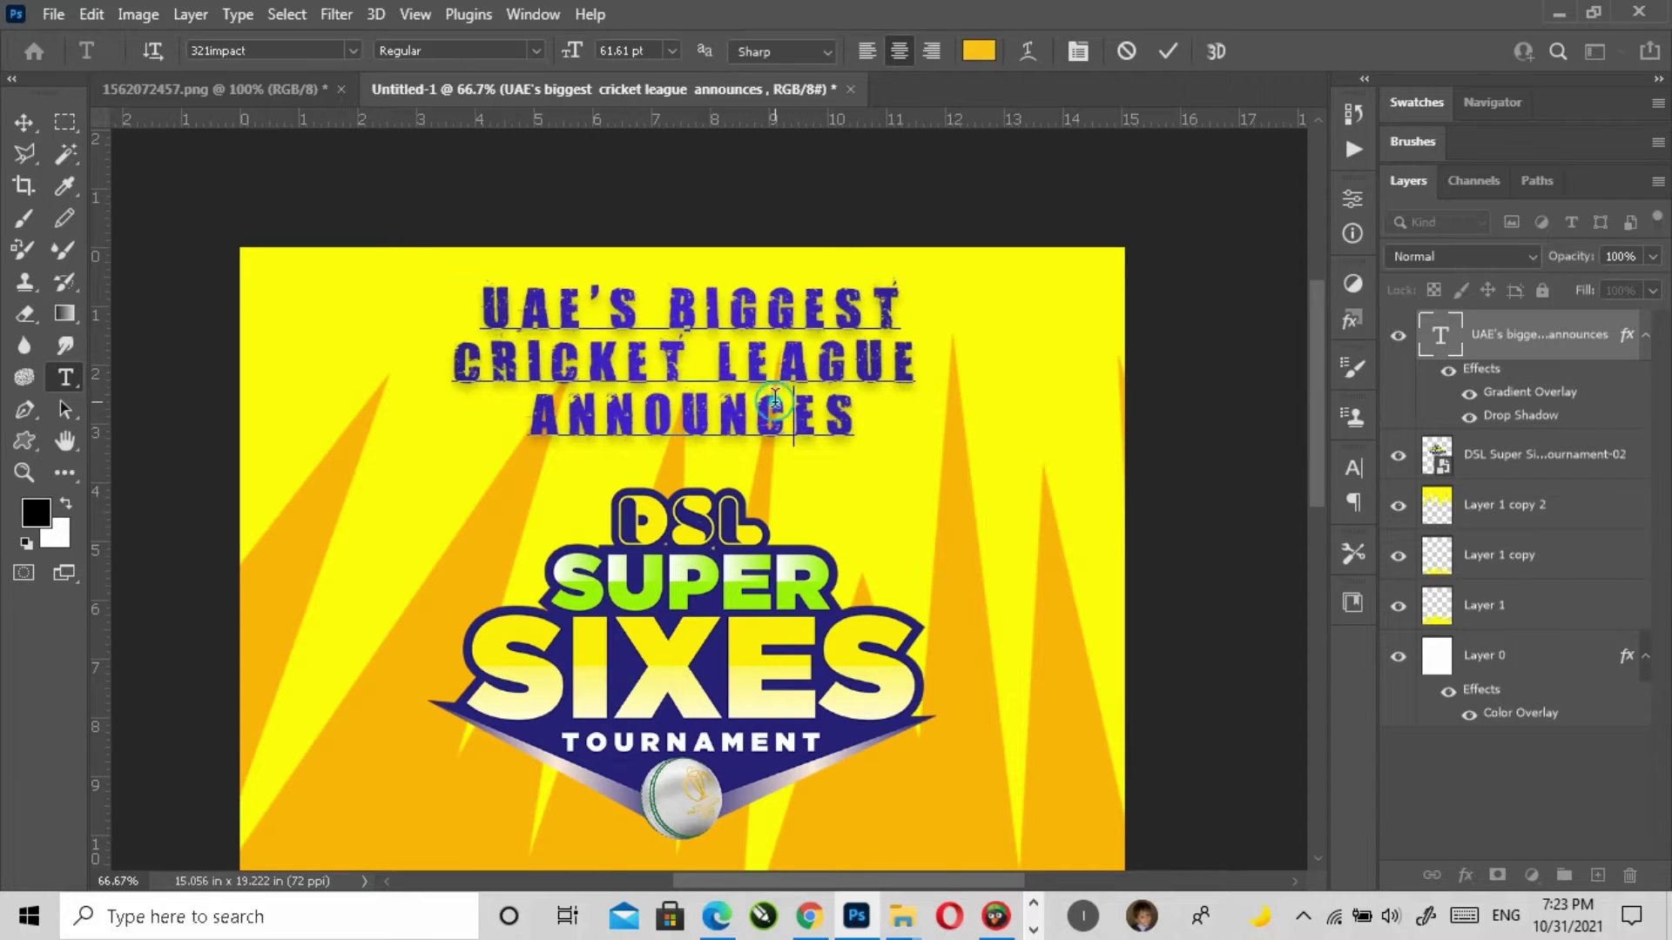
Step: Copy the word "announces" from the headline's third line and delete it there, leaving a two-line headline
drag(876, 418, 369, 419)
drag(533, 420, 346, 424)
triple_click(592, 418)
key(ctrl+c)
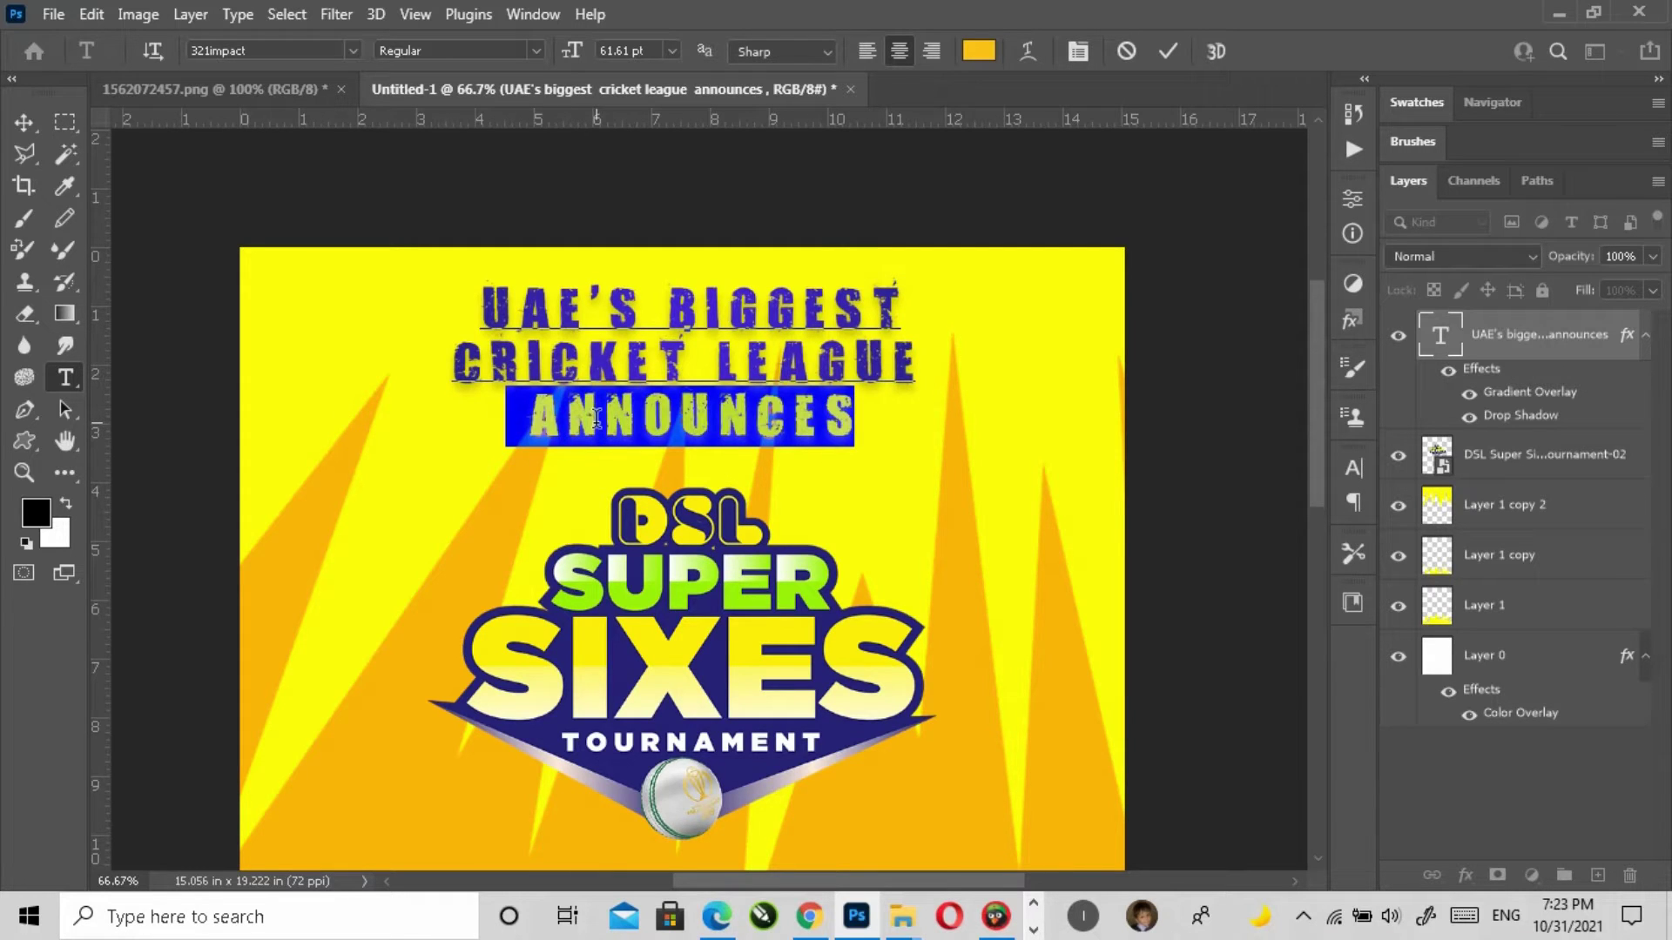
key(BackSpace)
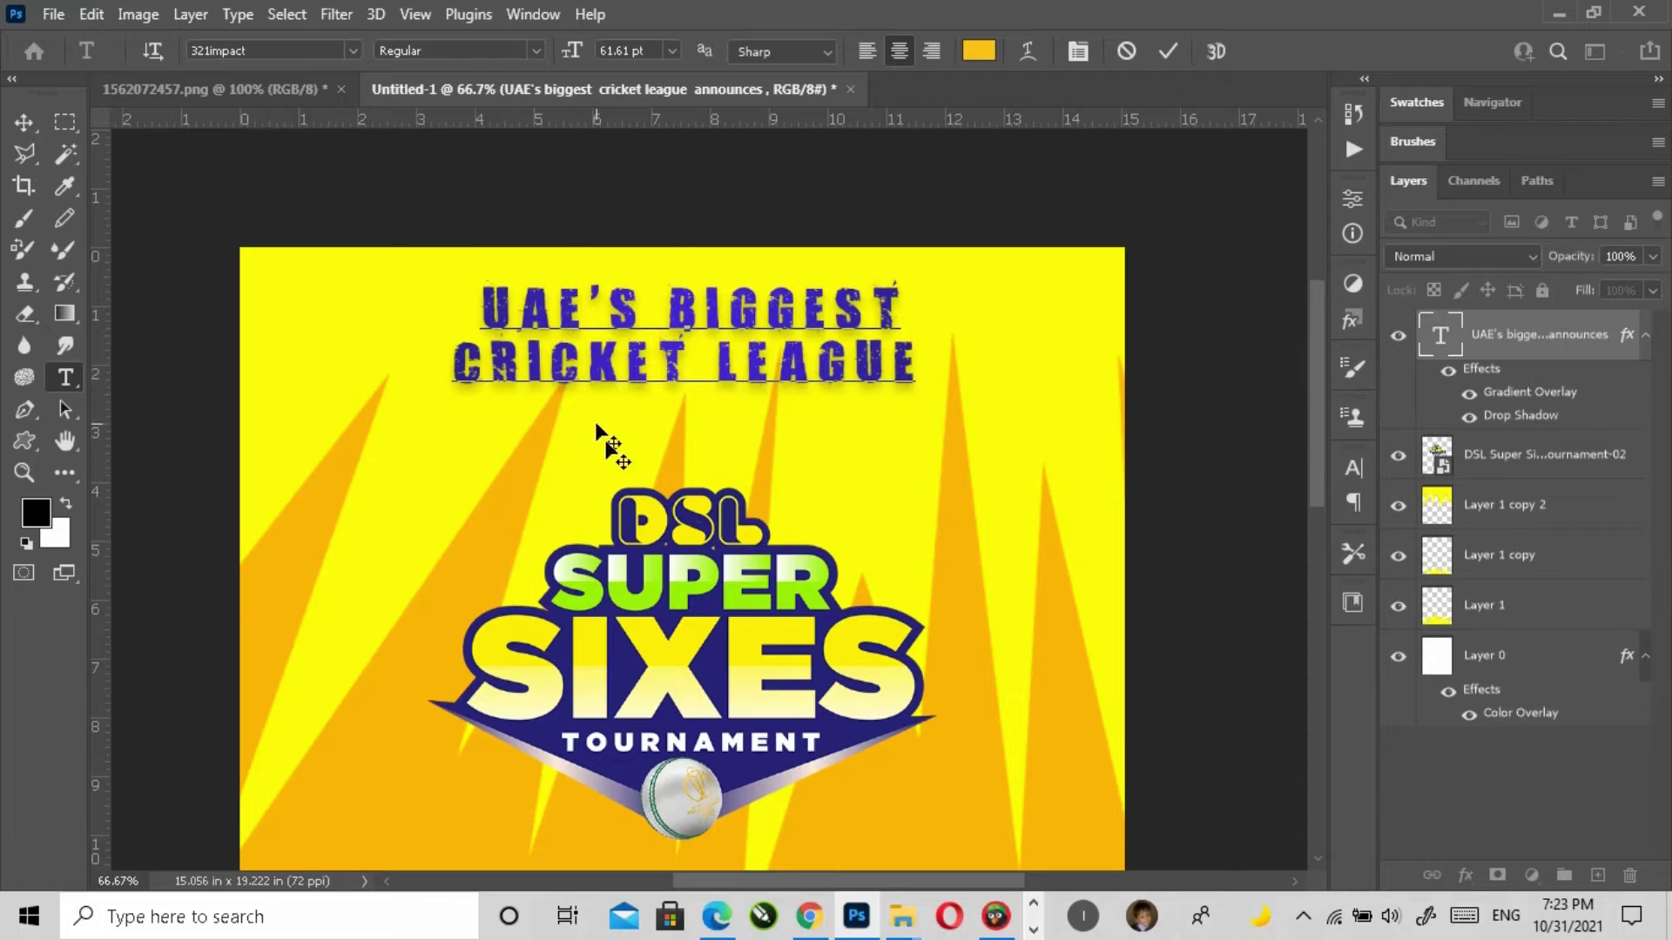
click(24, 123)
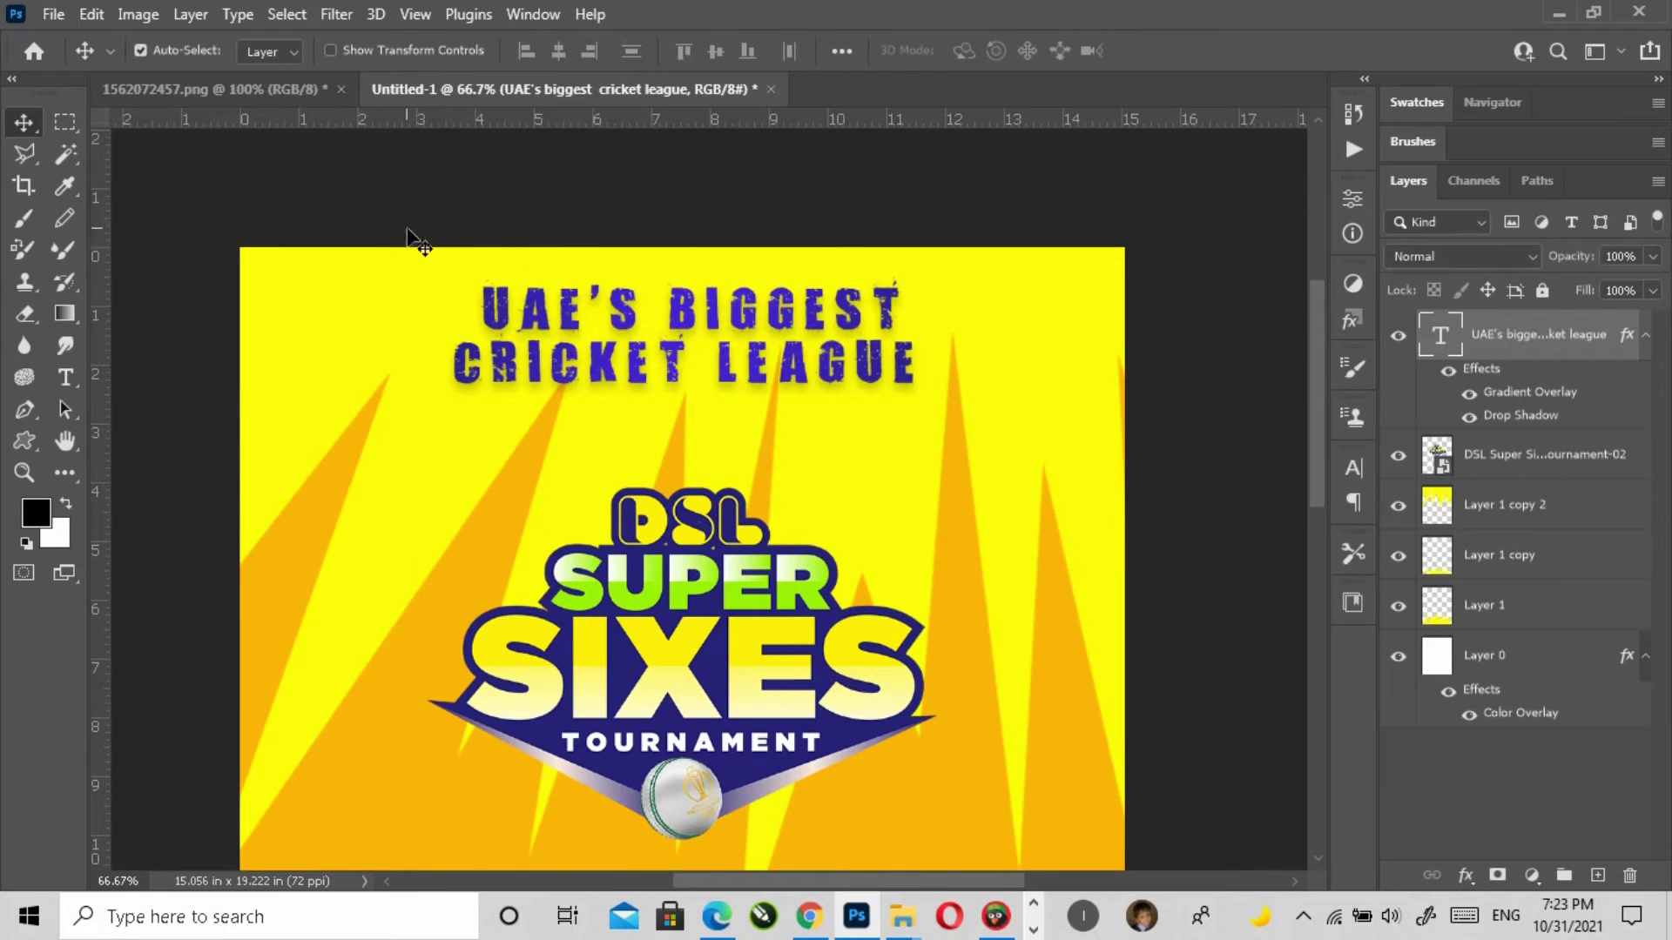
Step: Enlarge the two-line headline to about 11.8 in wide and move the logo about 3.4 in further down
key(ctrl+t)
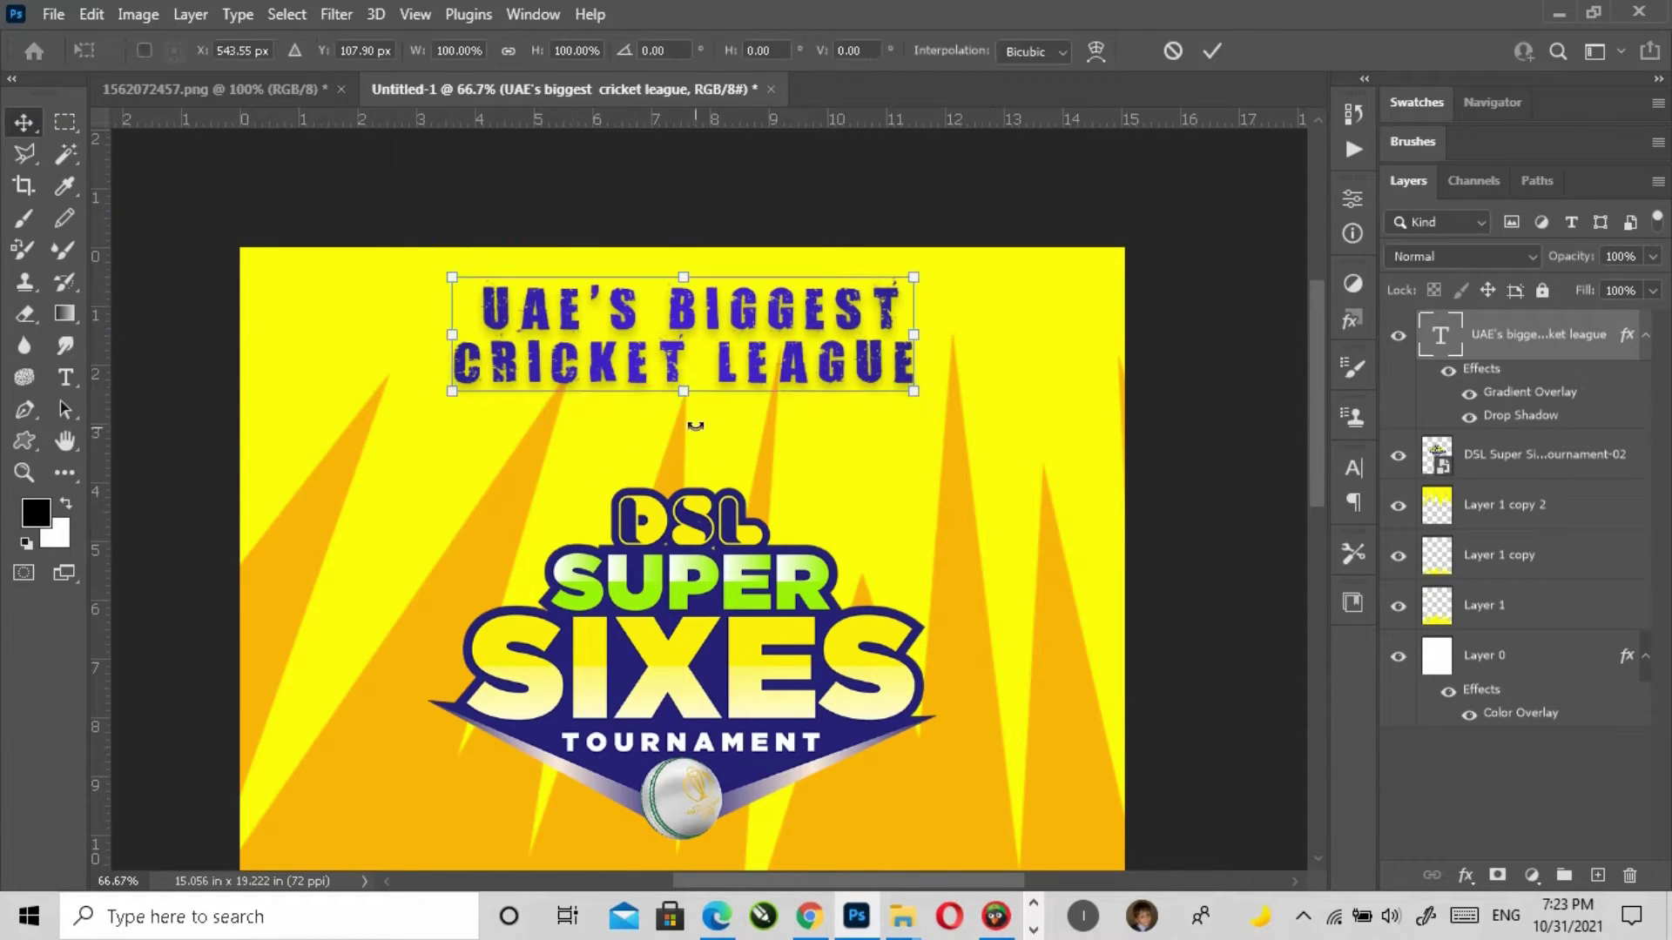
drag(683, 388, 684, 433)
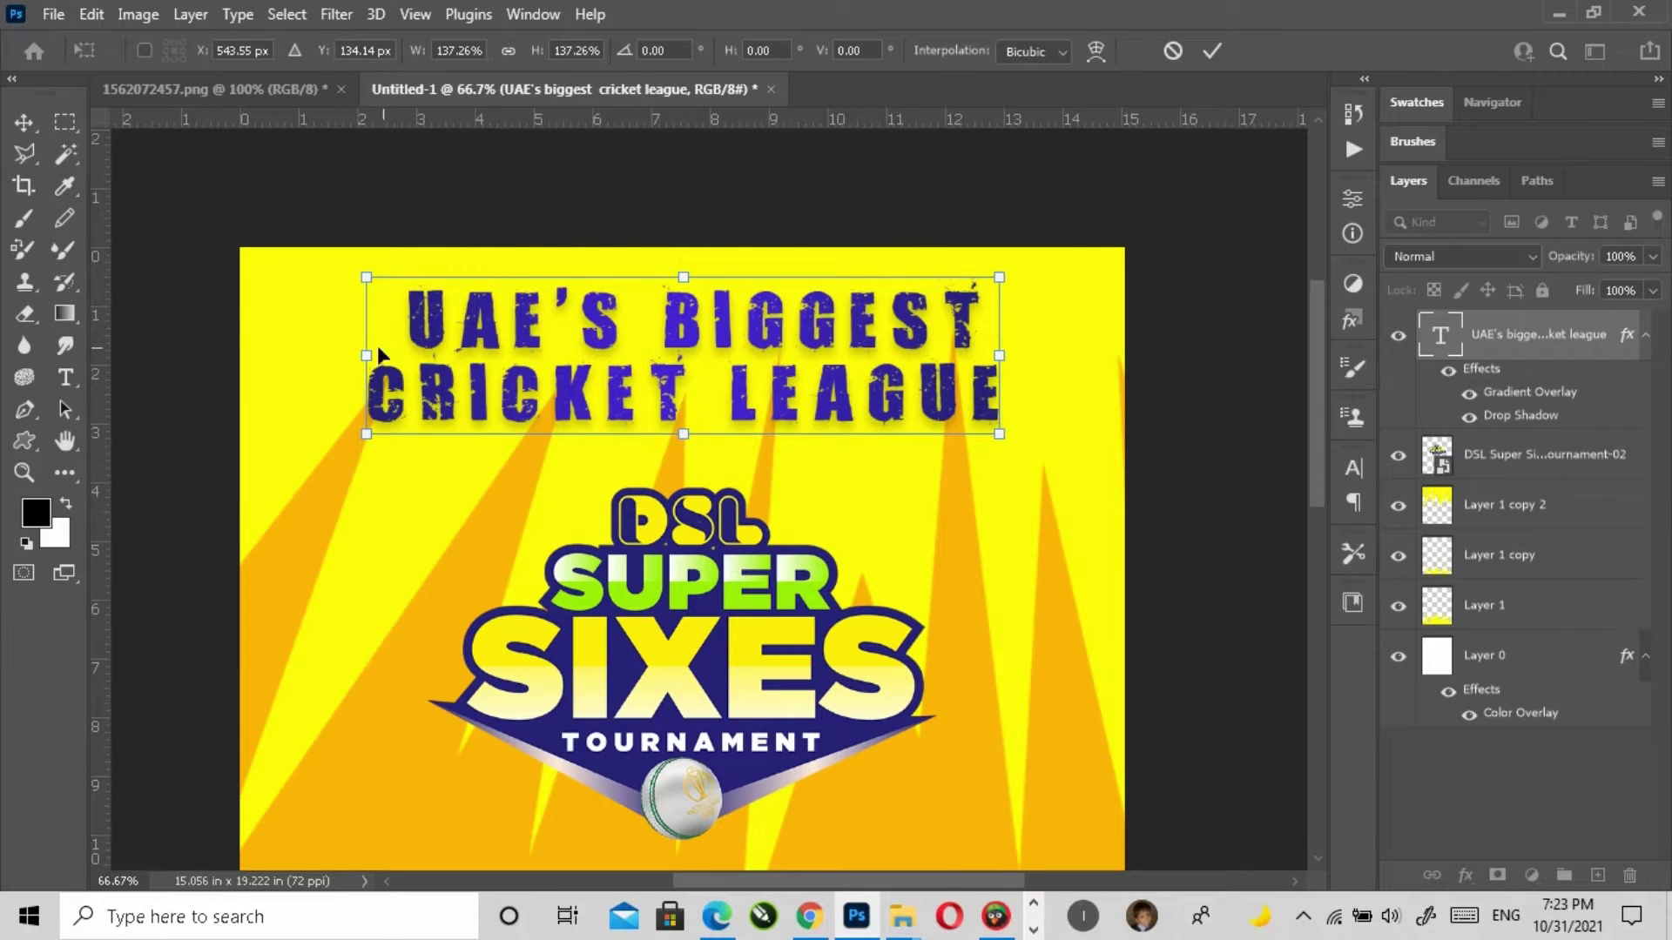
drag(378, 355, 326, 355)
key(Return)
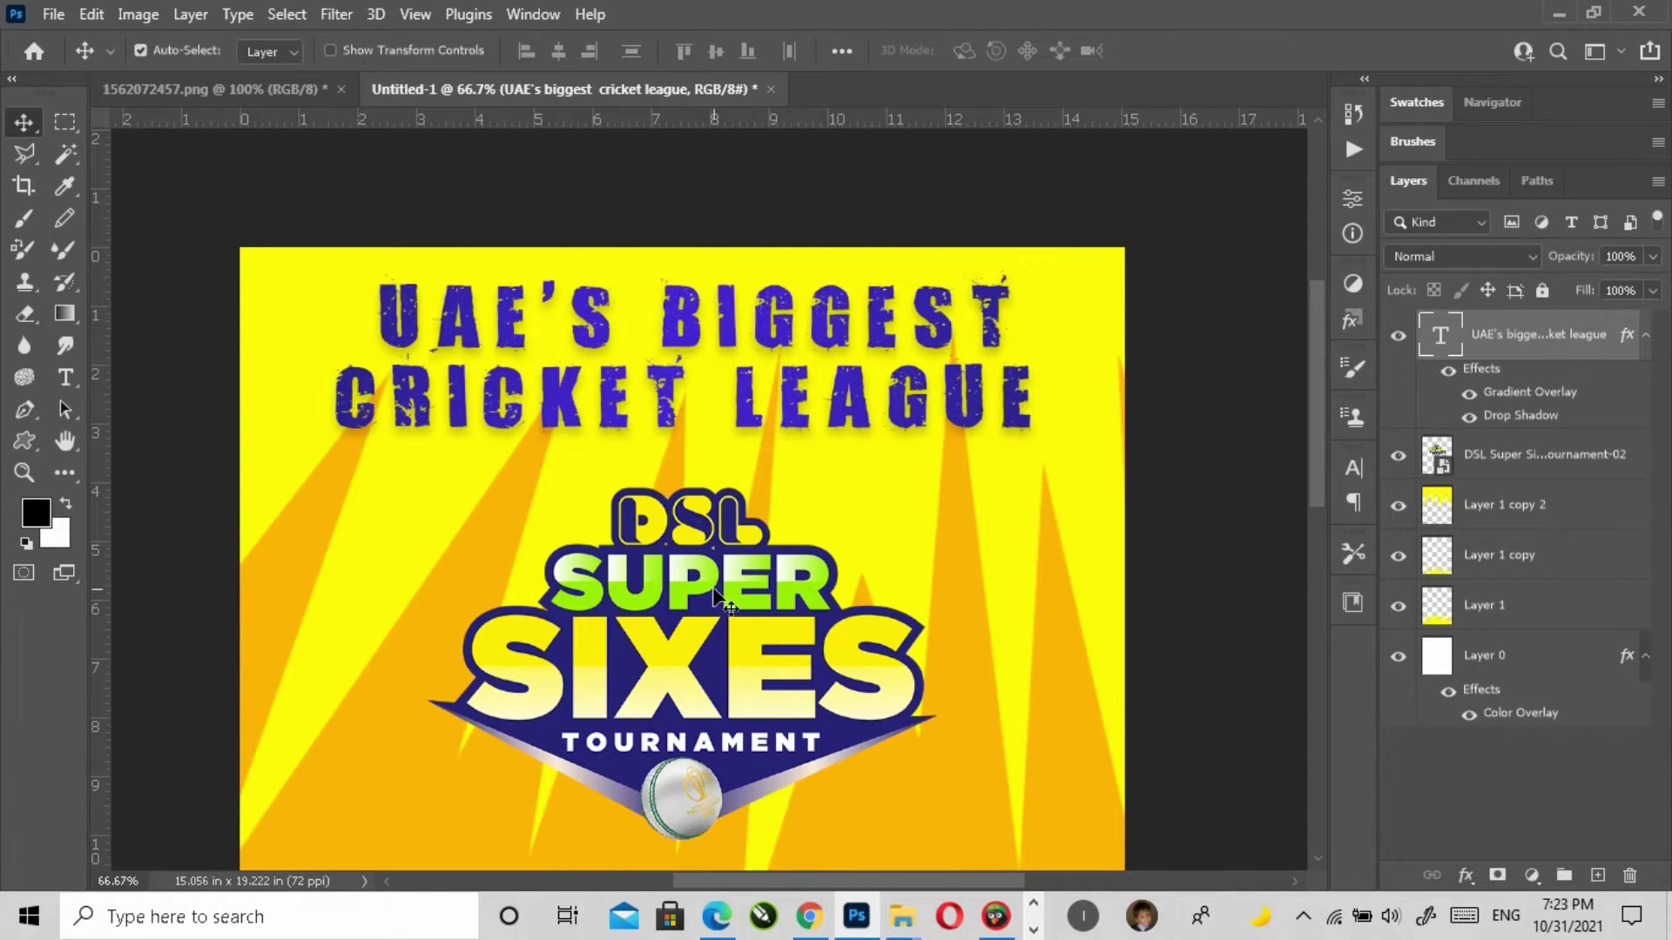
drag(715, 597, 716, 797)
click(176, 403)
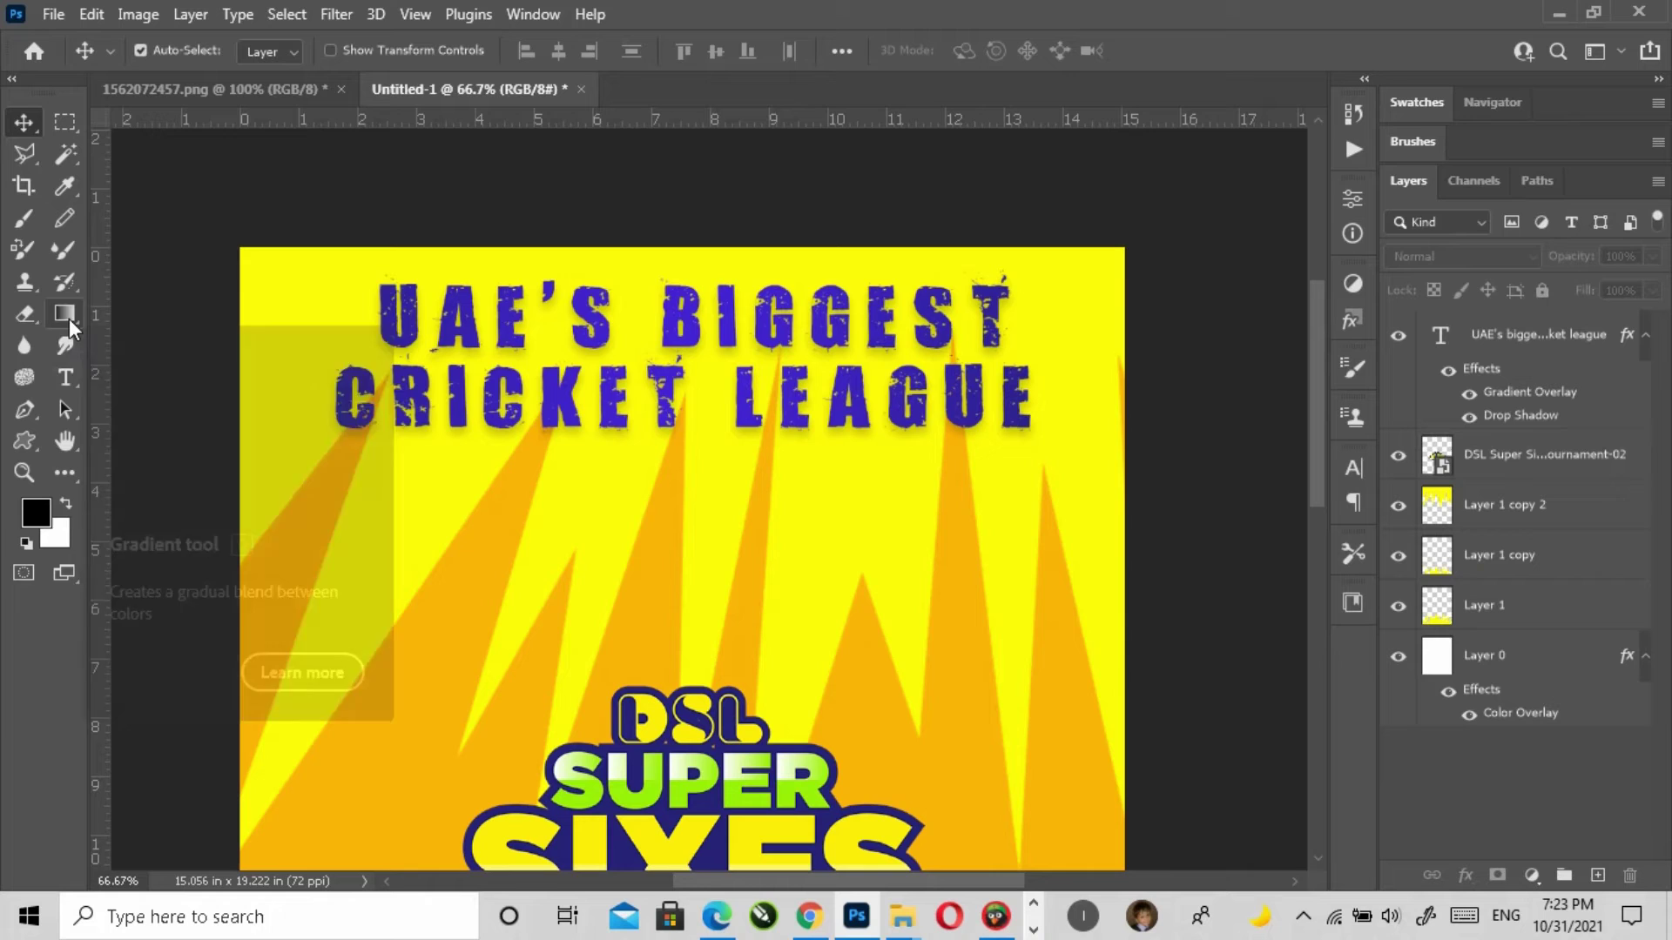
Step: Paste "announces" as a separate text layer between the headline and the logo, and set its size to 60 pt
click(67, 376)
click(464, 537)
key(ctrl+v)
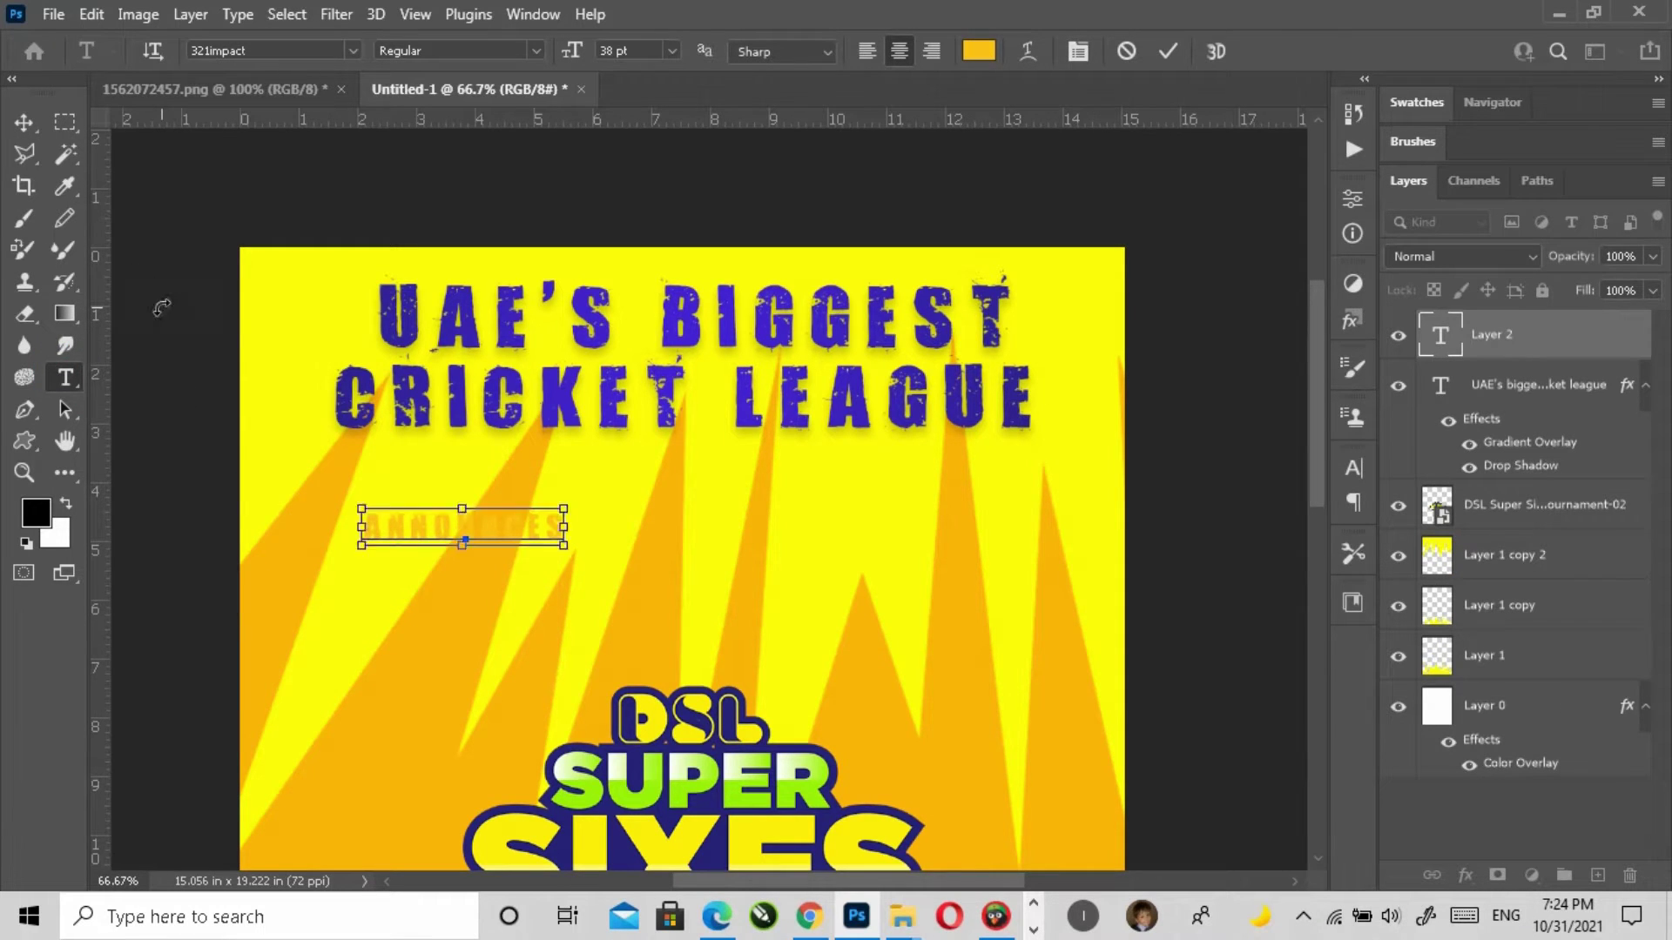
key(ctrl+a)
click(672, 50)
click(651, 342)
click(23, 122)
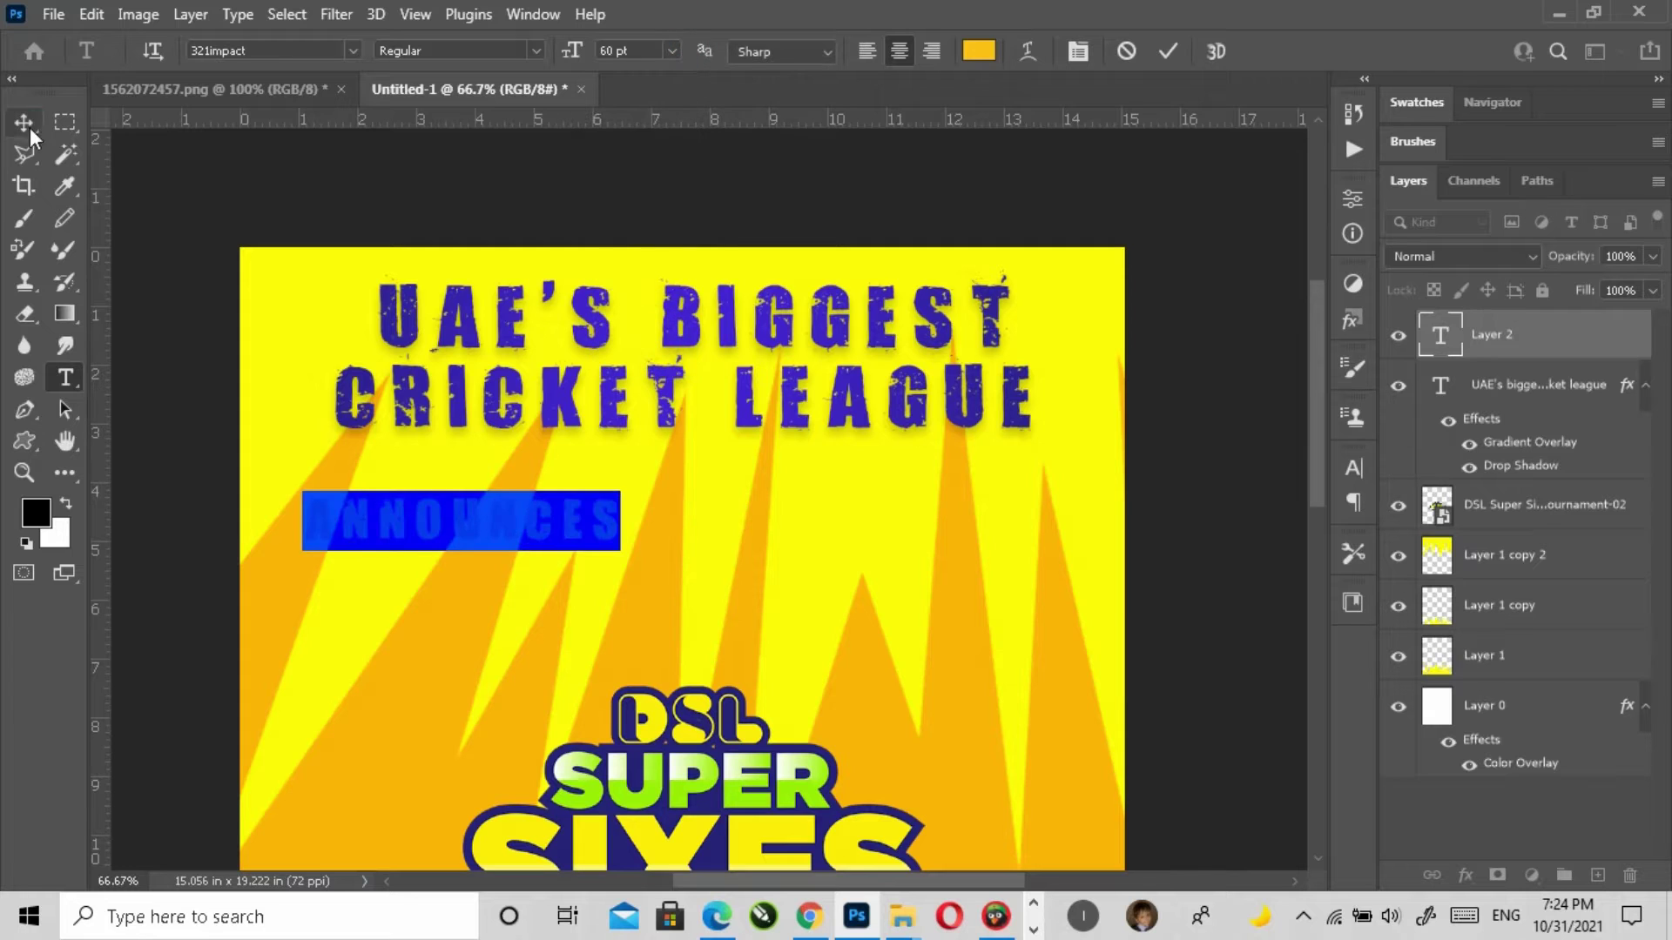
Step: Scale the "announces" text up to about 10.6 in wide below the headline
click(597, 515)
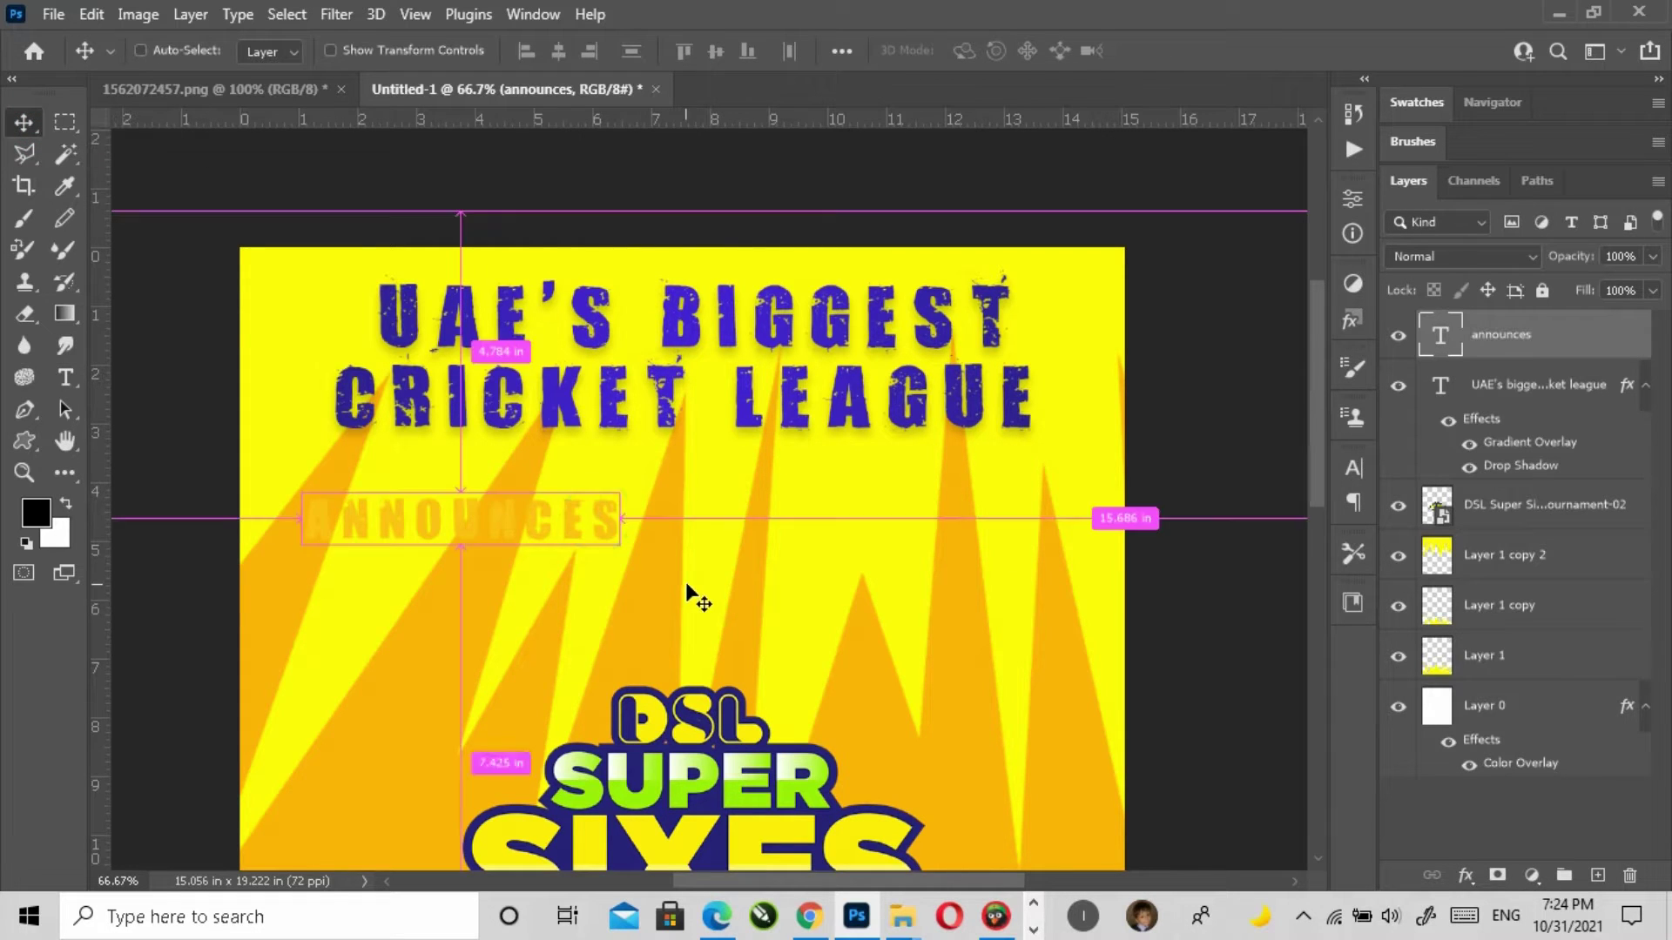
key(ctrl+t)
drag(627, 523, 934, 549)
key(Return)
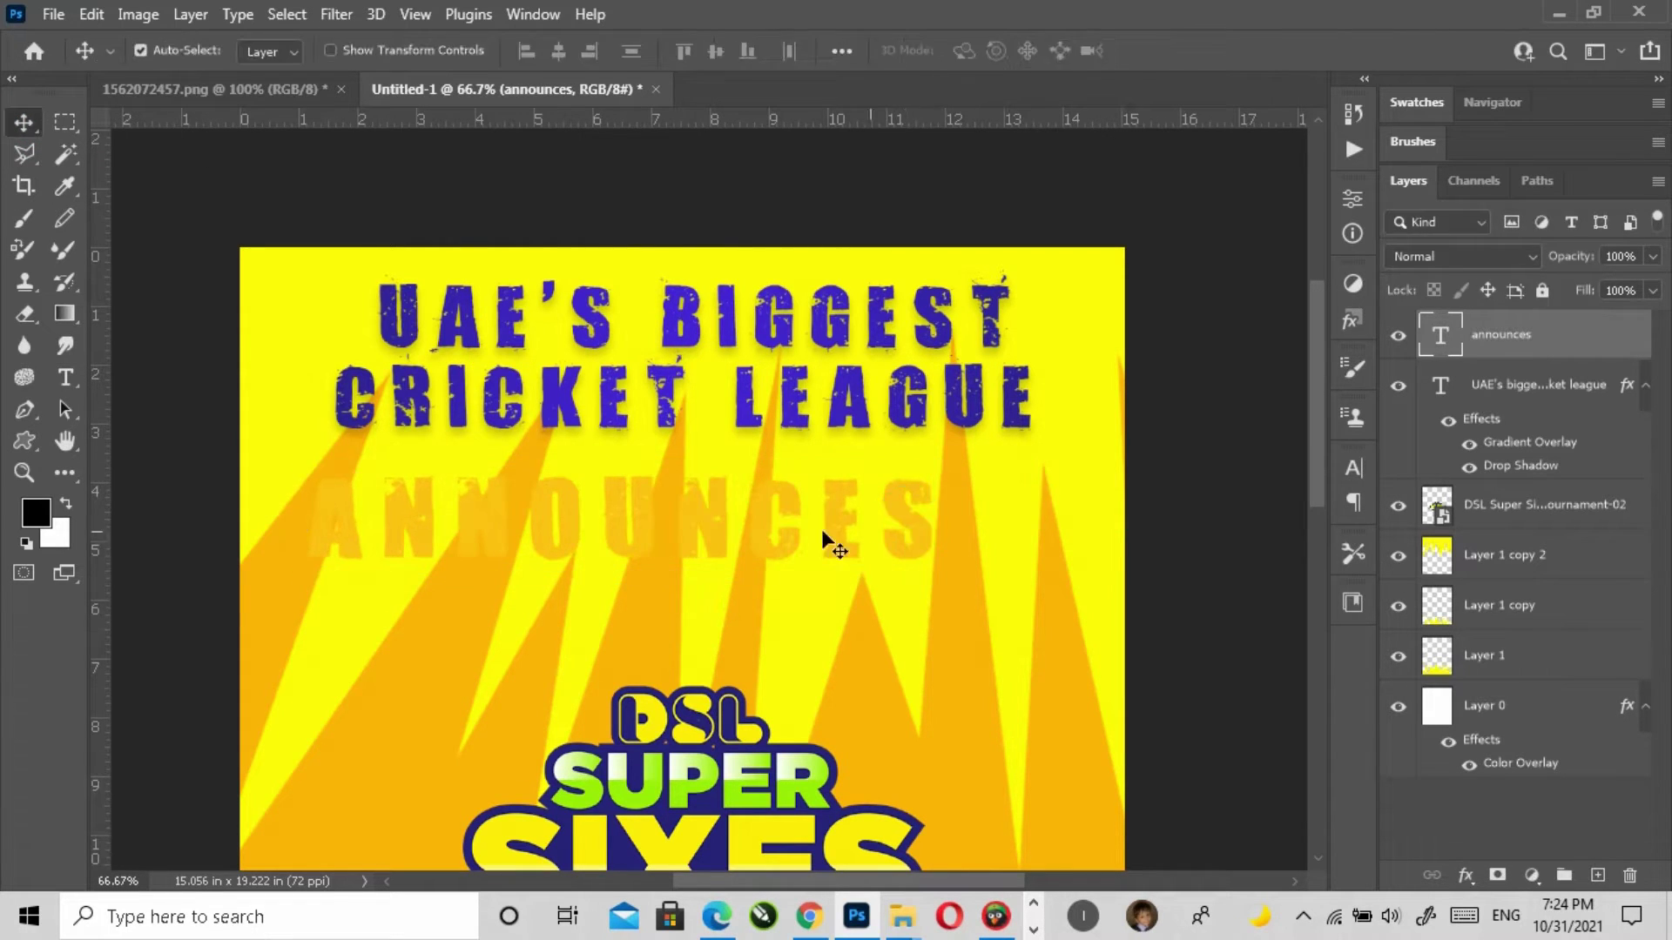
Step: Draw an 11.6 by 2 in rectangle behind the "announces" text, layered just above the headline layer
click(1483, 404)
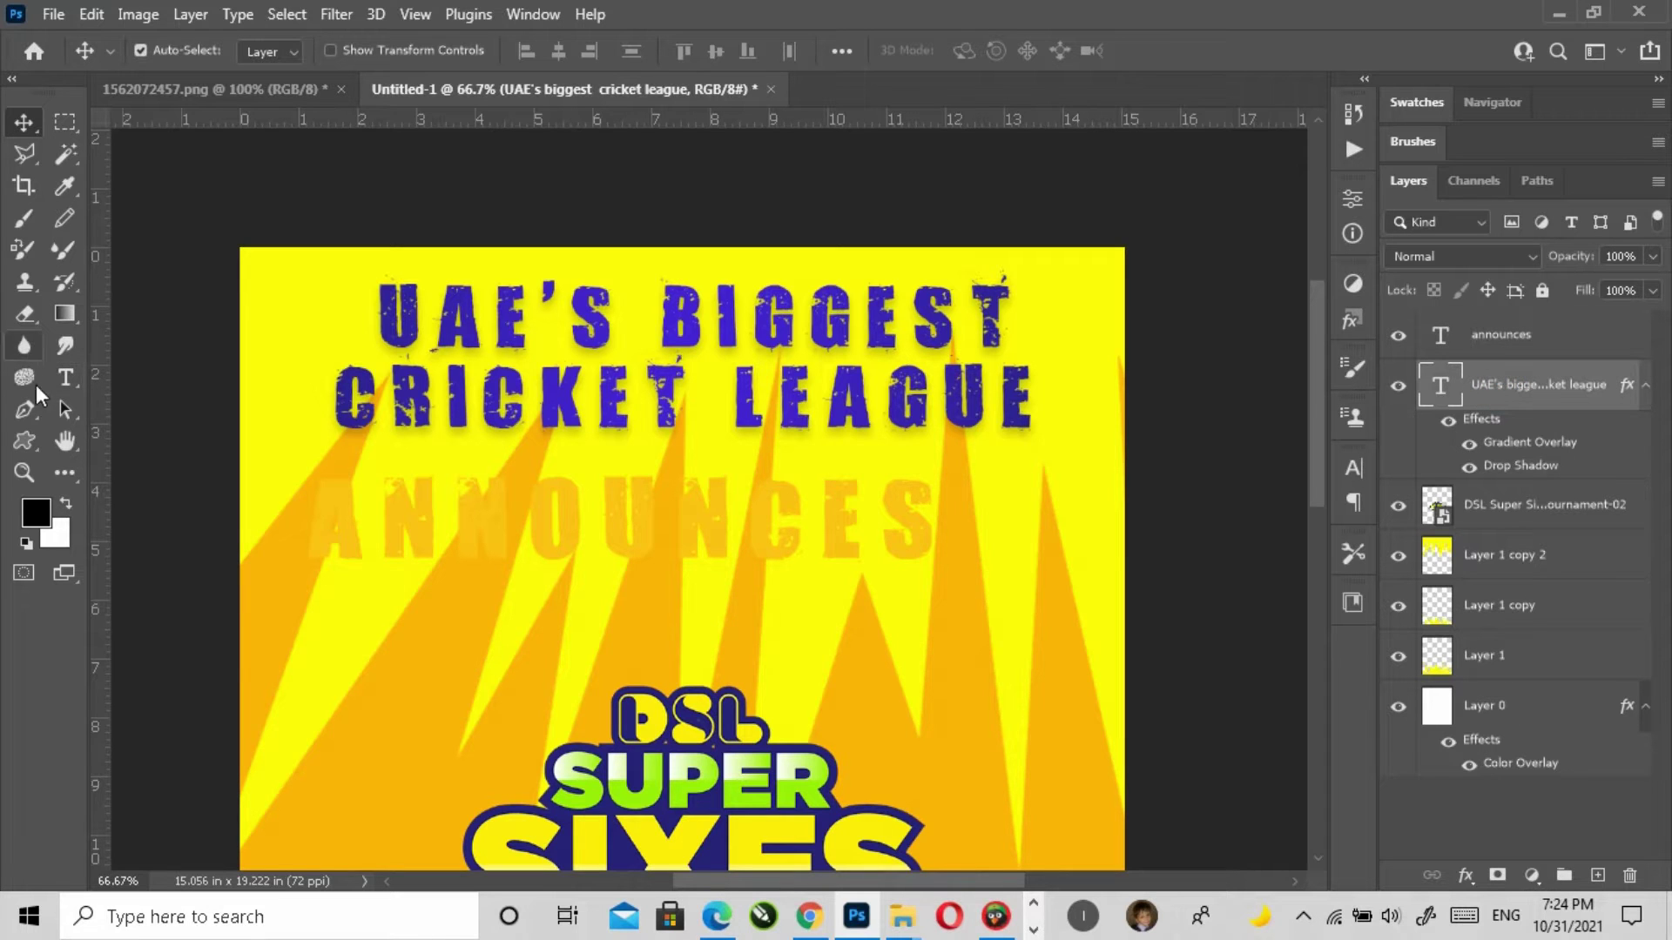
click(24, 441)
click(105, 433)
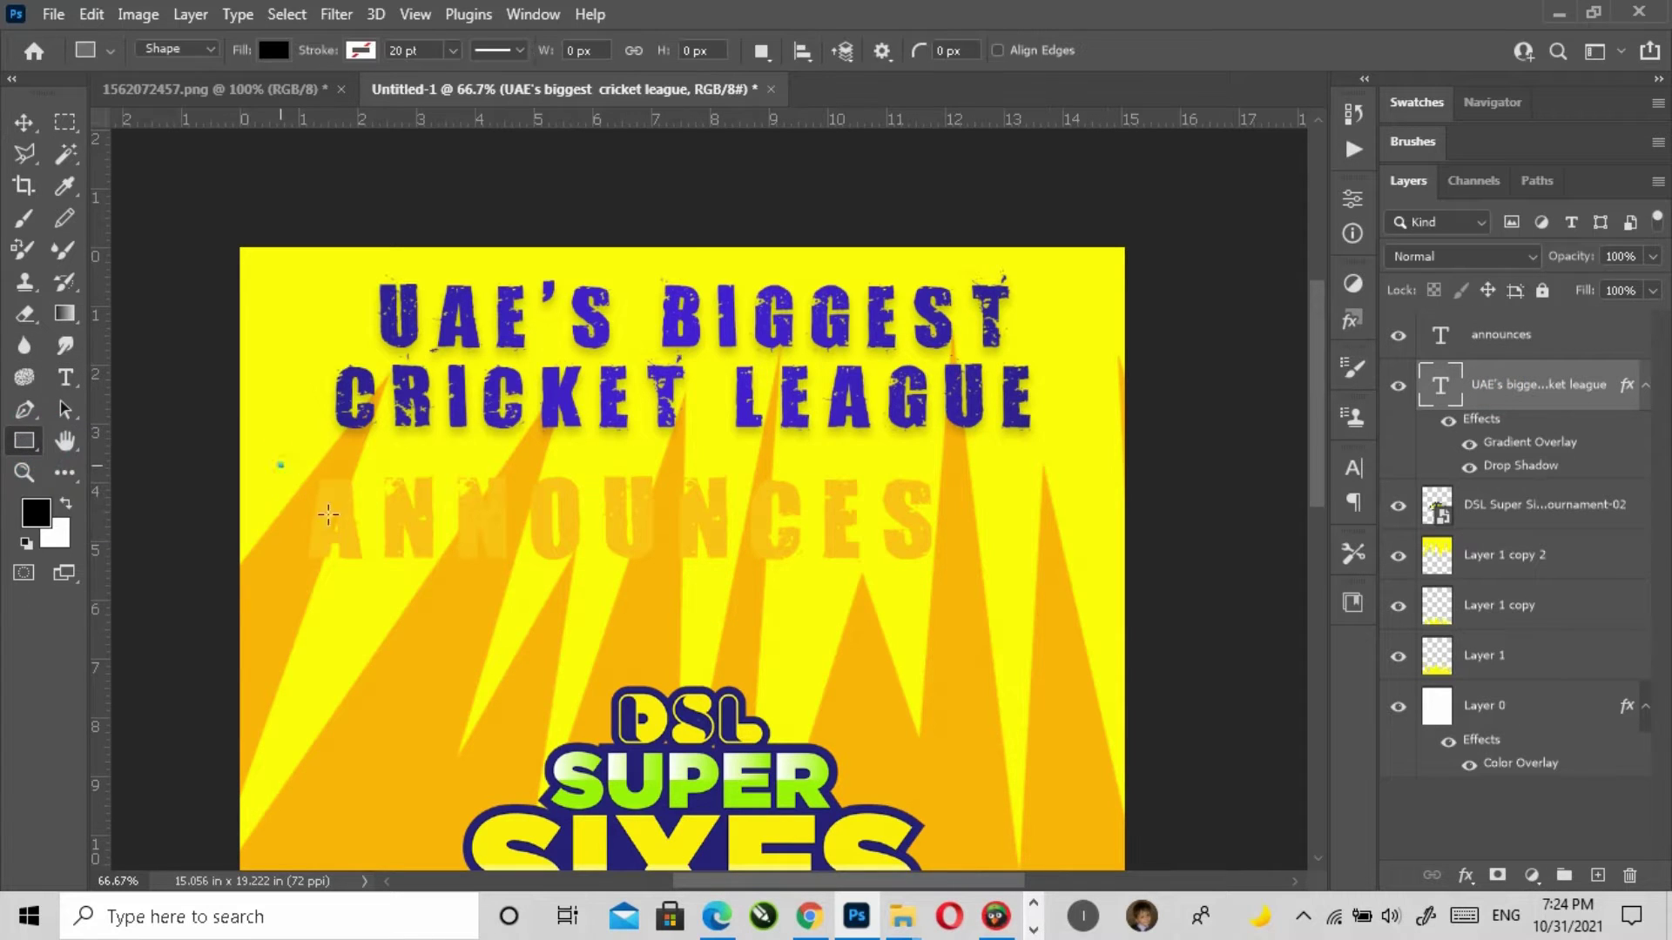
drag(328, 514, 960, 581)
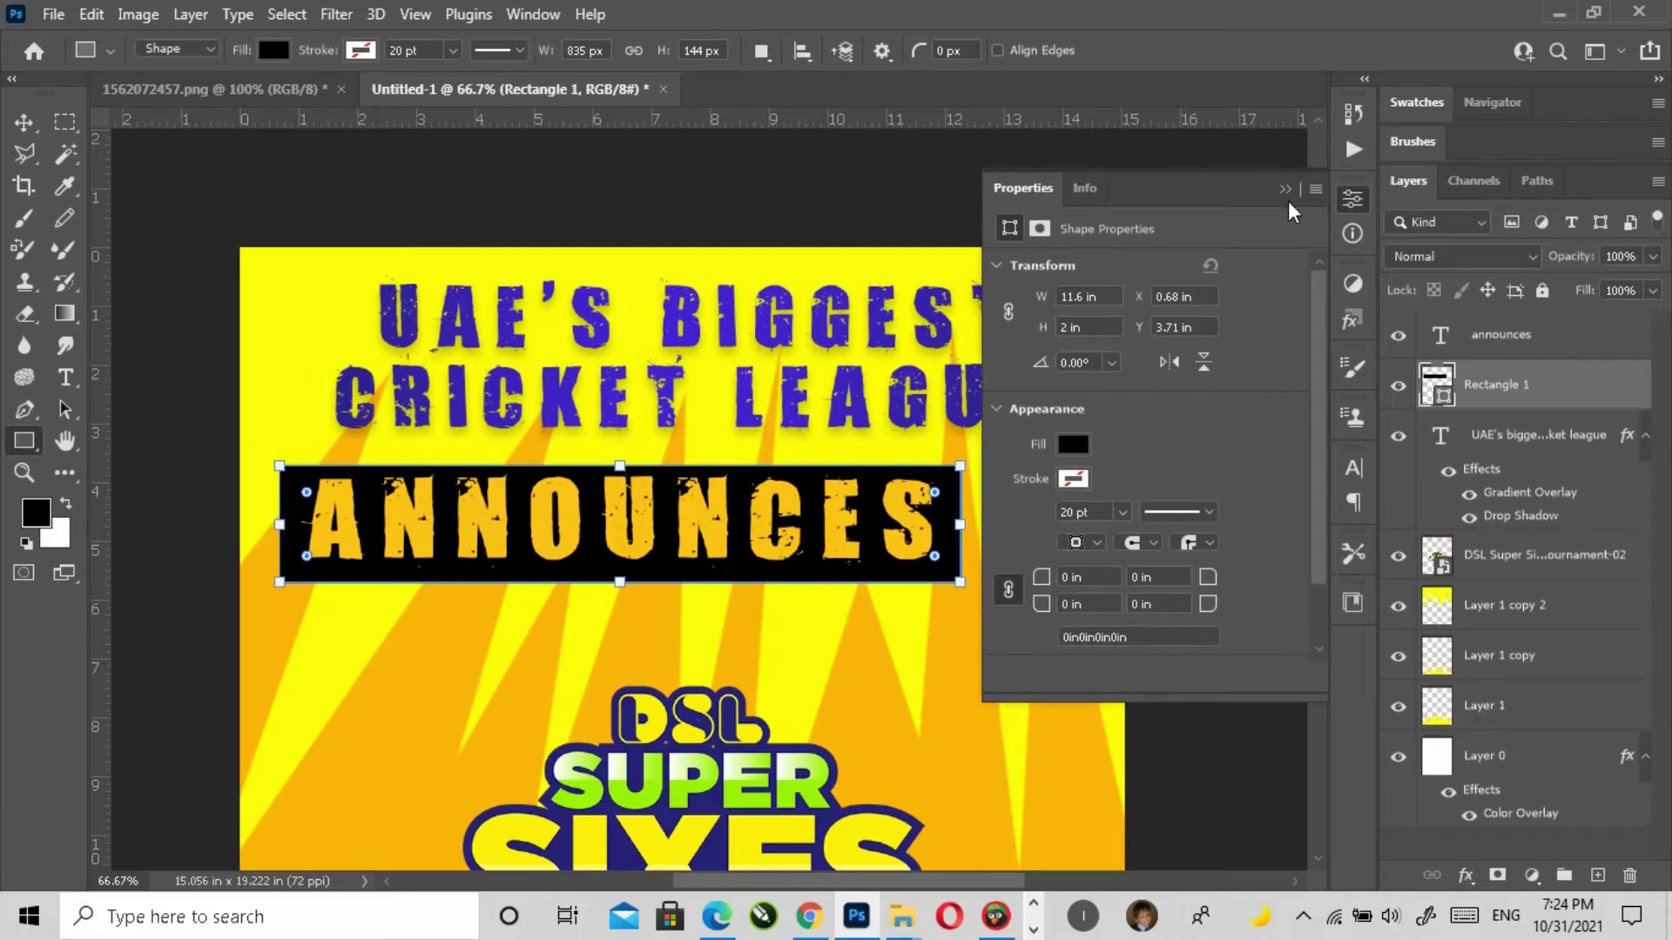
Step: Fill the rectangle behind "announces" with the recently used very dark navy
click(1070, 447)
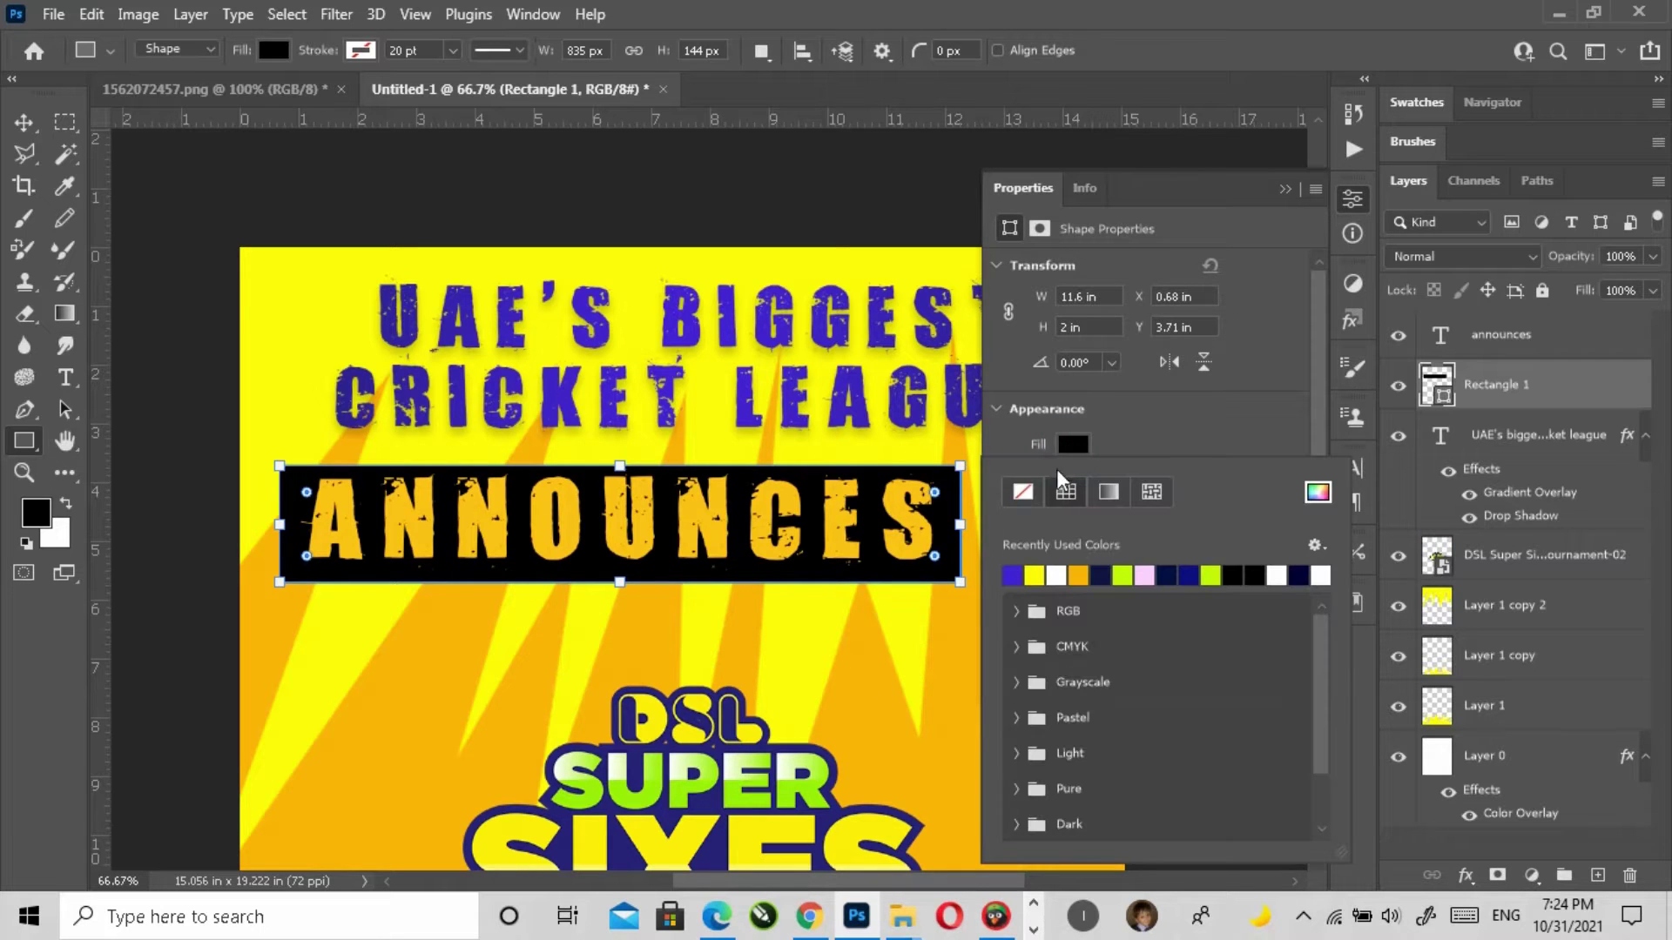
click(1022, 572)
click(1190, 574)
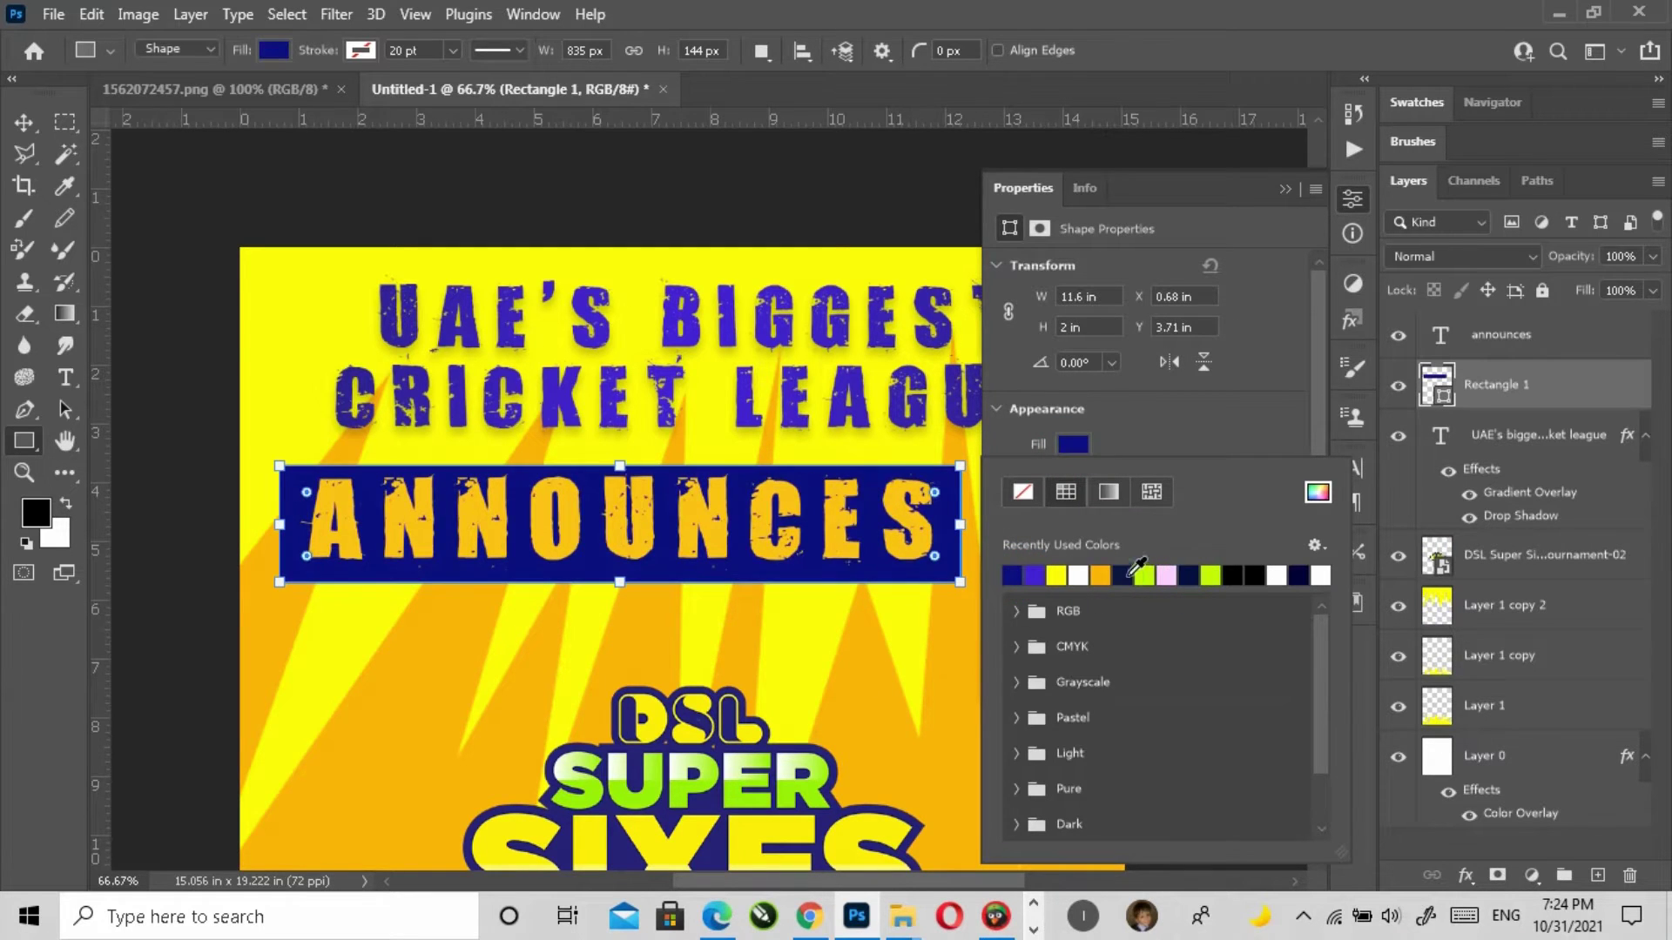
click(1285, 196)
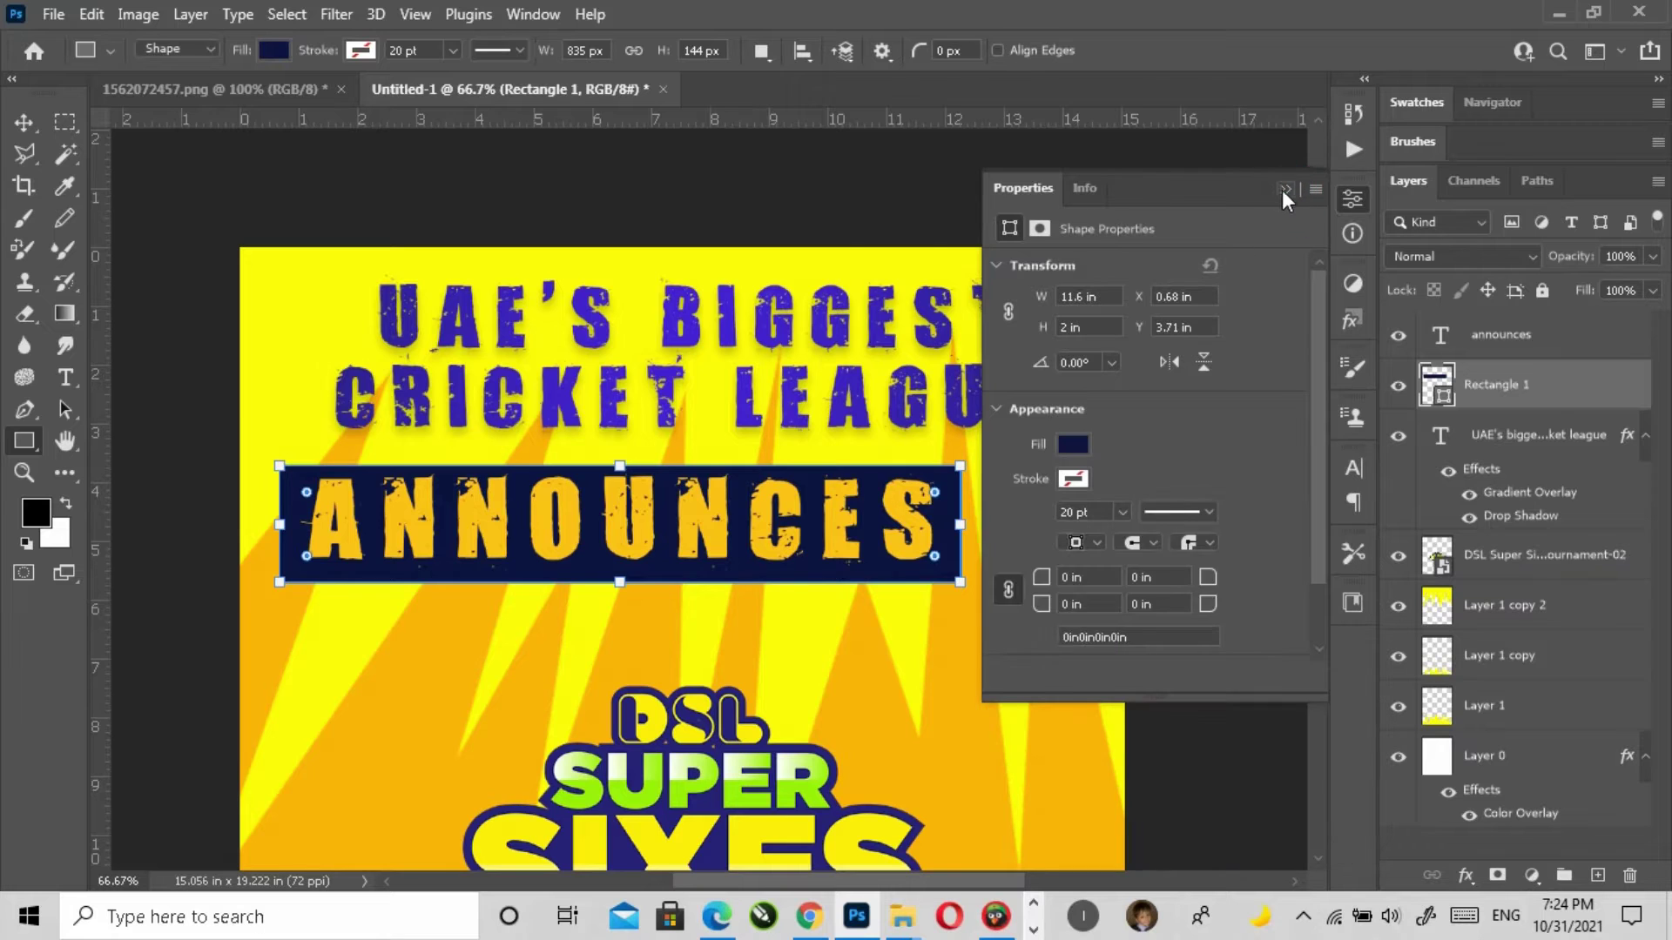
Step: Scale the "announces" text down slightly to about 9.6 in wide inside the navy rectangle
click(1284, 190)
key(v)
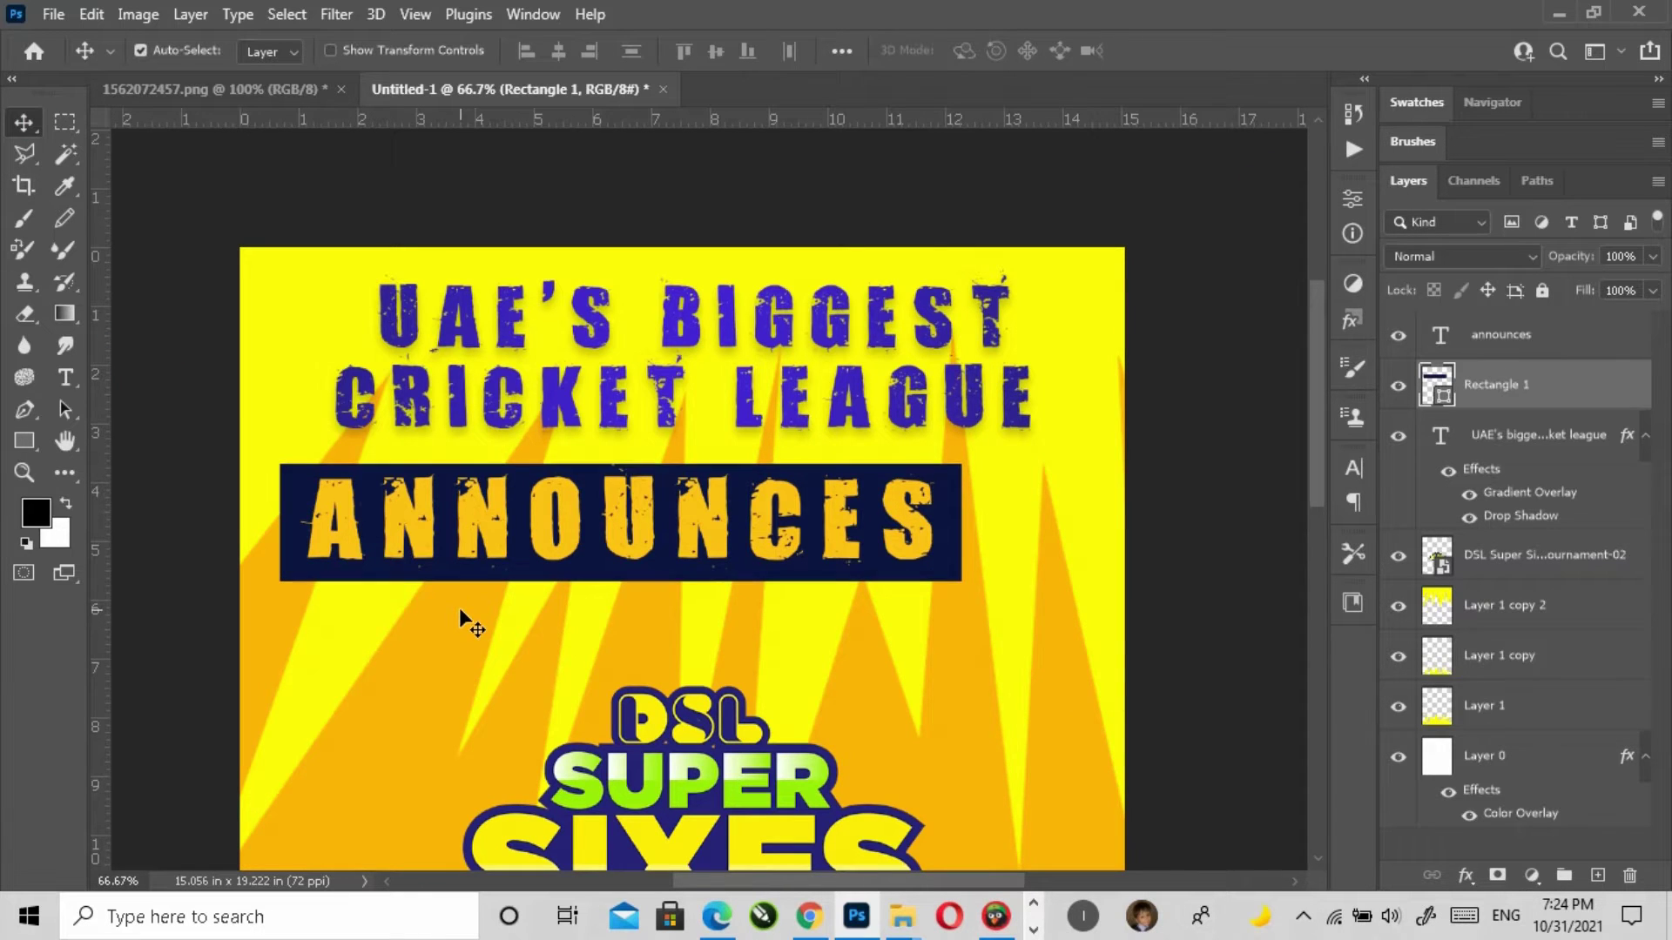
click(494, 540)
key(ctrl+t)
drag(953, 459, 910, 471)
key(Return)
Step: Narrow the navy rectangle behind "announces" symmetrically to about 10.7 in wide
click(936, 548)
key(ctrl+t)
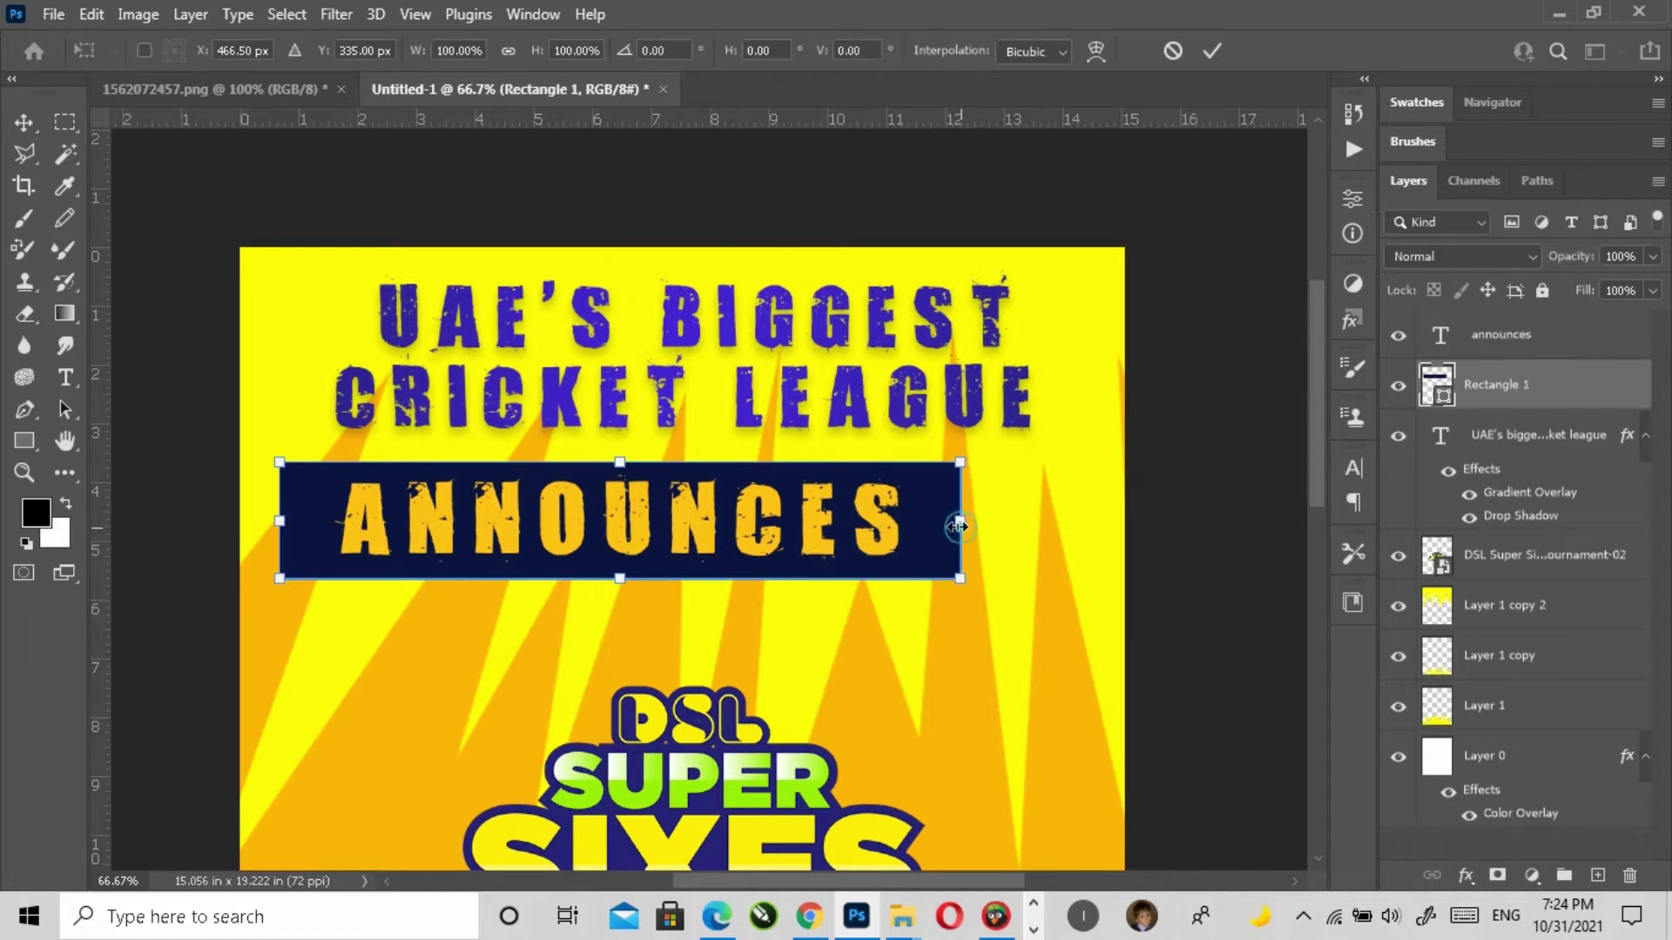
drag(958, 526, 934, 527)
key(Return)
Step: Combine the "announces" text and its navy rectangle into one smart object
click(880, 544)
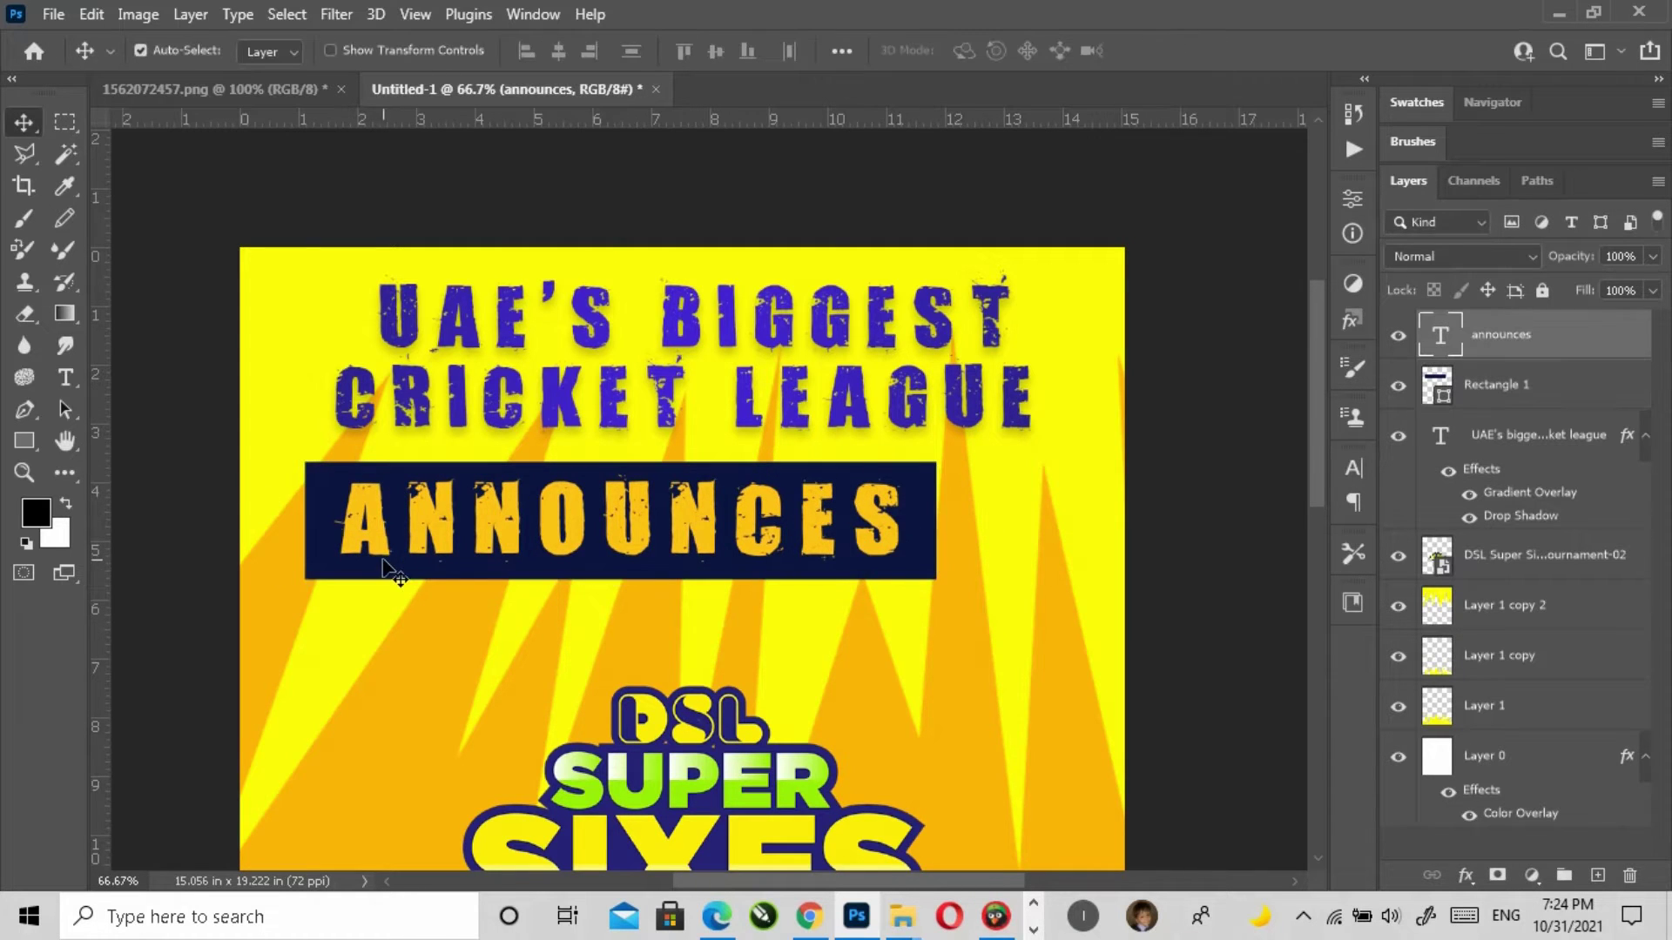
ctrl+click(1480, 388)
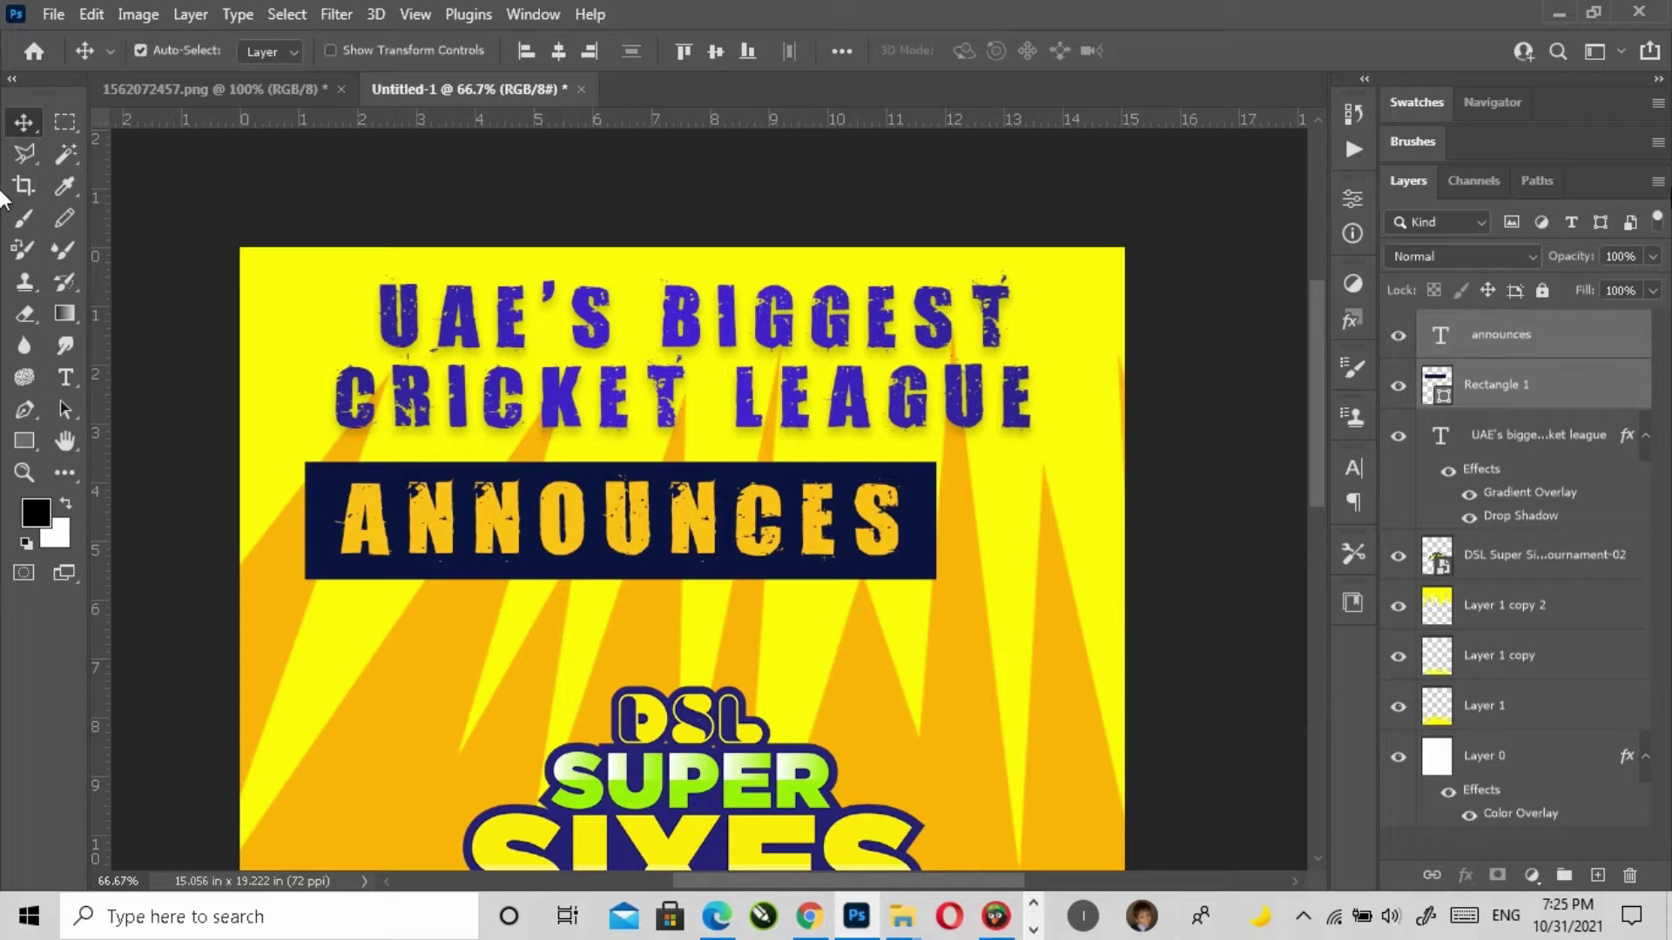
click(1659, 181)
click(1439, 492)
Step: Skew the "announces" banner so it slants upward to the right, and shift it to just overlap the headline's second line
key(ctrl+t)
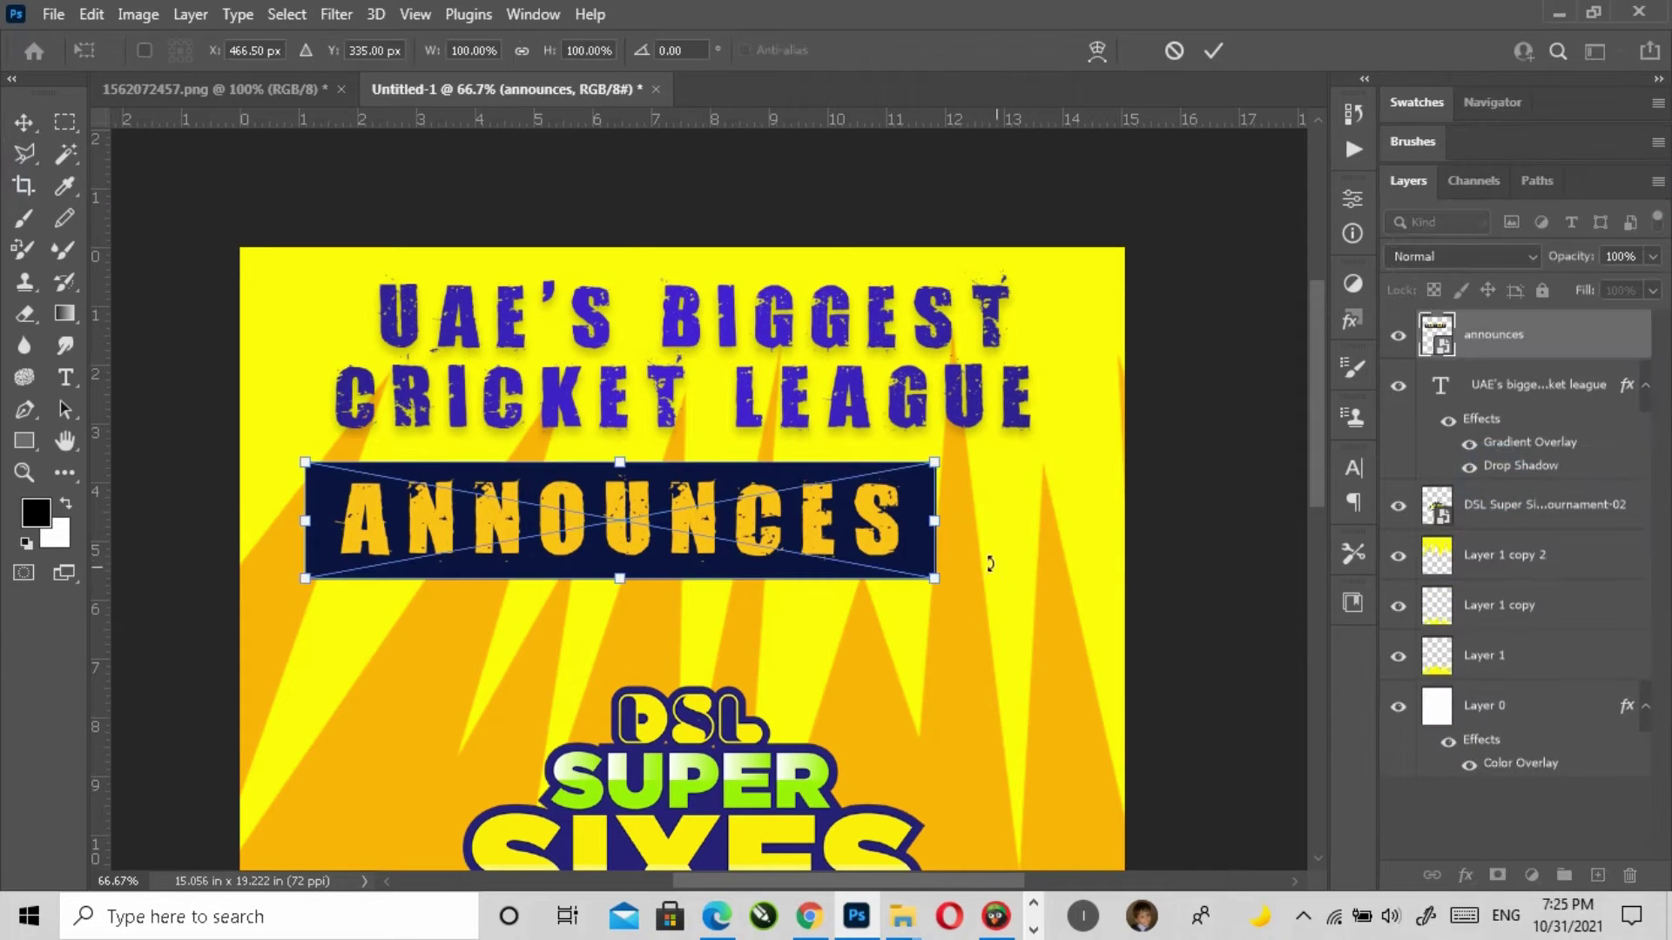
right_click(879, 549)
click(957, 191)
drag(617, 576, 632, 575)
key(ctrl+z)
drag(938, 522, 920, 480)
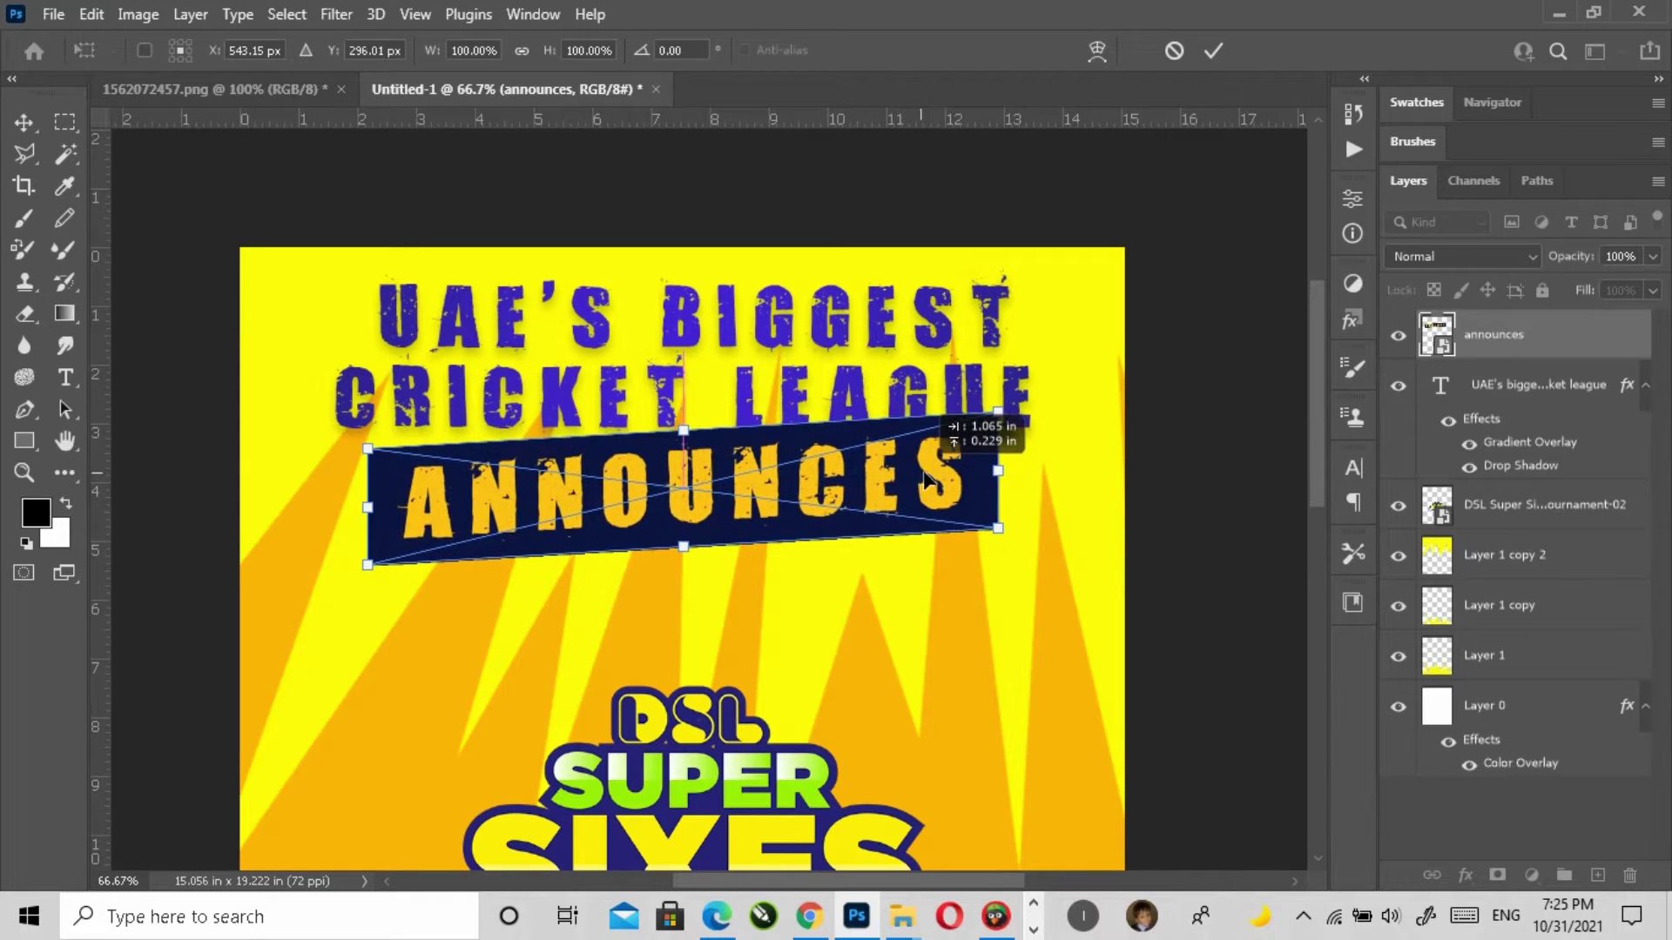
key(Return)
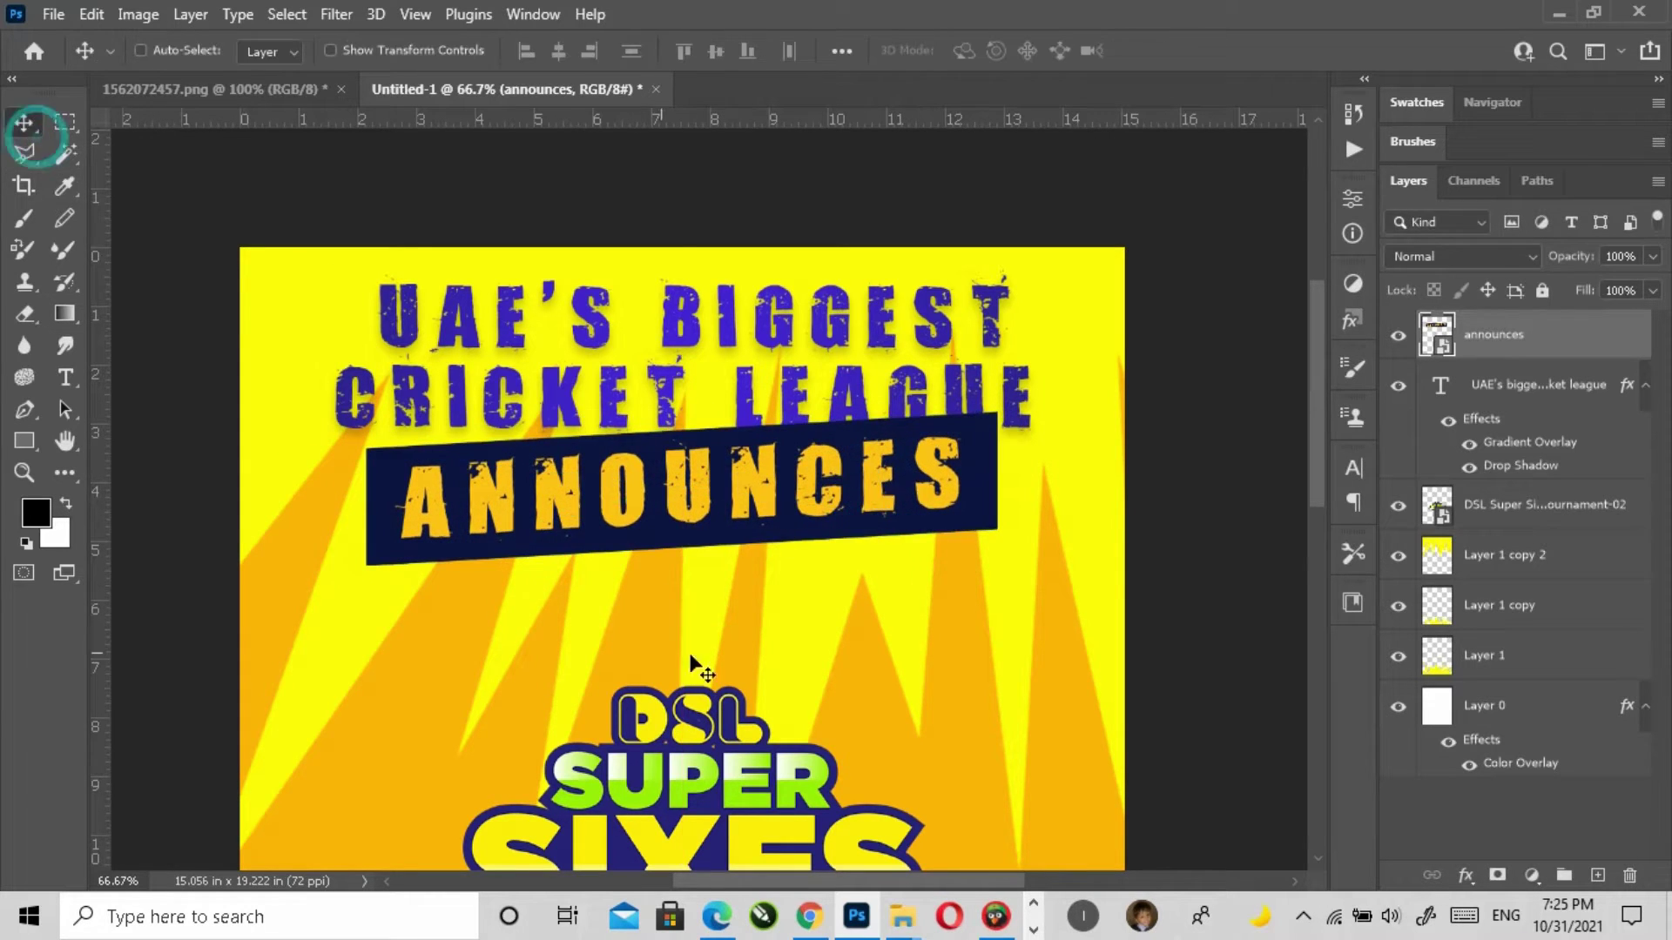
Step: Scale the "announces" banner to about 76% and move it up against the headline
key(ctrl+t)
drag(1000, 533, 921, 529)
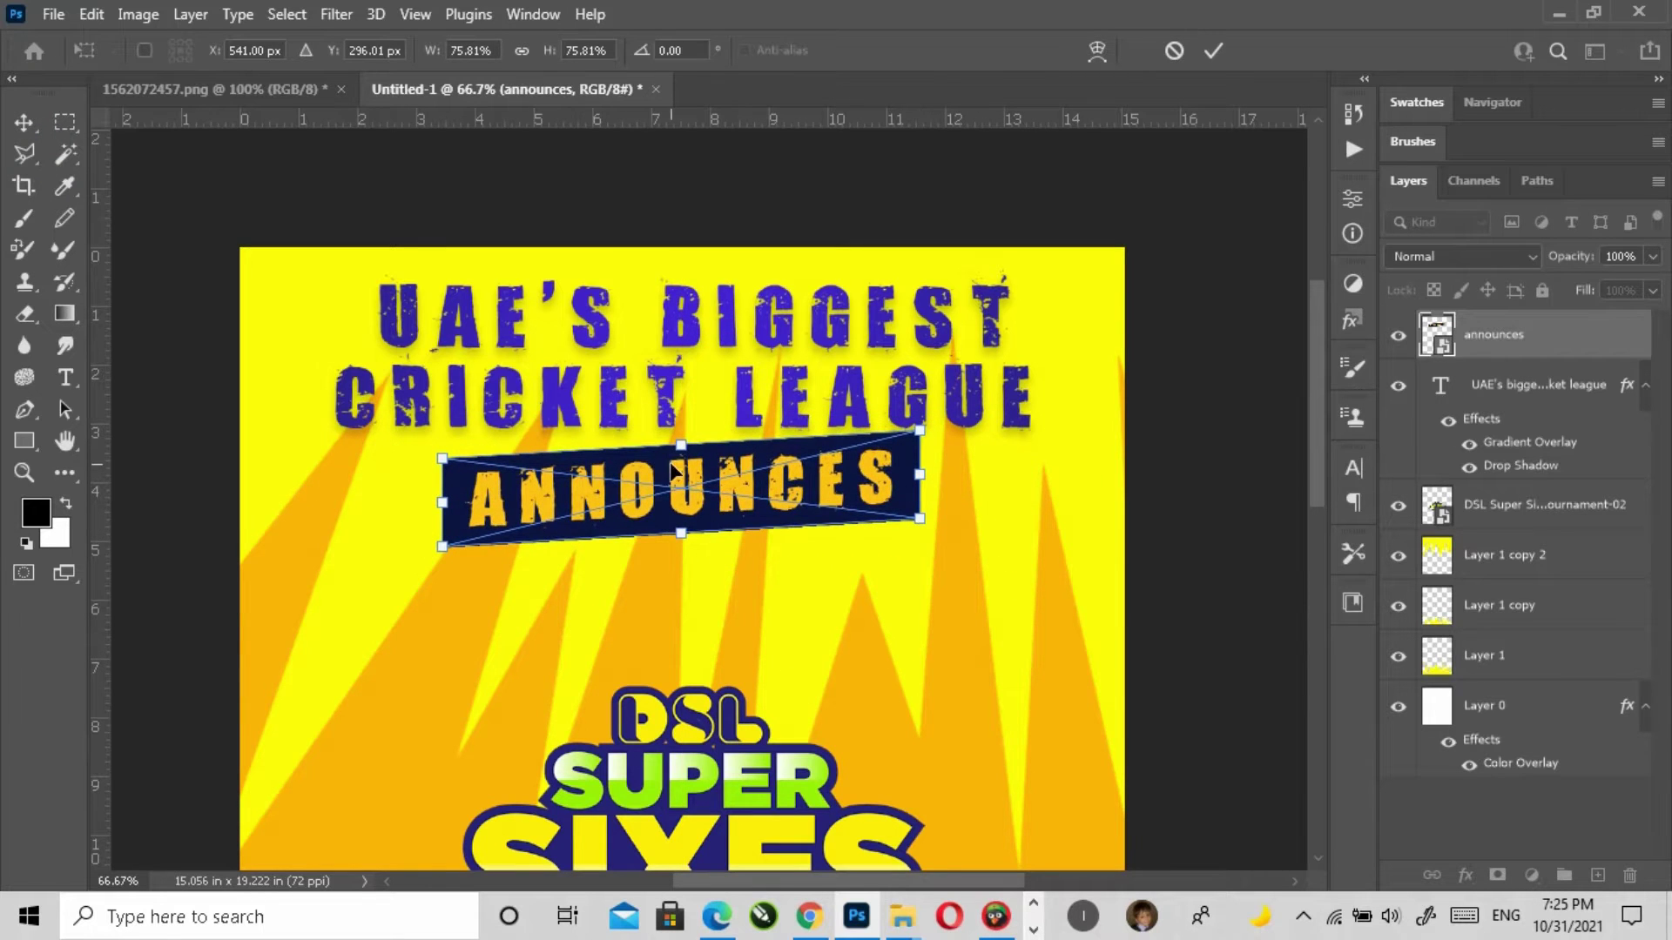
drag(679, 466, 675, 448)
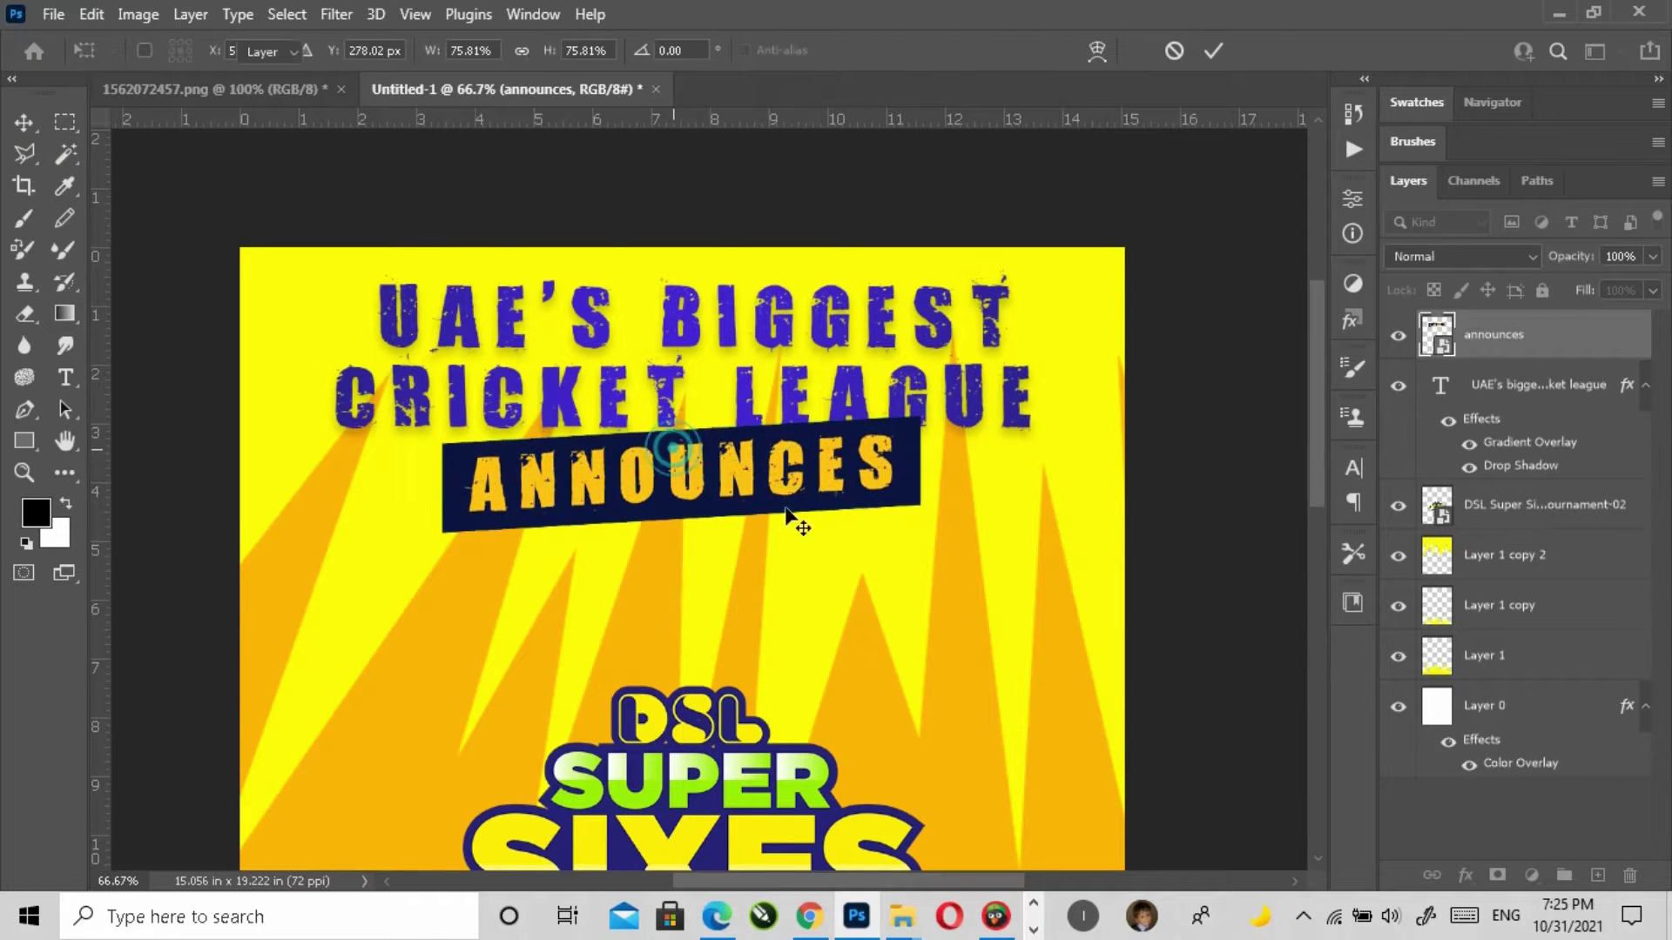
key(Return)
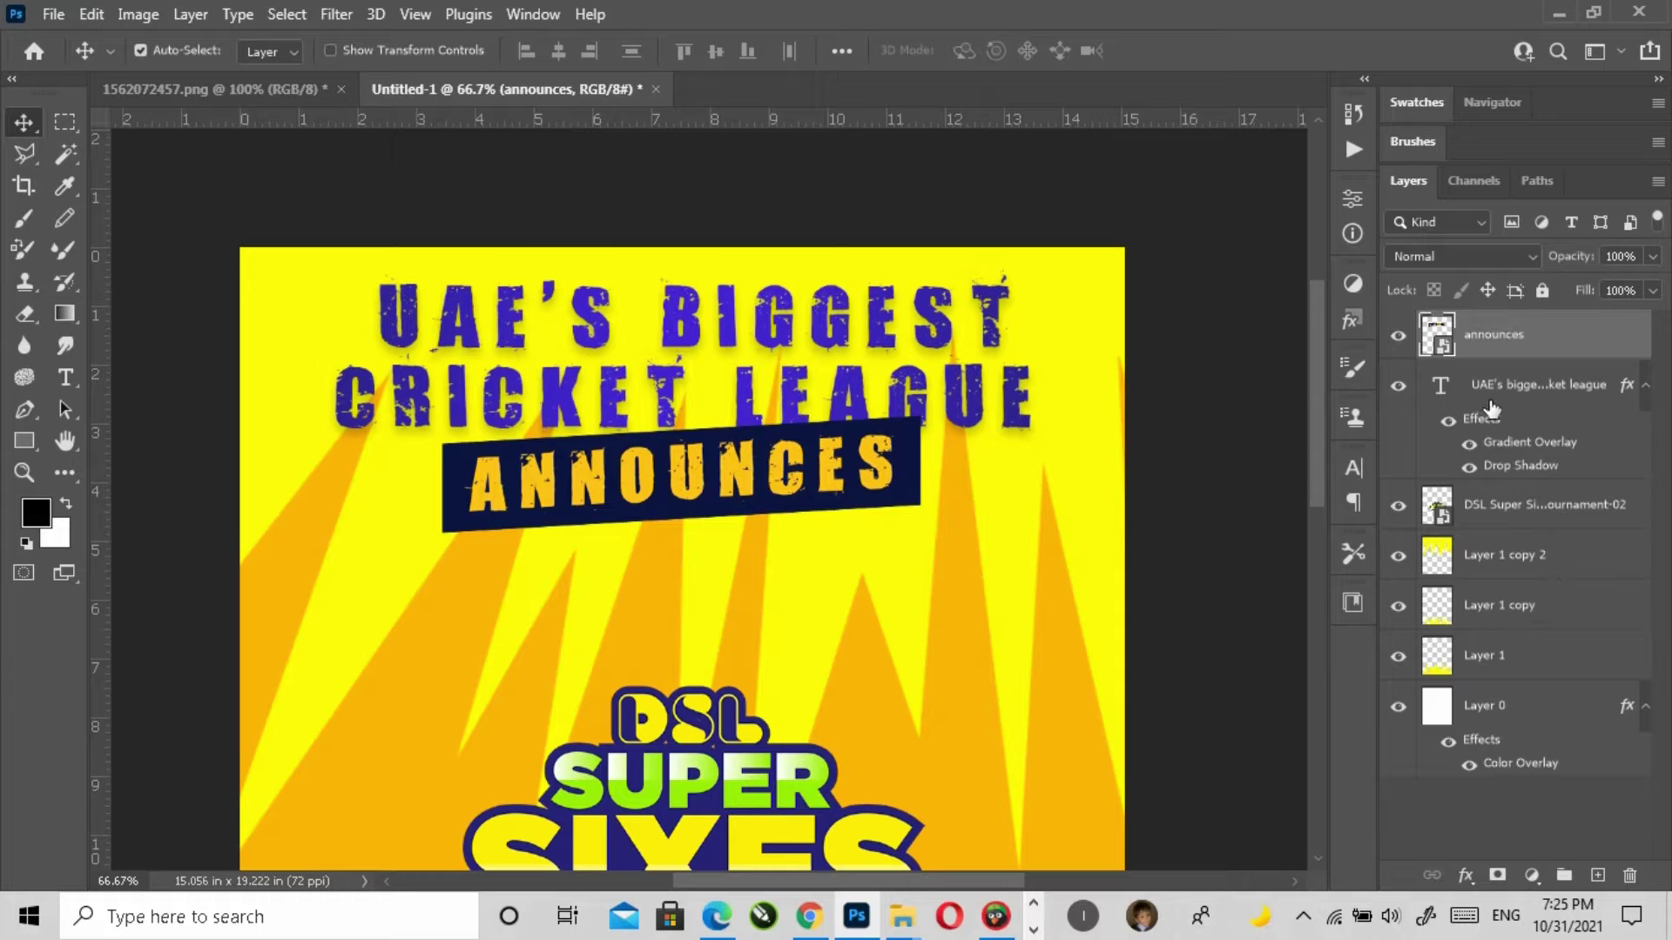
Step: Add a Multiply drop shadow to the "announces" banner with 20% opacity, 90° angle, 8 px distance, 11% spread and 13 px size
click(1464, 881)
click(1500, 860)
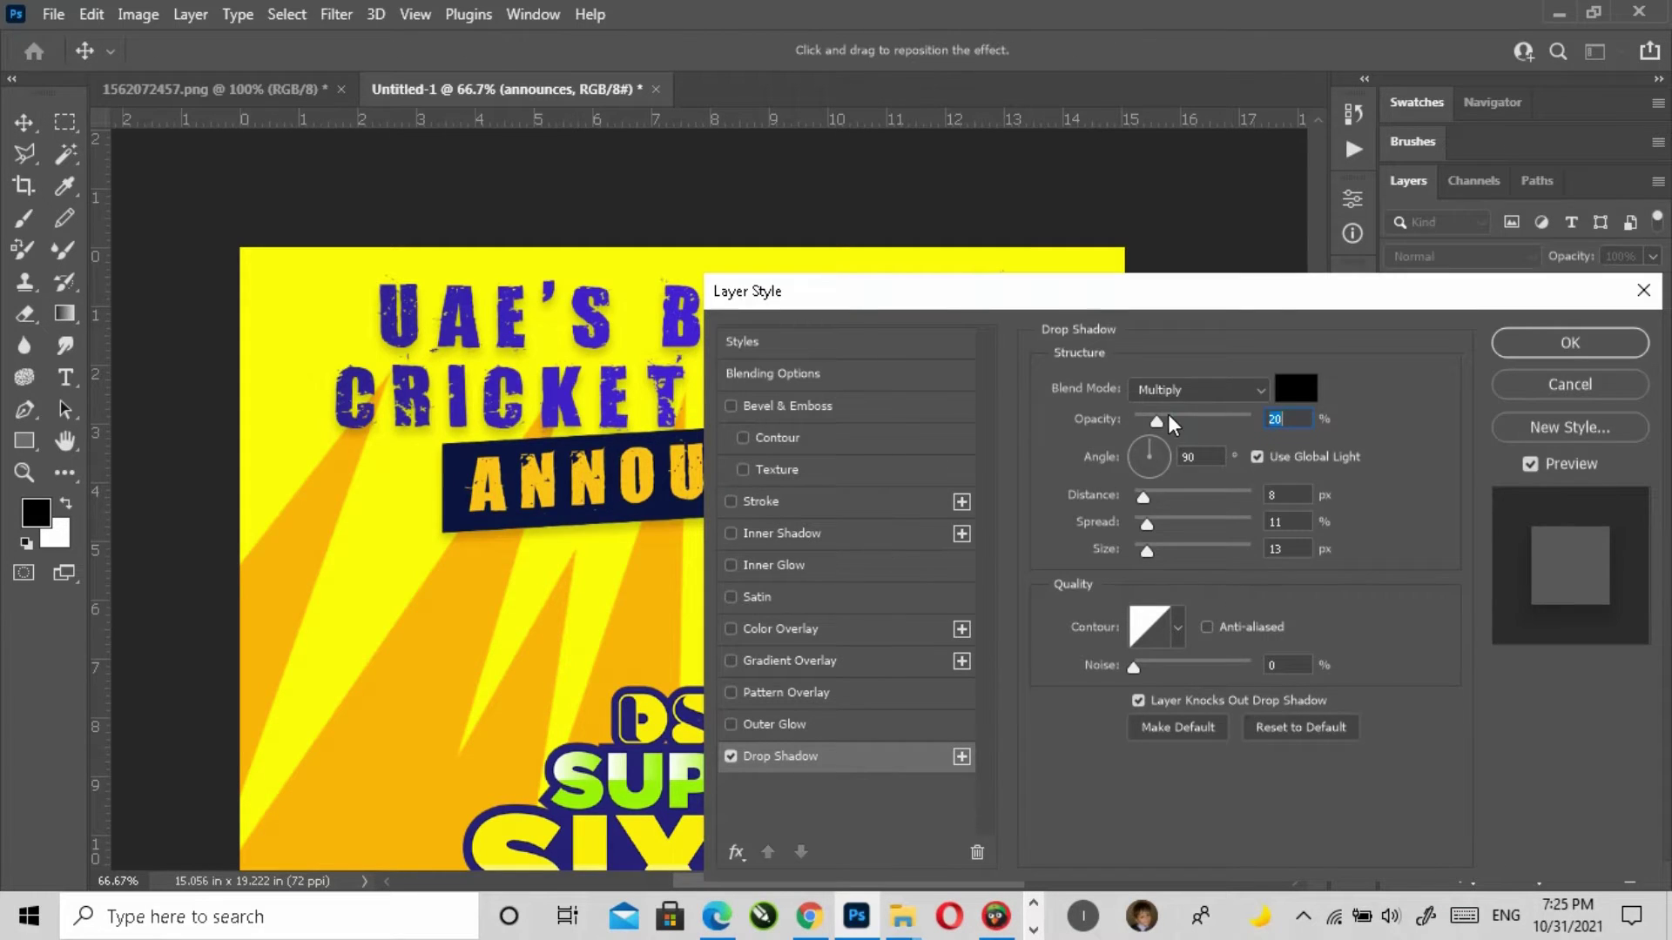
click(1570, 342)
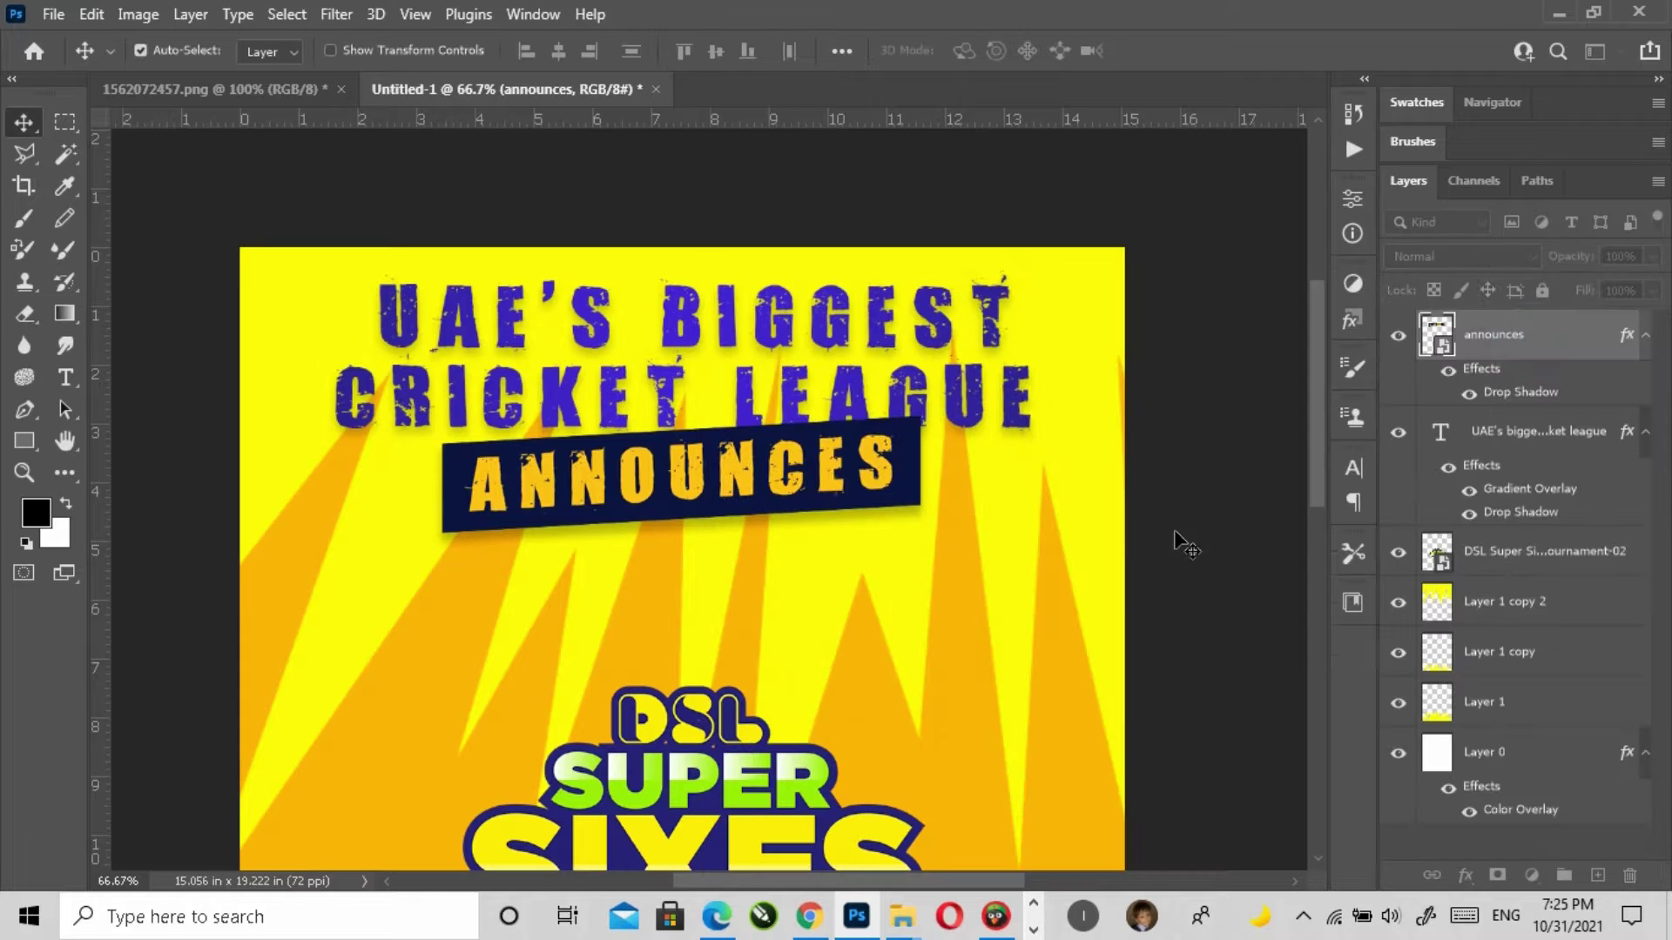
Step: Move the DSL Super Sixes logo up close below the "announces" banner and nudge it slightly higher
drag(694, 688, 693, 538)
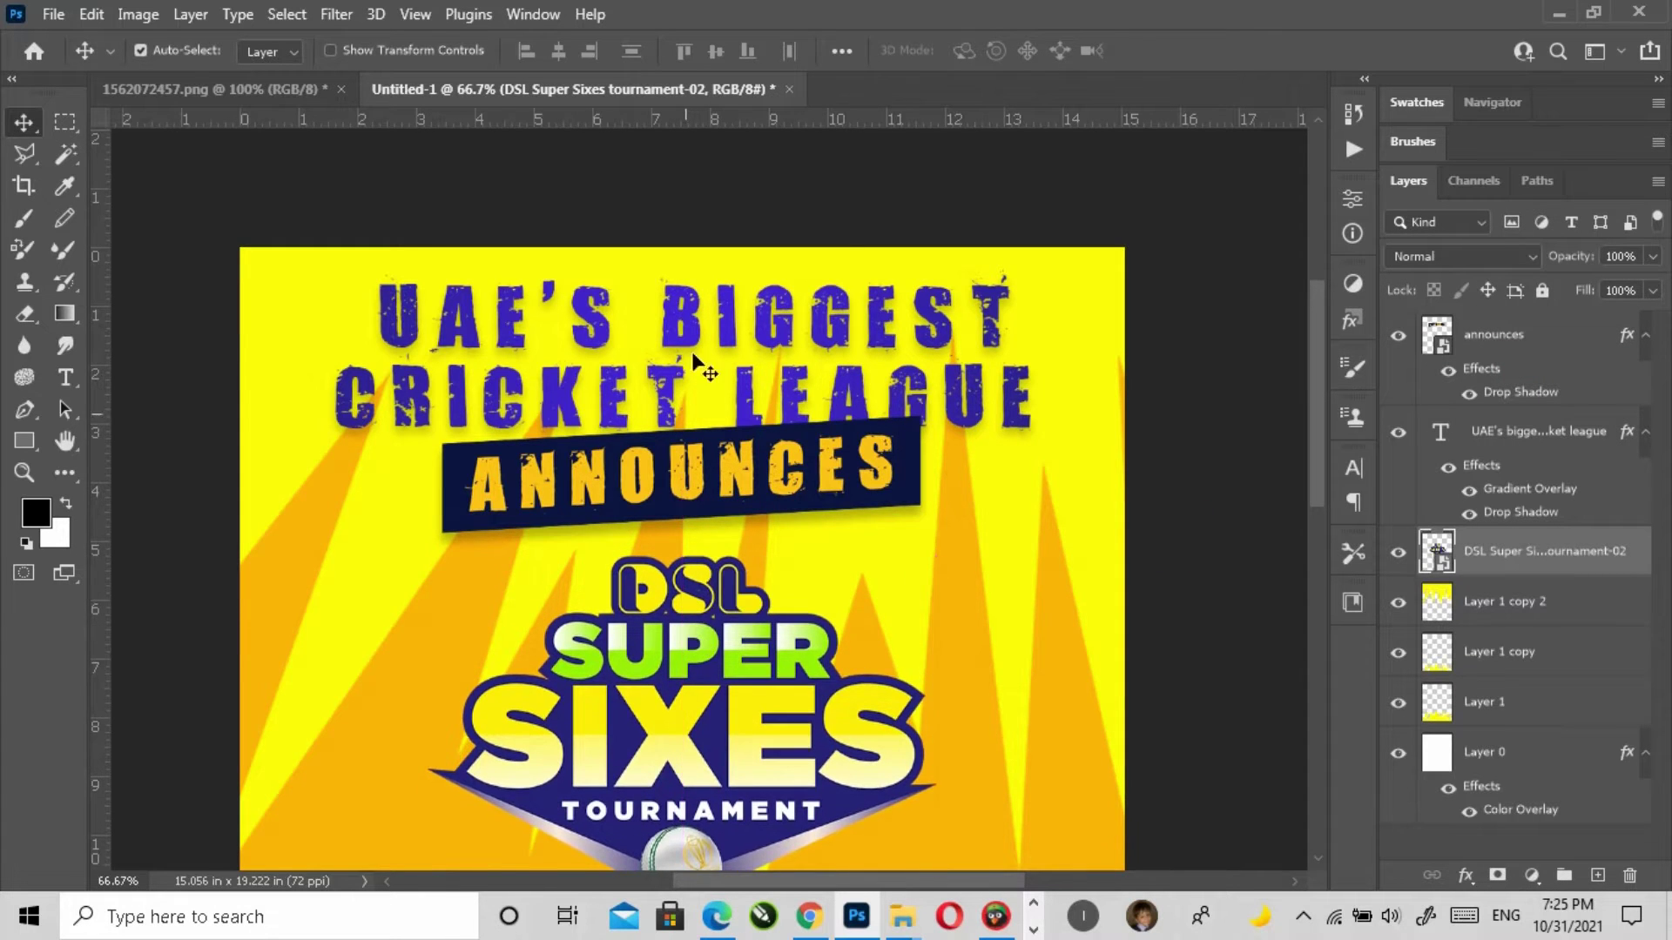
key(z)
click(737, 49)
click(24, 123)
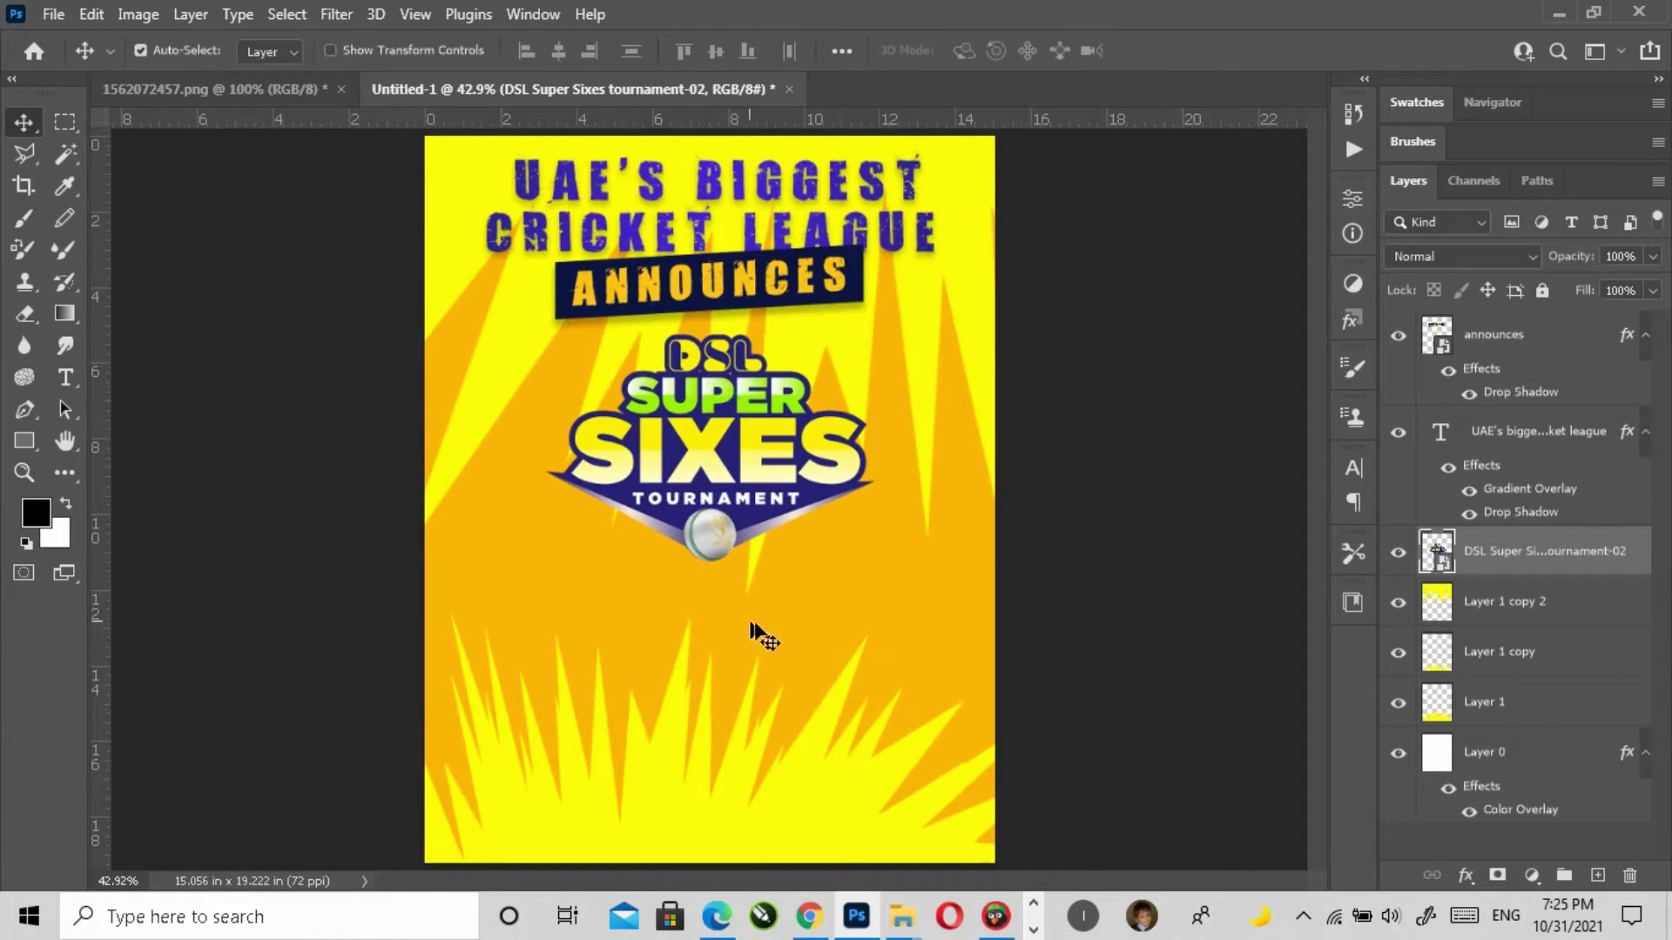
key(Up)
key(Up)
key(Up)
key(Up)
key(Up)
key(Up)
key(Up)
key(Up)
key(Up)
key(Up)
key(Up)
key(Up)
key(Up)
key(Up)
key(Up)
key(Up)
click(327, 483)
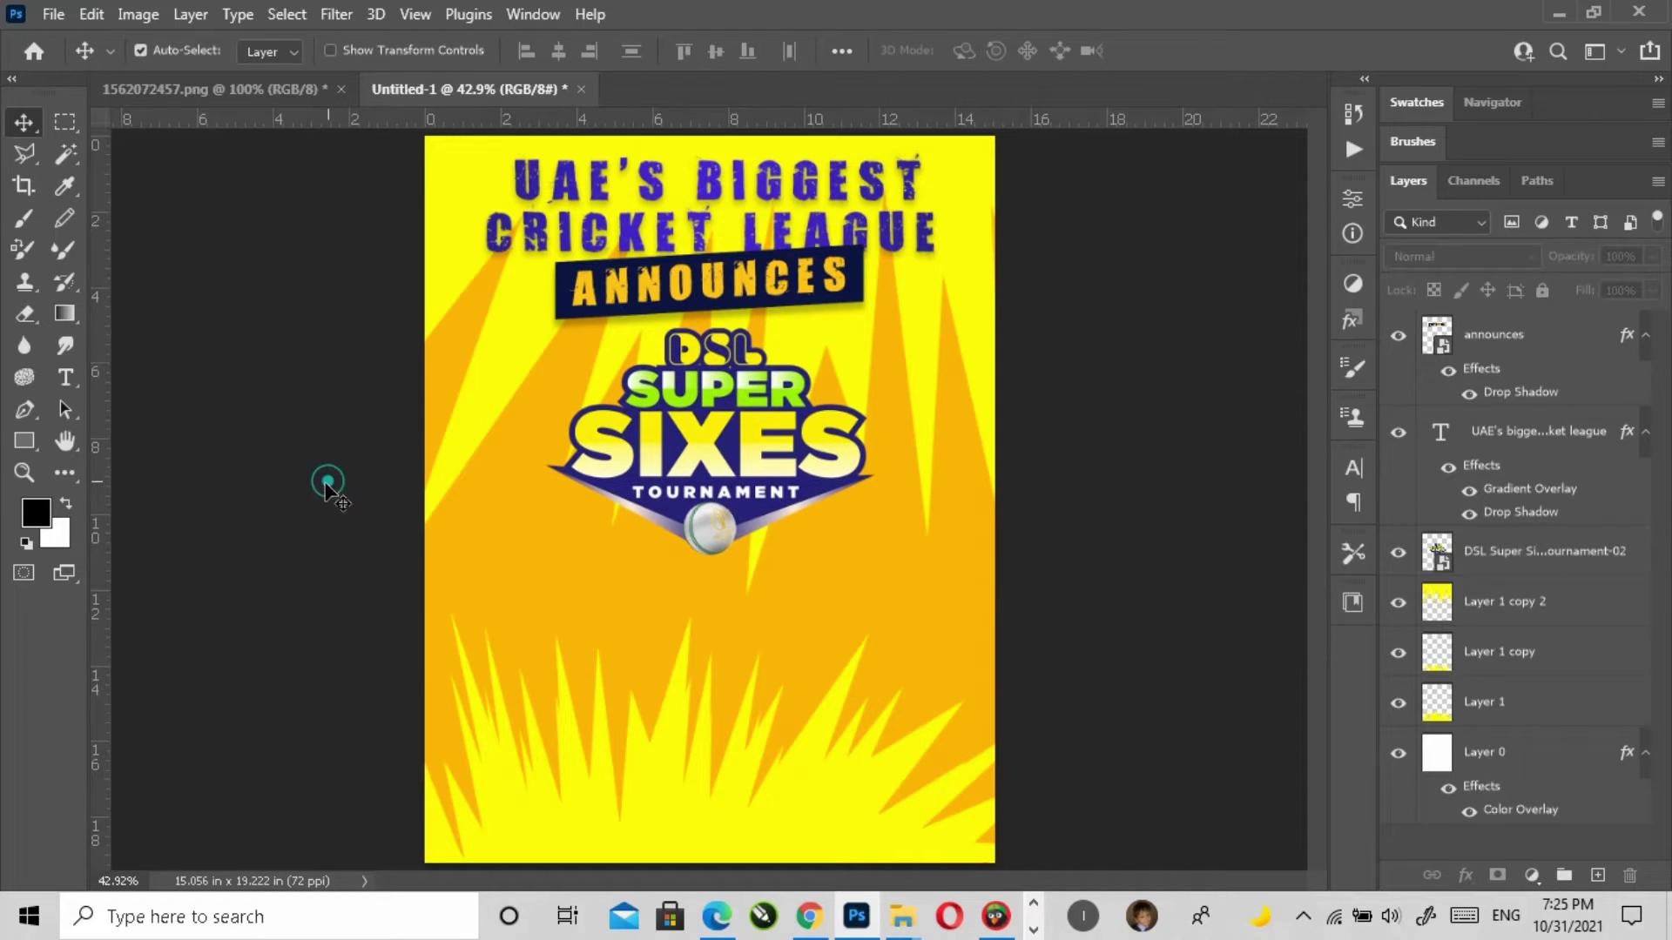
Step: Switch to Word and review the remaining event text, from the National Day Weekend date to the entry fee and reservation details
click(1033, 930)
click(869, 916)
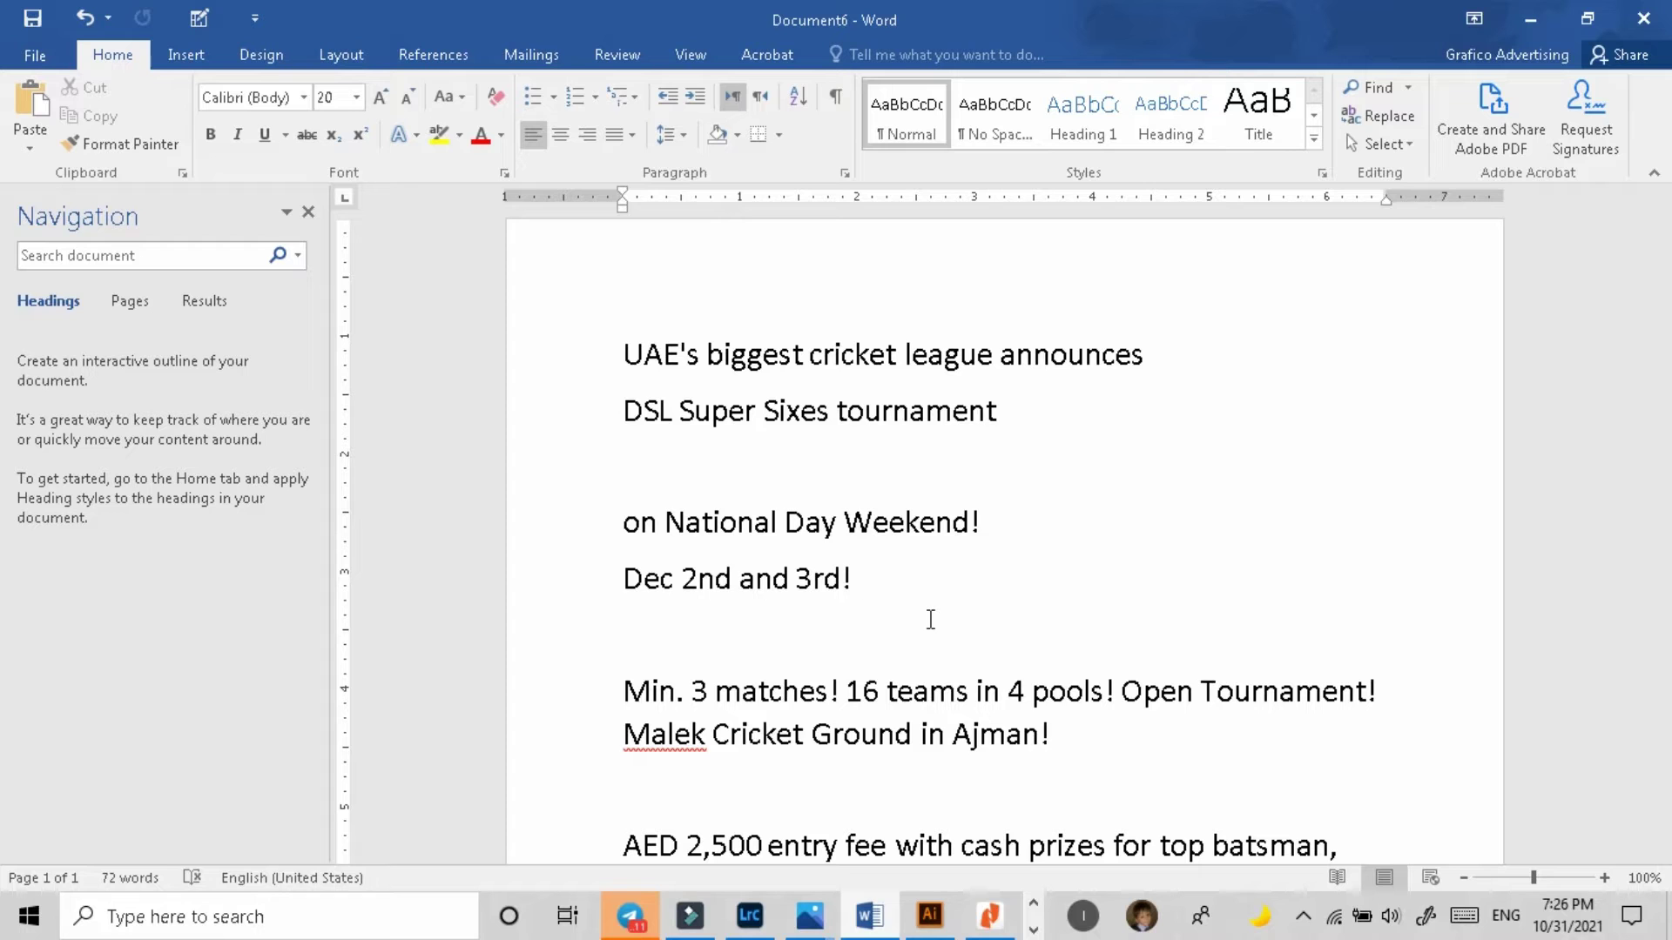
drag(666, 522, 981, 526)
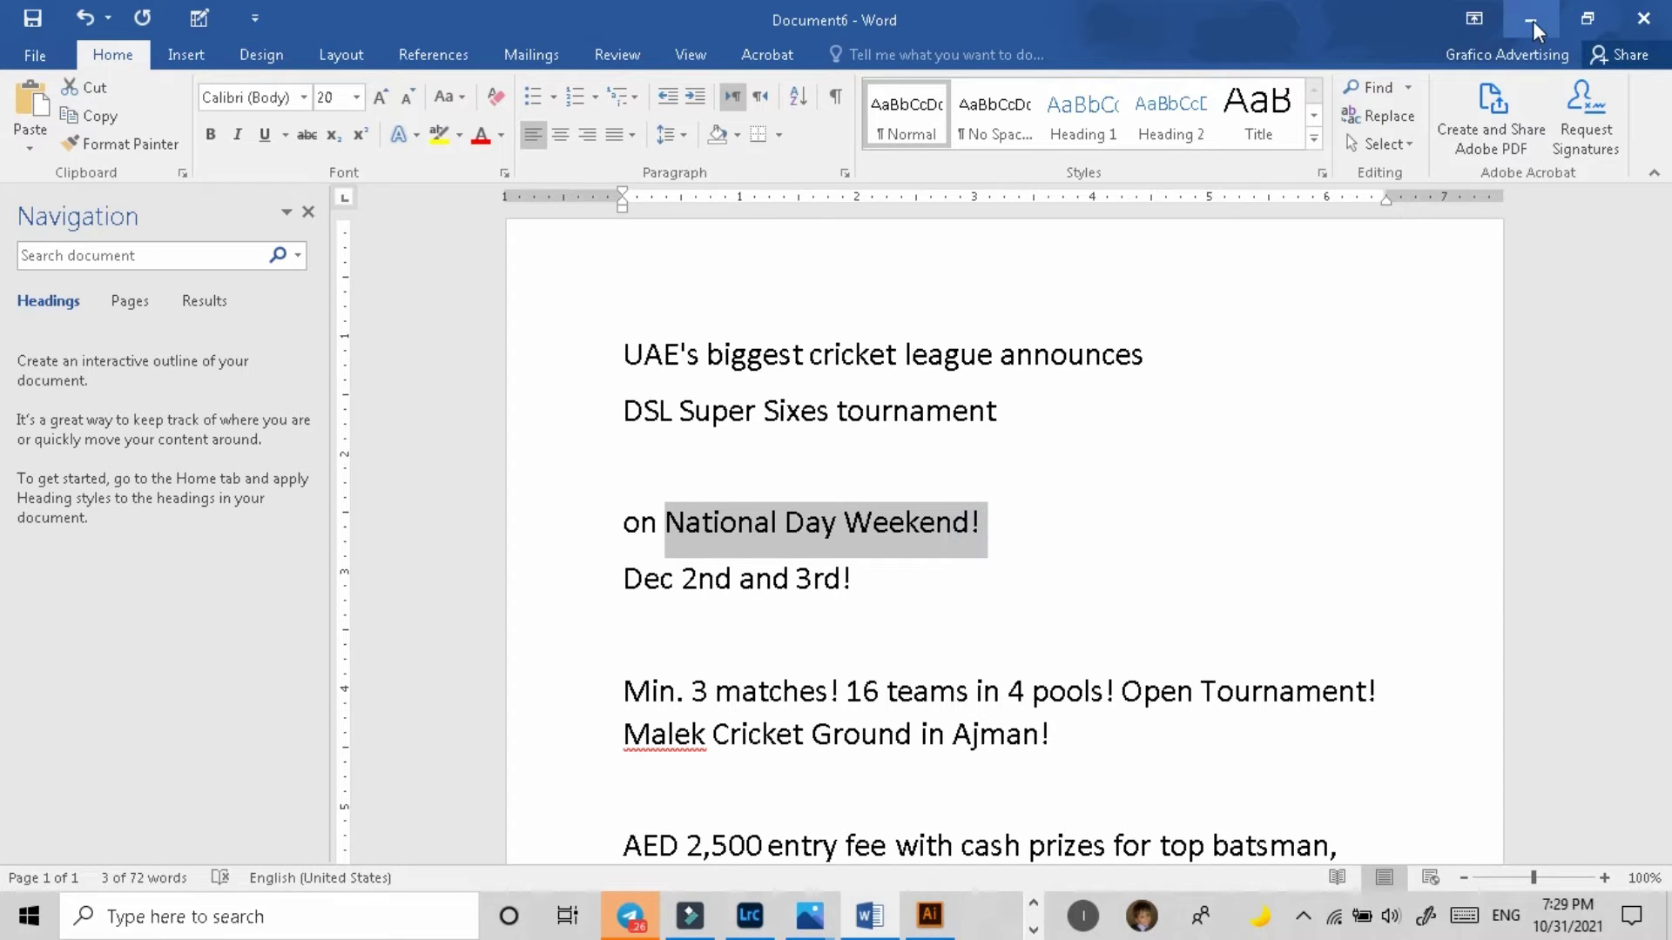
click(1533, 21)
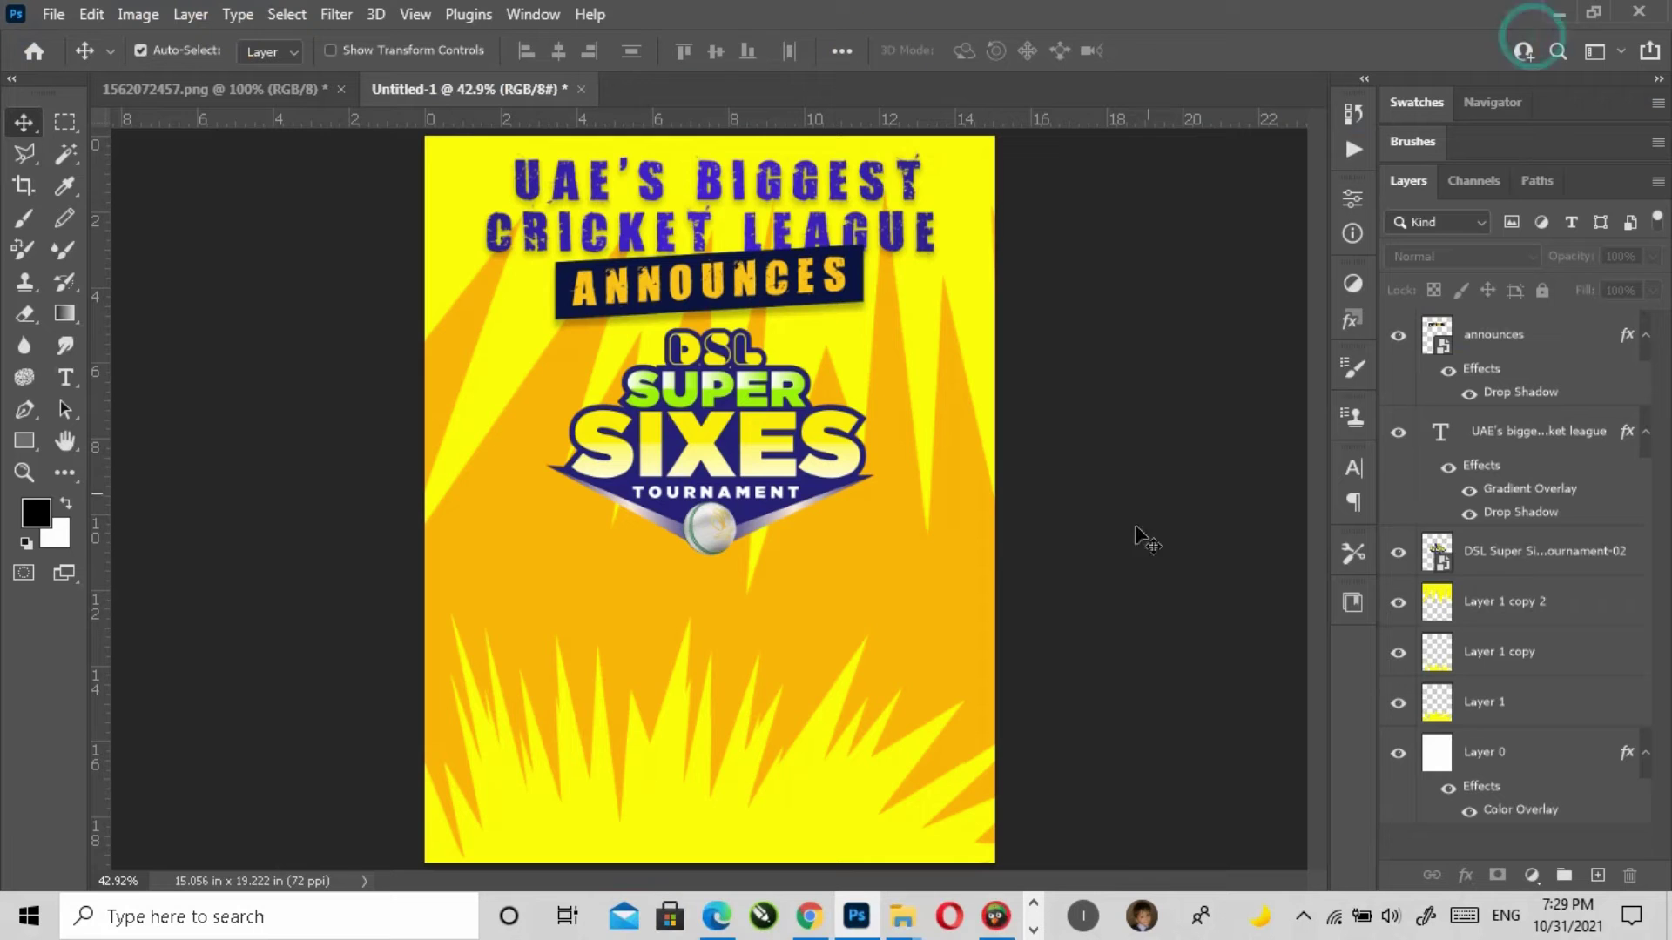
click(1033, 930)
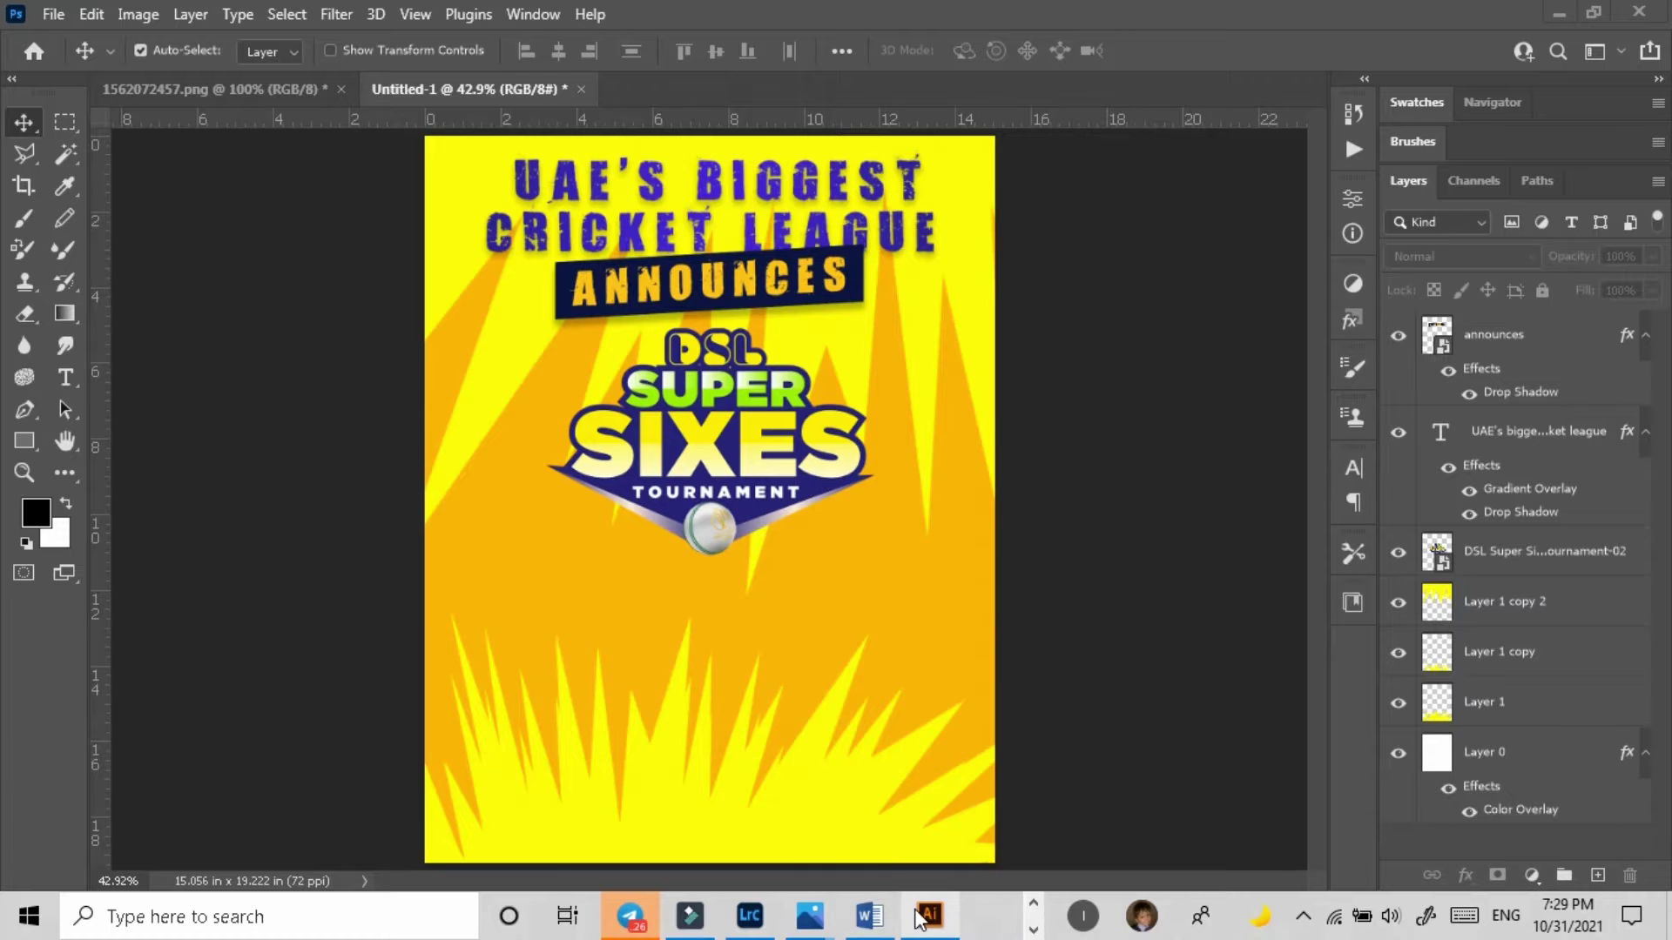
click(871, 916)
scroll(847, 705, down, 3)
scroll(848, 705, down, 2)
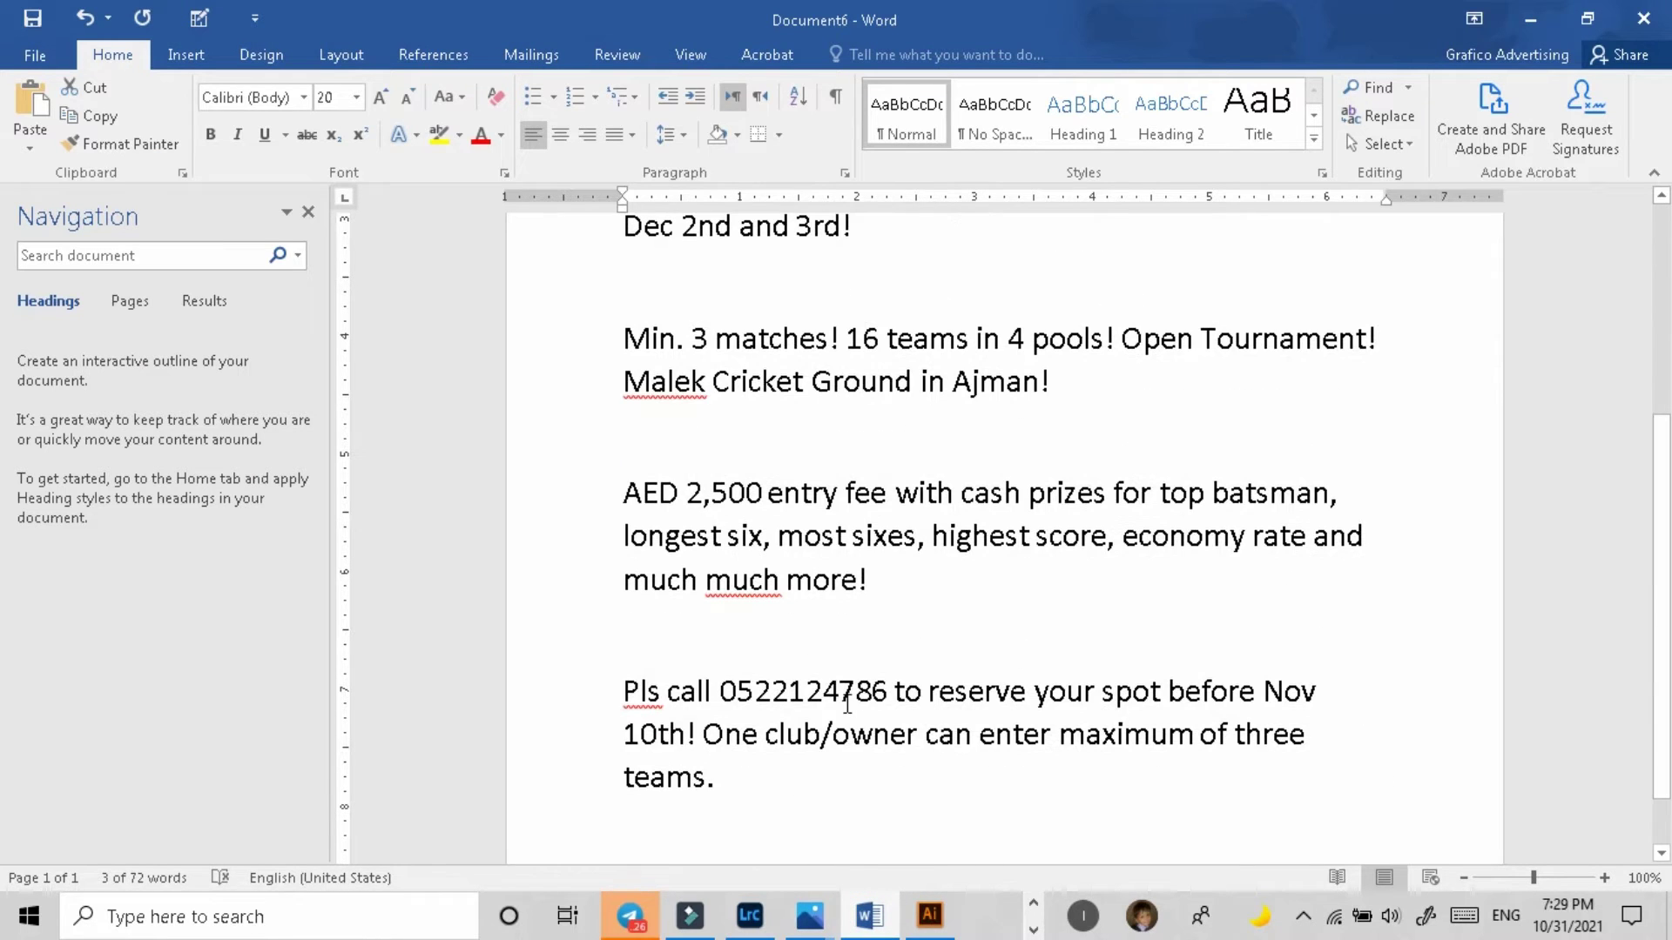
scroll(847, 705, up, 3)
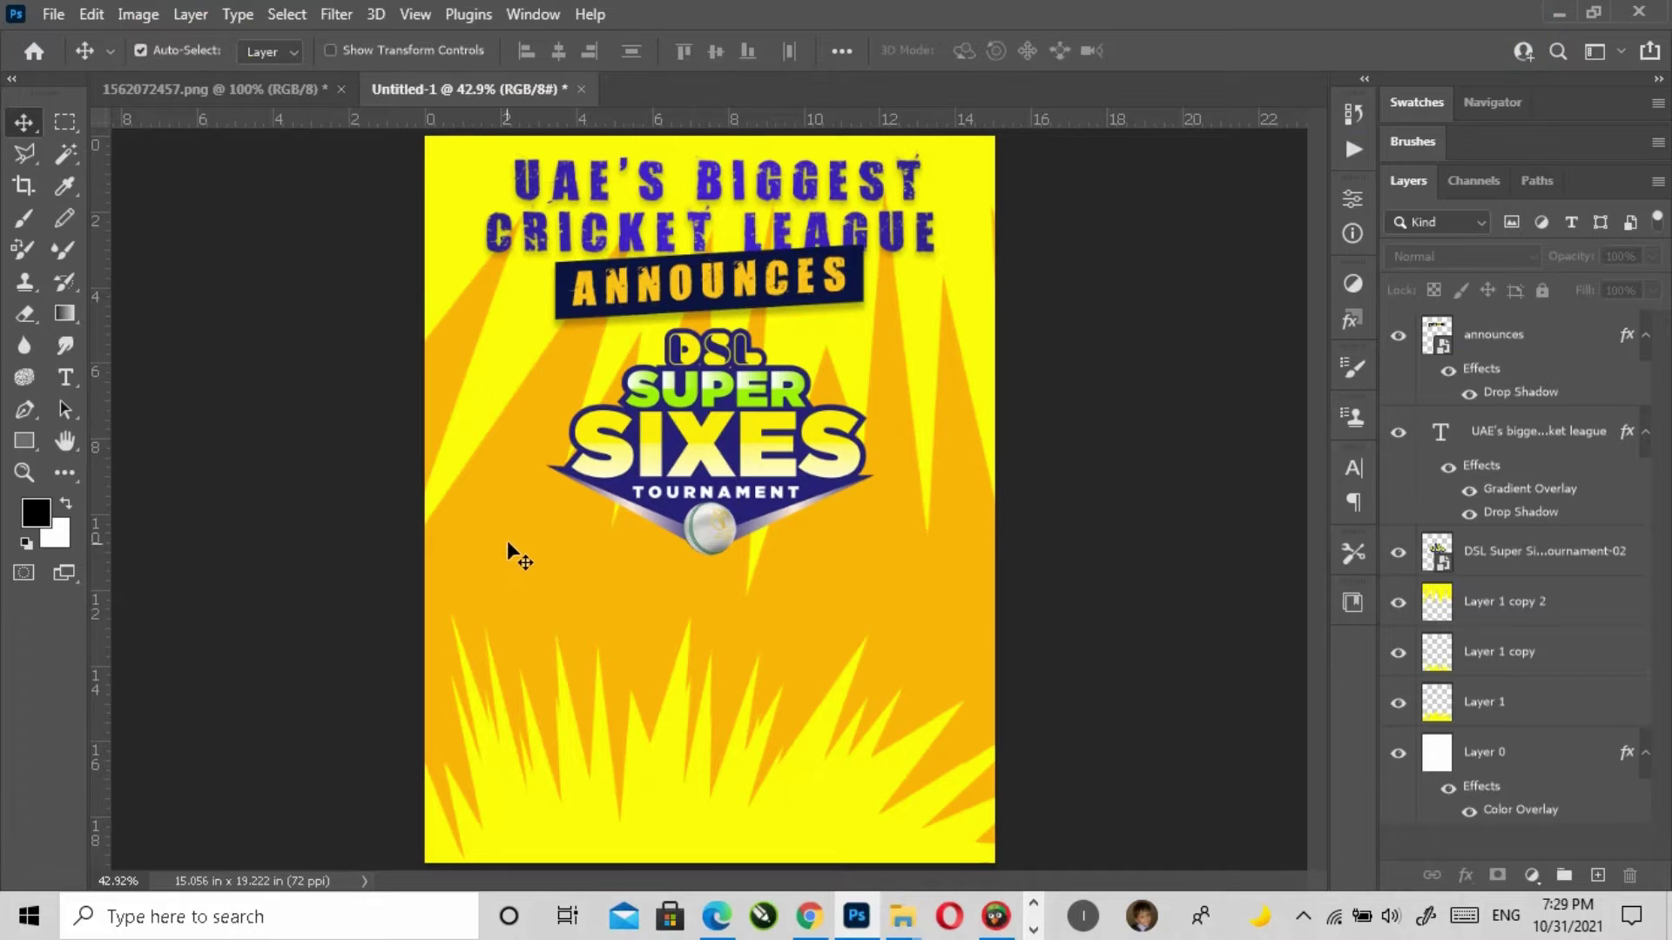
Step: Back in Photoshop, draw a 250 by 213 px black rectangle below the logo near the canvas's left edge, layered above the "announces" banner
click(1460, 364)
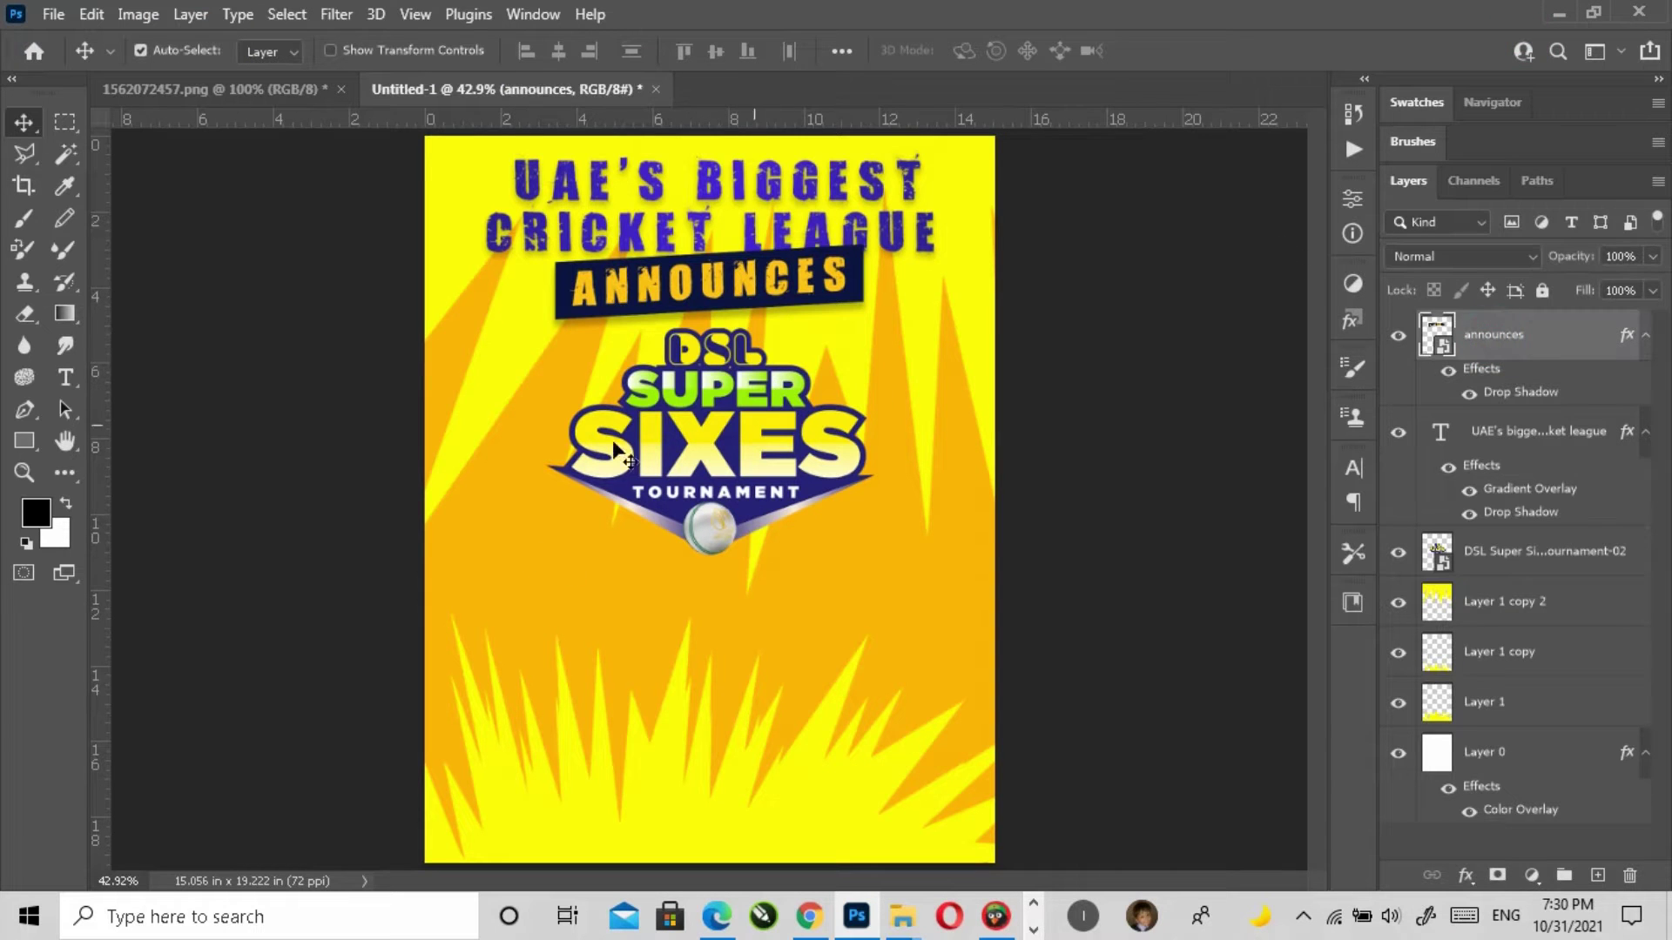
click(25, 440)
drag(454, 513, 585, 624)
click(1285, 189)
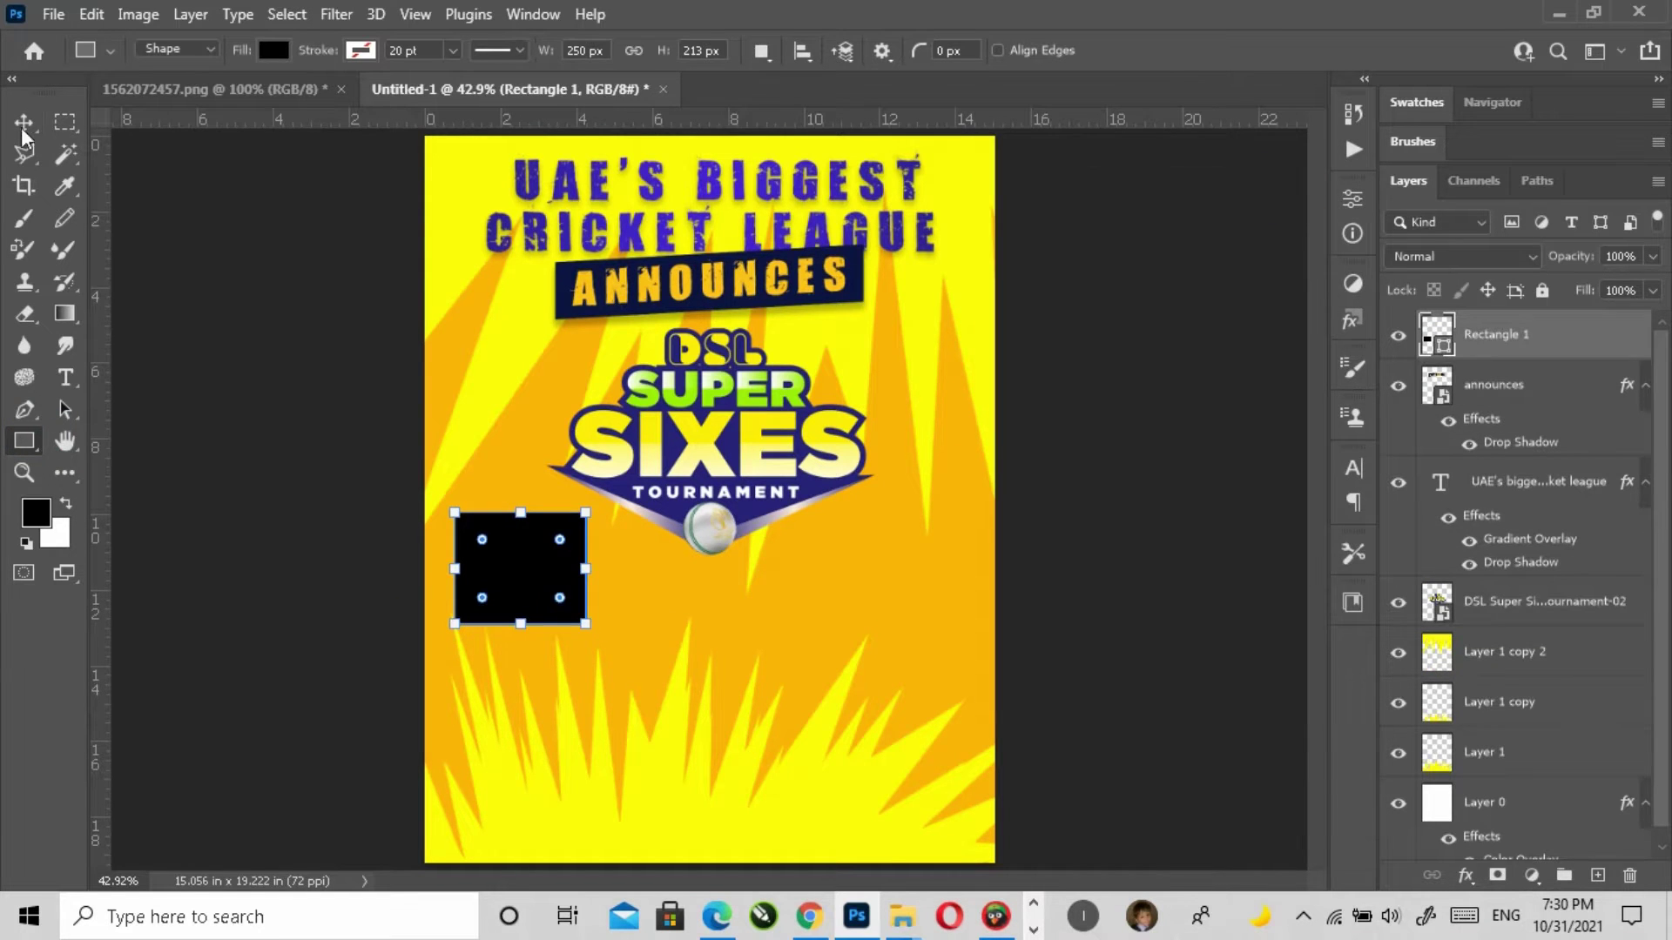
Step: Add a left-aligned text line reading "NATIONAL DAY WEEKEND" on the poster below the tournament logo
key(z)
click(719, 592)
click(23, 124)
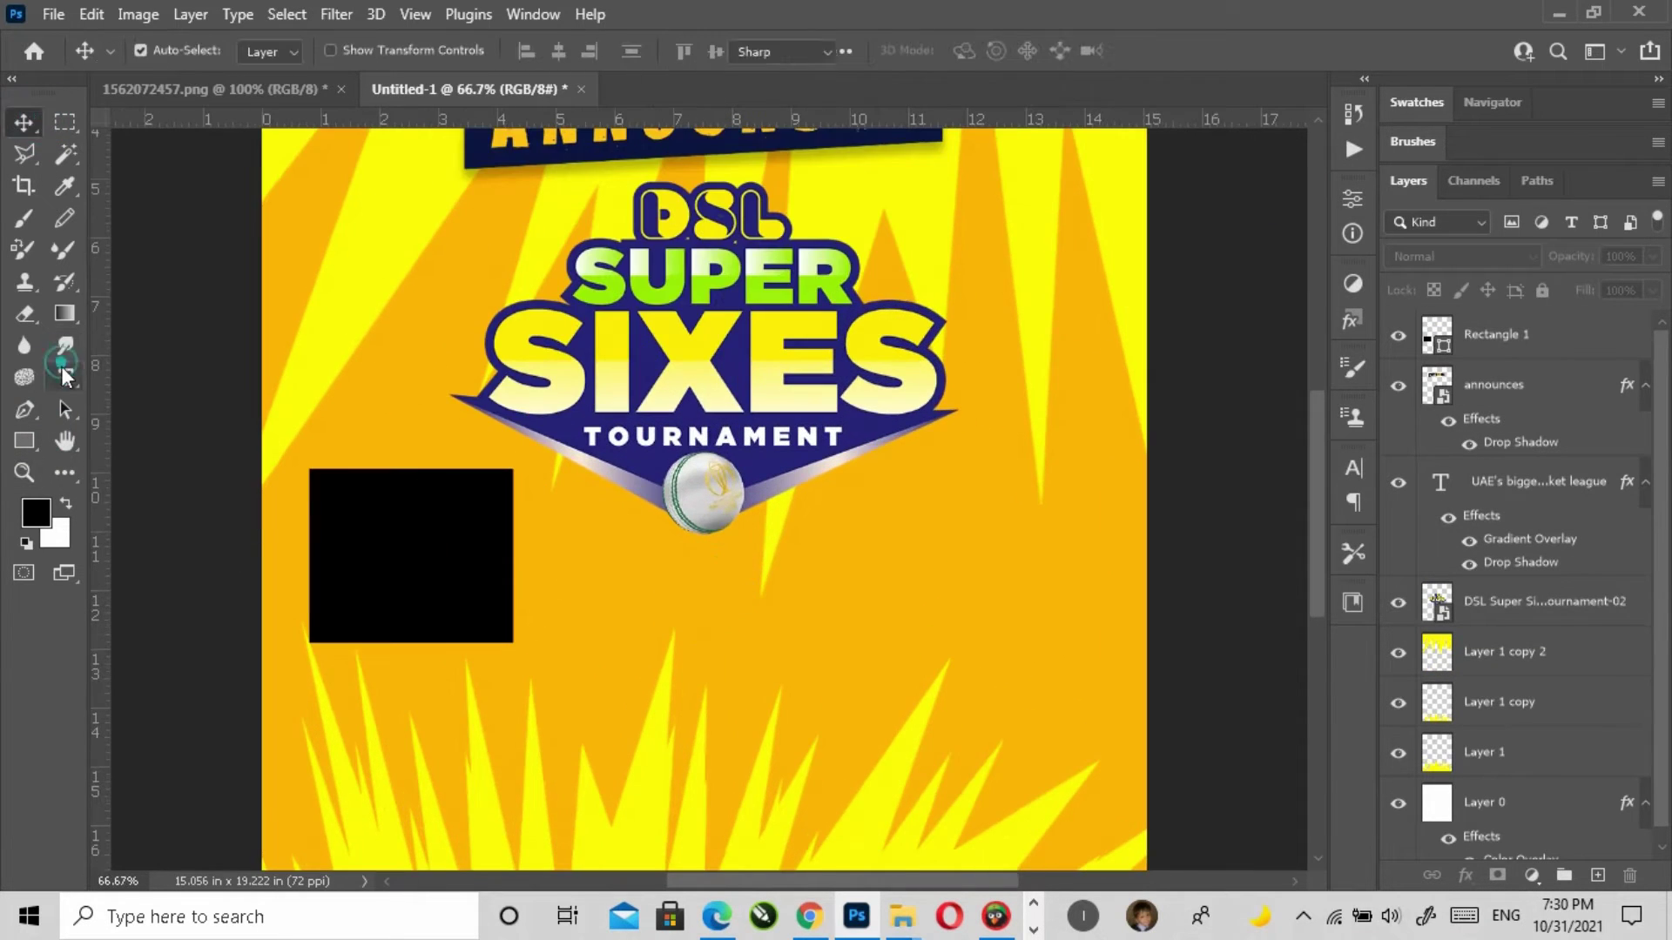
click(65, 377)
click(654, 610)
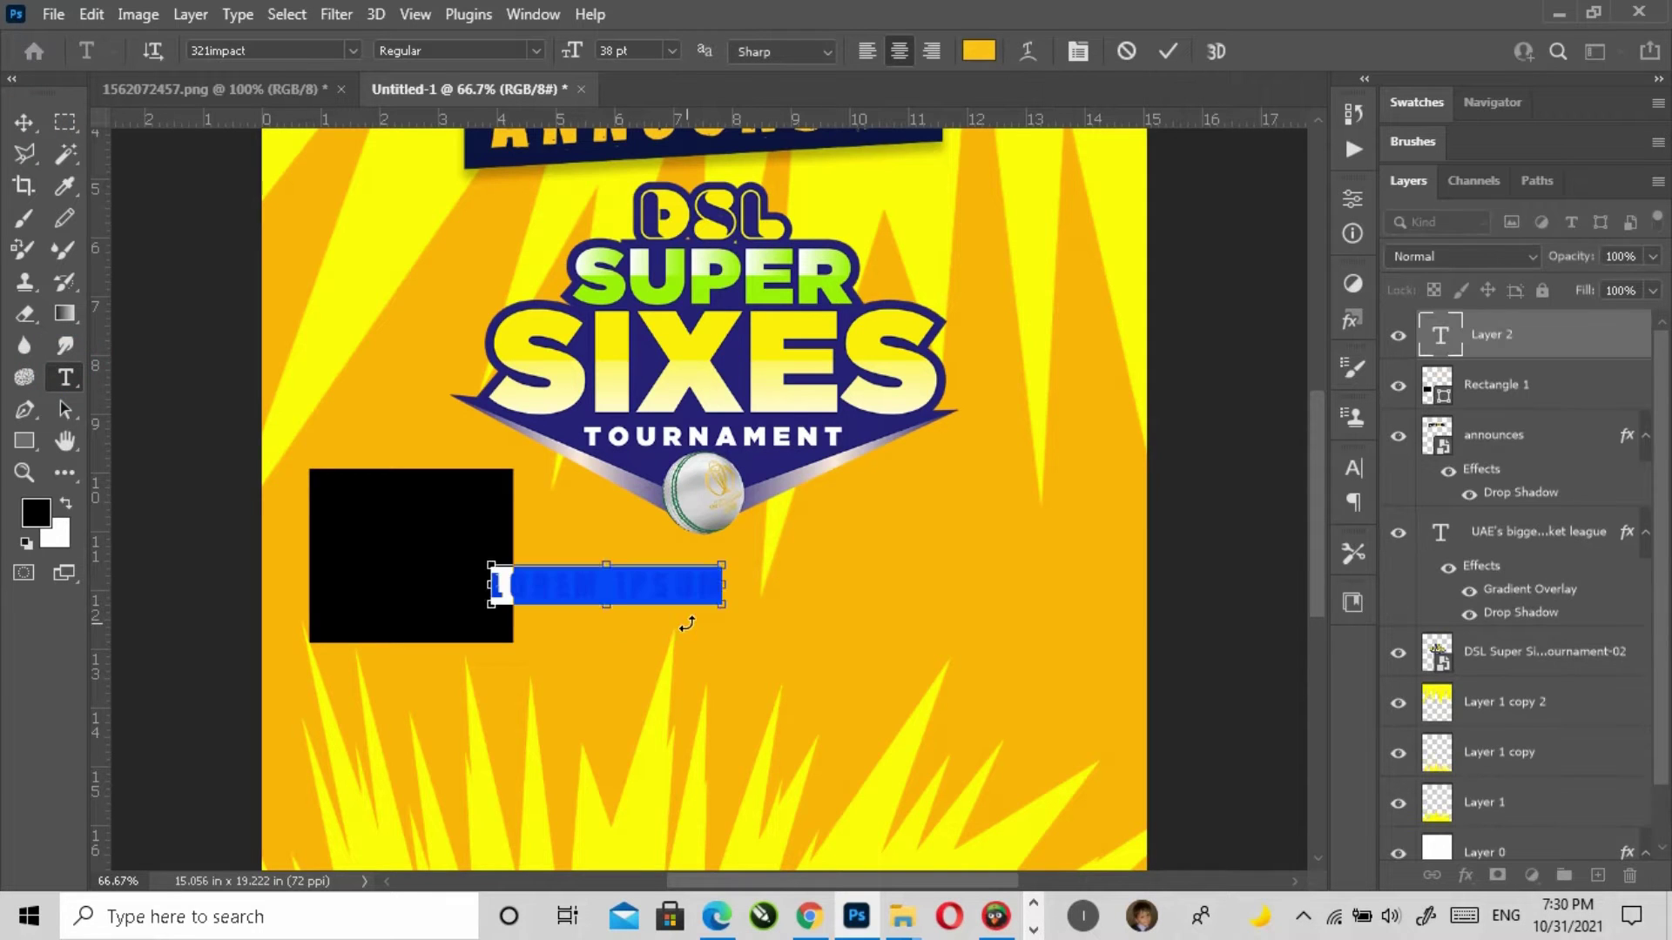
text(INAUGURAL DAY WEEKEND)
key(ctrl+a)
click(867, 50)
click(642, 586)
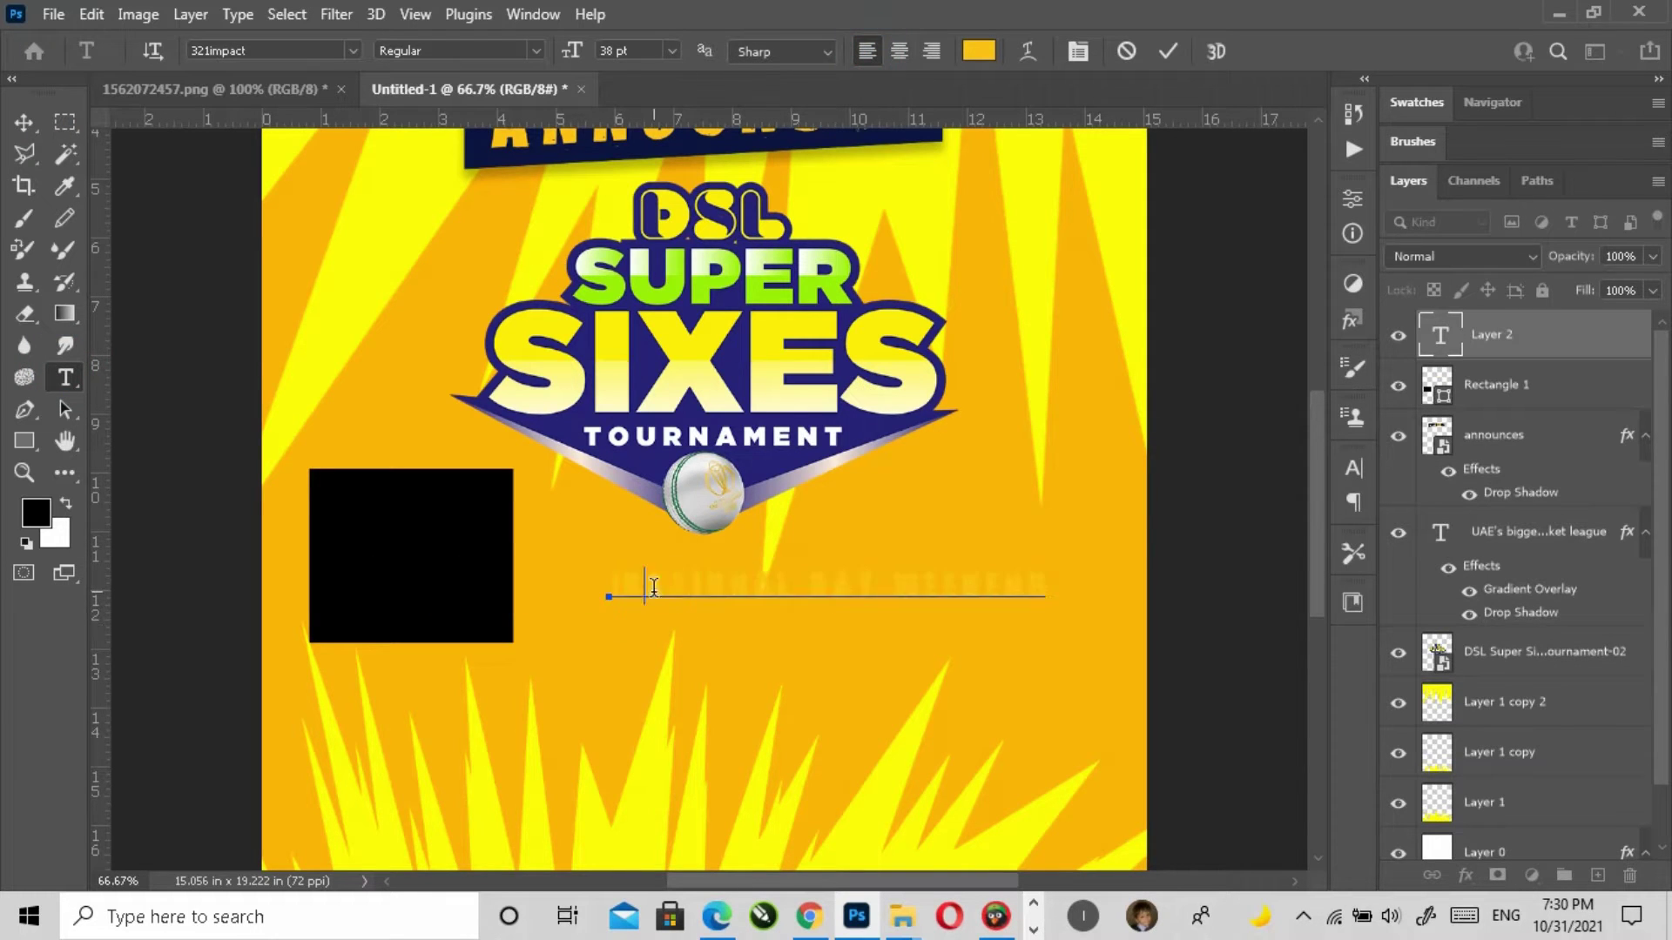
Step: Colour the whole NATIONAL DAY WEEKEND text dark blue 252175, sampled from the tournament logo
key(ctrl+a)
click(979, 51)
click(649, 366)
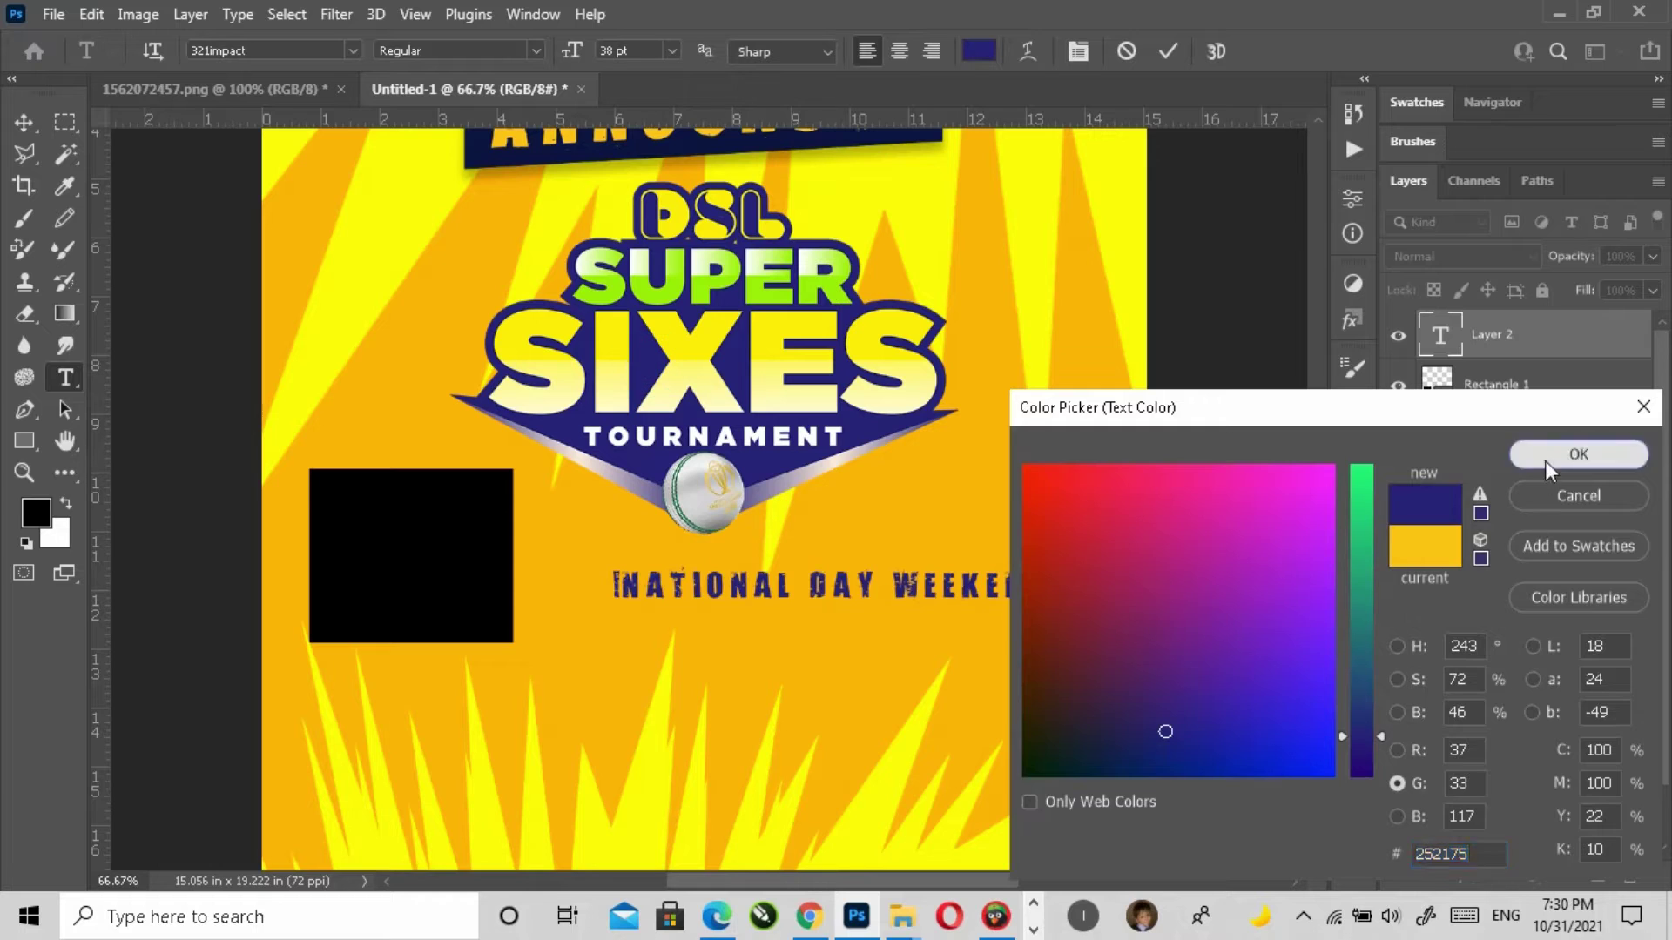
click(1578, 454)
Step: Browse the recently used fonts and set the NATIONAL DAY WEEKEND text to Gotham Medium
click(353, 49)
scroll(694, 180, up, 3)
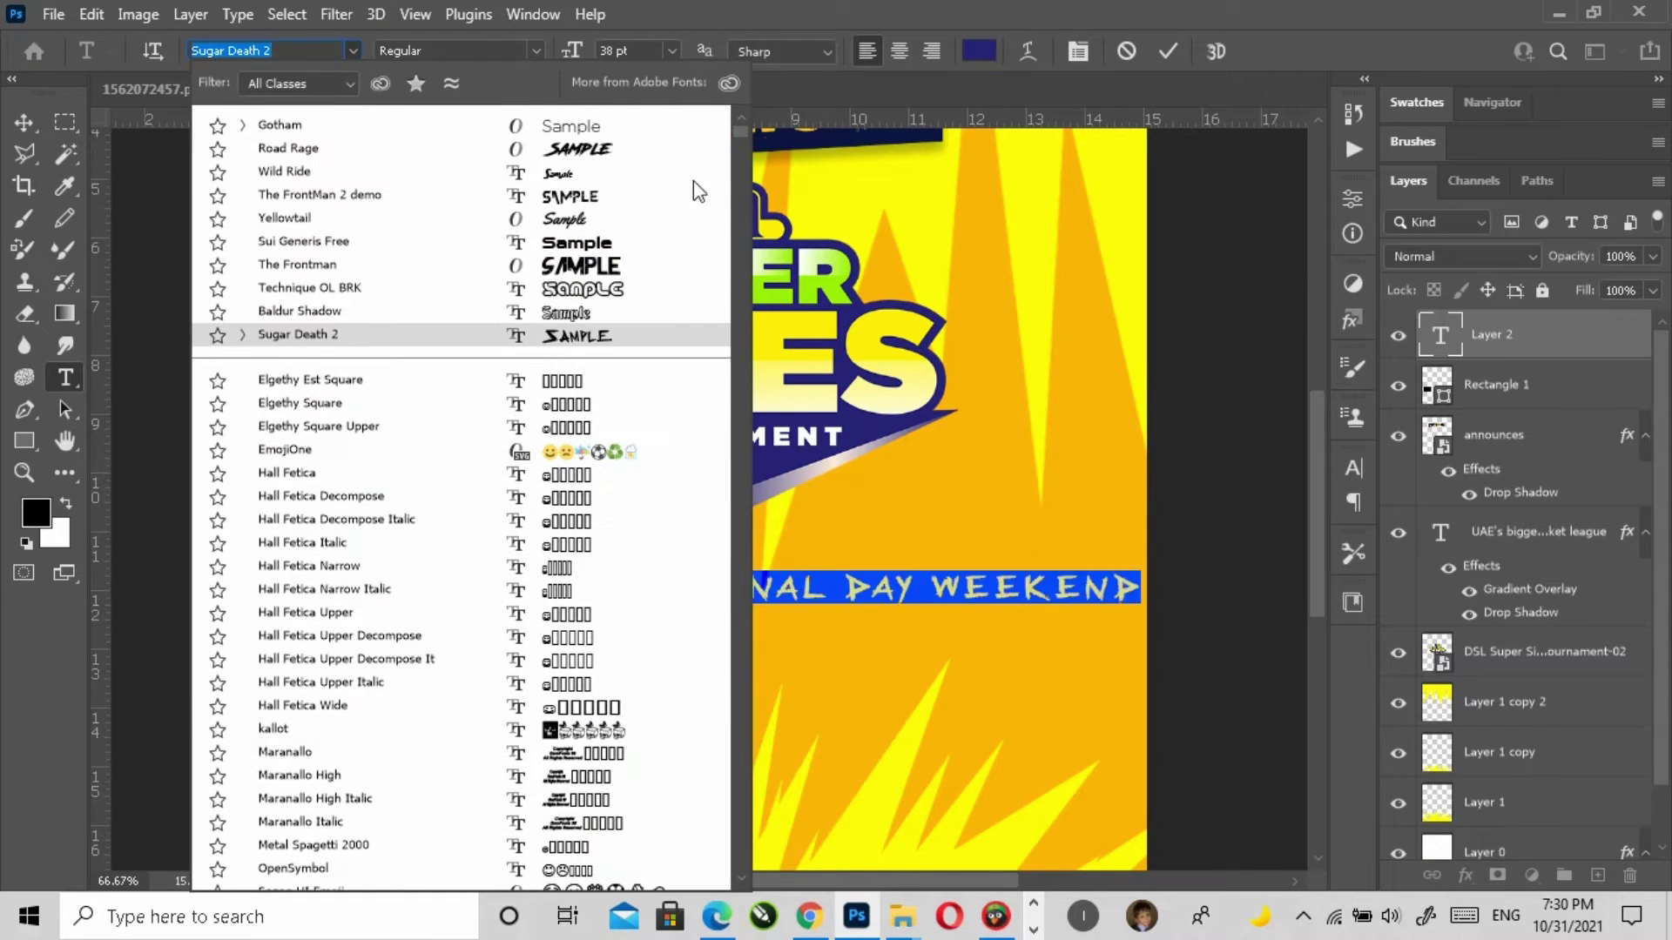
key(Up)
key(Up)
key(Up)
key(Up)
key(Up)
key(Up)
key(Up)
key(Up)
key(Up)
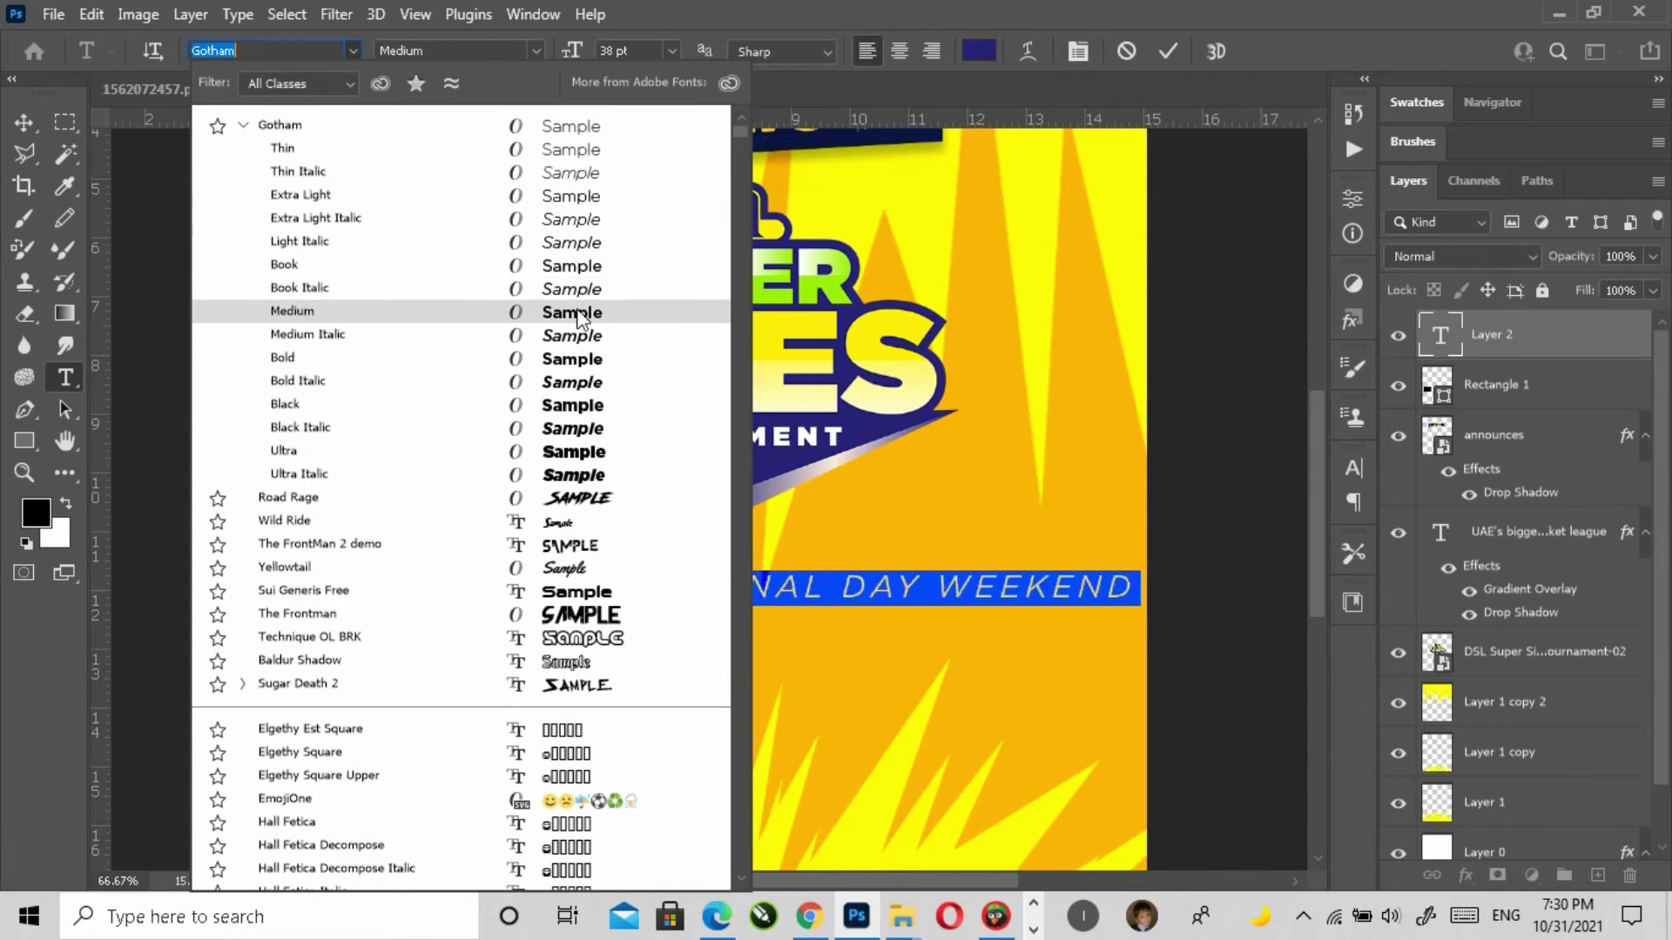
click(585, 312)
click(693, 595)
Step: Delete the stray character in front of NATIONAL in the text line
click(615, 588)
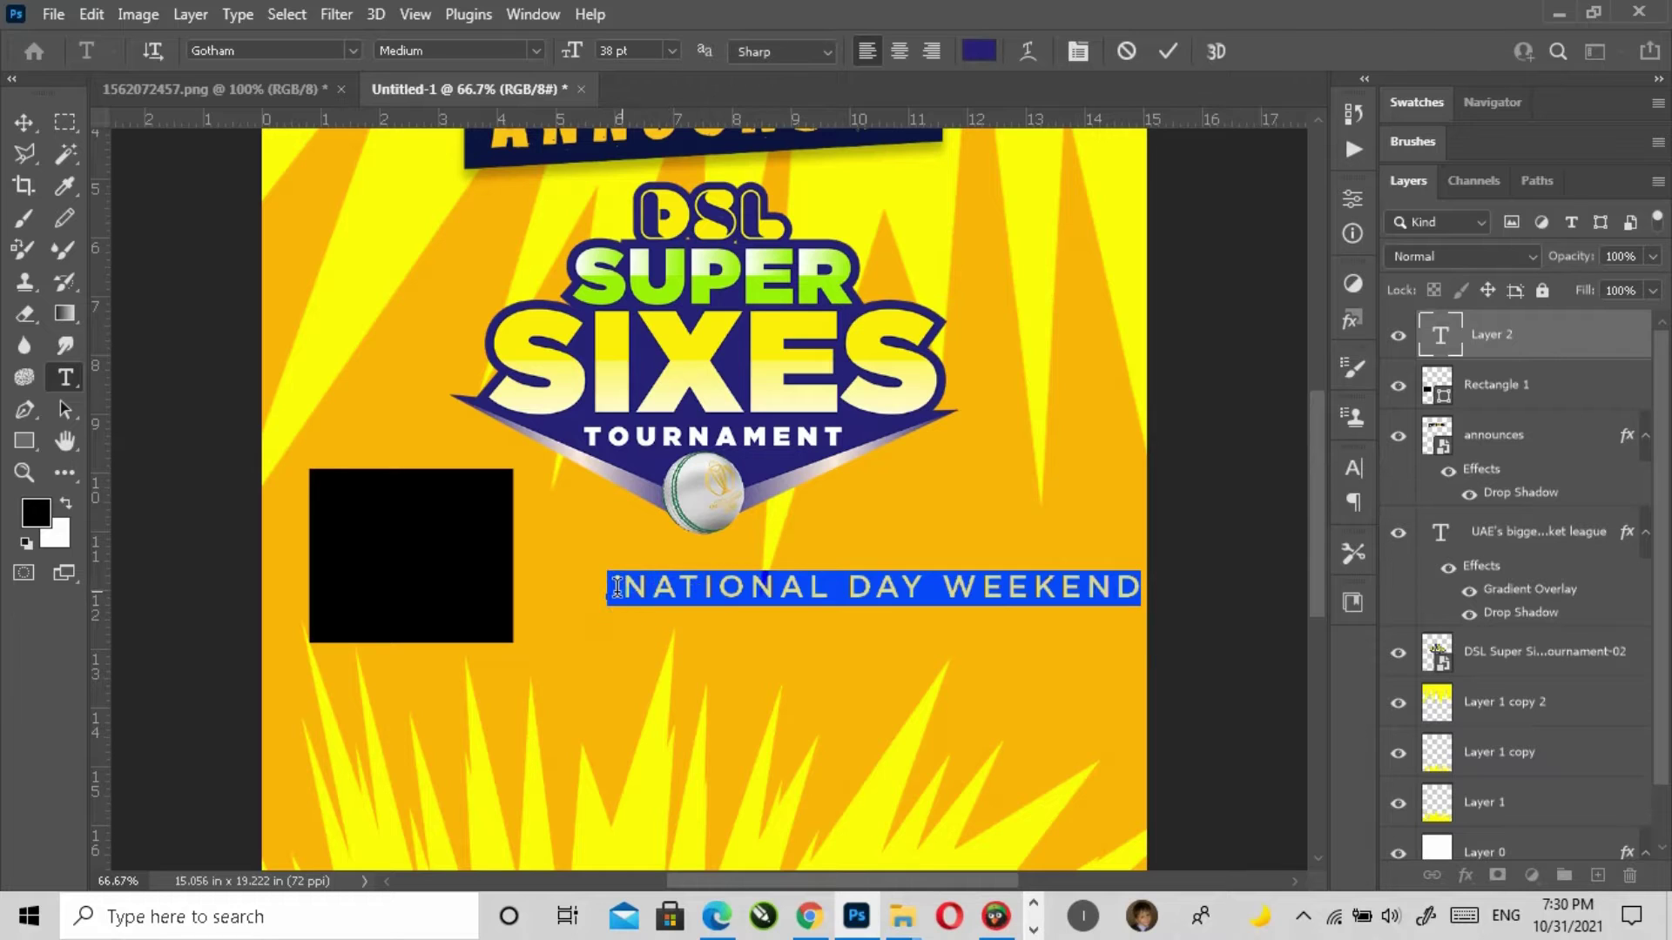
key(BackSpace)
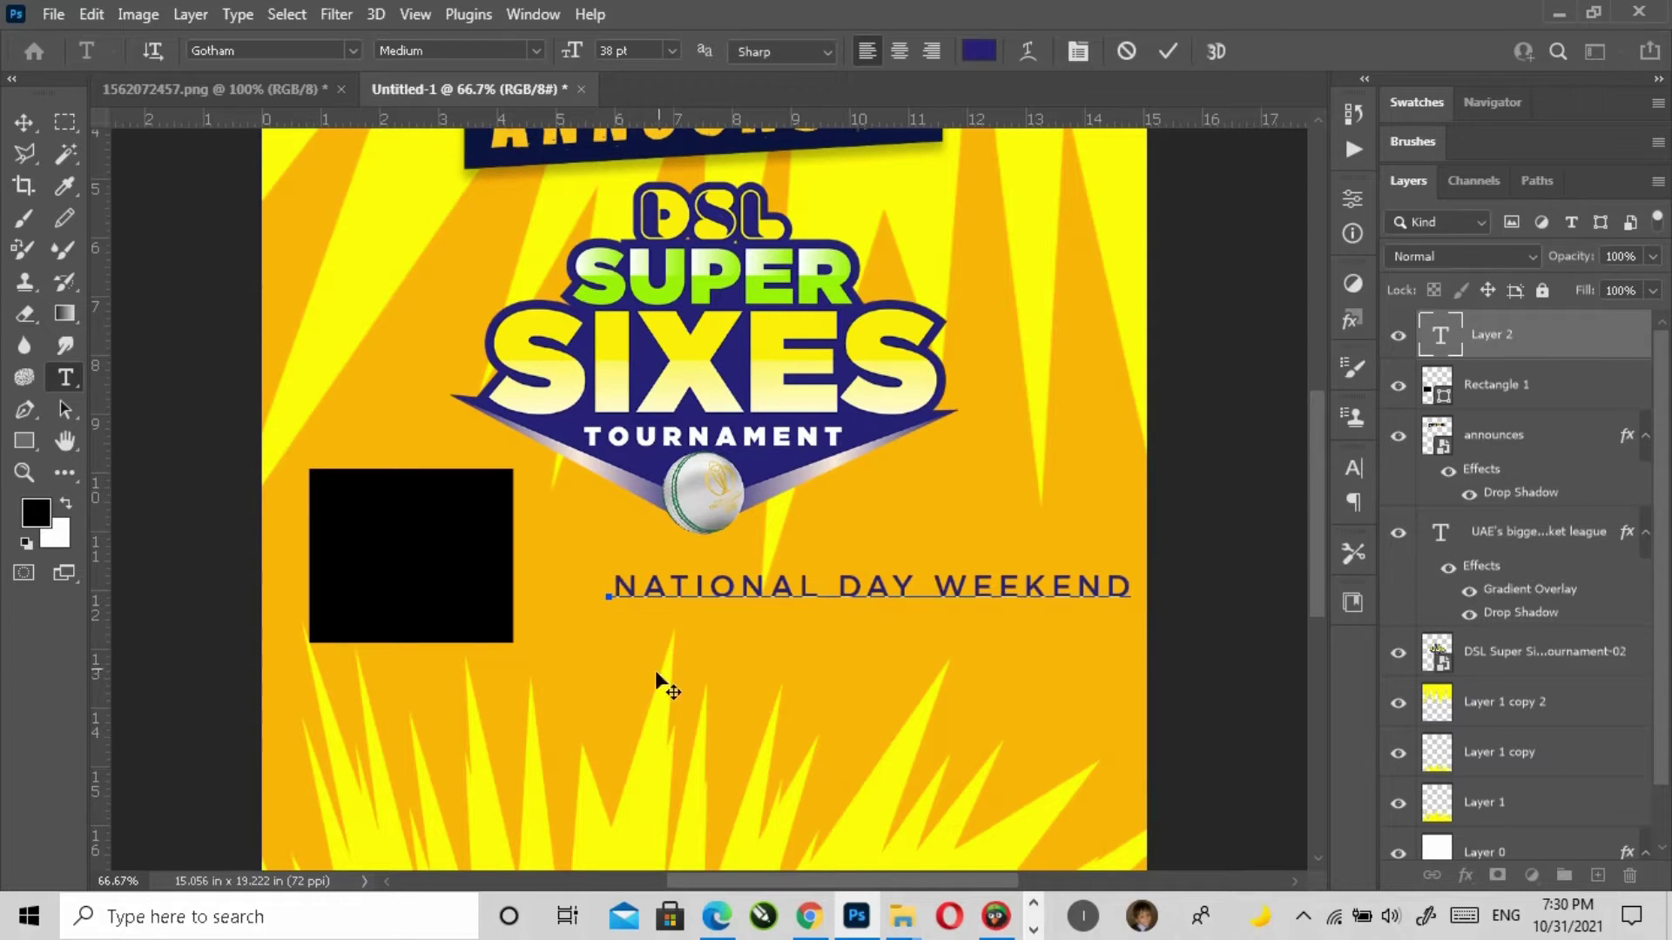
key(ctrl+z)
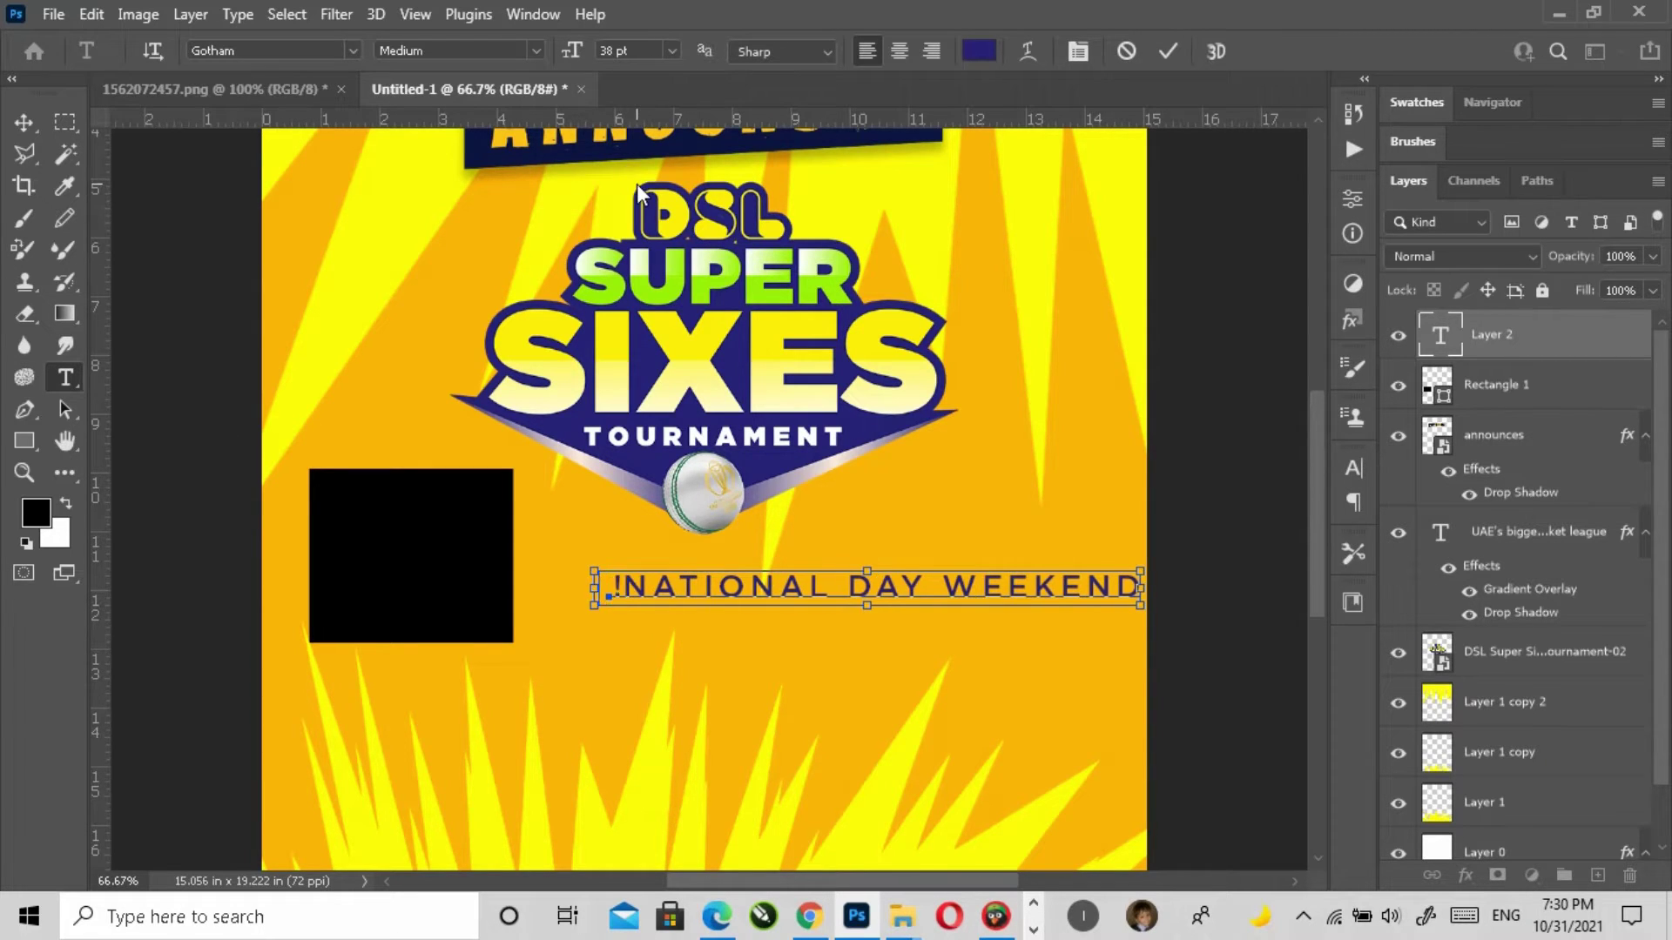
key(BackSpace)
Step: Set the whole NATIONAL DAY WEEKEND text to the Gotham Black font
key(ctrl+a)
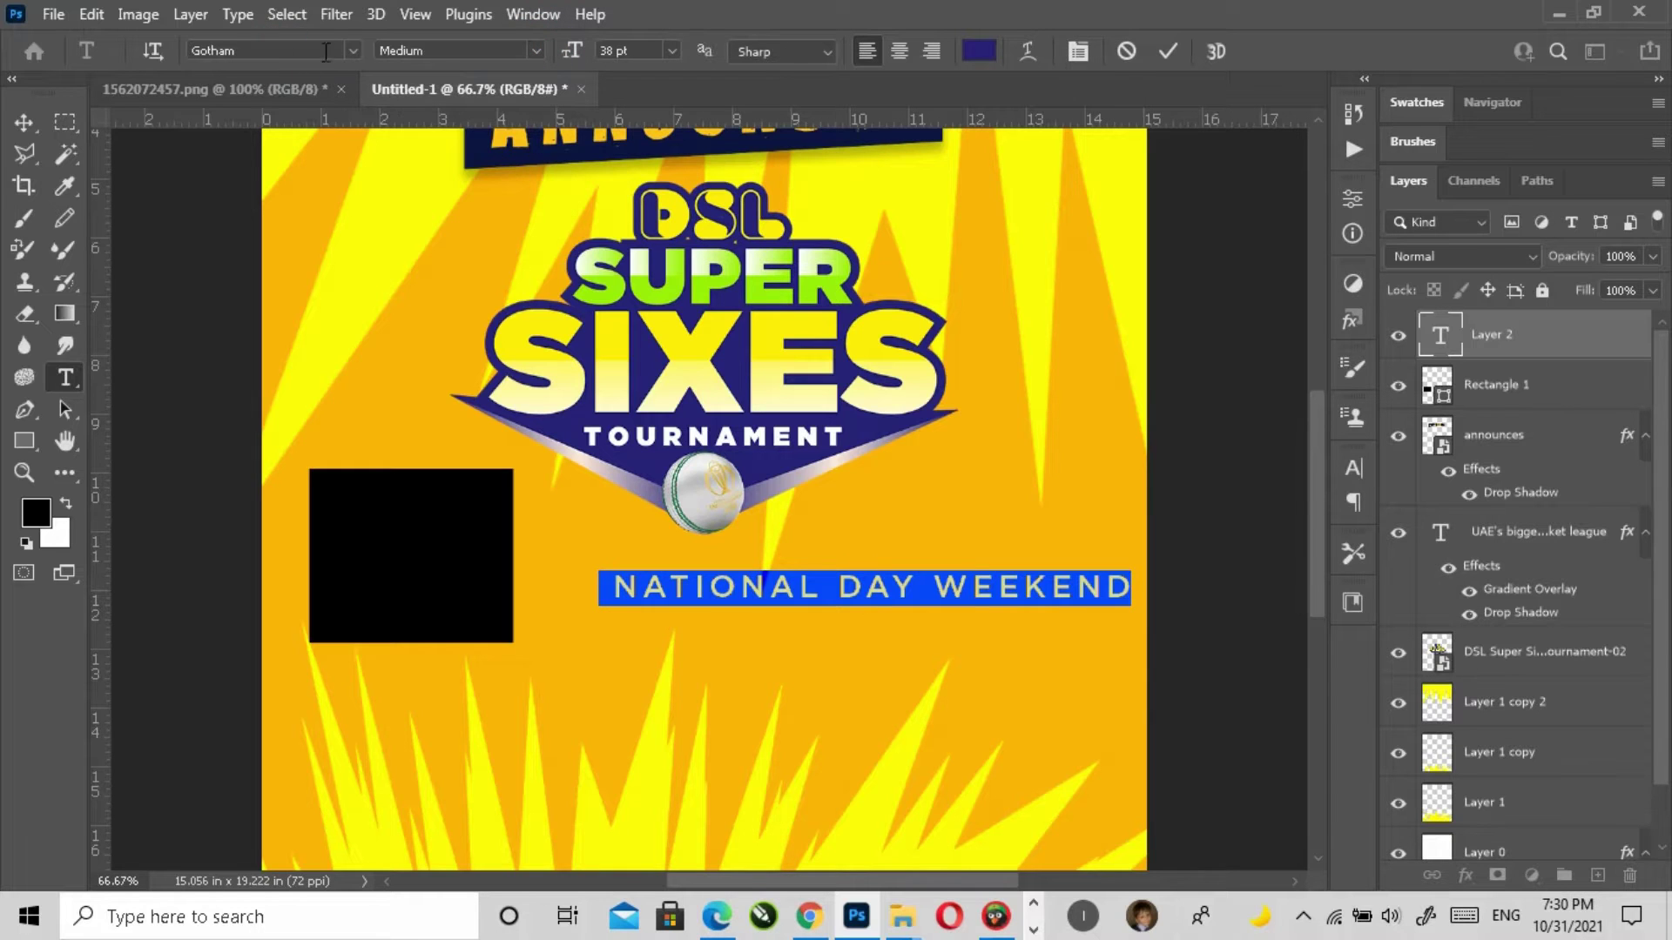
click(352, 50)
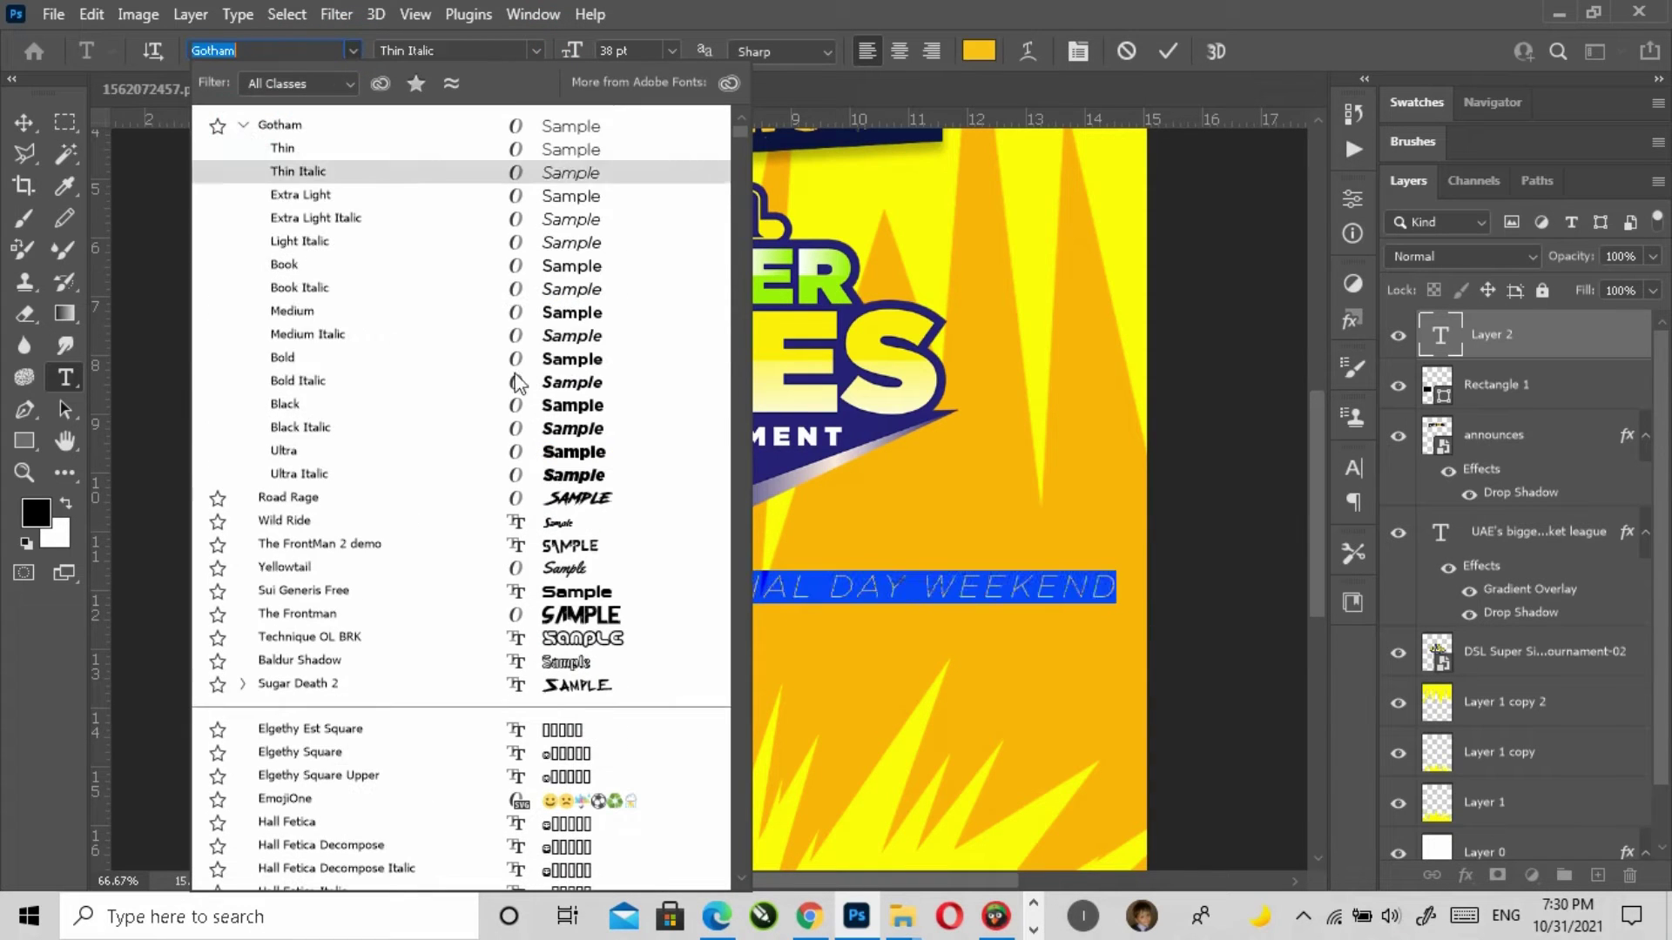
click(516, 405)
Step: Break the text into three lines: NATIONAL, DAY and WEEKEND
click(775, 587)
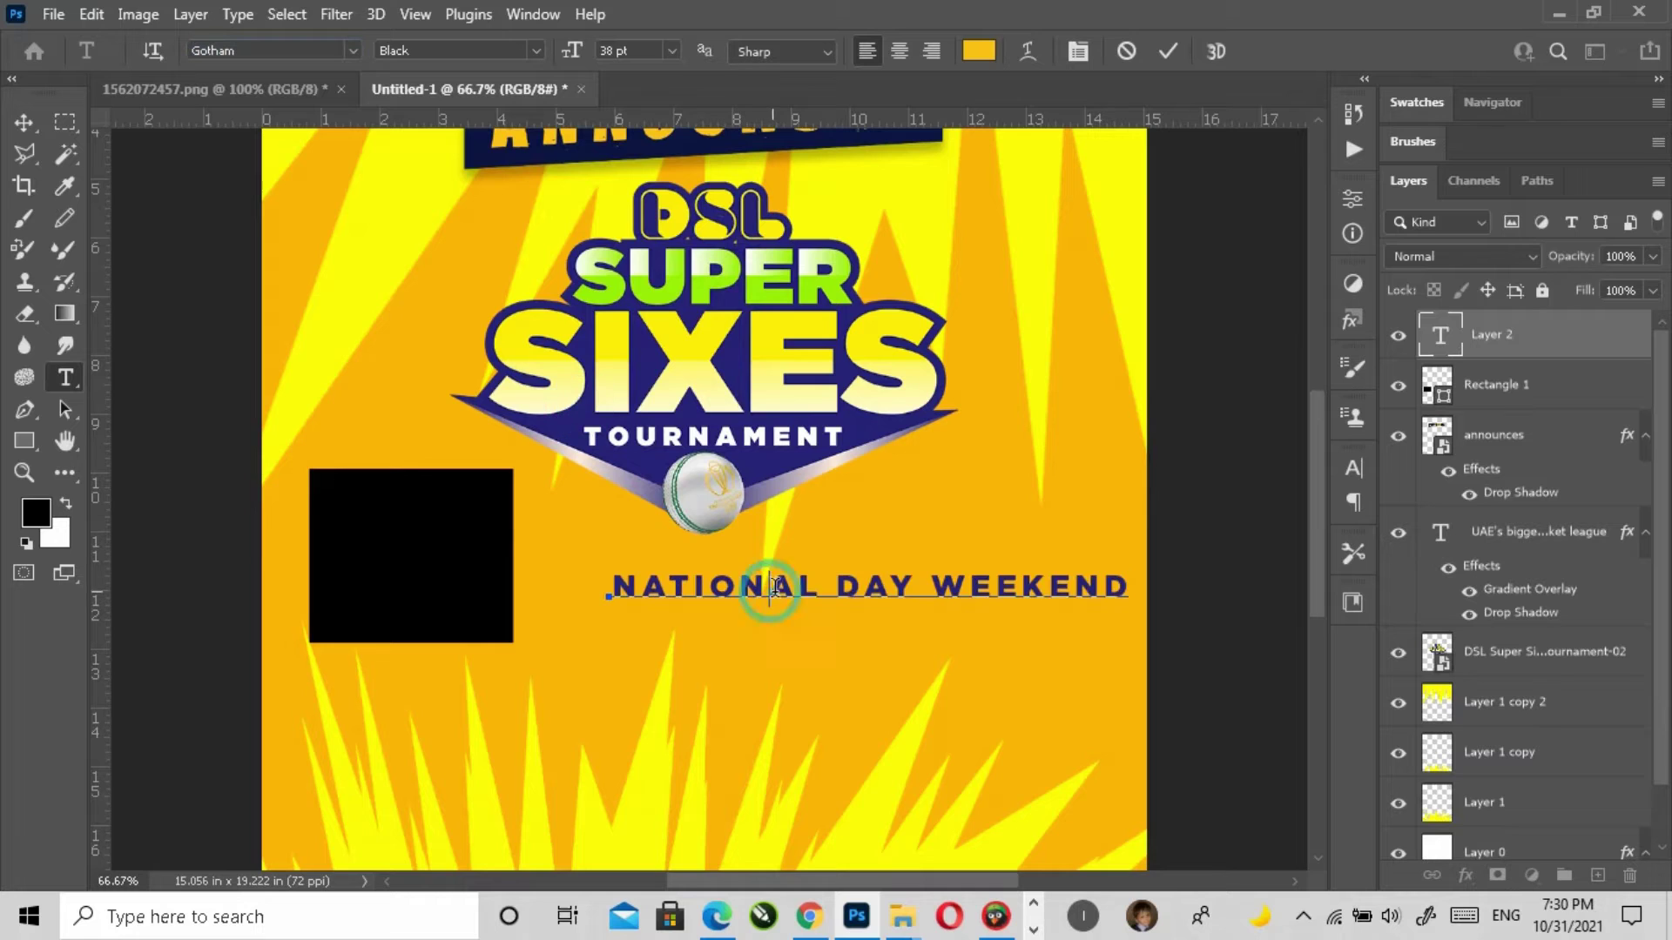
click(837, 588)
key(Return)
key(Return)
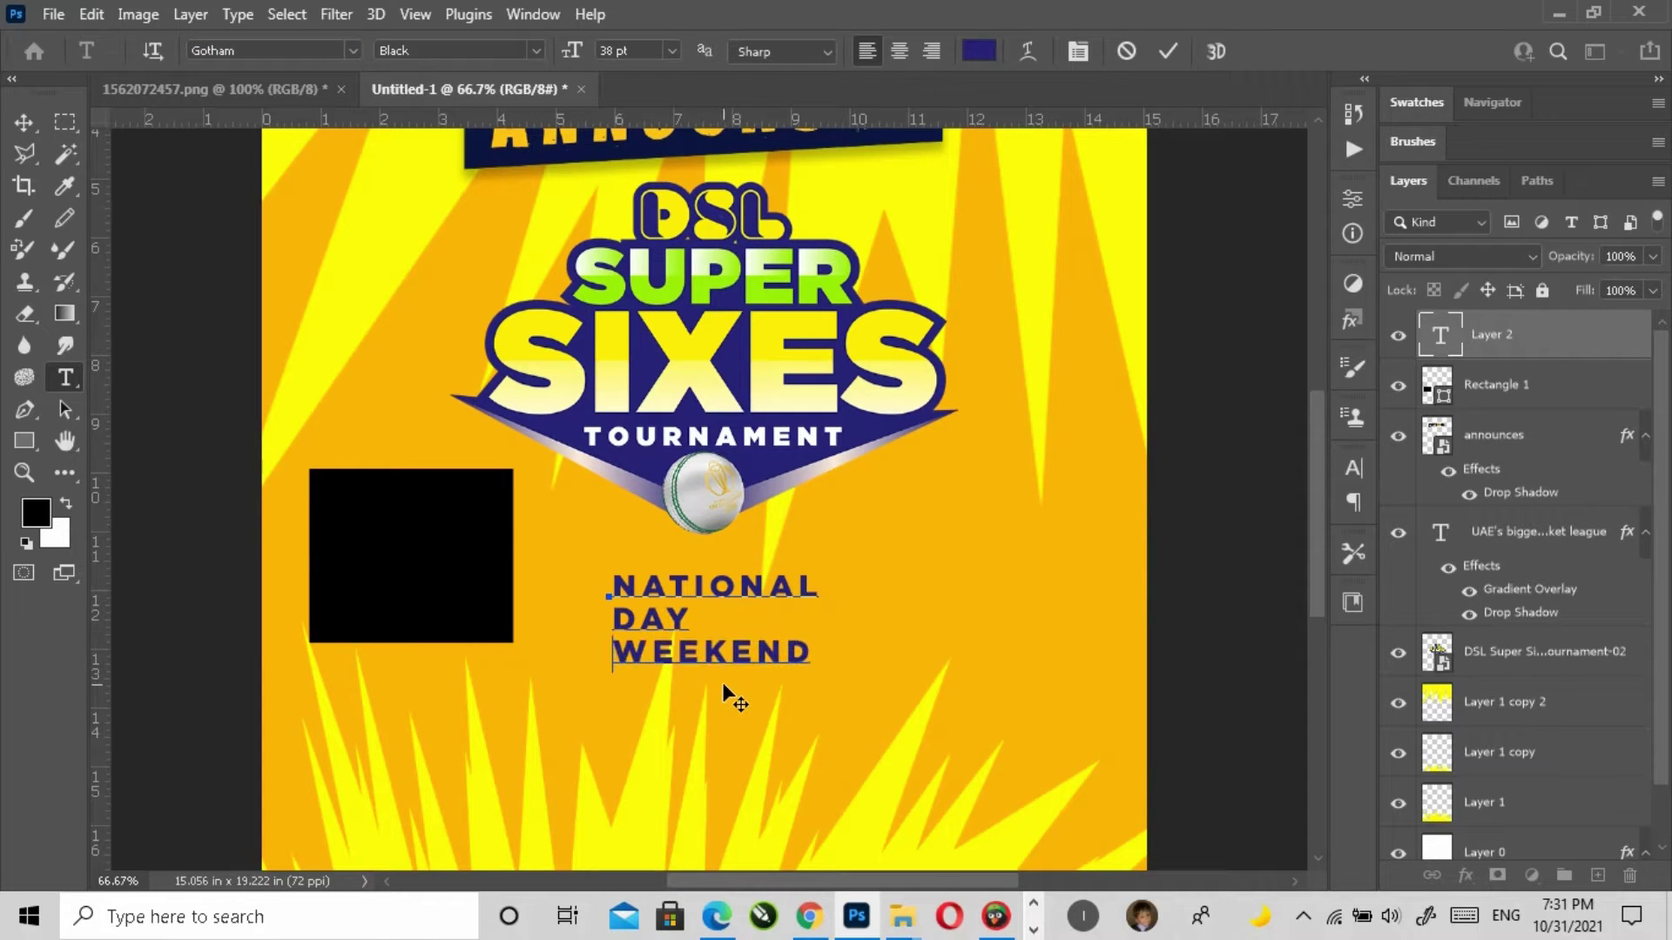
Step: Switch to the Word document to check the National Day Weekend wording, and return to the poster in Photoshop
drag(617, 619, 684, 619)
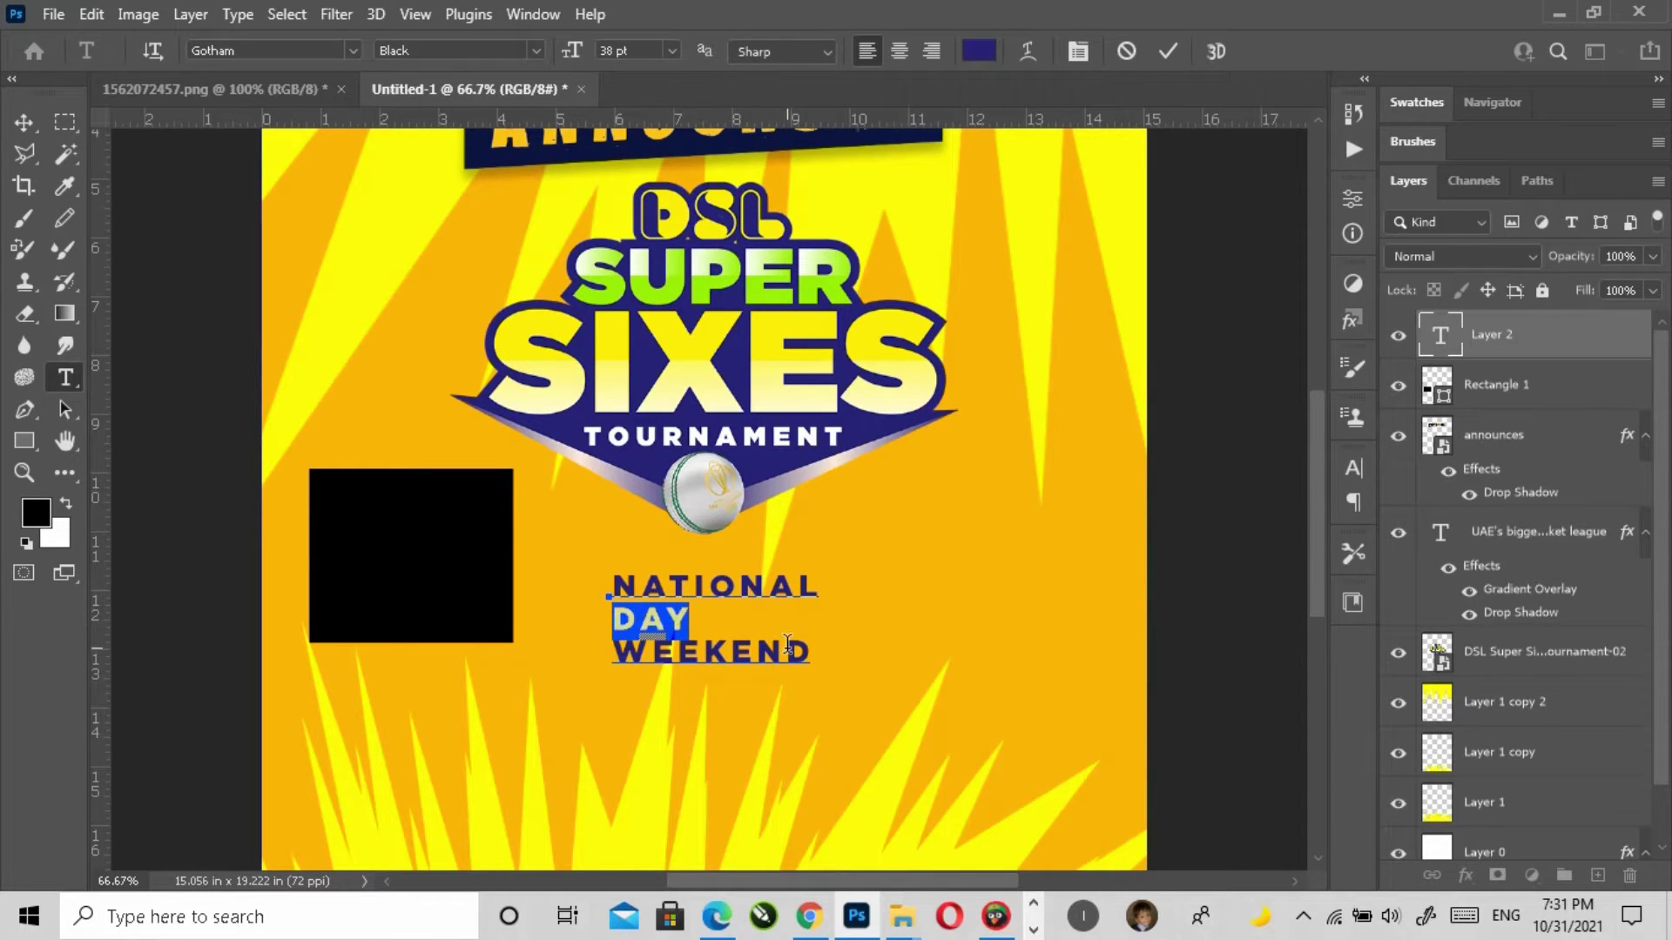
click(1032, 930)
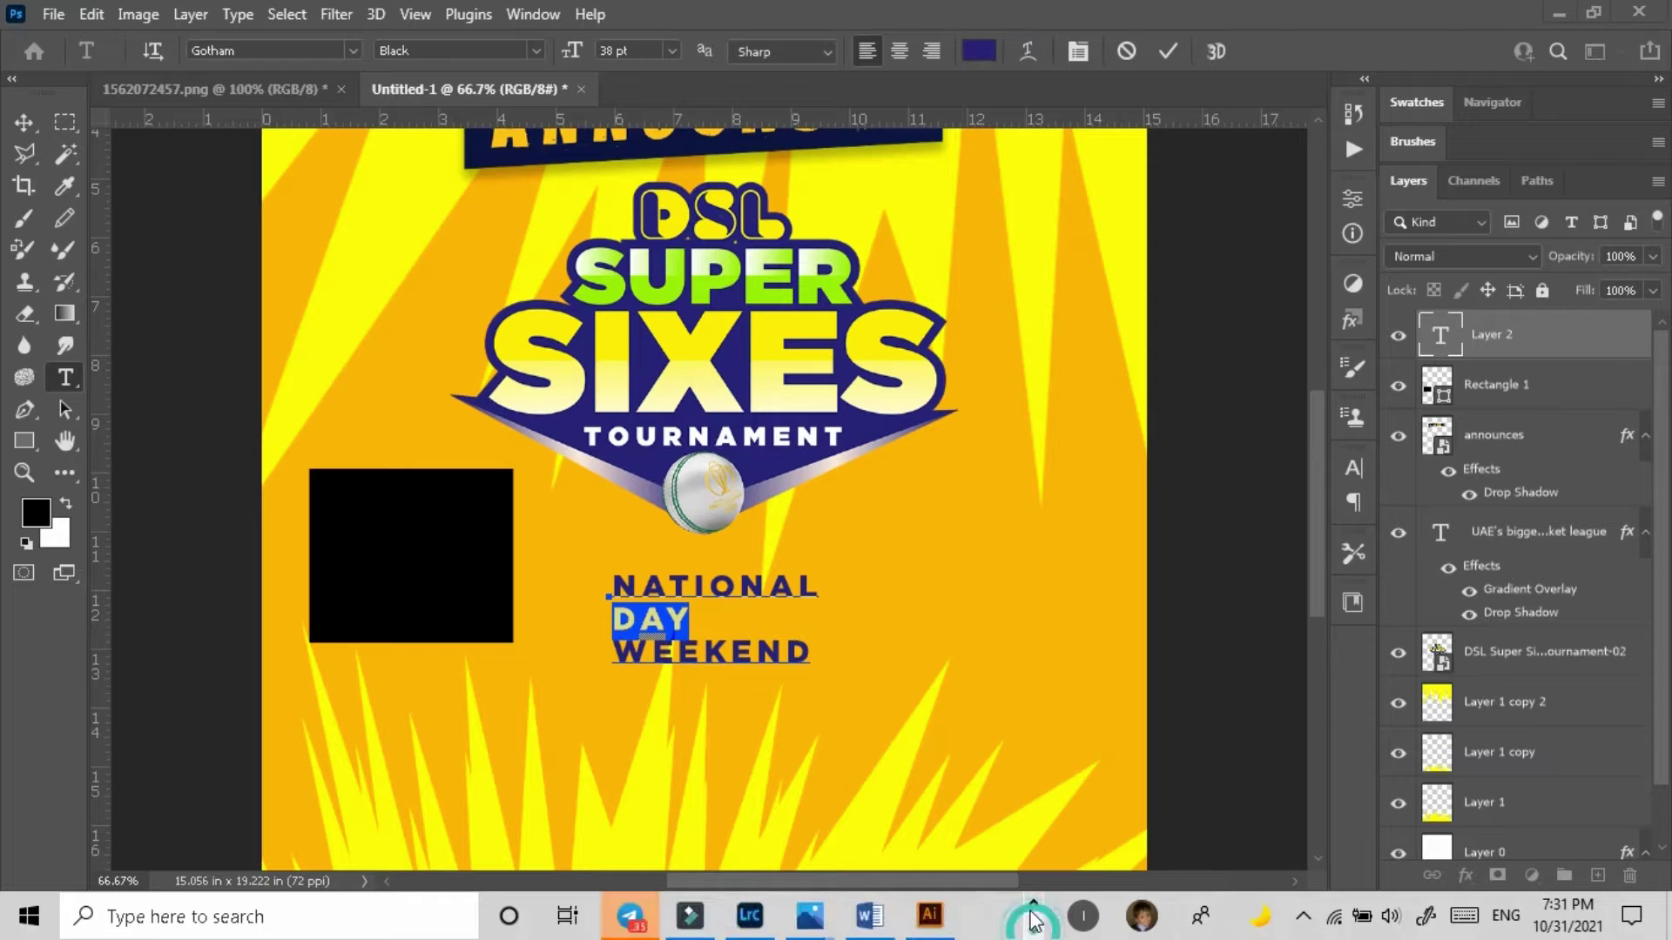
click(867, 916)
scroll(836, 646, up, 2)
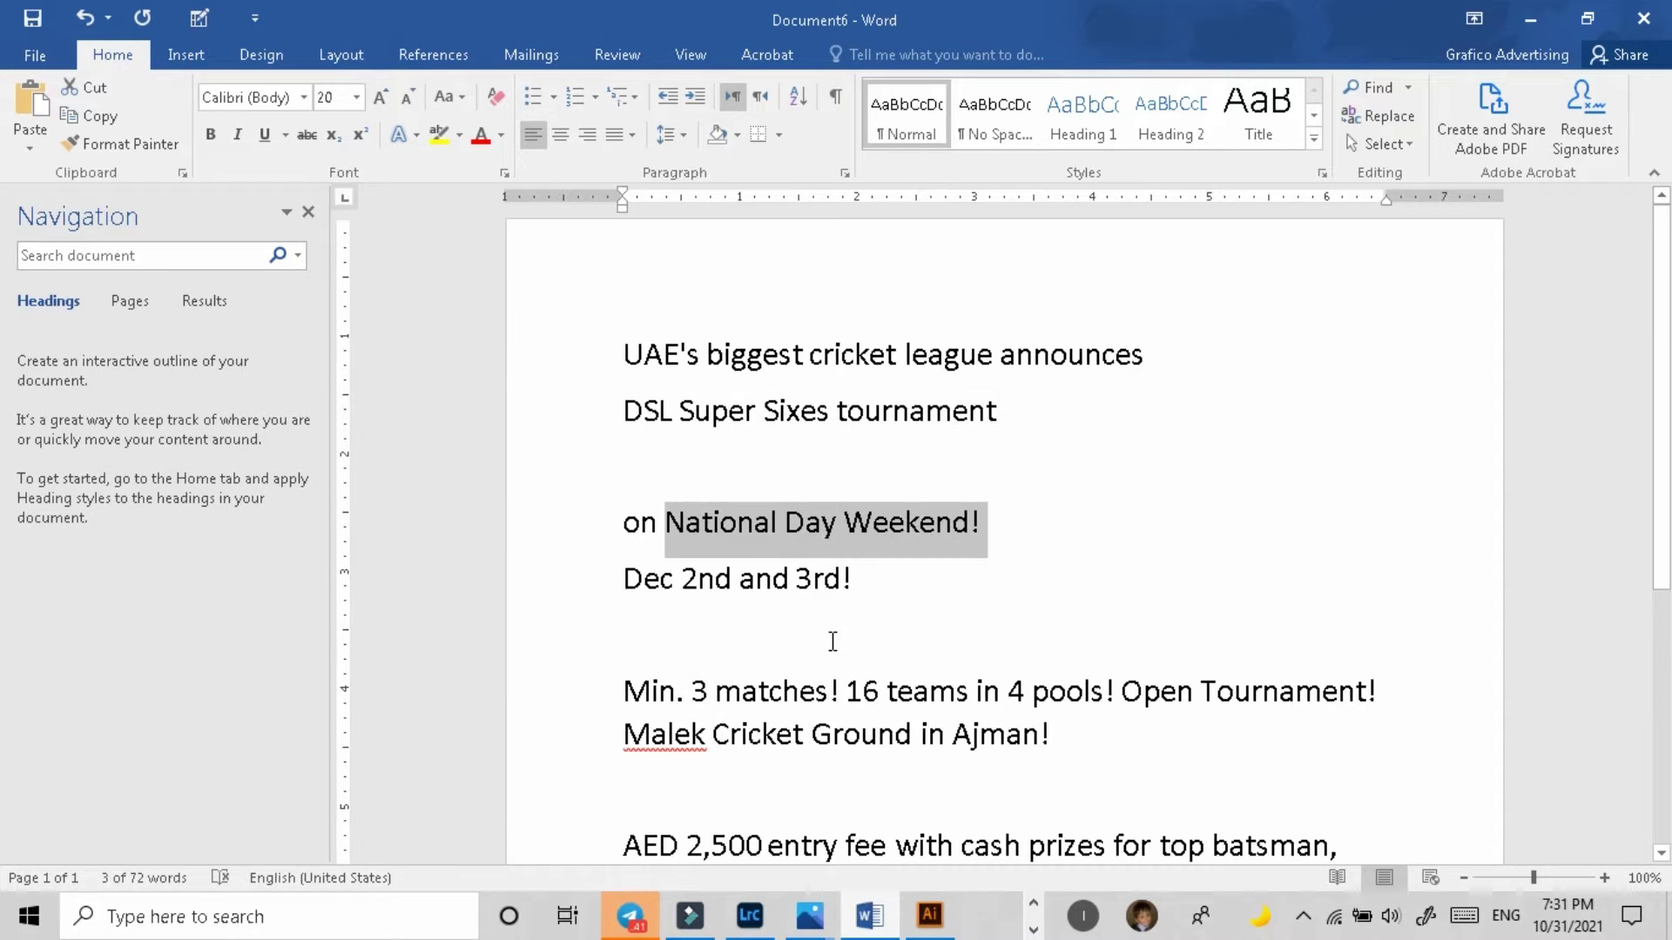
key(alt+Tab)
Step: Copy DAY and WEEKEND and remove them with the surplus spacing, leaving only NATIONAL in the text layer
drag(616, 614, 850, 672)
key(ctrl+c)
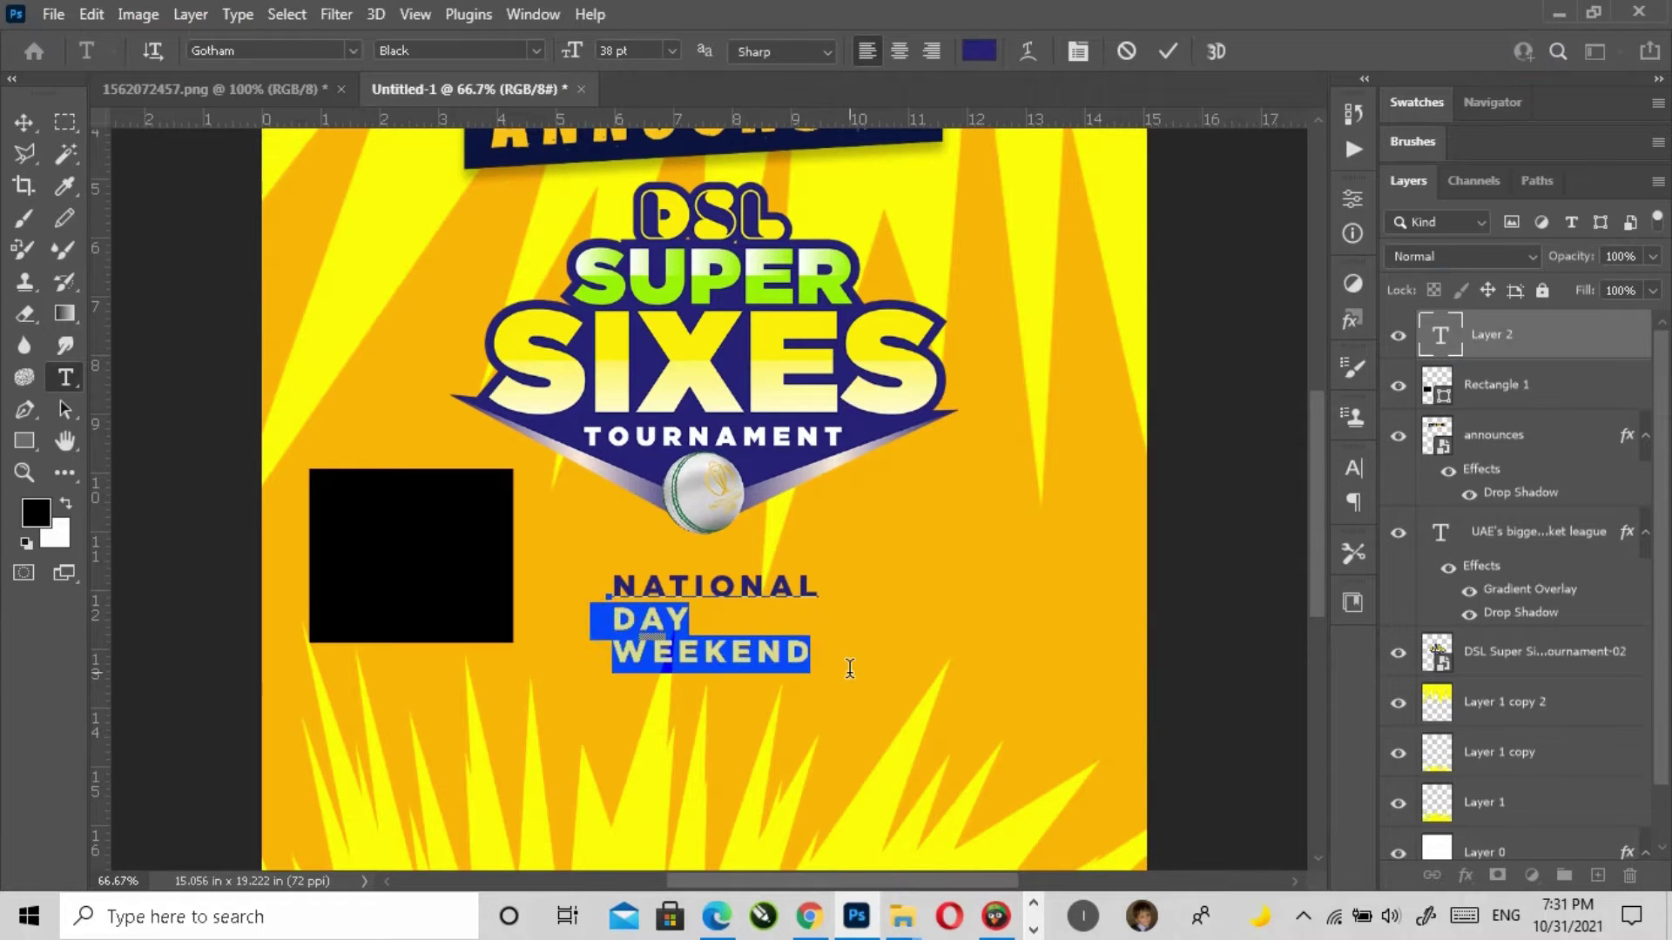
key(BackSpace)
key(shift+Left)
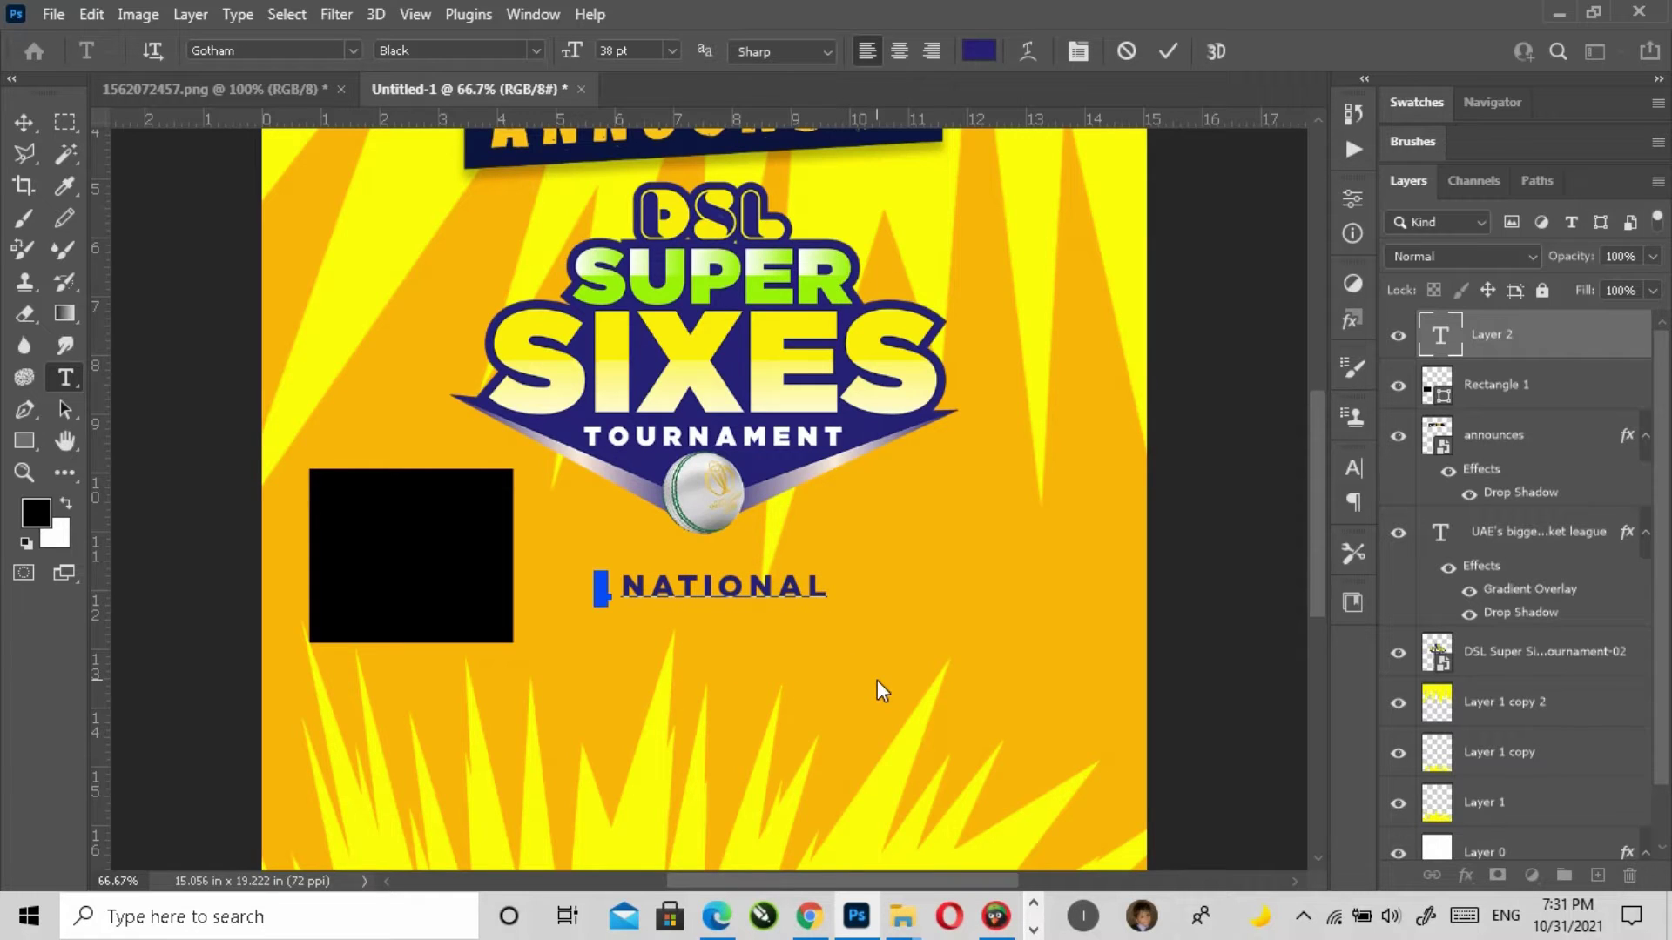
key(BackSpace)
key(BackSpace)
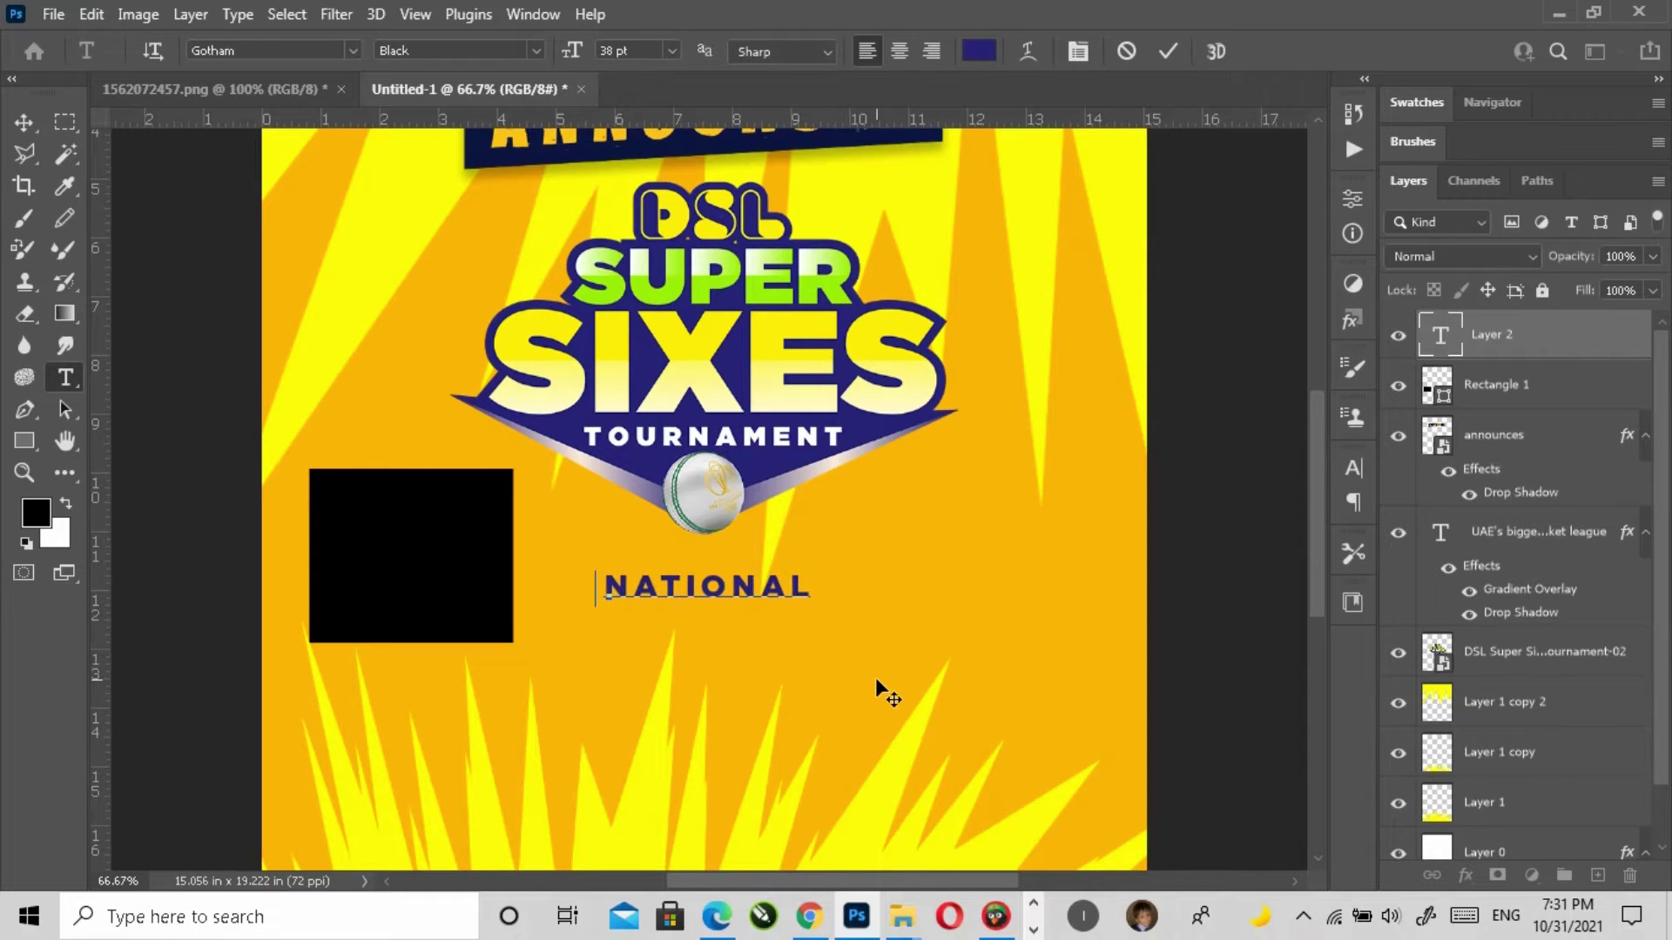
Step: Commit the text edit and move NATIONAL onto the upper part of the black rectangle
key(ctrl+Return)
key(v)
drag(421, 509, 402, 492)
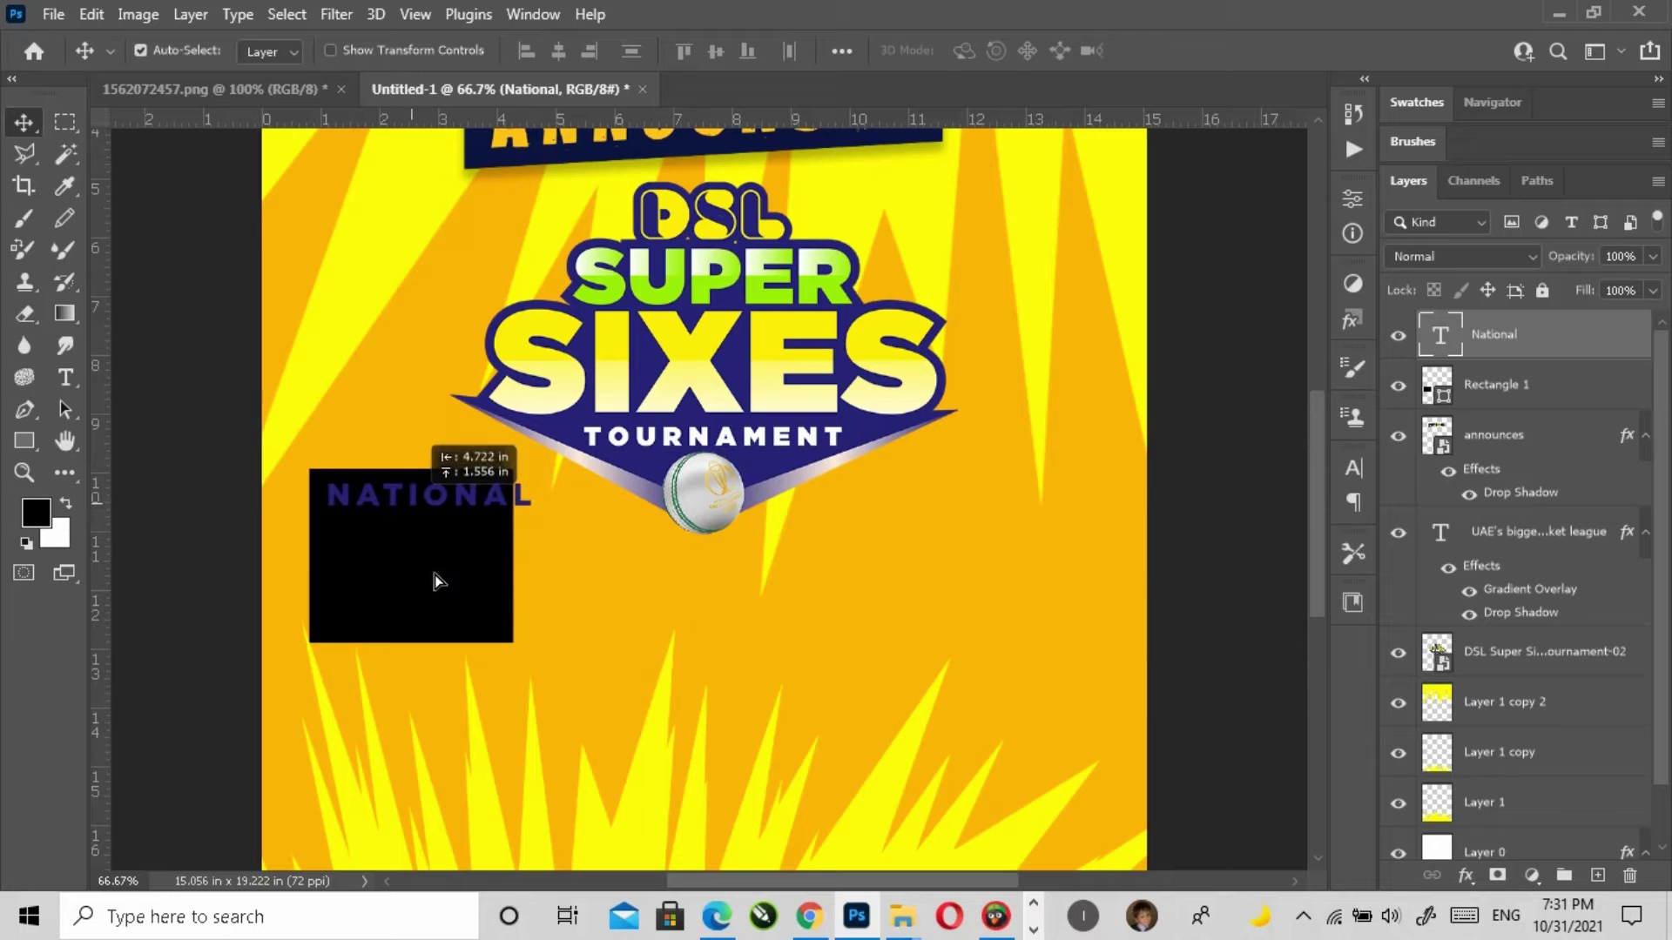
Step: Change the rectangle's fill to dark blue 252175, sampled from the tournament logo
double_click(1437, 384)
click(658, 370)
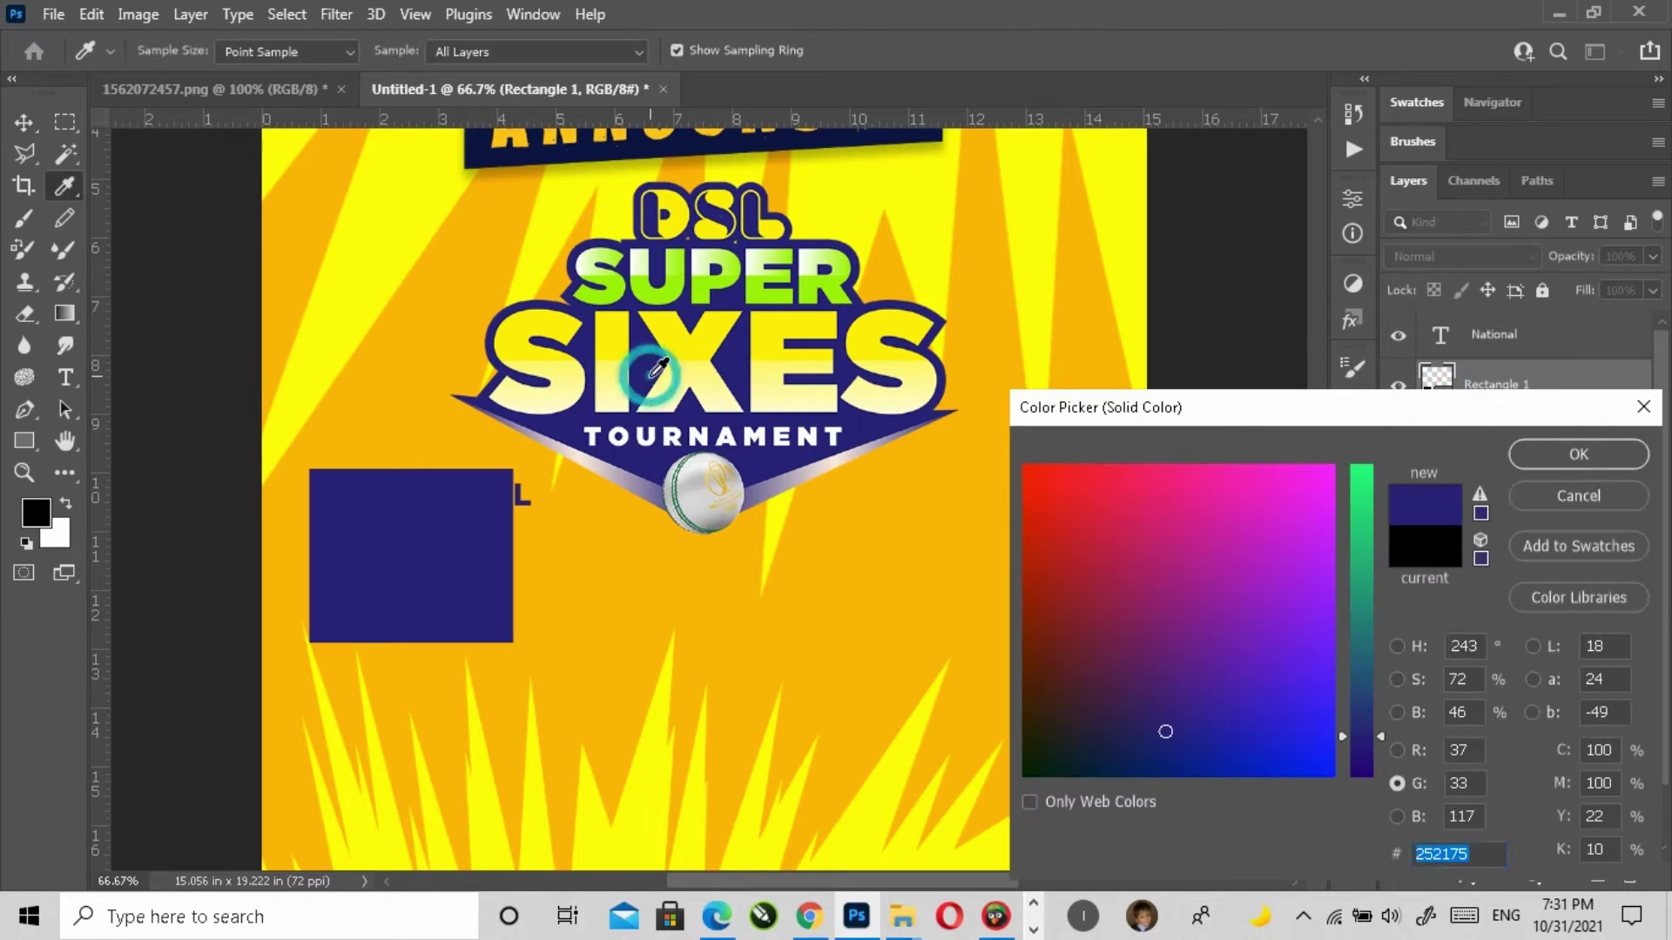
click(1521, 463)
Step: Recolour the NATIONAL text to orange ffb600, sampled from the poster background
click(1481, 336)
click(1353, 461)
click(1275, 607)
click(916, 528)
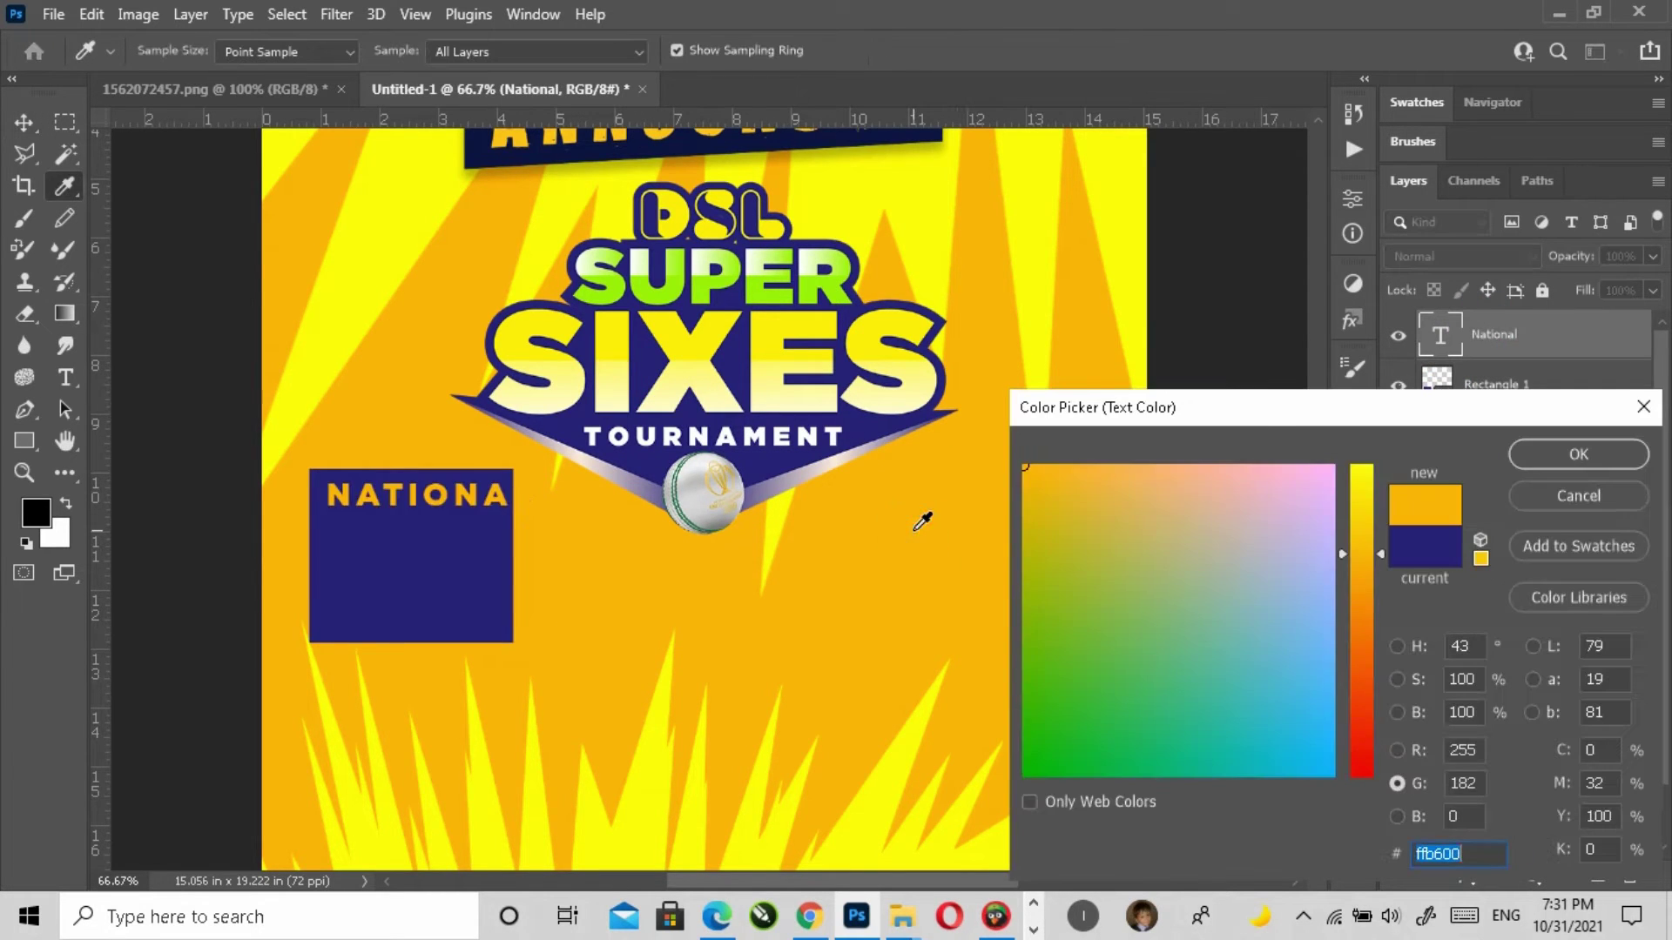
click(1579, 454)
Step: Scale the NATIONAL text down so it fits within the blue rectangle's width
key(z)
click(471, 609)
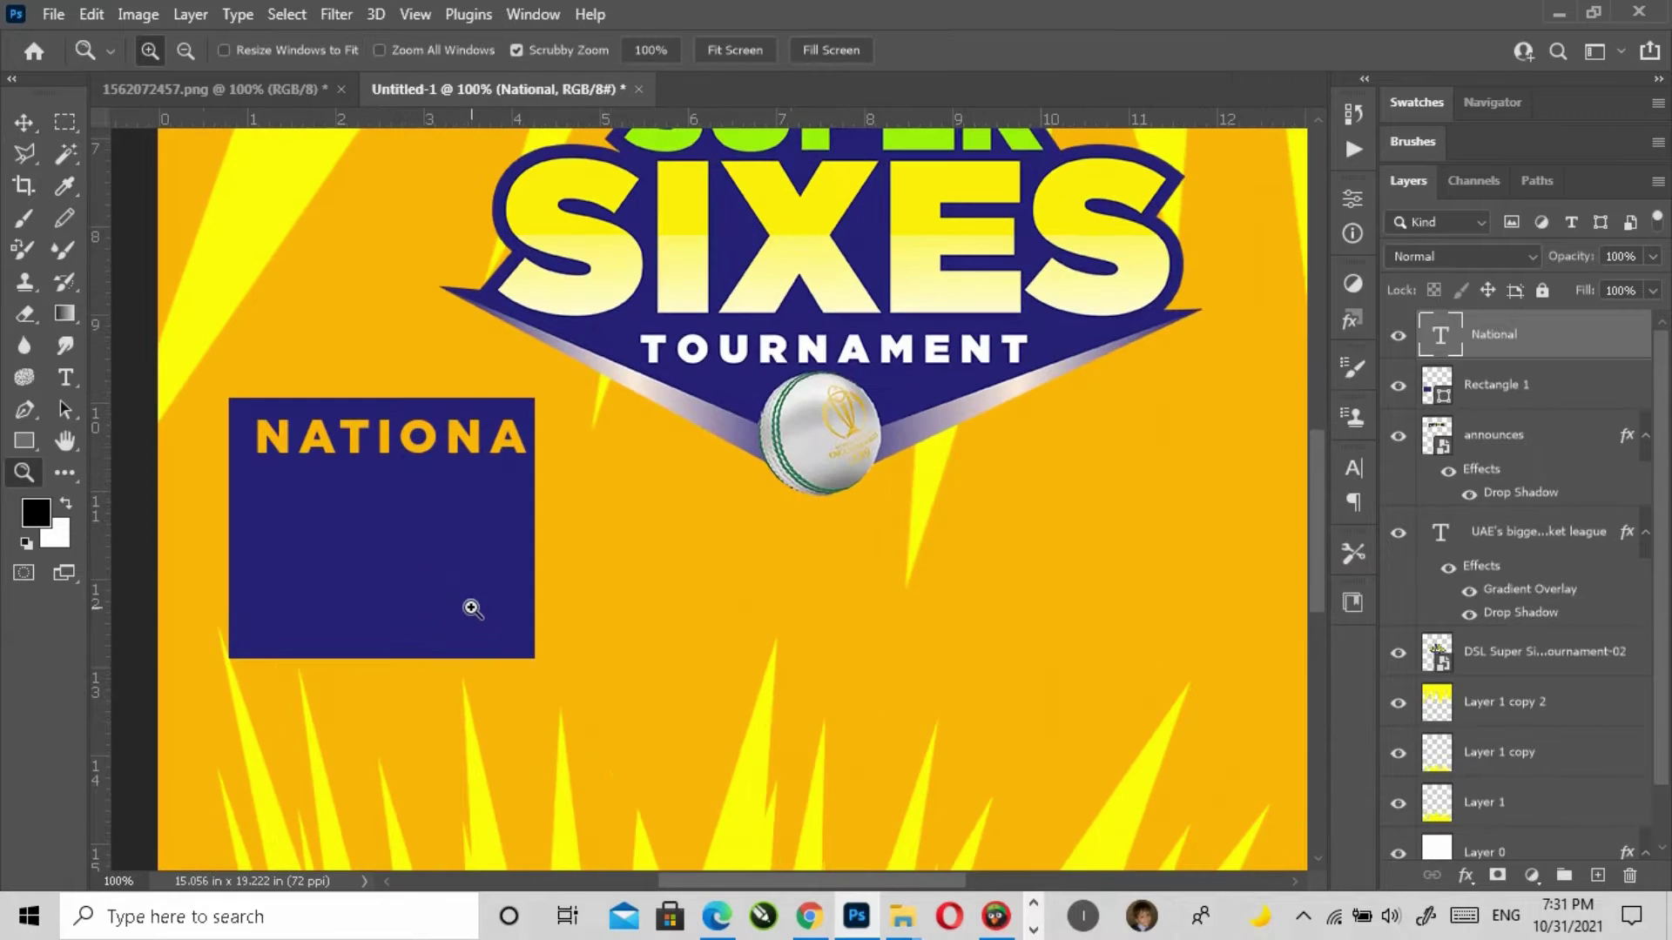
click(470, 601)
alt+click(616, 598)
click(29, 125)
key(ctrl)
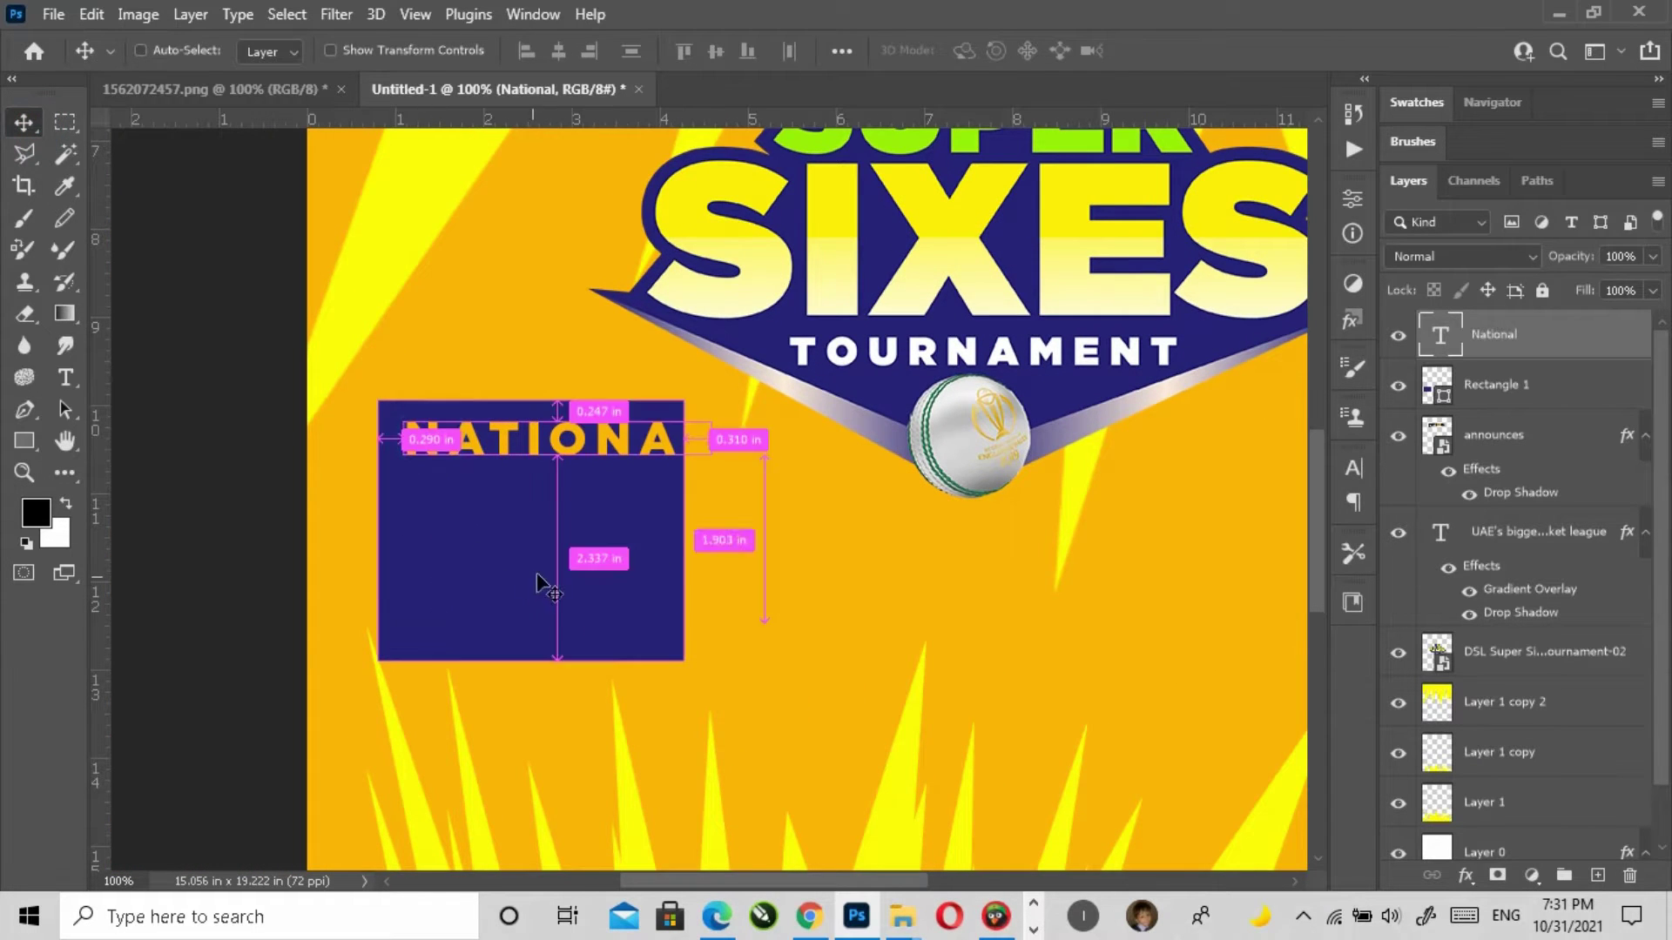
key(ctrl+t)
drag(707, 458, 648, 488)
key(Return)
Step: Centre the NATIONAL text horizontally on the blue rectangle
click(232, 470)
click(545, 439)
shift+click(543, 540)
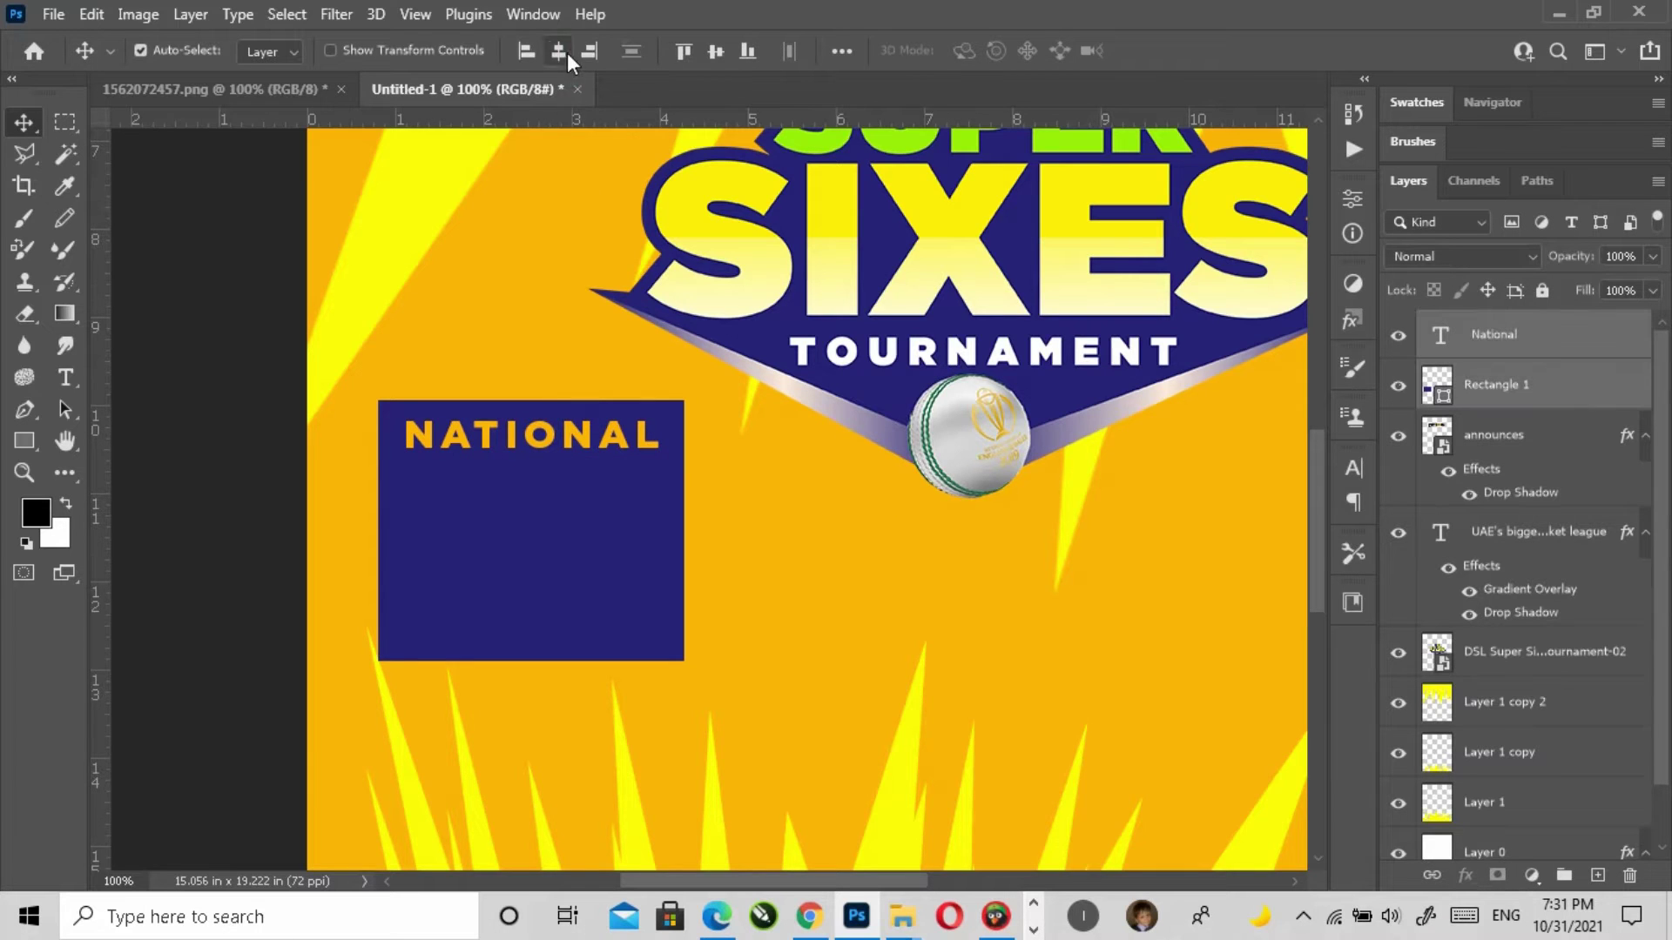
click(195, 448)
Step: Paste the copied words as a new text layer beside the rectangle, cutting WEEKEND so only DAY remains
click(65, 377)
click(742, 586)
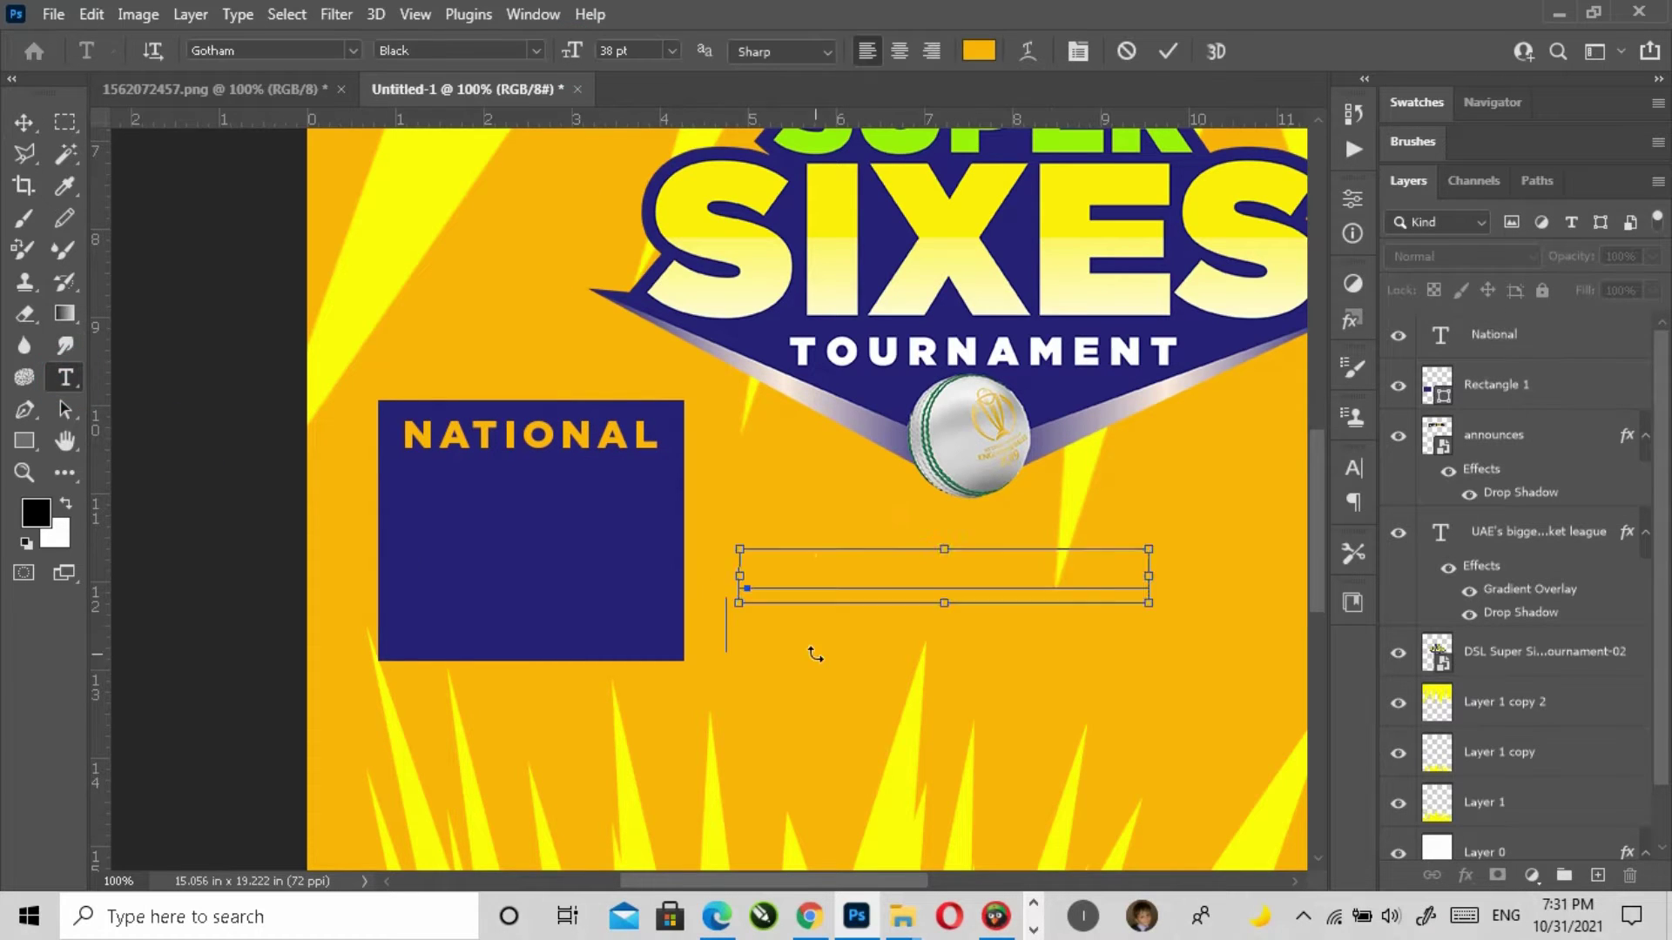
key(ctrl+v)
drag(729, 621, 1085, 623)
key(ctrl+x)
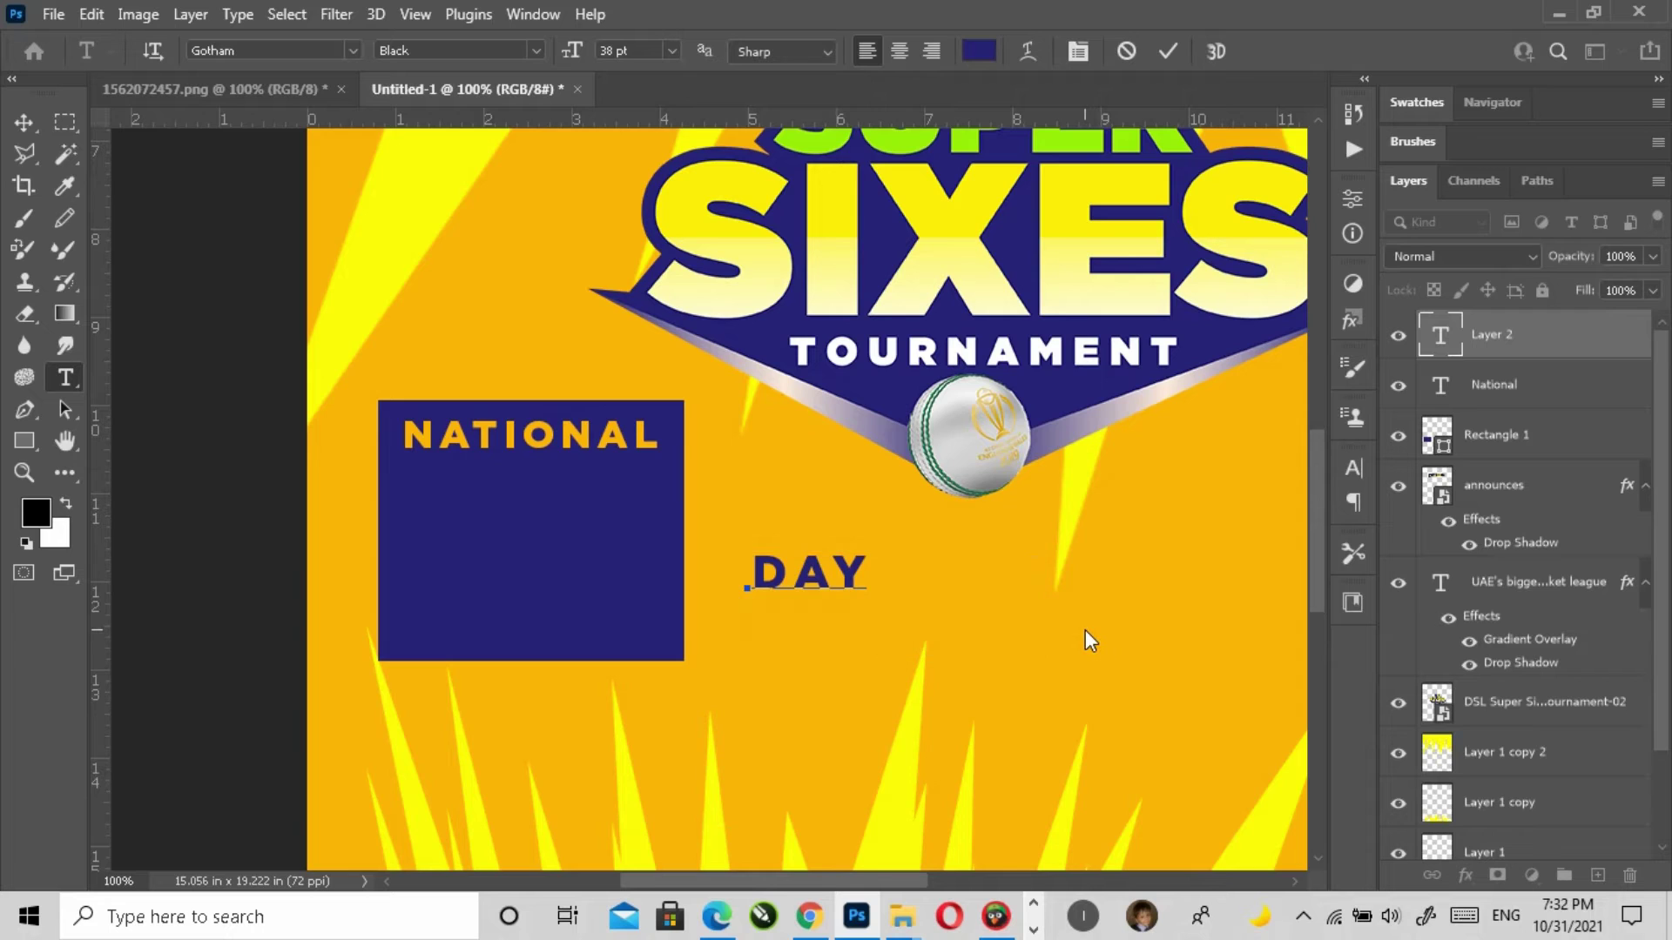
key(BackSpace)
key(End)
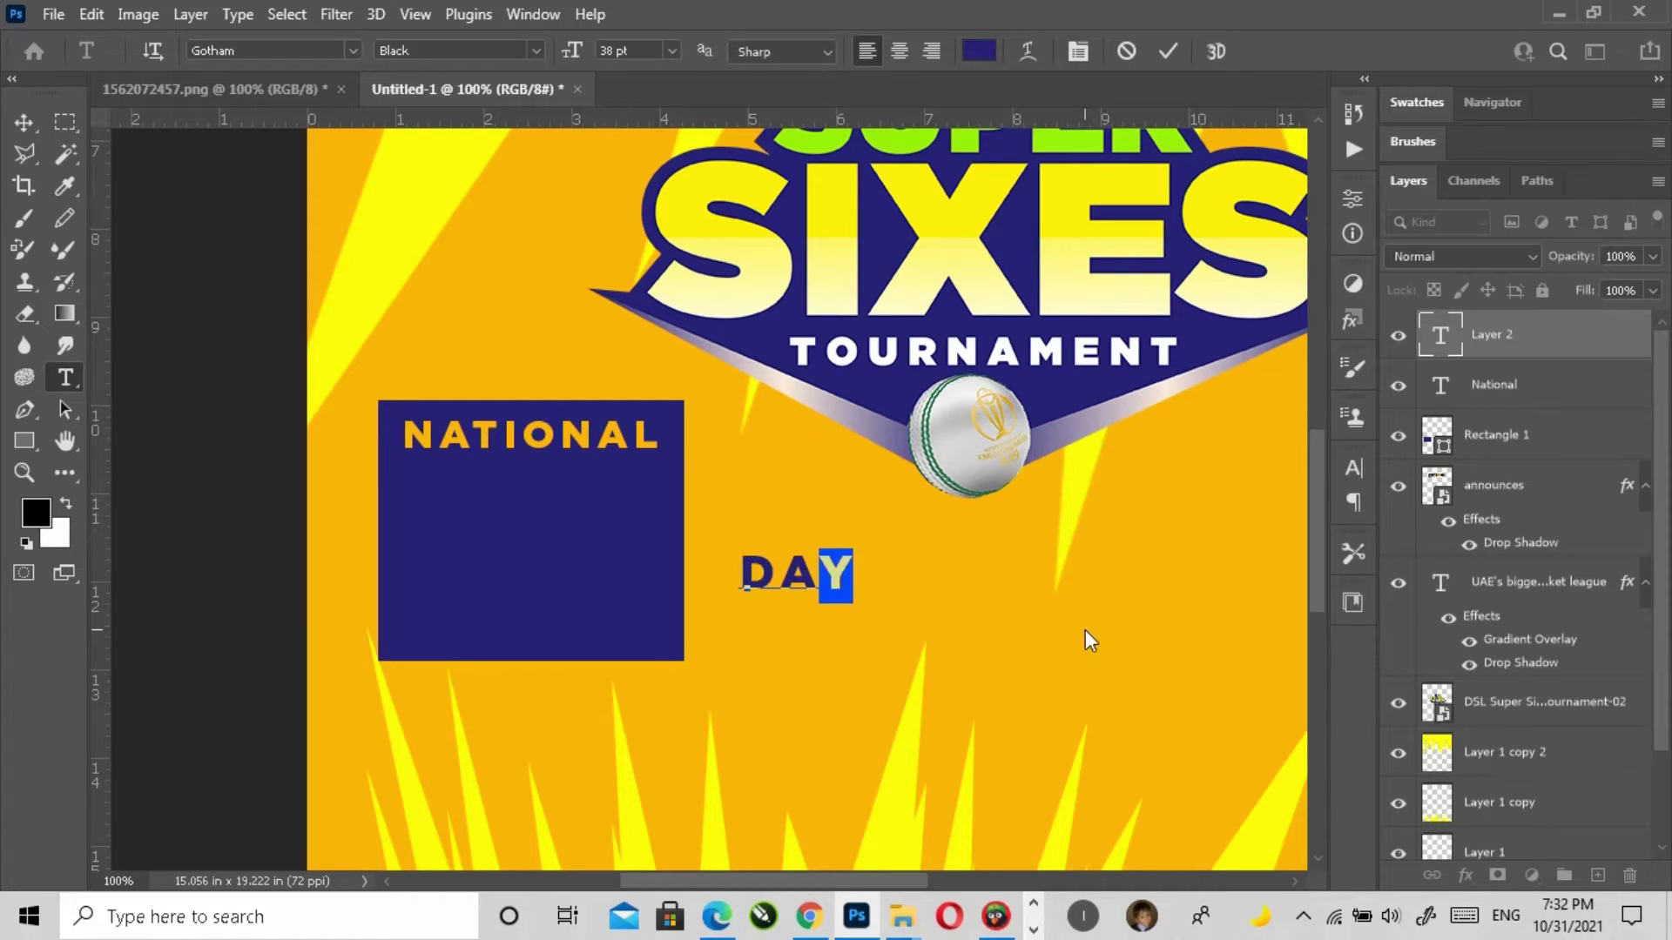
click(24, 122)
Step: Set the tracking of the DAY text to -10
click(66, 377)
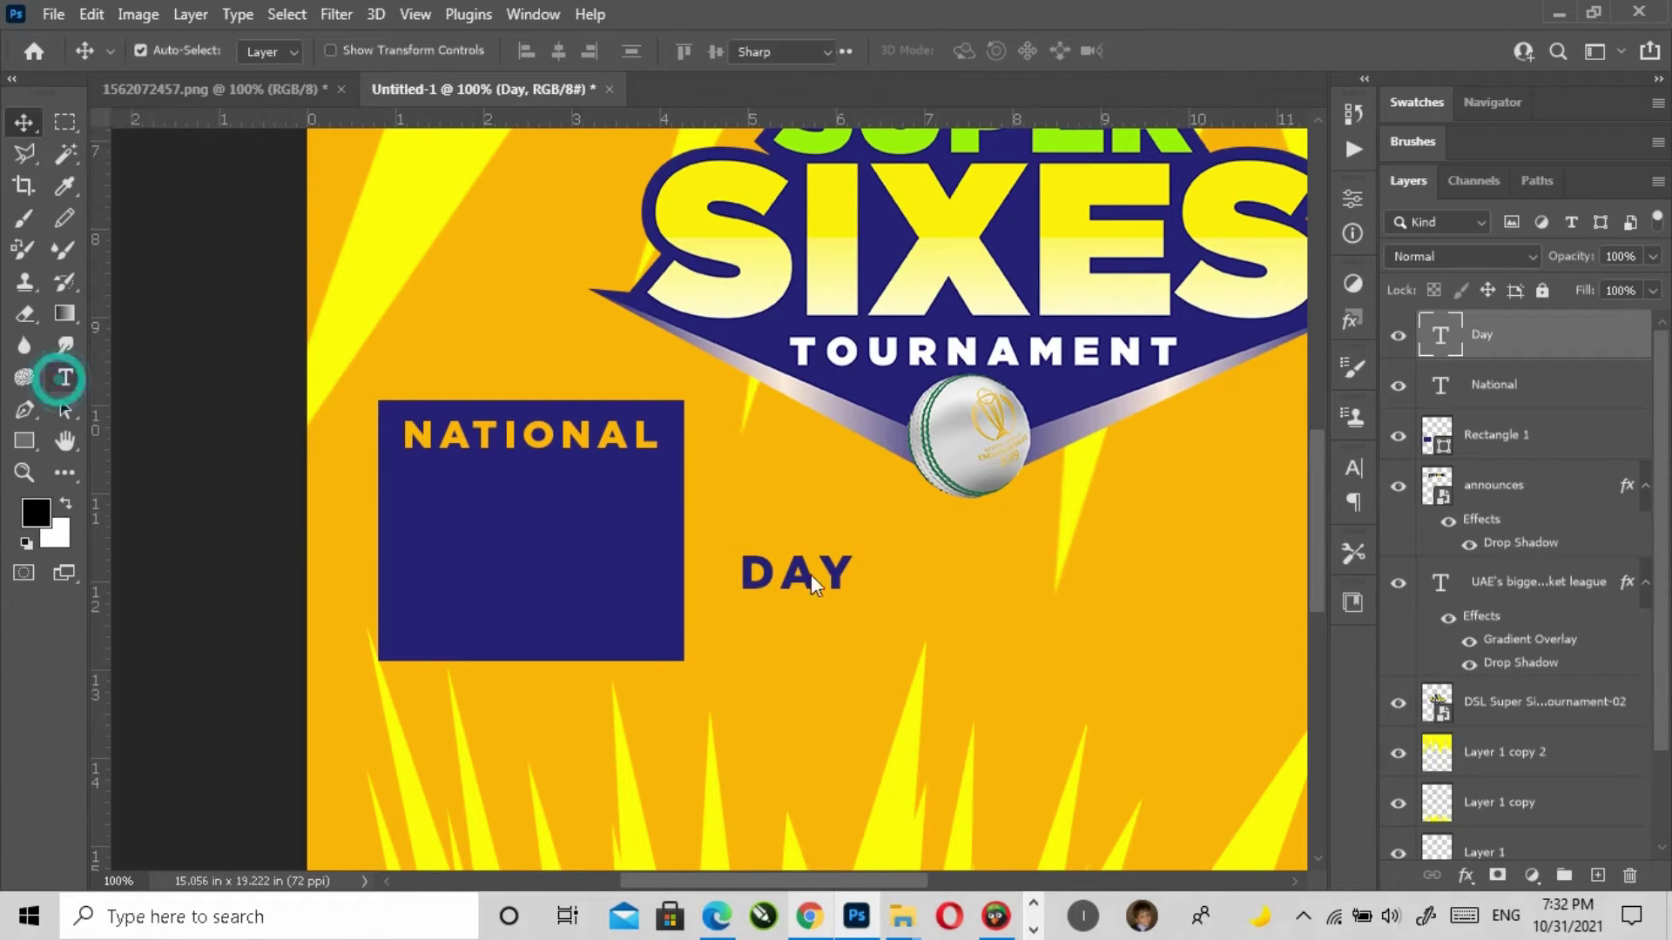
double_click(819, 575)
click(1352, 469)
click(1310, 558)
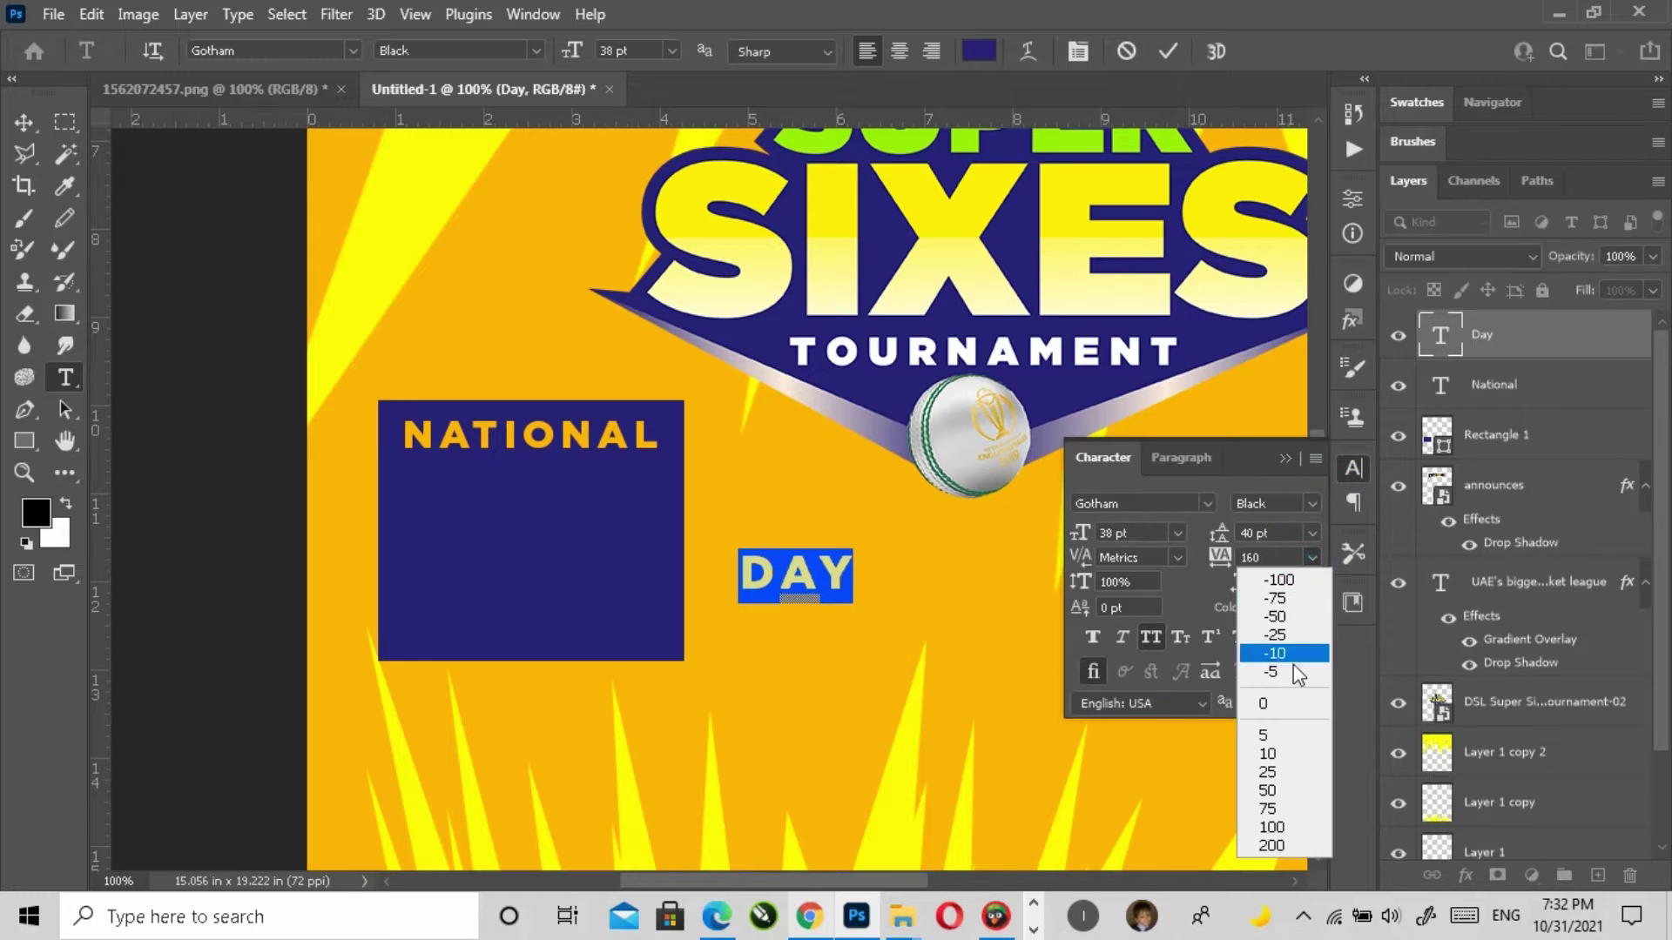
click(1272, 655)
click(1285, 459)
Step: Enlarge the DAY text to nearly the rectangle's width and place it on the rectangle below NATIONAL
click(23, 131)
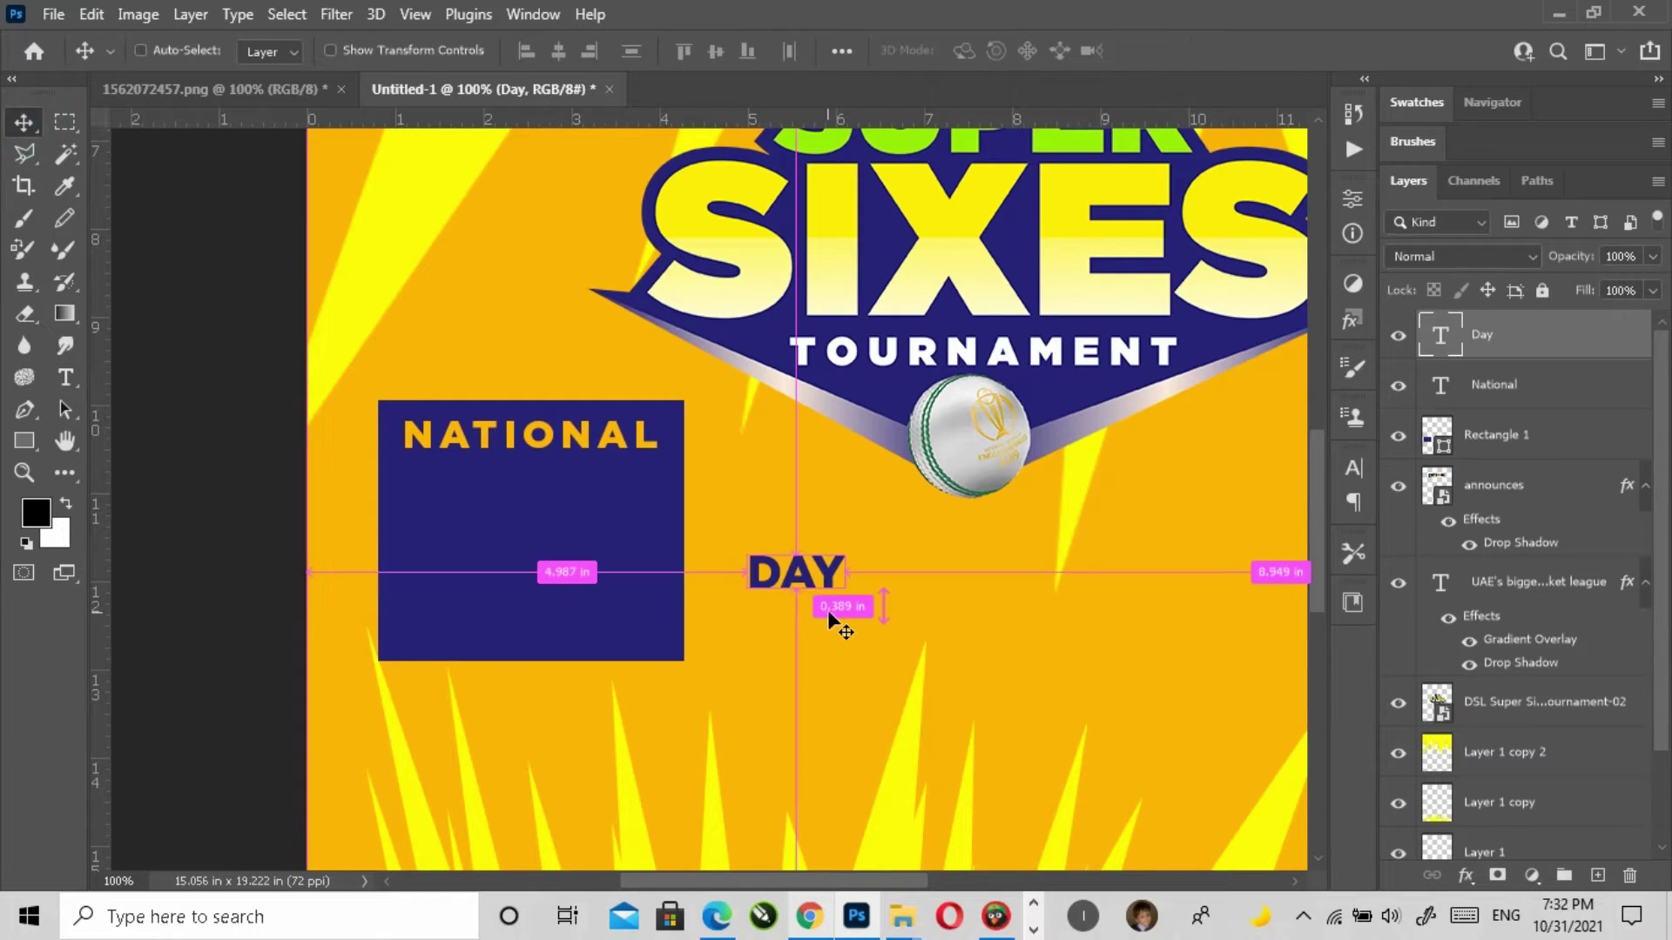
key(ctrl+t)
drag(845, 603, 1008, 691)
key(Return)
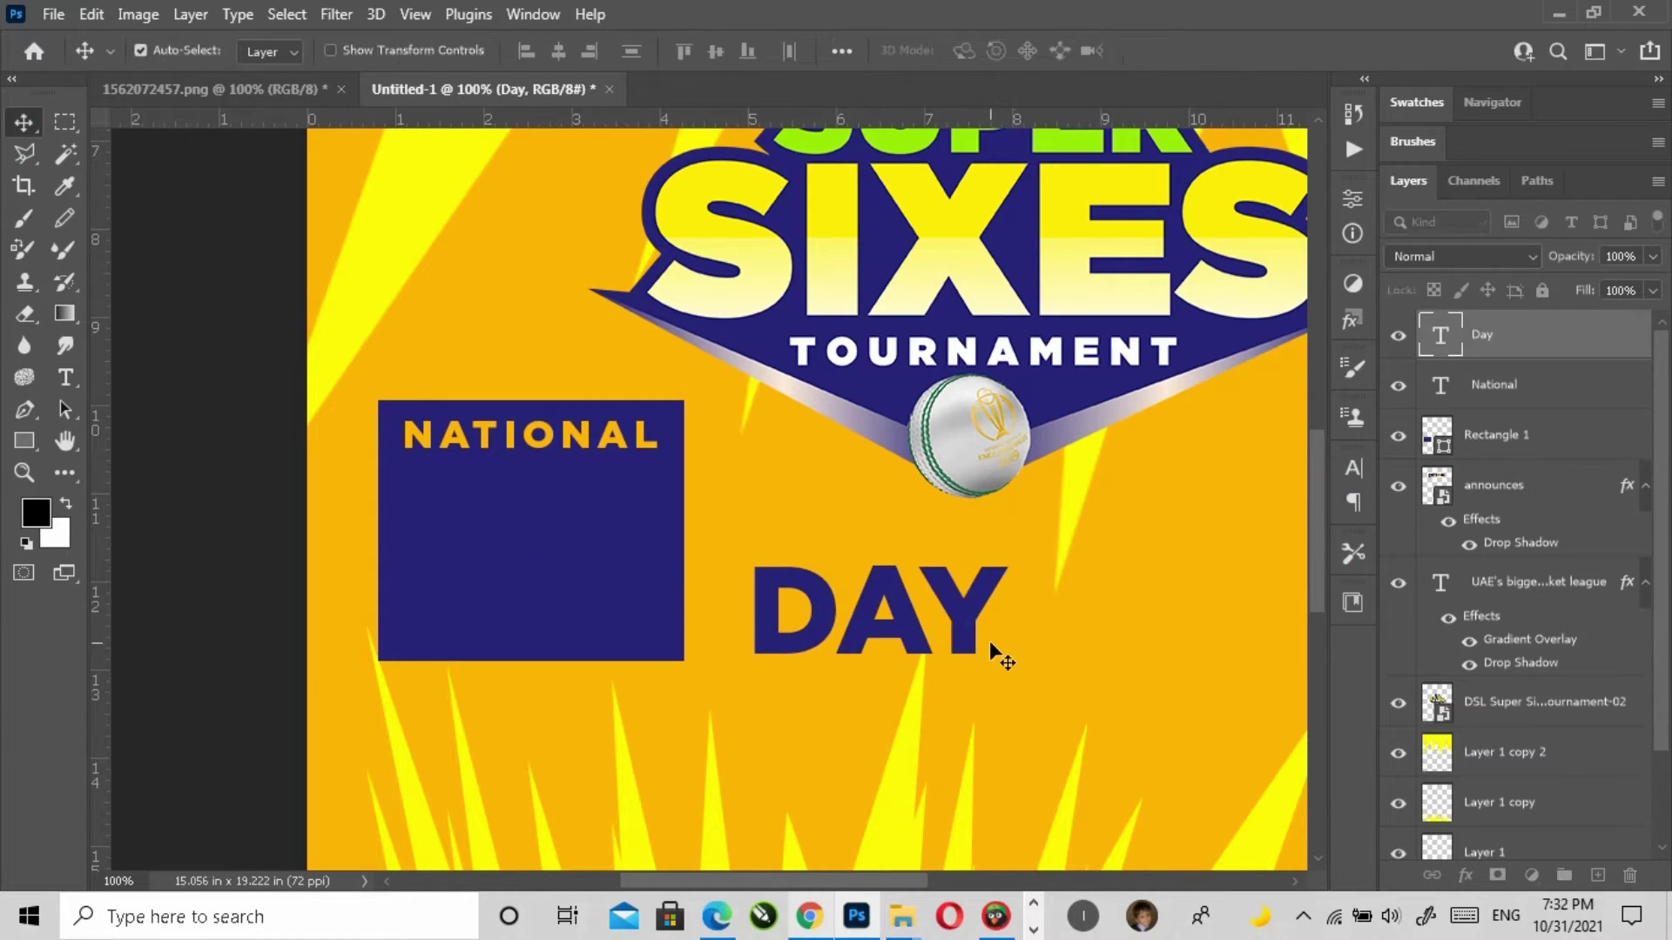
drag(901, 610, 552, 542)
Step: Recolour the DAY text to the light grey sampled from the cricket ball
click(1354, 461)
click(1288, 608)
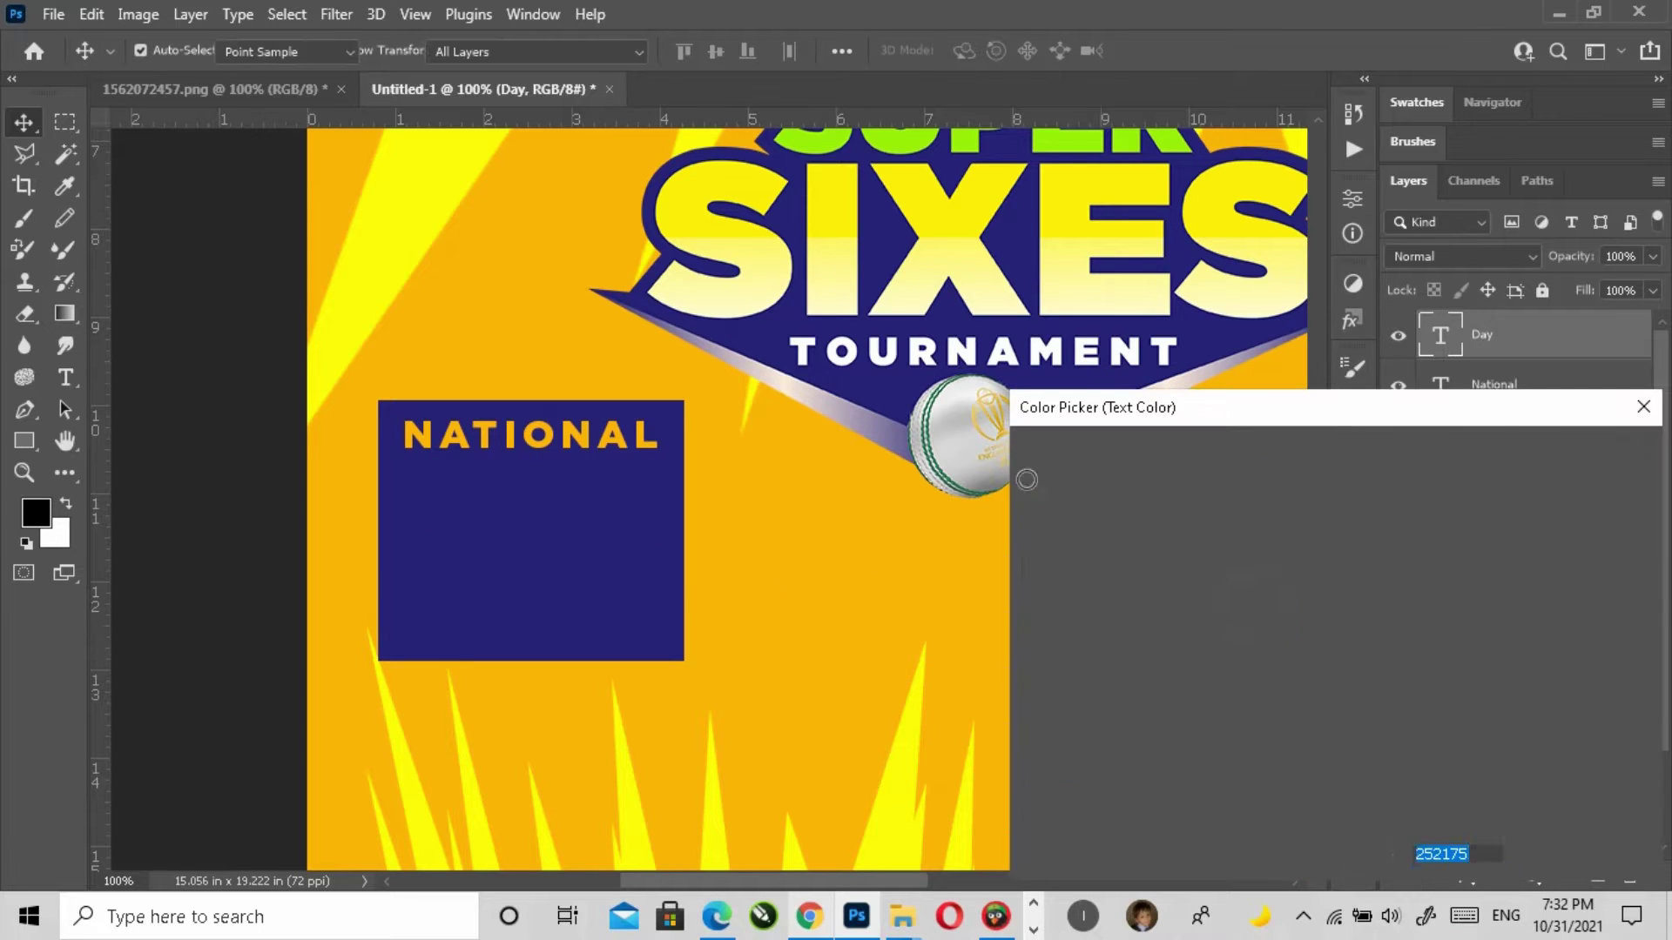
click(959, 442)
click(1602, 453)
click(1287, 460)
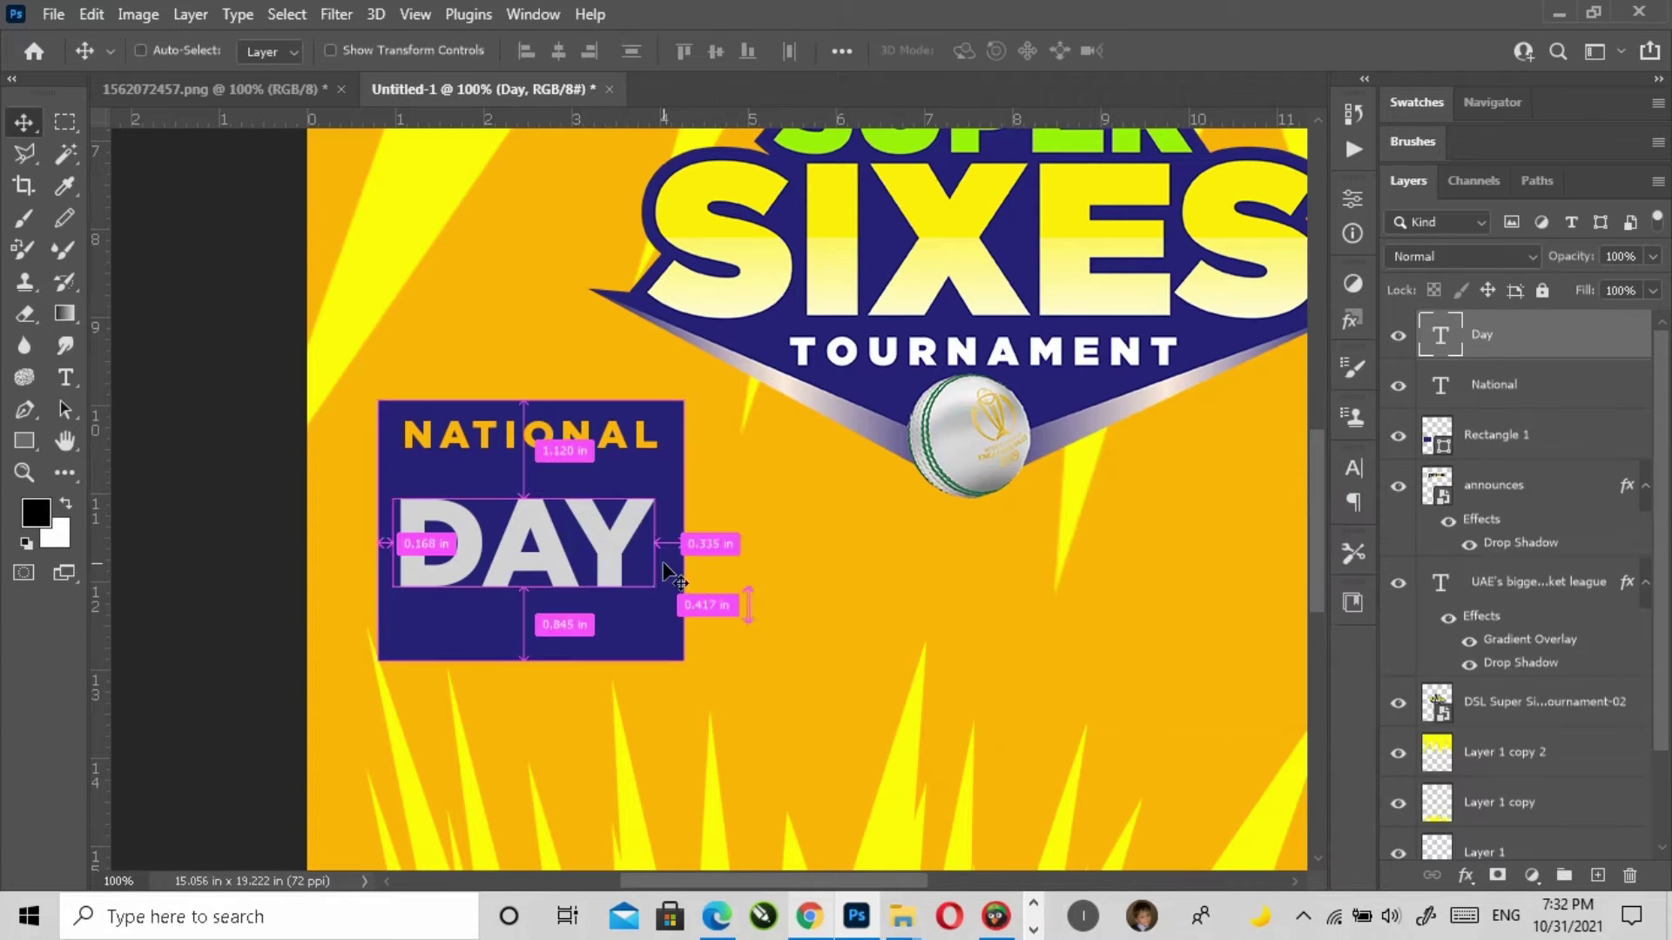
Step: Scale the DAY text to about 149% and rotate it about -6.19 degrees so it overlaps the rectangle's sides
key(ctrl+t)
drag(653, 623, 650, 540)
mouse_move(403, 640)
mouse_down()
mouse_move(362, 657)
mouse_move(383, 662)
mouse_up()
drag(762, 630, 731, 634)
double_click(664, 552)
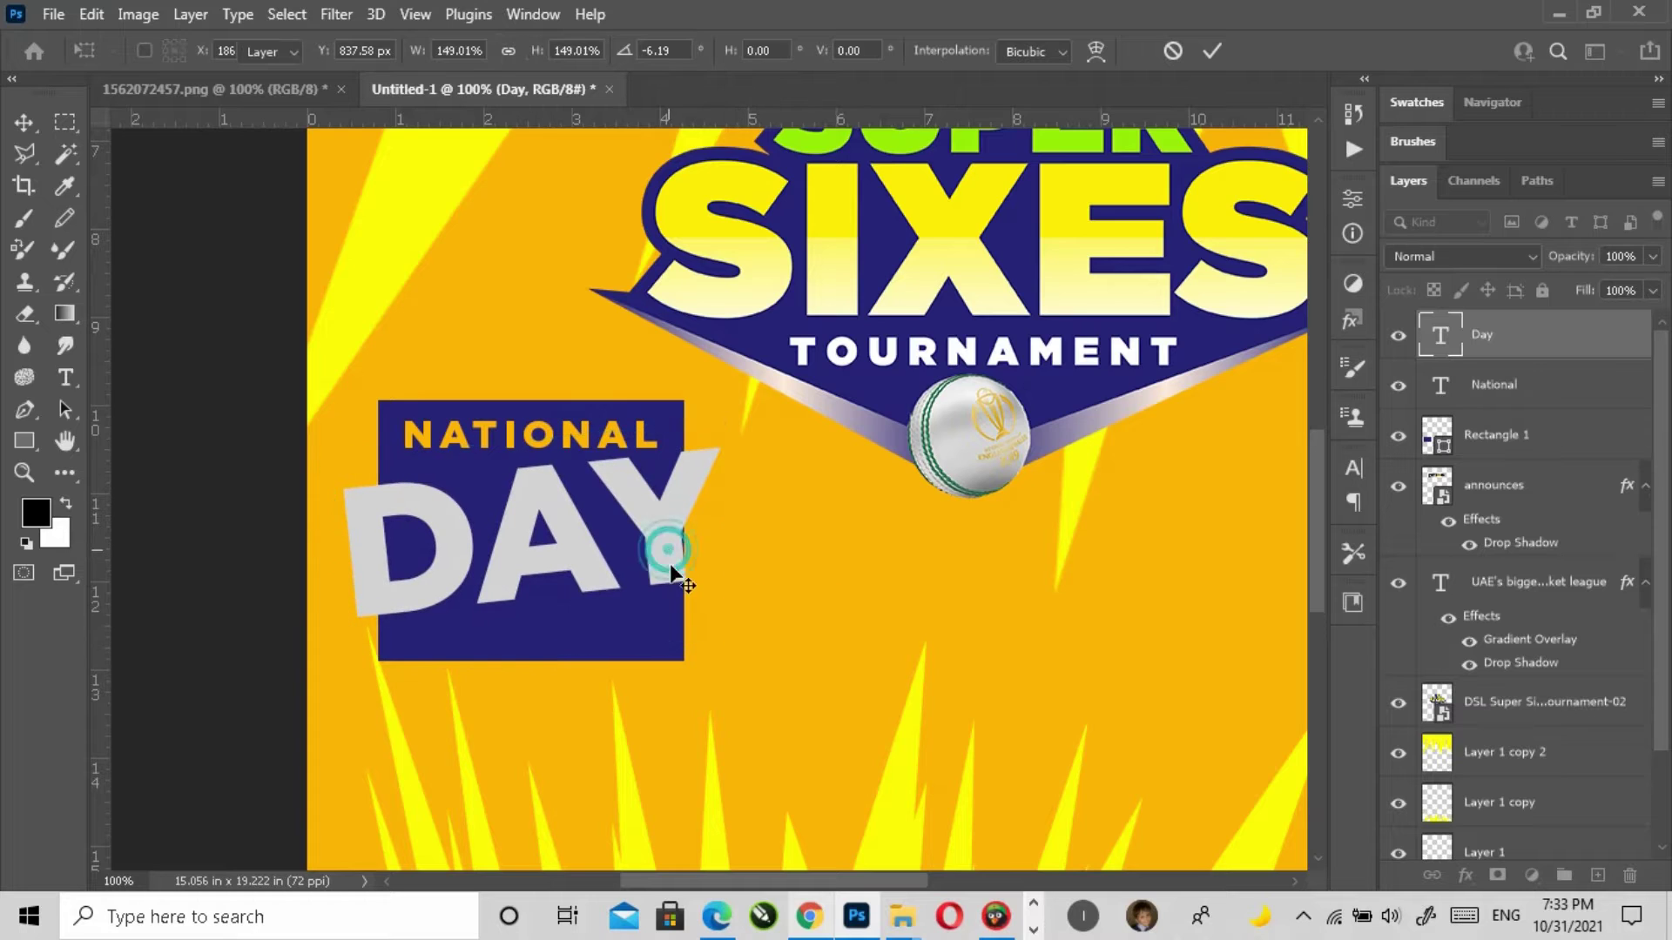
Step: Rotate the NATIONAL text to about -6.67 degrees and shift it to sit along the tilted DAY text
click(451, 450)
key(ctrl+t)
drag(683, 440, 687, 391)
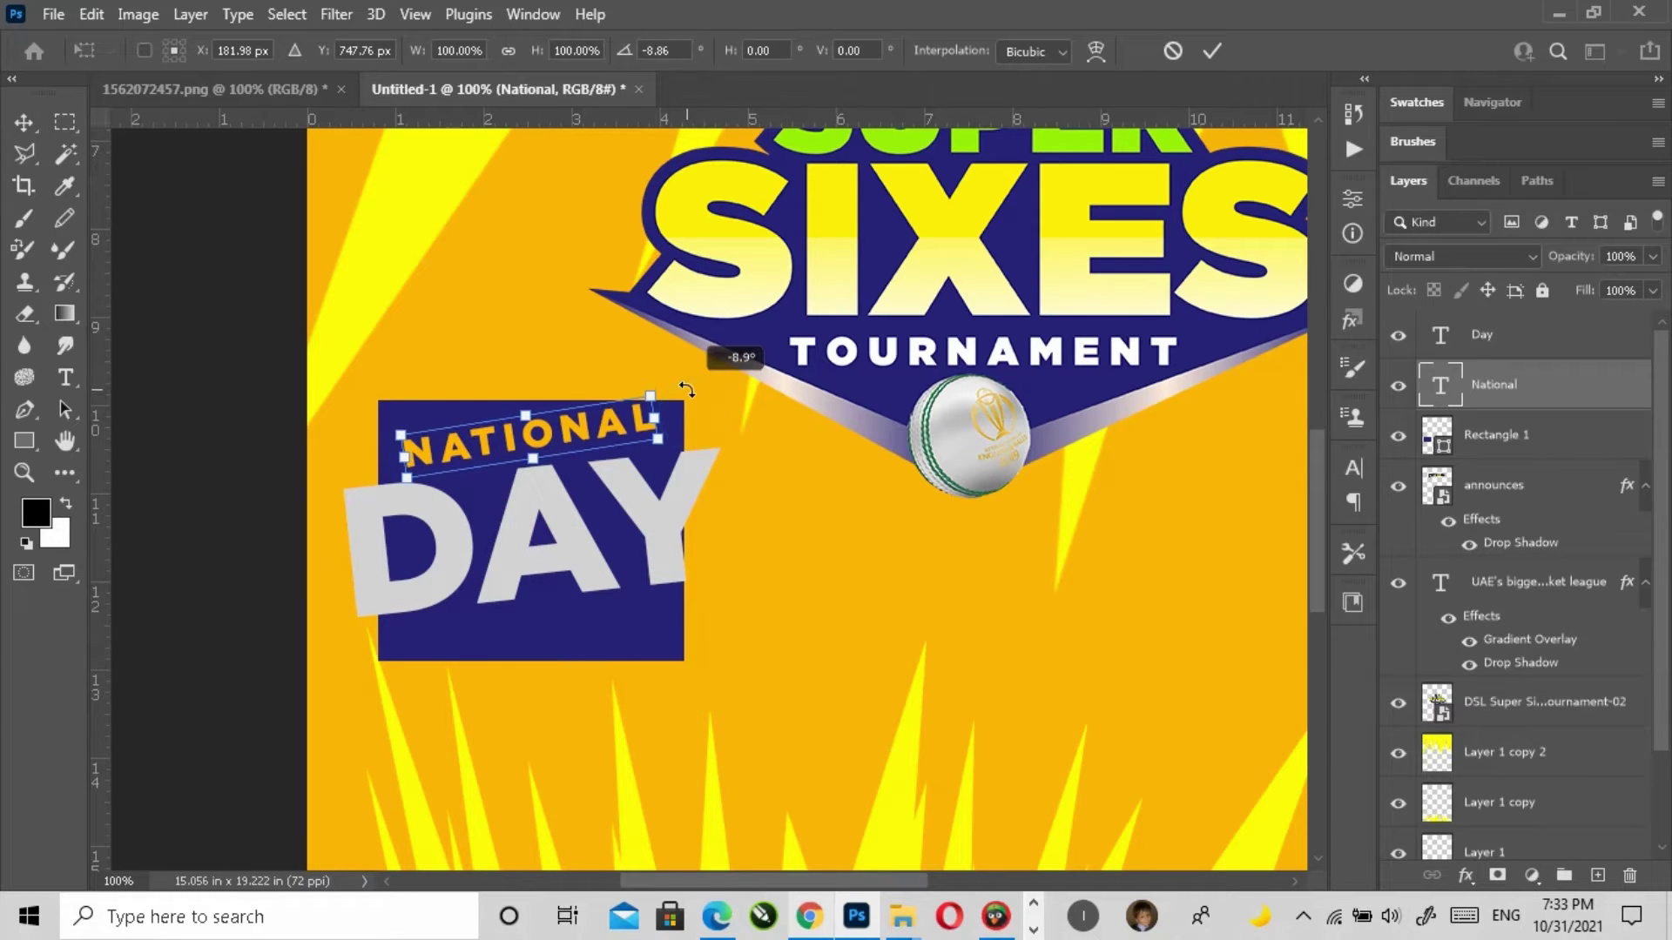
drag(581, 442, 569, 449)
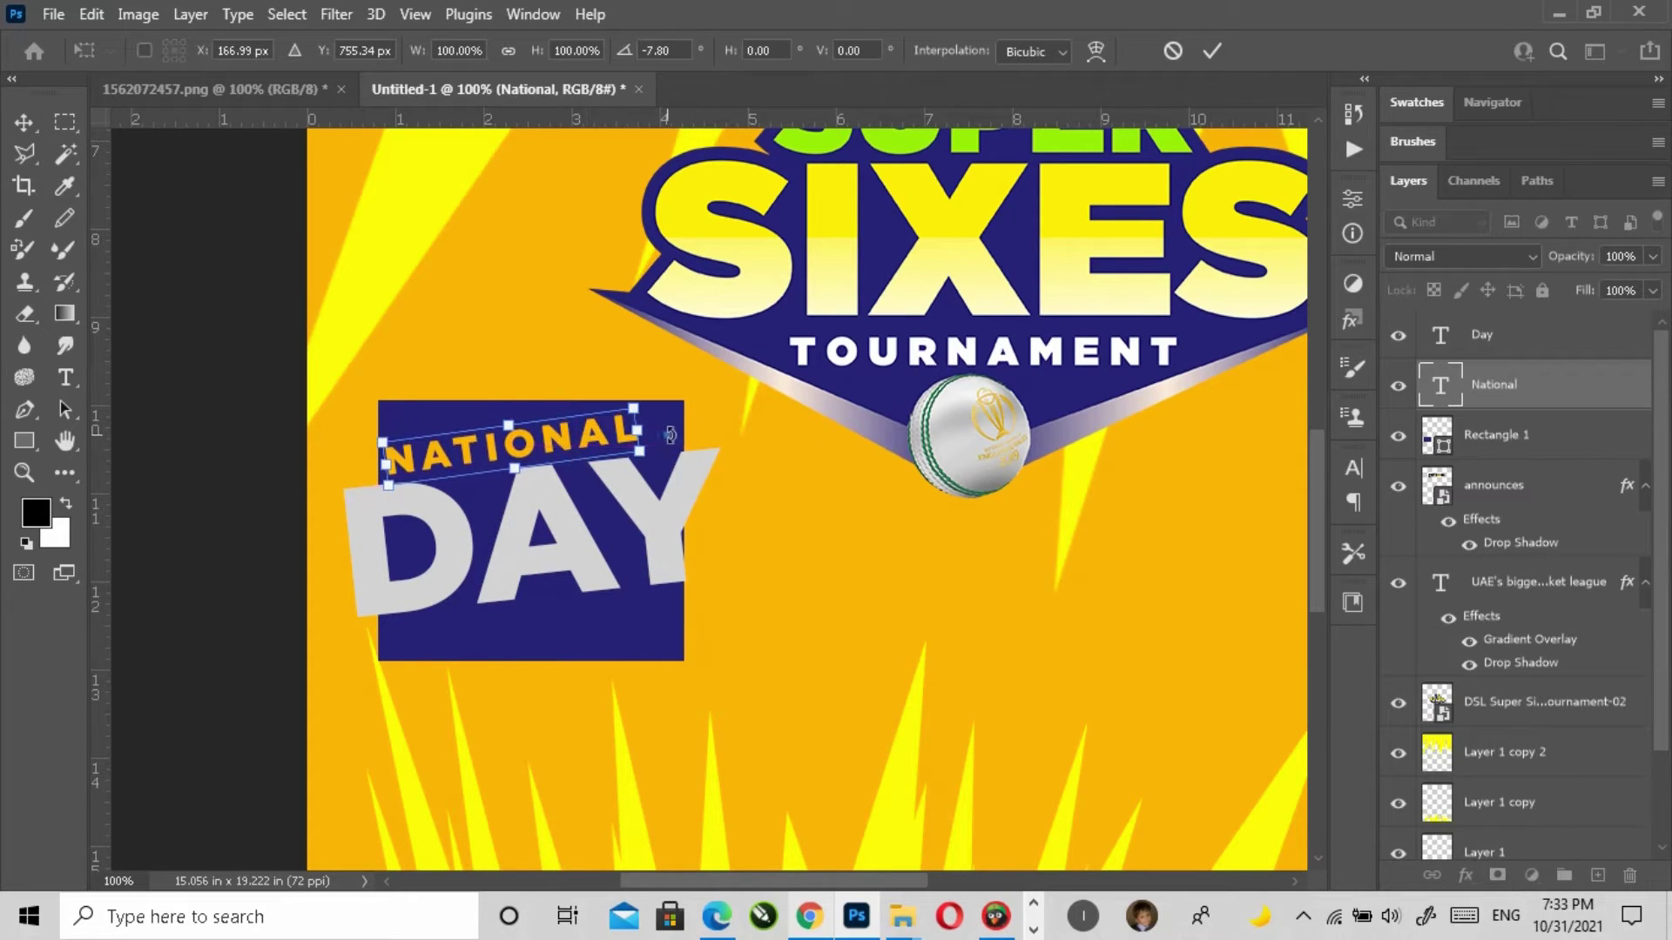
drag(673, 442, 678, 440)
double_click(613, 445)
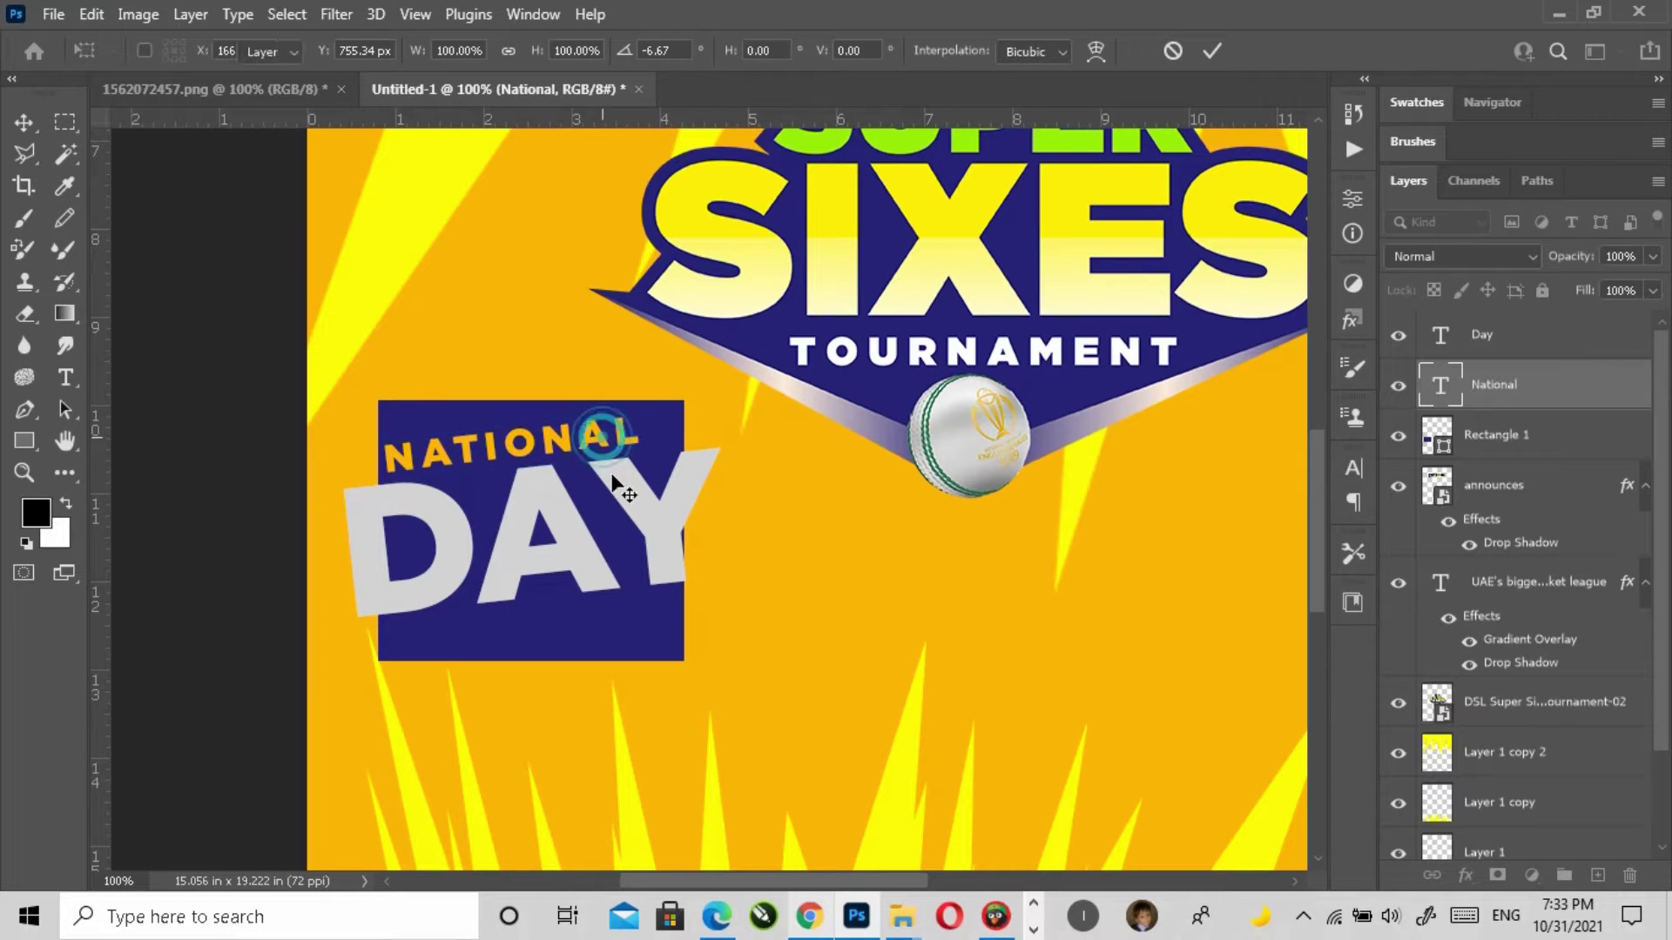
Step: Nudge the NATIONAL text closer to the tops of the DAY letters and fine-tune its rotation
key(z)
click(629, 499)
drag(631, 502, 783, 503)
click(25, 124)
drag(730, 379, 750, 385)
key(ctrl+t)
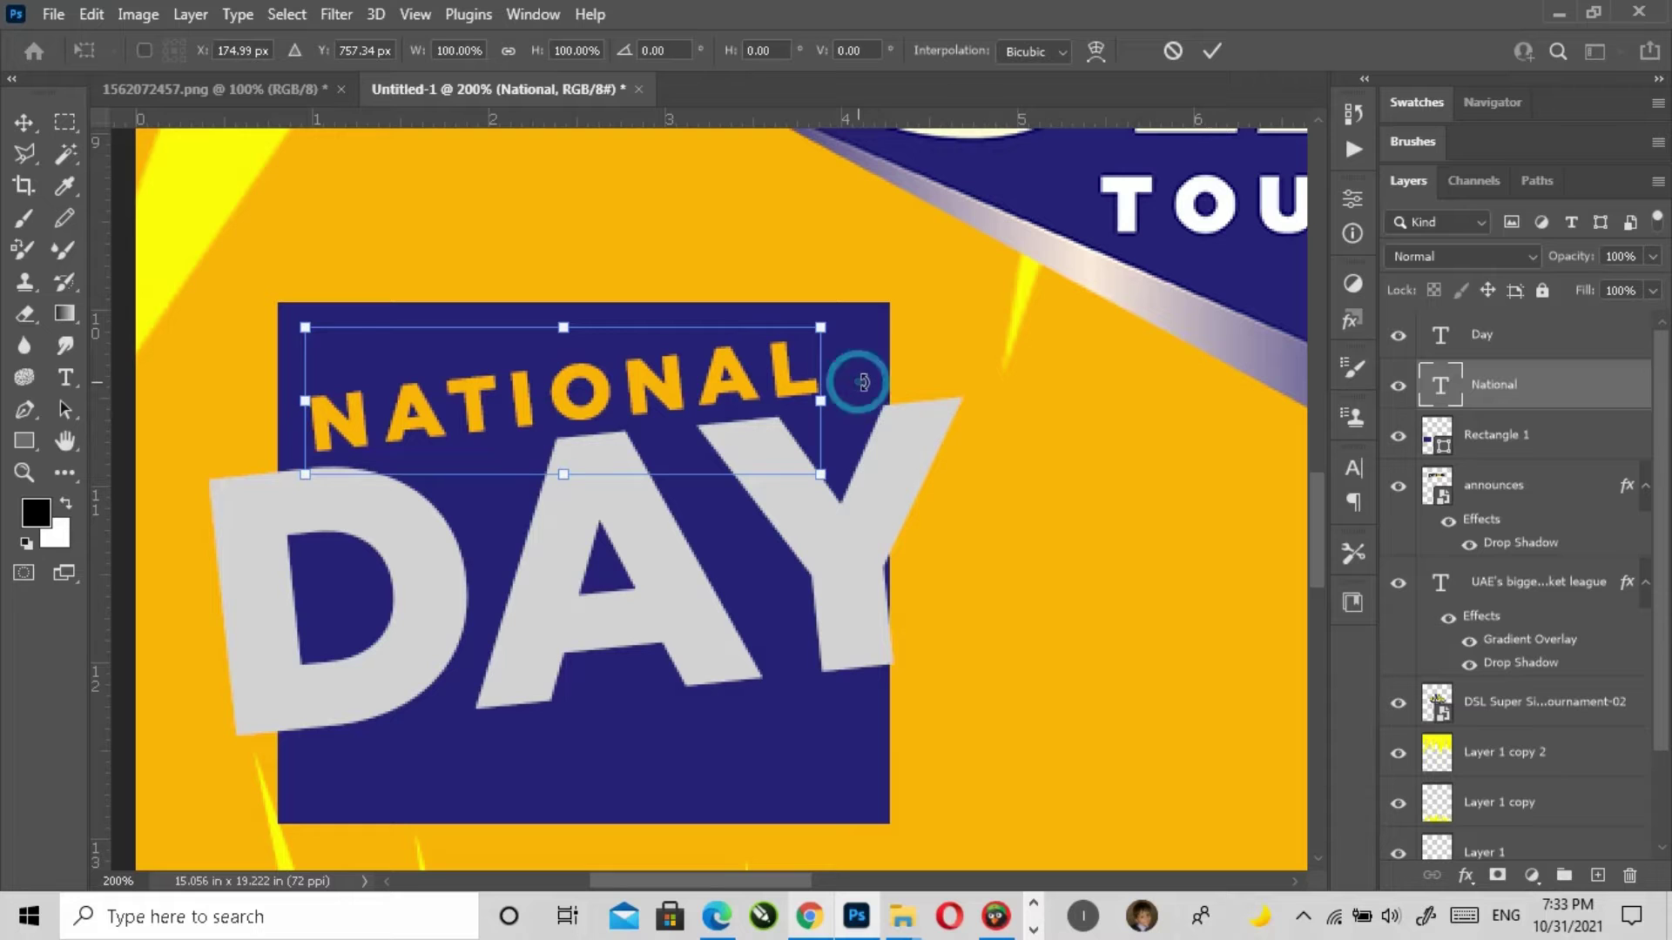
drag(862, 381, 866, 375)
key(Return)
Step: Duplicate the NATIONAL text and place the copy below DAY, near the rectangle's lower edge
key(z)
alt+click(792, 598)
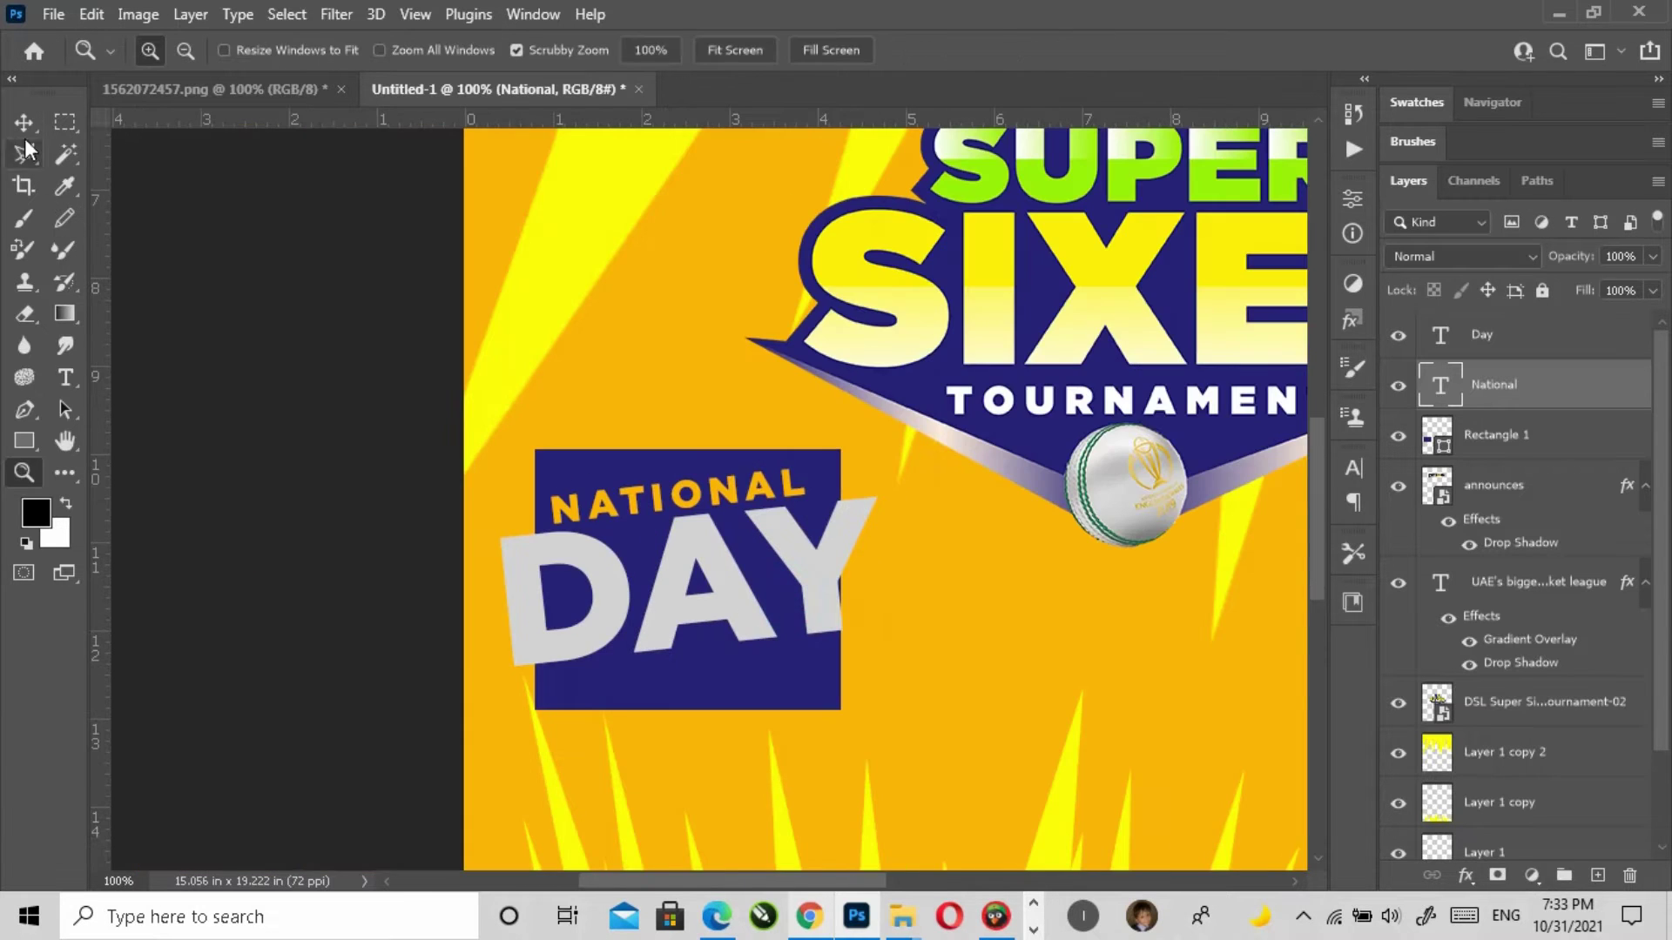
click(26, 126)
click(67, 375)
click(28, 128)
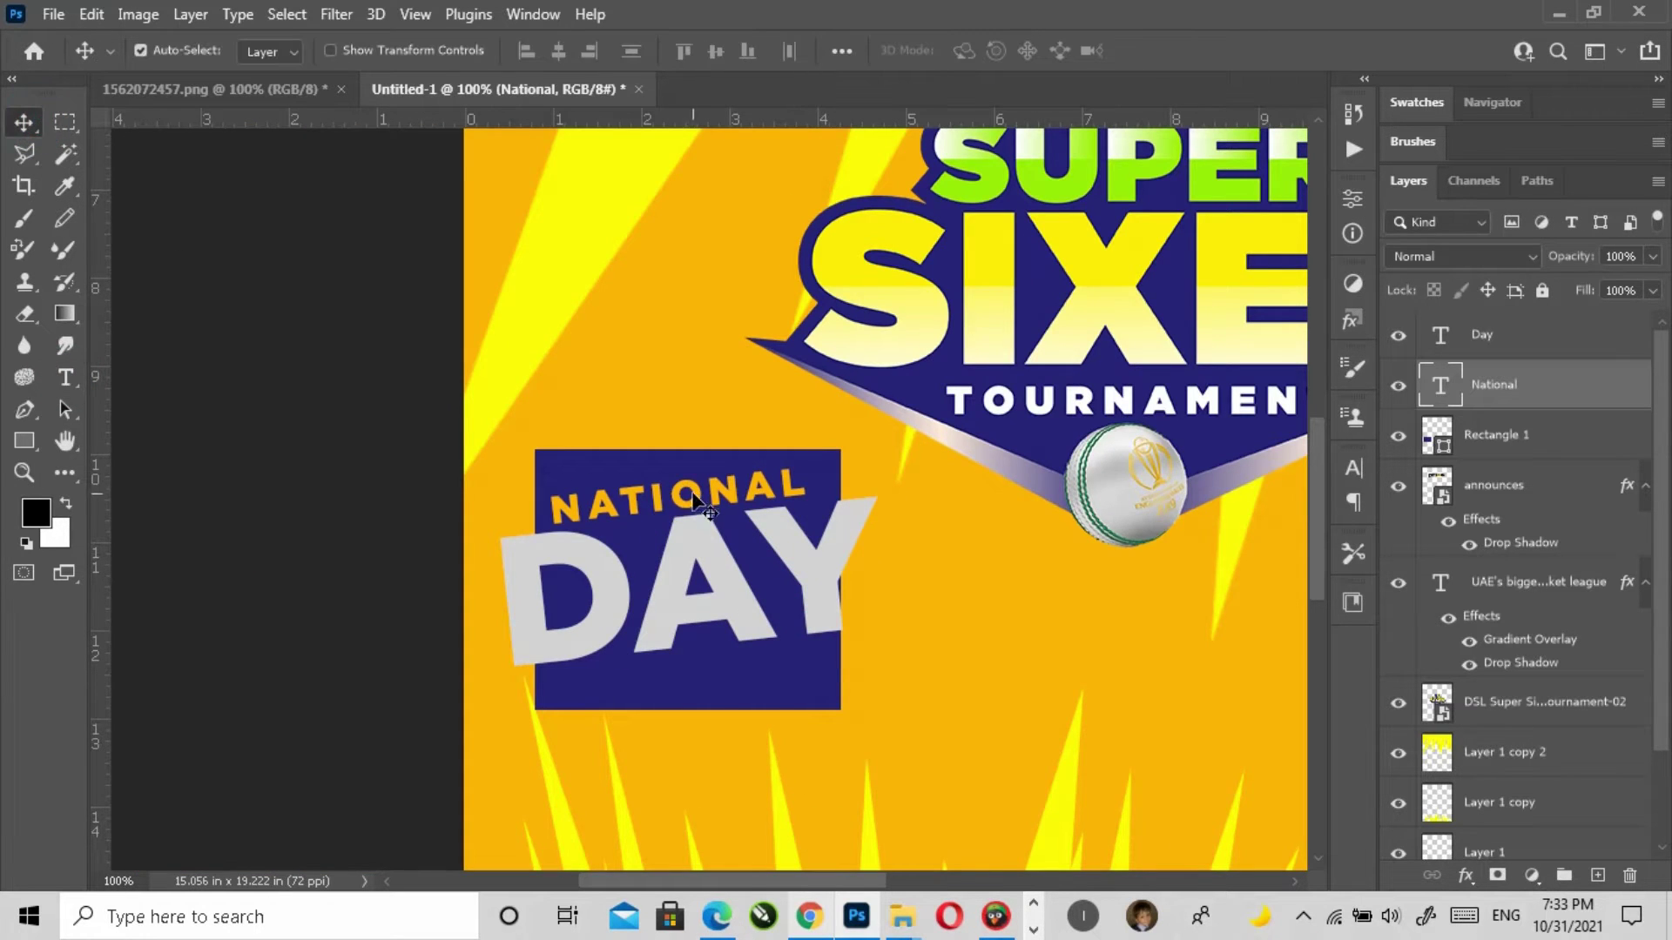
drag(725, 592, 757, 765)
key(ctrl+z)
drag(676, 490, 711, 677)
Step: Replace the copied text with Weekend and colour it white (ffffff)
click(65, 376)
click(667, 696)
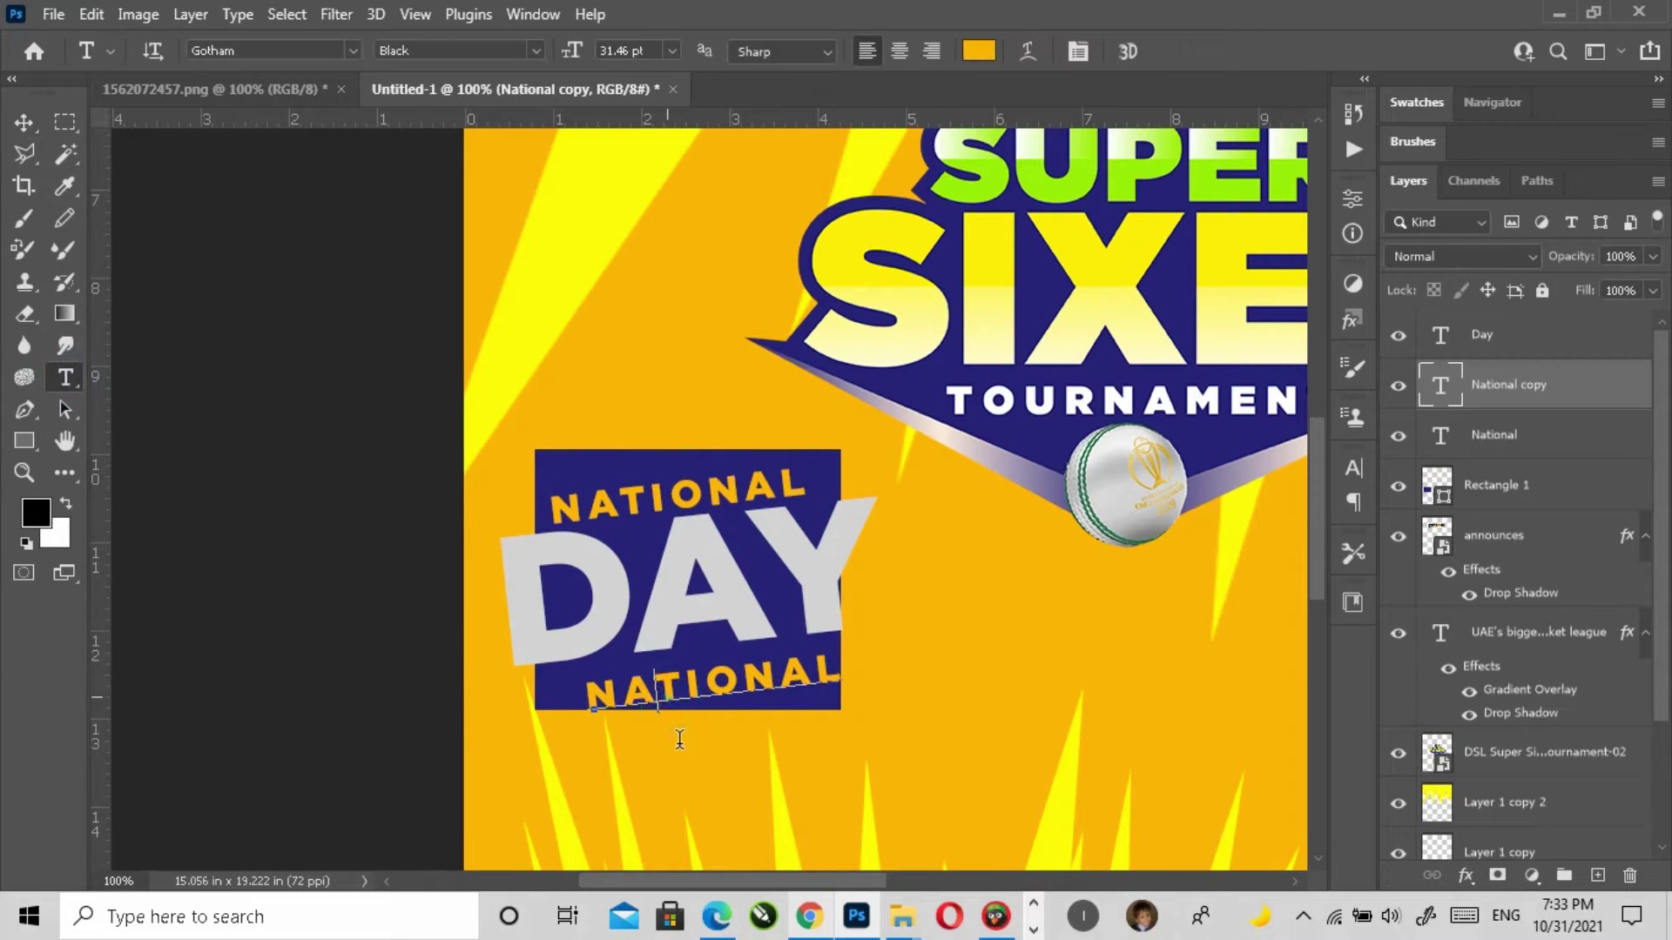
key(ctrl+a)
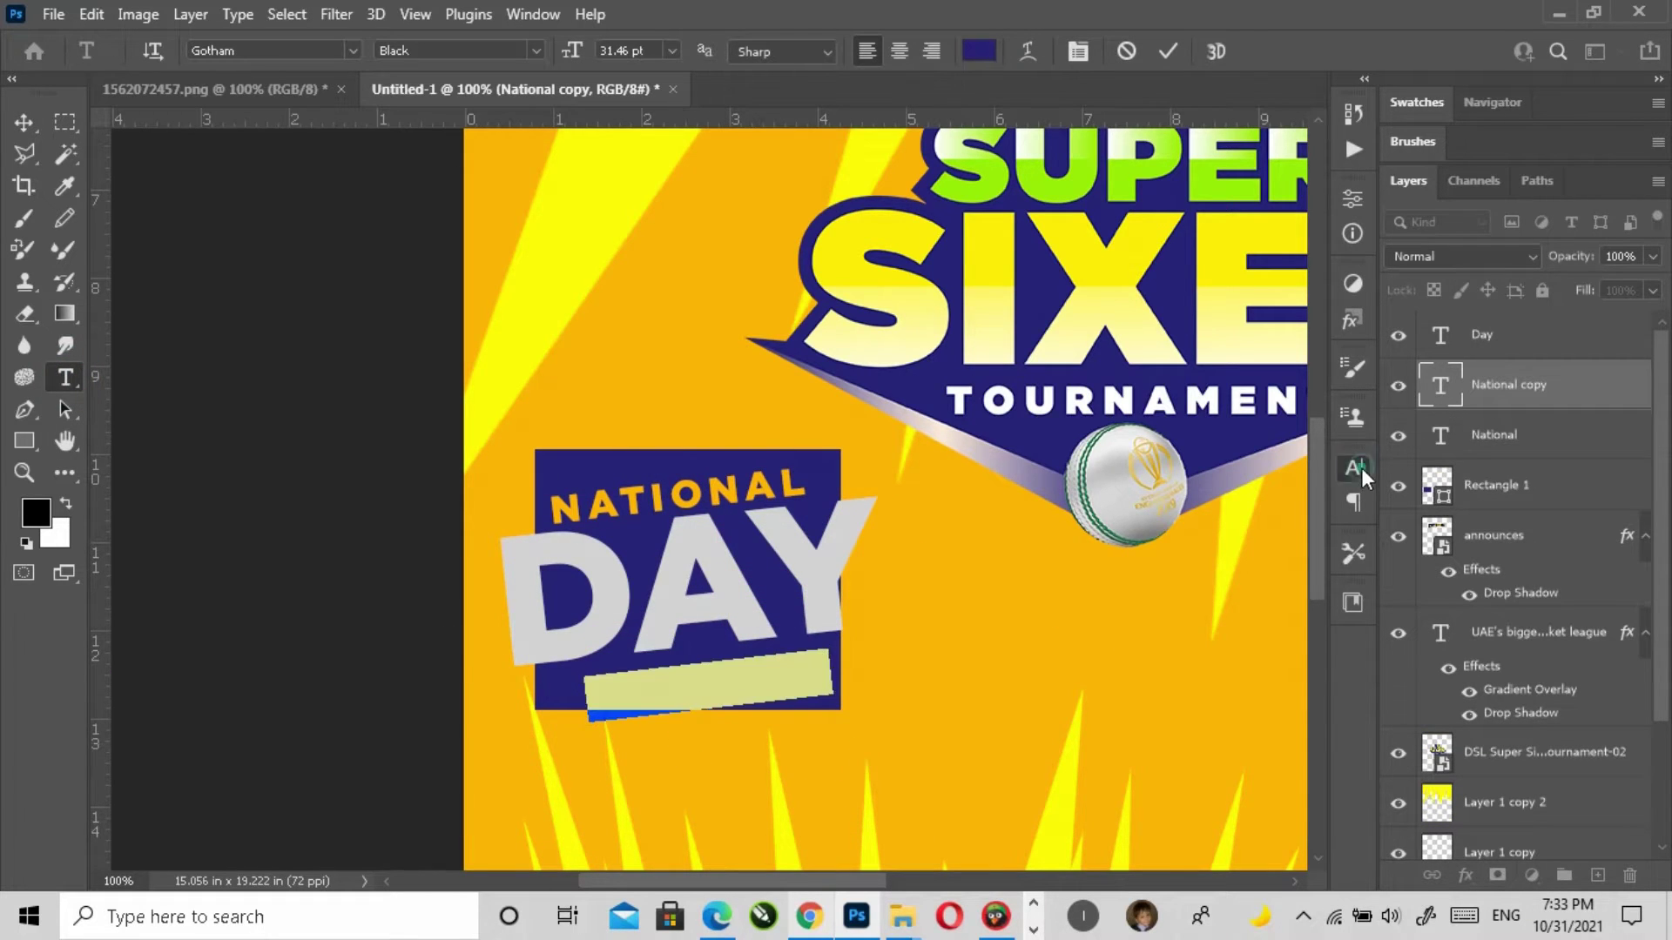
click(1361, 468)
click(1252, 600)
click(1247, 523)
text(ffffff)
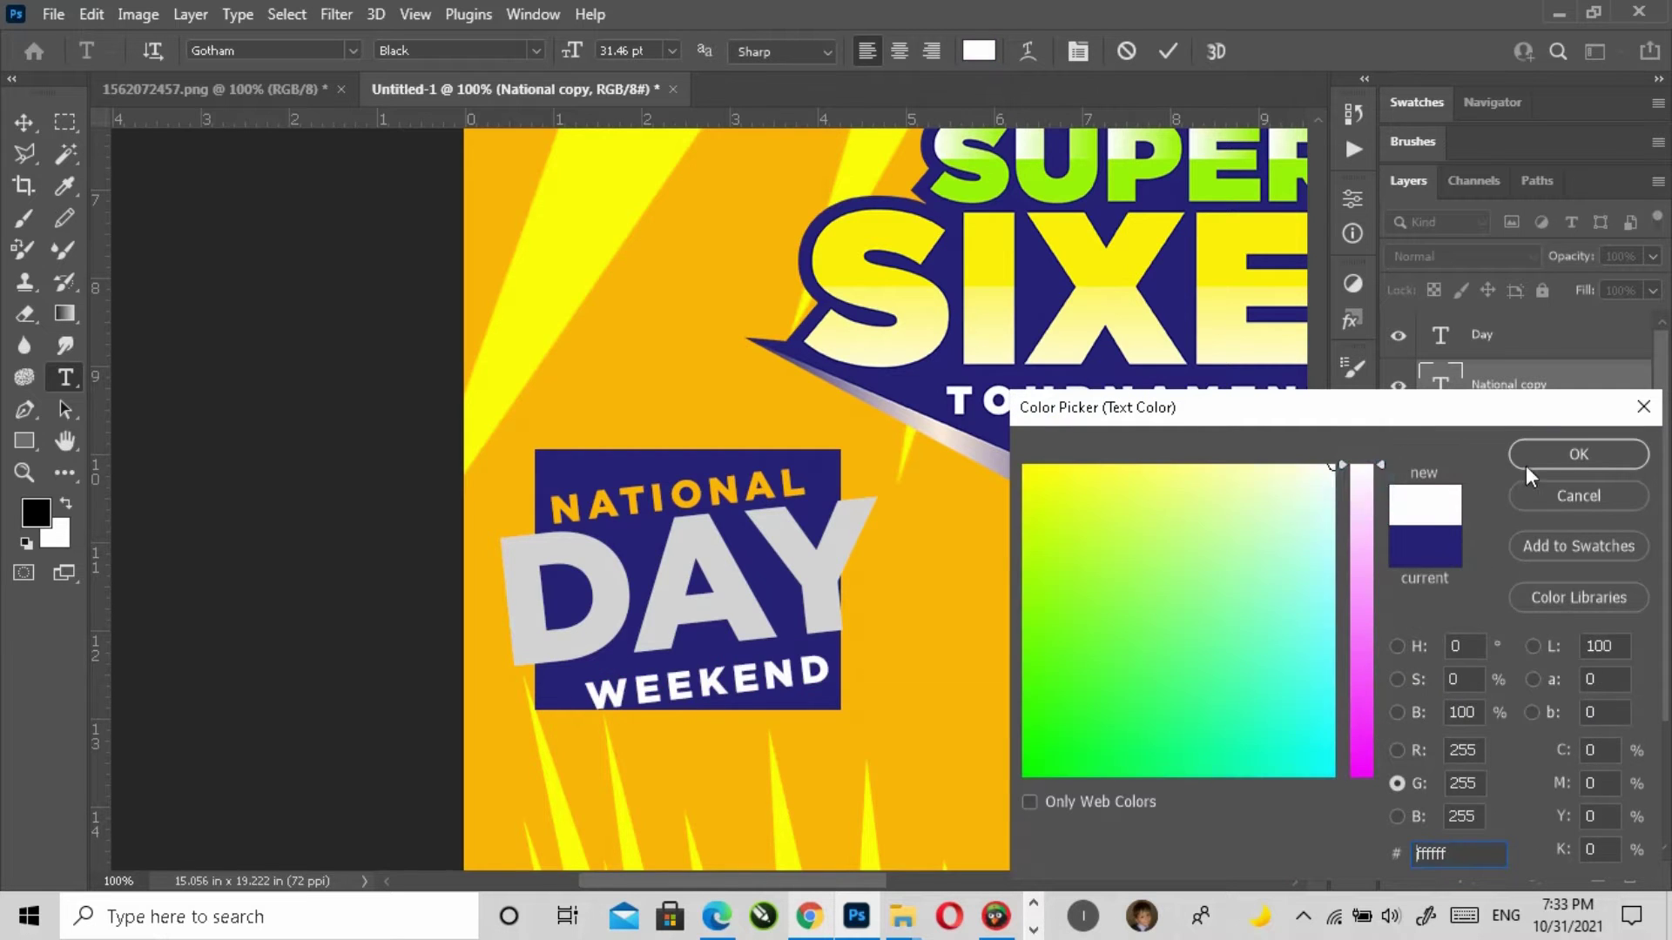
click(1536, 453)
click(1289, 457)
Step: Scale the WEEKEND text to about 120.5%, adjust its tilt and fit it across the rectangle beneath DAY
click(25, 124)
key(z)
click(817, 688)
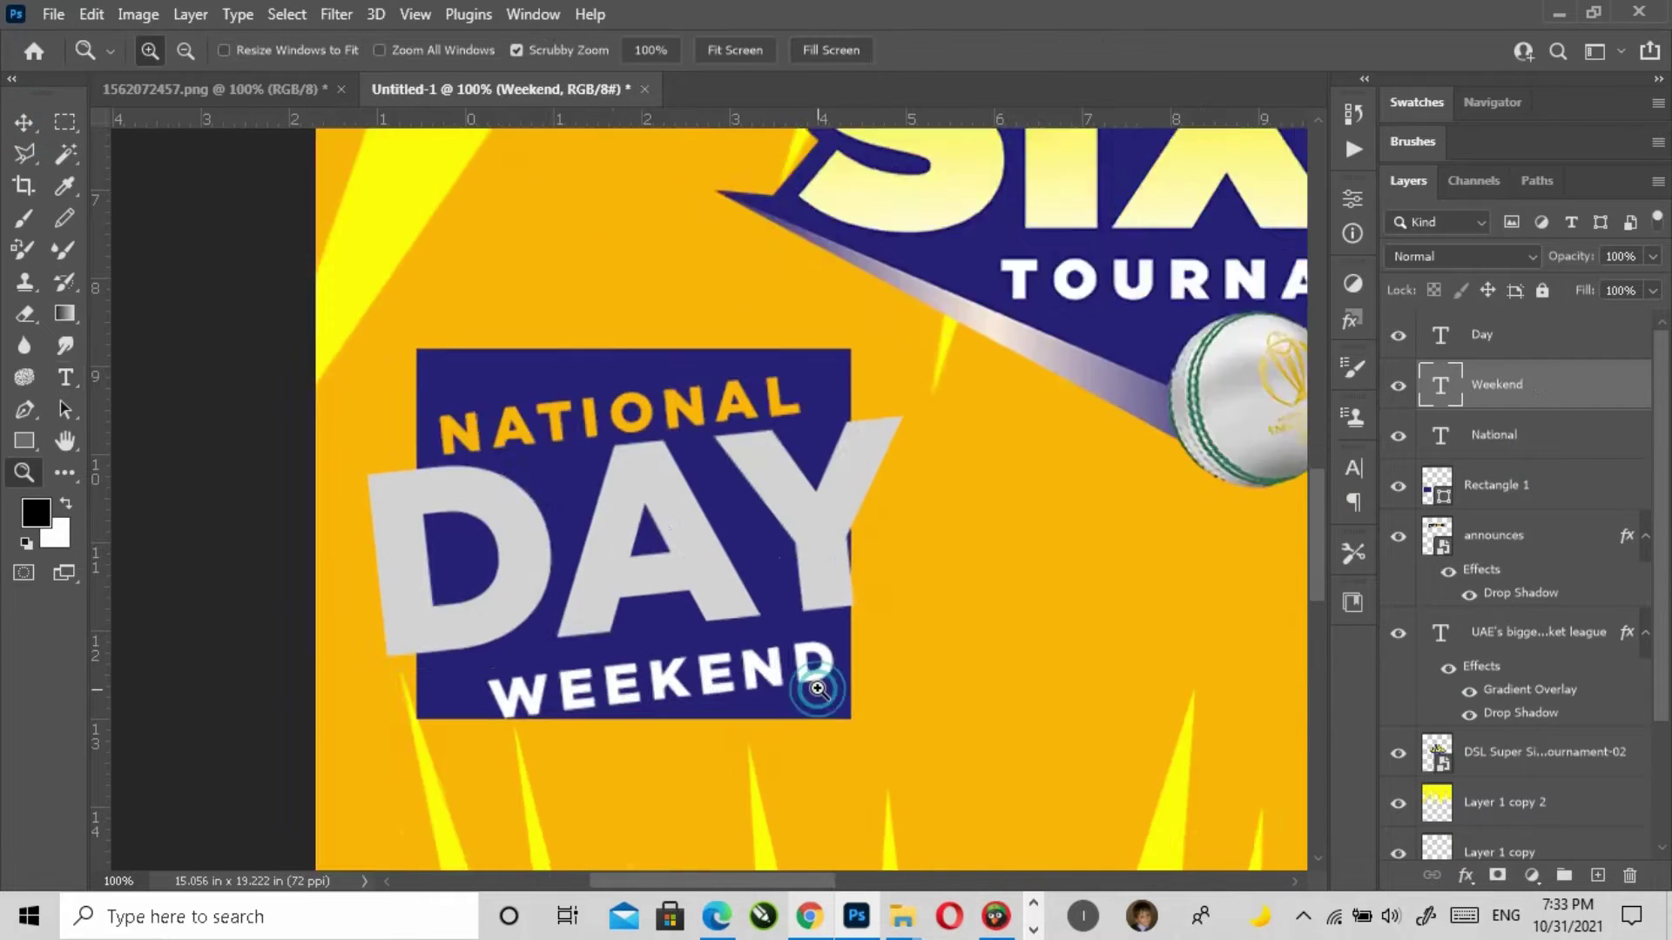
click(24, 123)
key(ctrl+t)
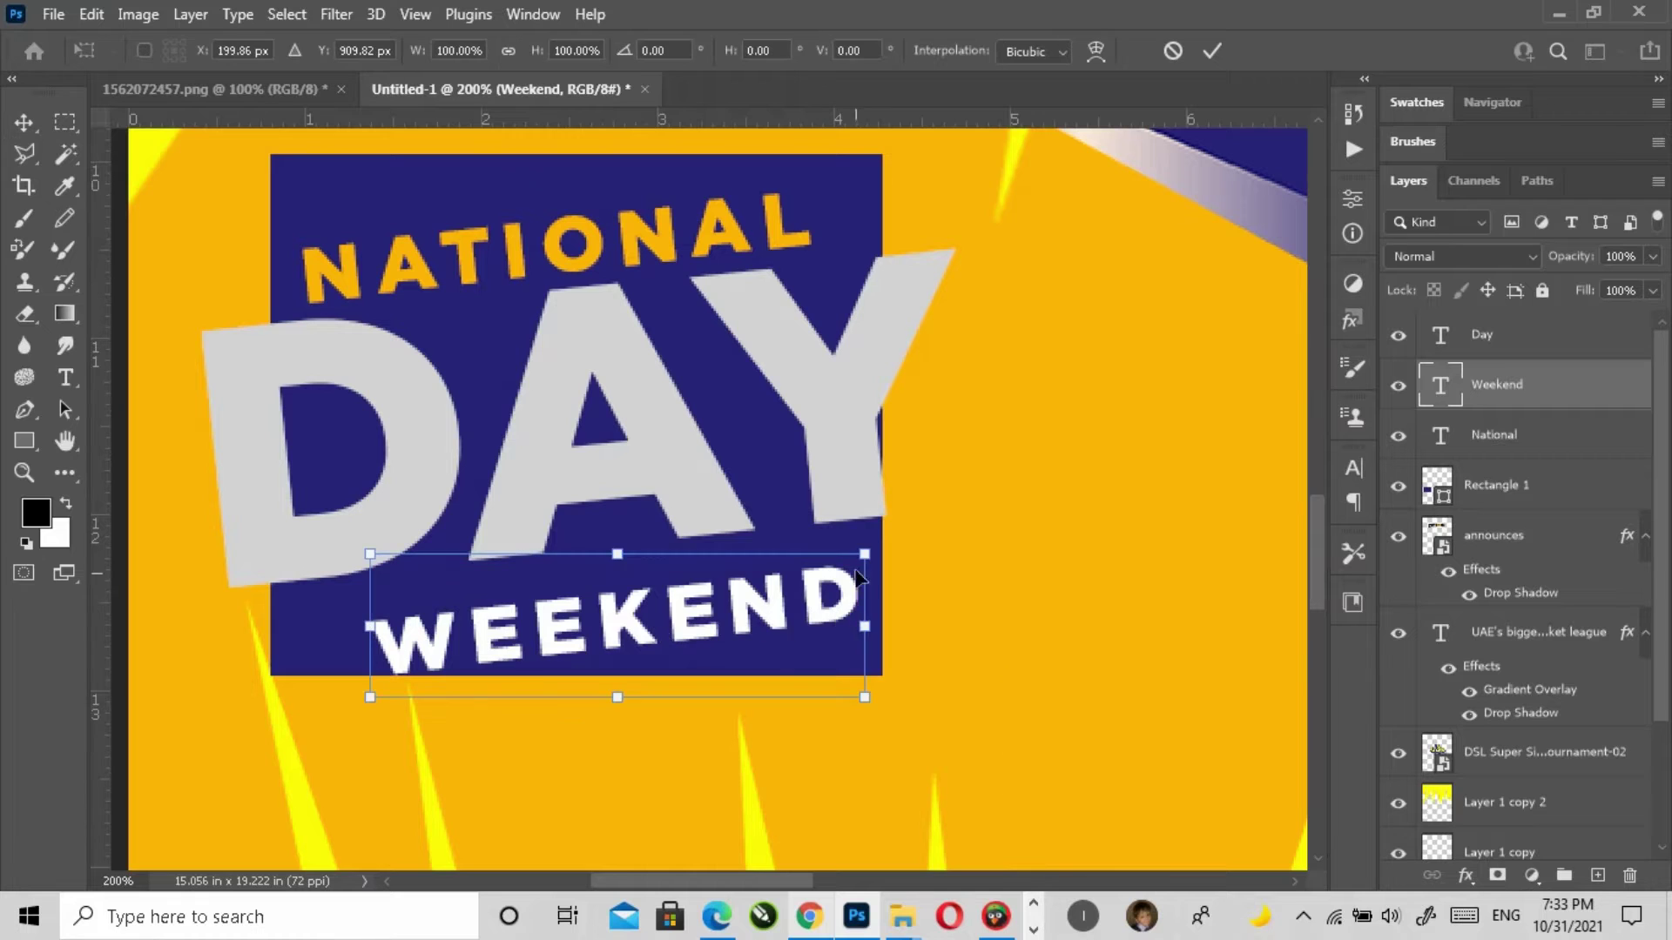
drag(858, 579, 900, 543)
drag(358, 624, 328, 627)
drag(728, 624, 676, 614)
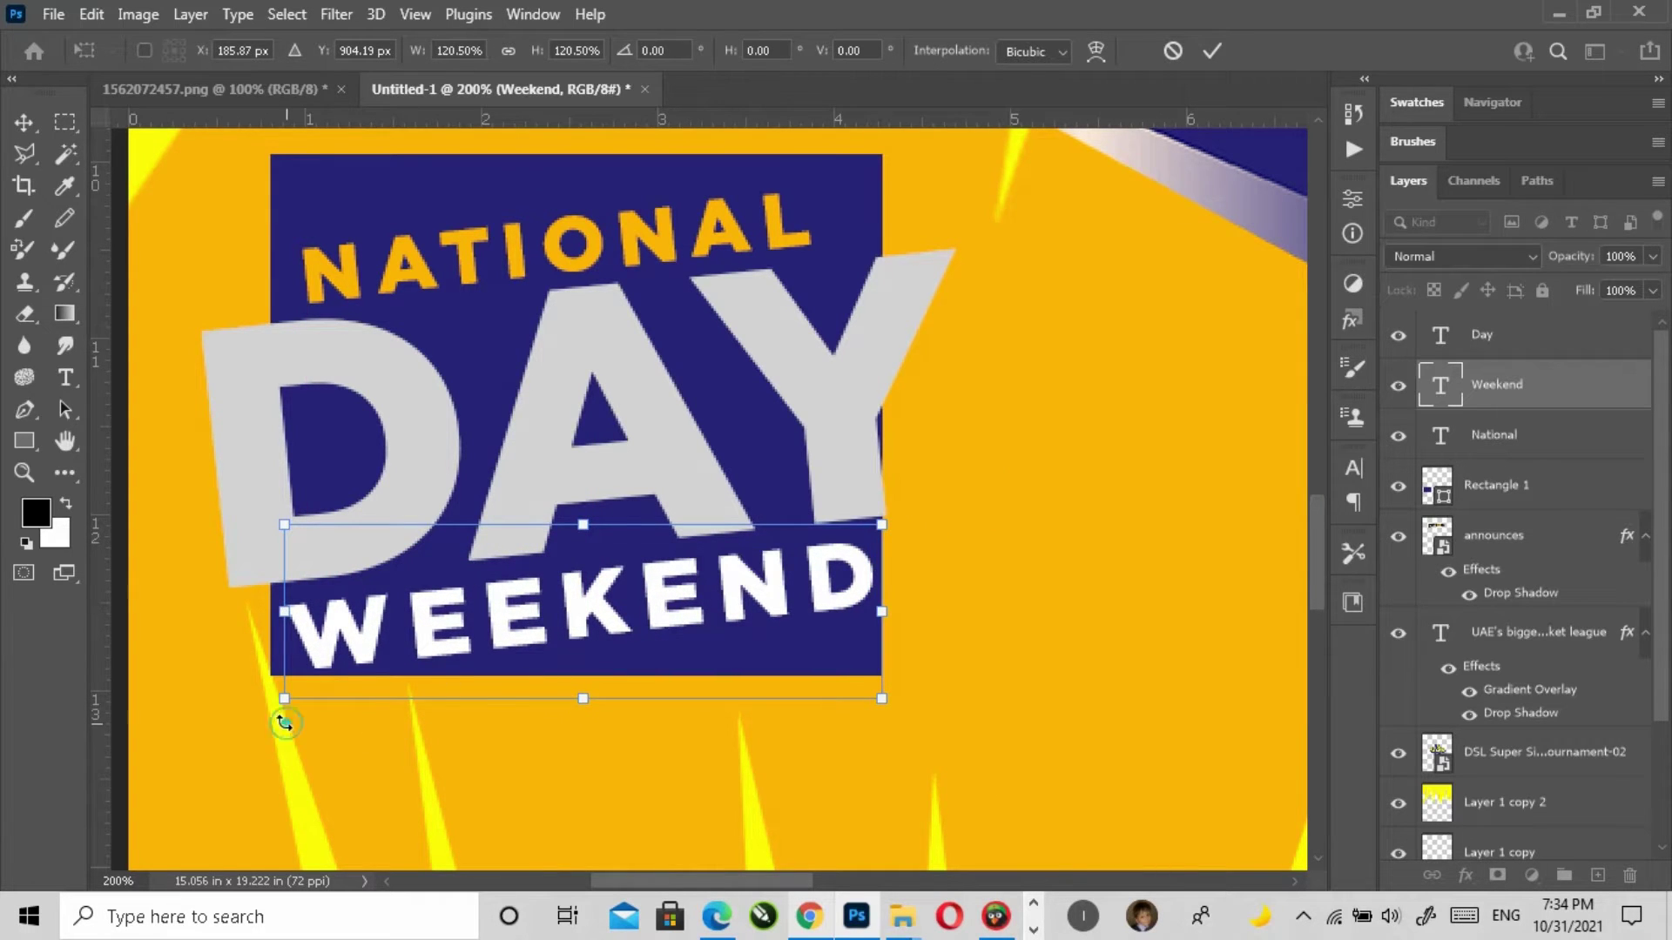
drag(285, 723, 280, 722)
key(Return)
Step: Add a 9 px Stroke to the DAY text in the rectangle's dark blue, 252175
key(z)
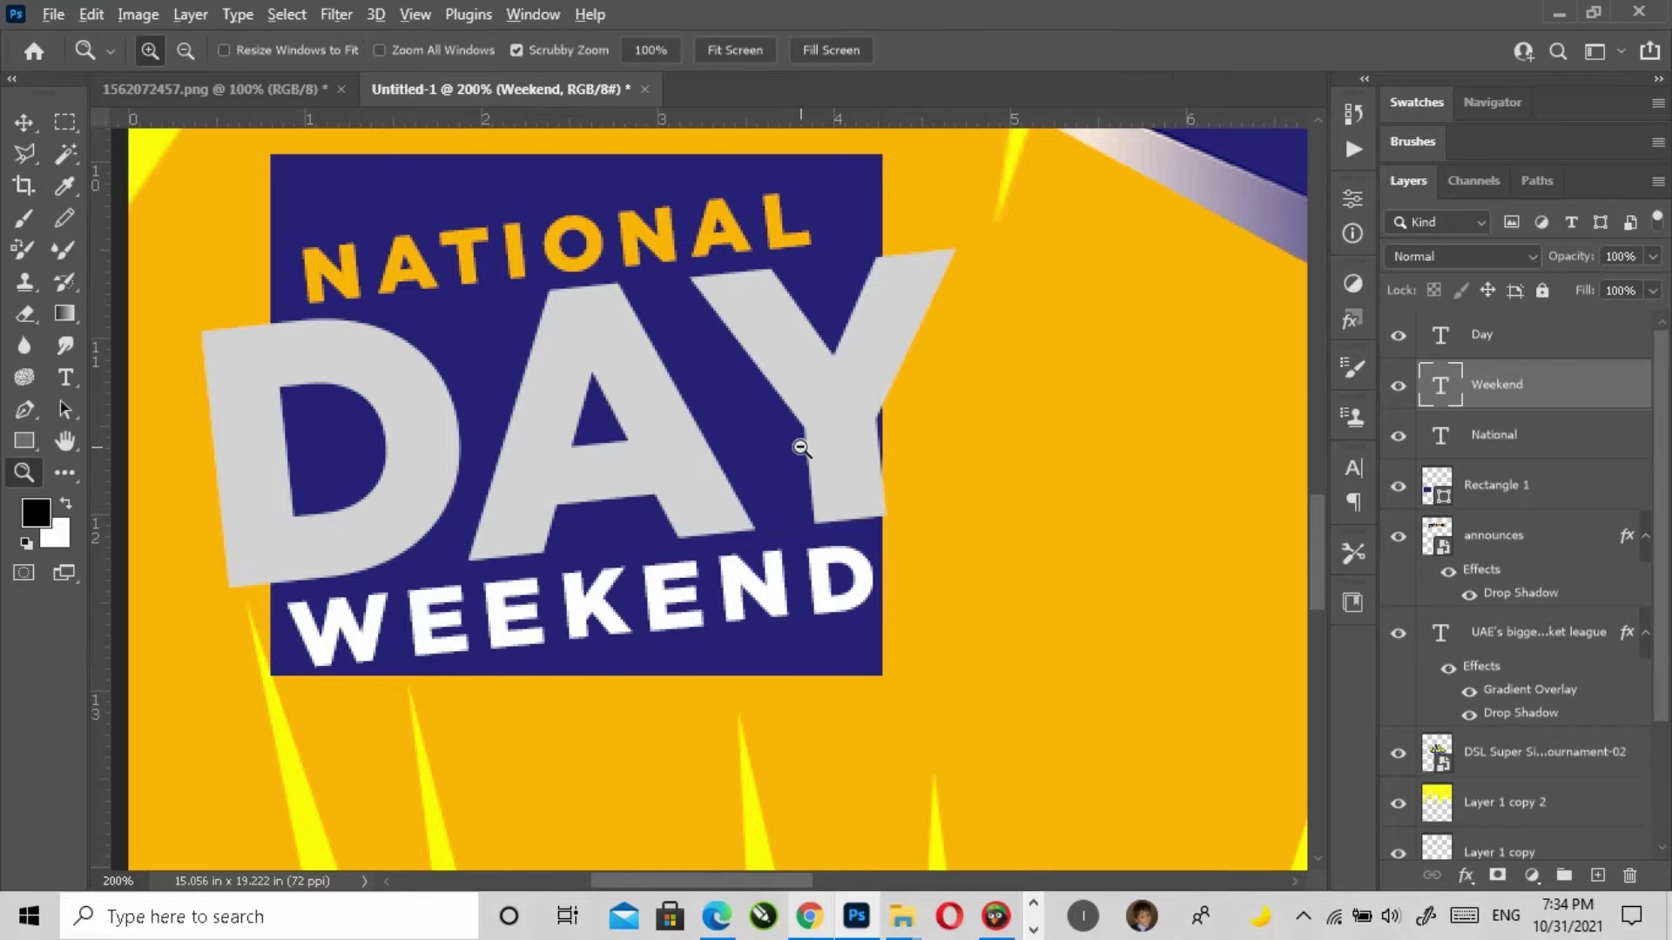
alt+click(801, 466)
alt+click(802, 468)
click(770, 502)
drag(756, 571, 630, 728)
key(v)
click(474, 552)
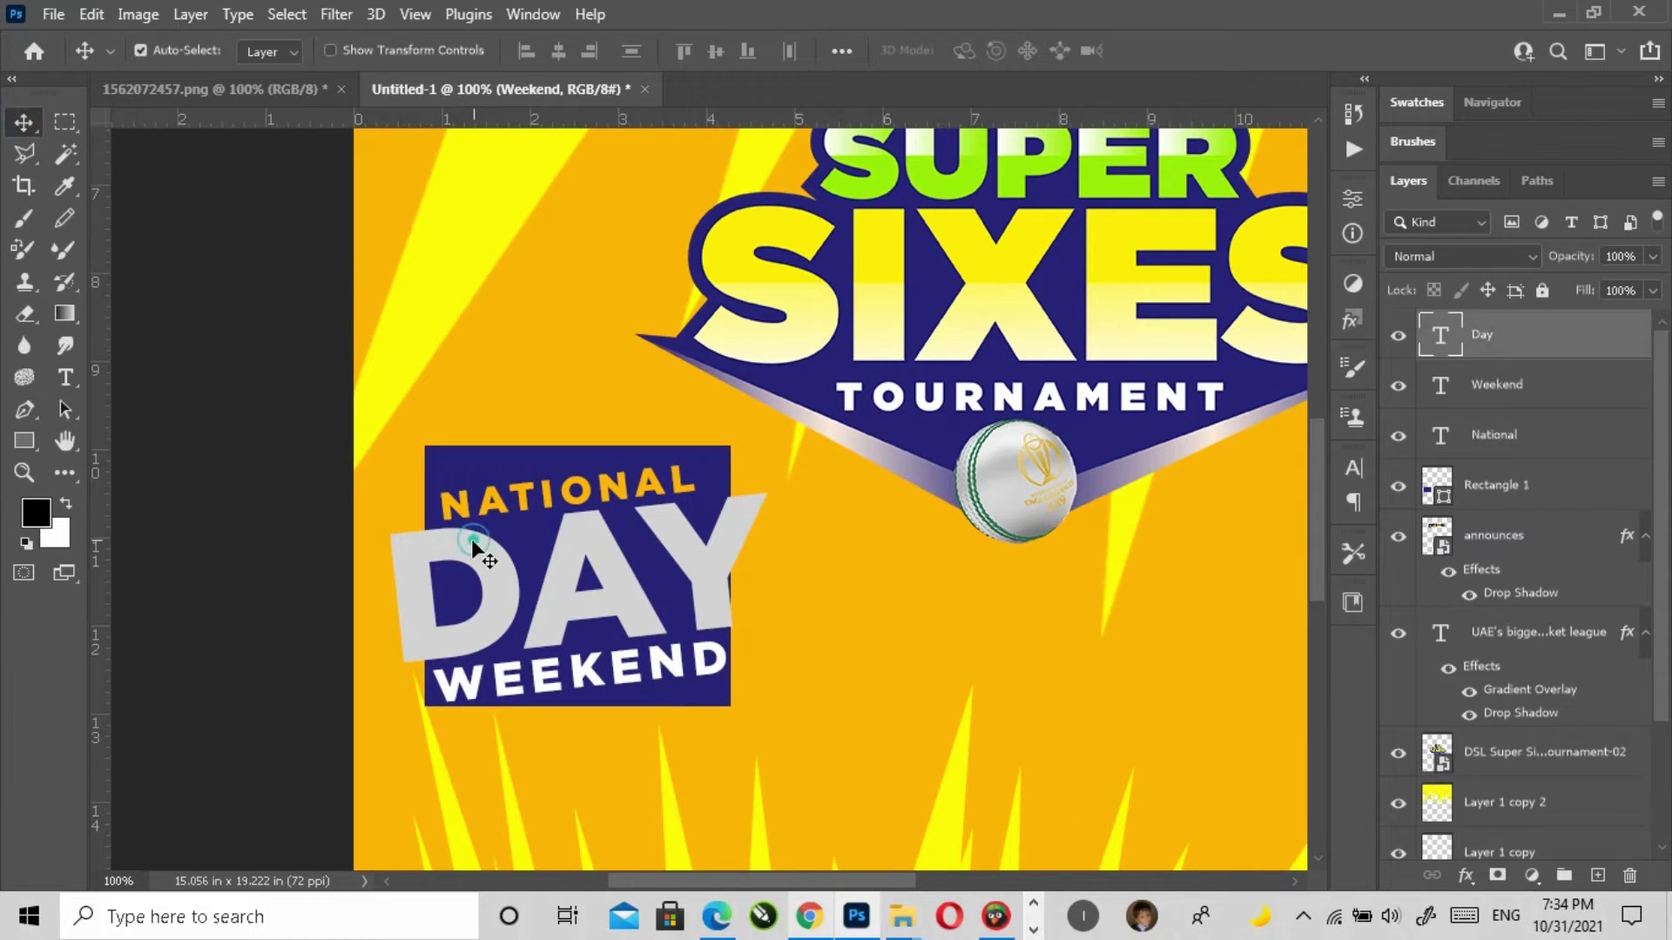
click(1467, 875)
click(1521, 697)
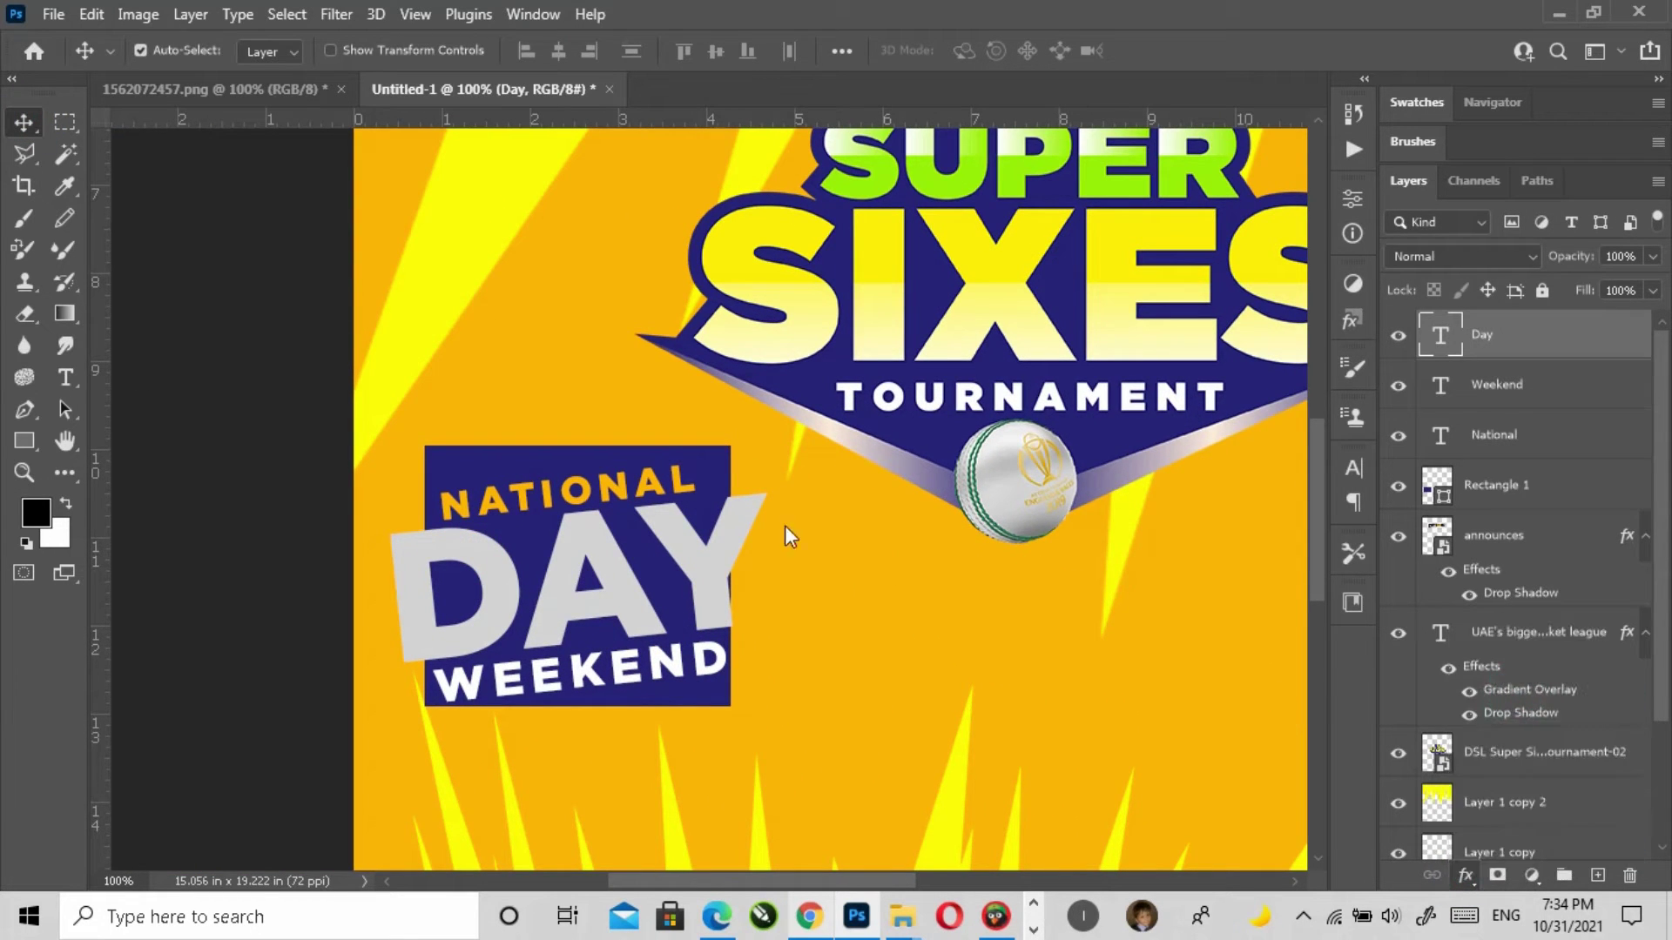
click(1084, 581)
click(506, 461)
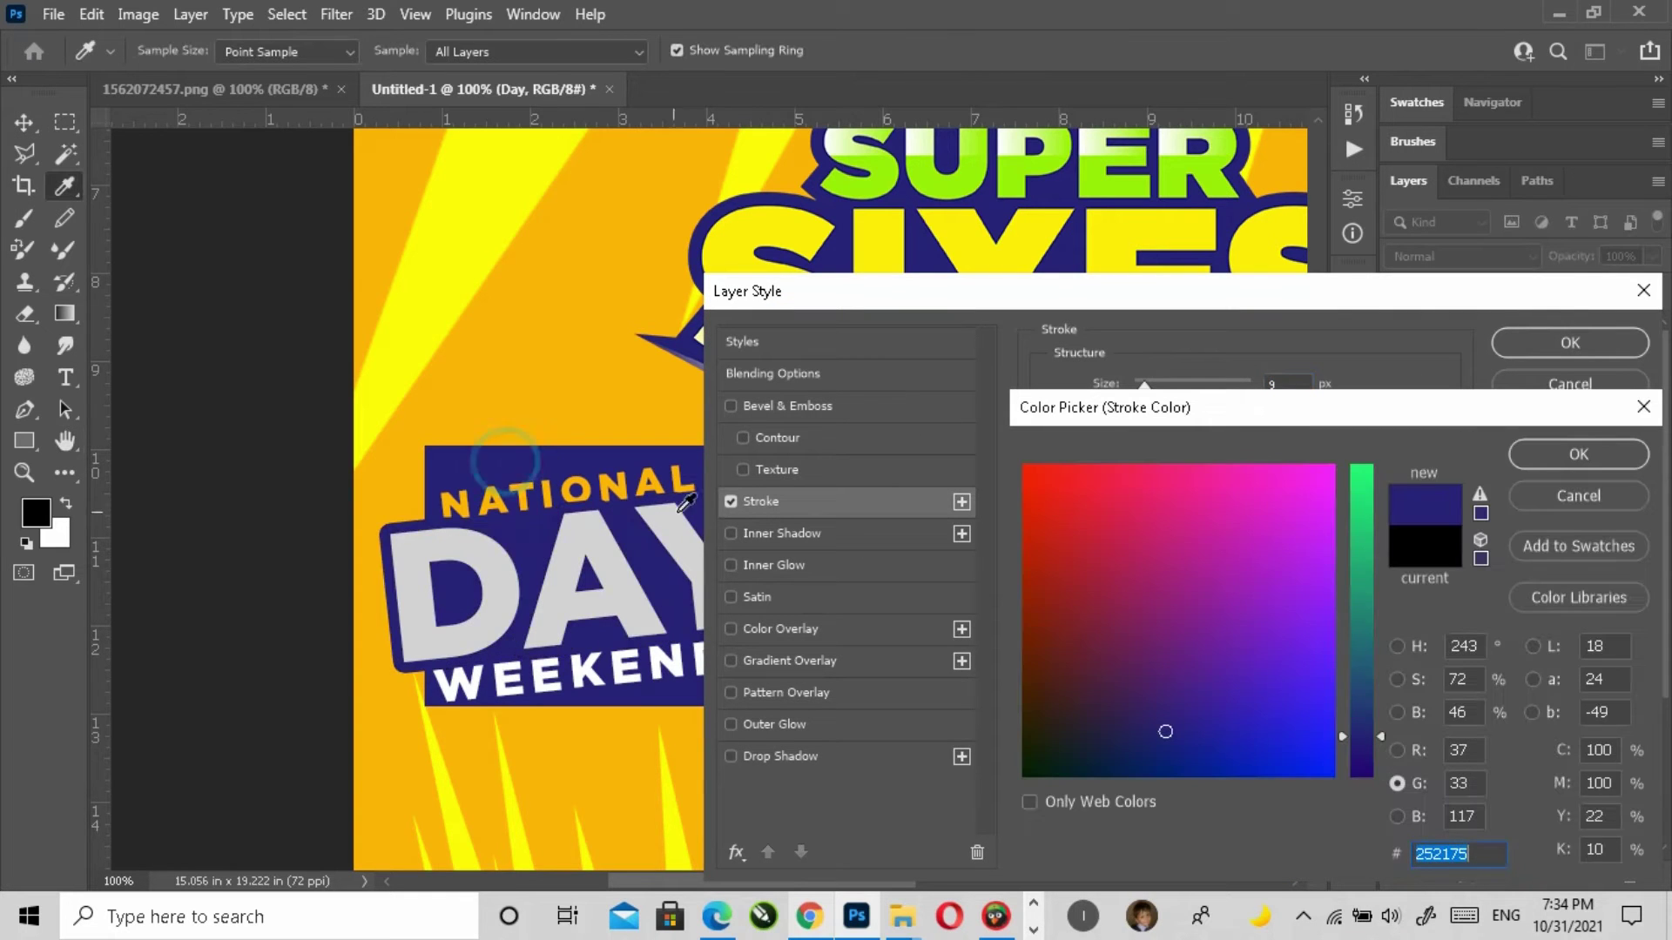
click(1526, 454)
Step: Compare the Inside and Center stroke positions on DAY, set the position to Outside and apply the layer style
click(1167, 413)
click(1166, 449)
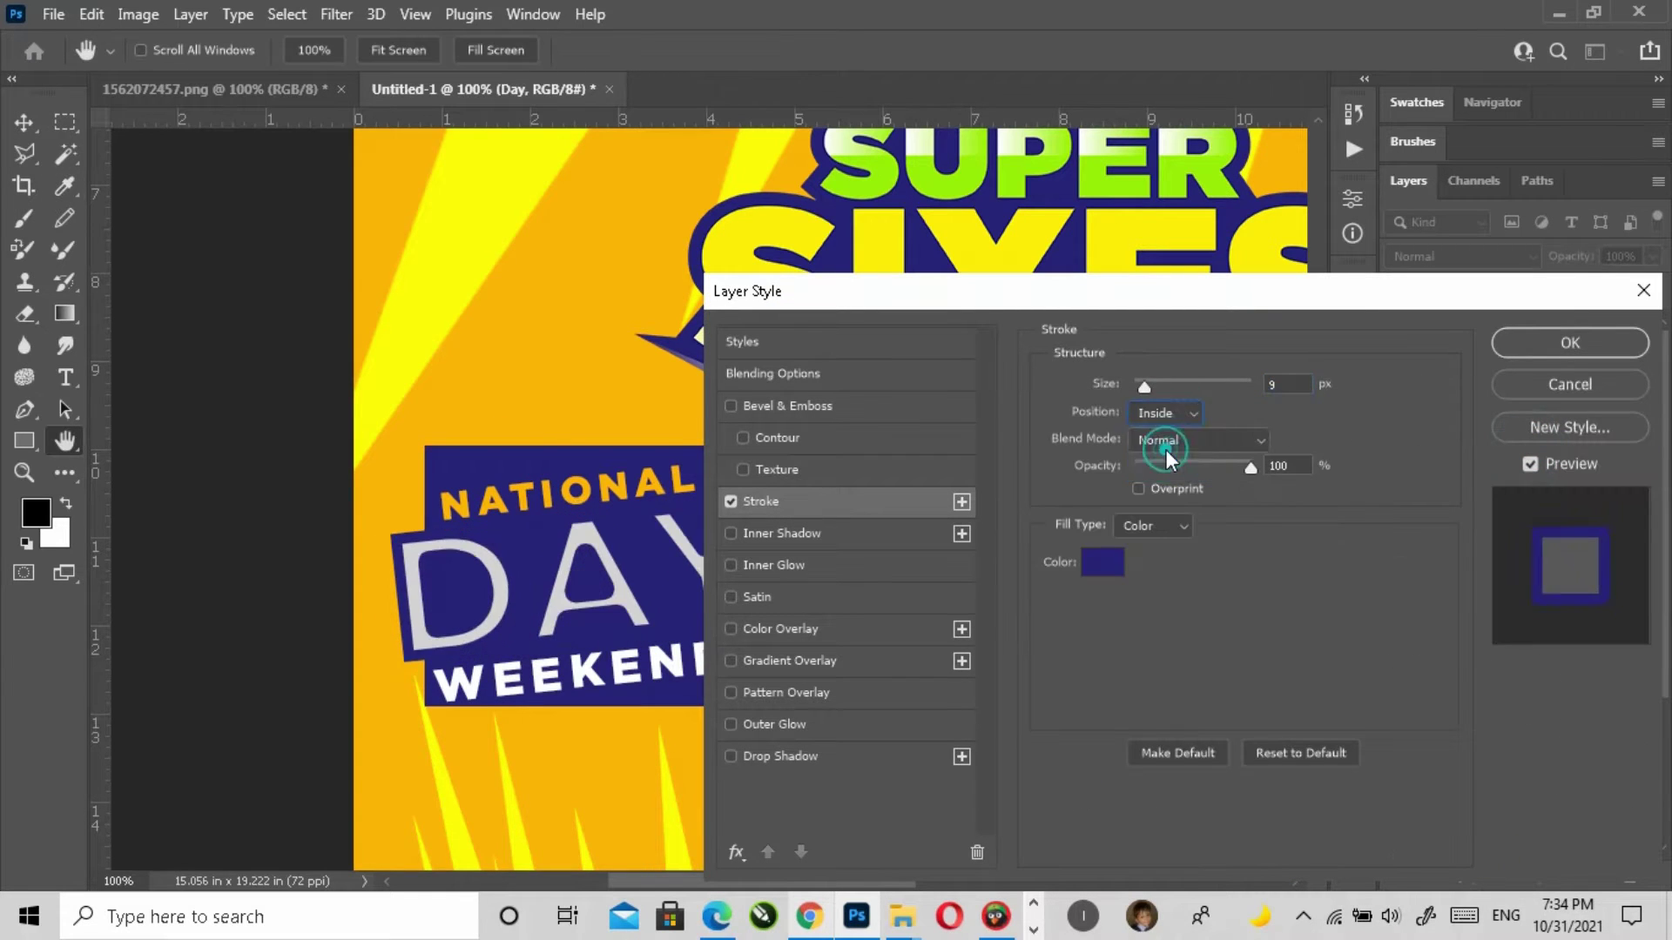
click(1162, 415)
click(1162, 469)
click(1161, 414)
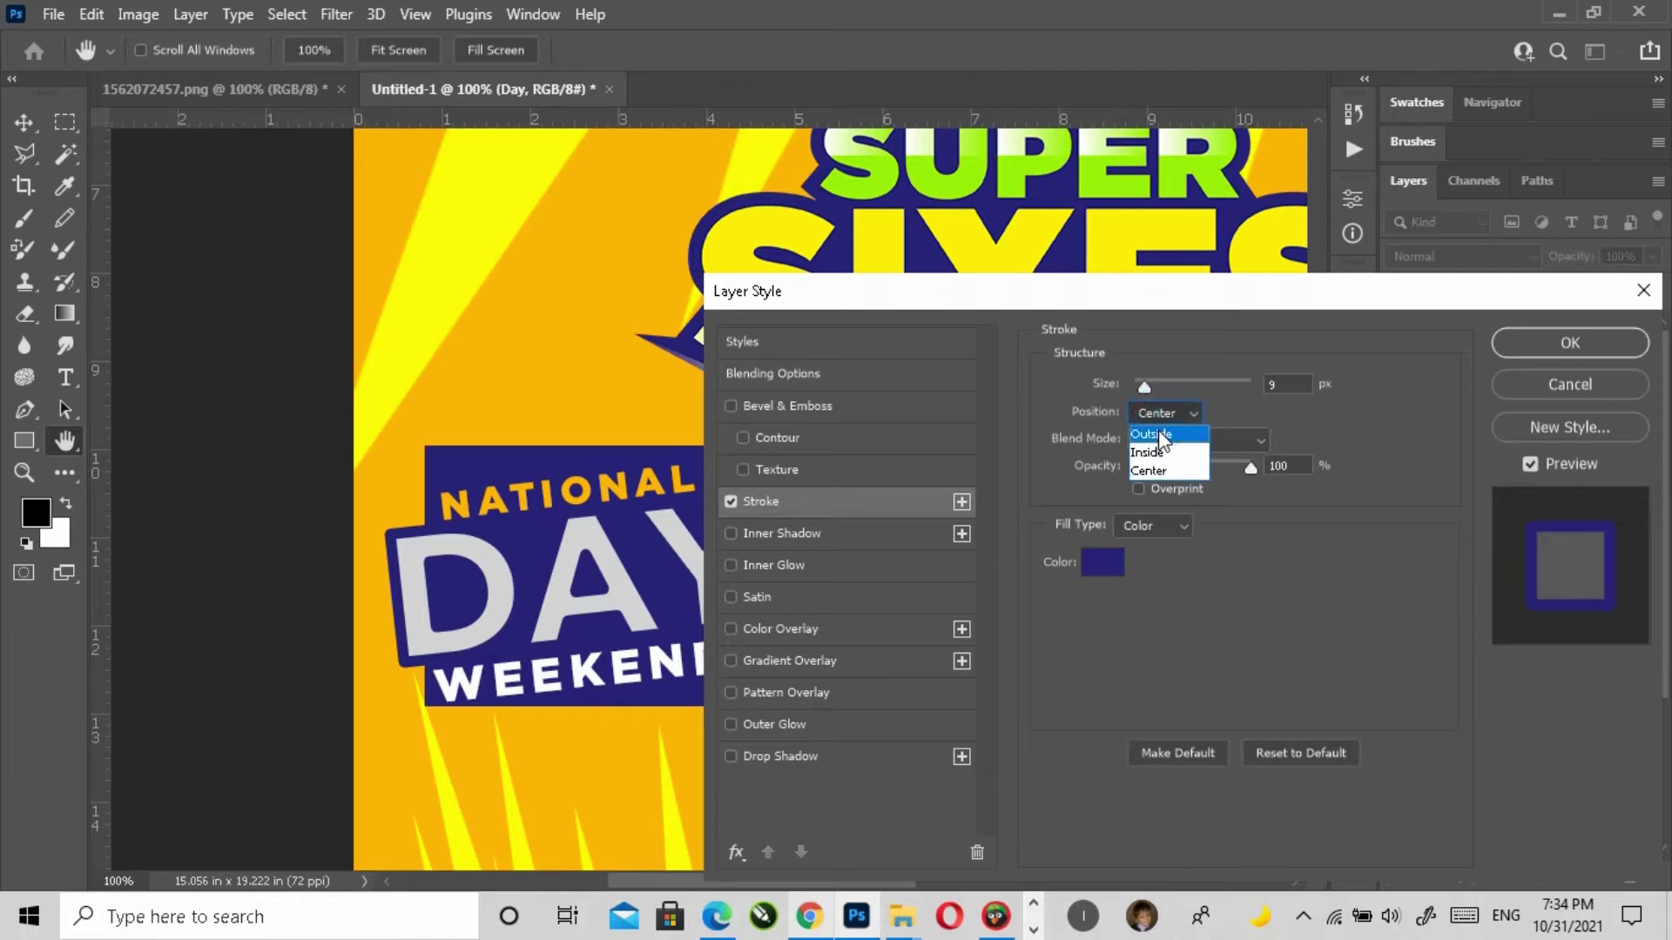
click(1162, 429)
click(1568, 344)
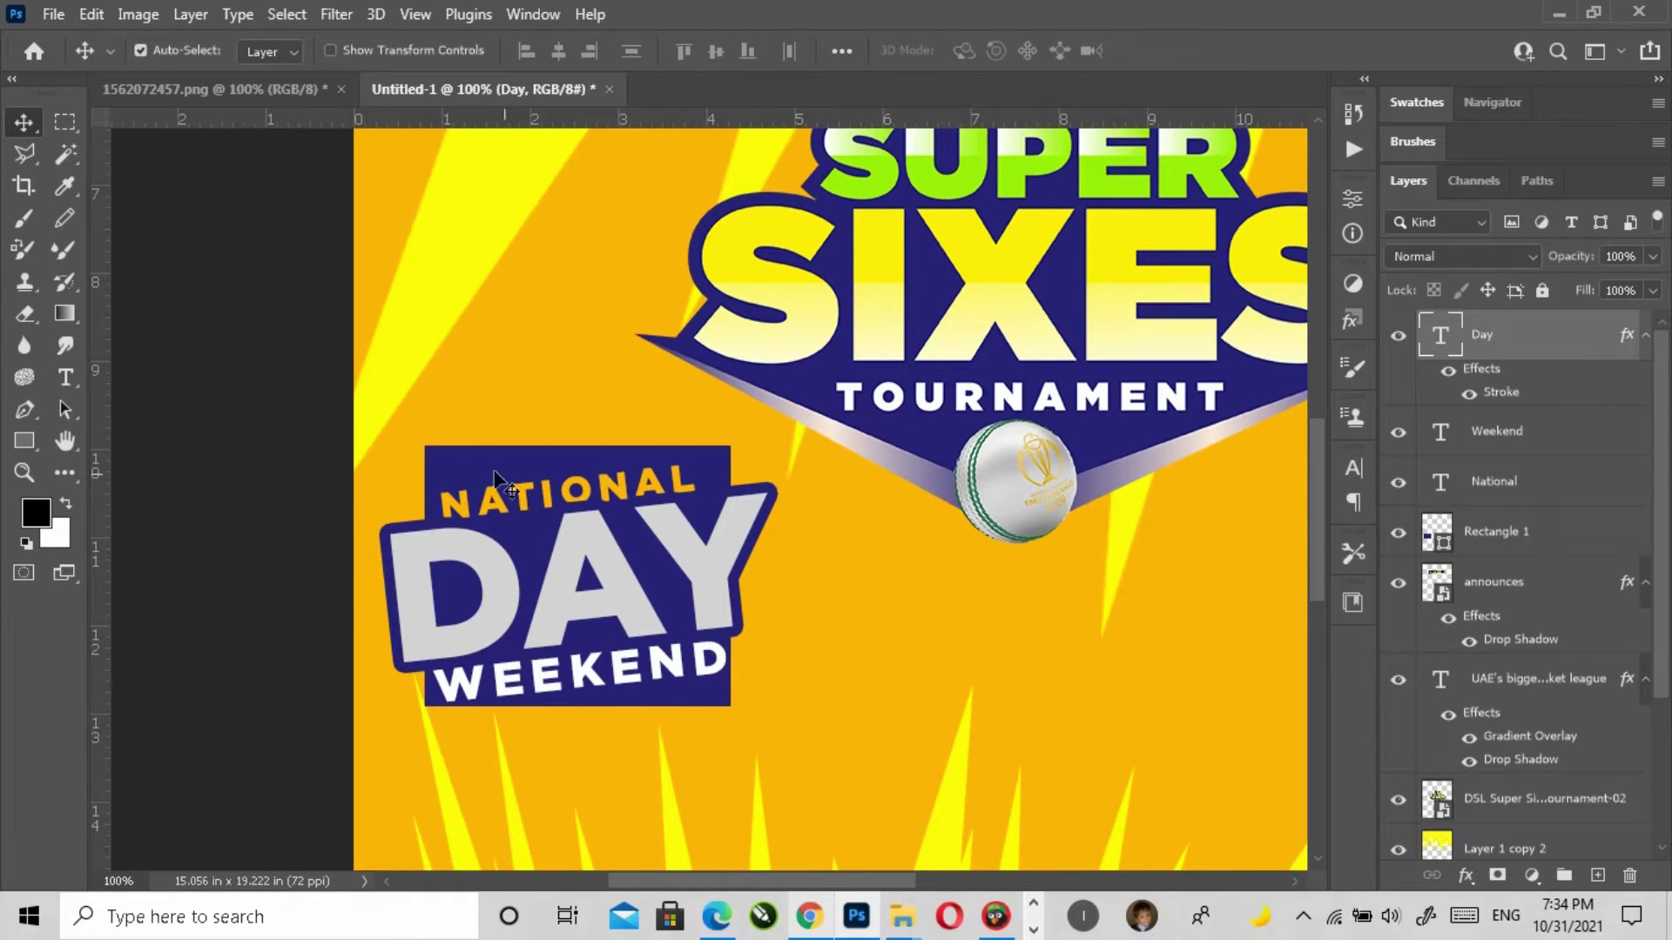
Step: Group the Day, Weekend and National text layers and name the group Day
click(1522, 493)
shift+click(1504, 334)
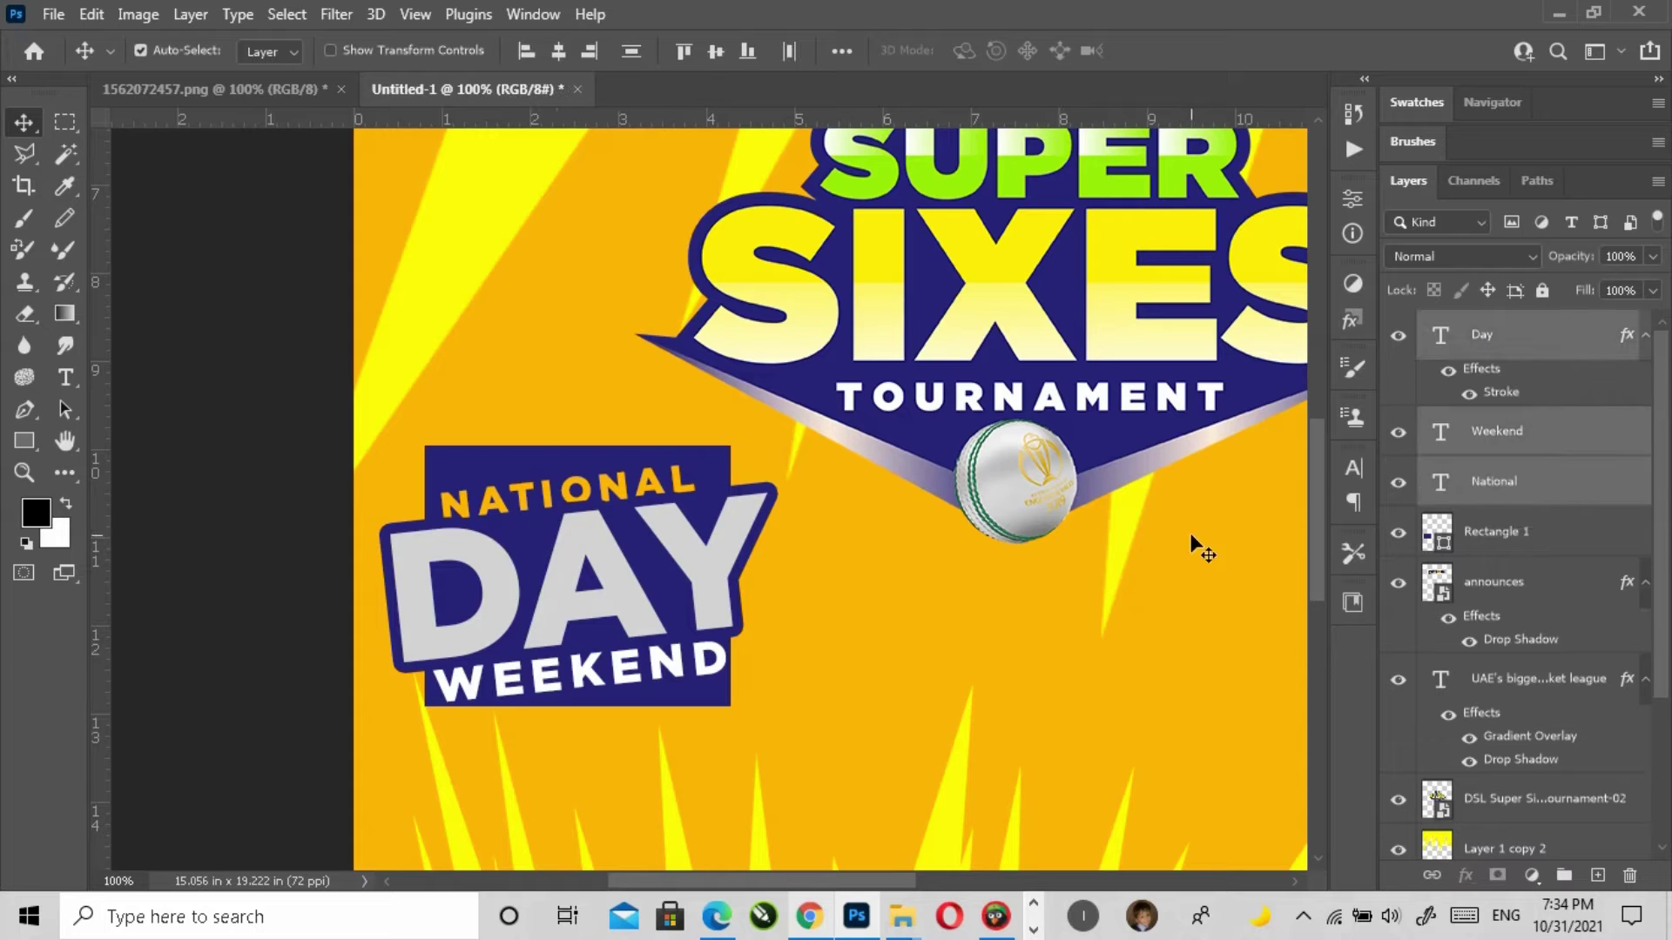
key(ctrl+g)
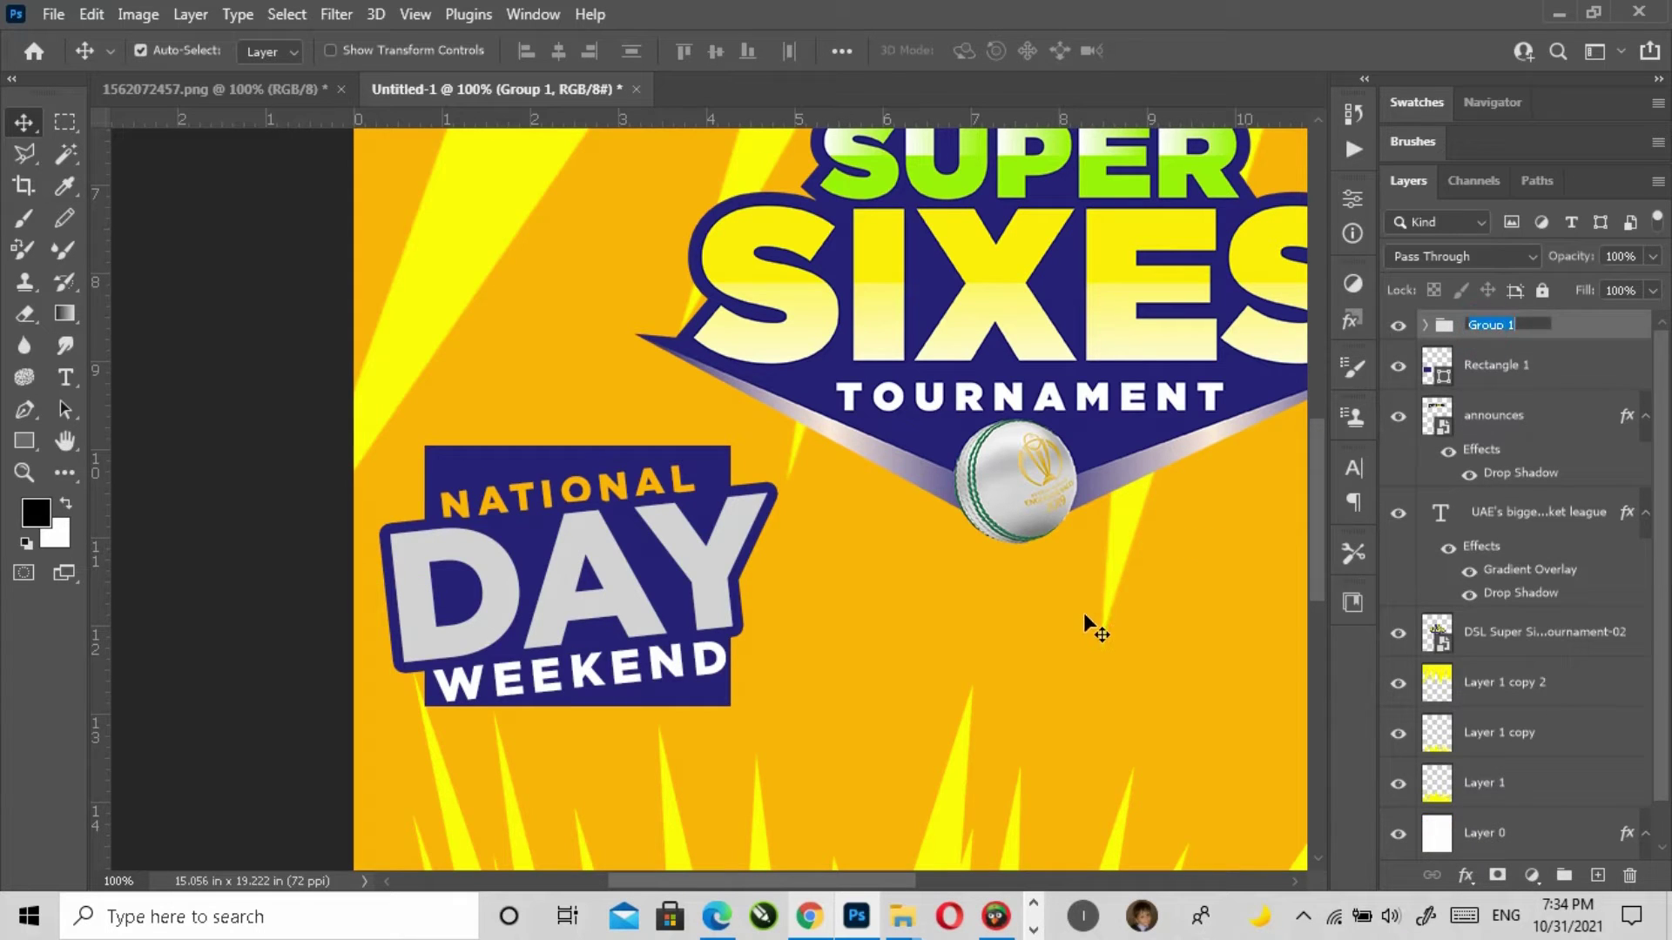
key(Return)
key(ctrl+t)
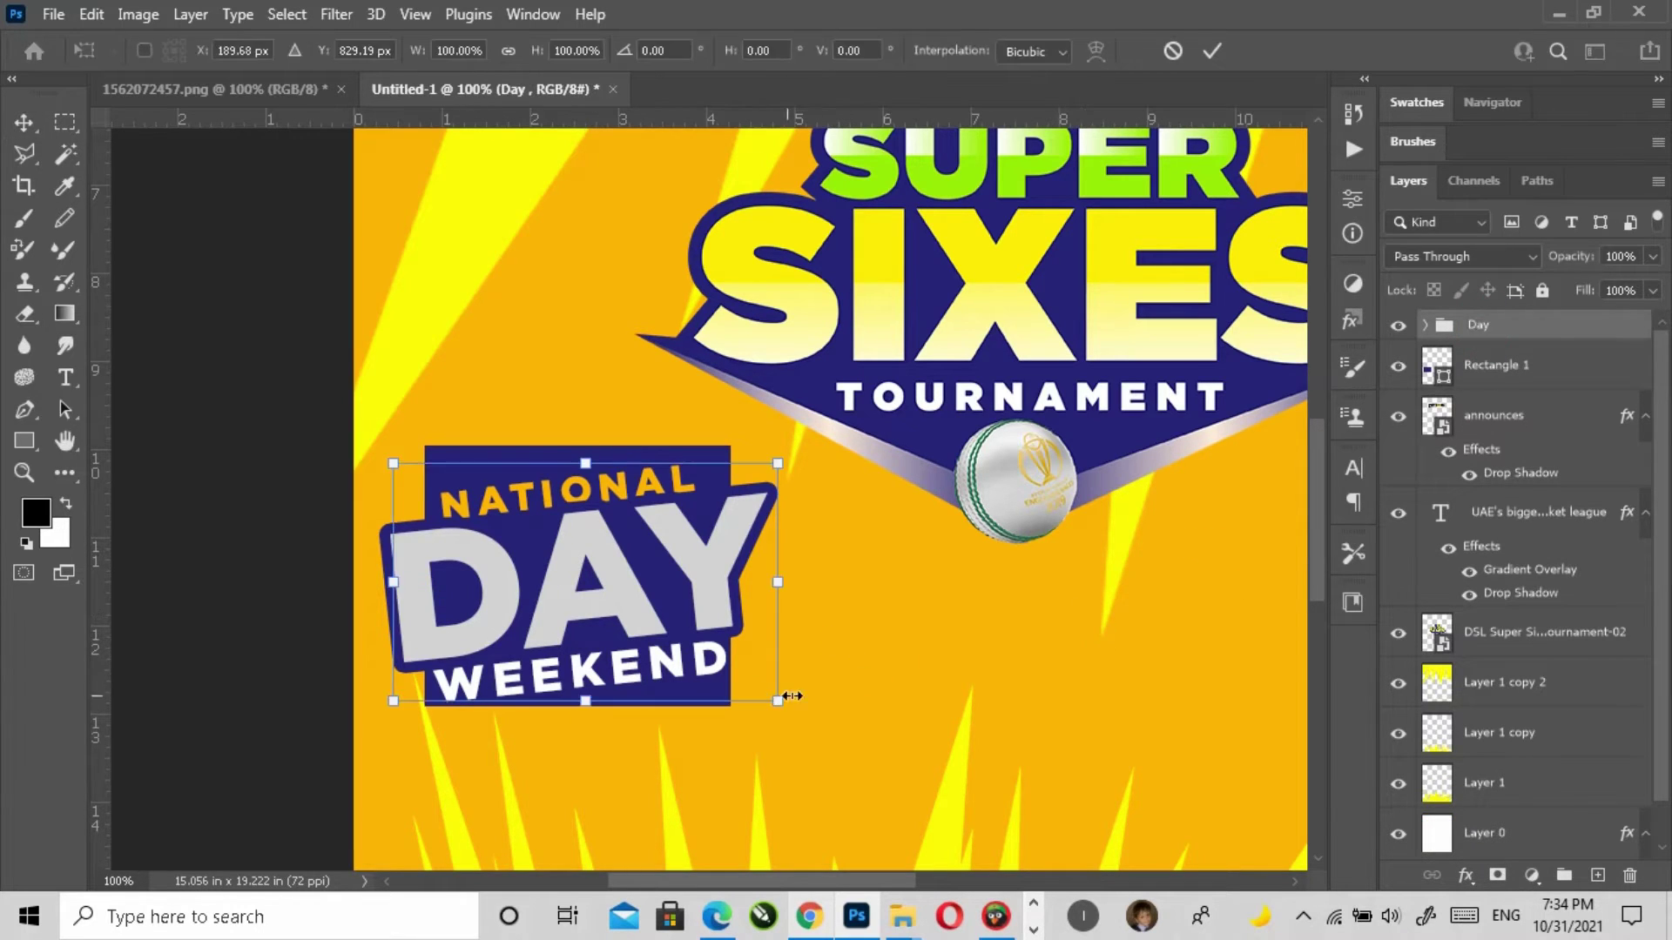
key(Return)
Step: Move the Rectangle 1 layer into the Day group, beneath its text layers
click(1398, 366)
click(1398, 366)
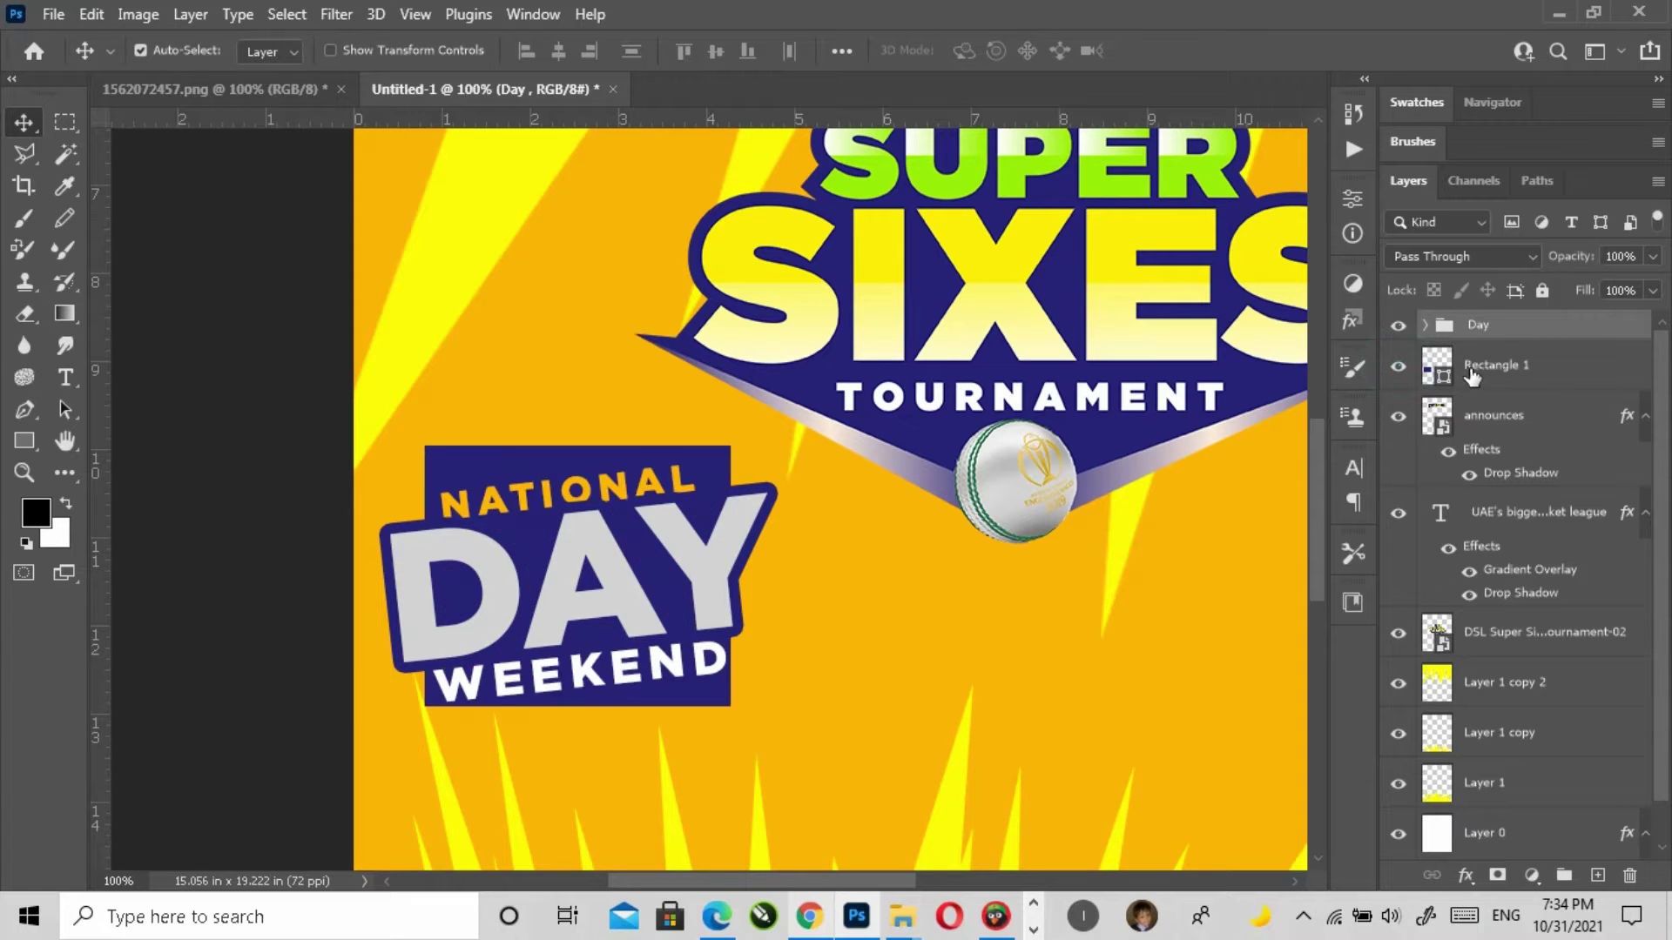
click(1504, 361)
drag(1505, 361, 1518, 575)
click(1425, 326)
click(1426, 325)
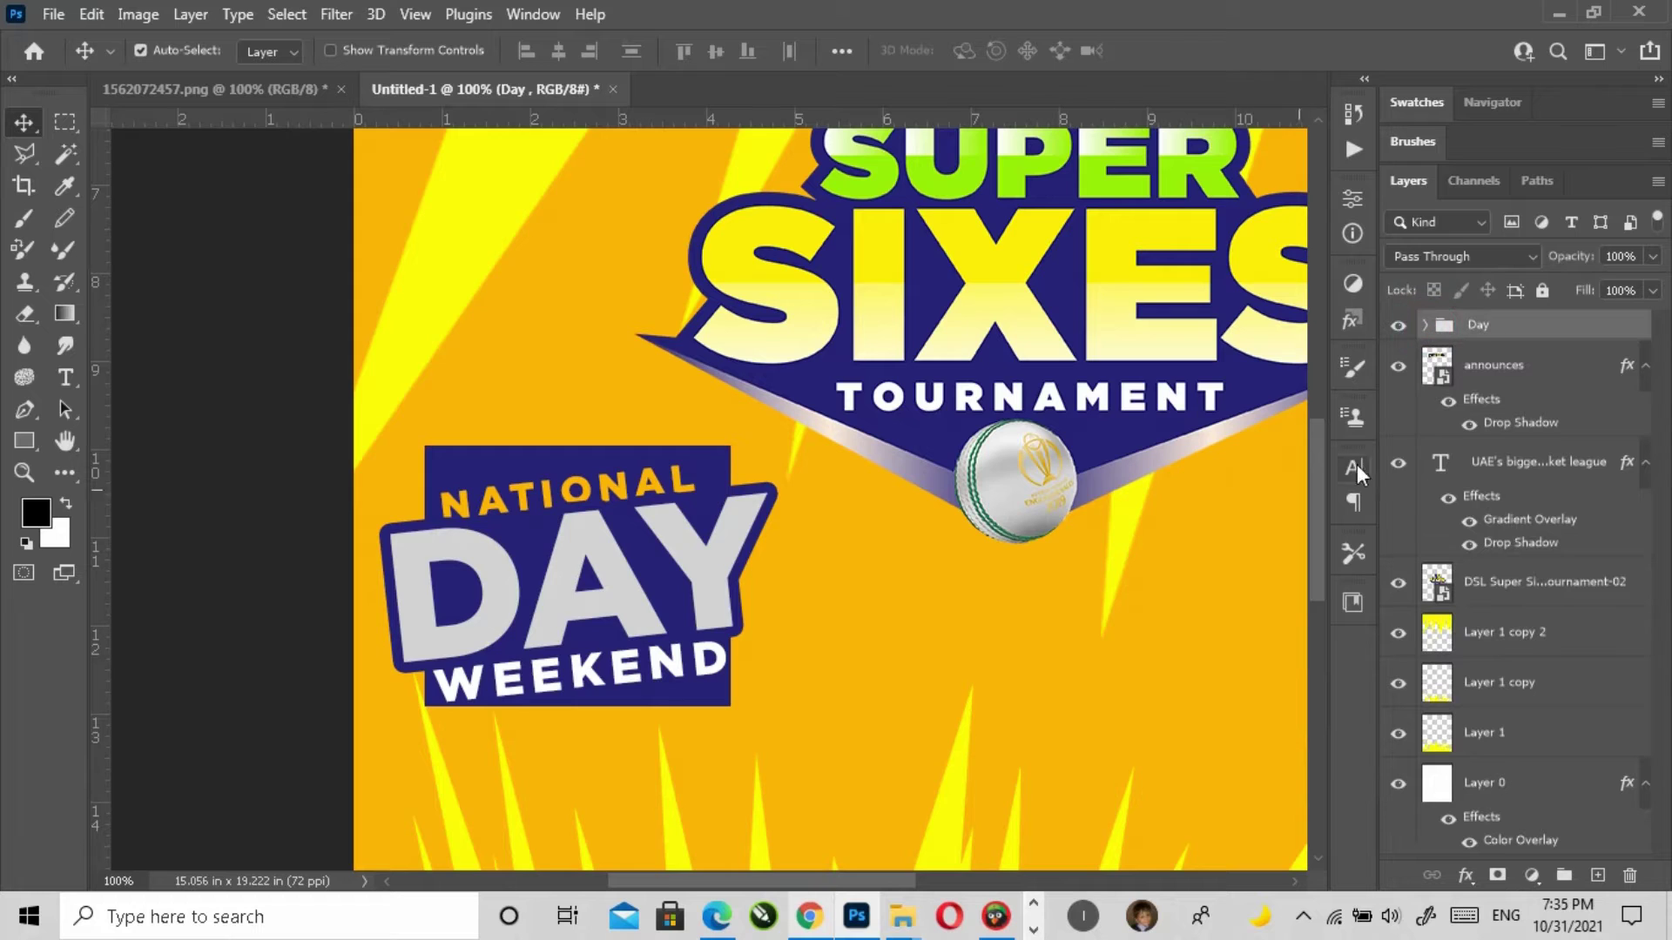
Step: Scale the Day group down slightly and reposition it on the poster below the logo's lower-left wing
click(1399, 325)
click(1398, 325)
key(ctrl+t)
drag(777, 707, 741, 705)
drag(626, 580, 651, 560)
key(Return)
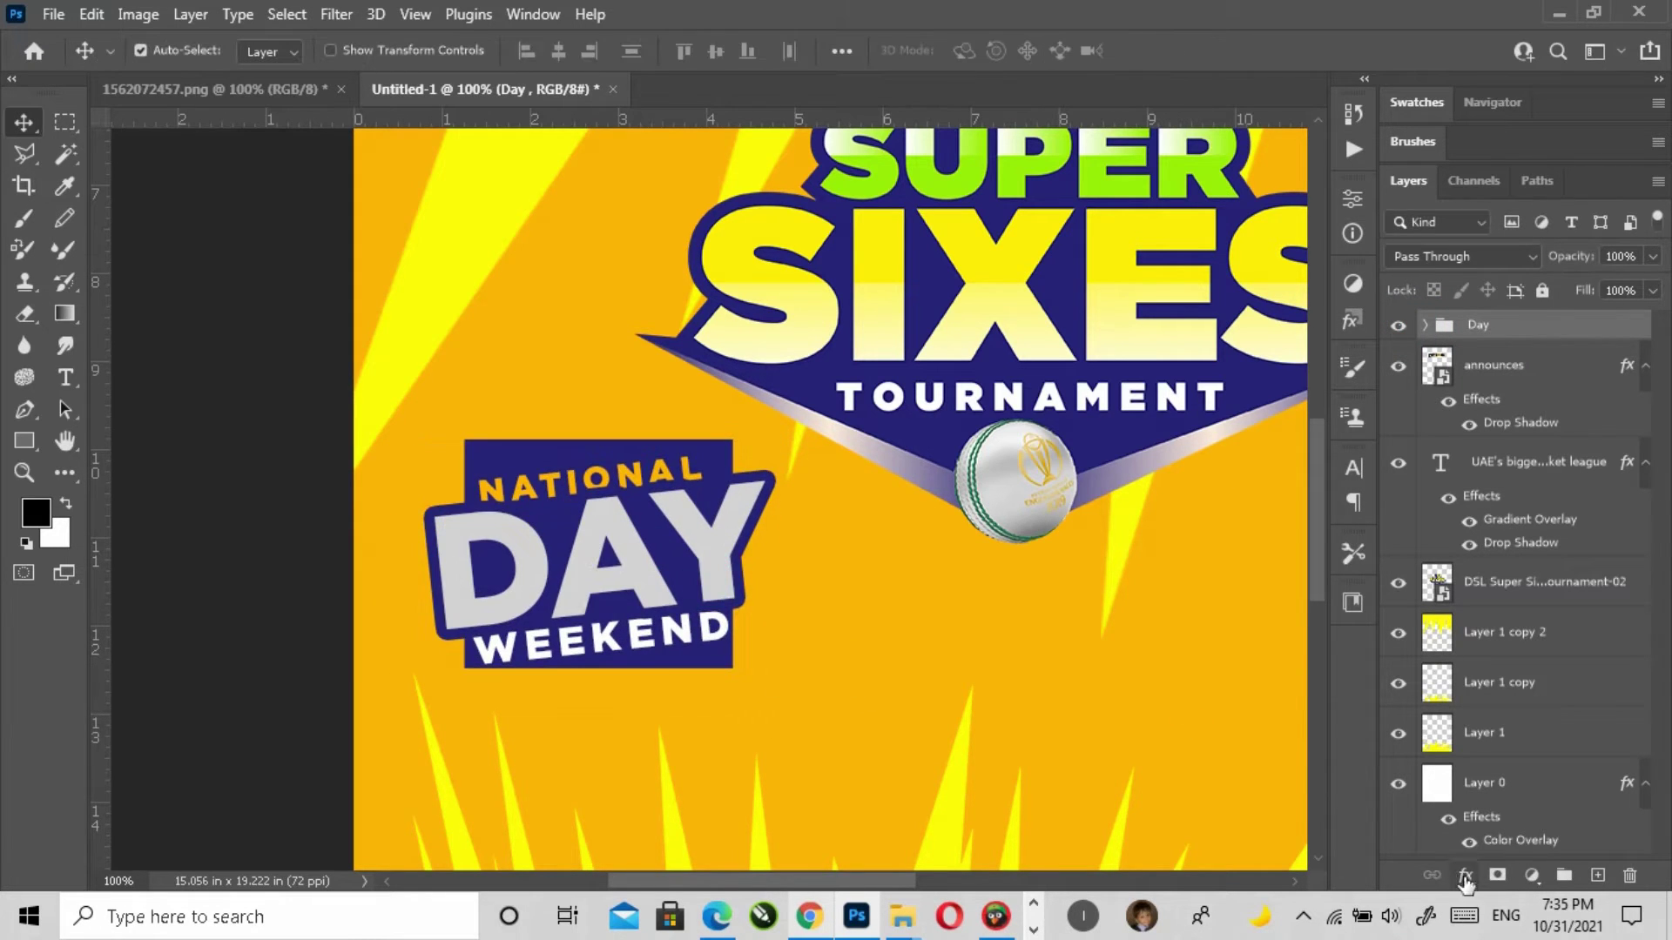
Step: Add a Drop Shadow to the Day group with 18% opacity, 11% spread, 13 px size and a slightly reduced distance
click(1466, 879)
click(1507, 863)
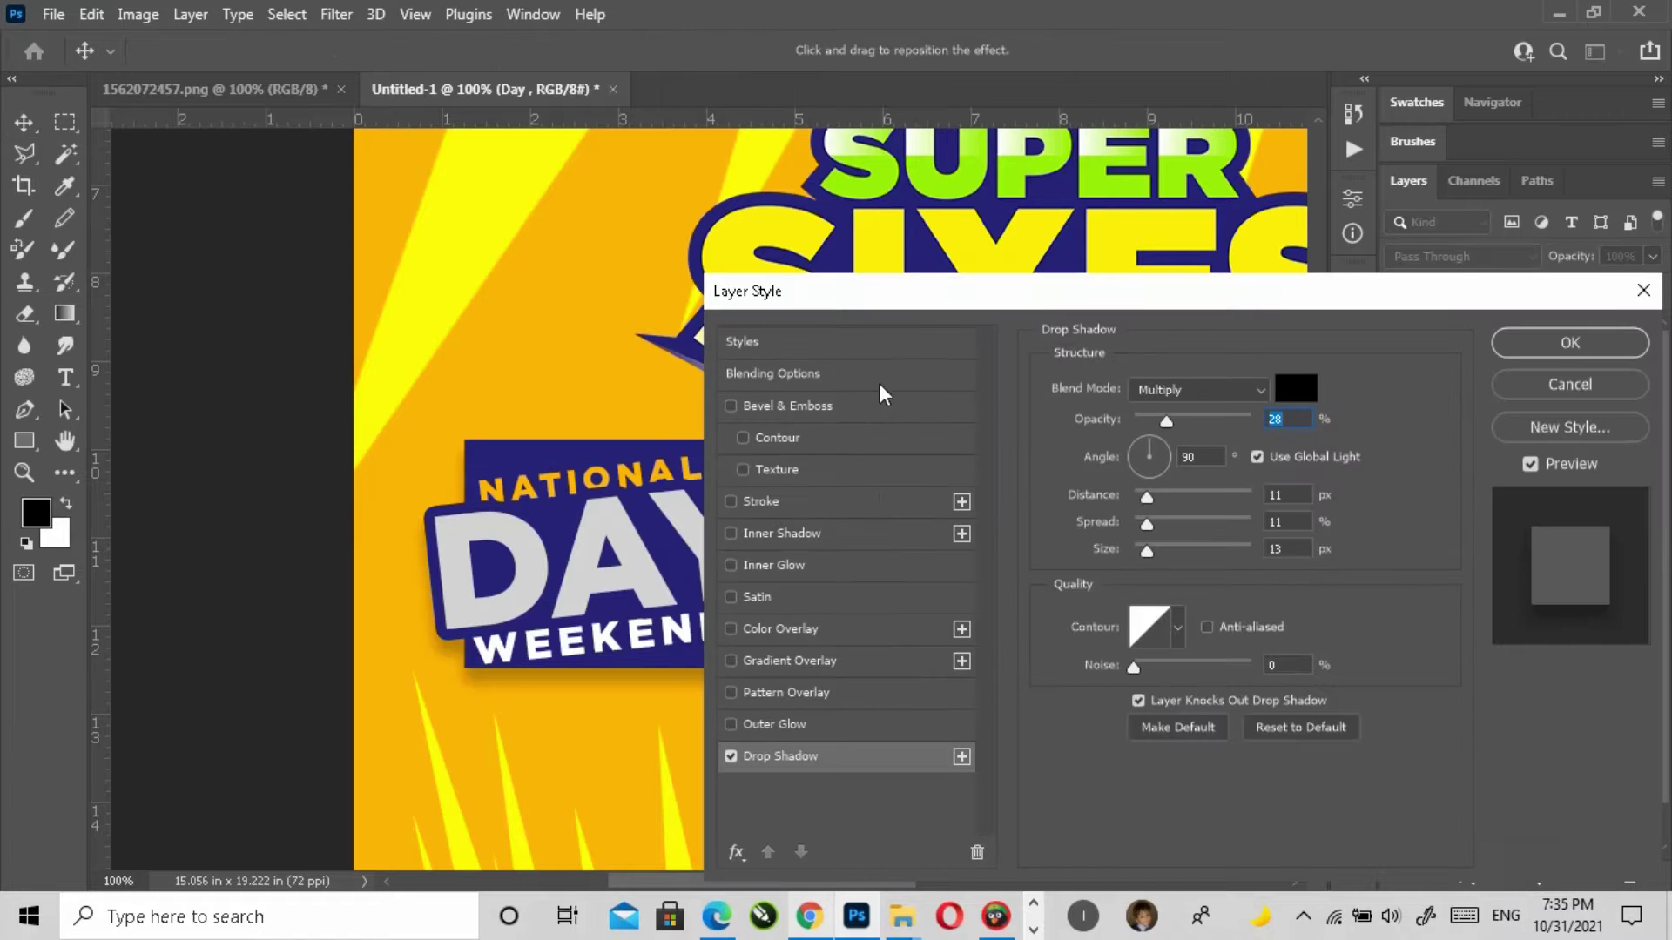
drag(1158, 422, 1152, 420)
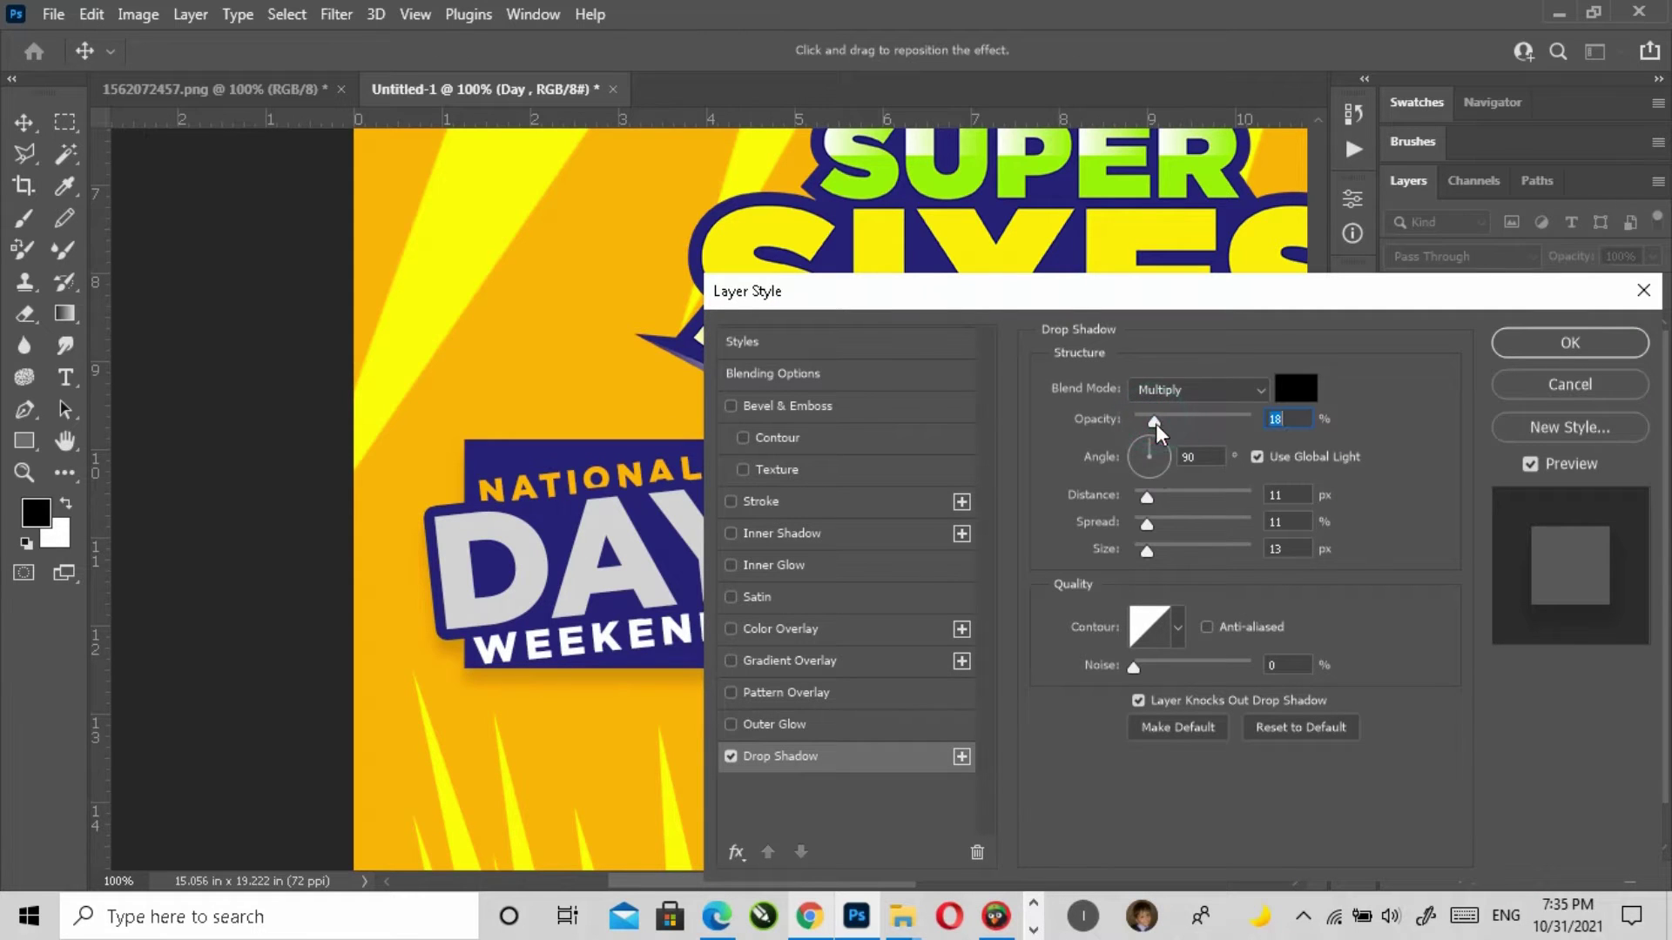
drag(1147, 497, 1143, 498)
click(1549, 343)
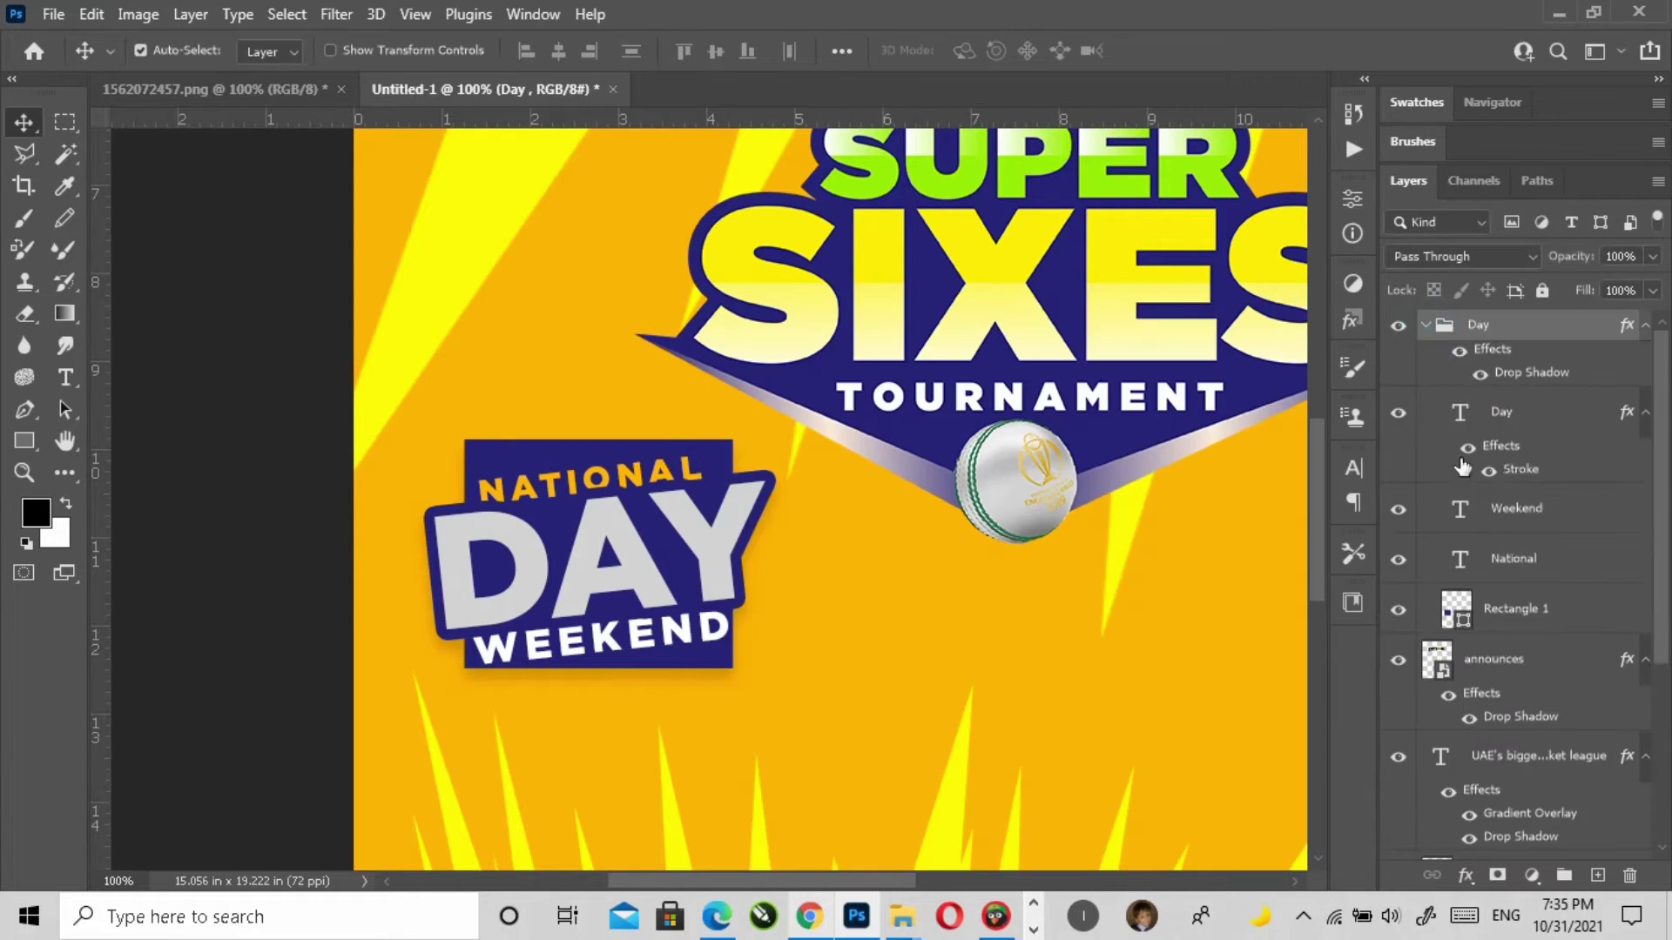
Step: Move the National layer to the top of the Day group, scale it to 104.77% and rotate it 0.25 degrees
drag(1515, 564, 1518, 404)
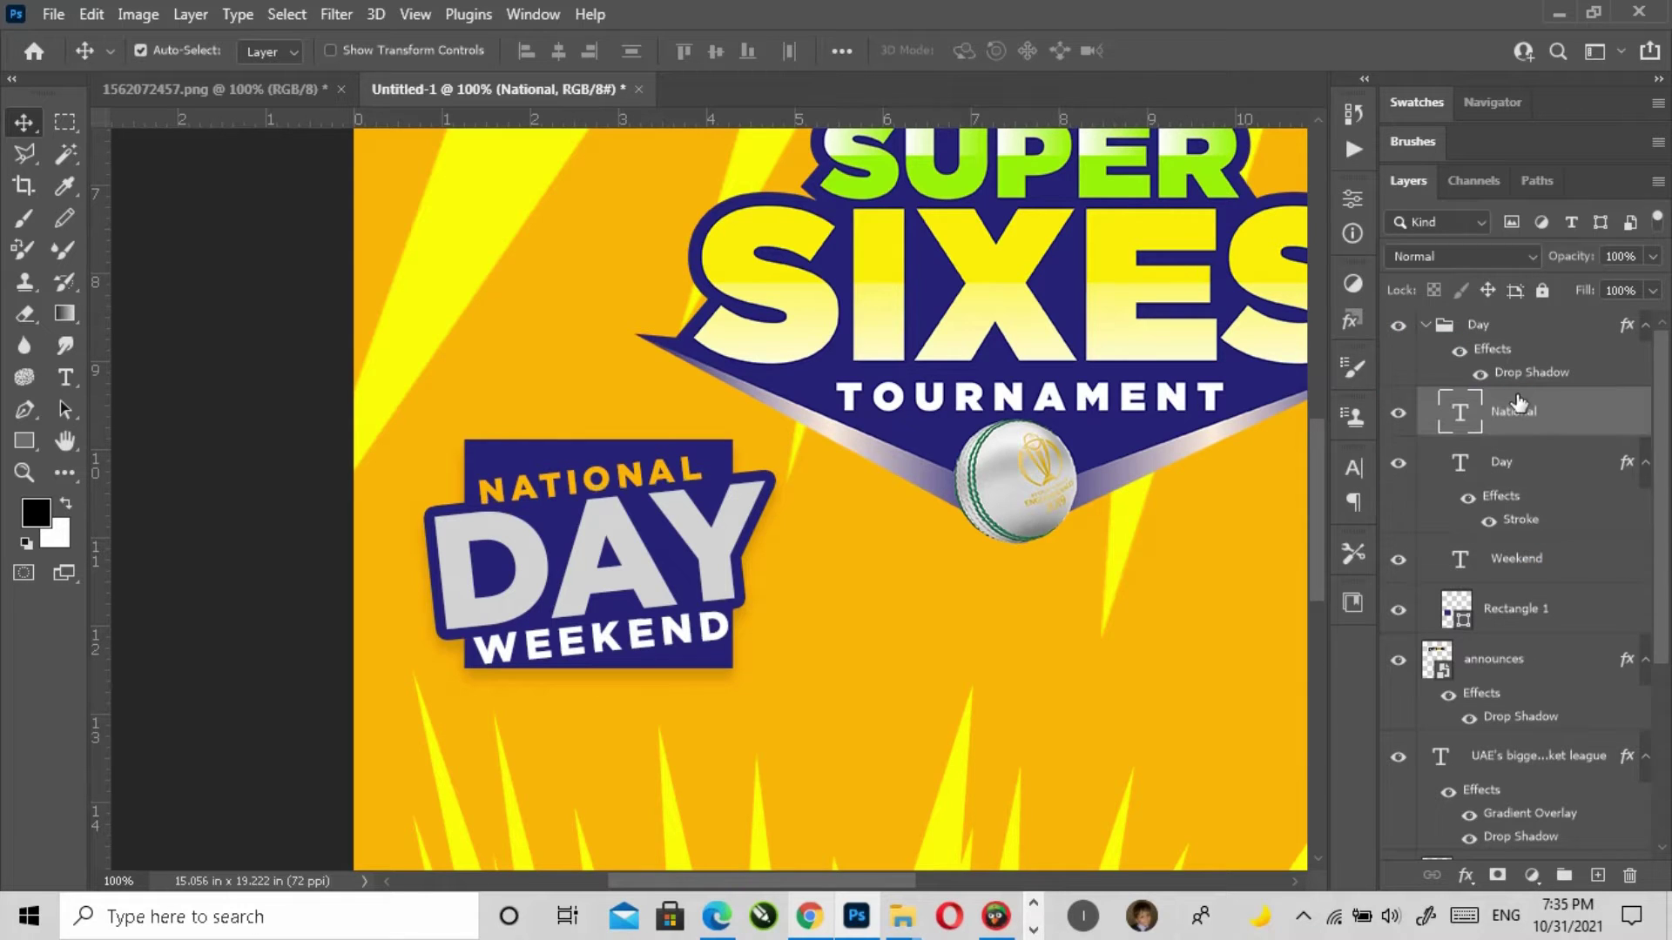
key(ctrl+t)
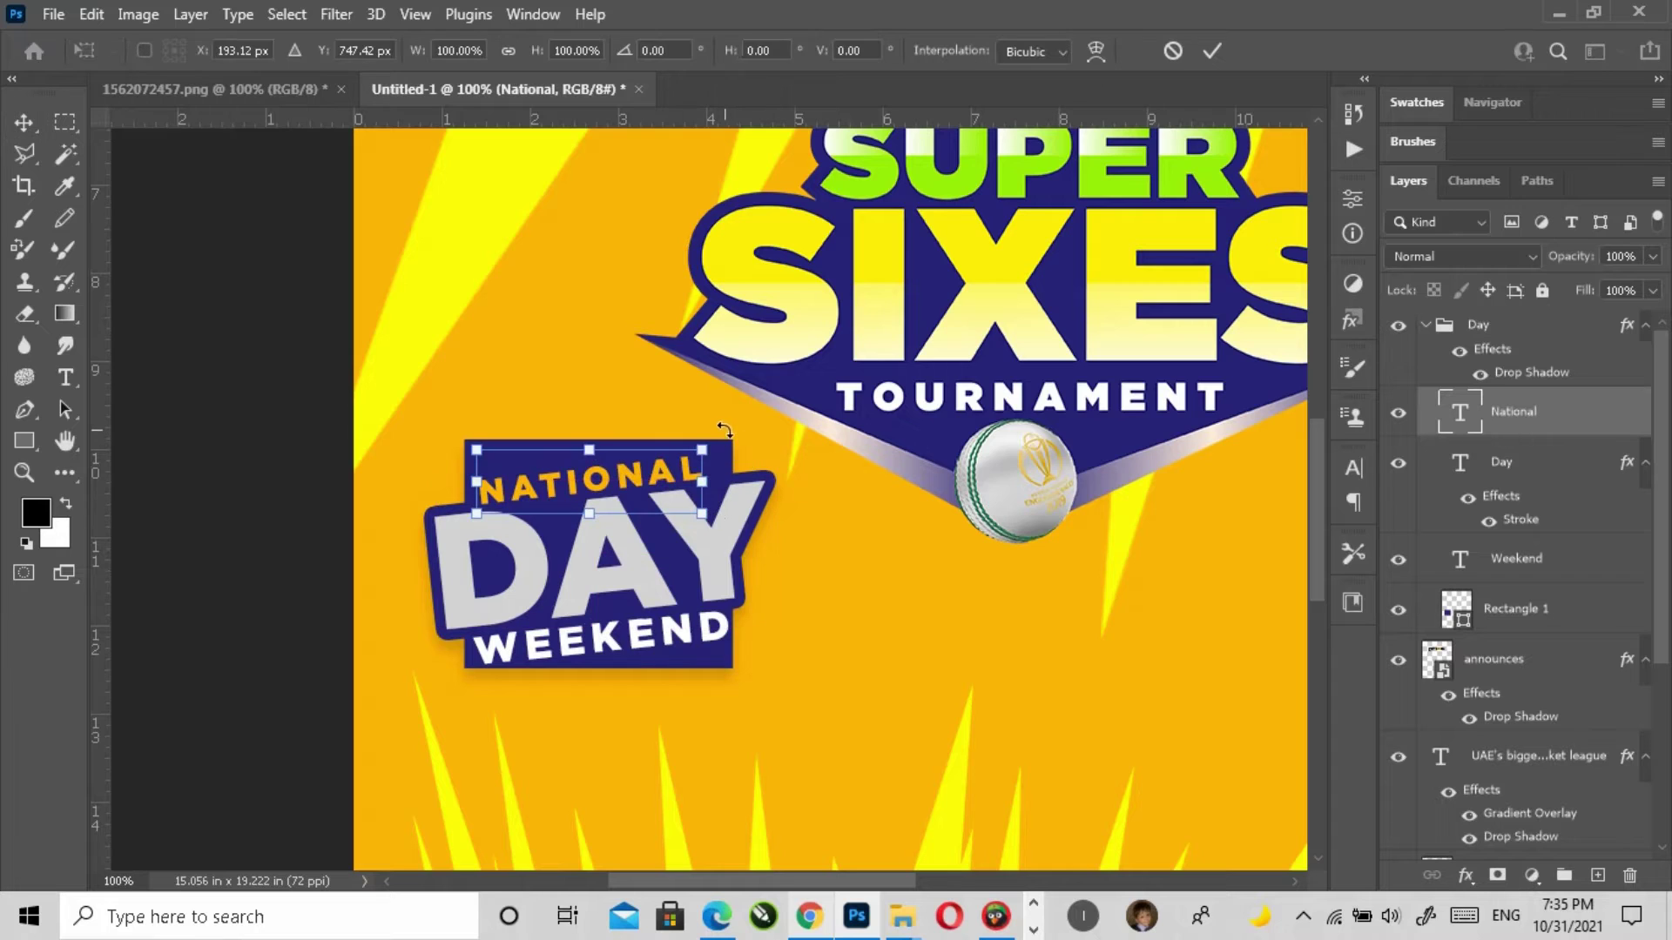
drag(726, 430, 714, 443)
key(Return)
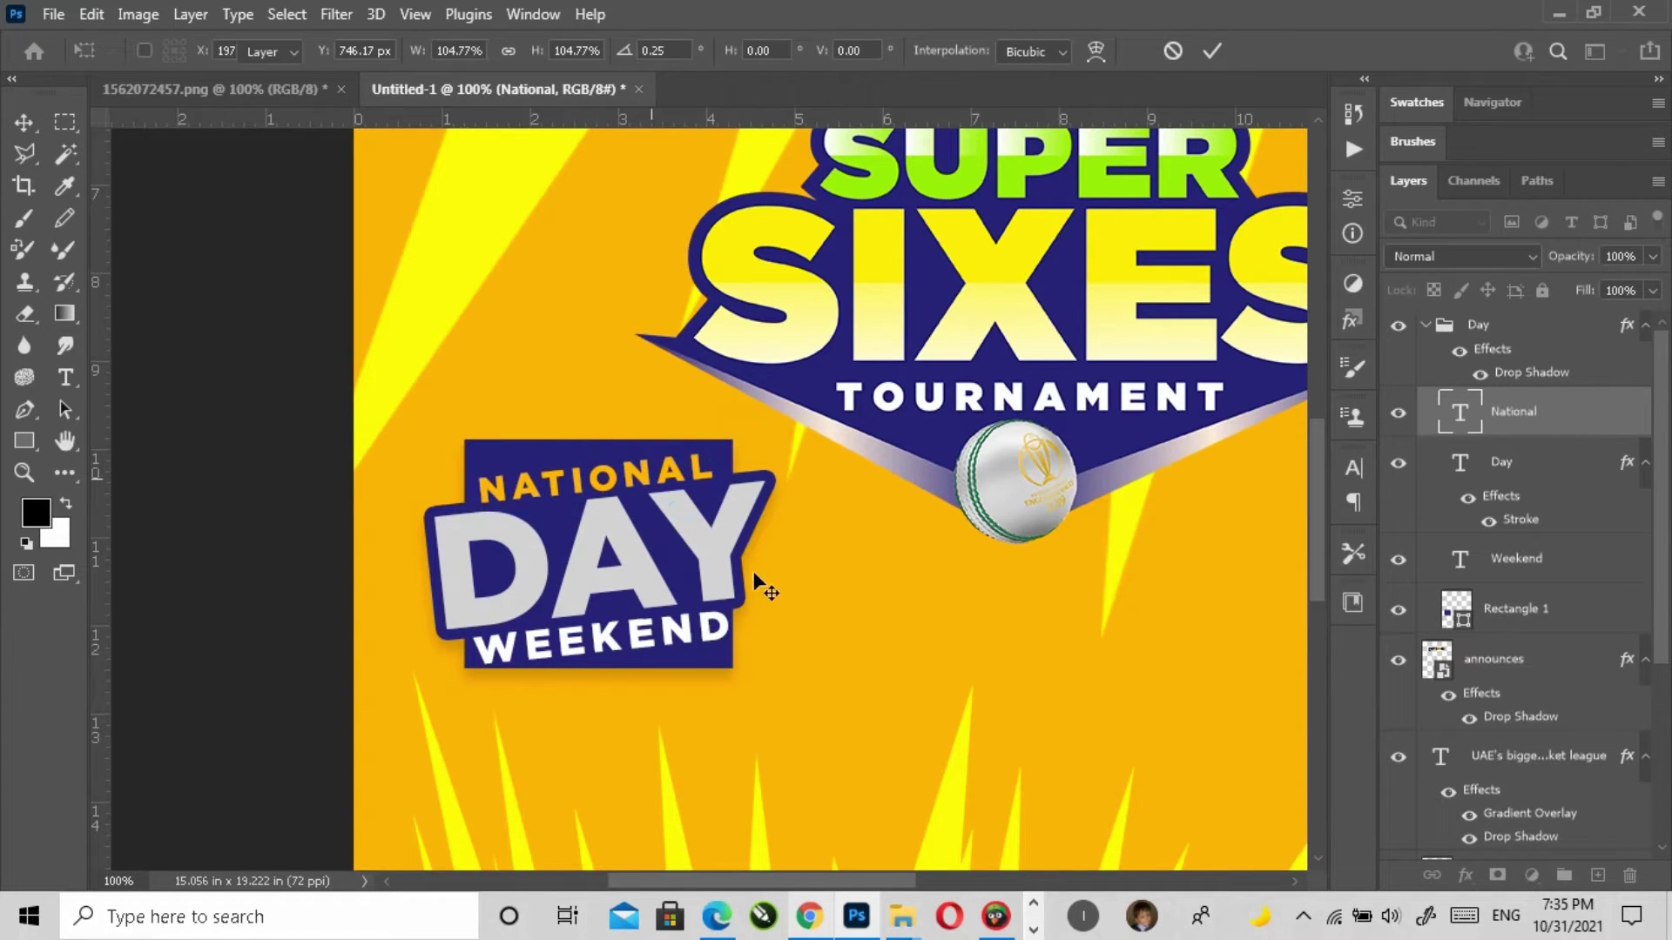
Step: Deselect all layers and collapse the Day group in the layer stack
click(299, 496)
key(z)
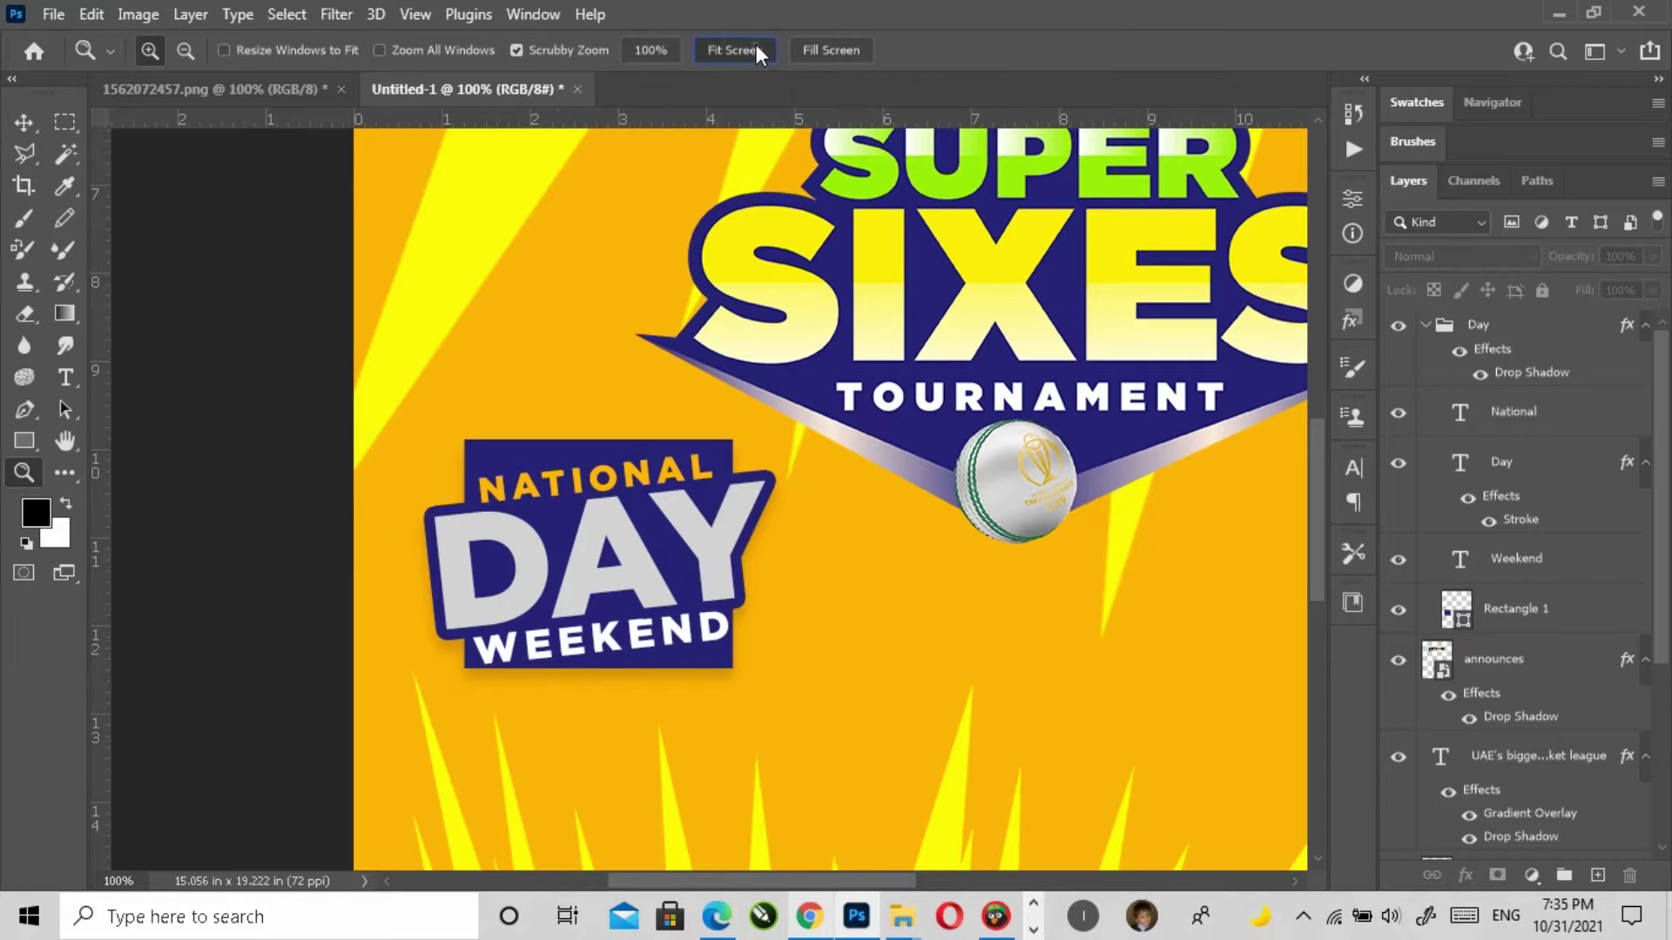
click(758, 51)
click(788, 623)
click(777, 597)
click(38, 114)
click(39, 116)
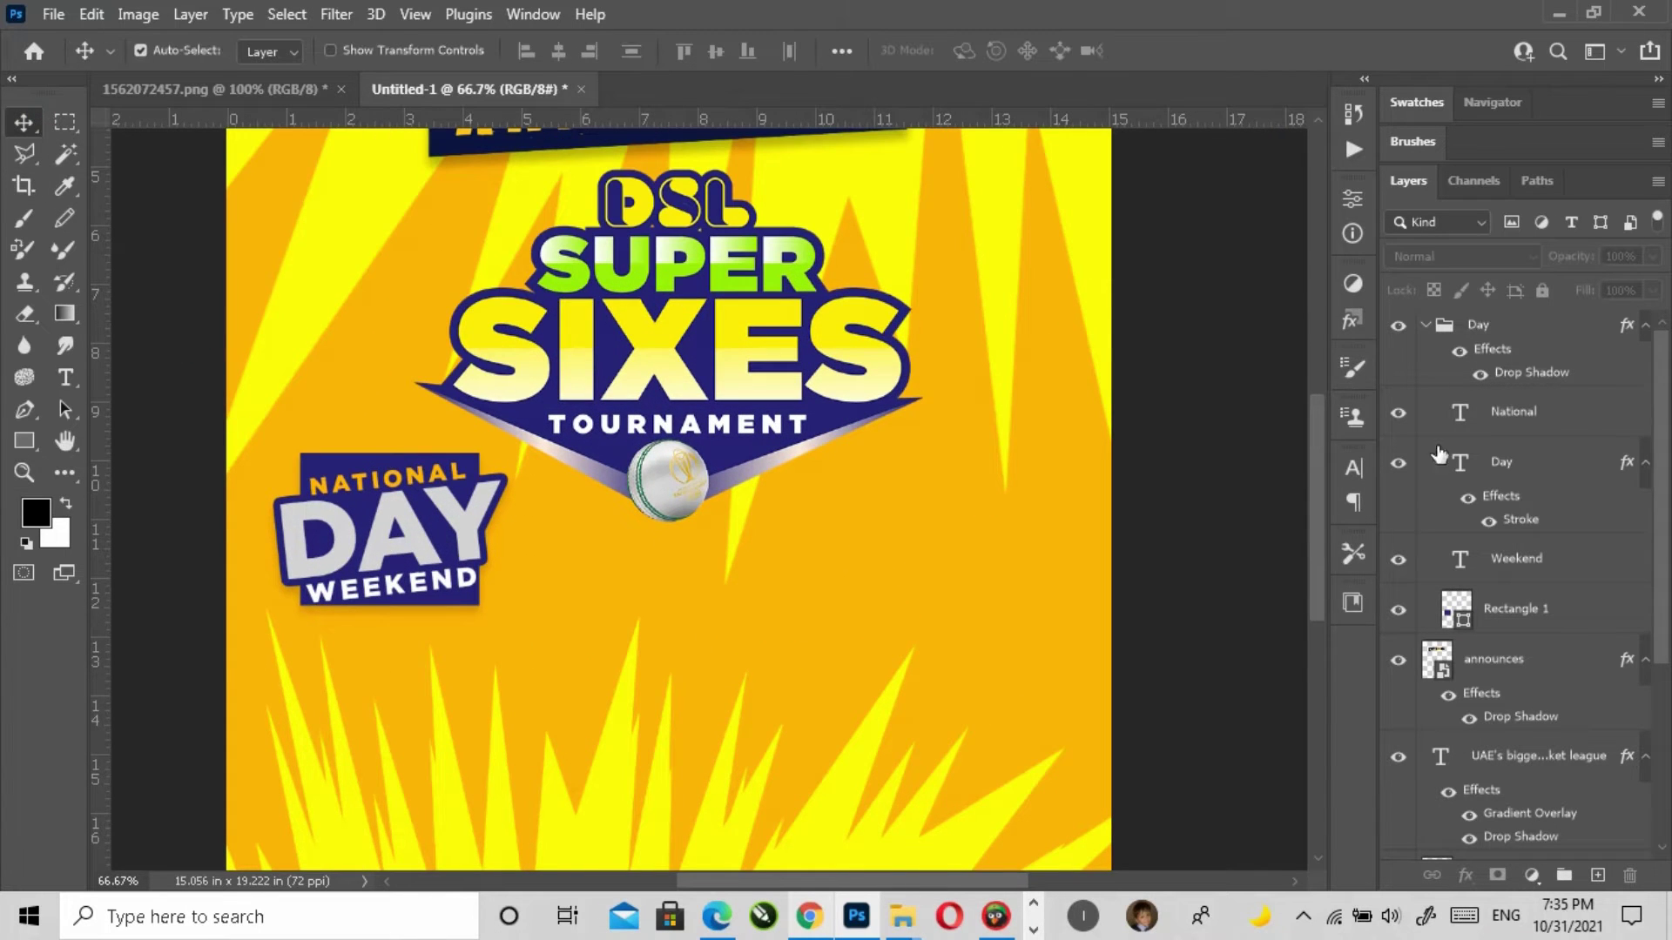
click(1423, 329)
Step: Switch to the Word document, copy the Dec 2nd and 3rd date line and return to Photoshop
click(1225, 431)
click(1034, 928)
click(870, 917)
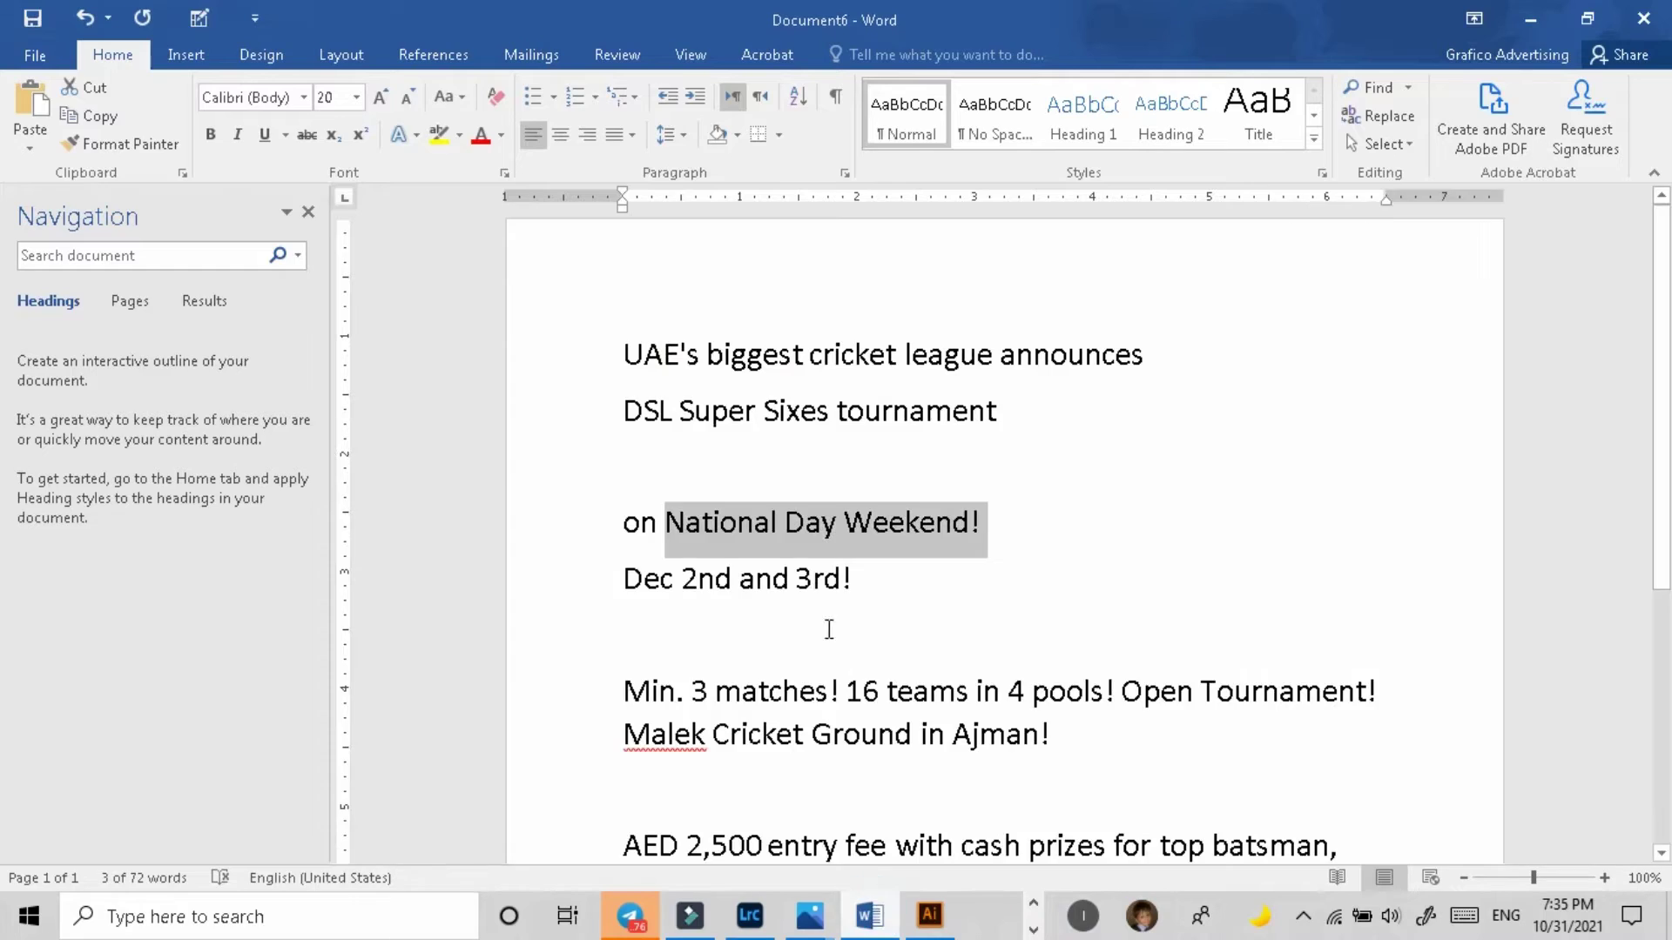
click(815, 590)
drag(632, 583, 830, 581)
key(ctrl+c)
key(alt+Tab)
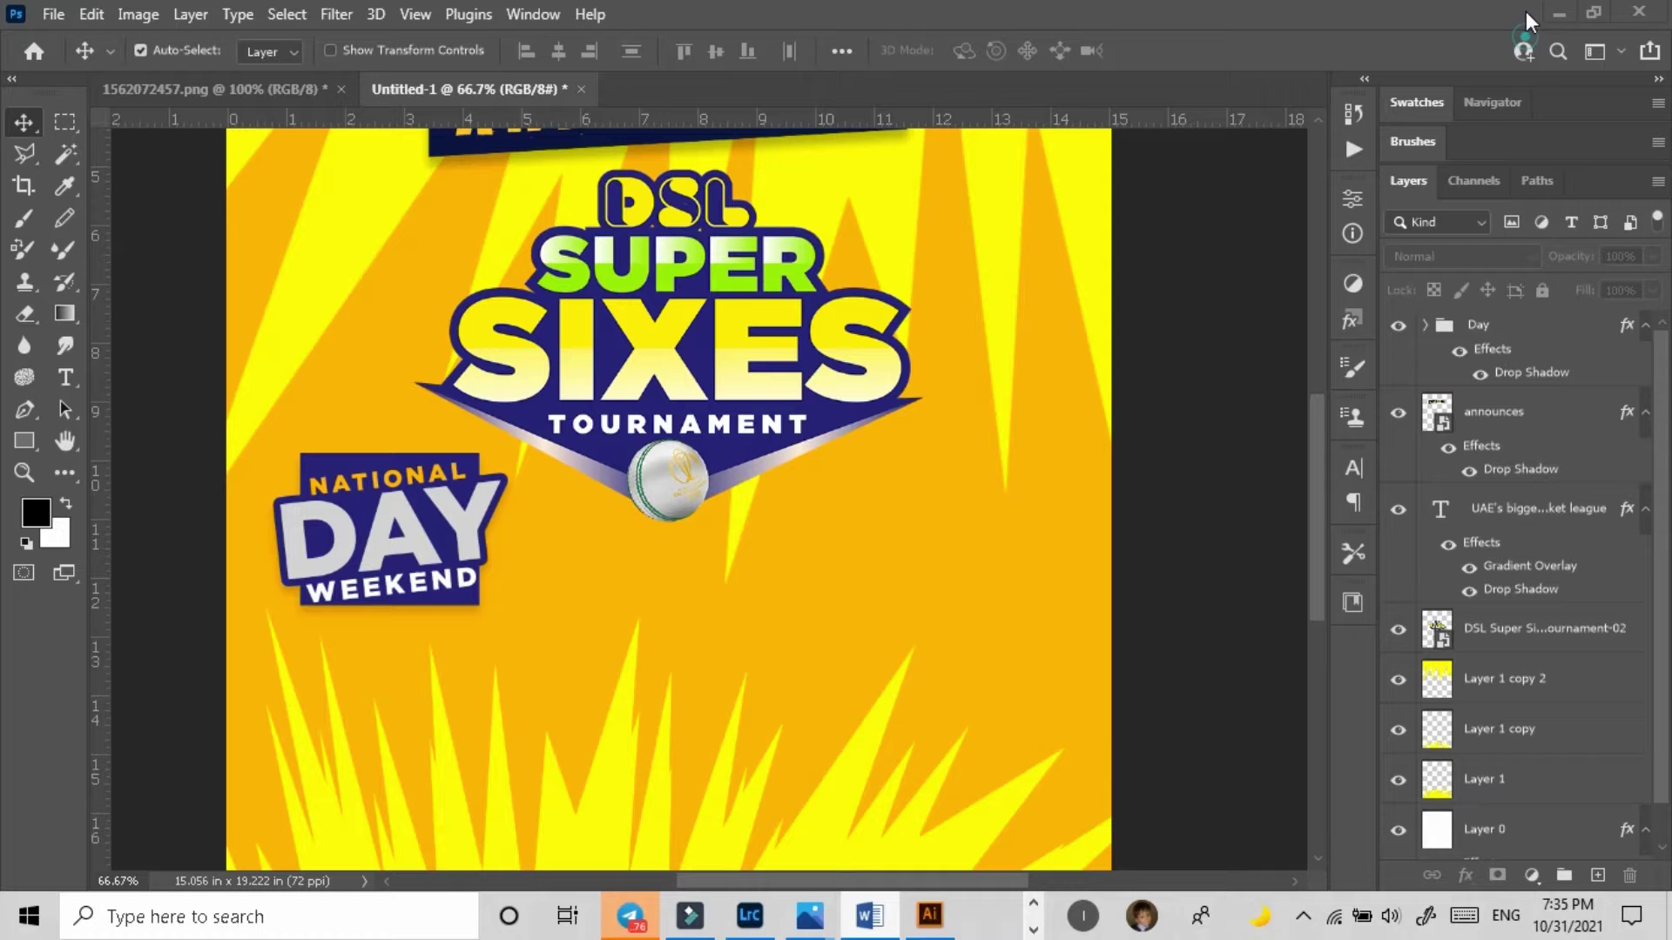
Step: Duplicate the Day group and place the copy level with the original on the poster's right side
click(1213, 492)
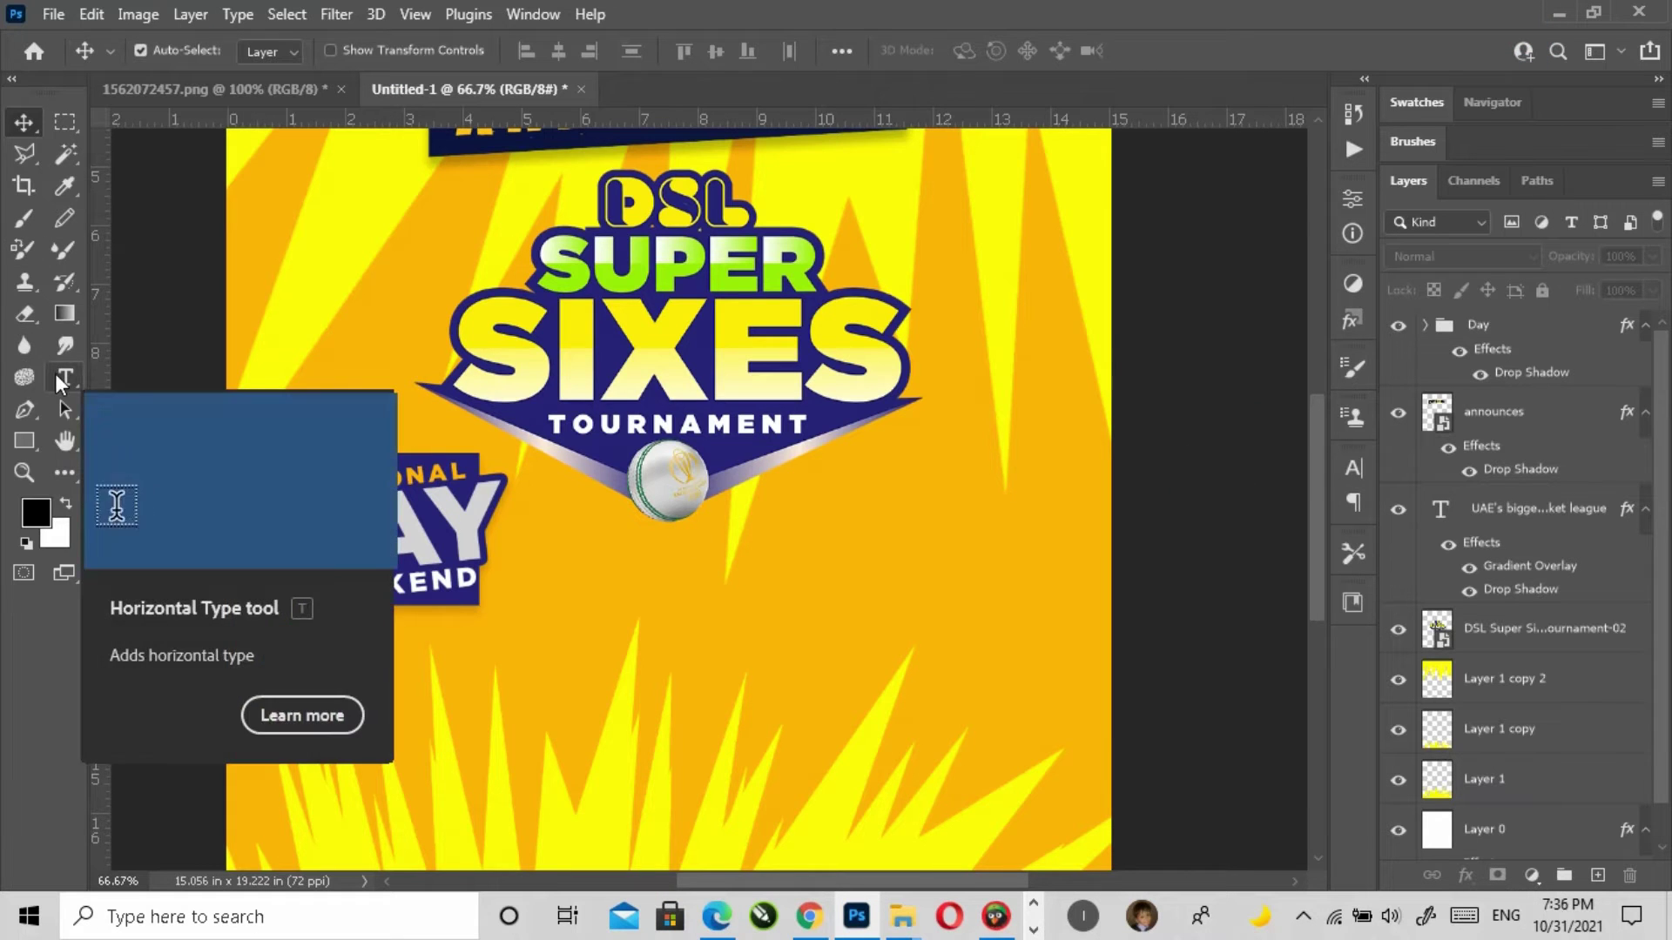
click(1480, 327)
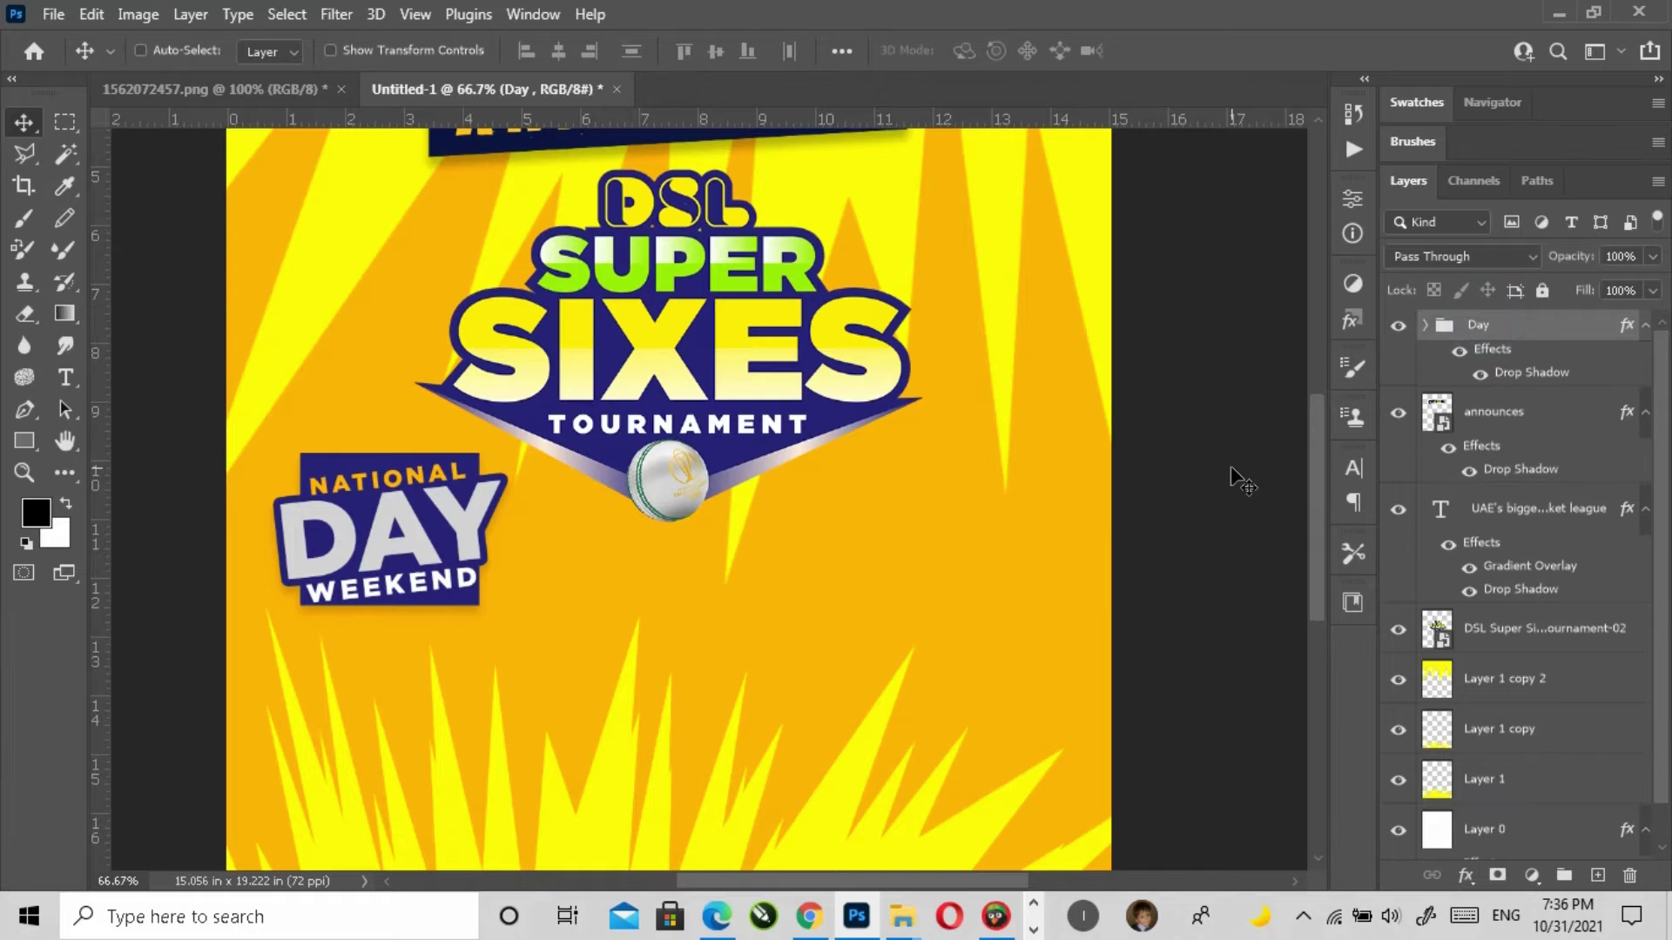
key(ctrl+alt+t)
drag(395, 555, 981, 555)
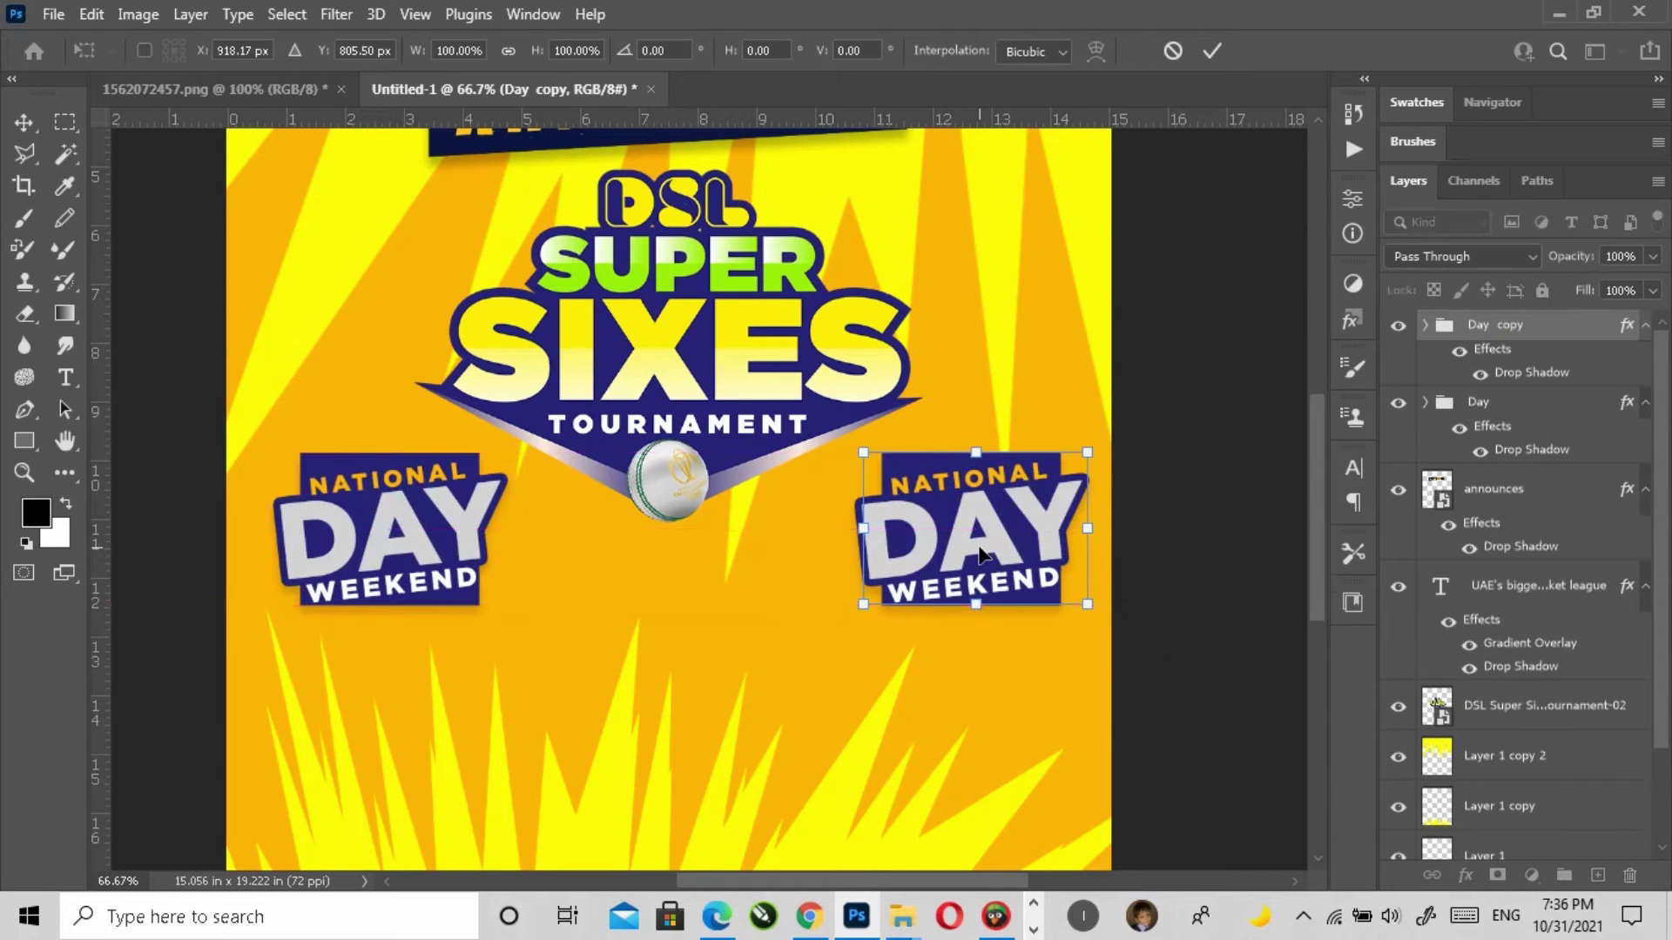
click(1145, 620)
Step: Add the copied text Dec 2nd and 3rd between the two blocks near the bottom, coloured dark blue 252175
click(65, 379)
drag(552, 679, 918, 702)
click(978, 53)
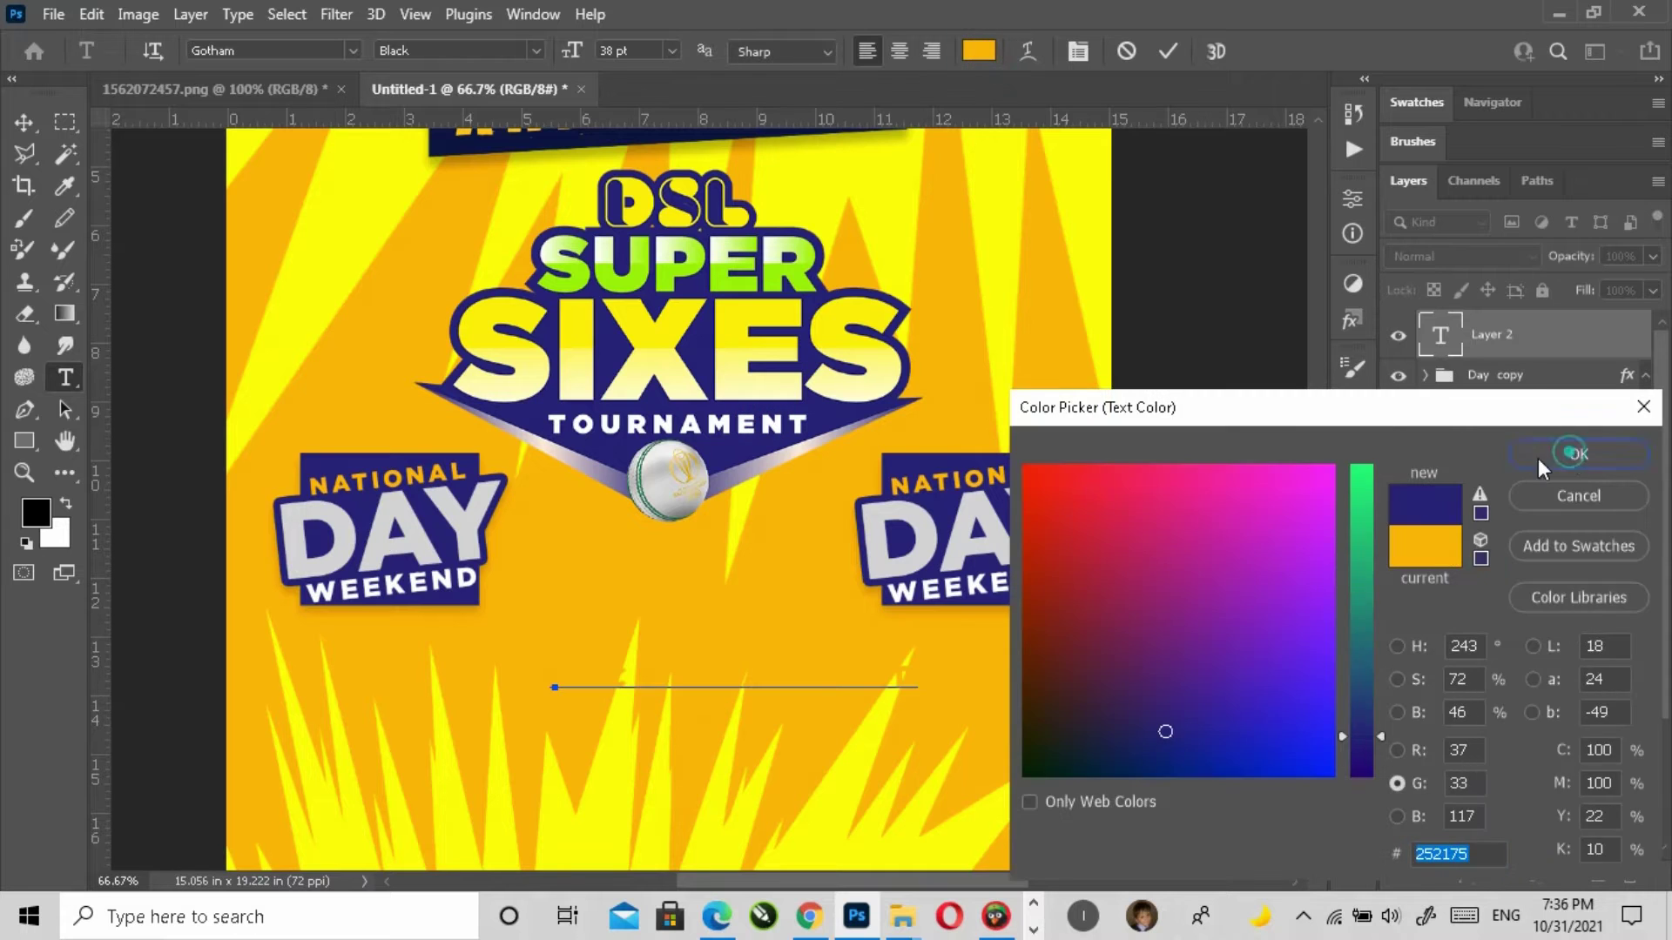
click(1541, 464)
key(ctrl+v)
click(26, 121)
key(z)
click(833, 670)
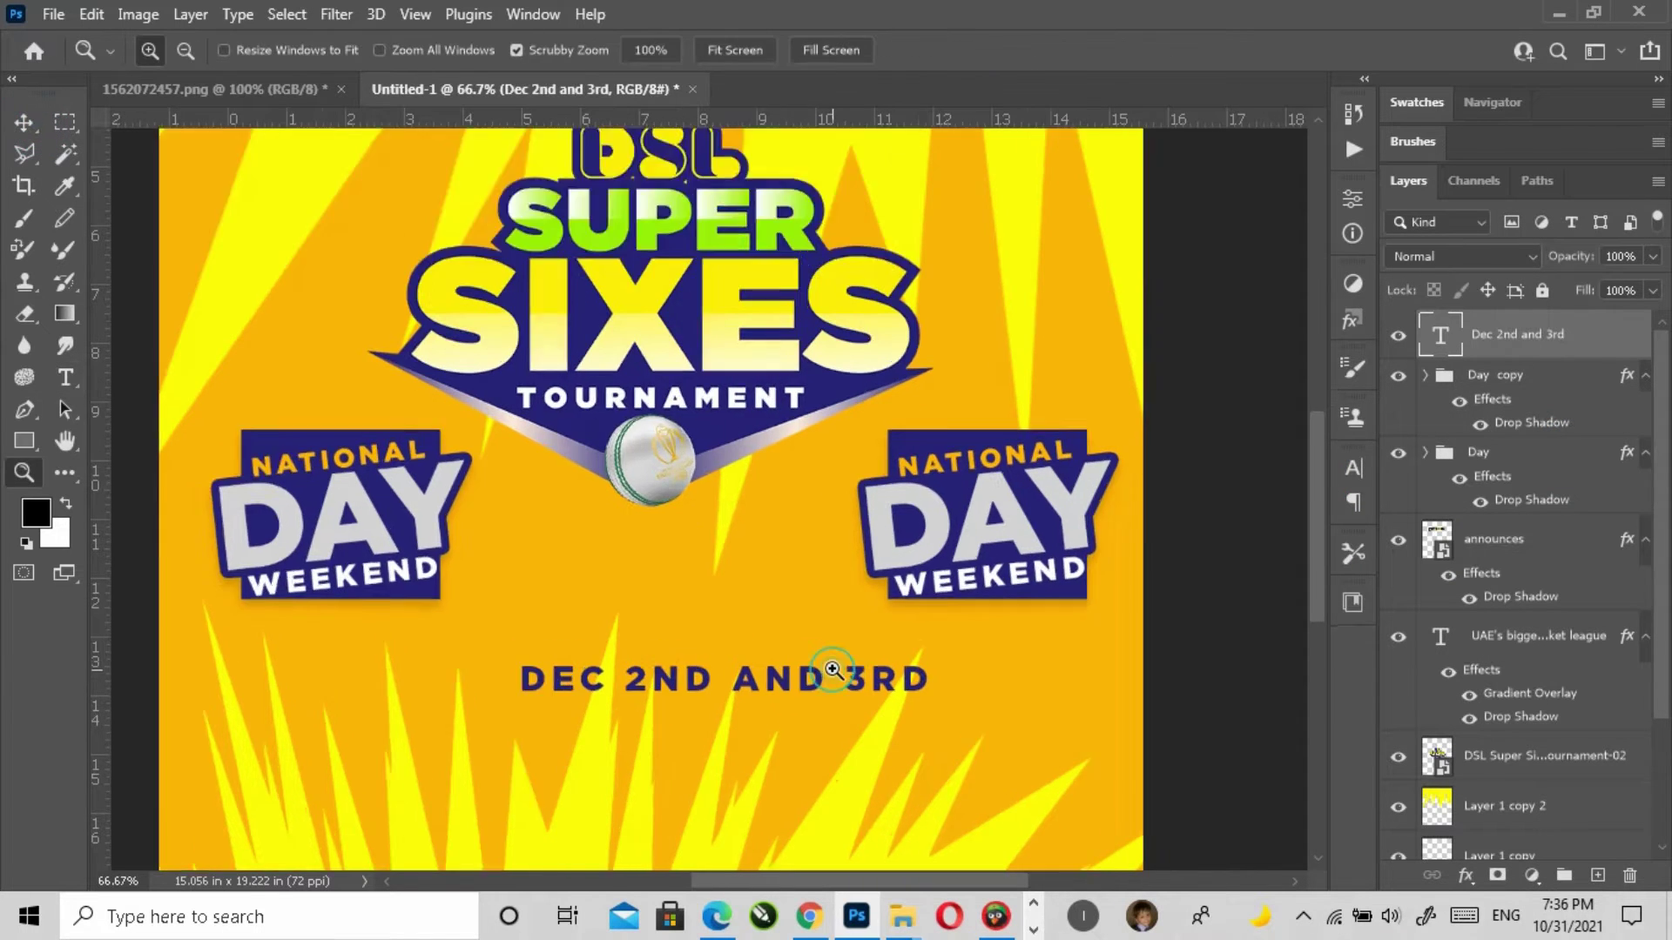
drag(755, 654, 640, 620)
key(v)
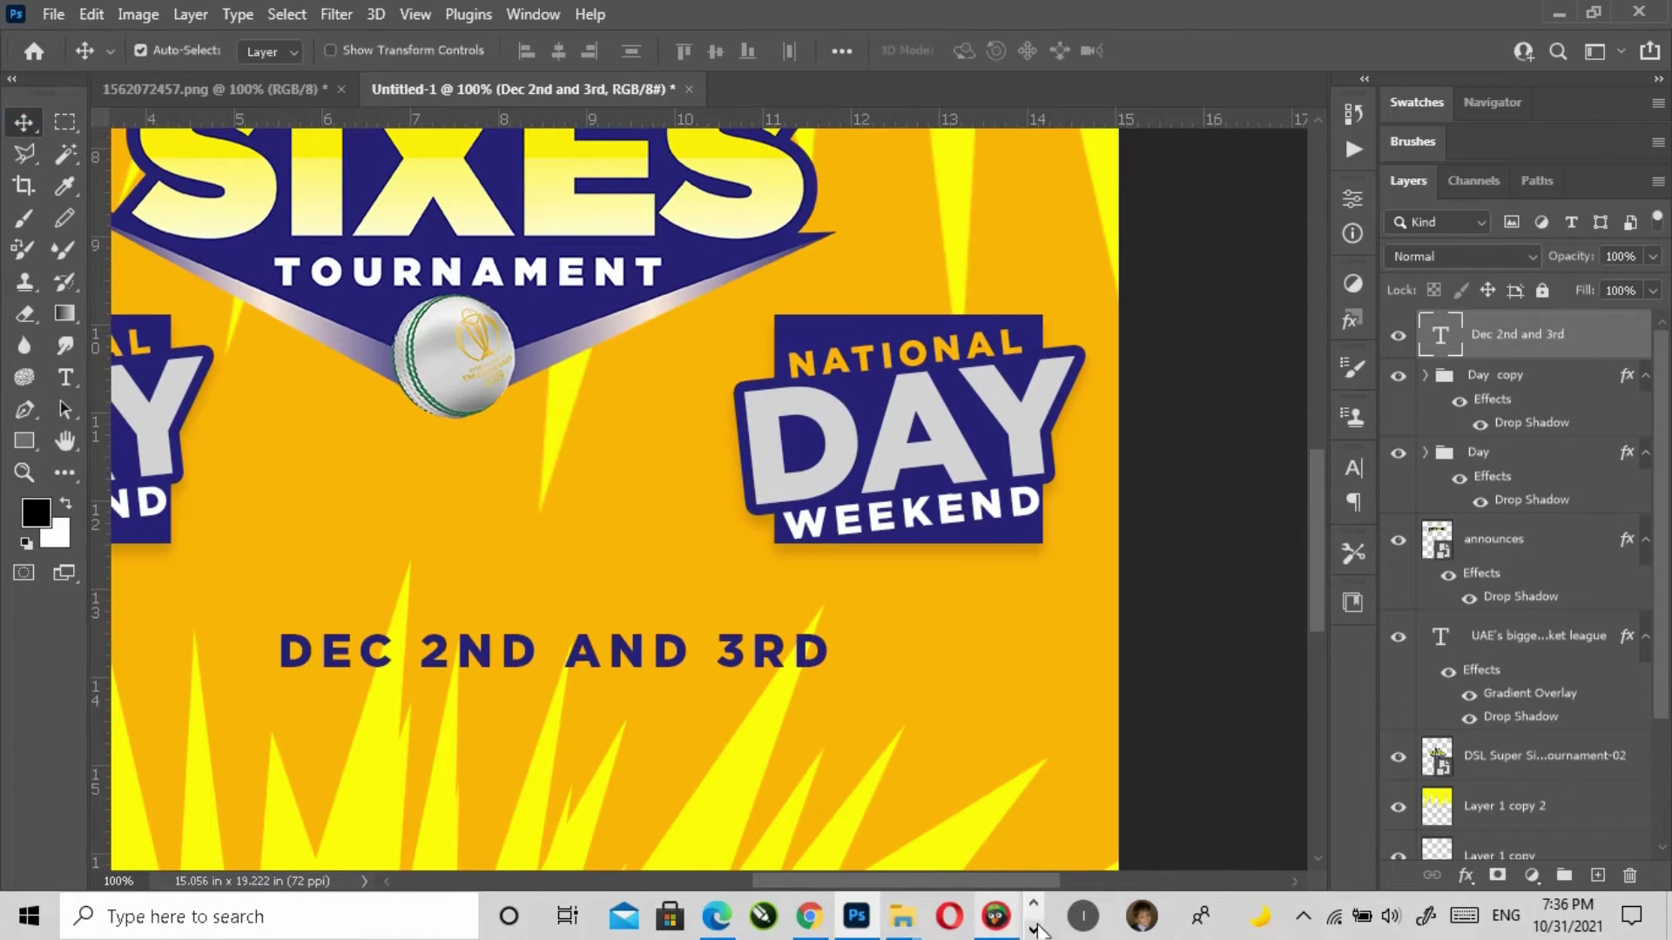
click(1034, 930)
click(878, 916)
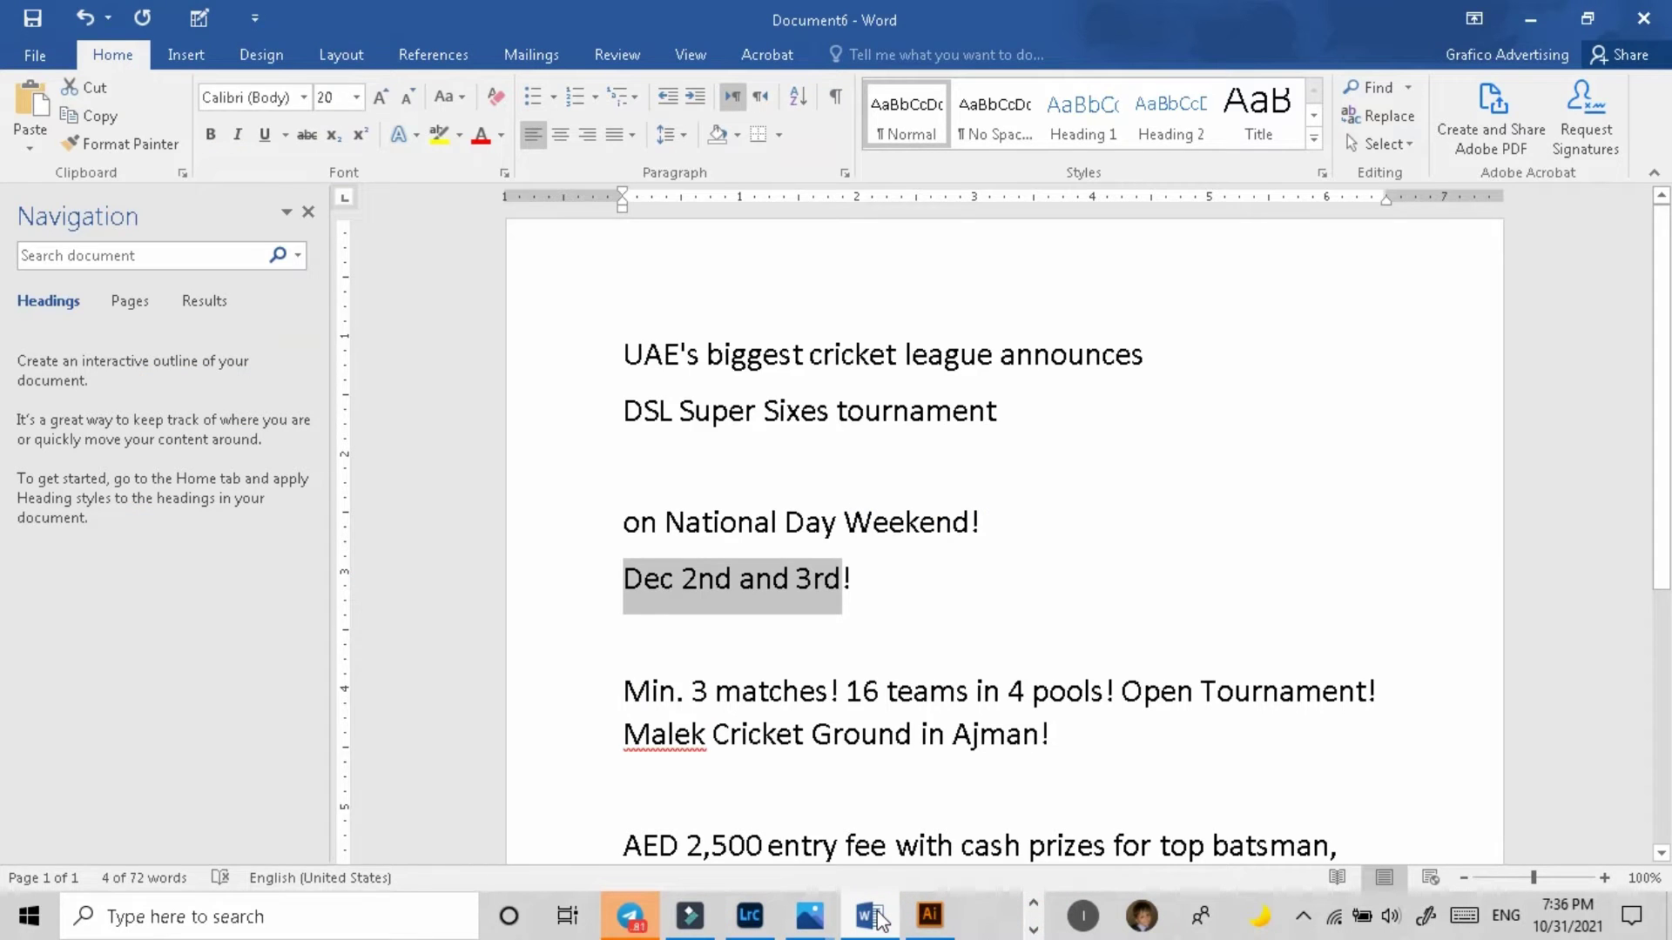
click(877, 916)
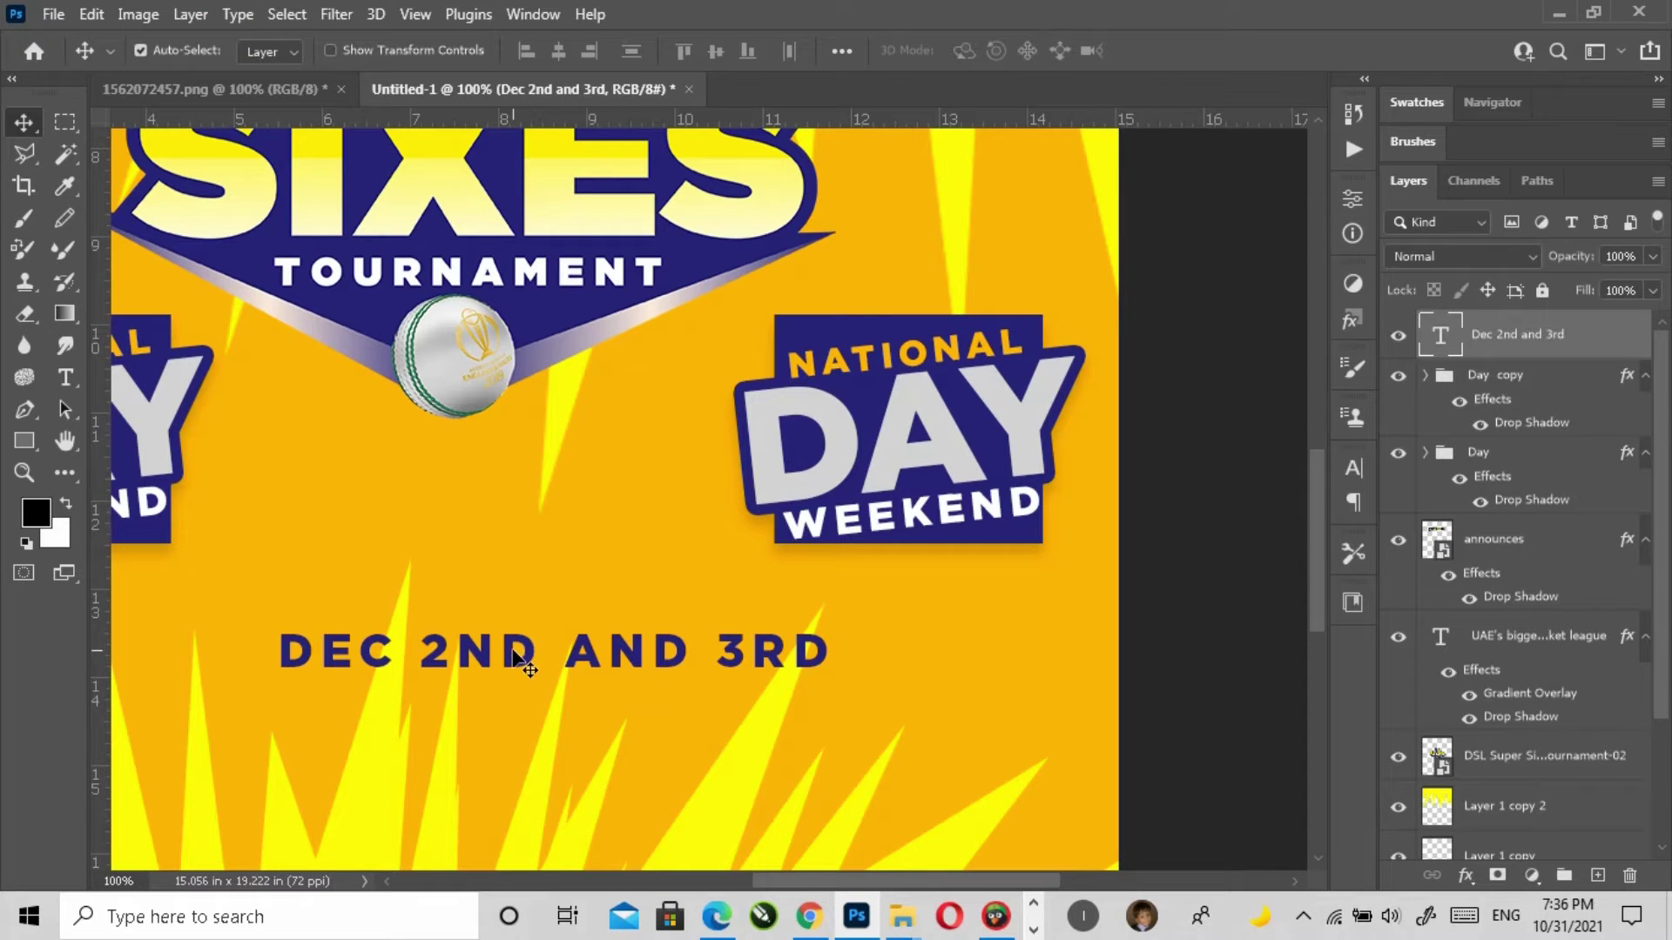
Step: Delete the National, Day and Weekend text layers from the duplicated block, keeping only its blue rectangle
click(832, 374)
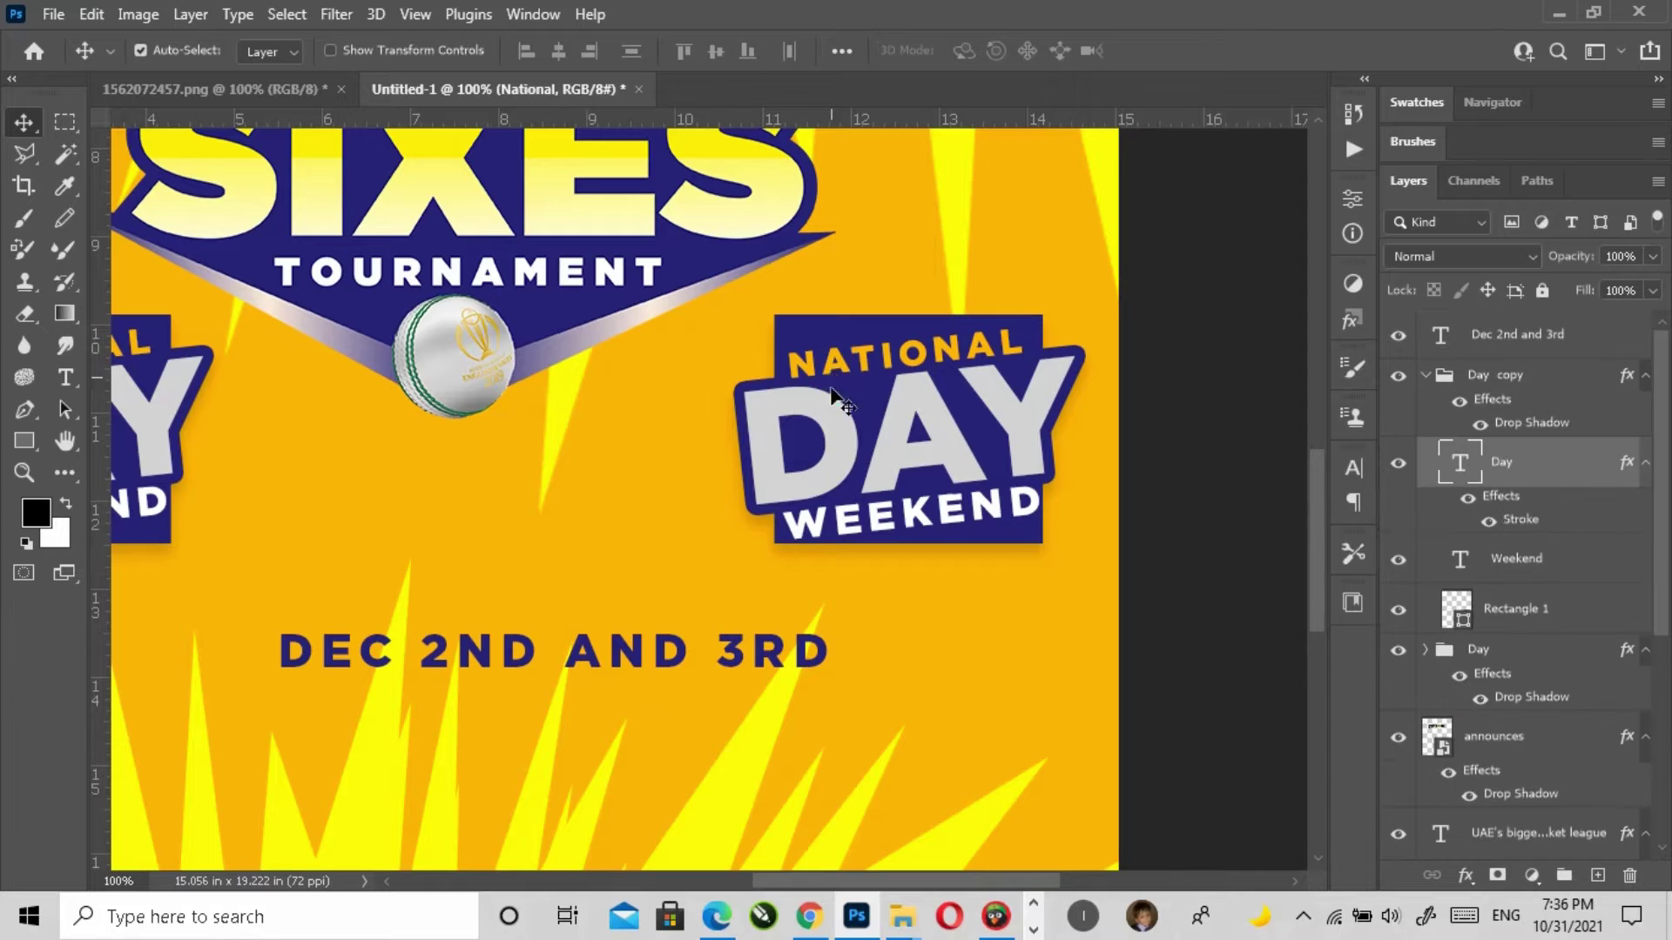
key(Delete)
key(Delete)
key(Delete)
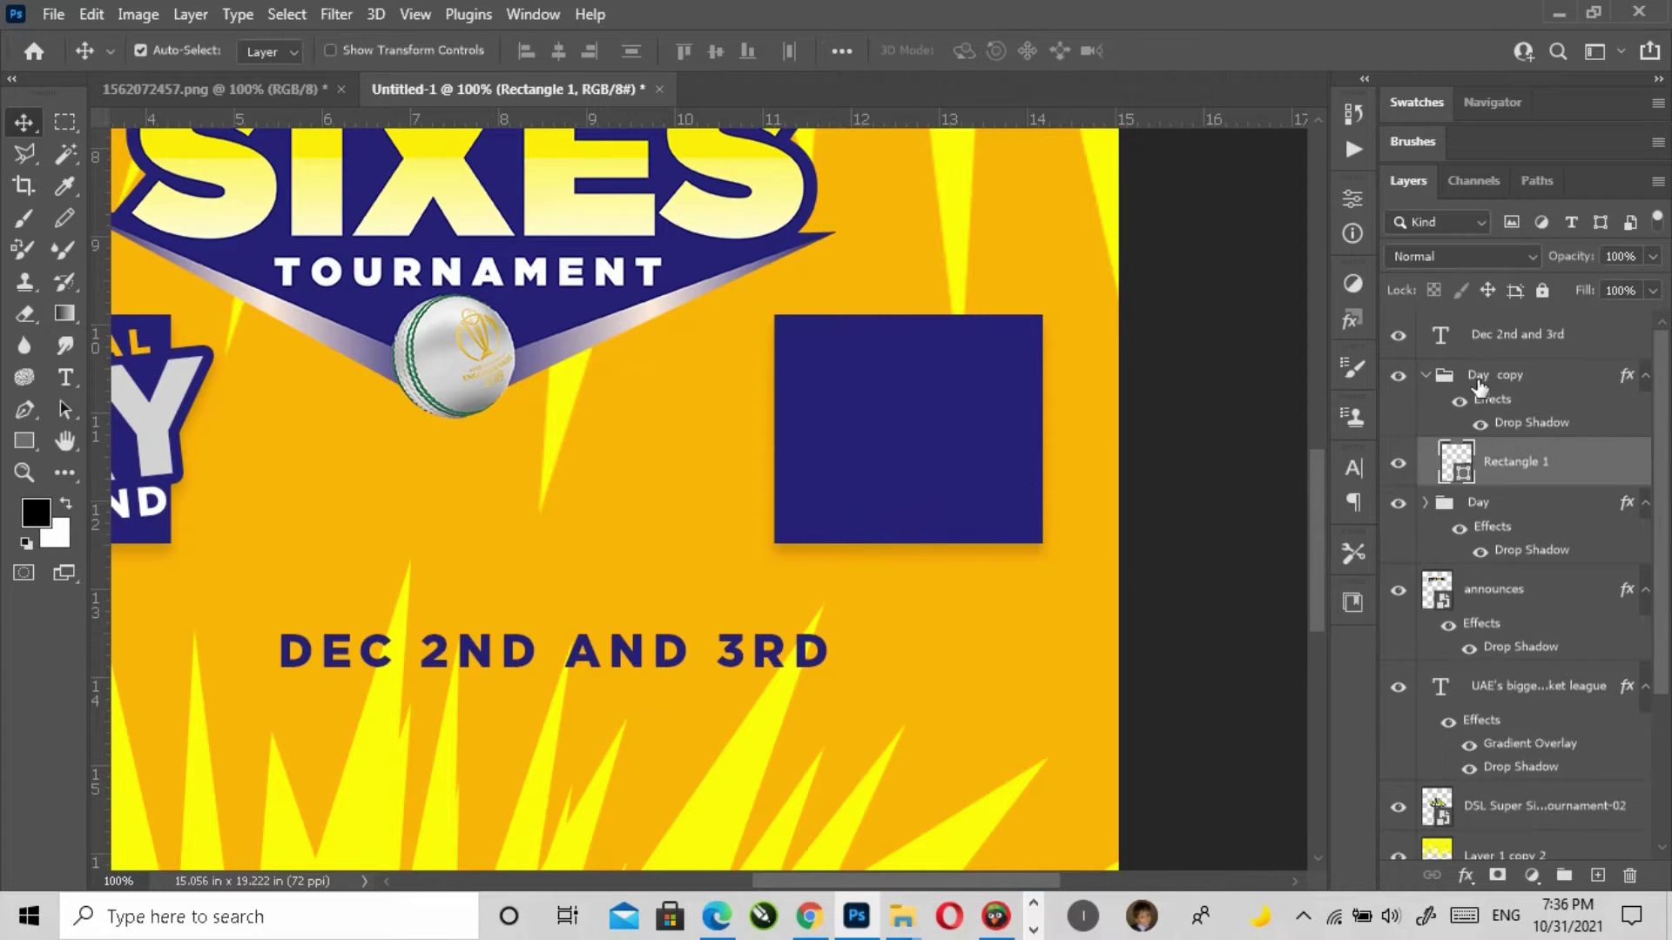
Step: Rename the Day copy group as Date and move the Dec 2nd and 3rd text layer into it
double_click(1478, 376)
text(Date)
key(Return)
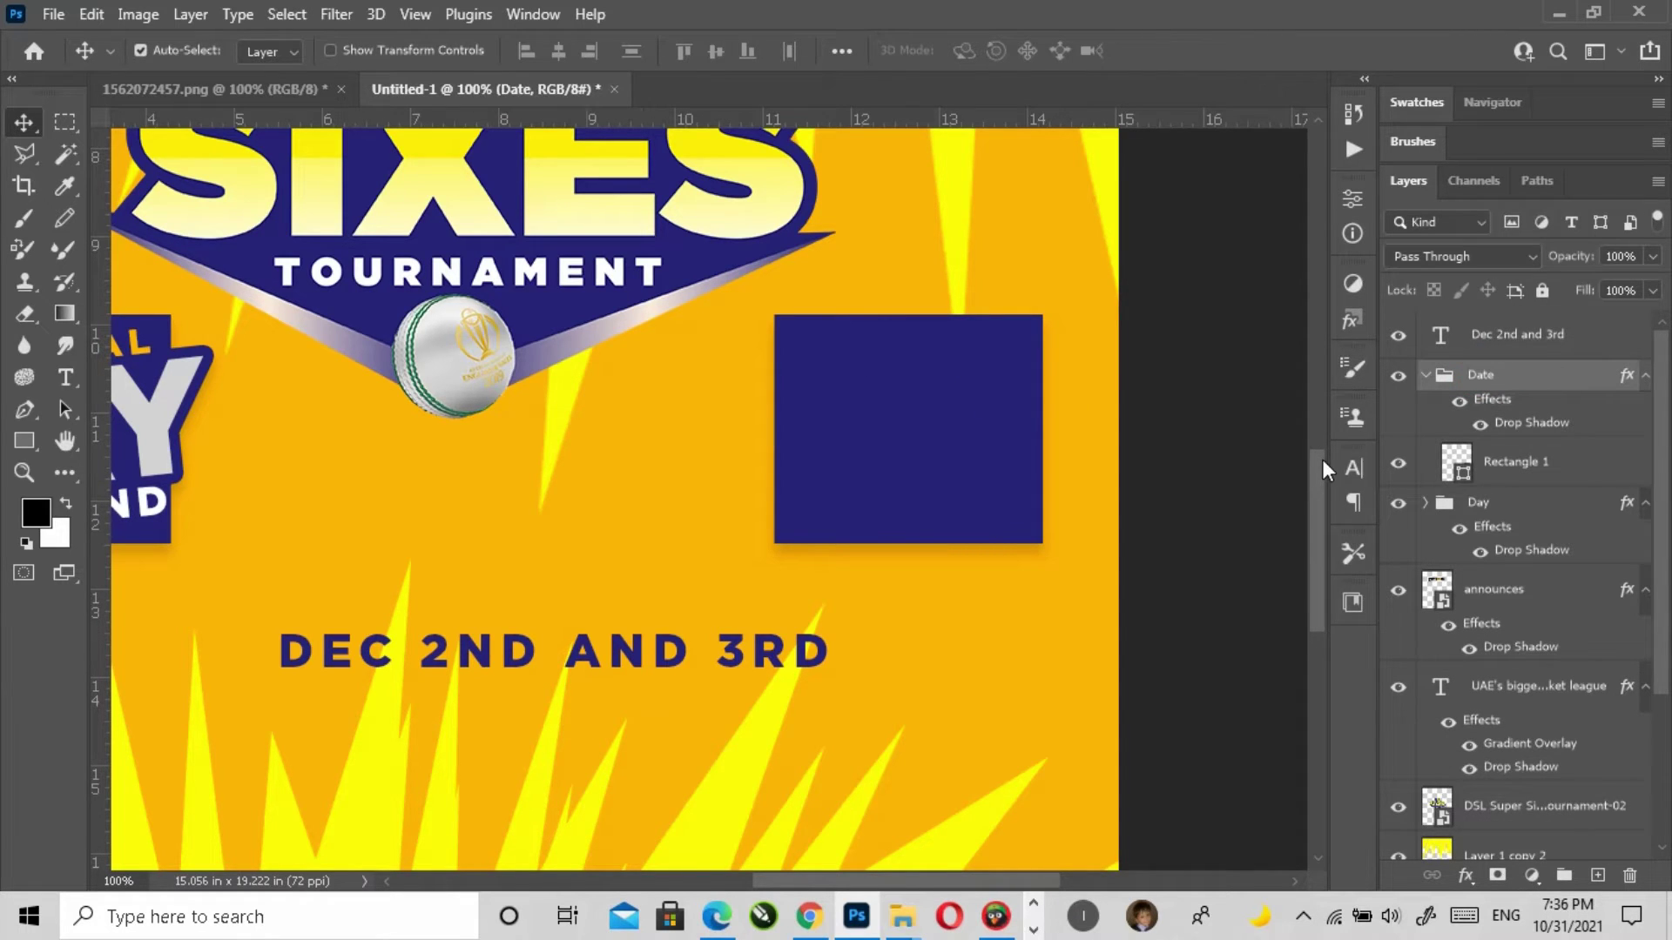
click(1529, 340)
drag(1493, 344, 1519, 383)
Step: Shorten the date text to DEC and place it in the upper part of the blue rectangle
right_click(66, 377)
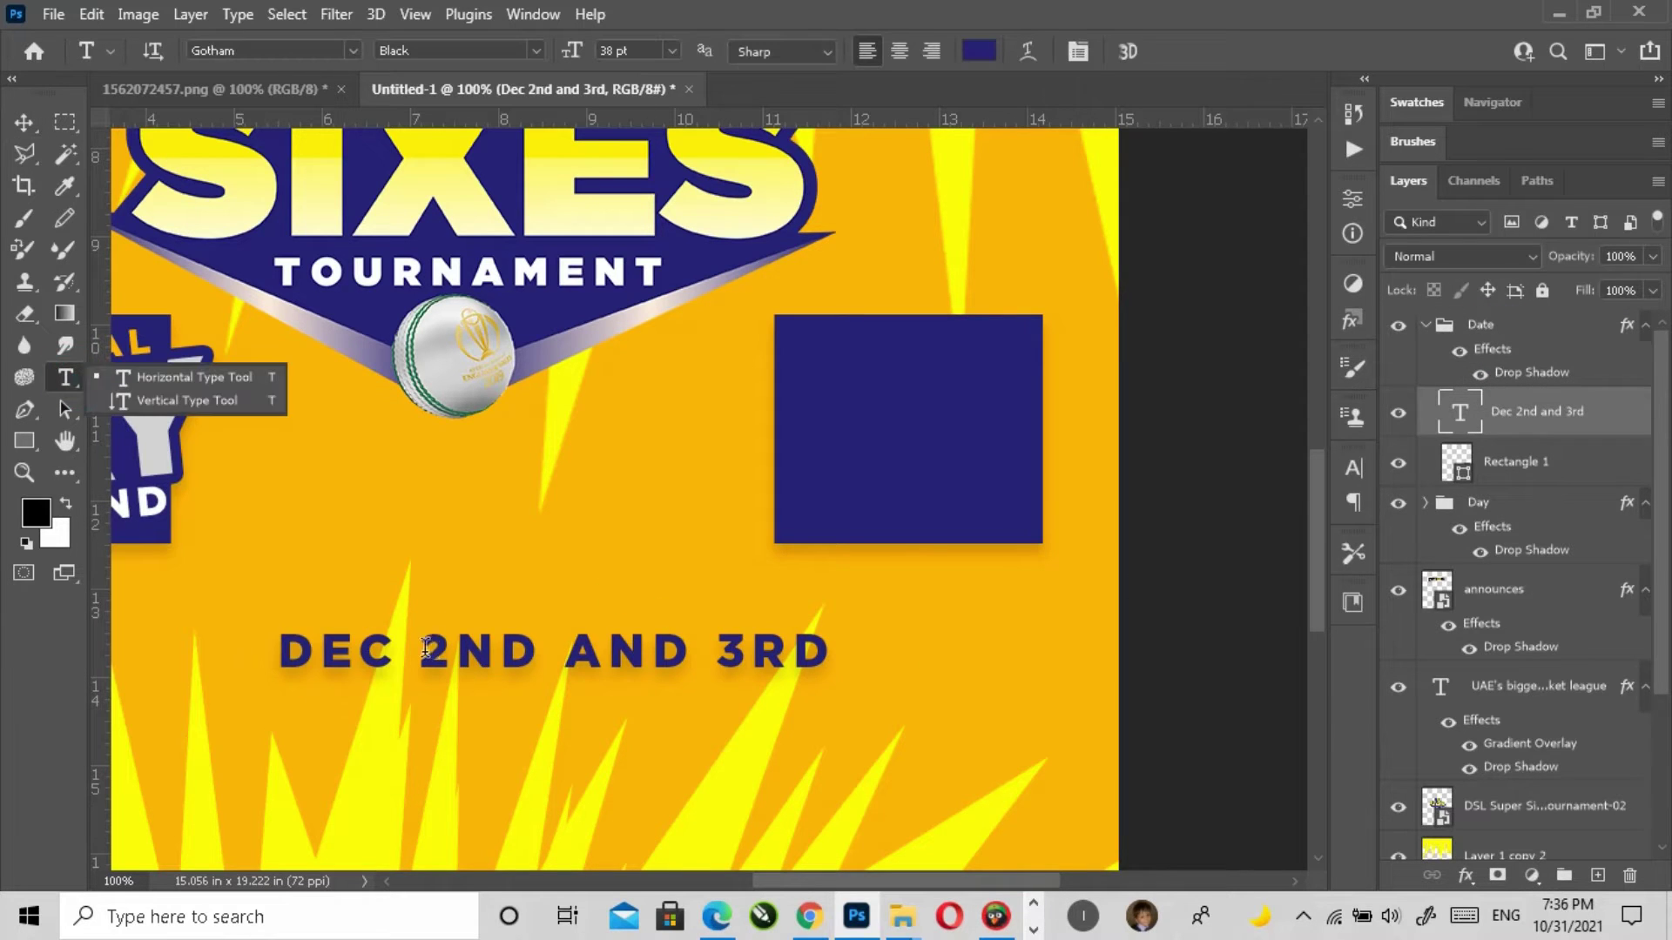
click(235, 377)
drag(422, 653, 794, 654)
key(BackSpace)
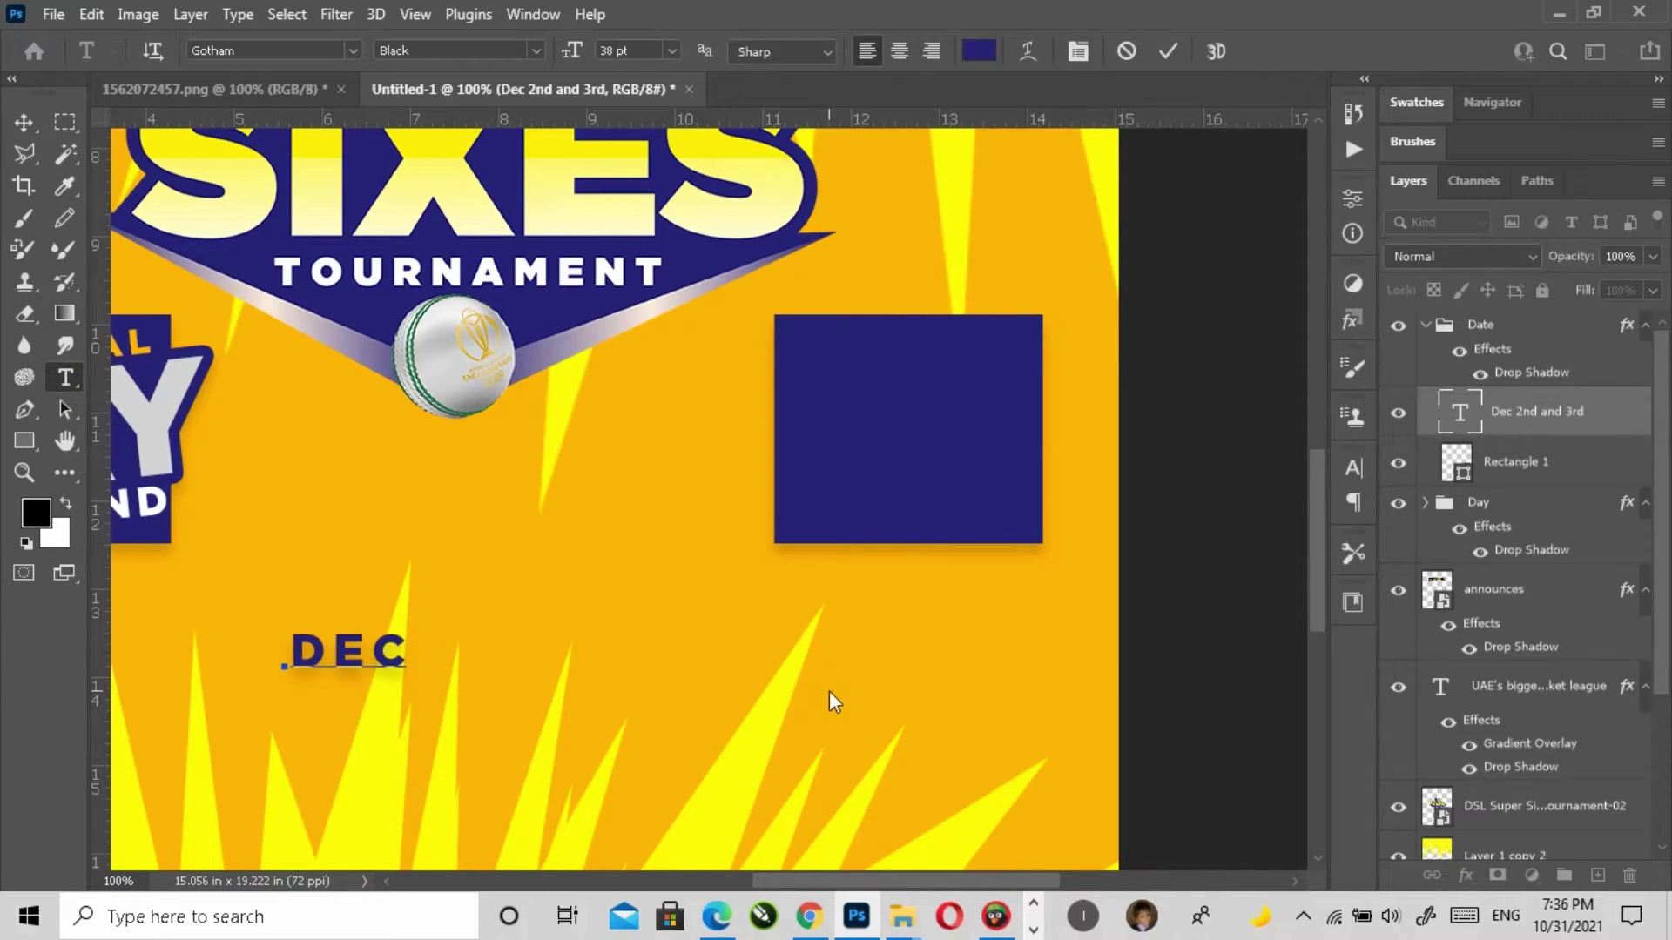
click(26, 124)
drag(400, 661, 936, 376)
Step: Recolour the DEC text with the orange sampled from the poster background
click(1352, 467)
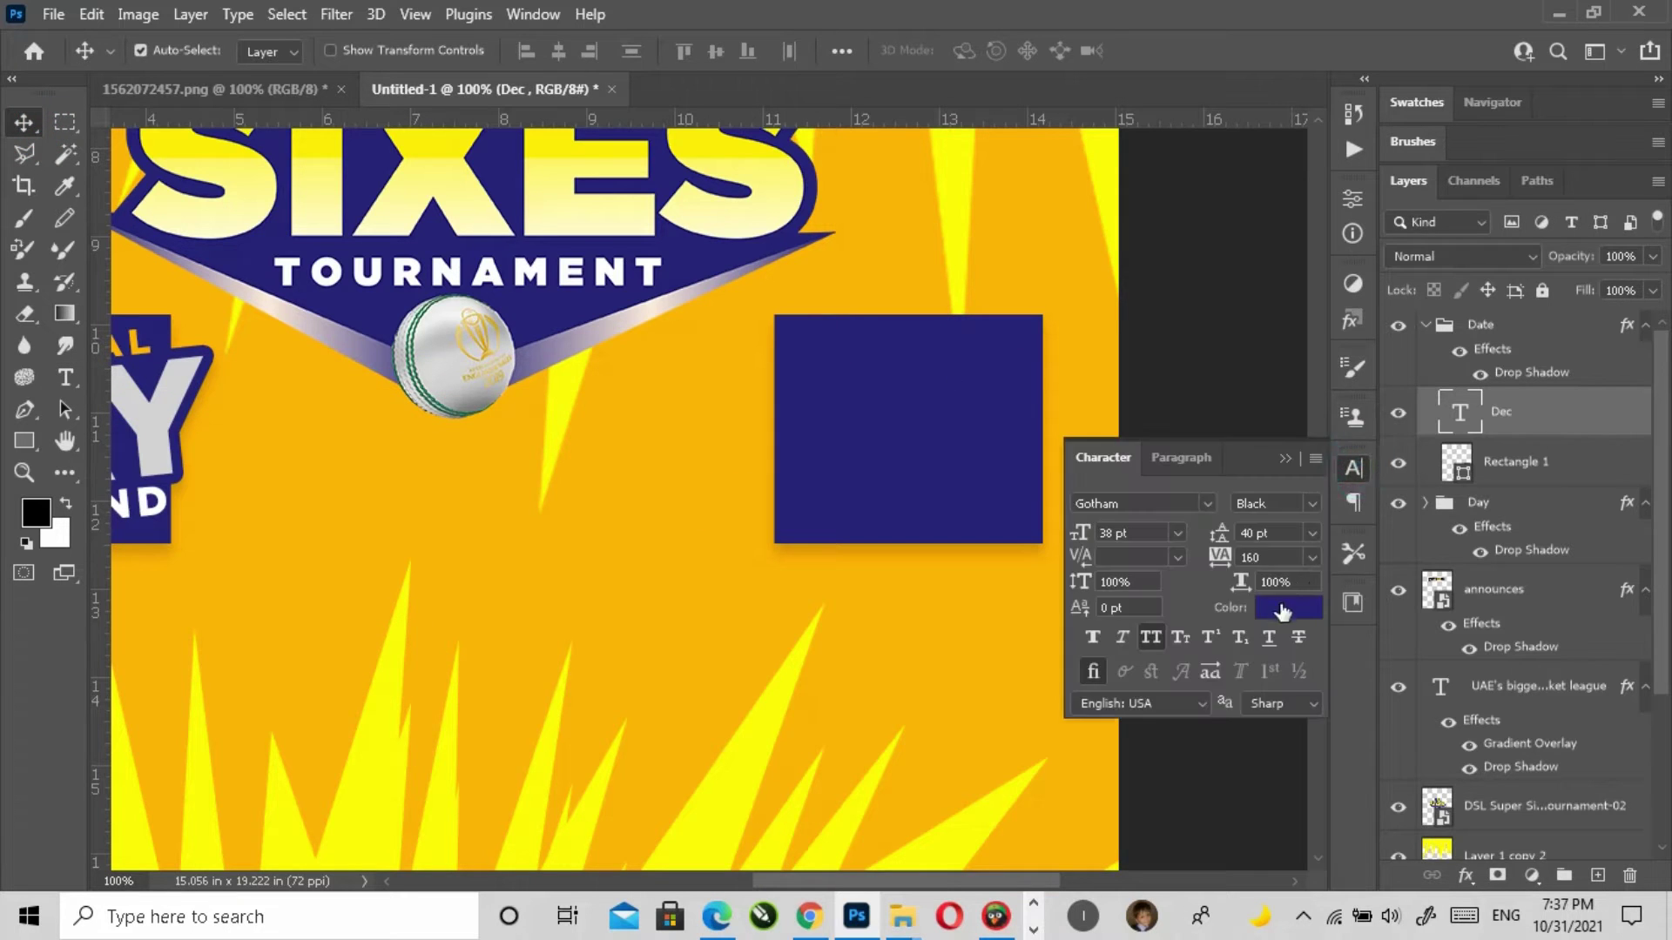
click(1282, 612)
click(672, 552)
click(1542, 452)
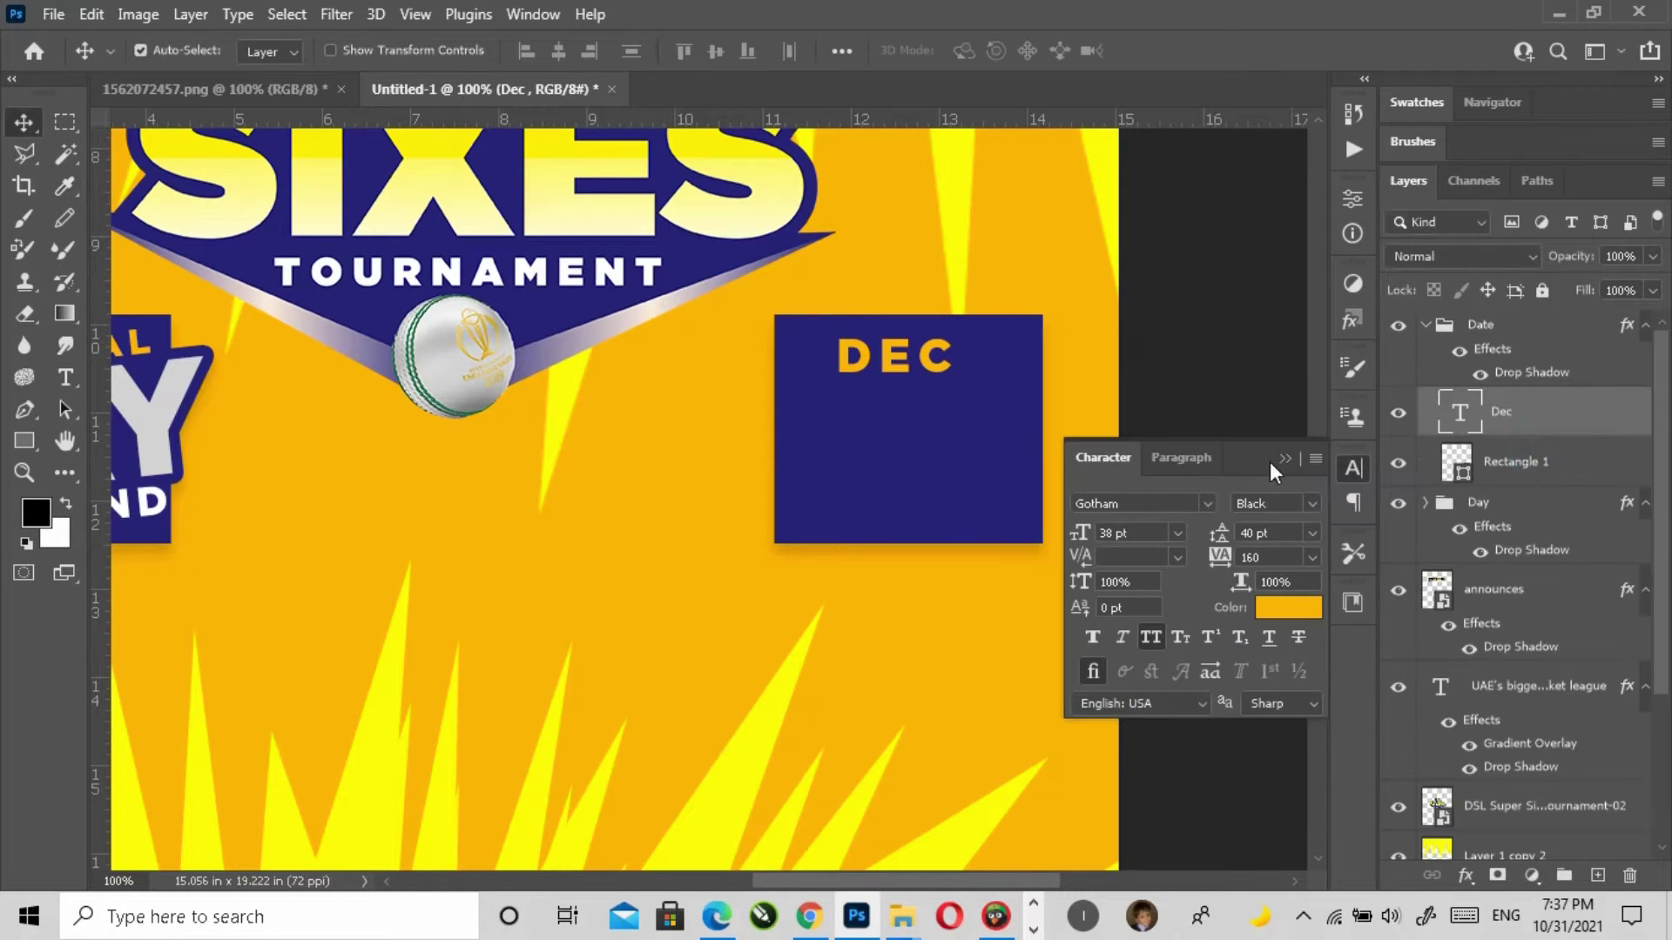
click(1283, 458)
Step: Scale the DEC text up to 120.58% inside the blue rectangle
key(ctrl+t)
drag(956, 376, 985, 400)
double_click(923, 374)
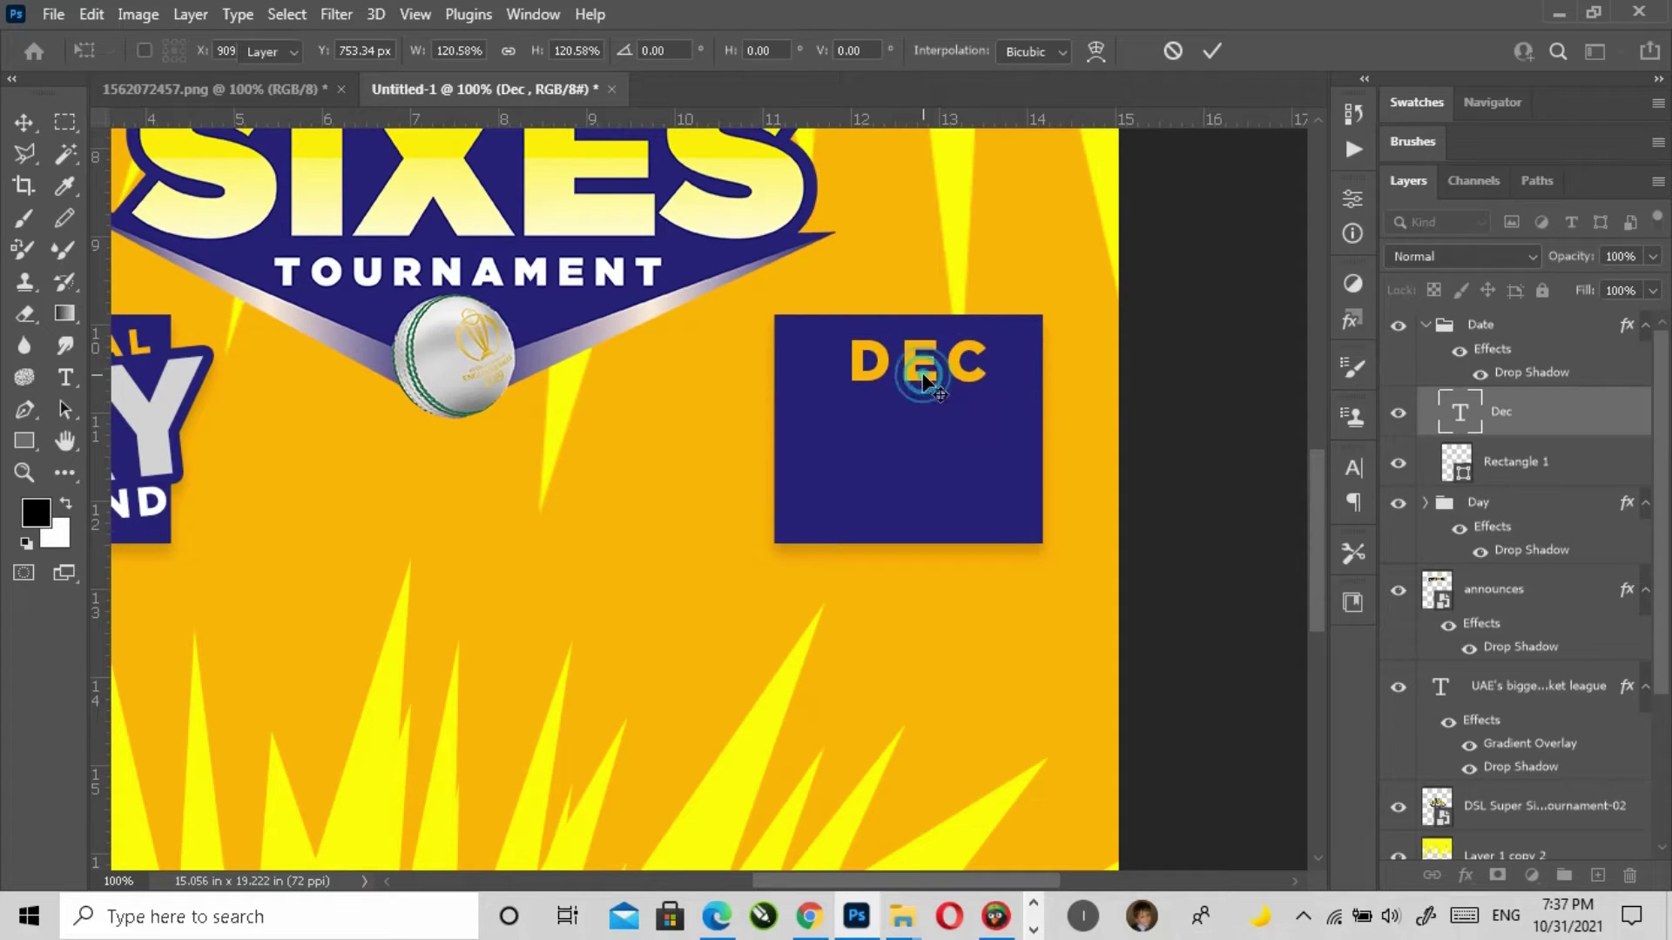
Step: Remove the blank space in front of the DEC text
key(t)
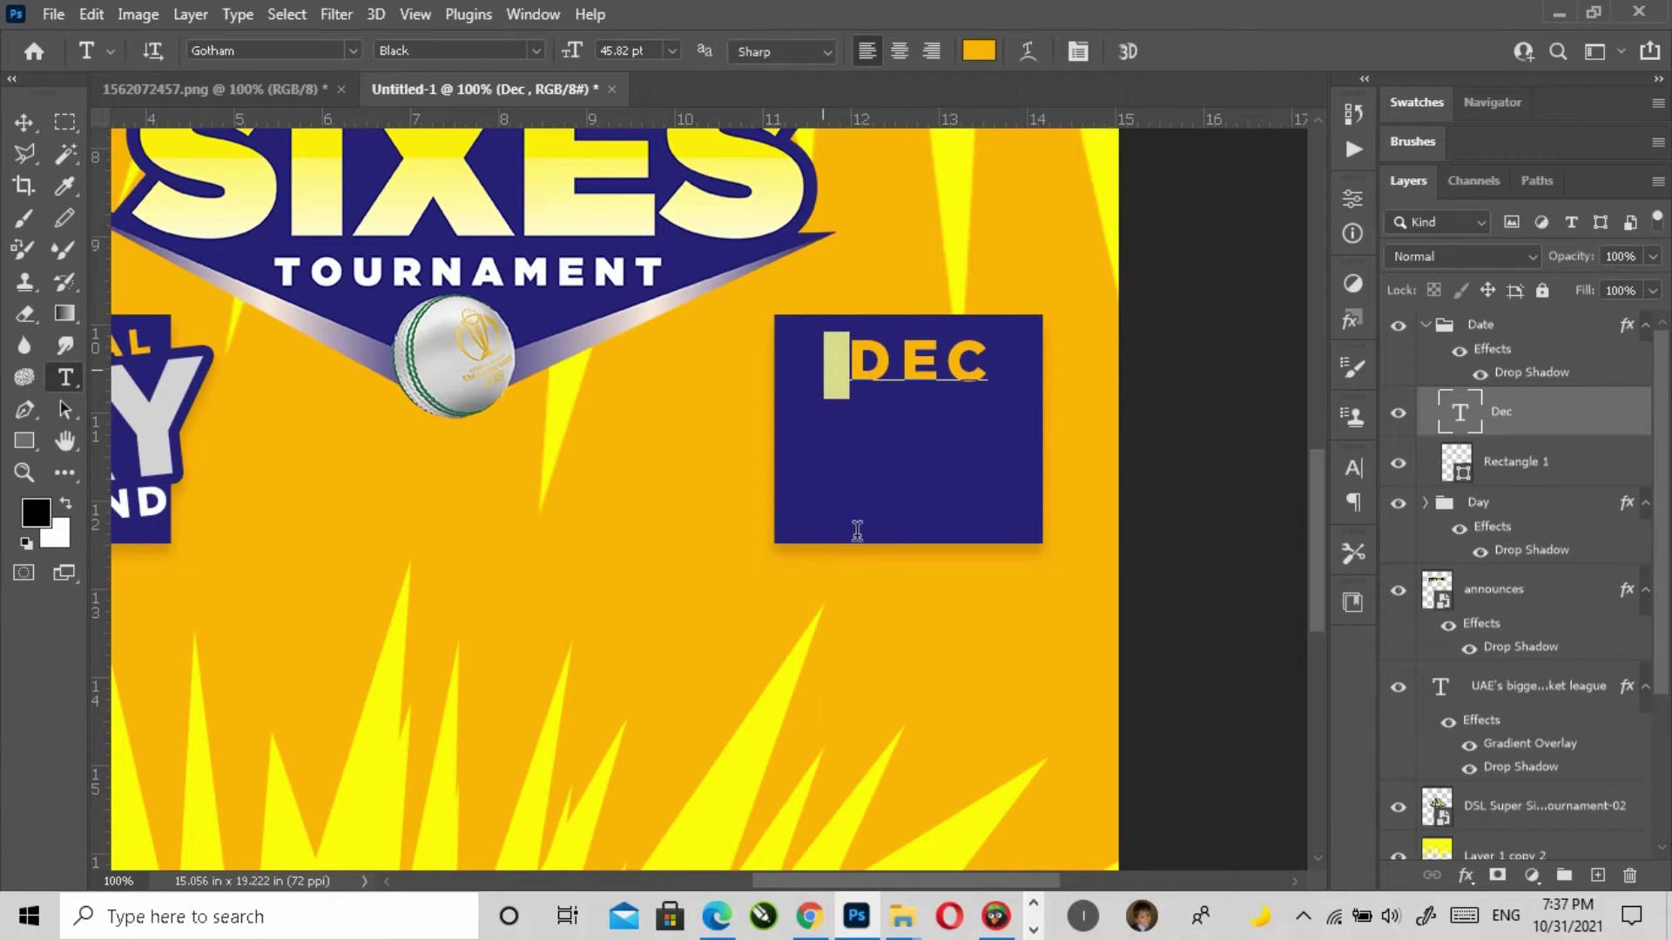
key(End)
key(shift+Left)
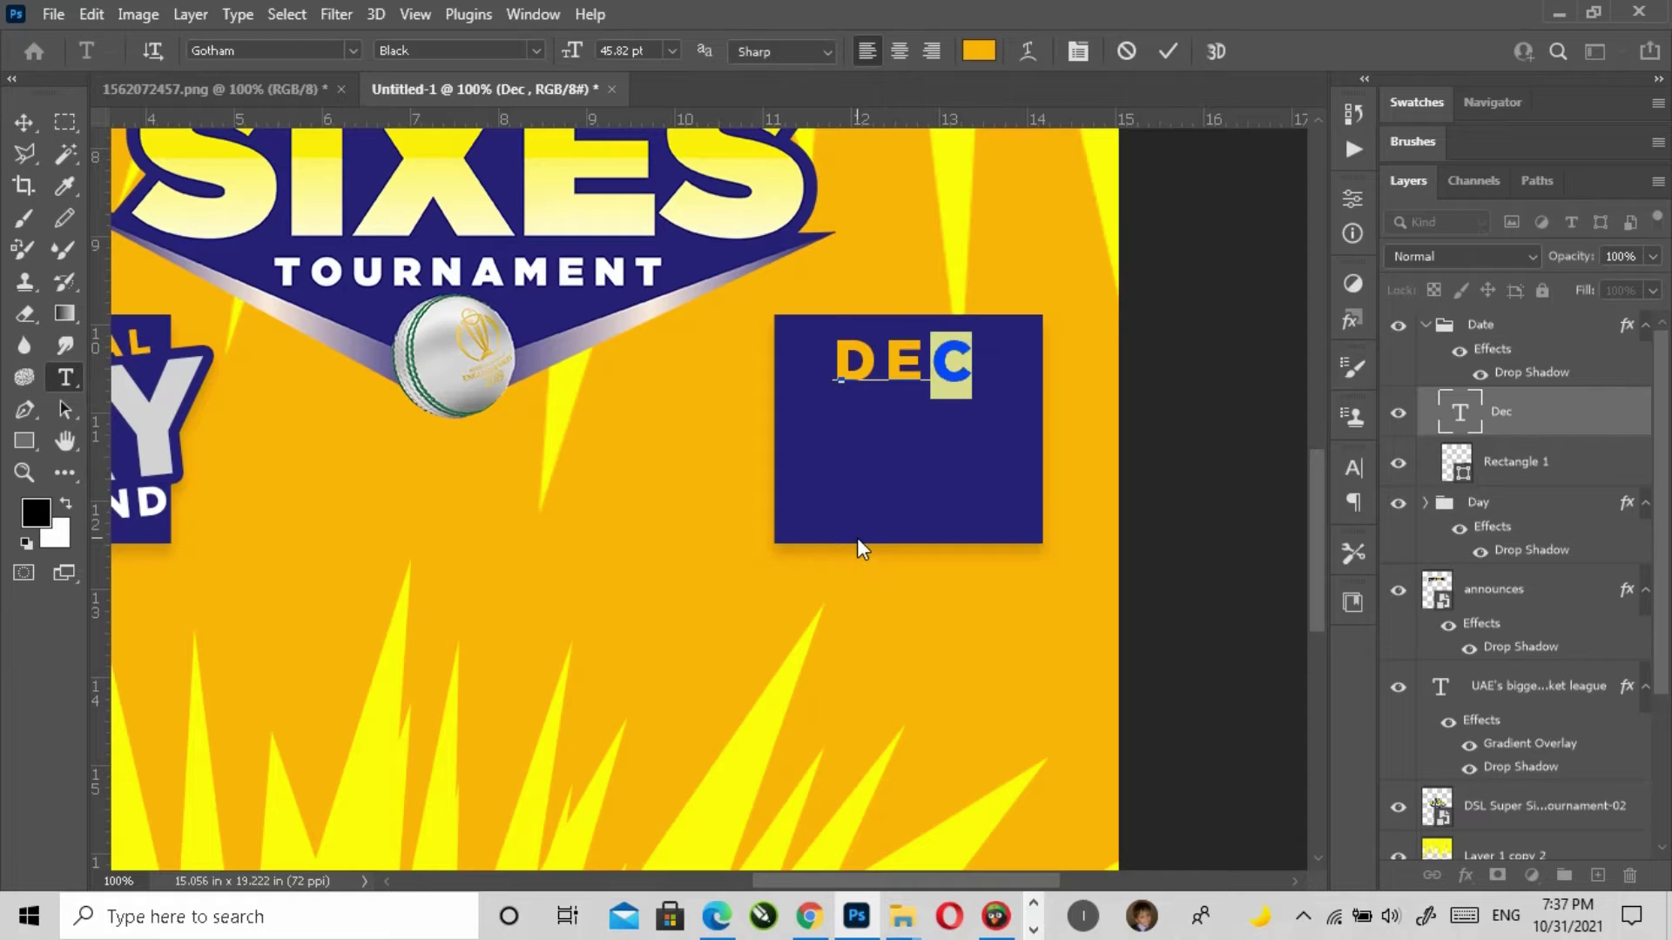
key(shift+Left)
key(shift+Left)
key(Left)
key(shift+Right)
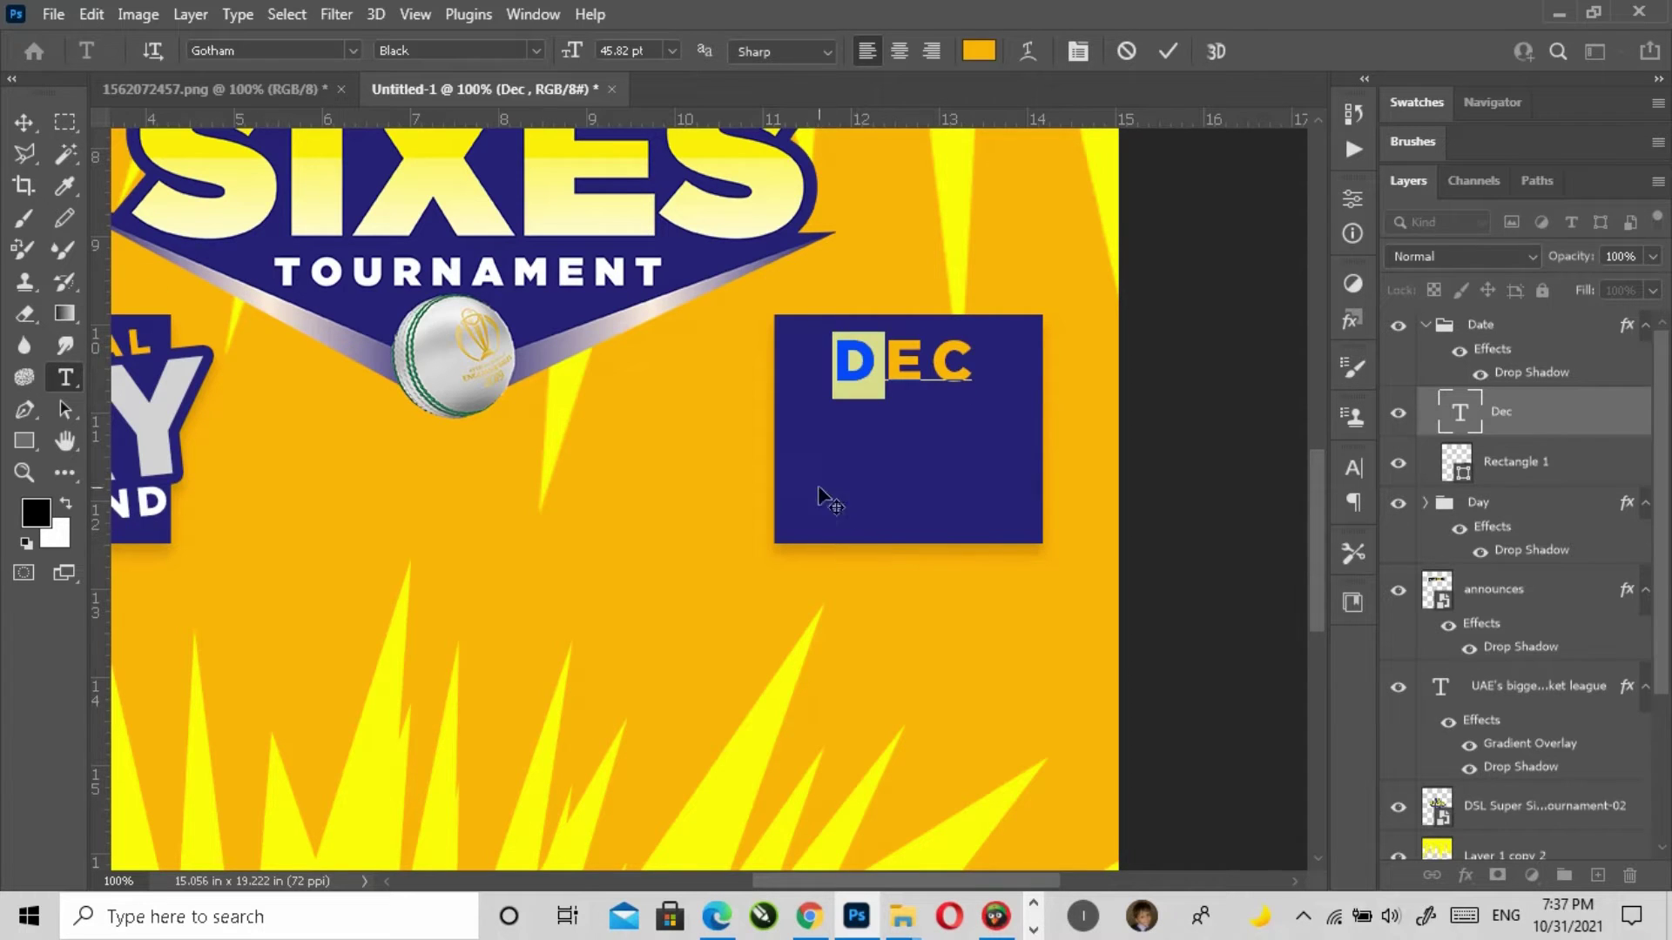
Step: Align the Dec text and Rectangle 1 on their horizontal centres, then deselect the layers
click(24, 122)
shift+click(1500, 479)
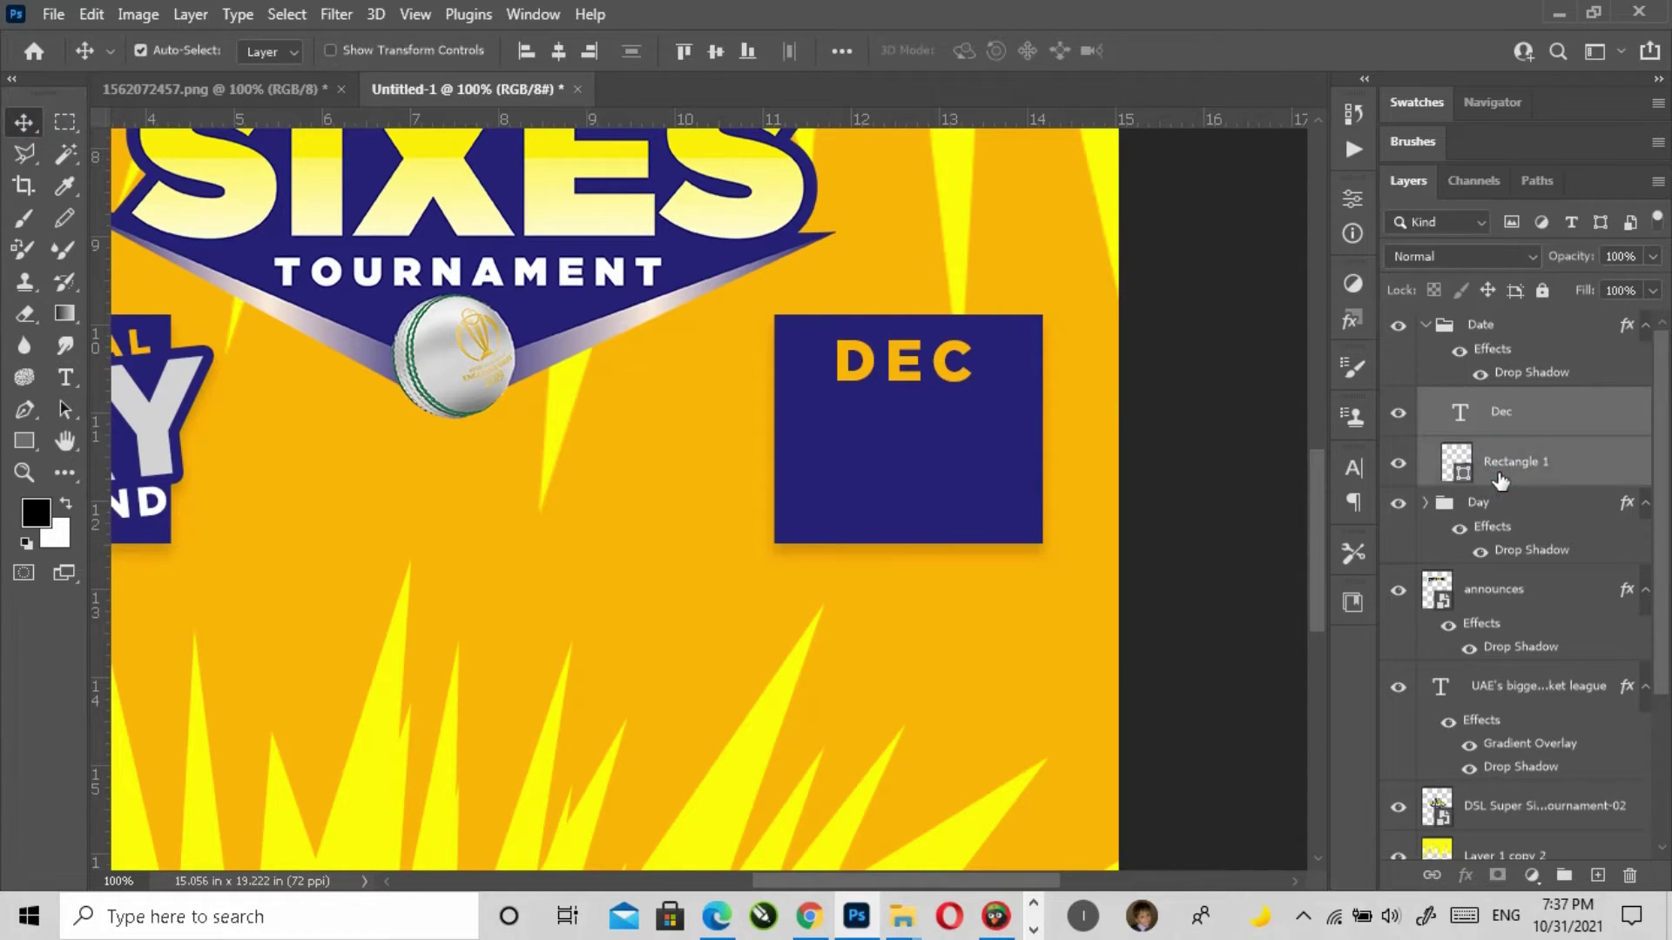
click(558, 50)
click(575, 492)
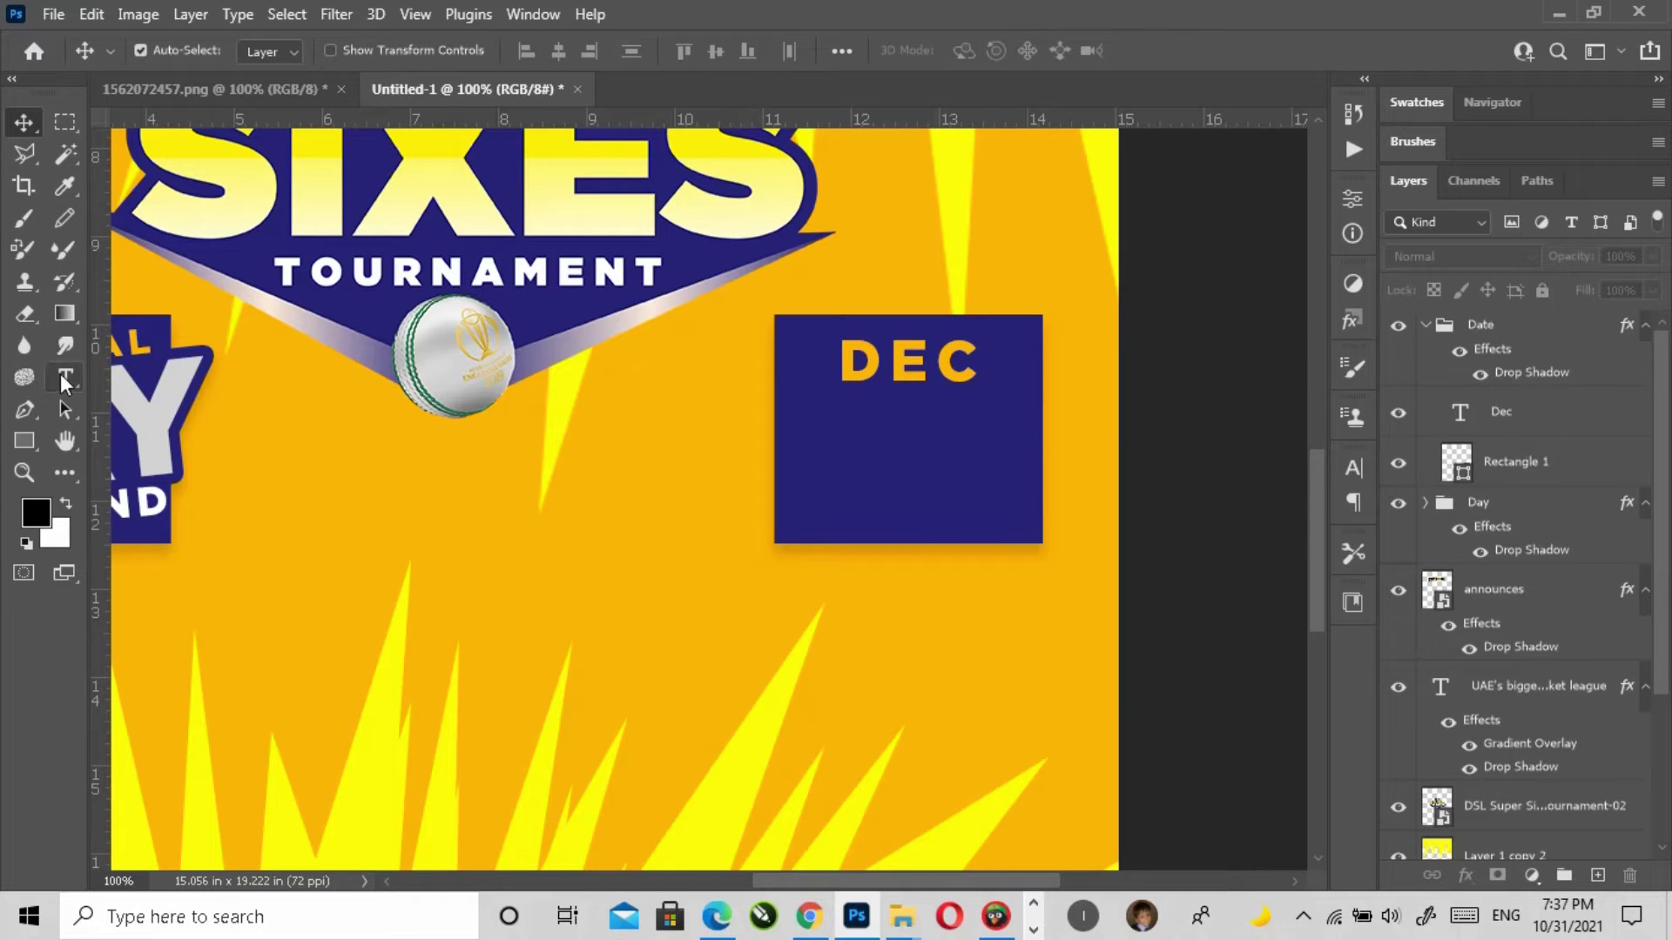
Step: Add the text 2ND AND 3RD, trim it to 2ND and place it below DEC in the rectangle
click(65, 377)
click(456, 571)
text(2ND AND 3RD)
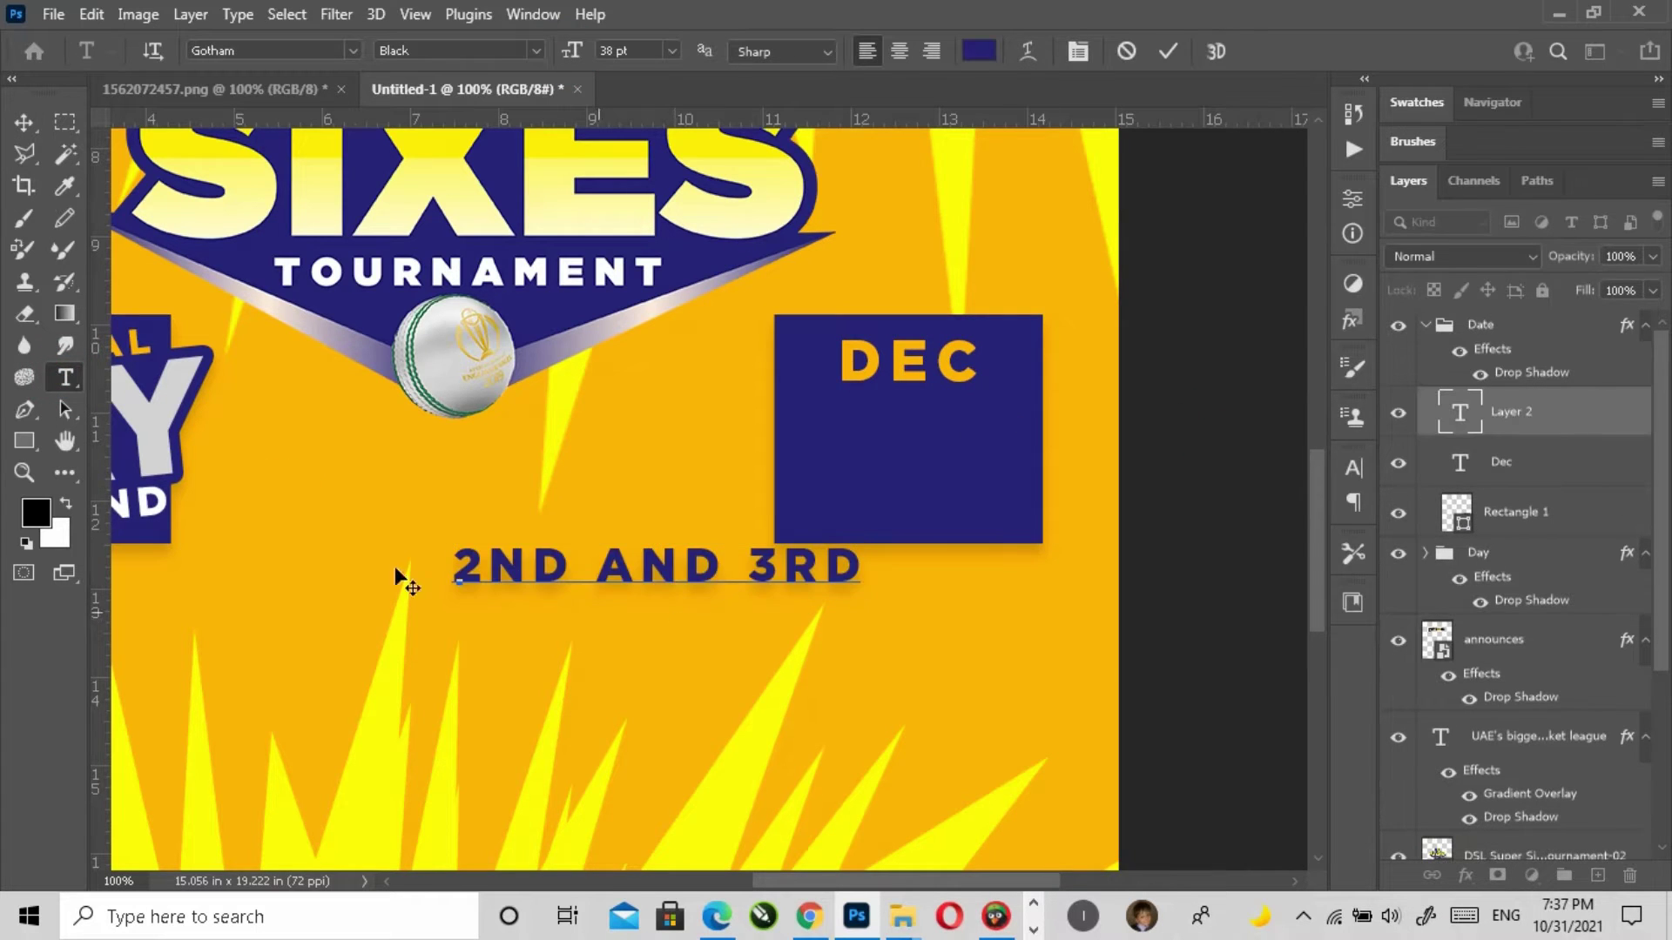
drag(563, 570, 917, 586)
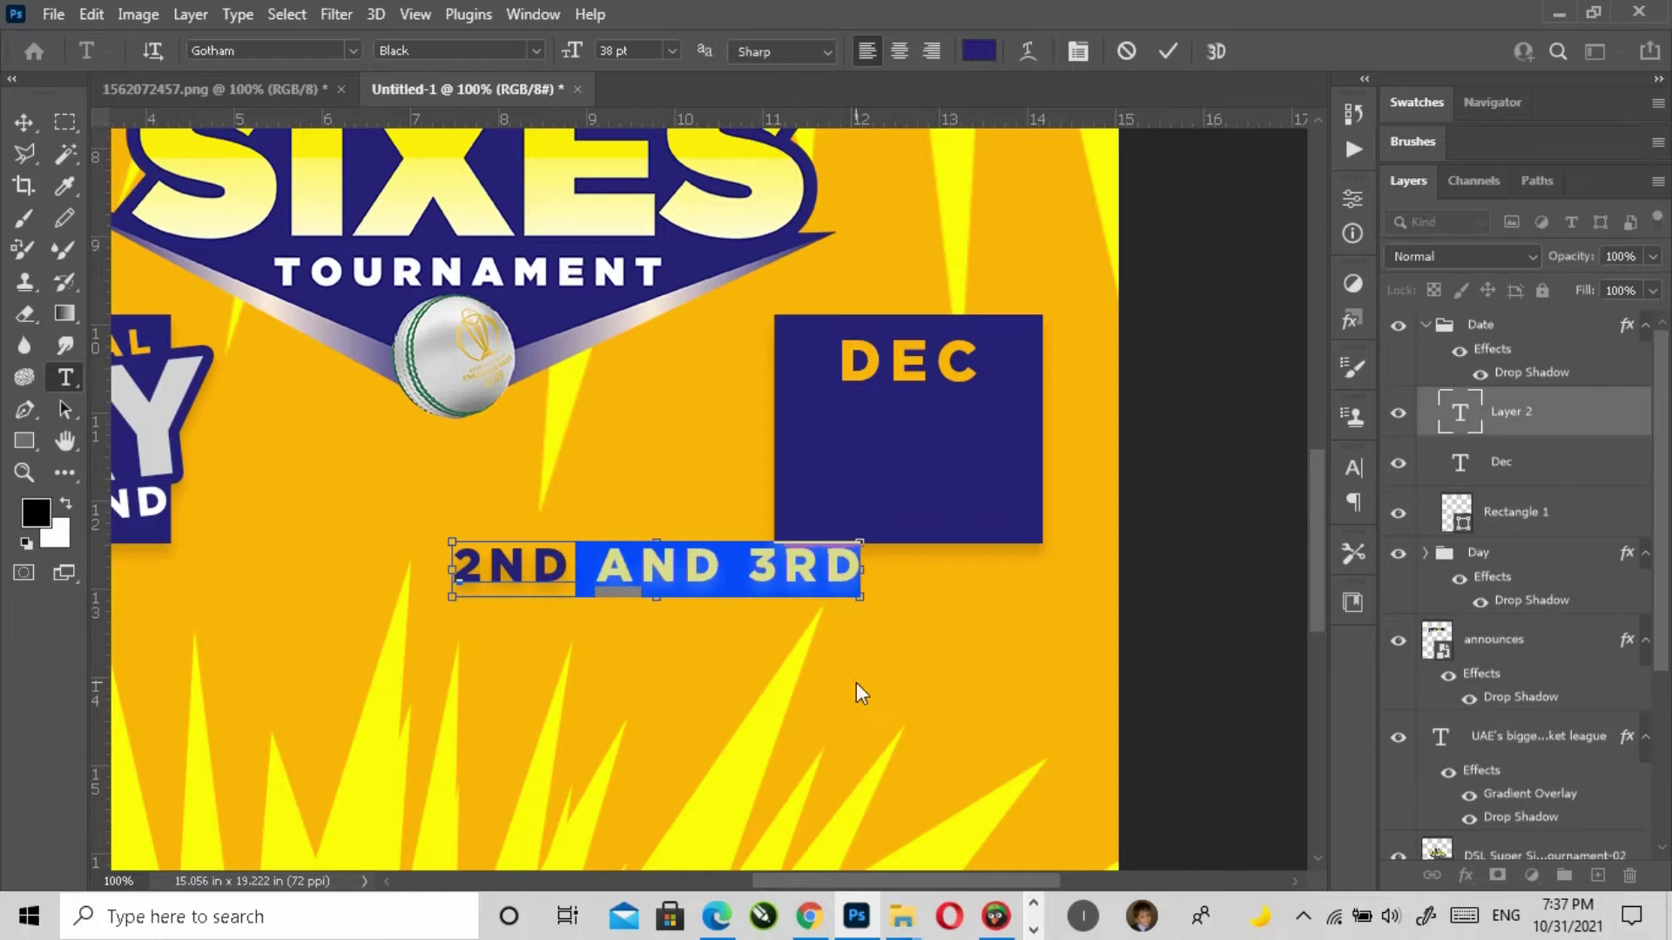
key(BackSpace)
click(24, 123)
drag(509, 566, 933, 433)
Step: Set the 2ND text colour to white ffffff
click(1353, 468)
click(1241, 609)
click(1034, 467)
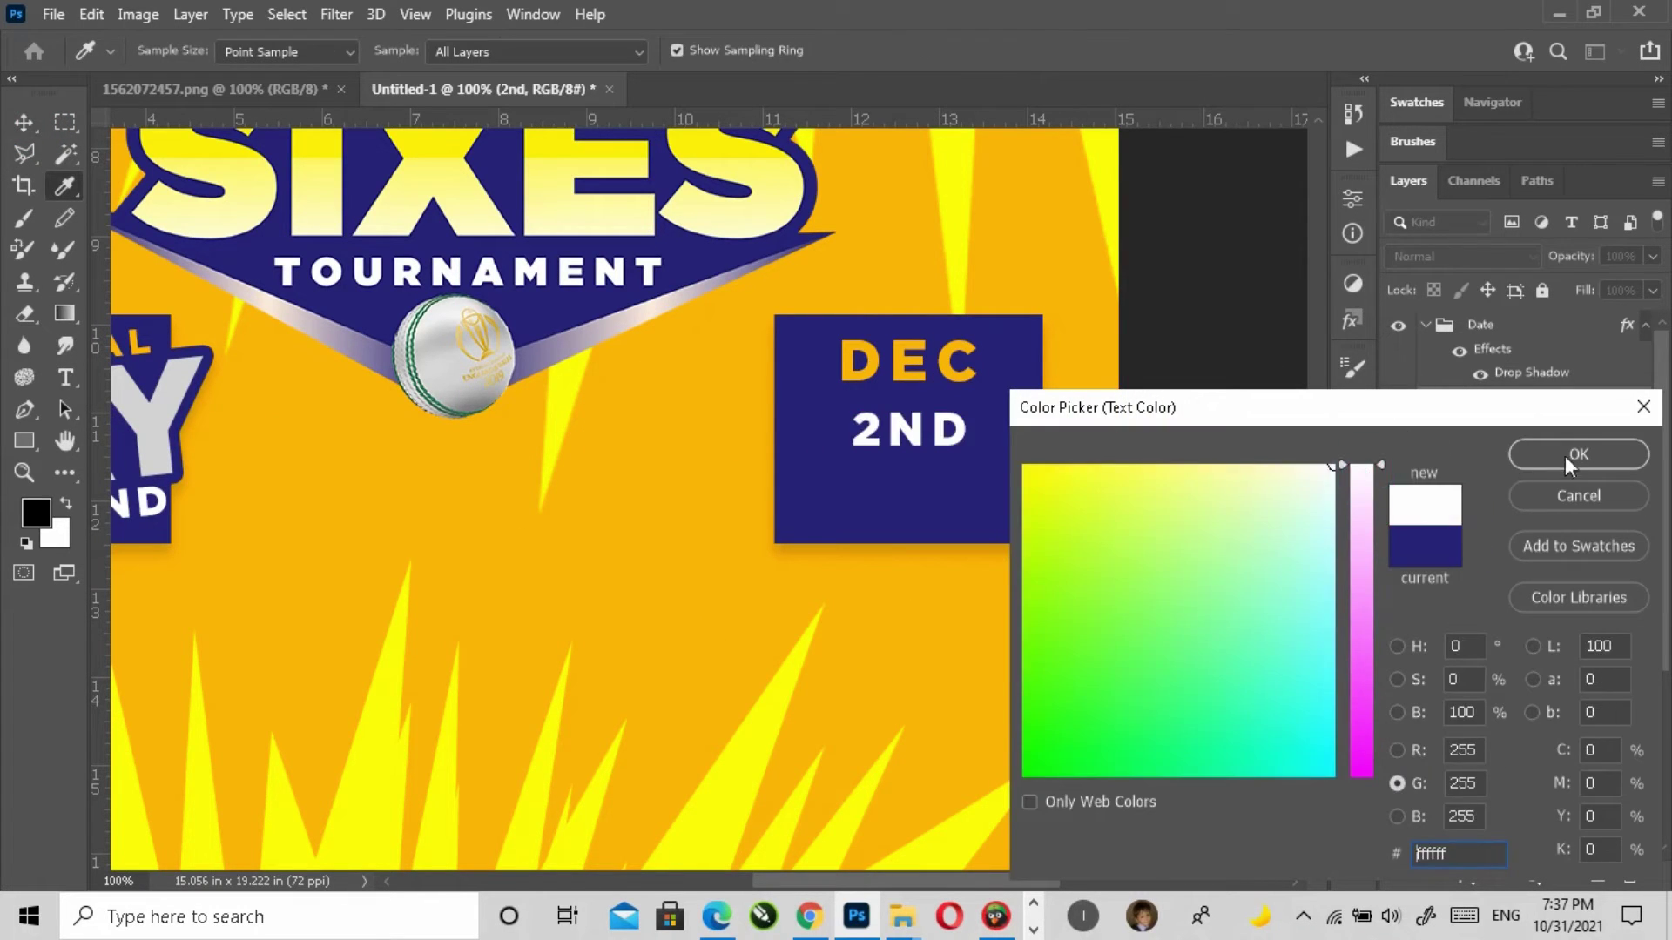
click(1574, 453)
click(1196, 477)
Step: Shift DEC slightly upward, scale the 2ND text to 143.49% and position it just below DEC
ctrl+click(963, 485)
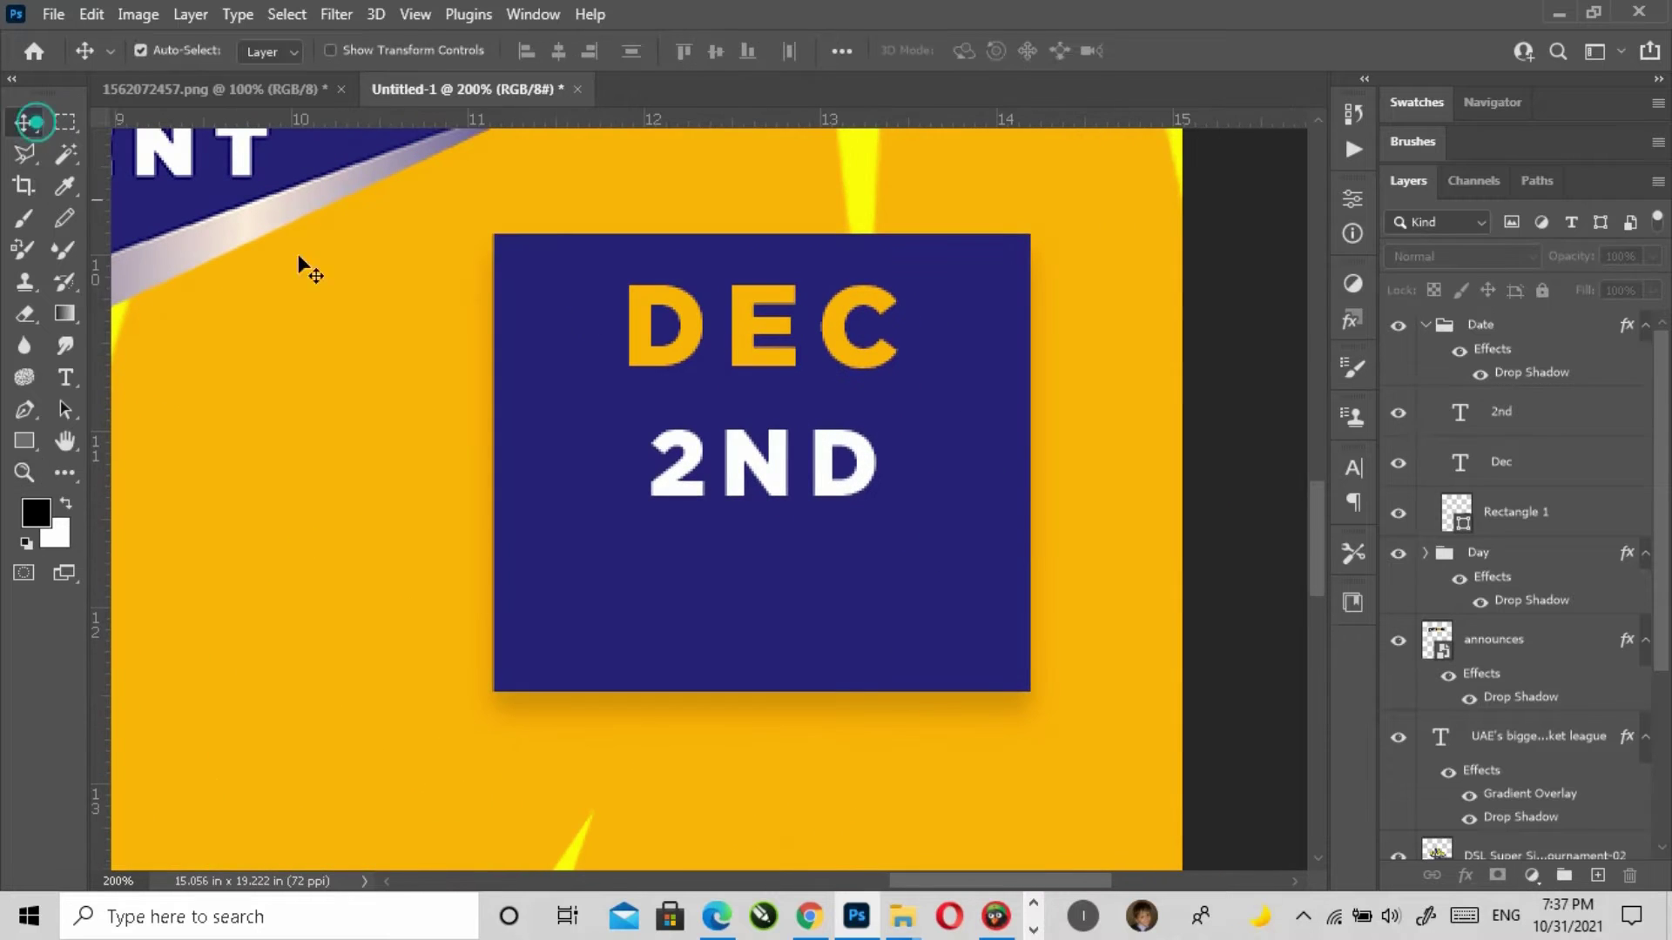
click(748, 317)
click(744, 452)
key(ctrl+t)
drag(881, 514, 916, 540)
drag(838, 449, 844, 442)
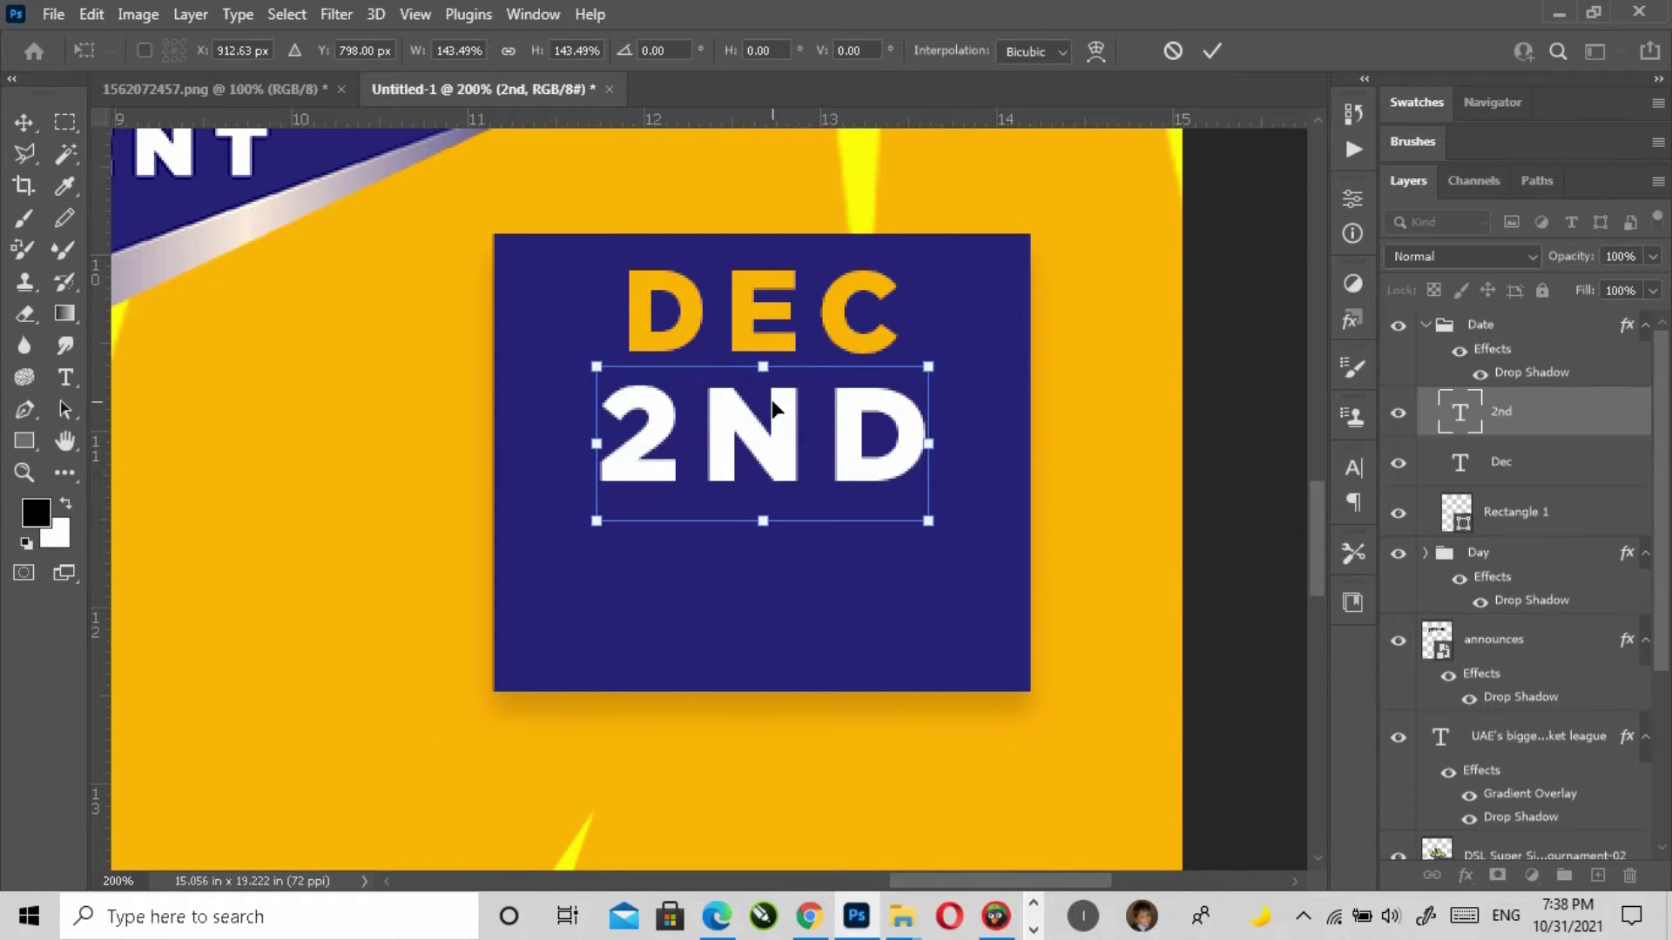
key(Return)
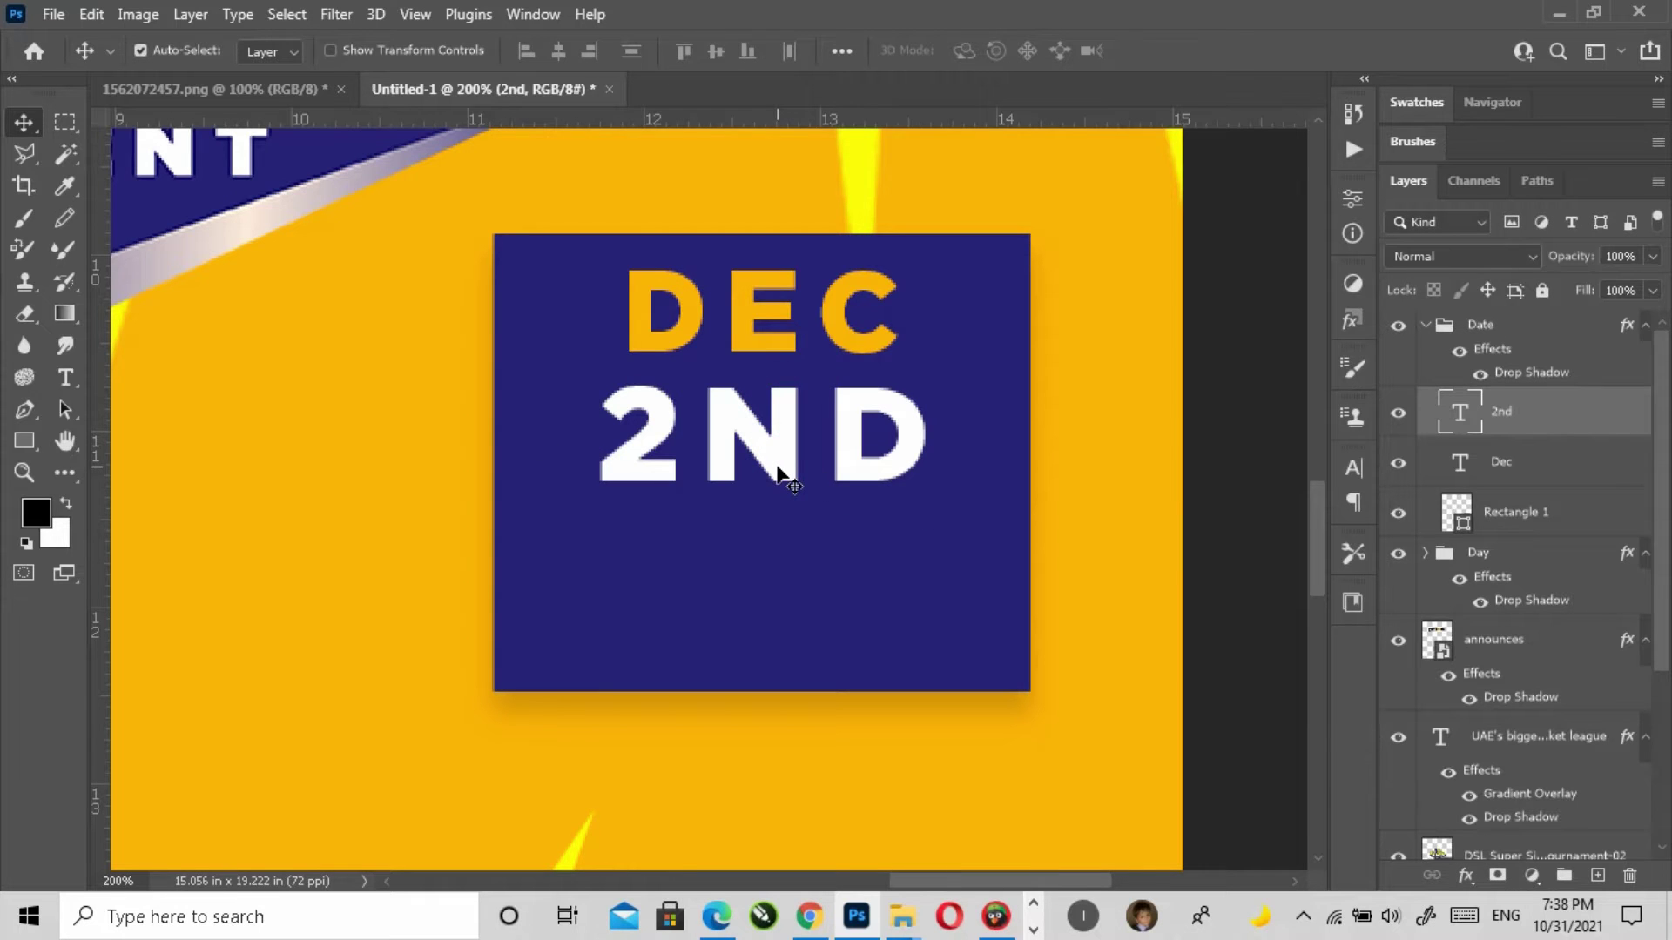
Step: Duplicate the 2ND text near the rectangle's lower edge and replace the copy's wording with AND 3RD
drag(766, 461, 770, 636)
key(t)
click(701, 609)
key(ctrl+a)
key(ctrl+v)
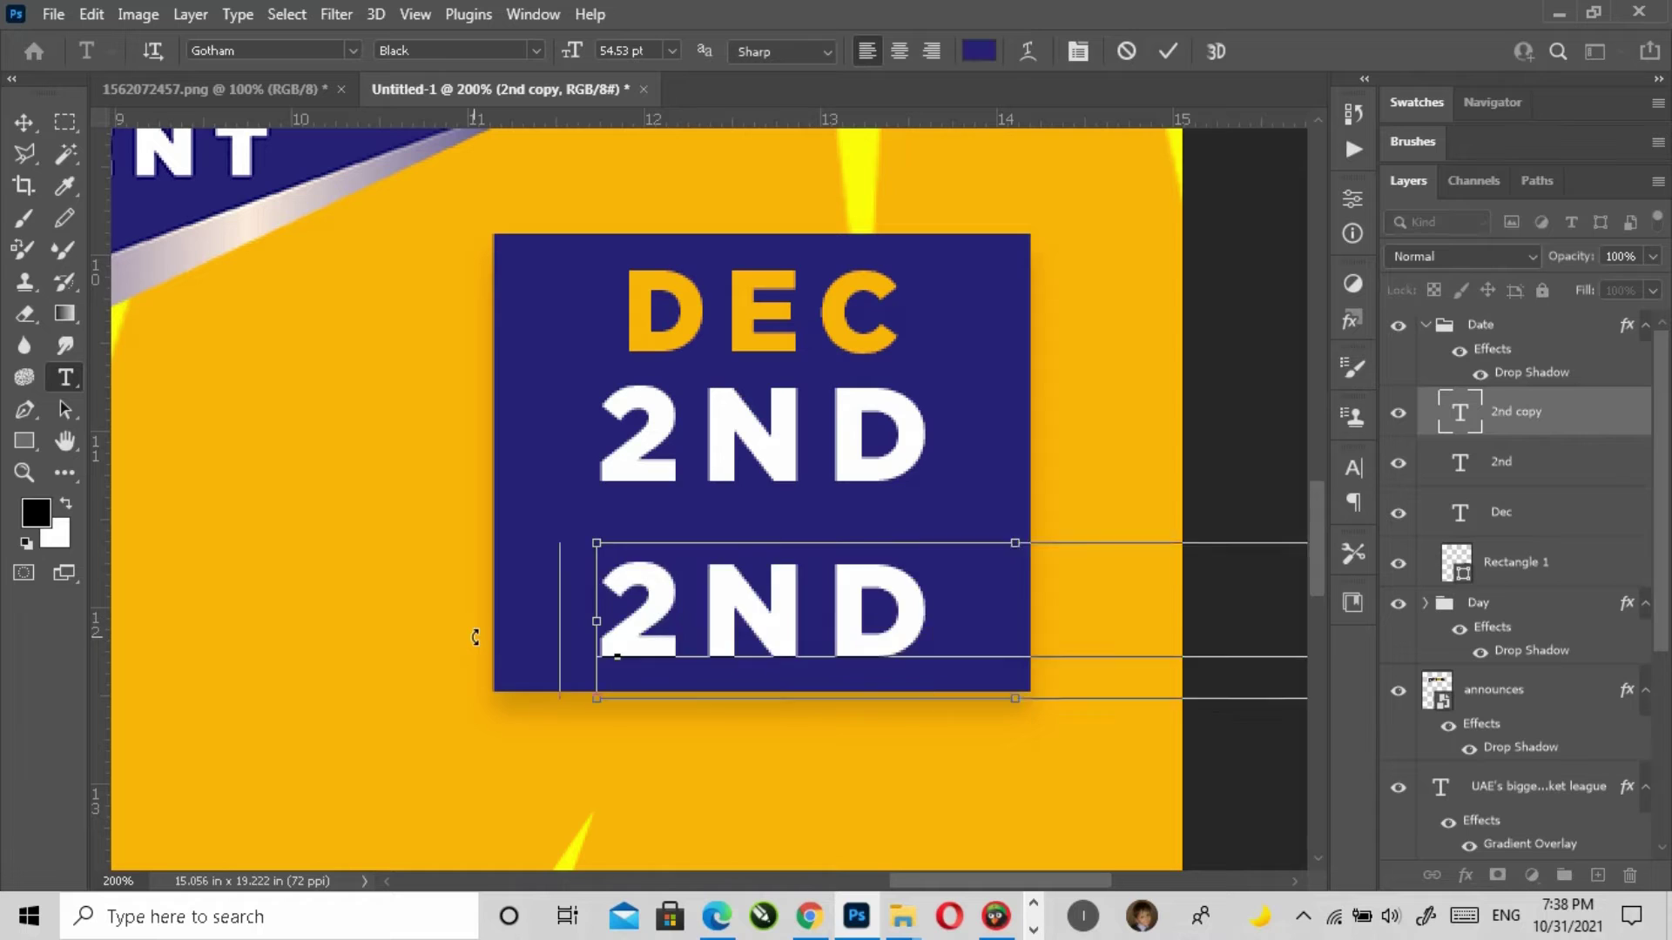
Step: Recolour the AND 3RD text with the white sampled from the 2ND text
click(26, 121)
click(1356, 470)
click(1289, 599)
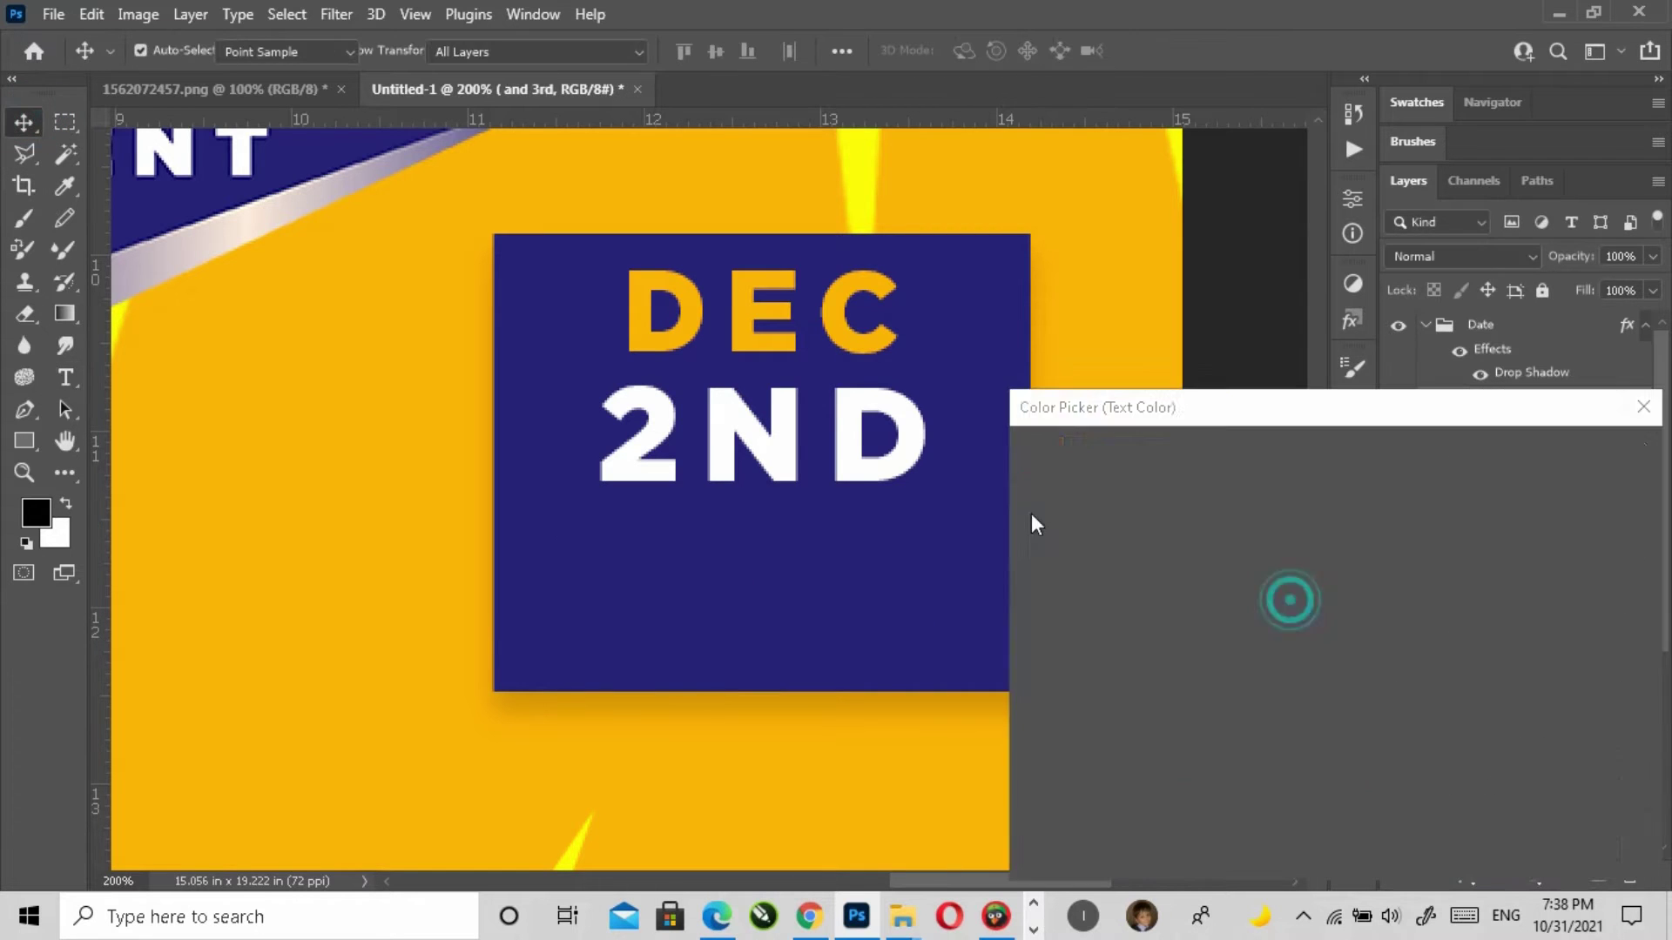
click(908, 444)
click(1578, 455)
click(1279, 453)
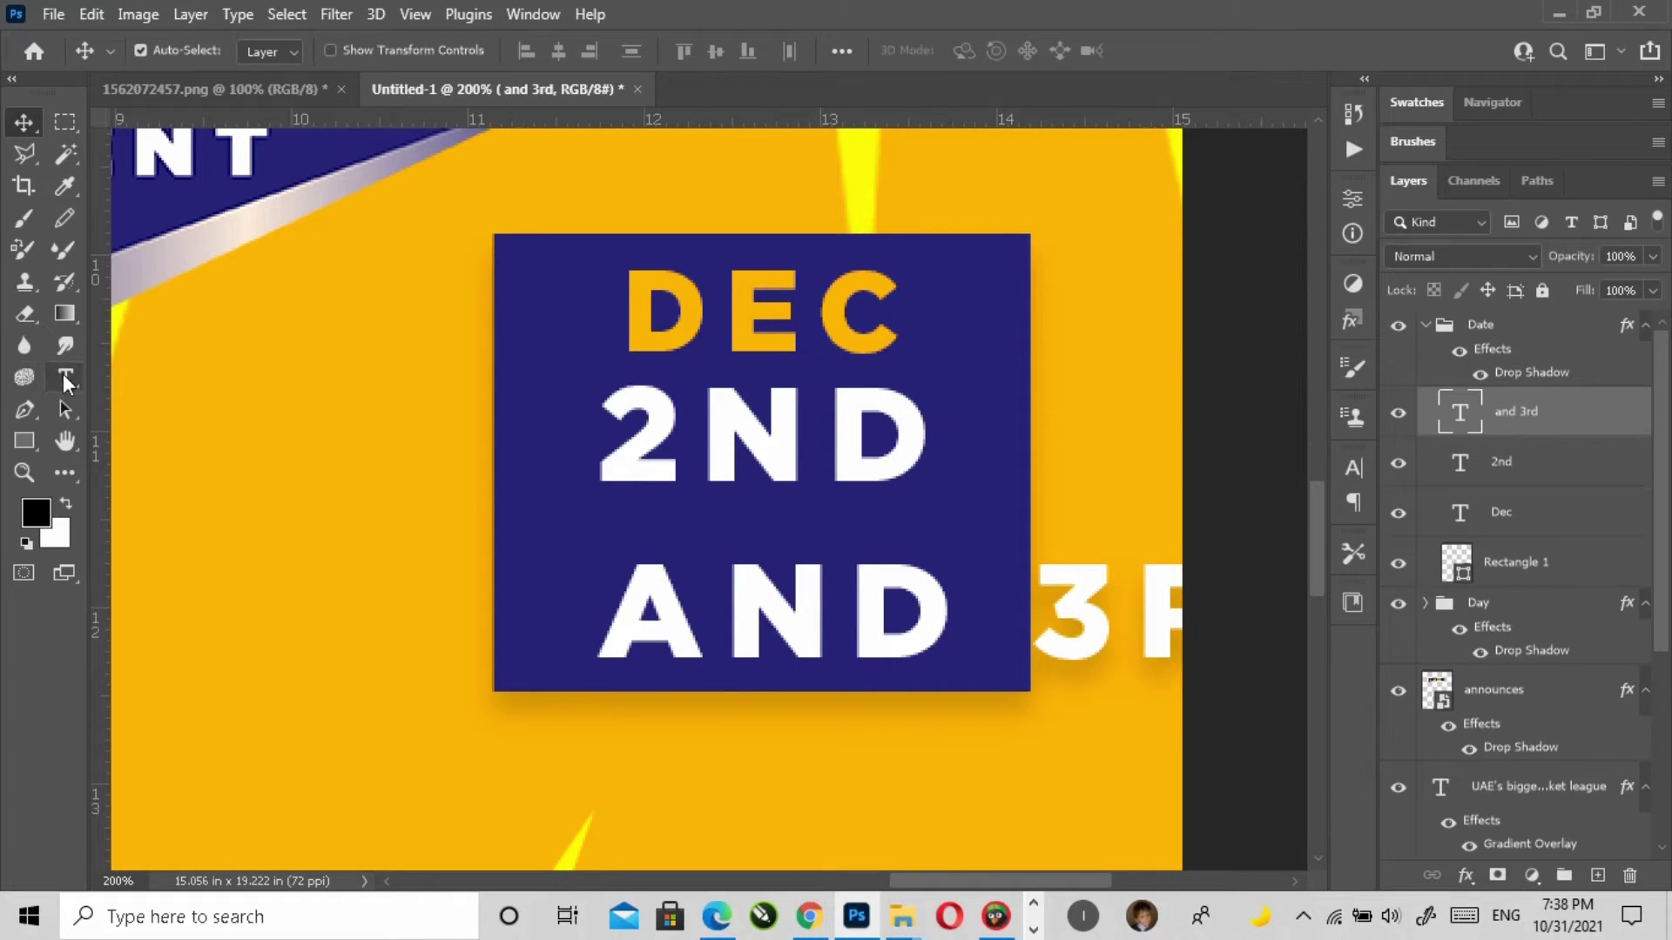
Step: Delete the word AND from the lower line, keeping only 3RD
click(65, 380)
drag(1065, 608, 590, 627)
key(BackSpace)
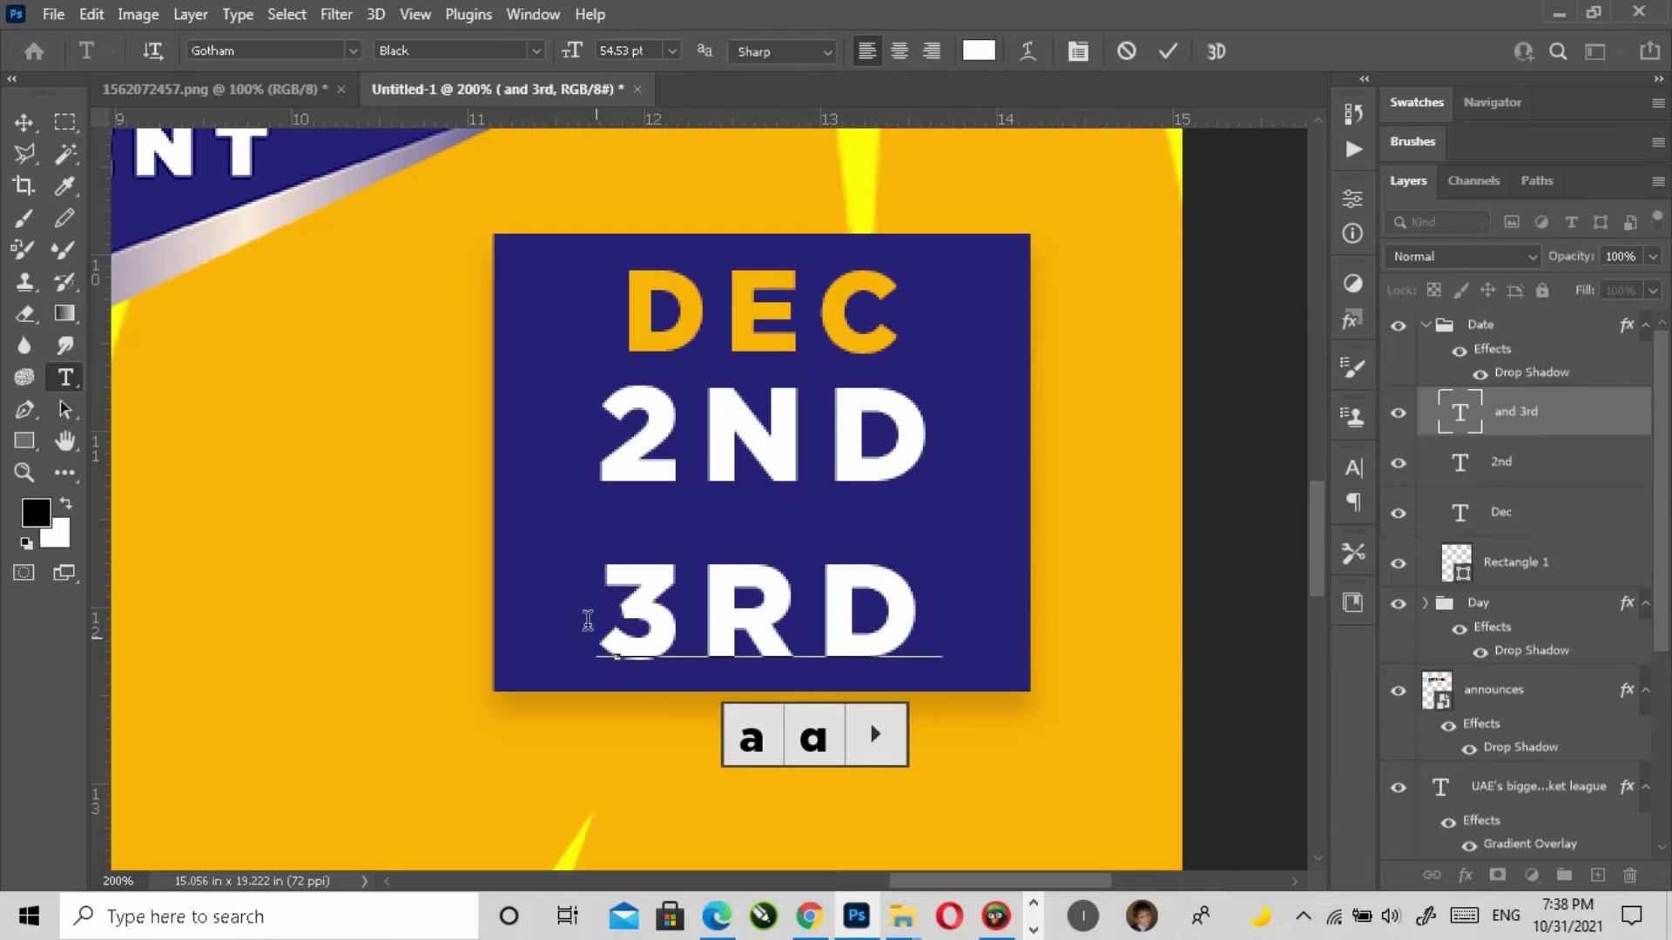
Step: Move the DEC and 2ND lines slightly upward to widen the gap above 3RD
click(735, 329)
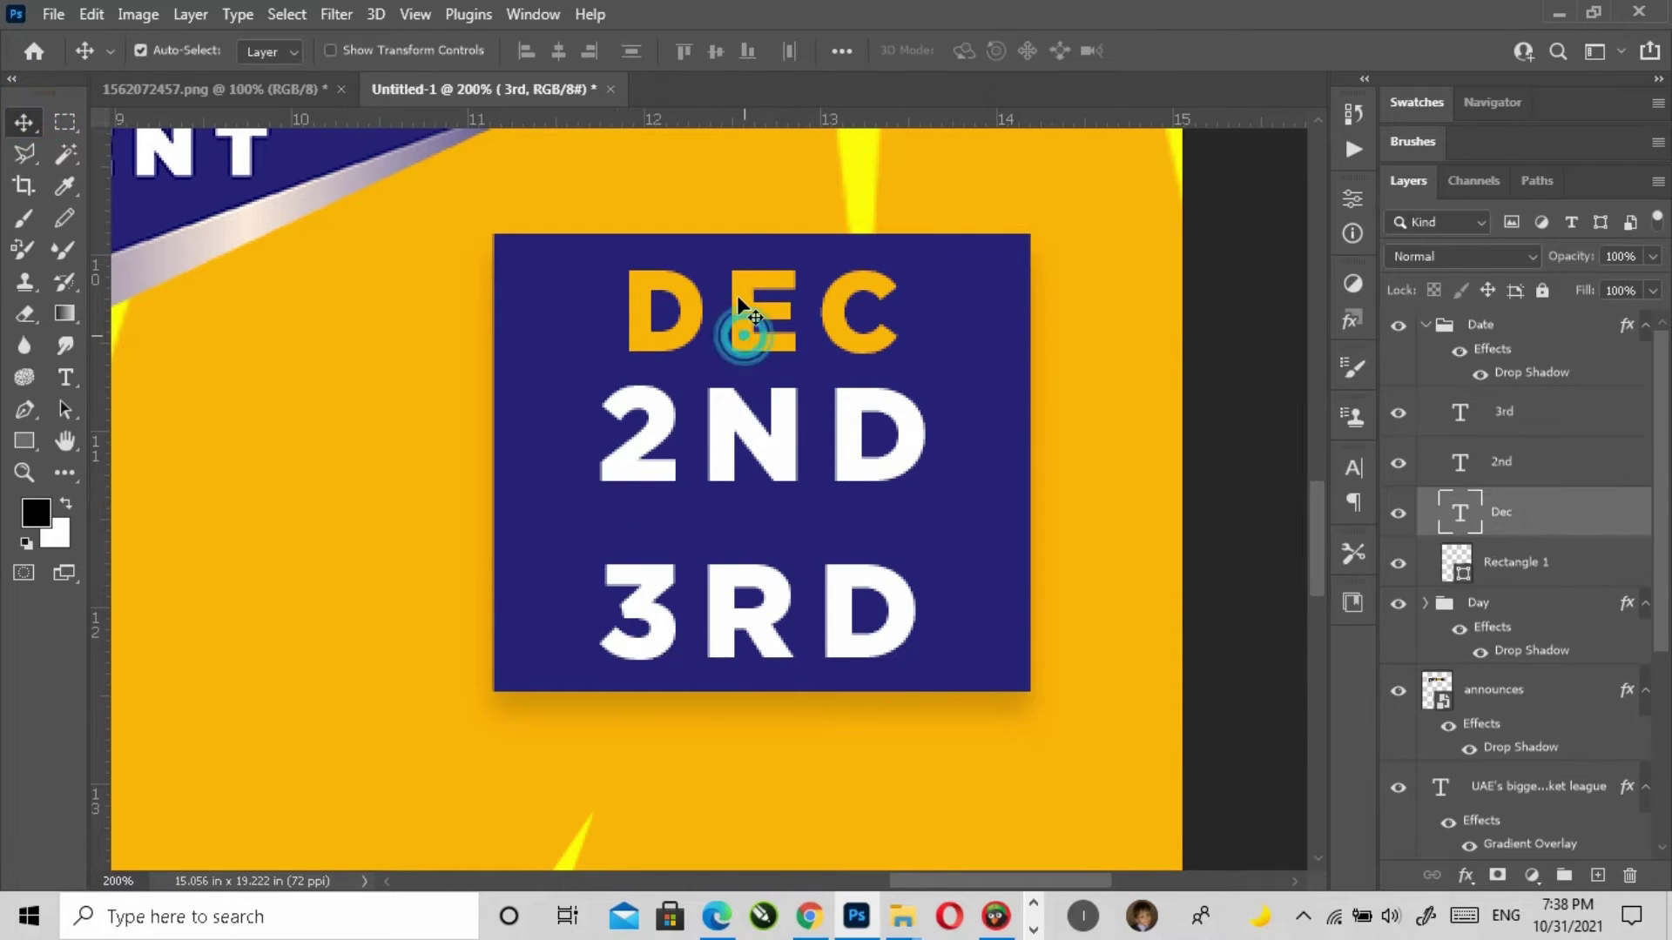
drag(735, 402, 736, 387)
click(739, 585)
click(65, 377)
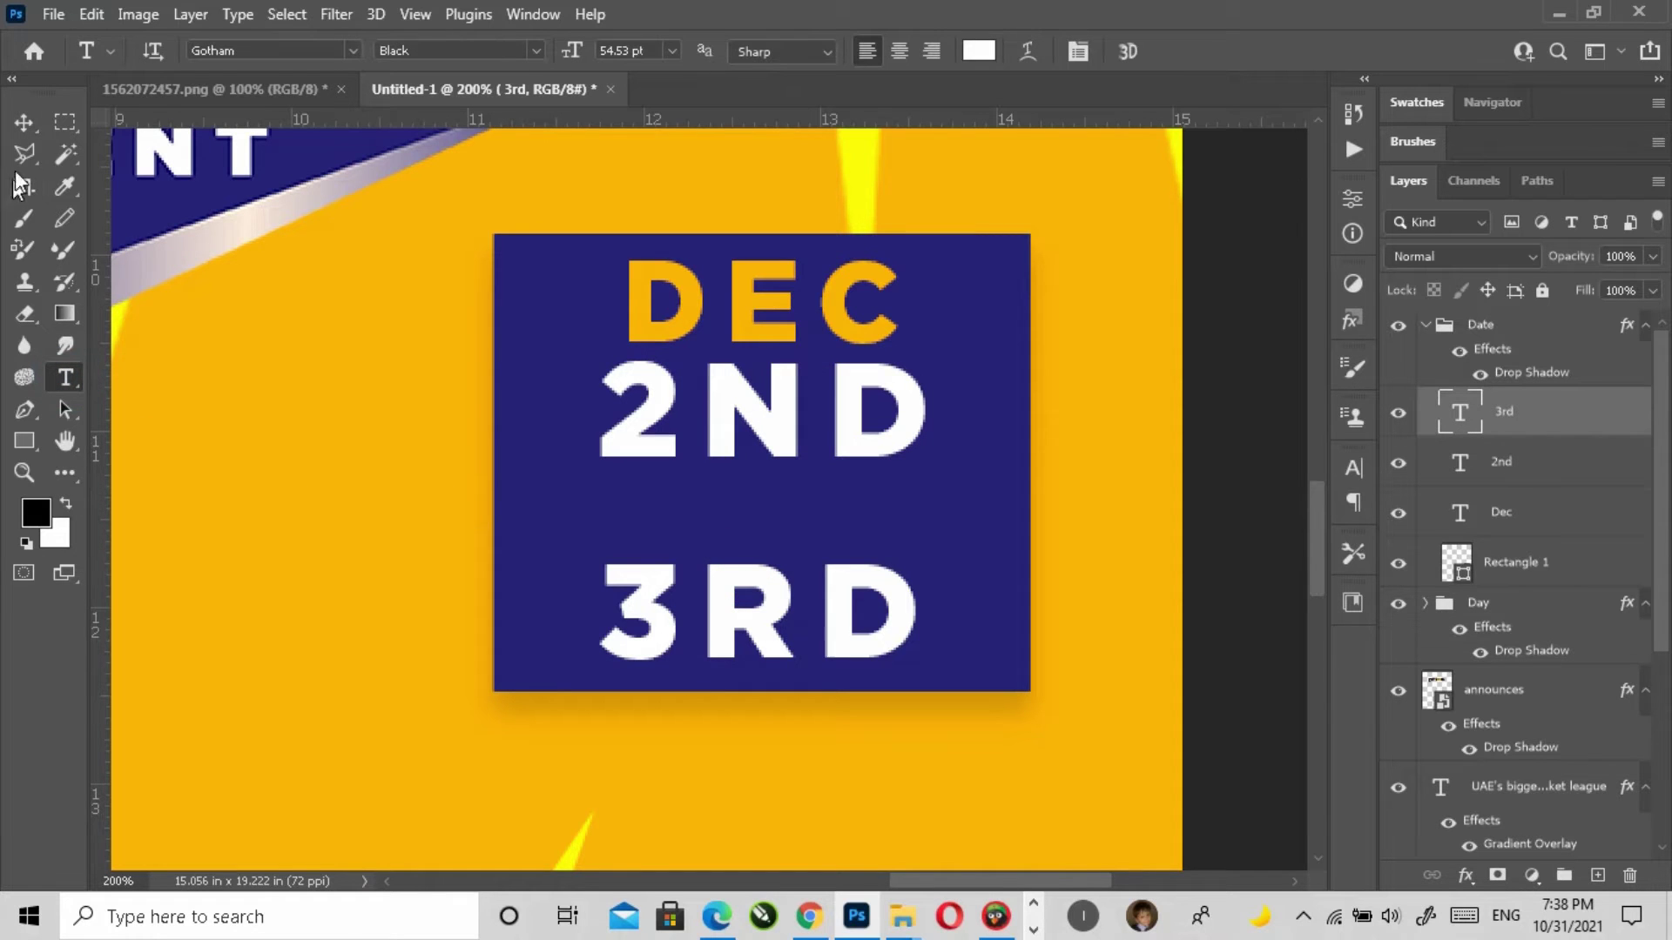
click(24, 122)
Step: Duplicate DEC between 2ND and 3RD, change the copy to & and centre it between the two lines
drag(743, 320, 745, 529)
click(65, 377)
double_click(690, 509)
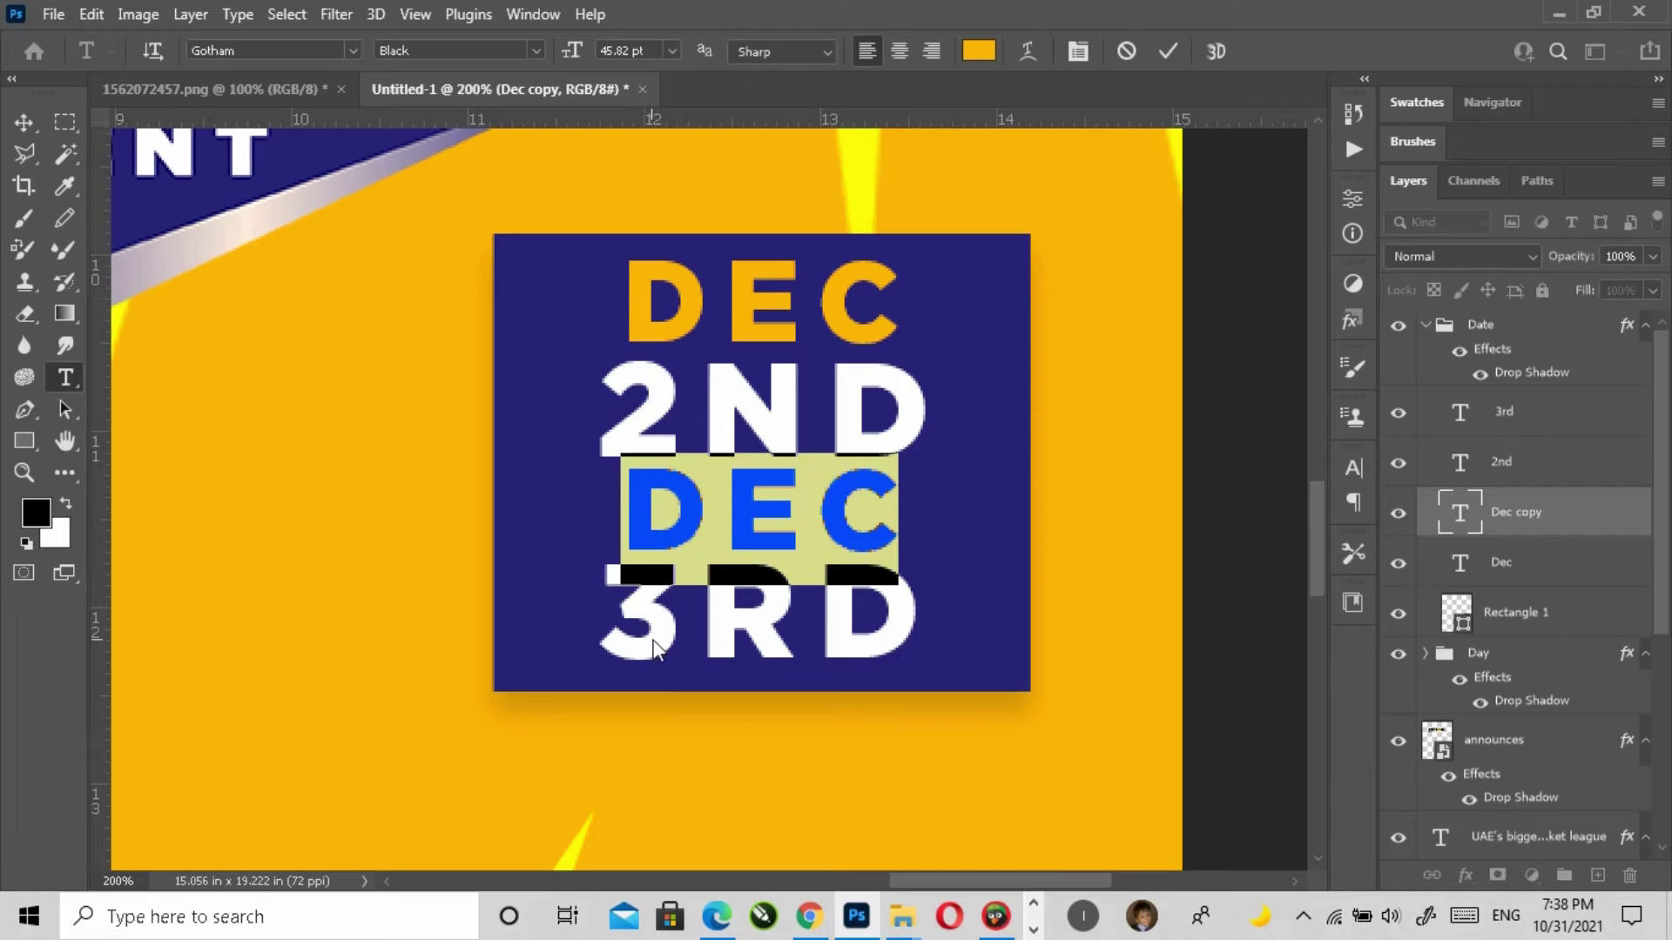
text(&)
click(24, 122)
drag(674, 538, 770, 538)
Step: Commit the & text and align the DEC, 2ND, & and 3RD layers on their horizontal centres
click(1204, 533)
click(1502, 562)
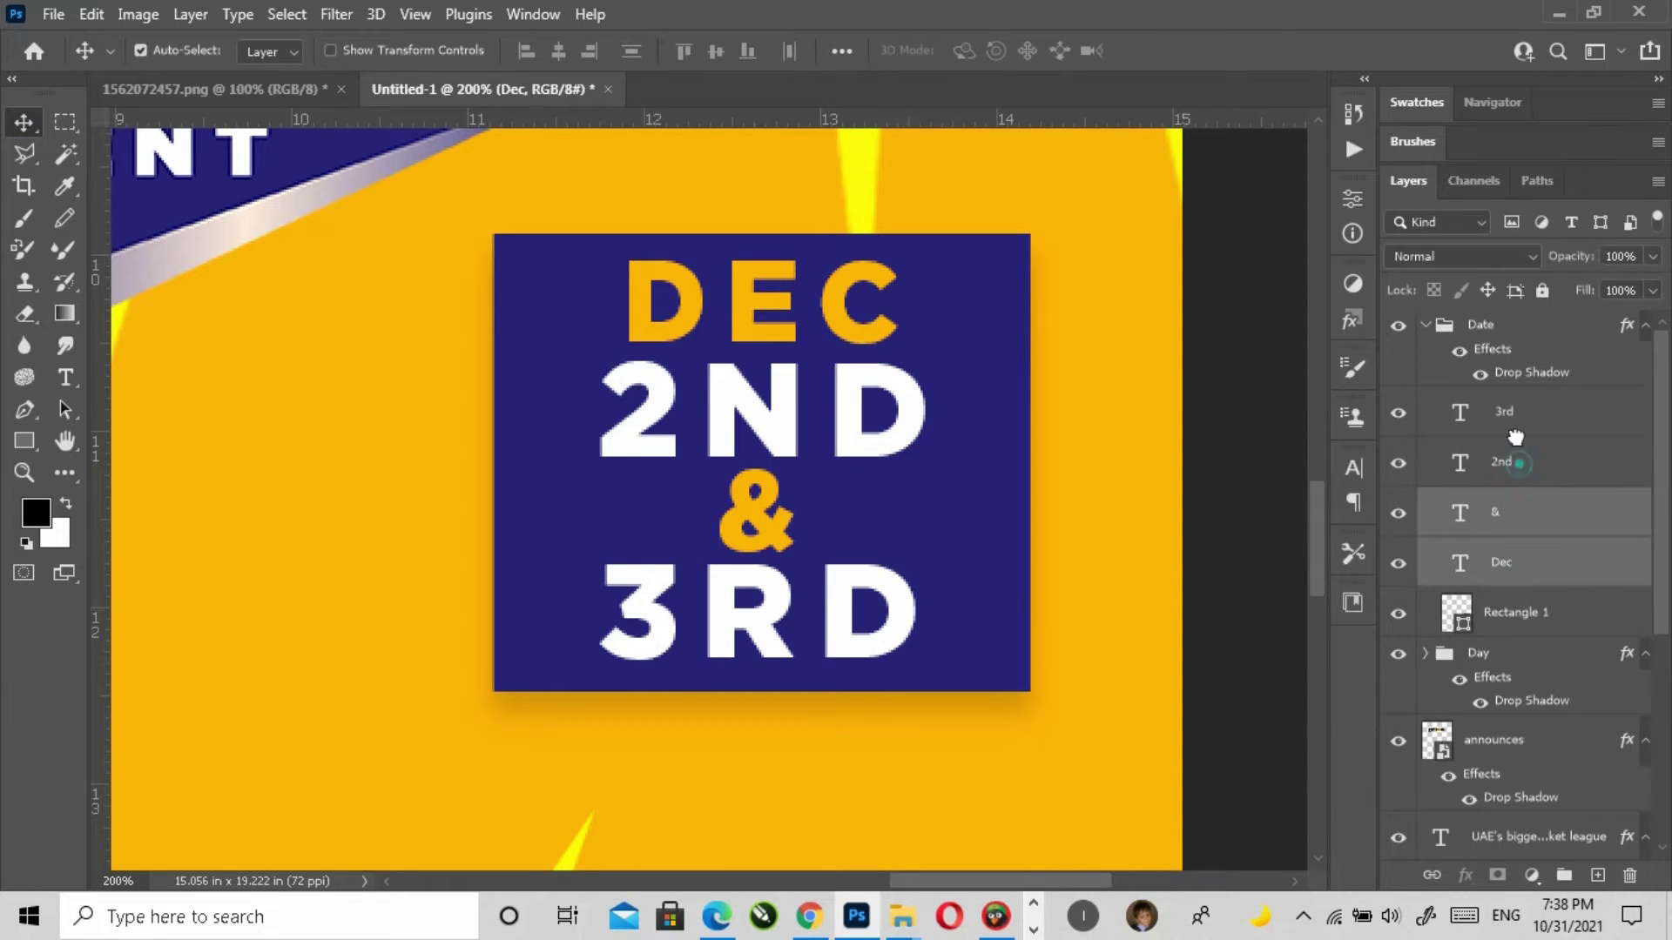
shift+click(1504, 411)
click(558, 50)
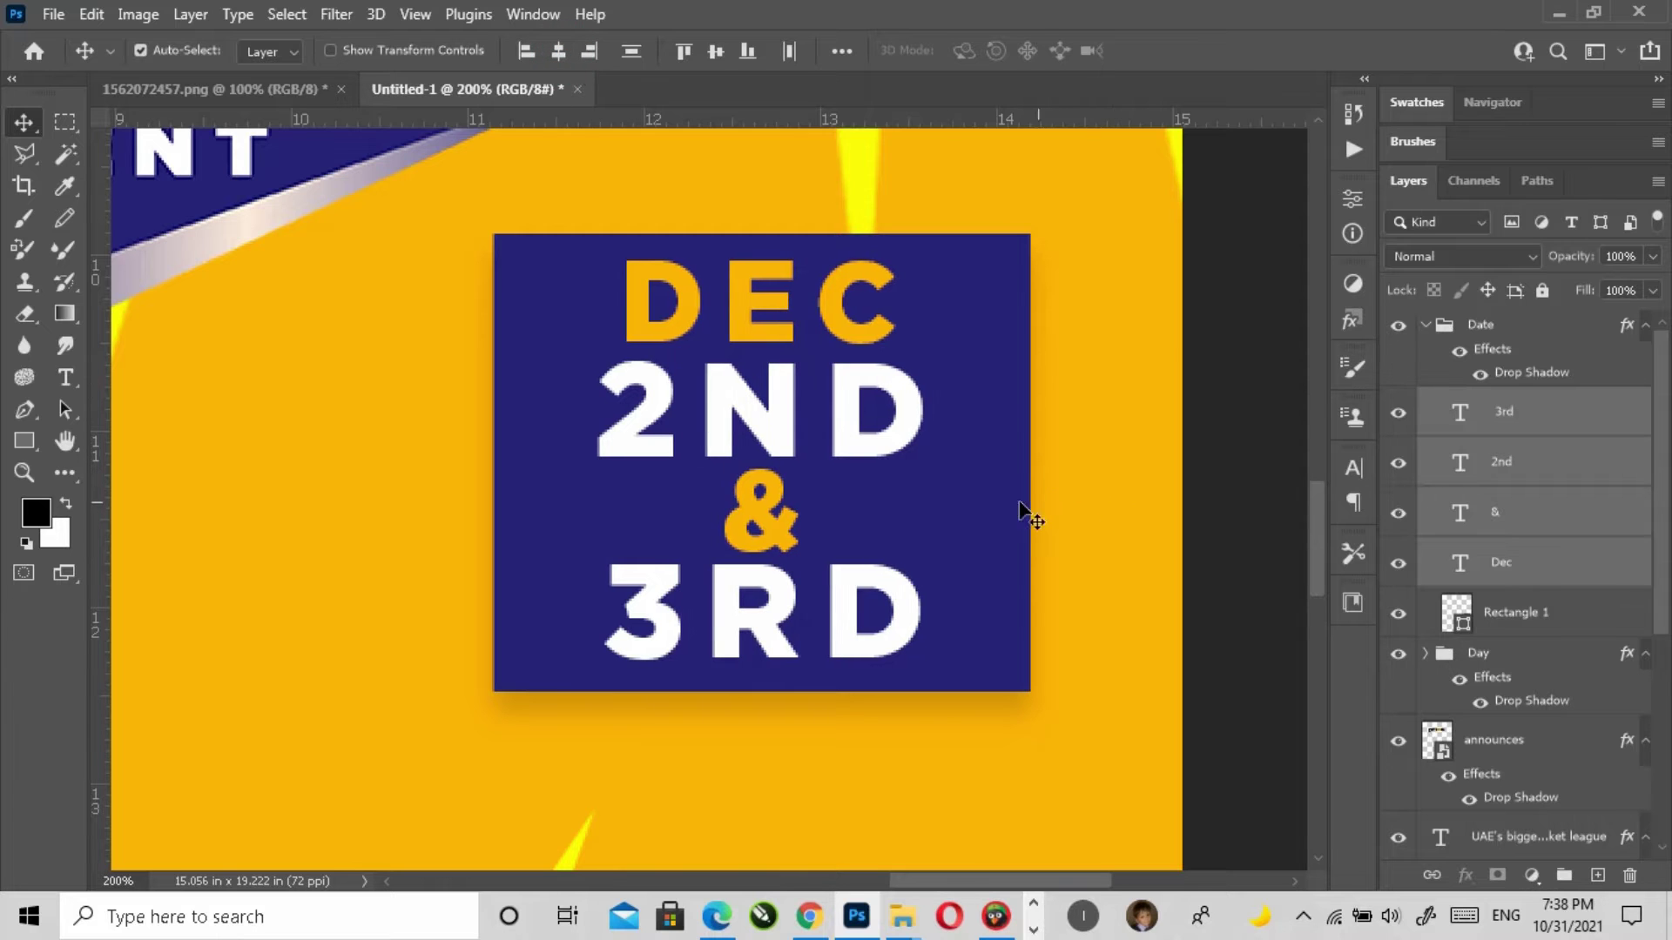
click(1207, 487)
Step: Skew the whole Date group vertically by about -7.5° so the block slopes up toward its right side
key(z)
click(734, 50)
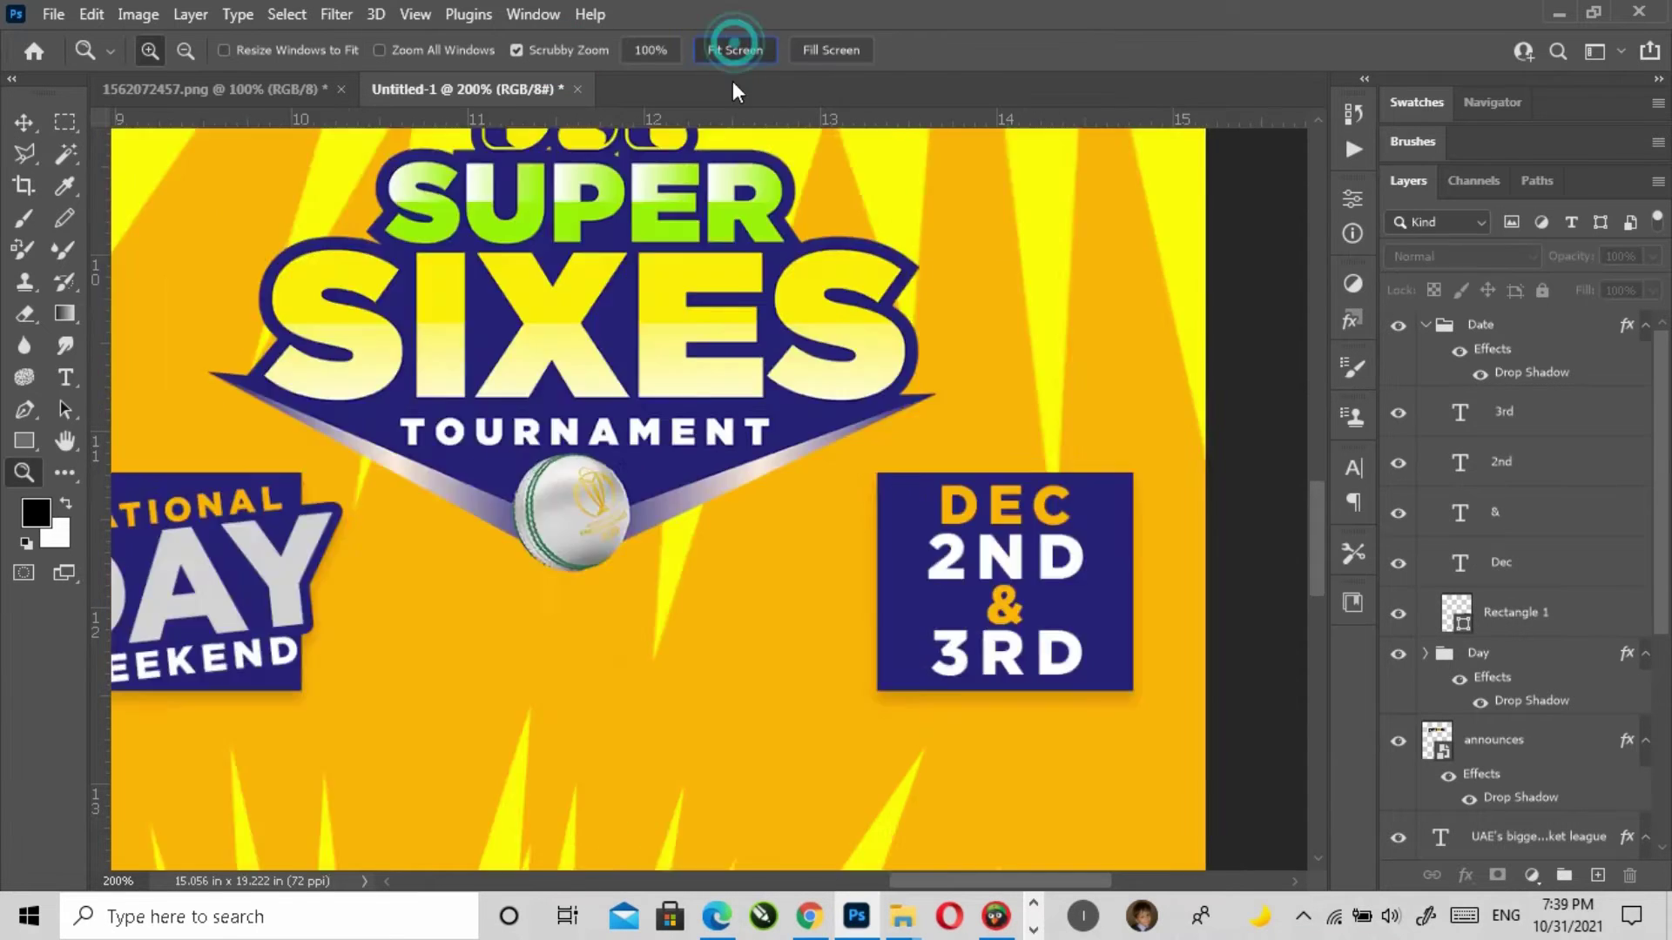
click(883, 603)
click(879, 602)
click(988, 577)
click(24, 123)
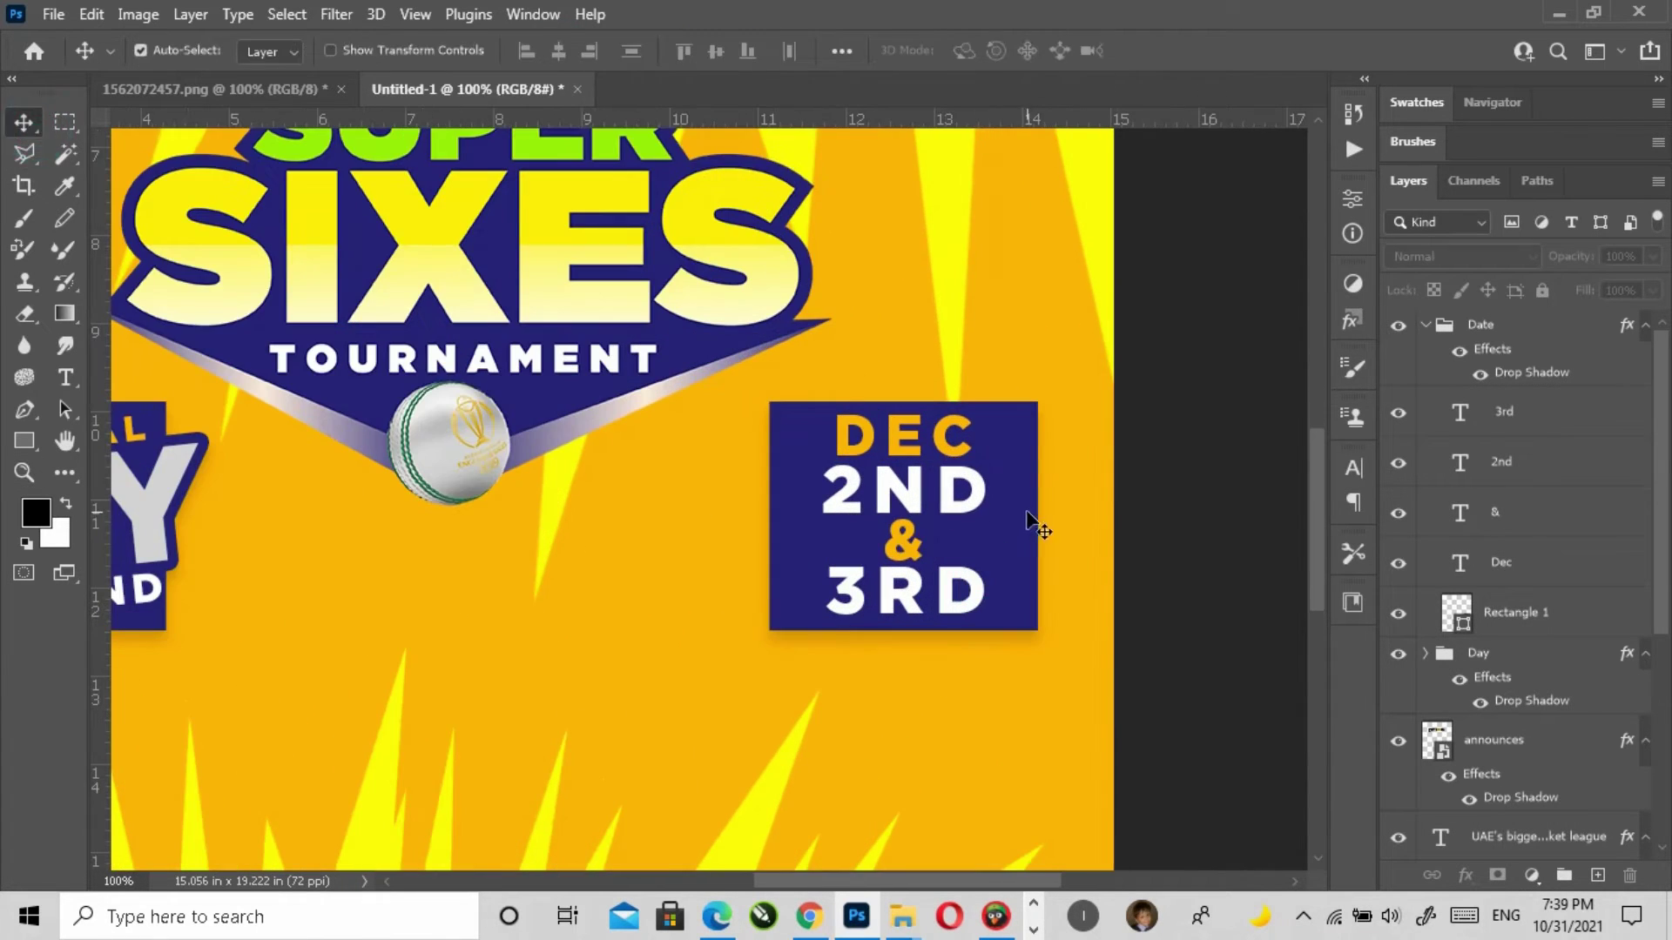
click(1030, 519)
click(1425, 324)
click(1480, 324)
key(ctrl+t)
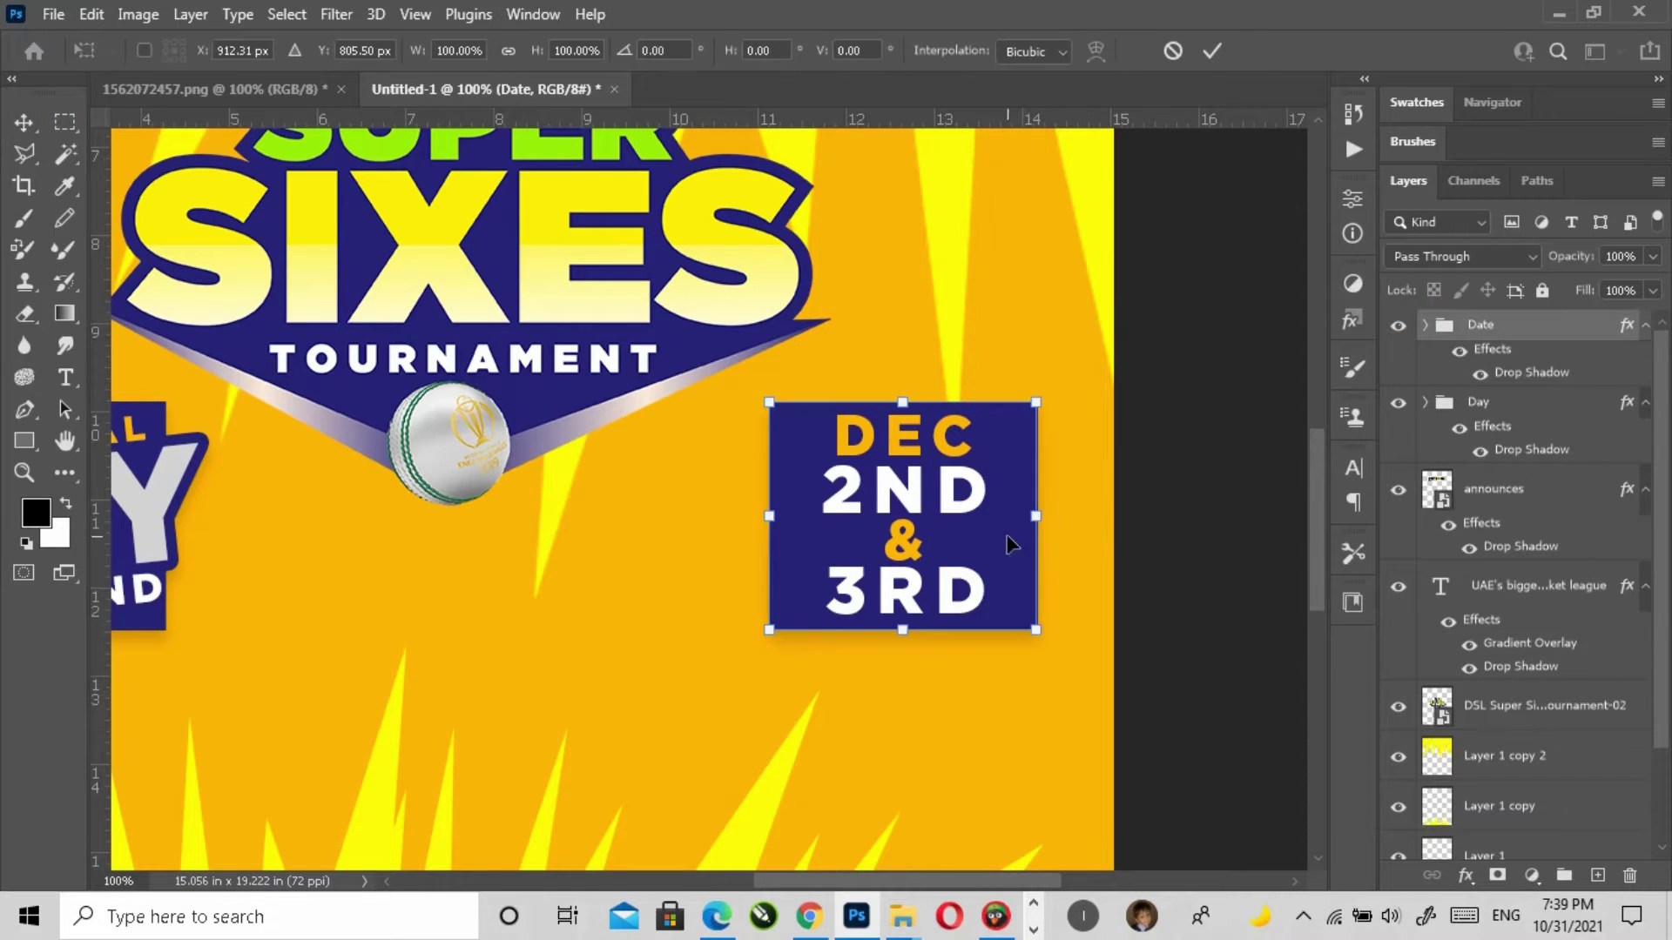
right_click(1008, 544)
click(1074, 142)
drag(1035, 517, 1033, 502)
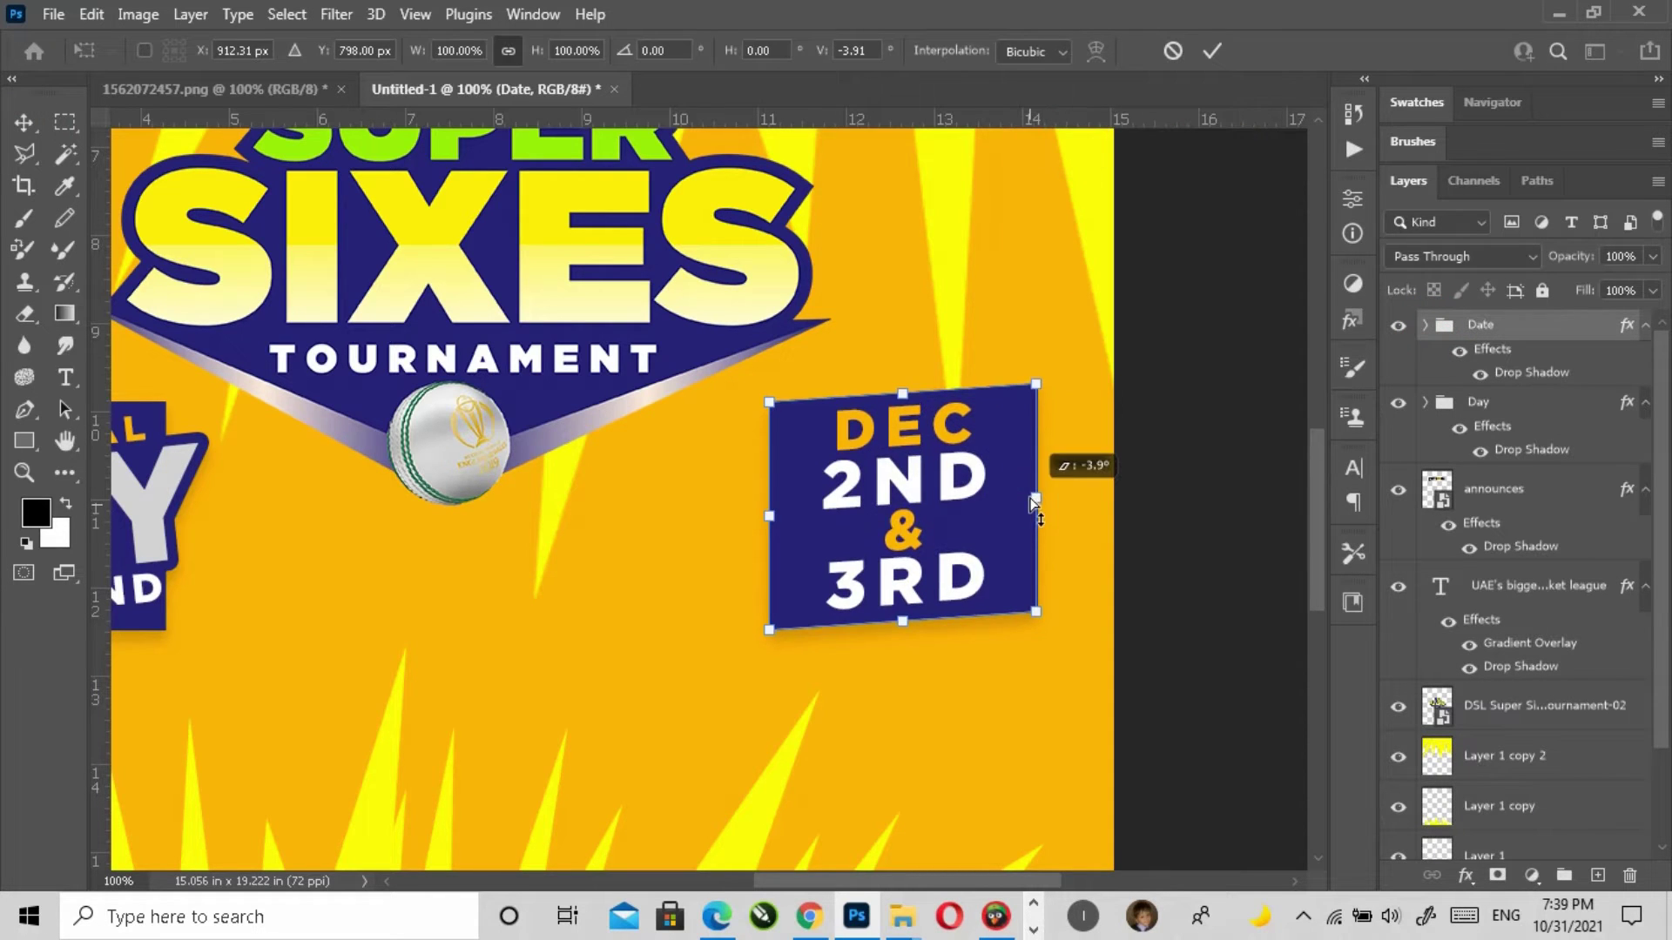
key(ctrl+z)
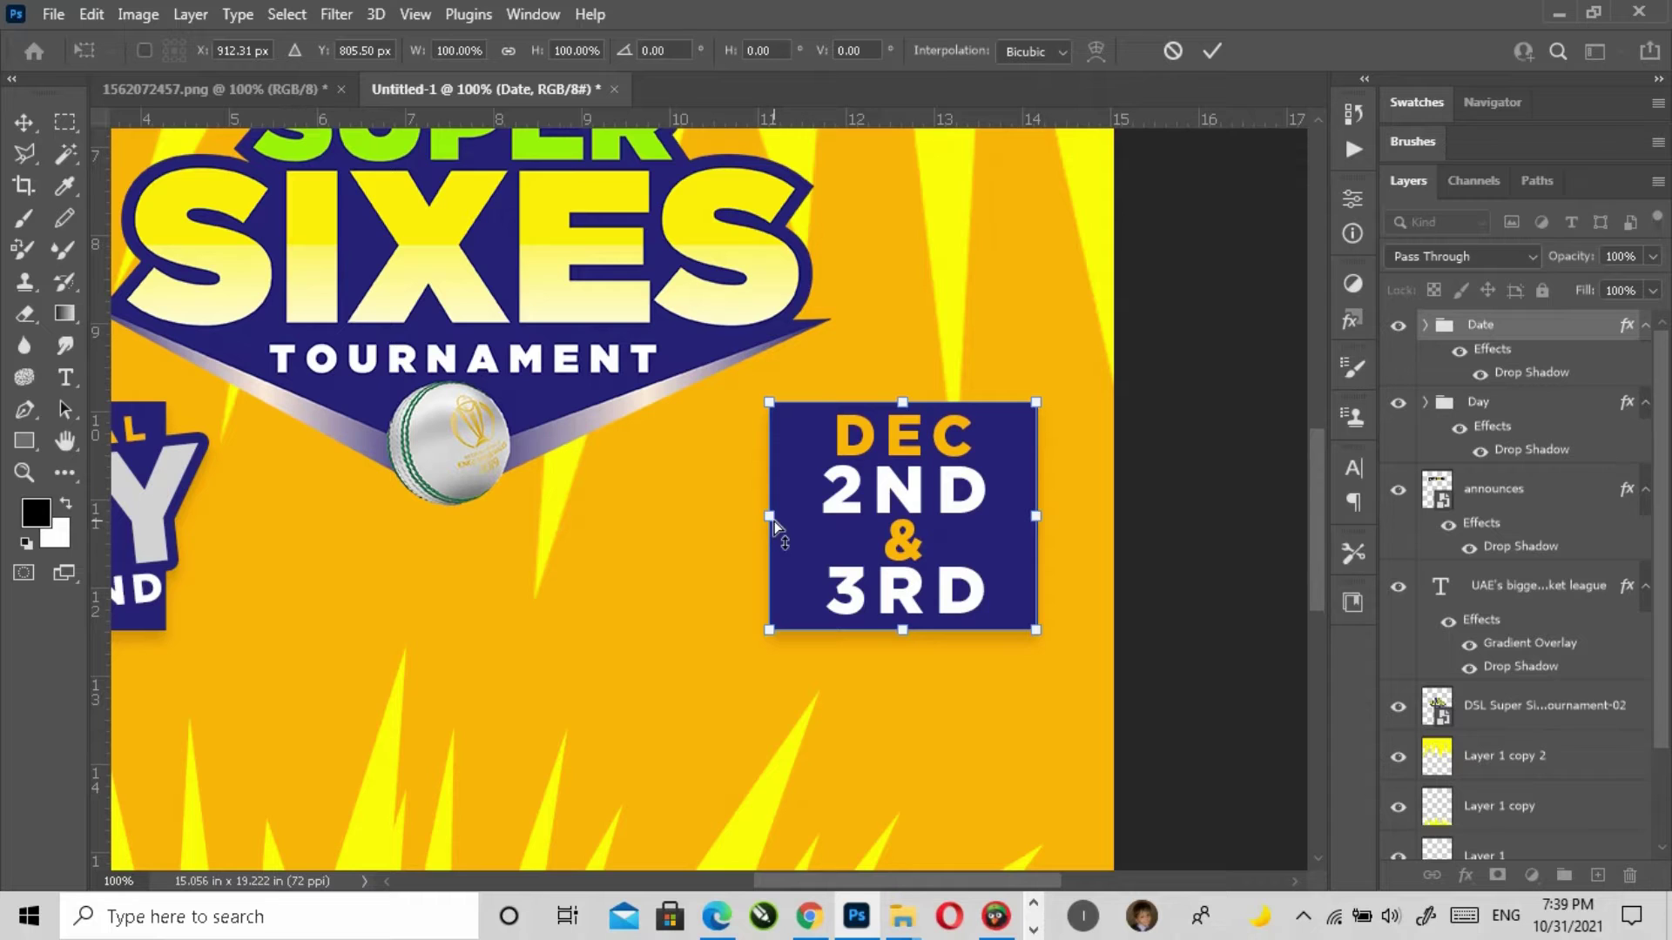
drag(775, 521, 780, 557)
key(Return)
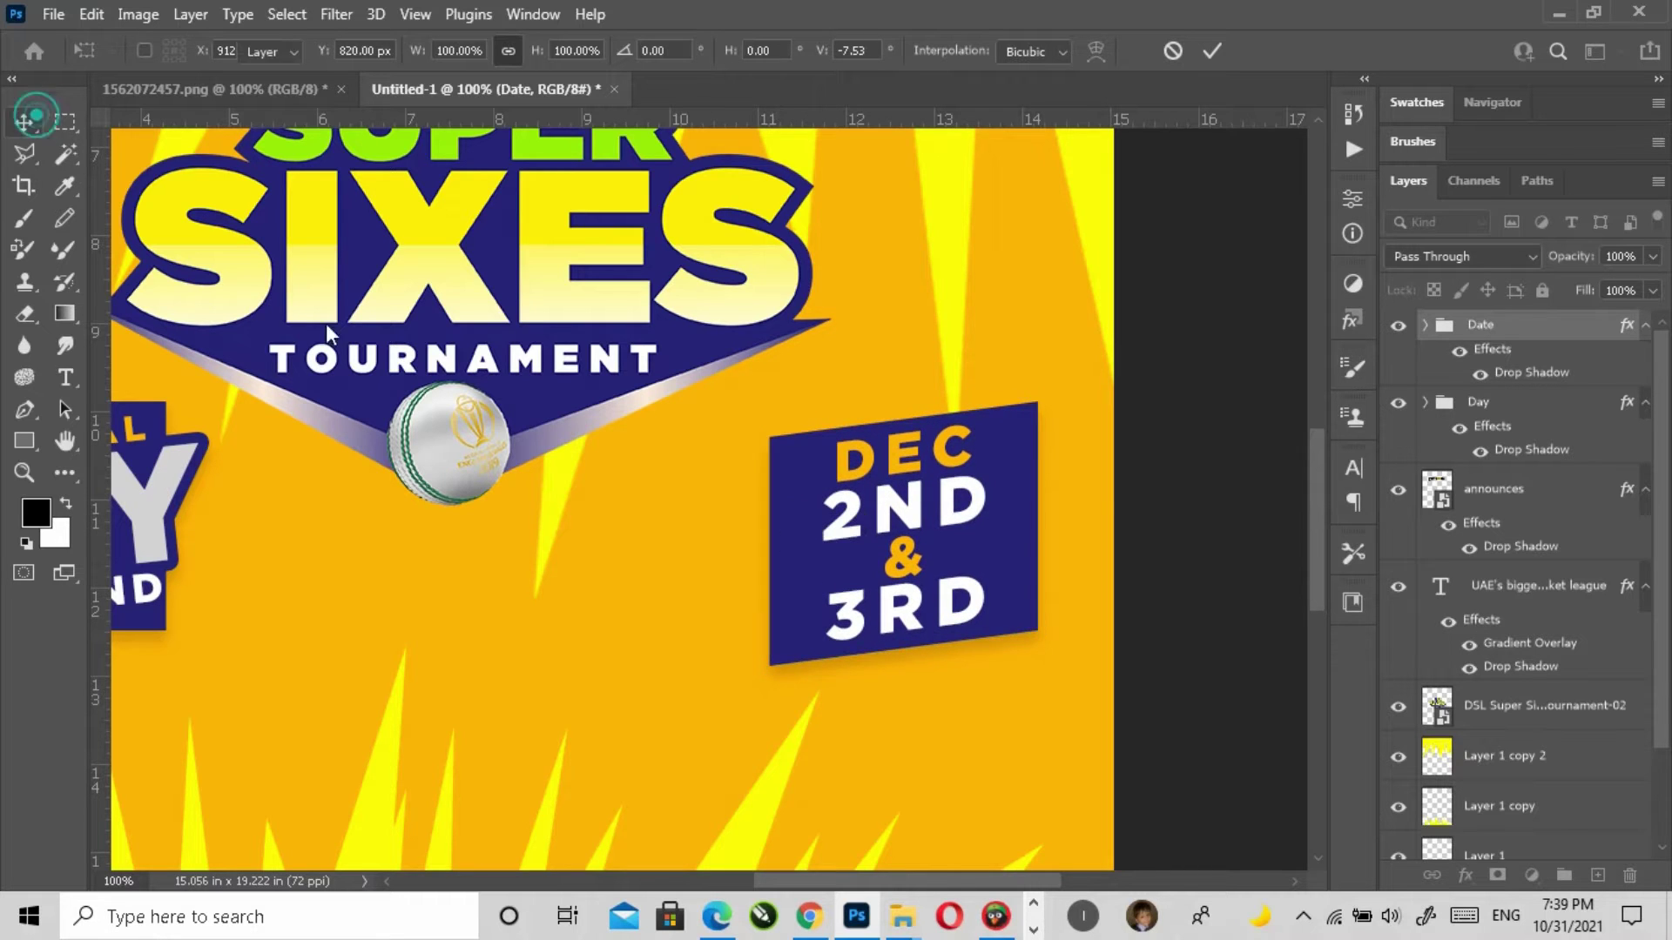
Step: Move the Date block slightly up to match the National Day Weekend block's bottom edge, using a temporary horizontal guide and removing it
key(ctrl+t)
drag(989, 544, 1088, 530)
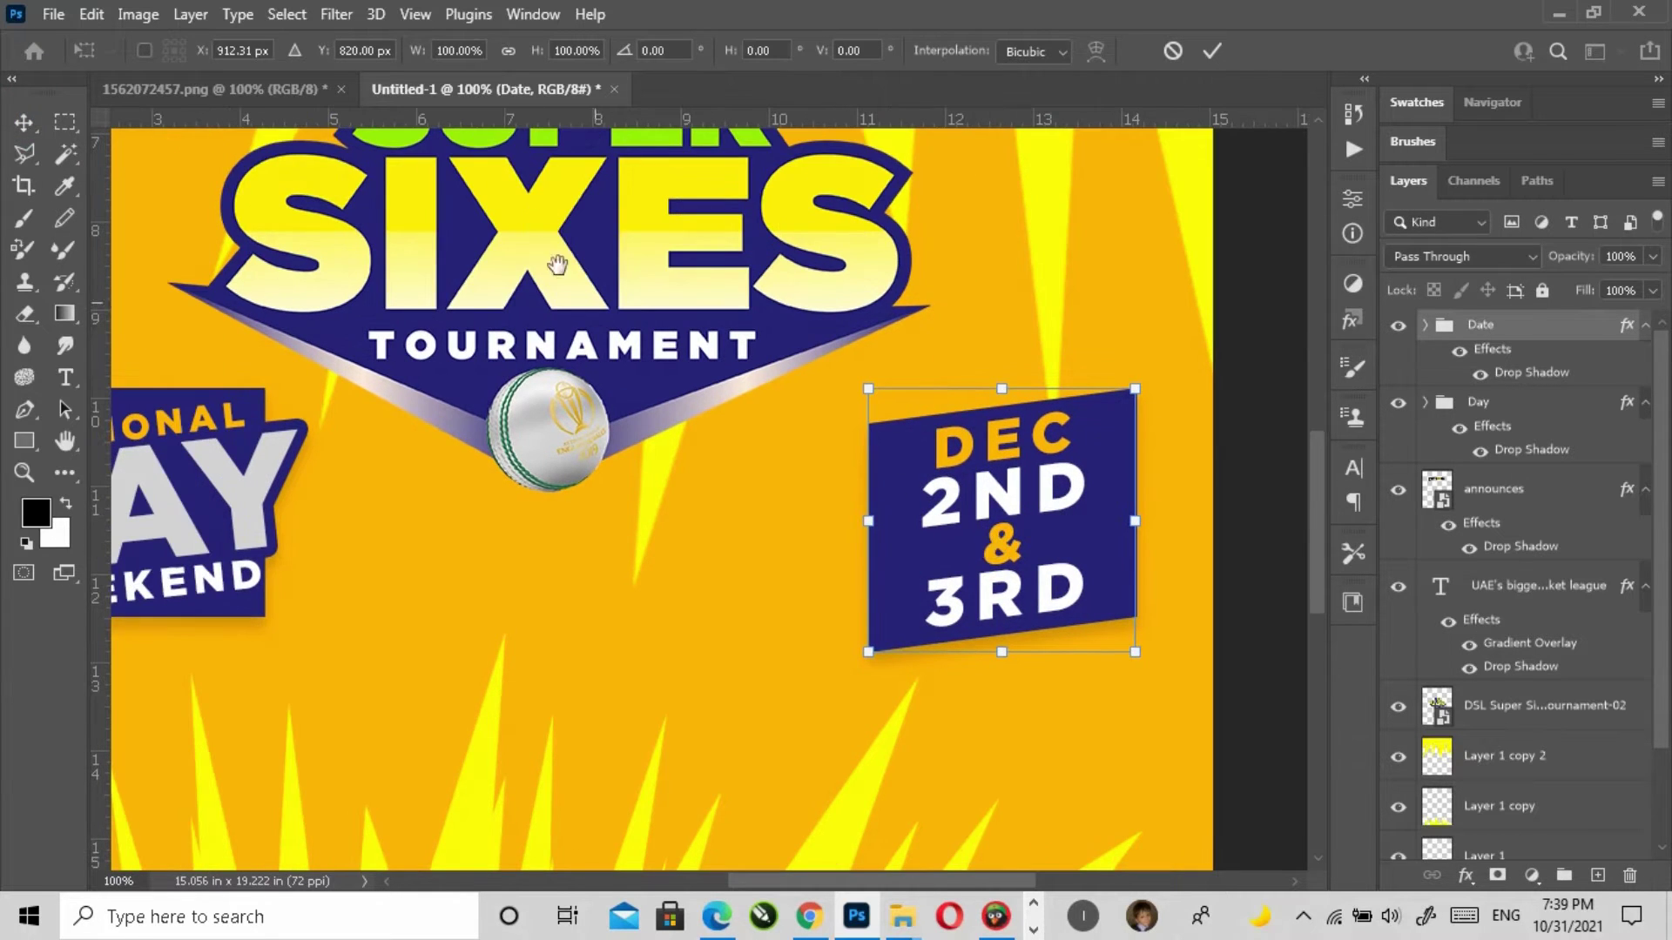
drag(535, 118, 327, 618)
mouse_move(1010, 549)
mouse_down()
mouse_move(1011, 493)
mouse_move(1010, 522)
mouse_up()
key(Return)
click(1238, 542)
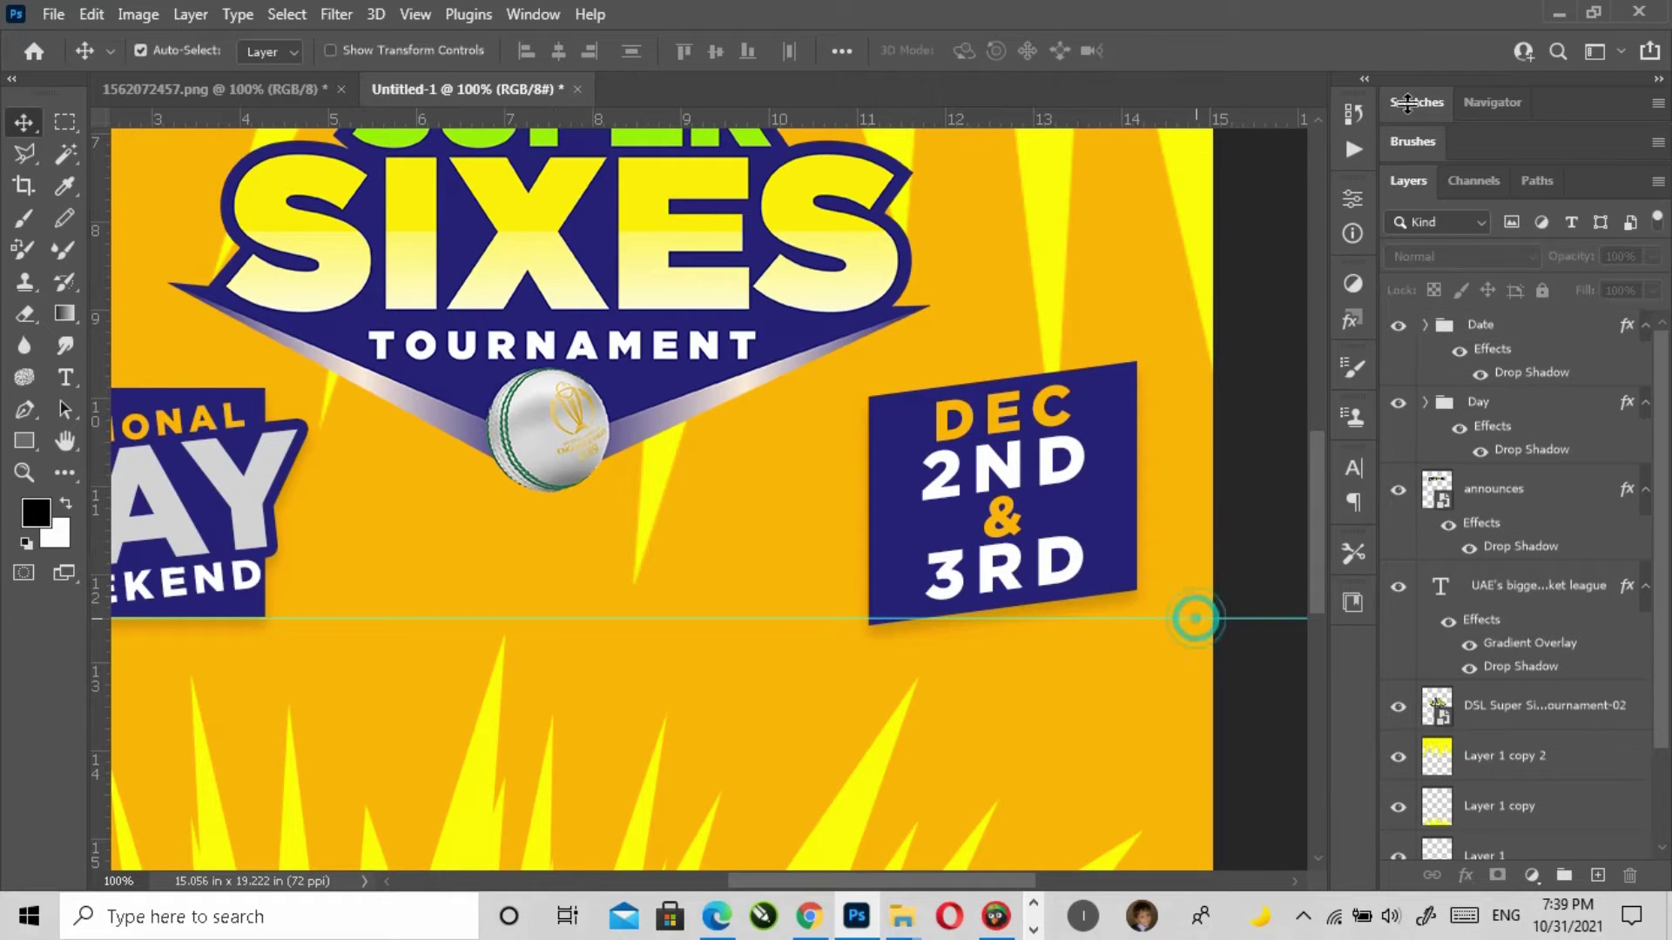
drag(1197, 619, 915, 117)
Step: Review the poster layout, read the remaining tournament details in the Word document, and examine the free lower area of the poster in Photoshop
key(z)
click(735, 51)
click(728, 702)
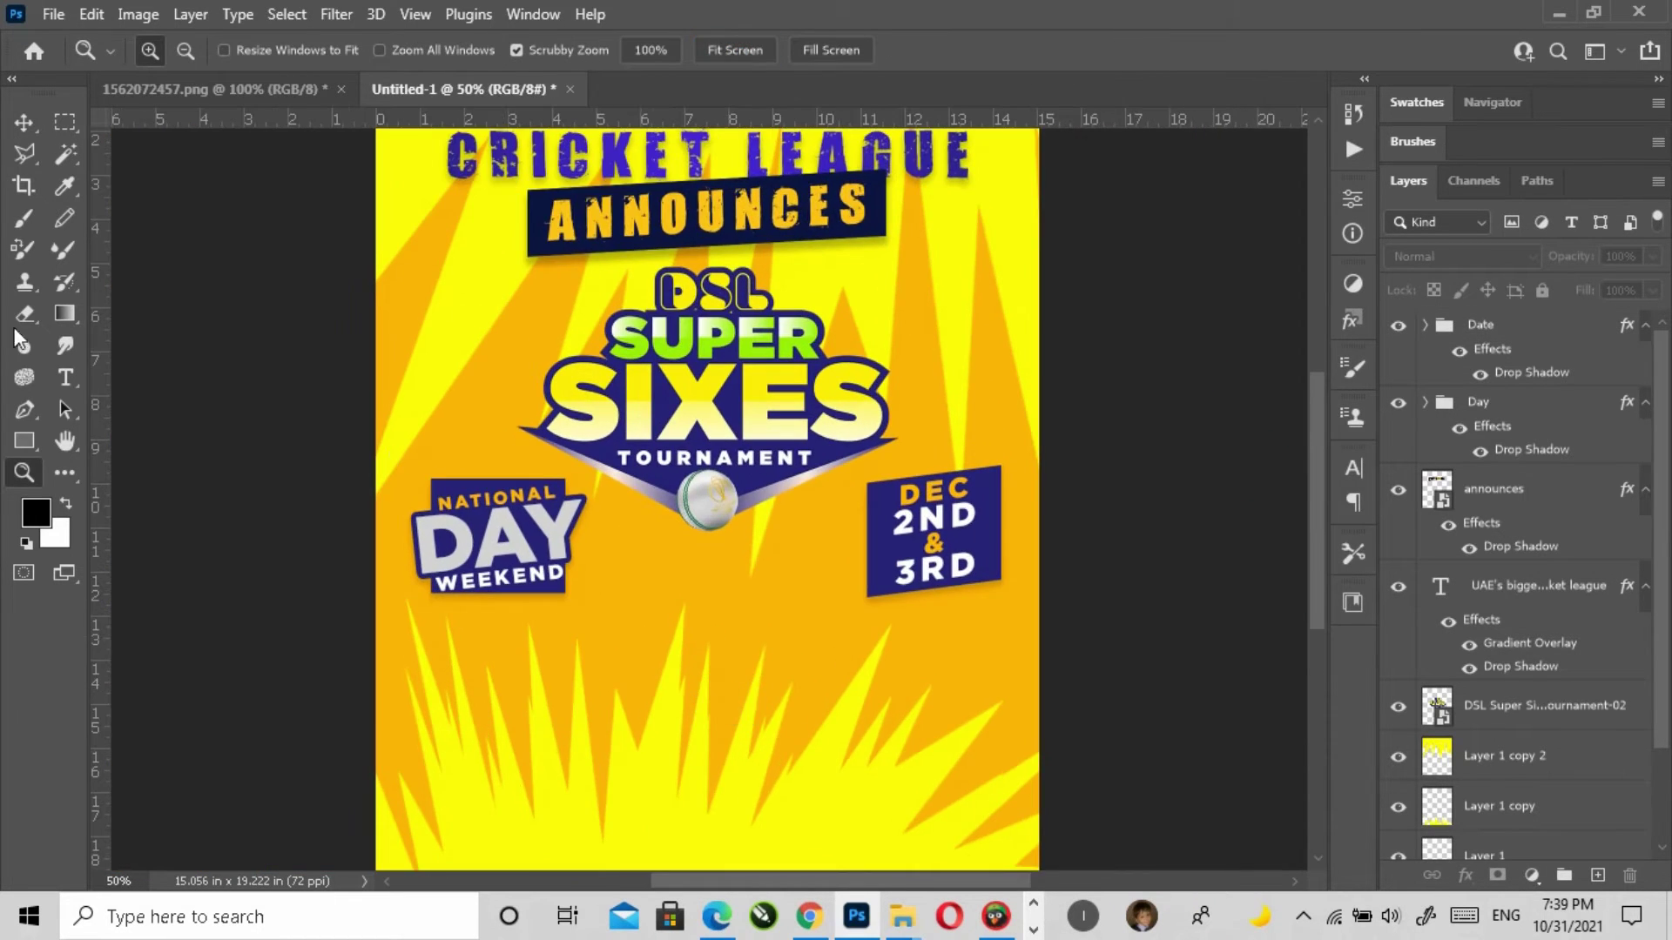
key(v)
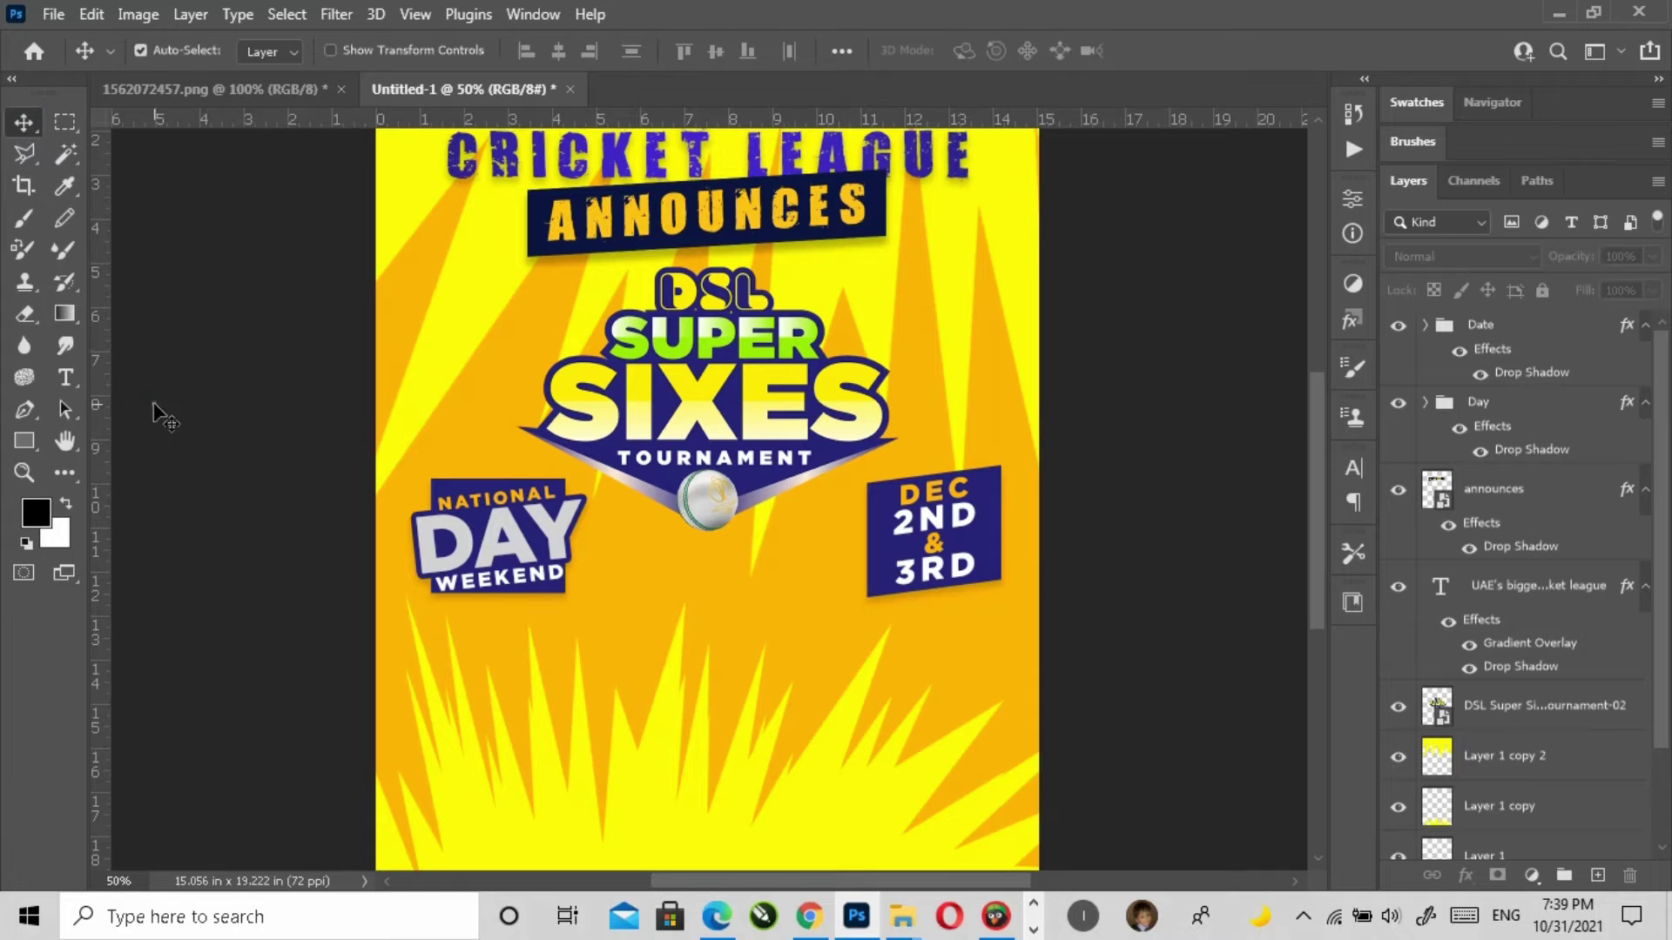
click(1105, 606)
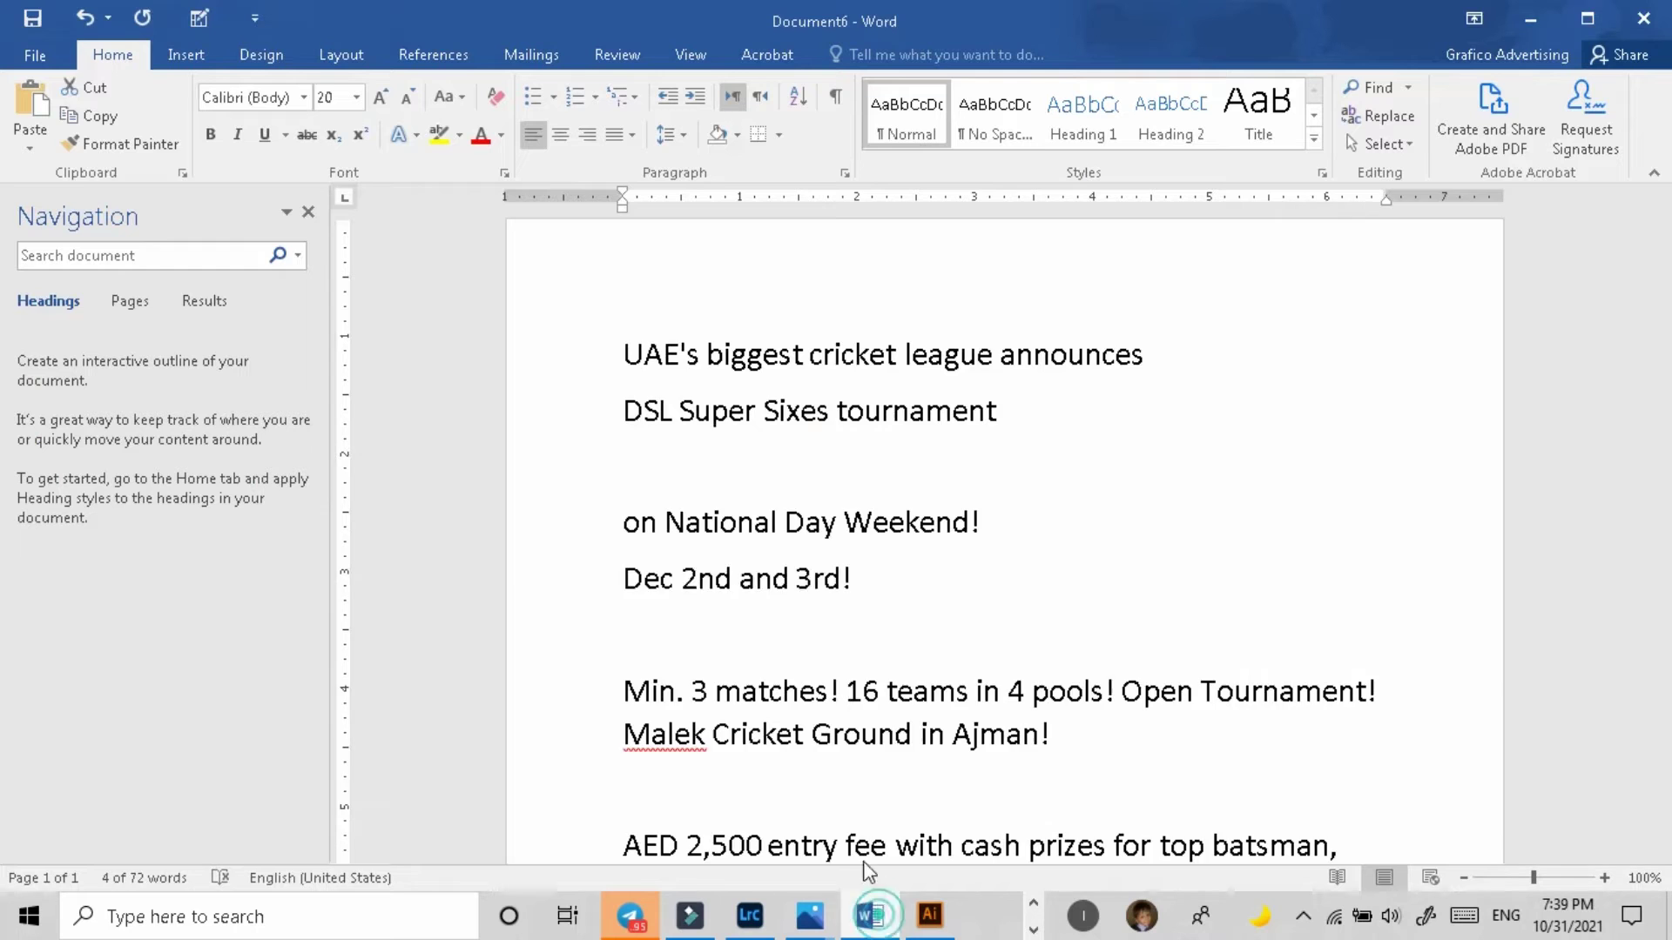
click(826, 620)
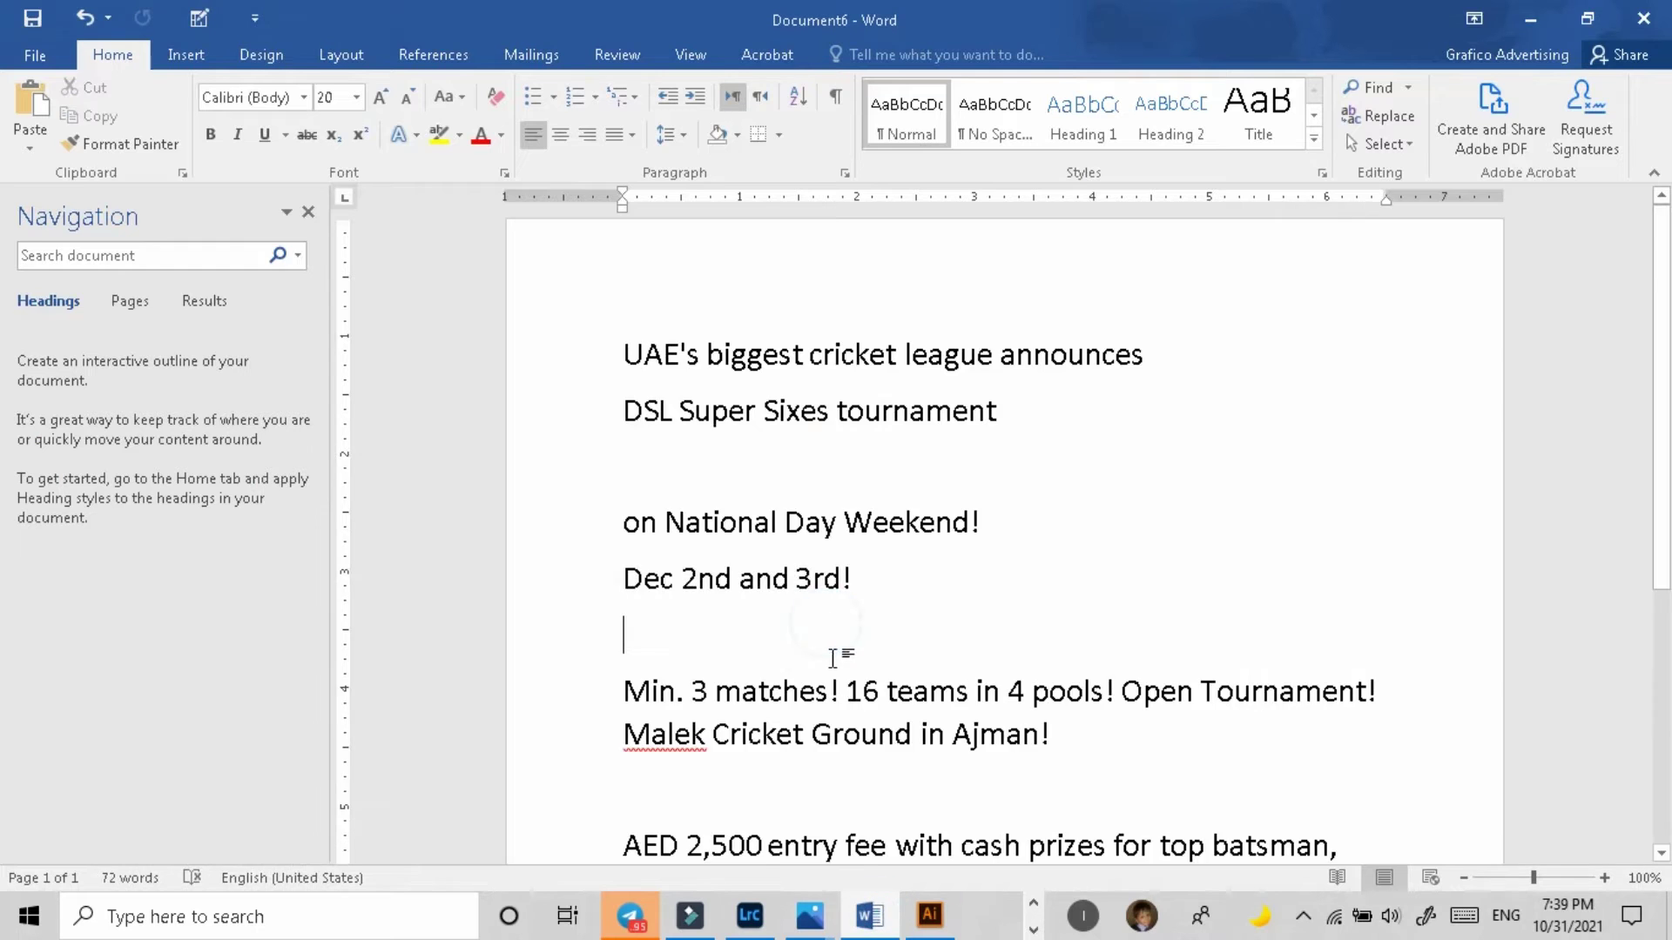
scroll(833, 658, down, 3)
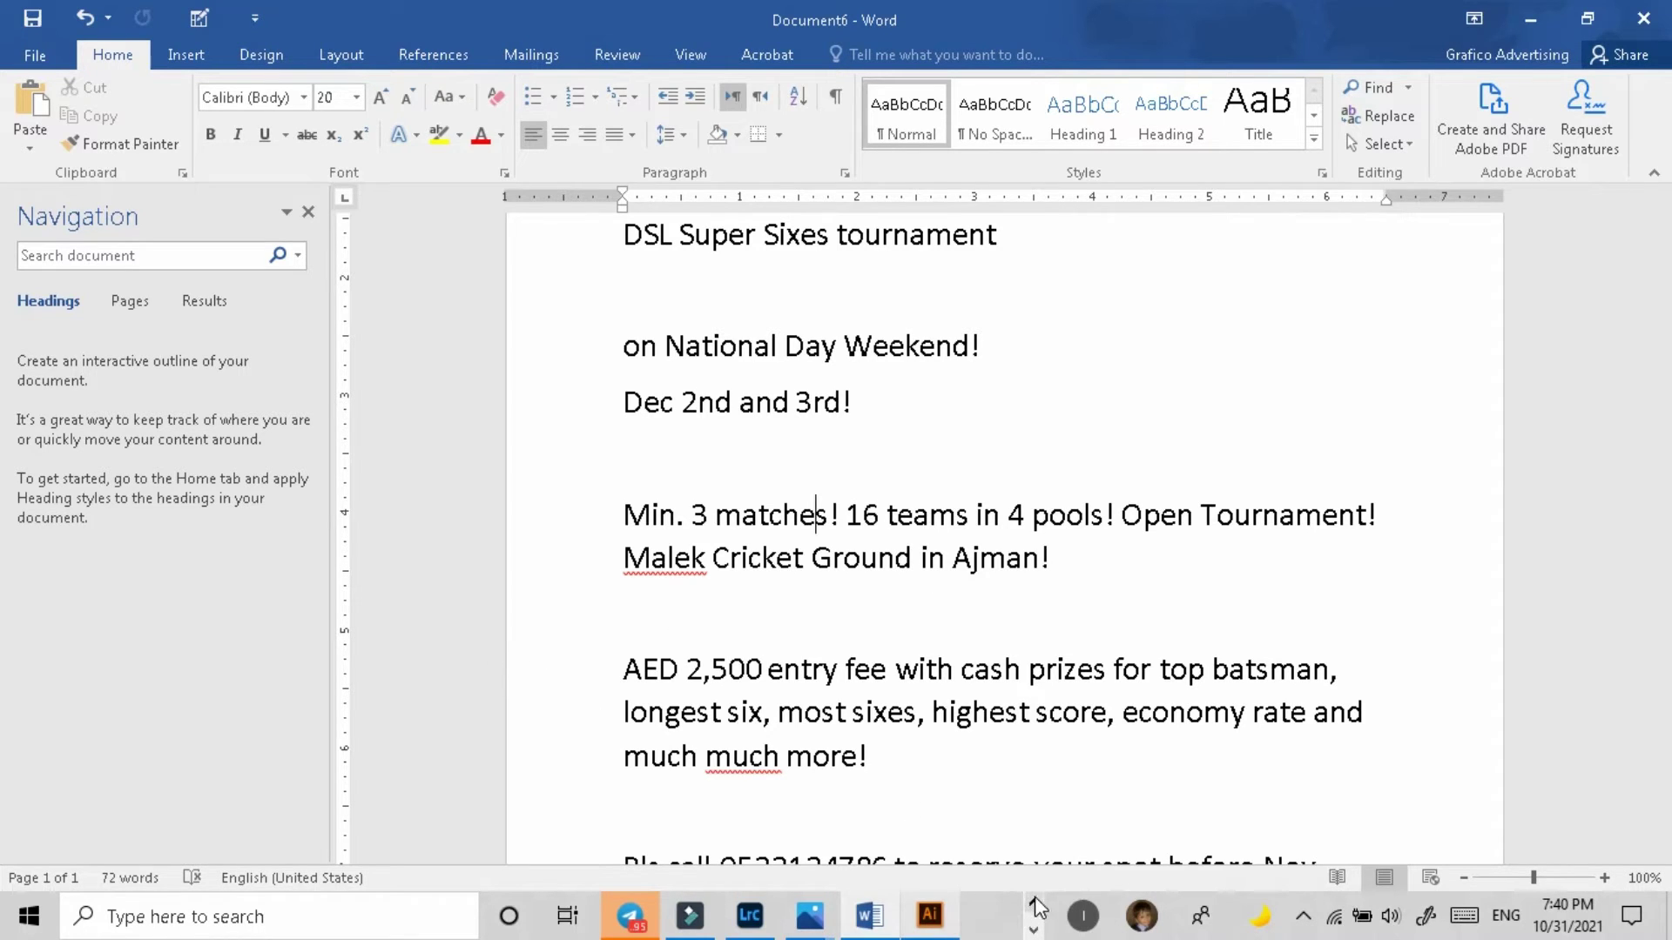
click(802, 527)
scroll(925, 707, down, 2)
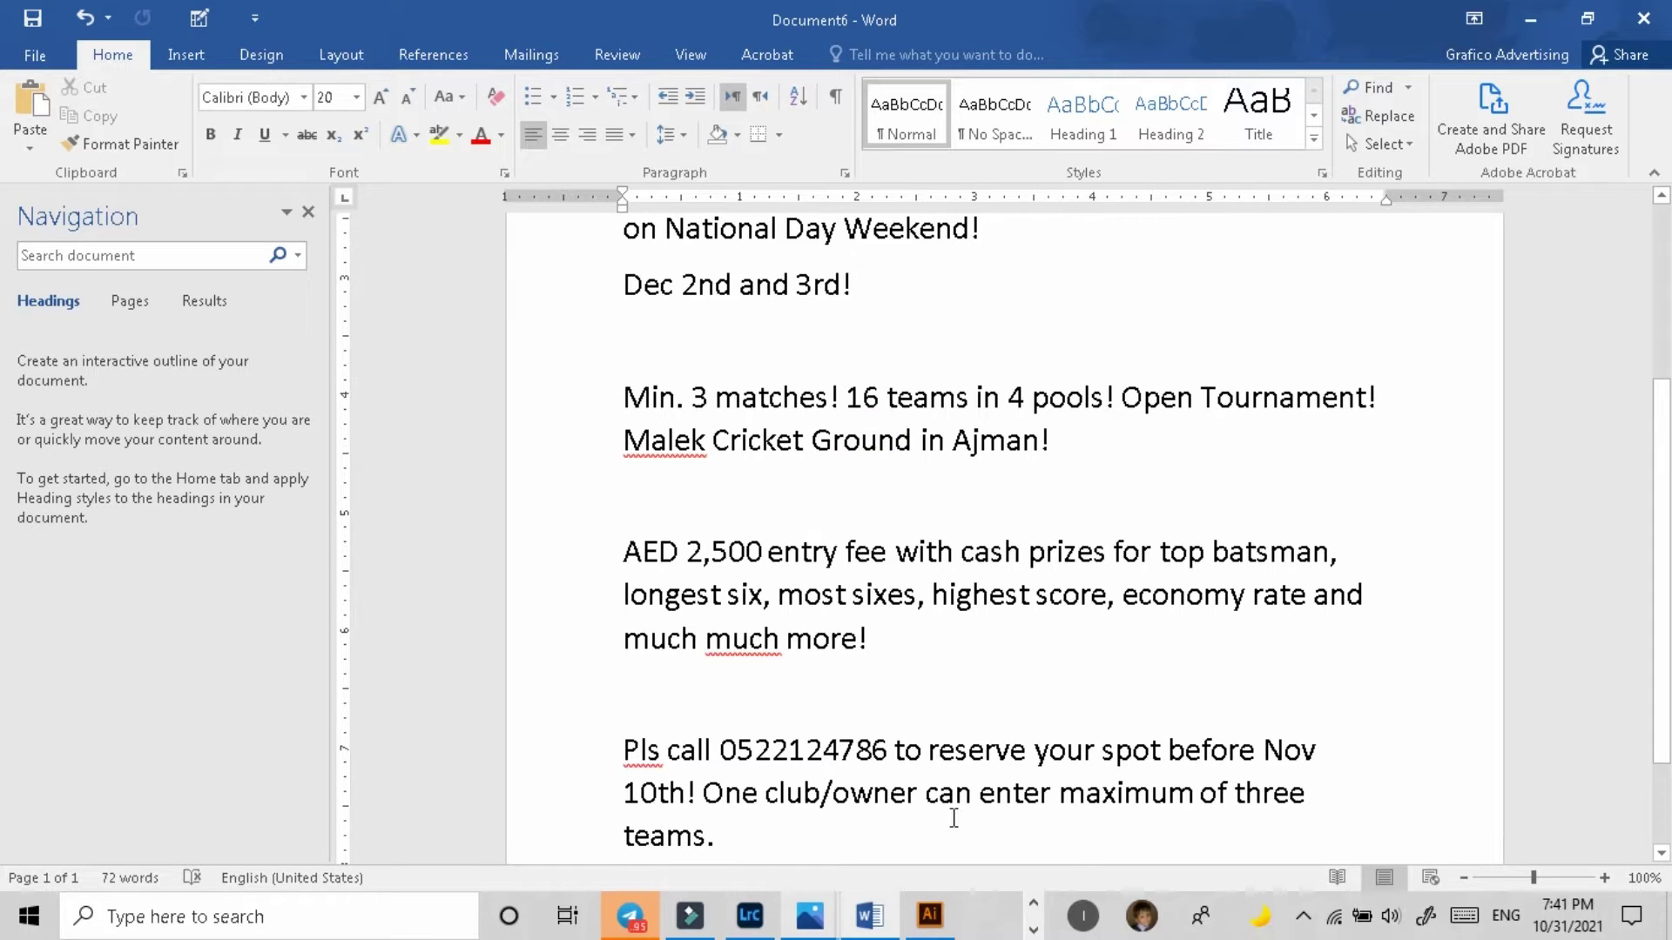
click(1034, 903)
click(857, 916)
scroll(761, 673, down, 5)
scroll(761, 673, up, 1)
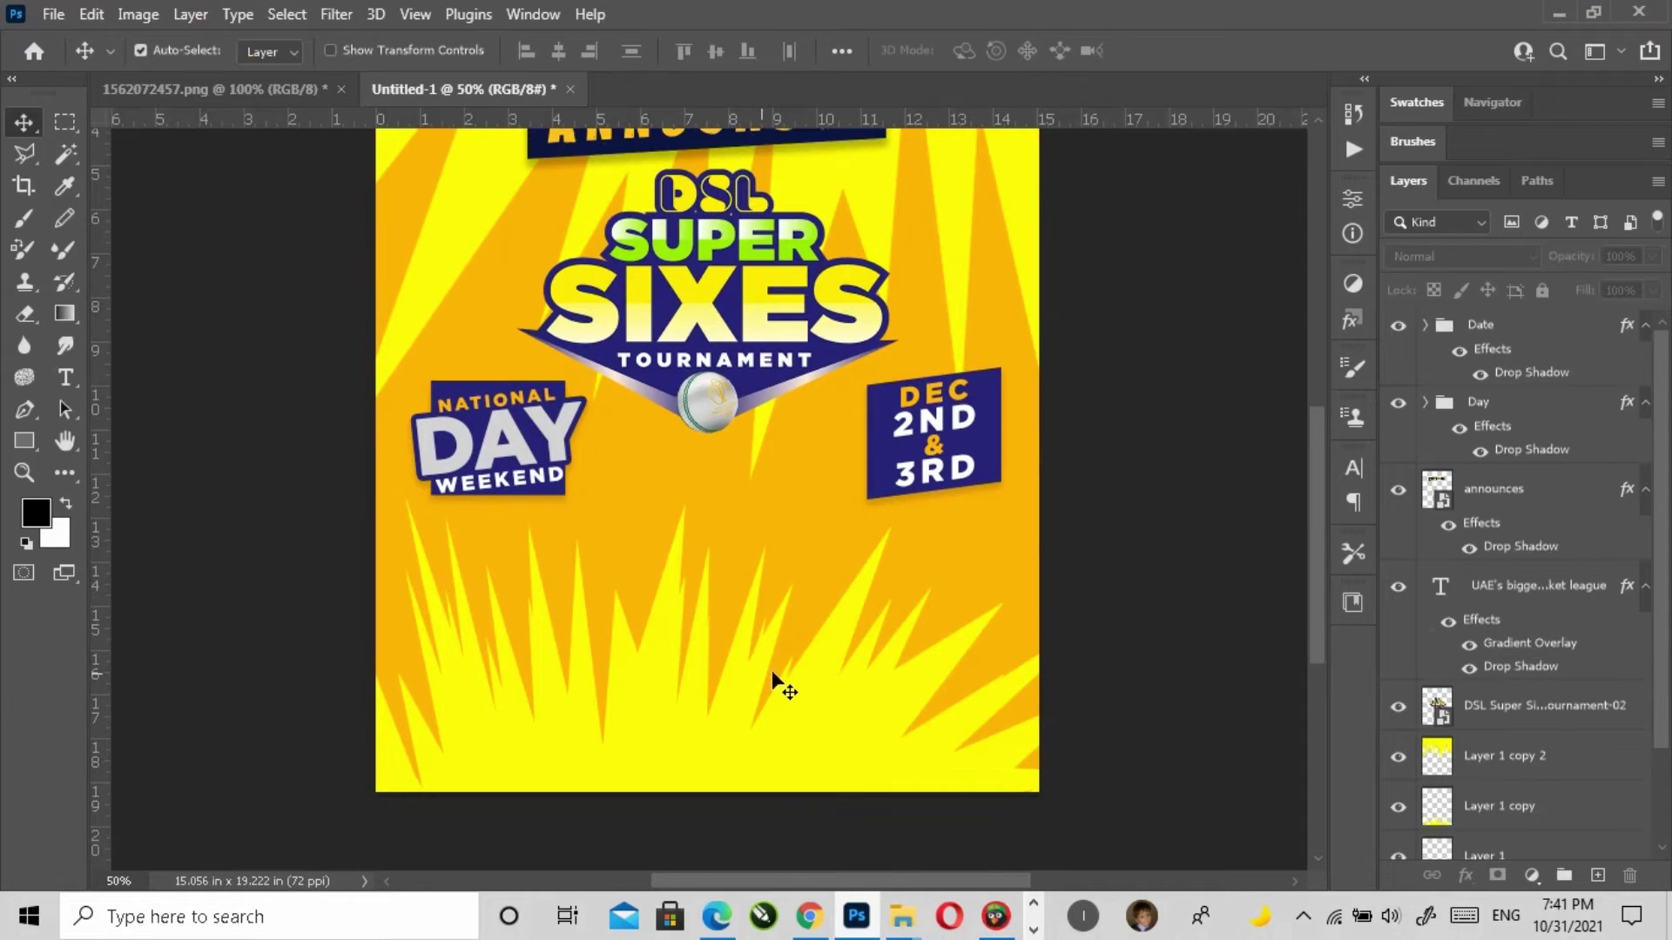
Step: Switch to Word and copy the passage from "3 matches!" through "Malek Cricket Ground in Ajman!"
click(1034, 910)
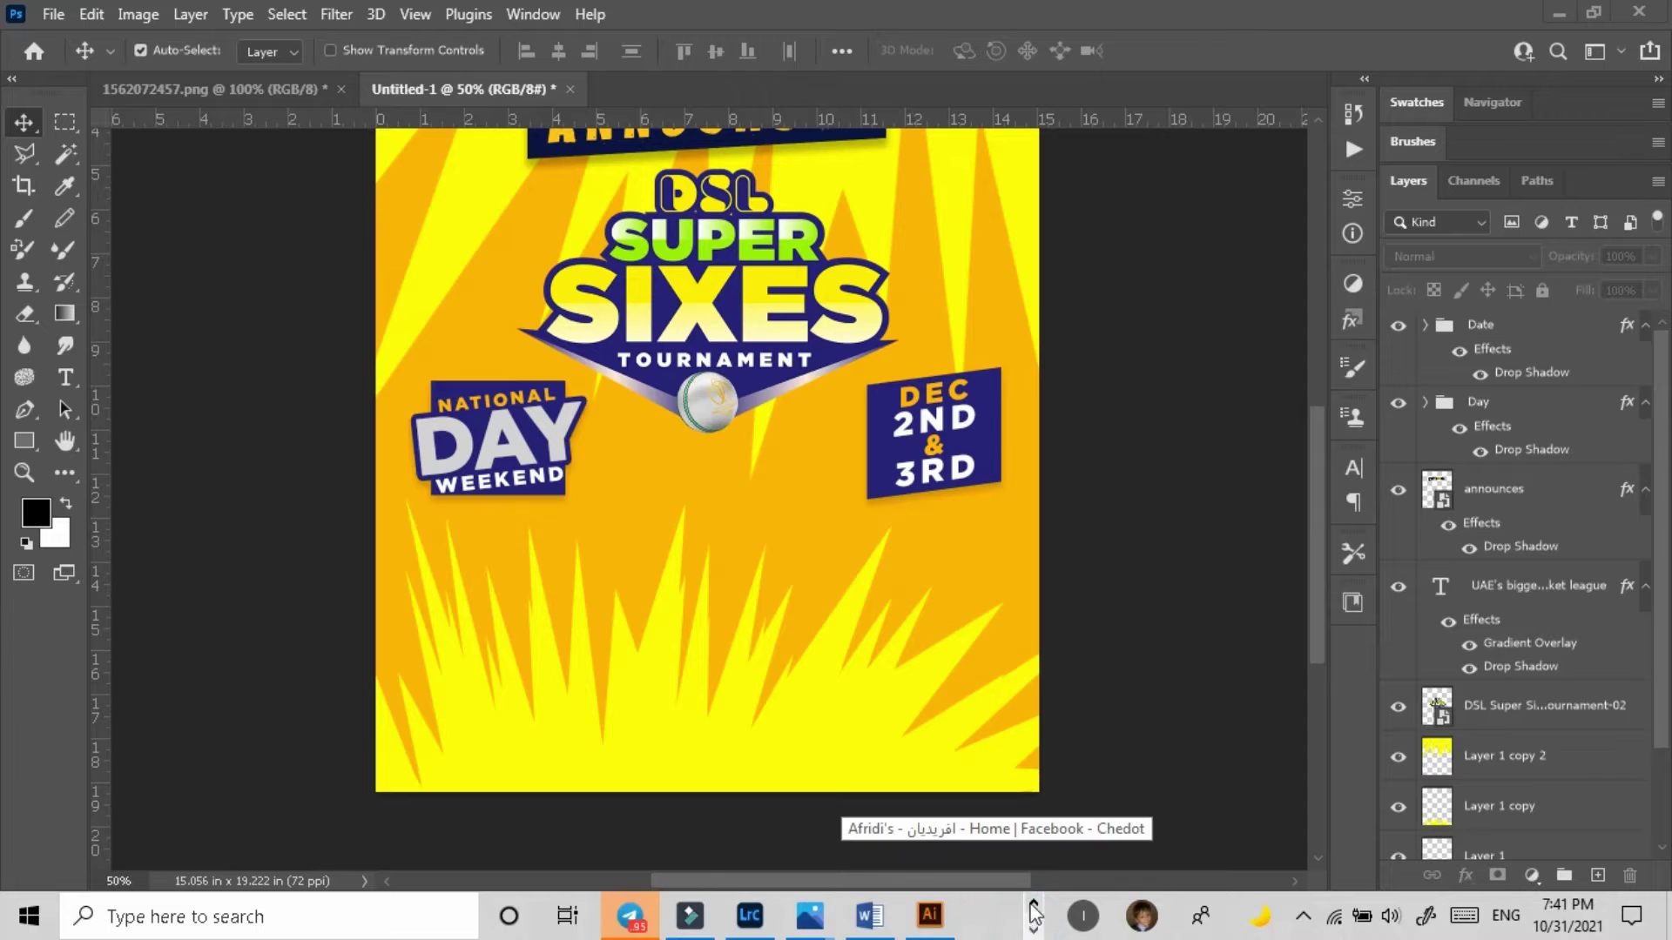
click(868, 916)
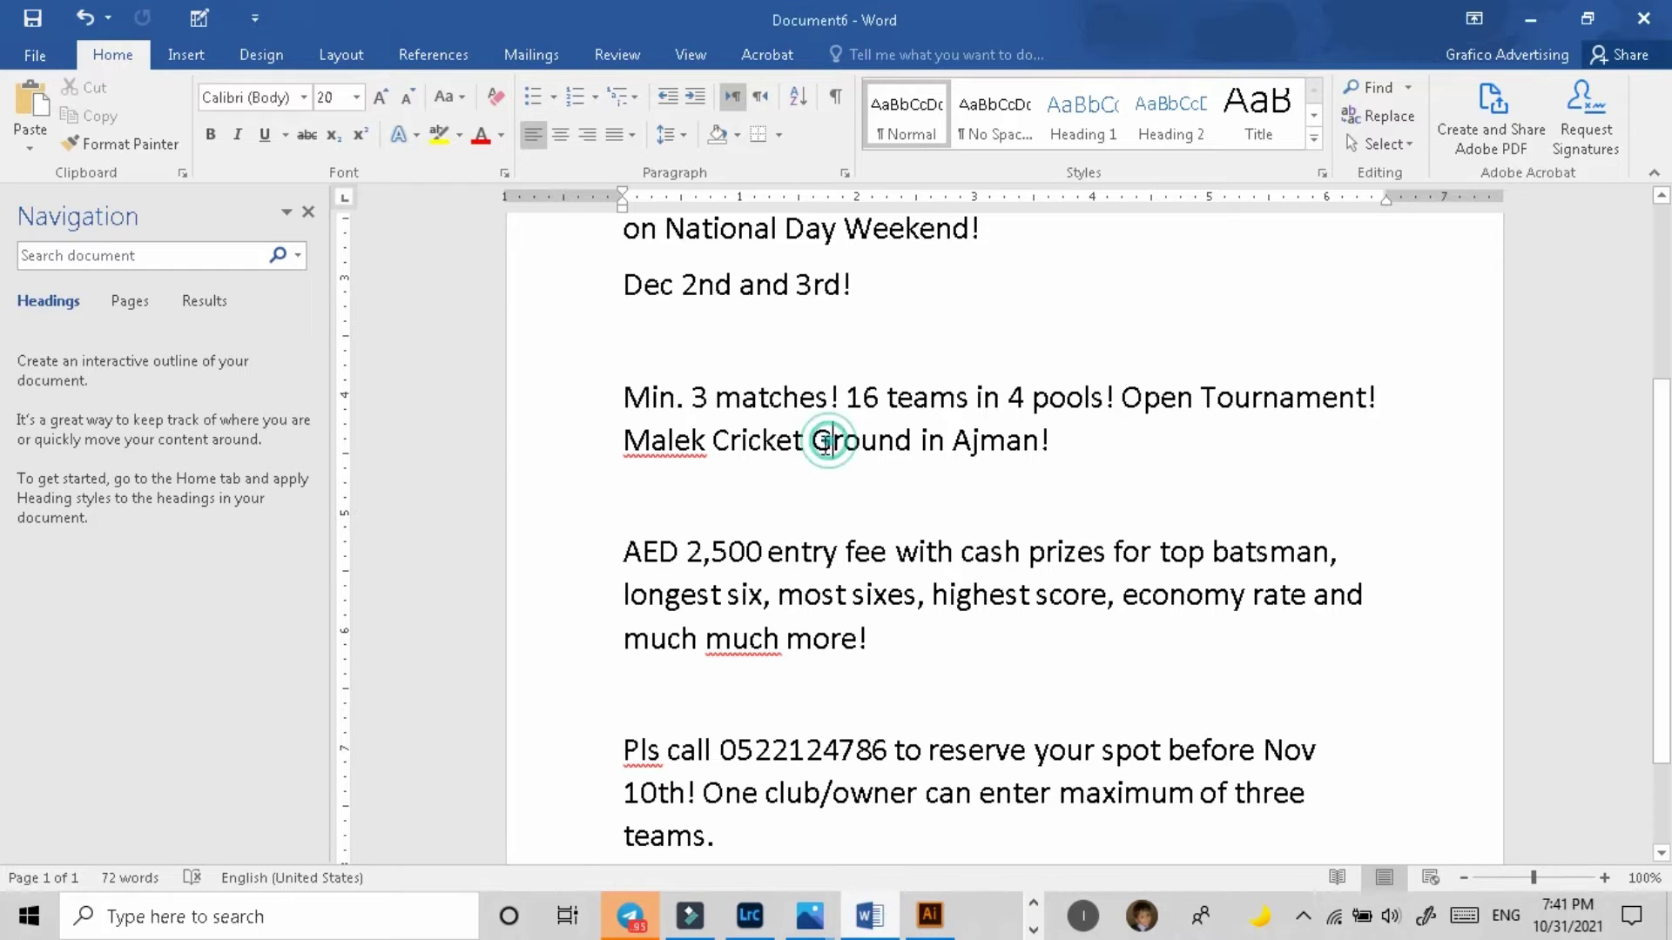
drag(692, 397, 835, 400)
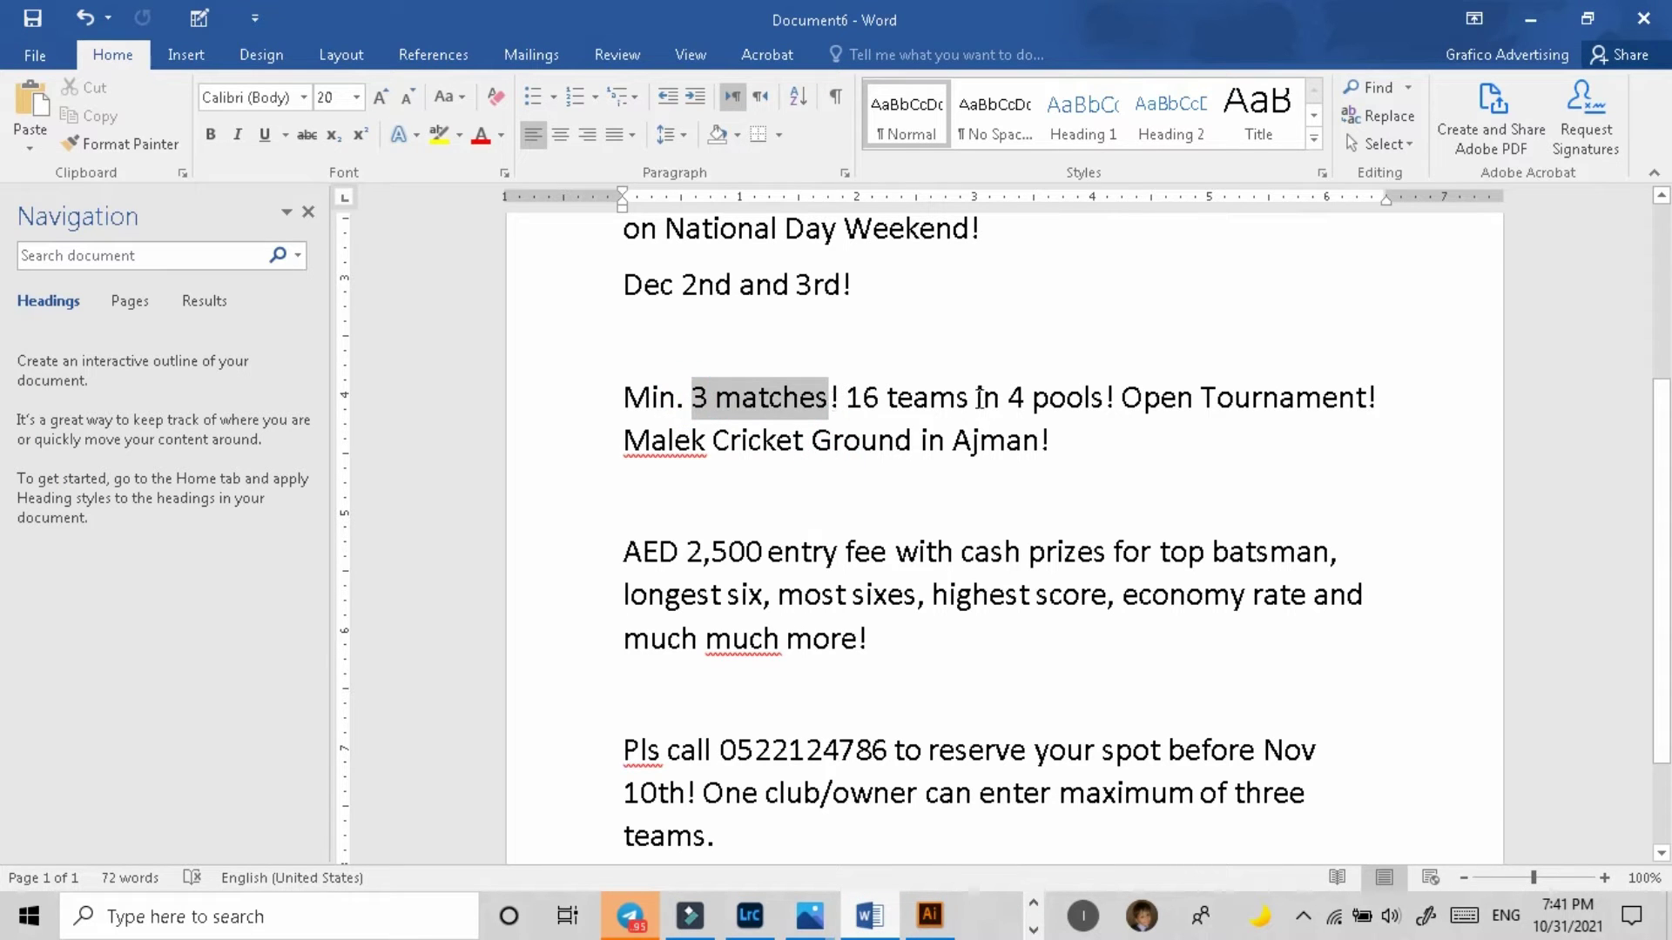
drag(982, 398, 1329, 436)
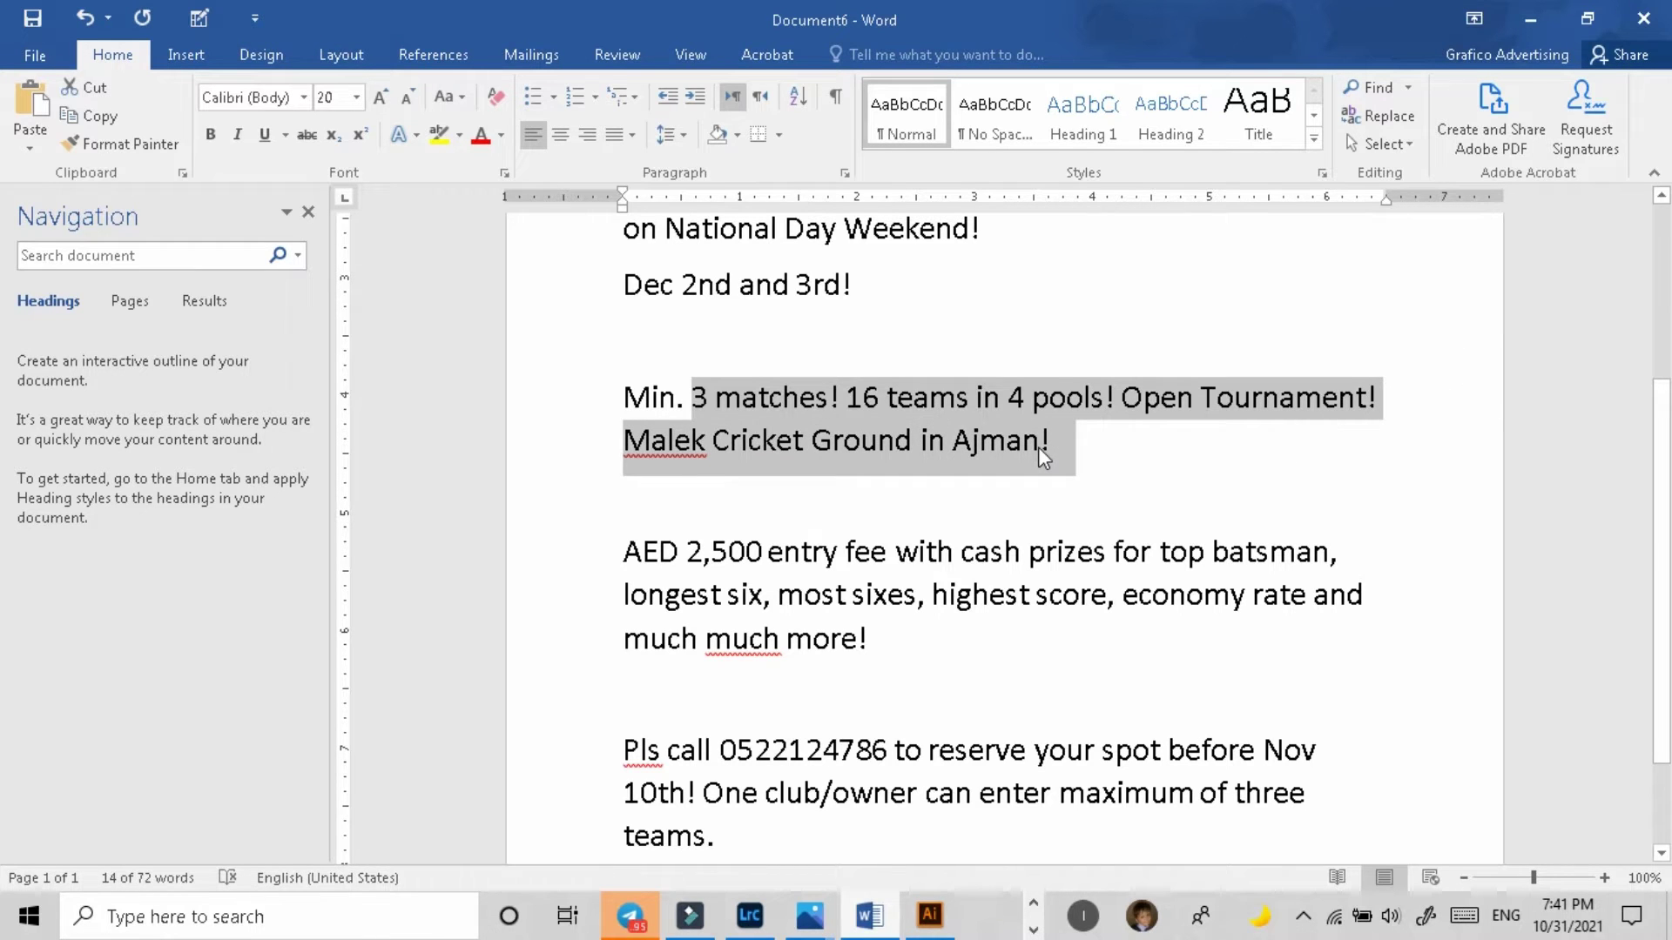
click(1535, 21)
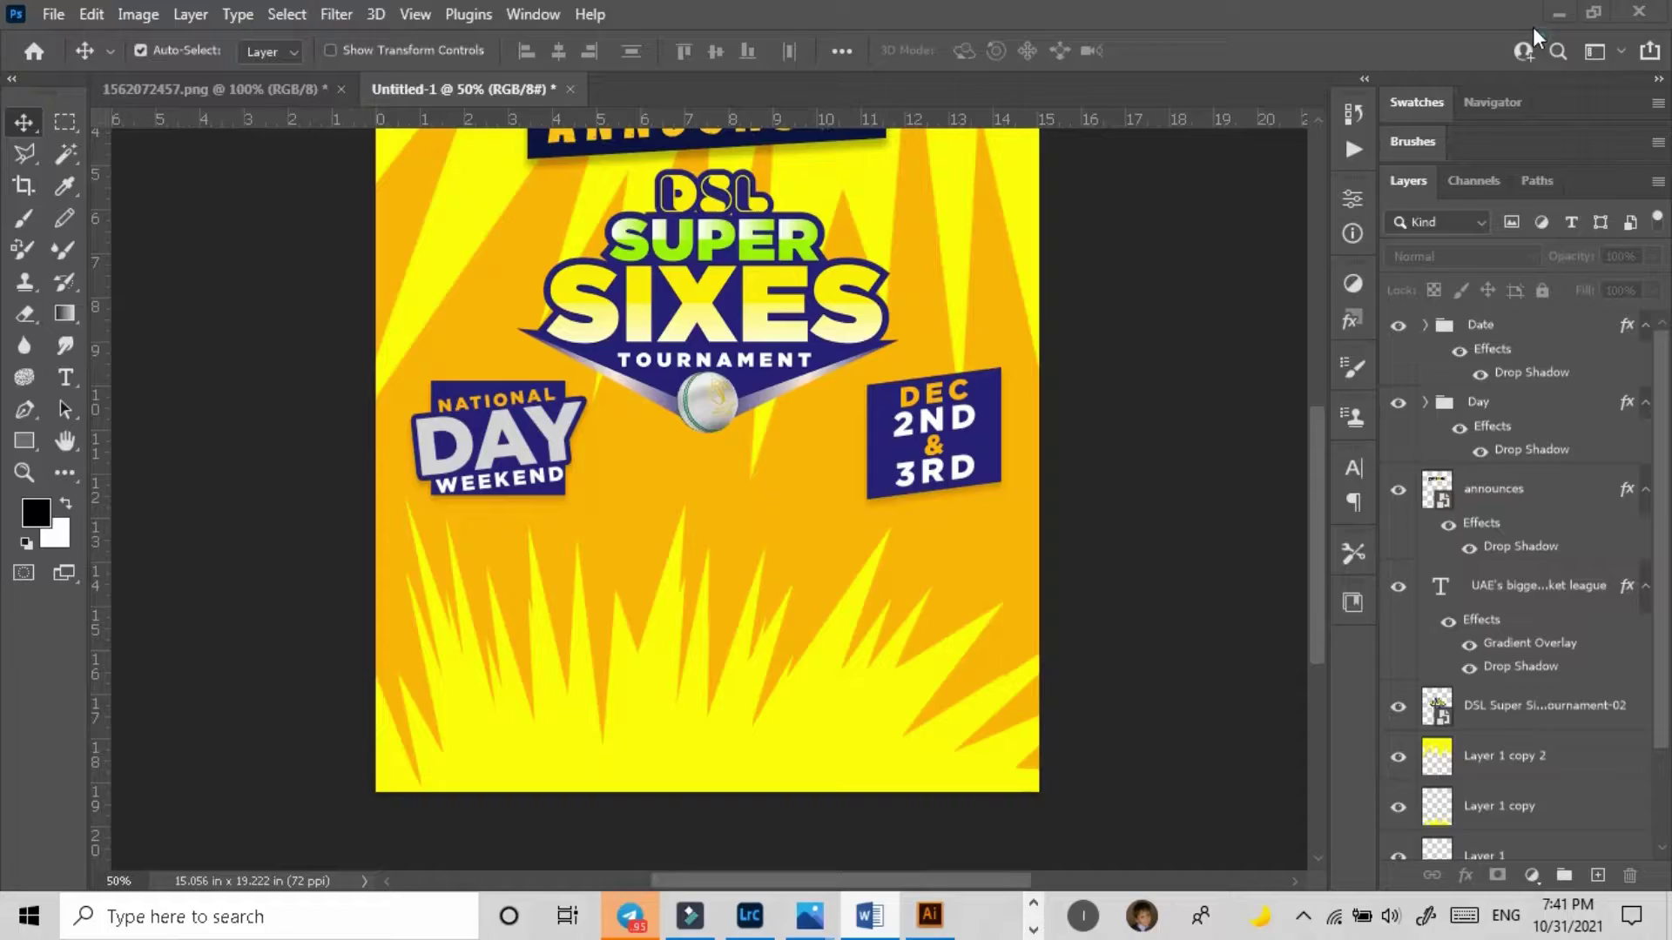
Step: Paste the copied tournament details as a new text layer above the Date group, in the lower part of the poster
click(1482, 326)
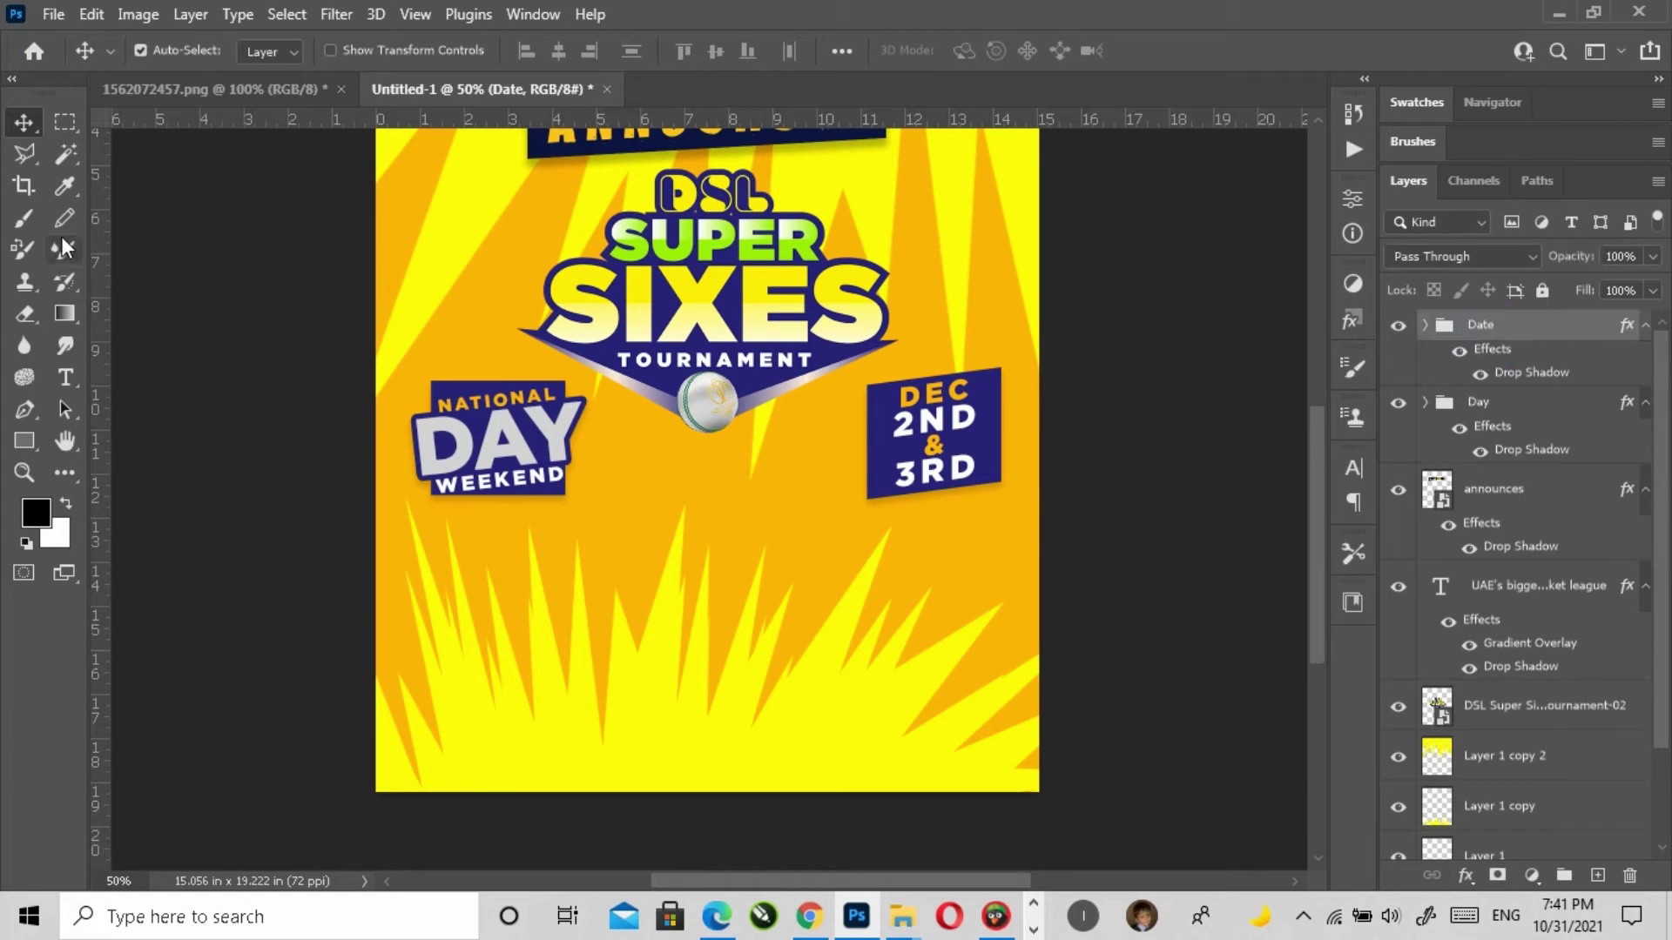
click(25, 440)
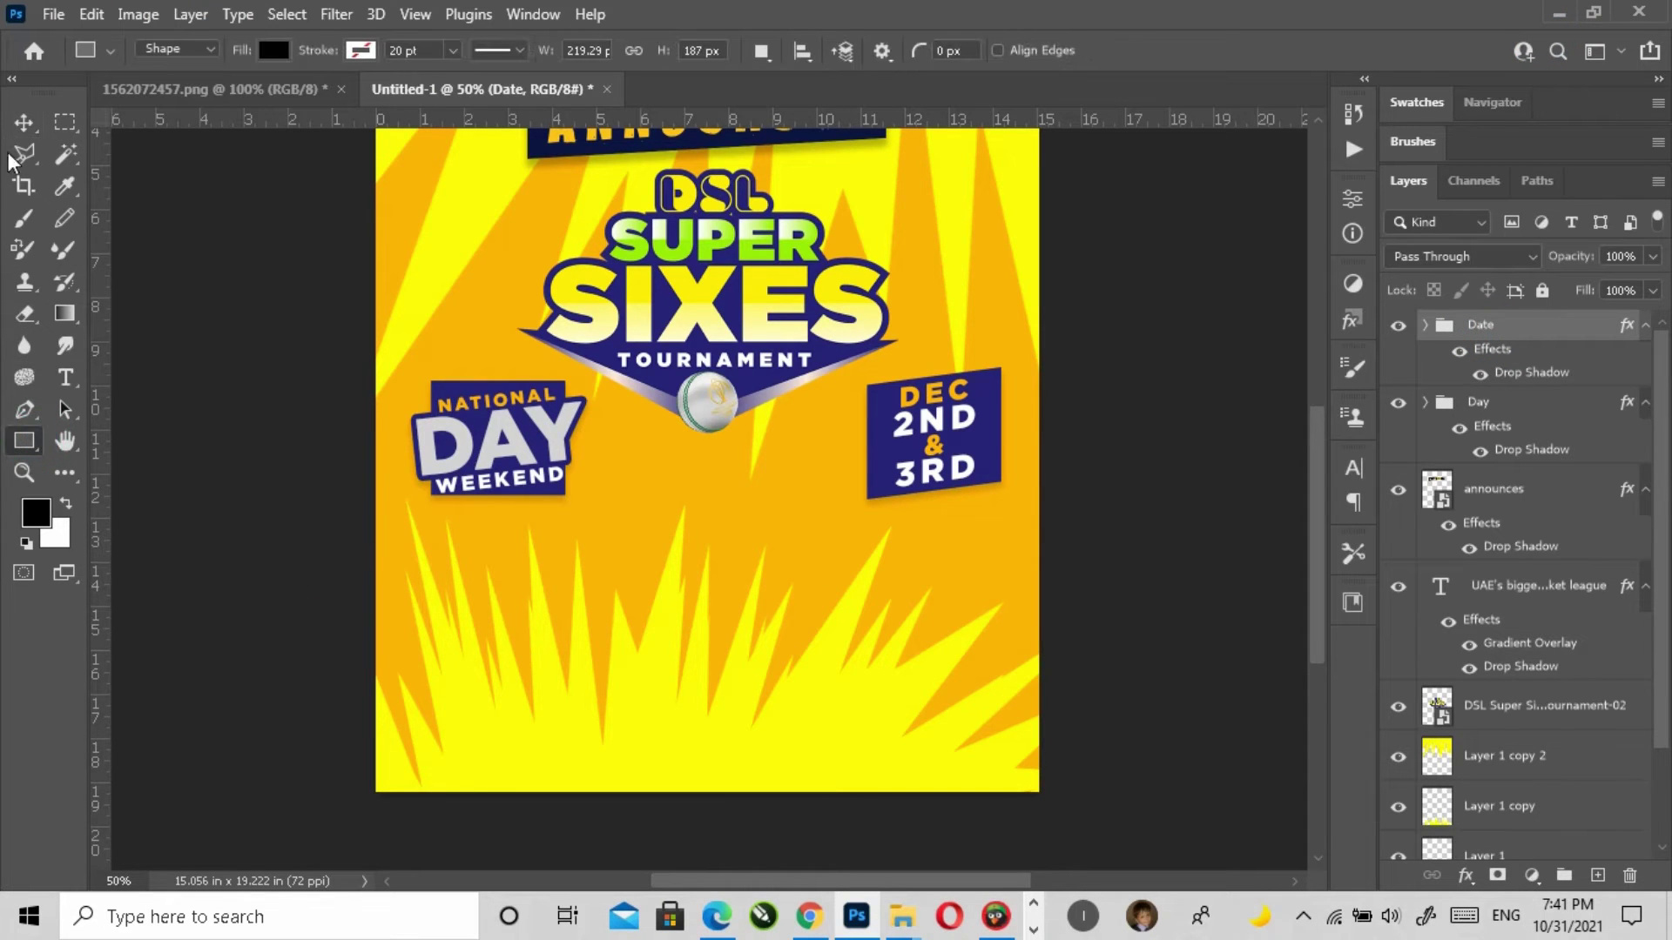
key(t)
click(506, 677)
key(ctrl+v)
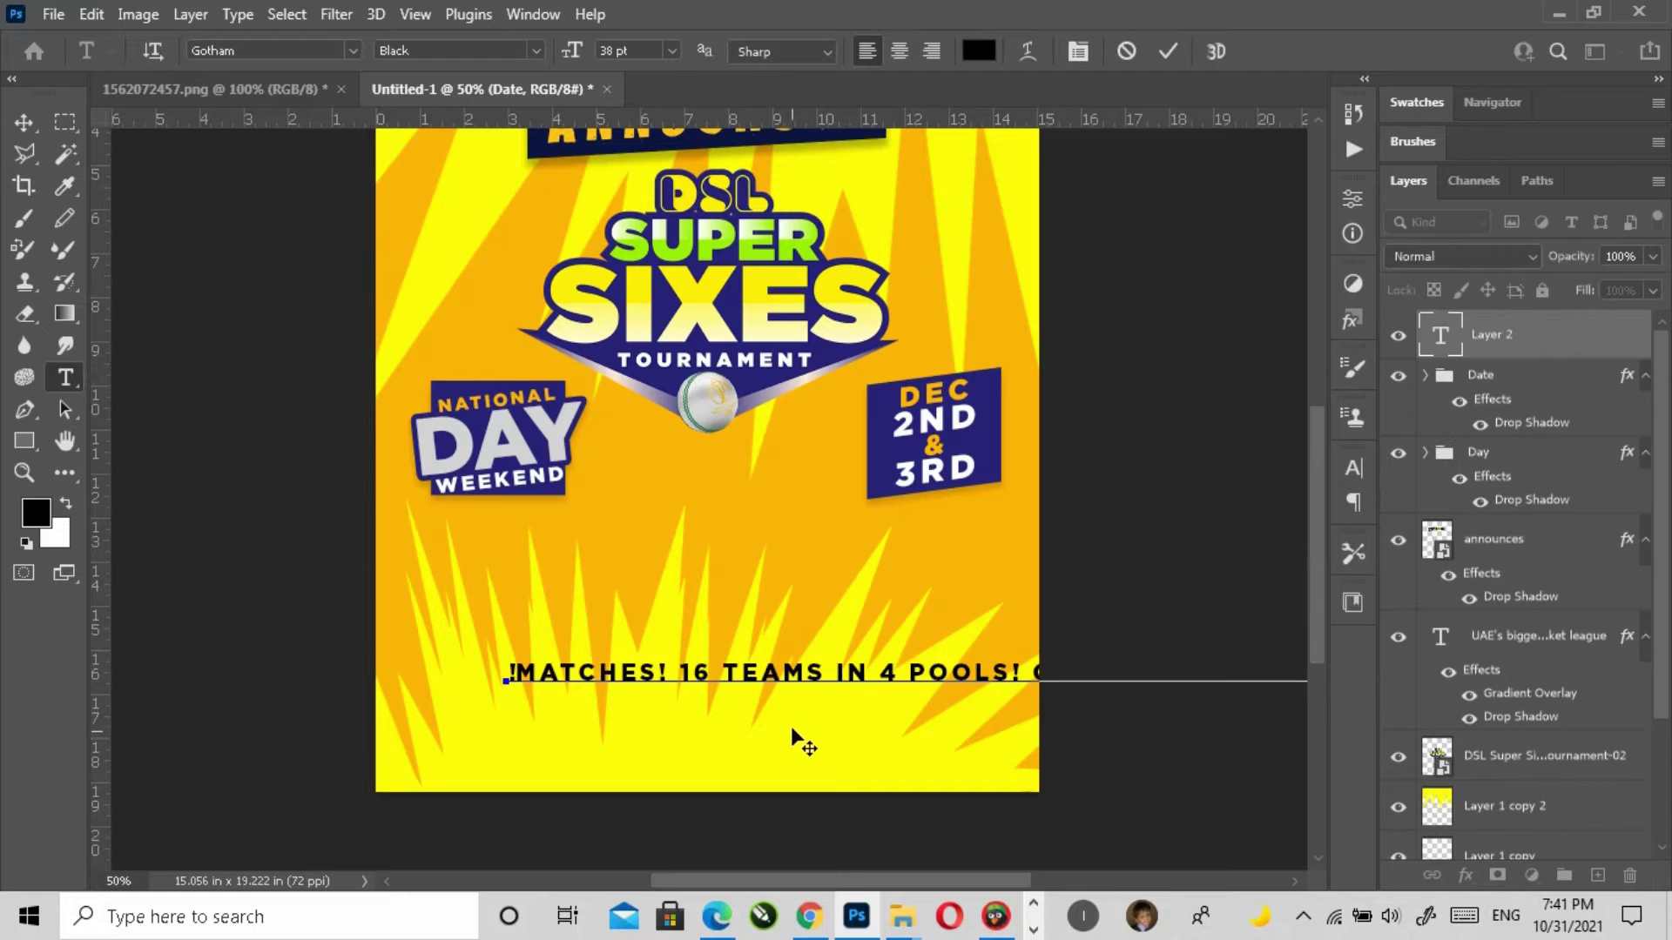
Step: Set the pasted text's tracking to 0 and move the line up toward the poster's left edge
key(ctrl+a)
click(1353, 469)
click(1312, 557)
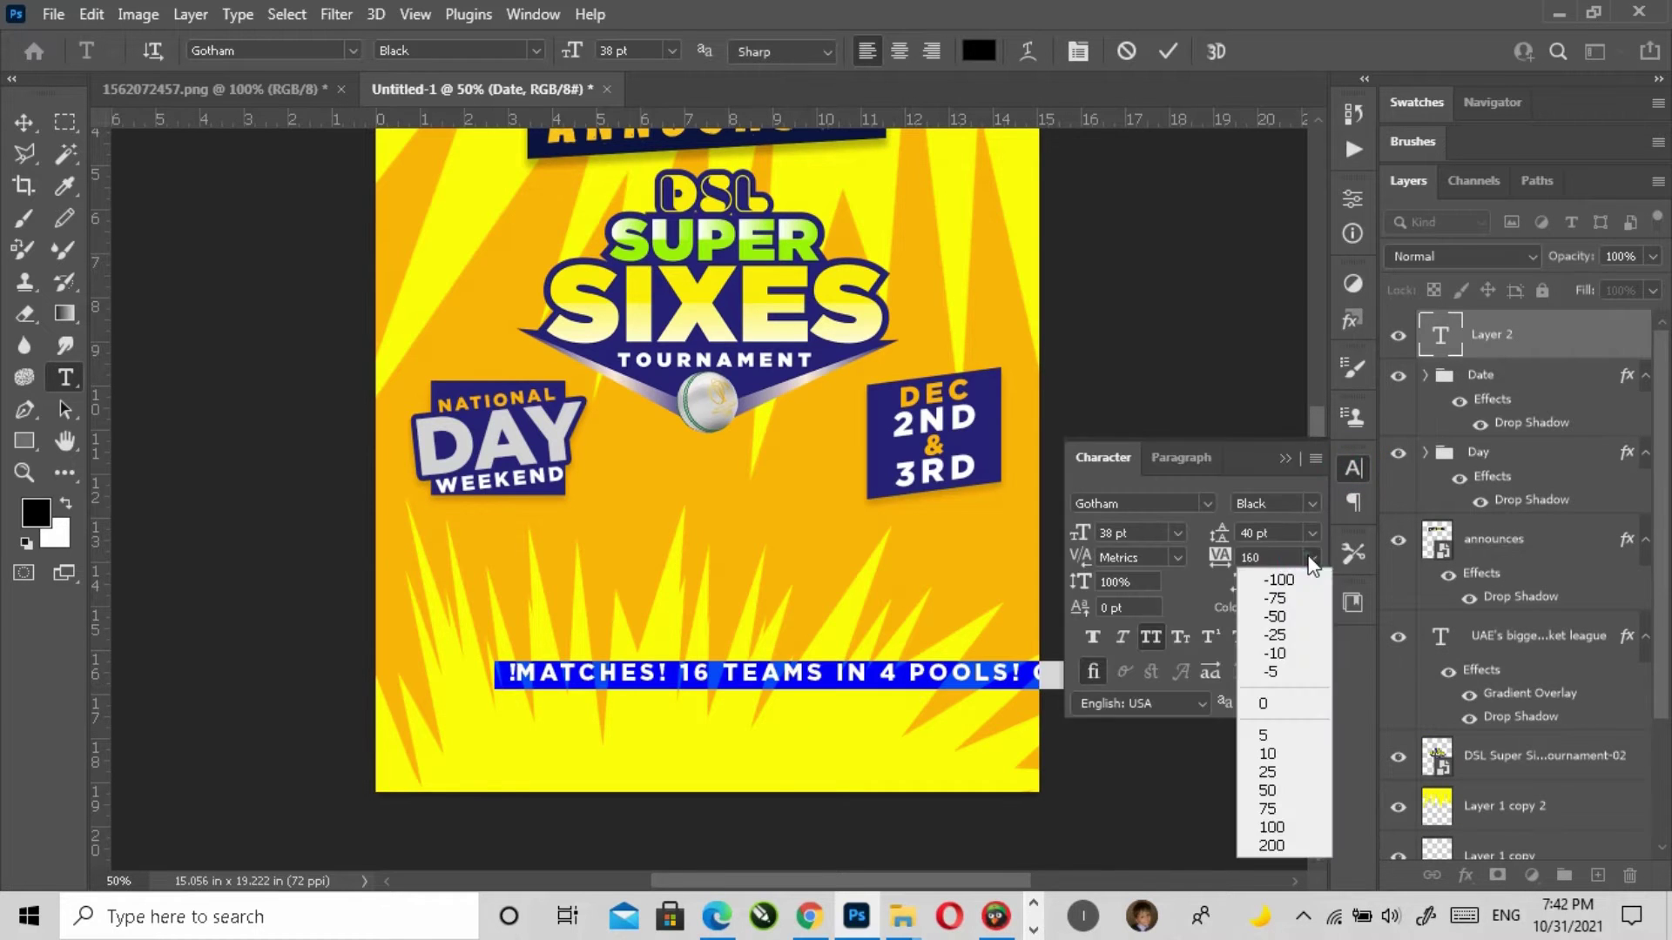
click(1278, 692)
click(1285, 458)
click(25, 121)
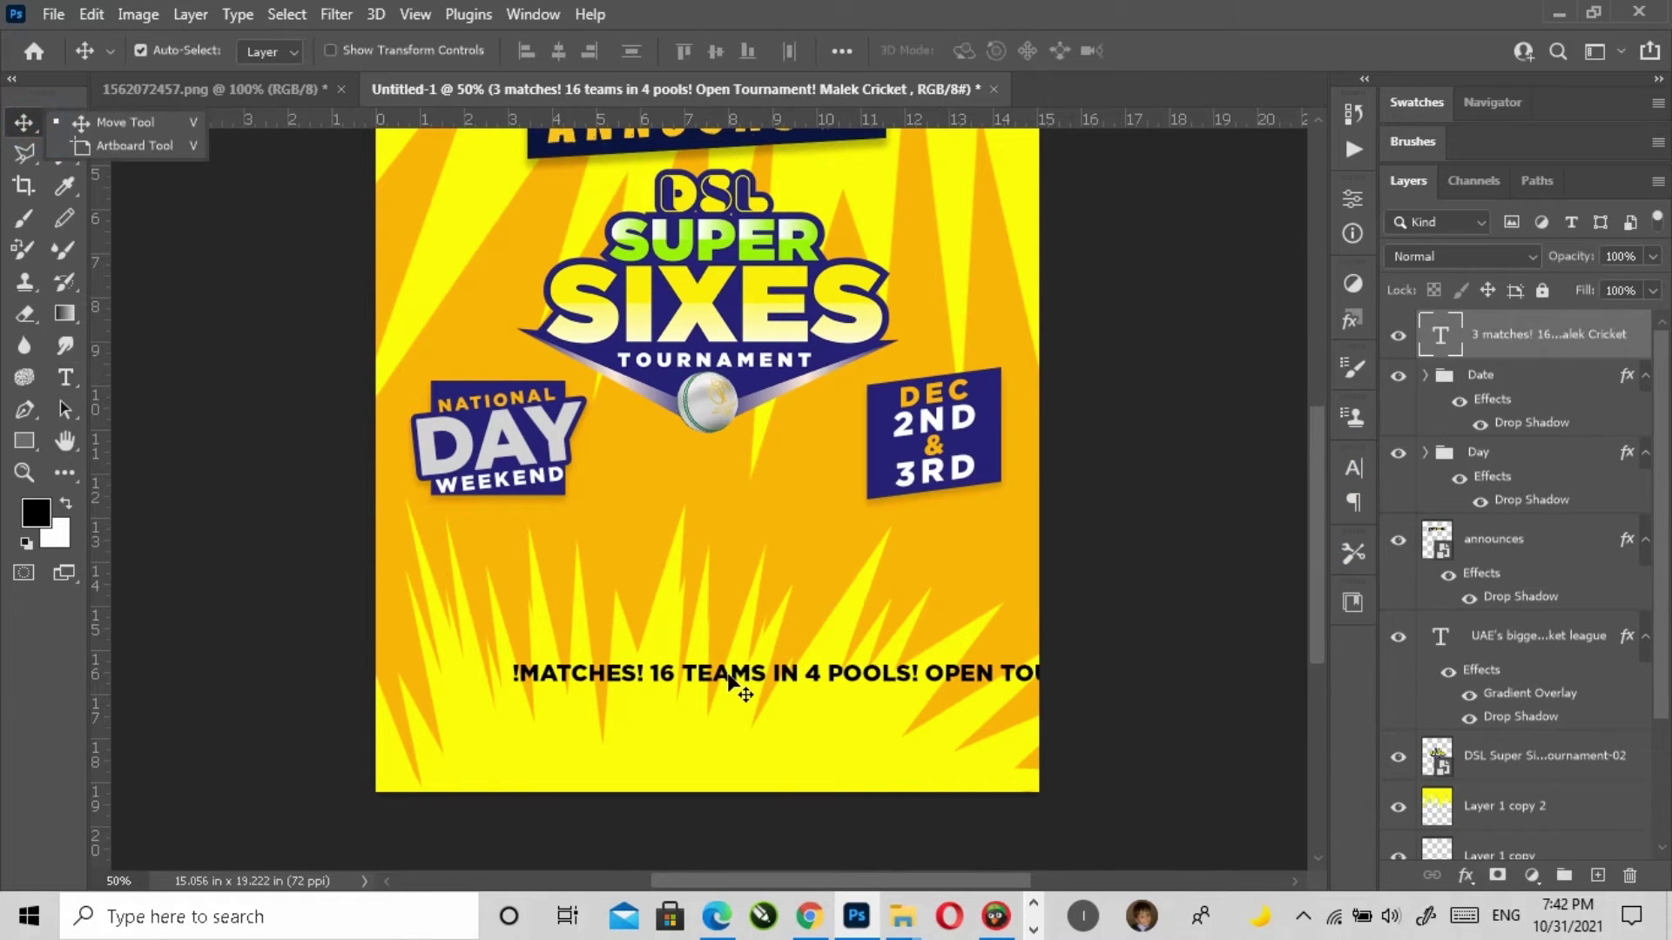
drag(736, 684, 636, 637)
scroll(746, 654, up, 1)
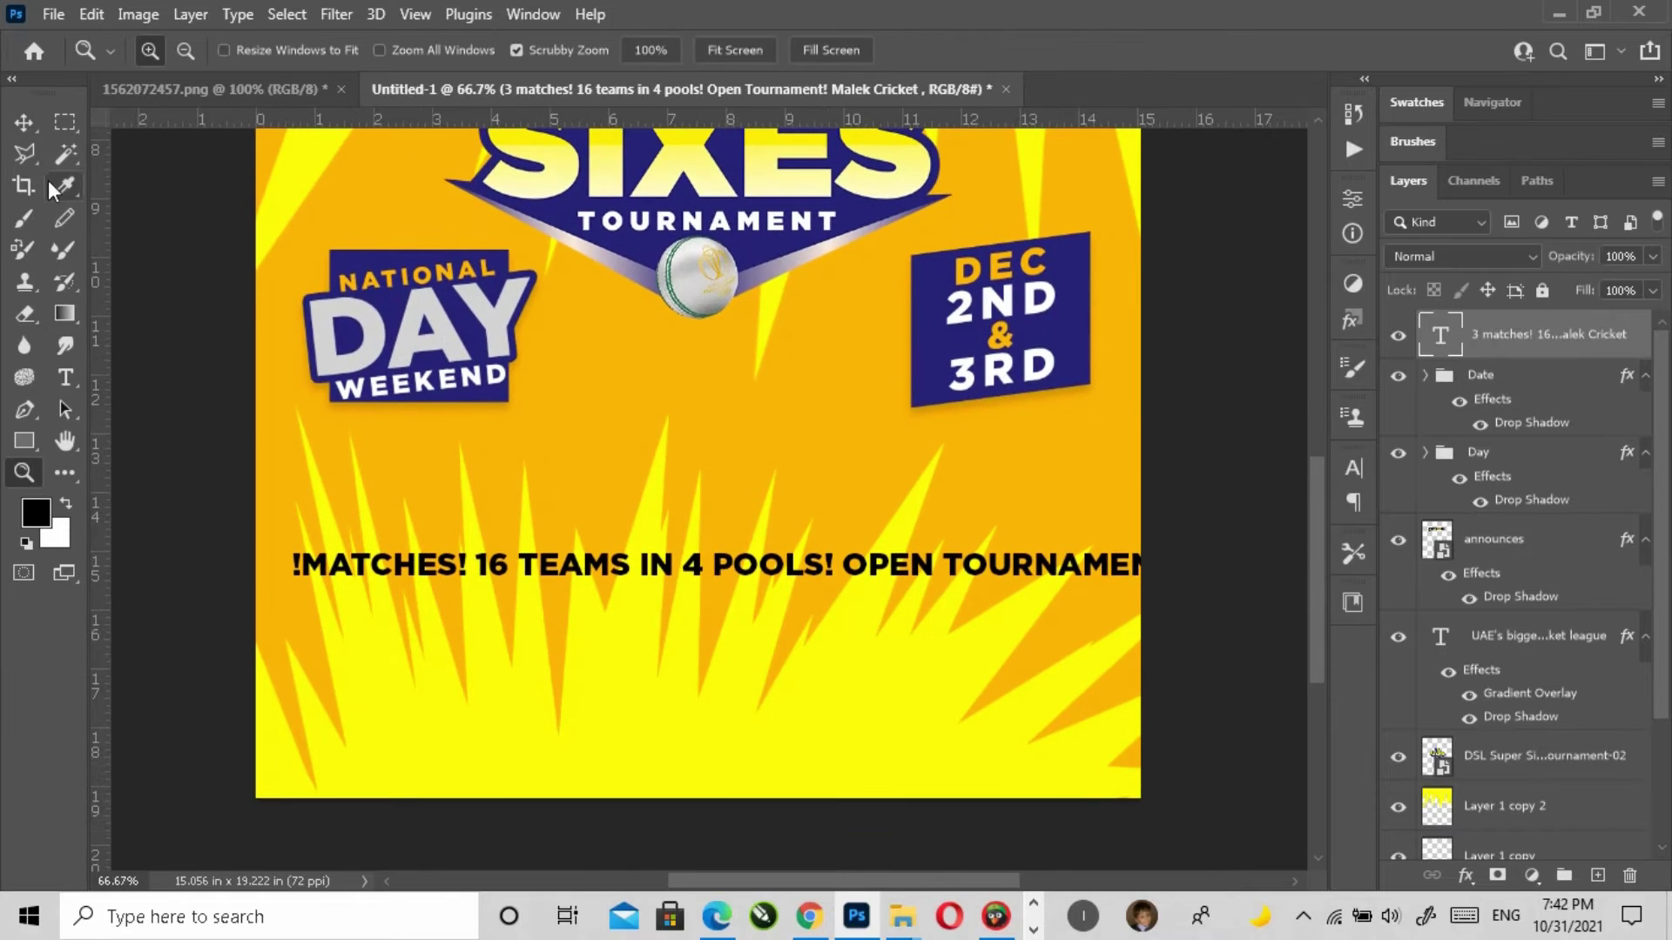
Step: Break the text into three lines before OPEN TOURNAMENT and MALEK CRICKET GROUND, and move the block up and toward the poster's centre
click(70, 380)
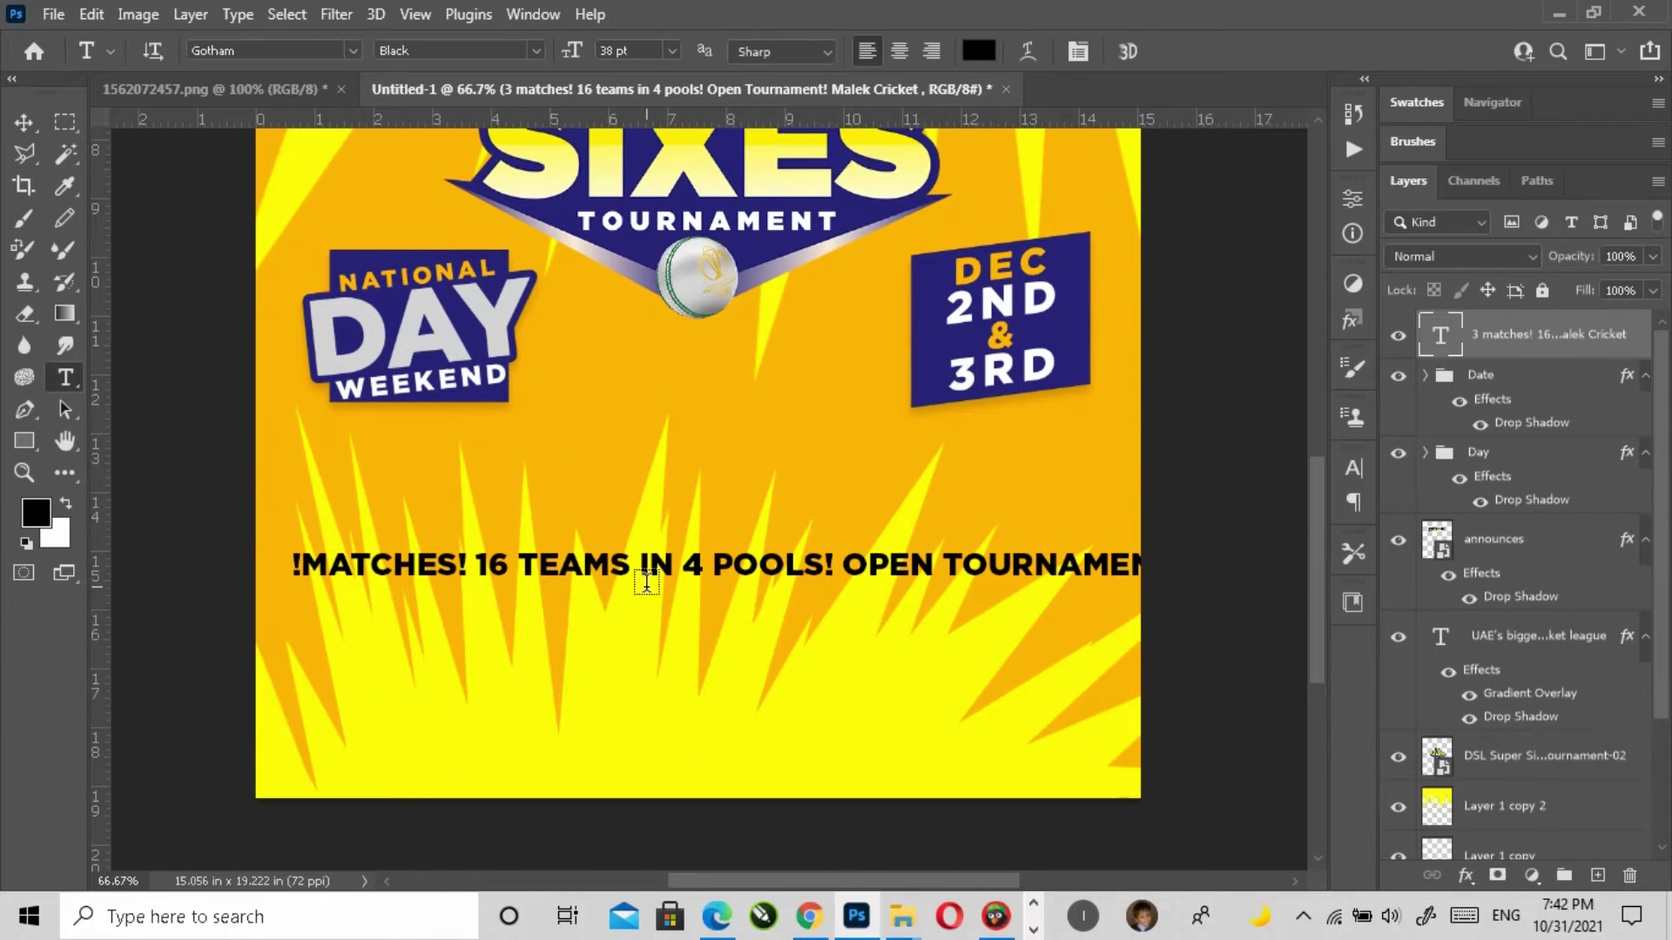
click(950, 564)
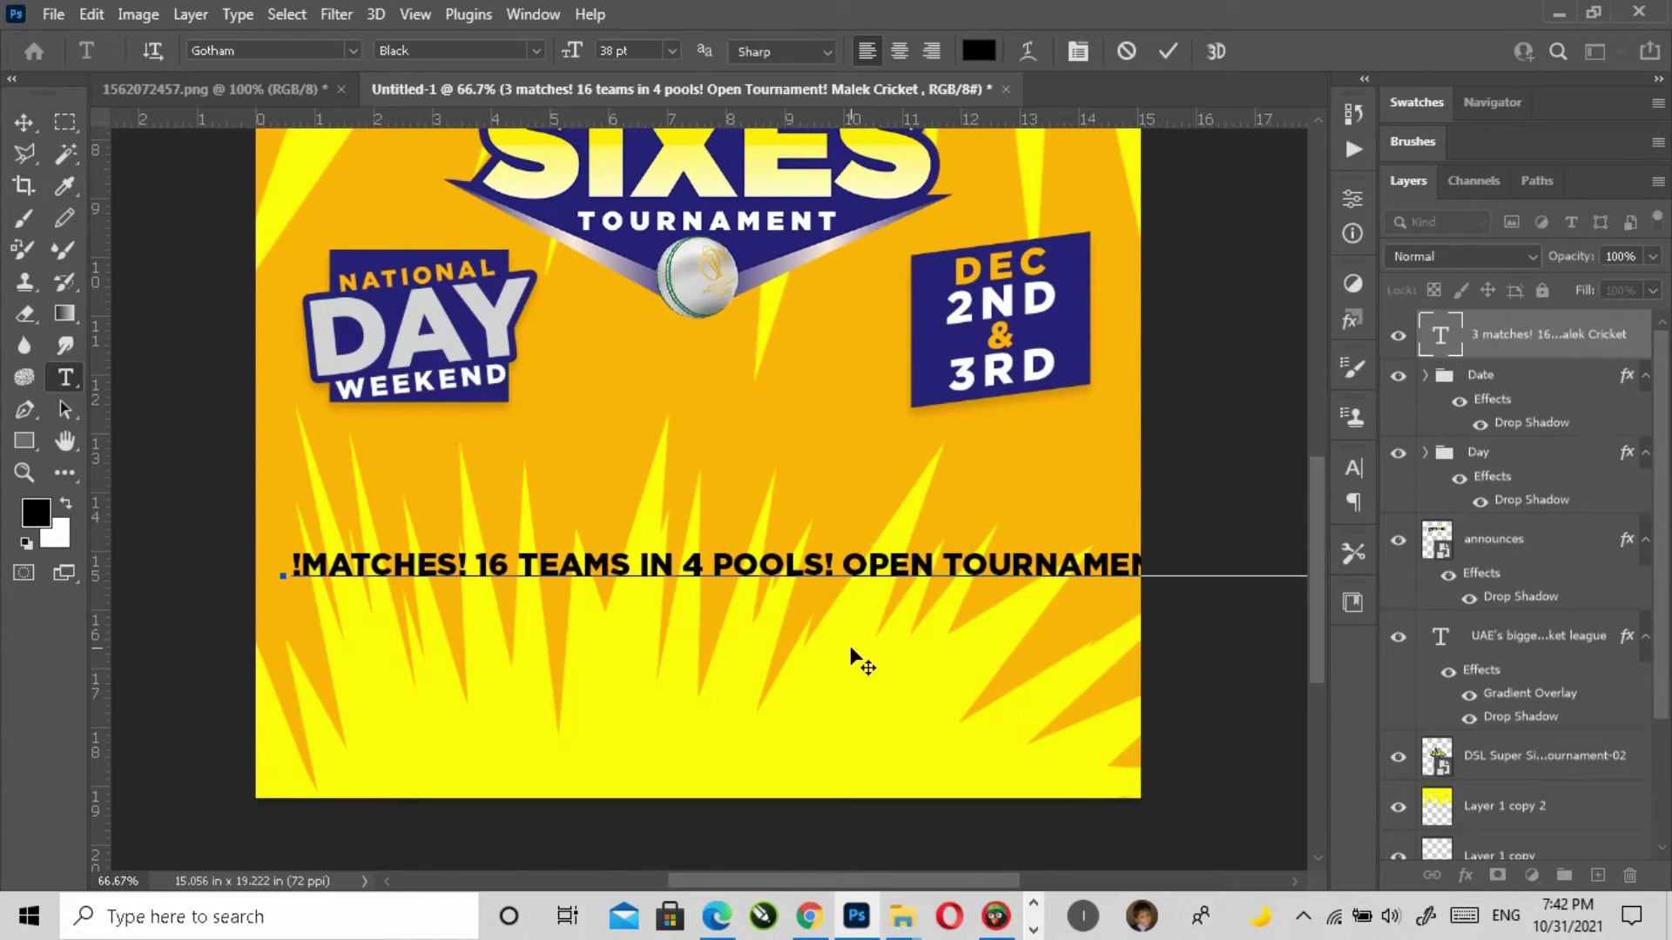
key(Return)
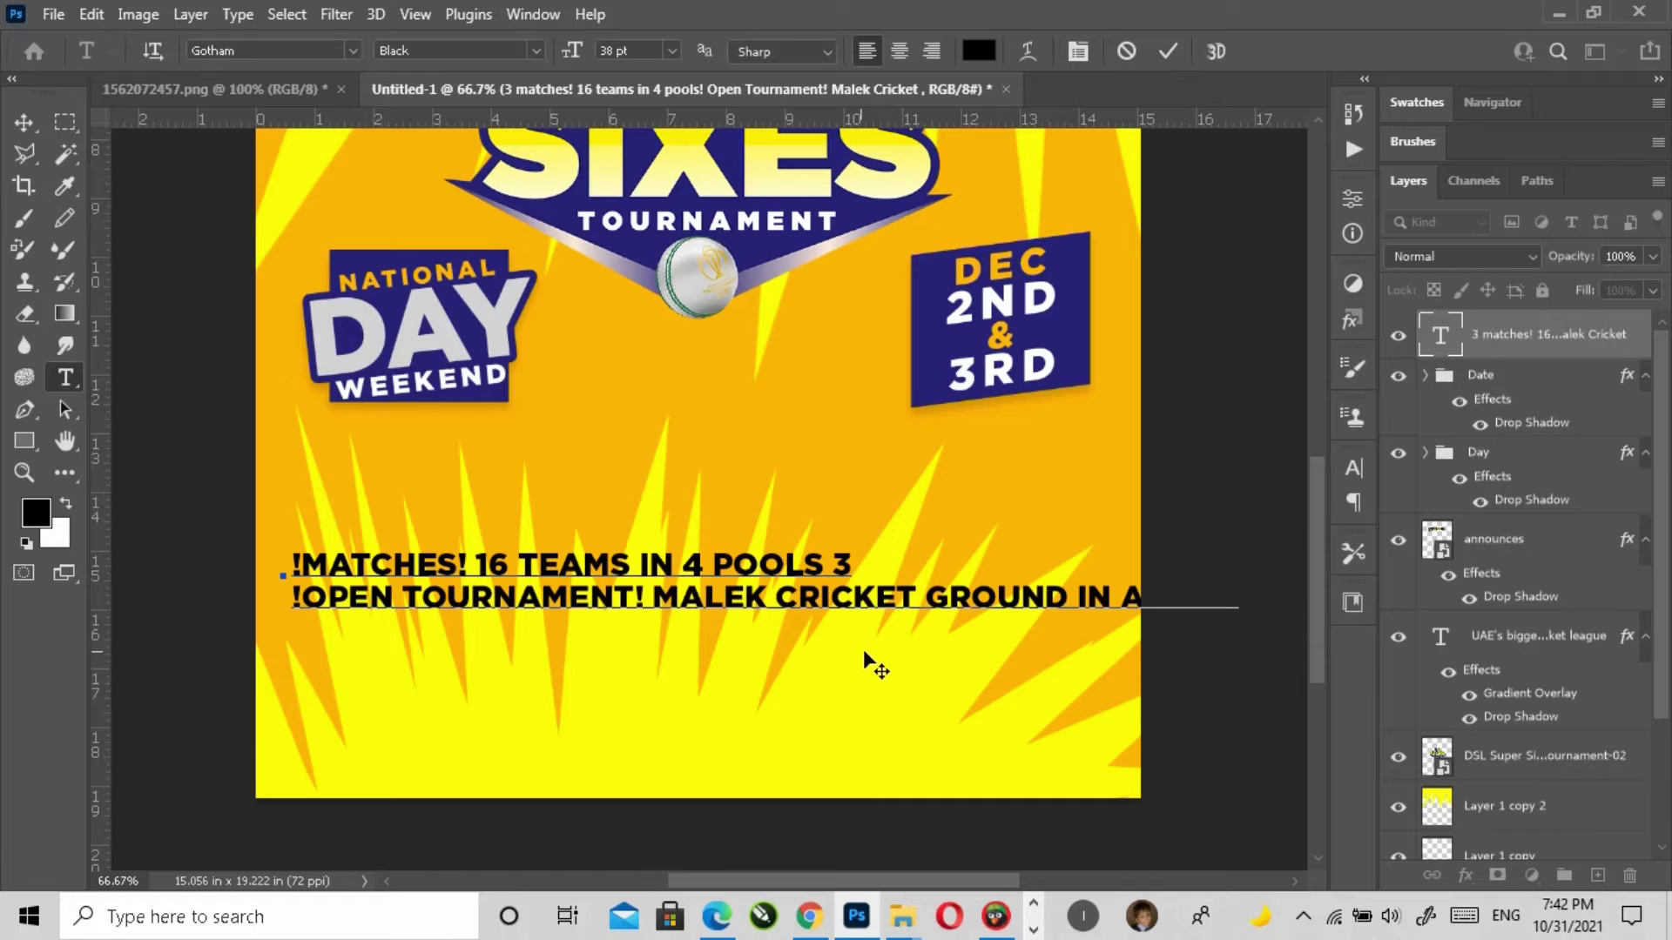
click(657, 599)
key(Return)
key(ctrl+Return)
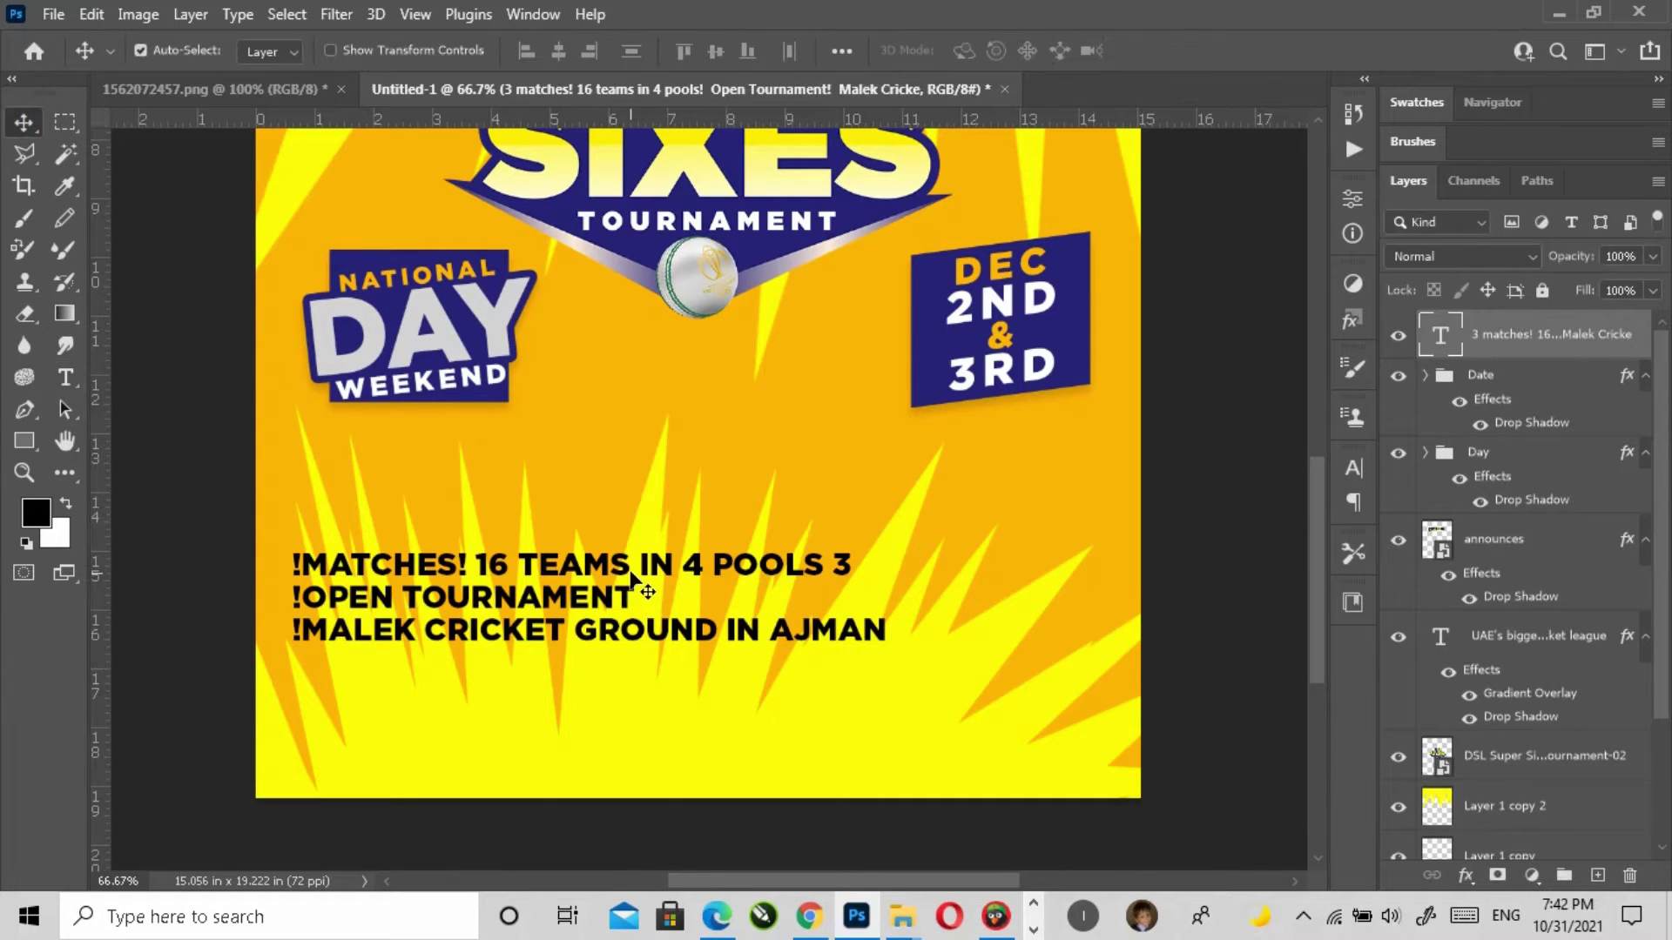
drag(632, 574, 745, 519)
Step: Remove the leading exclamation mark from the MATCHES line of the tournament details text
key(t)
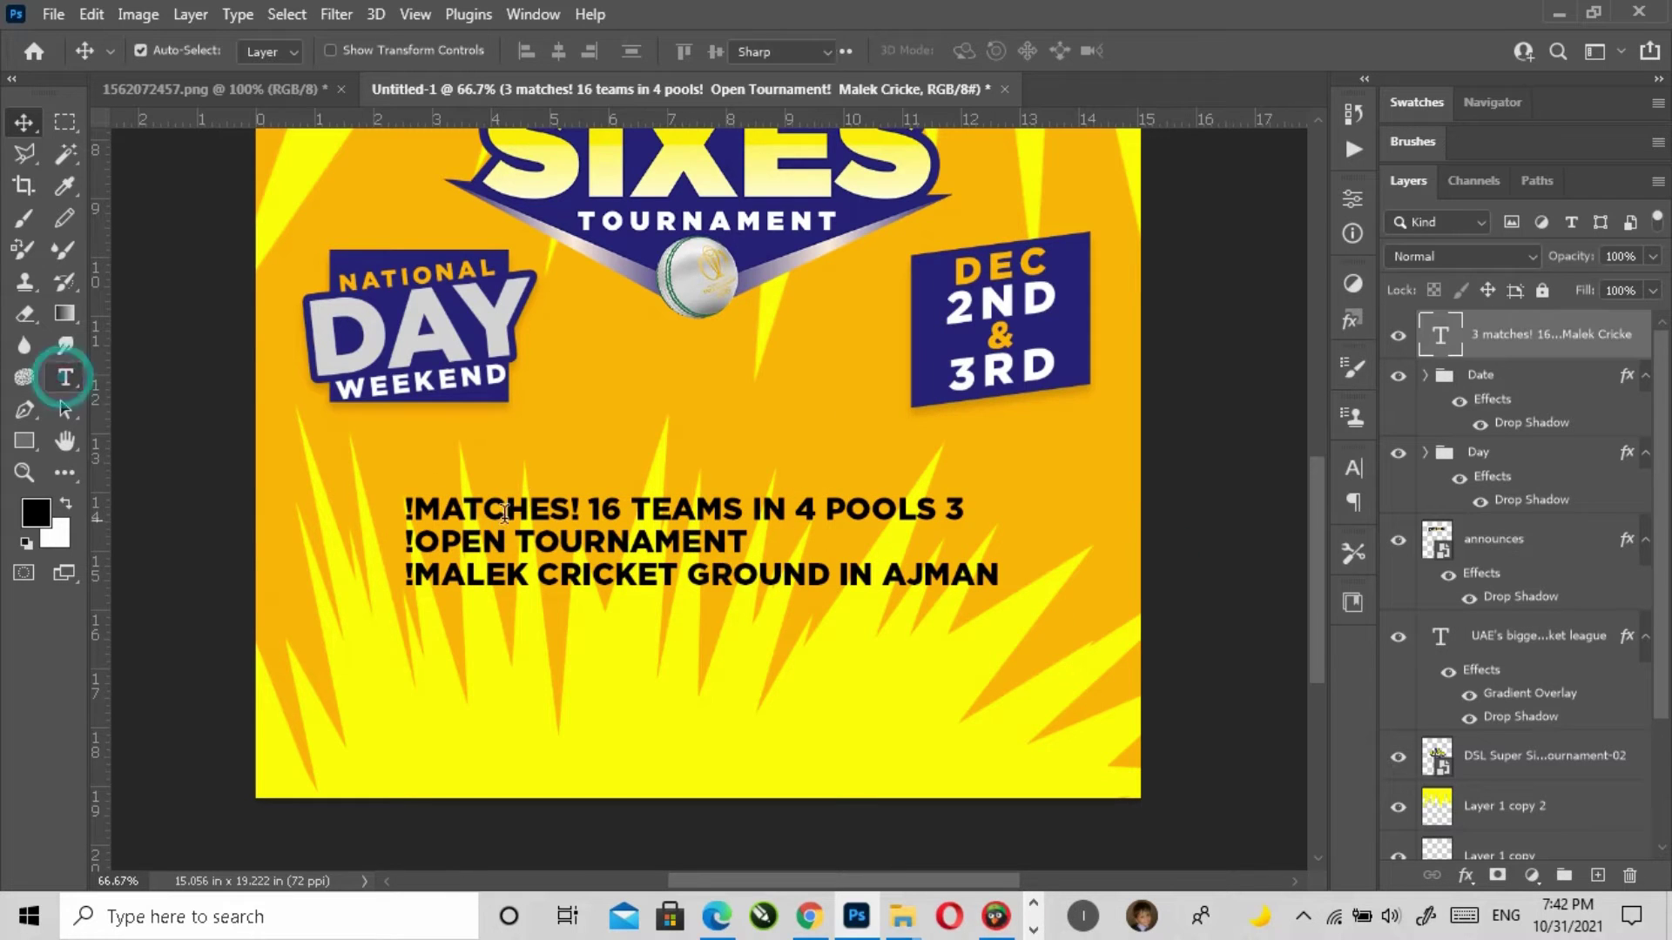
click(526, 506)
click(415, 509)
key(shift+Left)
key(shift+Right)
key(shift+Right)
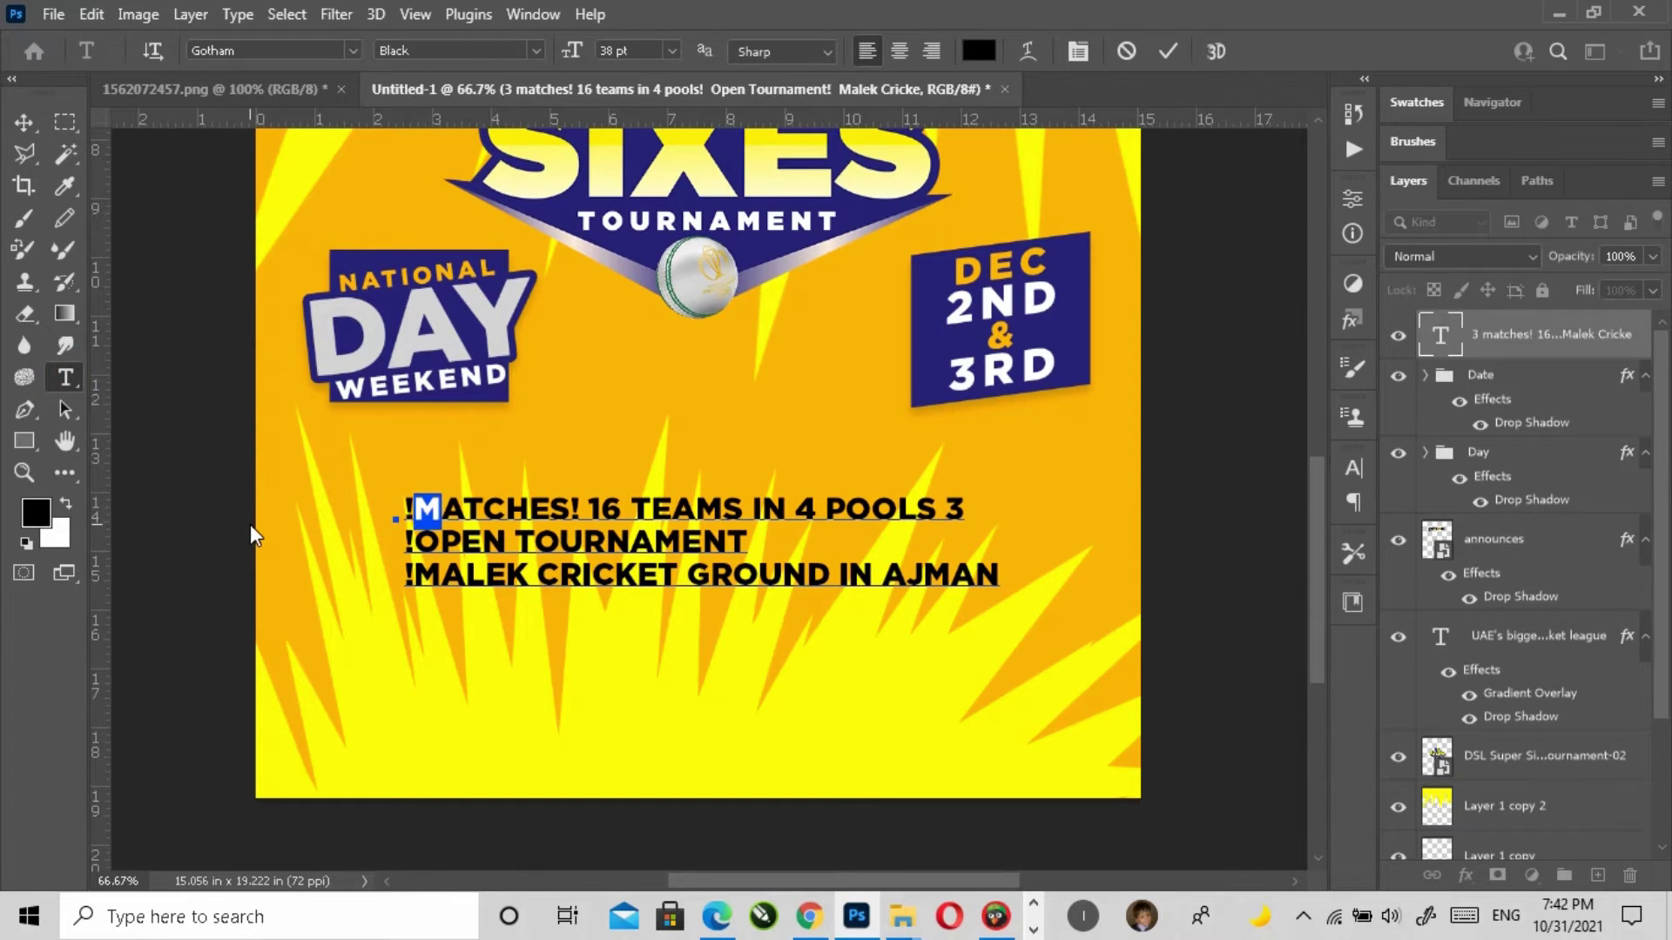
key(shift+Left)
key(shift+Left)
key(shift+Right)
key(shift+Right)
click(445, 522)
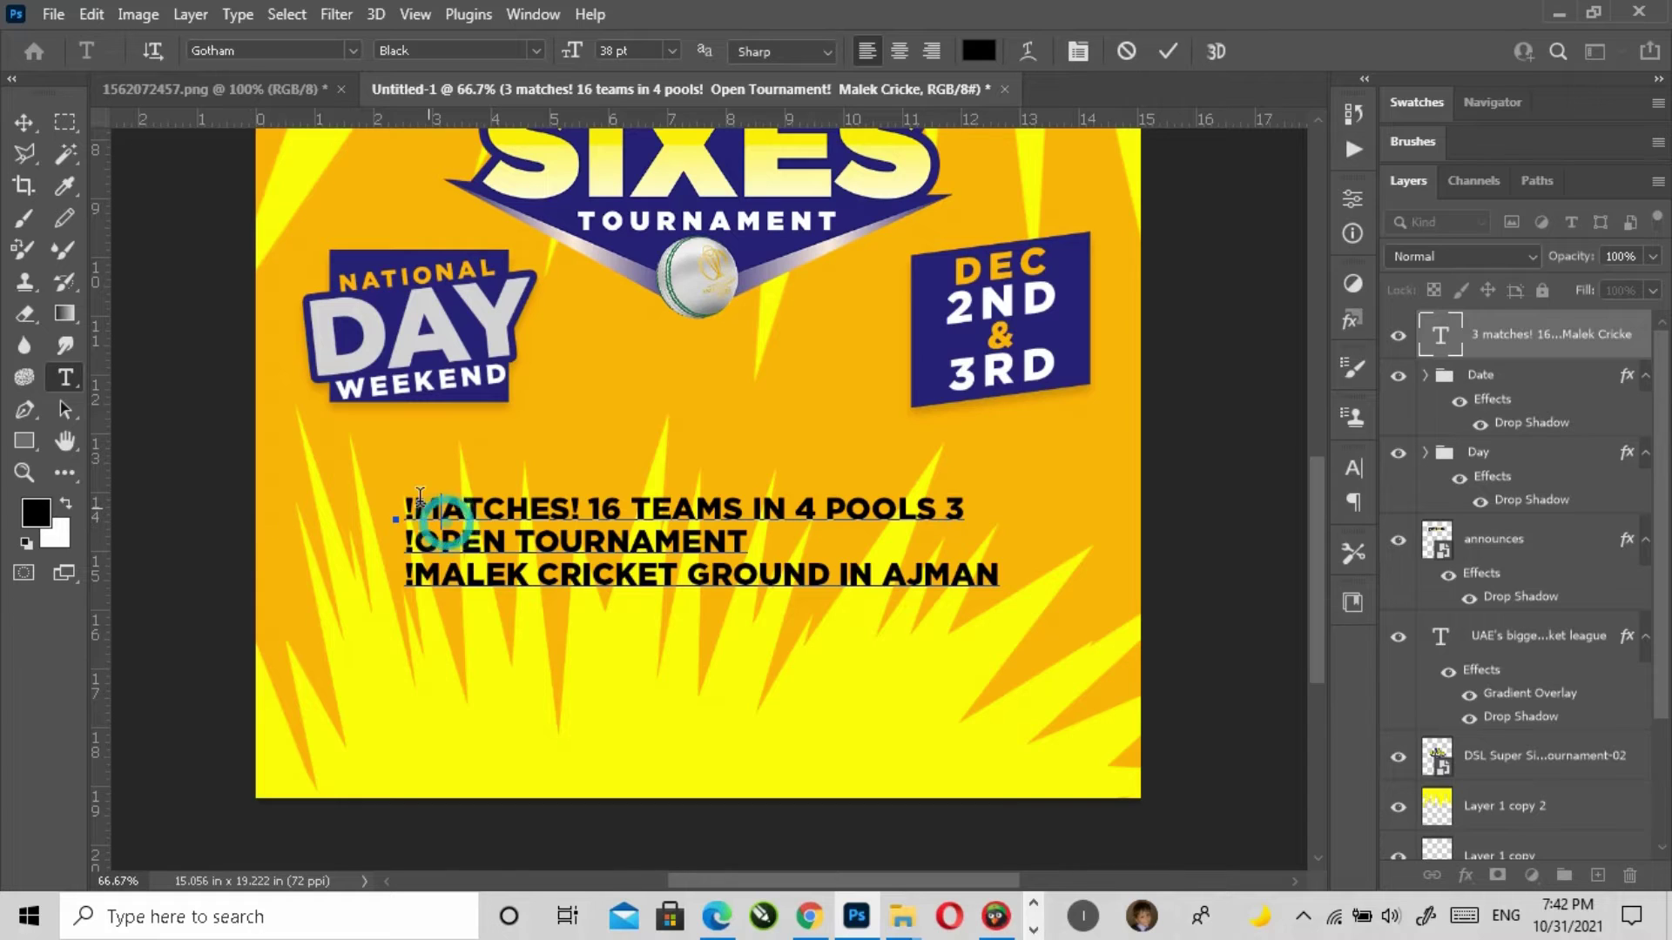
key(shift+End)
click(409, 500)
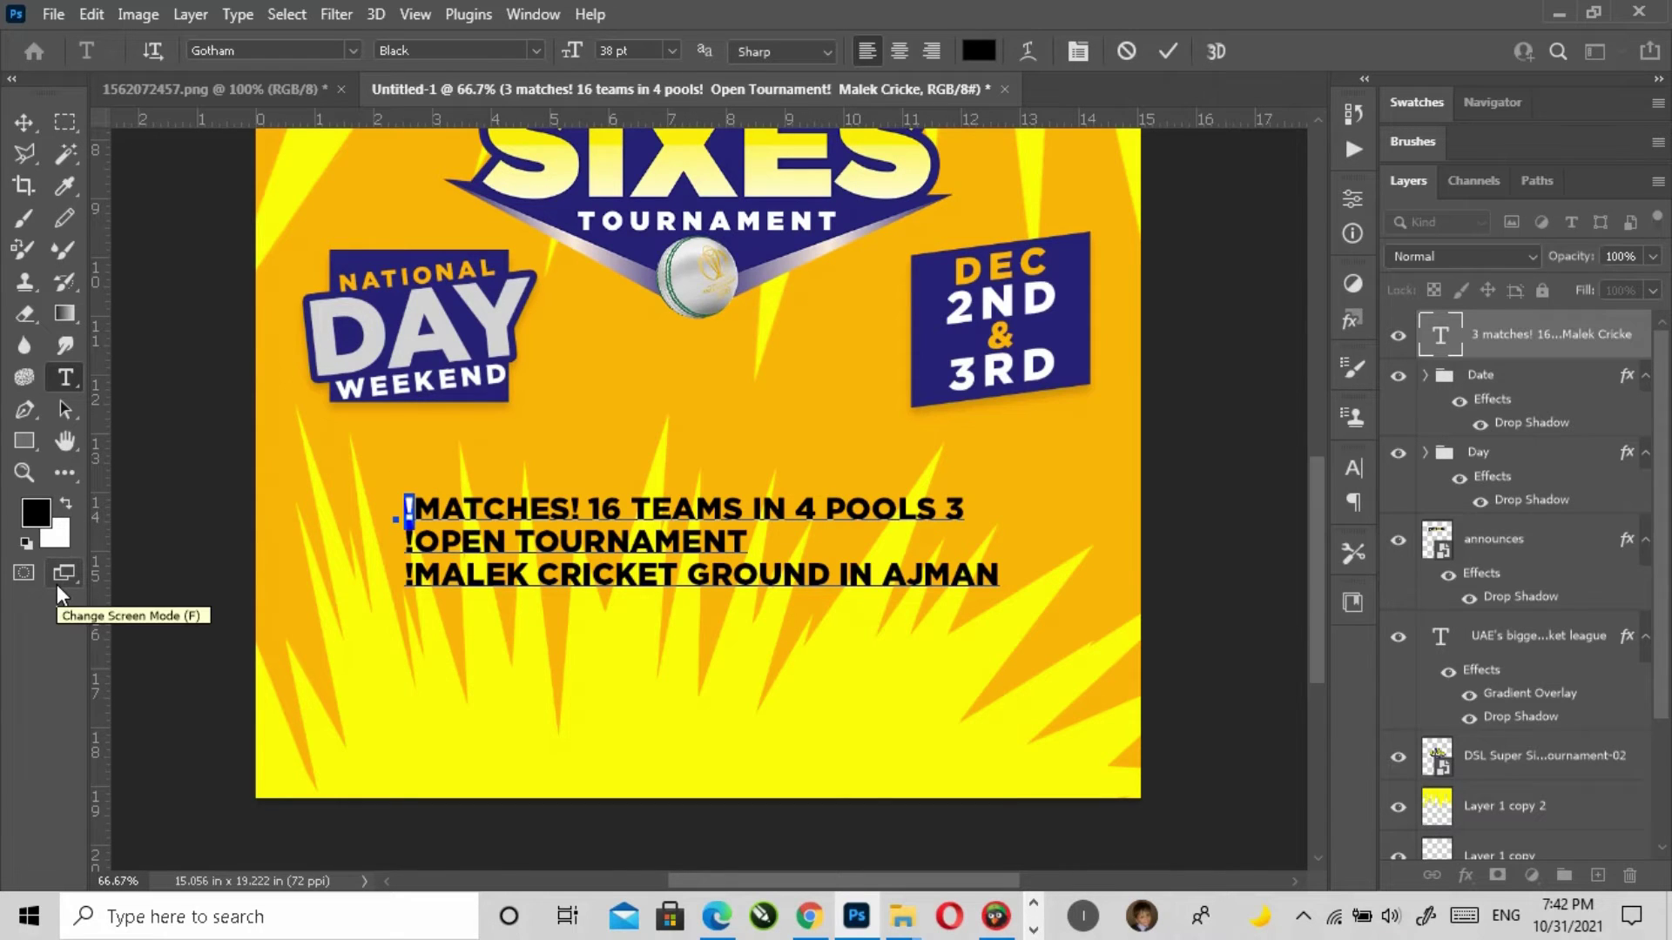
key(BackSpace)
key(BackSpace)
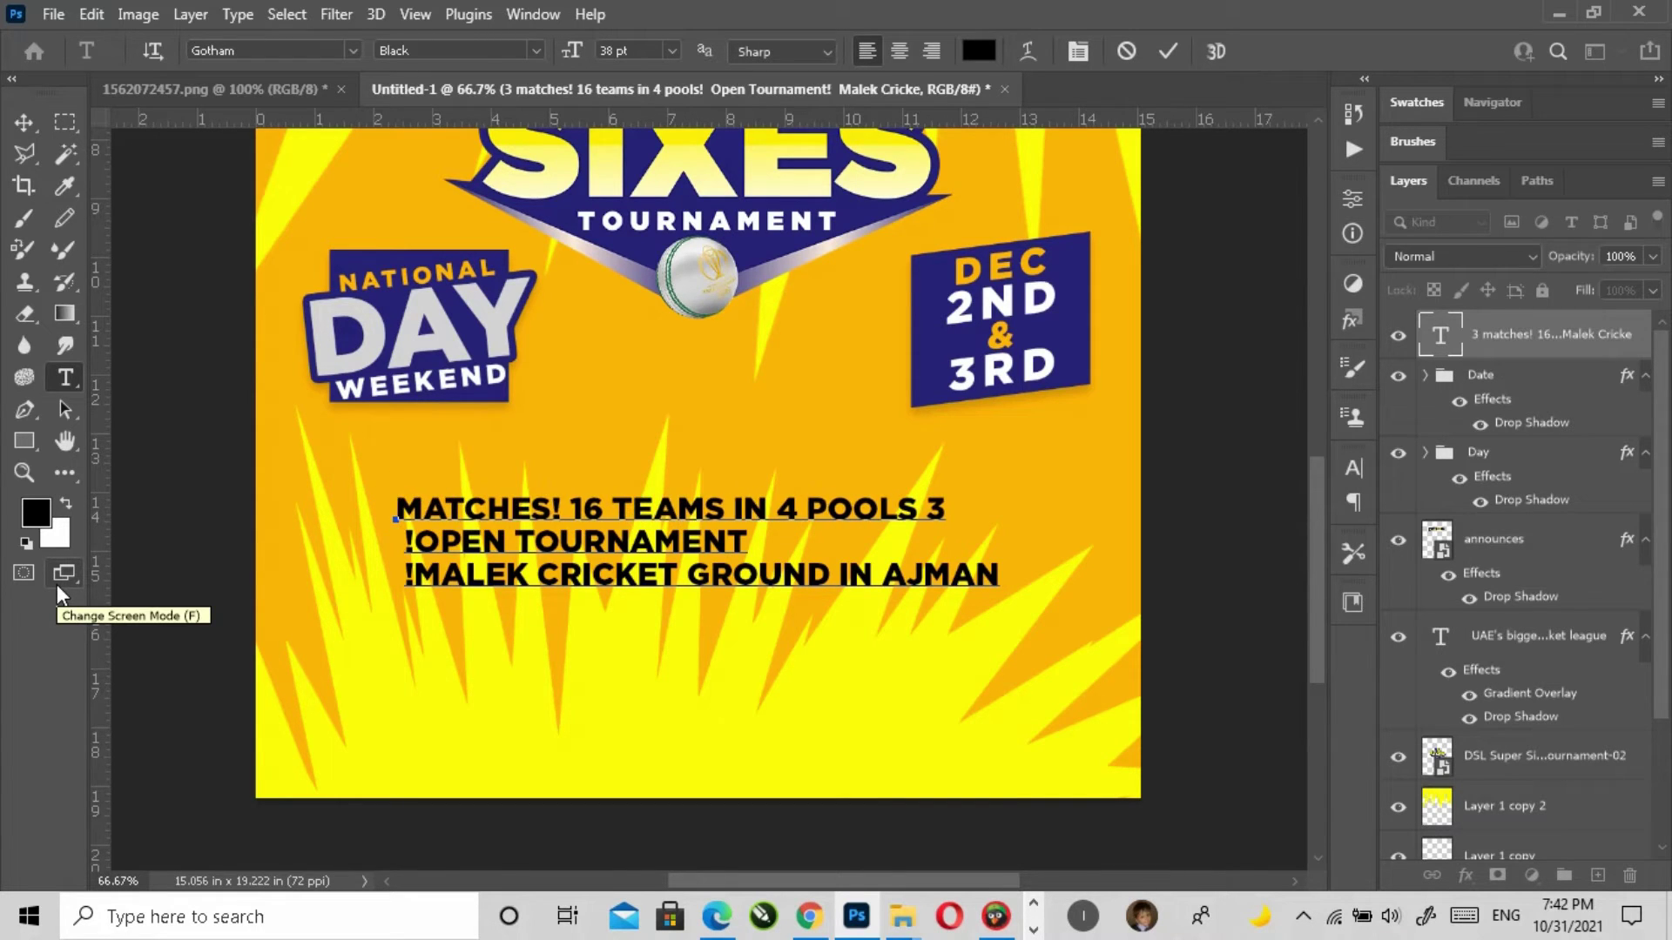
Step: Delete the exclamation marks at the start of the OPEN TOURNAMENT and MALEK CRICKET GROUND lines
key(Delete)
key(Return)
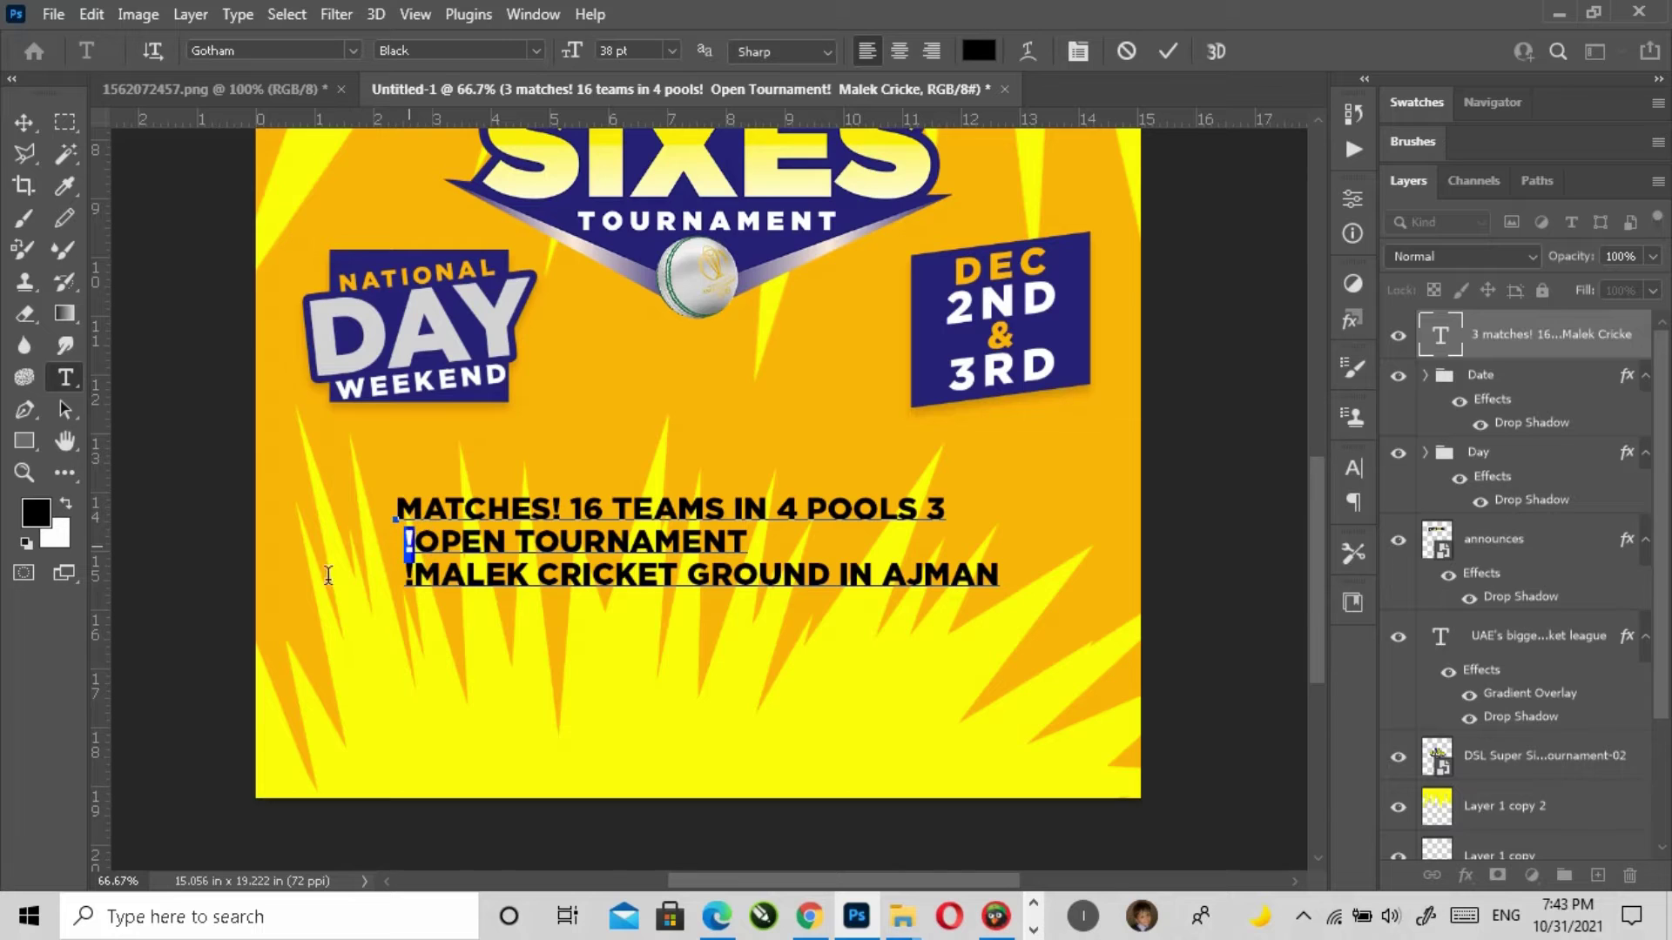
key(Delete)
triple_click(399, 537)
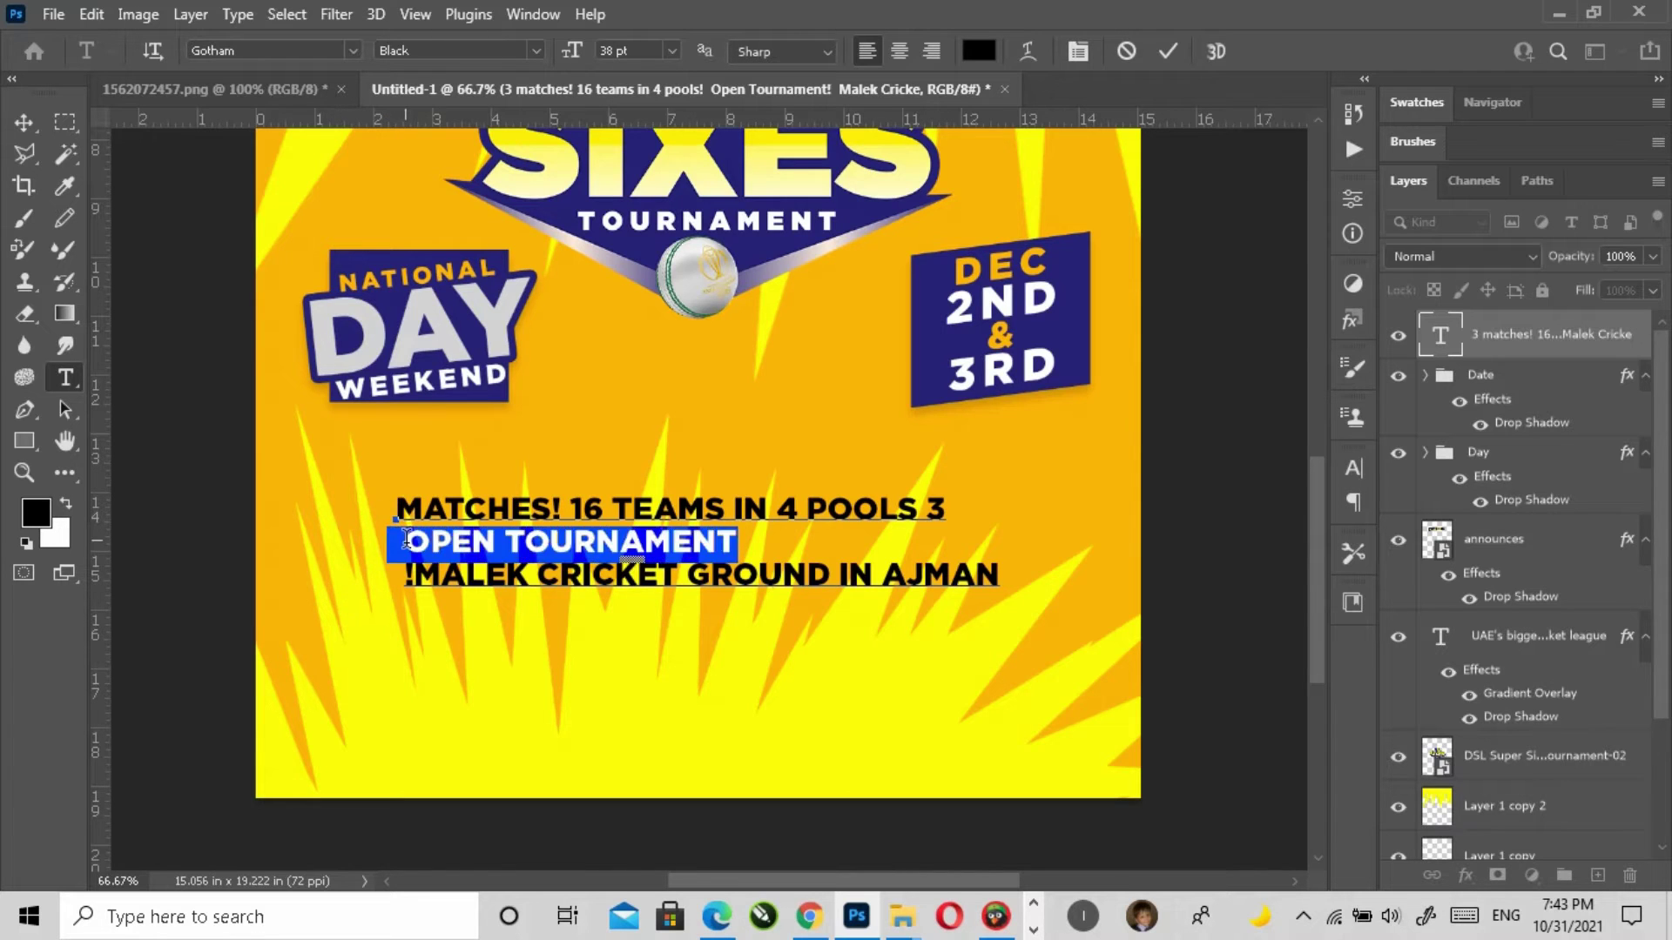
click(399, 537)
key(ctrl+z)
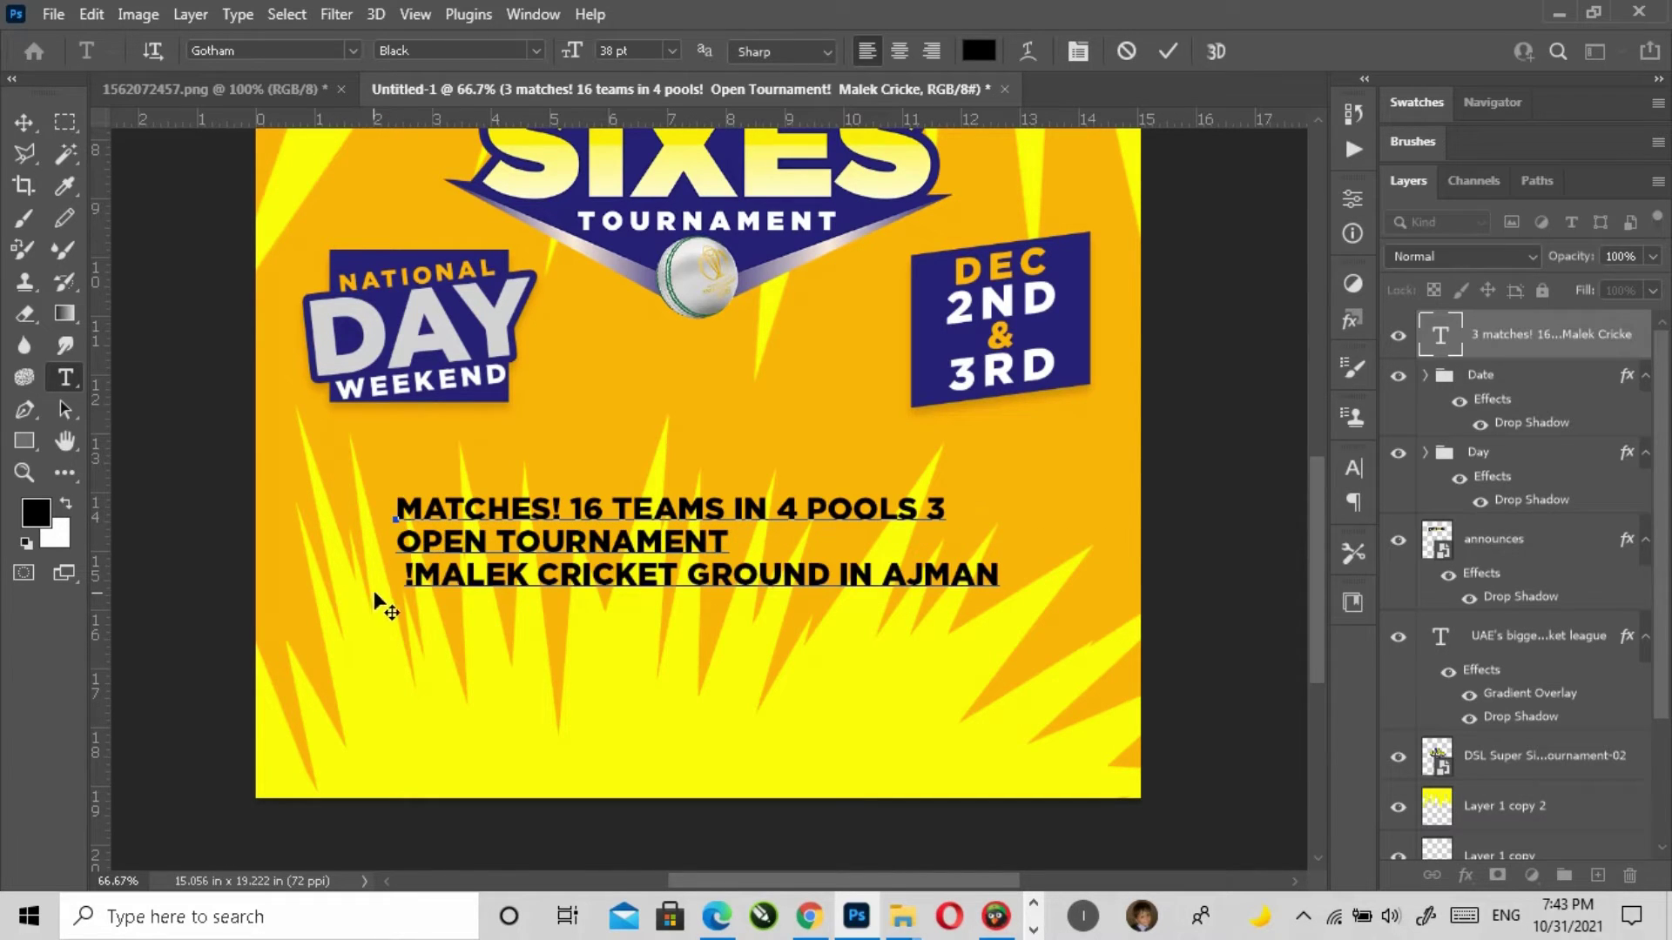
click(405, 575)
click(396, 577)
drag(396, 576, 409, 577)
key(BackSpace)
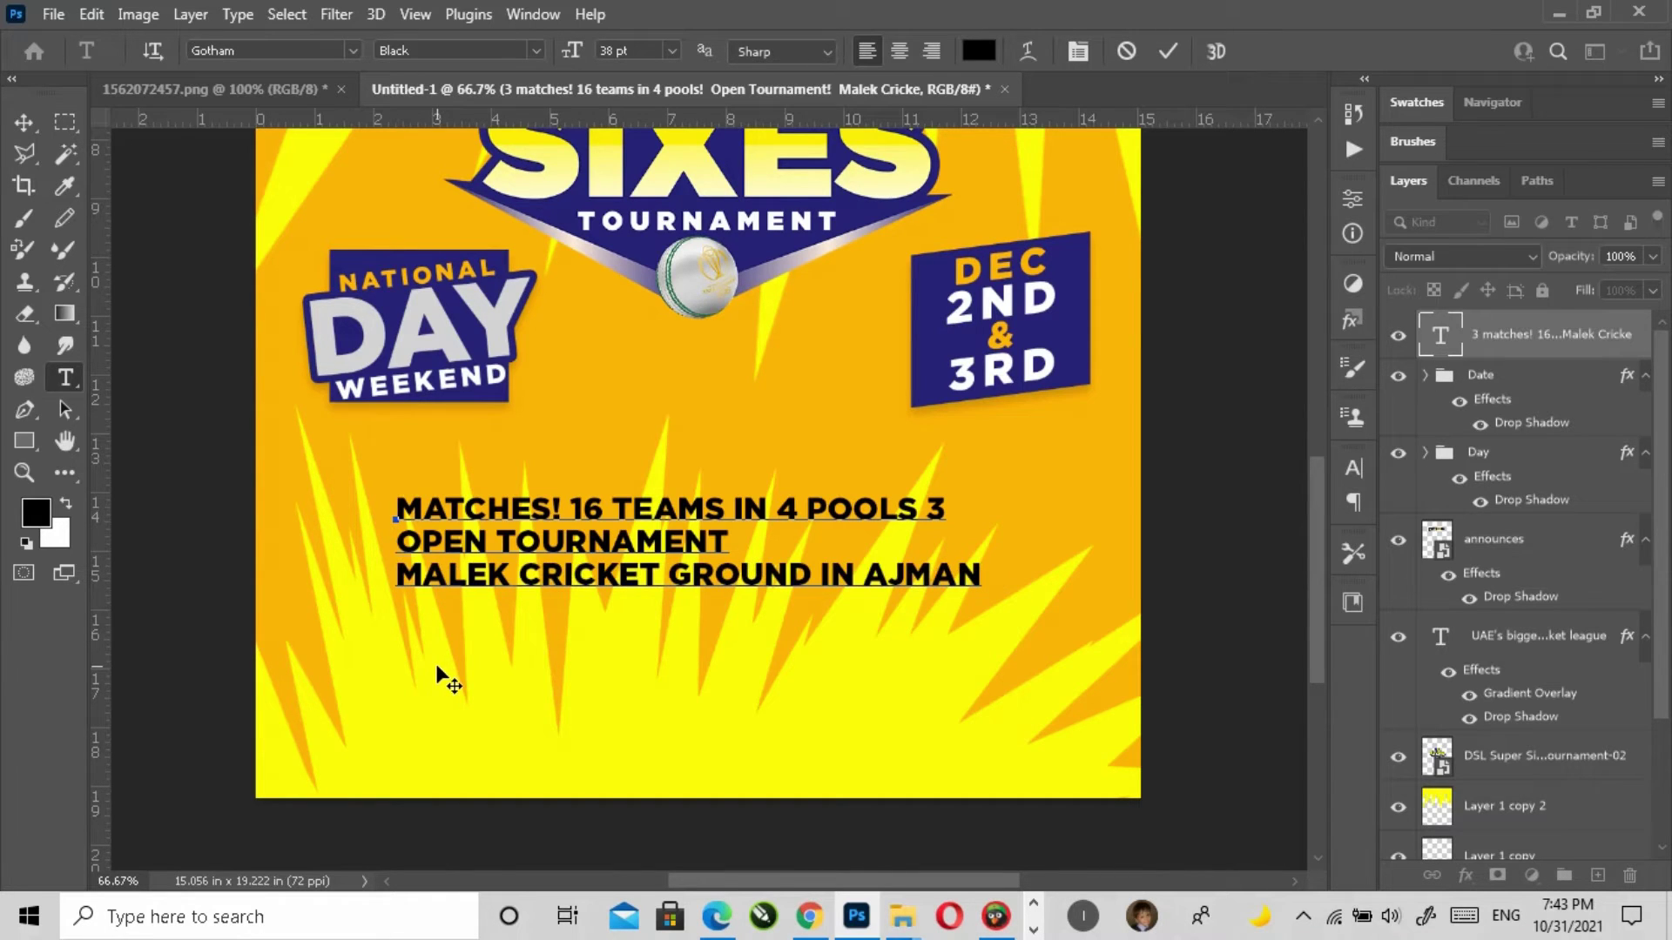
Step: Copy the MALEK CRICKET GROUND IN AJMAN line and delete it from the text block
click(636, 576)
drag(399, 576, 999, 576)
key(ctrl+c)
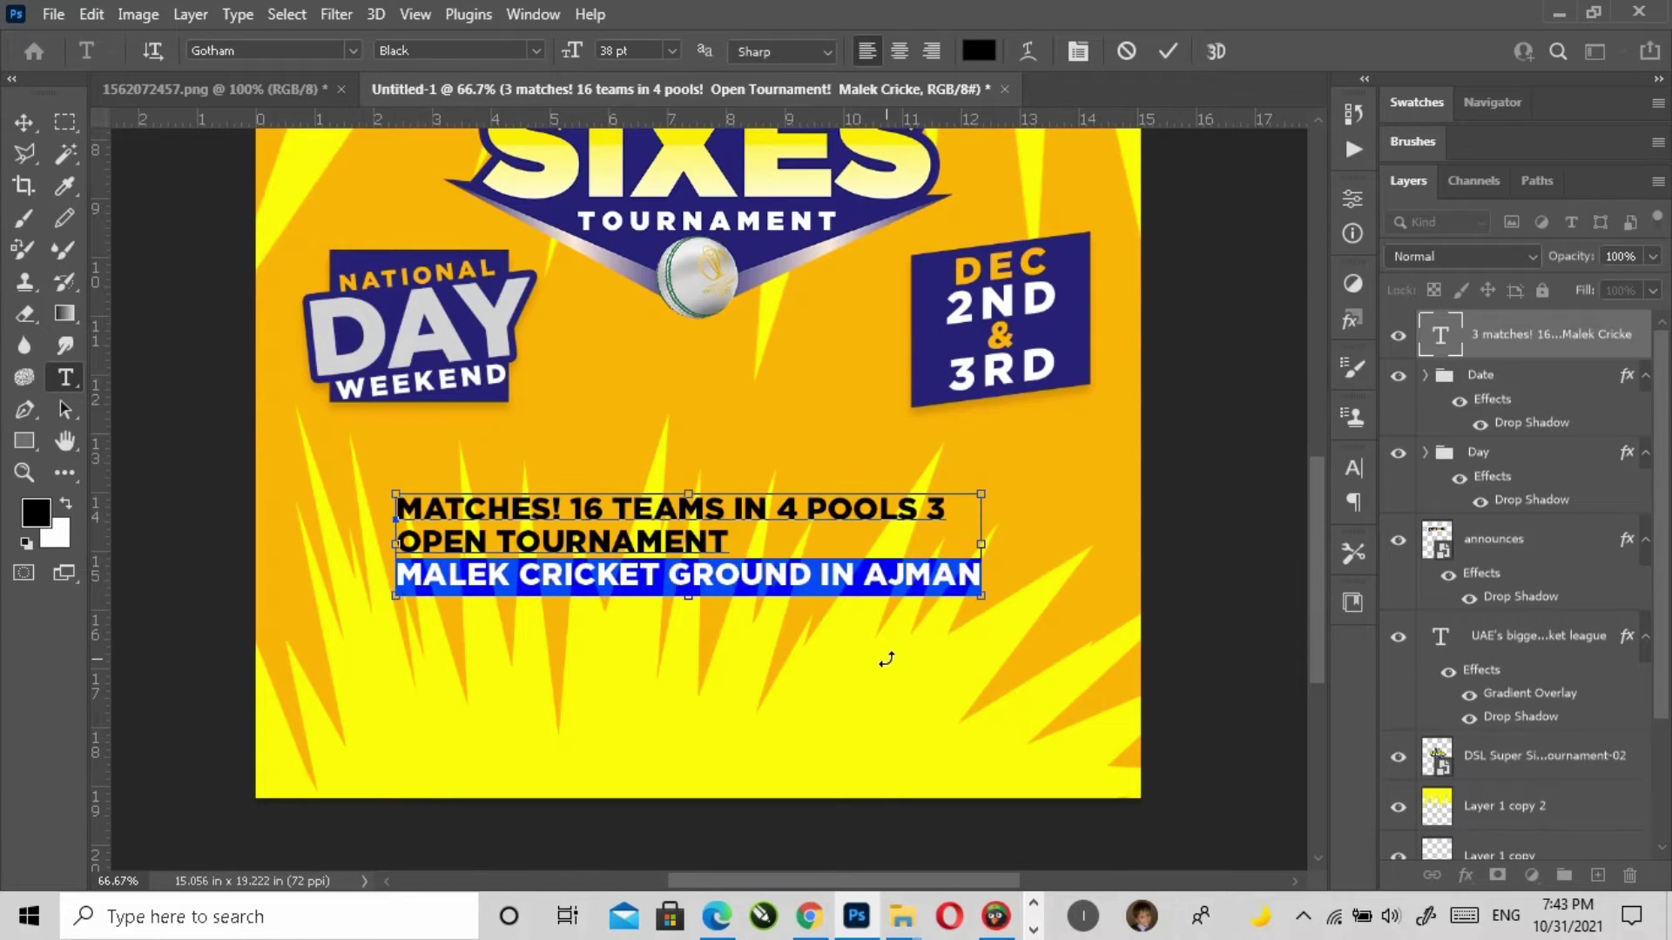
key(BackSpace)
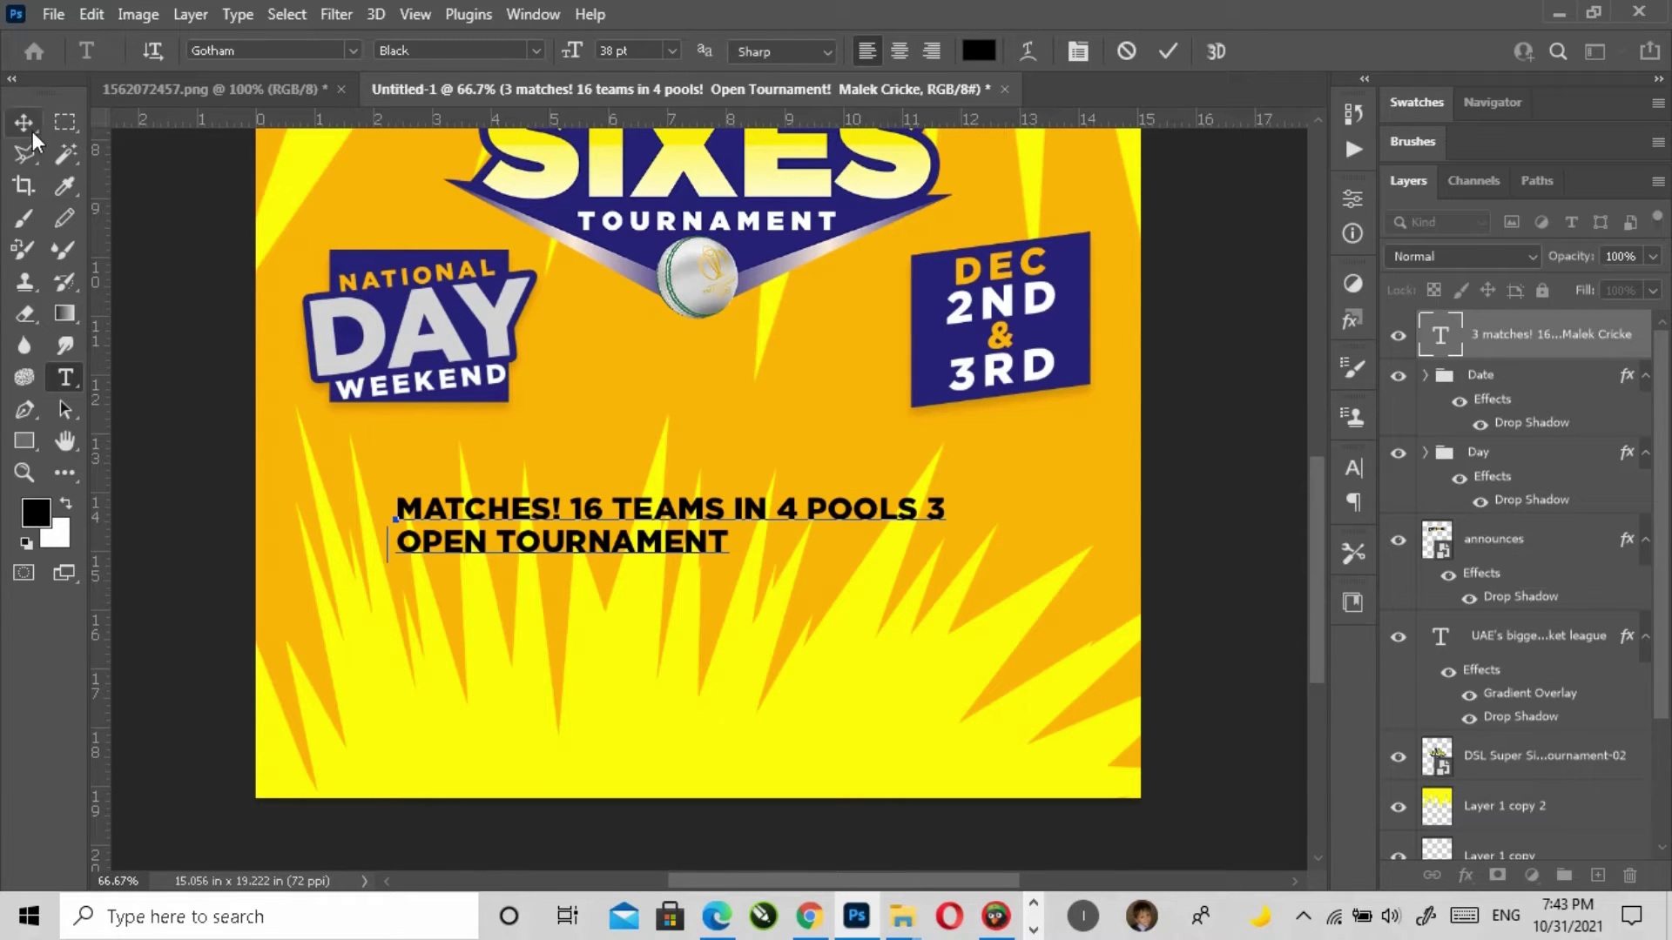
key(Left)
key(Left)
click(23, 122)
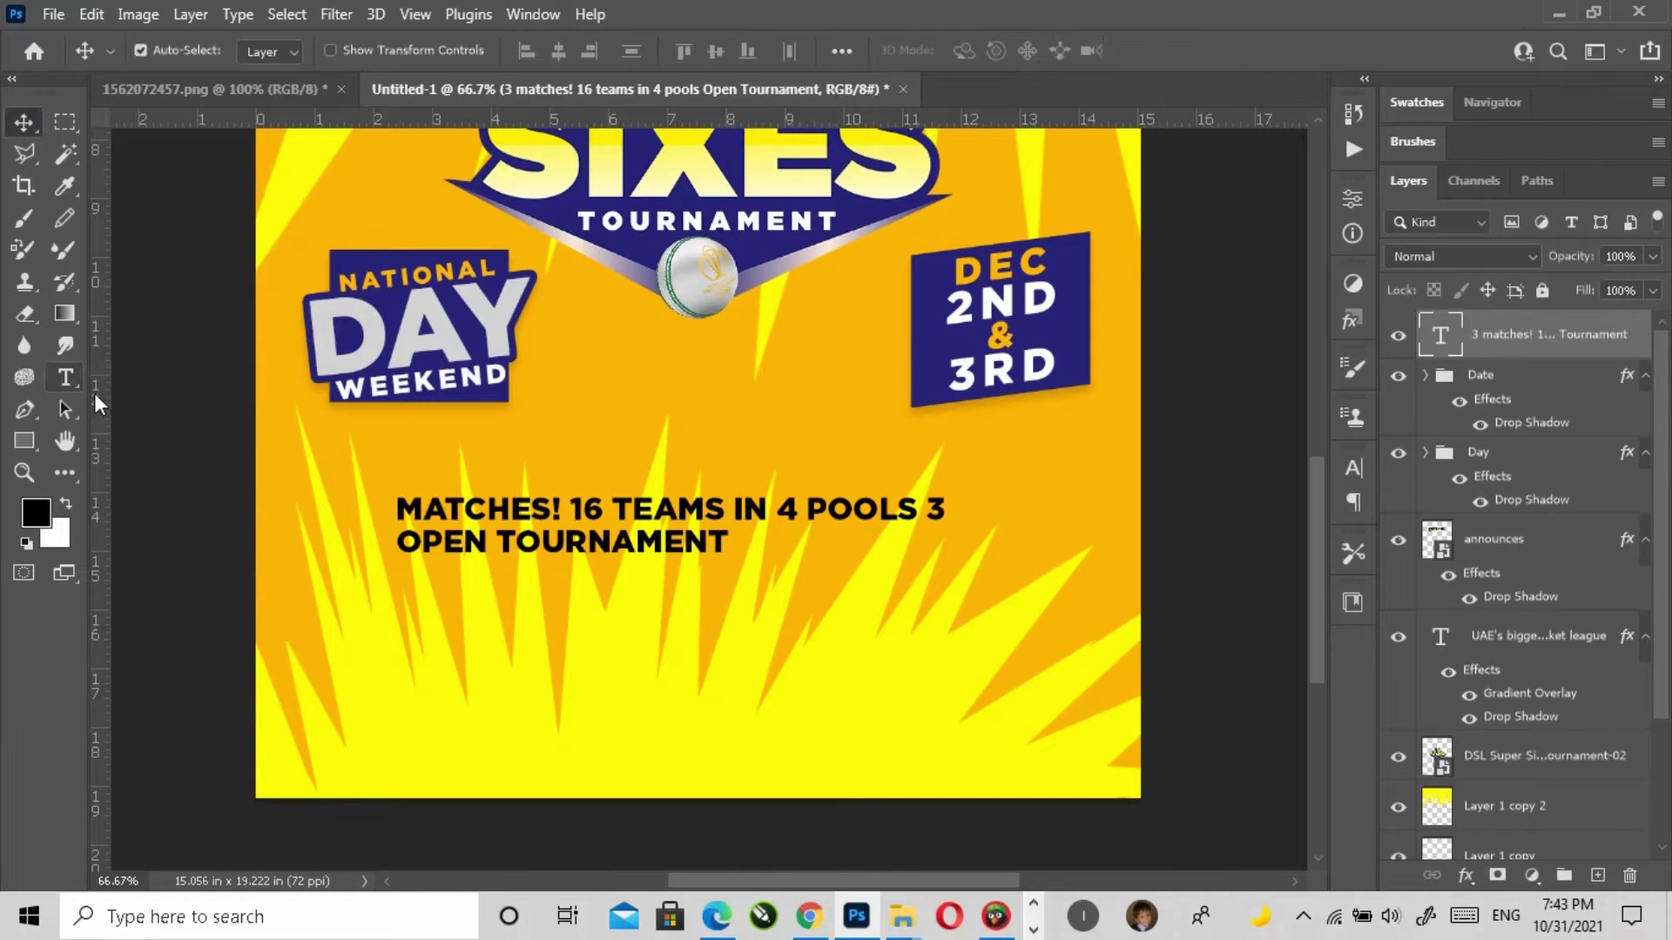
Step: Duplicate the text block below itself, replace its content with the copied MALEK CRICKET GROUND IN AJMAN line, and move it lower
drag(581, 513, 581, 616)
double_click(512, 614)
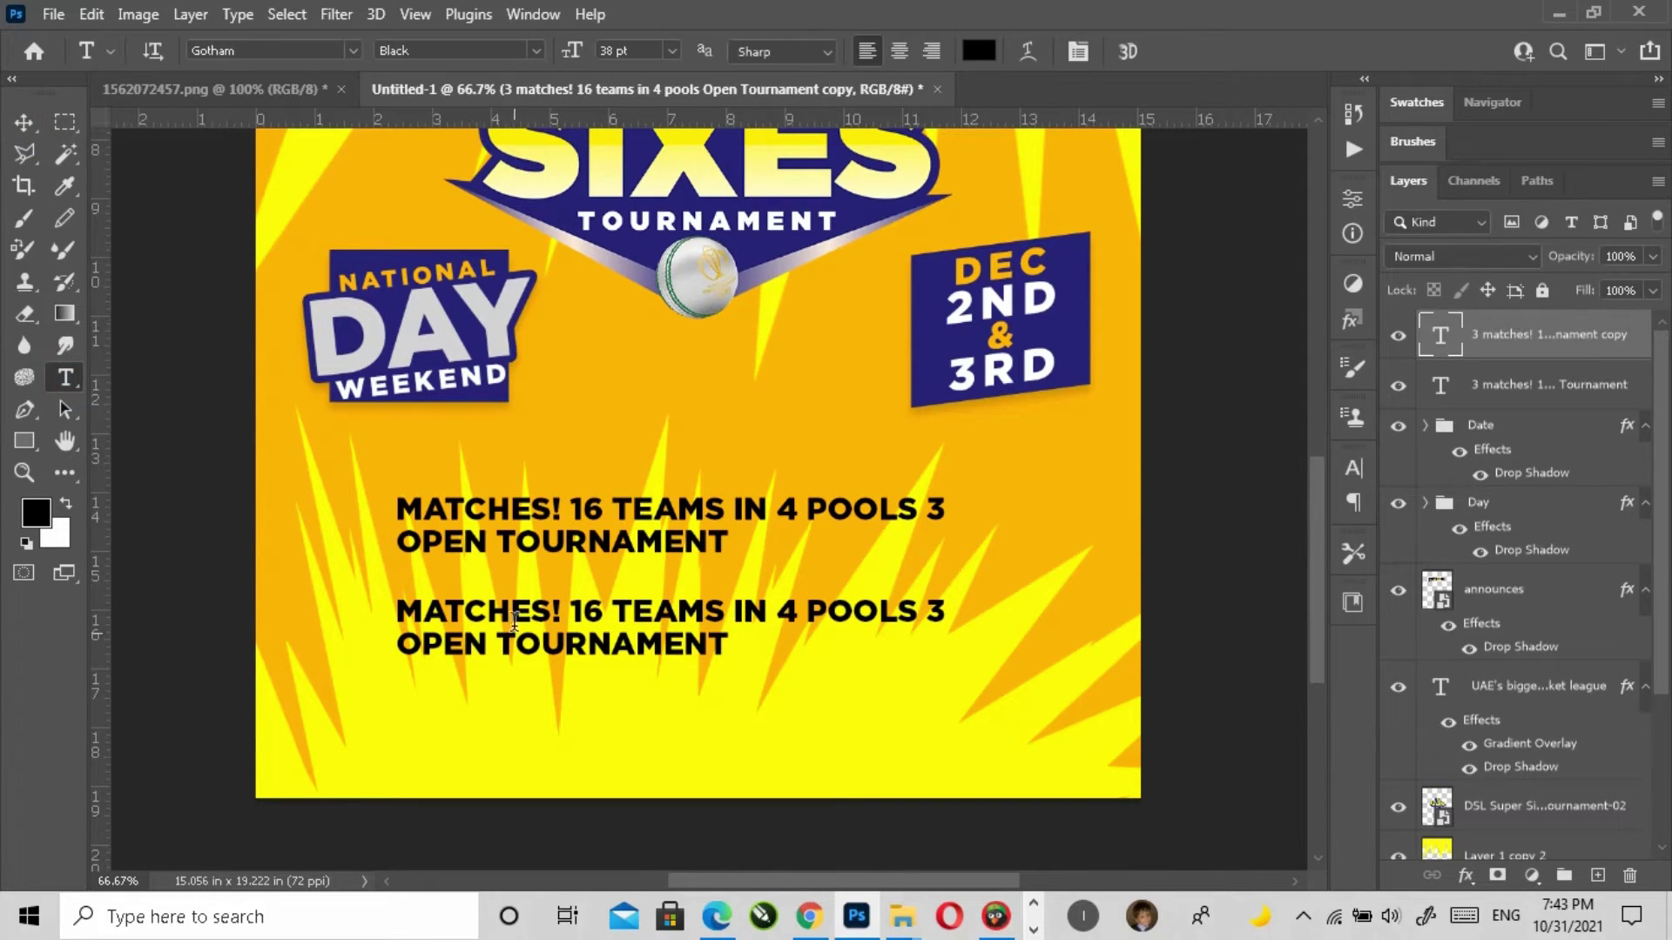
key(ctrl+a)
key(ctrl+v)
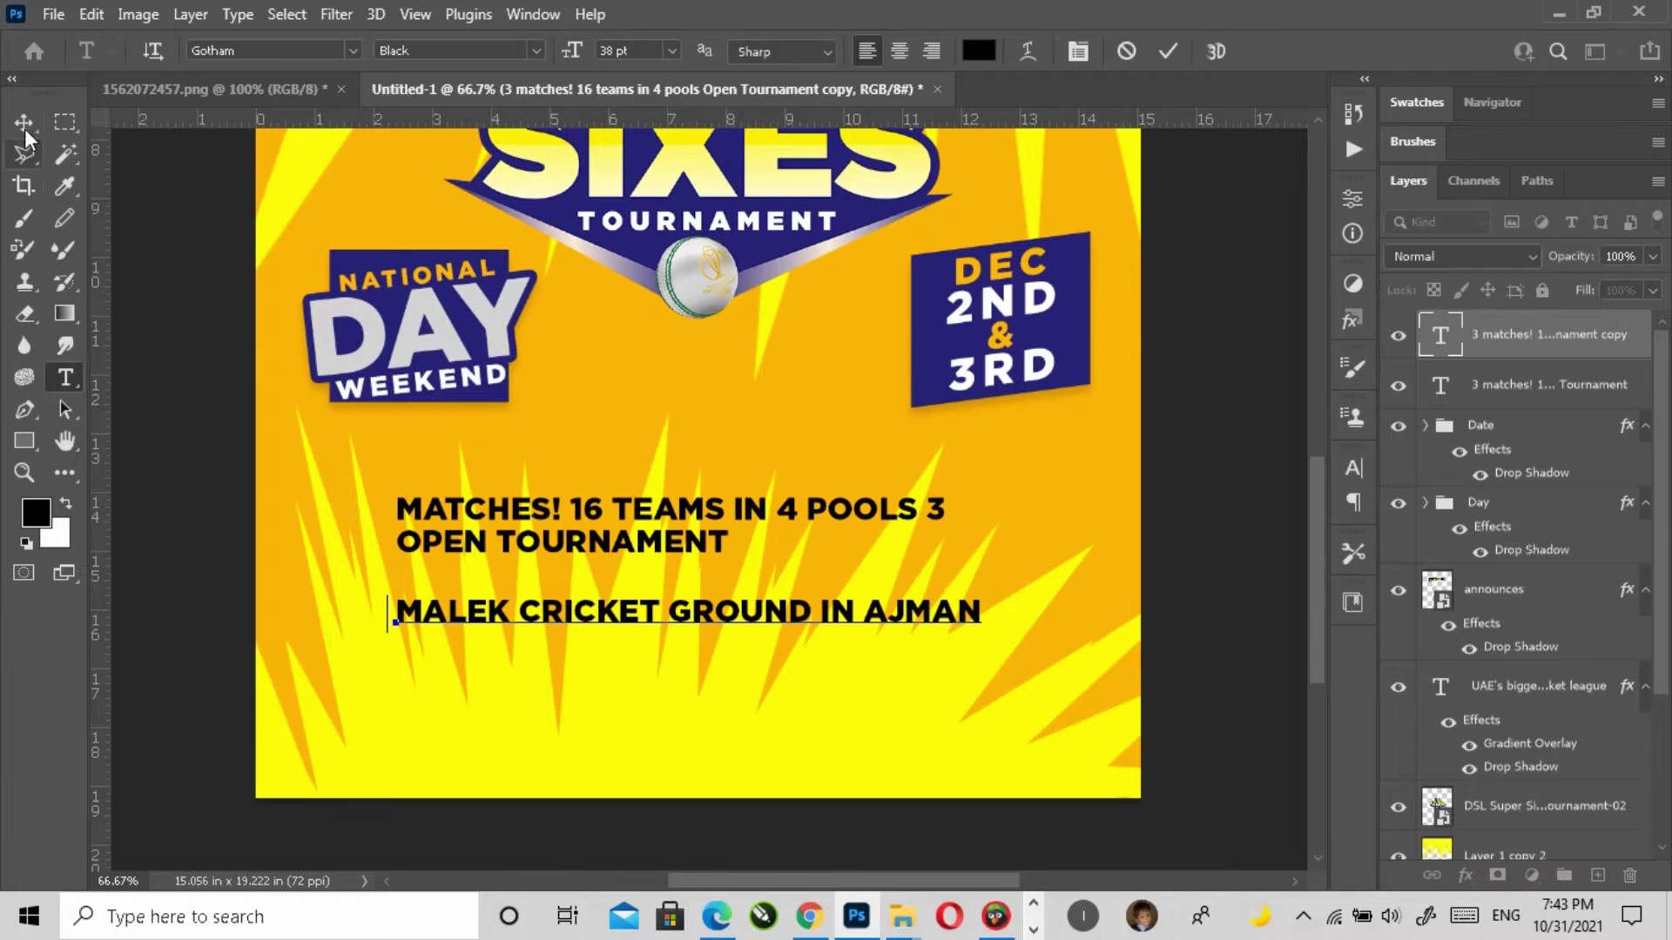
key(ctrl+Return)
key(v)
drag(775, 626, 772, 718)
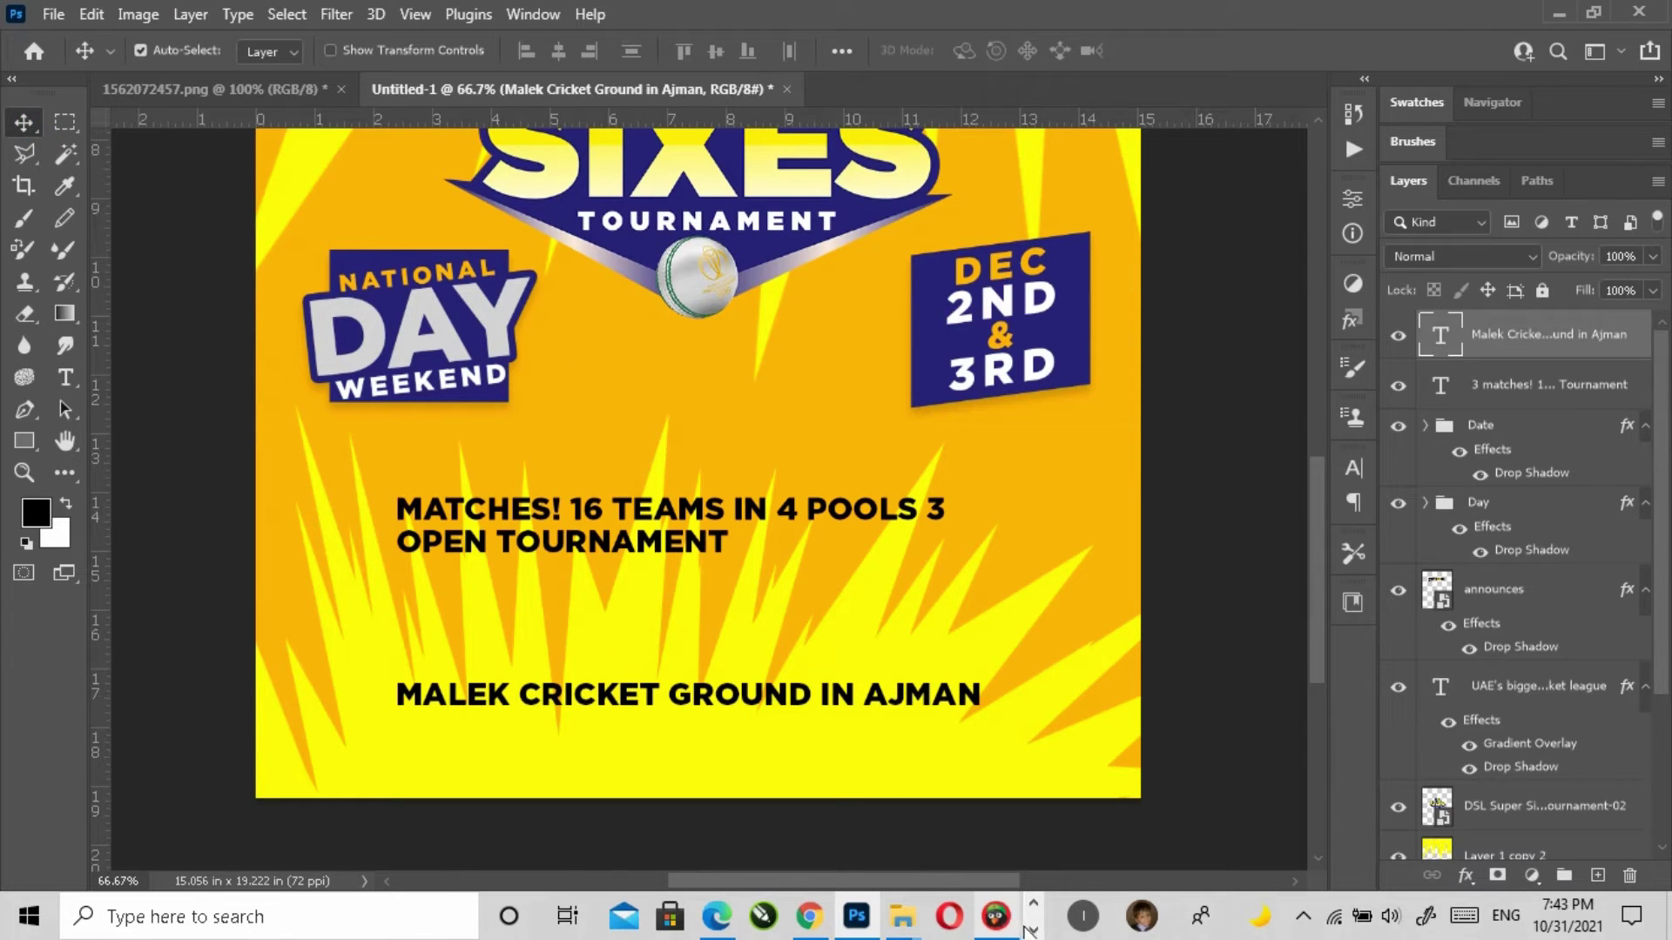
Step: Consult the Word brief, and move the matches and OPEN TOURNAMENT text block down toward the poster's right edge
click(1033, 930)
click(871, 916)
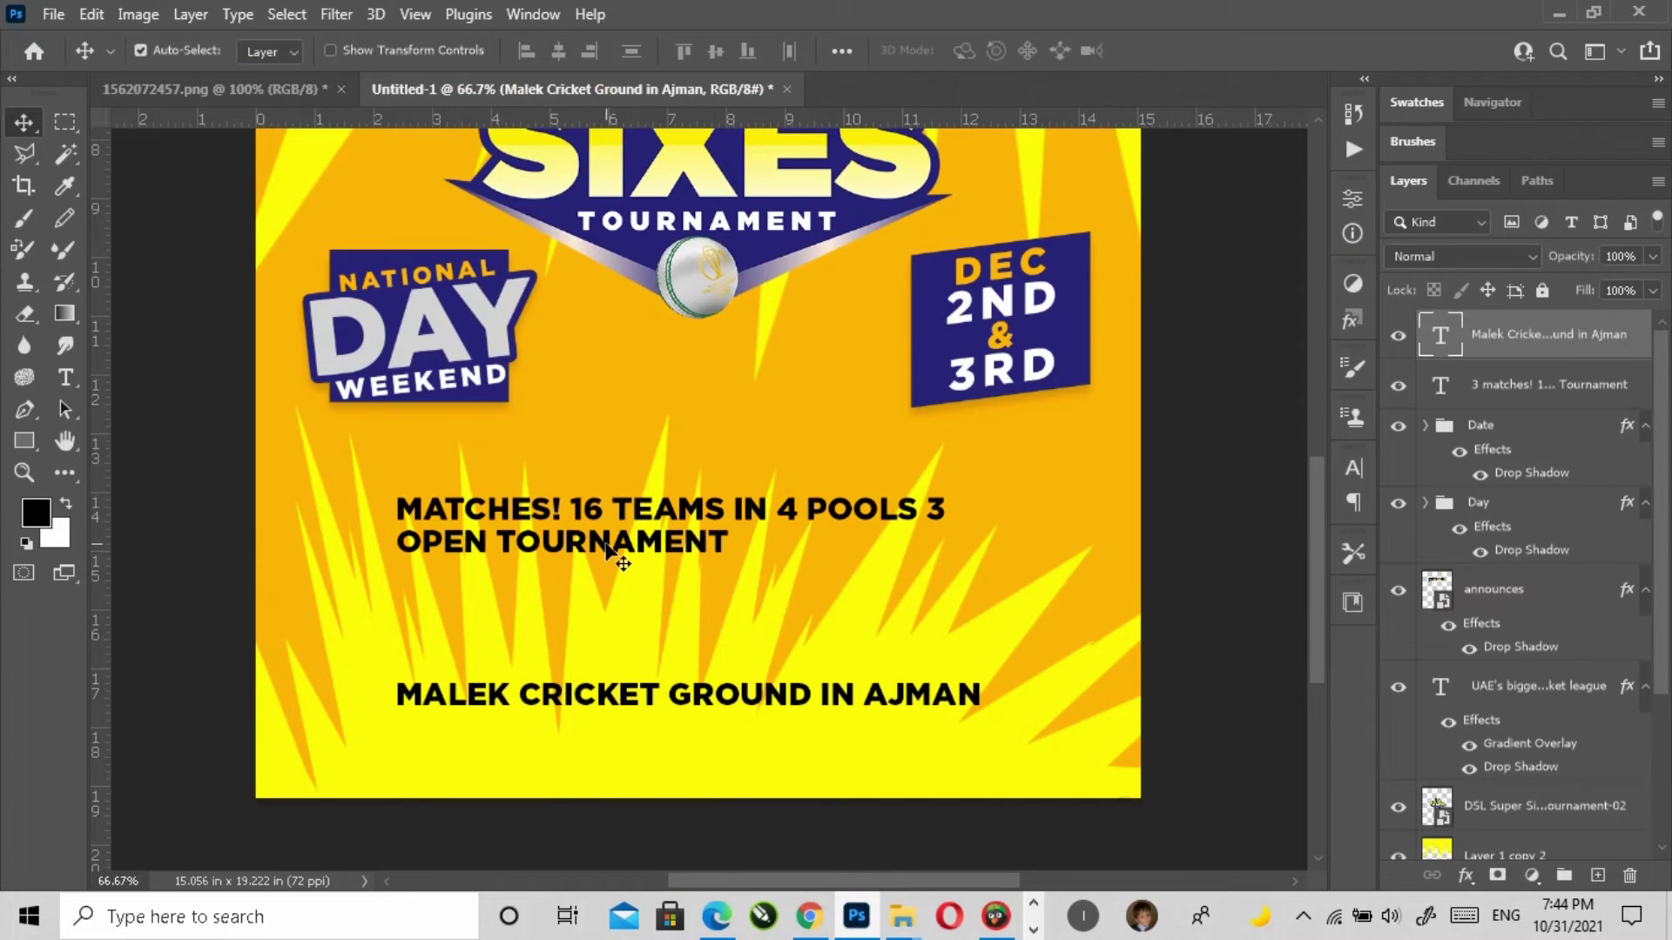
drag(610, 549, 927, 614)
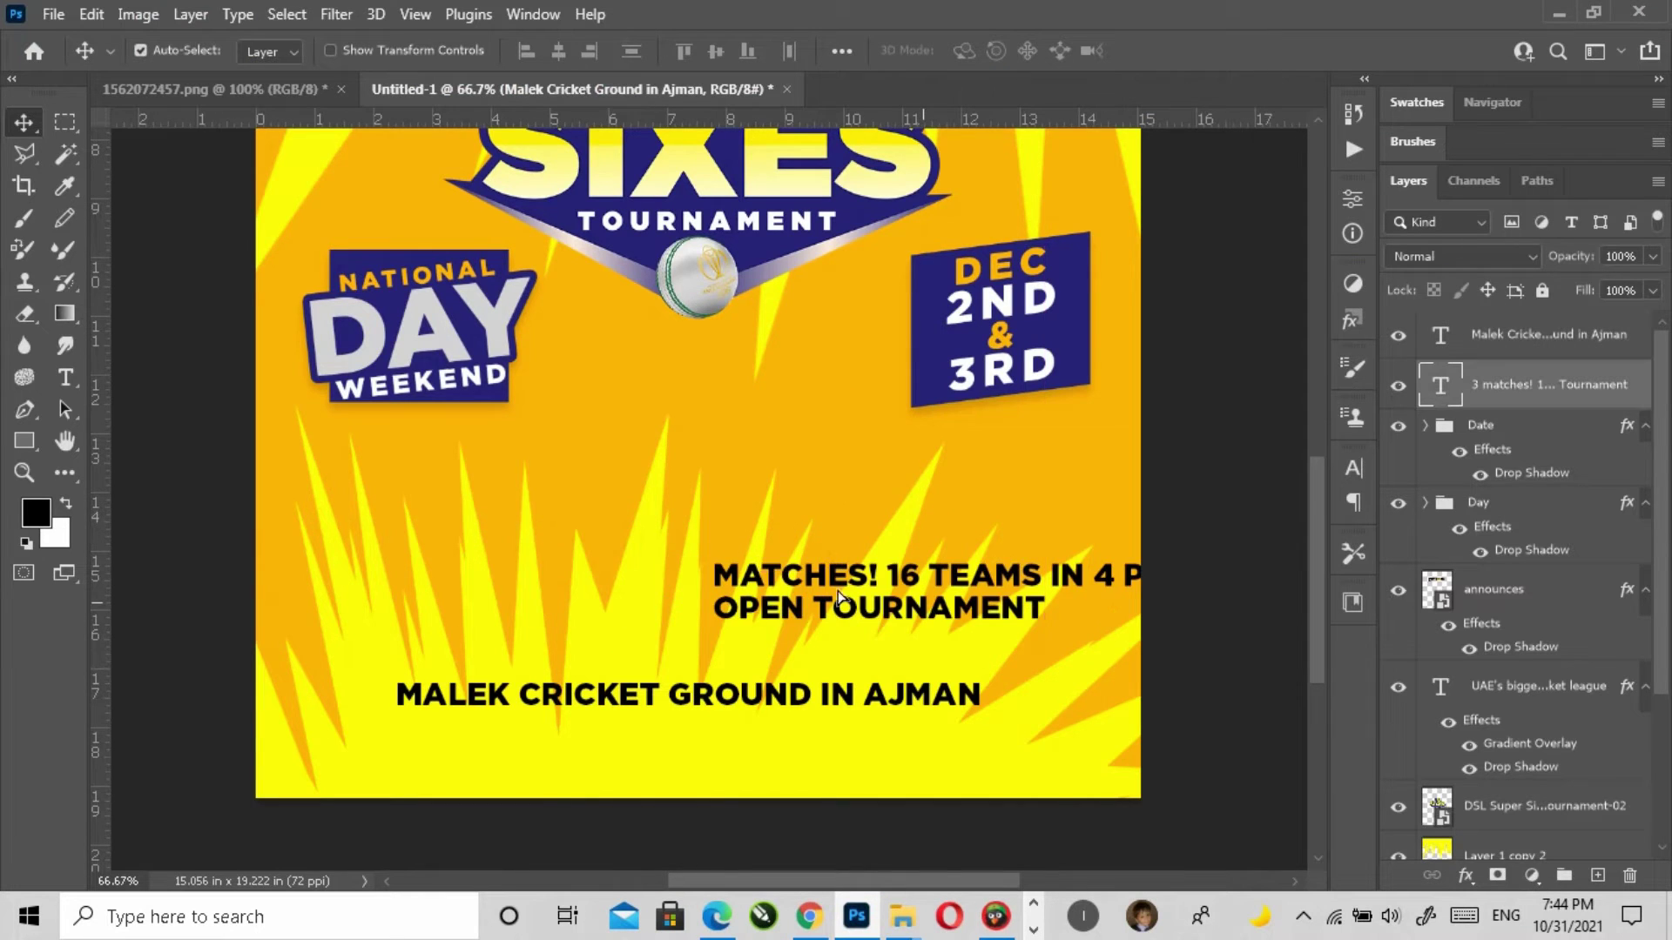
Step: Draw a wide, low black rectangle below the National Day Weekend badge near the poster's left edge
click(24, 440)
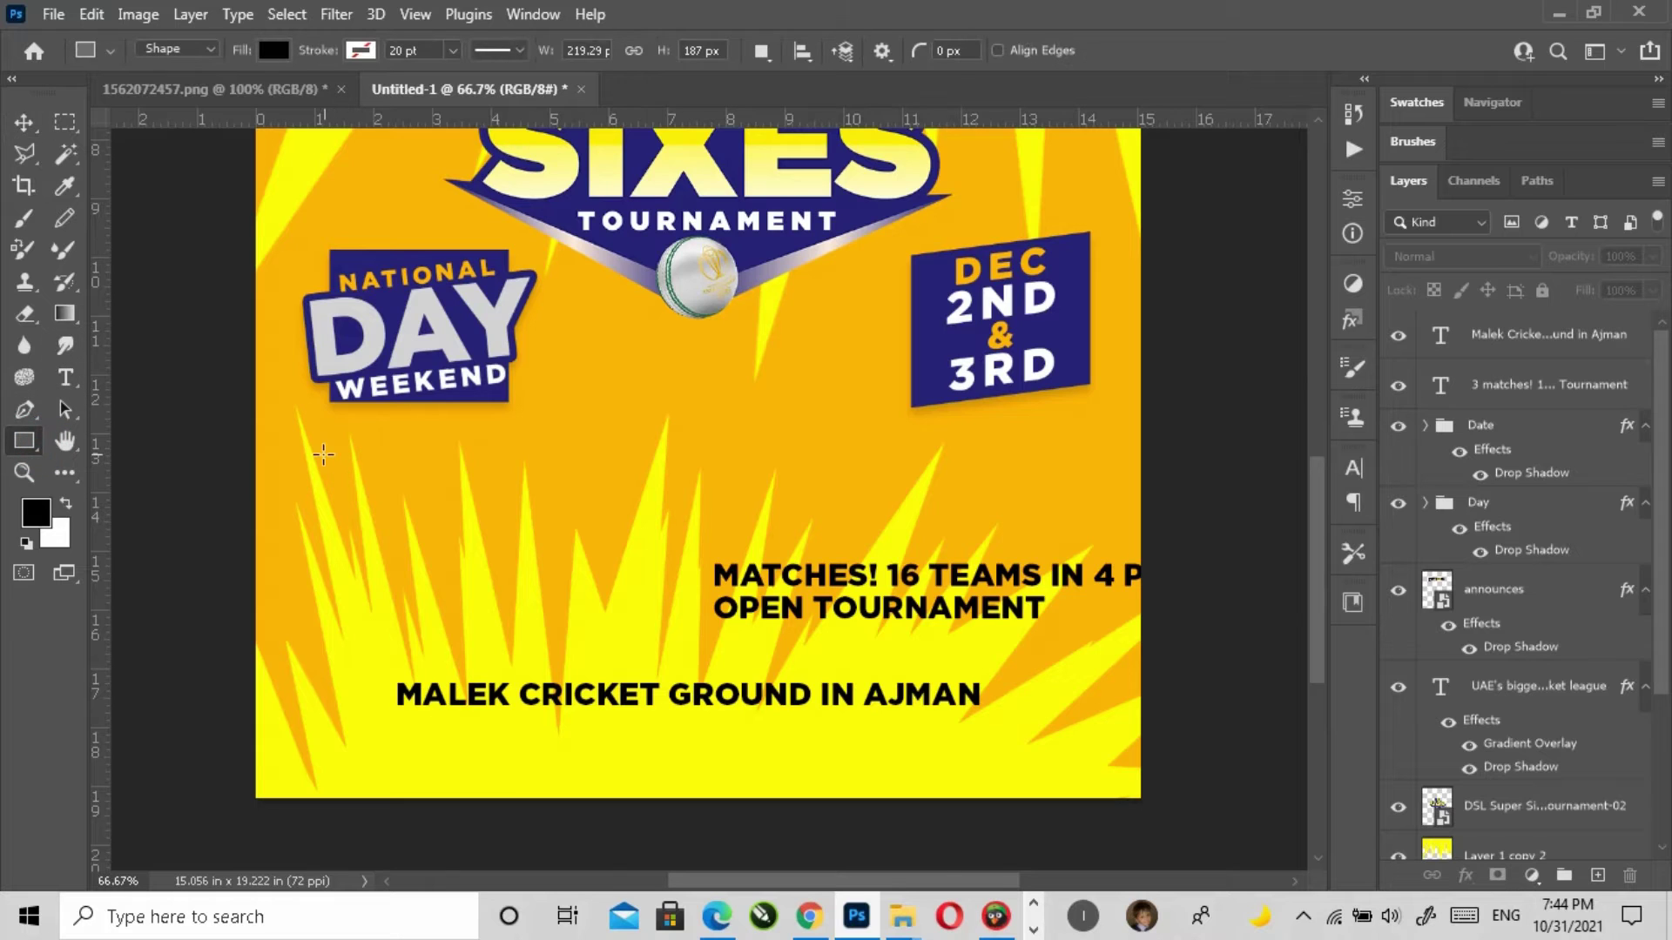
drag(279, 451, 550, 510)
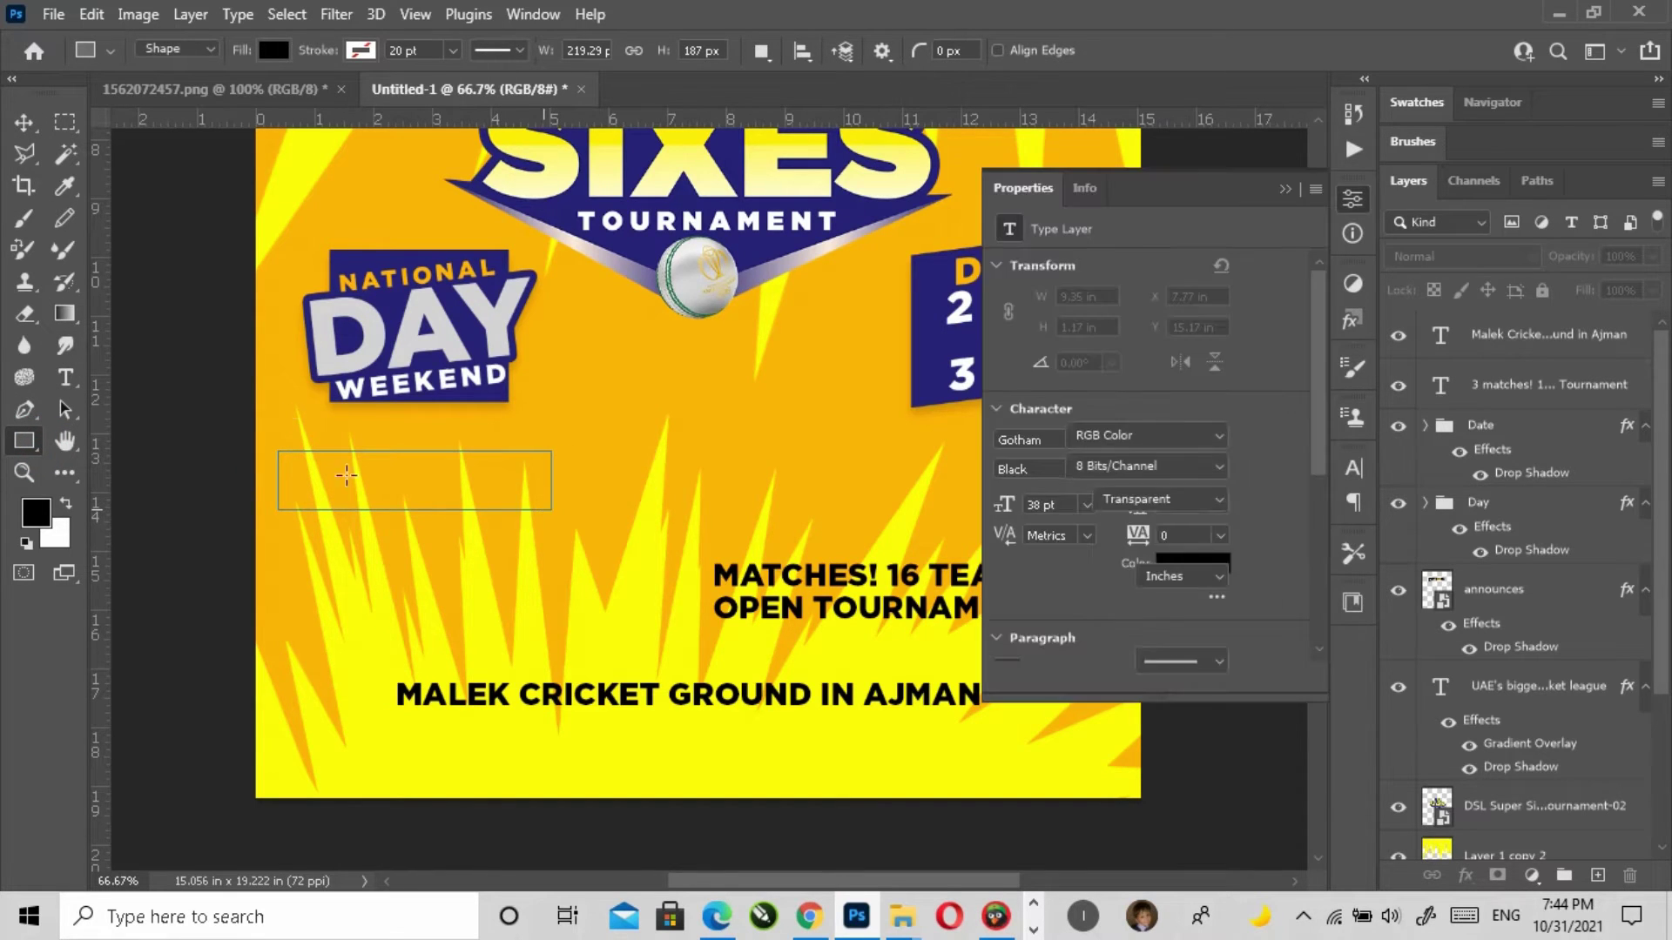
click(1289, 179)
key(v)
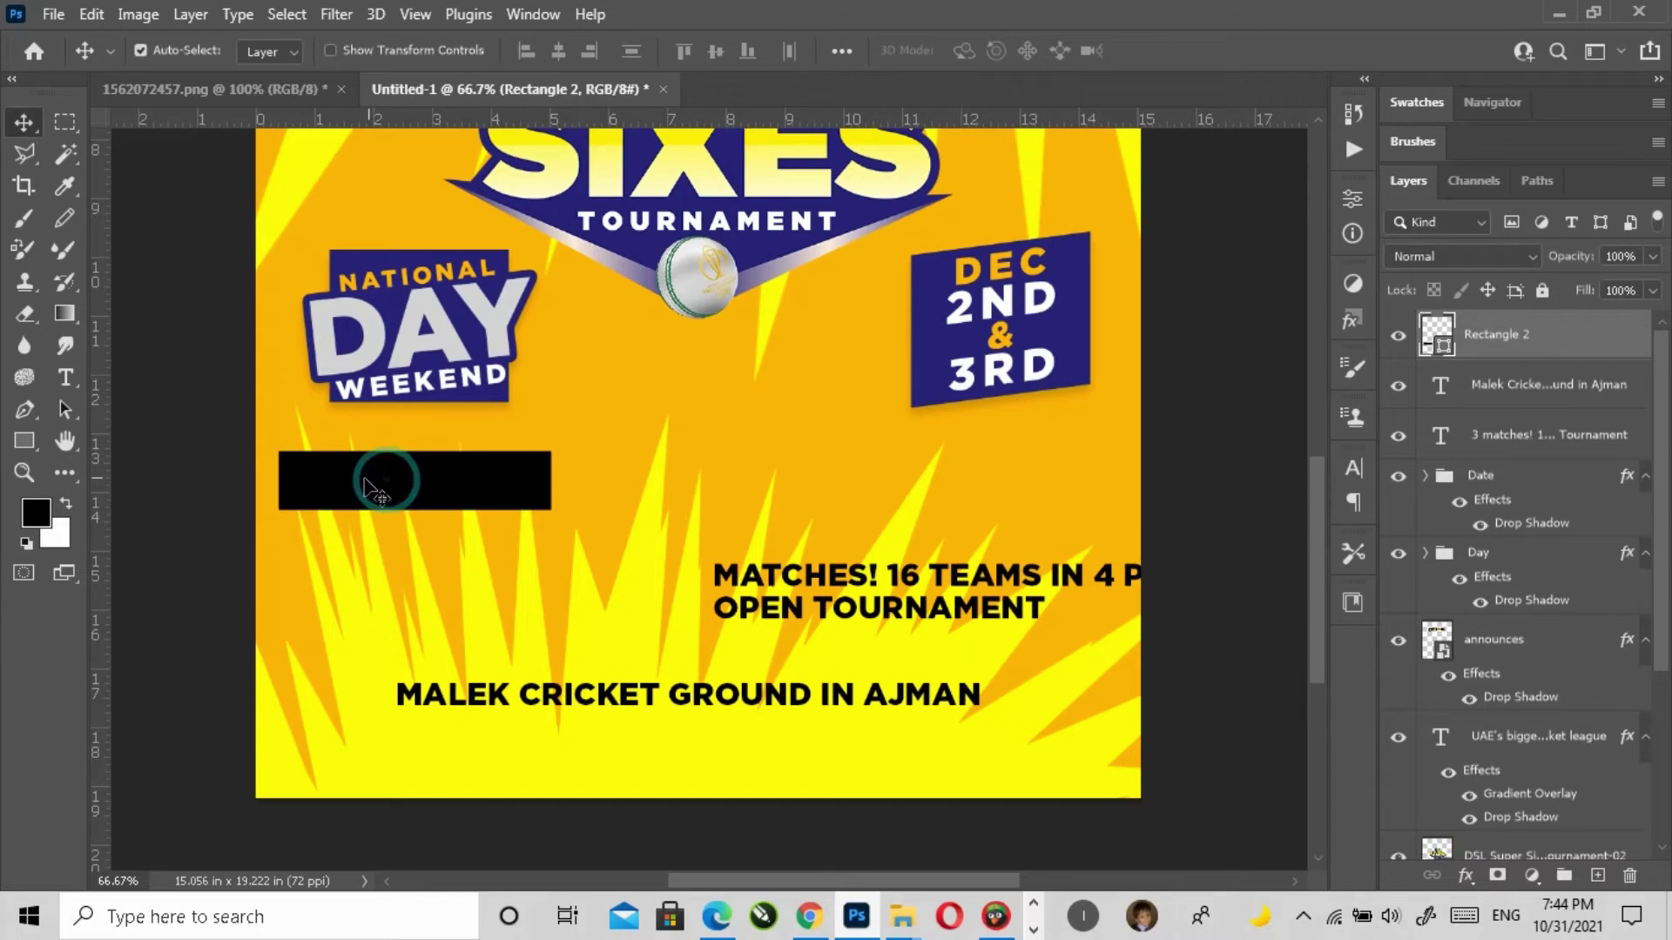
Step: Recolour the new rectangle light pink (ffa1ff)
double_click(1437, 336)
click(708, 333)
drag(1328, 475, 1383, 468)
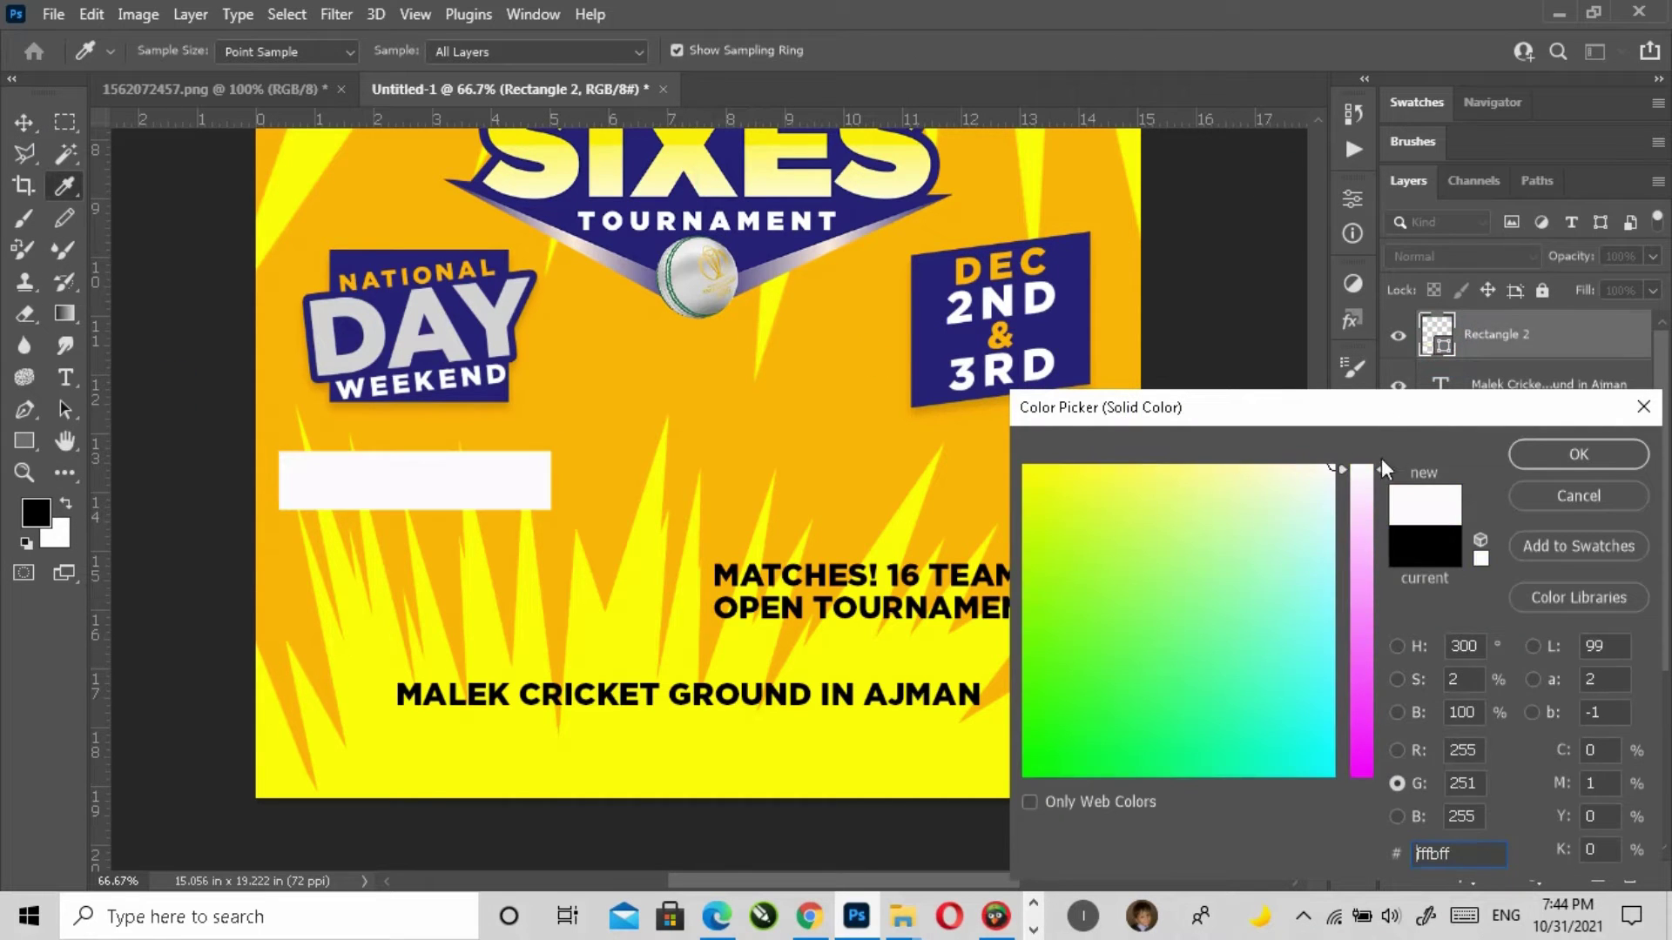
click(610, 185)
click(617, 259)
drag(1215, 479, 1386, 444)
click(1553, 454)
key(v)
Step: Shift the matches text block slightly toward the poster's centre, and highlight "3 matches" in the Word brief
drag(914, 597, 848, 605)
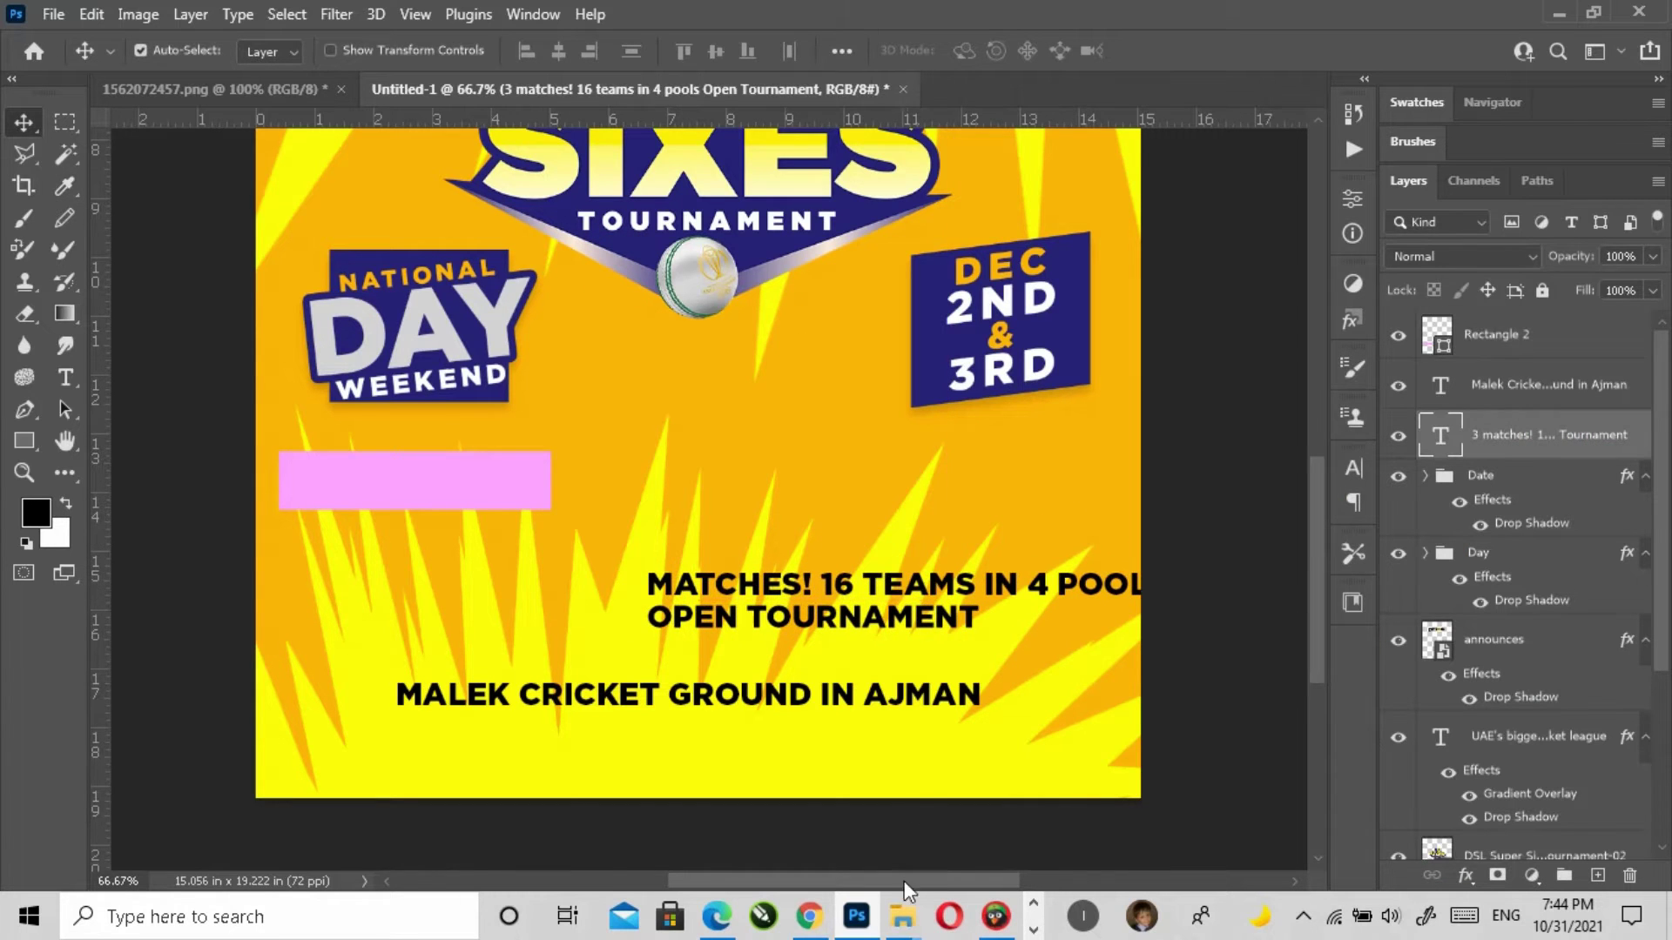
click(1034, 930)
click(869, 916)
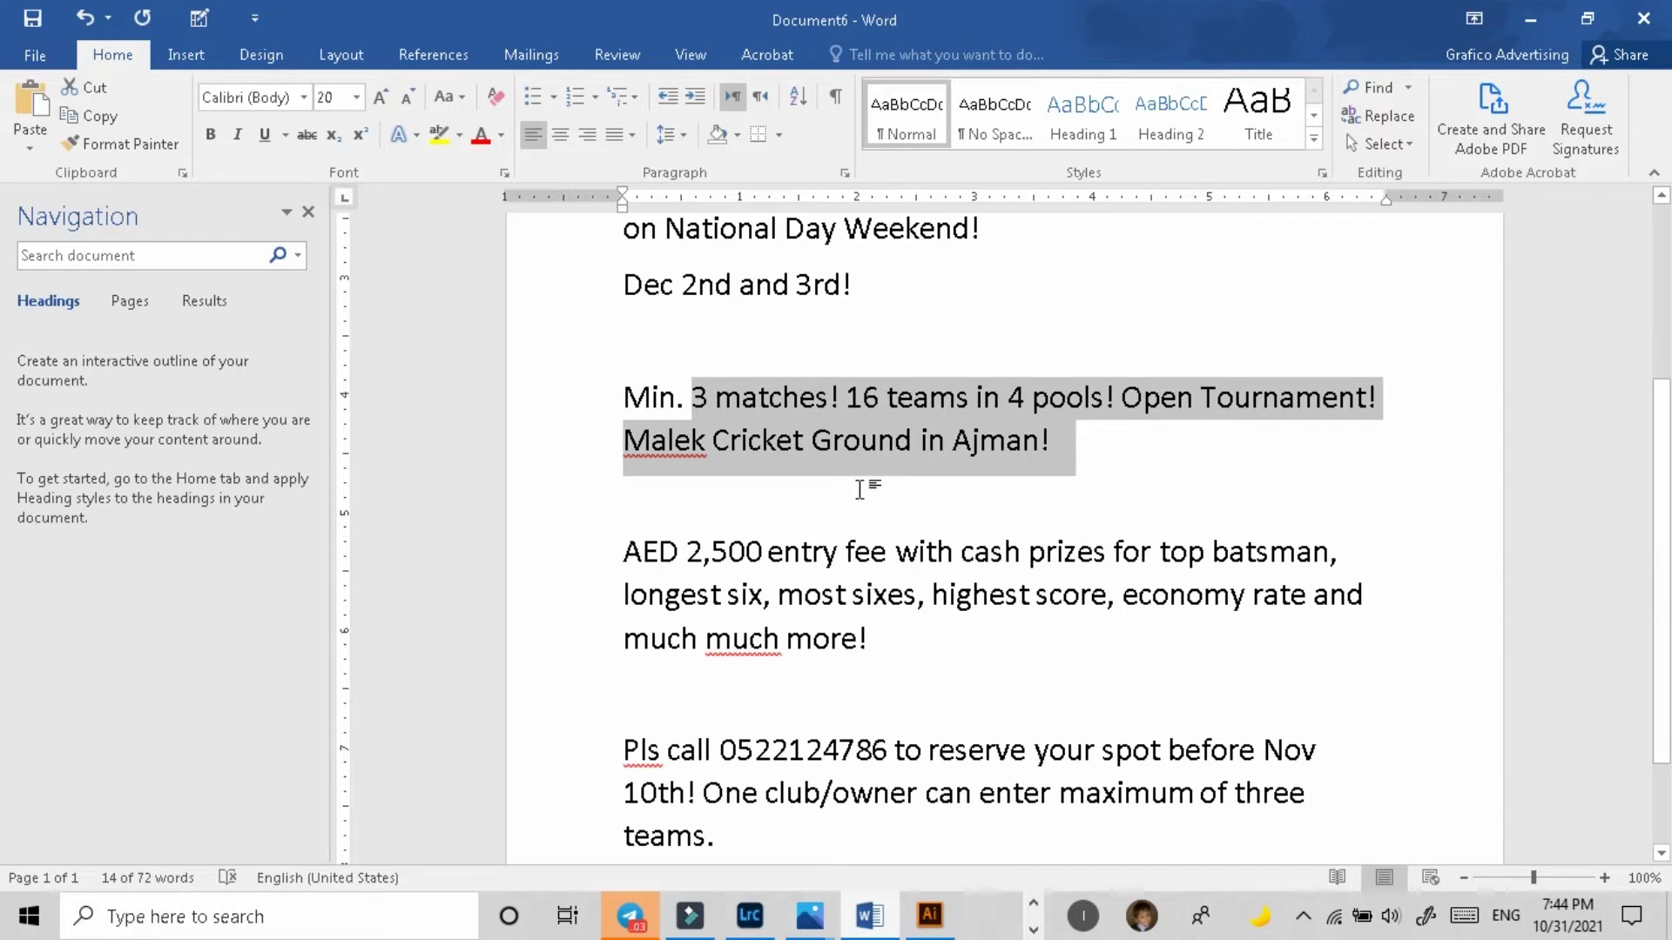
click(834, 432)
click(778, 397)
drag(694, 391, 790, 396)
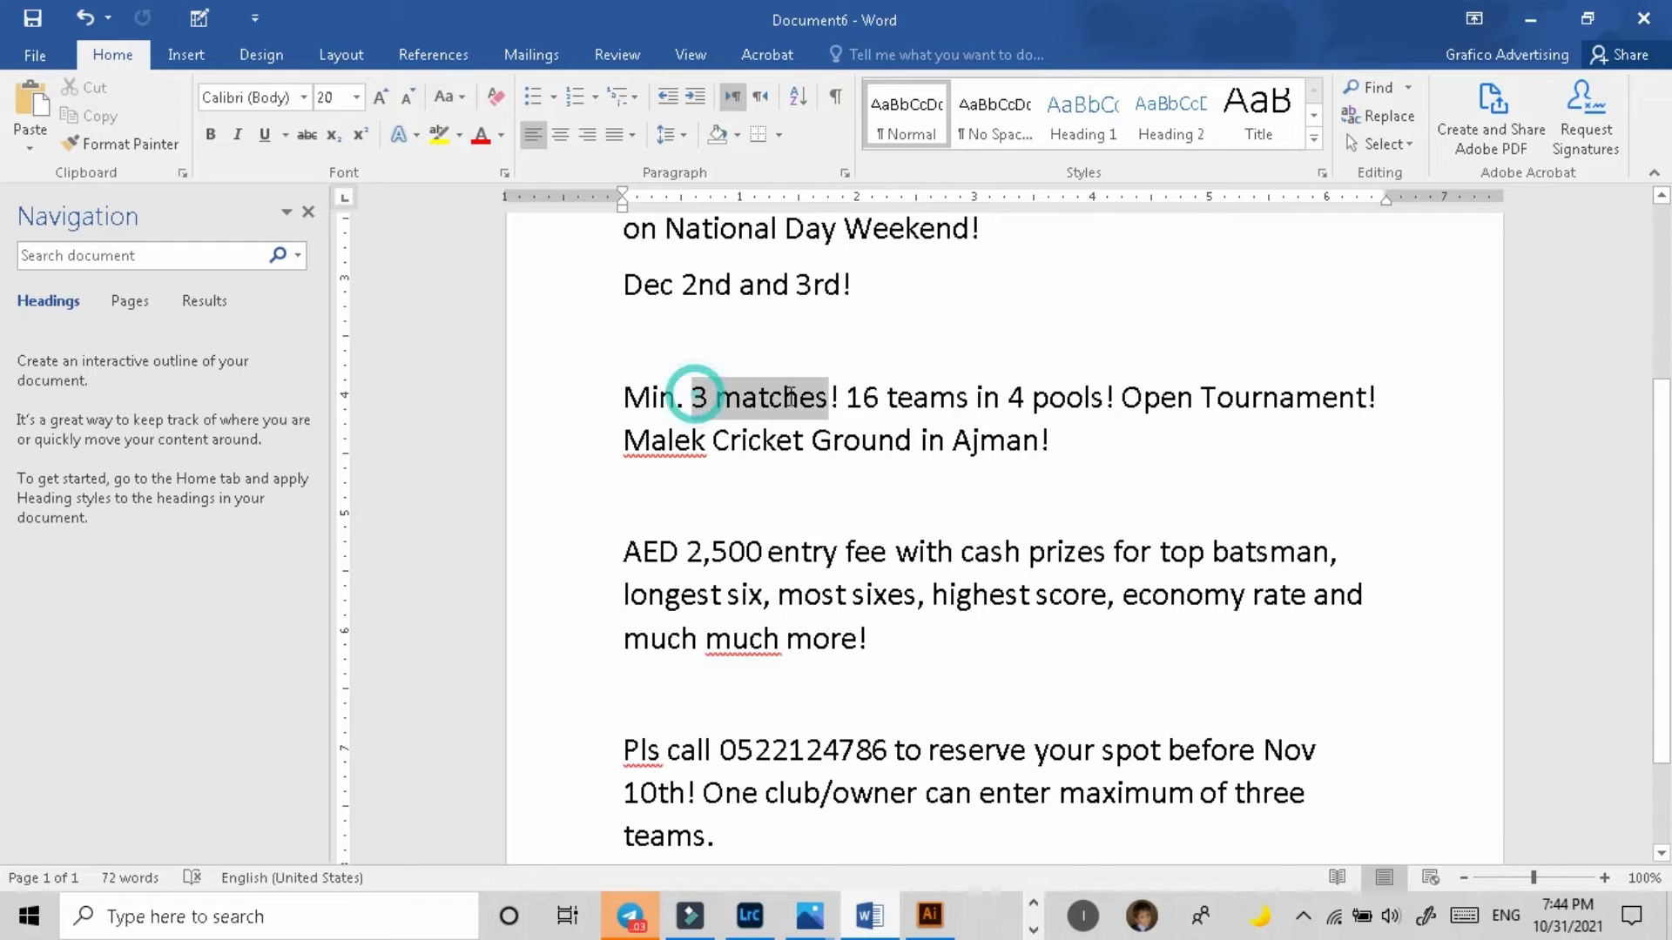
click(790, 396)
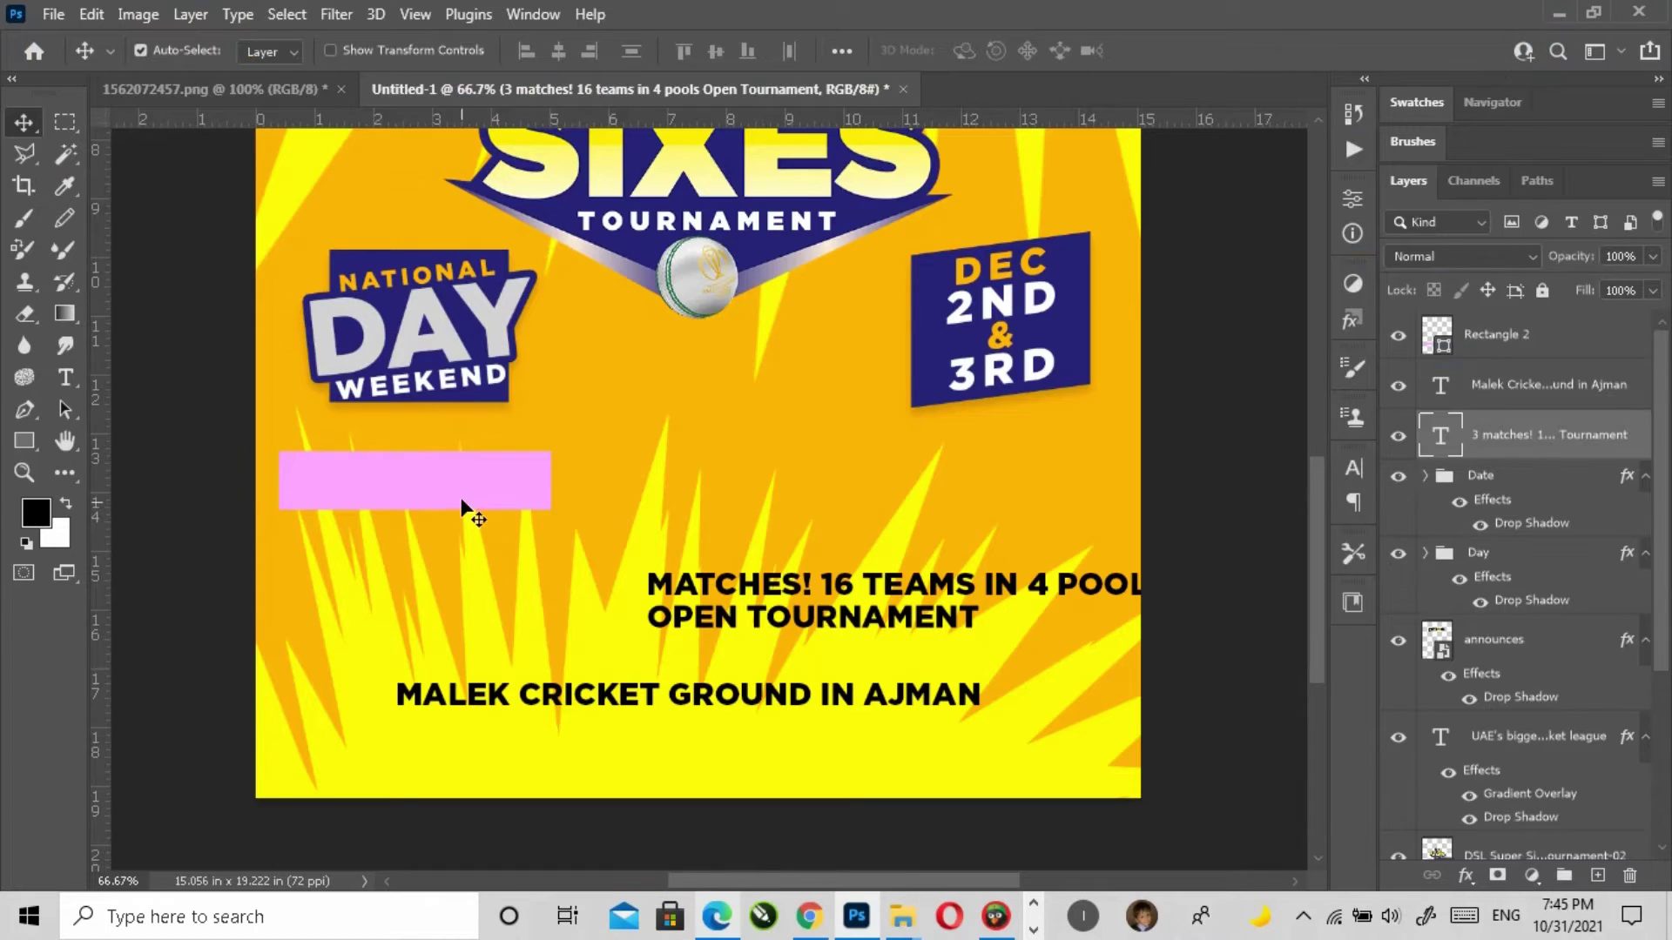
Step: Set the fill colour of the rectangle below the National Day Weekend badge to white
click(462, 503)
double_click(1437, 335)
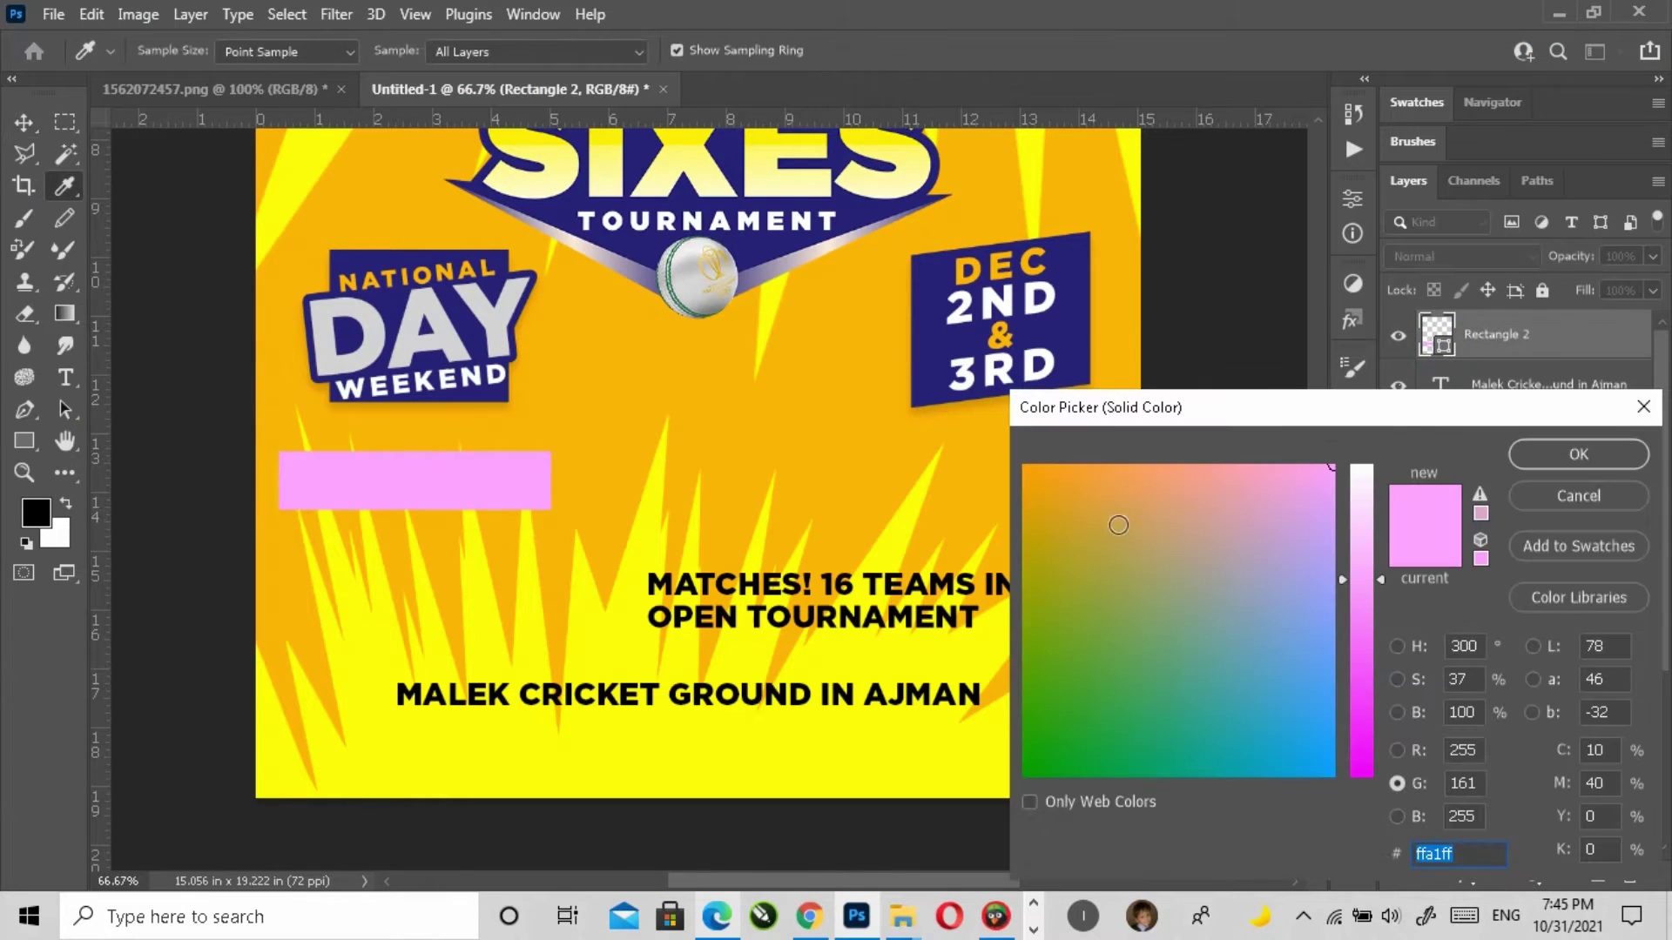
drag(1362, 491, 1382, 430)
click(1537, 453)
Step: Duplicate the matches text block beside the white rectangle and replace the copy's content with MATCHES 3
key(z)
click(561, 540)
drag(561, 540, 692, 527)
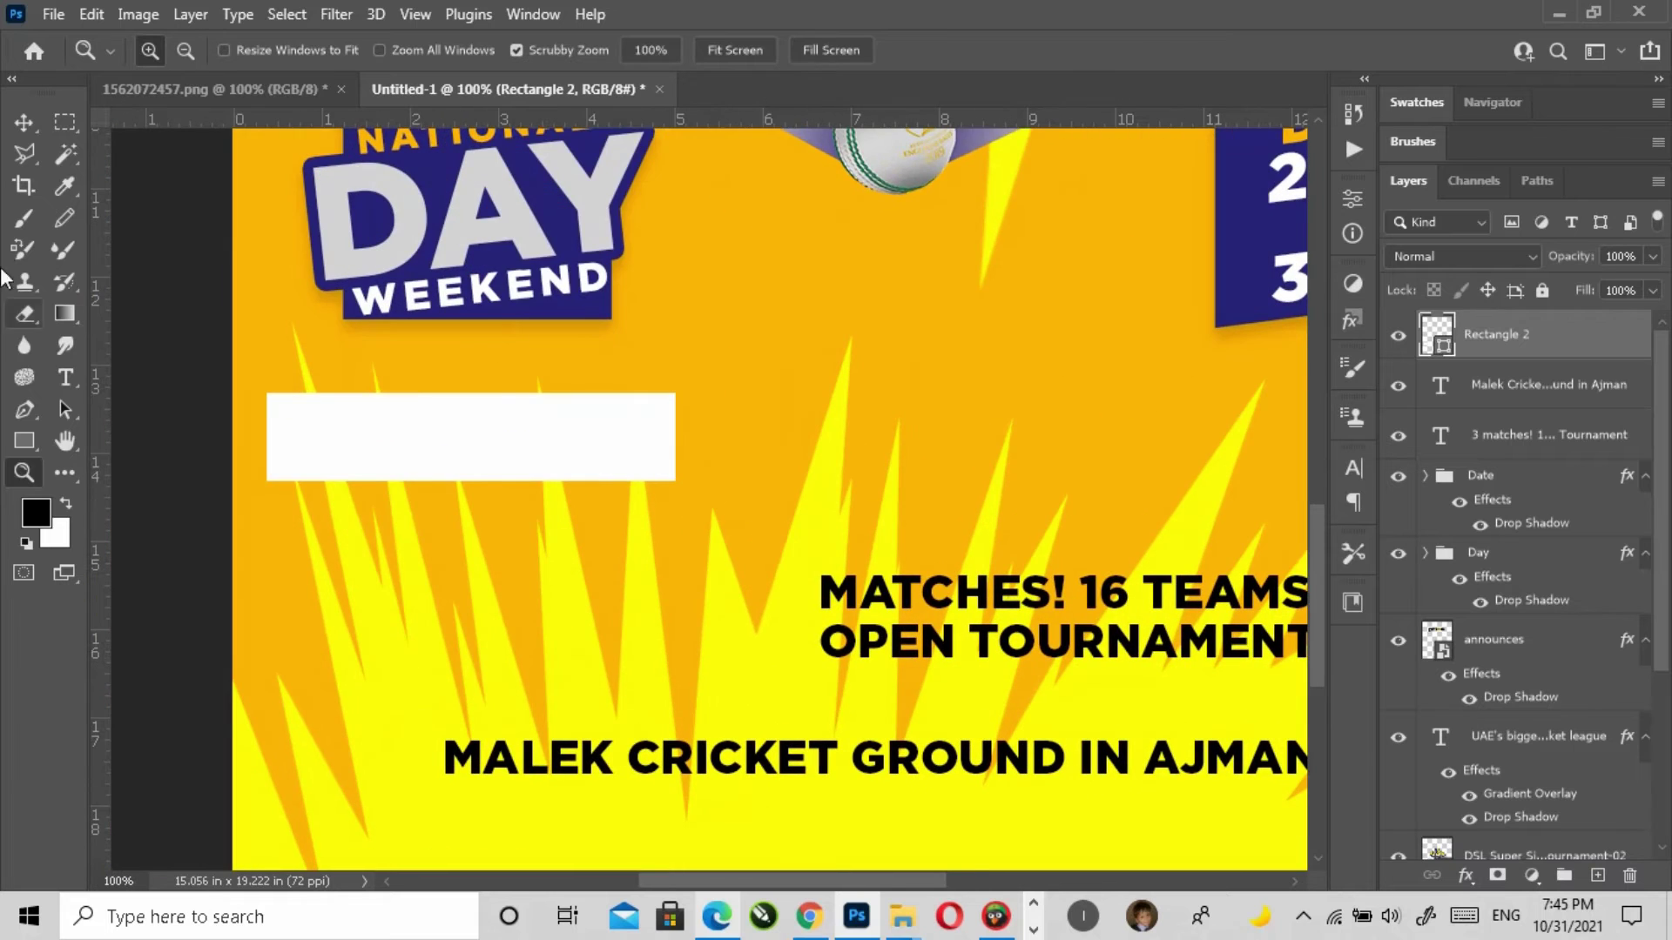
click(23, 122)
click(65, 409)
click(24, 122)
click(849, 592)
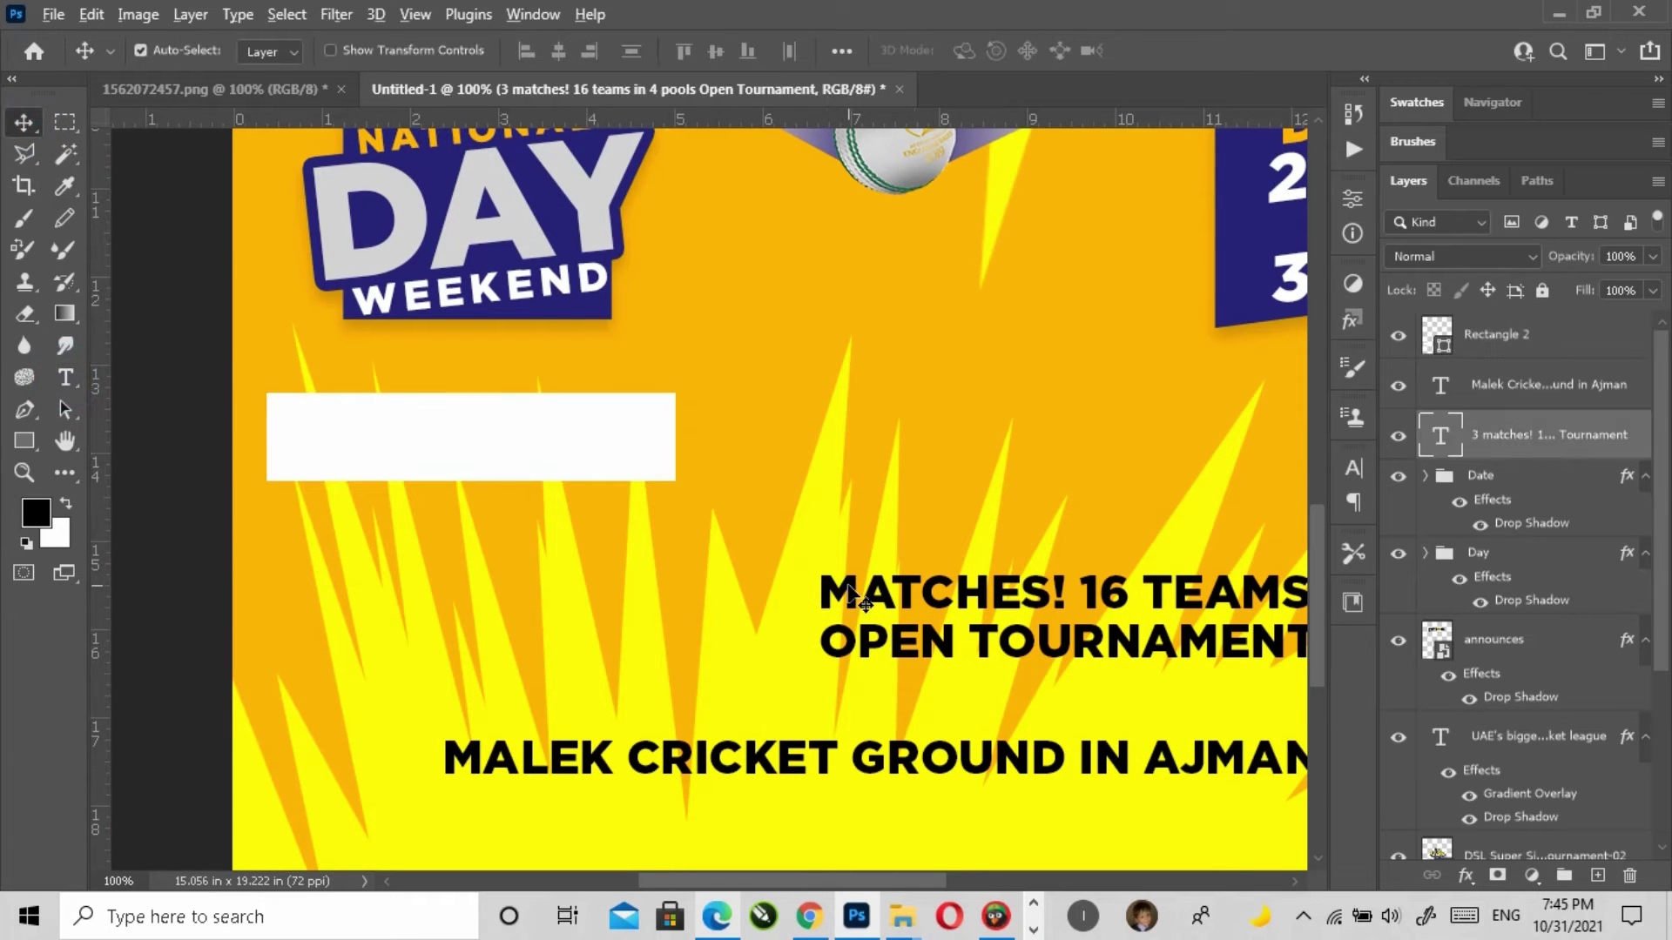
alt+drag(803, 496, 718, 313)
key(t)
key(Return)
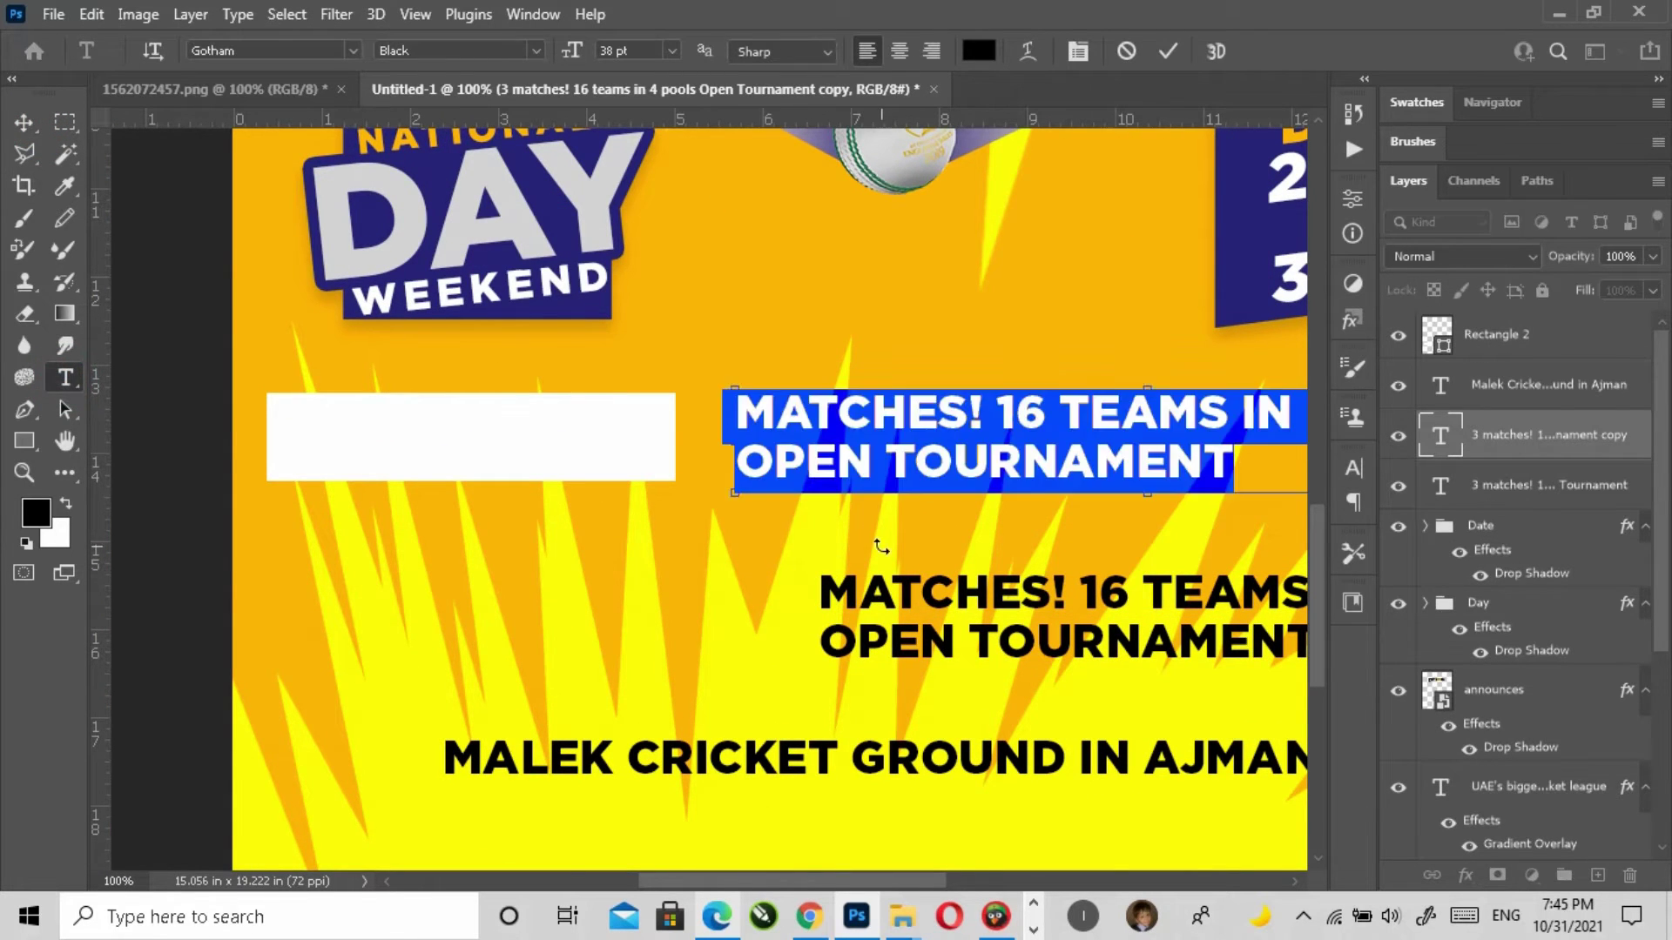
text(MATCHES 3)
click(24, 122)
Step: Place the MATCHES 3 text above the rectangle layer, enlarge it, and centre it on the white rectangle
drag(896, 403, 514, 431)
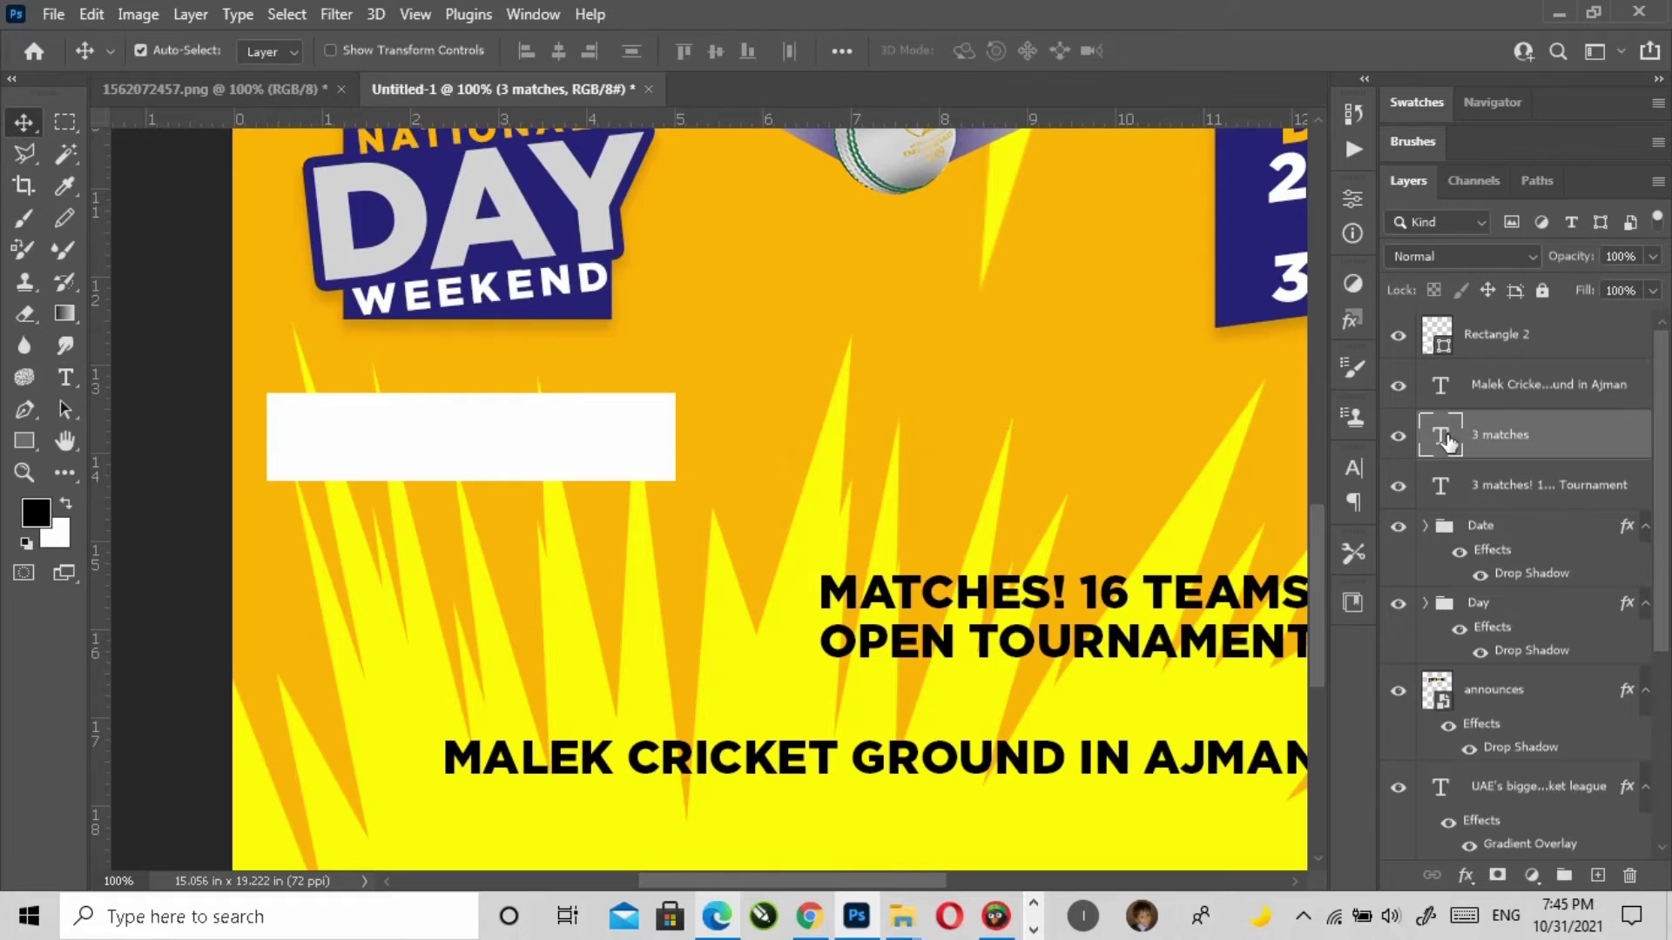
drag(1480, 435, 1508, 335)
drag(529, 438, 641, 441)
key(ctrl+t)
key(Return)
shift+click(1496, 384)
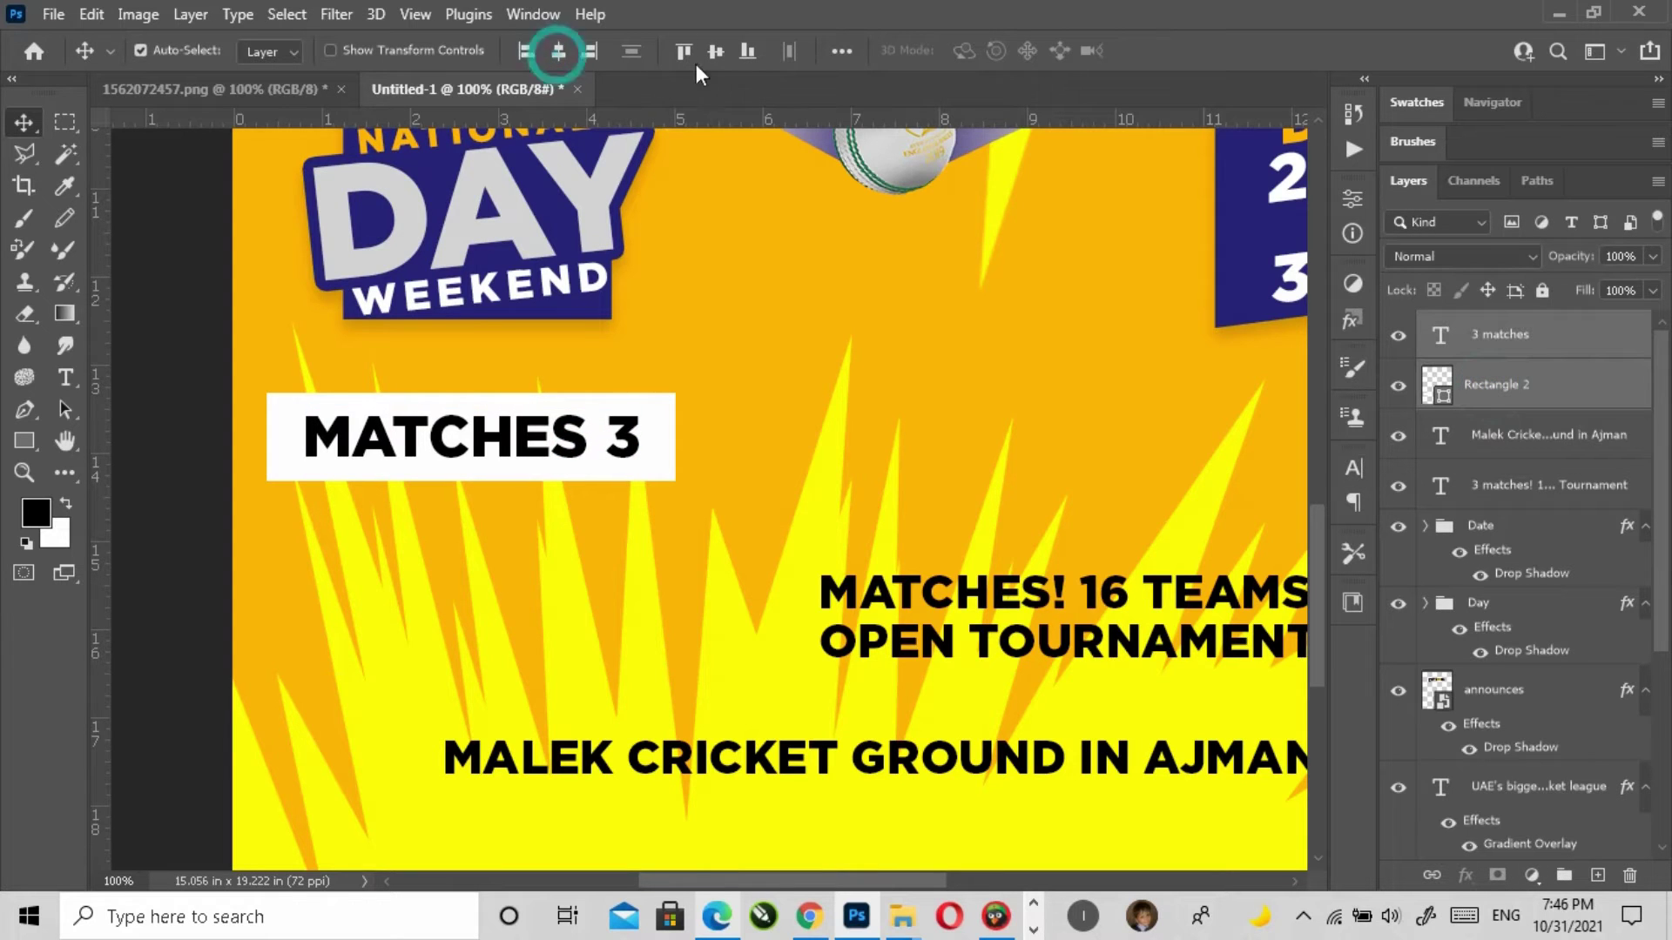
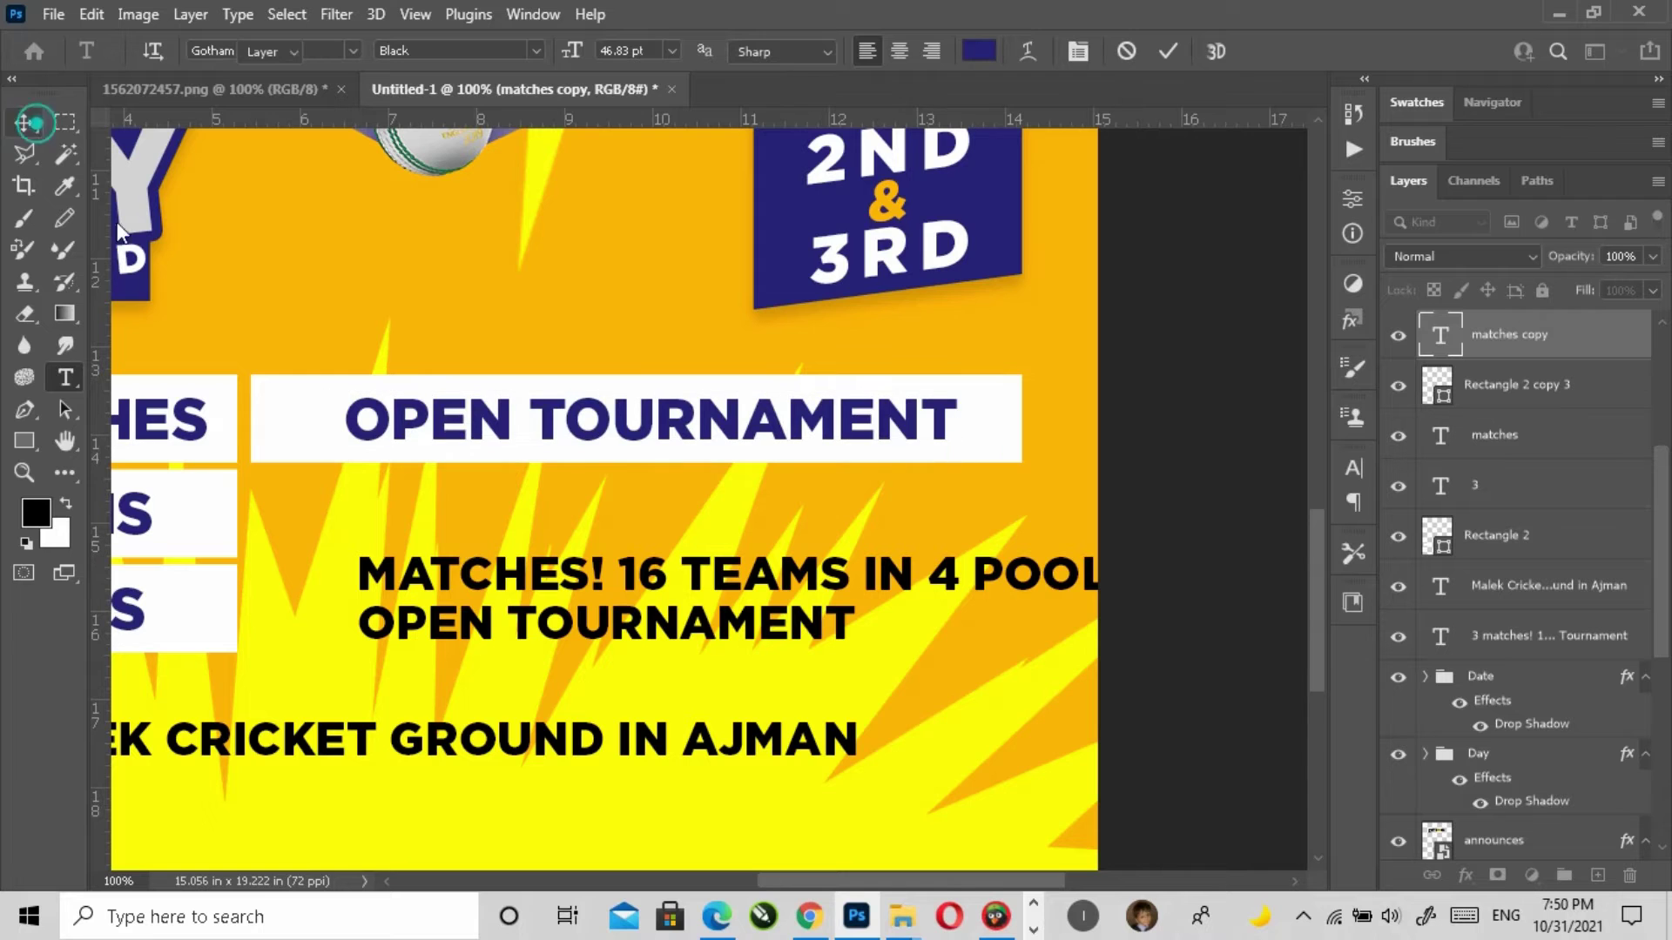
Step: Move the OPEN TOURNAMENT text slightly left within its white bar, keeping its size
drag(413, 428, 386, 429)
key(ctrl+t)
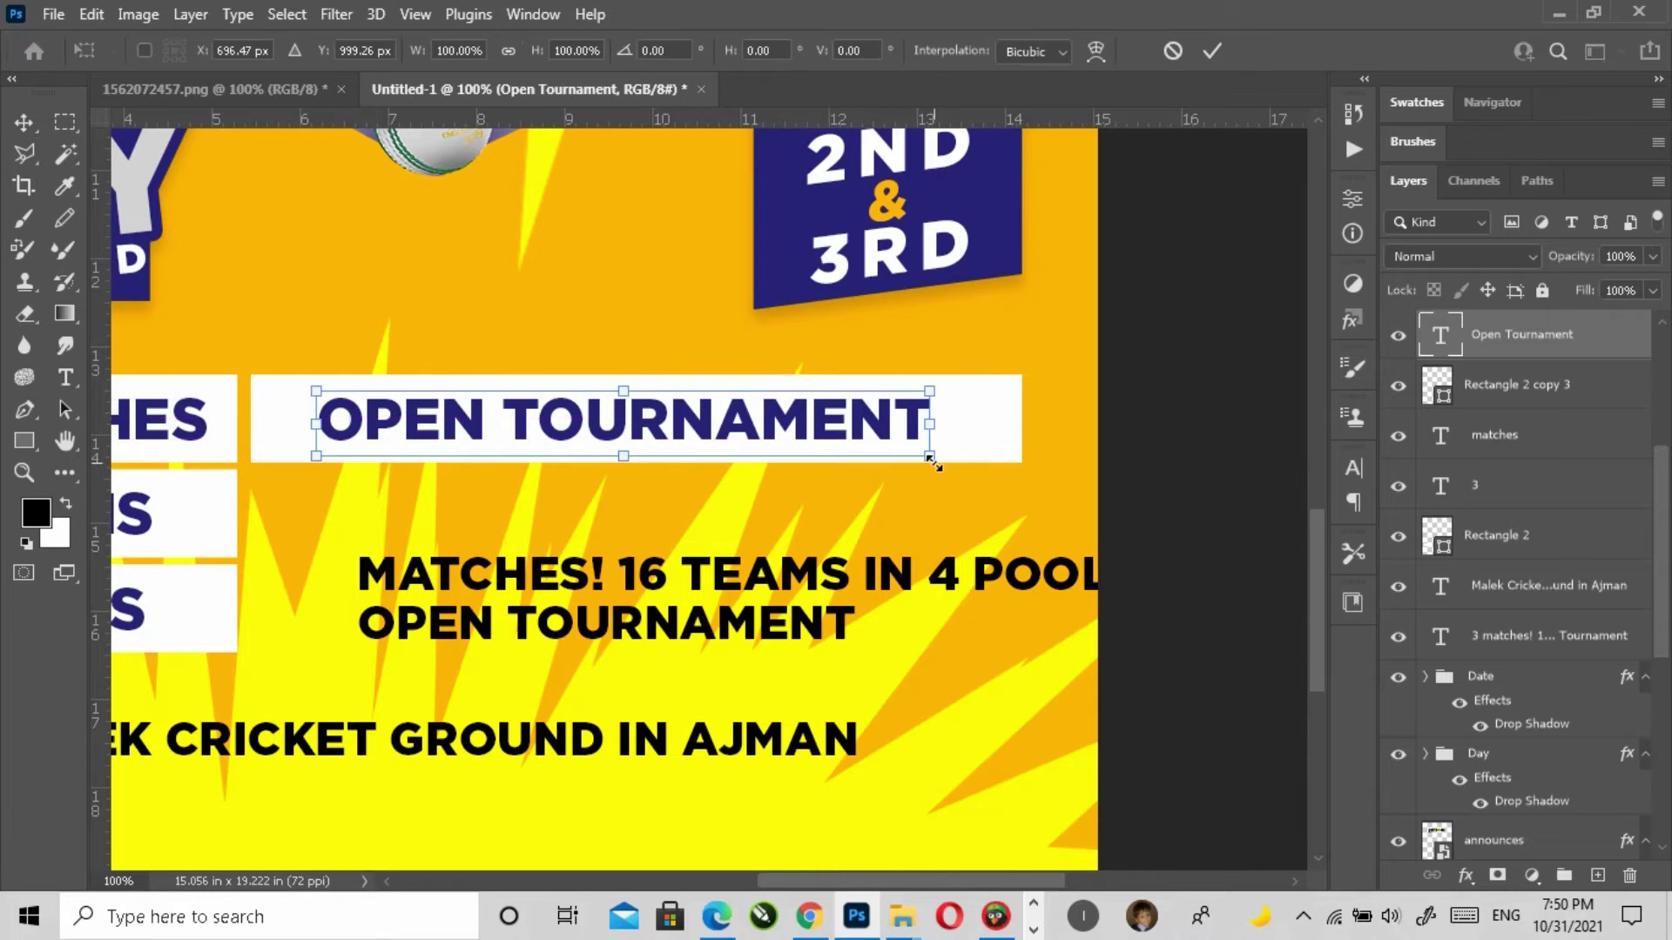
key(Return)
Step: Add a horizontal guide along the top edge of the 16 TEAMS bar
key(z)
click(725, 53)
click(694, 753)
click(695, 753)
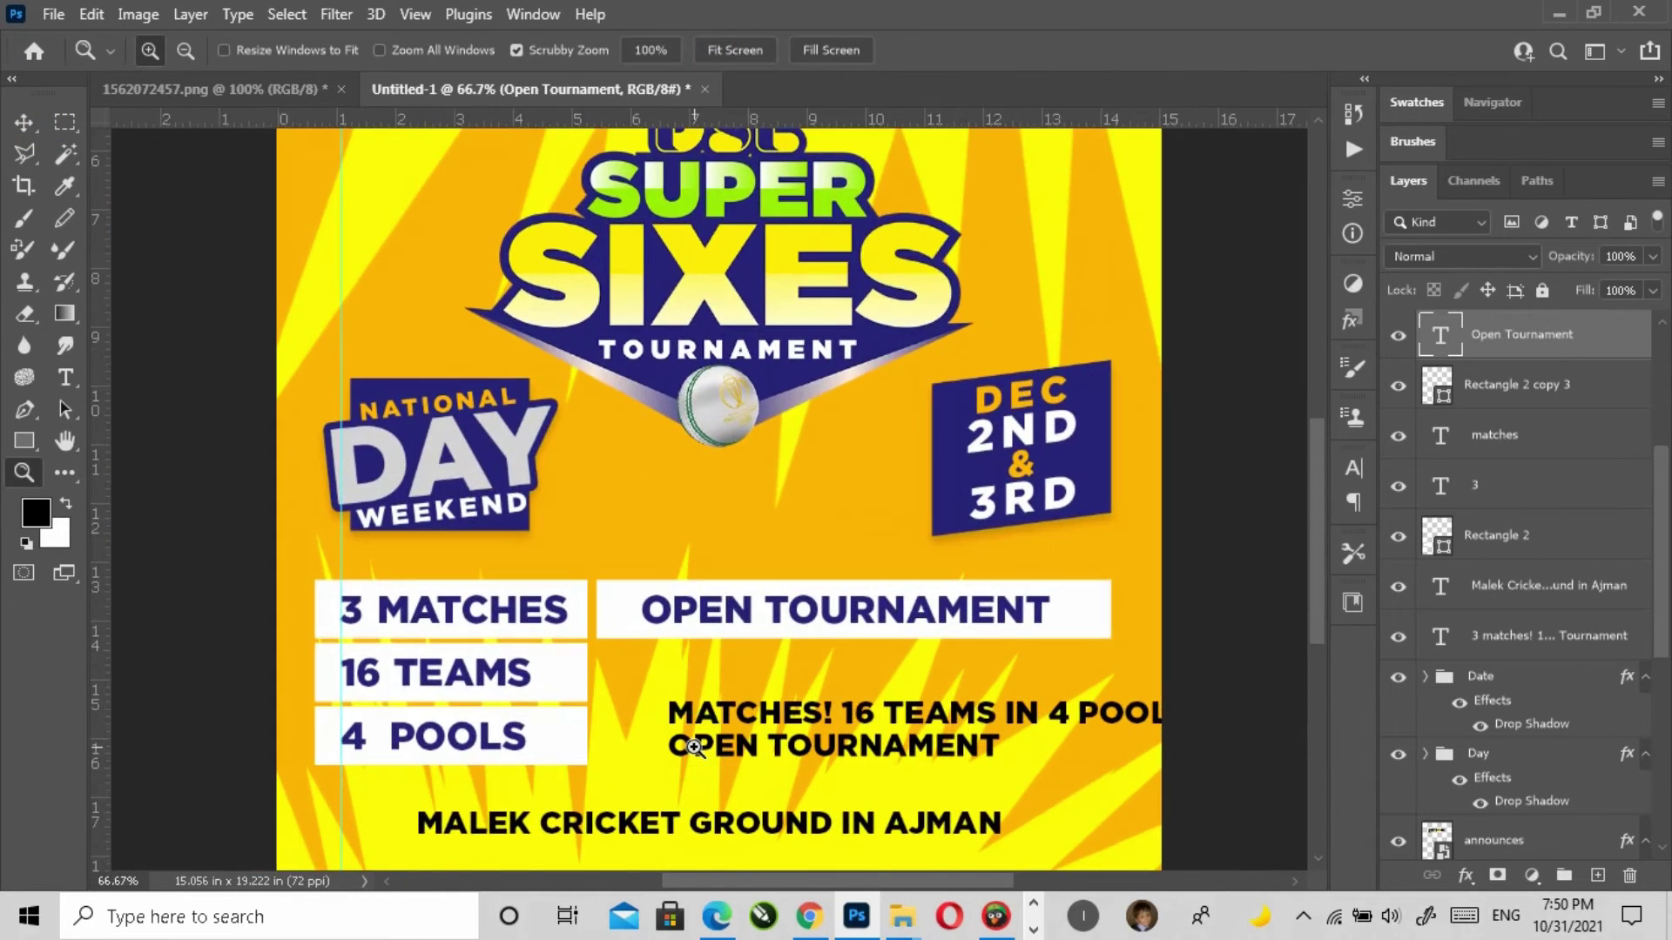
click(694, 749)
drag(694, 742, 620, 564)
click(27, 122)
click(450, 477)
key(ctrl+t)
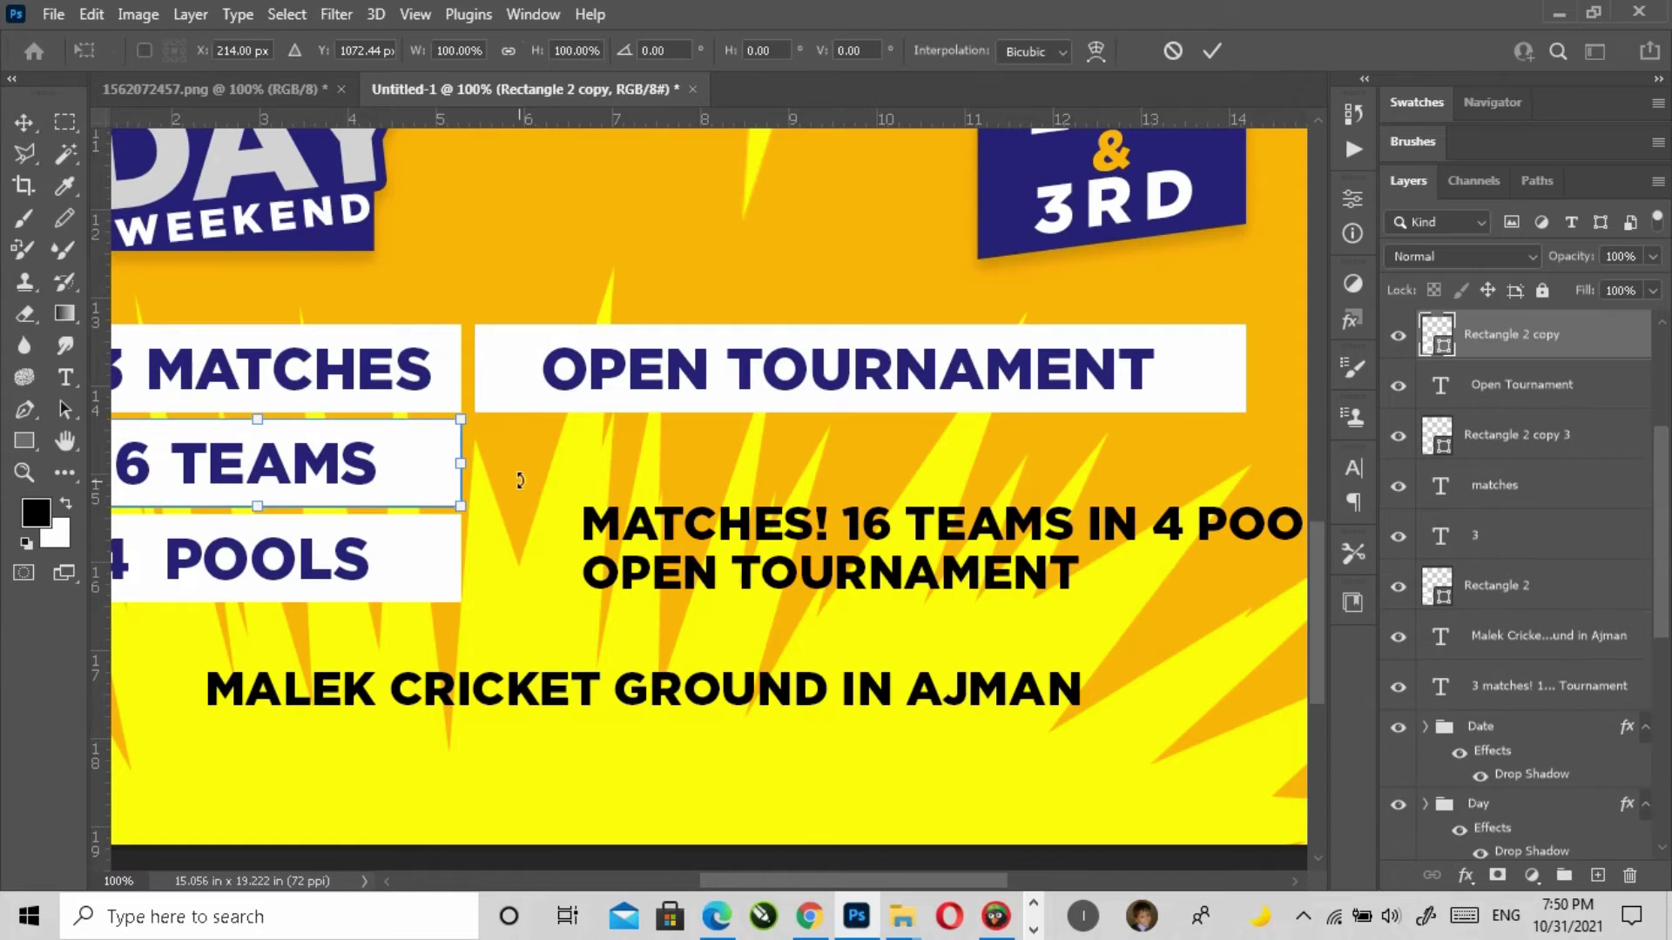
drag(498, 118, 489, 418)
key(Return)
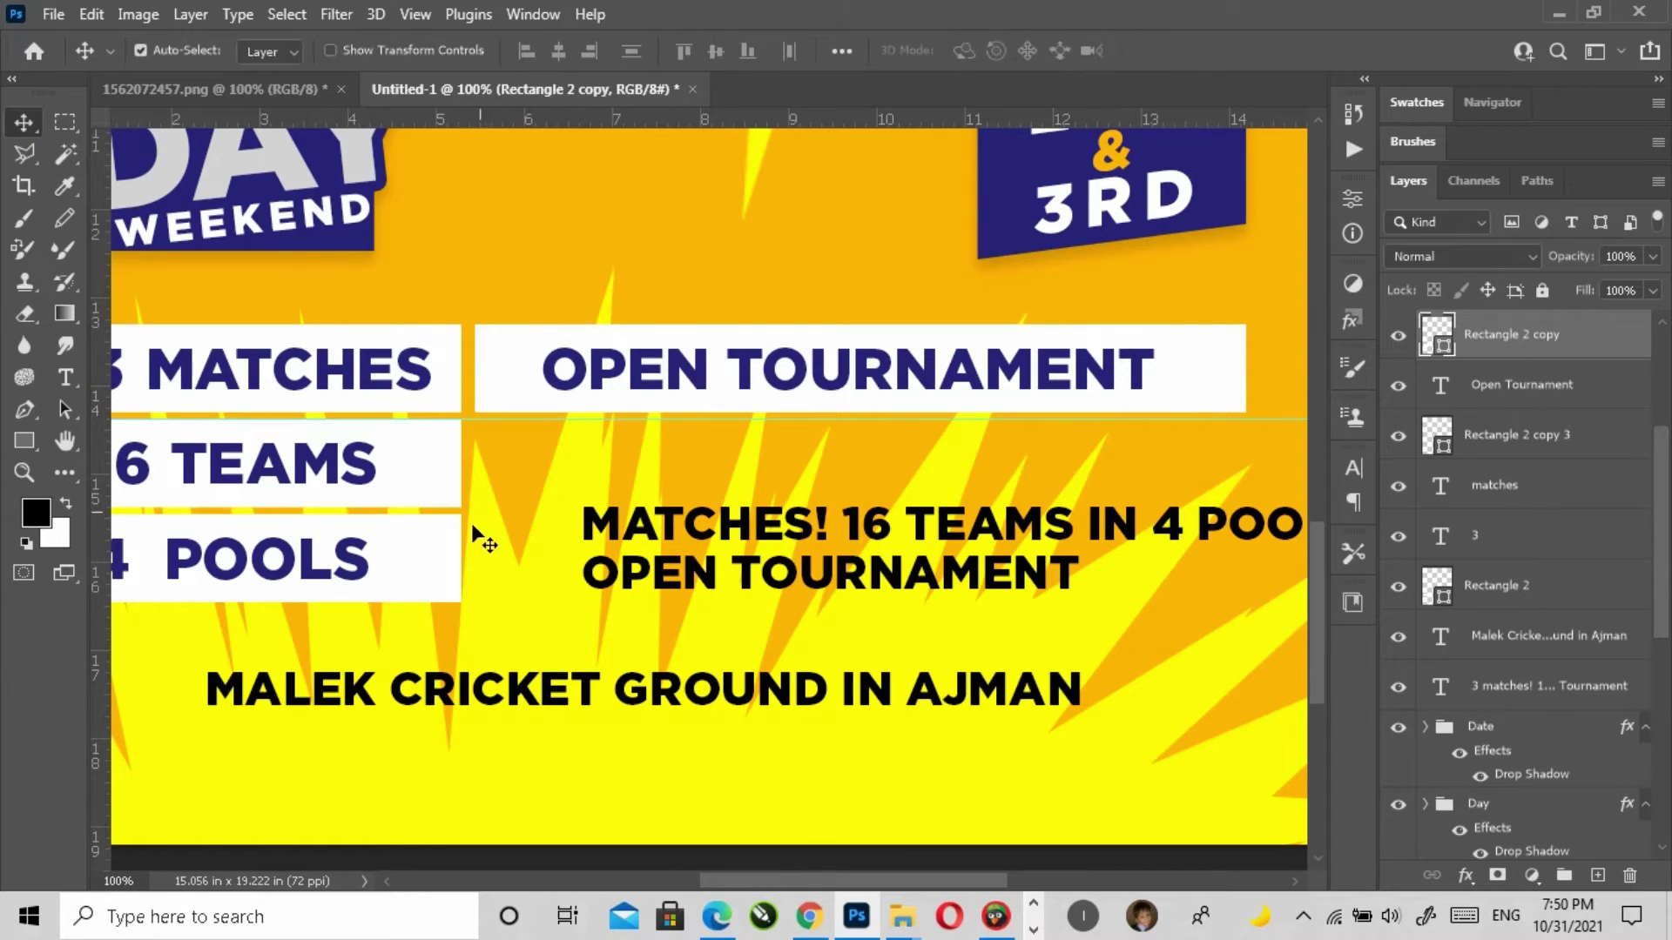
Step: Add a second horizontal guide along the top edge of the 4 POOLS bar
click(457, 566)
key(ctrl+t)
drag(514, 118, 516, 514)
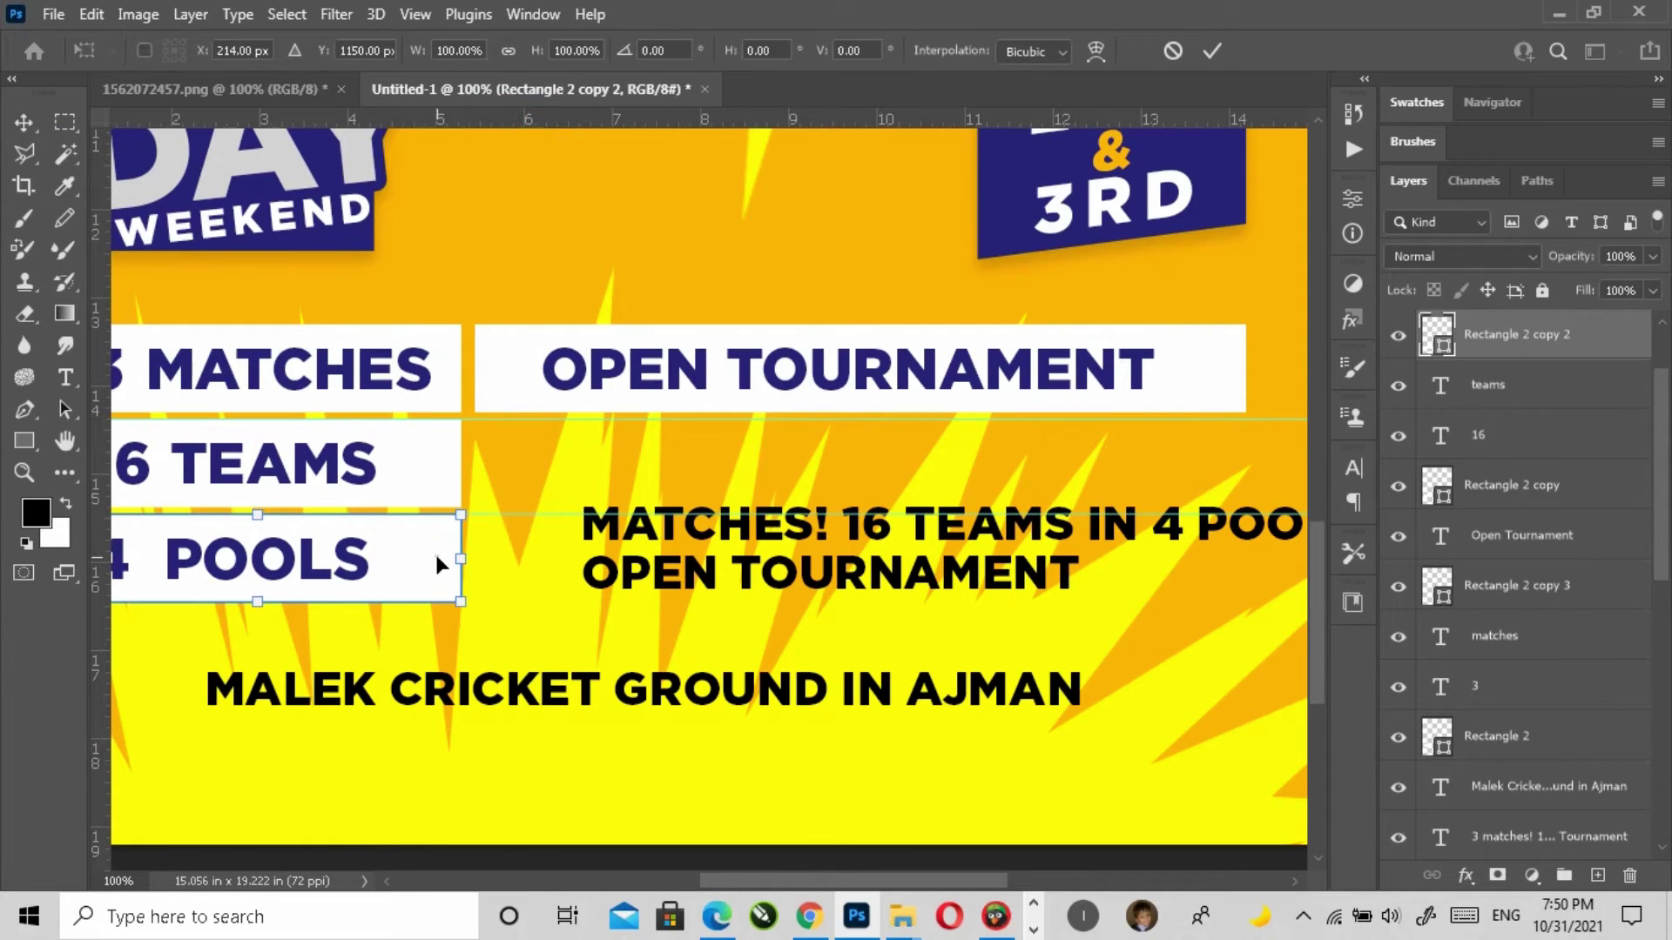
key(Return)
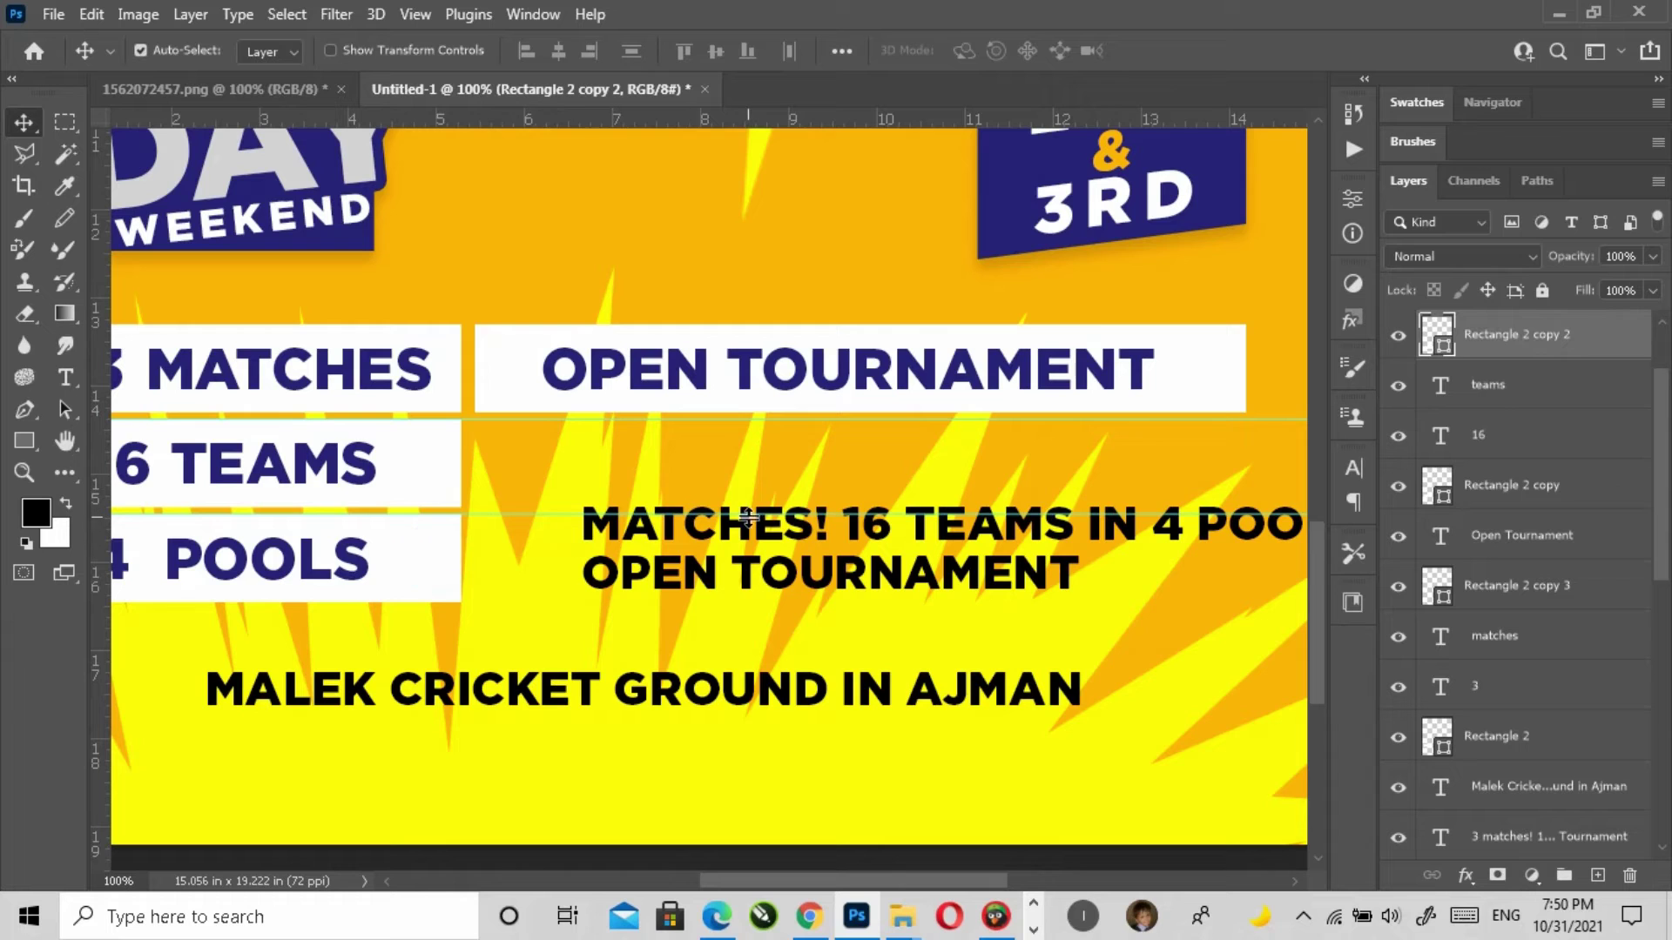
Step: Delete the leftover black matches text and duplicate the OPEN TOURNAMENT text with its bar into the row below, aligned to the upper guide
click(856, 530)
key(Delete)
click(645, 387)
shift+click(519, 355)
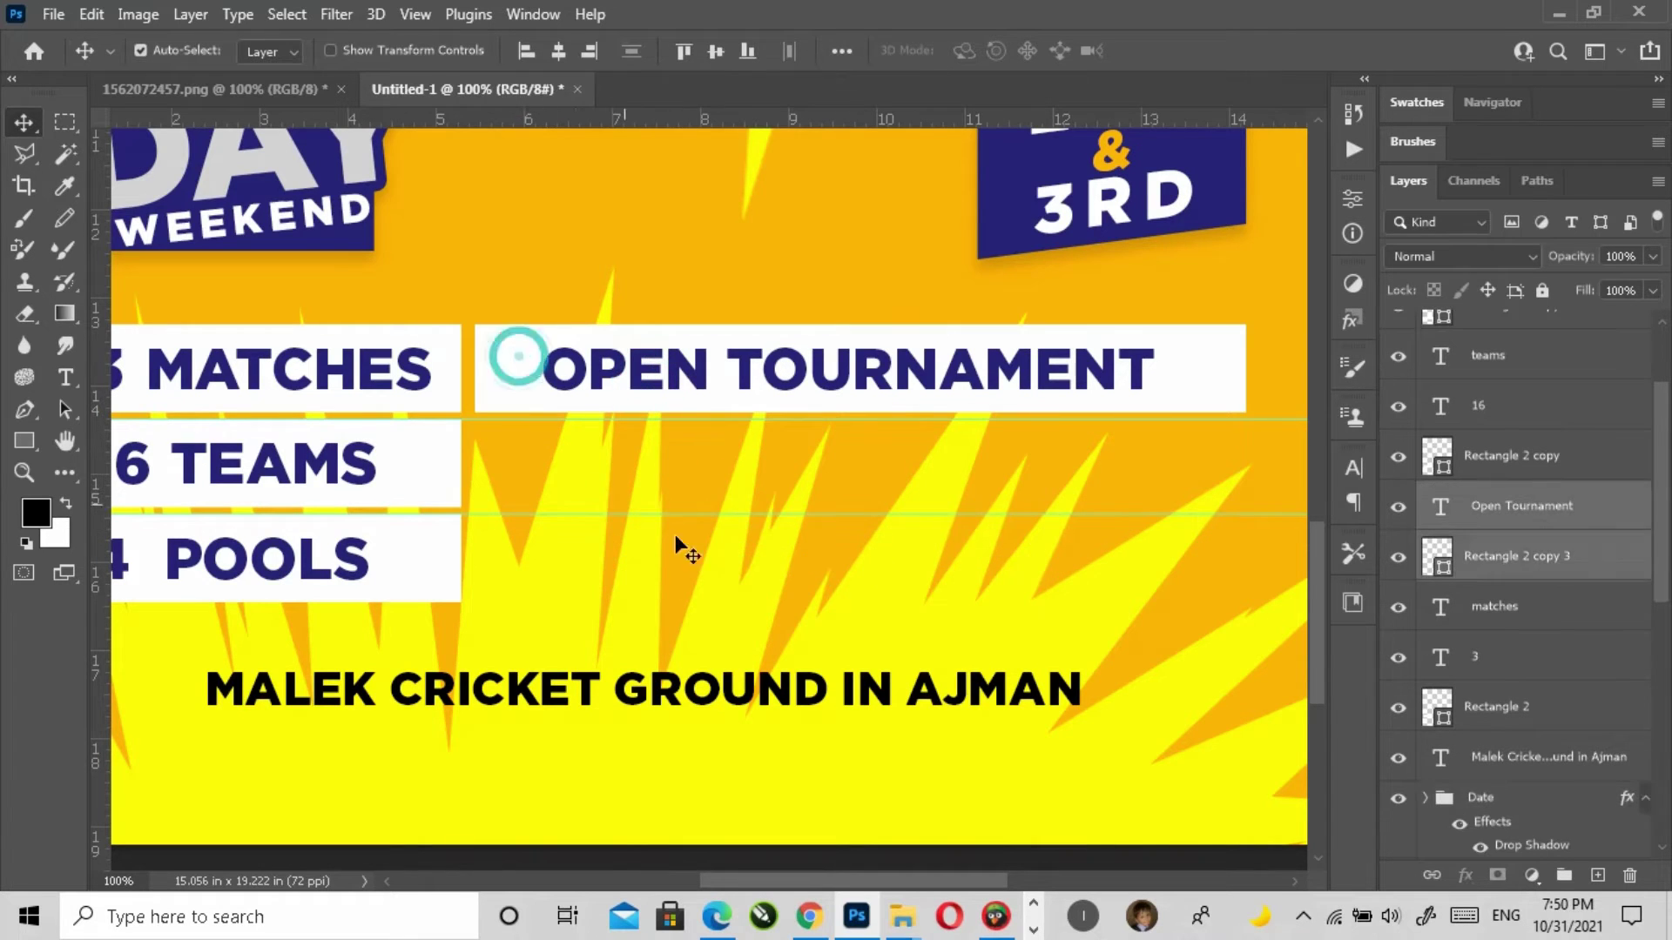
key(ctrl+j)
key(ctrl+t)
drag(582, 378, 580, 466)
key(Return)
Step: Switch to the Word brief and copy the venue wording Malek Cricket Ground in Ajman
click(1033, 928)
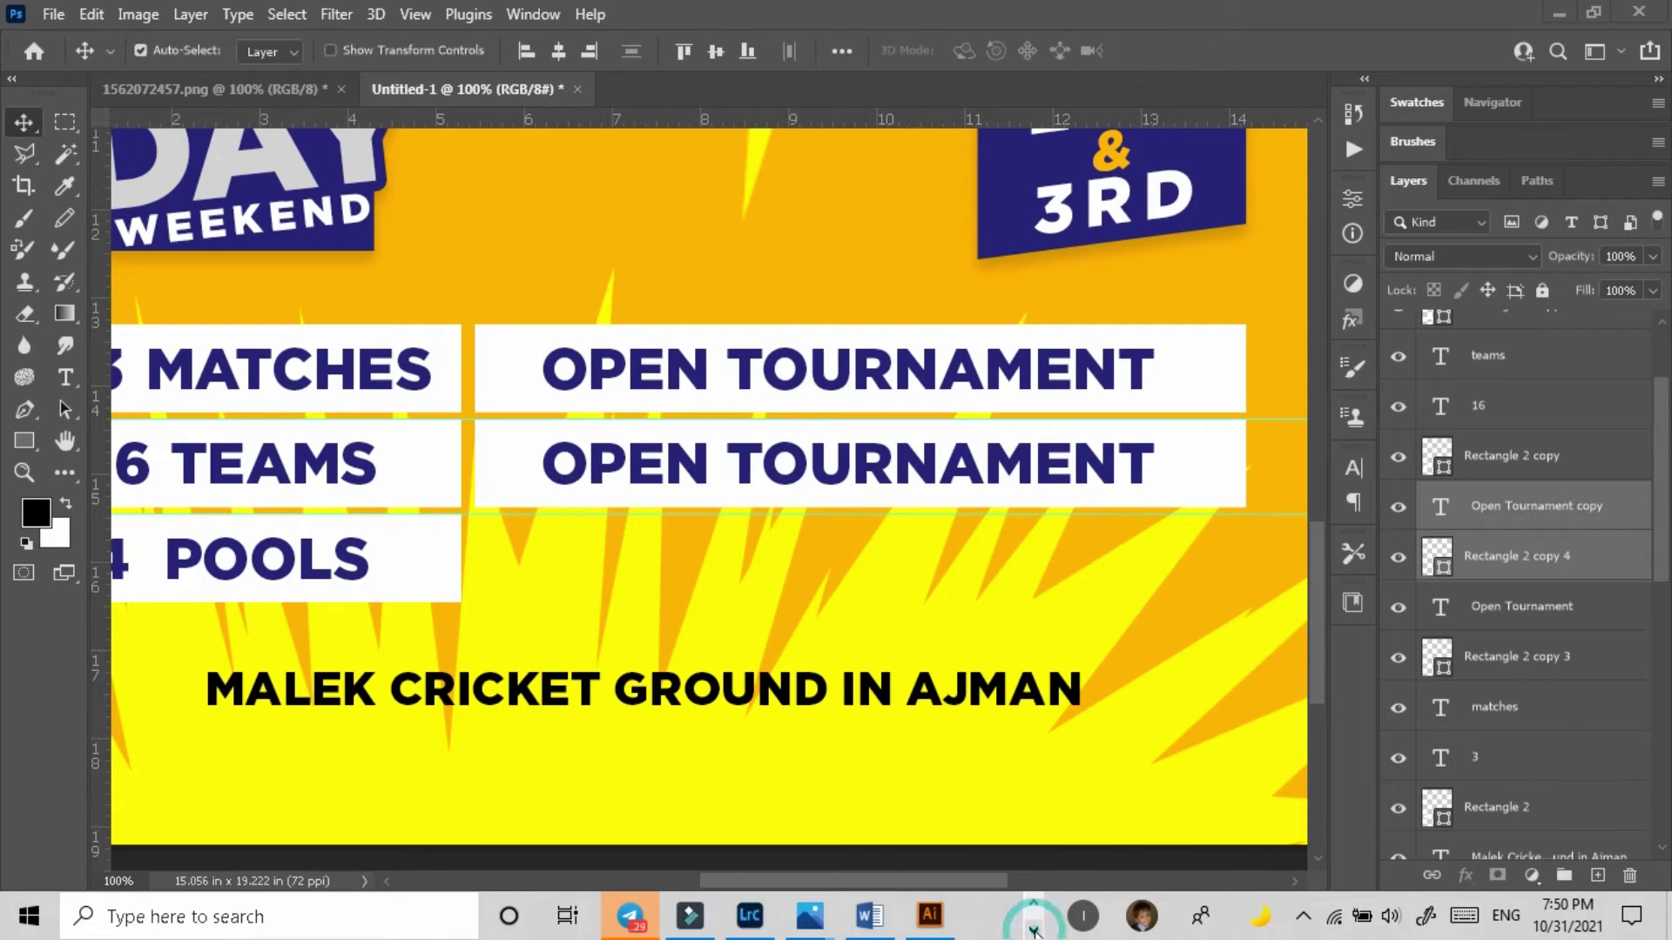
click(869, 916)
click(815, 585)
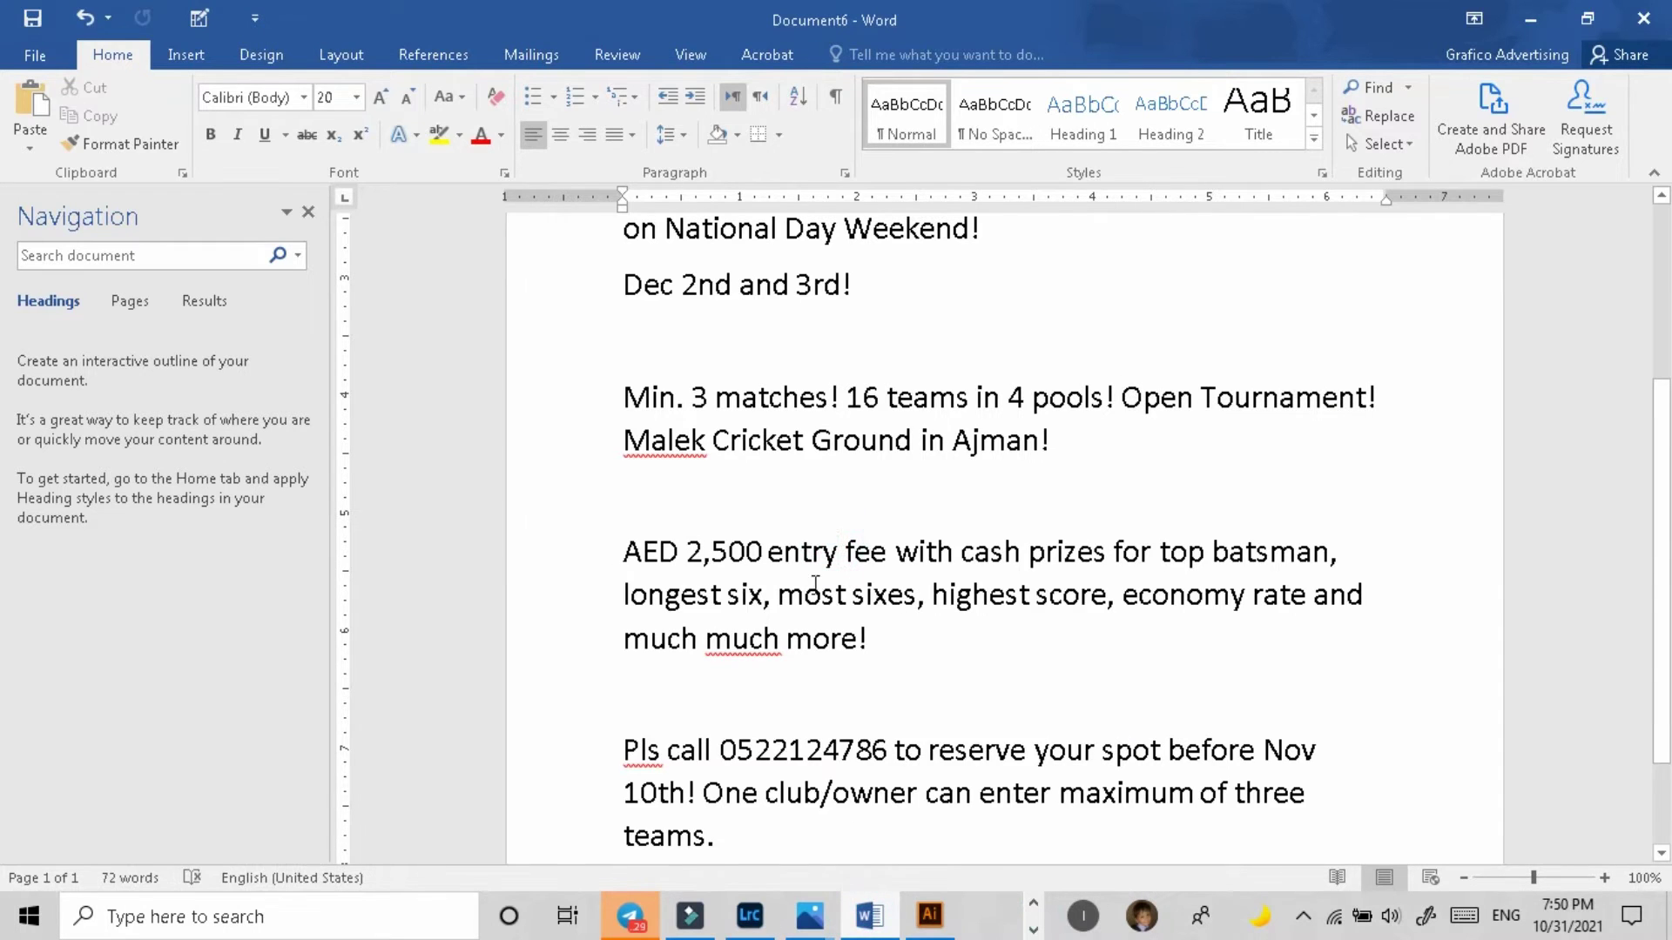
drag(688, 552, 729, 555)
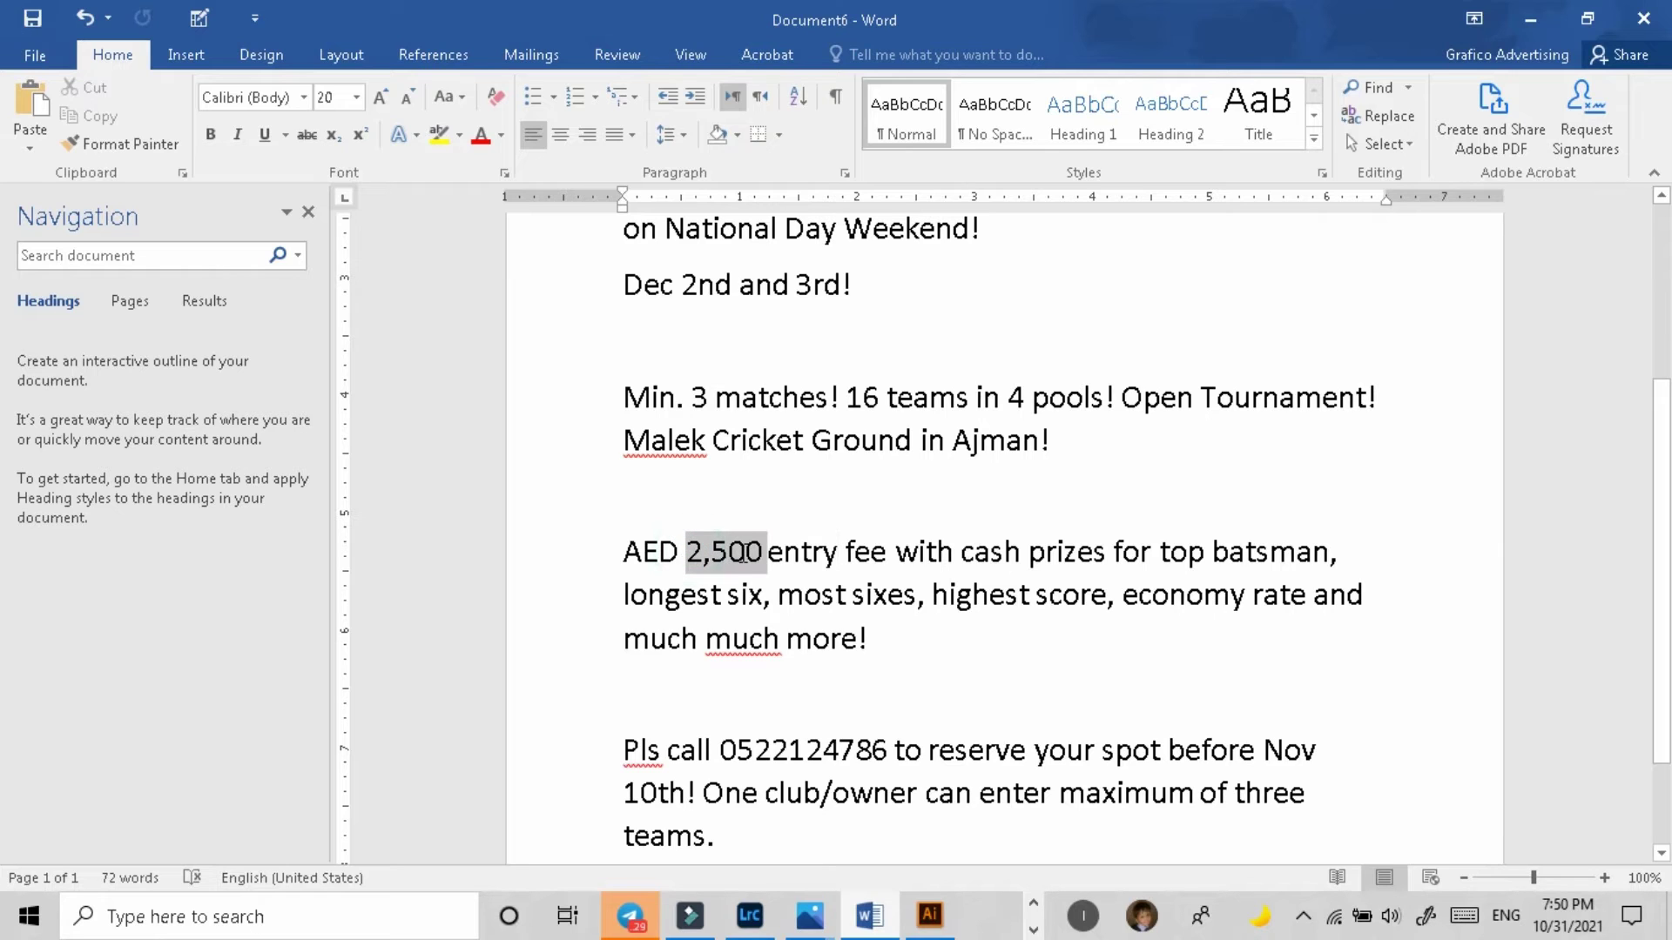
click(858, 552)
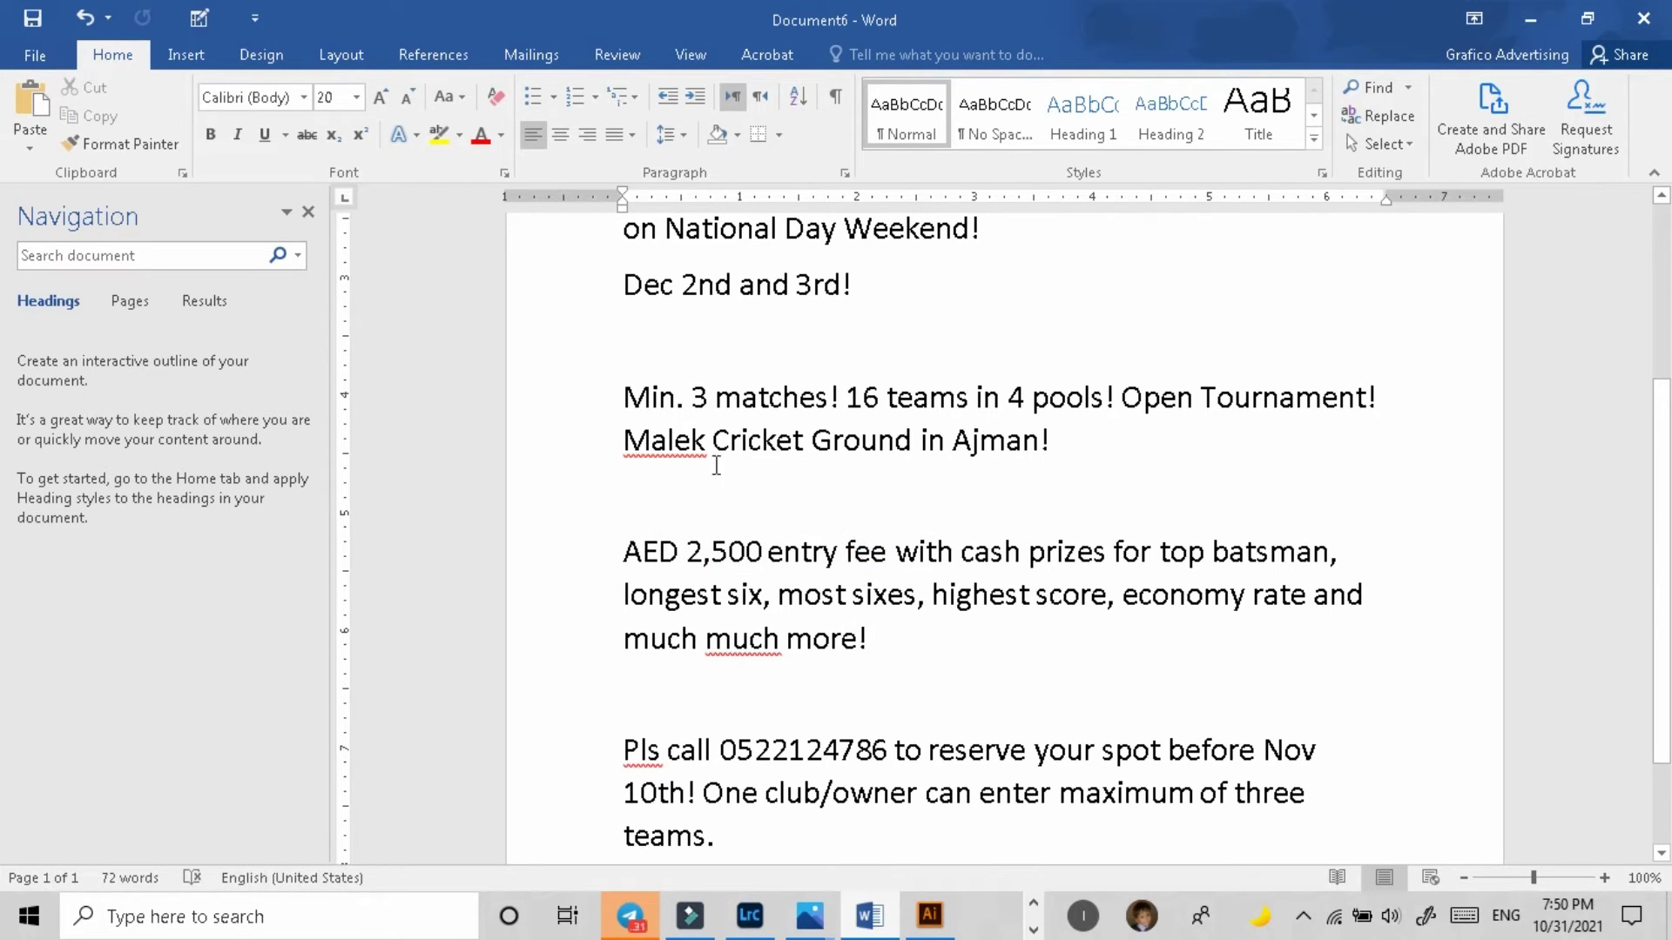
drag(627, 443, 1036, 444)
key(ctrl+c)
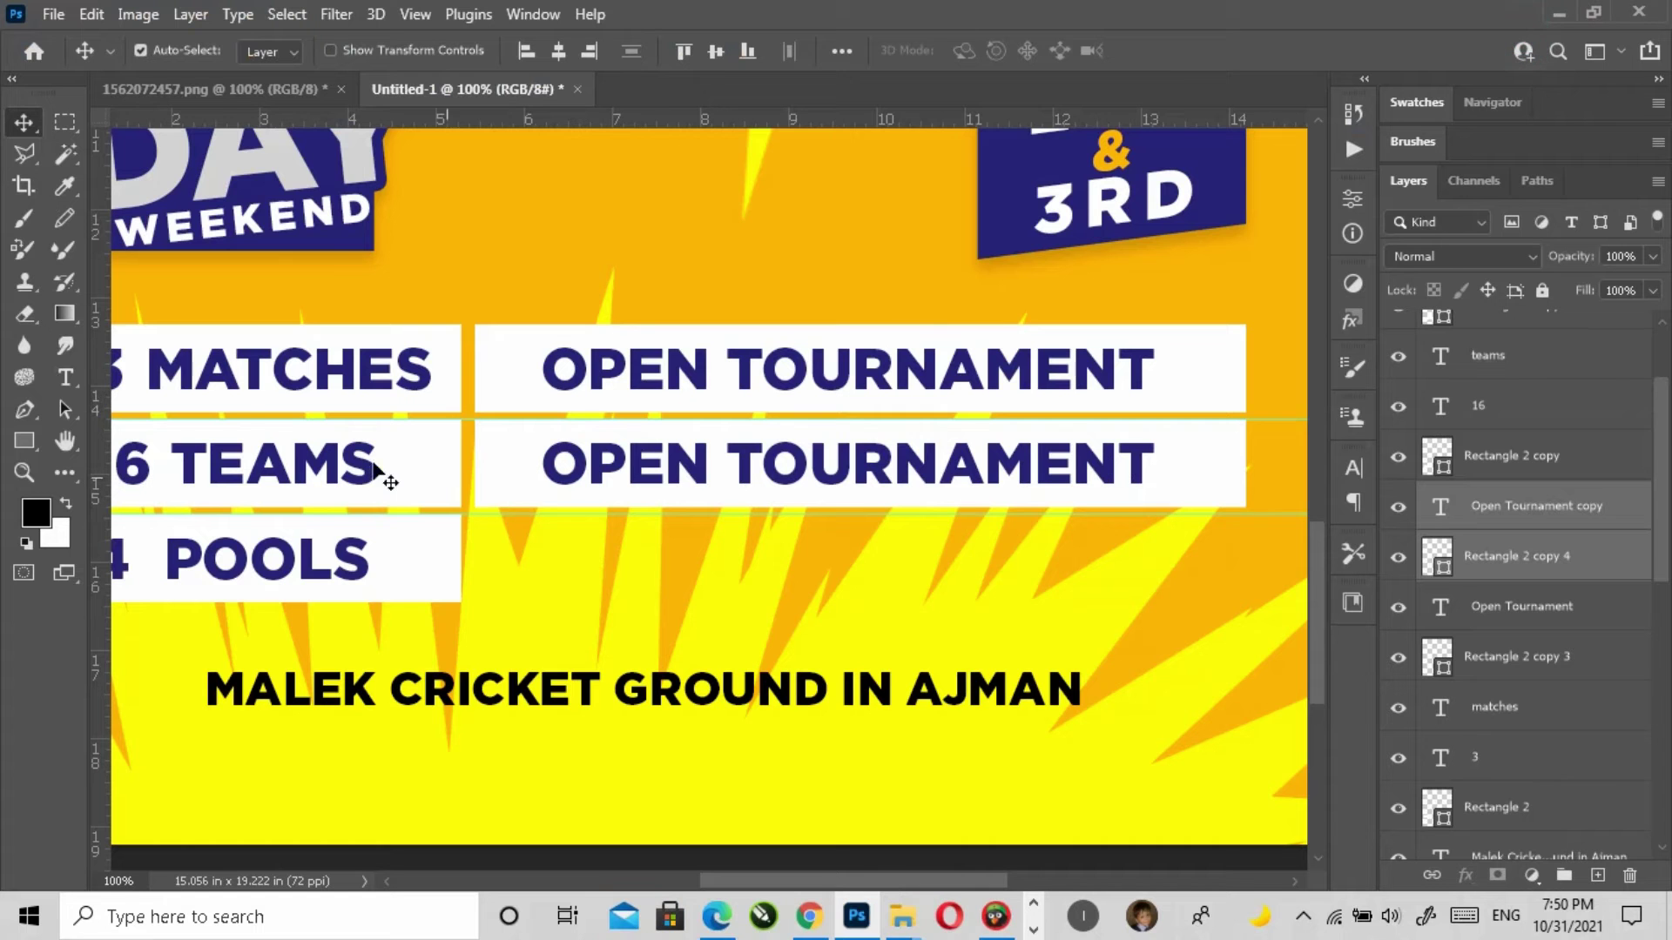
Step: Replace the duplicated OPEN TOURNAMENT text with MALEK CRICKET GROUND IN AJMAN and shift it slightly left in its bar
click(65, 377)
click(627, 454)
key(ctrl+a)
key(ctrl+v)
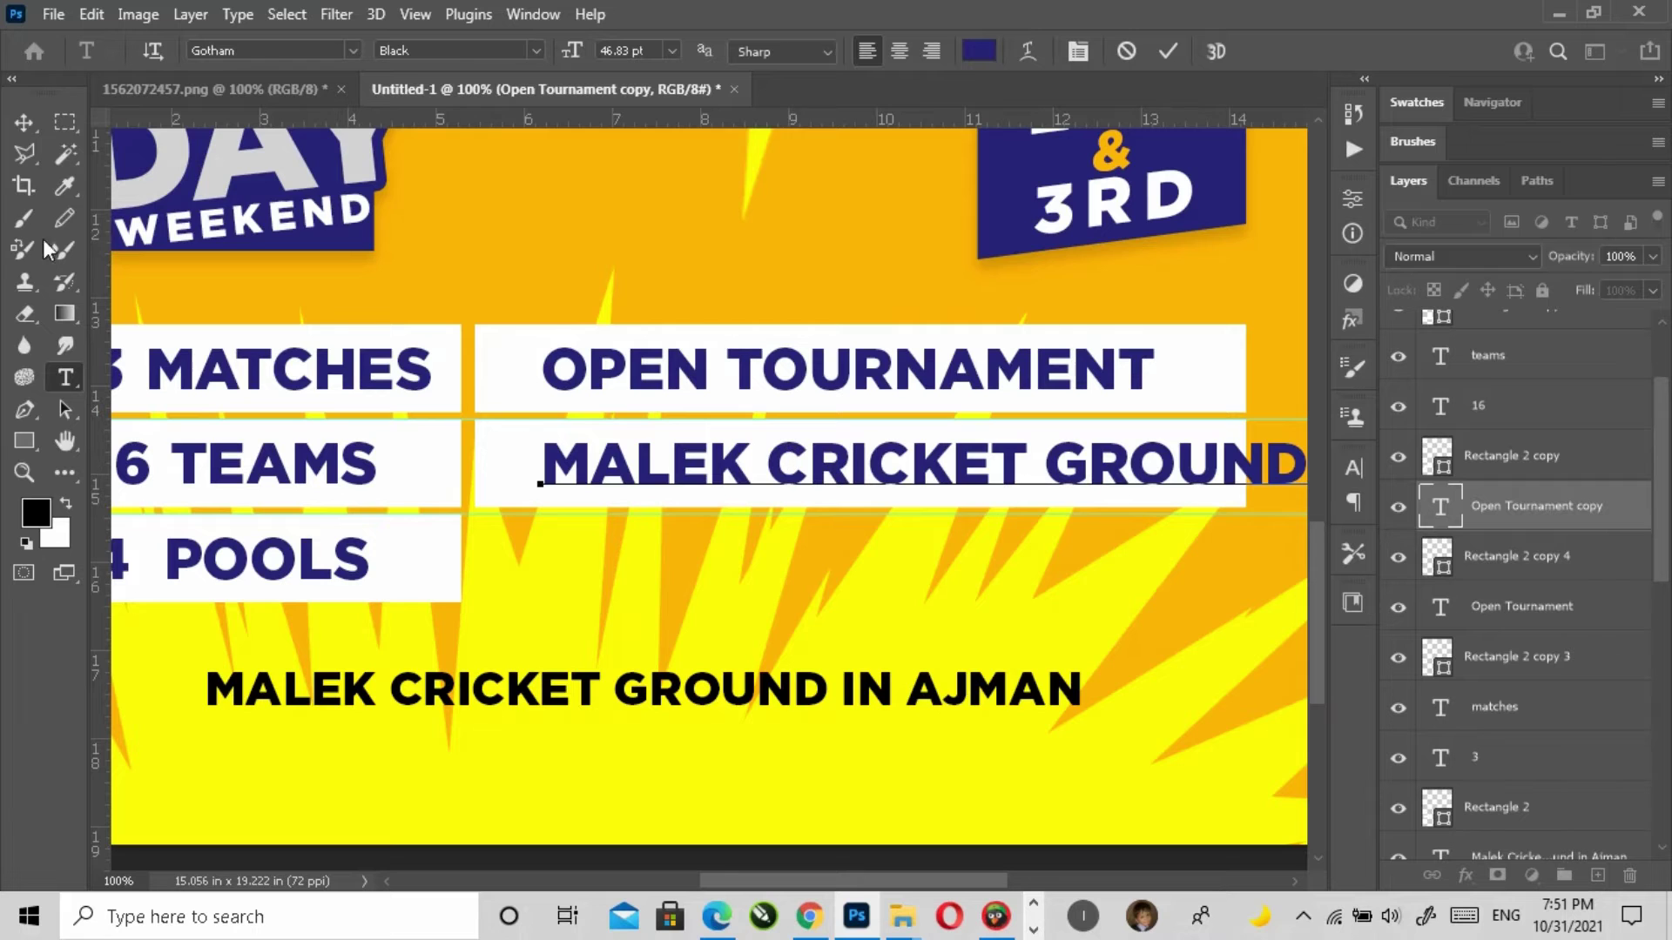
click(33, 126)
key(z)
alt+click(810, 536)
click(32, 124)
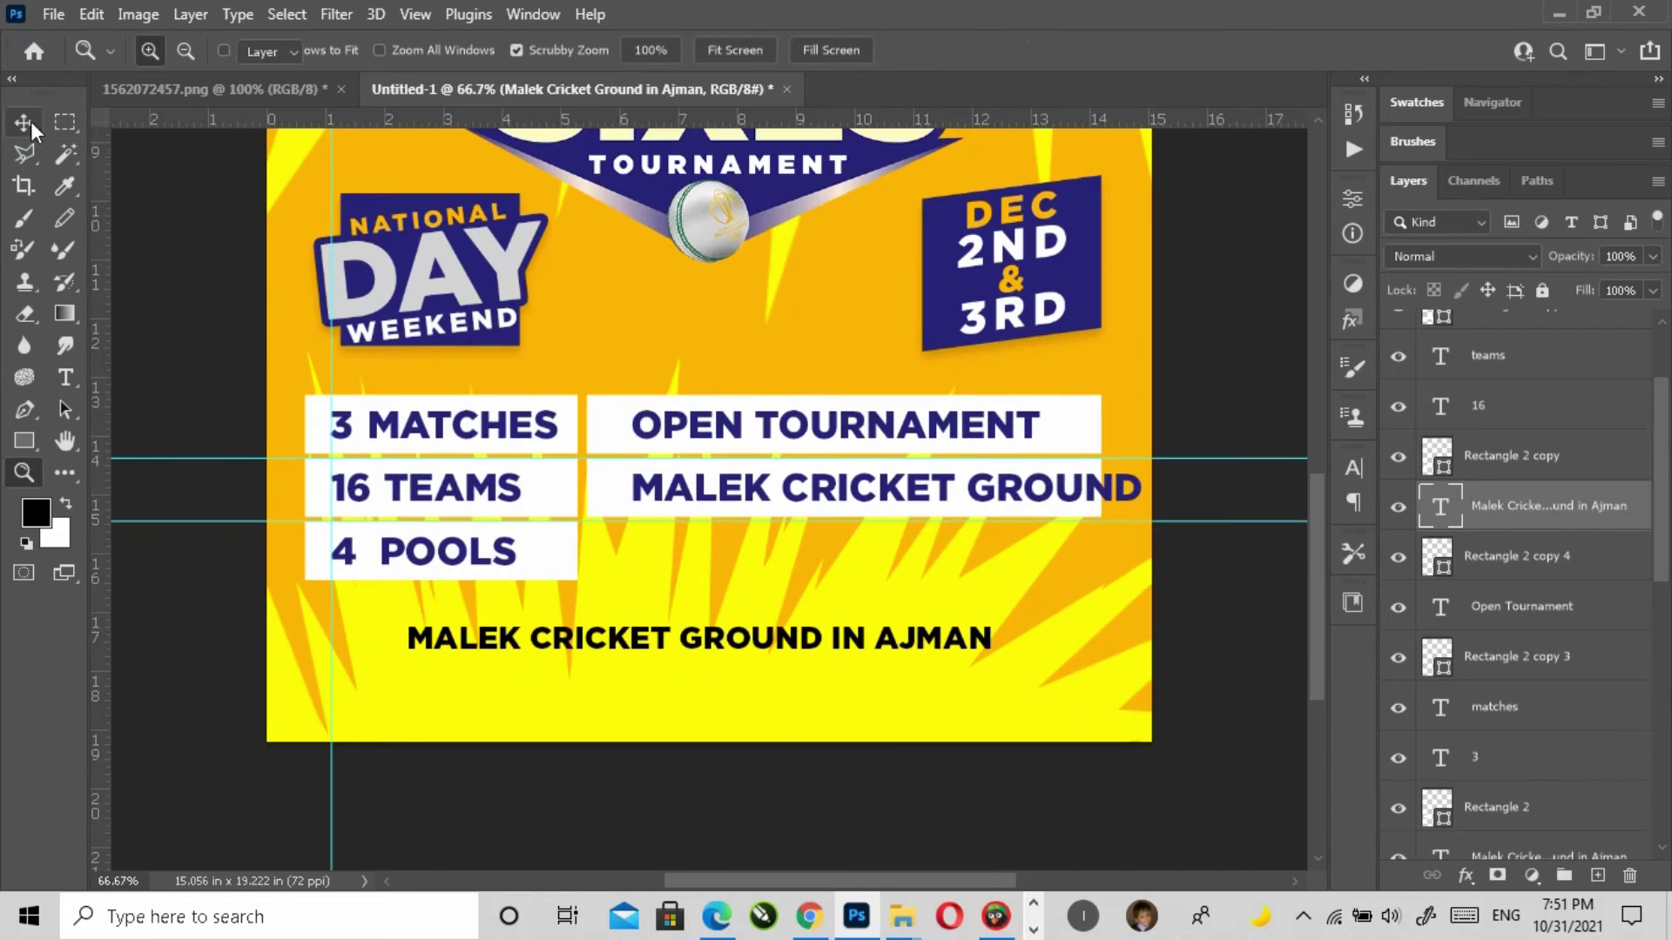
drag(676, 511, 709, 462)
key(ctrl+t)
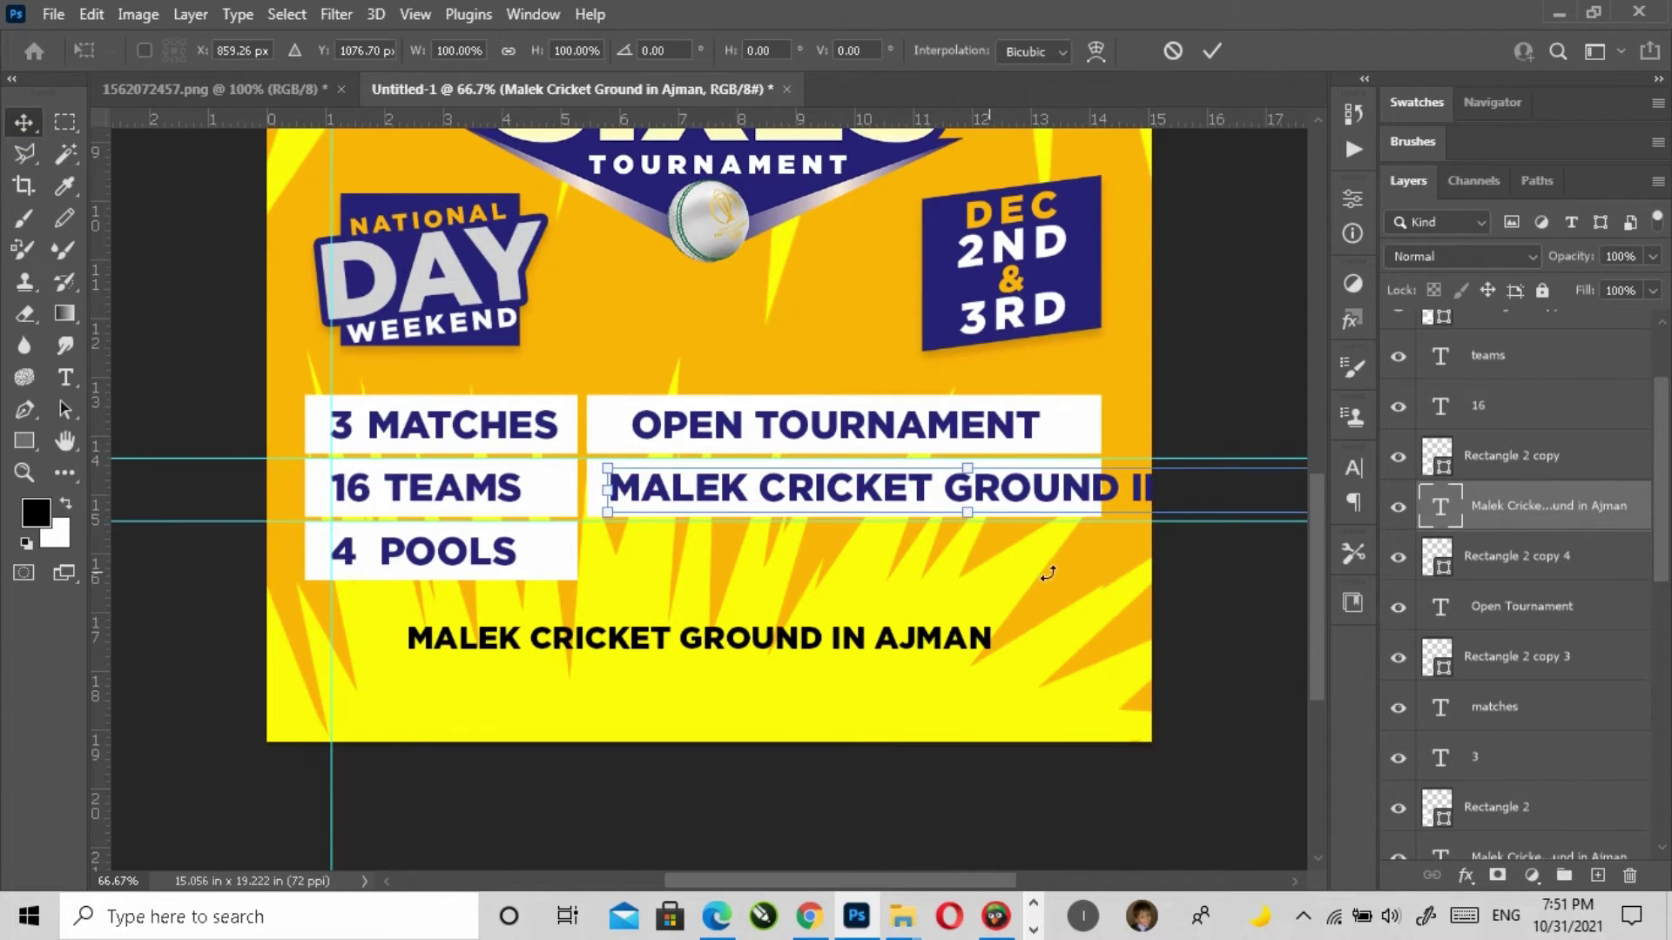
drag(1065, 553, 986, 568)
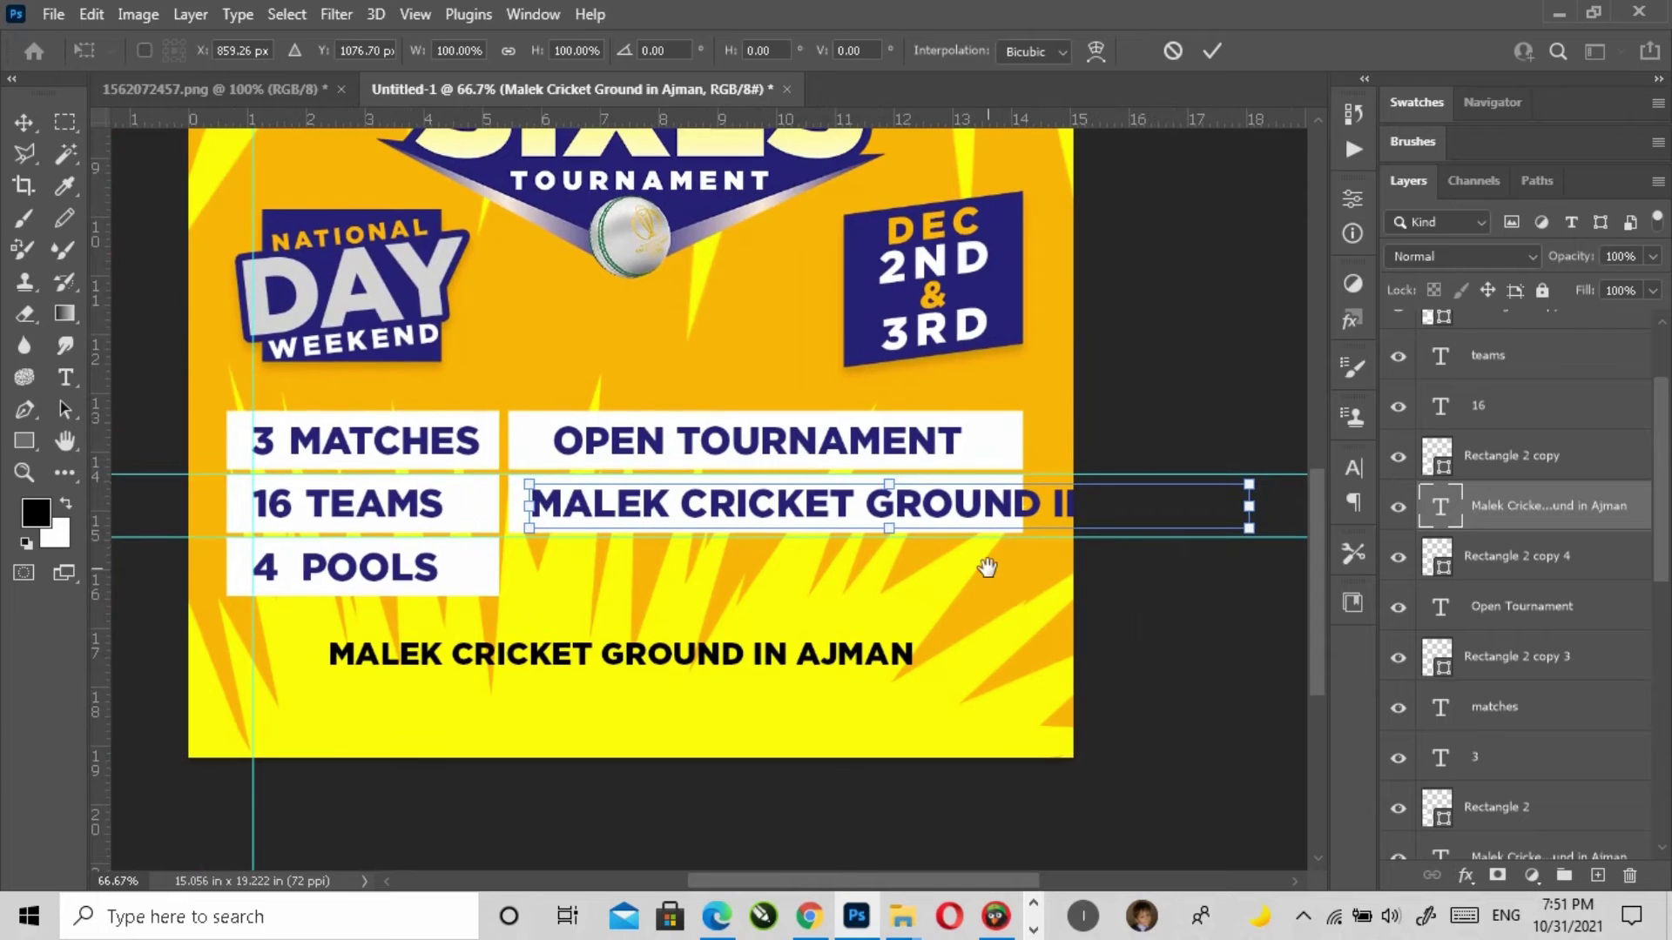
double_click(820, 519)
Step: Duplicate the OPEN TOURNAMENT bar near the poster's lower edge and stretch it left to align with the left column of bars
click(529, 450)
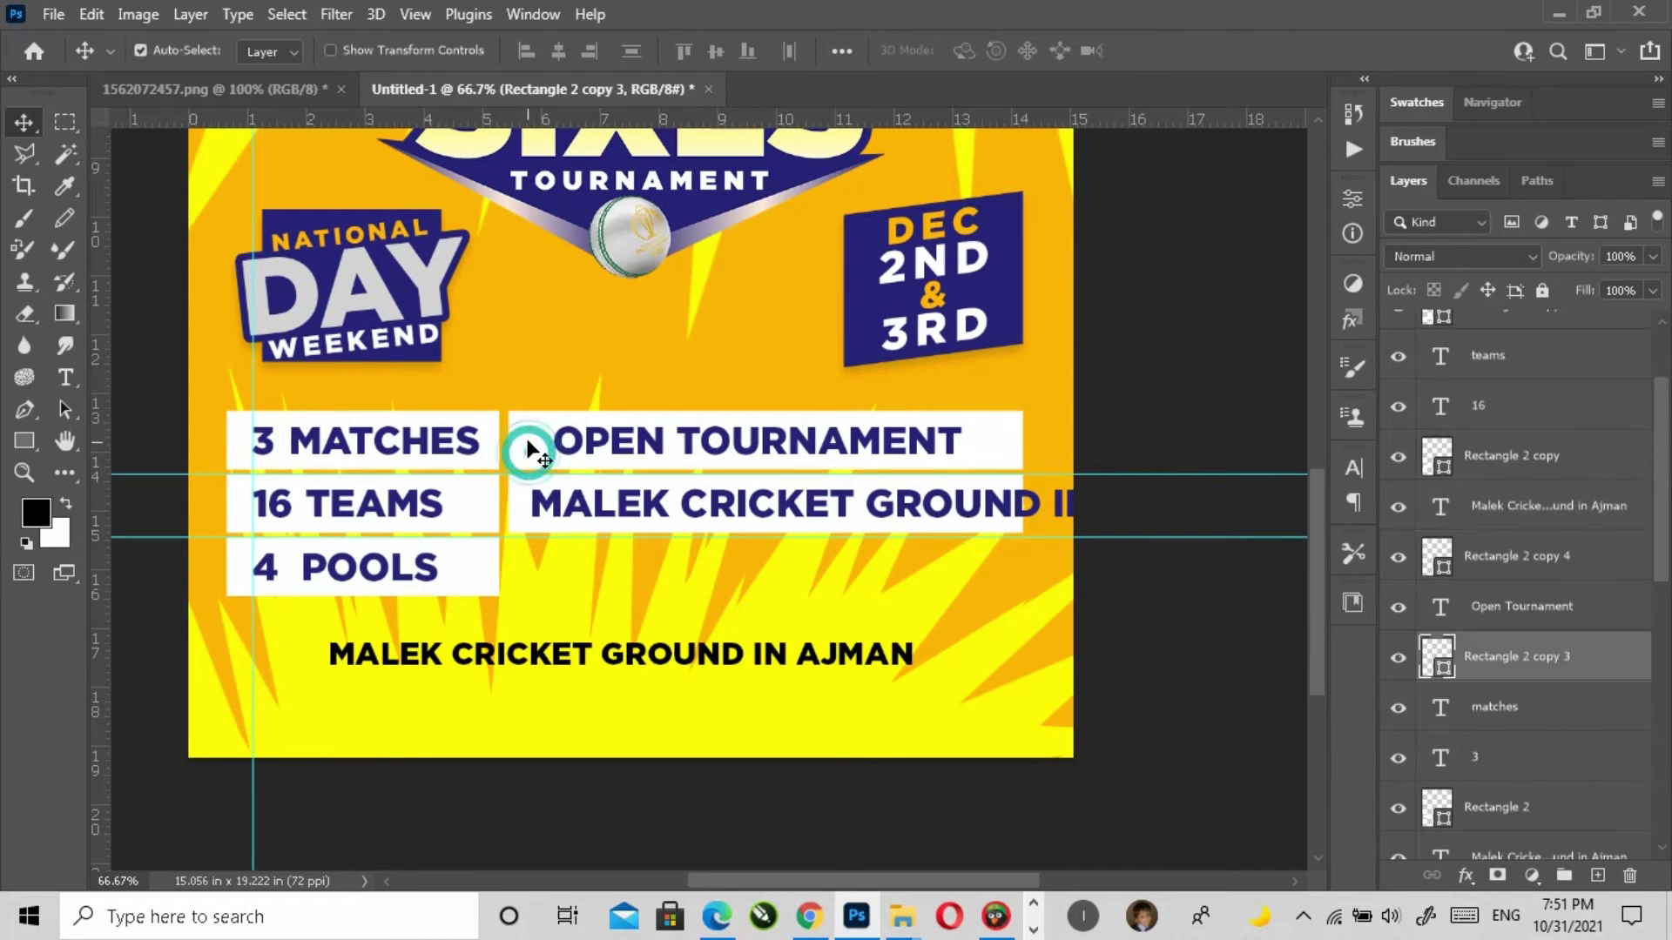
drag(534, 443, 690, 726)
key(ctrl+t)
drag(509, 697, 232, 690)
double_click(439, 707)
Step: Move the black venue text onto the wide lower bar, stack its layer above the bar, and centre it both ways
drag(599, 664, 585, 704)
drag(1516, 813, 1523, 571)
click(968, 699)
shift+click(1461, 644)
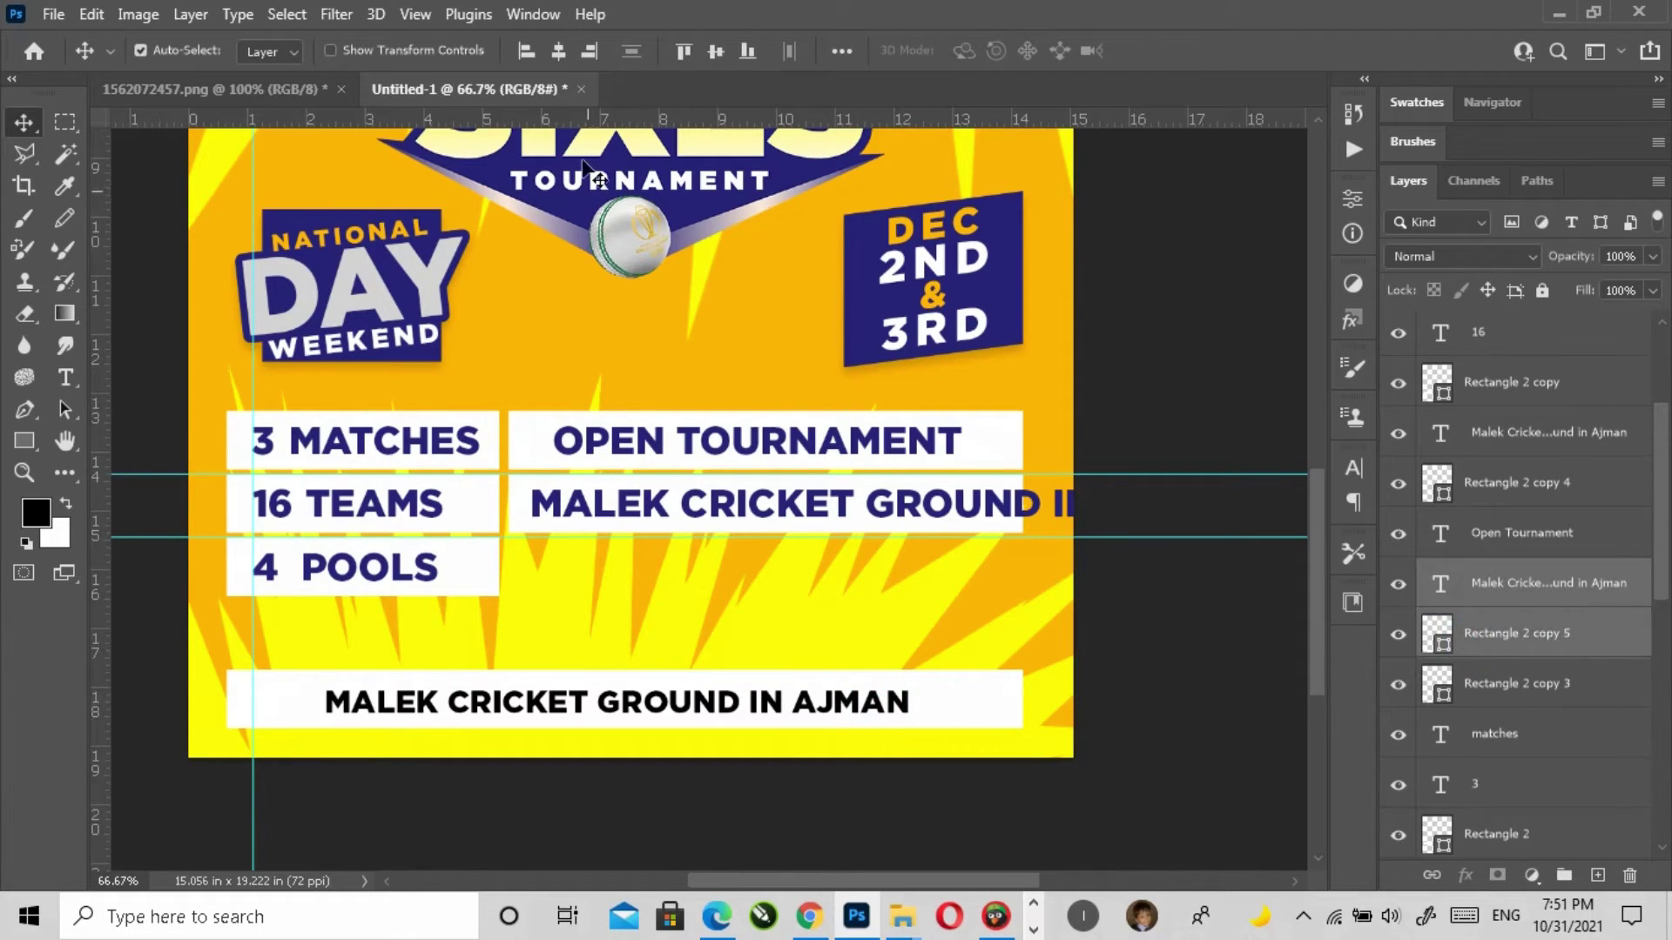
click(559, 51)
click(714, 51)
Step: Increase the font size of the black venue text and centre it again on the wide lower bar
key(t)
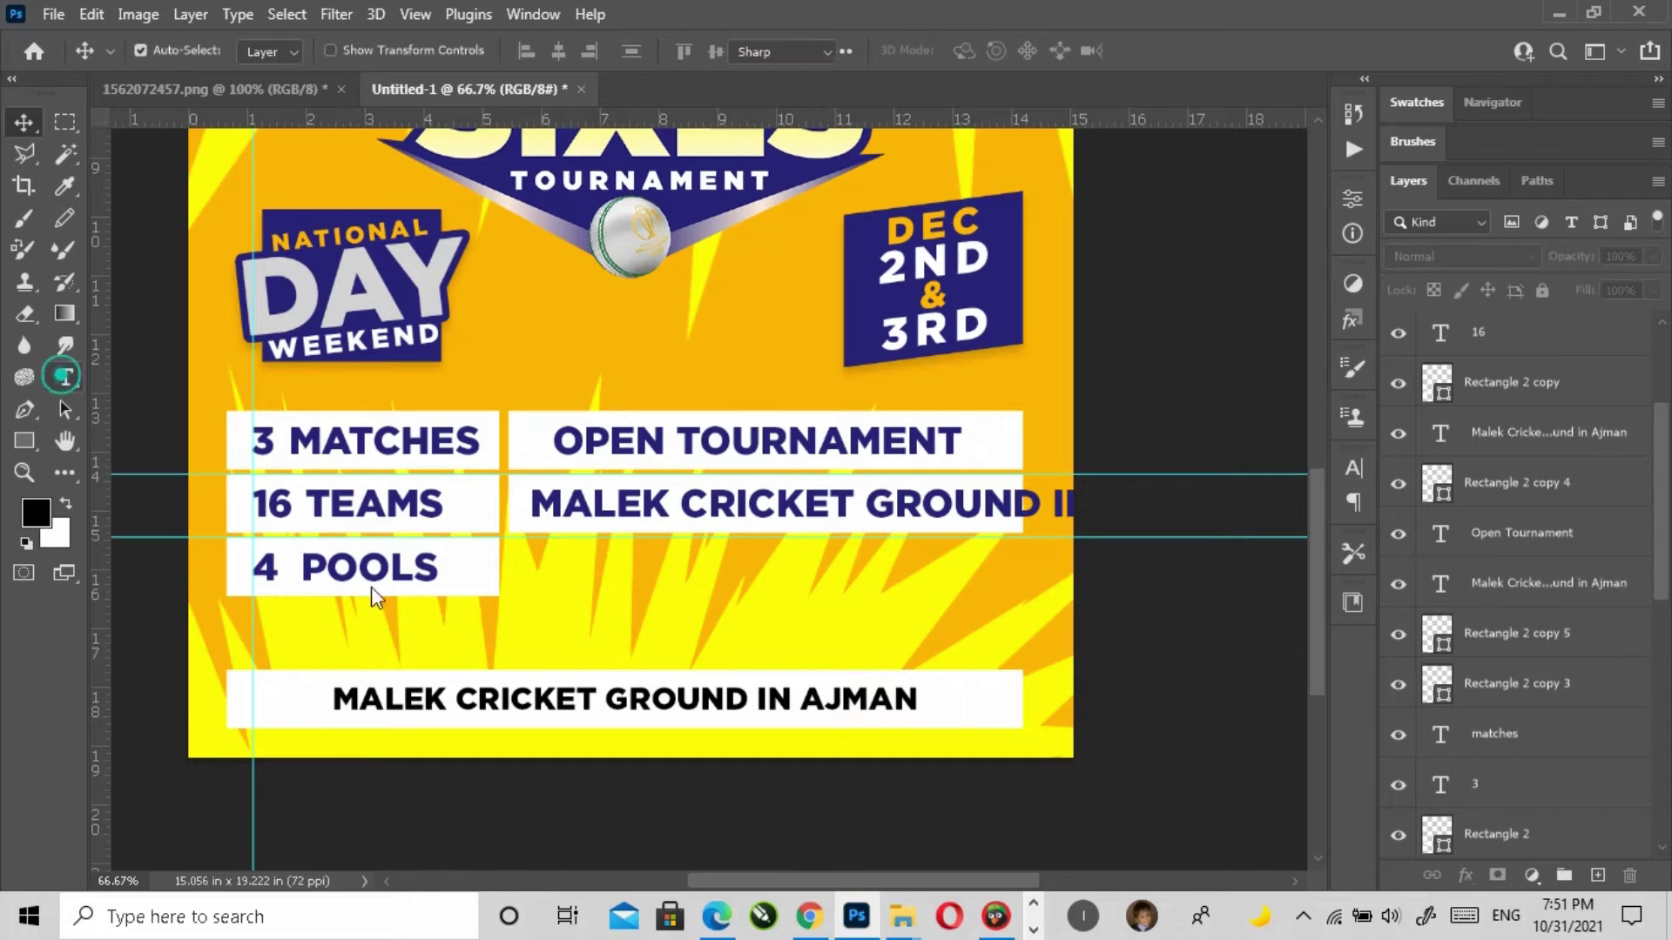
click(505, 698)
key(ctrl+a)
click(618, 52)
scroll(618, 52, up, 6)
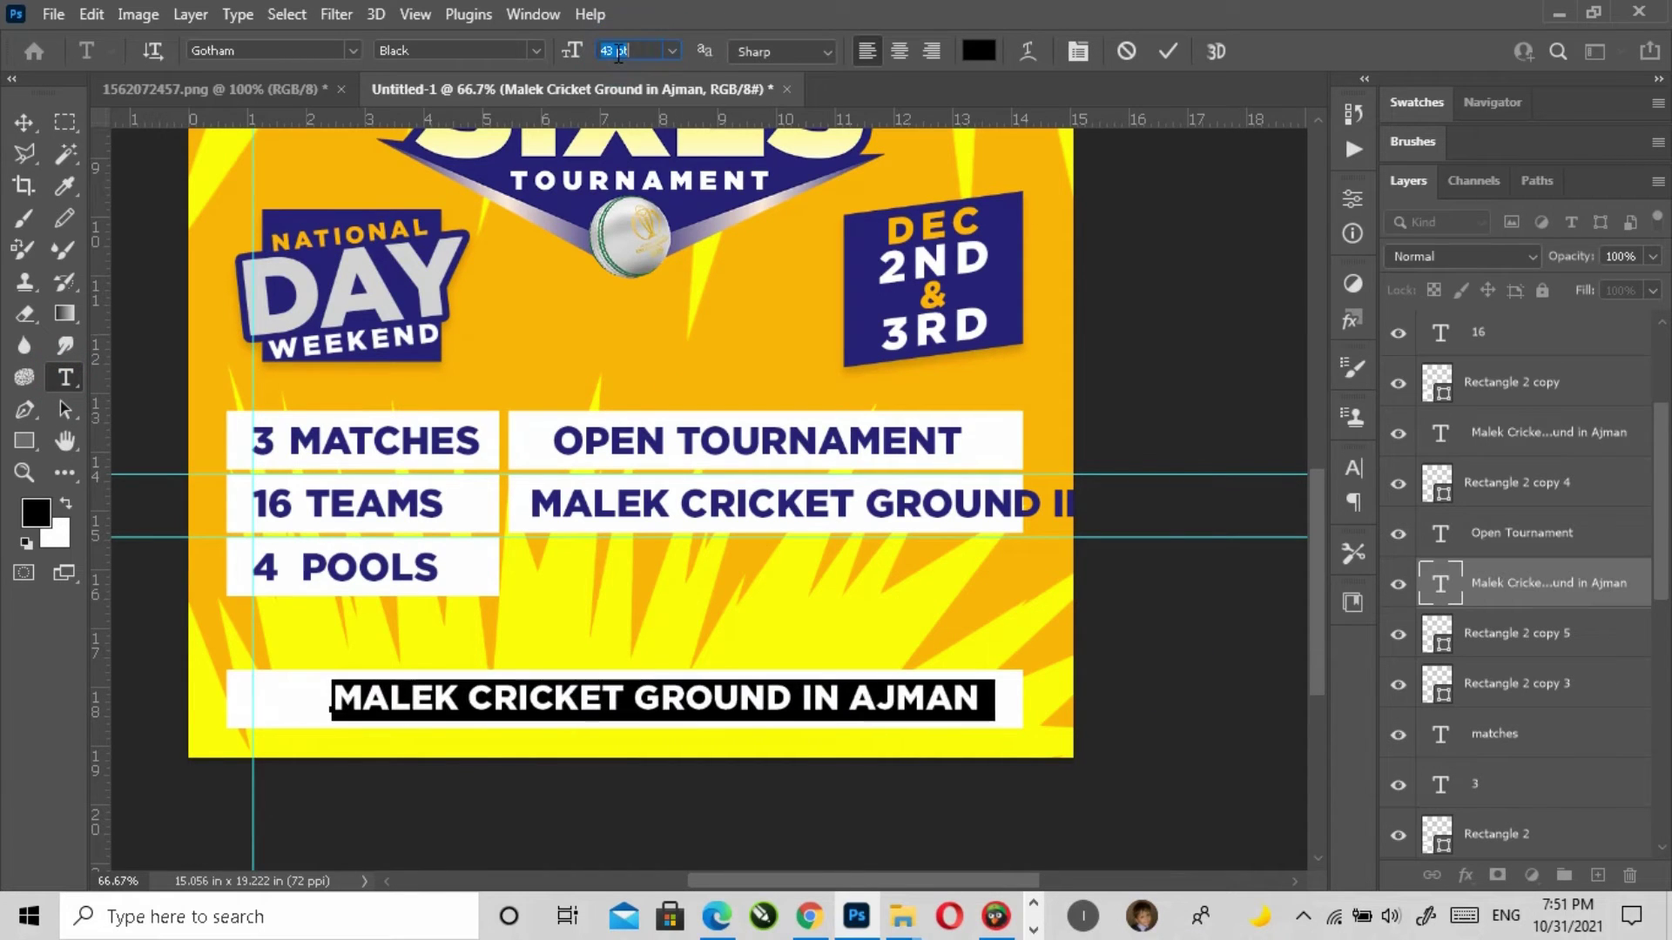
click(35, 123)
shift+click(310, 709)
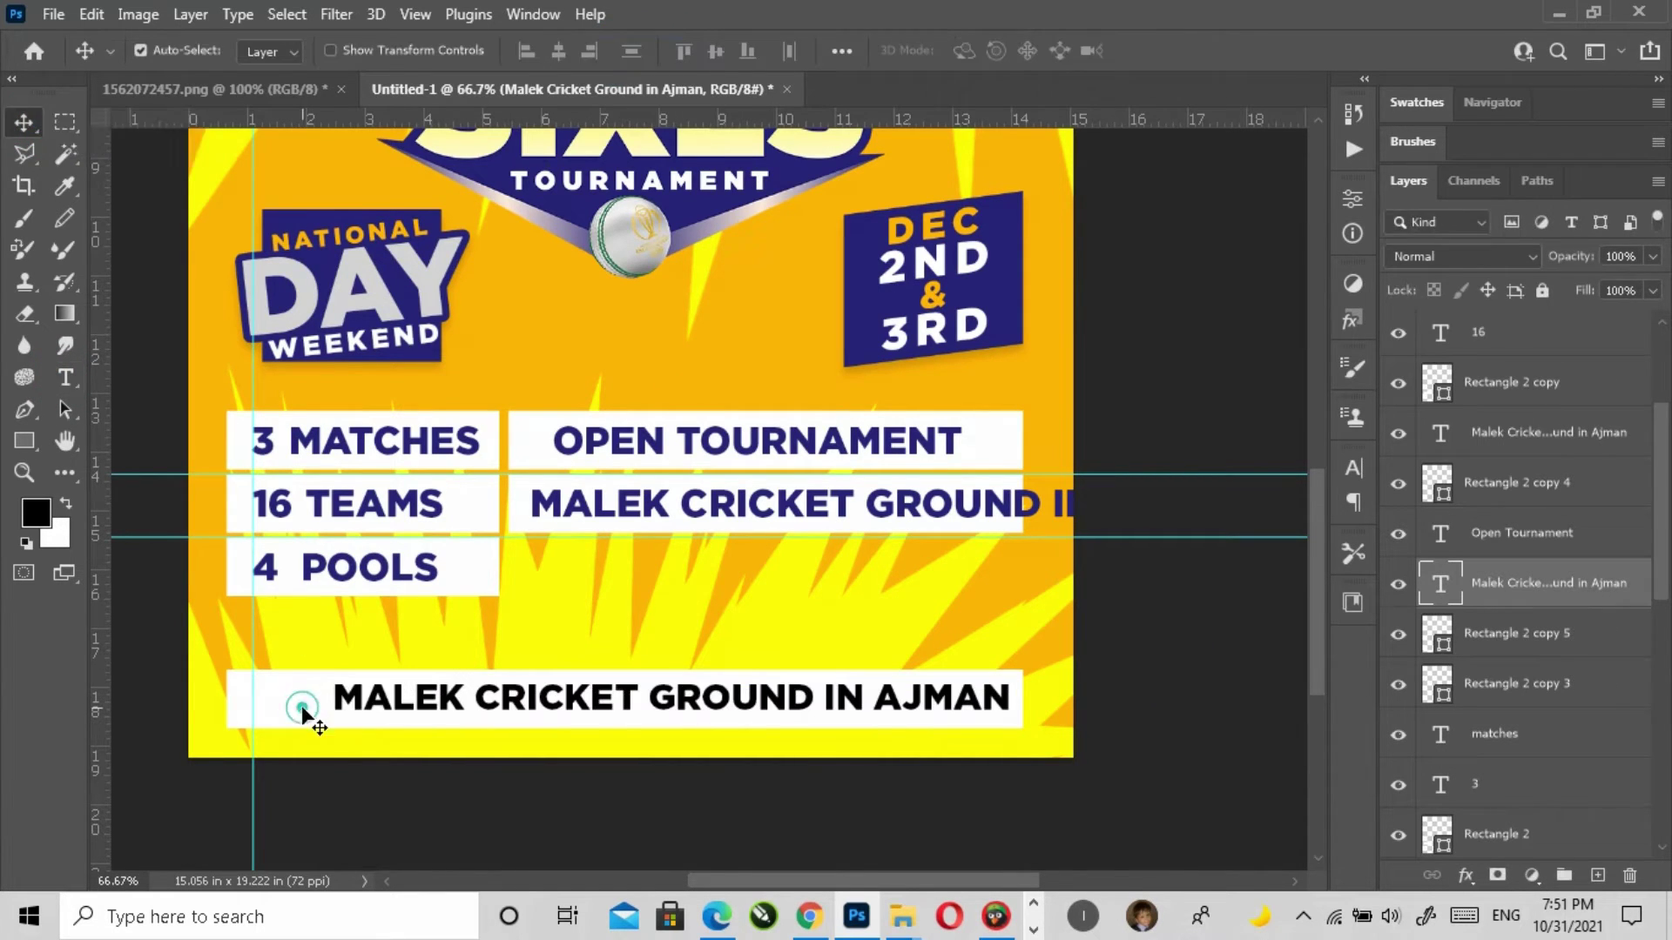
click(559, 51)
click(714, 53)
click(1138, 717)
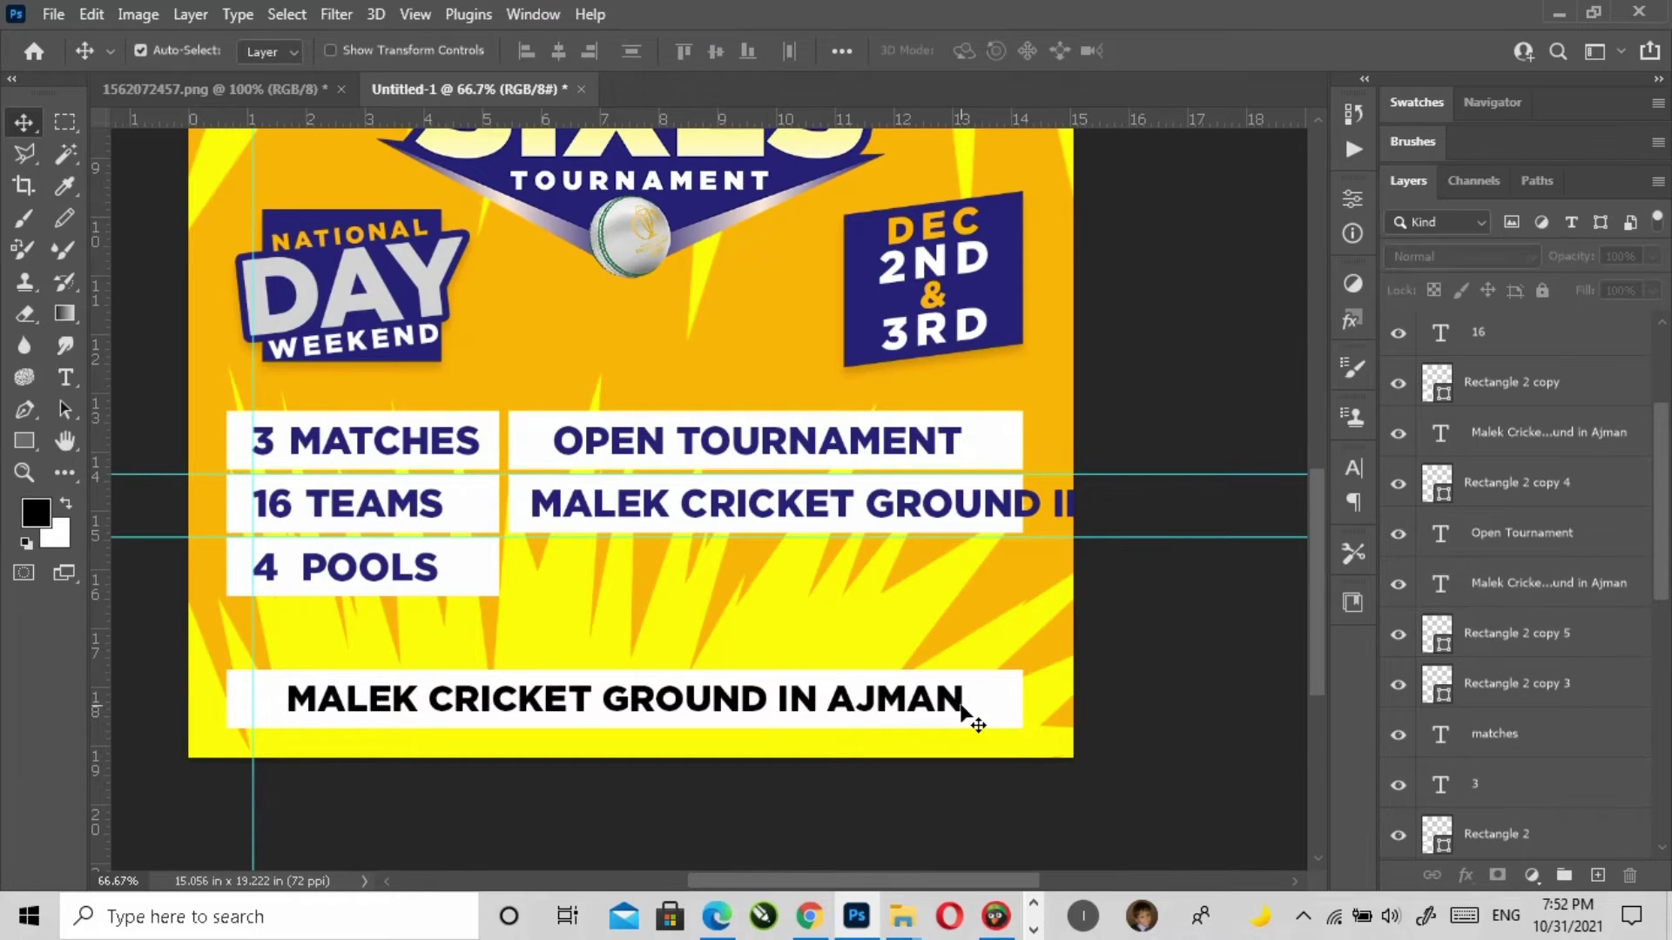
click(961, 704)
click(1101, 690)
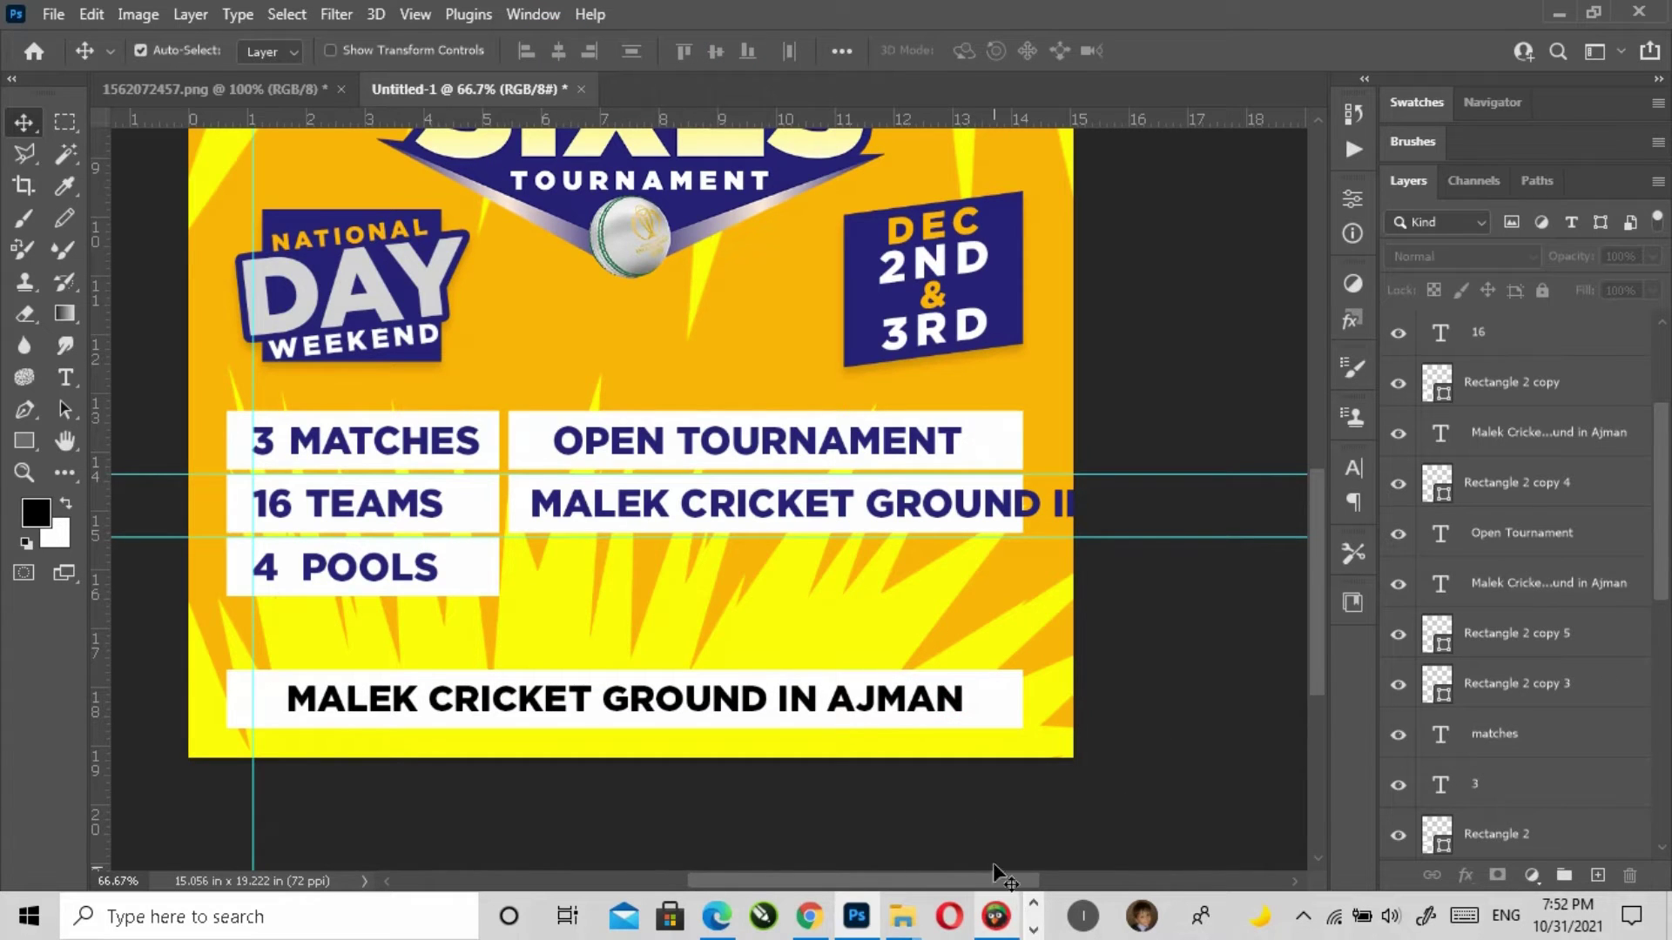
Step: Switch to the Word brief and check the entry fee wording
click(1035, 930)
click(869, 915)
drag(768, 552, 876, 557)
click(1530, 19)
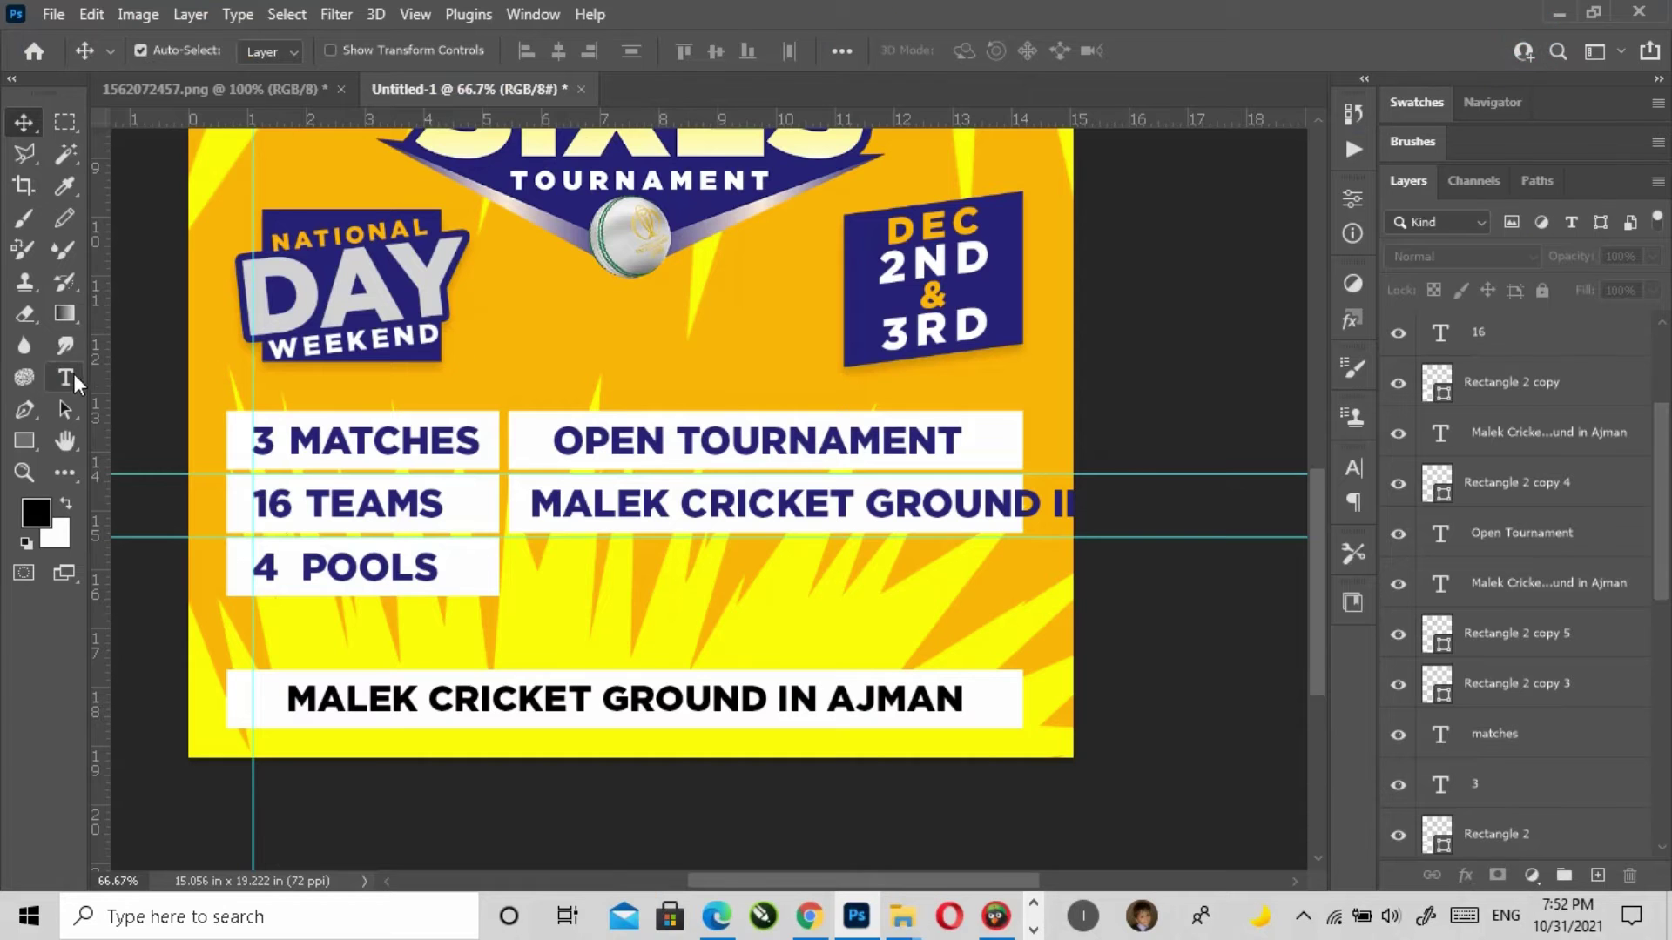
Step: Replace the overflowing venue text in the bar below OPEN TOURNAMENT with ENTRY FEE
click(607, 502)
key(ctrl+a)
text(ENTRY FEE)
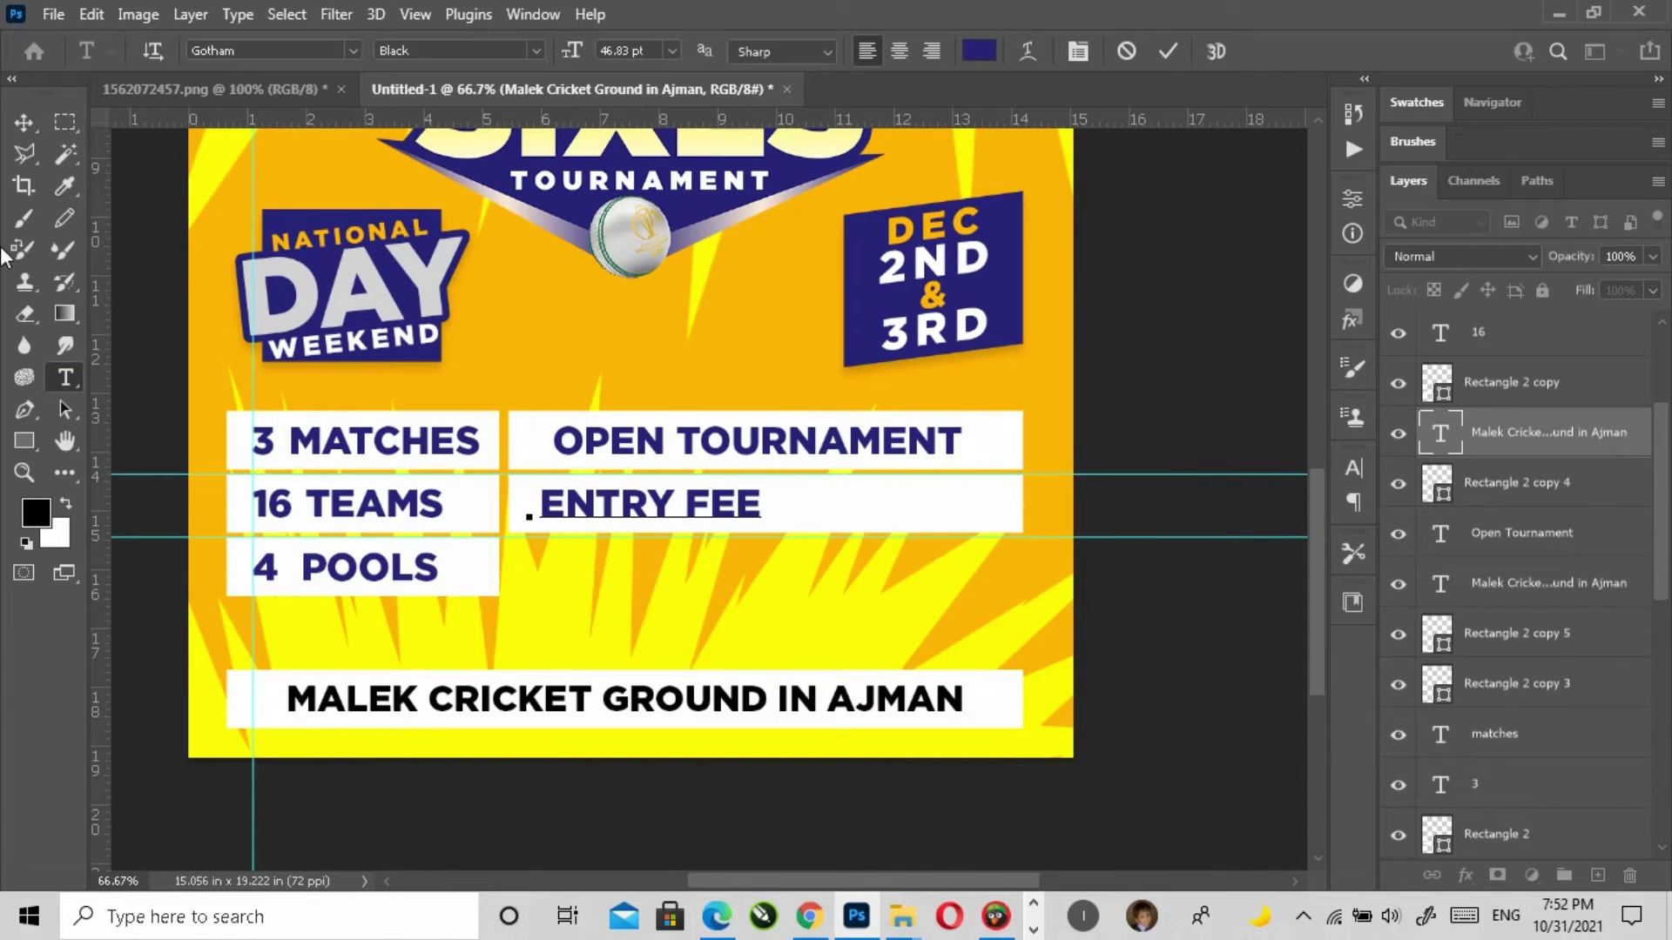
click(37, 123)
Step: Position the ENTRY FEE text near the left edge of its white bar, leaving a small margin
drag(593, 514, 574, 515)
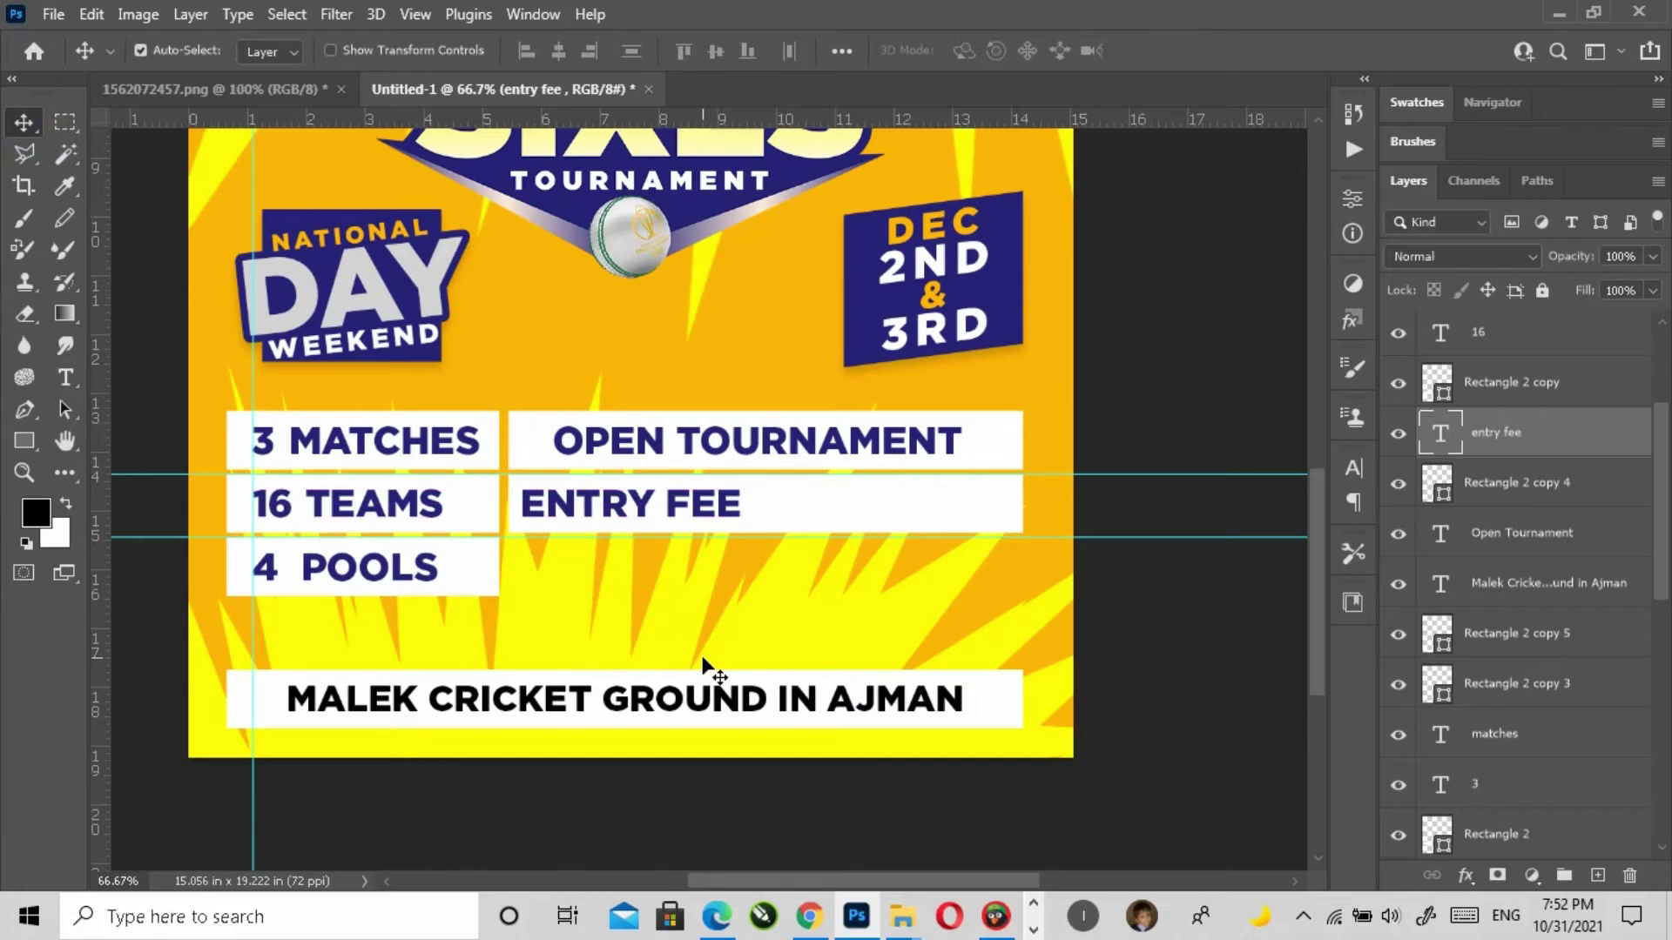
key(Right)
key(Right)
key(Right)
key(Right)
key(Right)
key(Right)
key(Right)
key(Right)
key(Right)
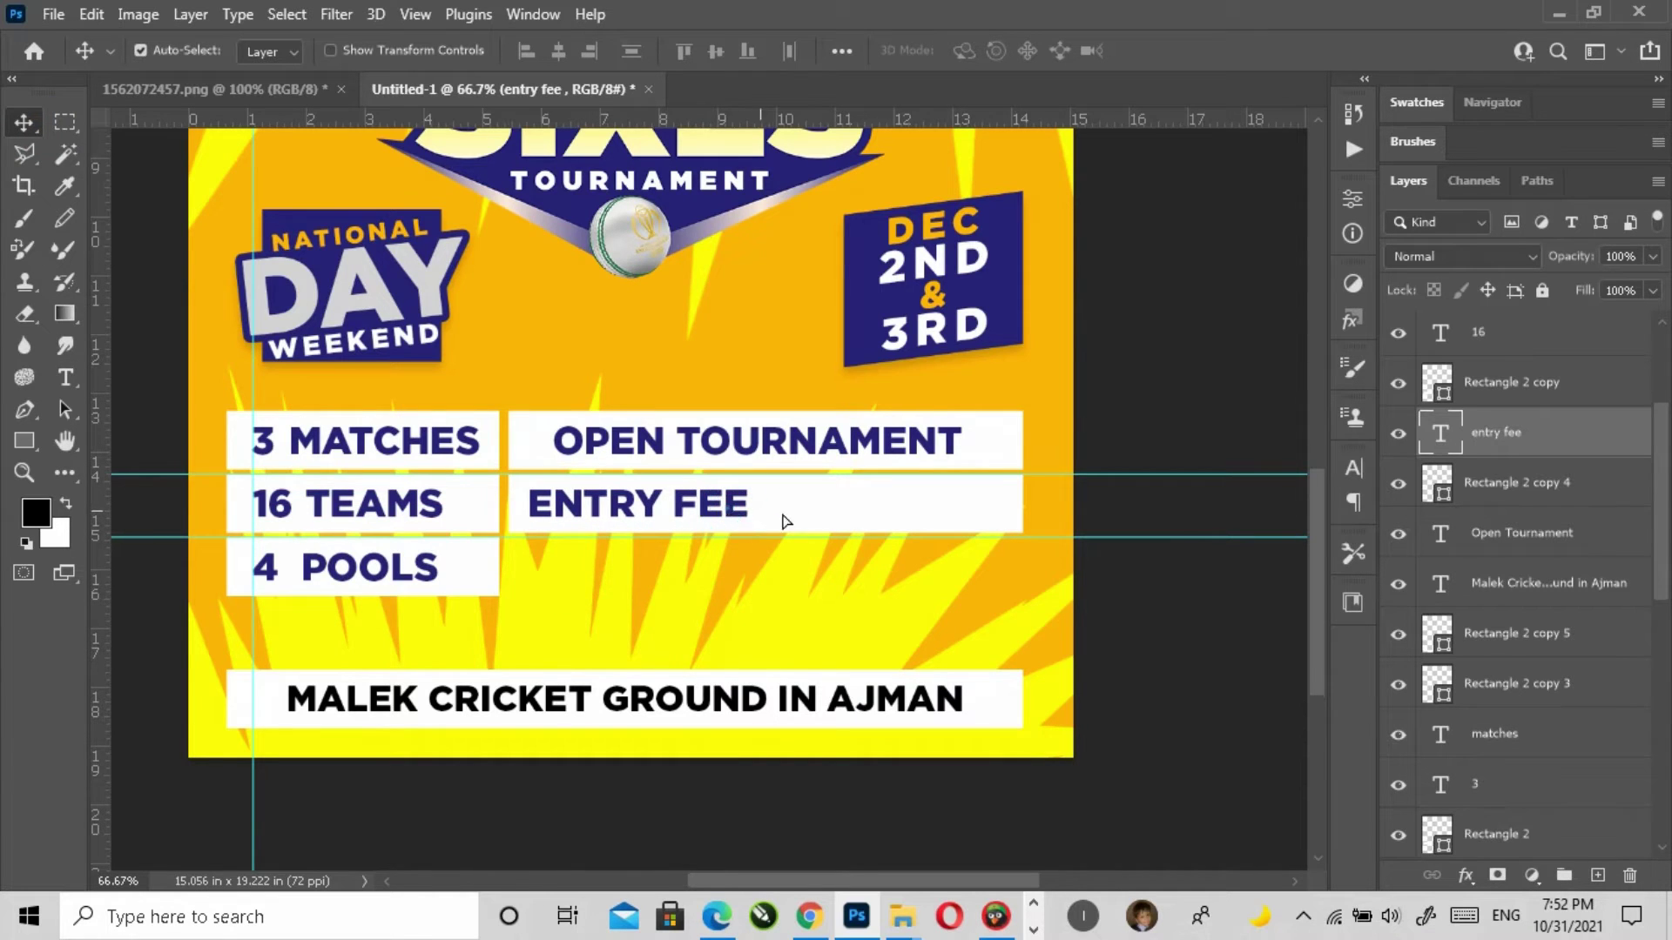
Step: Duplicate the ENTRY FEE text to its right in the same bar and change the copy to 2500
drag(786, 520, 1031, 521)
click(65, 377)
click(798, 508)
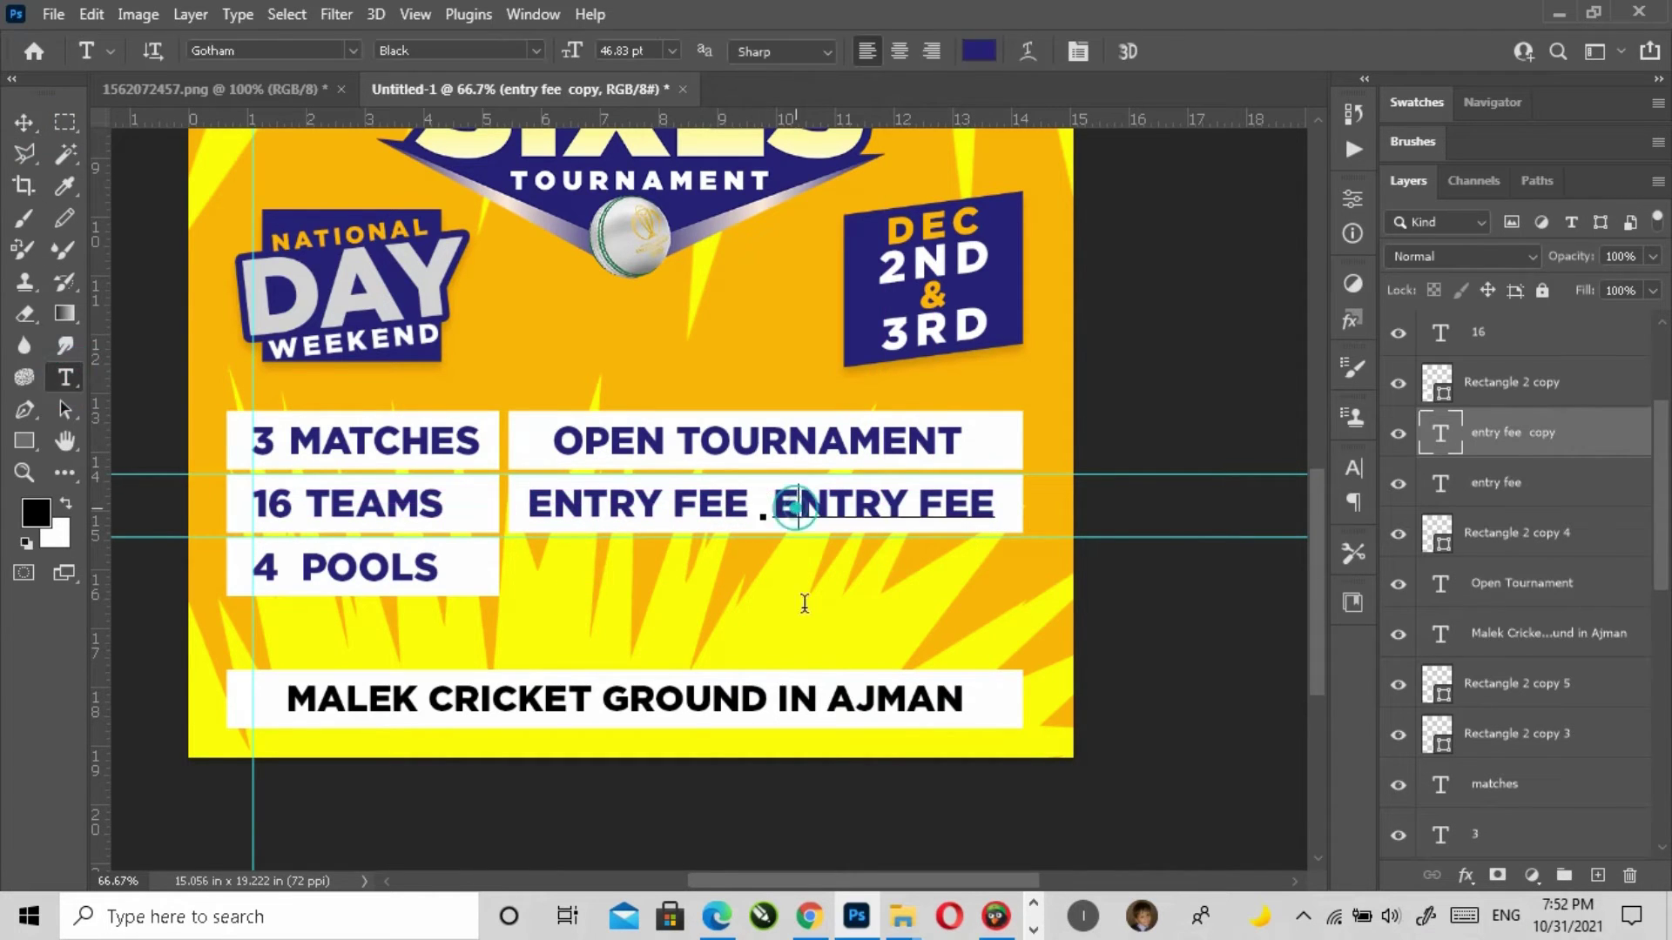
key(ctrl+a)
text(2)
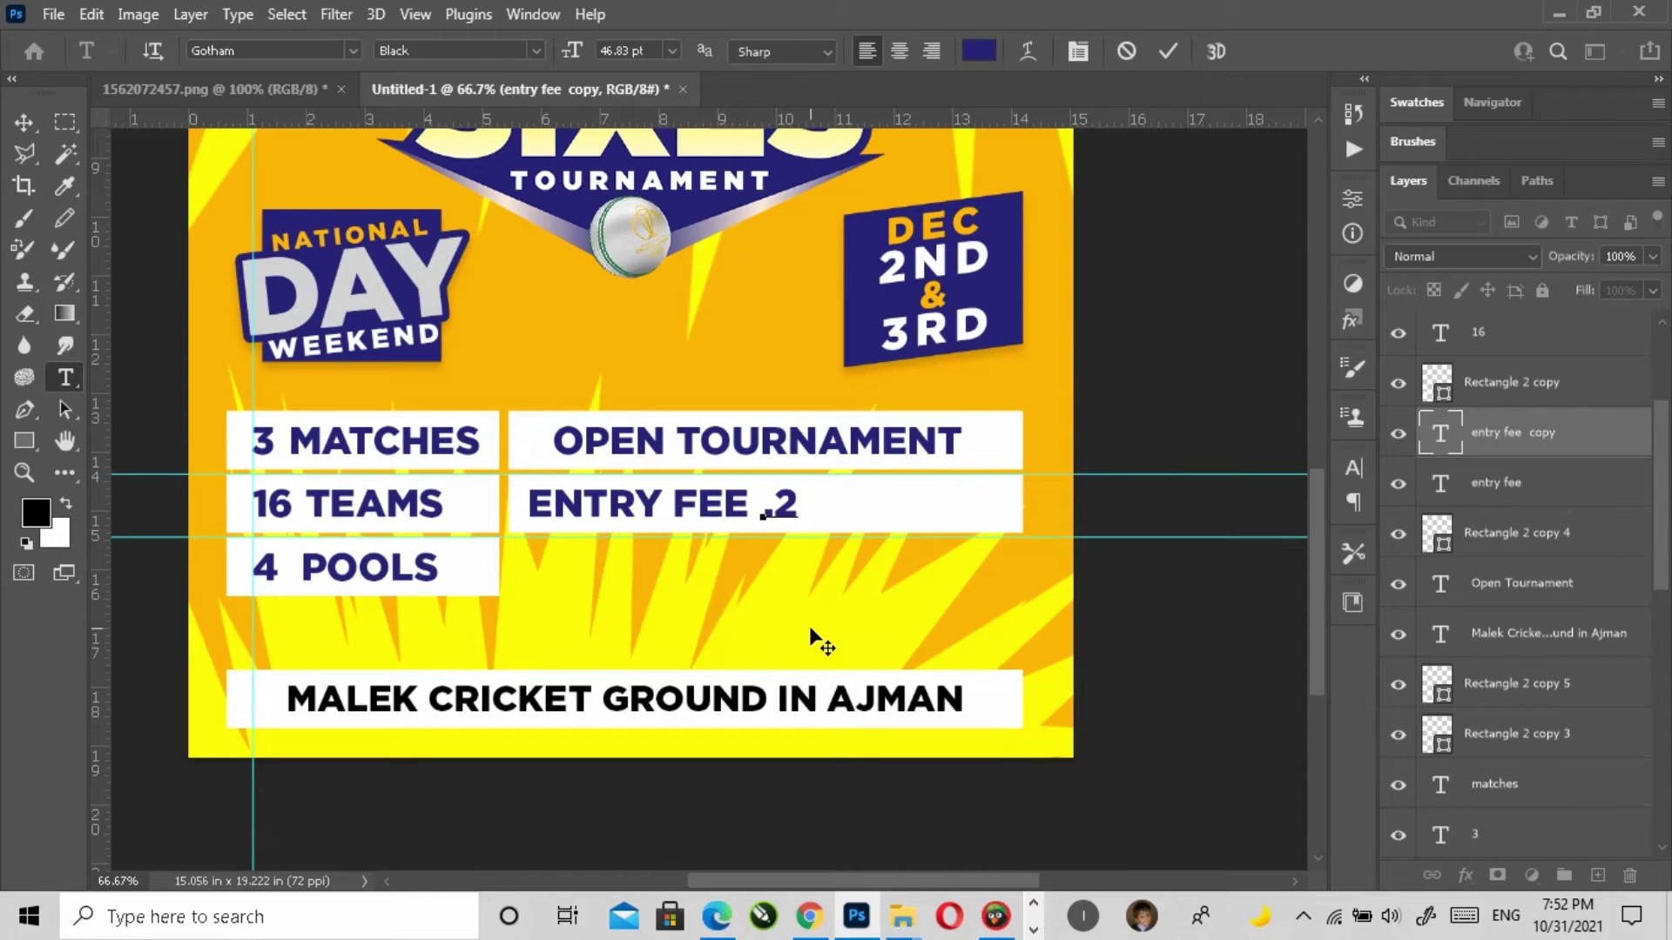
key(ctrl+z)
text(2500)
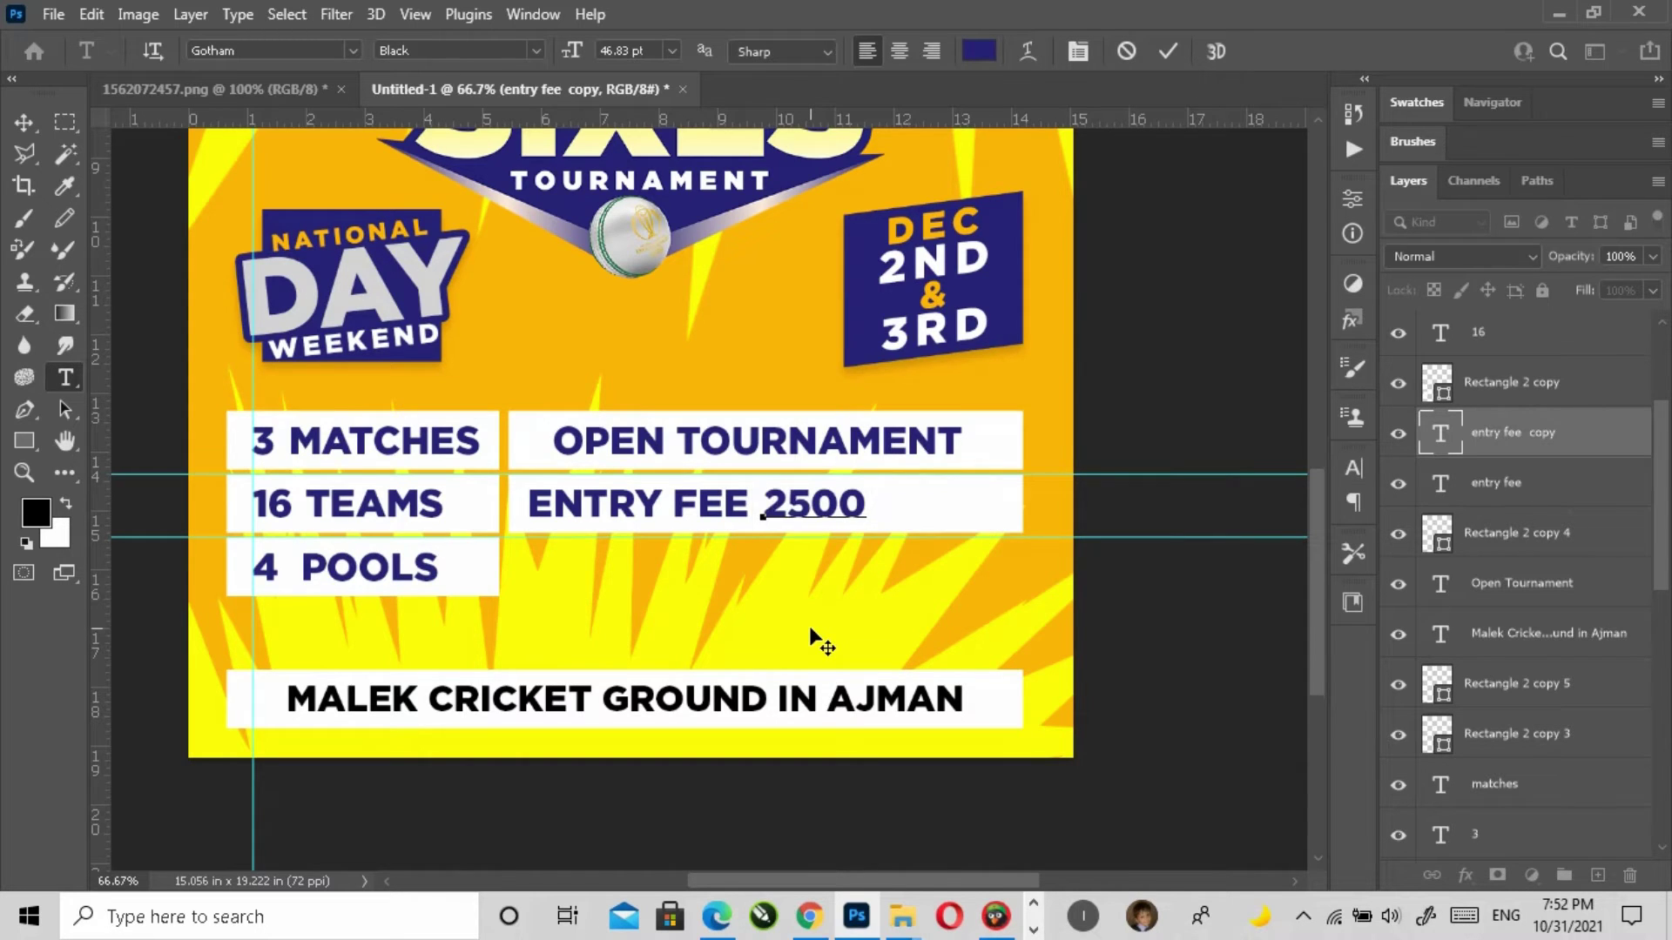
click(36, 131)
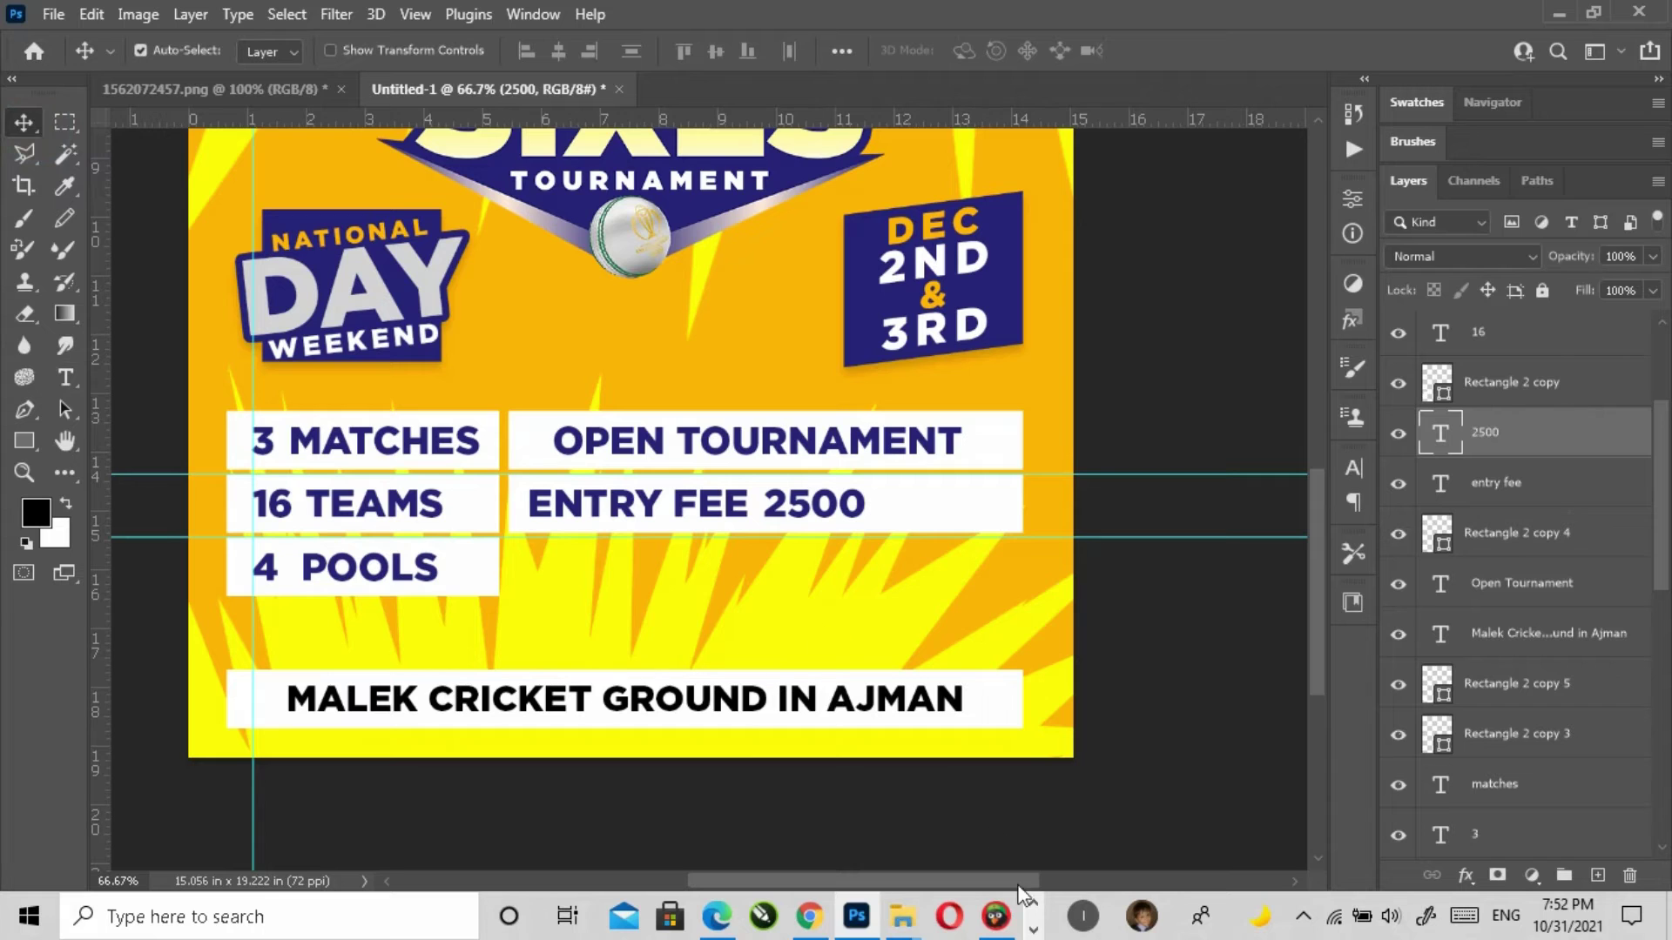
Step: Switch to the Word brief and check the currency of the entry fee
click(1034, 905)
click(869, 917)
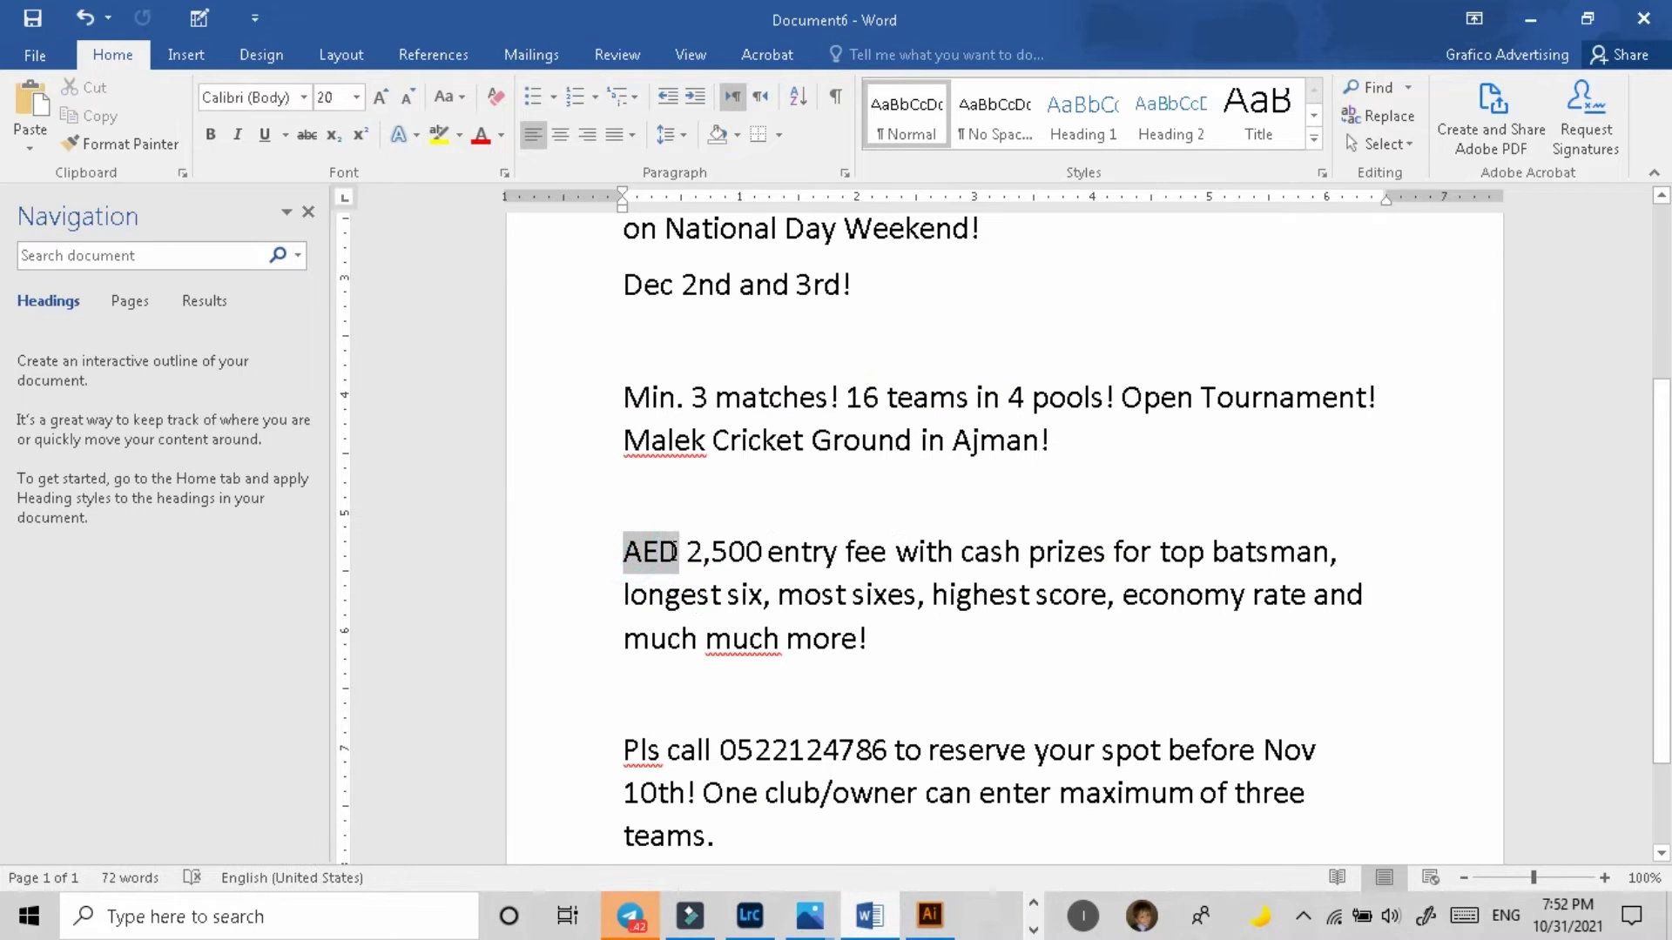
click(1530, 19)
Step: Duplicate the 2500 text to its right in the entry fee bar and change the copy to AED
click(853, 572)
key(z)
click(852, 570)
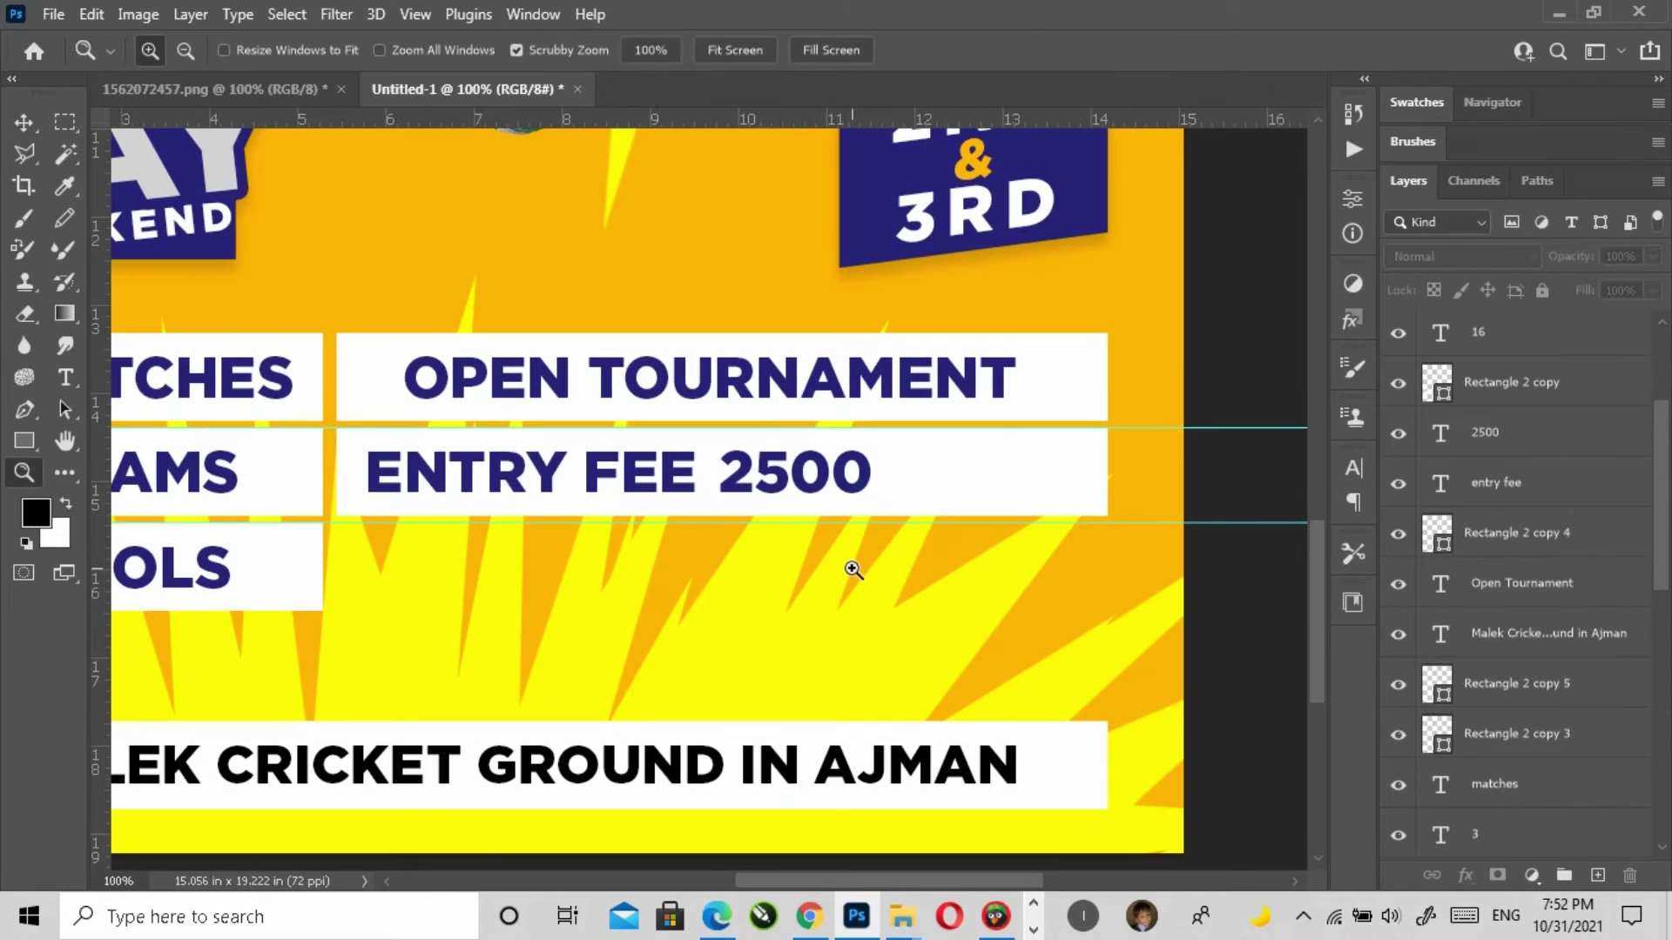
click(24, 122)
click(847, 488)
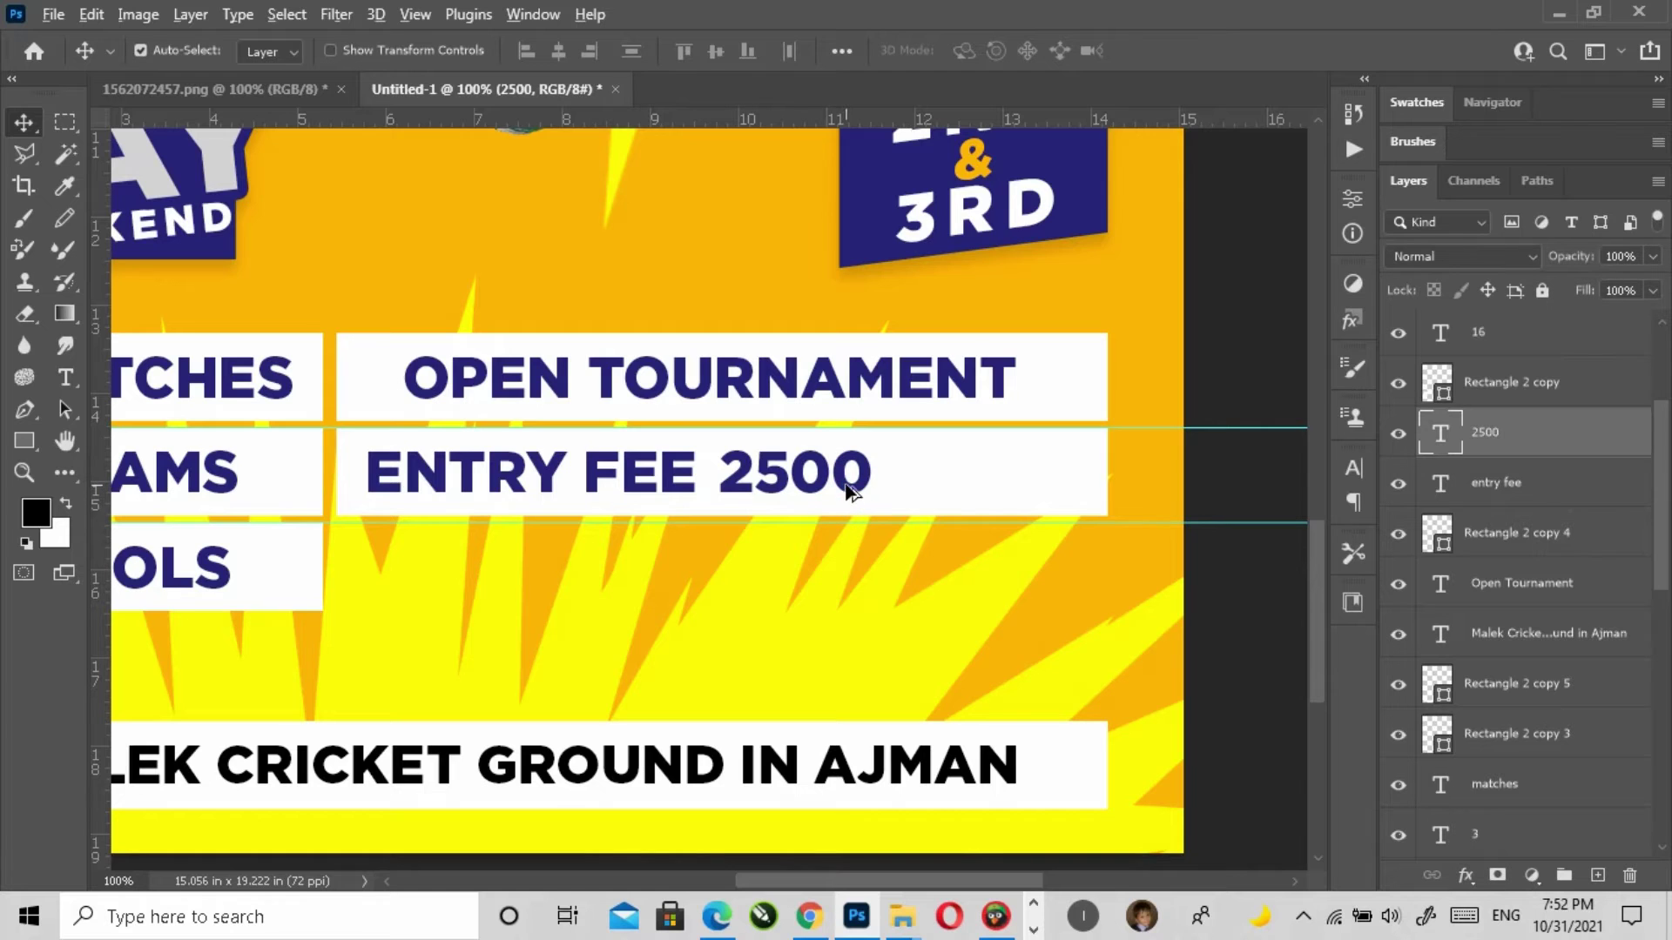
drag(849, 492, 1024, 492)
double_click(972, 475)
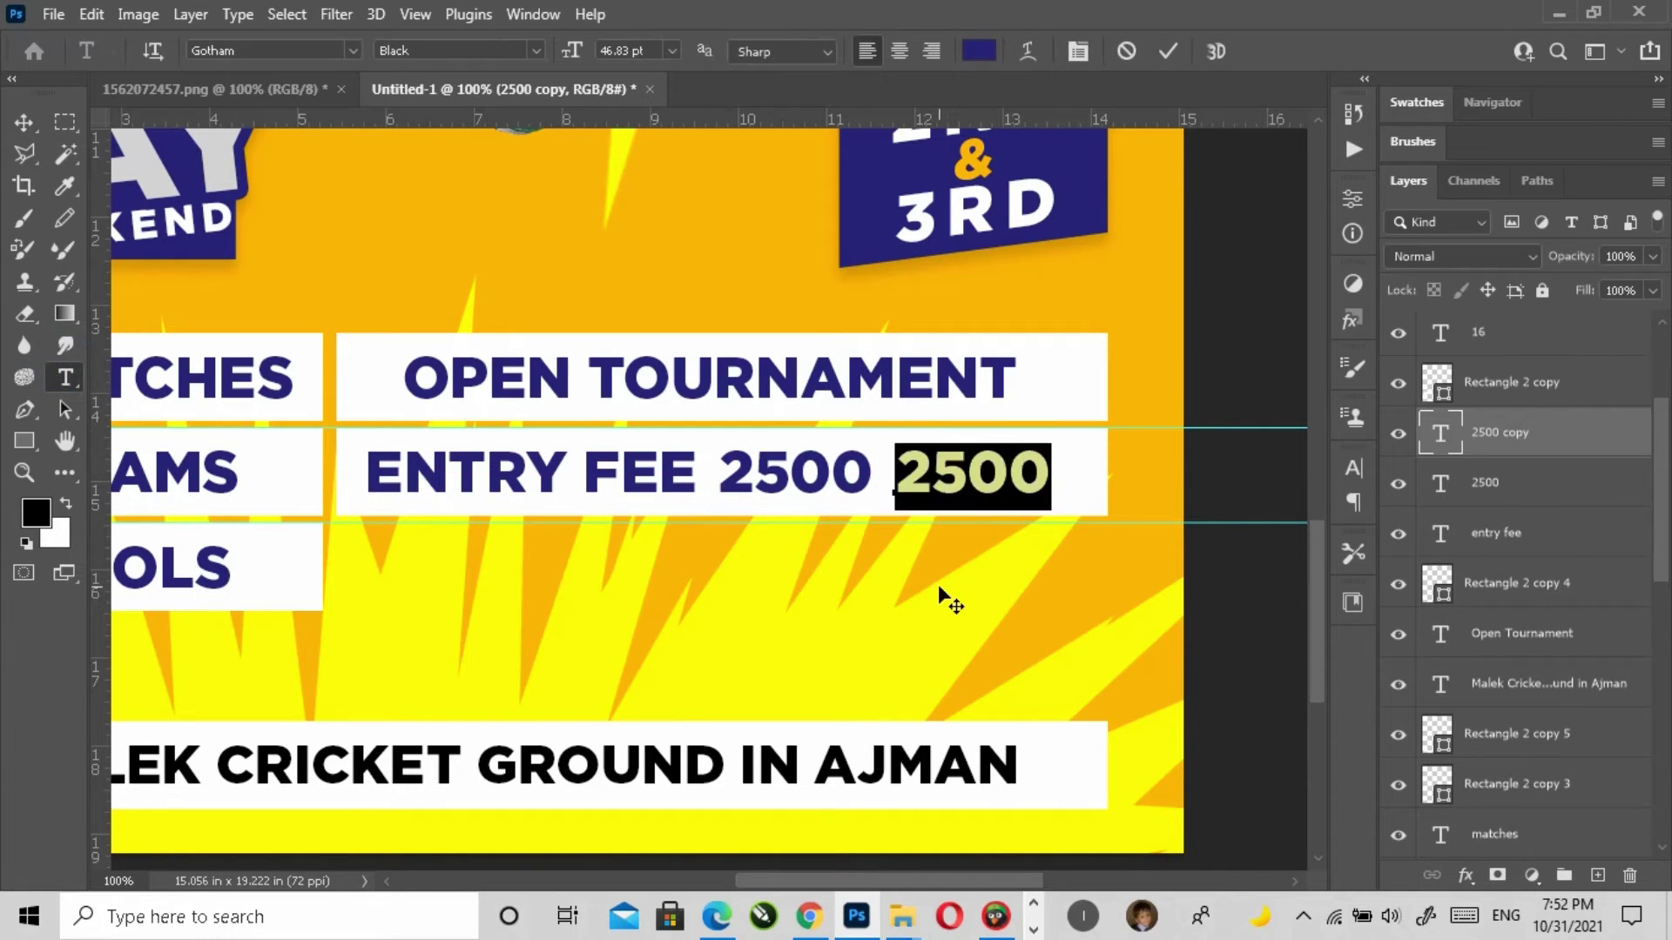
text(AED)
click(24, 126)
click(867, 488)
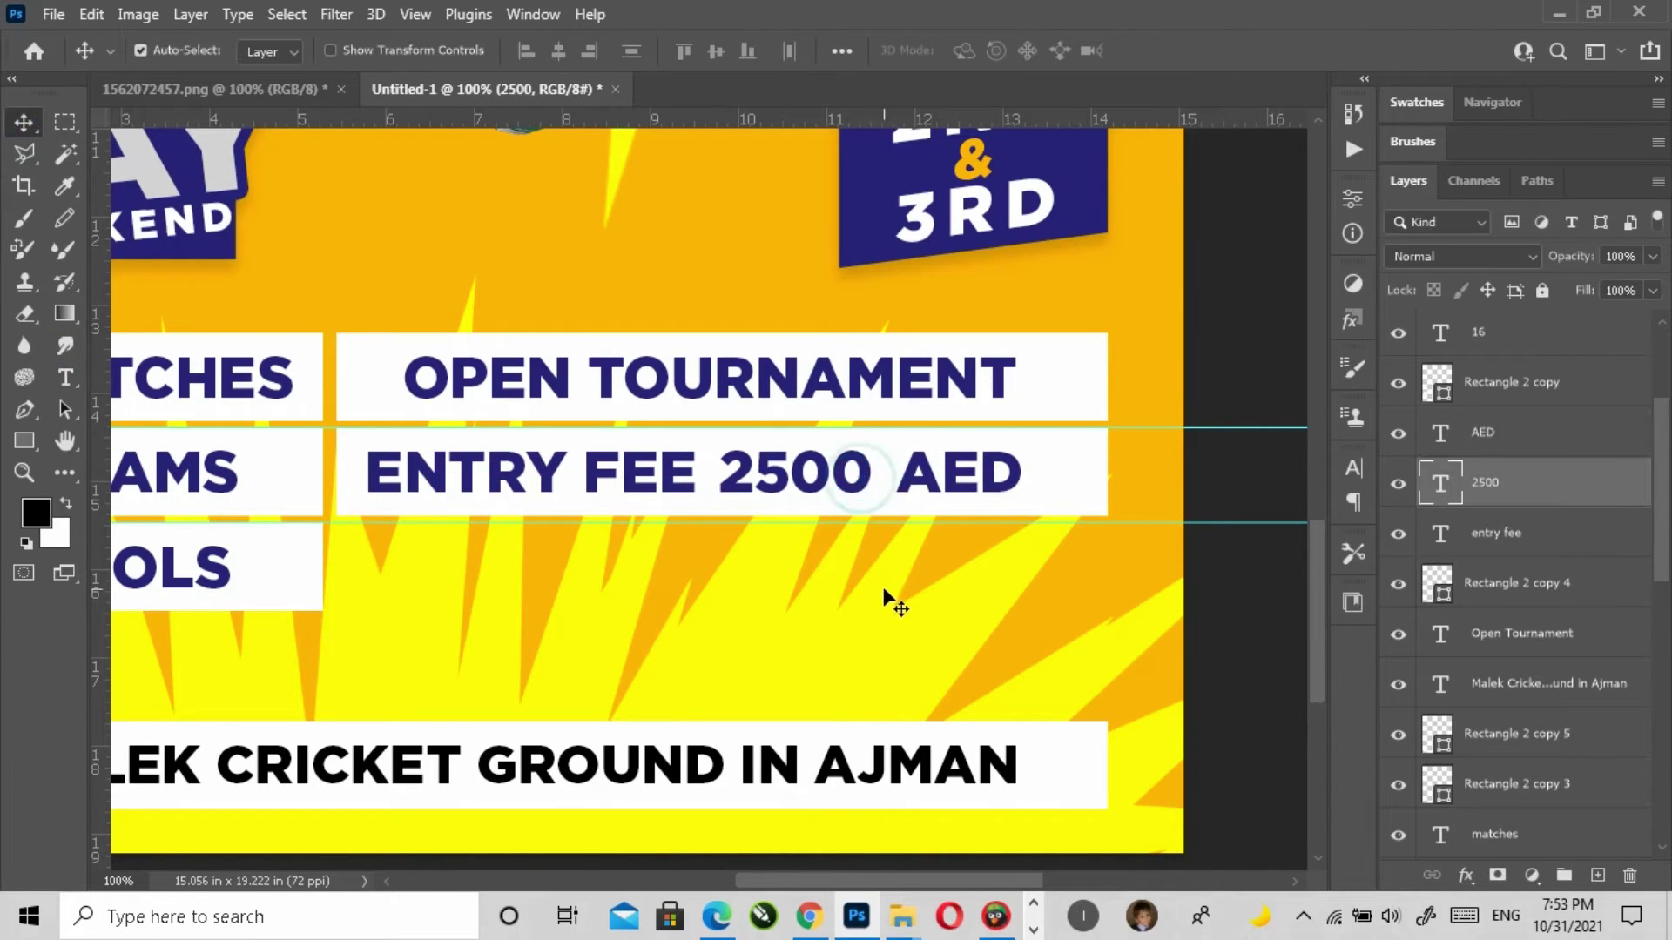
Step: Nudge the 2500 text slightly right to even out its spacing between ENTRY FEE and AED
key(Right)
key(Right)
key(Right)
key(Right)
key(Right)
key(Right)
key(Right)
click(958, 496)
click(1229, 472)
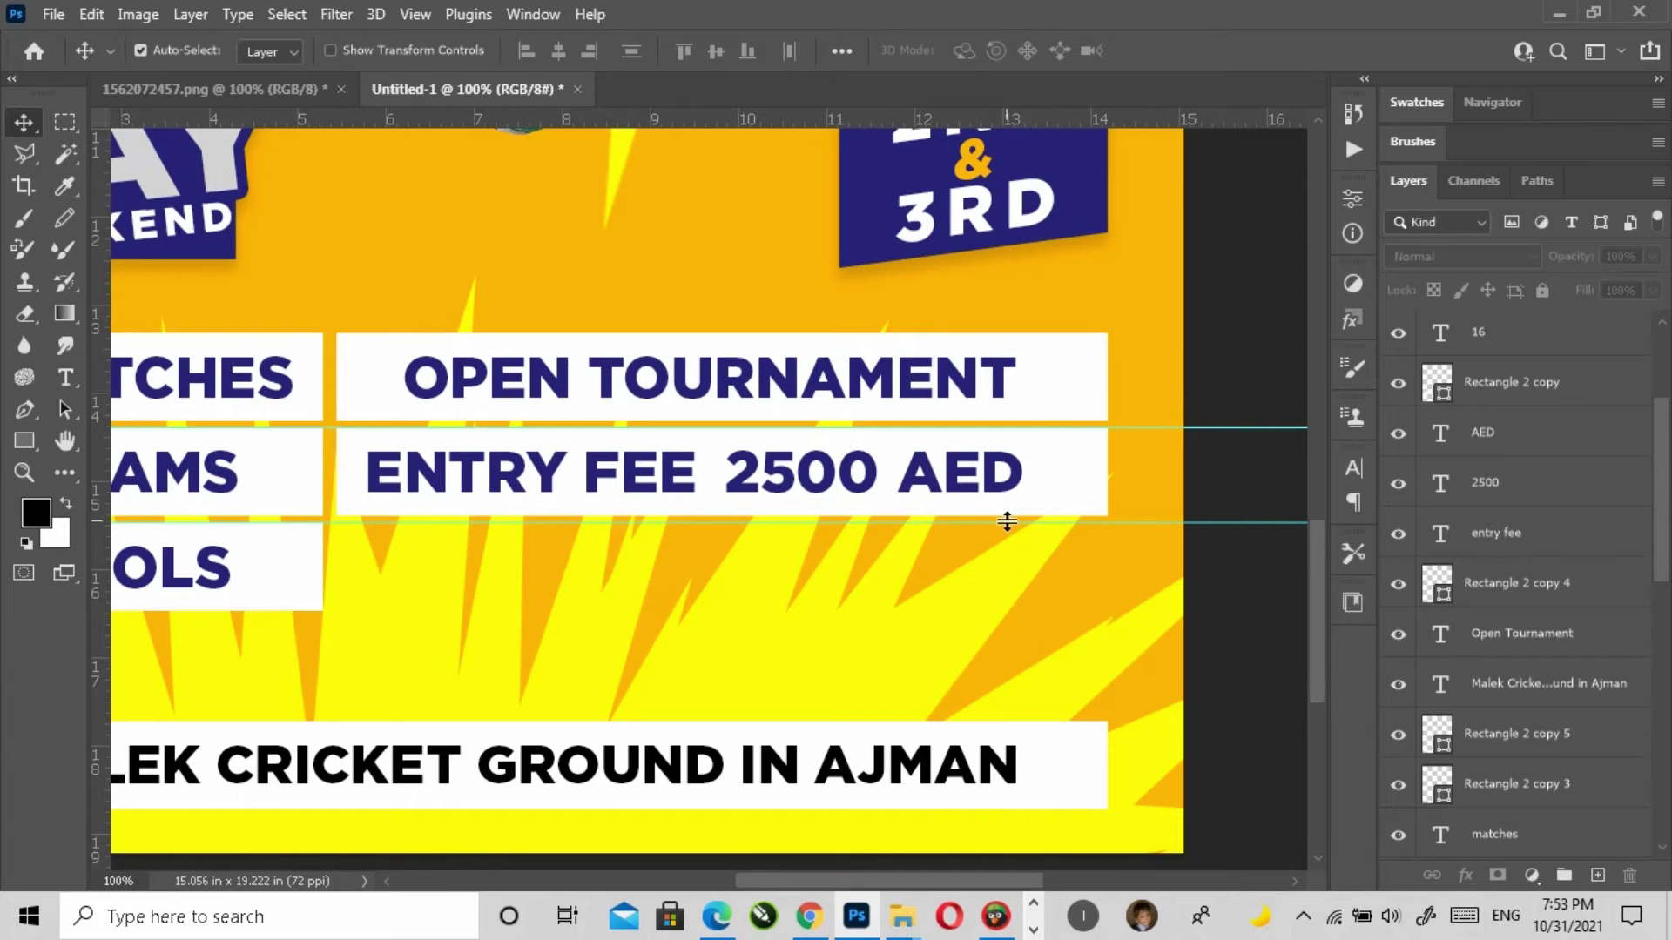
Step: Duplicate the OPEN TOURNAMENT text with its white bar and place the copy beside the 4 POOLS bar, directly under the entry fee bar
key(z)
click(728, 51)
click(722, 774)
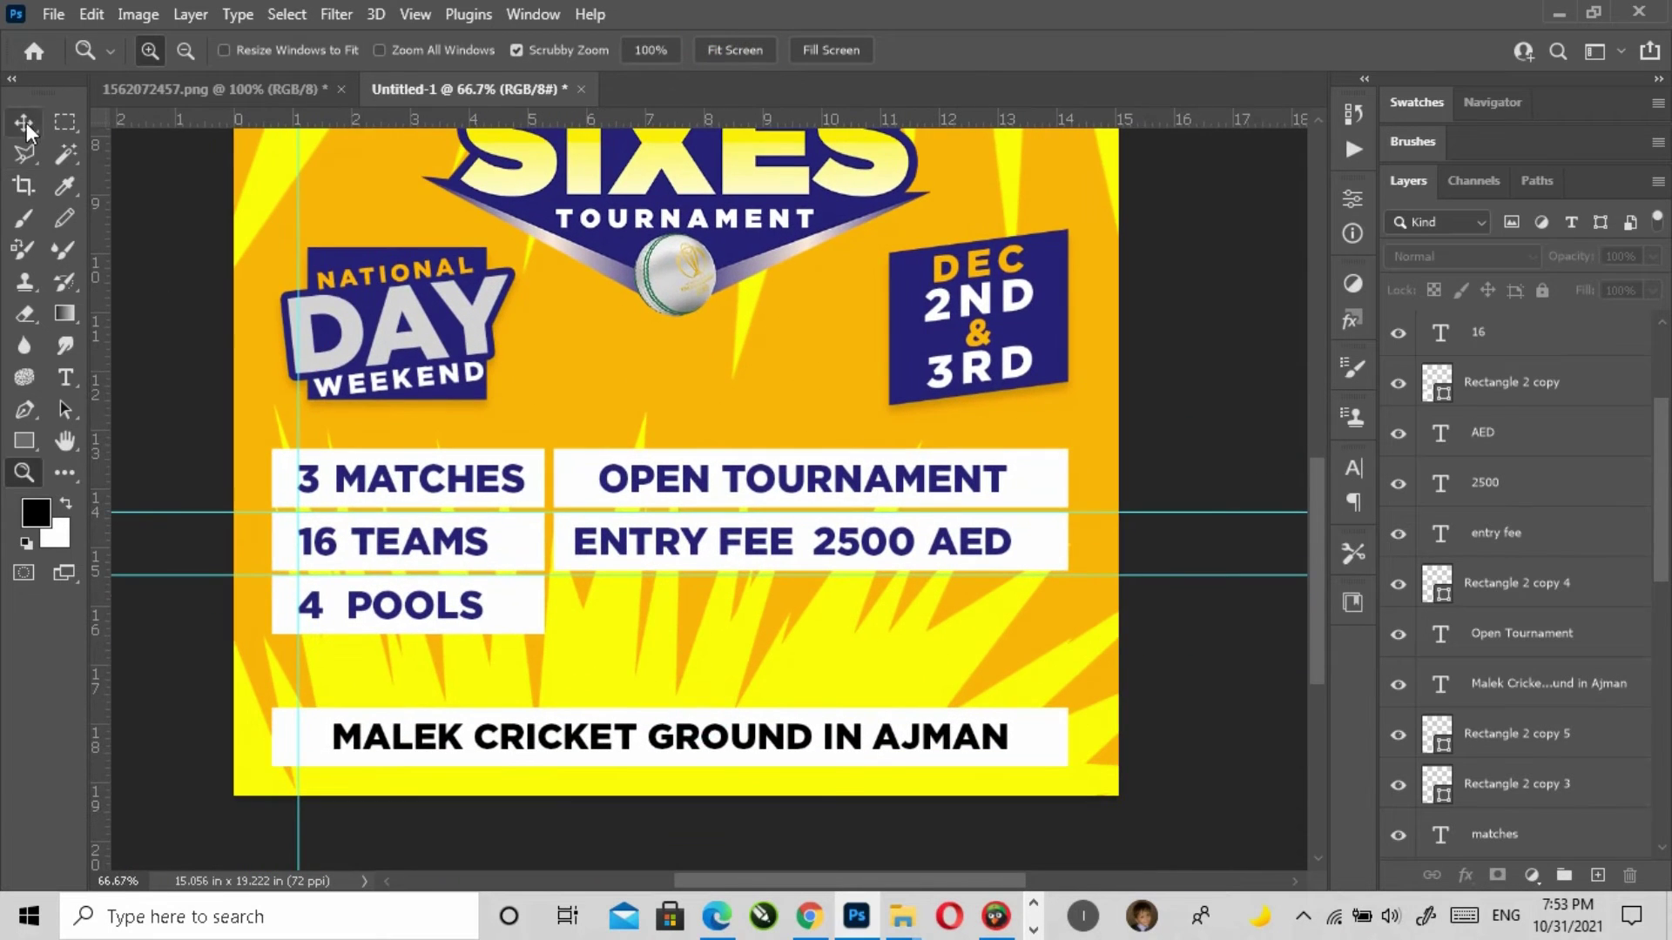
key(v)
click(648, 493)
shift+click(579, 478)
key(ctrl+j)
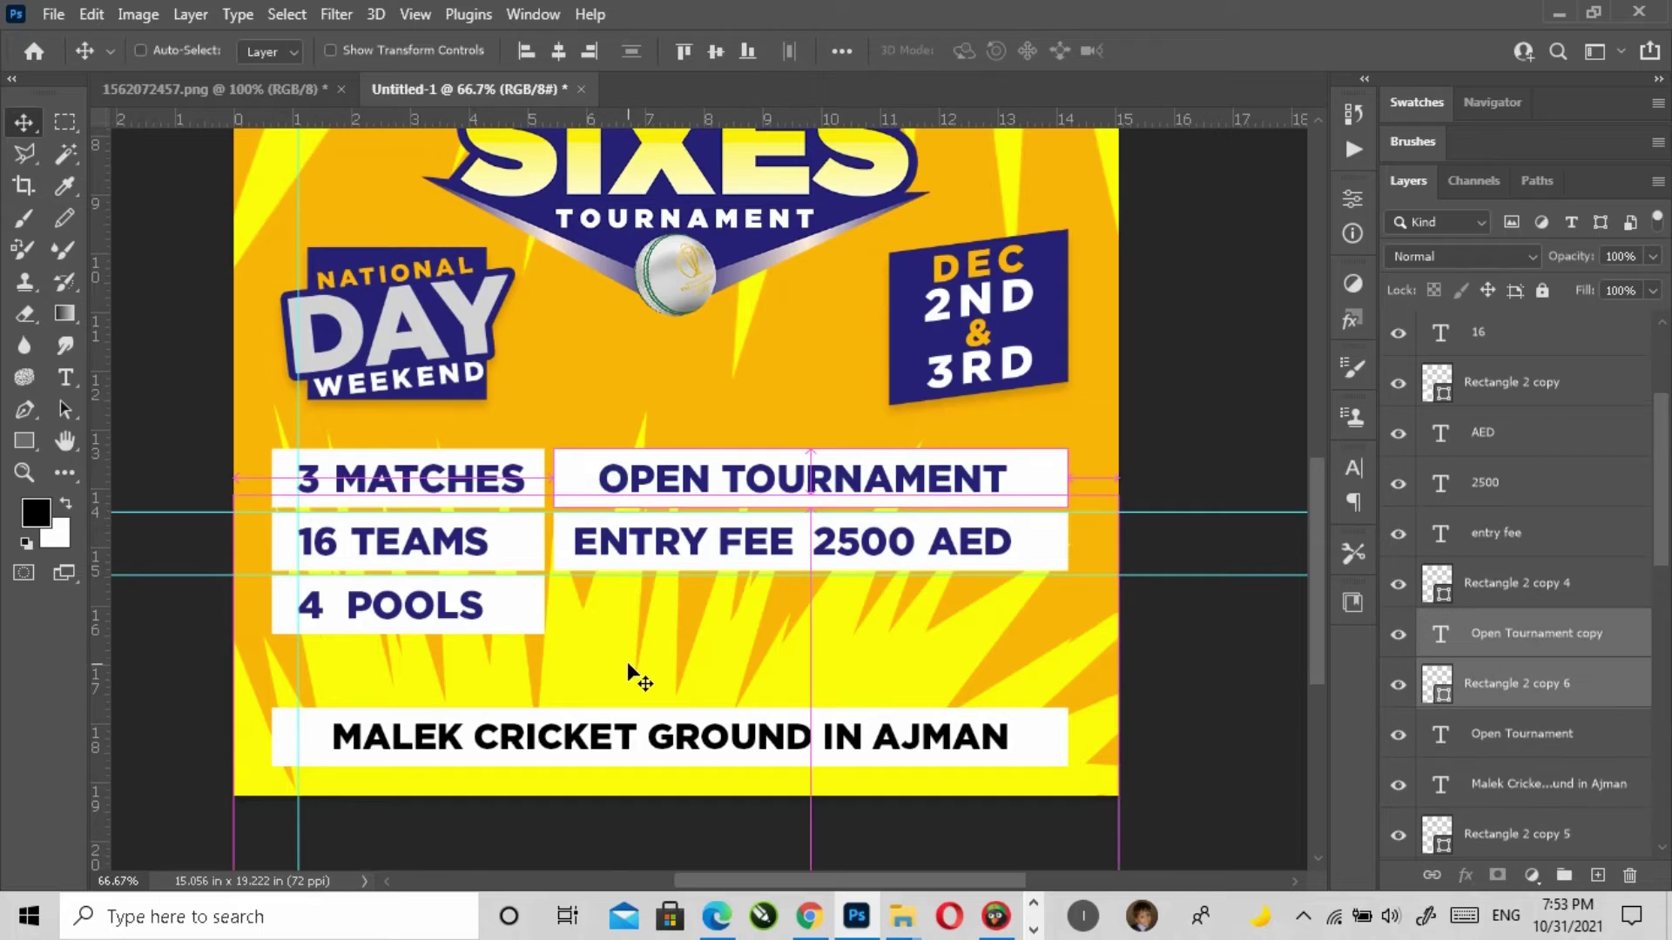
key(ctrl+t)
drag(643, 493, 643, 614)
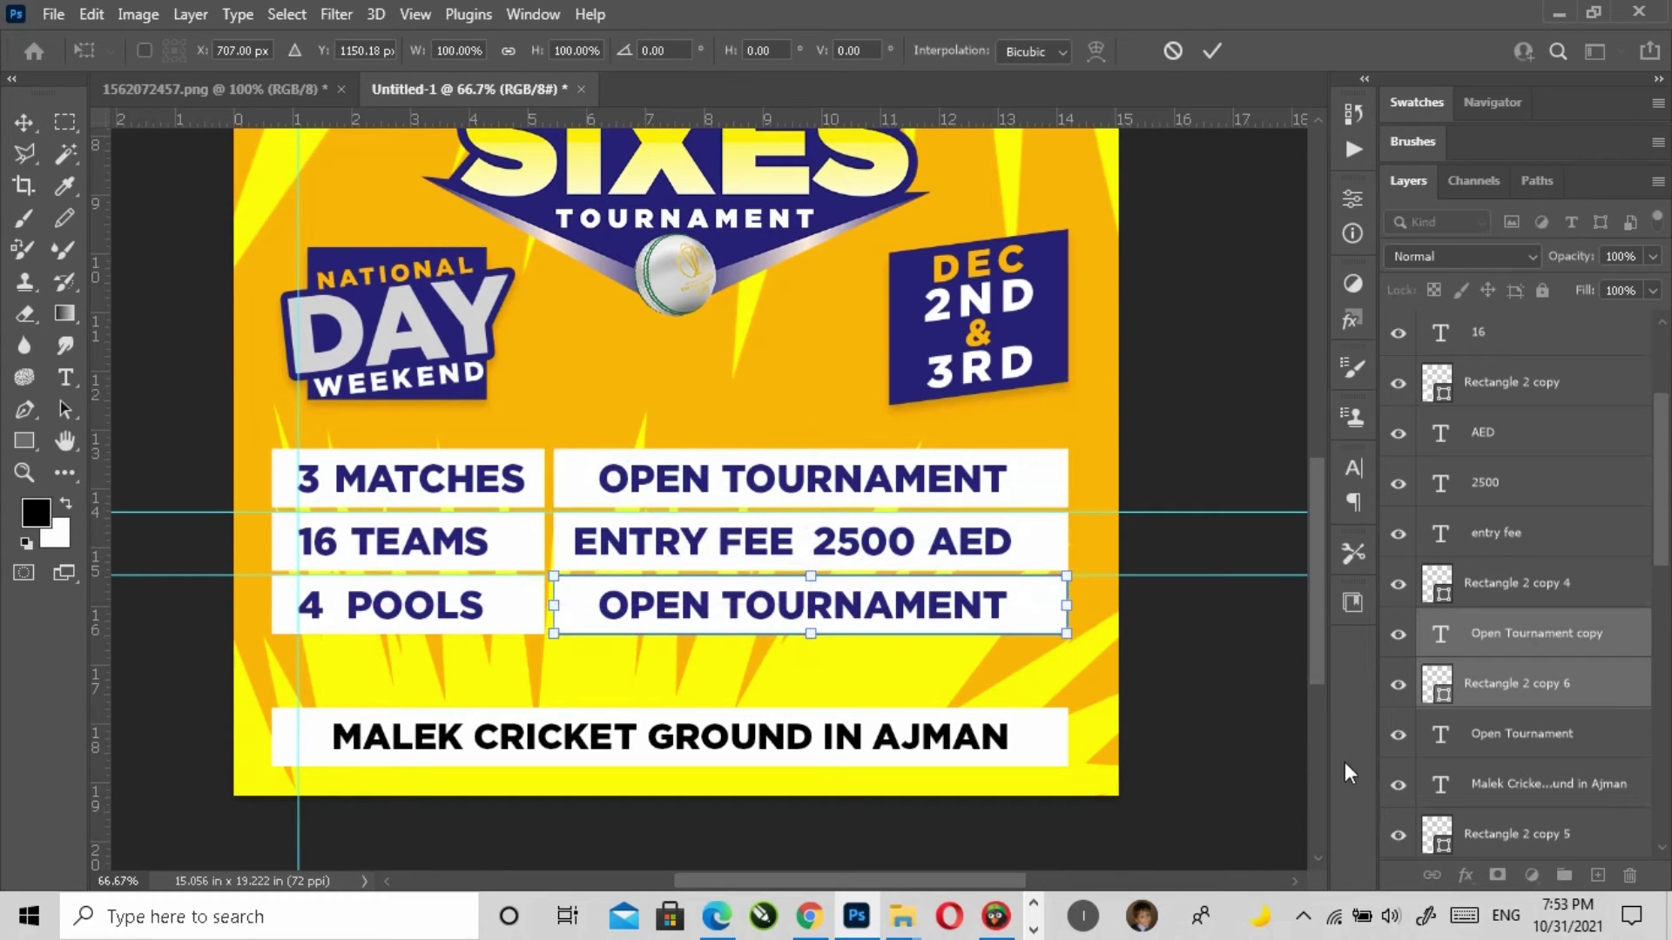
key(Return)
click(1190, 676)
Step: Switch to the Word brief to check the remaining copy, and return to the Photoshop poster
click(1034, 928)
click(869, 916)
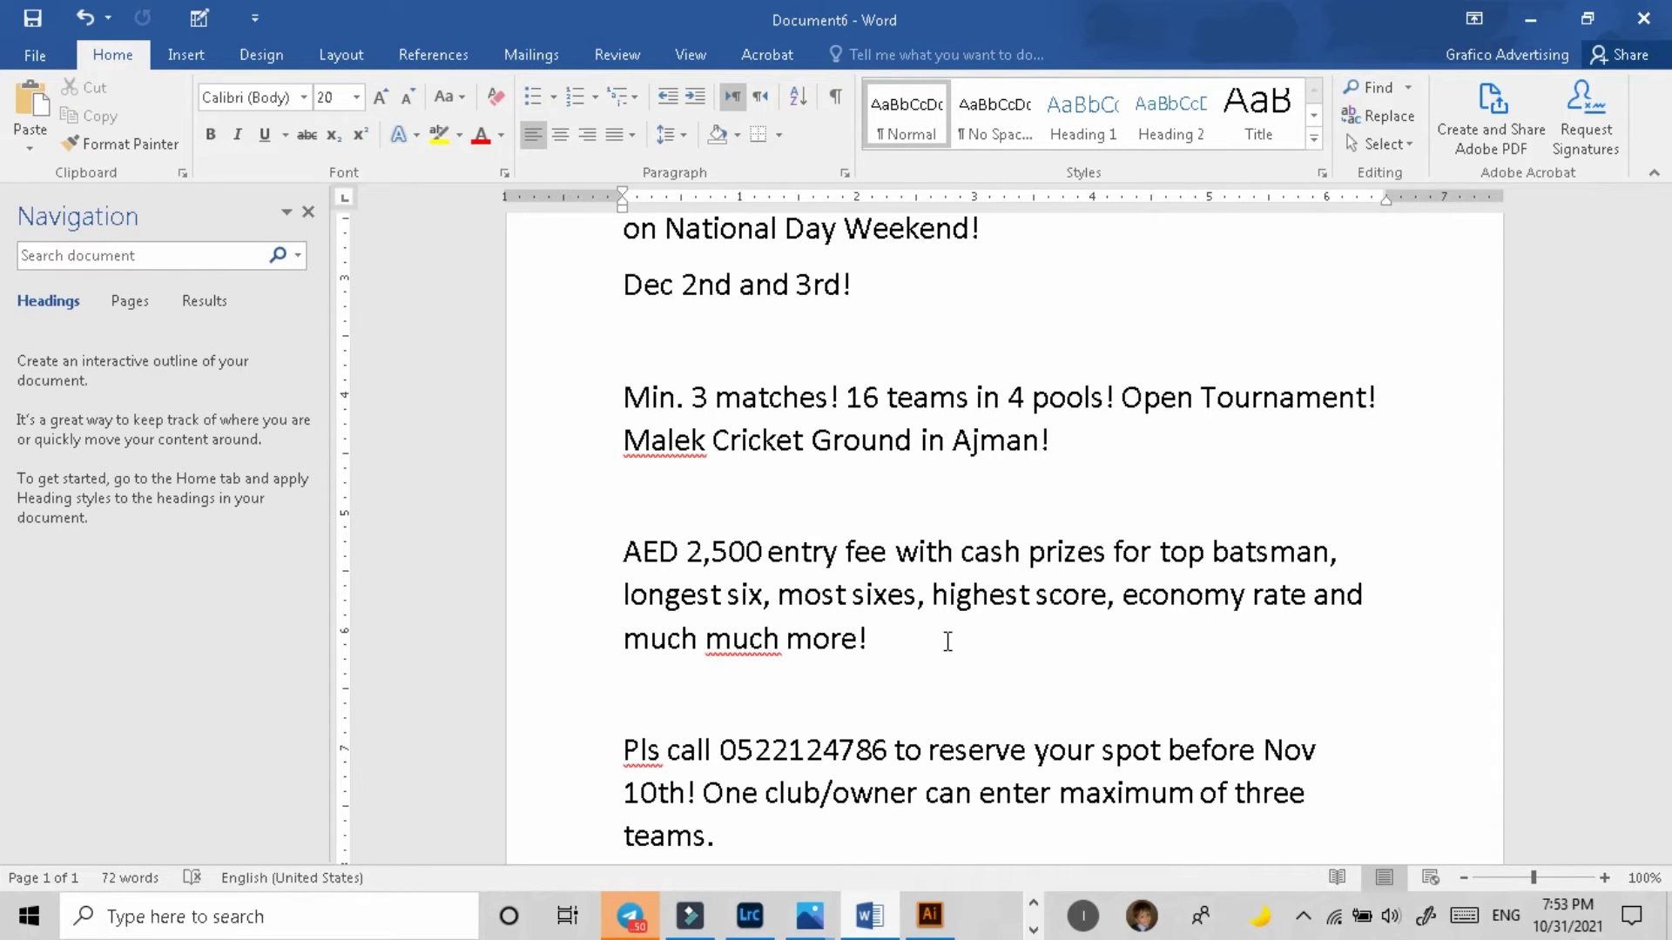
scroll(947, 641, down, 3)
key(alt+Tab)
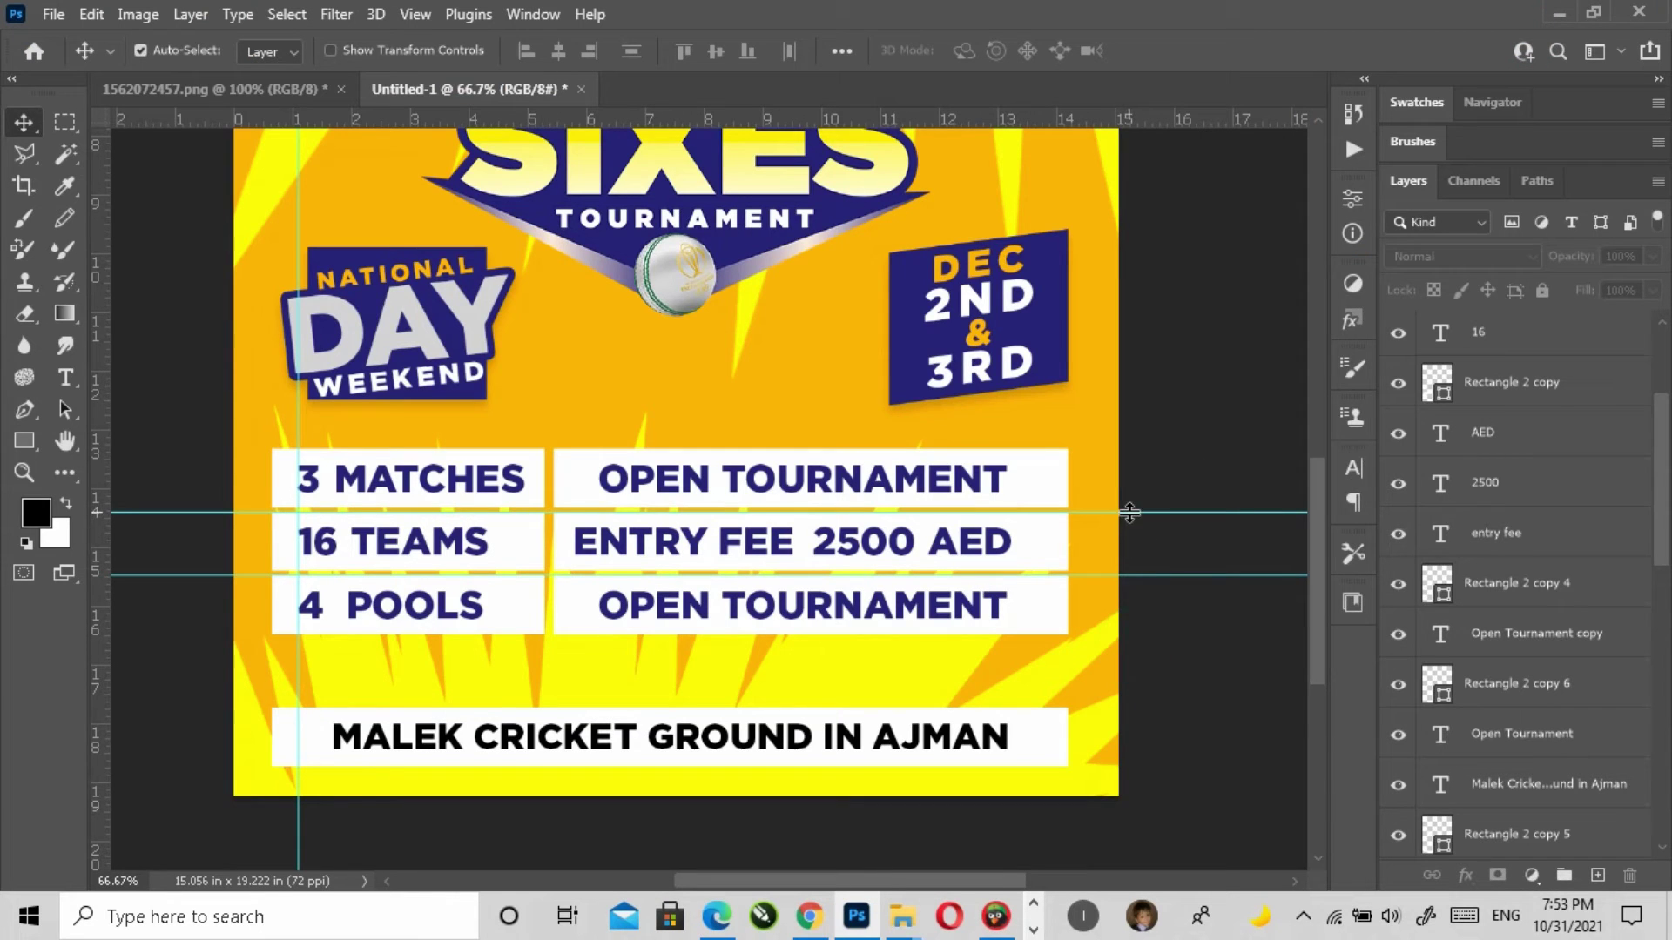
Step: Remove the two horizontal guides and the vertical guide from the canvas
drag(1129, 514, 1130, 117)
drag(1189, 575, 1188, 117)
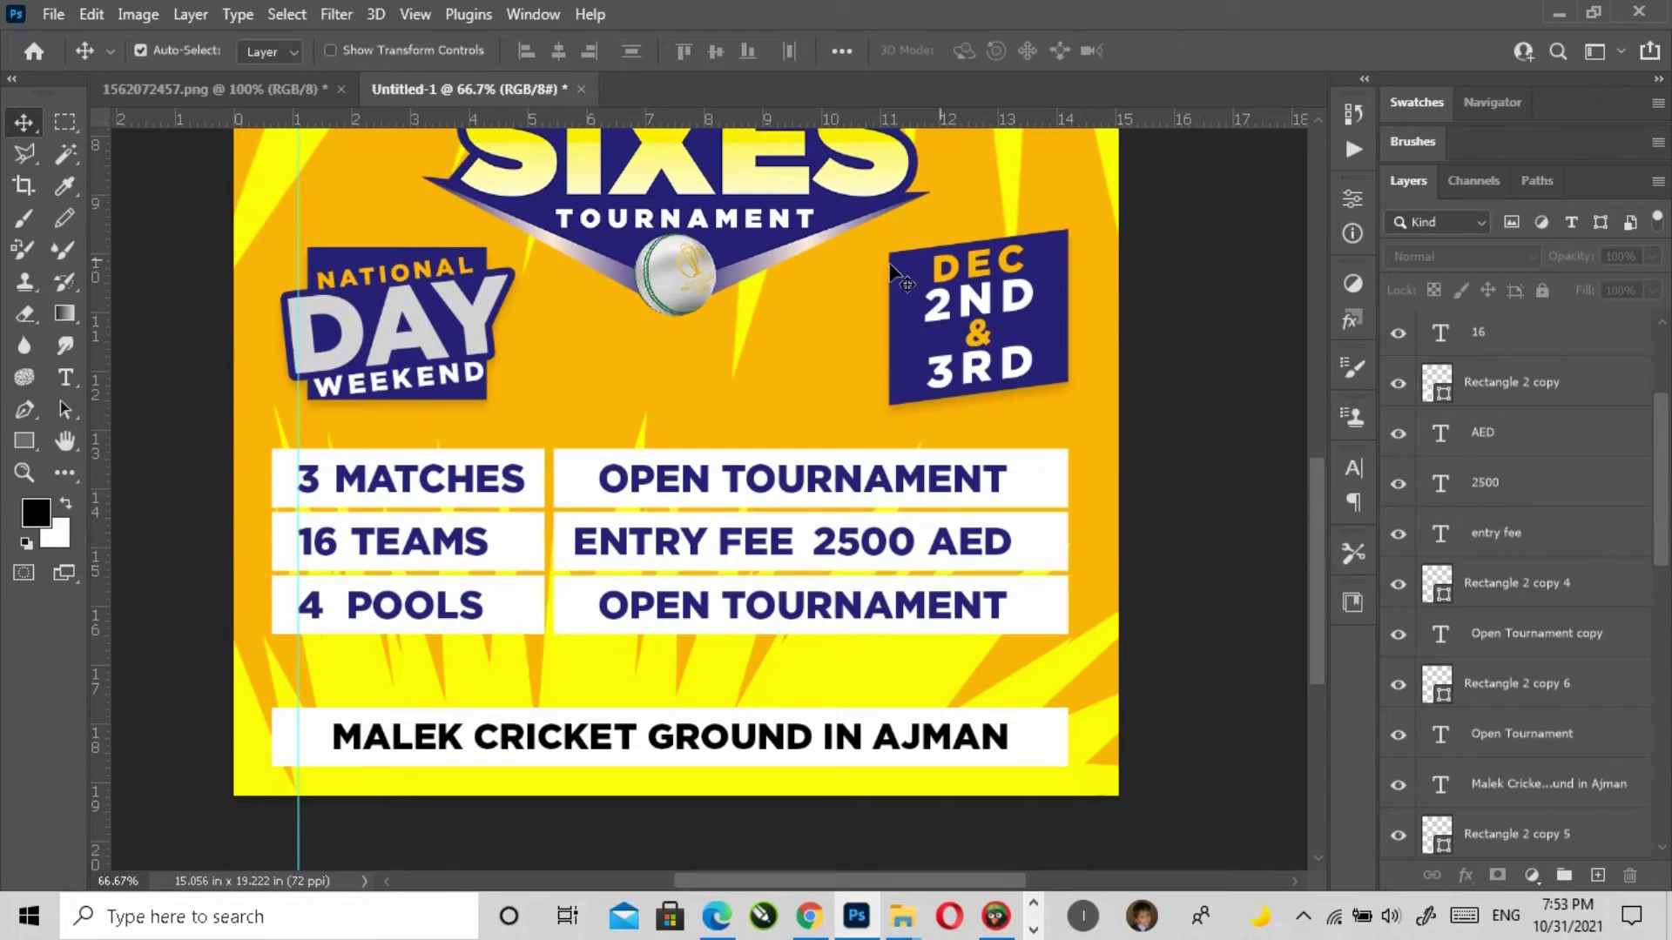
drag(298, 429, 41, 383)
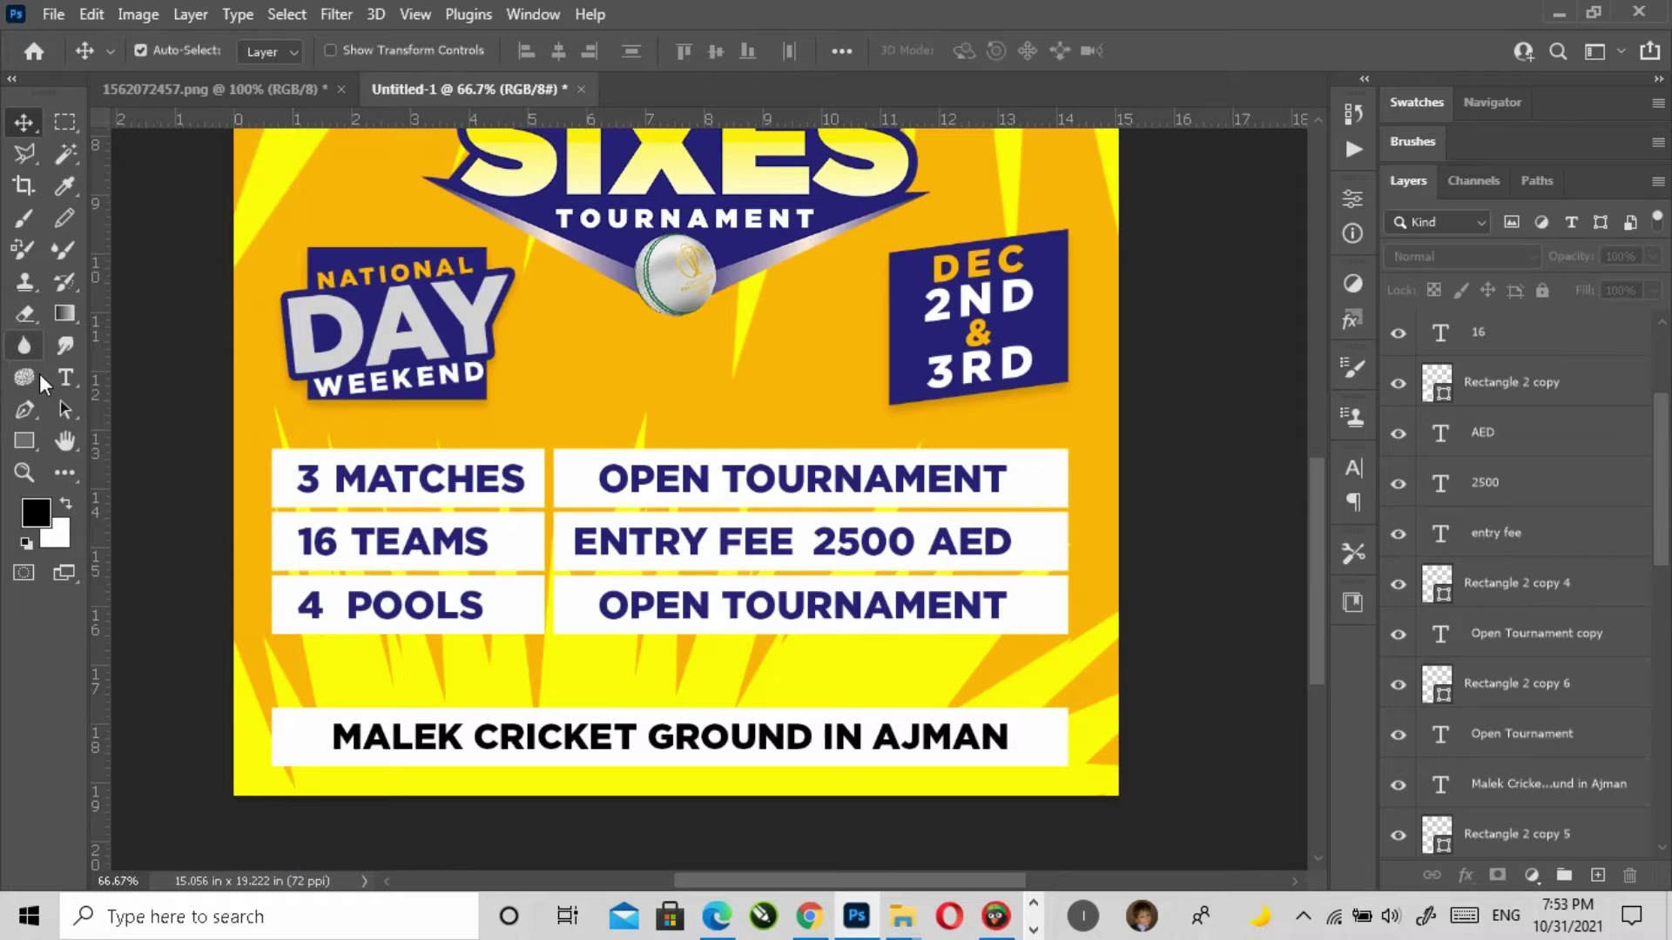
Step: Group the 3 MATCHES, 16 TEAMS and 4 POOLS texts with their white bars, and toggle the group's visibility to verify its contents
click(364, 485)
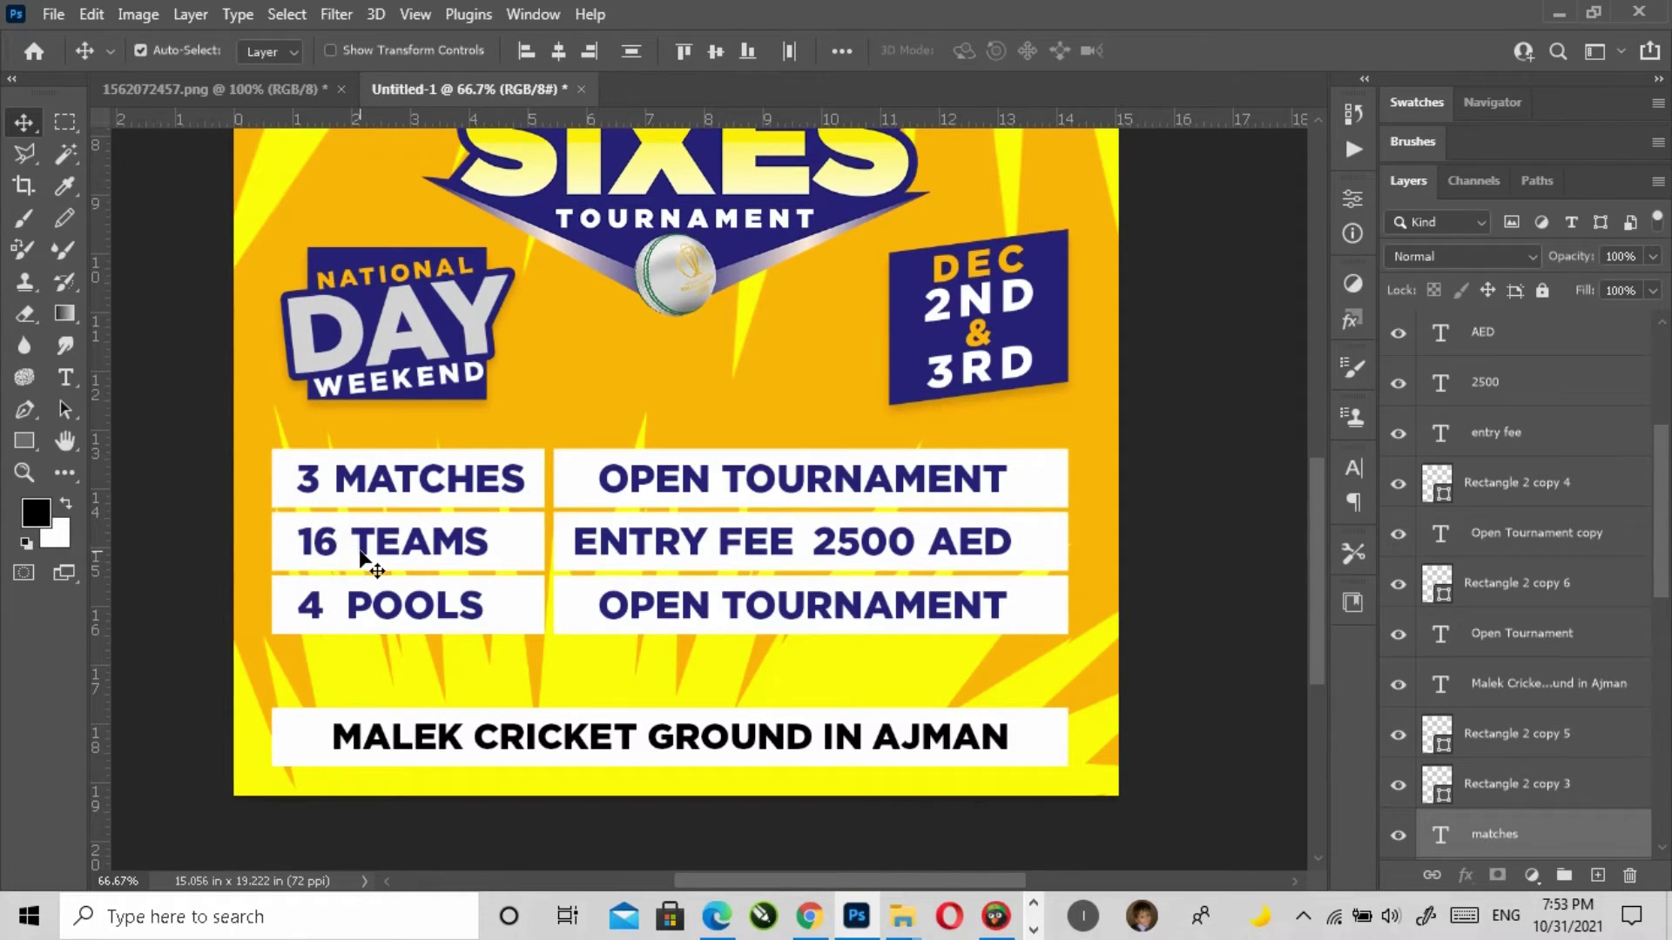
key(ctrl+g)
click(1396, 326)
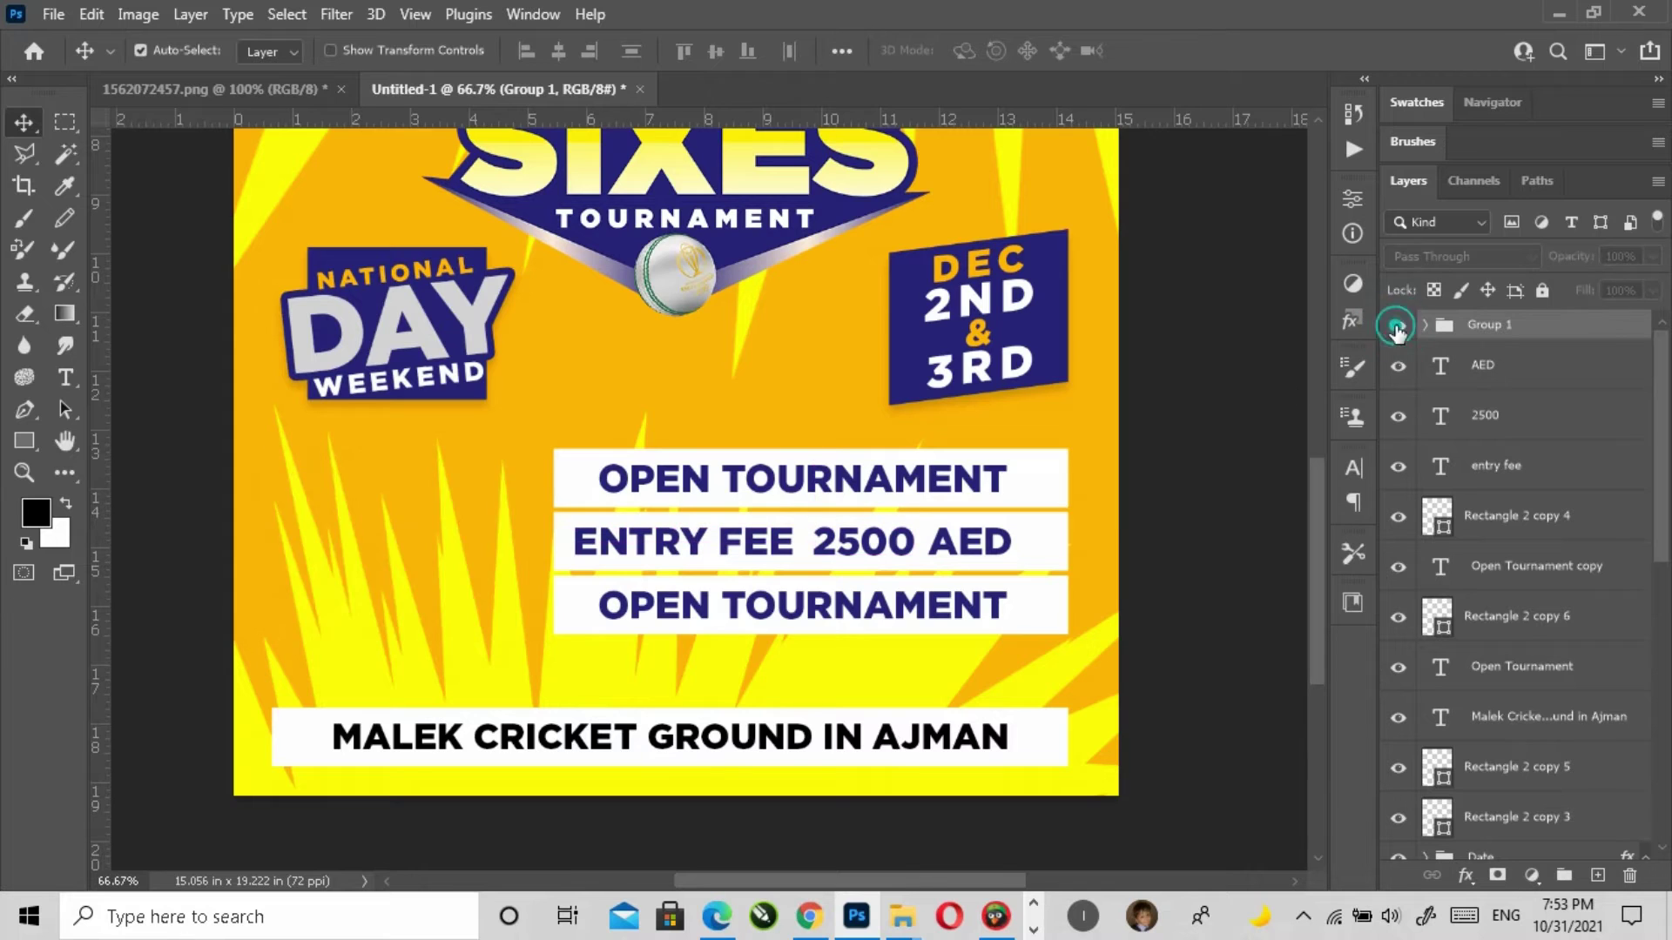
click(1396, 328)
Step: Group both OPEN TOURNAMENT rows and the ENTRY FEE 2500 AED row with their white bars, and toggle the group's visibility to verify its contents
click(1208, 610)
shift+click(1023, 485)
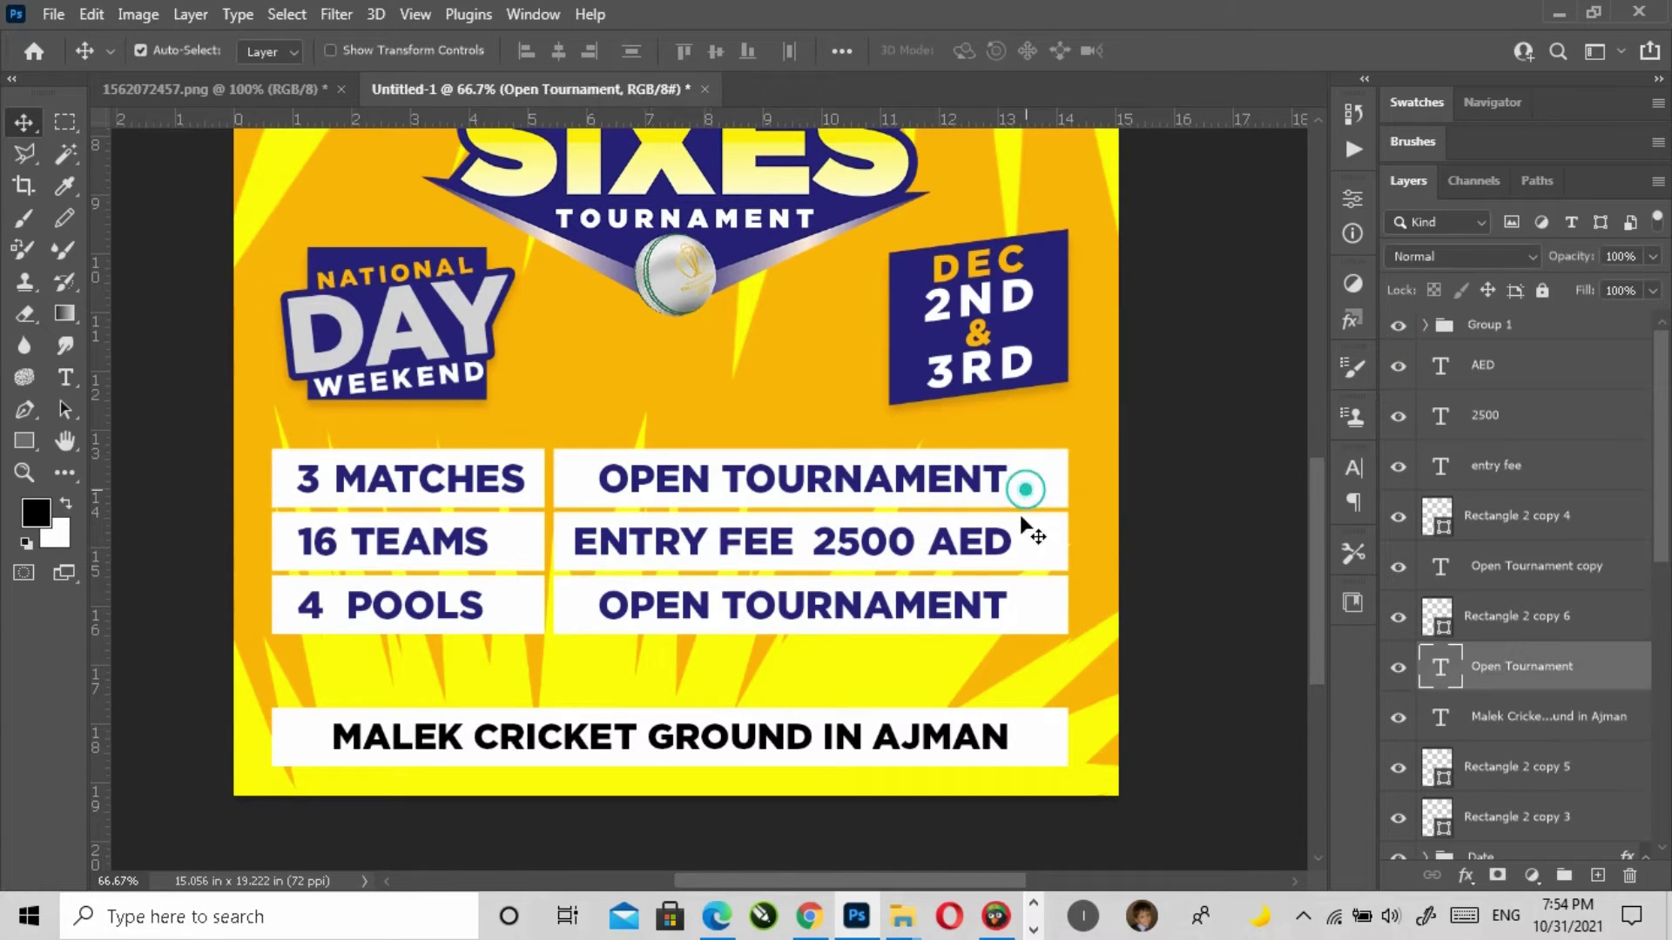
shift+click(1010, 542)
shift+click(1017, 604)
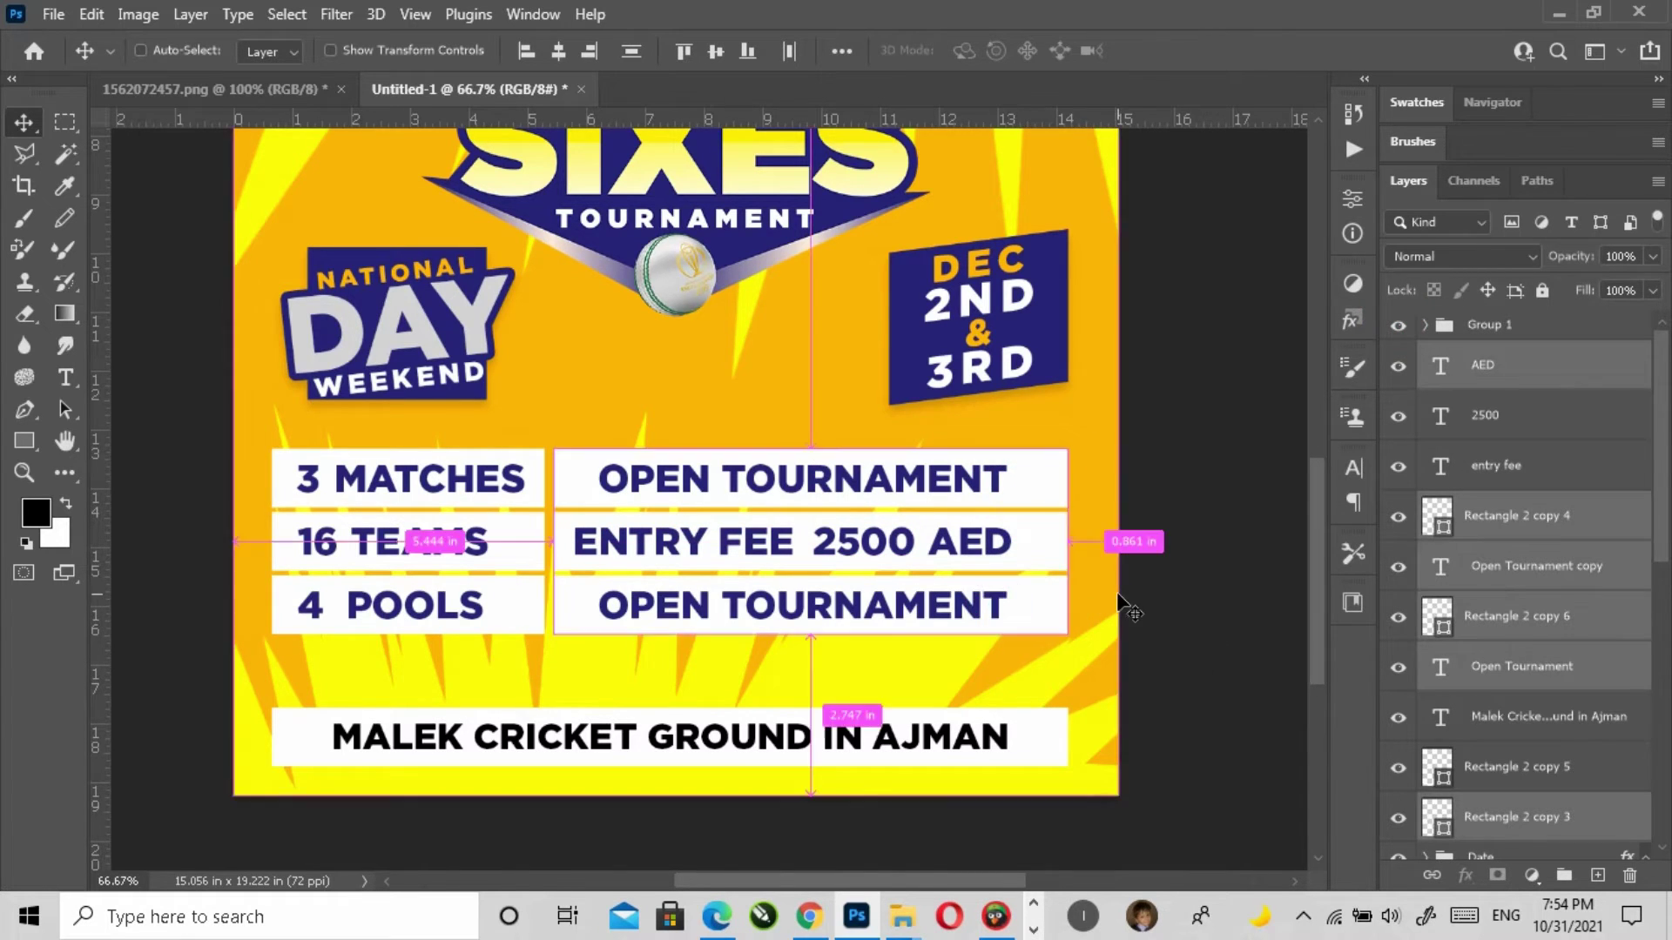
key(ctrl+g)
key(ctrl+z)
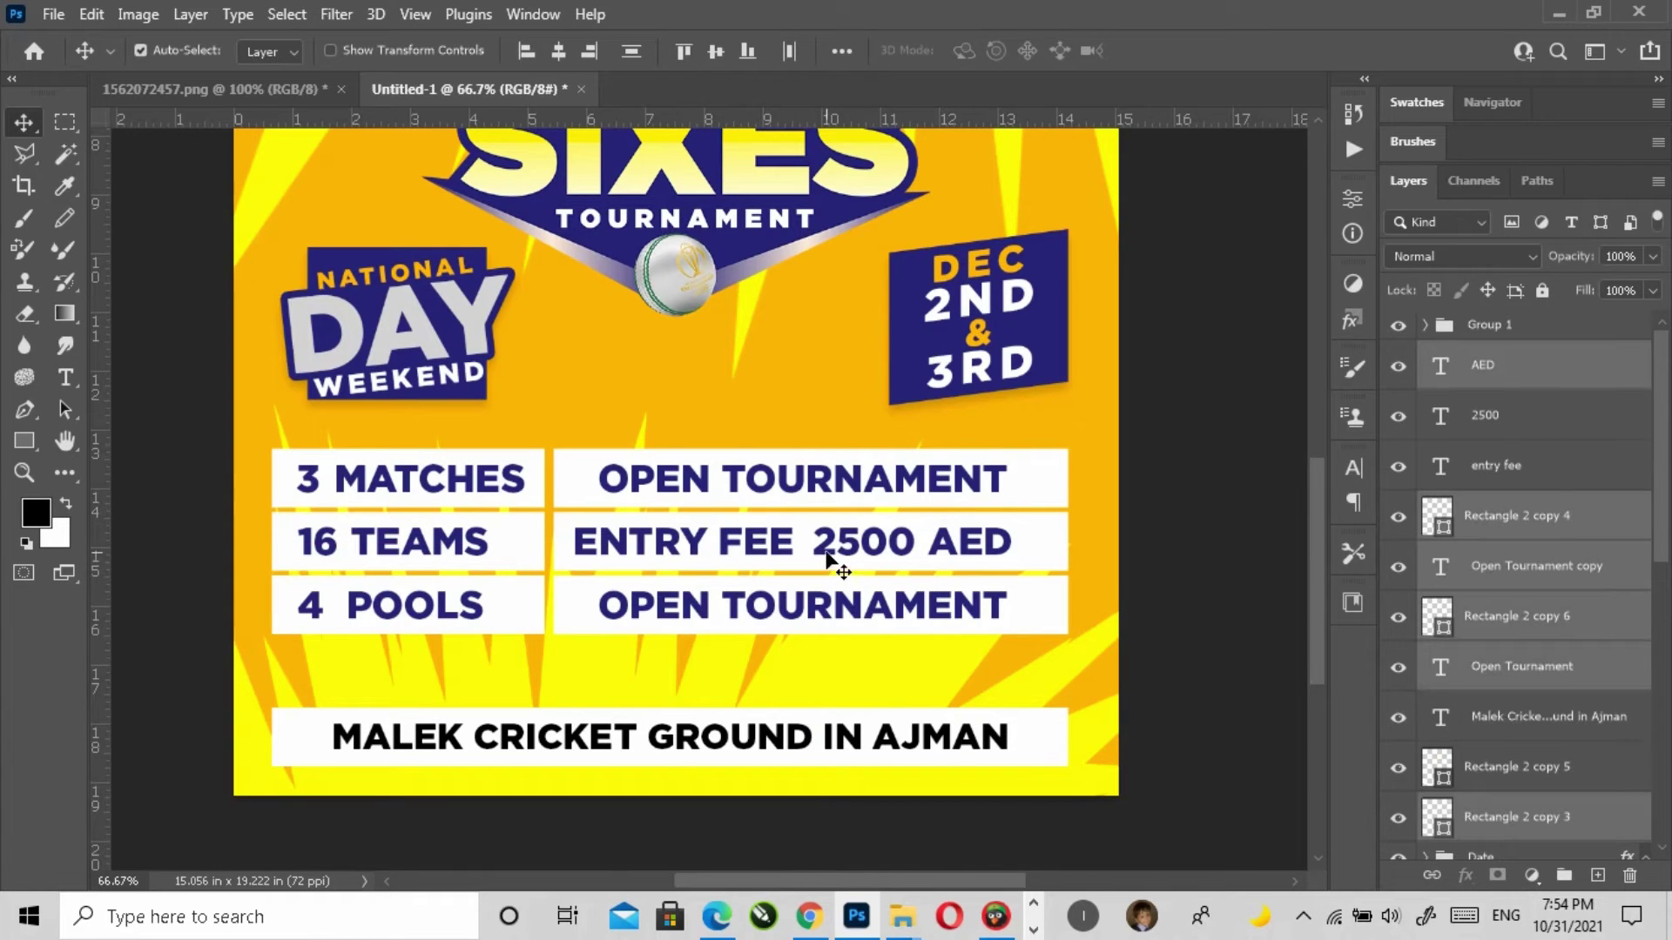
shift+click(795, 556)
shift+click(980, 573)
key(ctrl+g)
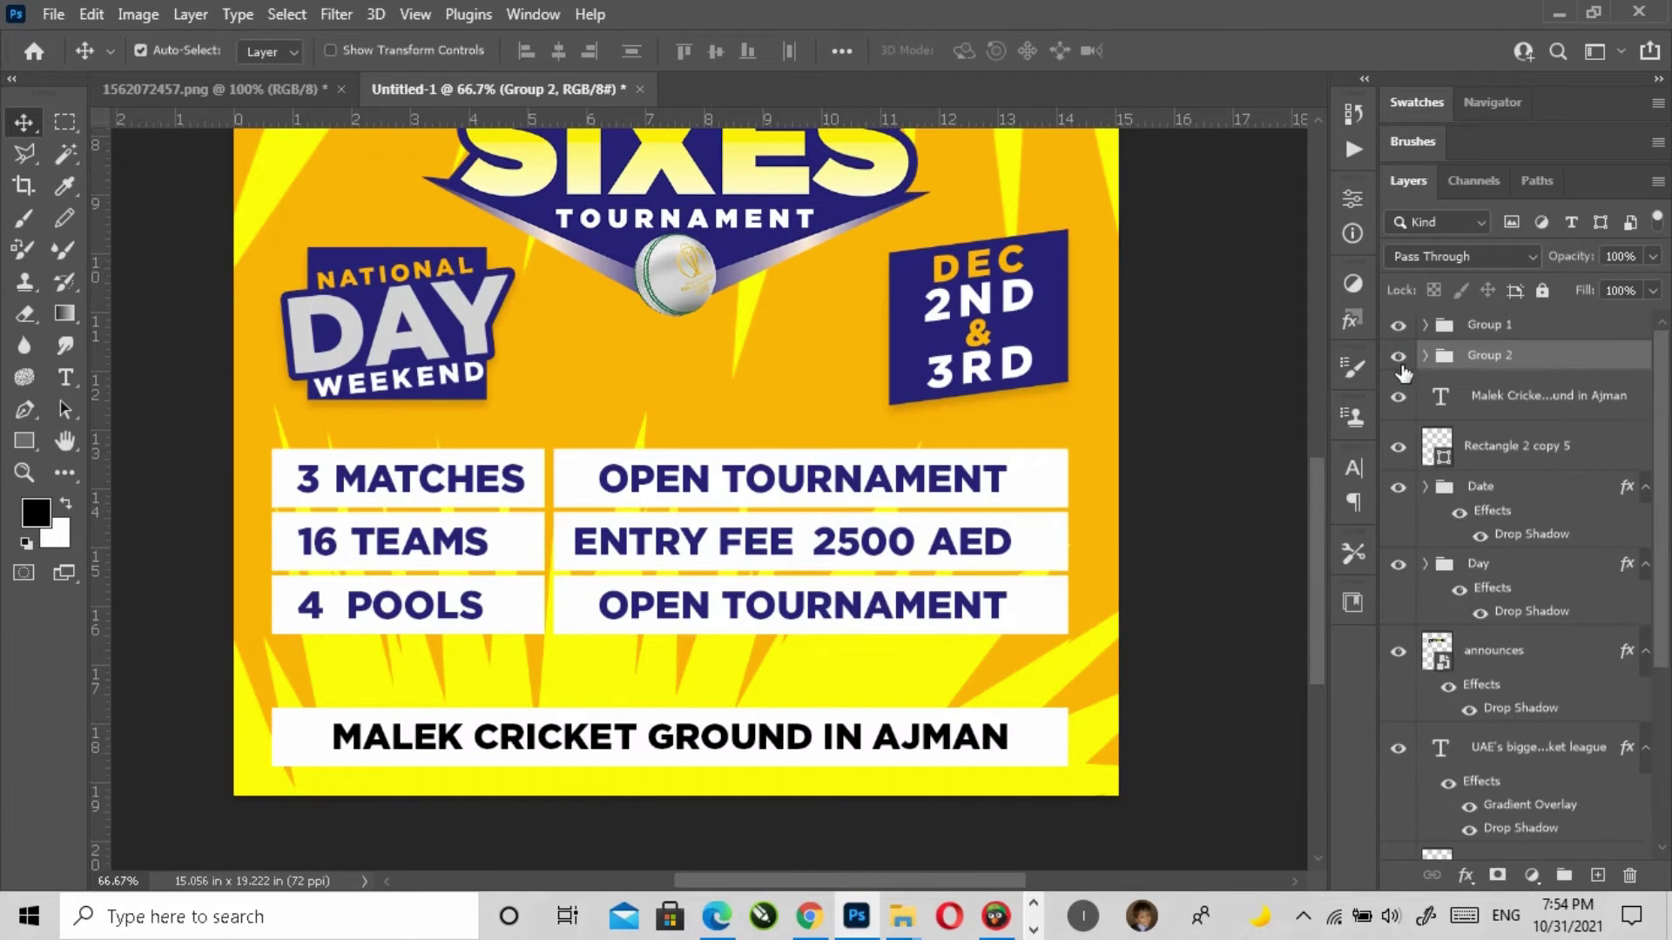
click(1398, 357)
click(1399, 357)
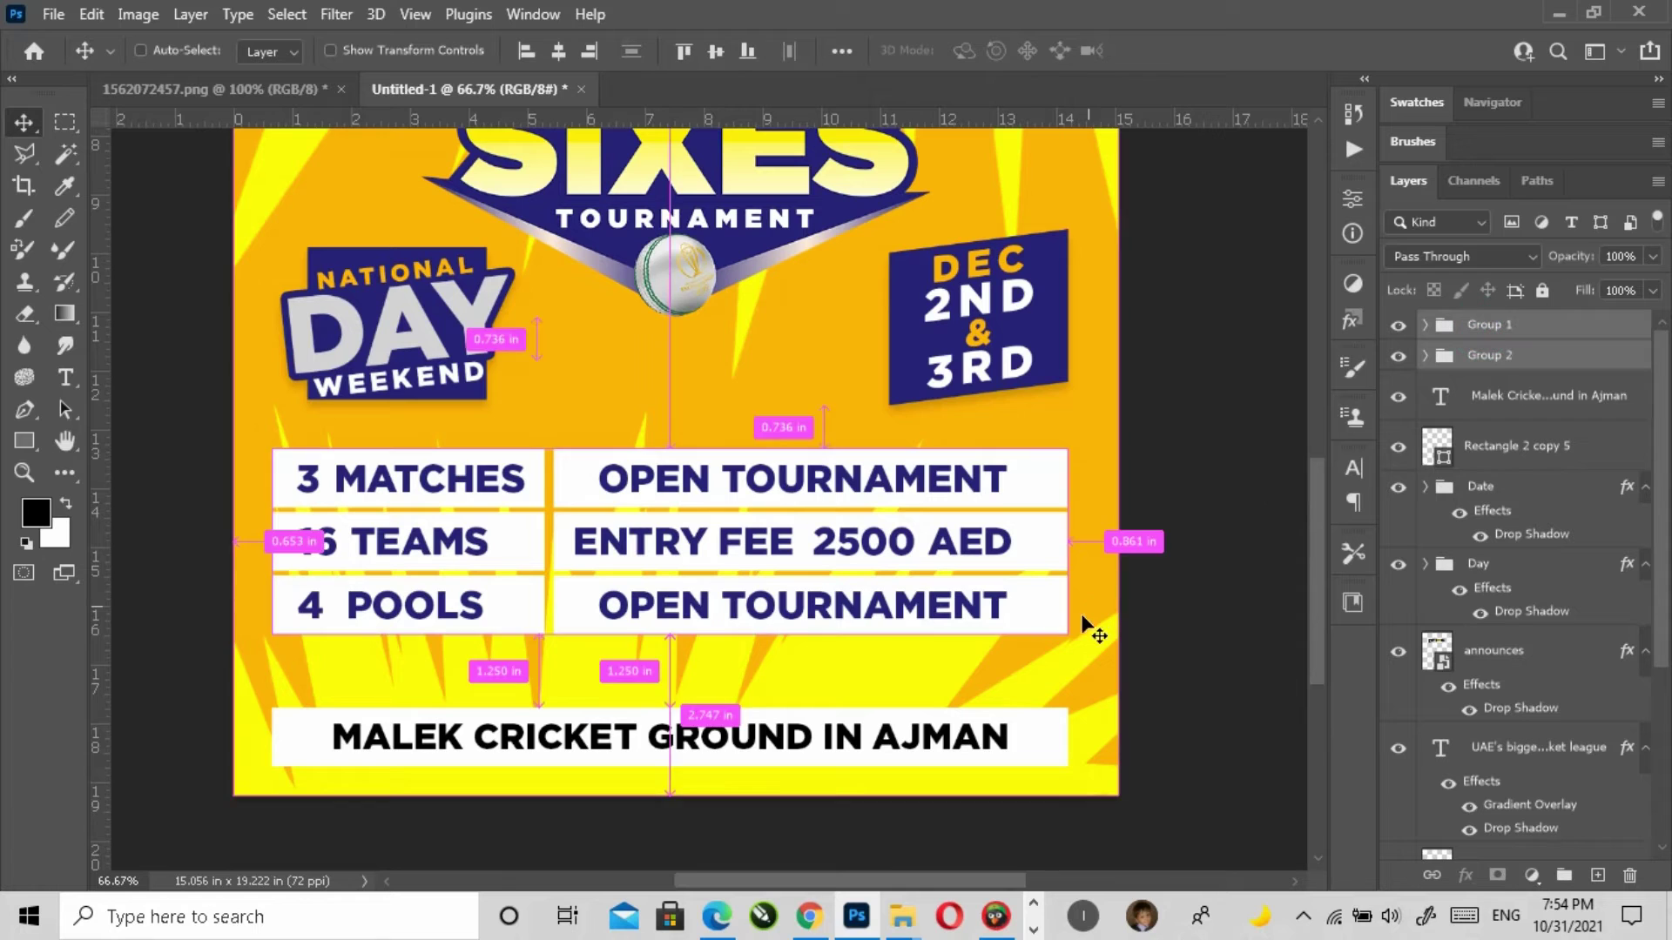
Step: Scale both detail groups down together to about two thirds and center them horizontally on the poster
key(ctrl+t)
drag(1036, 632, 840, 626)
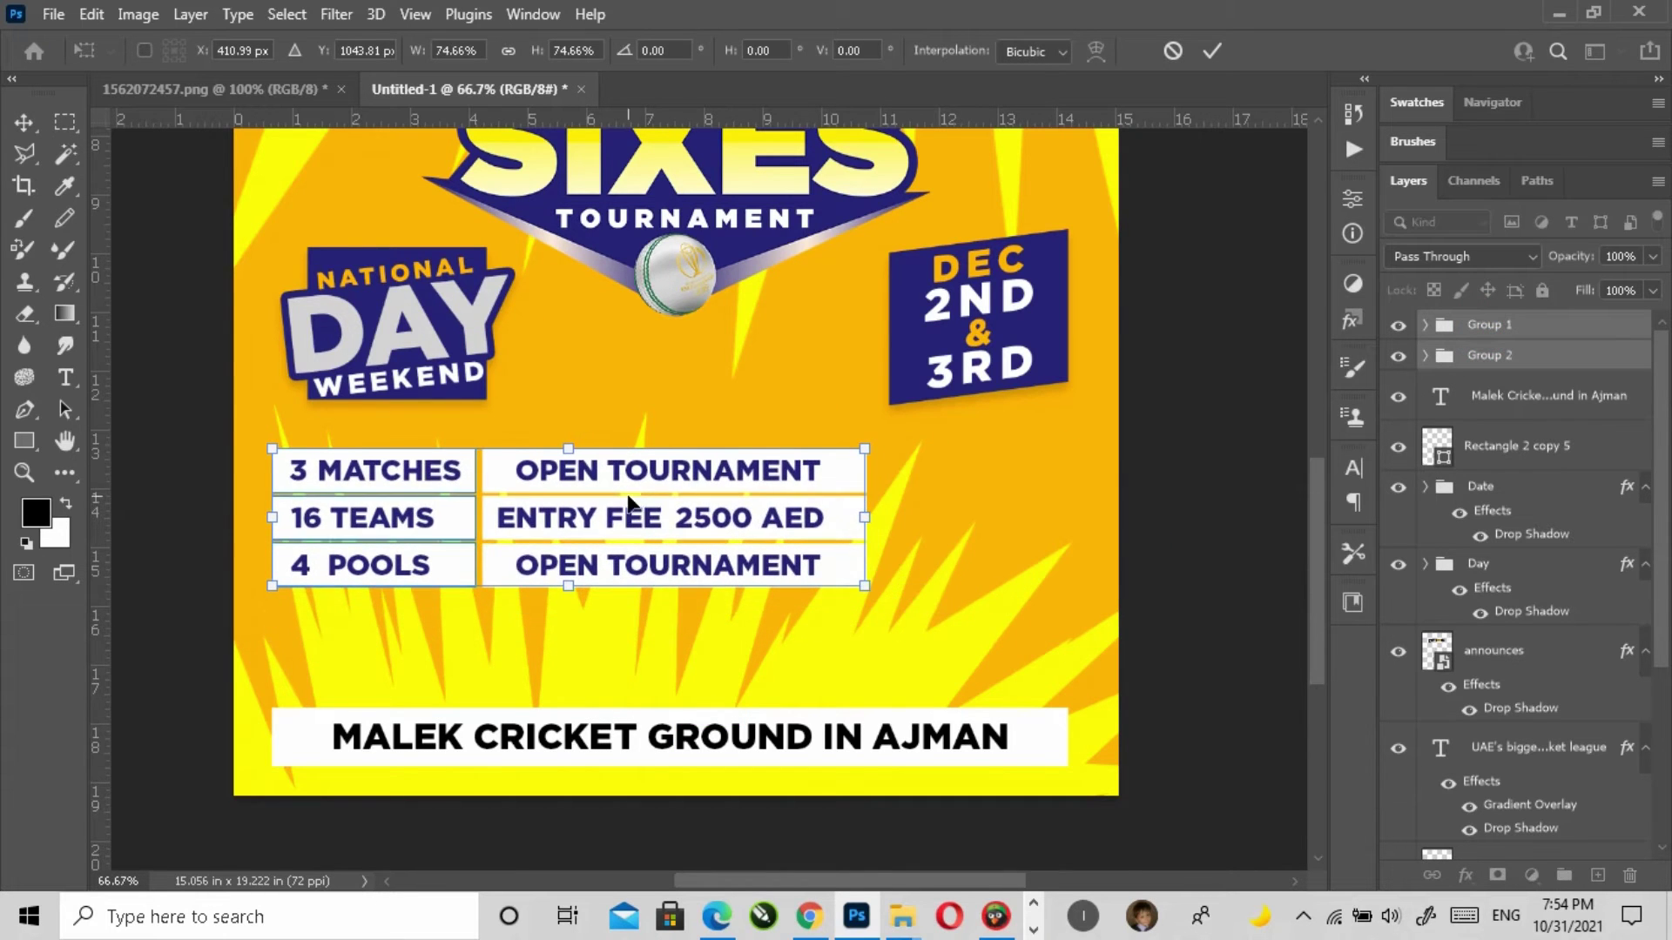
drag(628, 502, 735, 493)
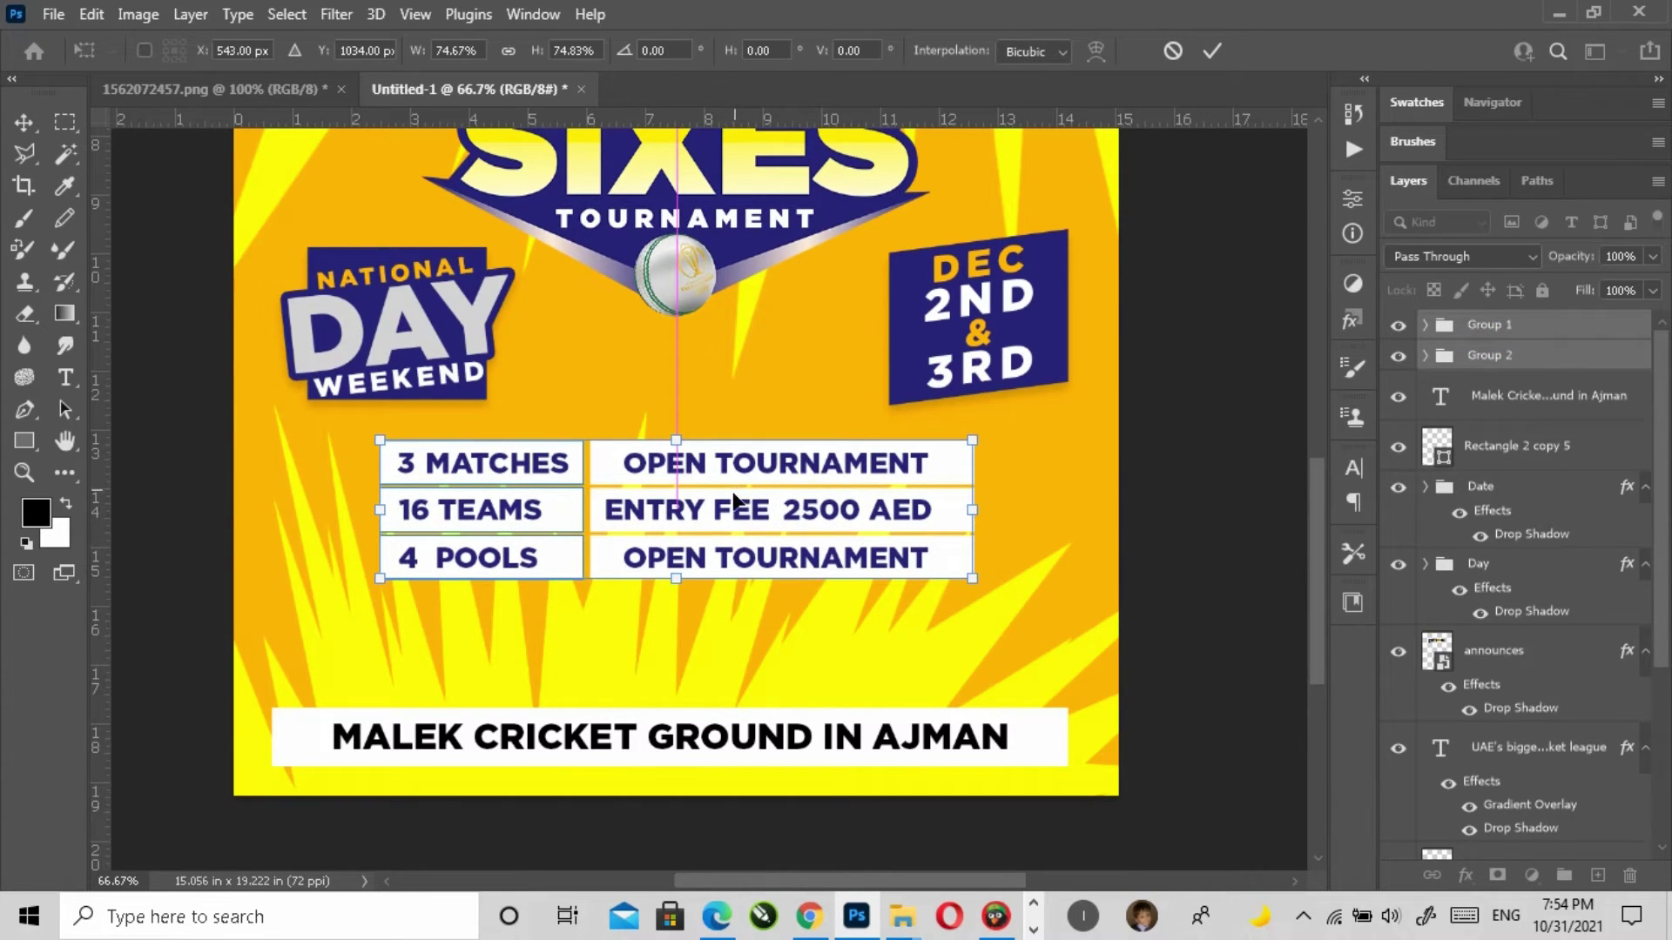
drag(966, 578, 933, 584)
key(Return)
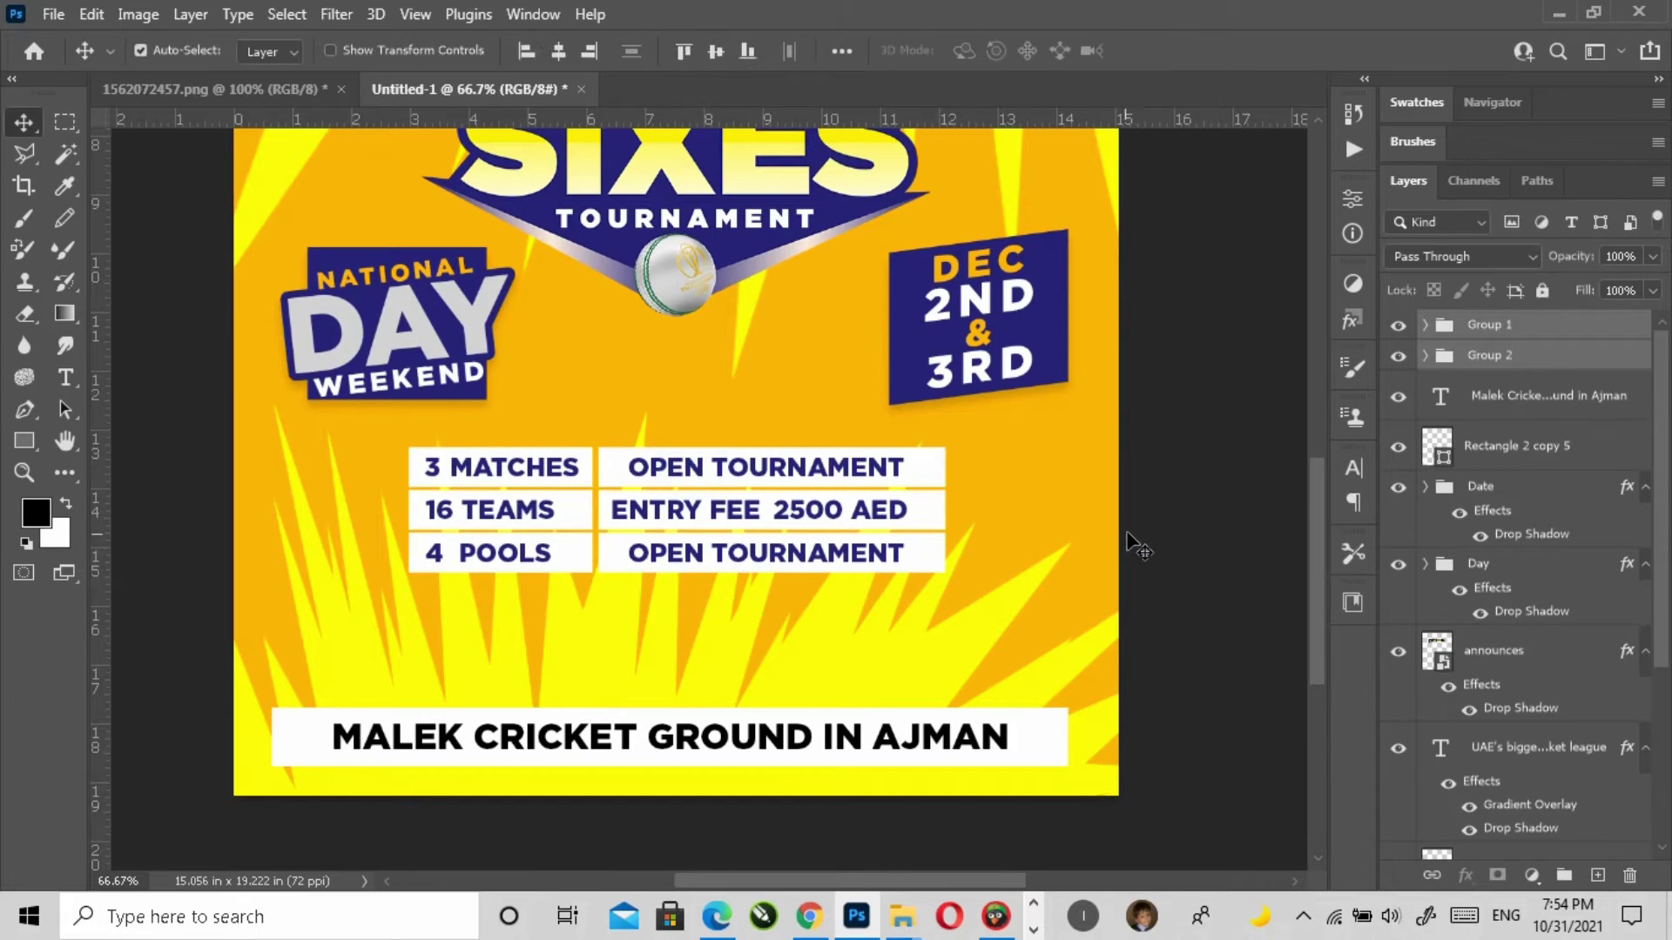
click(1159, 590)
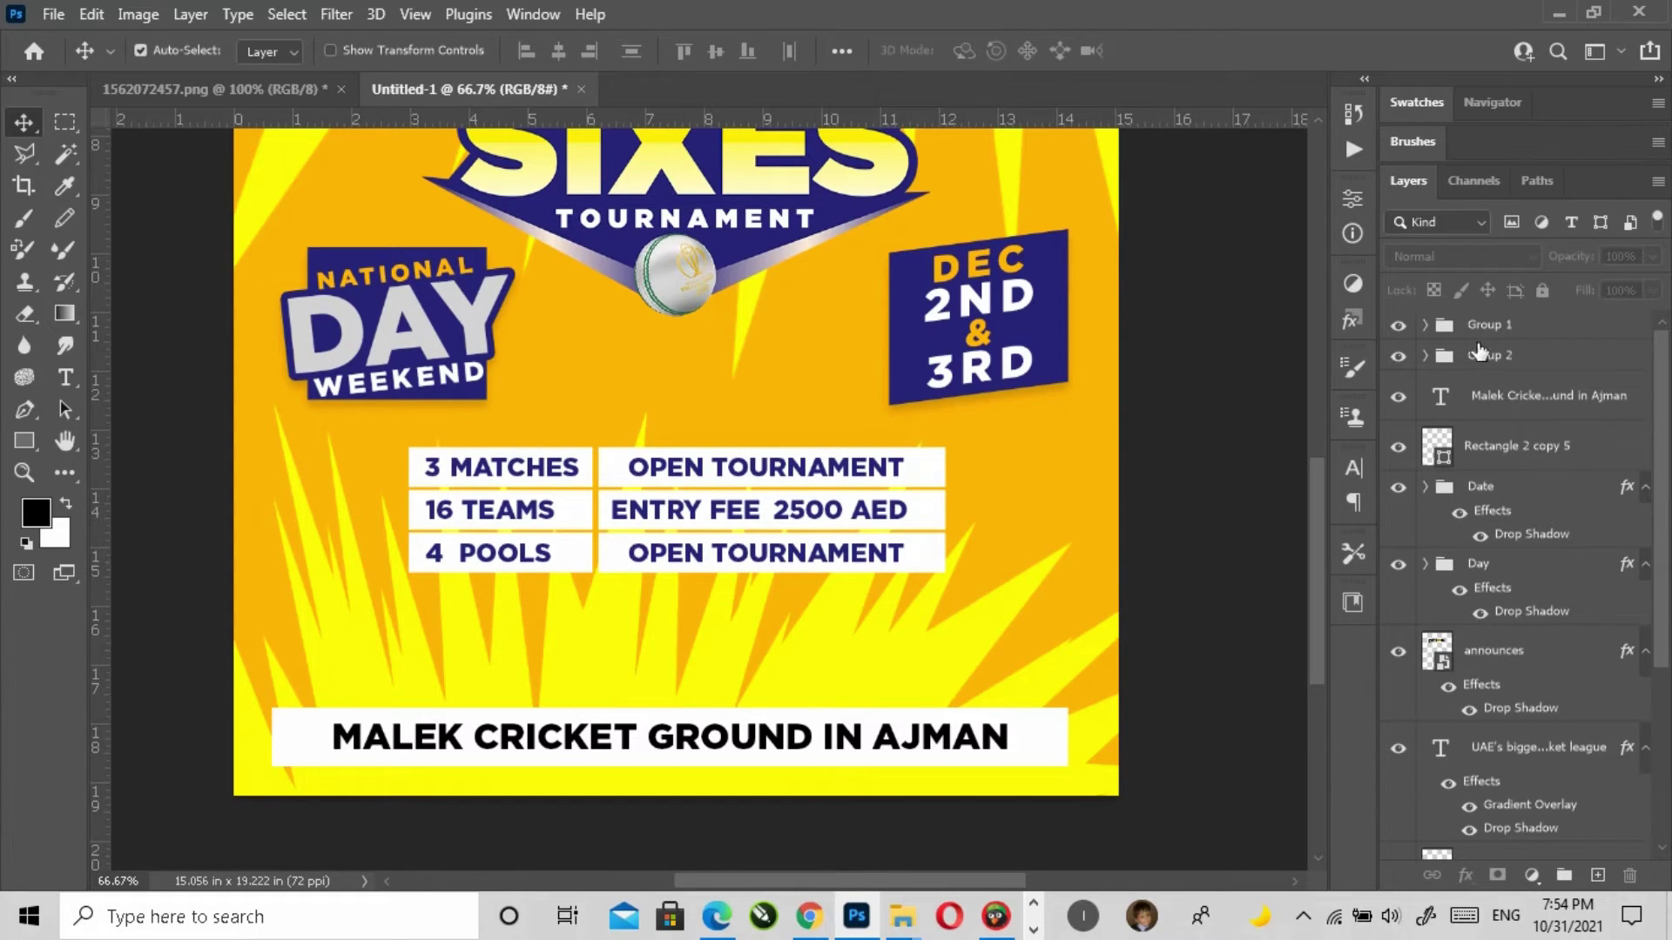
Step: Move both detail groups up together about 0.25 in, keeping them horizontally centered
click(1481, 326)
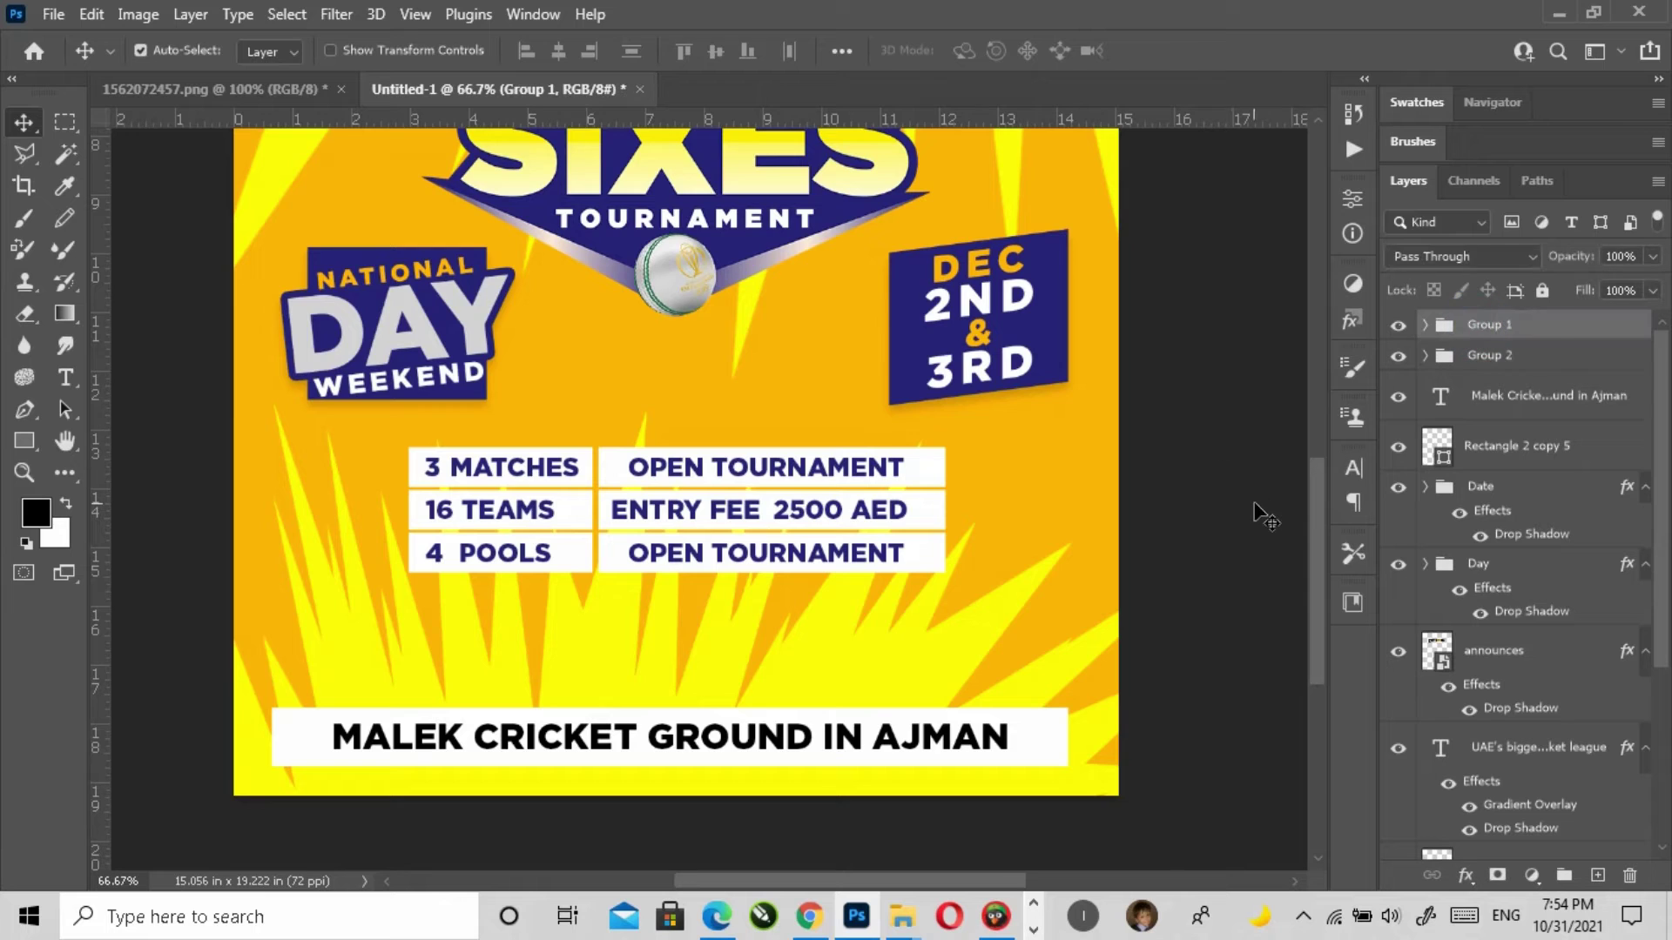
ctrl+click(1480, 355)
key(ctrl+t)
drag(667, 475, 667, 459)
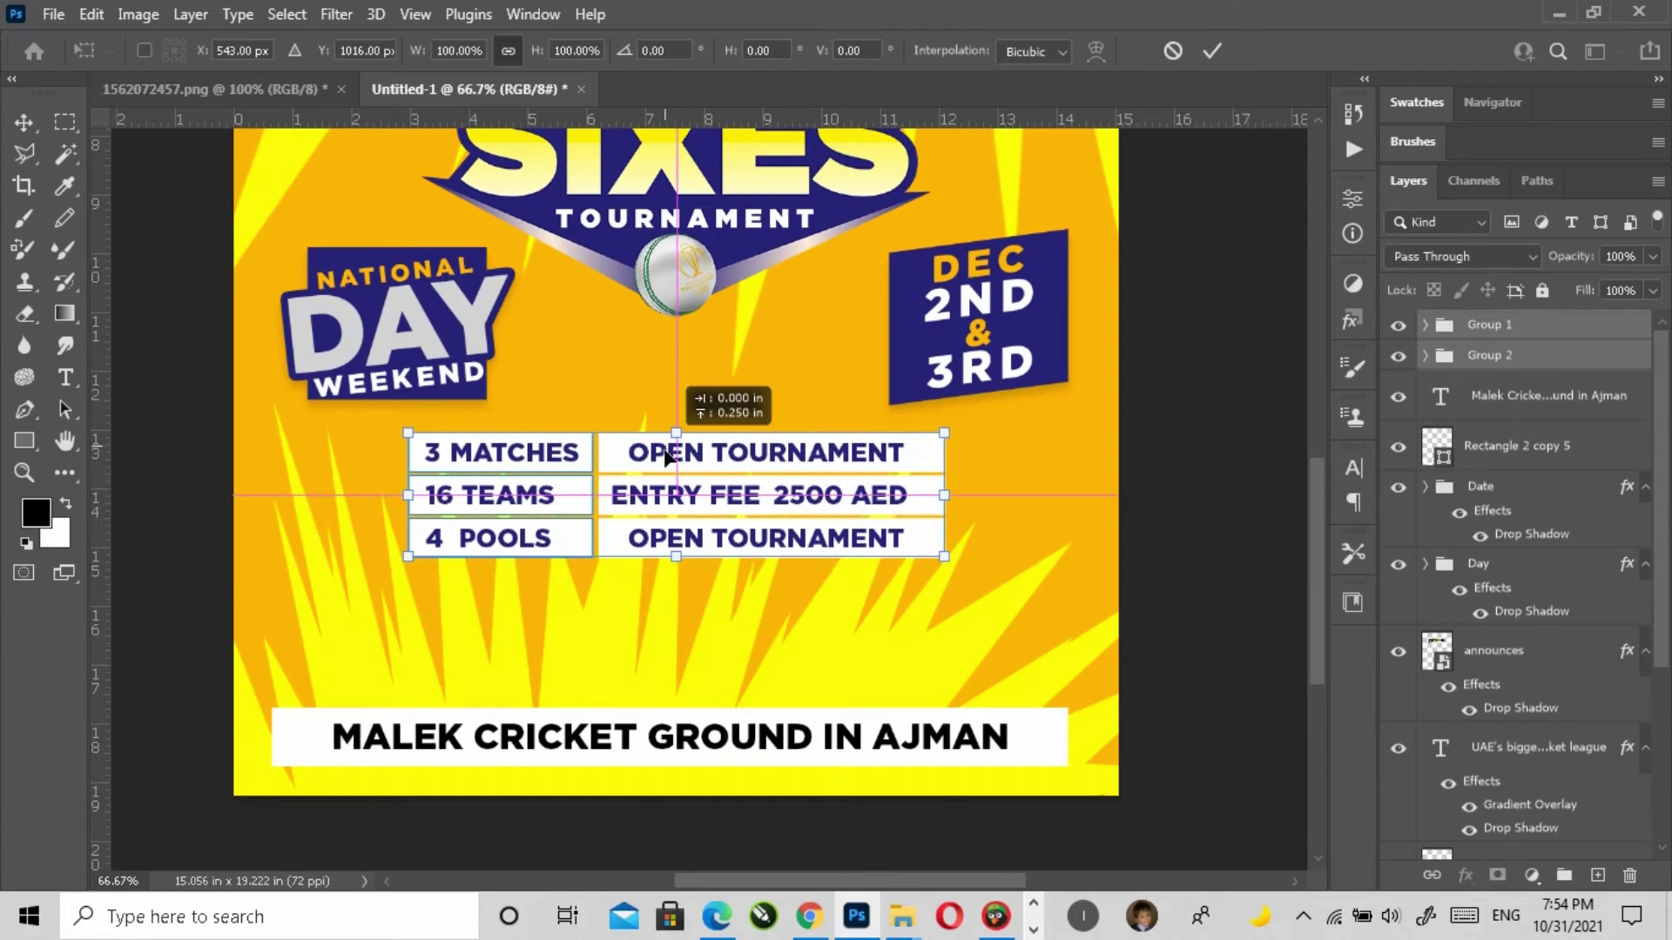
key(Return)
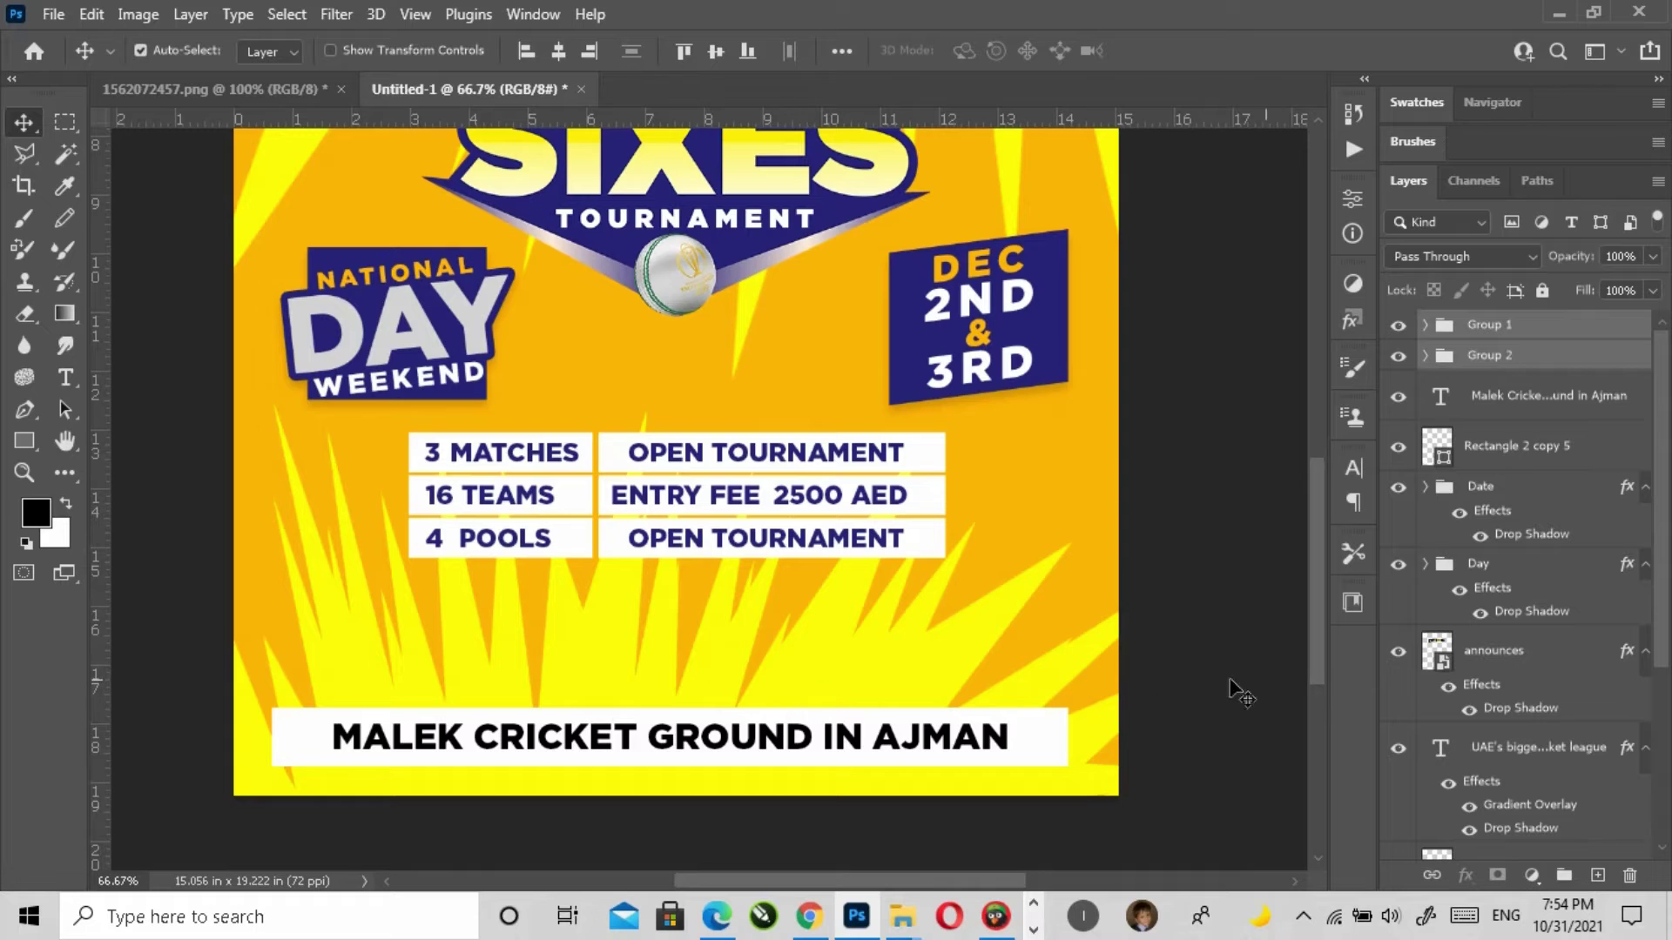
Step: Combine the two detail groups into one group and add a Drop Shadow effect to it
key(ctrl+g)
click(1466, 875)
click(1487, 858)
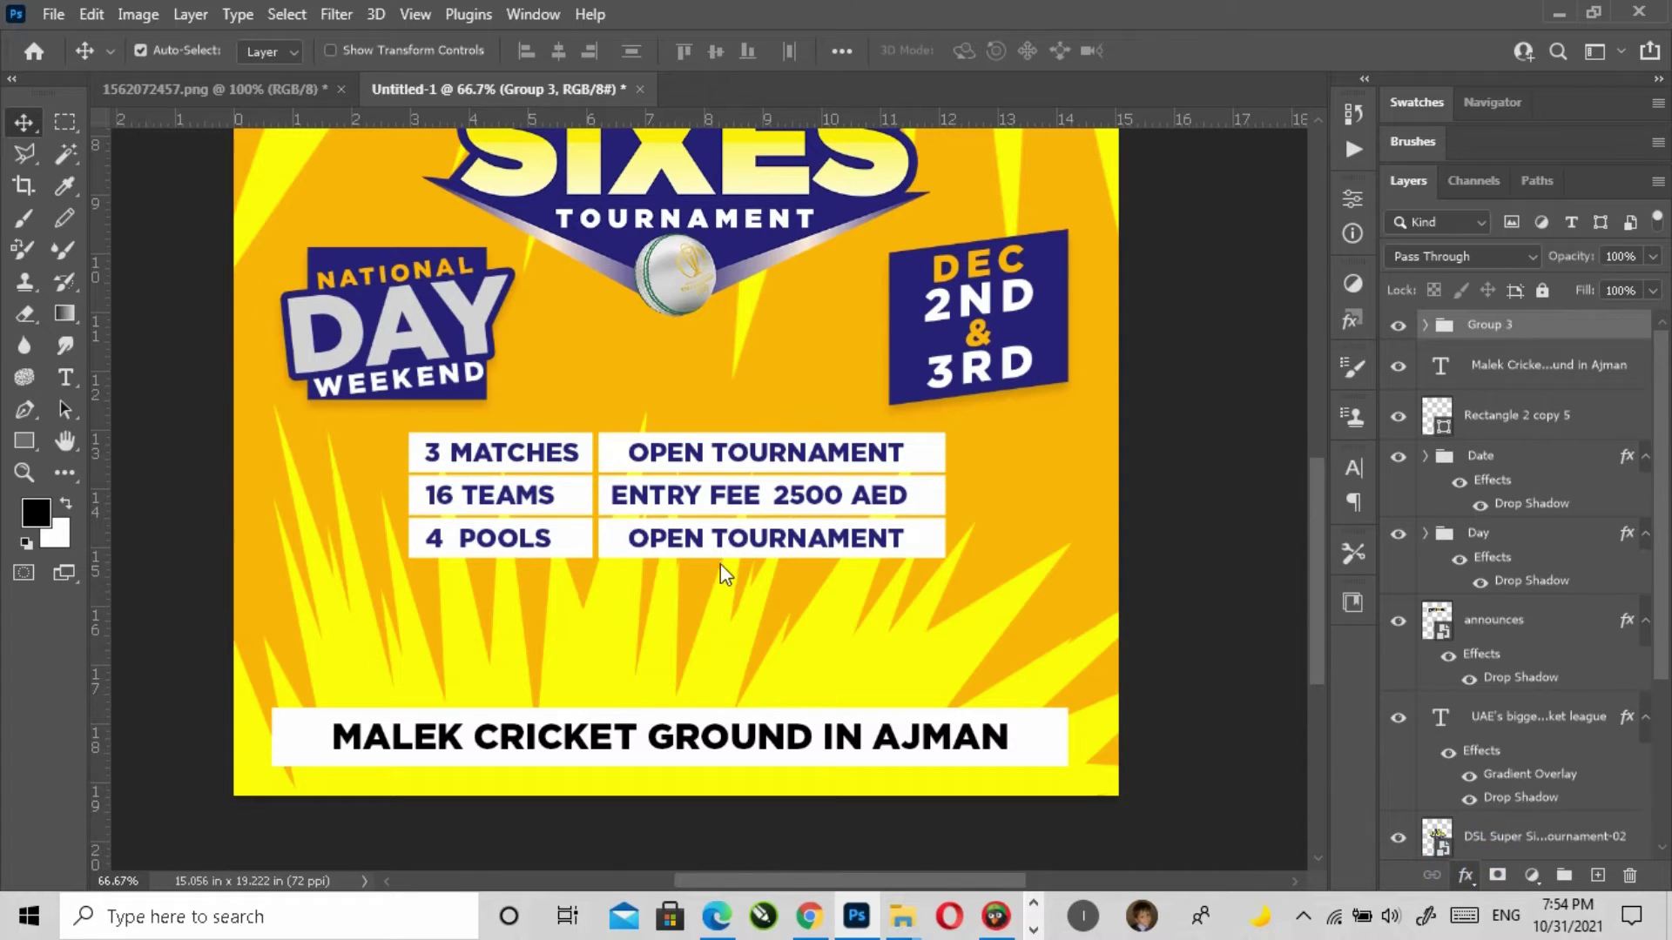
click(1532, 341)
click(1143, 696)
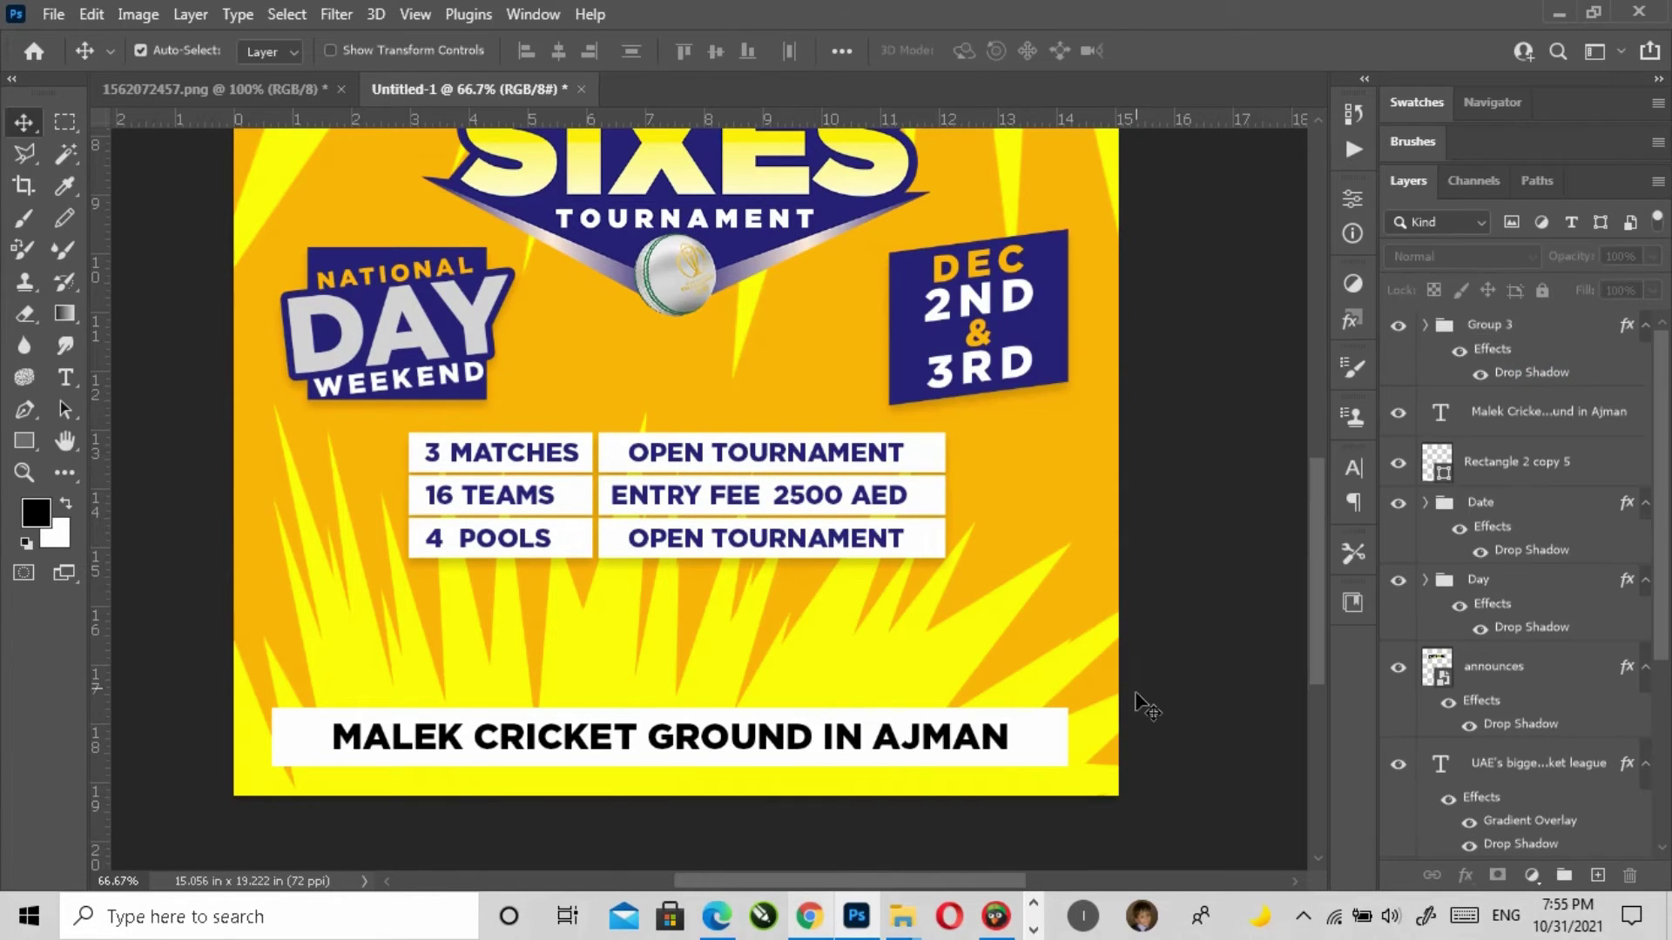
Step: Draw a black rectangle about 169 × 135 px above the left end of the venue bar
click(1497, 325)
click(25, 440)
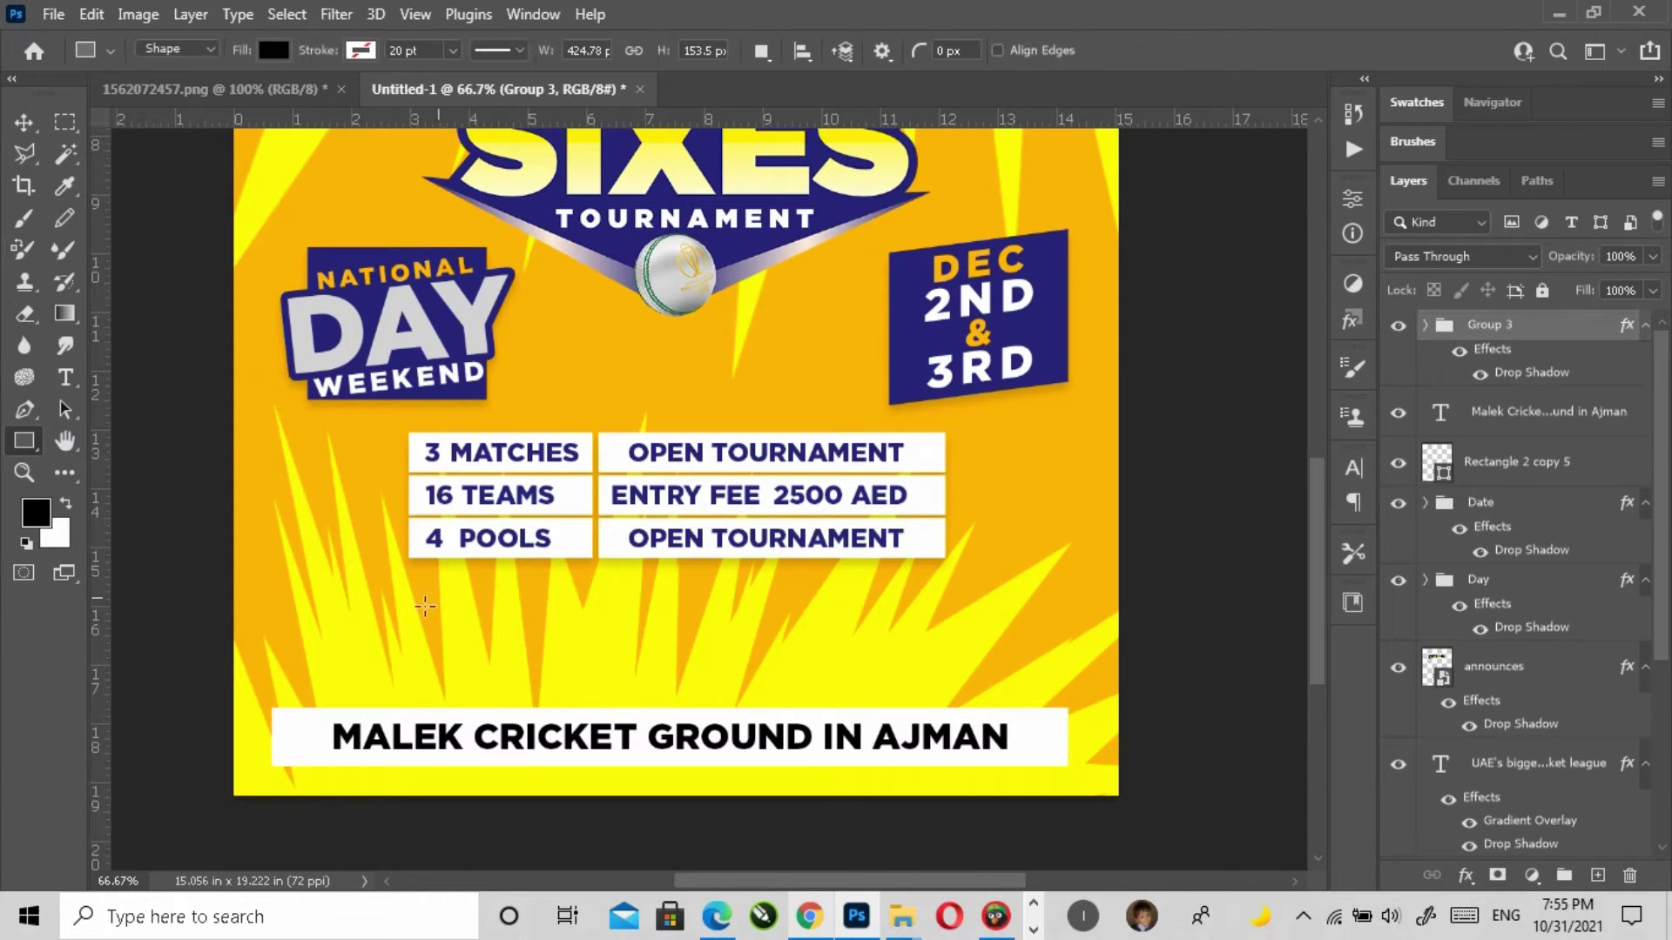
drag(283, 572, 432, 688)
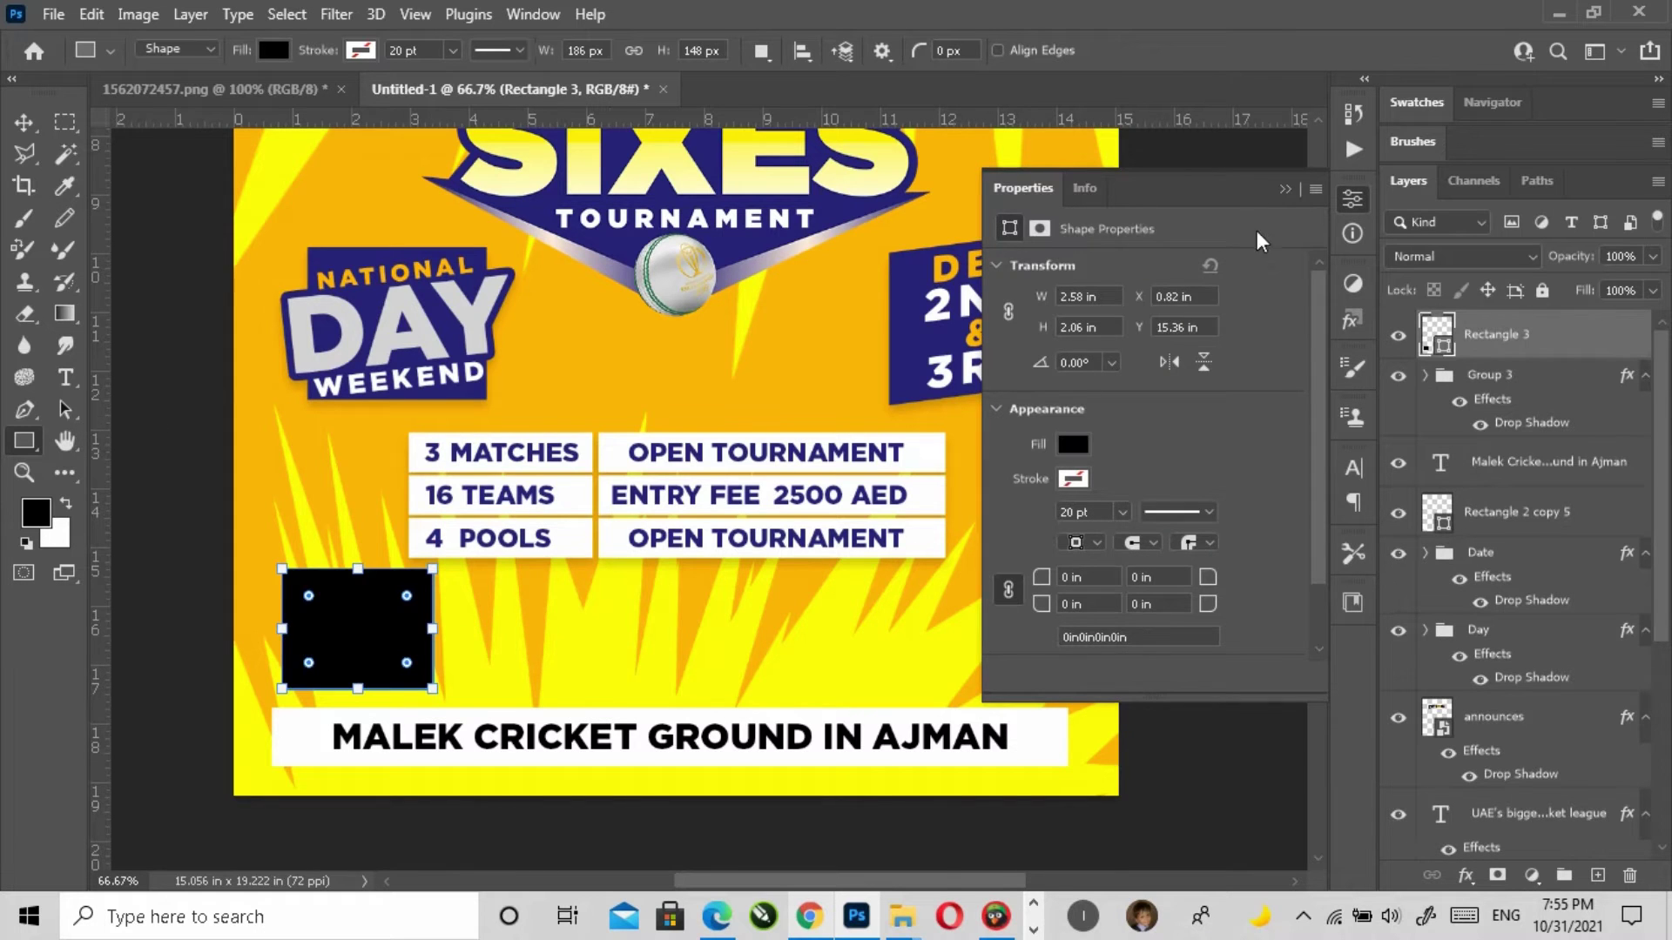
click(1289, 188)
drag(433, 570, 420, 580)
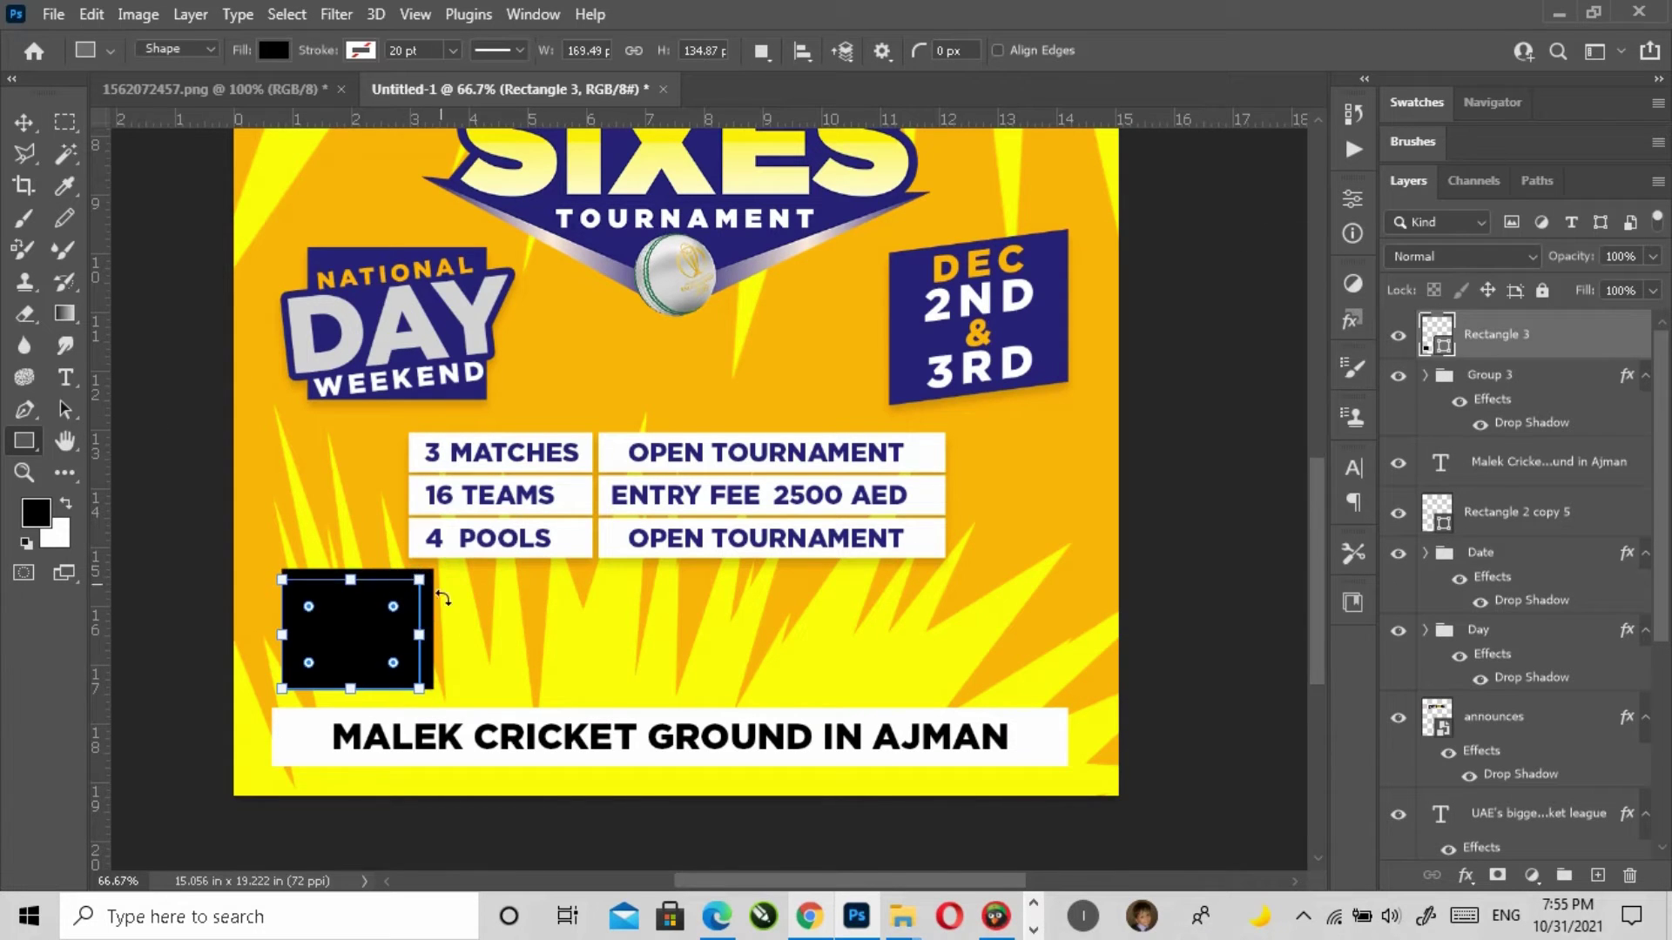
click(24, 123)
click(329, 702)
click(334, 675)
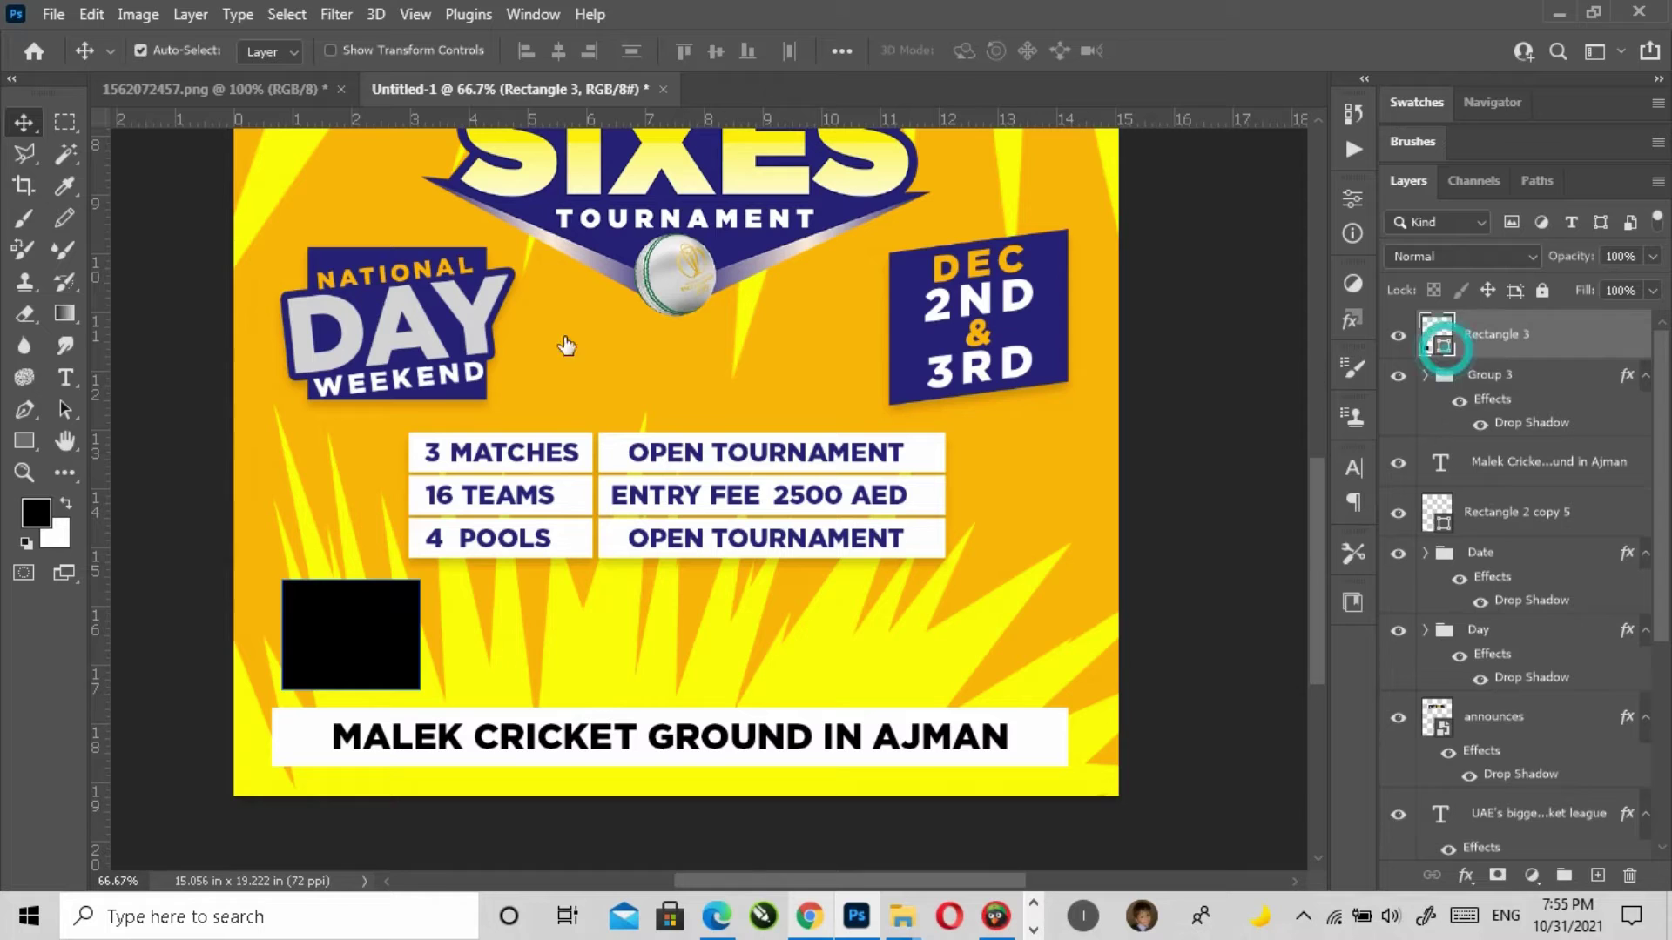
Step: Change the new rectangle's fill to the poster's navy blue
double_click(1443, 346)
key(ctrl+v)
key(Return)
Step: Move the navy rectangle so its left edge lines up with the left edge of the venue bar
key(z)
click(688, 701)
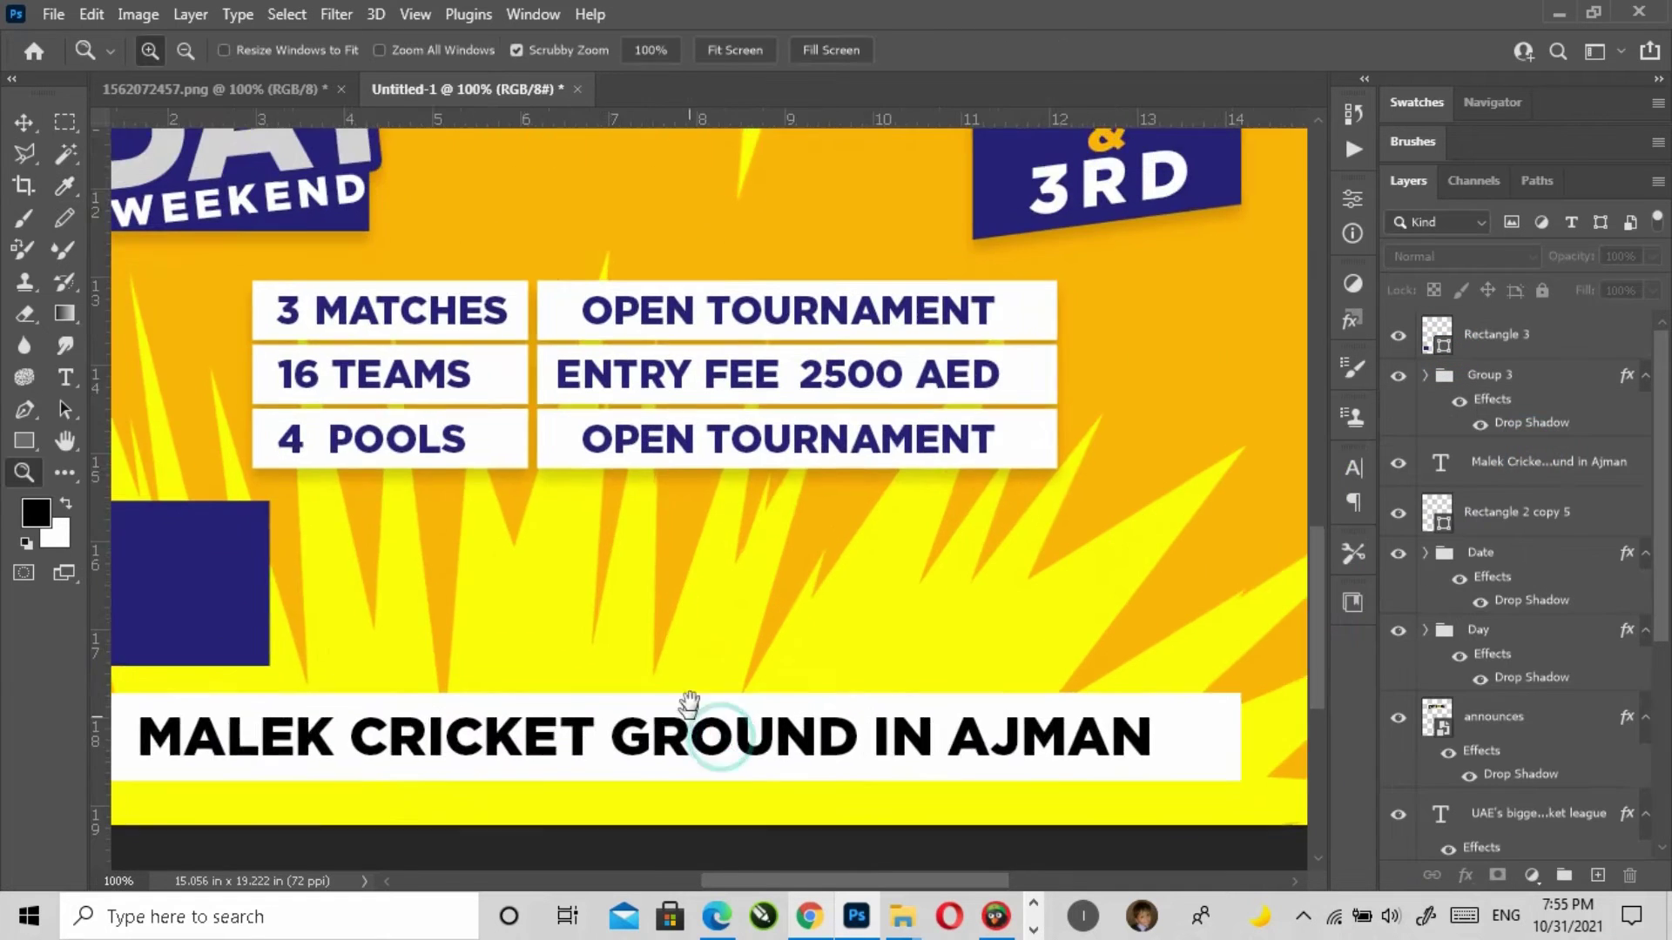
click(24, 124)
drag(257, 524, 252, 518)
Step: Switch to the Word brief, copy the words "cash prizes" and return to the Photoshop poster
click(1034, 930)
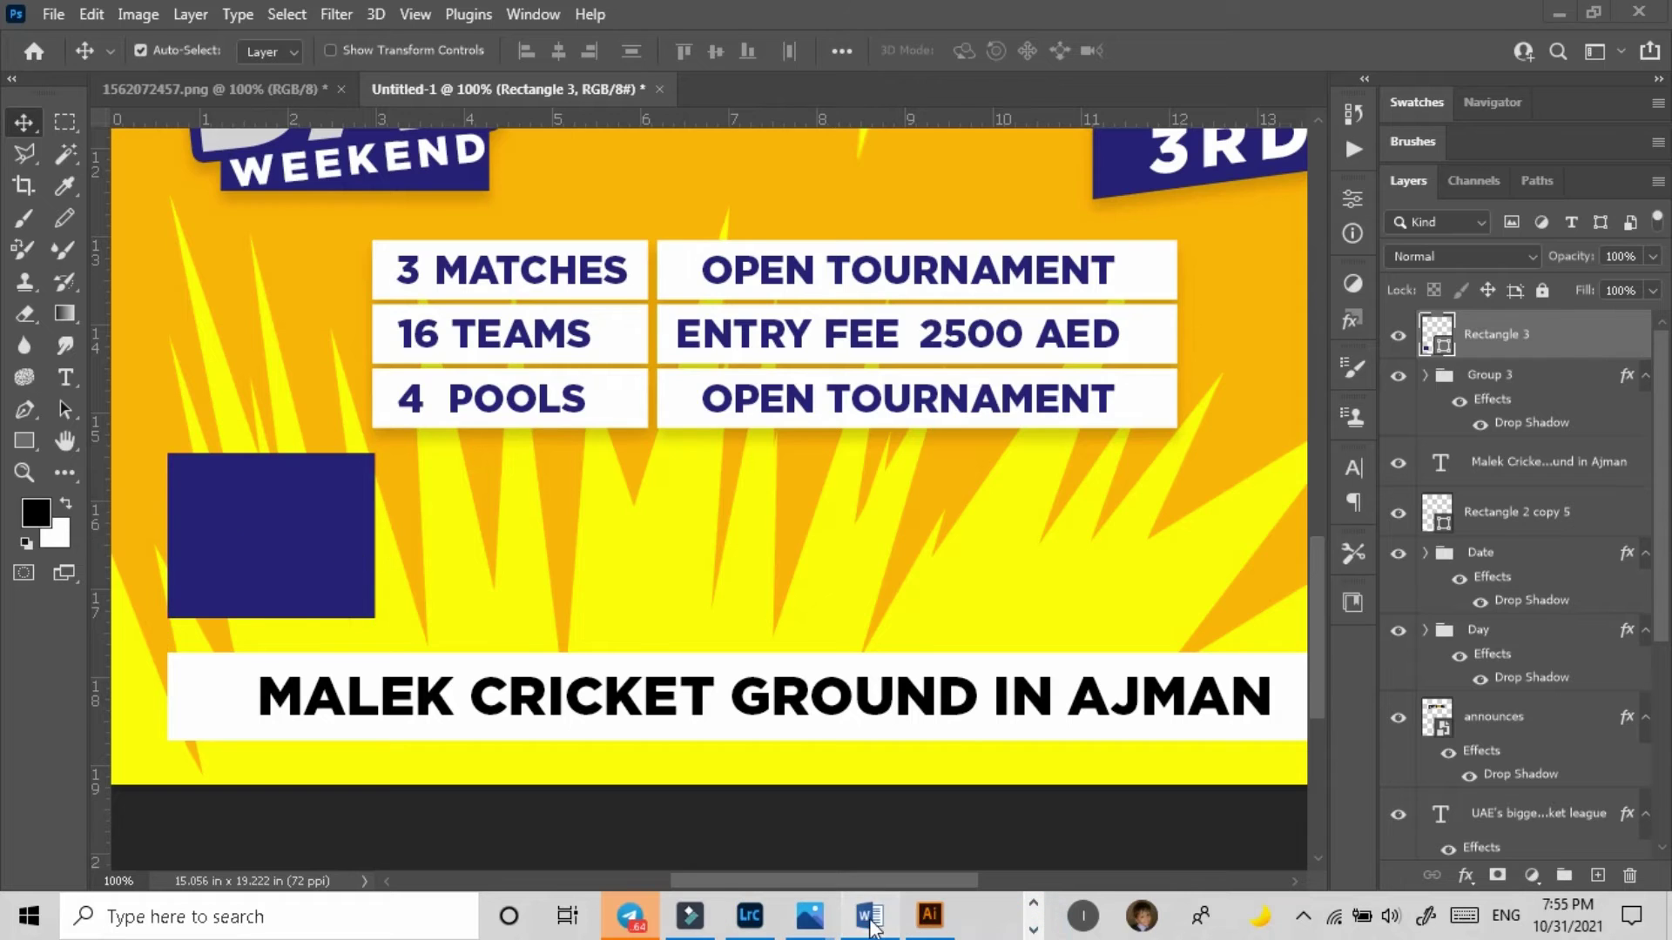
click(869, 916)
click(977, 418)
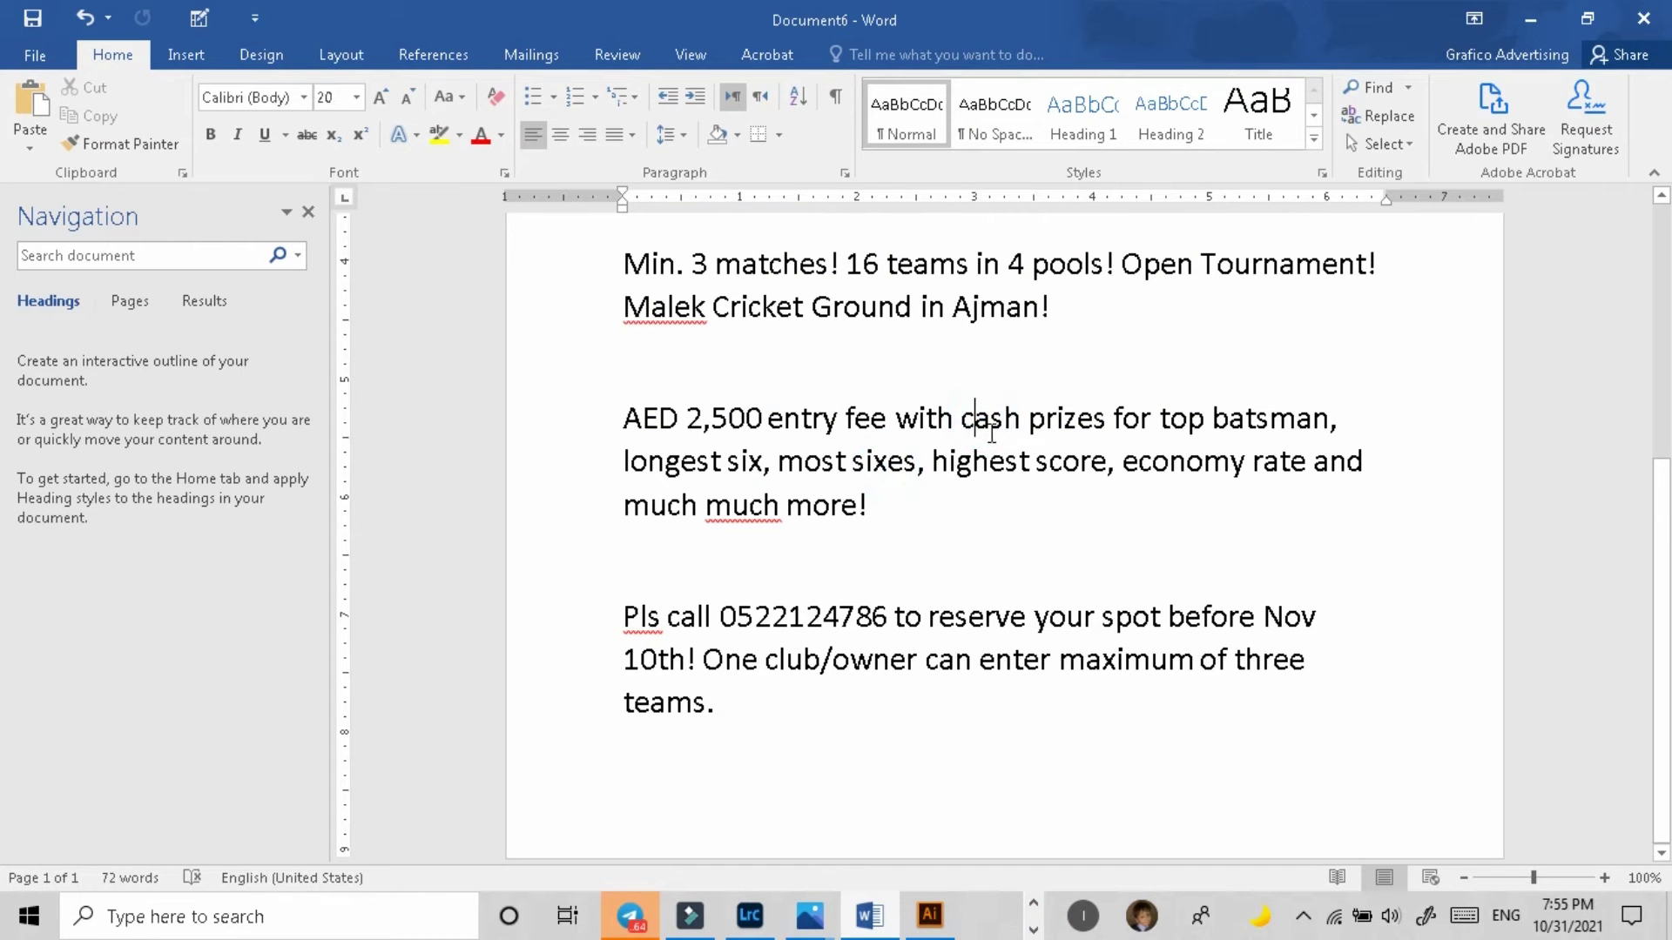
drag(965, 418, 1109, 420)
key(ctrl+c)
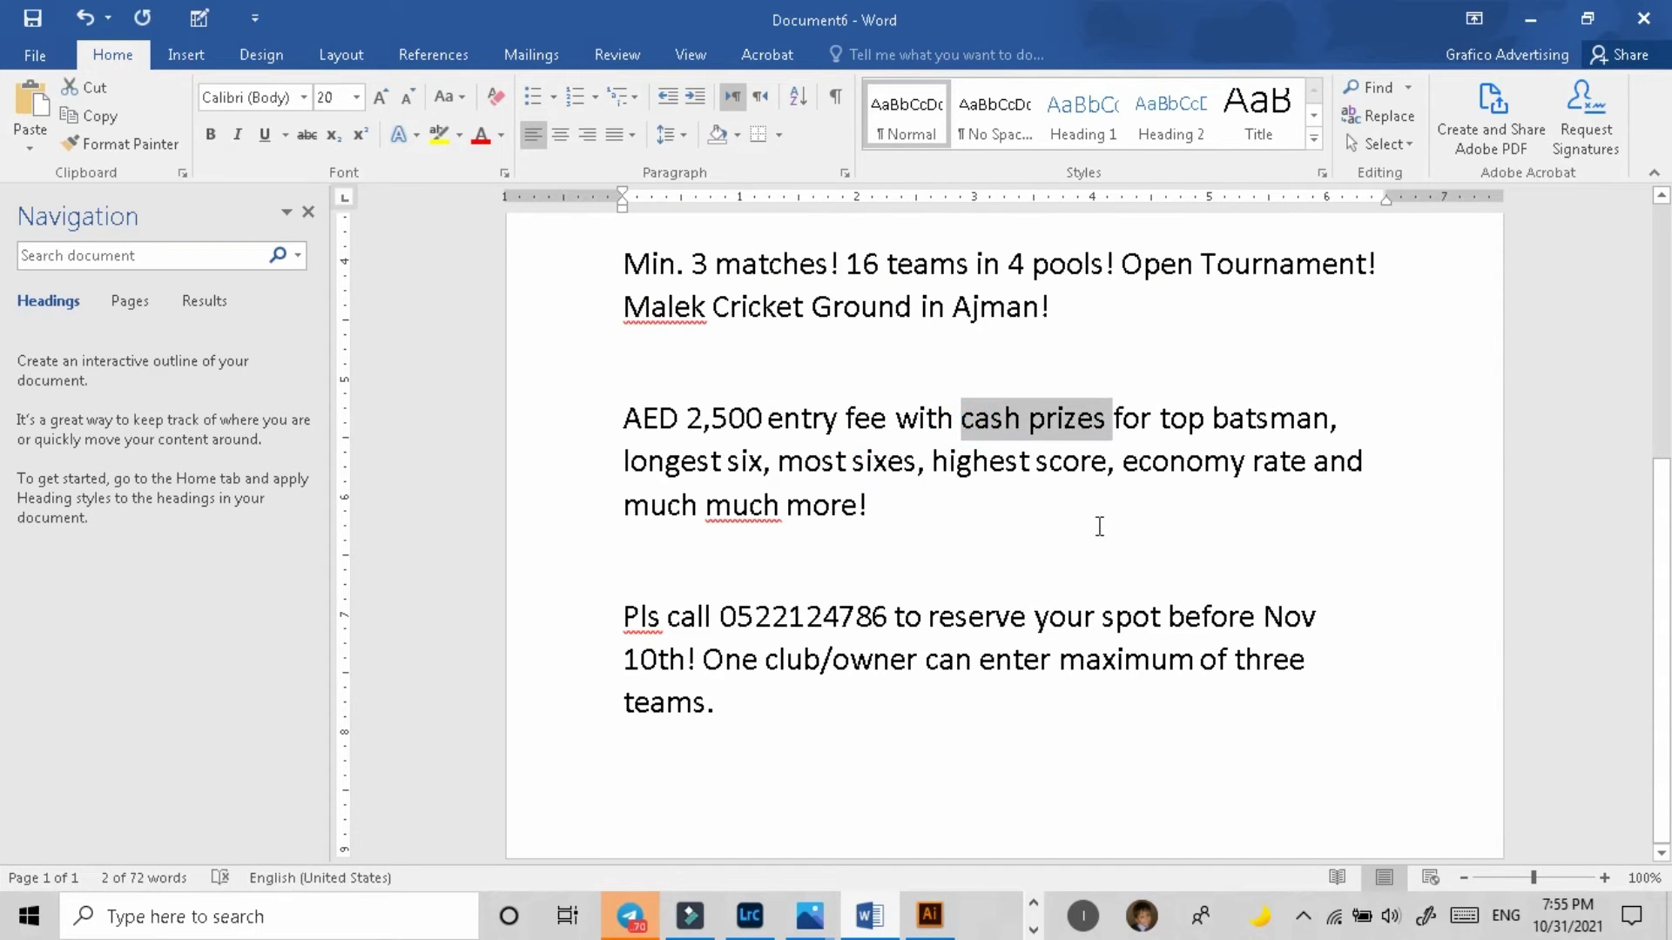
click(1531, 19)
click(557, 553)
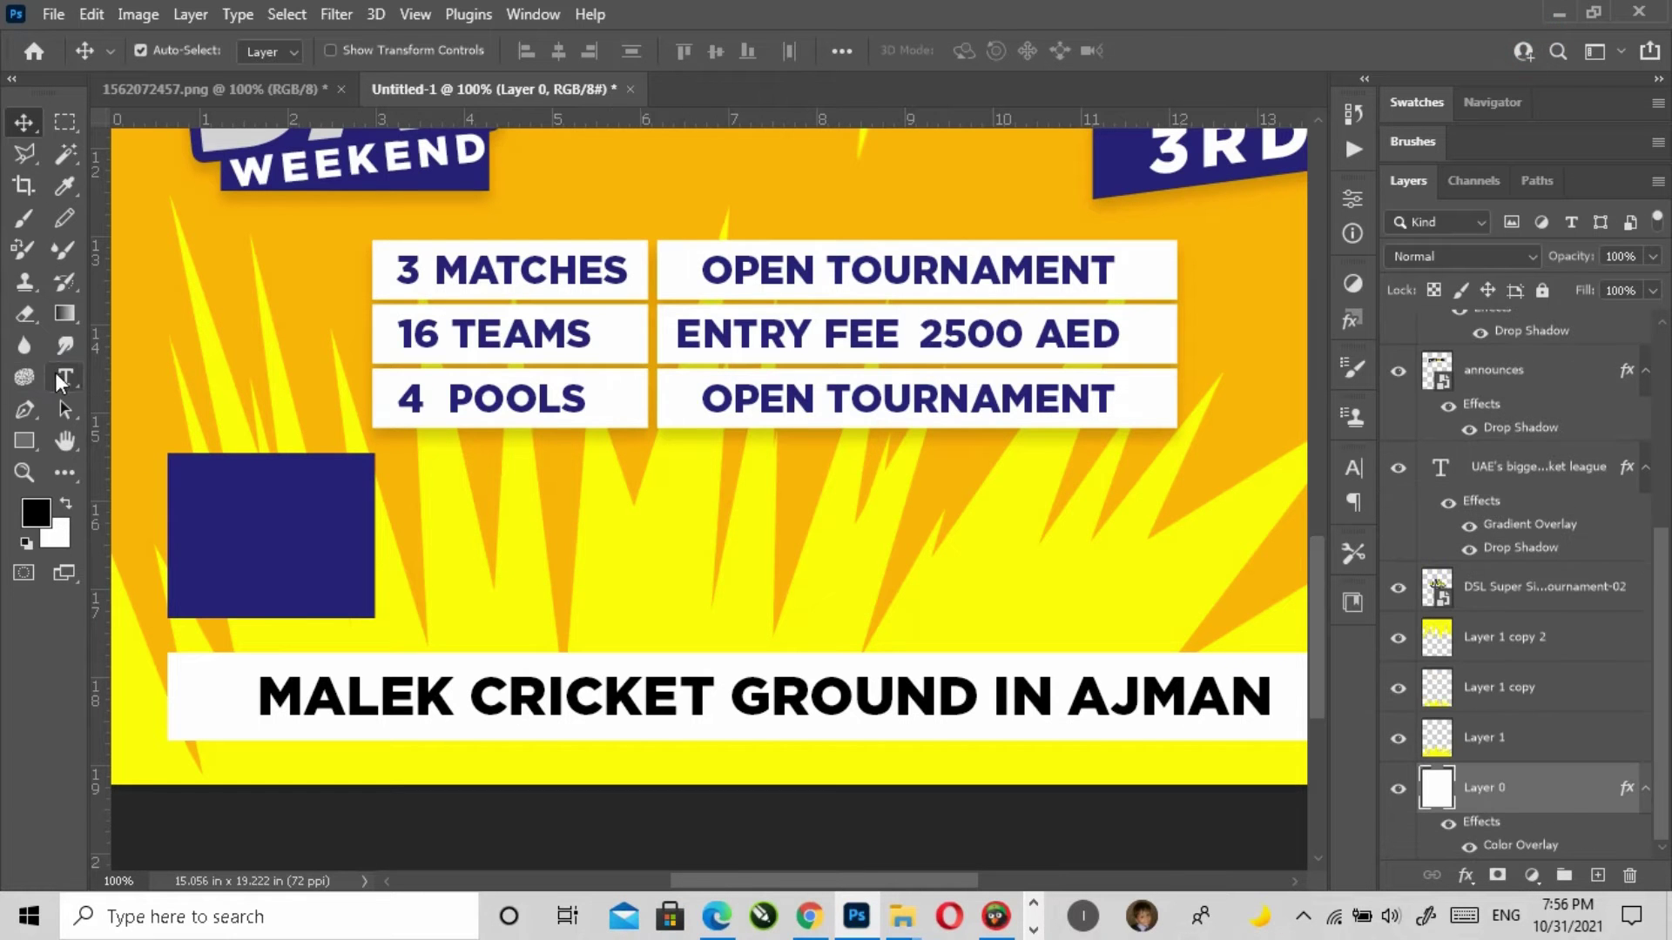
click(65, 377)
click(466, 542)
key(ctrl+v)
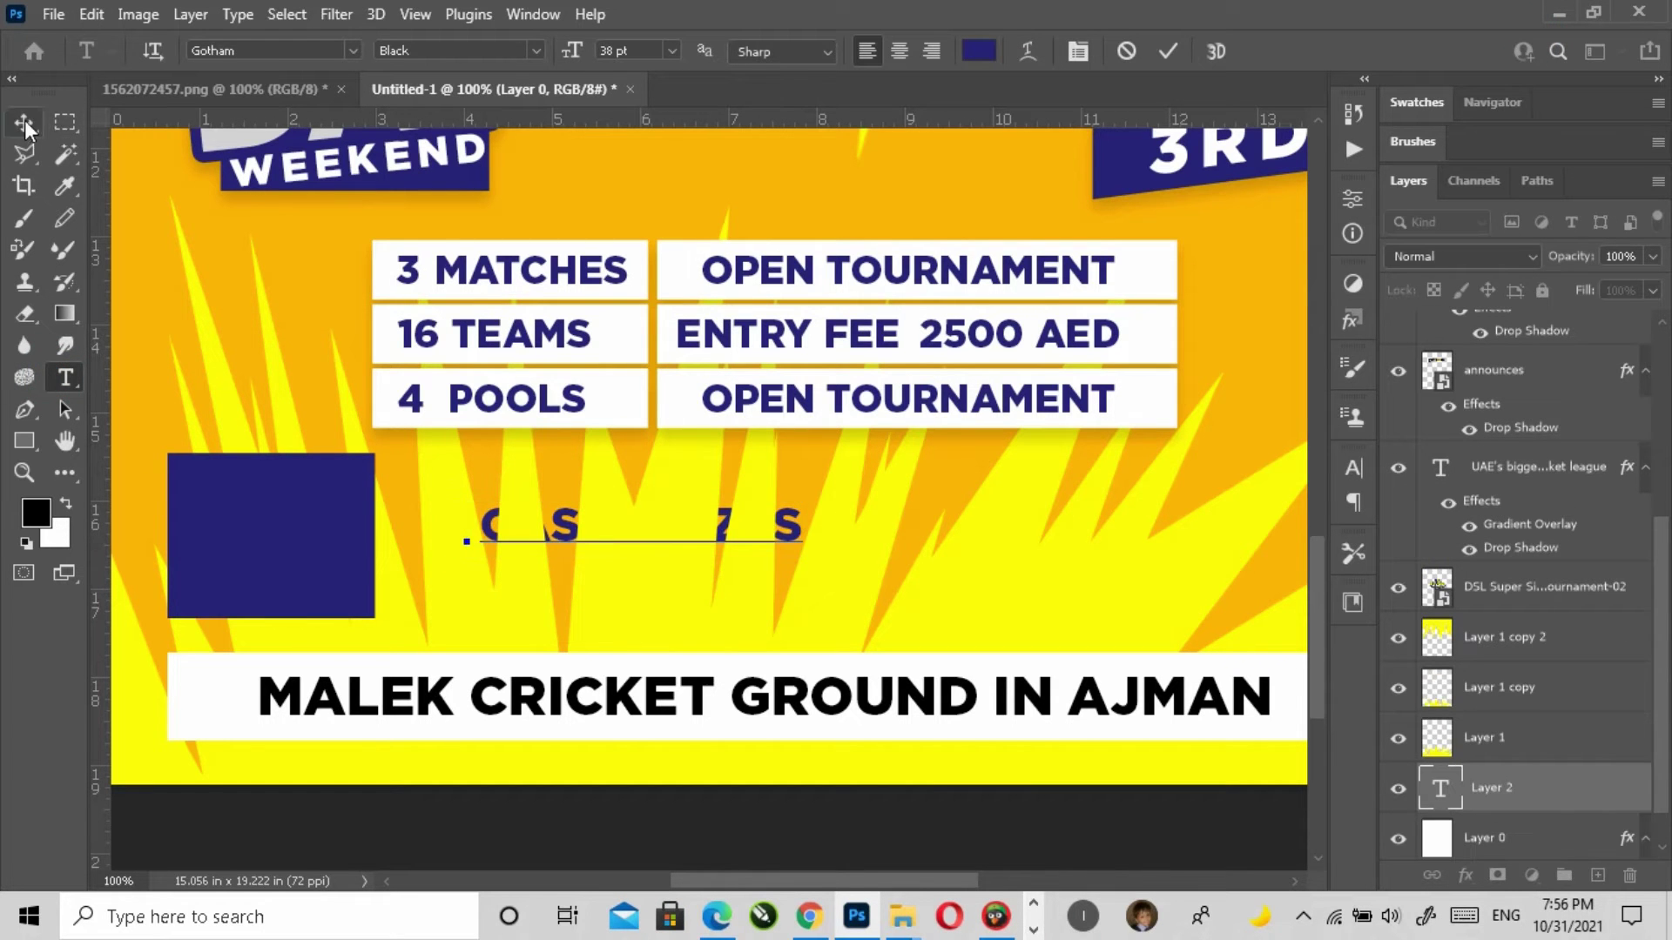
click(25, 123)
key(ctrl+z)
Step: Add the text "CASH PRIZES" on two lines beside the navy rectangle, on a layer above it
click(299, 511)
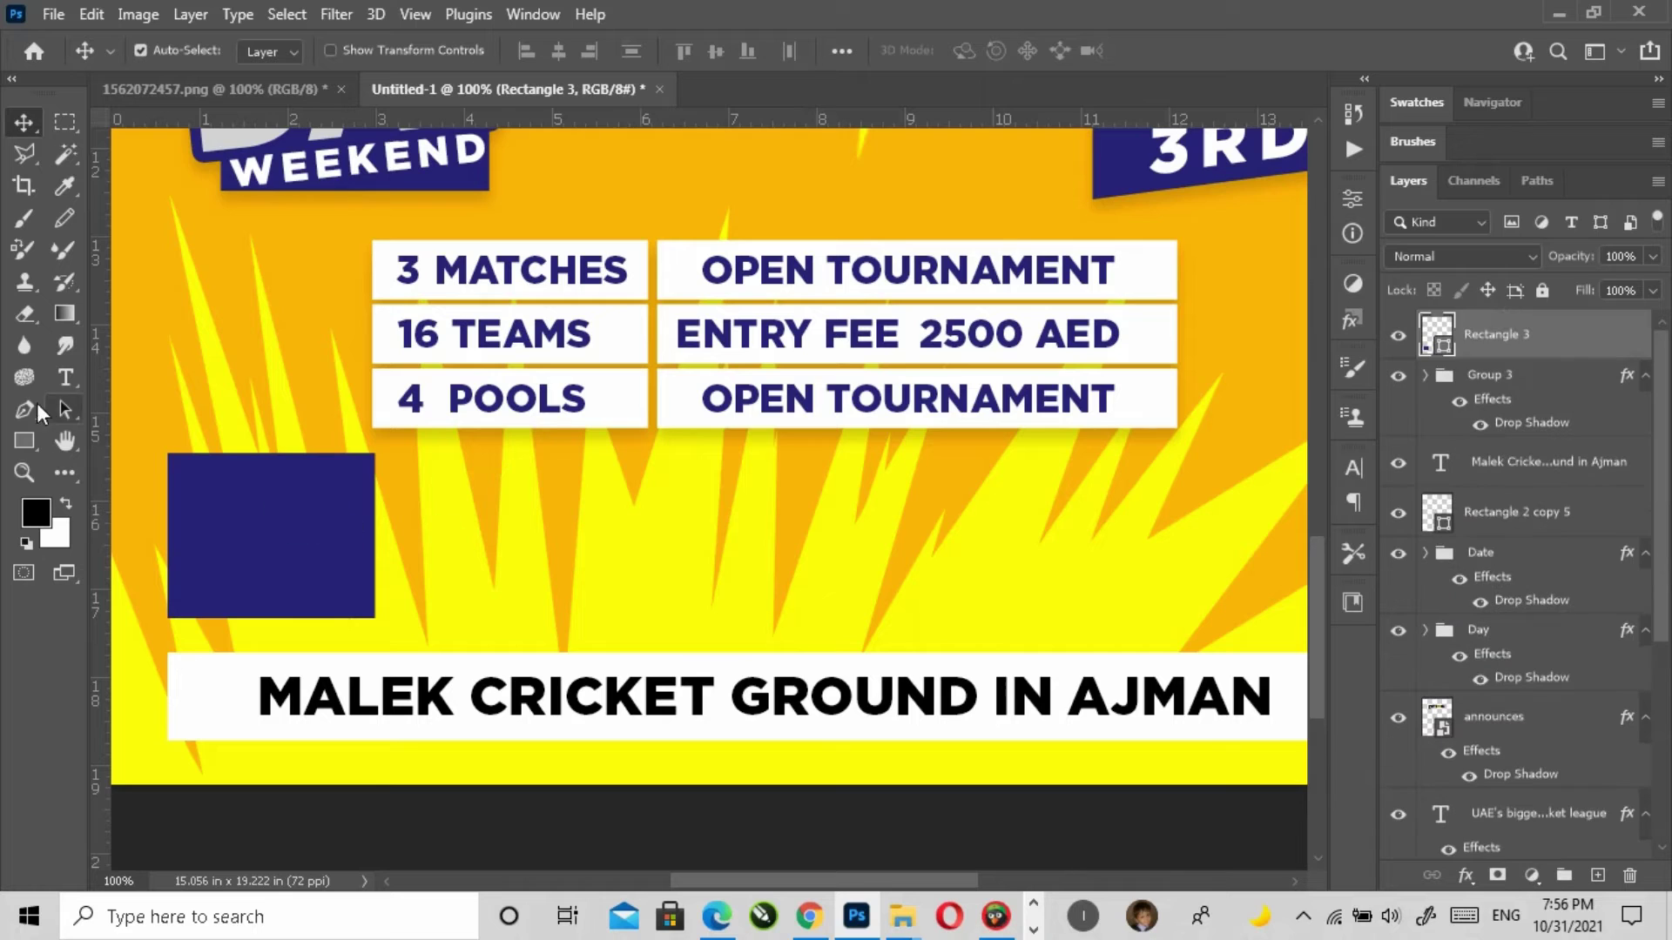
key(t)
click(440, 521)
text(CASH PRIZES)
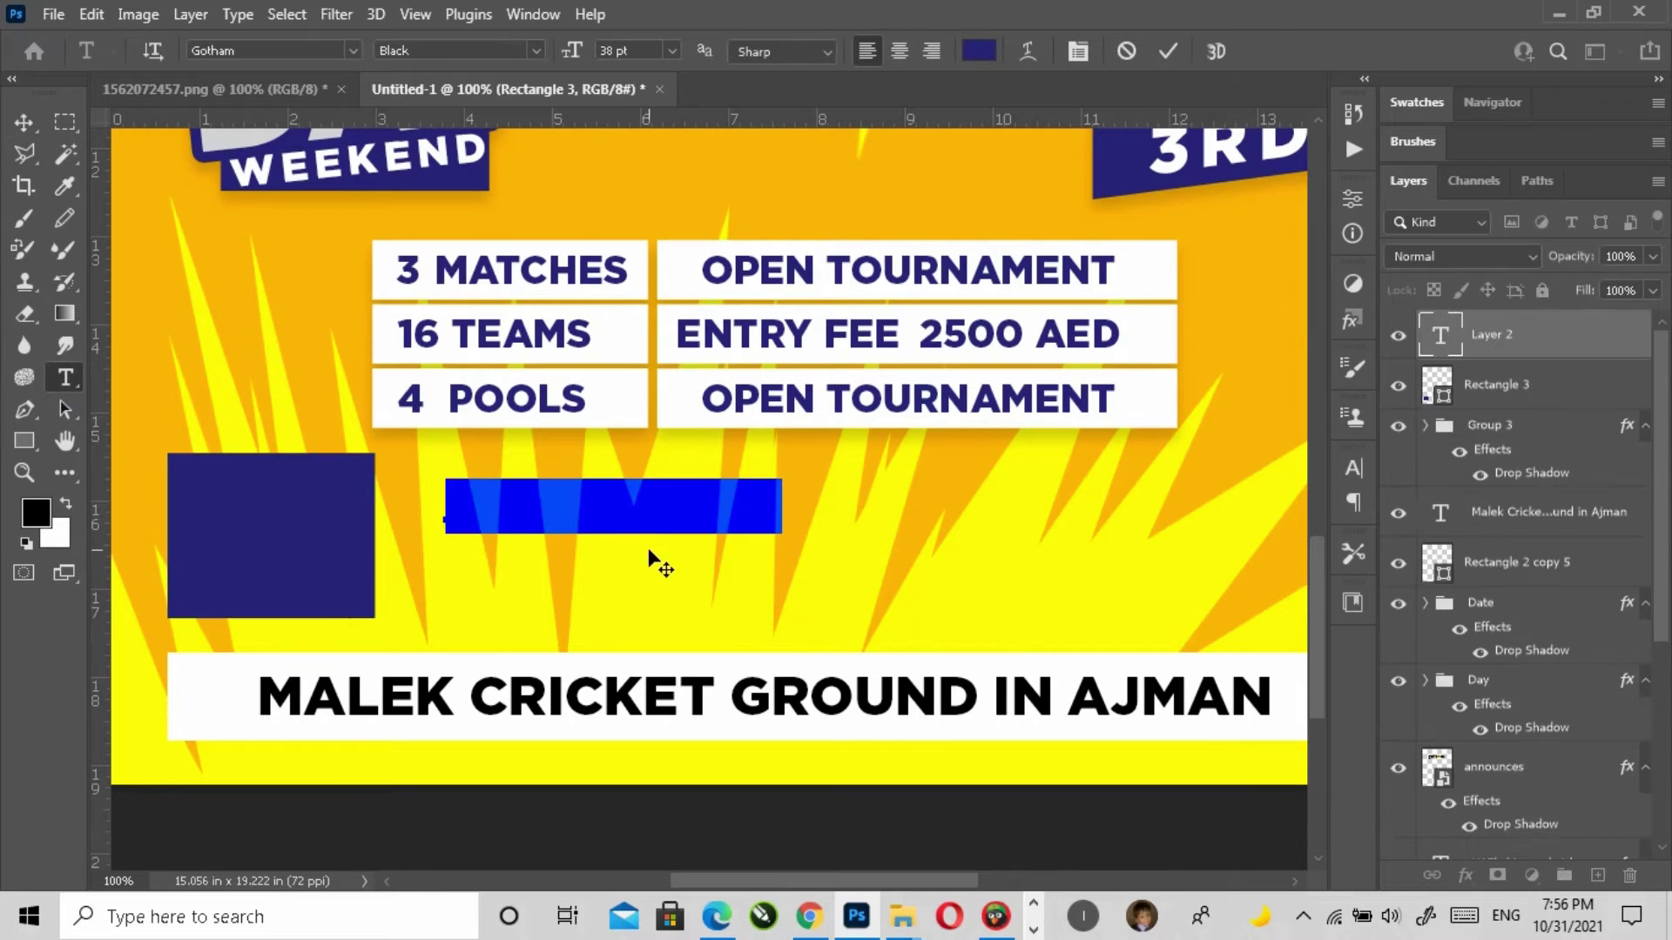
click(604, 504)
key(Return)
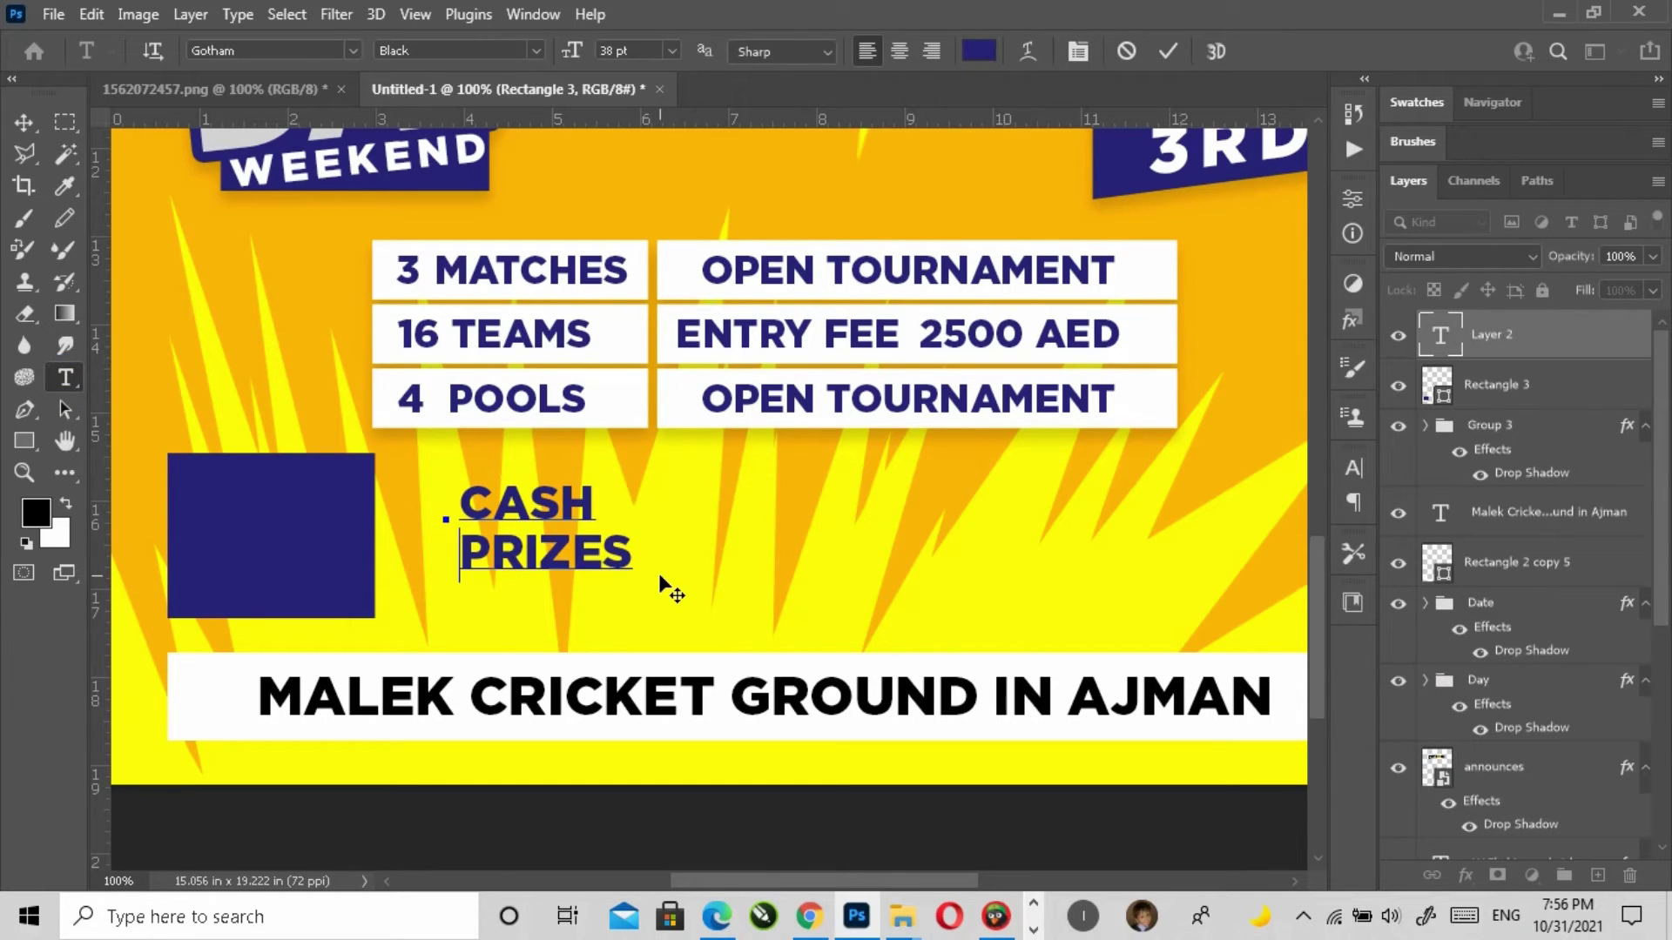
Step: Move the CASH PRIZES text onto the navy rectangle and recolour it to the background's yellow, ffff00
click(18, 132)
drag(562, 565, 292, 563)
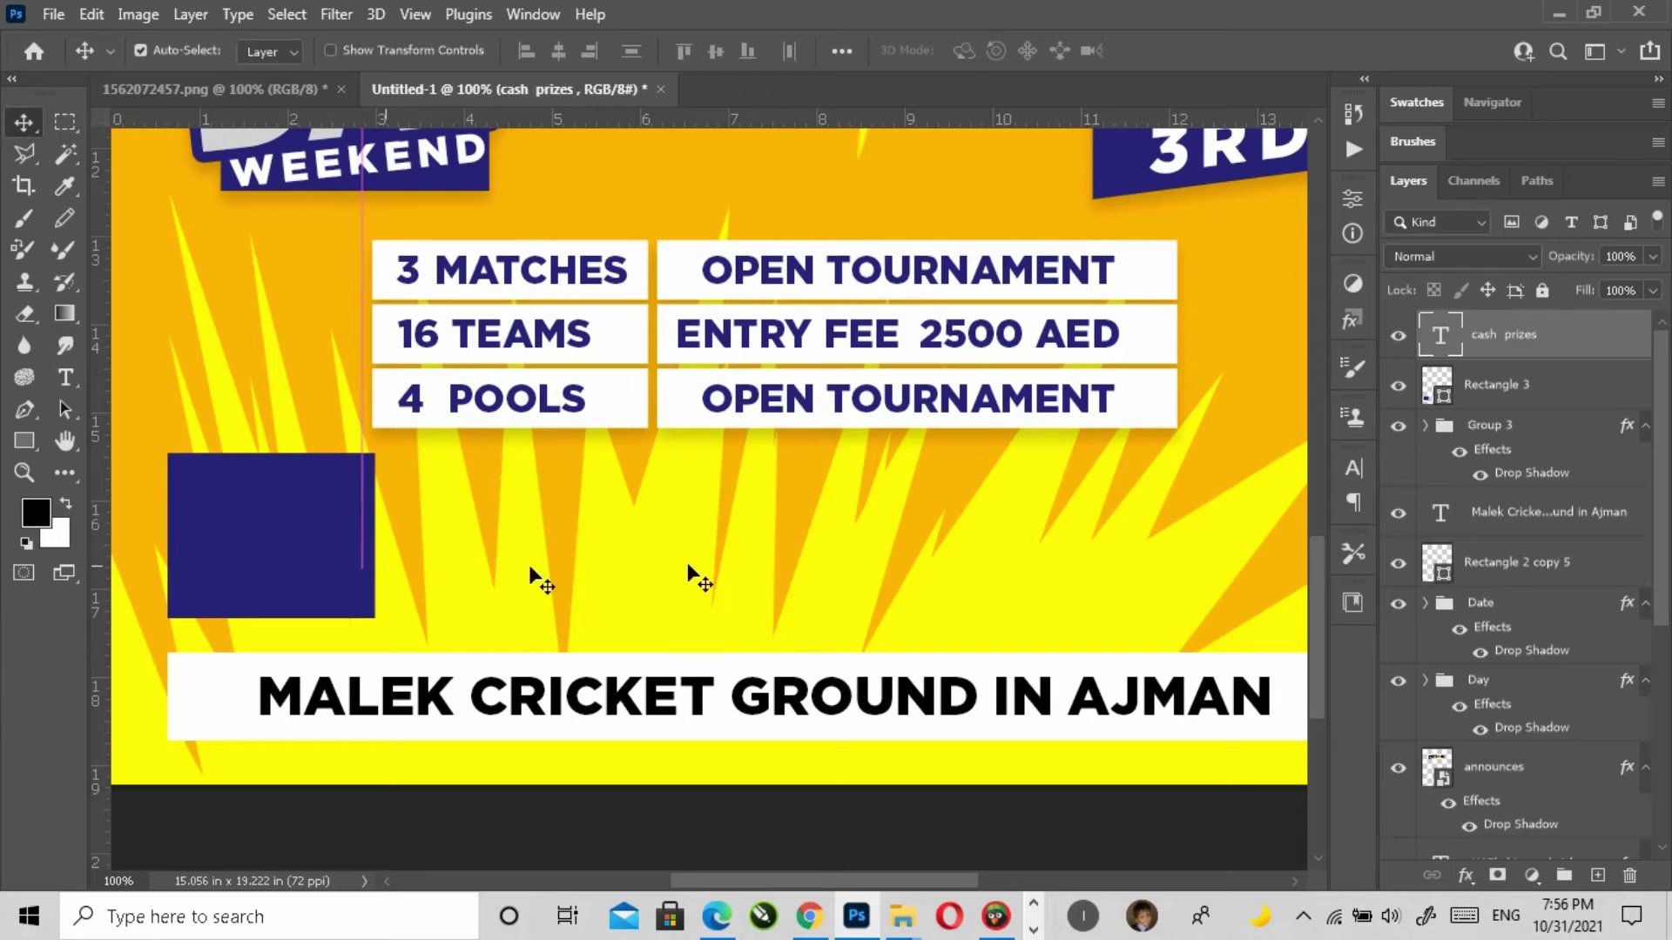
click(1353, 469)
click(1288, 606)
click(980, 545)
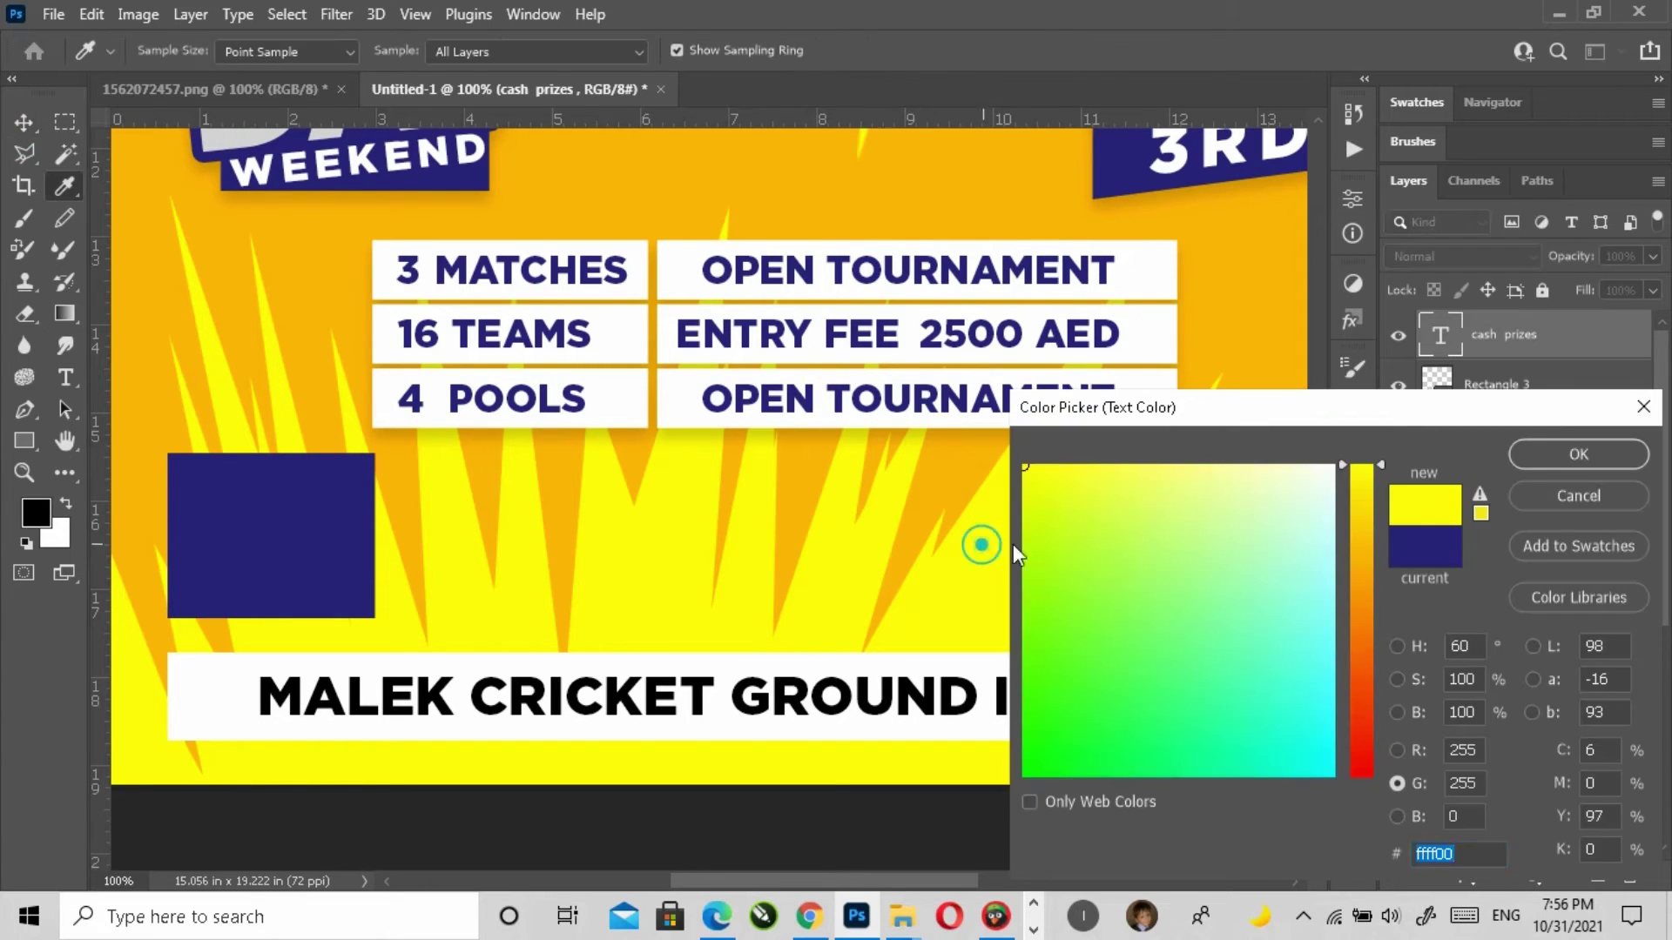
click(1534, 455)
click(1286, 459)
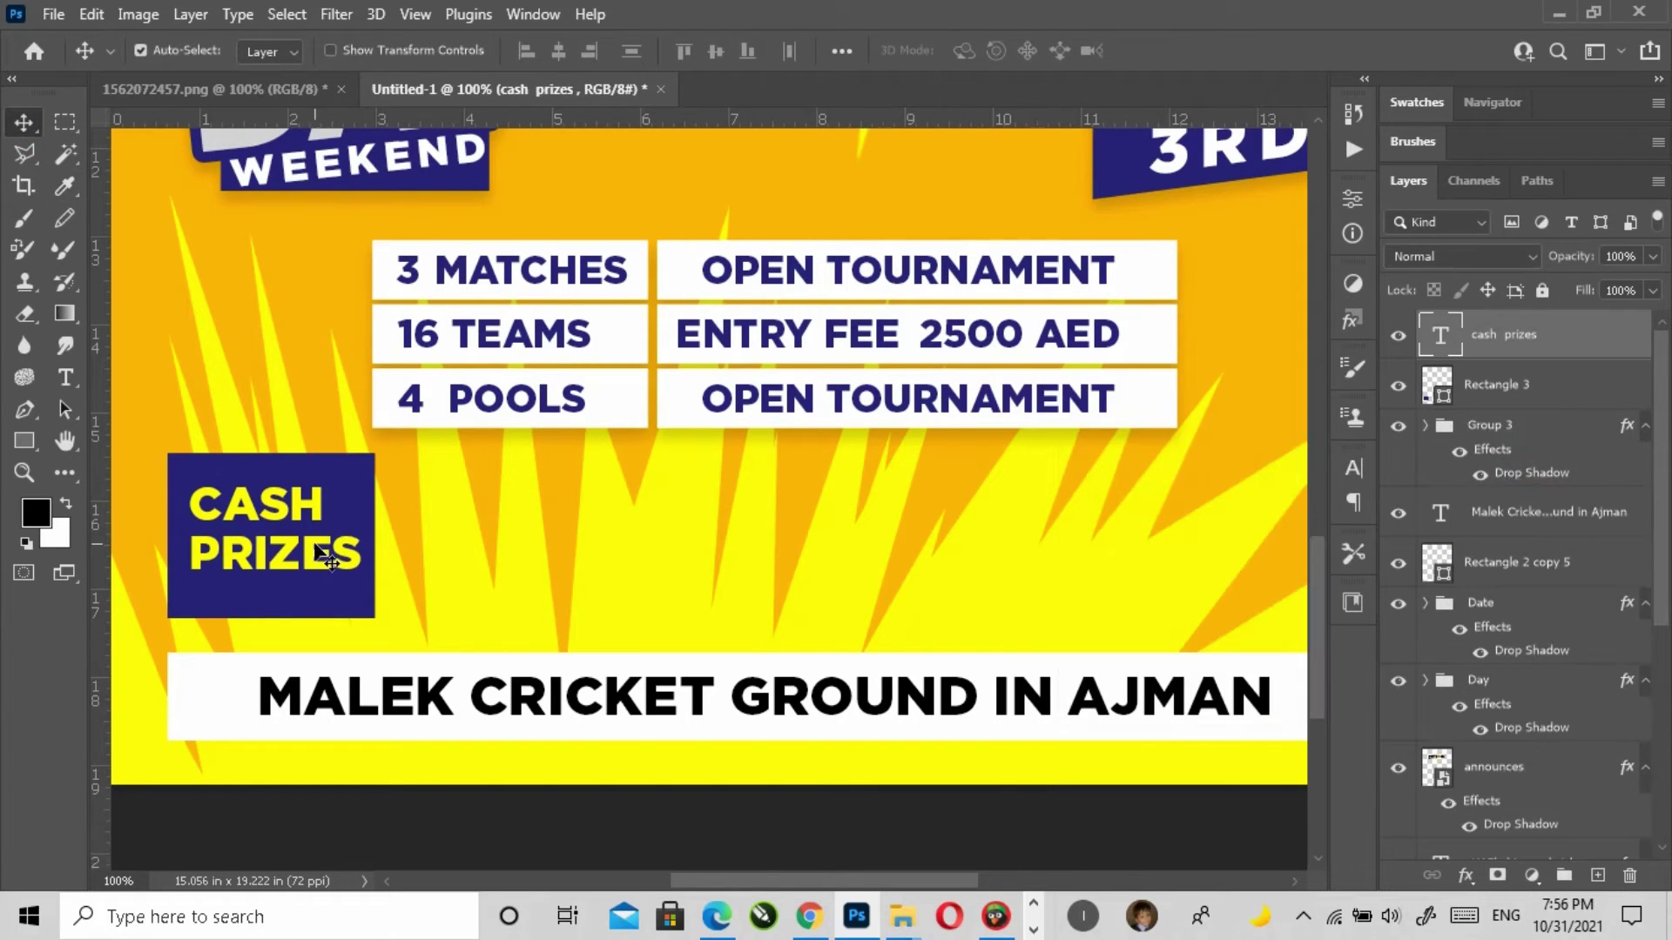
Step: Scale the CASH PRIZES text down to about 91% so it fits inside the navy rectangle
key(ctrl+t)
drag(361, 479, 342, 485)
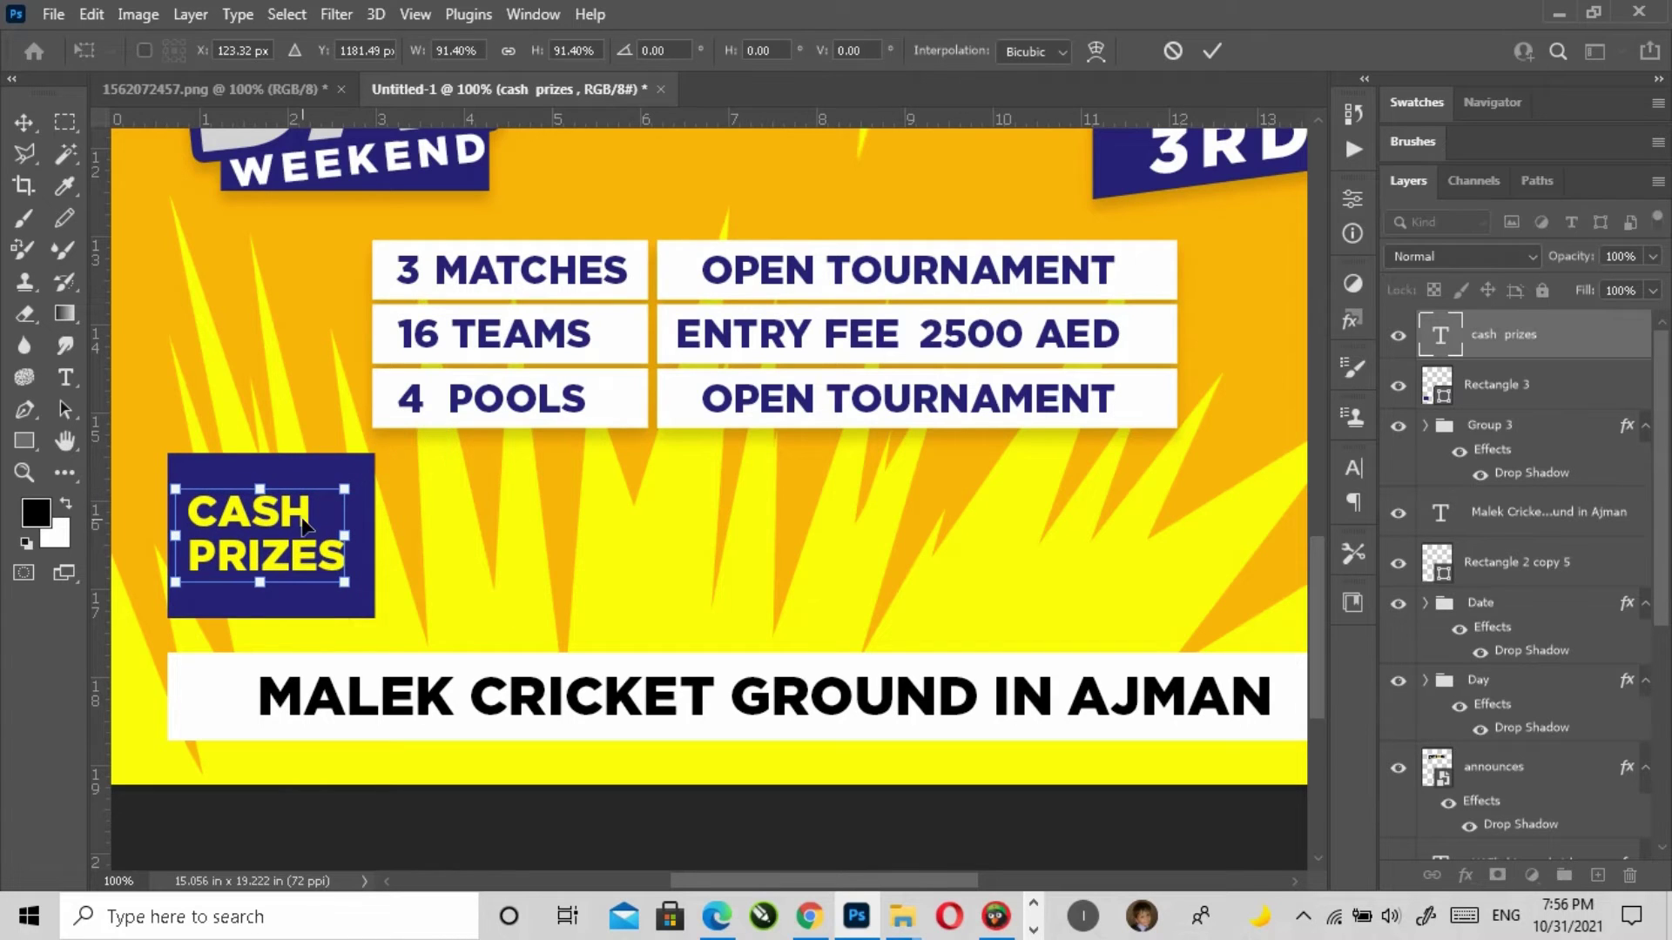
key(Return)
Step: Centre the CASH PRIZES text and the navy rectangle on each other horizontally and vertically
ctrl+click(1061, 444)
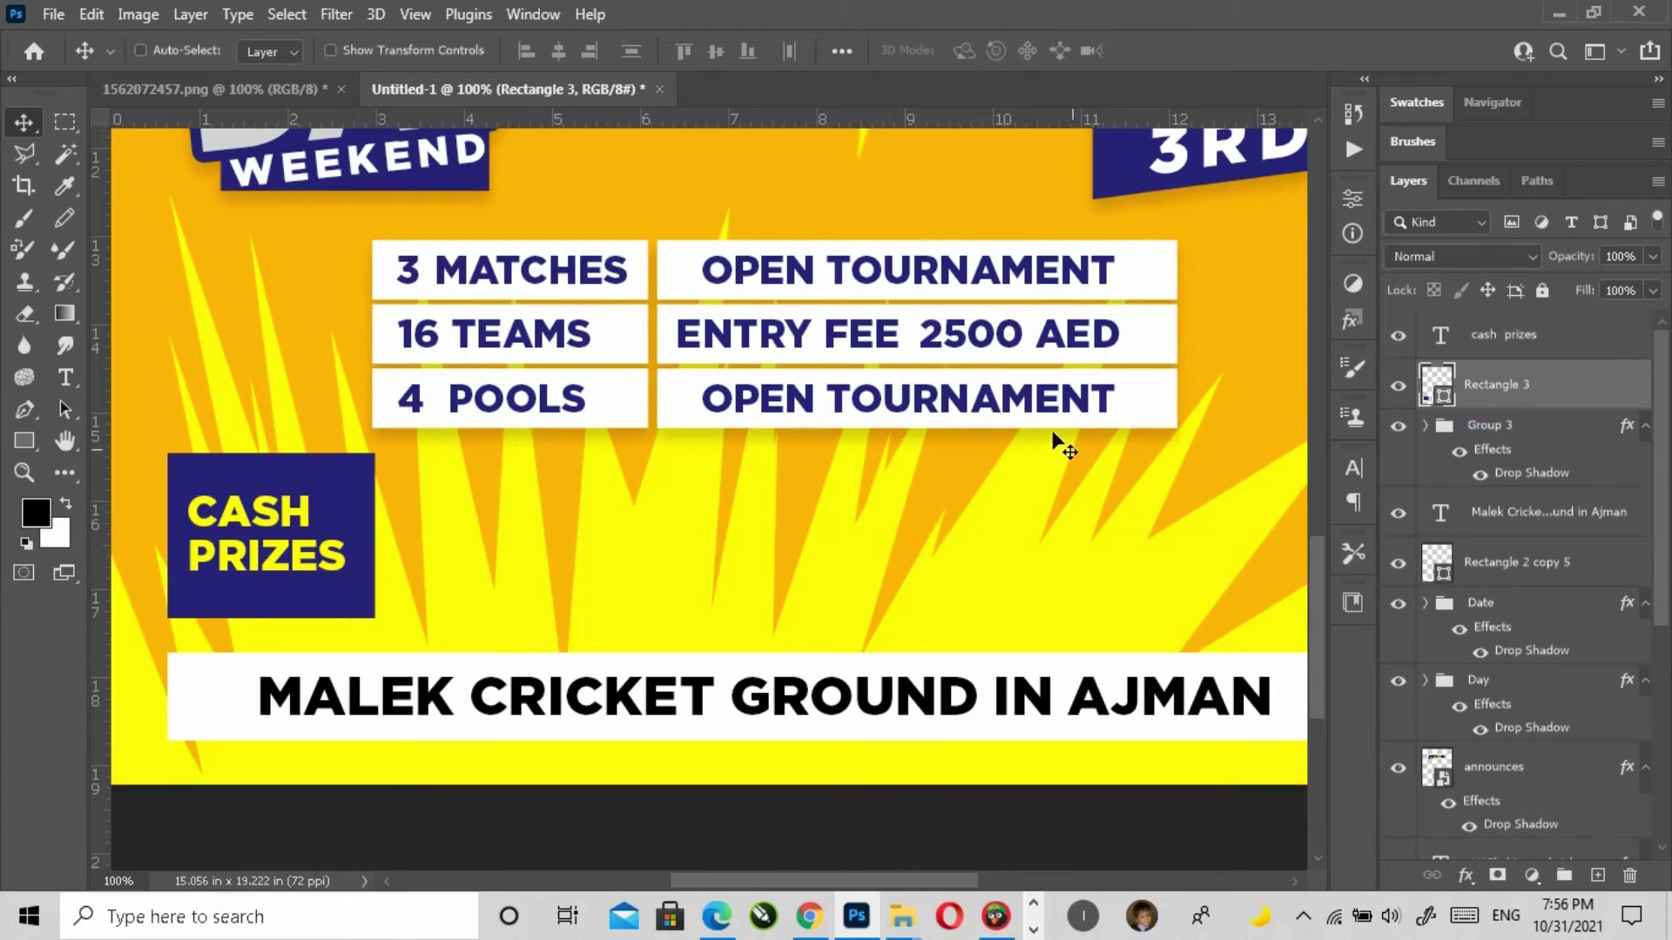
ctrl+click(1492, 343)
click(1509, 399)
click(1509, 331)
ctrl+click(1482, 382)
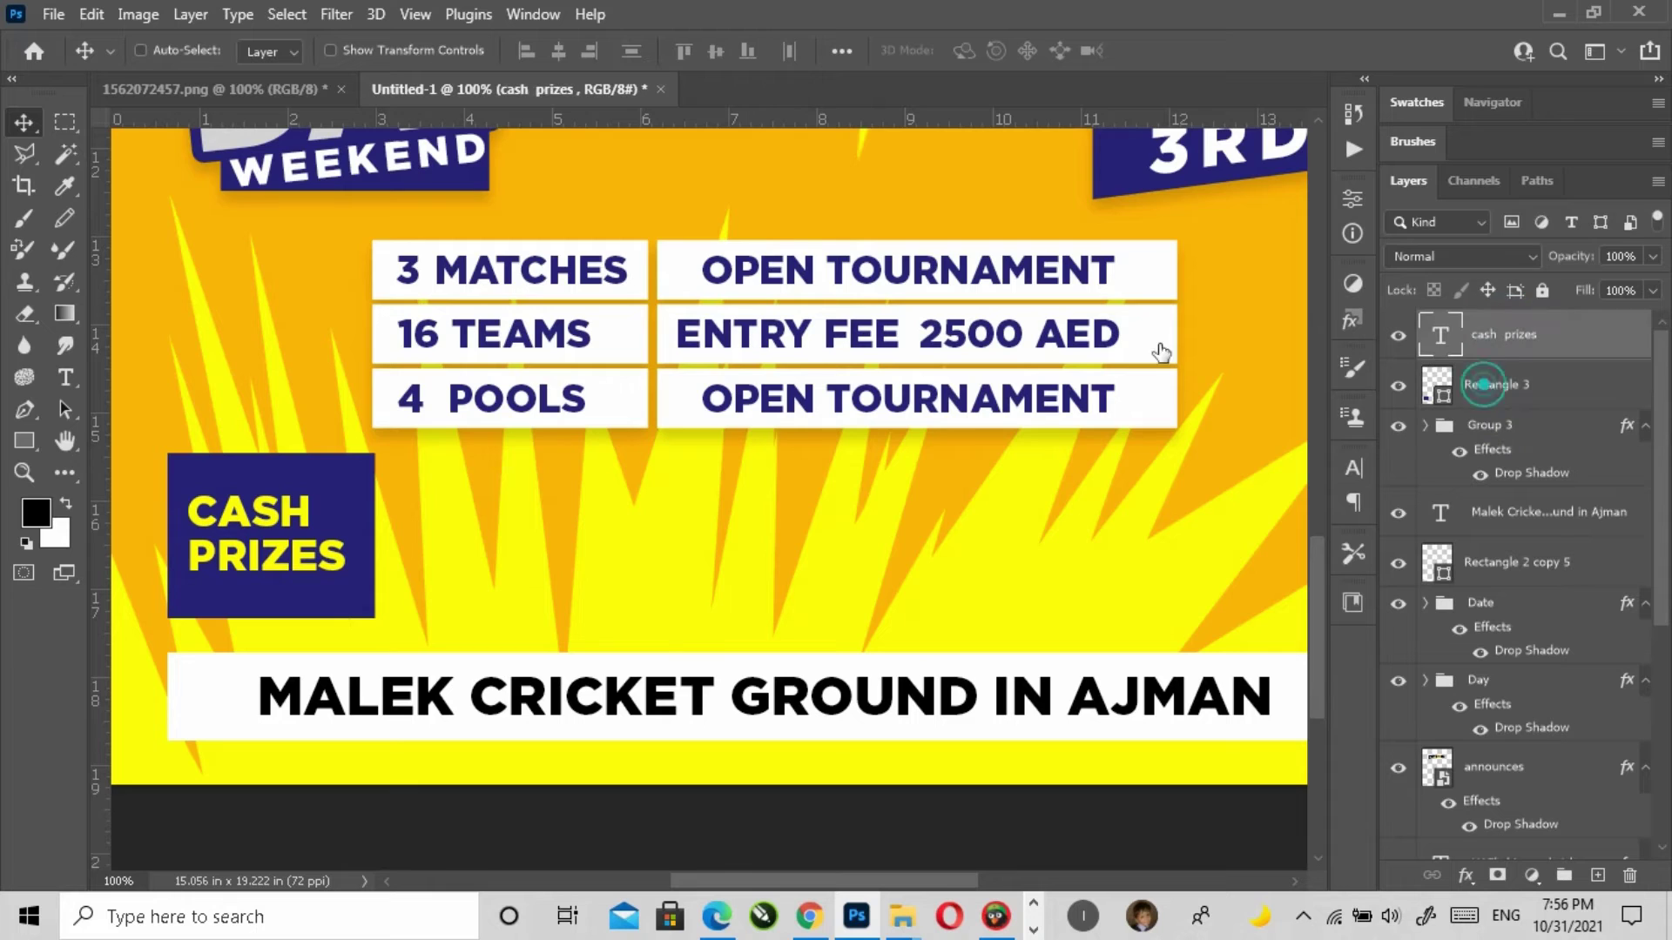
click(562, 52)
click(716, 51)
click(274, 496)
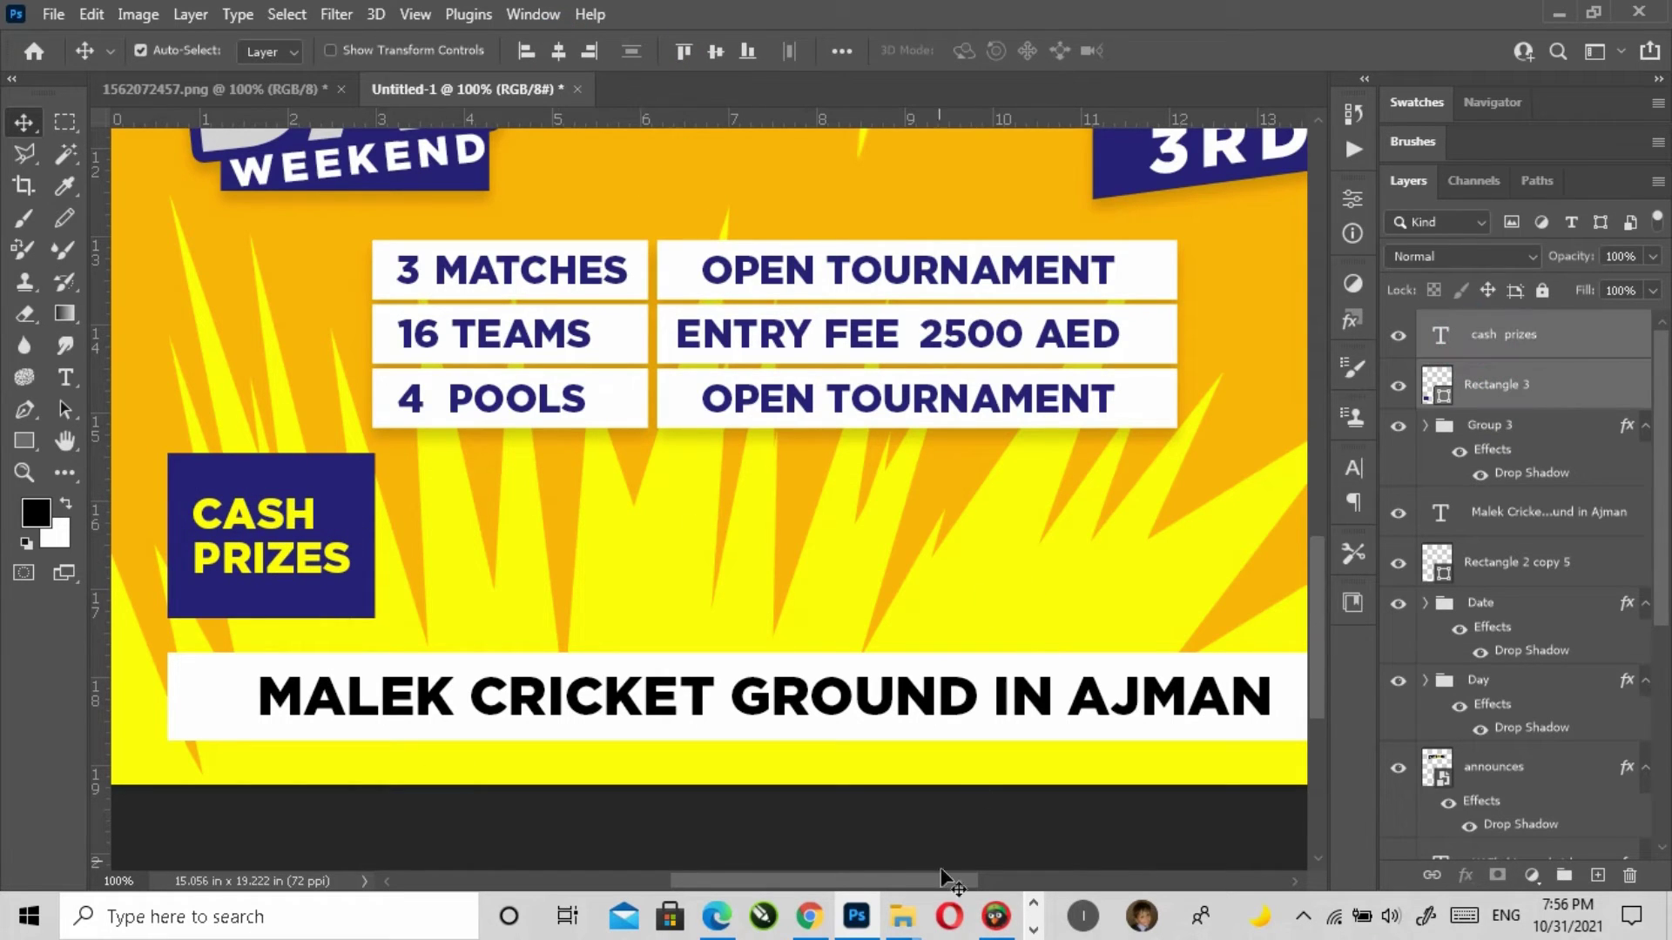
Step: Check the cash prizes wording in the Word brief and return to the Photoshop poster
click(1034, 929)
click(870, 916)
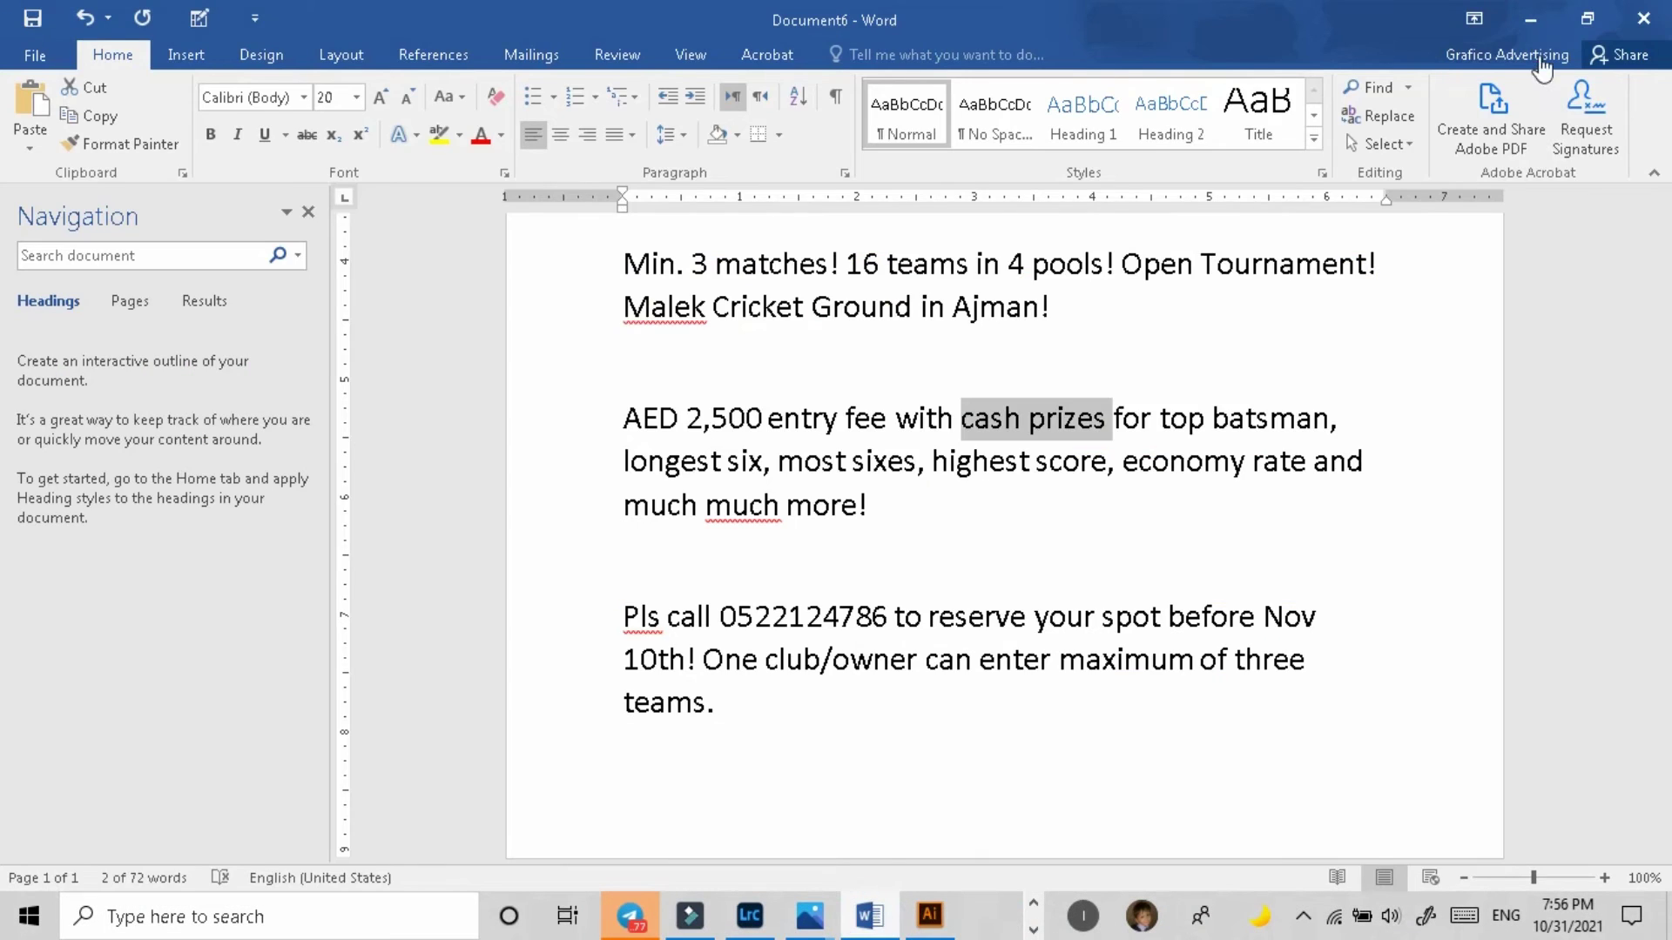
click(1530, 19)
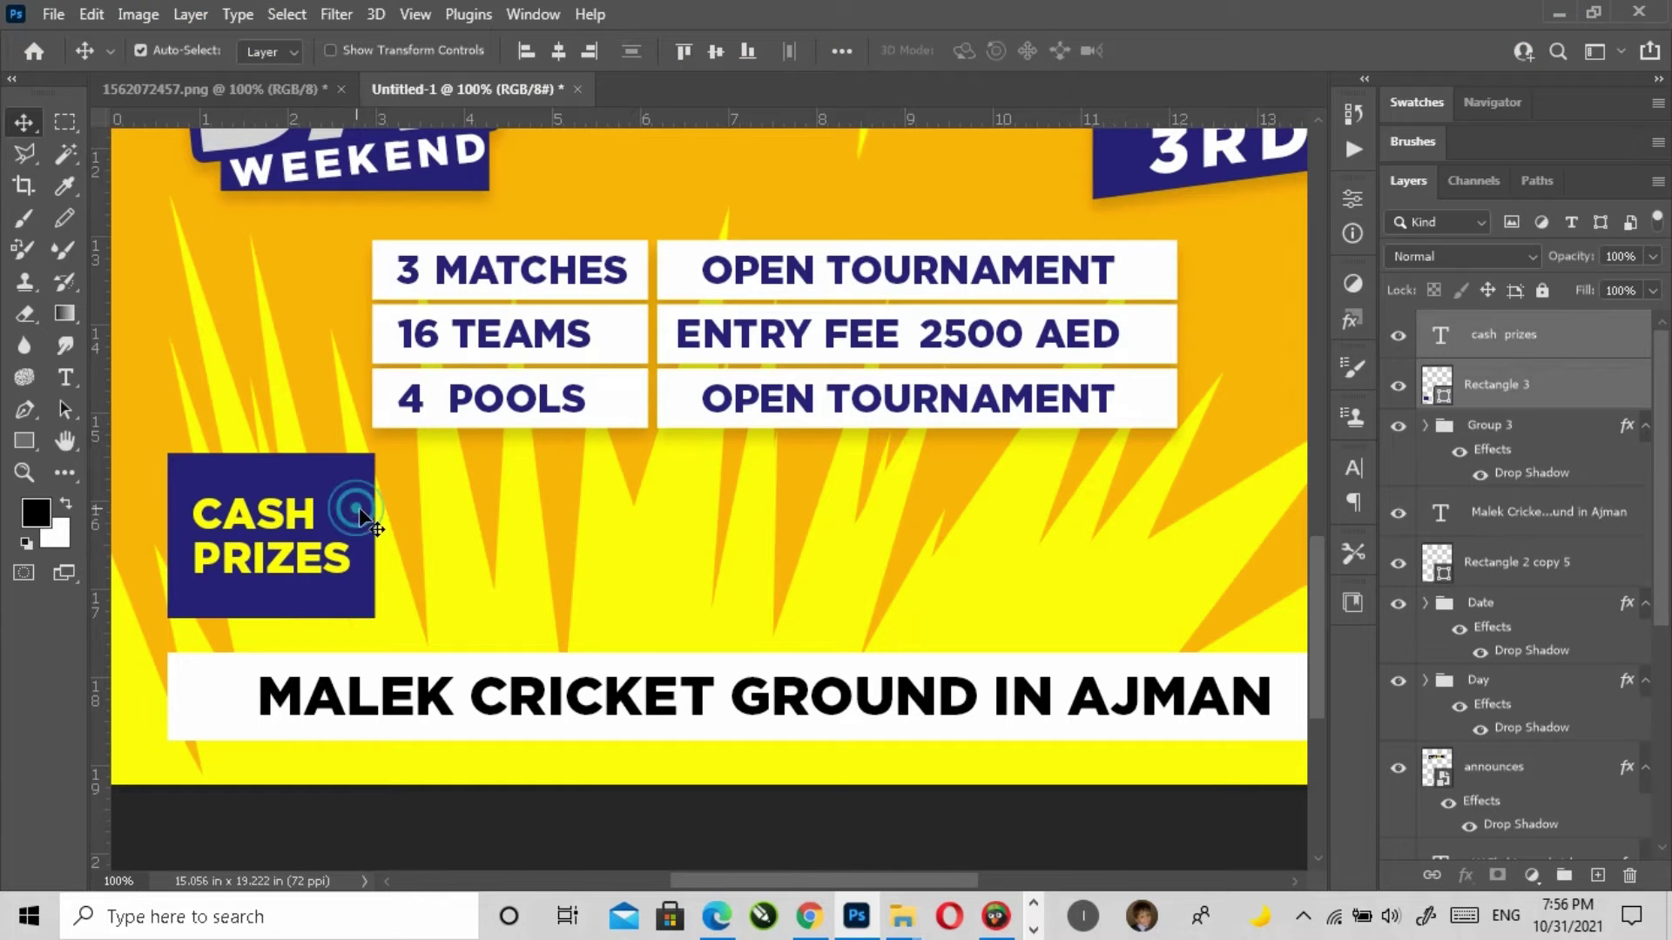
Step: Add a 2 px stroke positioned inside the navy rectangle
click(1466, 876)
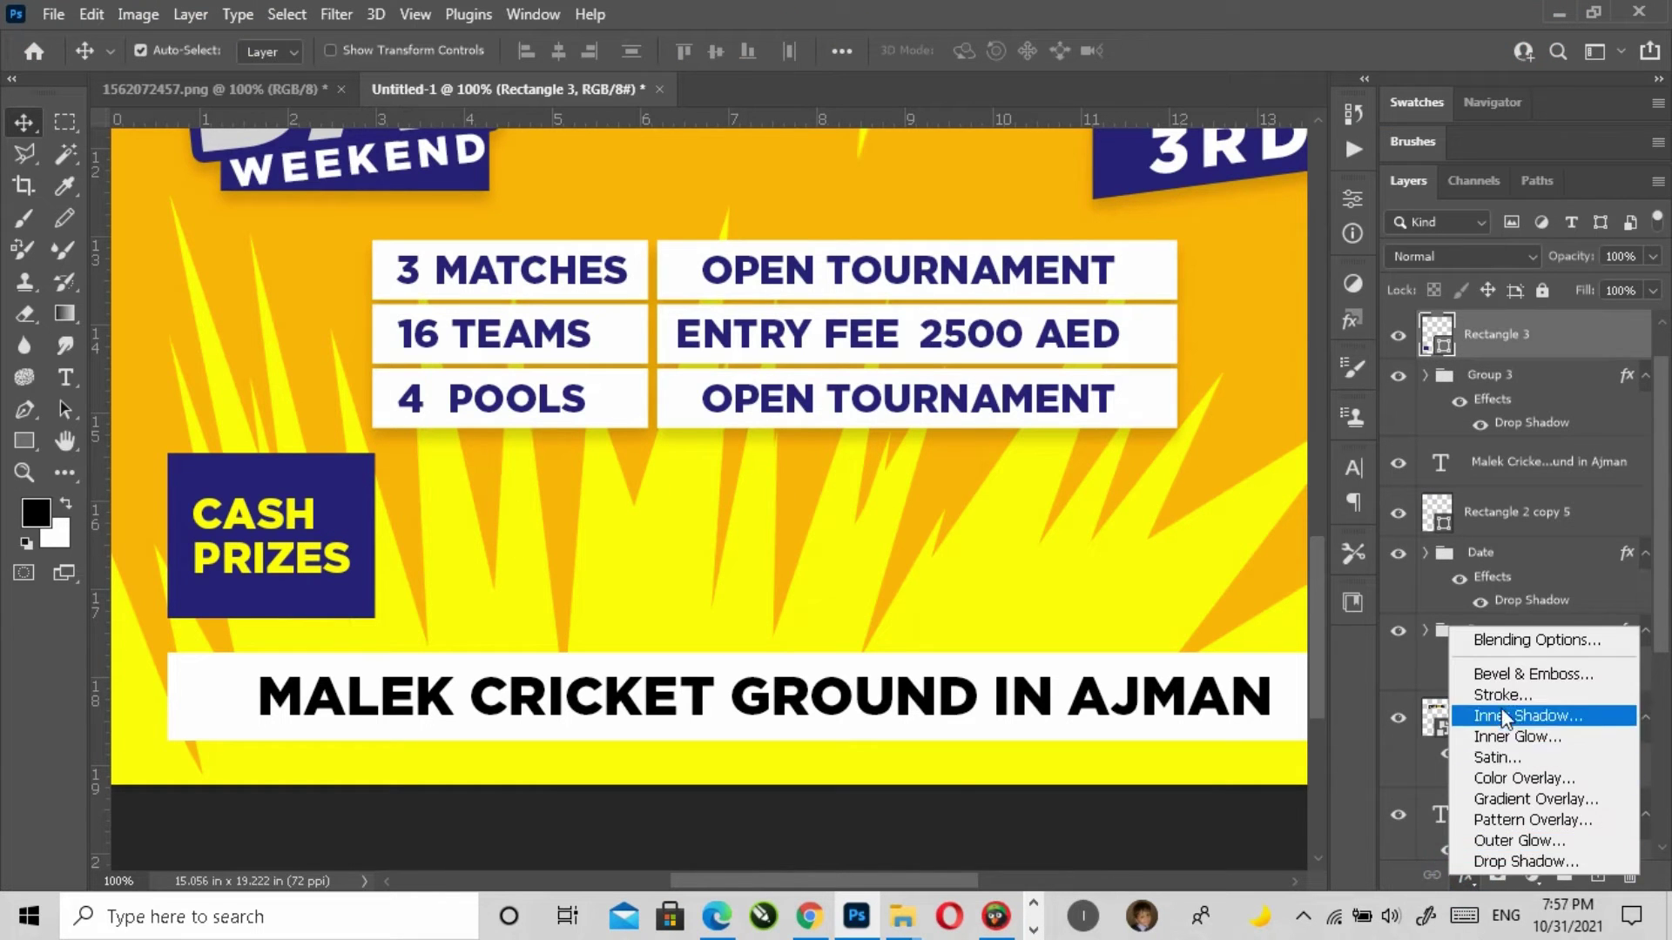
click(693, 597)
click(861, 502)
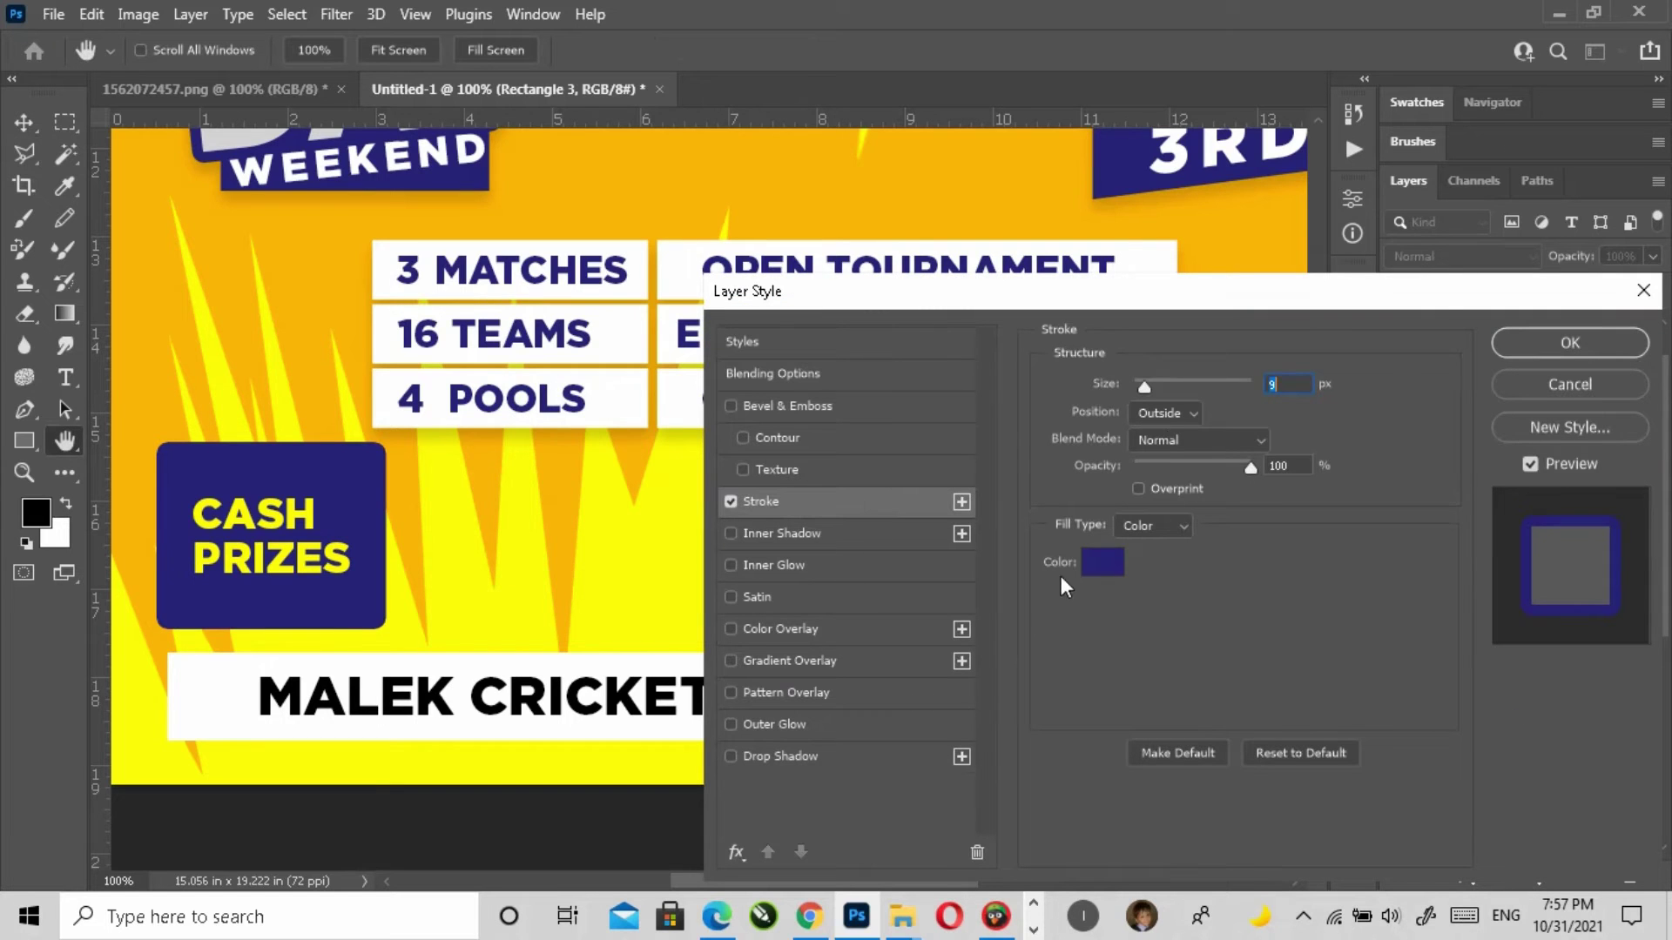
click(1167, 451)
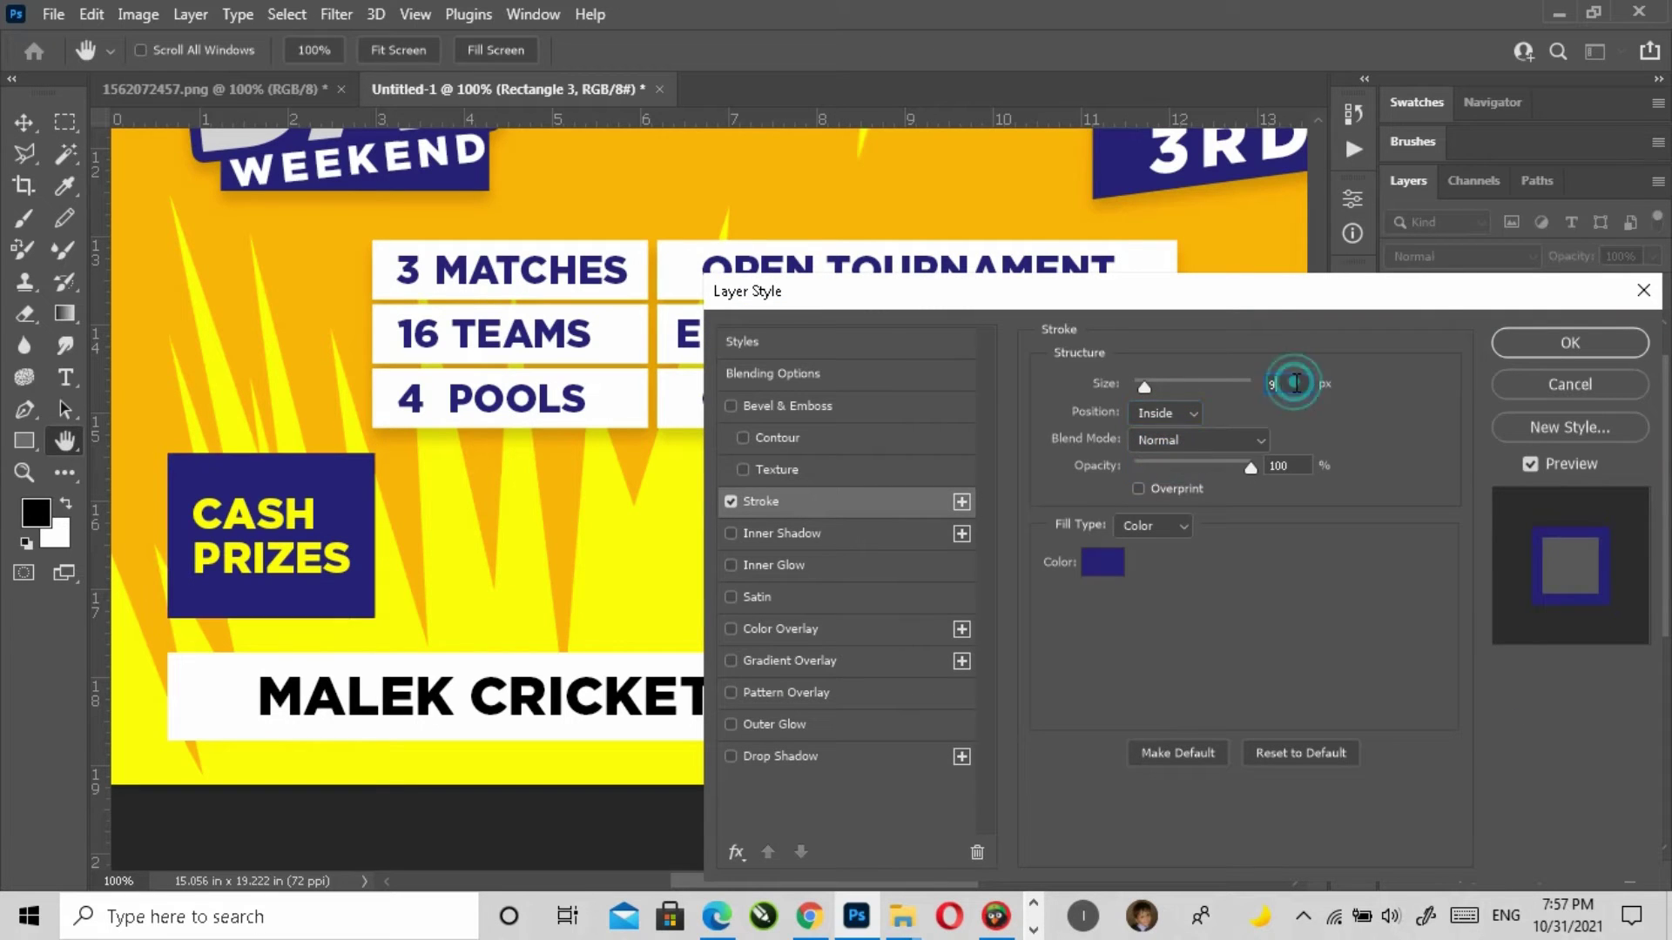
text(1)
Step: Give the rectangle's stroke a linear gradient from very dark teal to white and apply the layer style
click(1157, 526)
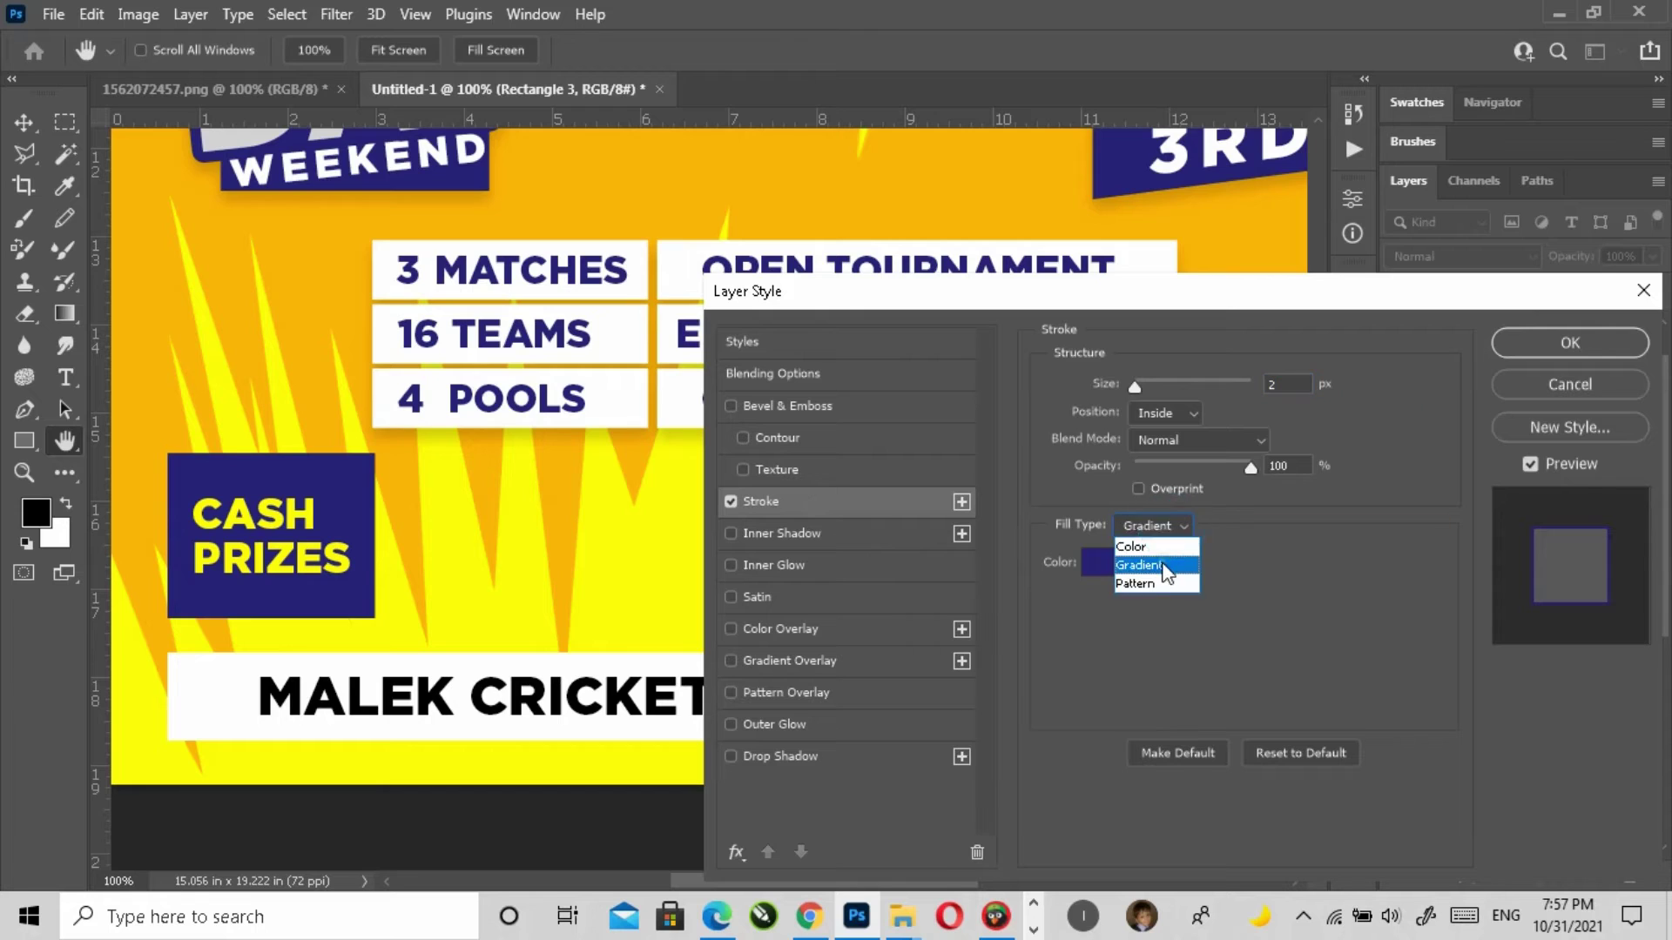
click(1179, 561)
click(1199, 555)
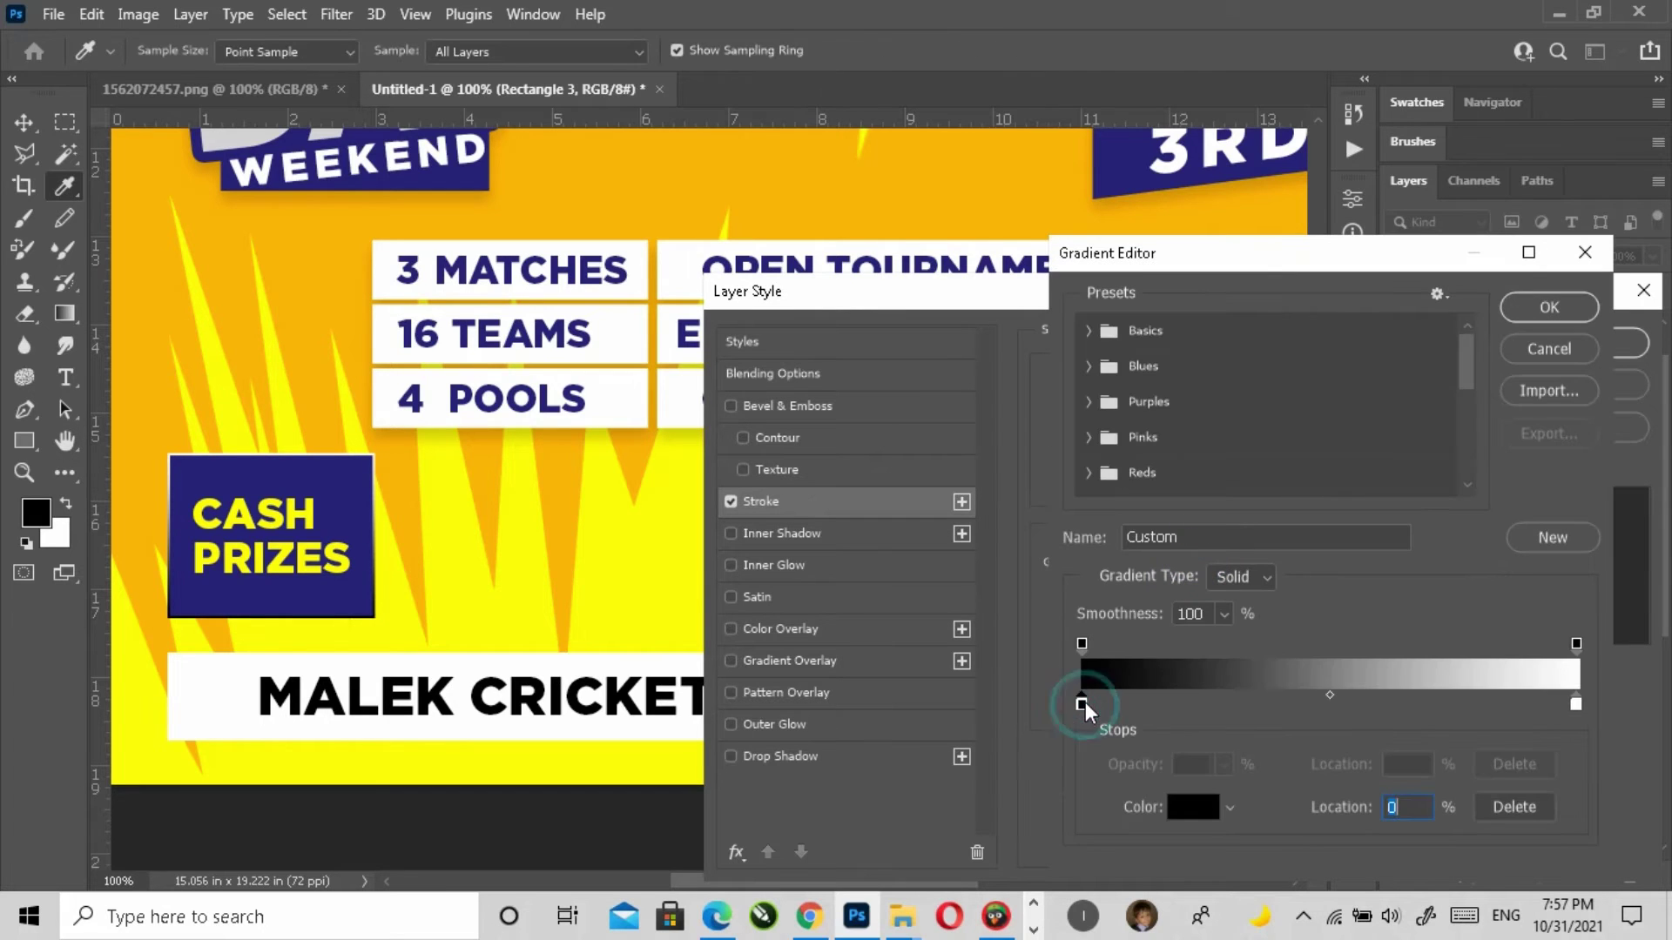
click(1106, 185)
click(1195, 807)
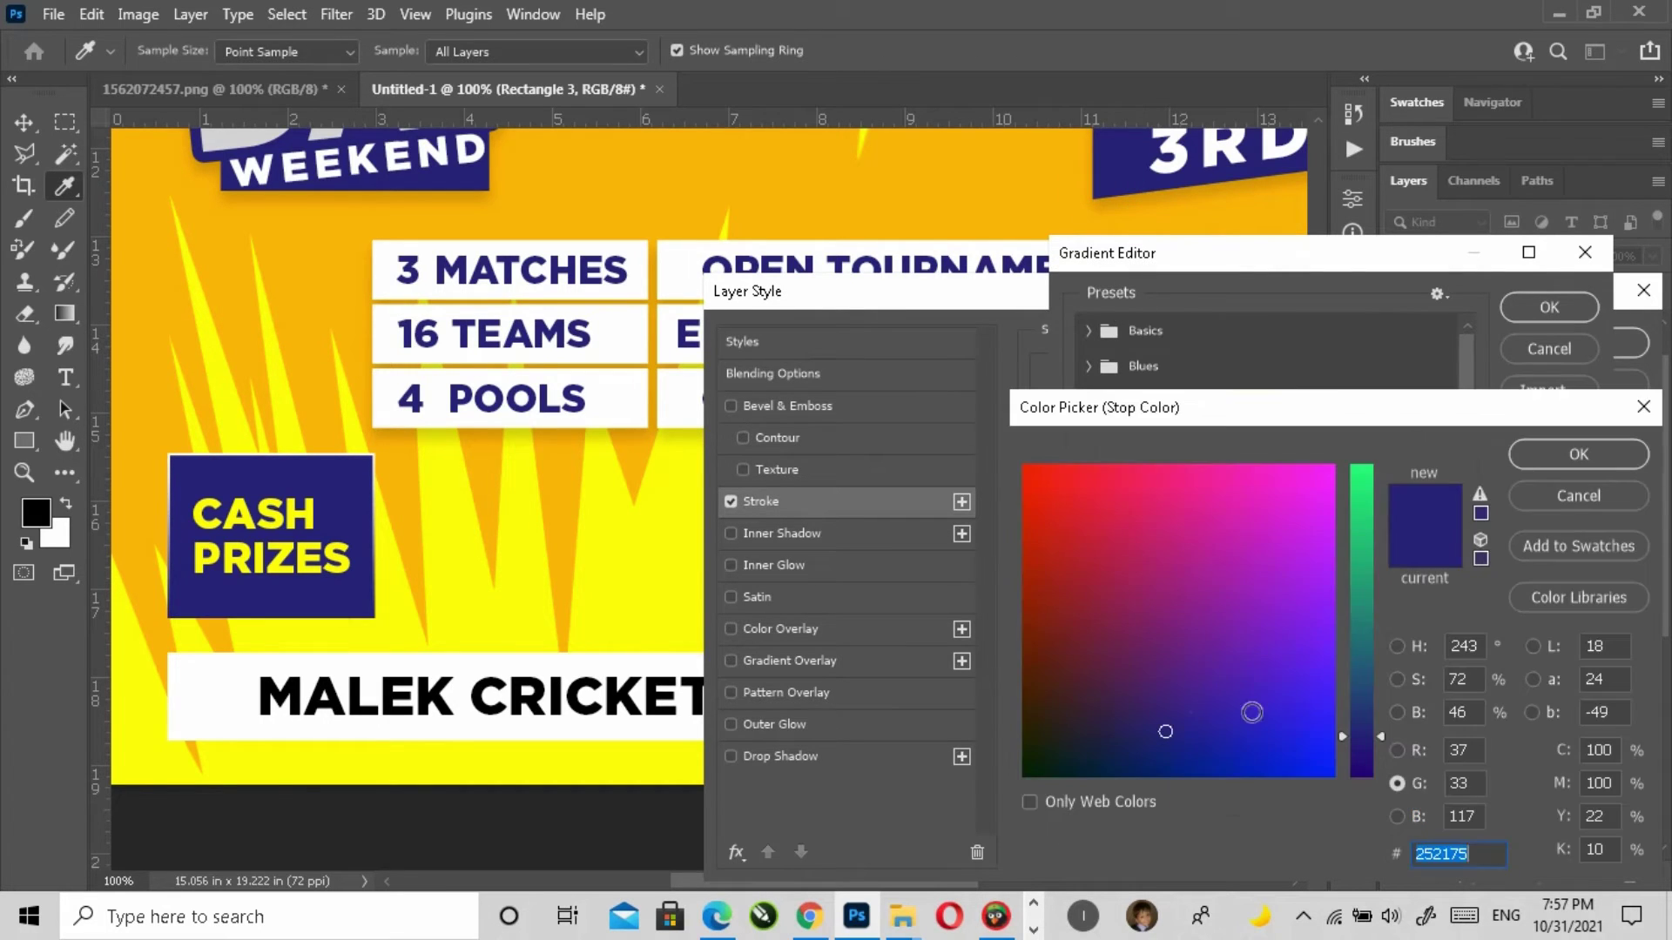
click(1075, 780)
click(1579, 454)
click(1549, 307)
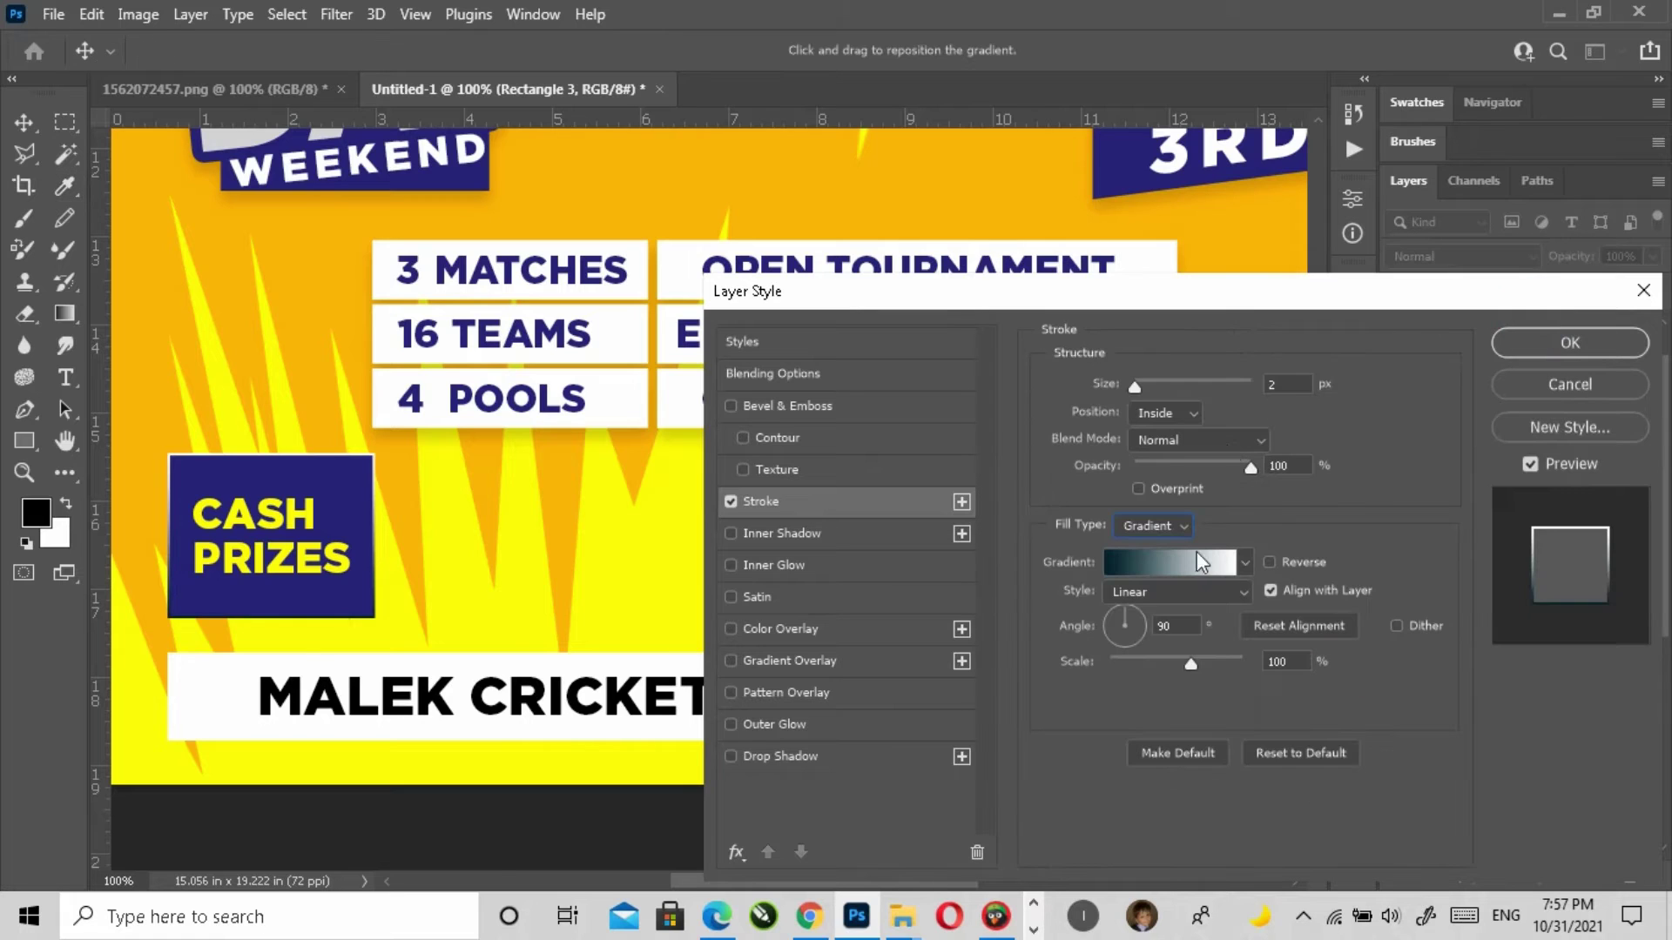
click(1563, 340)
Step: Group the CASH PRIZES text with its rectangle and name the group "Cash Prizes"
scroll(1493, 485, up, 1)
shift+click(1483, 338)
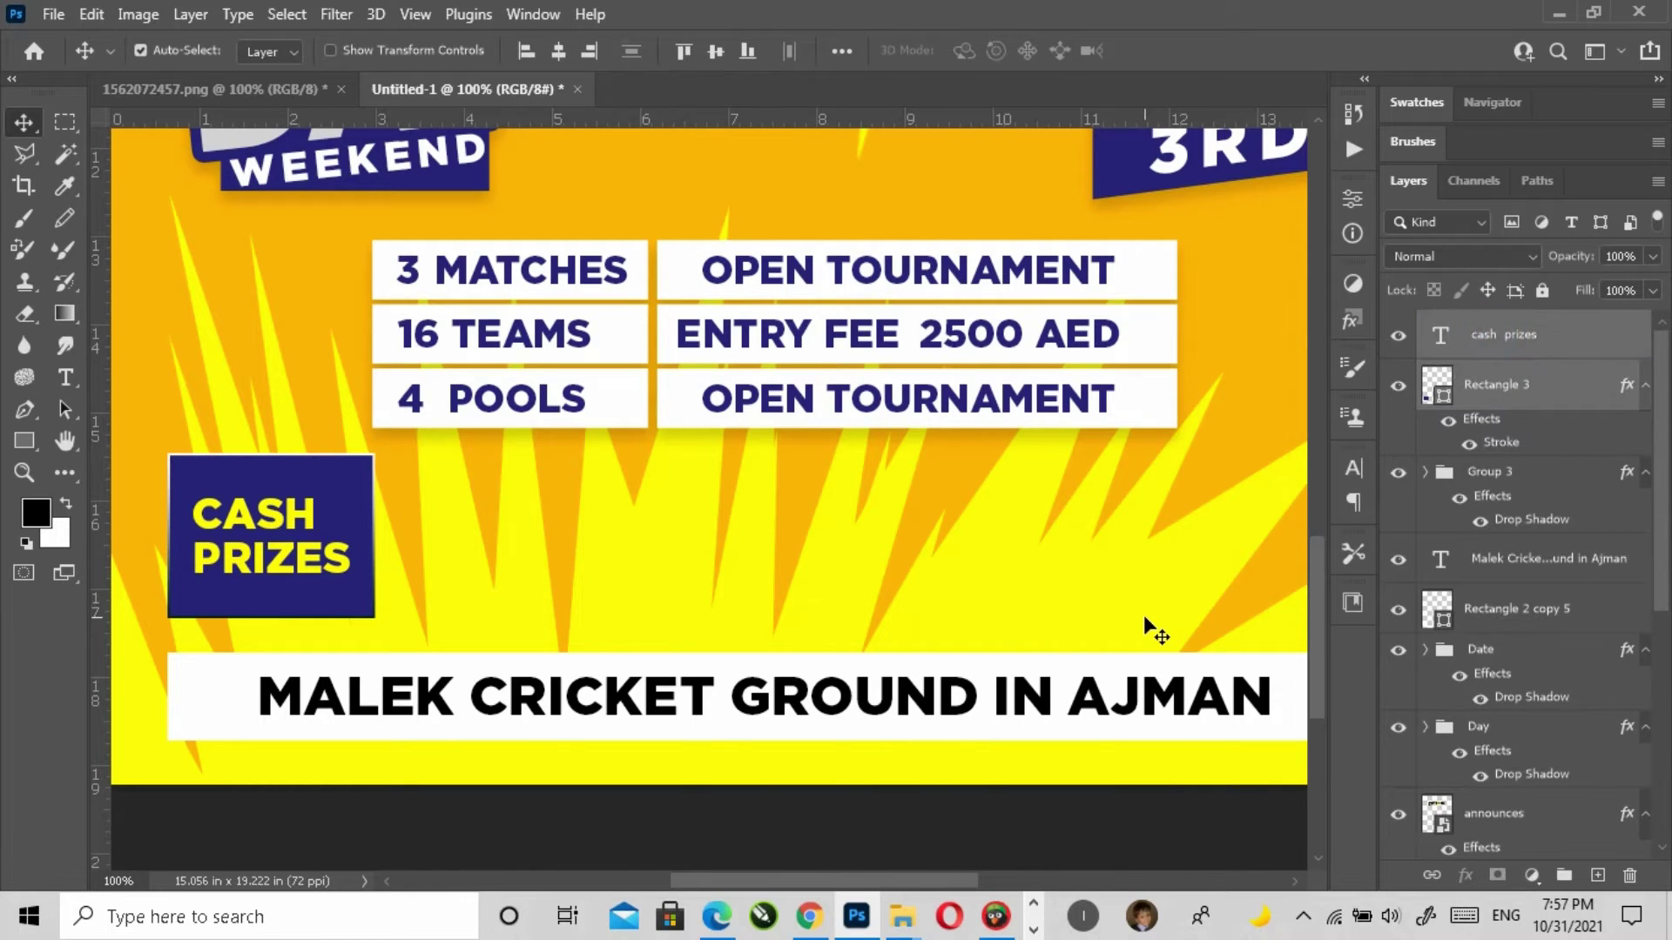
key(ctrl+g)
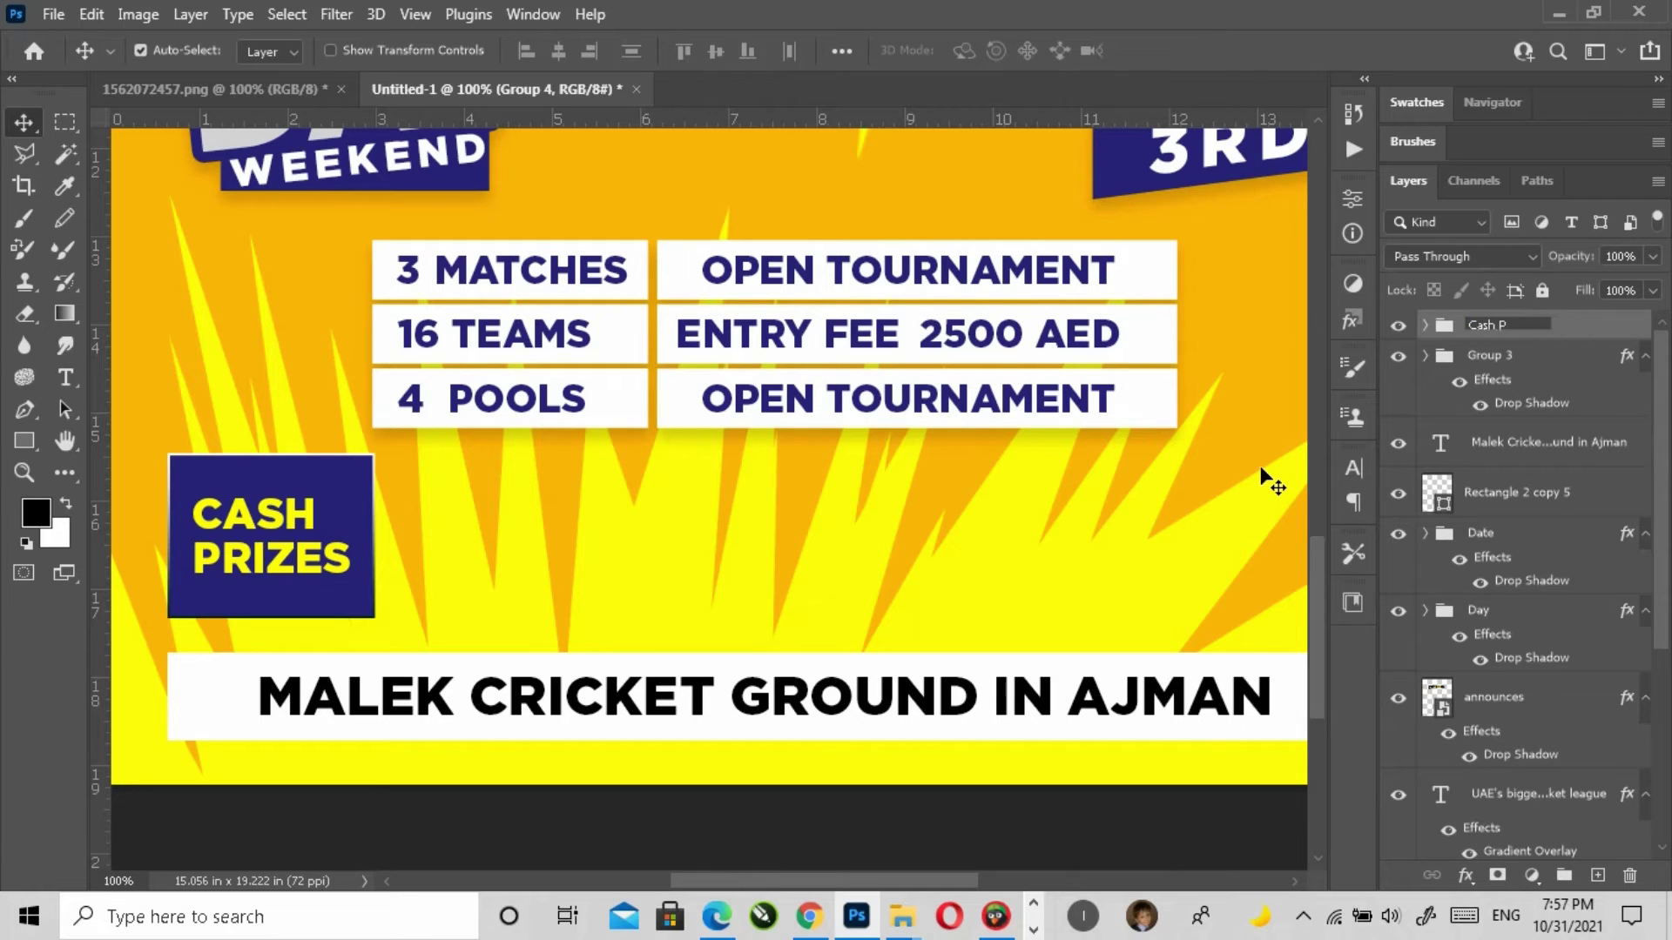
Step: Duplicate the Cash Prizes group and place the copy just right of the original, level with it
key(ctrl+j)
key(ctrl+t)
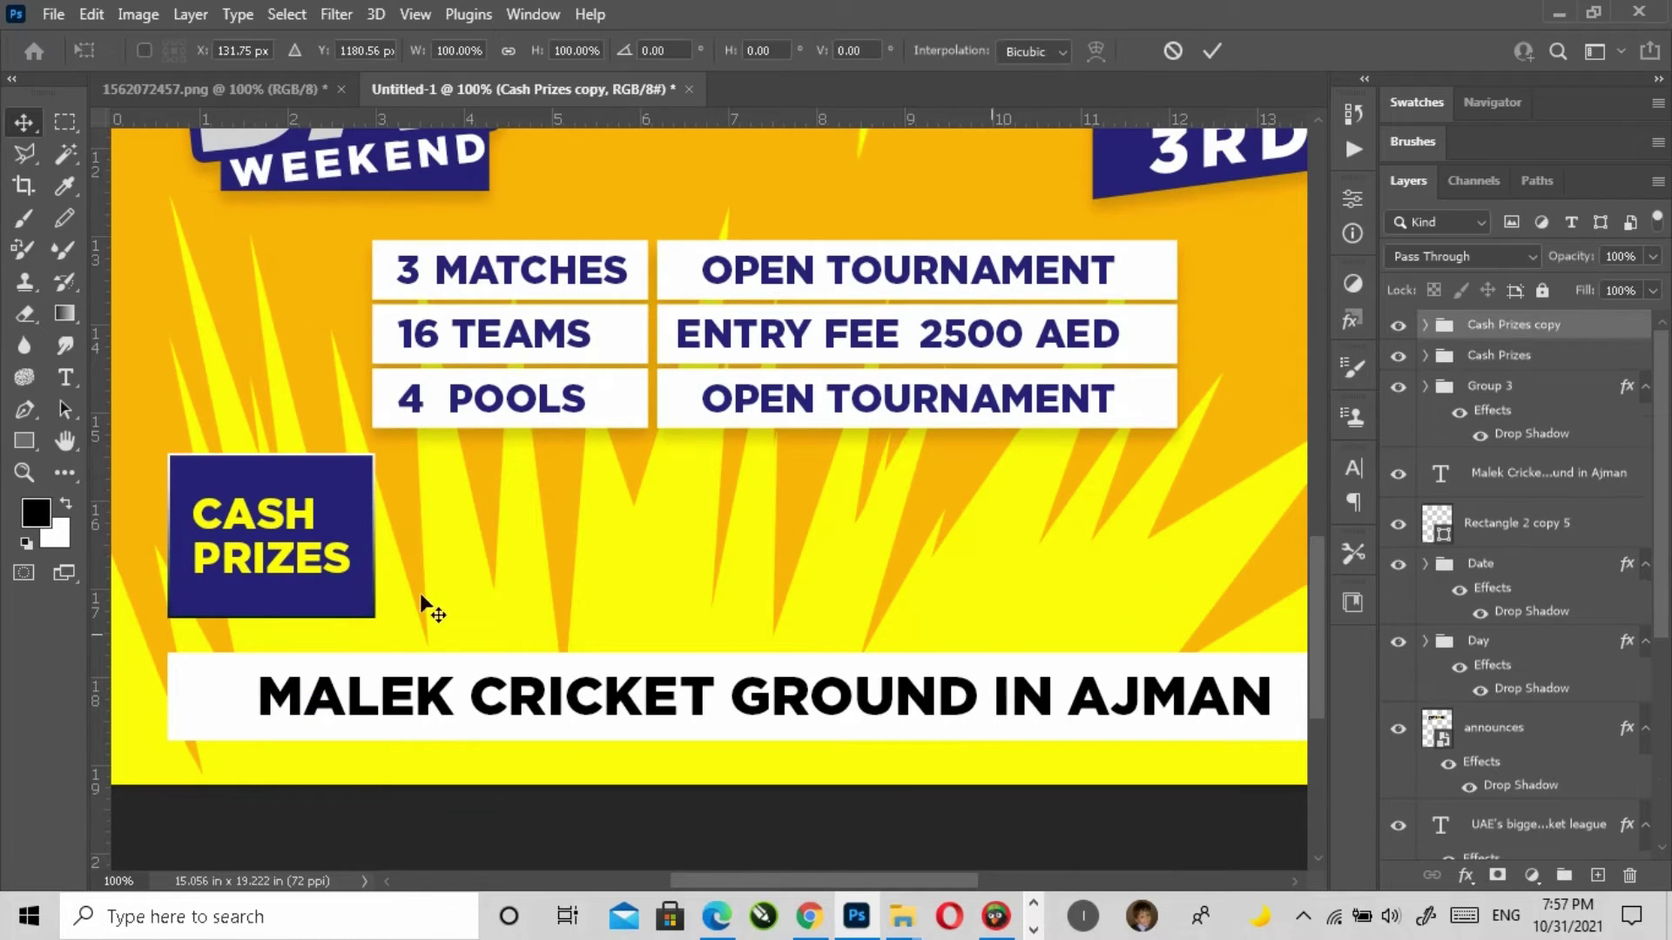
drag(295, 557, 525, 557)
key(Return)
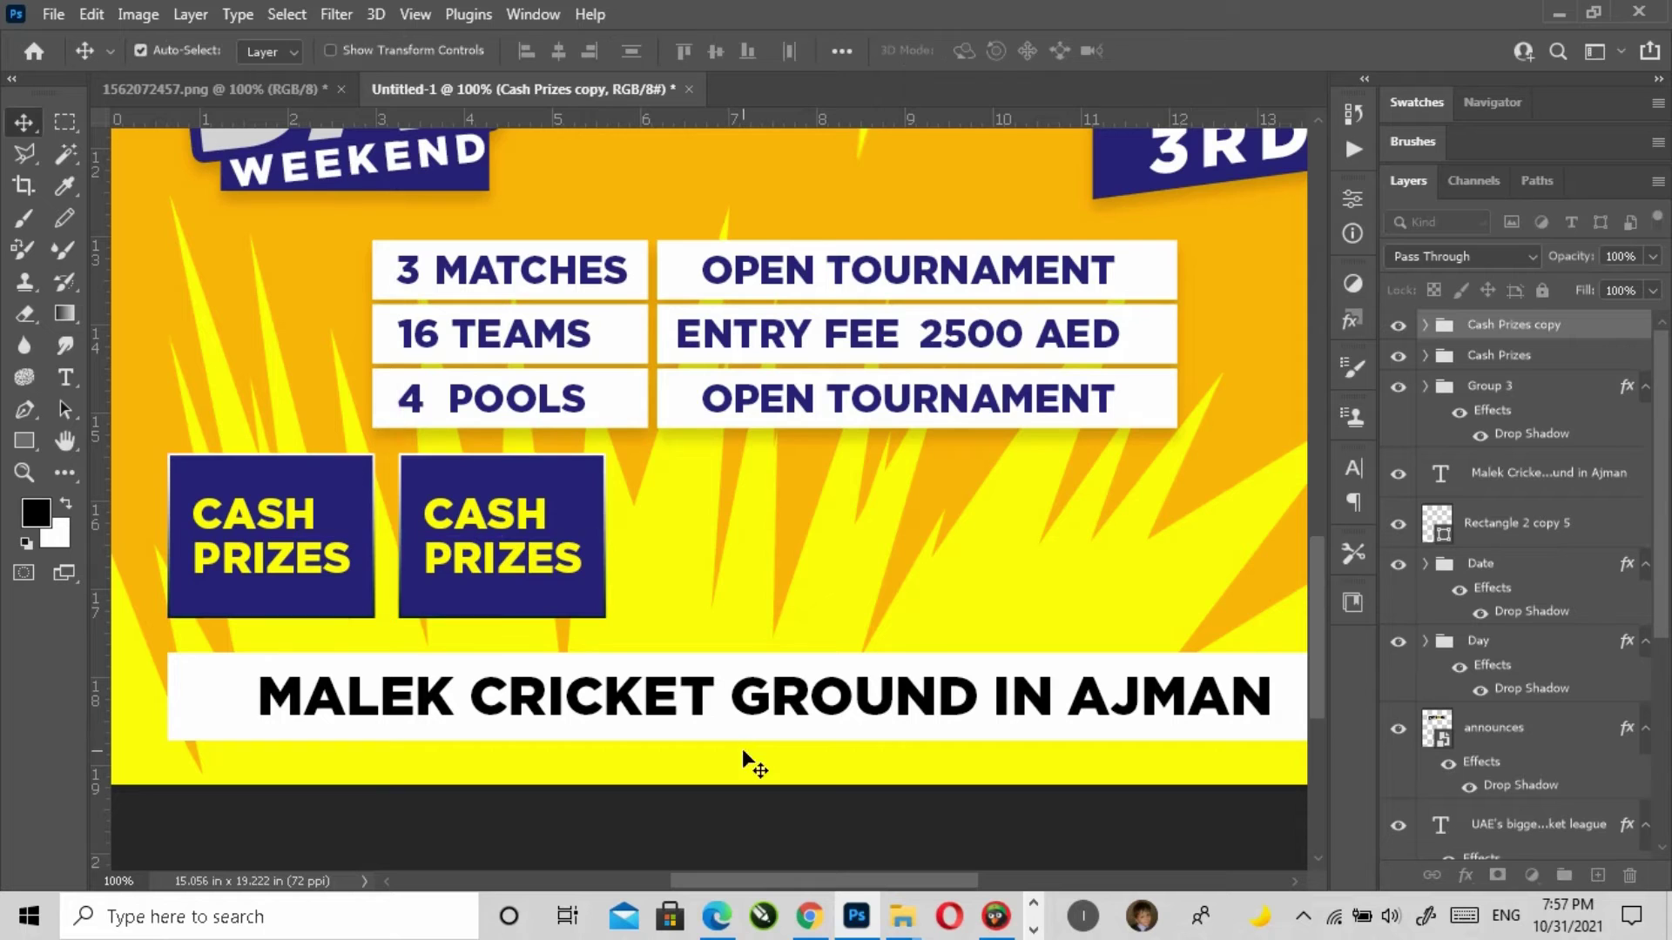
Step: Switch to the Word brief, copy the words "top batsman" and return to the Photoshop poster
click(1031, 930)
click(868, 914)
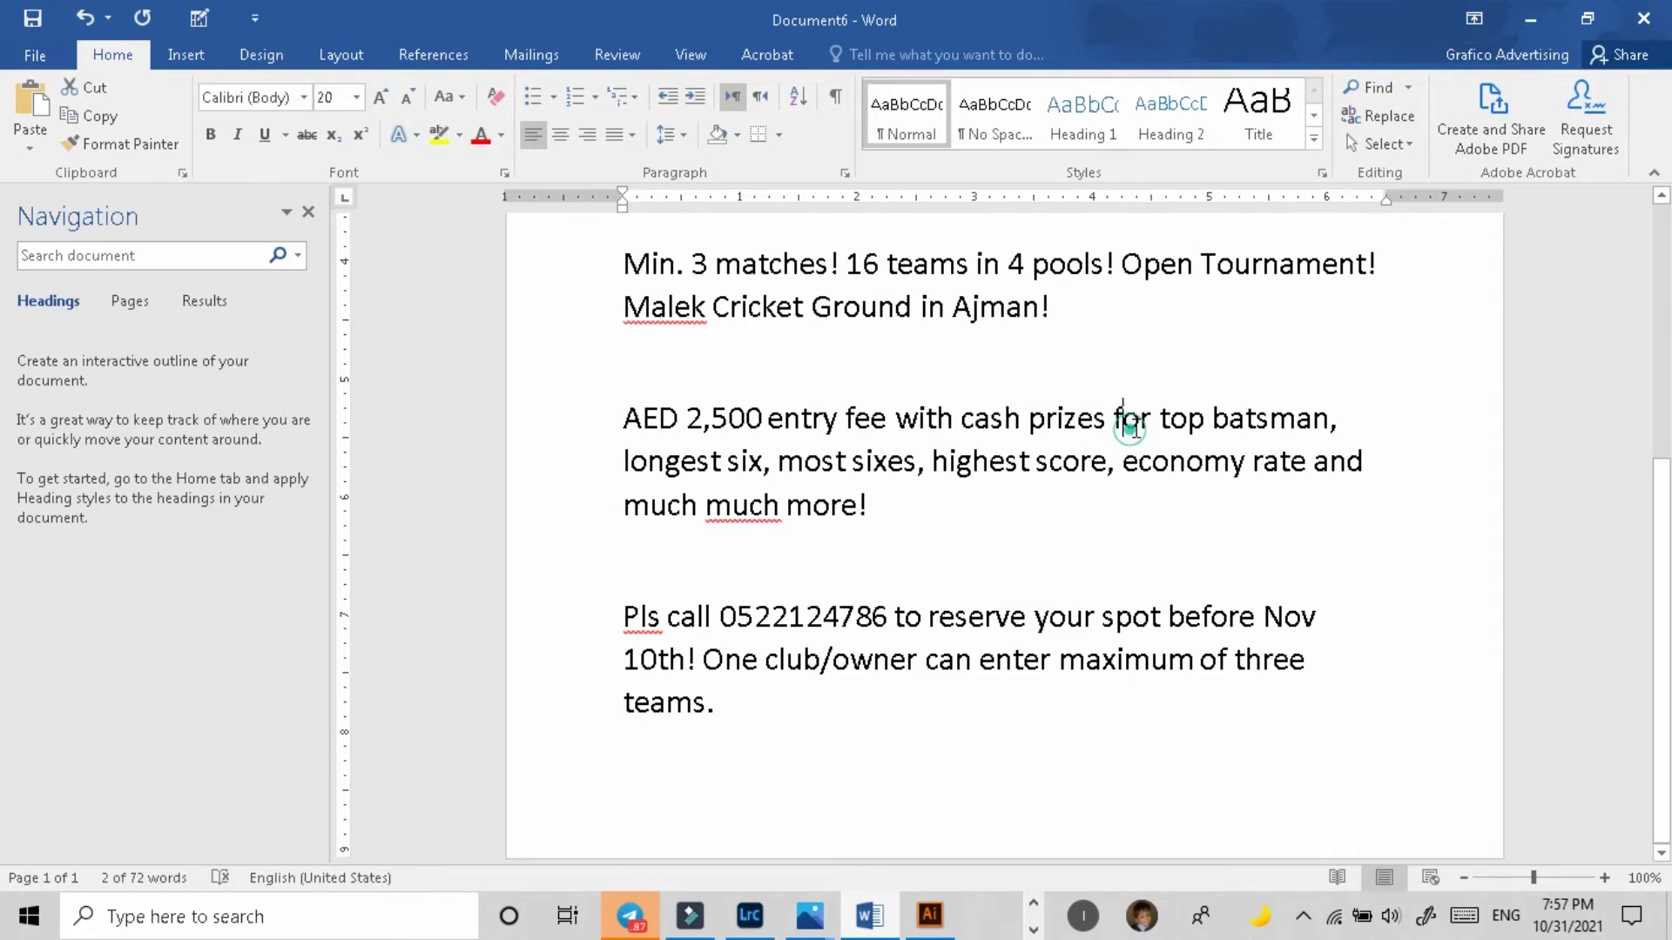
drag(1250, 416, 1324, 421)
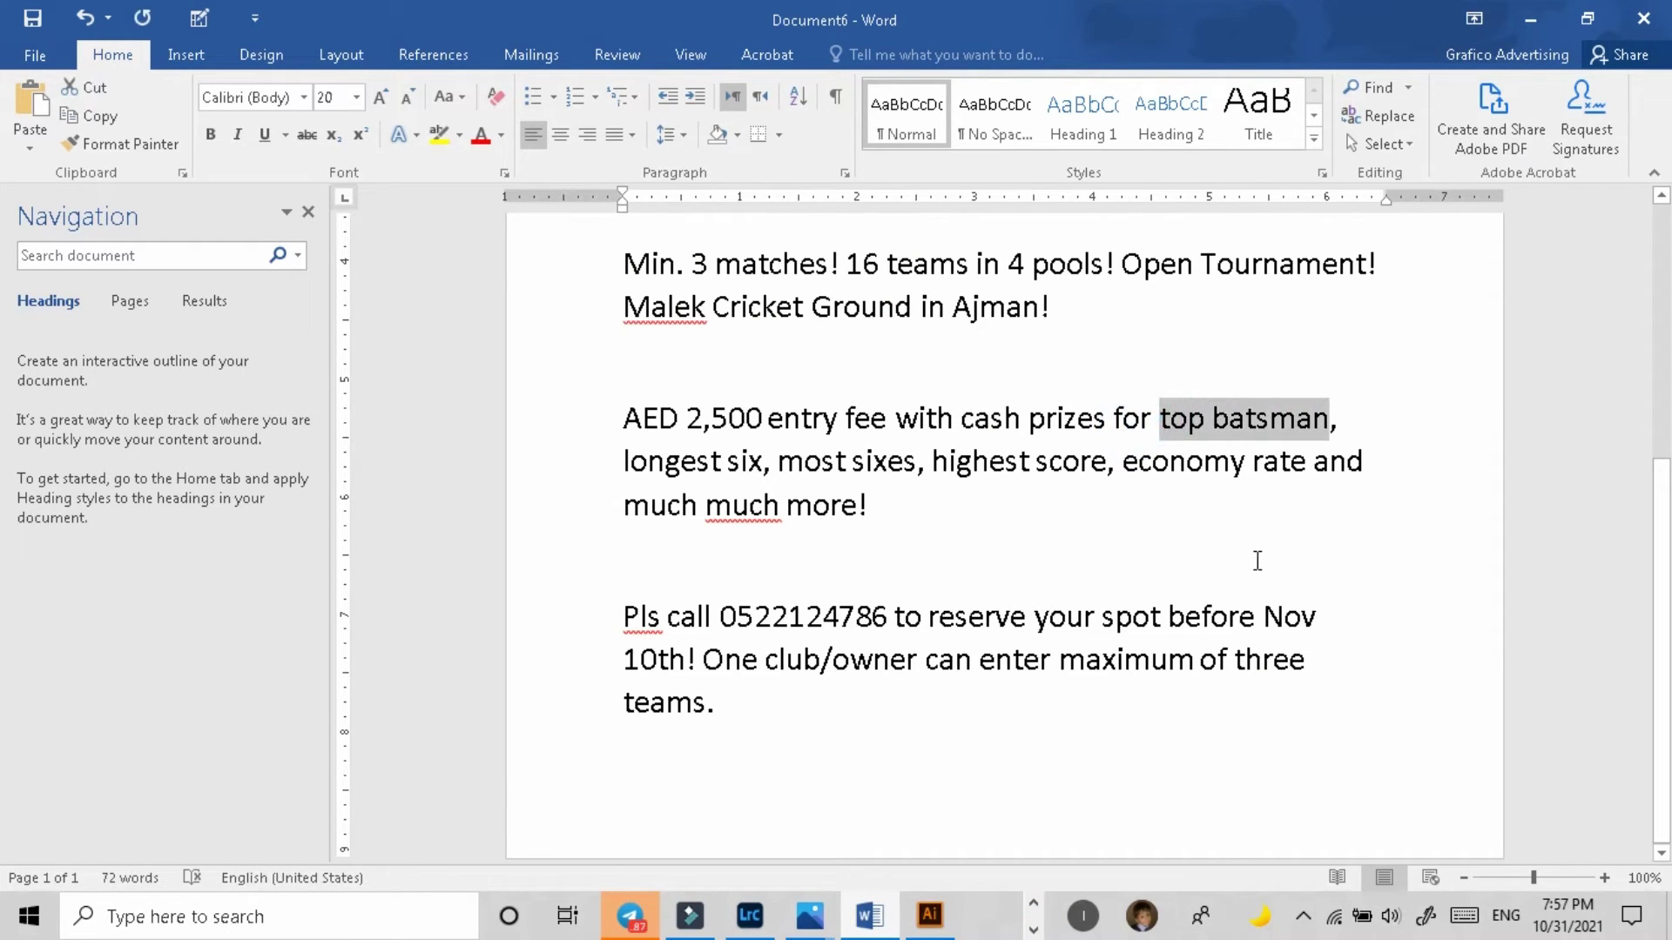
click(1530, 20)
Step: Replace the text in the duplicated box with "TOP BATSMAN", split over two lines
click(66, 377)
click(464, 519)
key(ctrl+a)
text(TOP BATSMAN)
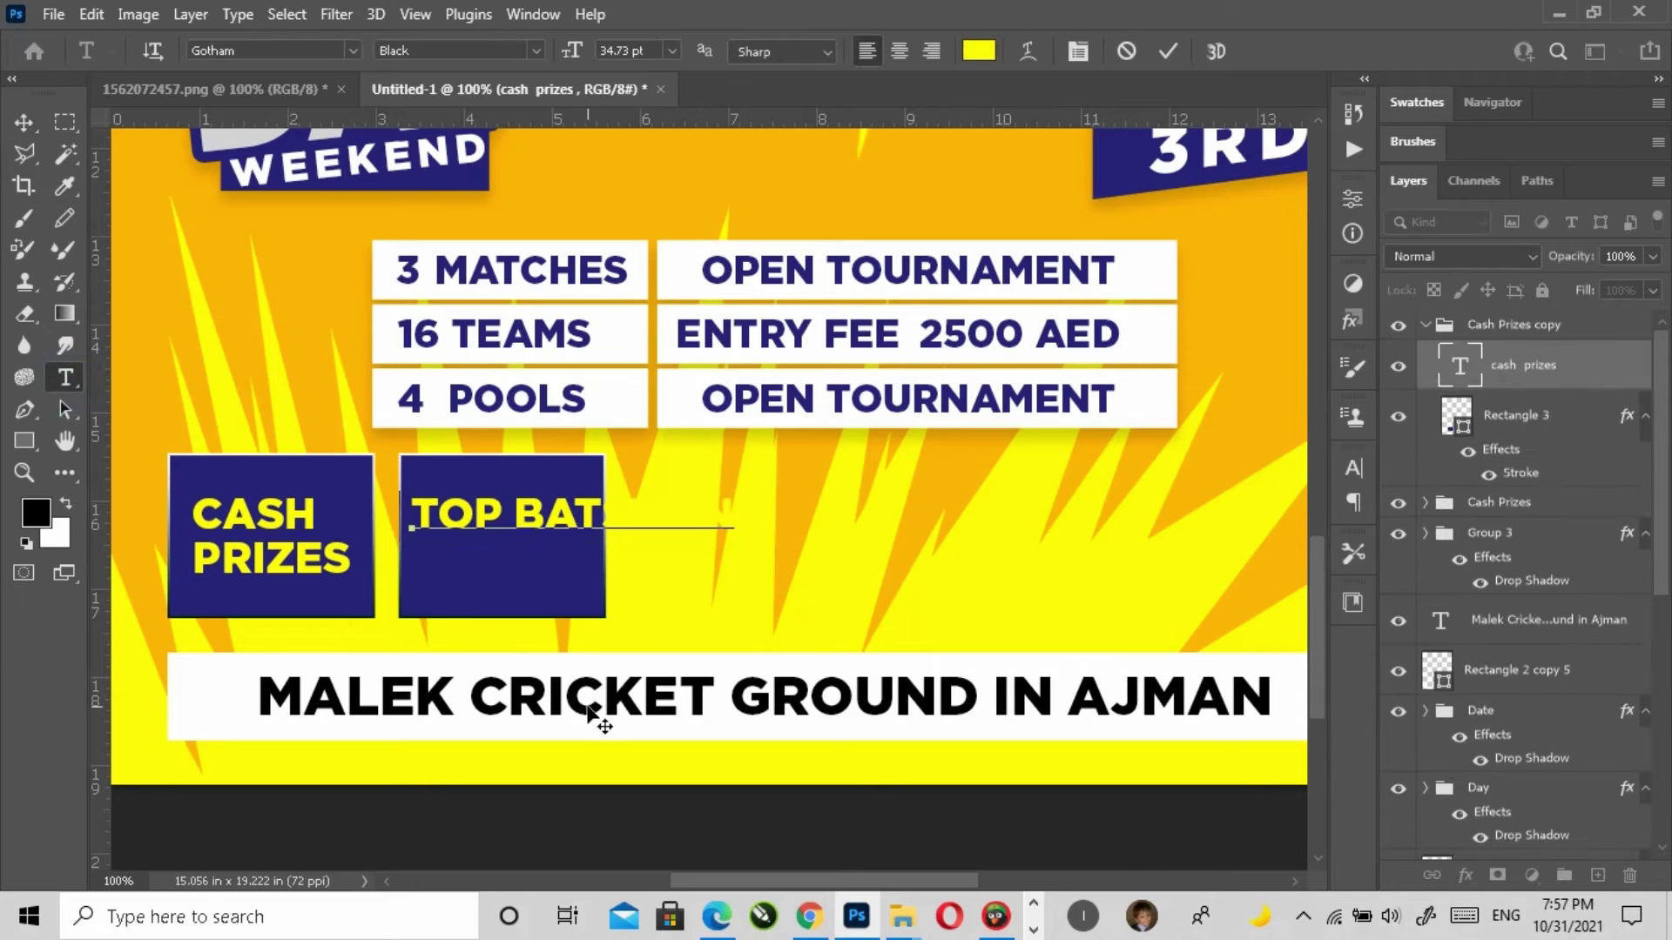
key(Up)
key(Right)
key(Right)
key(Right)
key(Right)
key(Return)
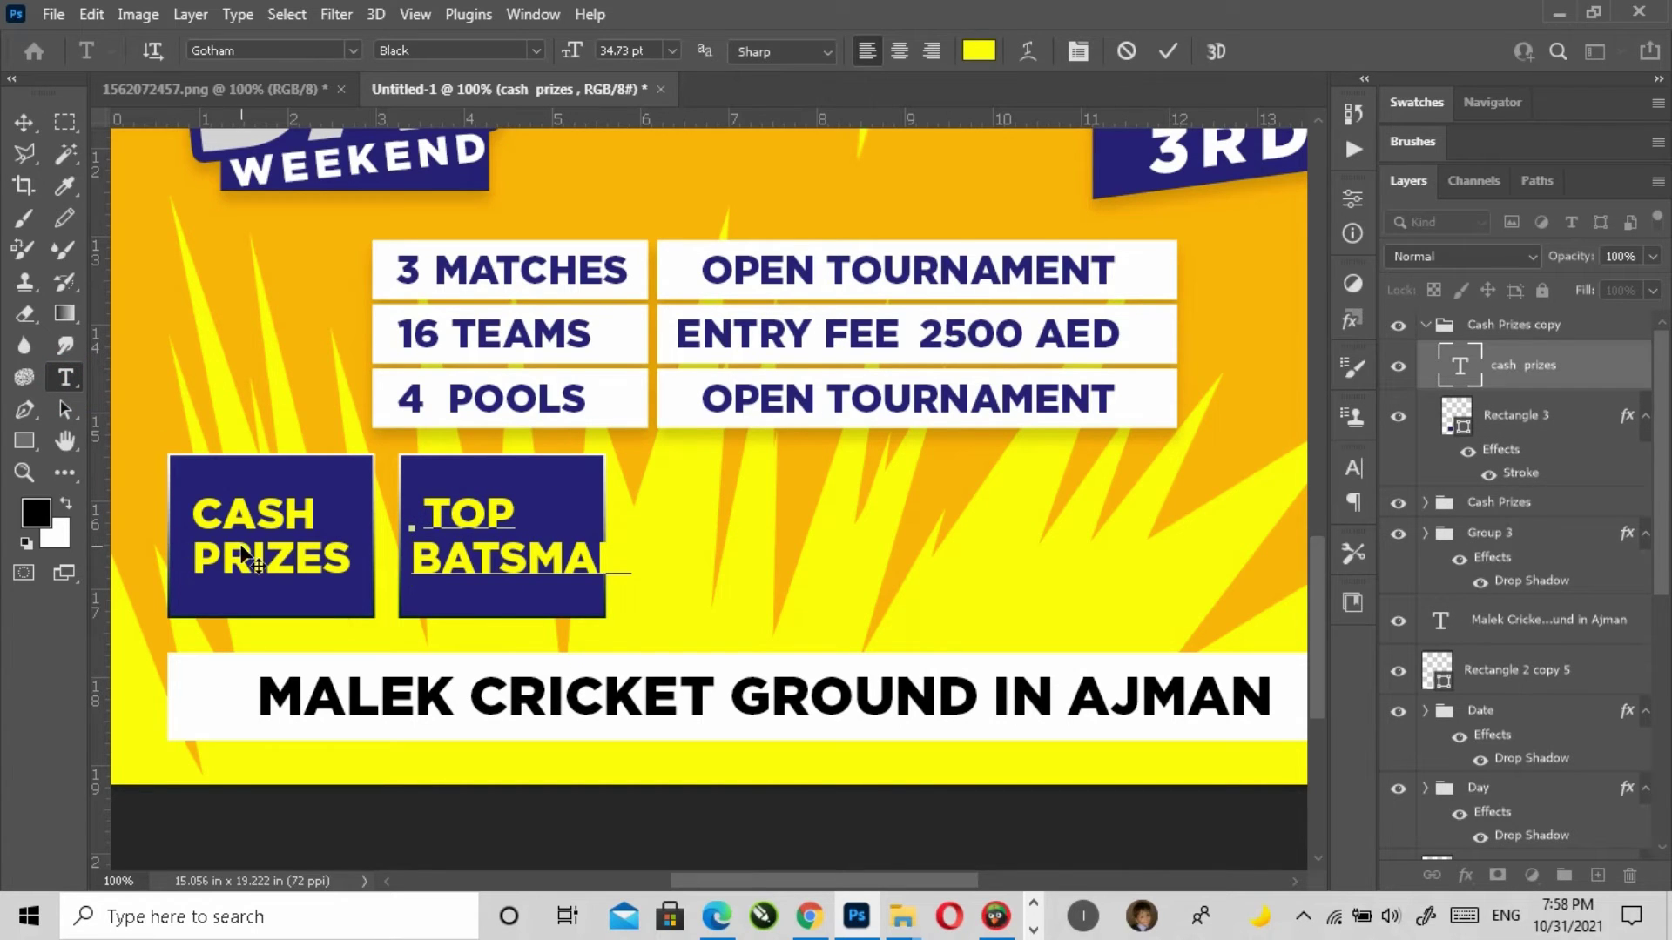
key(BackSpace)
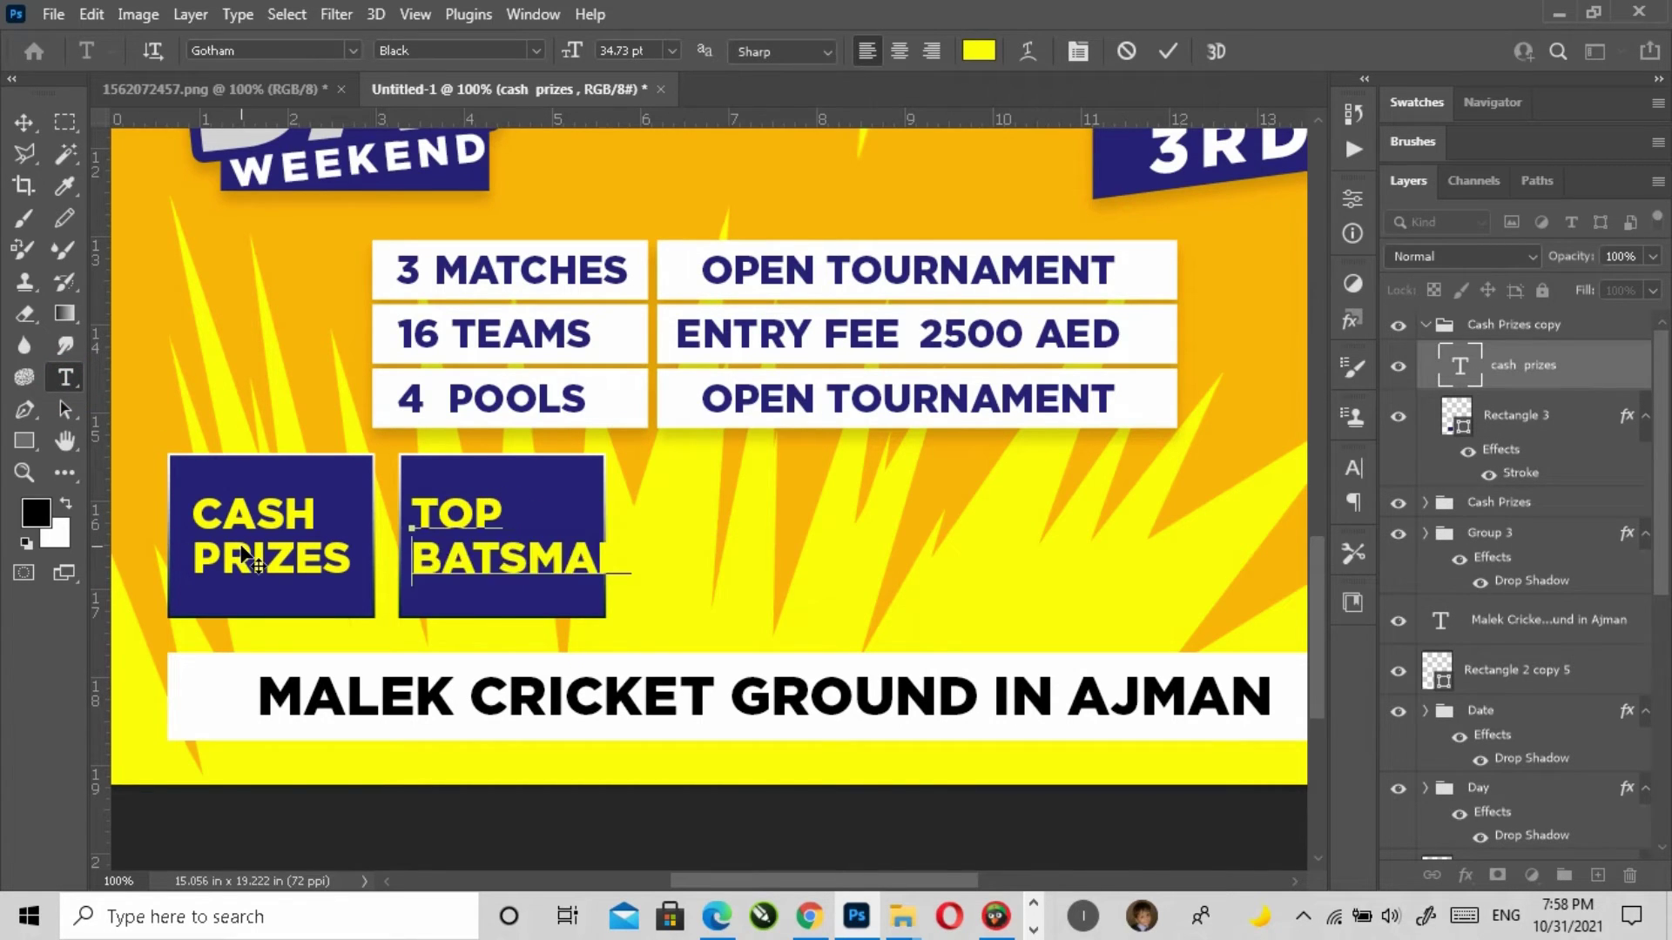
Step: Try to widen the second navy rectangle to about 120% to fit the TOP BATSMAN text
click(539, 513)
key(ctrl+t)
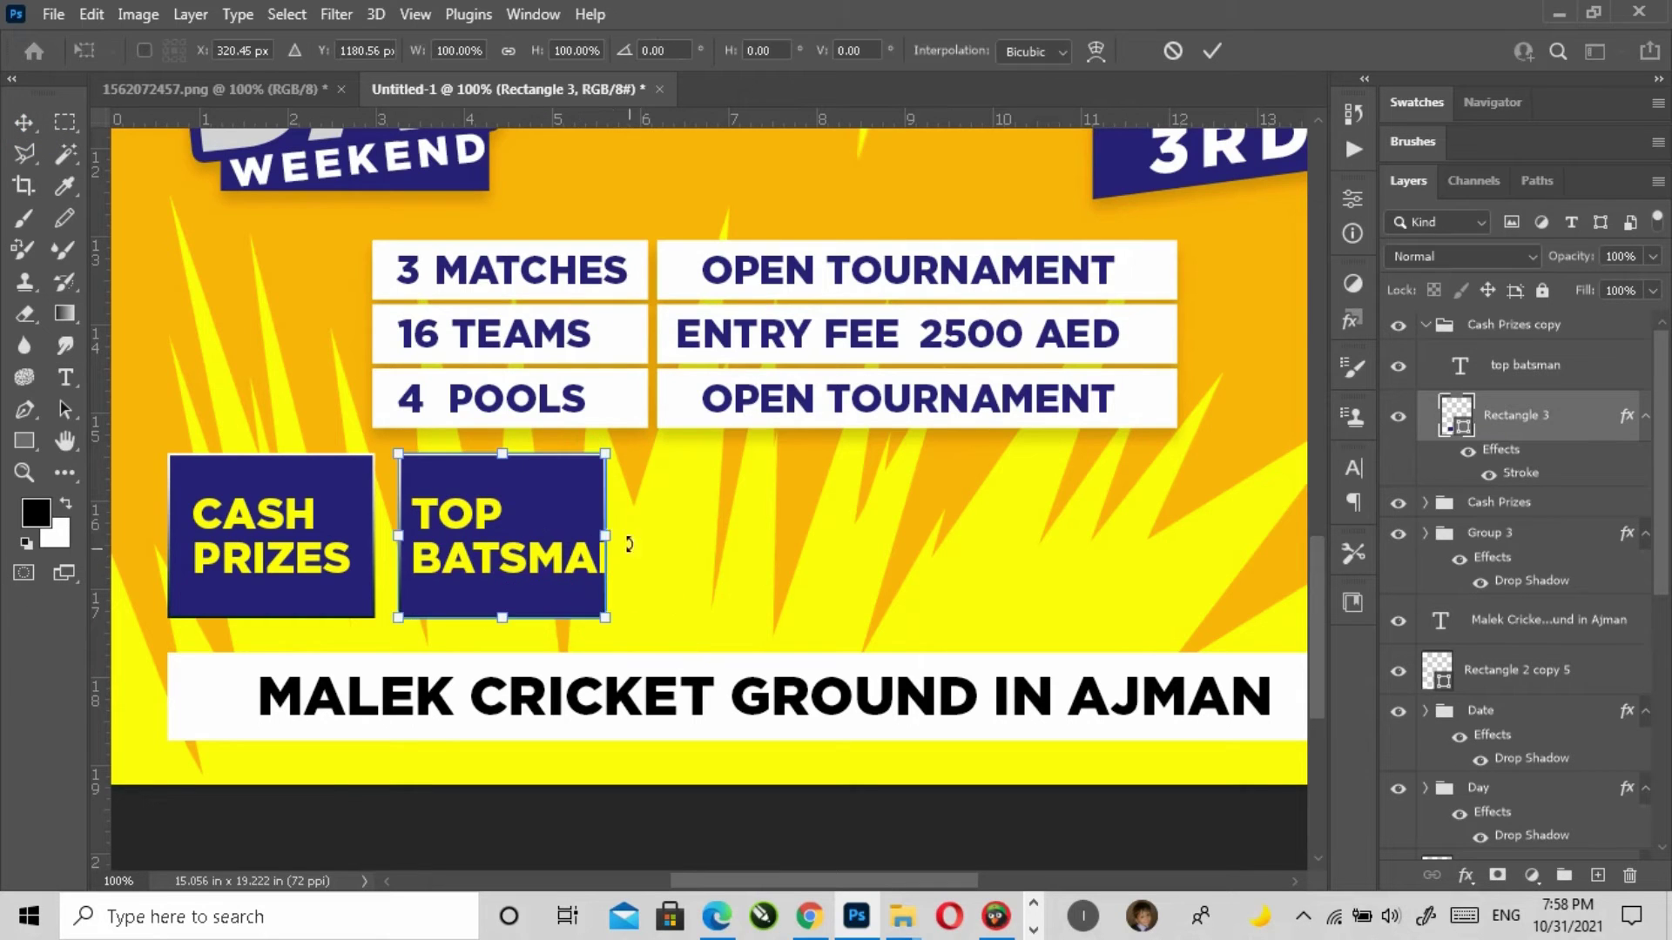
drag(611, 540, 655, 541)
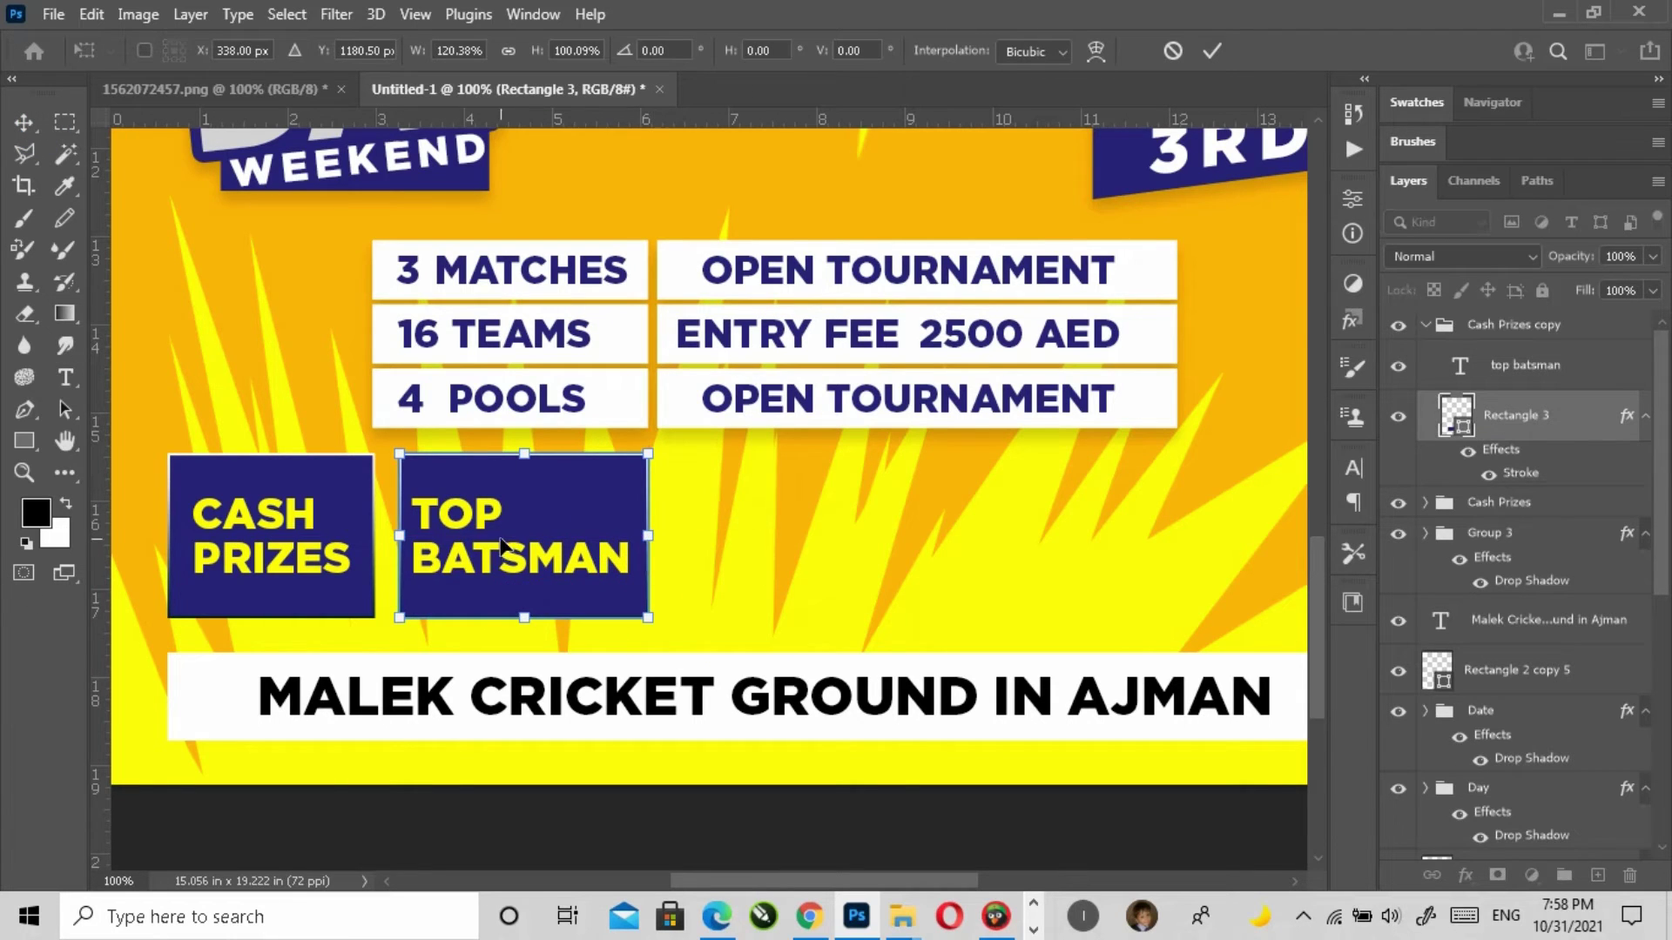
key(ctrl+z)
key(Return)
Step: Reduce the word BATSMAN in the second box to 28 pt
key(ctrl+plus)
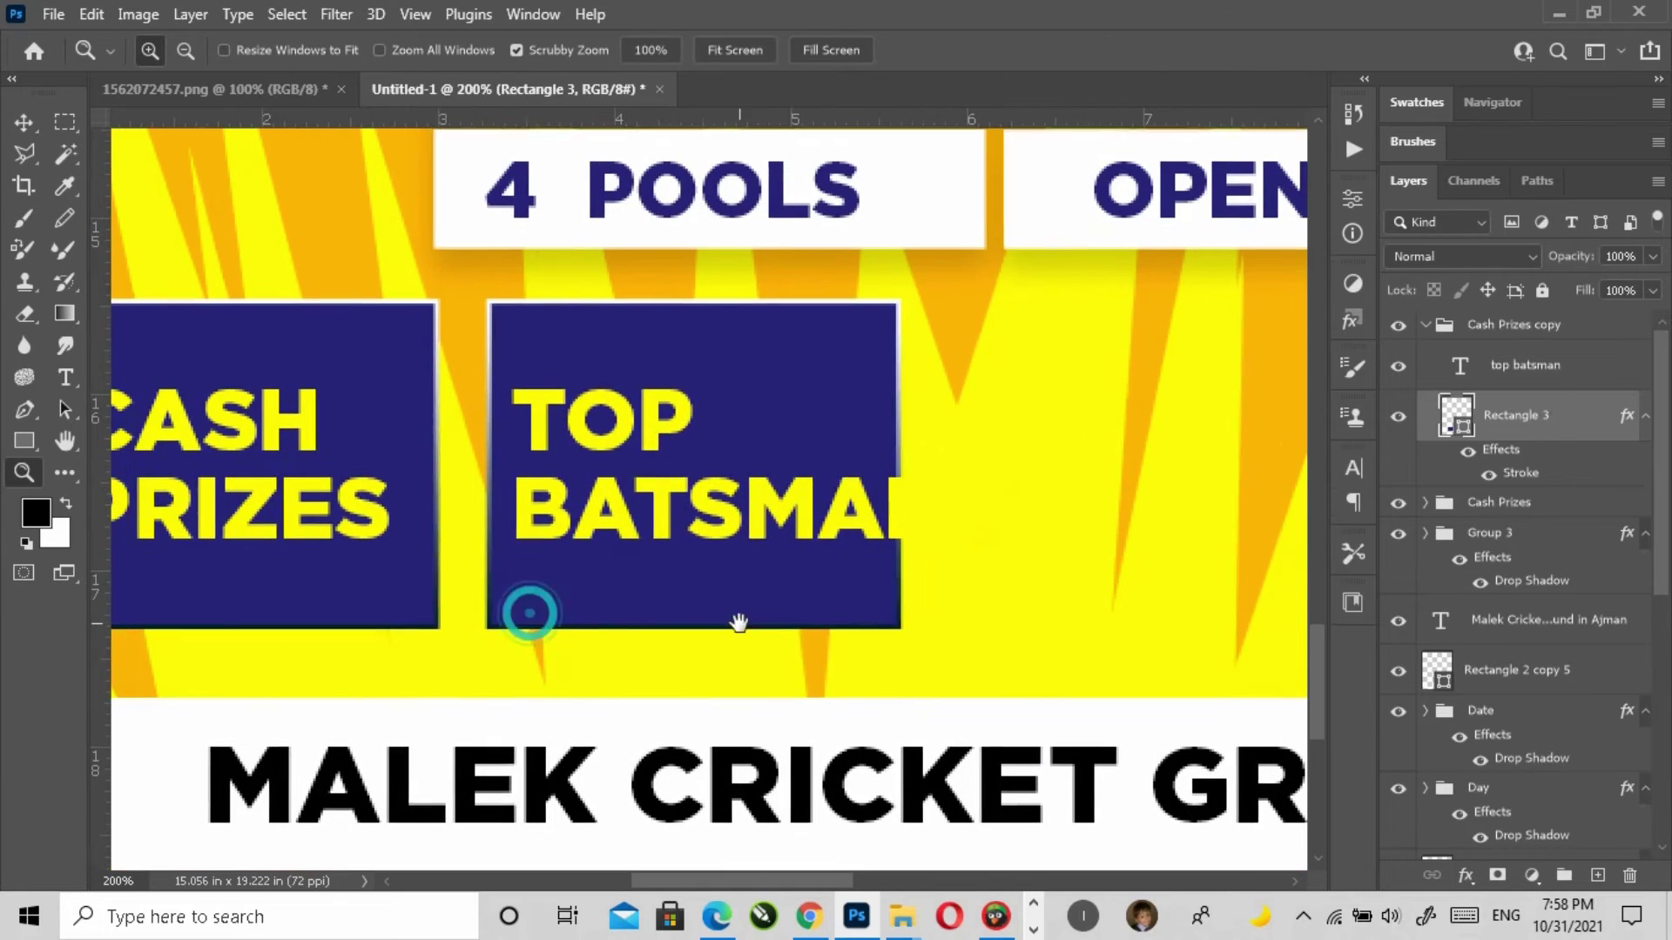
key(t)
click(591, 508)
double_click(590, 508)
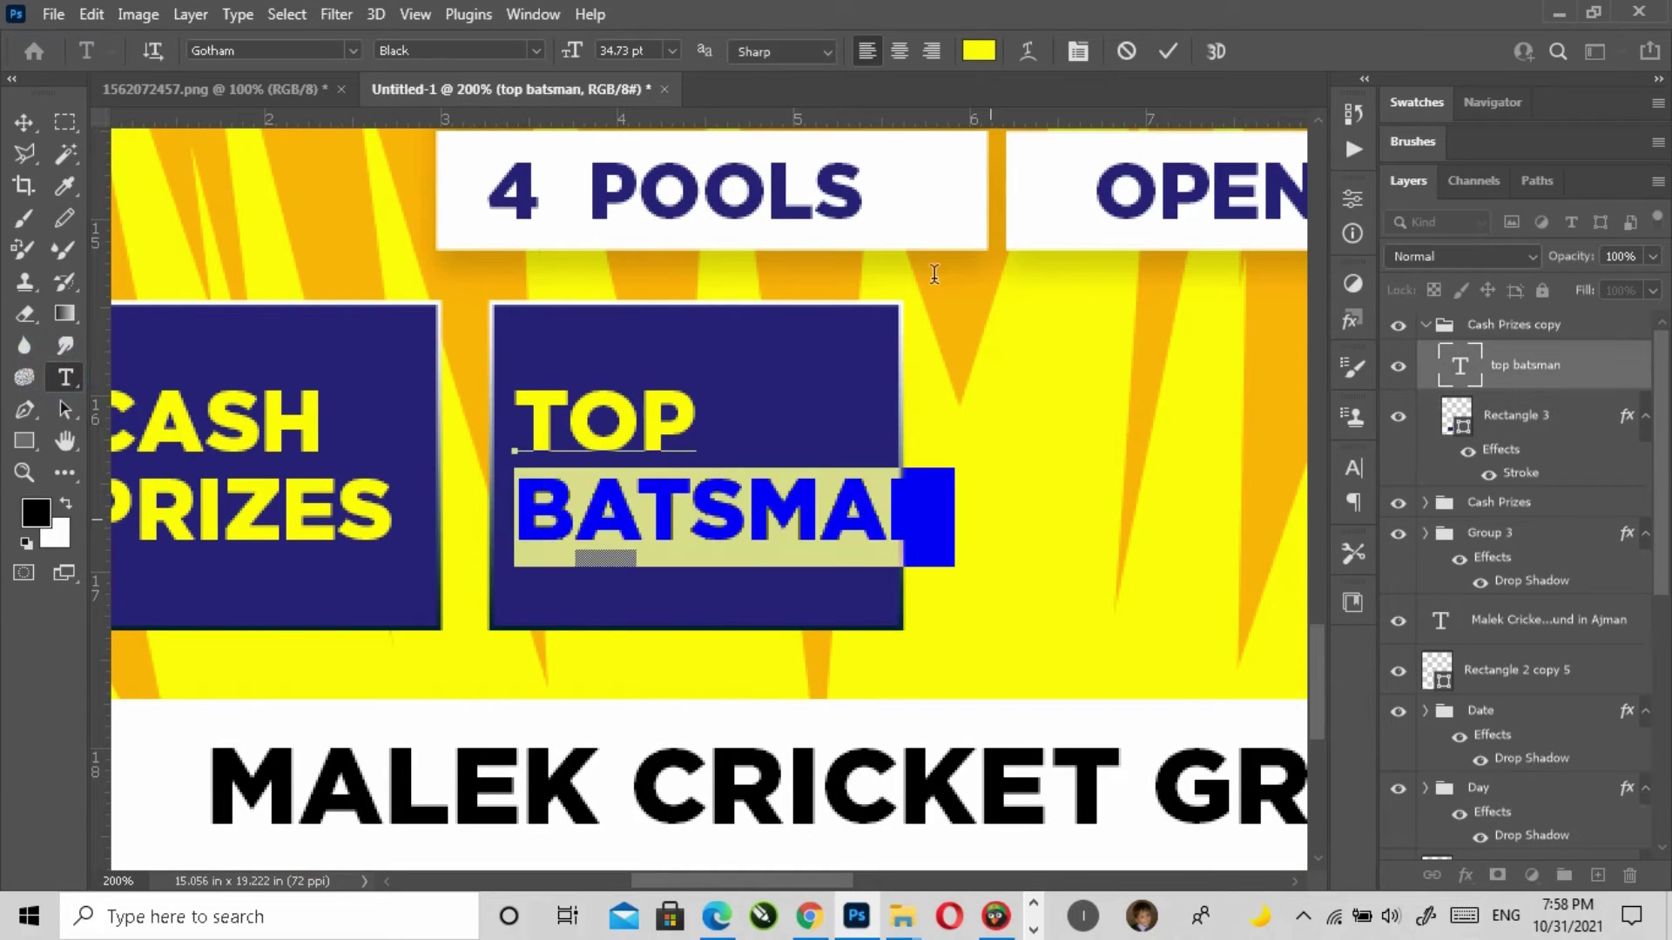
click(623, 51)
scroll(623, 51, down, 7)
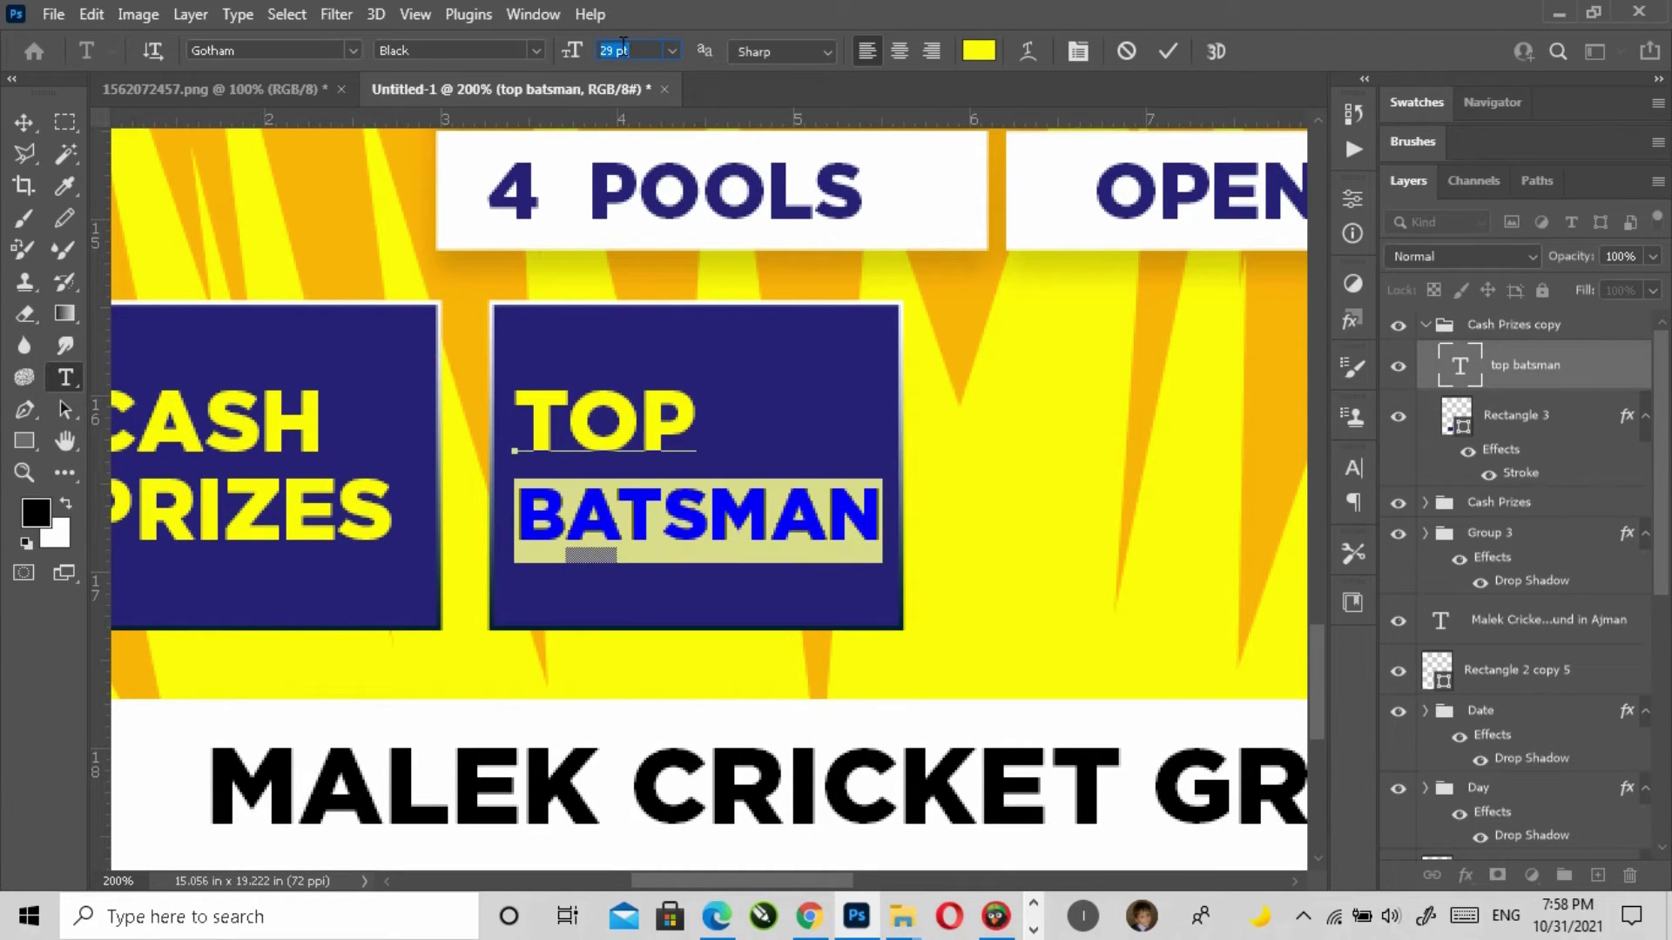
click(719, 512)
Step: Cut BATSMAN out of the second box's text, and enlarge the remaining word TOP in the upper middle of the box
drag(526, 522, 959, 514)
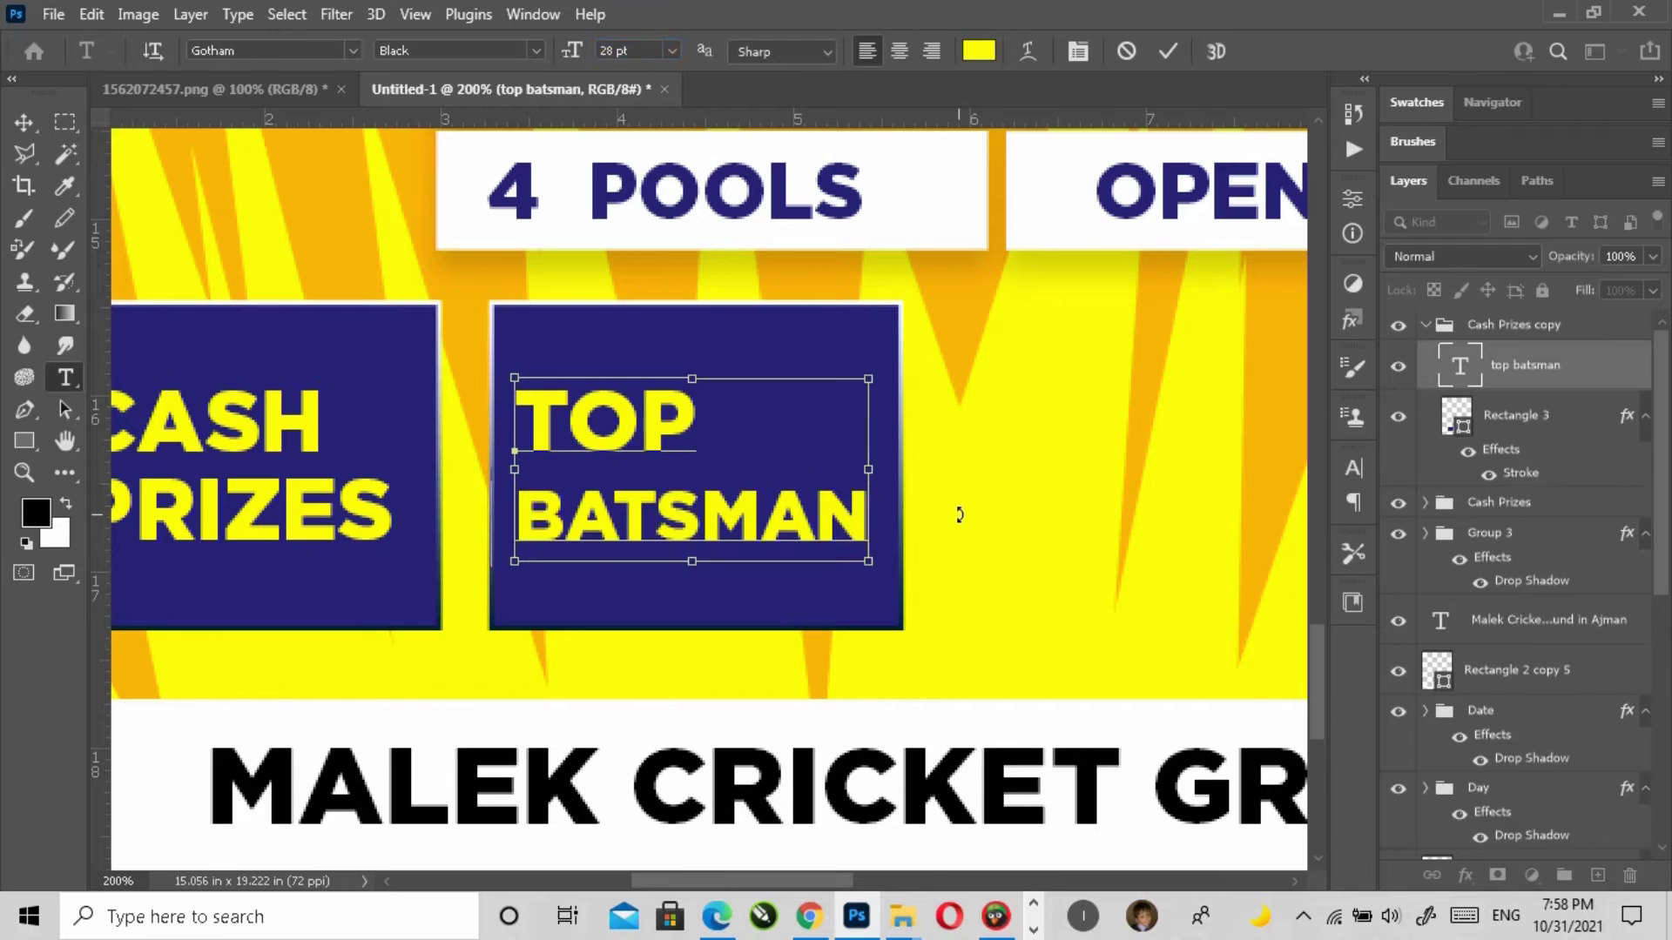
key(ctrl+x)
click(24, 122)
drag(653, 437, 826, 597)
key(ctrl+t)
drag(724, 383, 734, 427)
key(Return)
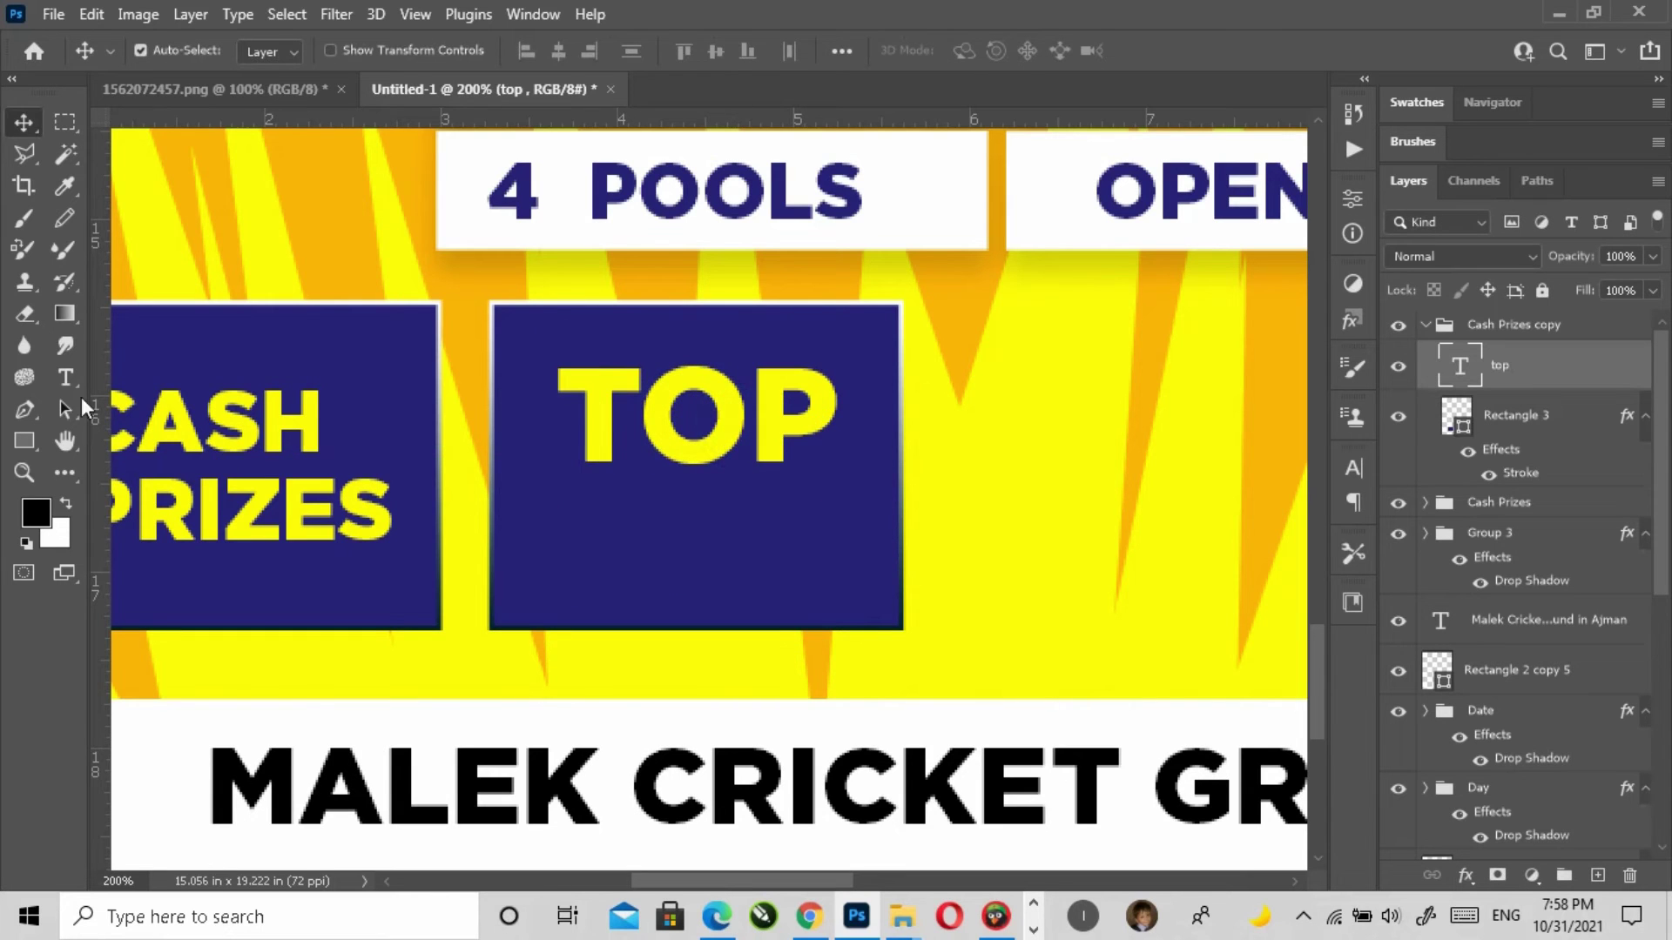
Step: Add a separate BATSMAN text under TOP in the second navy box, and scale it down to fit the box width
click(65, 377)
click(545, 562)
text(BATSMAN)
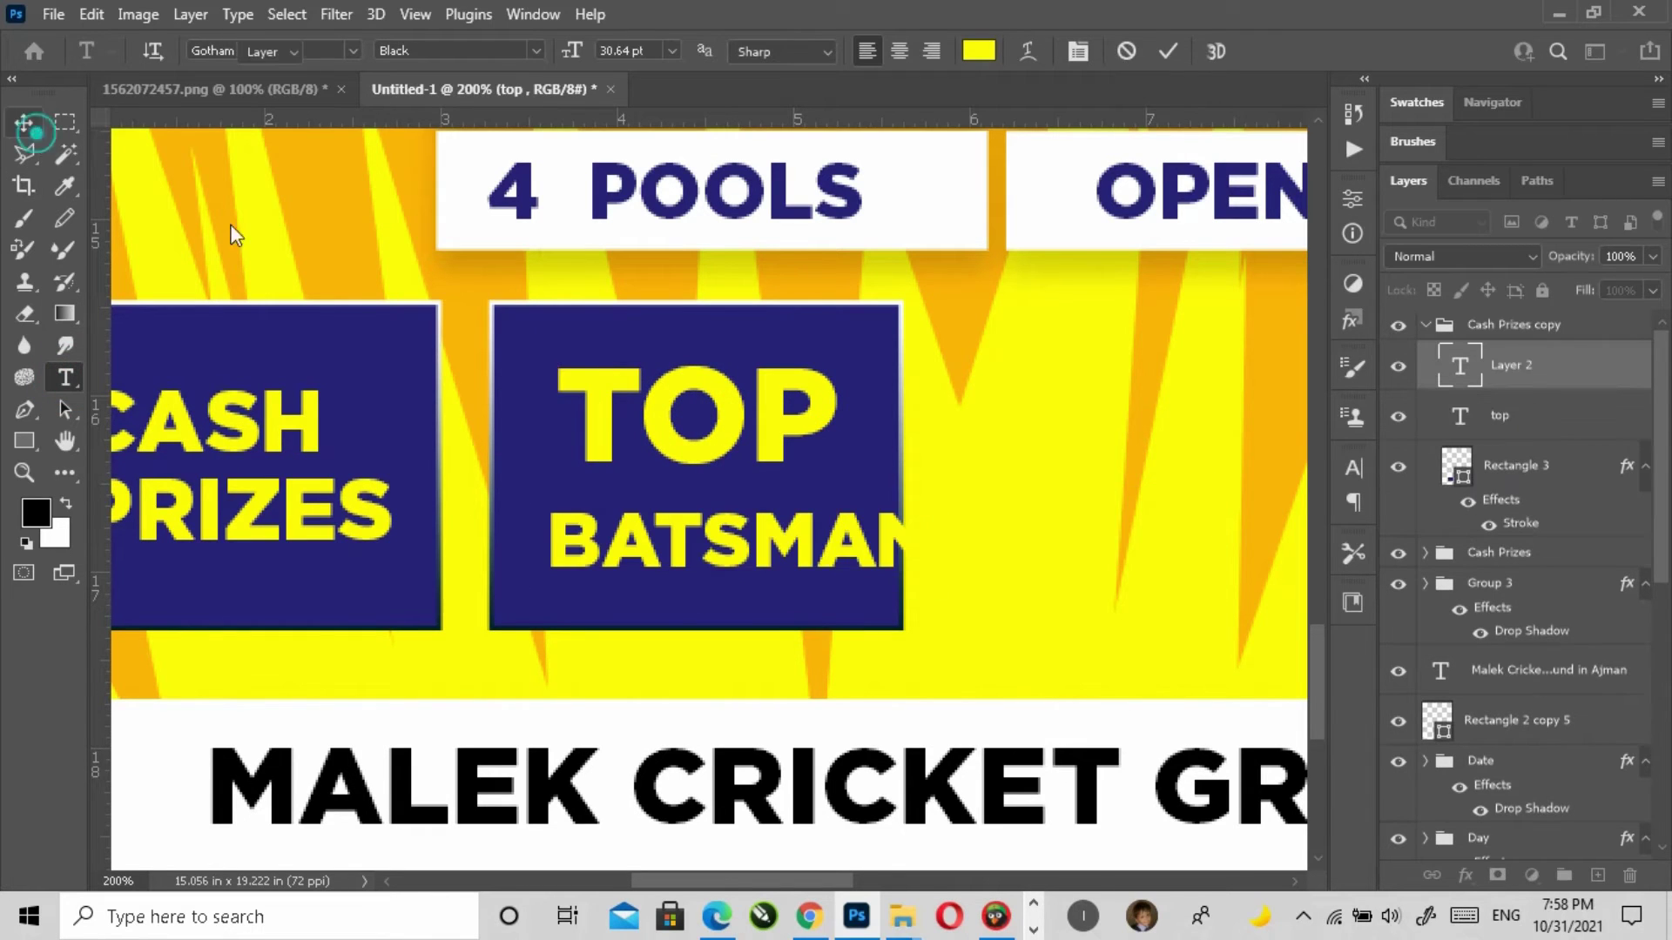
click(33, 129)
drag(831, 556, 785, 564)
key(ctrl+t)
drag(503, 601, 533, 607)
key(Return)
Step: Move TOP down close to BATSMAN, and shift both words up together to the middle of the second box
drag(721, 453, 723, 484)
key(Down)
key(Down)
key(Down)
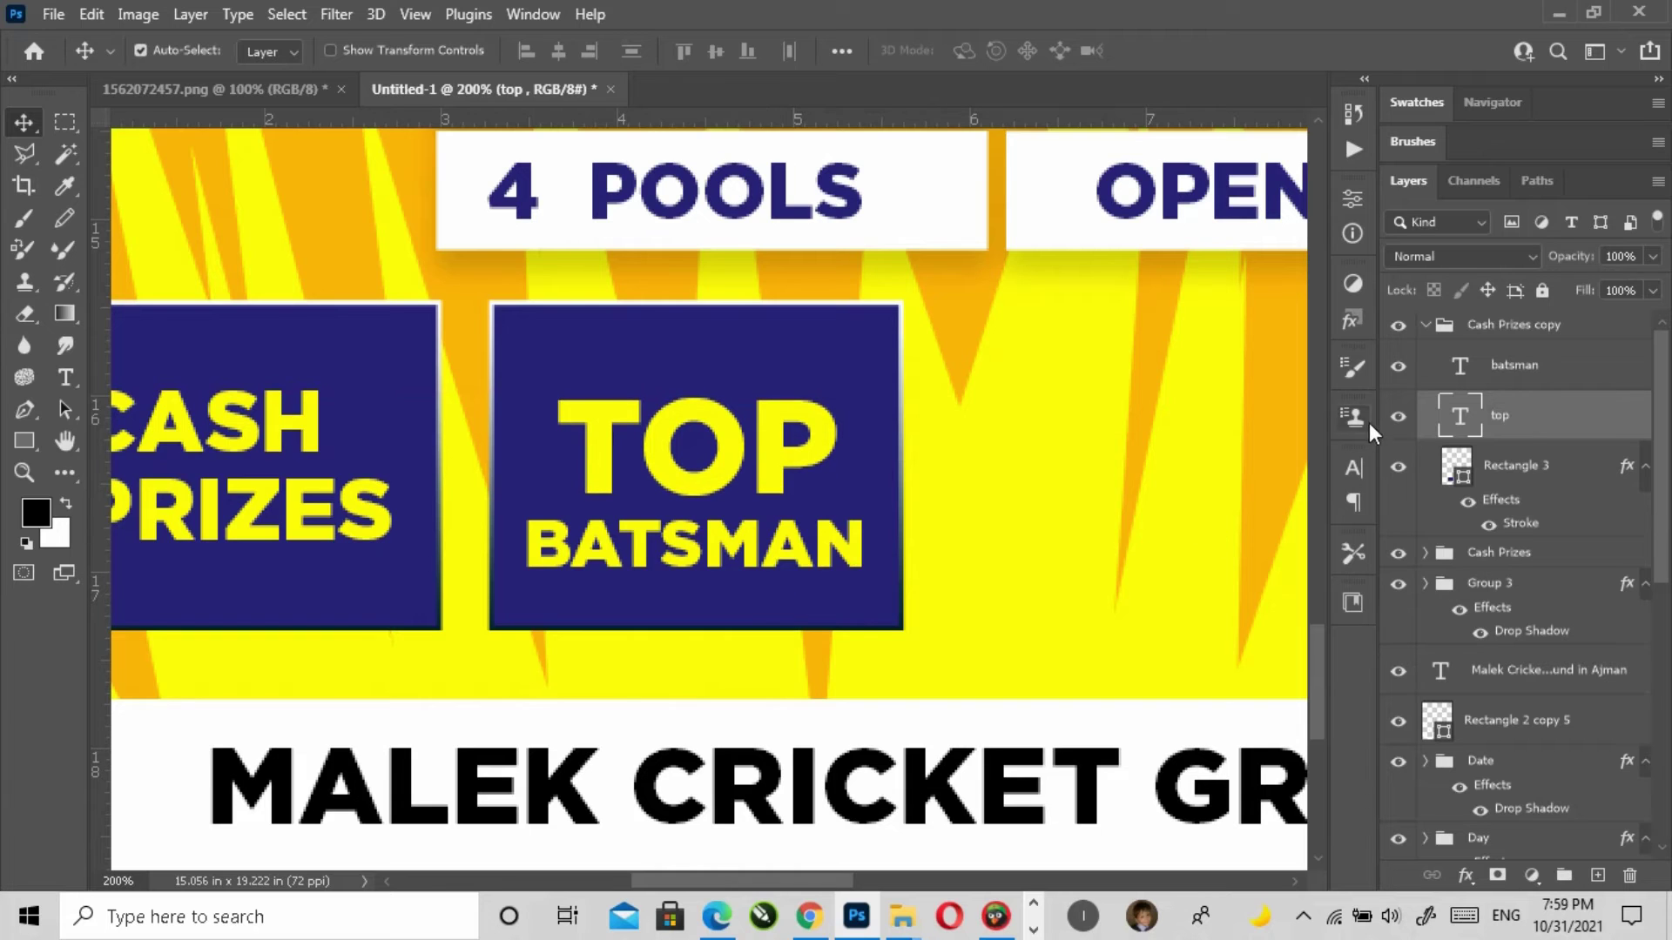
click(1399, 327)
click(1399, 326)
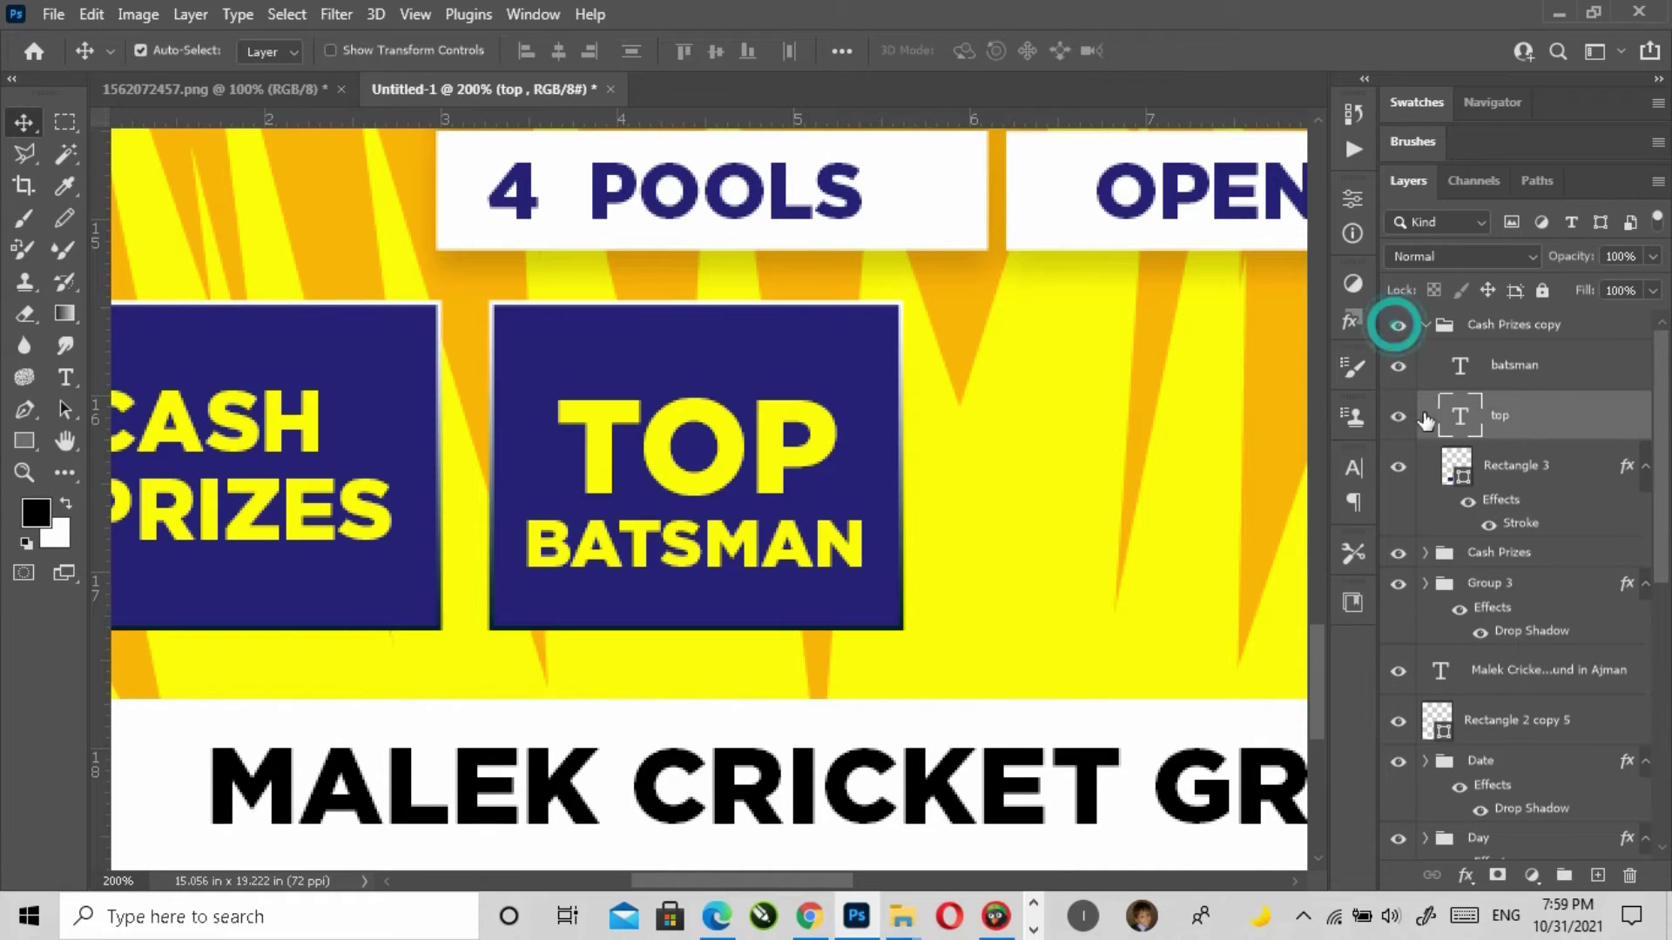
shift+click(1507, 368)
key(ctrl+t)
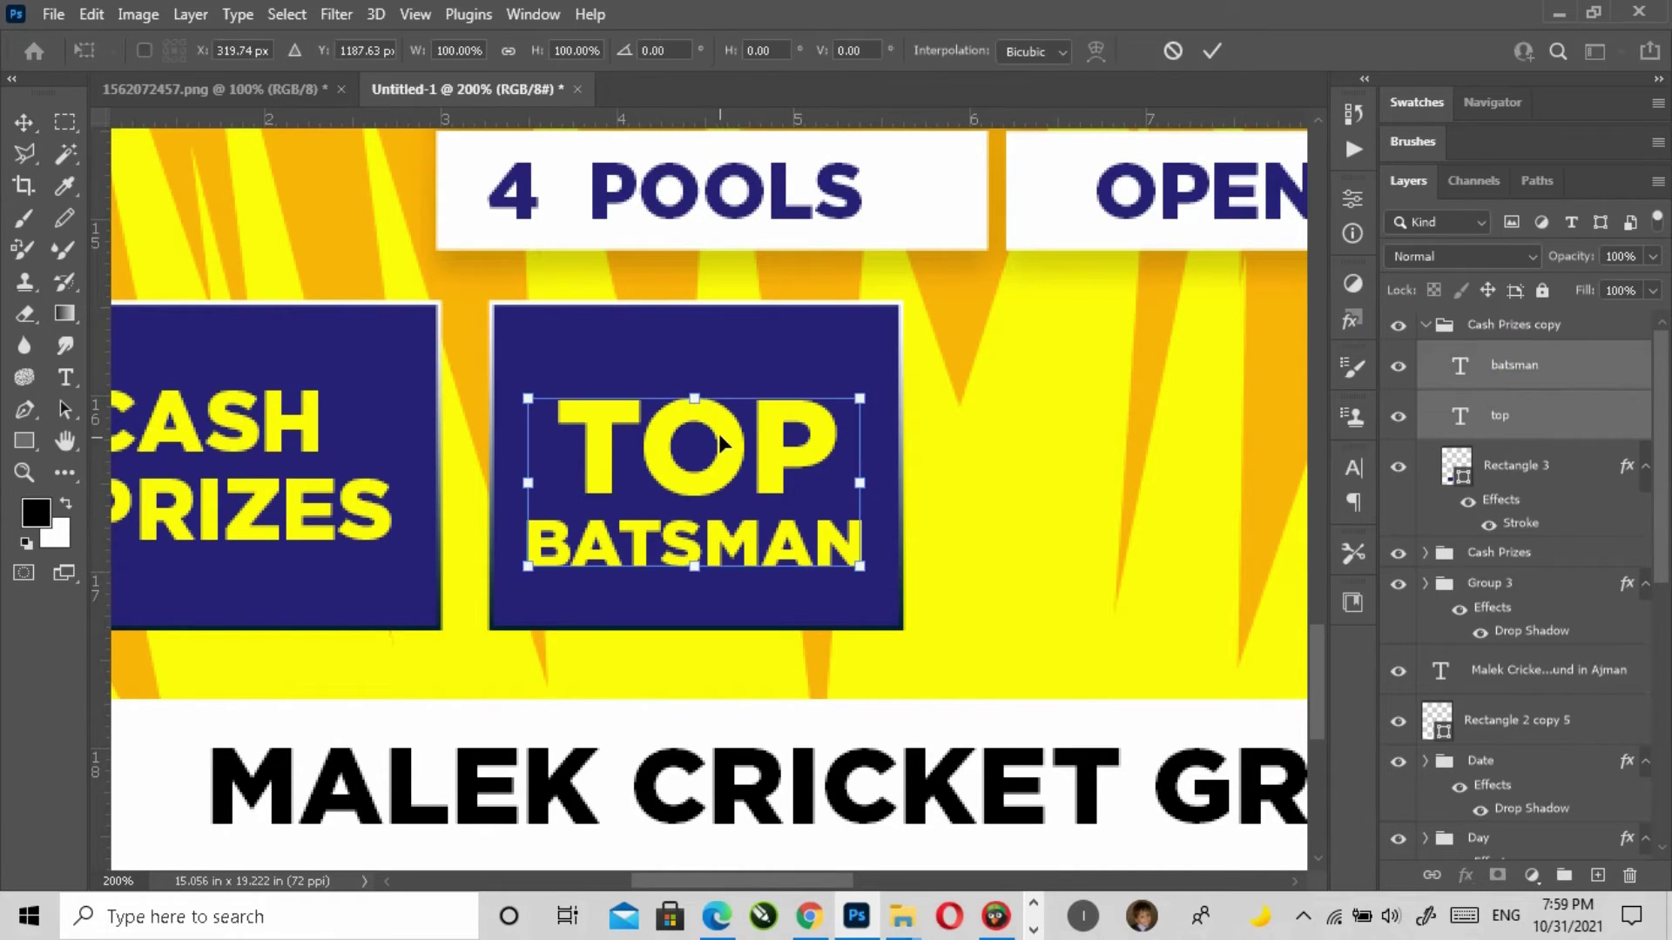
drag(719, 438, 718, 420)
key(Return)
Step: Centre the CASH PRIZES text horizontally on its navy rectangle, placing it slightly lower in the box
key(z)
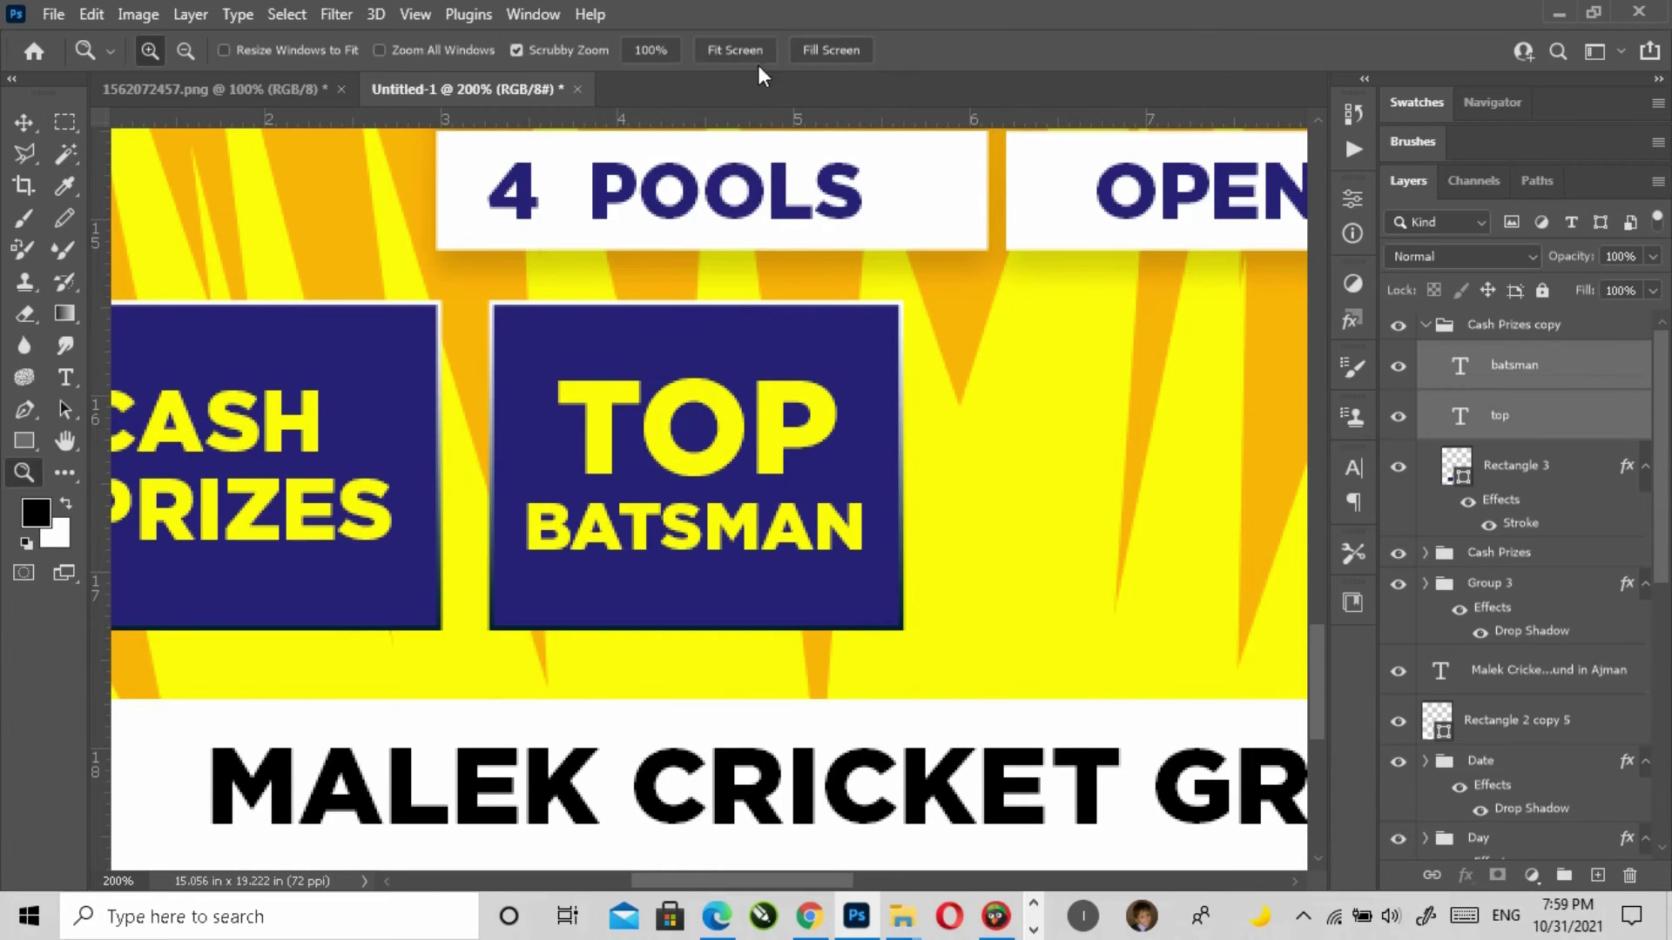
click(747, 54)
click(583, 777)
click(585, 780)
click(584, 779)
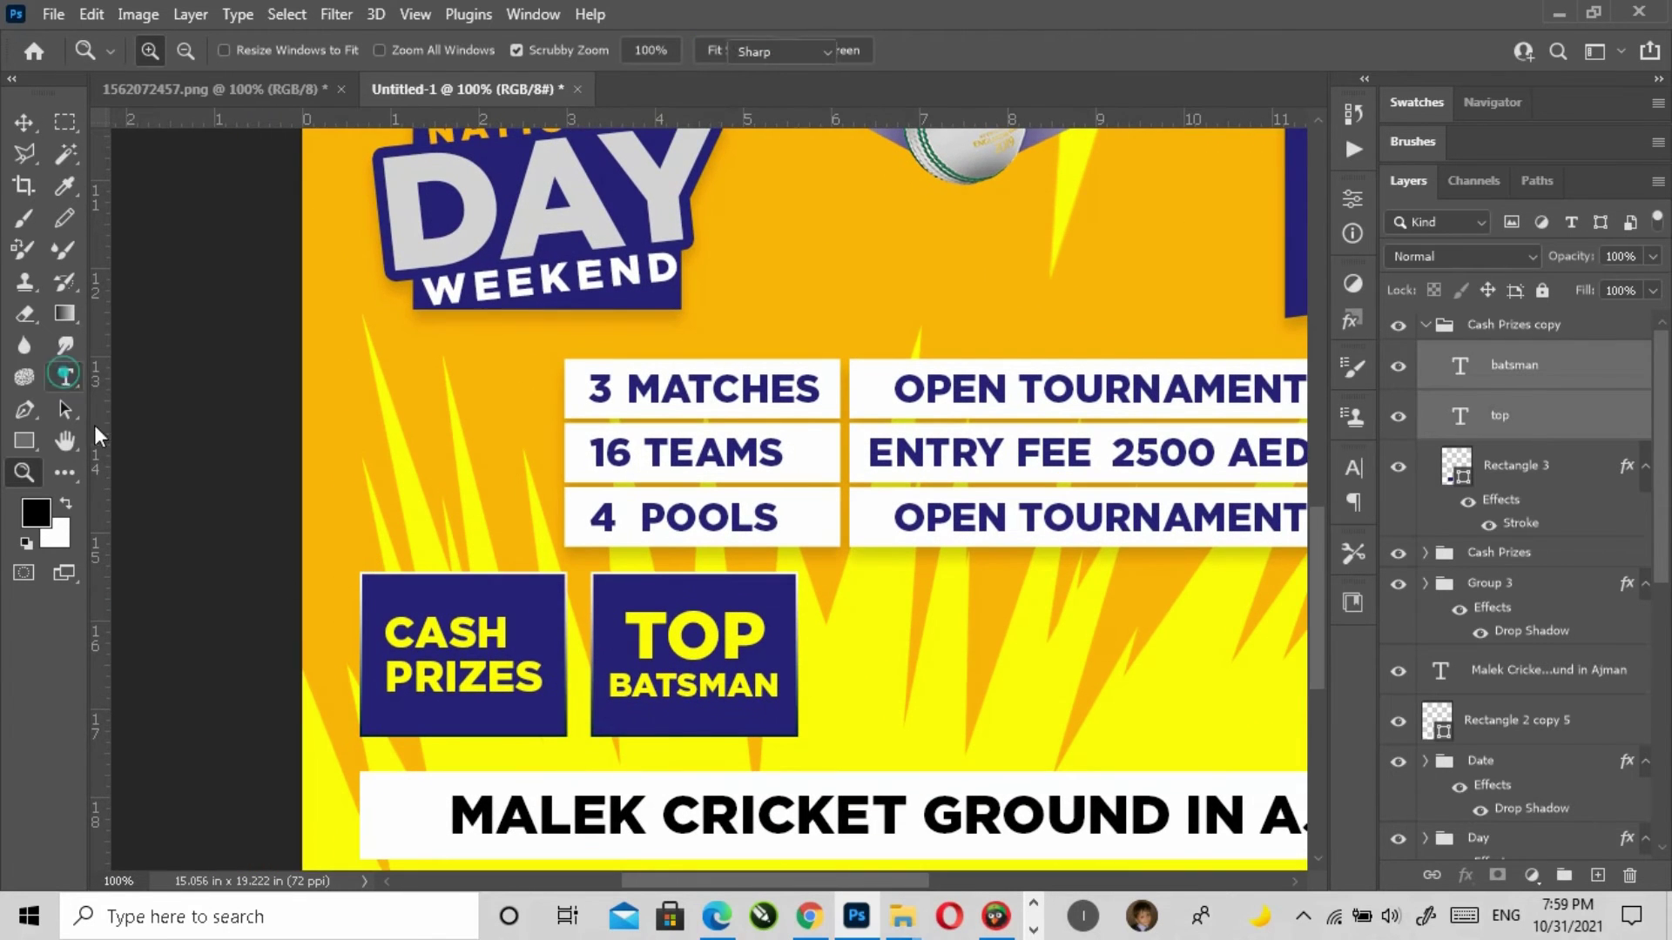
key(v)
mouse_move(494, 641)
mouse_down()
mouse_move(427, 640)
mouse_move(507, 640)
mouse_up()
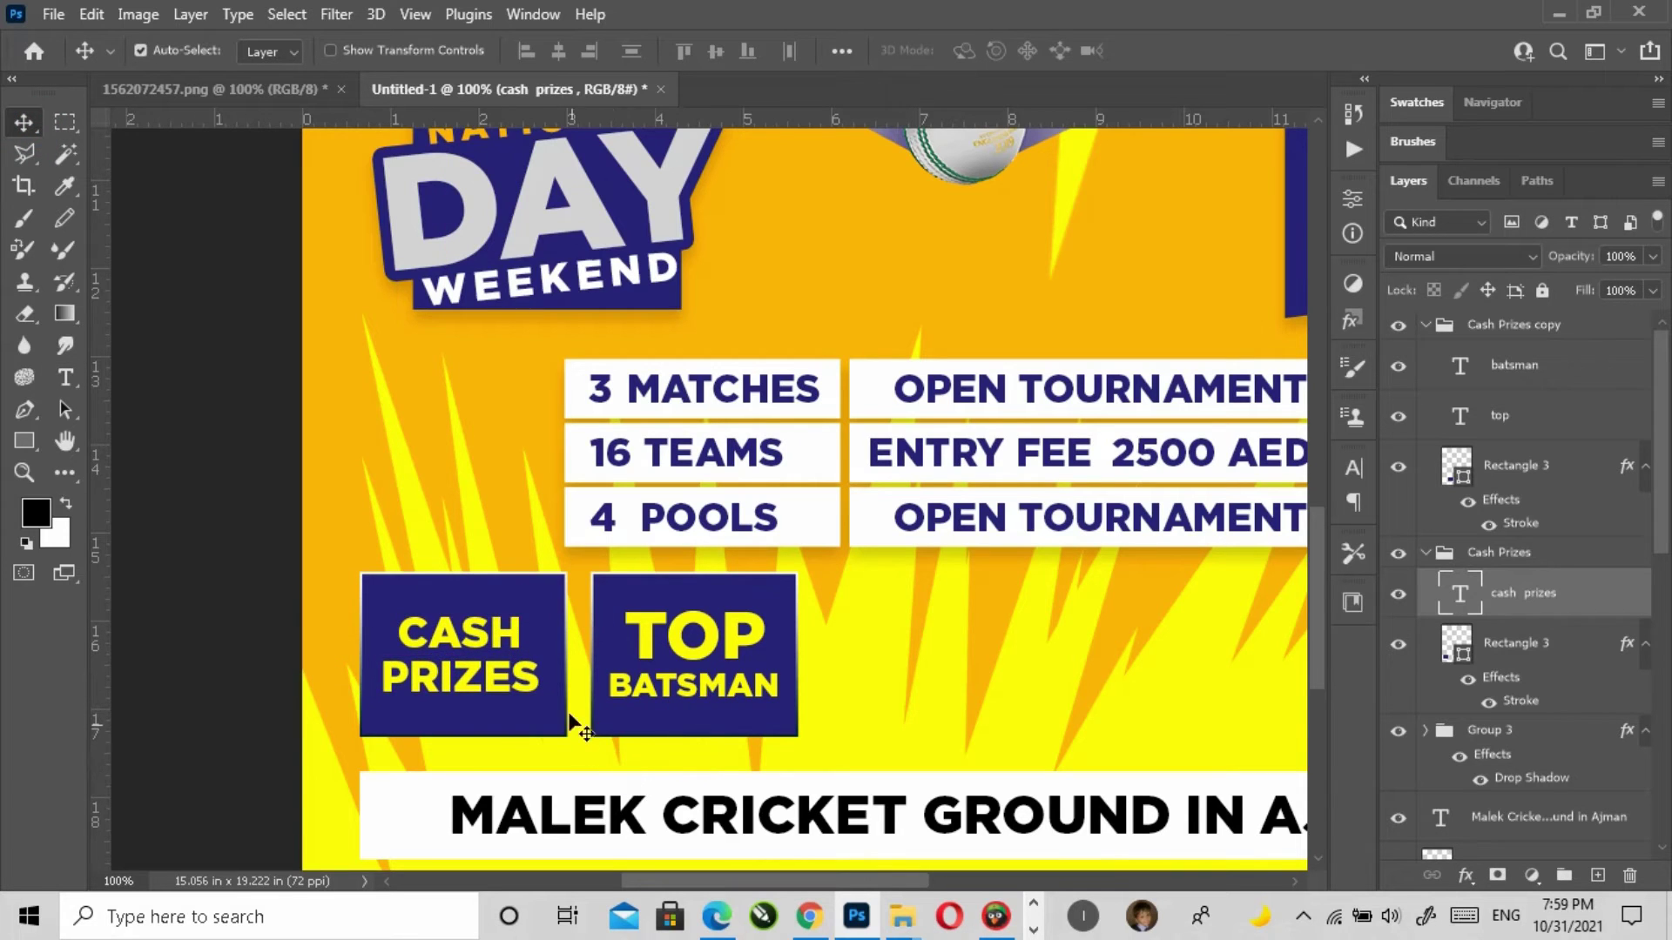
drag(529, 697, 527, 701)
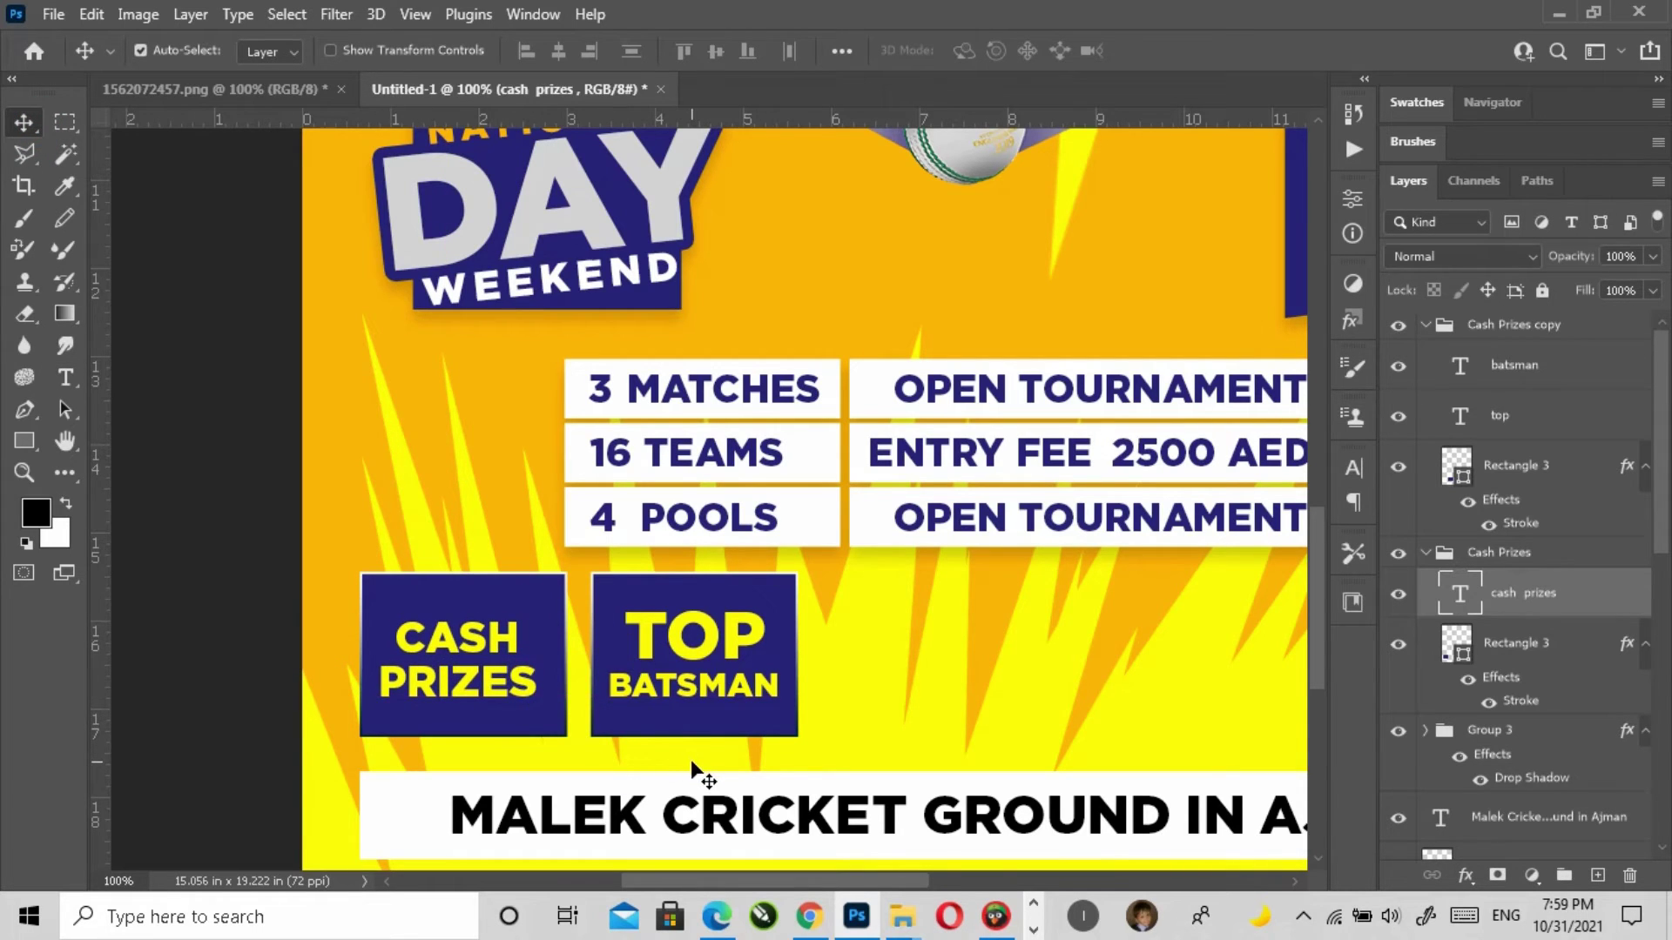
ctrl+click(1522, 647)
click(560, 51)
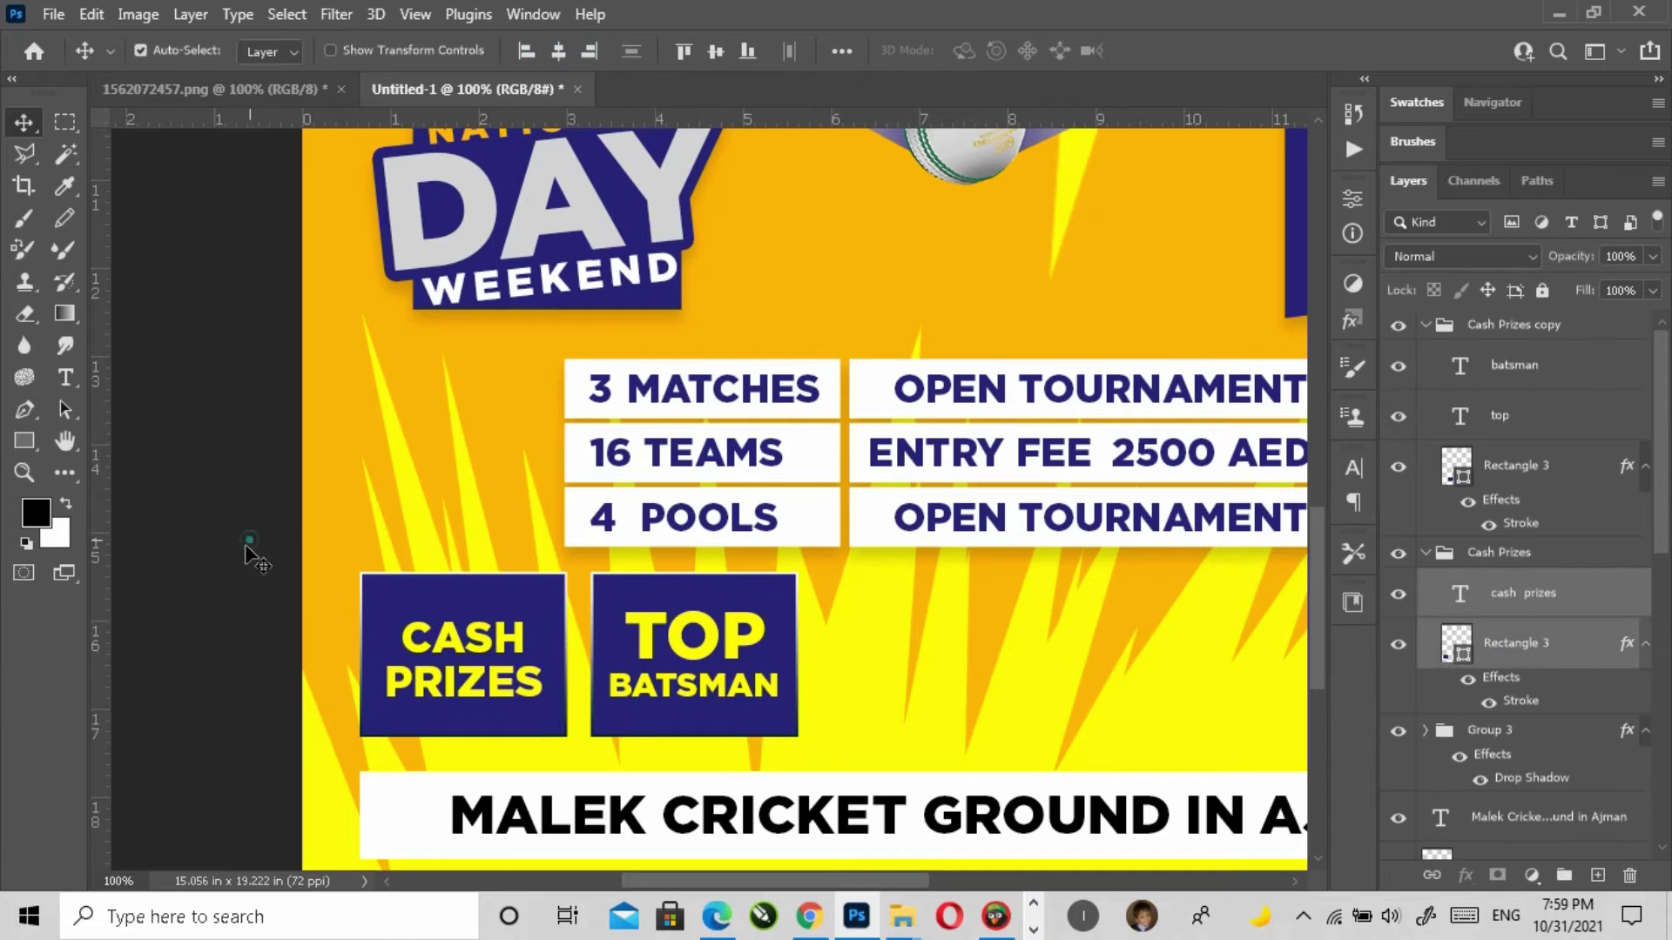
click(247, 545)
click(401, 675)
click(250, 681)
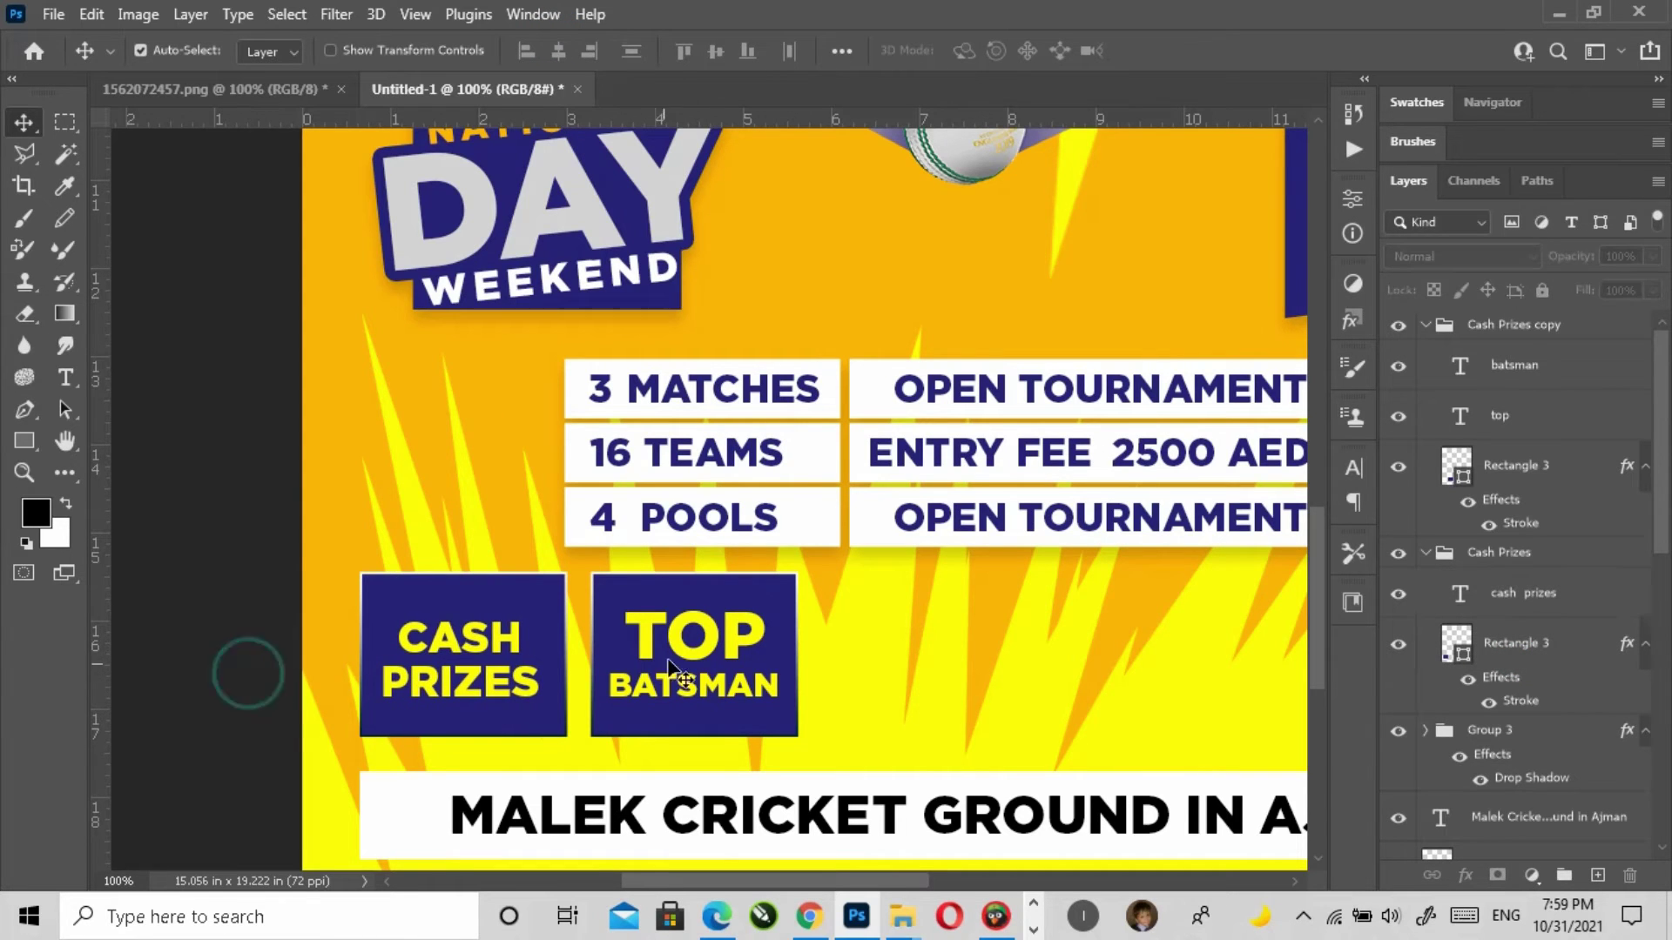
Step: Switch to Word, pick out the next cash prize category in the brief, and return to Photoshop
drag(766, 633, 681, 624)
click(1034, 930)
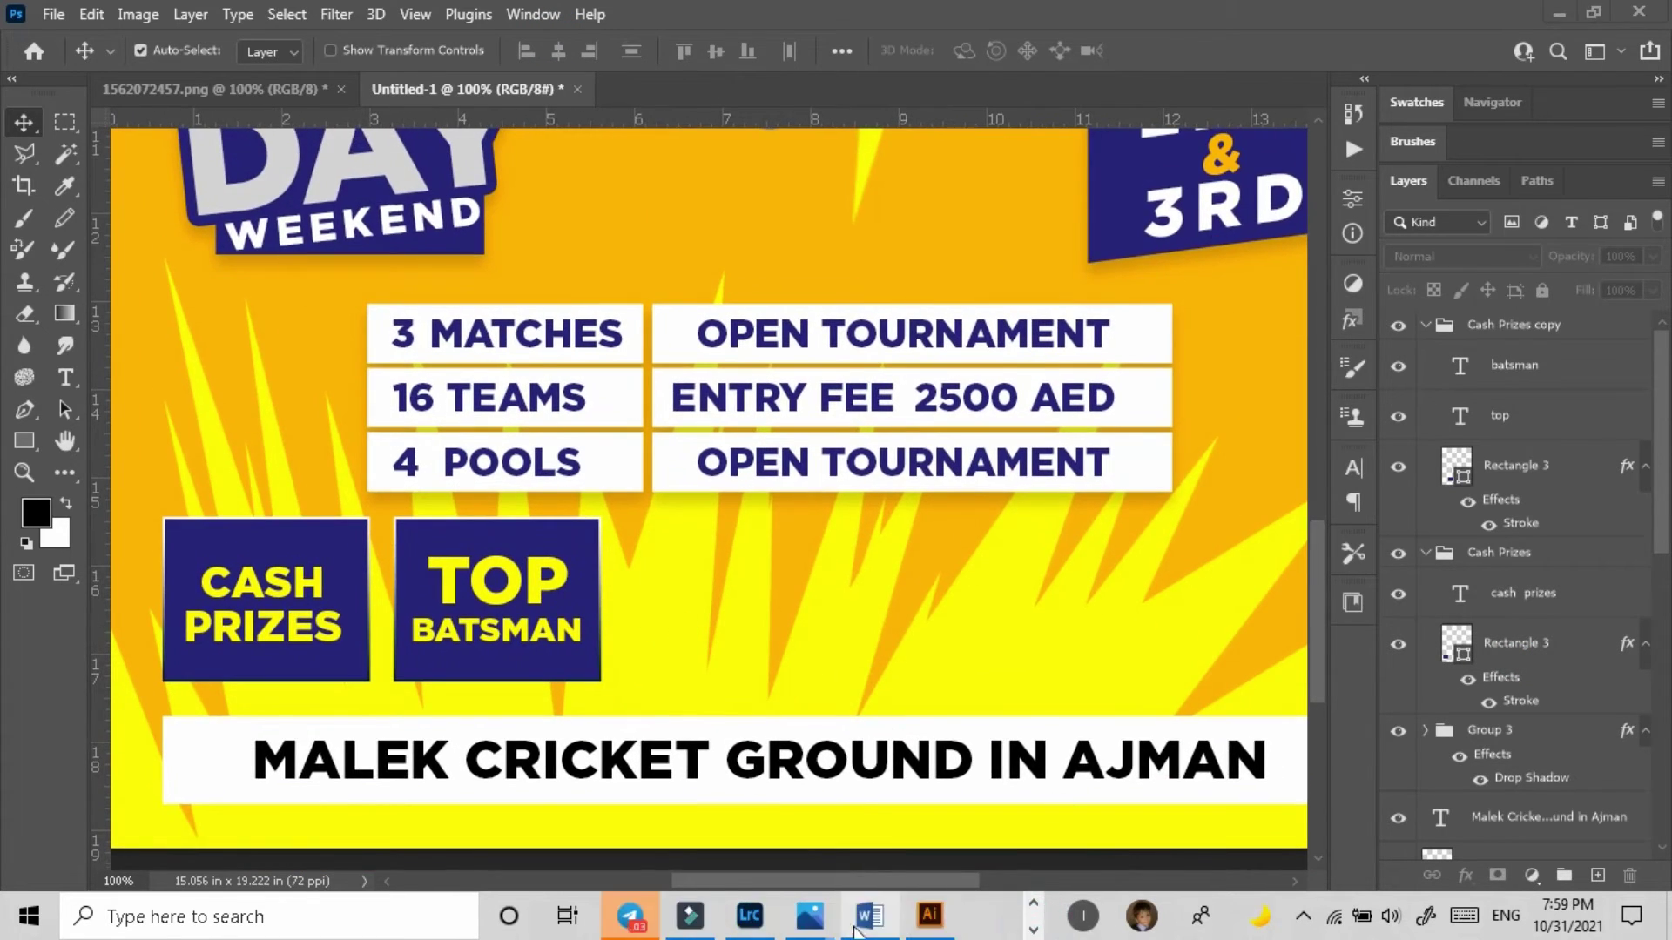
click(869, 916)
click(1229, 426)
drag(622, 463, 764, 463)
click(1532, 26)
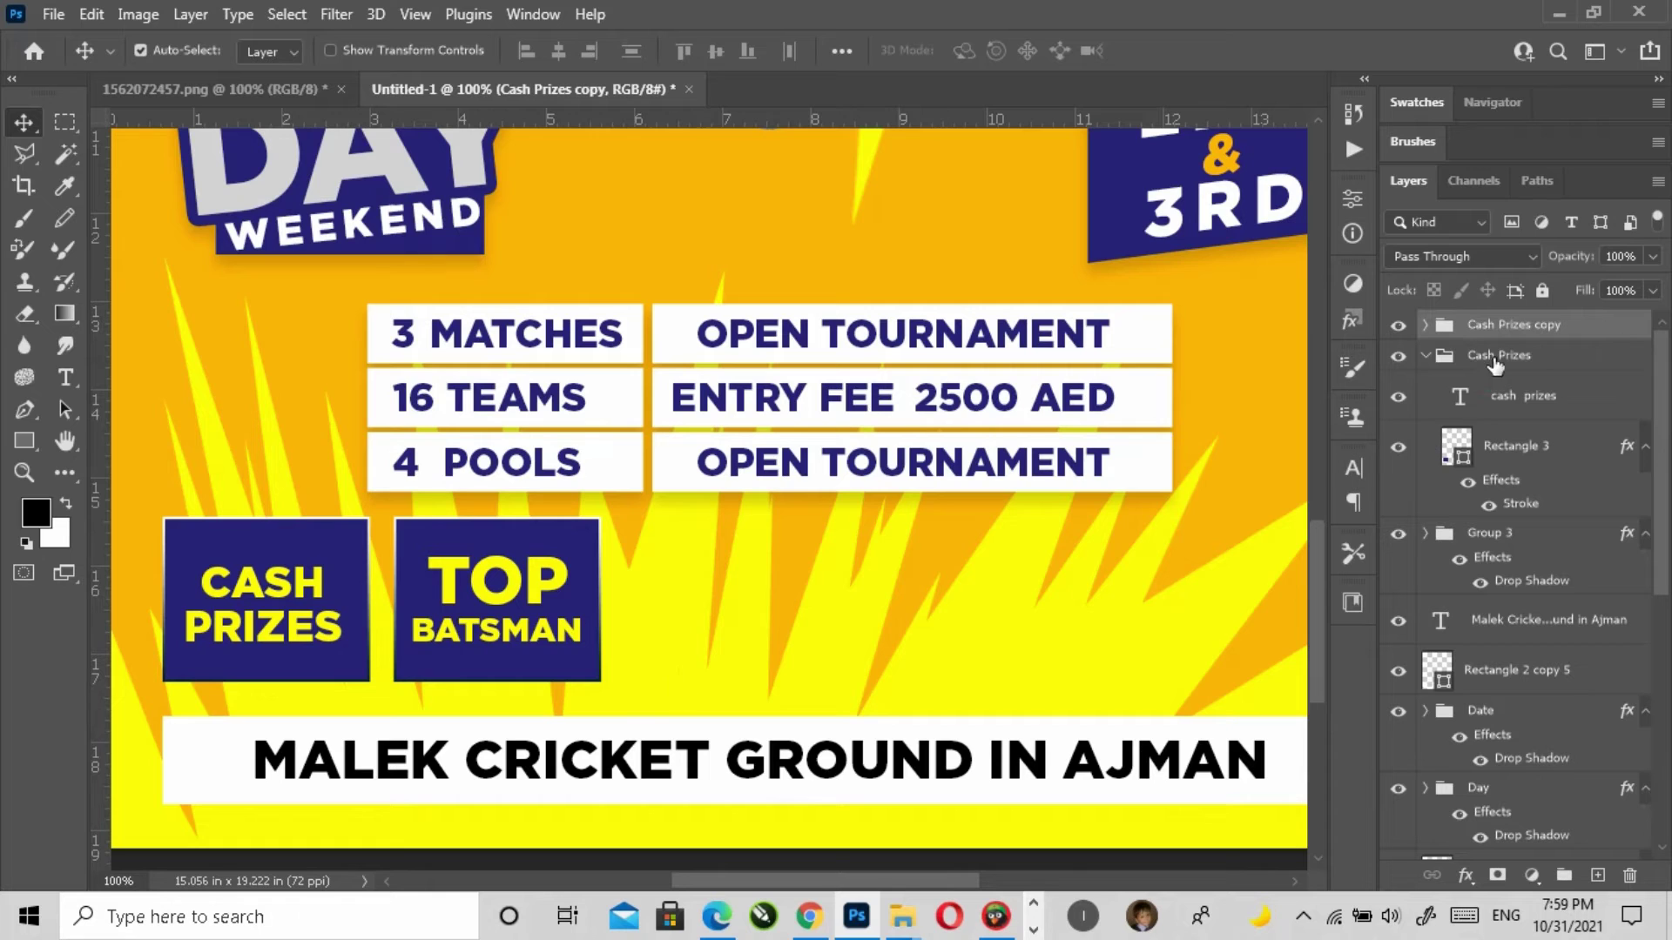
Step: Duplicate the Cash Prizes group and place the copy in the row beside the TOP BATSMAN box
click(1494, 359)
click(1425, 356)
key(ctrl+j)
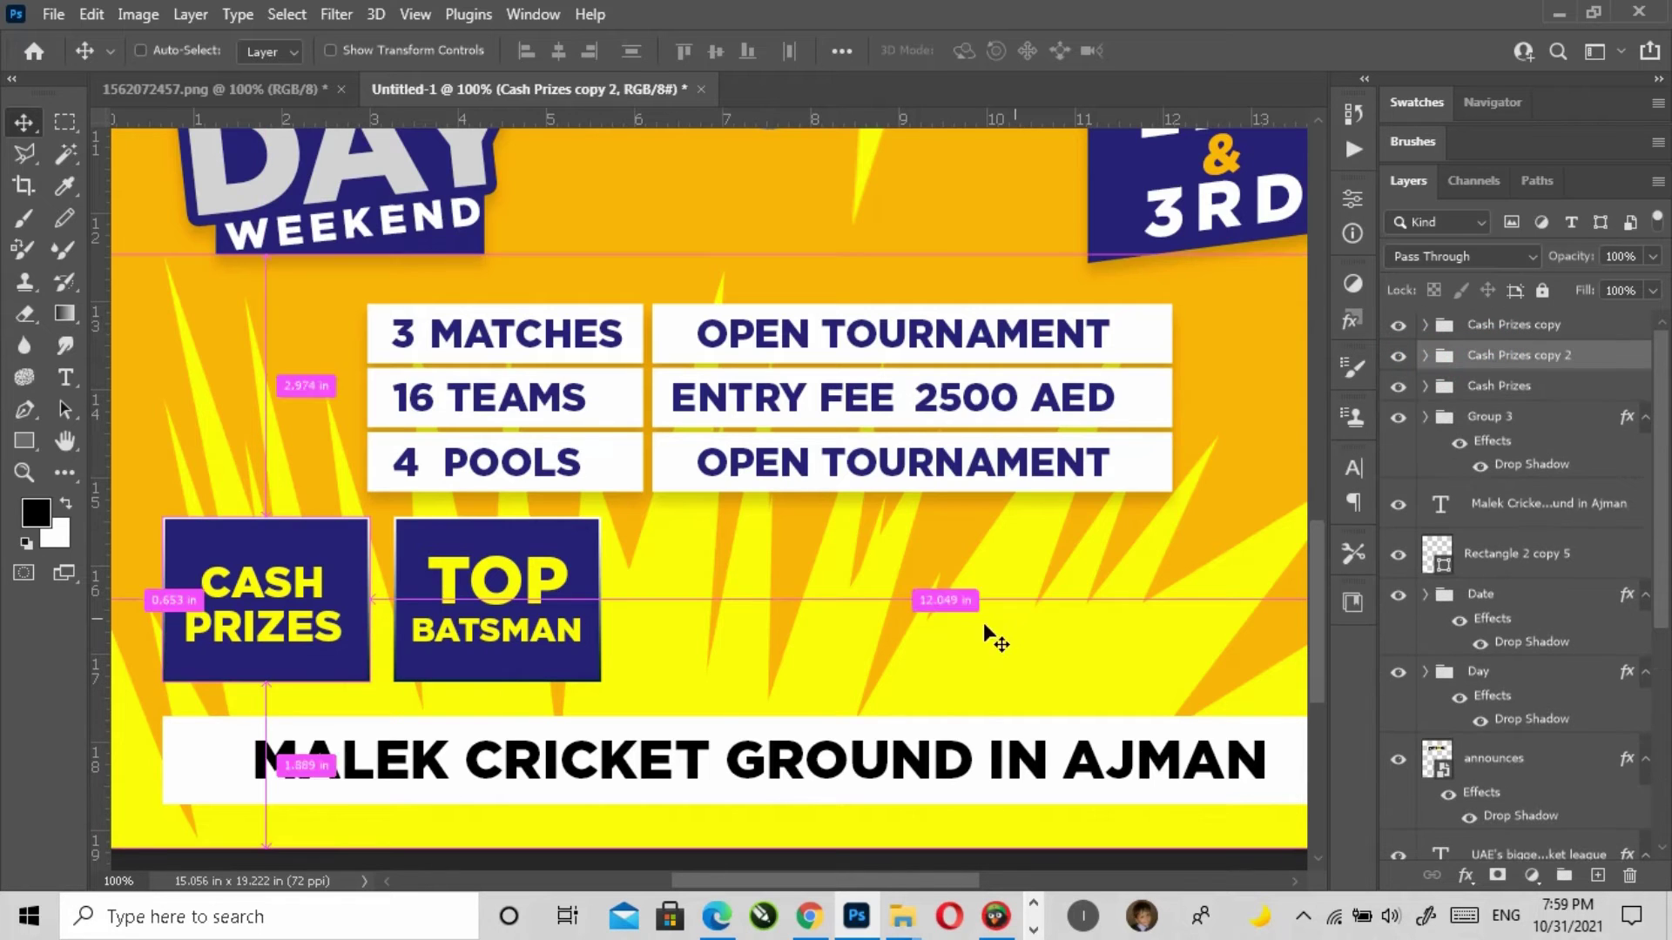
key(ctrl+t)
drag(284, 590, 785, 577)
key(Return)
Step: Replace the third box's text with "LONGEST SIX", and delete LONGEST so that only SIX remains
click(65, 378)
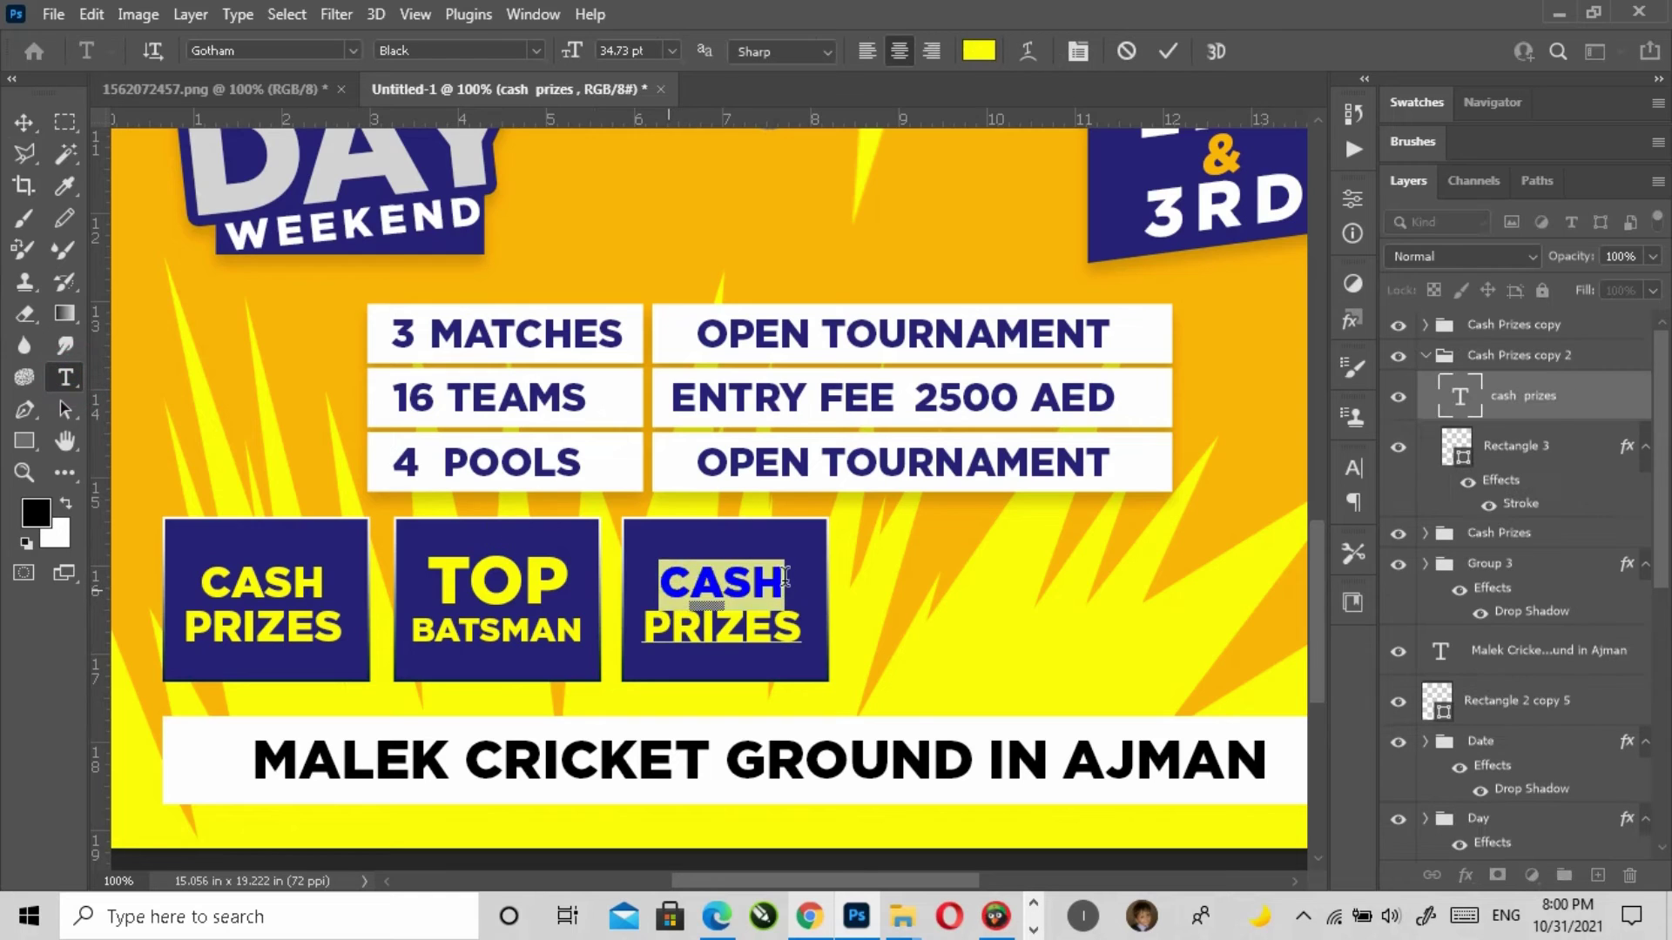
key(ctrl+a)
text(LONGEST SIX)
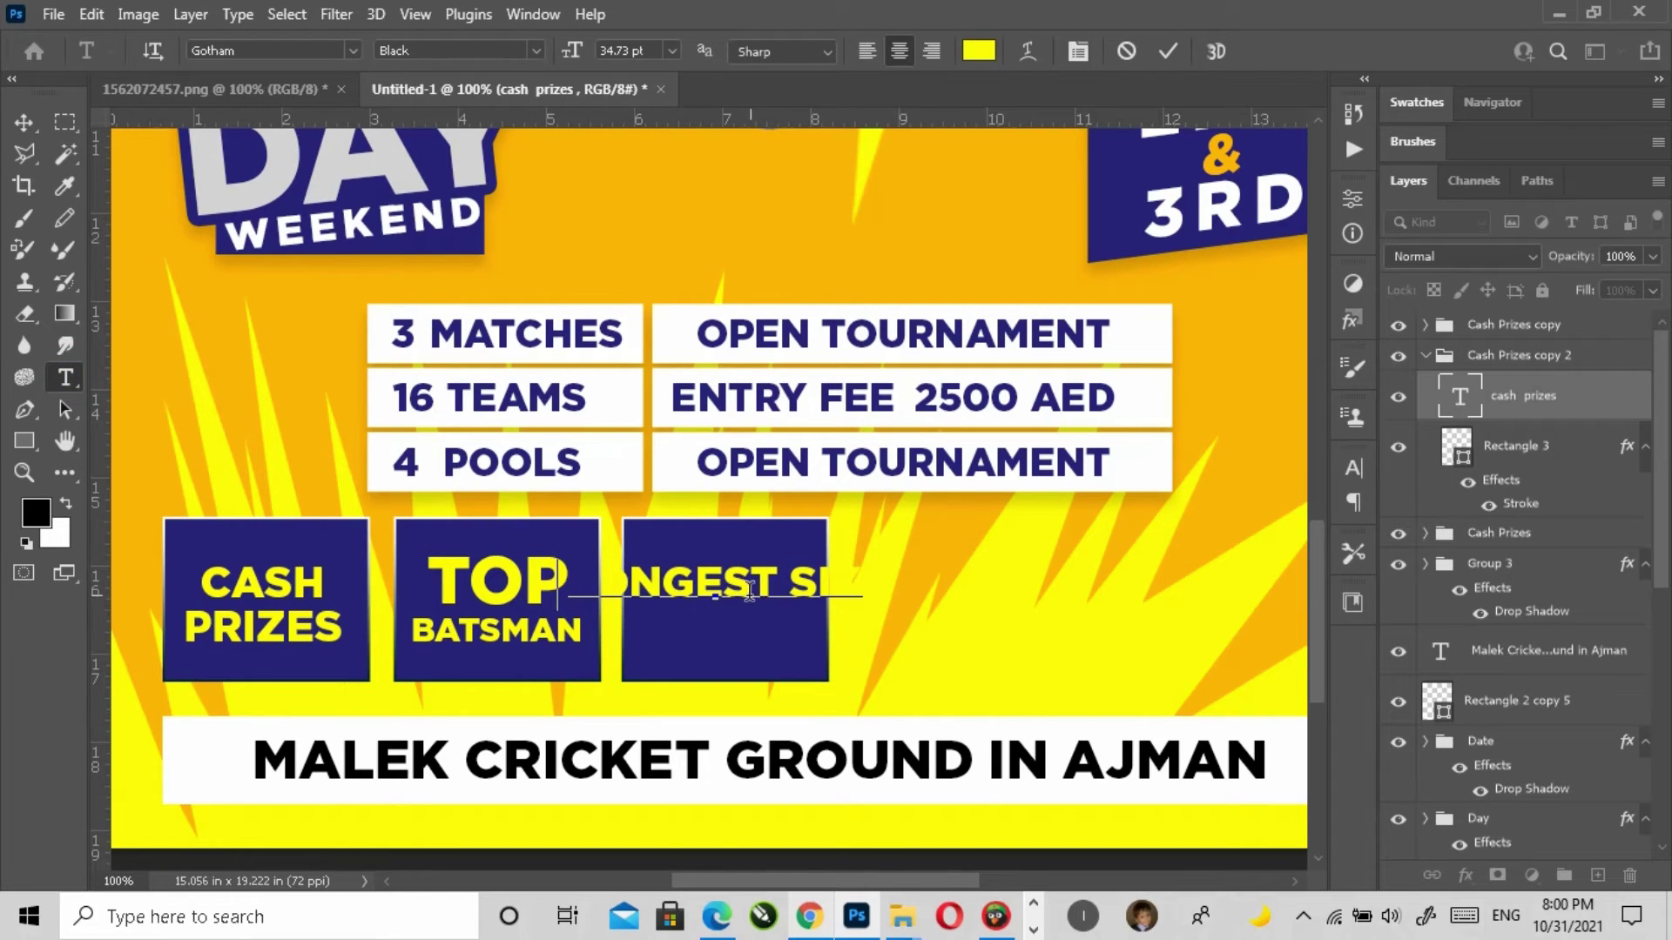
drag(786, 582, 579, 585)
key(BackSpace)
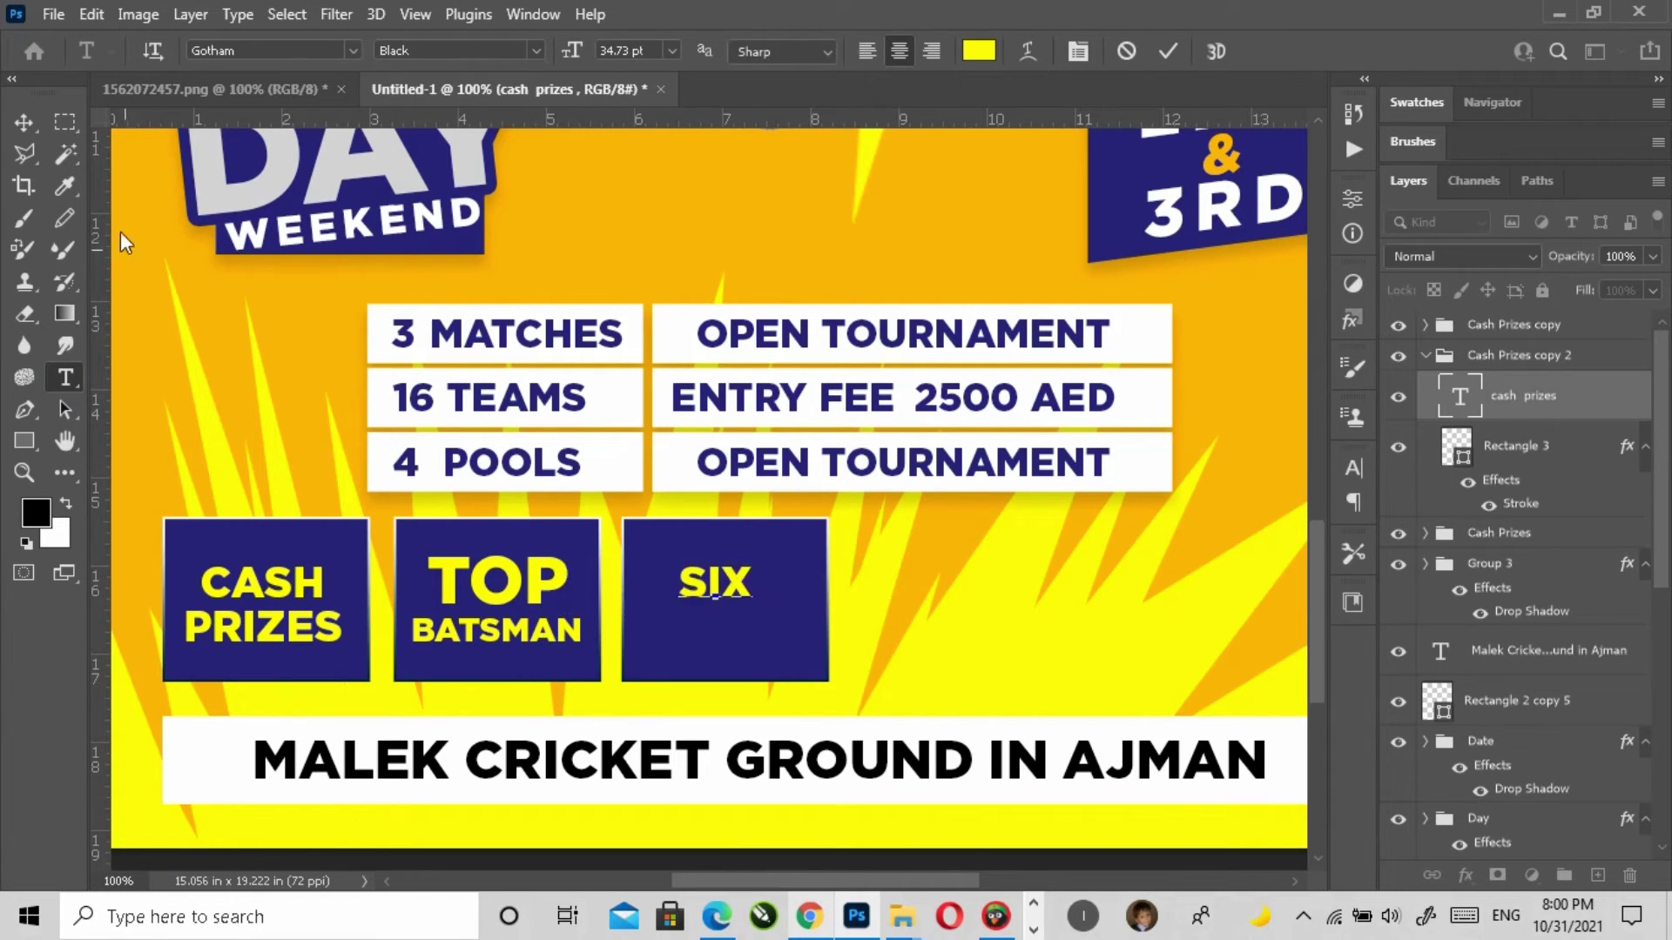
Step: Scale the word SIX to about 208% and position it in the upper part of the third box
click(24, 122)
scroll(821, 709, up, 1)
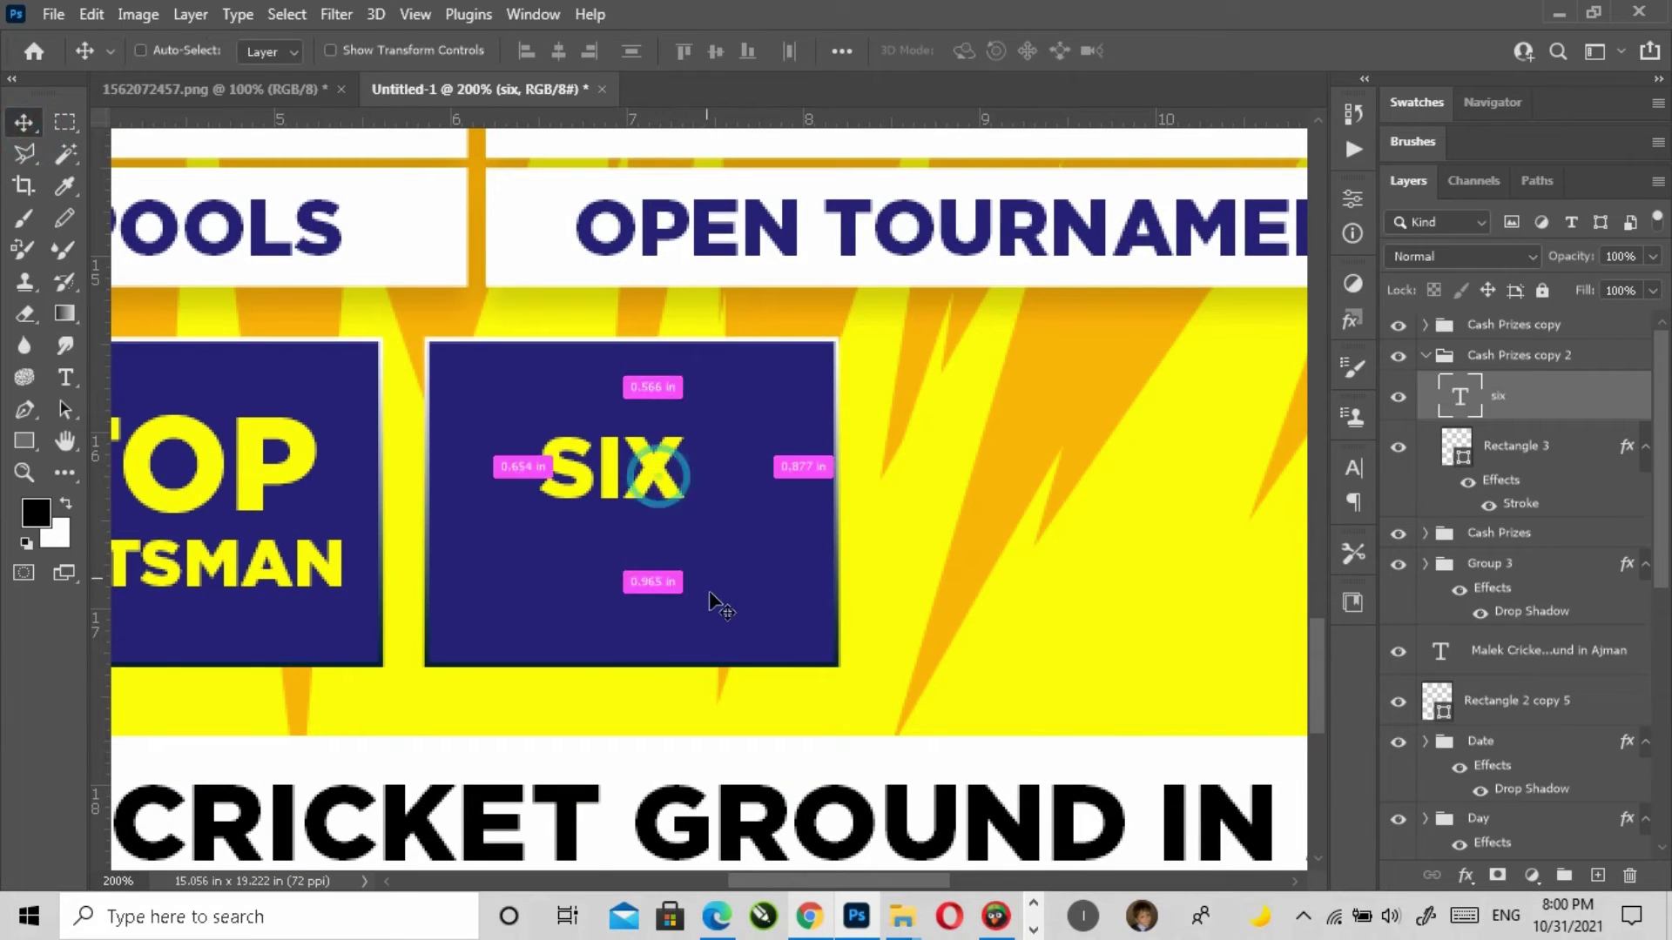
key(ctrl+t)
drag(683, 523, 741, 622)
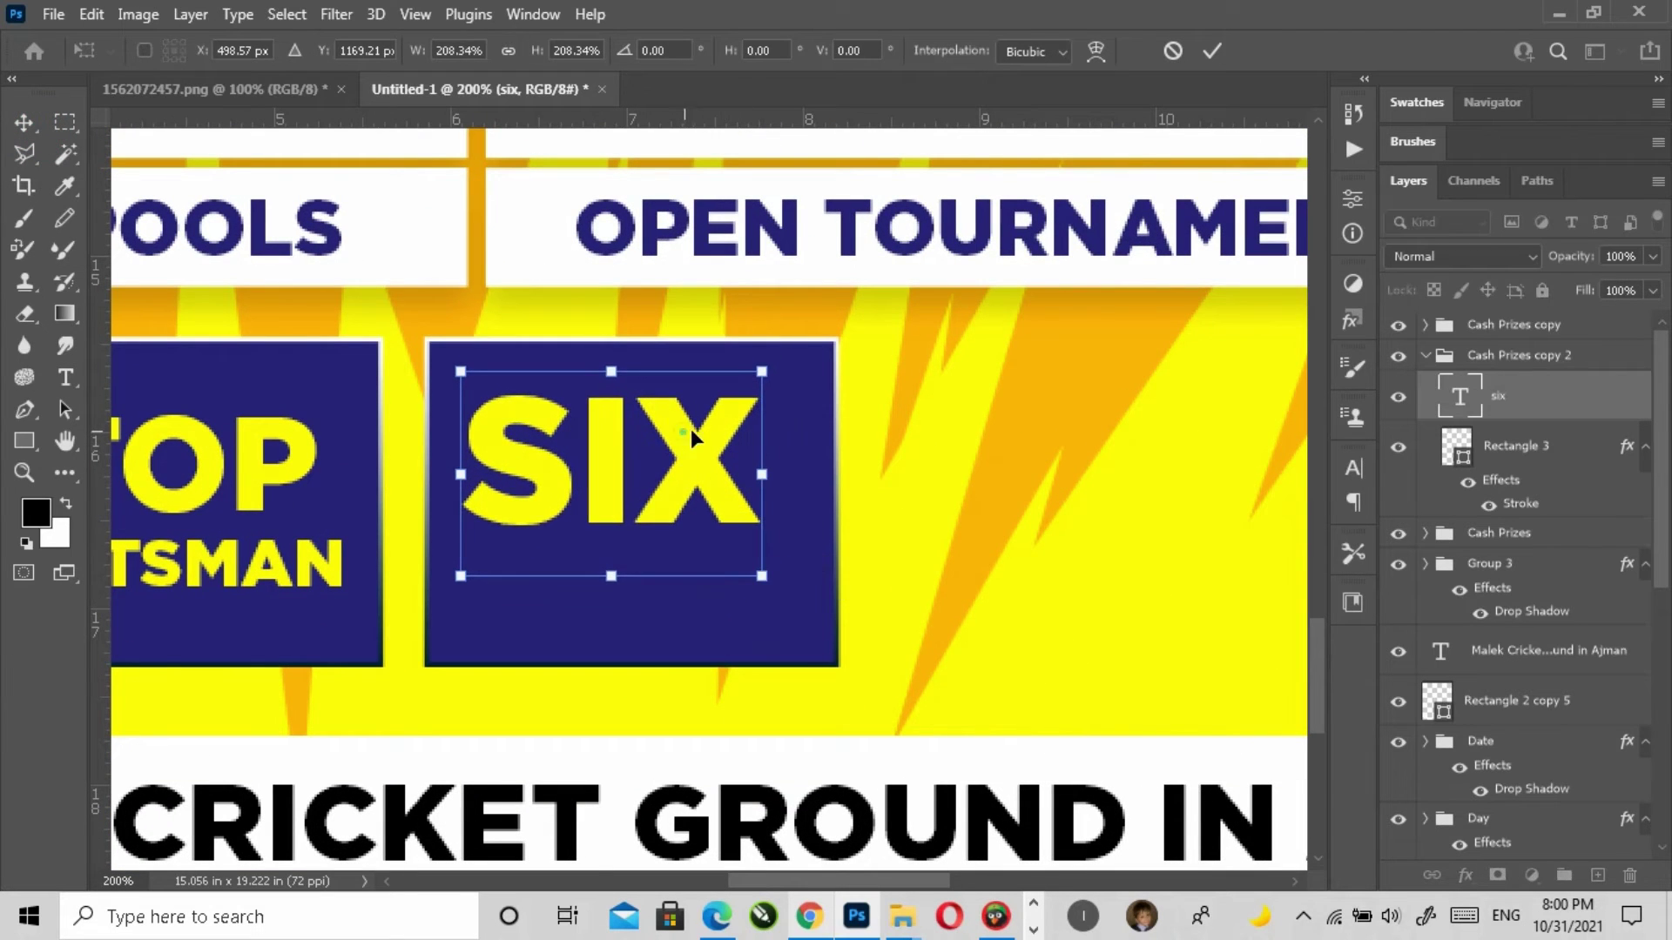
drag(691, 429, 700, 425)
key(Return)
Step: Add a separate LONGEST text beneath SIX, and move it so its first letter starts inside the third box
click(73, 389)
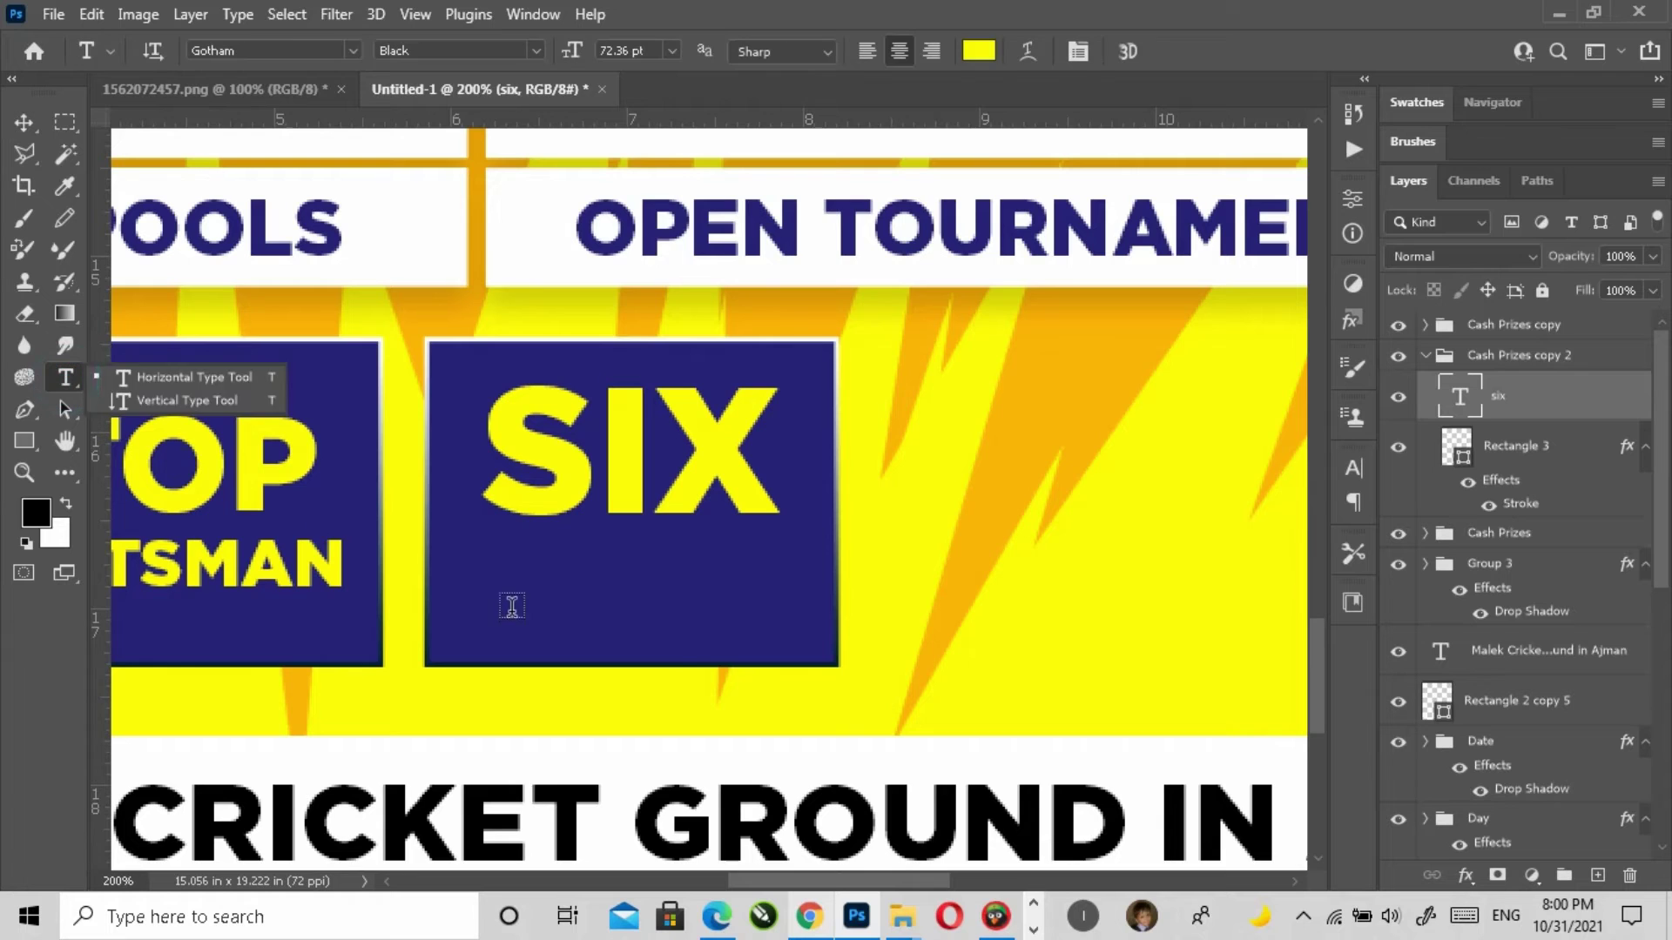
click(510, 612)
text(LONGEST)
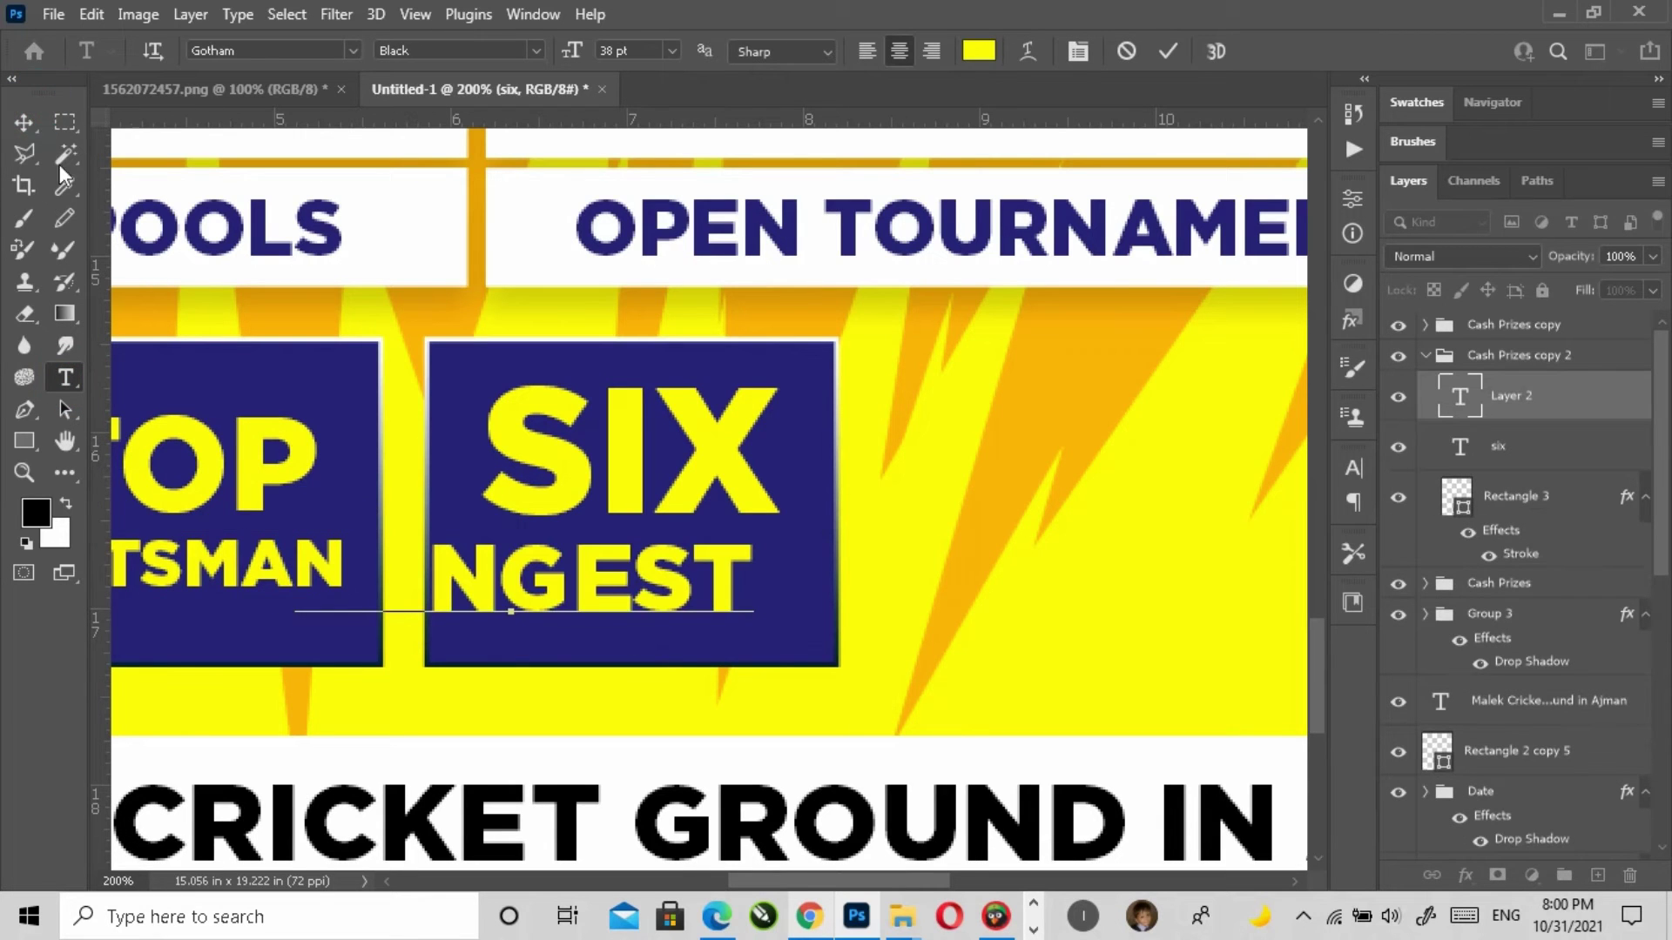
click(23, 122)
drag(540, 579, 741, 574)
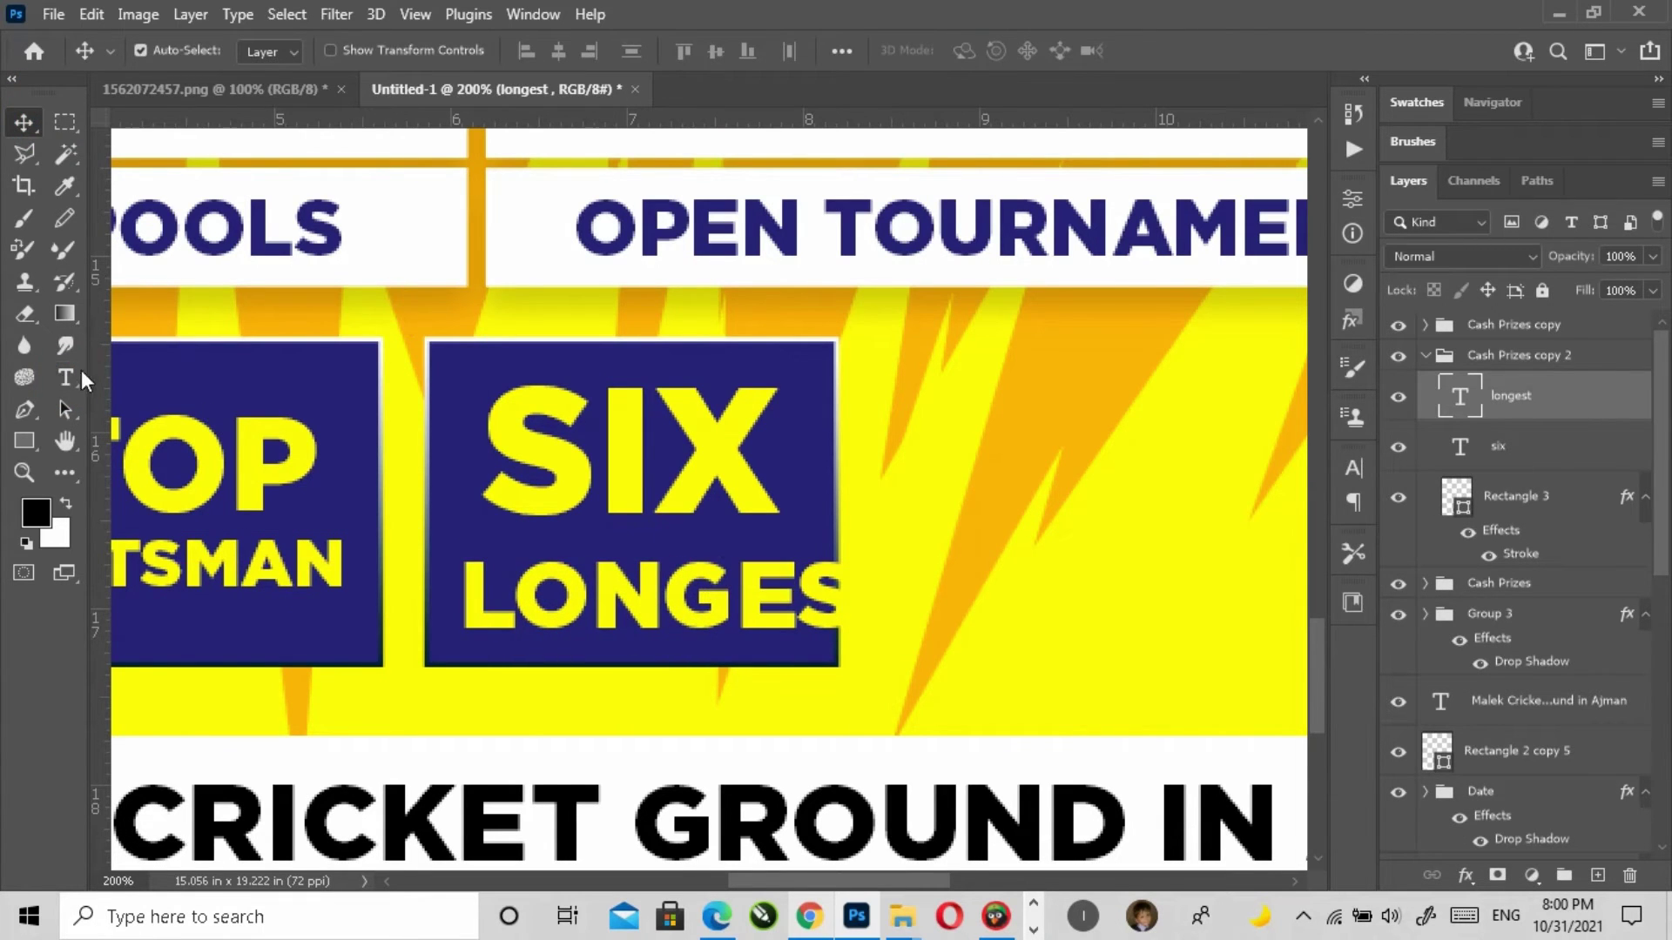
click(81, 376)
click(509, 590)
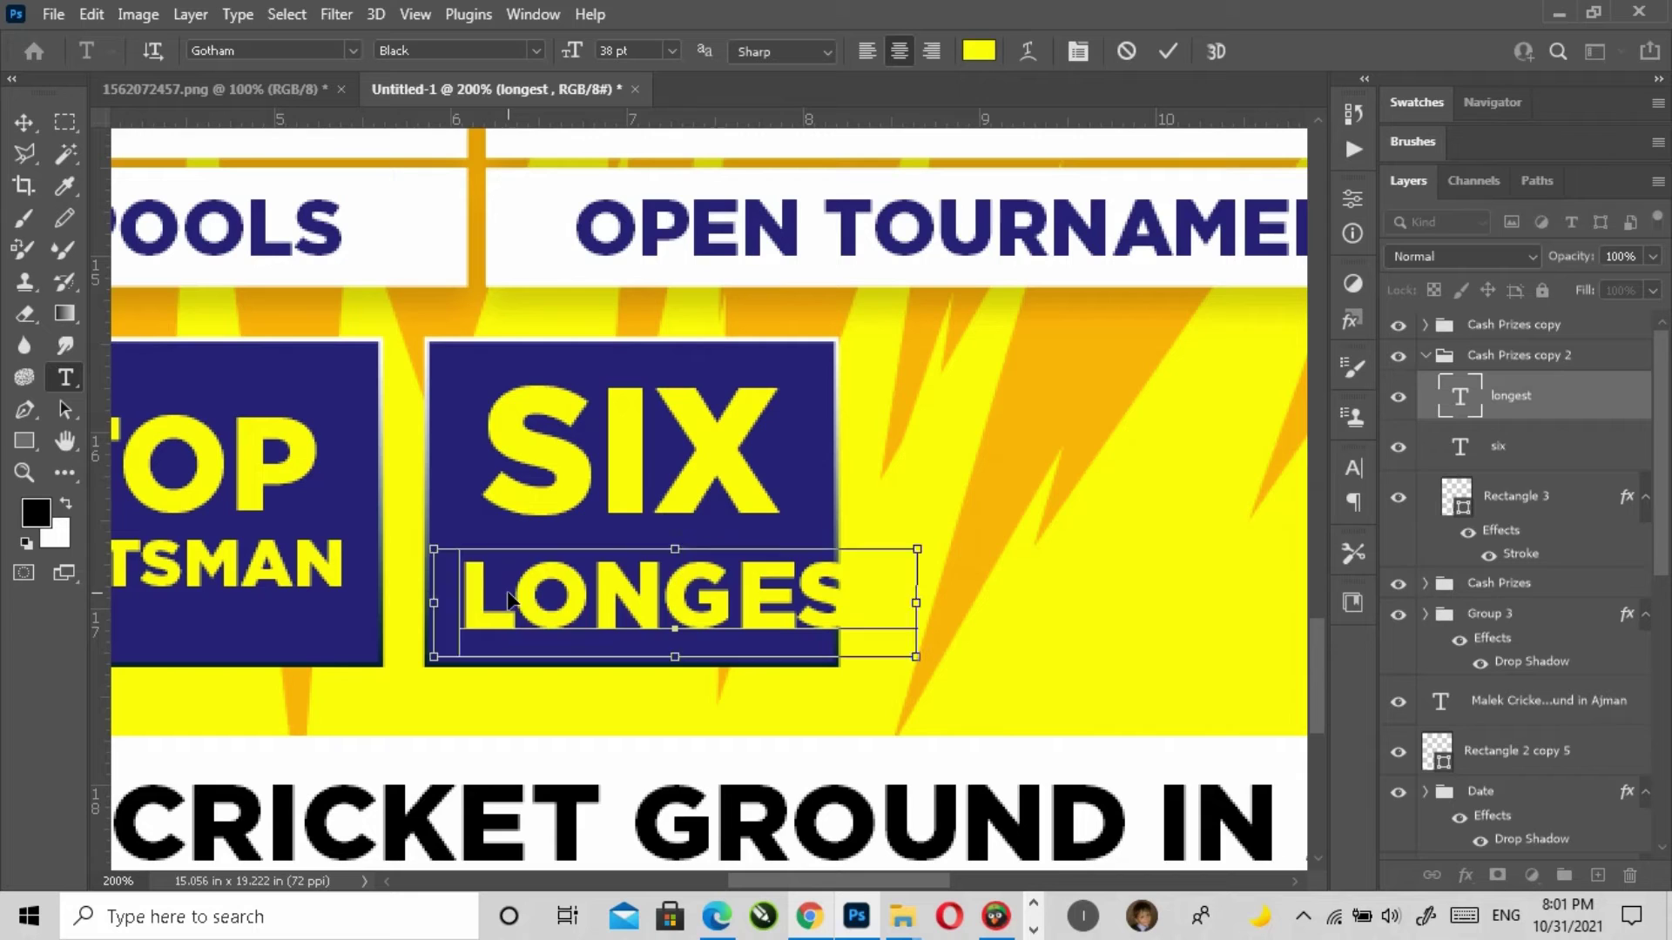
Step: Scale the word LONGEST down to fit within the third box, and centre it below SIX
click(23, 122)
key(ctrl+t)
drag(914, 602, 782, 615)
drag(636, 614, 657, 614)
key(Return)
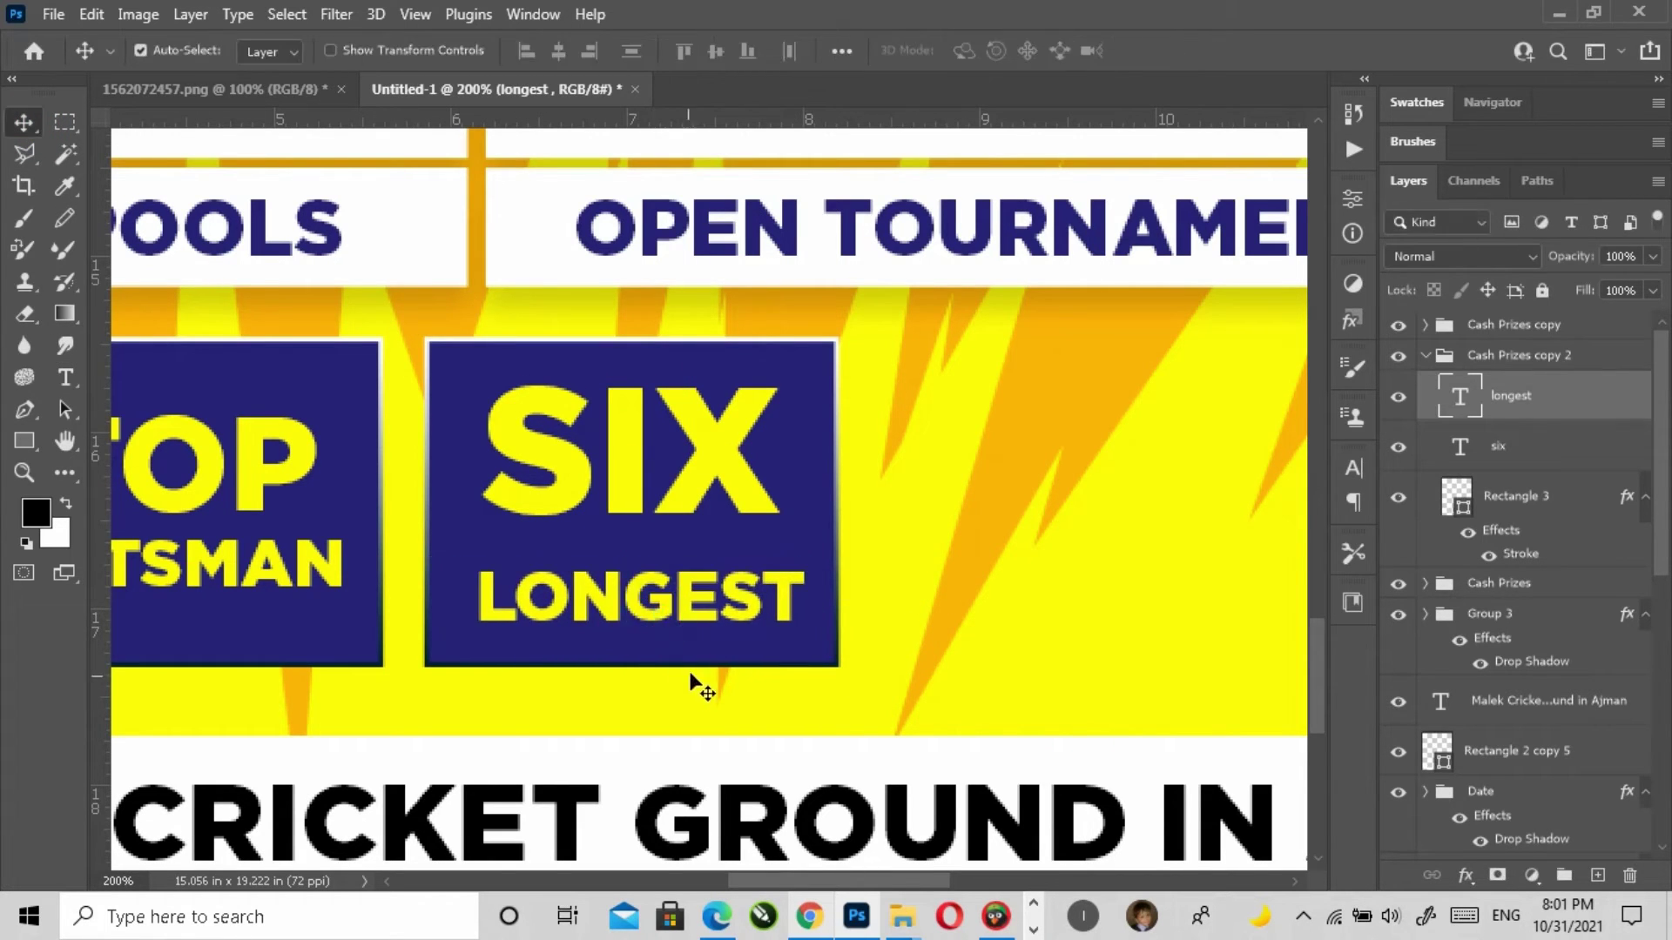
Step: Bring SIX and LONGEST closer together in the middle of the third box, and nudge SIX slightly right
key(z)
click(738, 52)
click(709, 780)
click(709, 777)
click(708, 773)
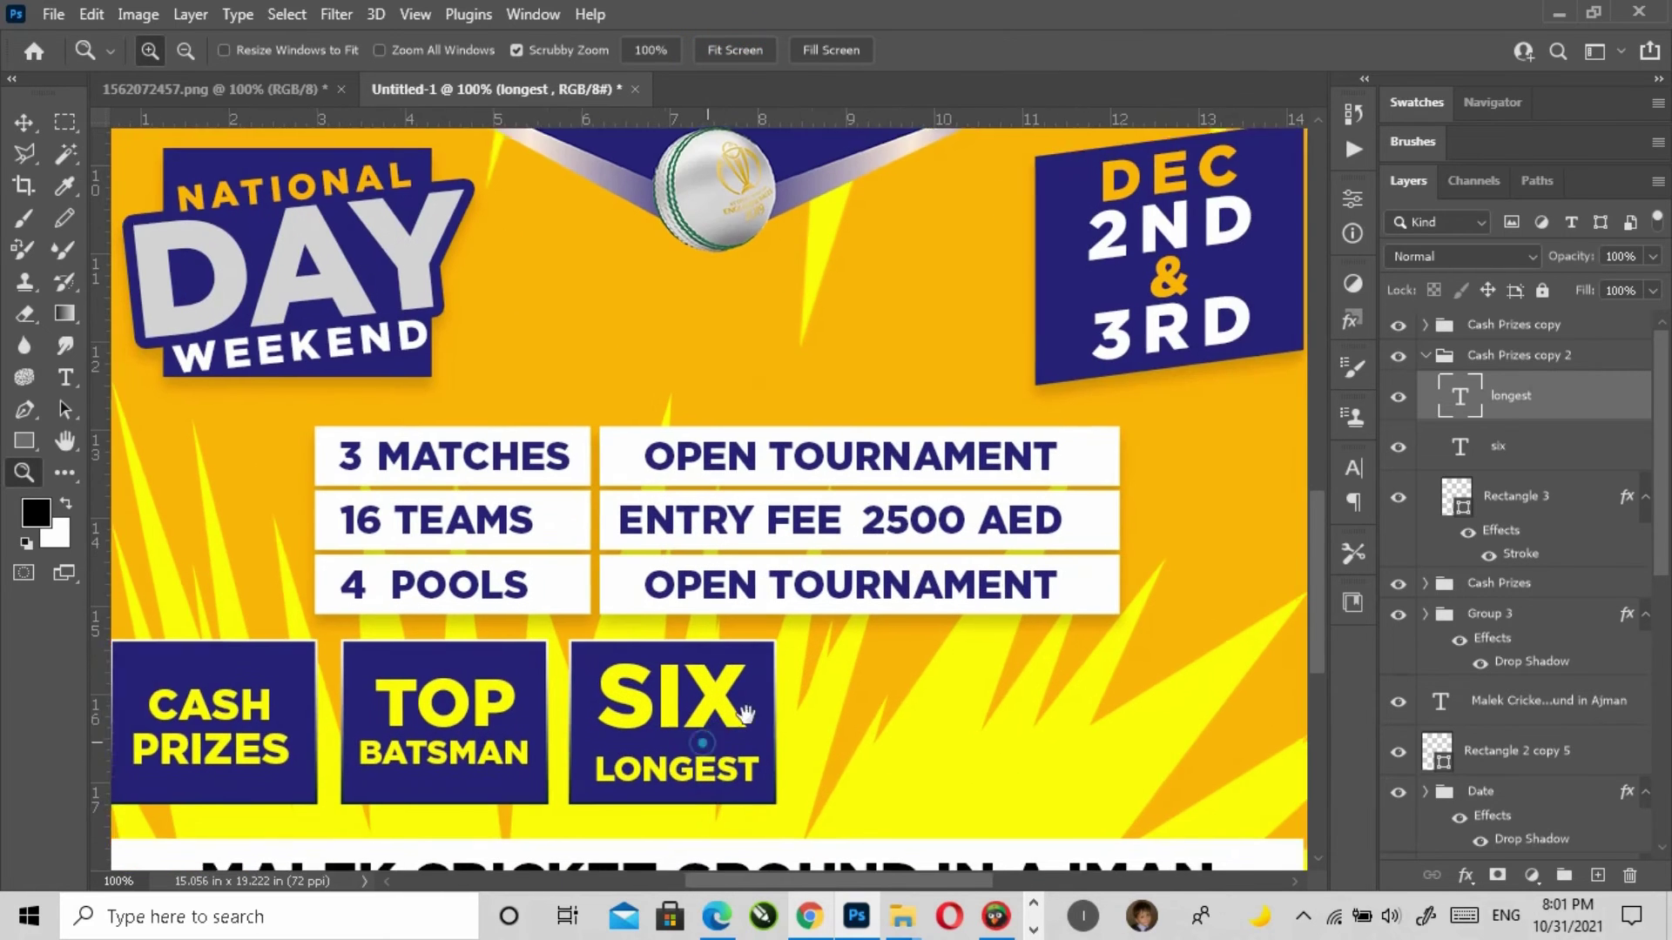
click(763, 736)
key(v)
click(622, 634)
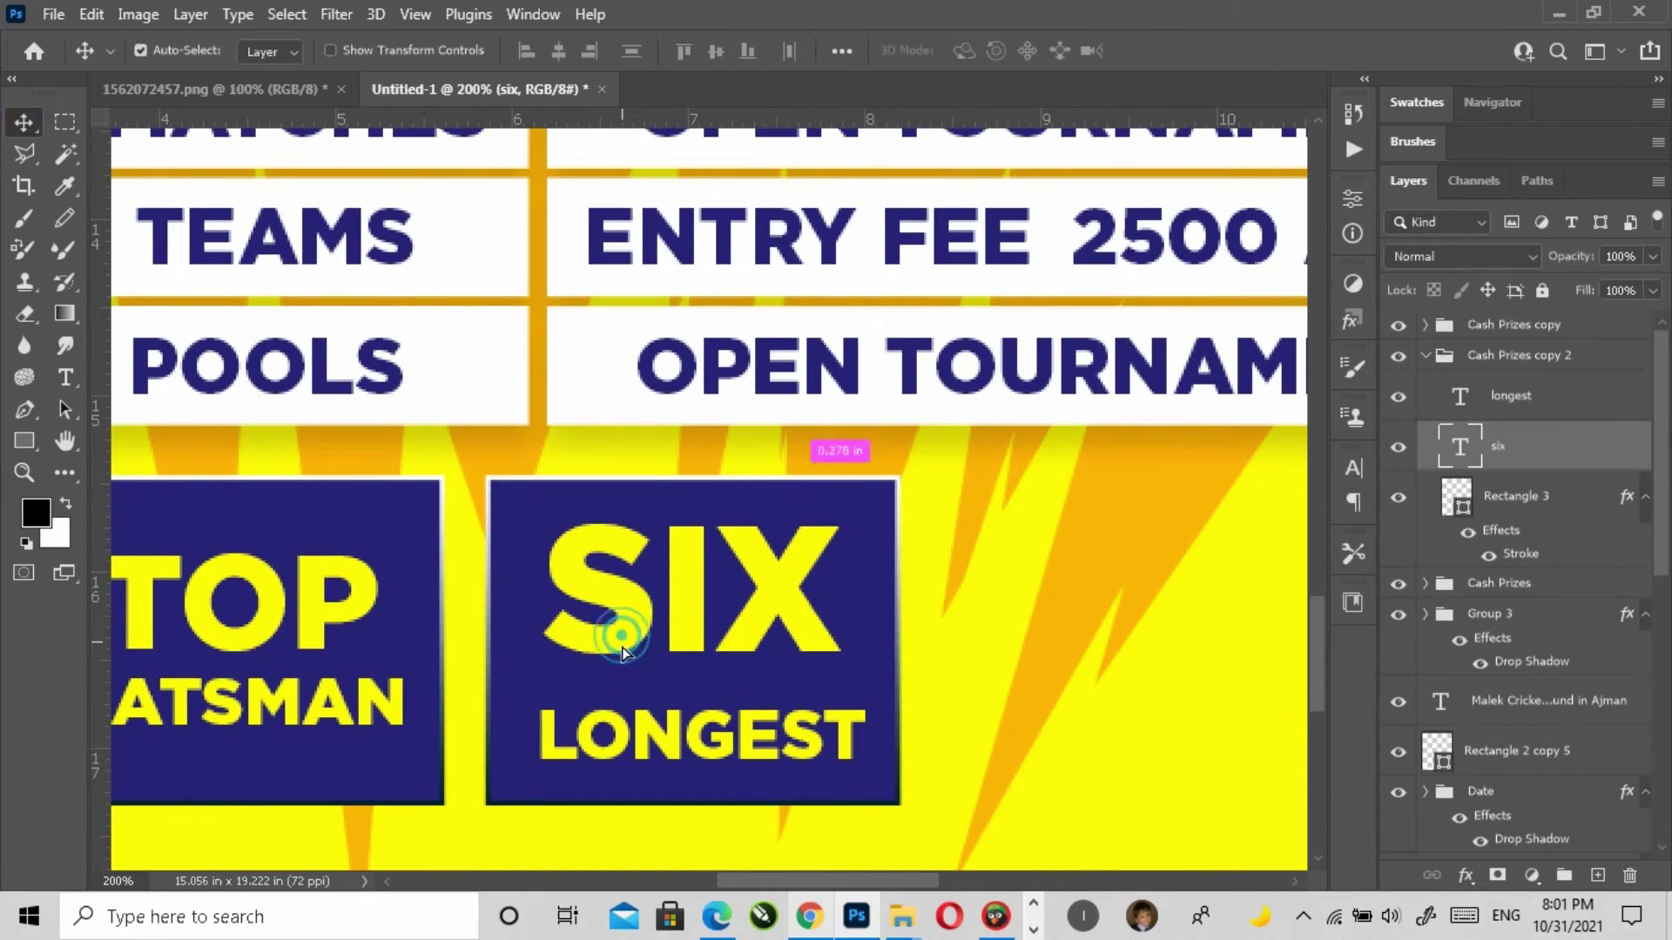
mouse_move(621, 634)
mouse_down()
mouse_move(633, 649)
mouse_move(633, 634)
mouse_up()
drag(648, 728, 650, 705)
click(754, 636)
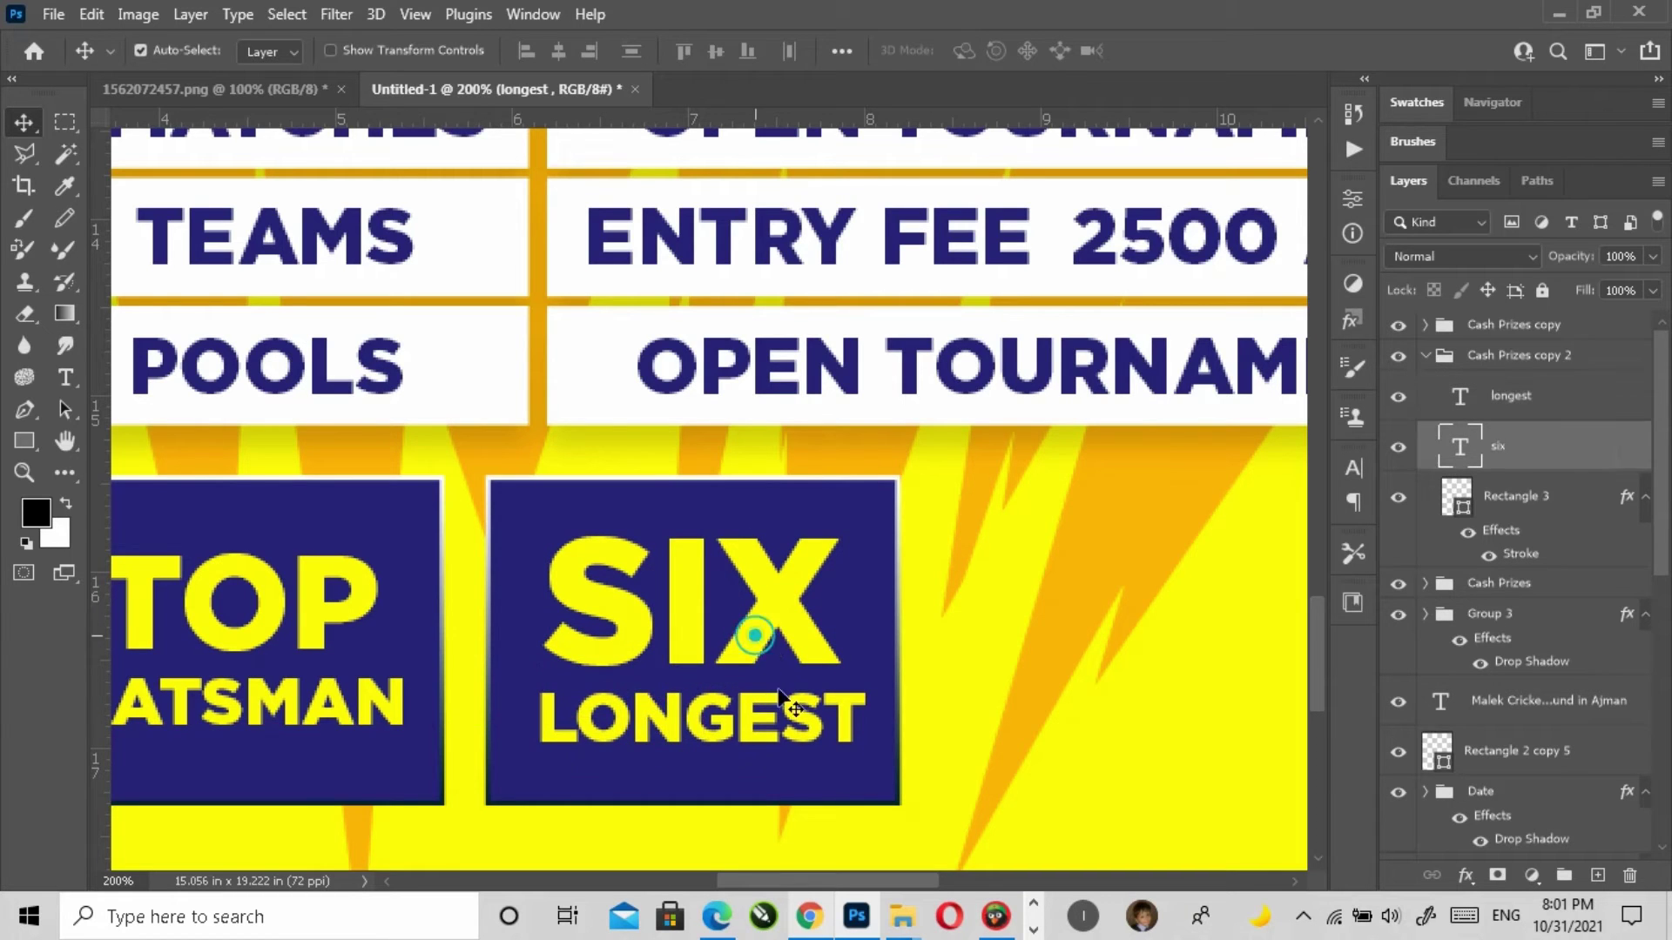
key(Right)
key(Right)
key(Right)
Step: Rename the TOP BATSMAN box's group as "Top Bestsamn" and the SIX LONGEST box's group as "six longest"
click(1425, 355)
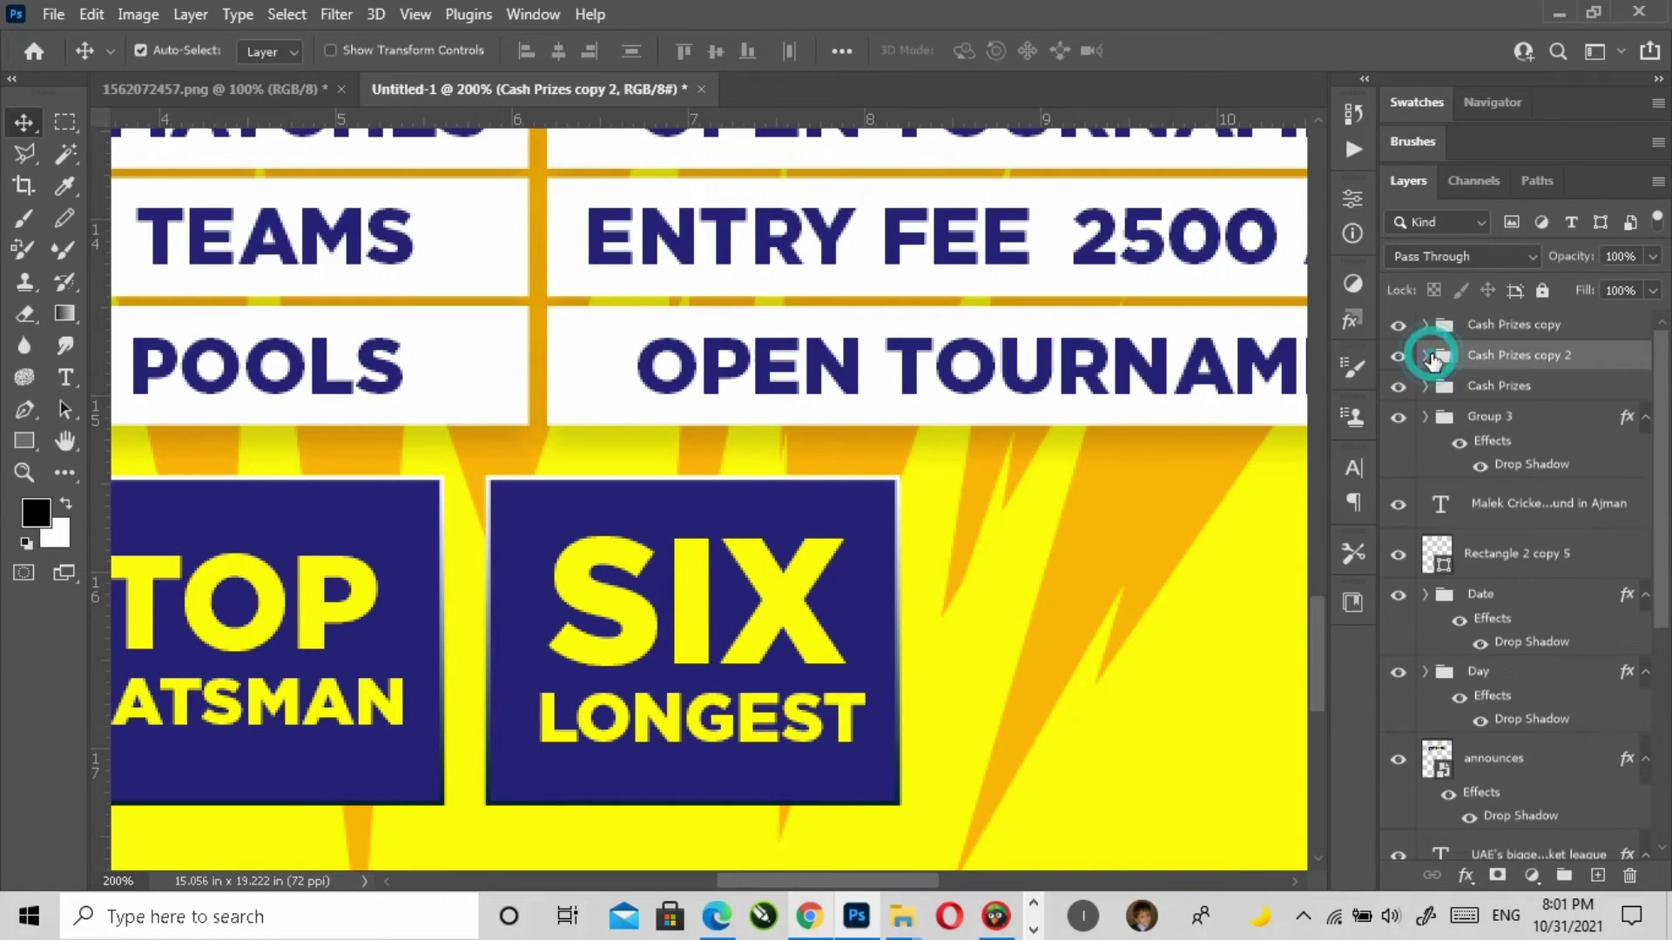
click(1398, 355)
click(1398, 355)
click(1398, 325)
click(1399, 325)
double_click(1482, 325)
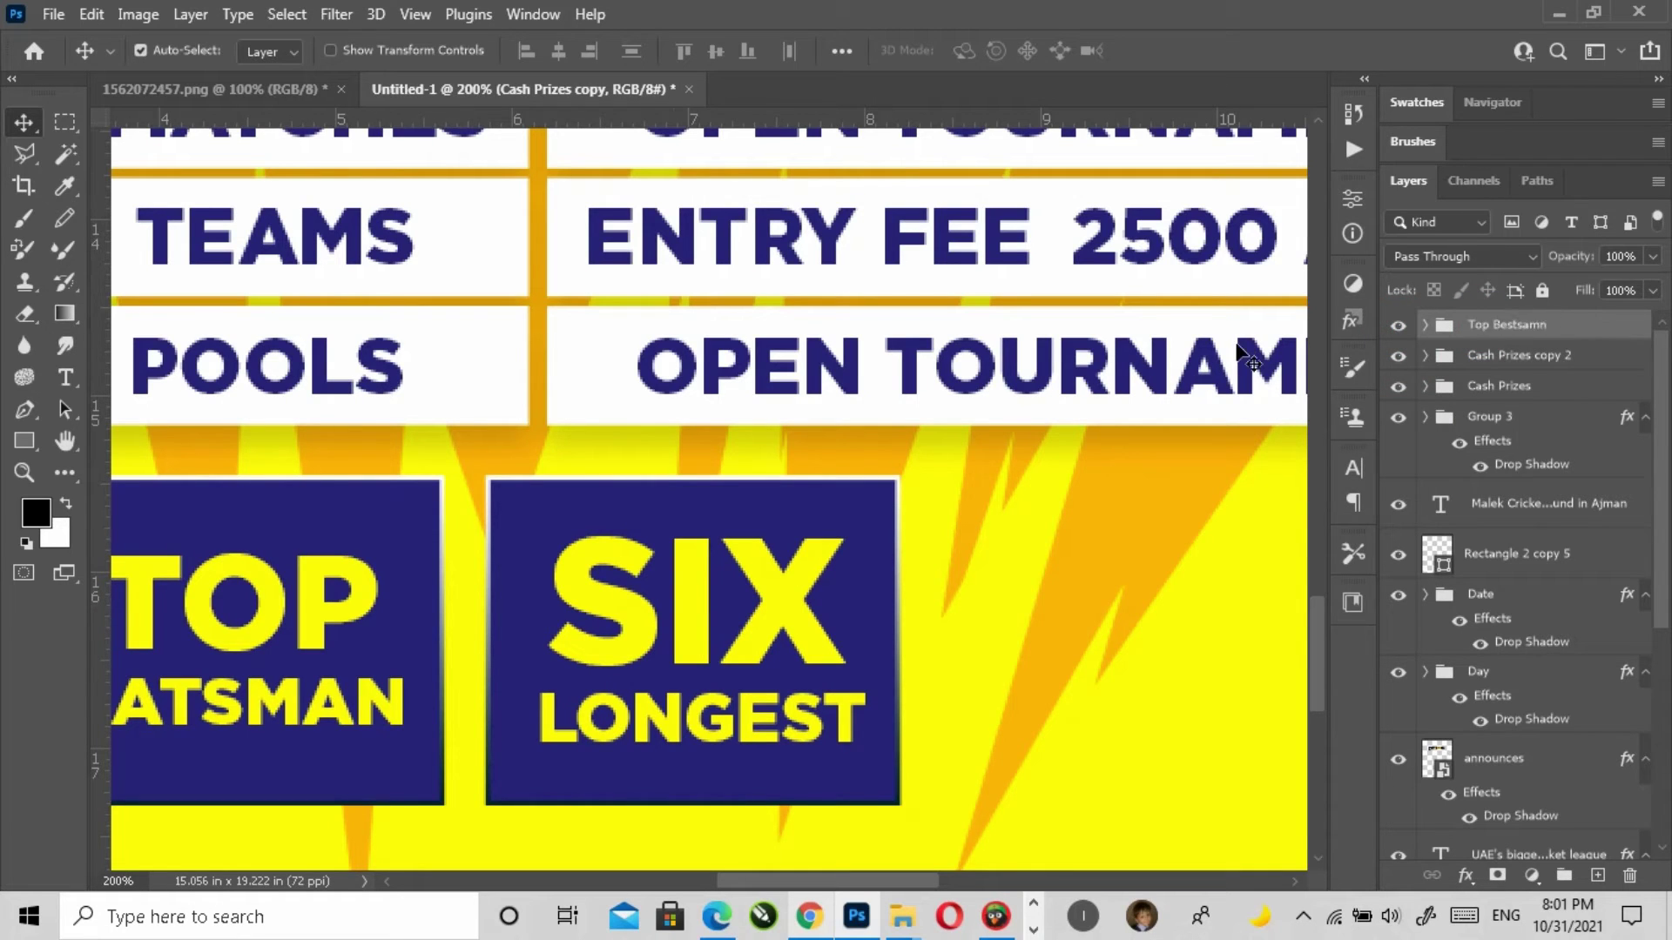
click(1399, 355)
click(1399, 355)
double_click(1498, 355)
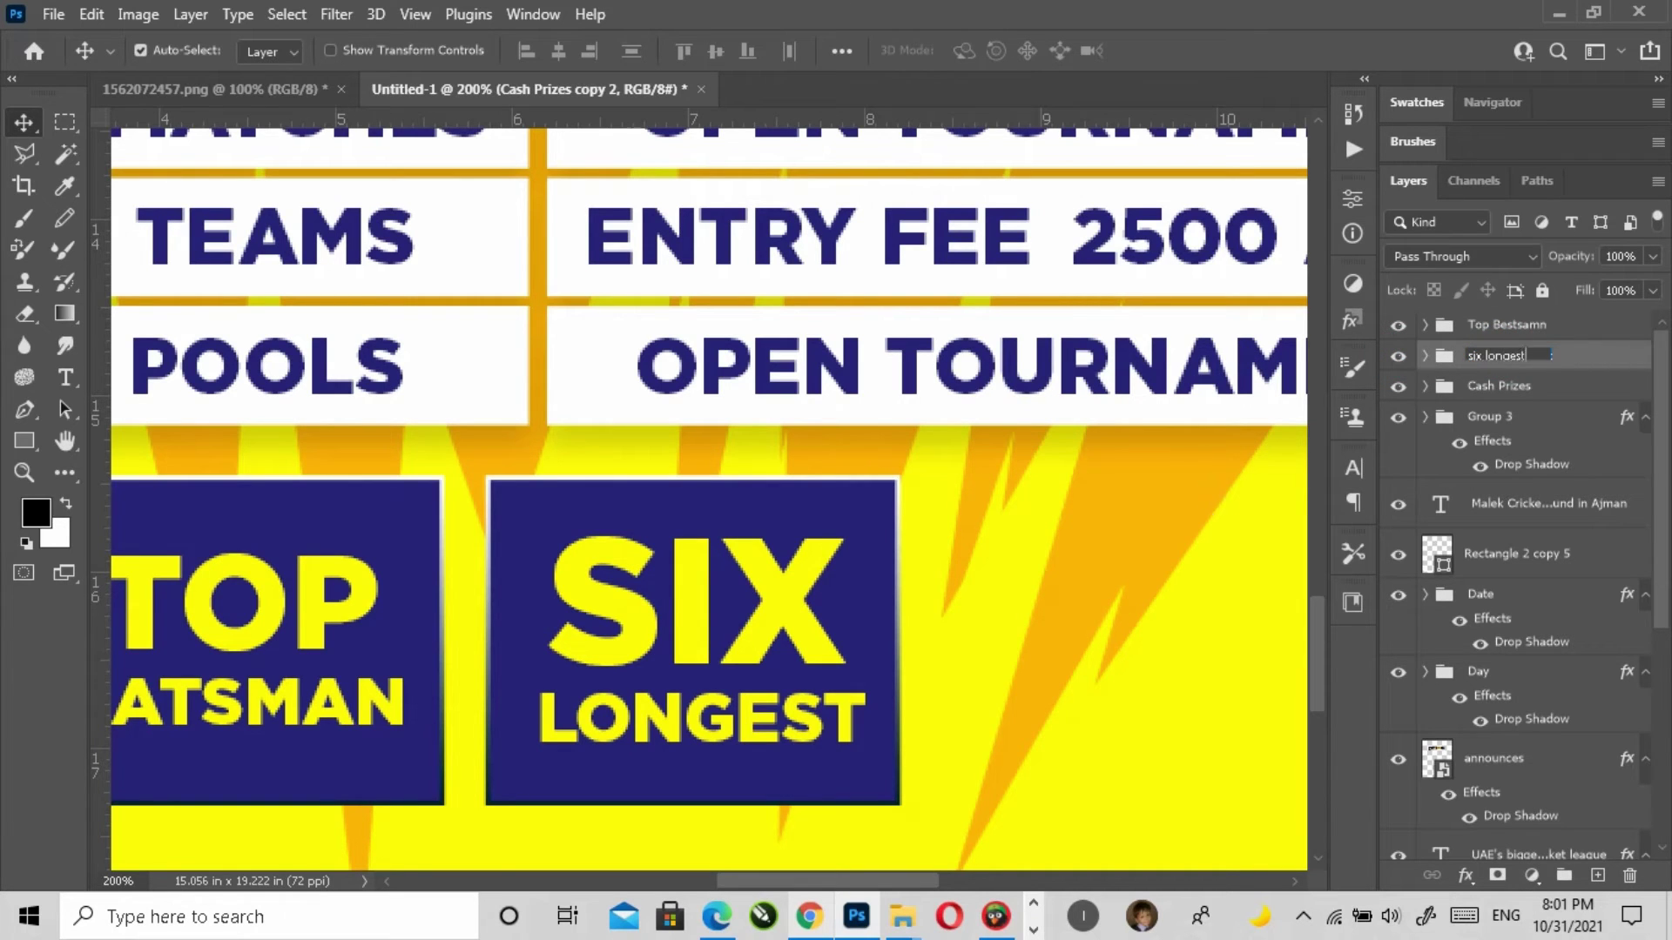
key(Return)
Step: Go back to the Word brief to look up the next cash prize category
click(1034, 930)
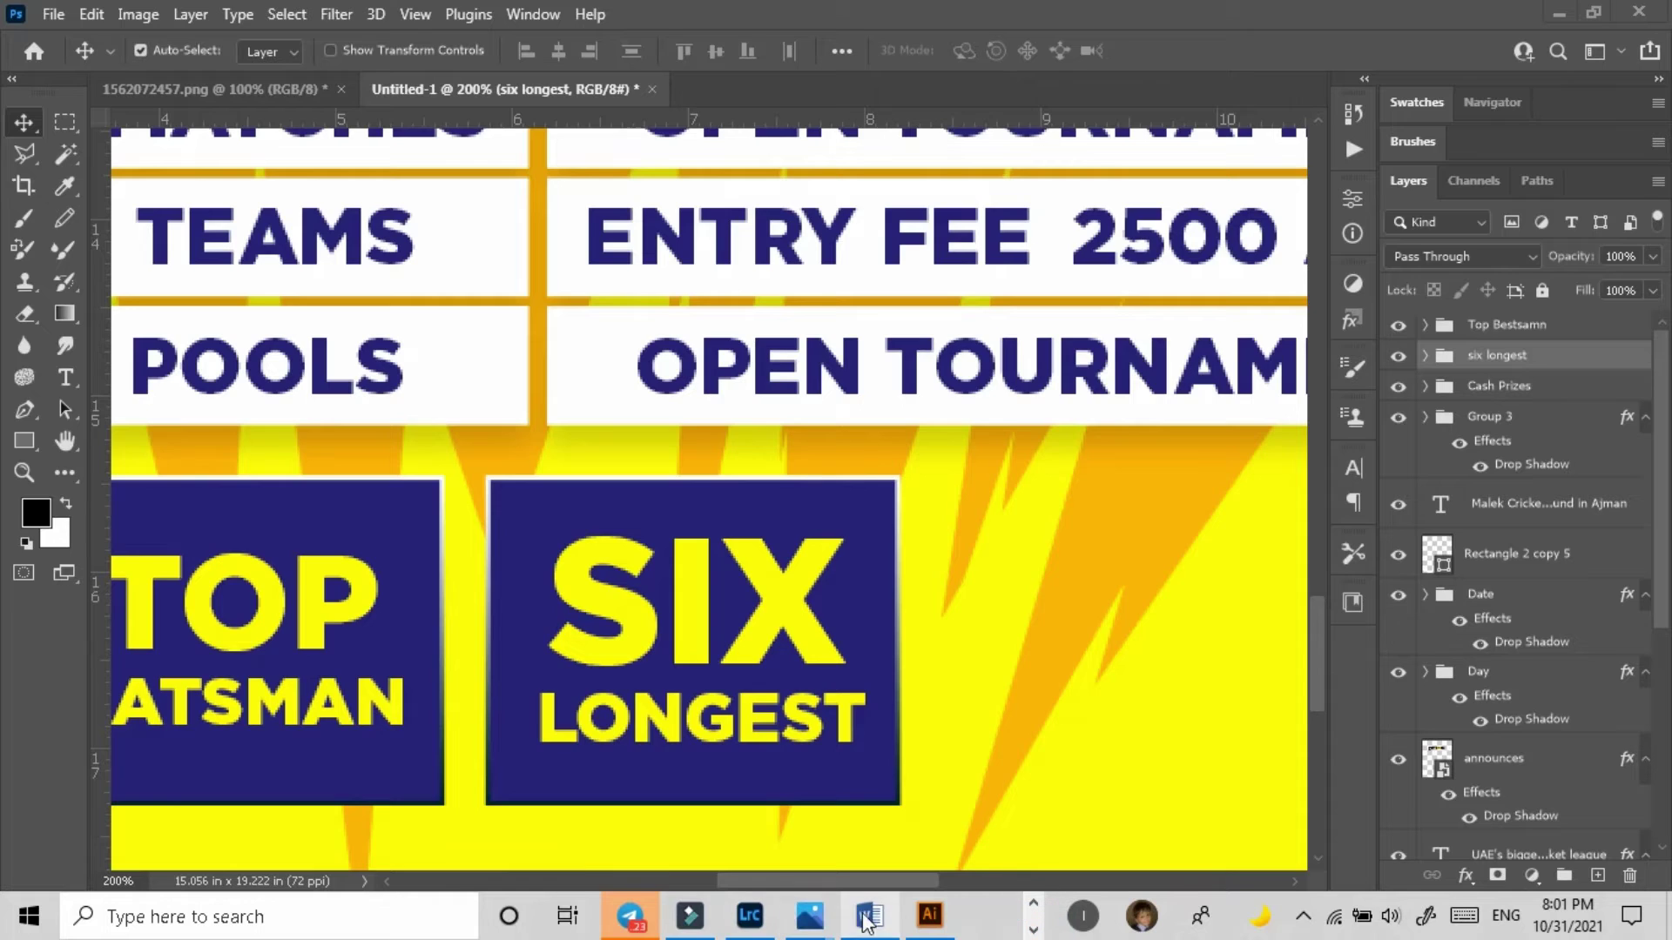
Step: Switch to the Word document, highlight "most sixes" in the prize list, and return to the poster in Photoshop
click(869, 917)
click(838, 473)
drag(782, 467, 899, 482)
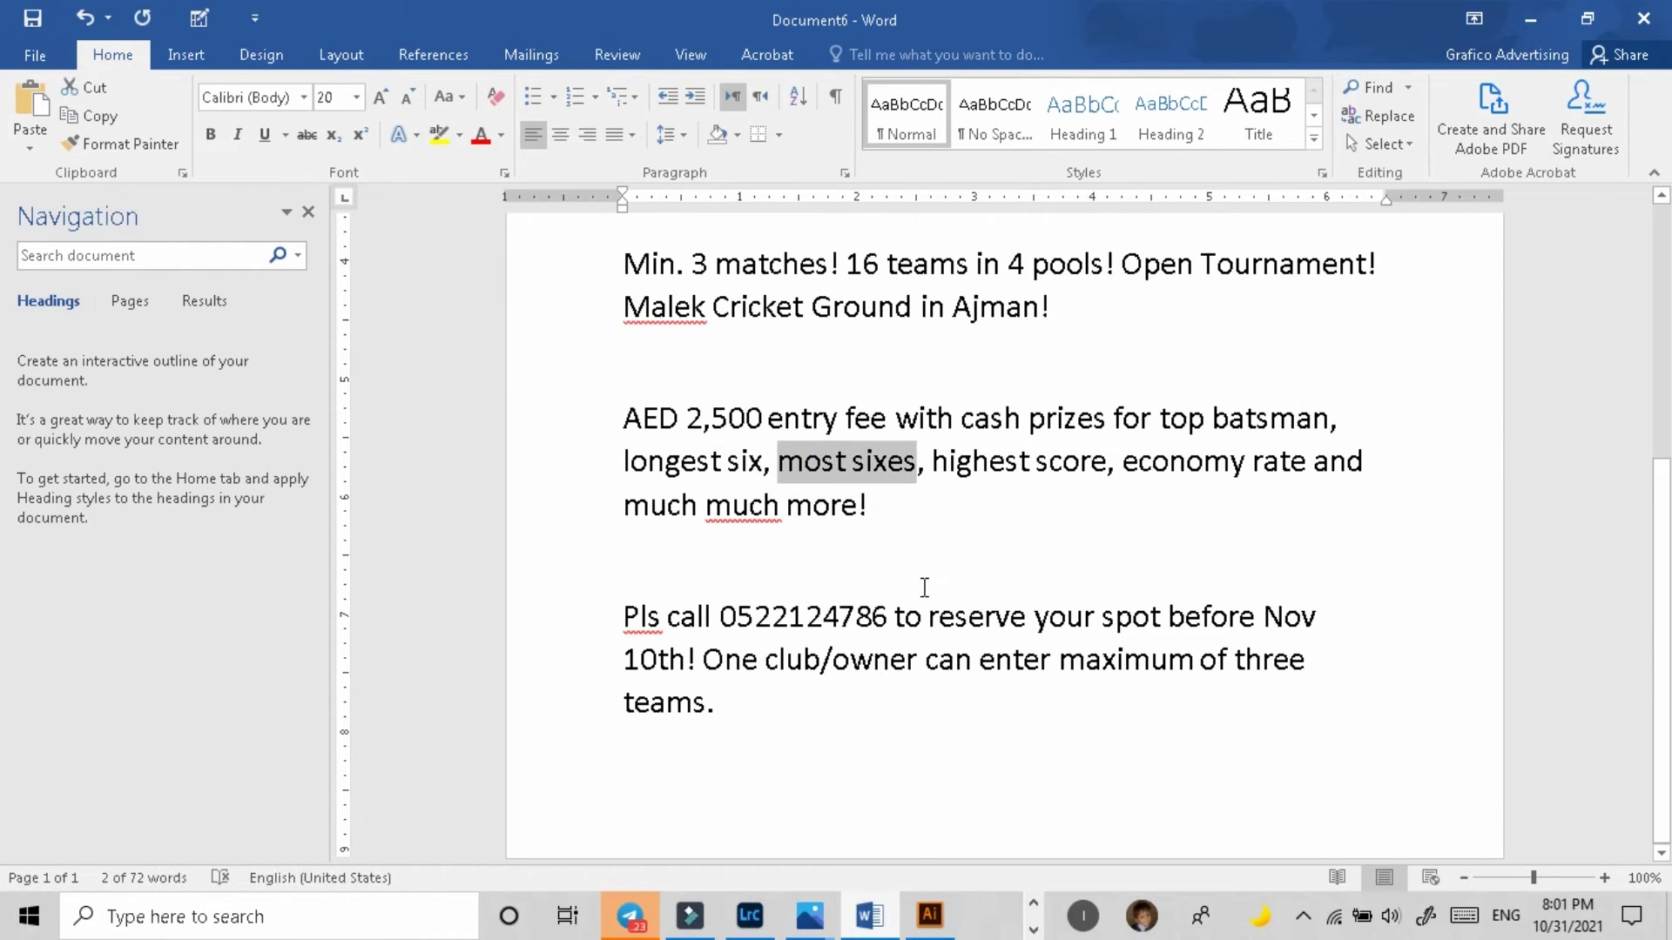
click(1531, 19)
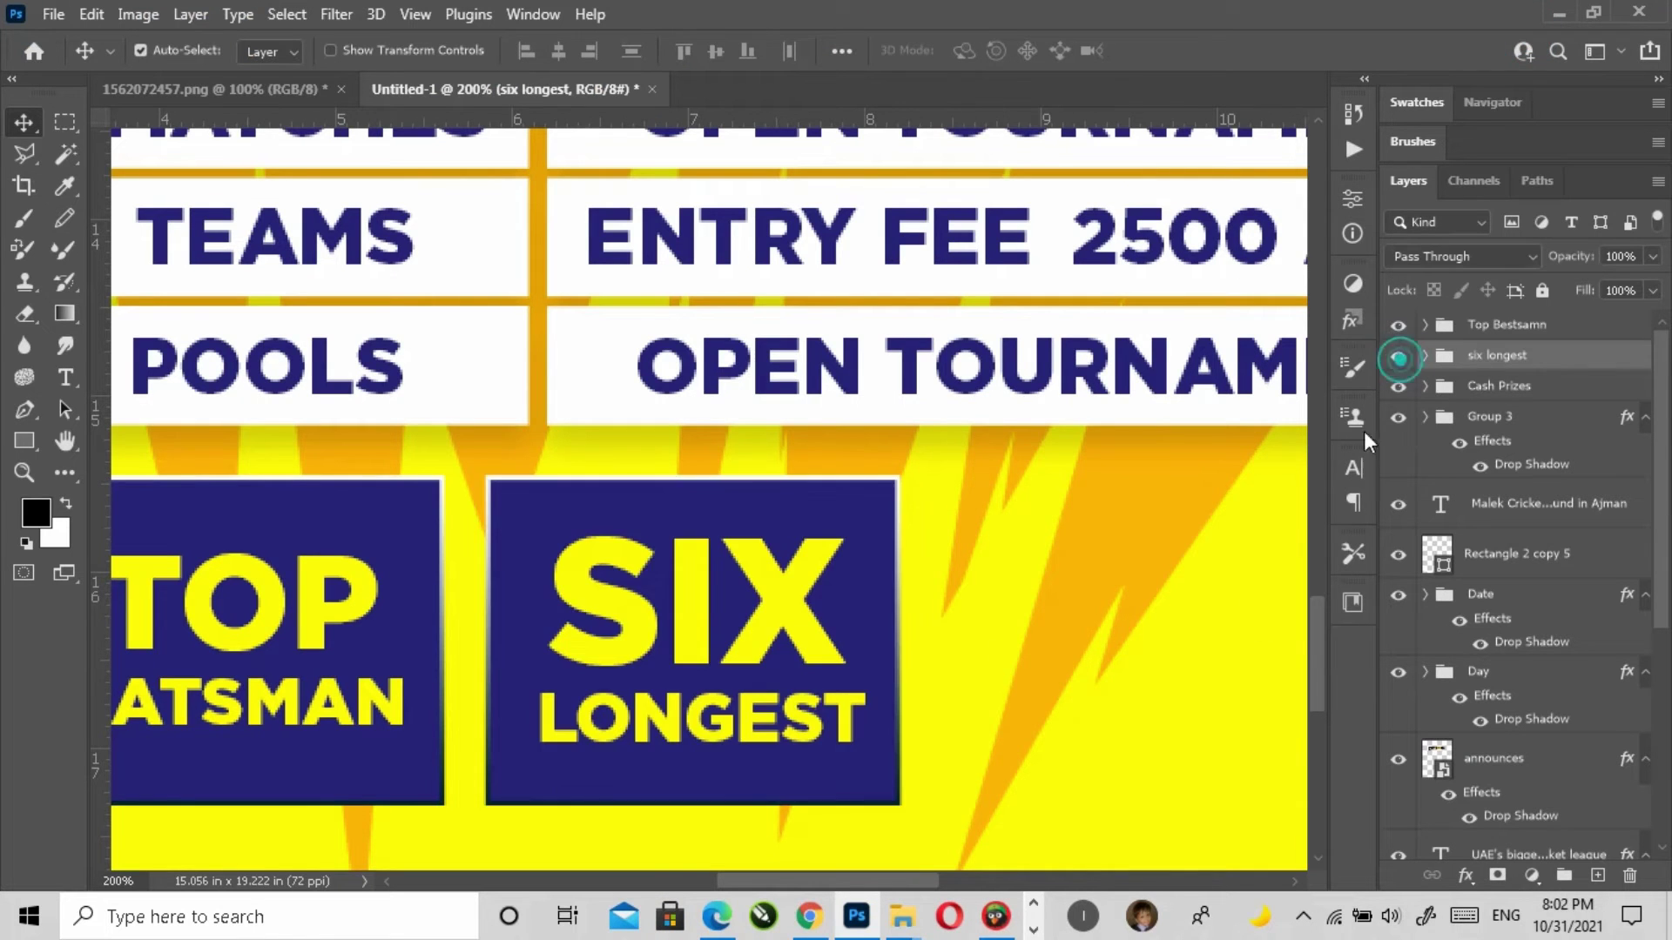
Step: Duplicate the "six longest" group and place the copy beside the original as a fourth prize box in the row
key(t)
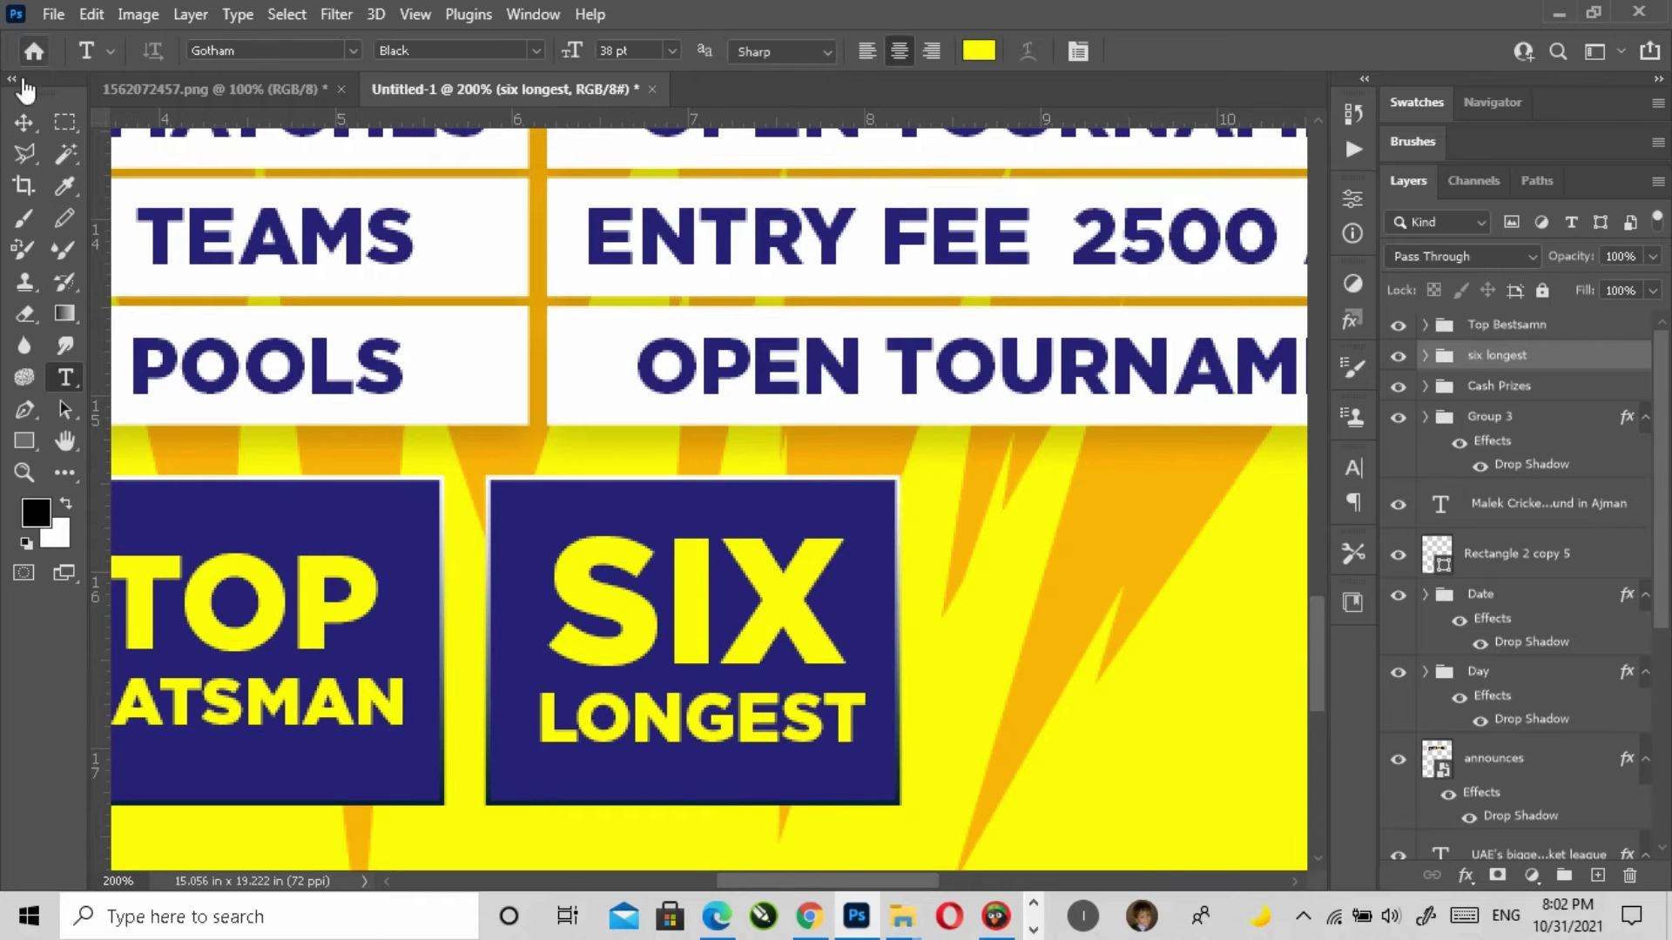
click(23, 122)
key(ctrl+j)
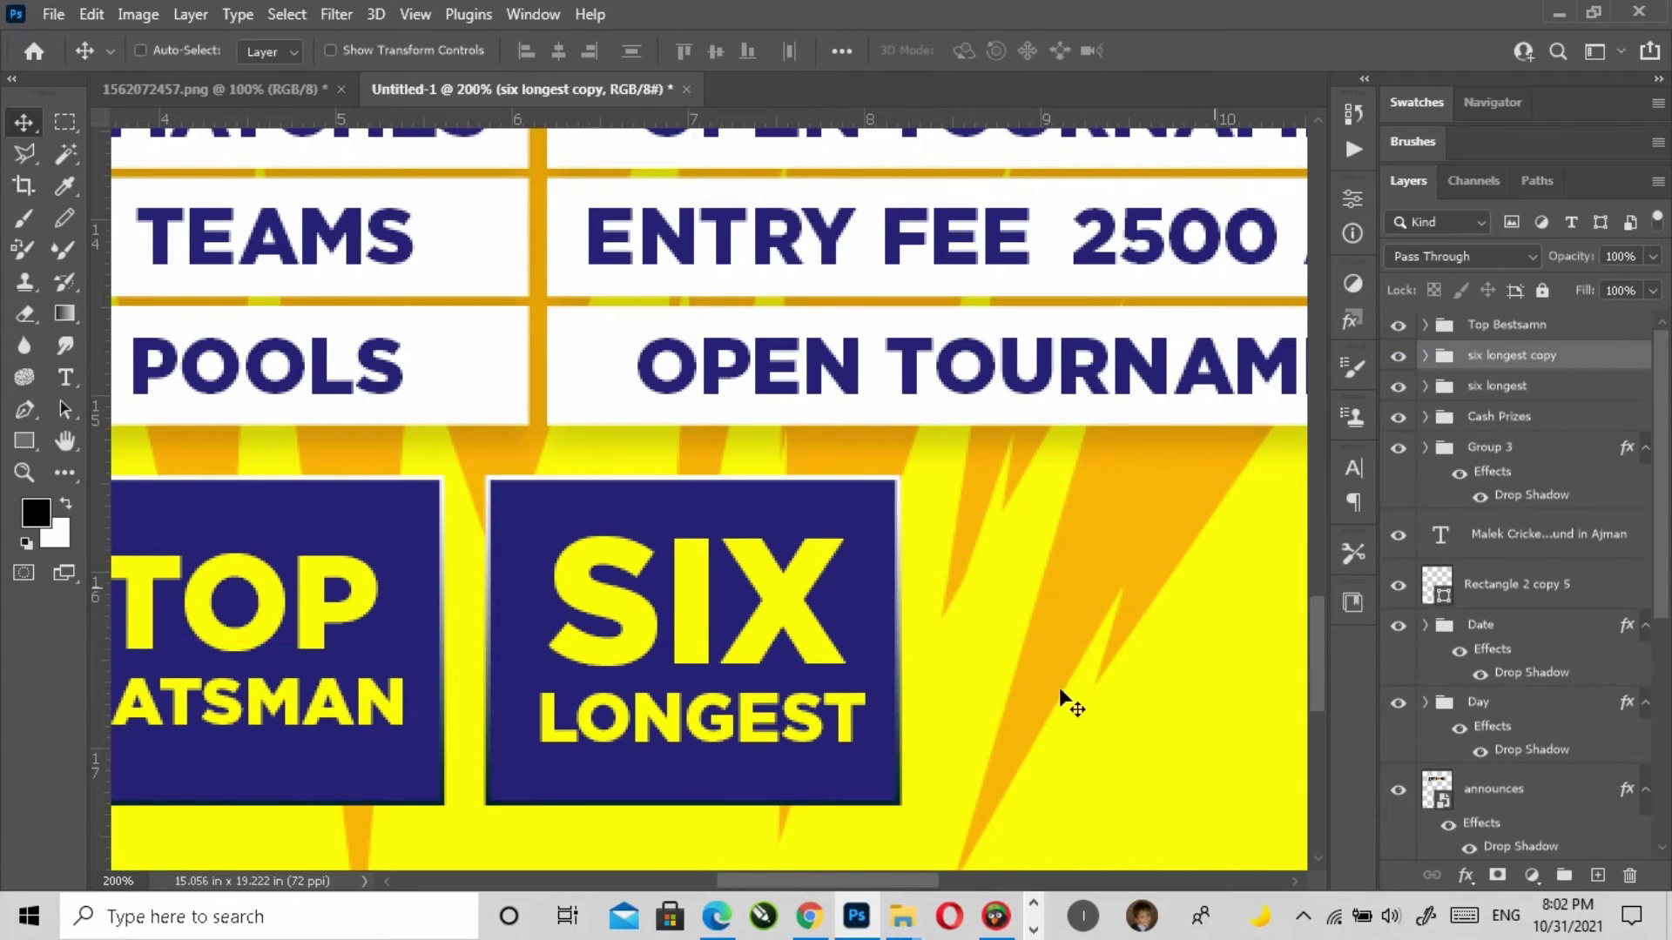
key(ctrl+t)
drag(675, 592, 1133, 602)
key(ctrl+minus)
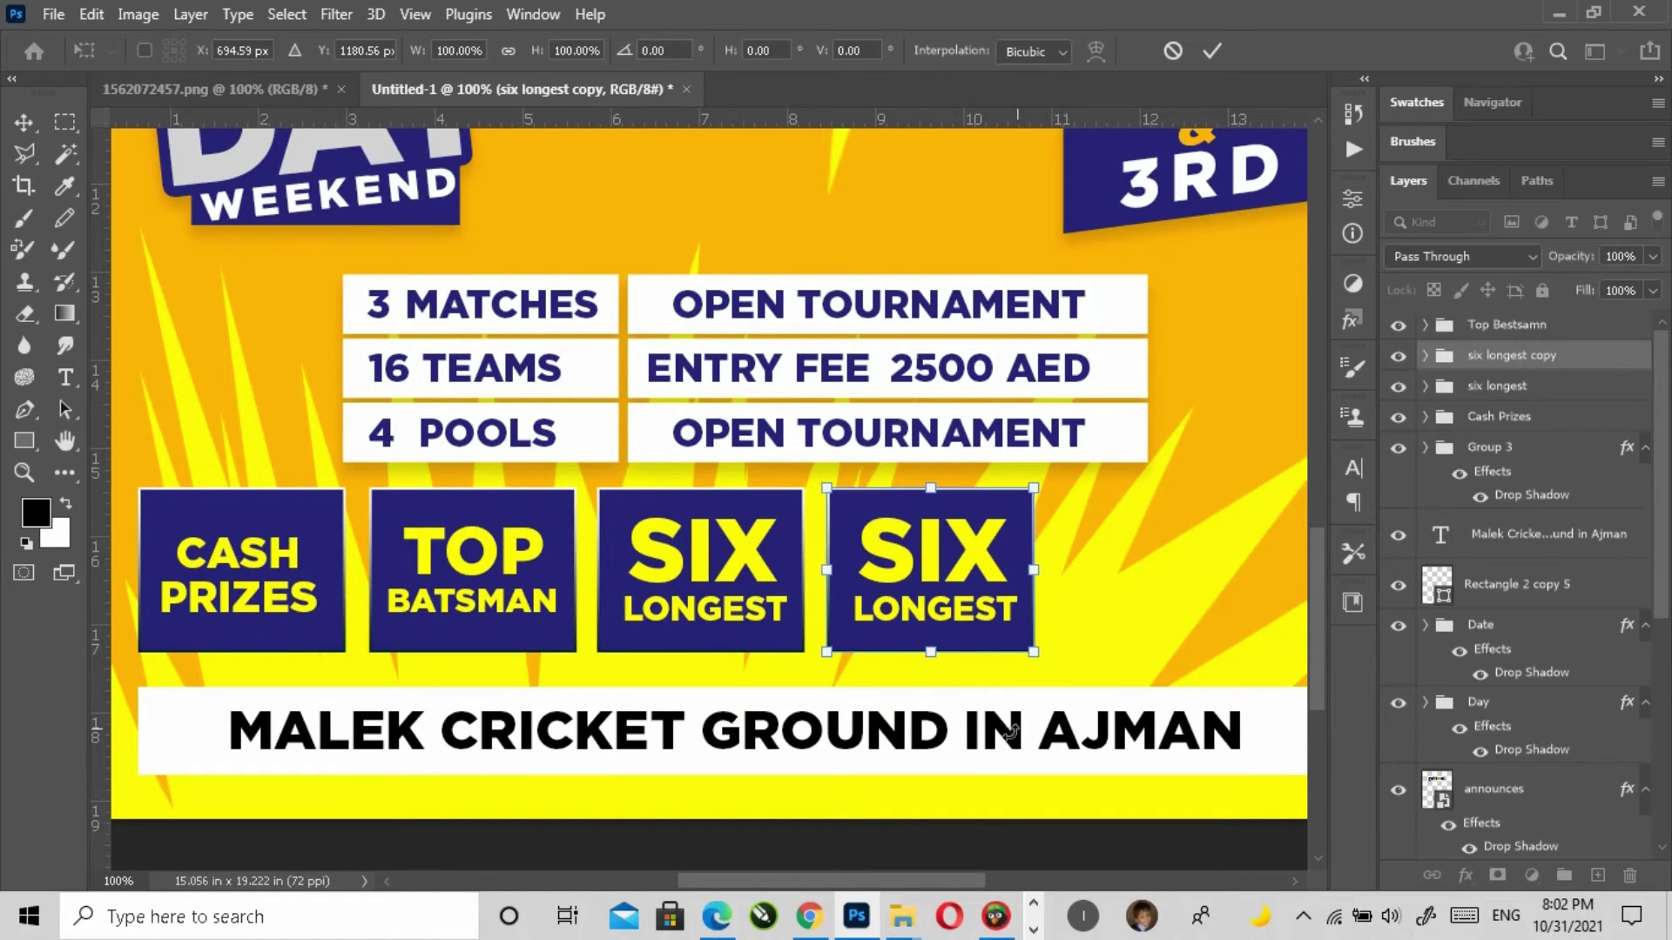
key(Return)
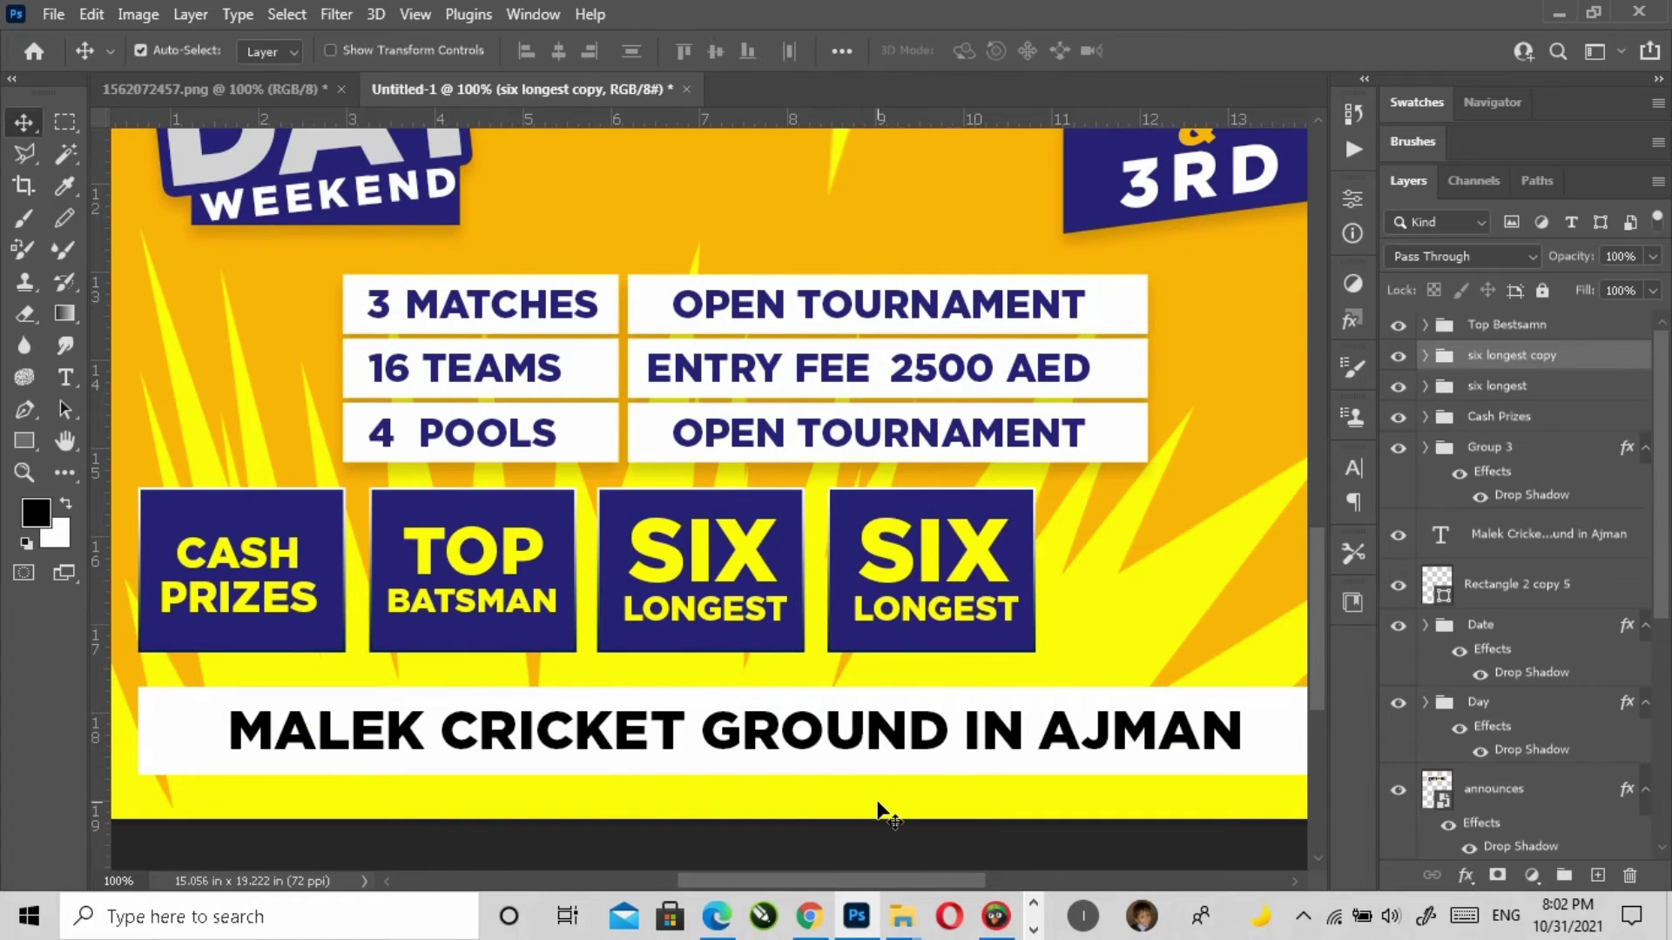
Step: Move LONGEST to the upper part of the duplicated box and SIX to its lower part
drag(914, 720, 714, 624)
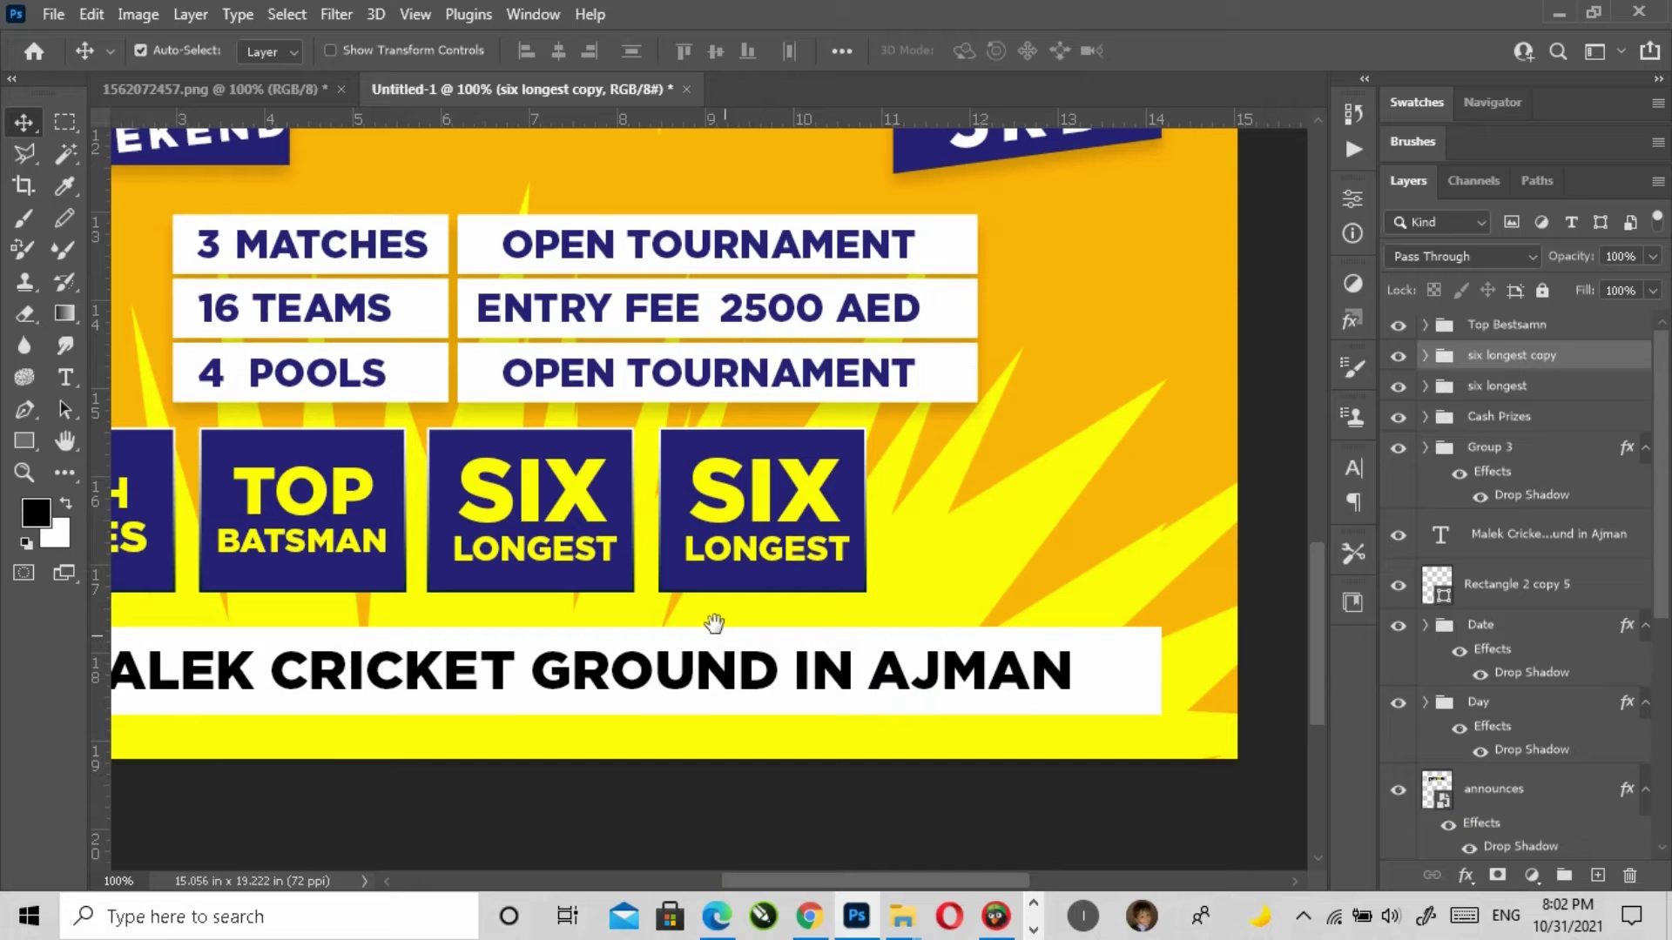
click(66, 377)
click(24, 124)
scroll(839, 489, up, 1)
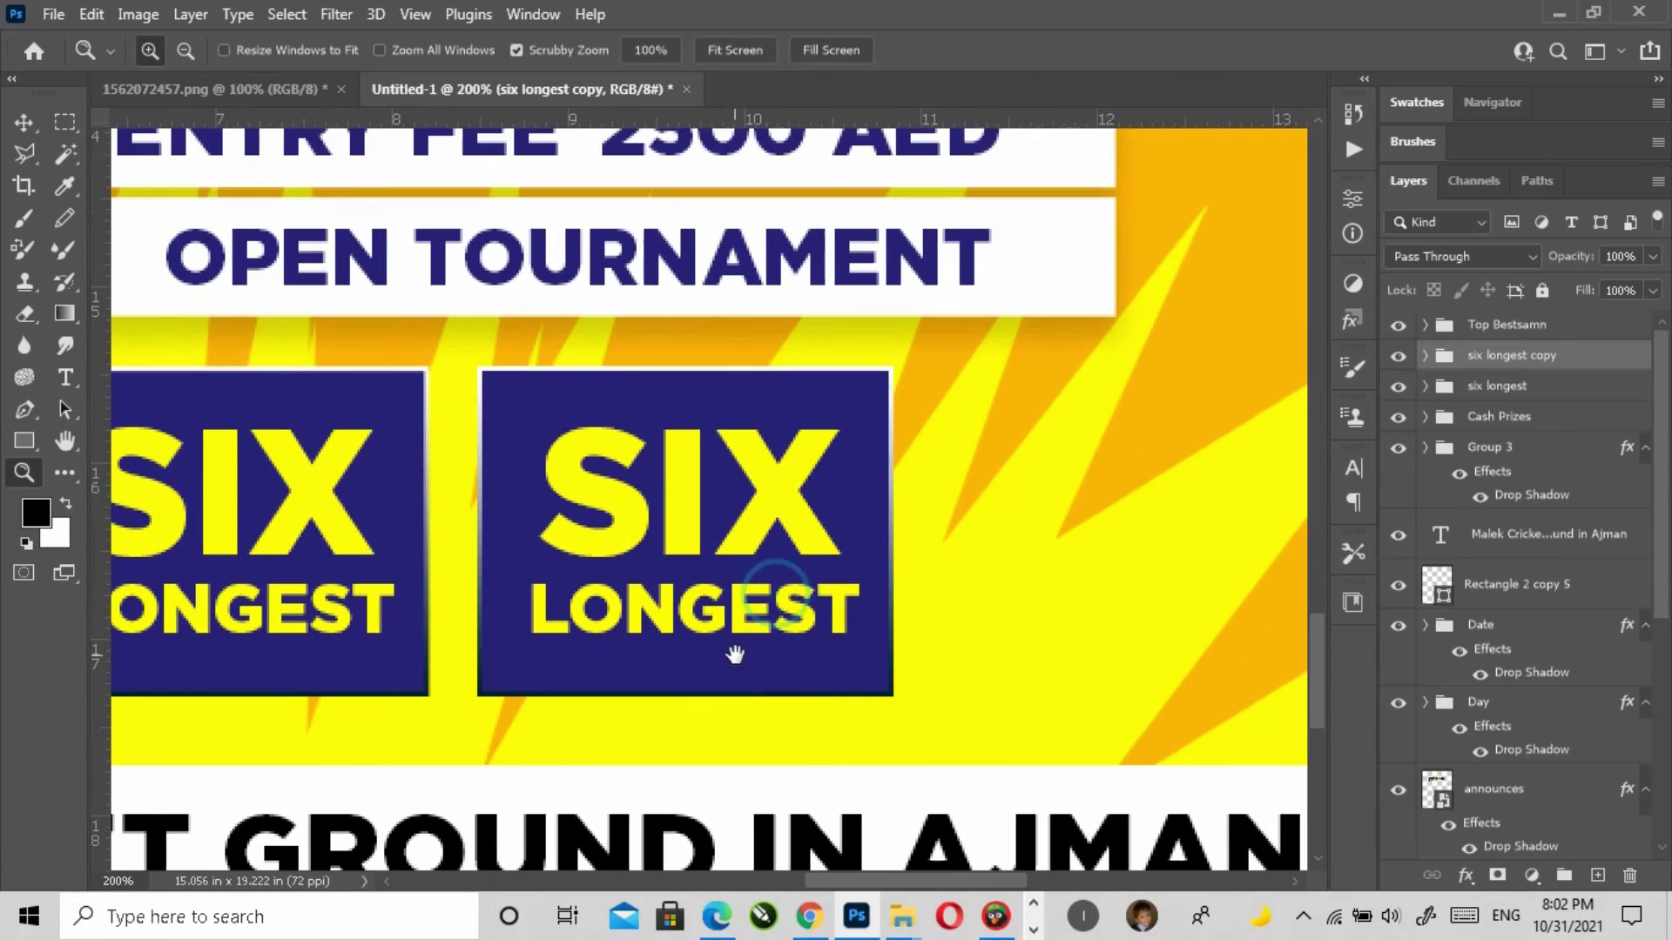
click(656, 609)
drag(659, 568, 669, 383)
drag(679, 521, 675, 592)
Step: Replace the SIX text in the duplicated box with "SIXES"
key(t)
double_click(648, 587)
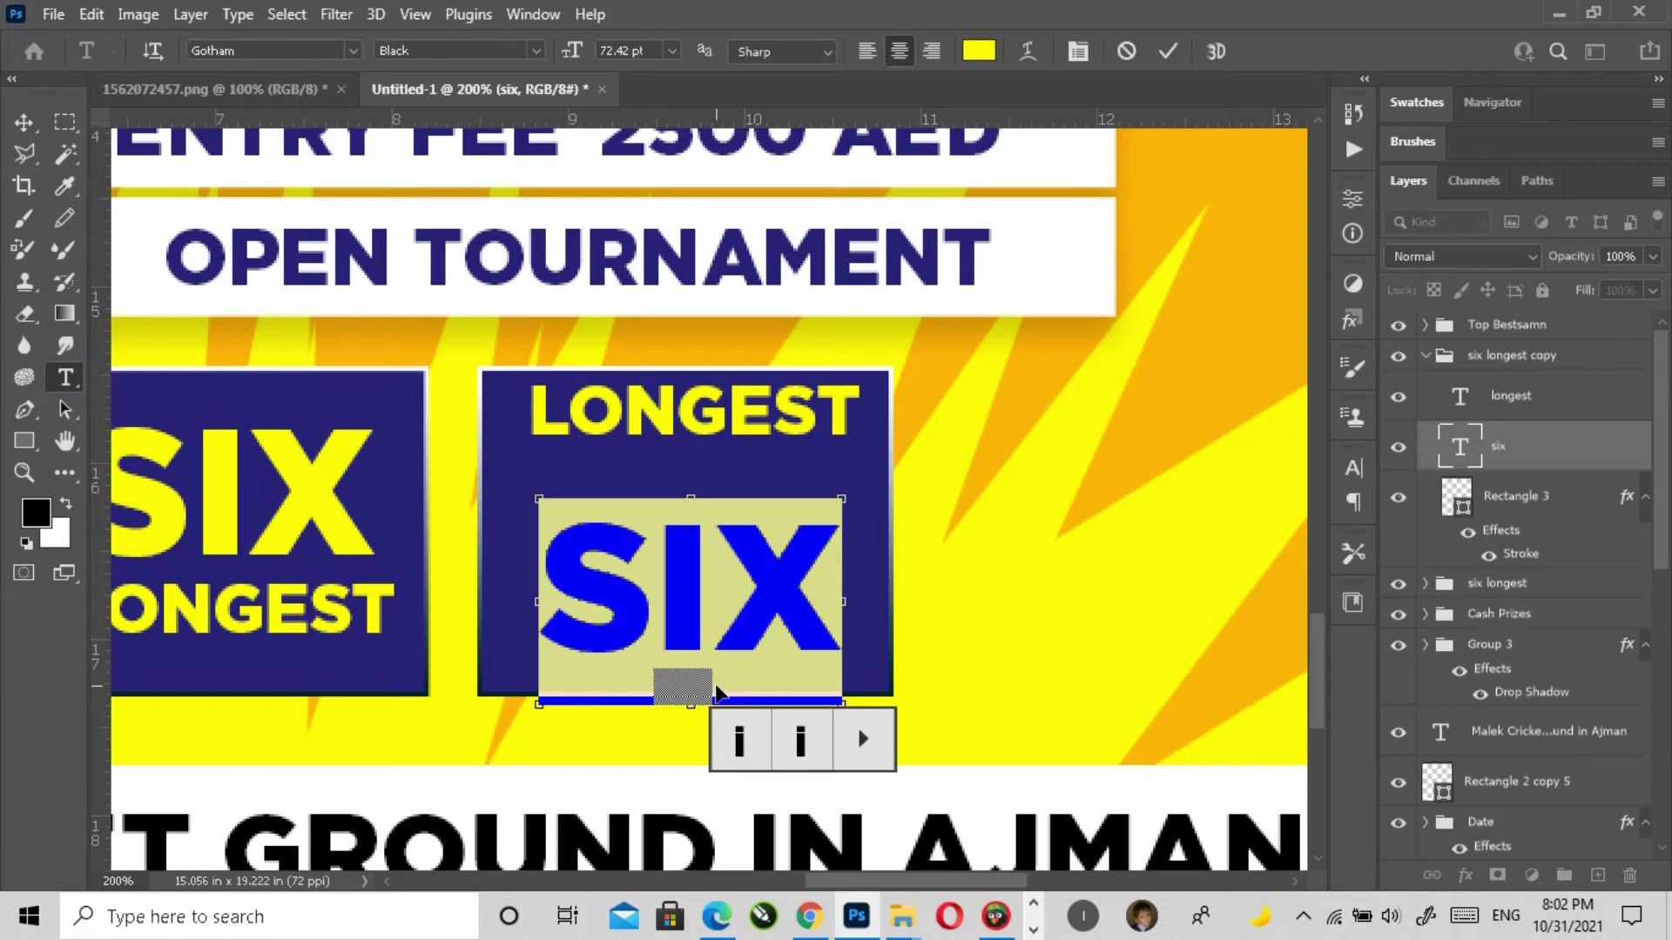
text(MOST SIX)
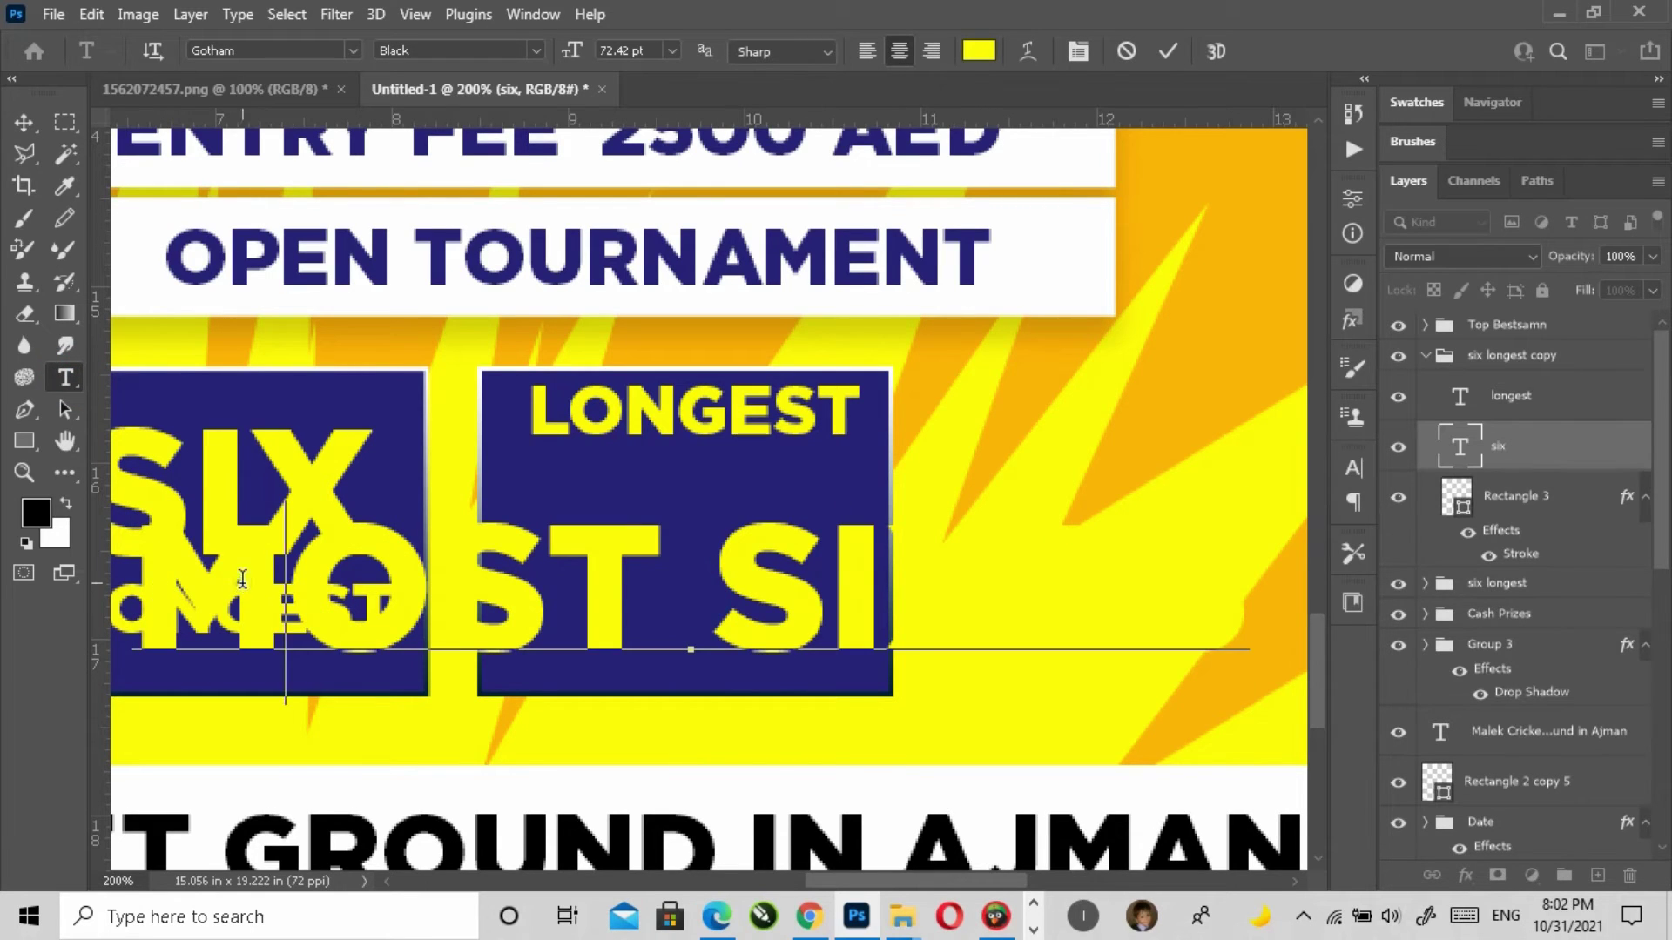
key(ctrl+a)
text(SIXES)
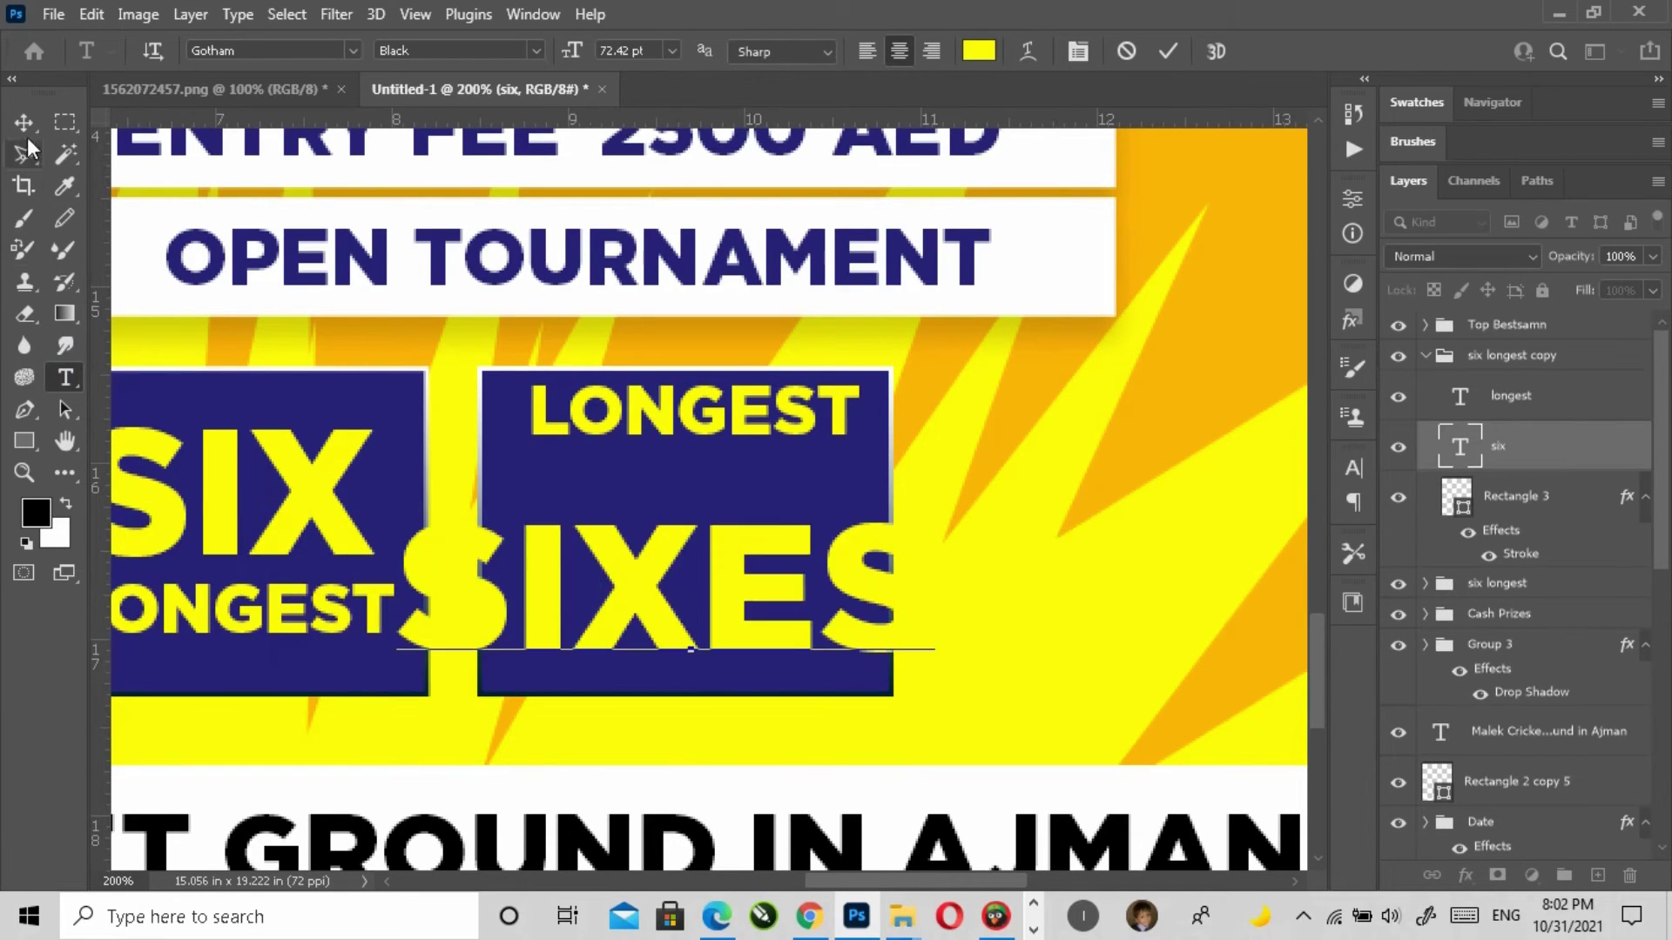
key(ctrl+Return)
Step: Scale the SIXES text to about 65.63% and position it inside the lower part of its box
key(v)
key(ctrl+t)
drag(976, 701, 867, 721)
drag(737, 627, 751, 633)
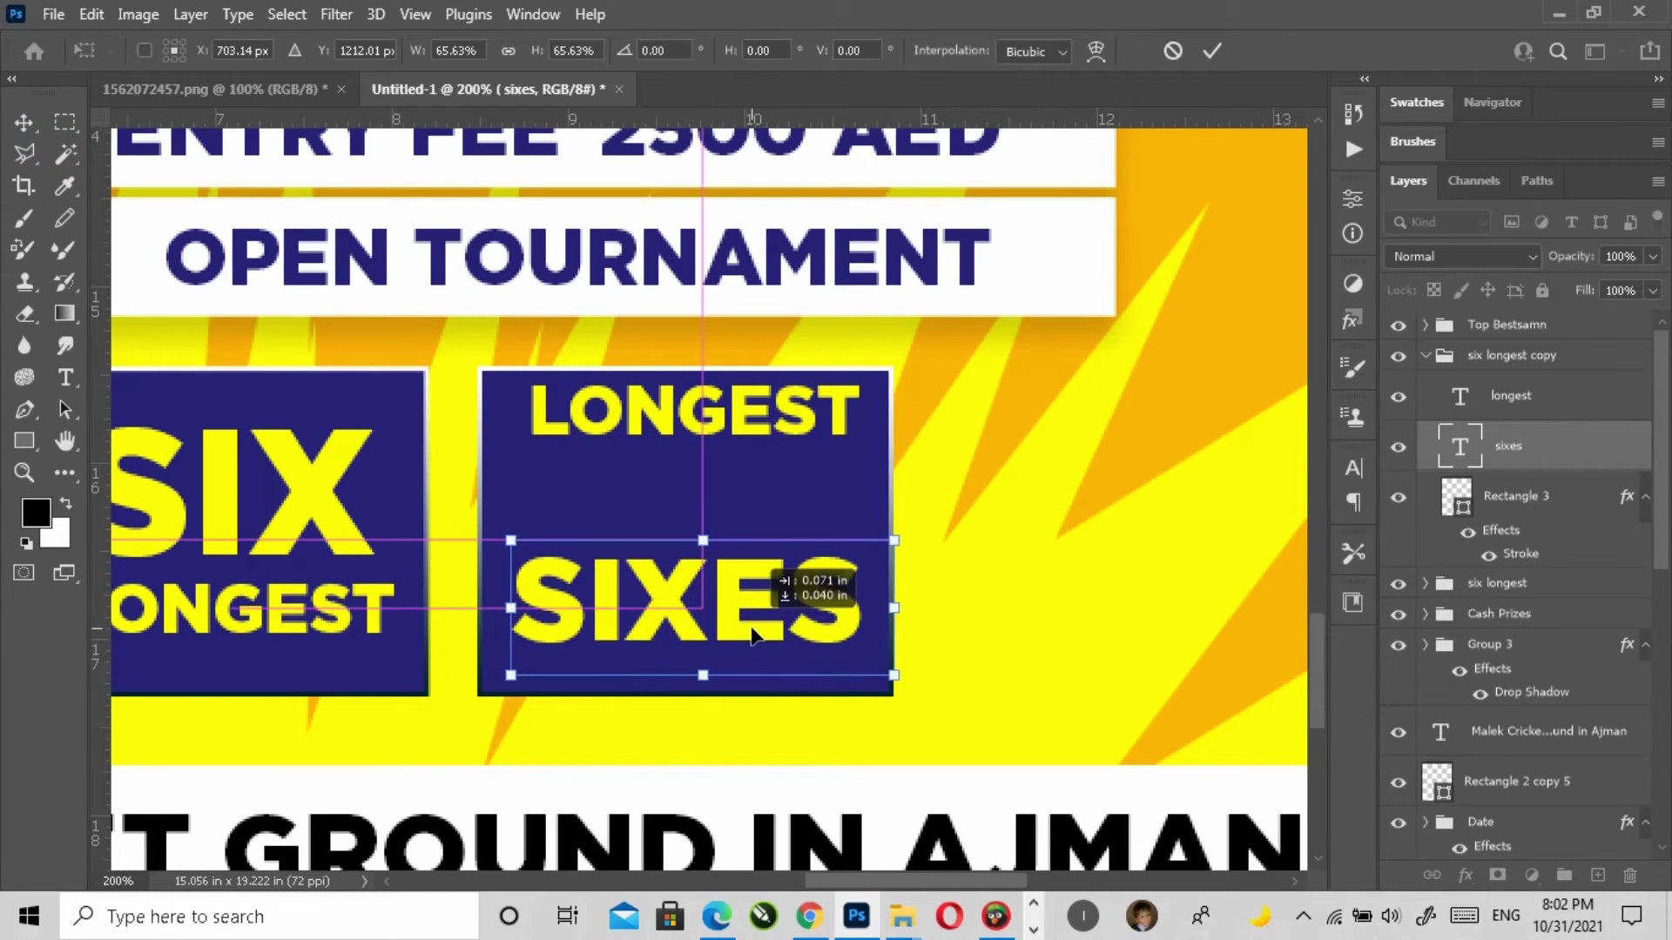
key(Return)
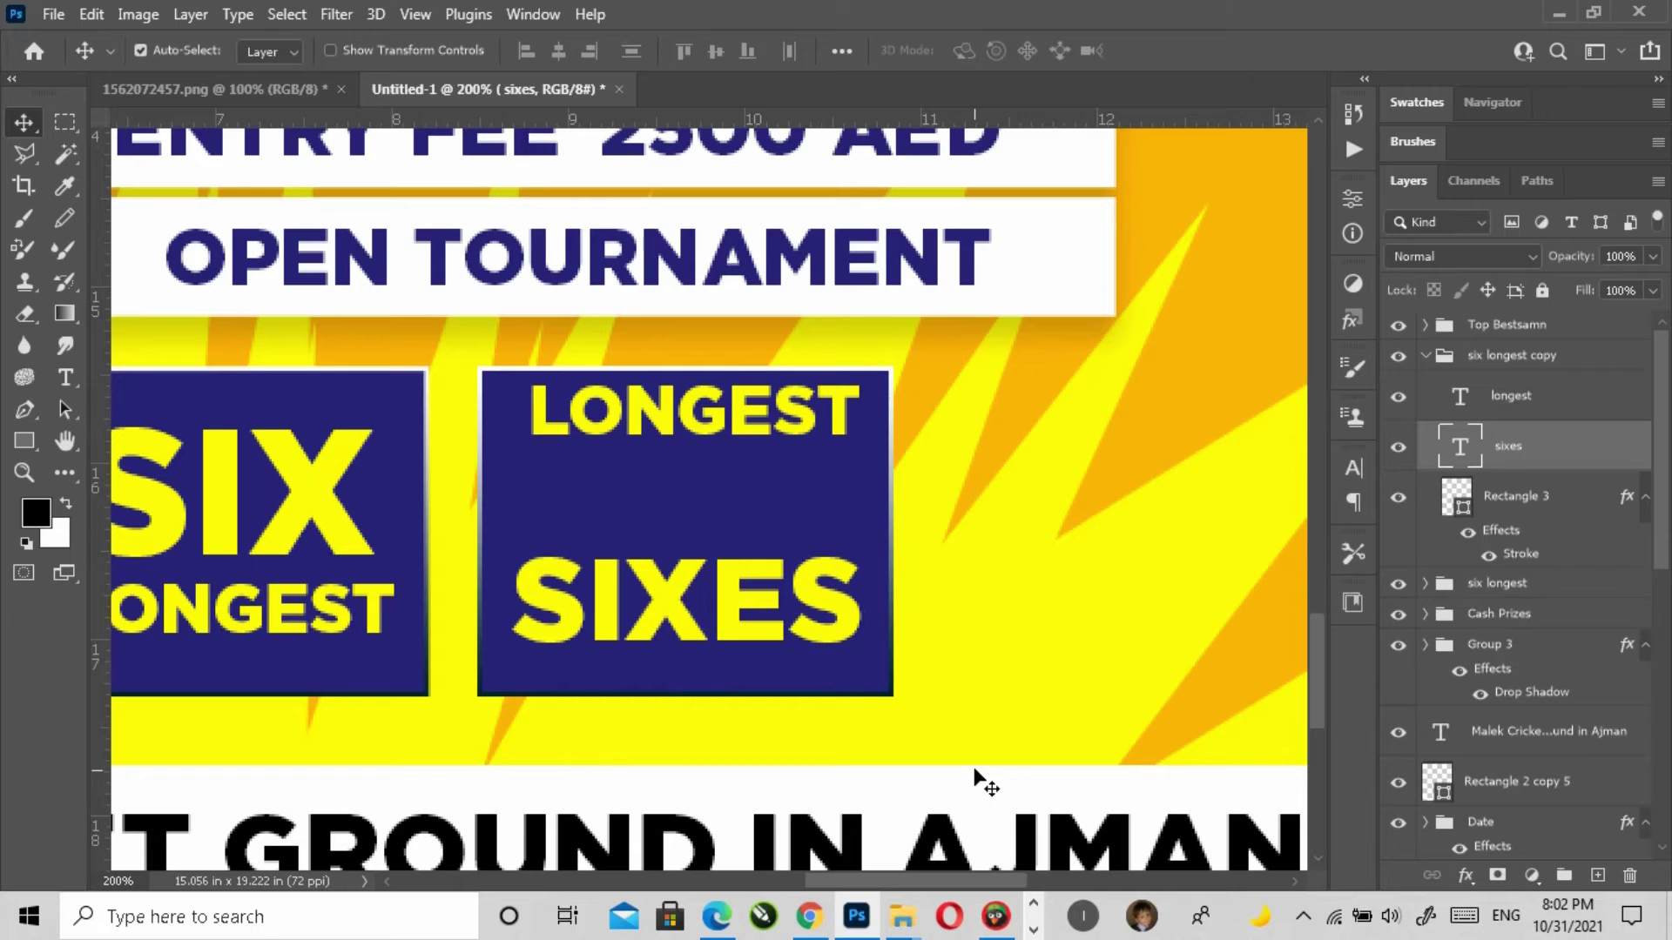
Step: Replace LONGEST in the fourth box with "MOST" and stack it closely above SIXES in the middle of the box
click(73, 376)
drag(617, 421, 666, 435)
key(ctrl+a)
text(most)
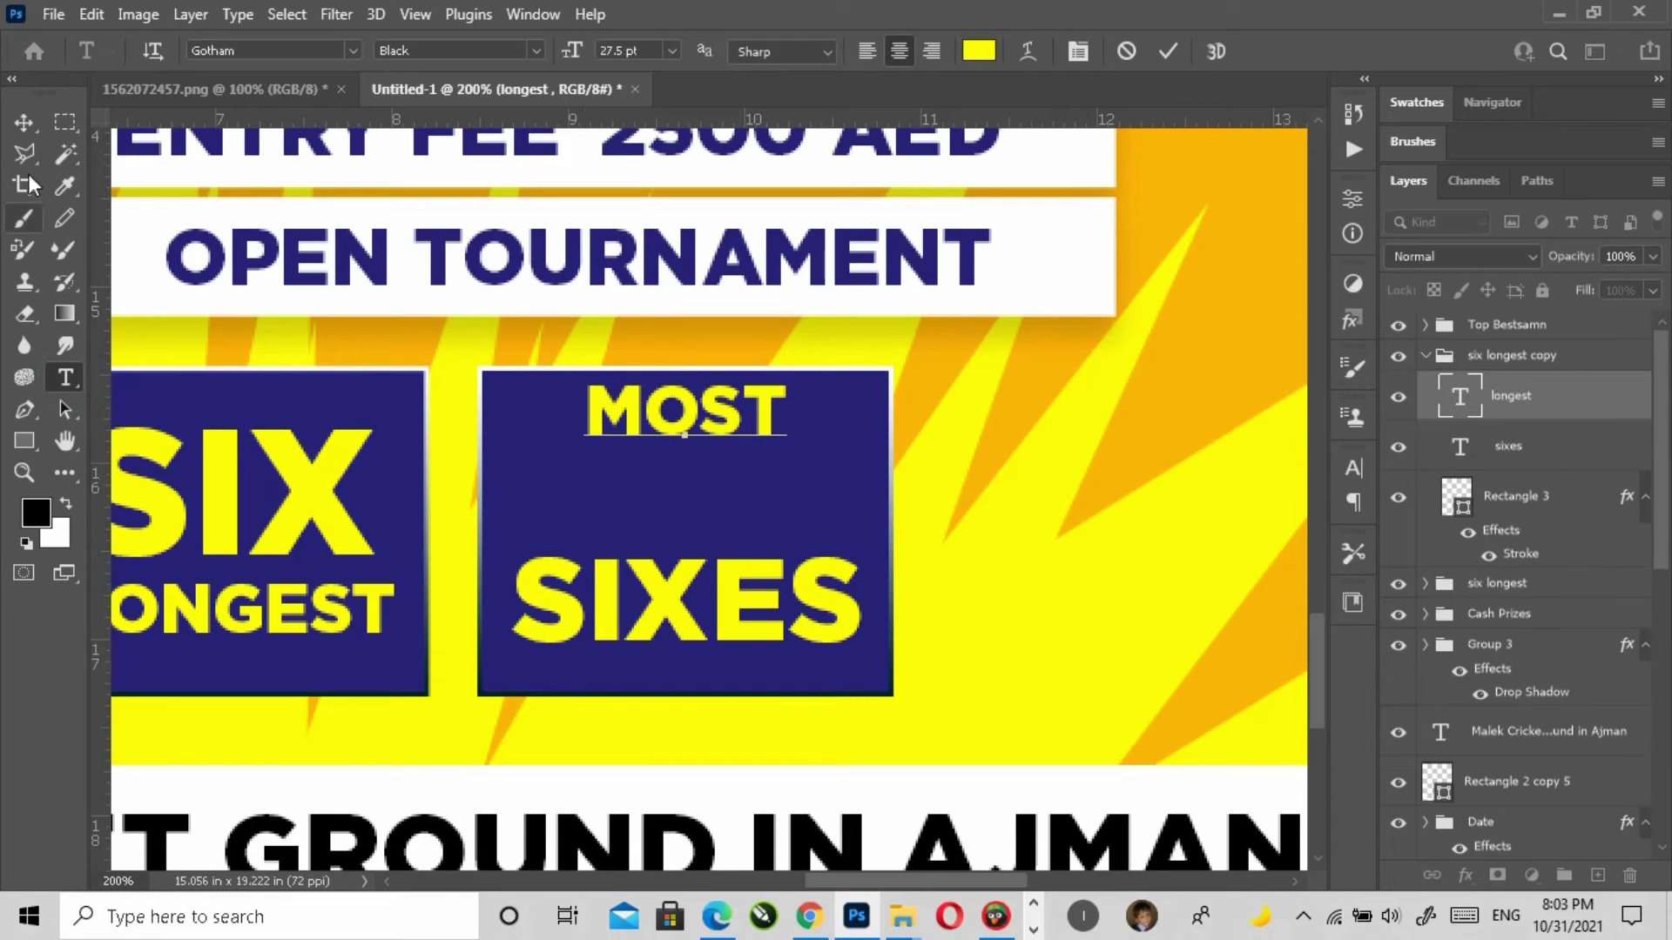
click(35, 129)
drag(610, 372, 611, 447)
drag(682, 580, 689, 543)
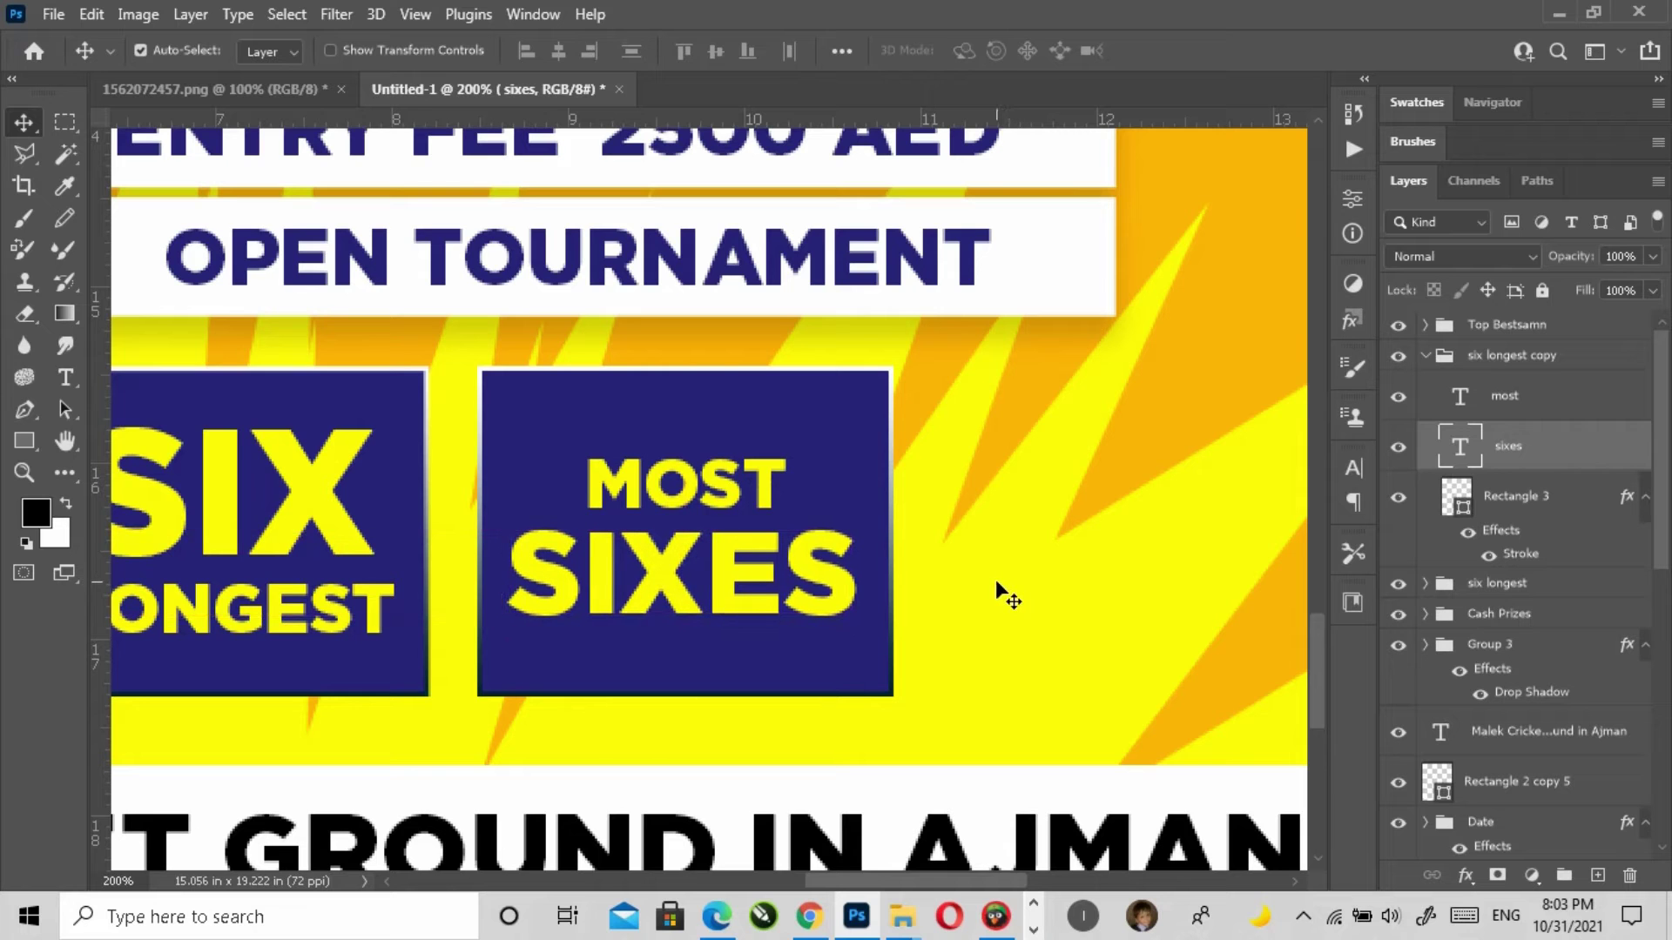
Step: Review the row of prize boxes, highlight "highest score" in the Word document, and return to the poster in Photoshop
key(z)
click(766, 50)
click(862, 751)
click(870, 755)
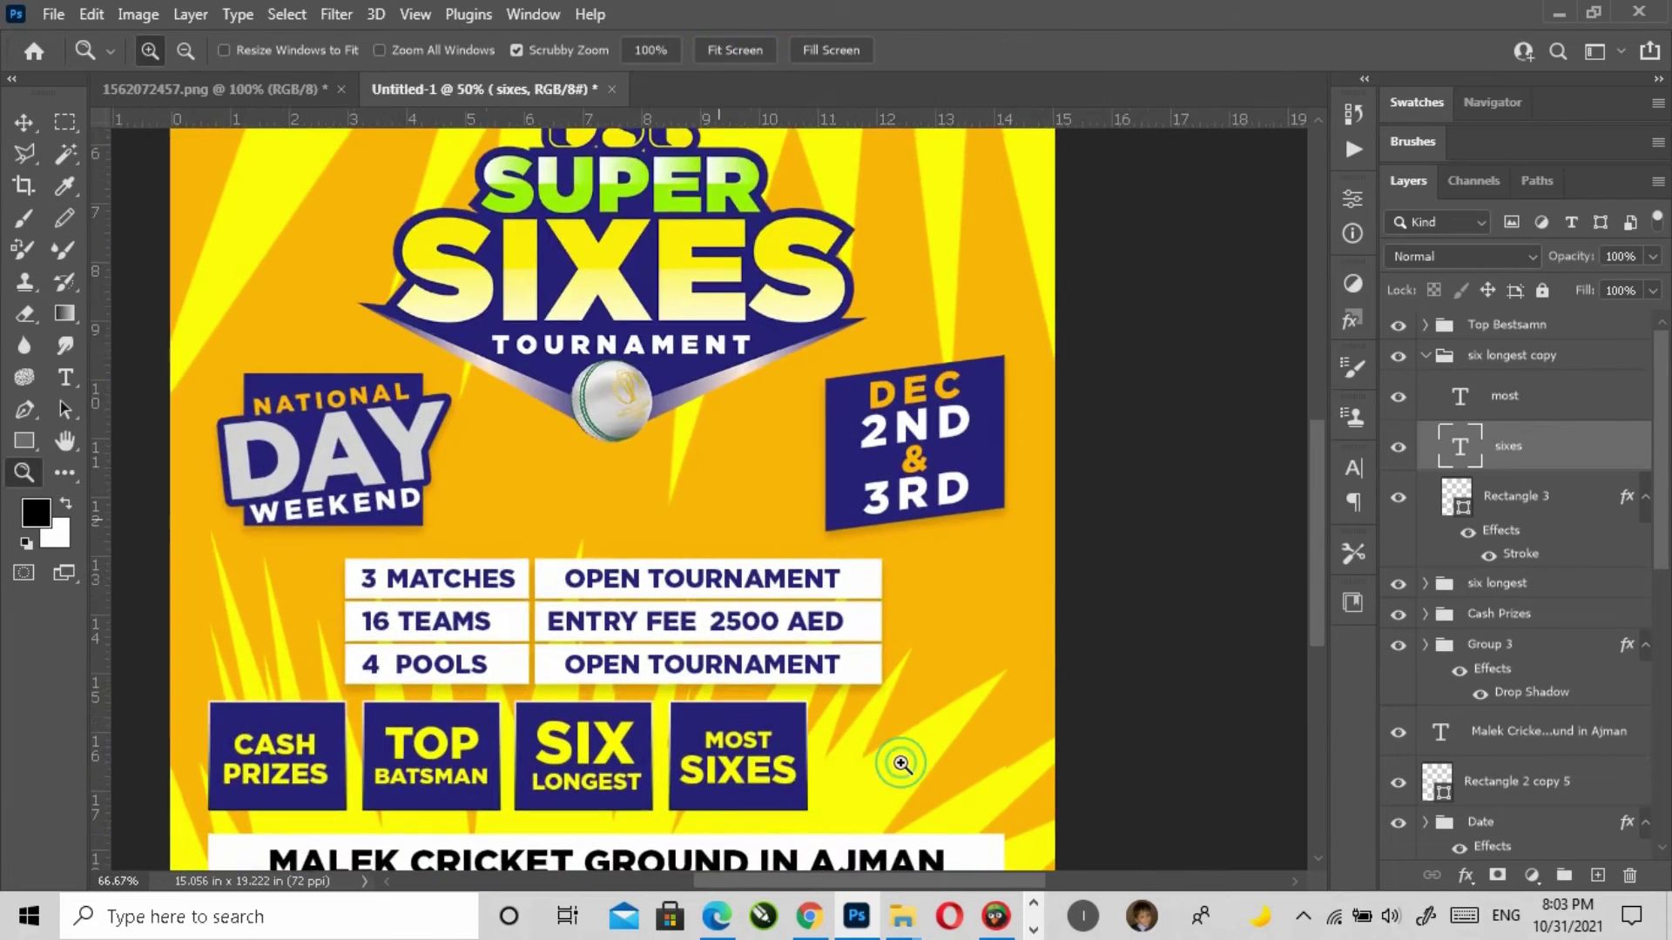
click(897, 759)
drag(897, 759, 179, 400)
click(1033, 928)
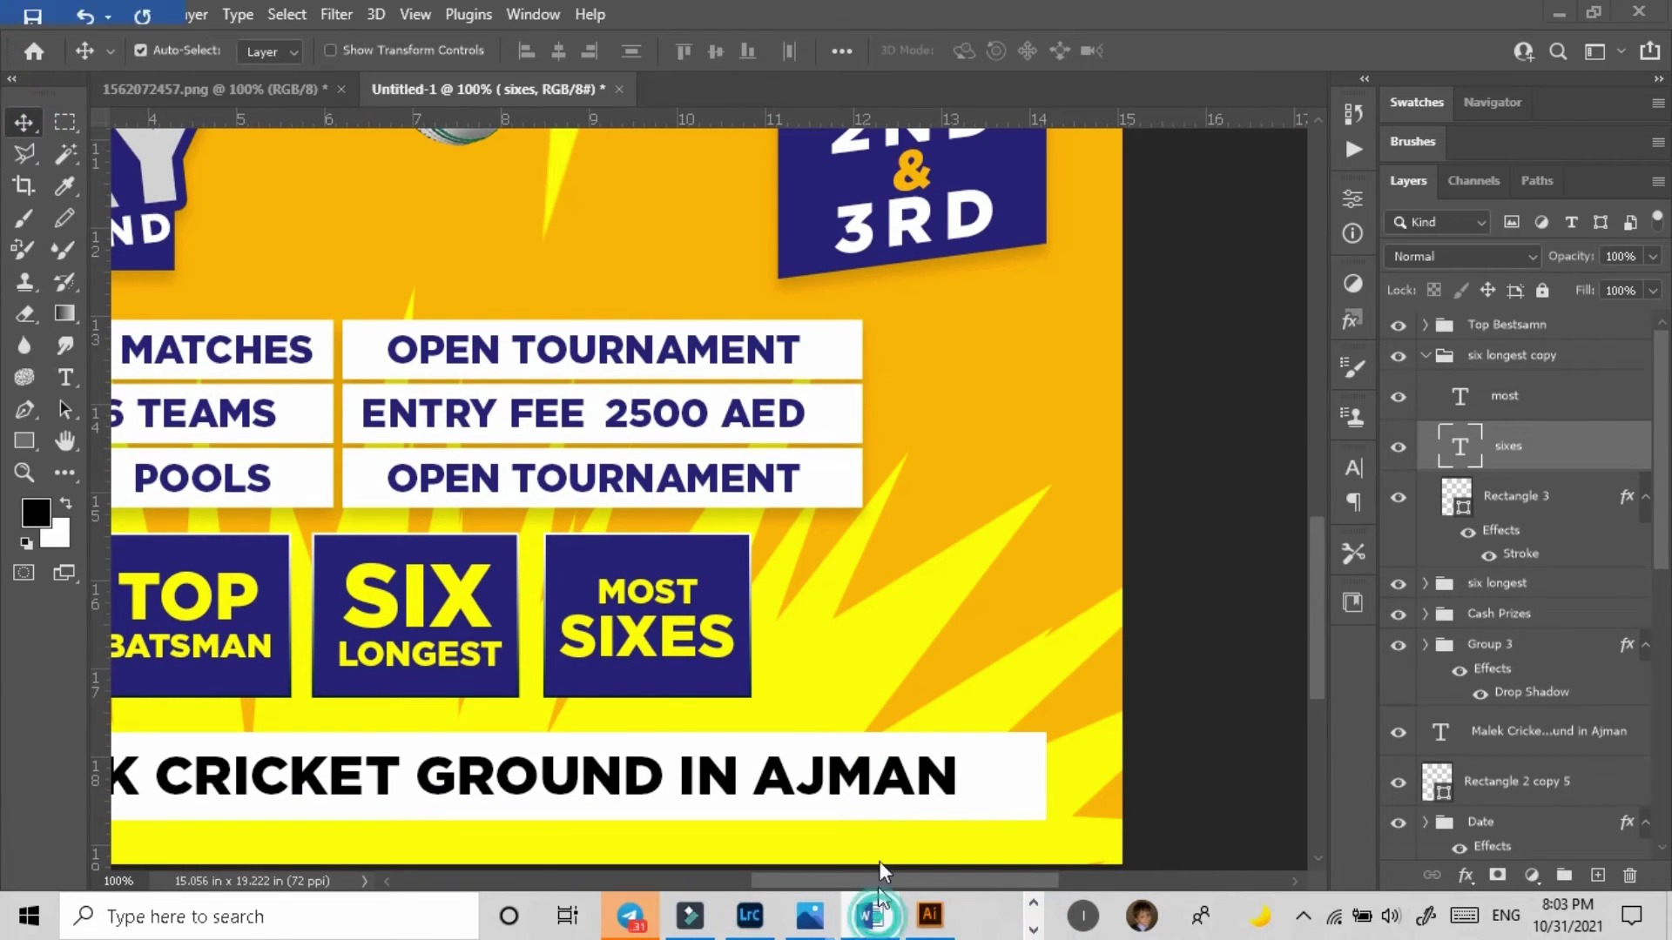
click(868, 916)
drag(933, 461, 1106, 461)
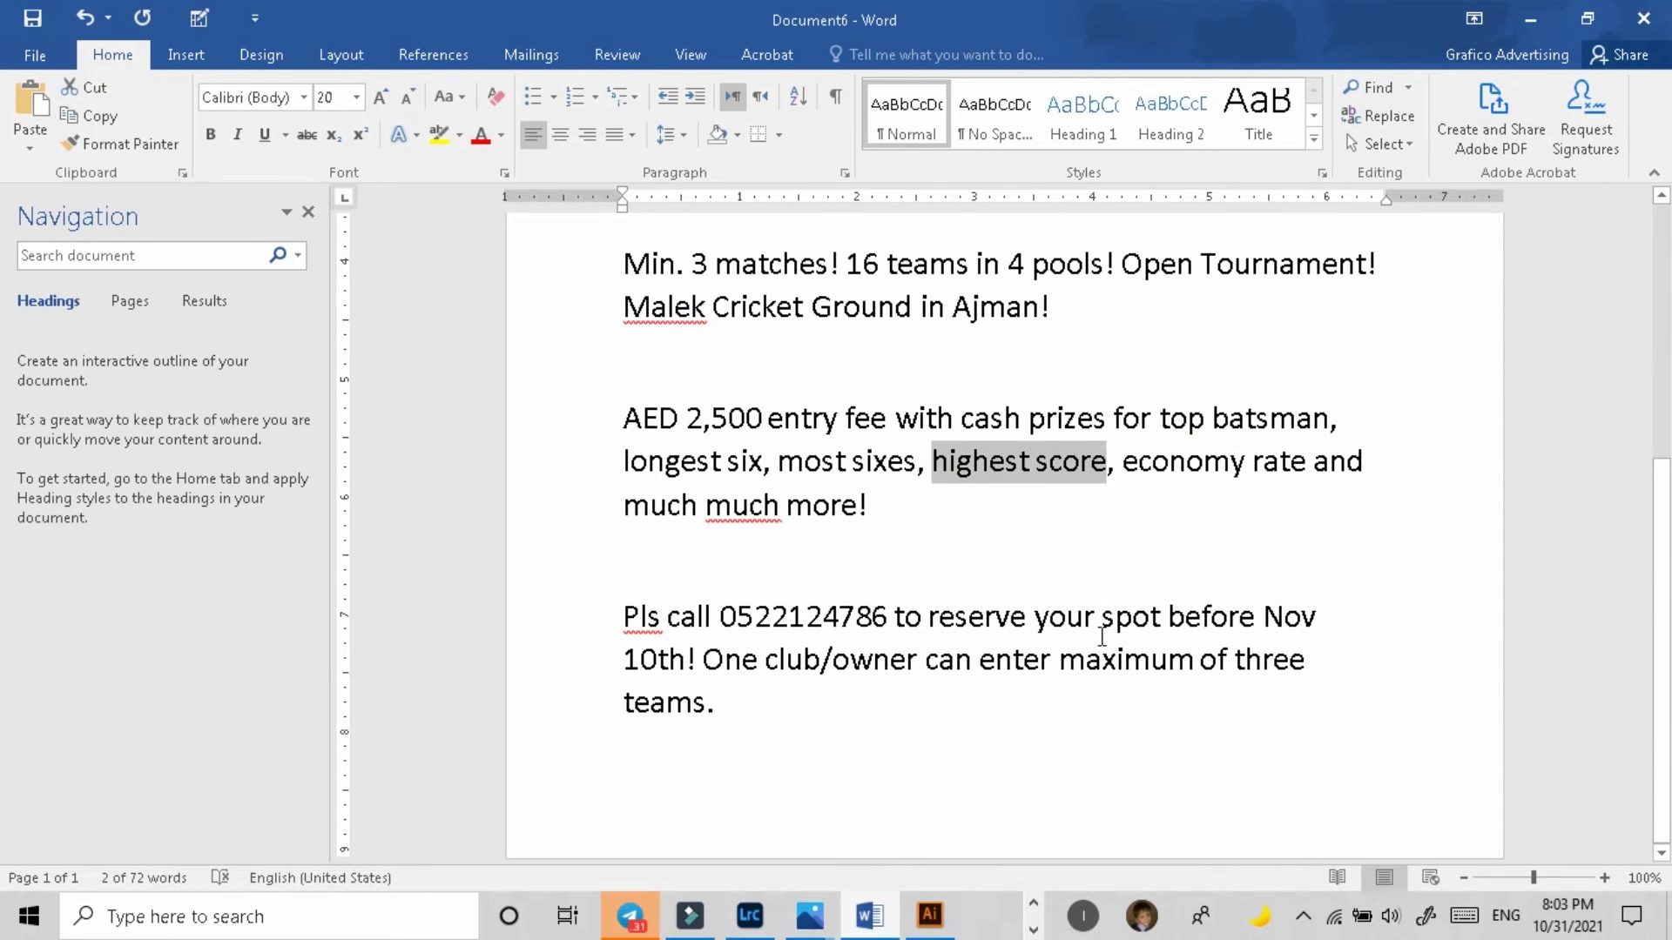
key(alt+Tab)
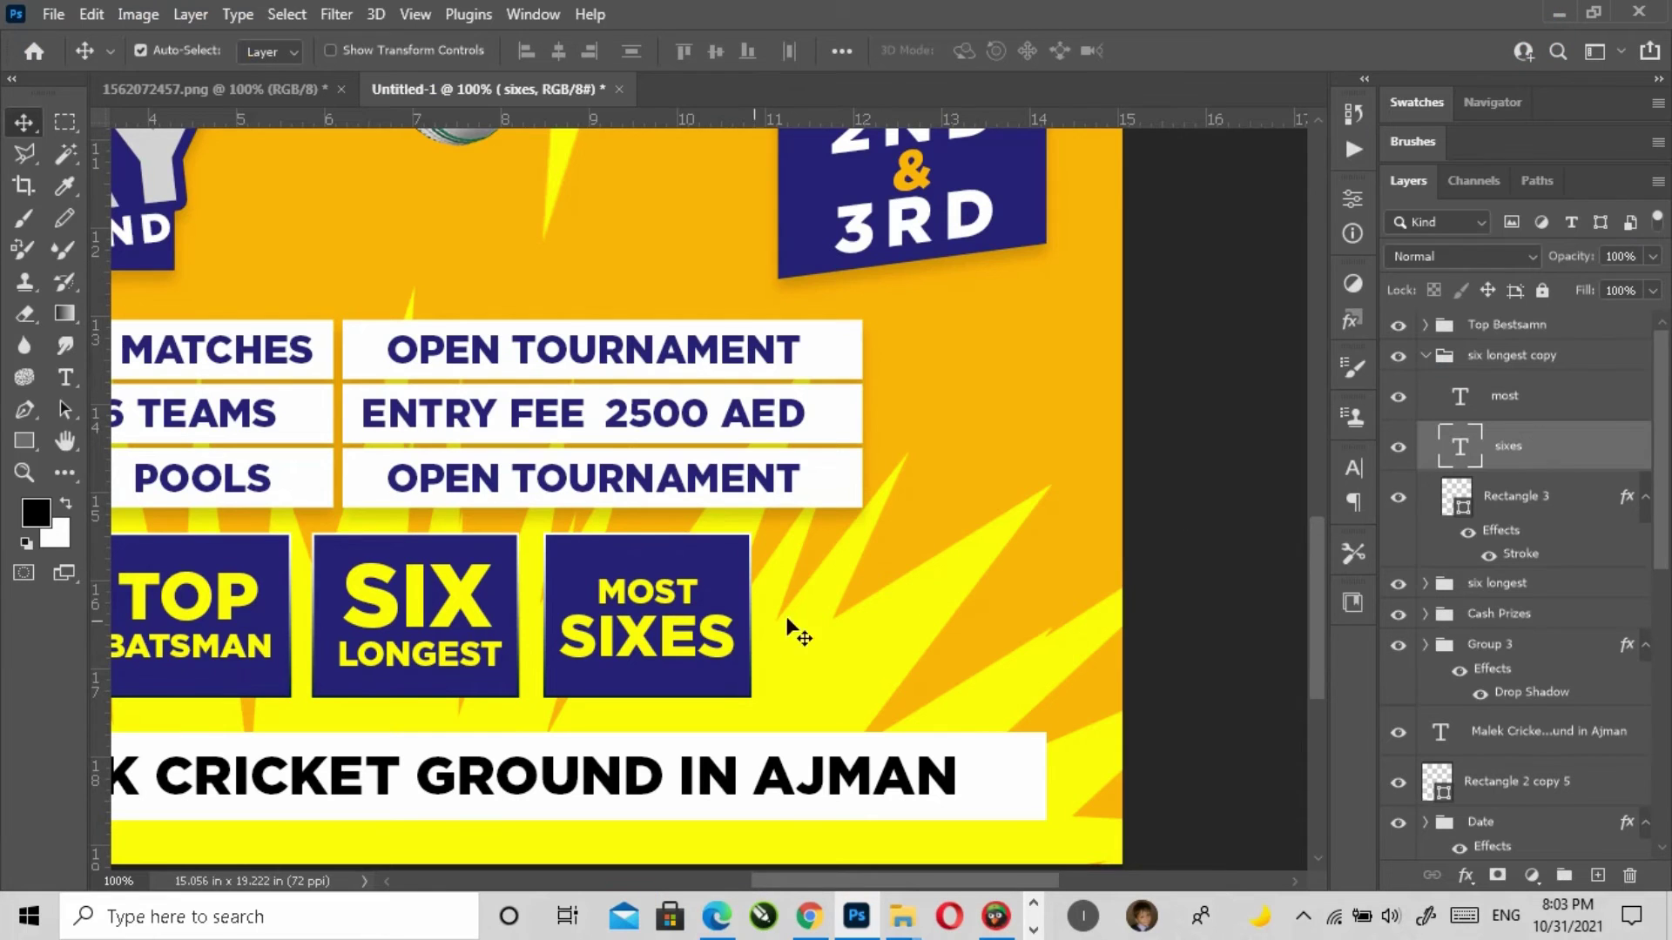
Step: Duplicate the MOST SIXES group and place the copy beside it as the fifth prize box
click(1409, 359)
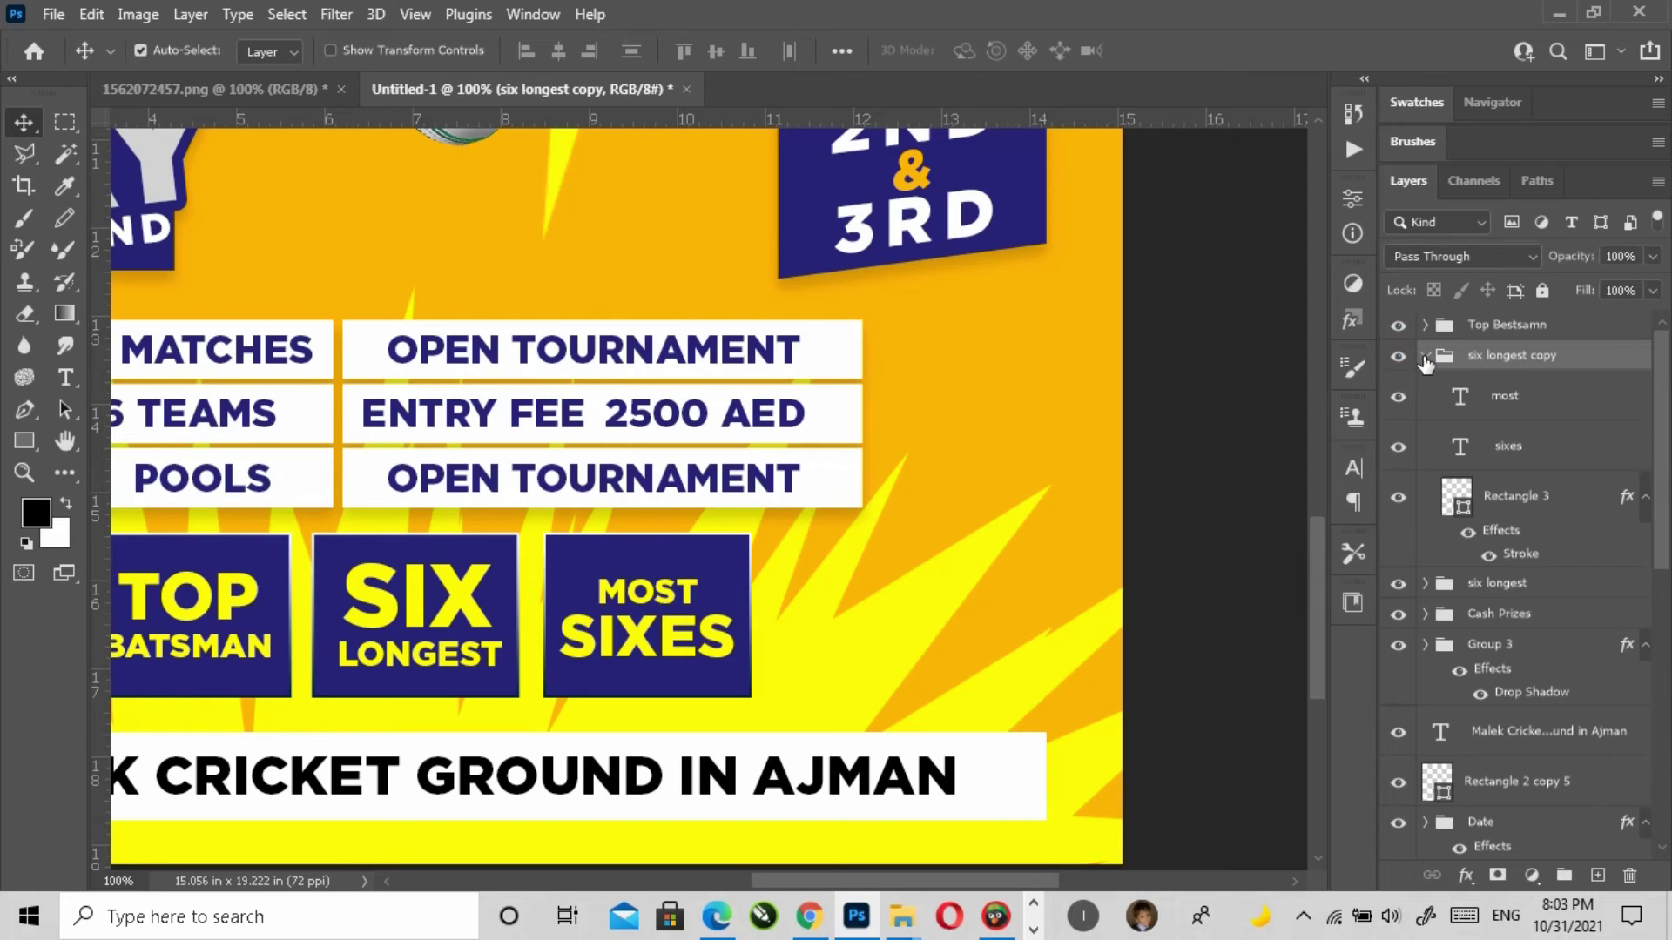
click(1425, 357)
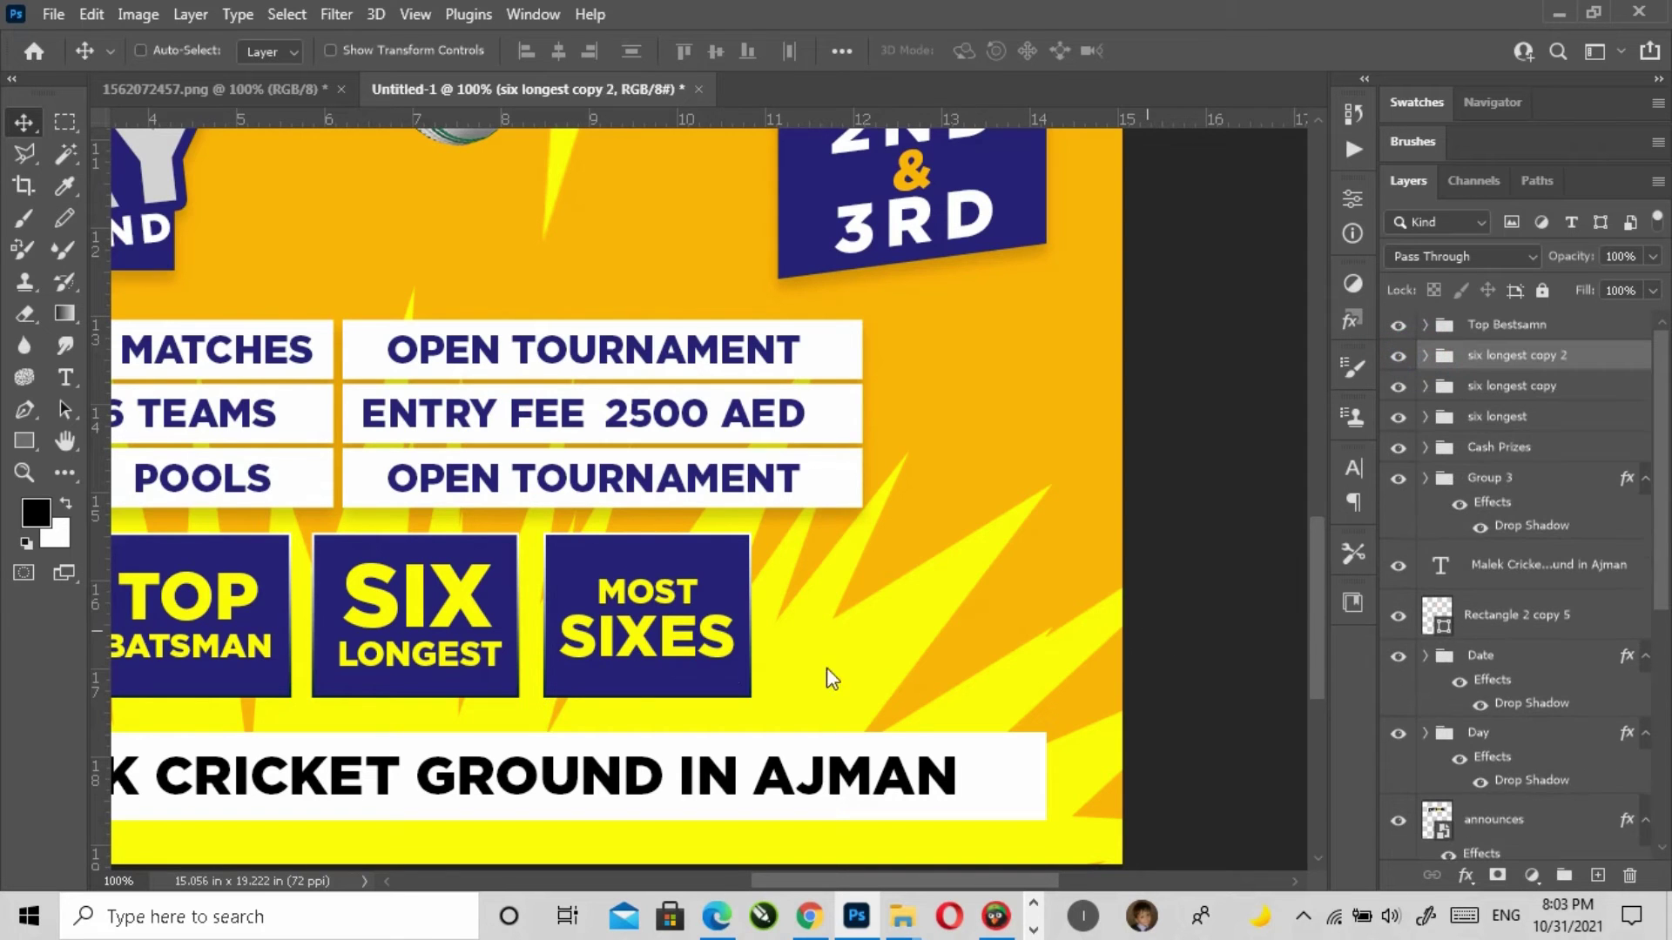
key(ctrl+alt+t)
drag(681, 601, 914, 601)
double_click(928, 633)
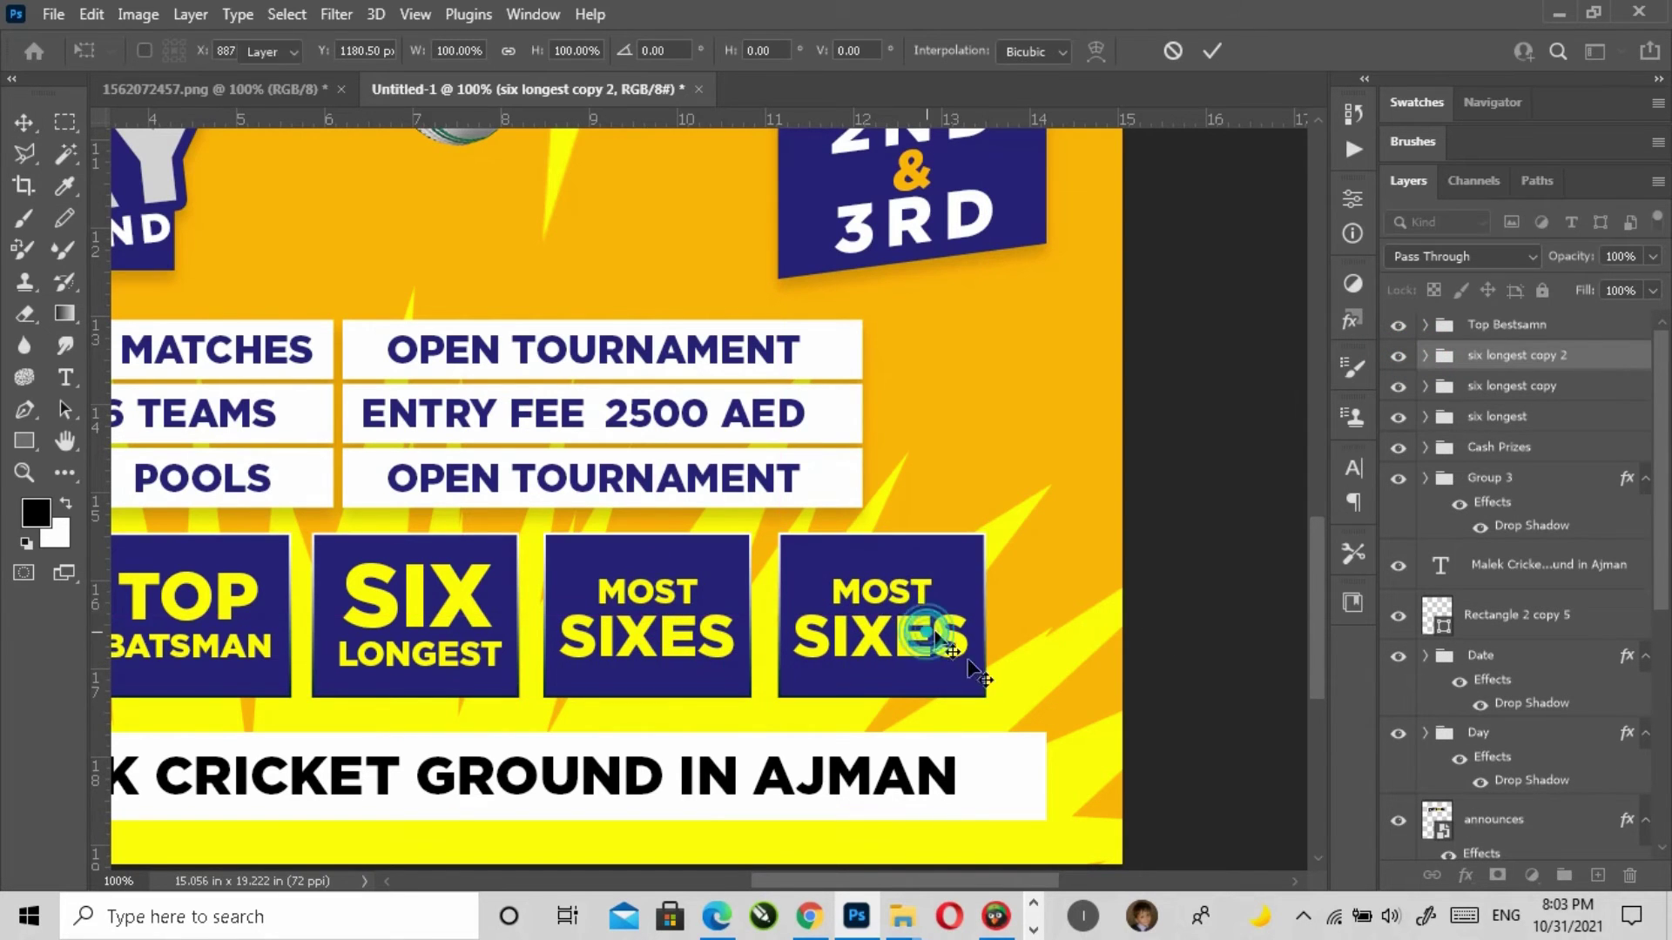
Step: Replace the MOST text in the fifth box with "HIGHEST"
key(z)
click(970, 672)
drag(399, 623, 332, 574)
click(70, 369)
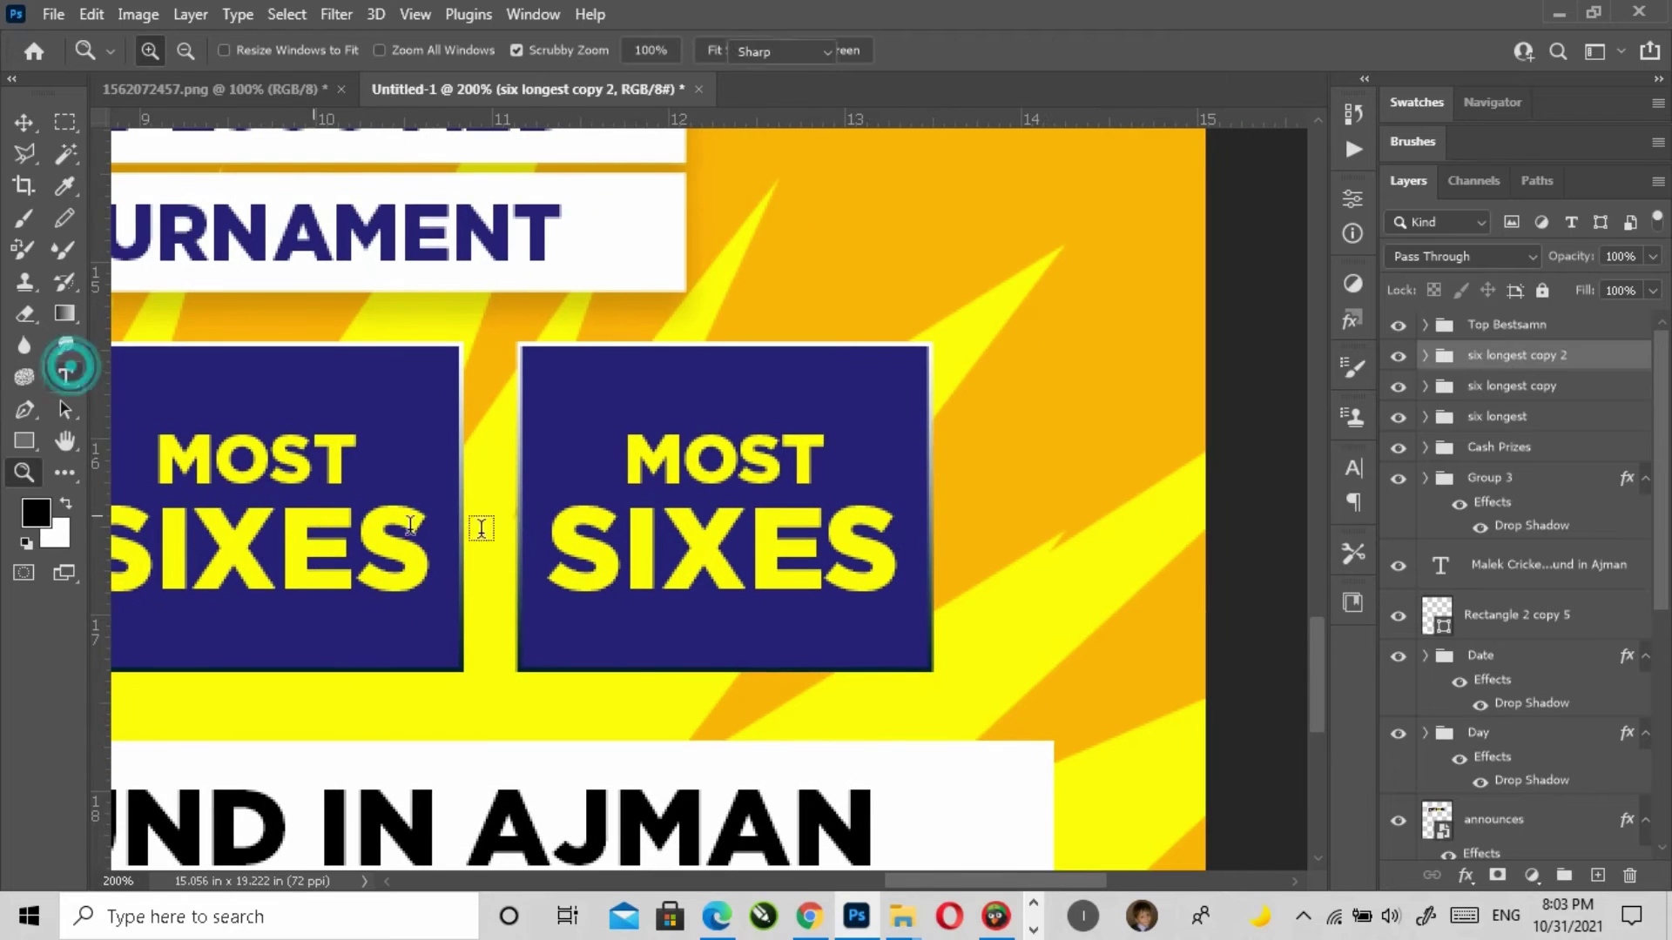
double_click(685, 454)
text(HIGHEST SCORE)
drag(762, 456, 1011, 462)
key(BackSpace)
click(24, 122)
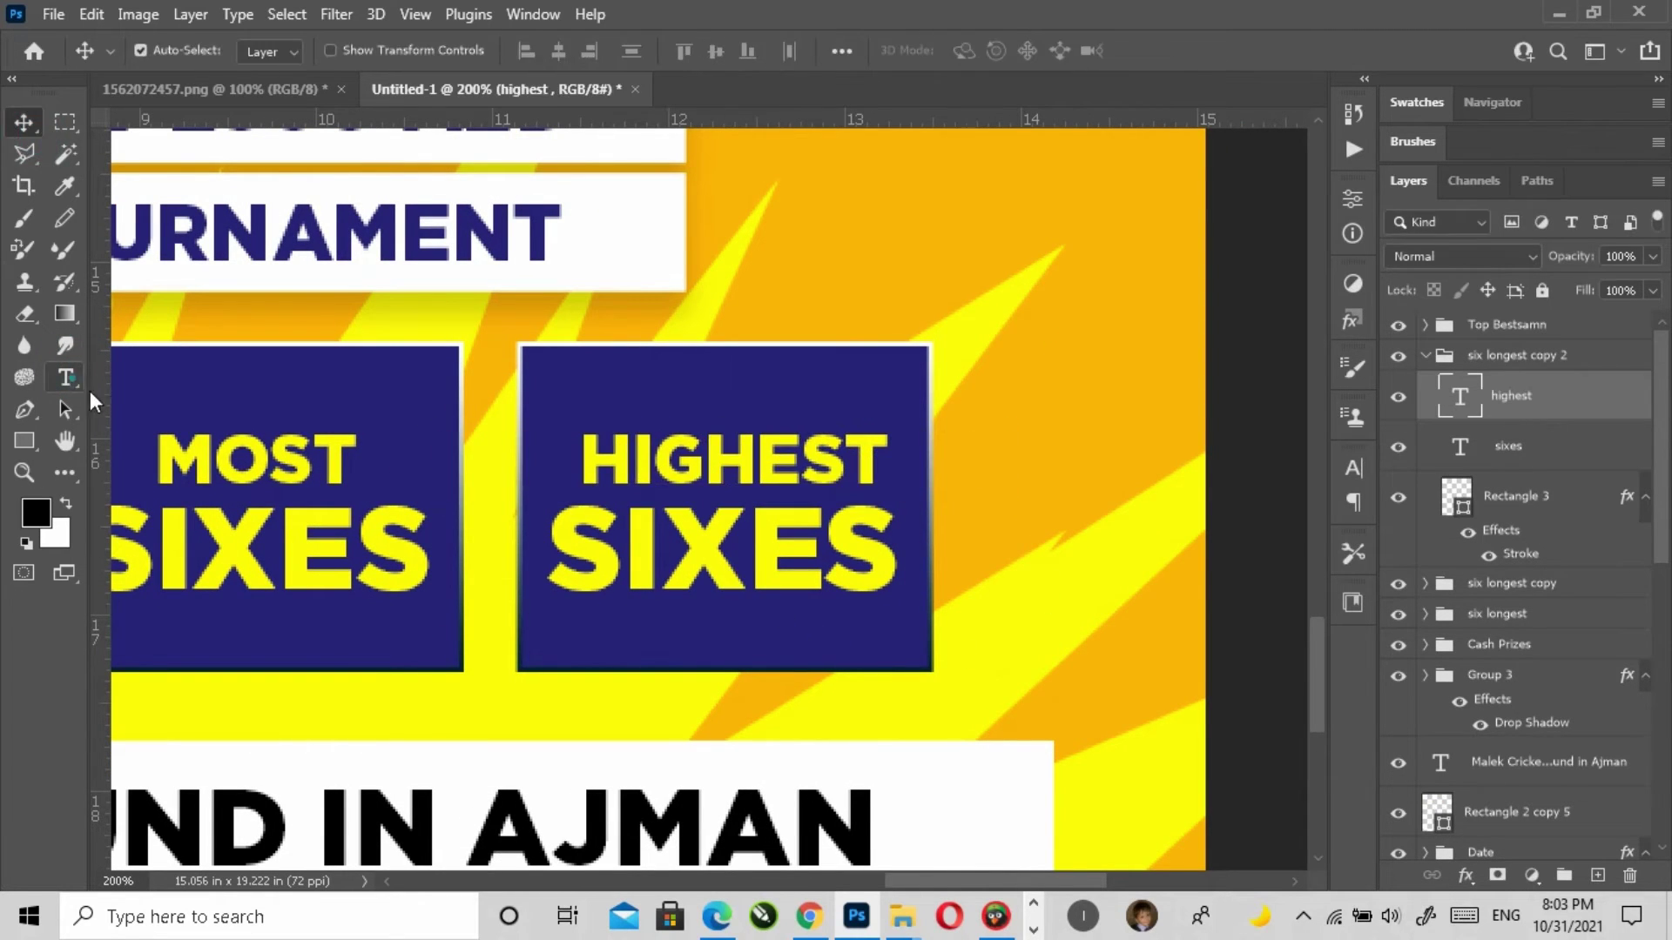
Step: Replace SIXES in the fifth box with "SCORE" and scale it to about 80.03% so it fits under HIGHEST
double_click(609, 549)
text(SCORE)
click(23, 123)
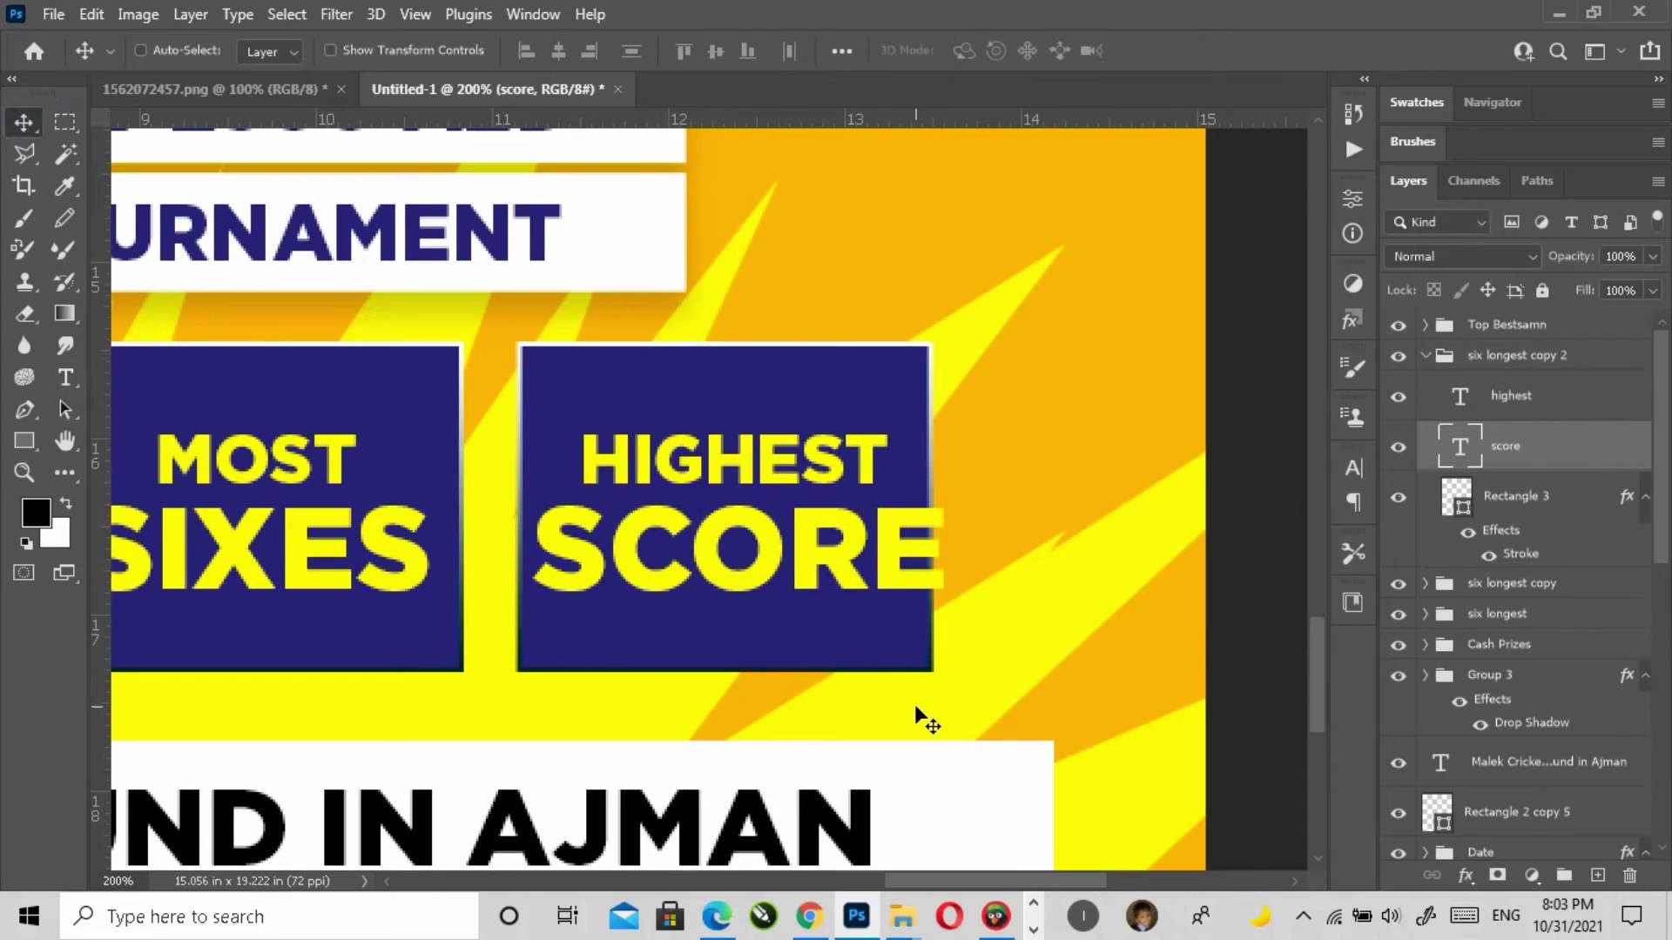
key(ctrl+t)
drag(949, 562, 905, 557)
drag(758, 570, 746, 575)
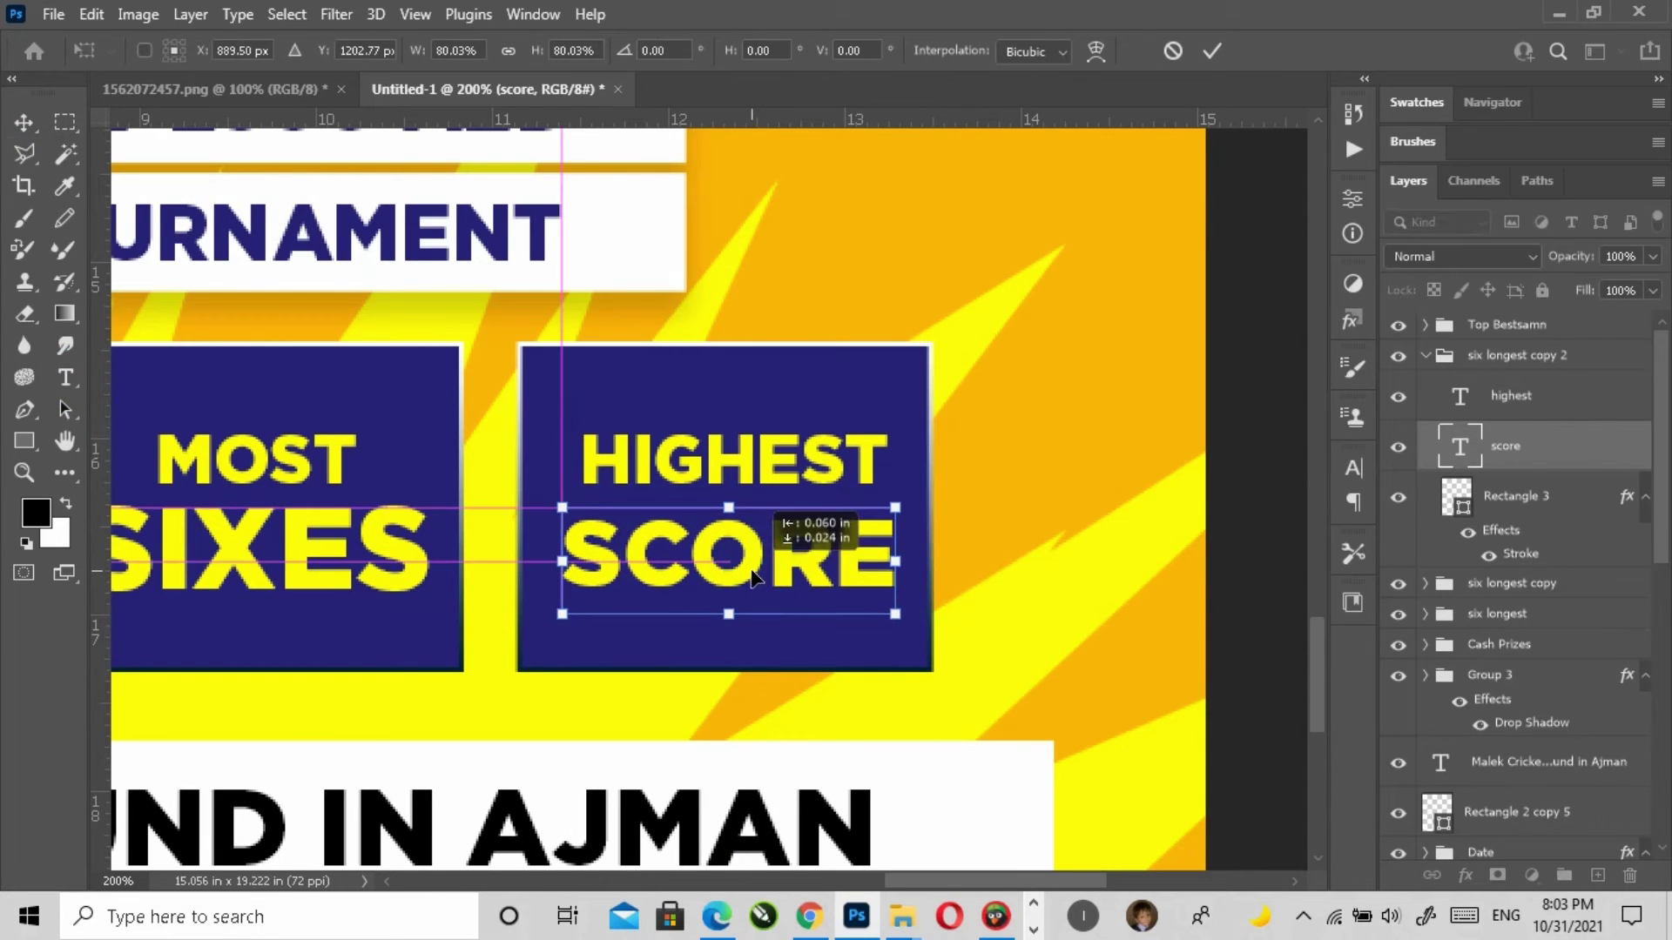
key(Return)
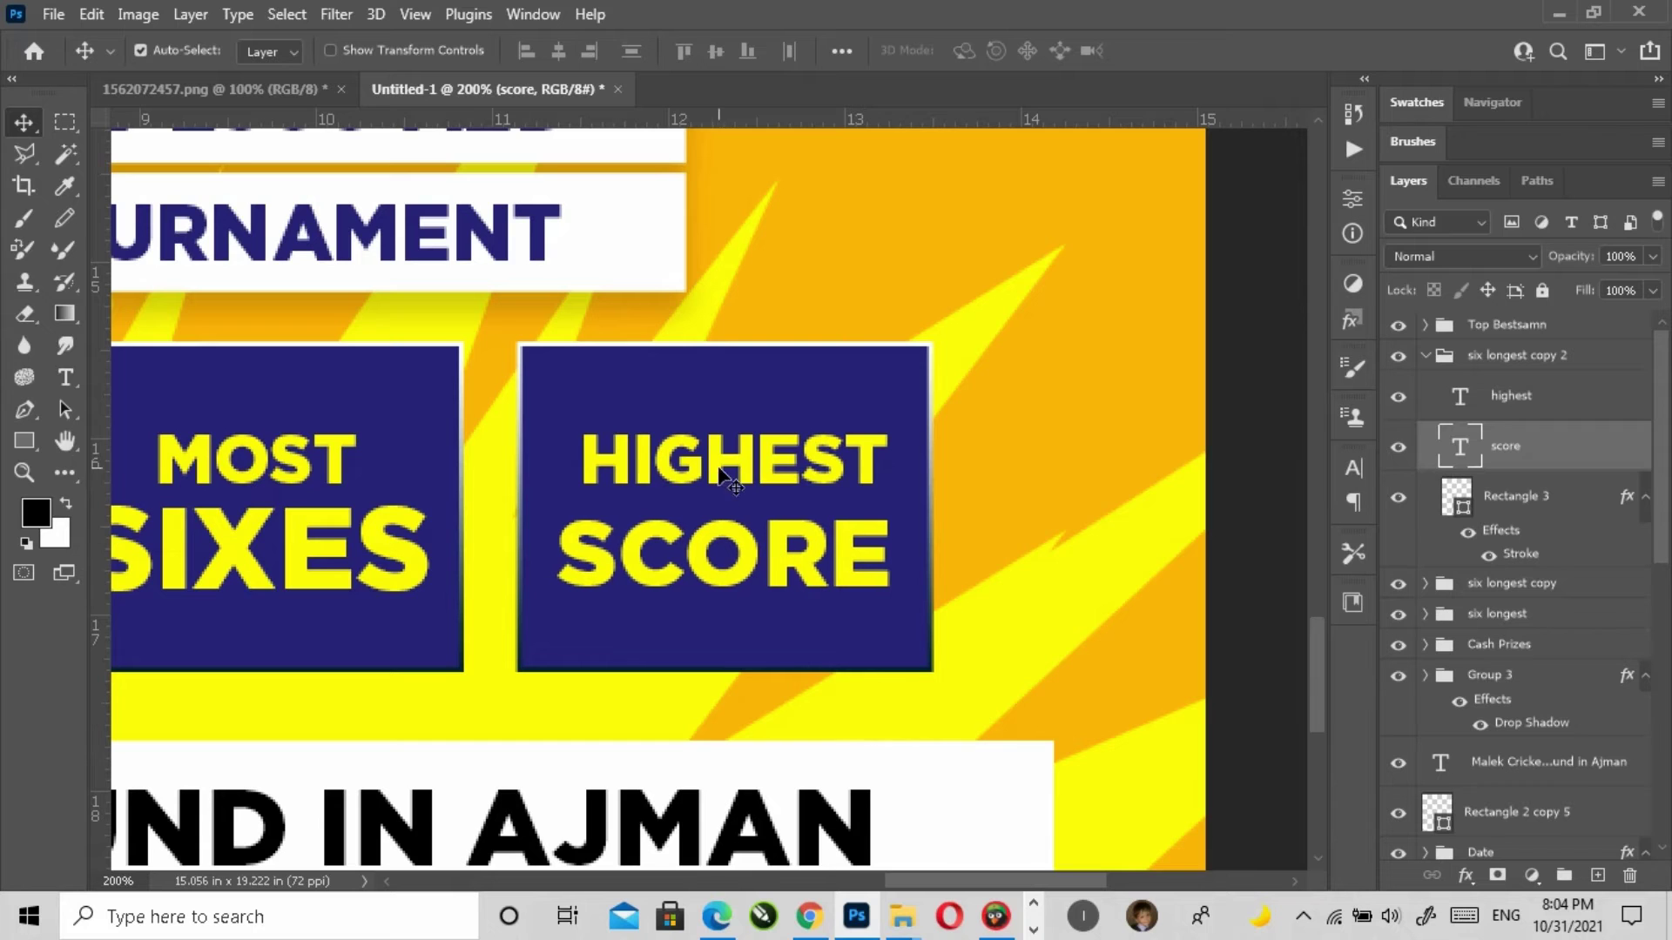
Step: Check the wording of the highest score prize in the Word document and return to the poster in Photoshop
click(719, 466)
click(66, 377)
click(1033, 929)
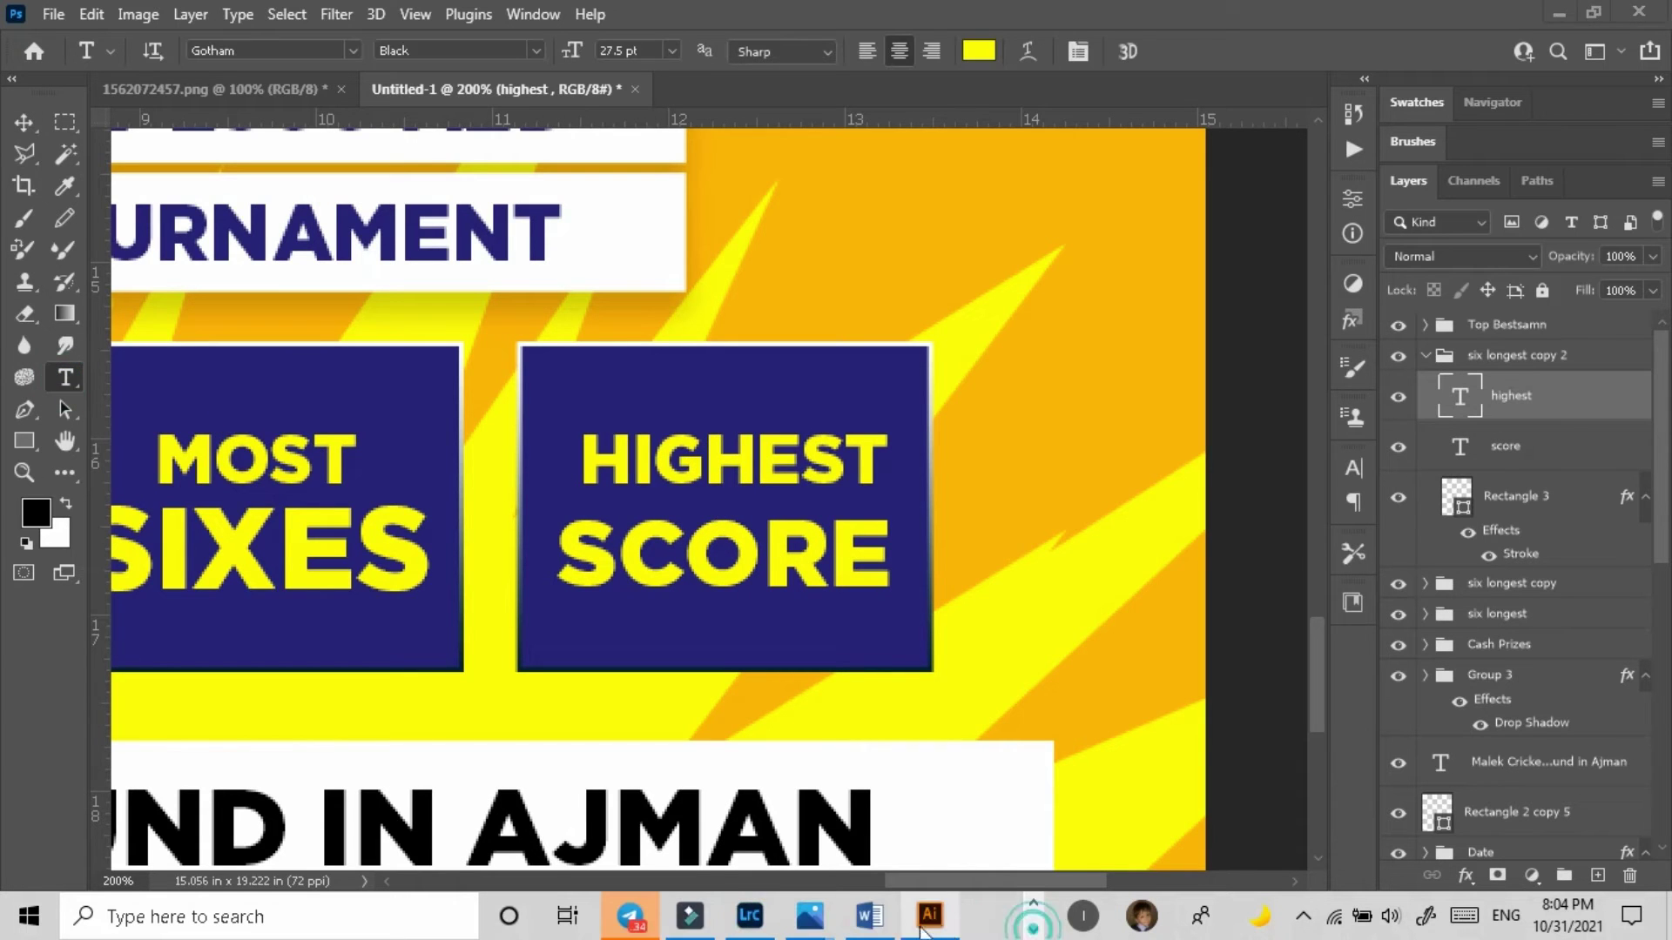
click(874, 917)
click(873, 917)
click(35, 130)
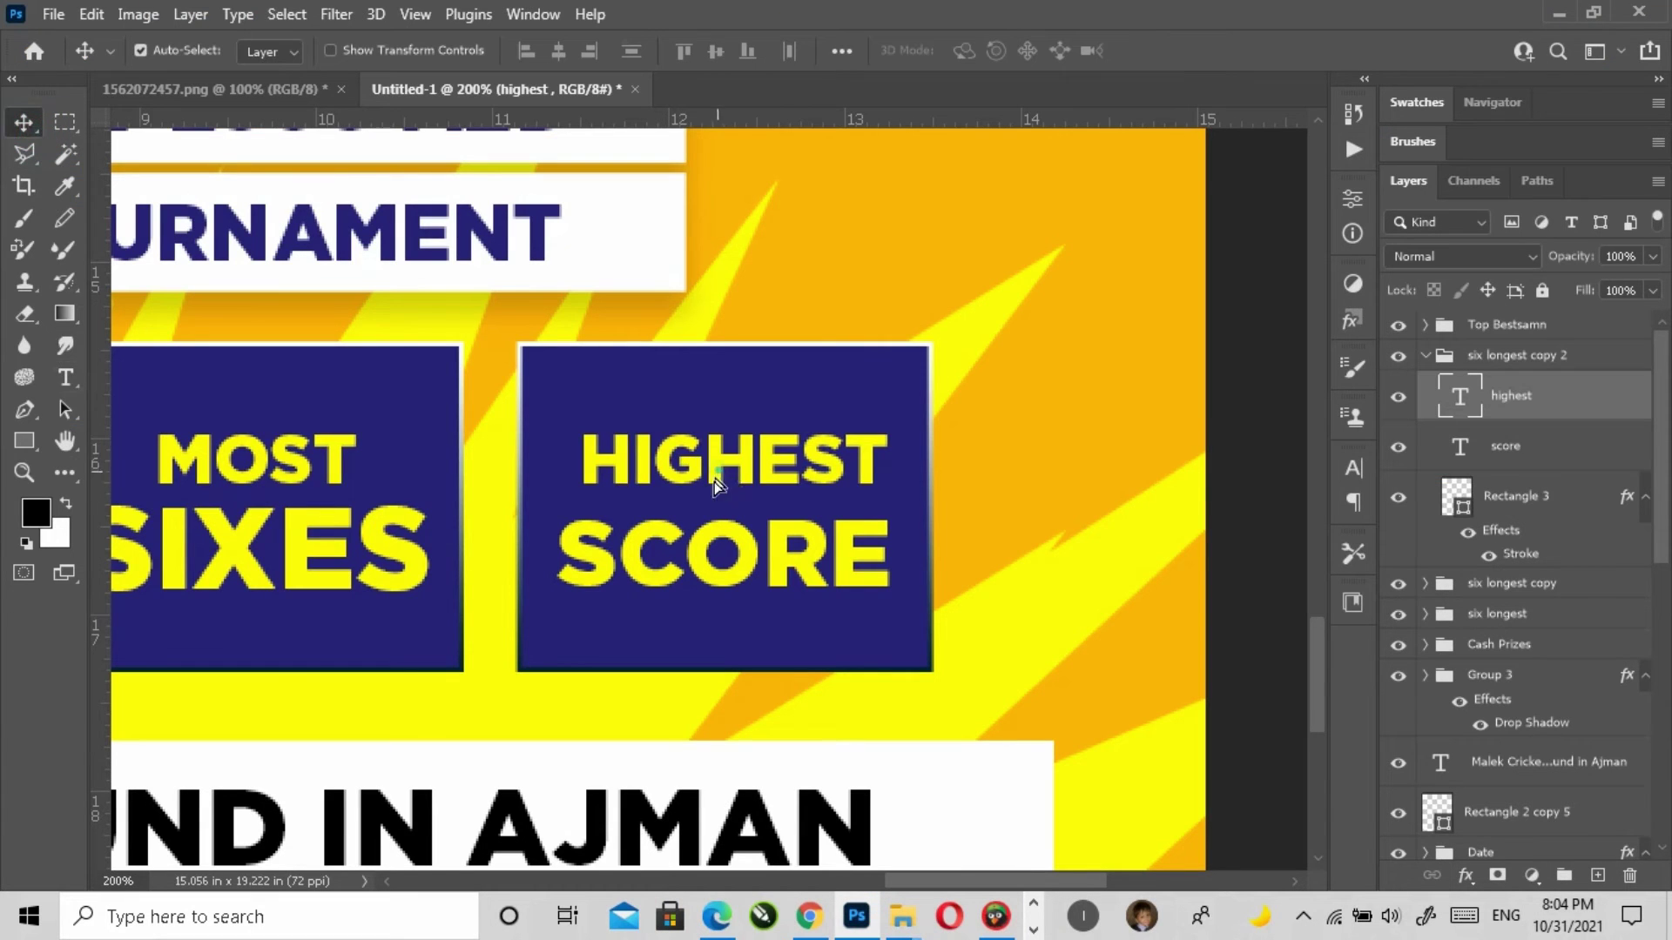
Step: Move HIGHEST and SCORE closer together in the fifth box and nudge HIGHEST sideways to centre it over SCORE
drag(714, 482, 657, 483)
shift+click(851, 578)
click(776, 657)
click(668, 492)
key(Left)
key(Left)
key(Left)
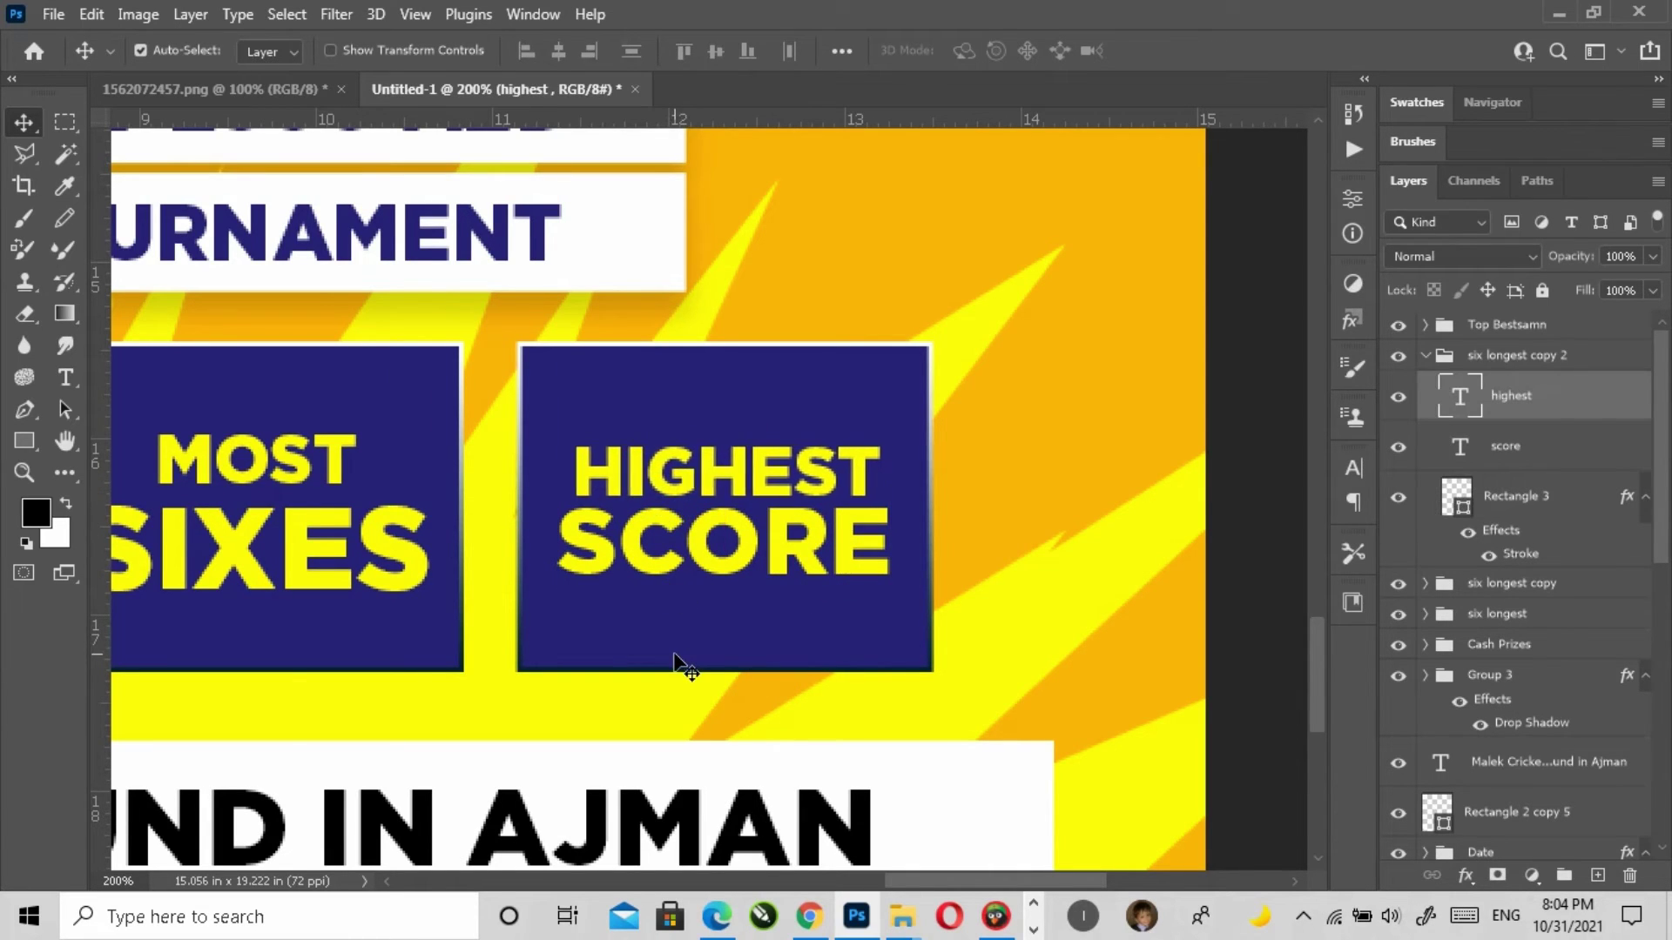
key(Right)
Step: Collapse the fifth box's group and select all five prize groups from Cash Prizes through Top Bestsamn
click(1425, 361)
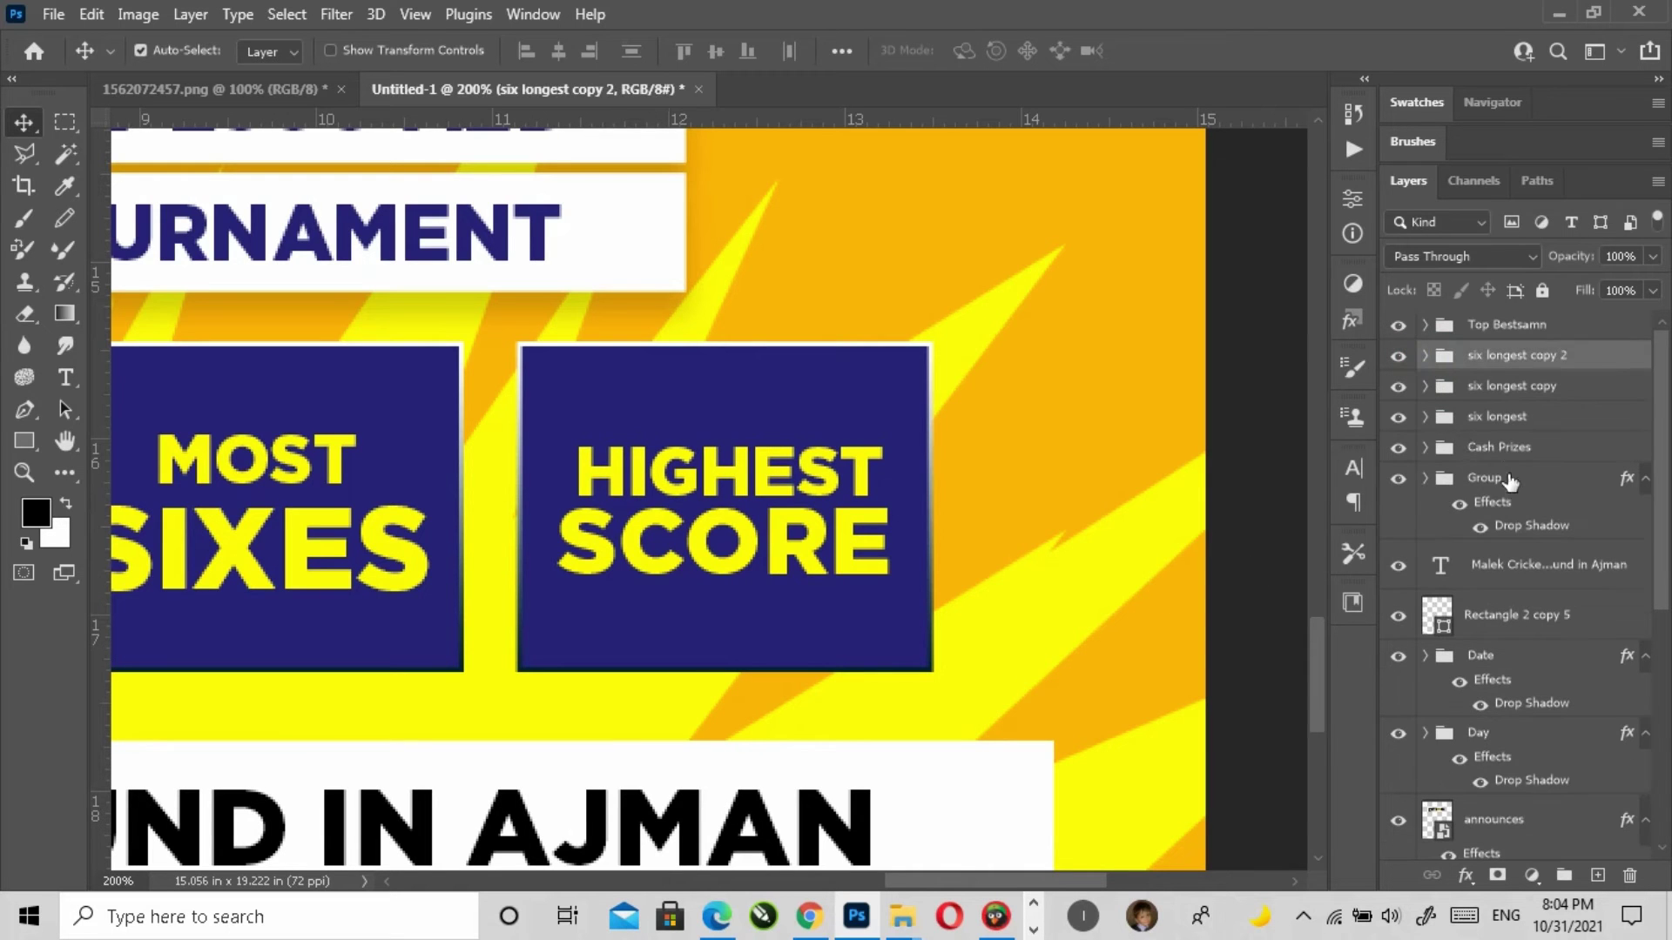
click(1504, 447)
shift+click(1499, 331)
key(ctrl+minus)
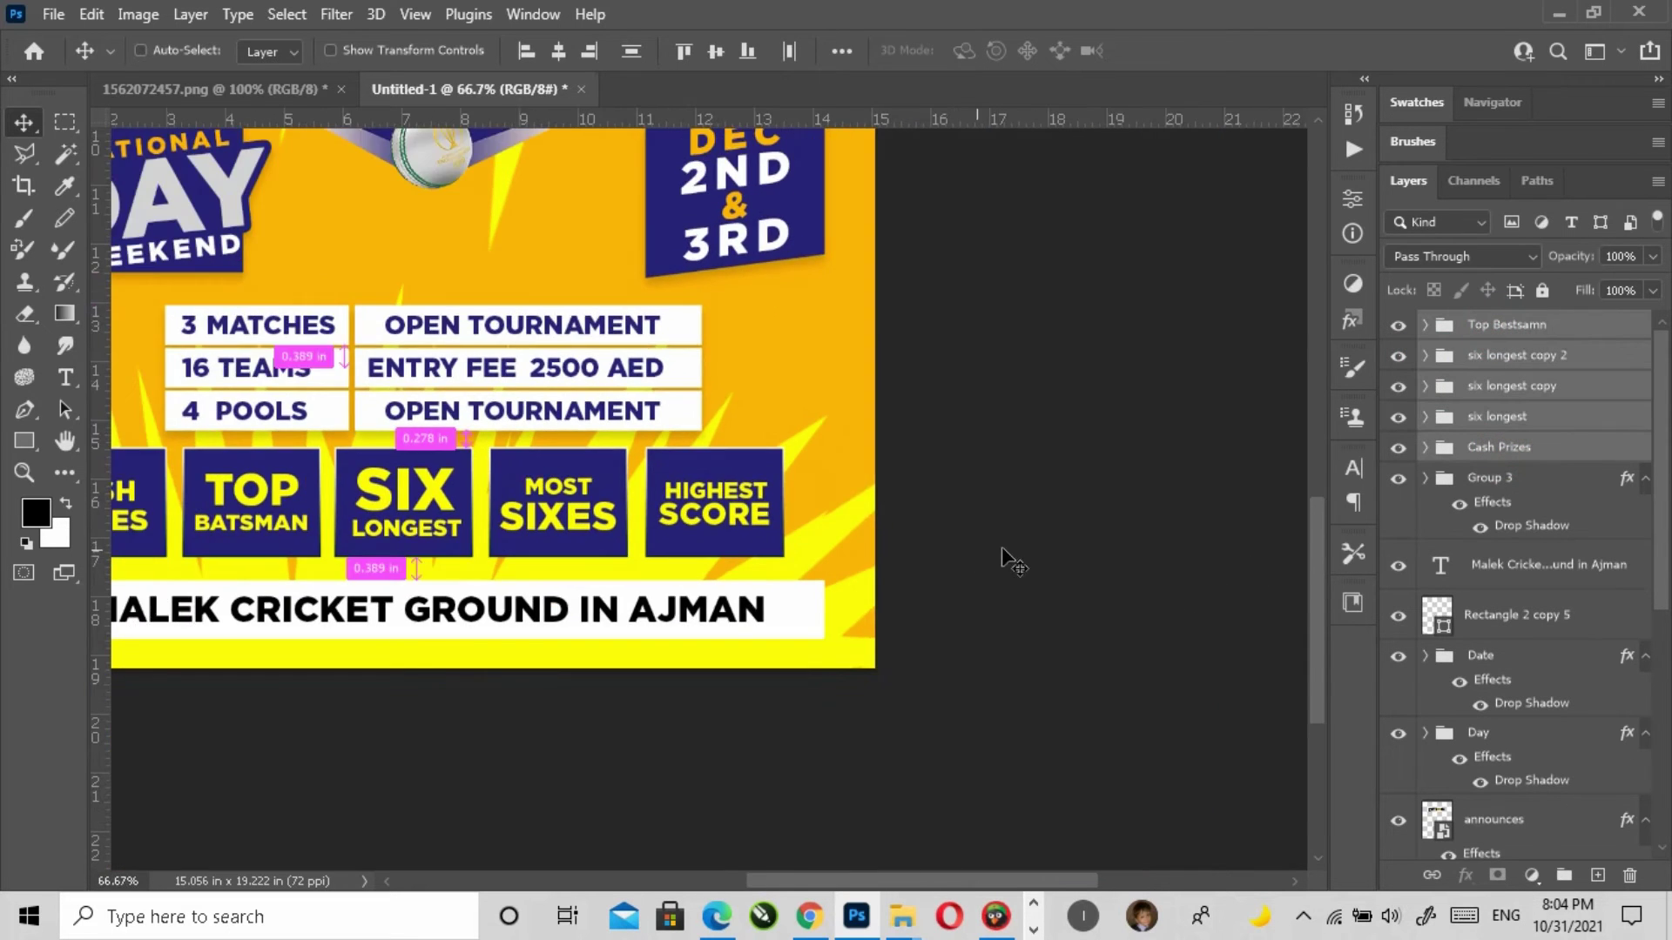
Step: Switch to the Word document to read the prizes listed after "highest score", and return to the poster in Photoshop
click(1033, 929)
click(869, 917)
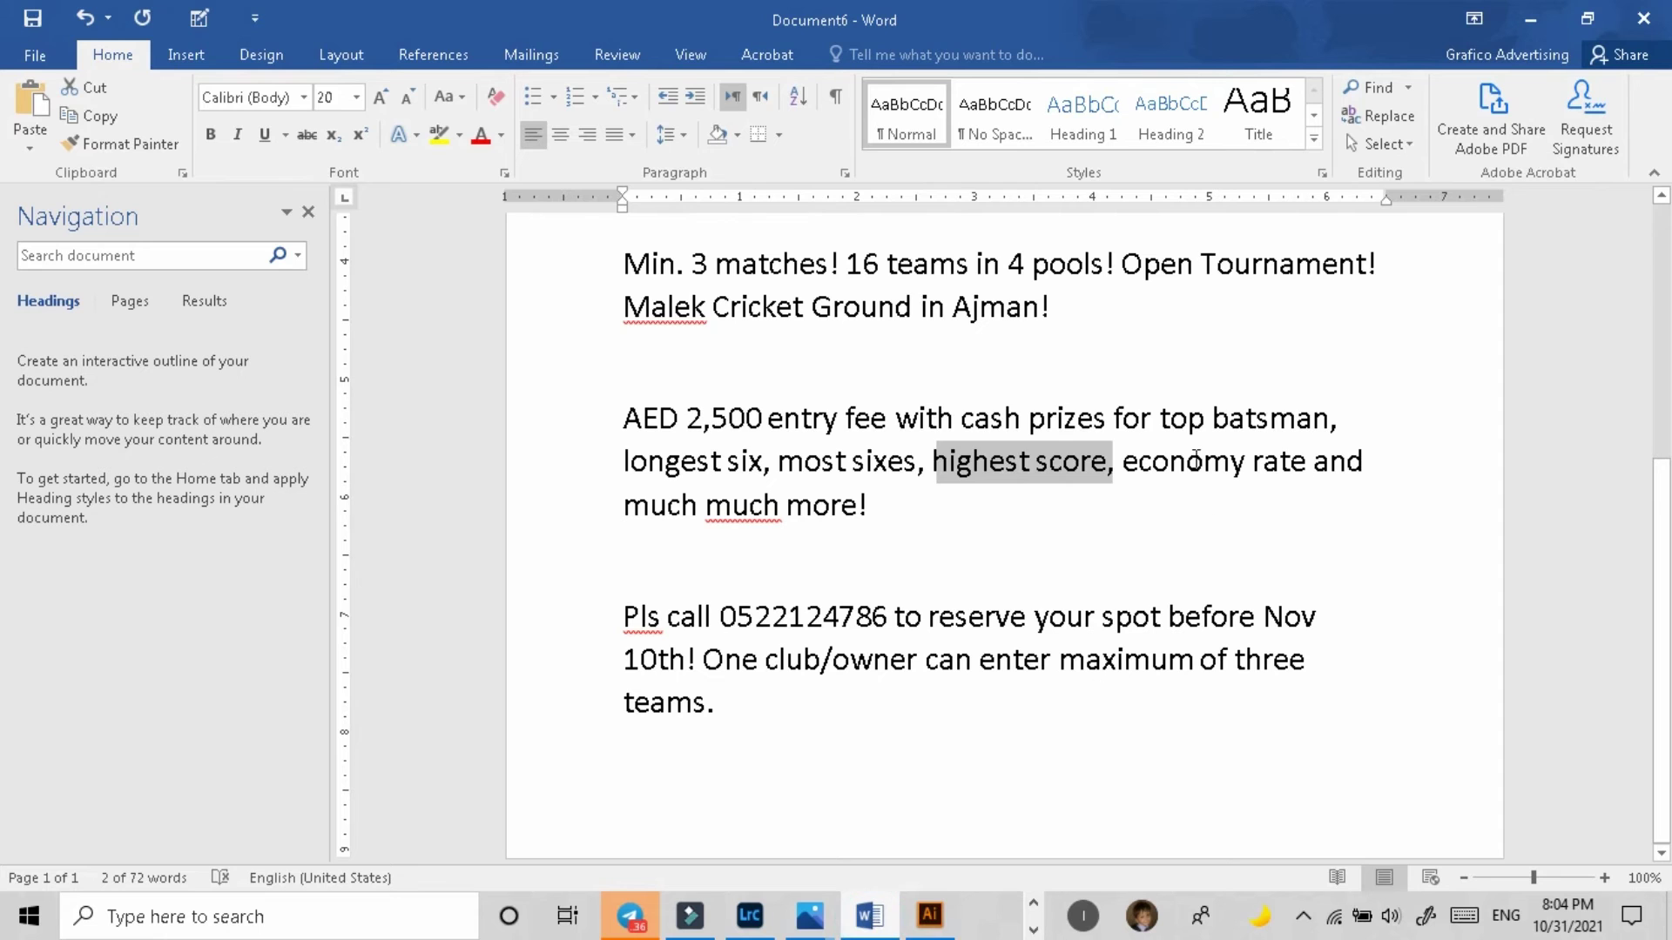
click(1276, 457)
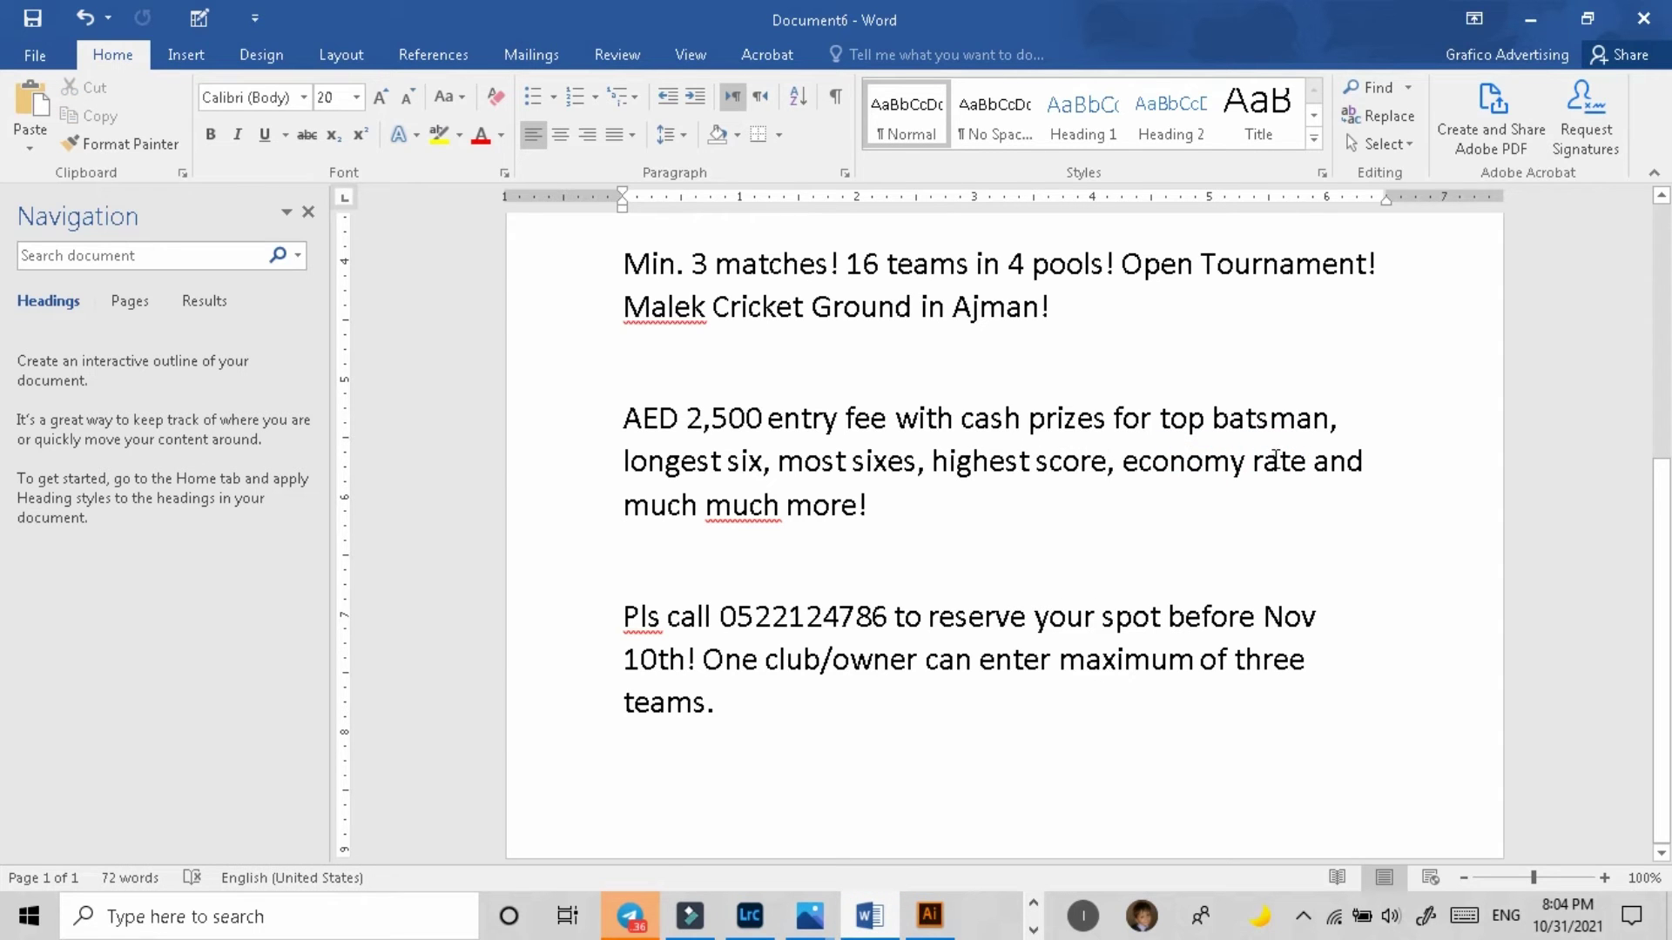
click(1534, 24)
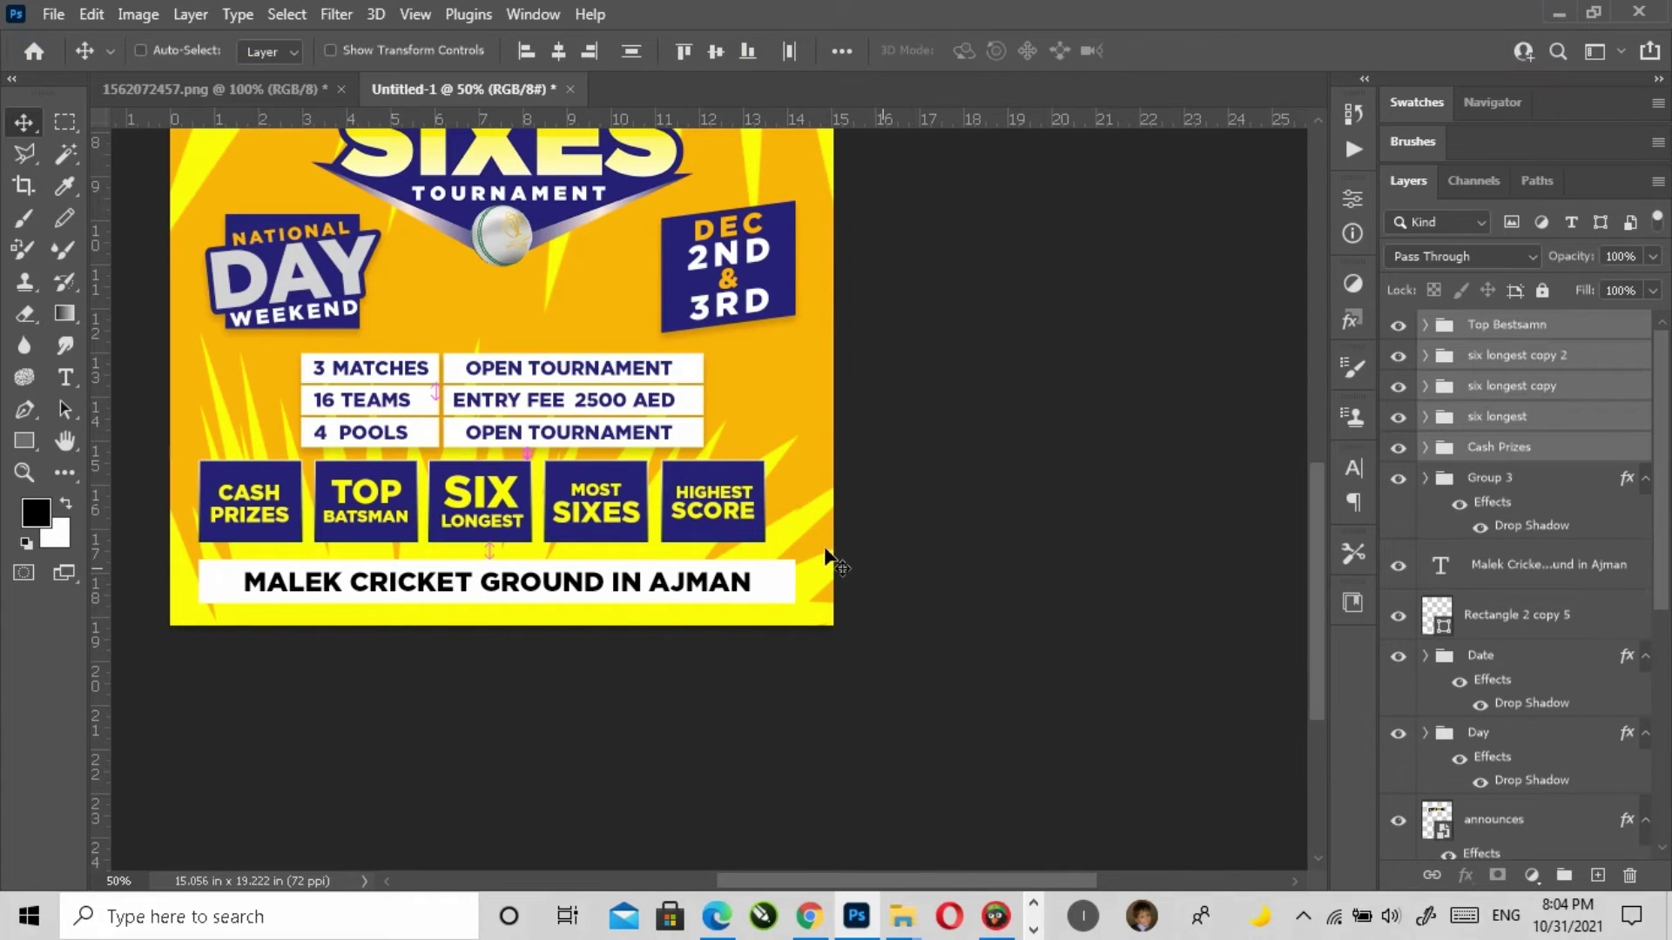
Step: Scale the five selected prize boxes down to 83.56%, keeping the row's starting edge in place
key(ctrl+t)
drag(767, 503, 645, 526)
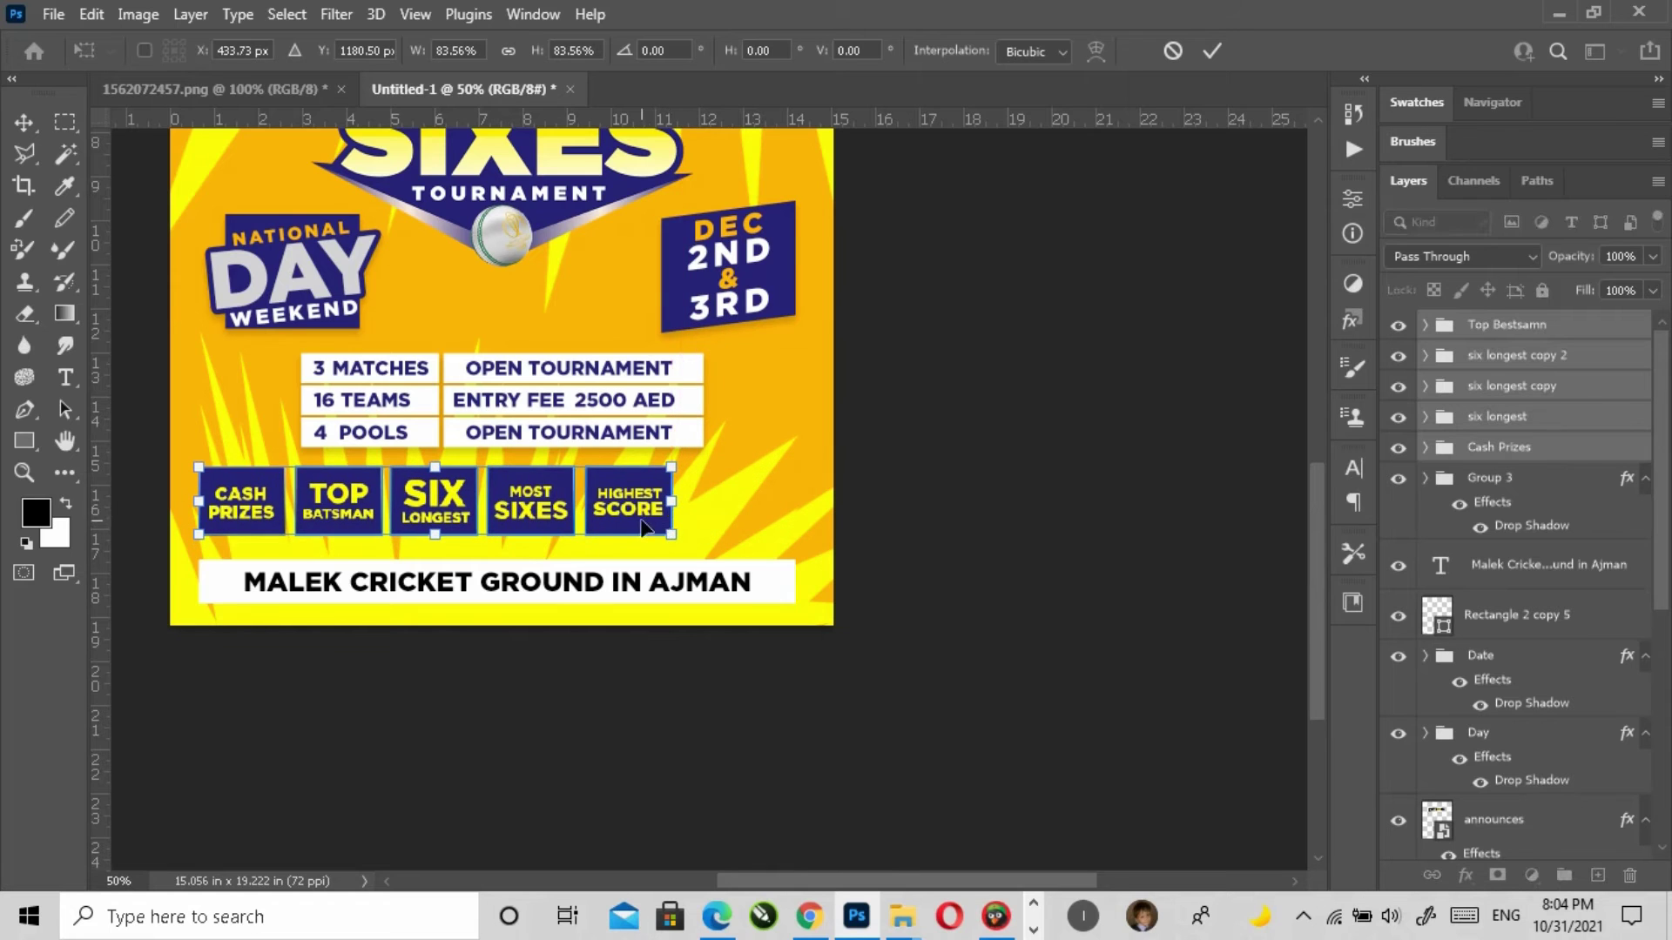
key(Return)
Step: Identify the HIGHEST SCORE box's group by toggling group visibility and rename it "Highest Score"
key(ctrl+plus)
key(ctrl+plus)
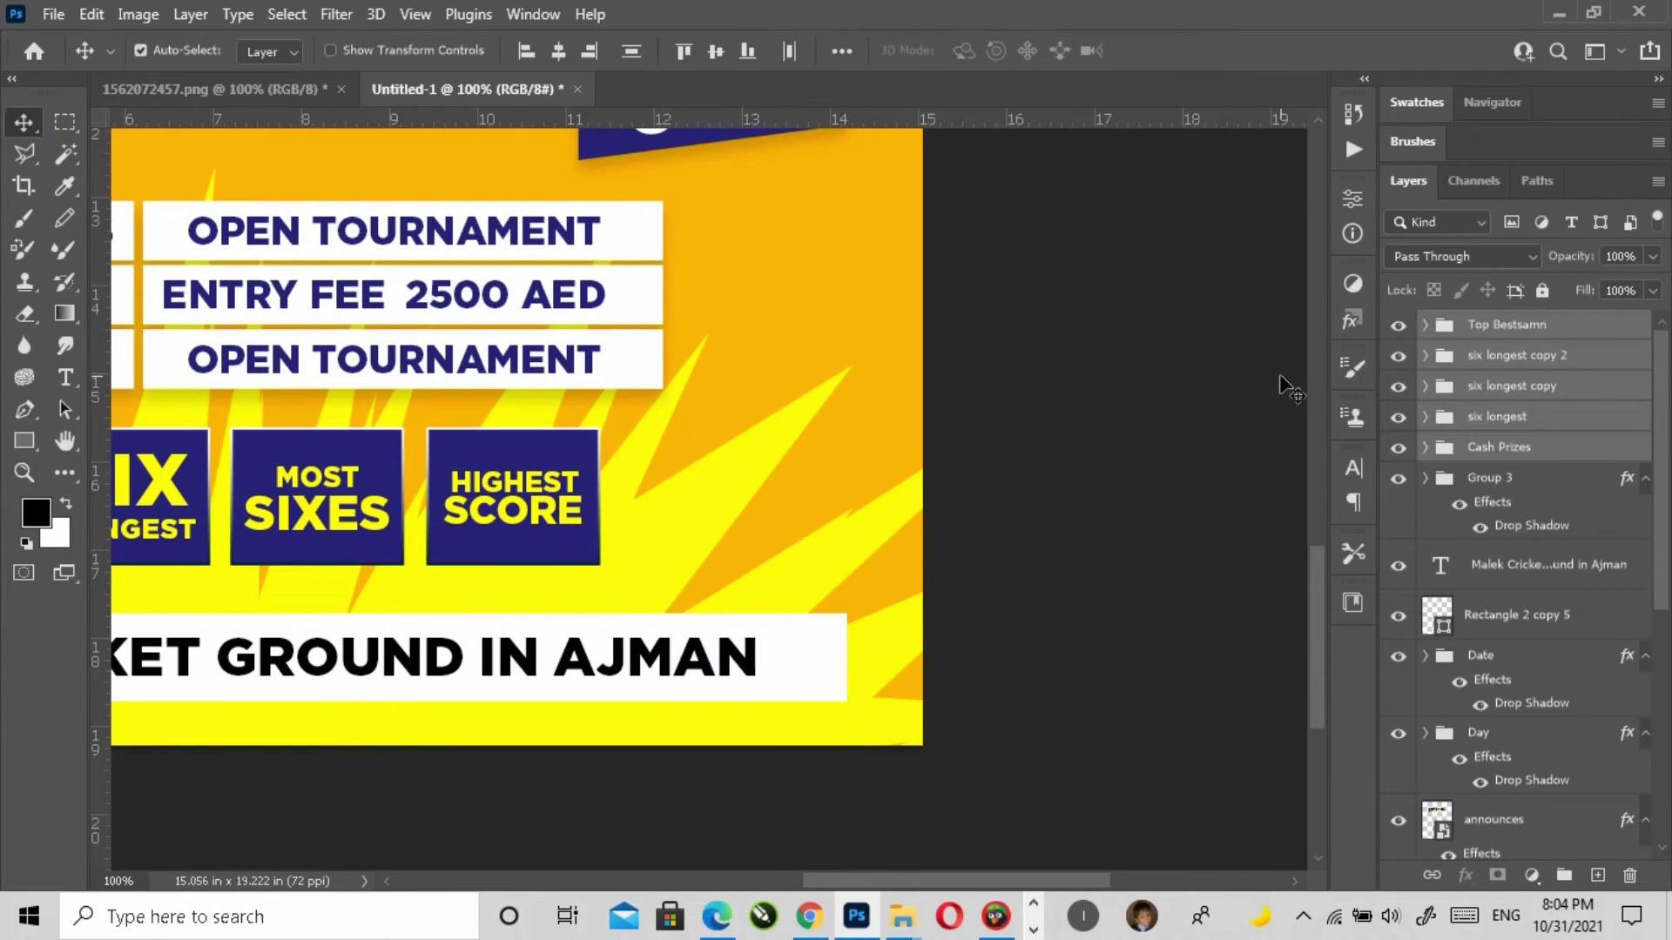
click(1438, 329)
click(1397, 327)
click(1398, 326)
click(1398, 357)
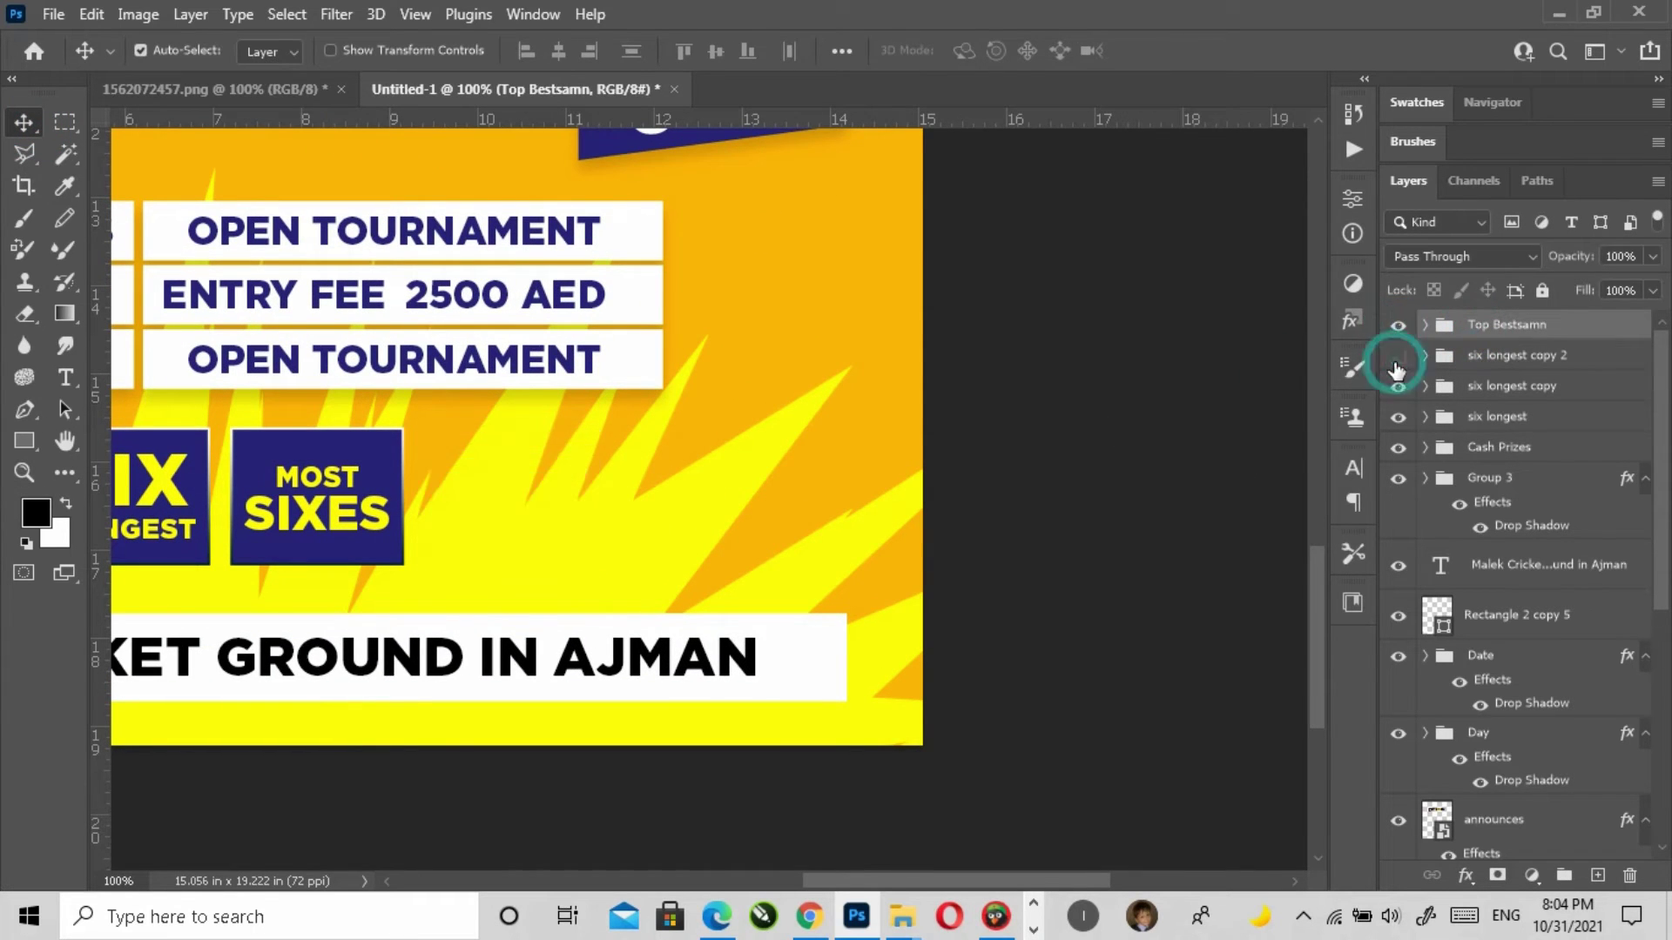
click(1397, 357)
double_click(1489, 358)
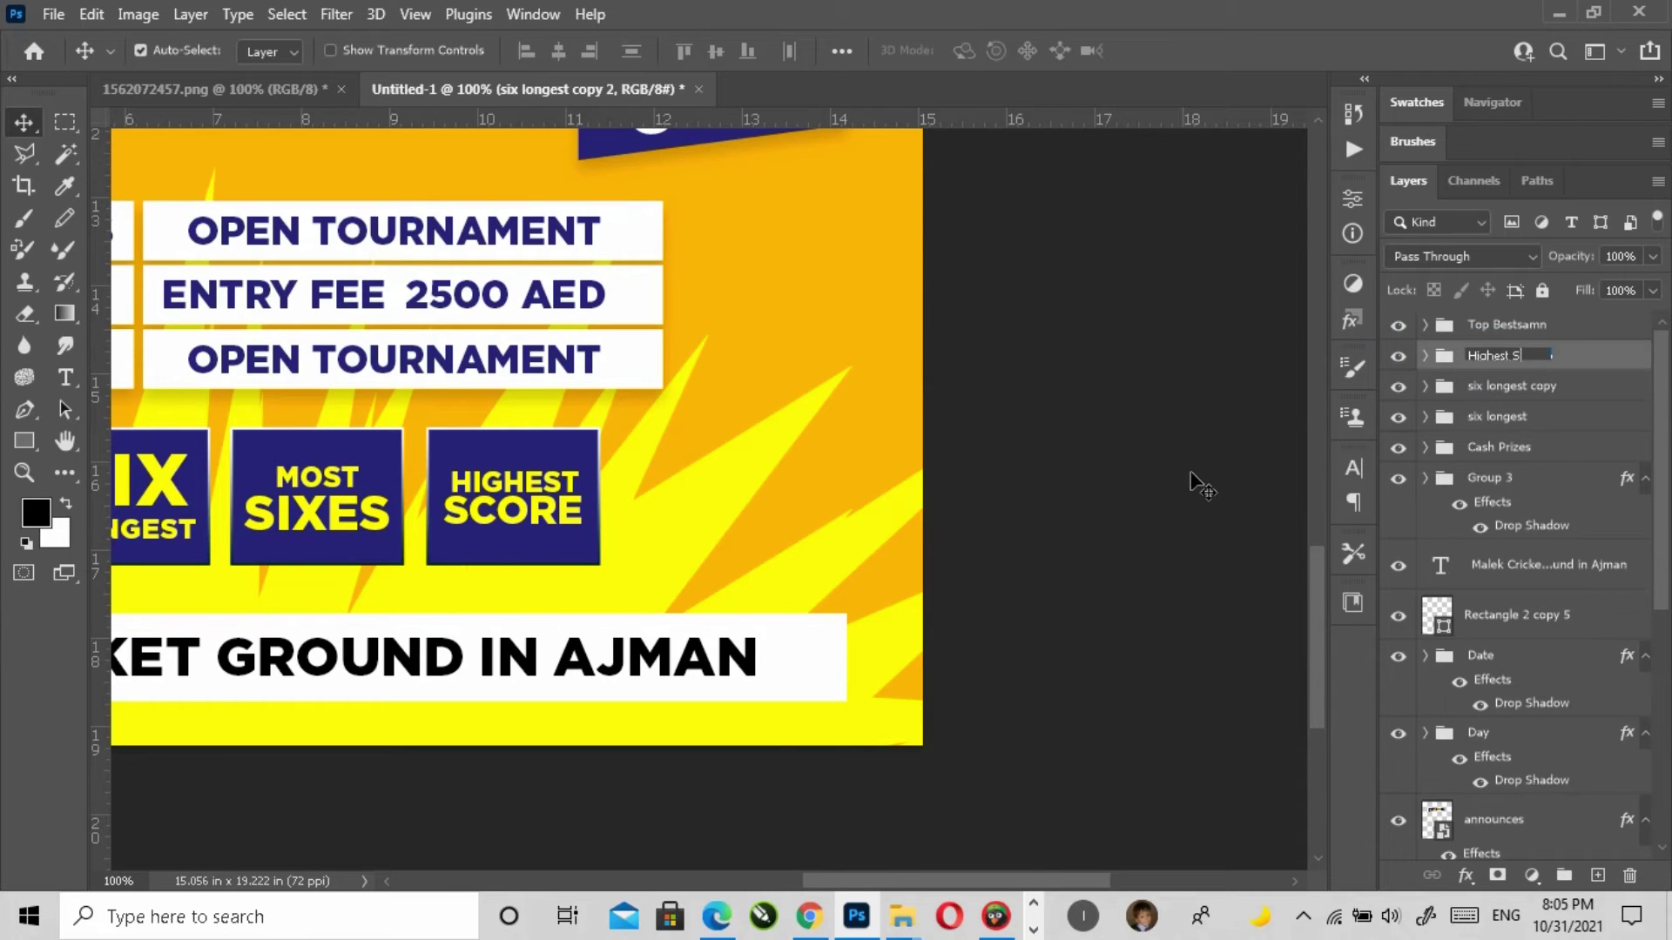
text(Highest Score)
key(Return)
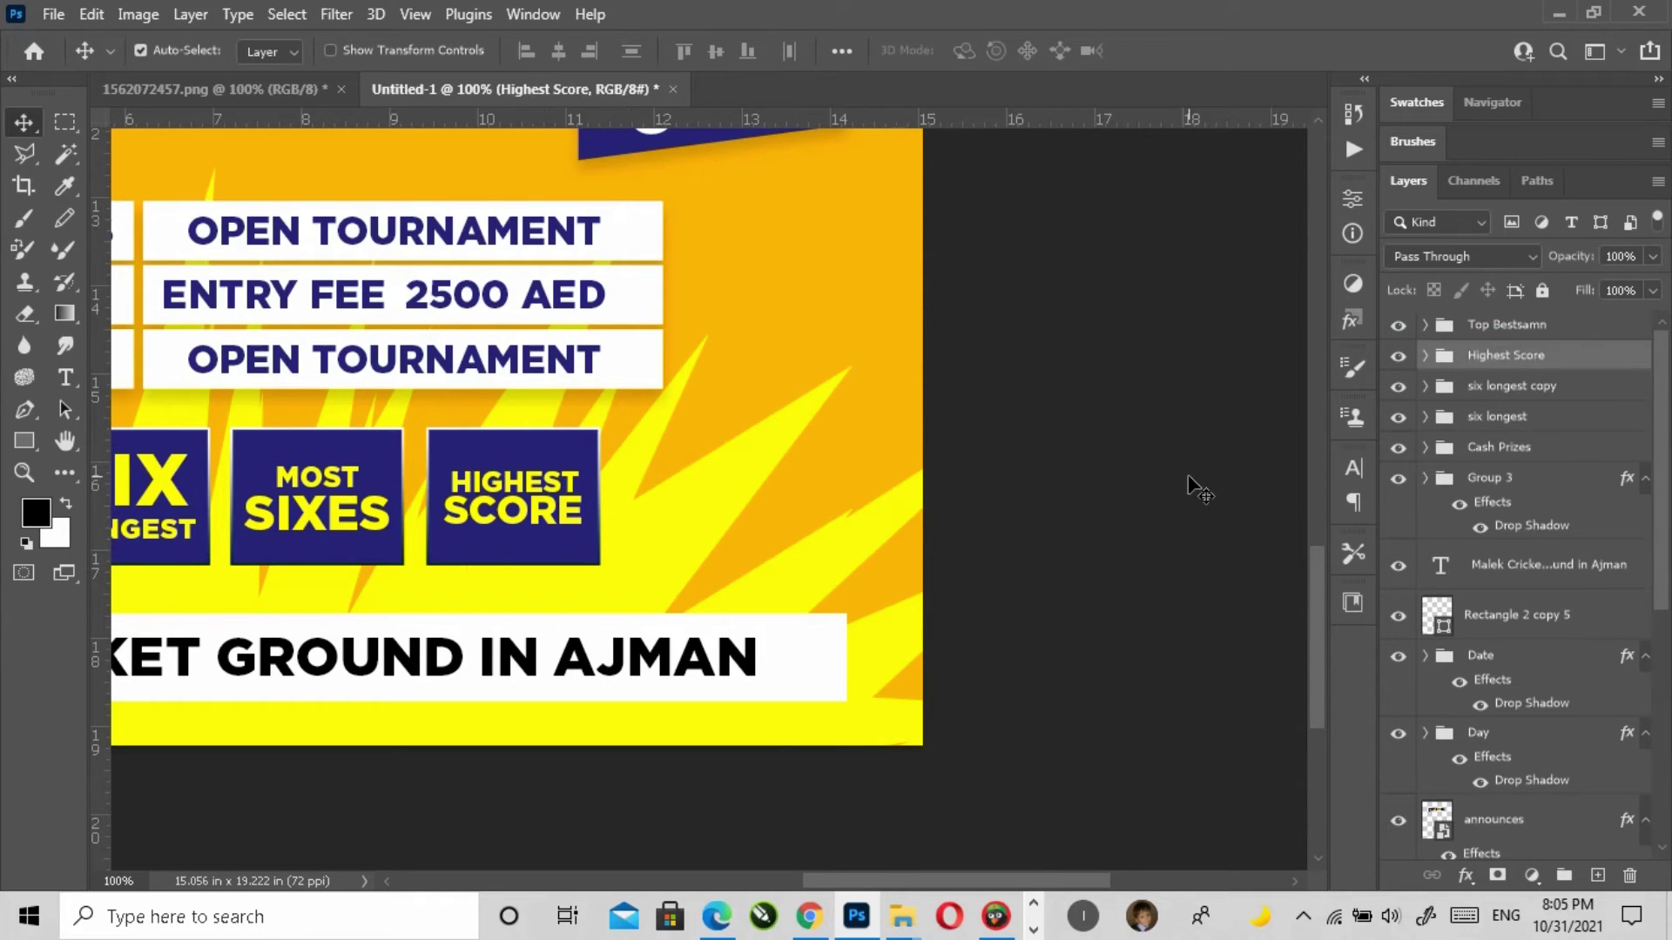
Step: Identify the MOST SIXES box's group by toggling its visibility and rename it "Most Sixess"
click(1508, 396)
click(1398, 387)
click(1398, 387)
double_click(1506, 386)
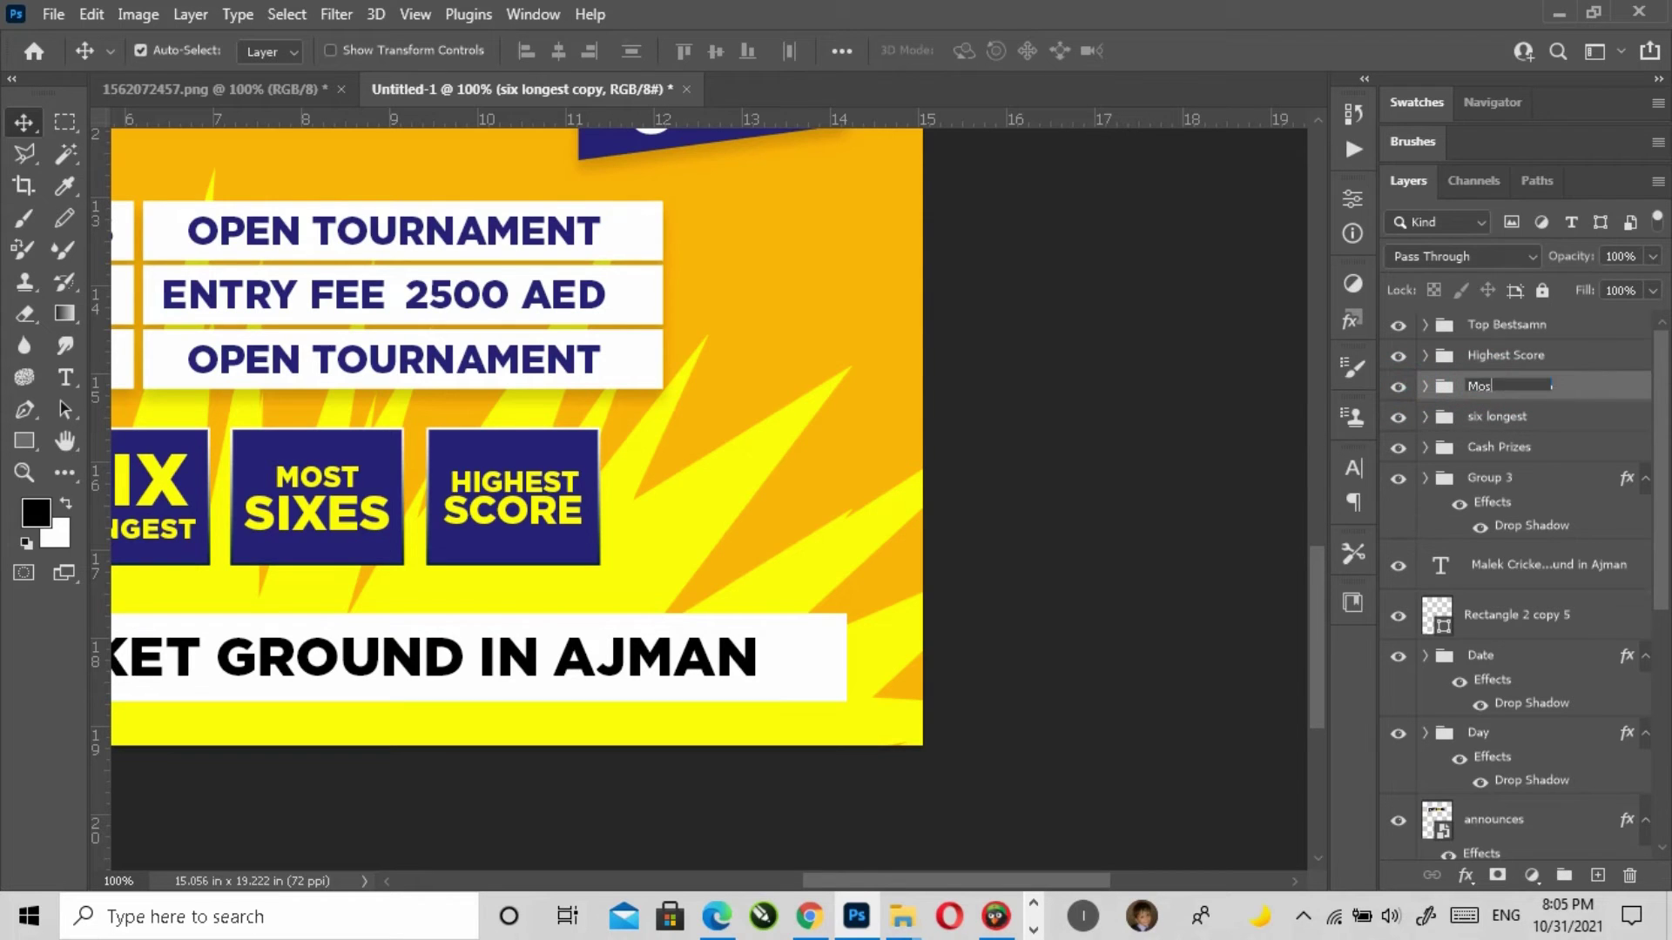
text(Most Sixess)
key(Return)
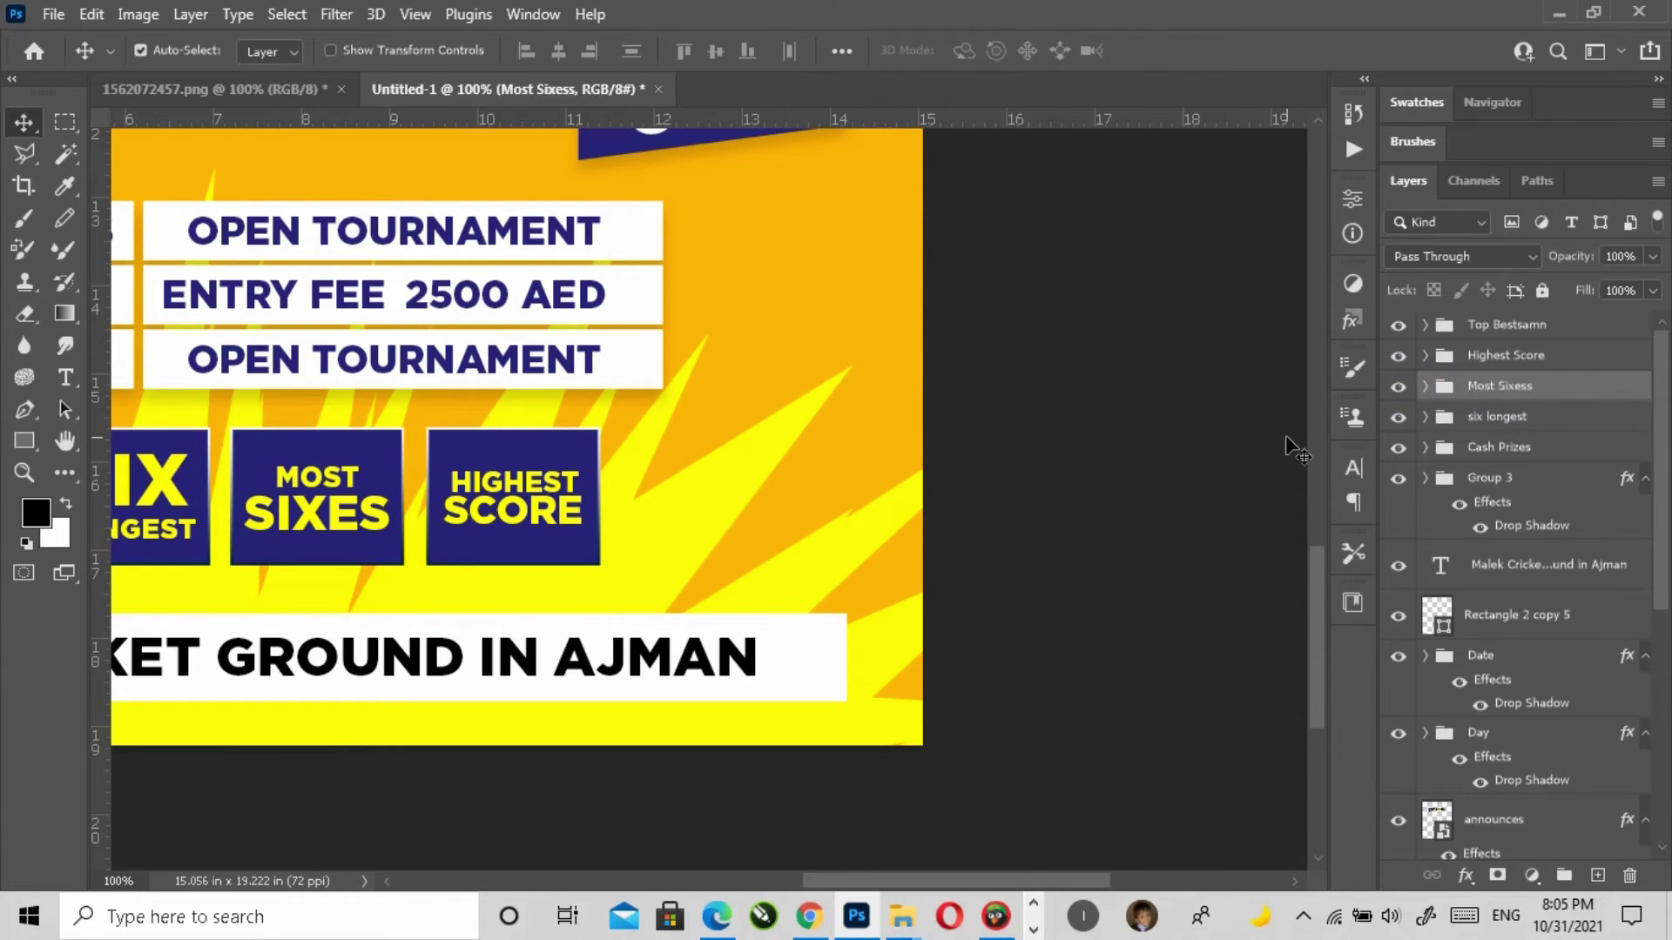
Step: Duplicate the Highest Score group and move the copy about 2.16 in to the right as a sixth box
click(1495, 357)
key(ctrl+j)
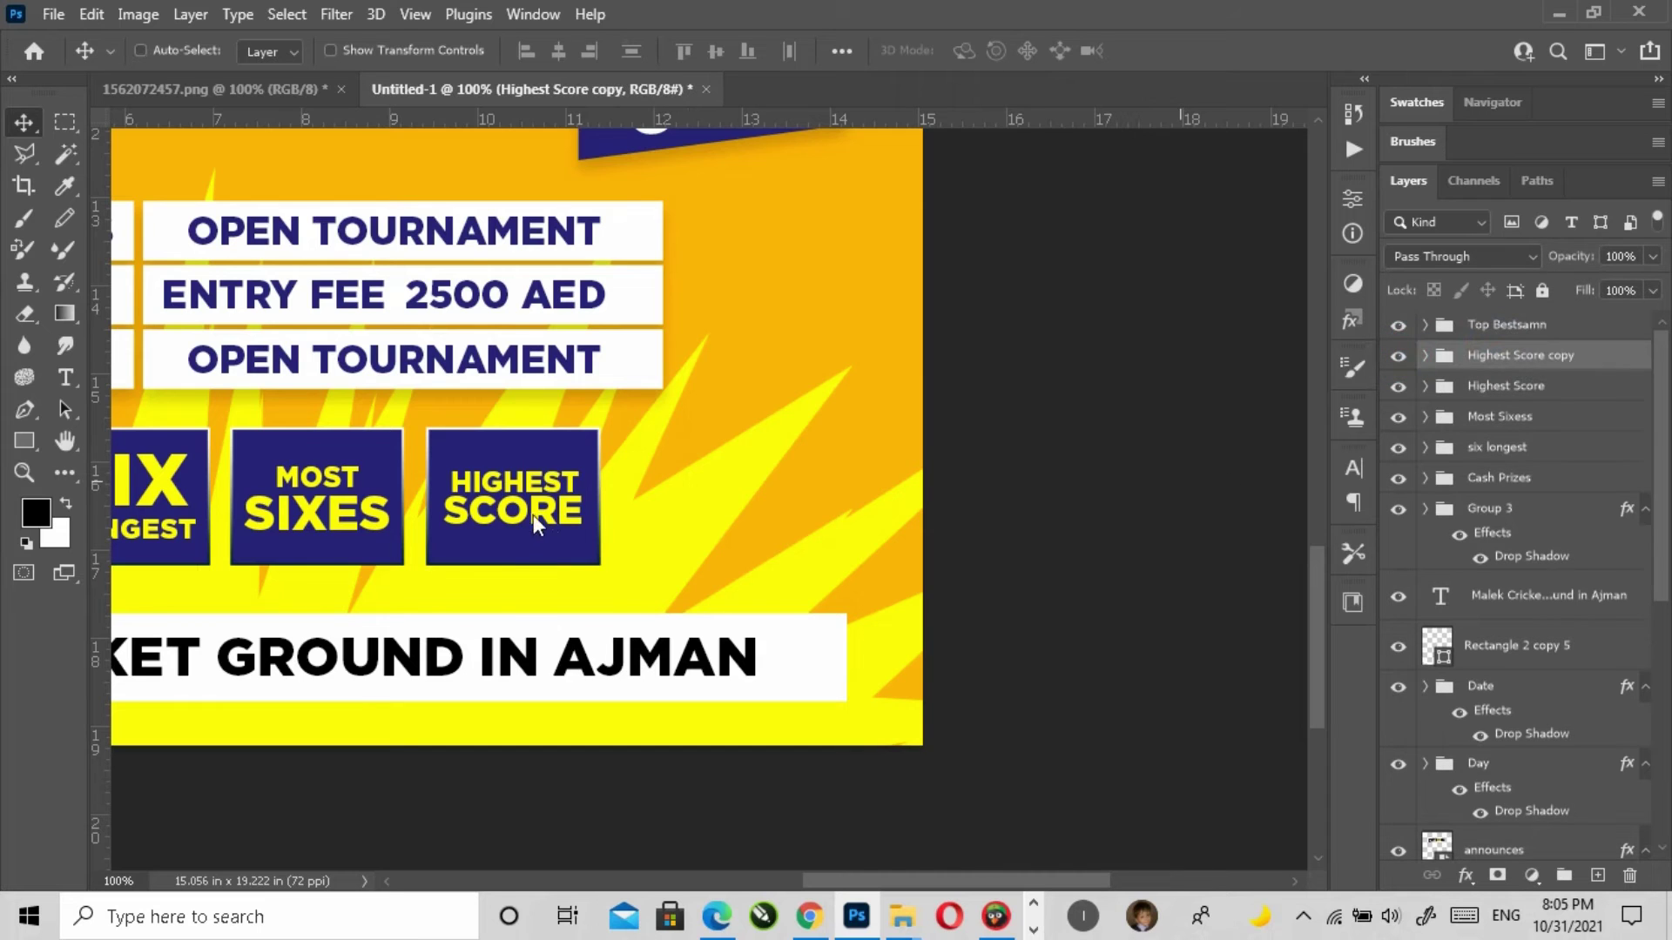
key(ctrl+t)
drag(597, 499, 719, 508)
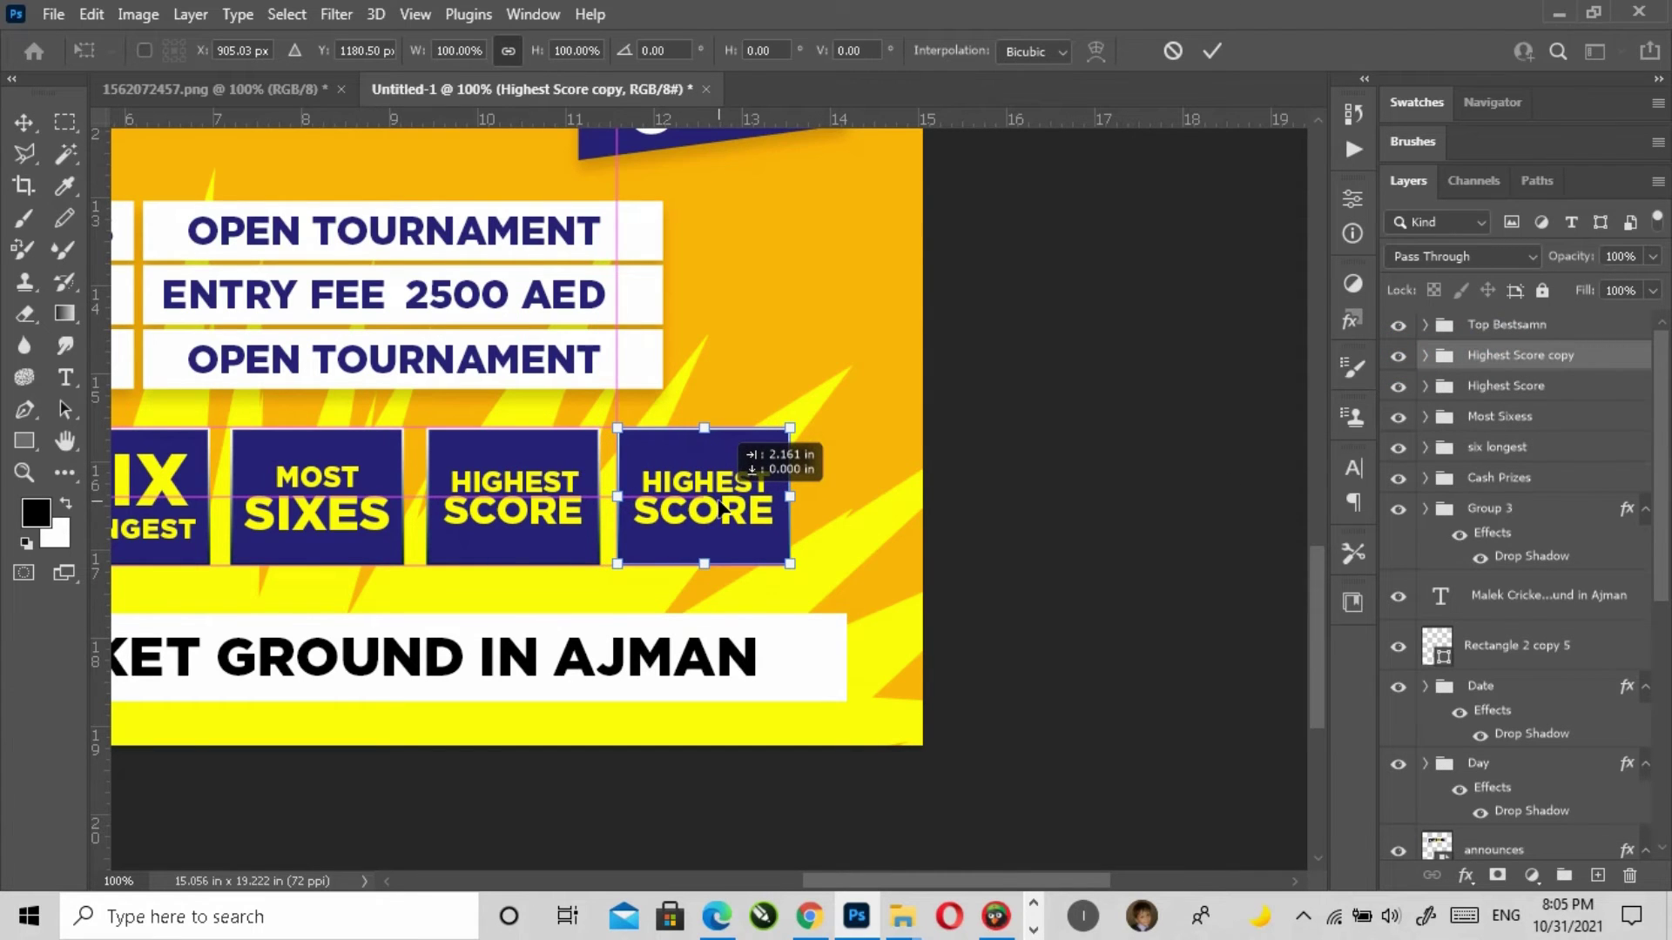
click(1068, 641)
click(1068, 639)
Step: Switch to the Word document and copy the word "economy" from the prize list
click(1033, 930)
click(874, 911)
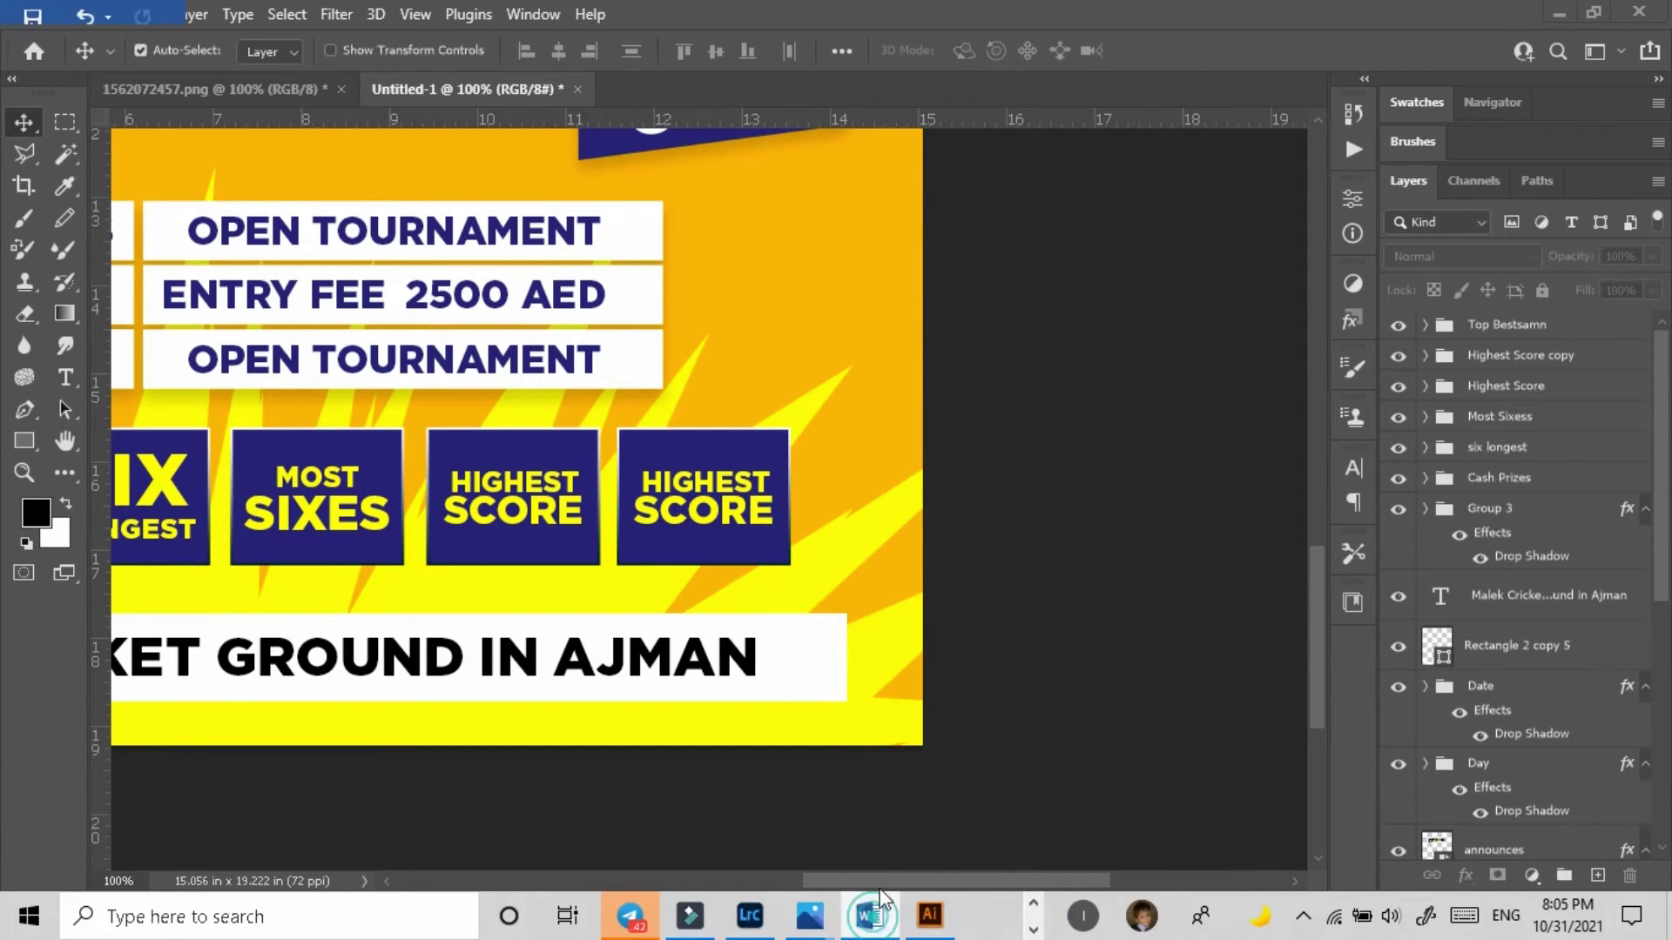
click(1161, 552)
double_click(1154, 463)
key(ctrl+c)
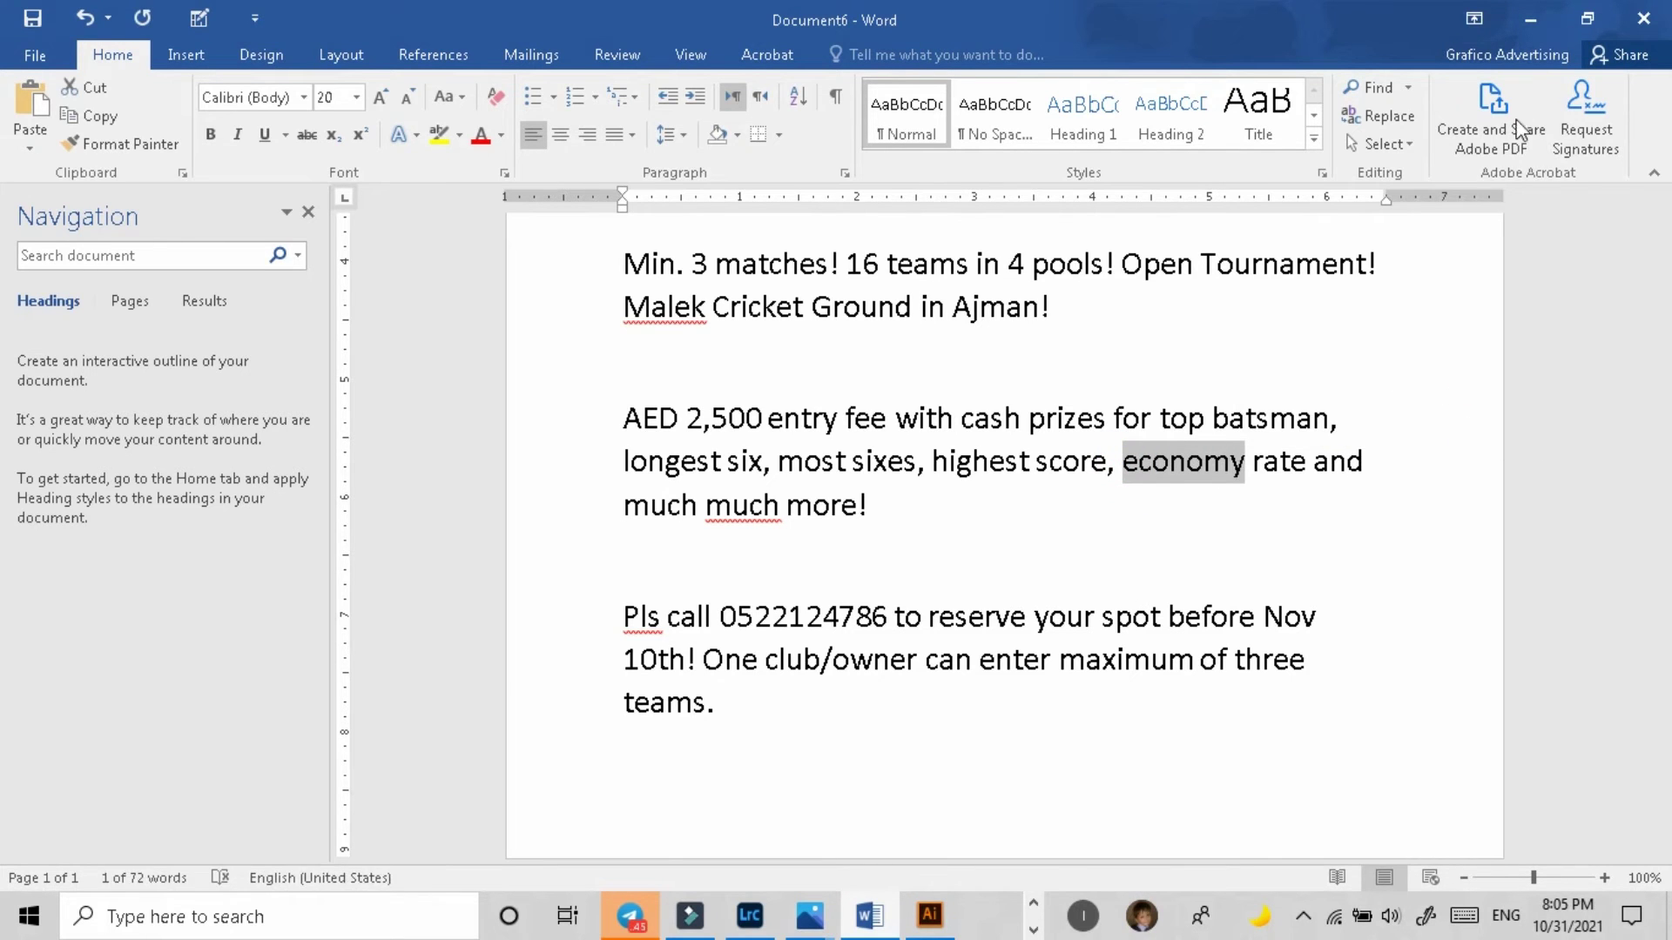
Step: Return to the poster in Photoshop and replace HIGHEST in the sixth box with the copied word "economy"
click(1530, 19)
key(z)
click(756, 529)
click(67, 377)
drag(565, 436, 607, 573)
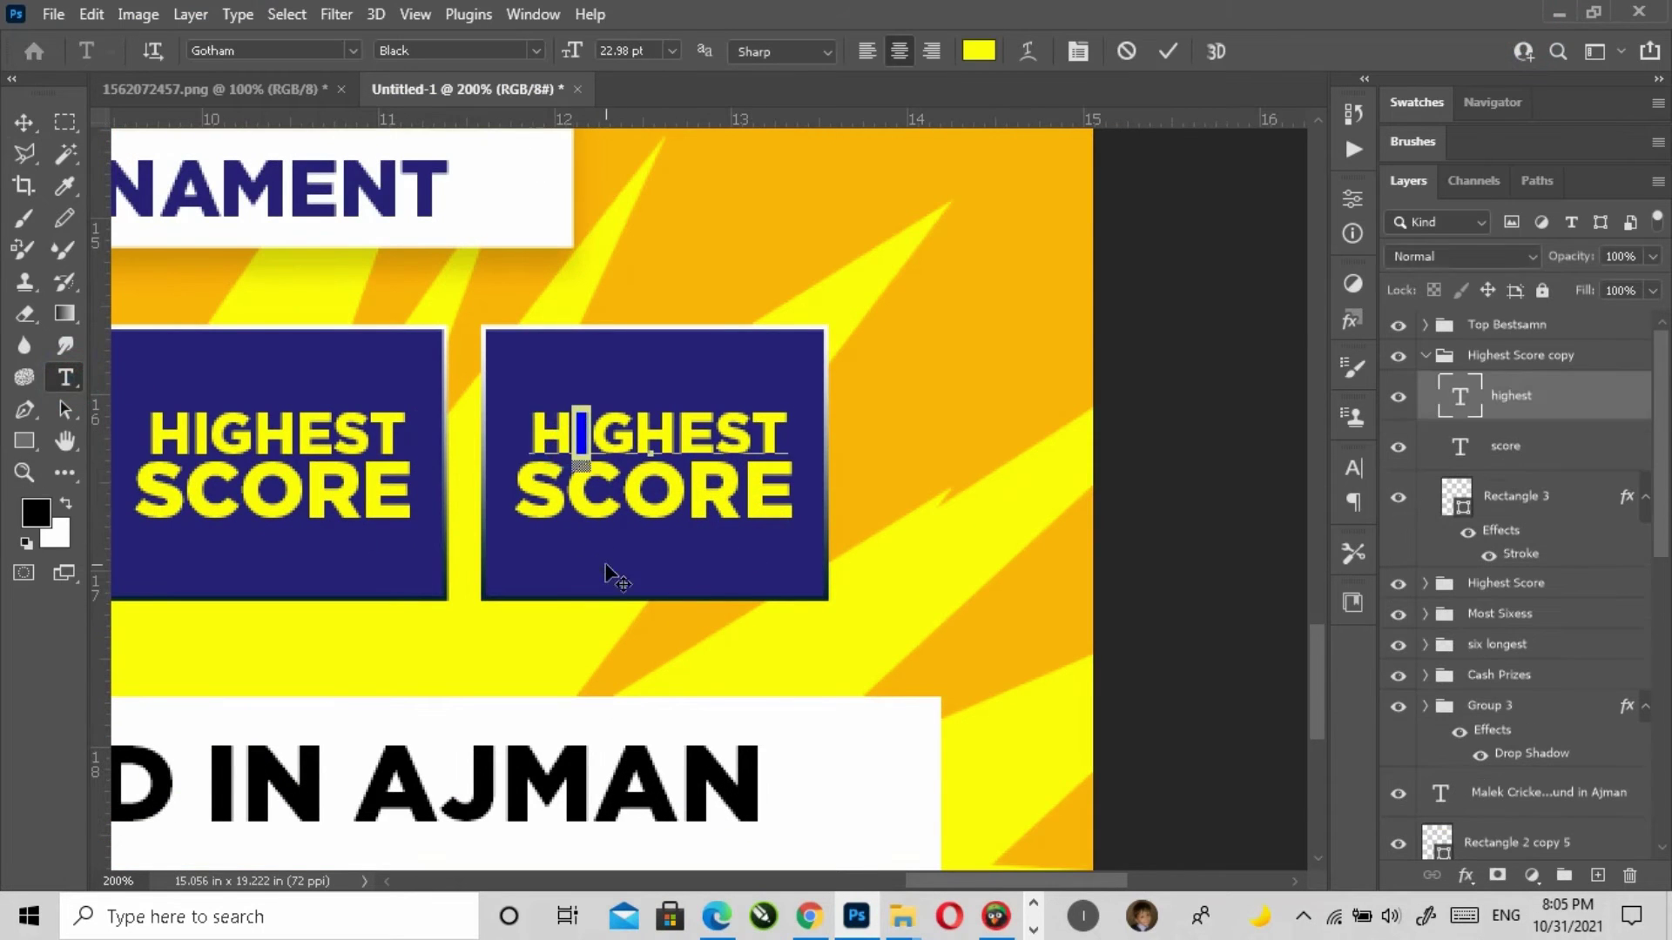
key(ctrl+a)
key(ctrl+v)
key(ctrl+Return)
key(v)
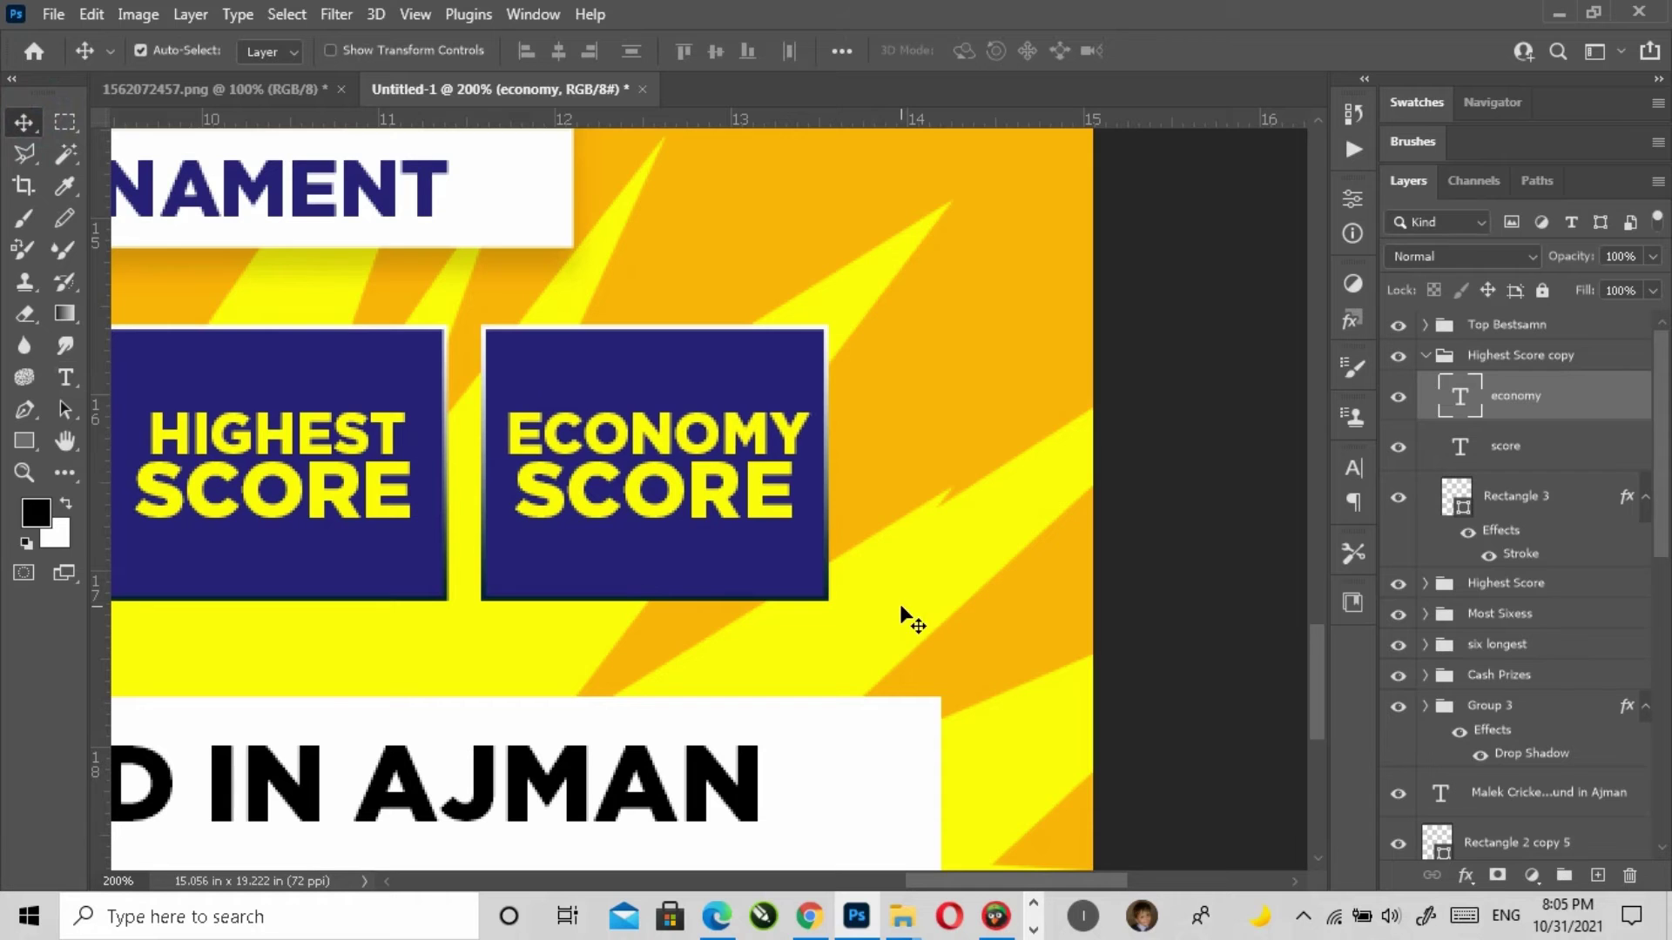
Step: Select the word "rate" in the Word document, and replace SCORE in the poster's sixth box with RATE
click(1034, 930)
click(869, 916)
drag(1256, 460, 1308, 460)
click(1530, 19)
click(66, 377)
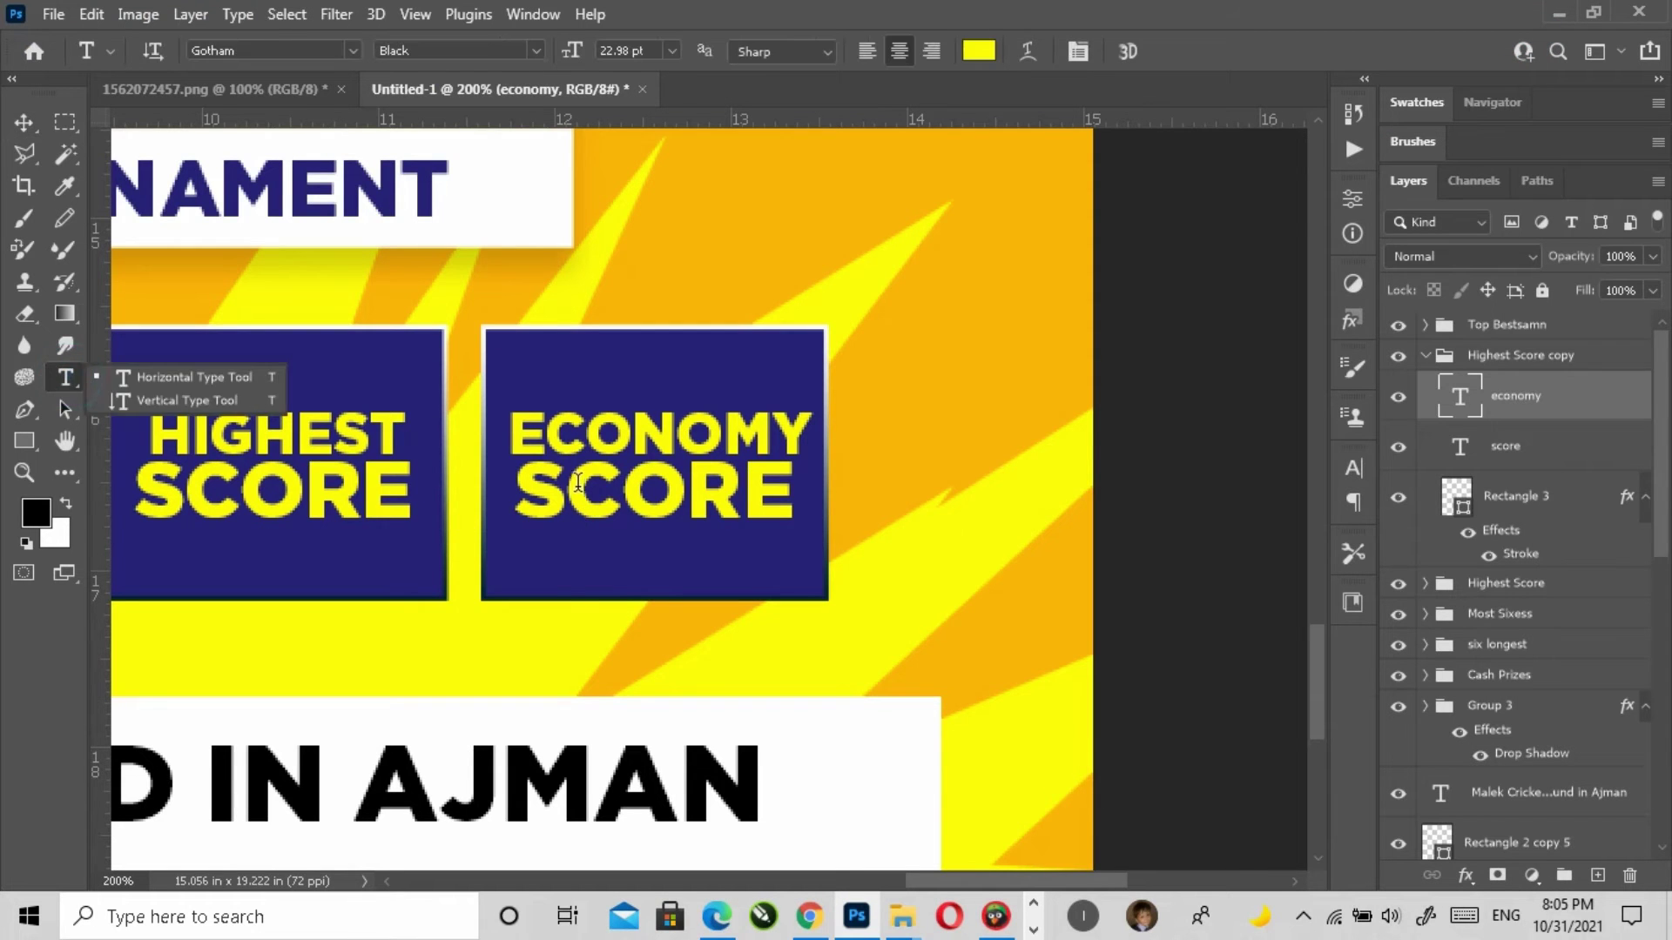
click(578, 481)
key(ctrl+a)
text(RATE)
key(ctrl+Return)
key(v)
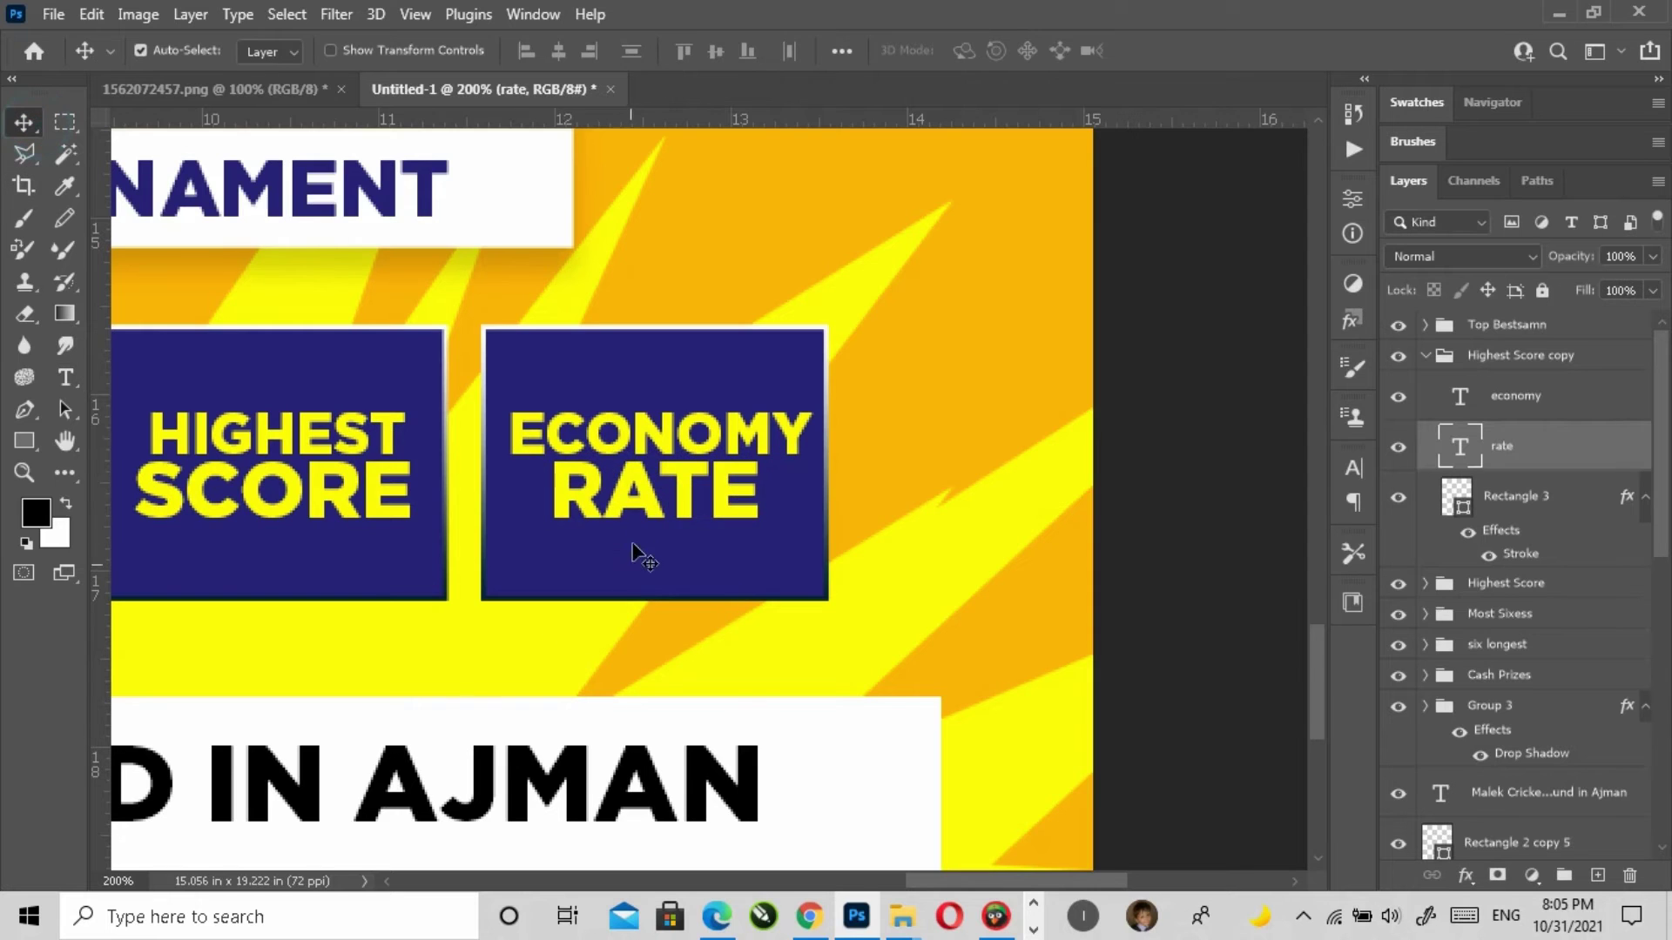
Step: Enlarge RATE in the sixth box to 125.68% and move it down beneath ECONOMY
key(ctrl+t)
mouse_move(654, 541)
mouse_down()
mouse_move(654, 563)
mouse_move(647, 527)
mouse_up()
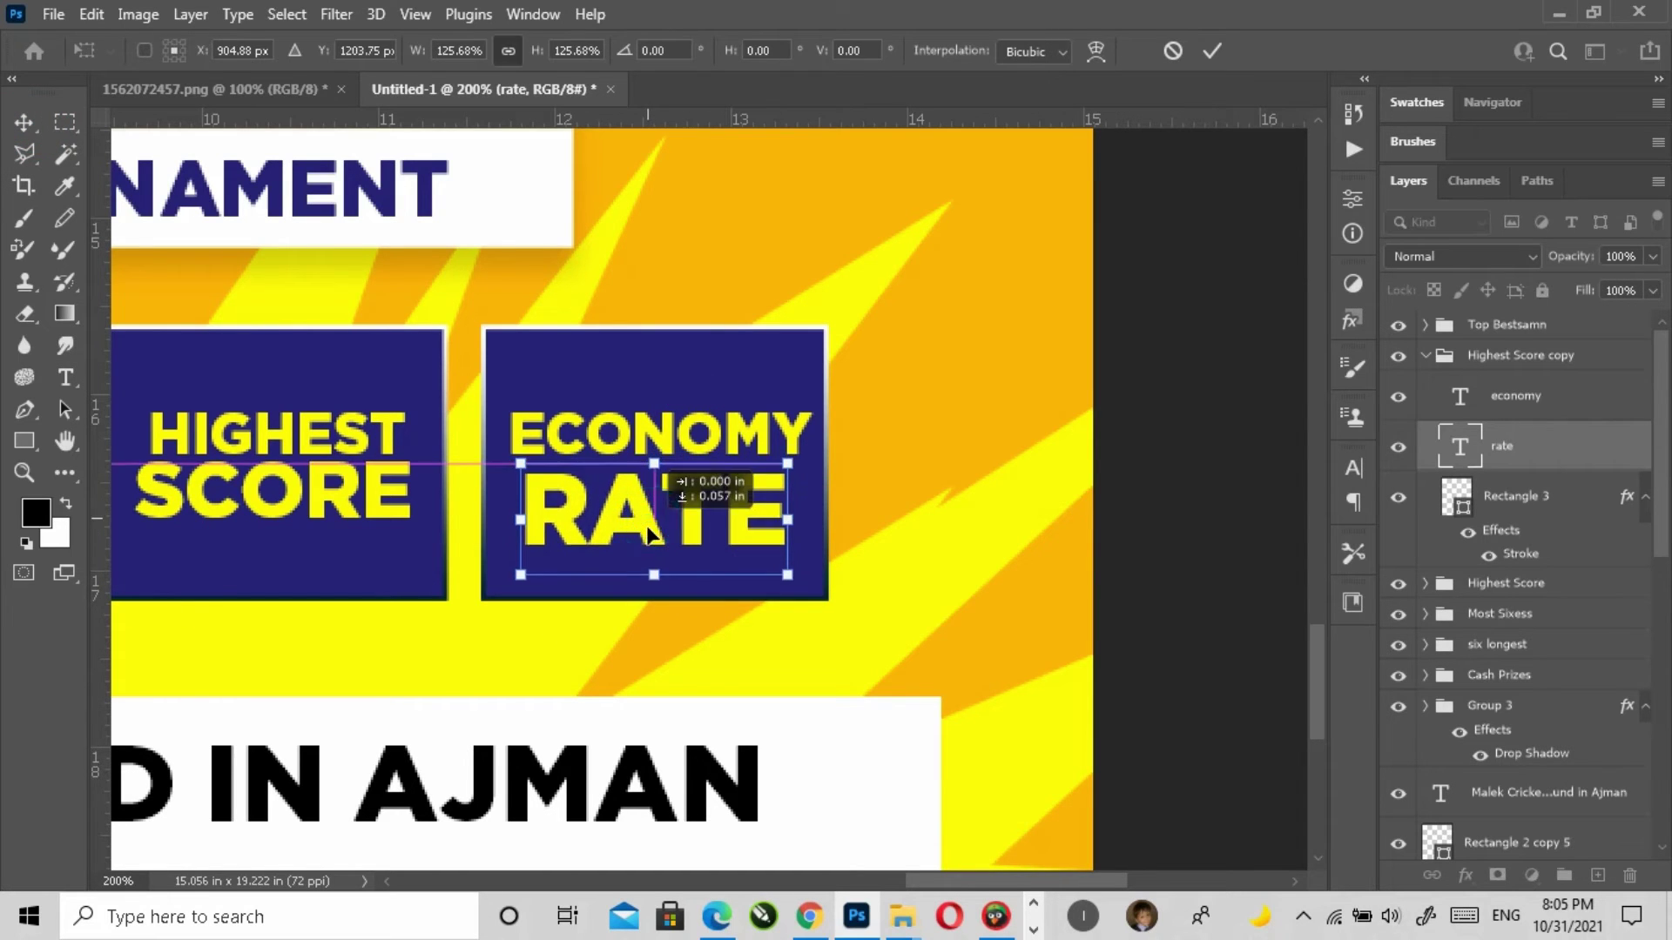
key(Return)
Step: Nudge ECONOMY and RATE slightly to the left to centre them in the sixth box
click(620, 441)
key(Left)
key(Left)
key(Left)
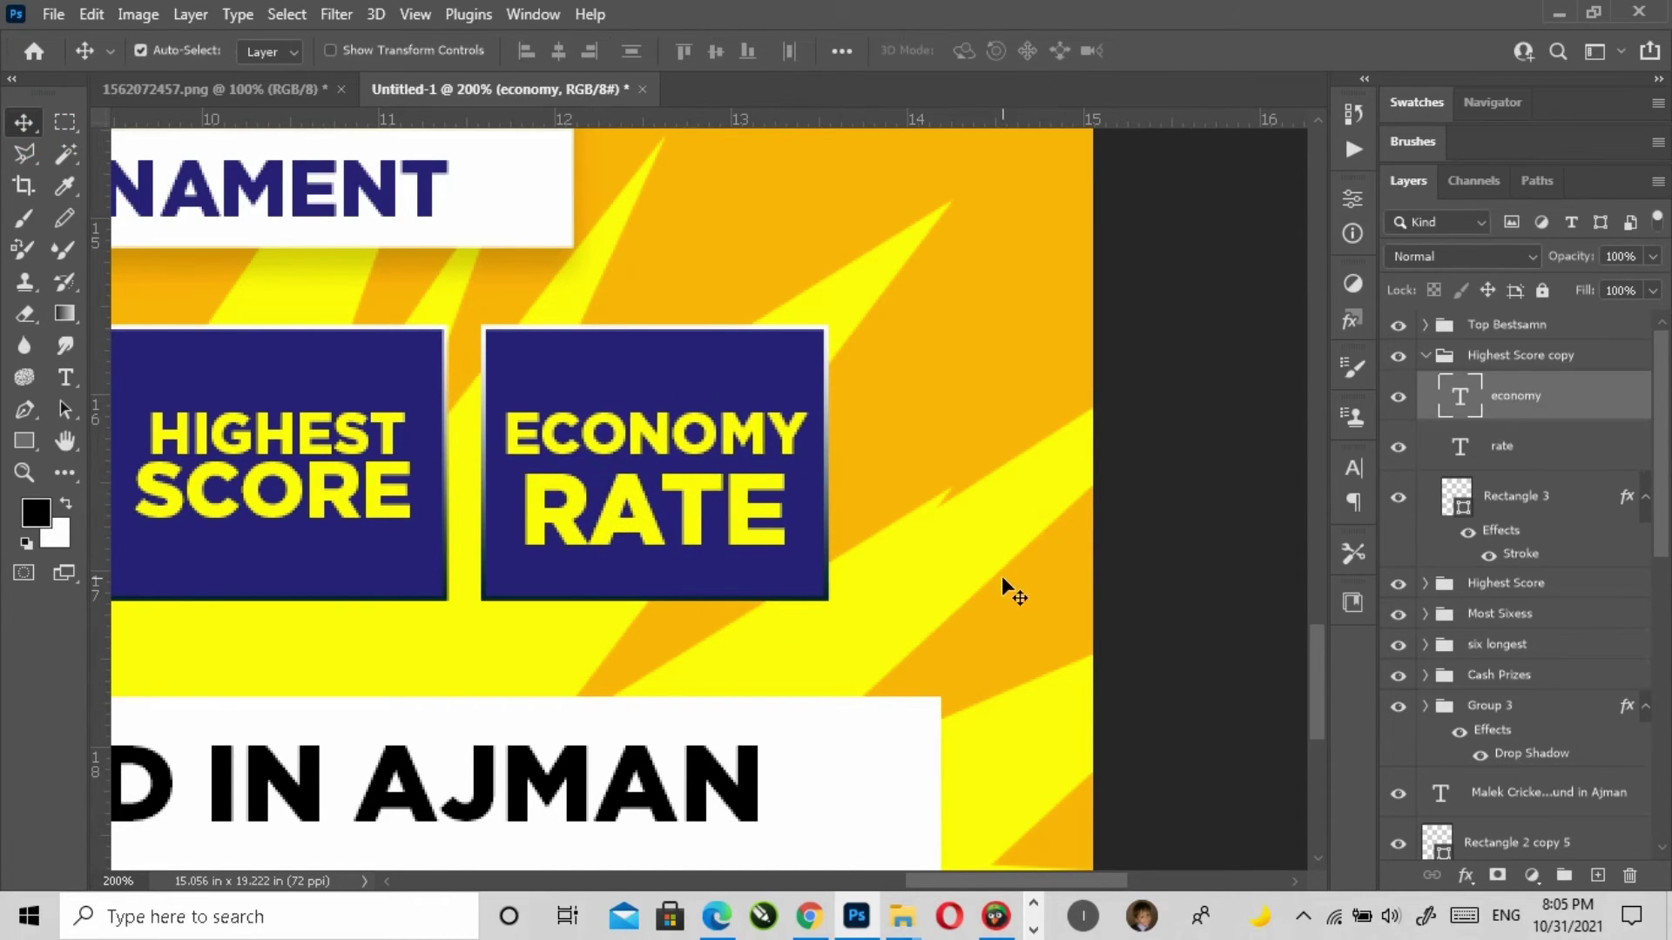
click(749, 542)
Step: Collapse the sixth box's group and rename it "Economy Rate"
click(1229, 513)
click(1426, 355)
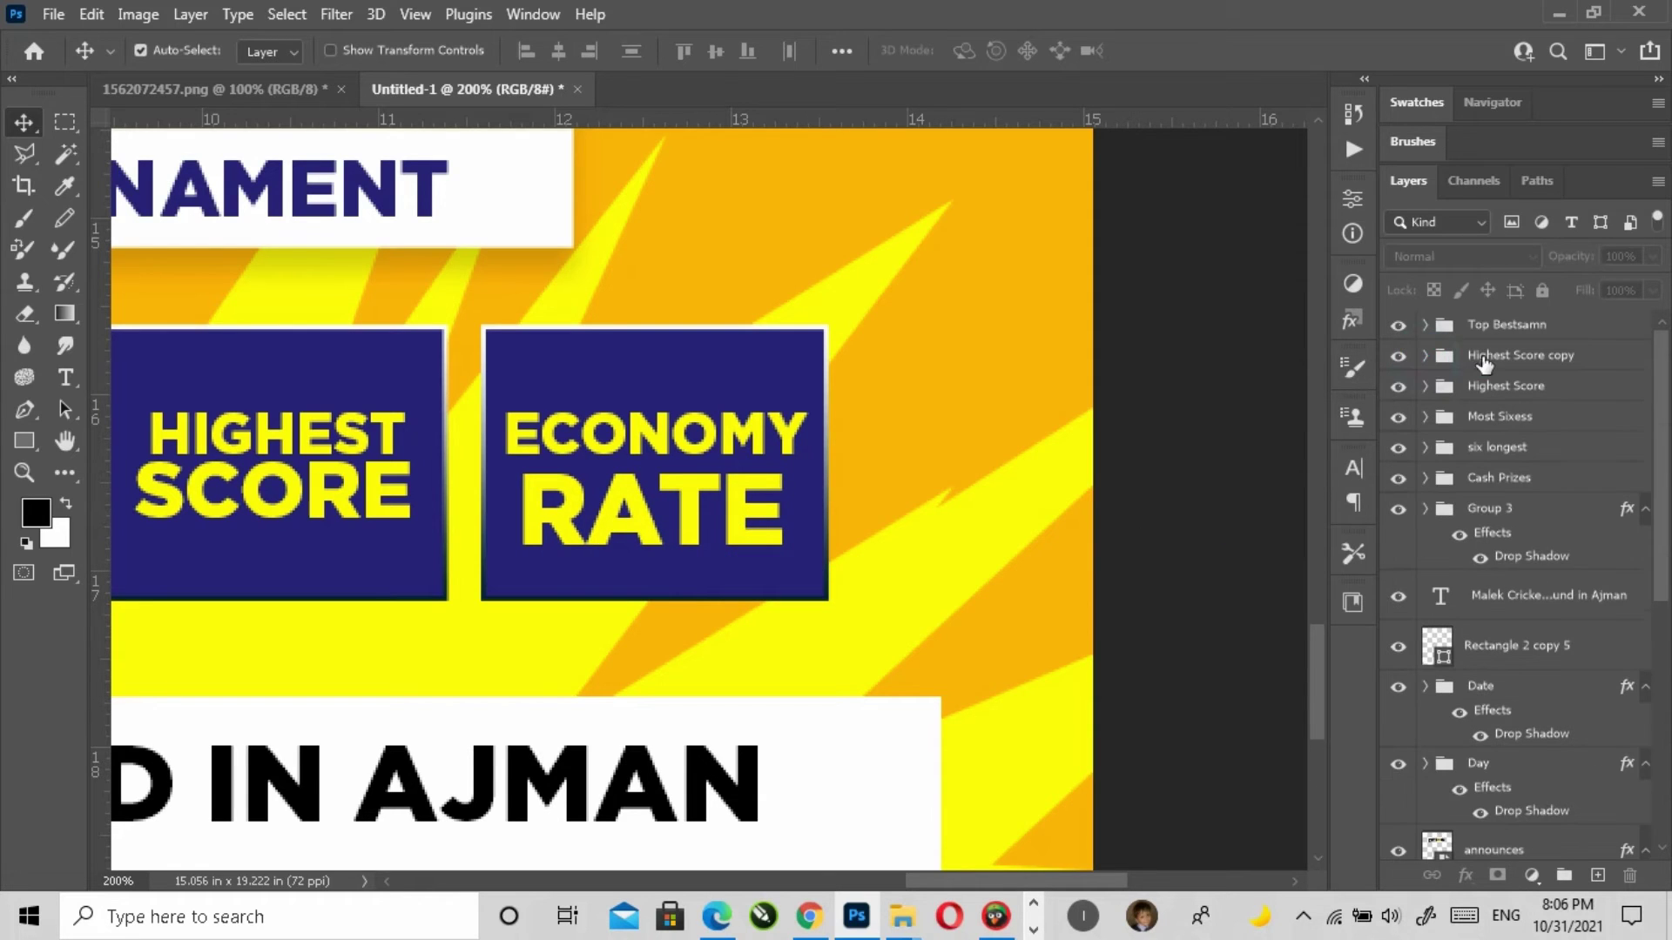
double_click(1485, 357)
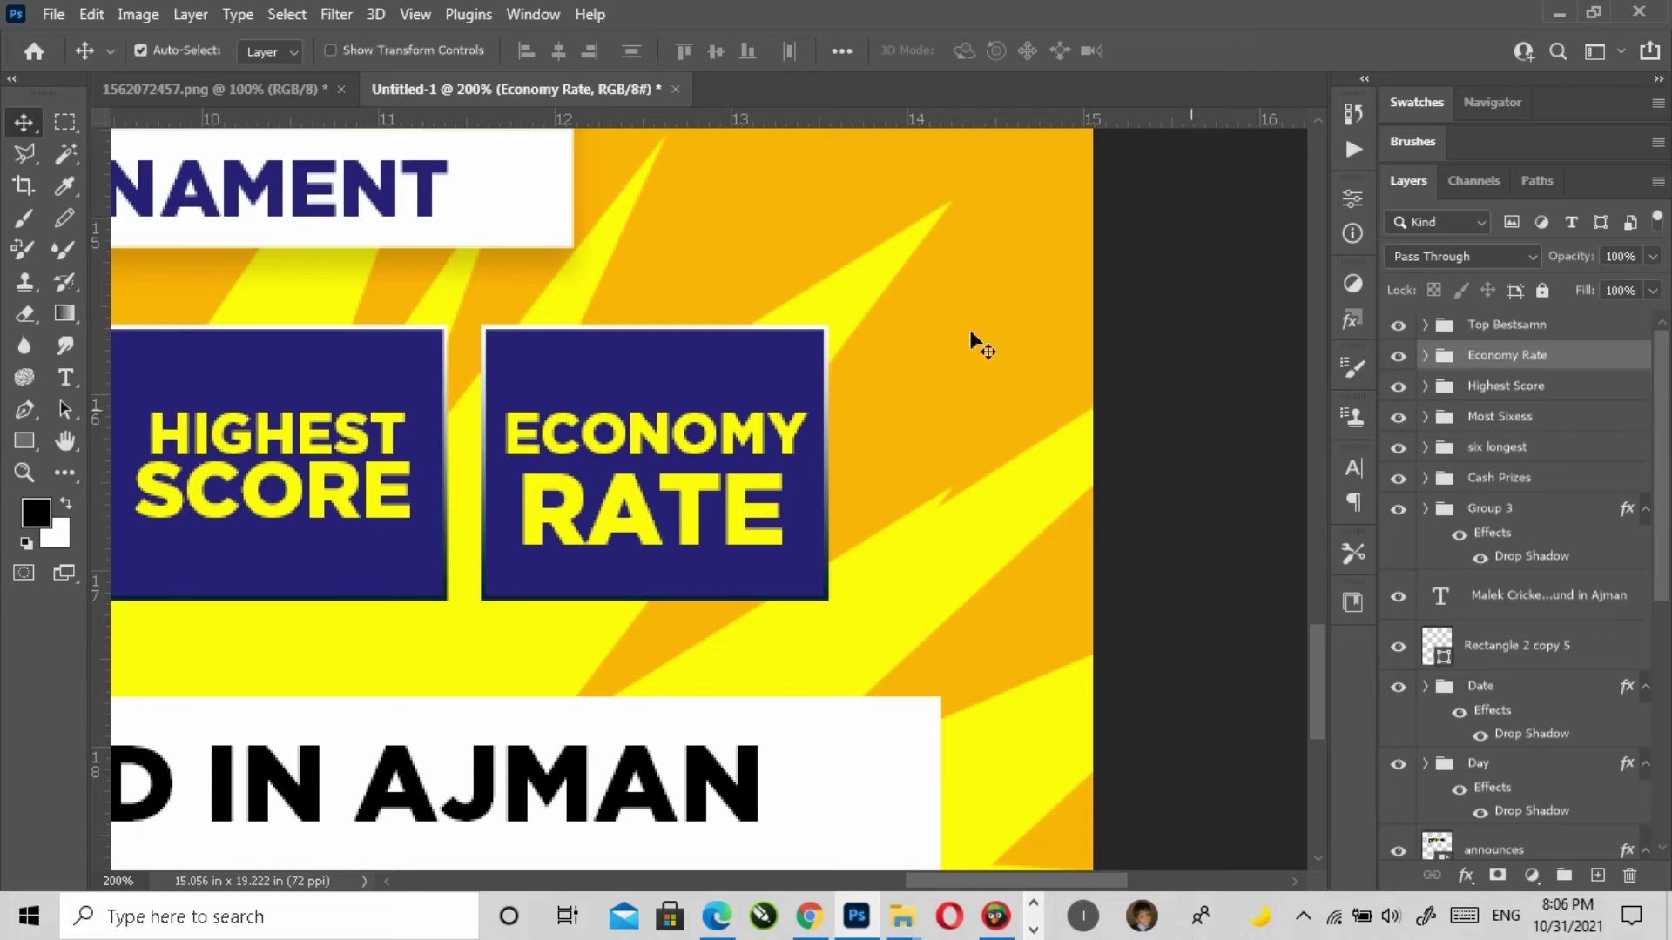
Step: Group all six prize groups, from Cash Prizes through Top Bestsamn, into one group
key(z)
click(752, 51)
click(765, 826)
click(759, 783)
drag(745, 745, 754, 643)
key(v)
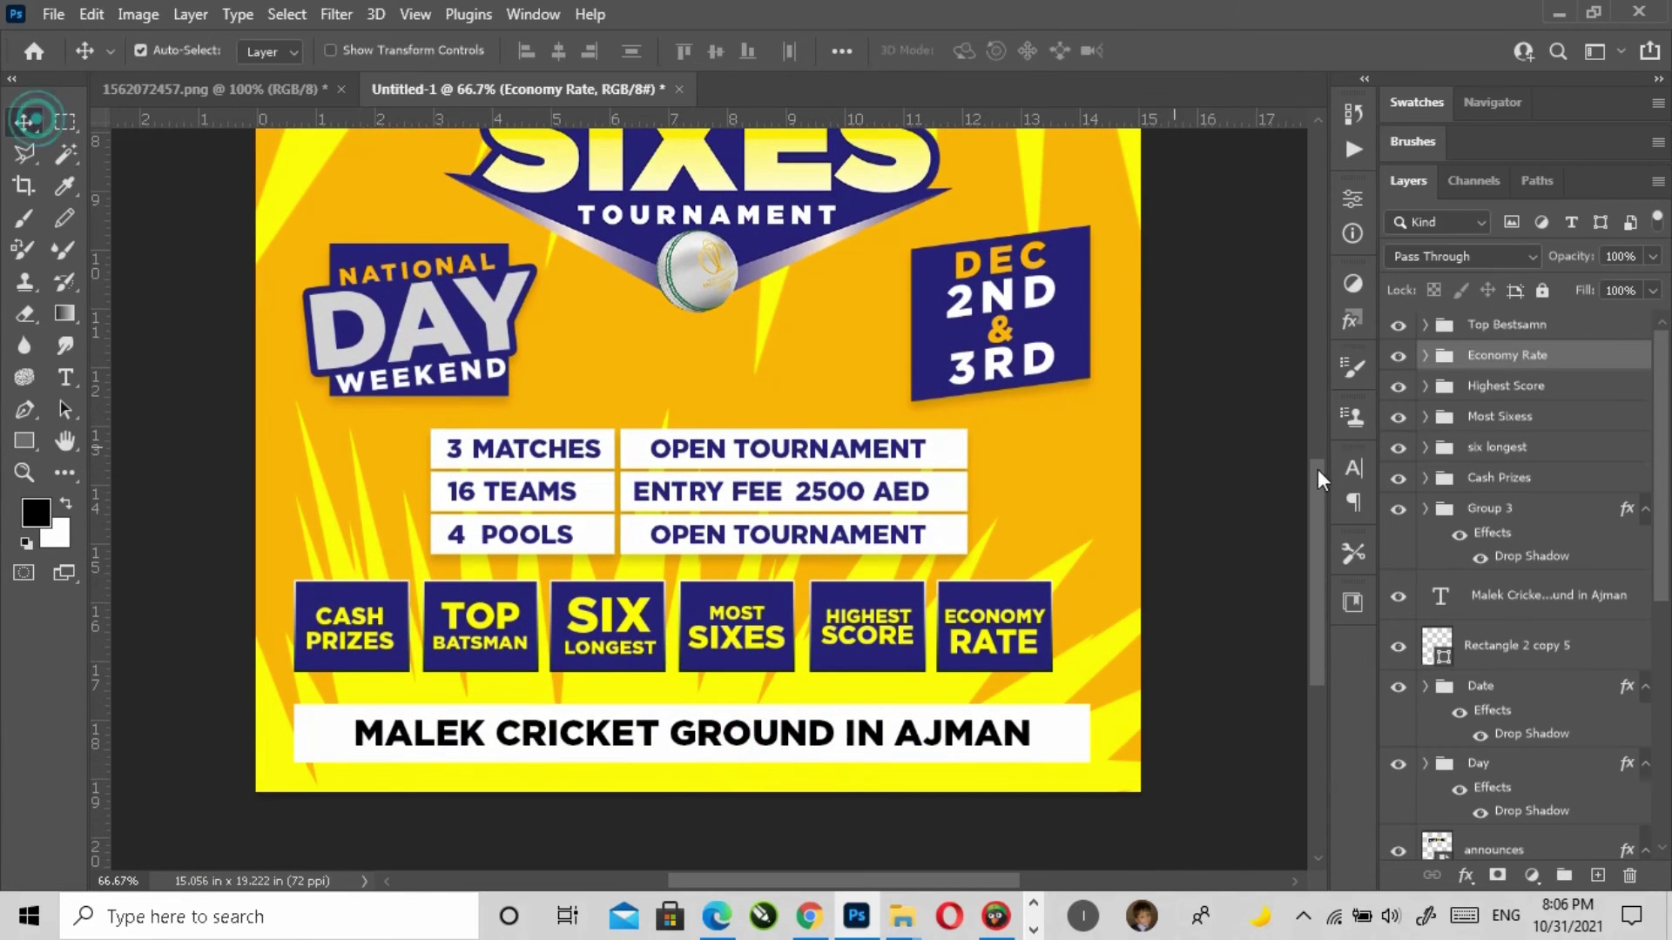
click(1520, 481)
shift+click(1507, 324)
key(ctrl+g)
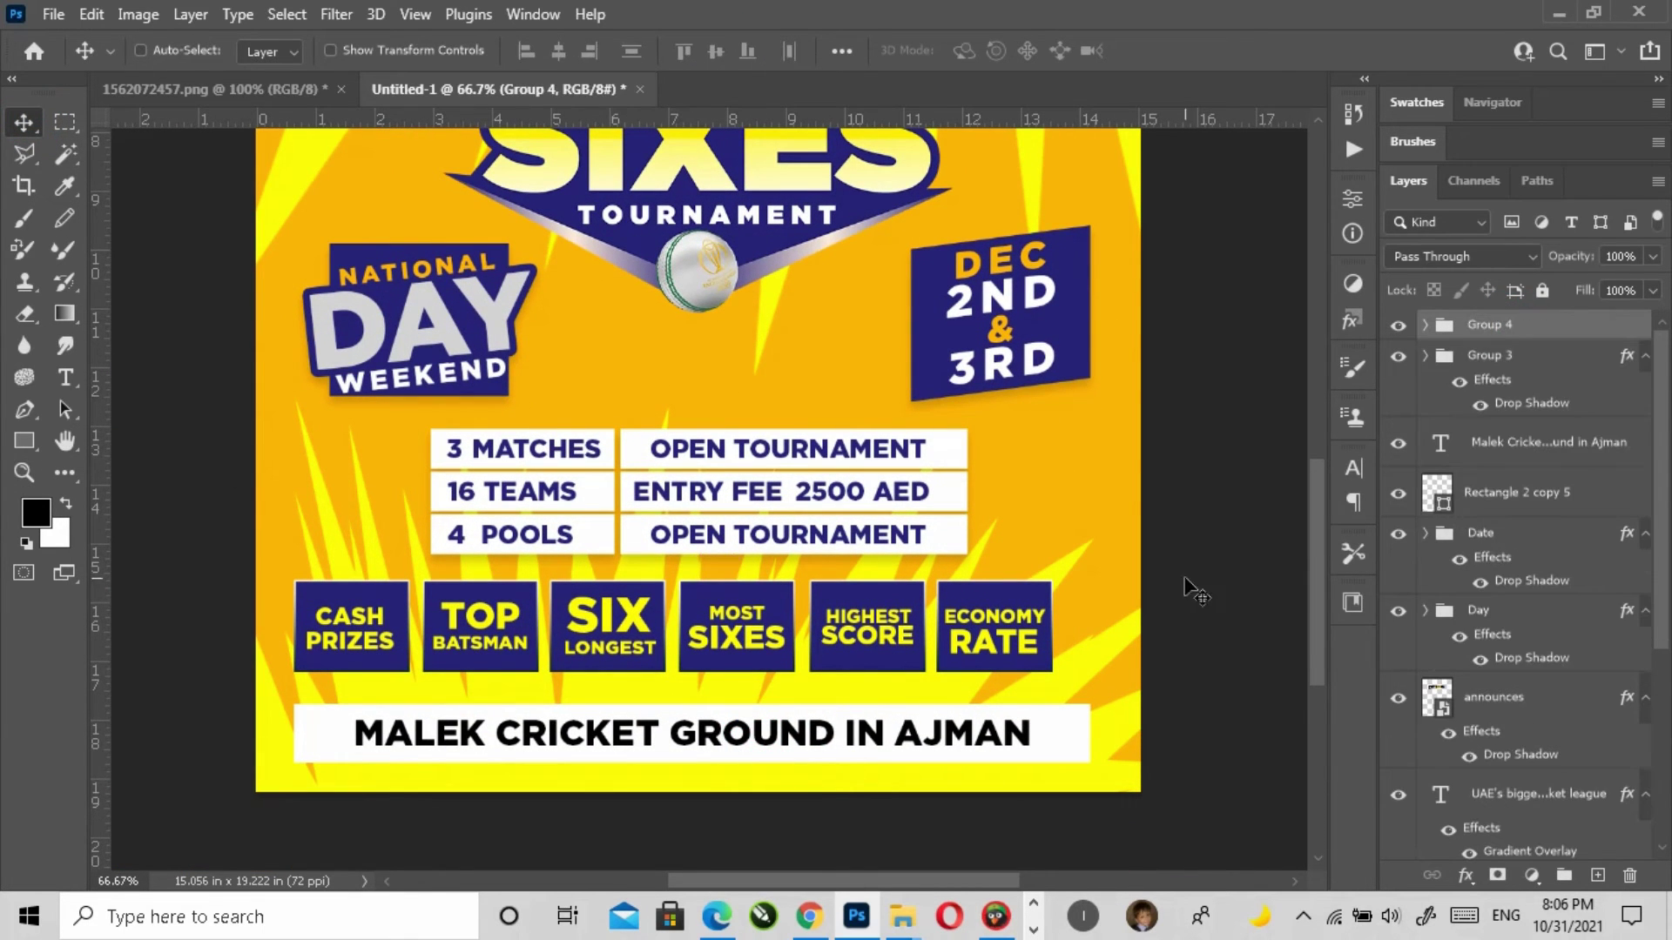
Step: Centre the grouped prize row horizontally on the Layer 0 background
scroll(1482, 737, down, 5)
ctrl+click(1495, 795)
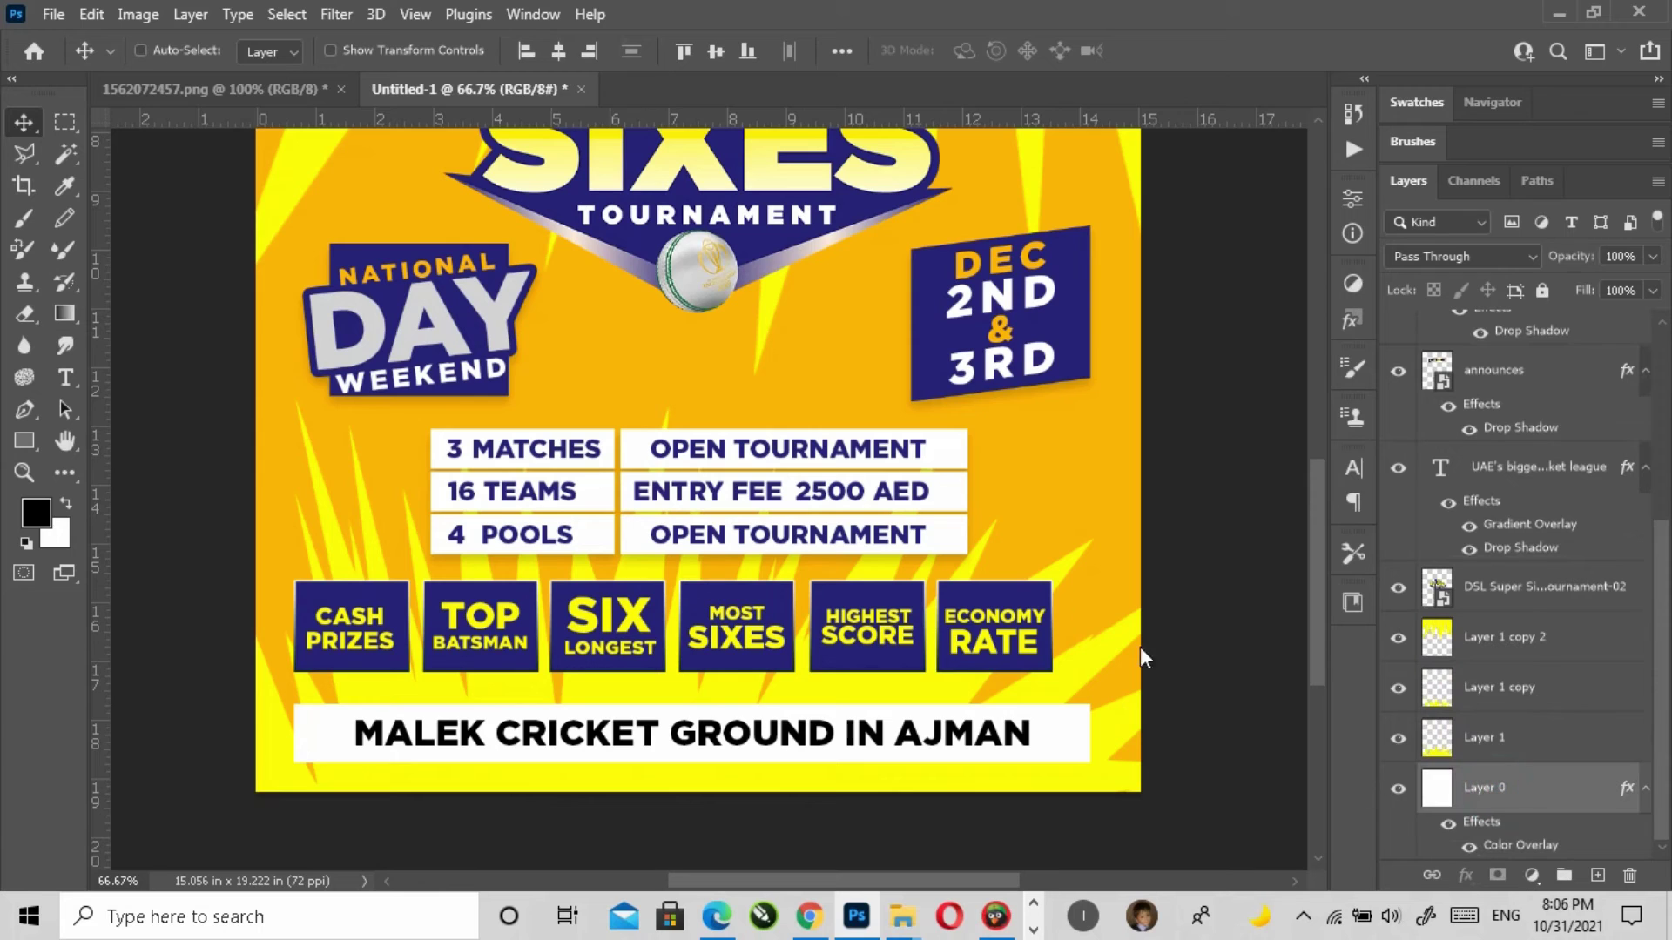
click(558, 51)
click(1283, 497)
Step: Scale the grouped prize row down about its centre so it is narrower than the venue bar
scroll(1493, 548, up, 8)
click(1505, 325)
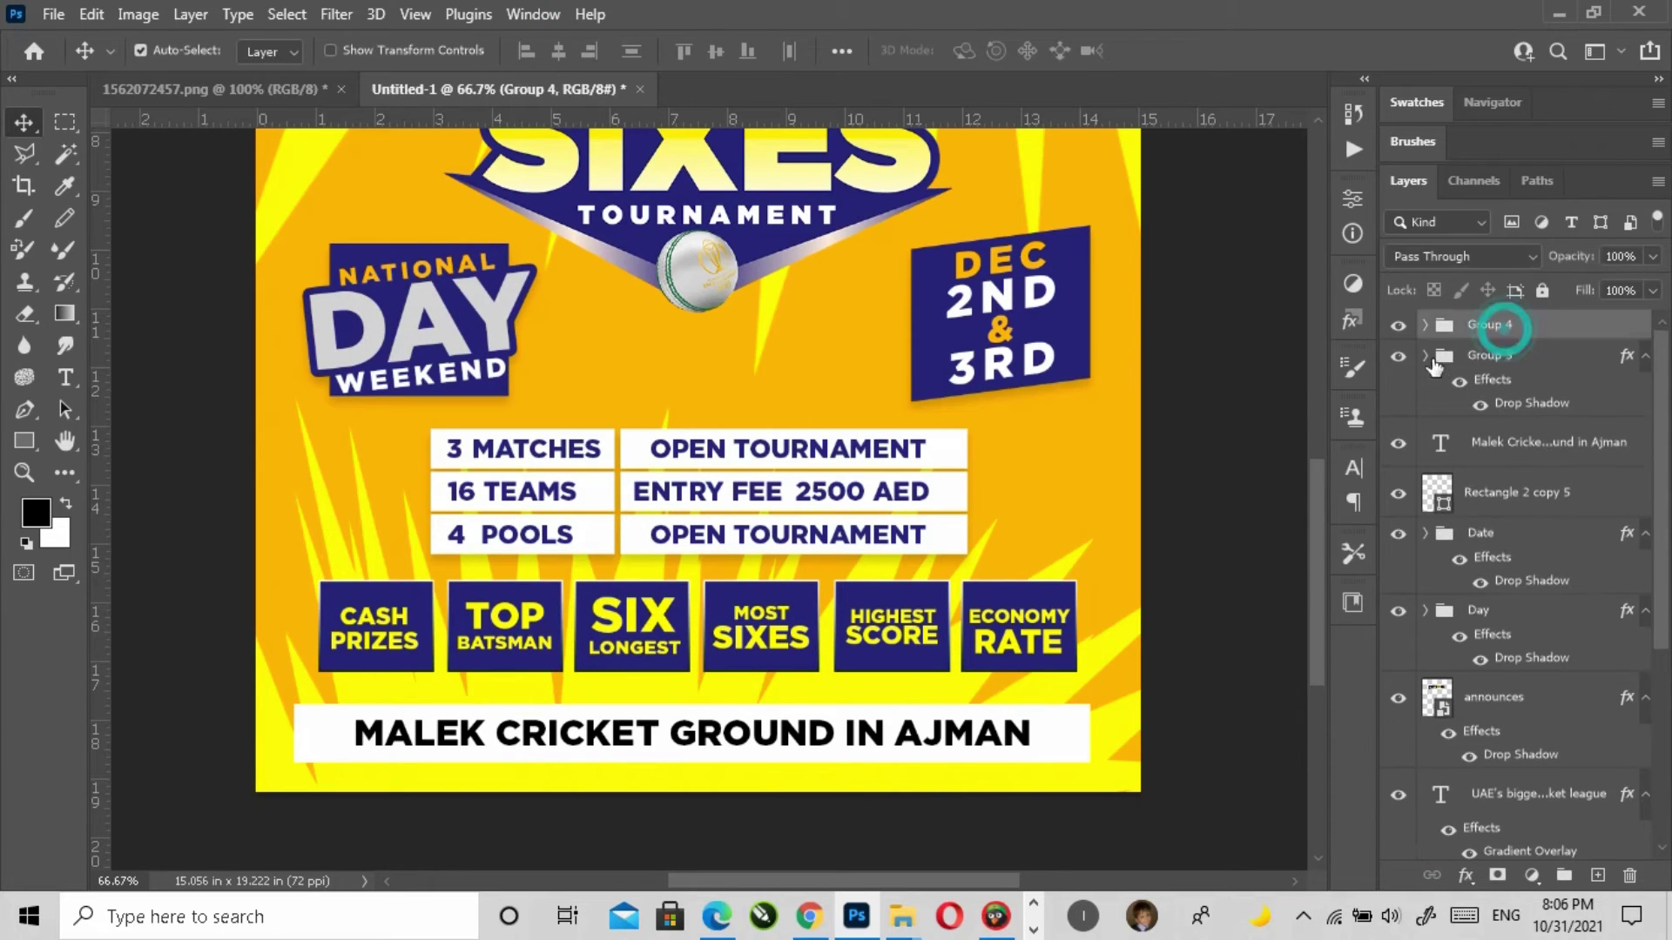
key(ctrl+t)
drag(1078, 673, 1003, 675)
key(Return)
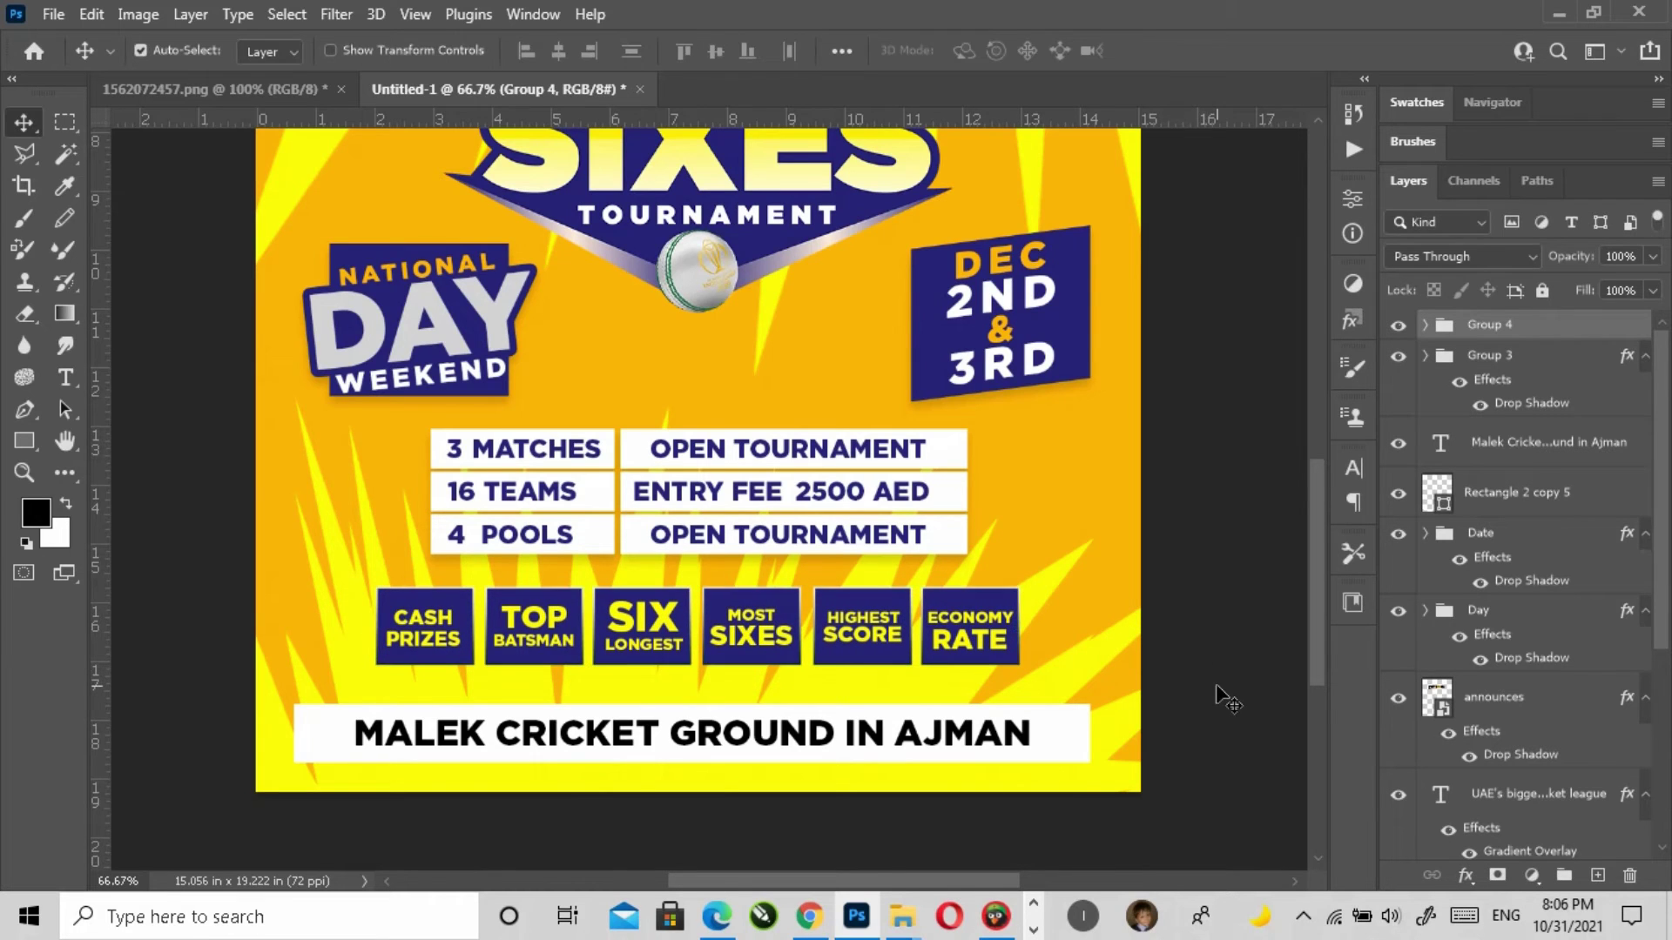
Step: Nudge the prize row up so it sits just beneath the tournament details table
key(shift+Up)
key(shift+Up)
key(shift+Up)
key(Down)
key(Down)
key(Down)
key(Down)
key(Down)
key(Down)
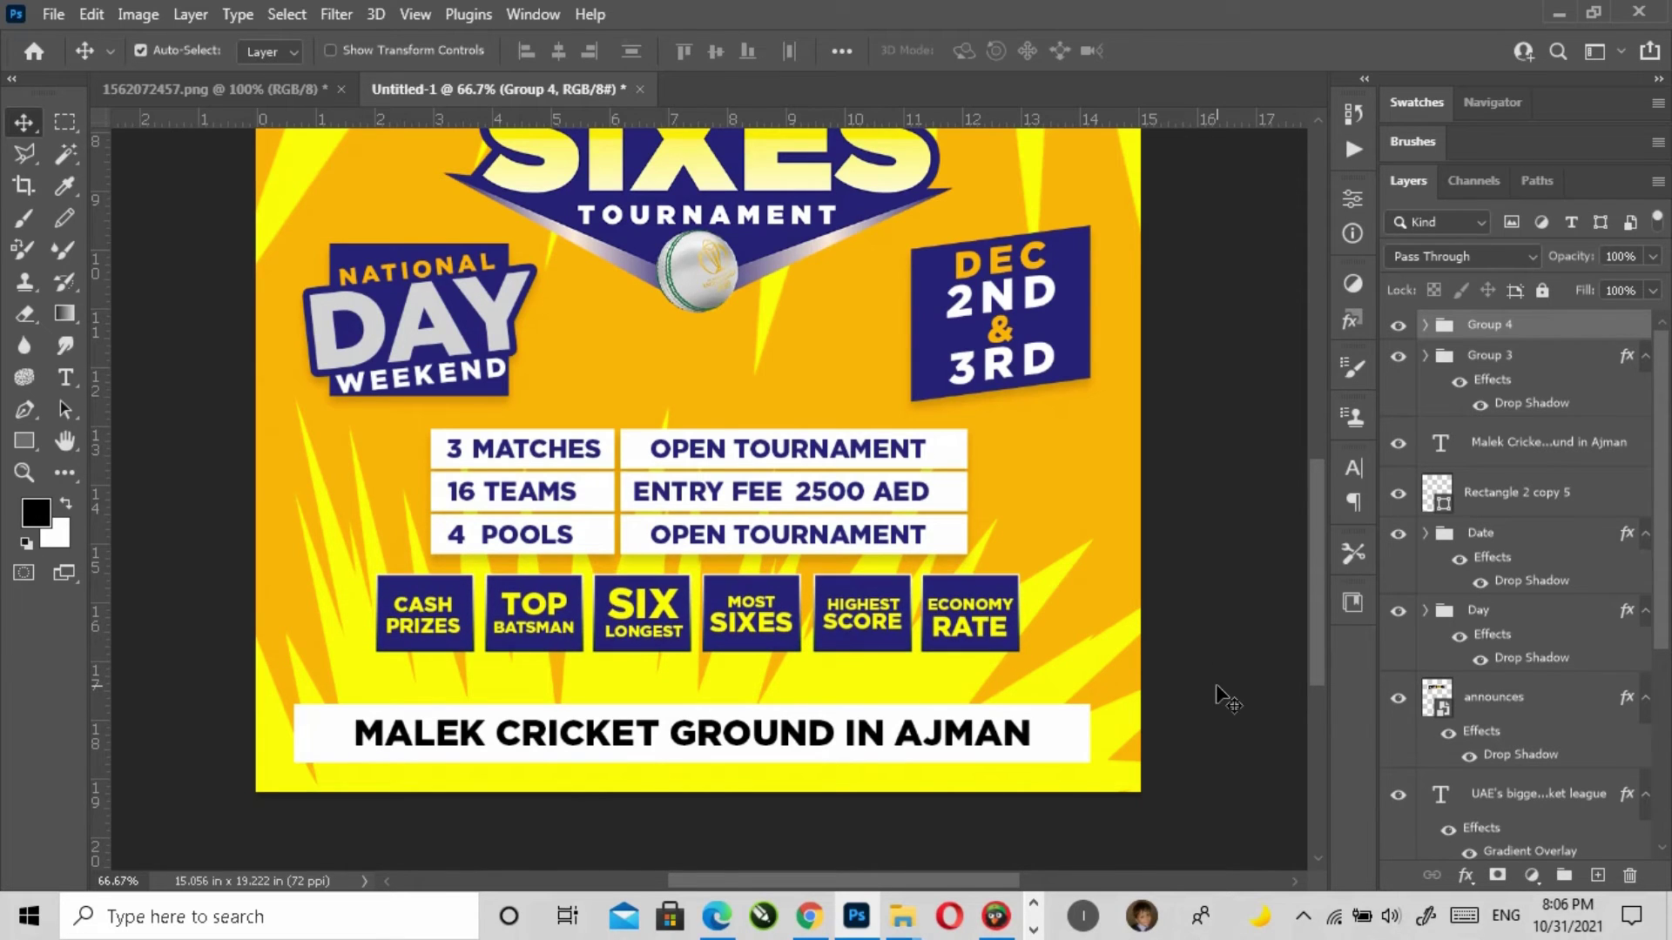
Step: Select the details table's group together with the prize row and move both slightly up
click(1398, 357)
click(1398, 357)
ctrl+click(1498, 355)
key(ctrl+t)
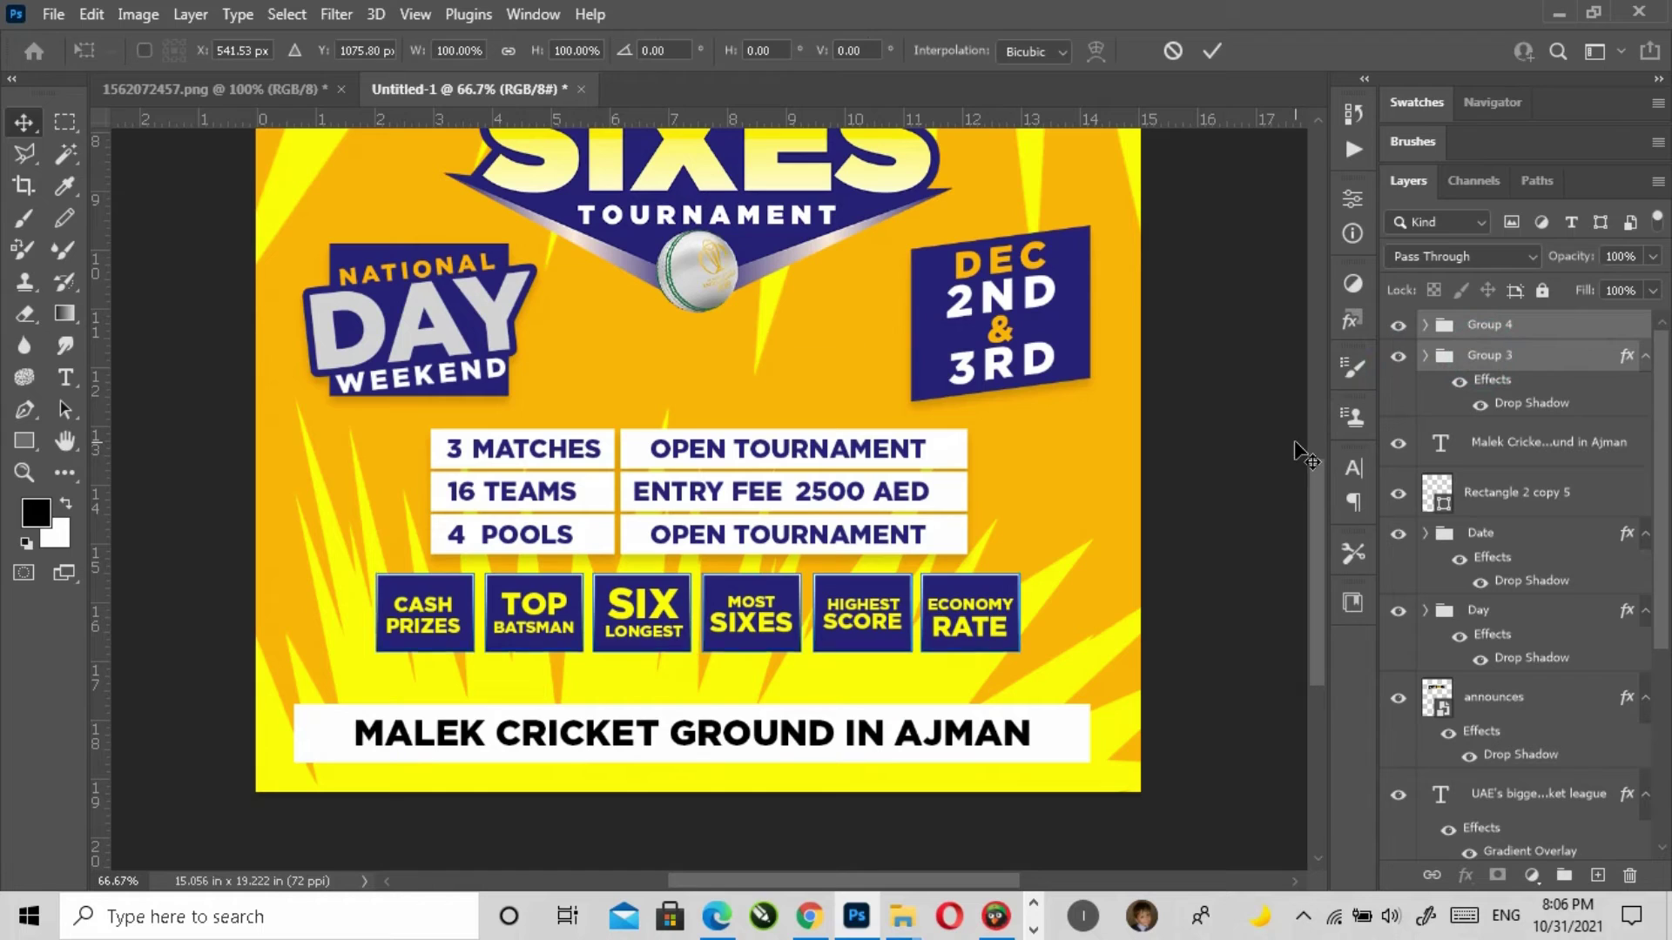
key(shift+Up)
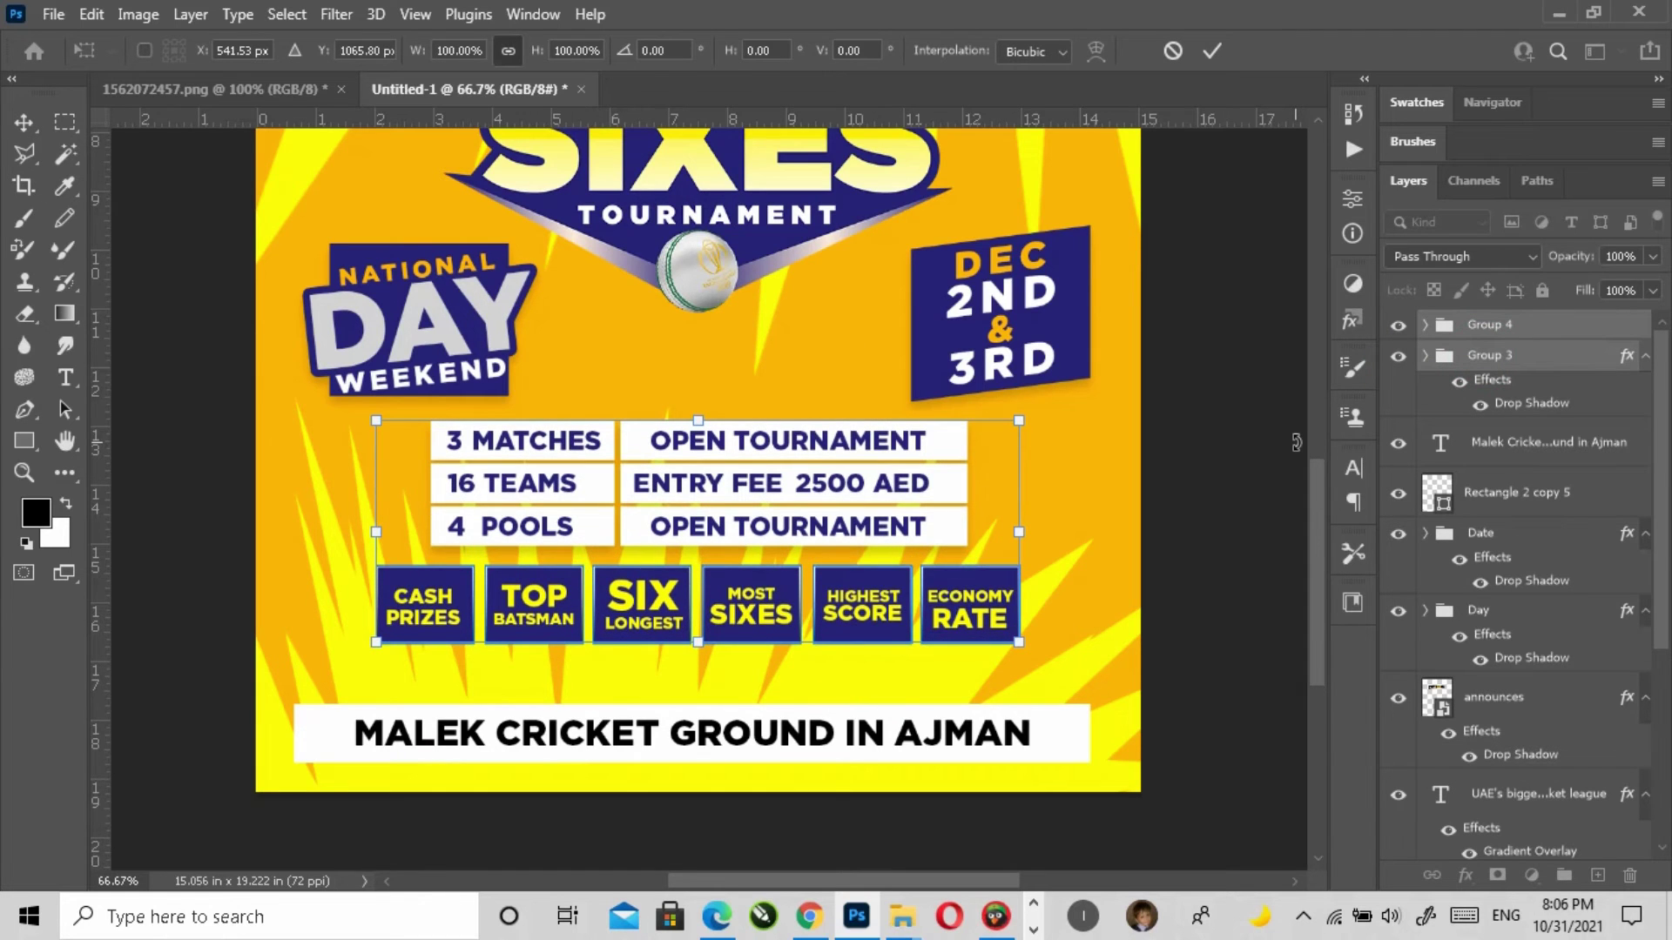
key(Return)
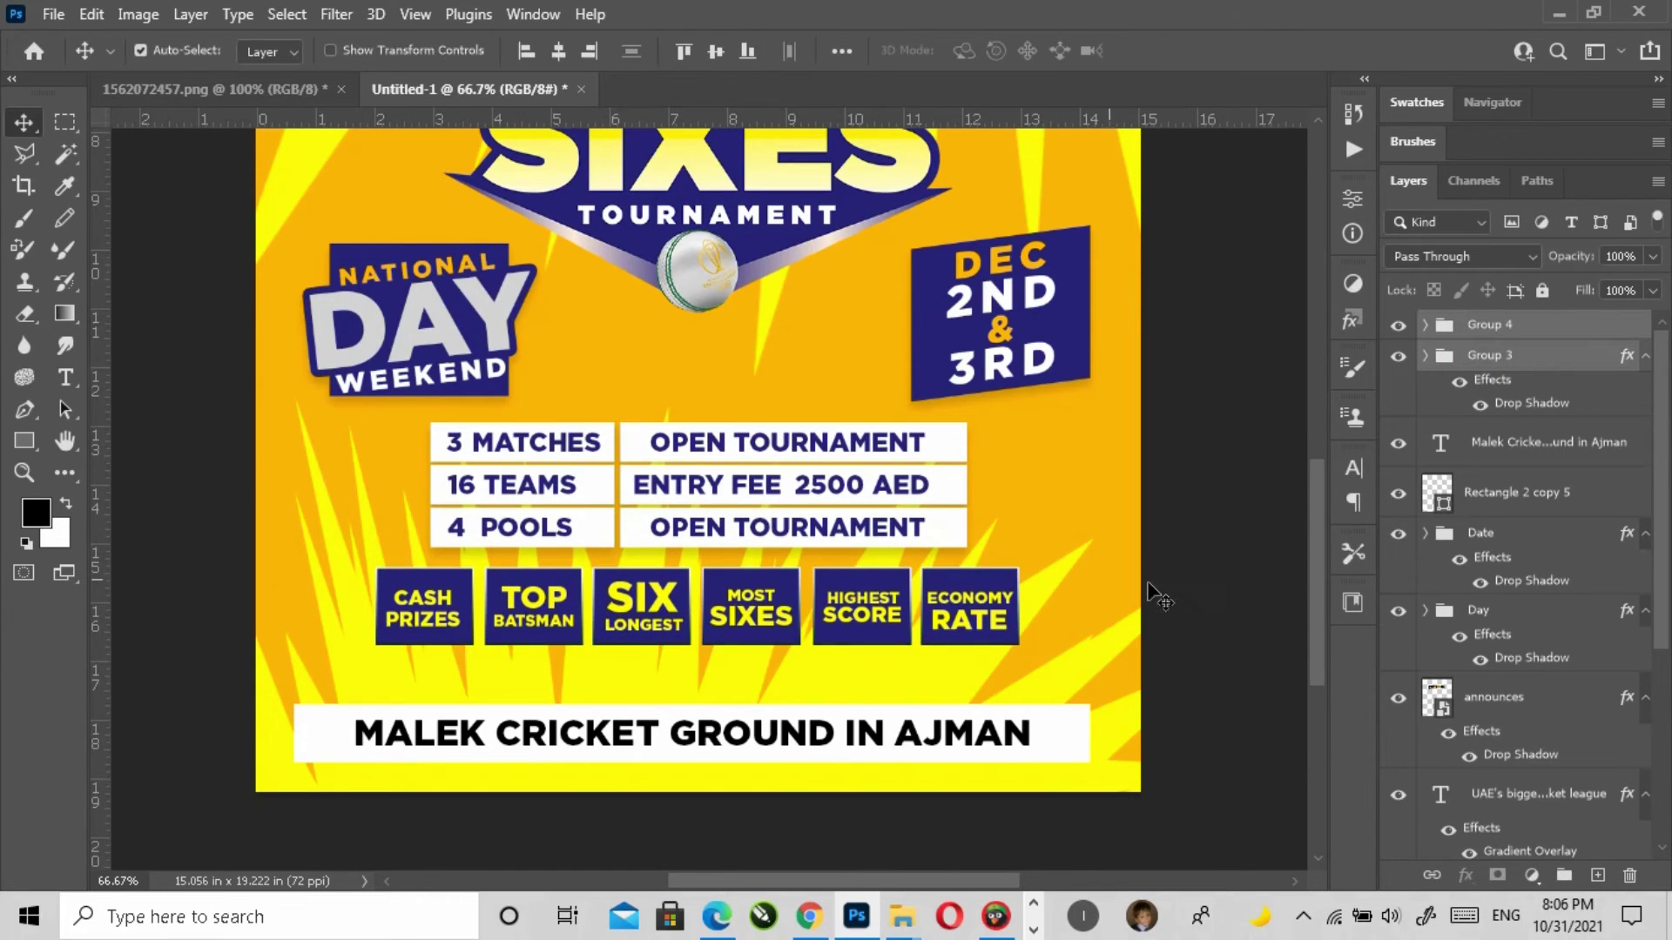
Step: Switch to the Word document and read the closing paragraph with the contact number, reservation deadline and team limit
click(1163, 592)
click(1032, 930)
click(869, 916)
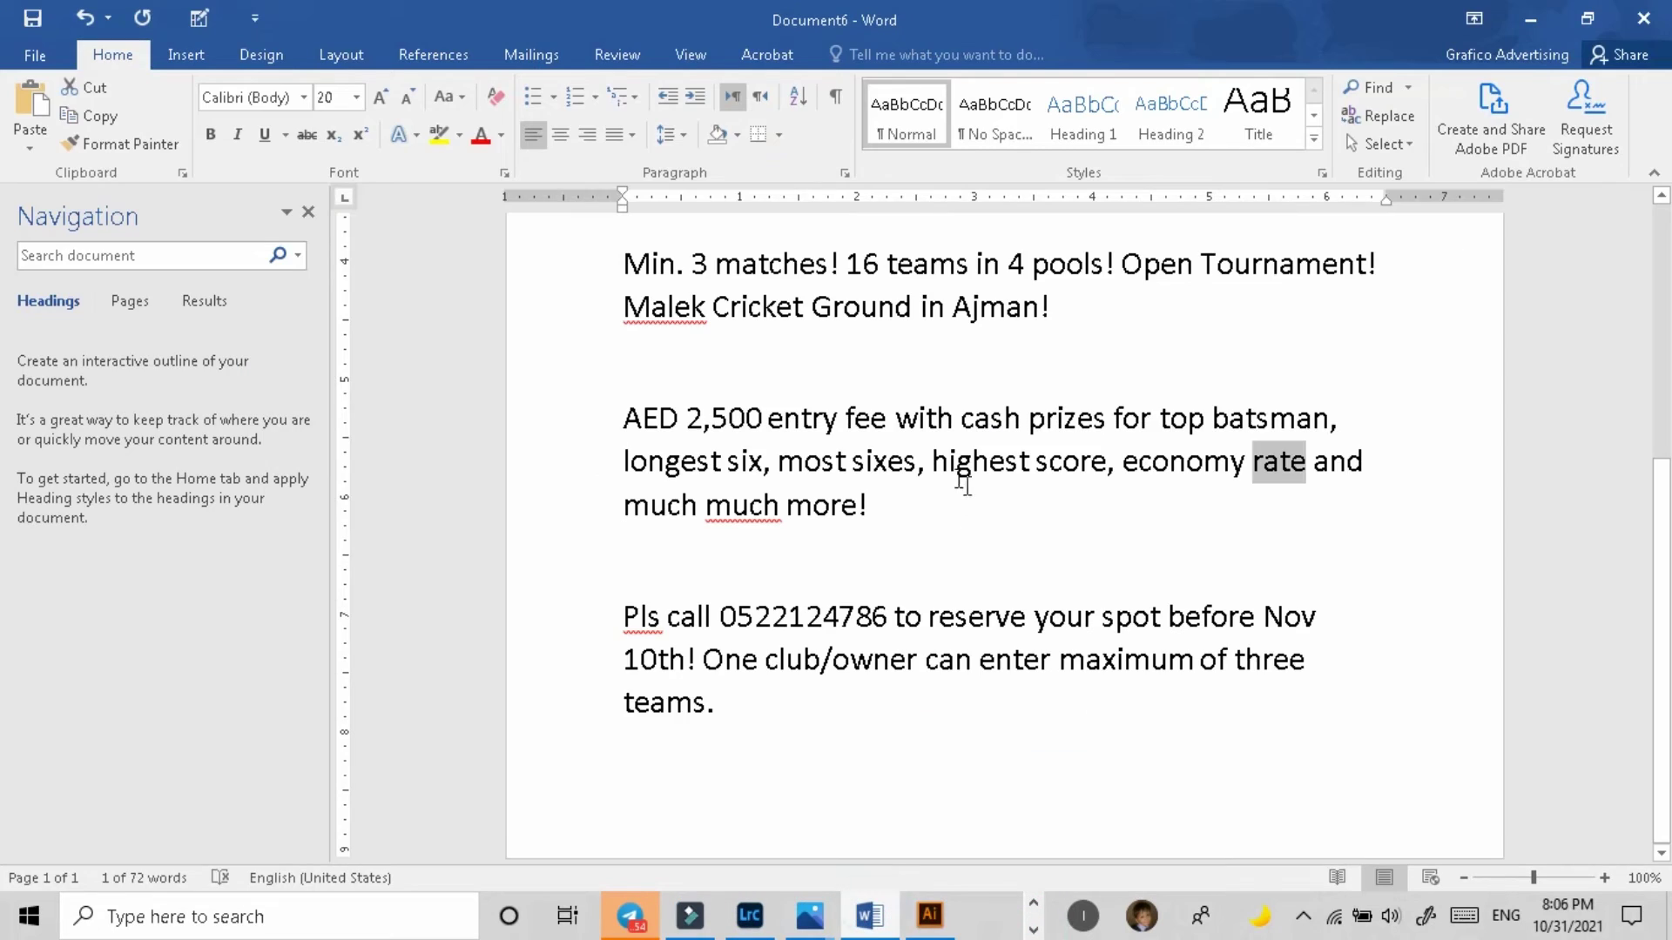
click(939, 525)
click(840, 617)
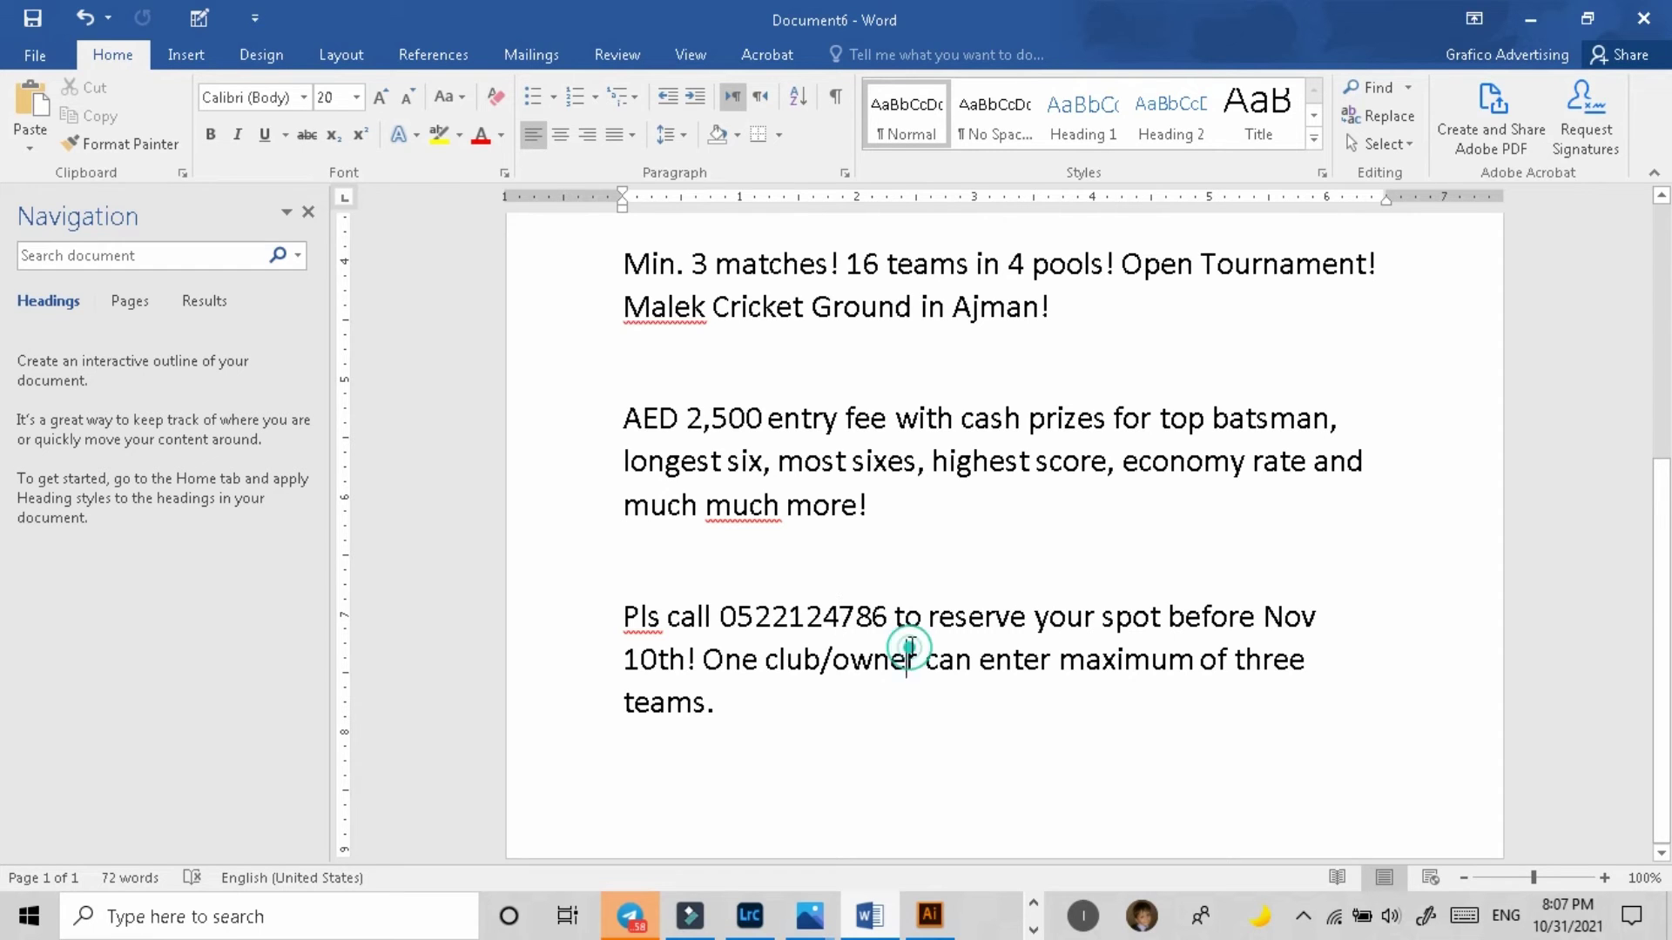
click(979, 624)
drag(624, 617, 764, 724)
click(970, 642)
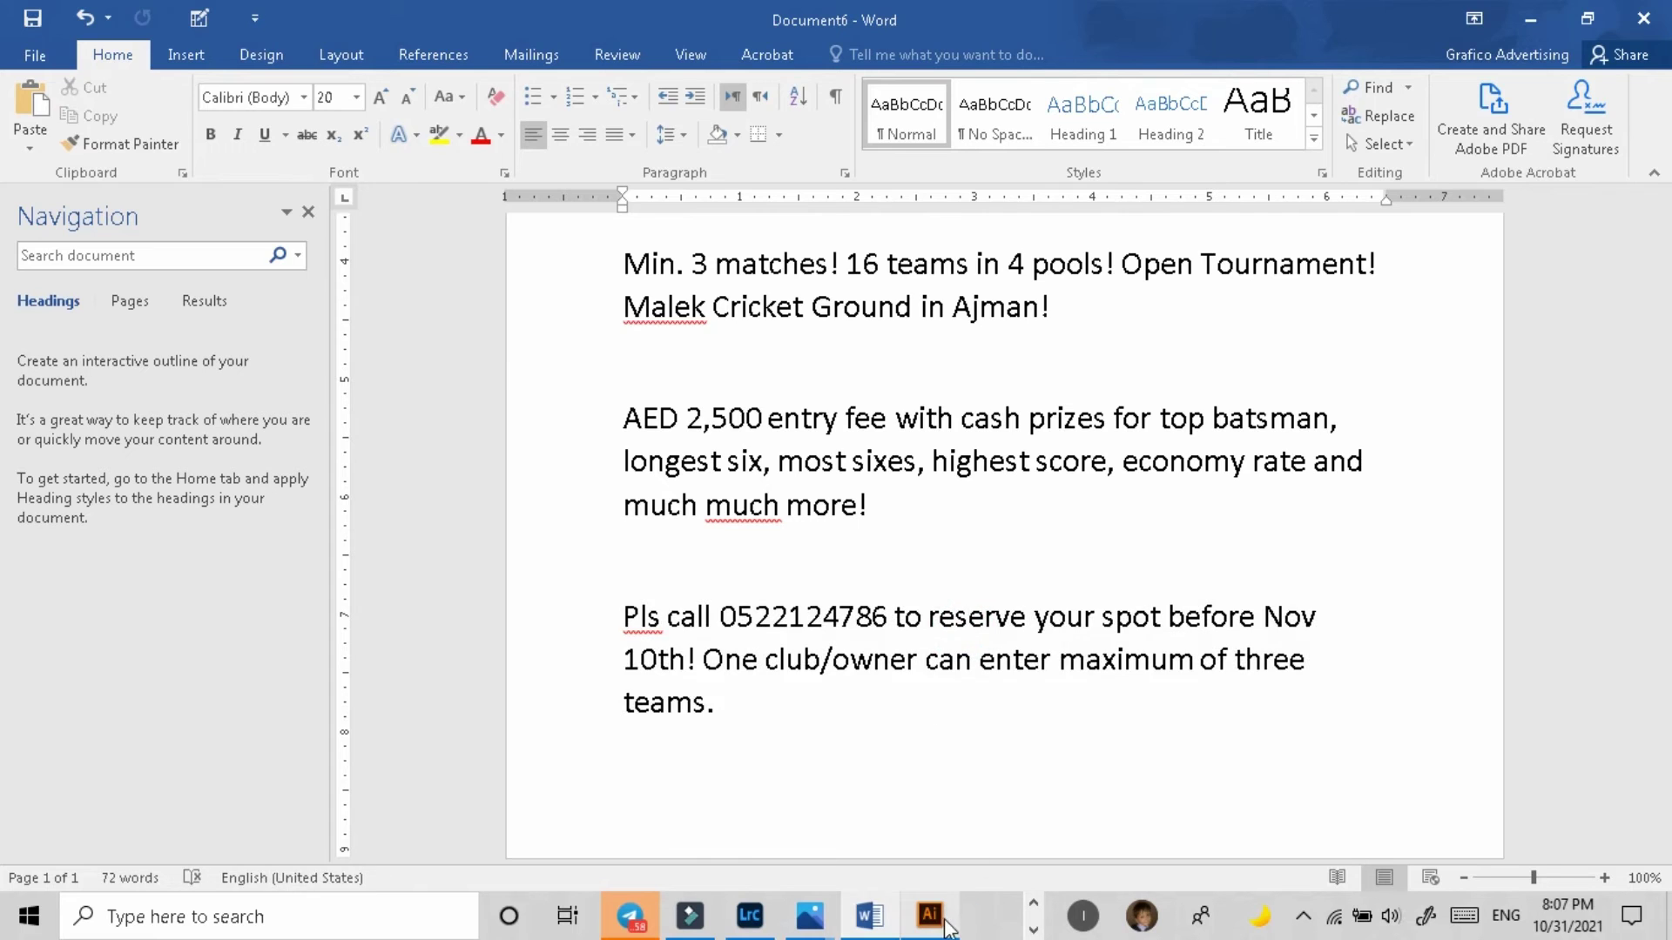
Step: Switch to the DSL Super Sixes tournament file in Illustrator and place a new text object below the artboard
click(930, 915)
scroll(843, 735, down, 5)
click(31, 226)
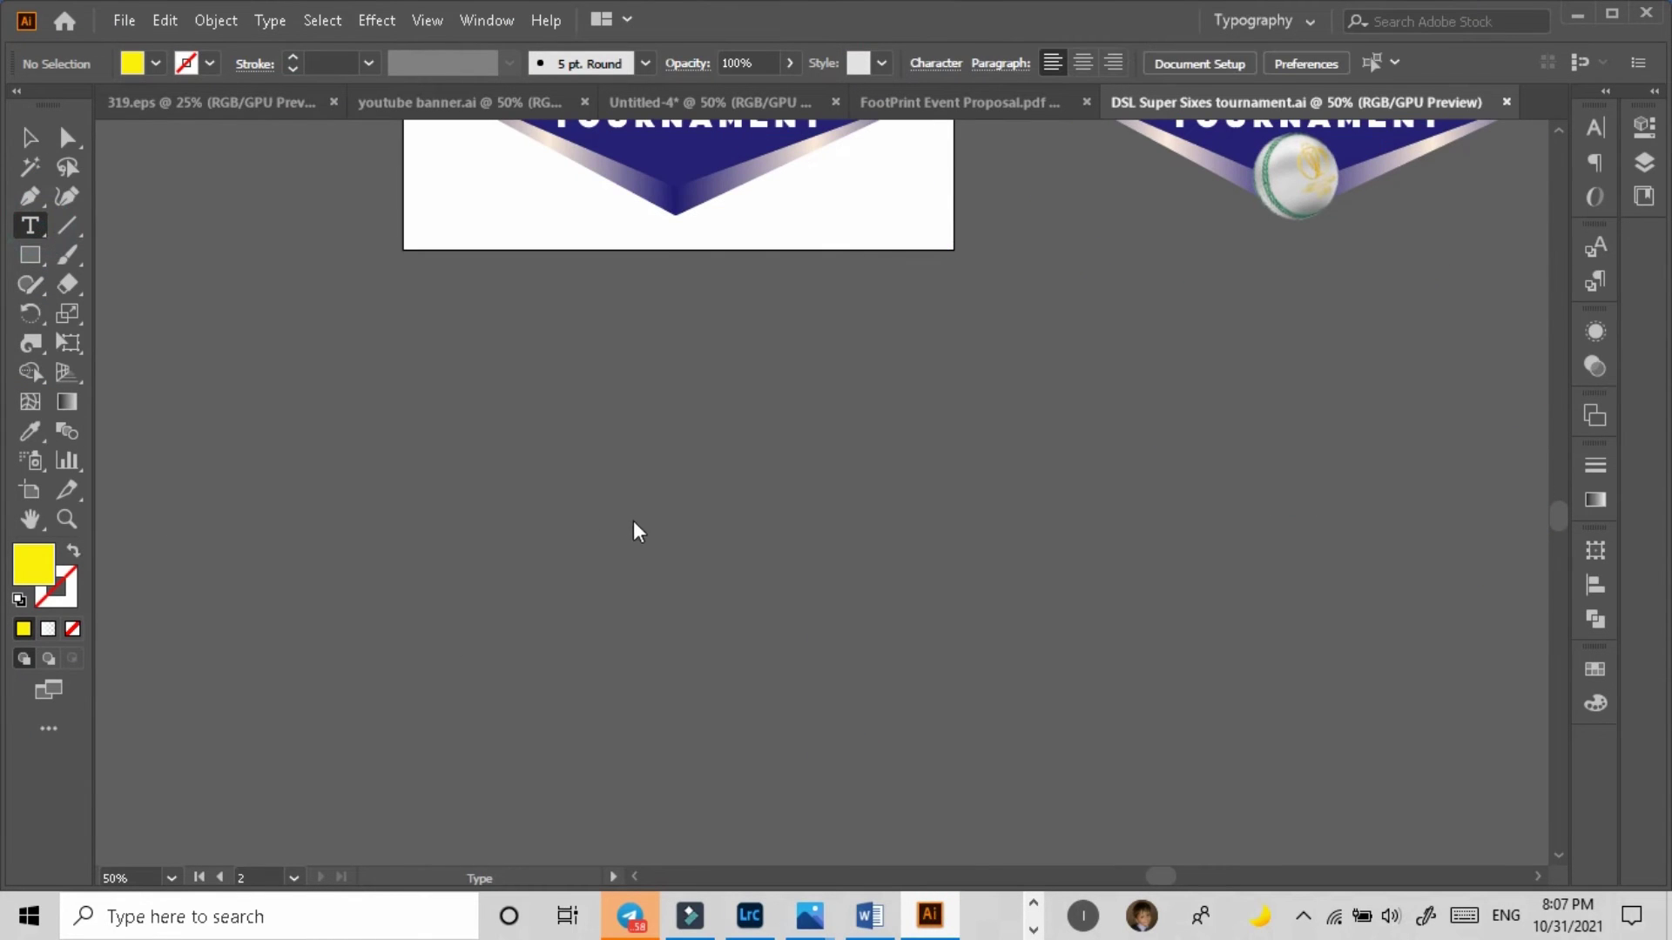
click(669, 503)
Step: Set the new text below the artboard to Gotham at 36 pt and fill it with the copied contact paragraph
click(980, 62)
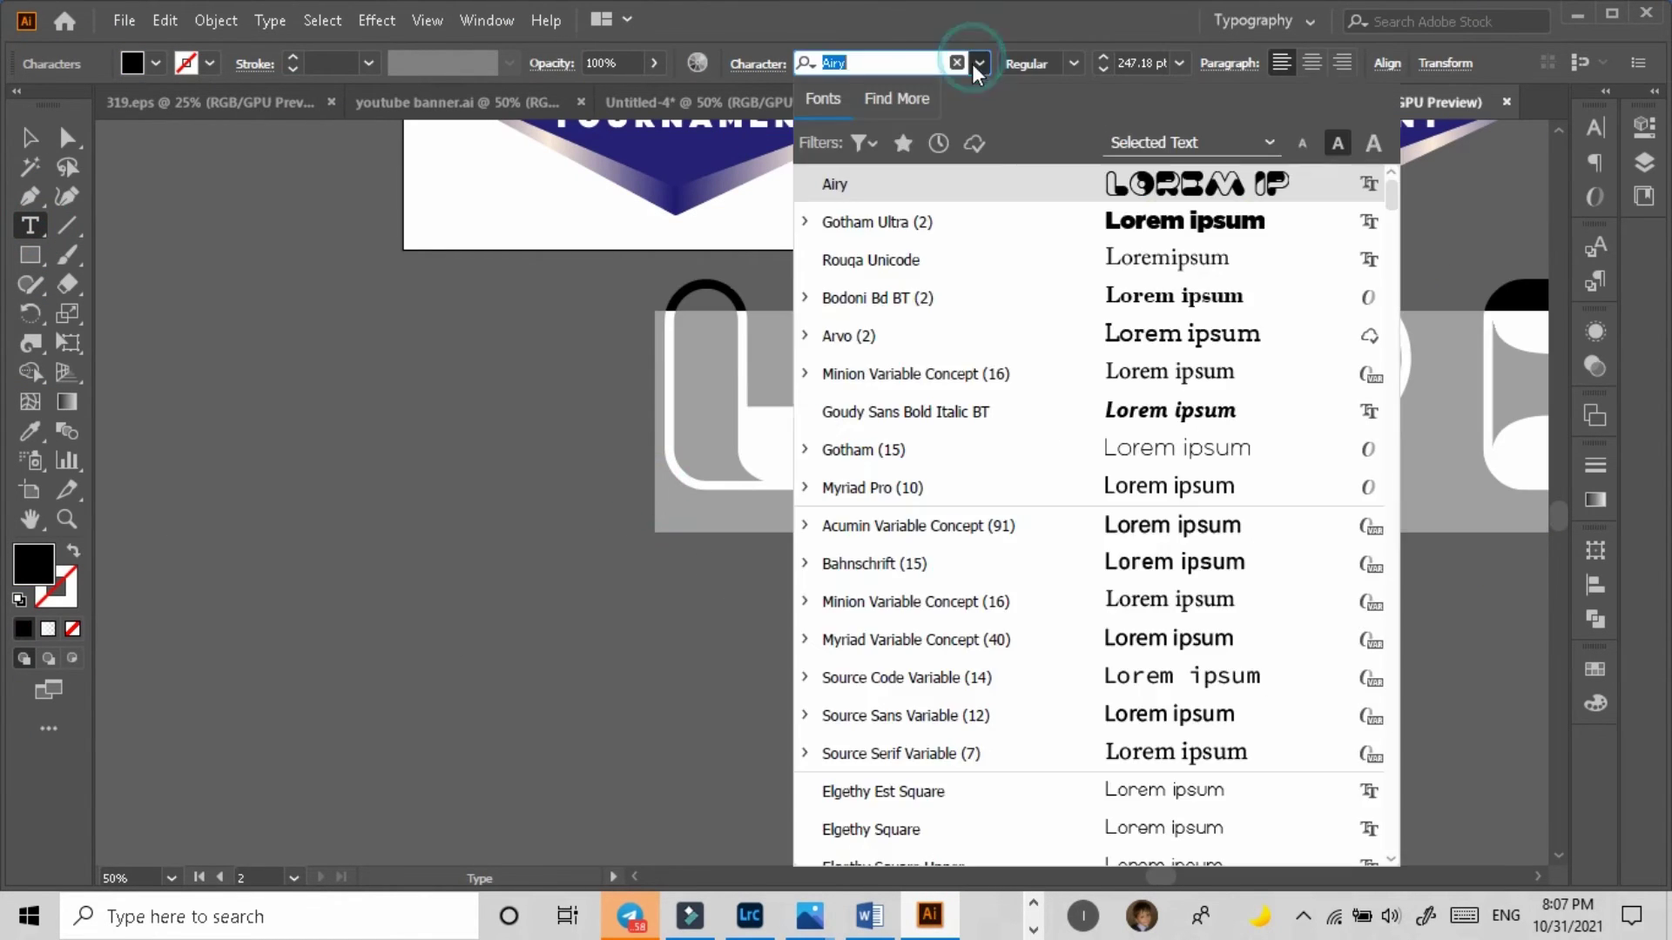
click(881, 453)
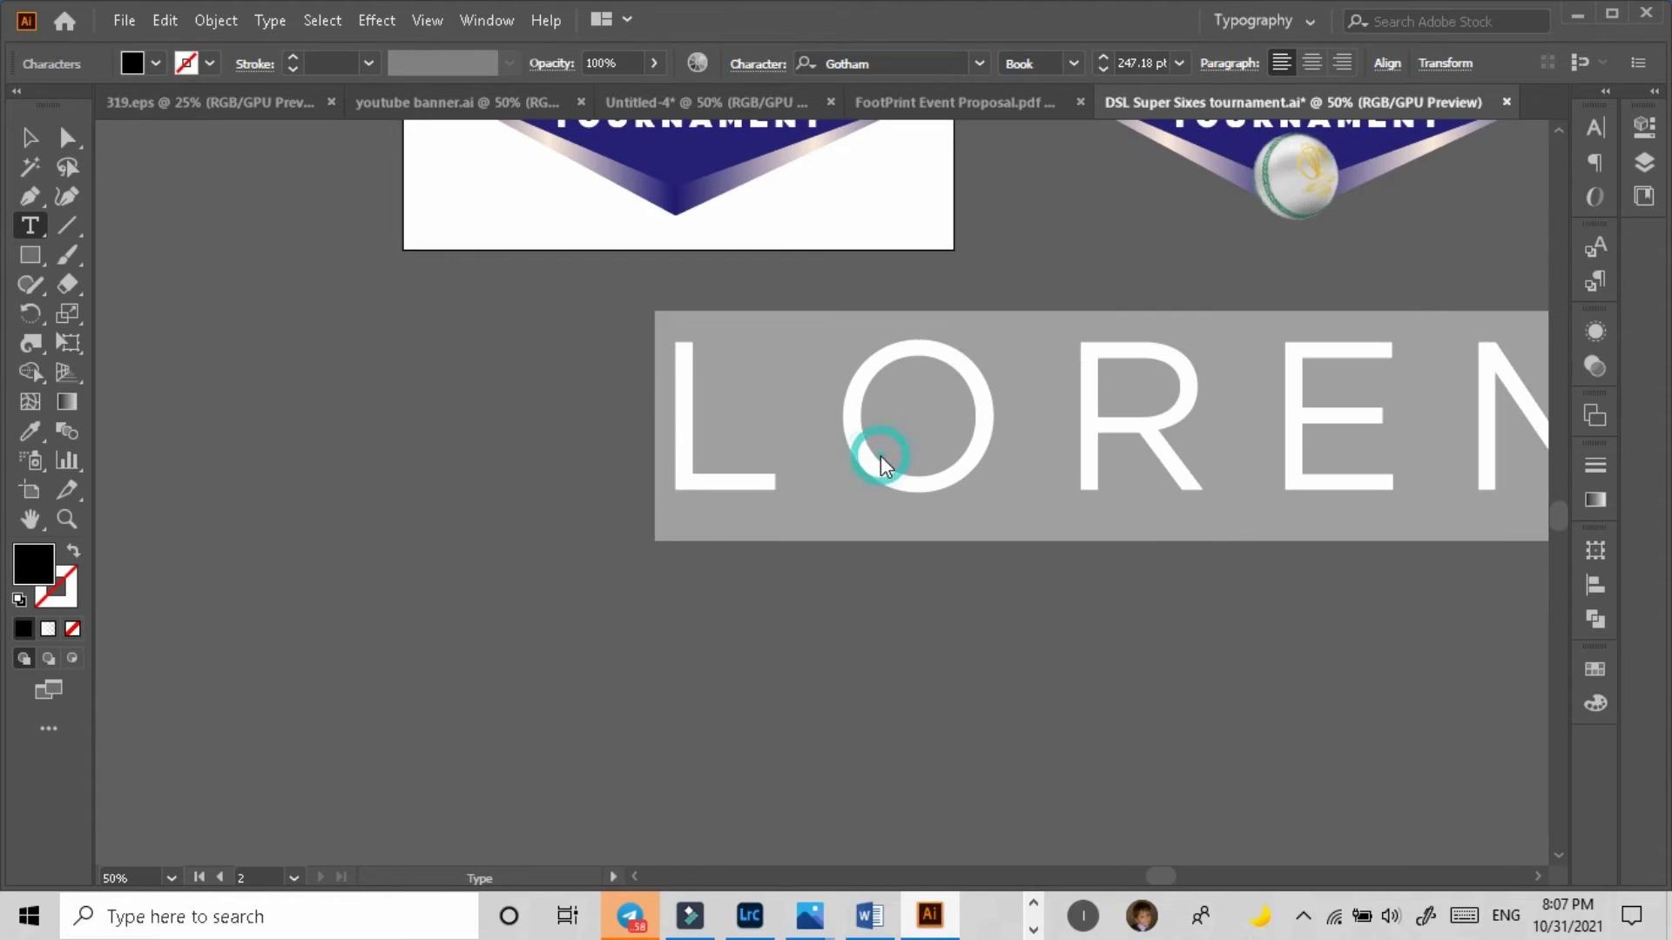
click(1179, 63)
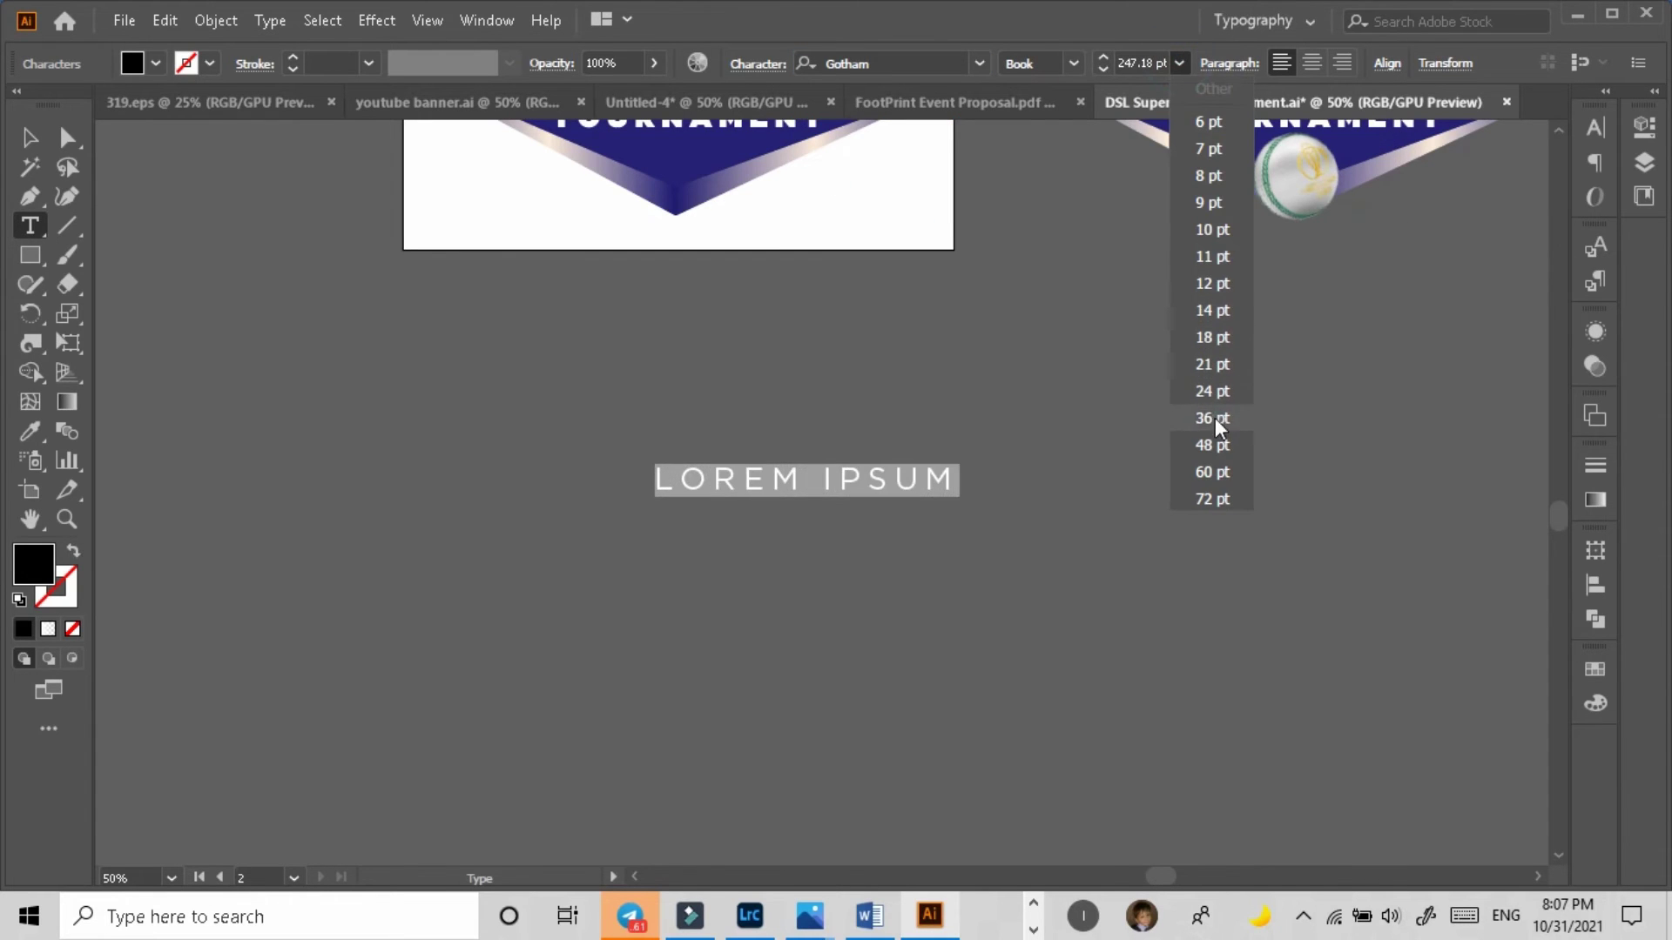
click(1209, 440)
key(ctrl+v)
click(67, 136)
drag(1090, 486, 705, 440)
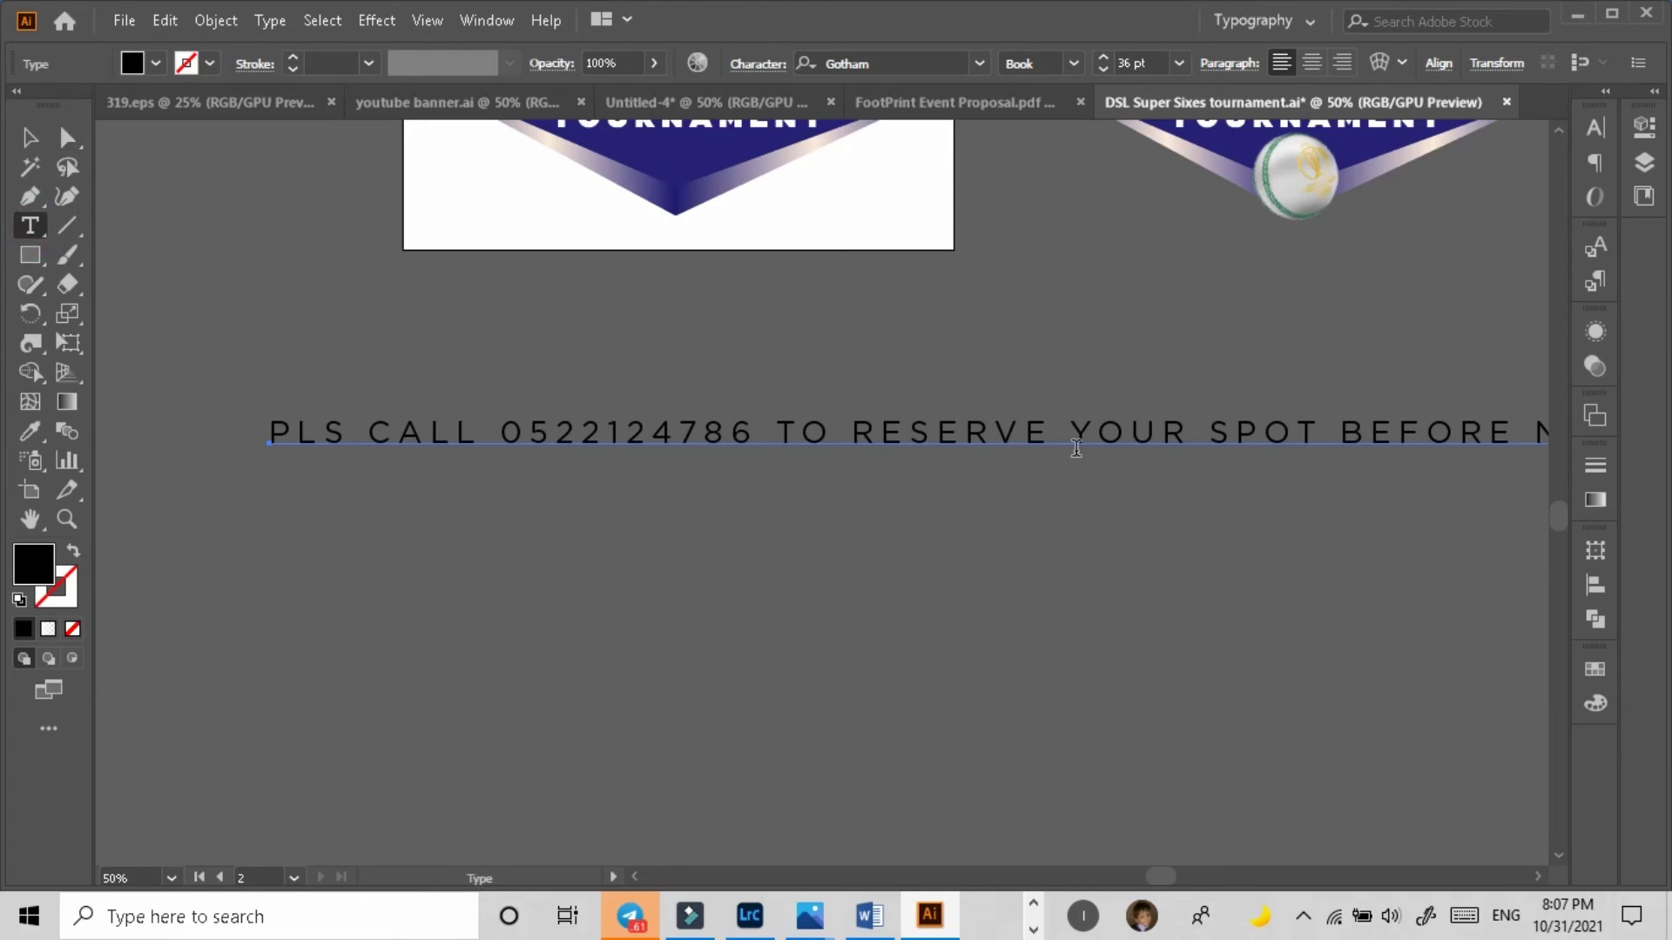
Step: Break the contact paragraph into four lines, starting new ones at "YOUR SPOT", "CLUB/OWNER" and "MAXIMUM"
click(1072, 433)
key(Return)
click(1095, 475)
key(Return)
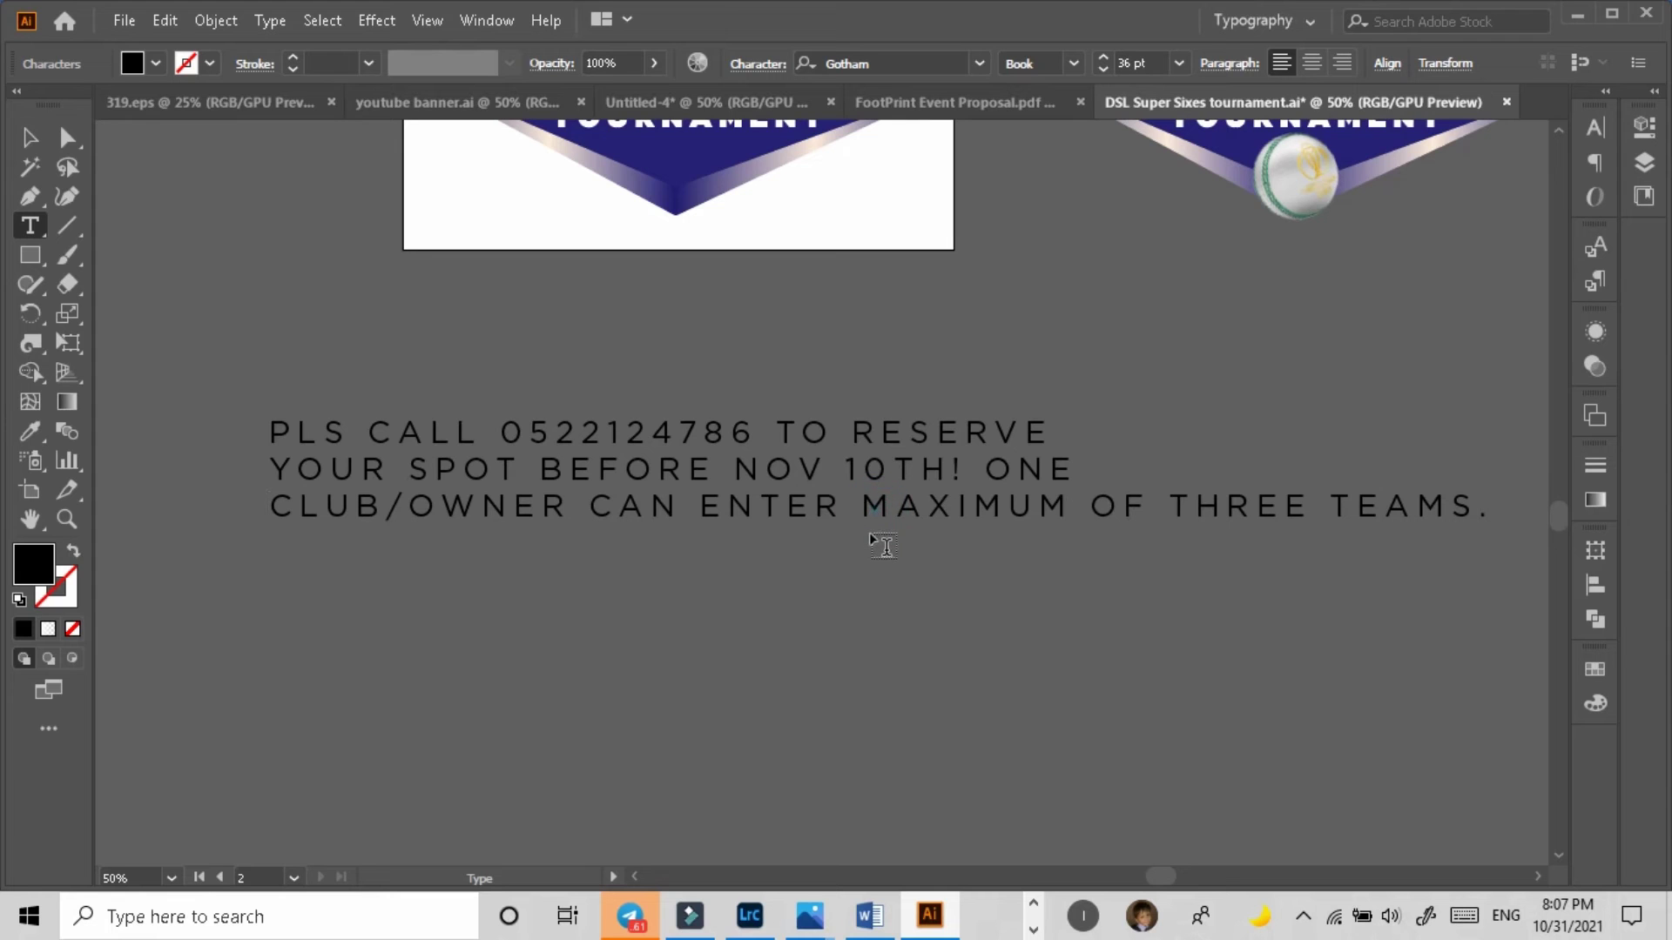
click(865, 509)
key(Return)
Step: Centre-align the contact paragraph and move it back under the artboard so the whole text is in view
key(ctrl+a)
click(1311, 63)
key(Escape)
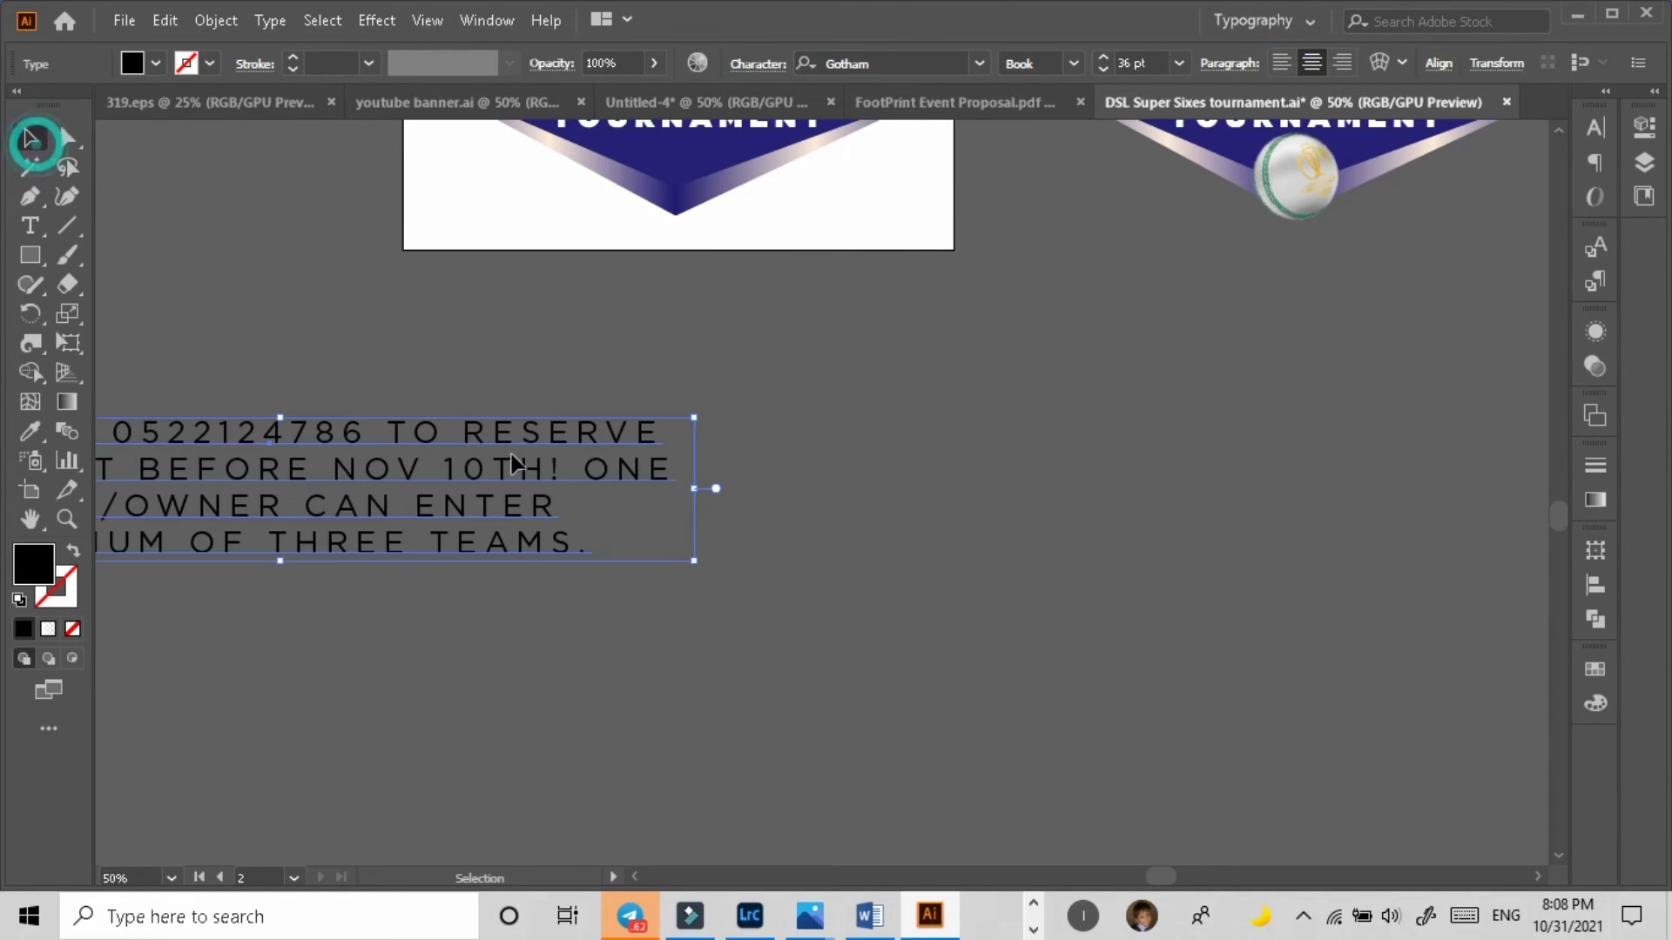
drag(514, 461, 975, 470)
click(888, 601)
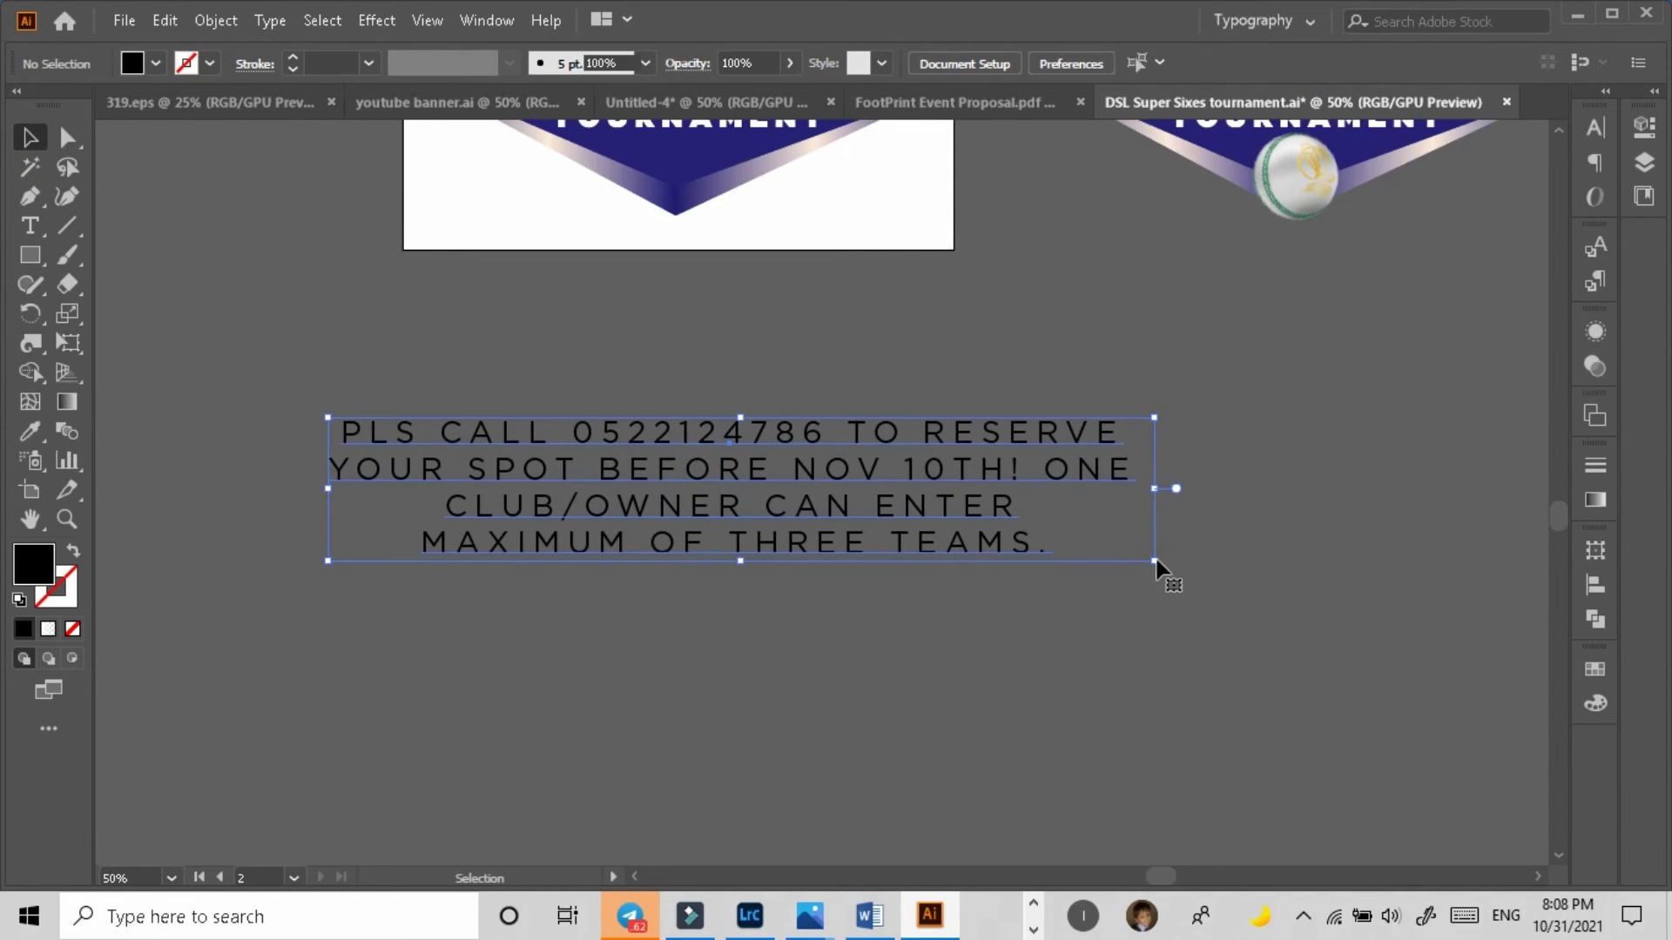
Step: Scale the contact paragraph down to about 26.75 pt and tighten its letter tracking
drag(1156, 562, 1051, 558)
click(942, 593)
ctrl+click(800, 493)
ctrl+click(799, 493)
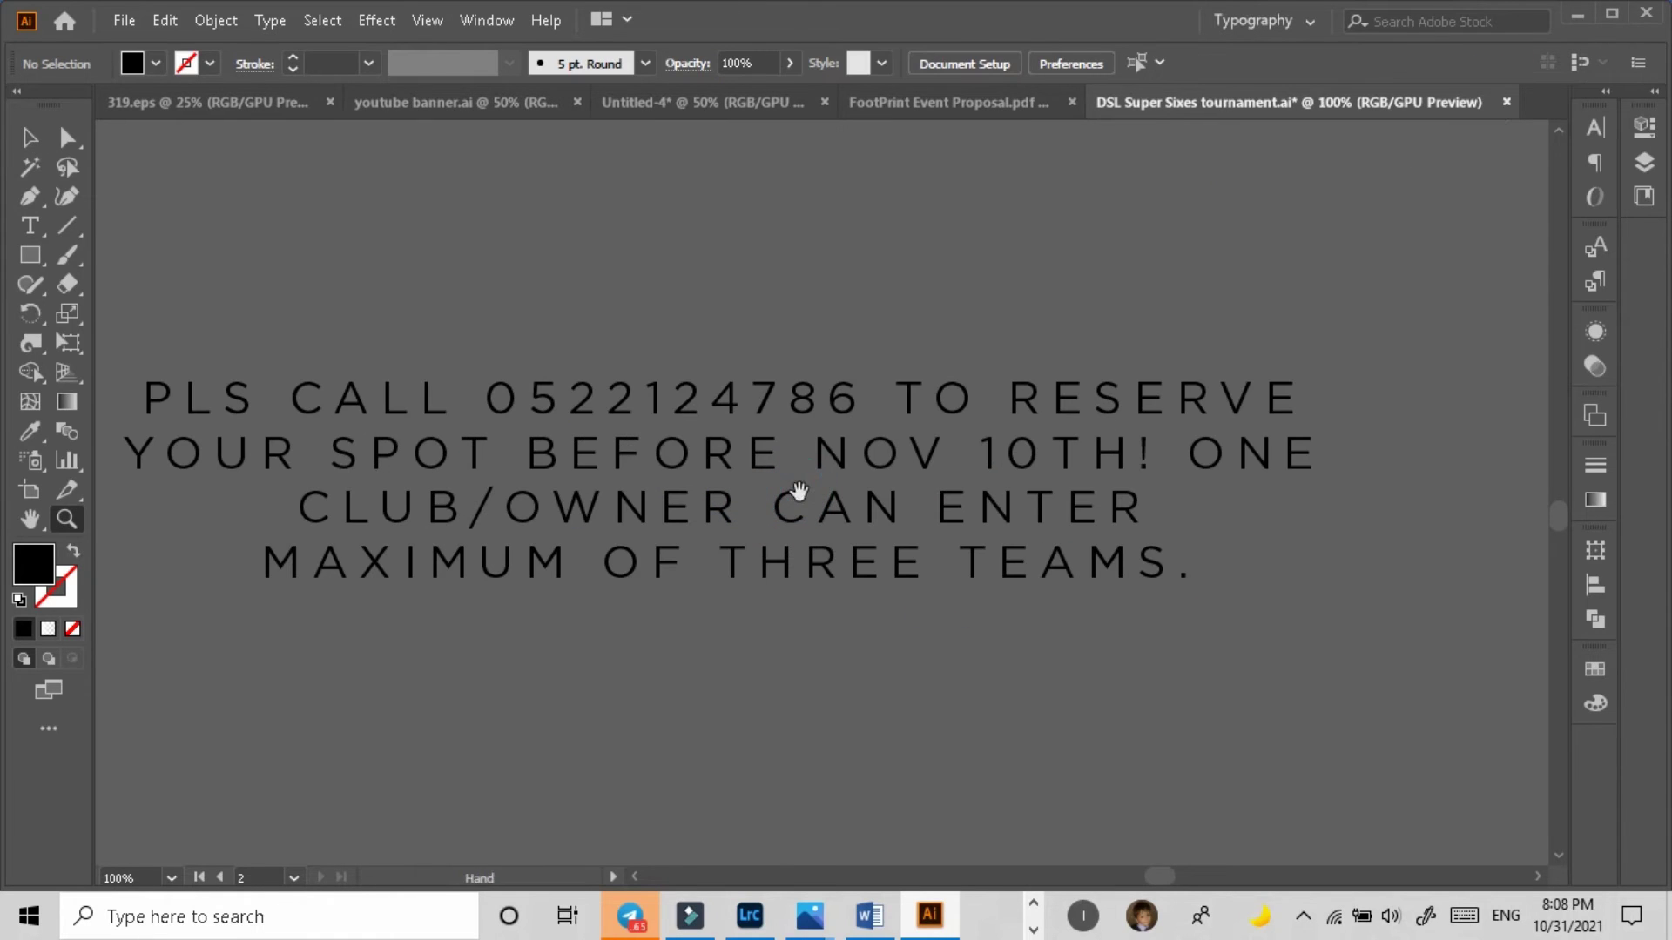
key(v)
click(488, 411)
click(1595, 128)
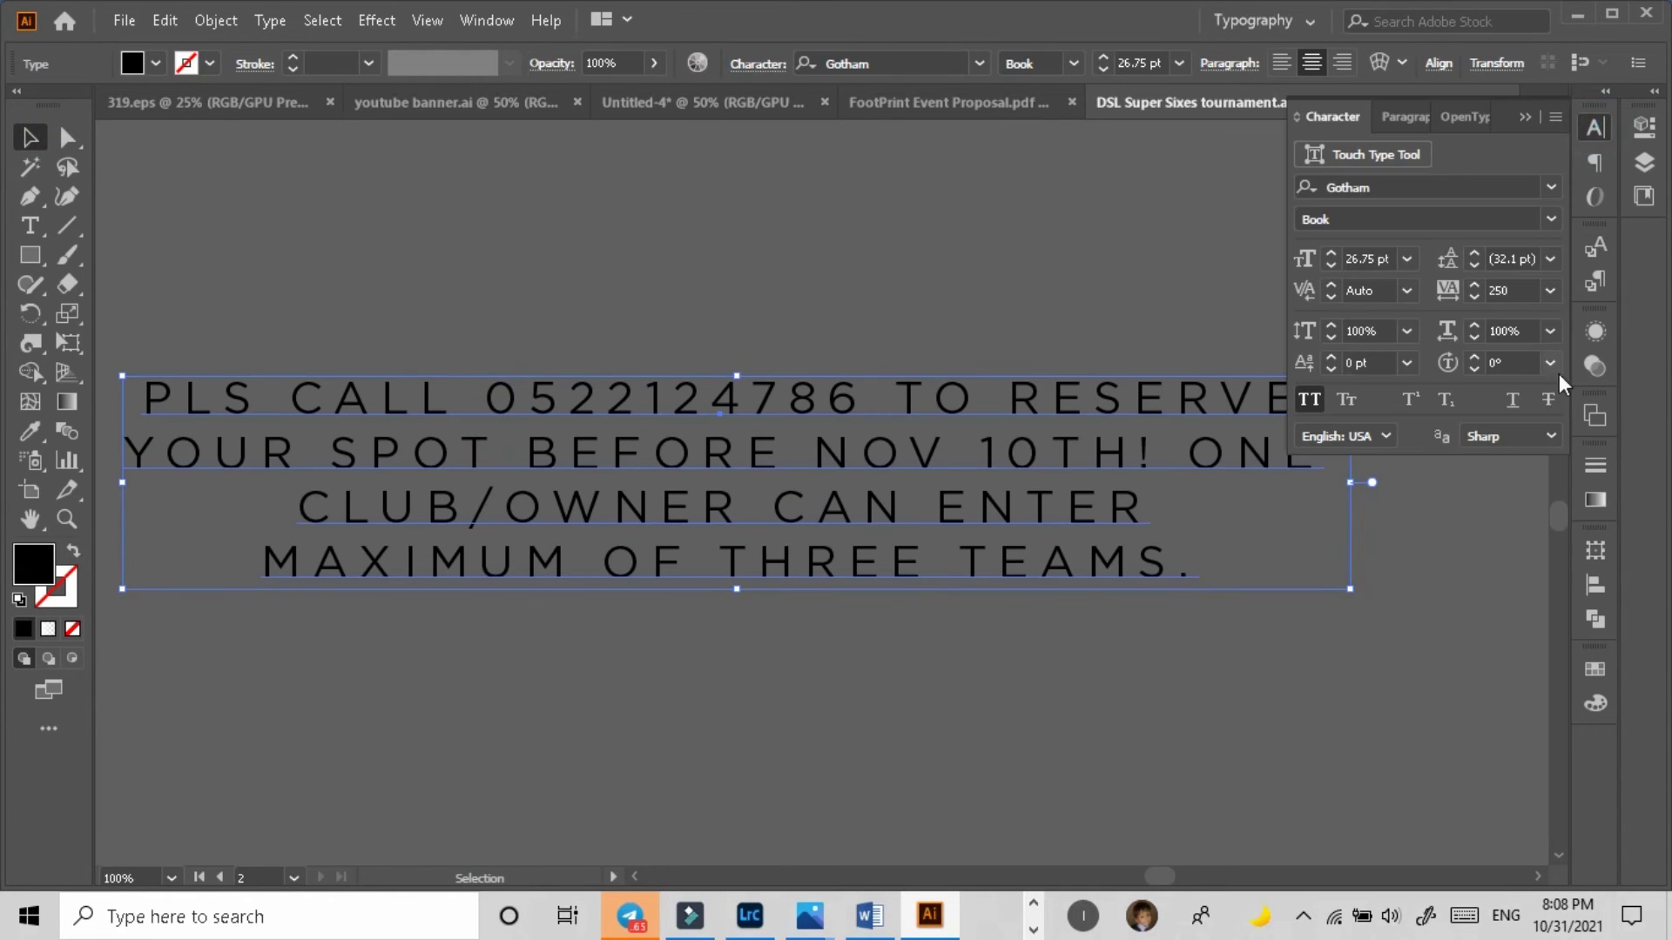
click(1550, 290)
click(1571, 478)
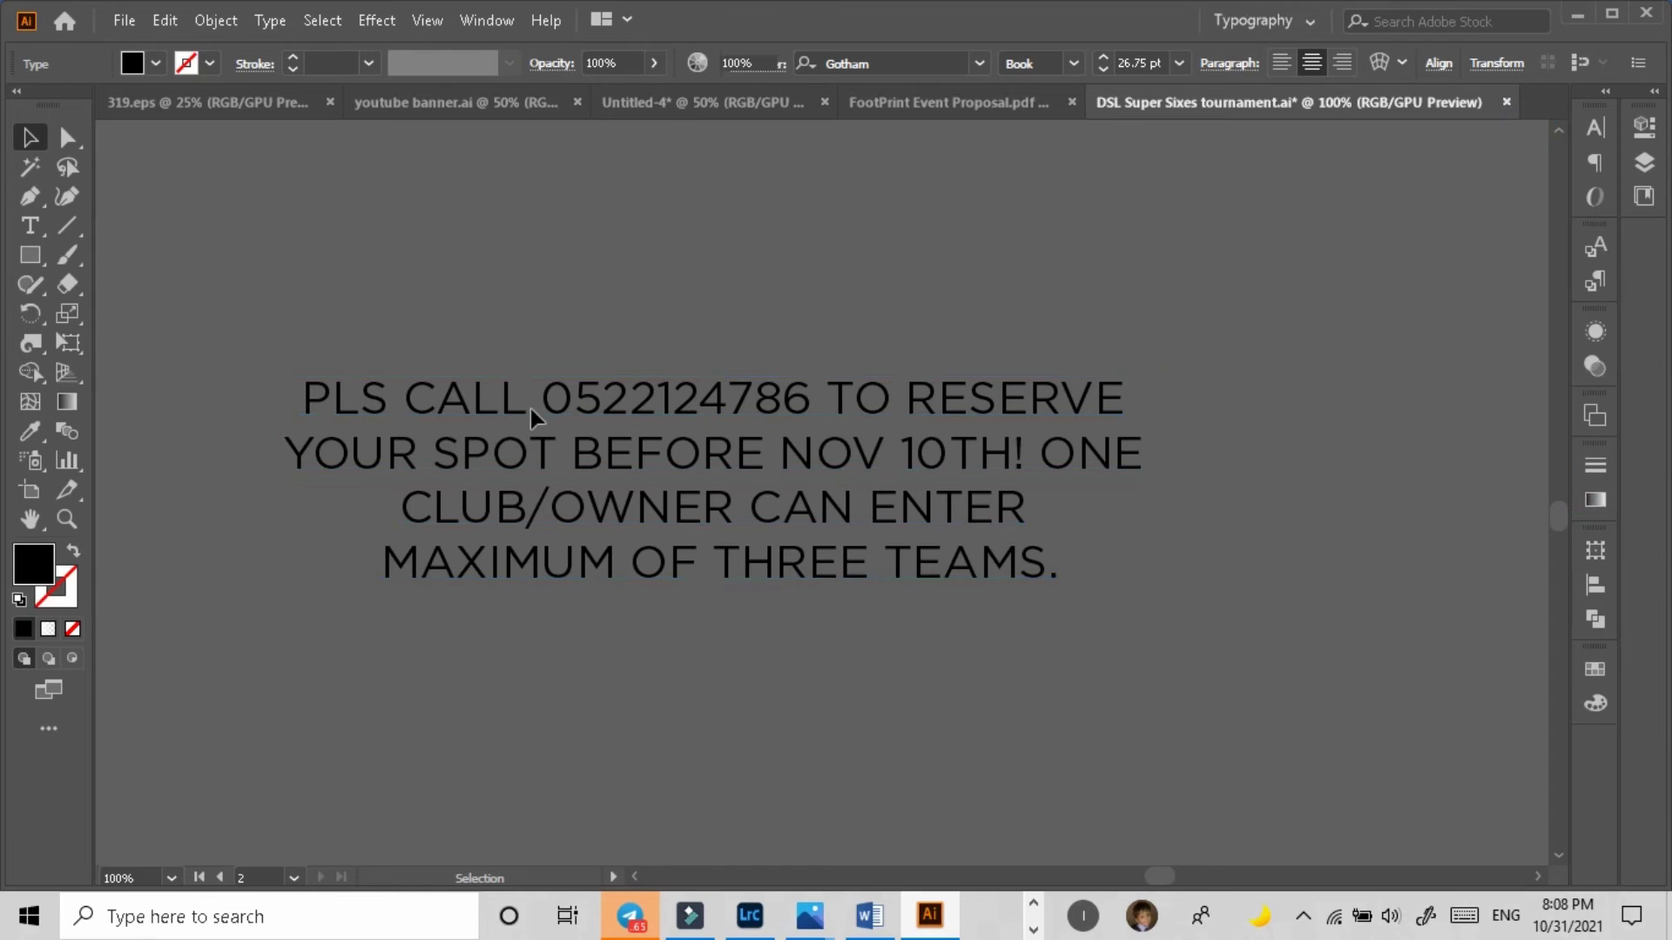
Step: Reflow the contact paragraph into three lines, breaking before "BEFORE NOV 10TH!" and "MAXIMUM OF THREE TEAMS."
double_click(326, 454)
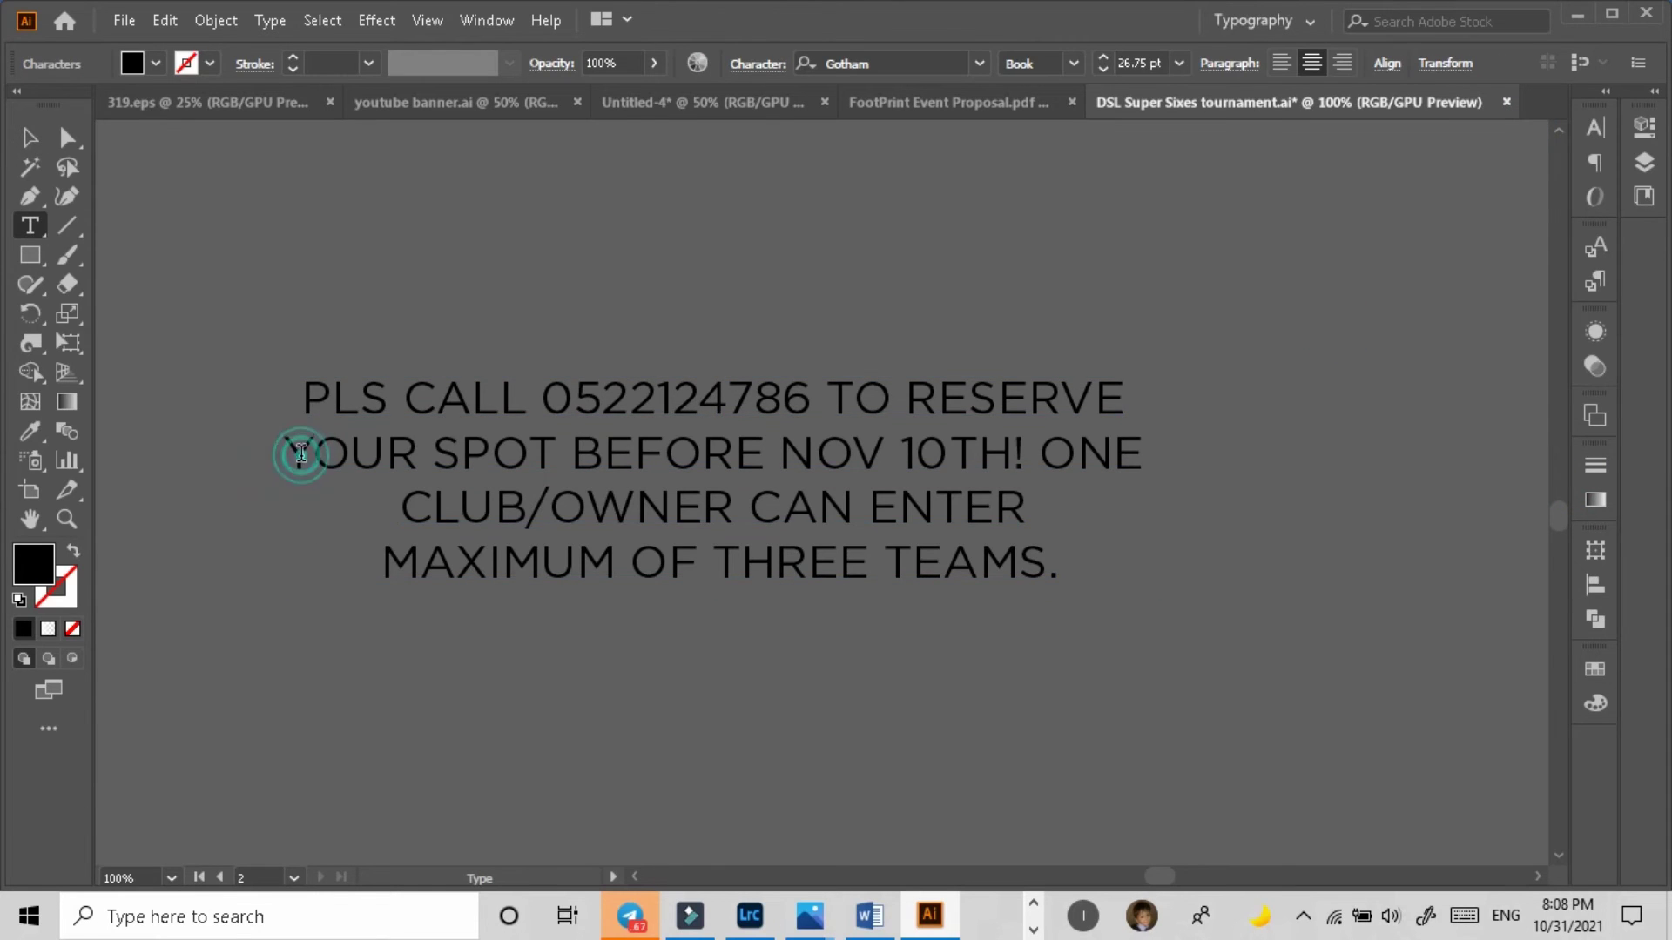
key(BackSpace)
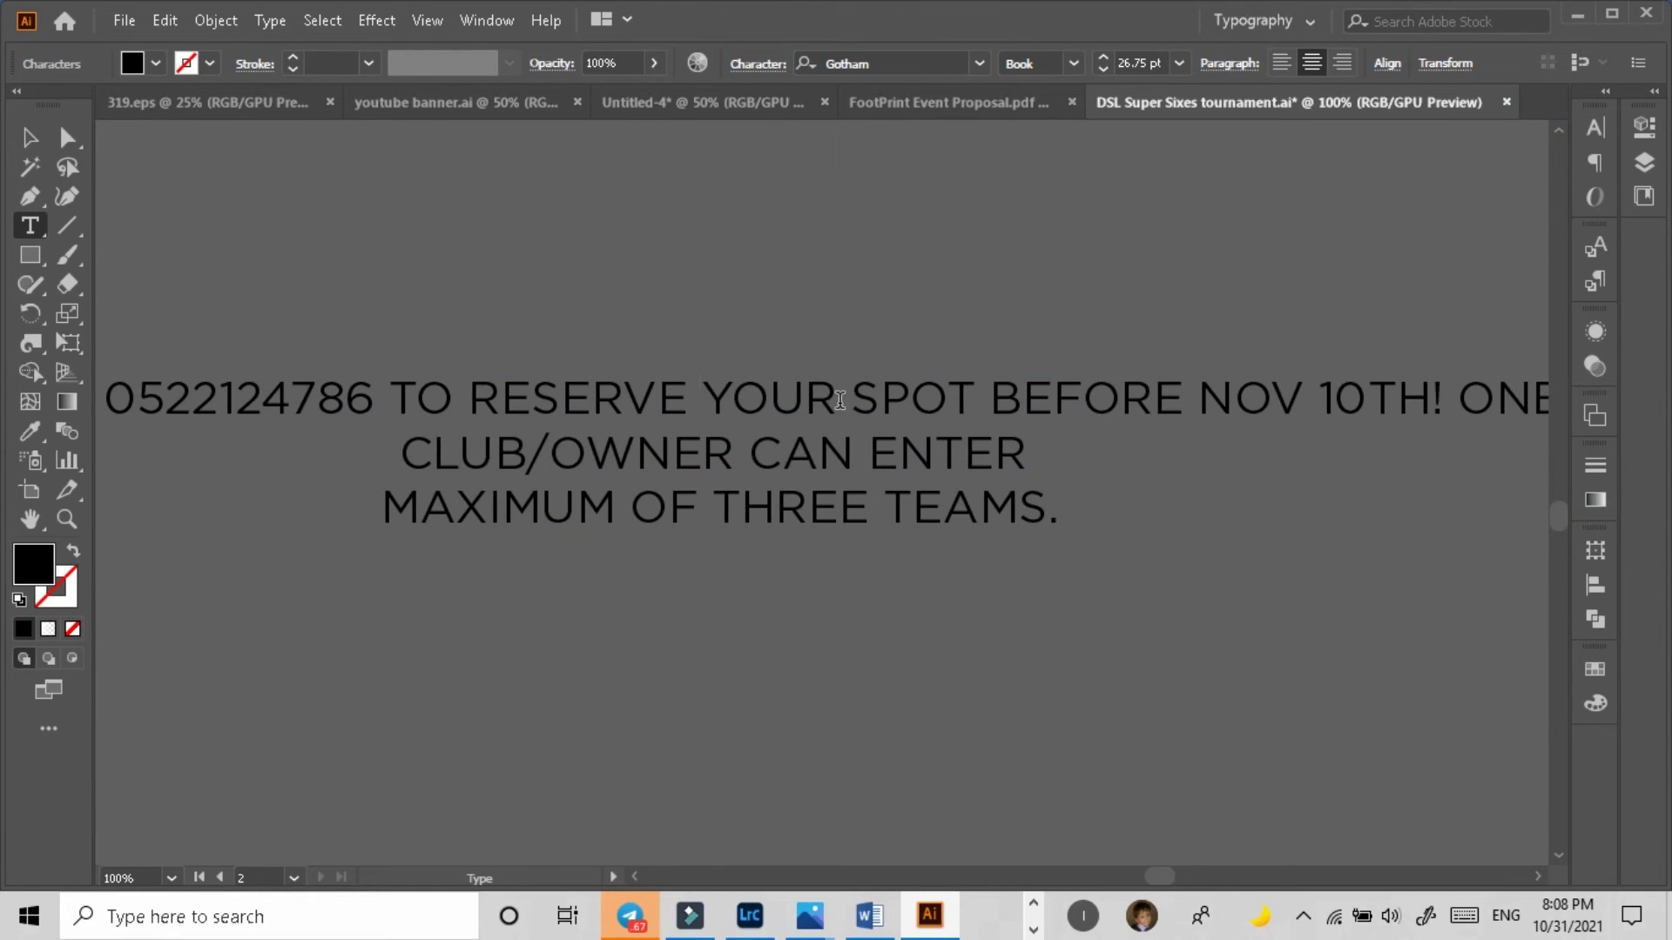
click(990, 403)
key(Return)
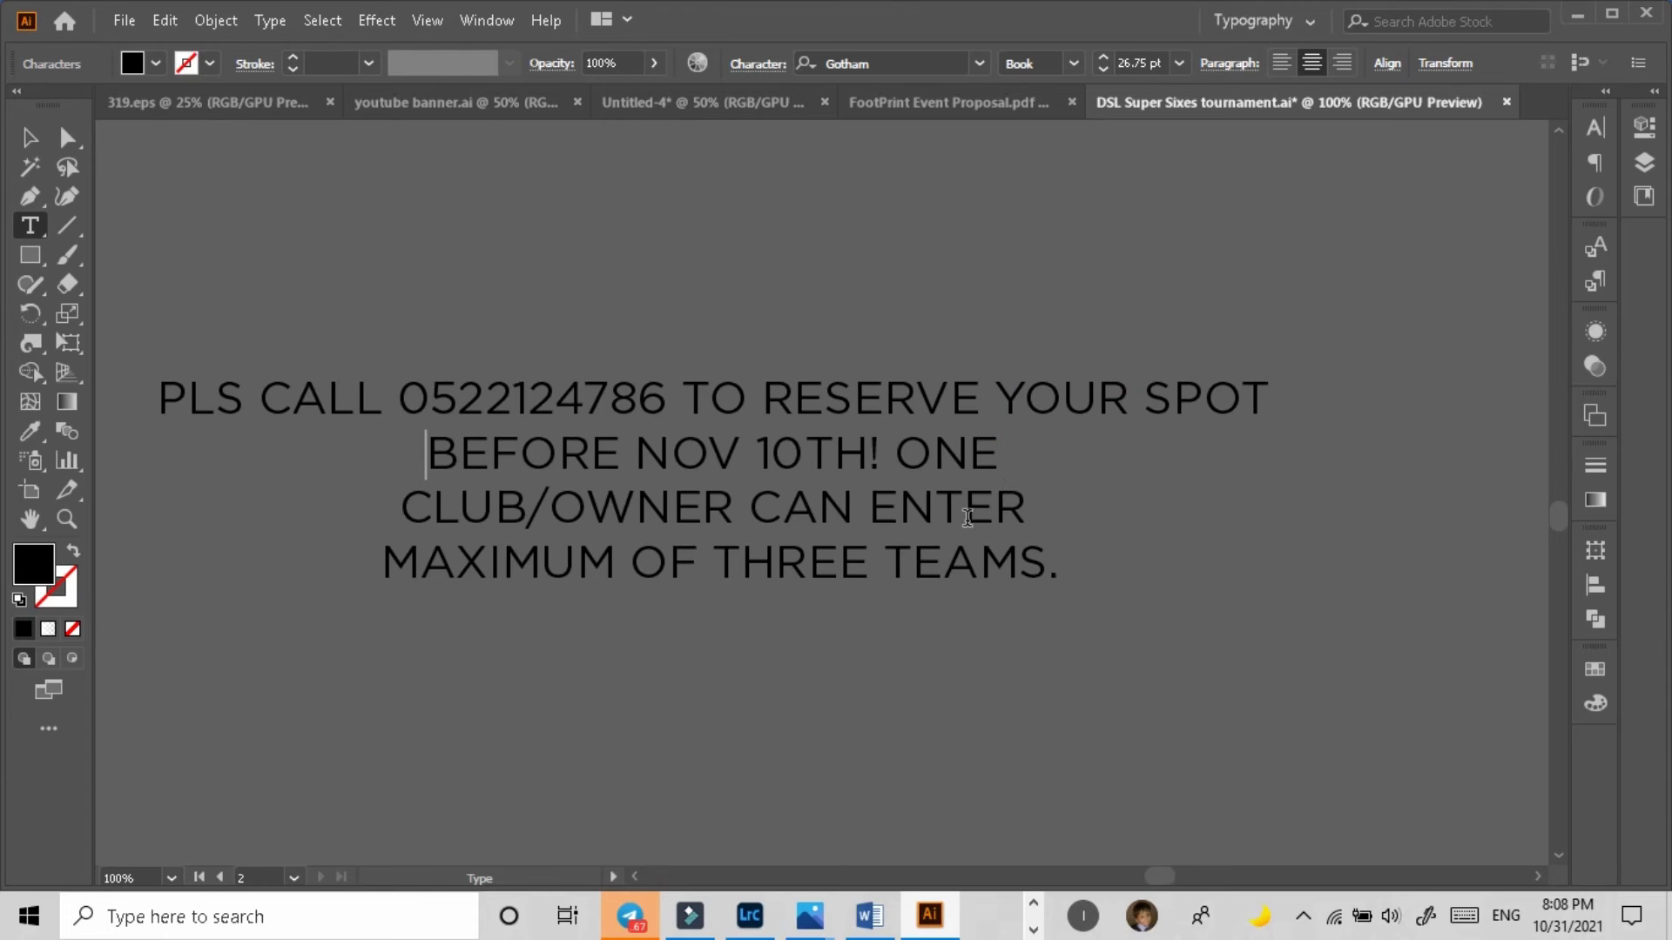
key(BackSpace)
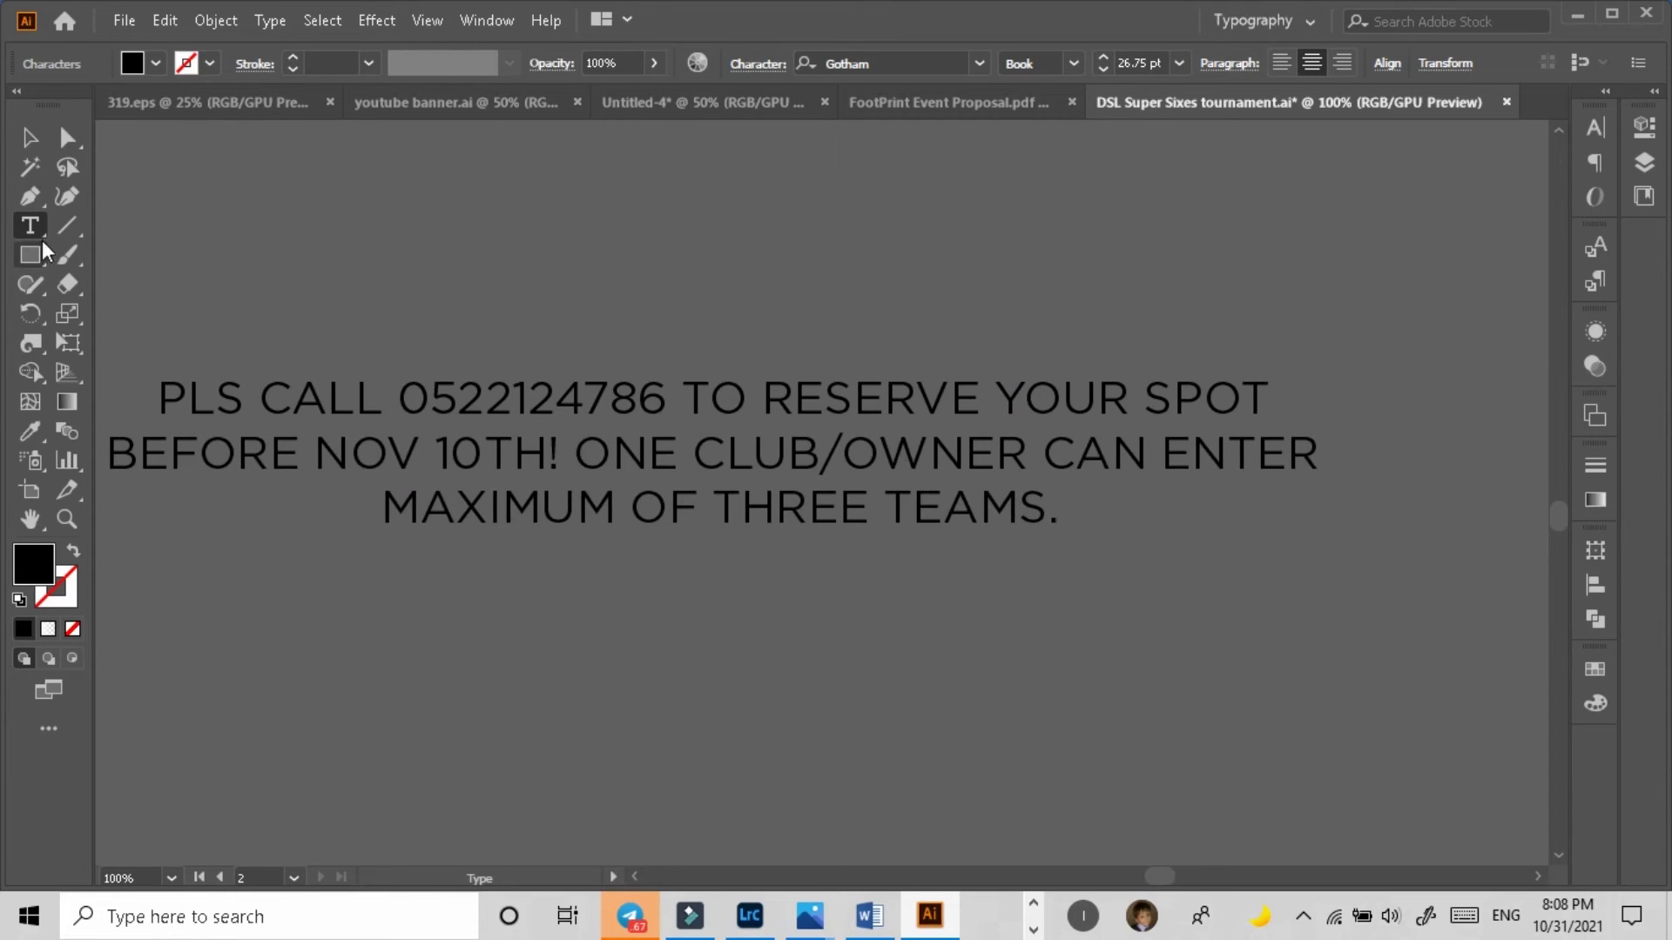
Step: Remove "PLS" from the contact paragraph and set "CALL" with the phone number in Gotham Bold
drag(259, 399, 604, 401)
key(BackSpace)
click(1073, 64)
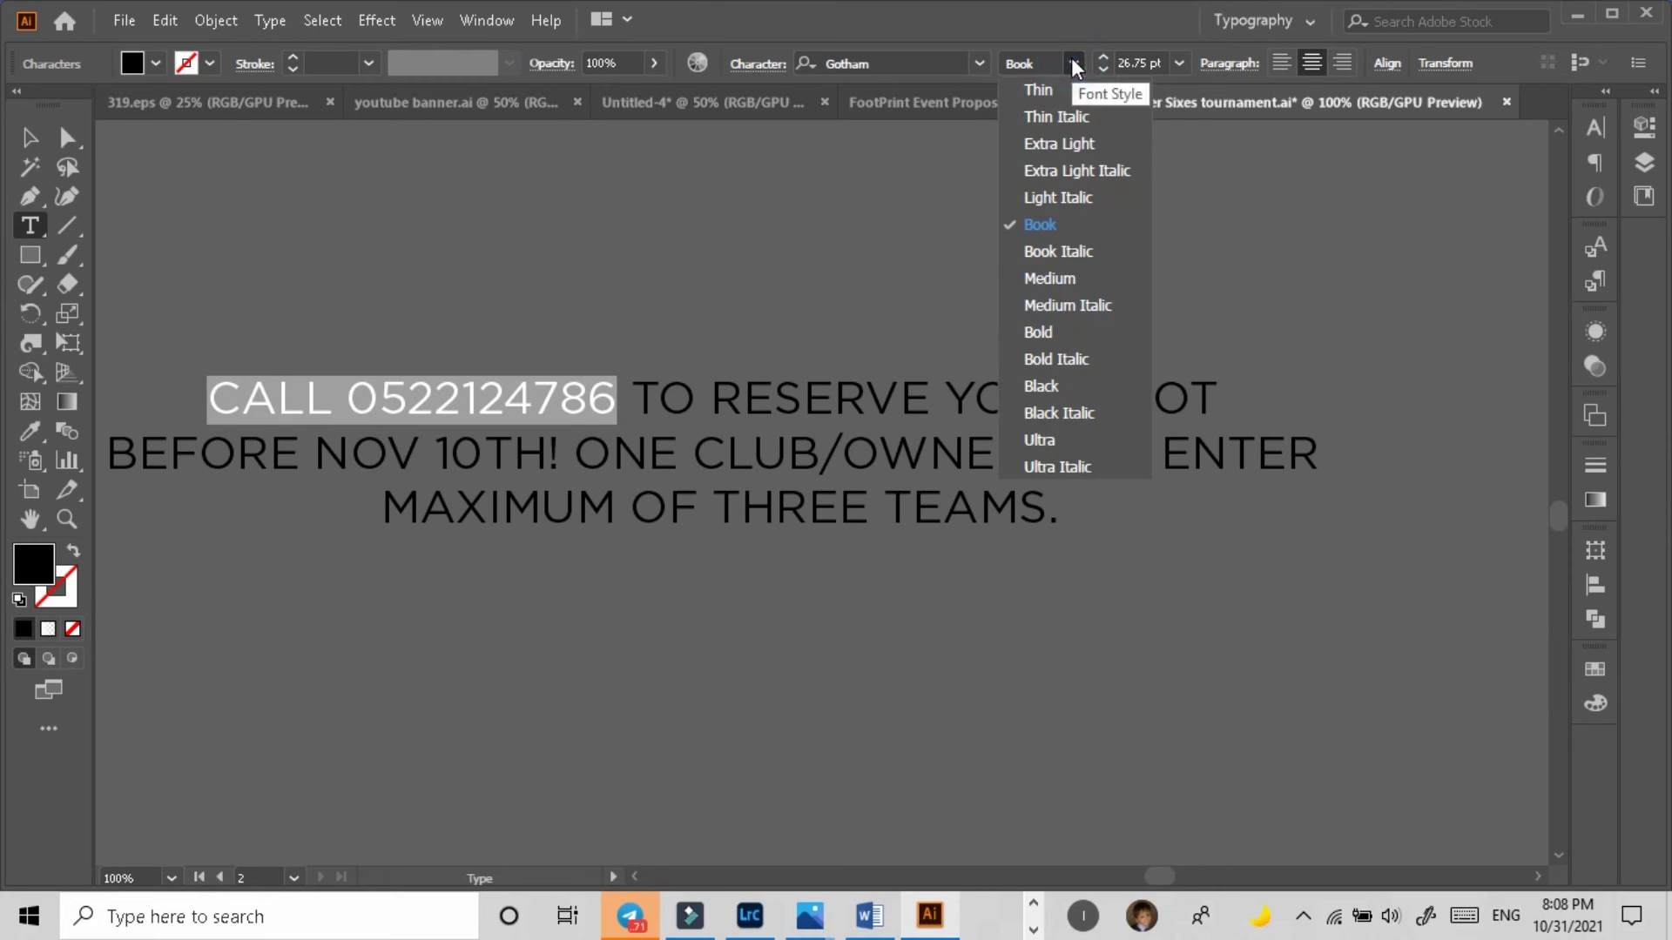
click(1055, 331)
click(795, 413)
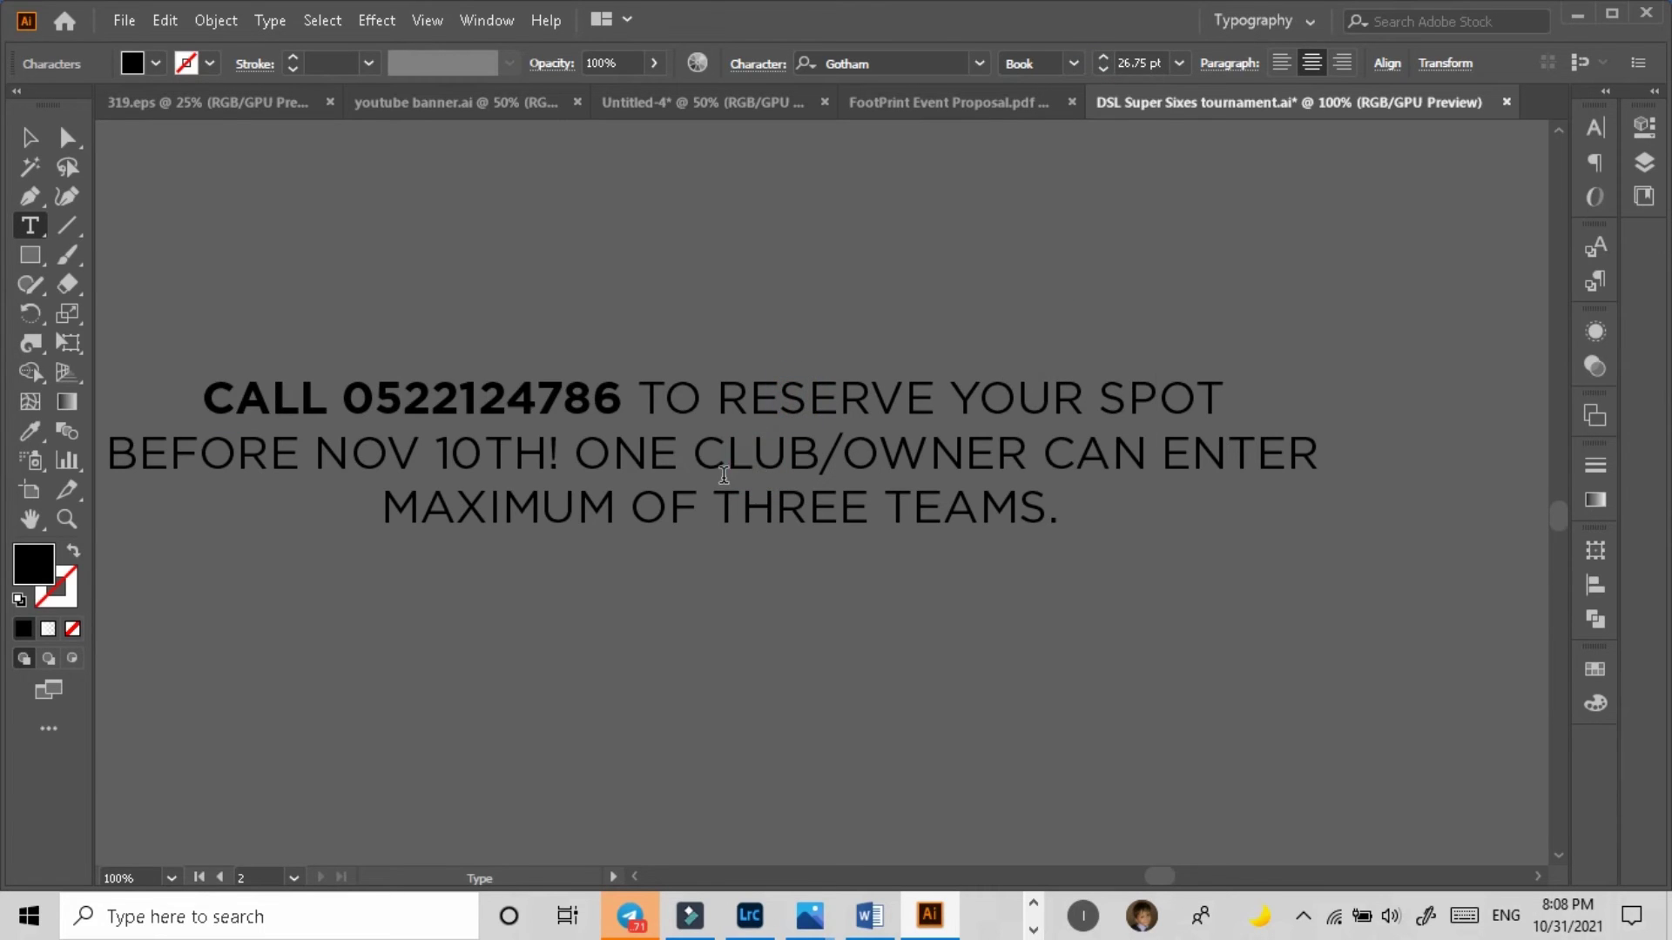
key(Escape)
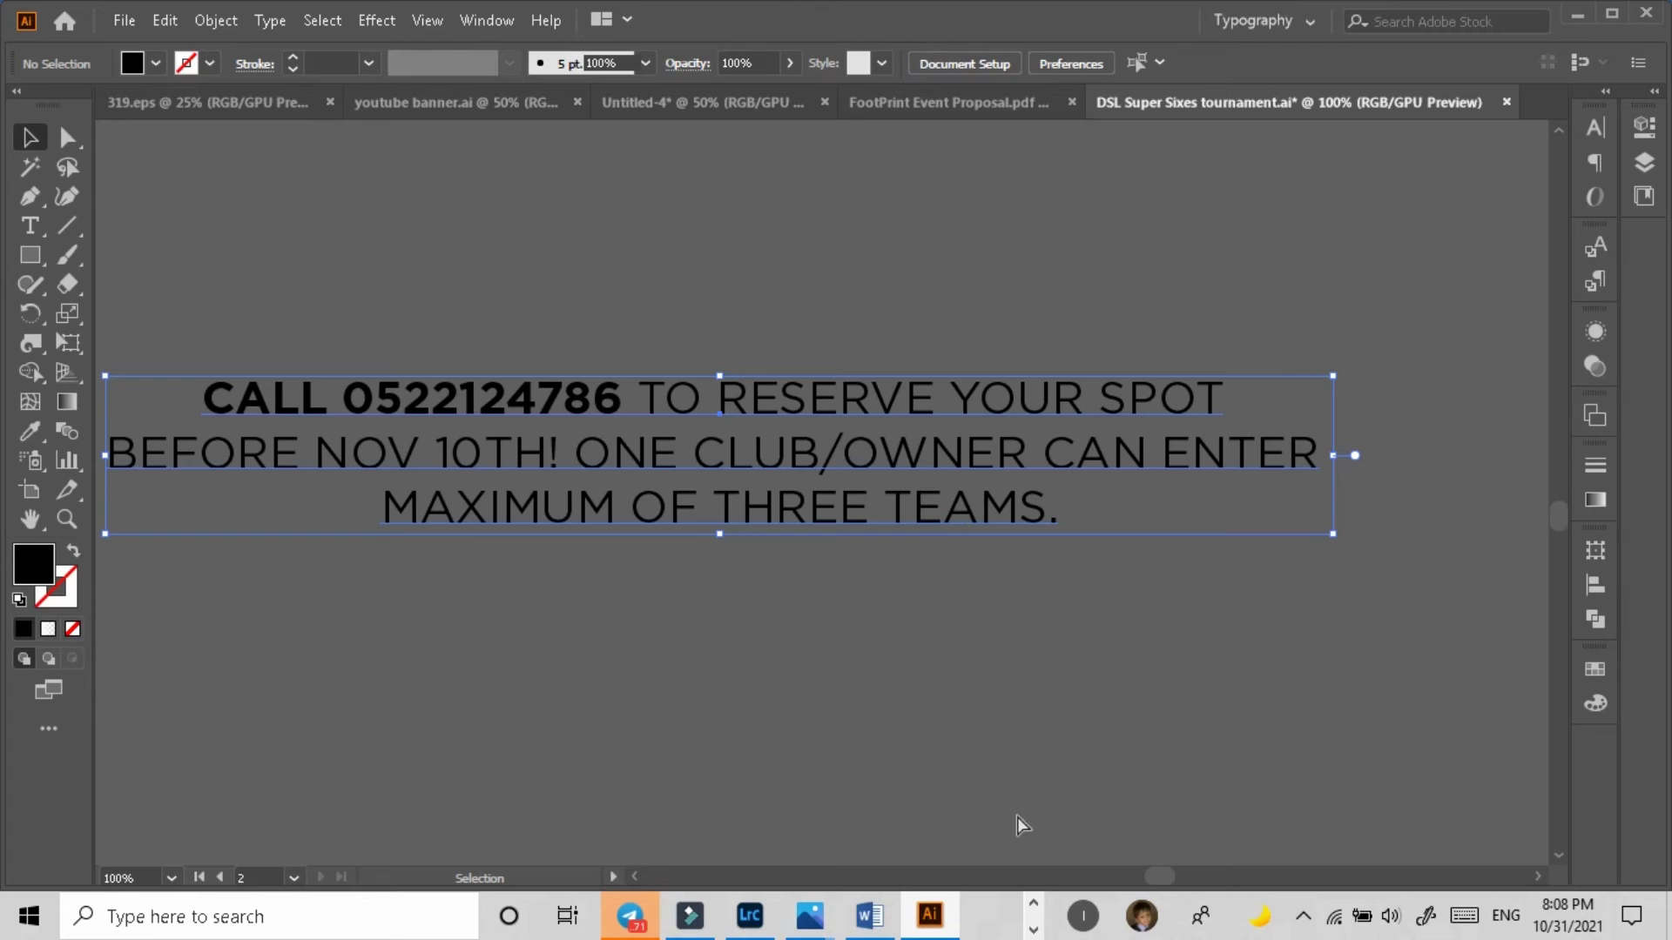
Step: Switch to the Untitled-1 poster in Photoshop and extend its canvas downward to a height of 20.764 in with the Crop tool
key(alt+Tab)
click(1034, 904)
click(856, 914)
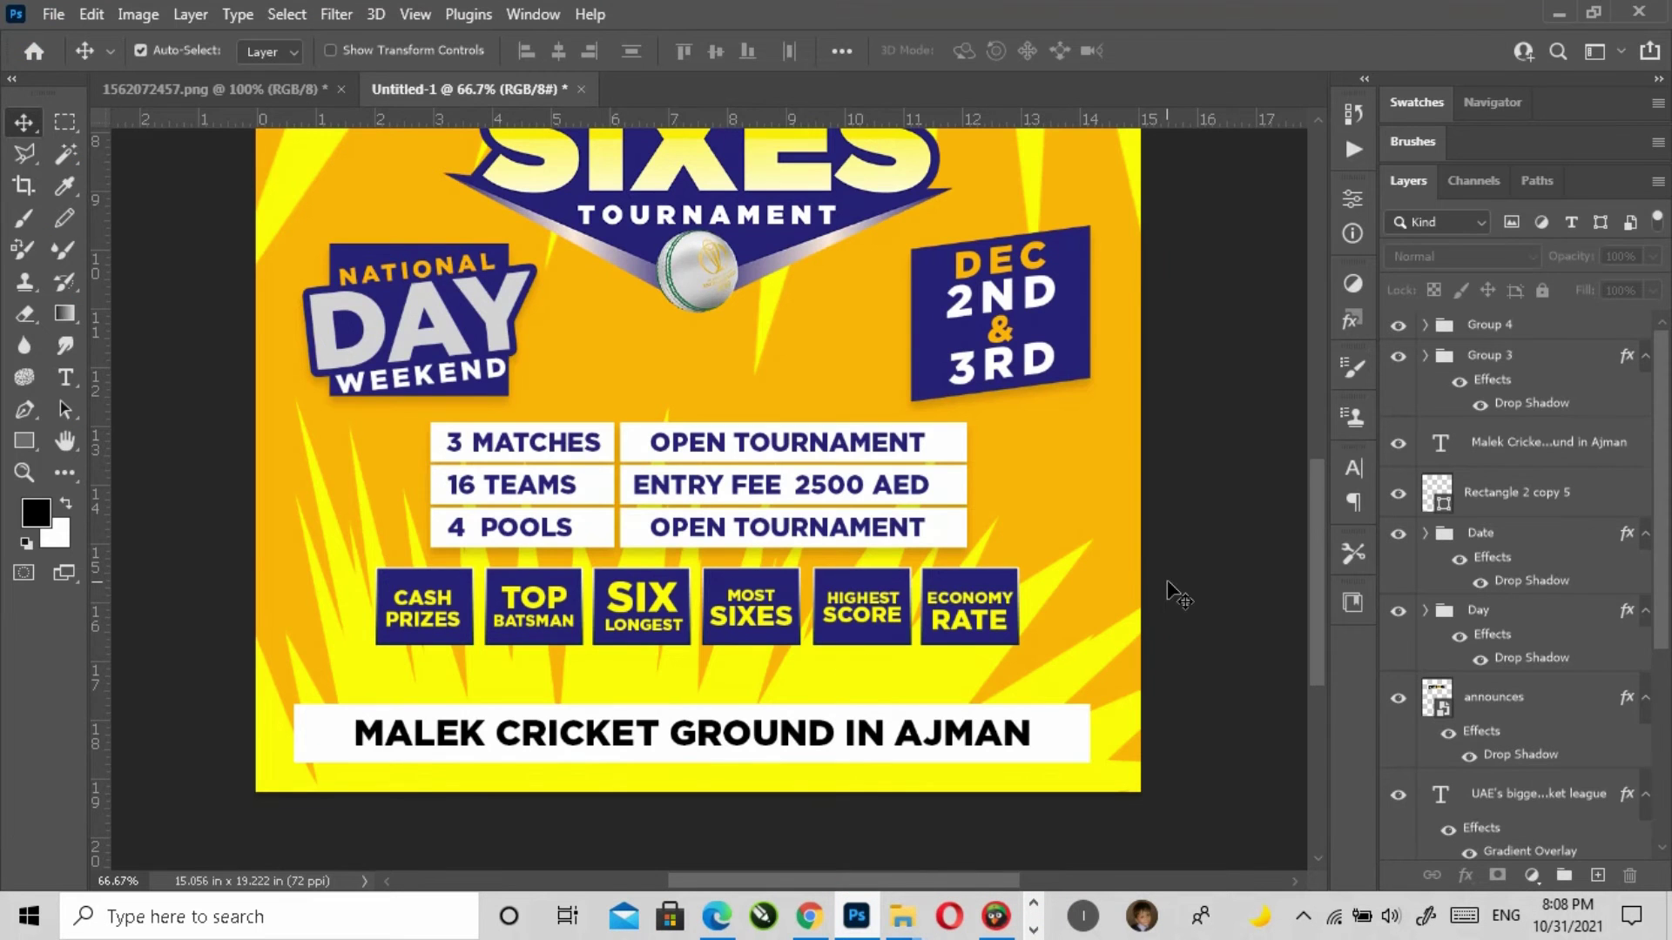
scroll(780, 612, down, 3)
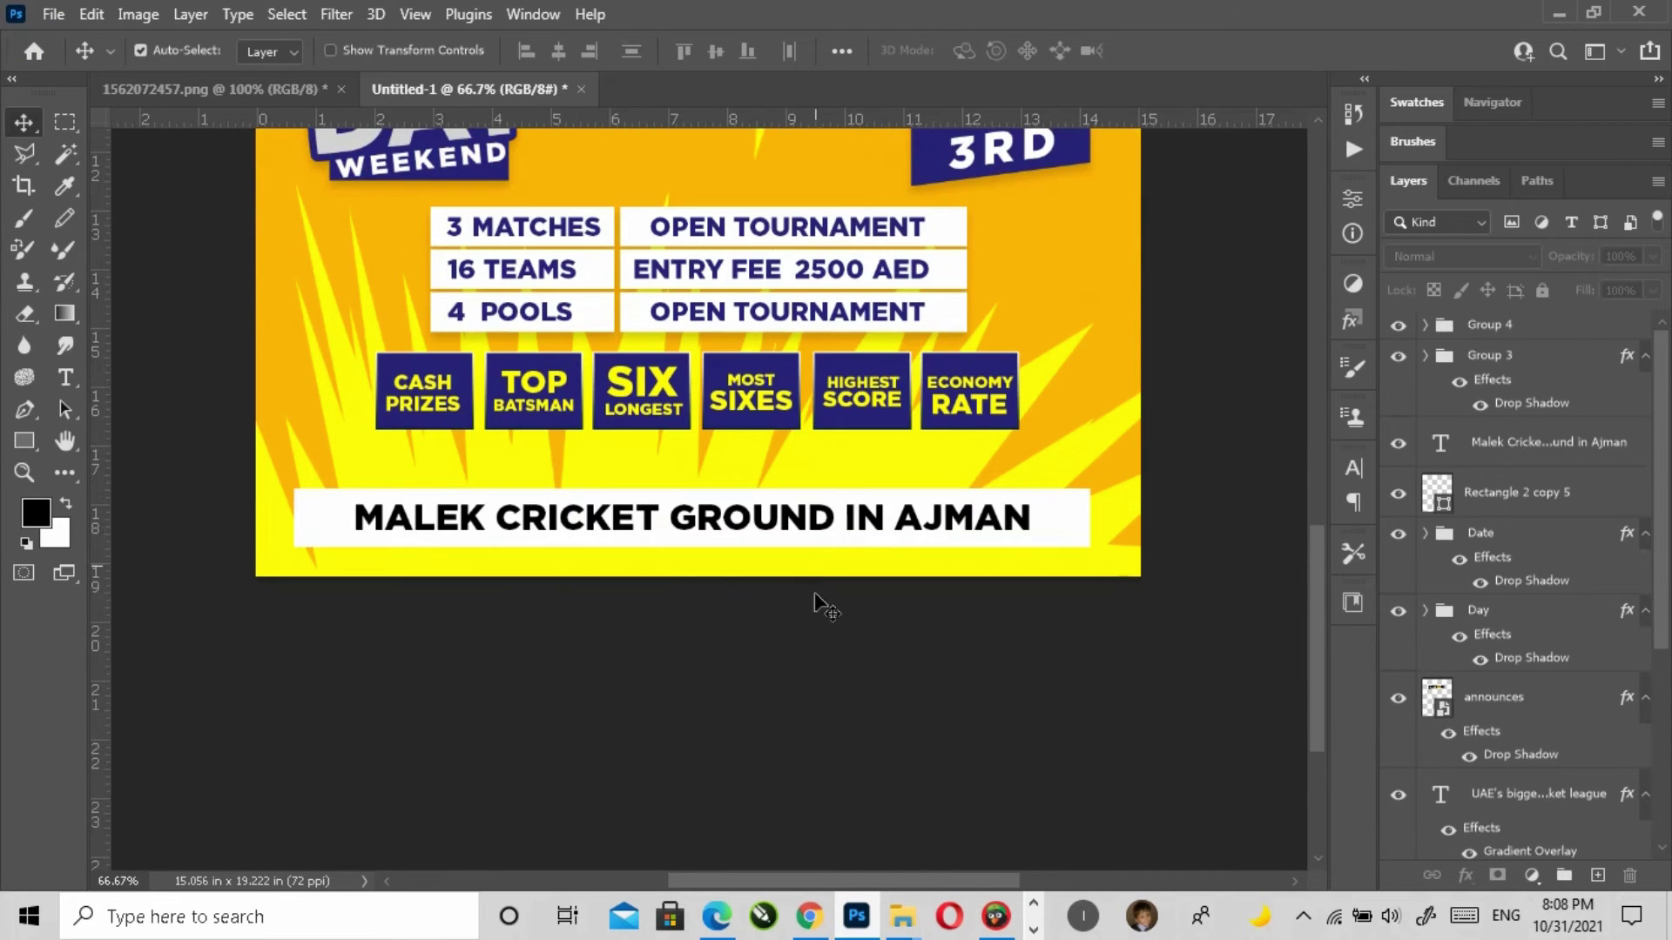
key(c)
drag(702, 573, 702, 625)
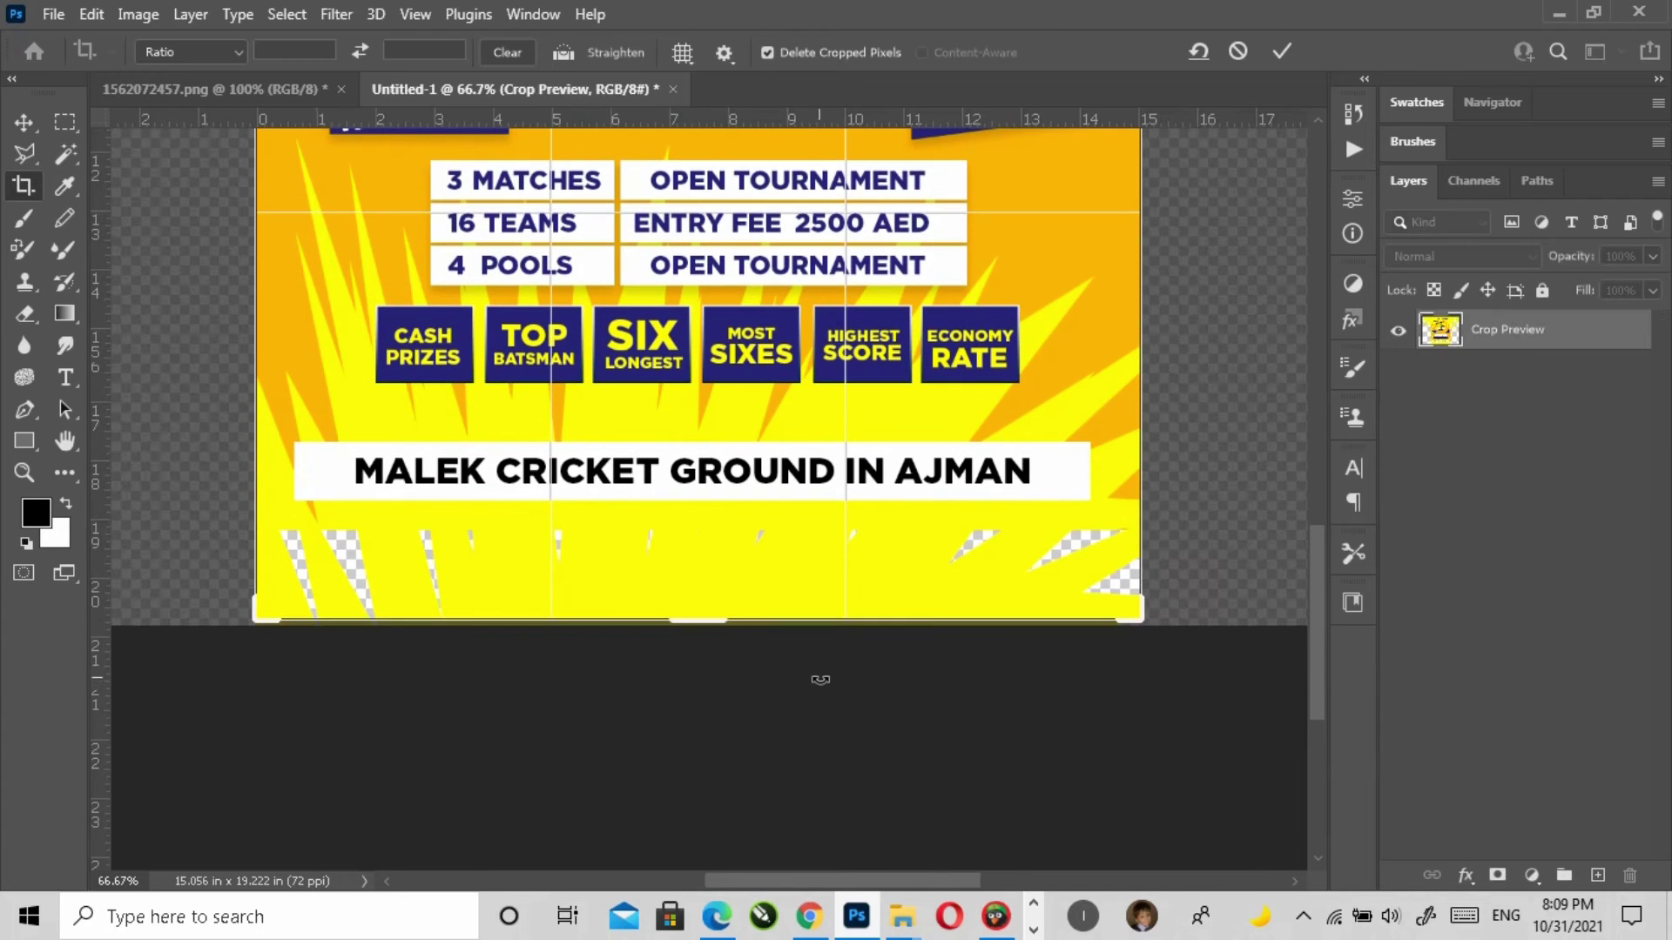
key(Return)
key(l)
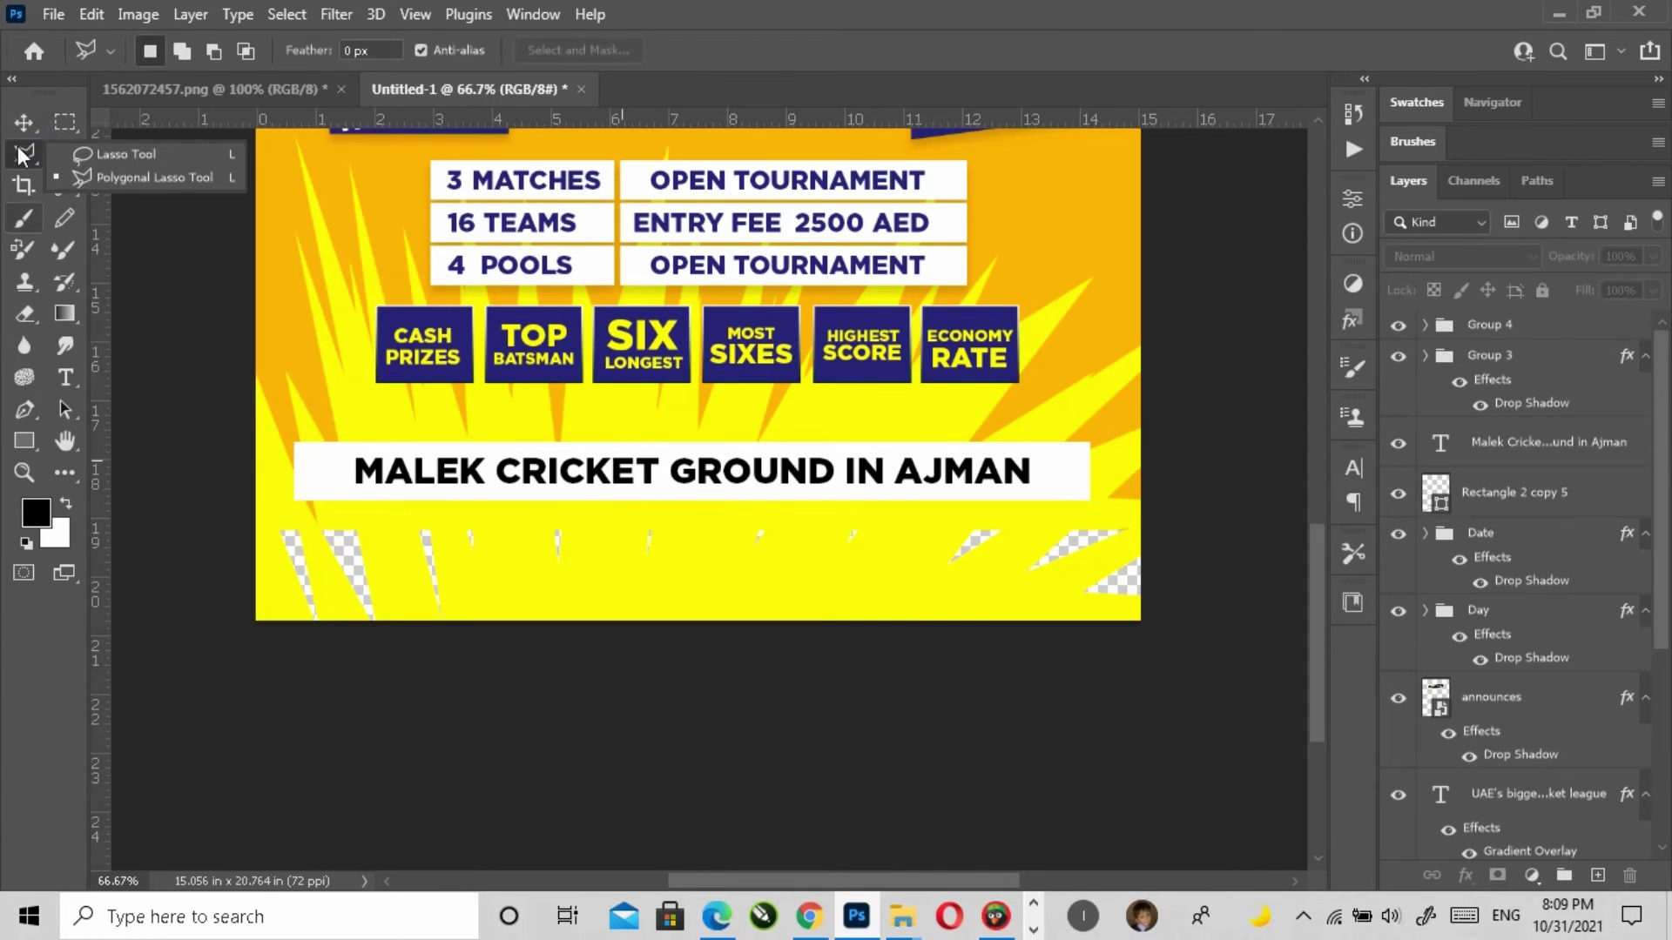
Step: Scale the Malek Cricket Ground text and its white bar to the prize row's width and place them just beneath it
key(v)
ctrl+click(533, 477)
ctrl+shift+click(357, 488)
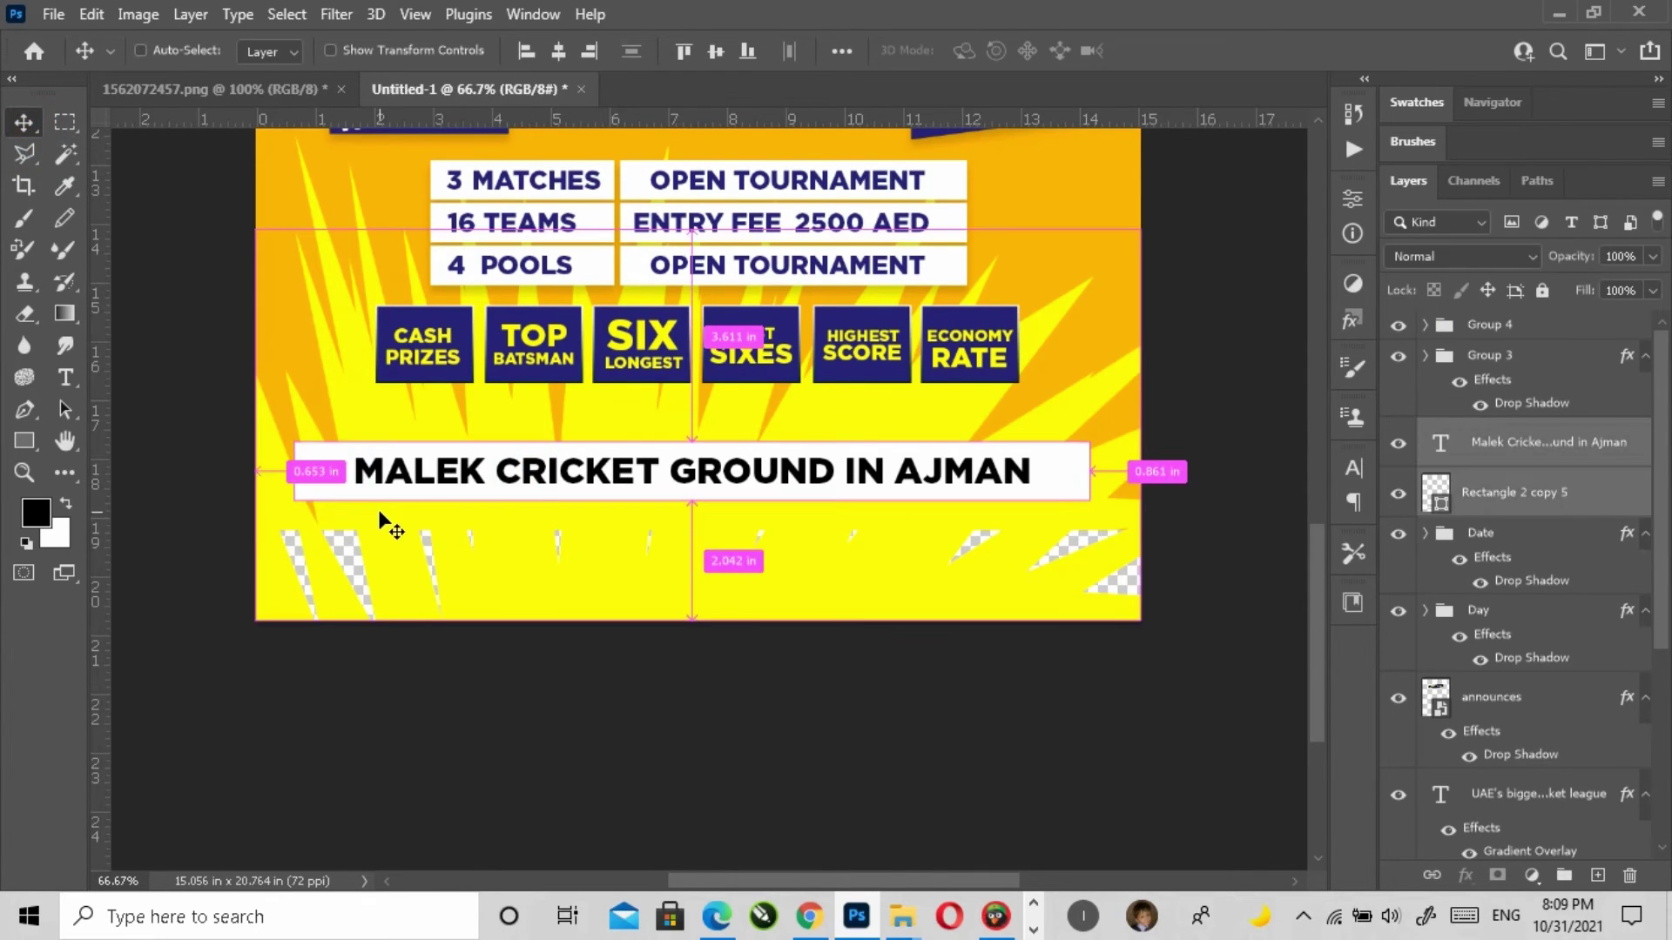
key(ctrl+t)
drag(294, 471, 376, 471)
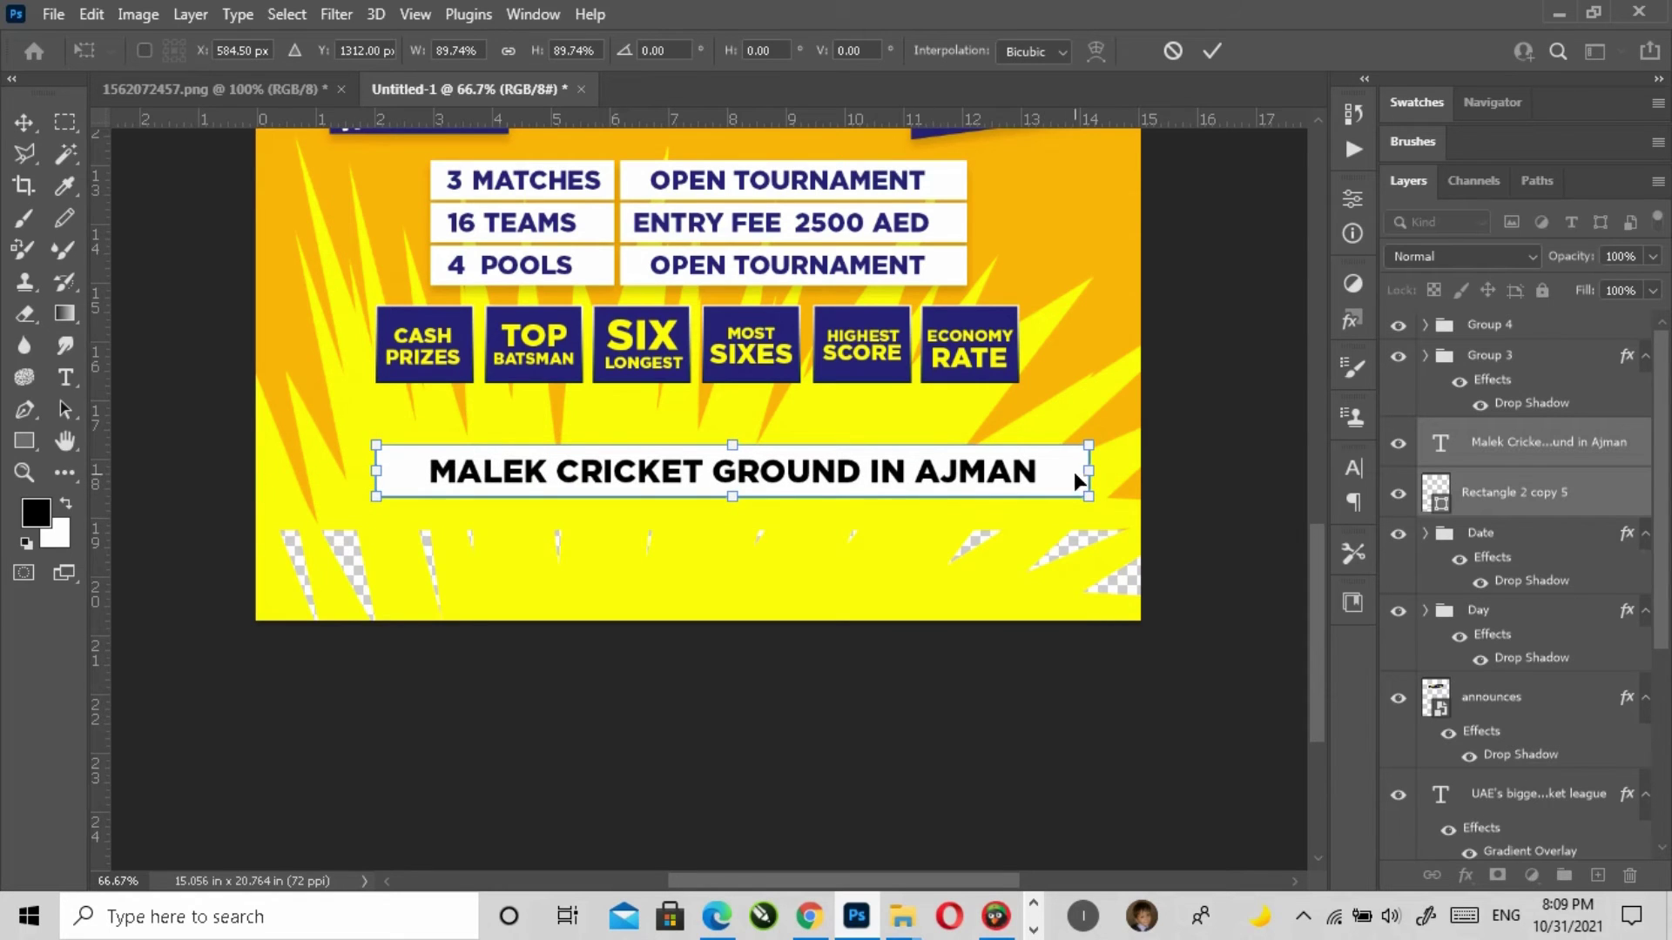
drag(1075, 479, 1014, 463)
drag(731, 472, 731, 420)
key(Return)
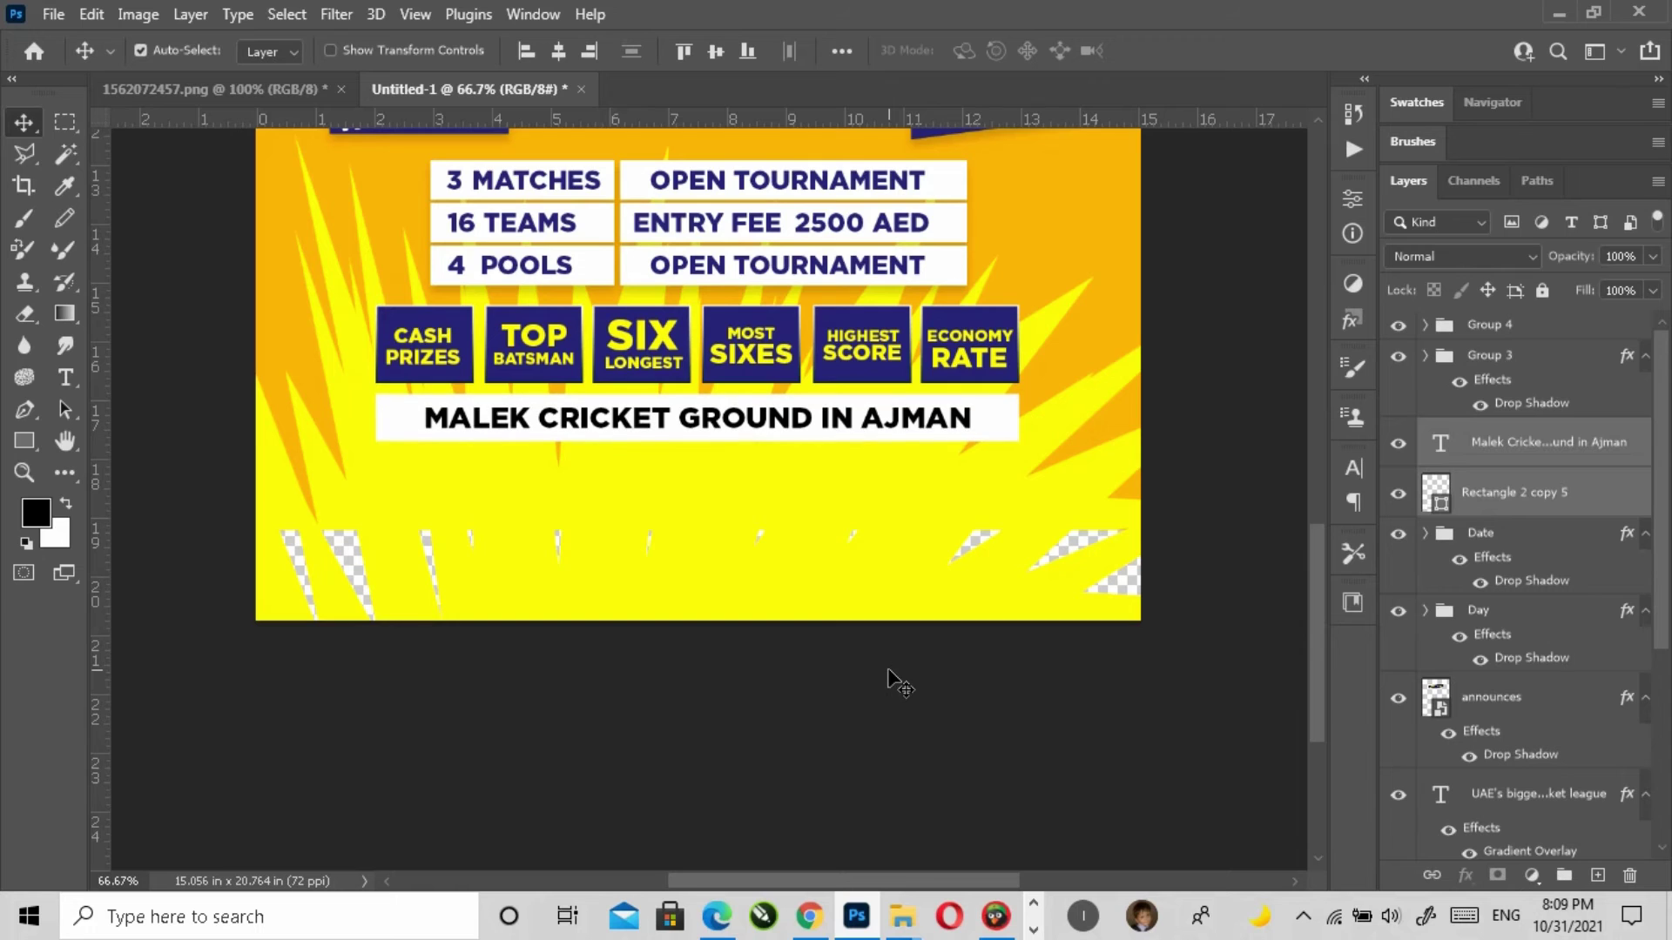
click(882, 719)
Step: Stretch the Layer 0 background down to the new canvas edge, making it 20.764 in tall
scroll(1465, 754, down, 5)
click(1472, 707)
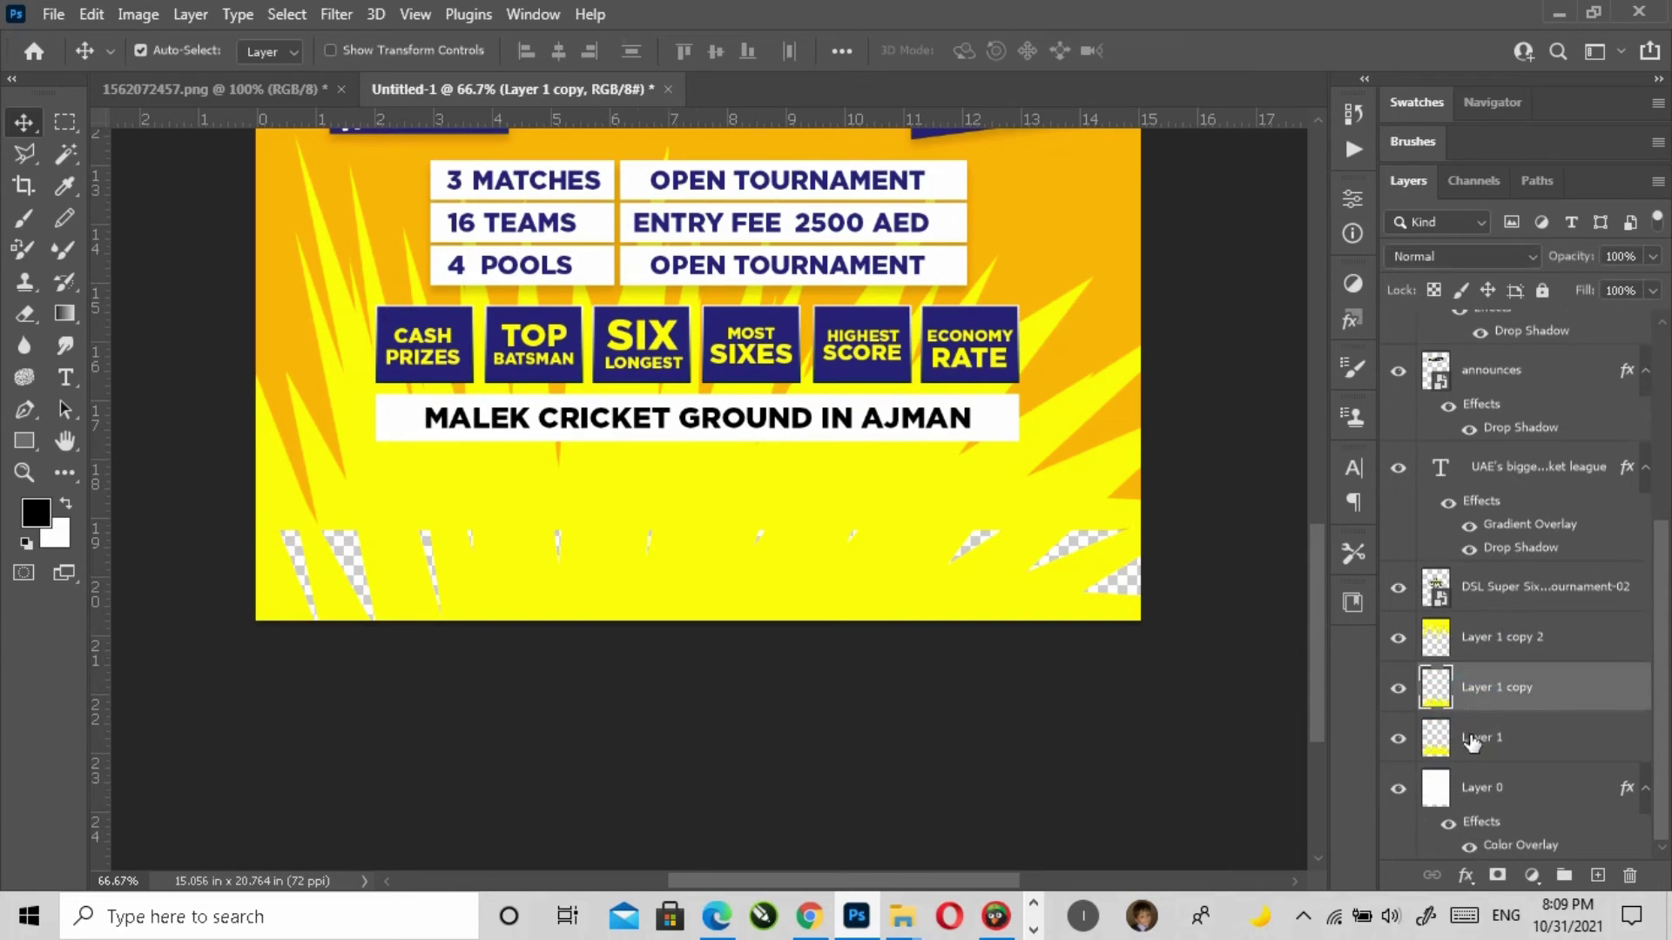
click(1476, 792)
key(ctrl+t)
drag(698, 522, 696, 620)
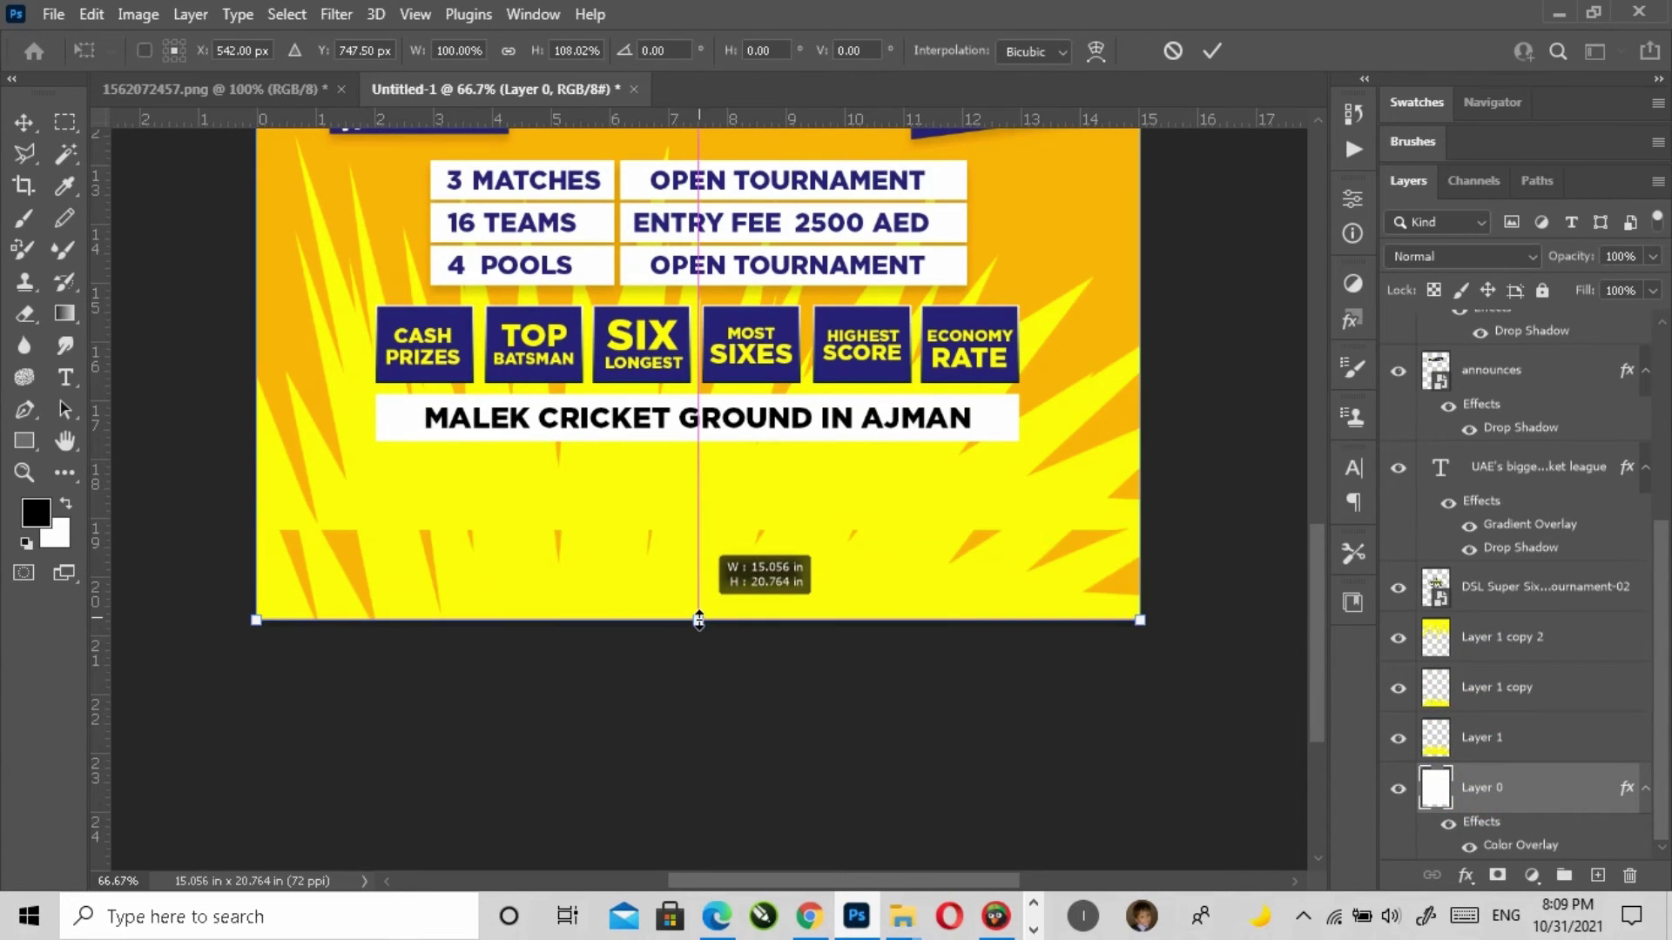
double_click(690, 571)
Step: Try to enlarge the Layer 1 yellow rays from their lower edge, then undo the scaling
click(344, 536)
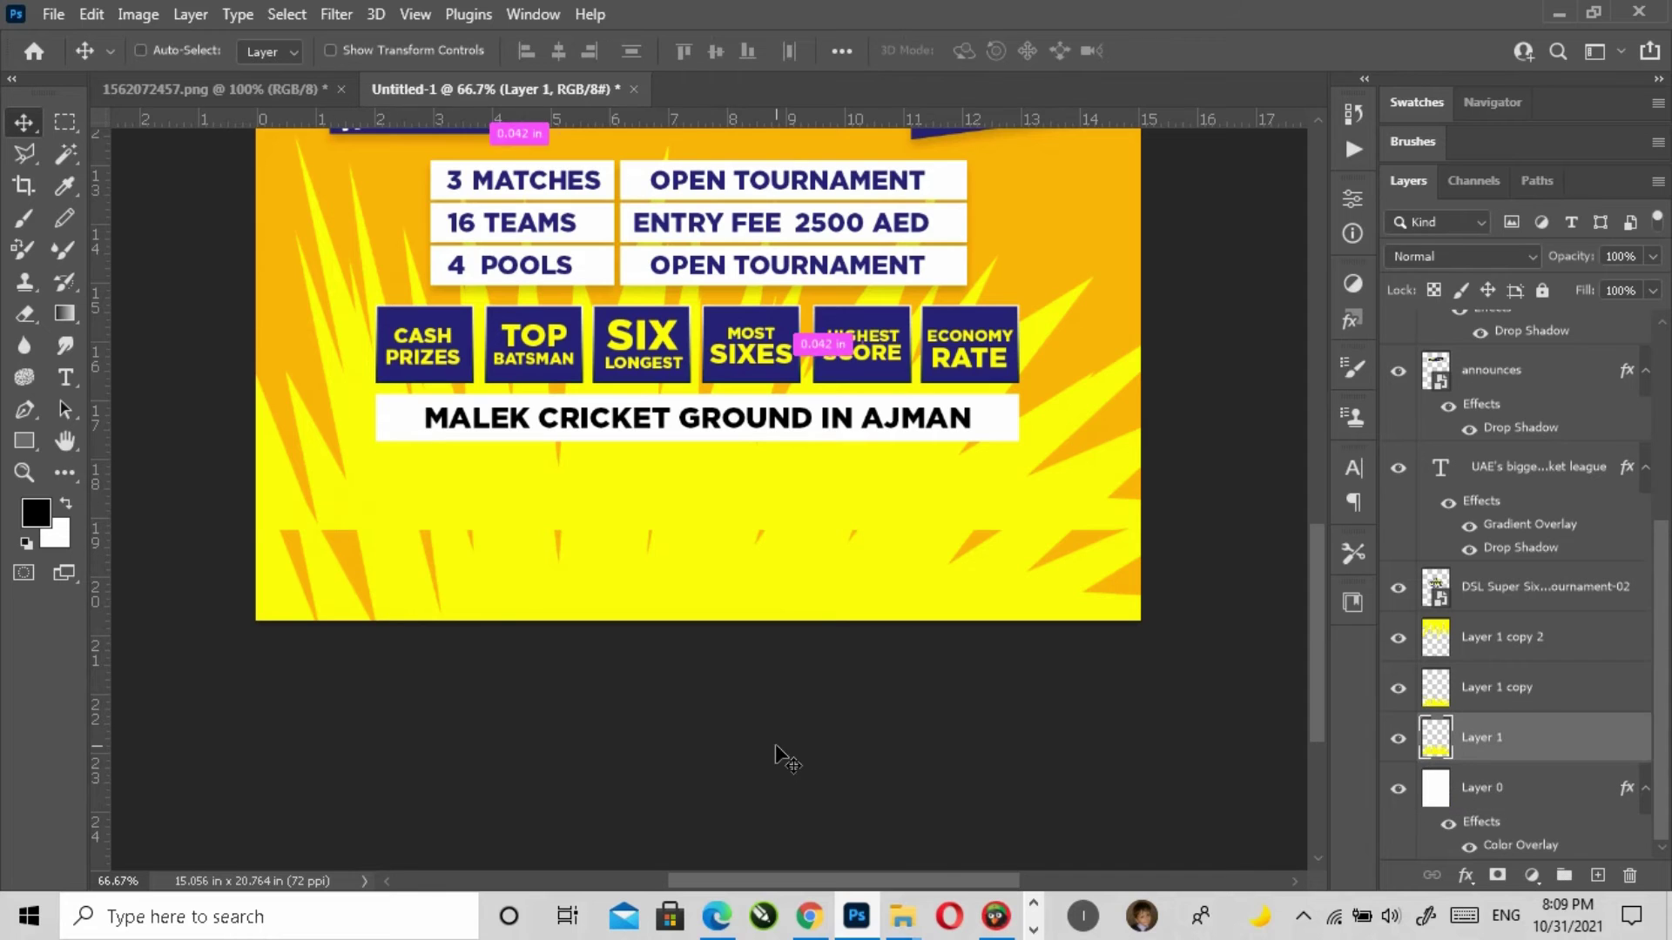
key(ctrl+t)
drag(686, 528, 694, 597)
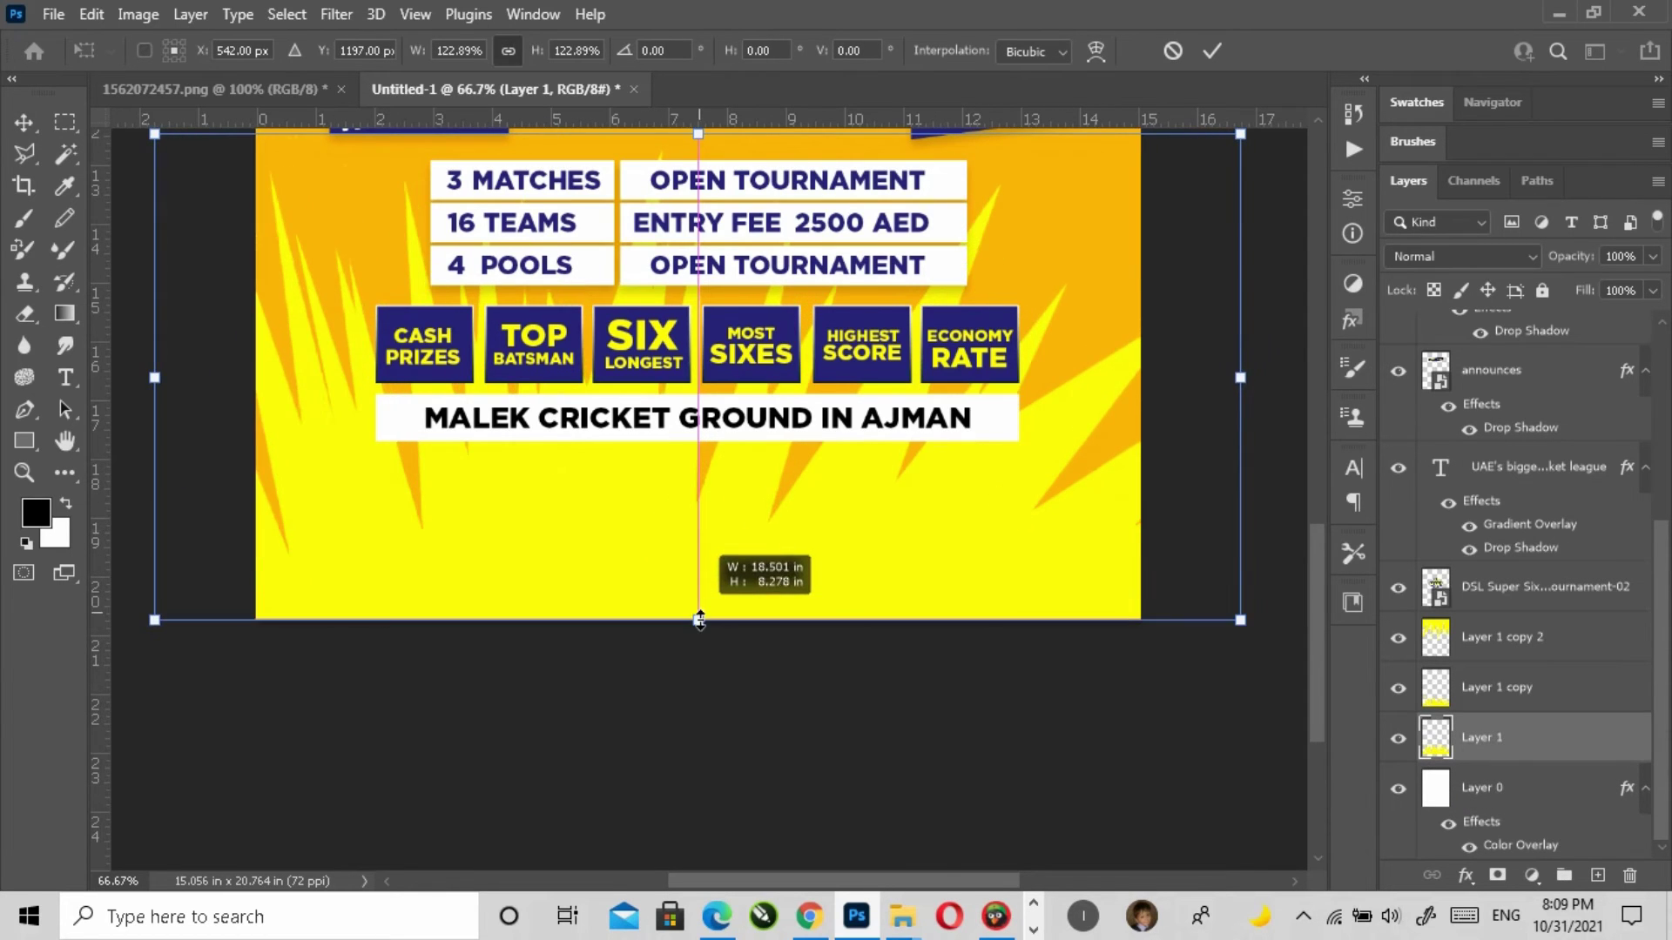
key(ctrl+z)
key(Return)
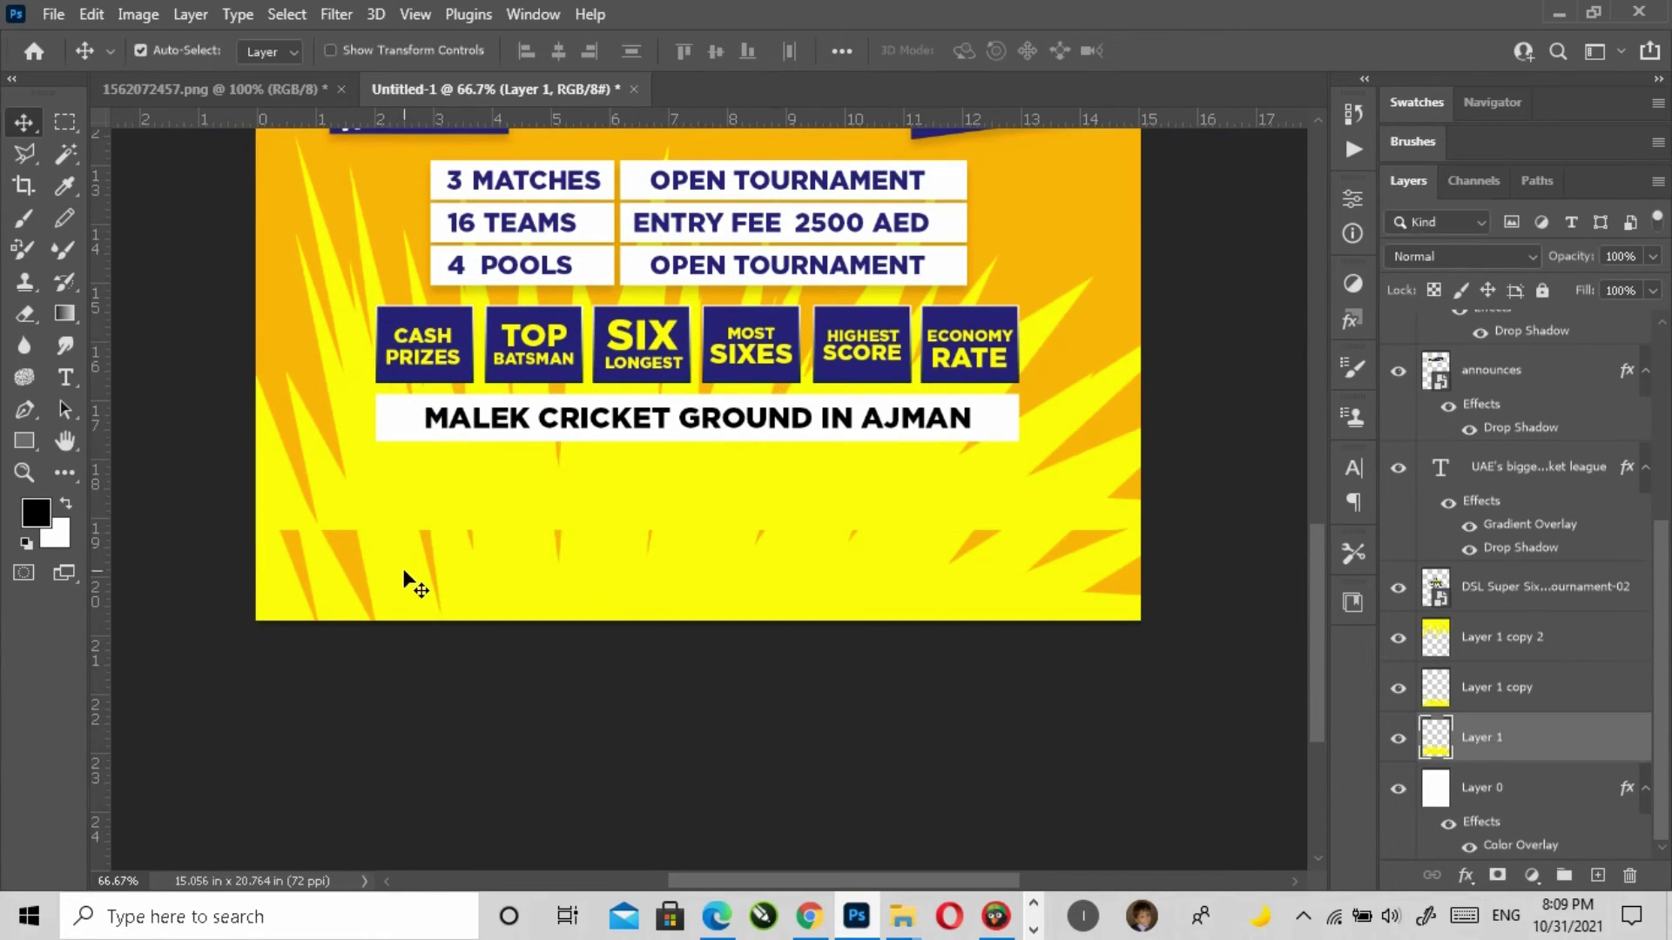
Step: Try to reposition and stretch the Layer 1 copy yellow rays at the poster's lower edge, undoing each attempt
click(403, 577)
key(ctrl+t)
drag(552, 573, 548, 490)
key(ctrl+z)
mouse_move(632, 734)
mouse_down()
mouse_move(567, 735)
mouse_move(635, 765)
mouse_up()
key(ctrl+z)
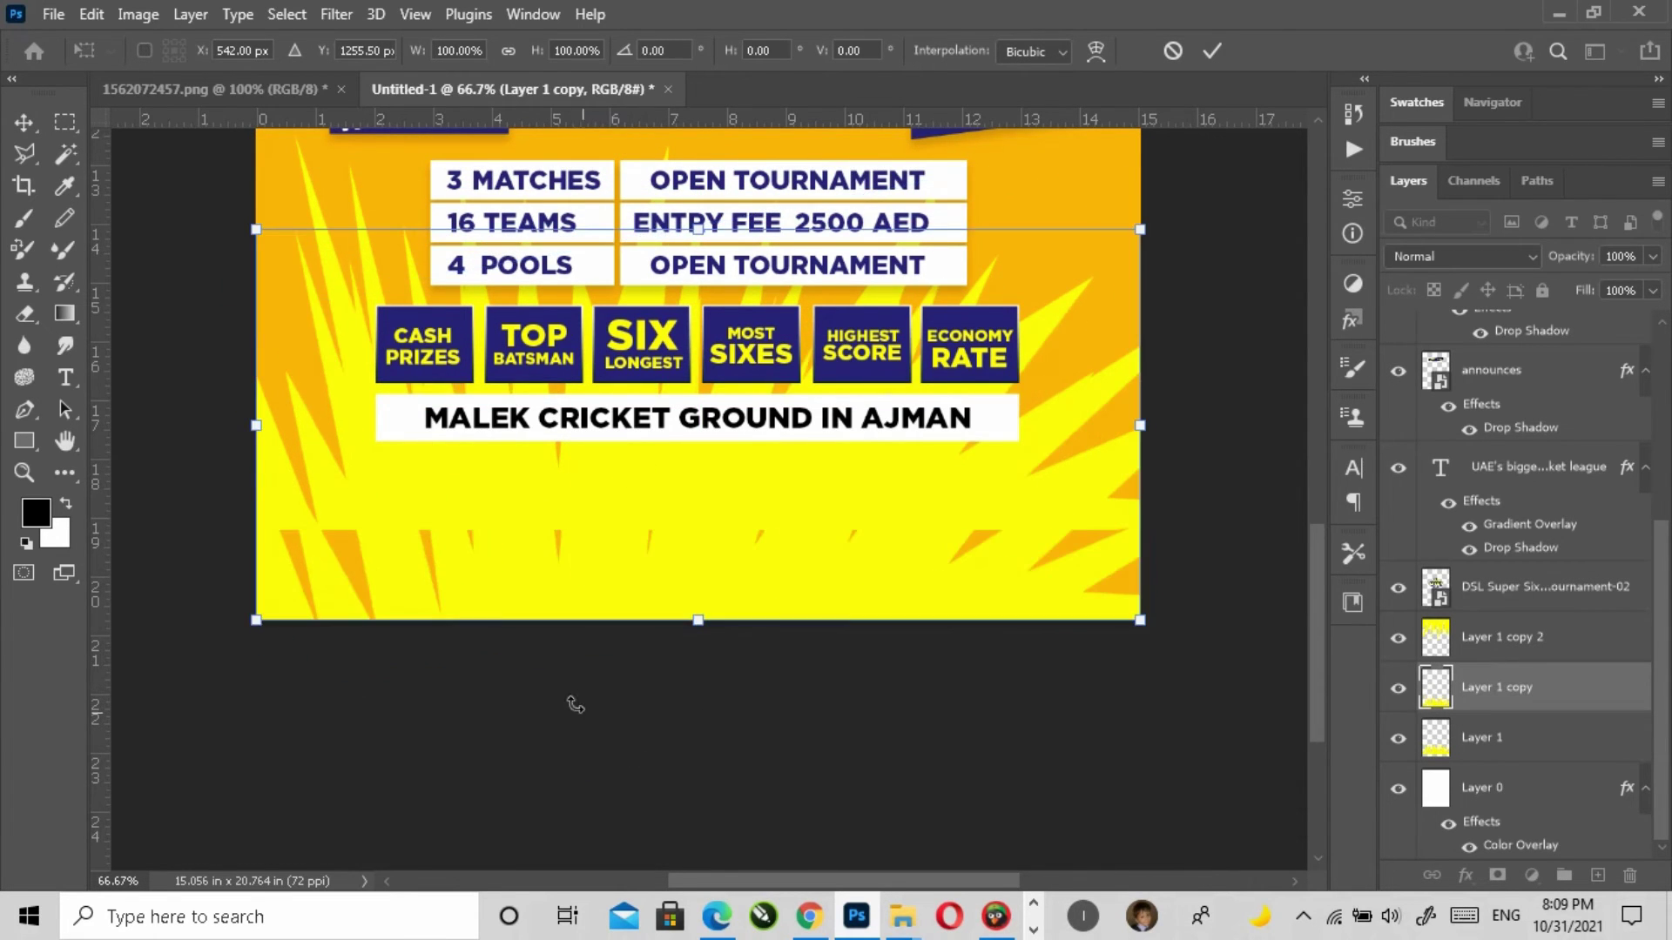
Step: Try rotating the Layer 1 copy rays by 180° and moving them down over the added strip
right_click(511, 586)
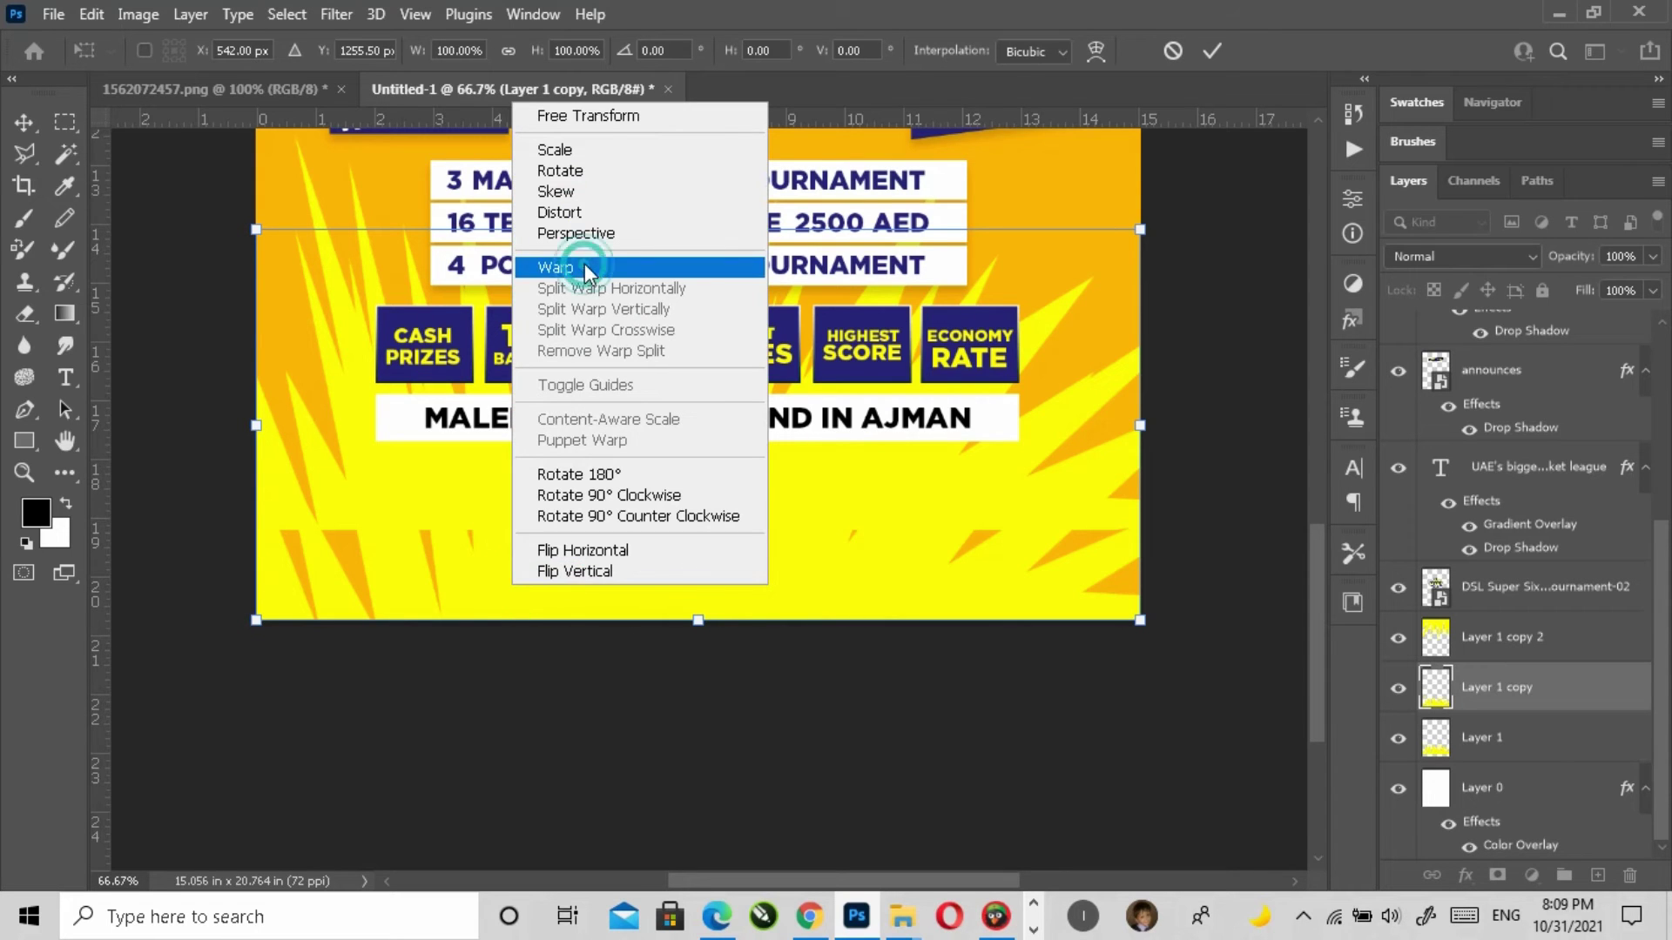
click(579, 473)
drag(450, 458, 390, 571)
key(Return)
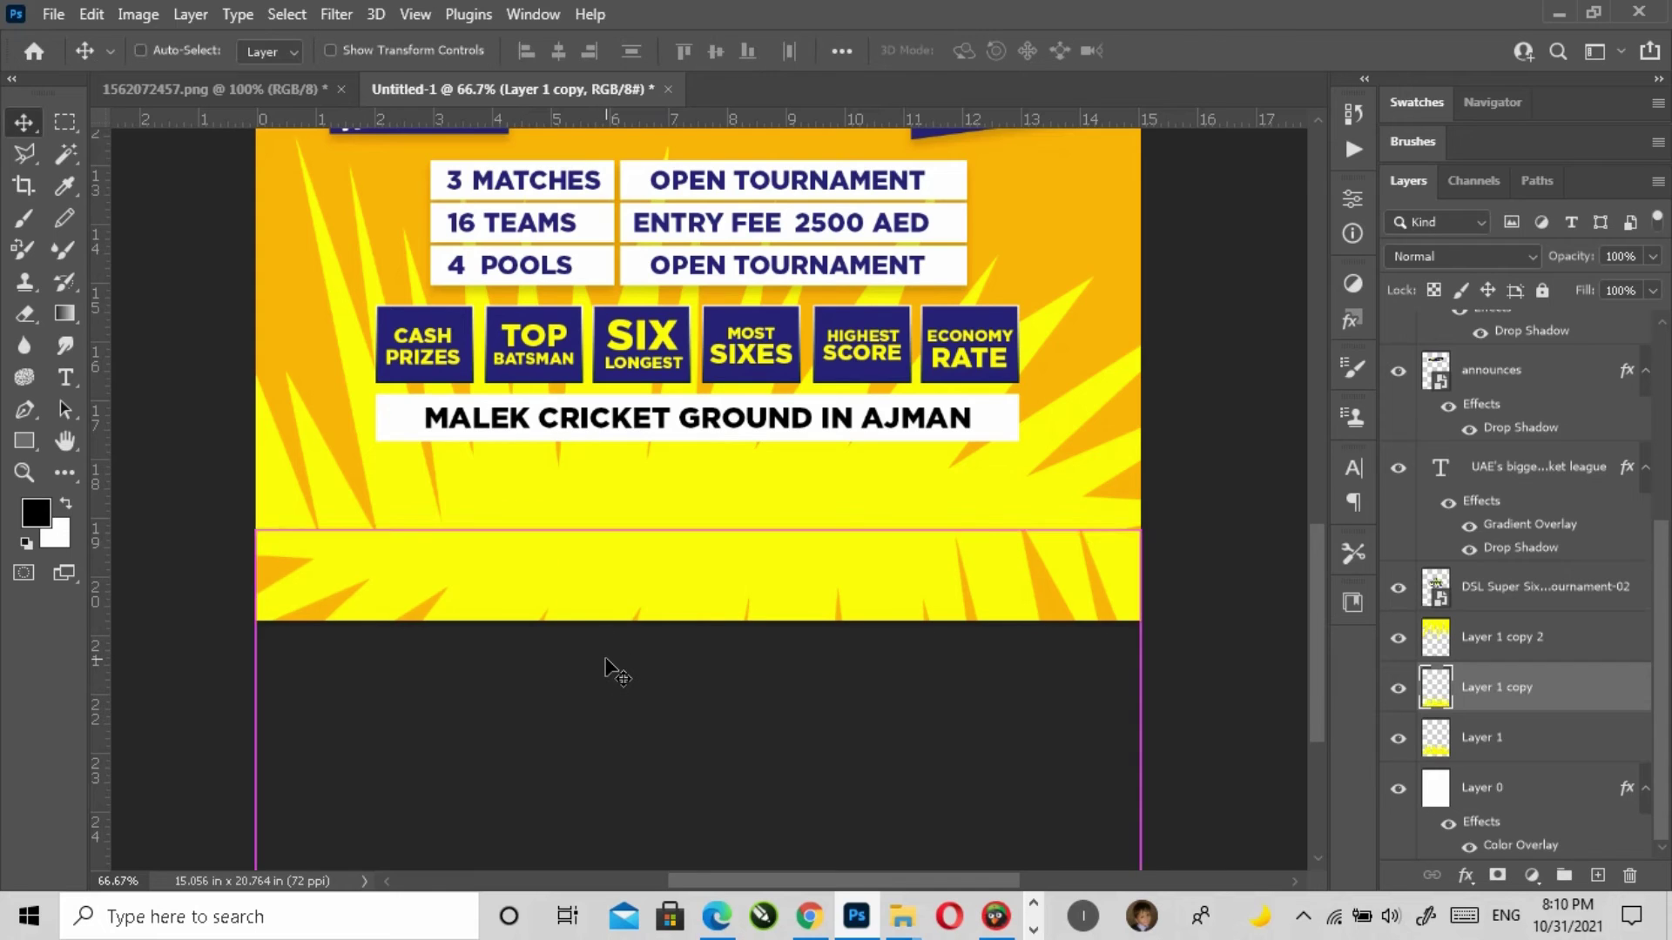
click(607, 669)
Step: Draw a yellow ffff00 rectangle of about 1220 × 192 px across the poster's added lower strip, on a new layer above Layer 0
click(1482, 788)
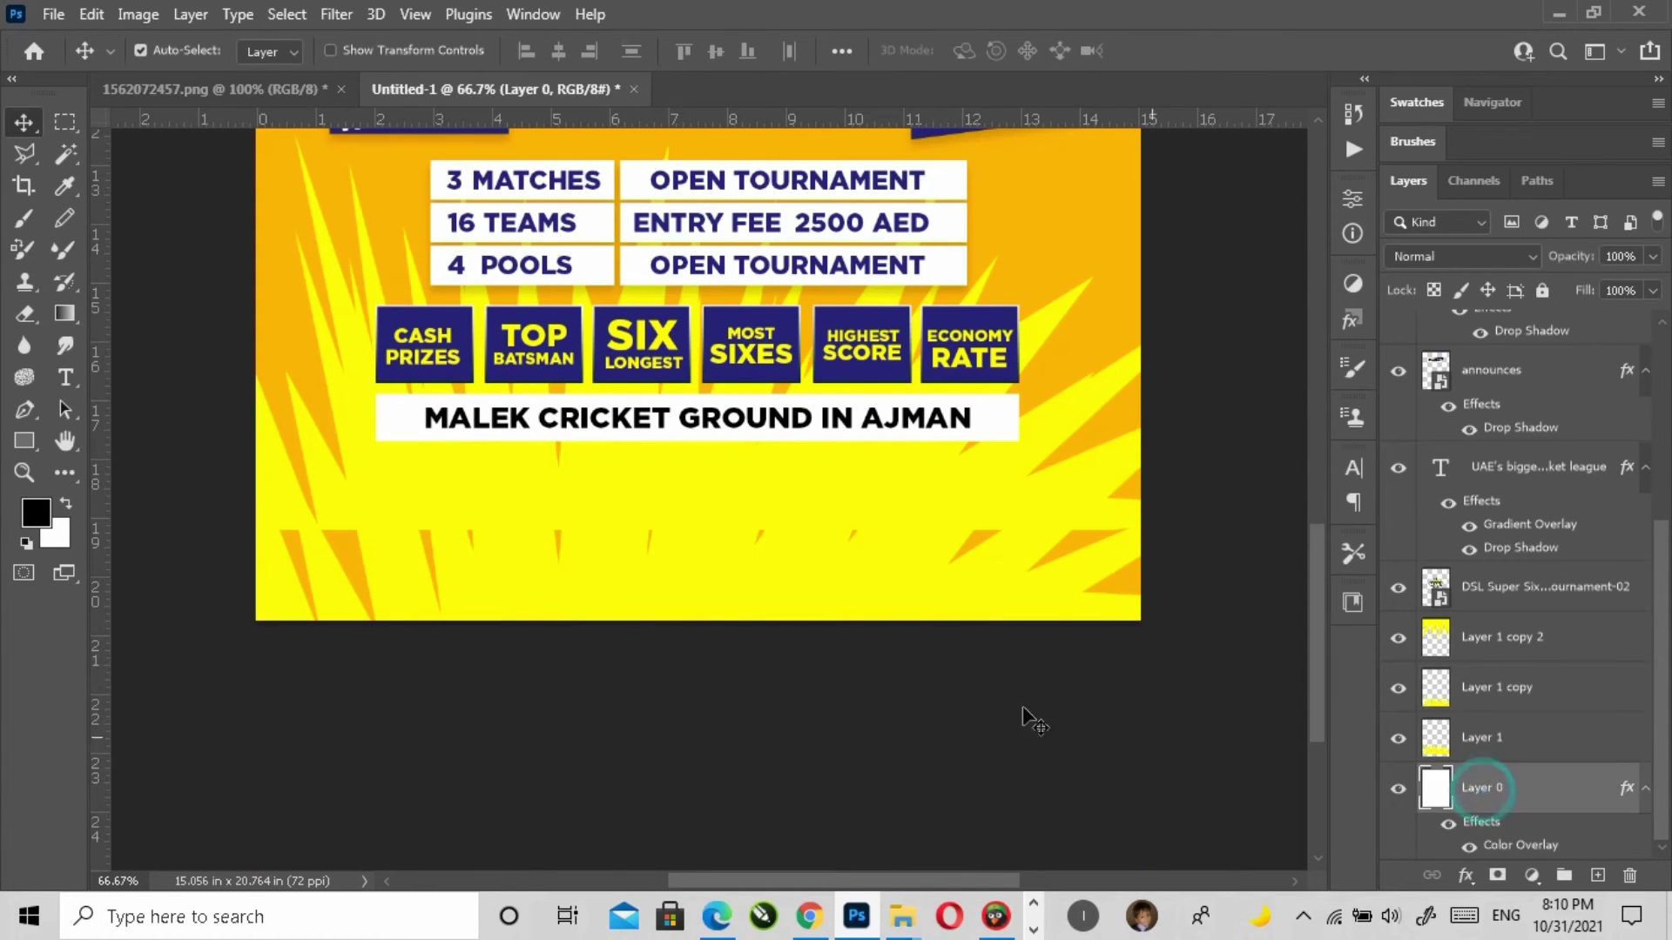
click(1599, 876)
click(35, 513)
click(332, 489)
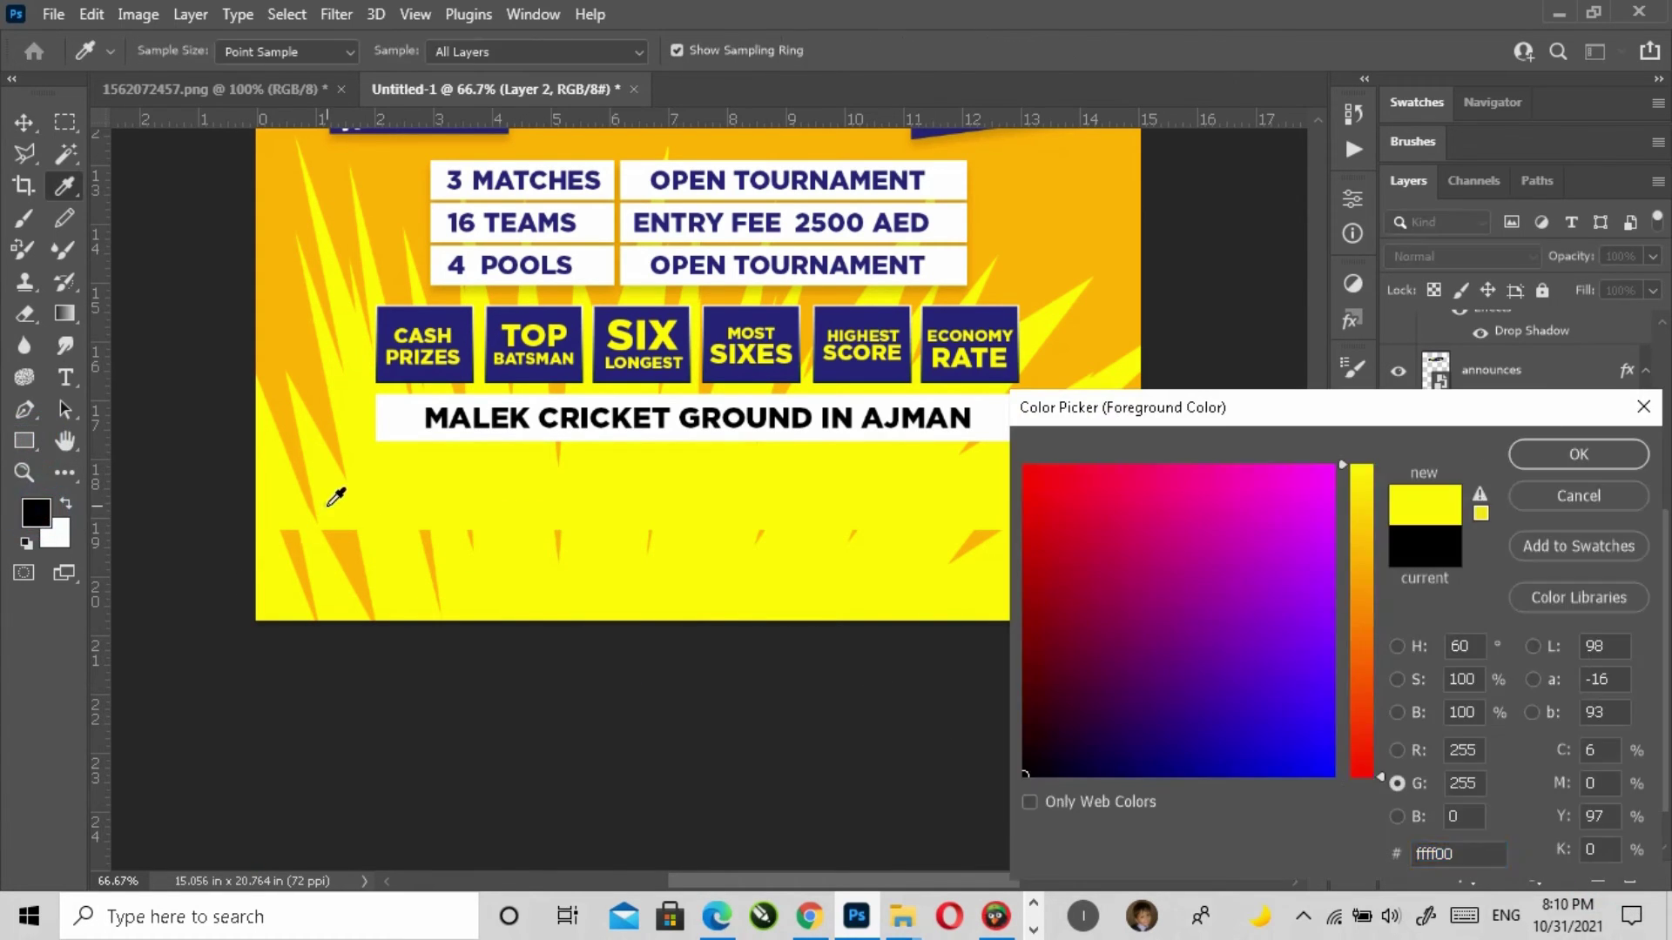
click(1538, 466)
key(u)
drag(224, 673, 1221, 517)
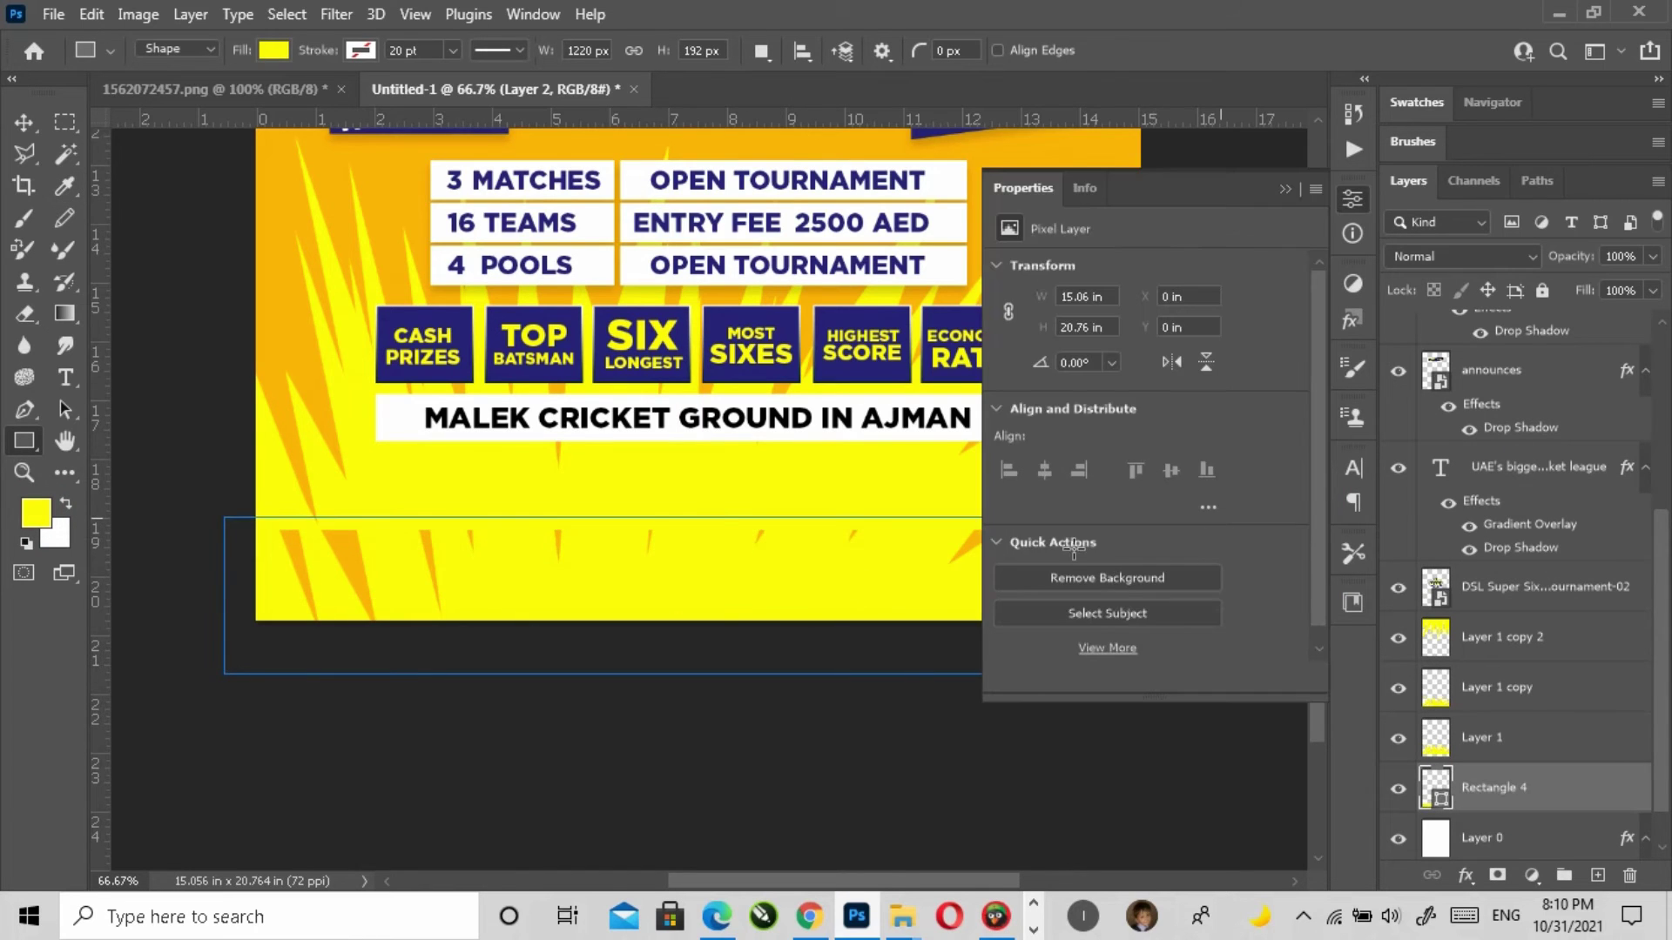
Step: Paste the copied contact text as a Smart Object directly above Group 4
click(1285, 191)
click(24, 123)
click(796, 661)
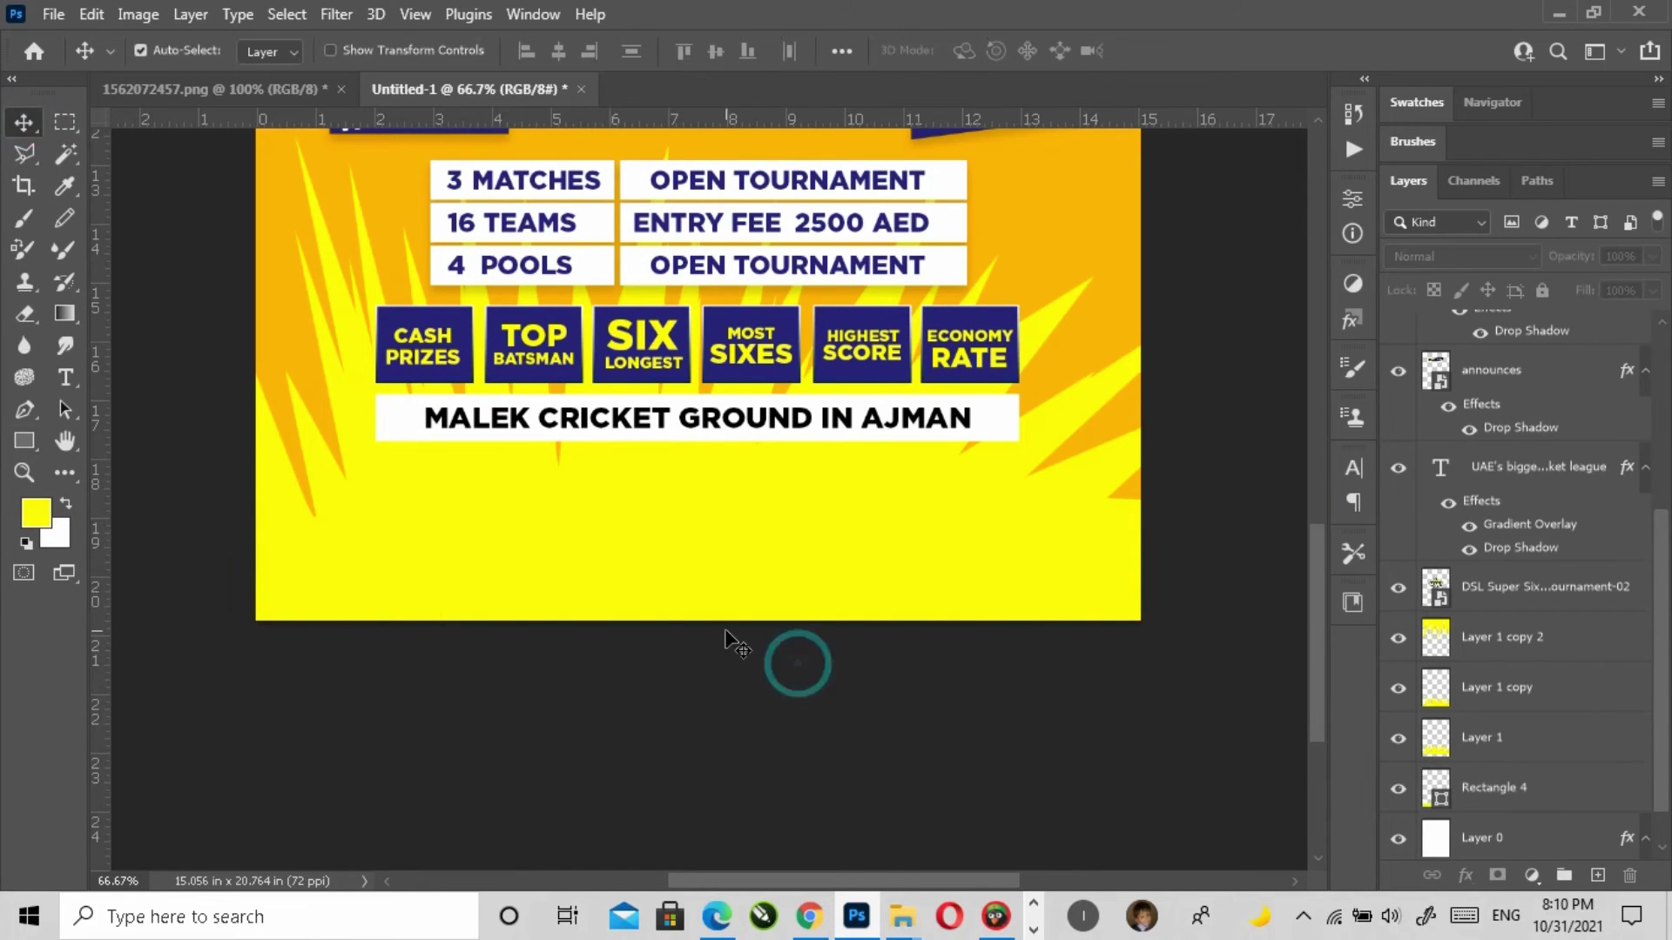
scroll(1512, 492, up, 5)
click(1480, 324)
key(ctrl+v)
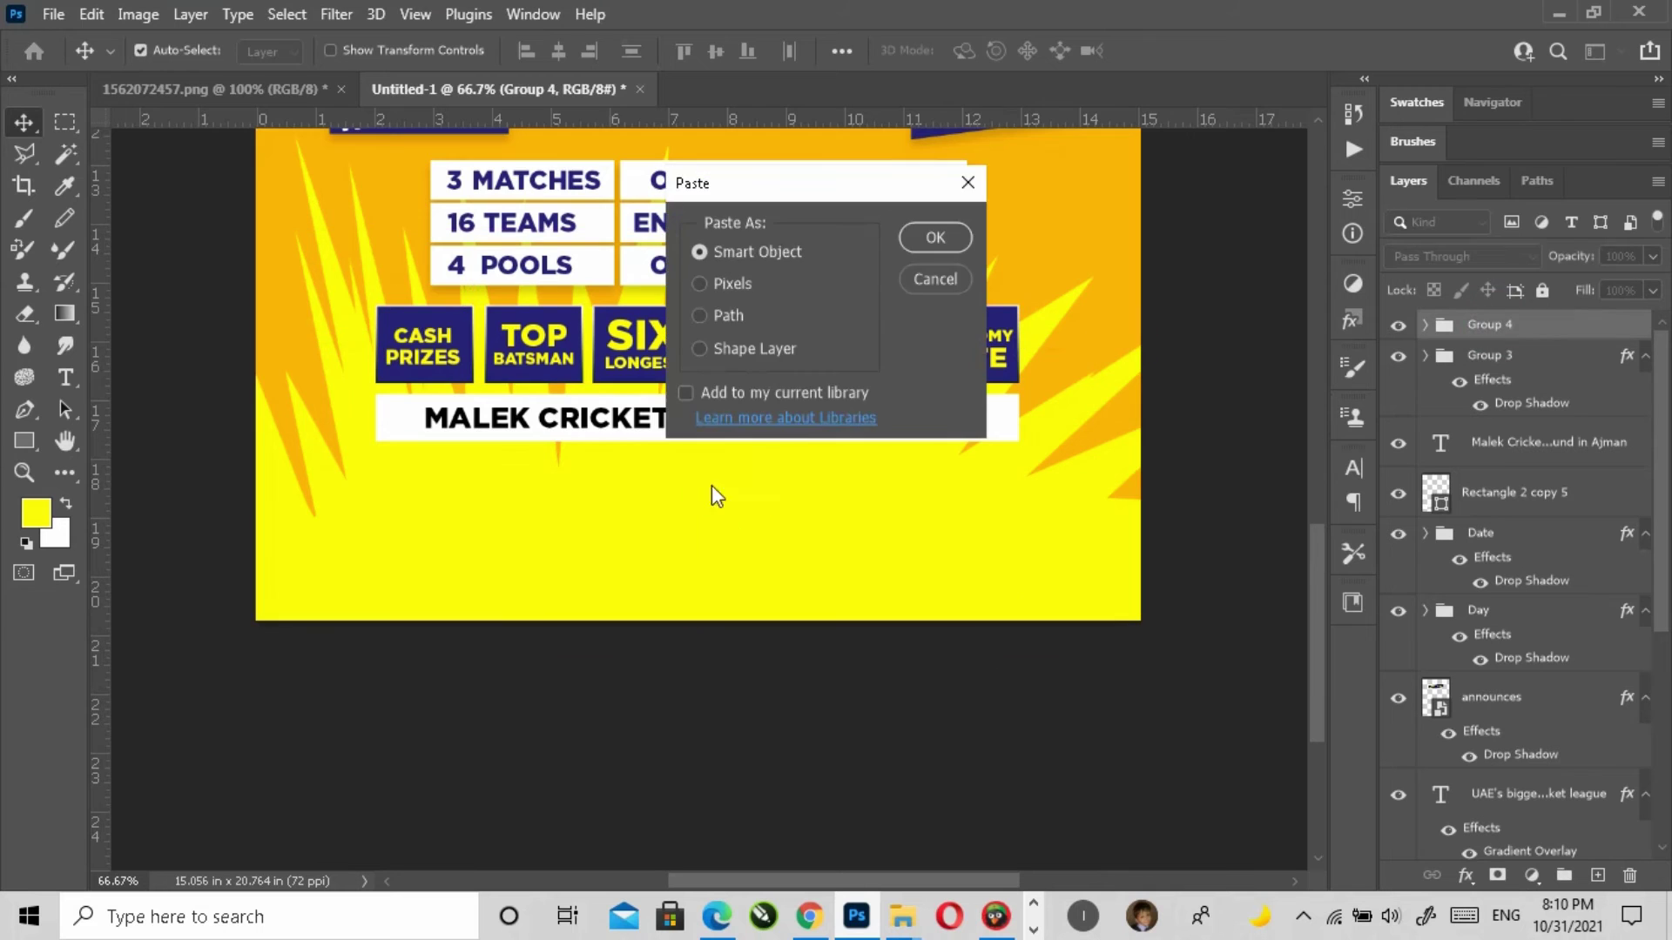
click(923, 252)
Step: Move the contact text into the yellow area below the venue bar and enlarge it to about 14.2 in wide
drag(767, 277, 766, 474)
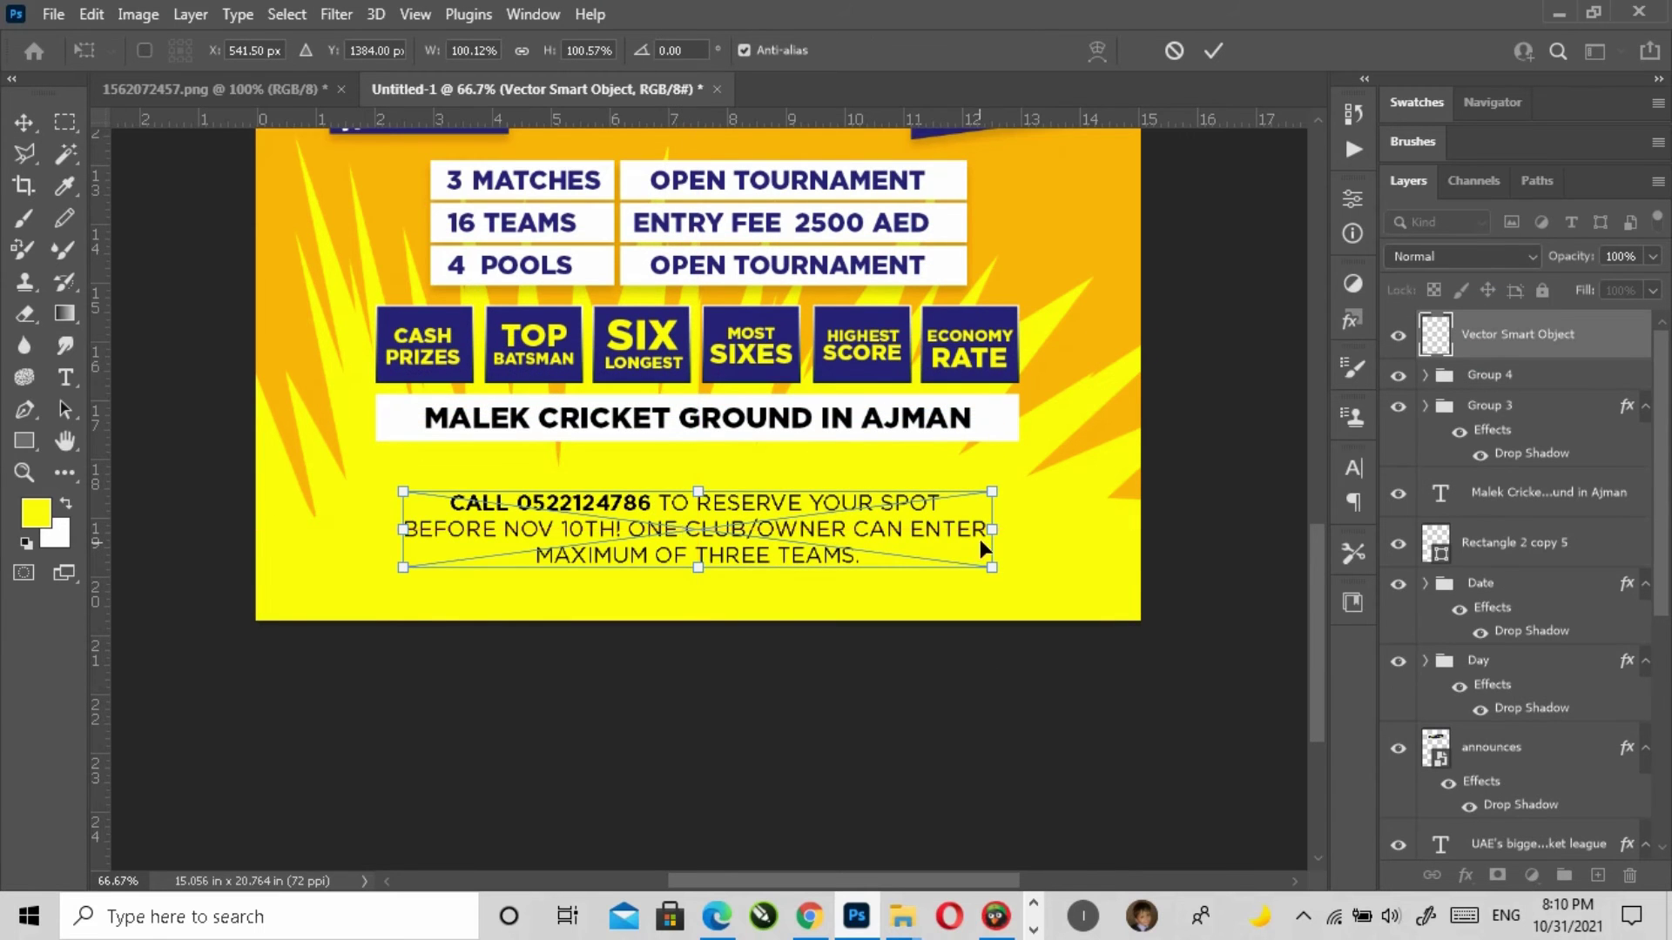
drag(992, 529, 1106, 529)
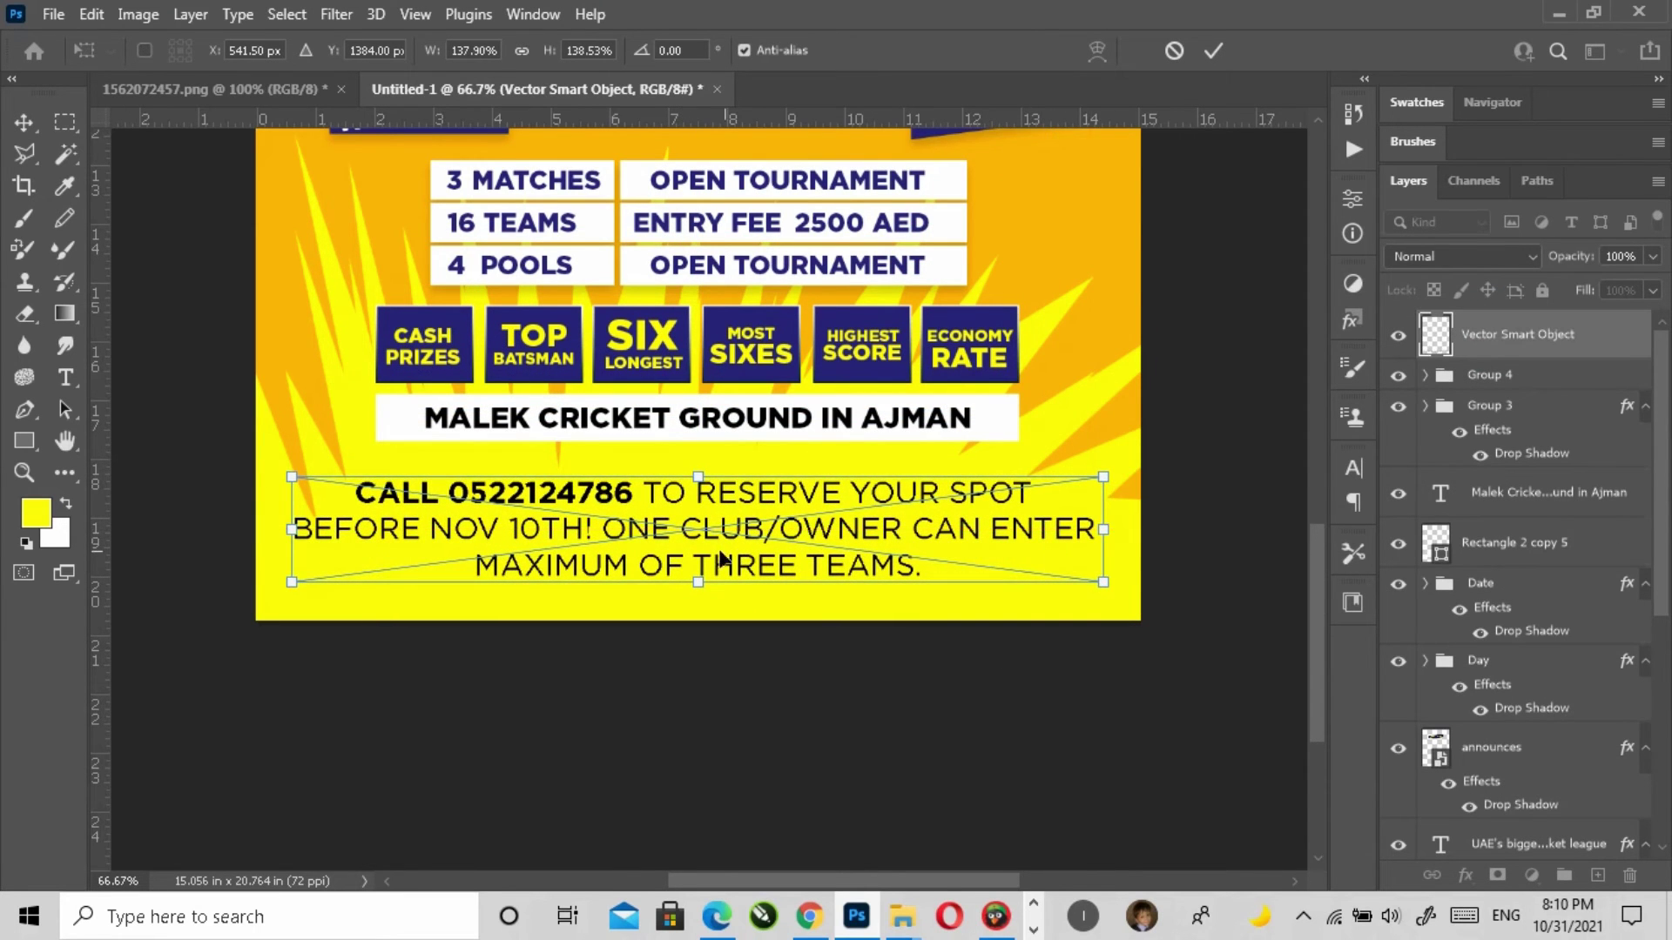
double_click(710, 531)
scroll(778, 652, down, 1)
scroll(779, 651, up, 1)
scroll(778, 650, left, 1)
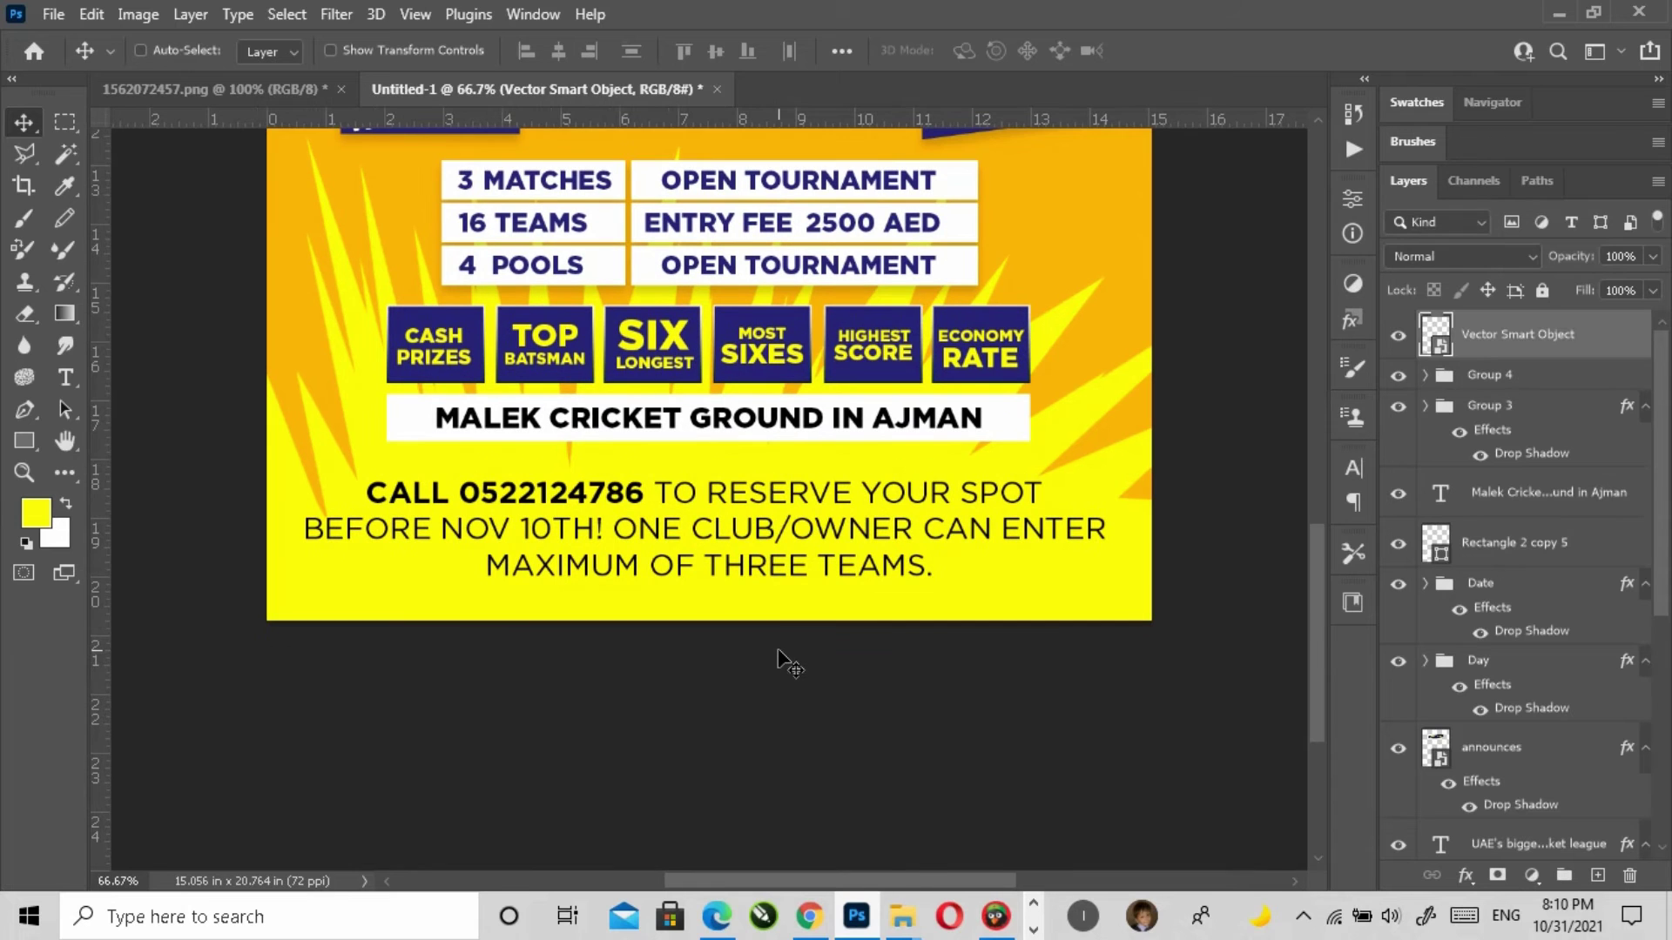
key(ctrl+t)
drag(1112, 587, 1122, 594)
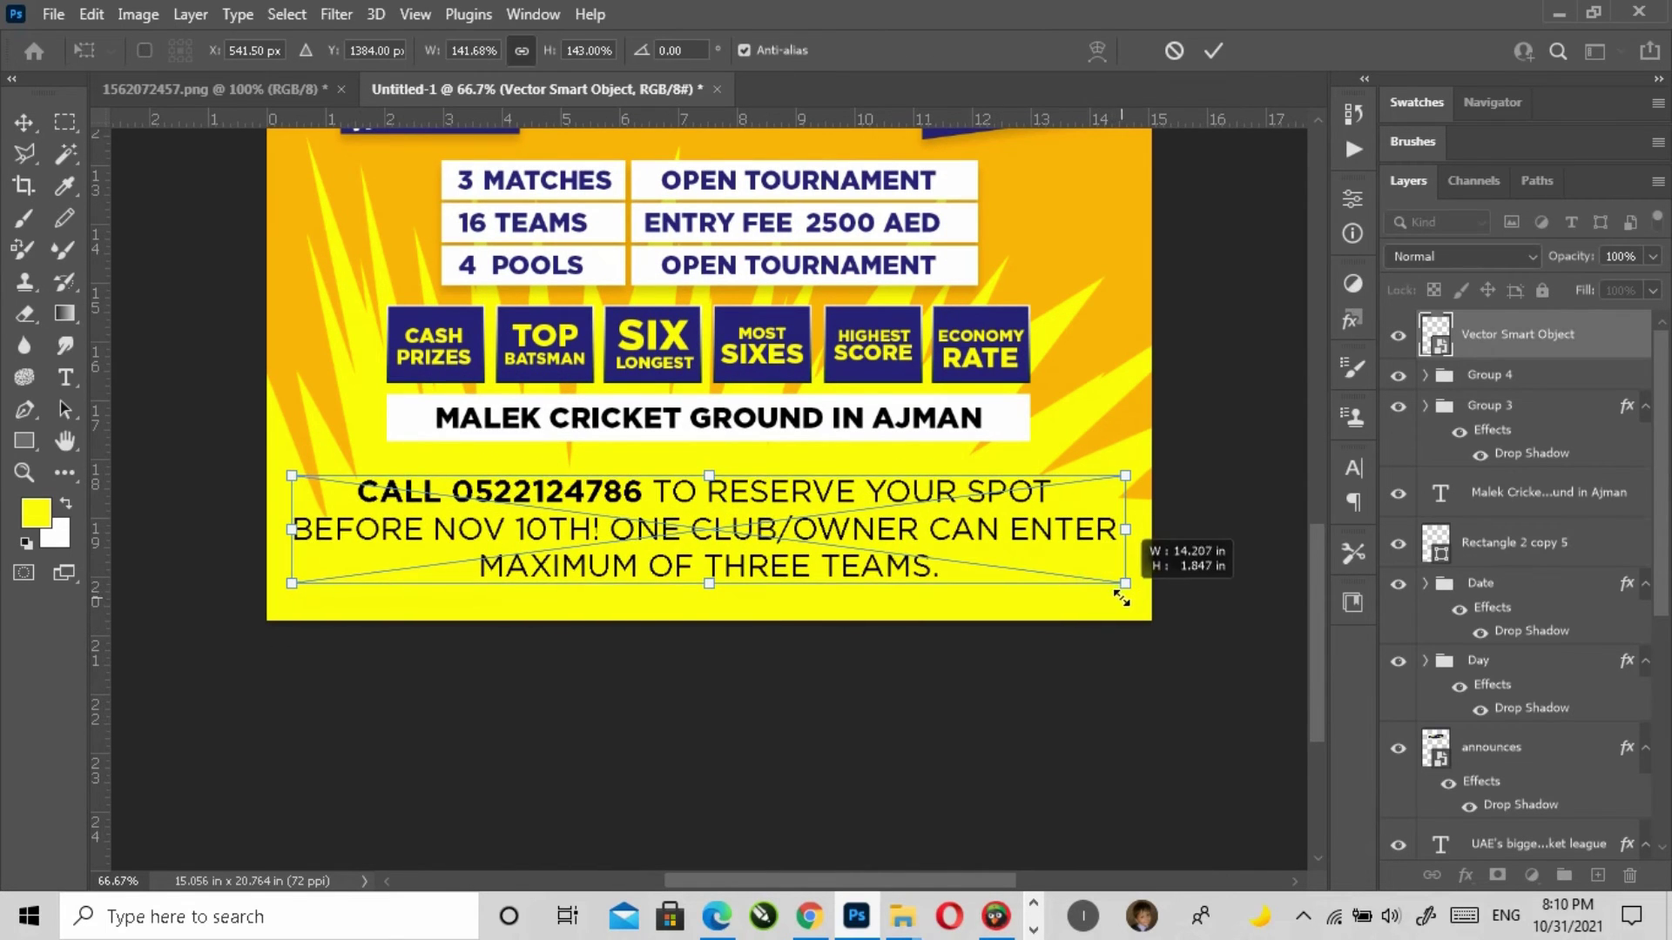
key(Return)
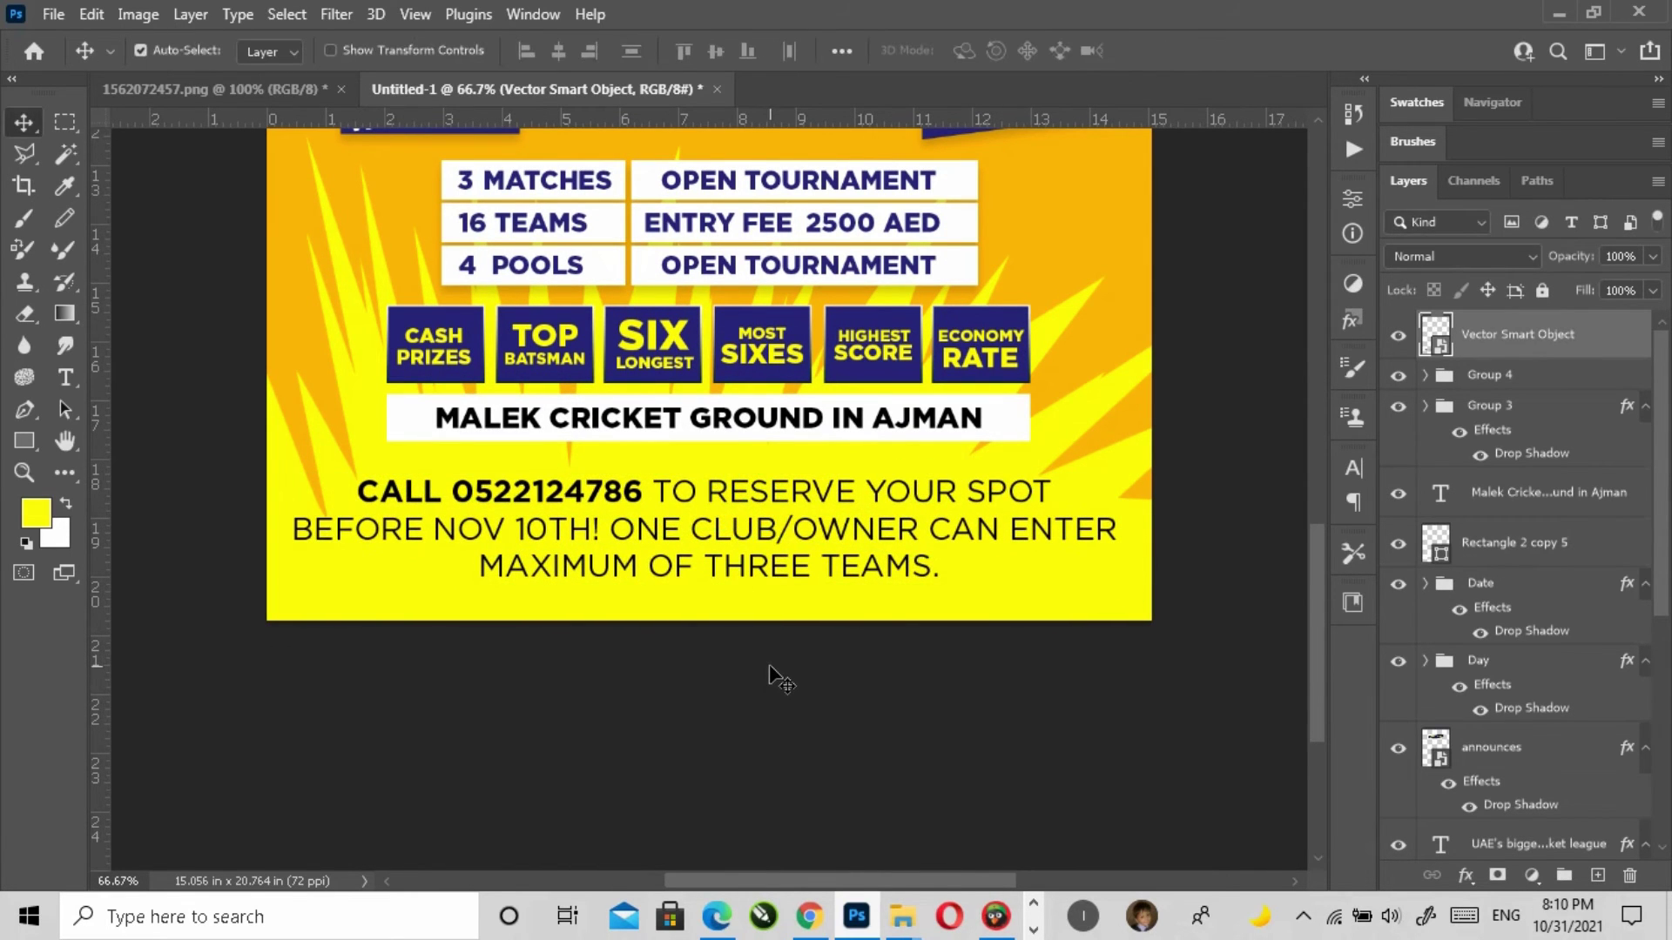
Step: Nudge the contact text slightly down within the yellow lower area
key(Down)
key(Down)
key(Down)
key(Down)
key(Down)
key(Down)
key(Down)
key(Down)
key(Down)
key(Down)
key(Down)
key(Down)
key(Down)
key(Down)
key(Down)
key(Down)
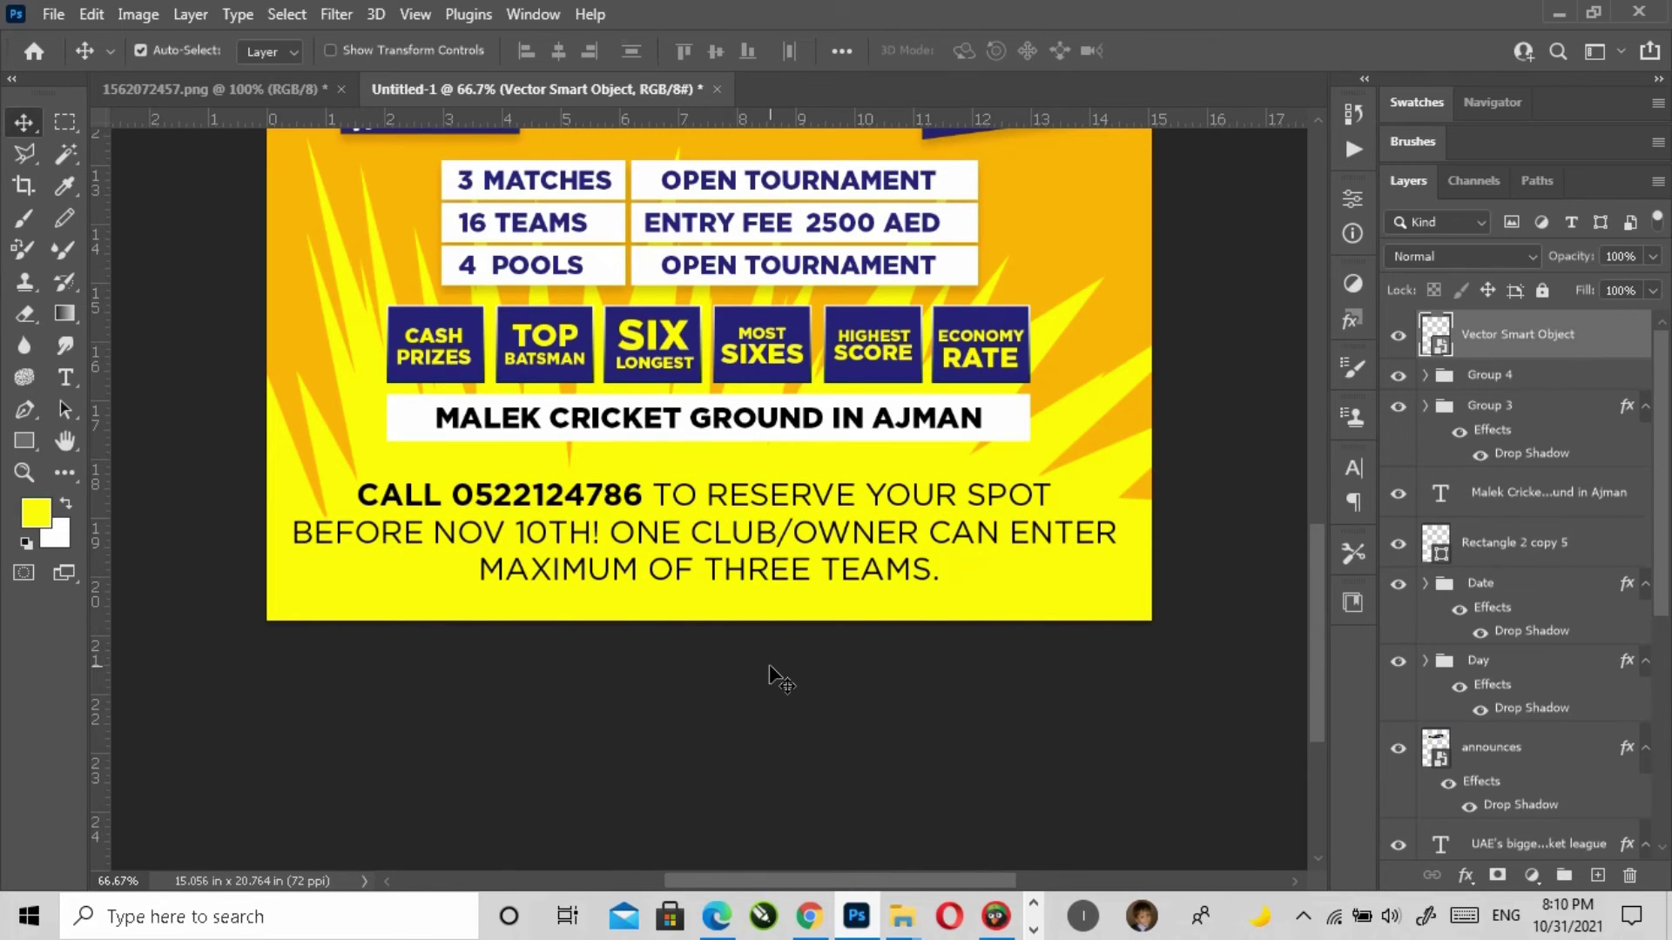
click(781, 680)
Step: Move the Malek Cricket Ground text together with its white bar down, closer to the contact text
click(964, 429)
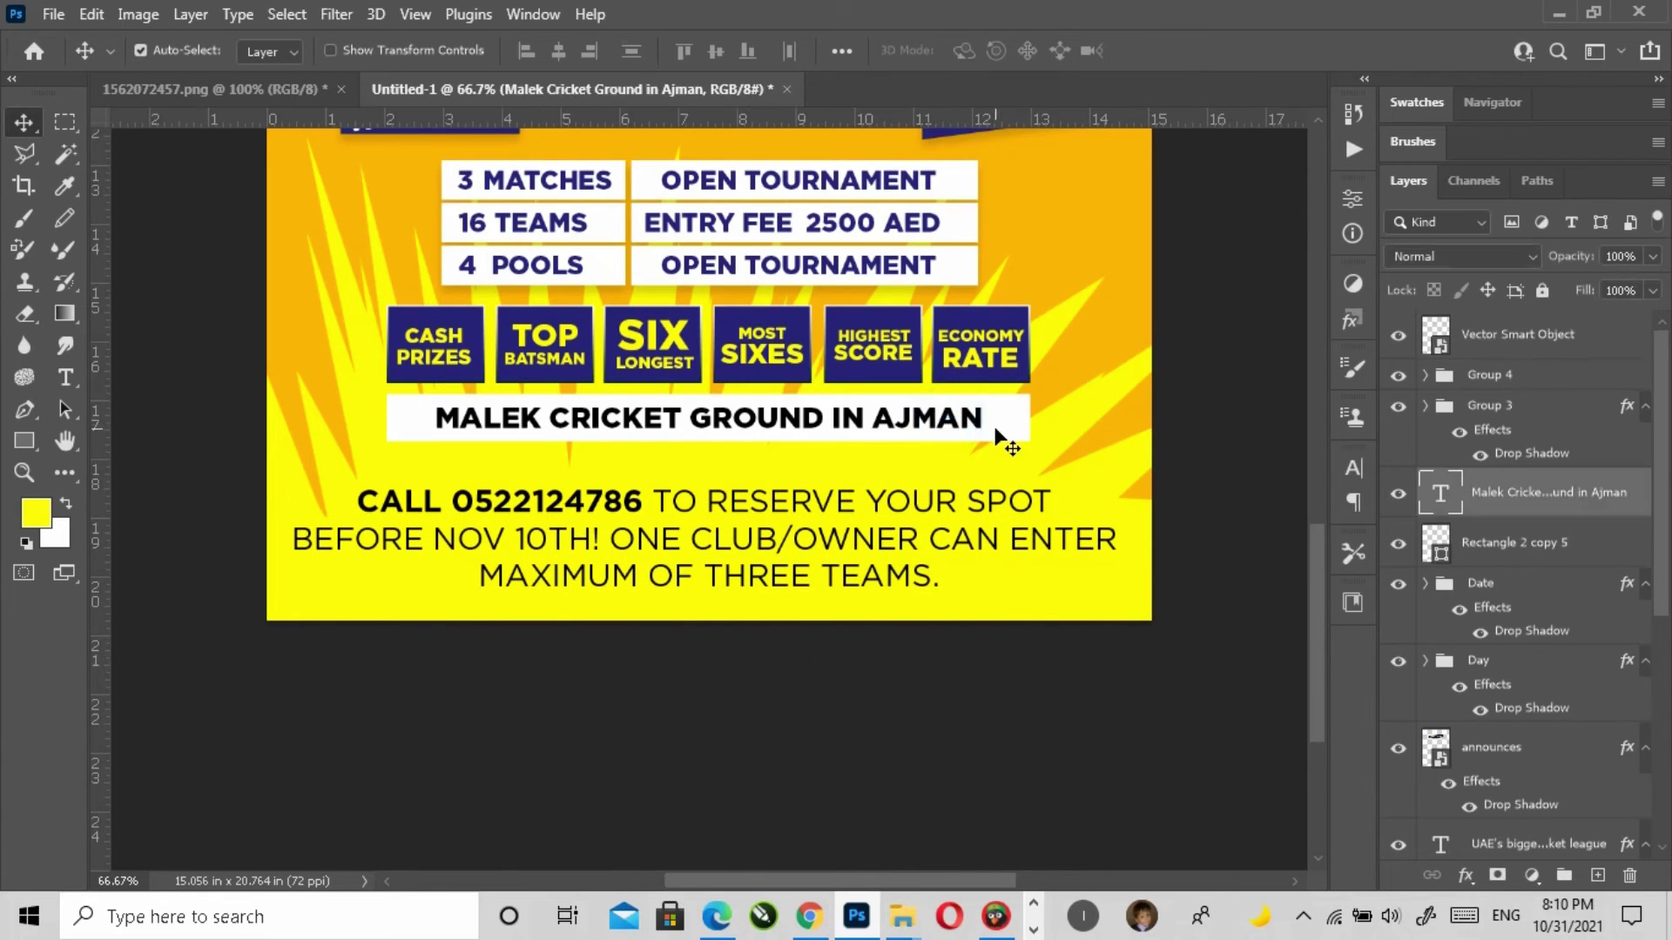
shift+click(1000, 436)
key(shift+Down)
key(shift+Down)
key(shift+Down)
key(shift+Down)
key(shift+Up)
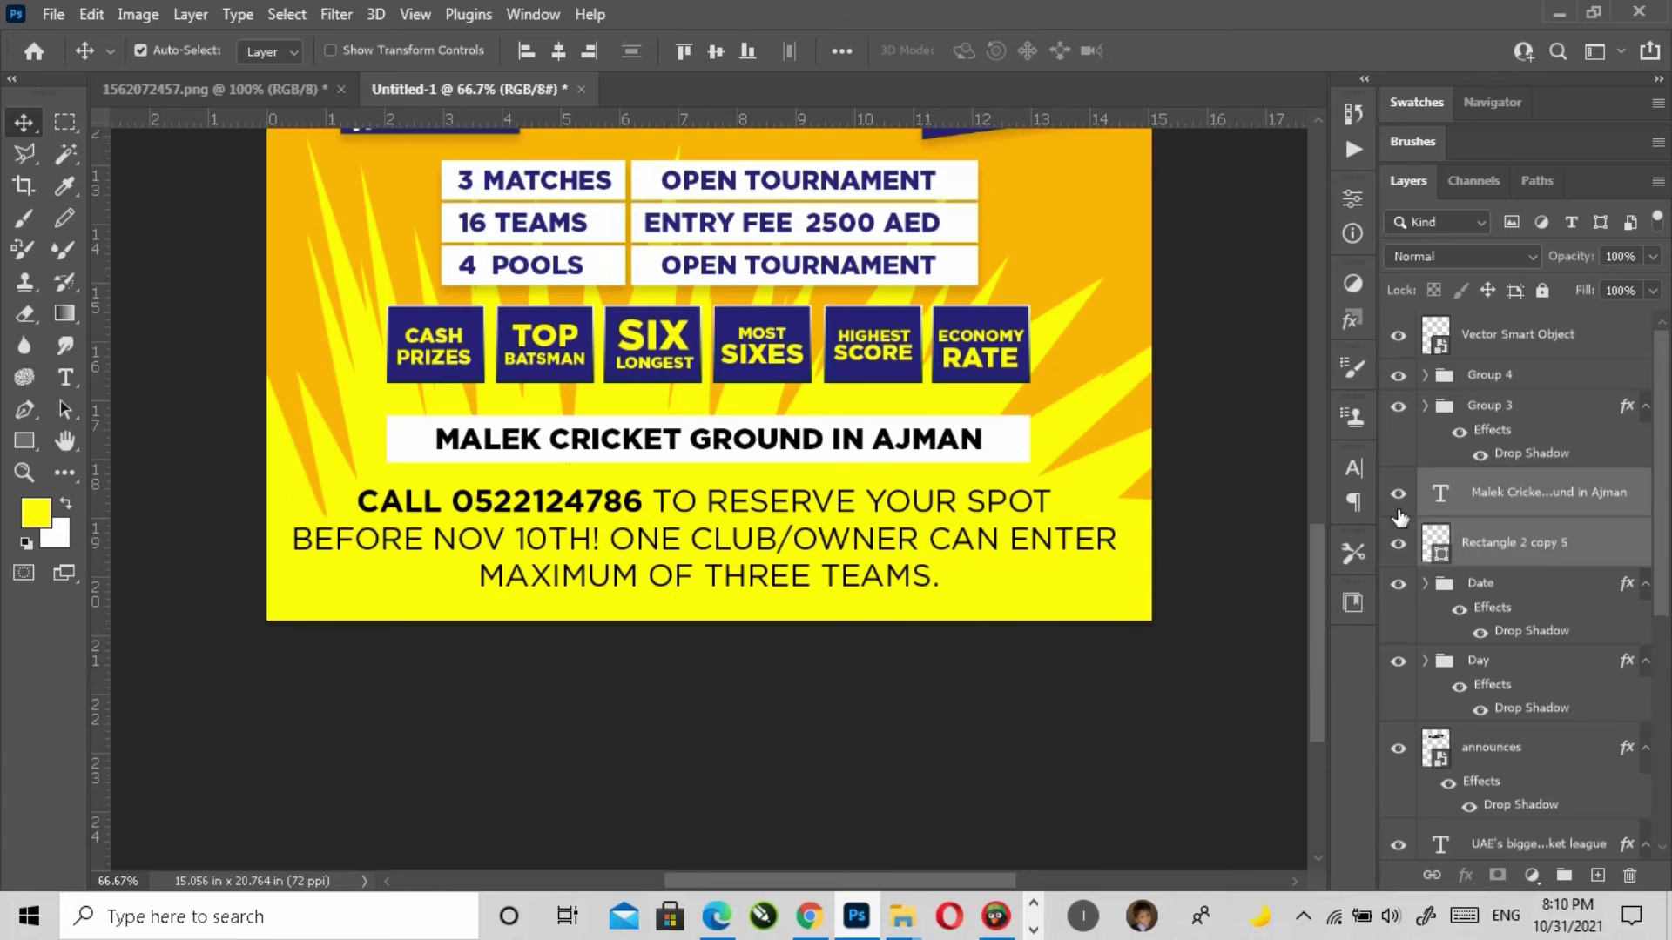
Step: Nudge the row of blue prize boxes in Group 4 slightly down above the venue bar
click(1478, 375)
key(Down)
key(Down)
key(Down)
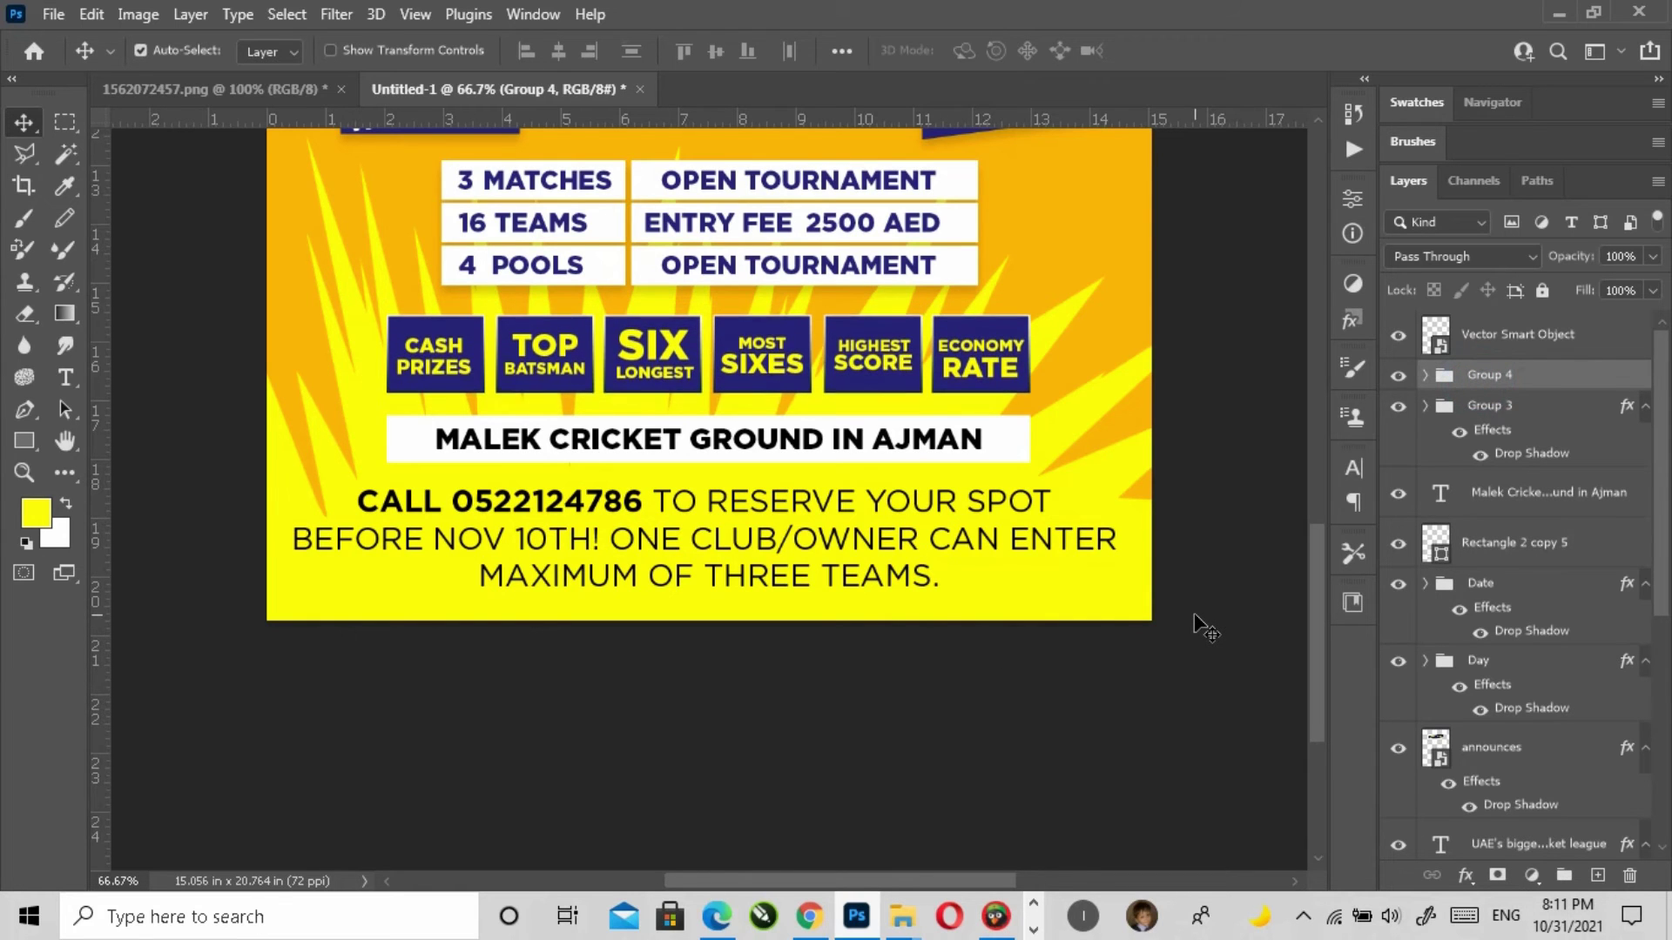
click(847, 758)
key(z)
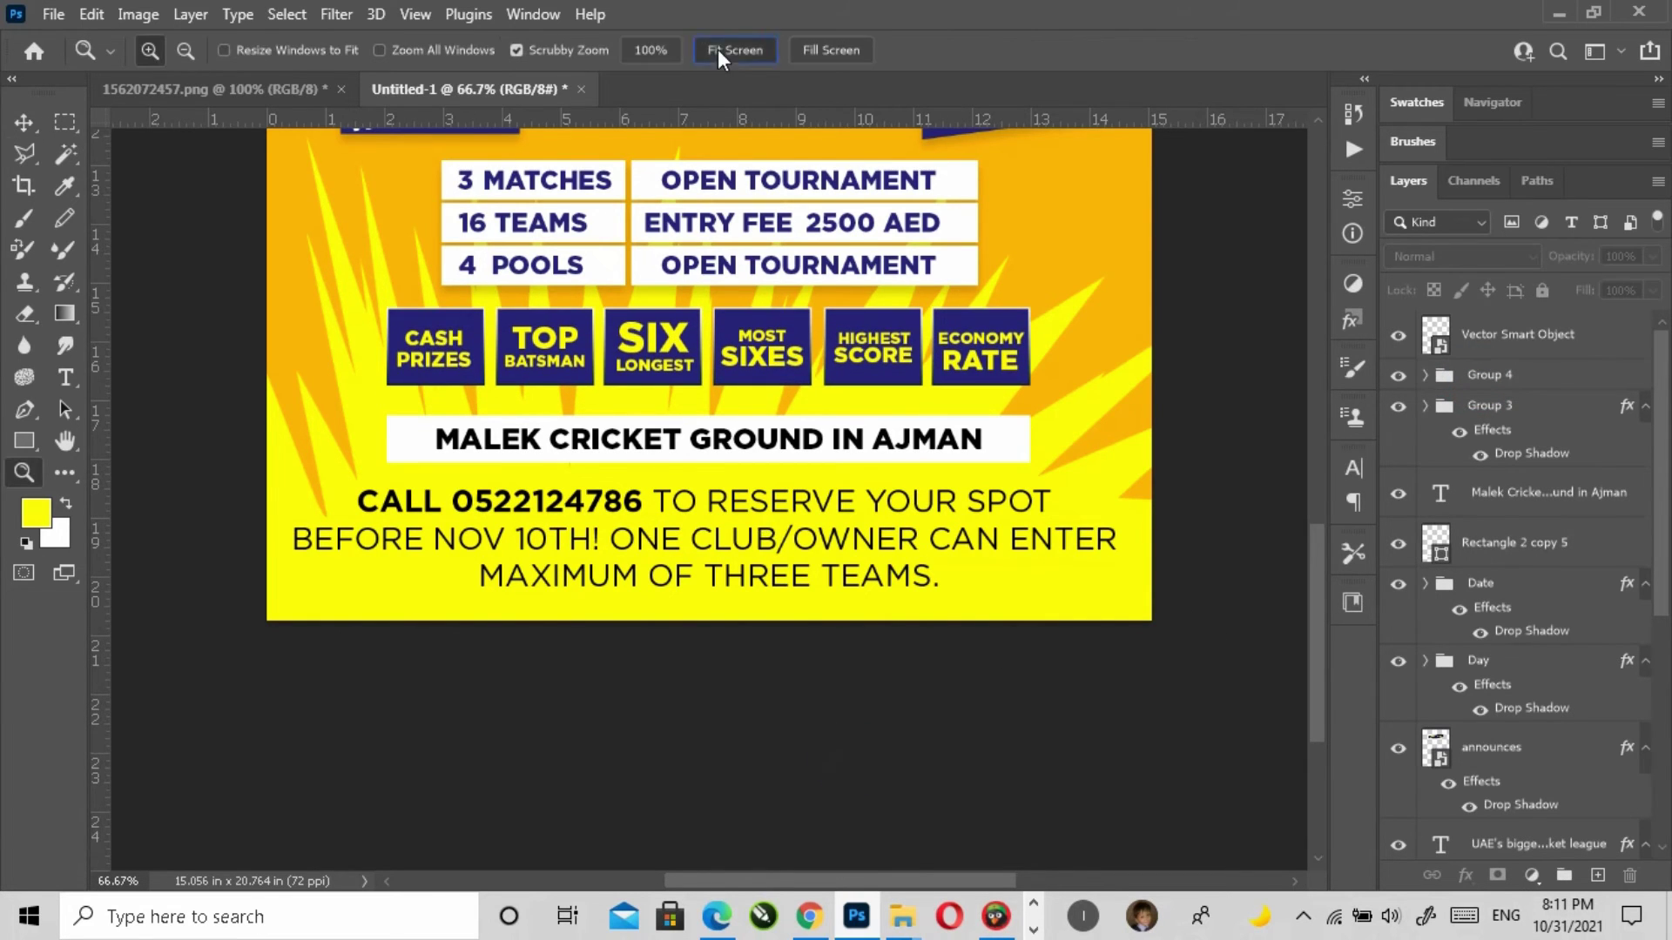
click(725, 53)
click(33, 124)
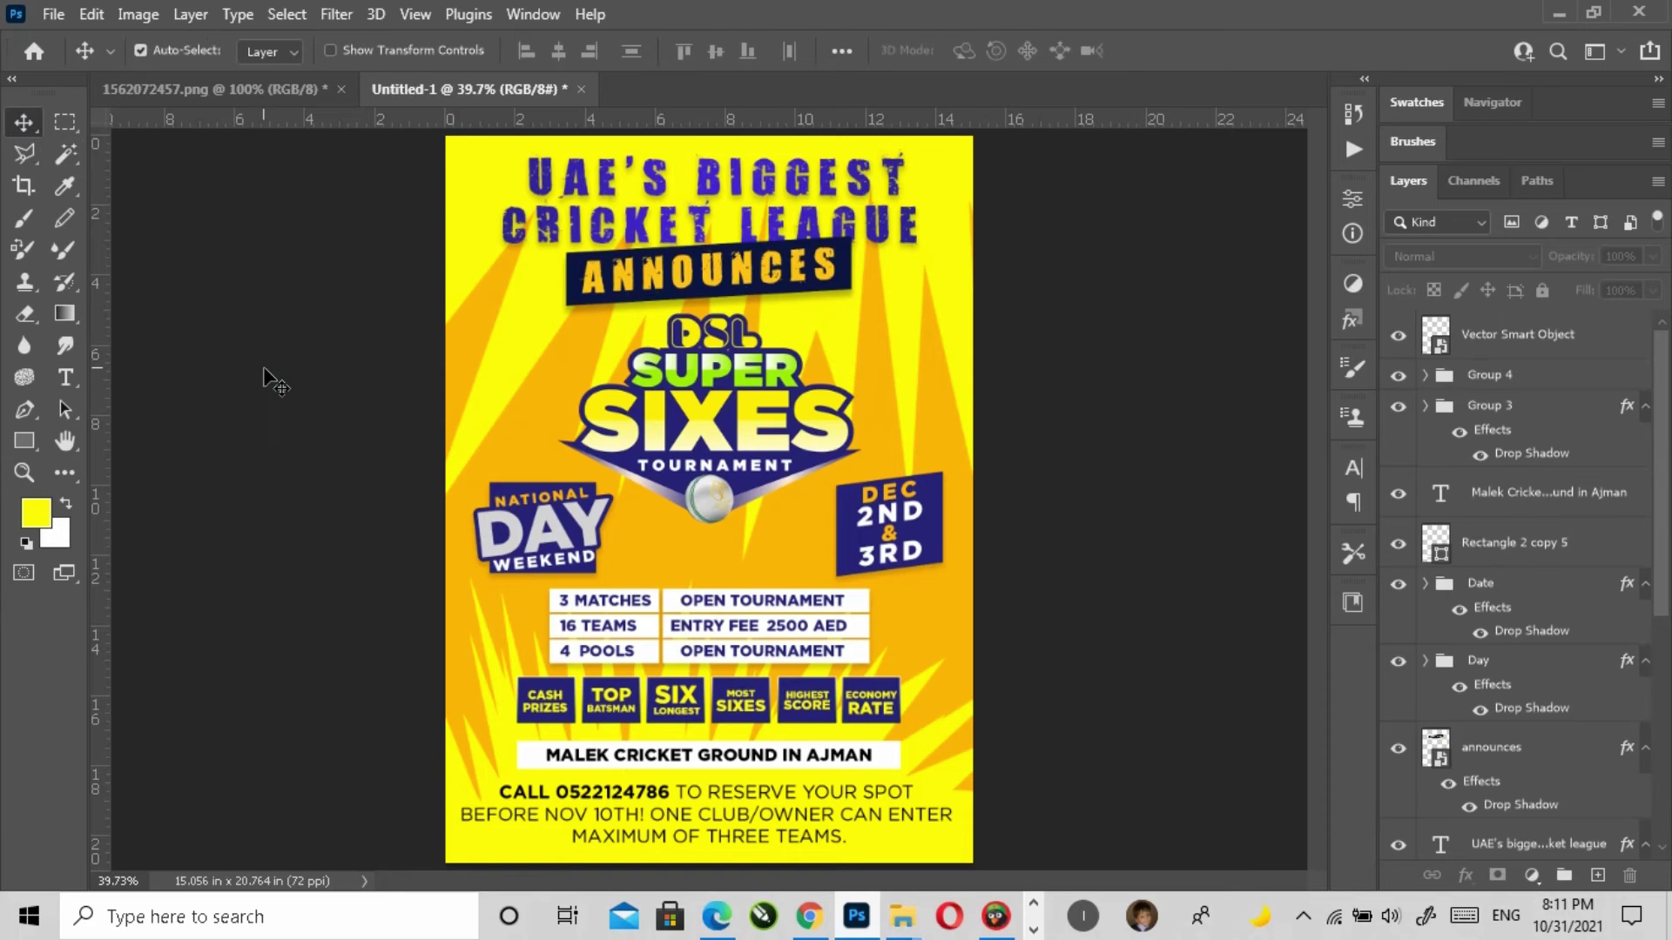
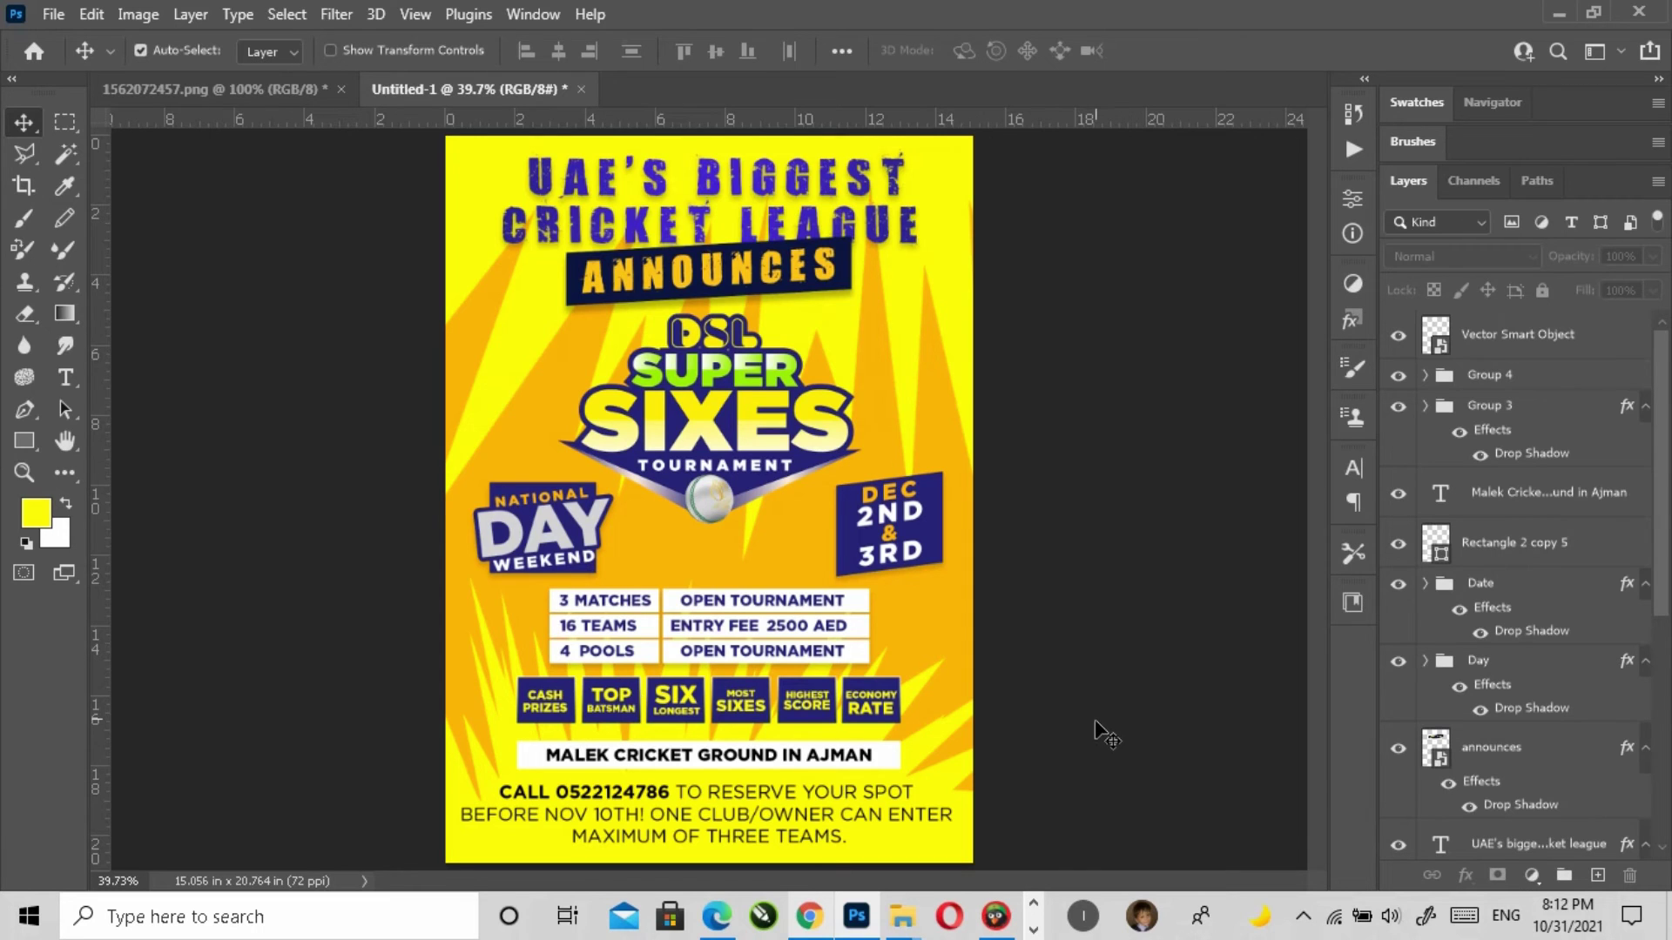
Step: Add a Color Overlay to the Layer 1 rays in the dark blue sampled from the date badge
scroll(1512, 757, down, 5)
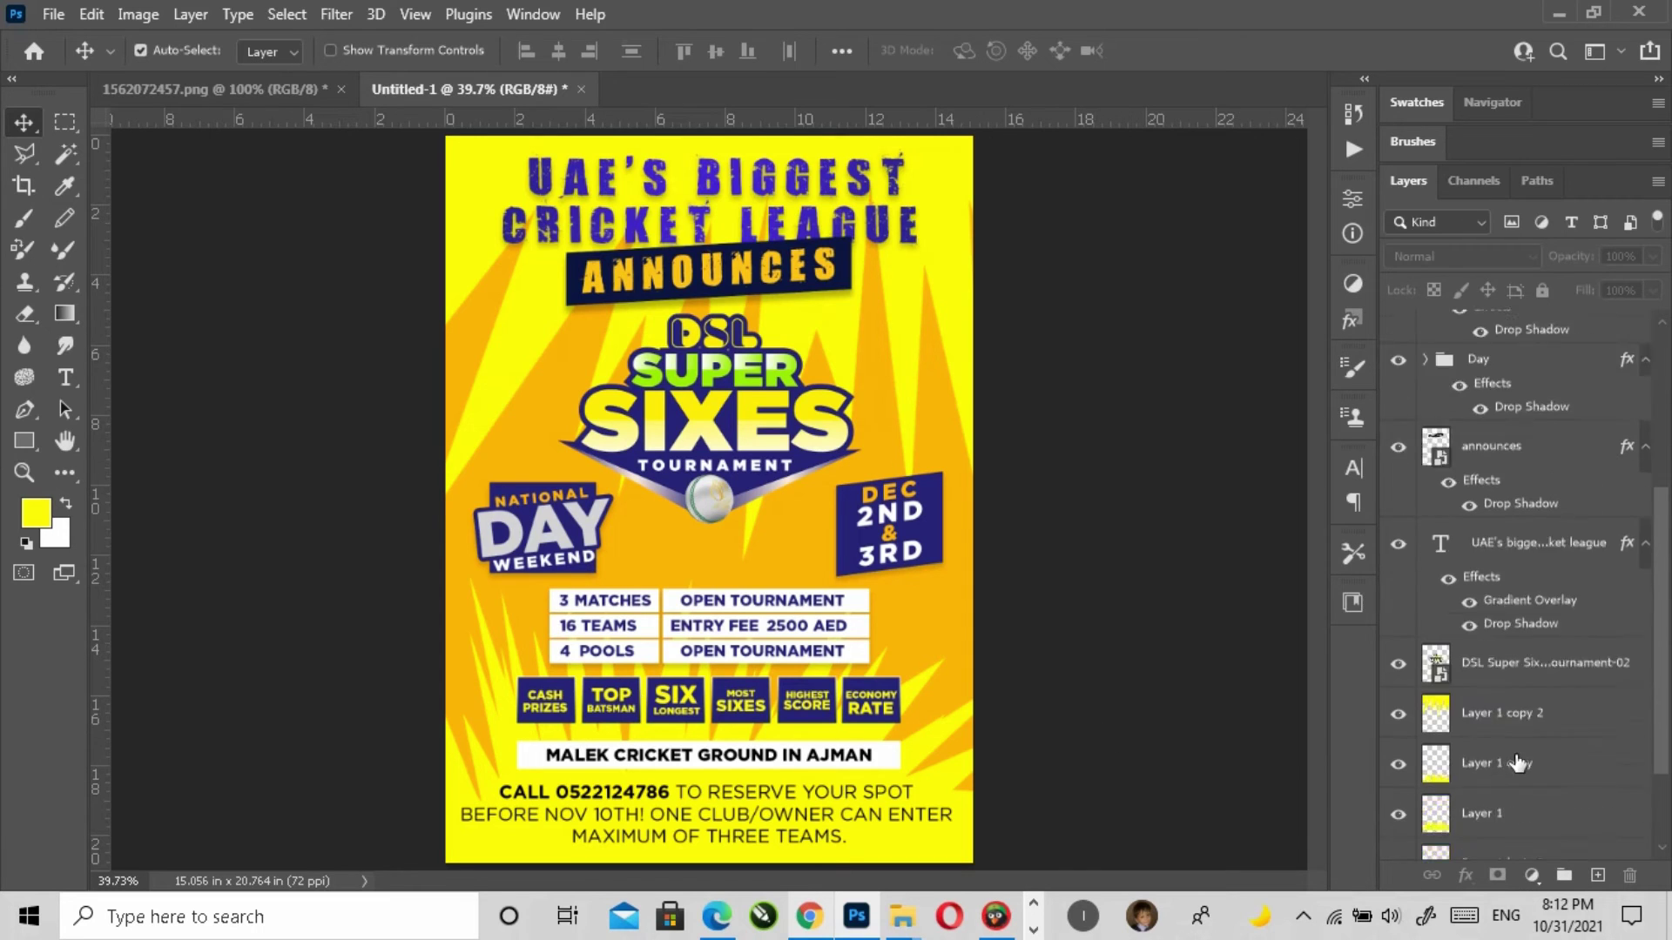
click(1484, 687)
click(1396, 690)
click(1395, 690)
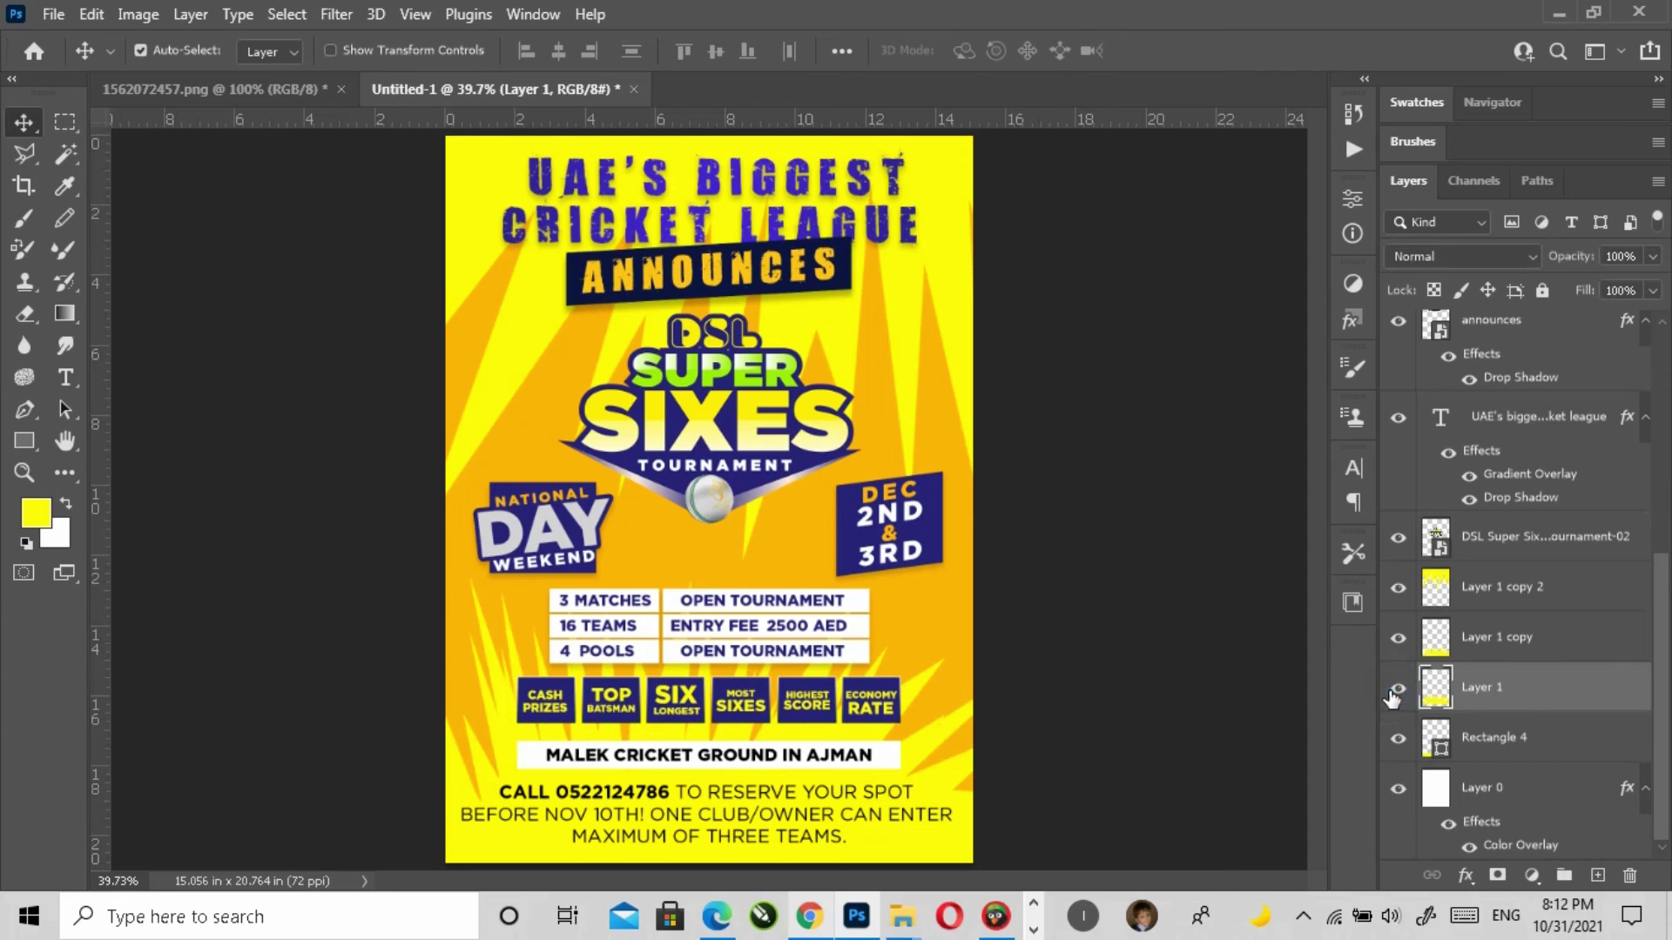
click(1466, 876)
click(1512, 781)
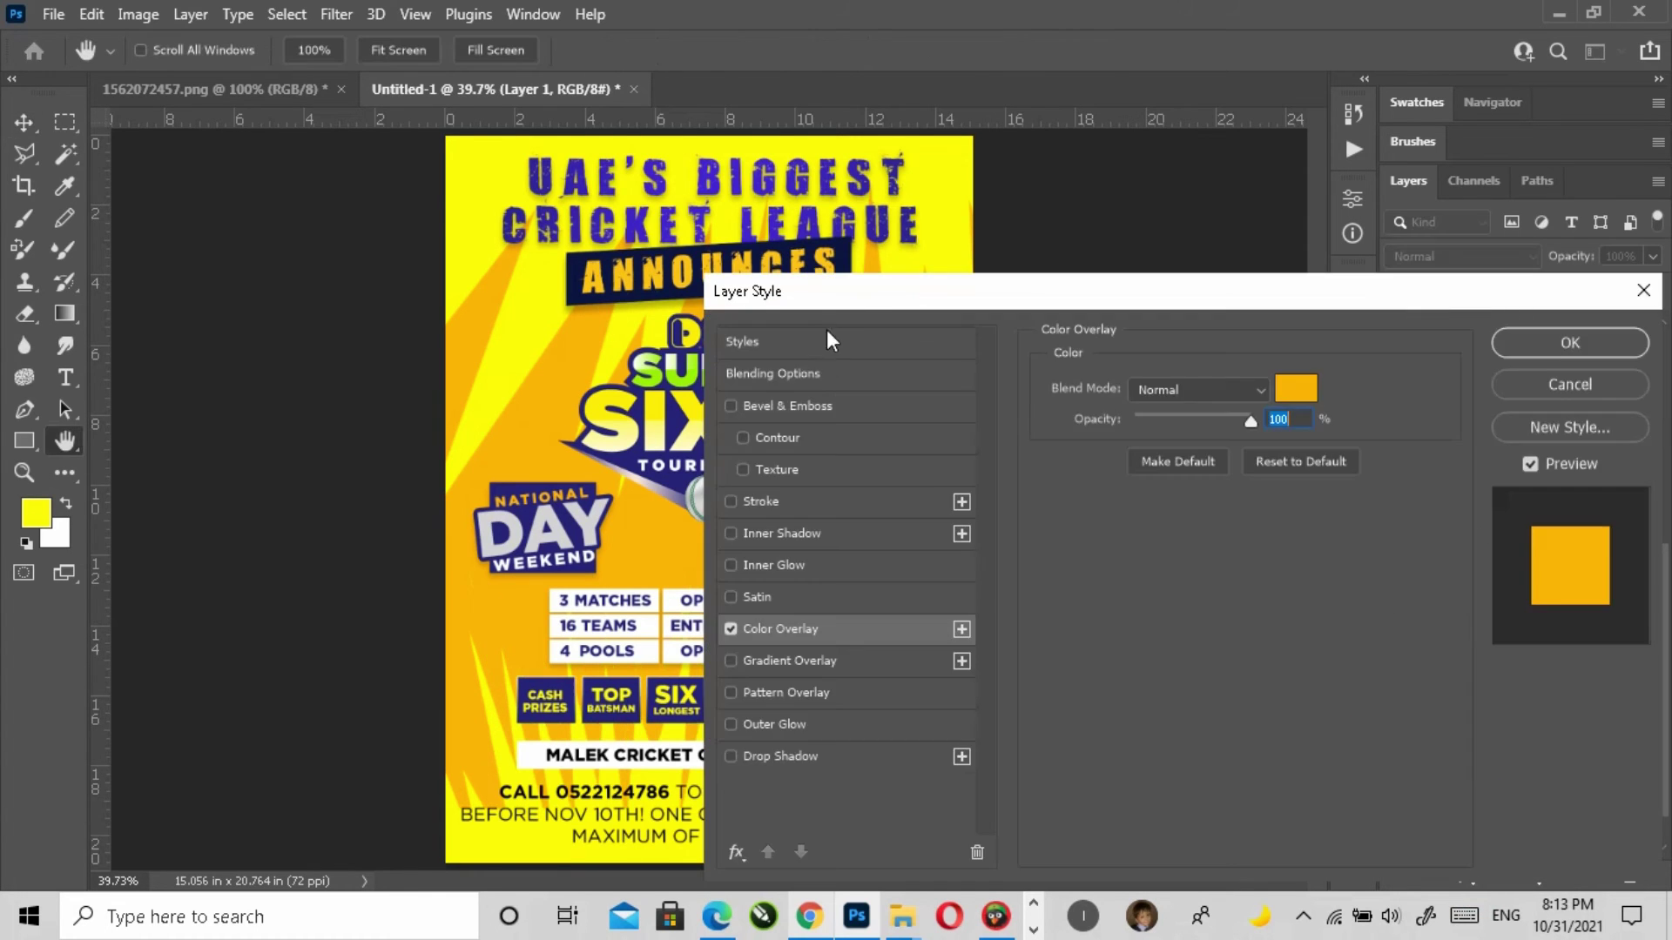
drag(827, 287, 951, 332)
click(1630, 315)
click(860, 554)
click(1579, 454)
click(1567, 376)
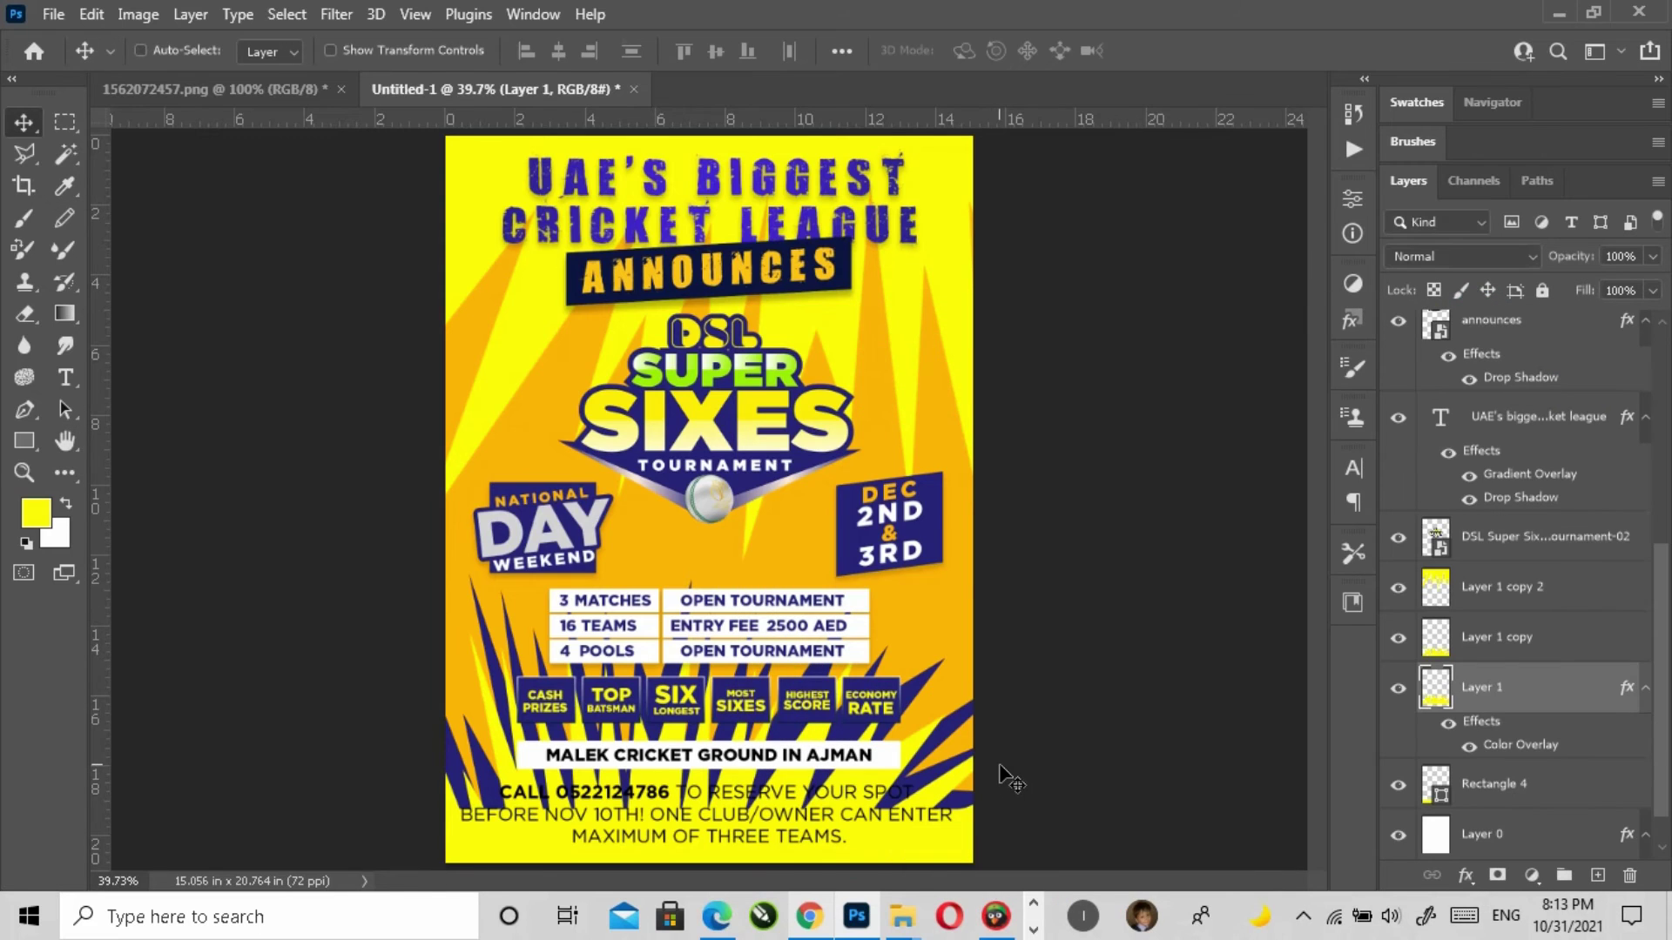
Step: Try rotating the blue Layer 1 rays by about 7.94°
key(ctrl+t)
drag(949, 745, 1001, 794)
drag(1018, 696, 1051, 736)
drag(985, 675, 1002, 671)
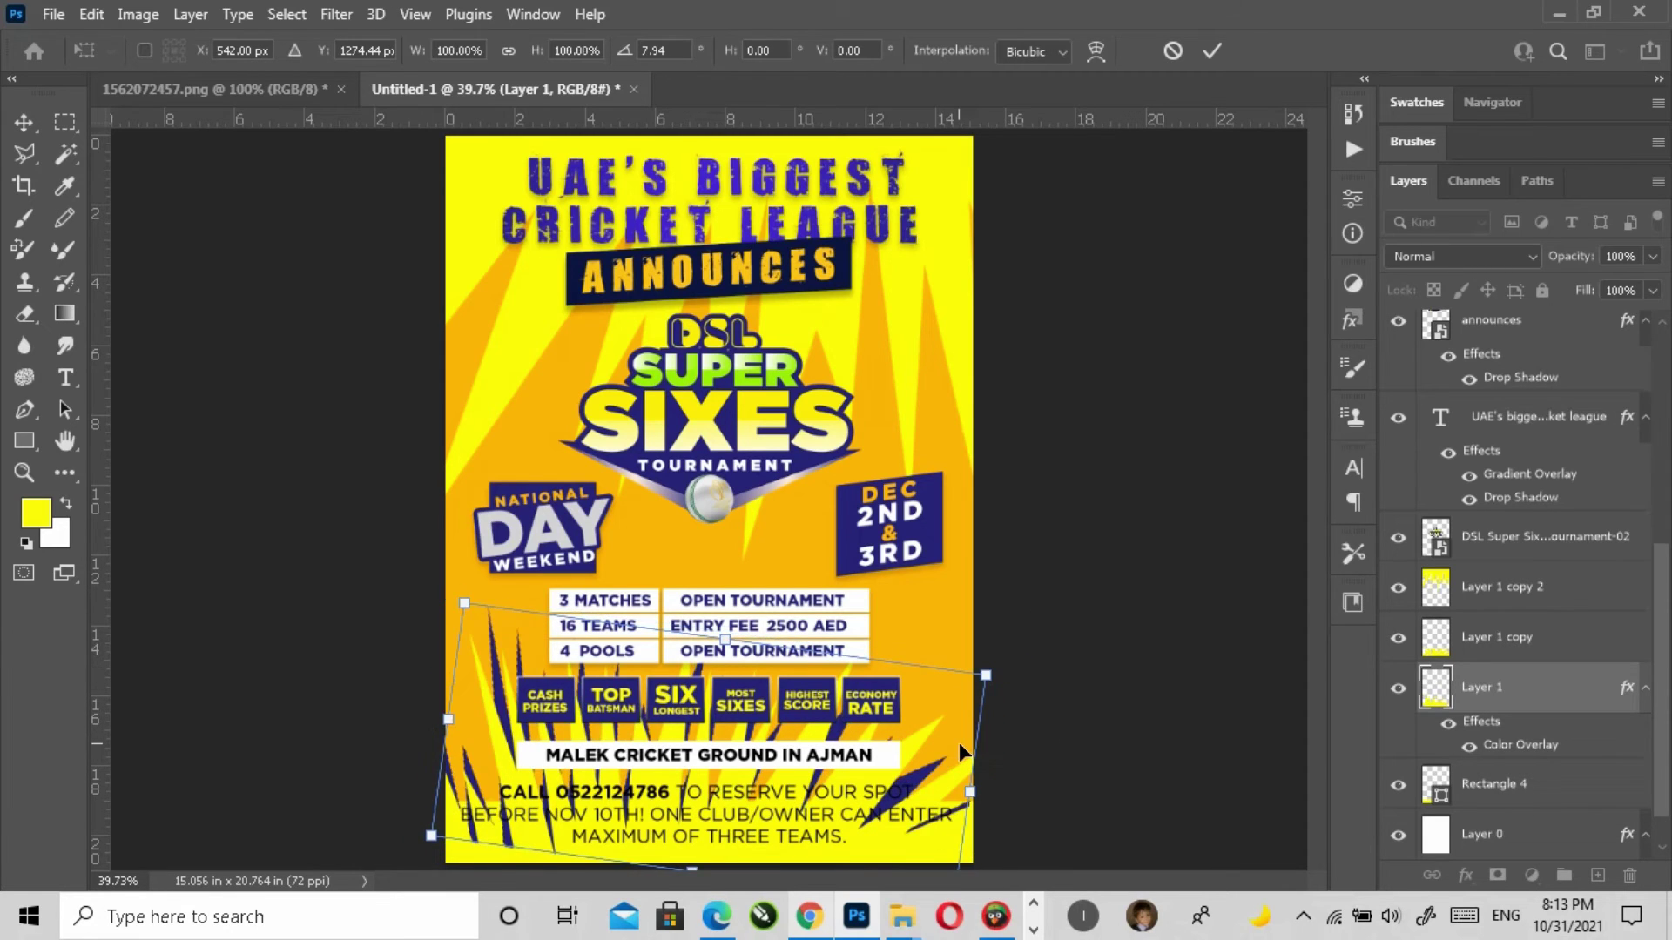
key(Return)
click(1103, 736)
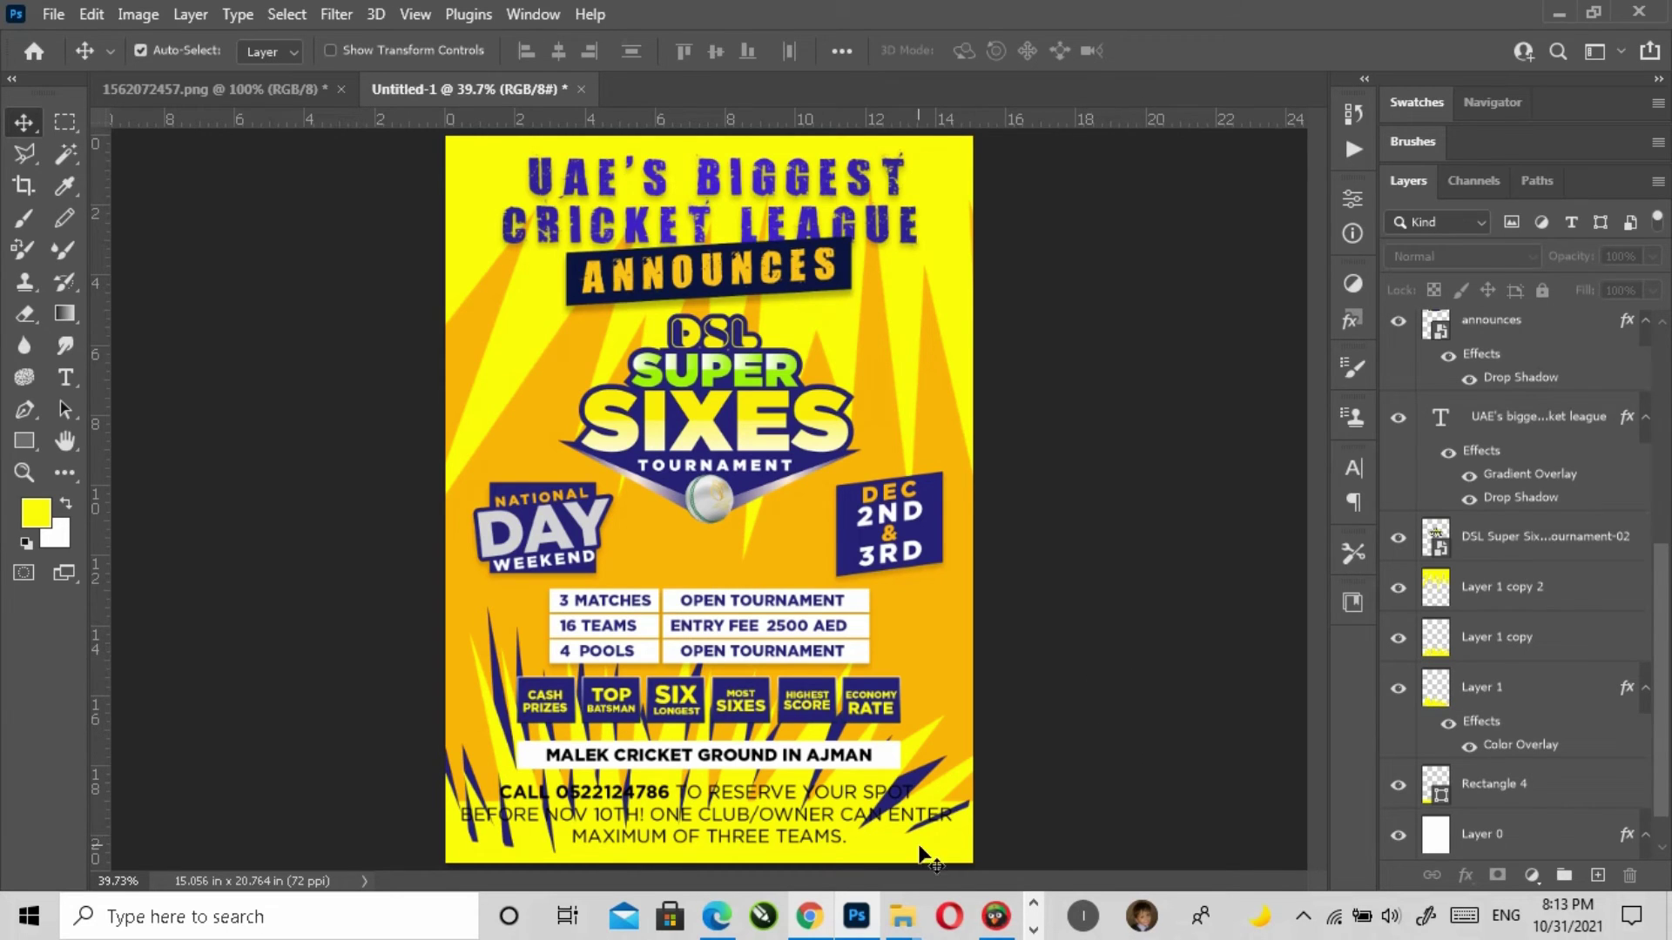
Step: Delete Layer 1 copy, Layer 1 and Rectangle 4 from the poster's lower area
click(958, 858)
key(Delete)
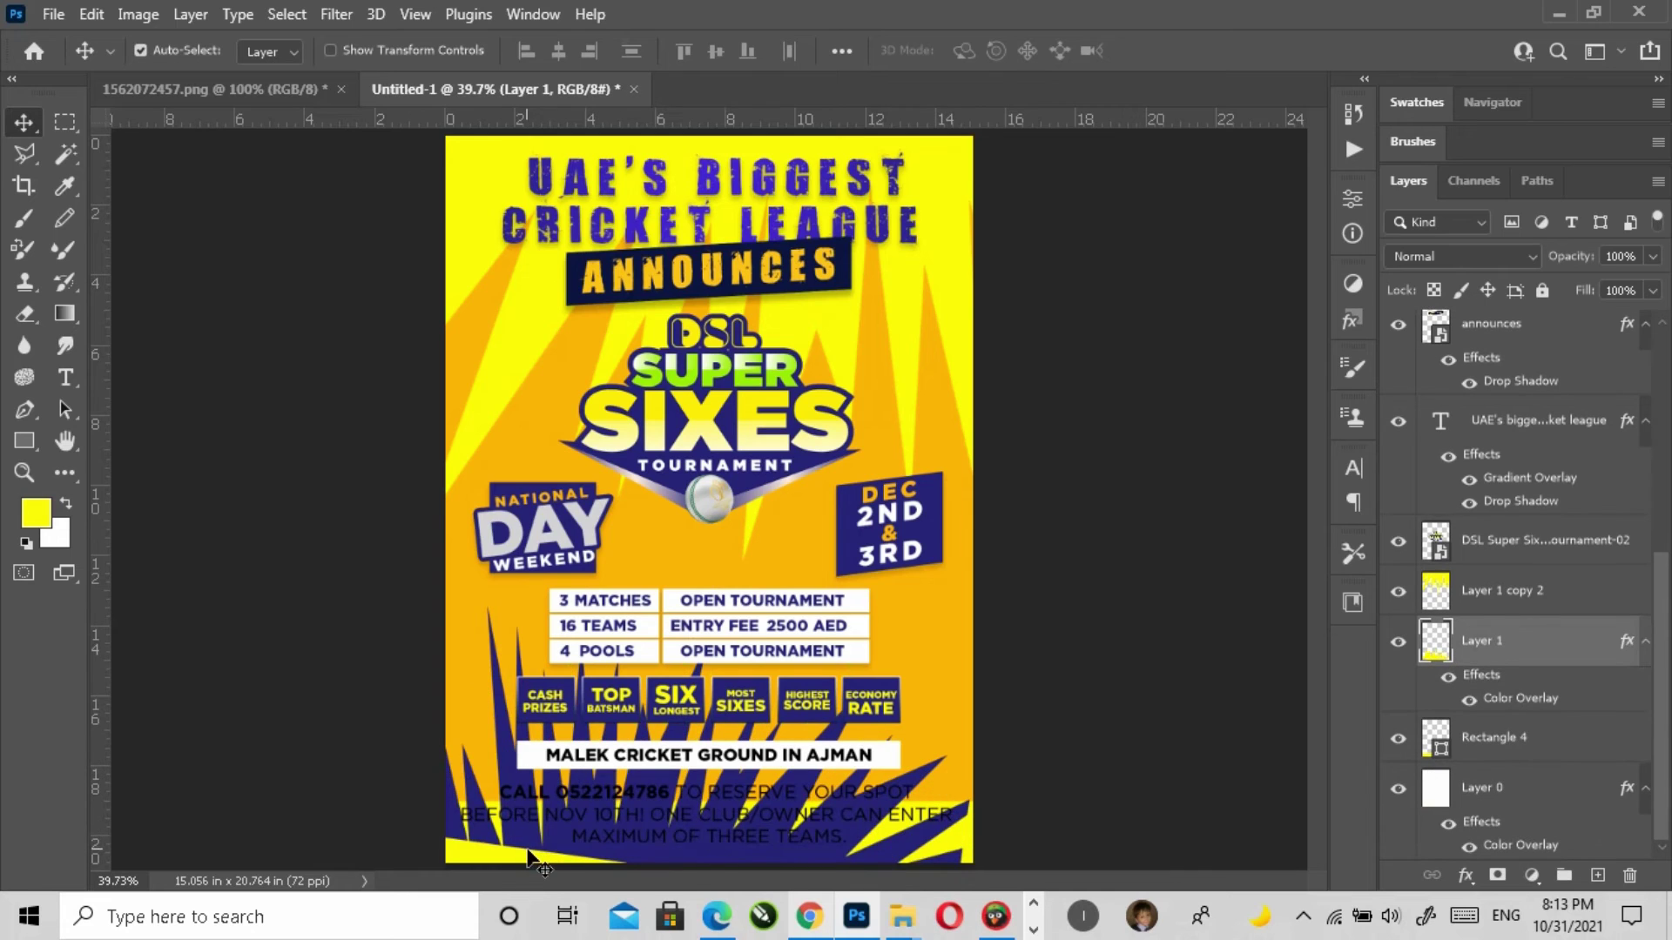
key(Delete)
key(Delete)
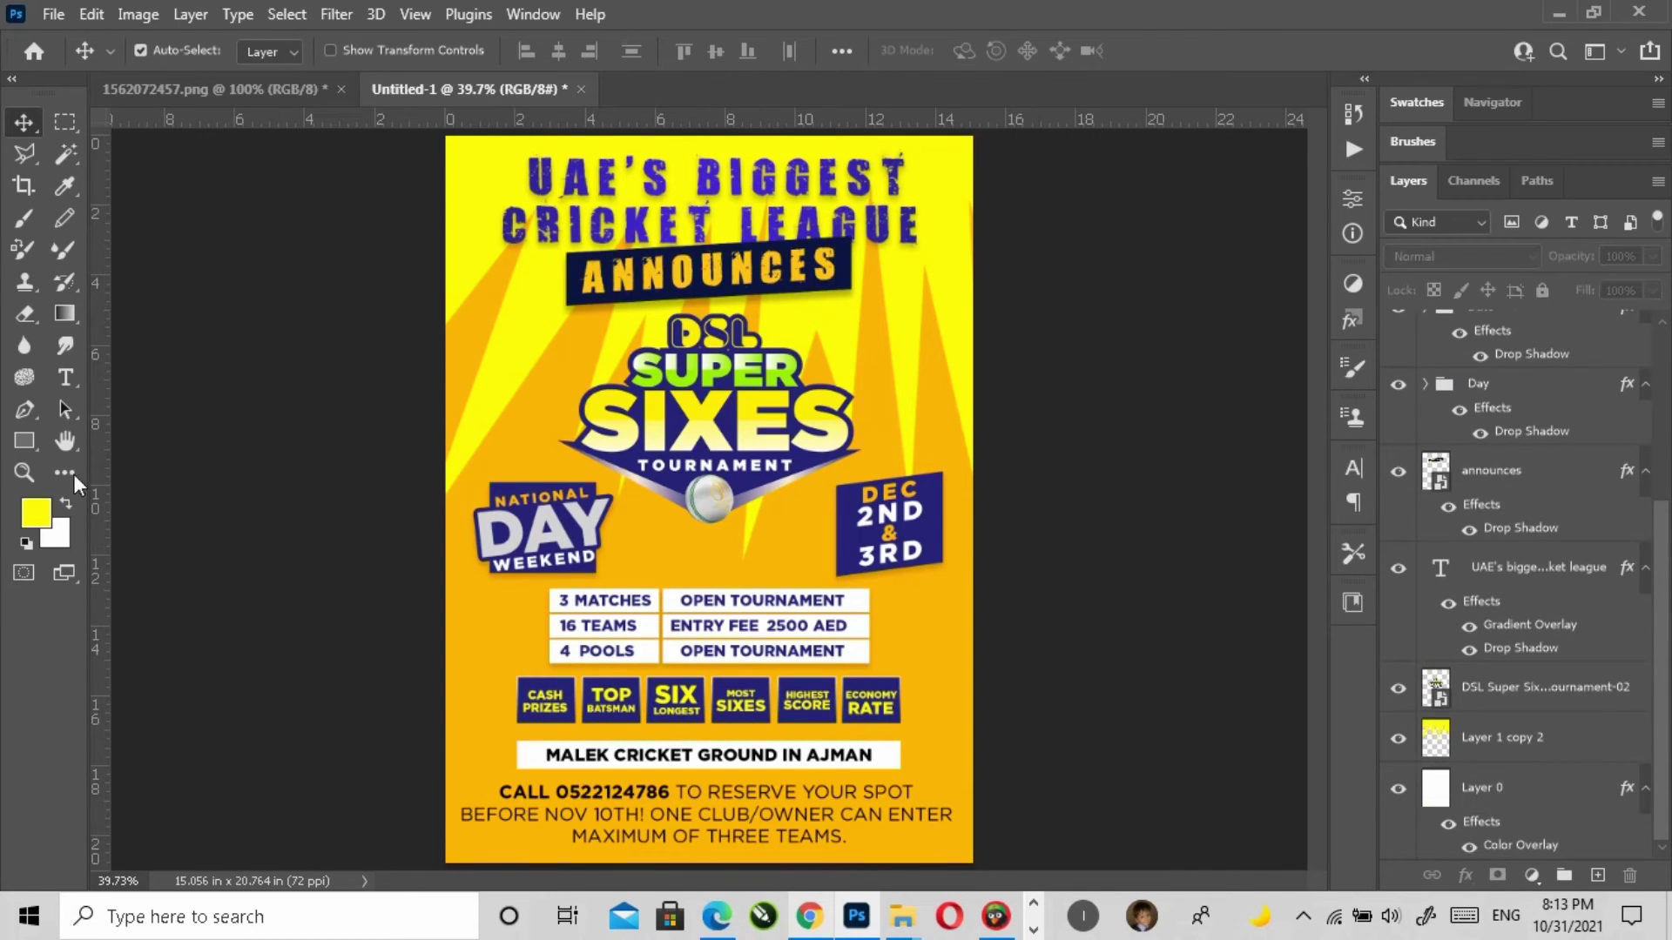
Step: Draw a yellow 50-sided starburst of about 770 × 768.5 px with the Polygon tool, using a 50% star ratio
click(29, 445)
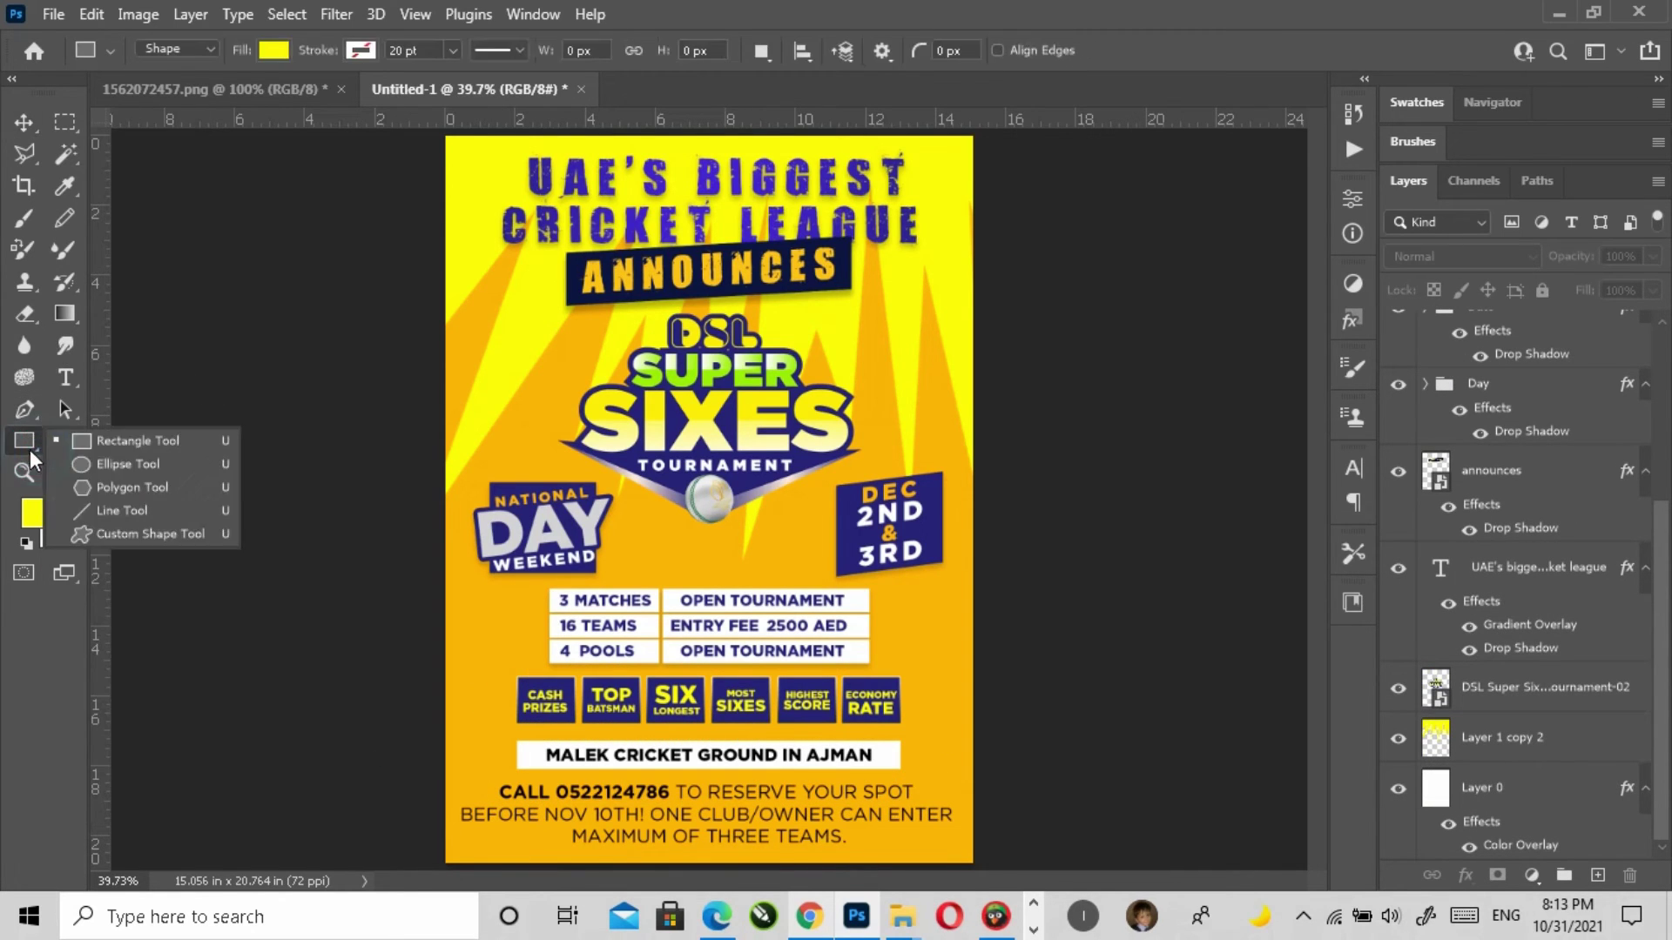
click(131, 487)
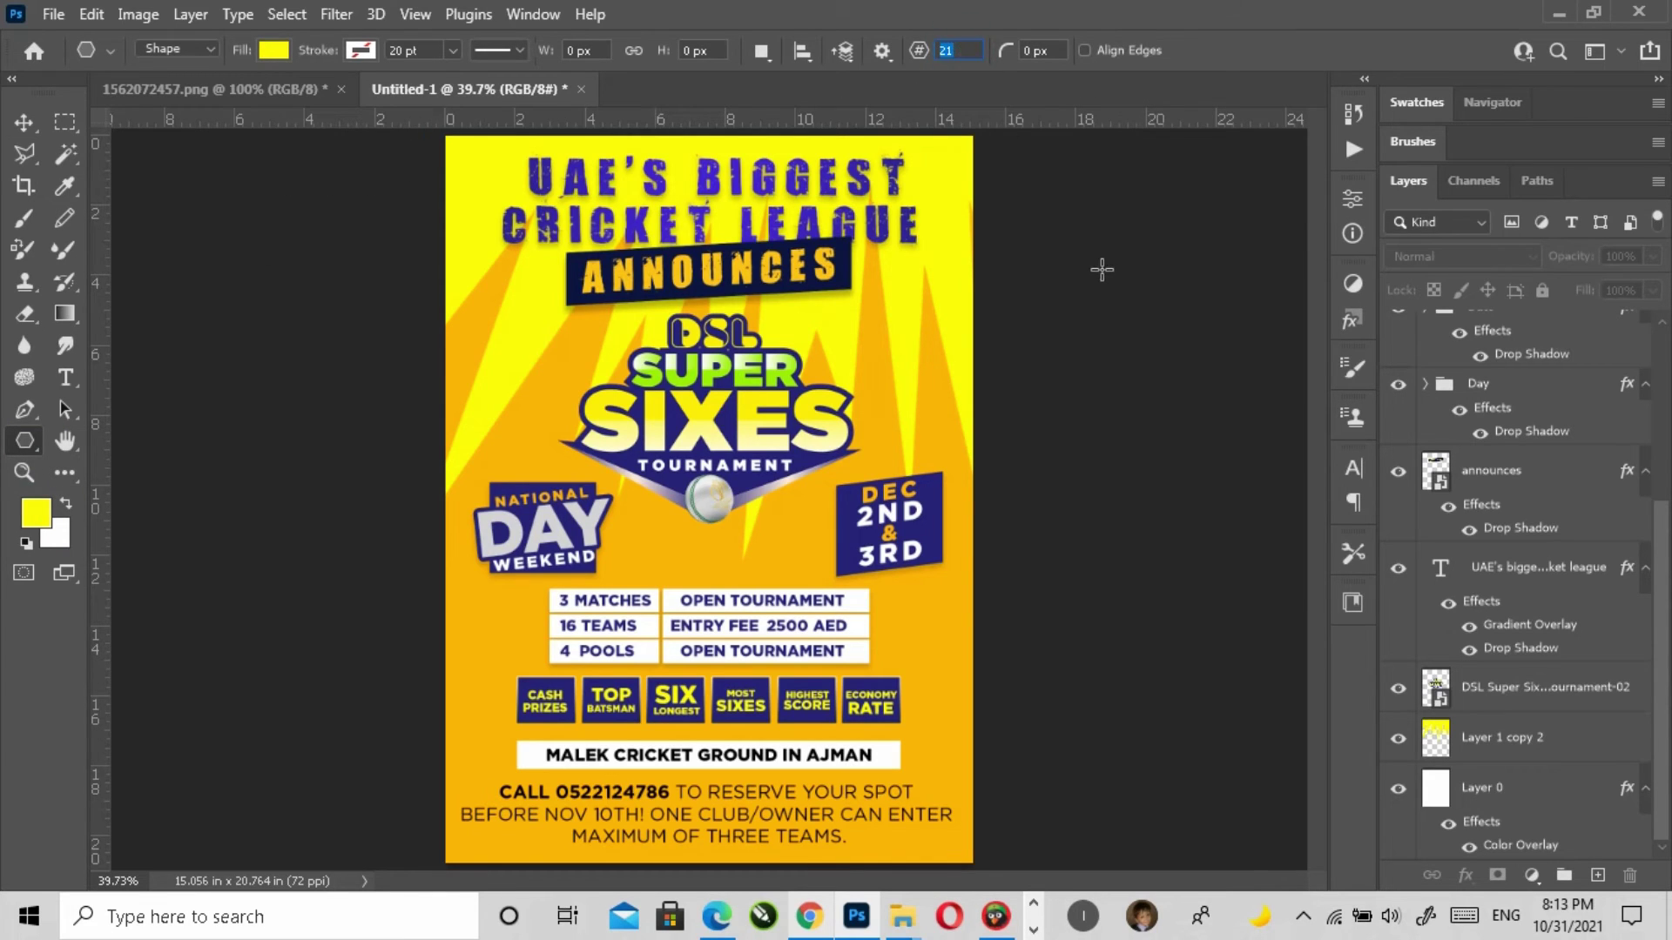
drag(585, 438, 906, 669)
drag(775, 550, 789, 535)
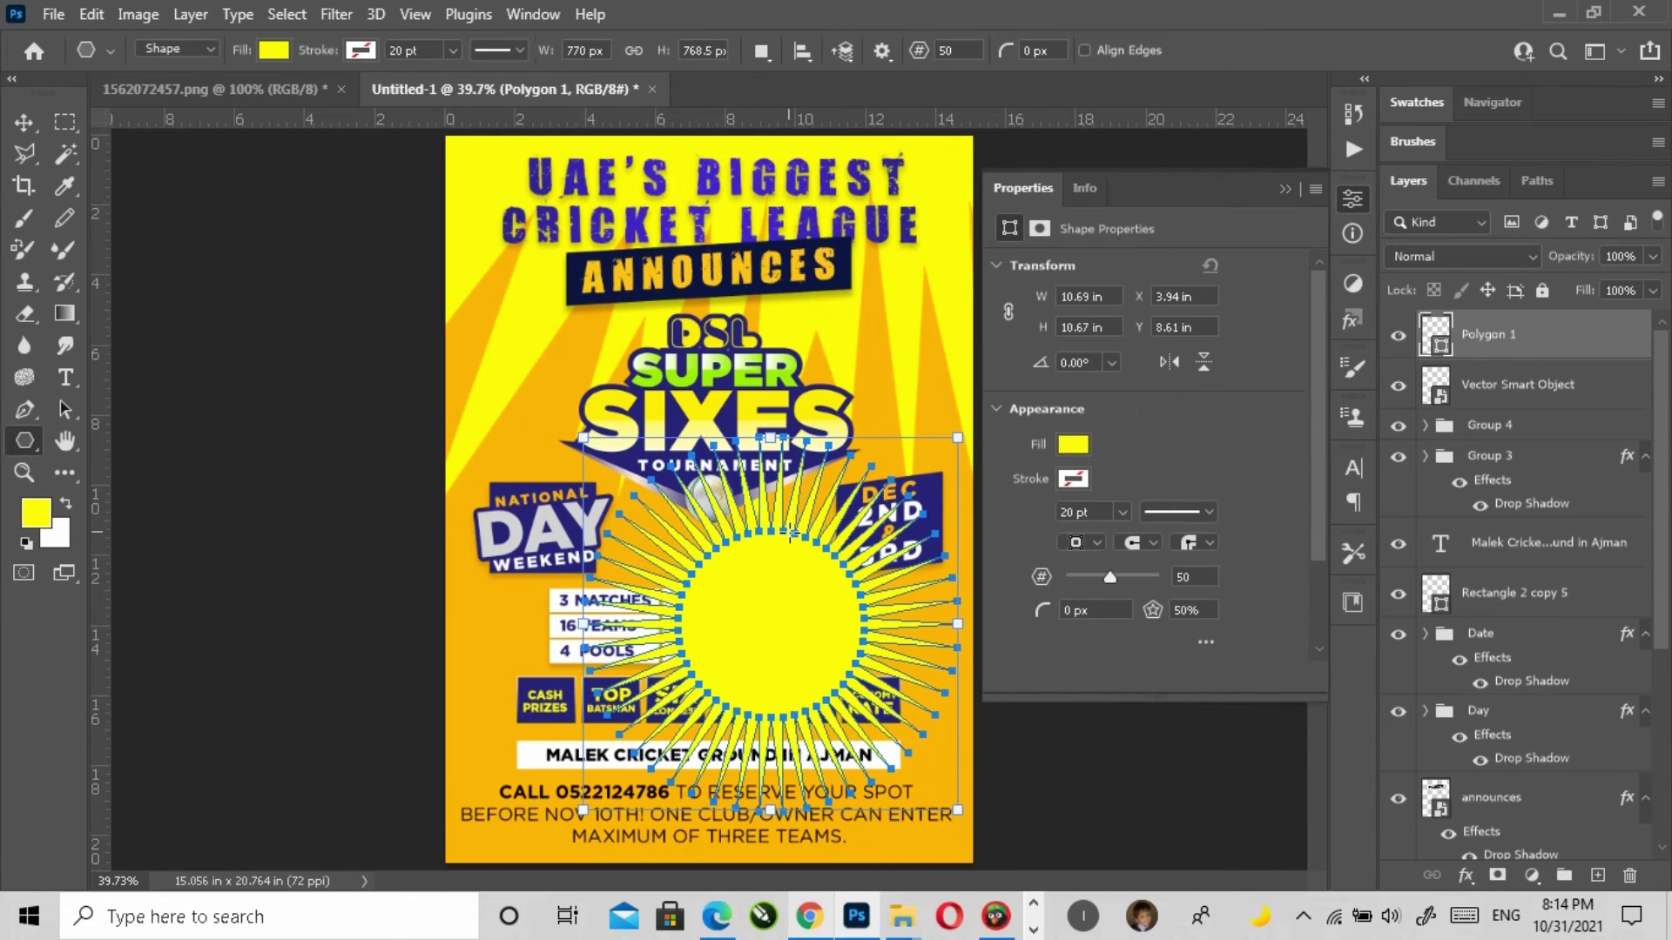
click(1286, 189)
Step: Move the starburst to the poster's lower-right corner and place its layer between Layer 1 copy 2 and Layer 0
click(24, 121)
drag(905, 656, 1067, 801)
drag(1507, 336, 1480, 763)
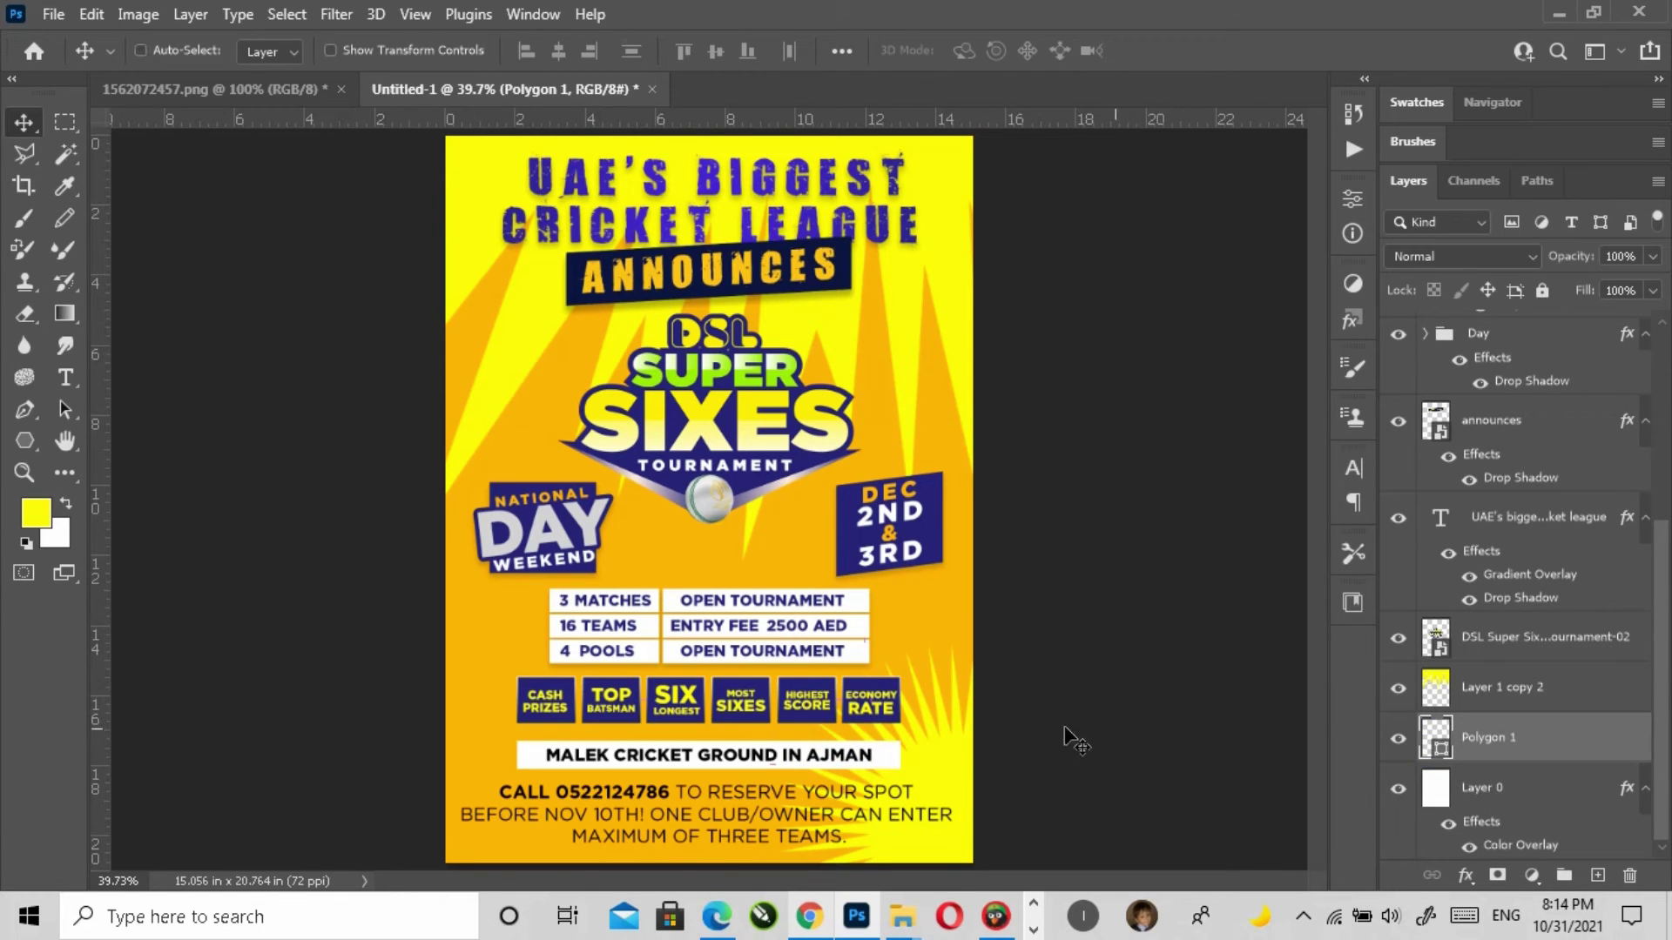
Step: Enlarge the Polygon 1 starburst about its centre to about 196%
key(ctrl+t)
drag(967, 644, 962, 461)
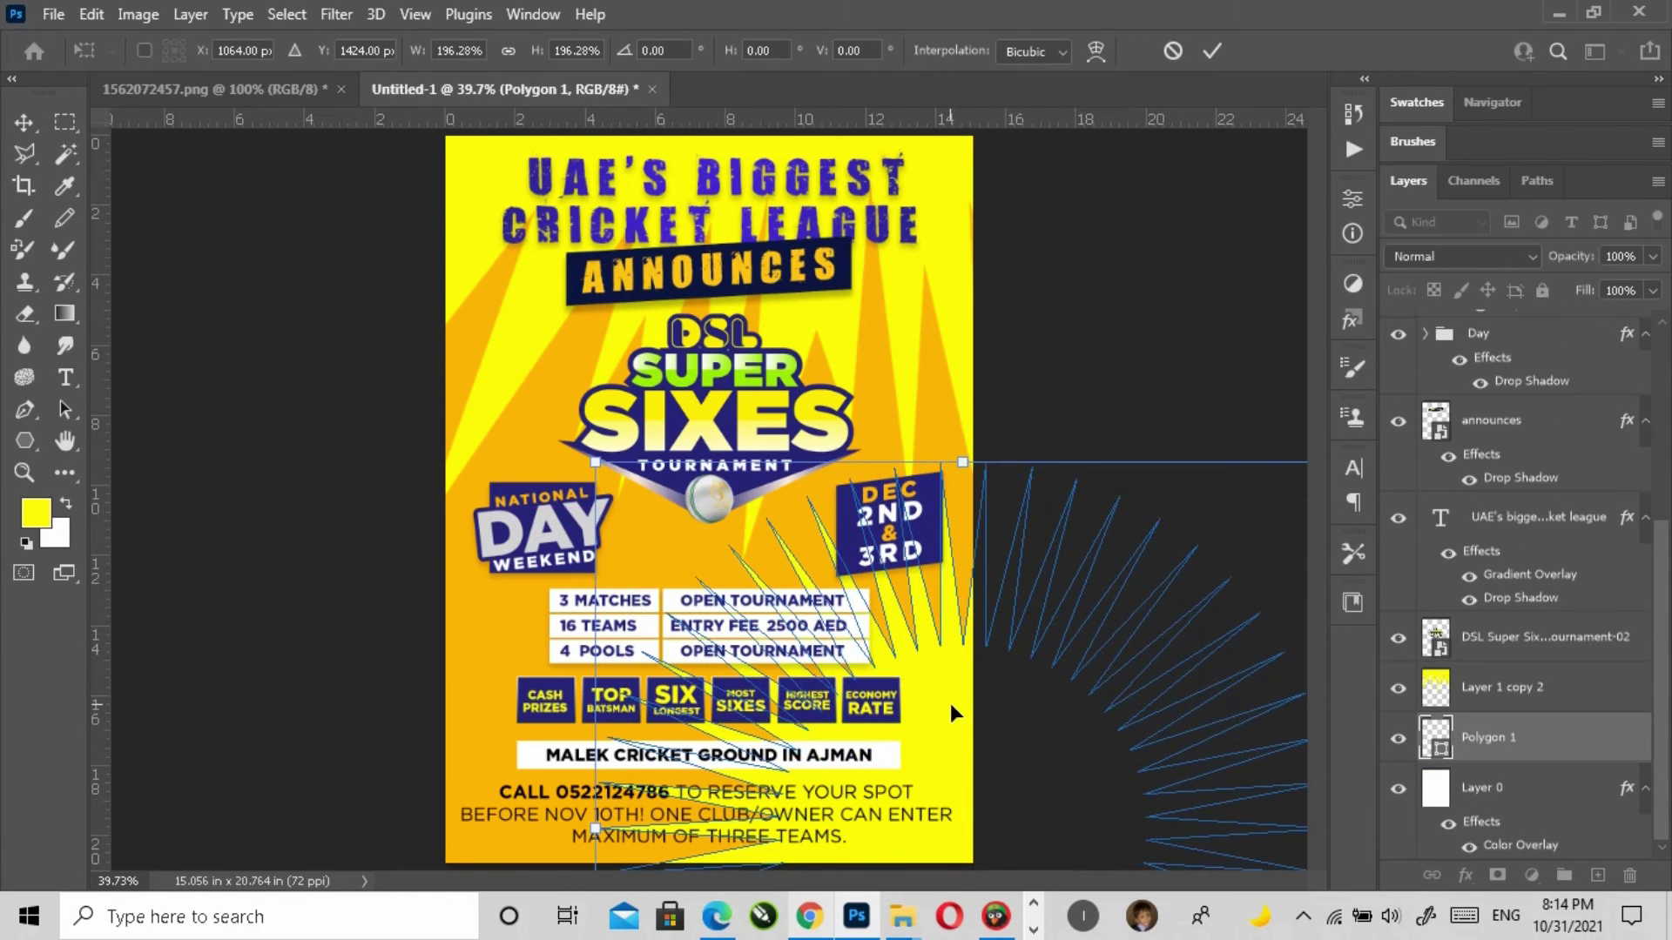
key(Return)
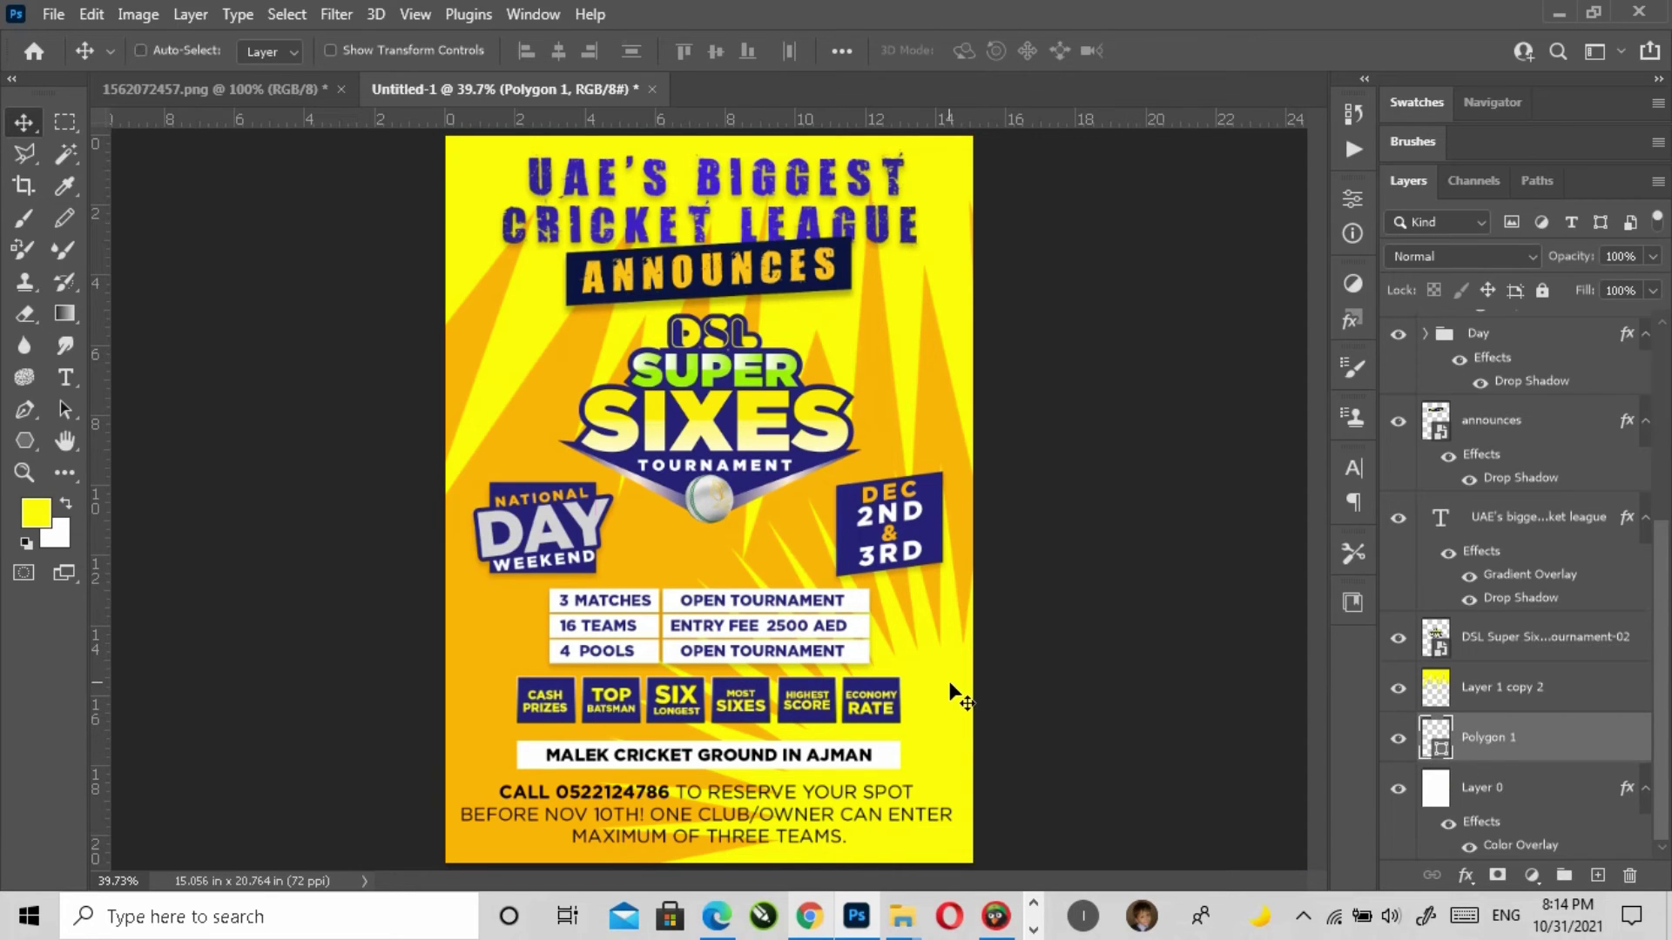
Step: Scale the starburst down to about 82.67% and place a copy of it at the poster's lower-left corner
key(ctrl+t)
drag(590, 468, 659, 526)
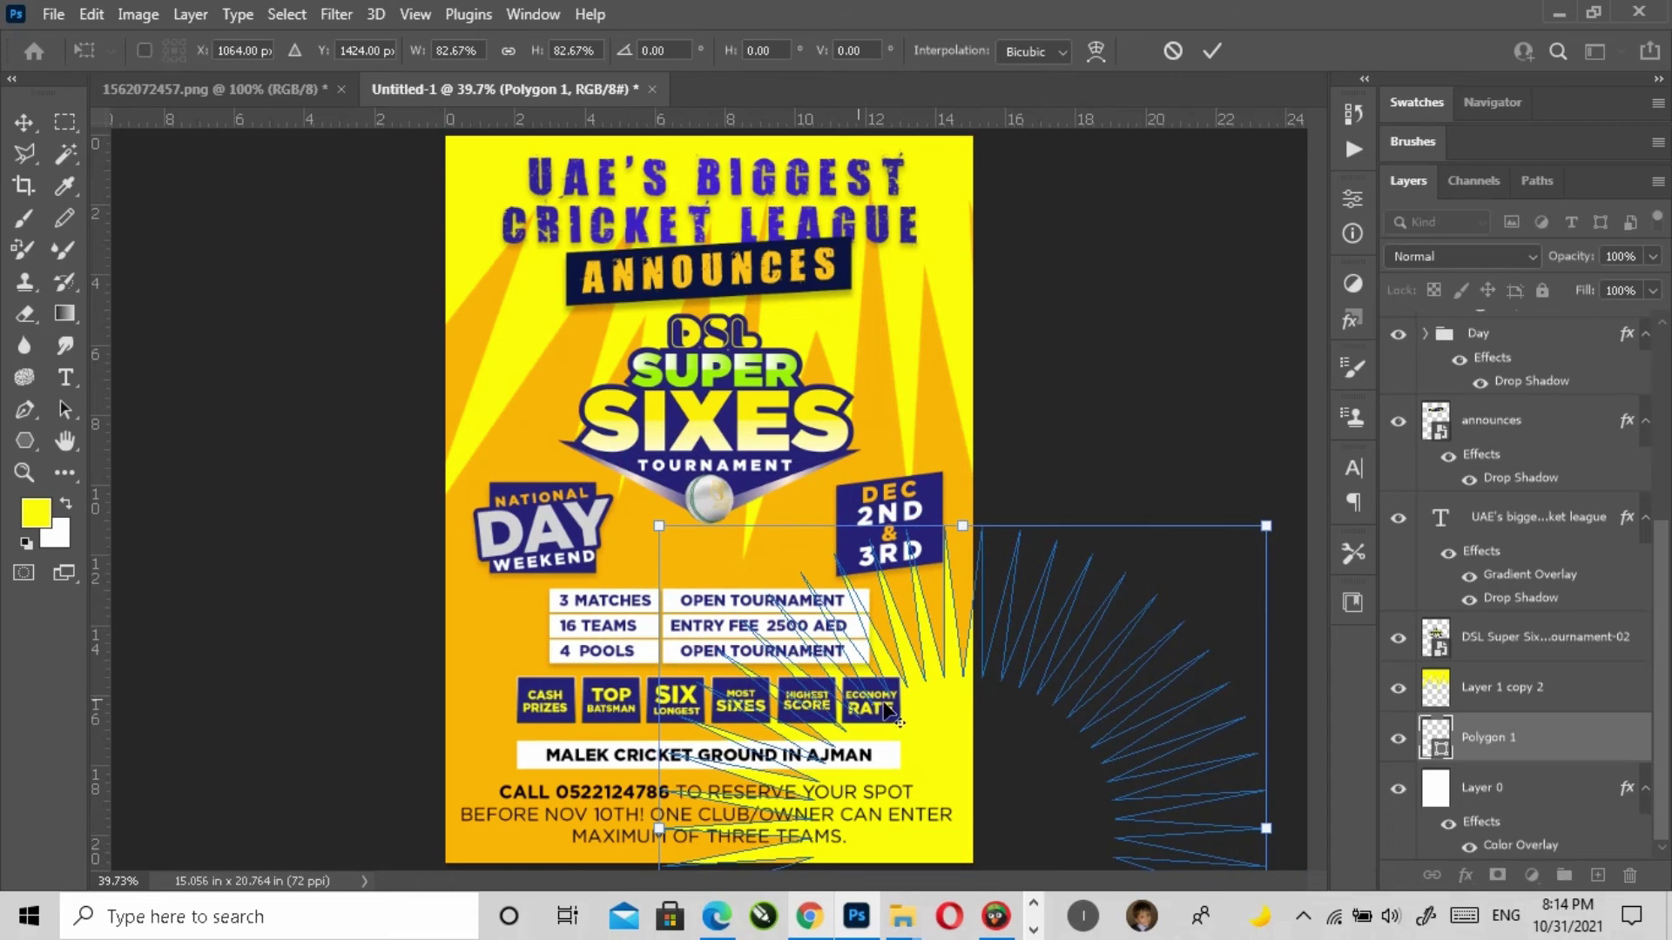
key(Return)
drag(964, 691, 335, 794)
click(330, 696)
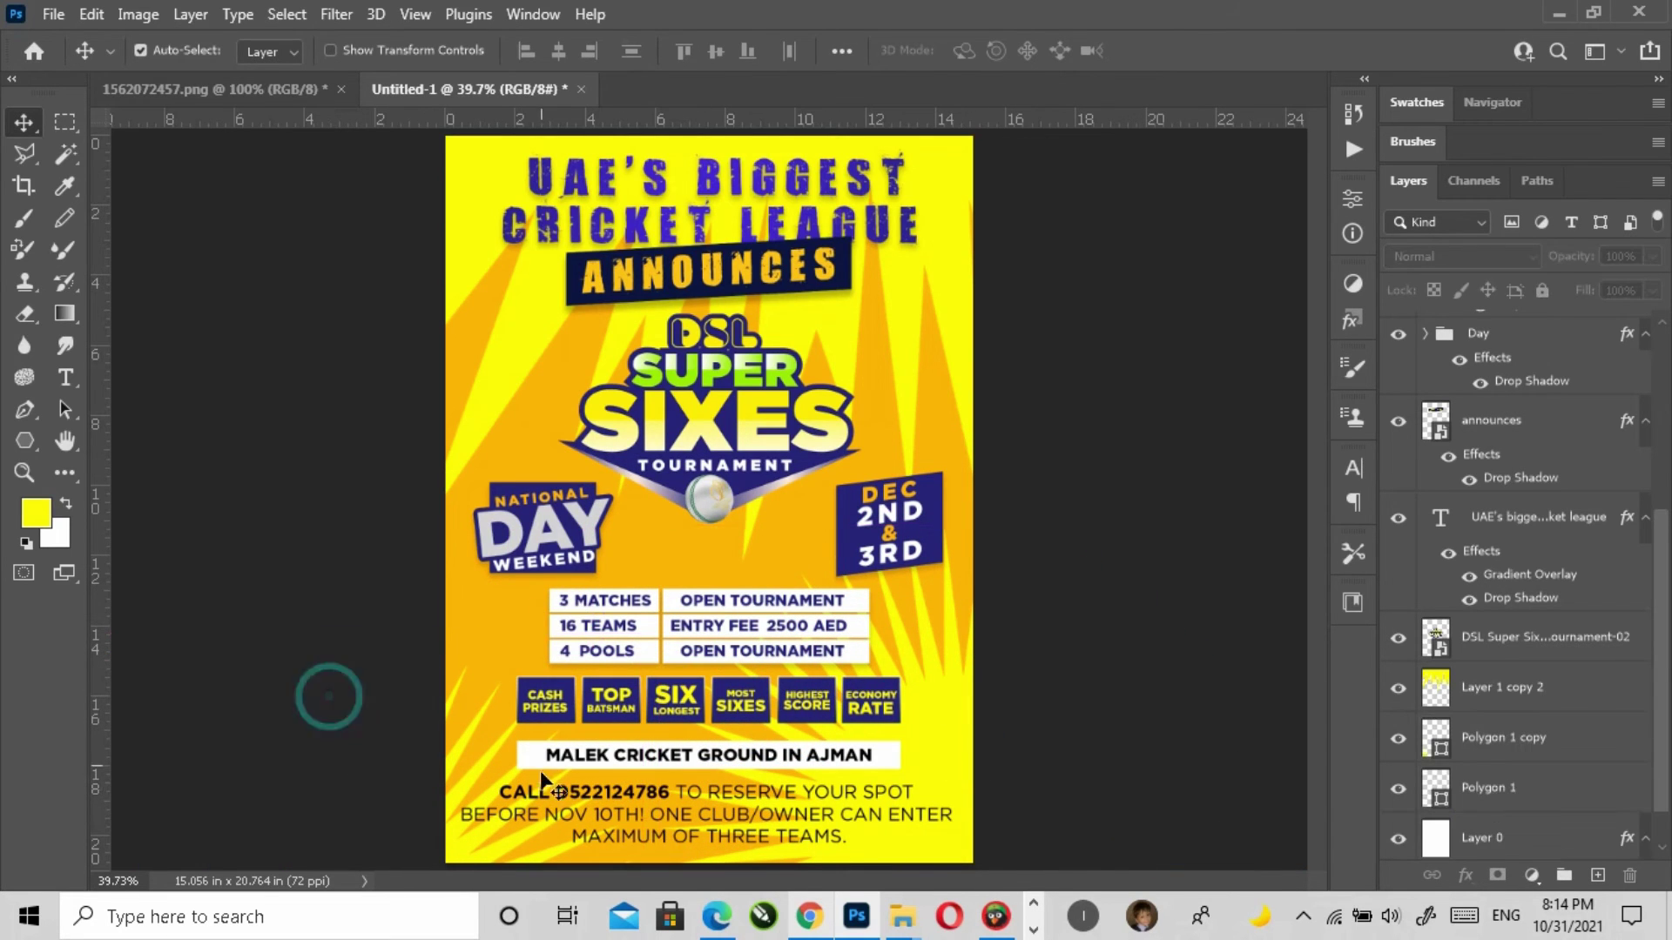
Step: Add a Drop Shadow to Layer 1 copy 2 with 18% opacity, 90° angle, 8 px distance, 11% spread and 13 px size
click(502, 354)
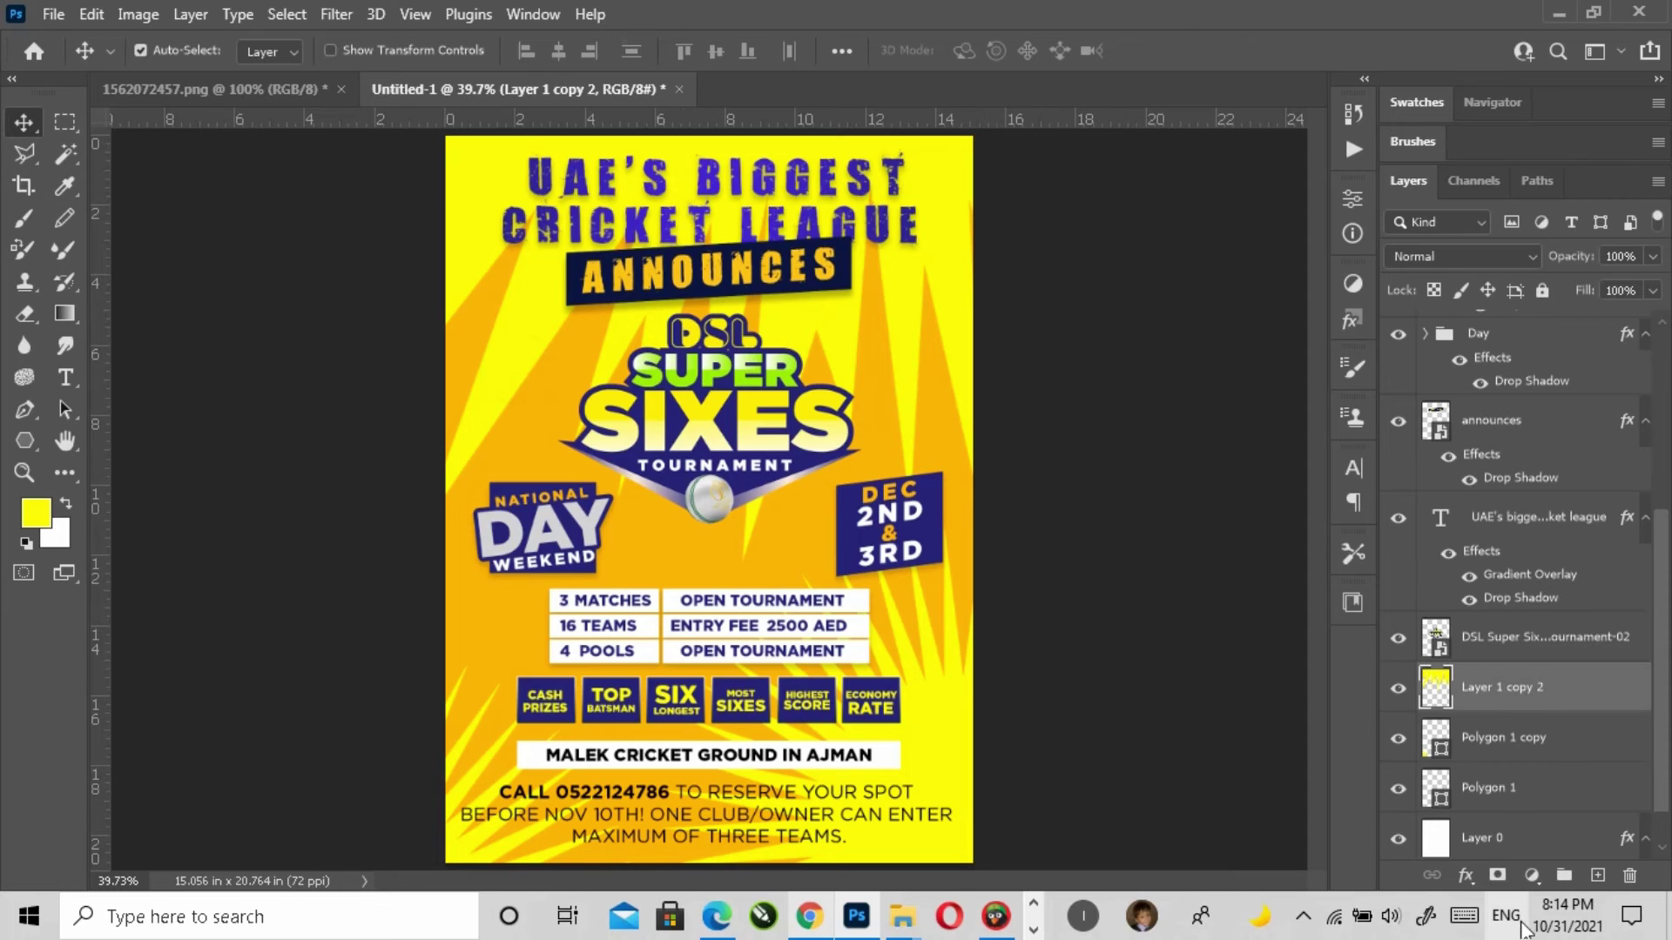
click(1466, 876)
click(1475, 857)
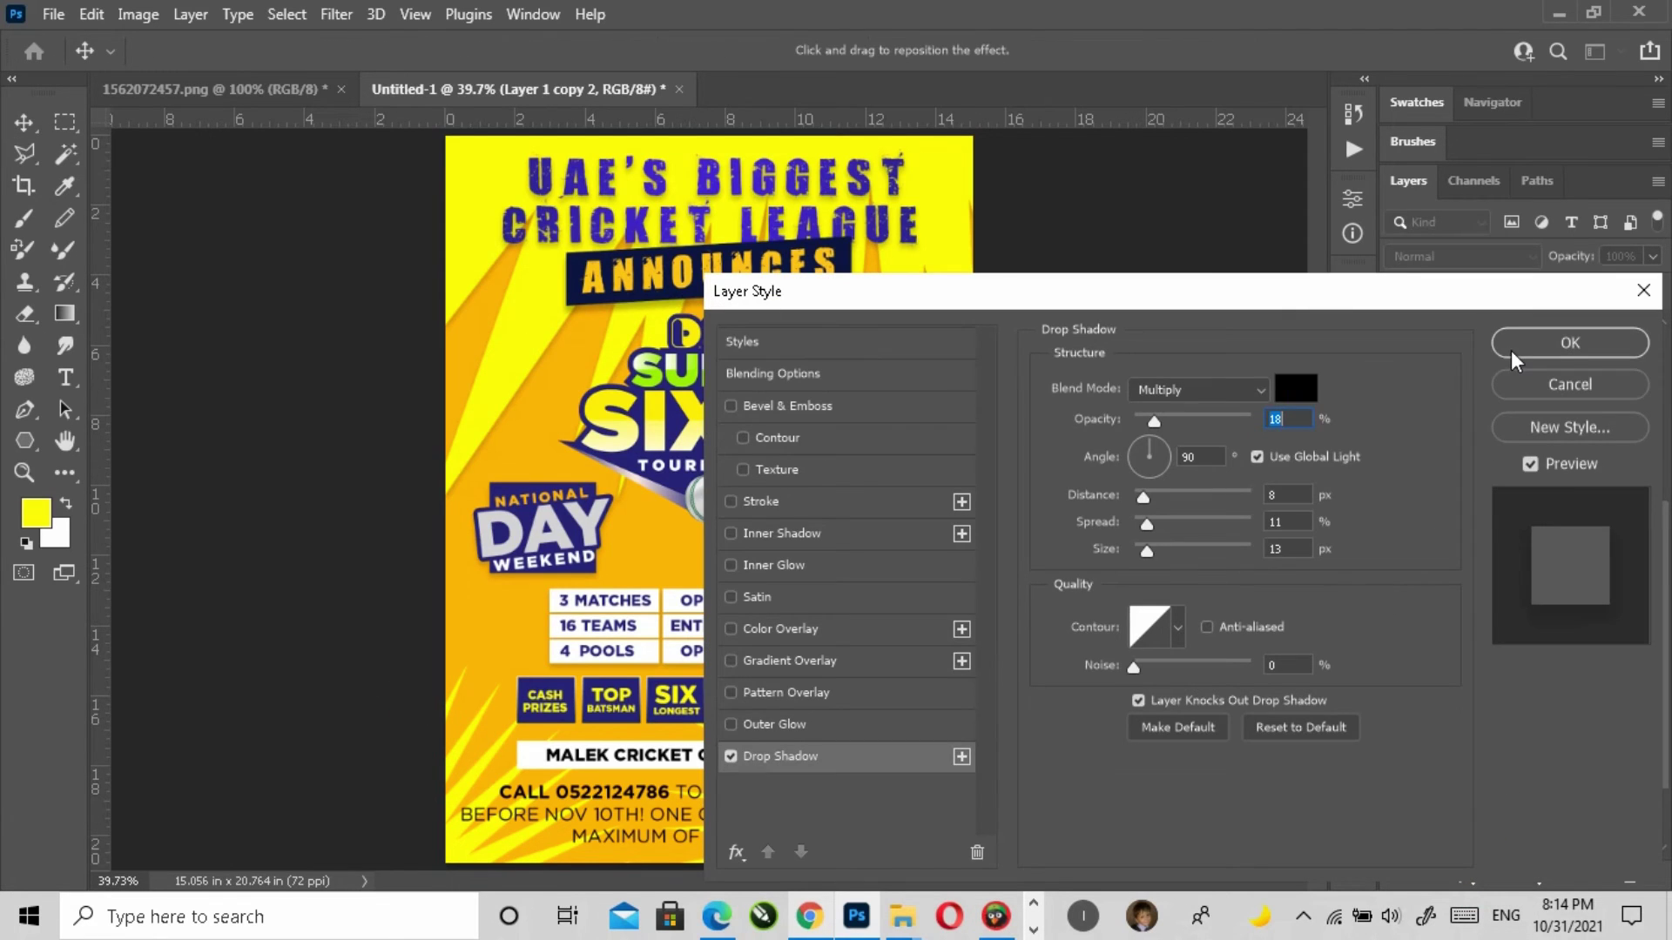
click(1568, 355)
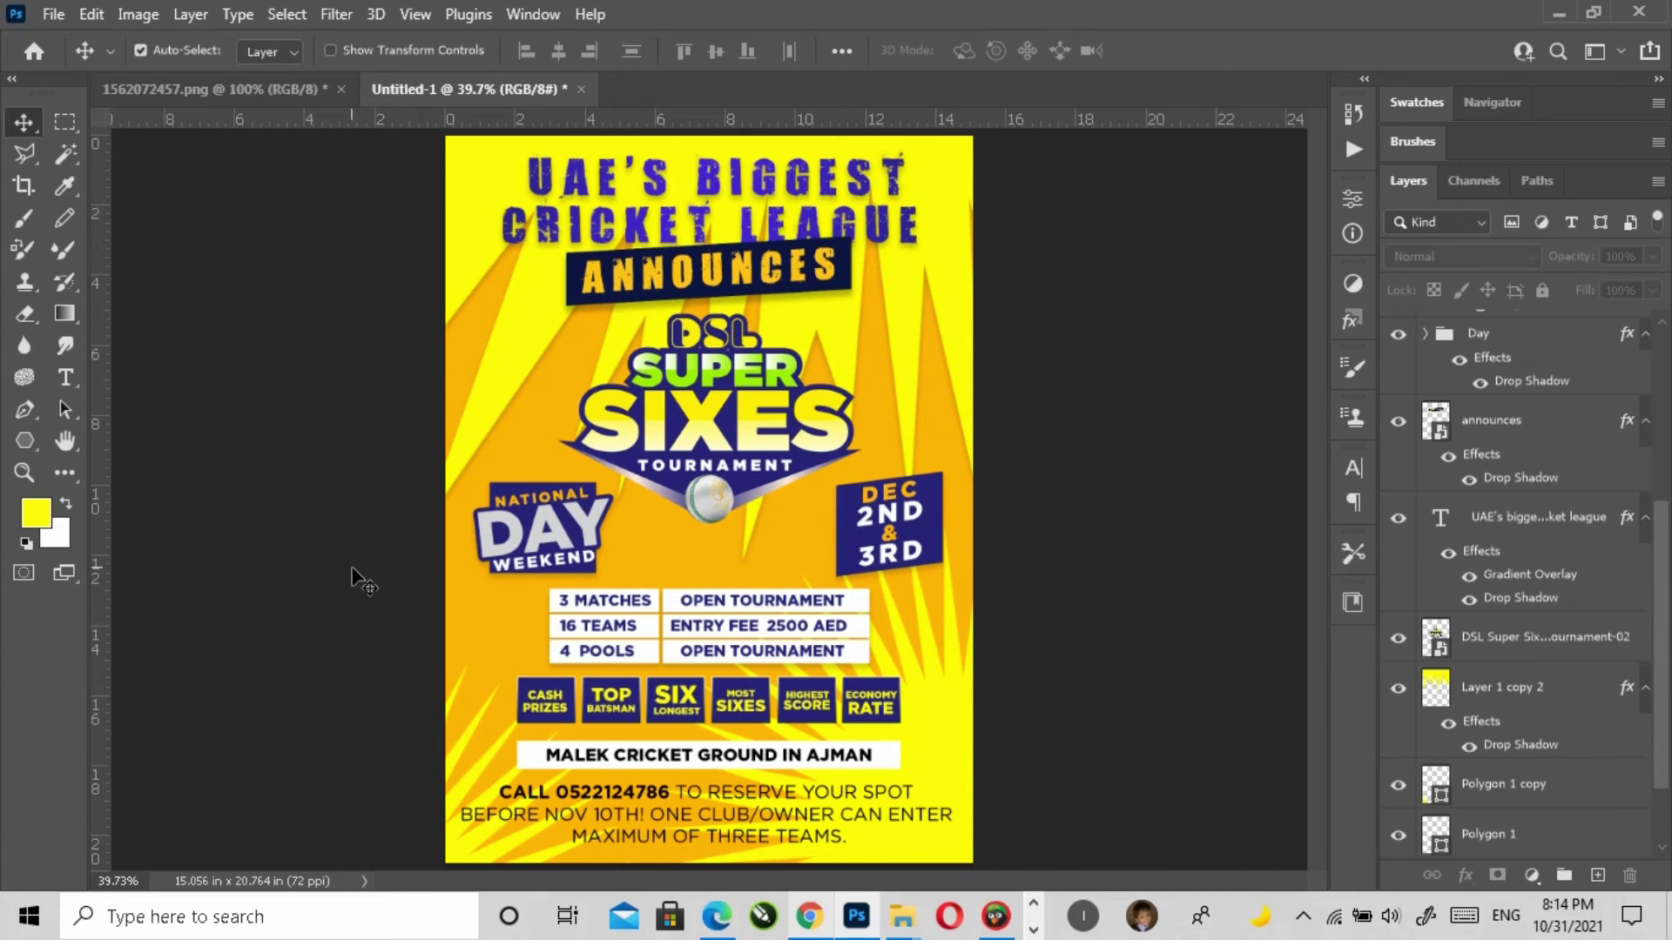
Step: Duplicate the Polygon 1 copy starburst at the poster's lower-left corner and recolour the duplicate muted purple (968cab)
click(483, 771)
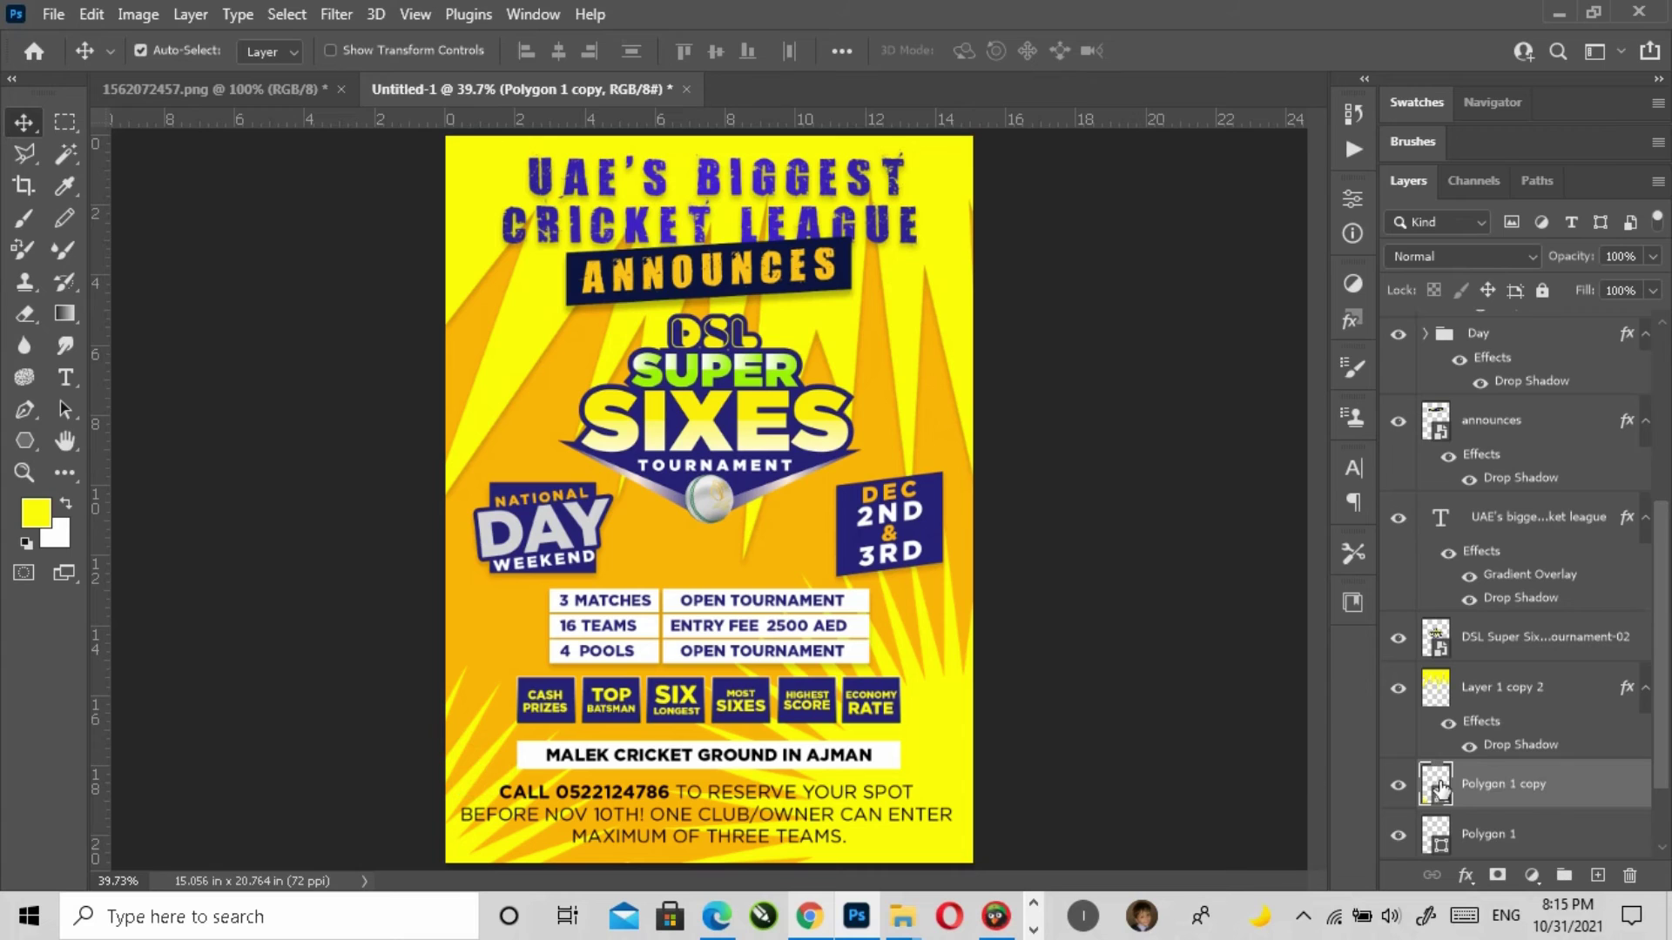
double_click(1438, 795)
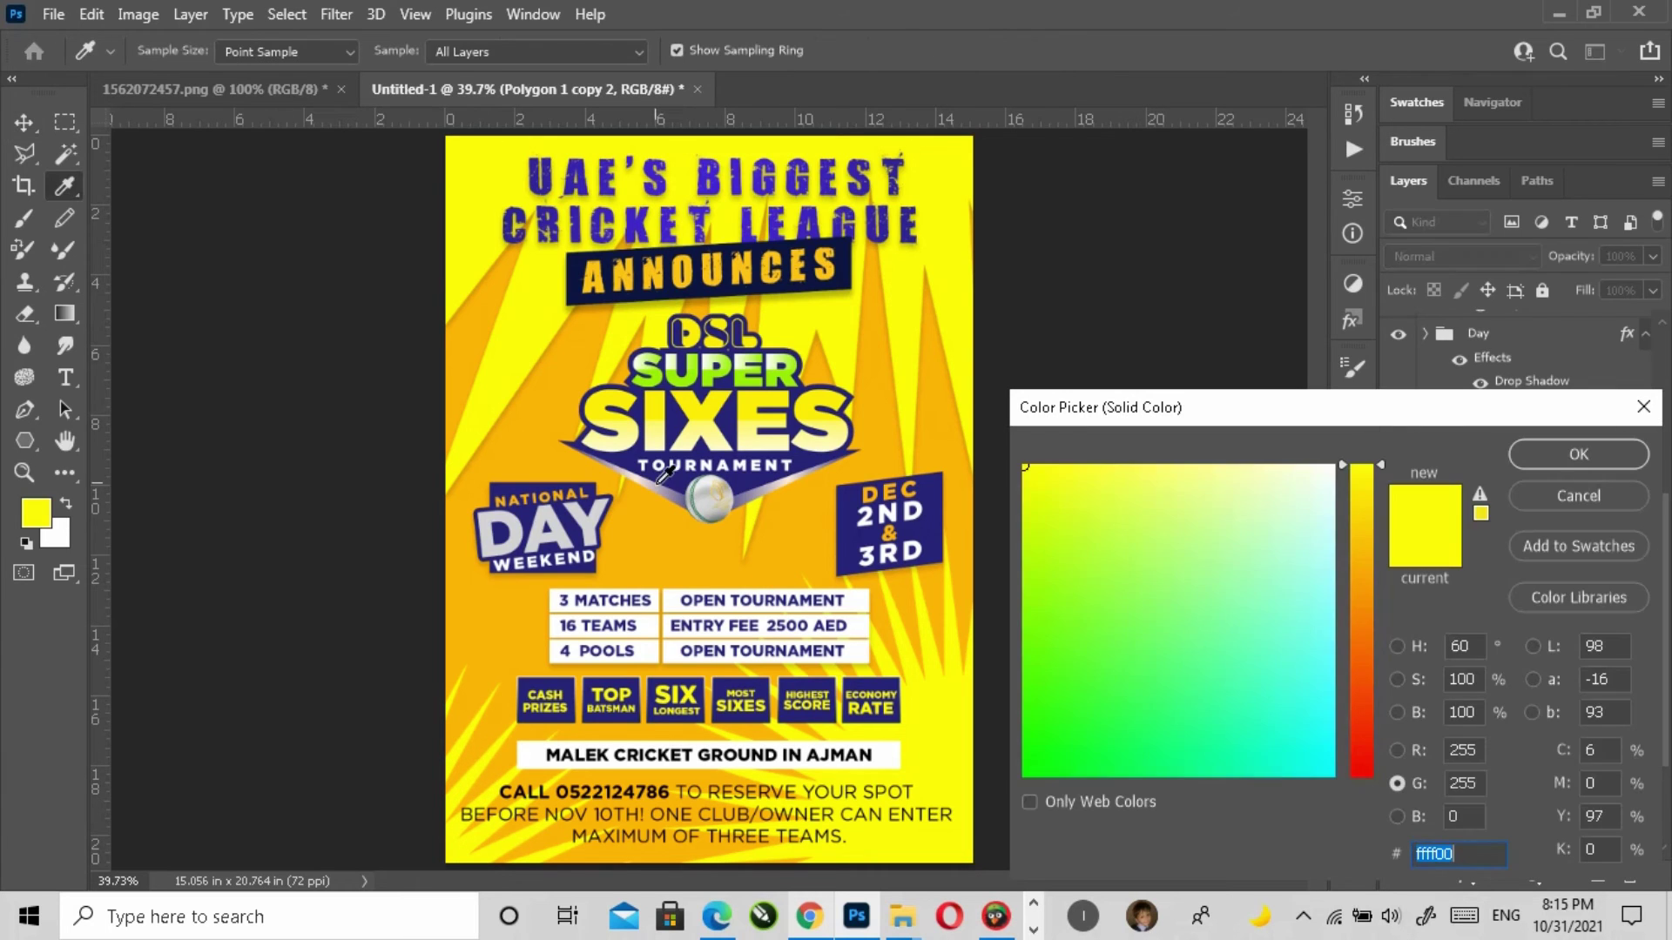
click(660, 479)
click(671, 490)
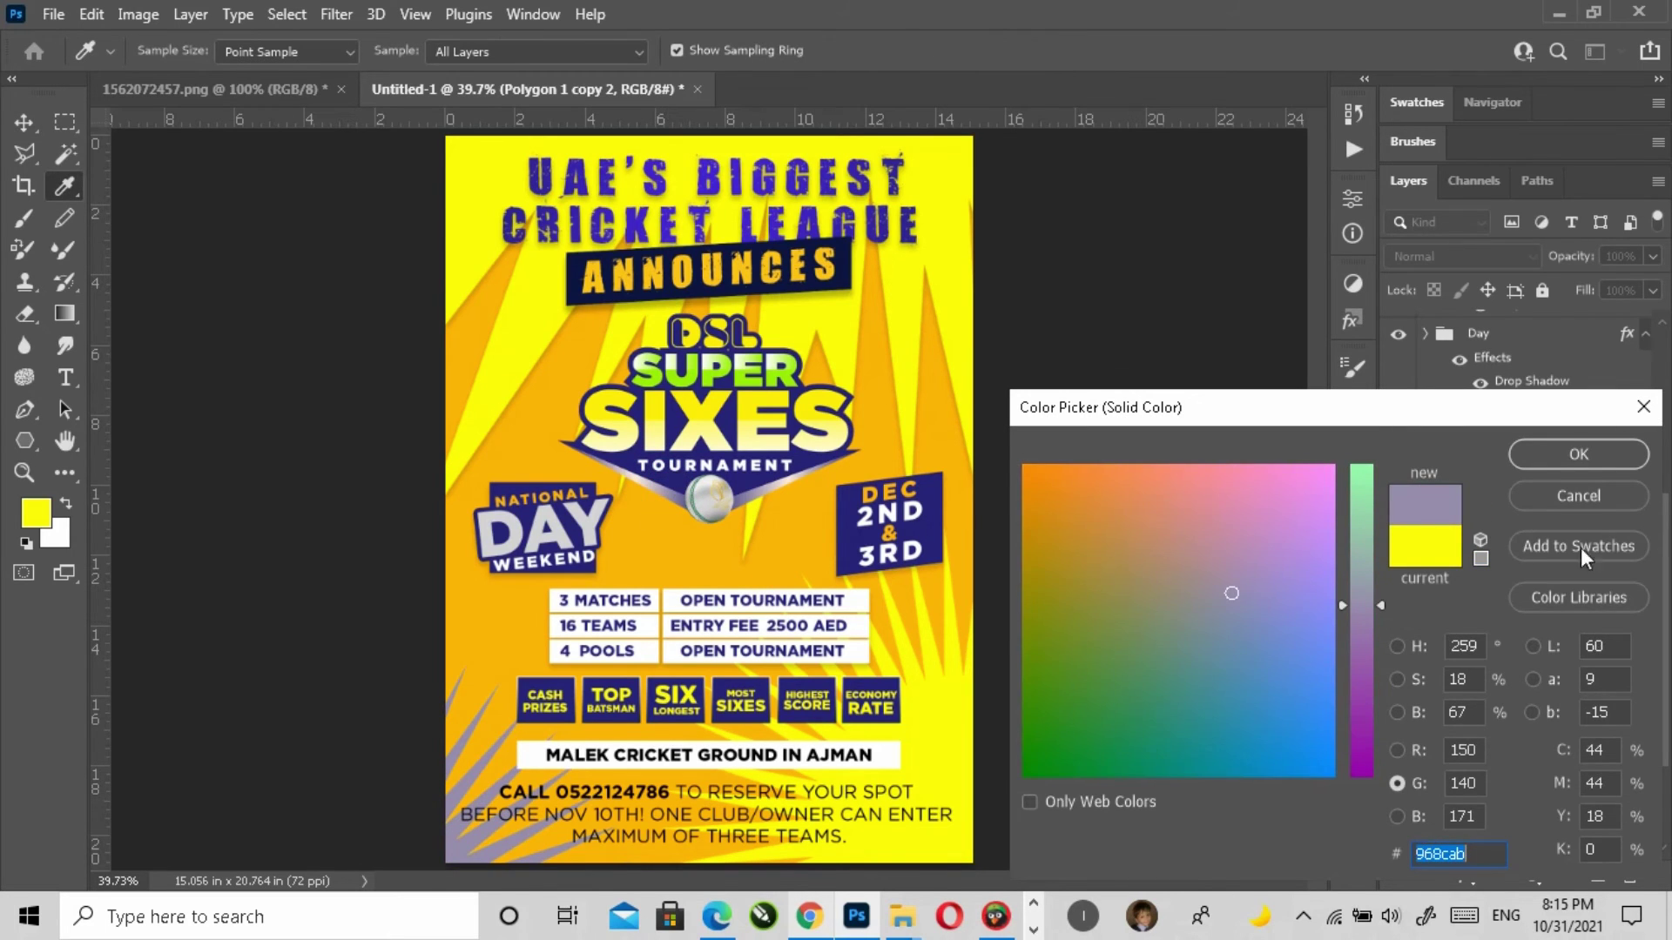
key(Return)
Step: Rotate the purple starburst by about -3.51° and enlarge it about its centre
key(ctrl+t)
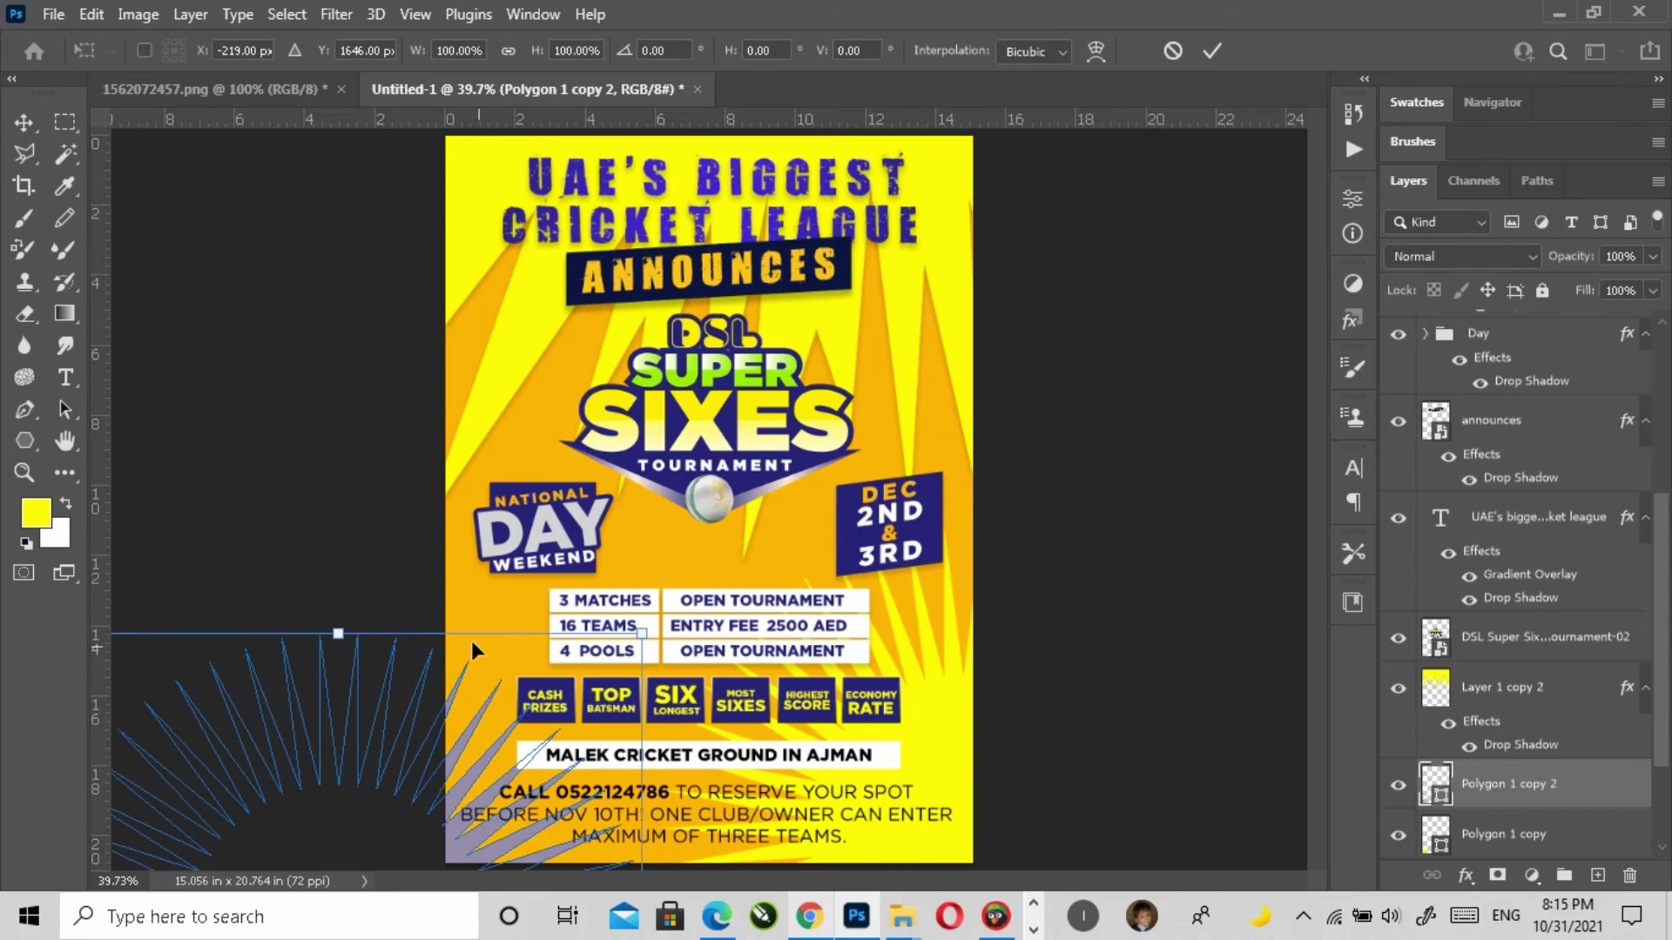
drag(373, 611, 359, 601)
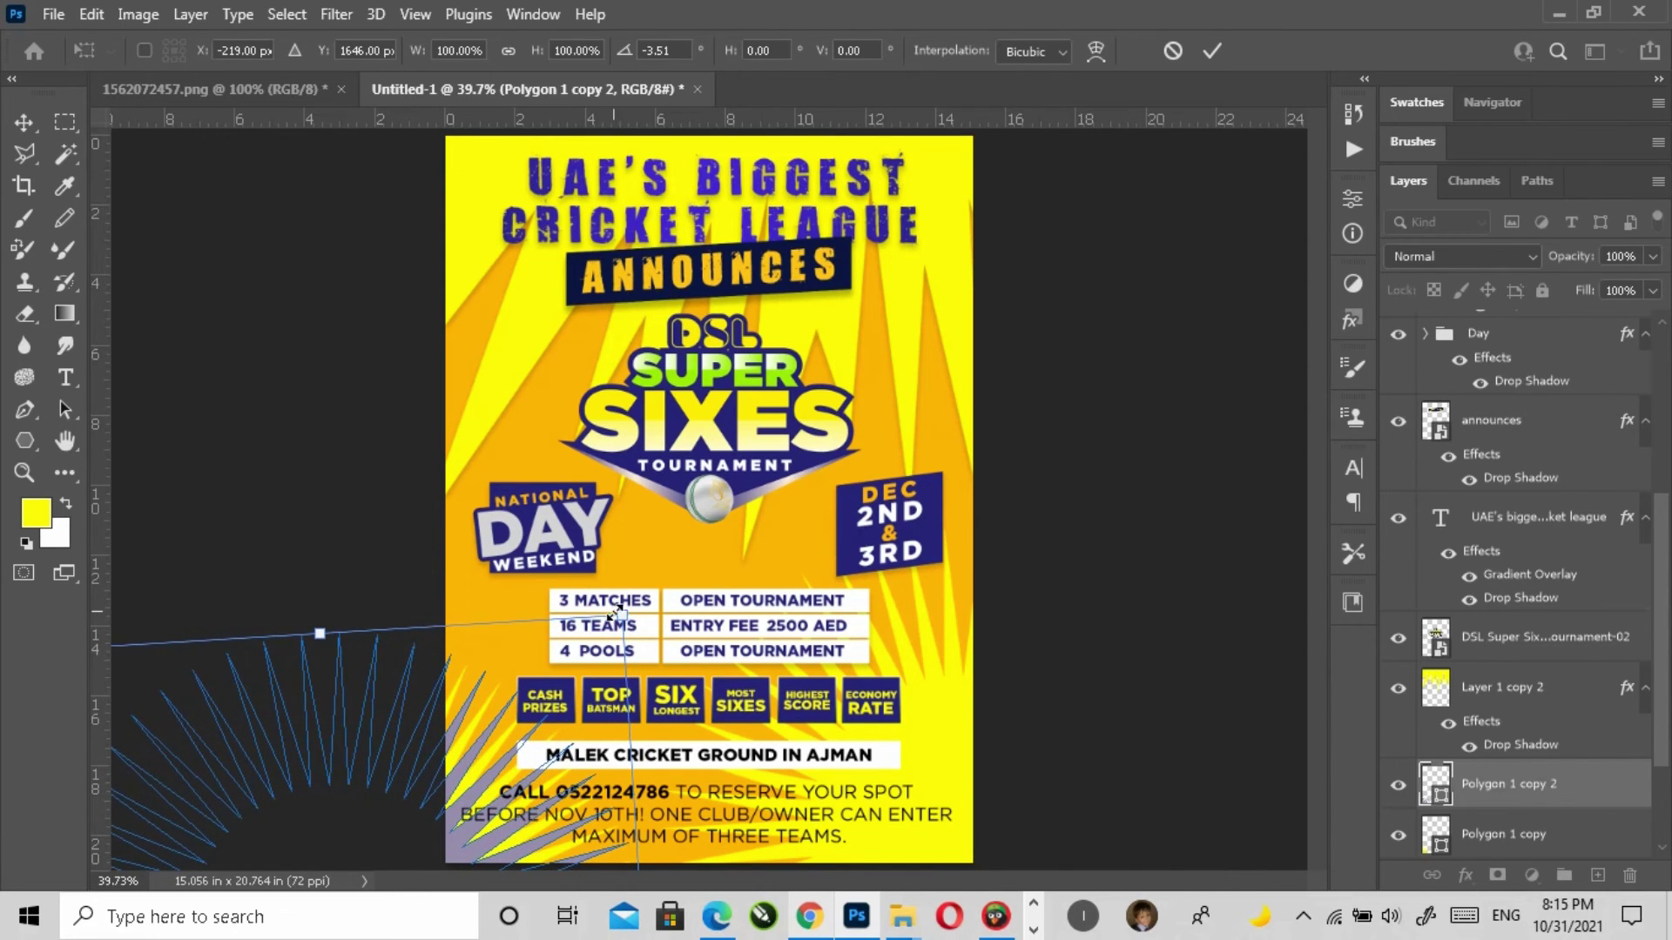
drag(615, 613, 671, 564)
key(Return)
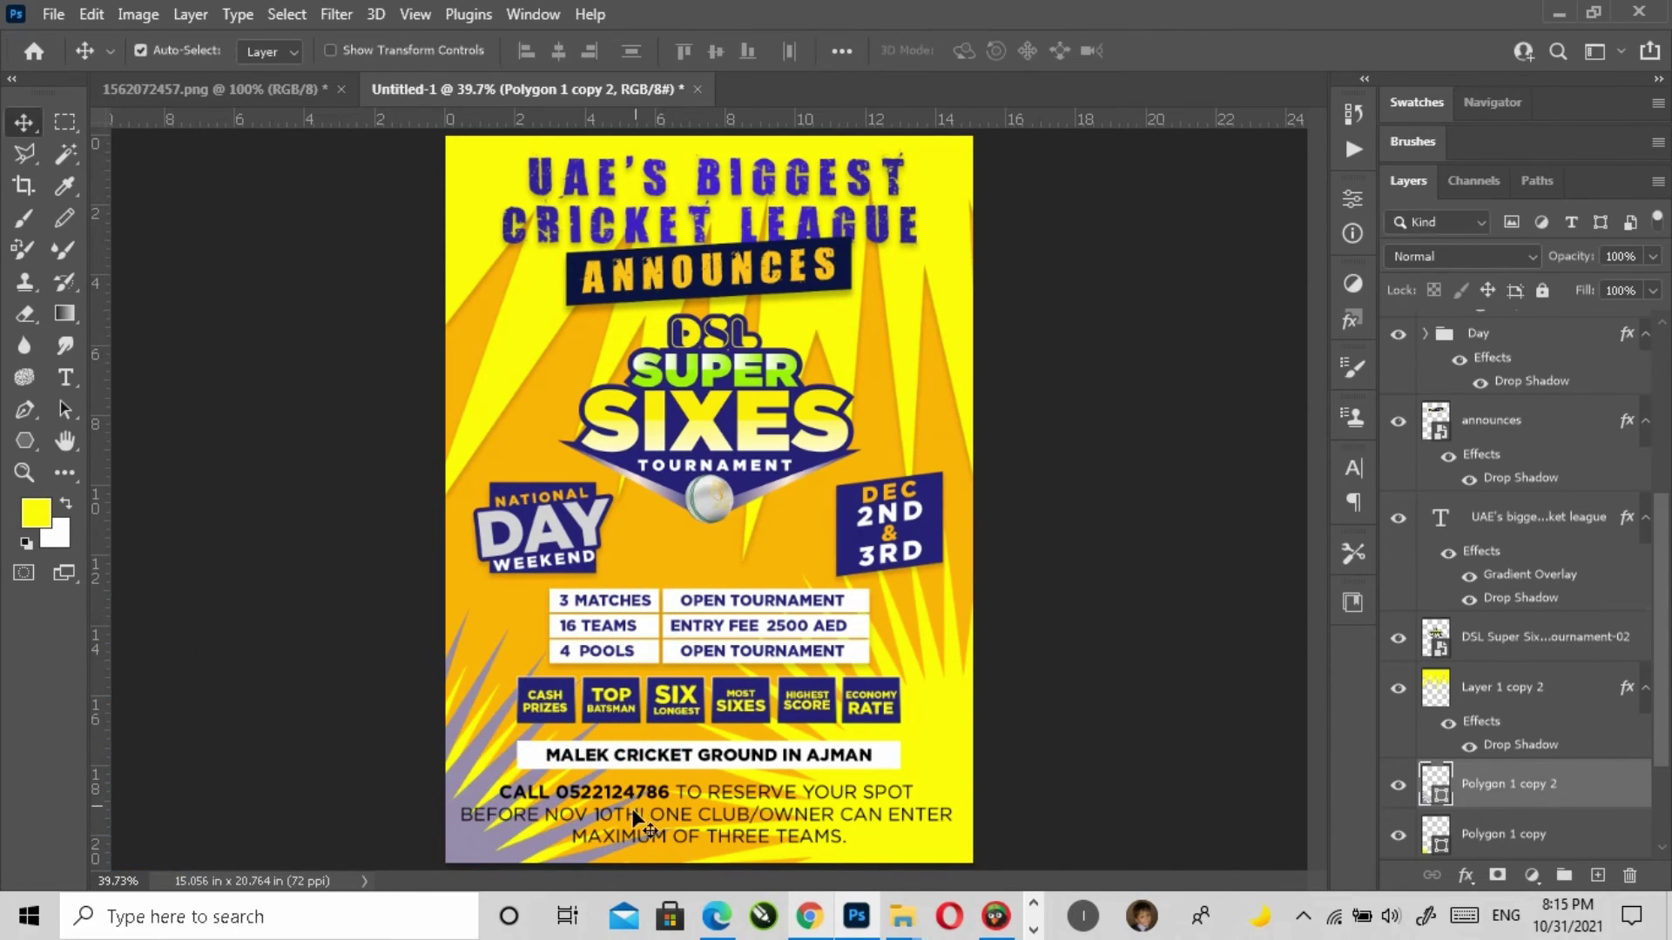
Step: Move the purple starburst up beside the poster's lower-left edge and place a copy of it at the opposite edge
key(ctrl+t)
drag(366, 845, 370, 573)
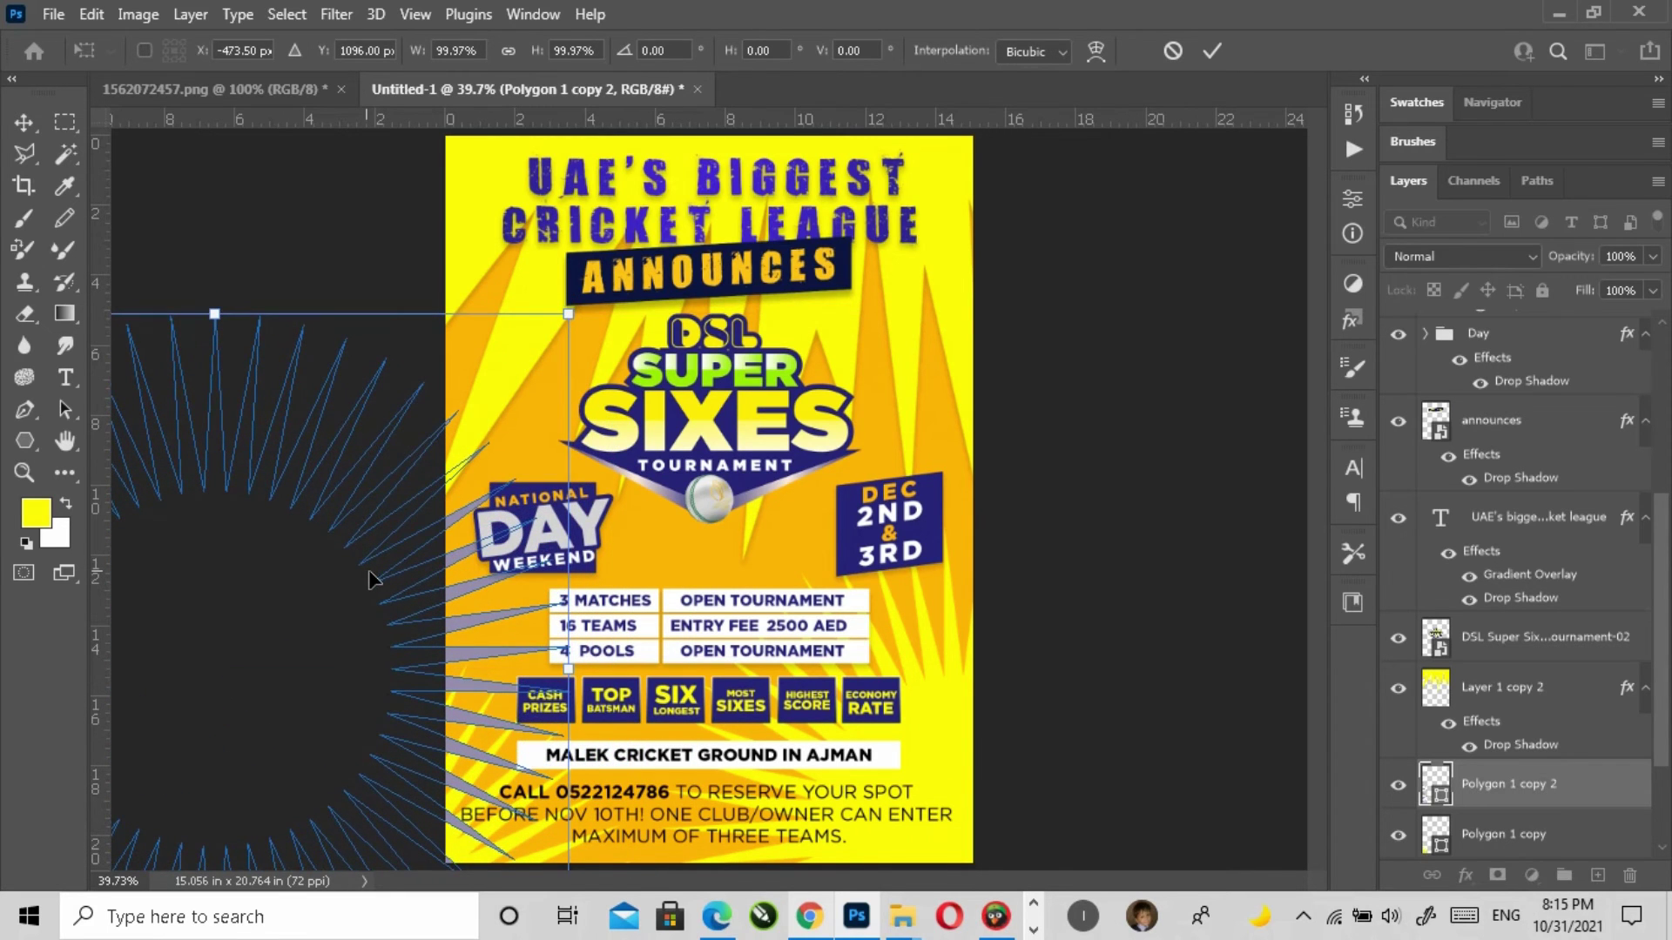
key(Return)
drag(461, 620, 1122, 615)
Step: Place another purple starburst copy at the poster's upper-right edge and bring its layer above Layer 1 copy 2
click(962, 719)
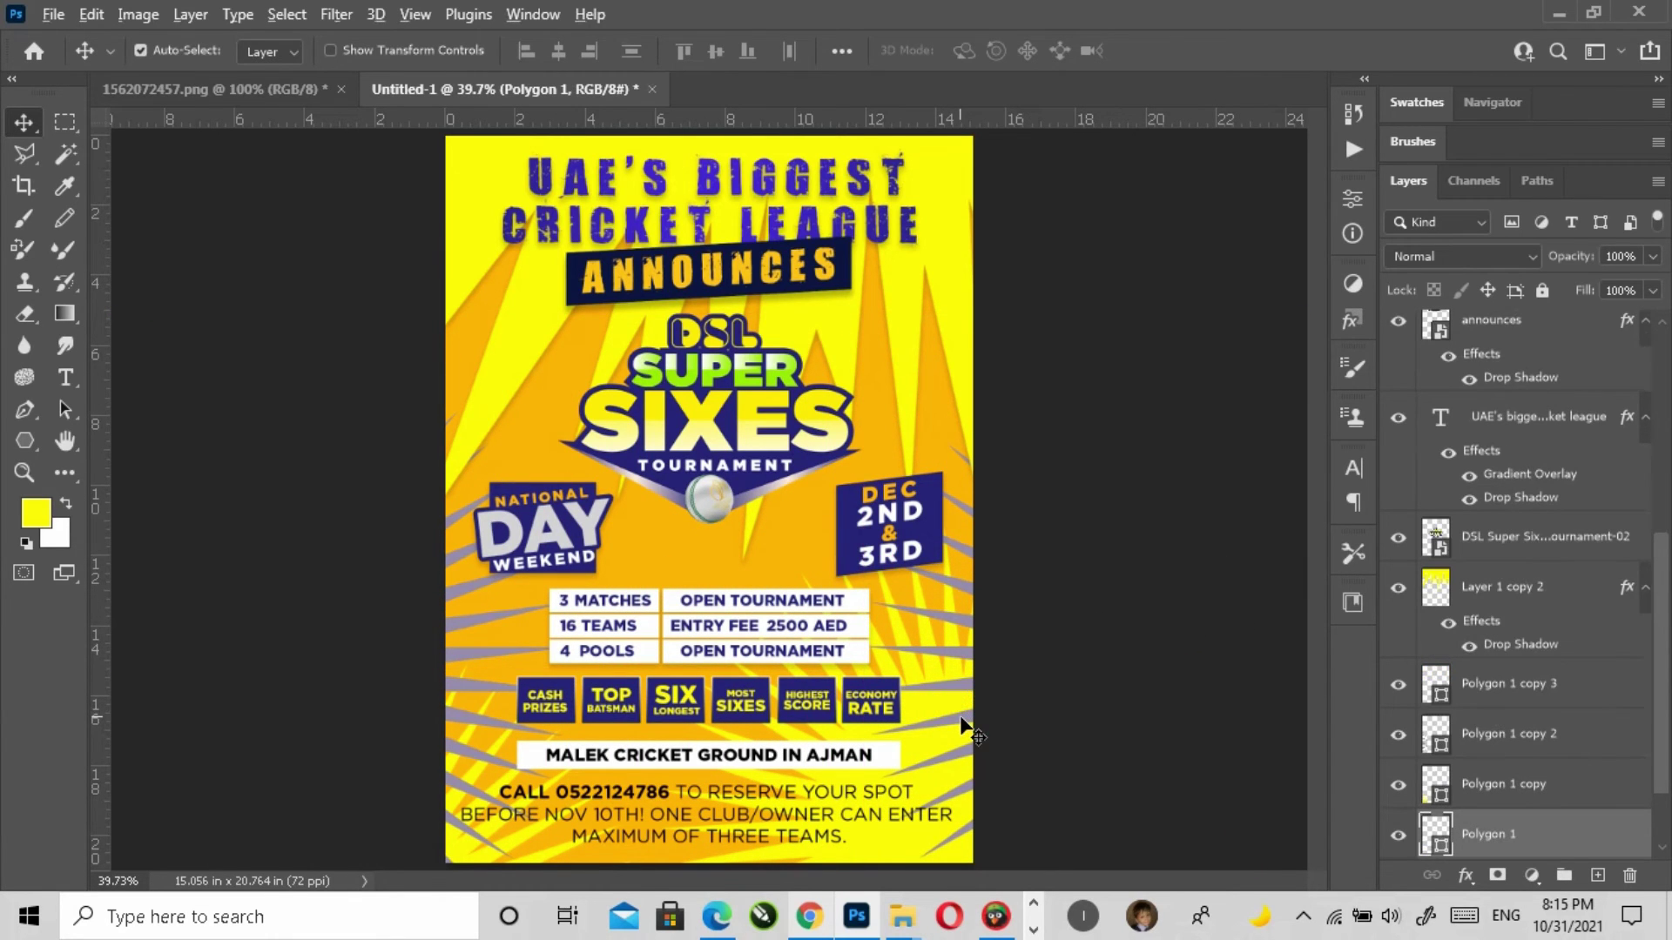
drag(962, 493, 963, 232)
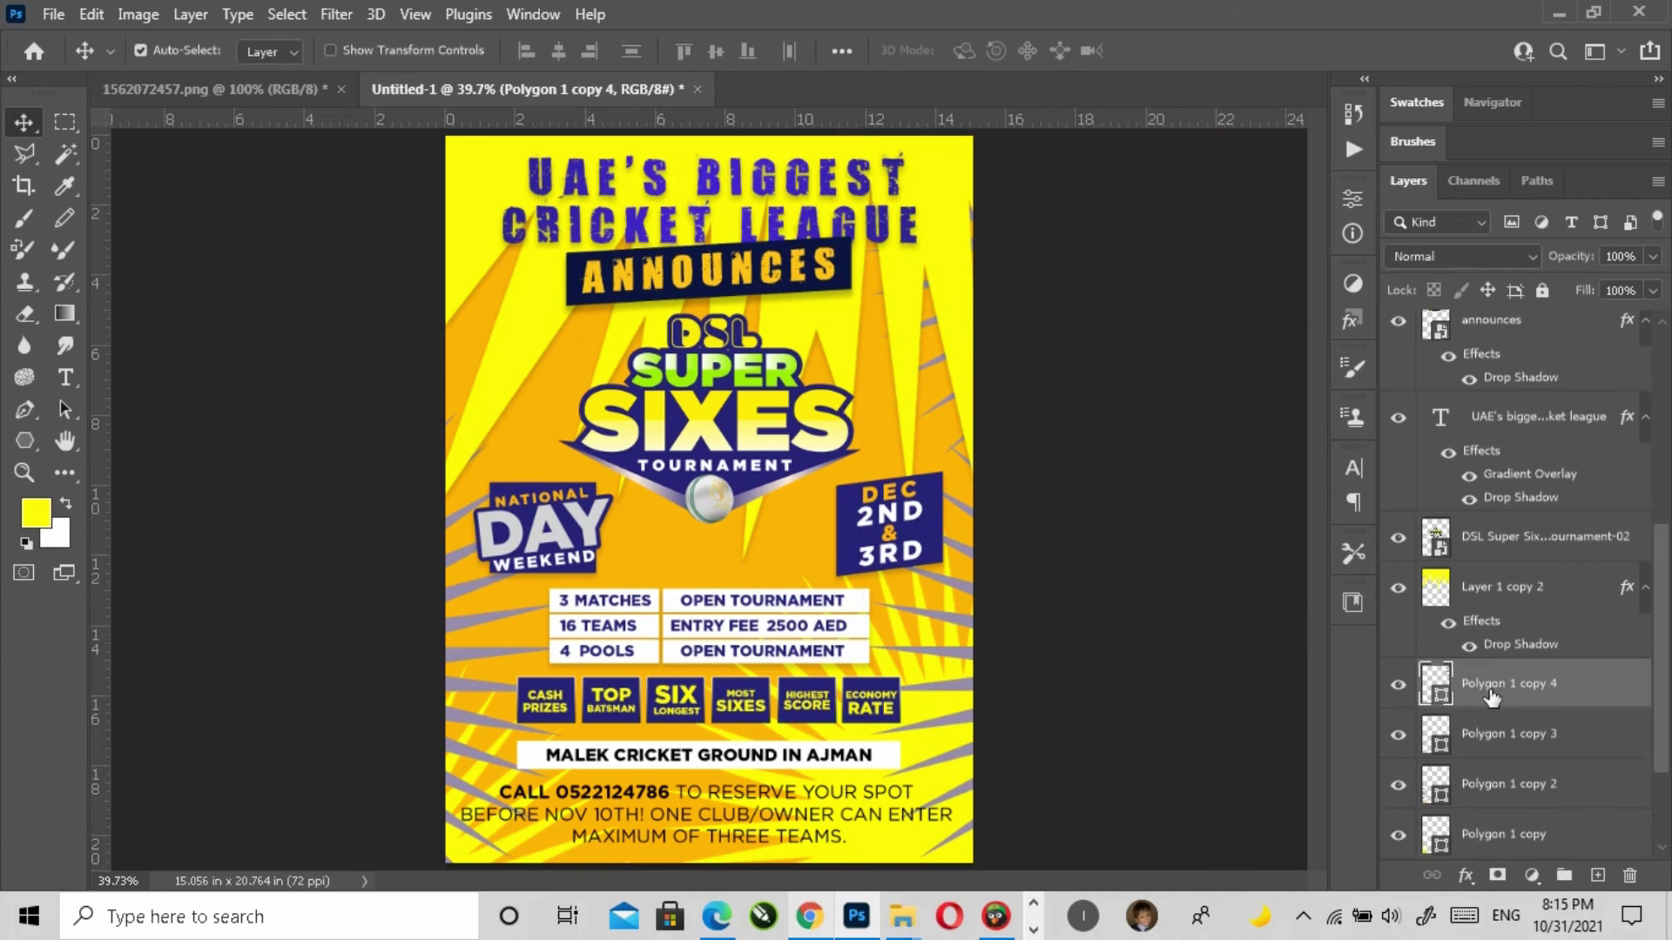
key(ctrl+bracketright)
Step: Shrink the upper purple starburst and move it into the poster's upper-right corner
key(ctrl+t)
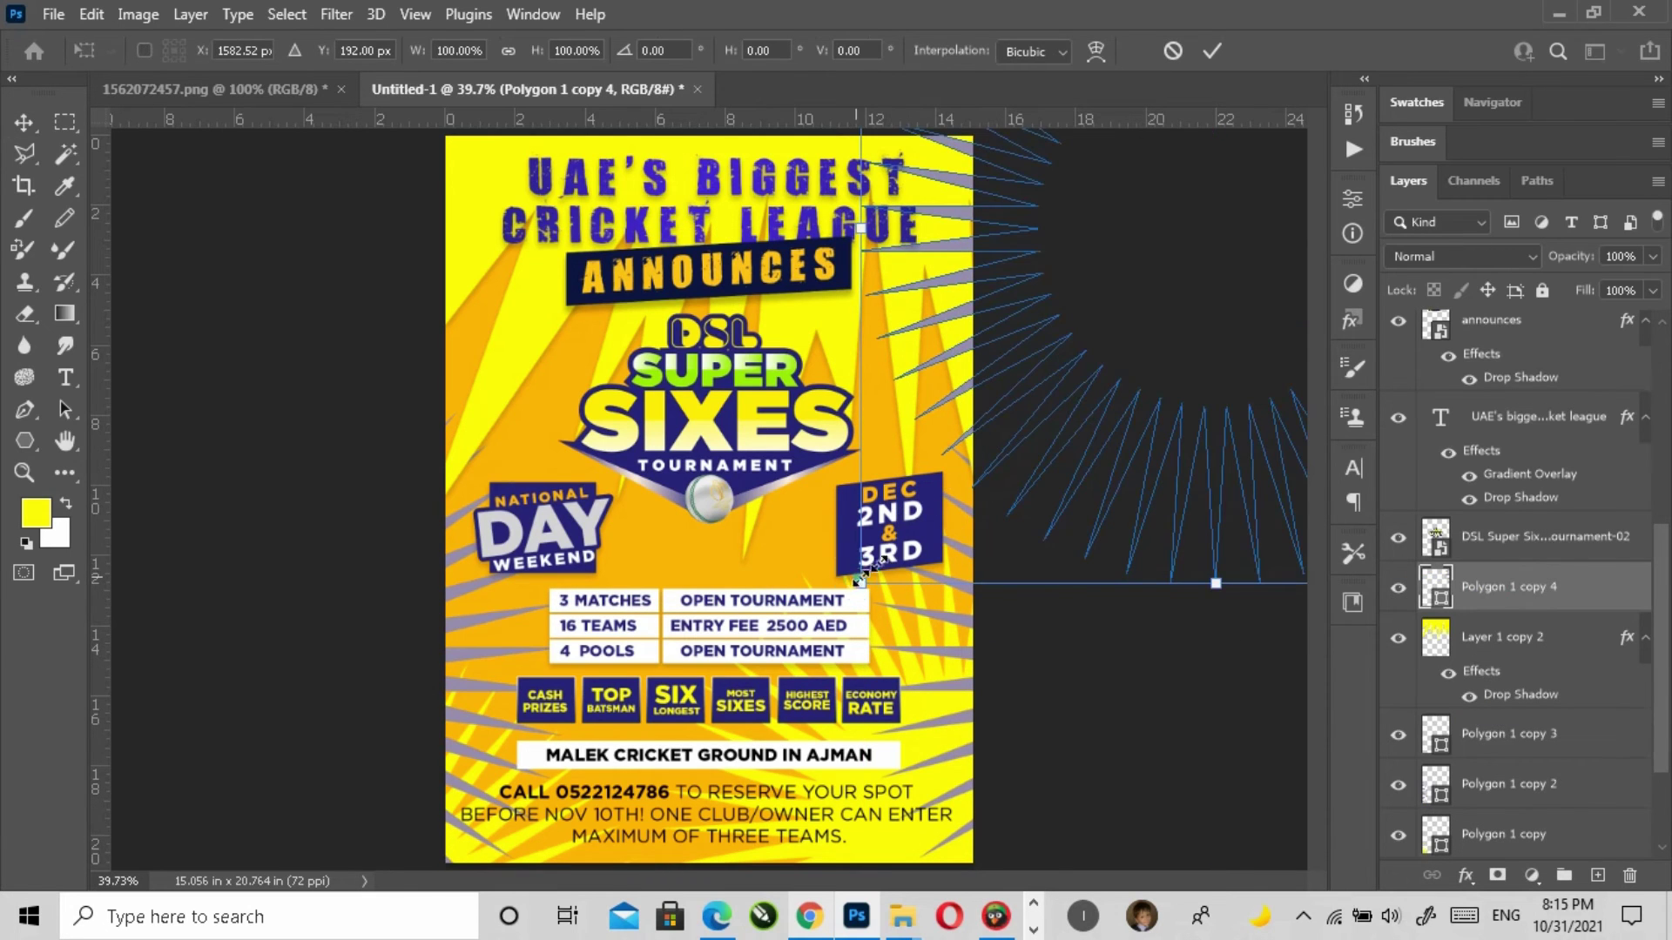
drag(862, 582, 1074, 369)
drag(1214, 285, 1046, 162)
key(Return)
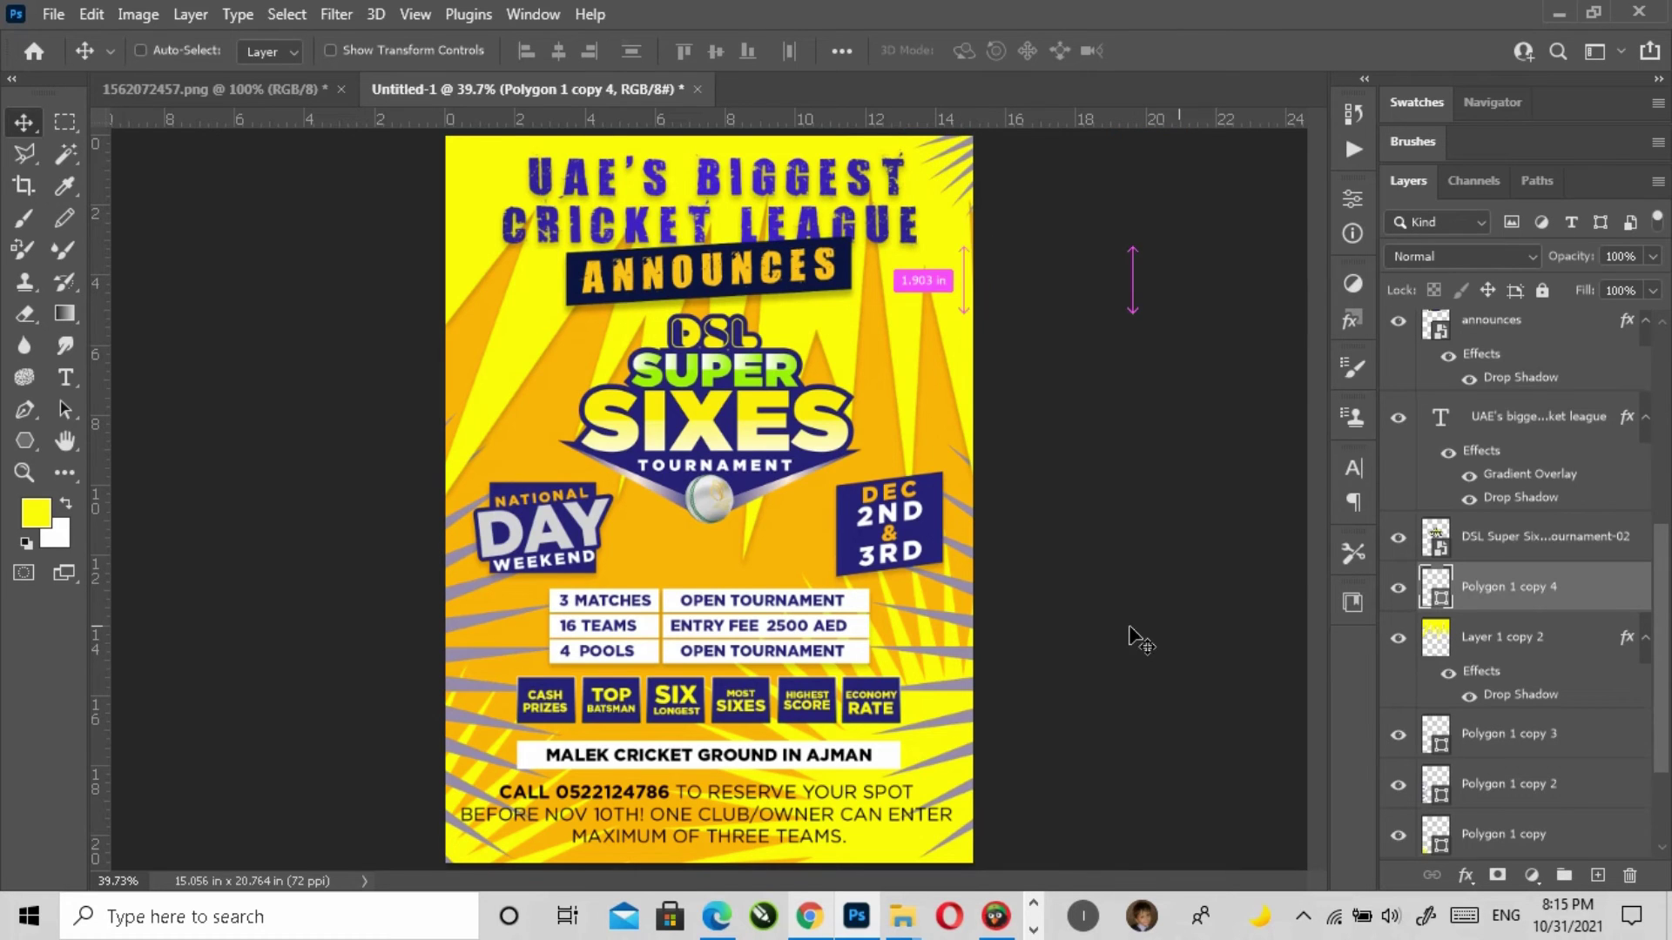
Step: Duplicate the upper-right starburst and move the duplicate straight across to the poster's upper-left corner
key(ctrl+j)
key(ctrl+t)
drag(982, 183, 315, 183)
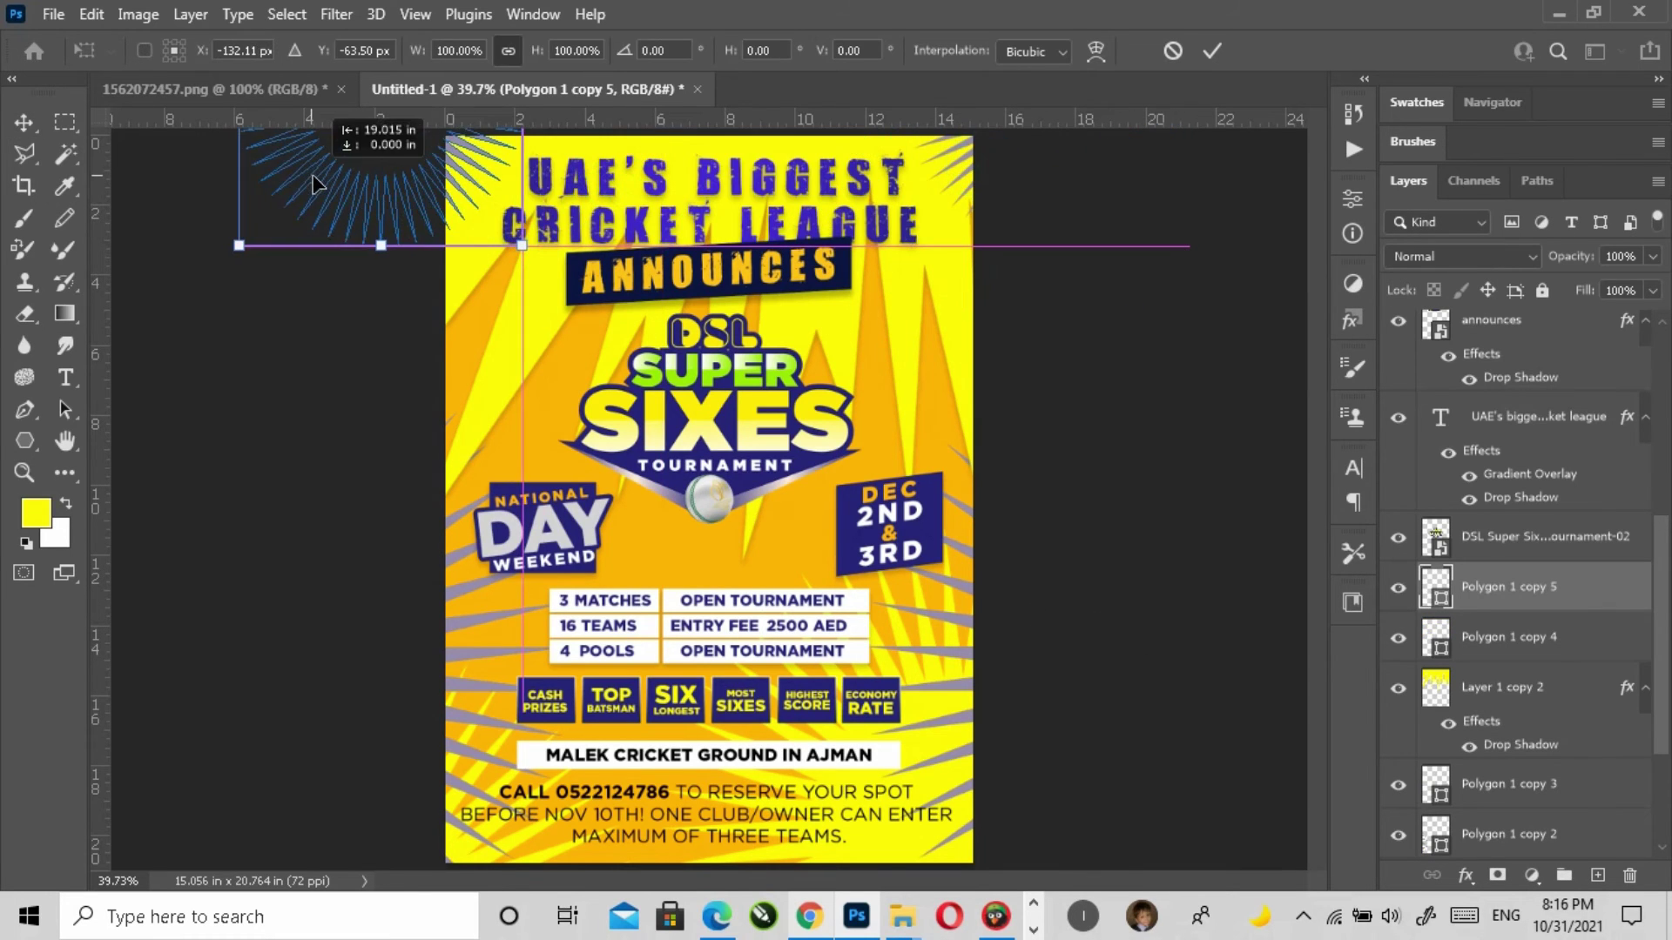
key(Return)
click(310, 377)
Step: Duplicate the upper-left starburst, Polygon 1 copy 5, and enlarge the duplicate centred behind the Super Sixes logo
click(706, 424)
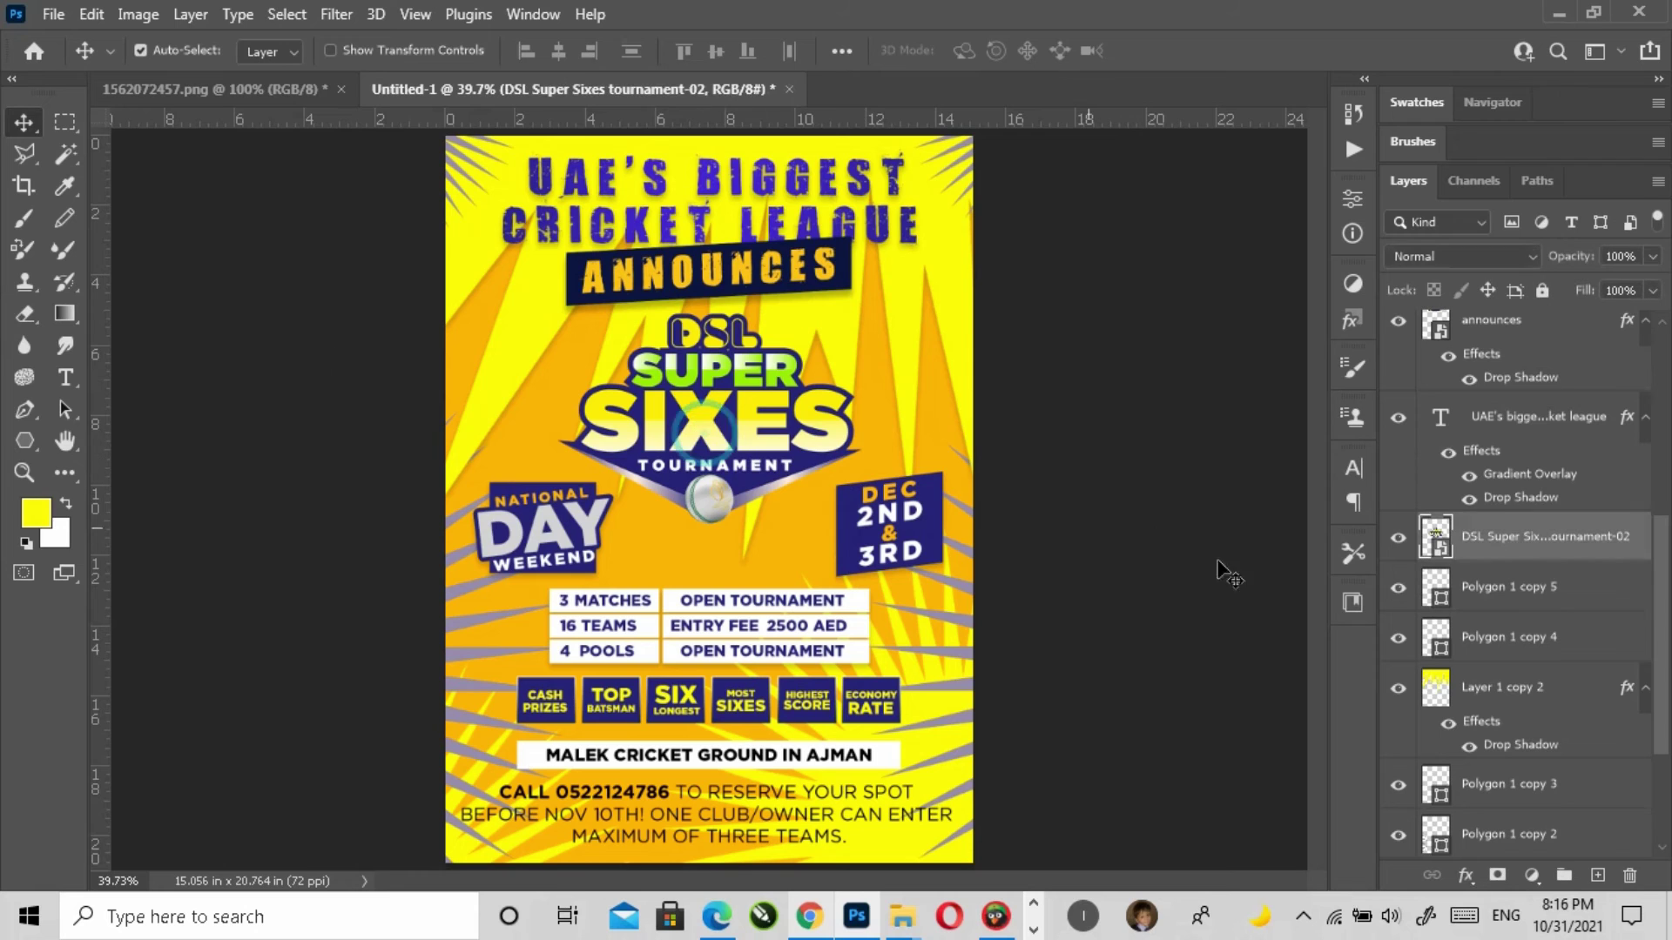
click(1469, 603)
click(1398, 592)
click(1398, 593)
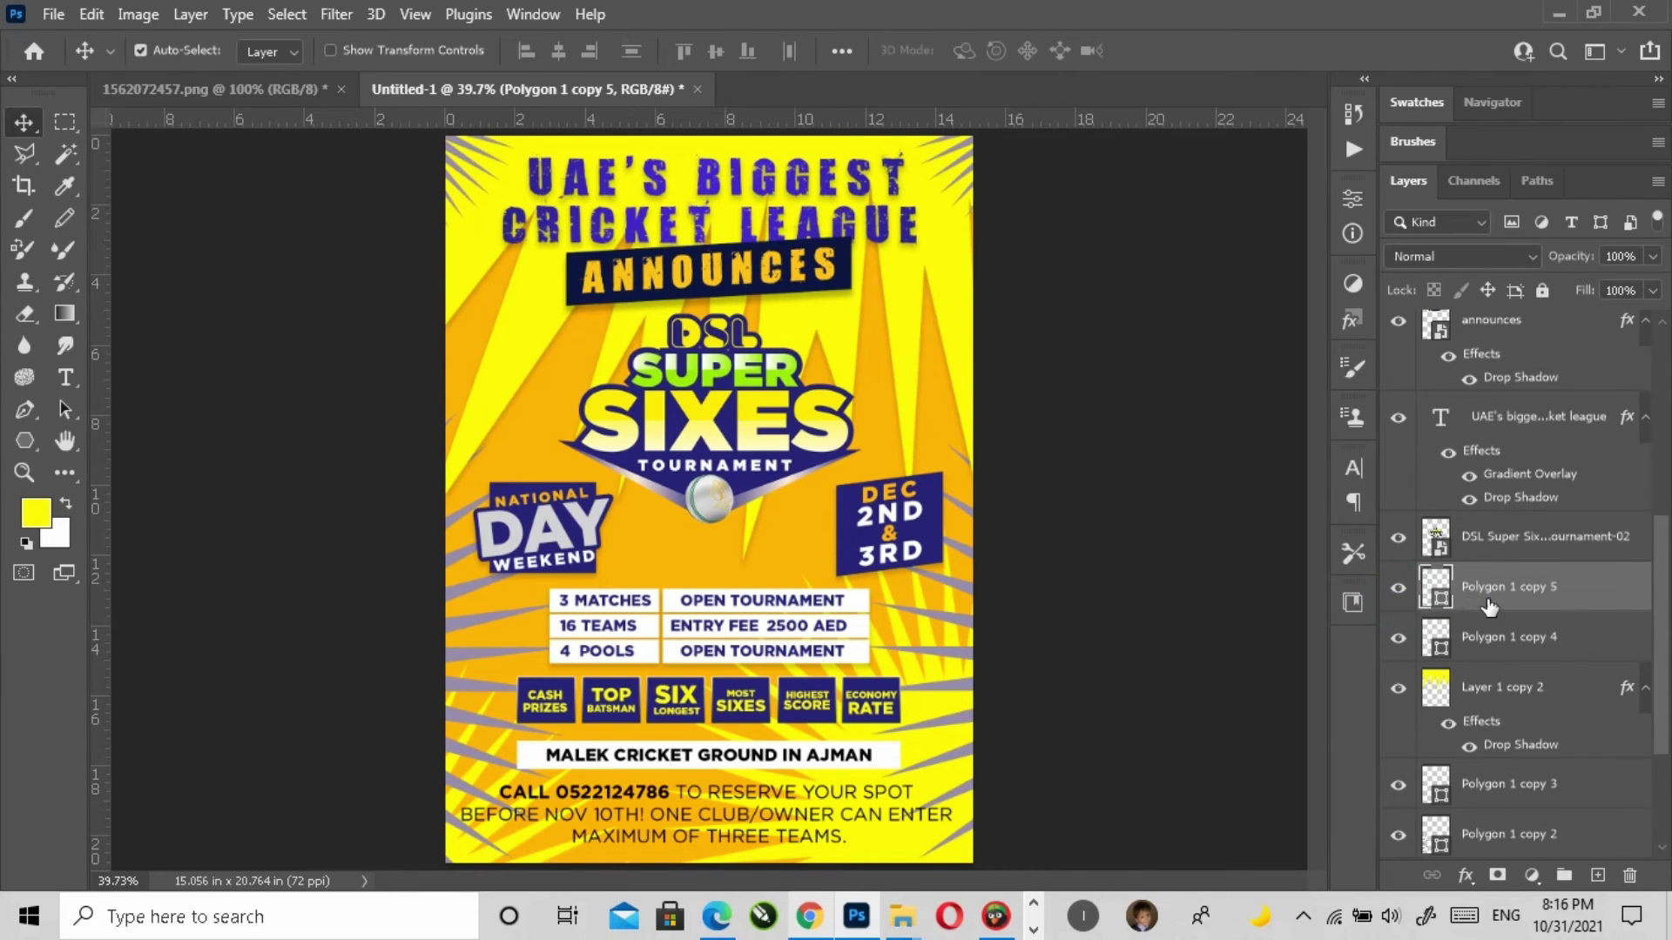
key(ctrl+j)
key(ctrl+t)
drag(406, 164, 735, 477)
drag(846, 570, 936, 640)
key(Return)
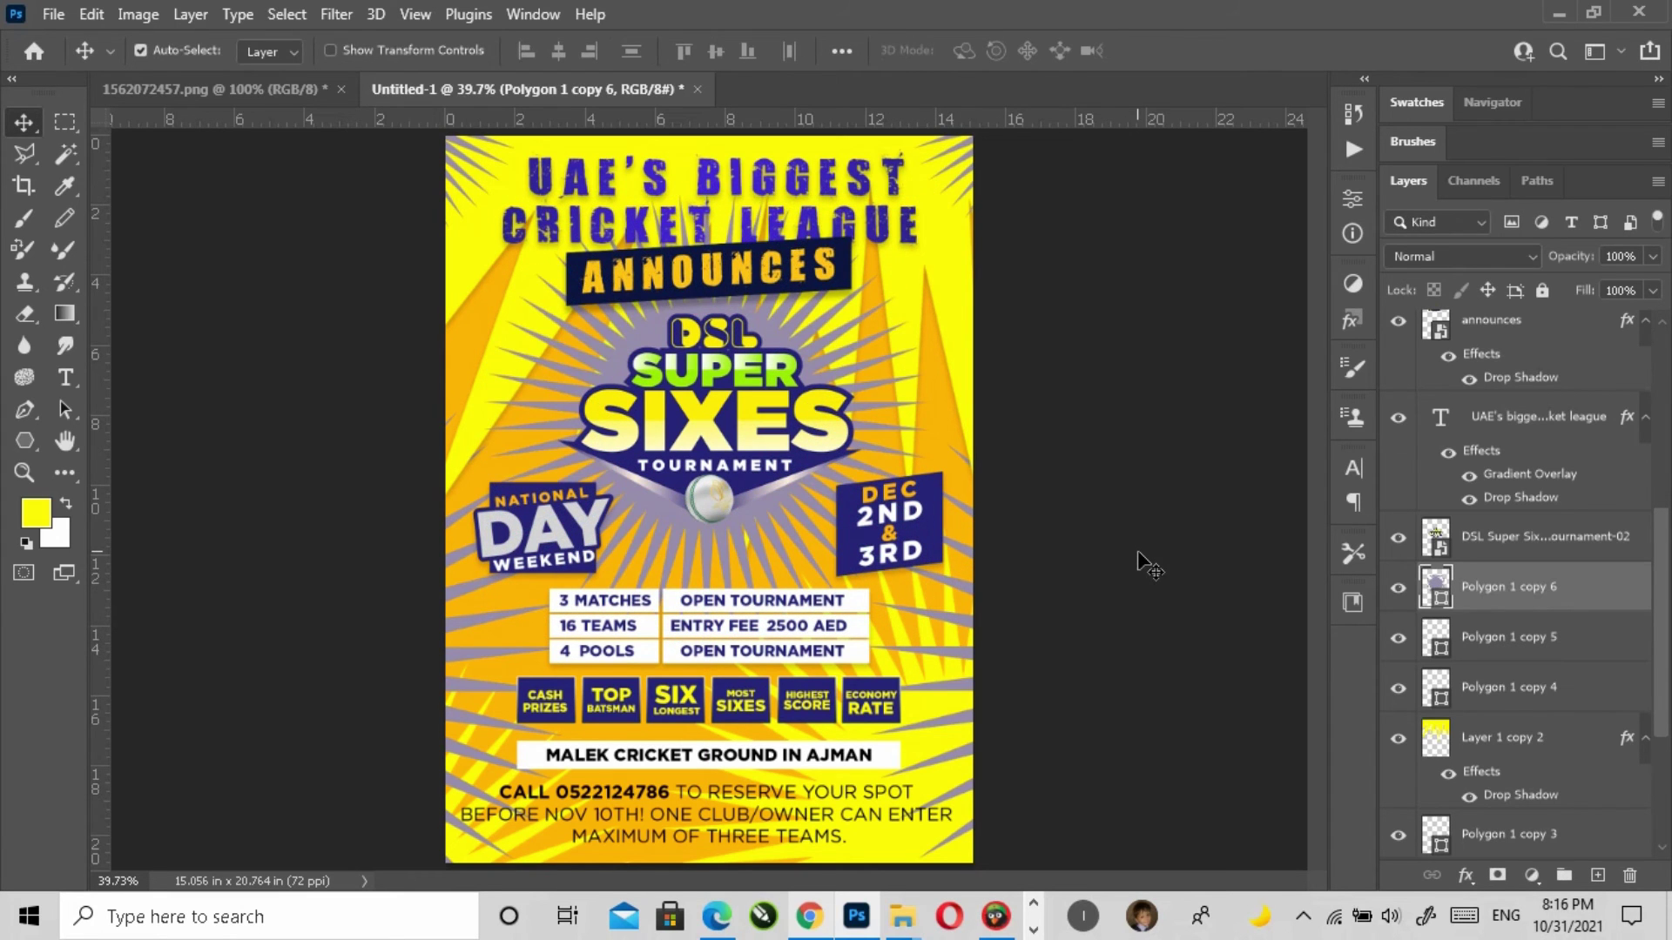
Step: Recolour the central starburst, Polygon 1 copy 6, with the yellow sampled from the SIXES lettering
click(1398, 589)
click(1399, 589)
double_click(1437, 588)
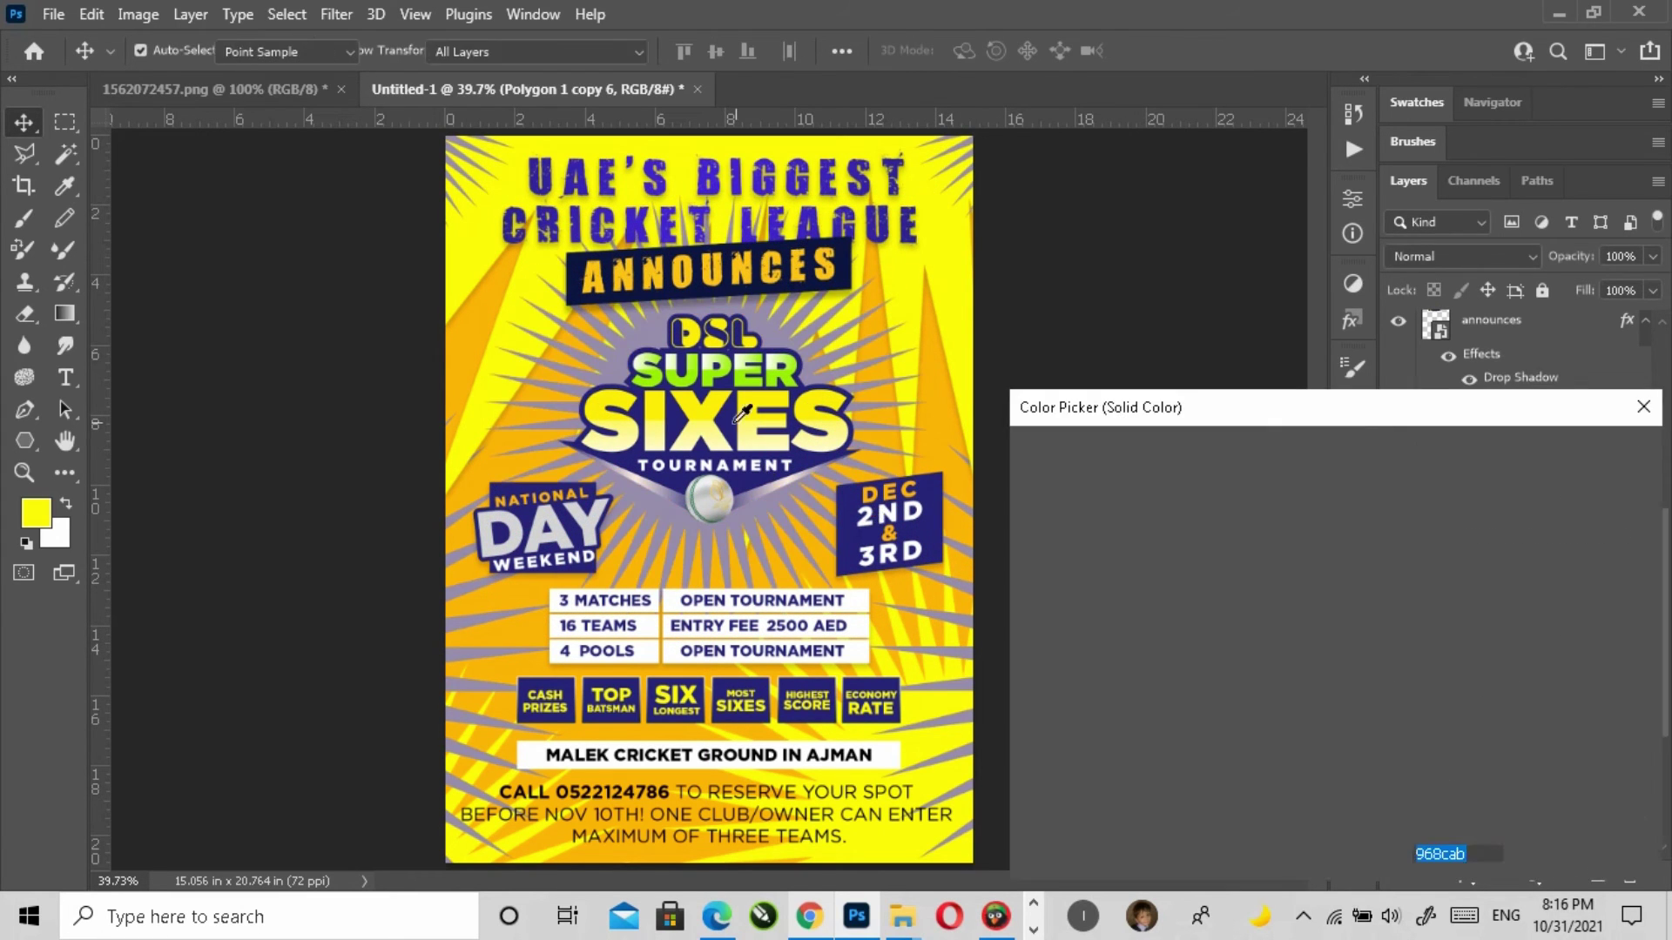
click(716, 403)
click(1576, 457)
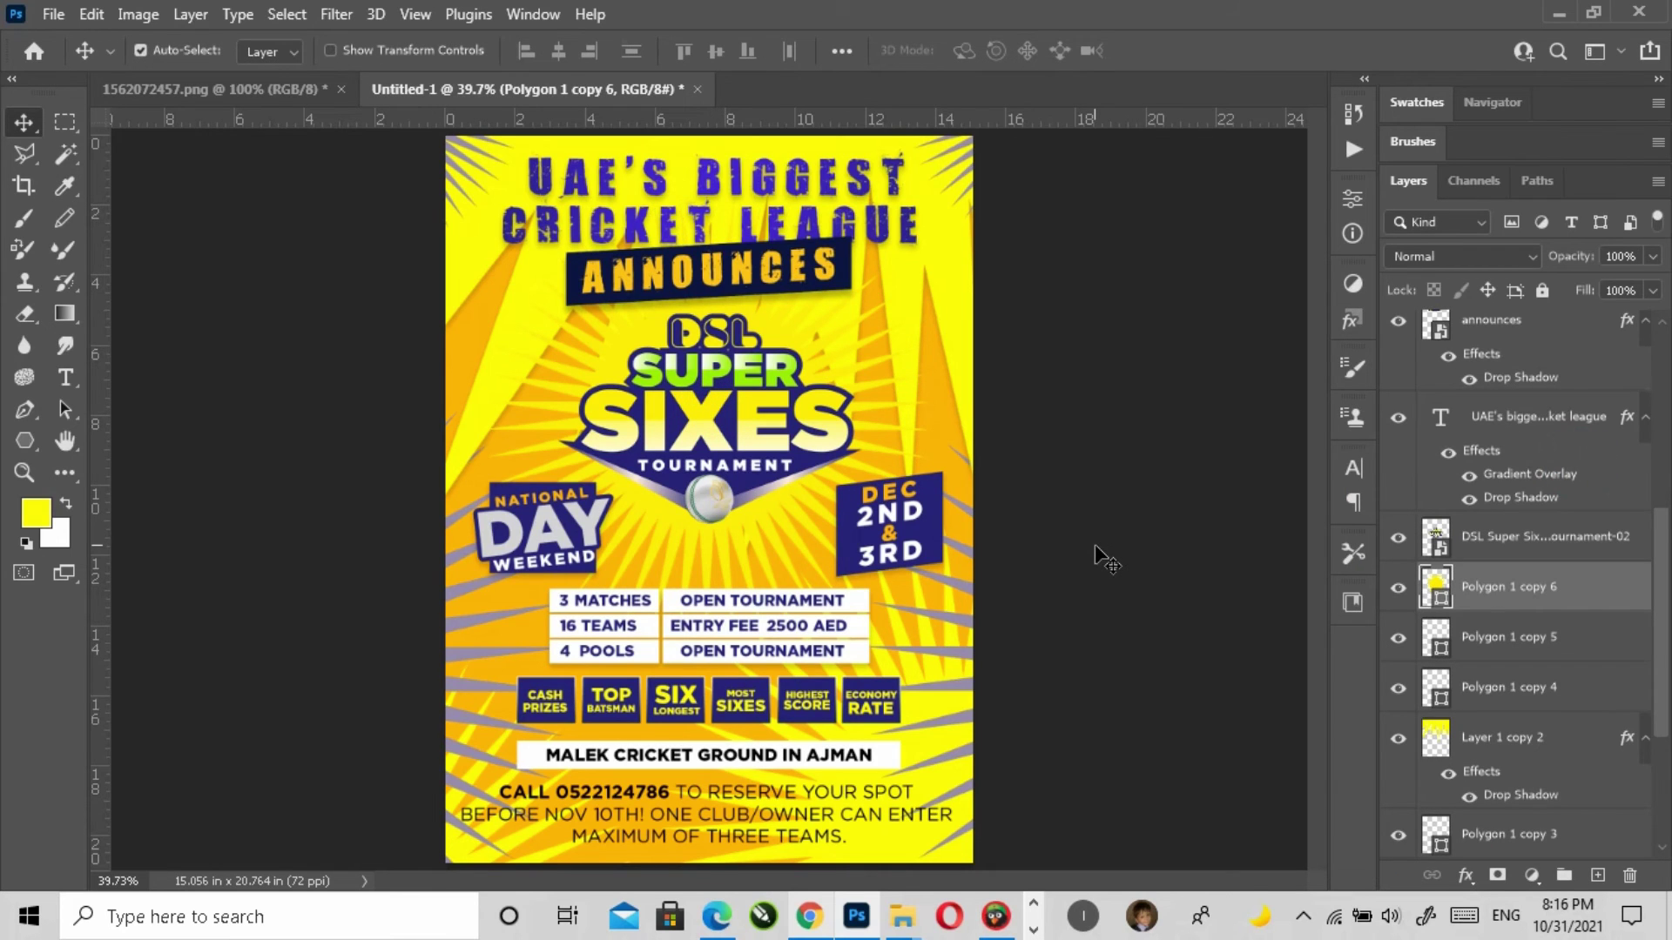
Step: Try white (ffffff) as the fill of the central starburst behind the logo
click(1399, 589)
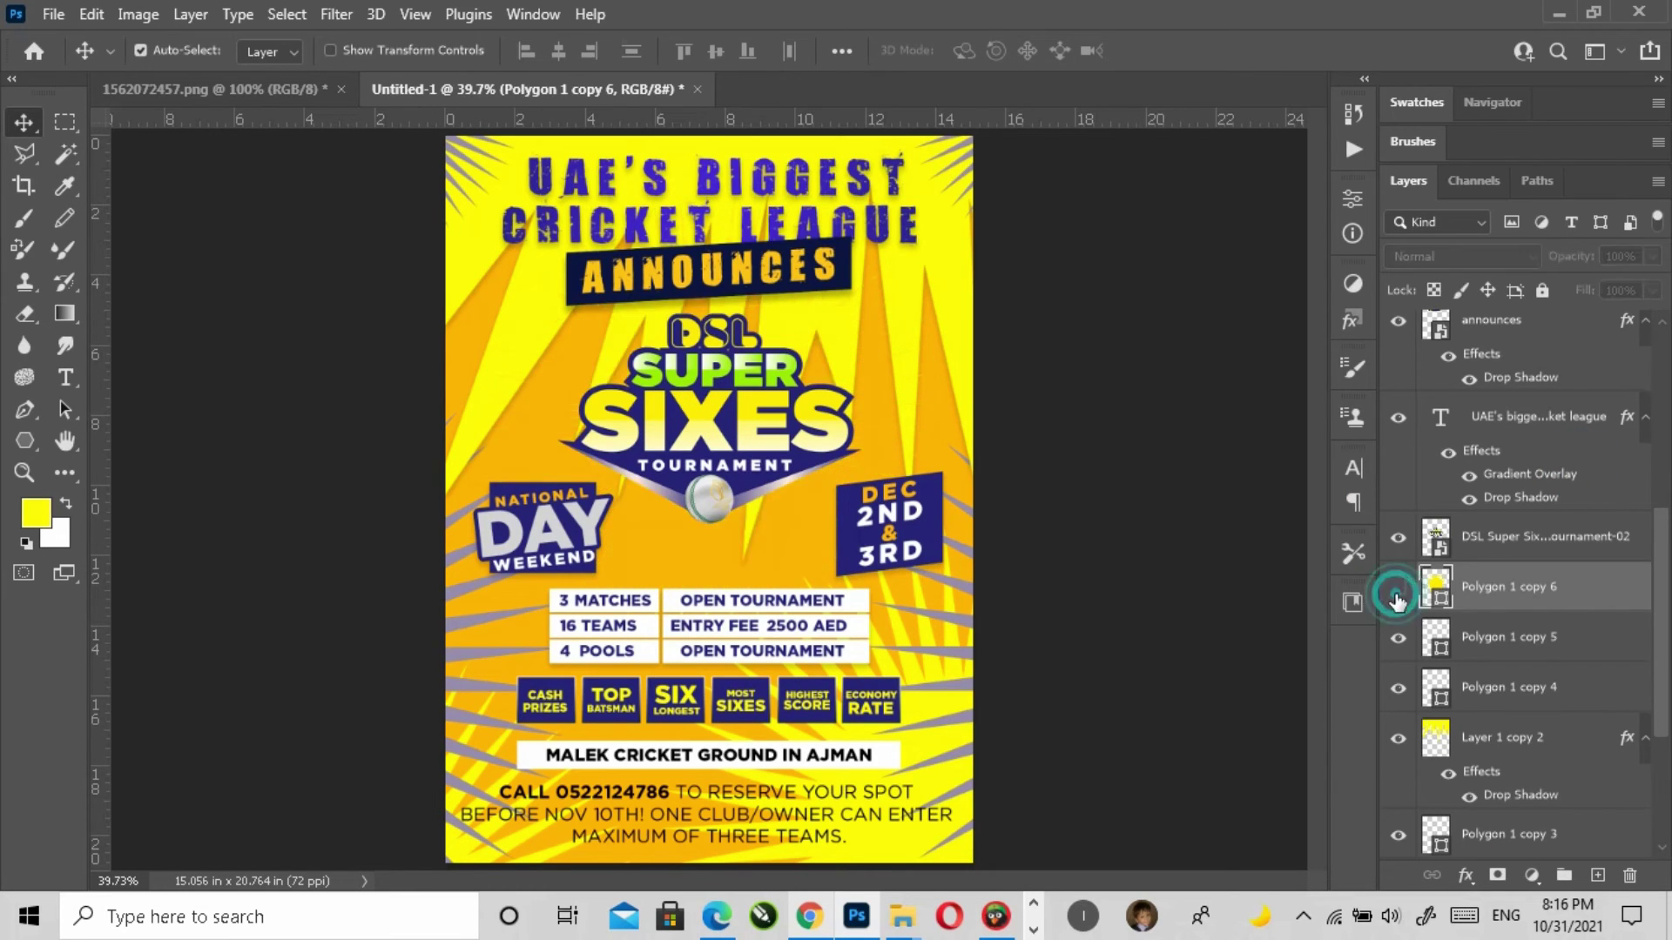
click(1398, 588)
double_click(1437, 589)
click(1362, 488)
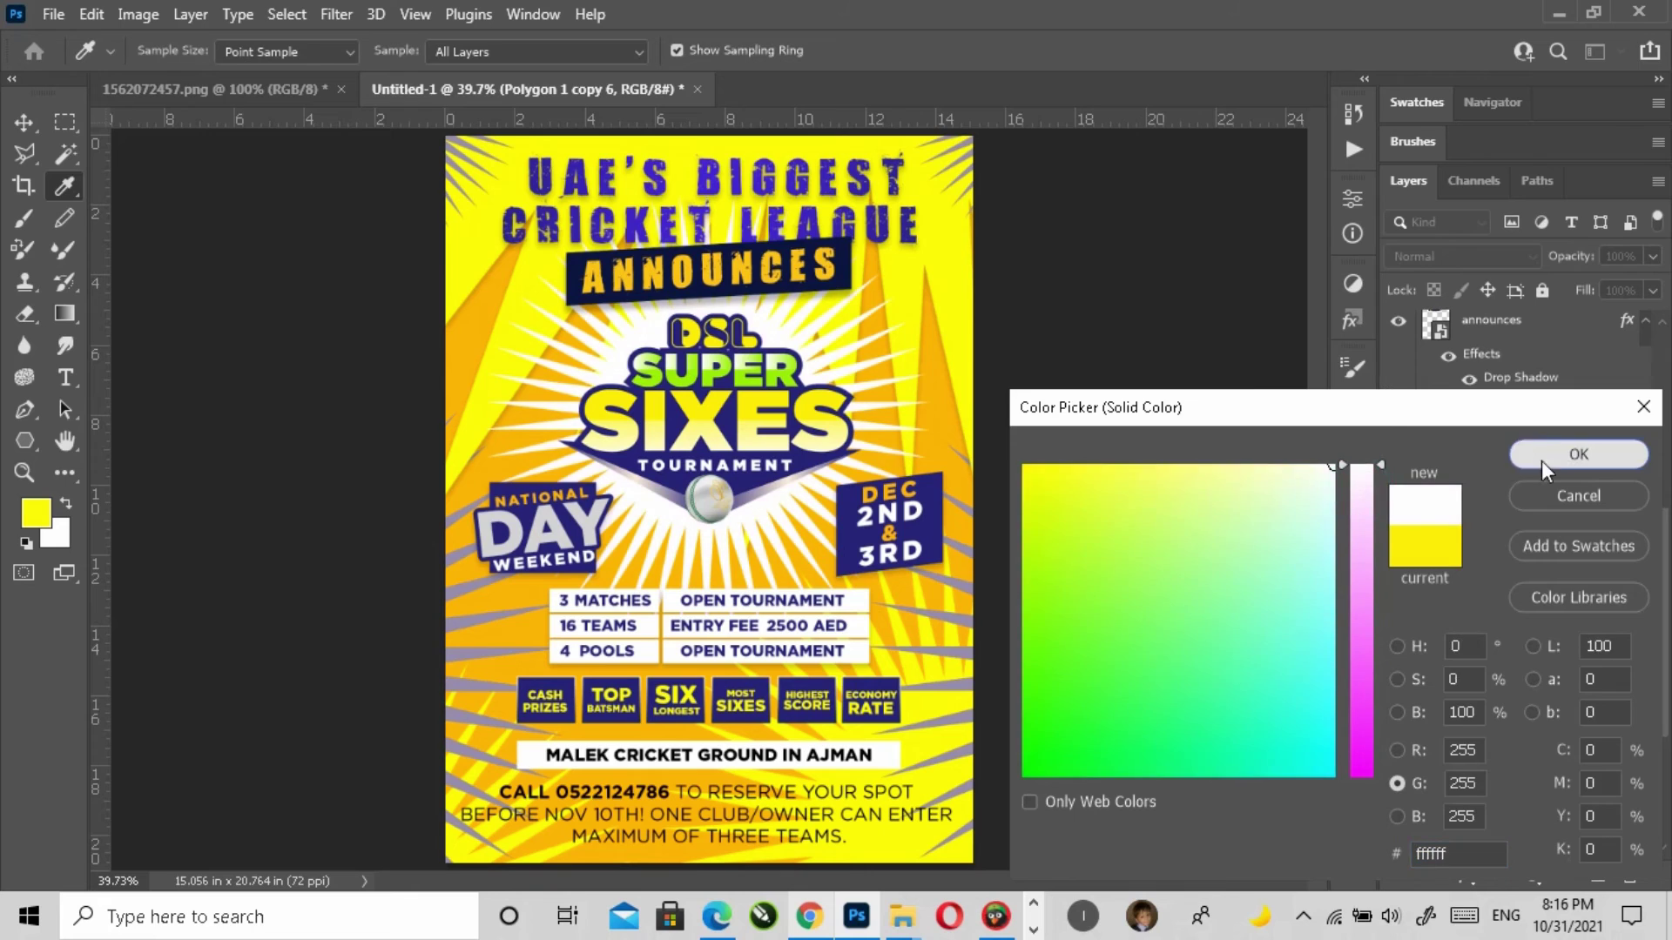
click(1578, 453)
Step: Try fading the central starburst with a layer mask and a black-to-white radial gradient spreading from the logo's centre
click(1498, 875)
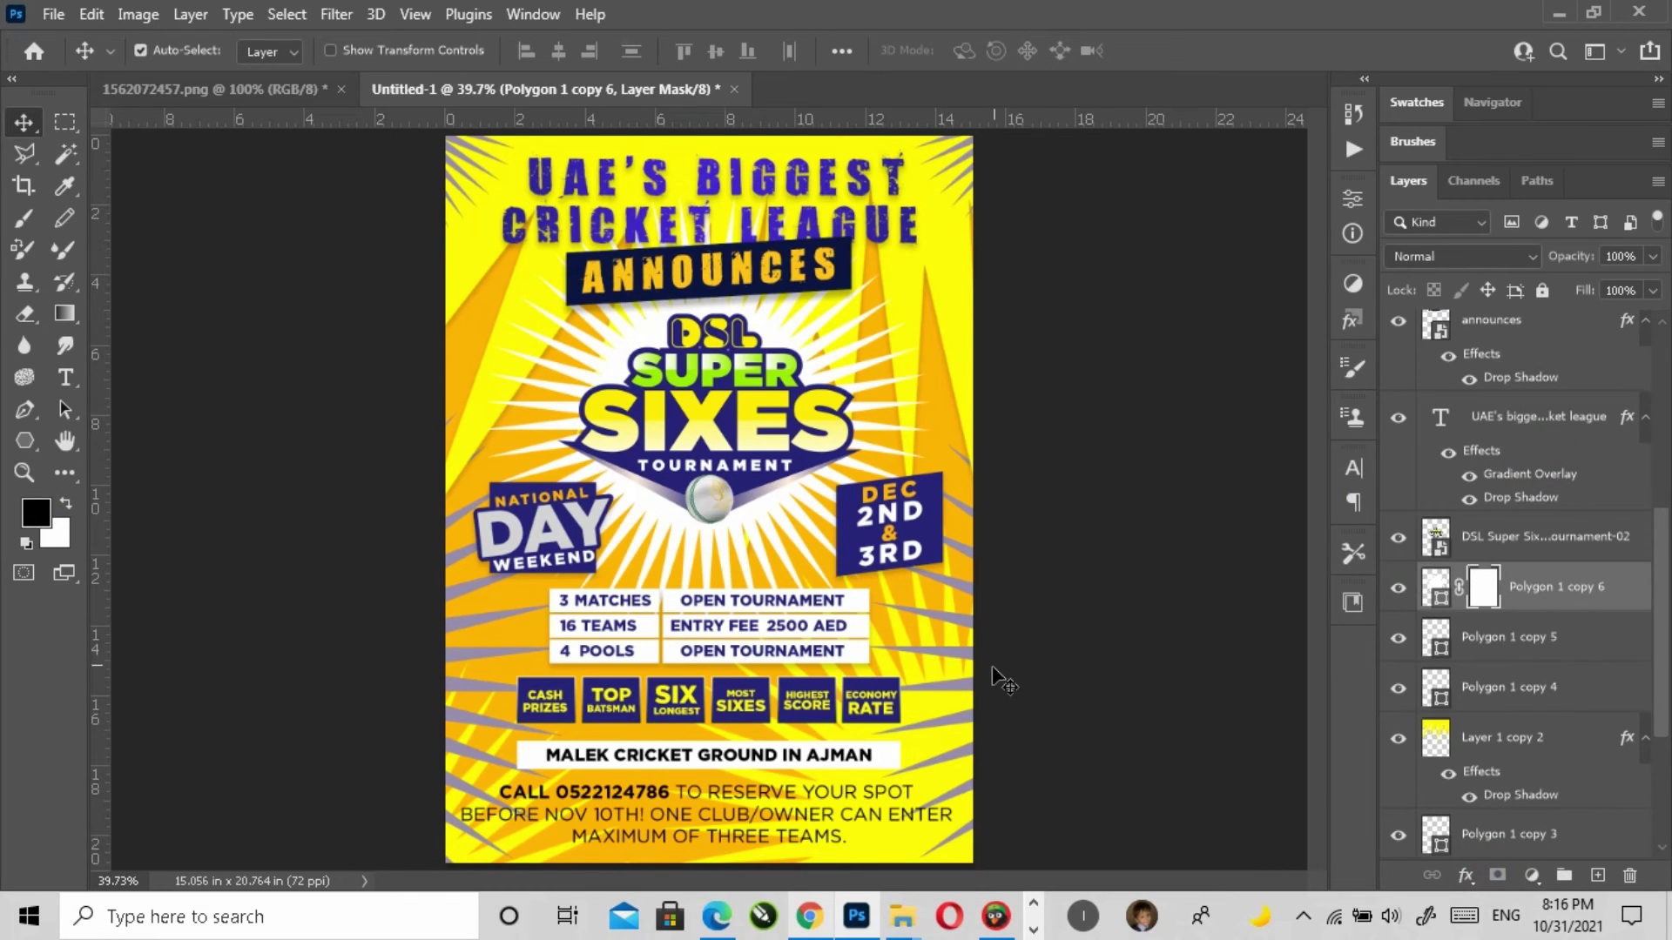
click(68, 317)
drag(805, 418, 1102, 428)
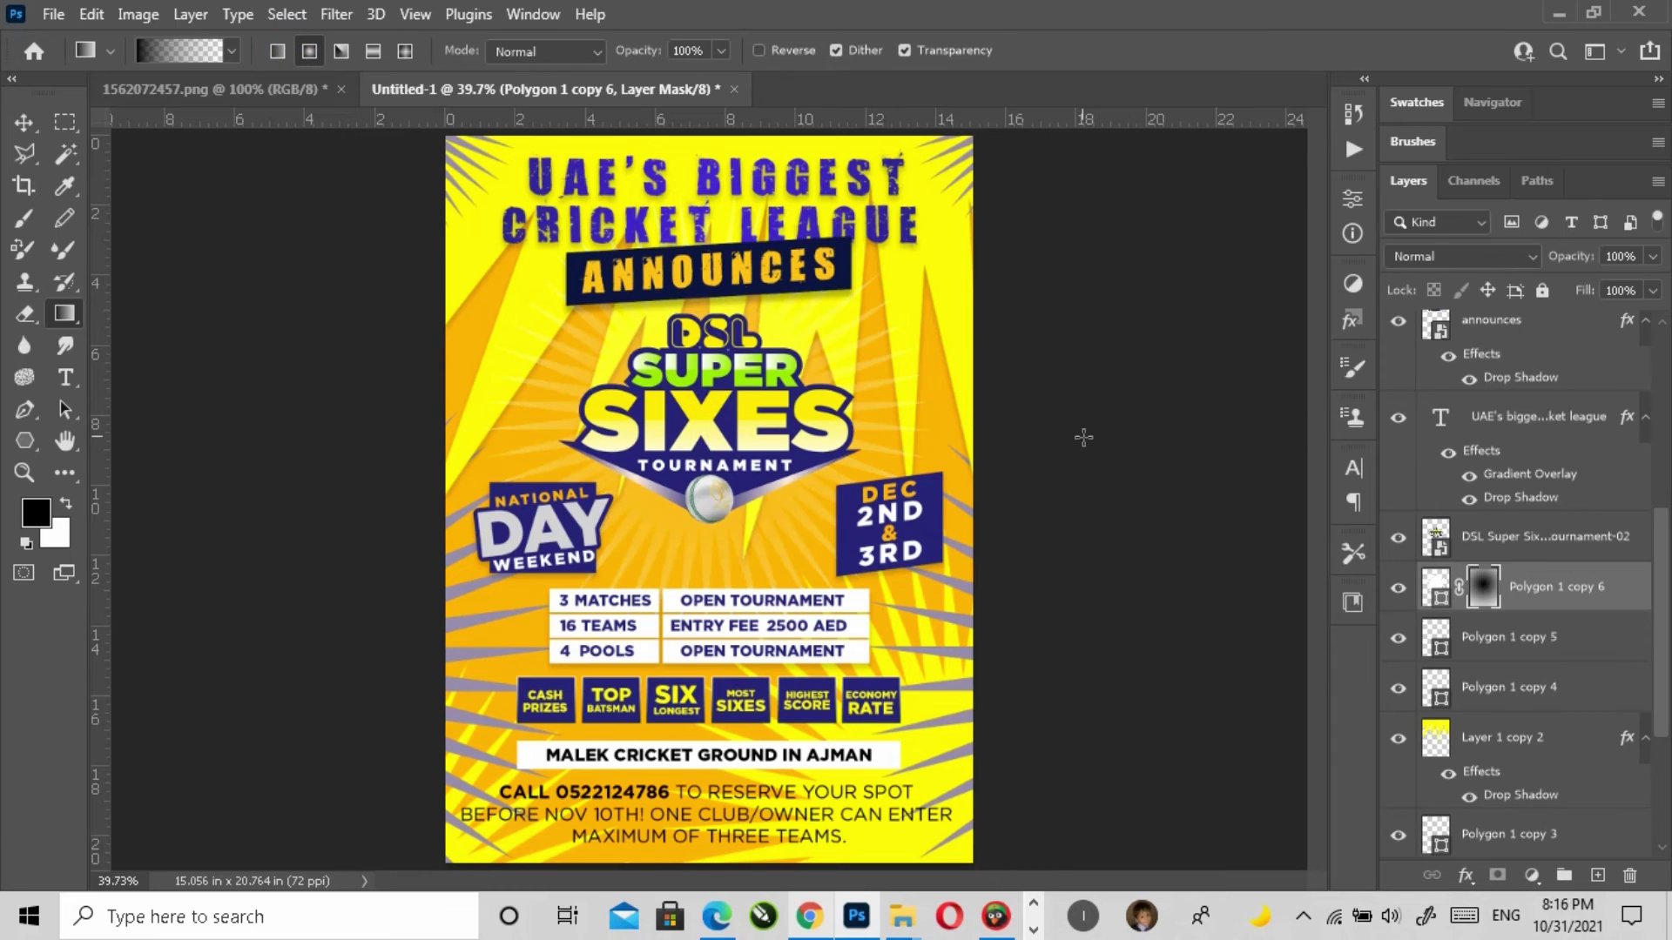
key(ctrl+z)
drag(715, 423, 951, 425)
key(ctrl+z)
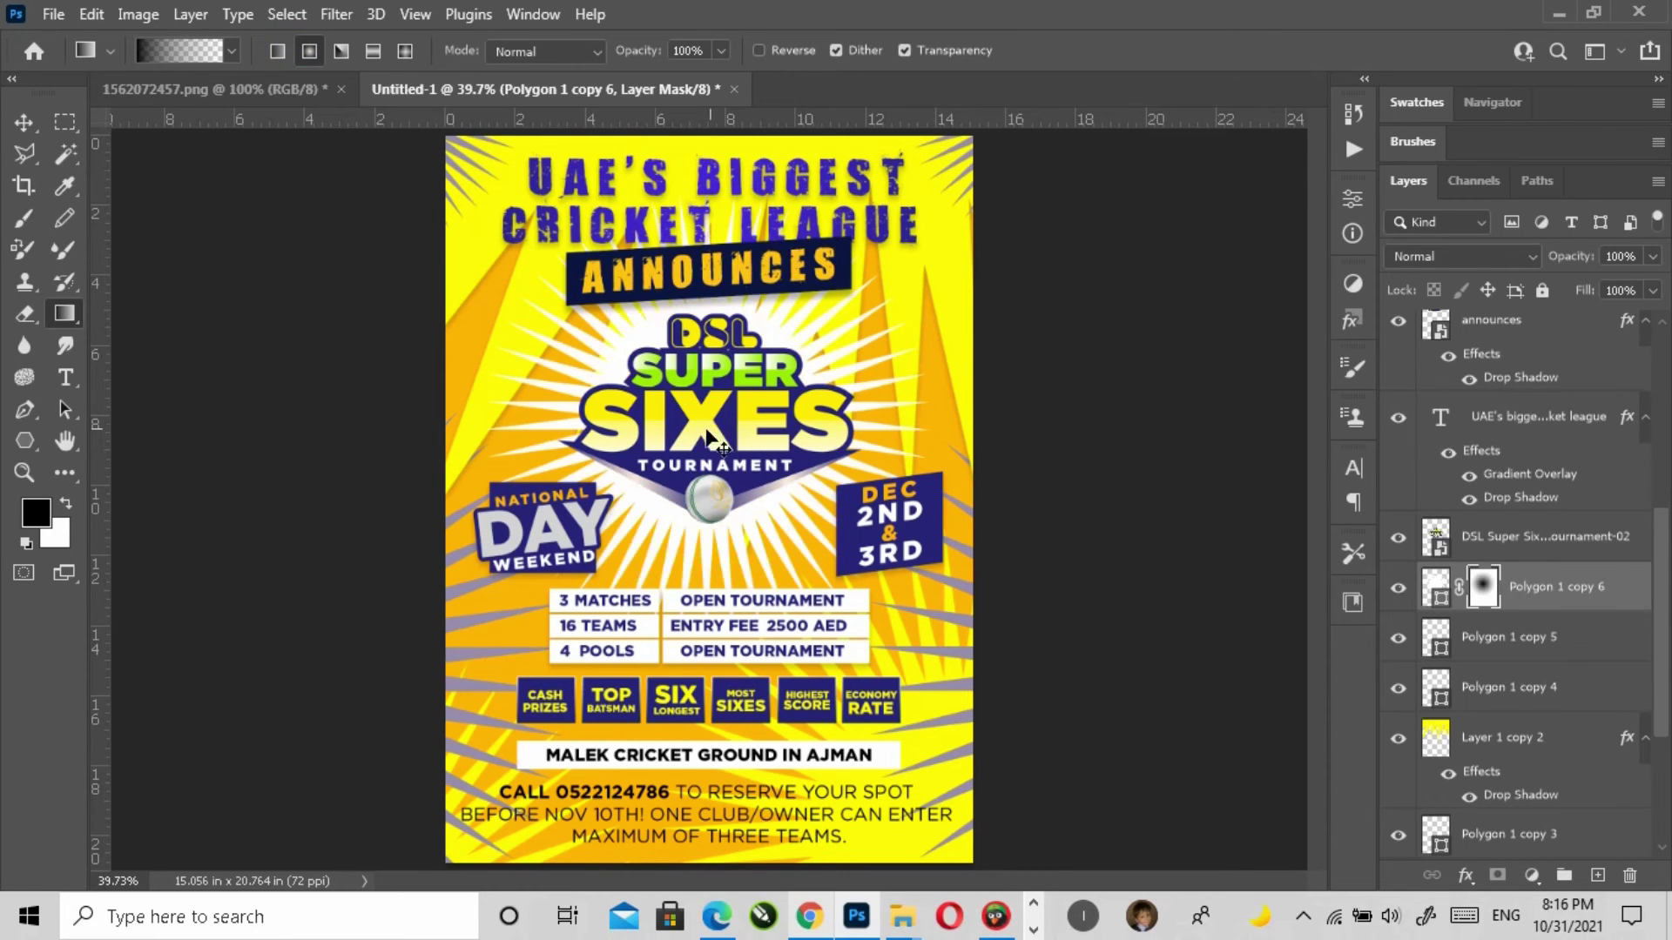
drag(819, 431, 827, 432)
key(ctrl+z)
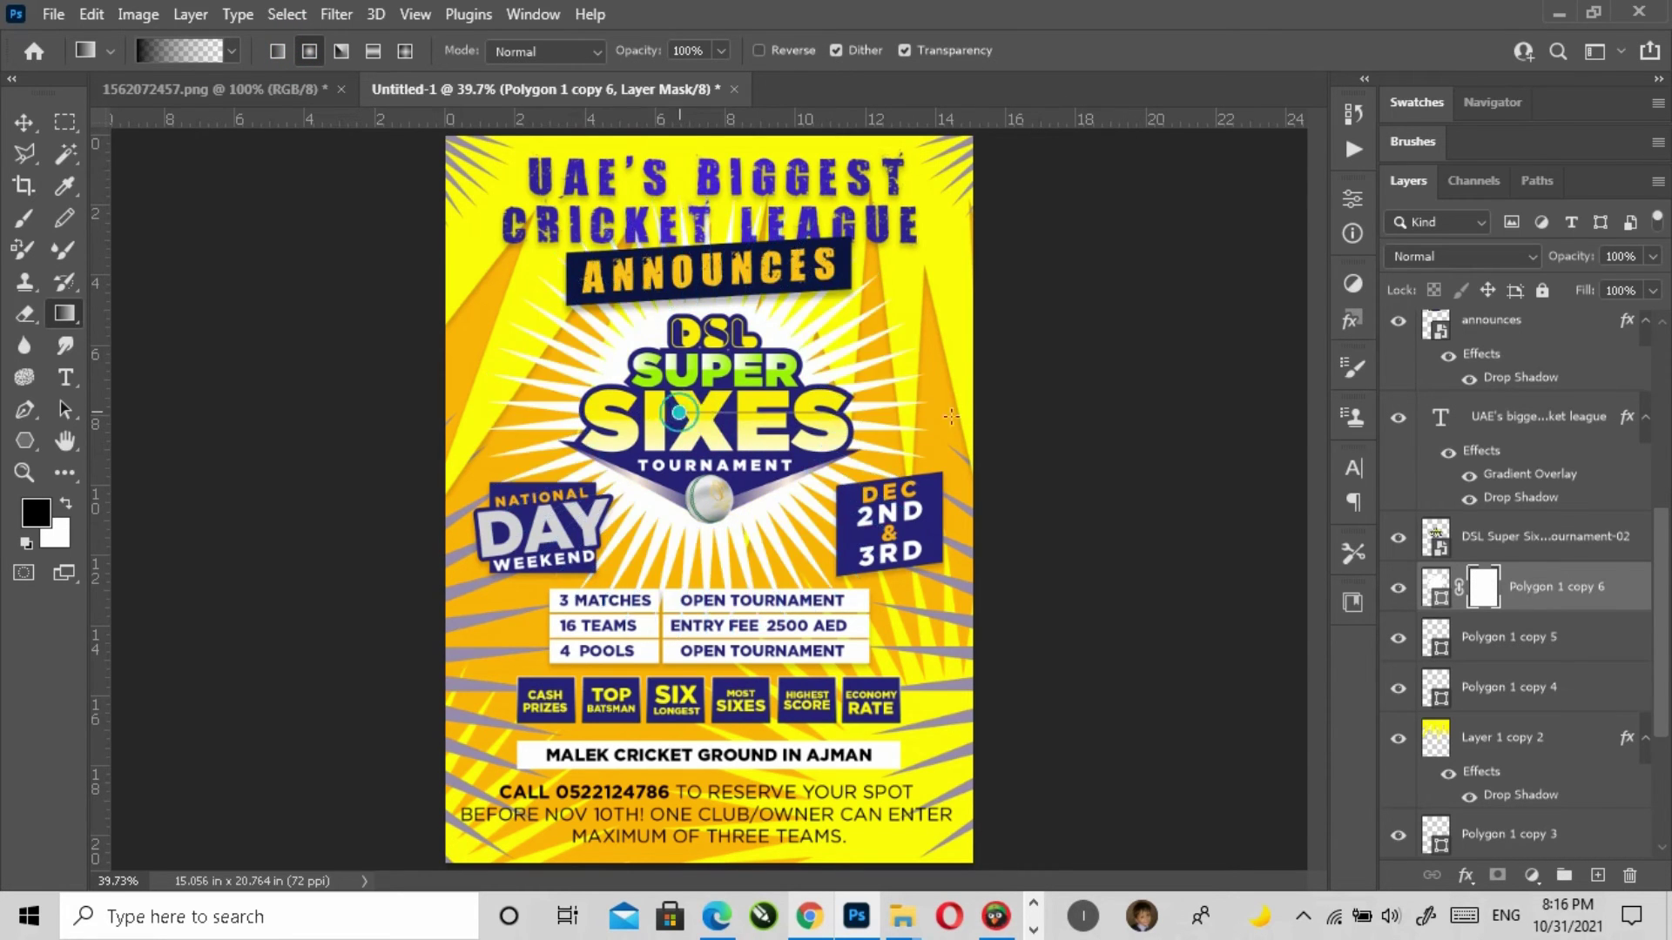
drag(679, 413, 987, 423)
key(v)
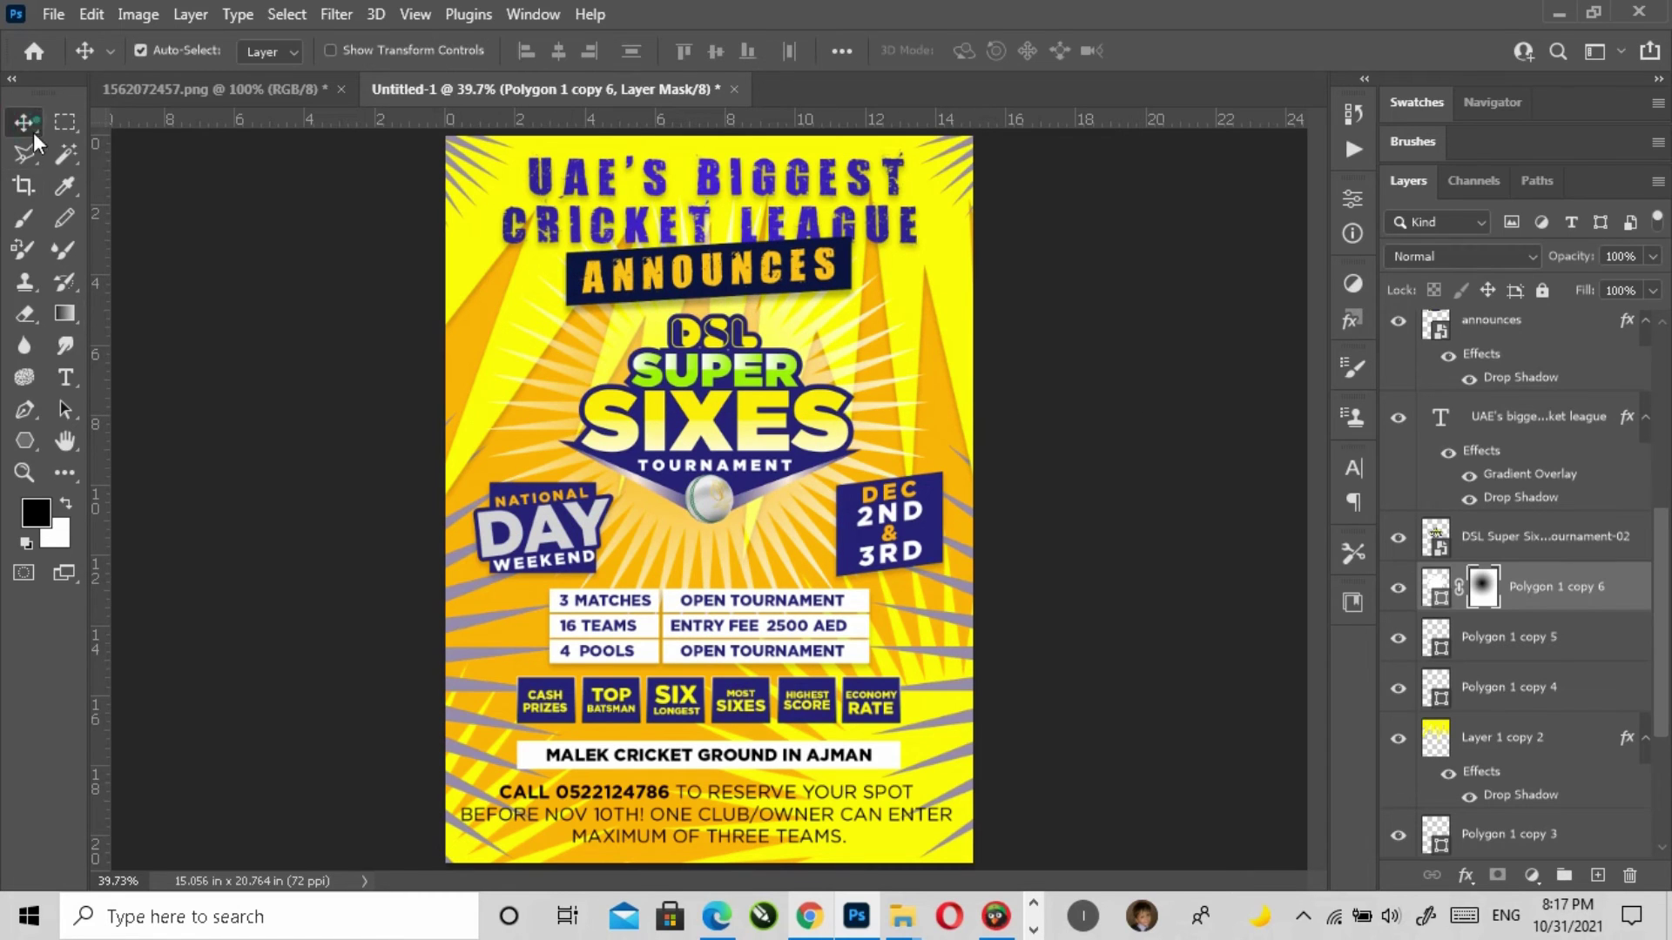
Step: Undo the gradient mask and the white recolouring of the central starburst
key(ctrl+z)
key(ctrl+z)
key(ctrl+z)
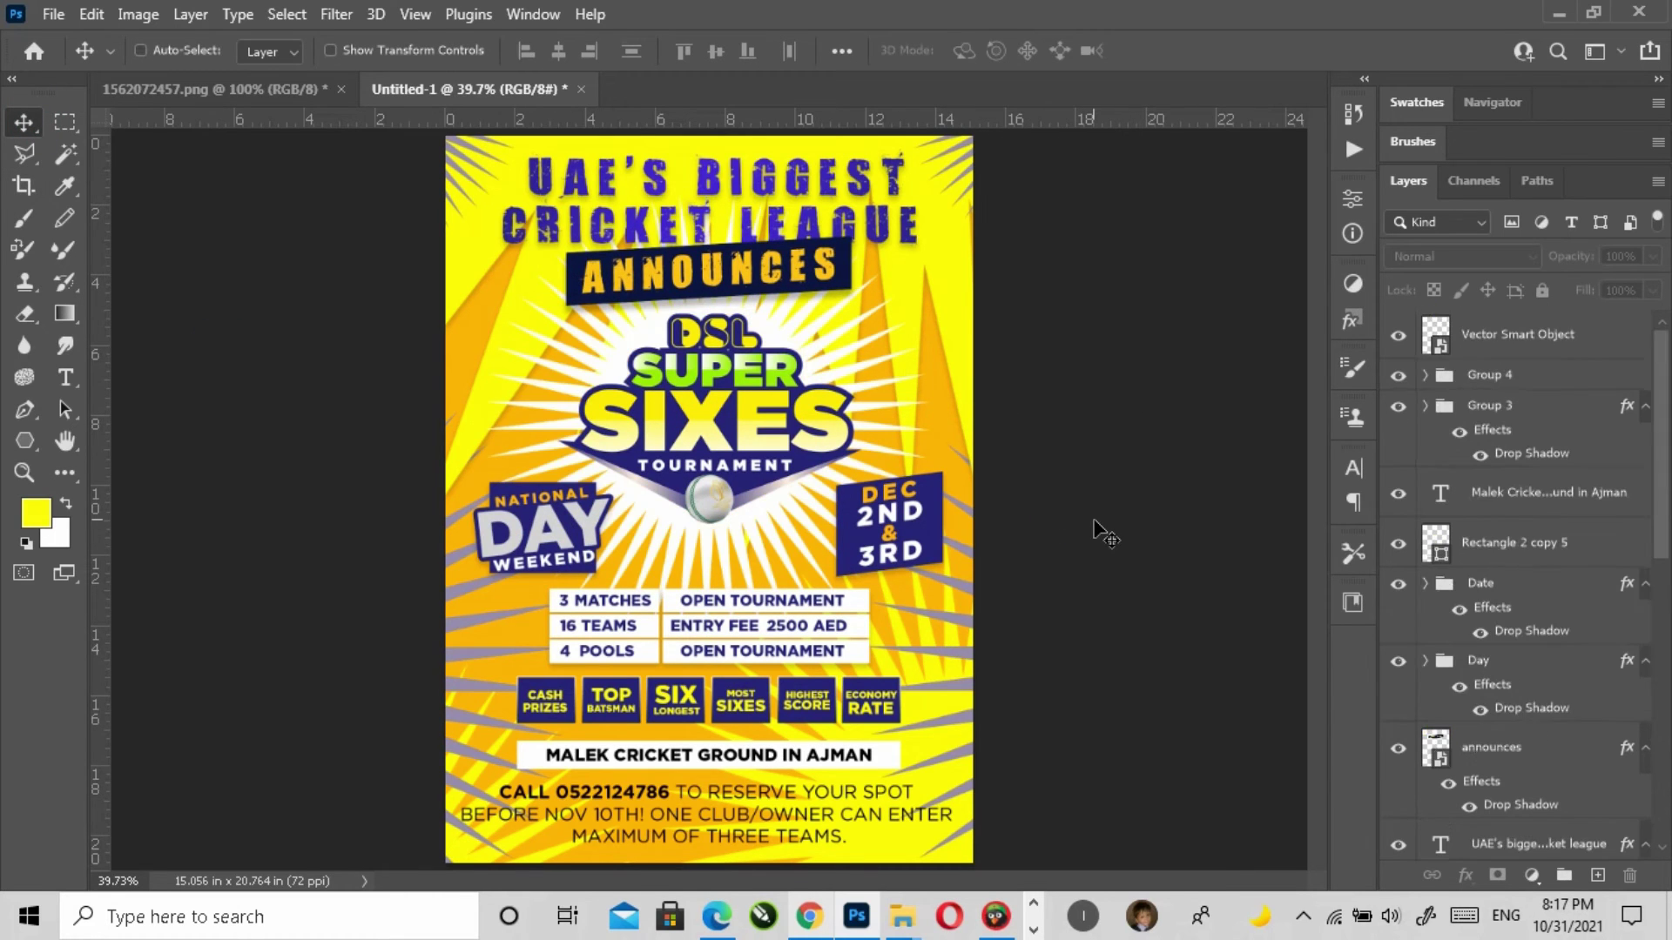
key(ctrl+z)
Step: Add a new layer above Polygon 1 copy 6 and paint a soft white glow behind the logo with a 1000 px brush
click(768, 442)
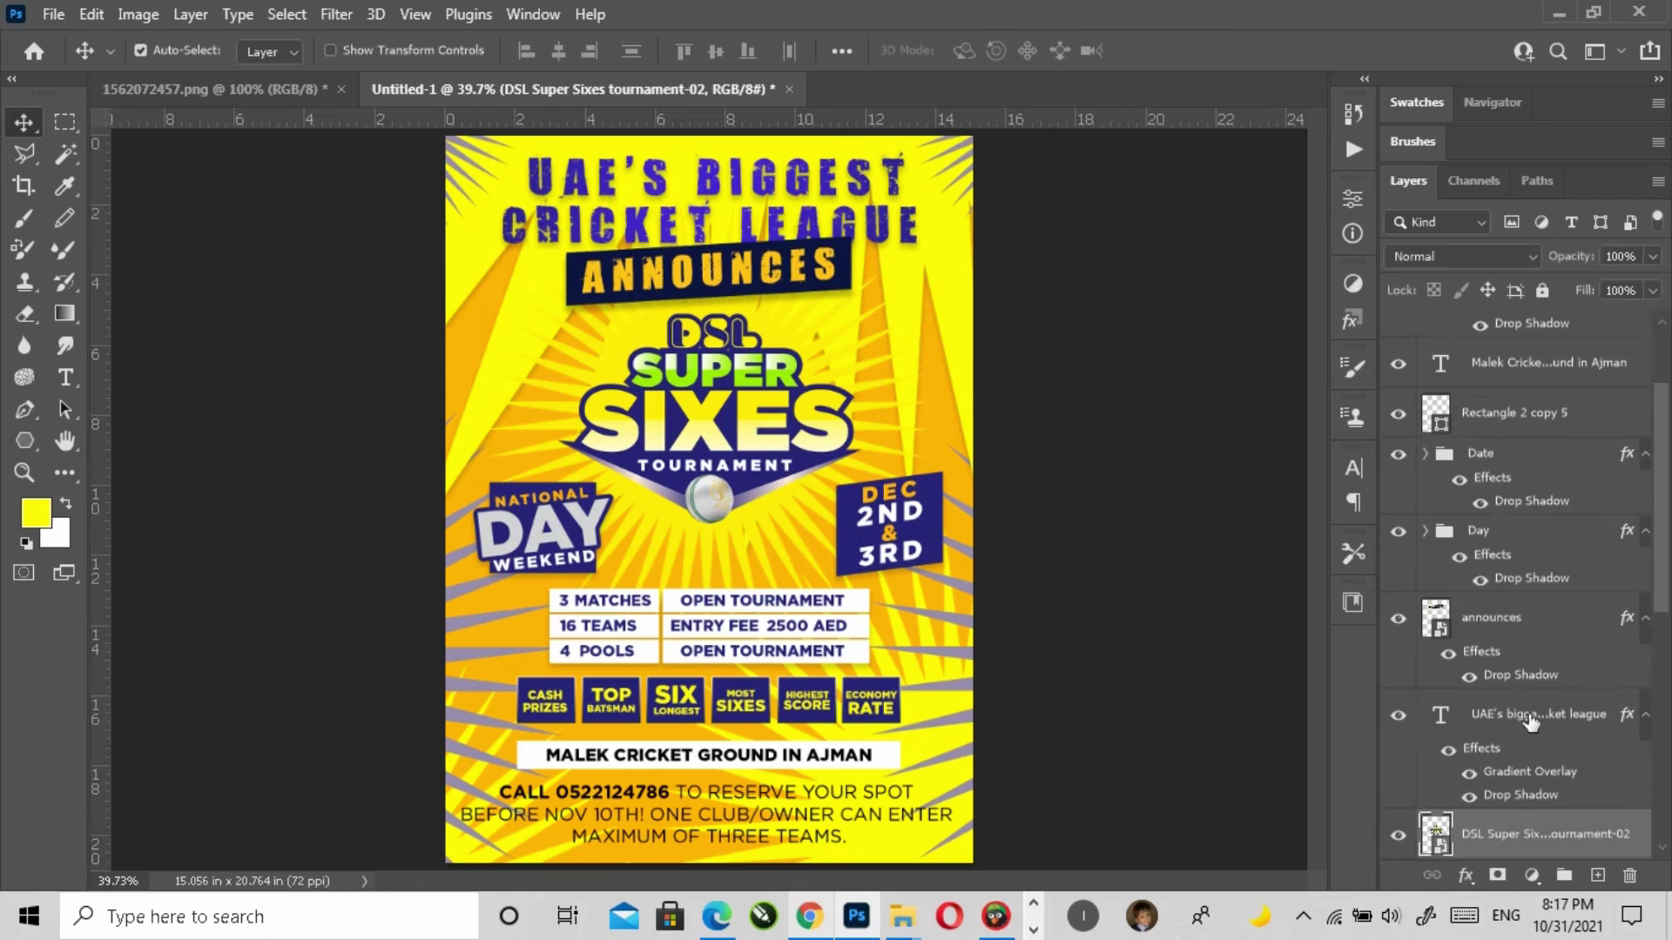
scroll(1530, 728, down, 3)
click(1500, 742)
click(1597, 876)
key(b)
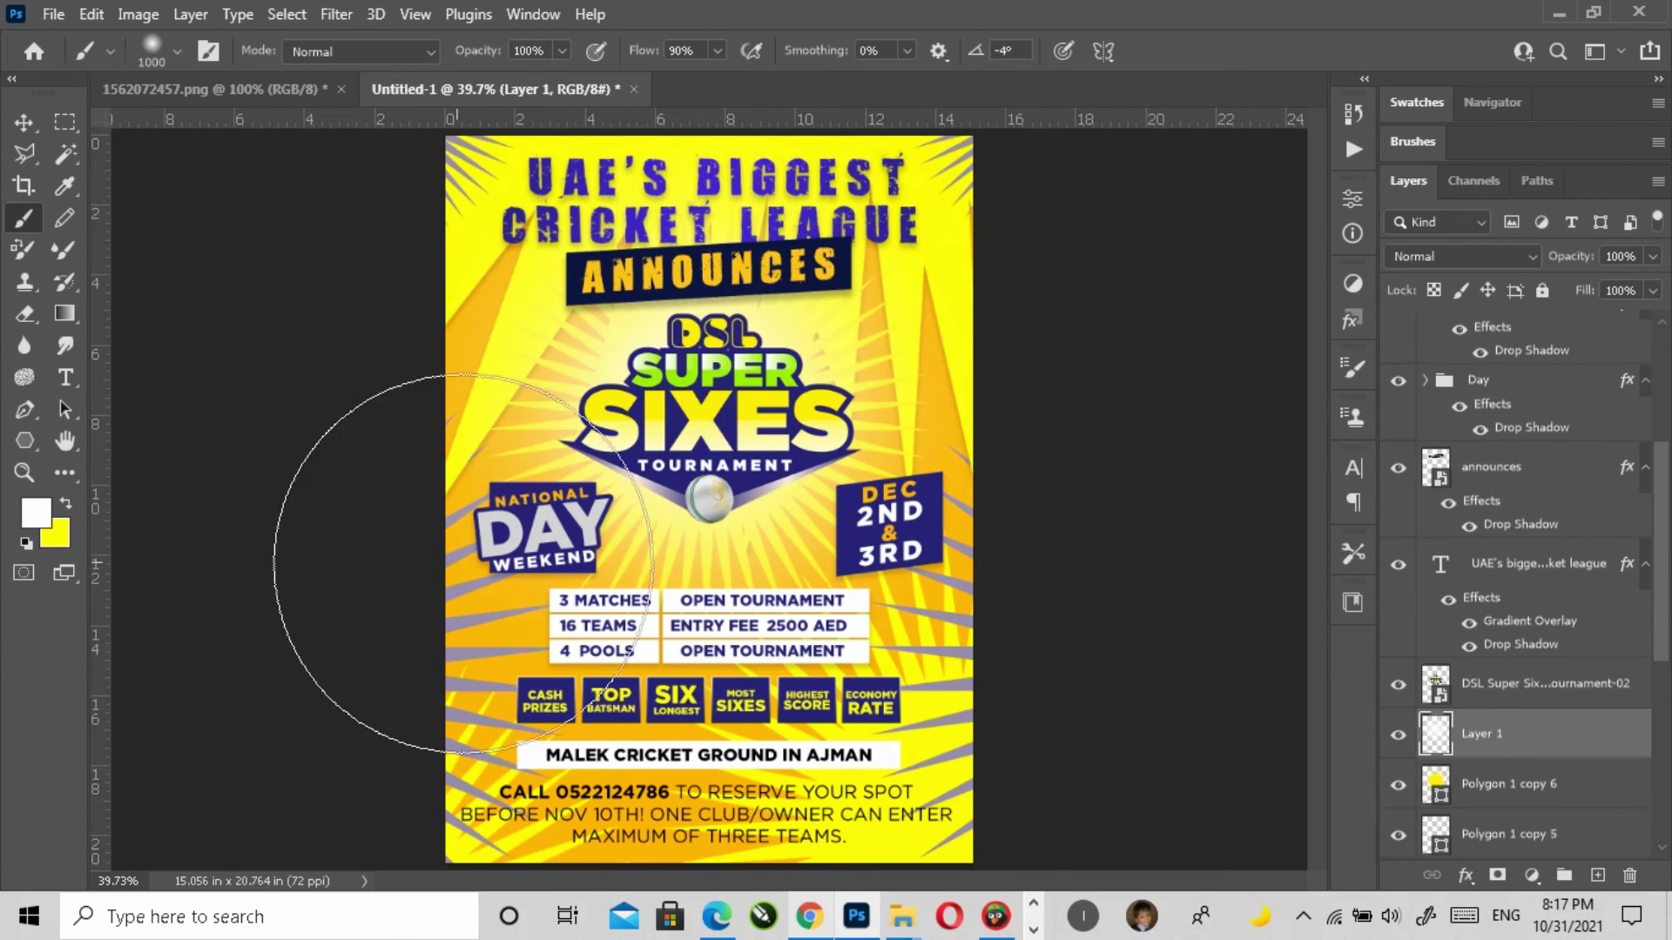
Step: Reduce the white brush to 400 px to finish the glow on Layer 1, and deselect all layers
key(bracketleft)
key(bracketleft)
key(bracketleft)
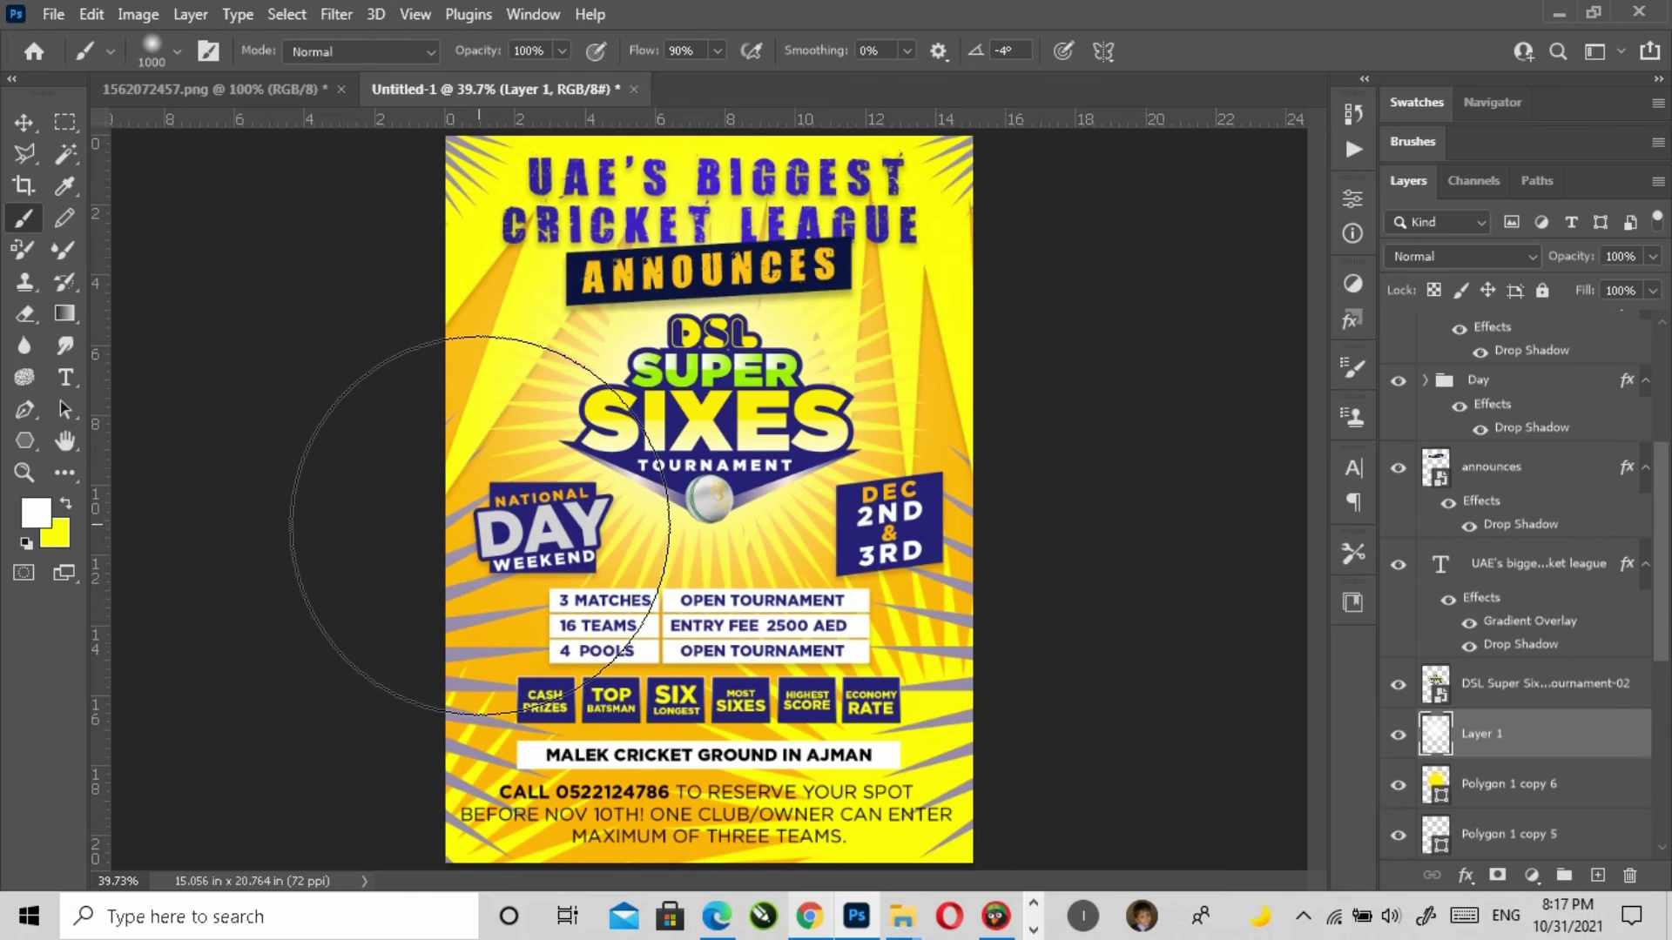
key(bracketleft)
key(bracketleft)
key(bracketleft)
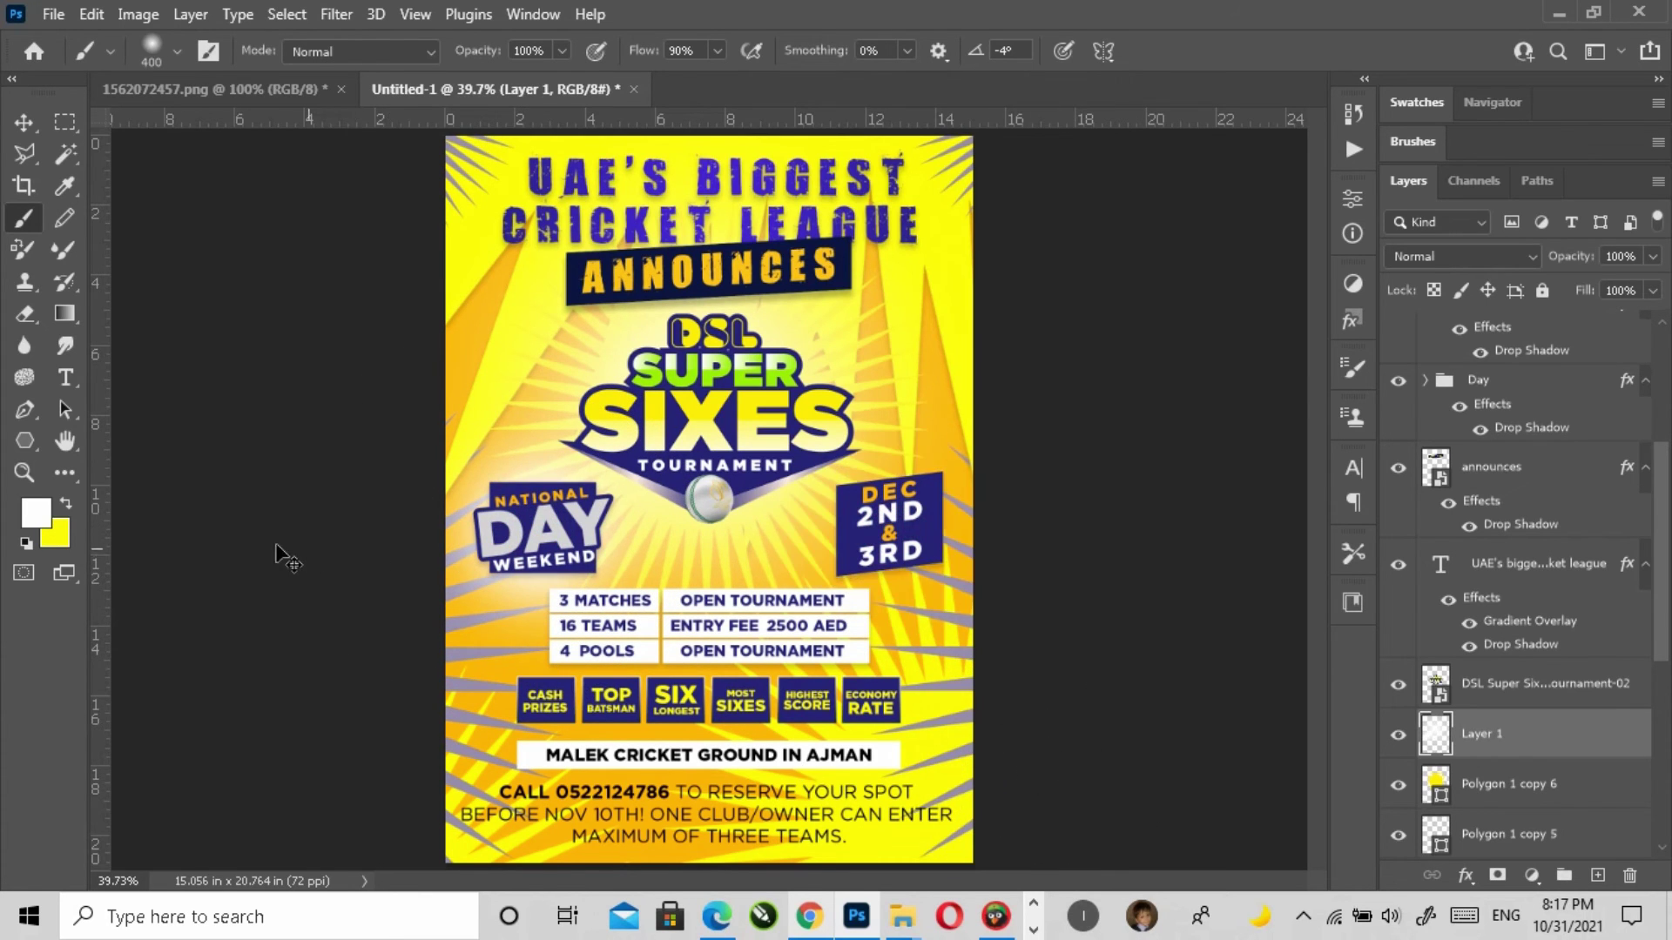
click(23, 122)
click(164, 328)
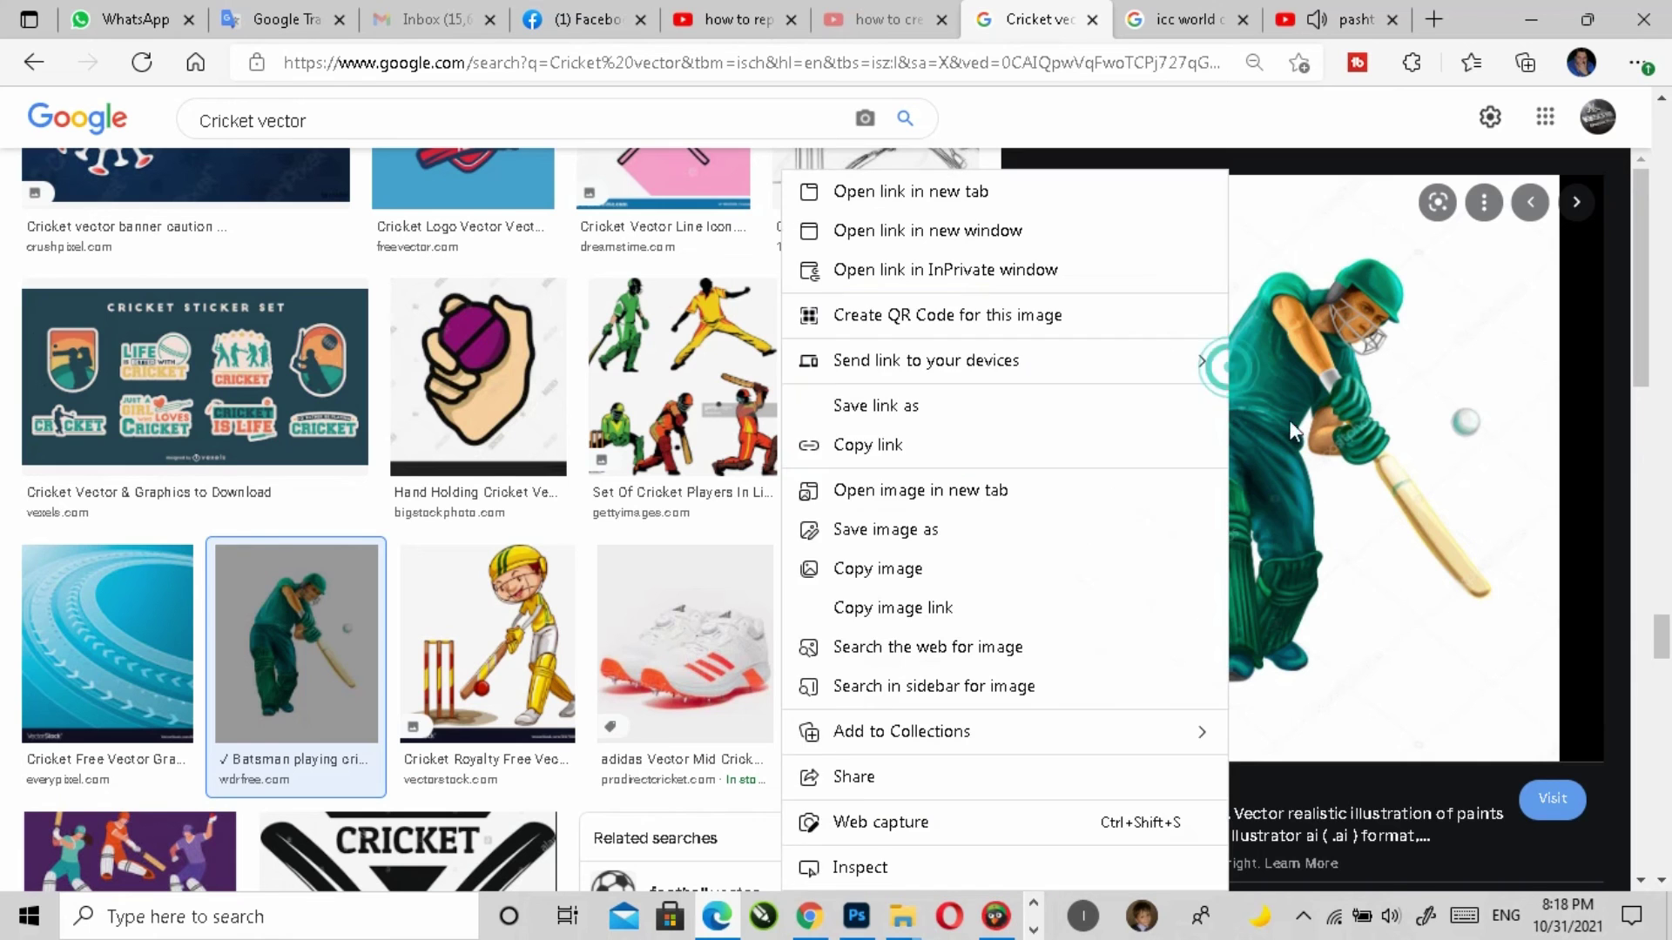
Step: Switch to the browser, copy the green-kit batsman image from the Cricket vector results, and paste it into the Photoshop poster
click(980, 569)
scroll(1300, 646, down, 4)
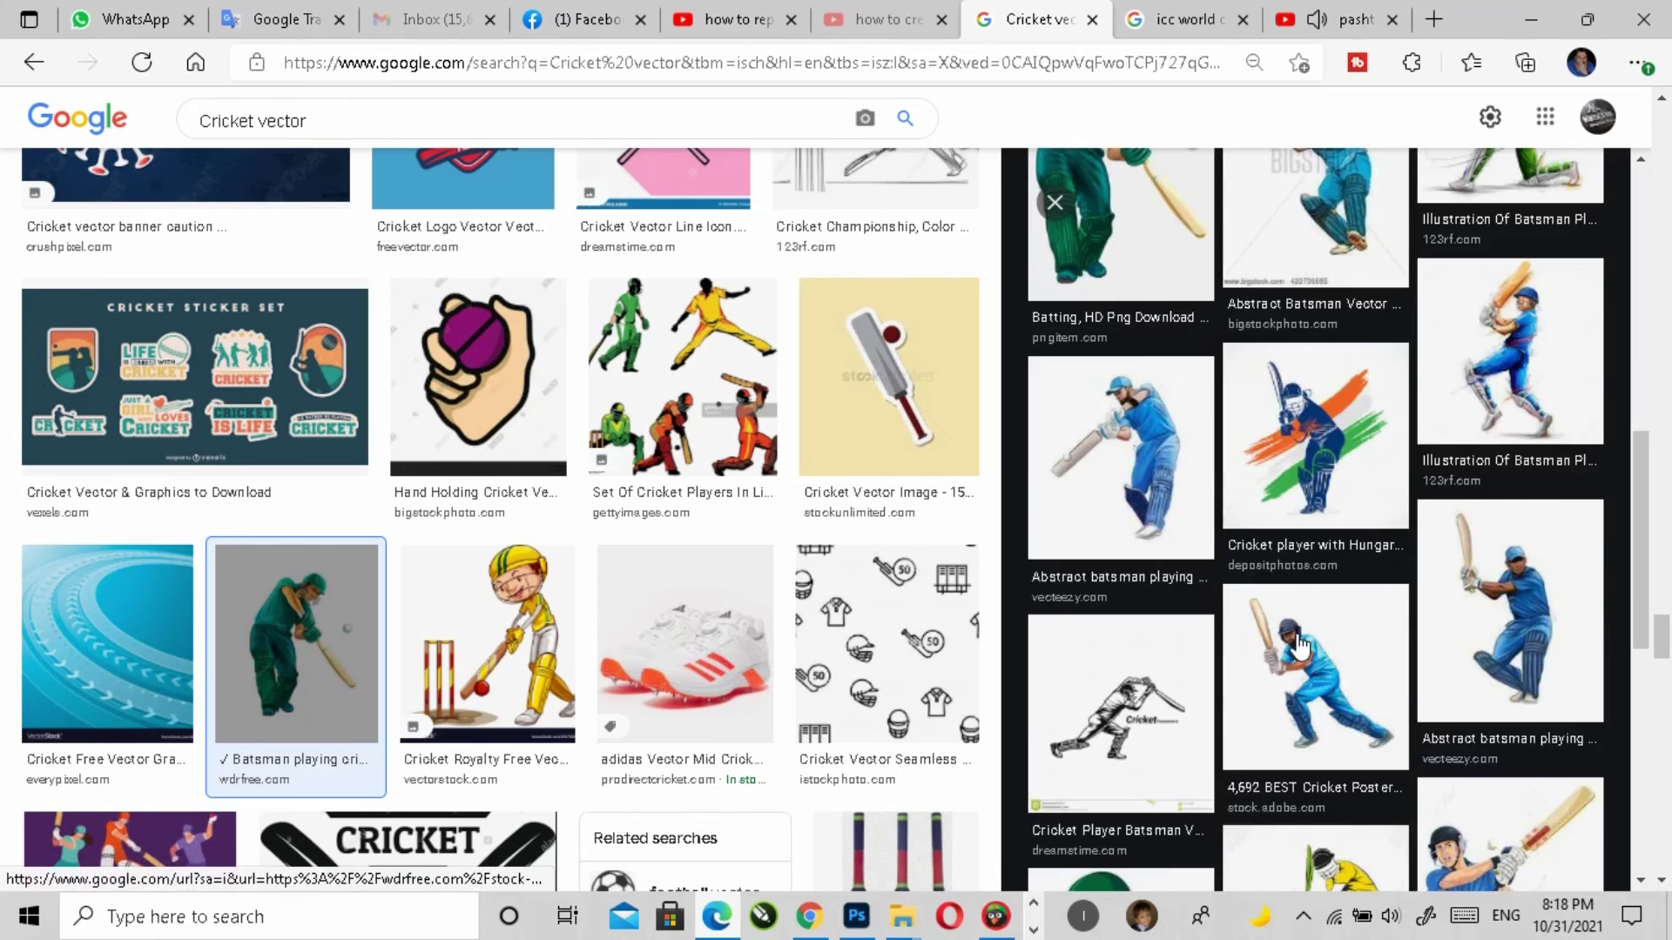
scroll(1300, 646, up, 10)
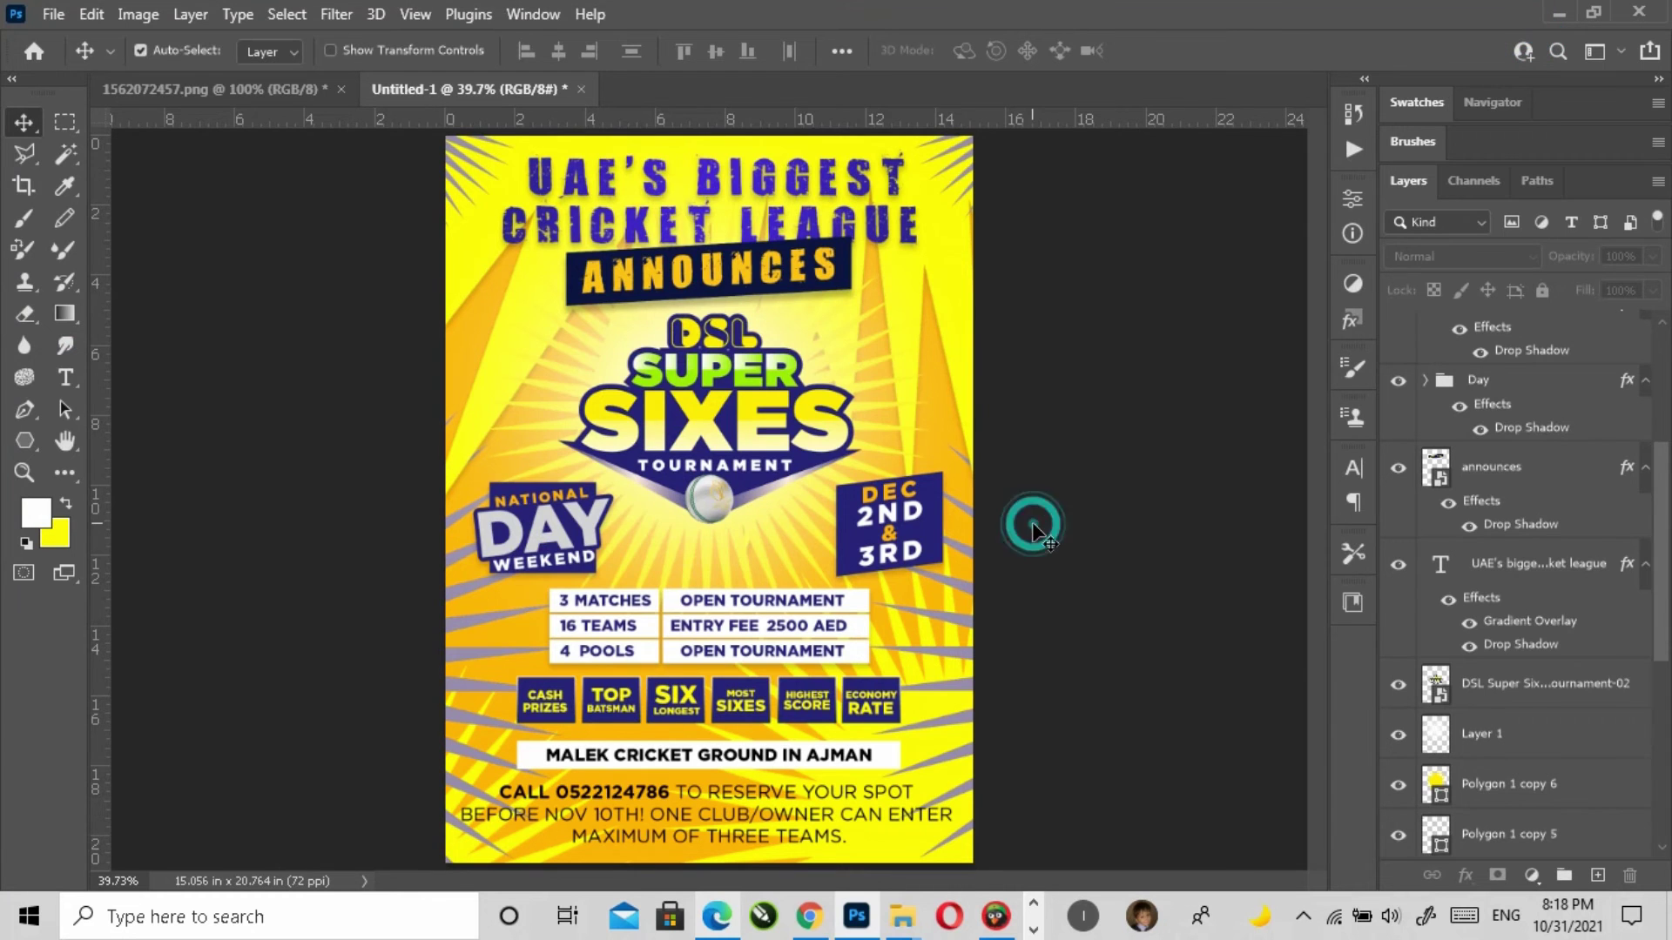
key(ctrl+v)
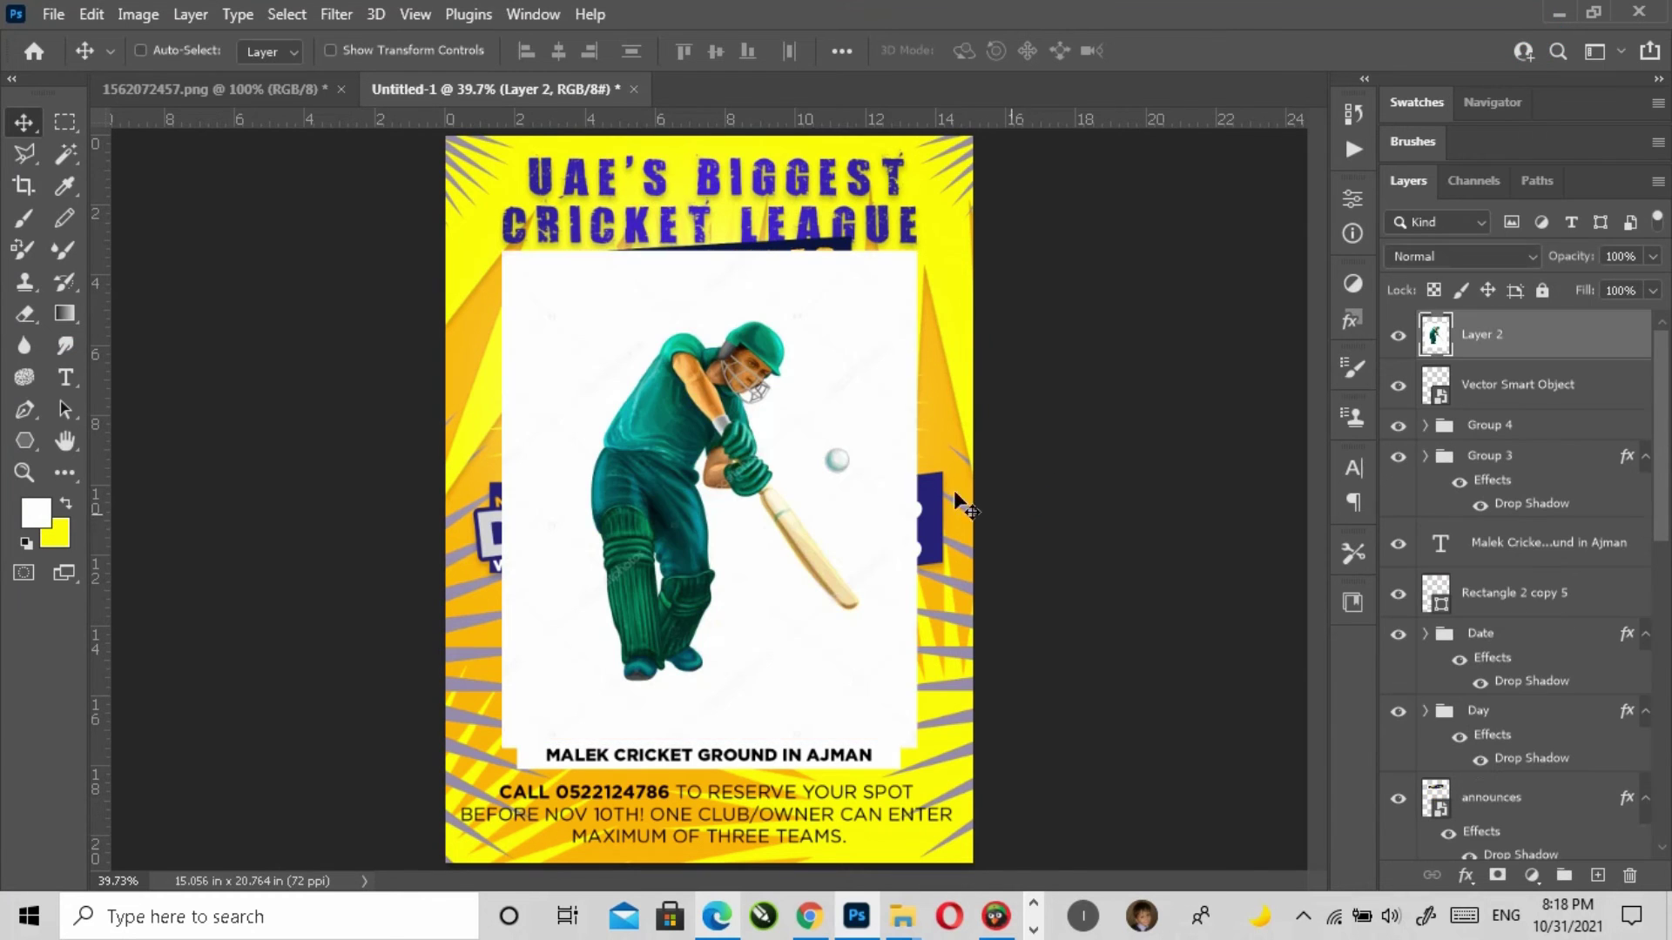
Step: Select the white background around the pasted batsman with the Magic Wand at tolerance 32 and delete it
click(847, 437)
key(w)
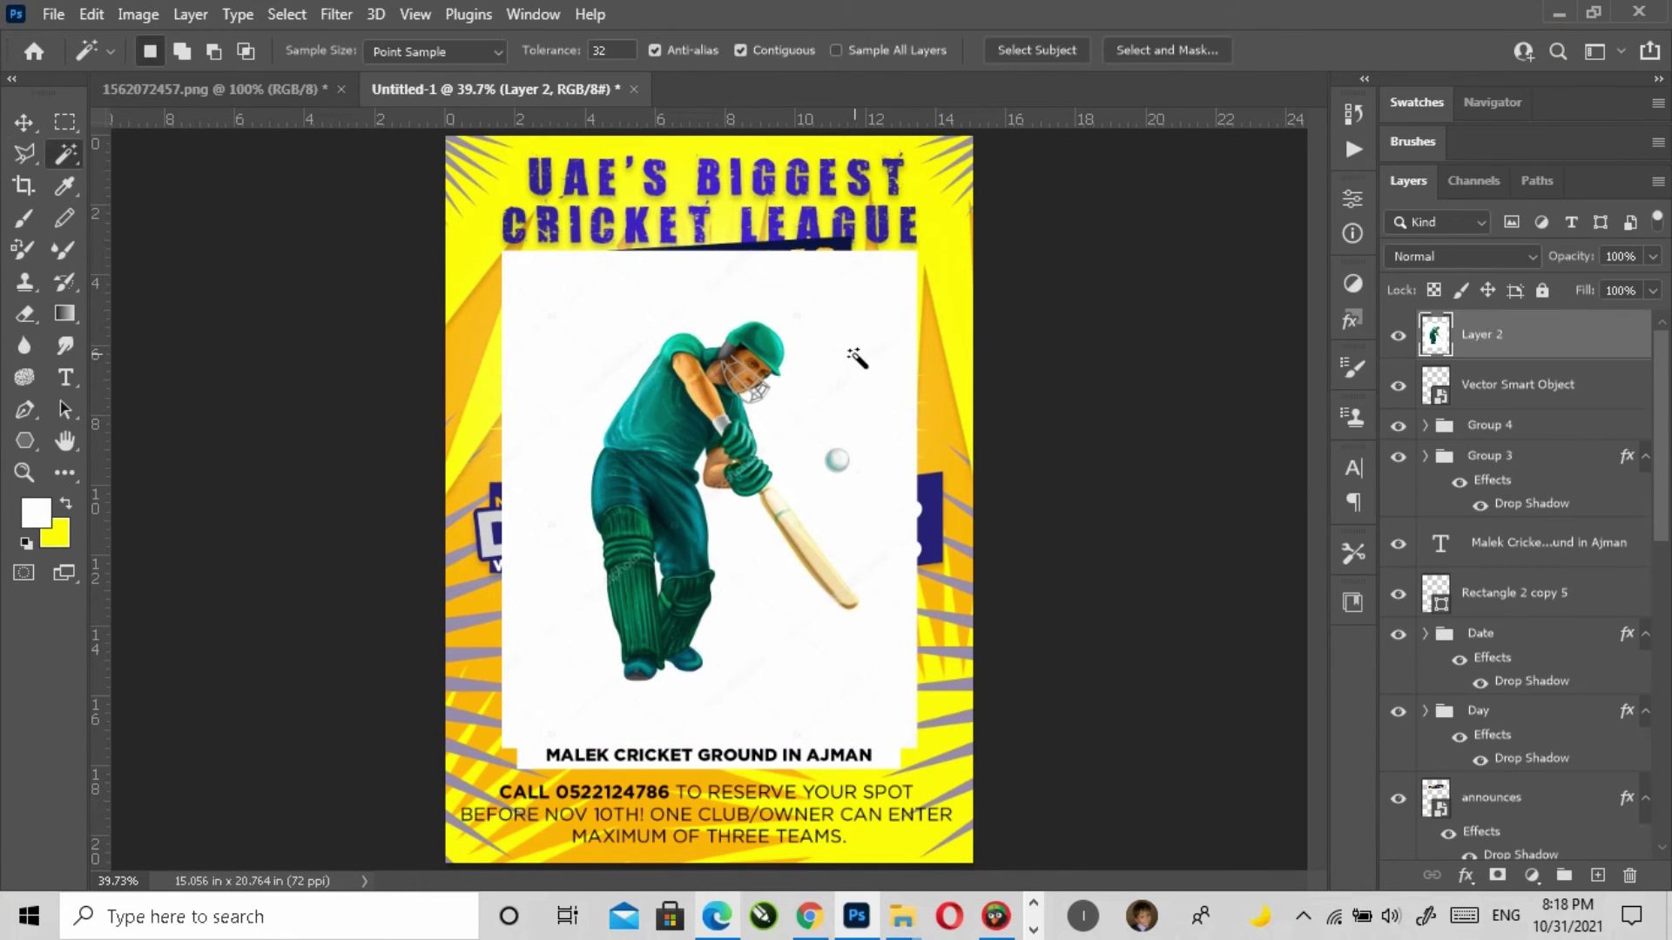
click(852, 358)
key(Delete)
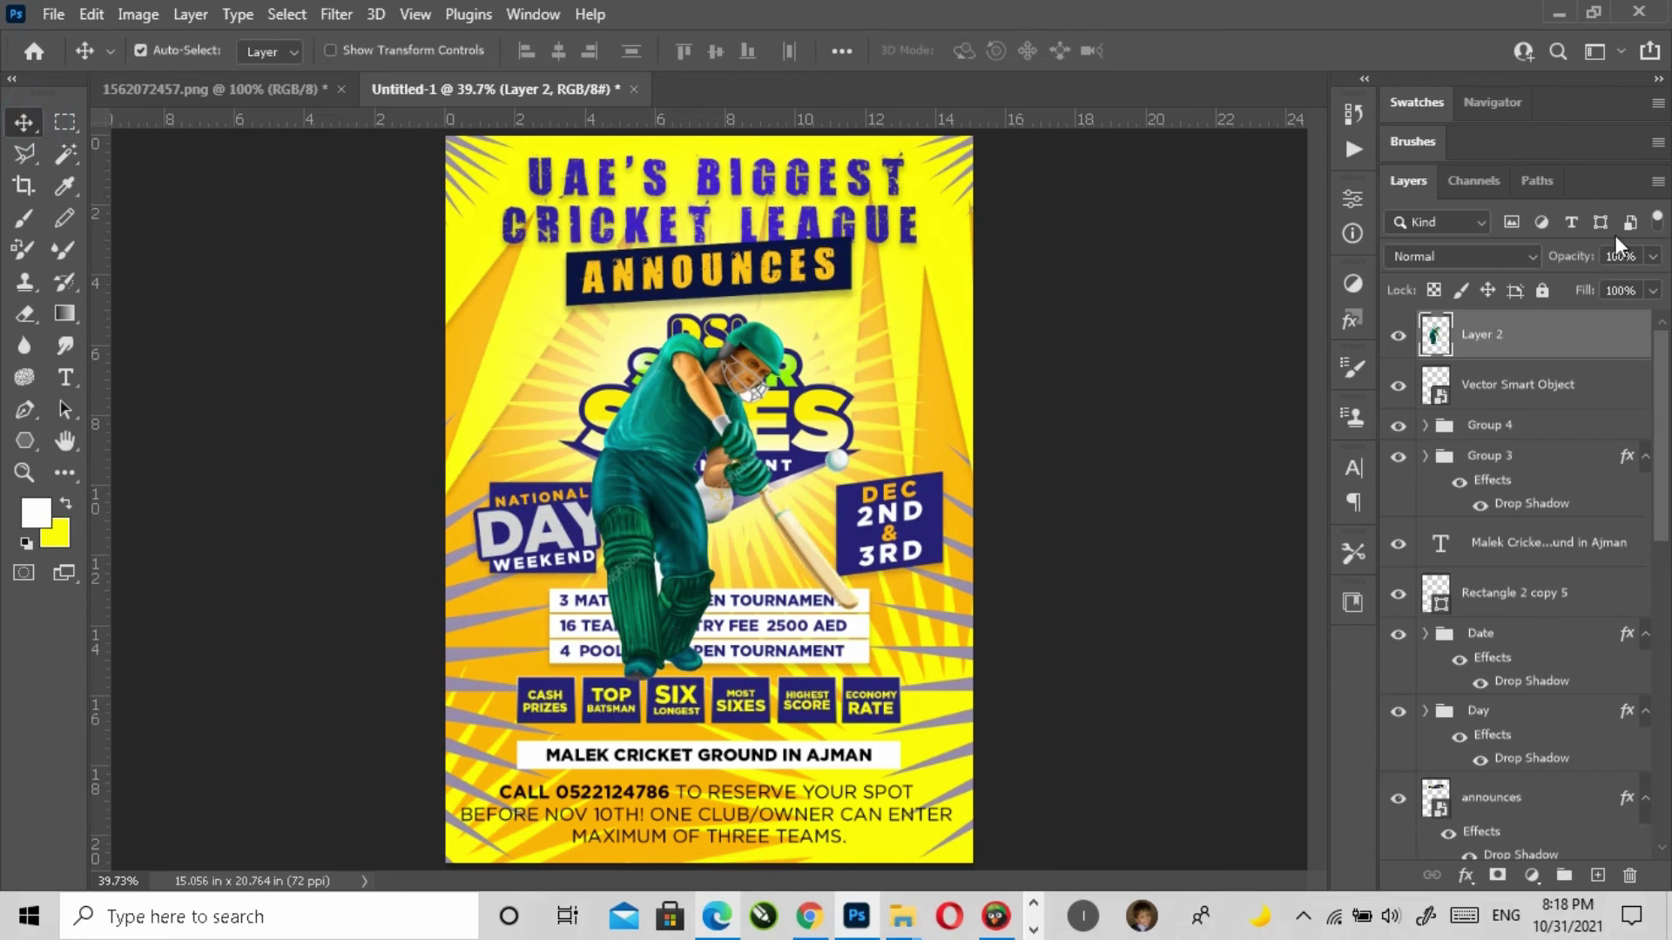
Step: Convert Layer 2 to a smart object, scale the batsman to about 47%, and place him above the National Day Weekend badge
right_click(1516, 334)
click(1471, 478)
key(ctrl+t)
drag(858, 671, 726, 506)
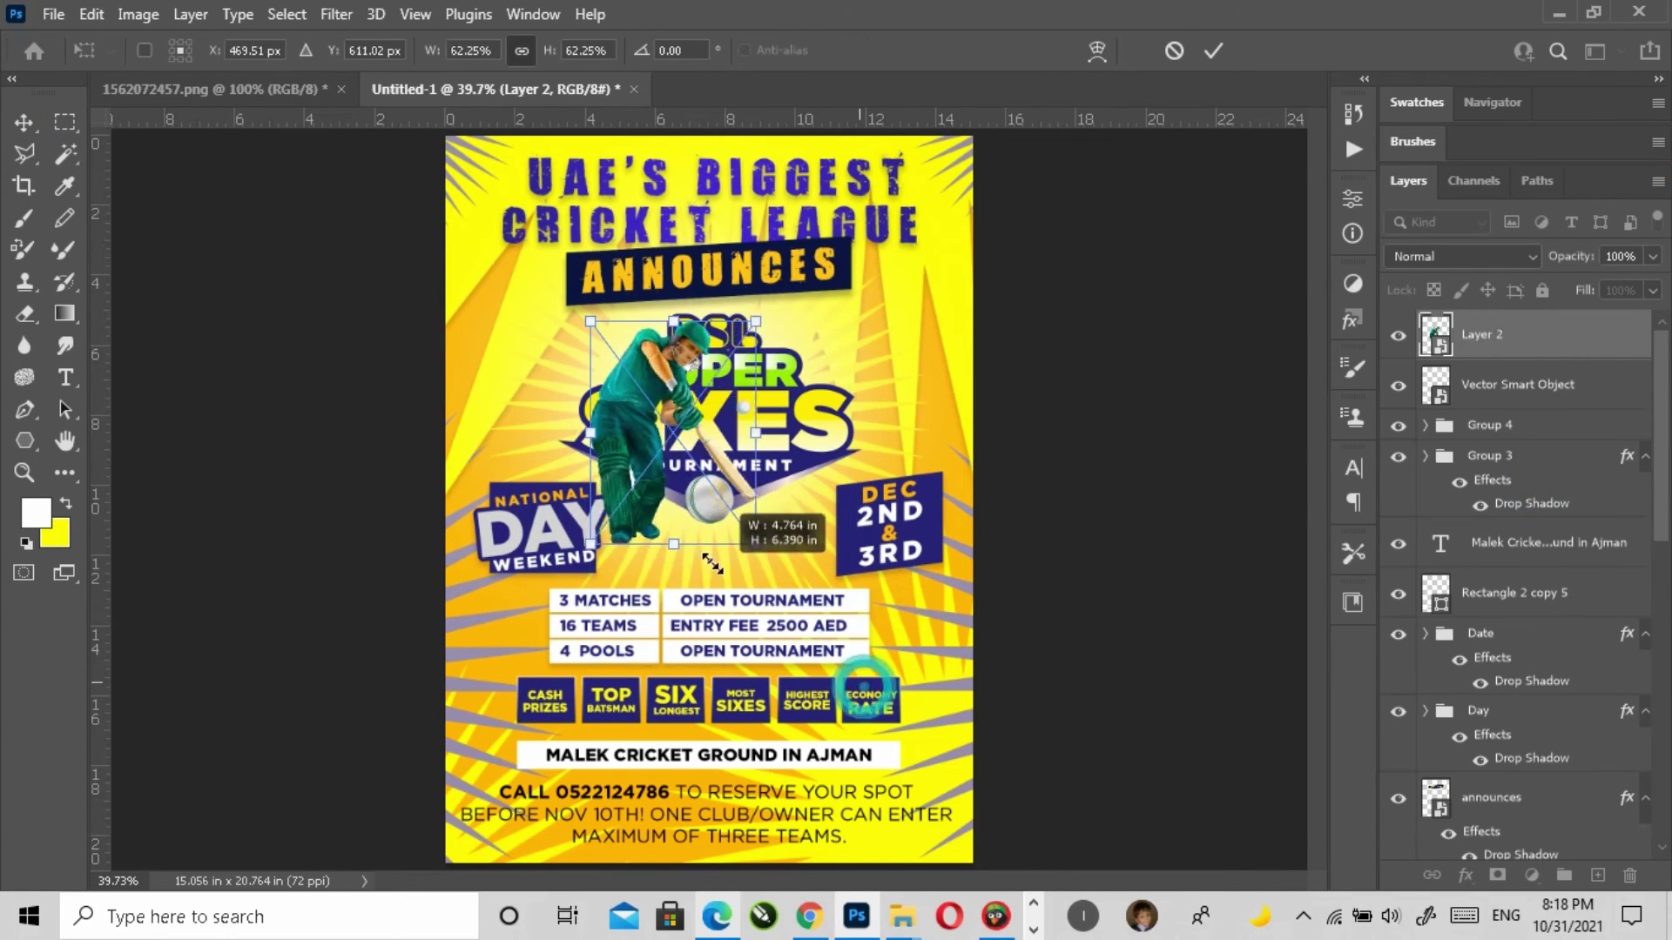
drag(633, 445, 516, 411)
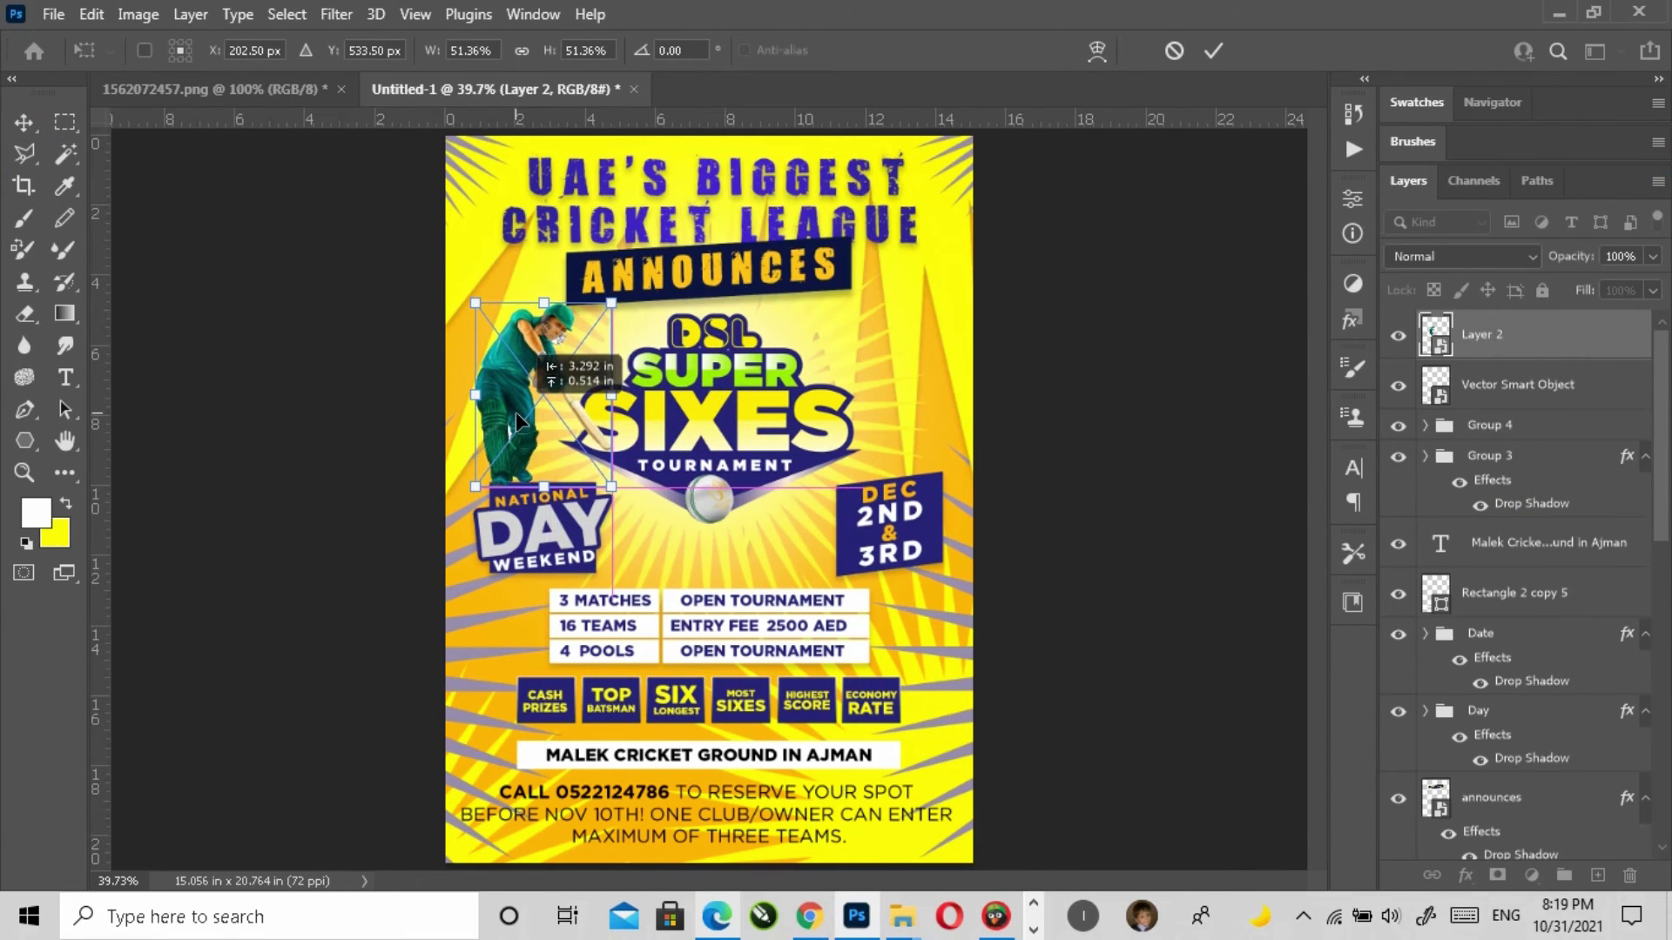
drag(609, 316, 588, 310)
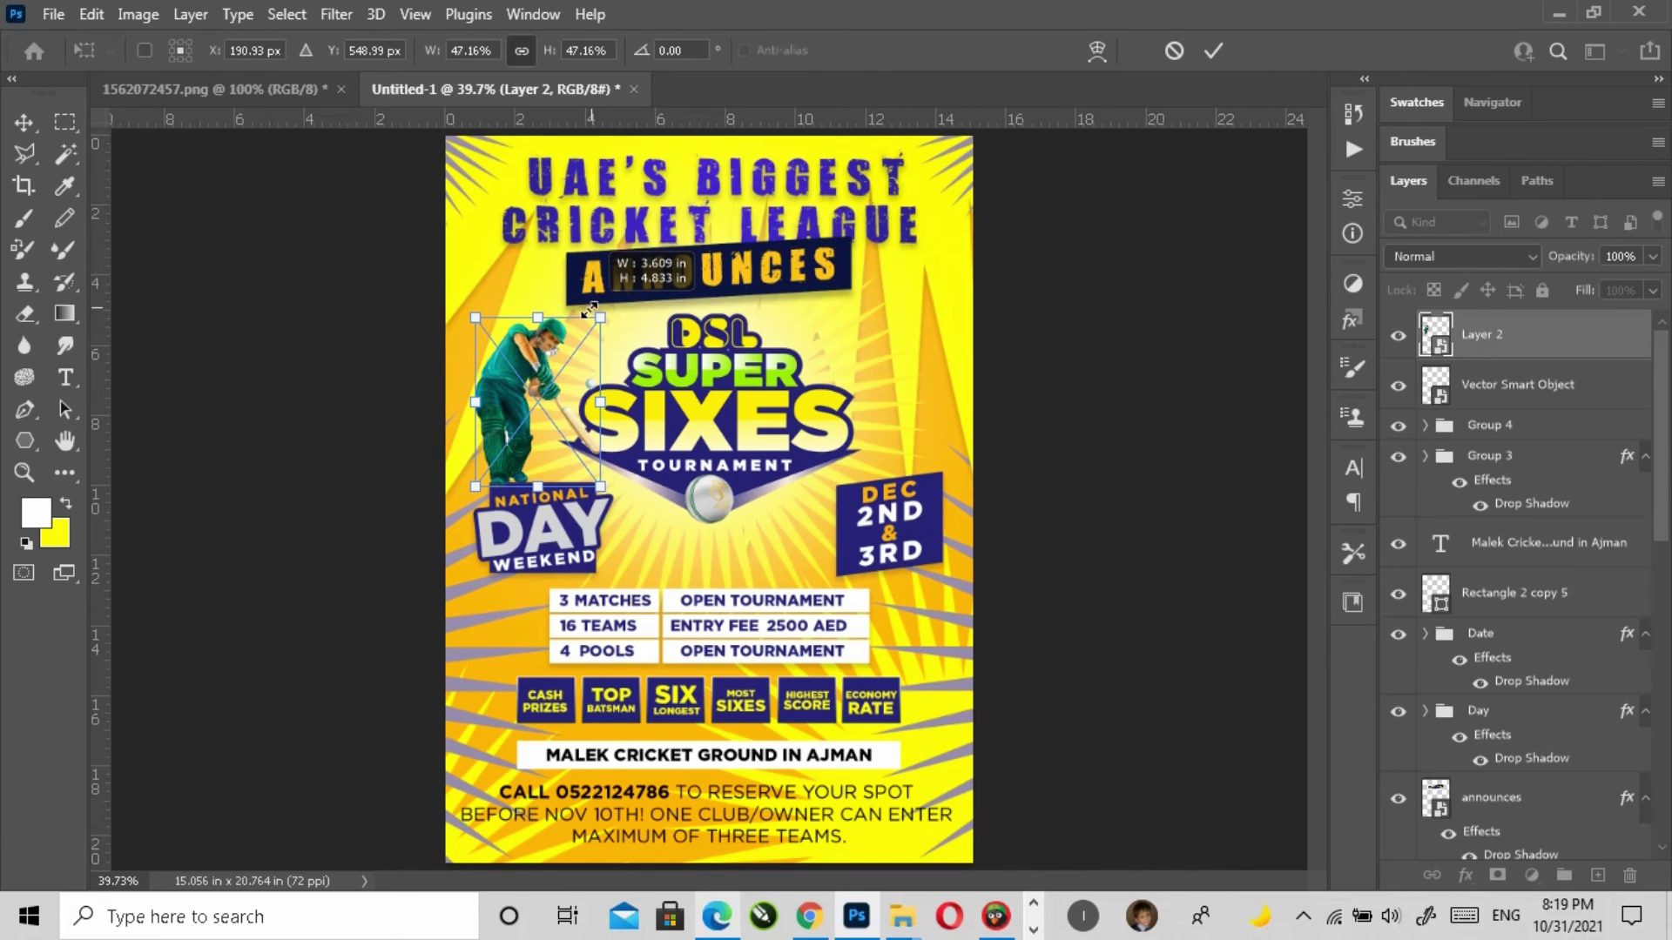
key(Return)
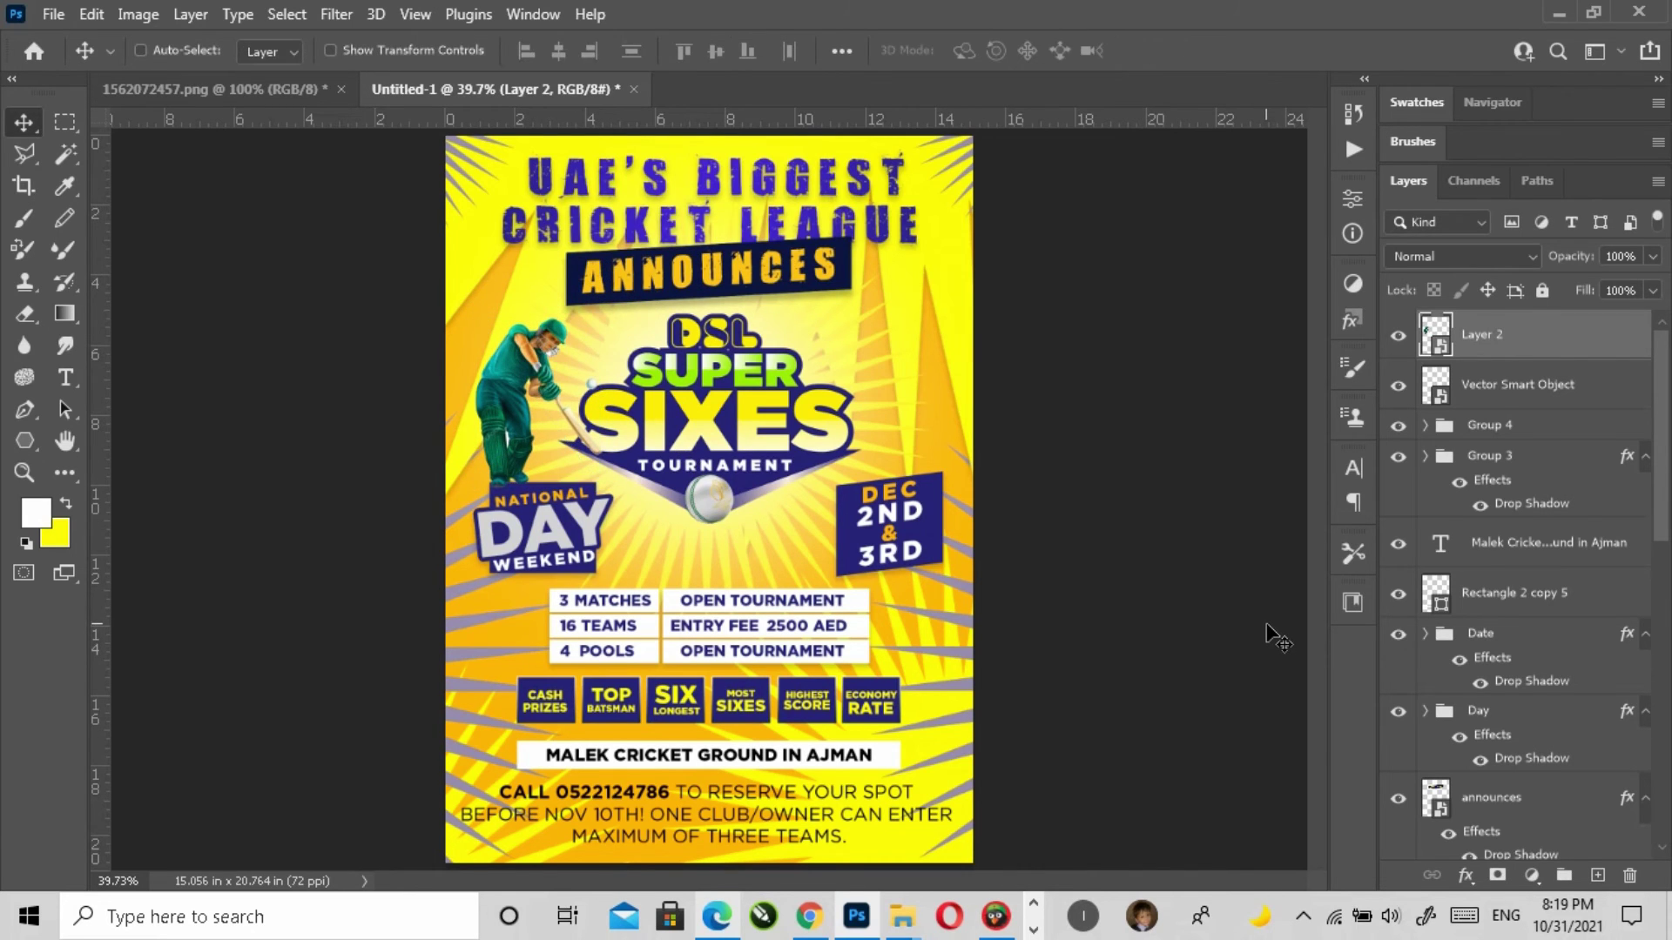
Step: Recolour the Layer 2 batsman blue using Hue/Saturation with hue +42 and saturation +36
key(ctrl+u)
drag(864, 175, 1174, 246)
drag(1135, 413, 1125, 409)
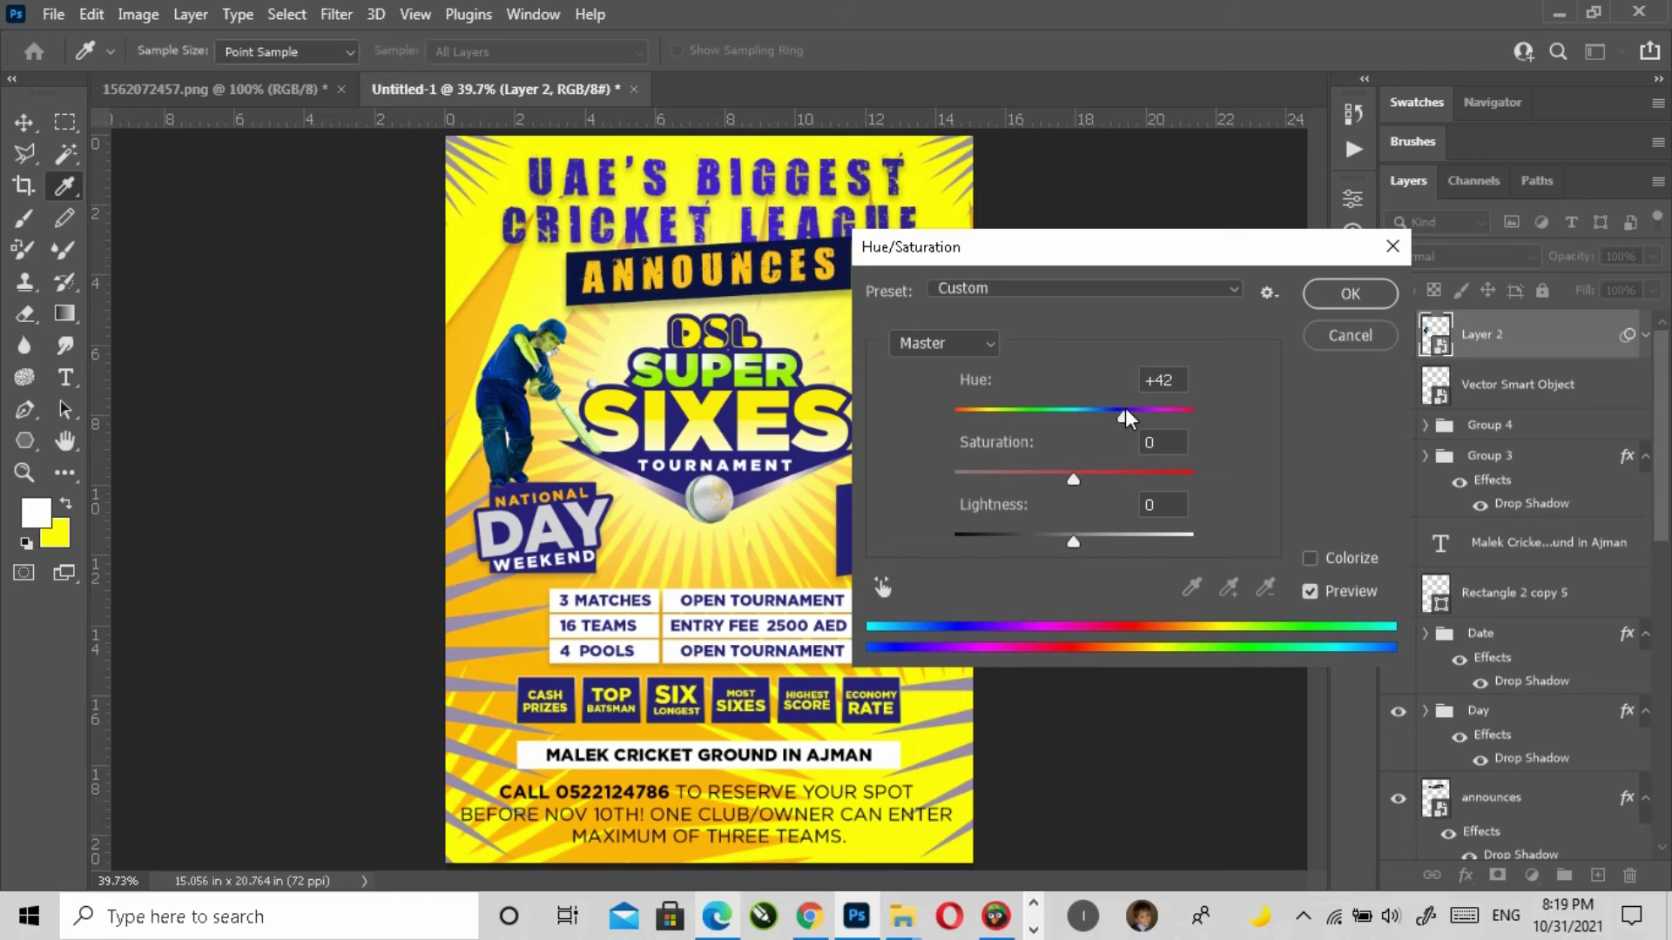
drag(1073, 480, 1115, 483)
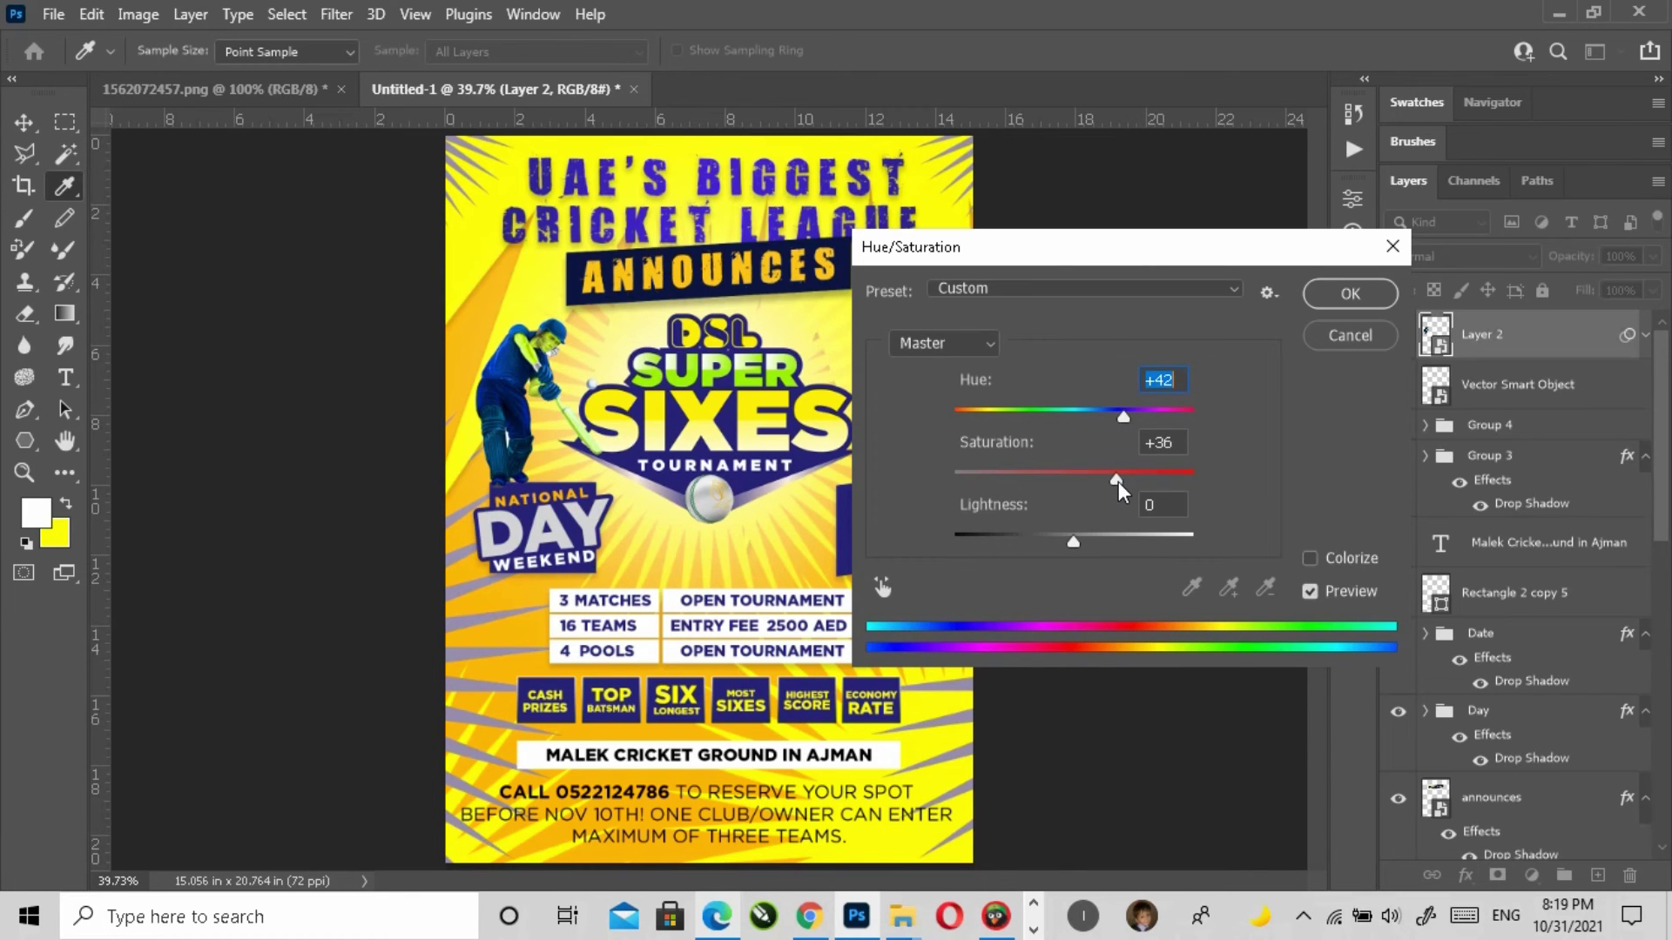
click(1350, 295)
Step: Switch to the browser and look through the Cricket vector image results for a second batsman
click(717, 916)
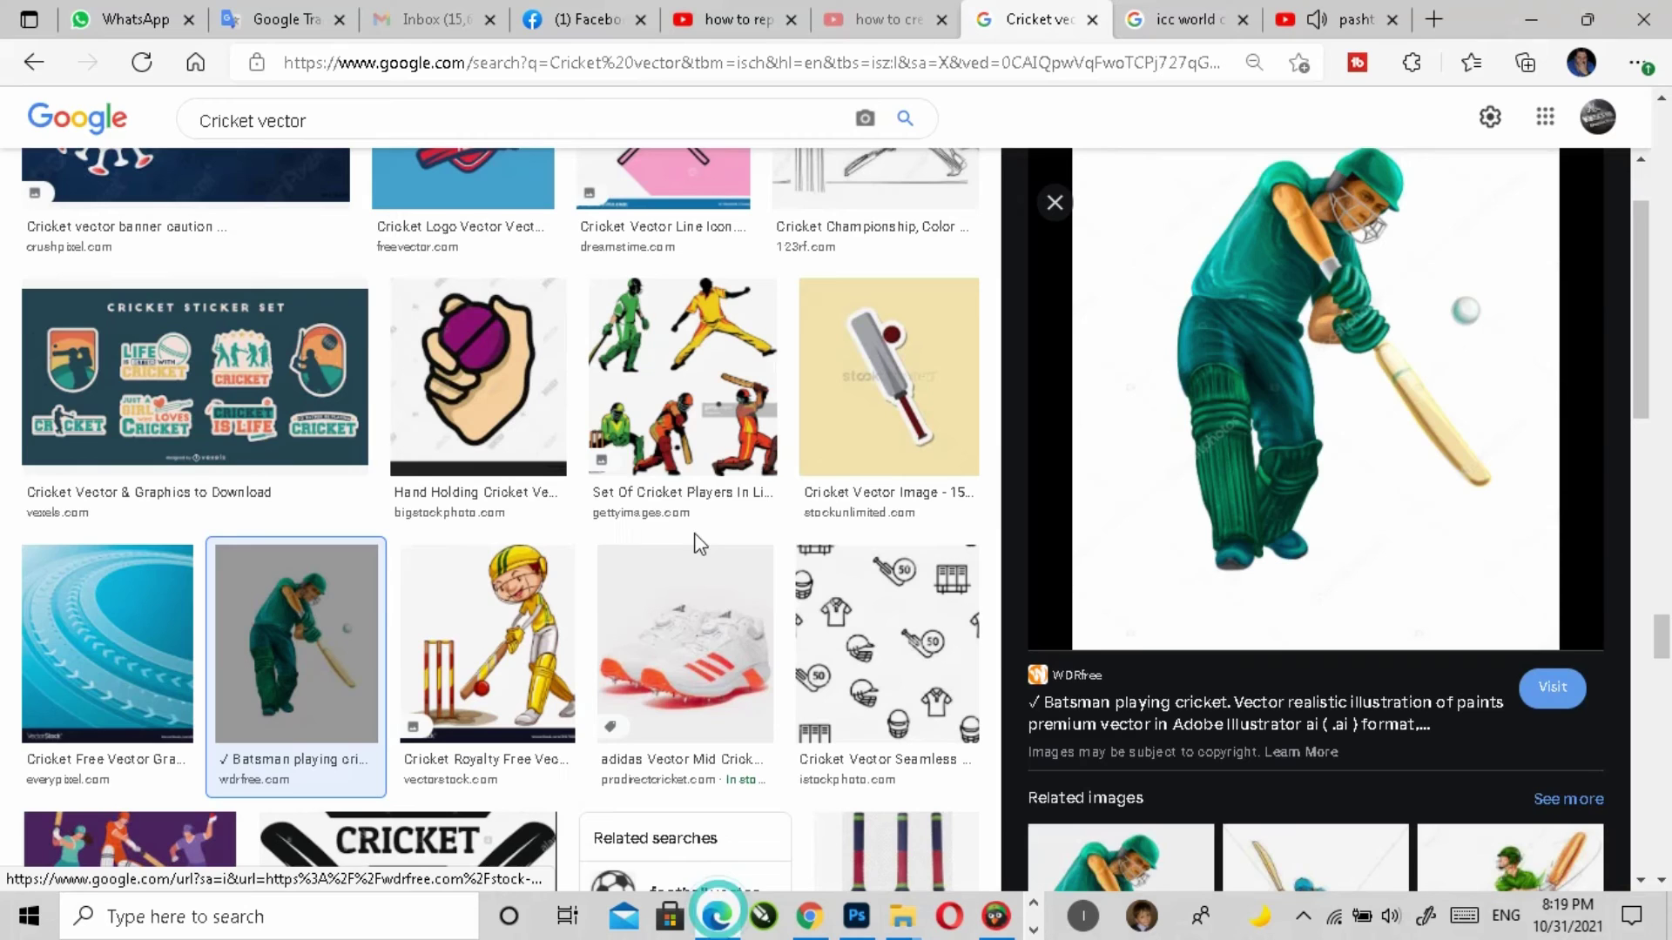
scroll(1365, 714, down, 10)
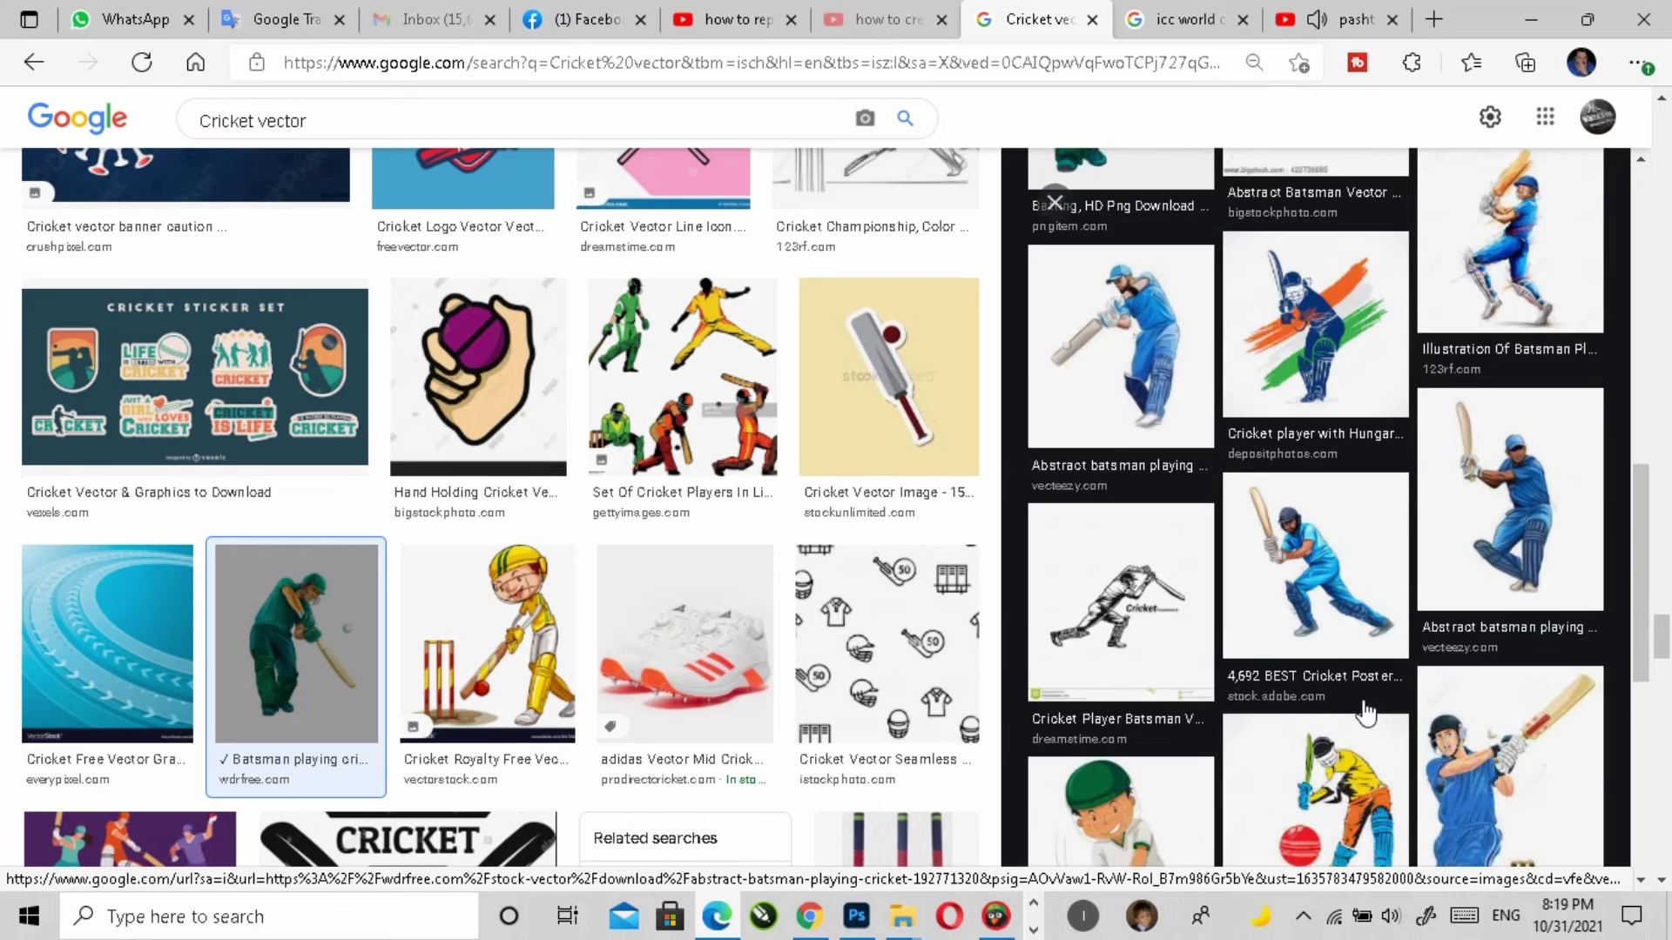
scroll(1366, 714, down, 3)
scroll(1366, 709, up, 5)
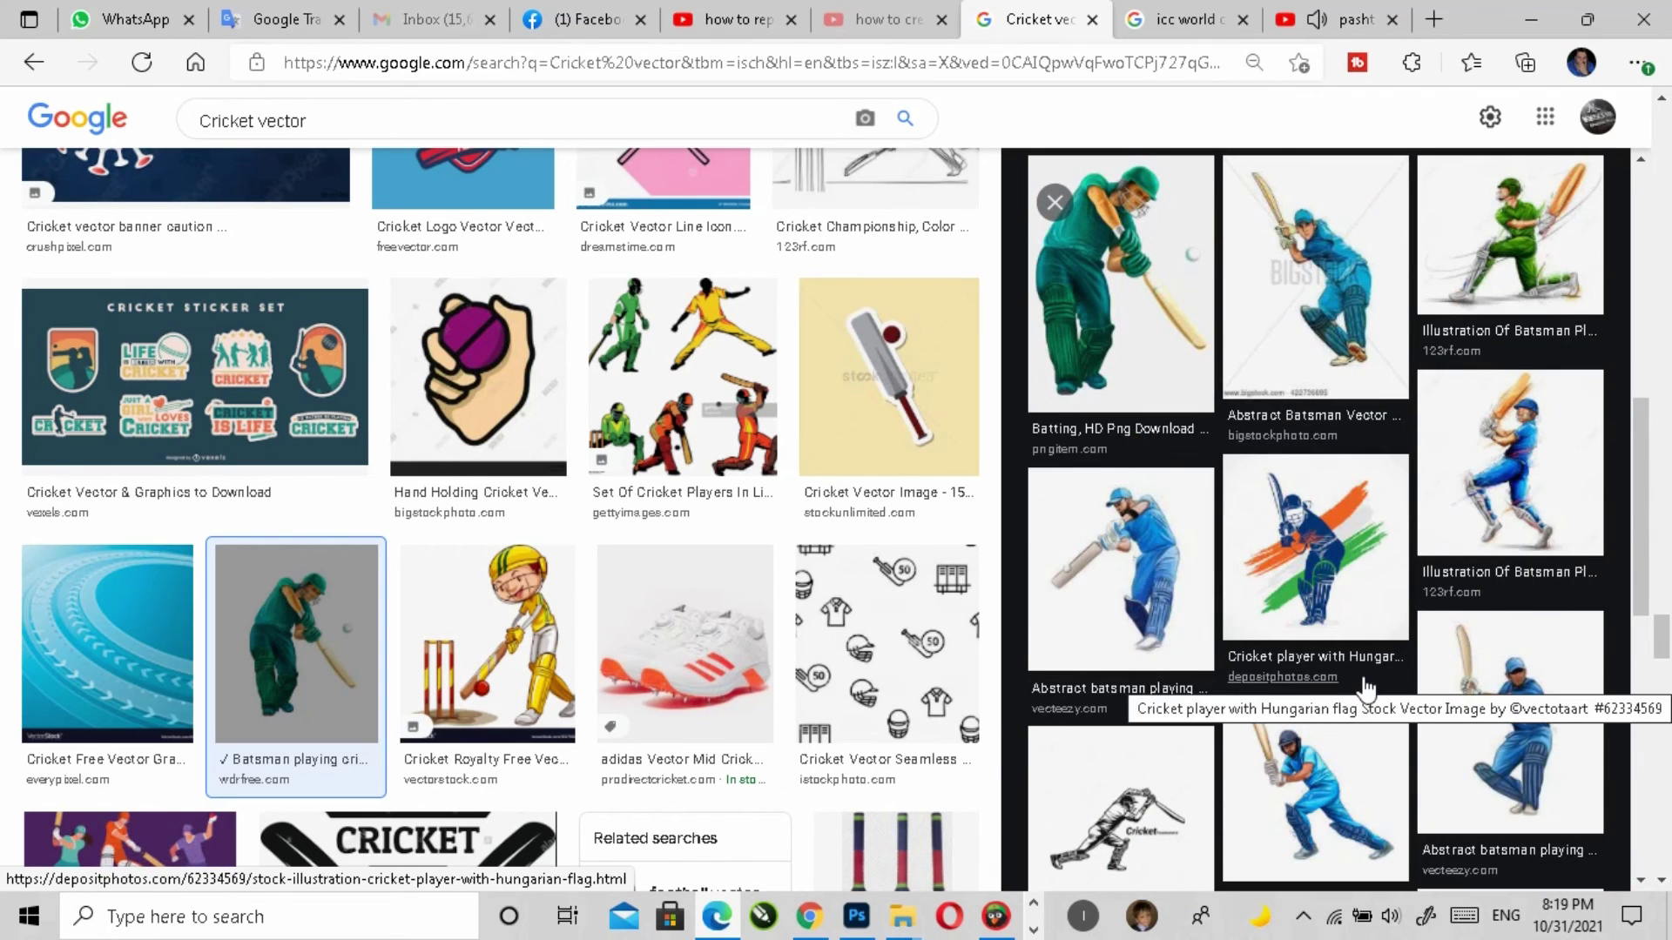
scroll(1364, 684, down, 5)
scroll(582, 632, down, 8)
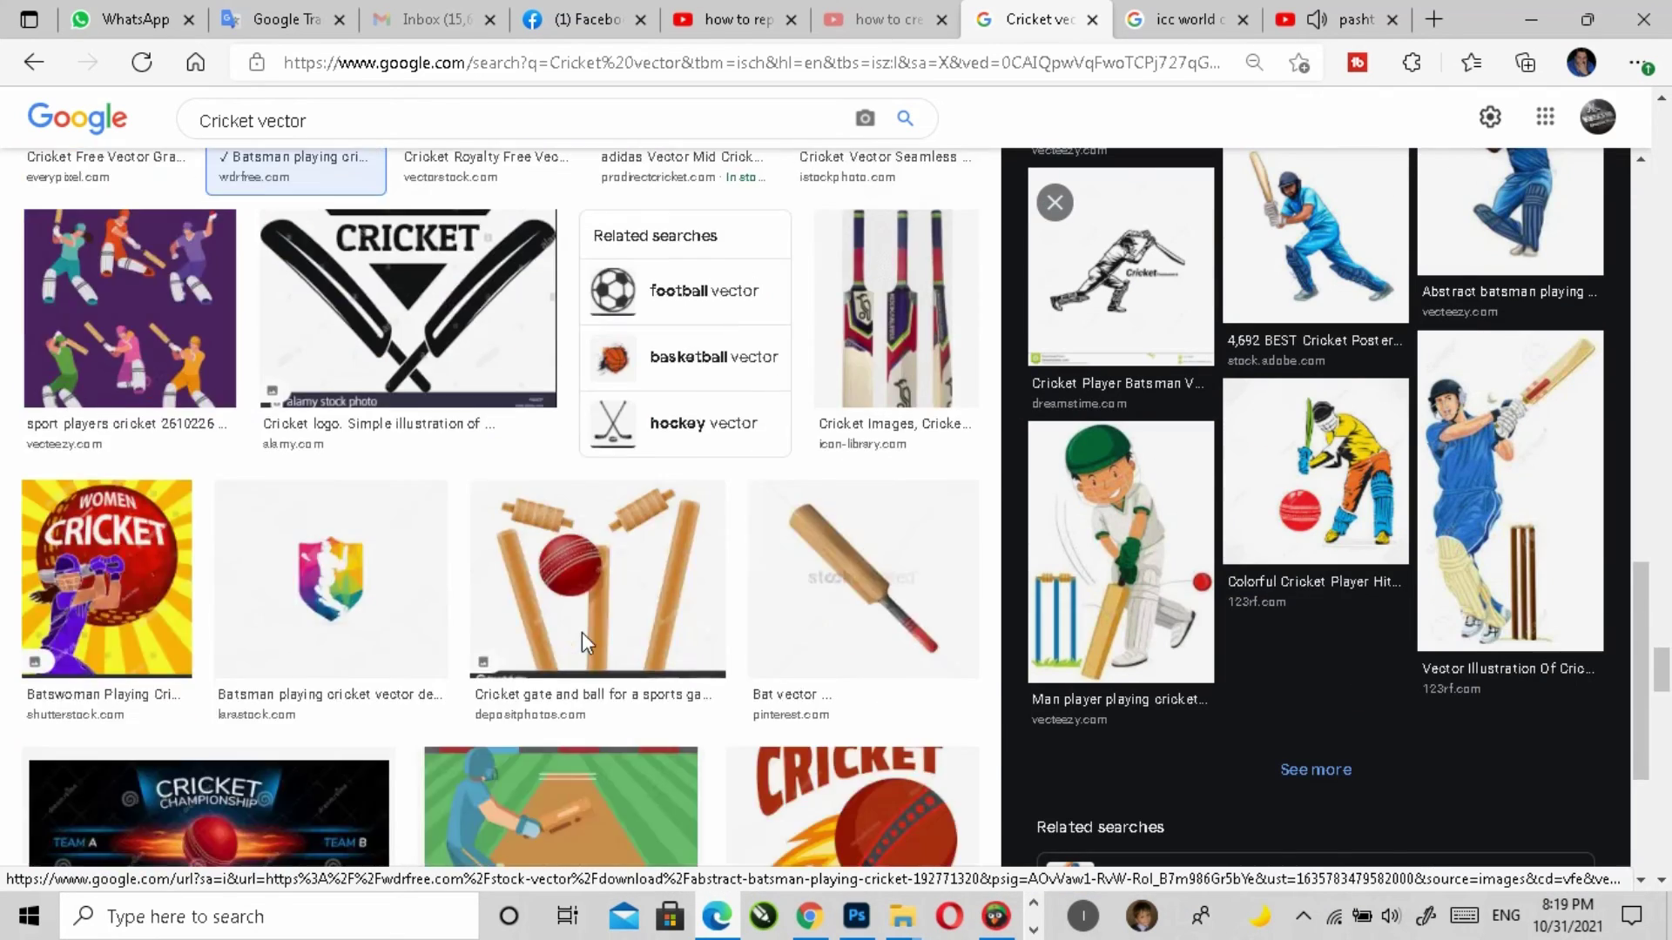
scroll(584, 643, down, 2)
scroll(584, 644, down, 8)
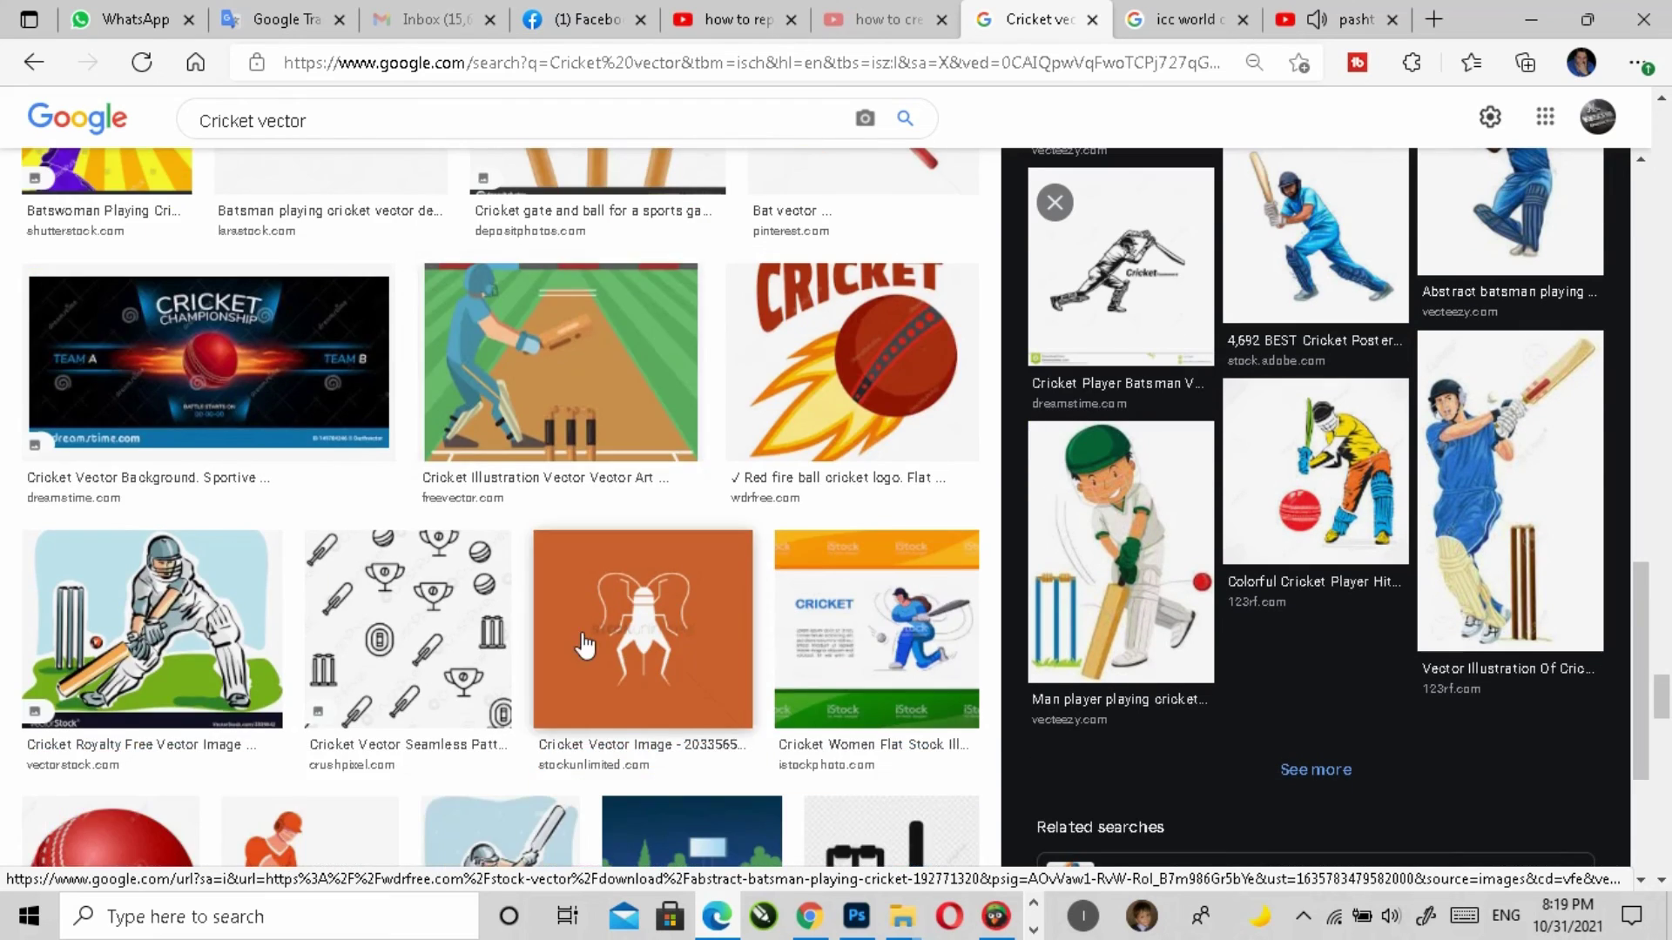
scroll(583, 644, down, 15)
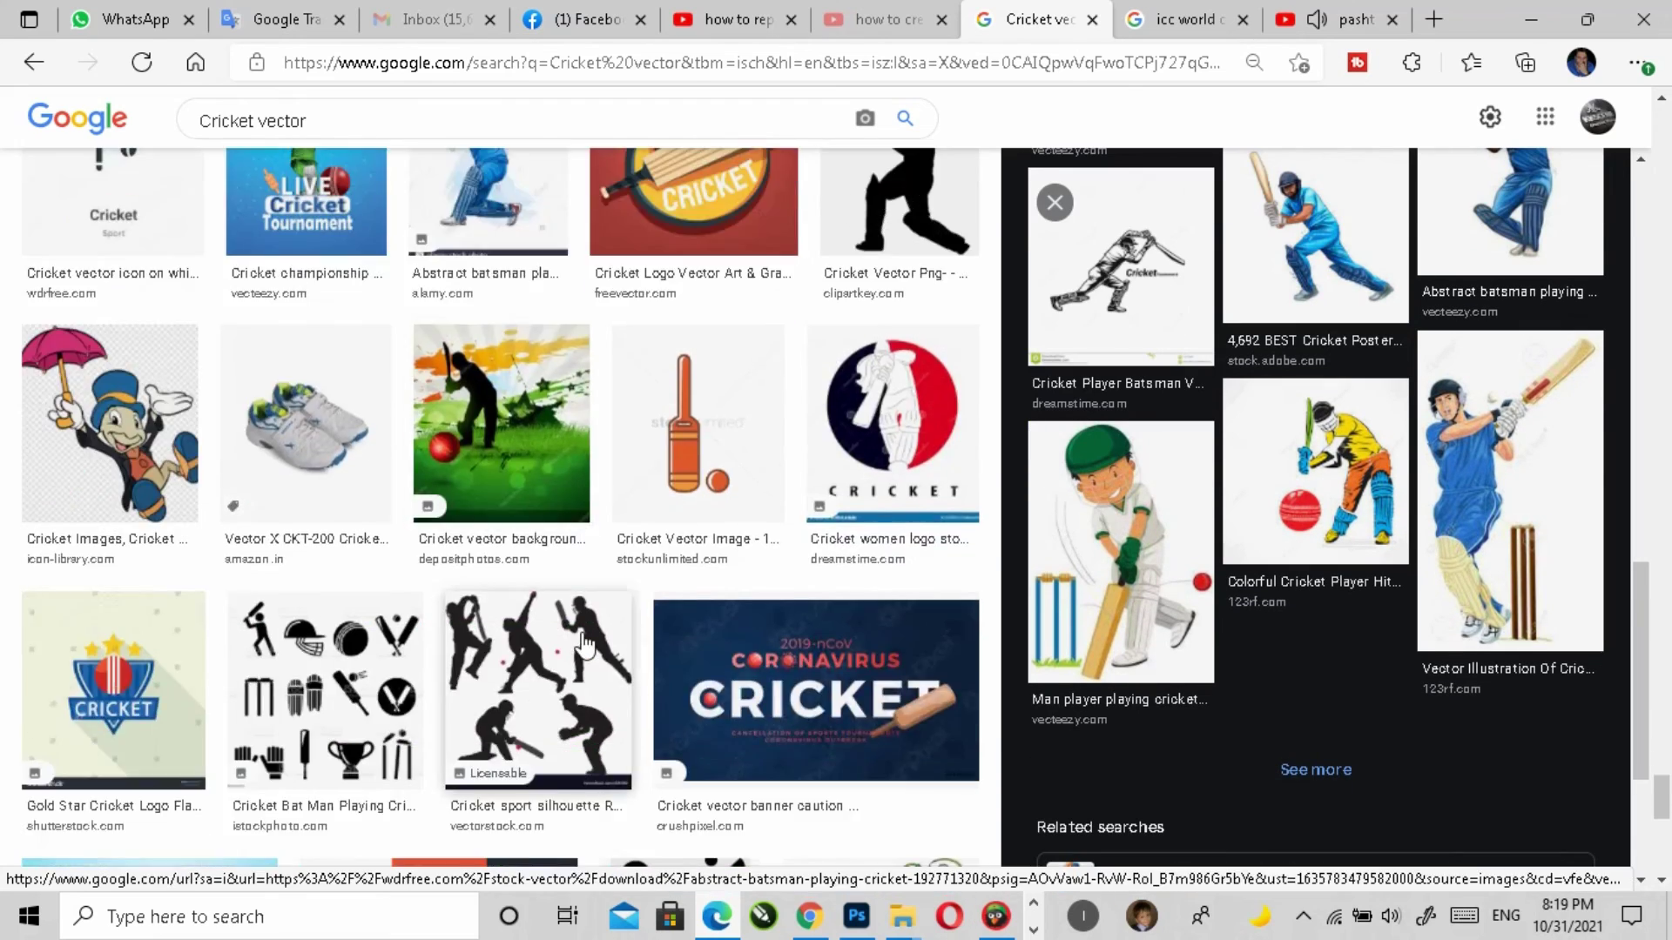
scroll(584, 645, up, 1)
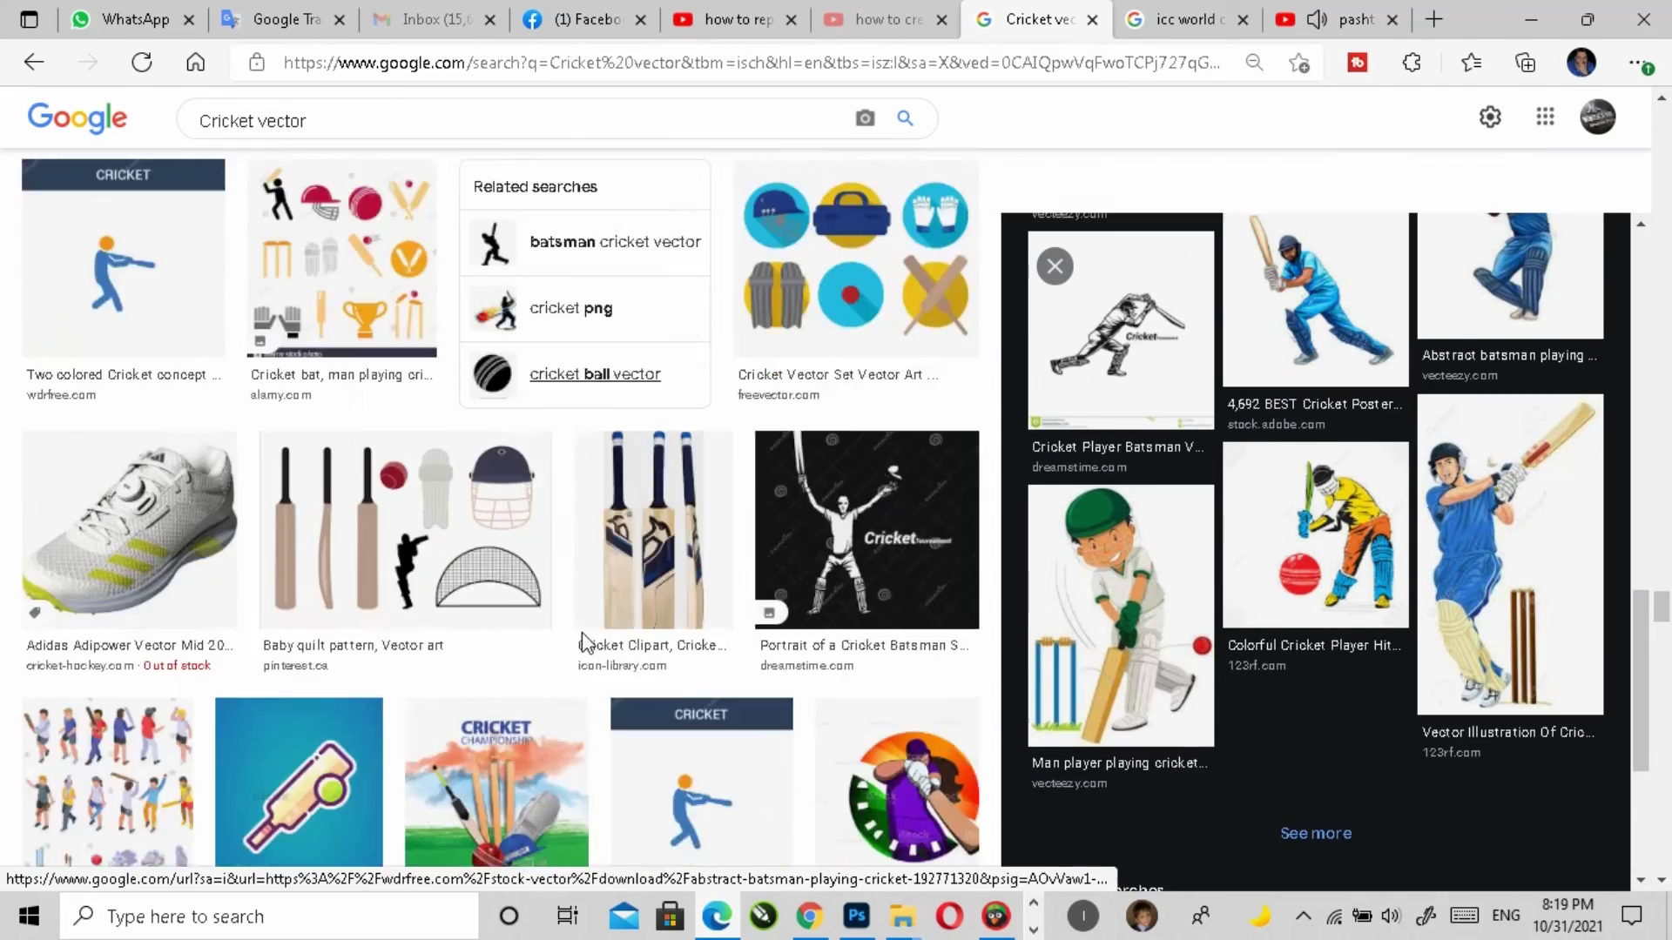
scroll(584, 644, down, 15)
scroll(582, 645, down, 5)
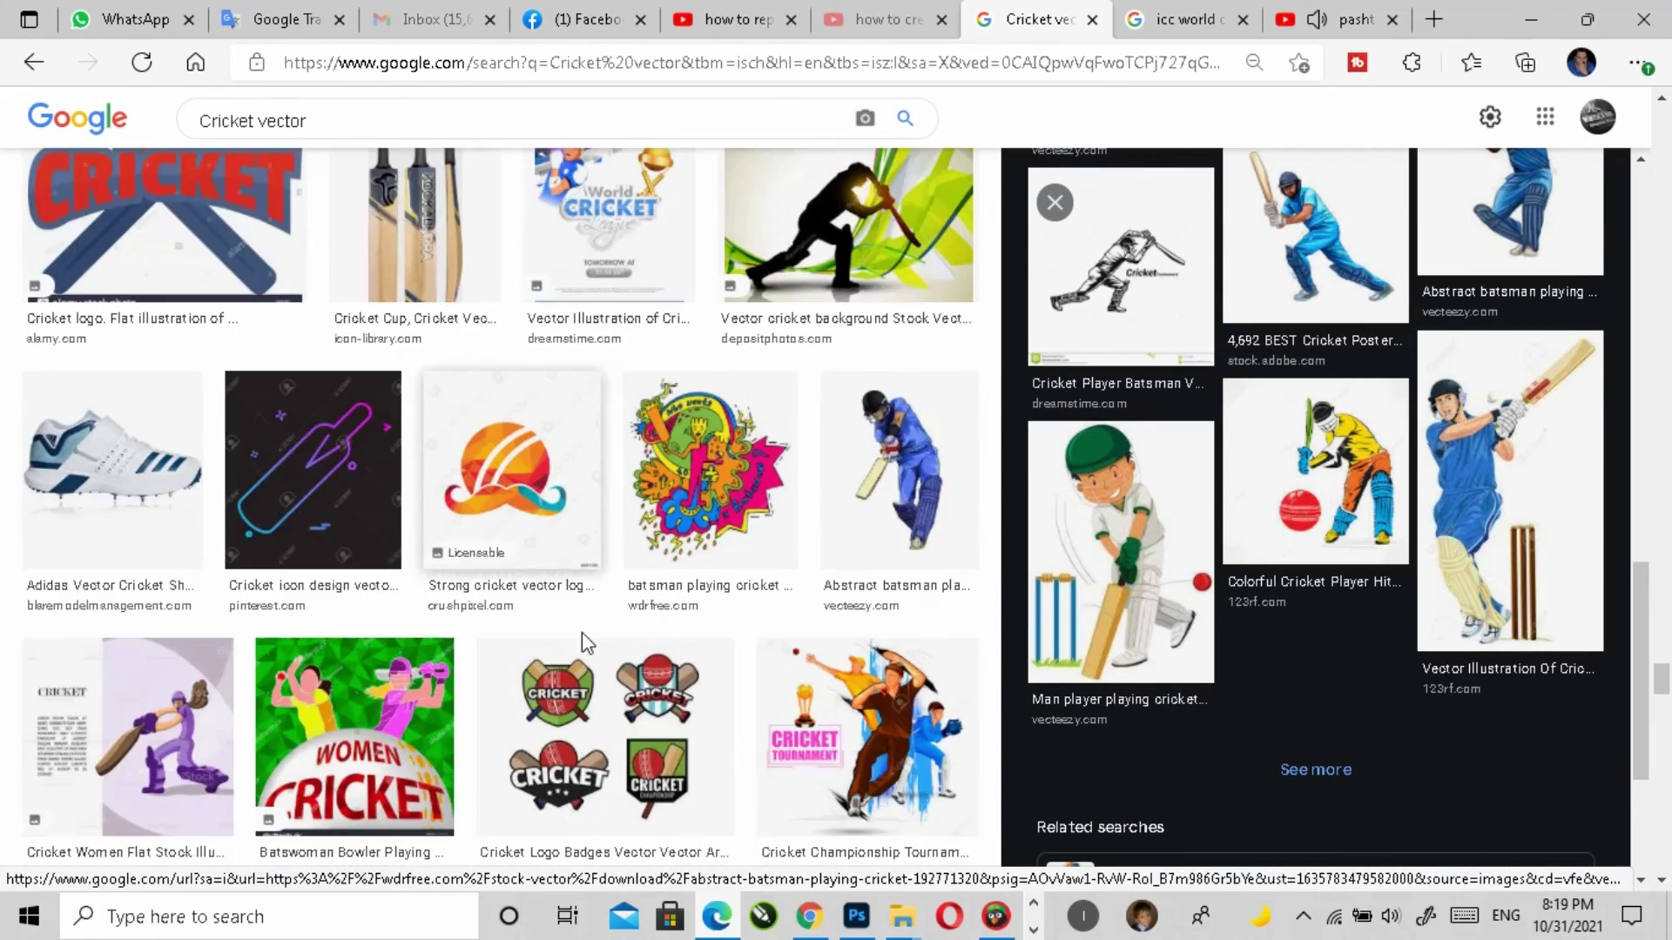
Step: Copy the blue-kit batsman image from the results and paste it into the Photoshop poster
click(902, 475)
right_click(1287, 356)
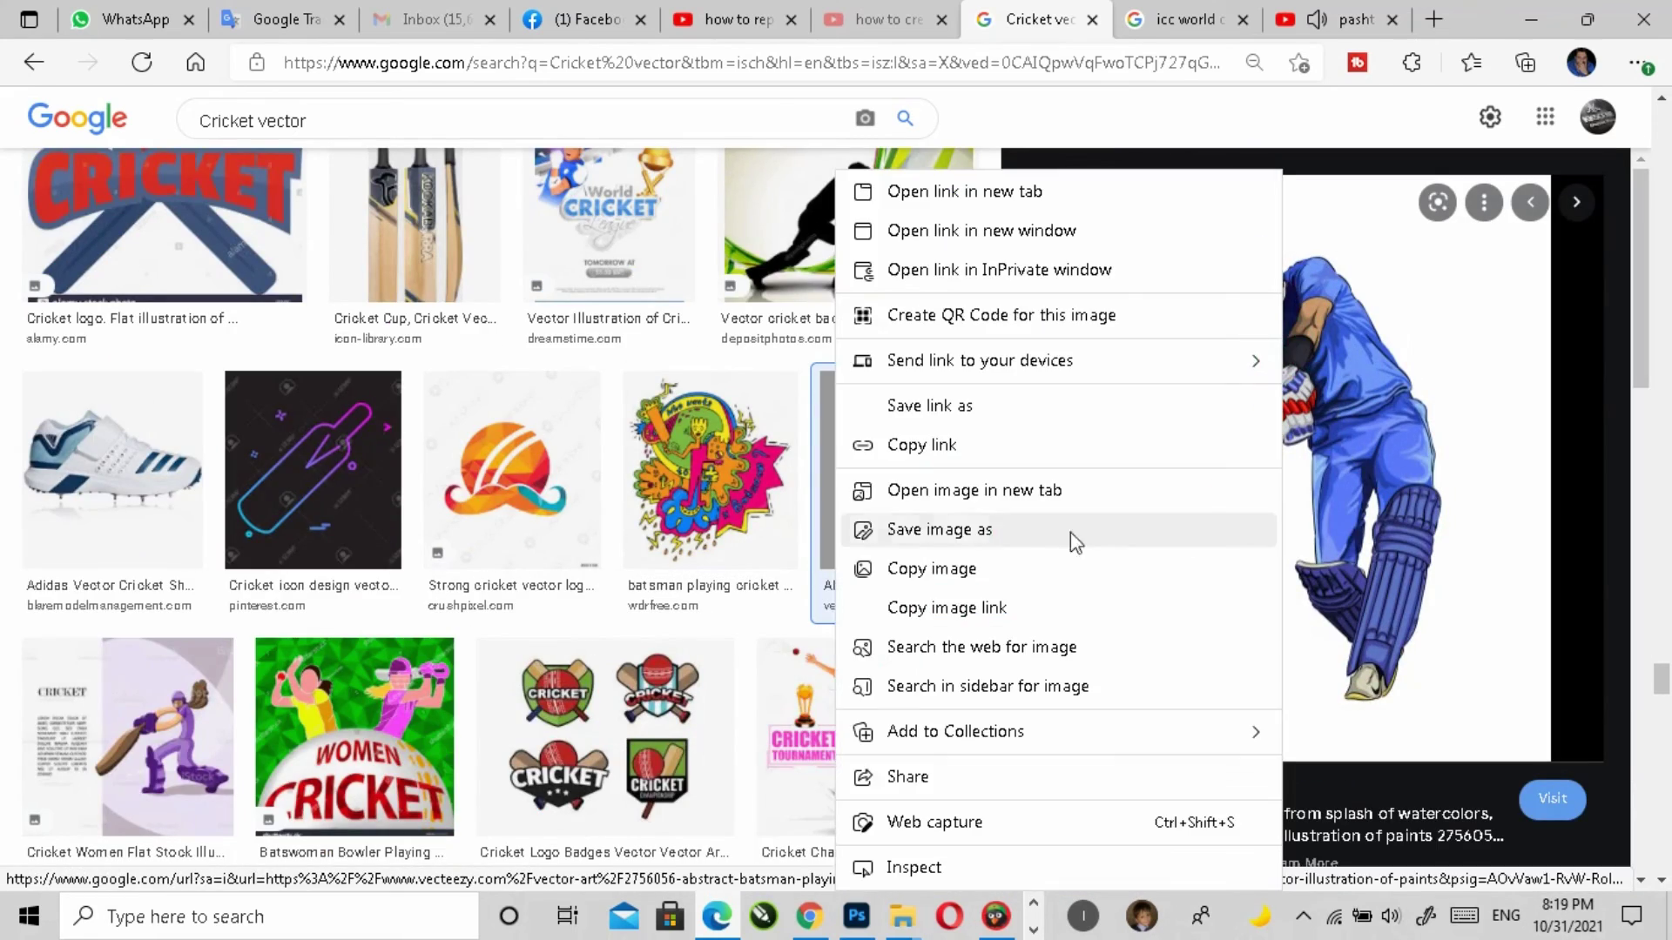
click(1000, 566)
click(1534, 25)
click(1492, 364)
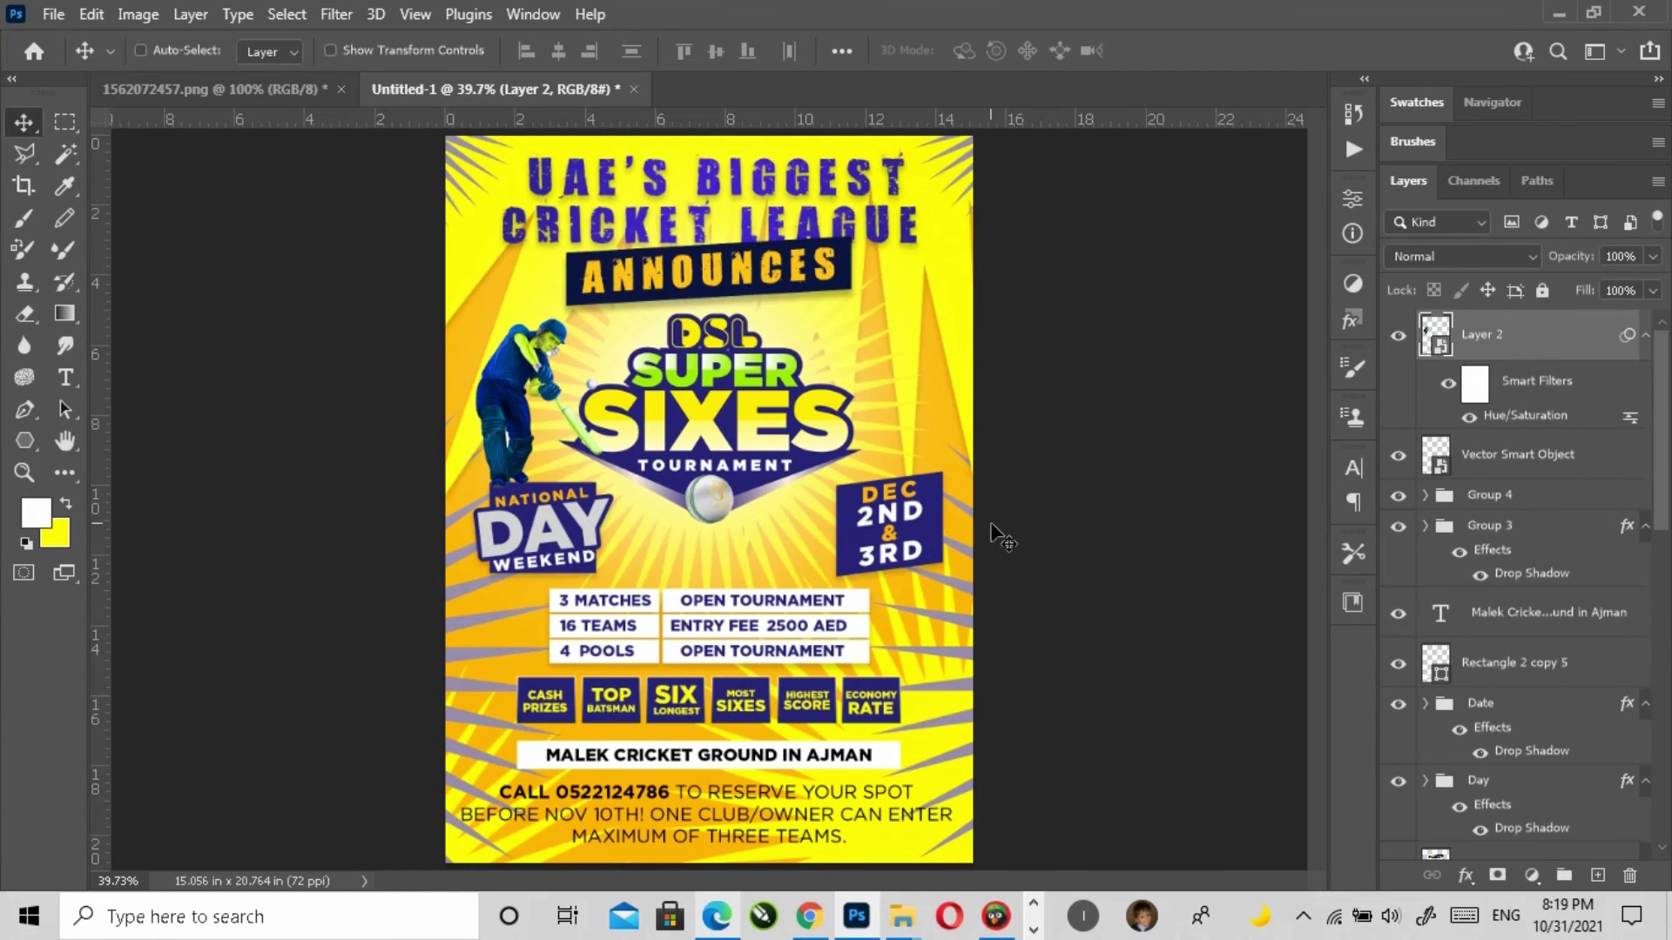
key(ctrl+v)
Step: Shrink the pasted batsman image and delete its surrounding white background with the Magic Wand at tolerance 32
key(ctrl+t)
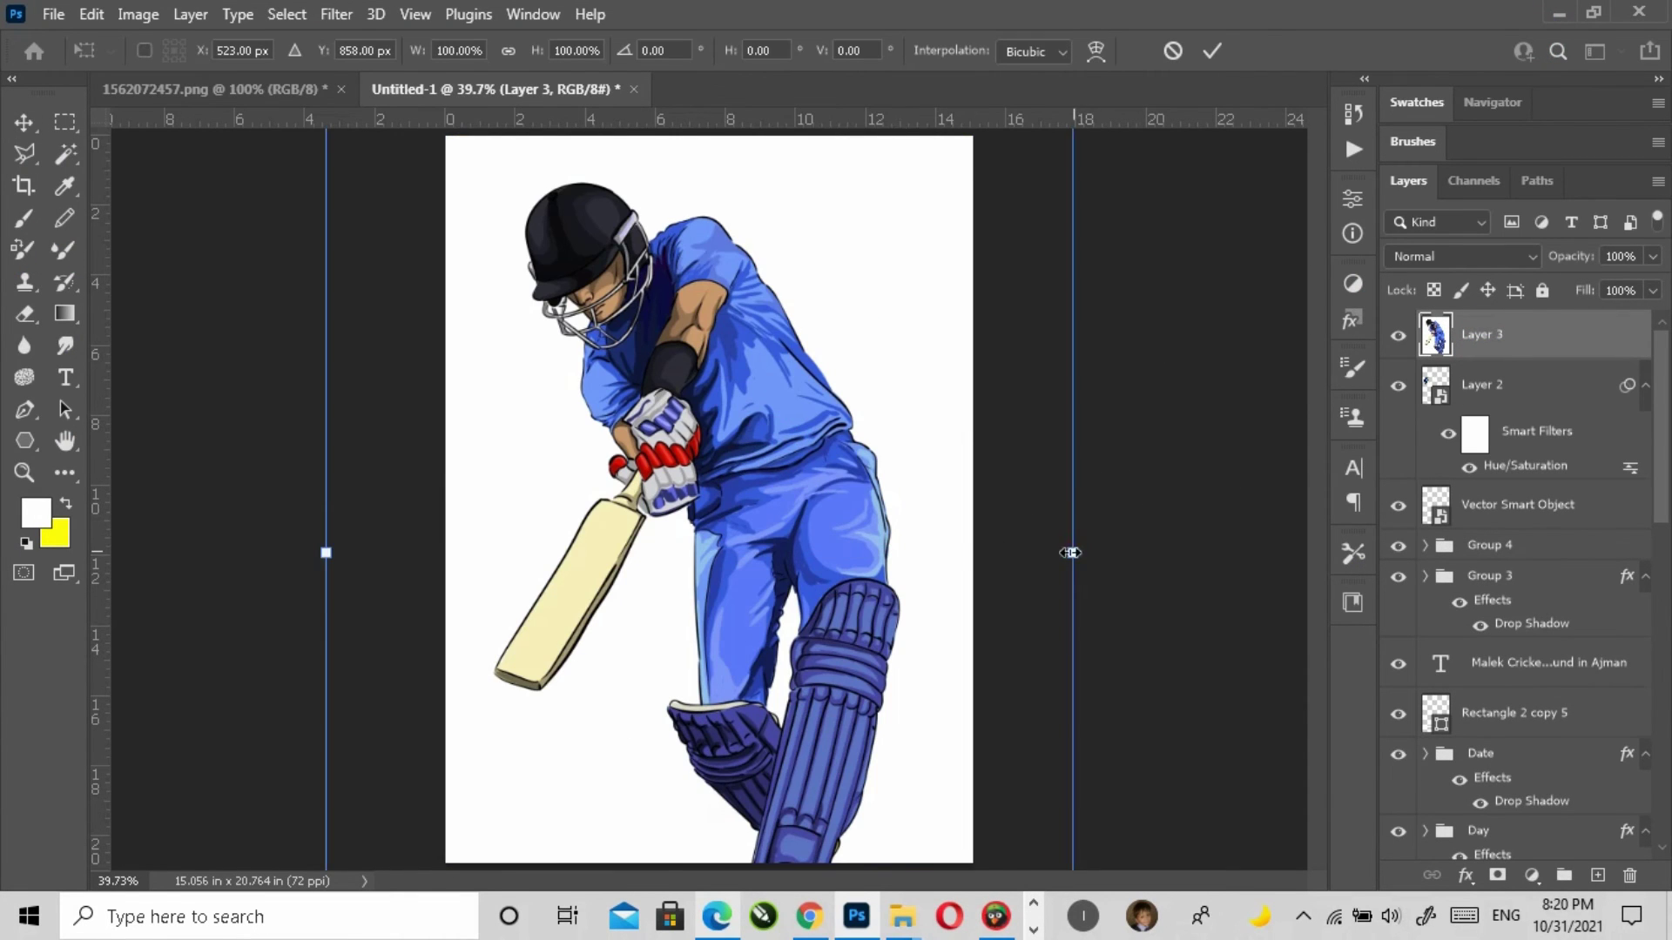
drag(1072, 552, 963, 552)
key(Return)
key(w)
click(551, 425)
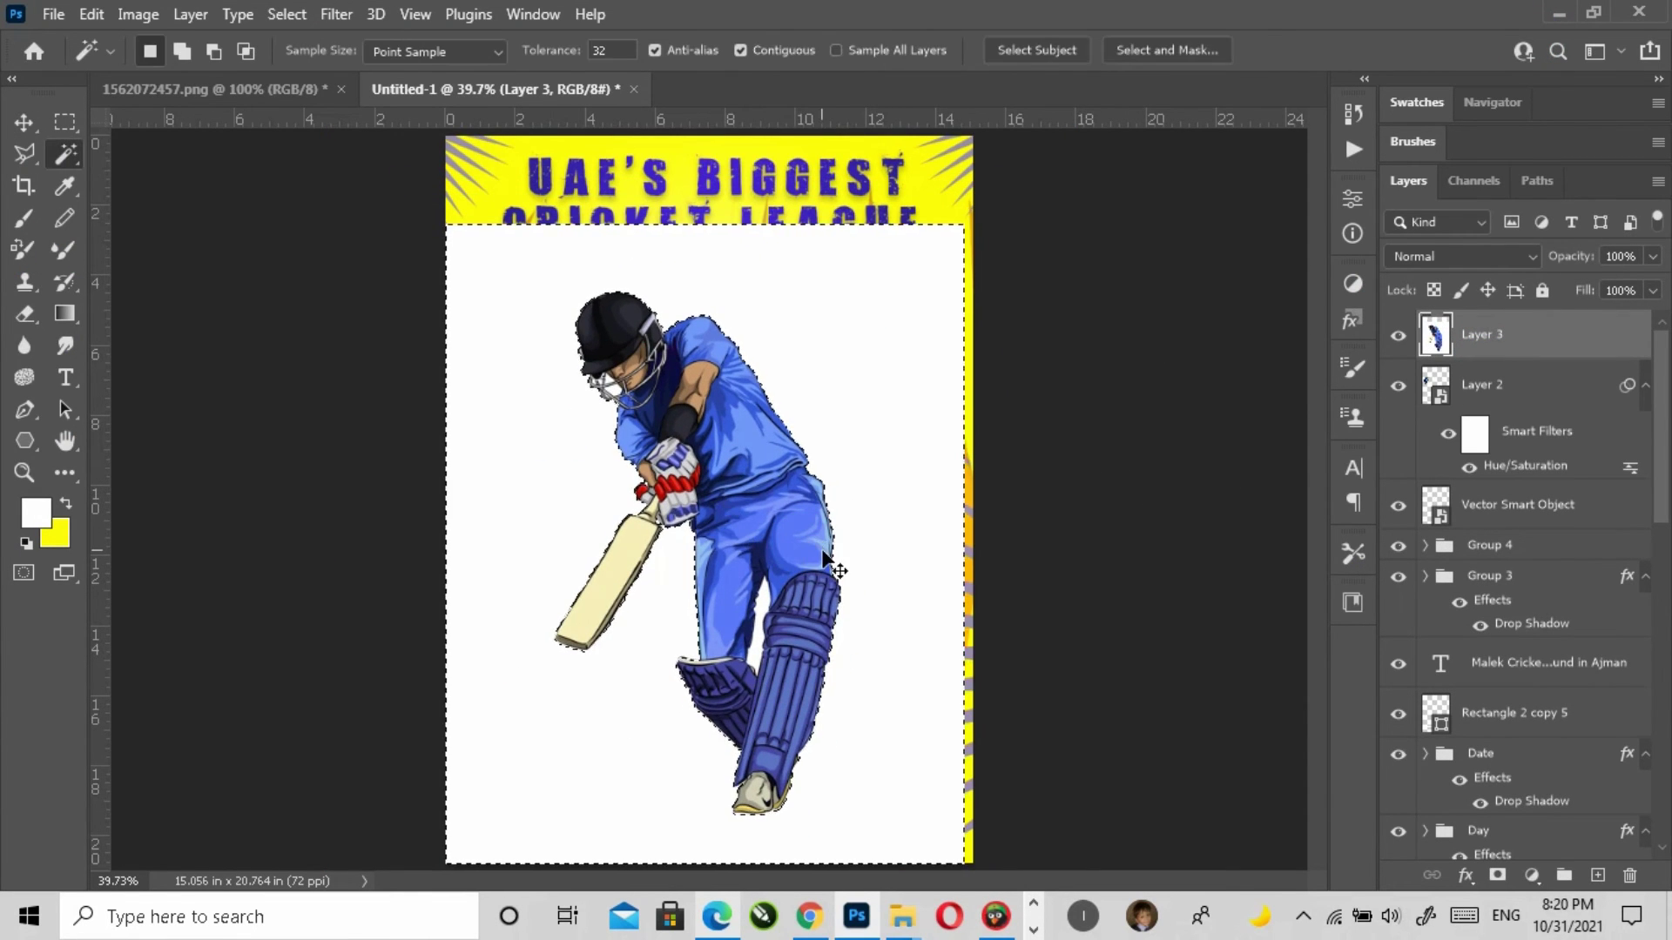
key(Delete)
Step: Convert Layer 3 to a smart object and scale the blue batsman down further
key(v)
key(ctrl+t)
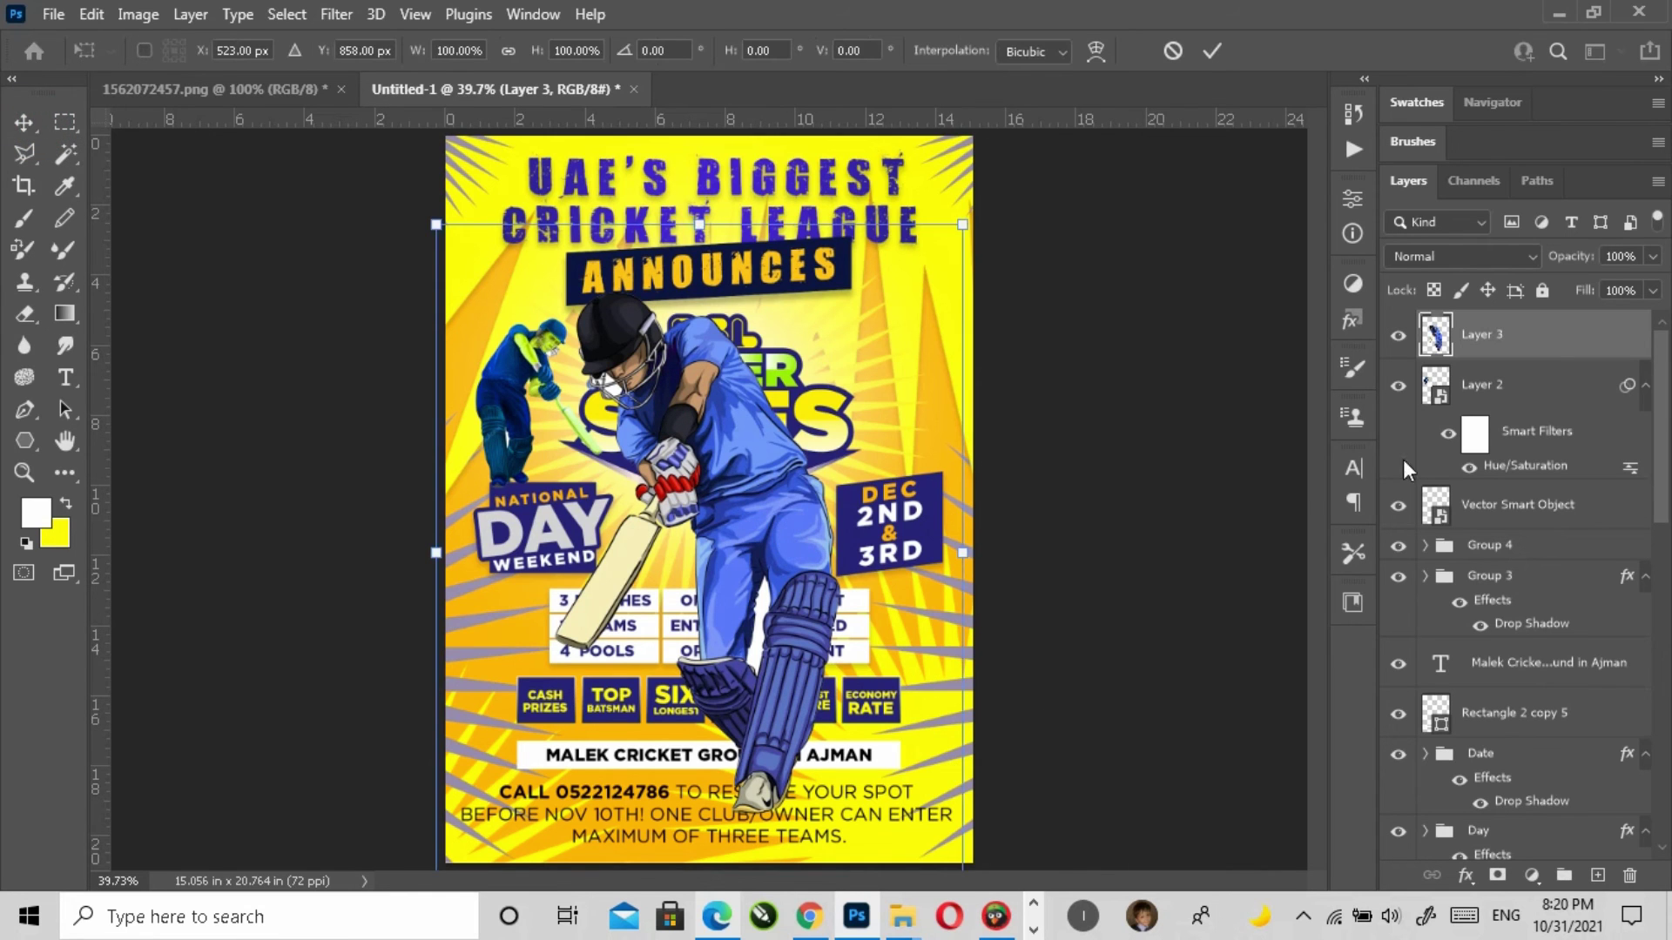
key(Escape)
click(1656, 180)
click(1468, 481)
key(ctrl+t)
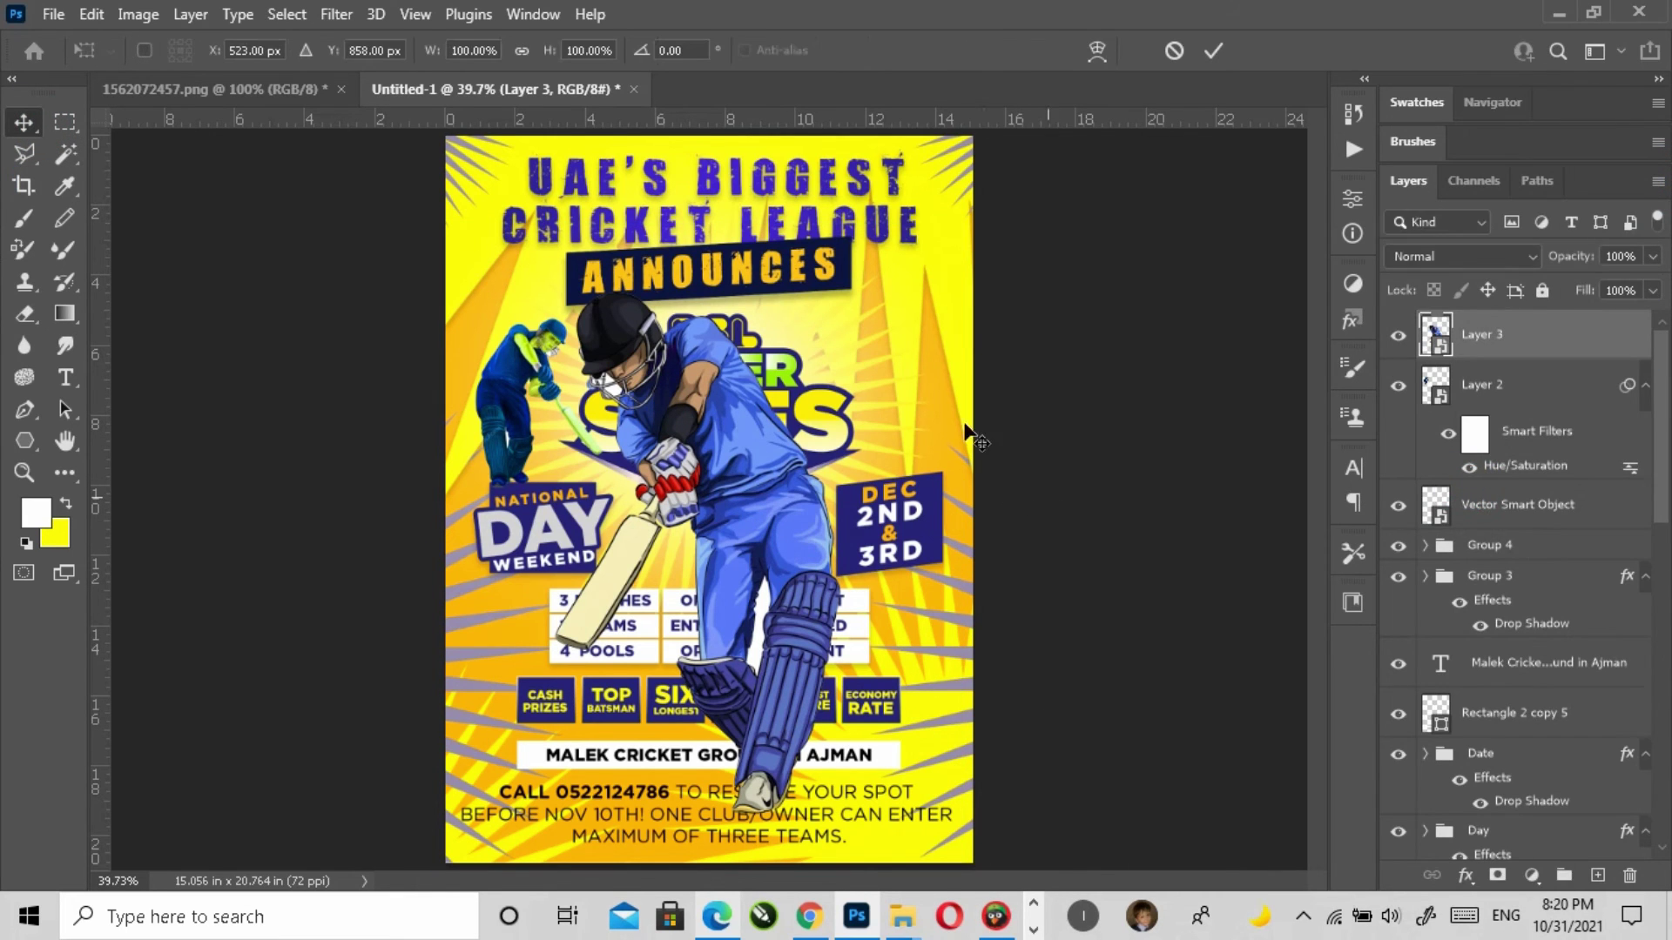
drag(964, 233, 829, 397)
key(Return)
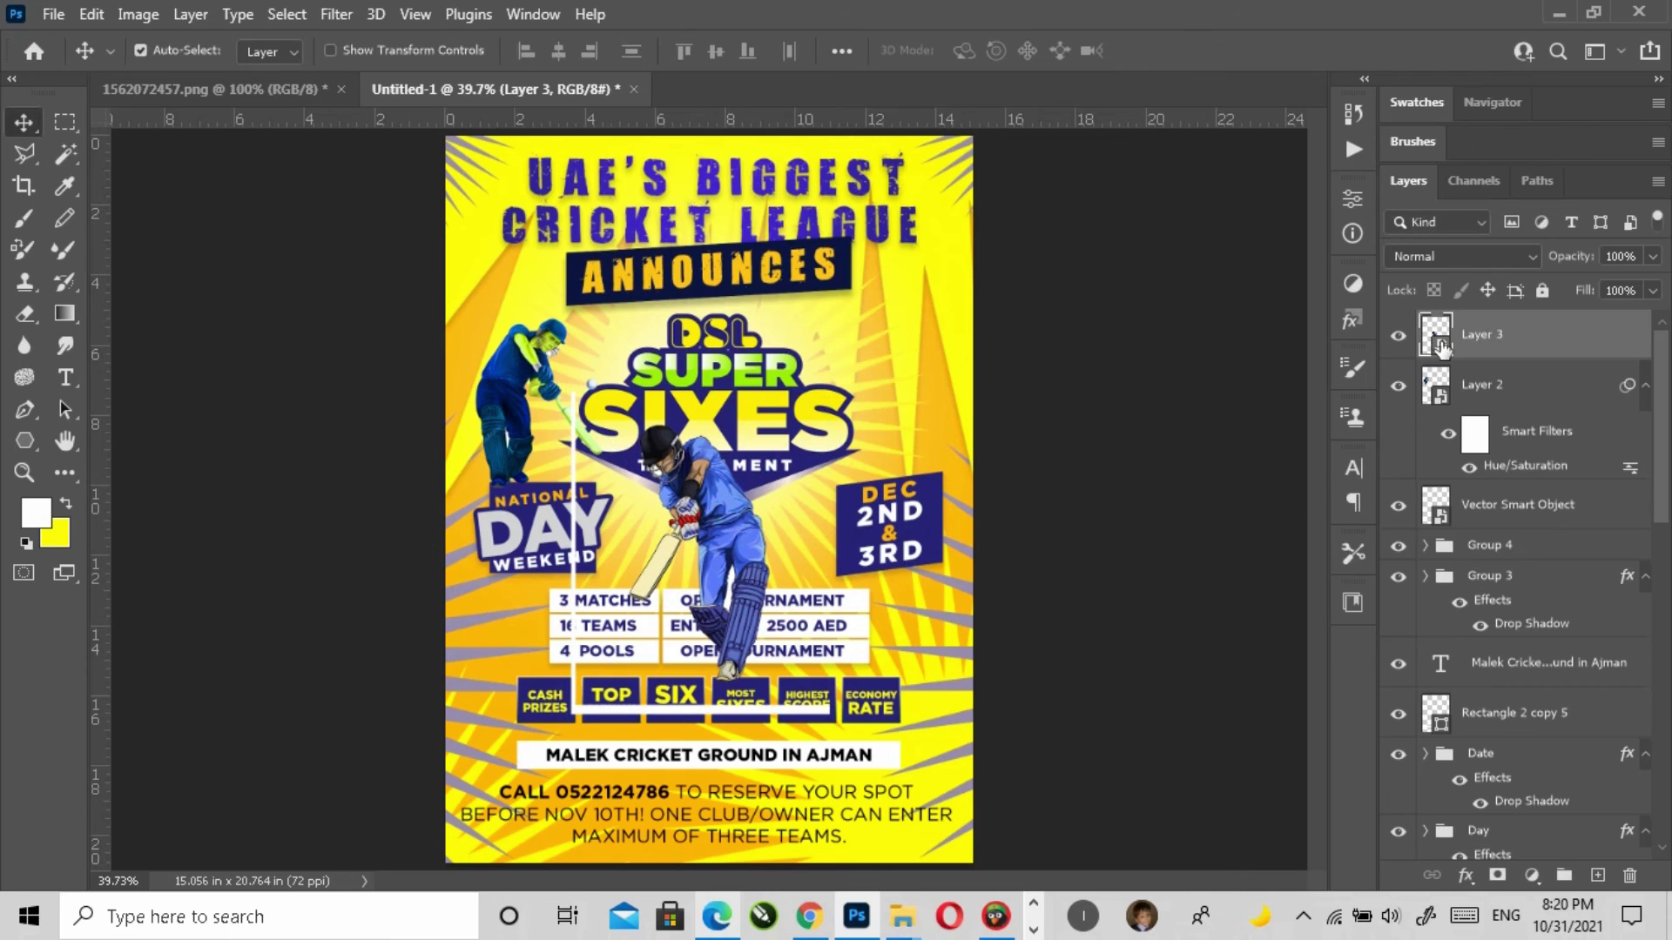
Step: Open the Layer 3 smart object's contents and erase the leftover white strips beside and below the batsman
double_click(1439, 346)
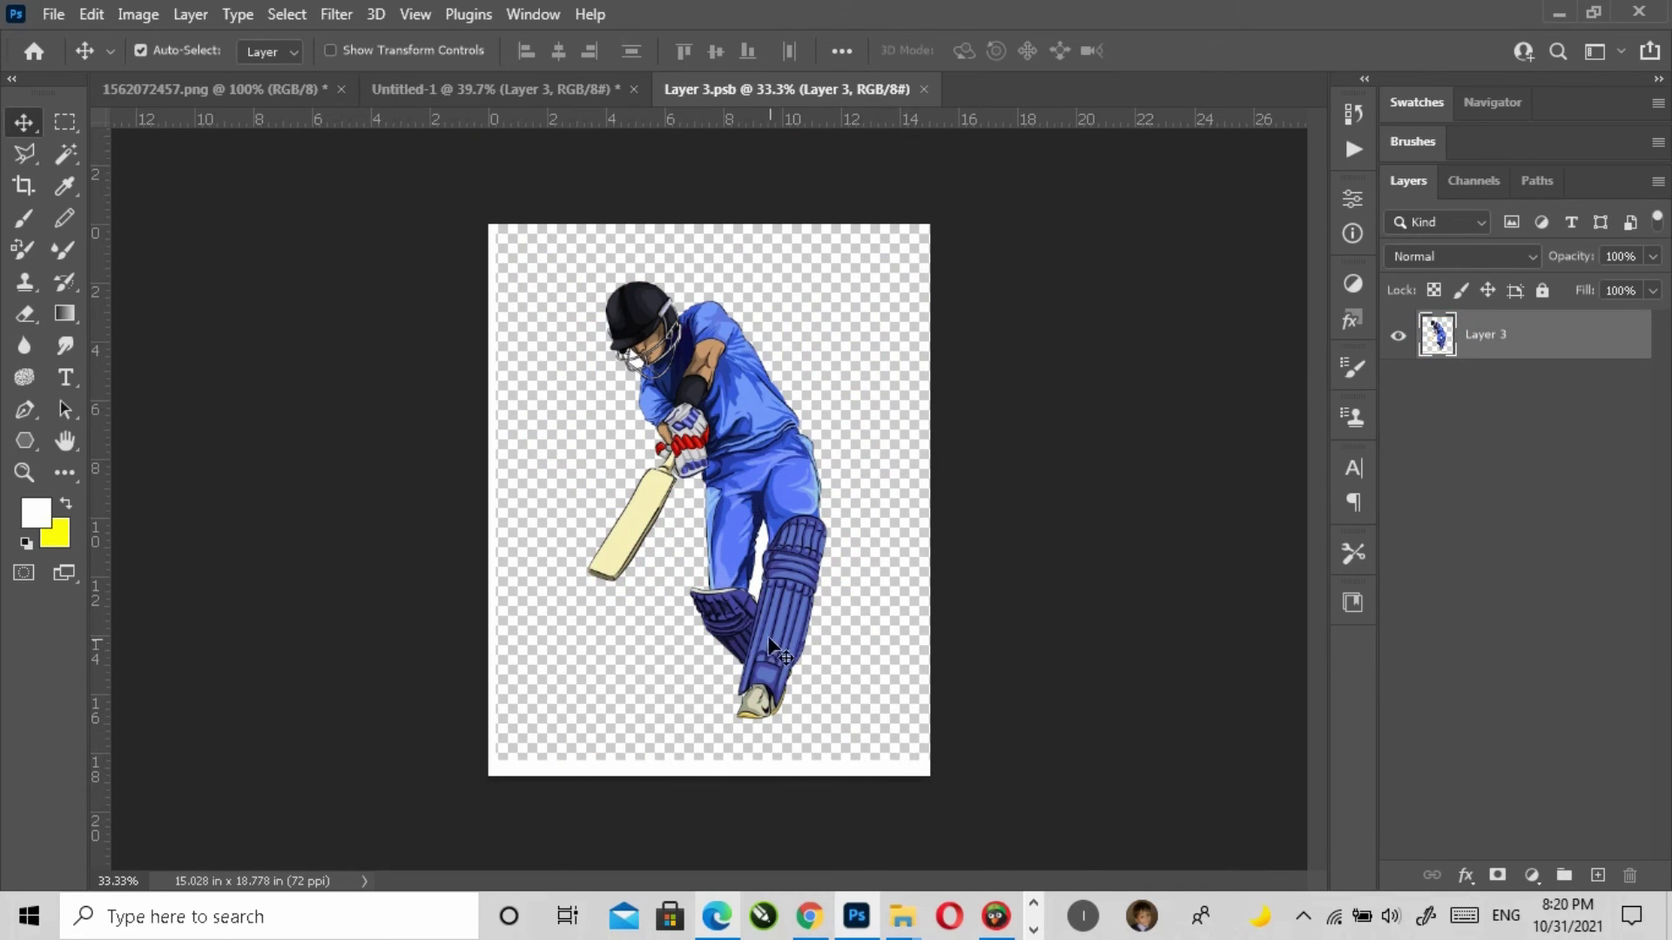
drag(770, 639, 780, 598)
key(m)
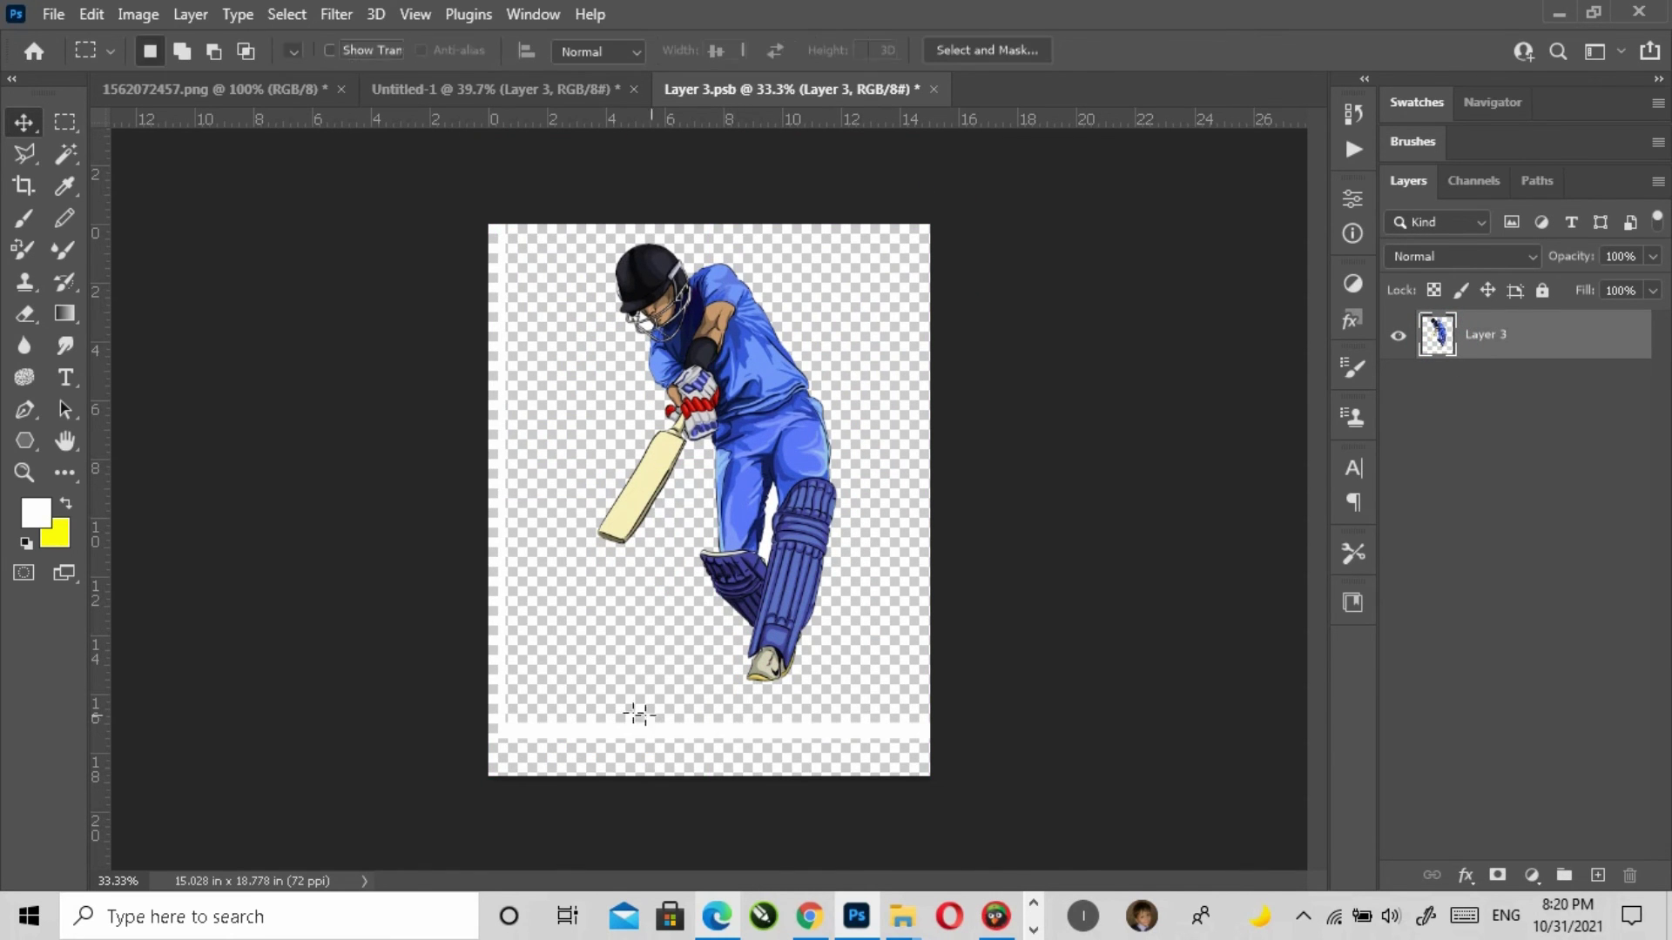
drag(488, 709, 1080, 756)
drag(453, 252, 538, 782)
click(24, 124)
drag(773, 580, 690, 595)
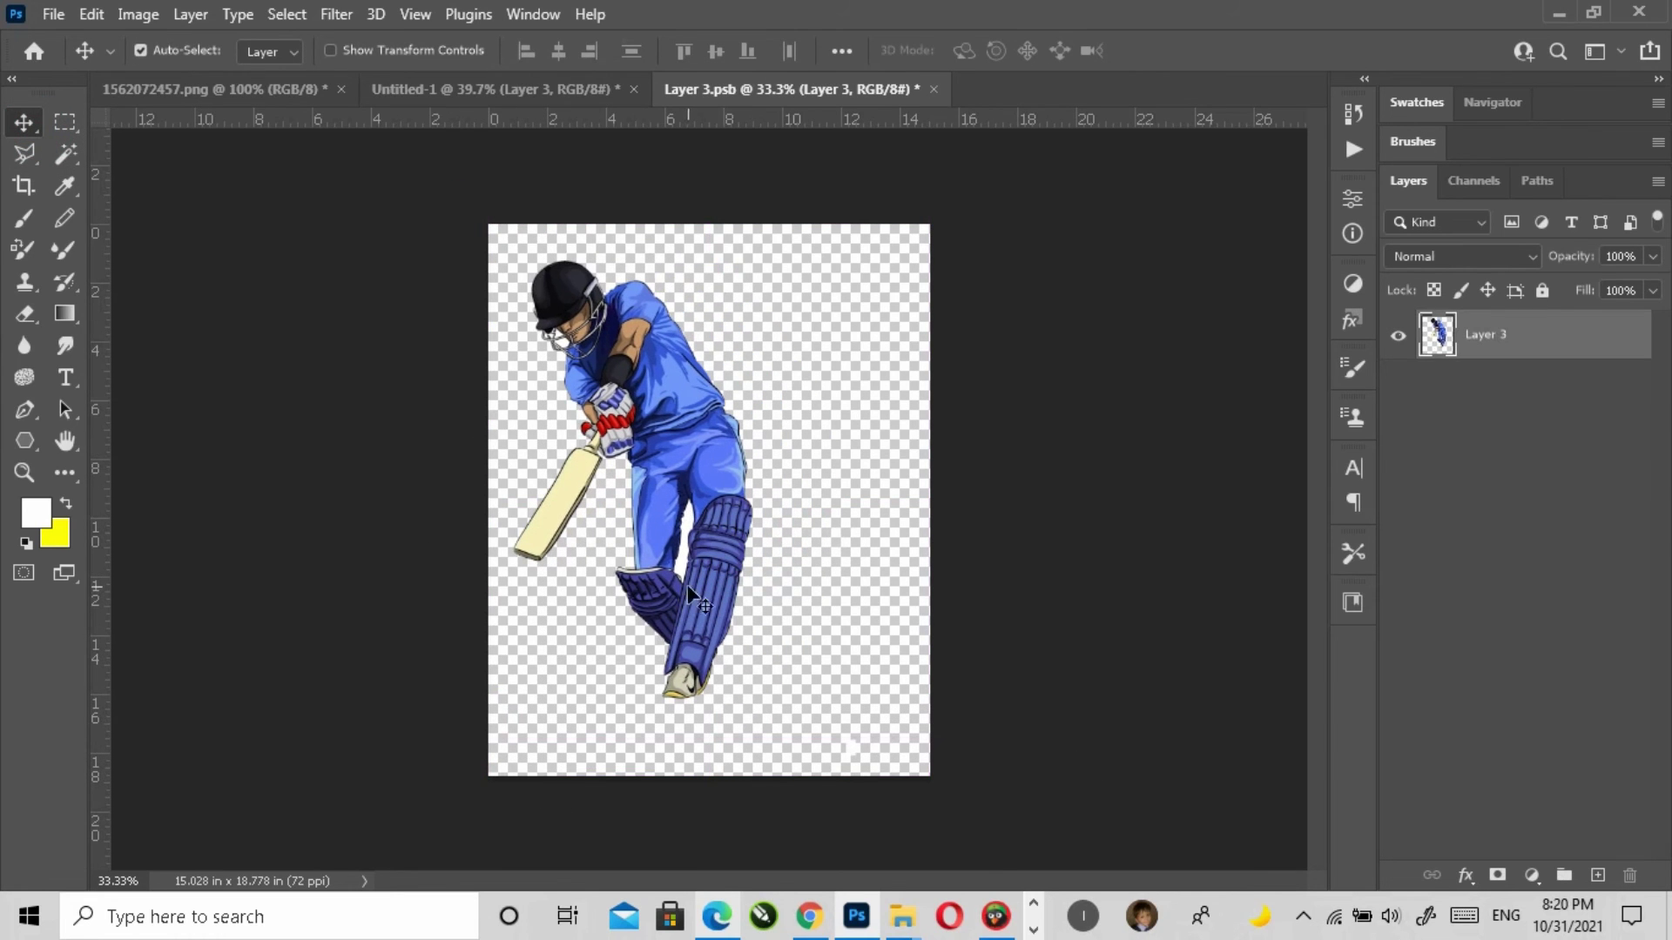
key(m)
drag(795, 680, 989, 822)
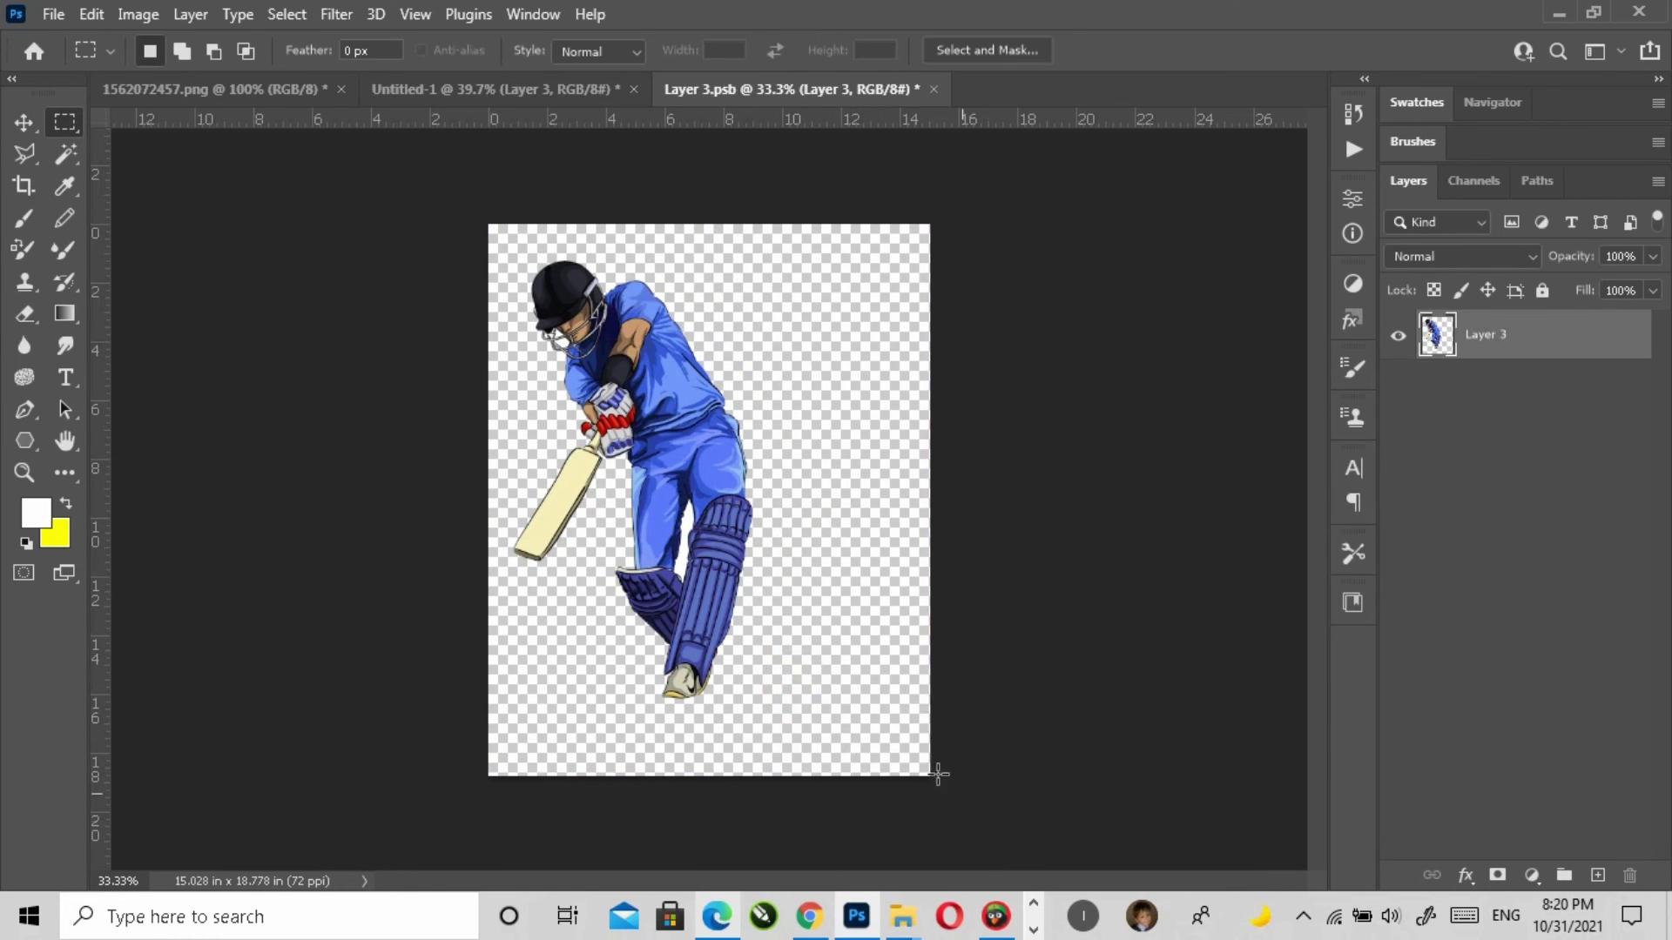
key(v)
drag(687, 533, 716, 546)
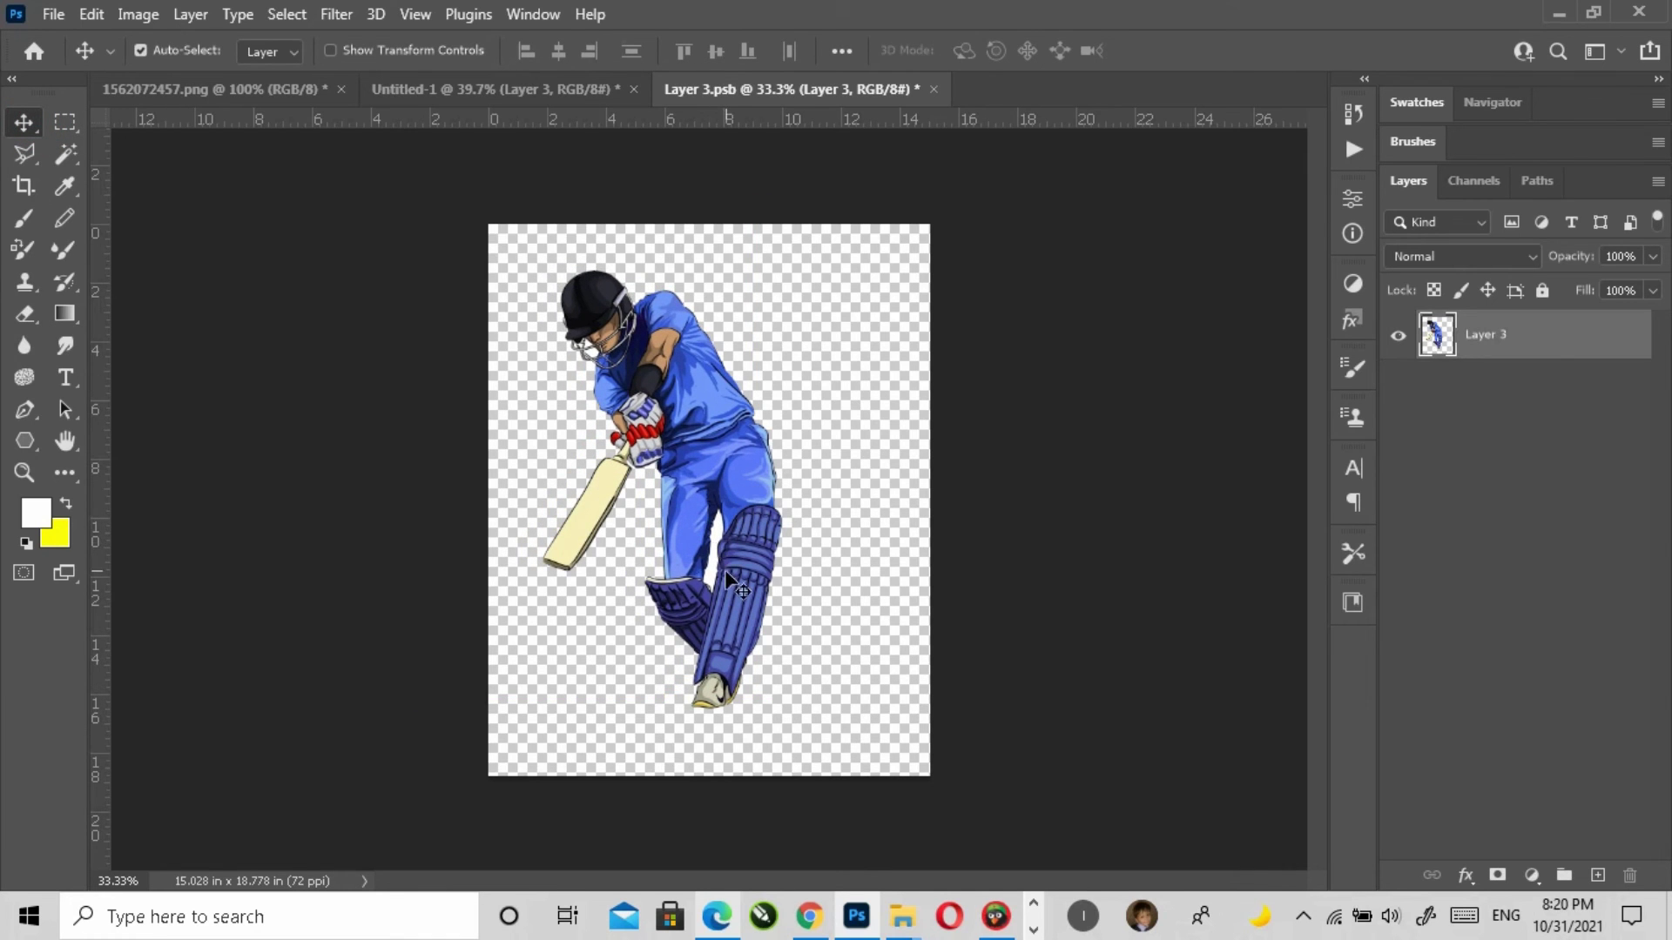
Step: Remove the white areas between the batsman's legs and inside the helmet grille with the Magic Wand, and clear the selection
key(w)
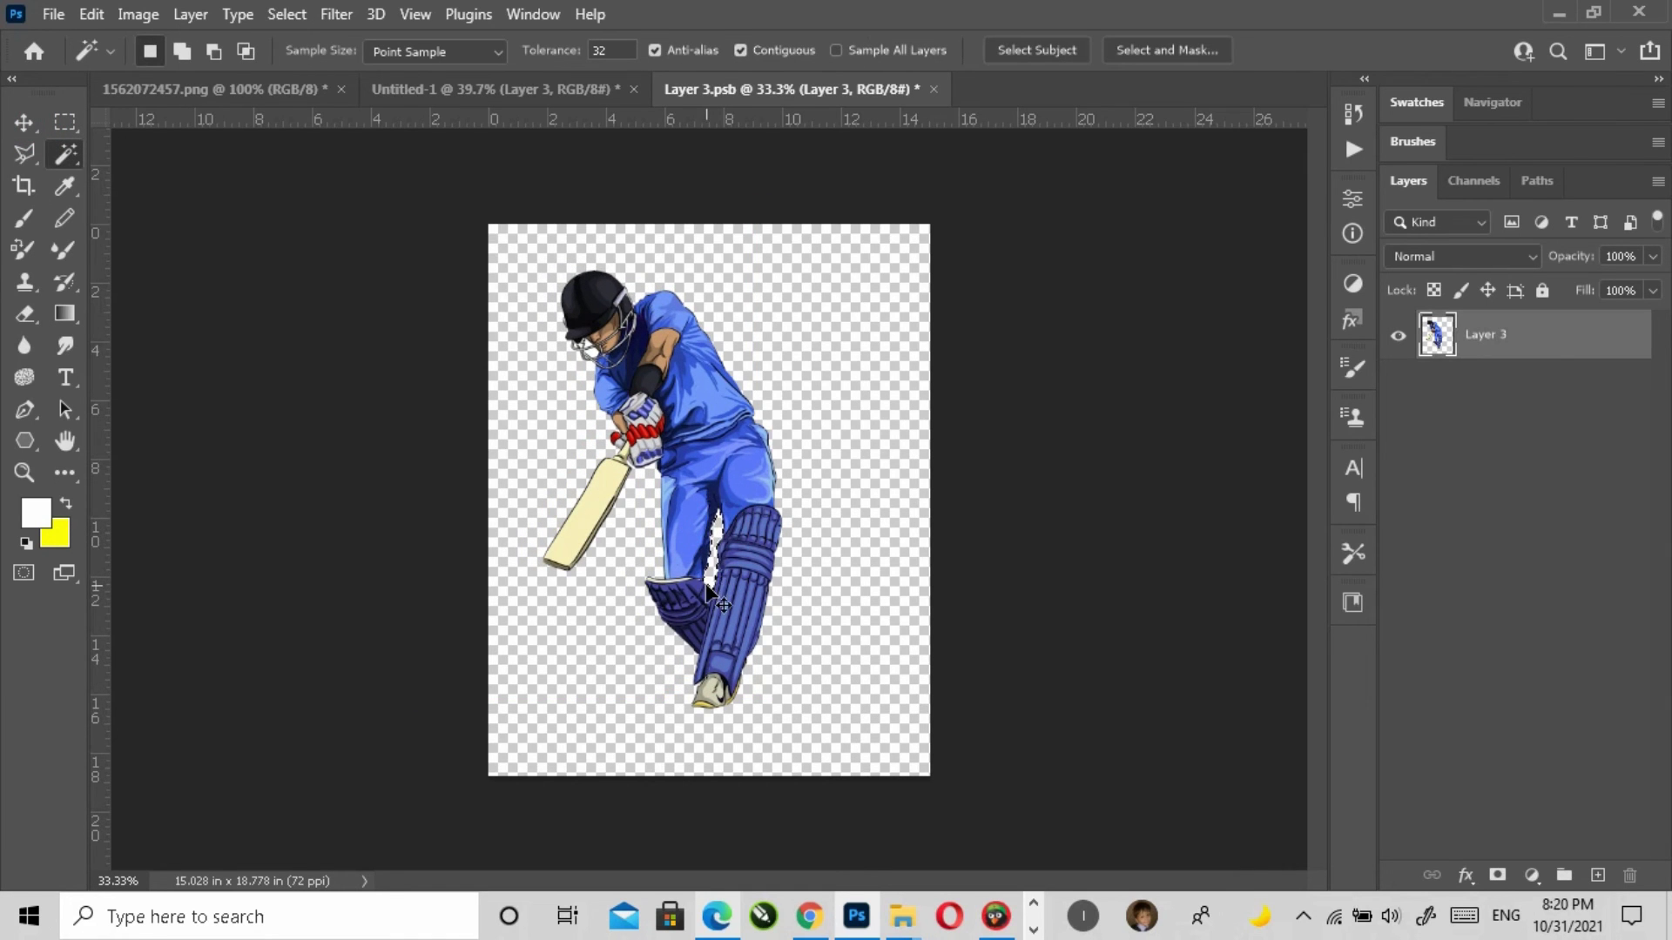
ctrl+click(585, 350)
ctrl+click(571, 345)
ctrl+click(566, 339)
ctrl+click(556, 329)
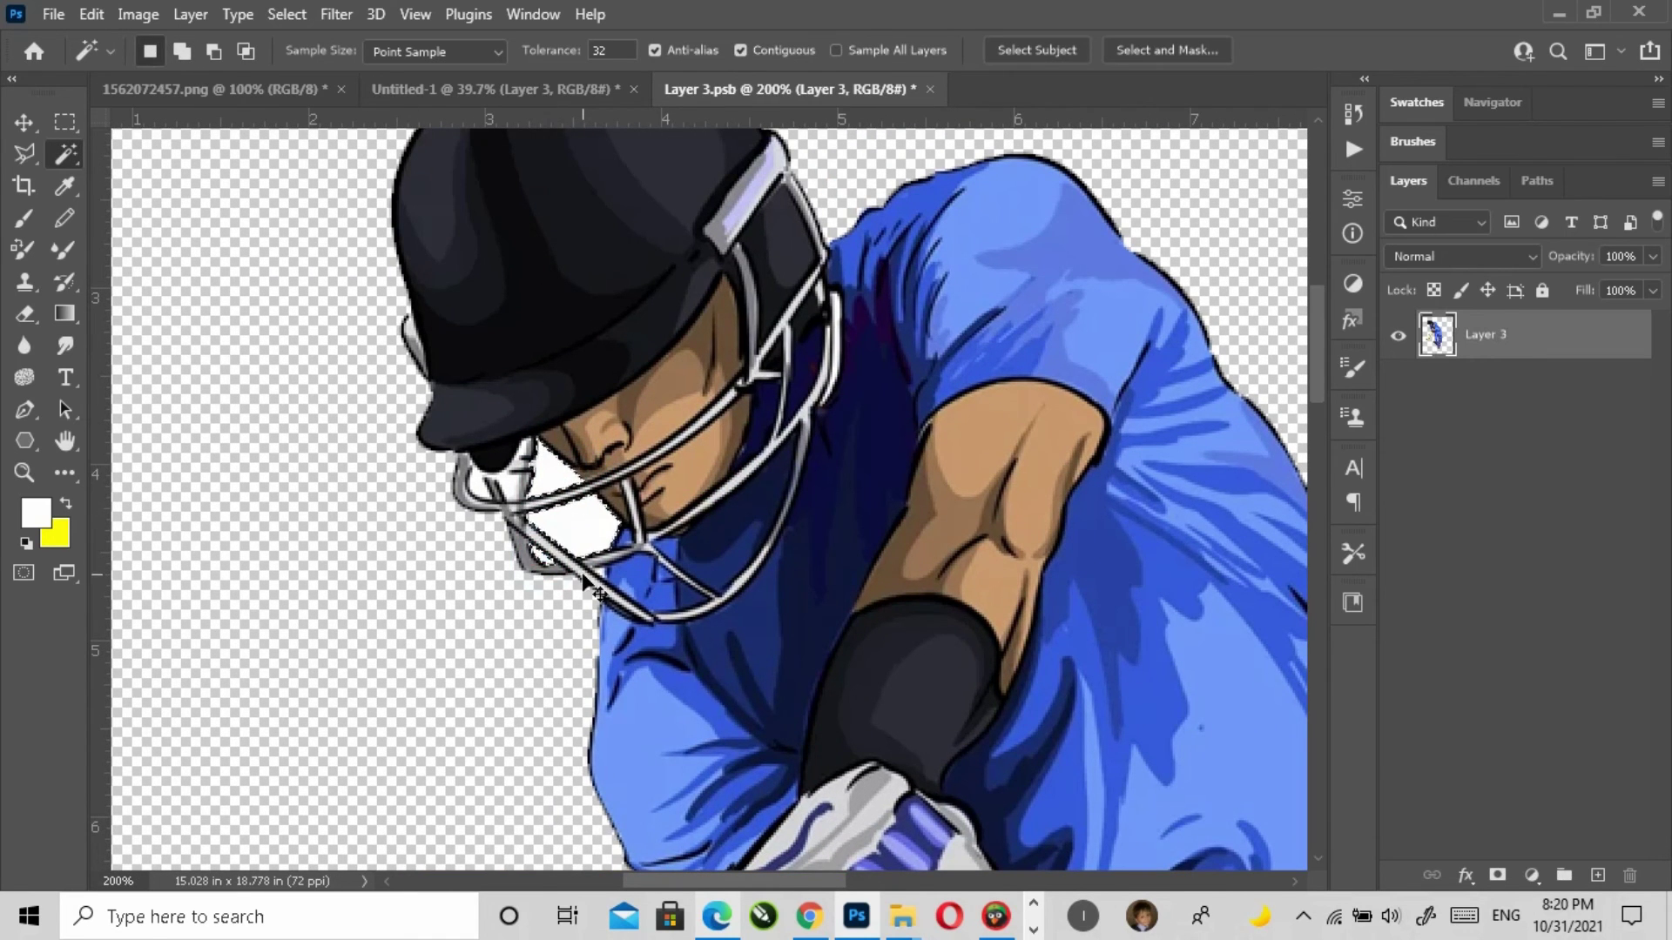
key(ctrl+d)
Step: Crop the smart object's canvas tightly around the batsman on all sides, and close the document with its changes saved
key(z)
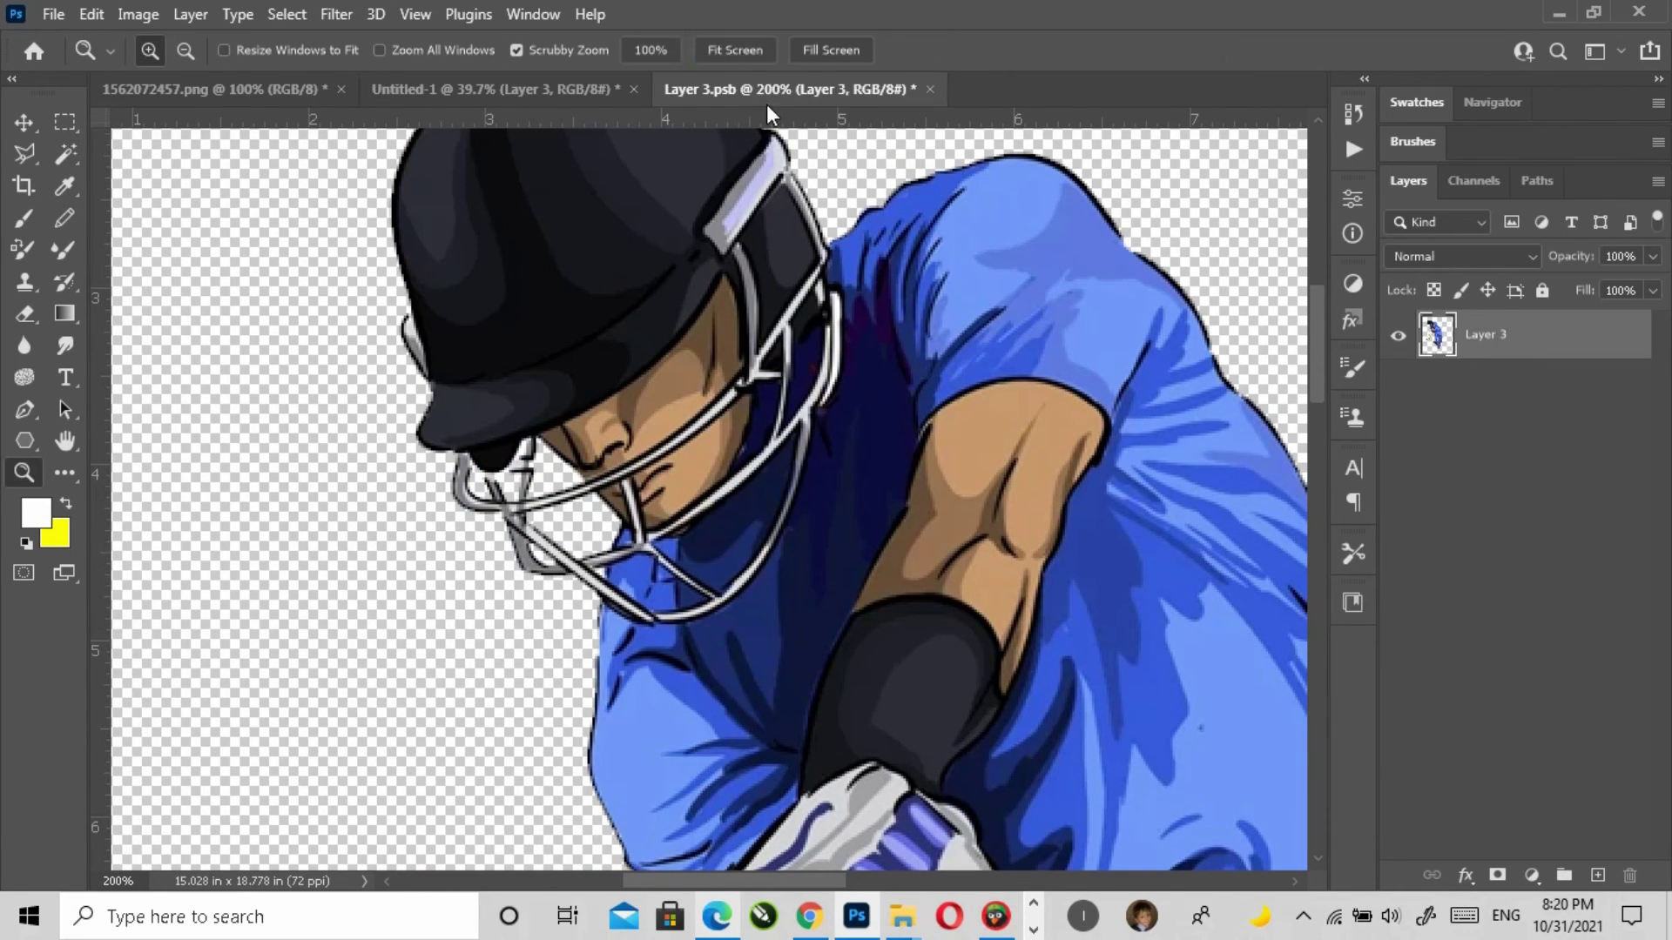
click(704, 47)
key(v)
drag(684, 412, 733, 443)
key(c)
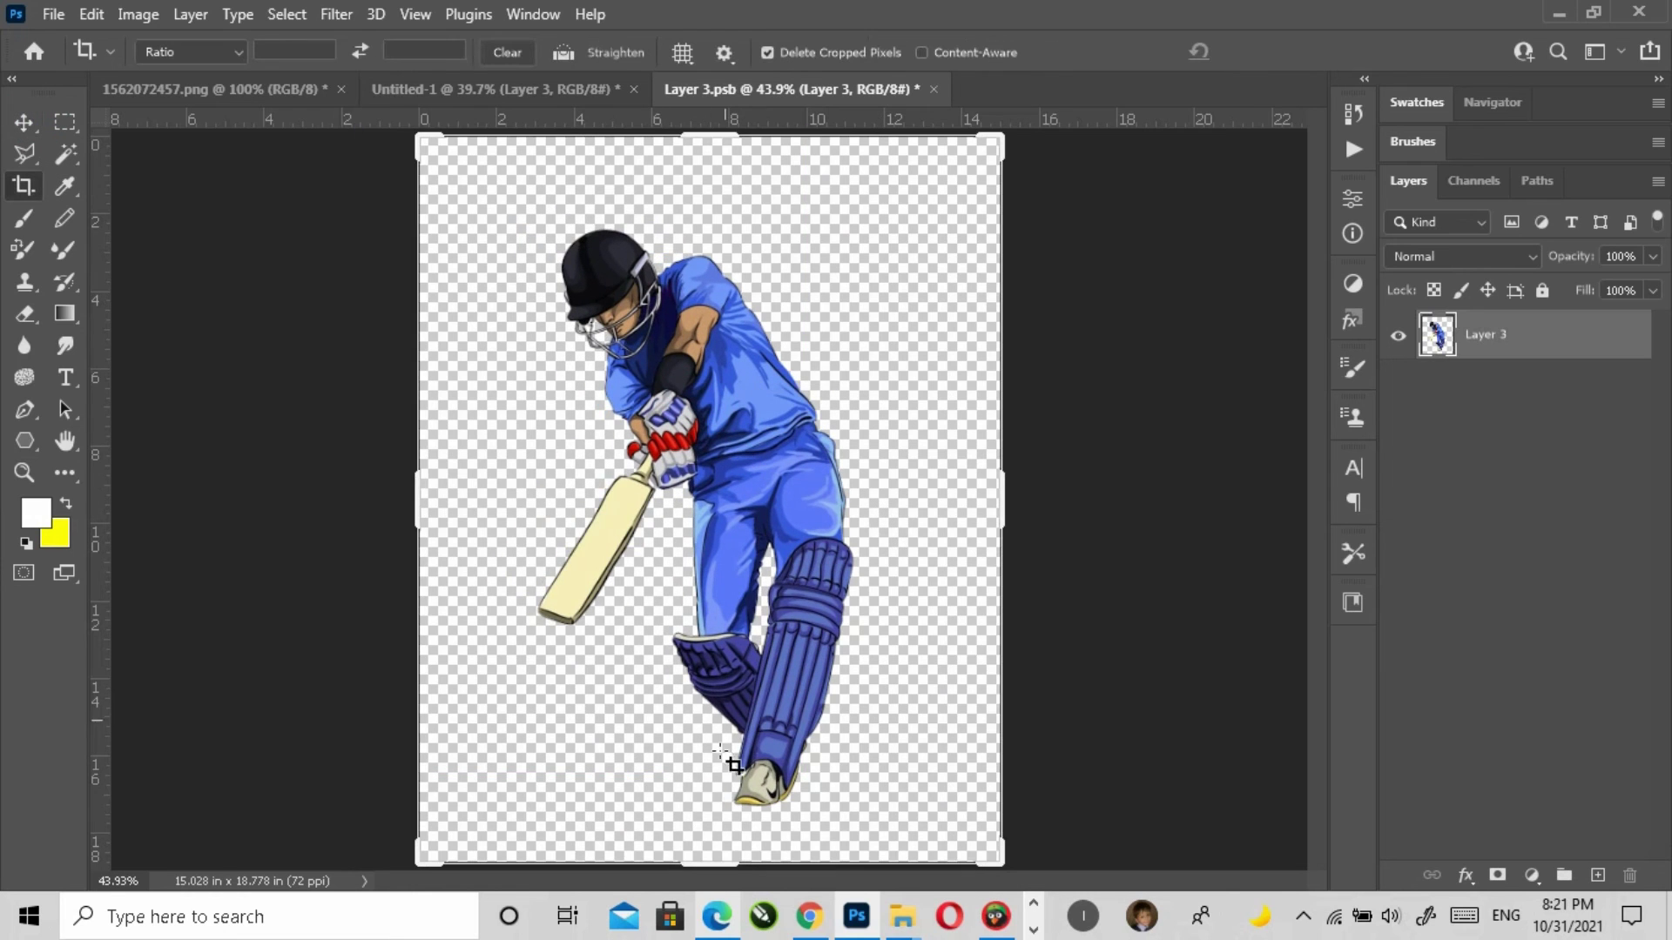
drag(713, 862, 712, 841)
drag(717, 157, 719, 195)
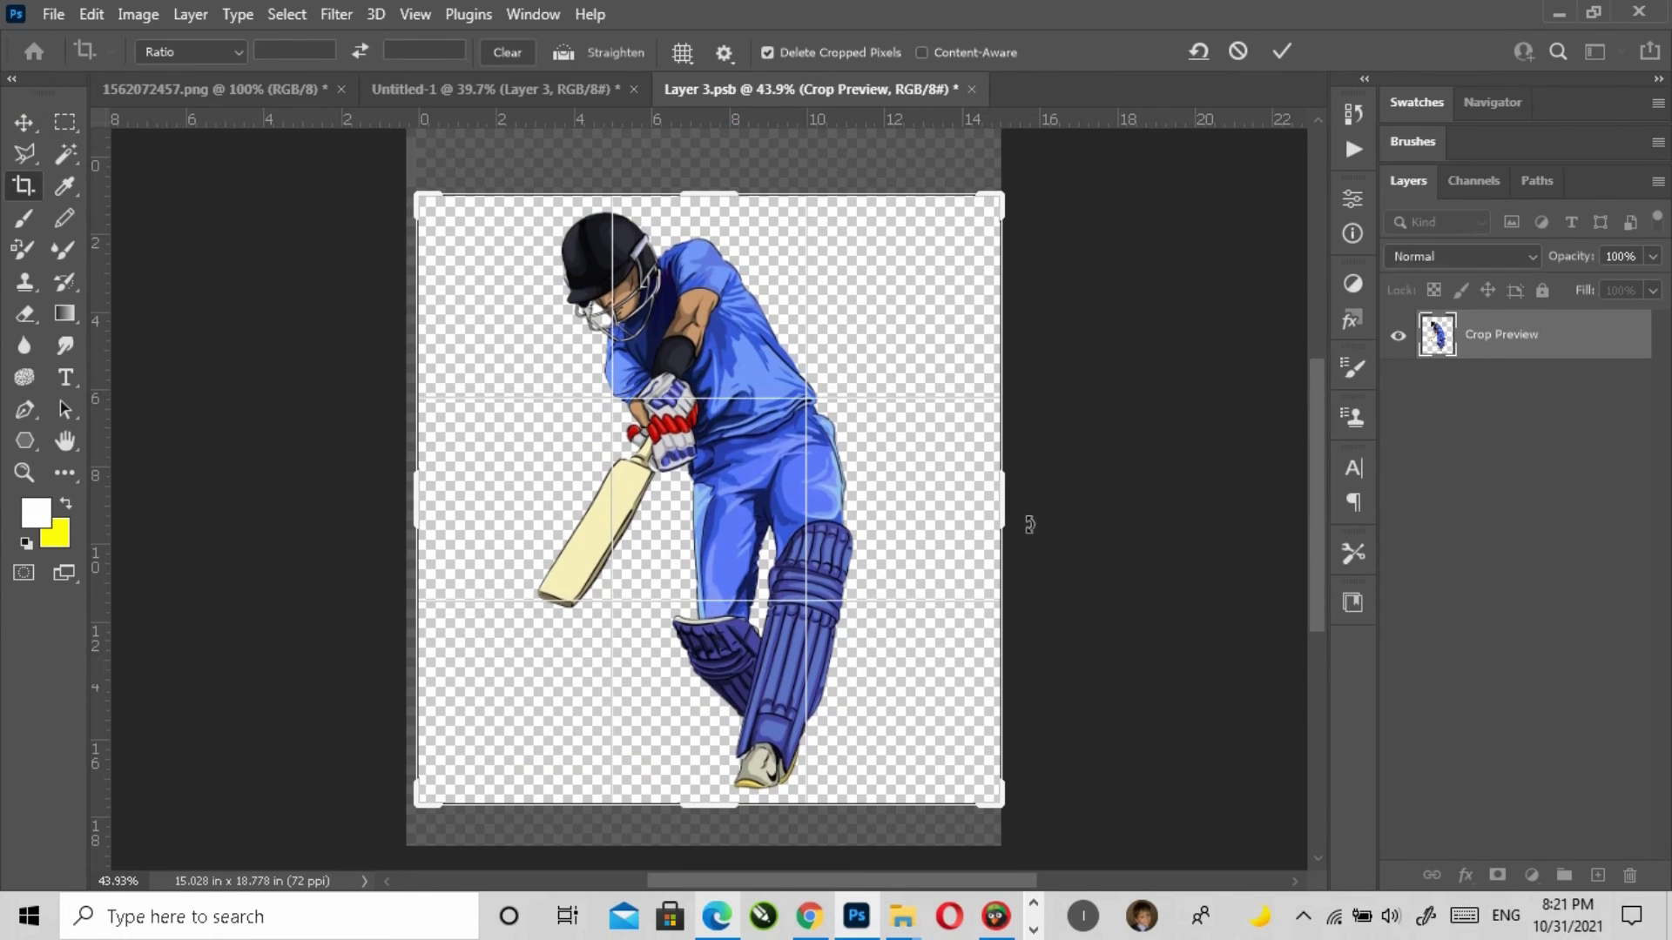
drag(1002, 522, 940, 521)
drag(478, 486, 521, 543)
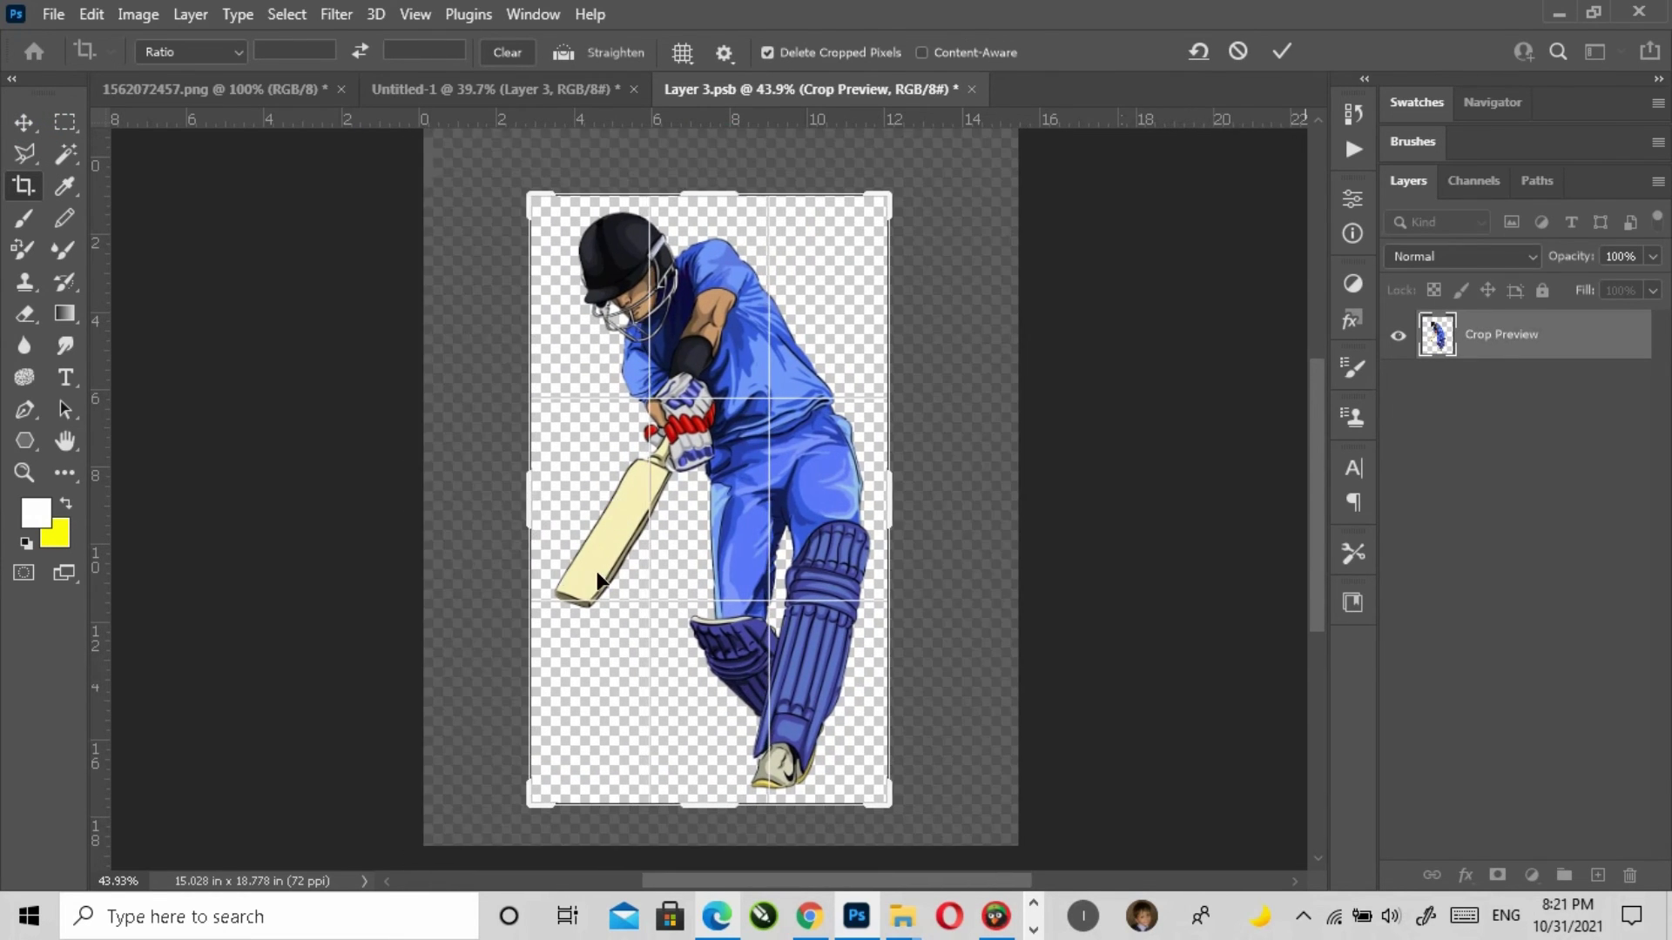
key(Return)
key(v)
click(933, 88)
key(Return)
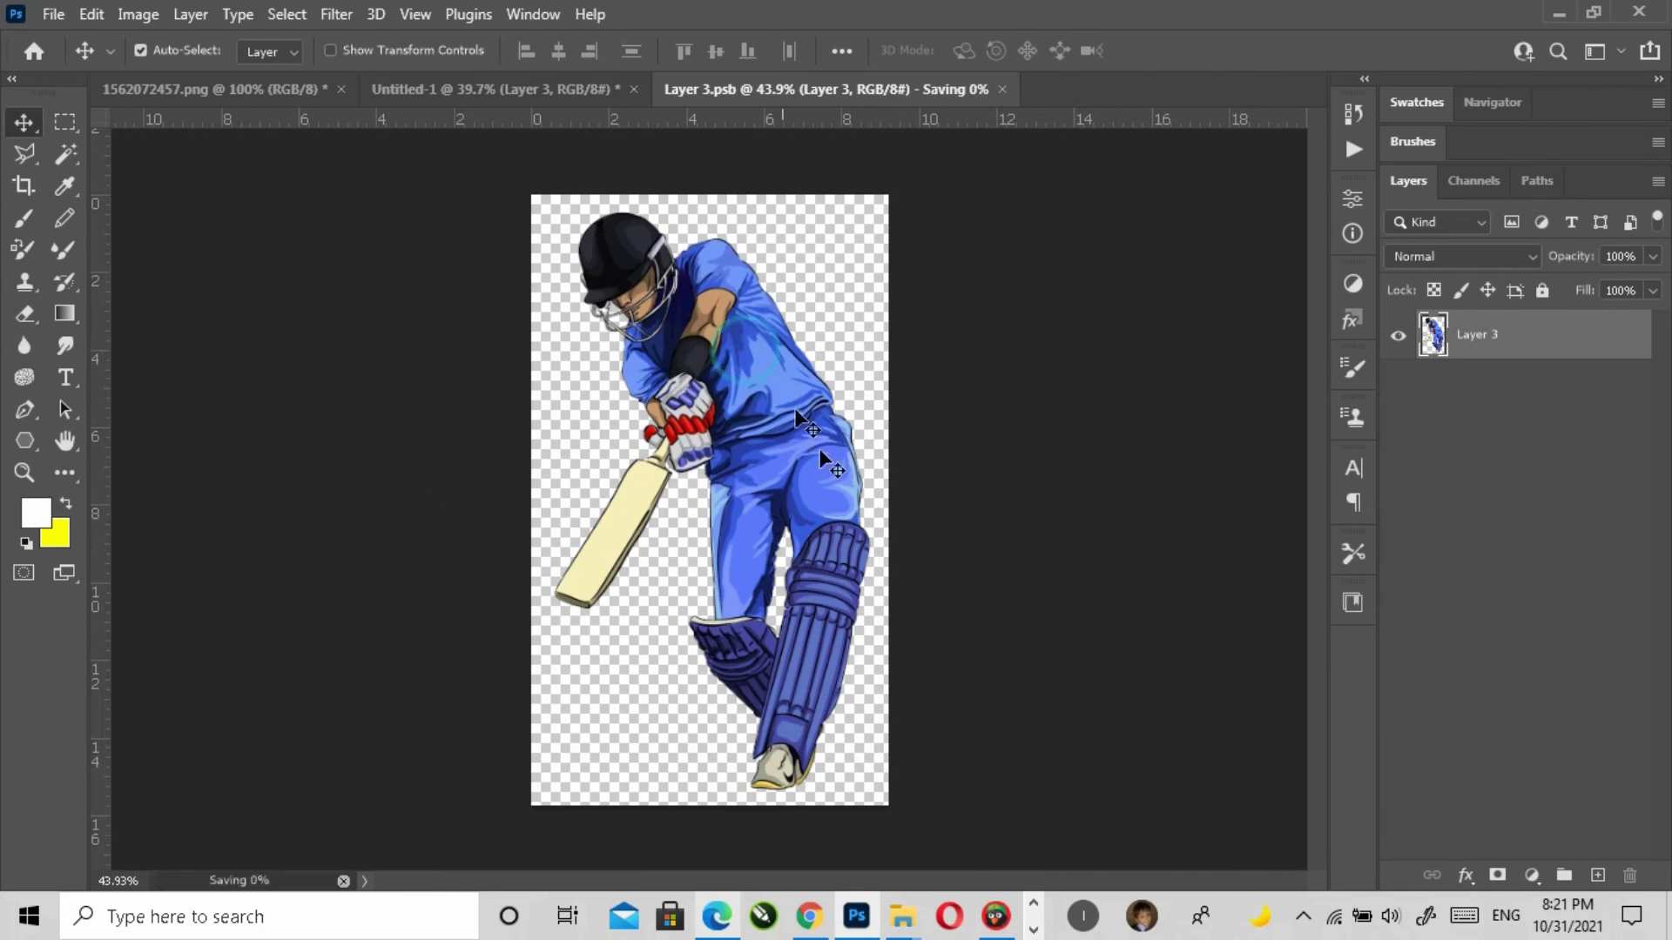
Step: Scale the blue-kit batsman to about 37% and place him beside the logo, standing on the DEC 2ND & 3RD badge
drag(778, 688, 724, 595)
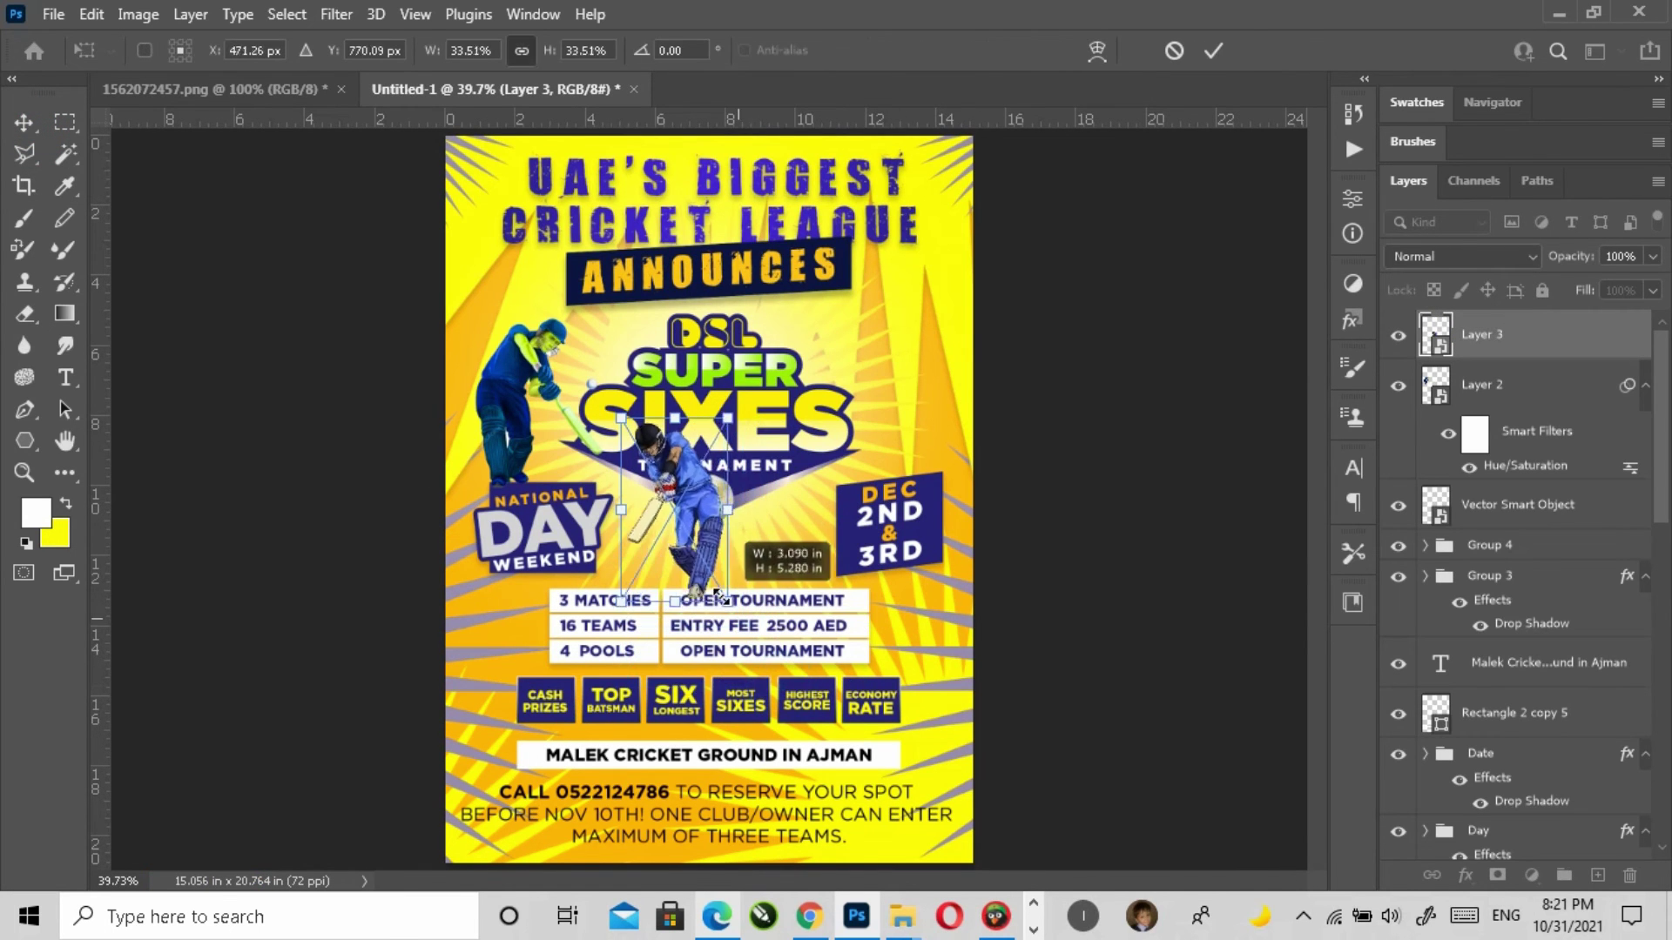
drag(710, 520, 917, 405)
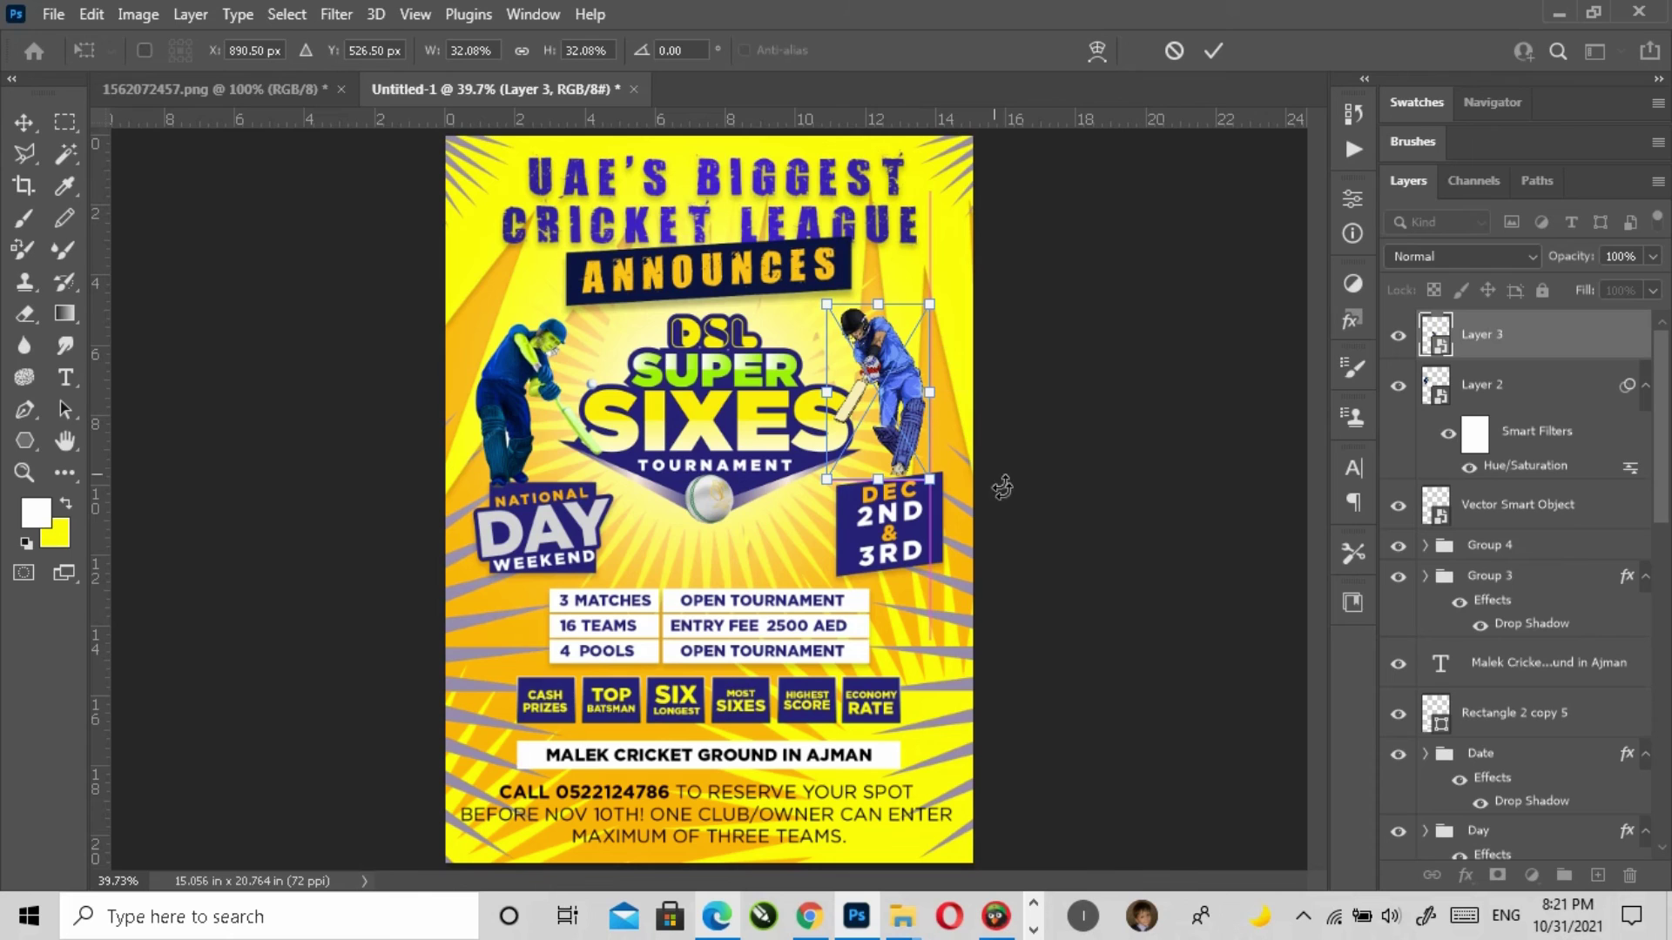
key(Return)
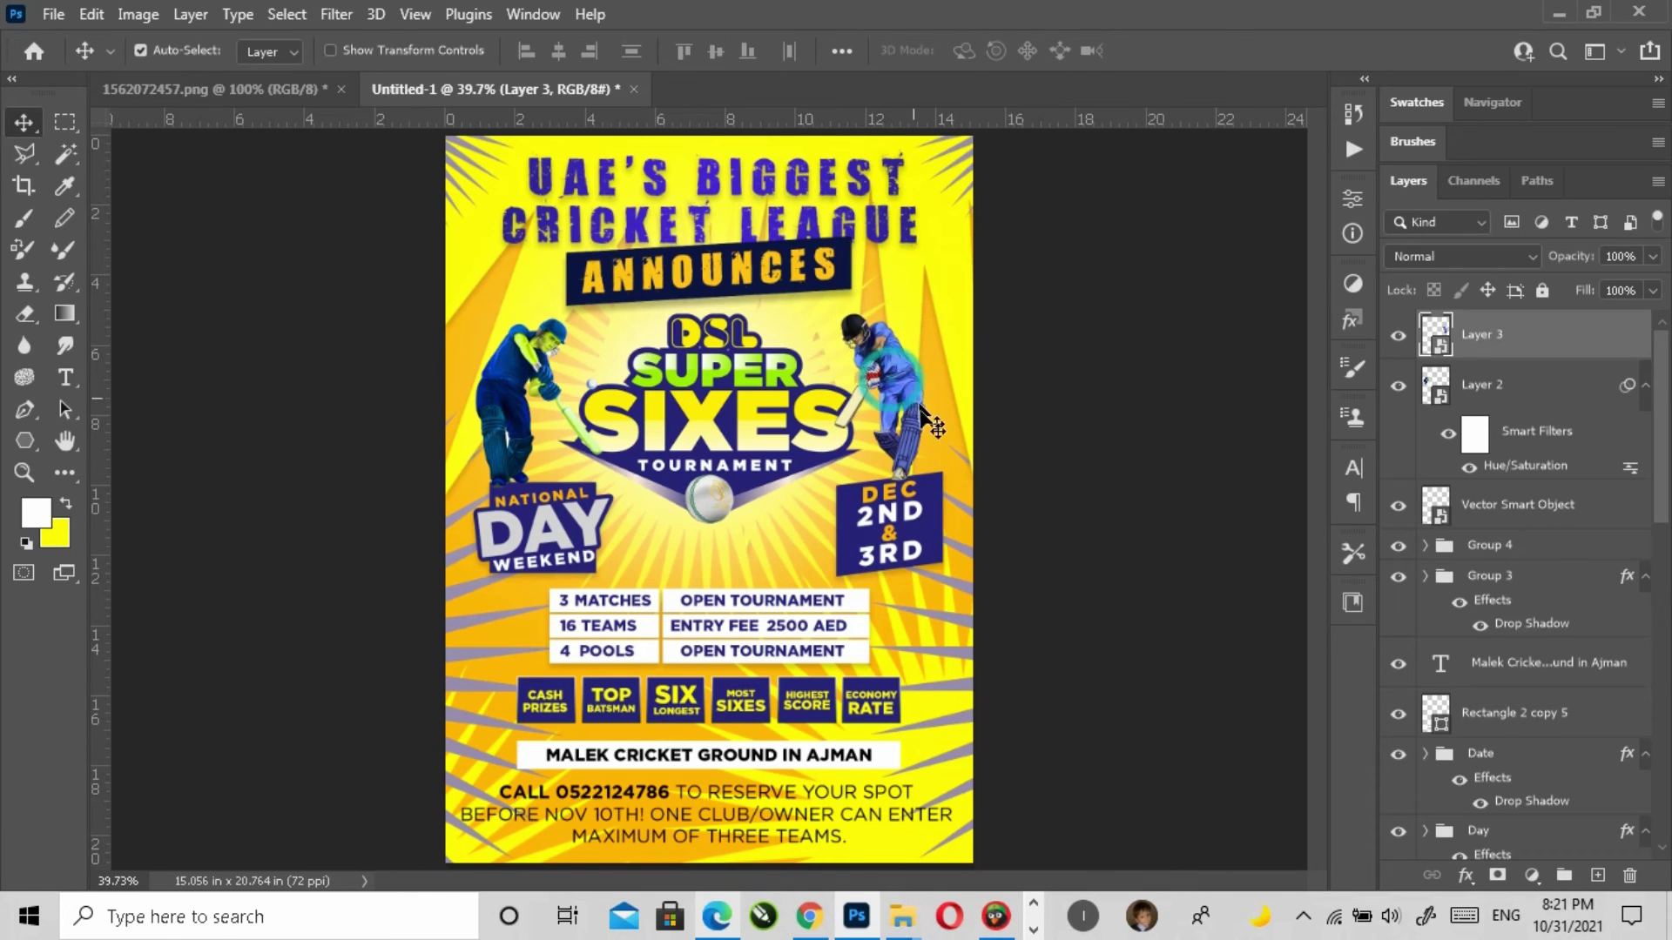
key(ctrl+t)
drag(878, 309, 884, 290)
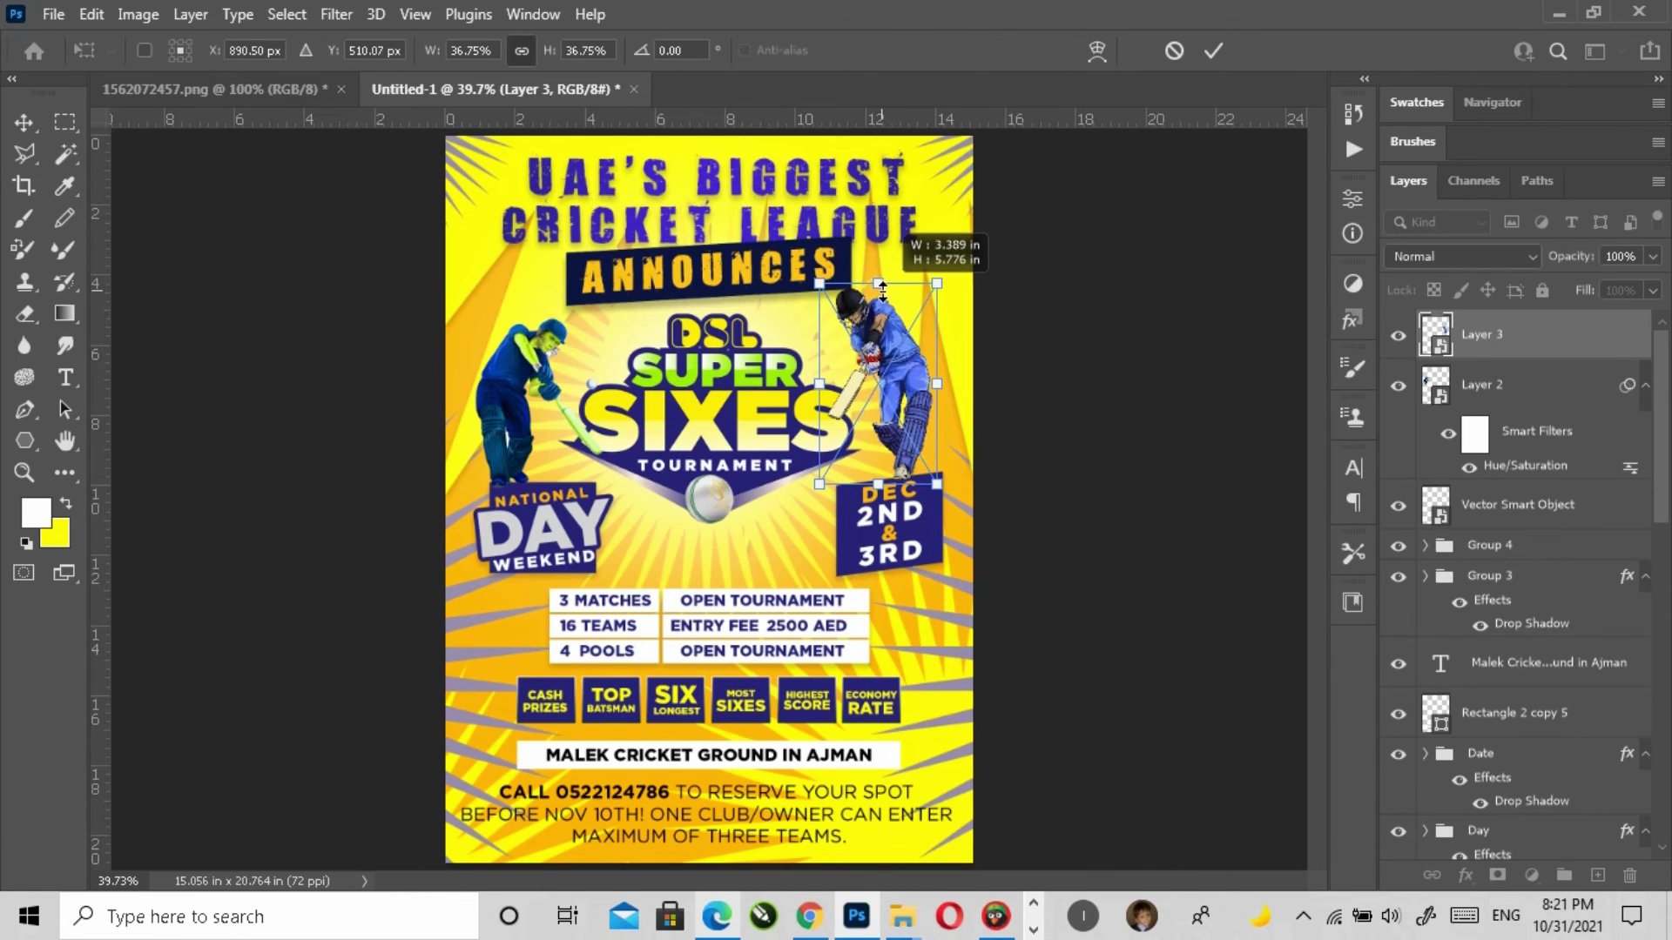
key(Return)
click(1057, 498)
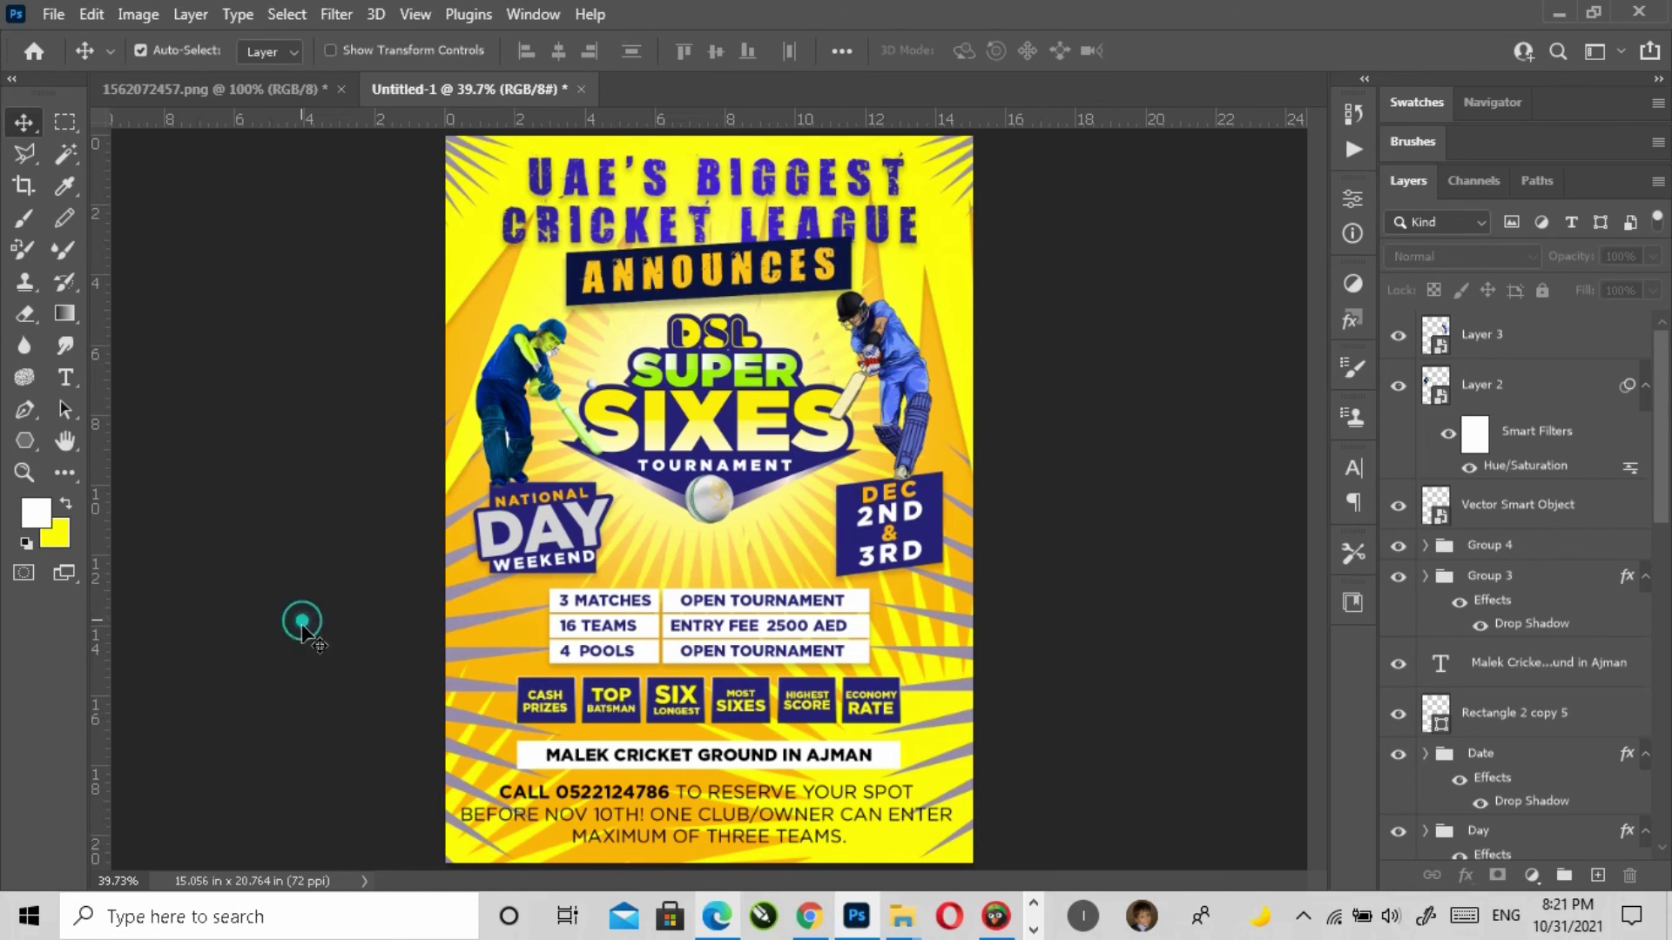
Step: Add an outside Stroke effect with a solid white (ffffff) fill to the contact text at the poster's foot
click(644, 797)
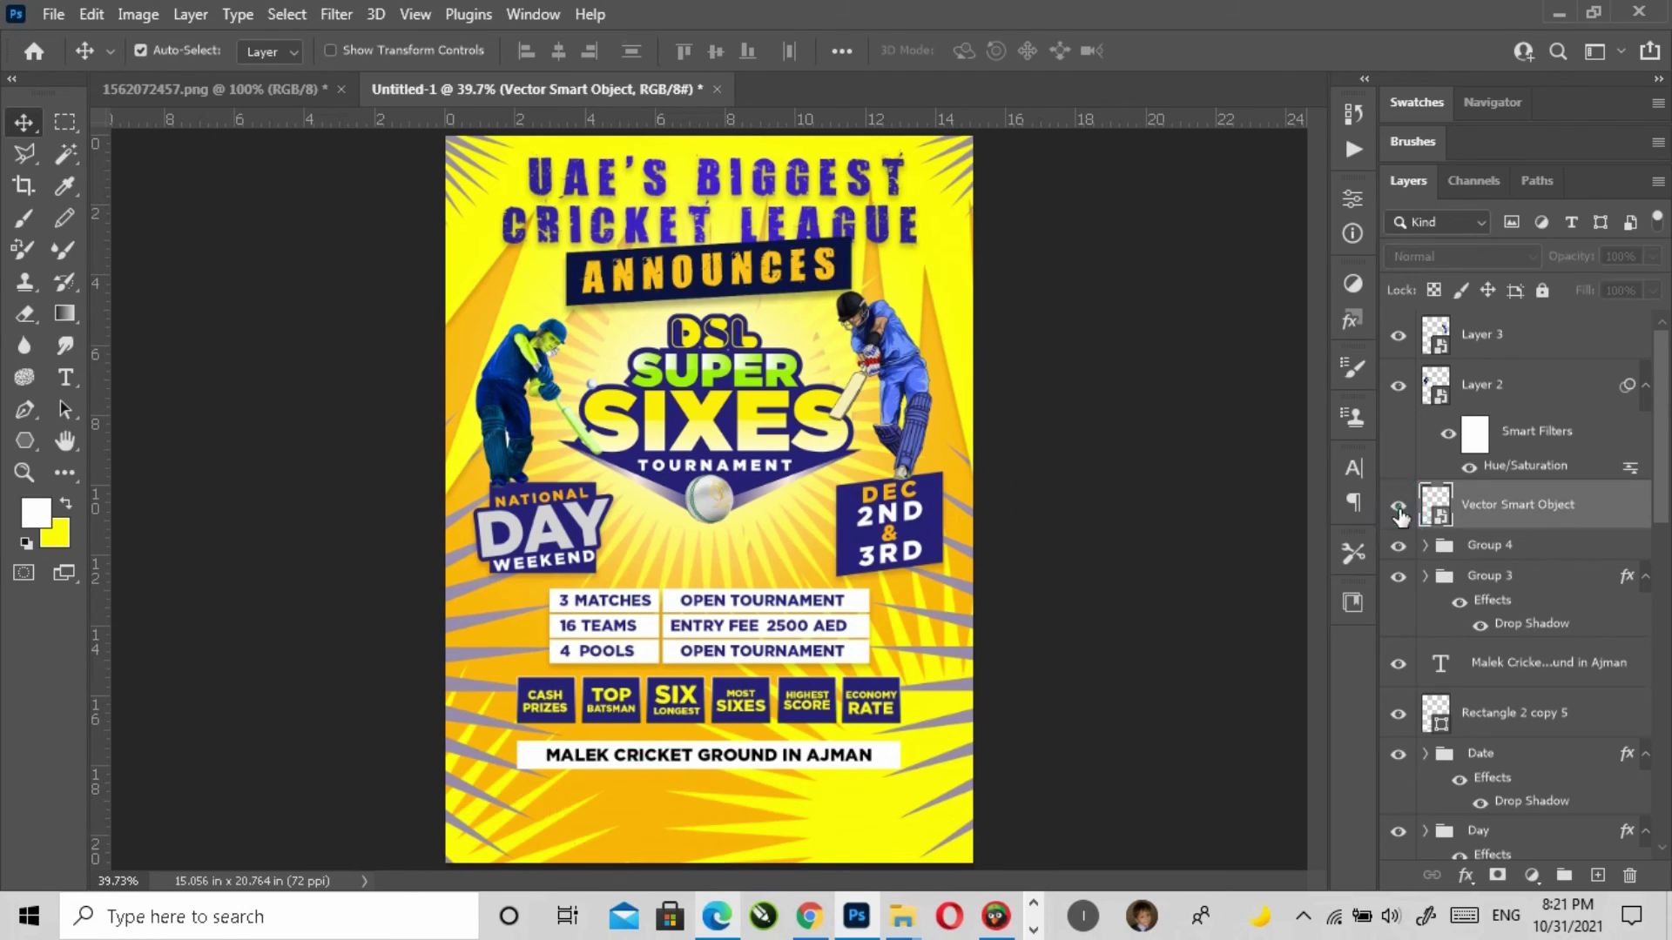
click(1467, 876)
click(1511, 698)
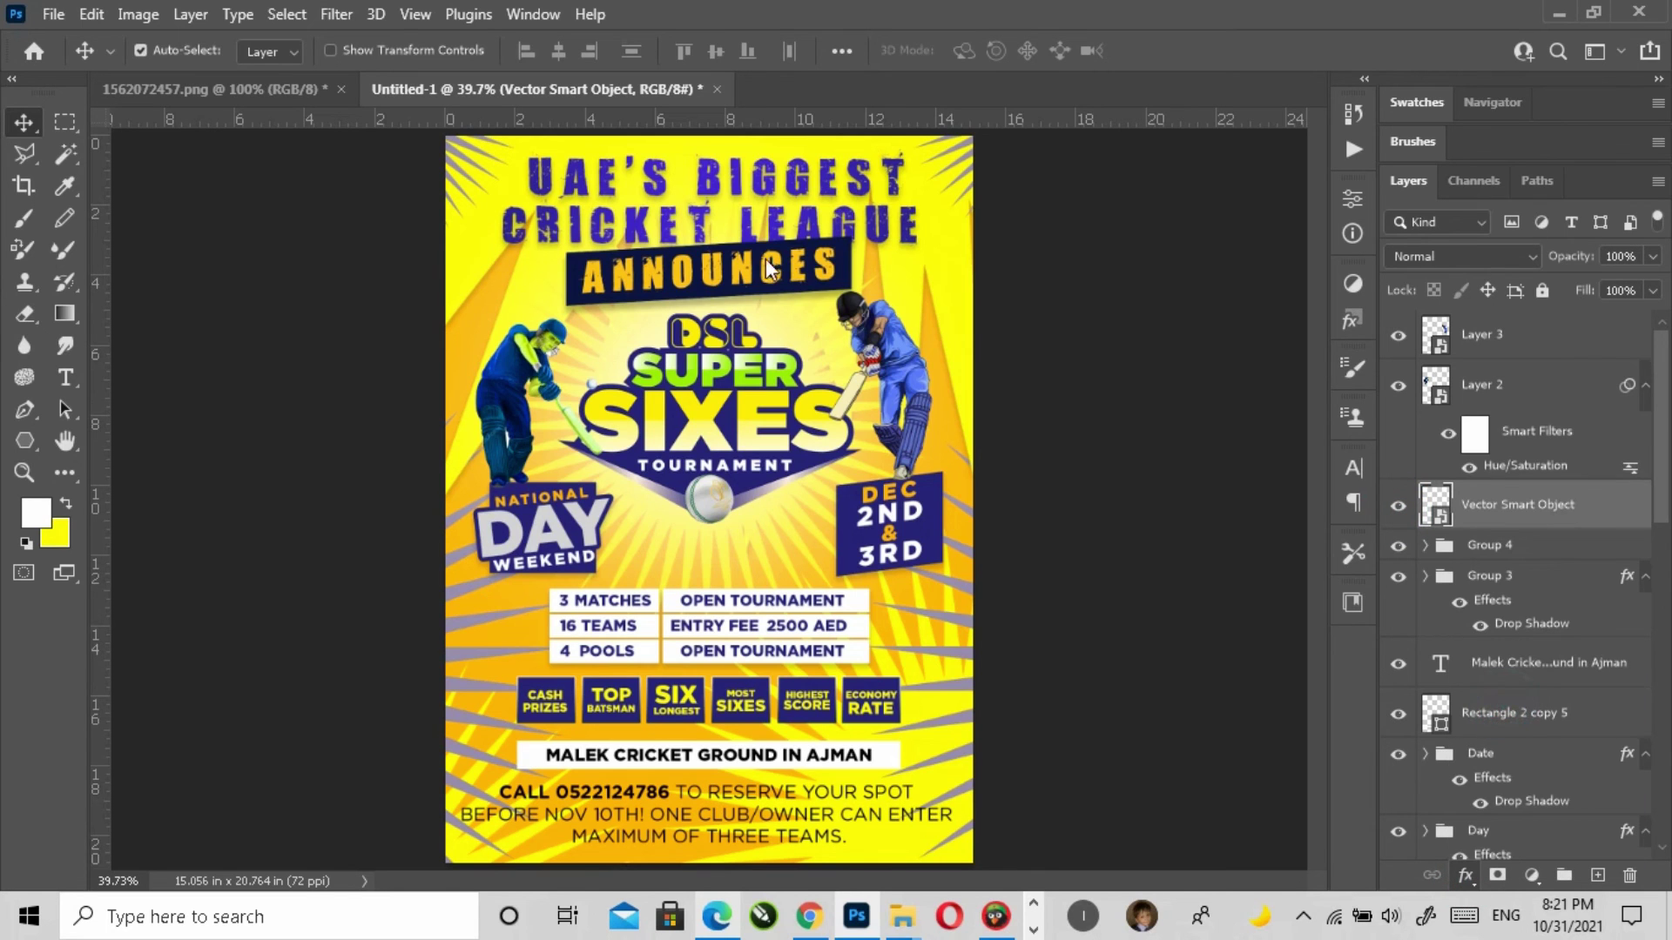
drag(825, 283, 1009, 309)
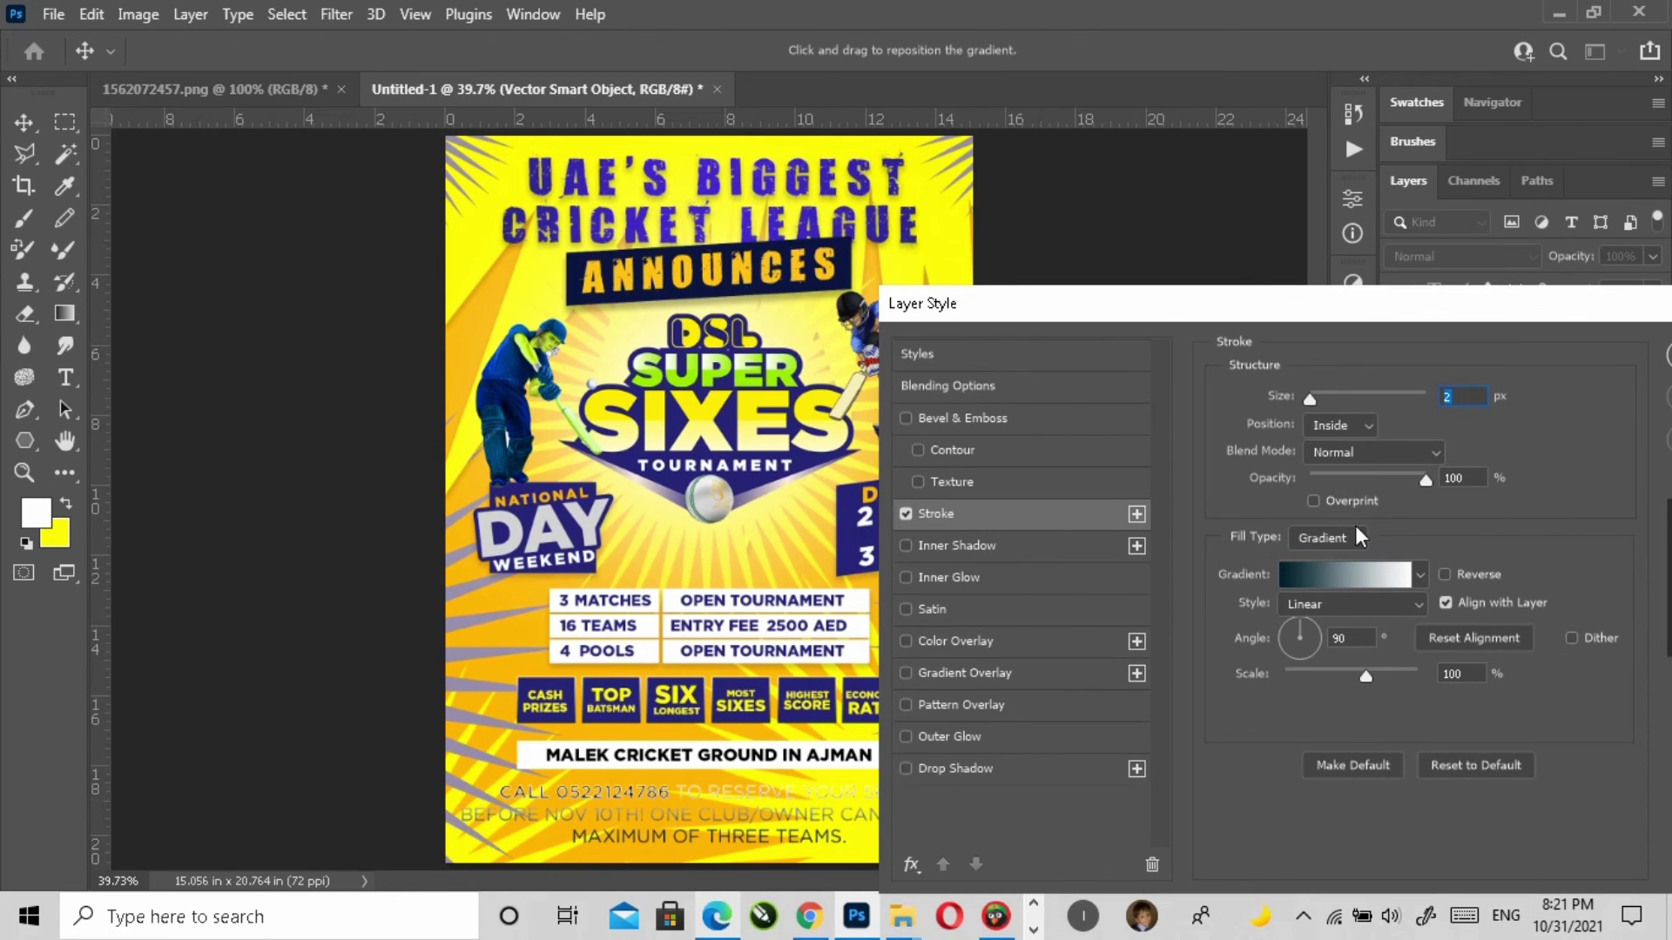
click(1355, 537)
click(1315, 540)
click(1287, 575)
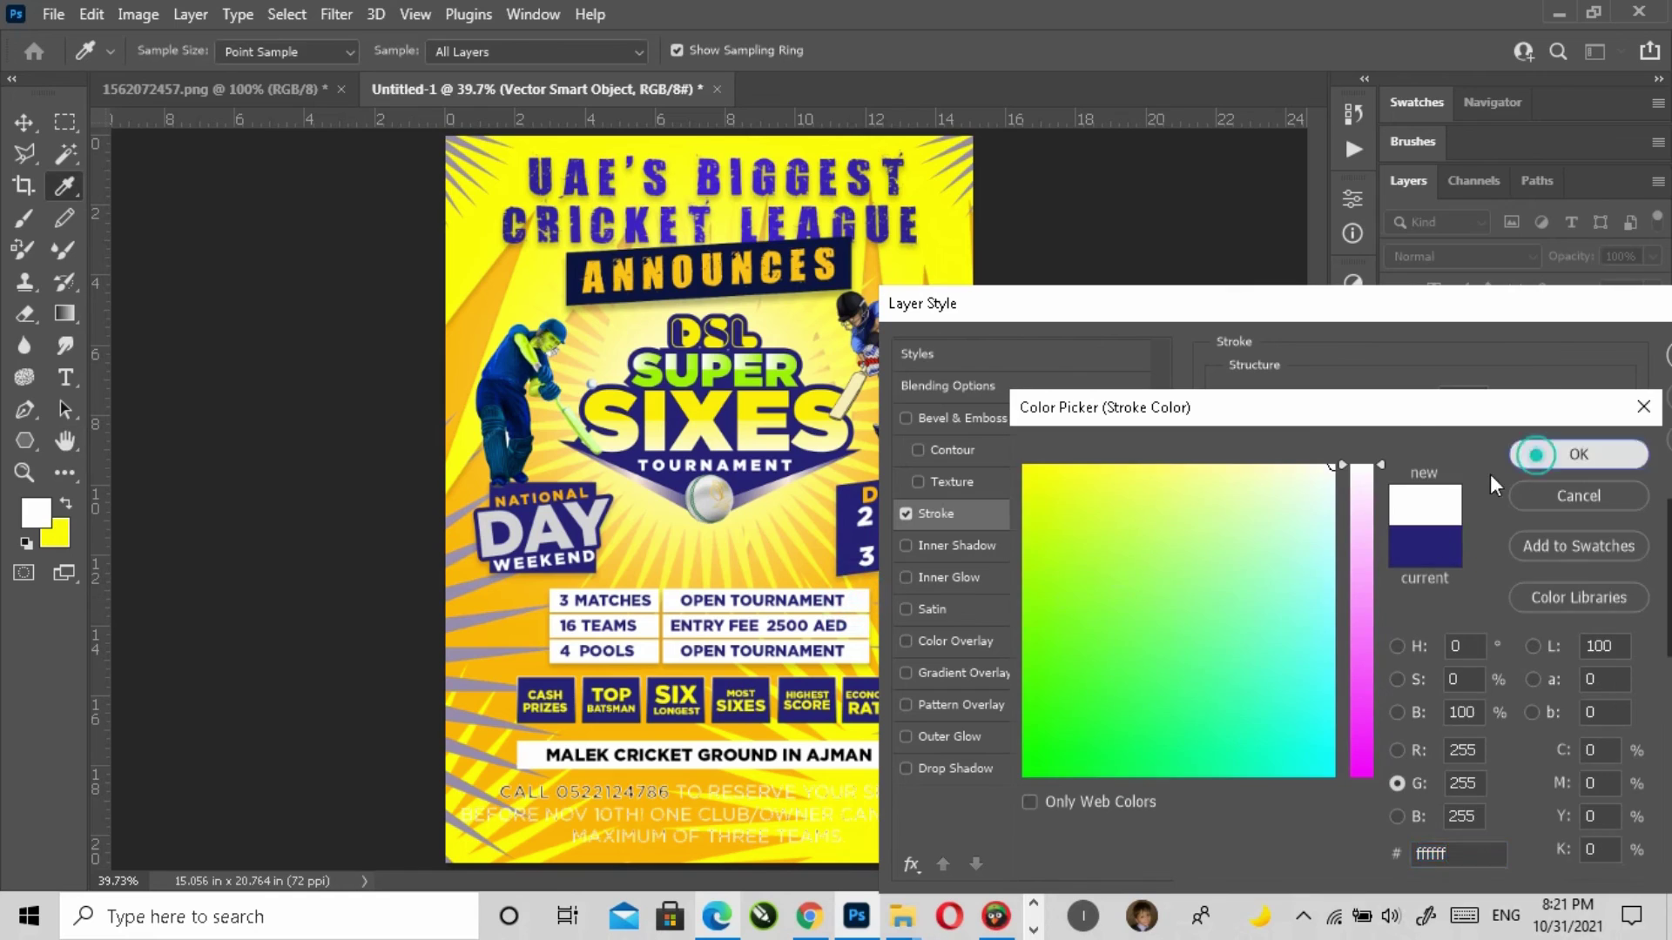
click(1536, 454)
Step: Set the contact text's stroke size to 8 px, apply the layer style and deselect the text
click(1463, 398)
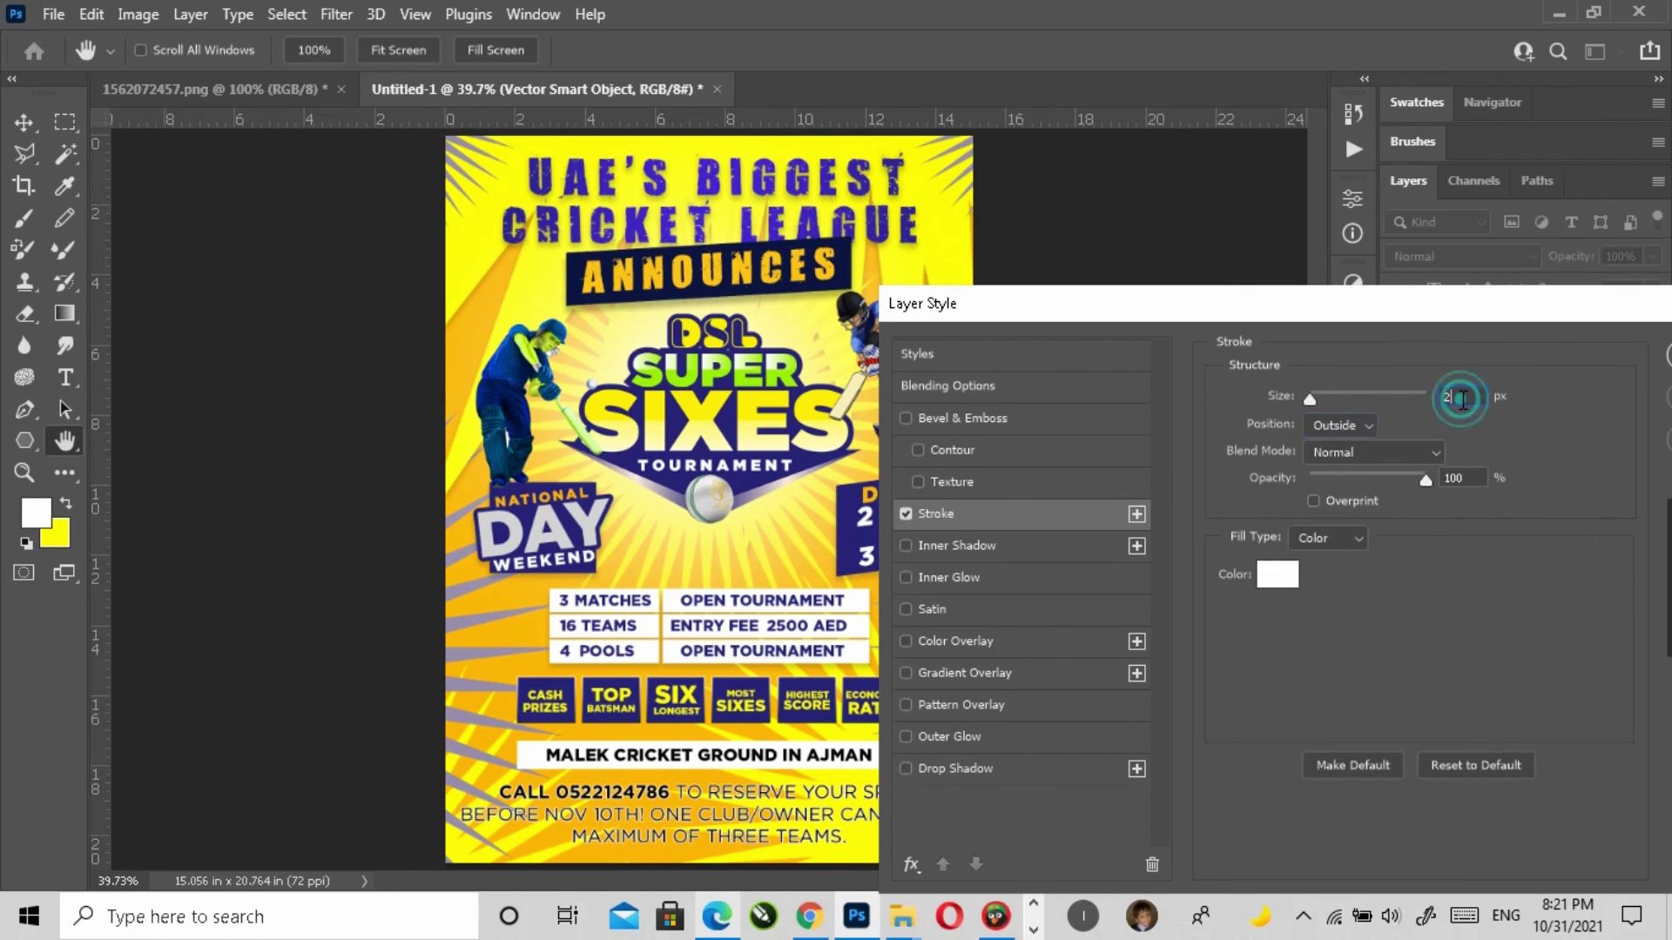
scroll(1463, 399, up, 4)
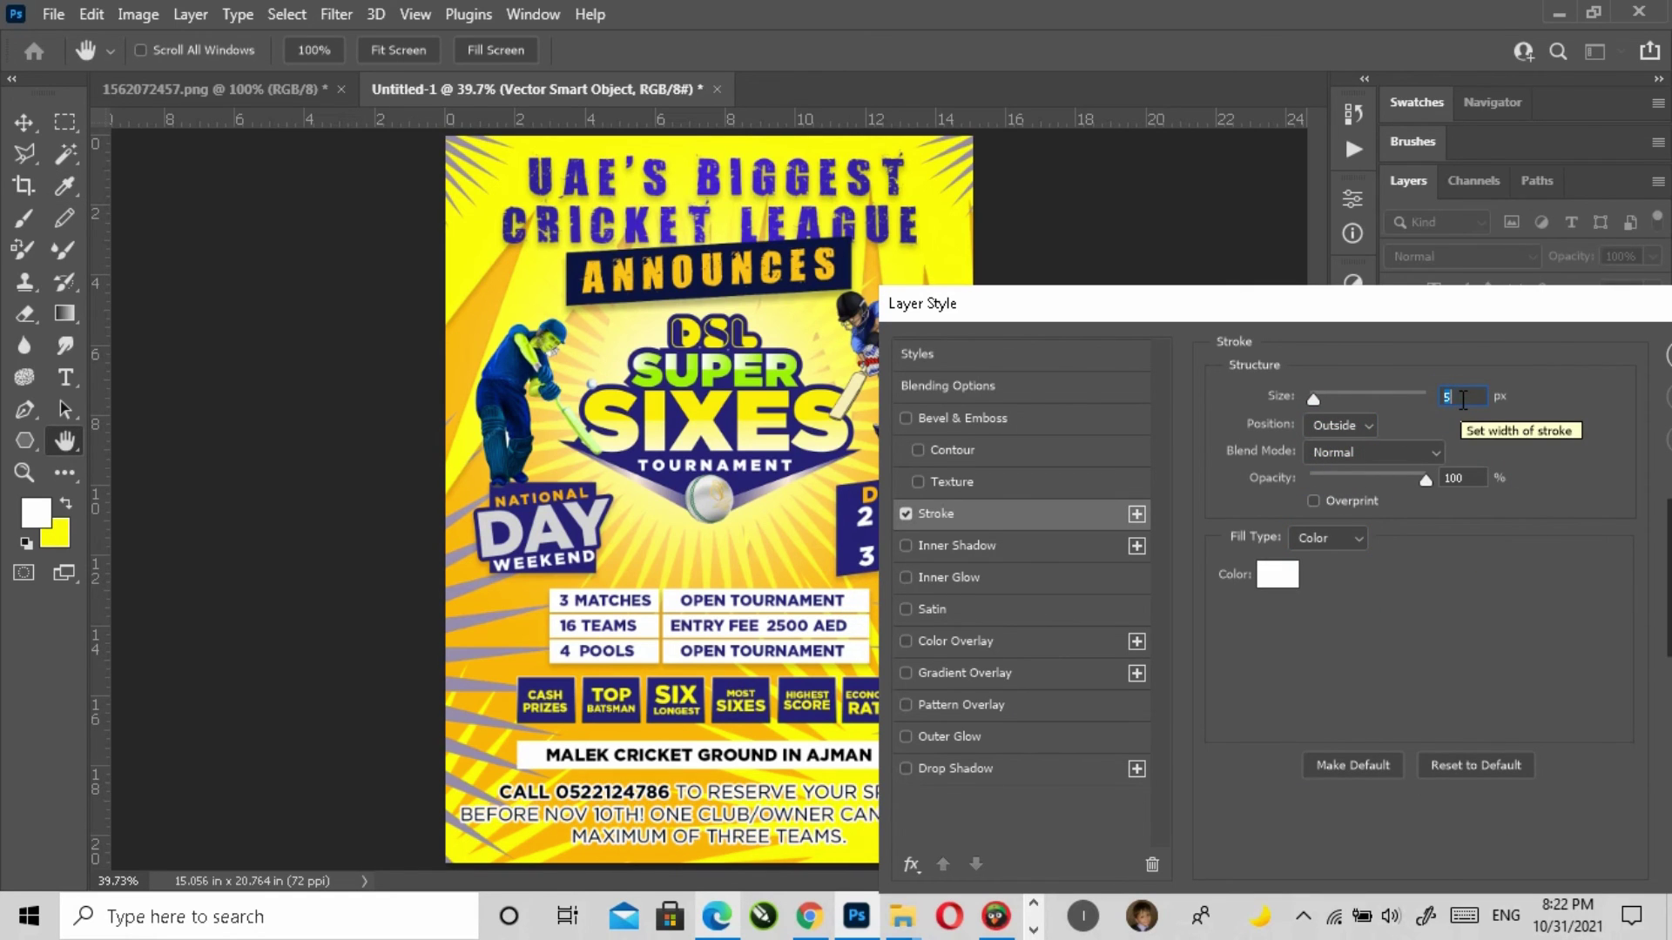
drag(1472, 305, 1000, 301)
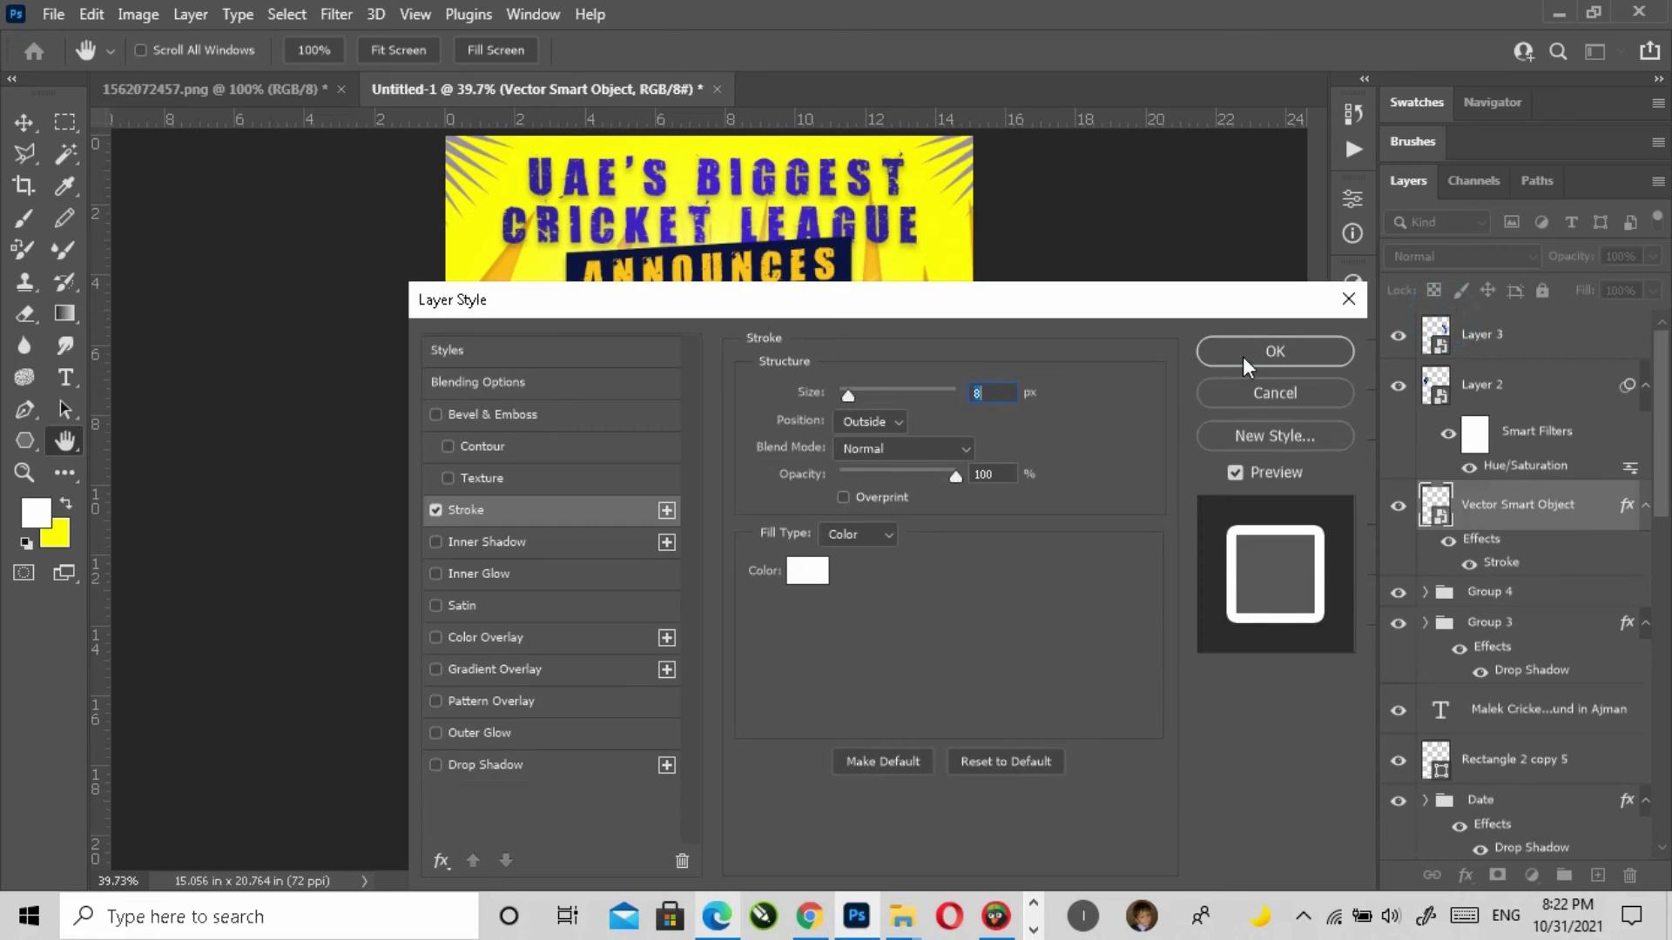
click(1248, 355)
click(1146, 631)
Step: Scale the outlined contact text block down slightly to leave more margin at the poster's sides, and deselect it
key(ctrl+space)
drag(646, 804, 787, 811)
scroll(787, 810, down, 2)
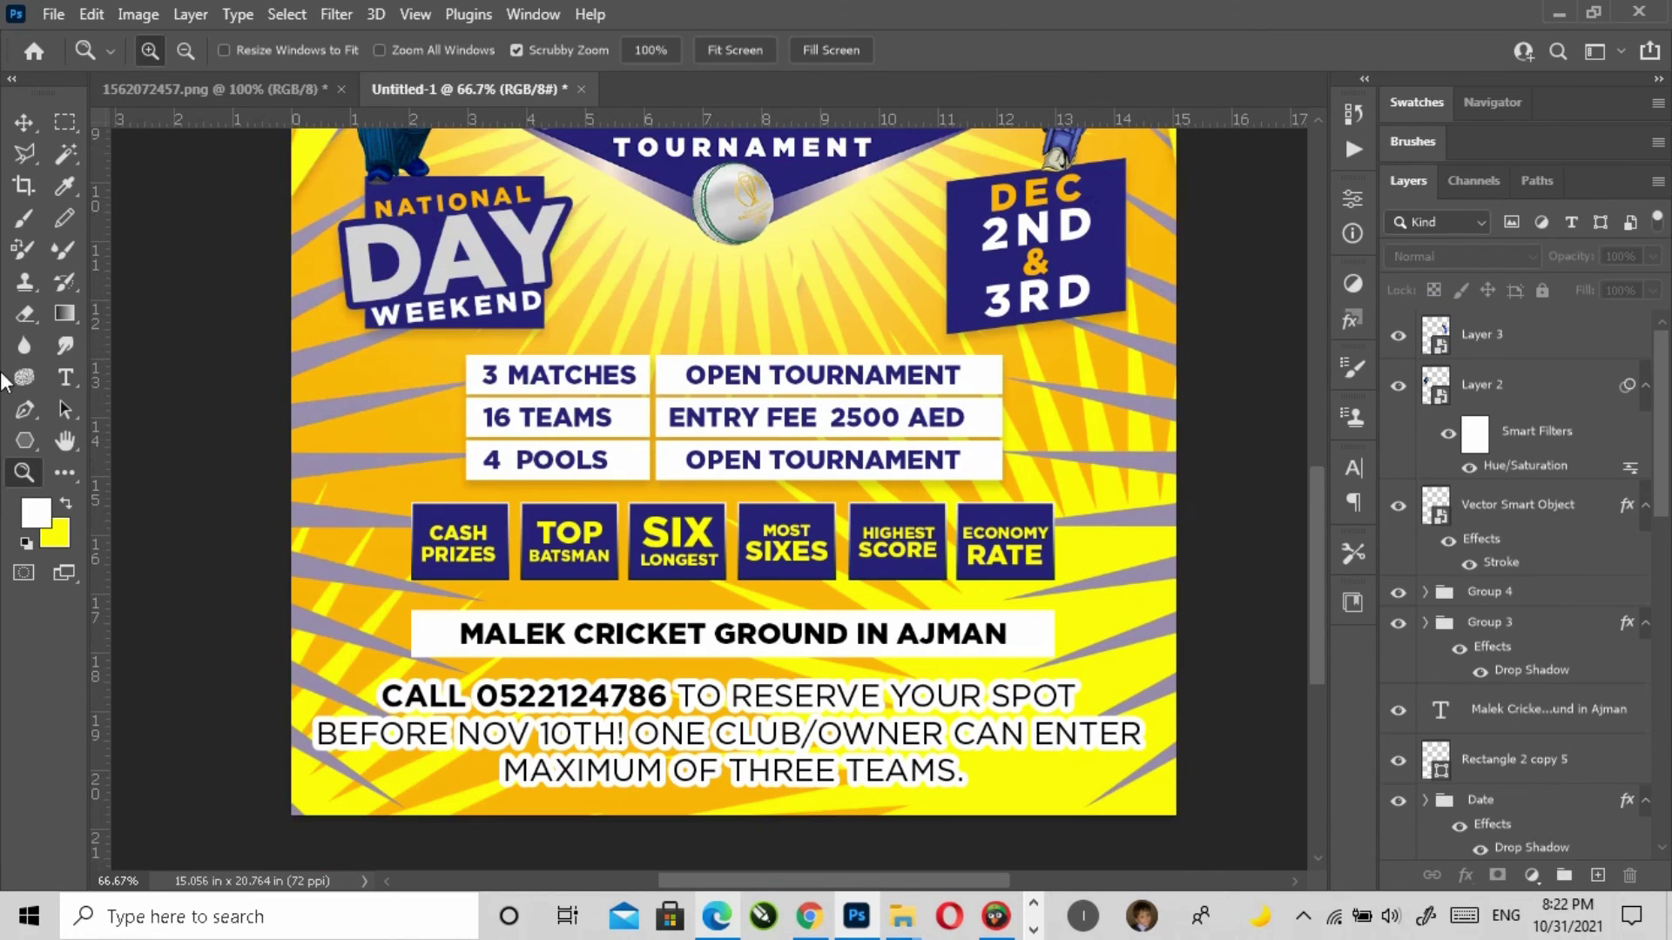
key(v)
click(918, 795)
key(ctrl+t)
key(Return)
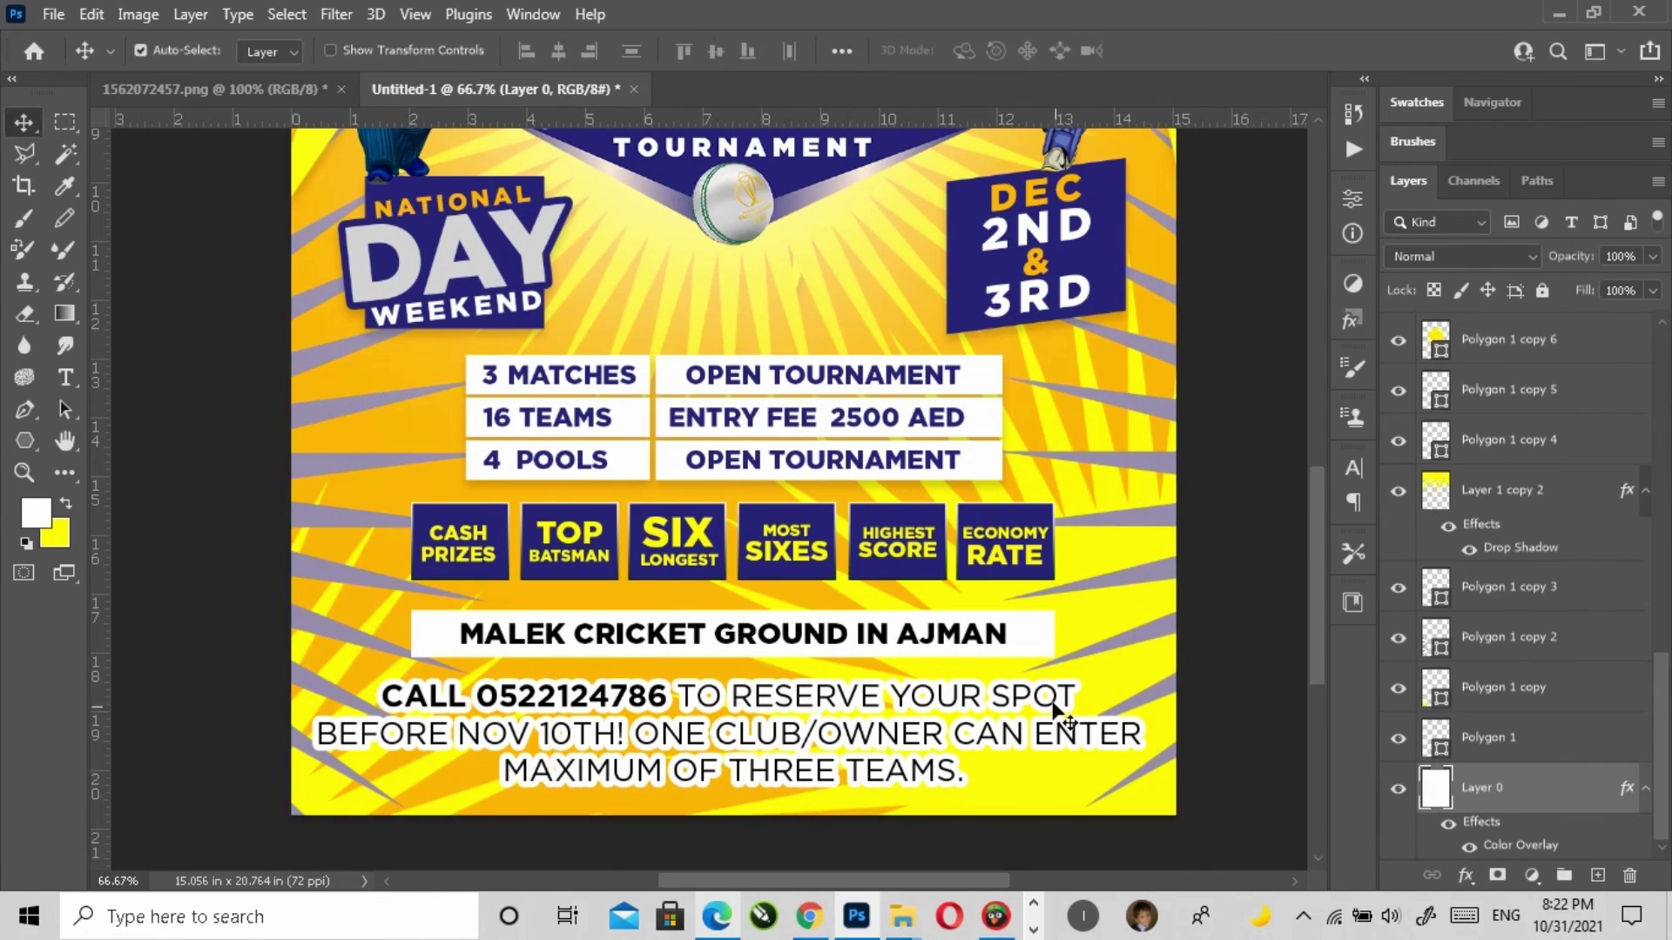
click(1054, 723)
click(661, 698)
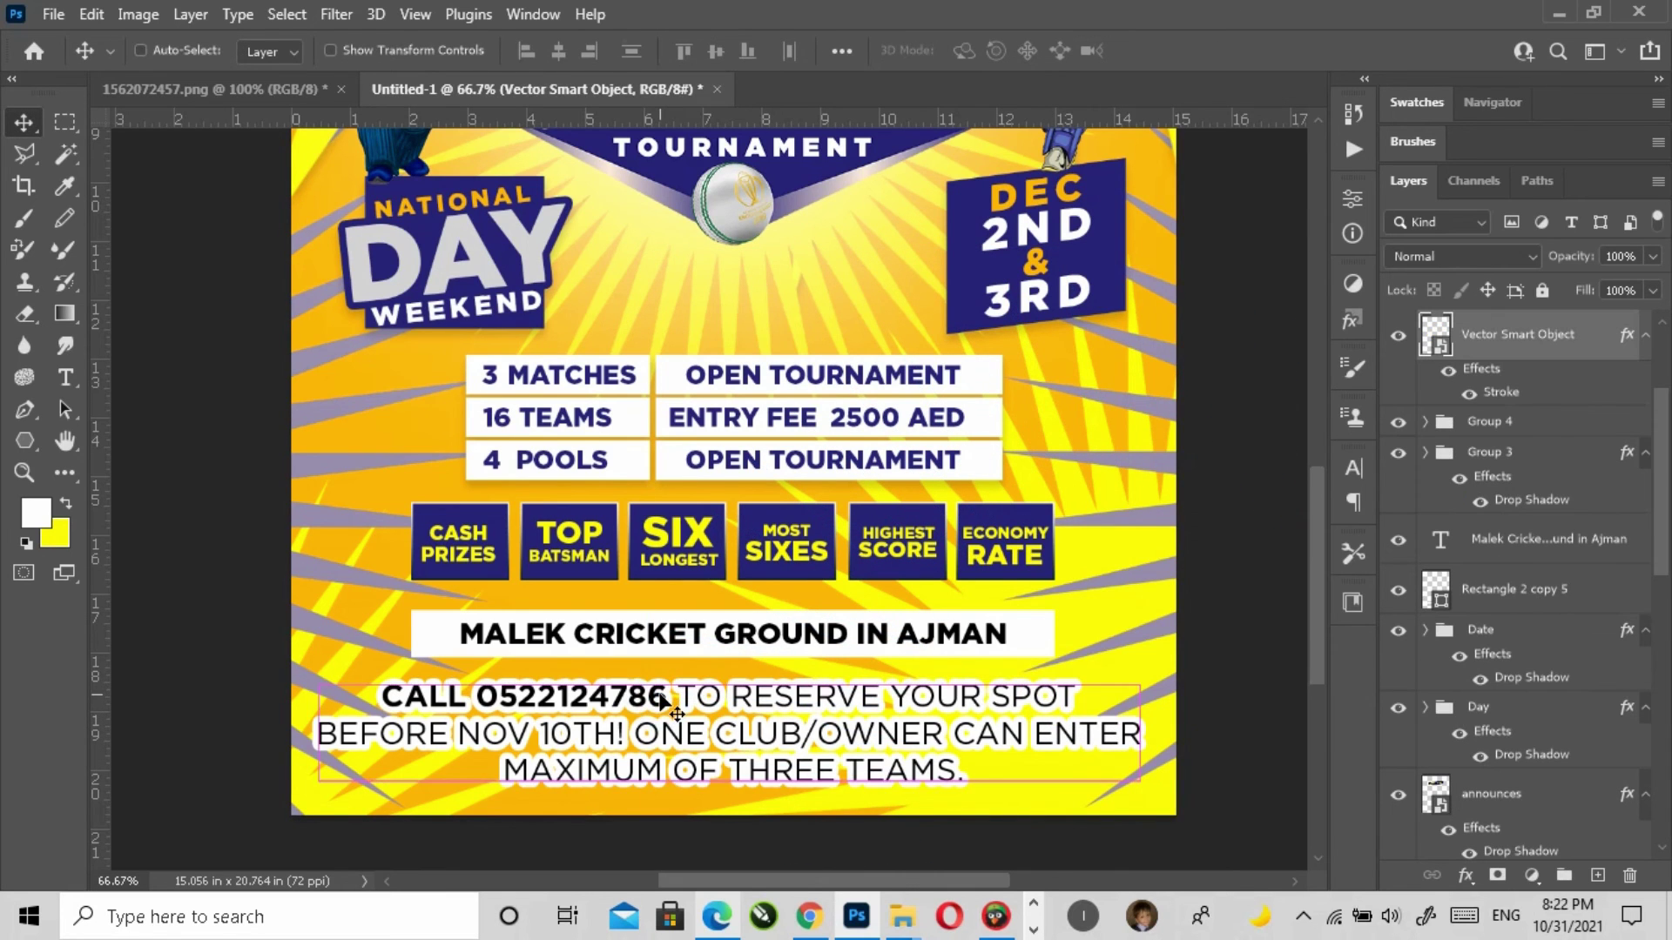
key(ctrl+t)
drag(1151, 682, 1140, 687)
key(Return)
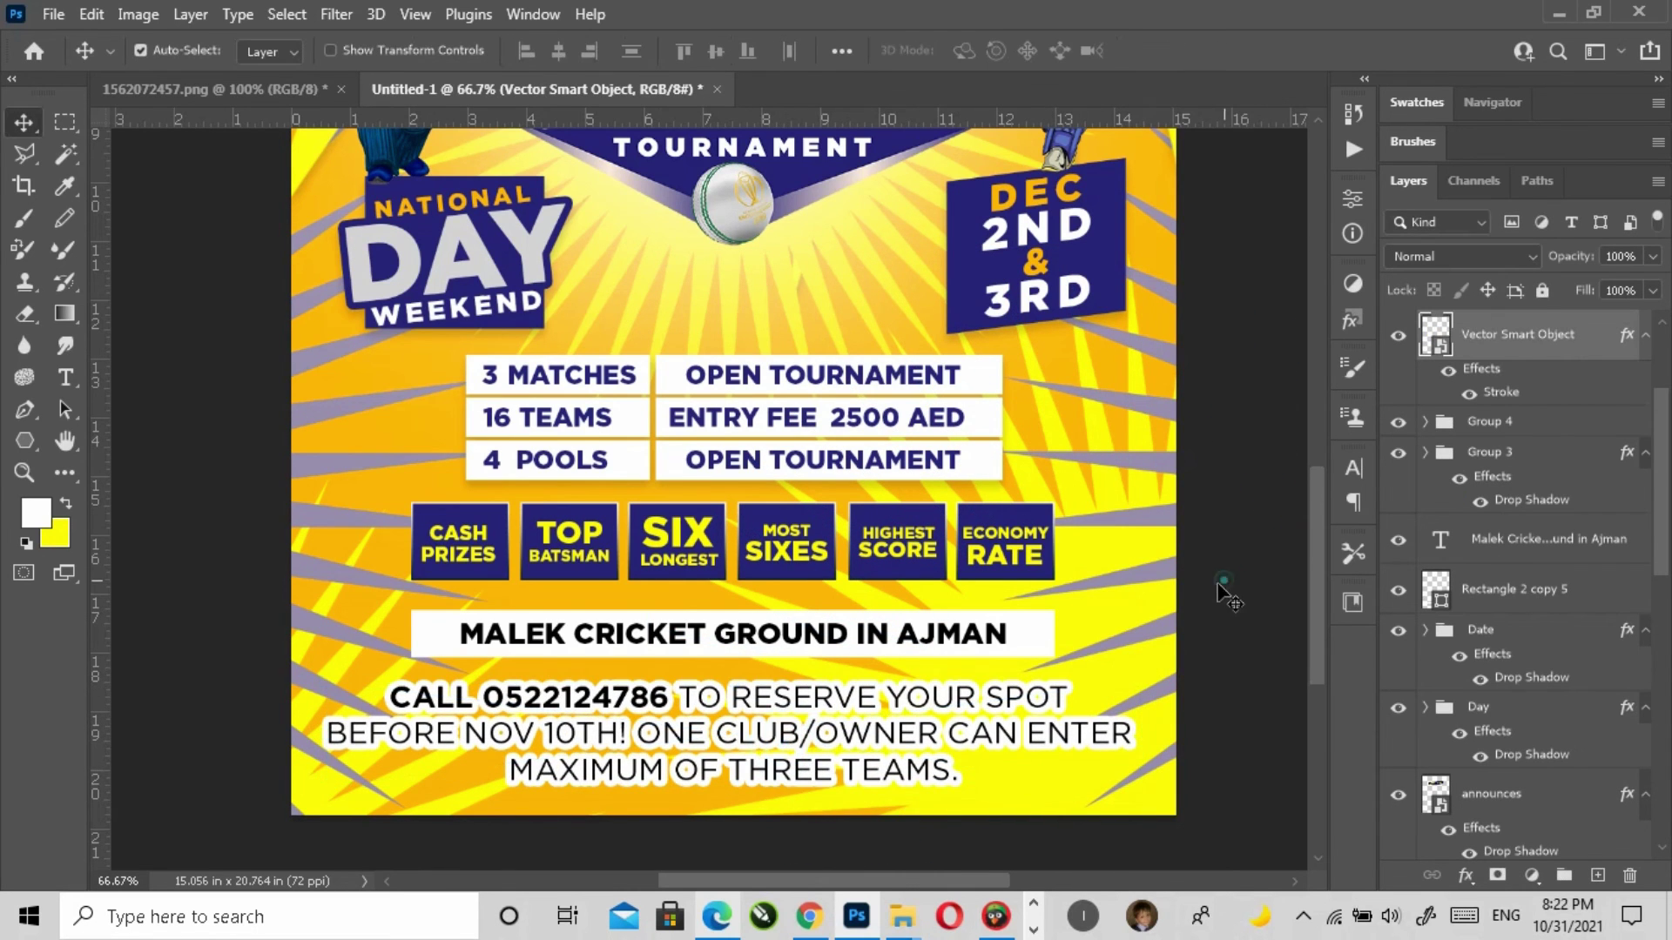
click(1225, 589)
key(z)
click(736, 52)
double_click(744, 413)
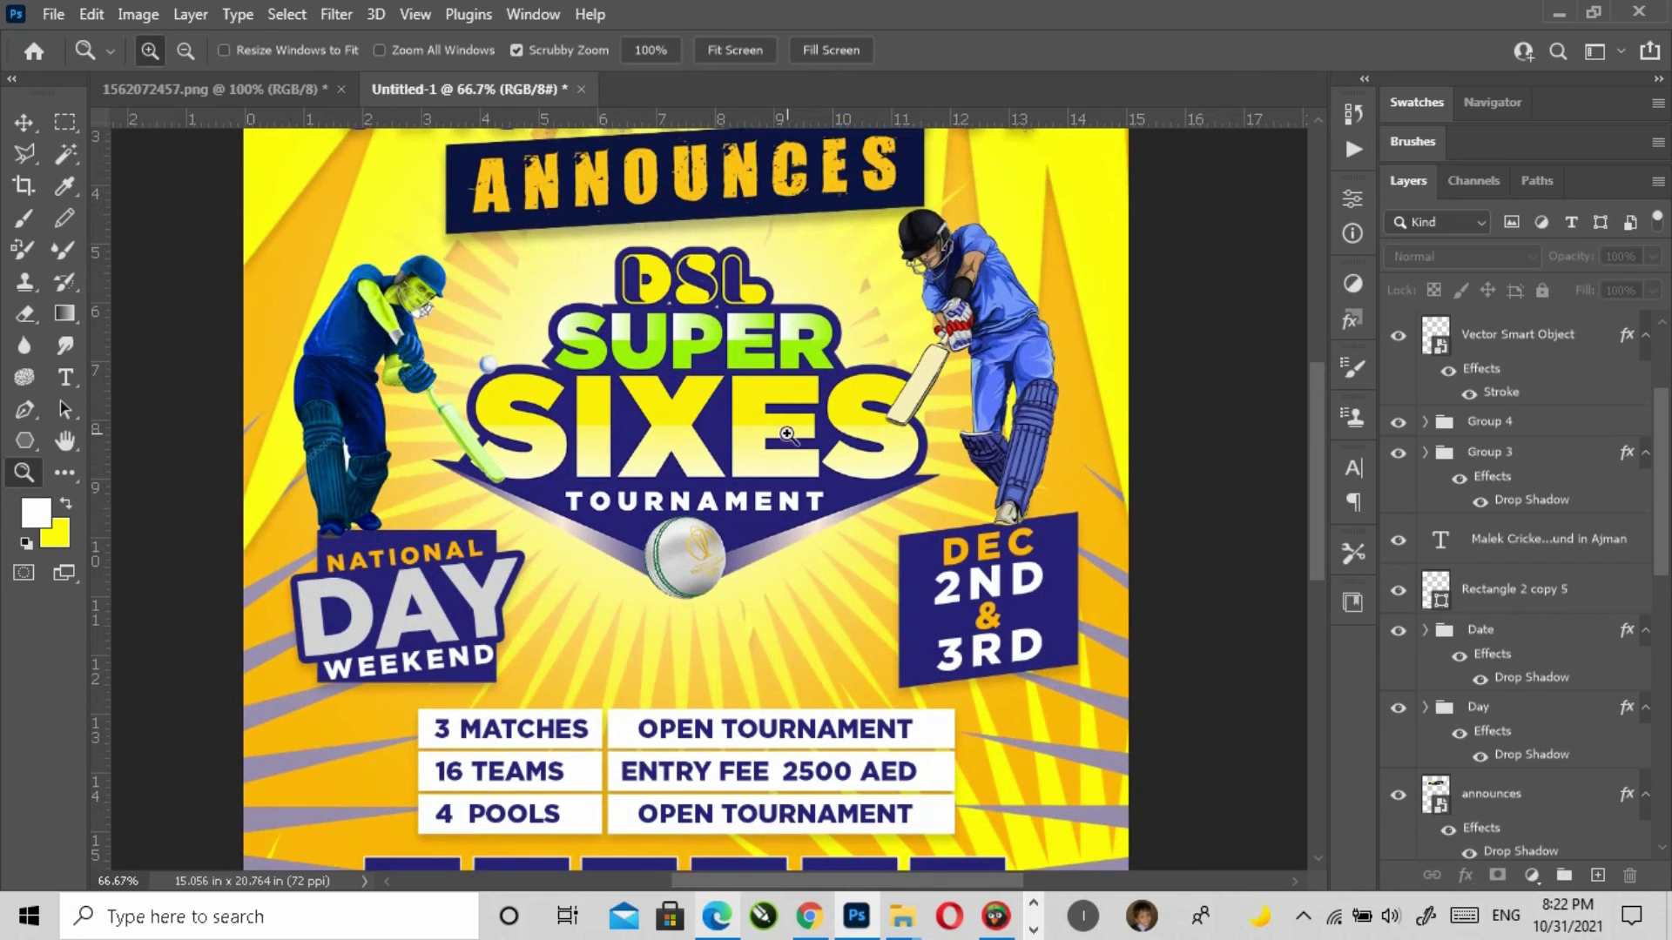
click(725, 52)
click(23, 122)
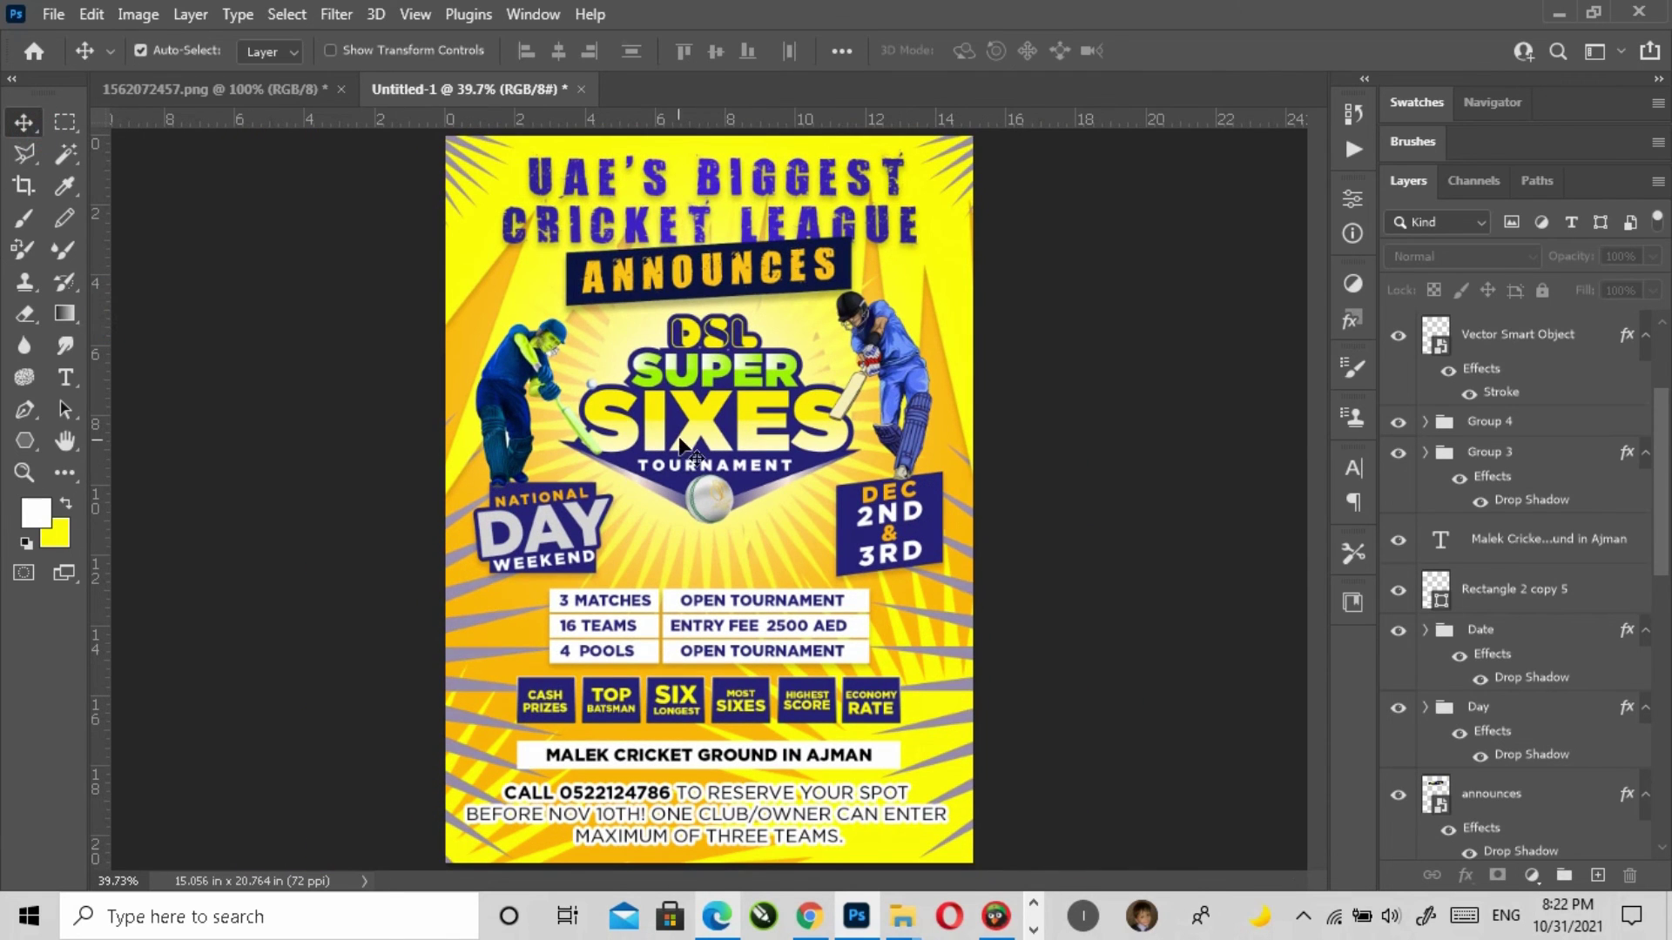
Step: Embed the war-smoke-smoke-war PNG from the Desktop folder tutorials > Graphic Cricket Elements into the poster, behind the headline text
click(693, 452)
click(54, 14)
click(232, 536)
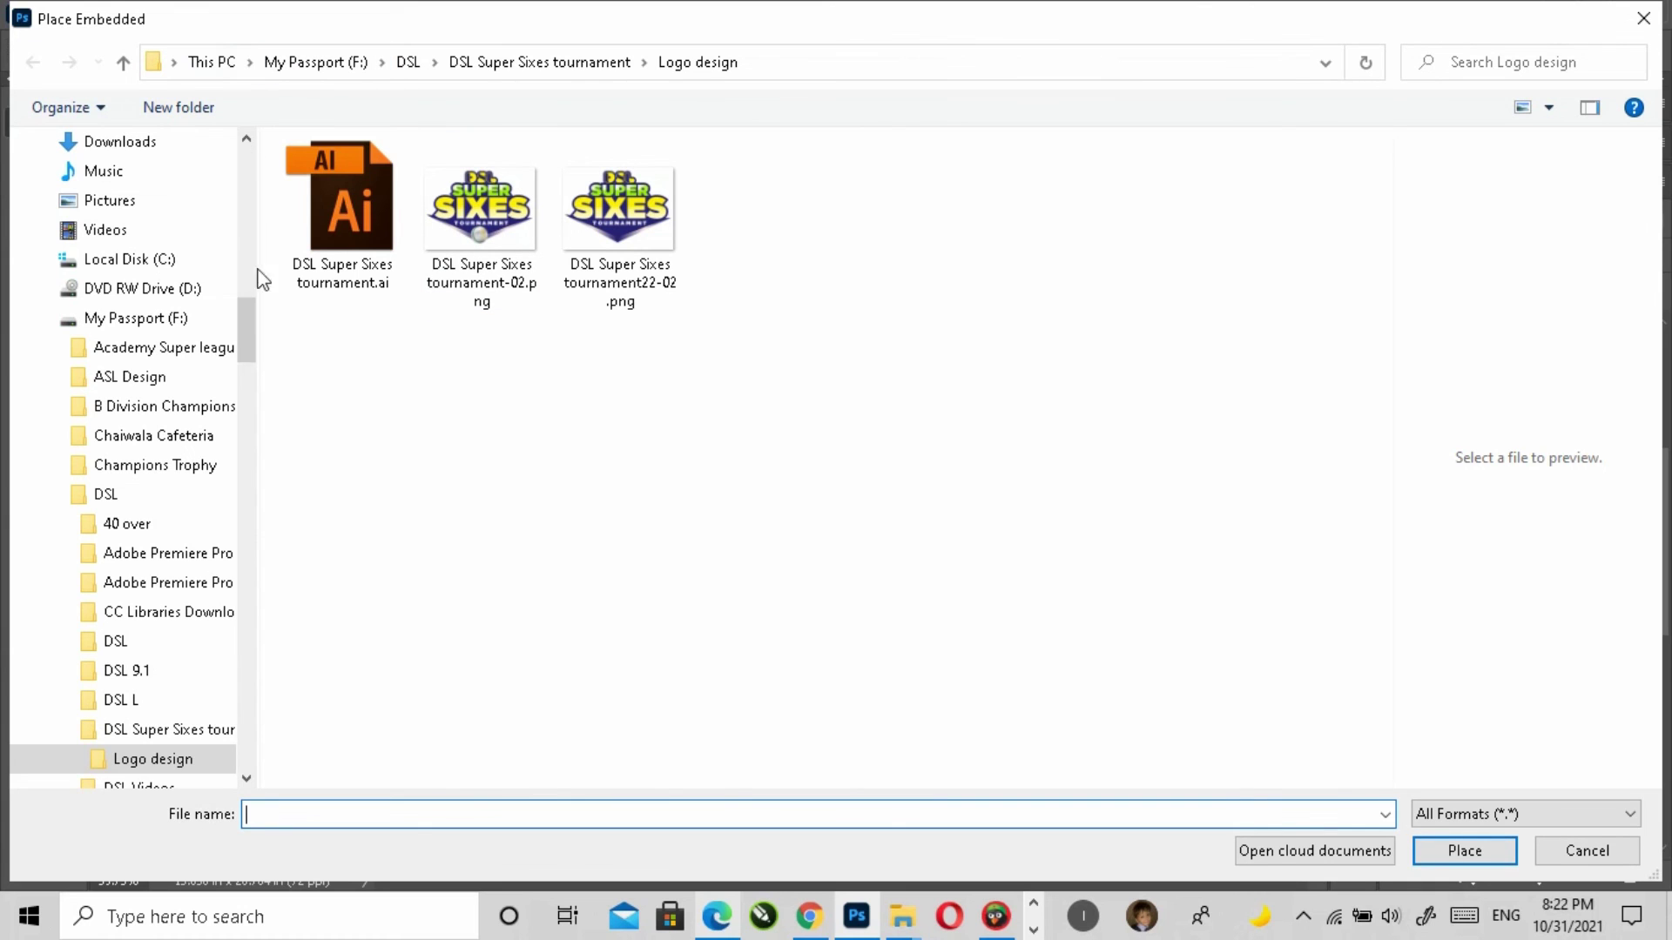
scroll(122, 348, up, 10)
click(101, 175)
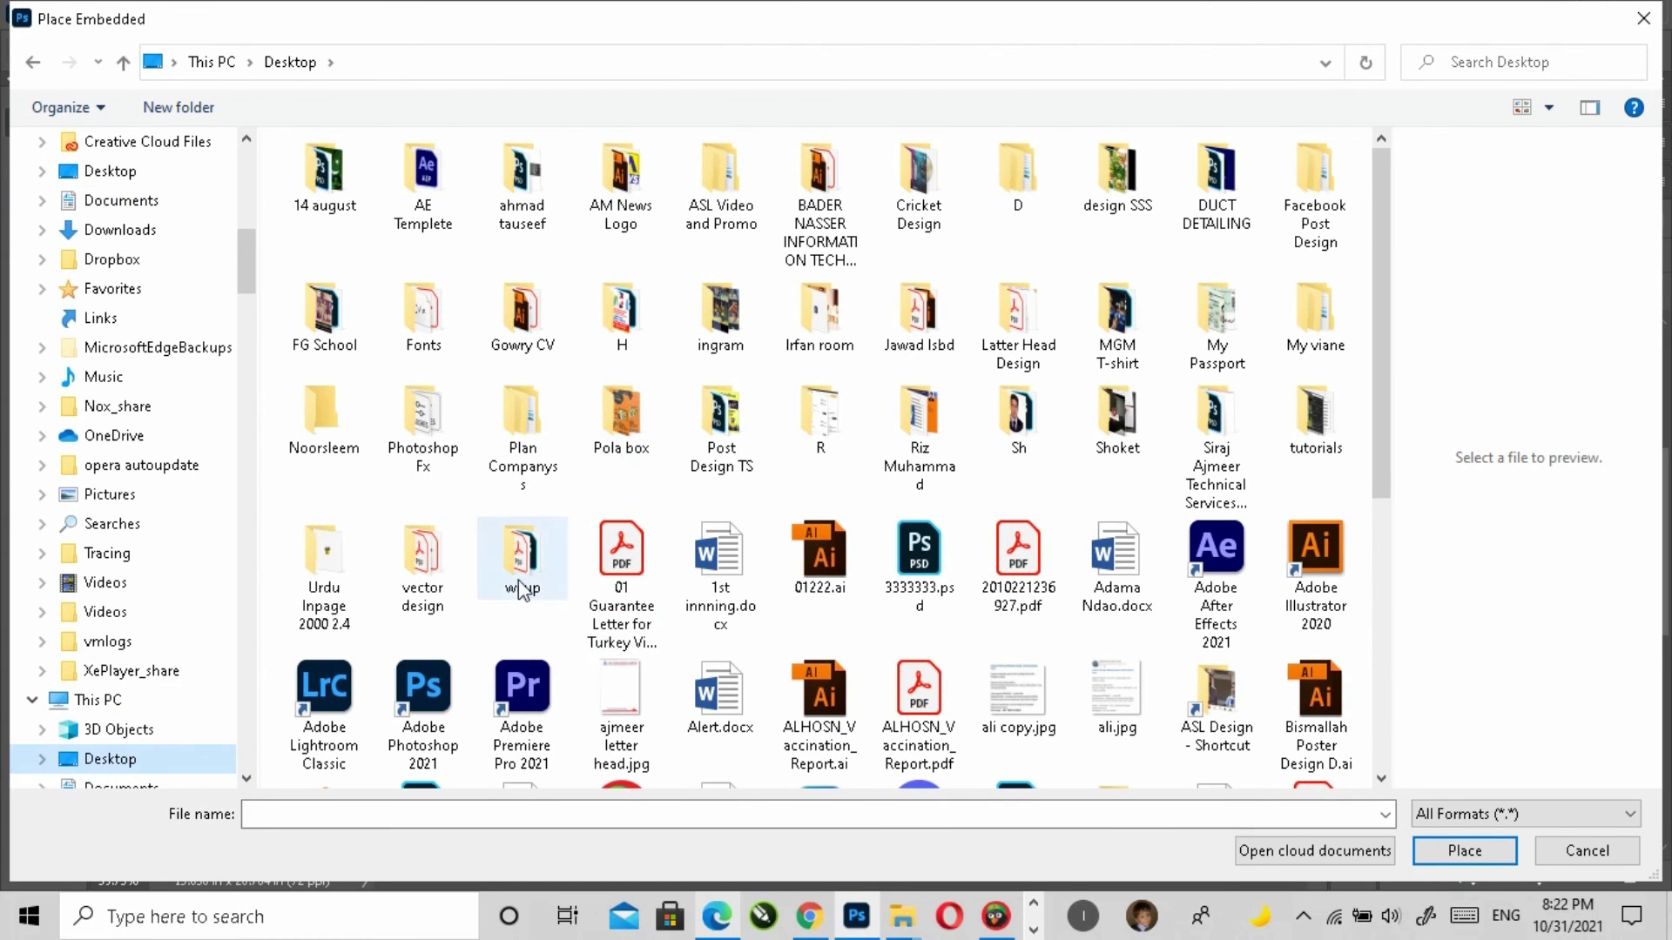
click(1319, 436)
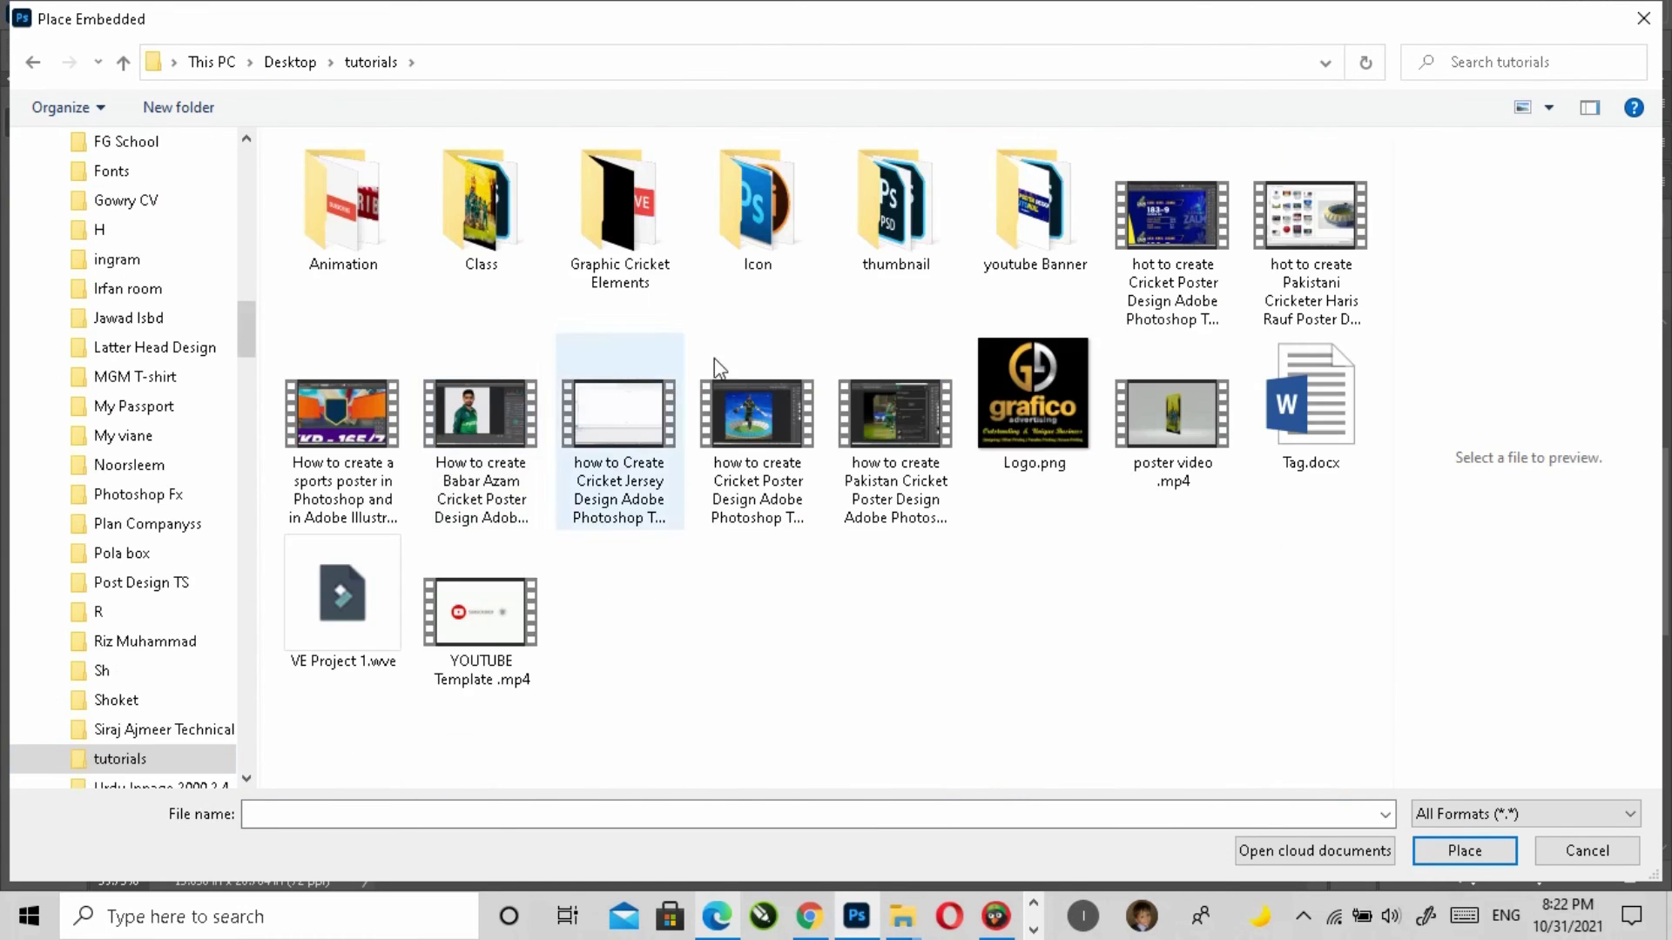
double_click(628, 213)
scroll(755, 615, down, 10)
click(477, 671)
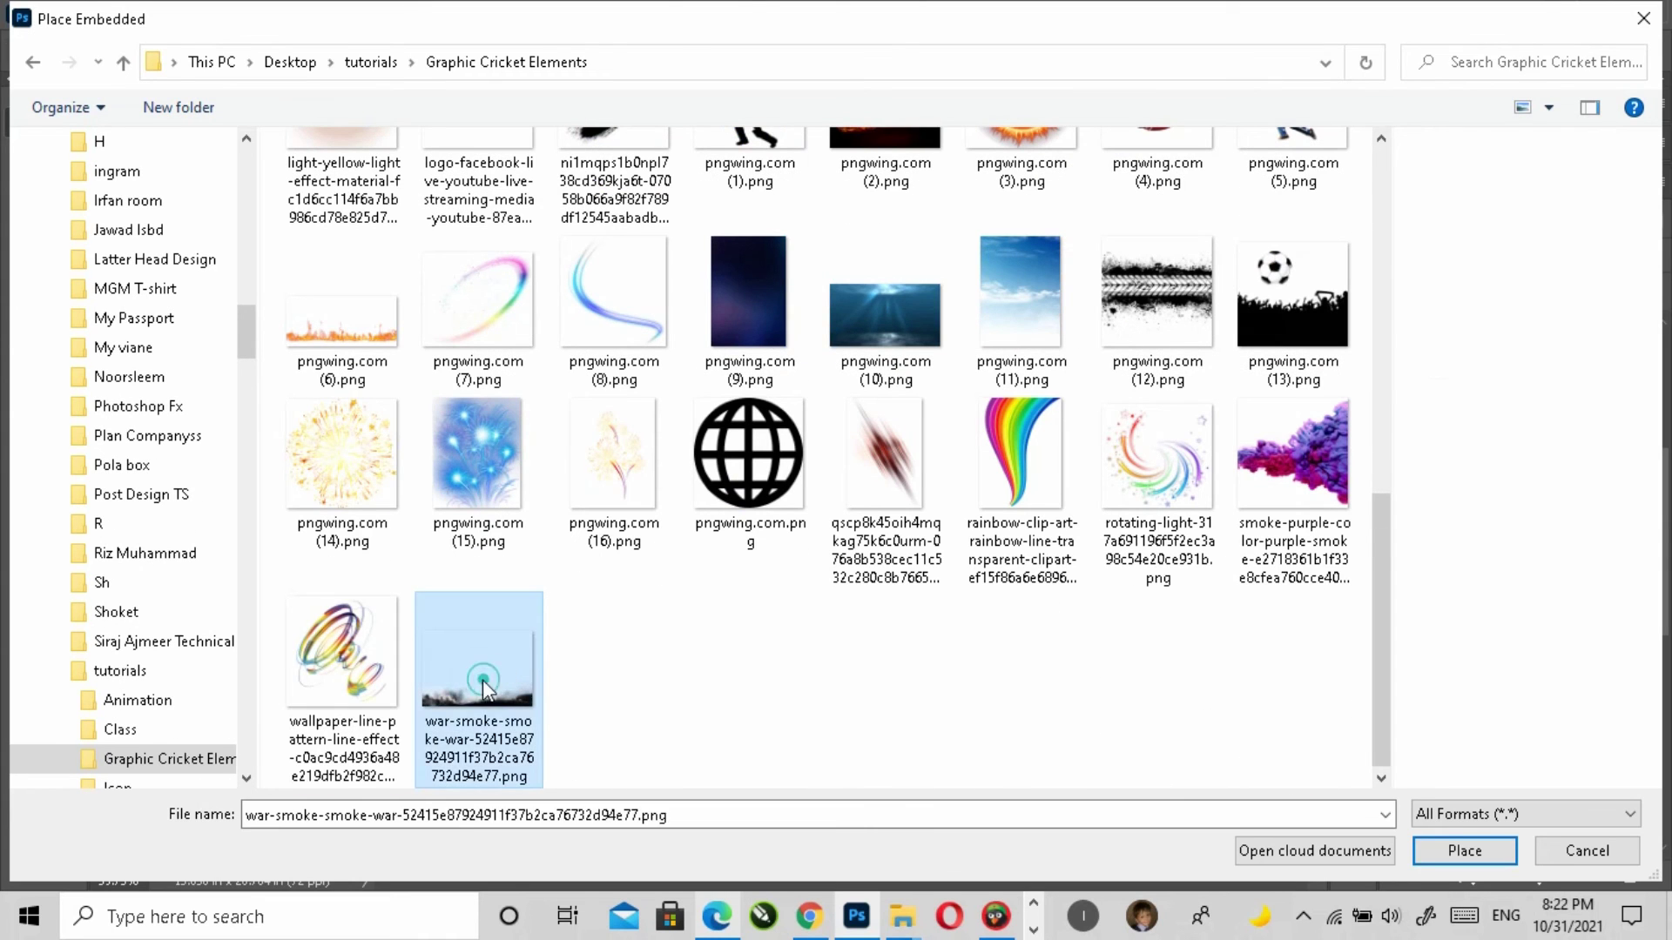
click(1465, 851)
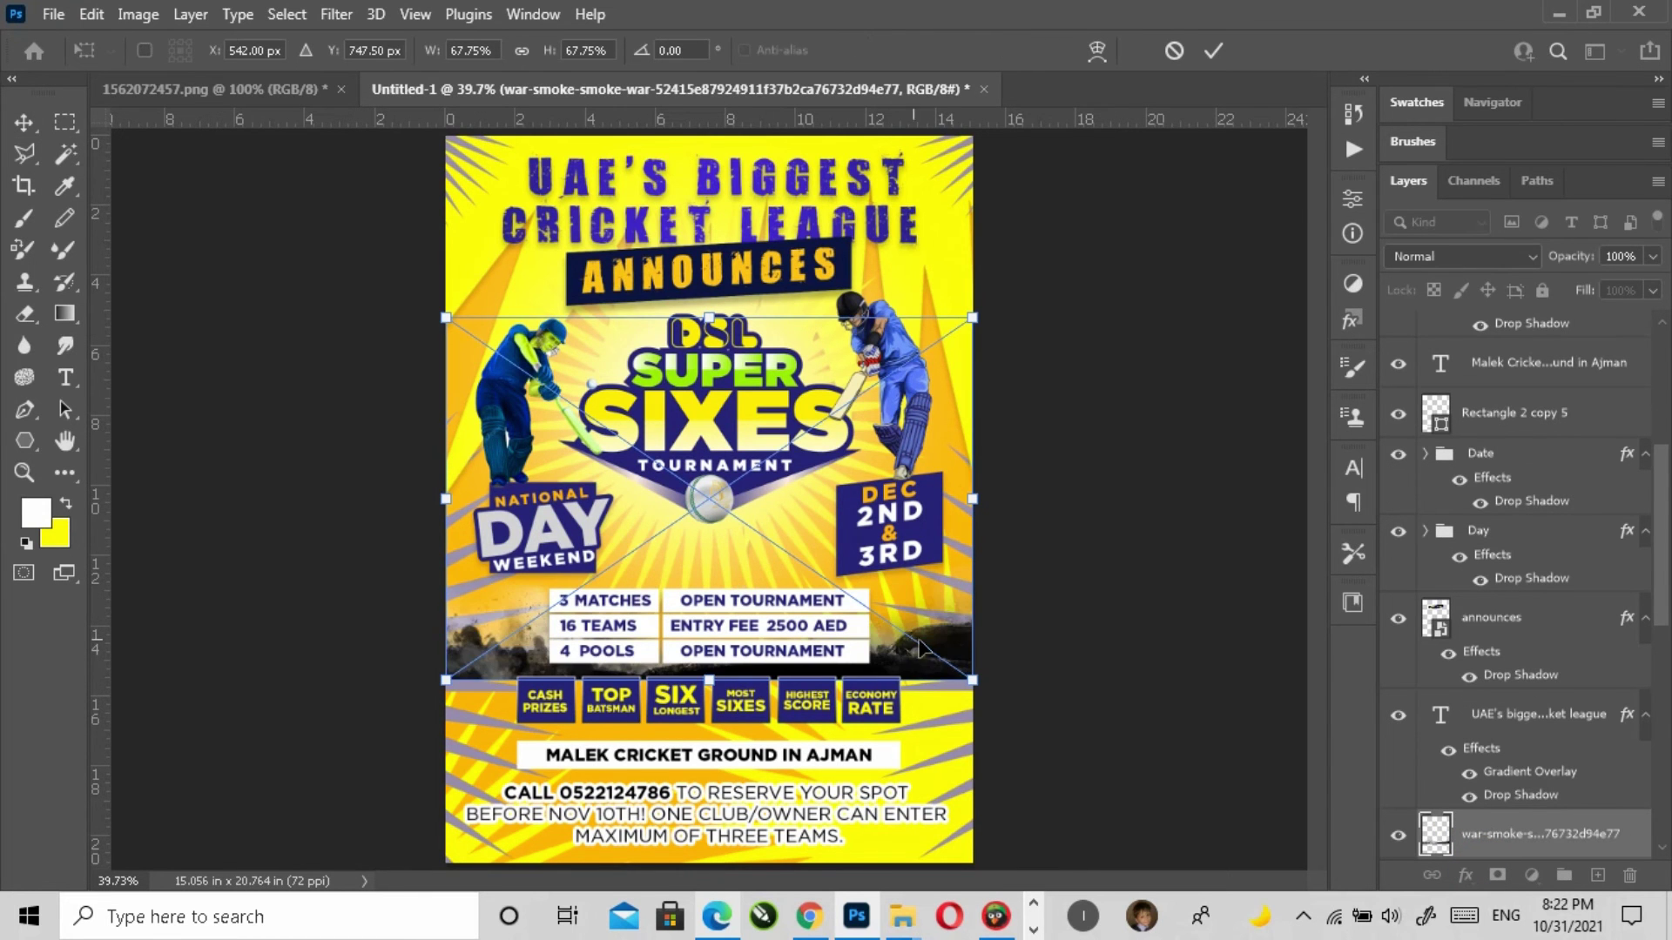
Step: Move the smoke image down to the poster's bottom edge and scale it up to 84.24%
drag(924, 650, 946, 839)
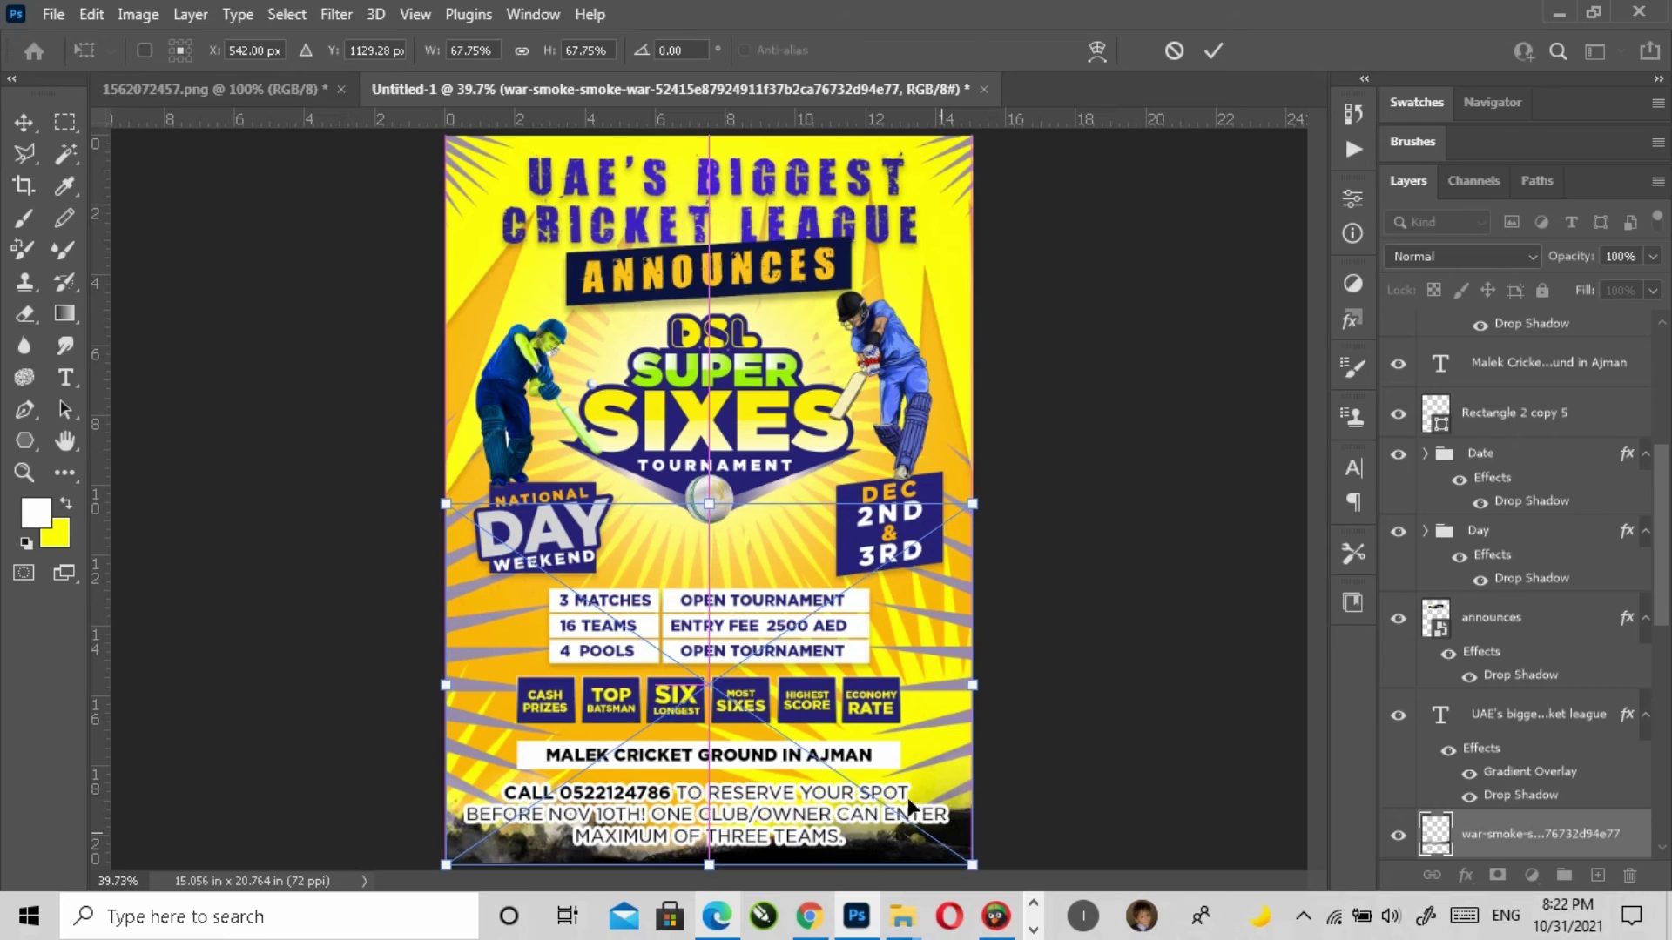
drag(711, 503, 709, 416)
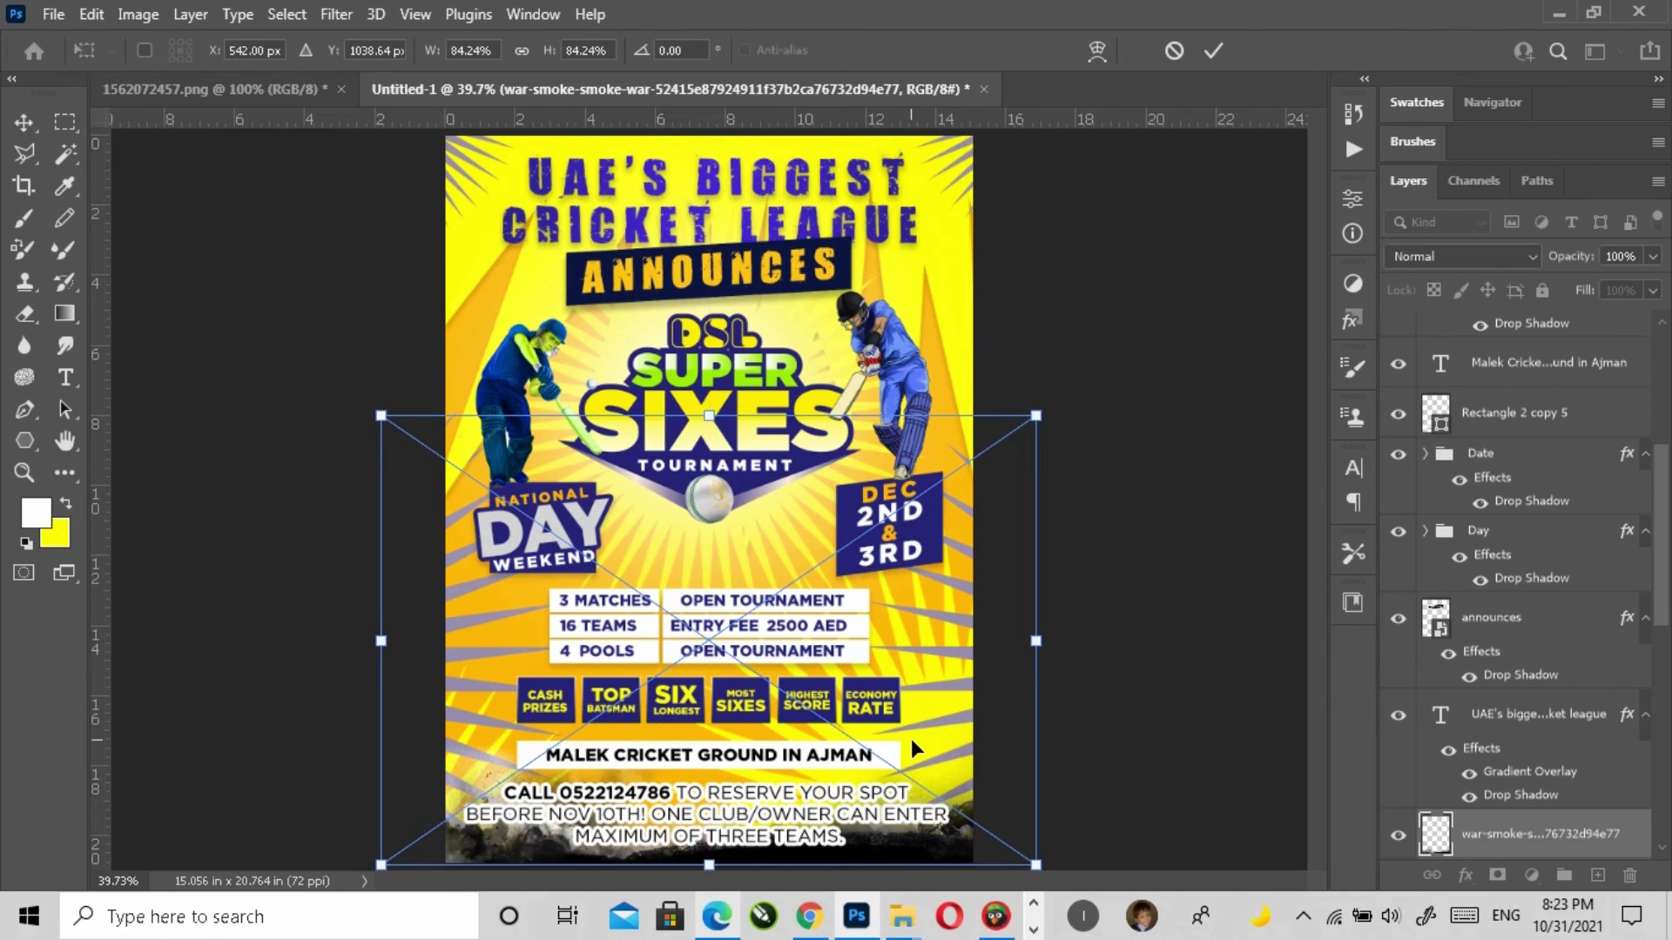
key(Return)
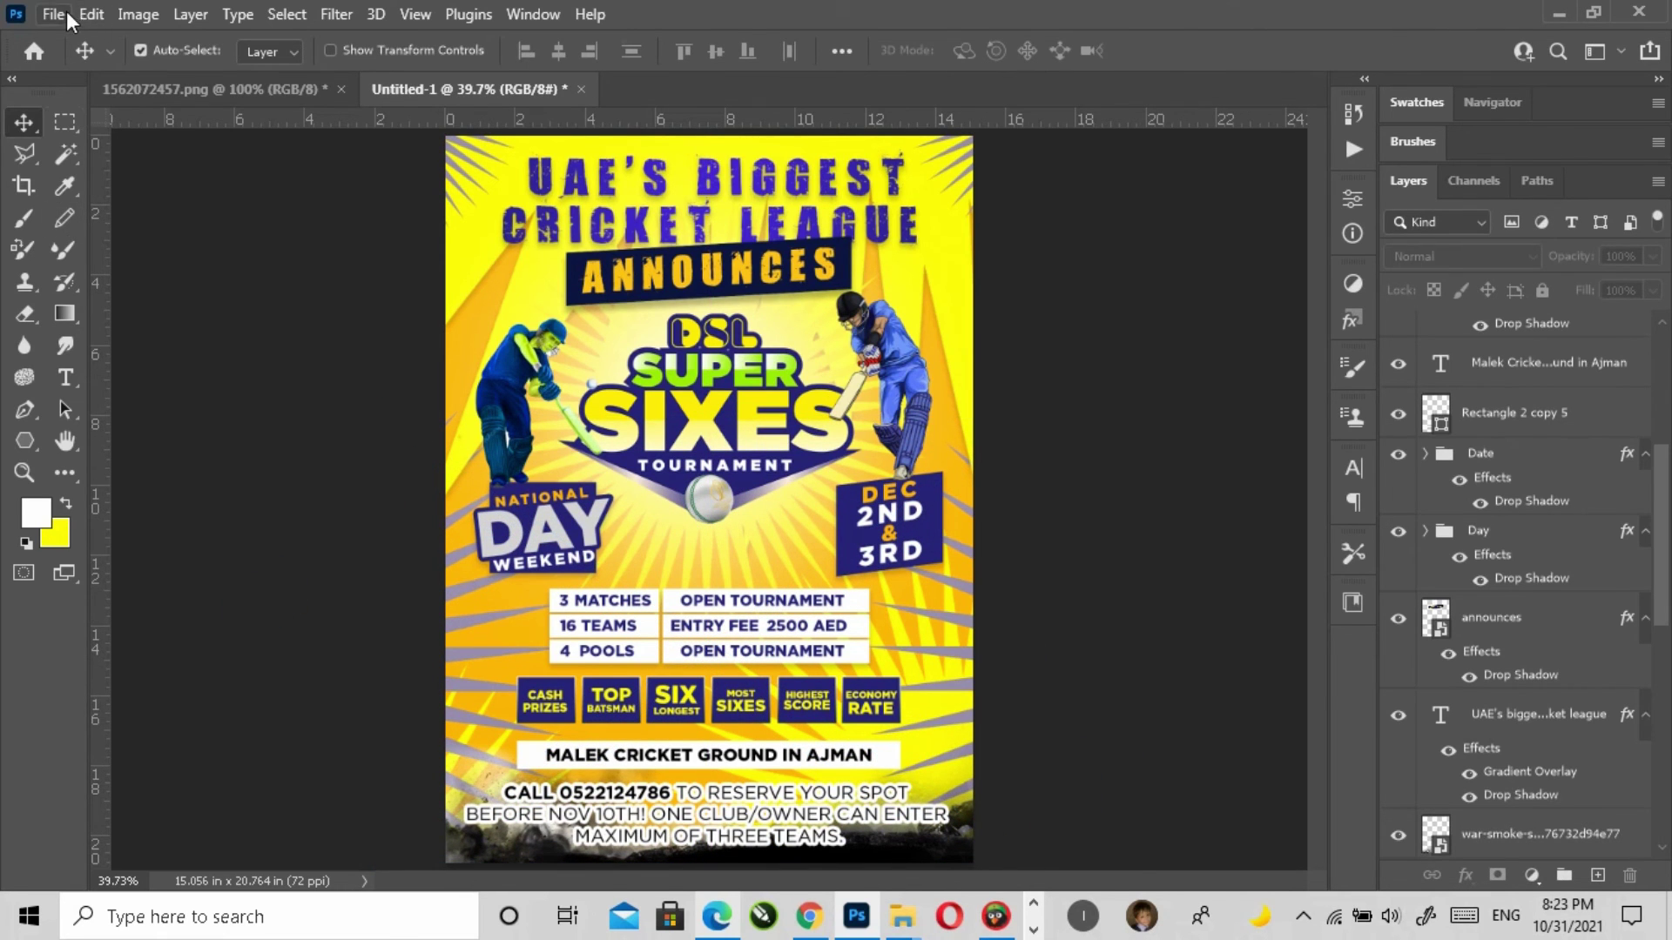
Step: Embed the dust-pixel-brown-simple-explosion PNG above Layer 3, move it over the cricket ball below the logo and scale it down
click(54, 14)
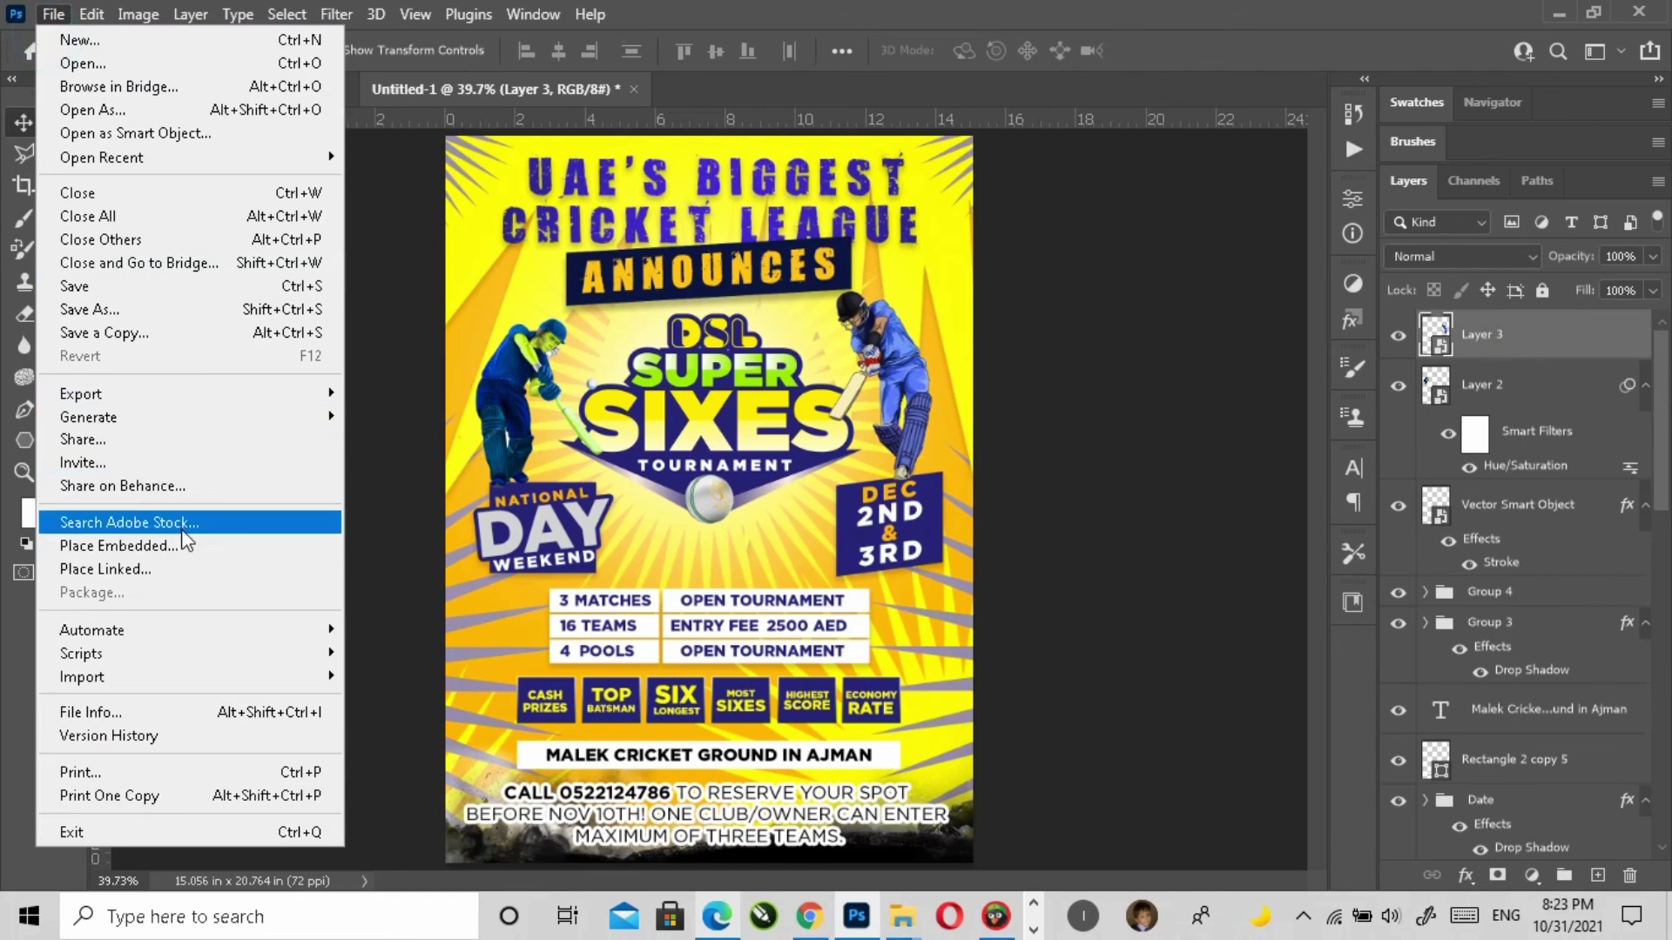
click(184, 545)
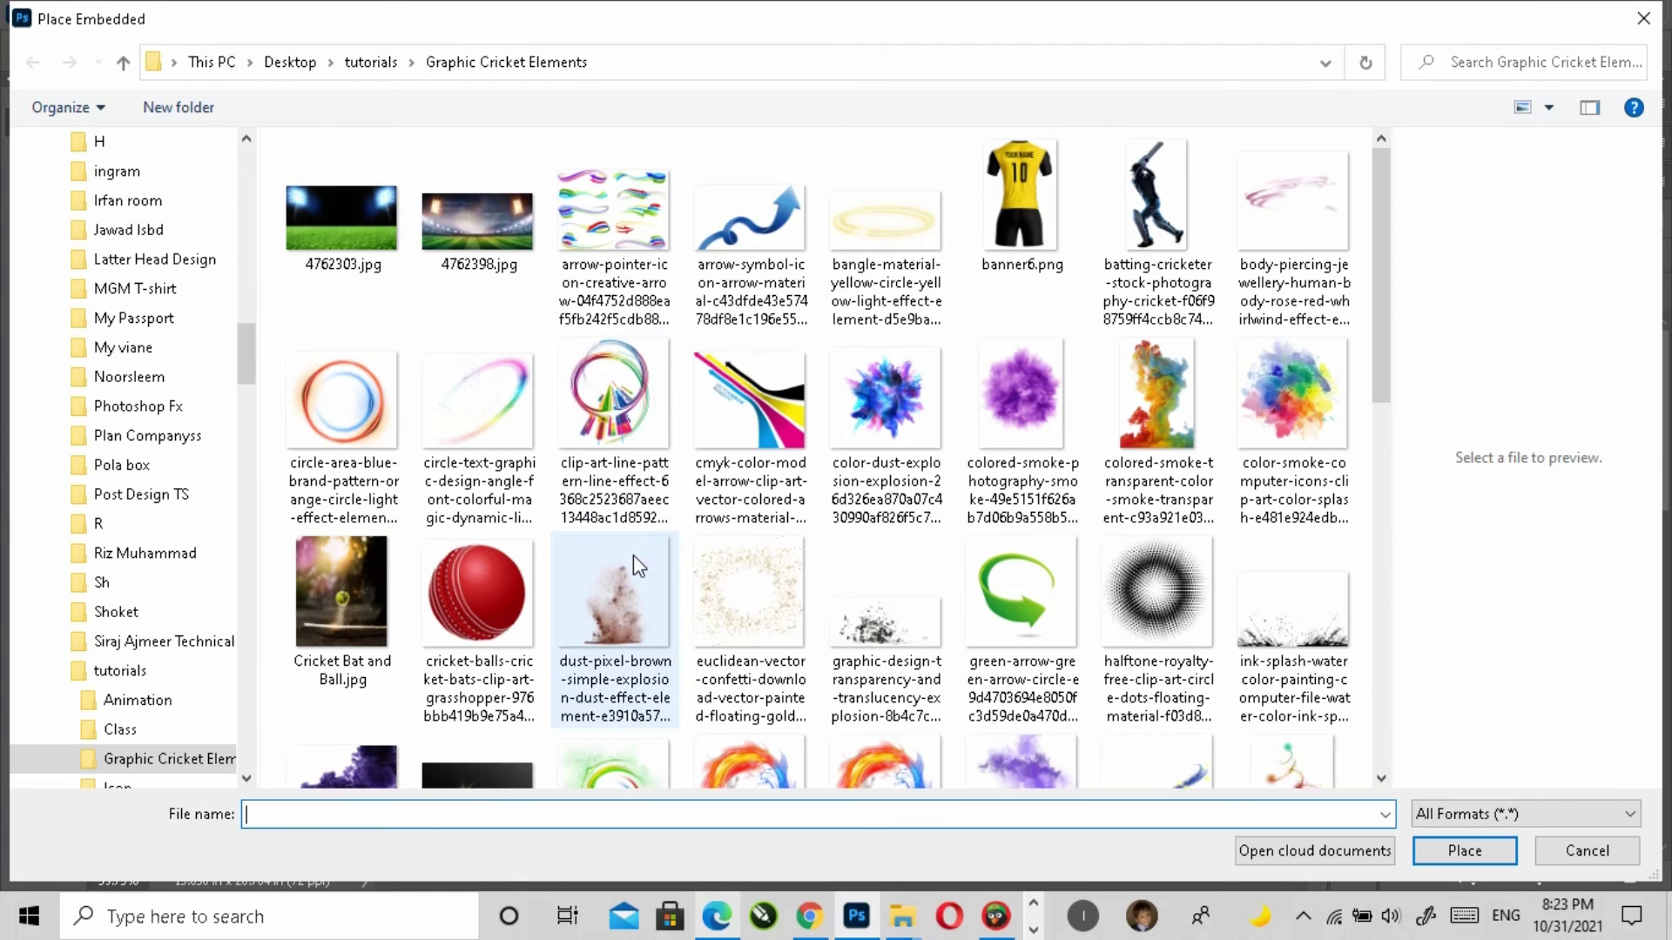
click(634, 557)
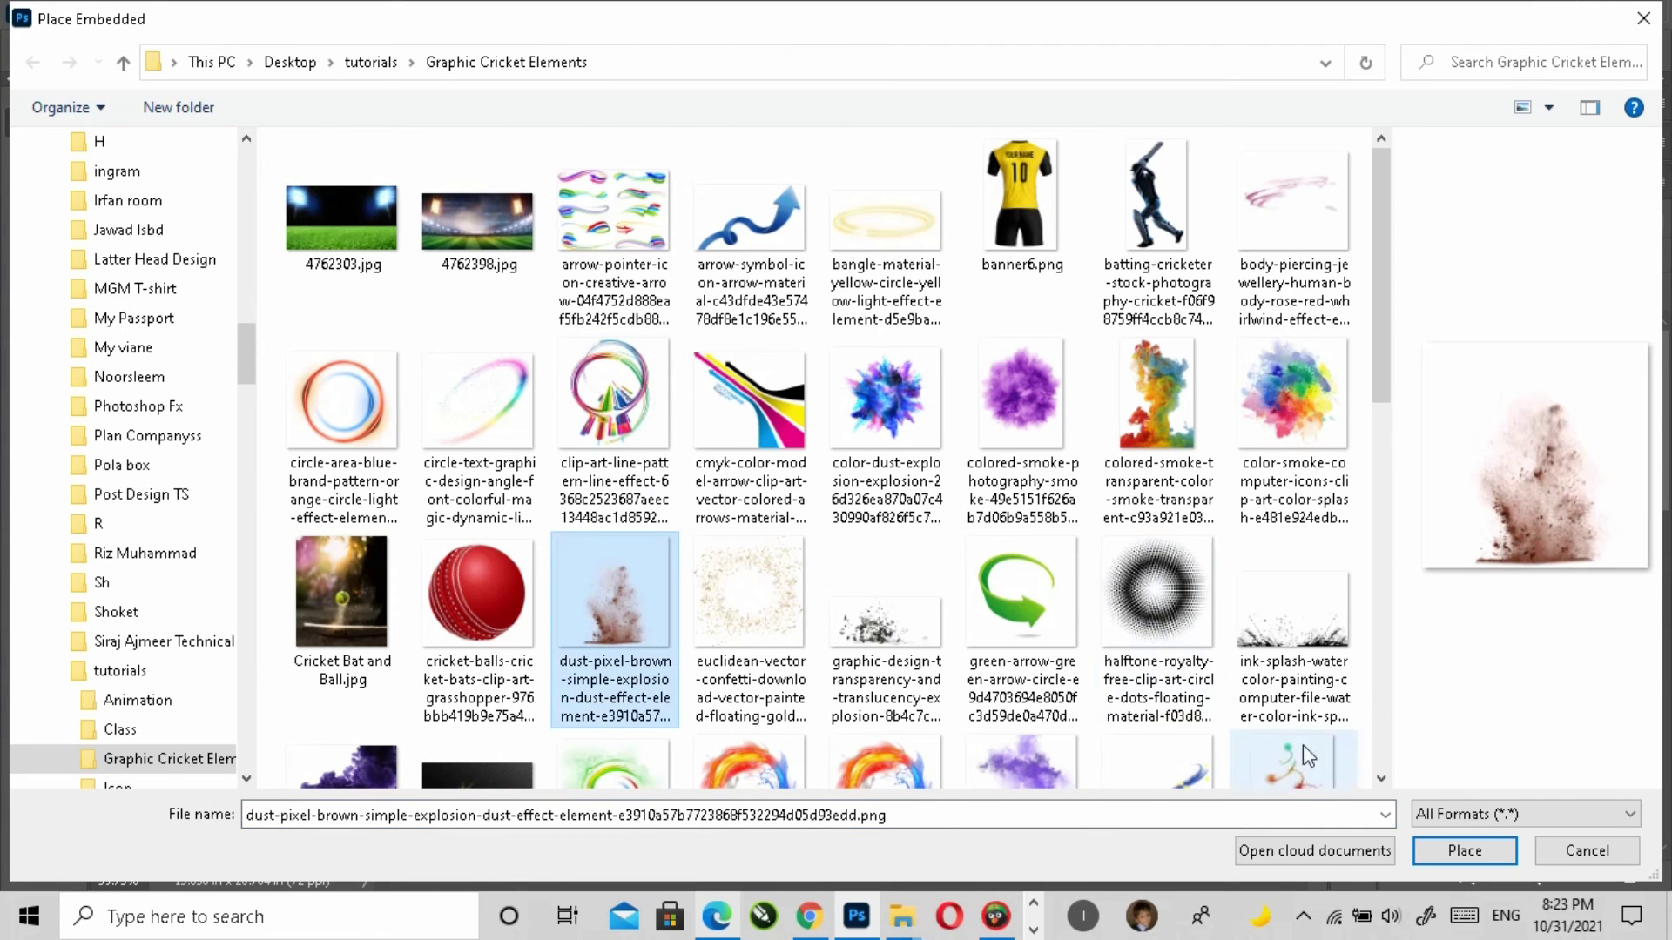
double_click(1302, 756)
drag(719, 562, 719, 498)
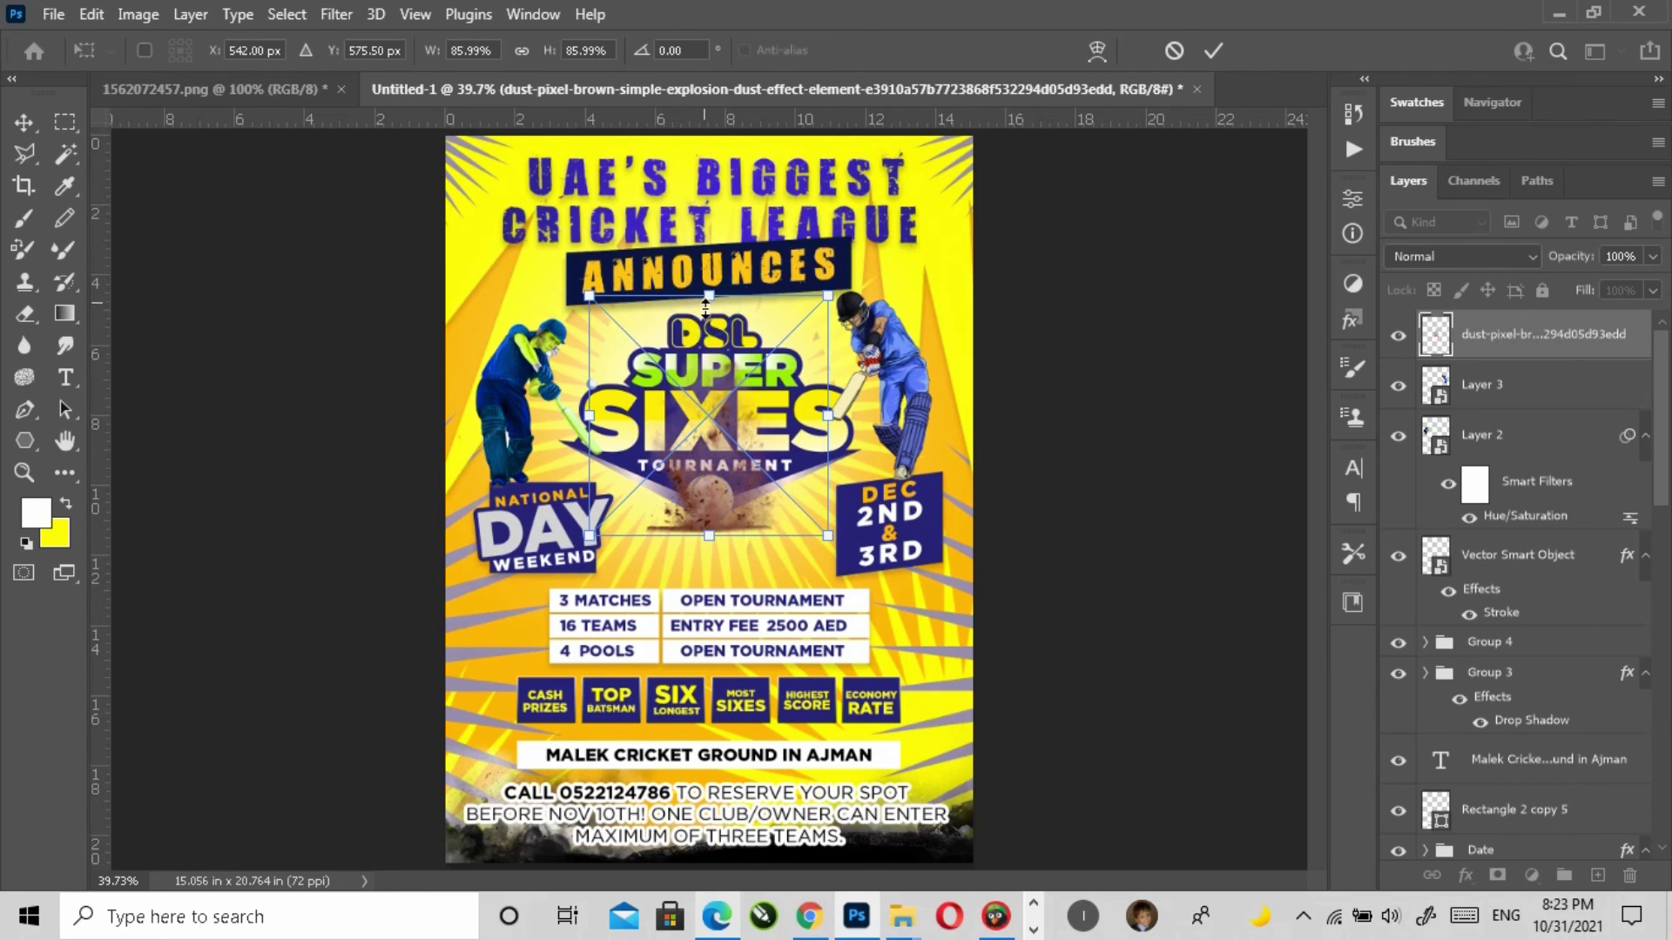
drag(709, 296, 706, 357)
key(Return)
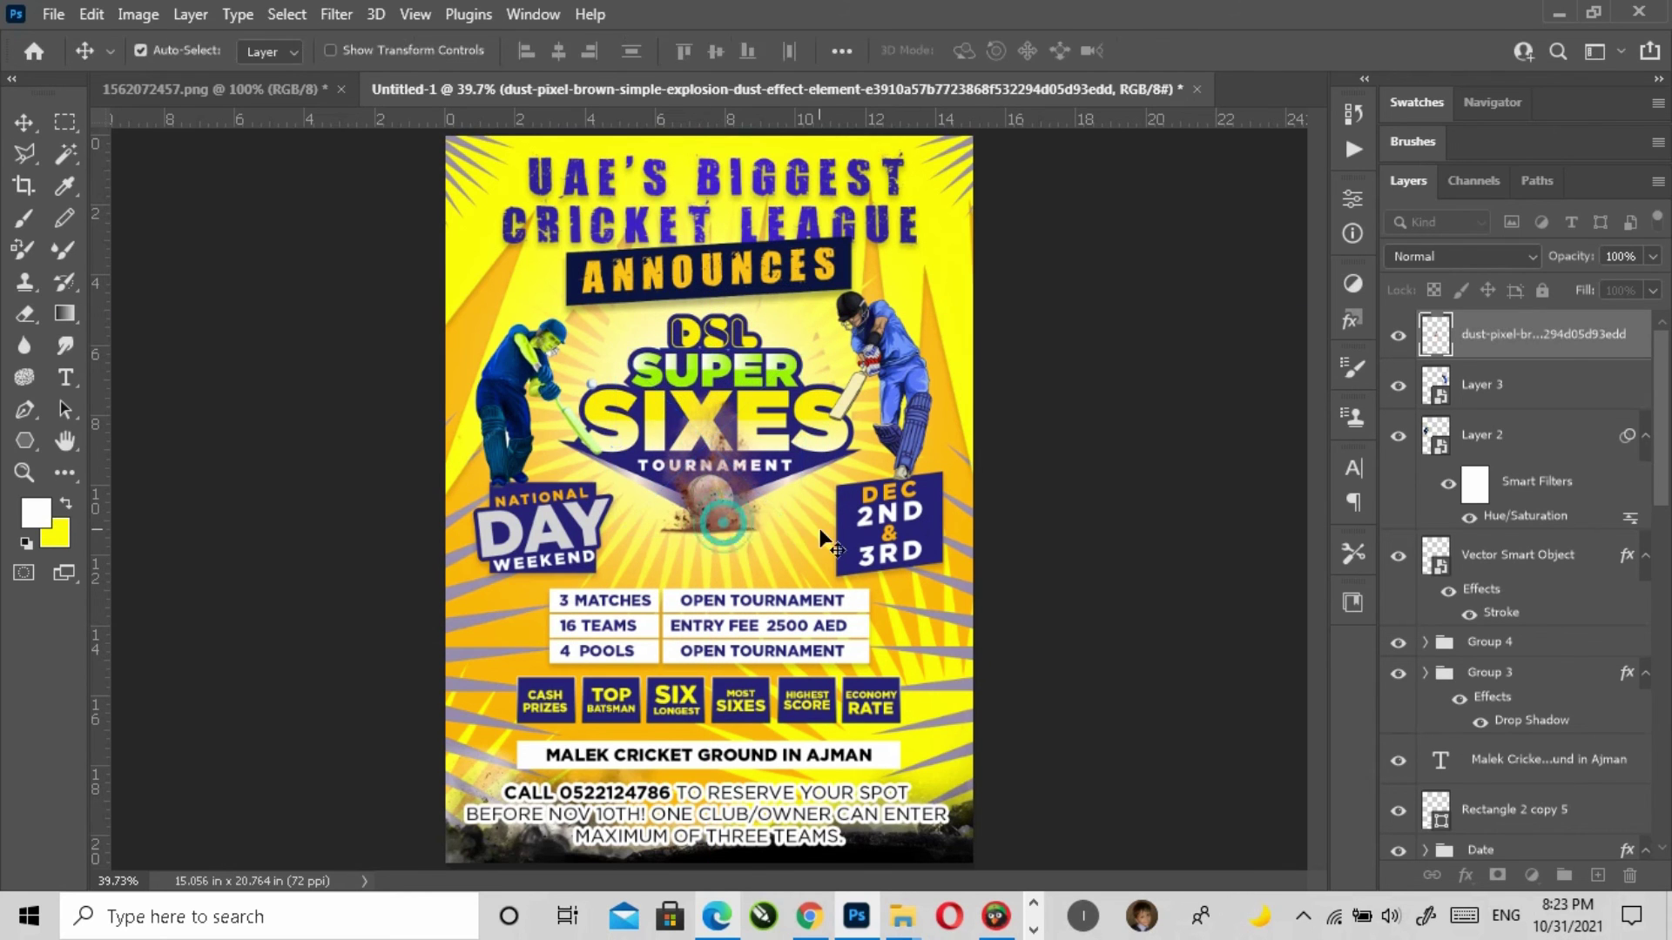
Step: Embed the graphic-design-transparency-and-translucency-explosion PNG from the Graphic Cricket Elements folder above the brown dust layer
key(z)
click(748, 498)
click(751, 498)
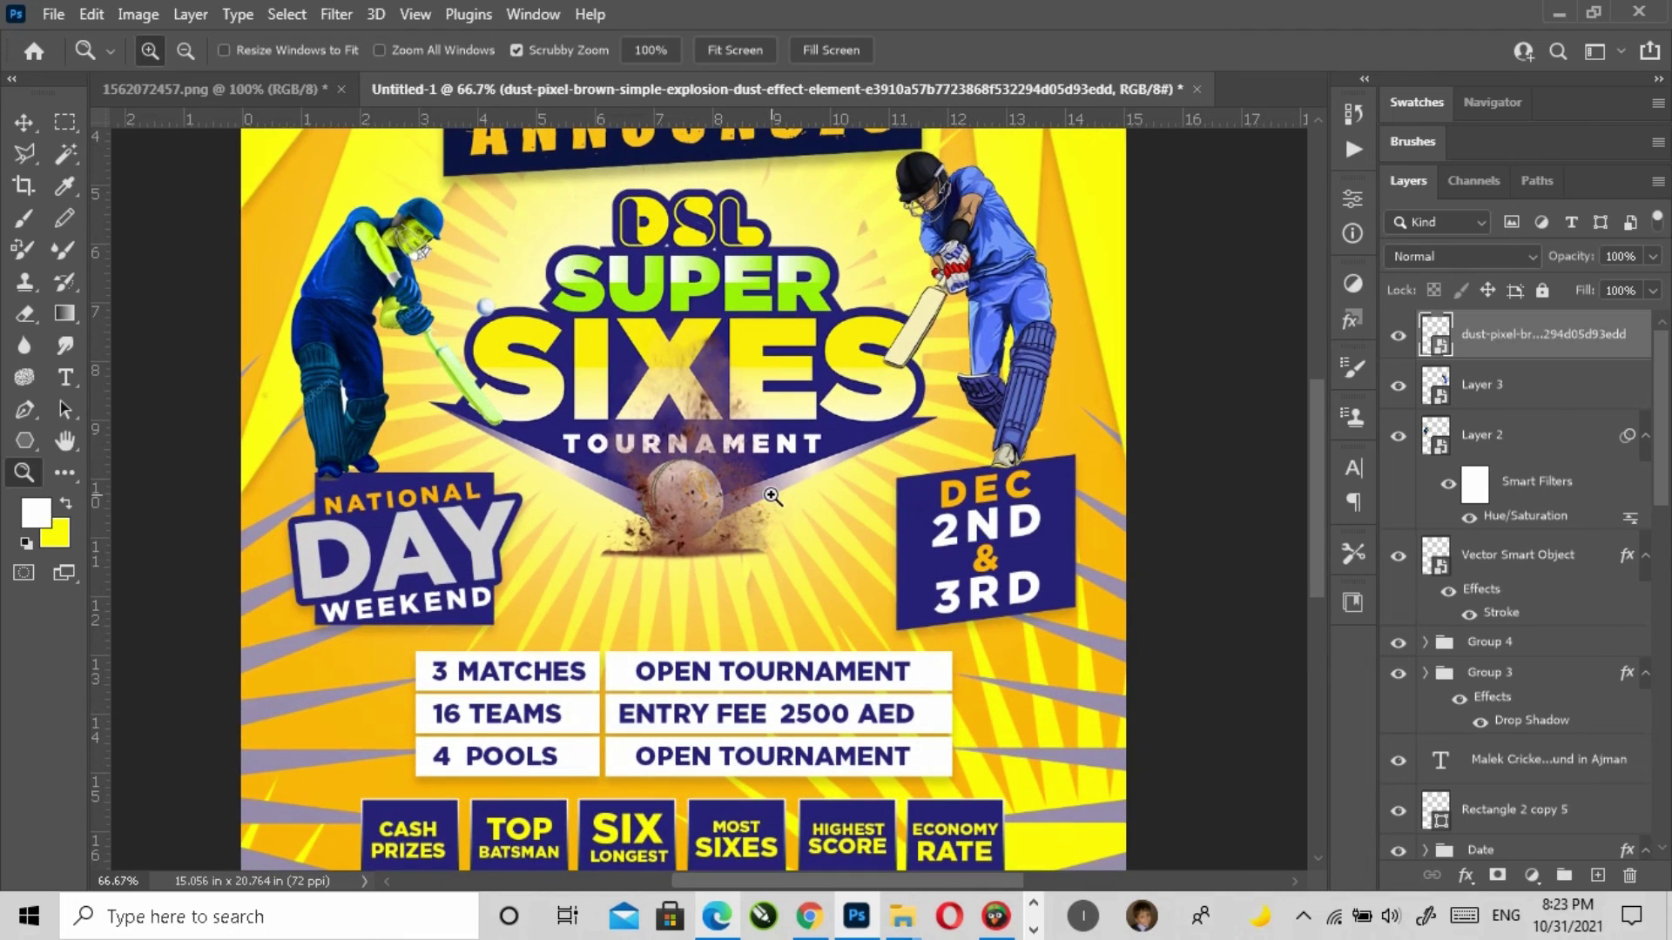
click(24, 122)
click(53, 14)
click(145, 545)
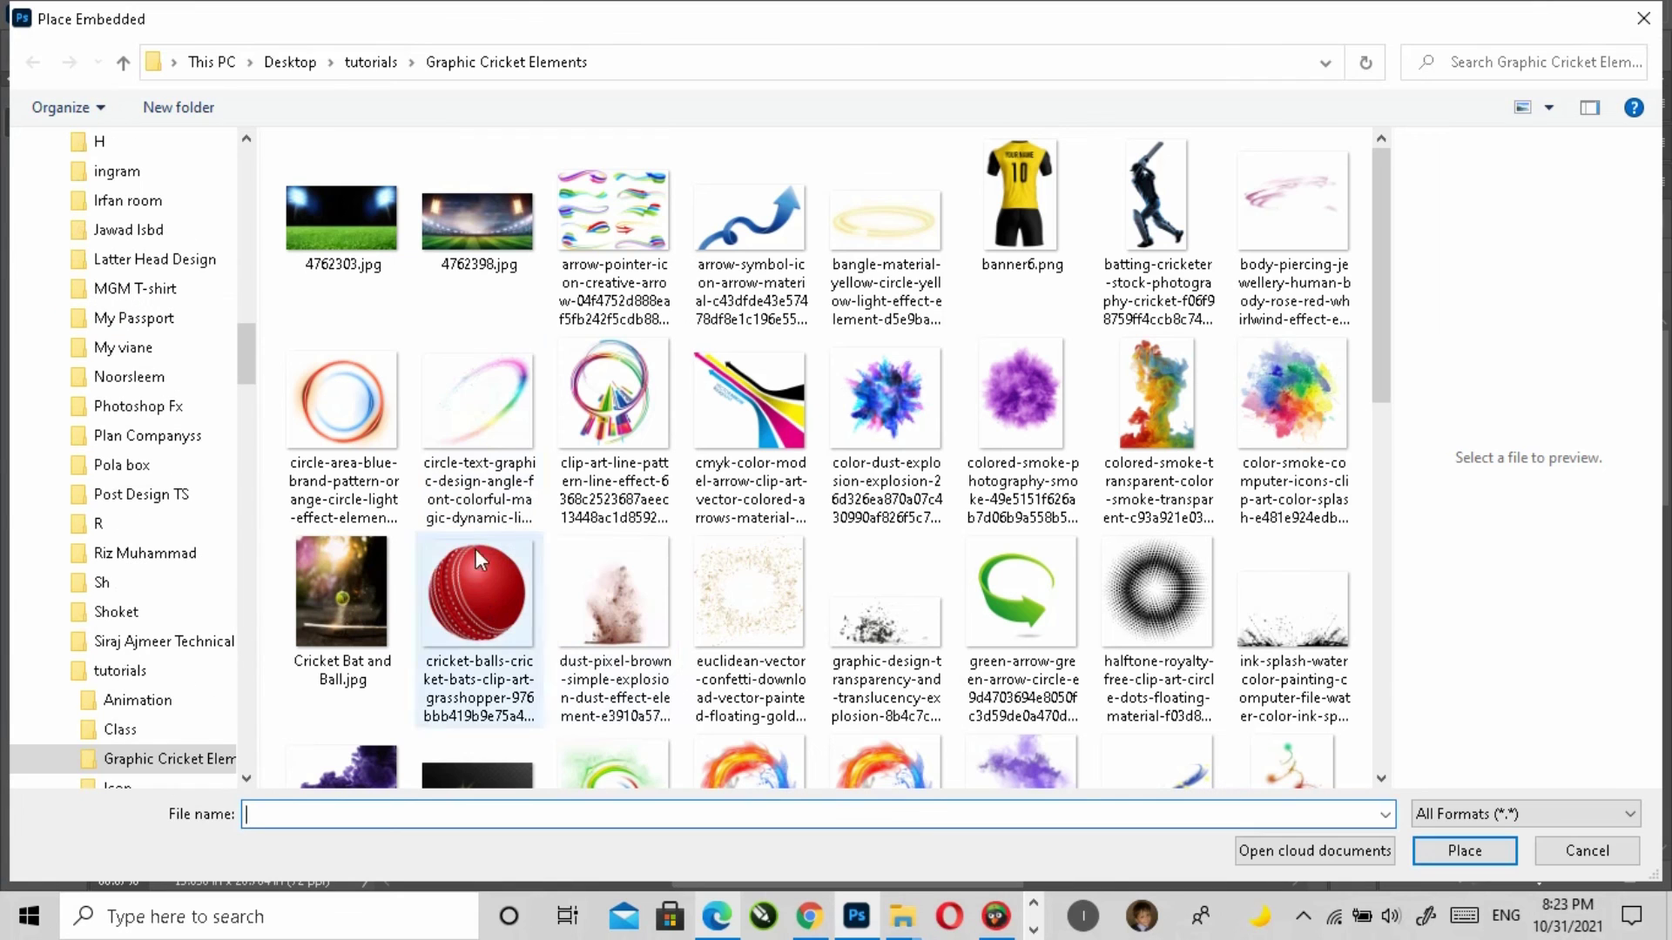
click(625, 598)
click(905, 618)
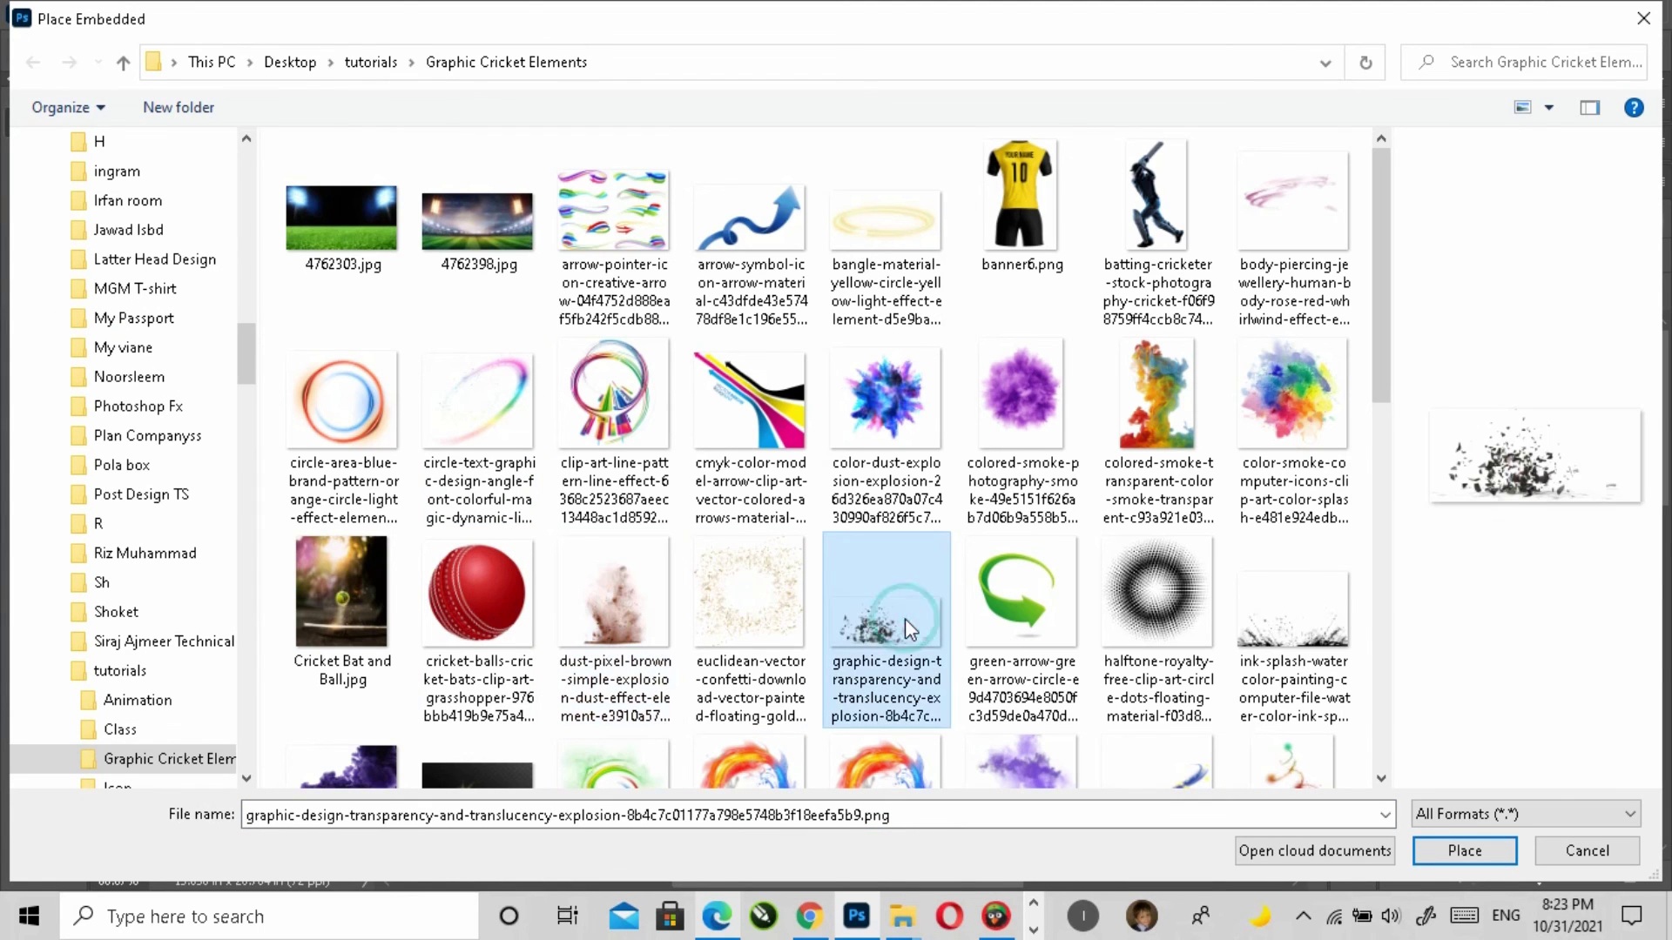
click(1438, 847)
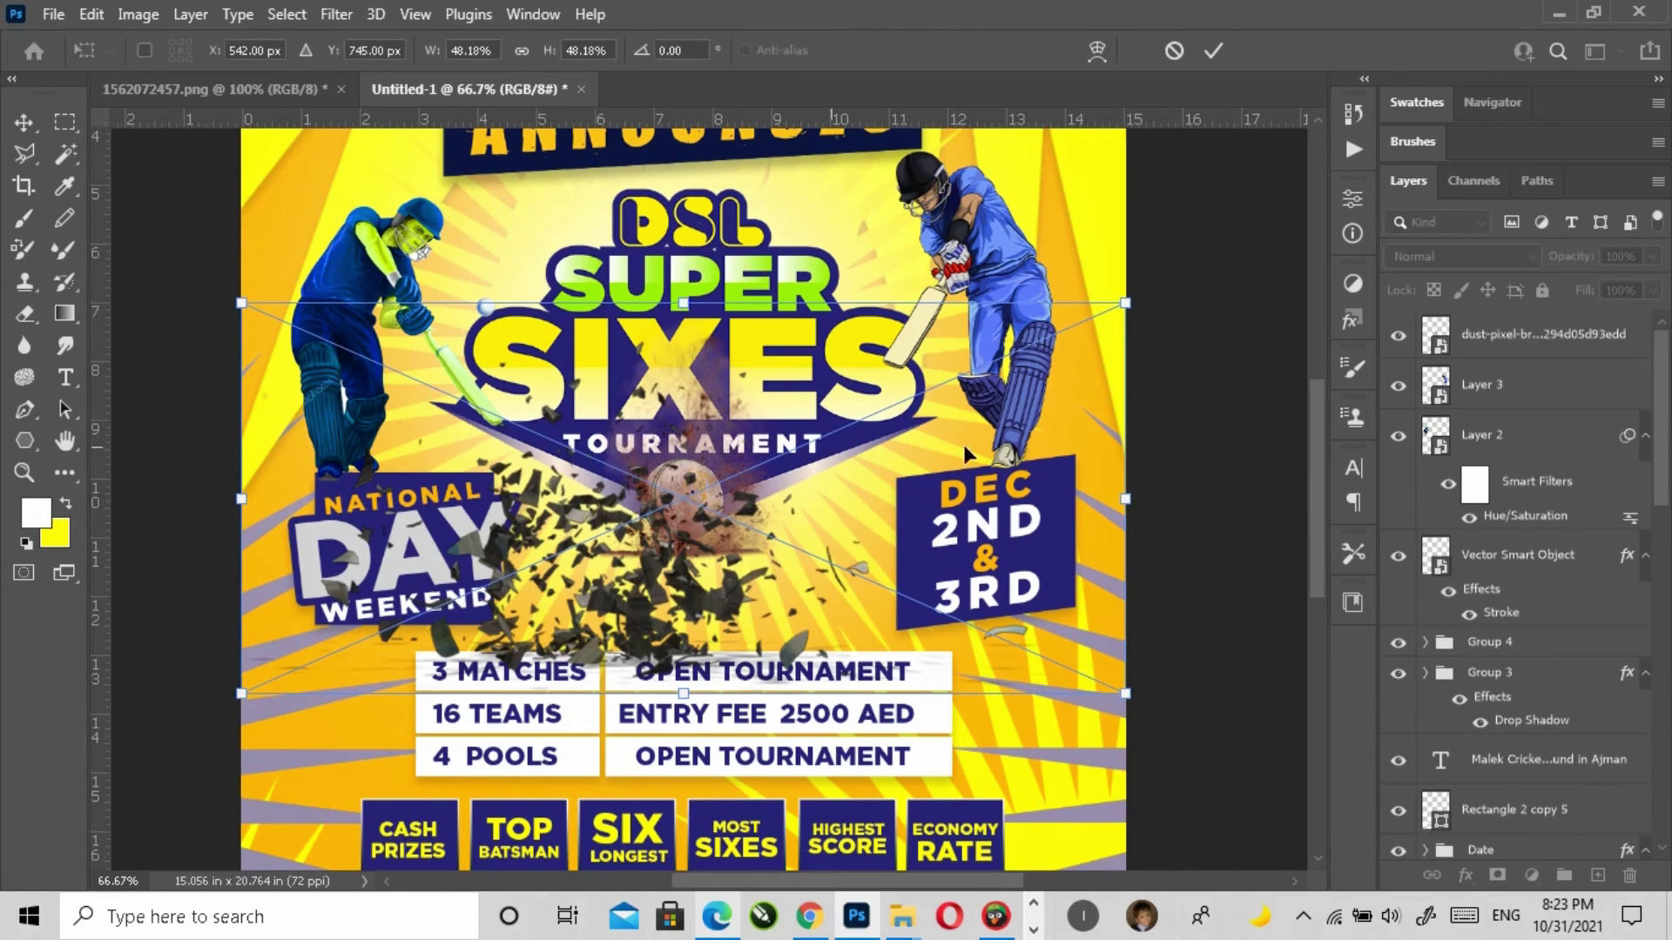
Step: Shrink the black debris image to about 12% and place it at the lower left of the cricket ball below the logo
drag(758, 455, 634, 555)
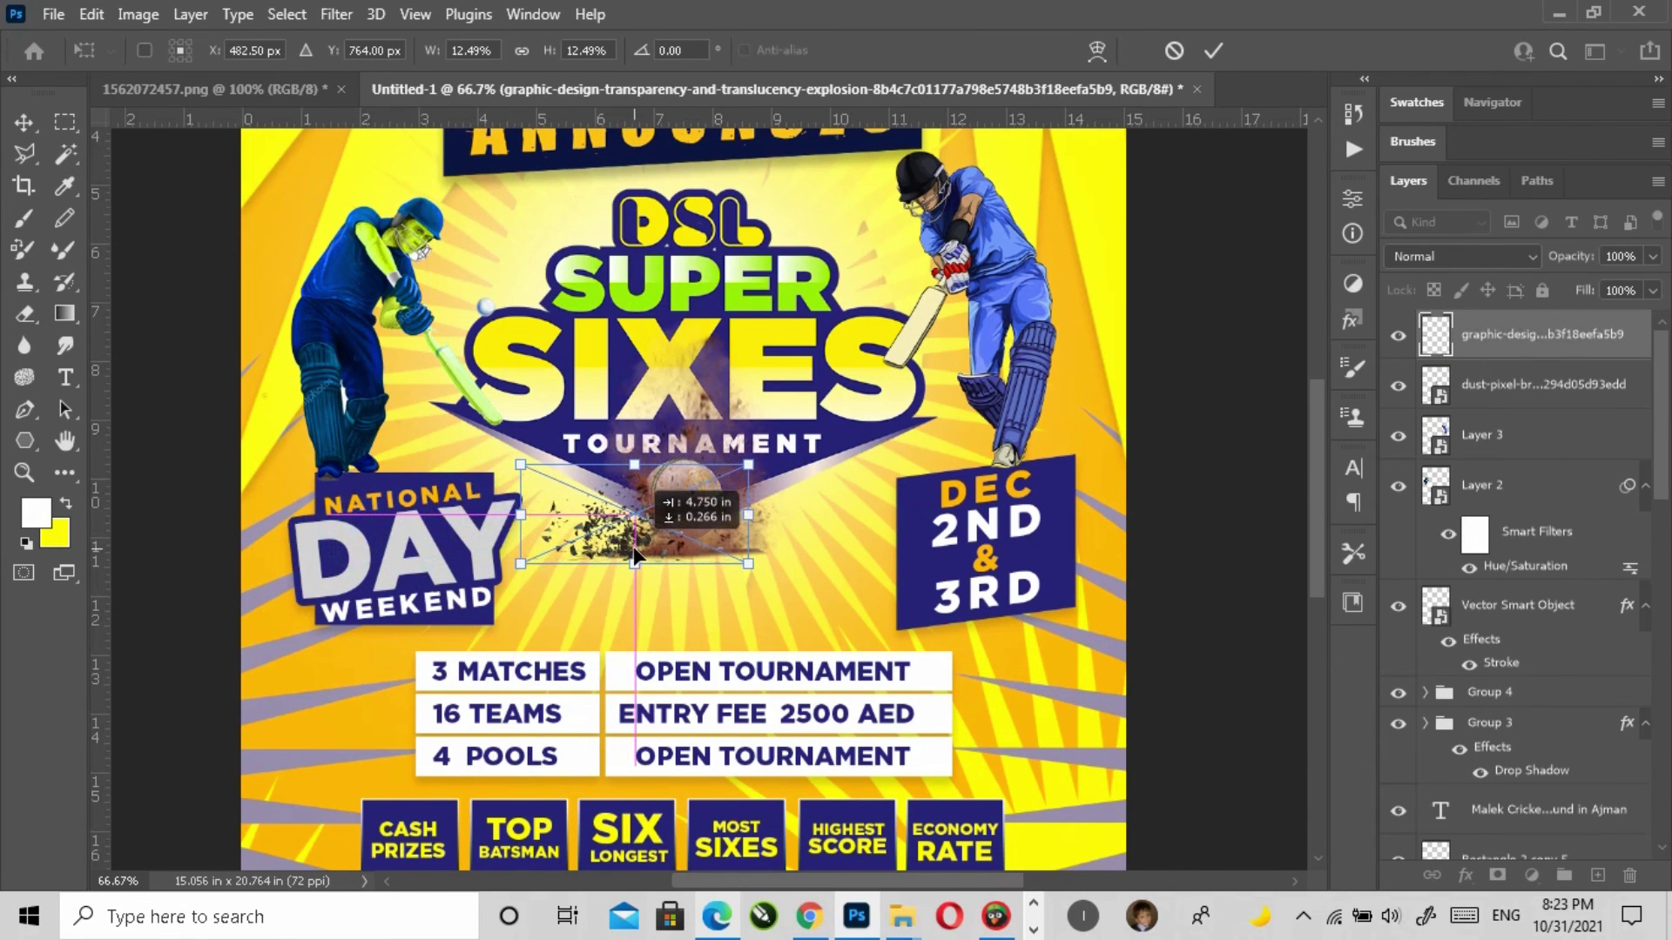
drag(748, 465, 733, 473)
key(Return)
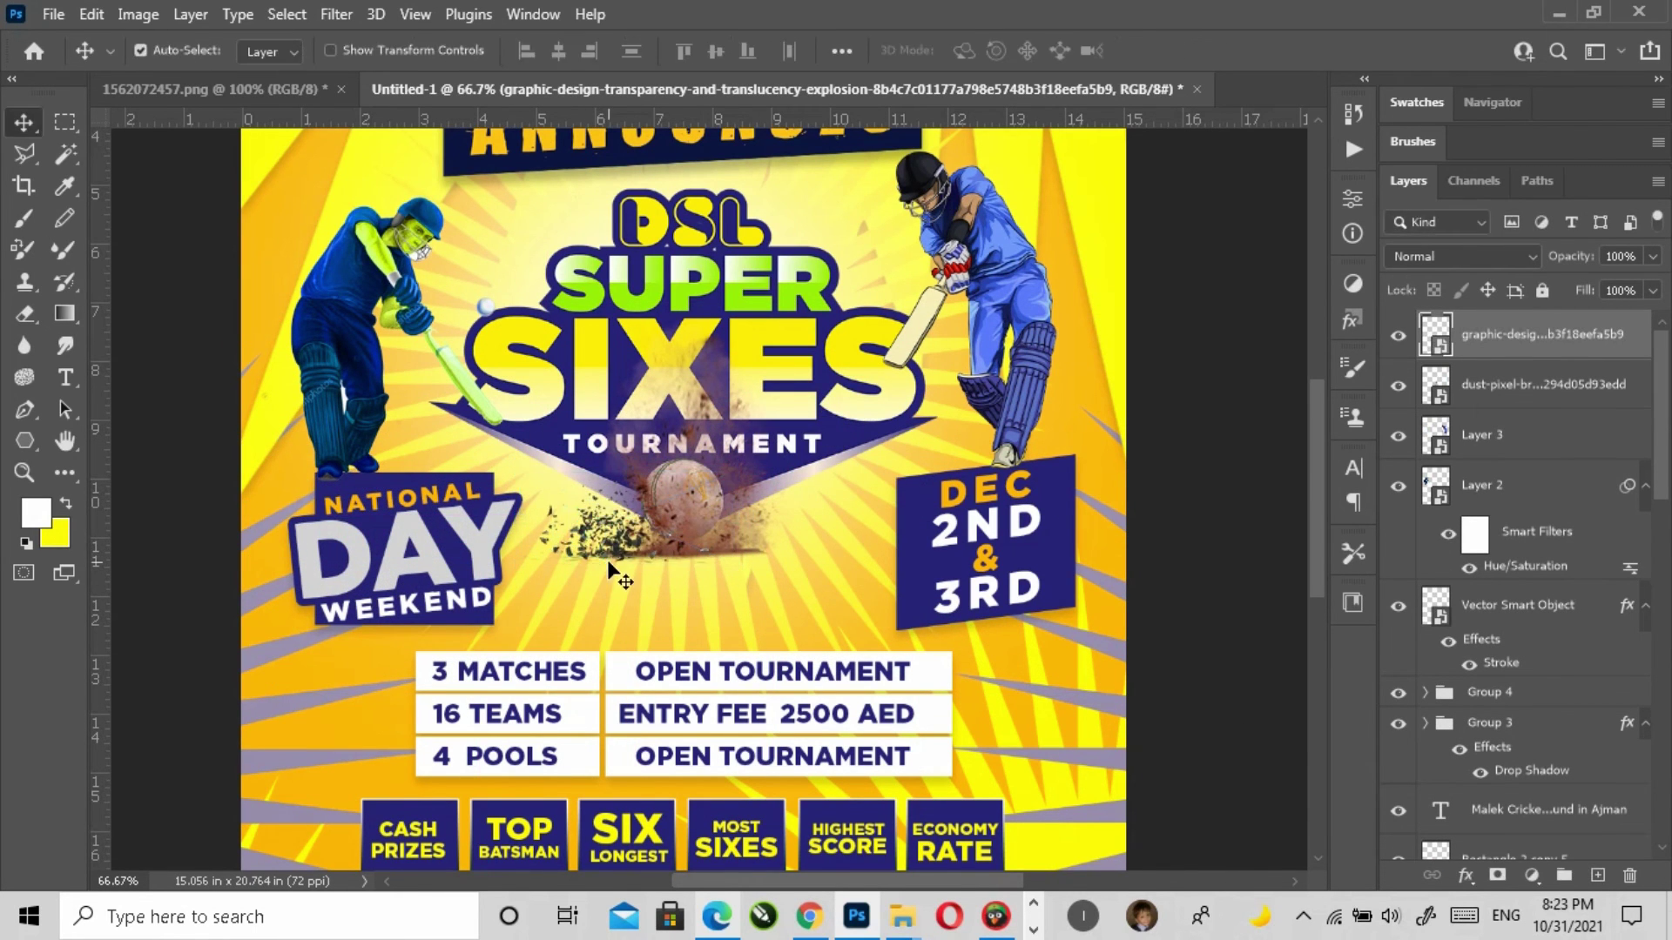
Step: Duplicate the debris layer, move the copy to the right side of the cricket ball, scale it to about 14.61% and deselect it
key(ctrl+j)
key(ctrl+t)
drag(608, 561, 771, 551)
drag(877, 472, 938, 447)
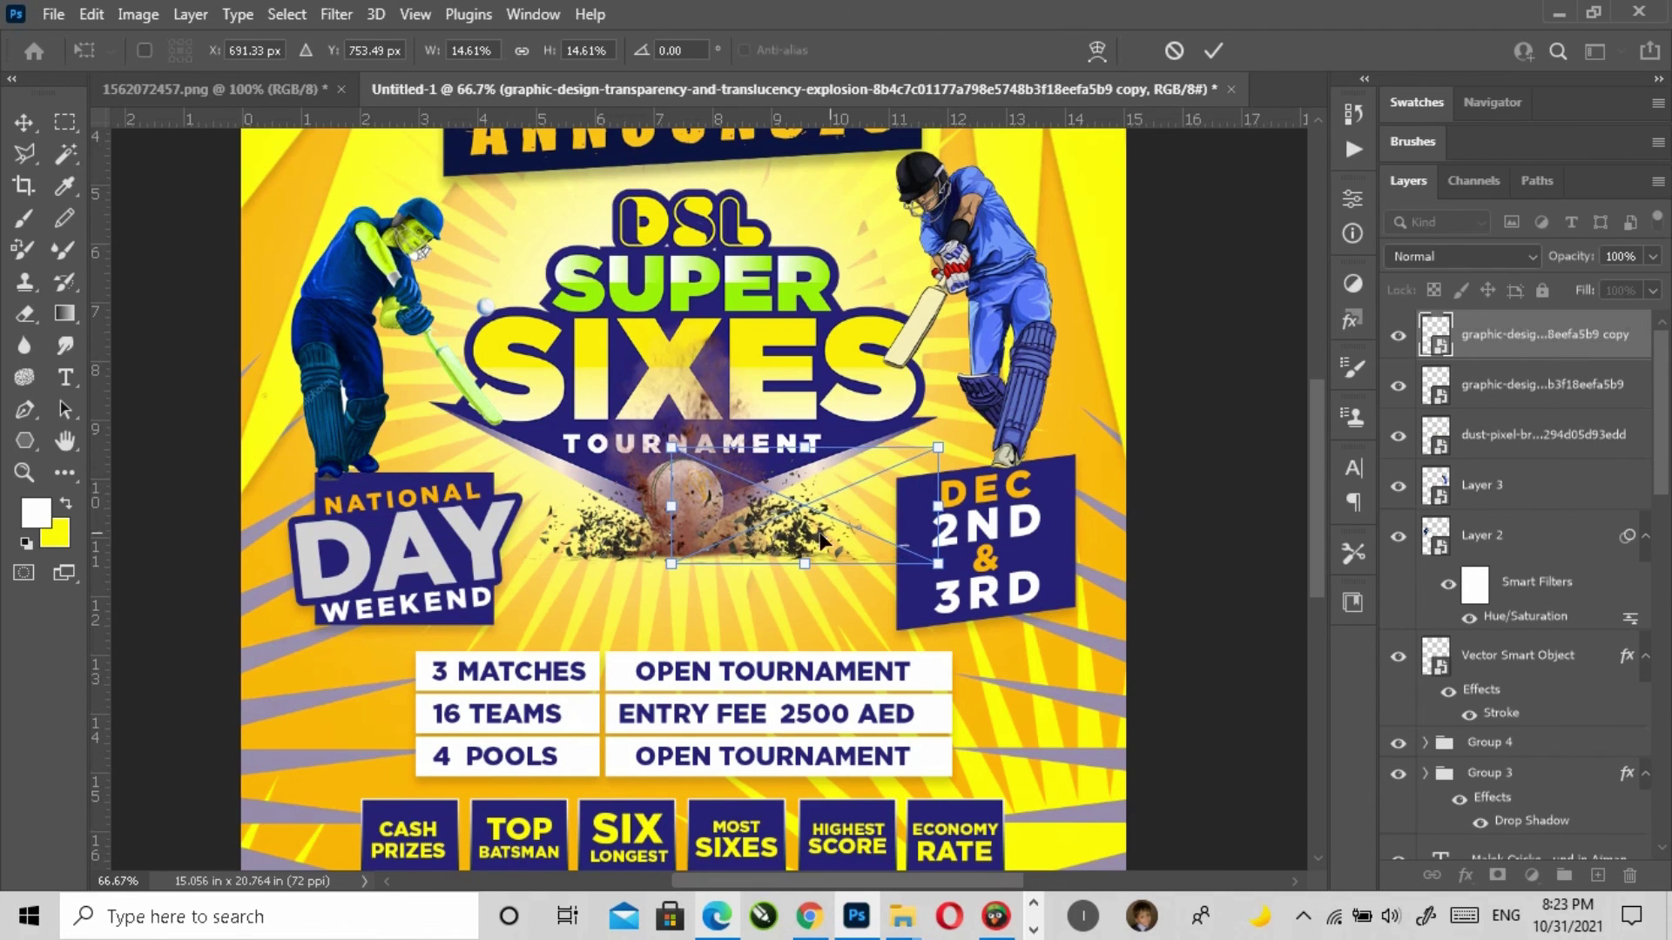
key(Return)
click(1206, 537)
Step: Preview the explosion, colored smoke, dust and ink splash images in the Graphic Cricket Elements folder for another effect to embed
key(z)
click(738, 53)
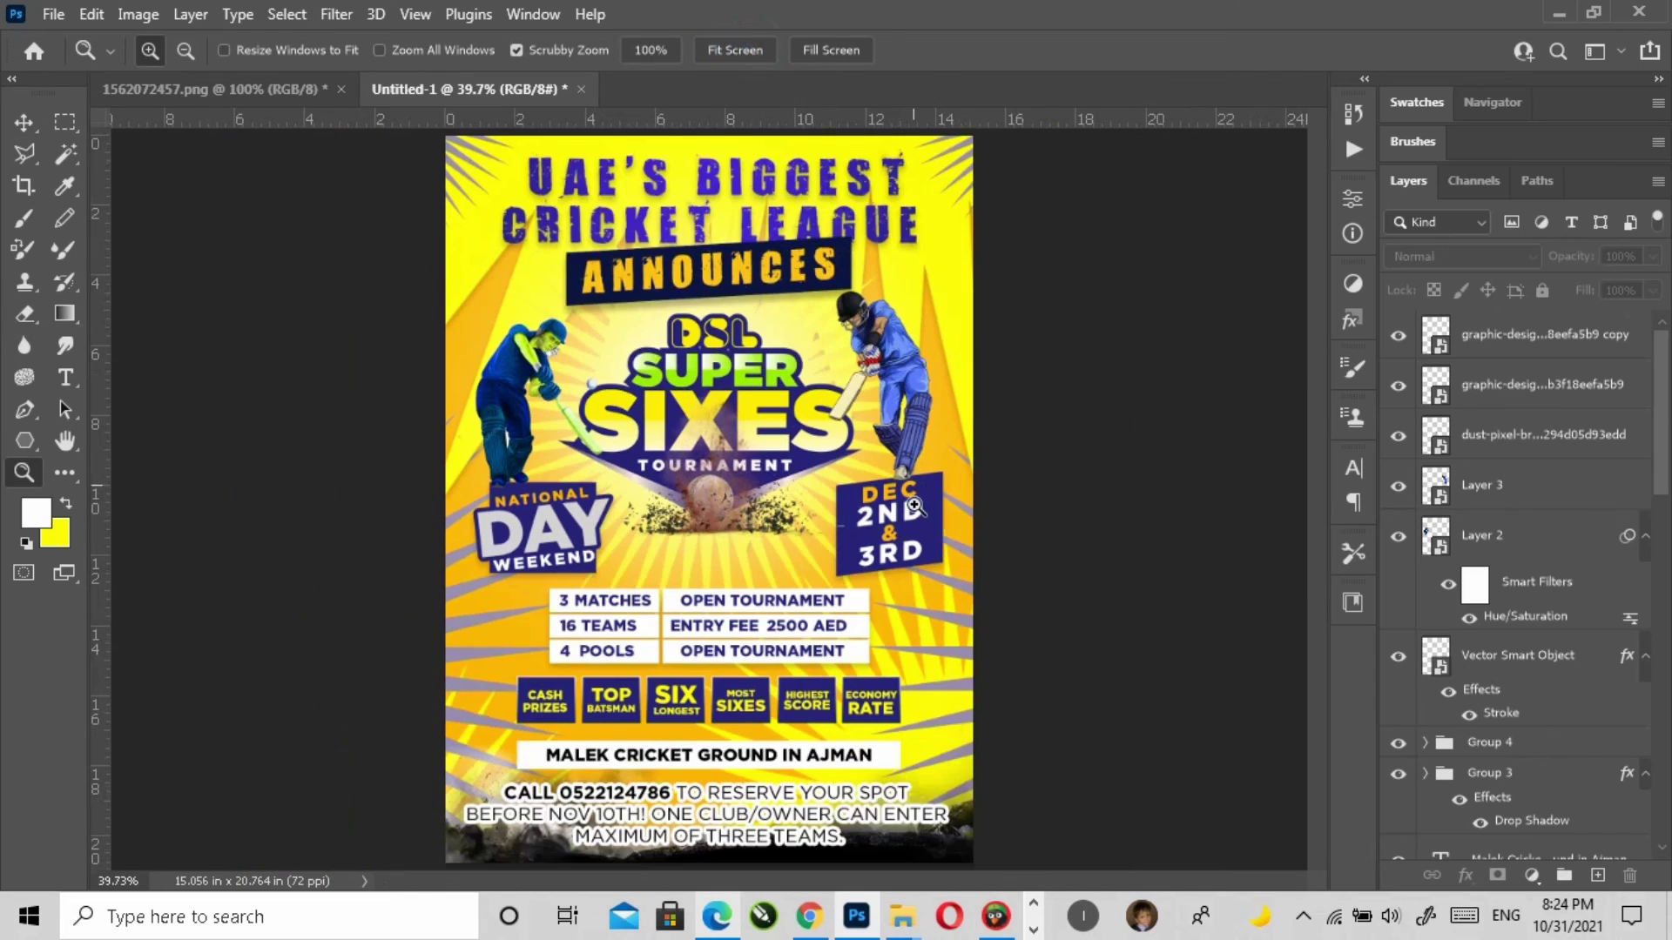
click(731, 547)
click(731, 547)
click(35, 120)
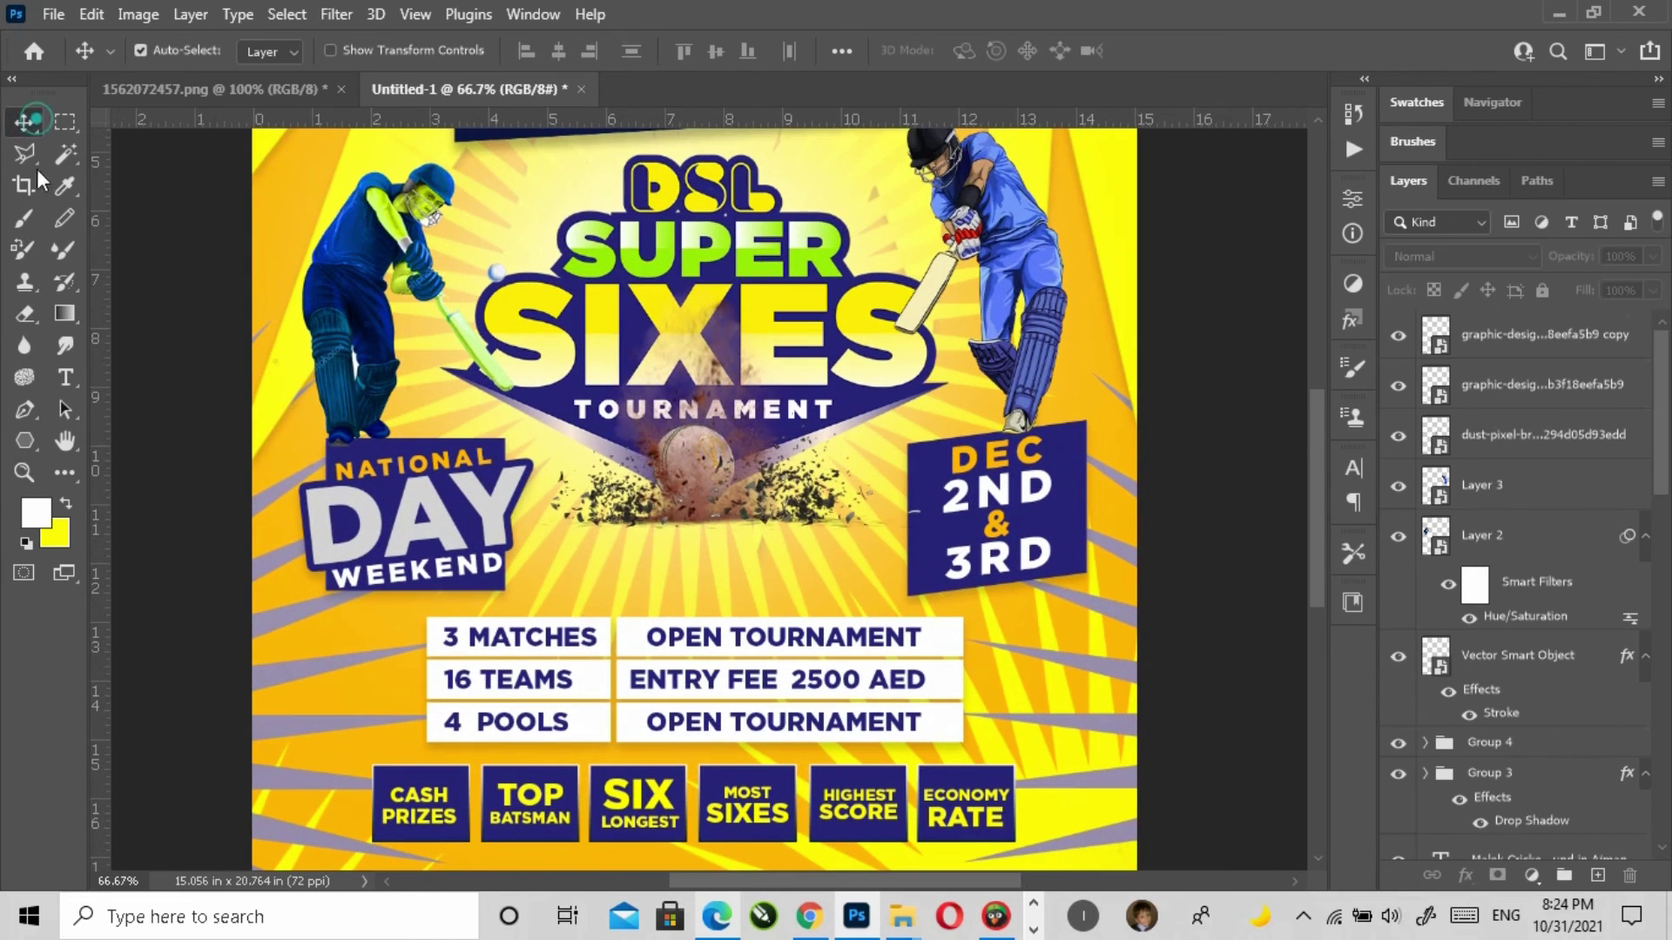
click(63, 13)
key(Escape)
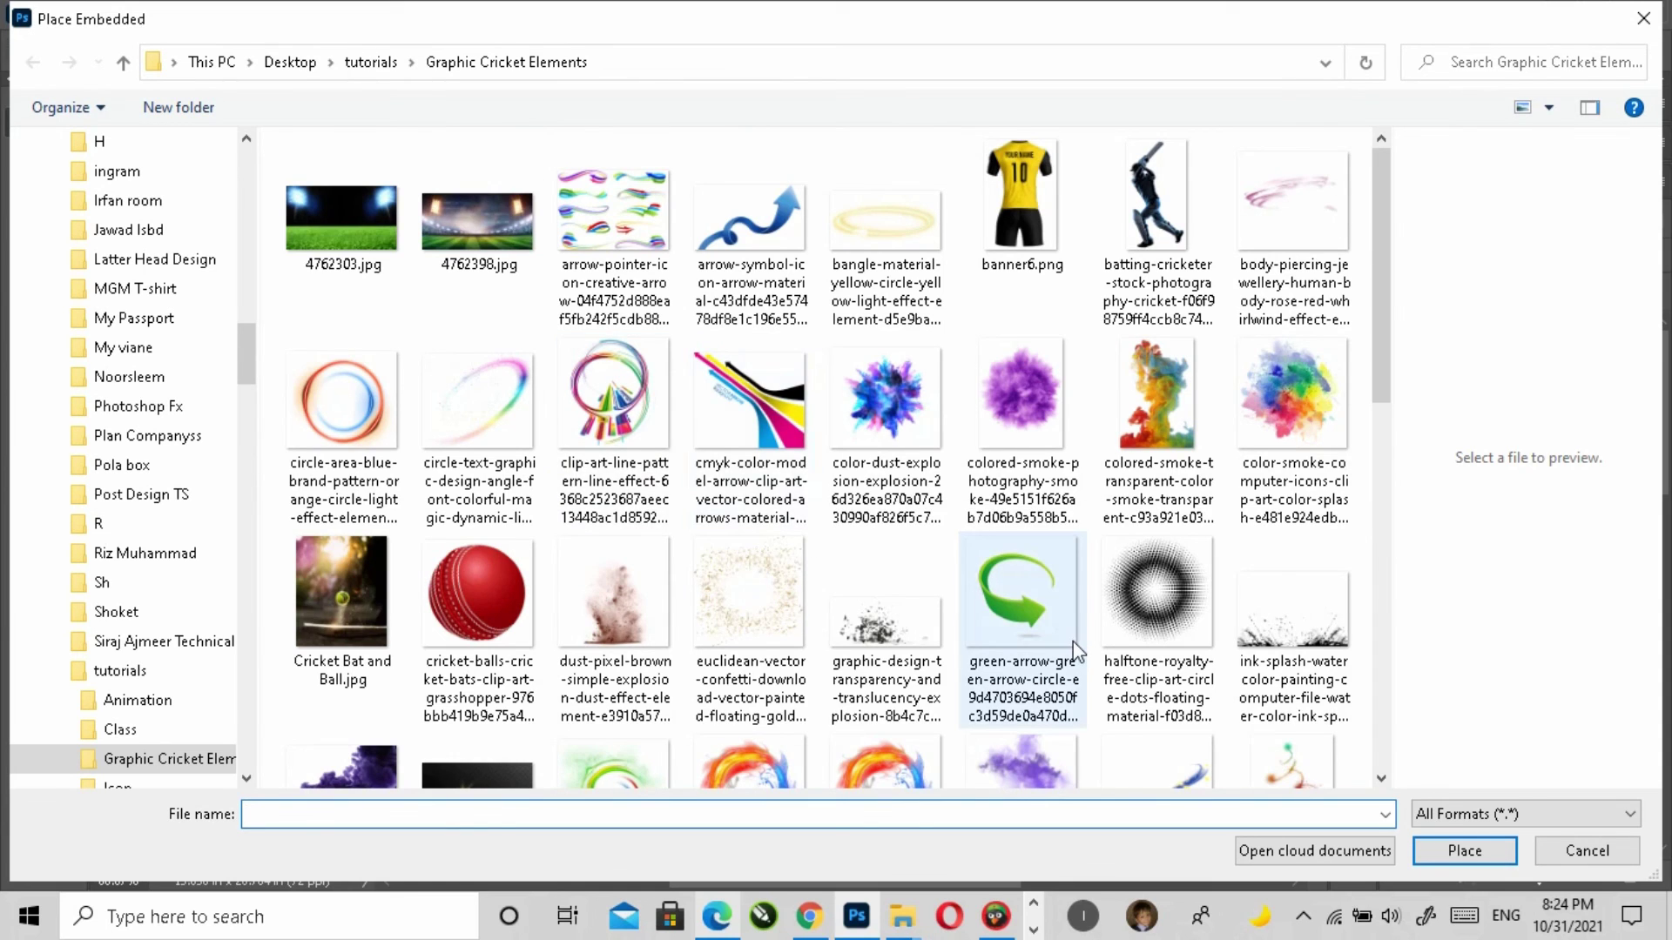
scroll(1077, 649, down, 5)
scroll(1073, 640, up, 5)
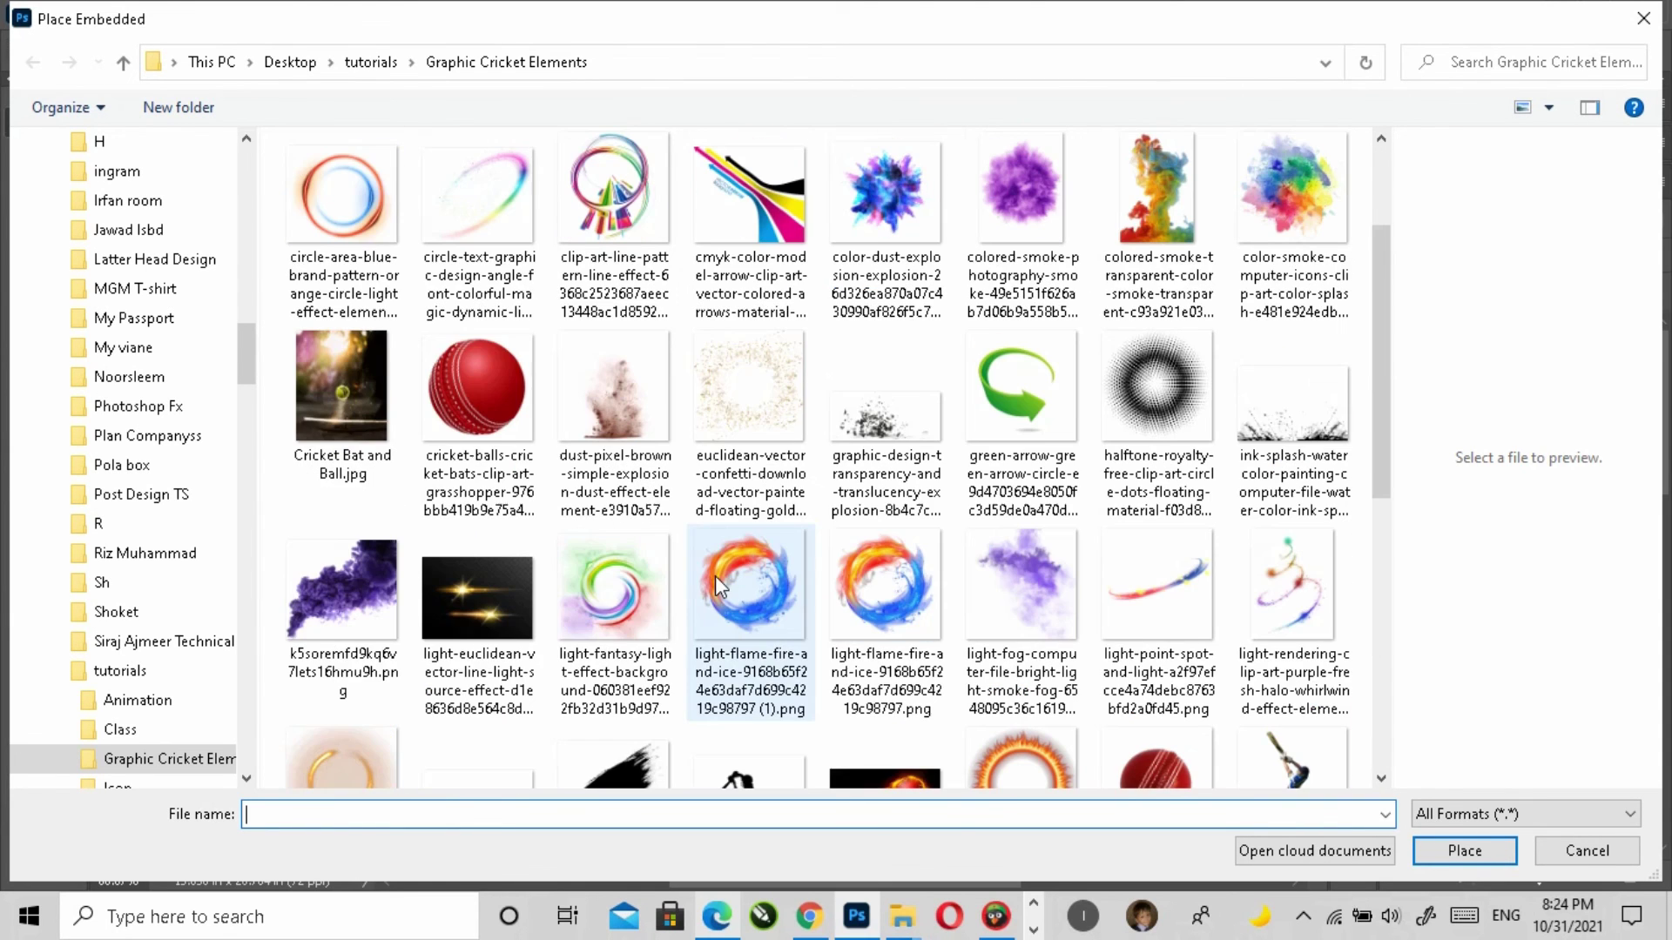
click(886, 400)
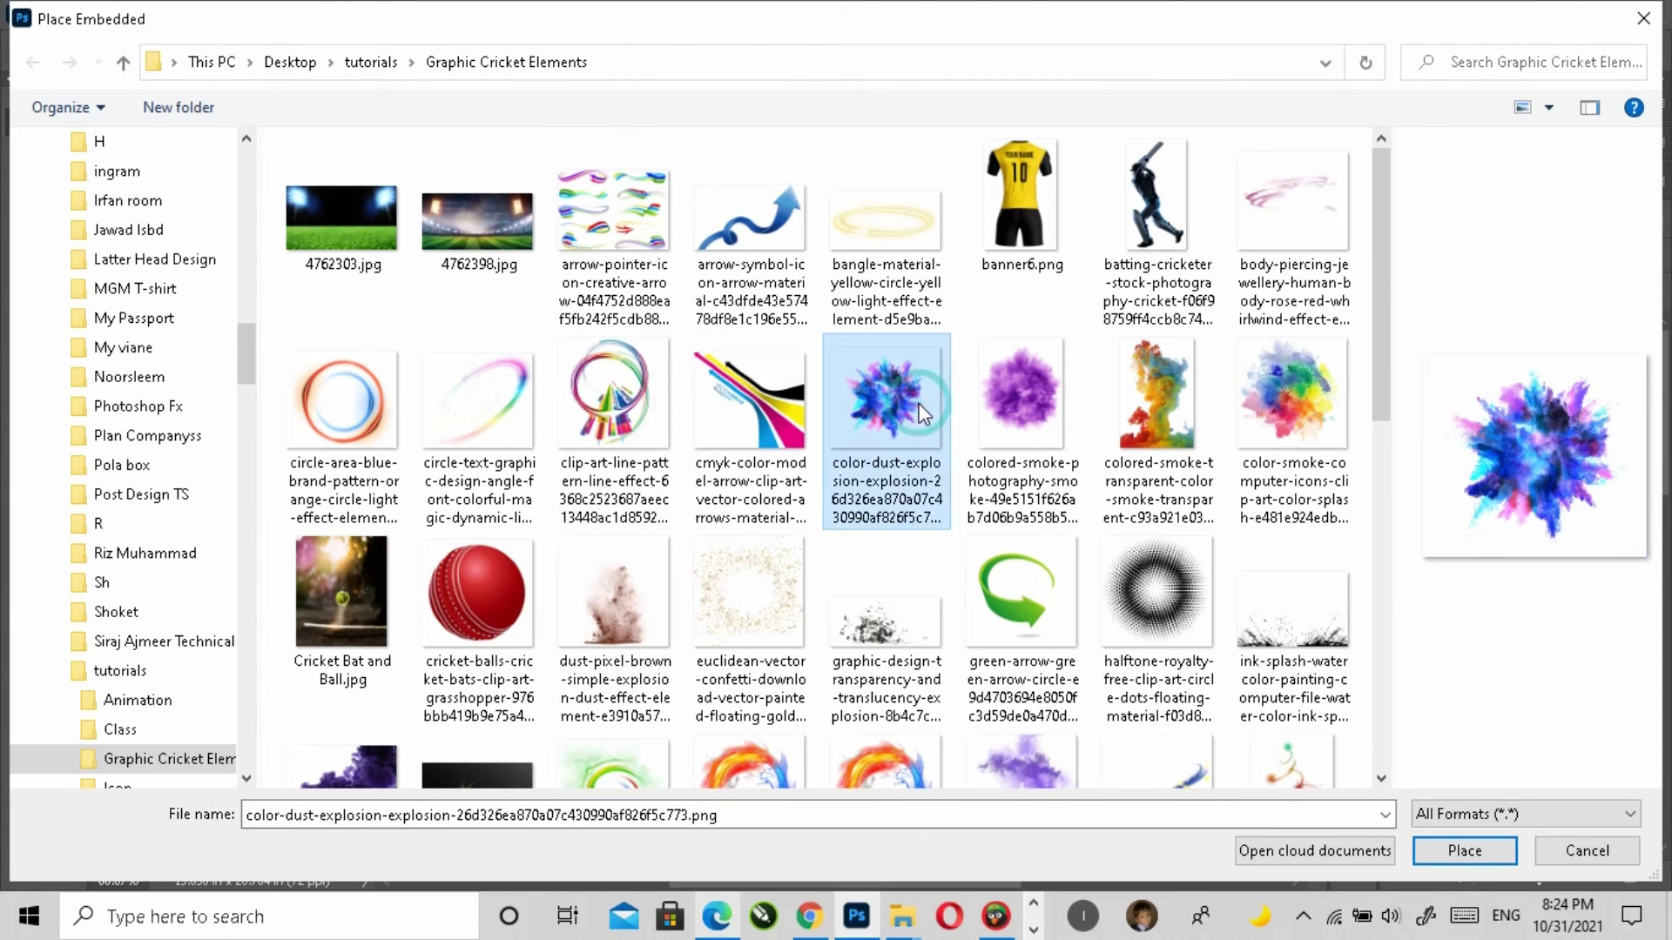
click(1022, 410)
click(1182, 434)
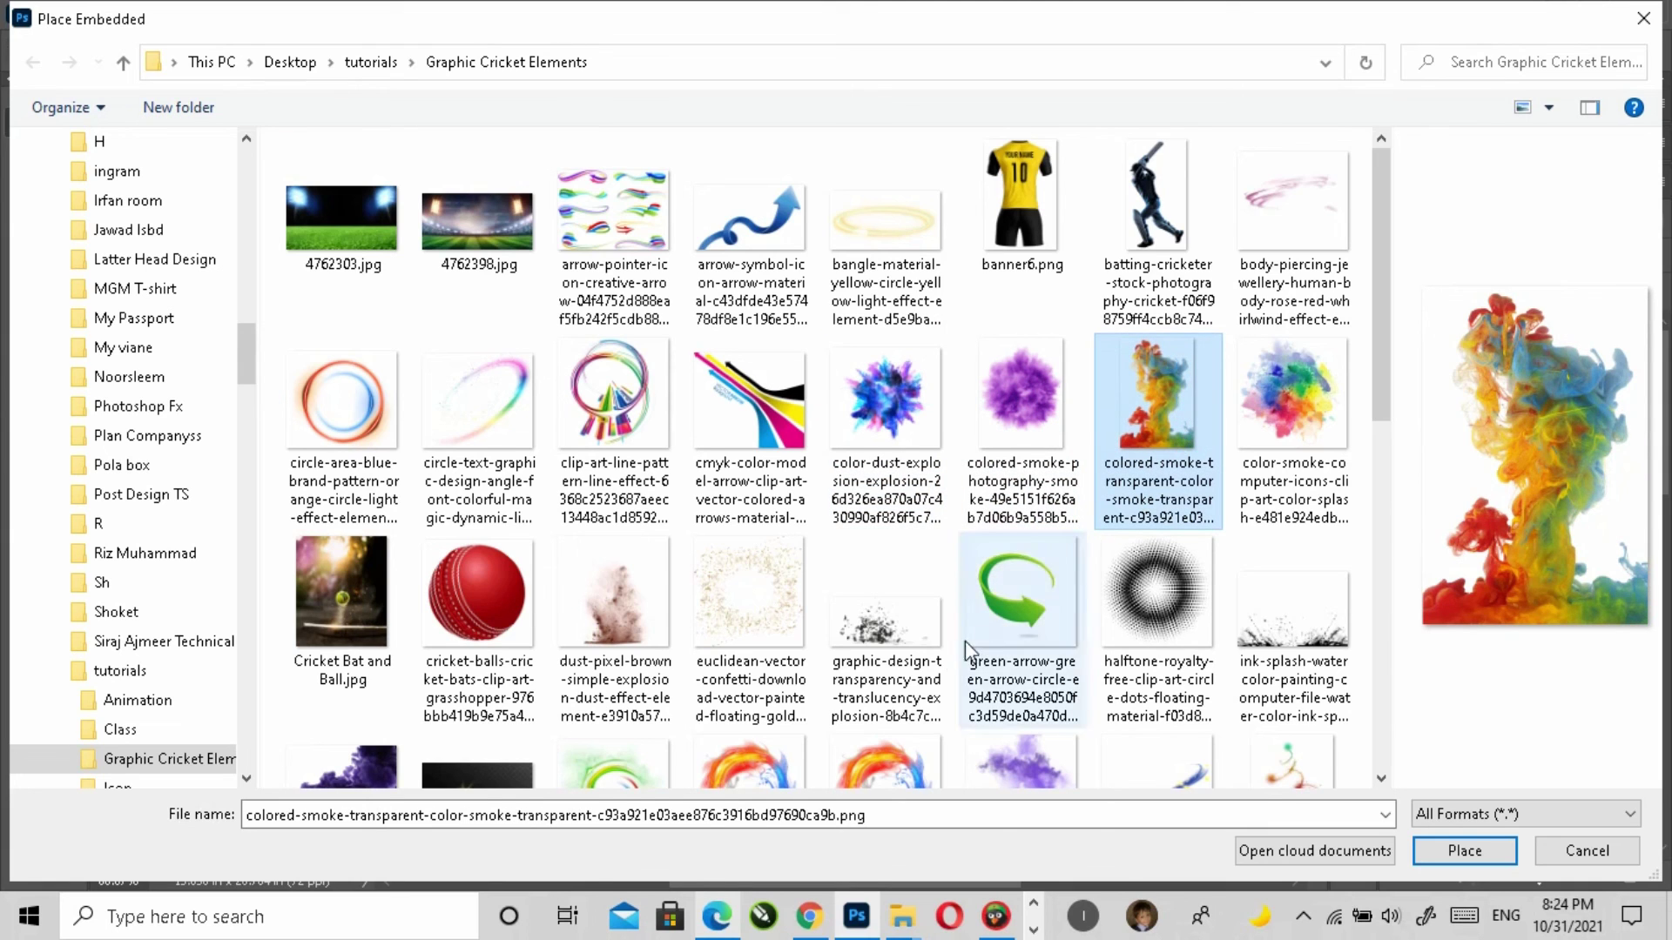
click(759, 623)
click(640, 623)
click(1294, 610)
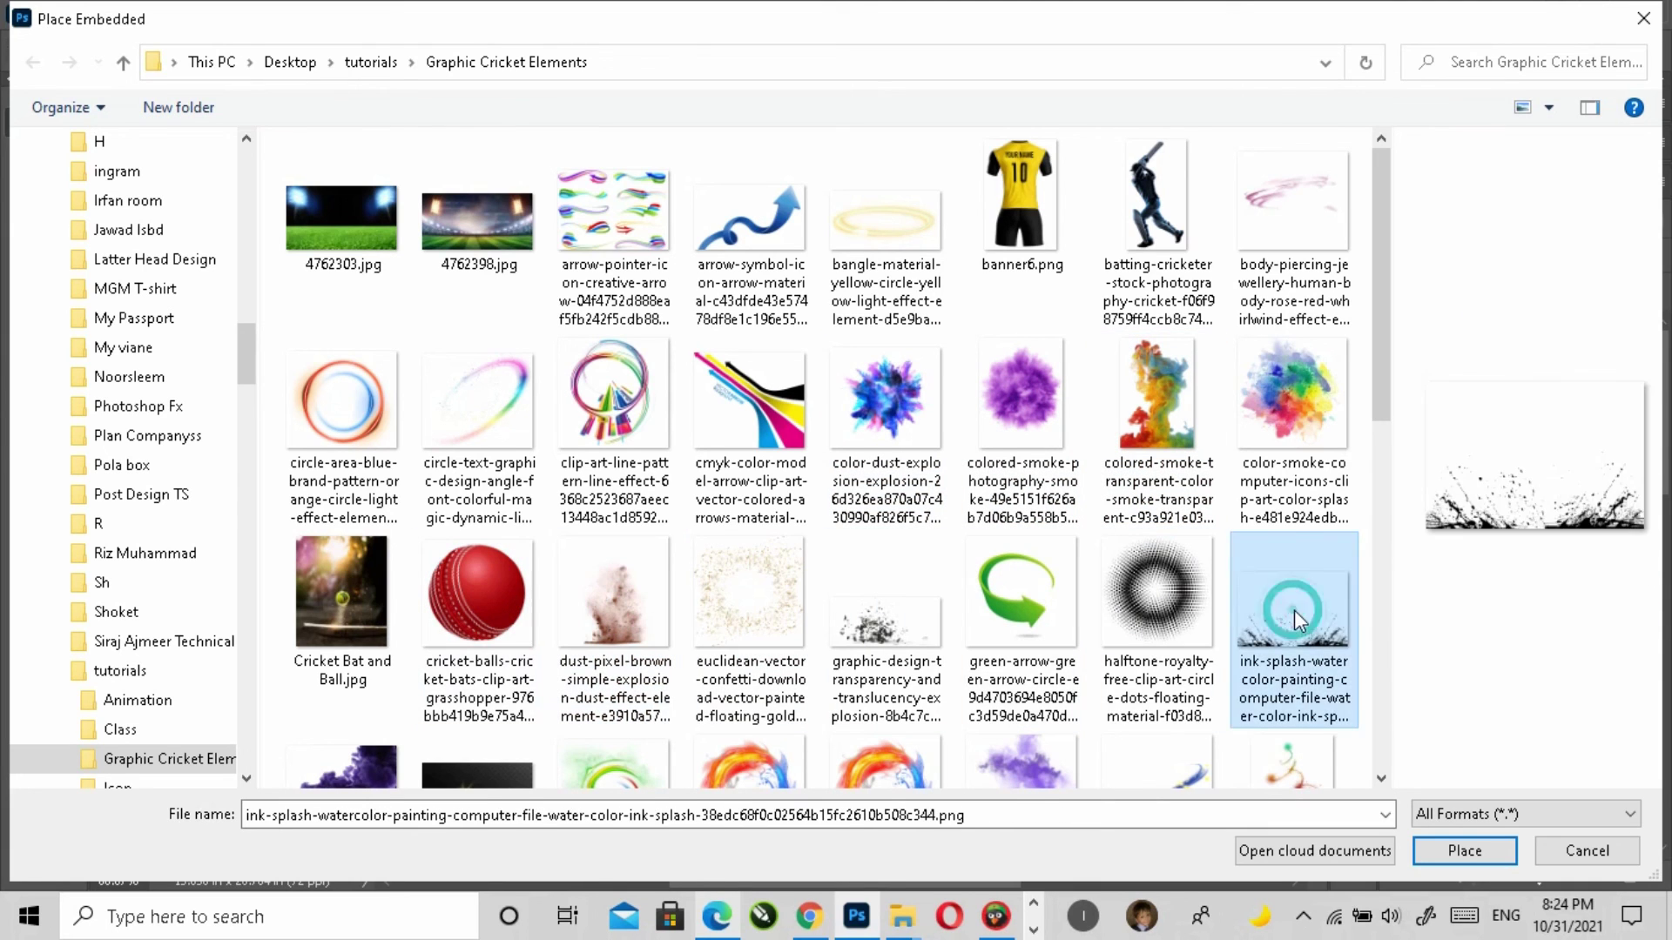
click(1163, 588)
click(926, 608)
scroll(981, 629, down, 5)
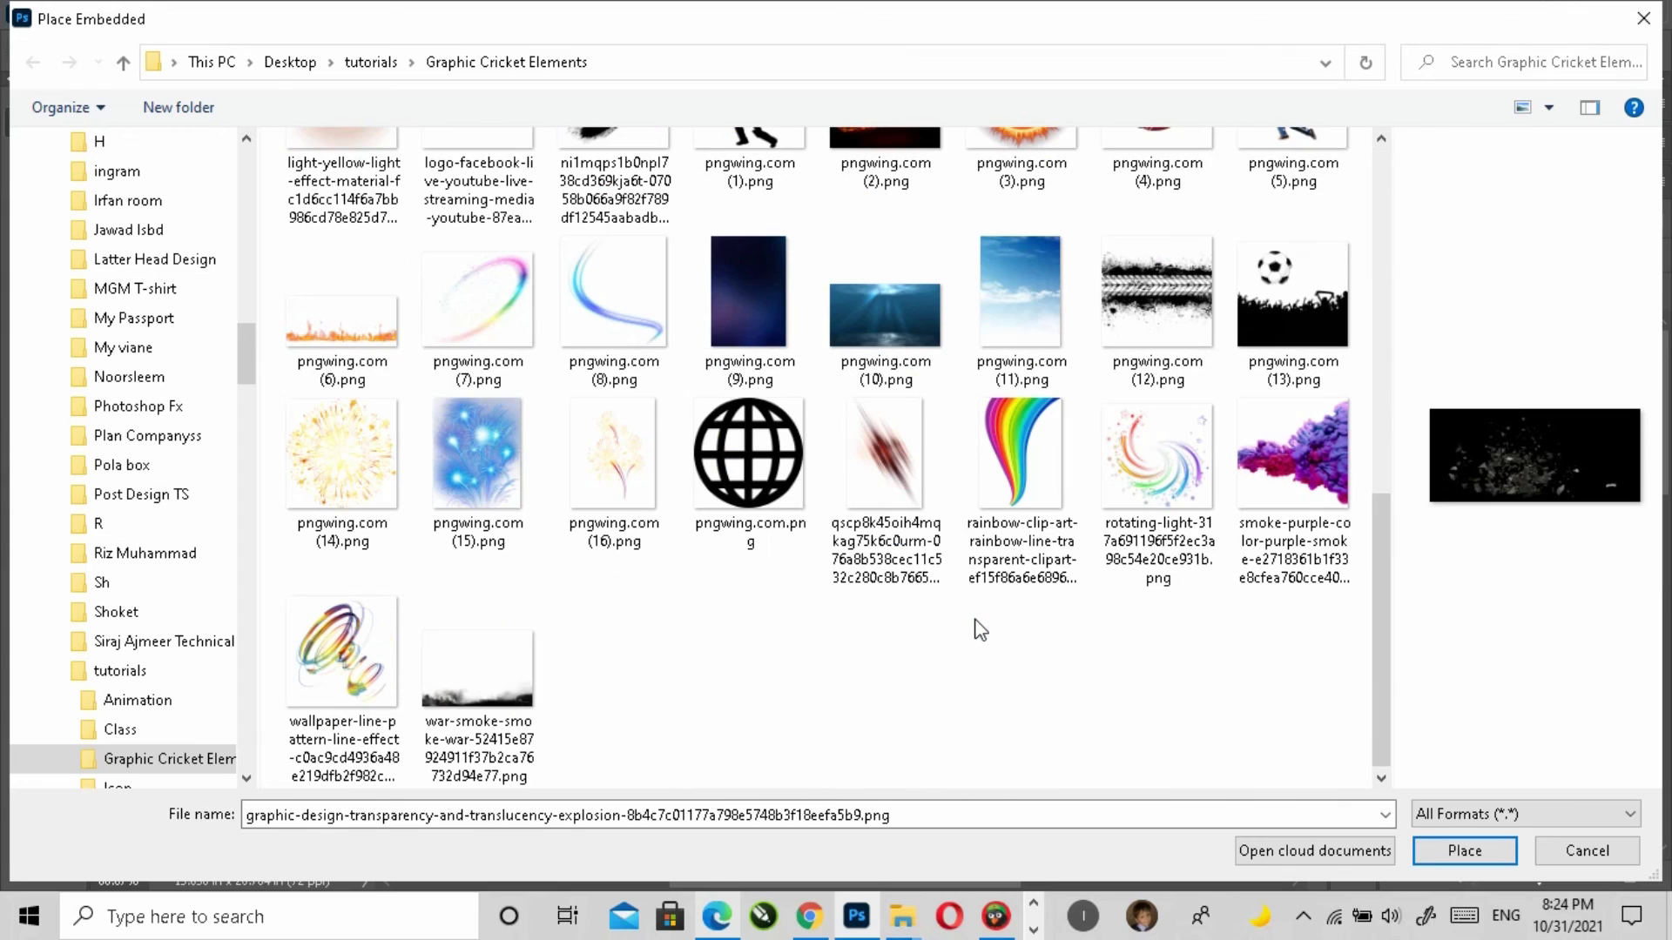
Step: Embed the red streak PNG starting with qscp8k45oih4 below the cricket ball, rotated about -69° and scaled to about 13%, and deselect it
double_click(897, 471)
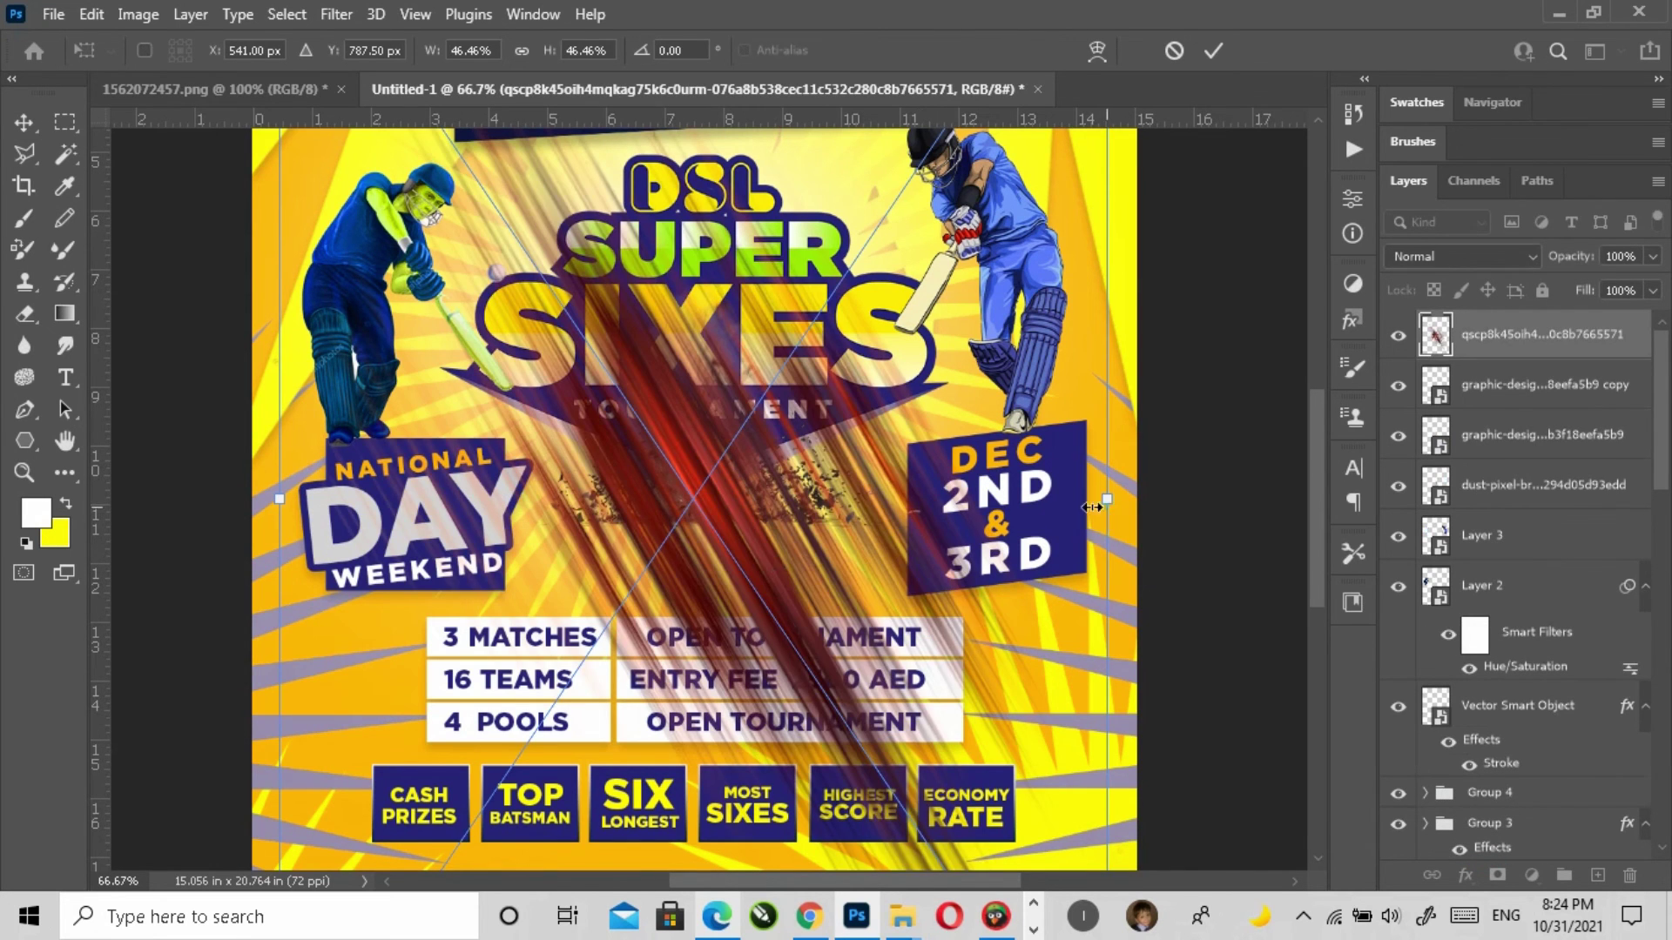
drag(1101, 504, 723, 568)
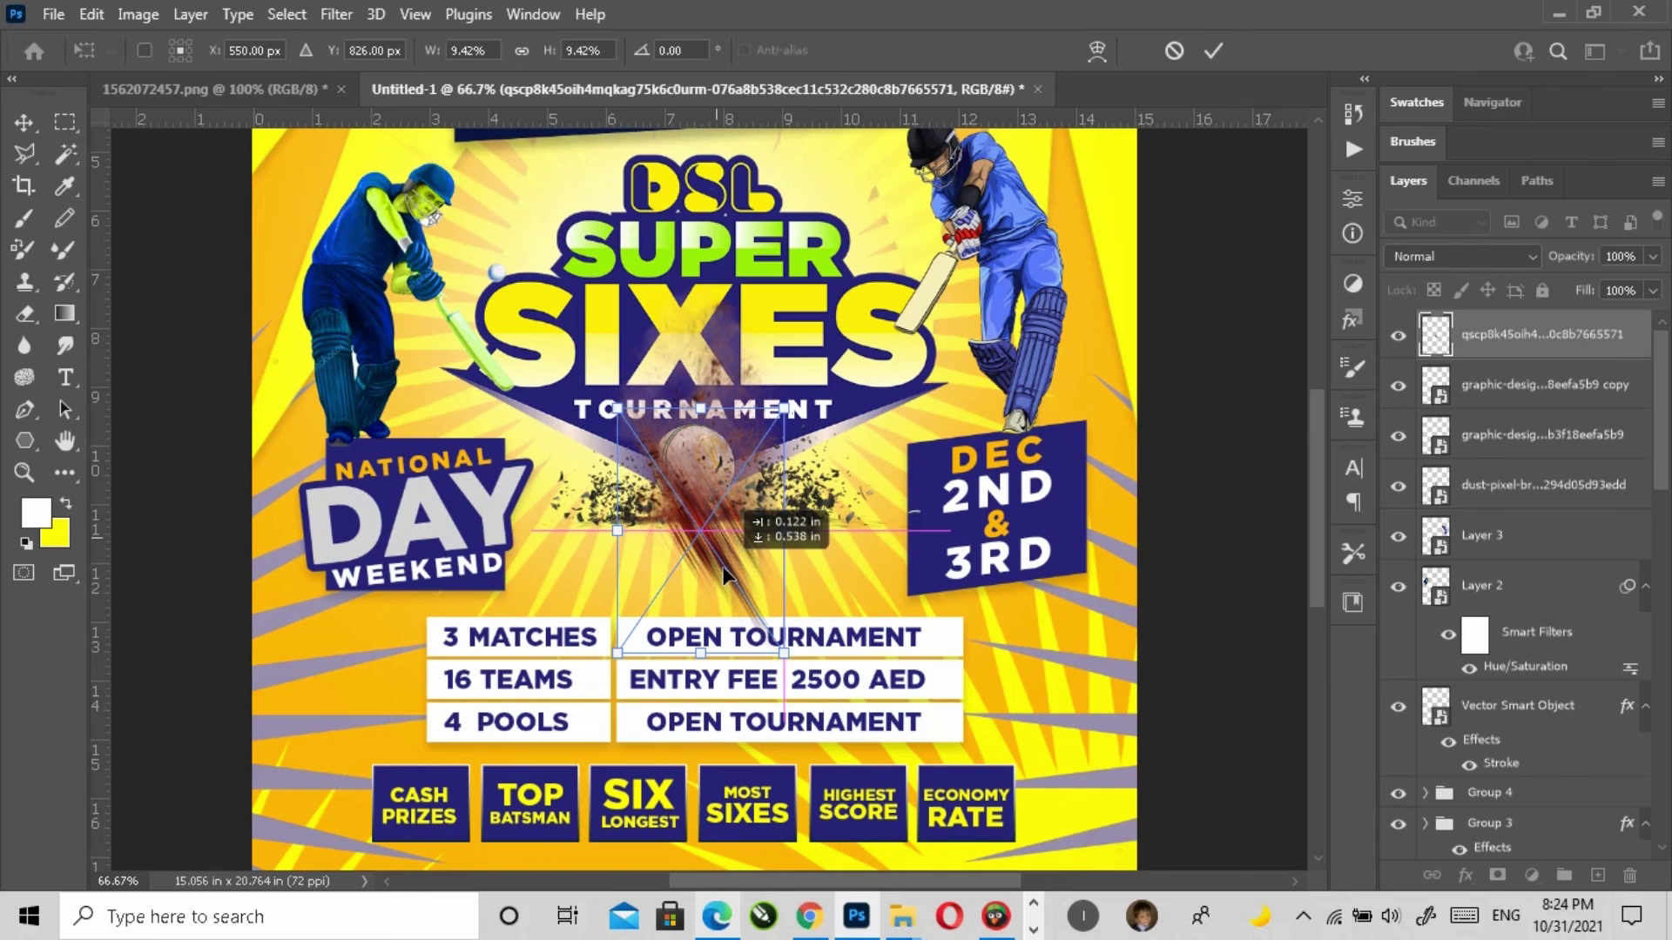
drag(830, 567, 781, 422)
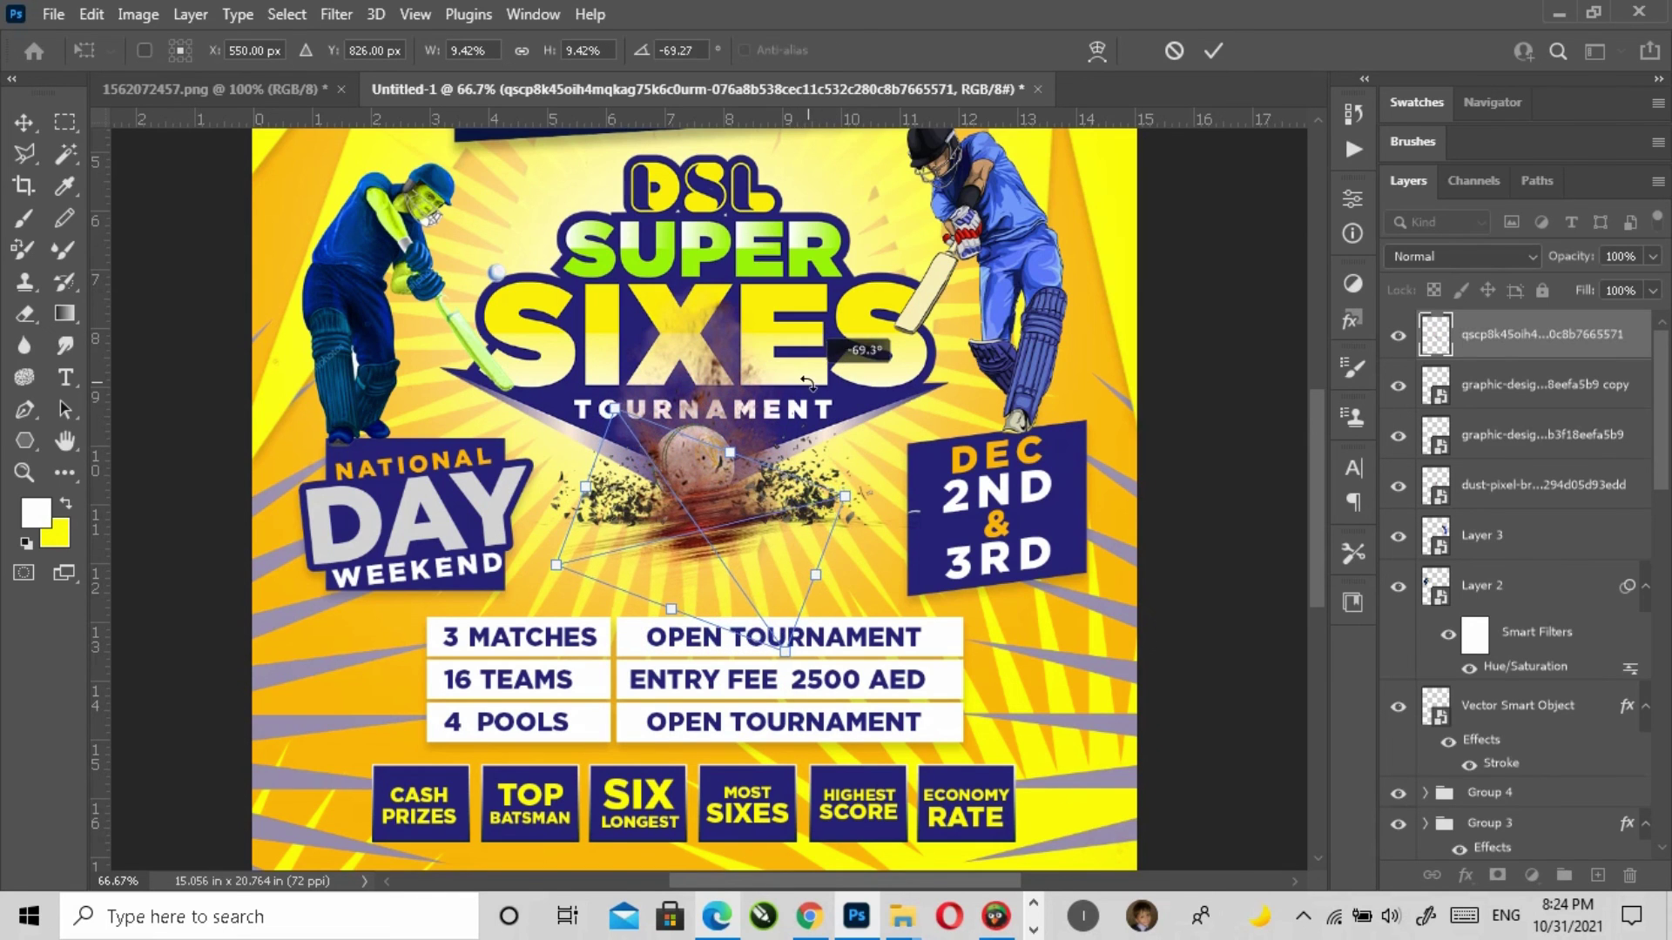
drag(736, 542, 728, 567)
drag(668, 613, 645, 669)
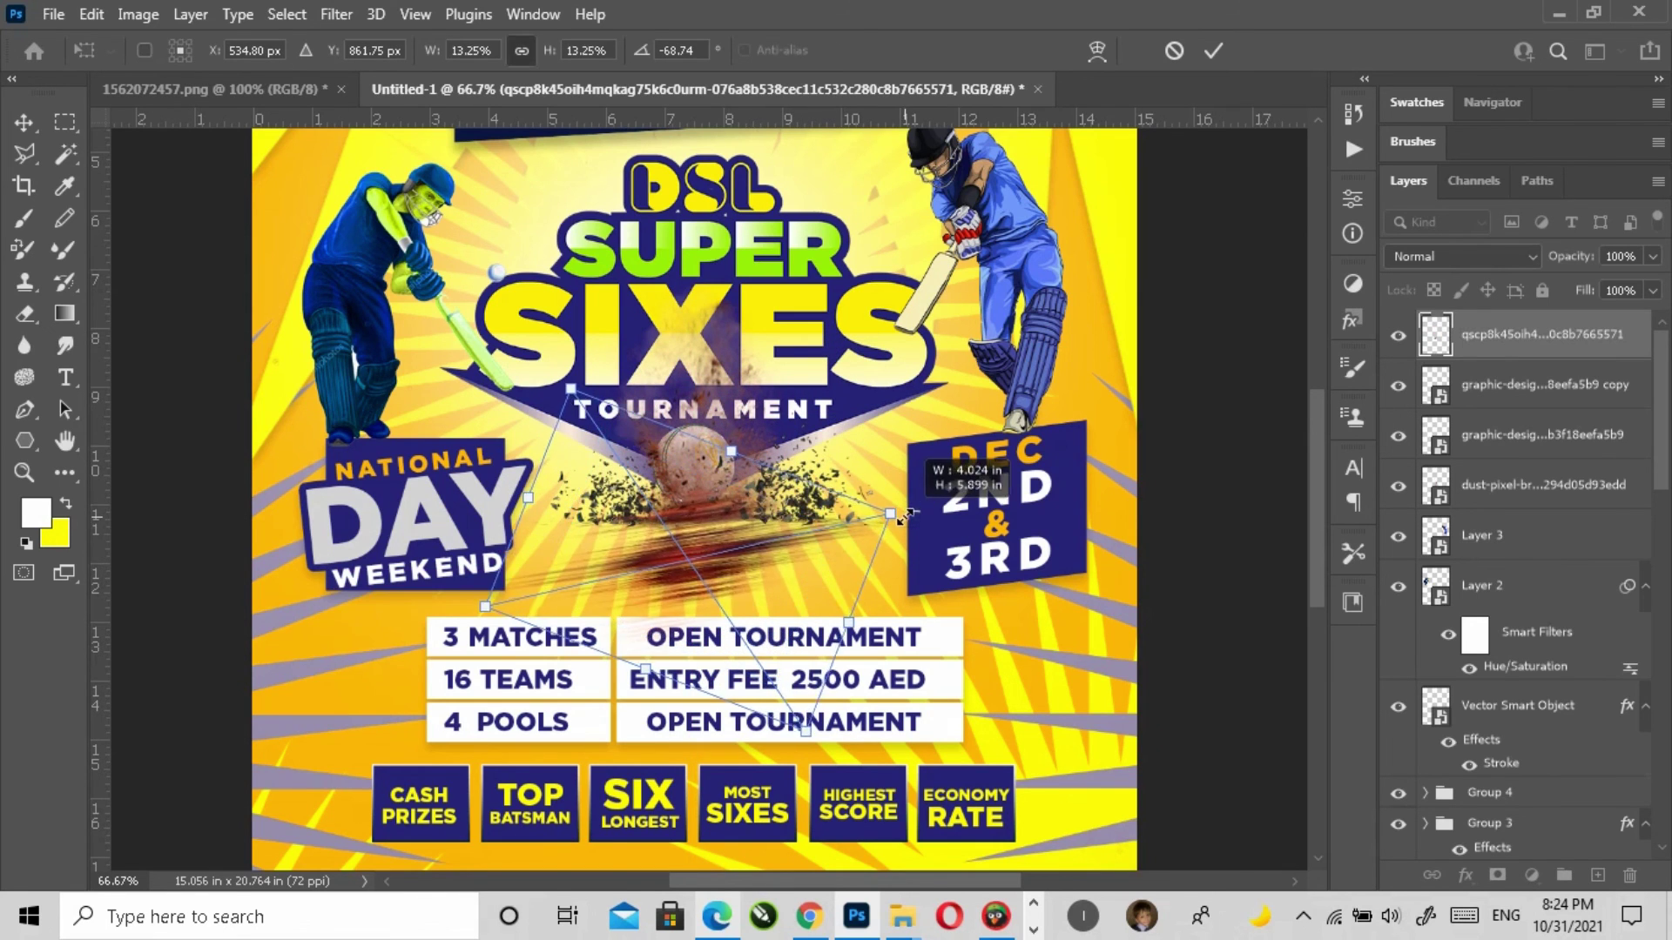
key(Return)
key(z)
click(735, 50)
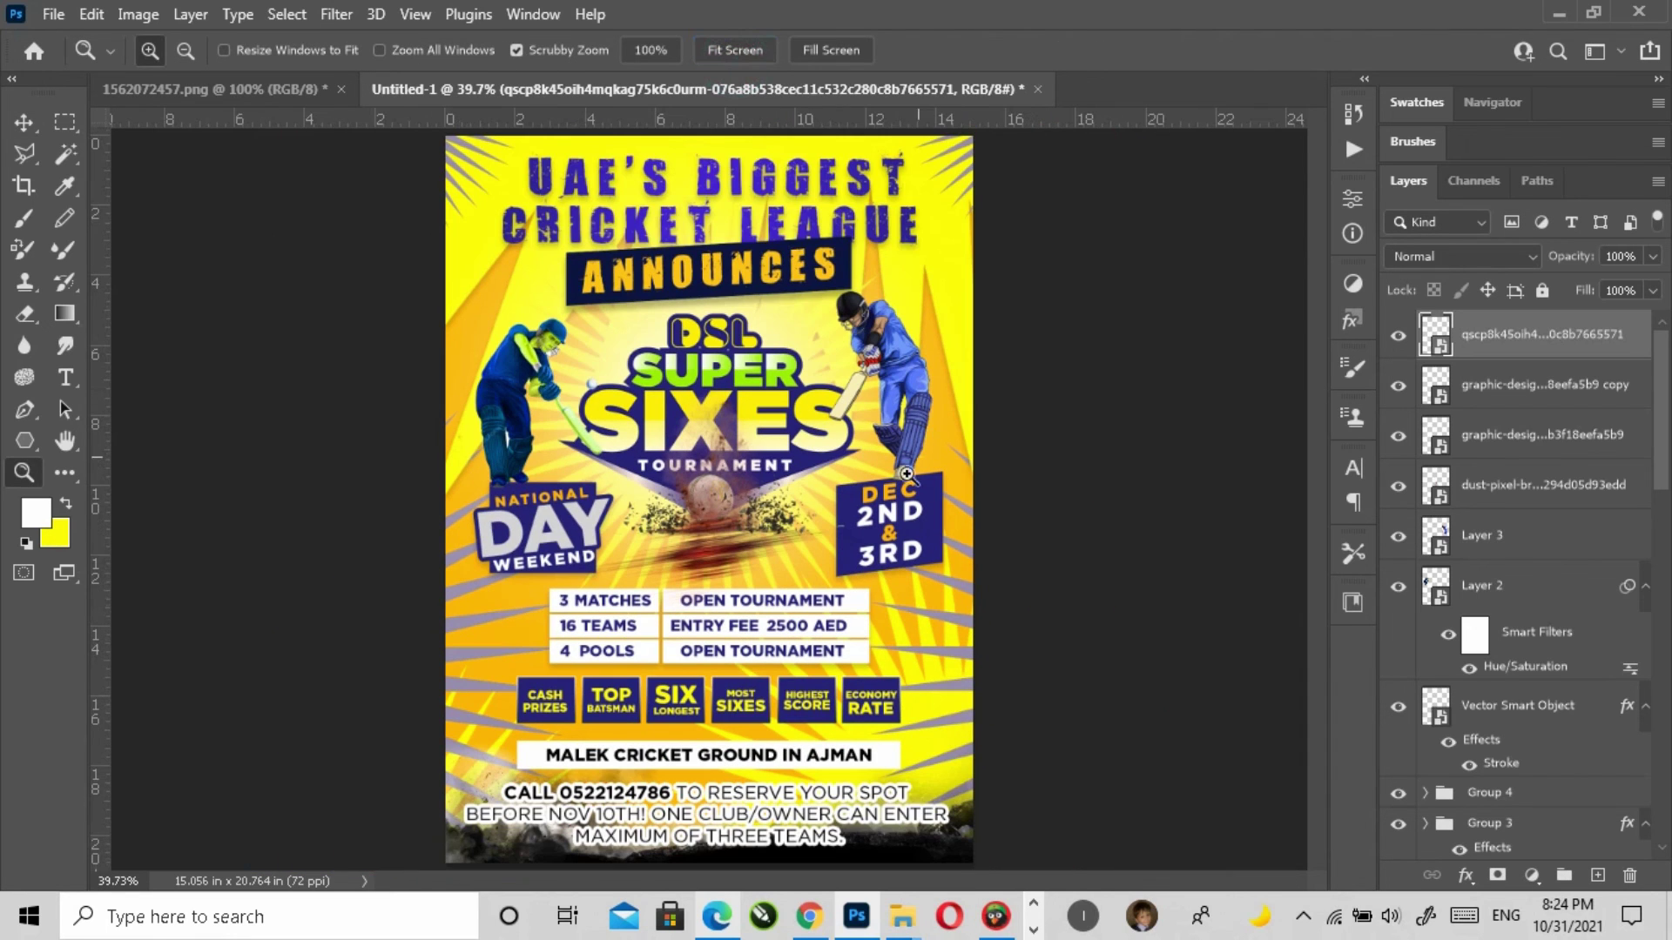
click(27, 123)
click(999, 478)
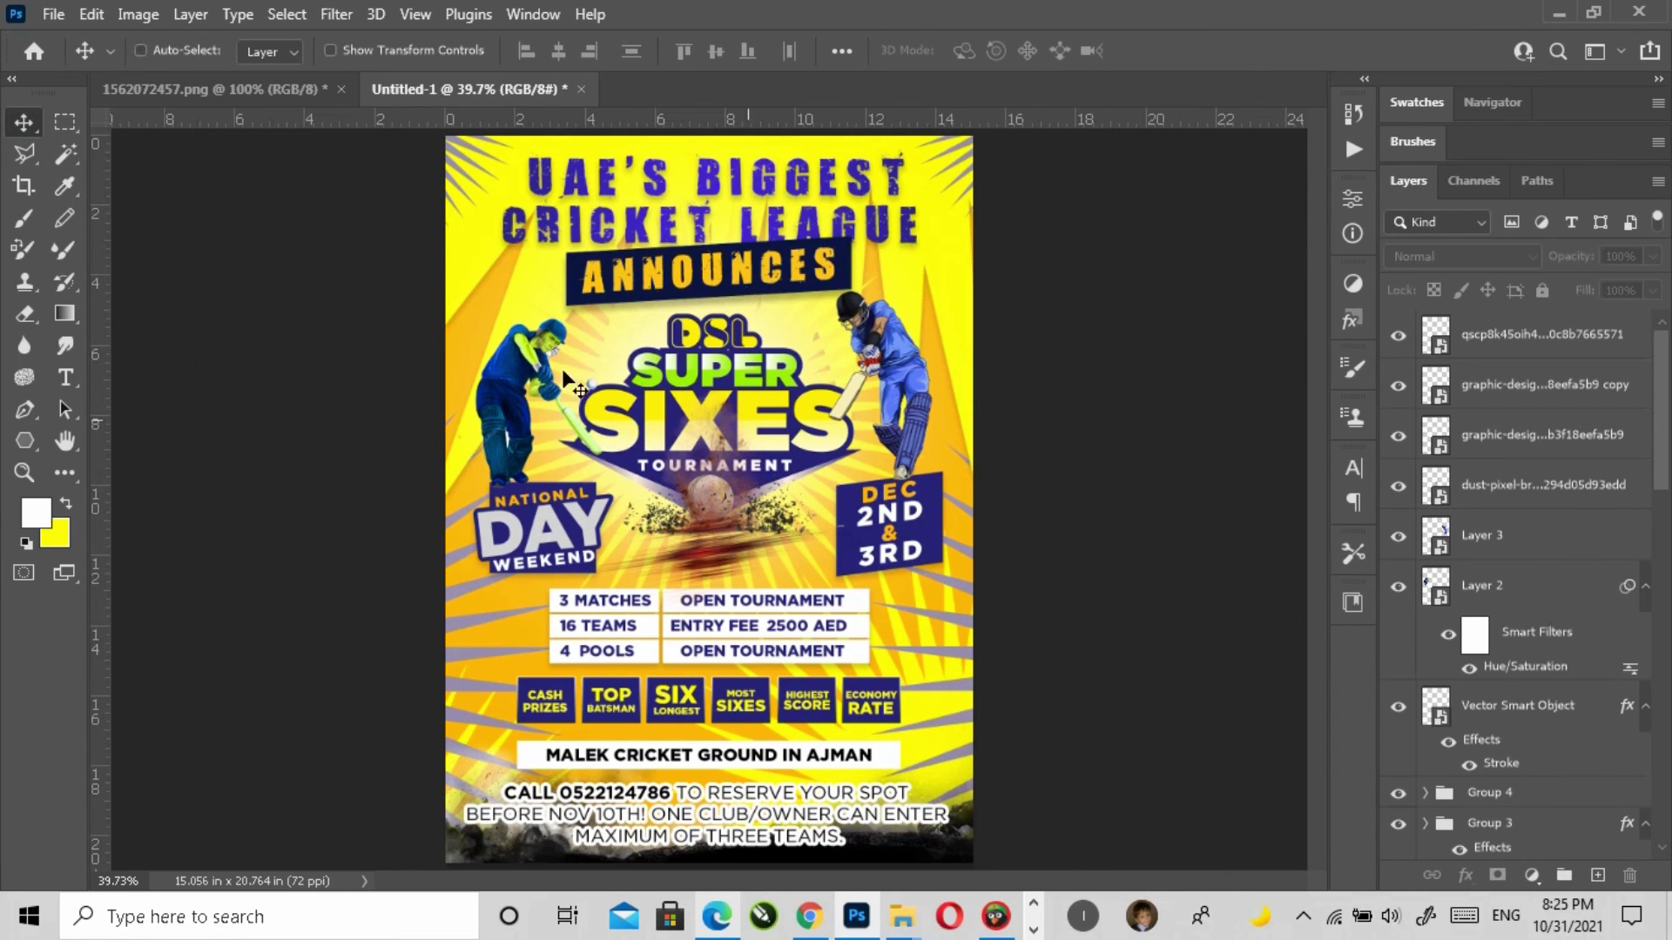
Step: Start saving the poster under a new name and create a Poster Design folder in My Passport (F:) > DSL > DSL Super Sixes tournament
click(54, 13)
click(83, 304)
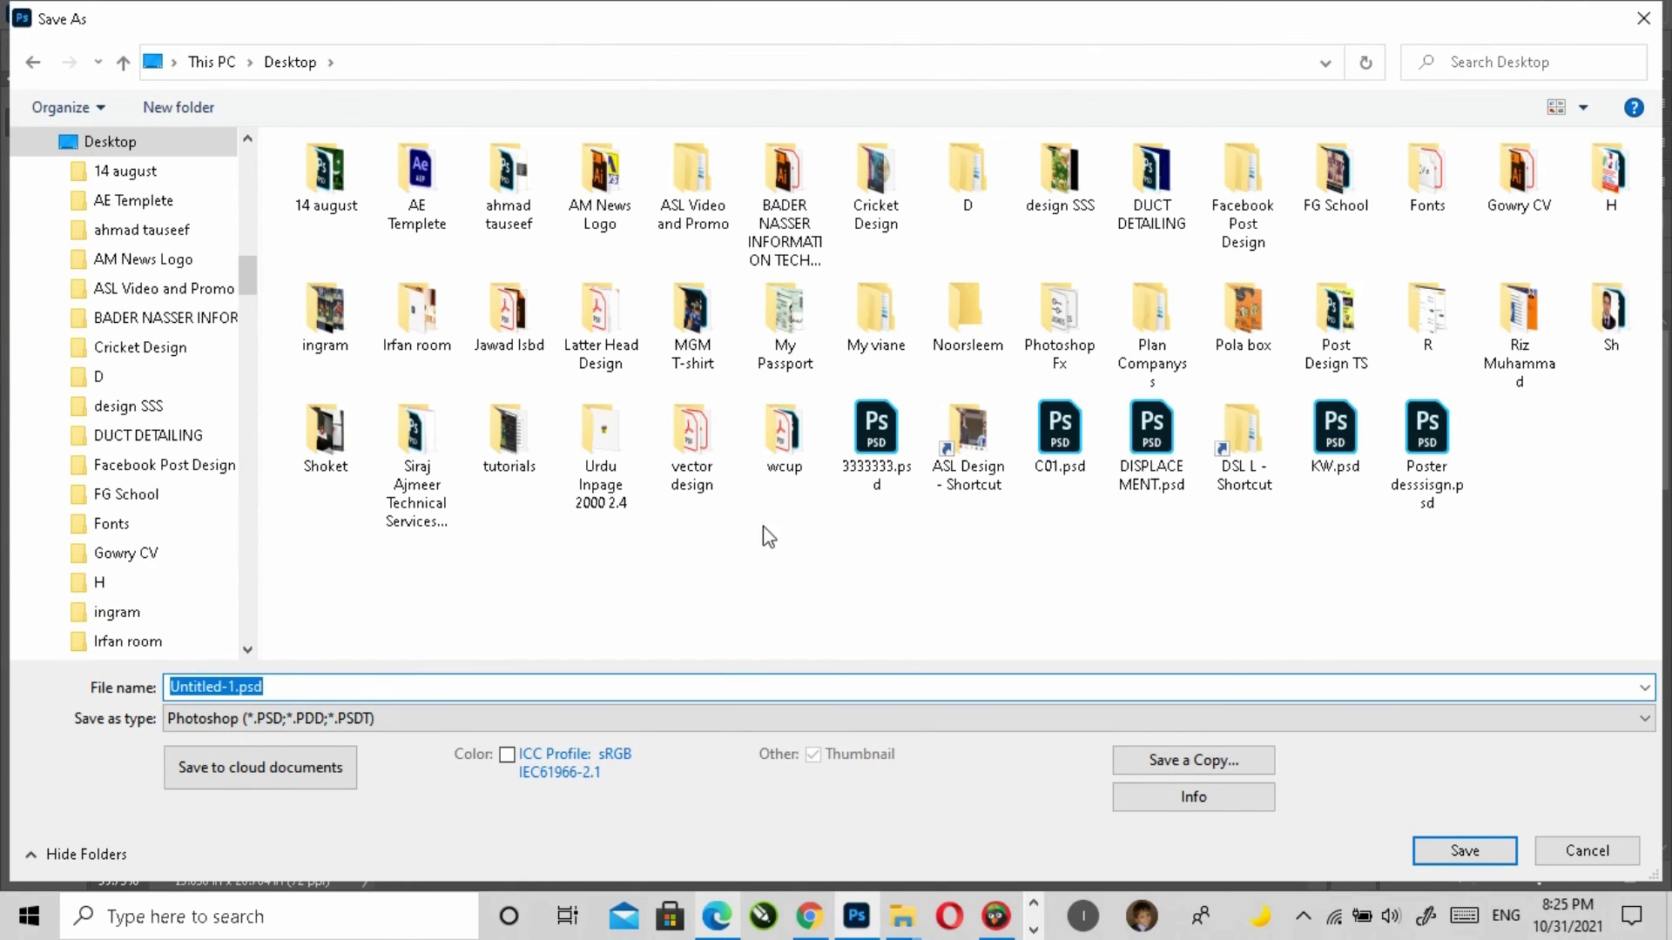
double_click(1241, 434)
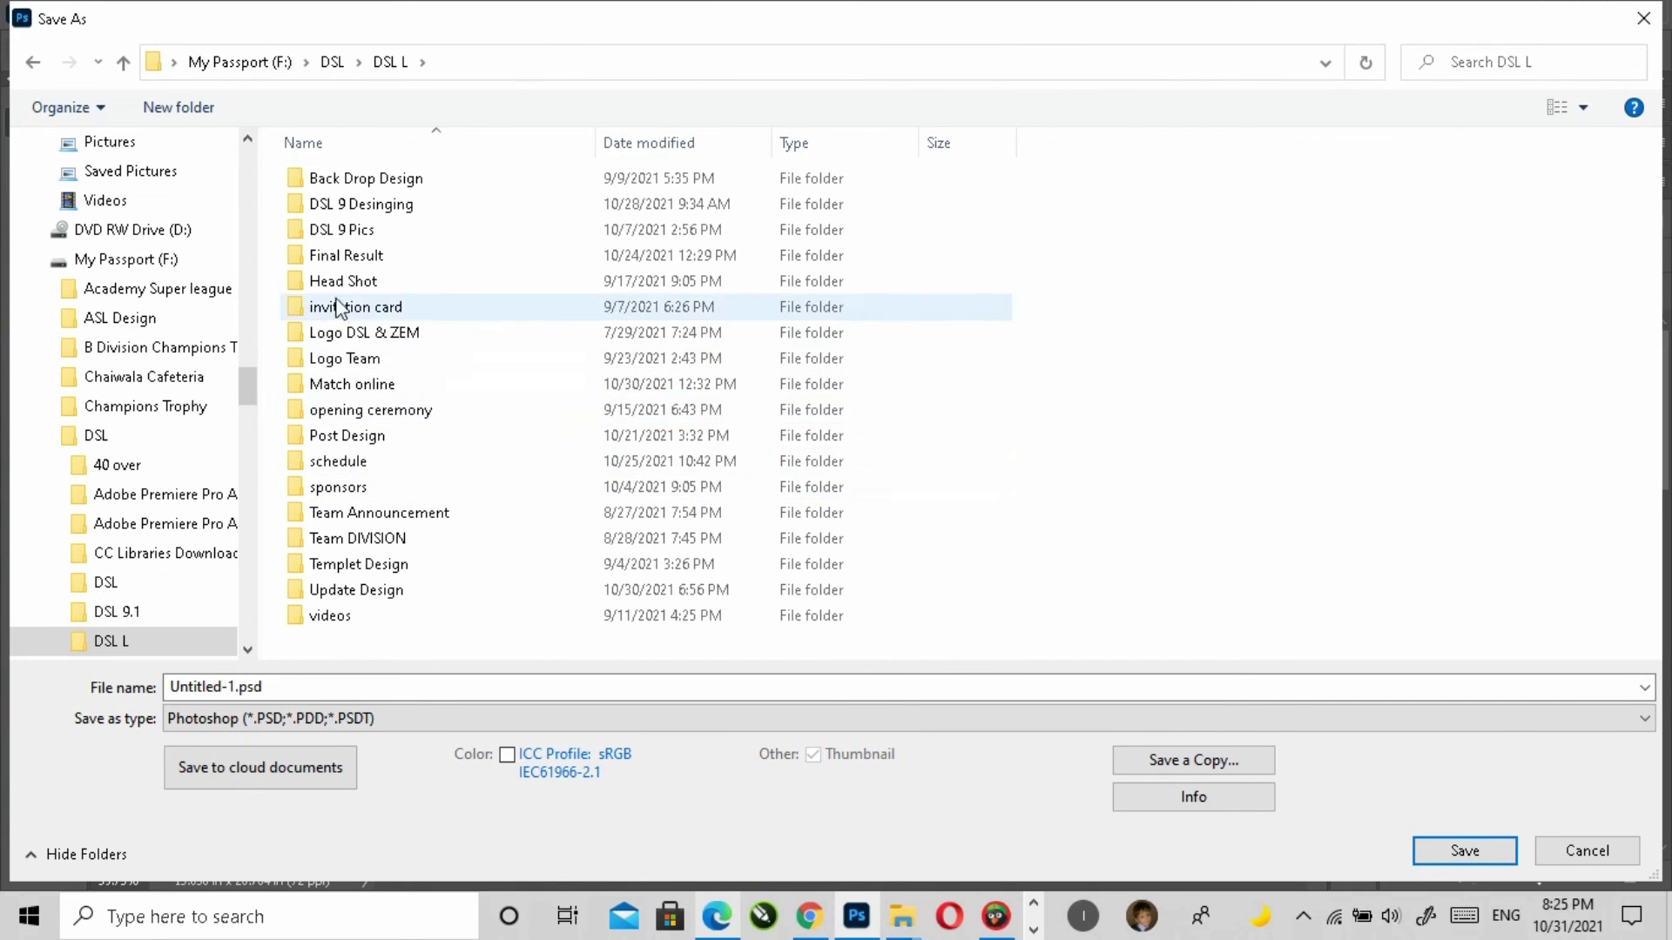
click(394, 410)
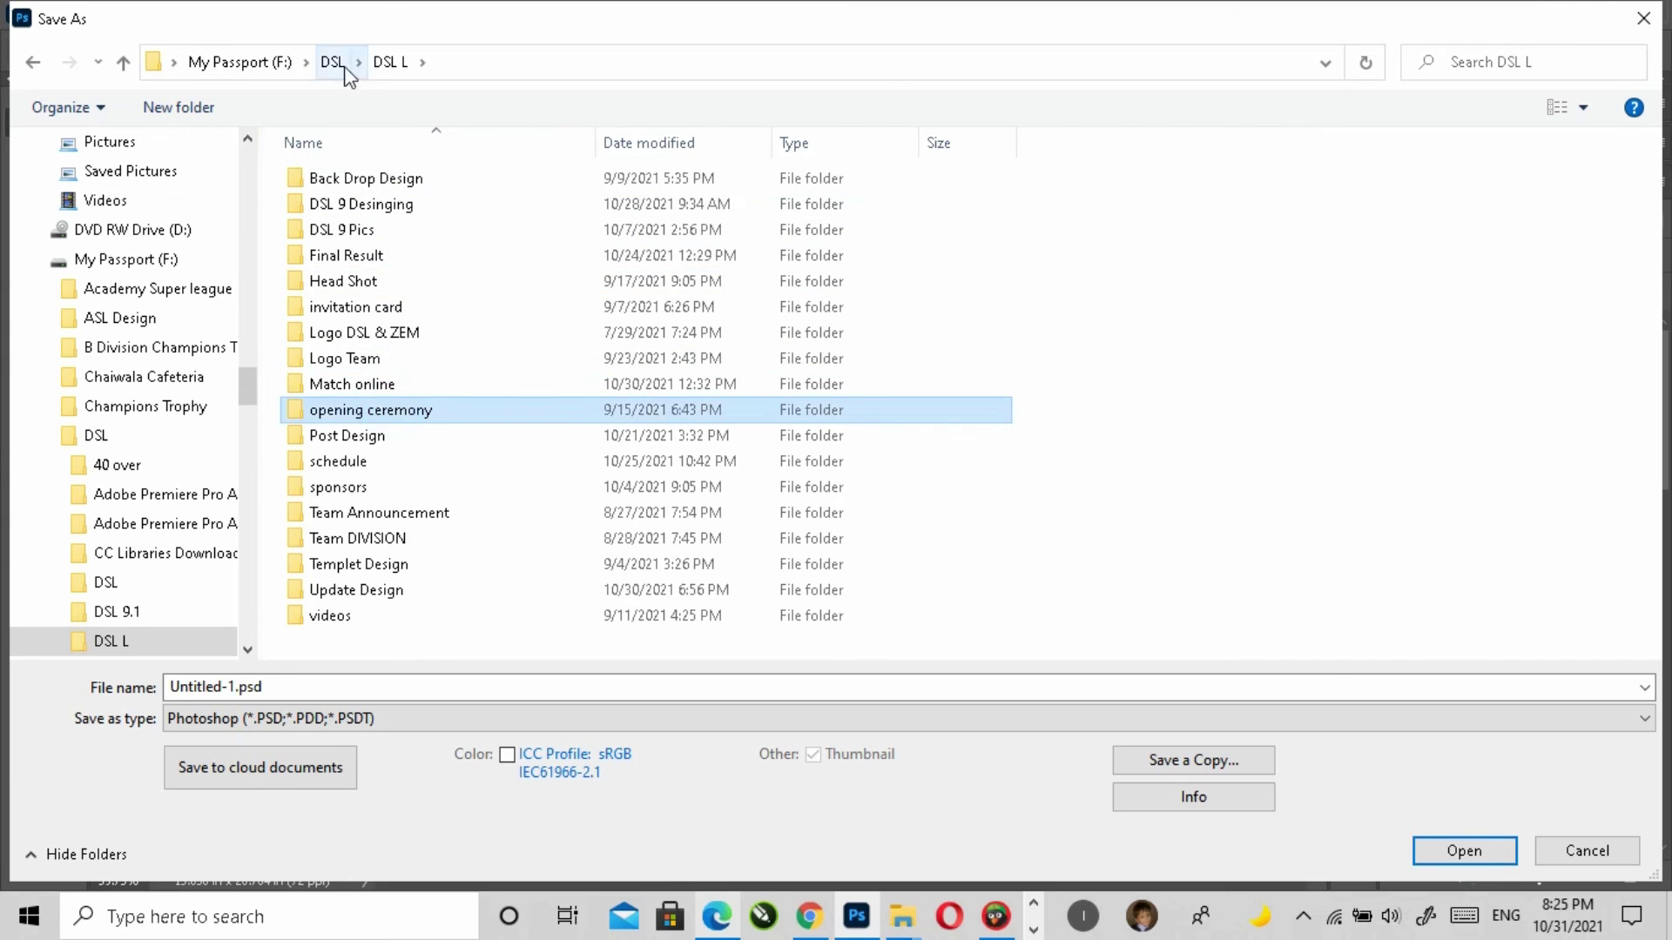
click(329, 63)
double_click(393, 367)
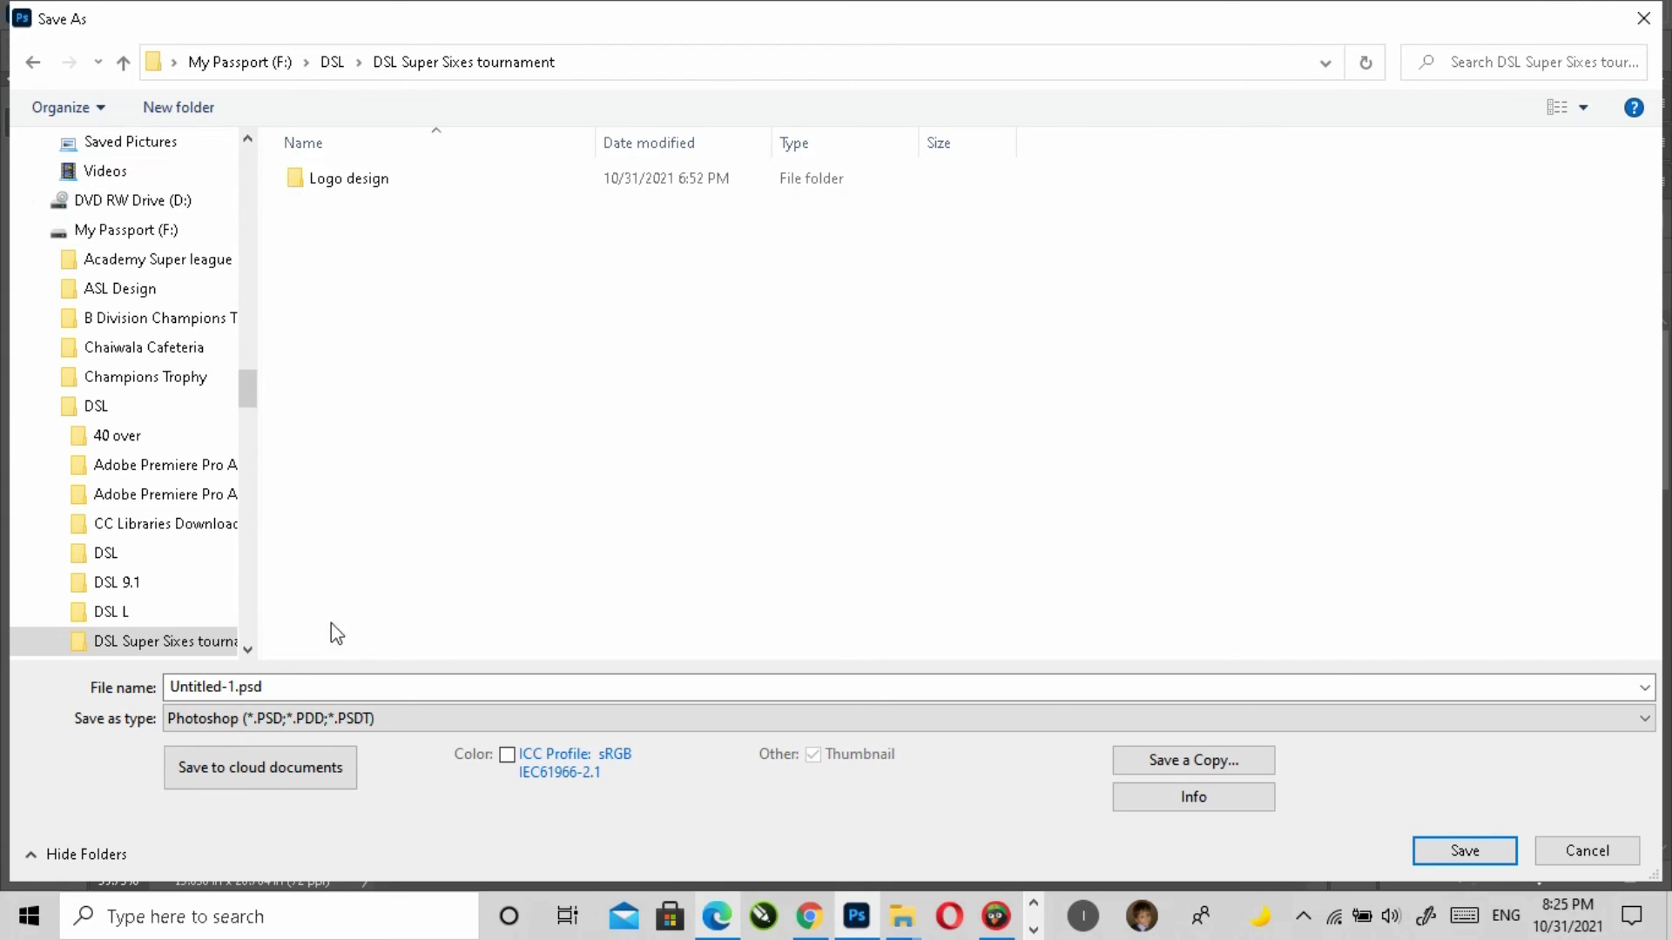
click(179, 107)
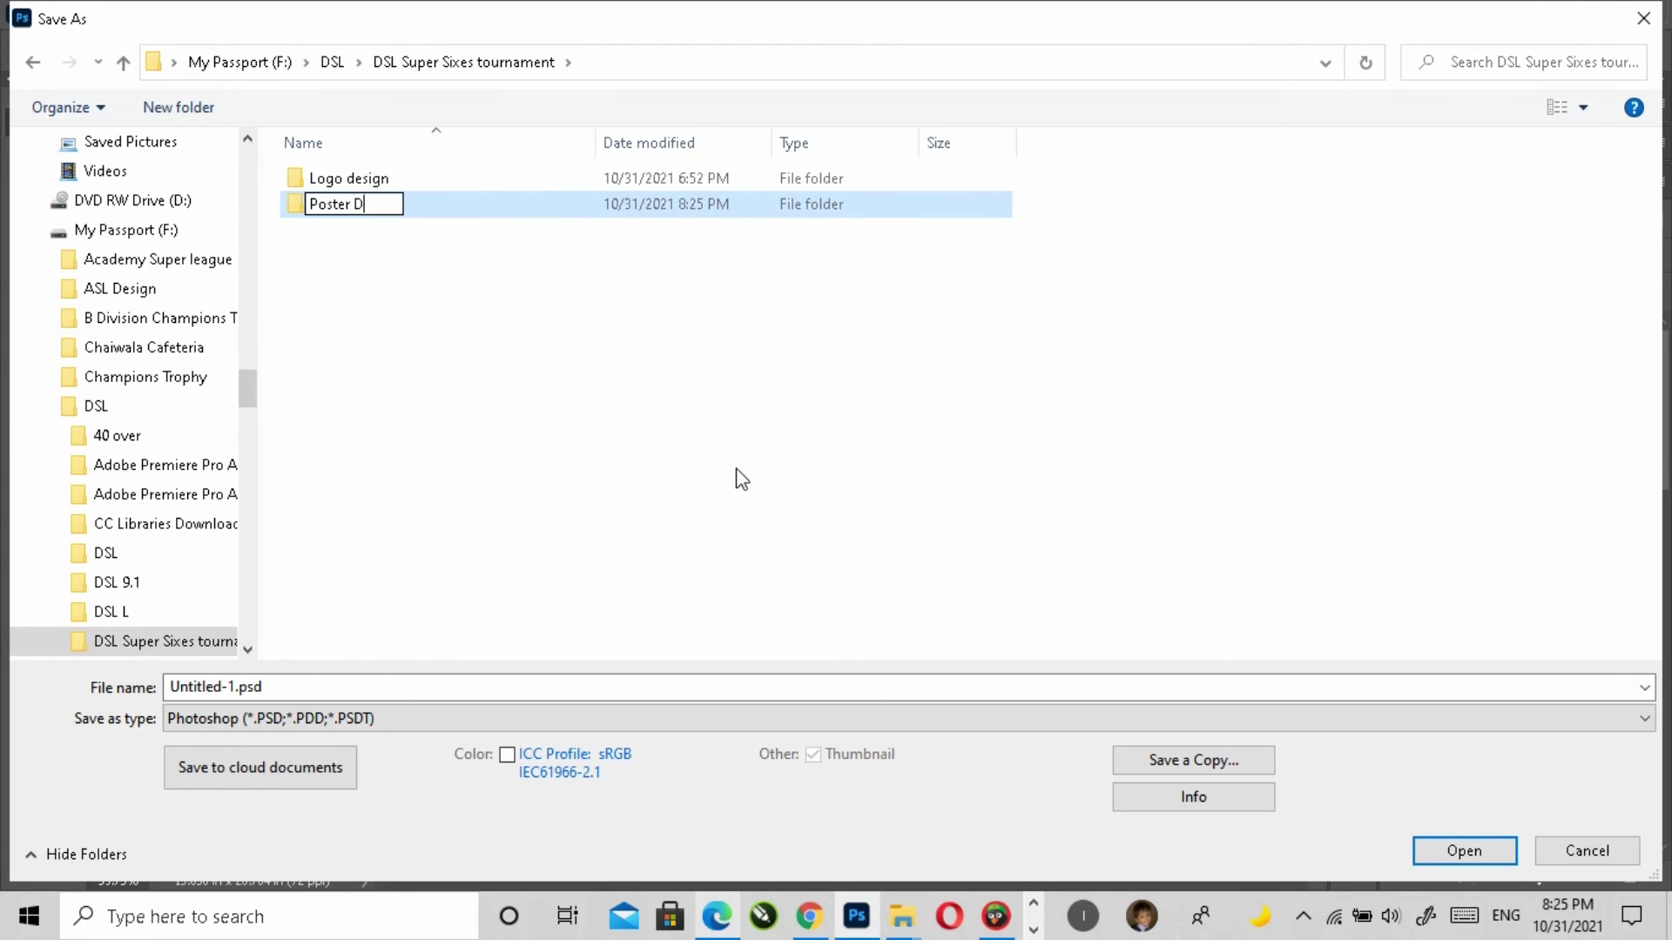
text(Poster Design)
key(Return)
key(Return)
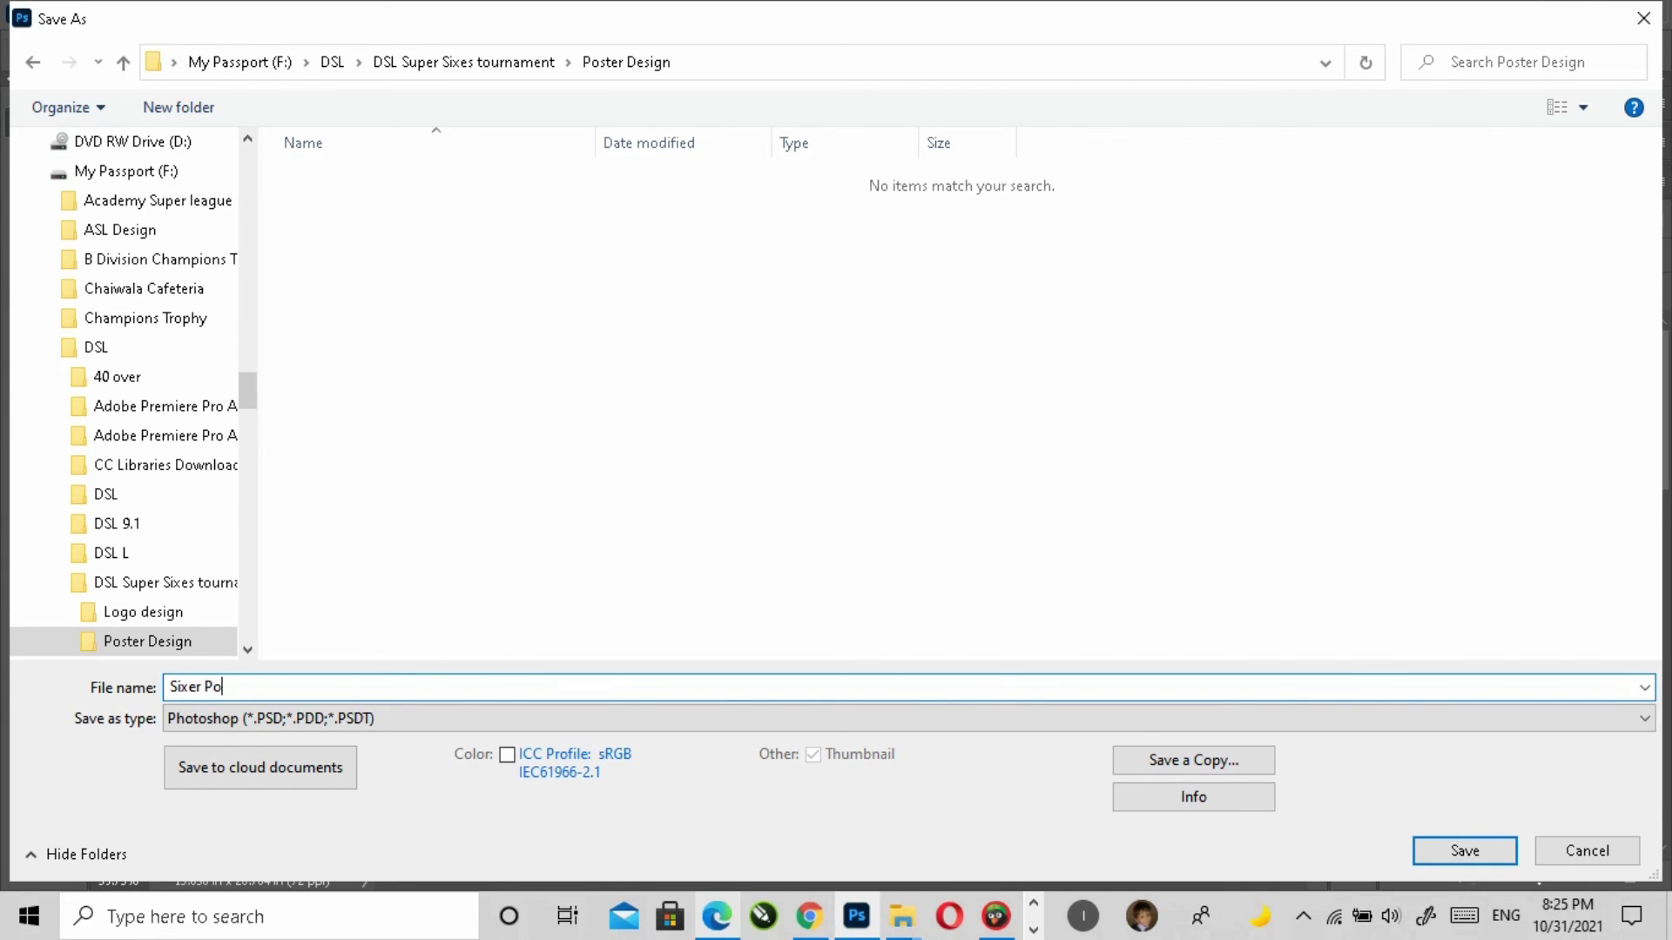
Step: Save the poster as Sixer Poster Design in PSD format with Maximize Compatibility enabled
text(Sixer Poster Design)
key(Return)
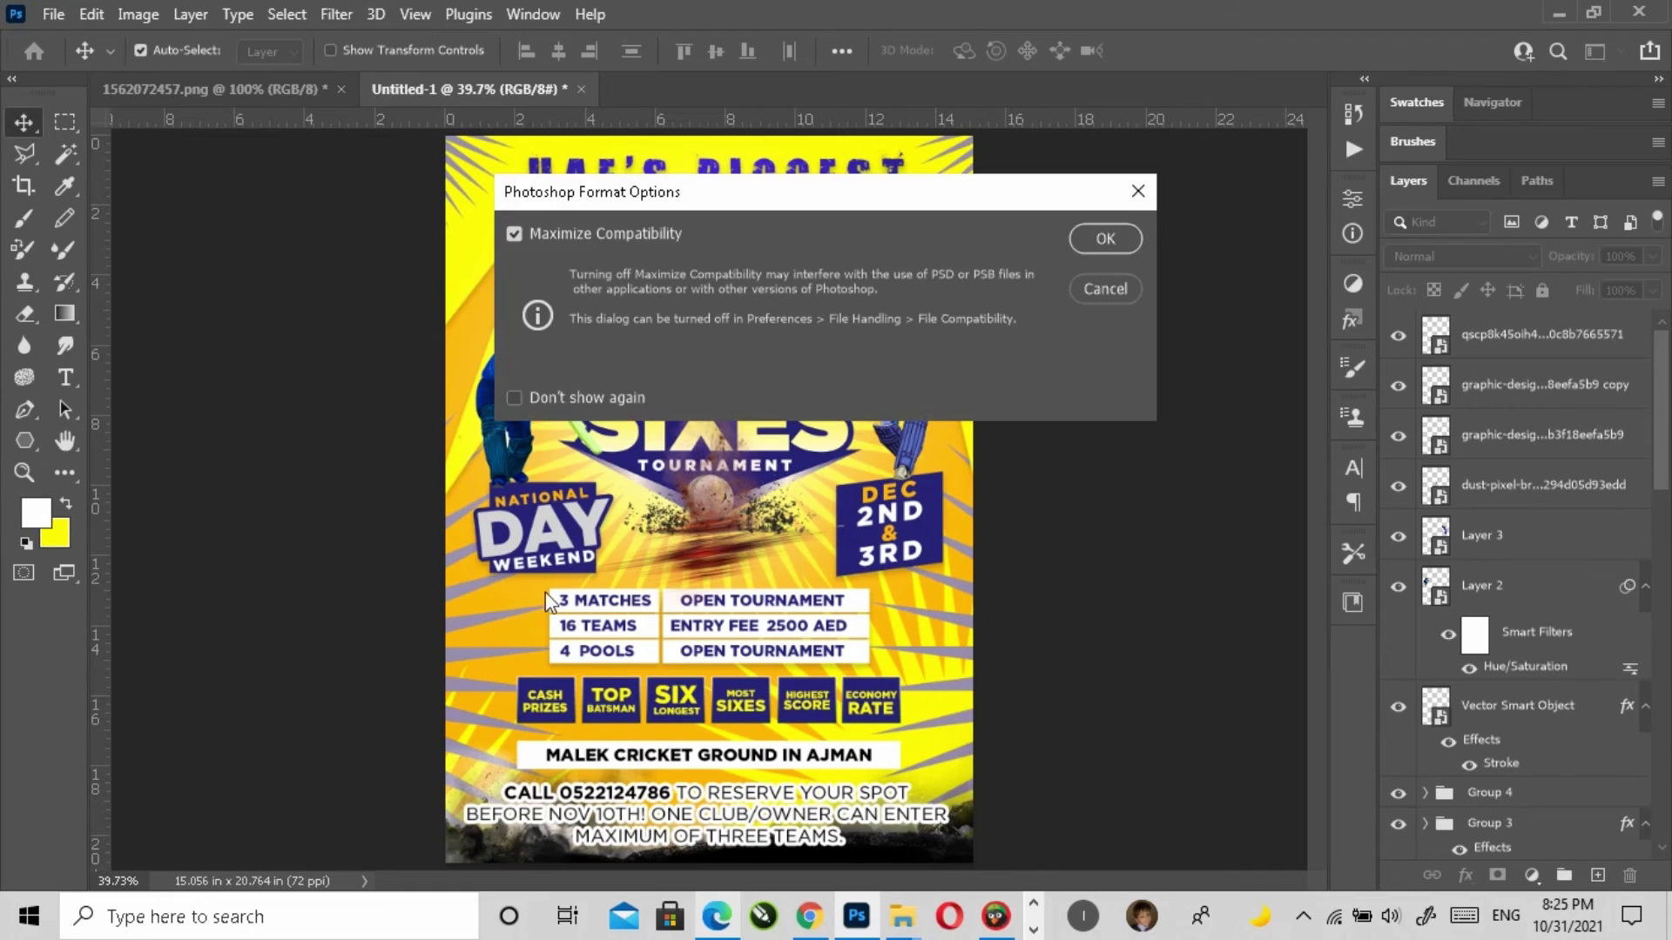
click(1115, 234)
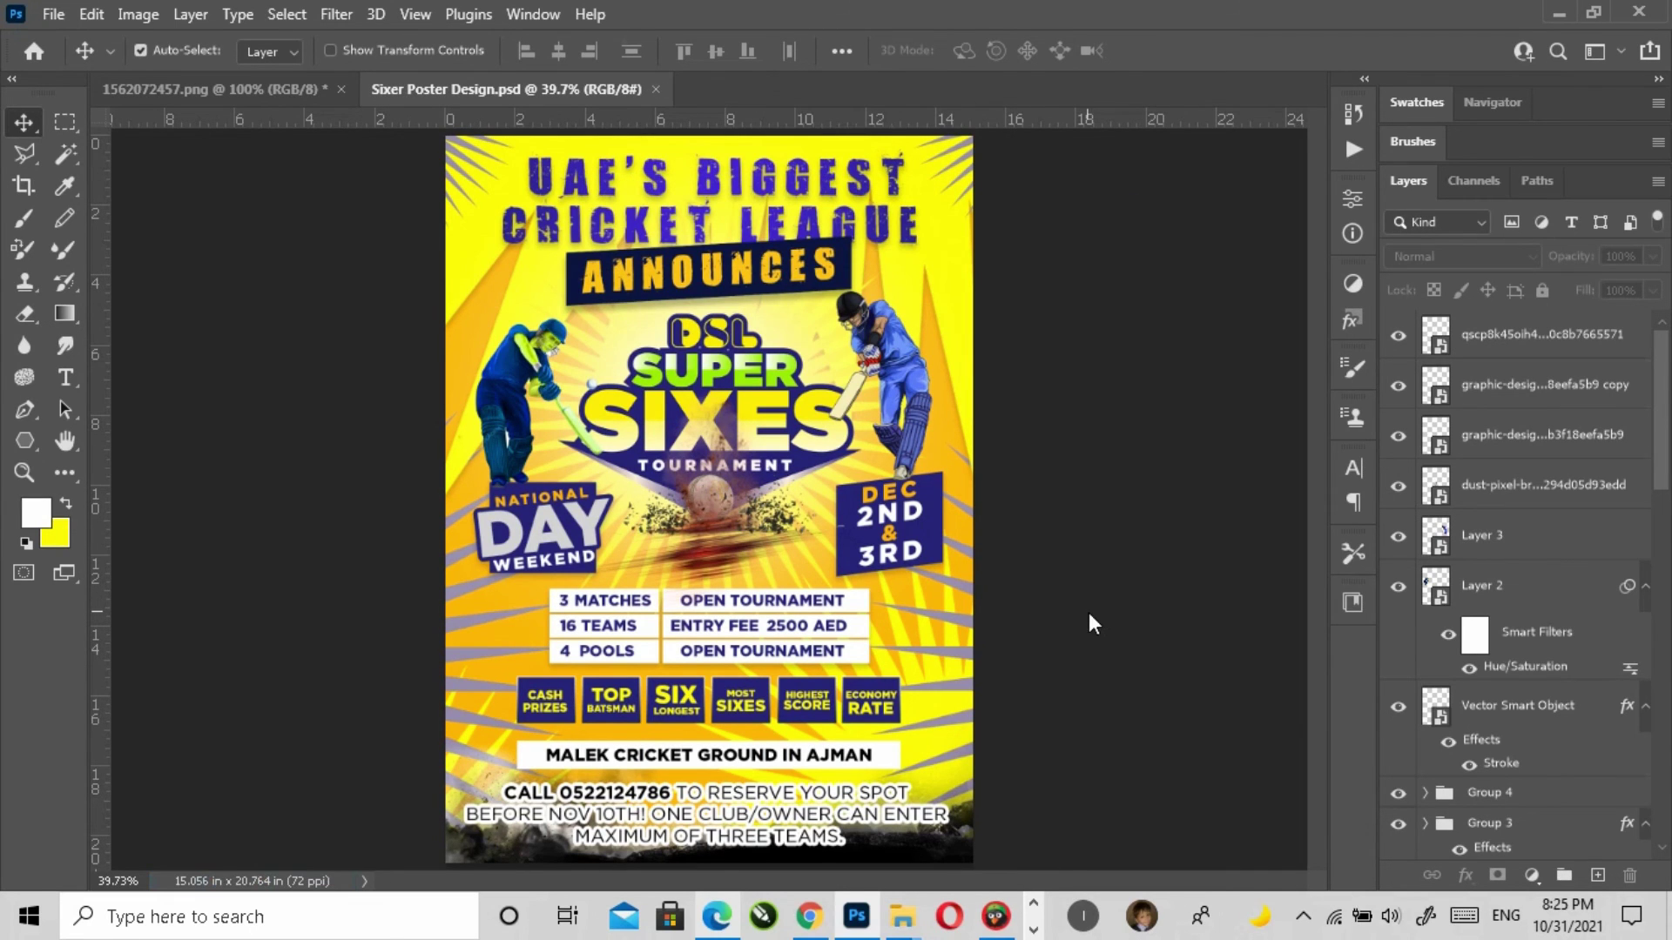
Step: Group the layers from the red streak image down to Layer 2, check the group by toggling its visibility, and deselect it
click(1563, 332)
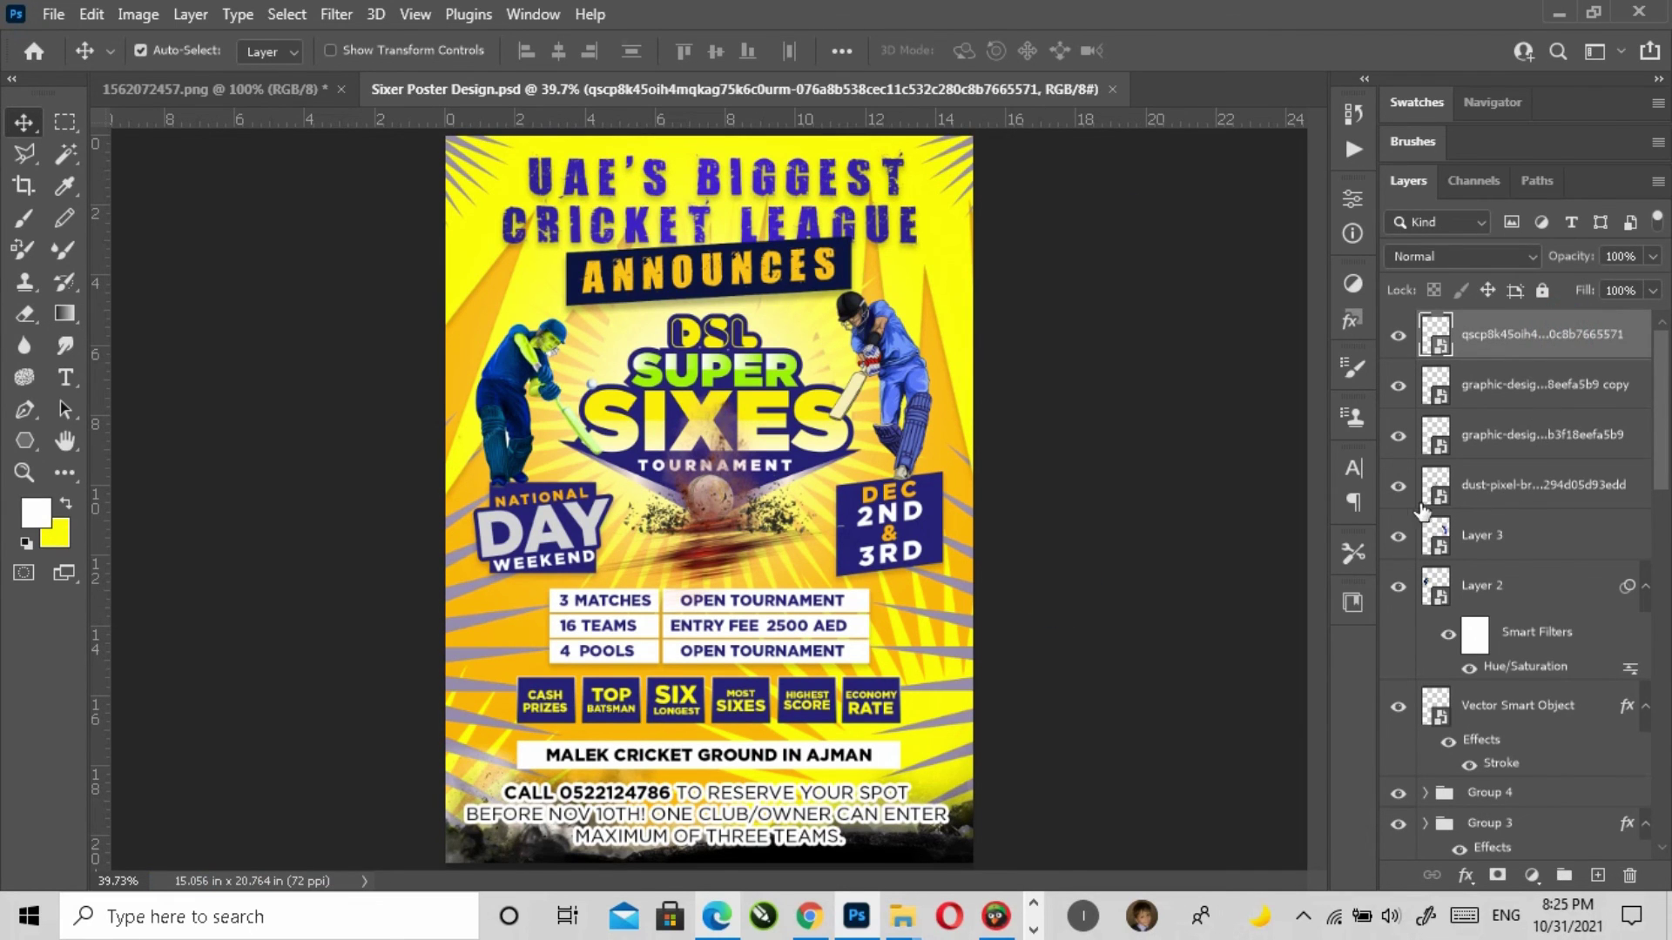
shift+click(1483, 584)
key(ctrl+g)
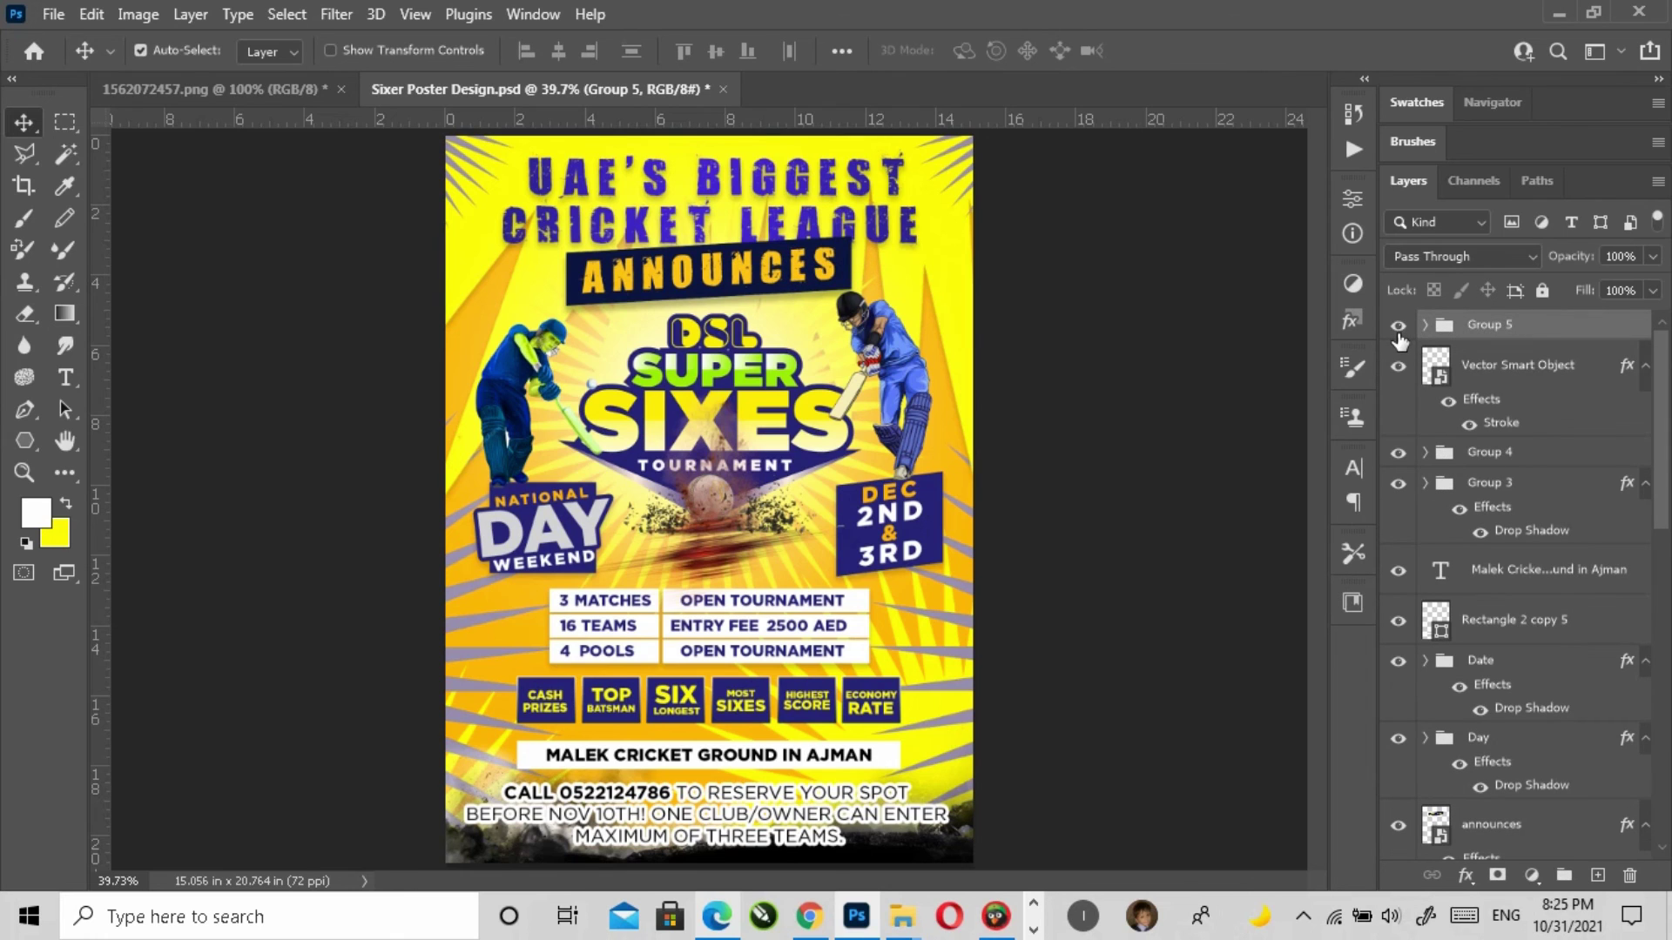
click(1399, 332)
click(1398, 333)
click(1399, 333)
click(1399, 333)
click(1154, 485)
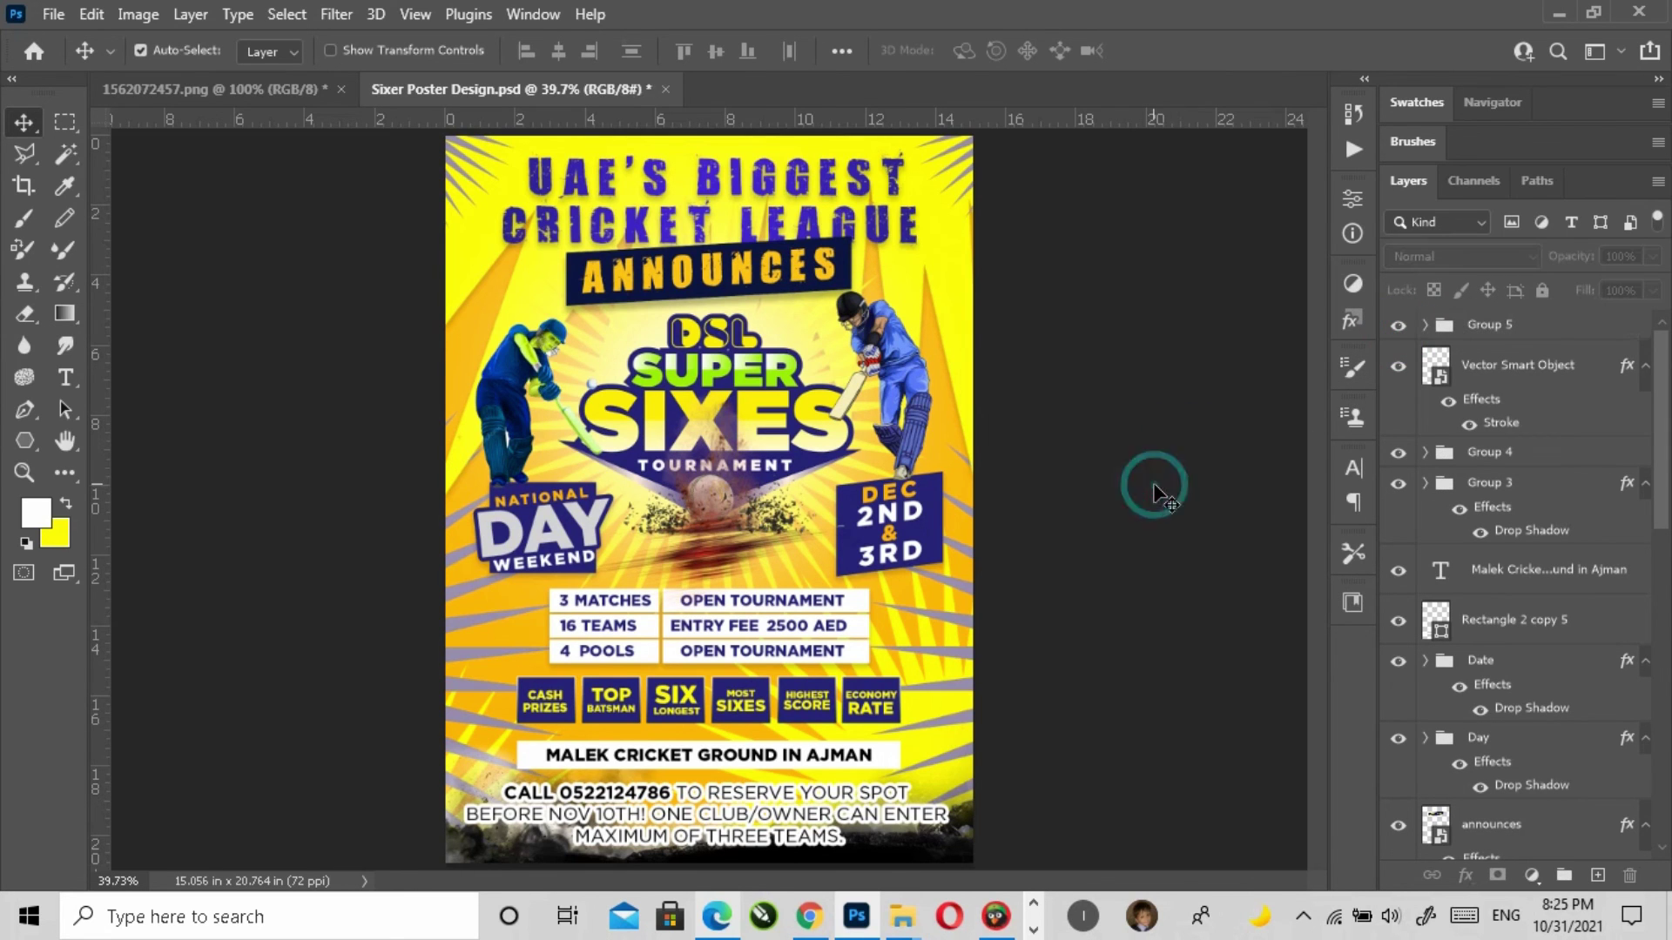
Step: Add a Color Lookup adjustment layer above Group 5 and try 3DLUT files from 2Strip.look through Crisp_Warm.look
click(1506, 326)
click(1532, 875)
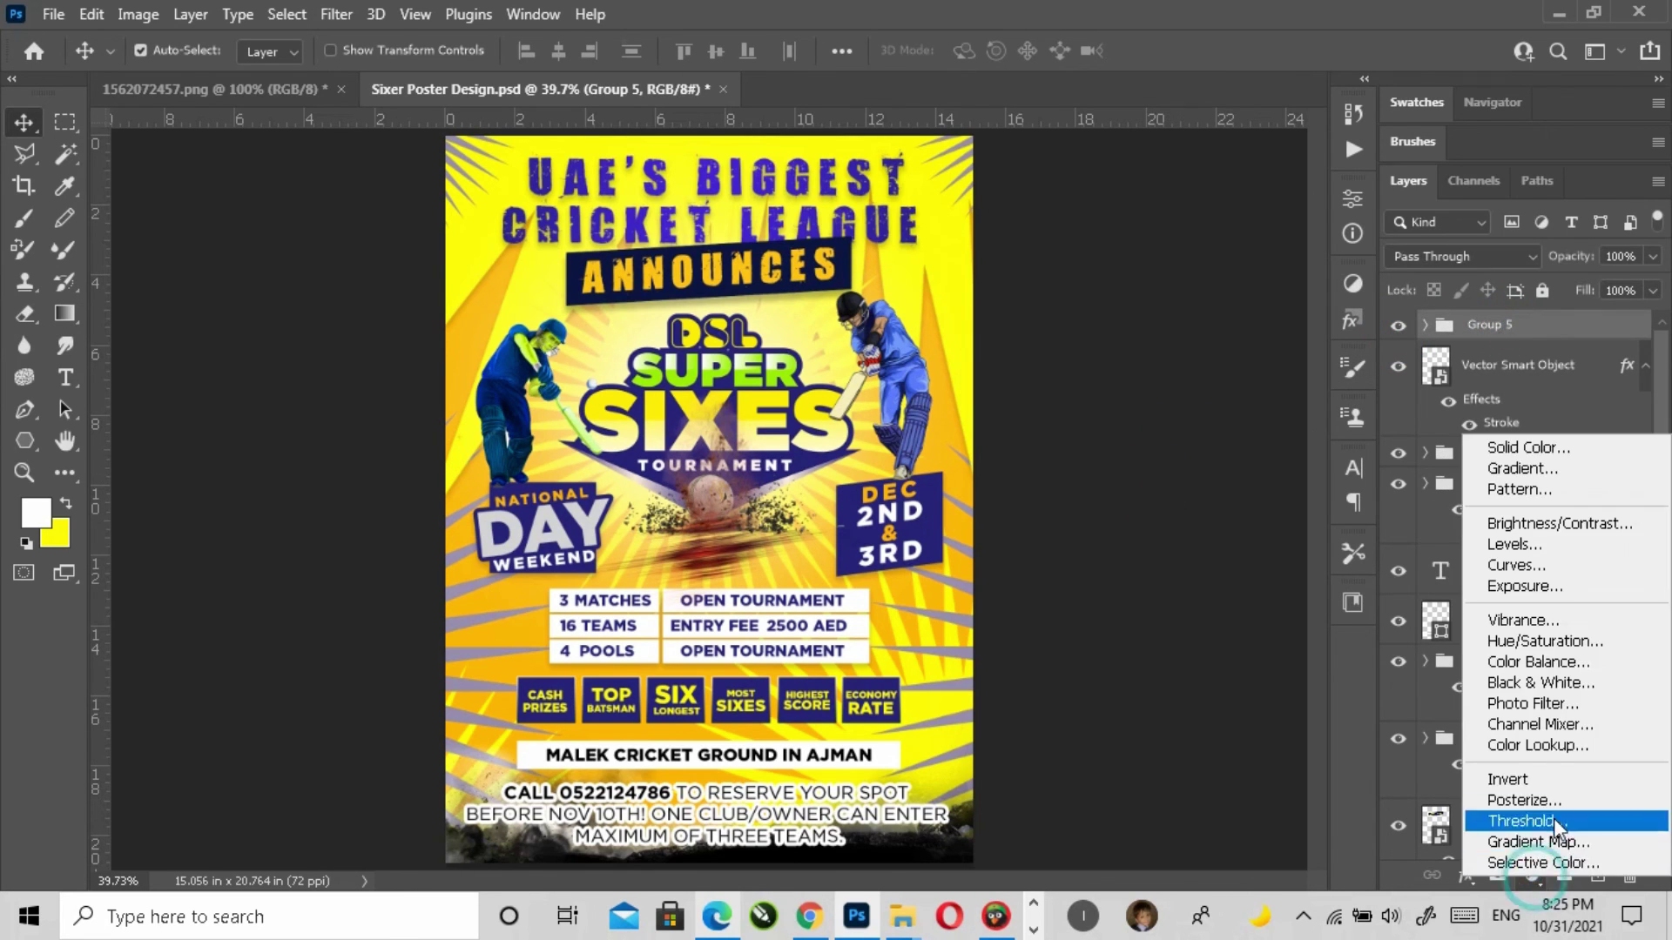
click(1537, 745)
click(1152, 275)
click(1123, 104)
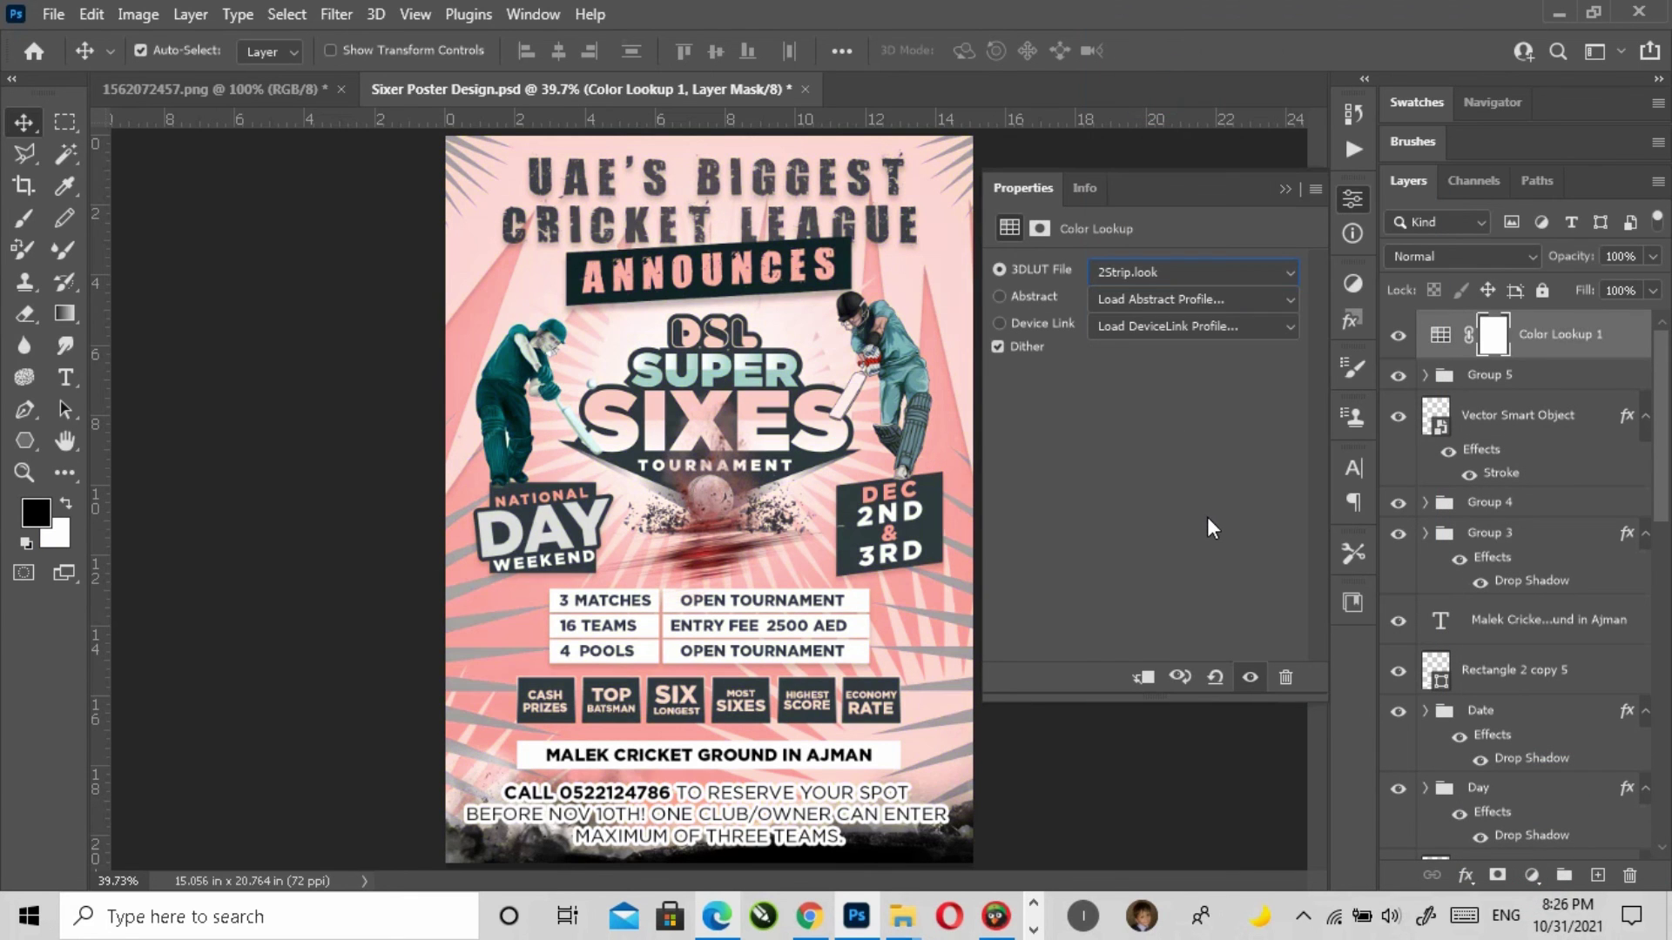
key(Down)
key(Down)
key(Down)
key(Down)
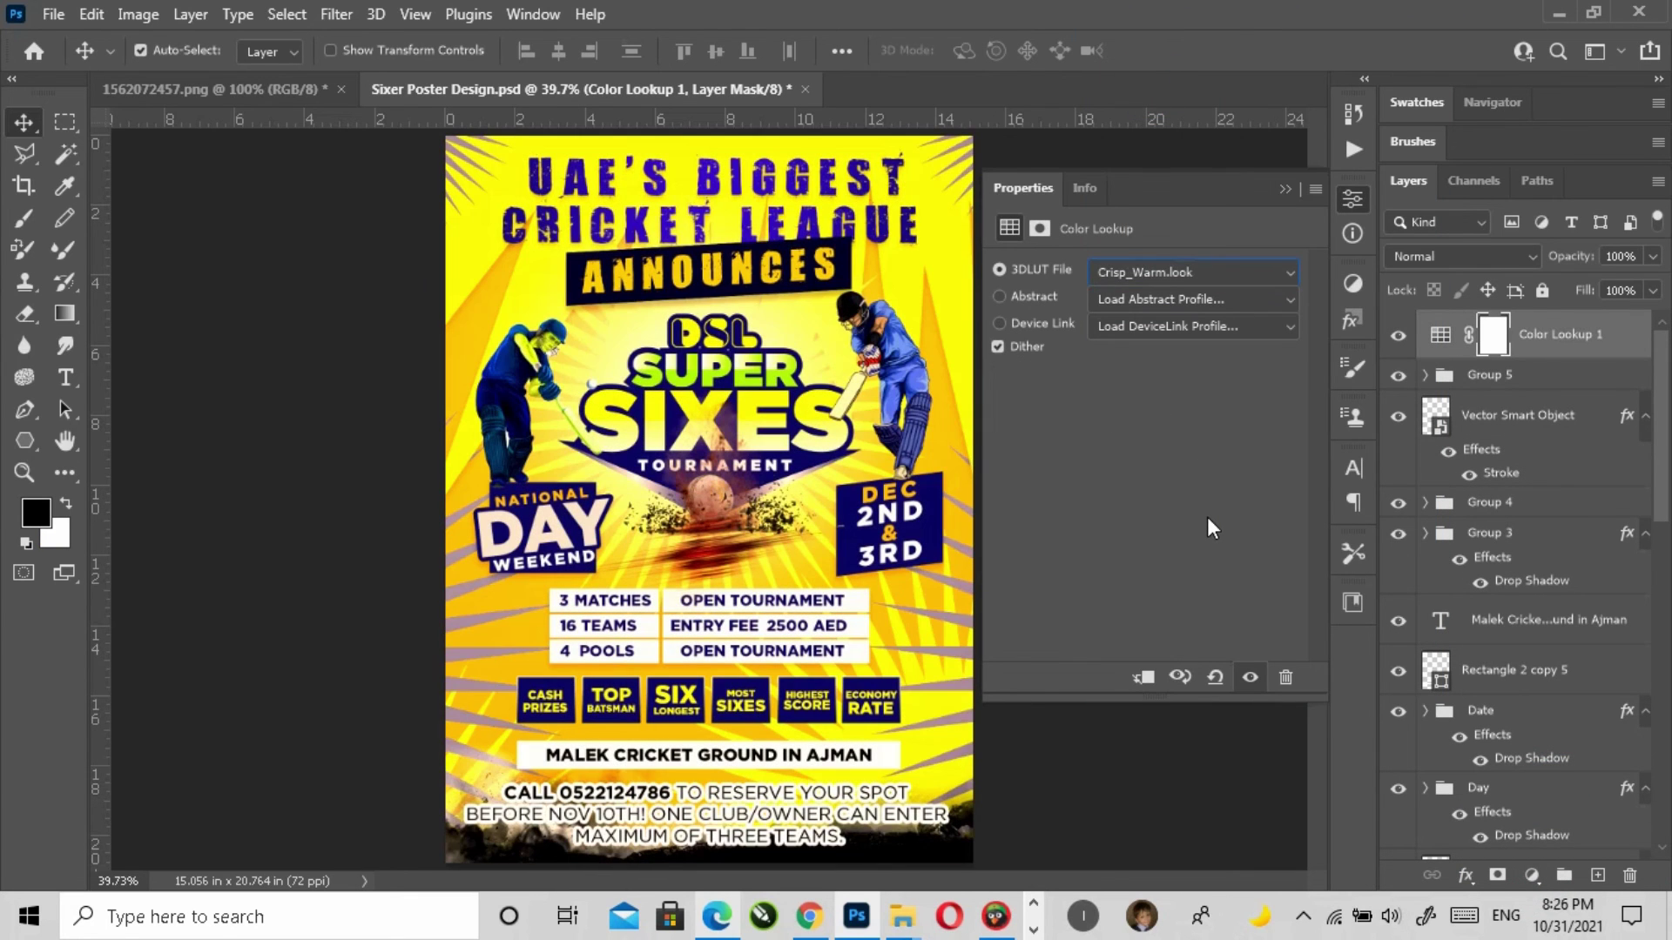
Step: Set the Color Lookup layer's 3DLUT file to Fuji ETERNA 250D Fuji 3510 and compare the poster with the layer off and on
key(Down)
key(Down)
key(Down)
key(Down)
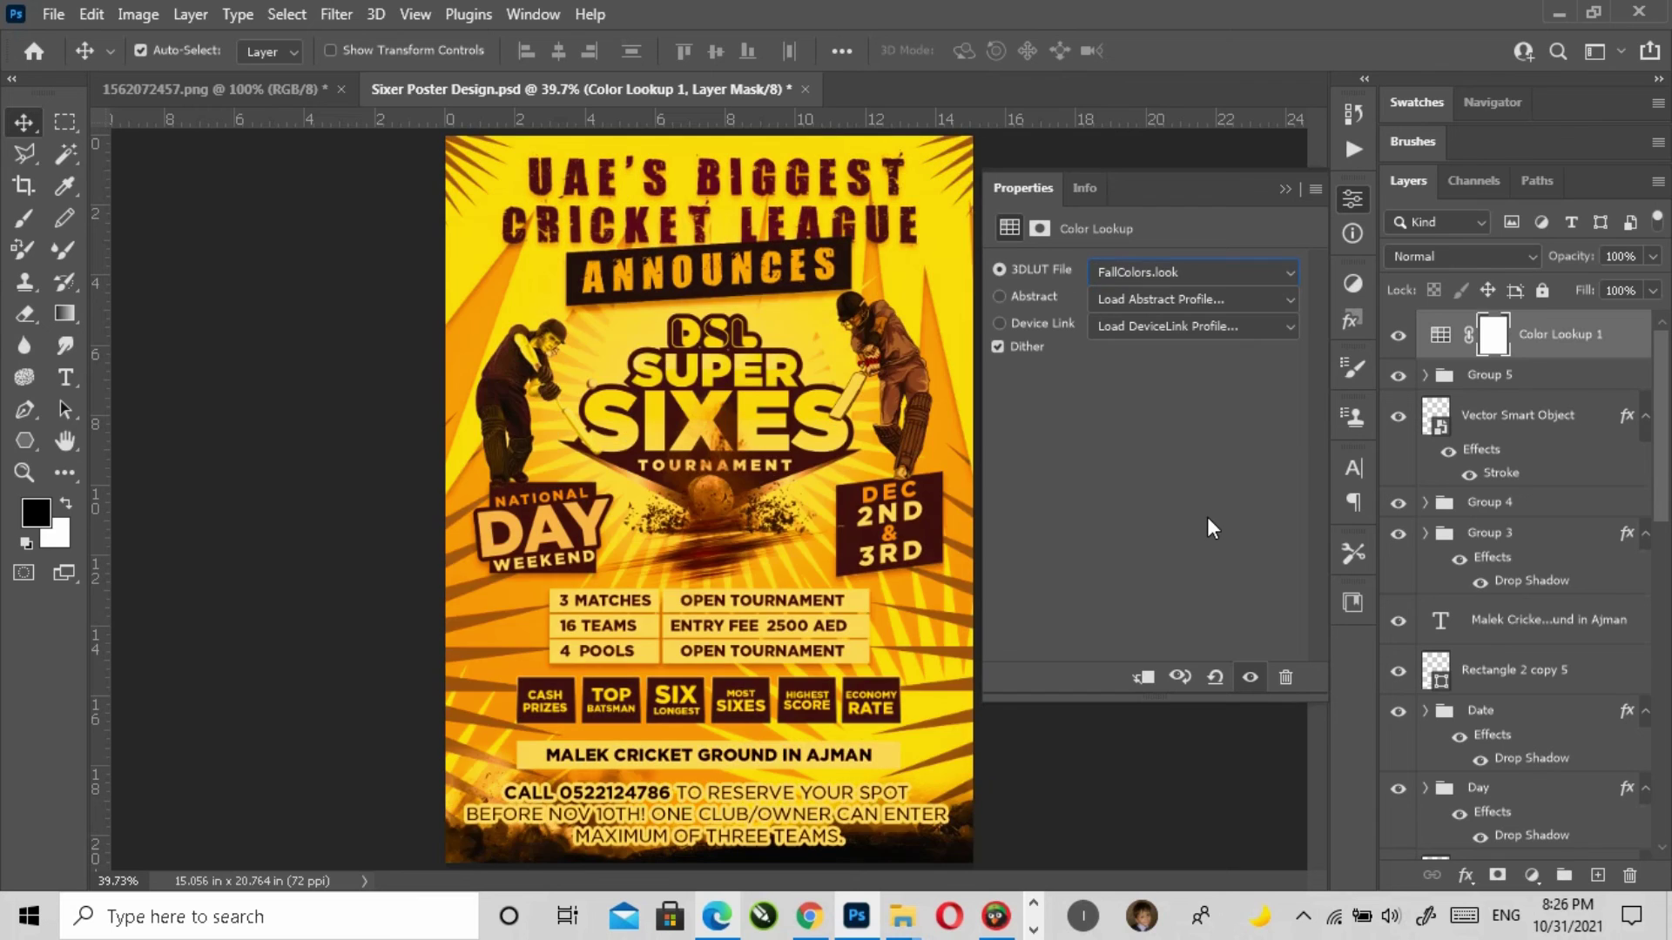
key(Up)
key(Down)
key(Down)
key(Down)
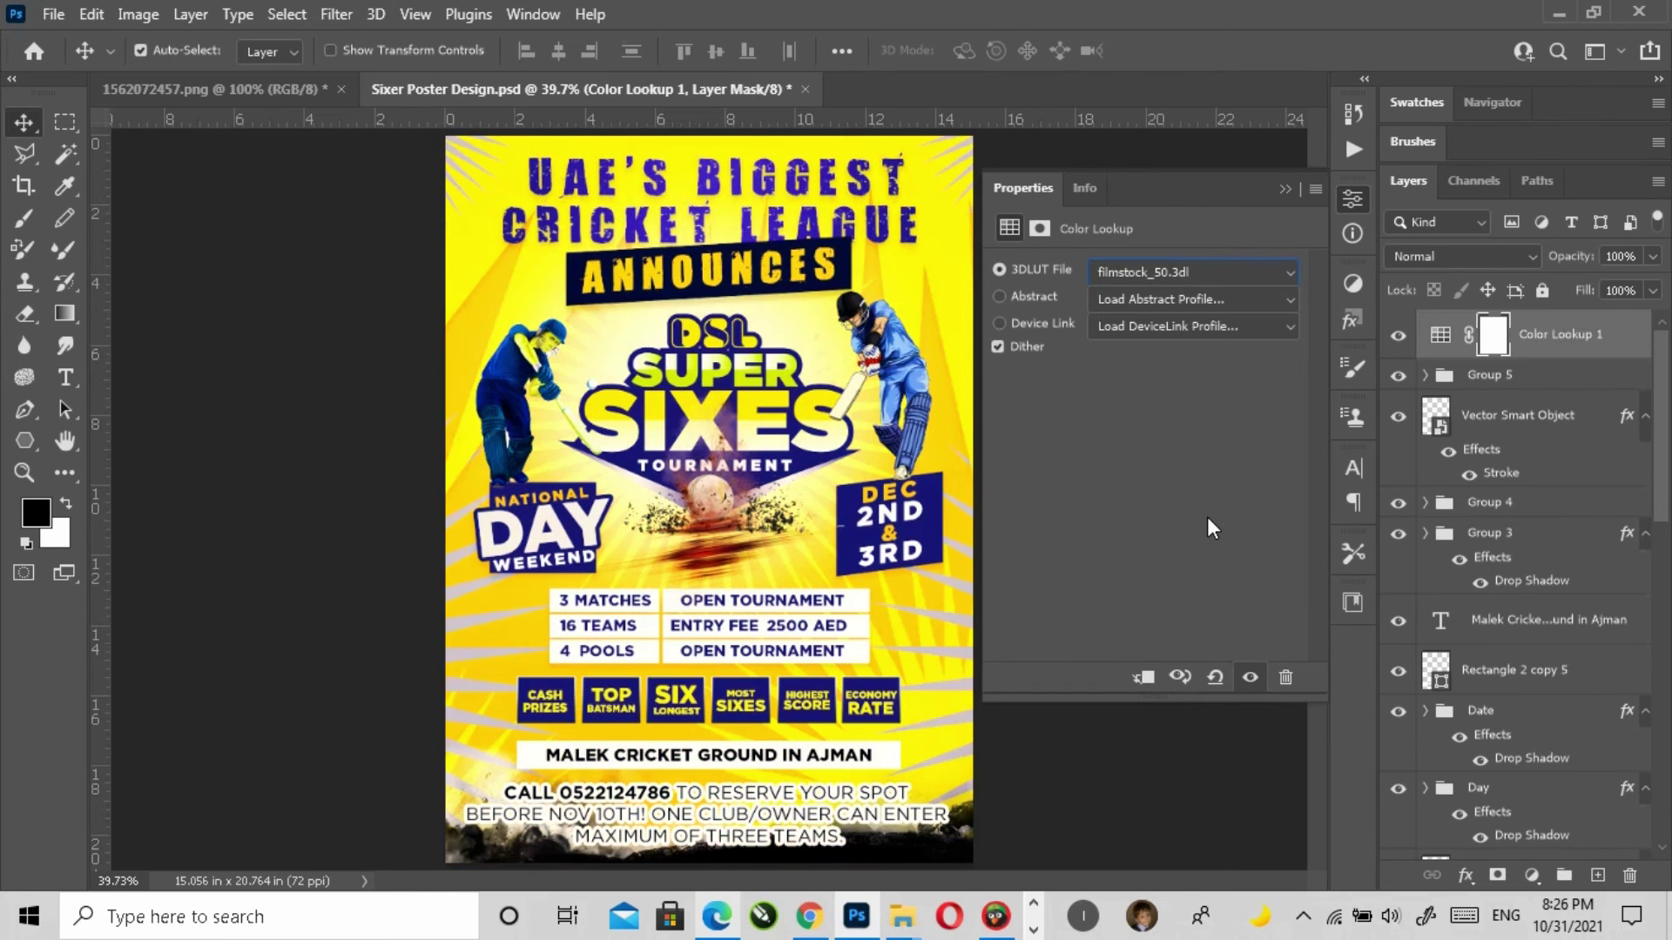
key(Down)
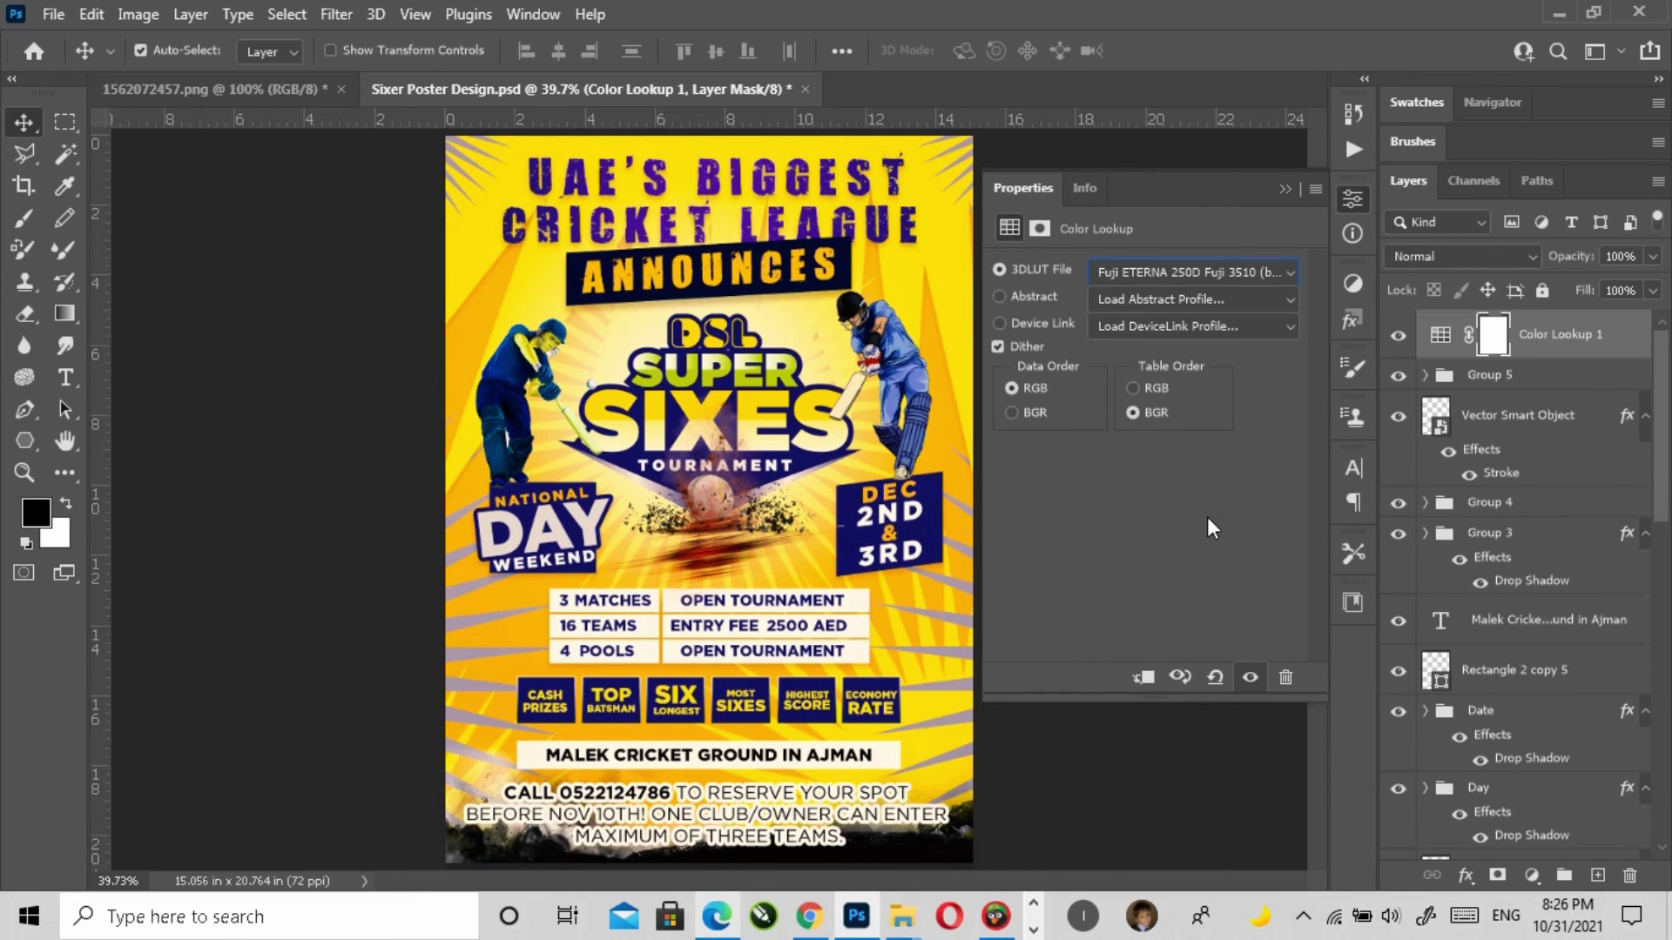
click(1399, 339)
click(1397, 338)
click(1396, 341)
click(1393, 341)
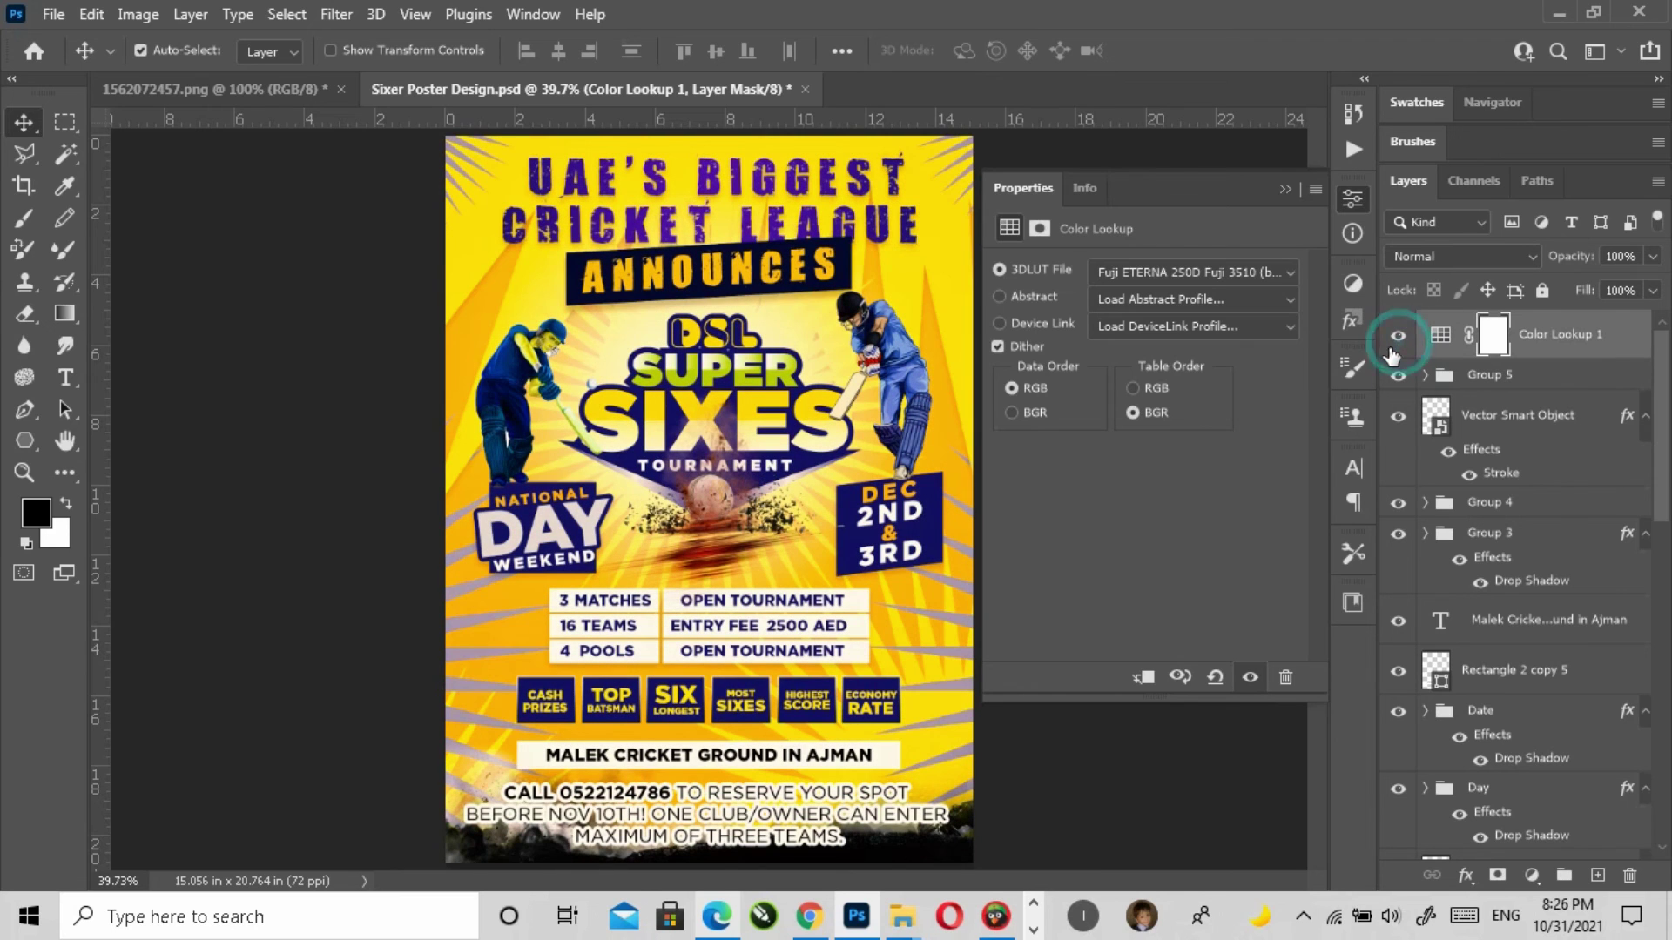
click(1503, 346)
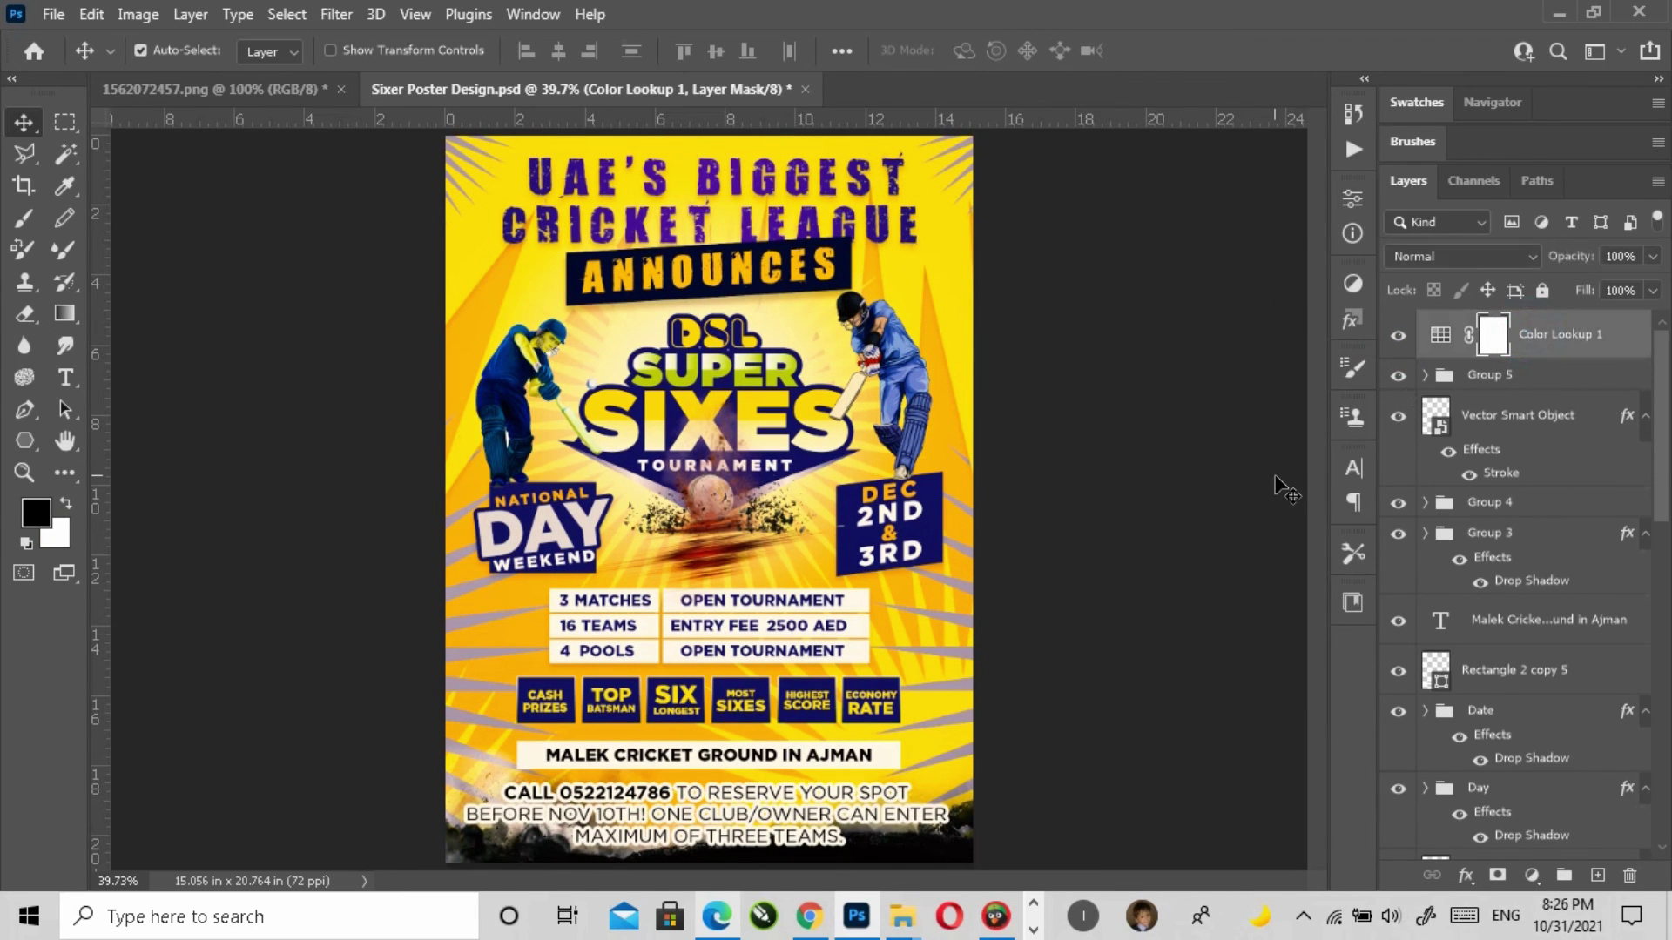
click(1531, 876)
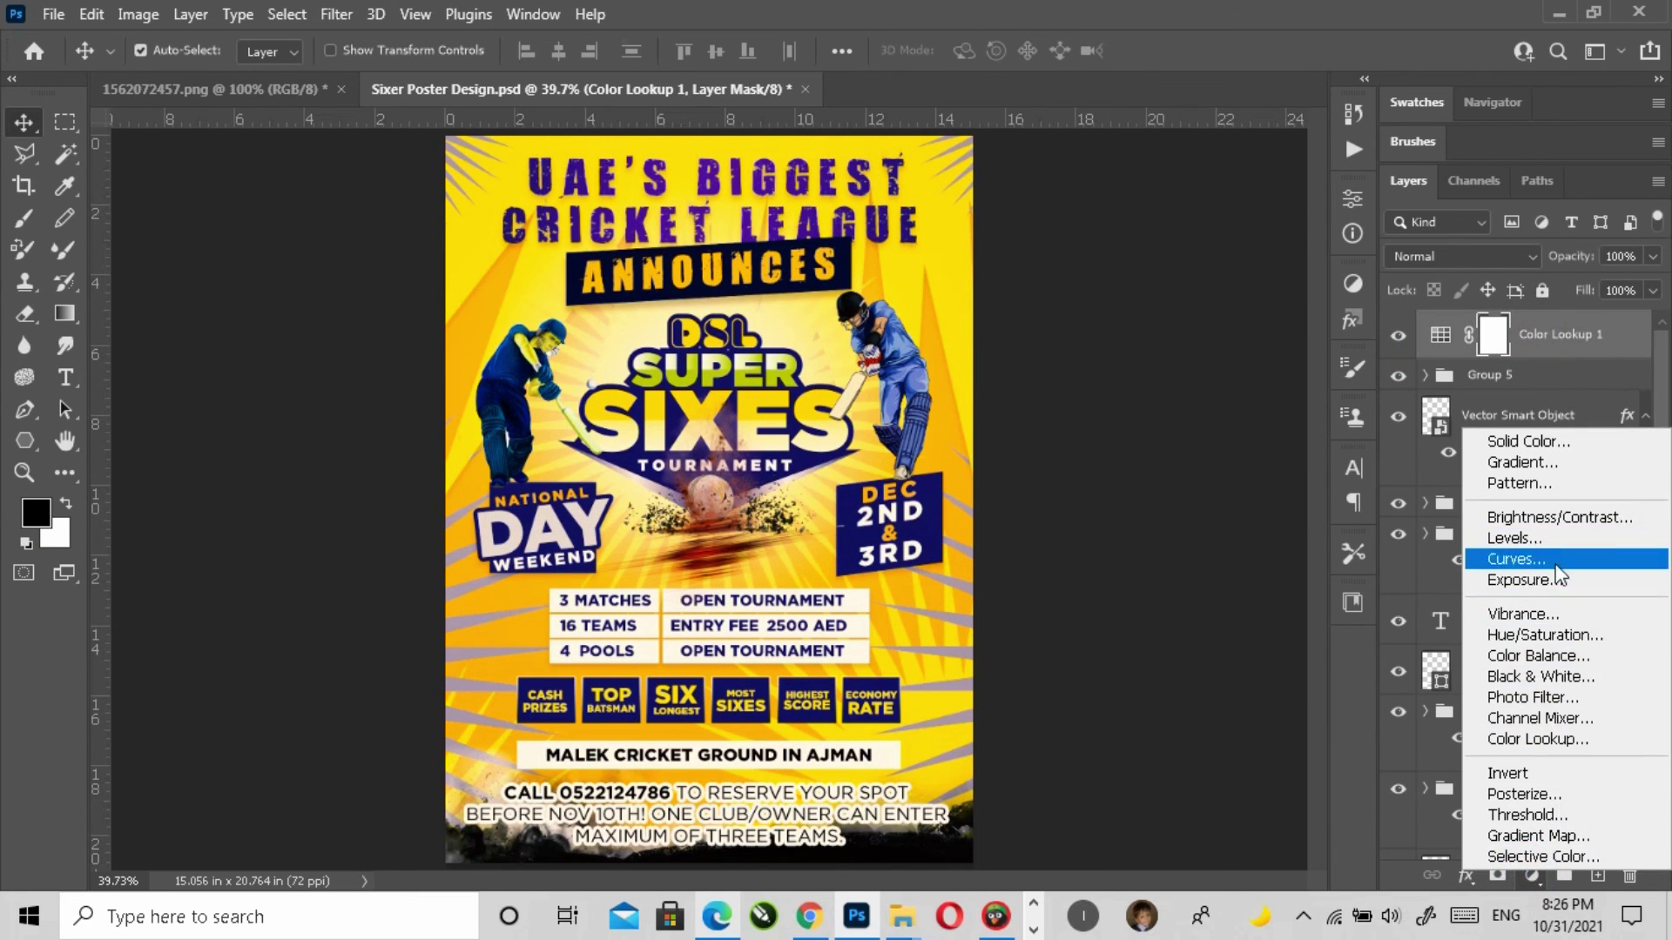
click(1537, 523)
click(1285, 188)
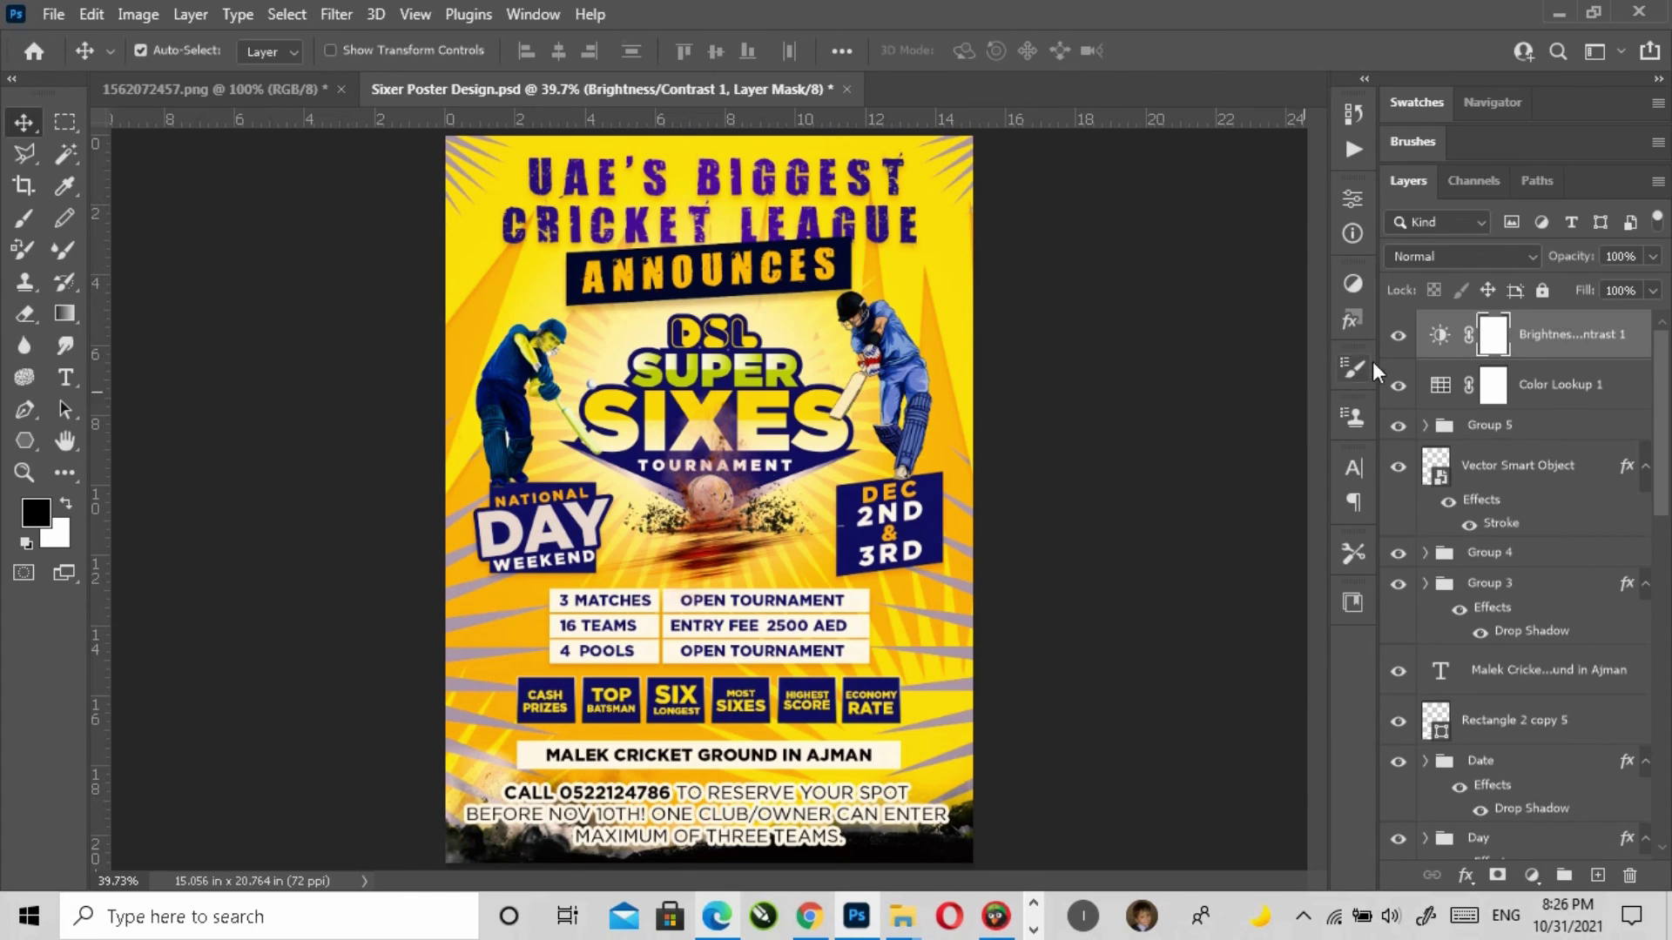
key(Delete)
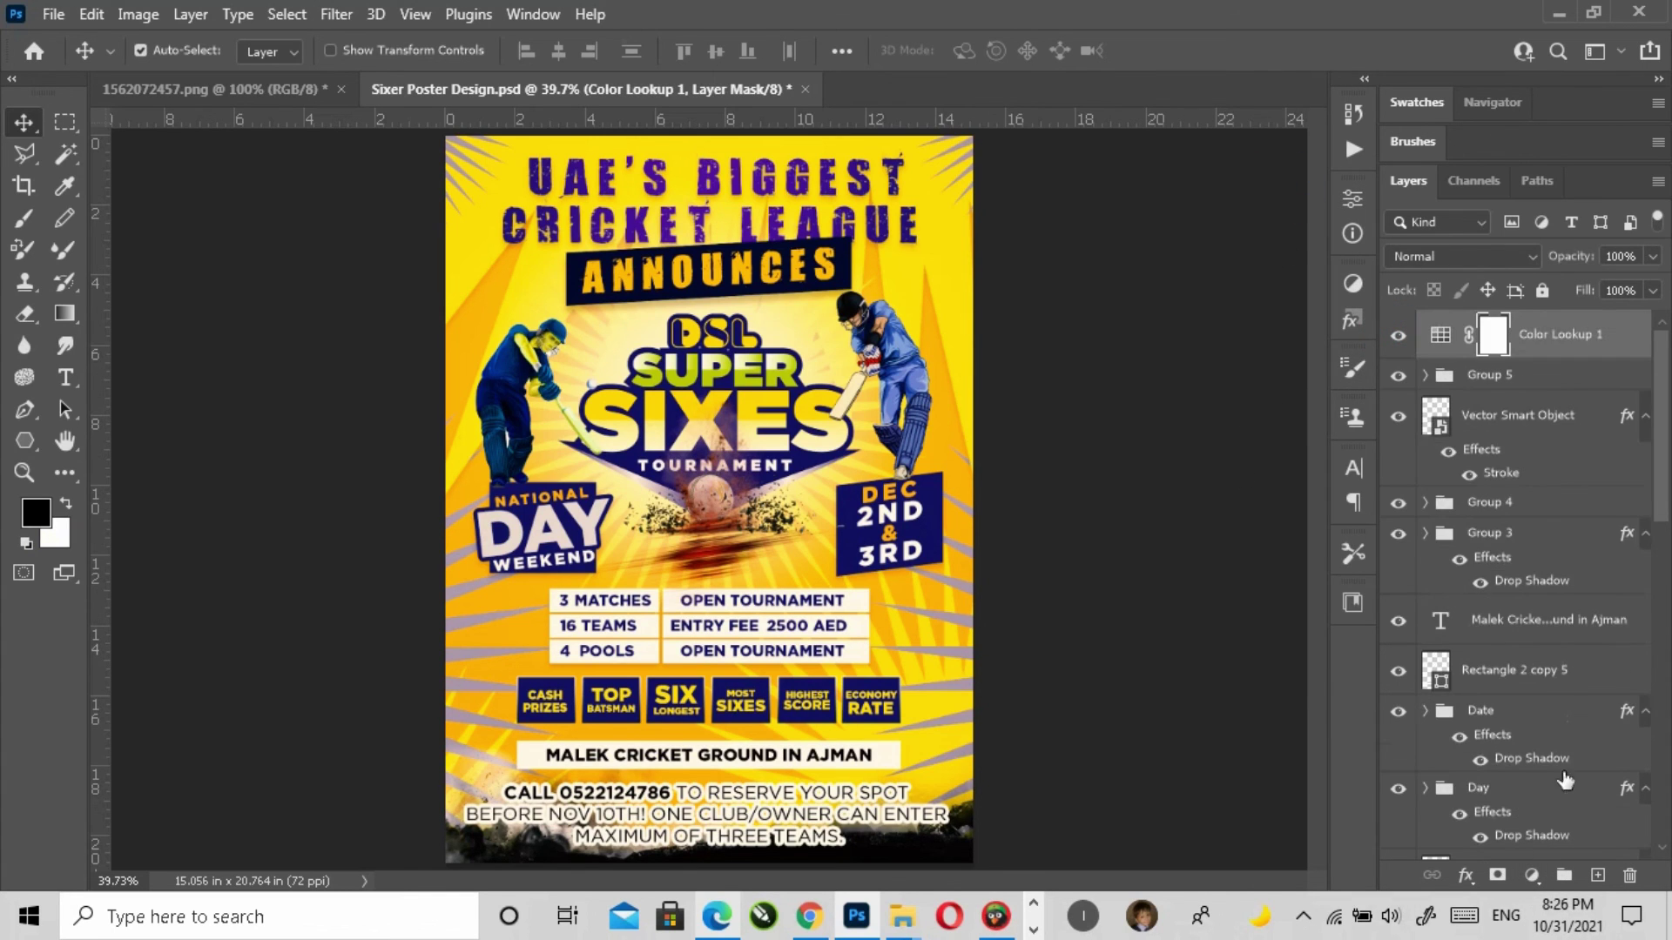
Step: Add a Hue/Saturation adjustment layer above Color Lookup 1, shift the hue so the yellows turn orange, and save the poster
click(1531, 875)
click(1537, 645)
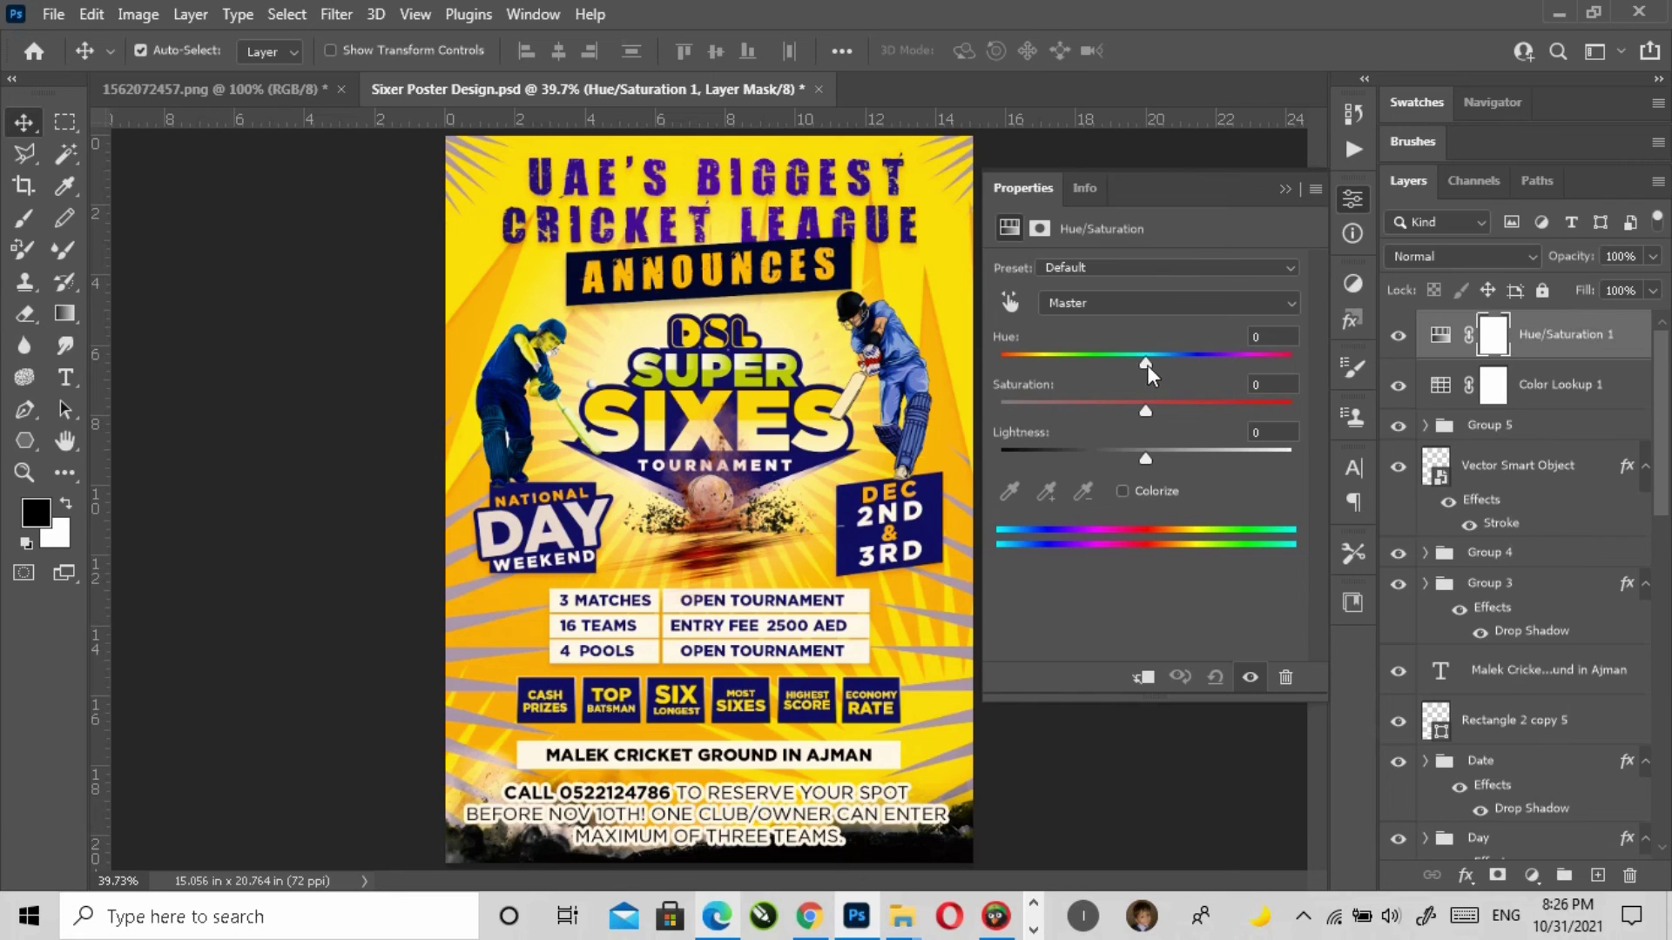
drag(1147, 364, 1153, 411)
click(1286, 188)
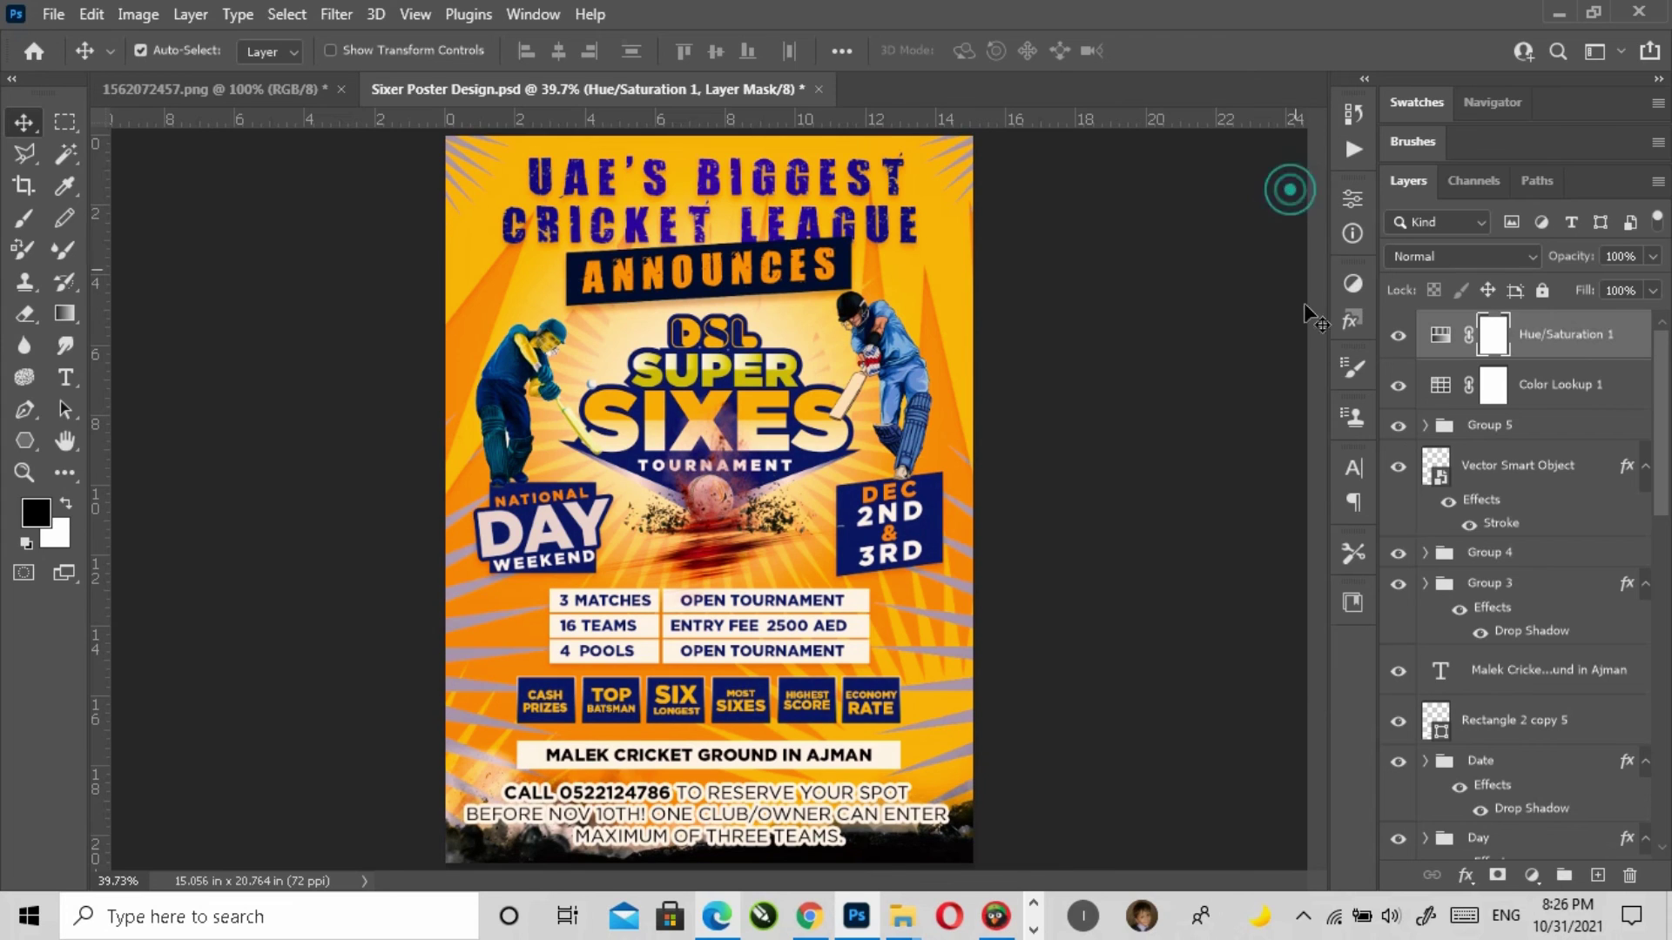
click(1398, 338)
click(1398, 338)
click(1143, 558)
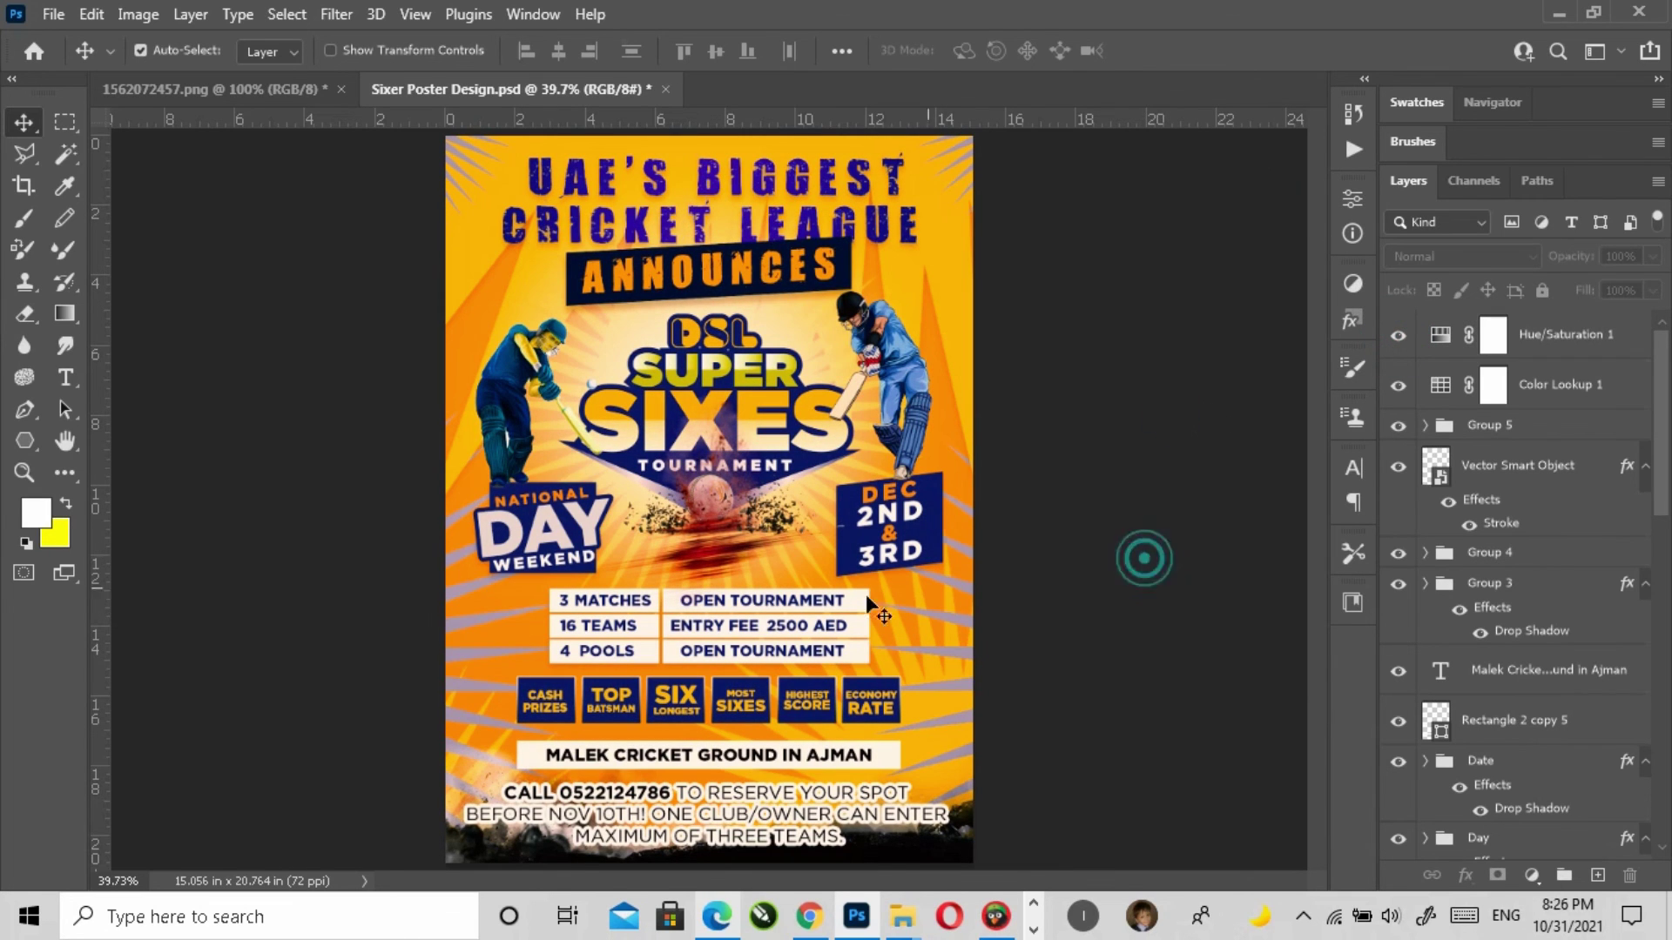
click(53, 14)
click(108, 290)
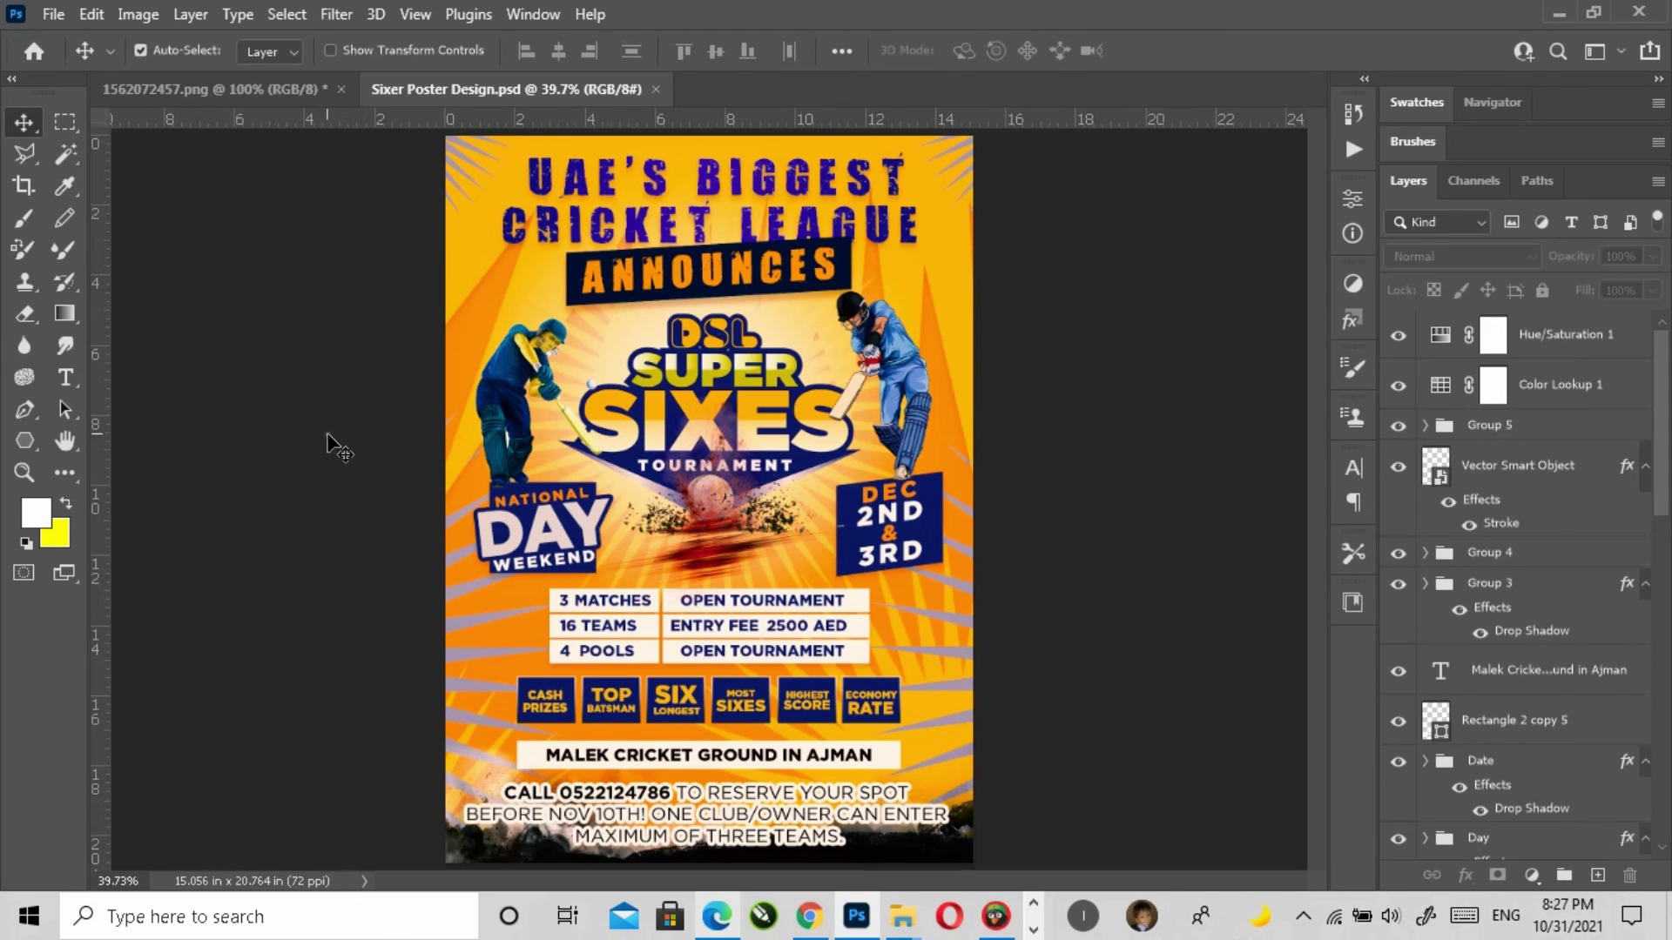
click(53, 14)
mouse_move(209, 389)
click(405, 414)
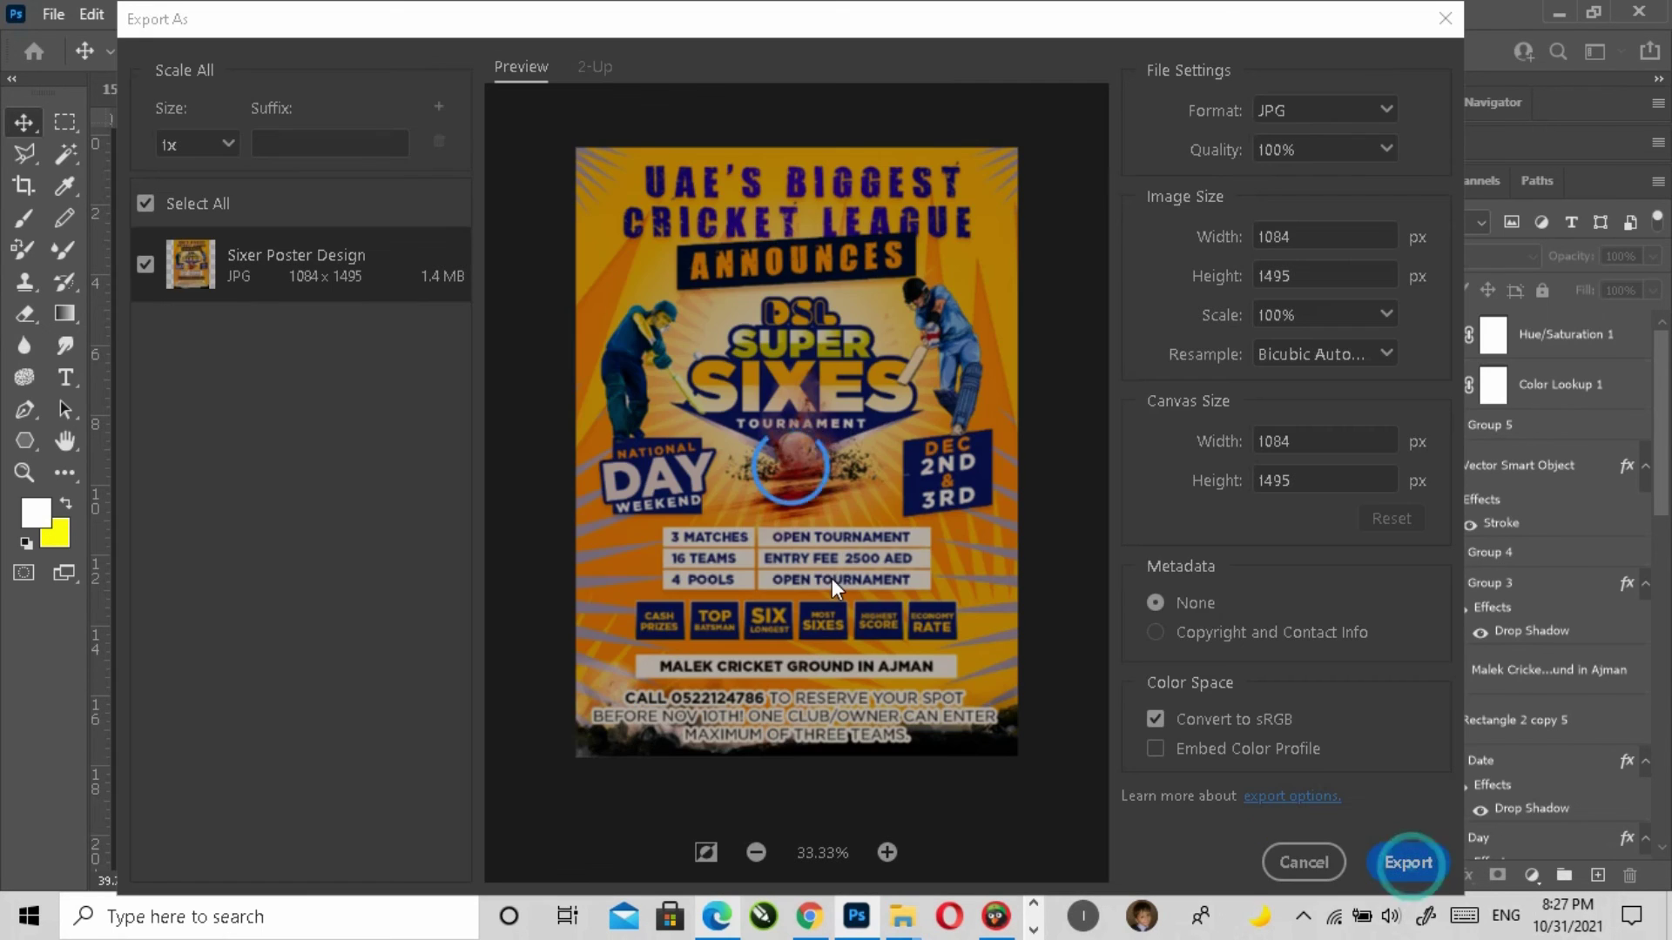
click(1411, 865)
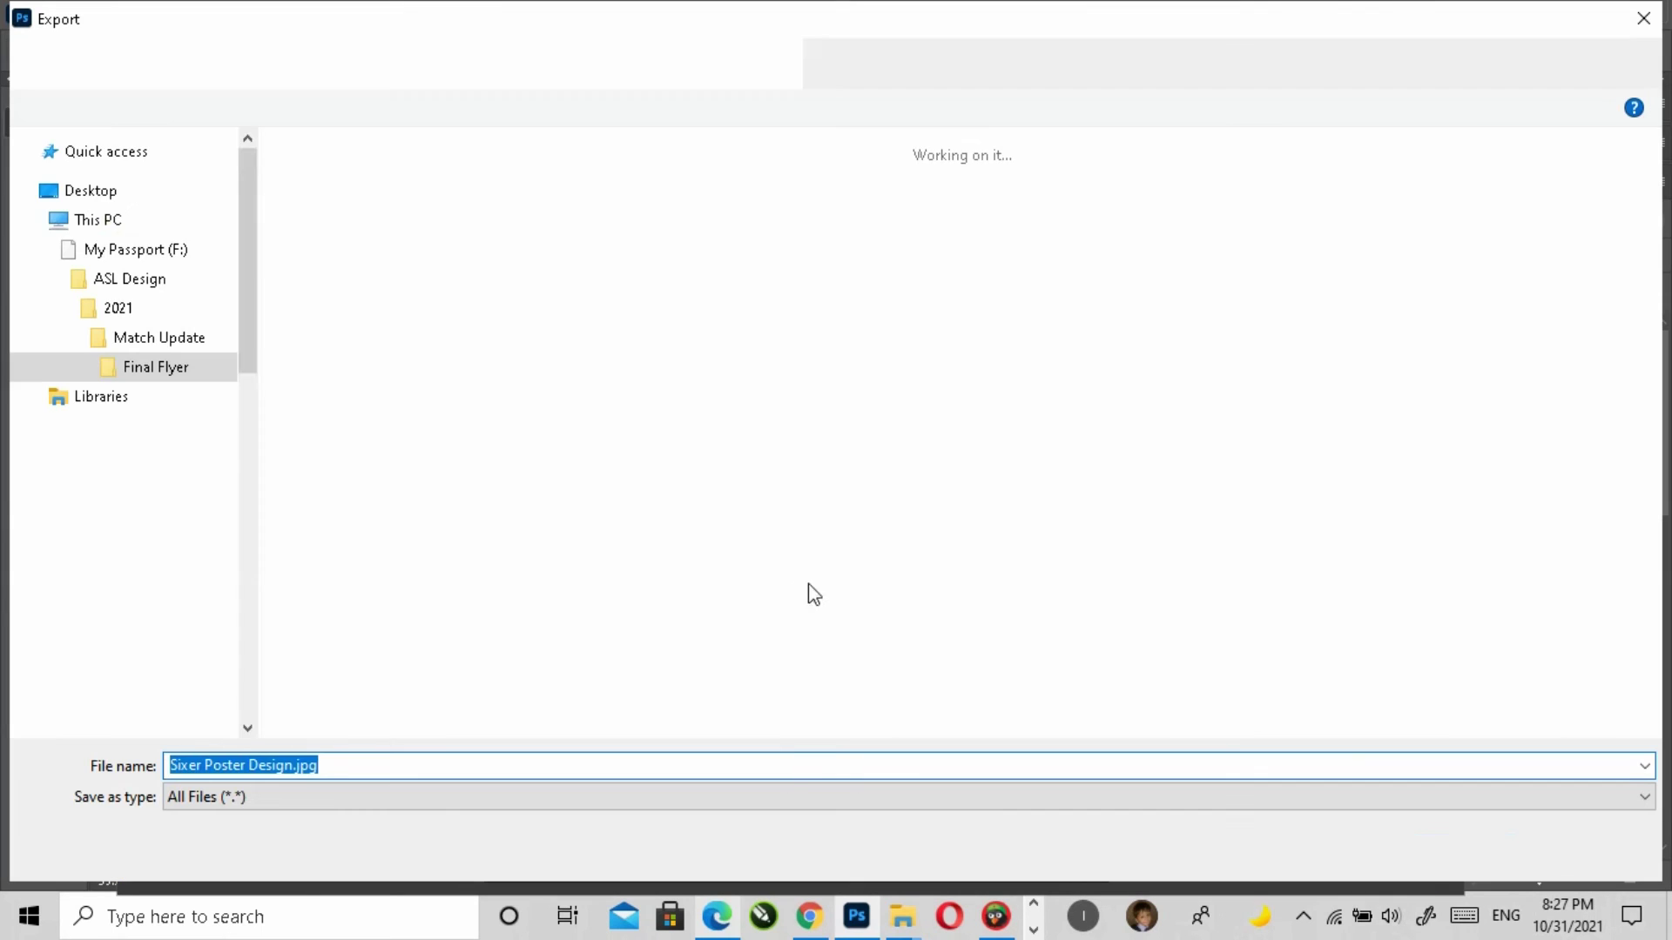
click(1587, 848)
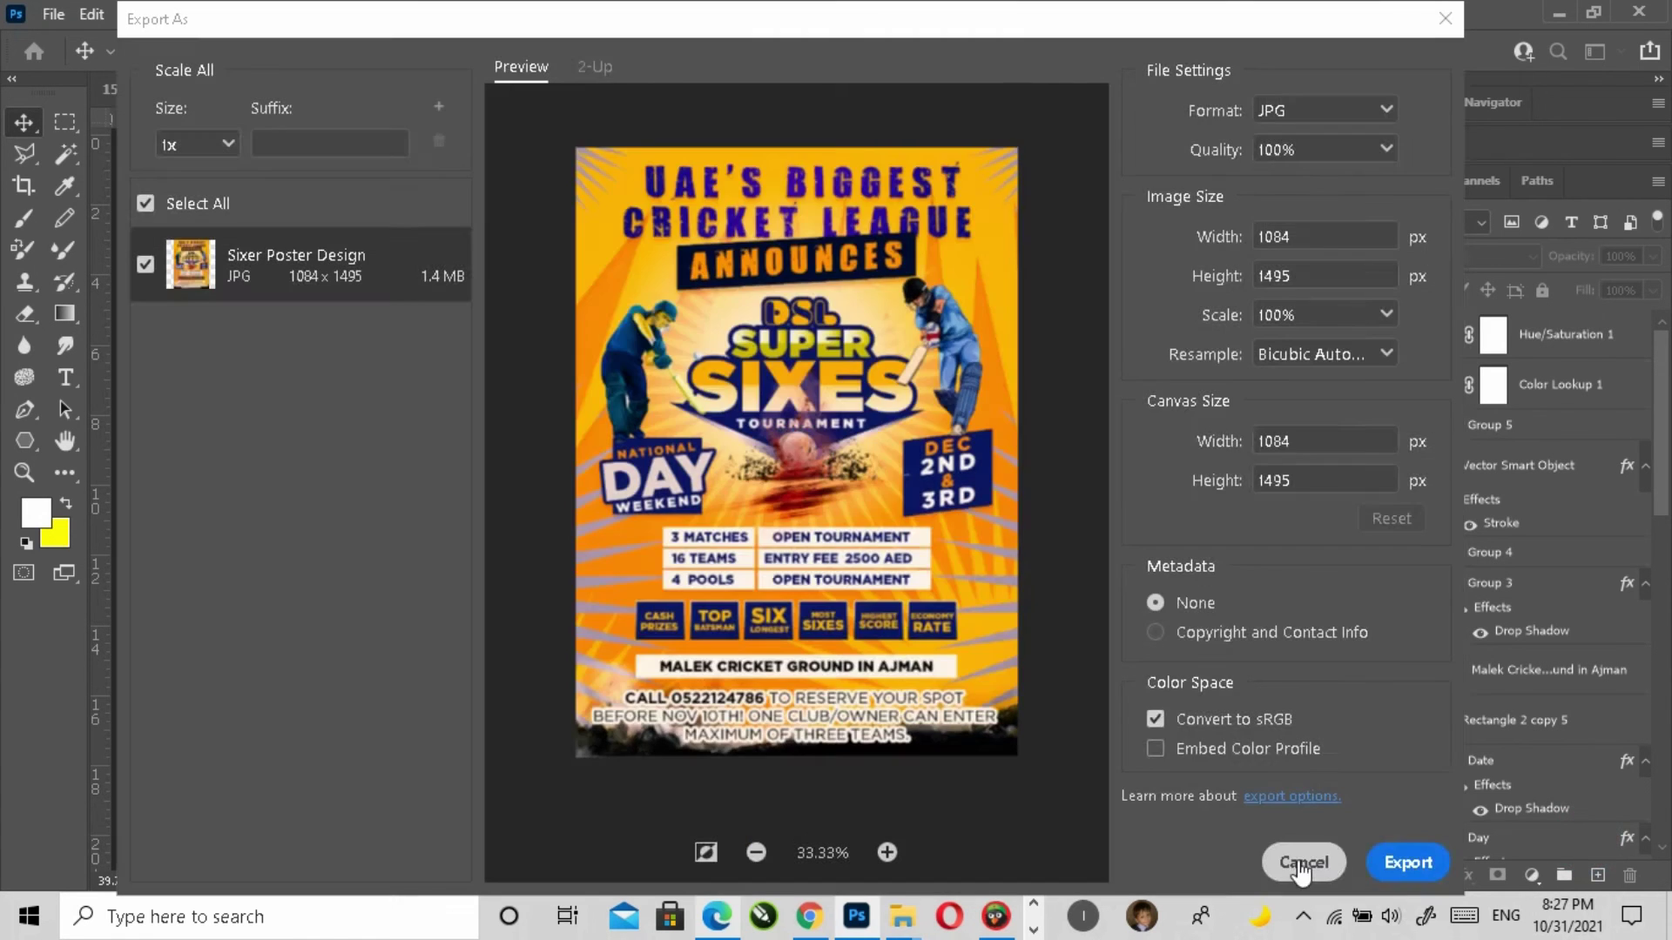
click(1302, 863)
Step: Recolor the Polygon 1 copy 2 rays along the poster's left side white and set their blend mode to Overlay
click(845, 815)
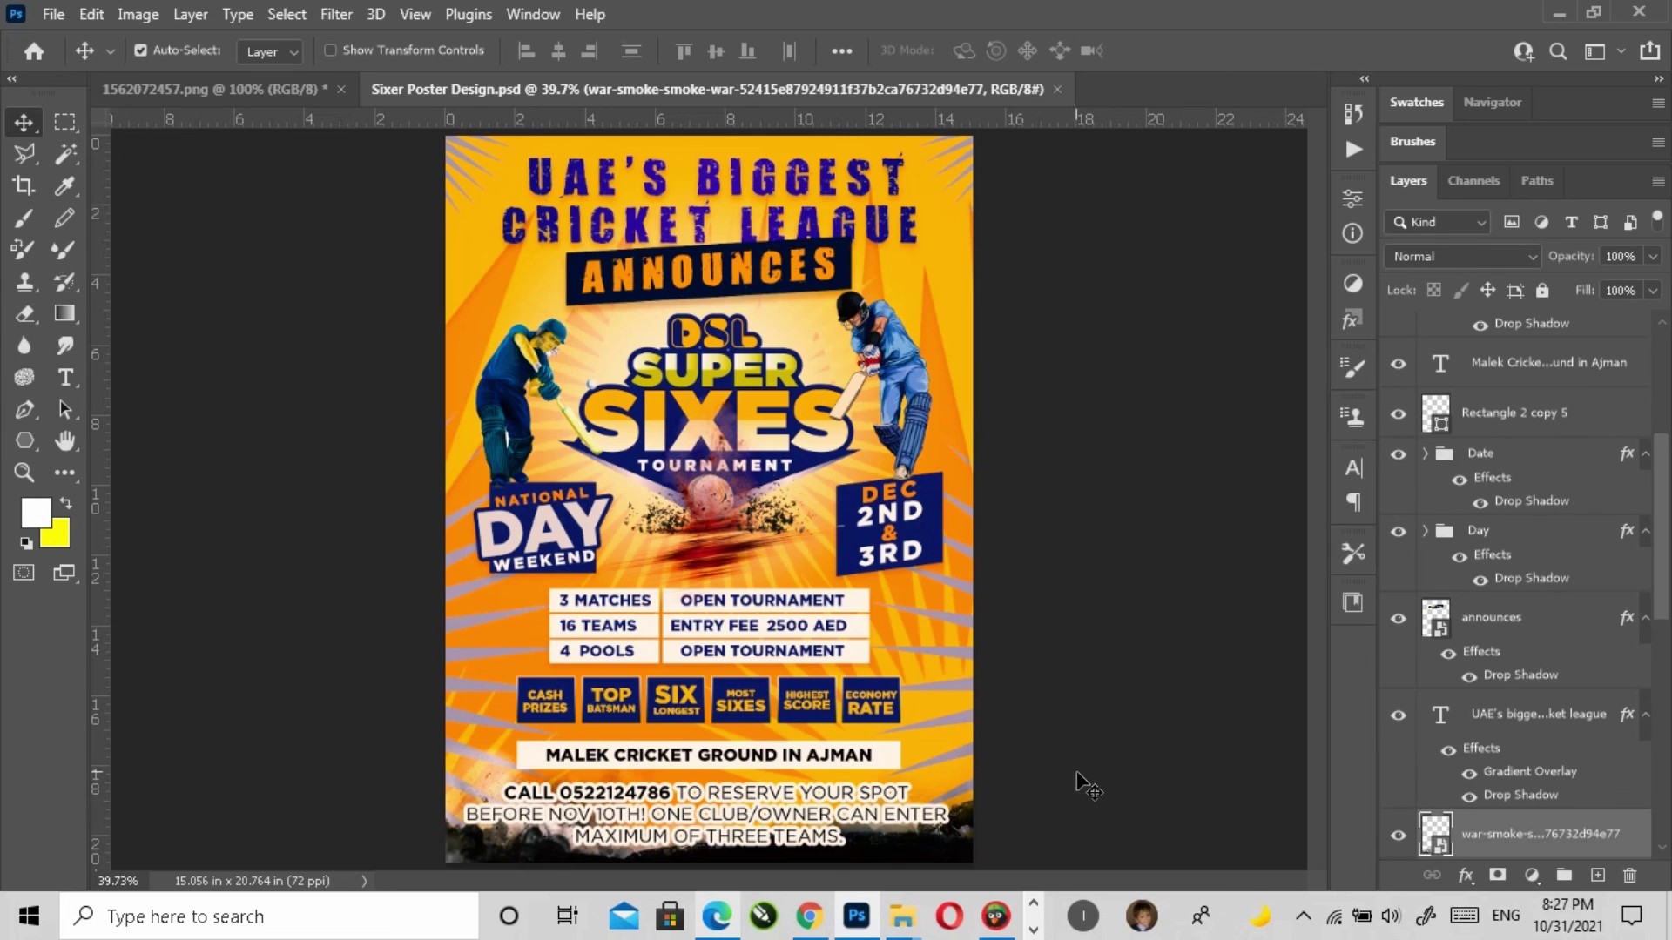
click(473, 636)
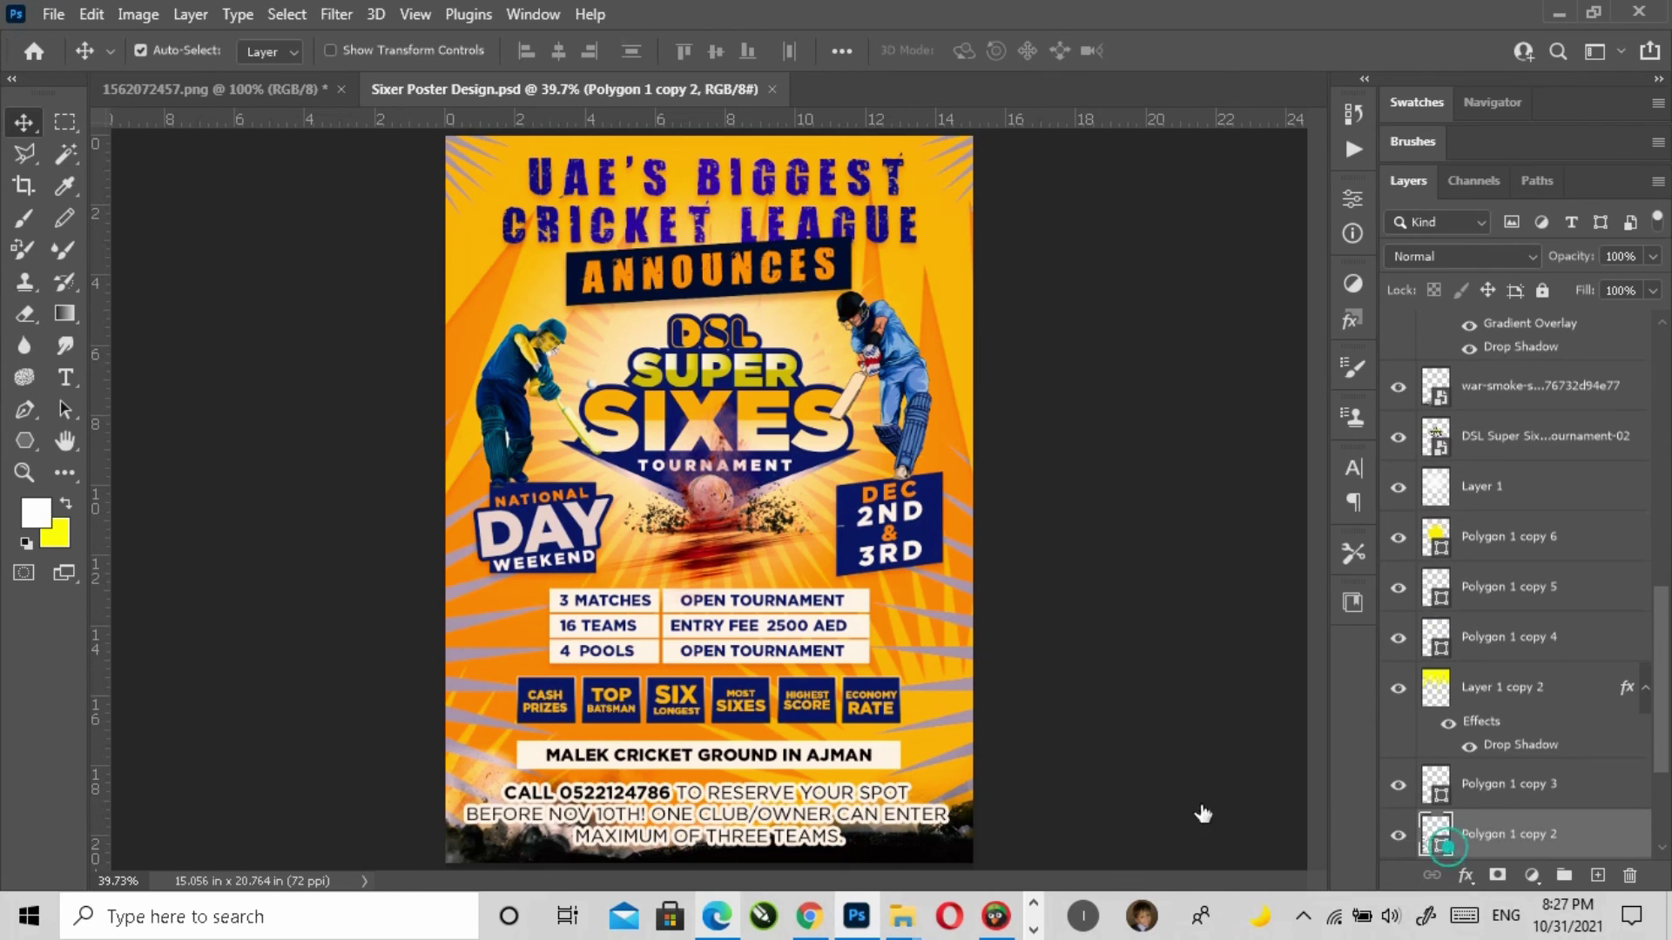
double_click(1448, 847)
click(649, 624)
click(1531, 451)
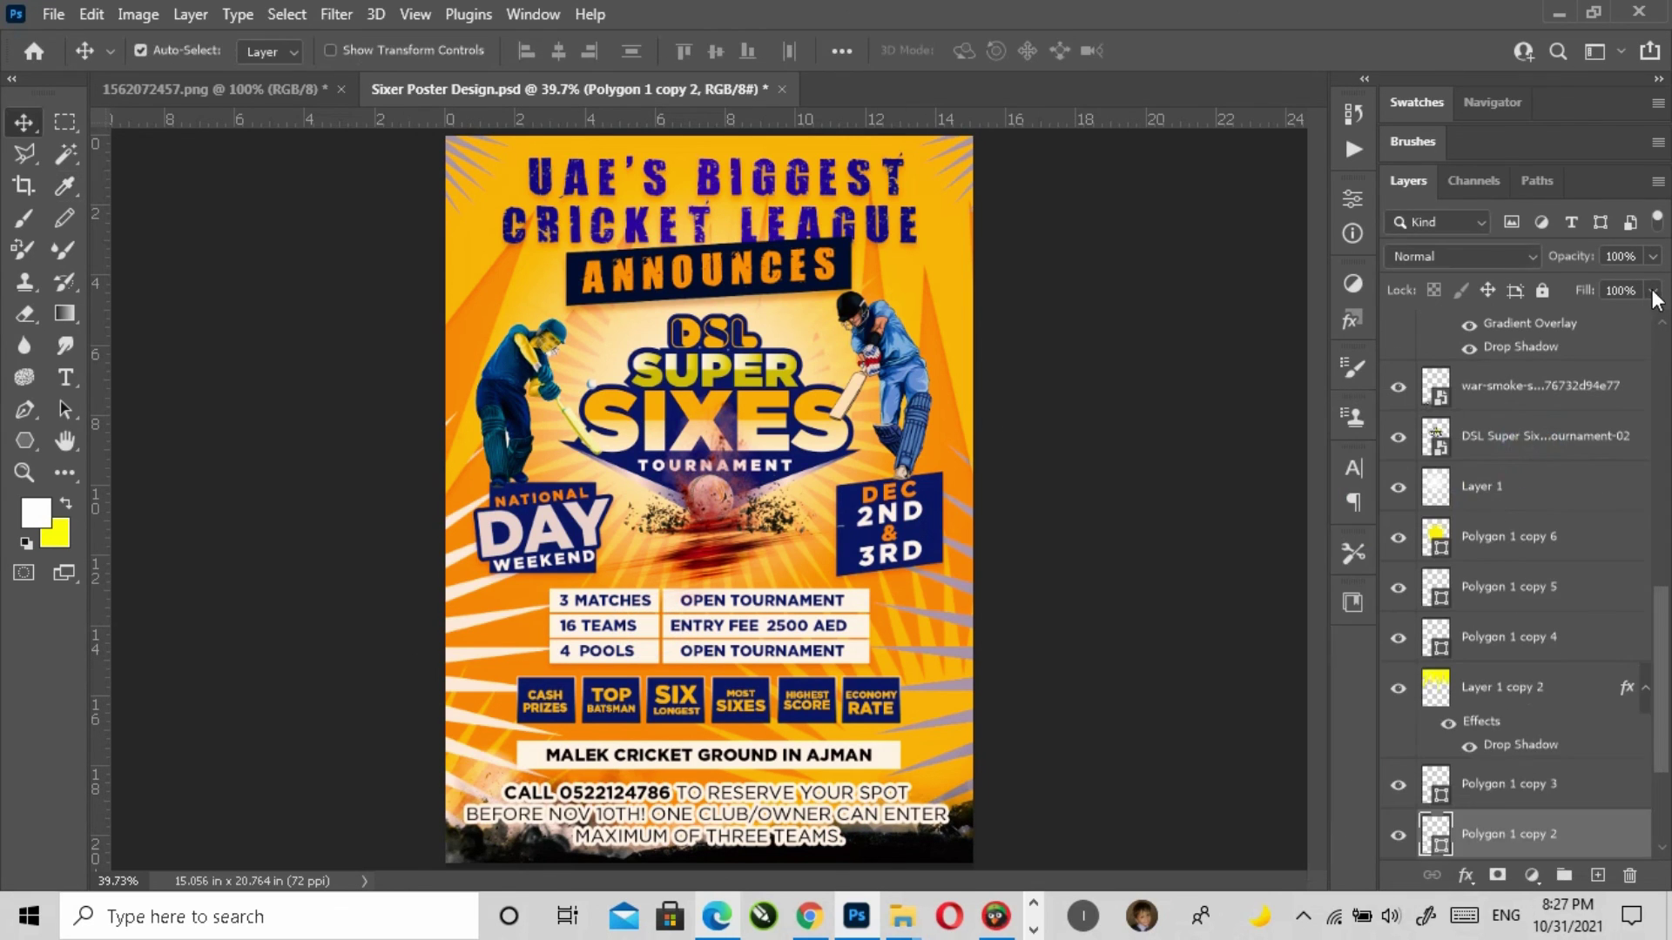
click(1463, 256)
click(1093, 639)
Step: Recolor the Polygon 1 copy 3 rays along the poster's right side to ffffff, set their blend mode to Overlay, and deselect them
click(956, 618)
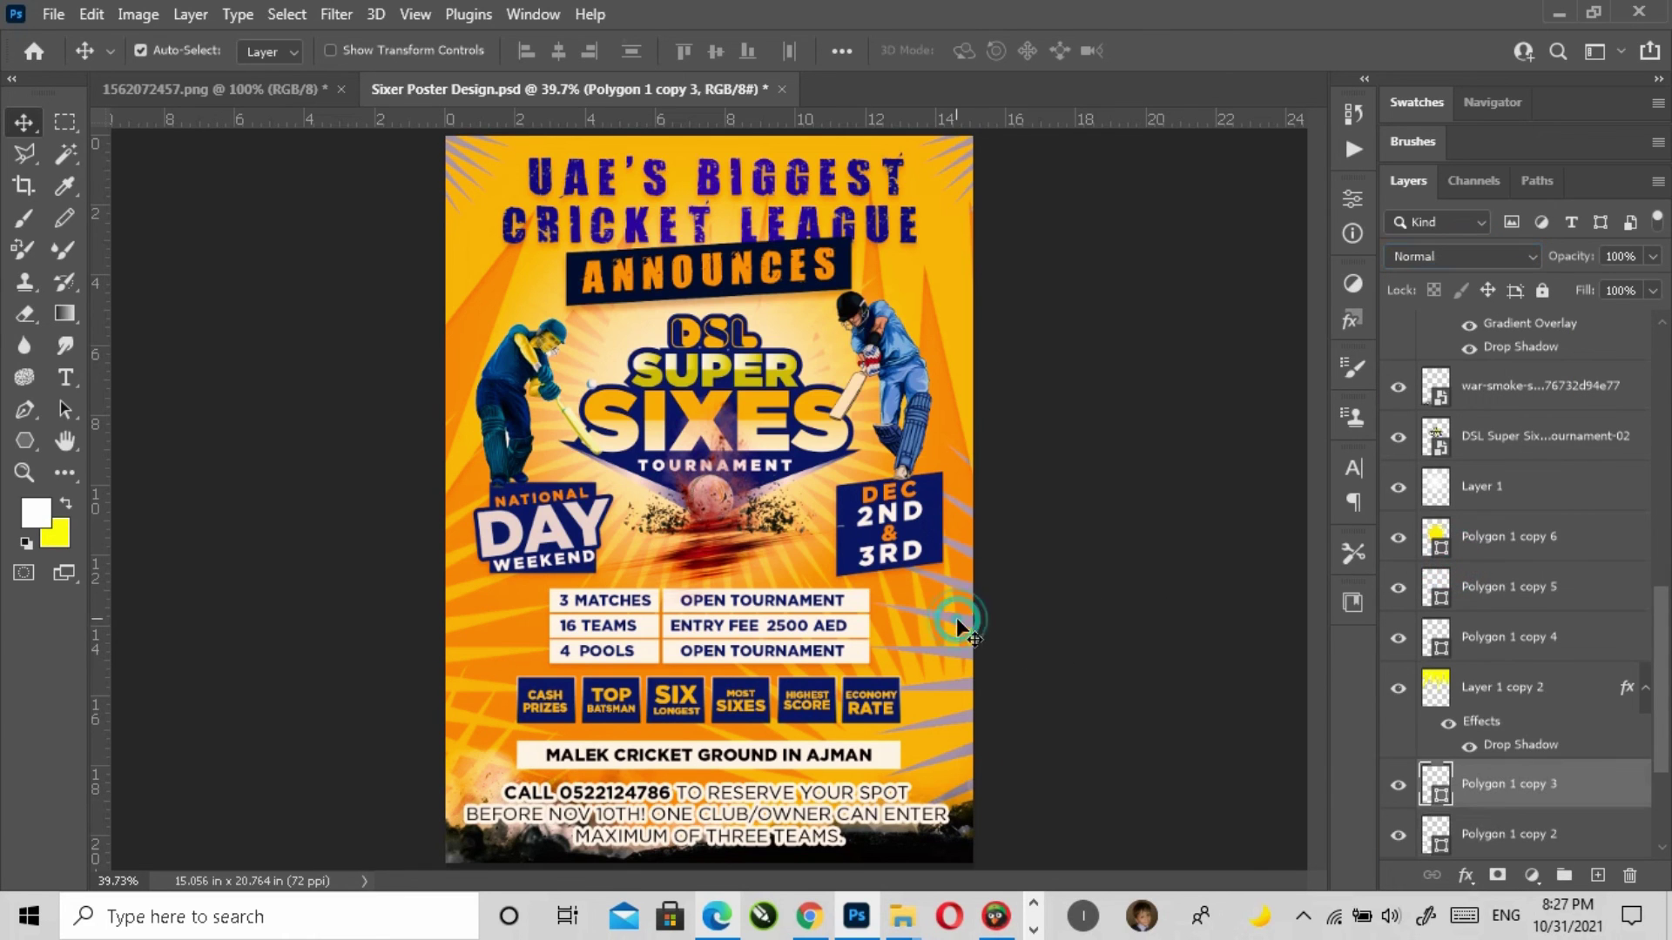
double_click(1437, 792)
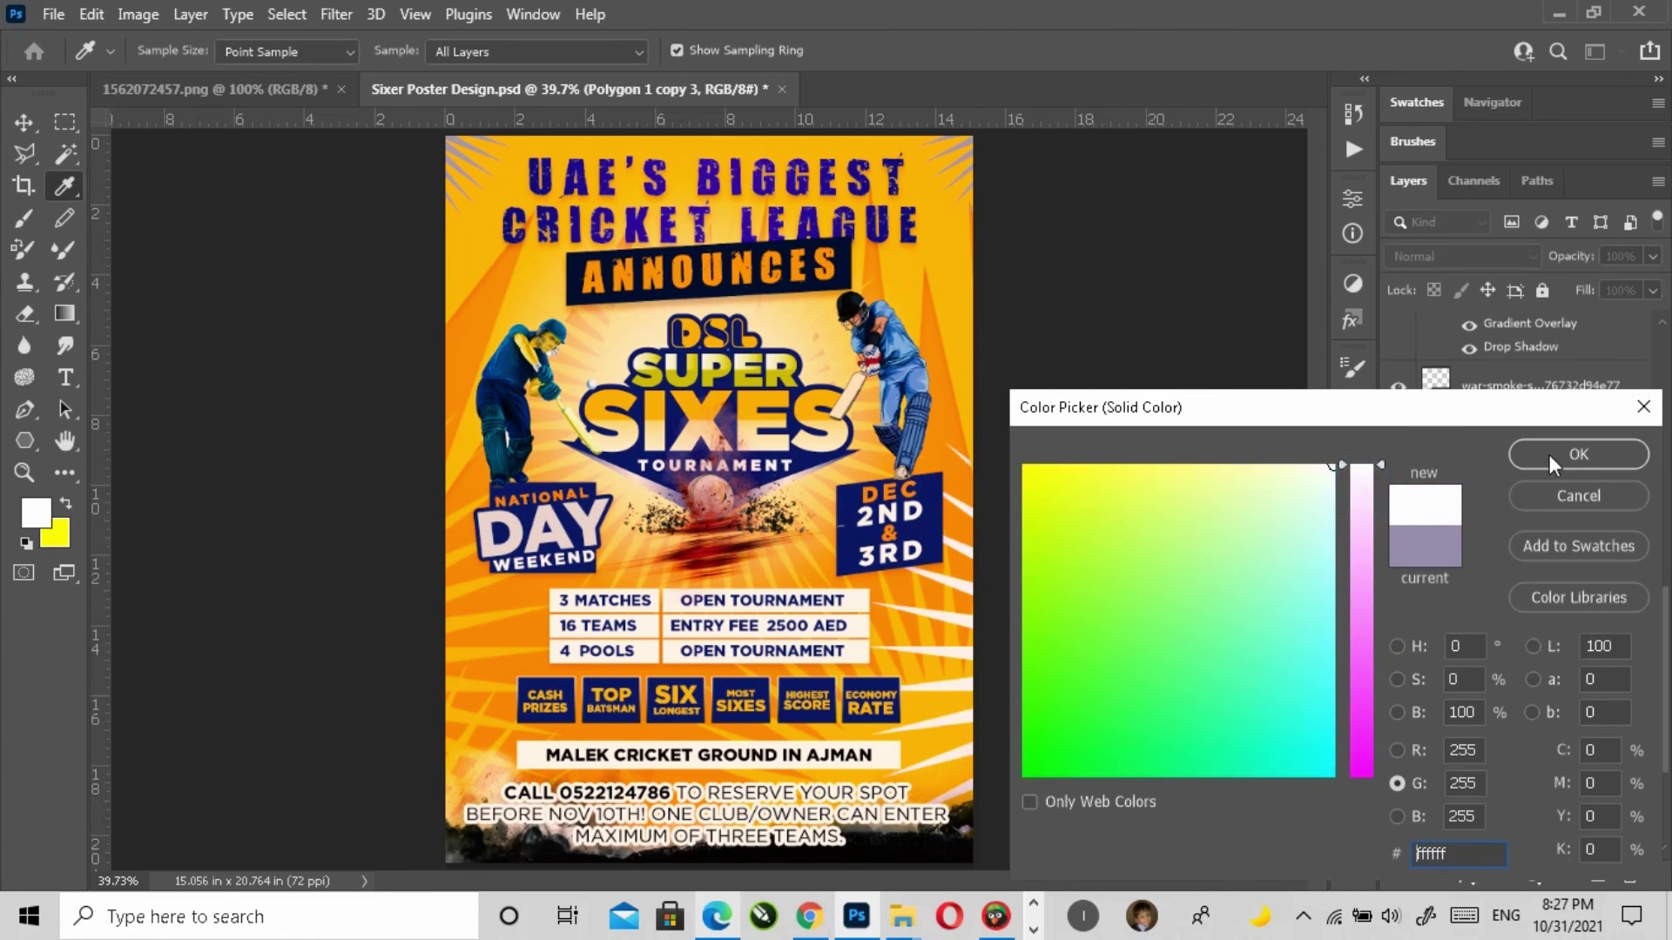
click(1575, 452)
click(1456, 258)
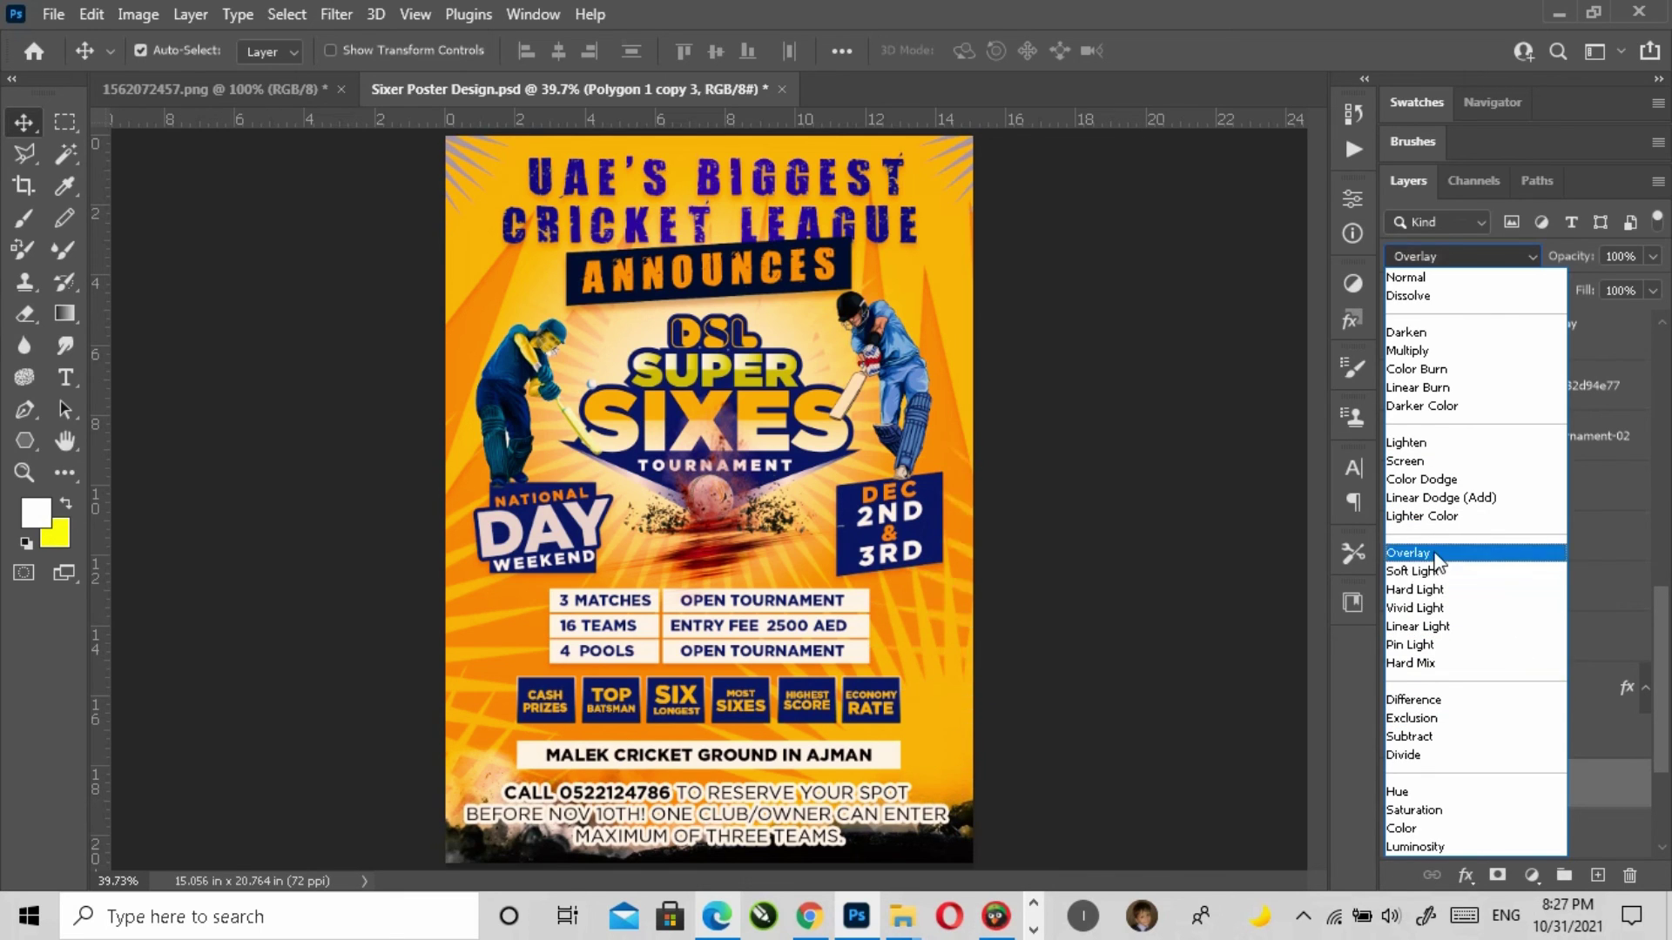
click(1436, 554)
click(1104, 625)
Step: Save the poster and export it as Sixer Poster Design.jpg to My Passport (F:) > DSL > DSL Super Sixes tournament > Poster Design
click(53, 14)
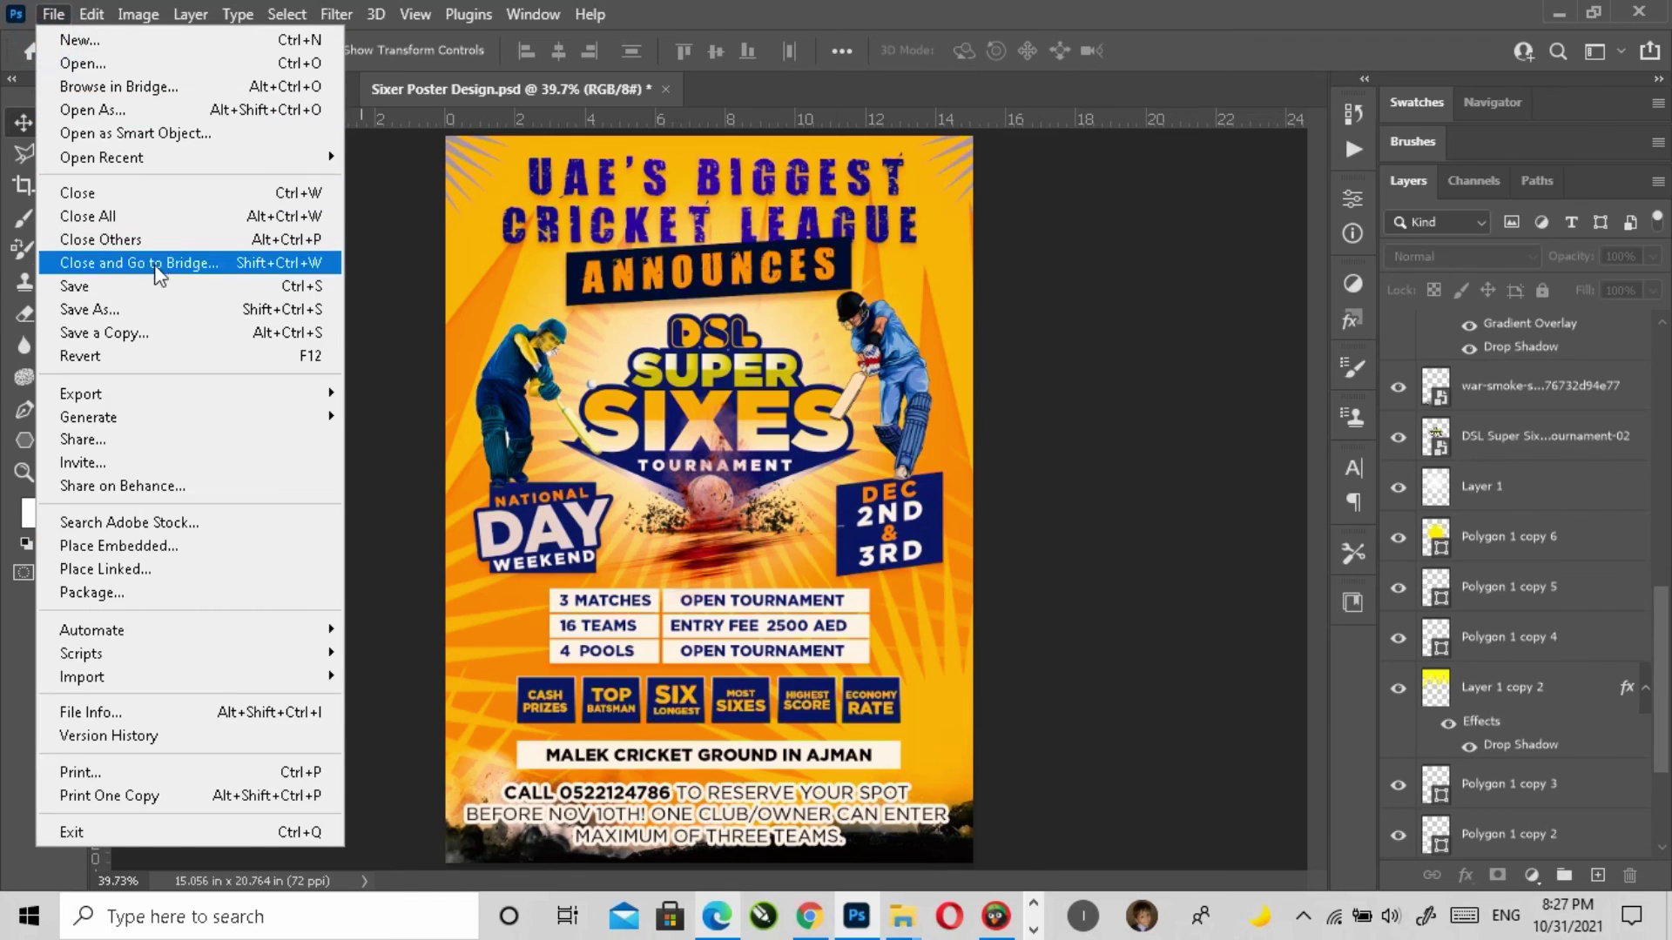
click(142, 284)
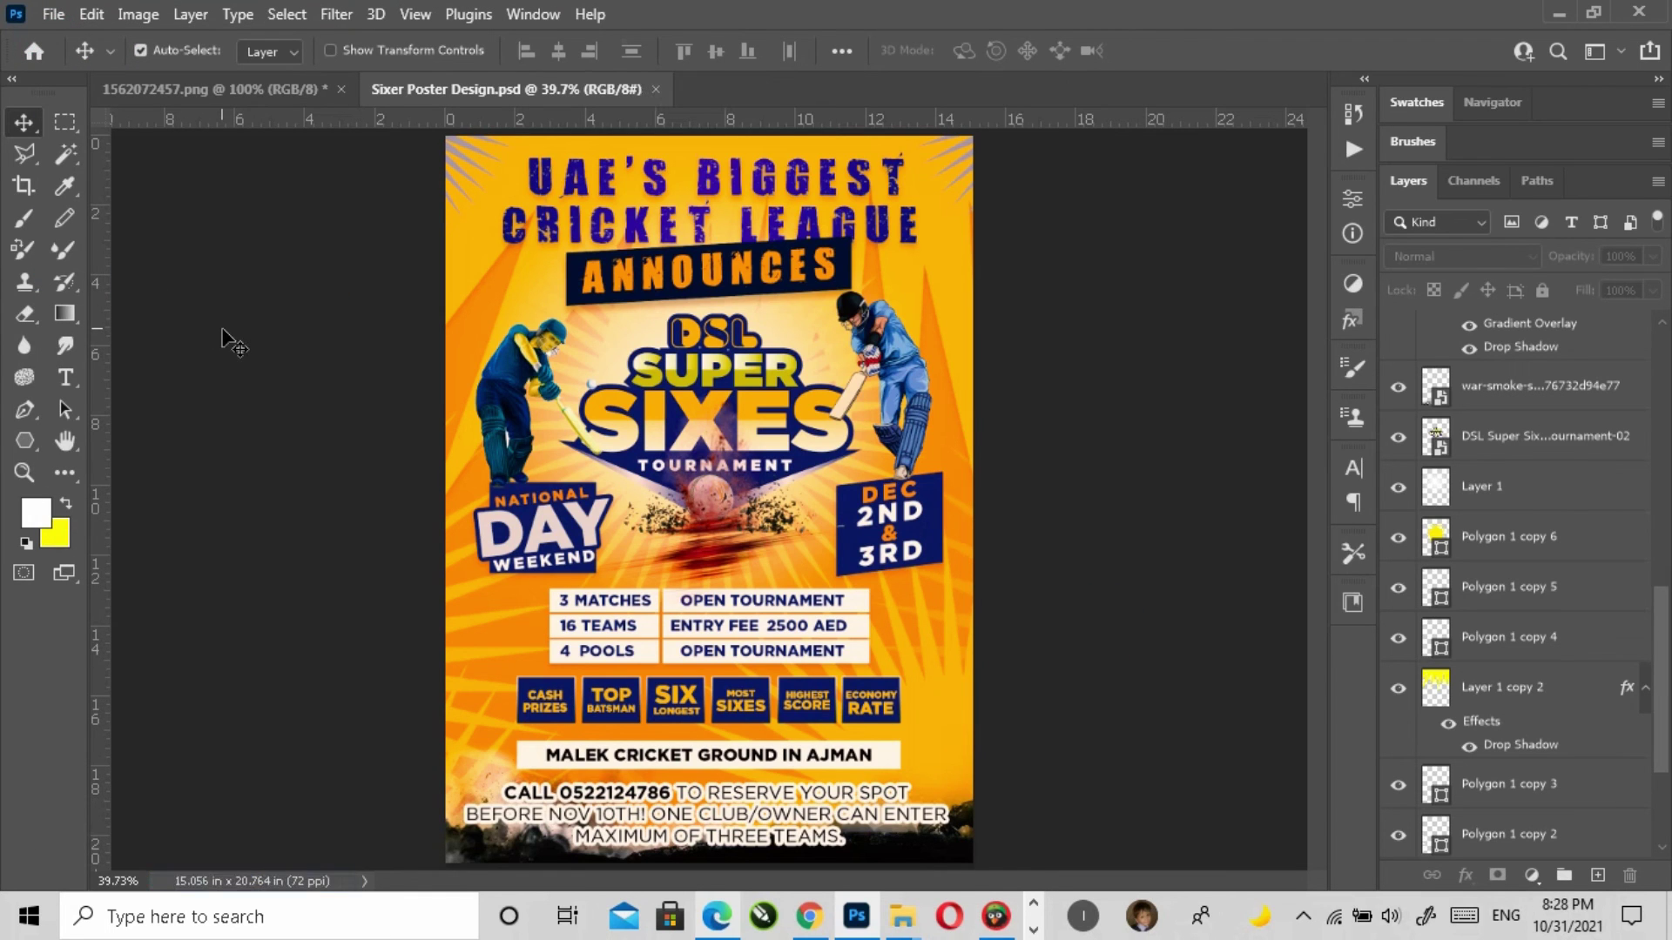
click(54, 17)
click(344, 390)
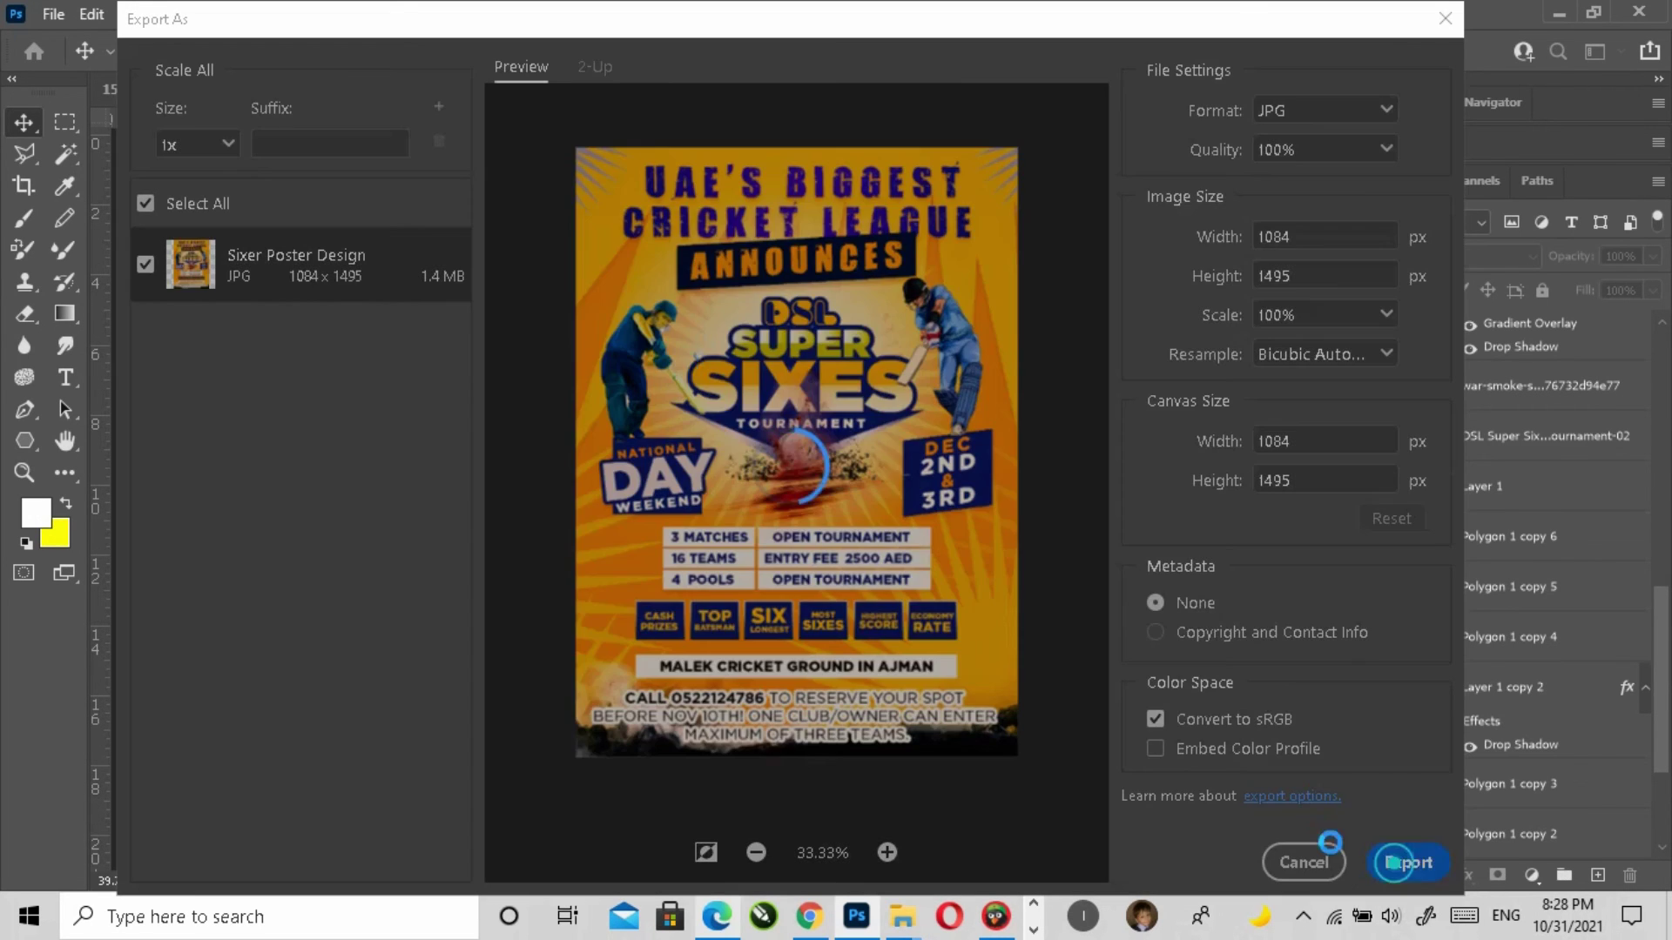
click(1404, 863)
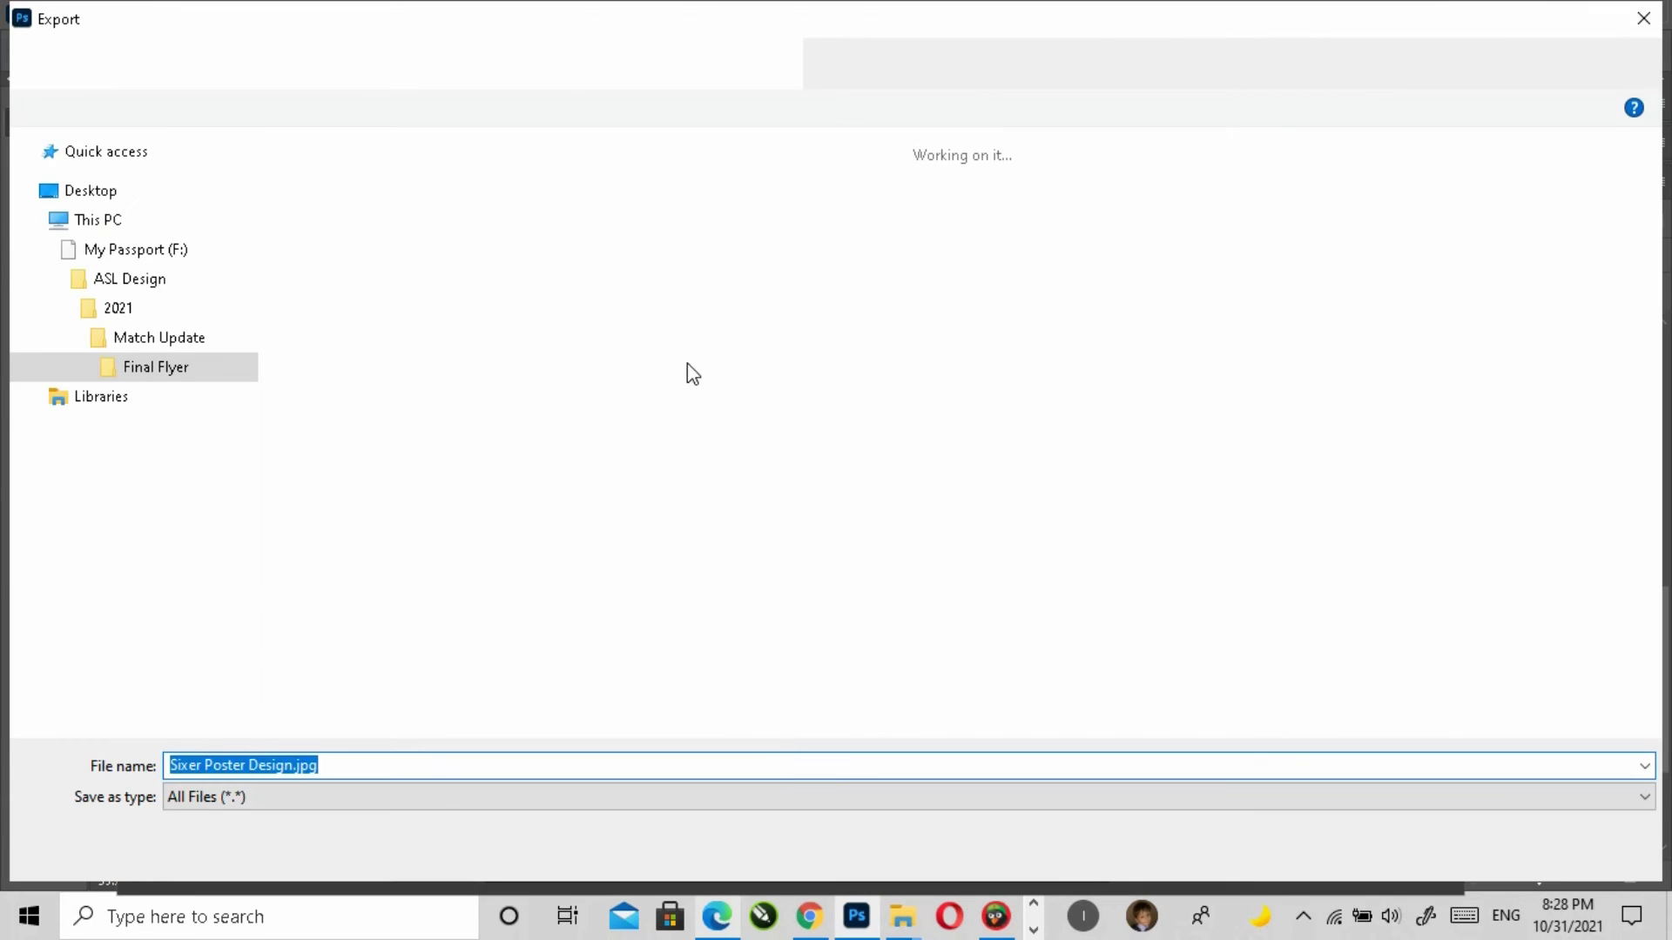
click(211, 62)
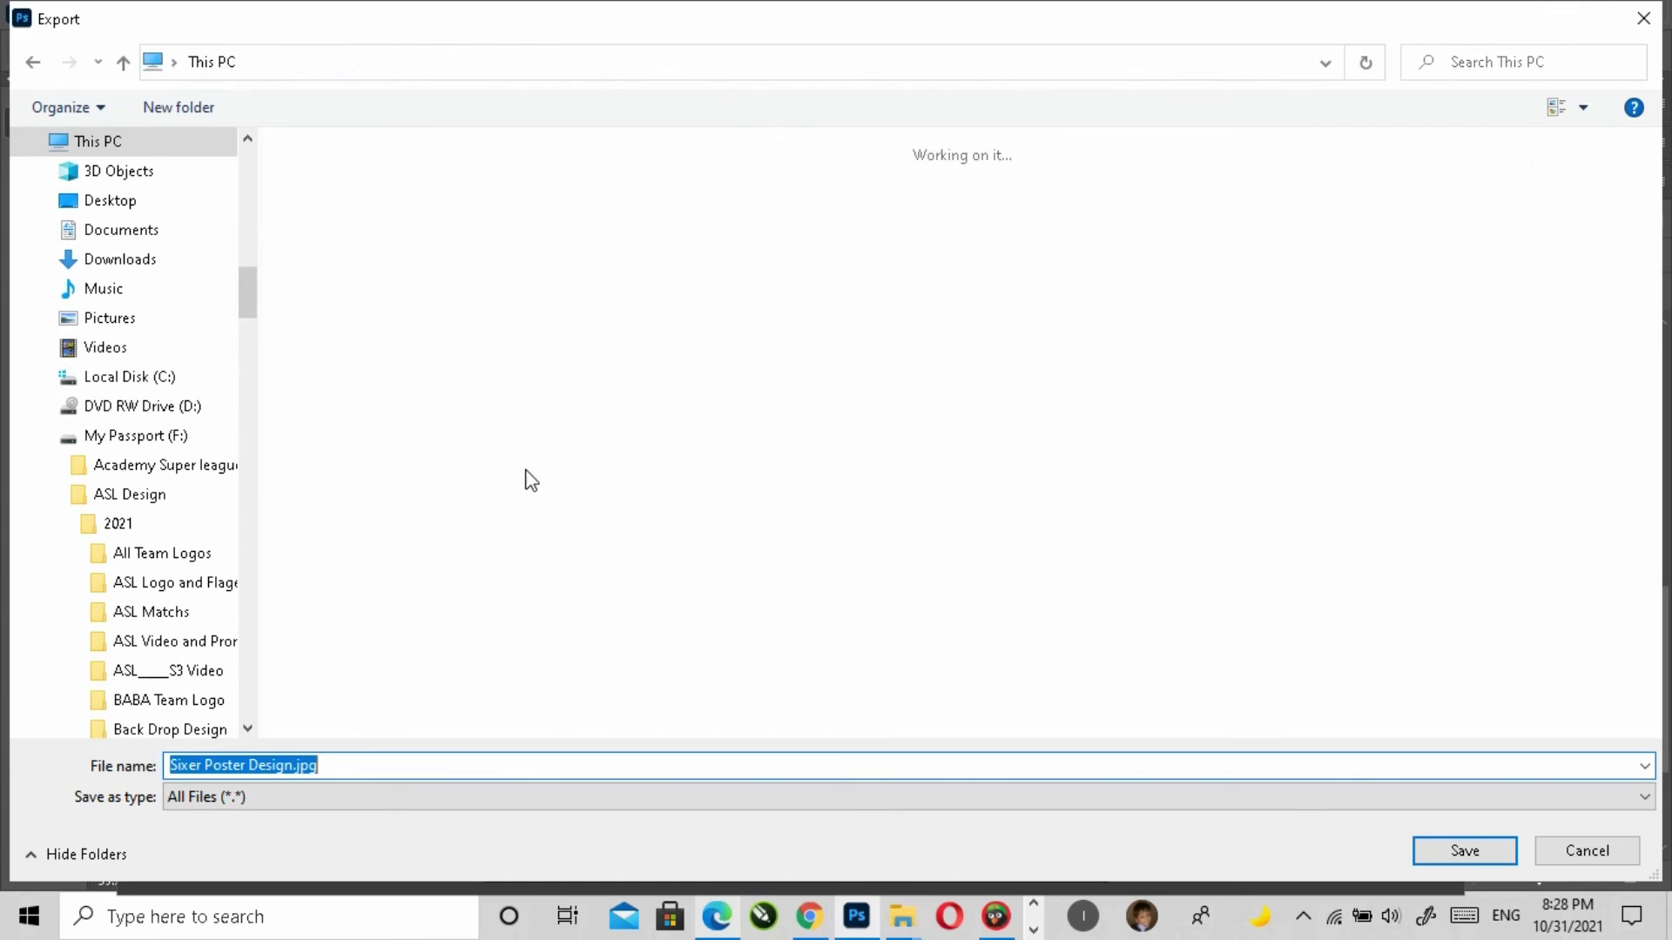
double_click(1066, 403)
double_click(383, 305)
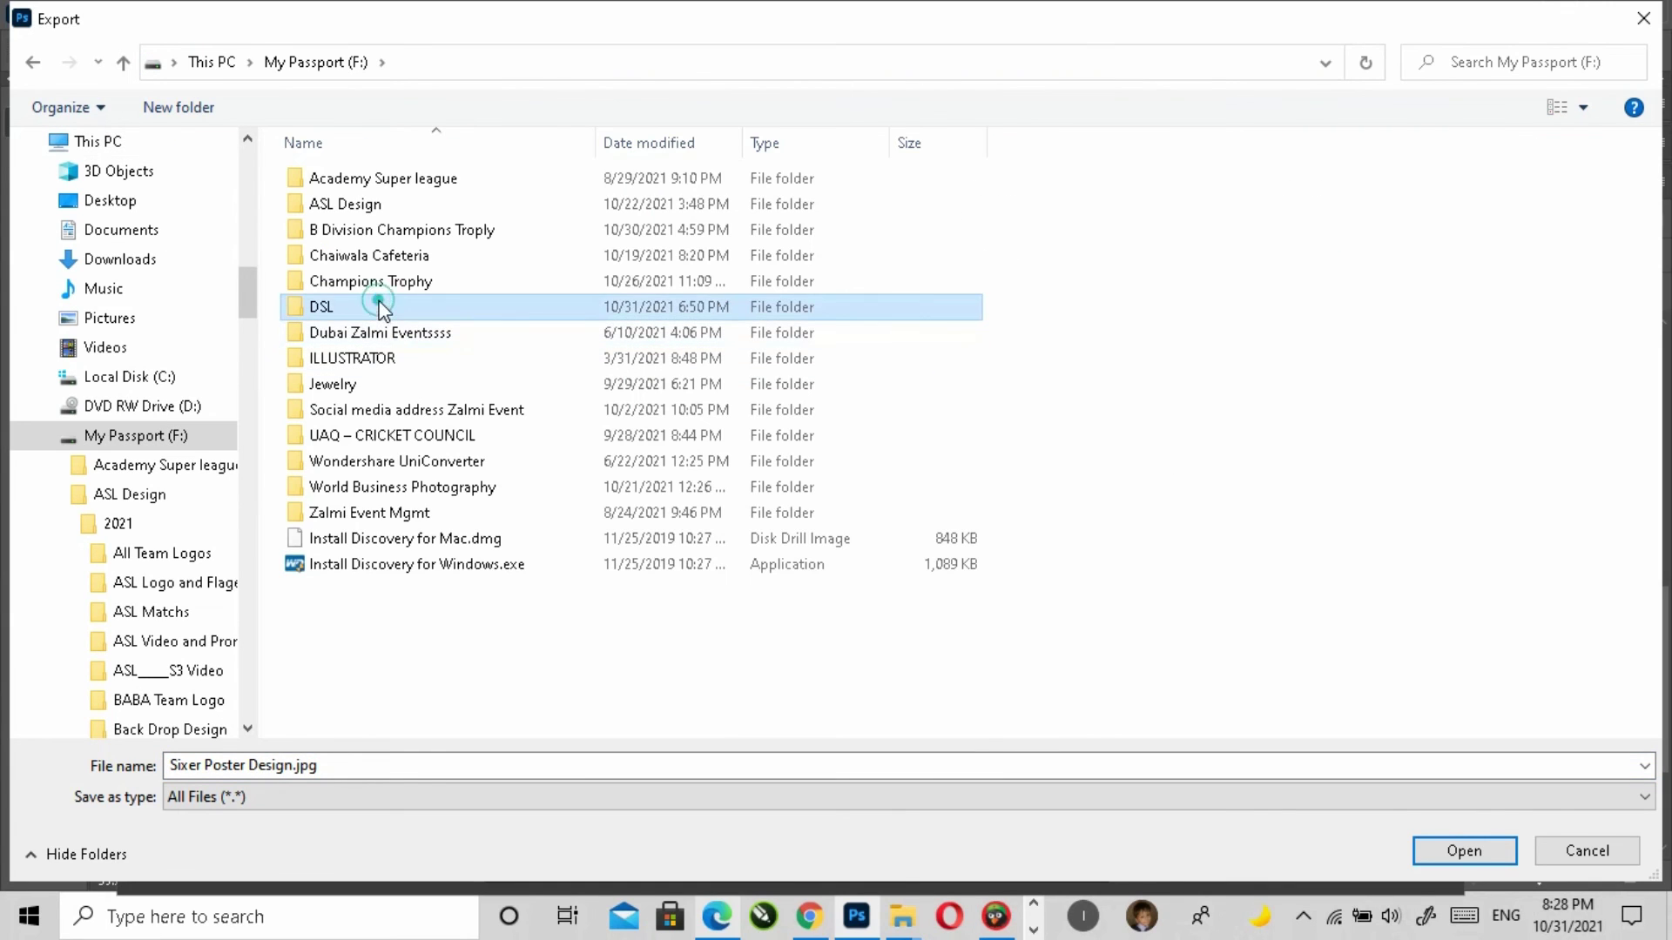
double_click(405, 358)
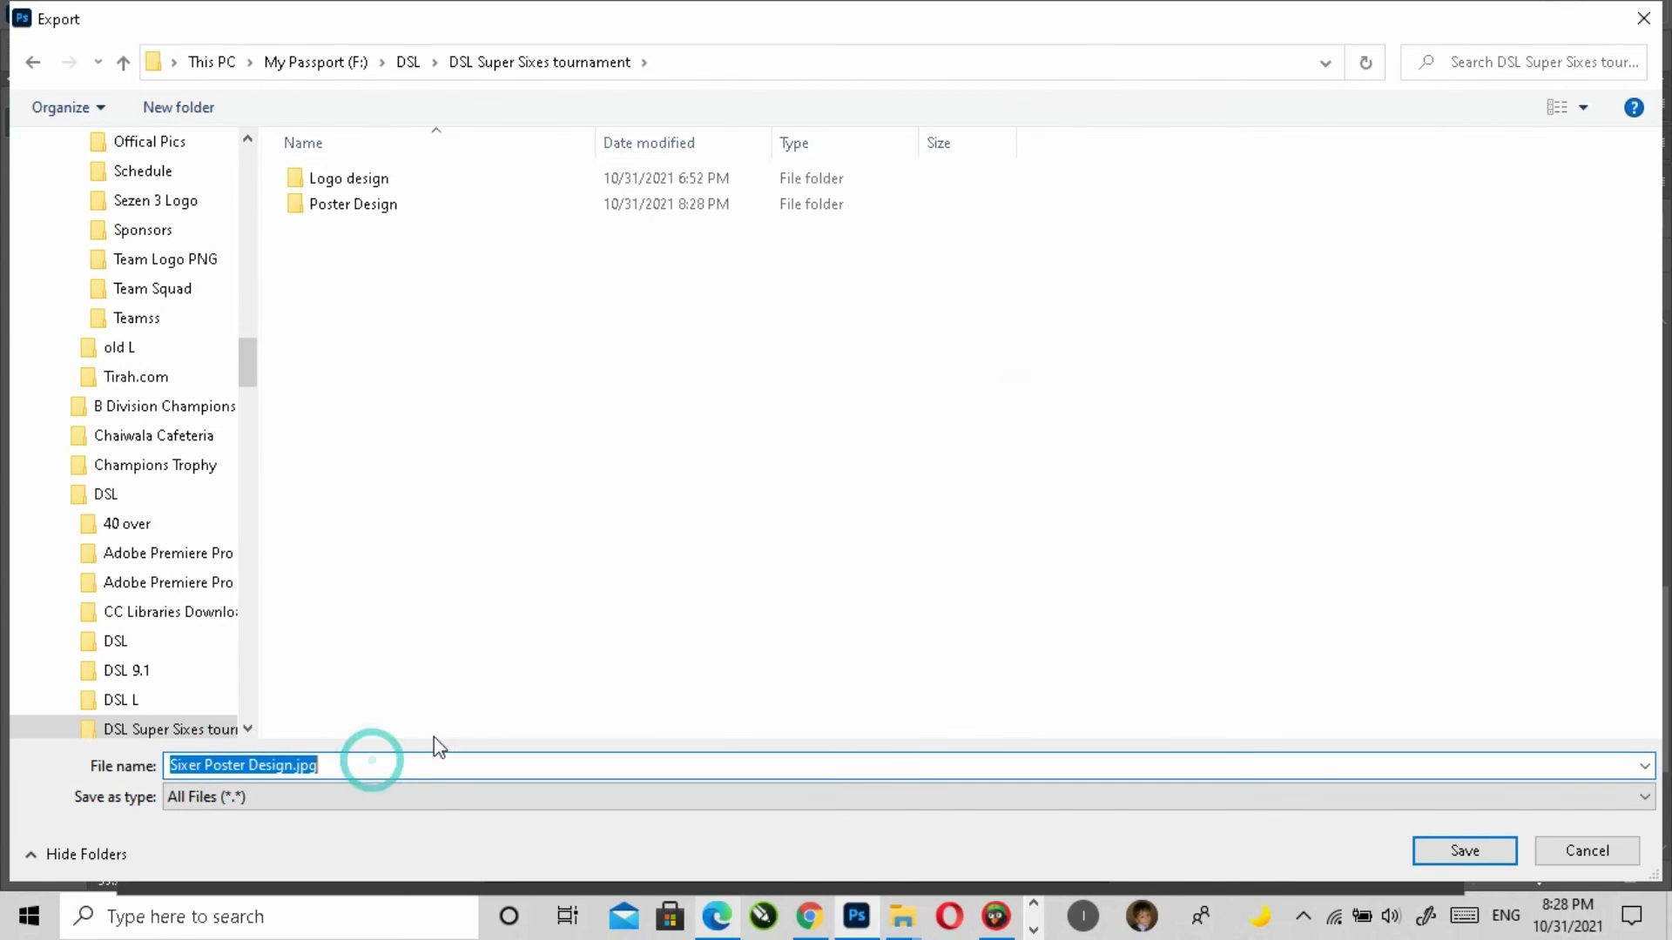
click(374, 216)
key(Return)
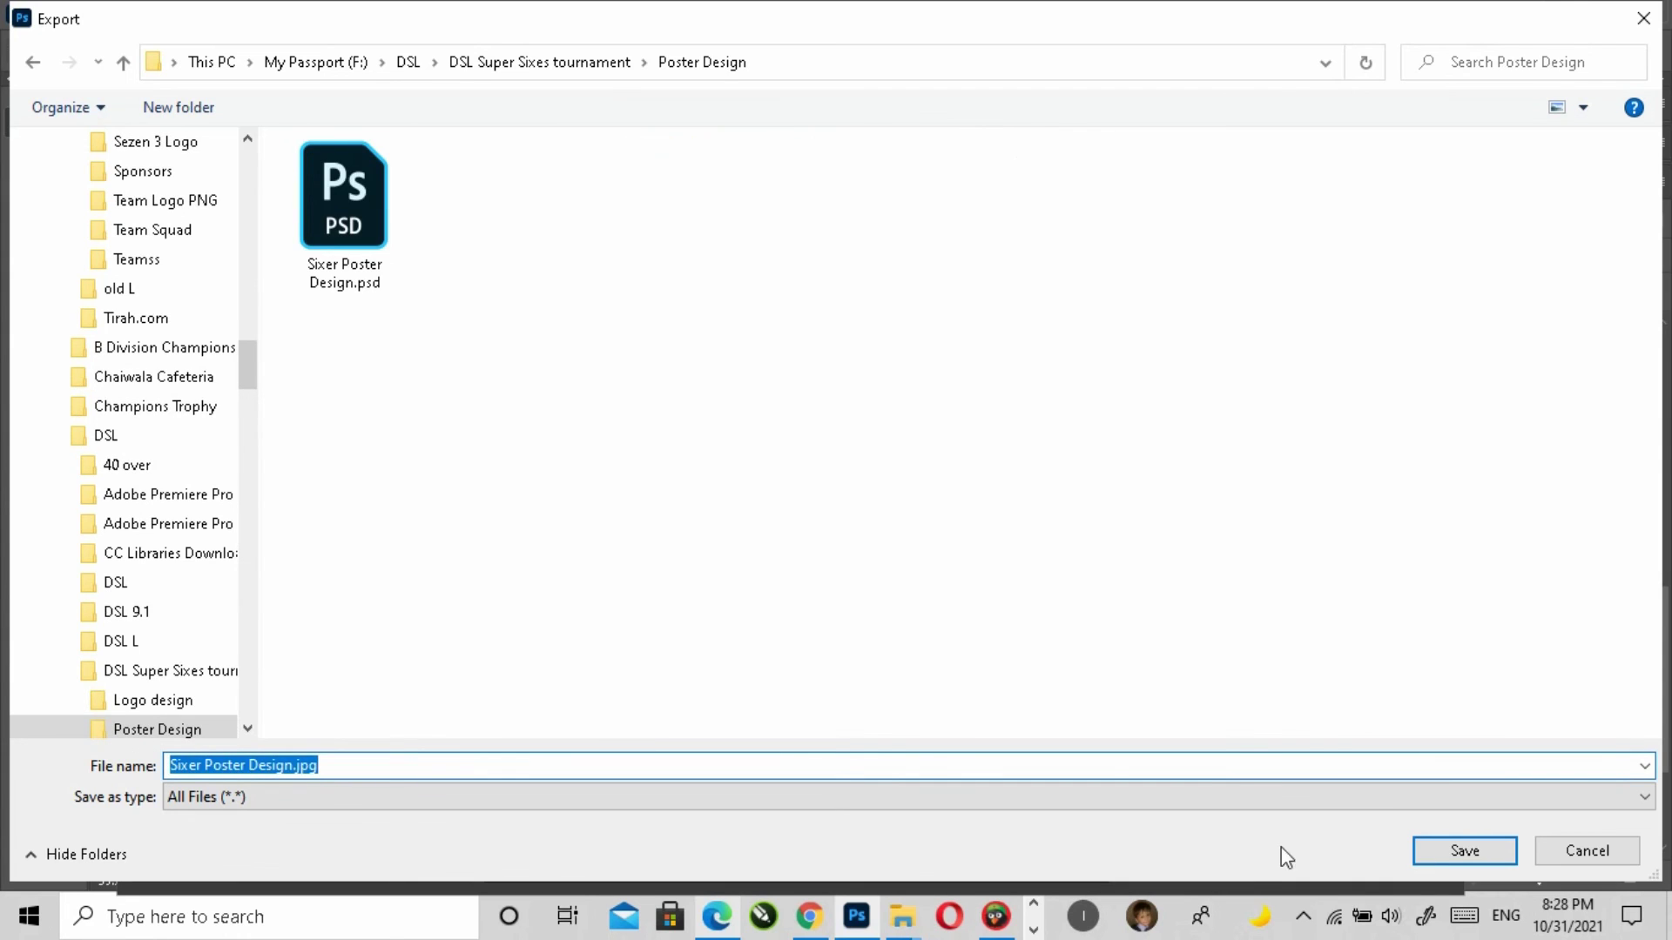
key(Return)
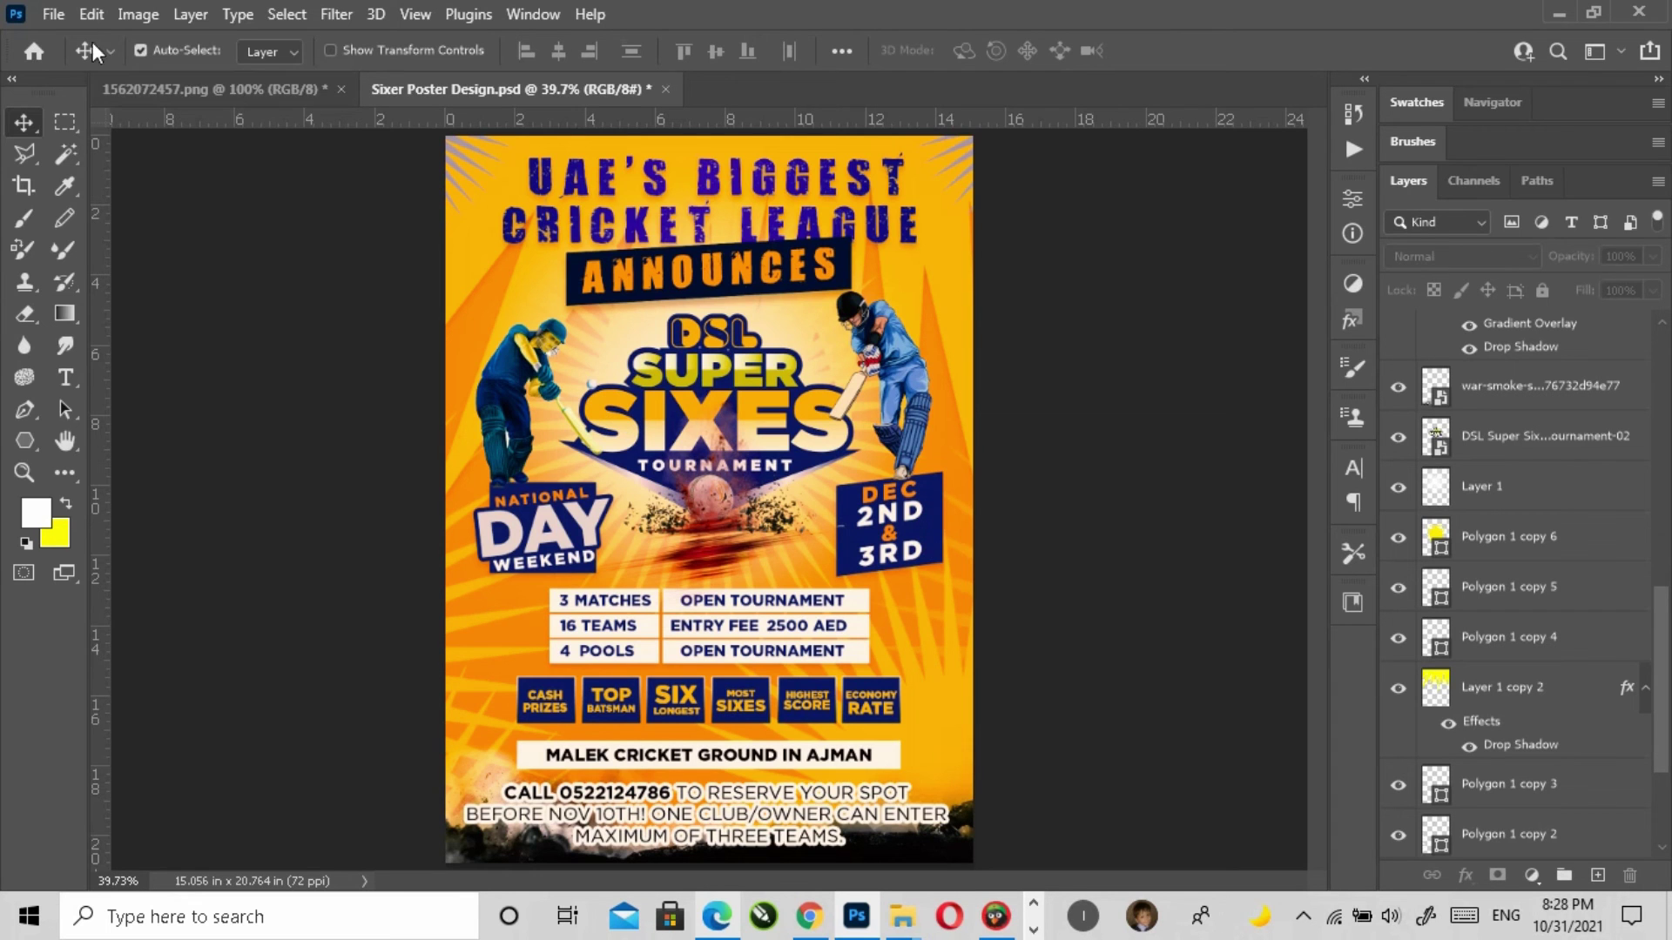
Step: Open the exported Sixer Poster Design.jpg in Photos and examine the poster zoomed in
click(53, 14)
click(52, 63)
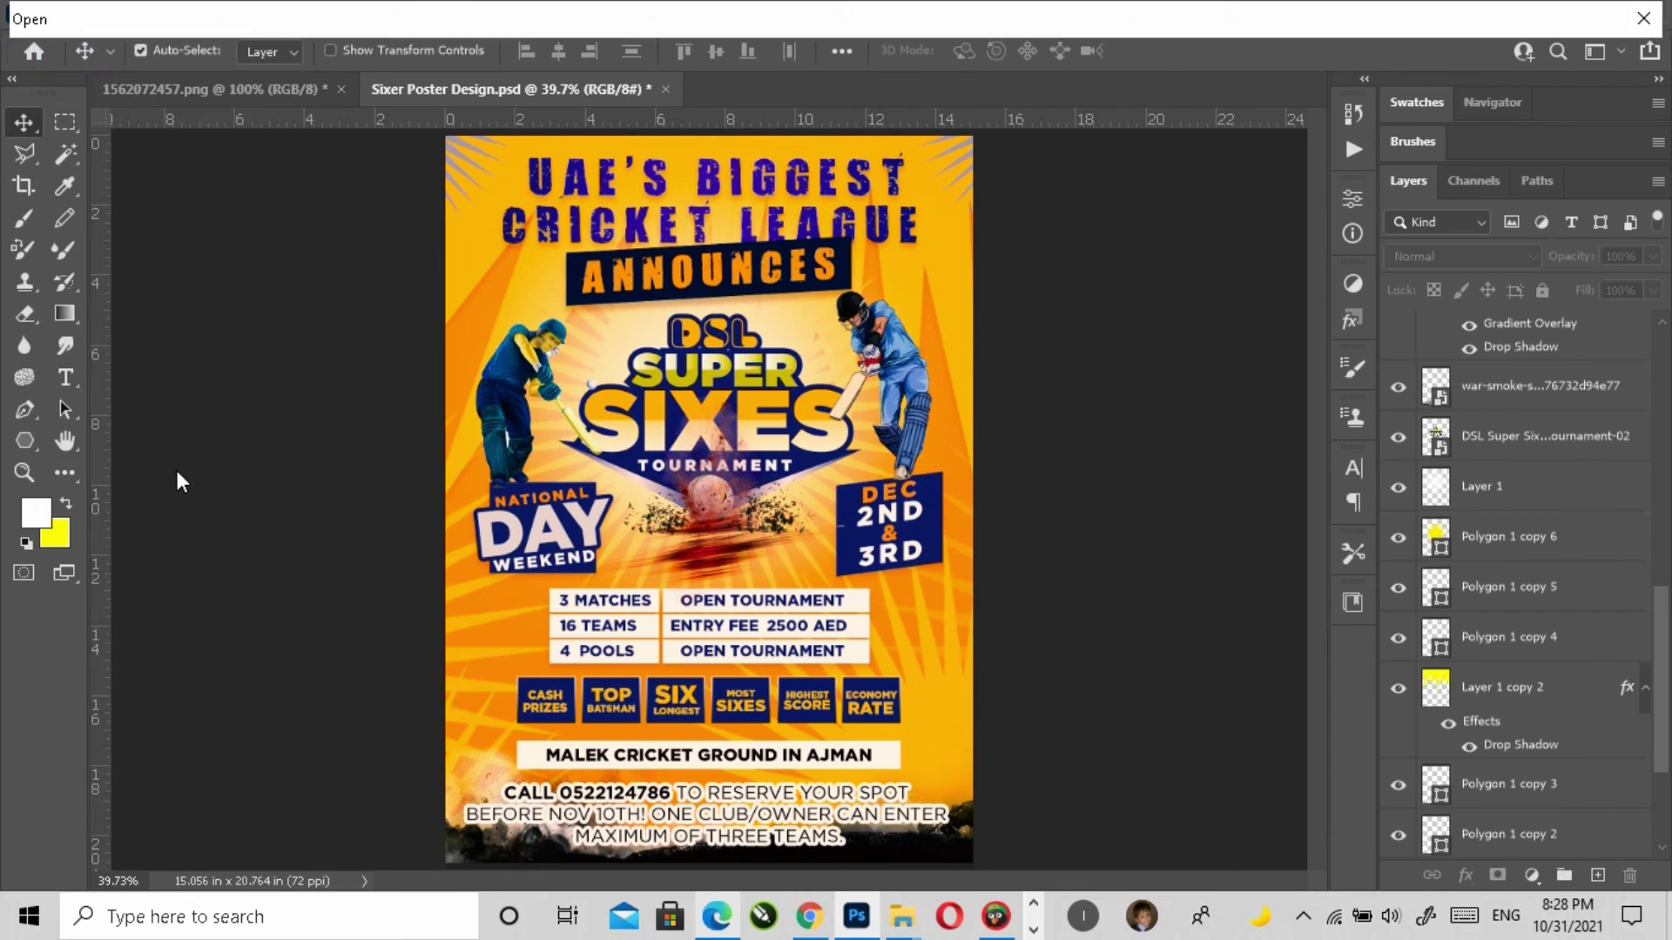
click(374, 186)
right_click(374, 187)
click(431, 172)
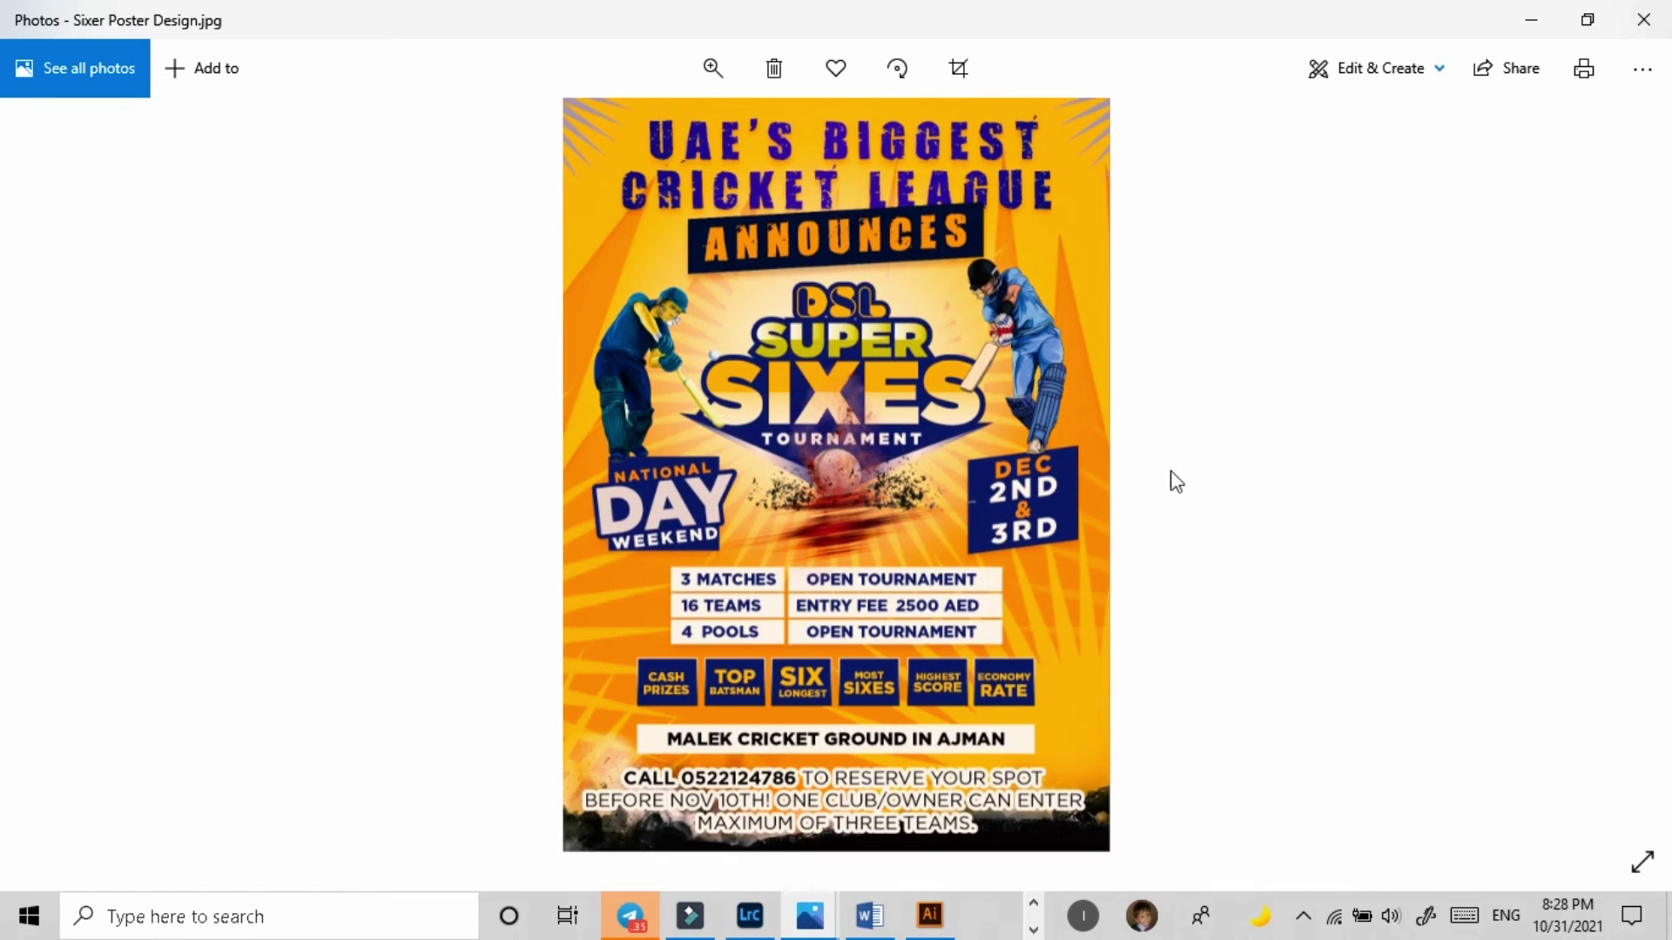
double_click(794, 212)
drag(896, 377, 897, 173)
mouse_move(906, 565)
mouse_down()
mouse_move(905, 342)
mouse_move(919, 416)
mouse_move(898, 440)
mouse_up()
double_click(902, 444)
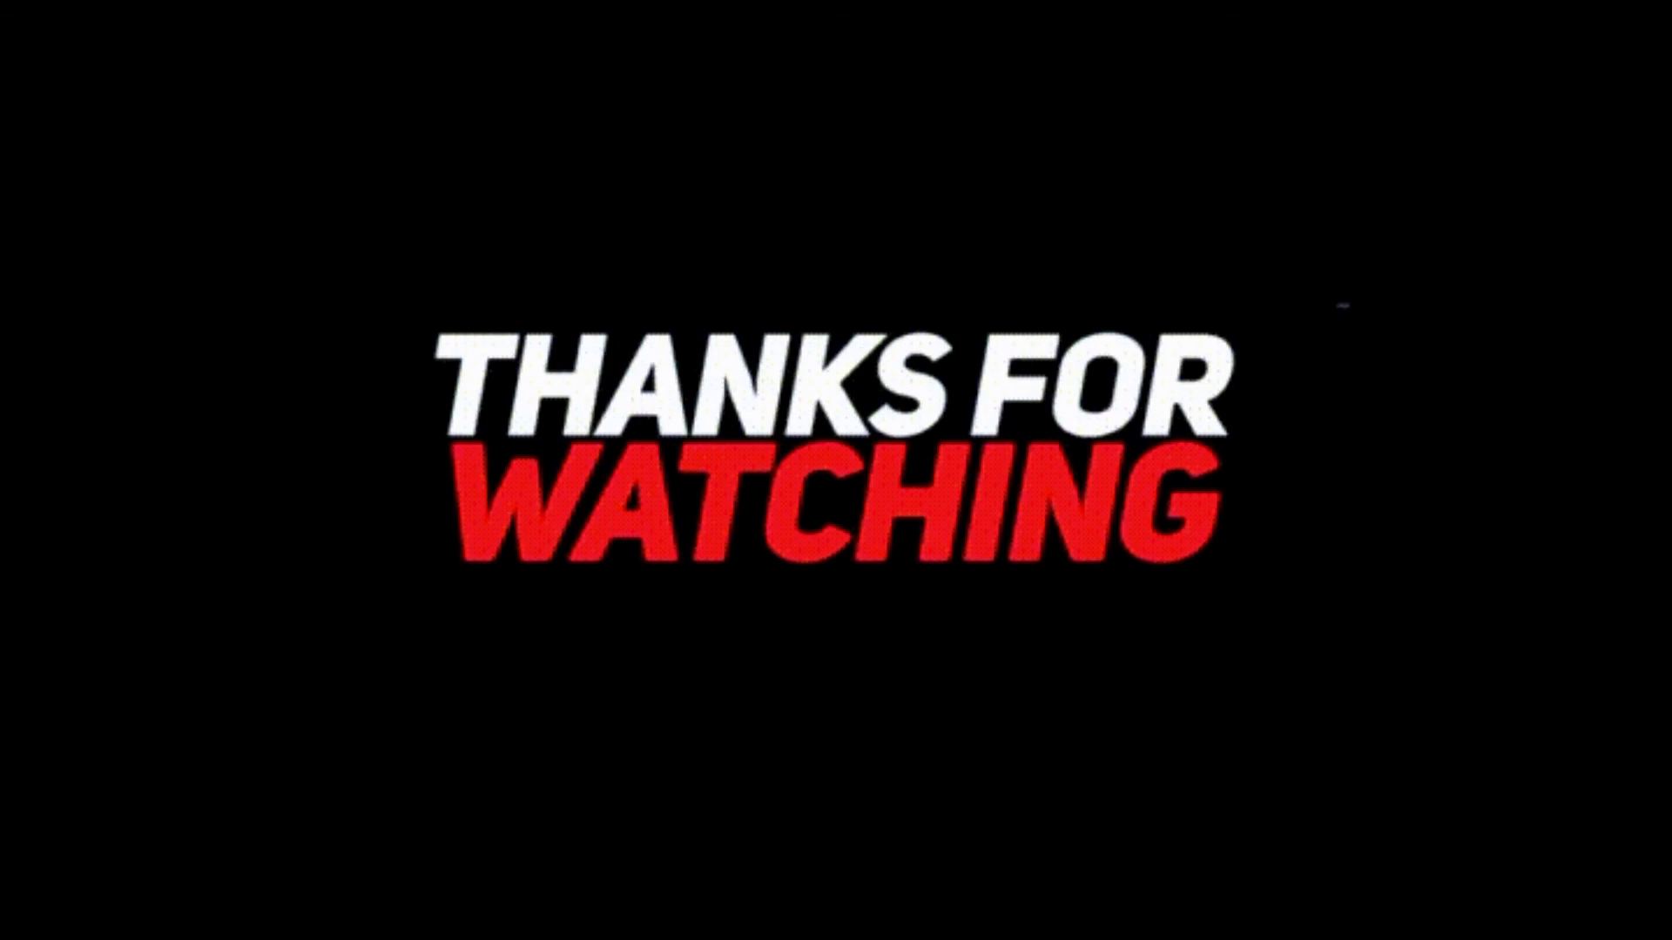